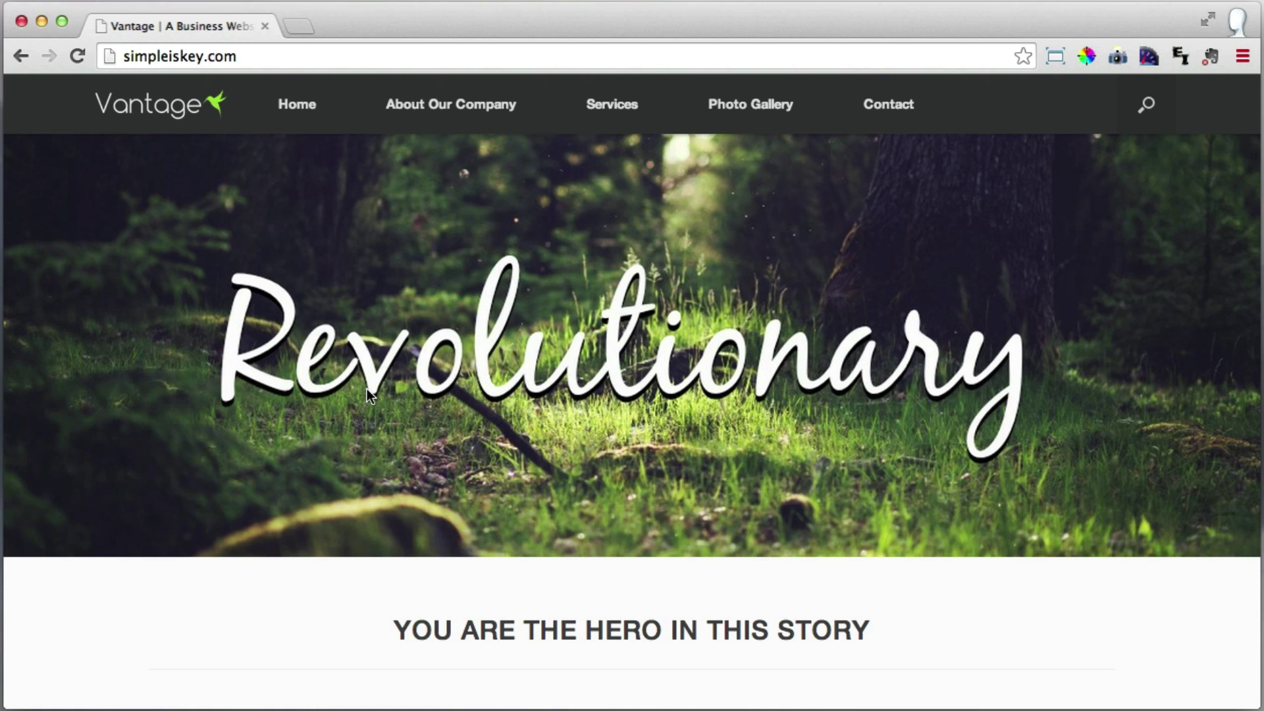
Scroll through the Vantage home page, then return to its top.
scroll(366, 388, down, 3)
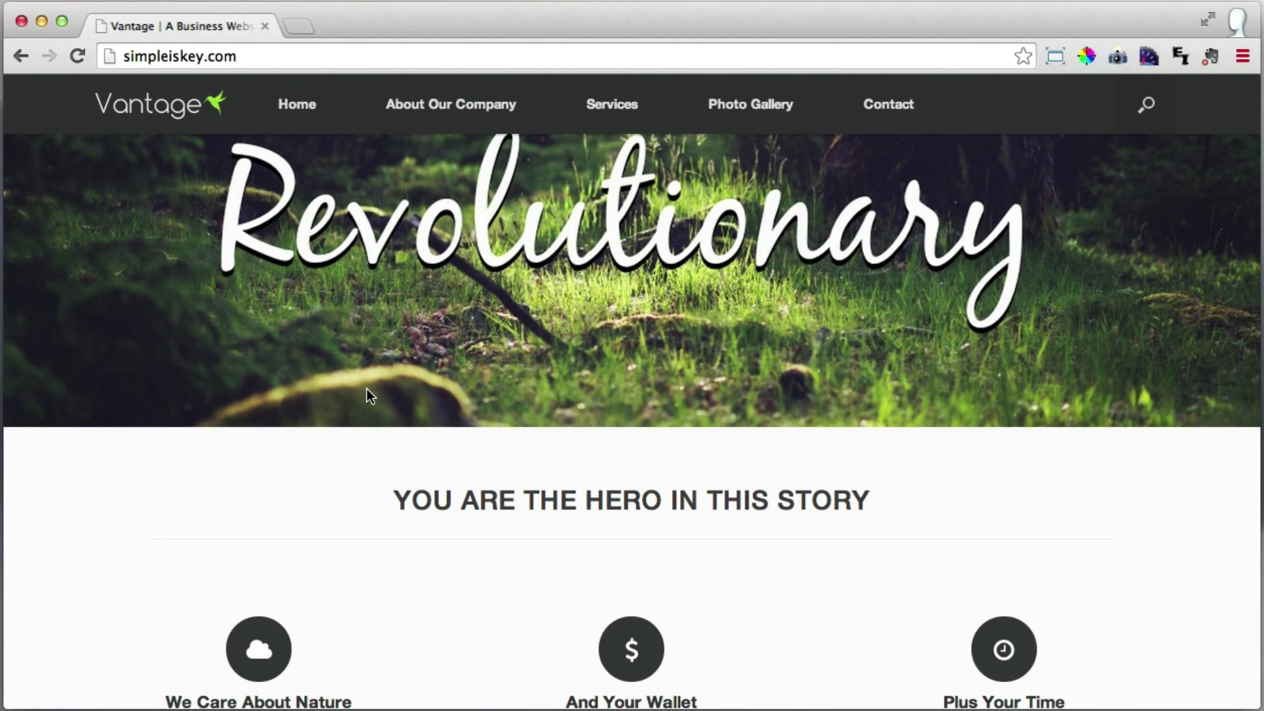
scroll(367, 393, up, 3)
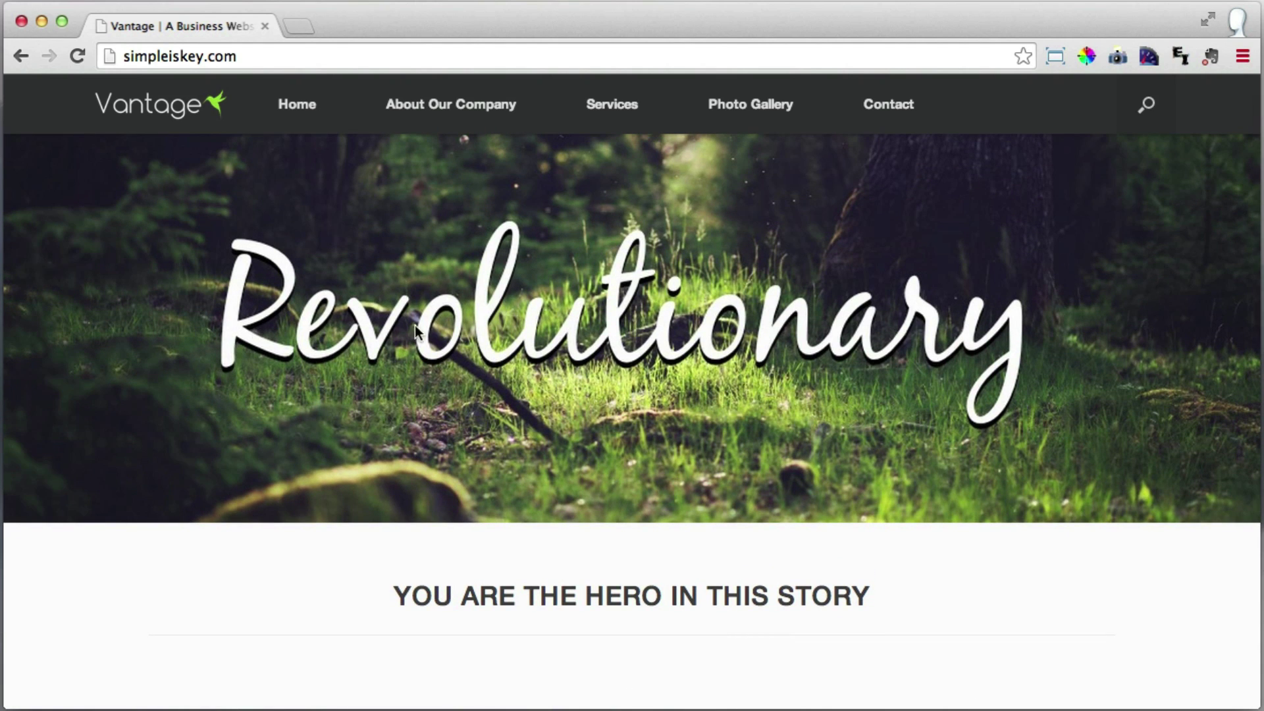
scroll(422, 336, down, 8)
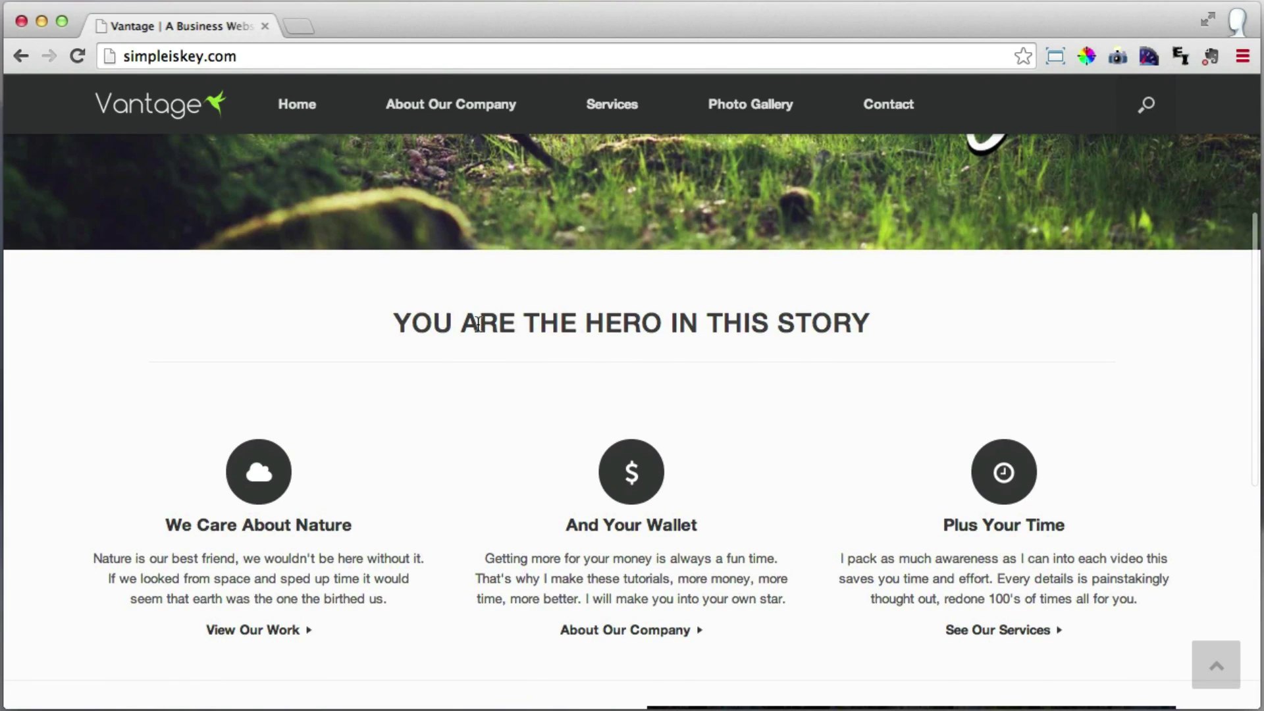
scroll(658, 322, down, 4)
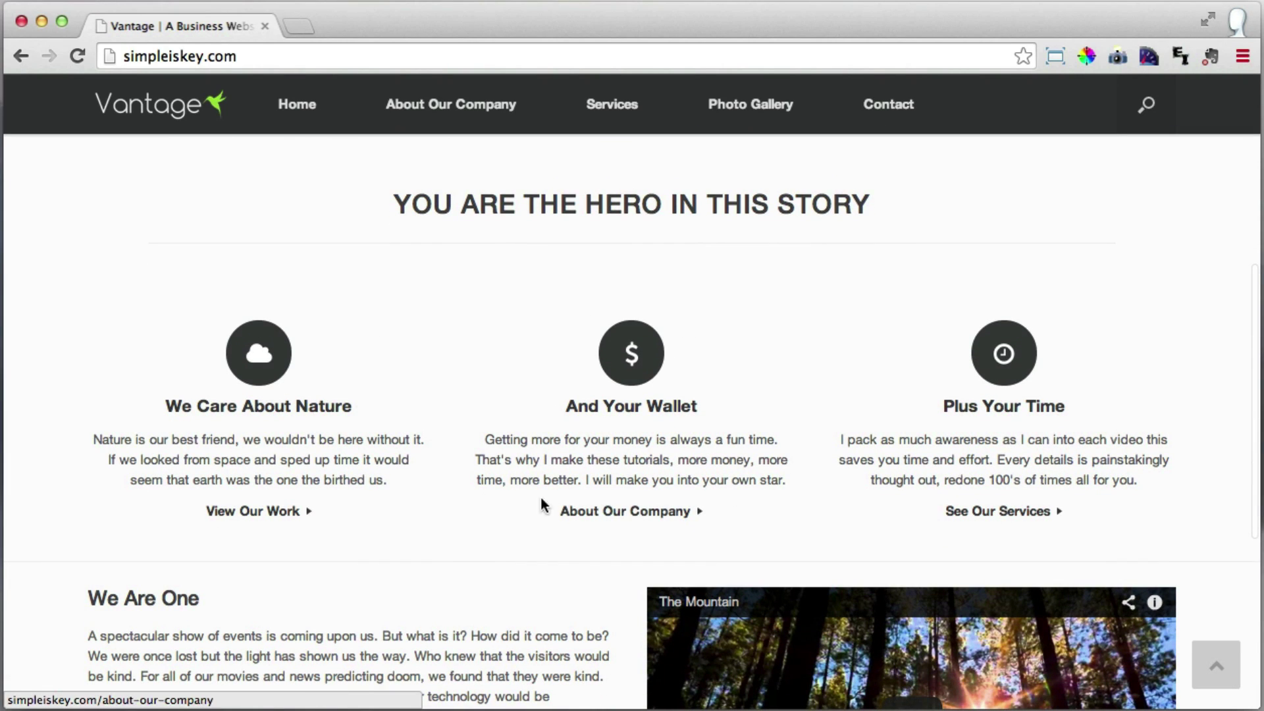
scroll(277, 513, down, 6)
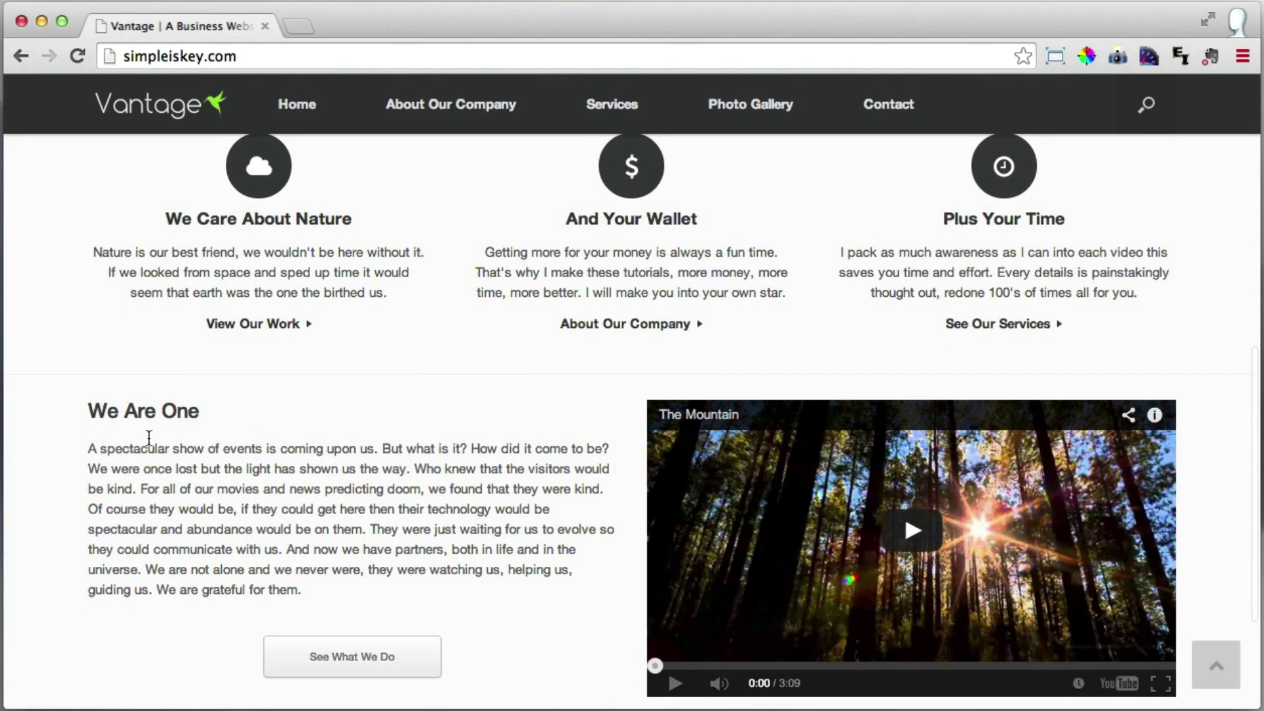
scroll(257, 506, down, 2)
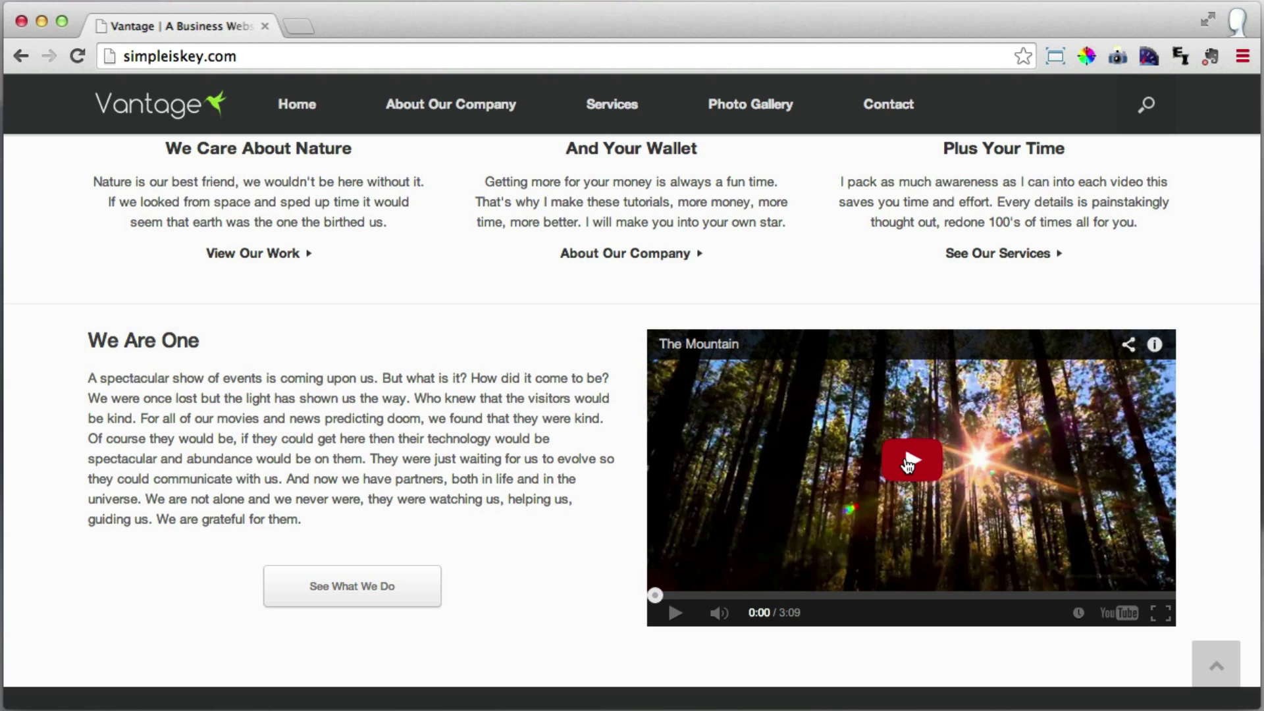
scroll(907, 463, down, 4)
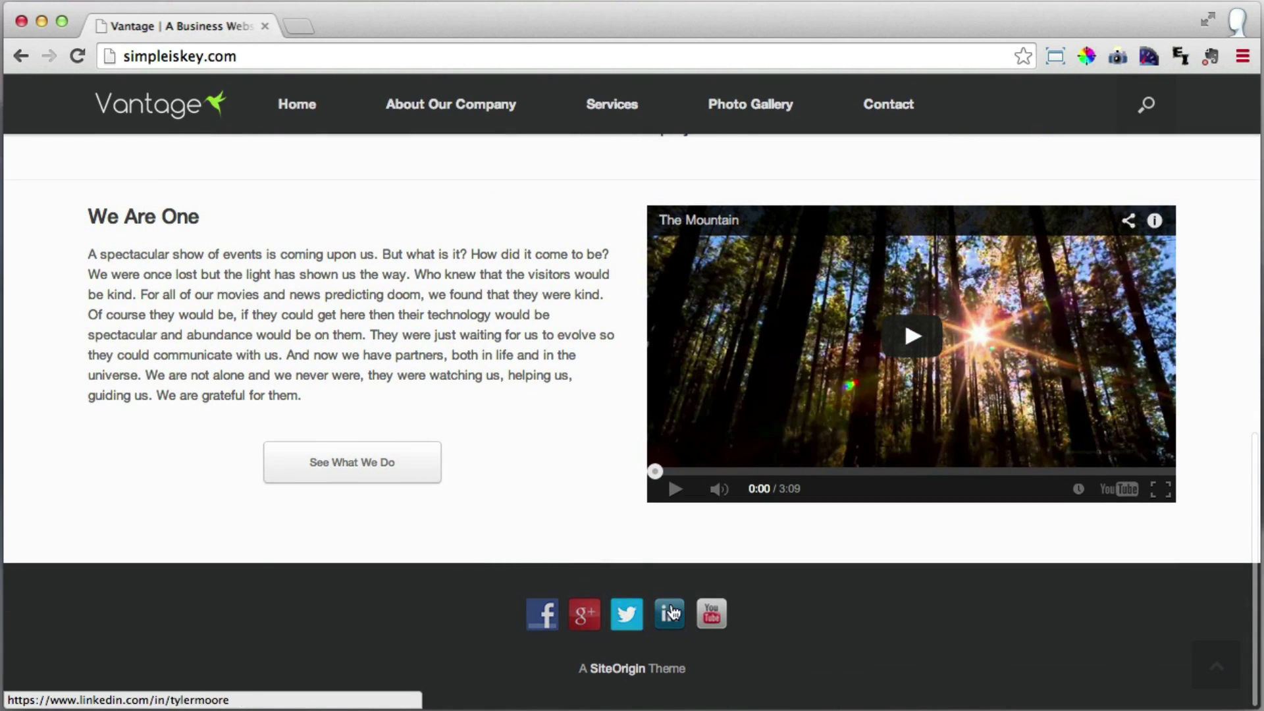
click(1211, 673)
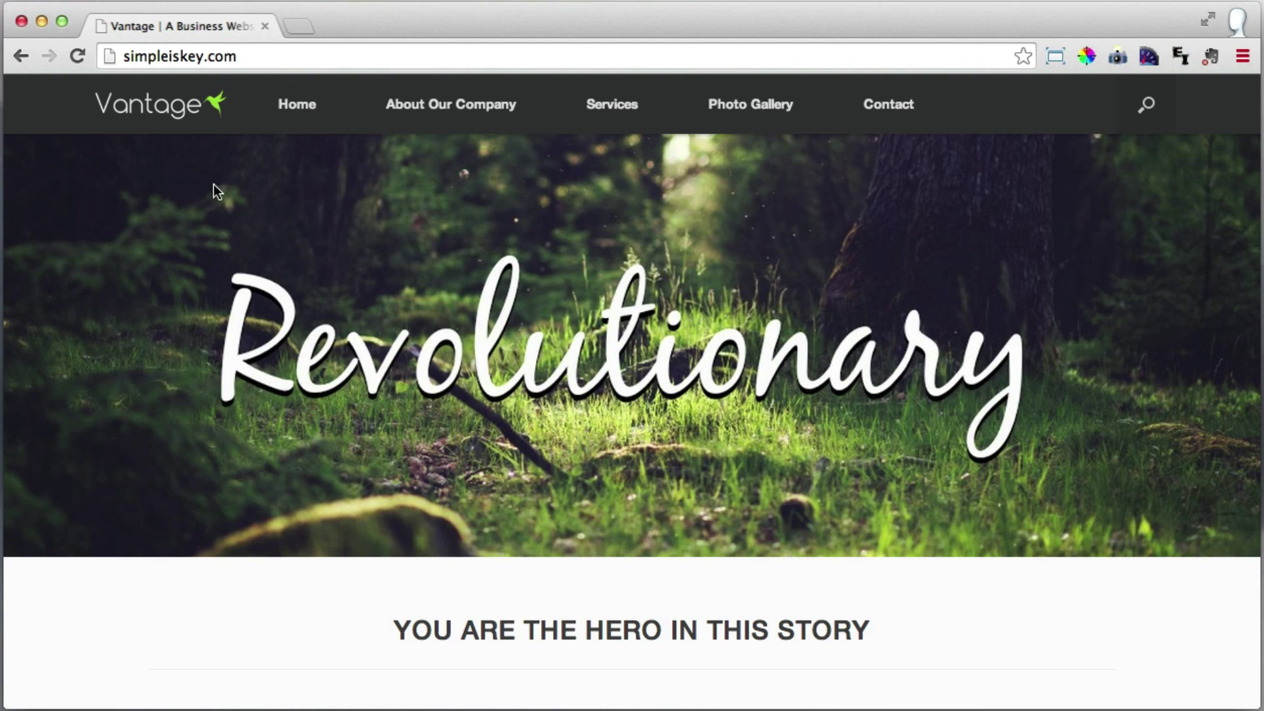
Open About Our Company and scroll over its intro text, photo collage and Facebook box.
click(458, 119)
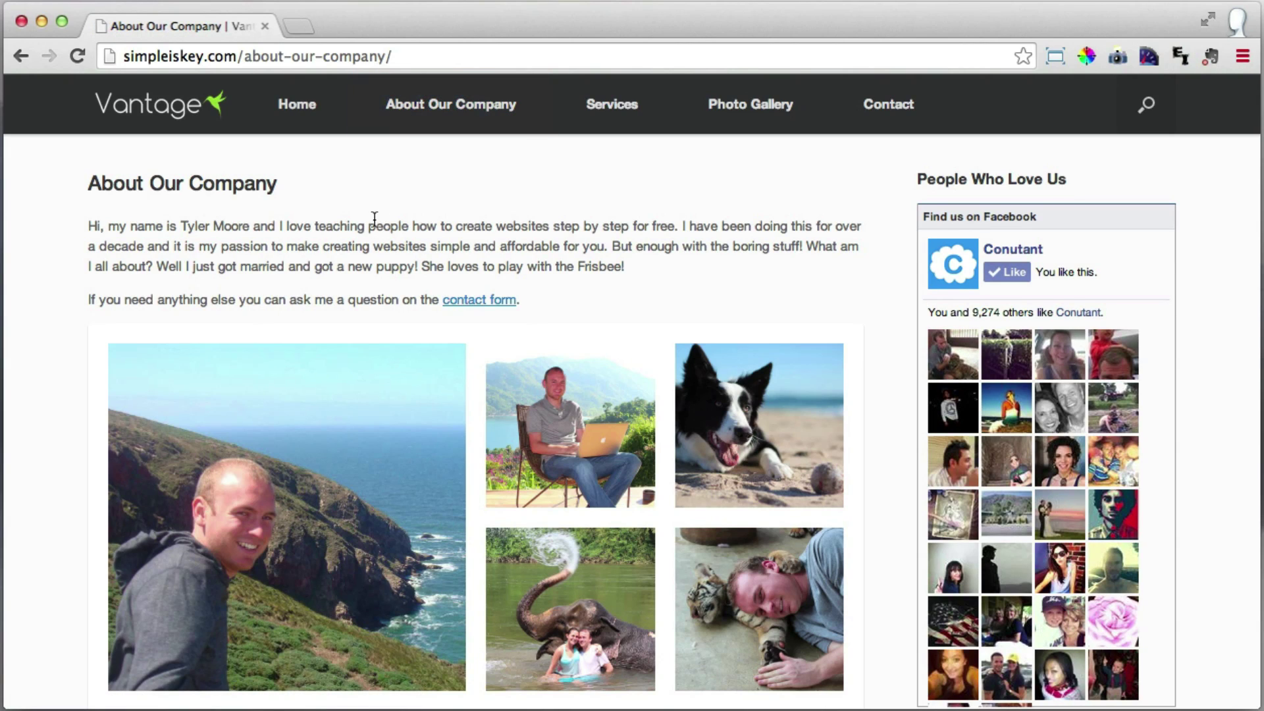
scroll(468, 306, down, 3)
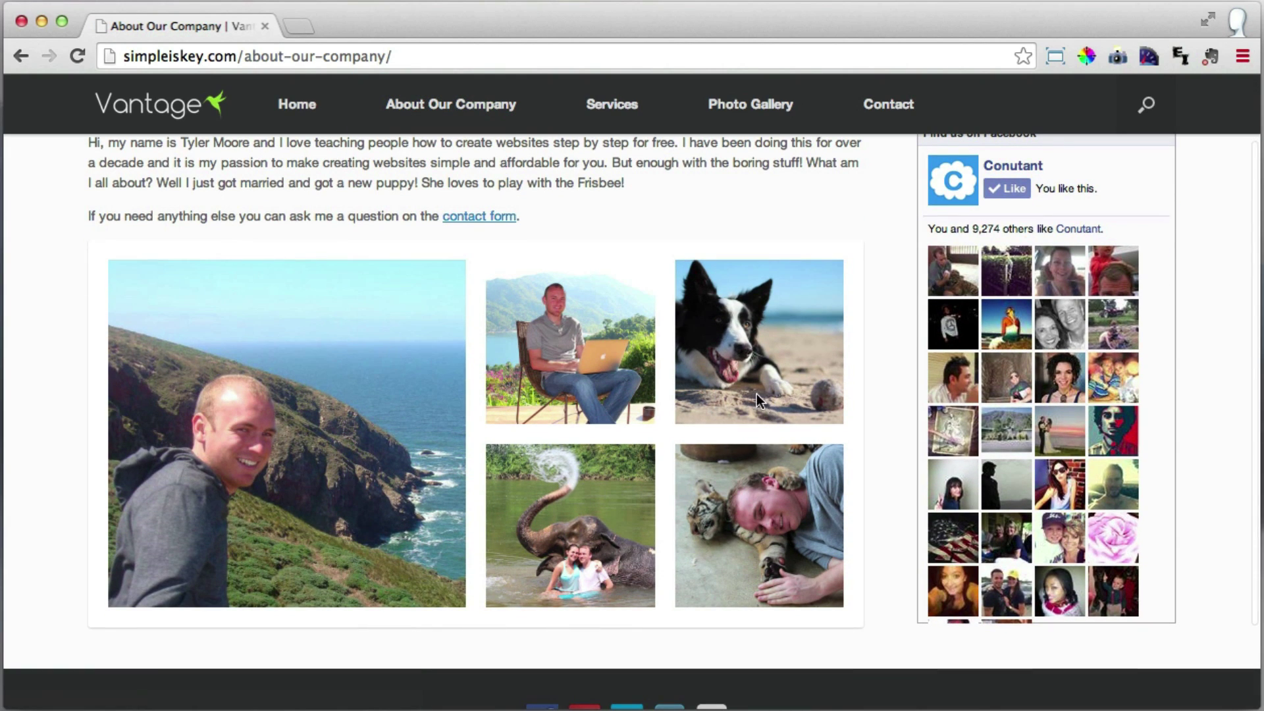
scroll(756, 394, up, 3)
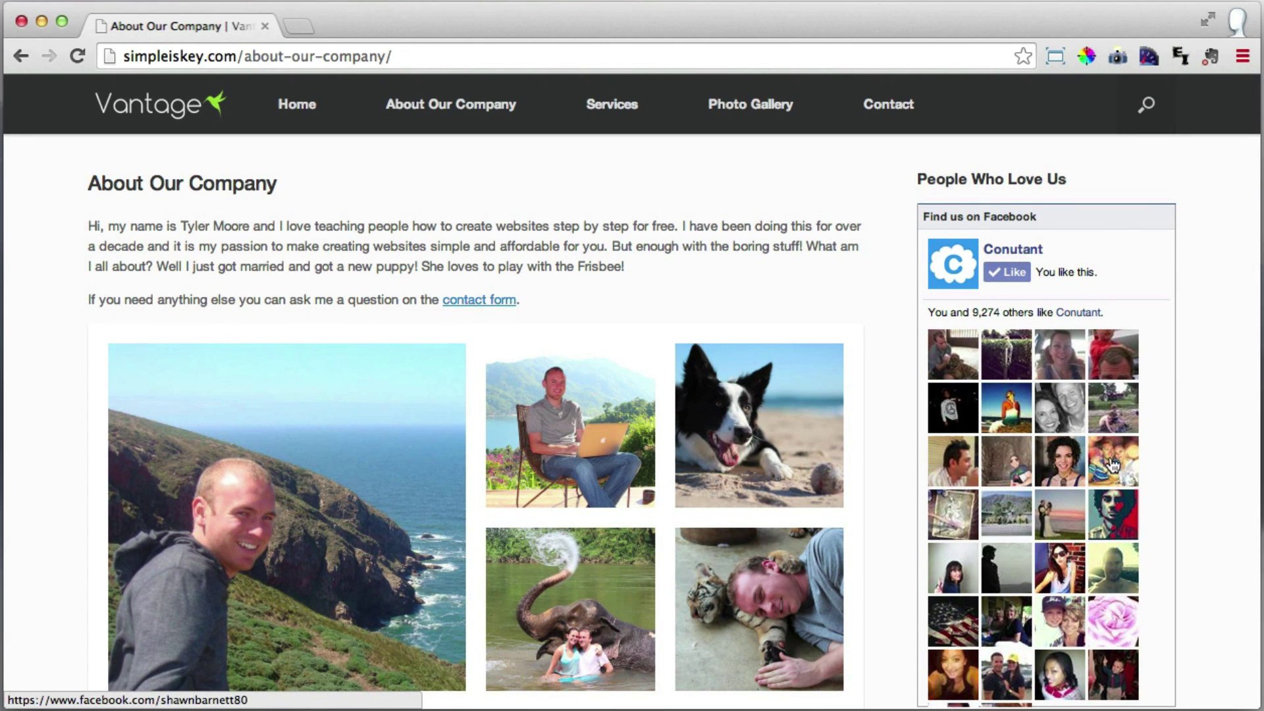
scroll(954, 465, down, 2)
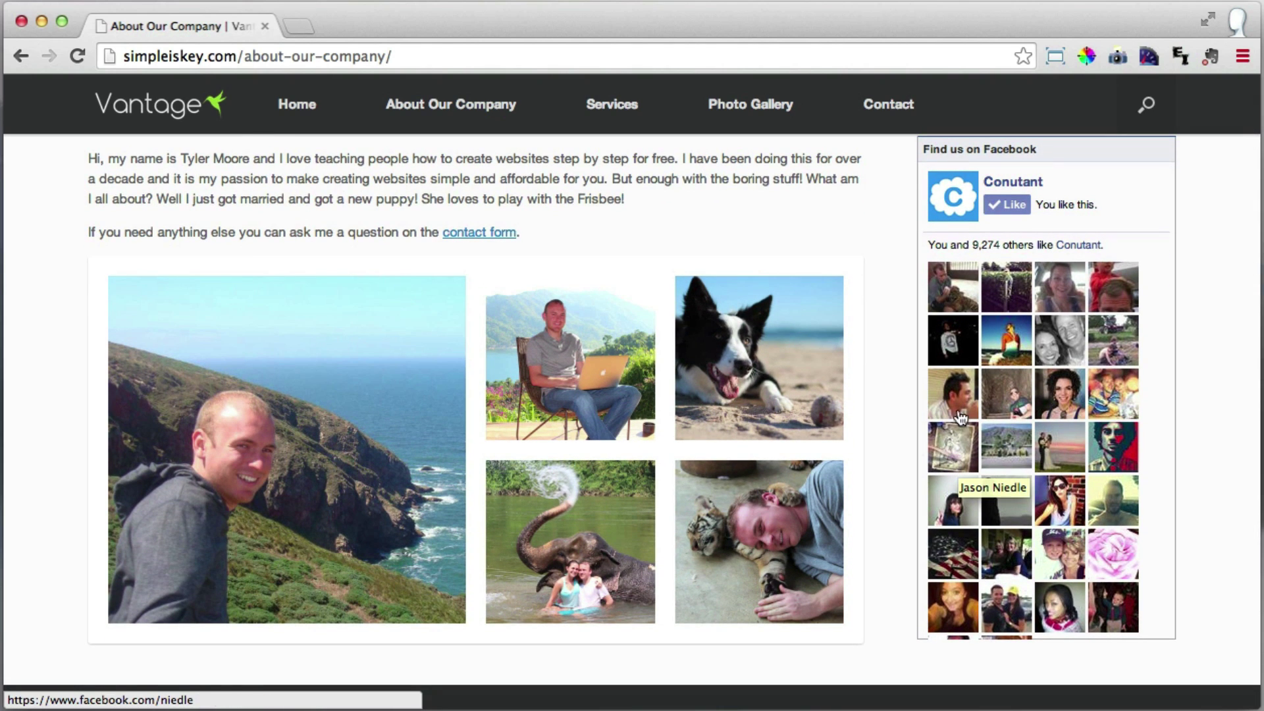
scroll(771, 327, up, 2)
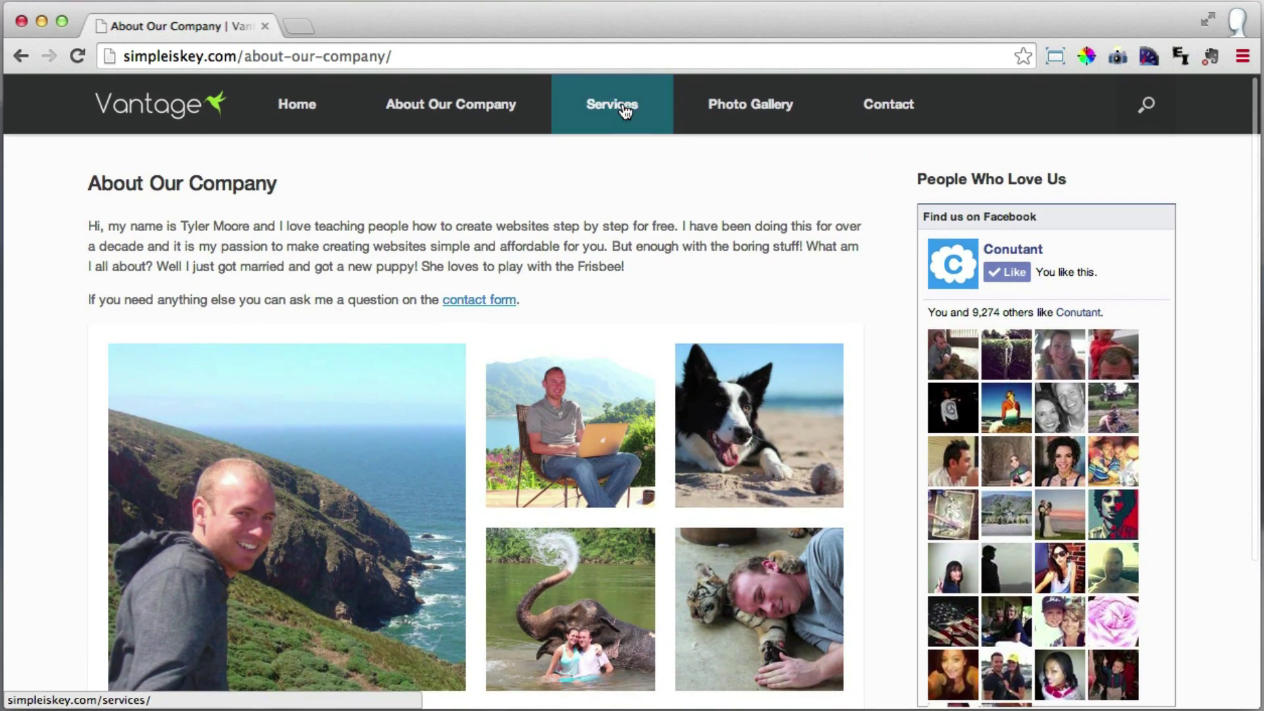
Visit the Services page, then move on to the Photo Gallery page.
click(625, 110)
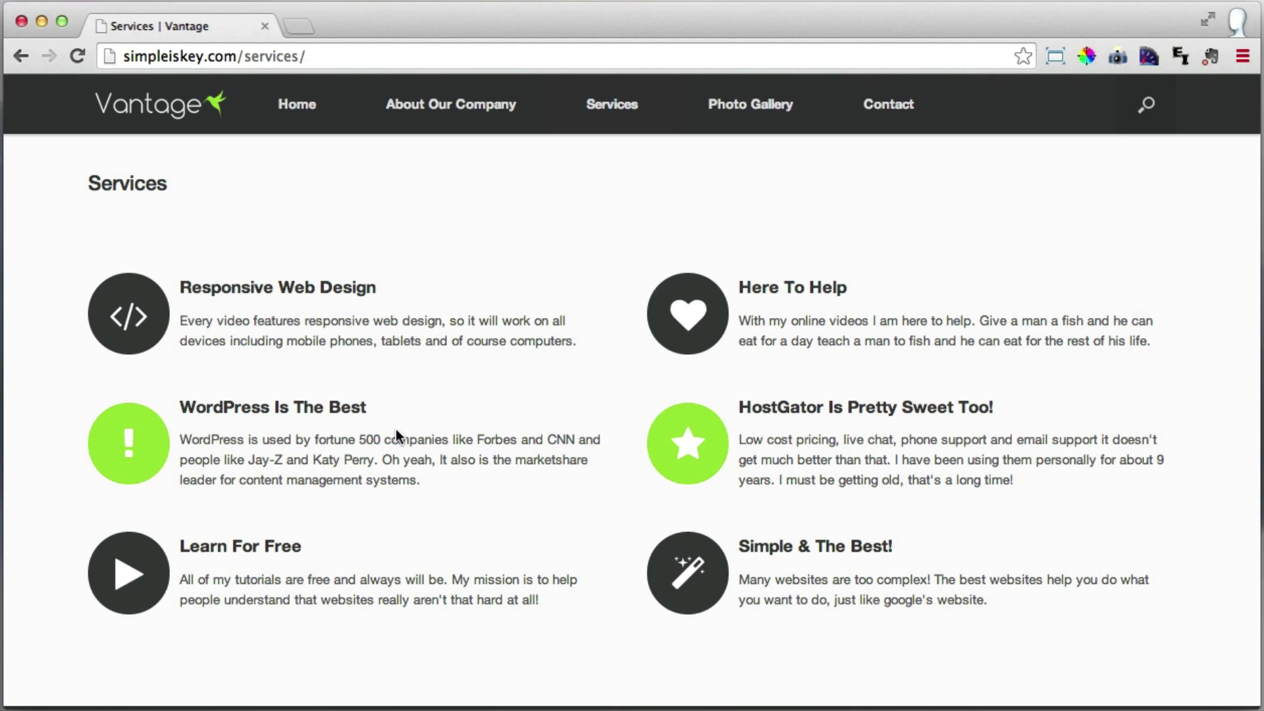
click(748, 110)
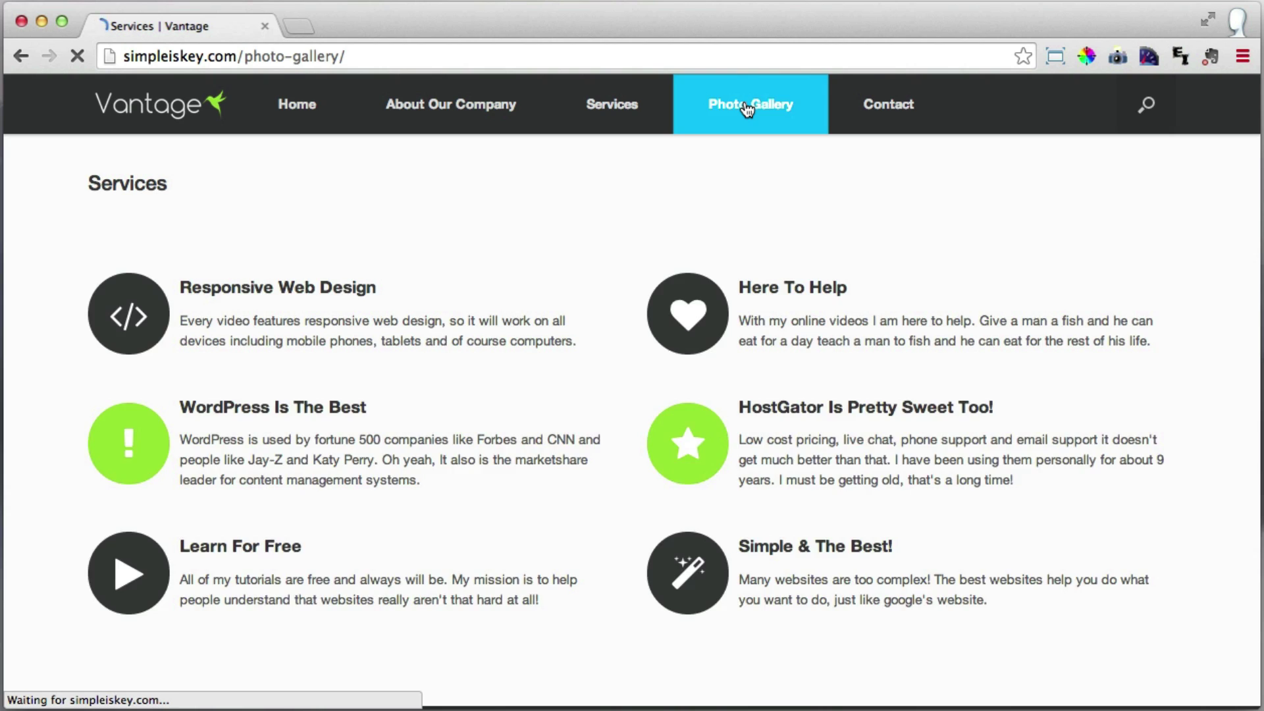
scroll(308, 257, down, 2)
scroll(312, 272, up, 2)
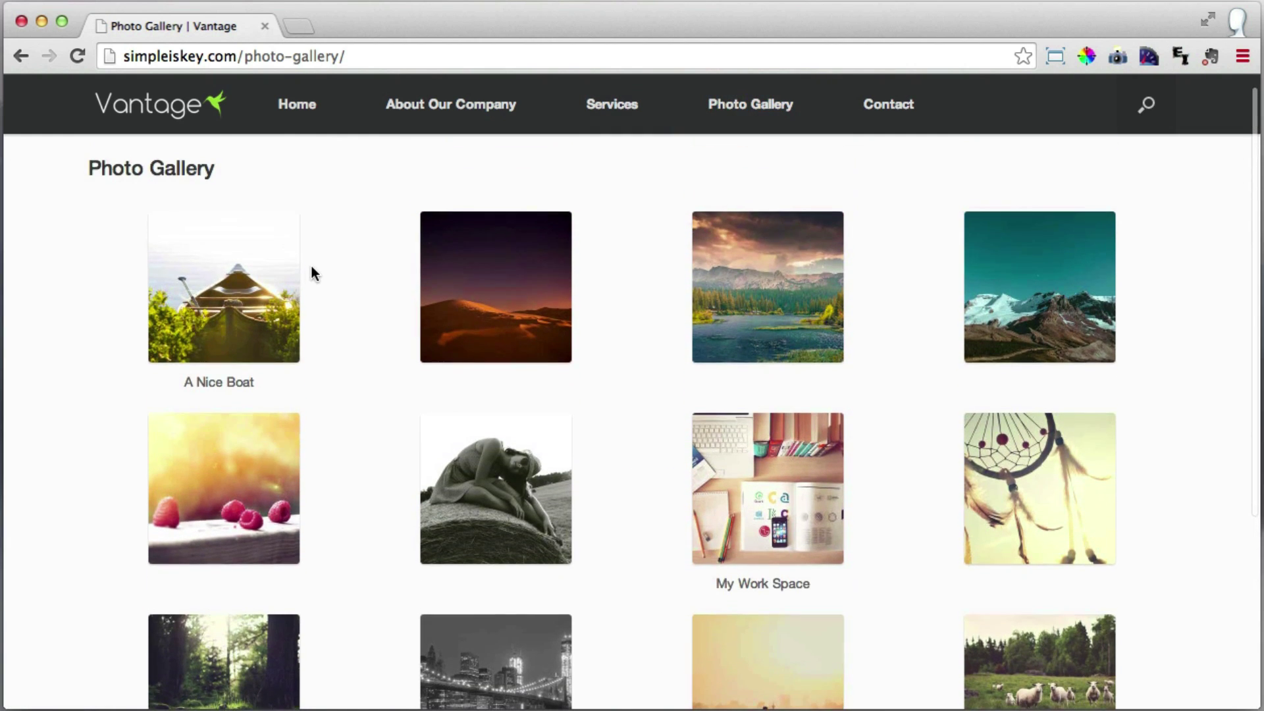
Enlarge 'A Nice Boat', step through the next five images, then close the viewer.
click(236, 286)
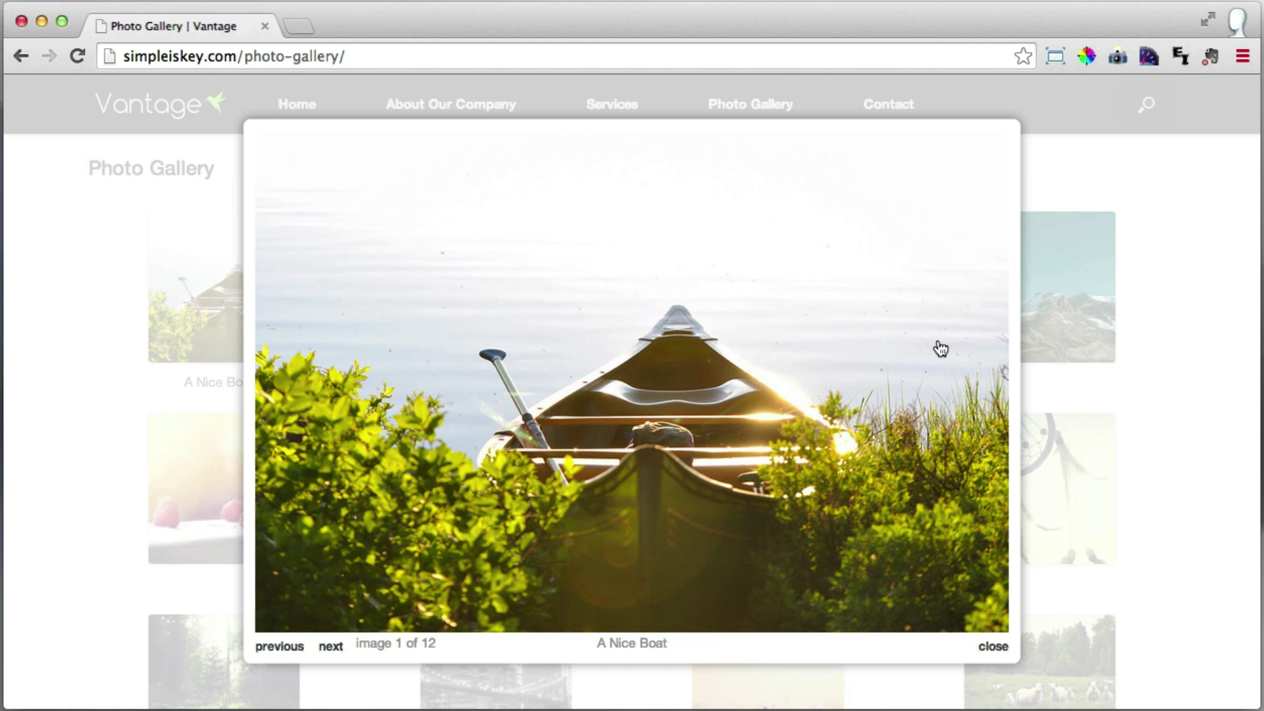
click(940, 349)
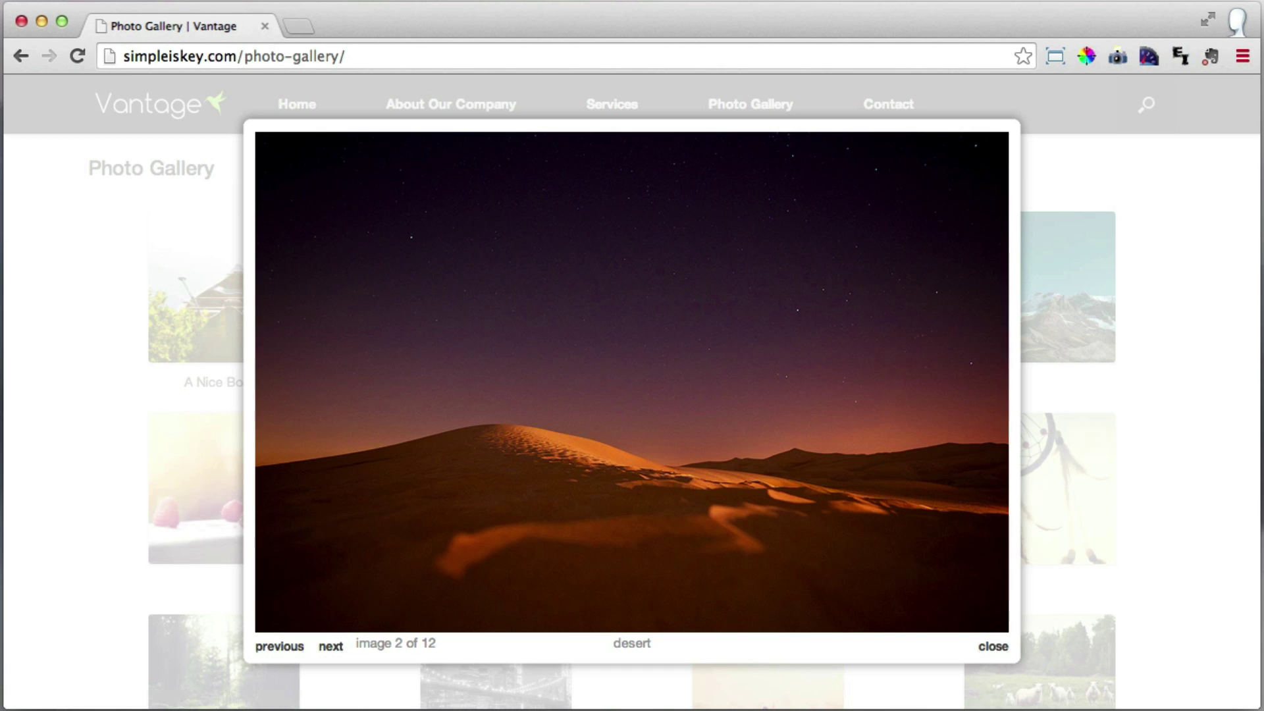
click(940, 349)
click(940, 349)
key(Right)
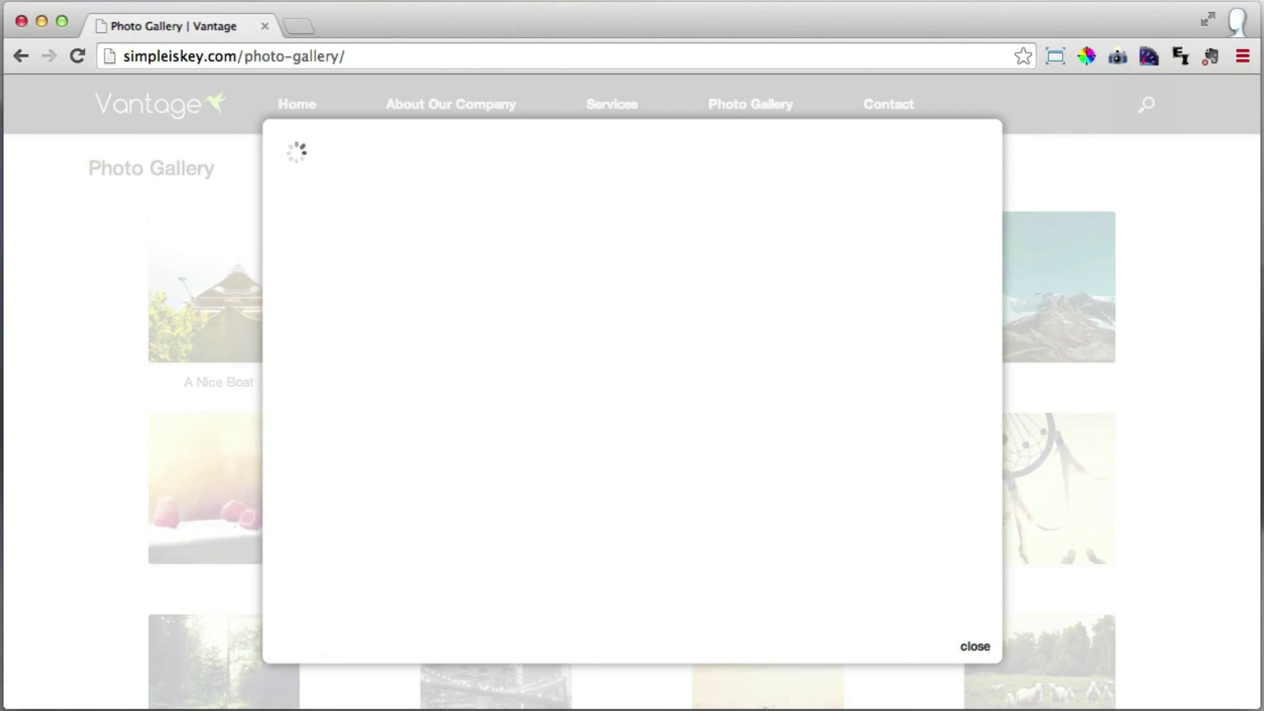
key(Right)
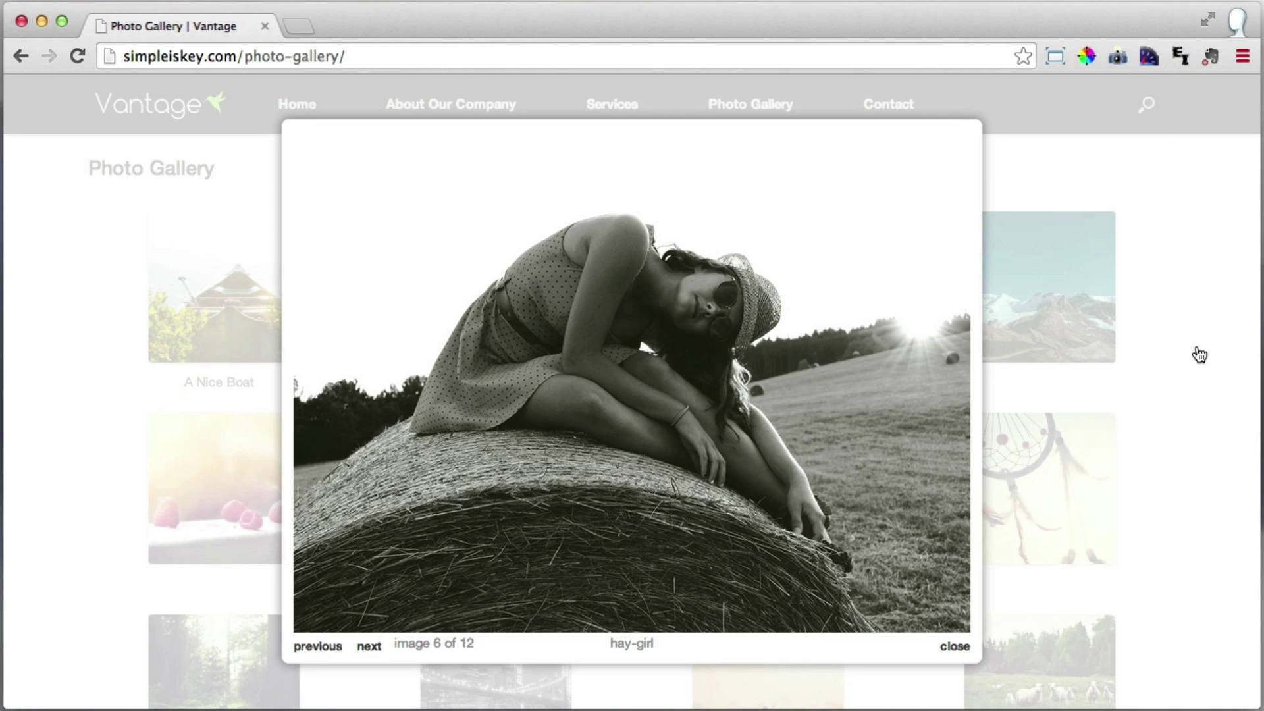
click(1193, 348)
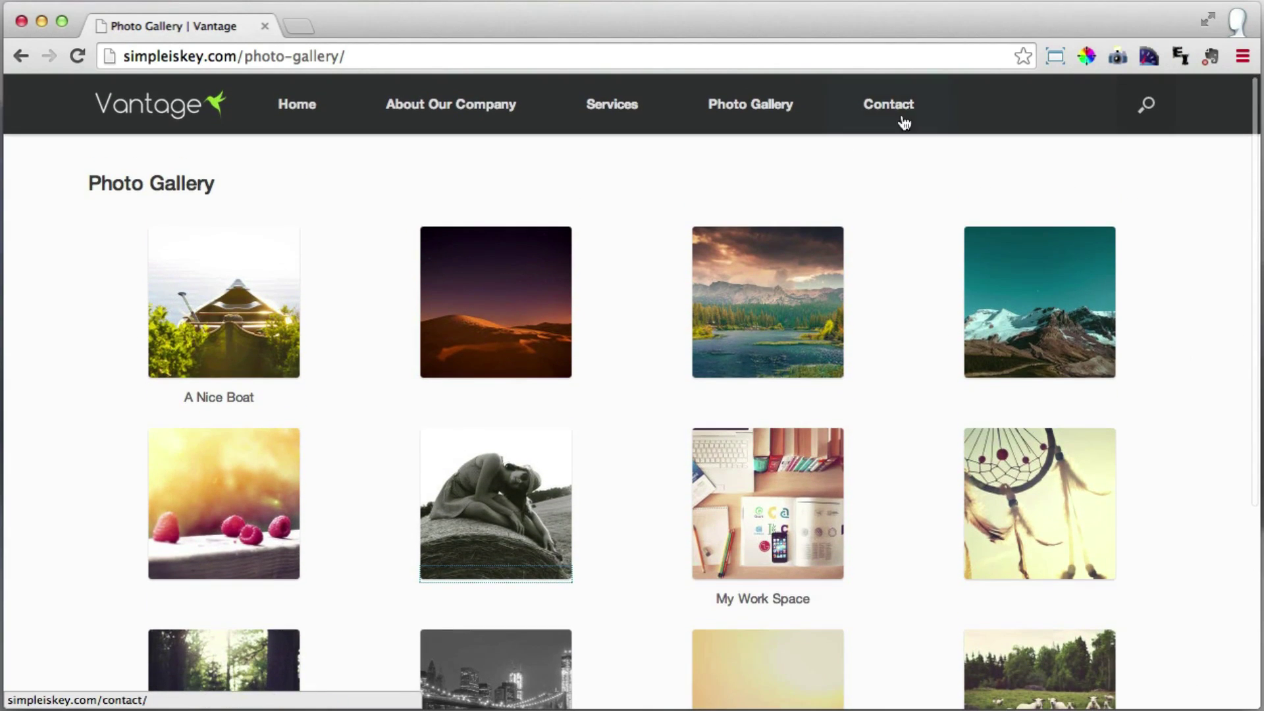
Open the Contact page, highlight its heading and scroll down to the form.
click(884, 104)
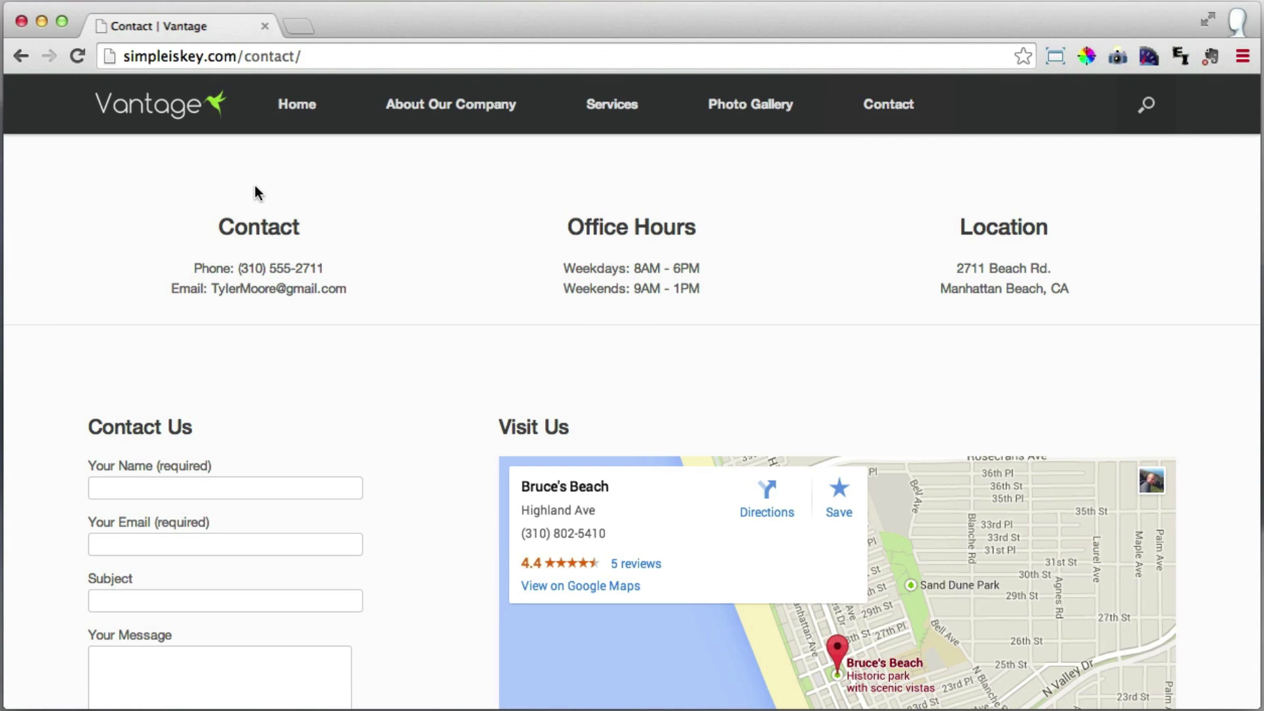
drag(225, 226, 291, 226)
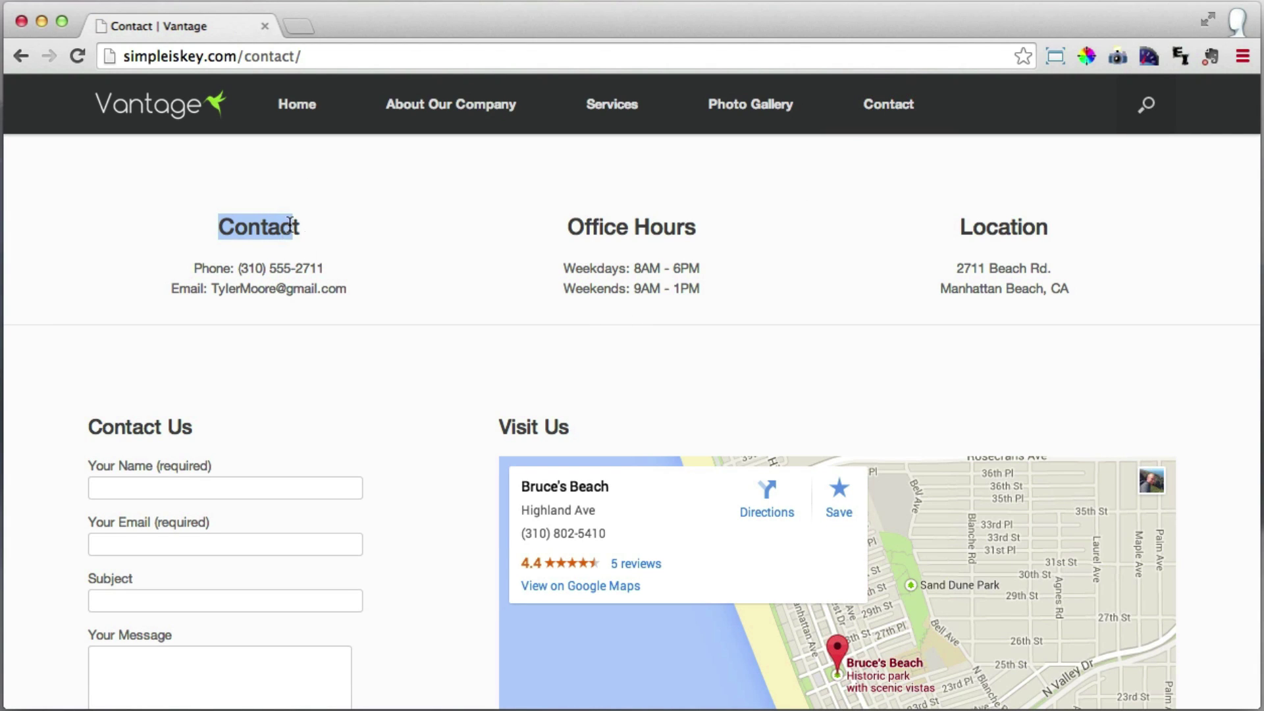
scroll(887, 231, down, 1)
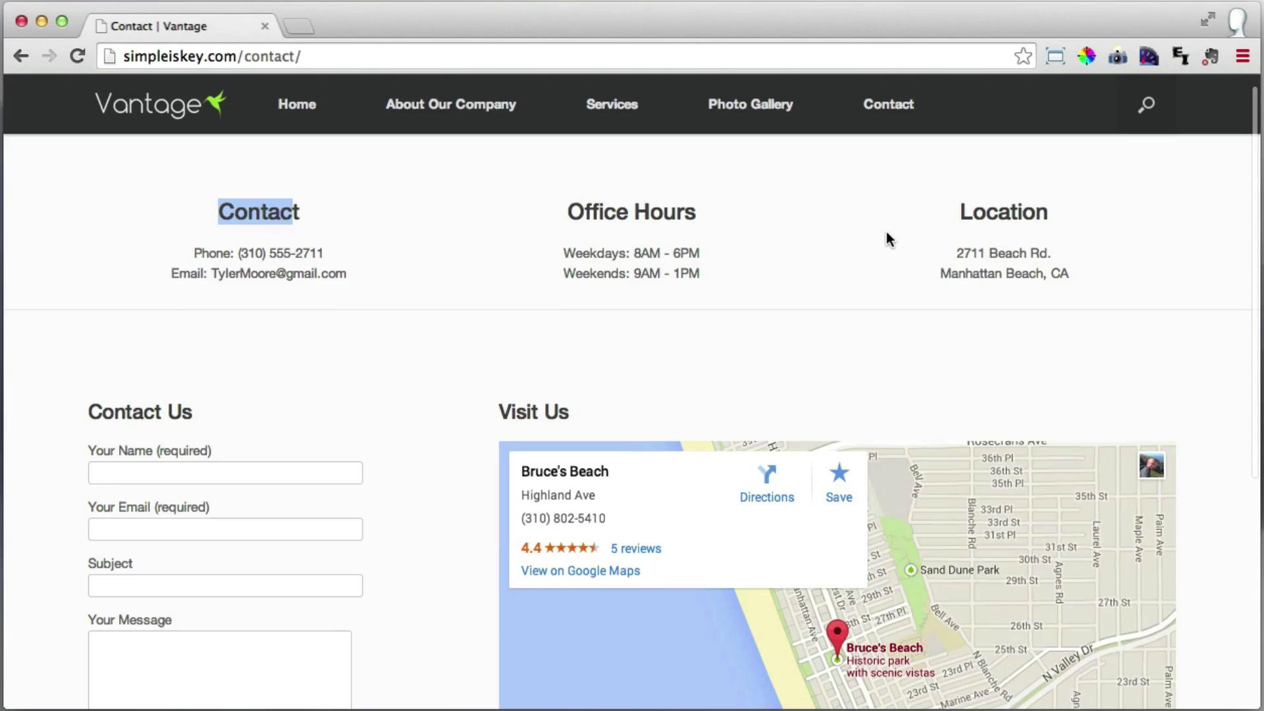
scroll(790, 306, down, 5)
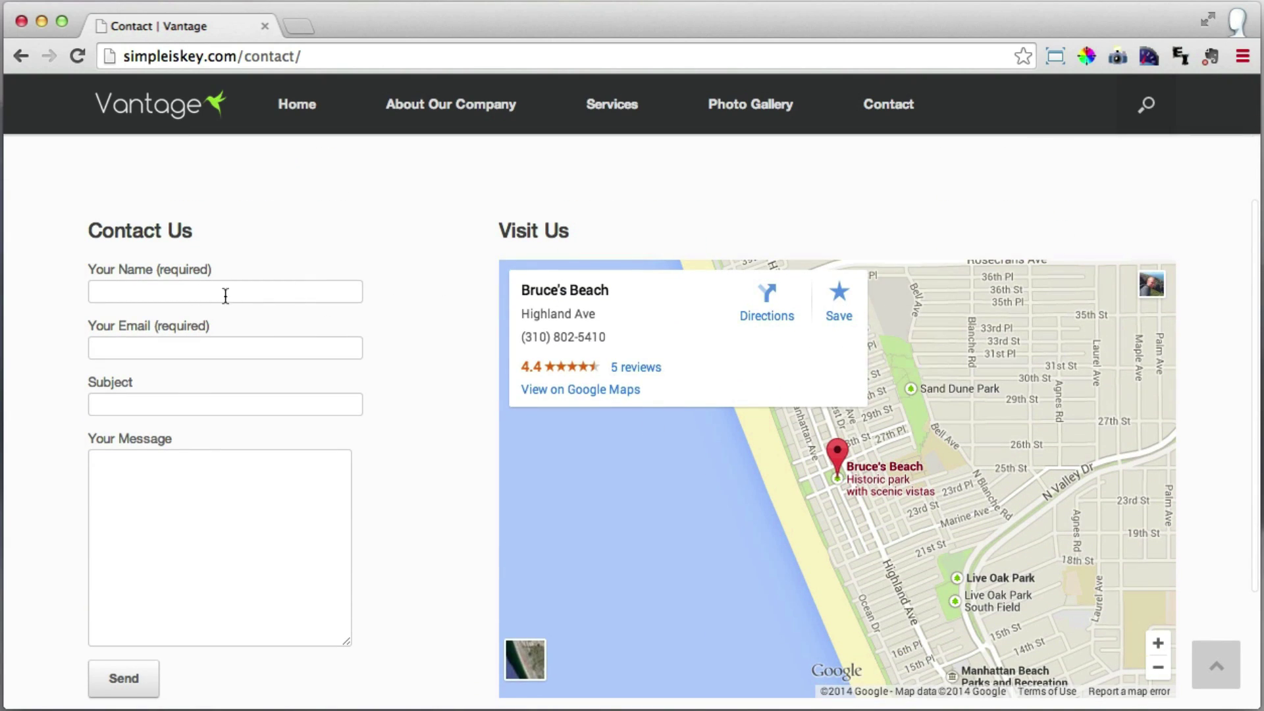
Submit the contact form with a name, an e-mail, subject 'Hi' and message 'Hello There'.
click(182, 296)
text(Tyler)
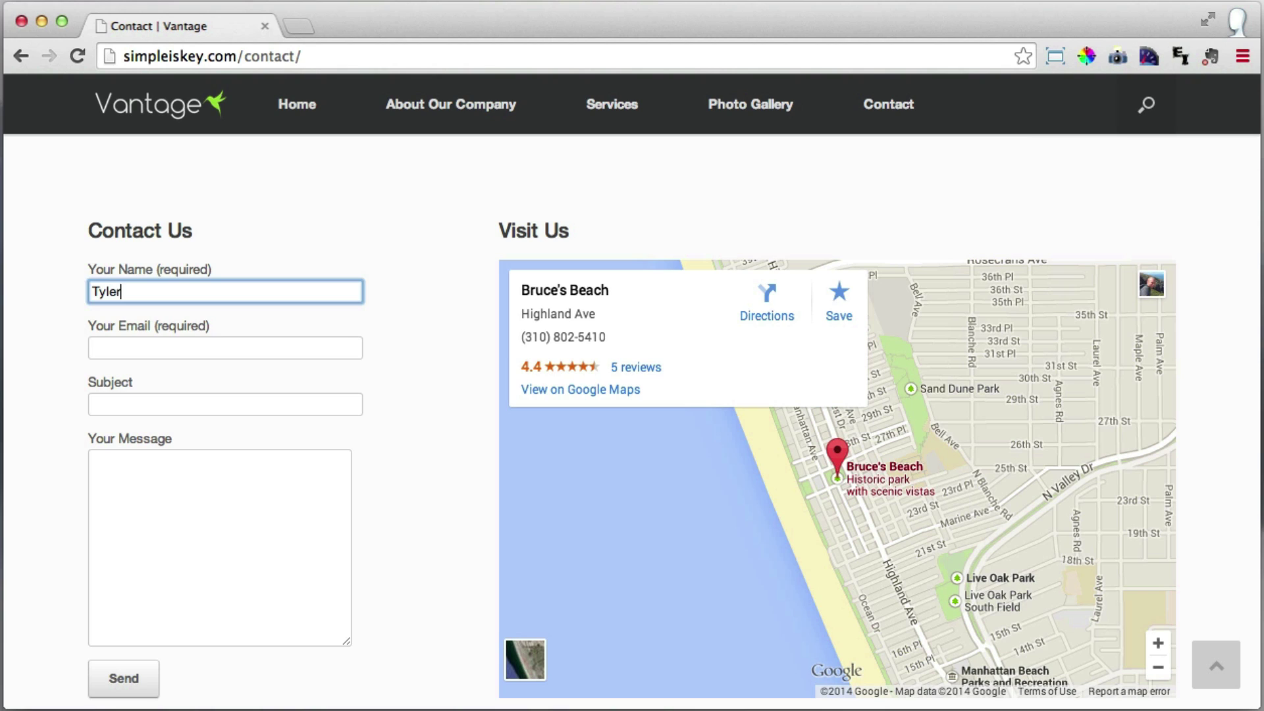
key(Tab)
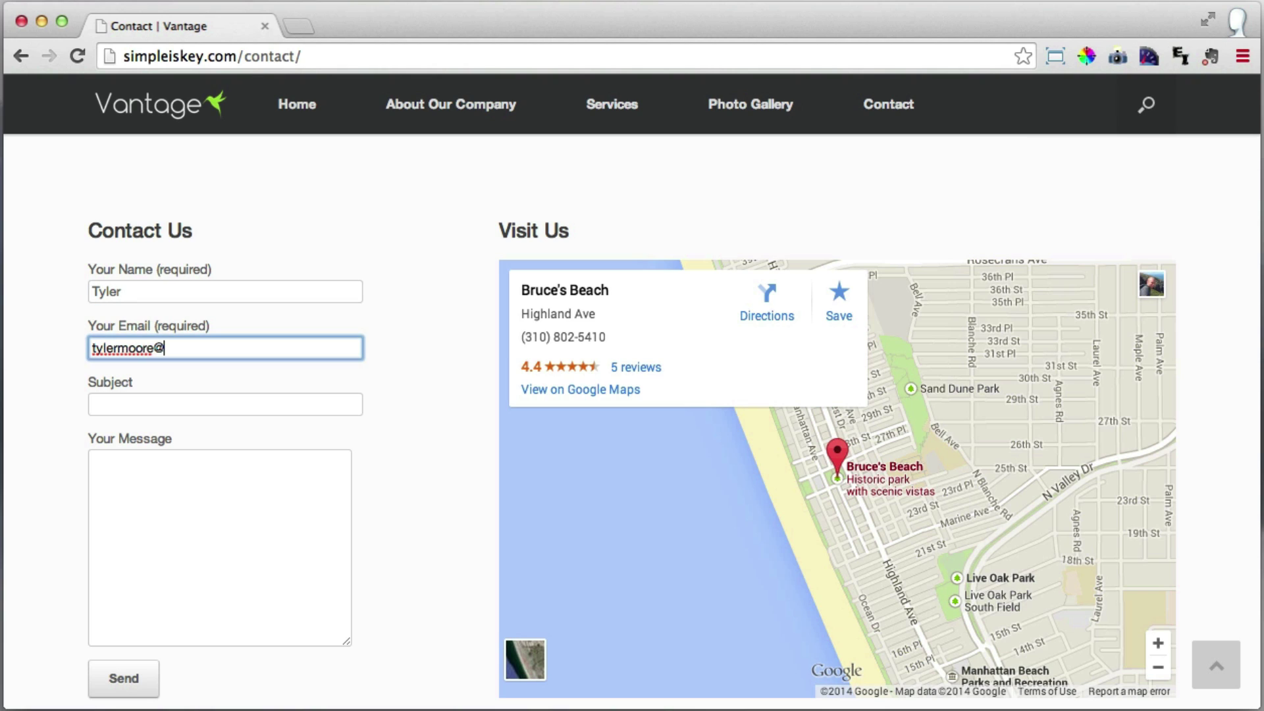
key(Tab)
text(Hi)
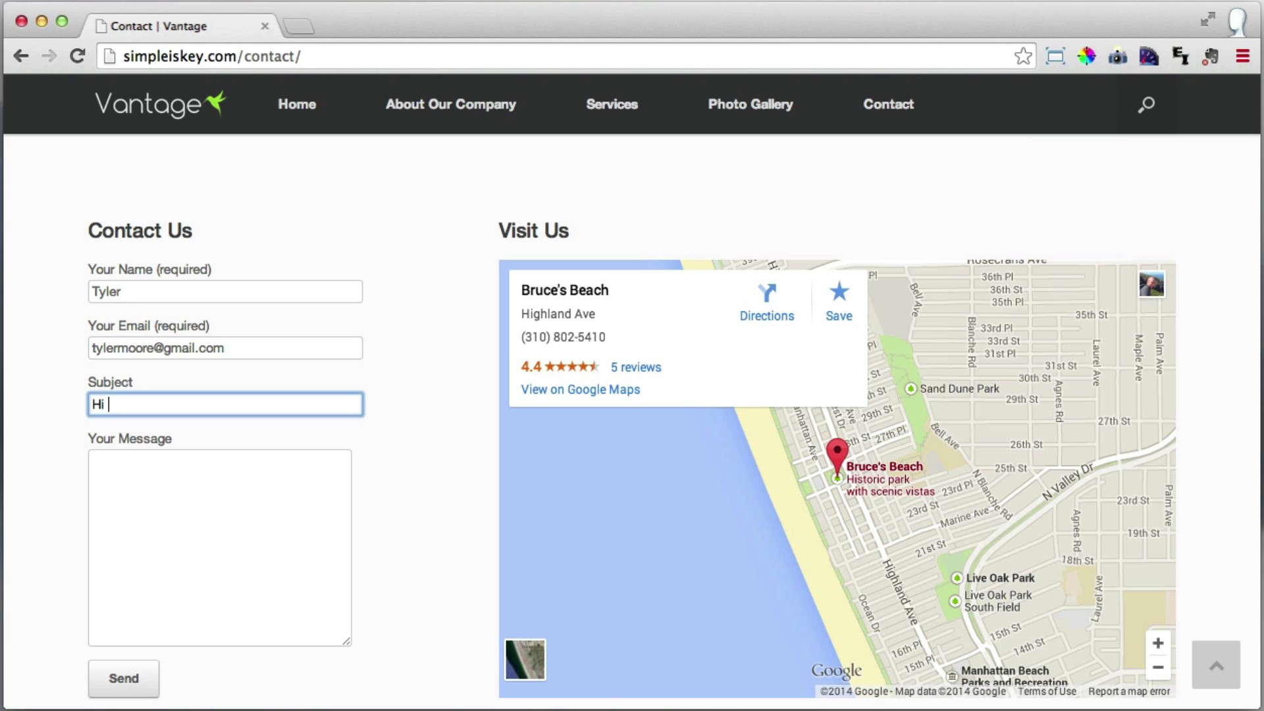
key(Tab)
text(Hello There)
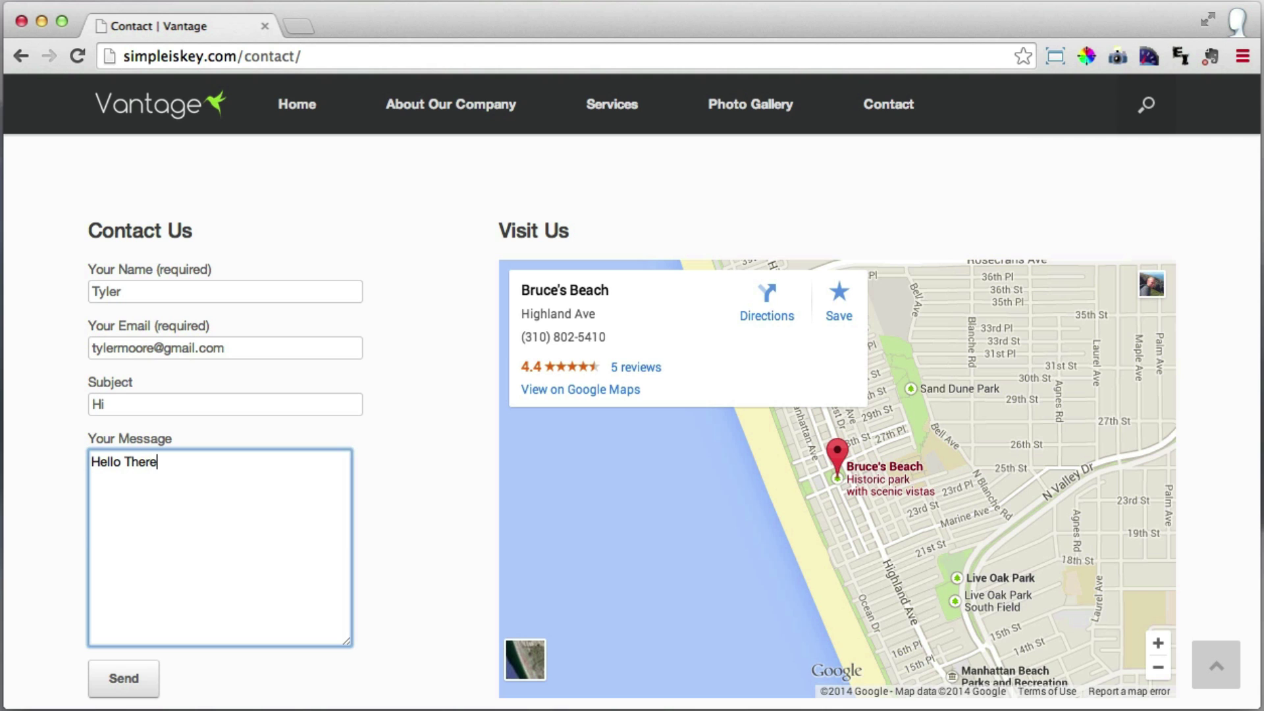
click(122, 685)
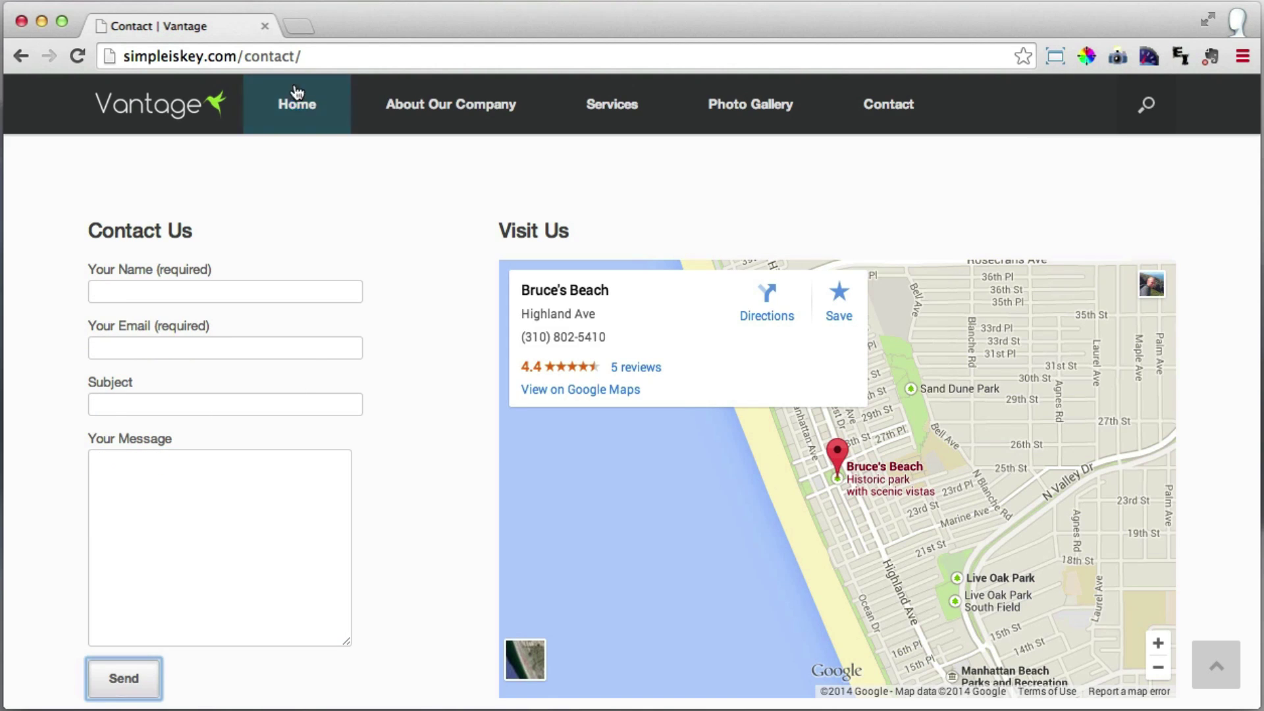
Load Gmail in a new browser tab.
click(299, 23)
text(gmail)
key(Return)
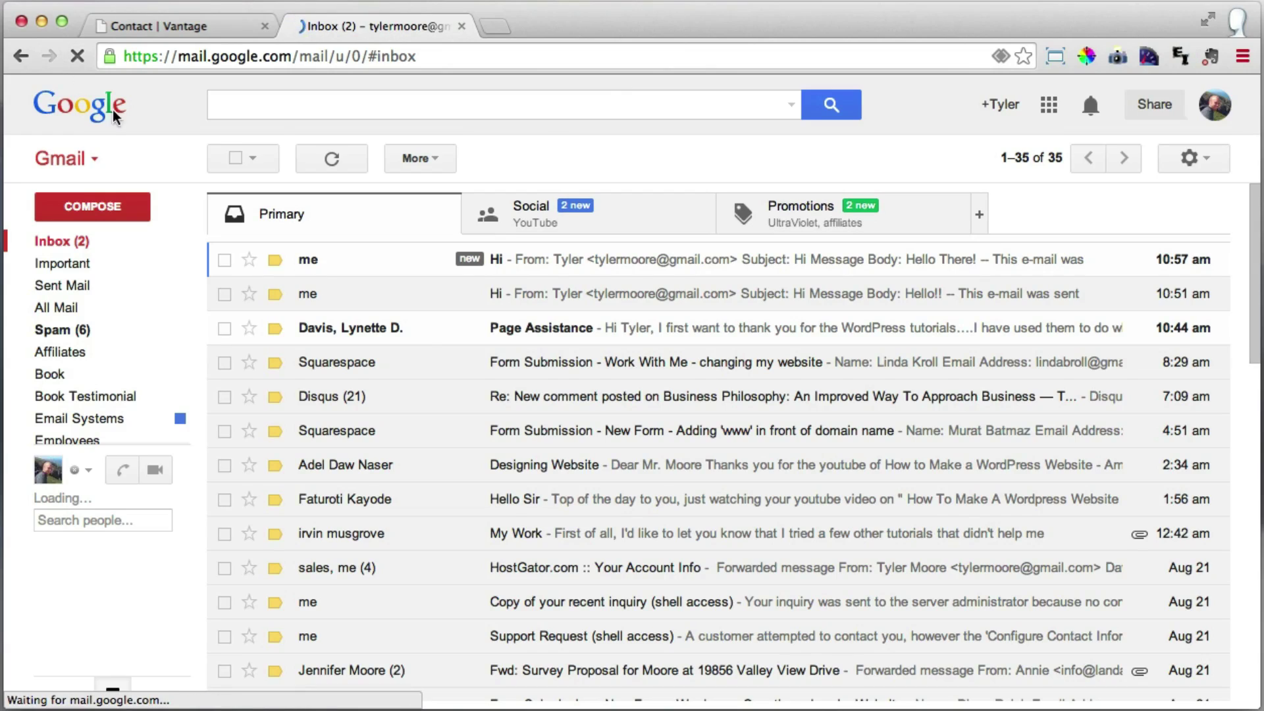
Open the newest Gmail message, the contact-form test, at the top of the Primary list.
click(360, 266)
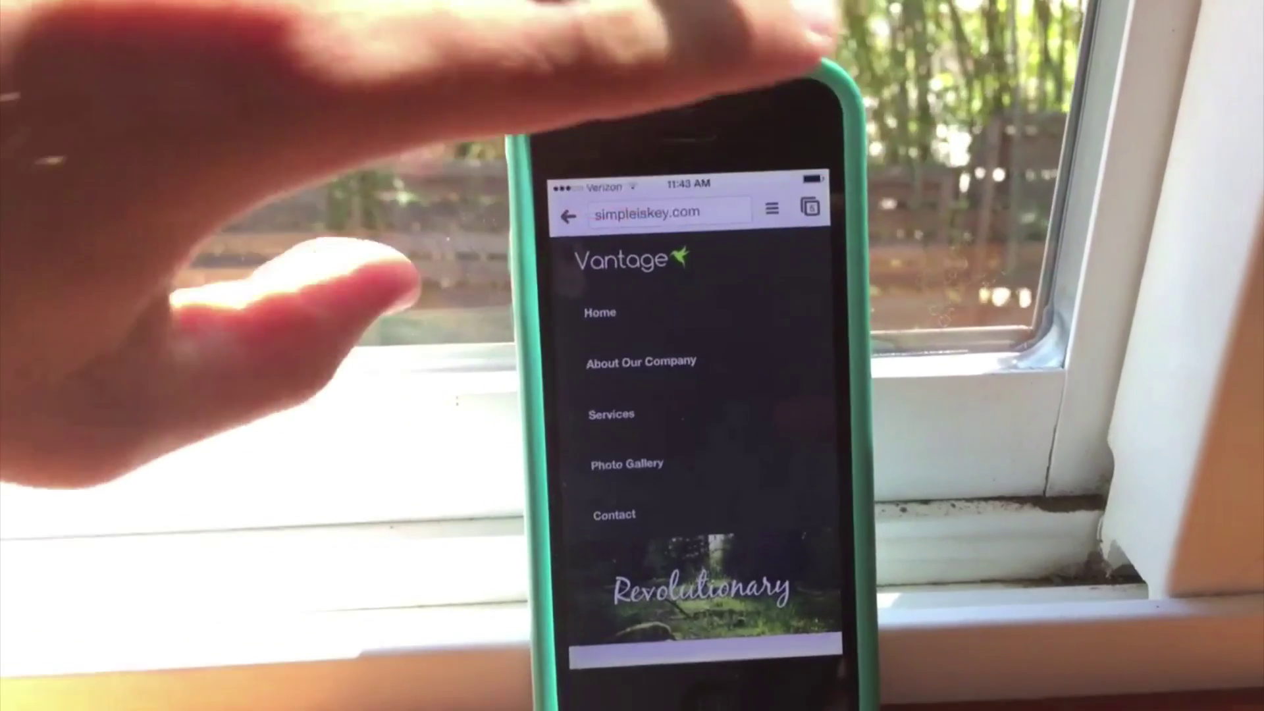
Scroll the simpleiskey.com home page on the tablet, then open About Our Company there.
scroll(580, 455, down, 2)
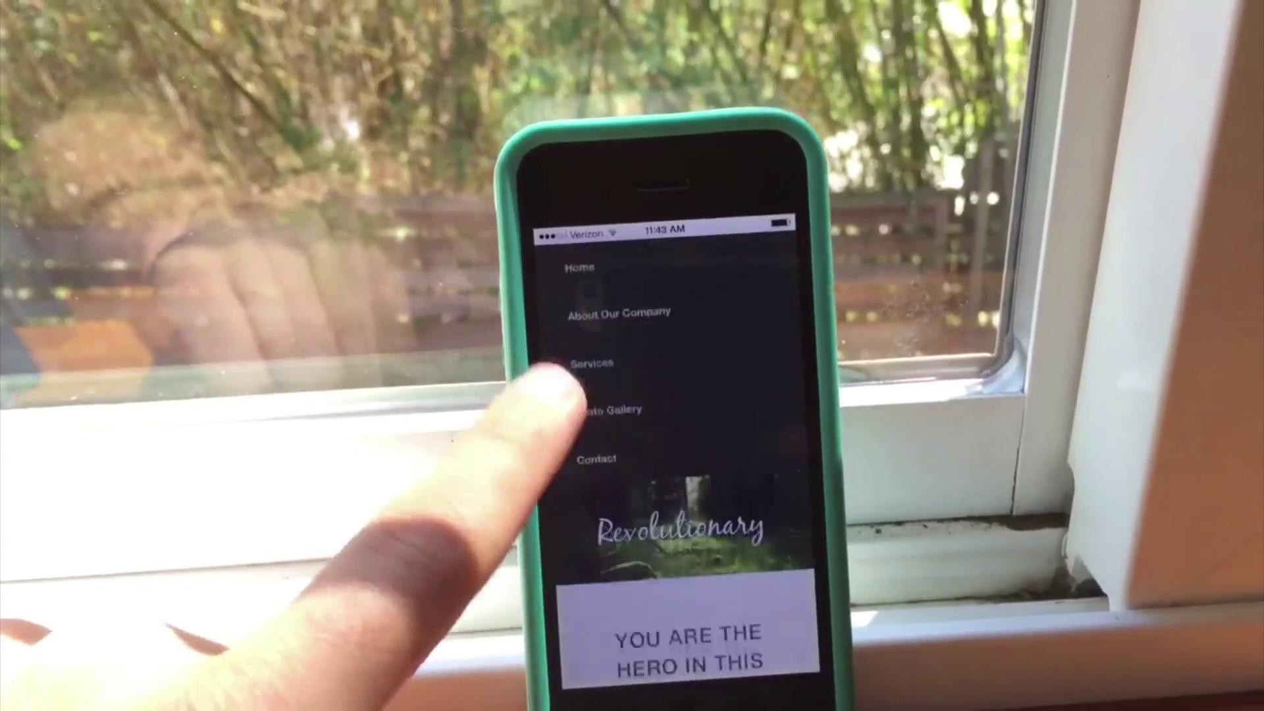
scroll(550, 536, down, 3)
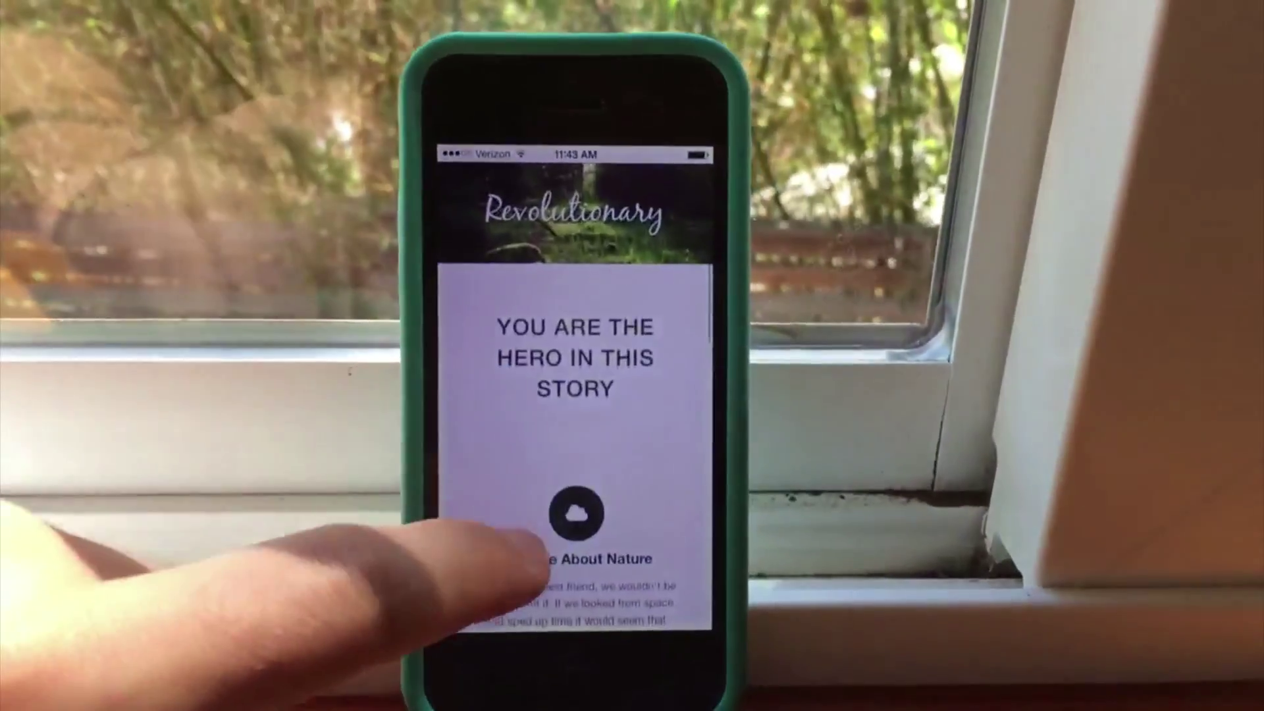
scroll(527, 547, down, 10)
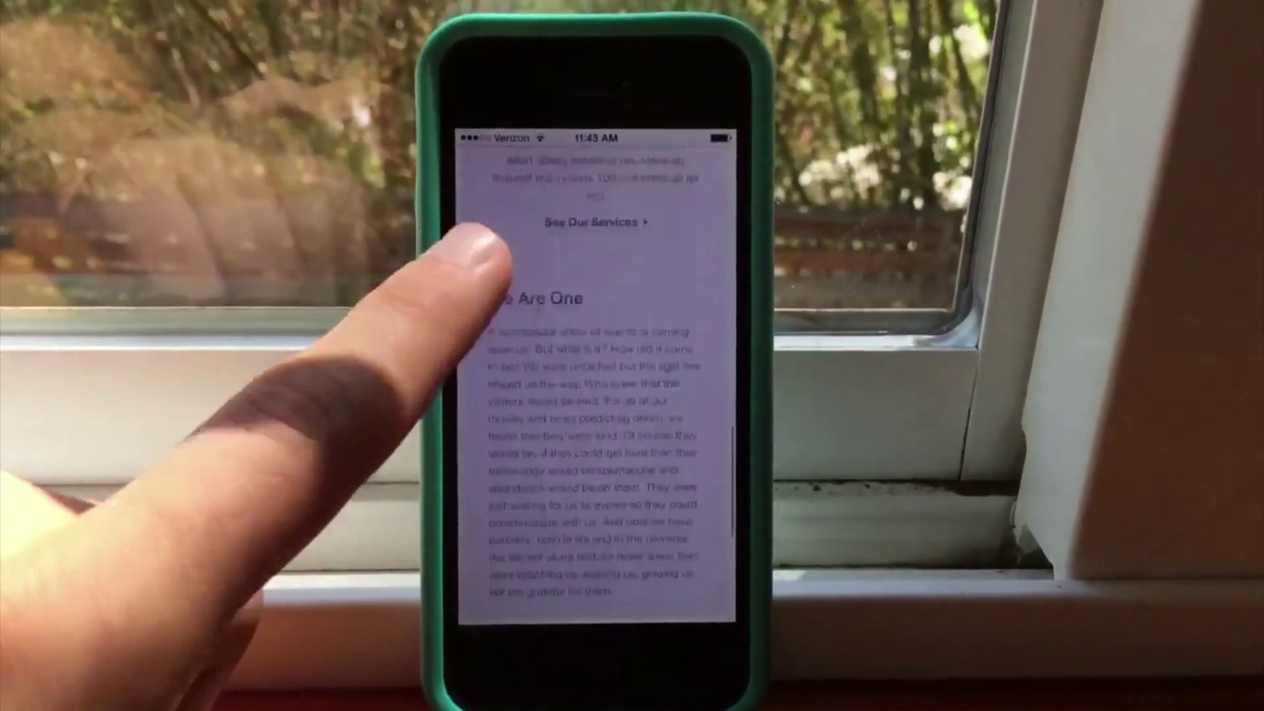
scroll(501, 296, down, 6)
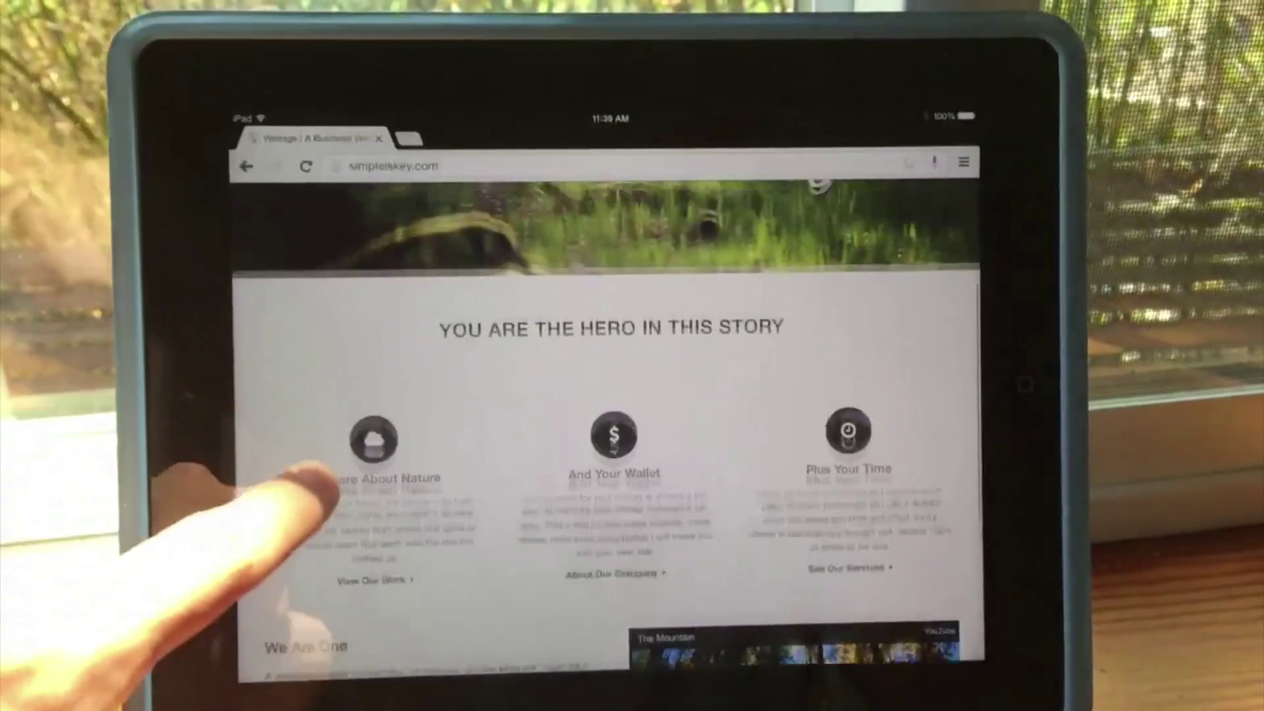
scroll(322, 484, up, 5)
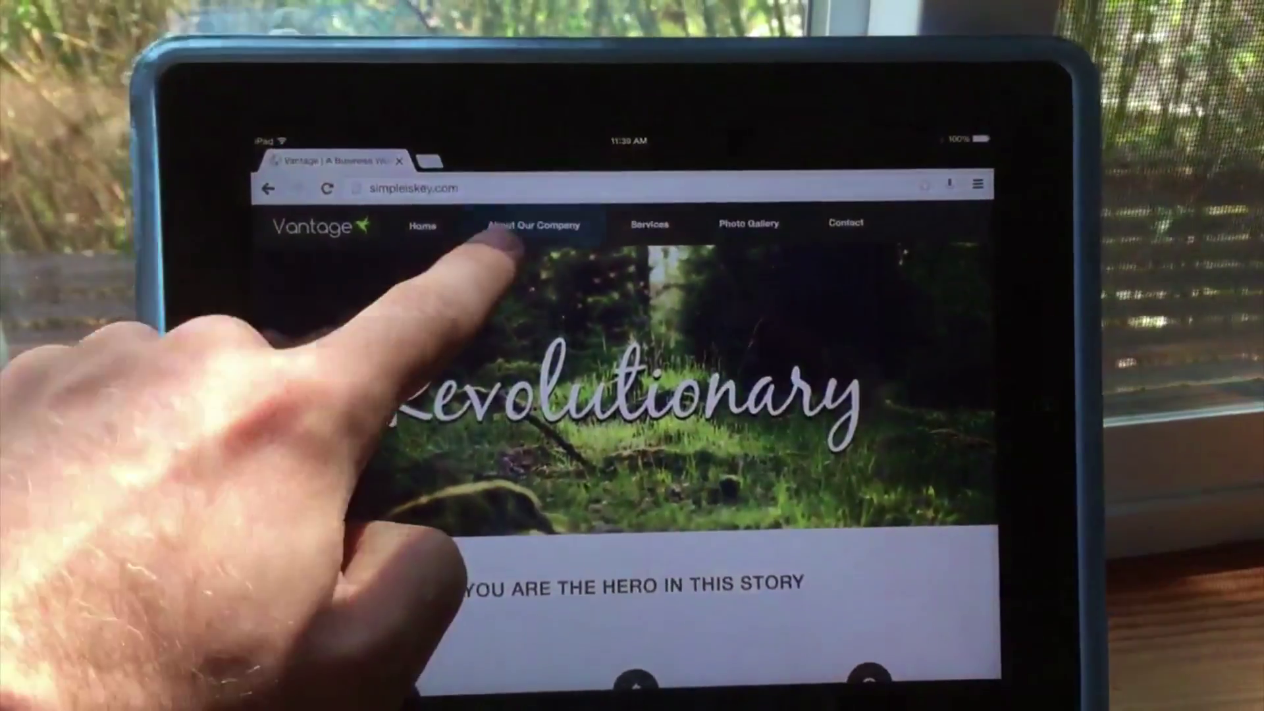
click(520, 230)
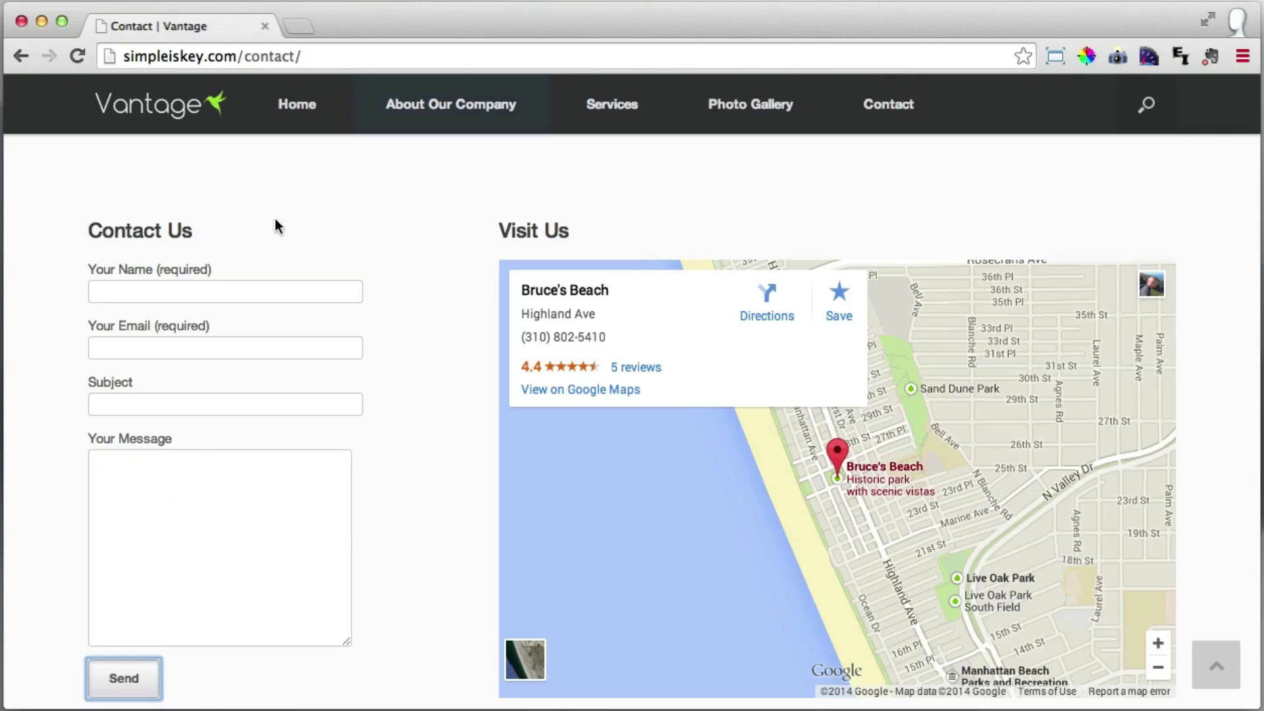
scroll(247, 208, up, 5)
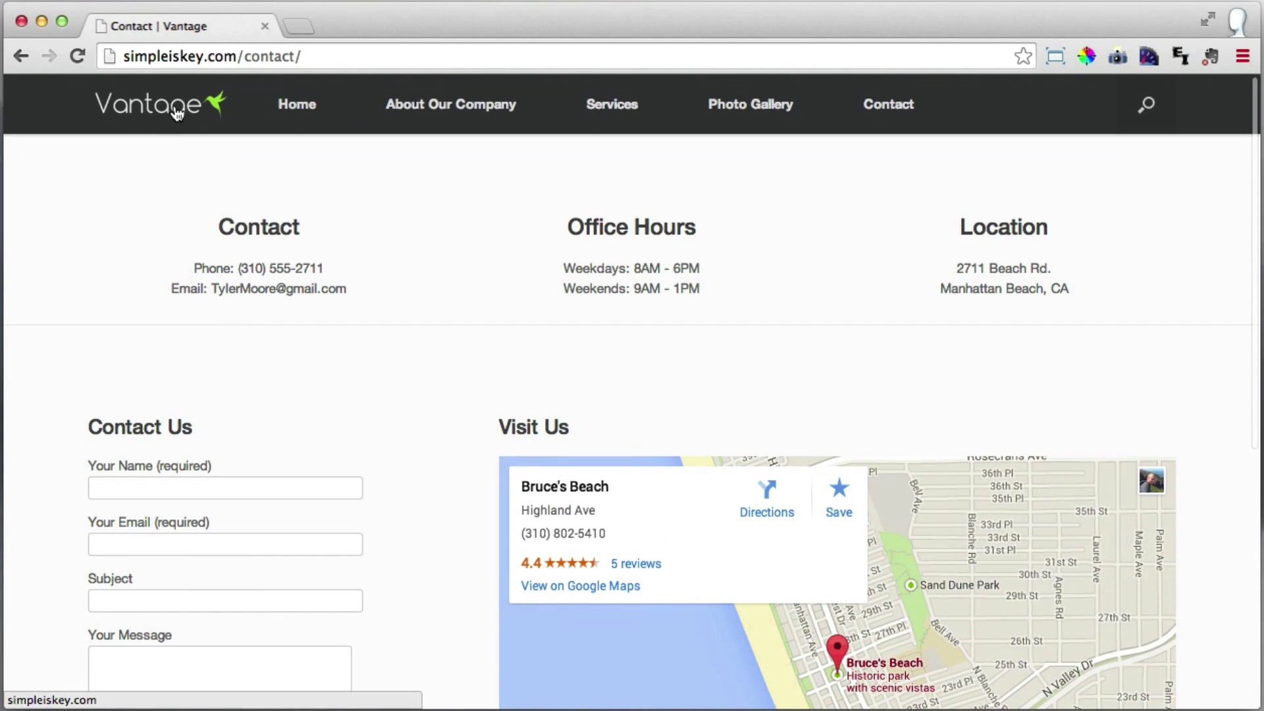
Return from the Contact page to the Vantage home page using the header logo.
click(176, 115)
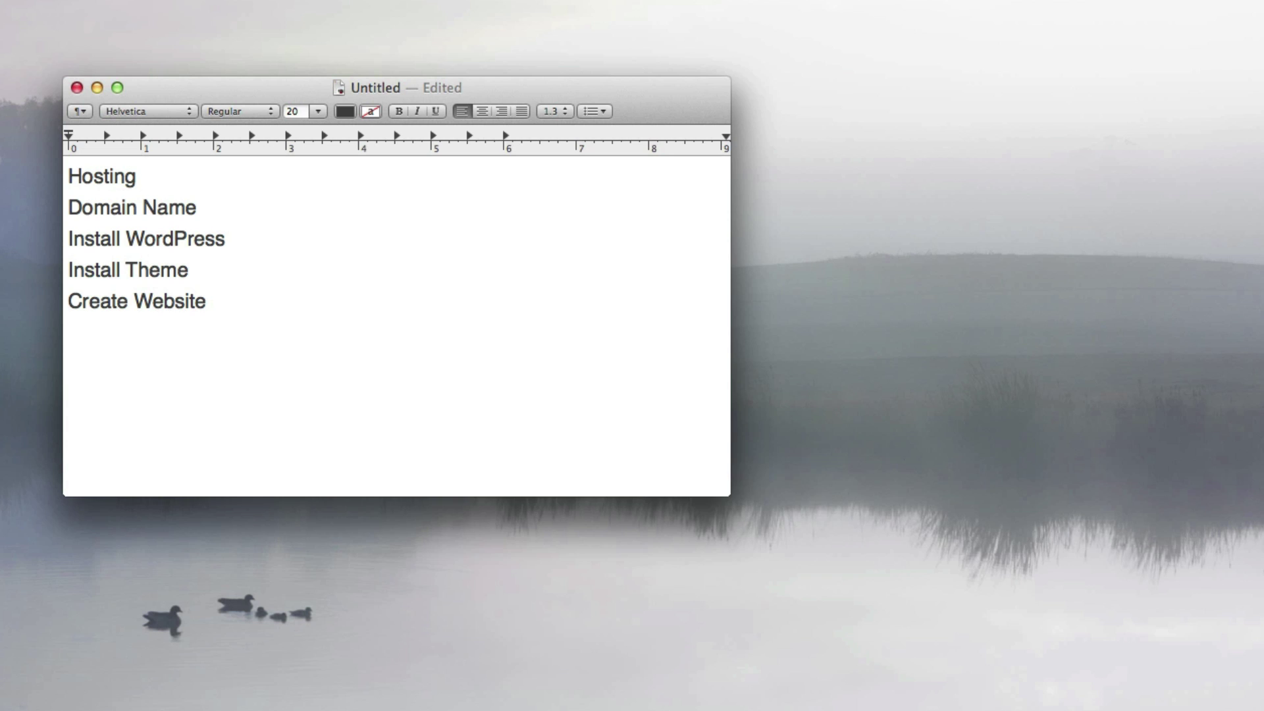
key(shift+super+Left)
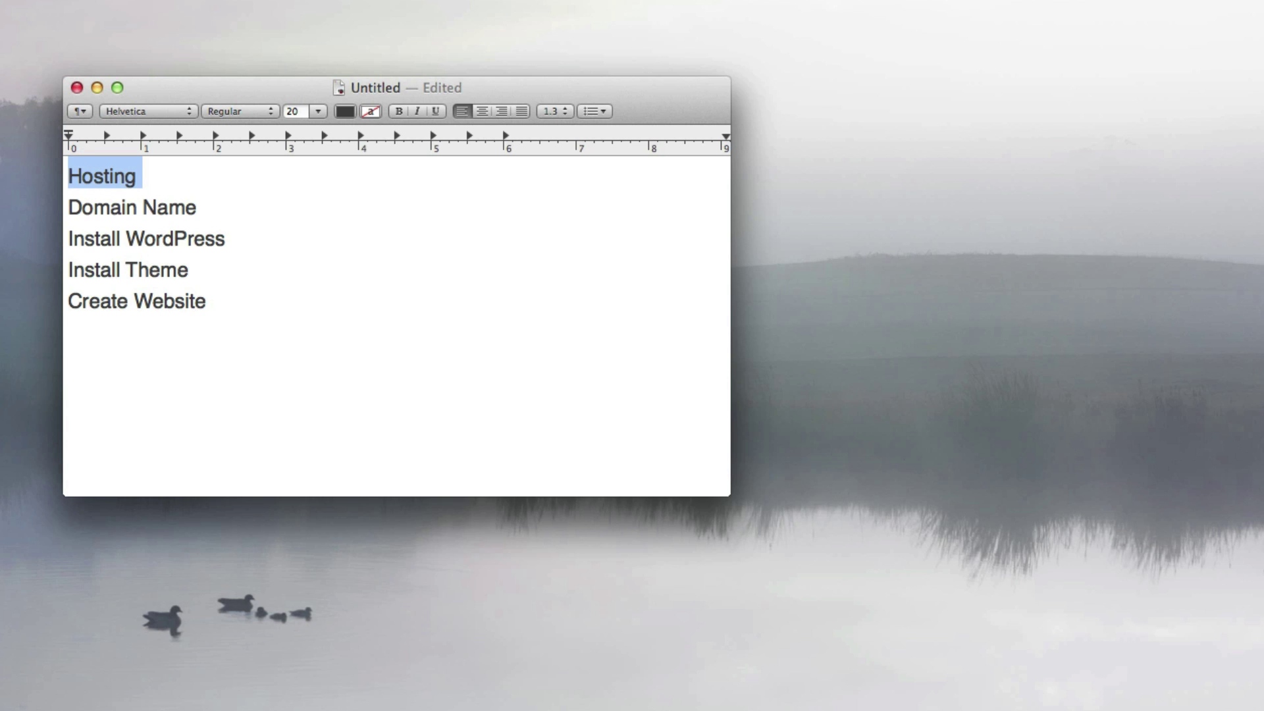
Add '$10 / Month' after the Hosting step.
click(169, 175)
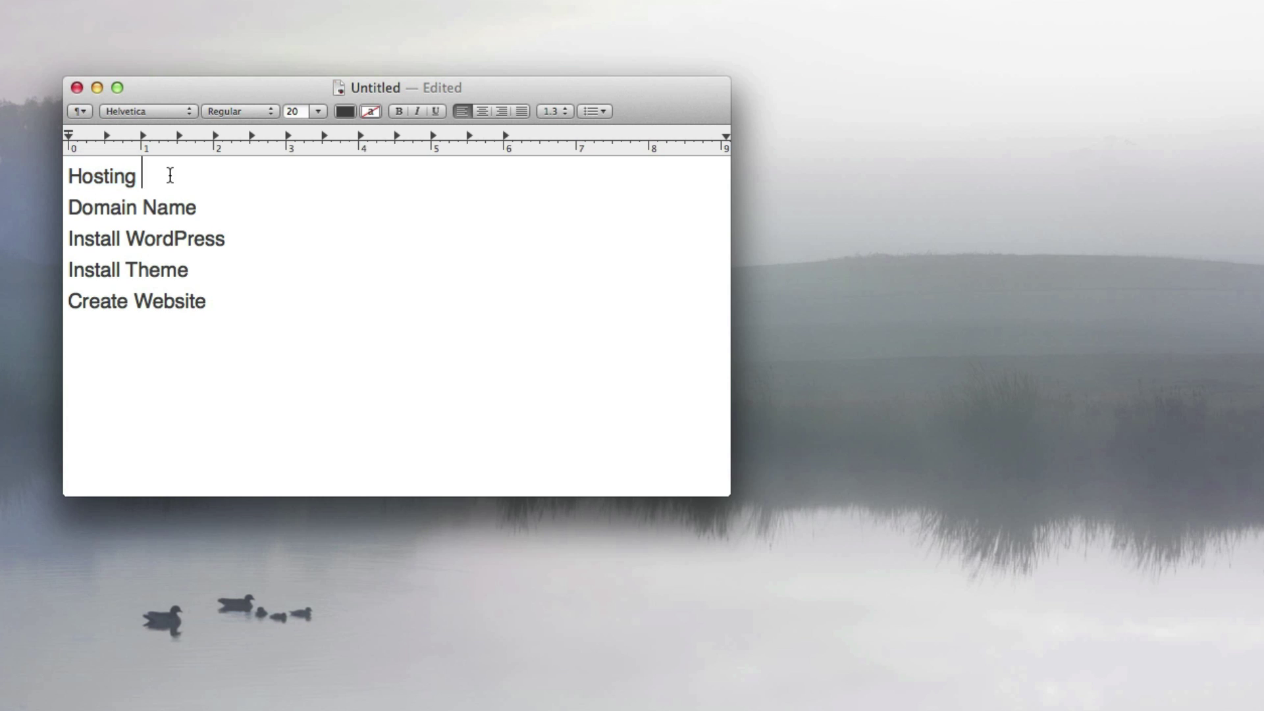
text($10 / Month)
key(Down)
key(super+shift+Left)
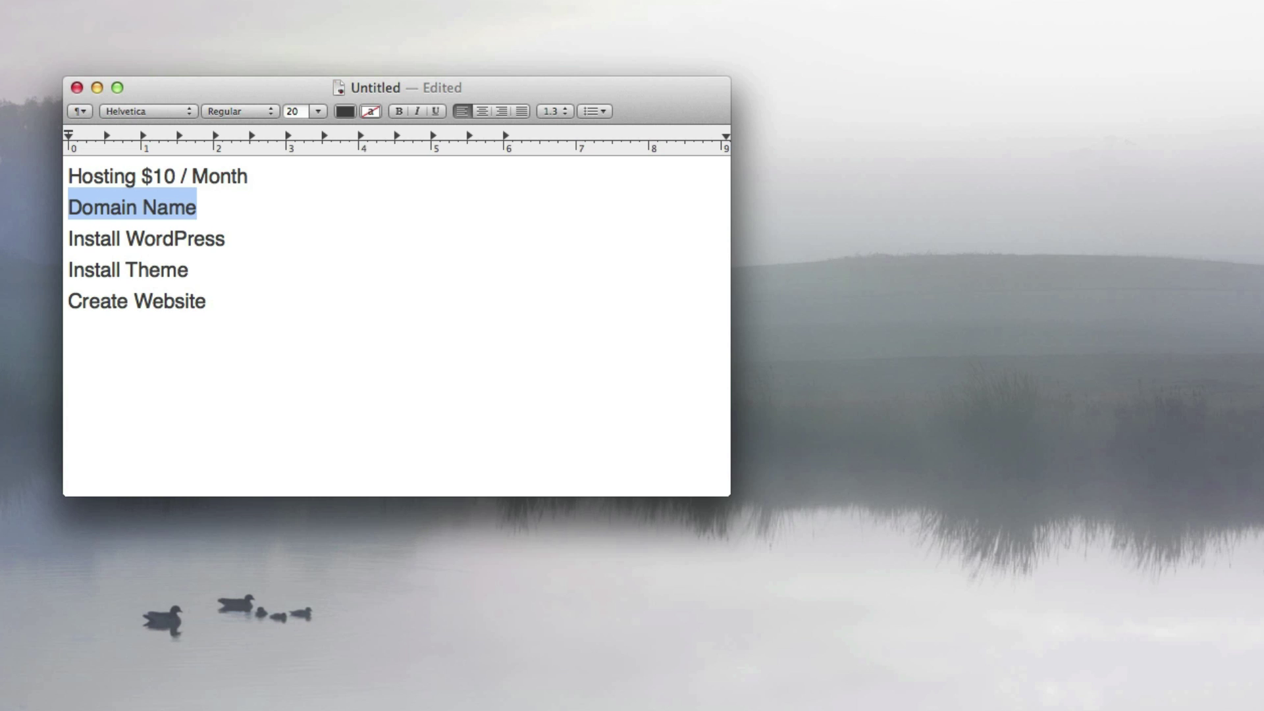
Add '$13 / Year' after the Domain Name step.
click(196, 207)
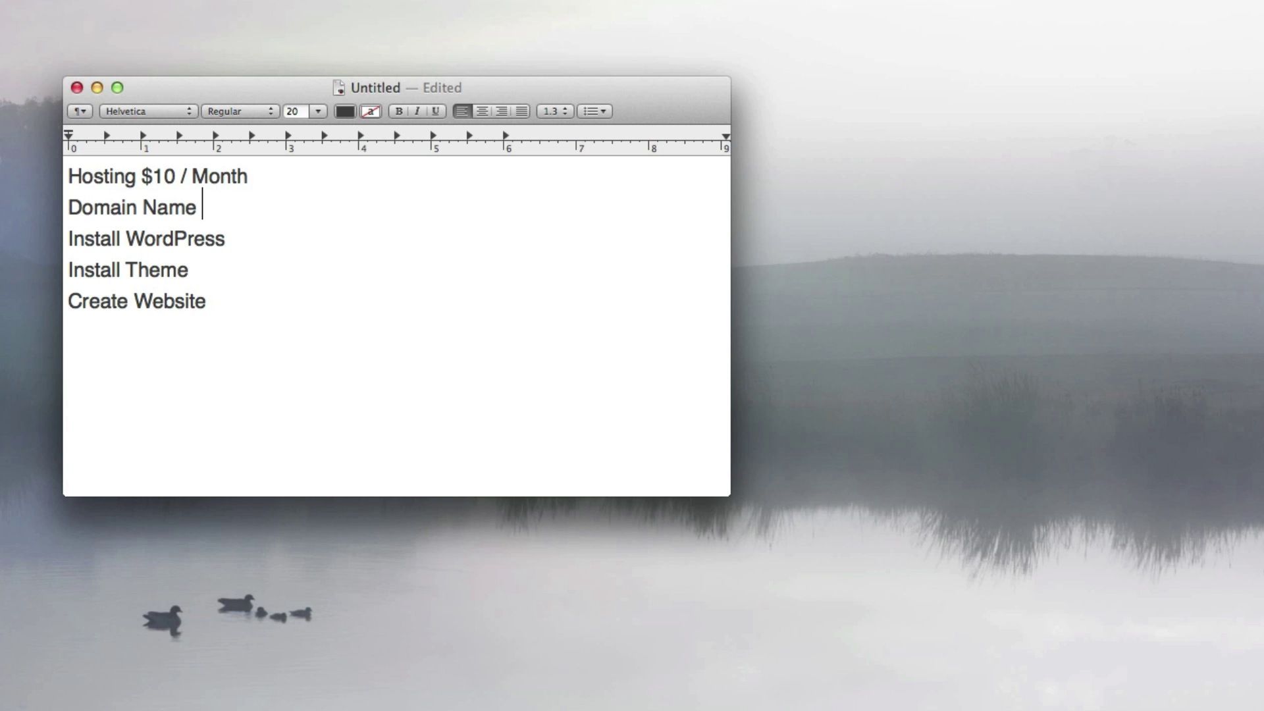
text($13 / Yea)
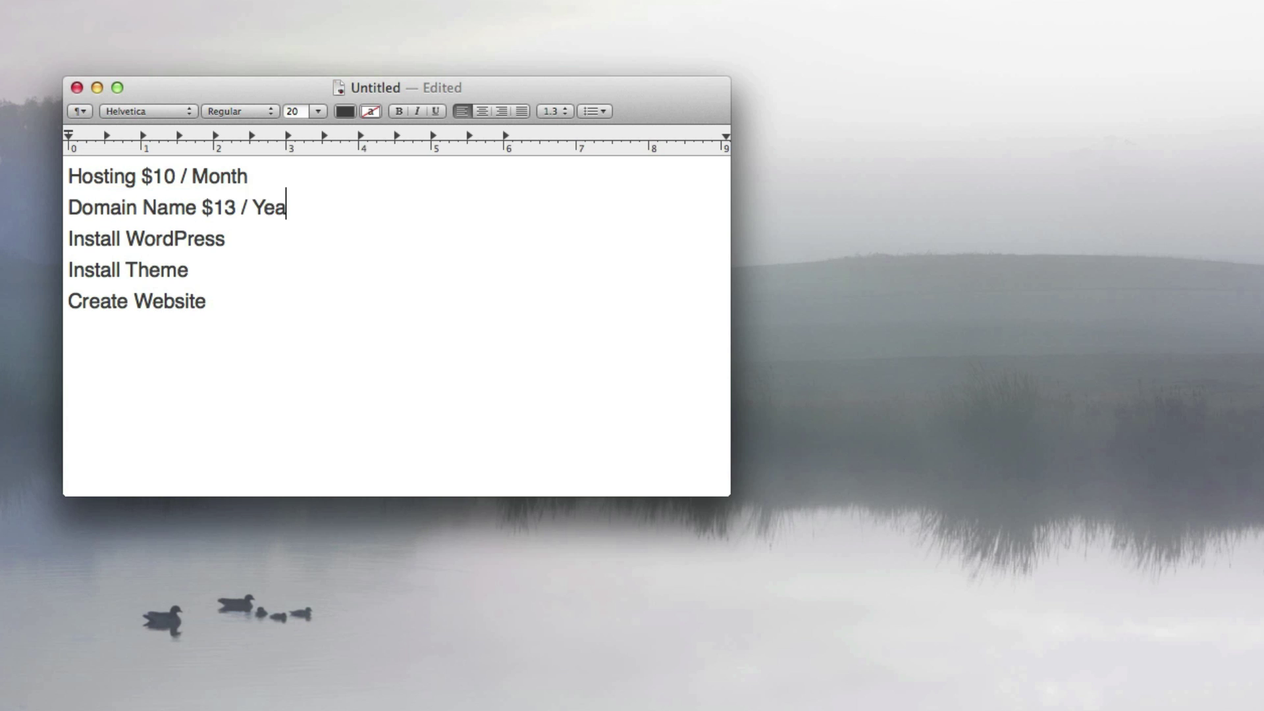
text(r)
drag(297, 208, 258, 168)
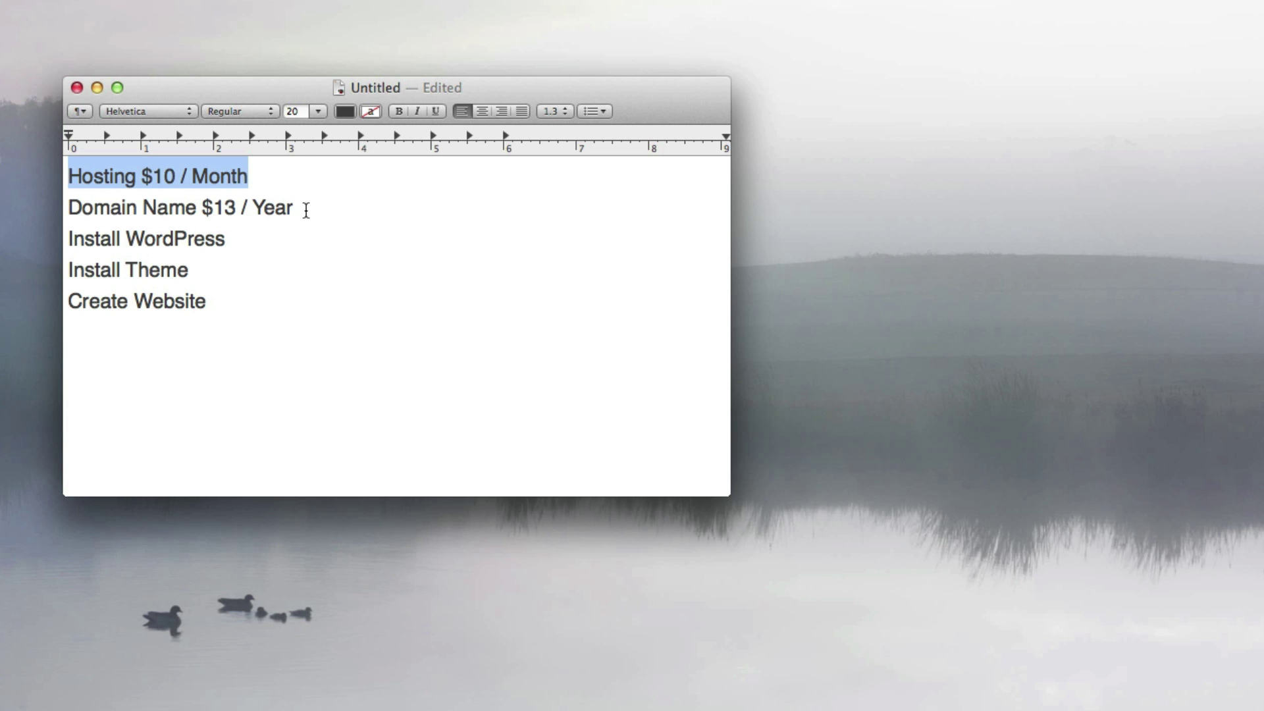
Highlight the Domain Name, Install WordPress and Install Theme lines in turn, then deselect Create Website.
drag(295, 208, 69, 207)
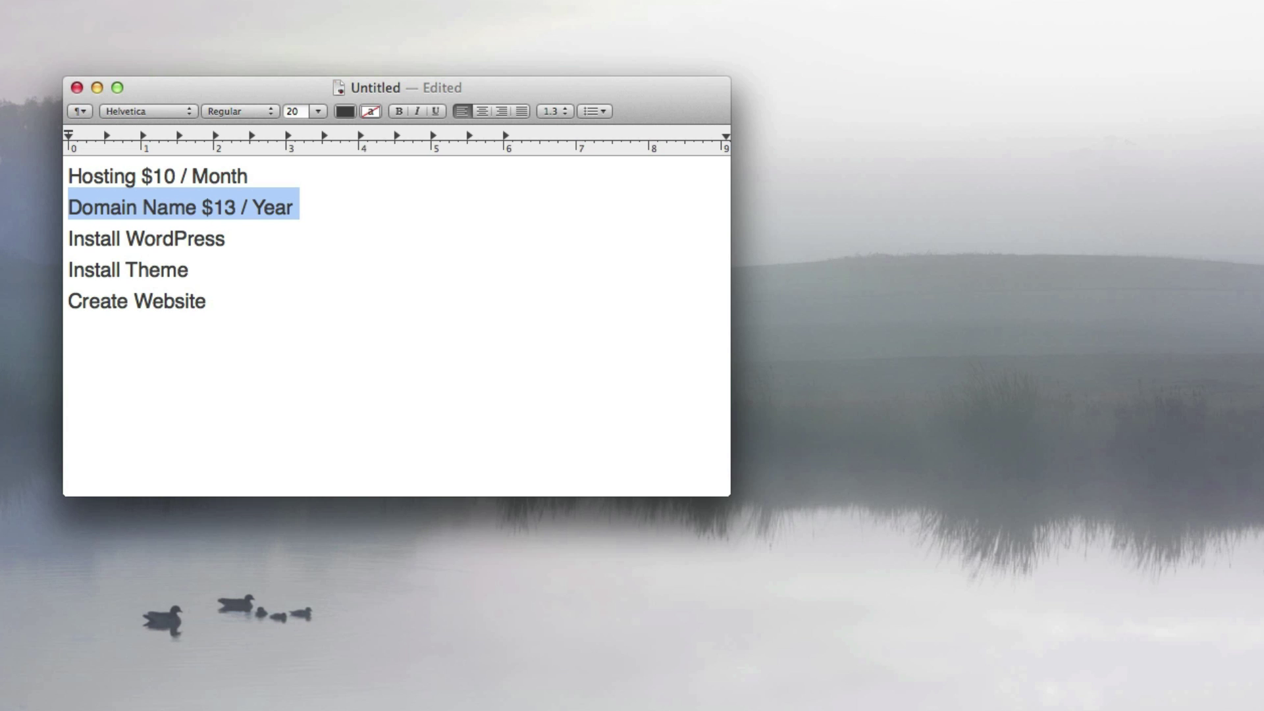
key(Down)
key(shift+super+Right)
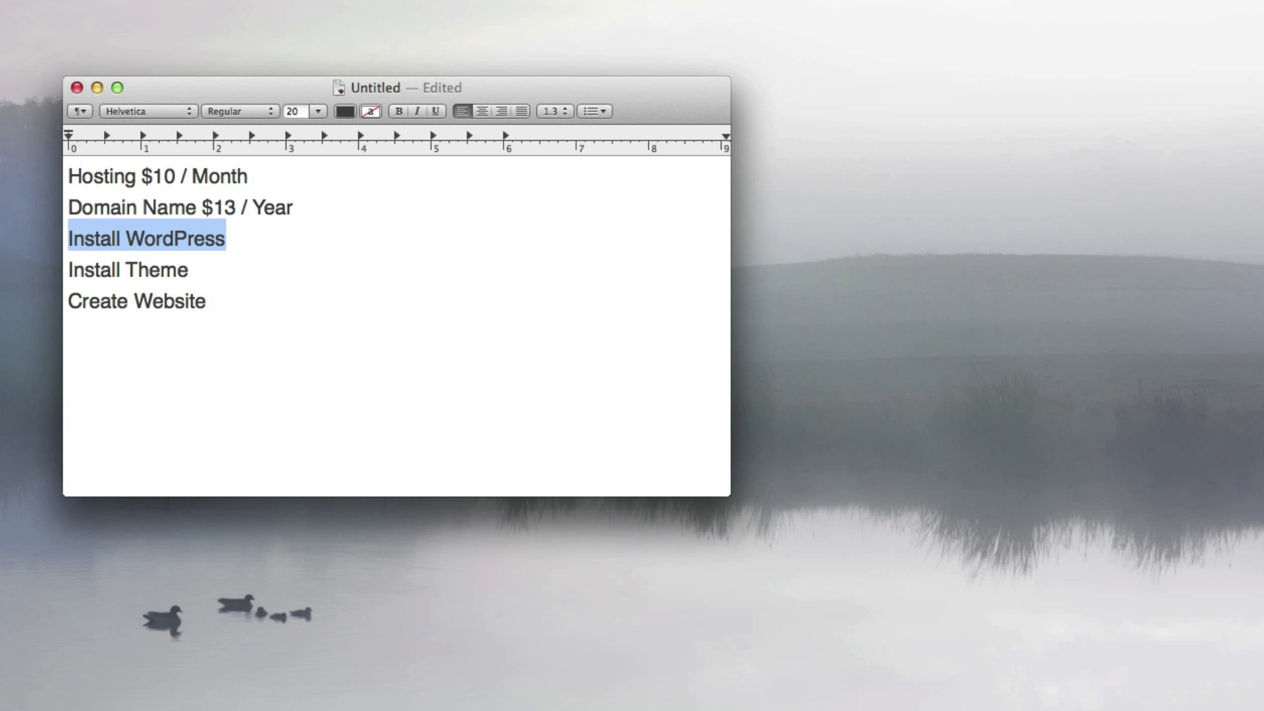
key(Down)
key(shift+super+Left)
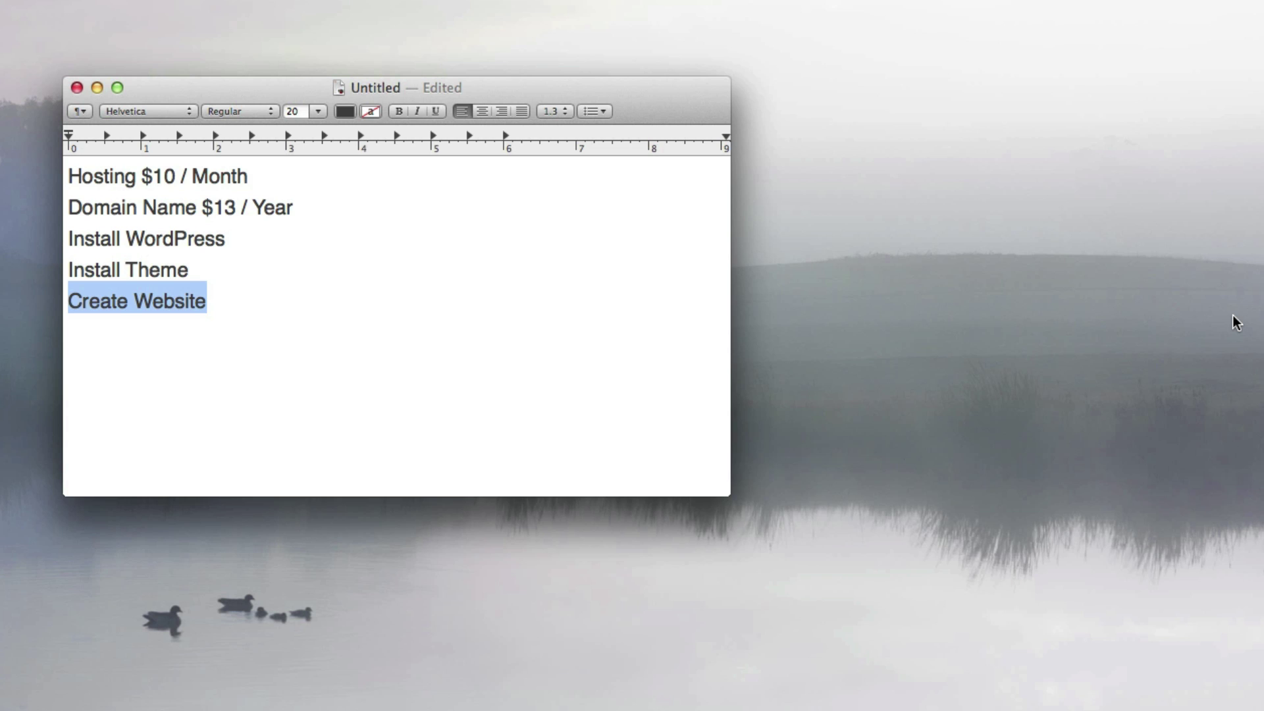
key(Right)
key(Return)
key(Return)
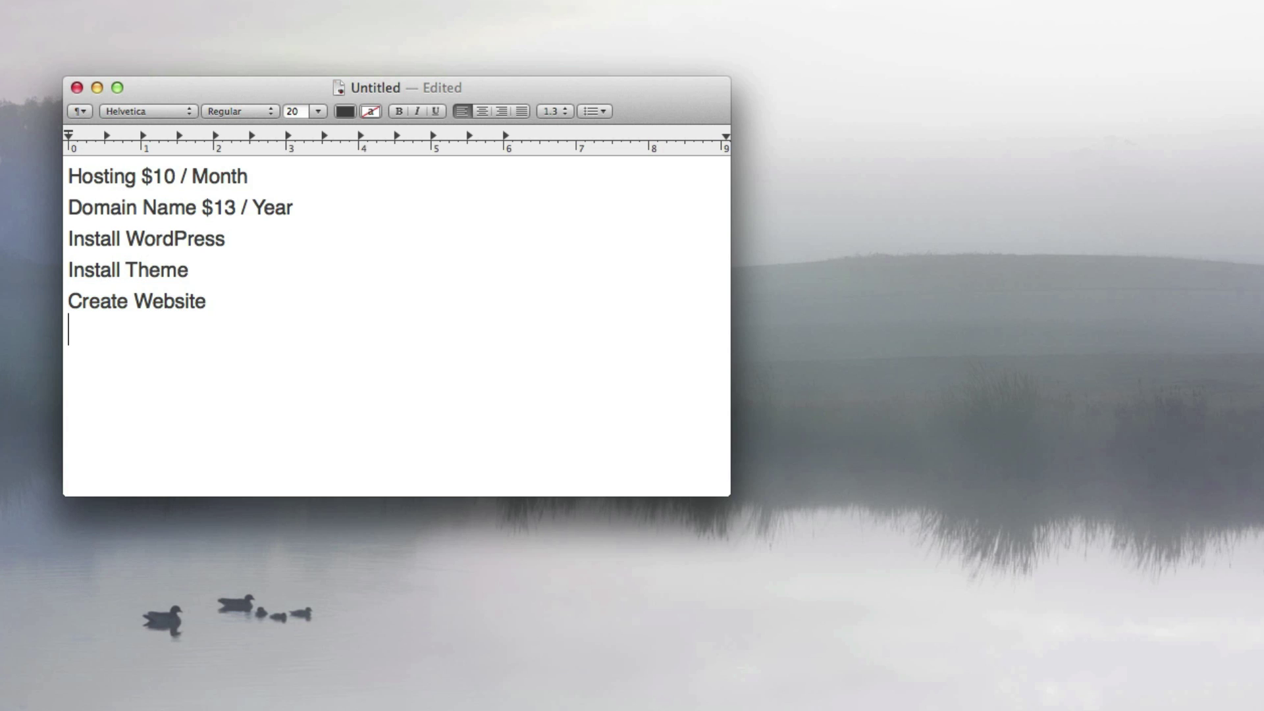
text($25)
key(Return)
key(Return)
text(Thirt)
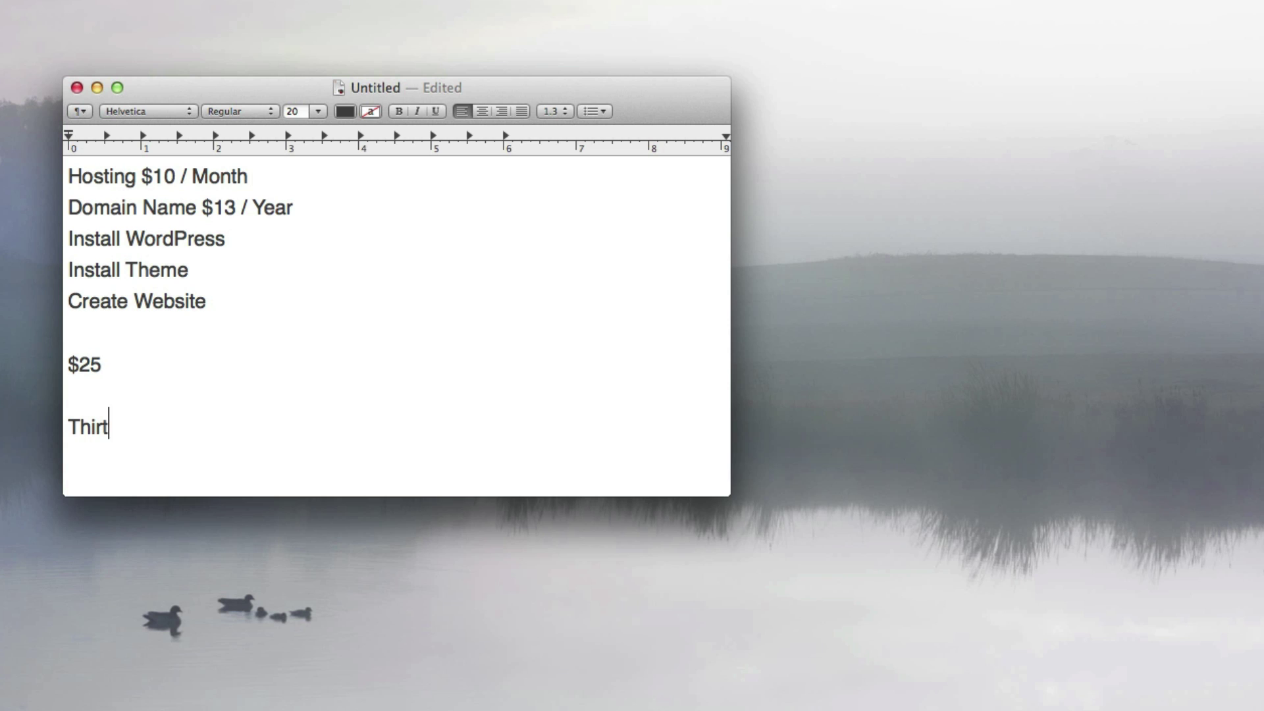
text(yFive)
drag(297, 451, 69, 361)
key(BackSpace)
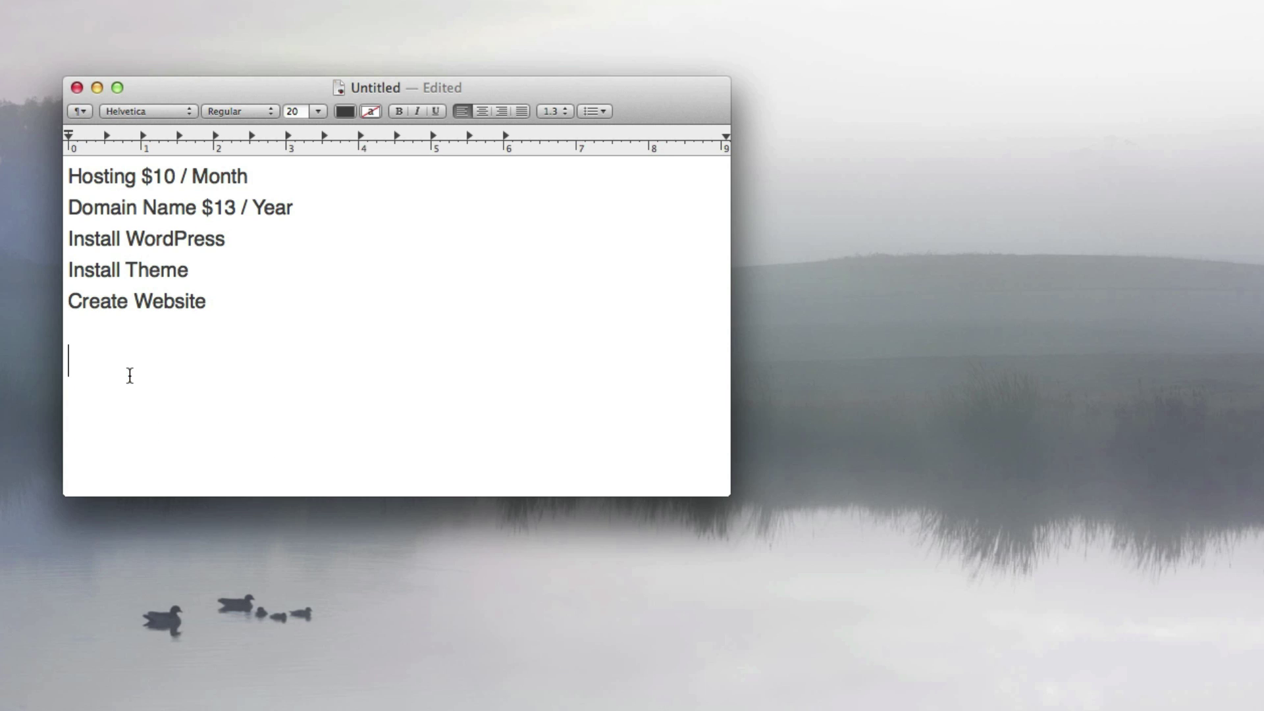
key(BackSpace)
drag(96, 179, 300, 212)
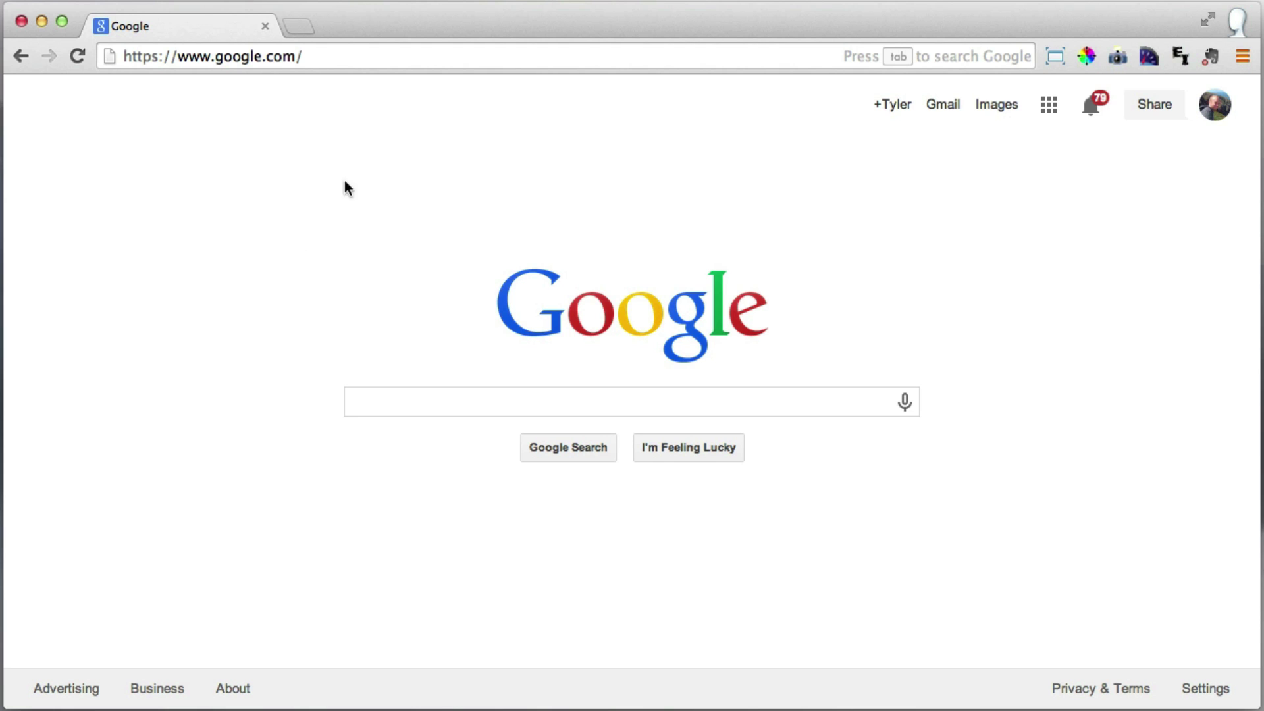
click(348, 56)
text(www.h)
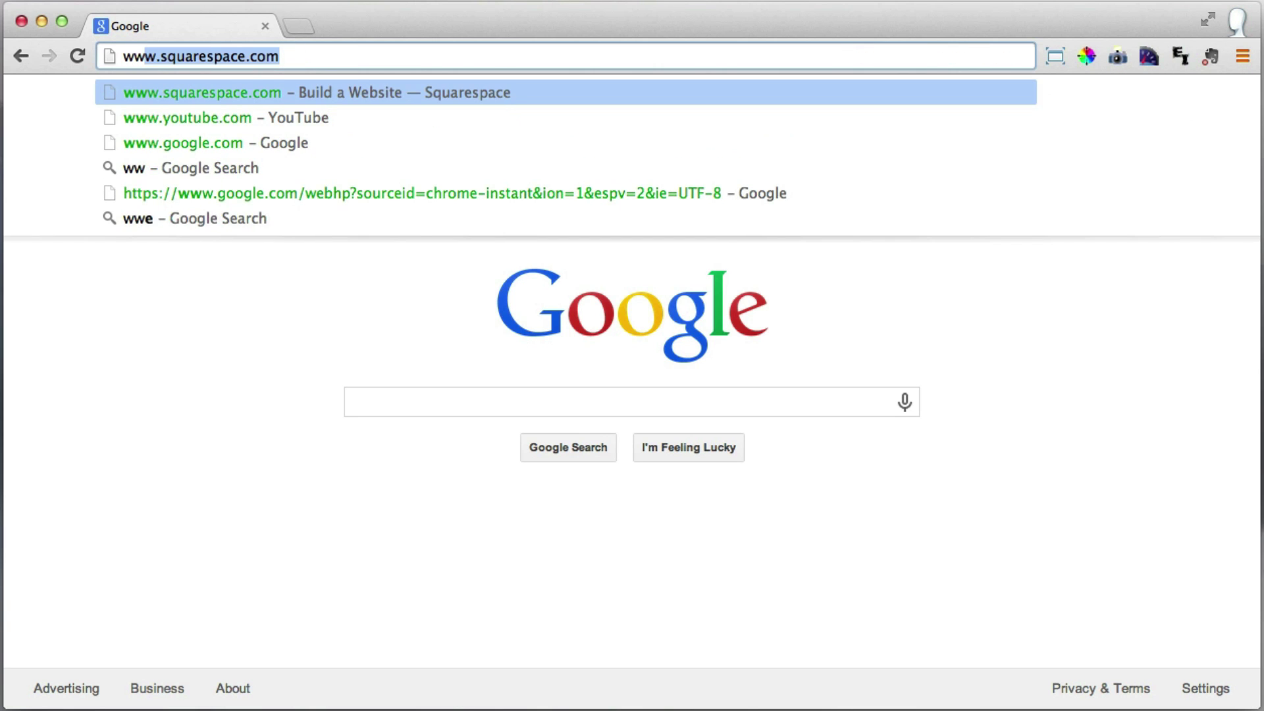
text(ostgato)
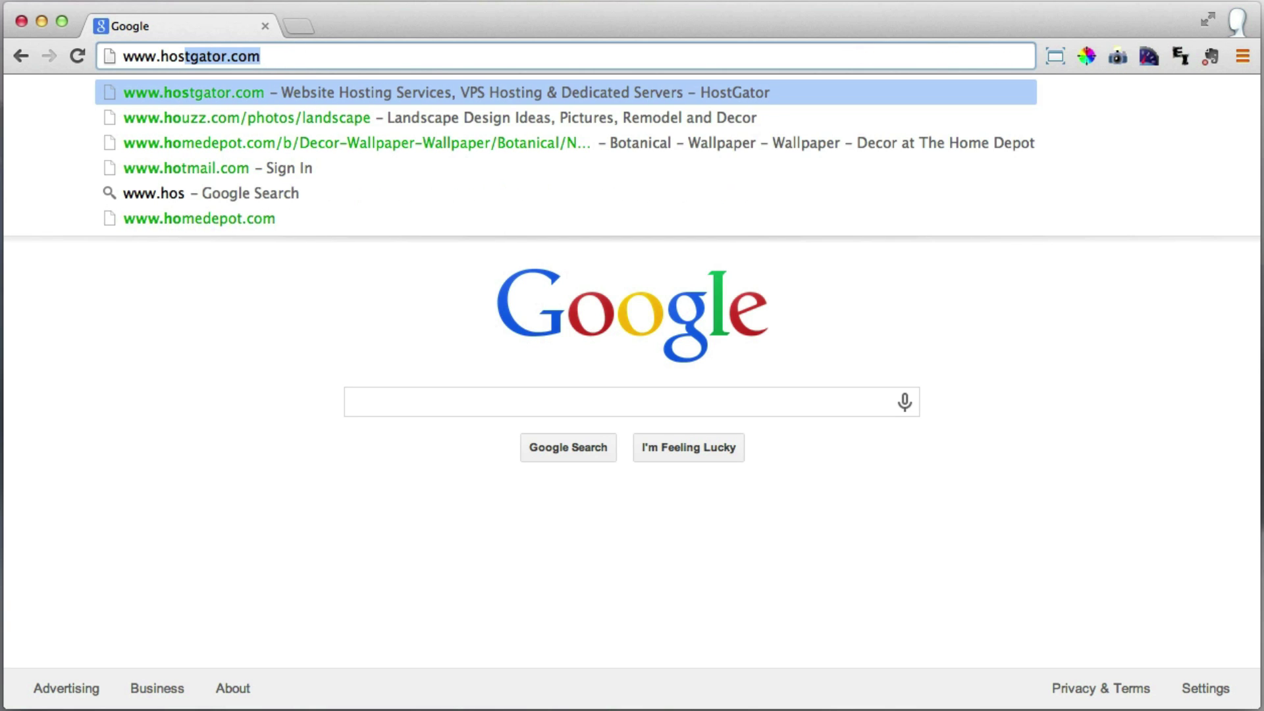
text(r.com)
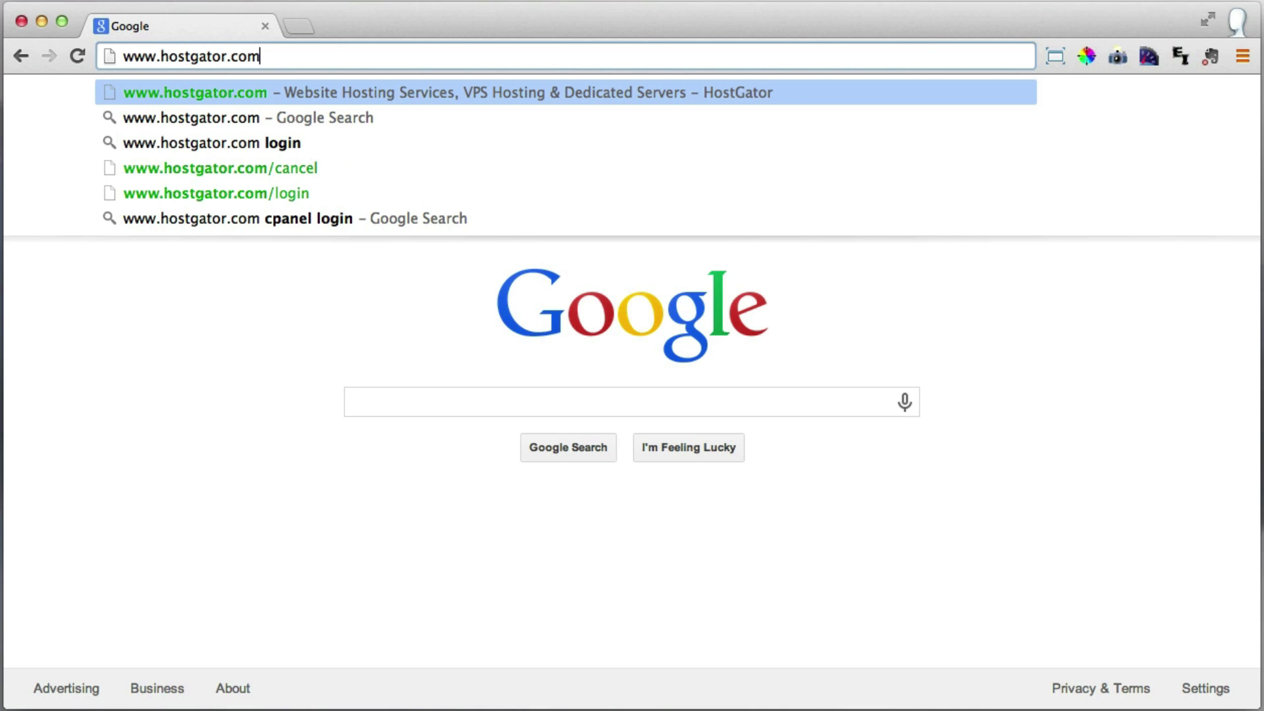
key(Return)
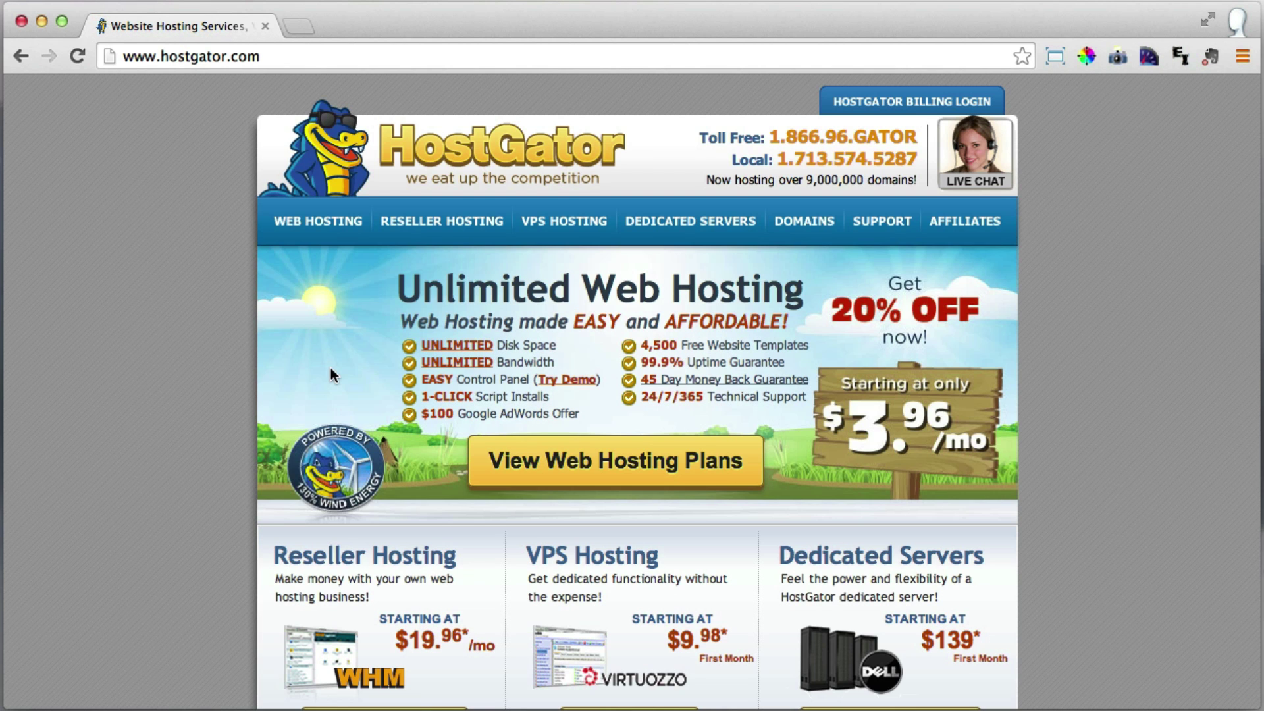
Go to the hosting plans, set Baby Plan to Monthly - $7.96/mo, and order it.
click(319, 223)
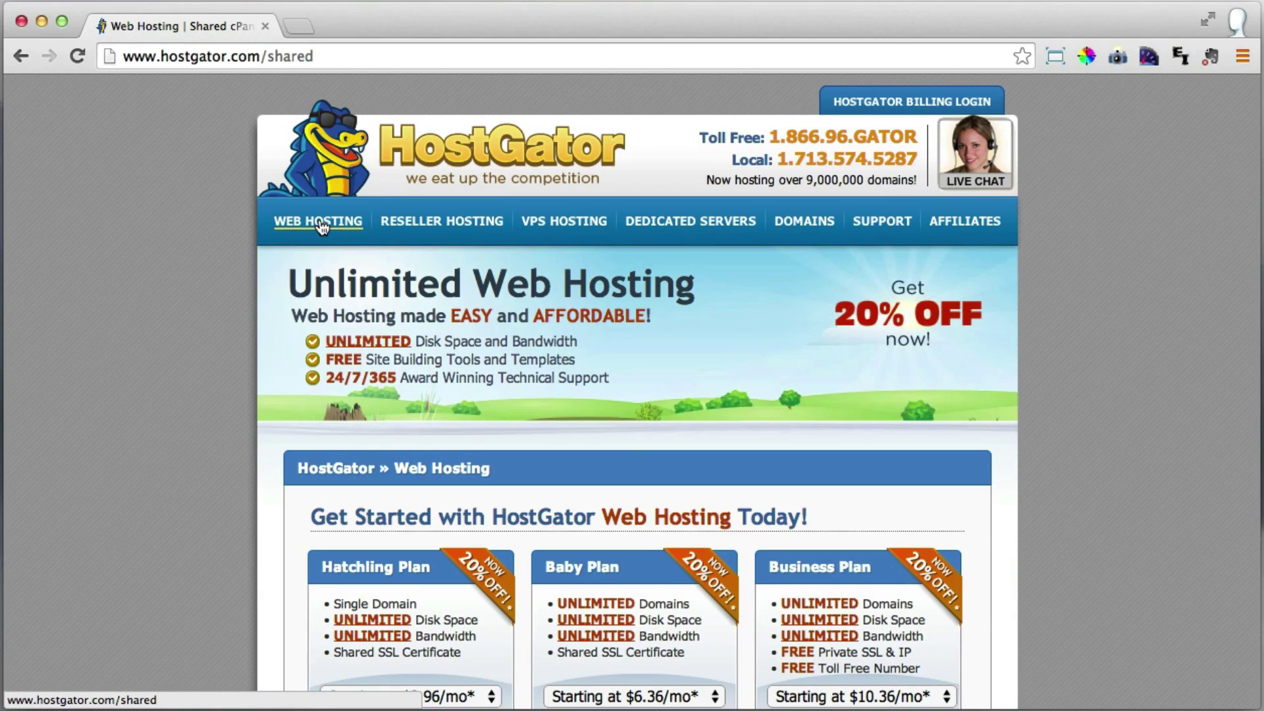
scroll(175, 263, down, 5)
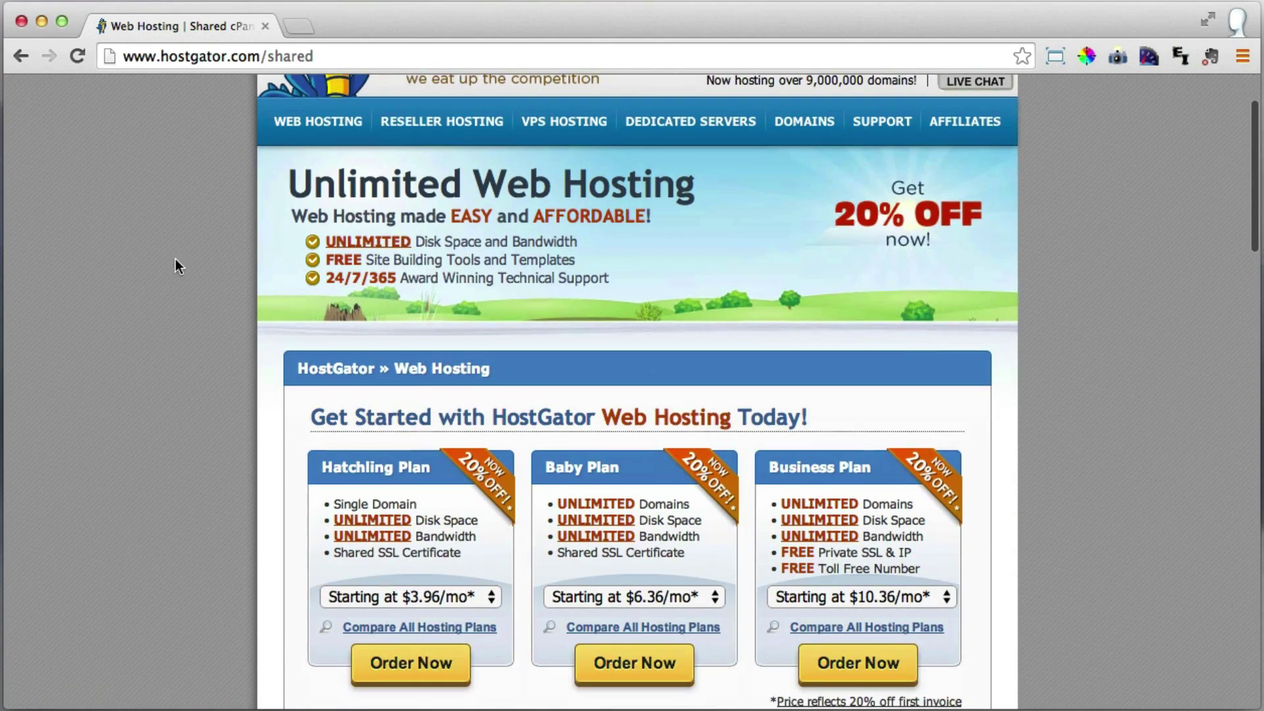
scroll(178, 306, down, 4)
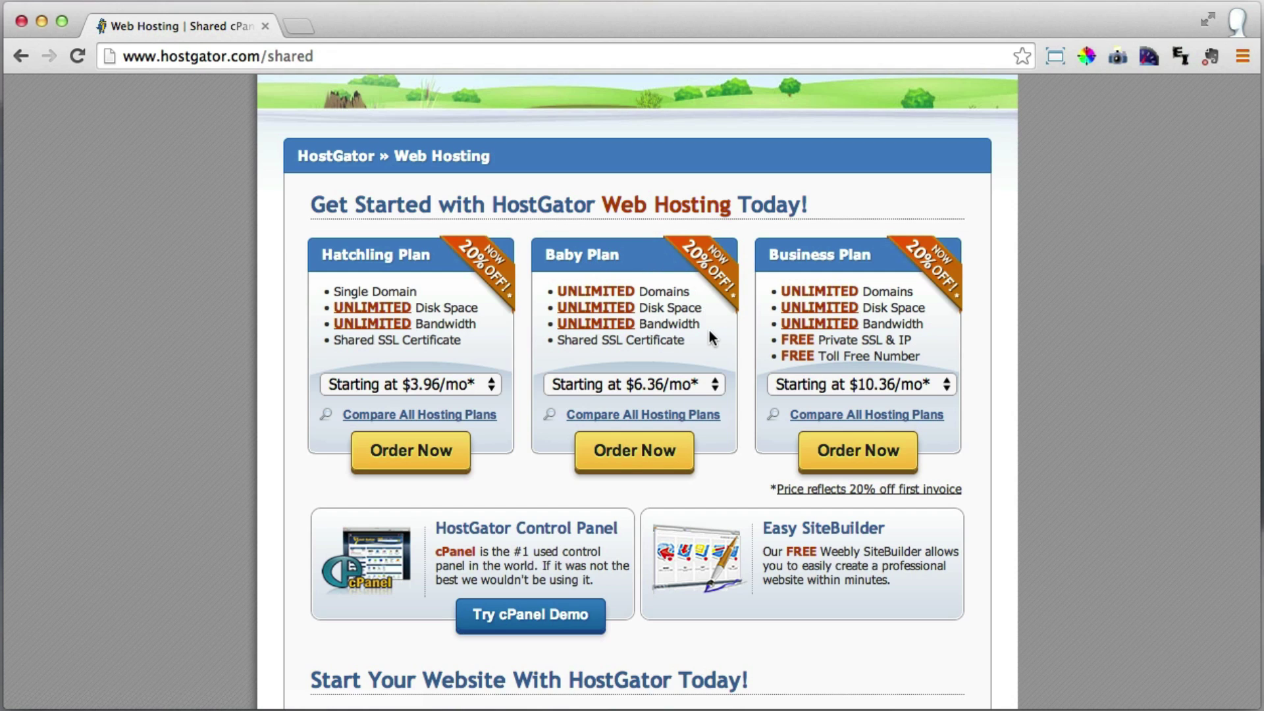
click(717, 385)
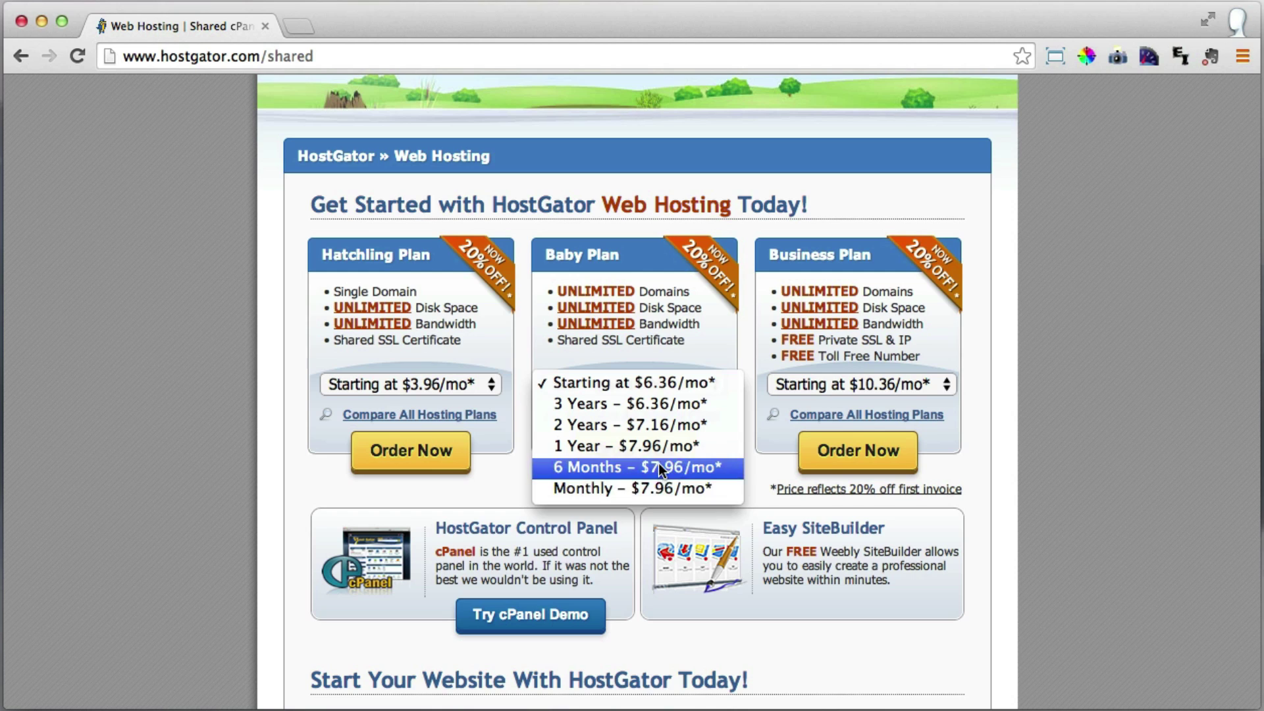
click(619, 489)
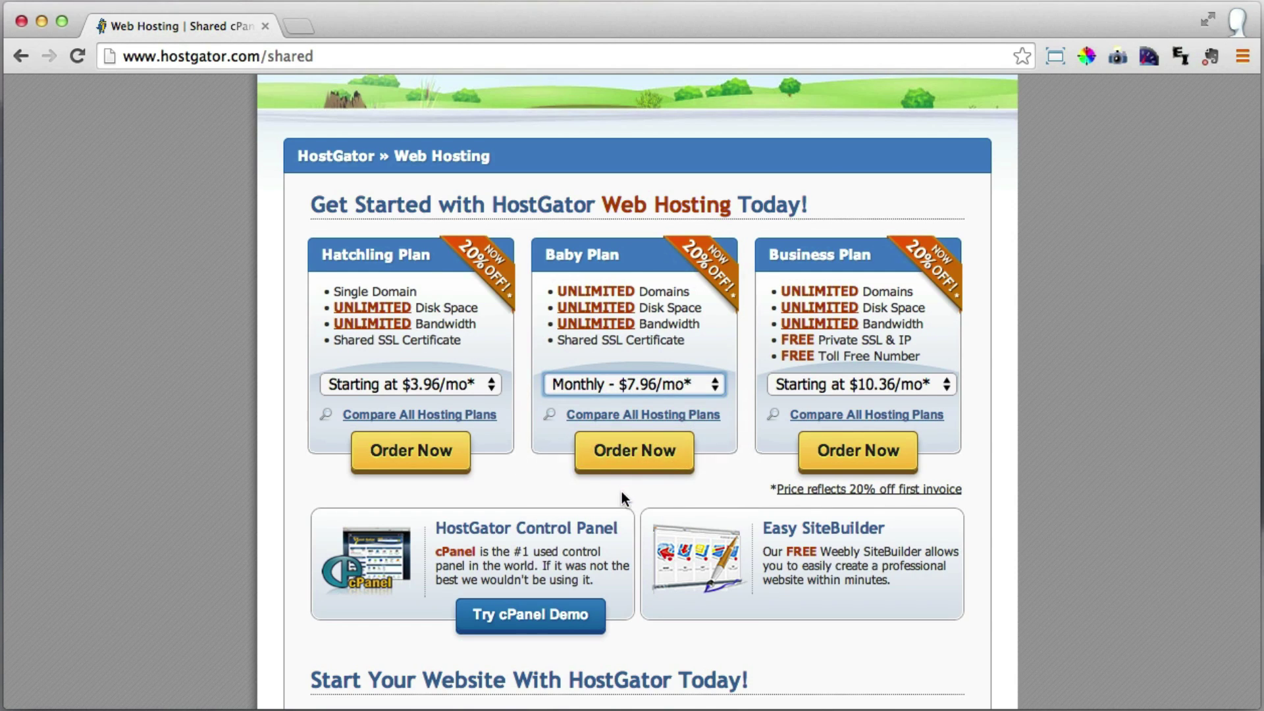
click(633, 456)
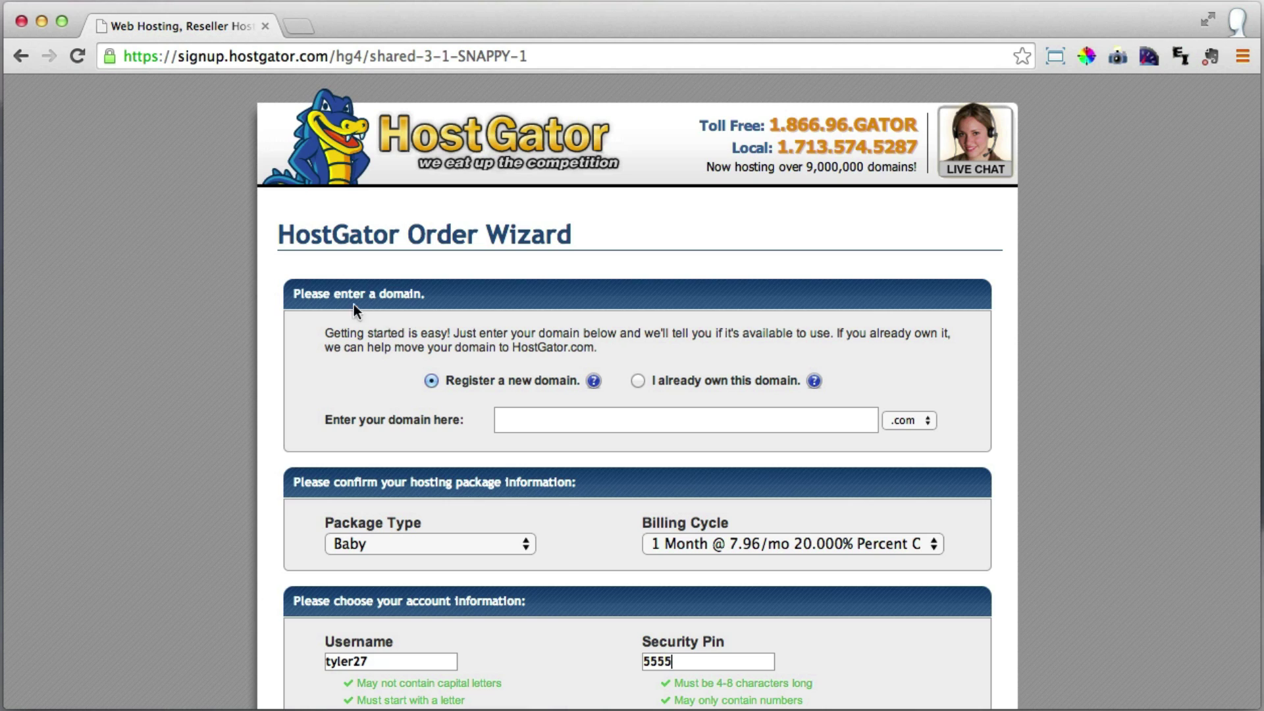
Try MyBusiness with the .com extension as the new domain, which proves unavailable.
click(530, 417)
text(MyBusiness)
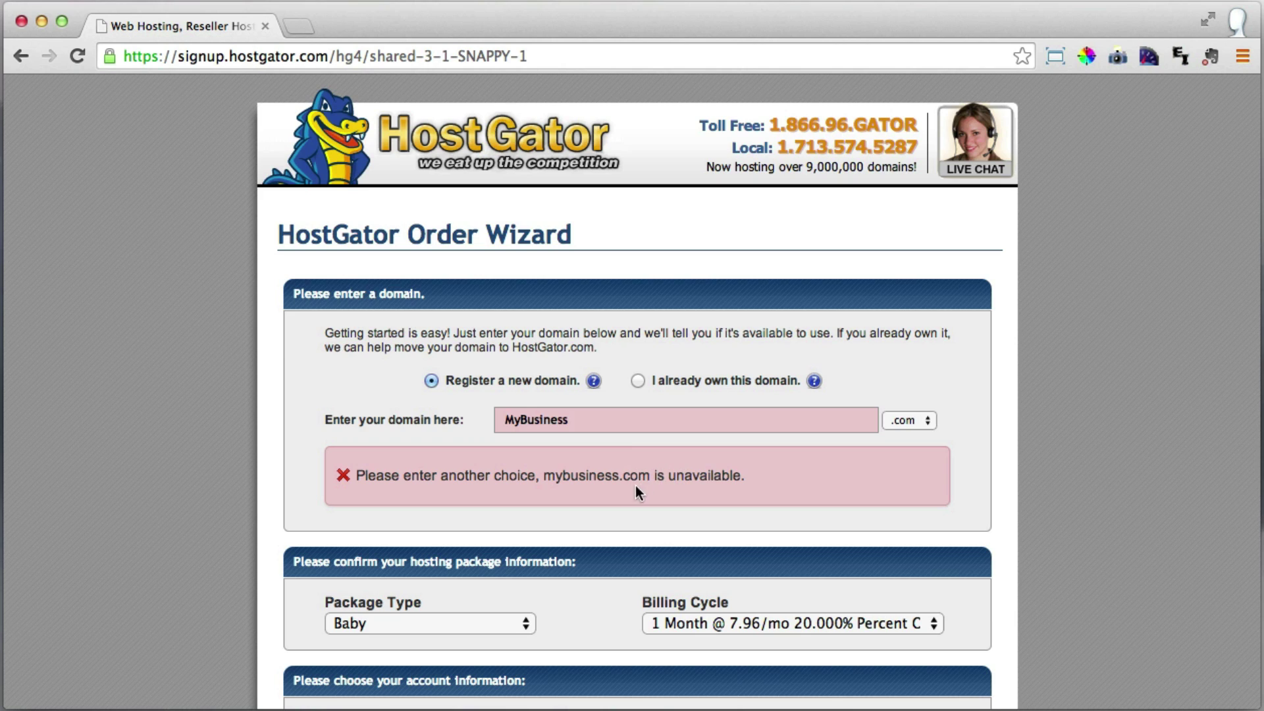
click(907, 426)
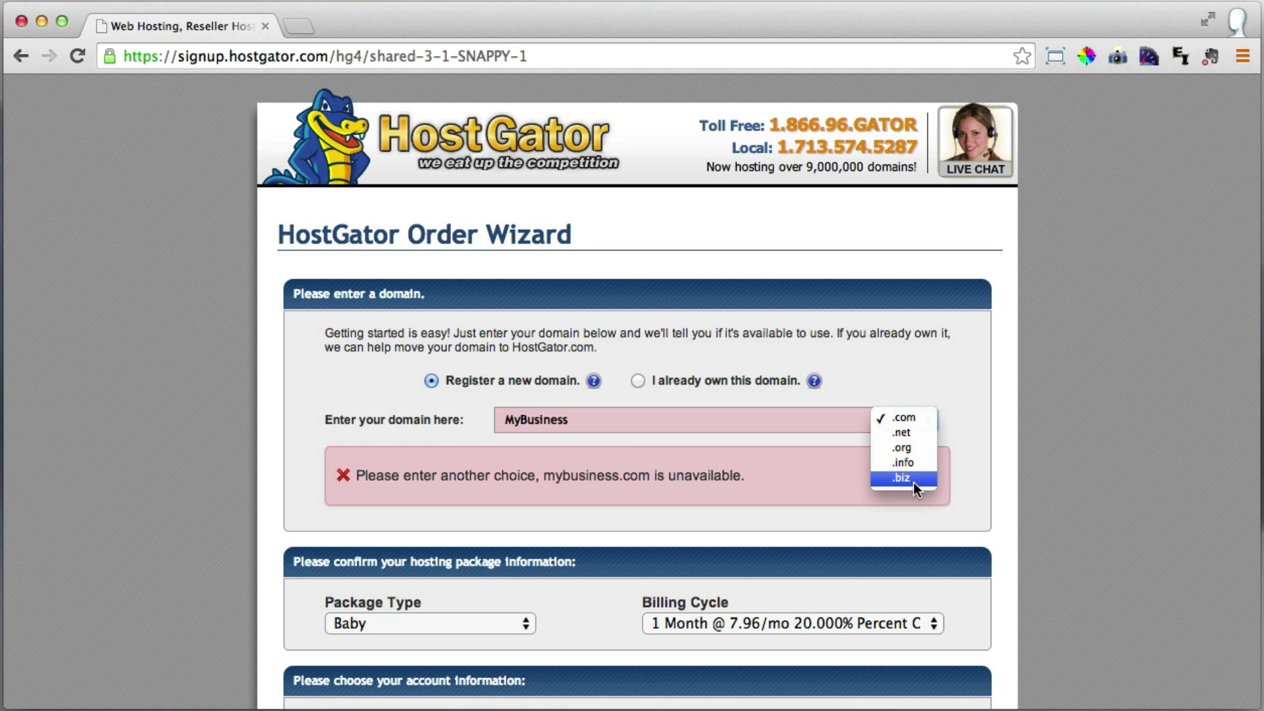
click(623, 421)
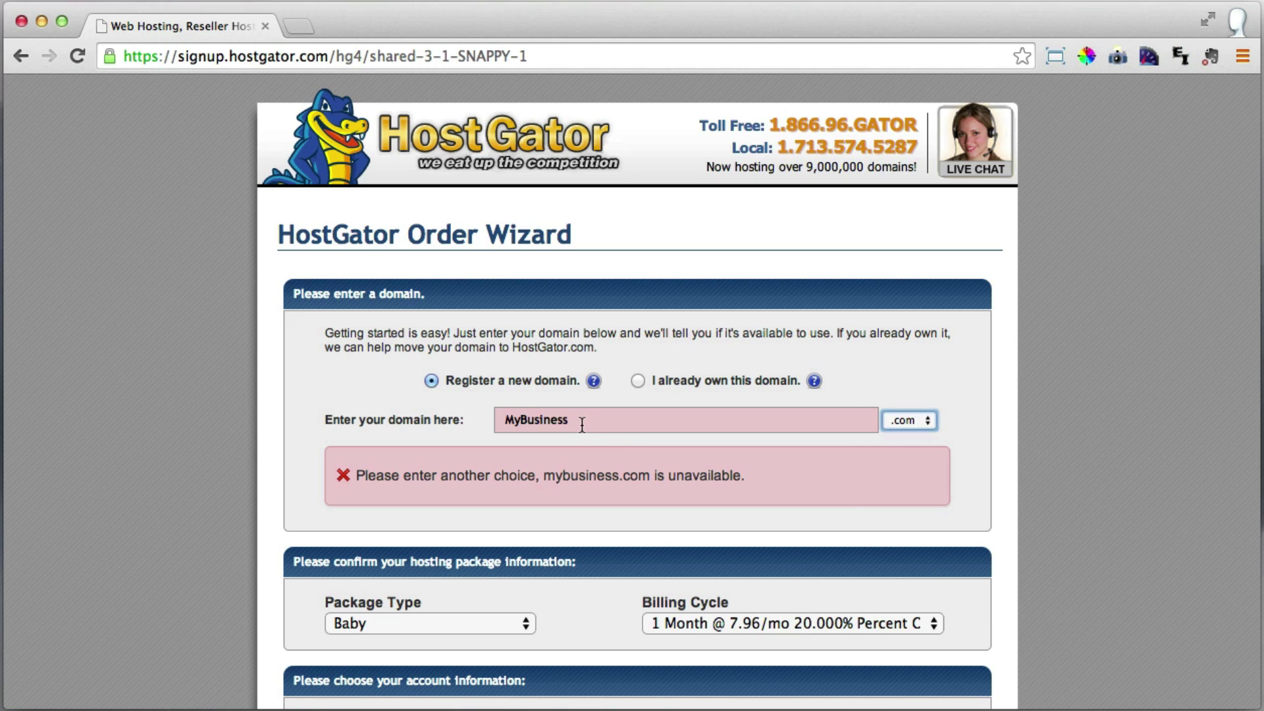
Replace MyBusiness with simplelskey as the new .com domain to register.
click(638, 382)
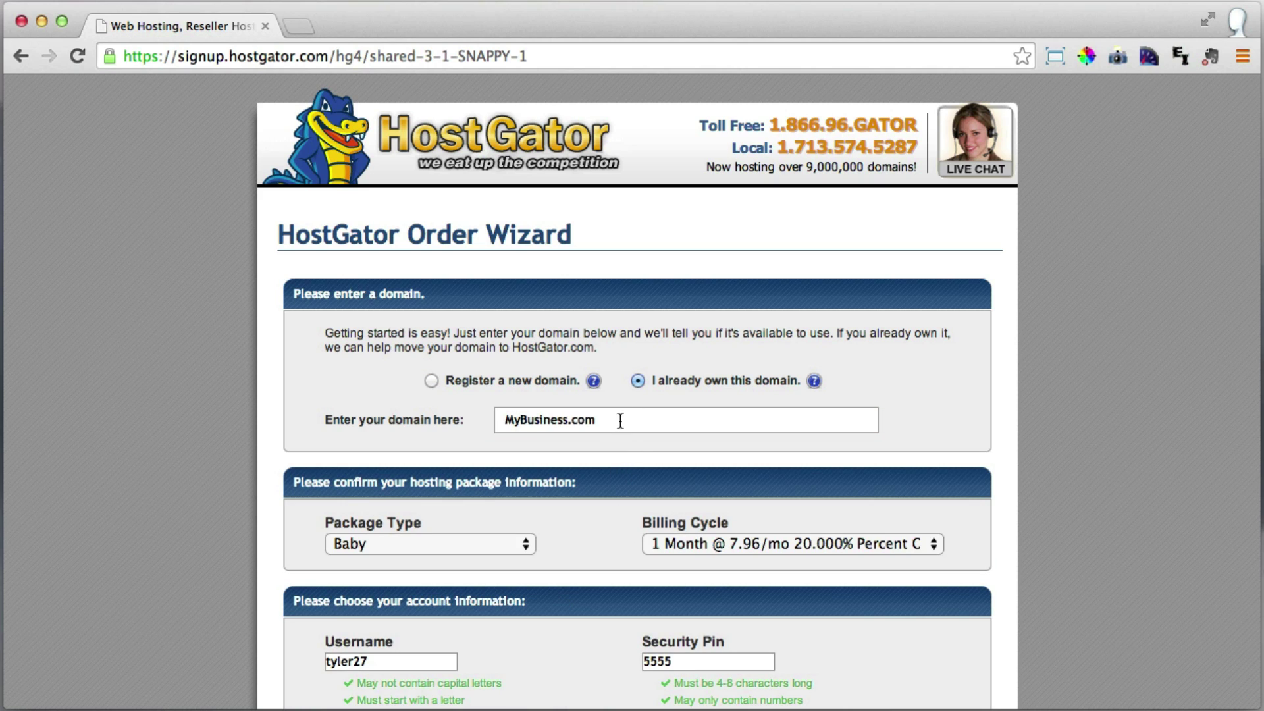
click(432, 383)
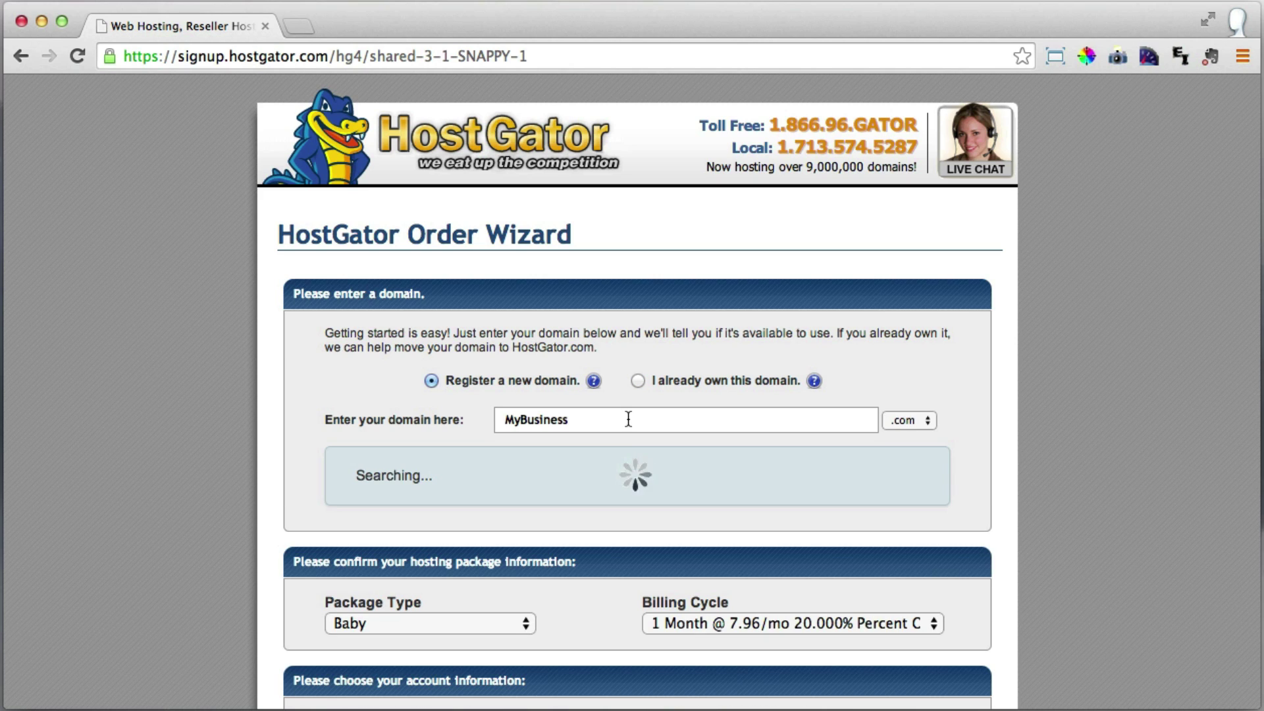
drag(618, 420, 467, 422)
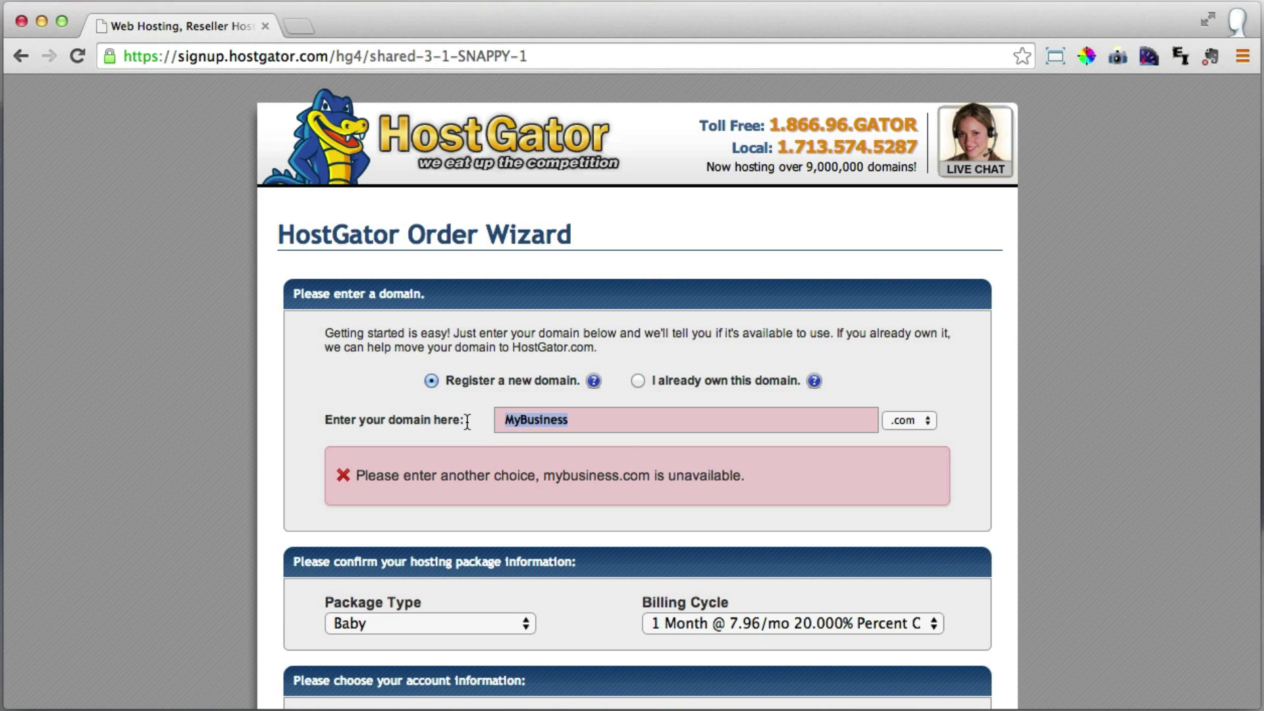
text(simplelskey)
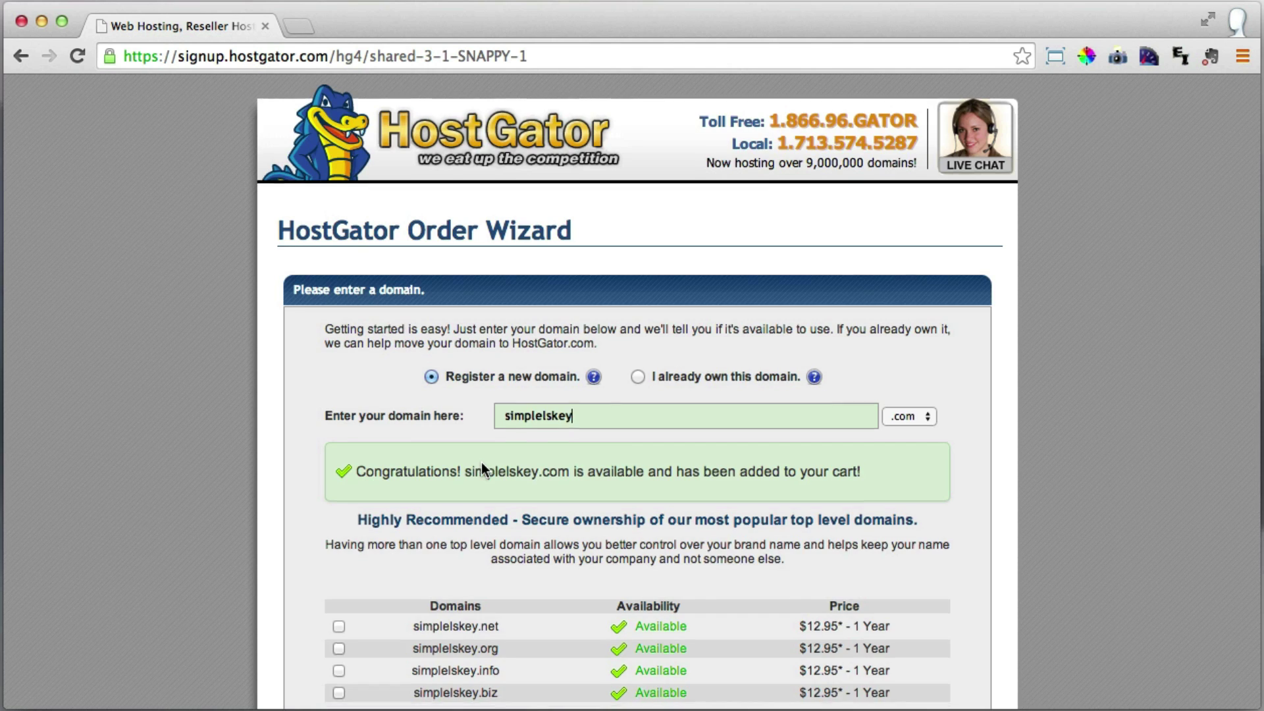
Keep Baby as the package type and bring up the billing cycle term choices.
scroll(480, 462, down, 3)
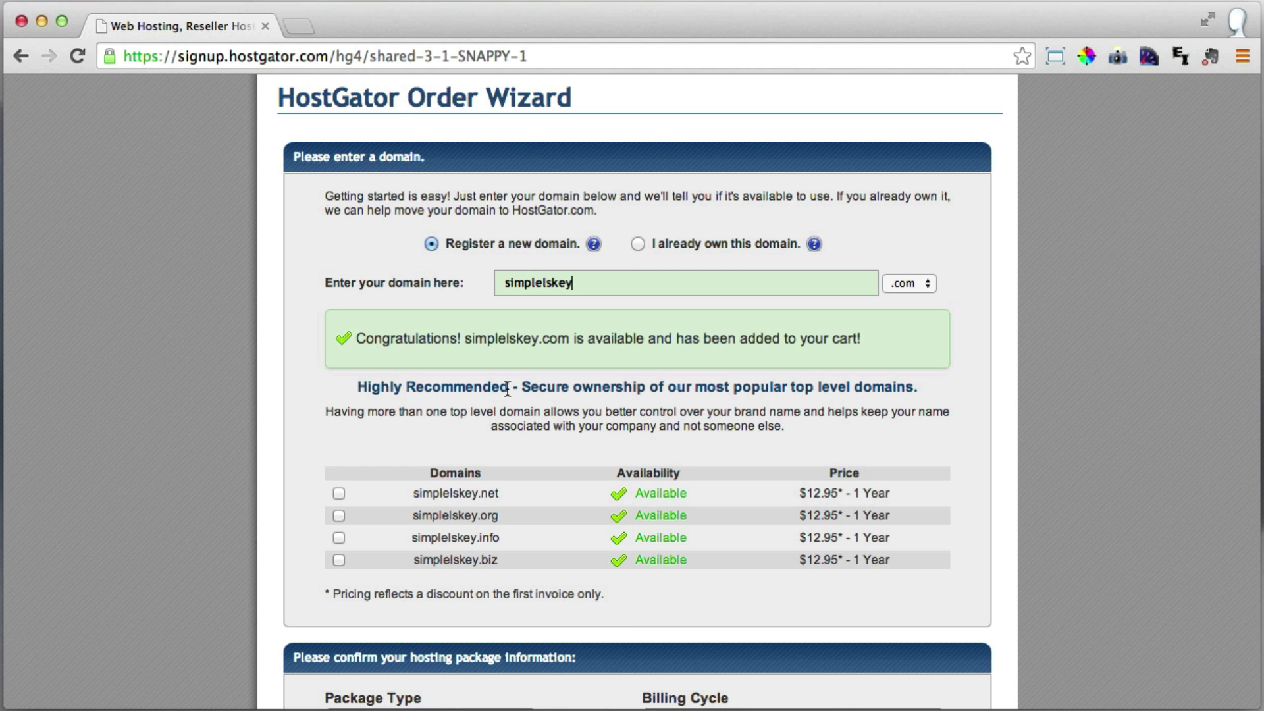
scroll(507, 389, down, 5)
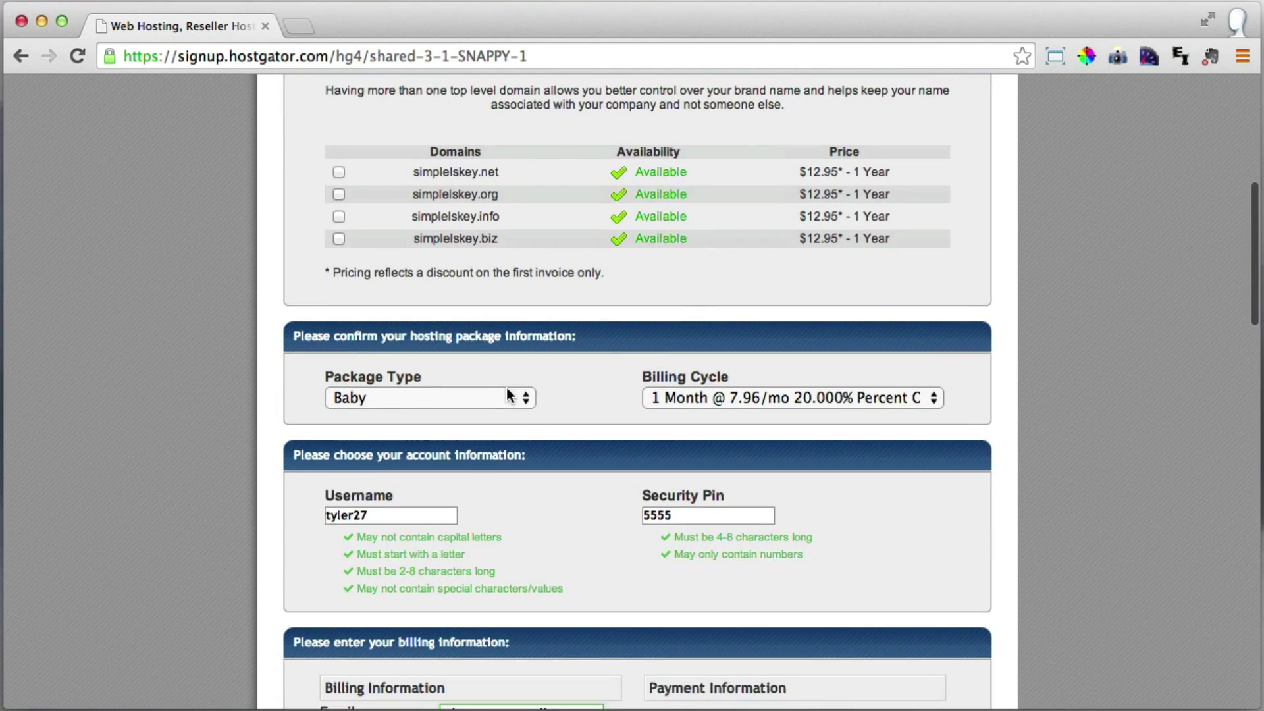
scroll(507, 389, down, 2)
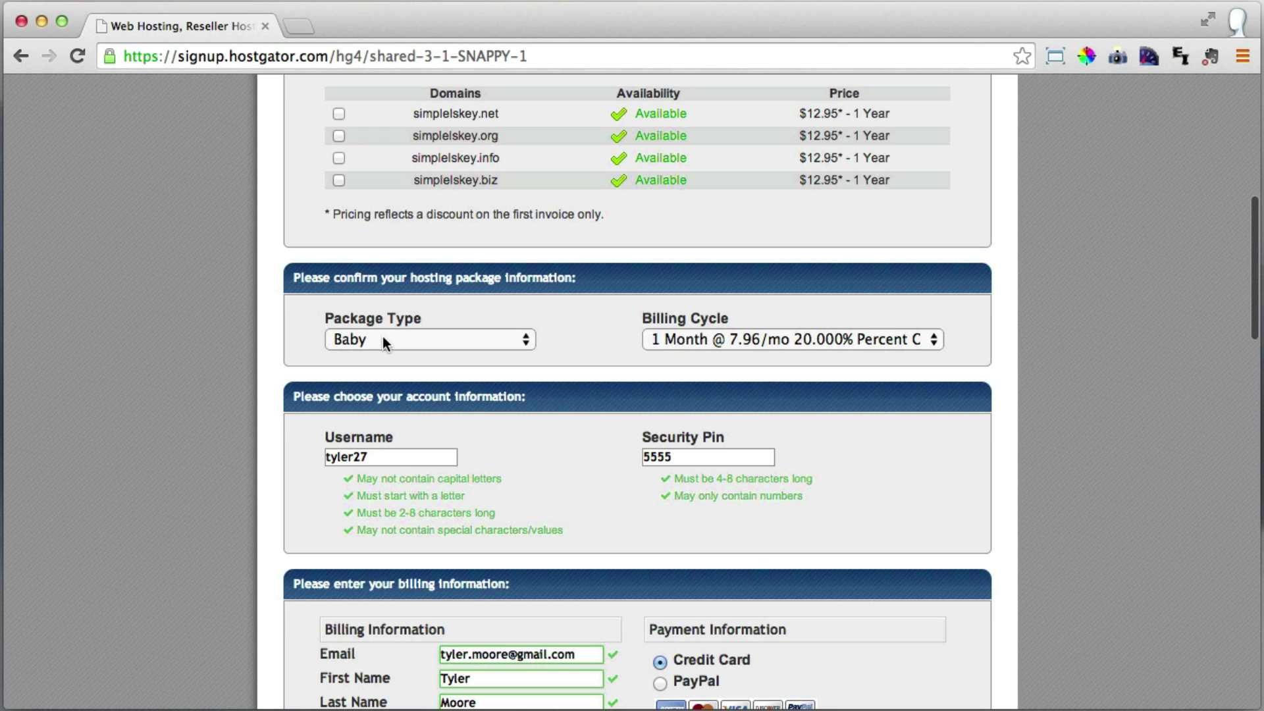
click(493, 337)
click(495, 339)
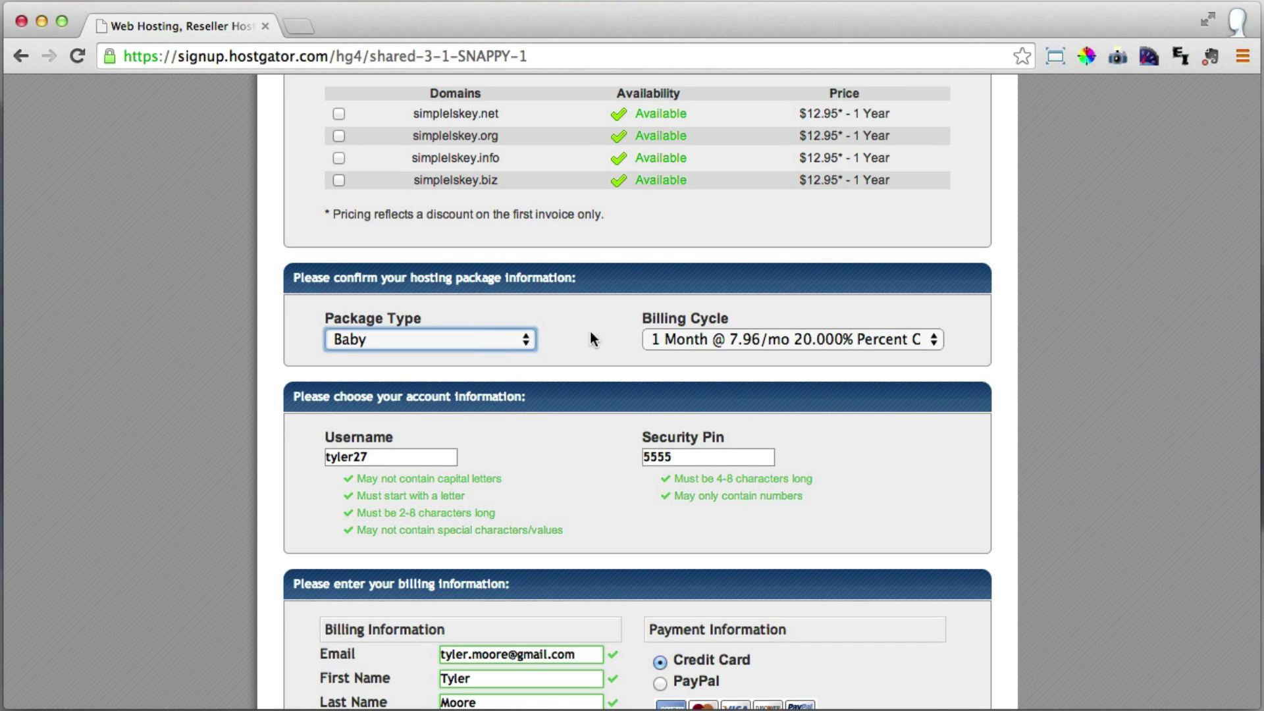
click(704, 343)
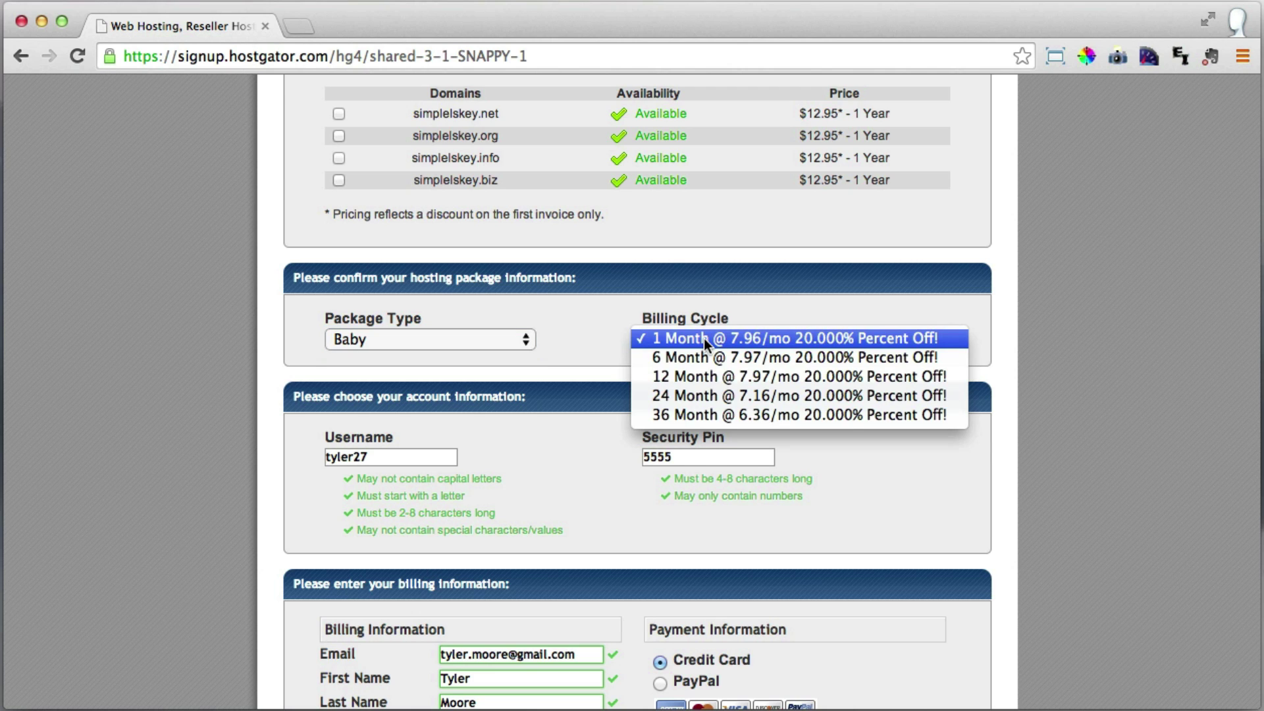
click(704, 338)
scroll(599, 397, down, 2)
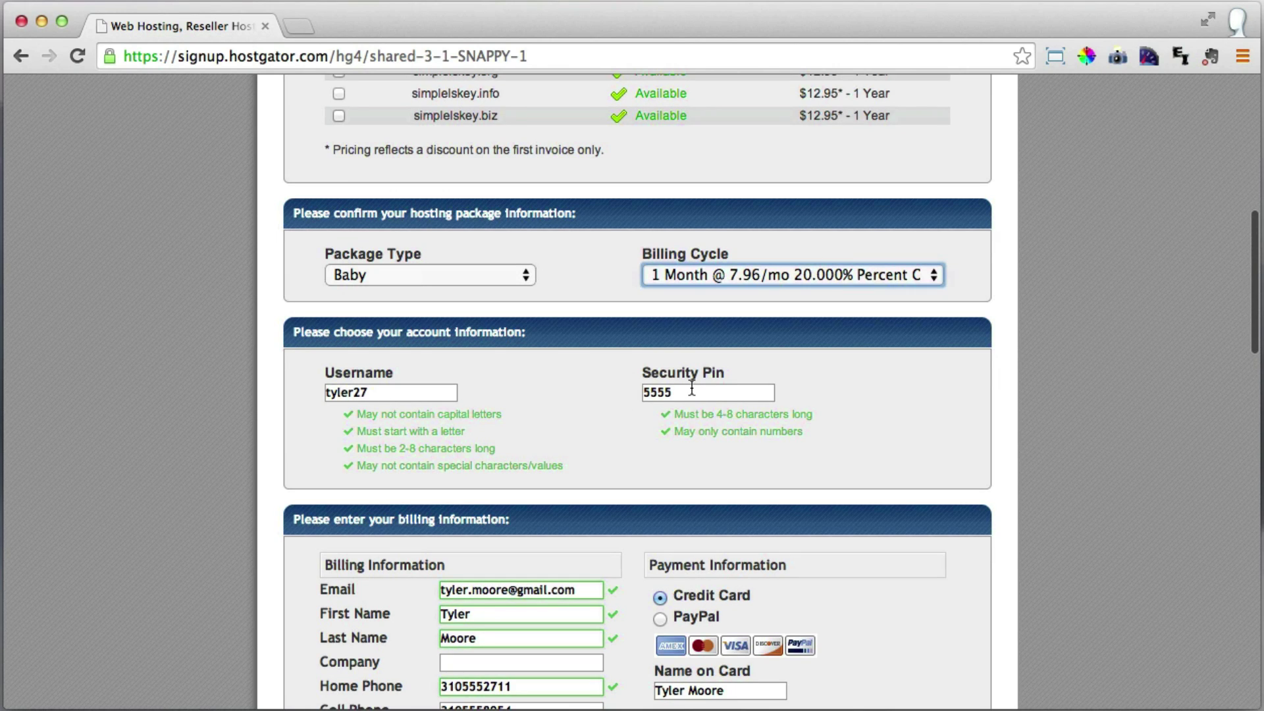
scroll(645, 369, down, 4)
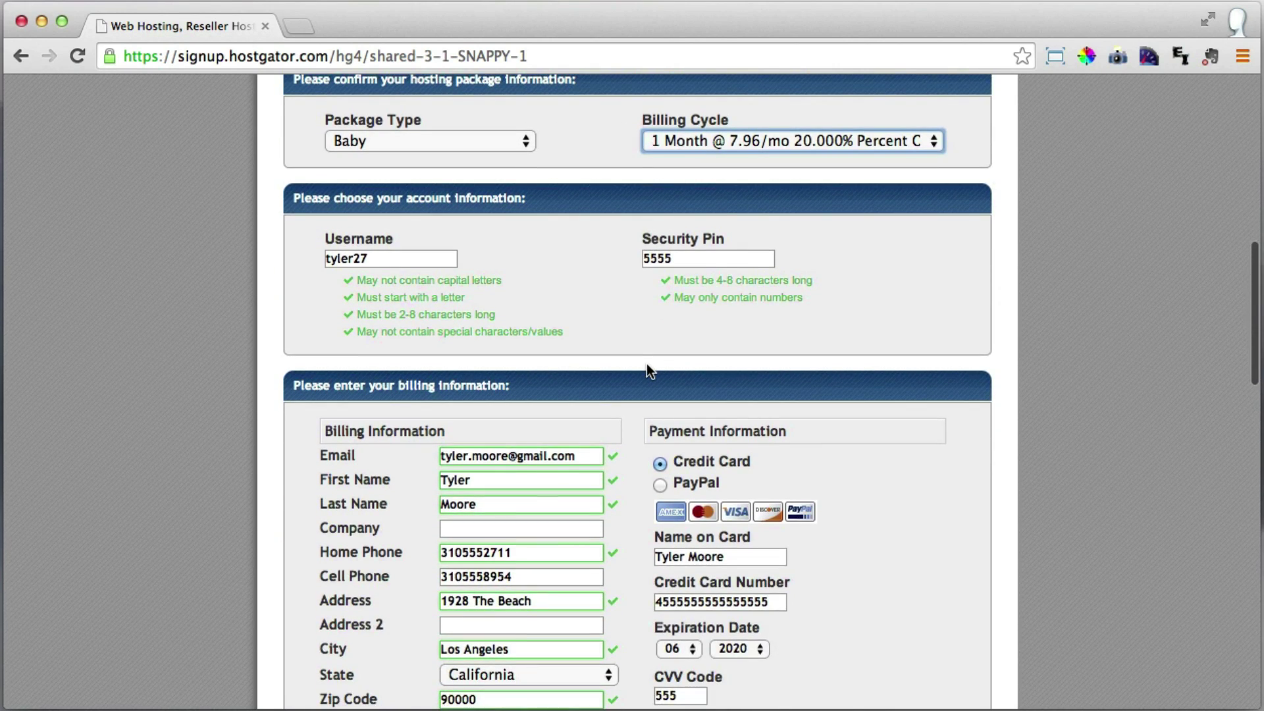
scroll(647, 363, down, 3)
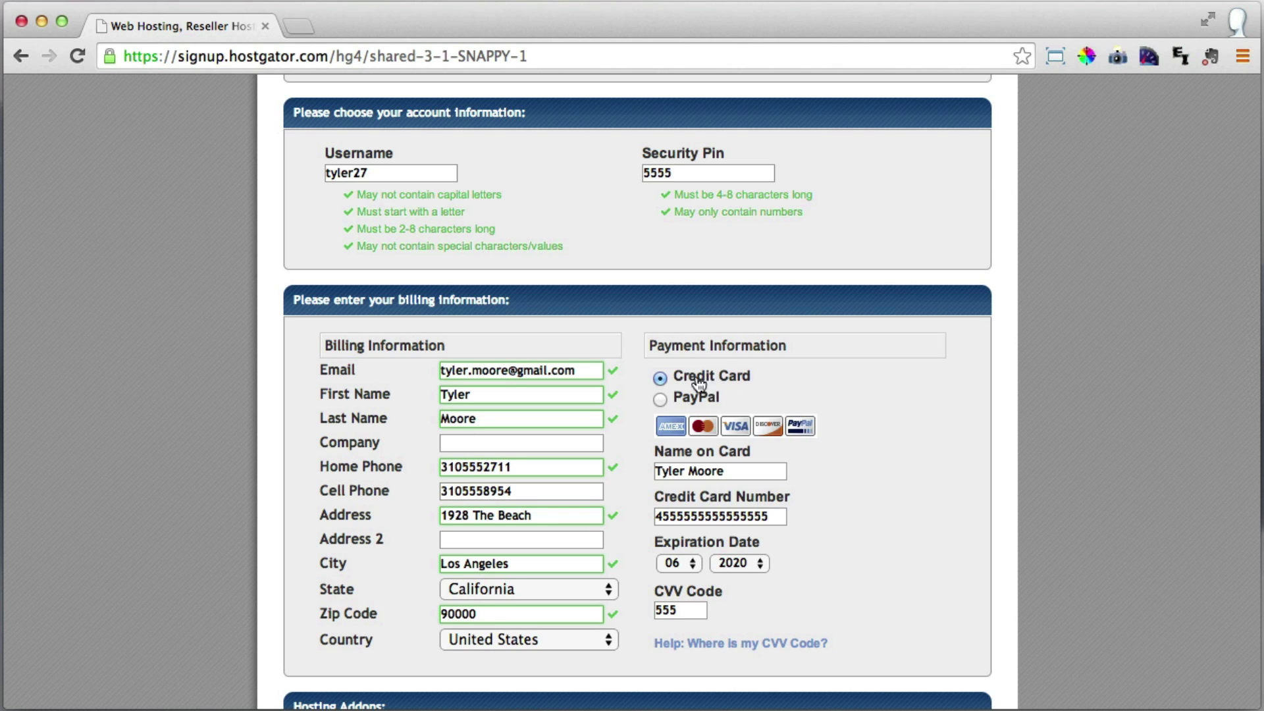
Uncheck the Domain Privacy Protection and SiteLock hosting add-ons.
scroll(698, 396, down, 5)
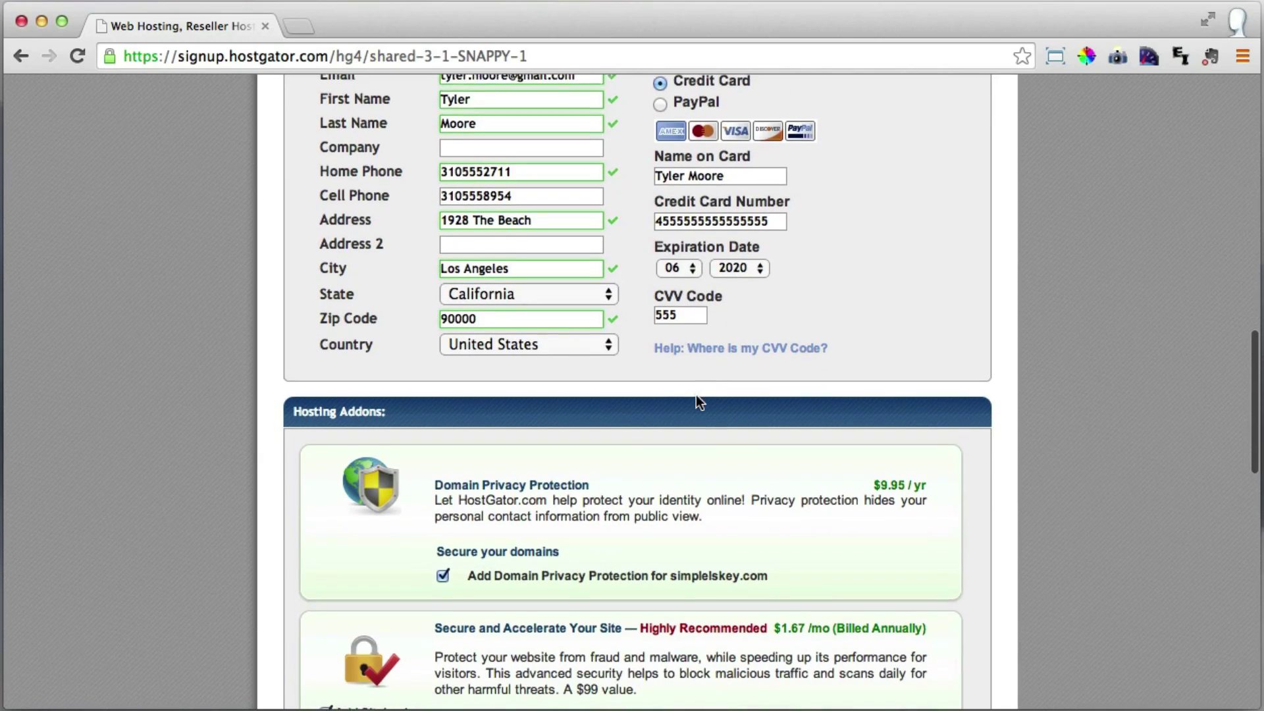
scroll(697, 395, down, 1)
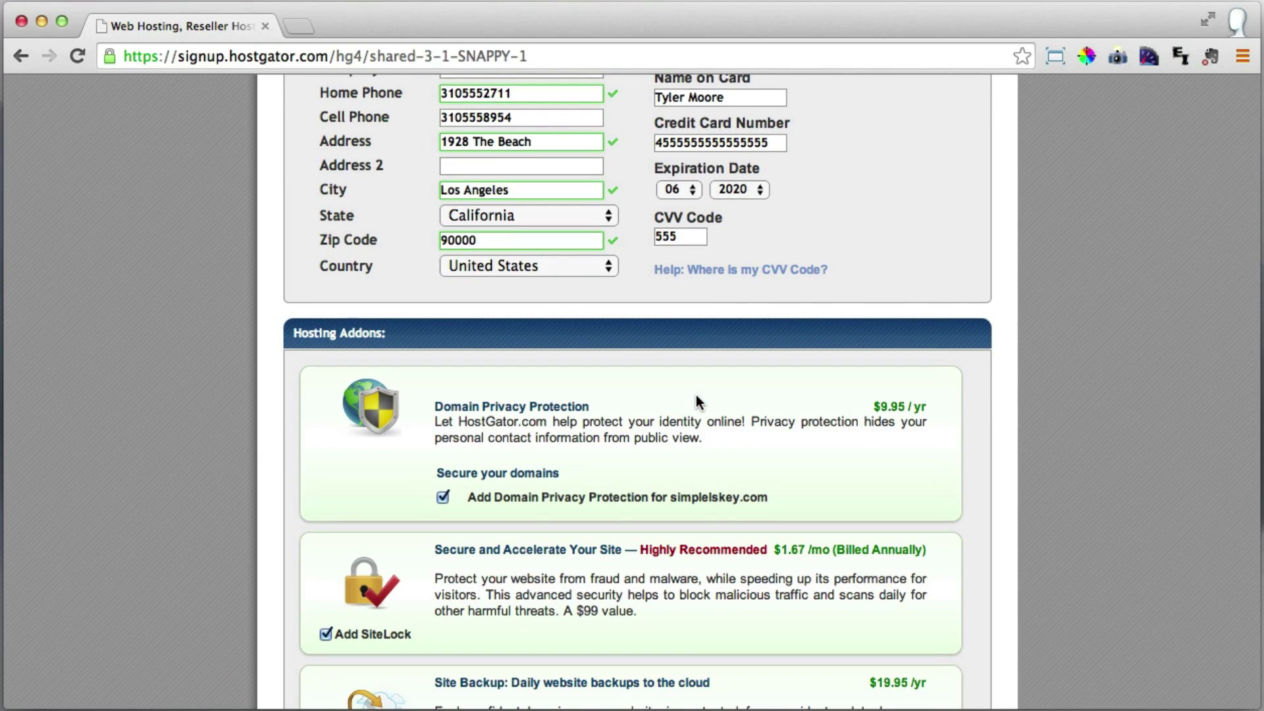
scroll(696, 401, down, 1)
scroll(697, 400, down, 2)
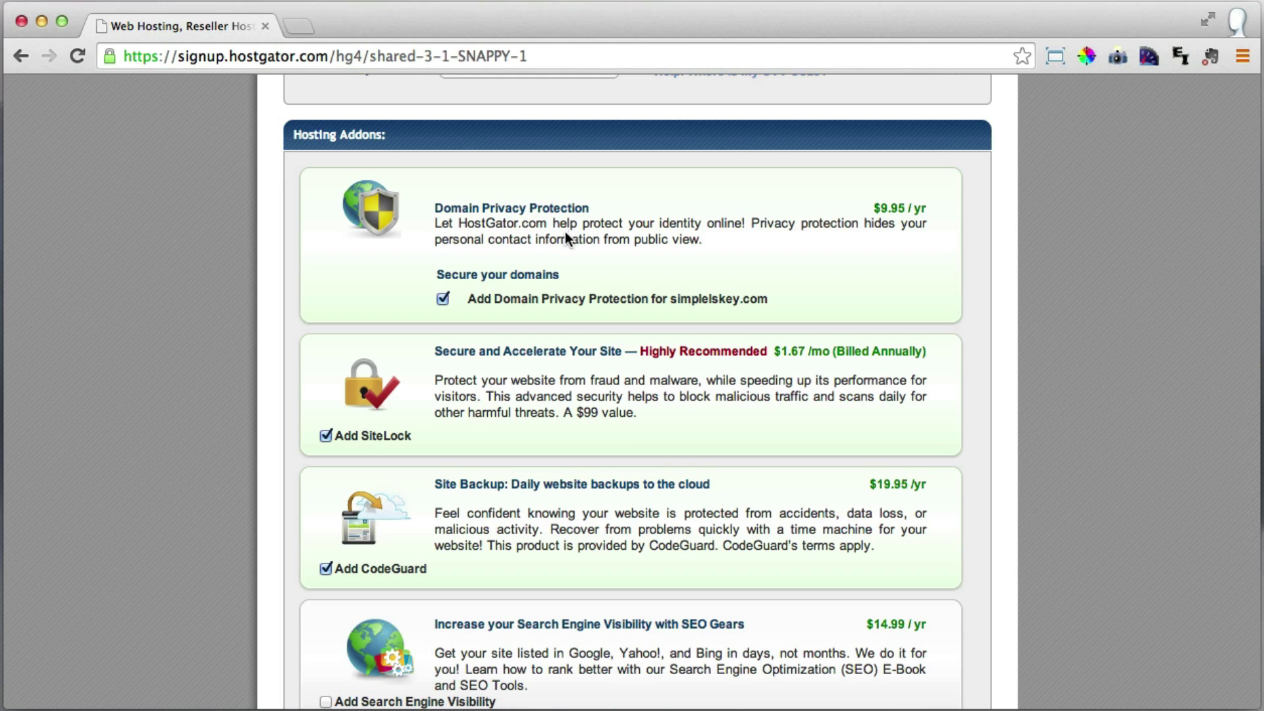
click(444, 300)
scroll(451, 296, down, 3)
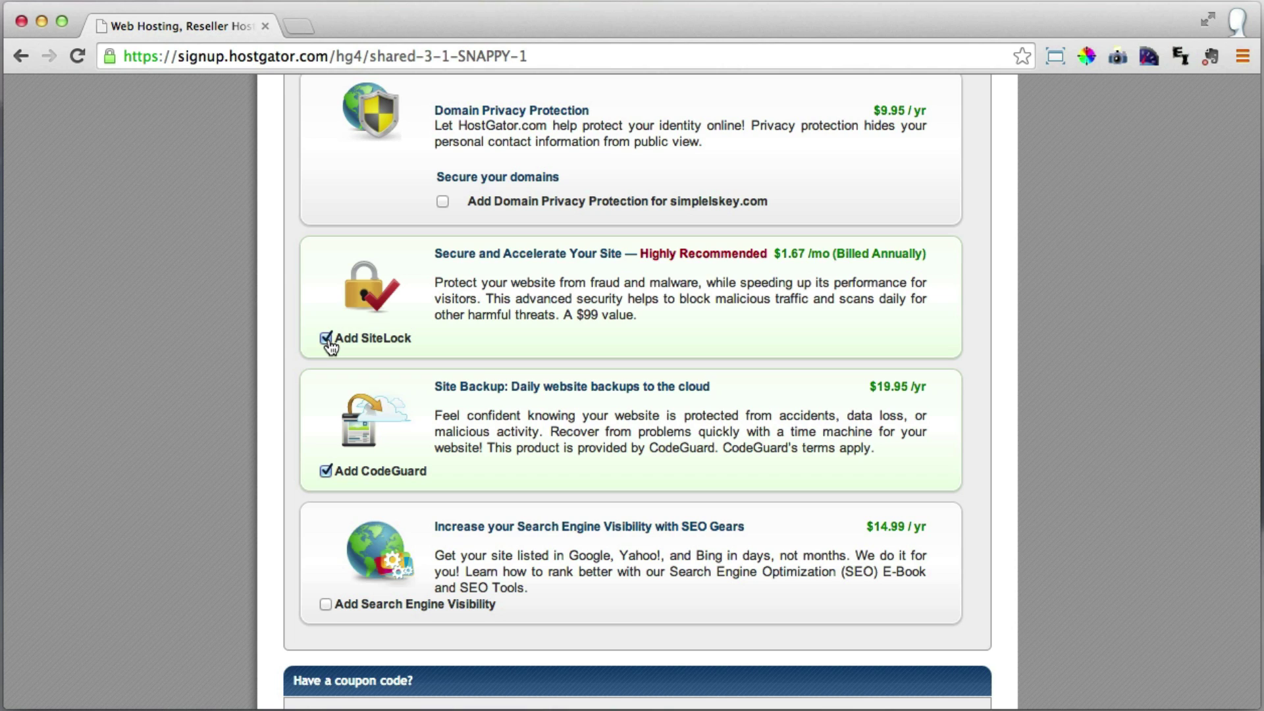
click(327, 340)
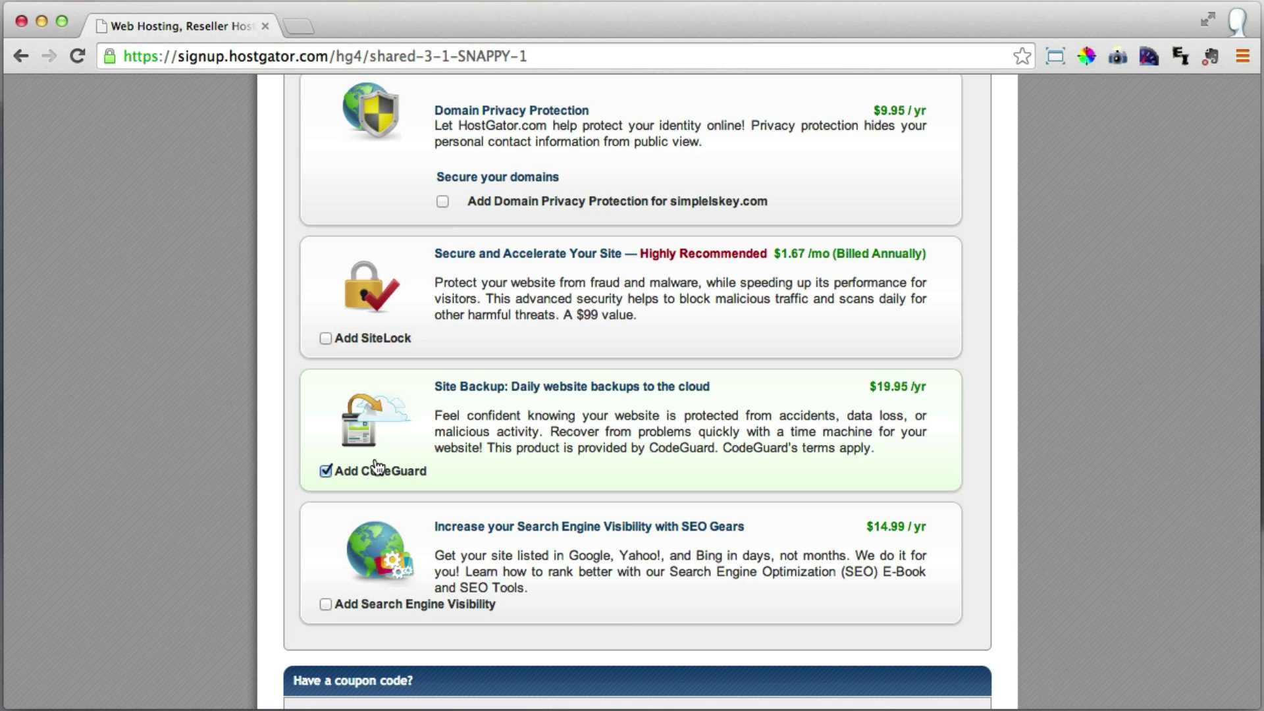
Drop CodeGuard and validate coupon ThirtyFive in place of SNAPPY, bringing the total to $19.42.
click(326, 472)
scroll(432, 379, down, 3)
scroll(432, 386, down, 3)
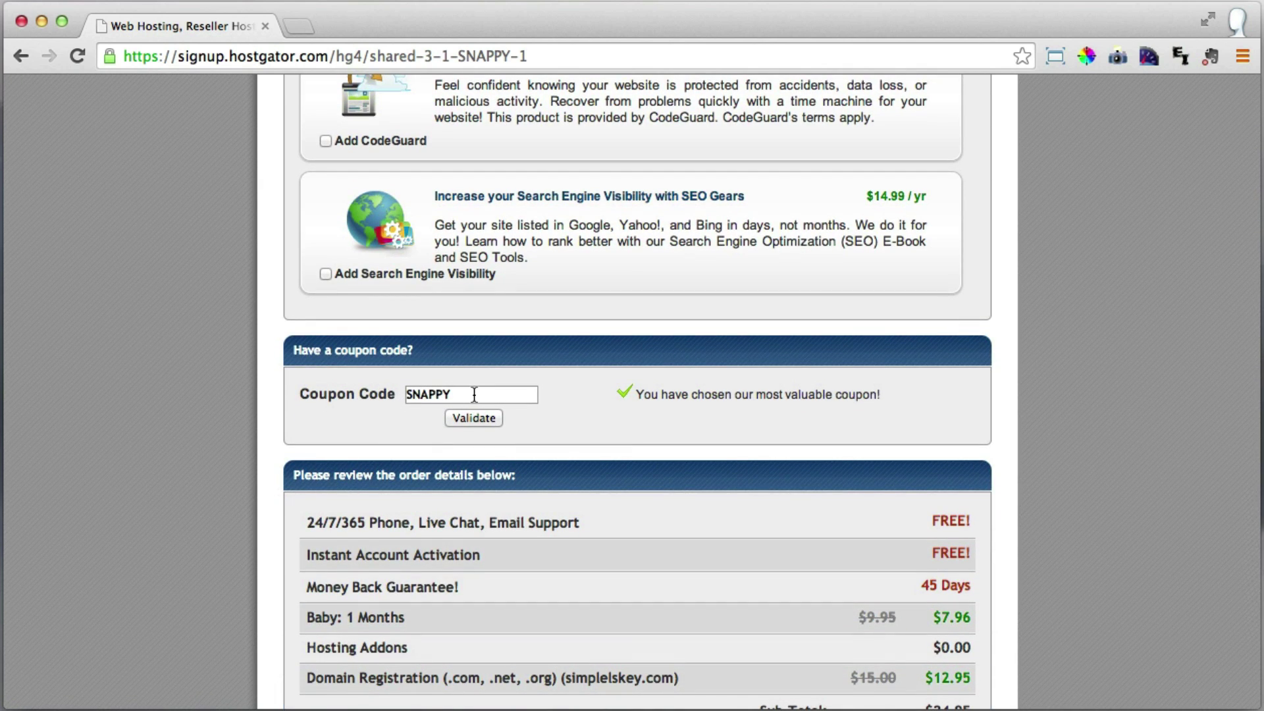
drag(474, 395, 397, 397)
scroll(510, 403, down, 2)
text(T)
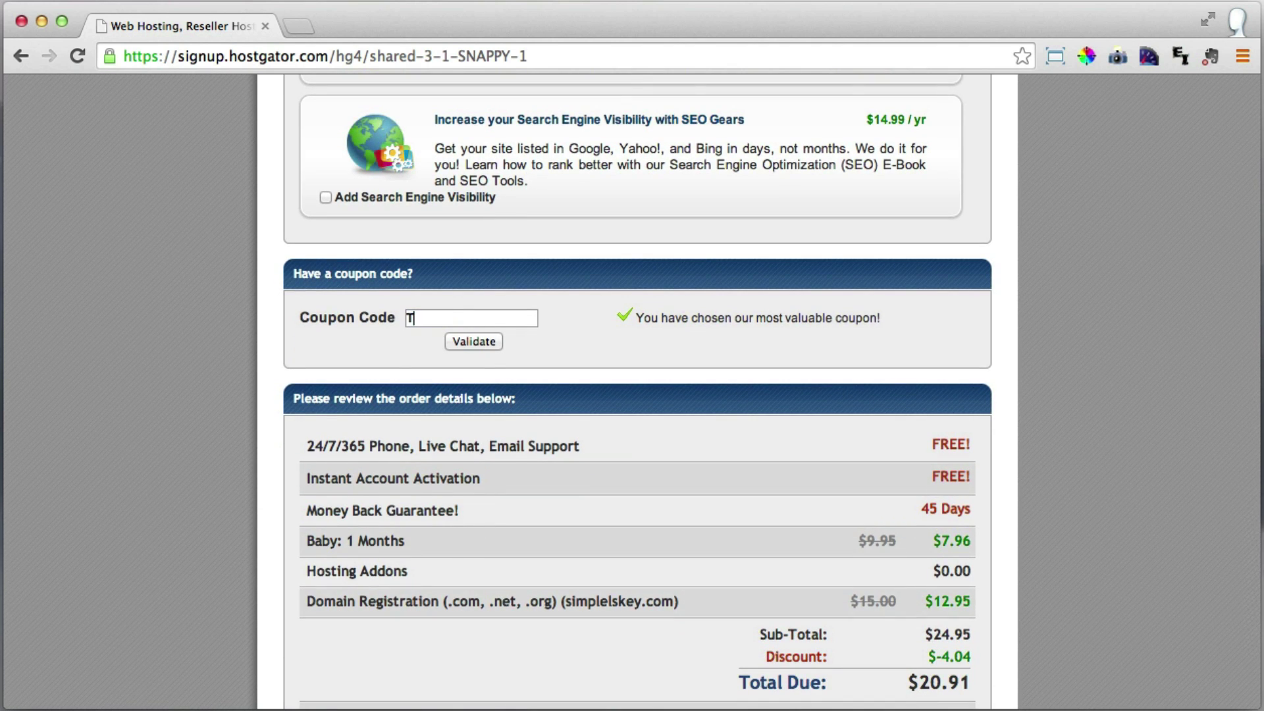
text(hirtyFive)
click(474, 342)
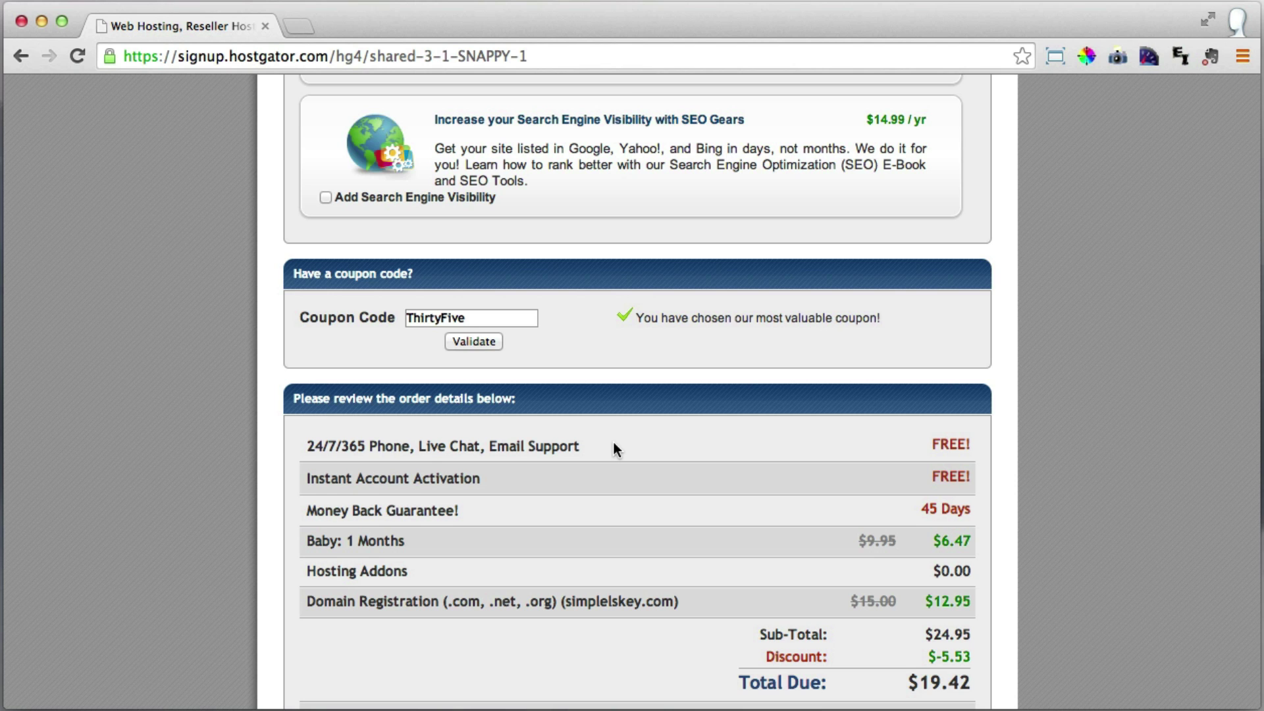
Accept the HostGator terms and conditions of use.
scroll(614, 439, down, 3)
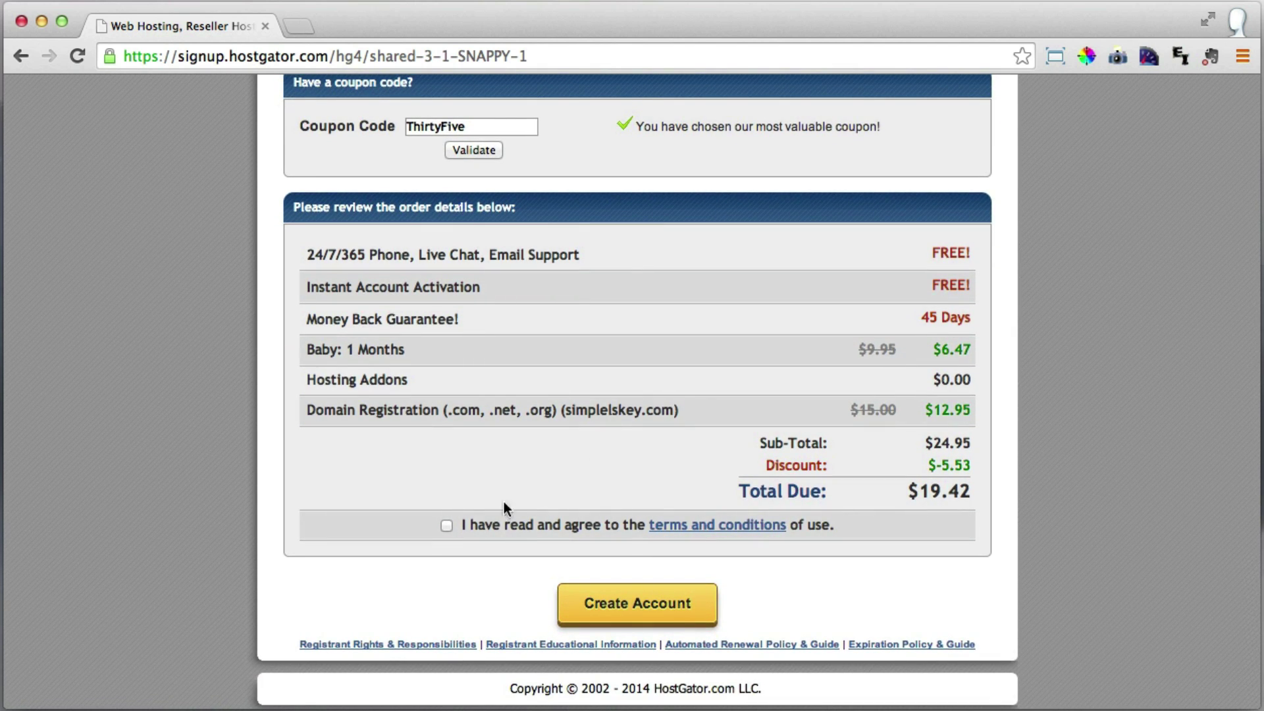
click(448, 526)
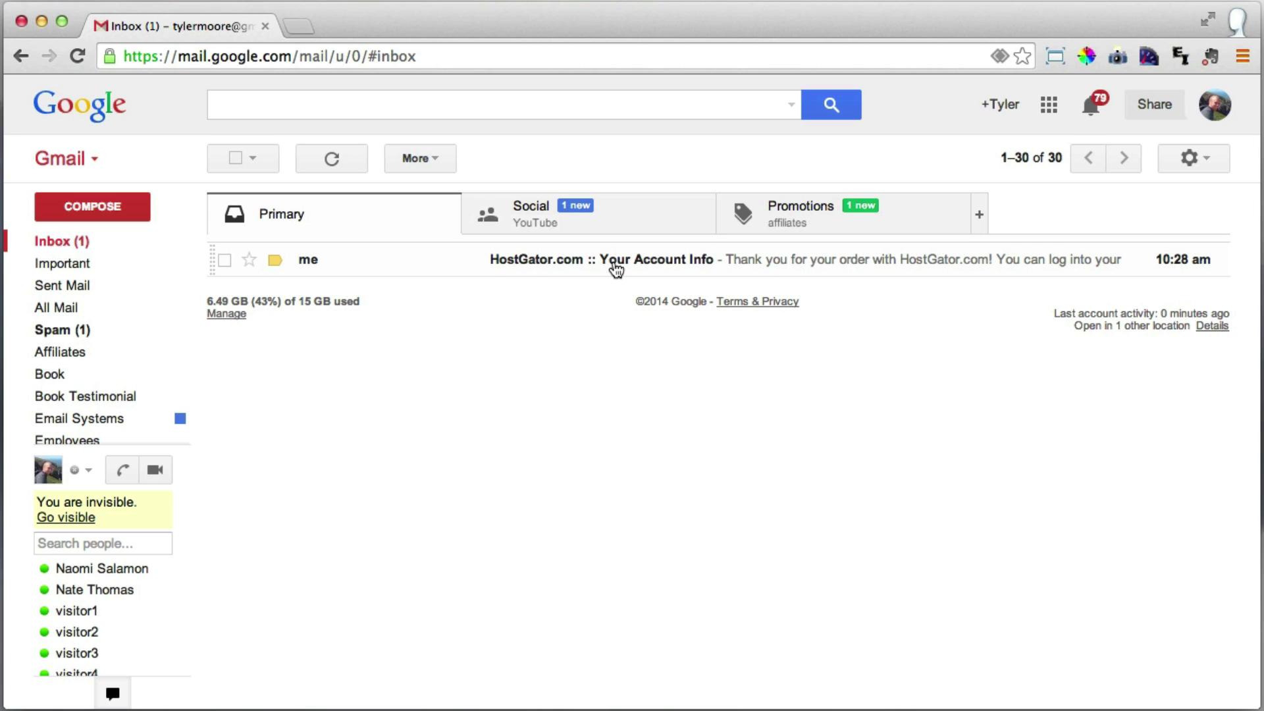
Open the 'HostGator.com :: Your Account Info' email and highlight the hosting account password.
click(508, 264)
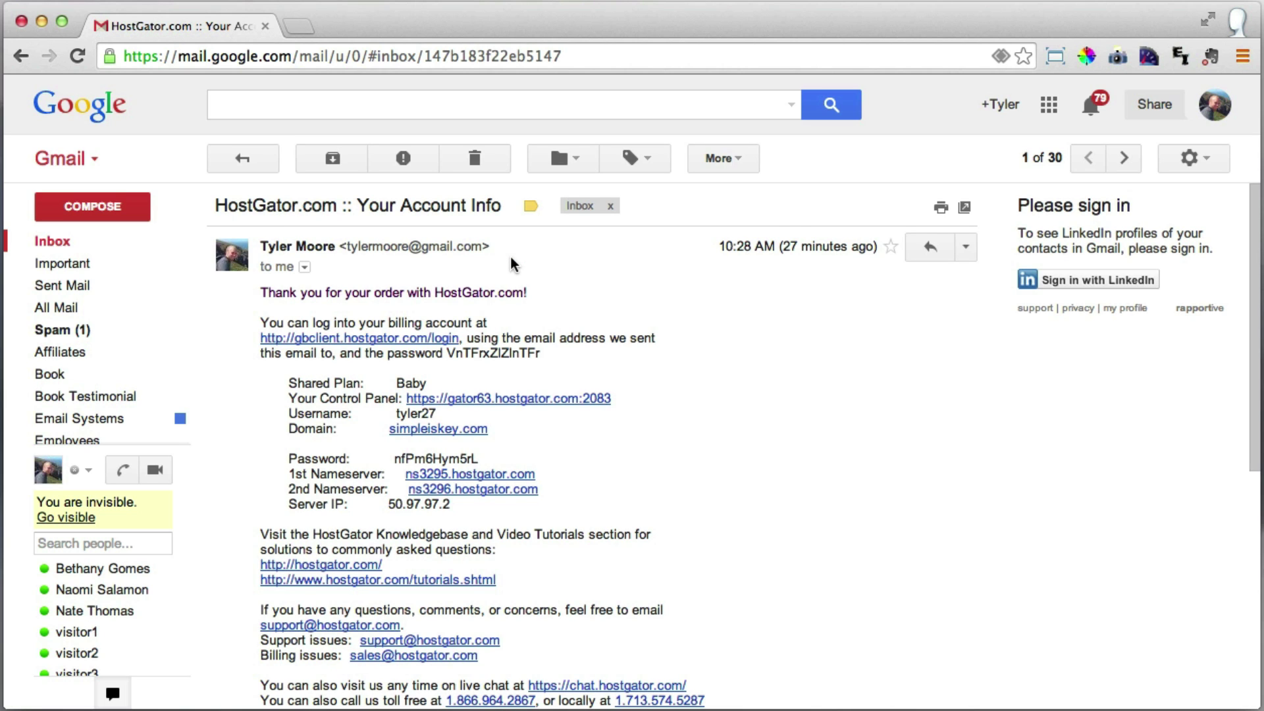
scroll(510, 263, down, 3)
drag(394, 317, 443, 322)
drag(395, 362, 506, 364)
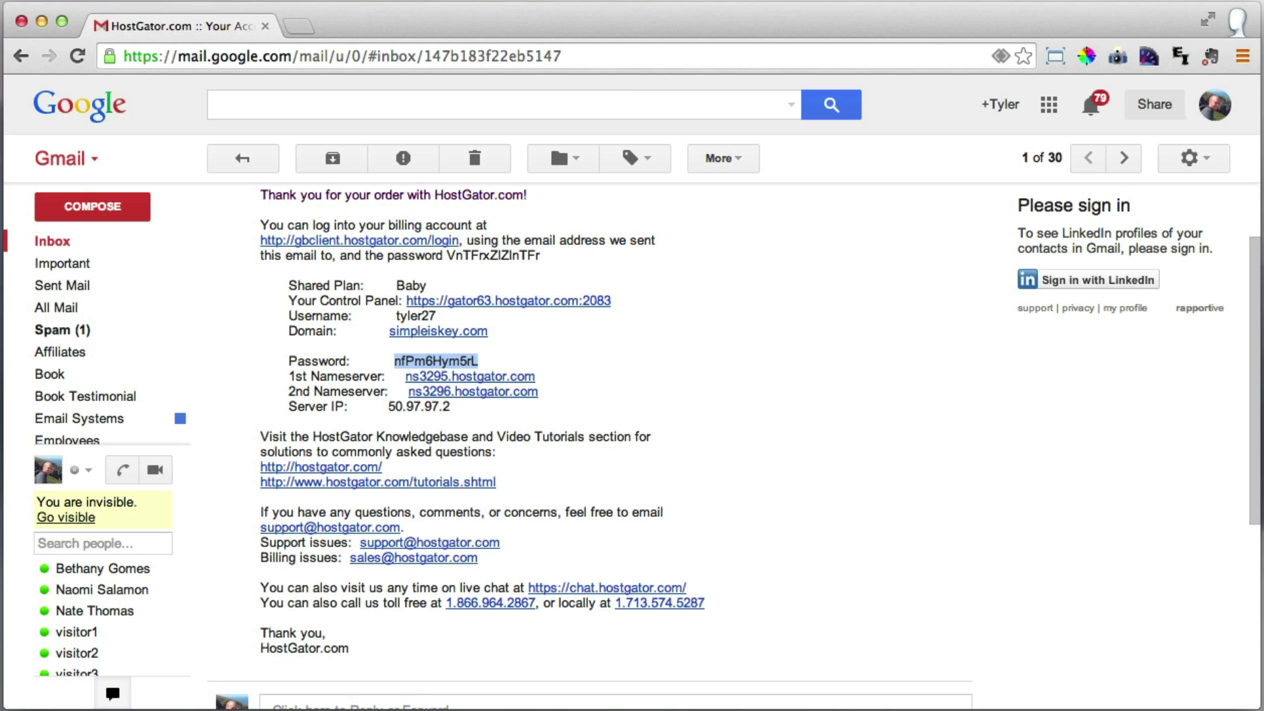
Append '- Done' to the Hosting and Domain Name to-do lines, then minimize the list.
key(super+Tab)
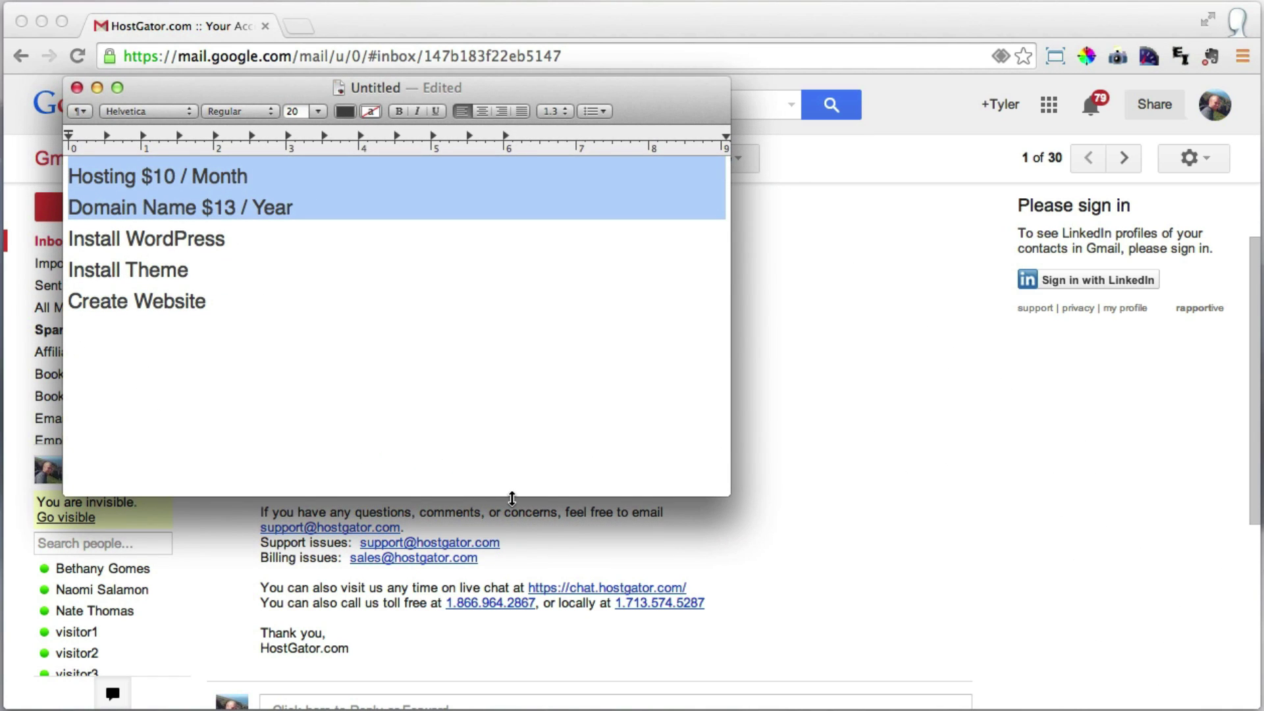
click(330, 367)
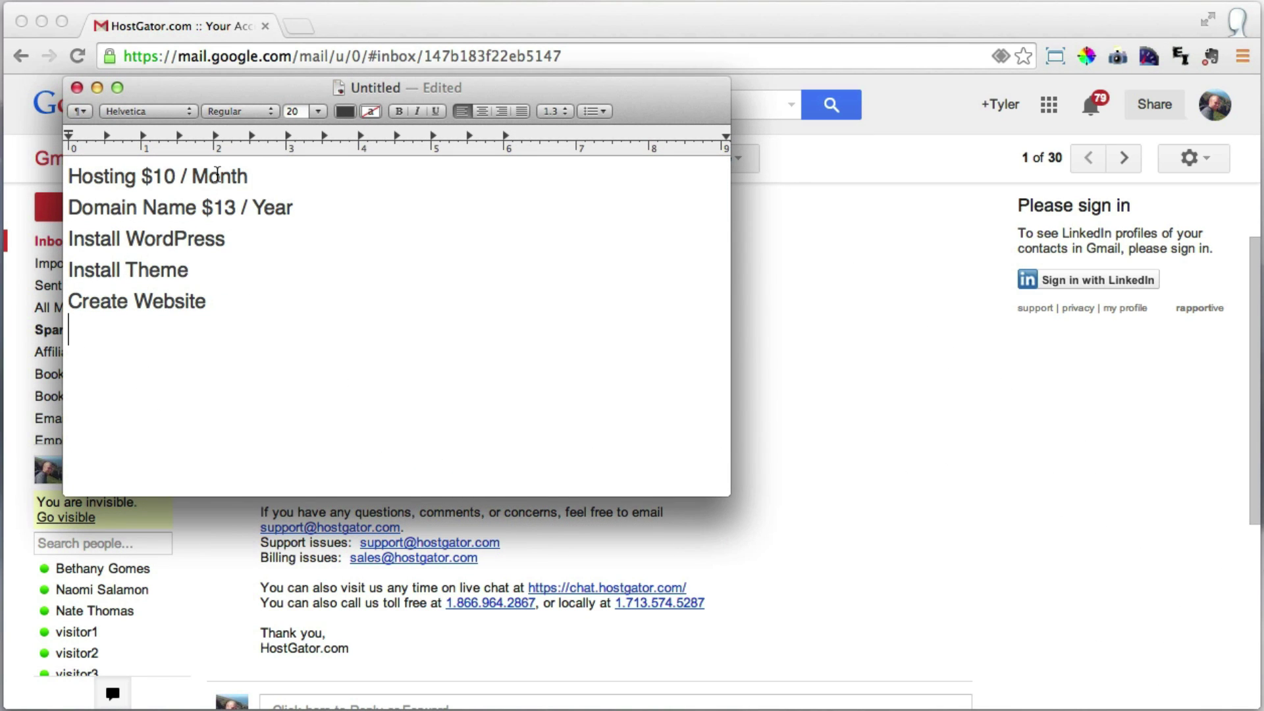
click(316, 180)
text(- Done)
click(299, 207)
text(- Done)
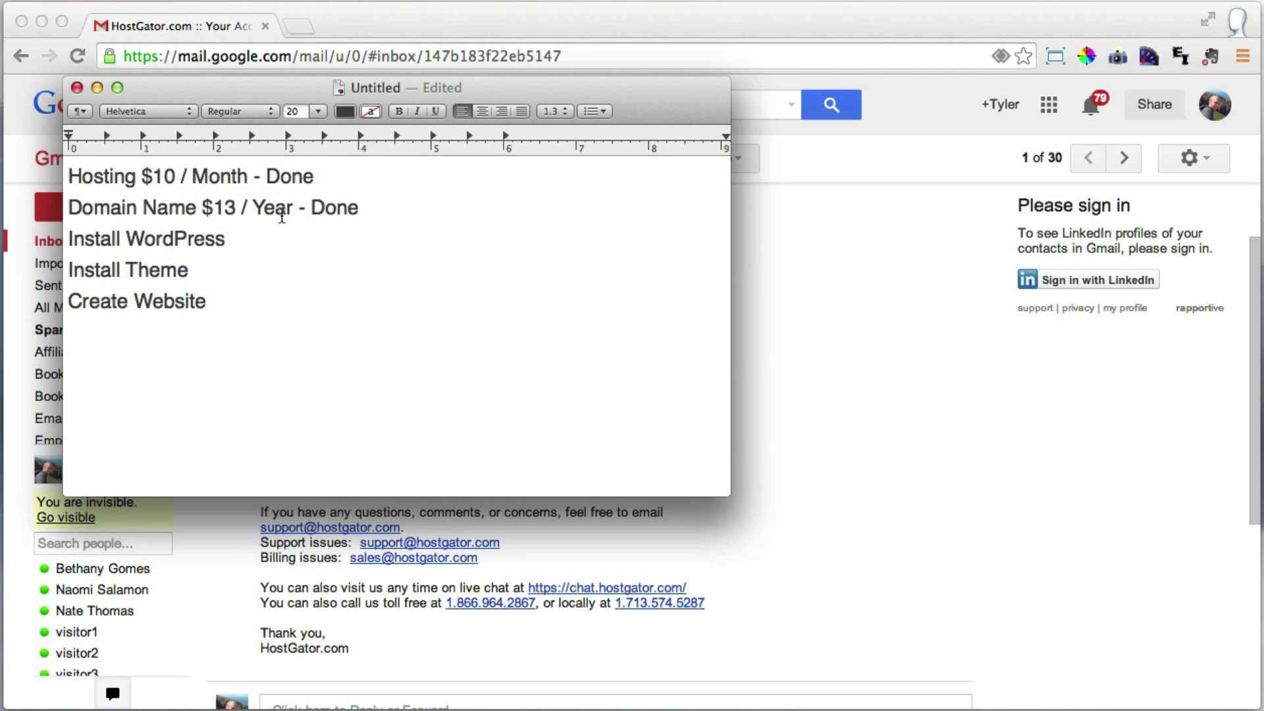
drag(259, 248, 45, 240)
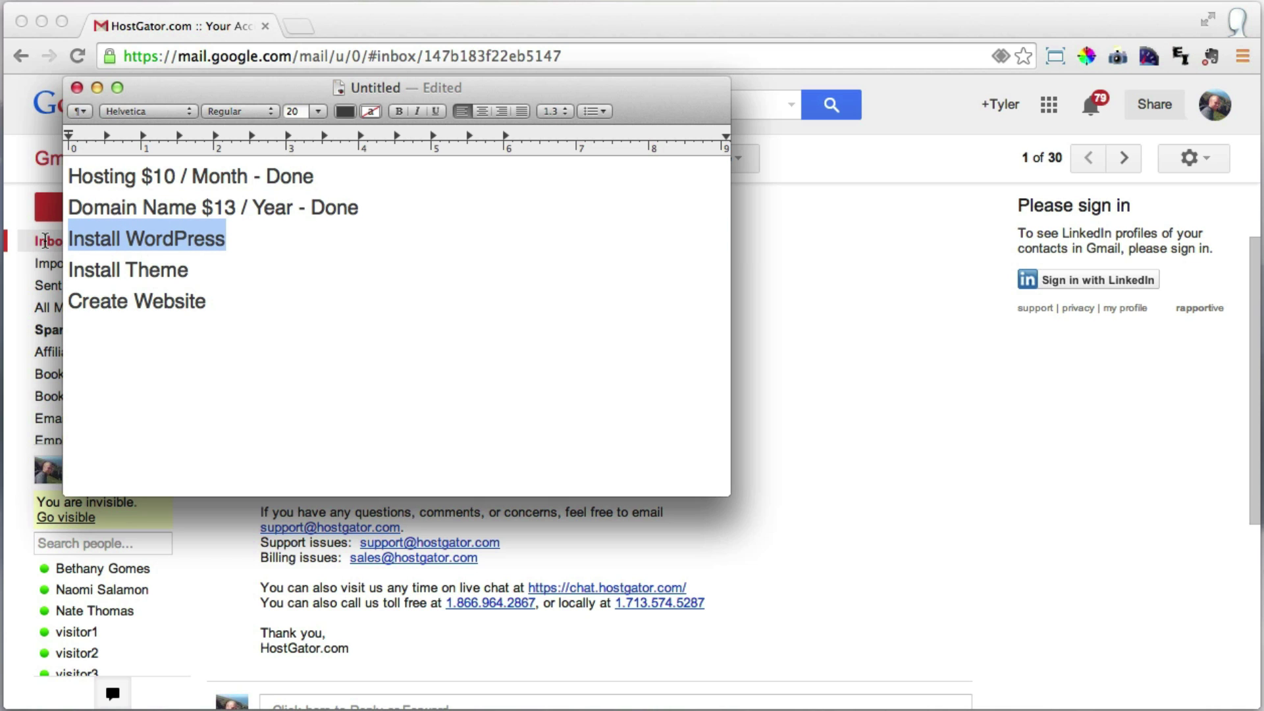
click(95, 87)
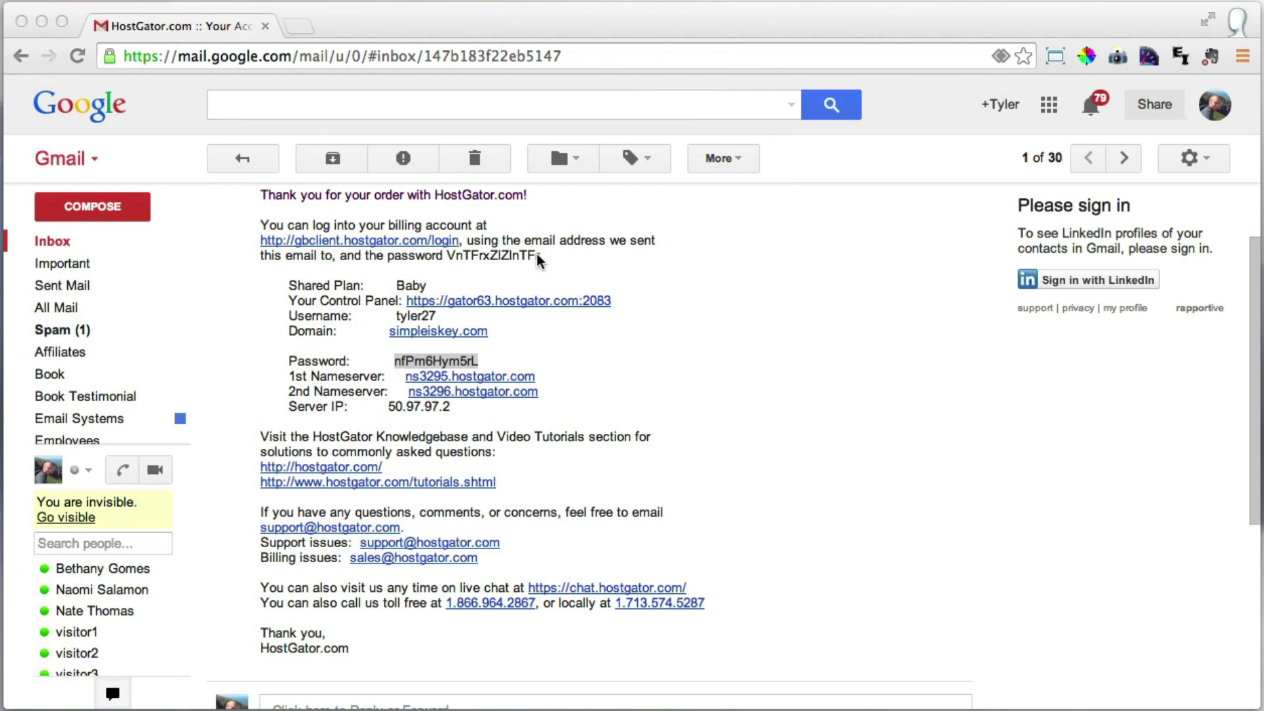
Open the cPanel login page and paste in the username copied from the HostGator email.
click(685, 375)
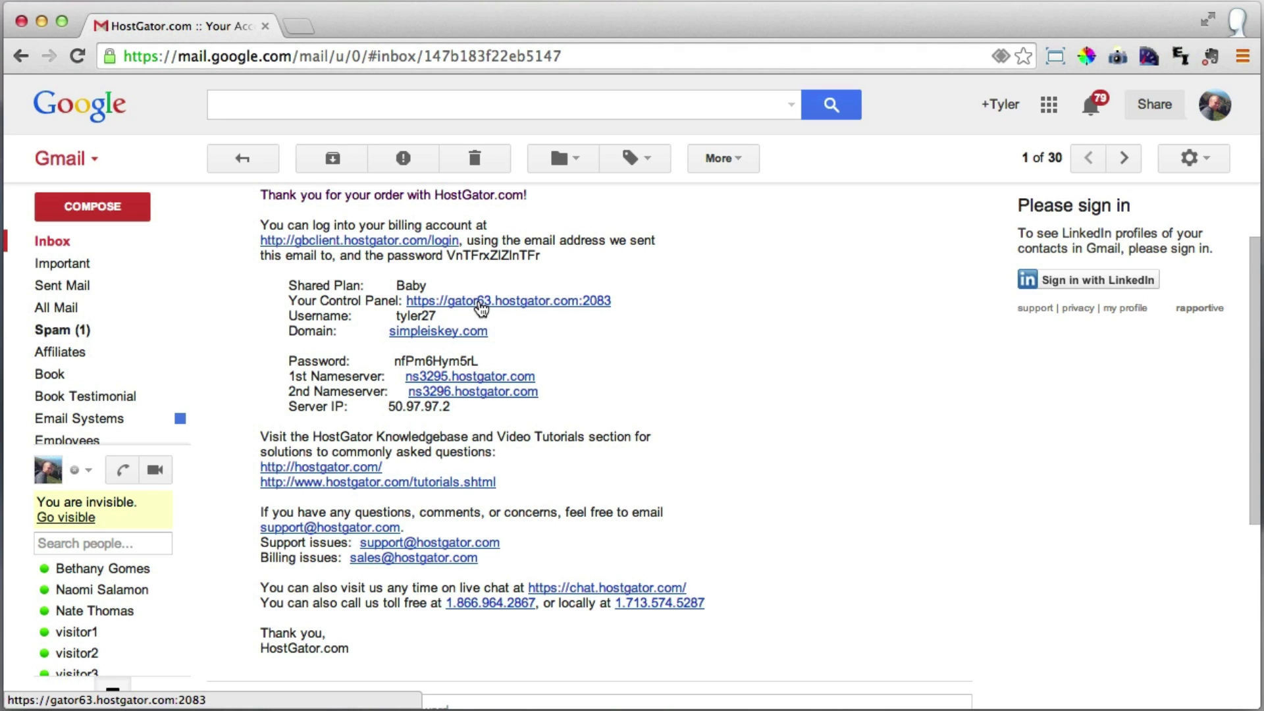
click(481, 307)
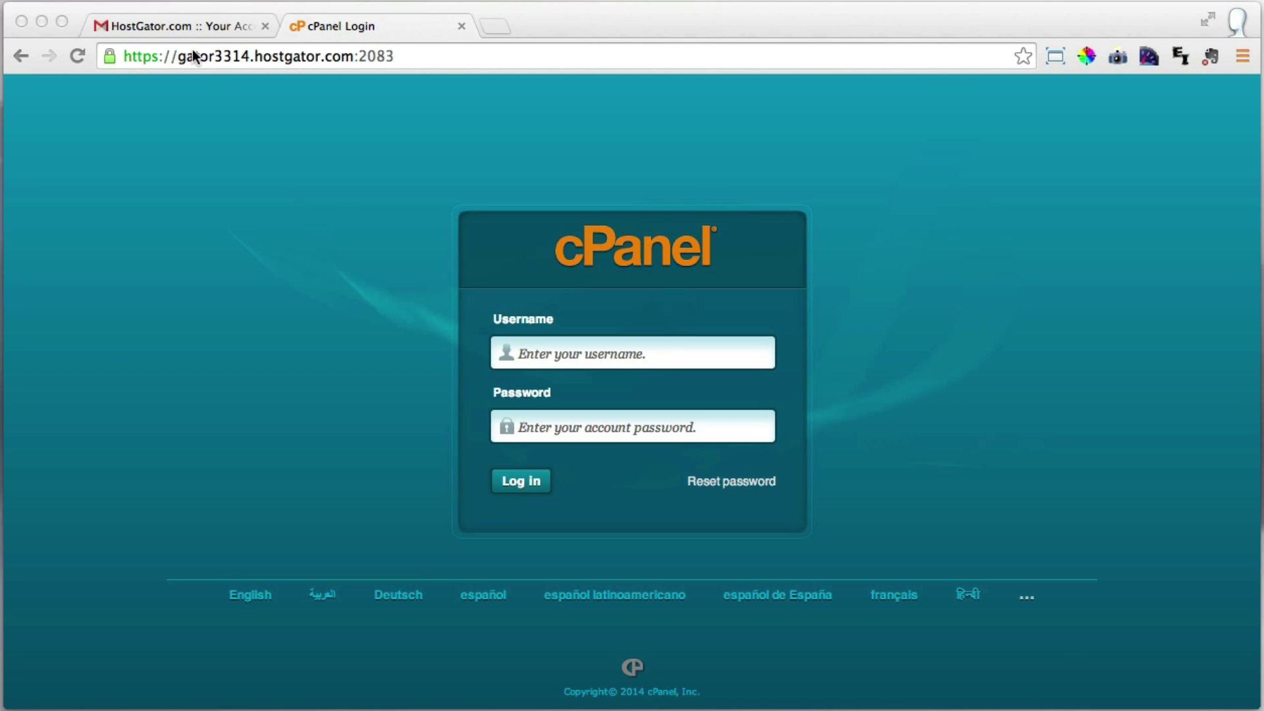
click(185, 21)
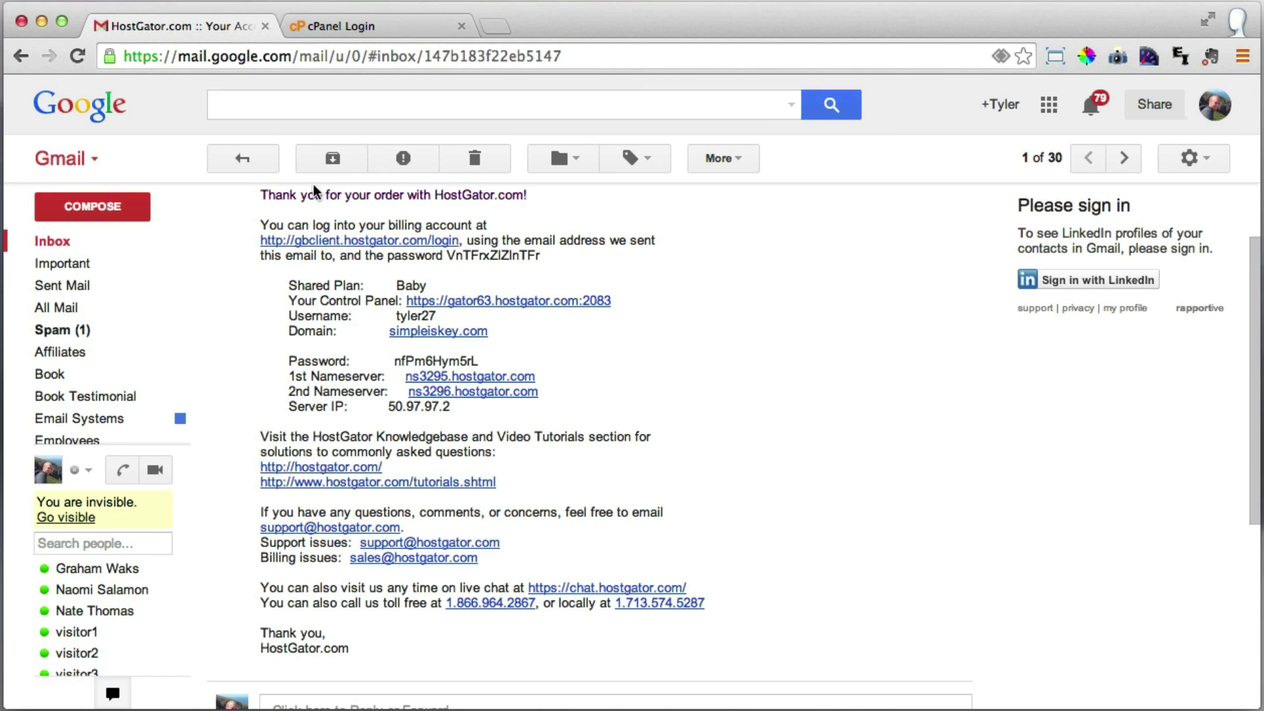
double_click(409, 317)
right_click(422, 315)
click(466, 325)
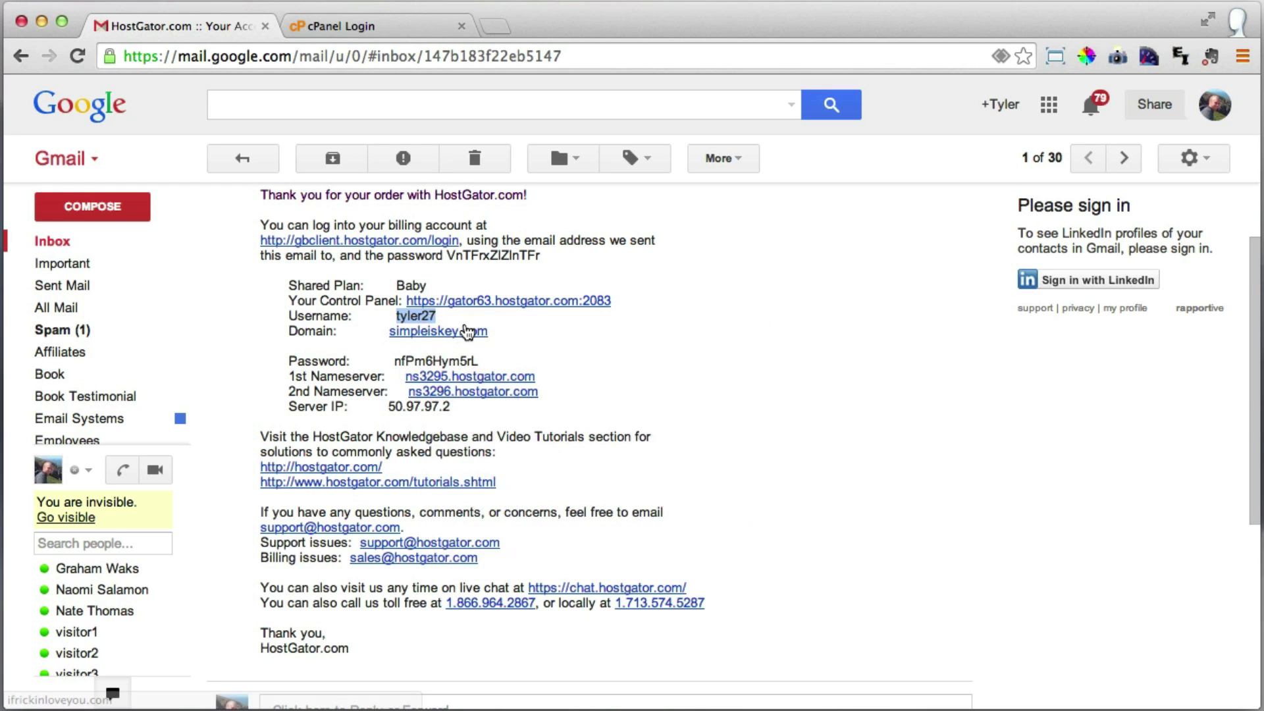
click(385, 26)
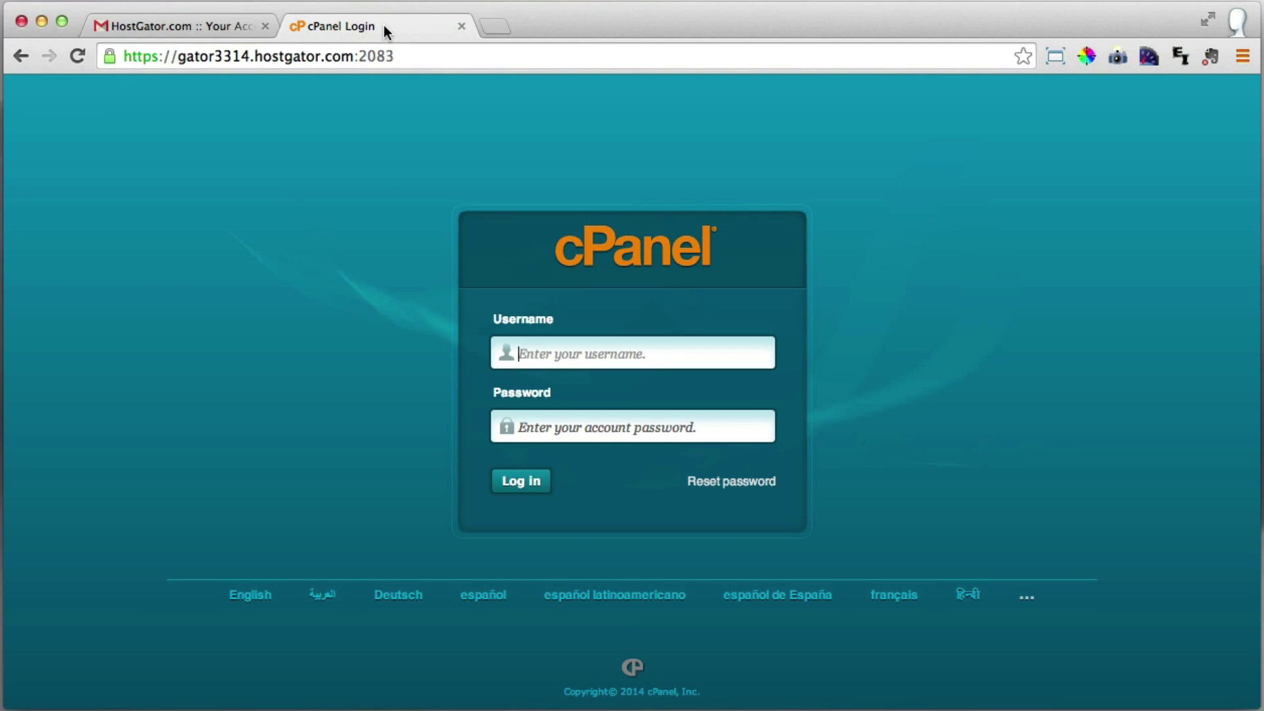
right_click(531, 349)
click(609, 450)
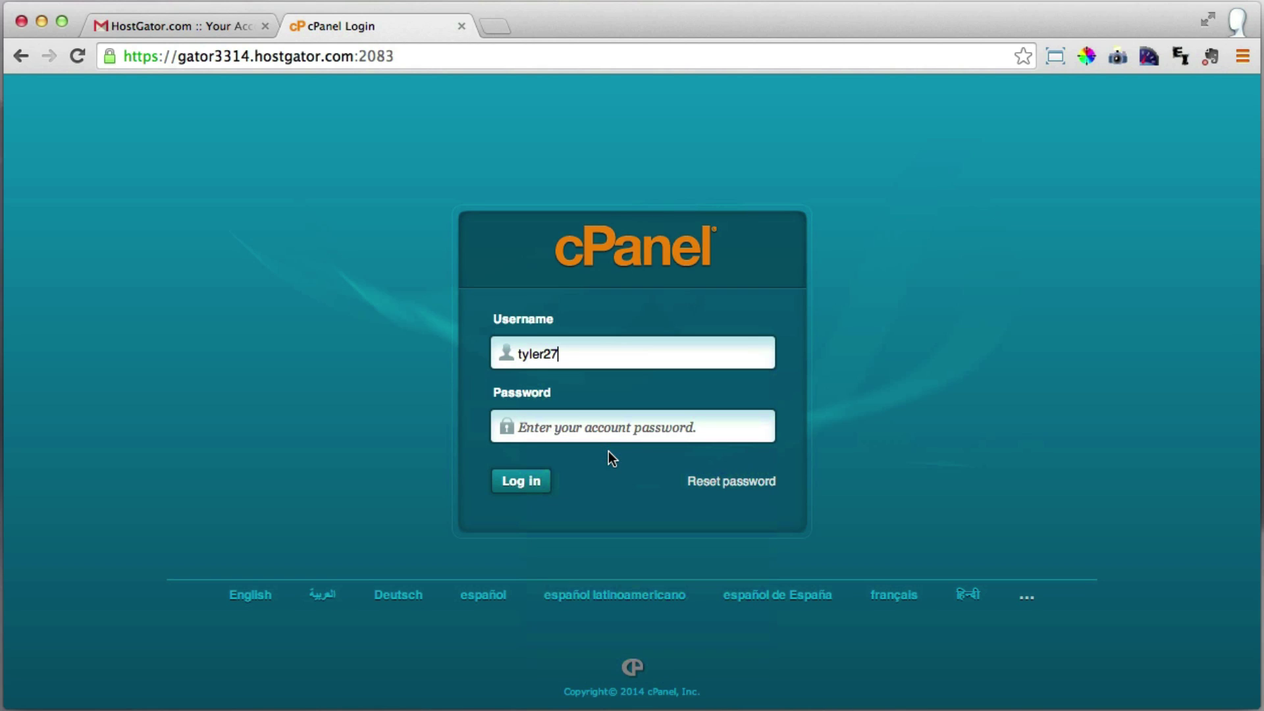
Copy the account password from the email into the login form and log in.
click(176, 31)
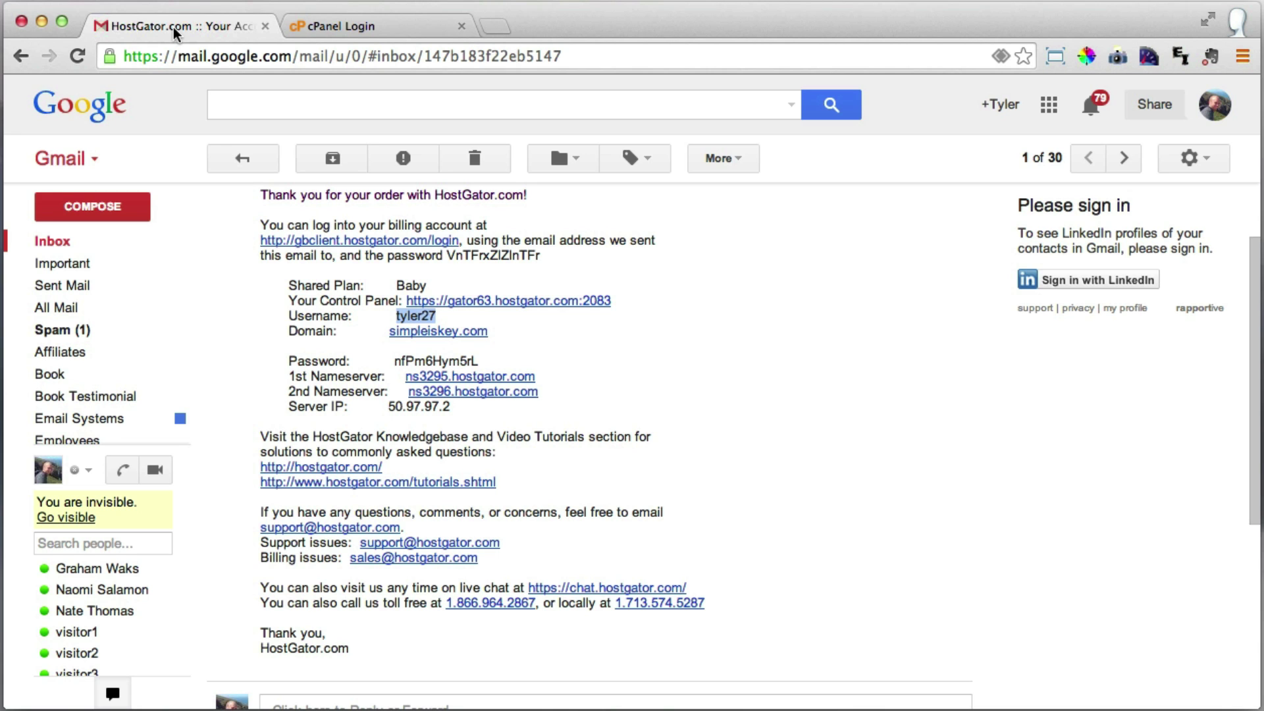
double_click(428, 361)
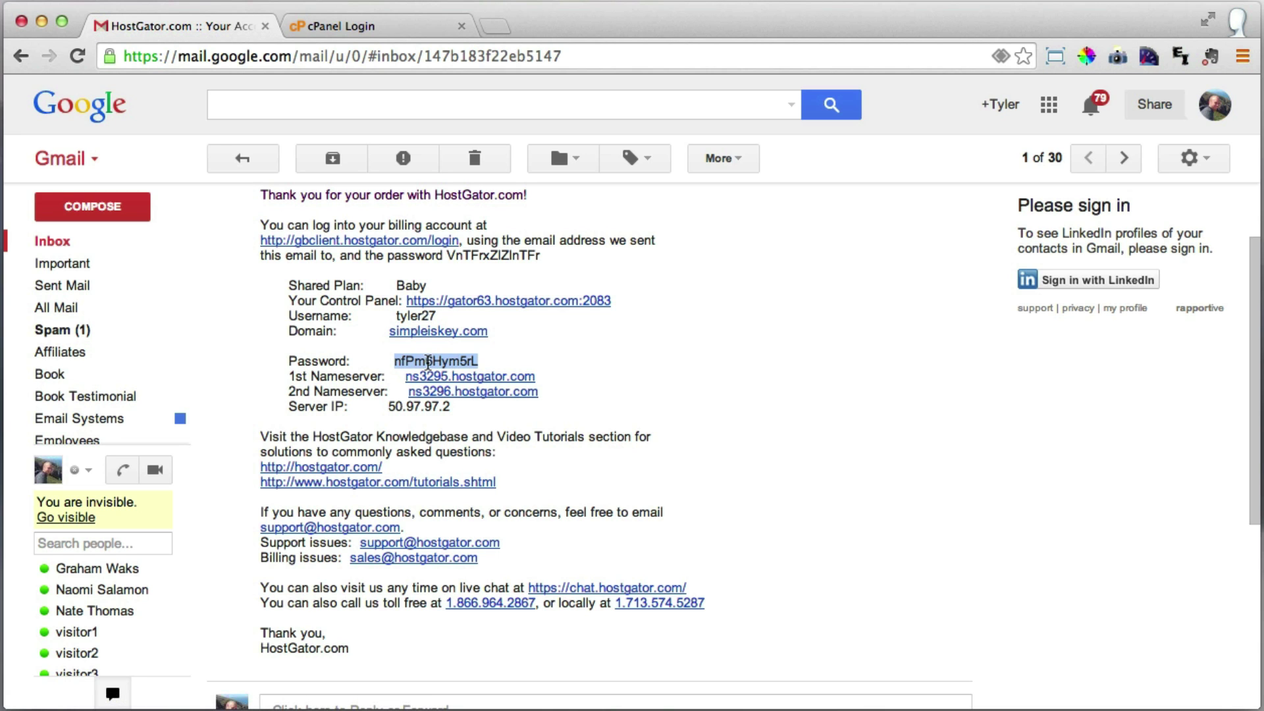
right_click(428, 361)
click(461, 369)
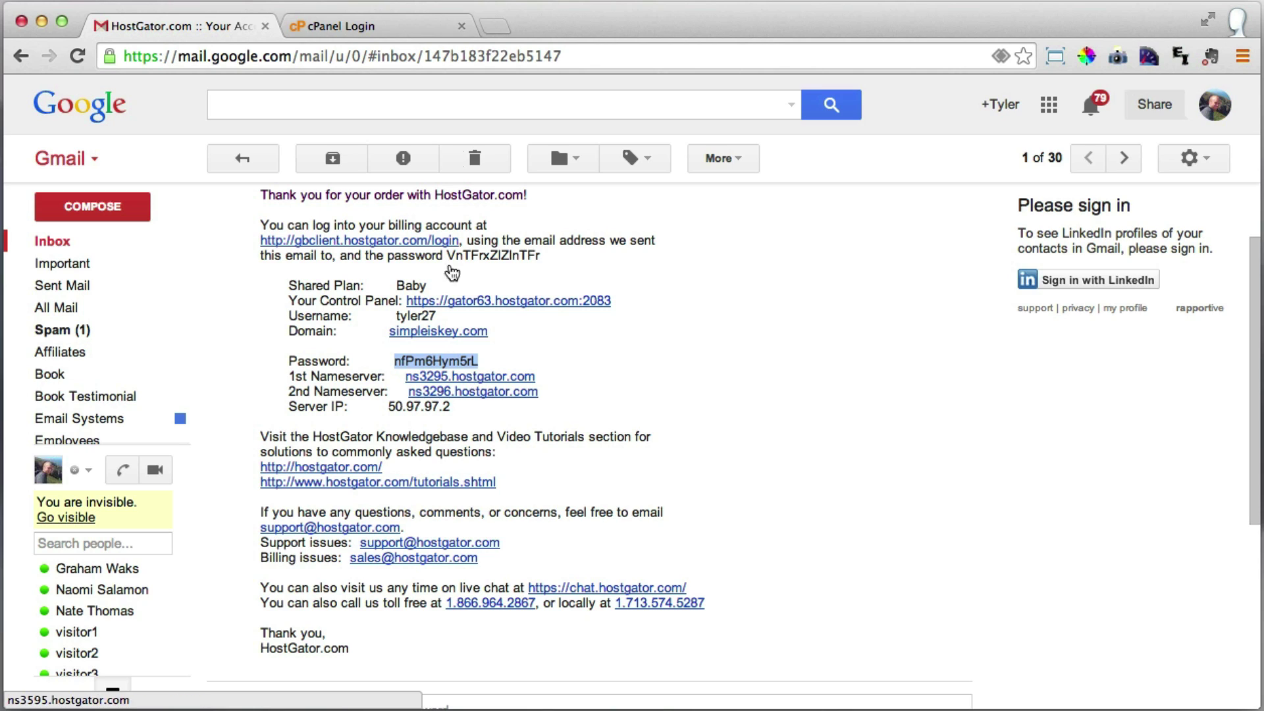
click(400, 26)
click(552, 425)
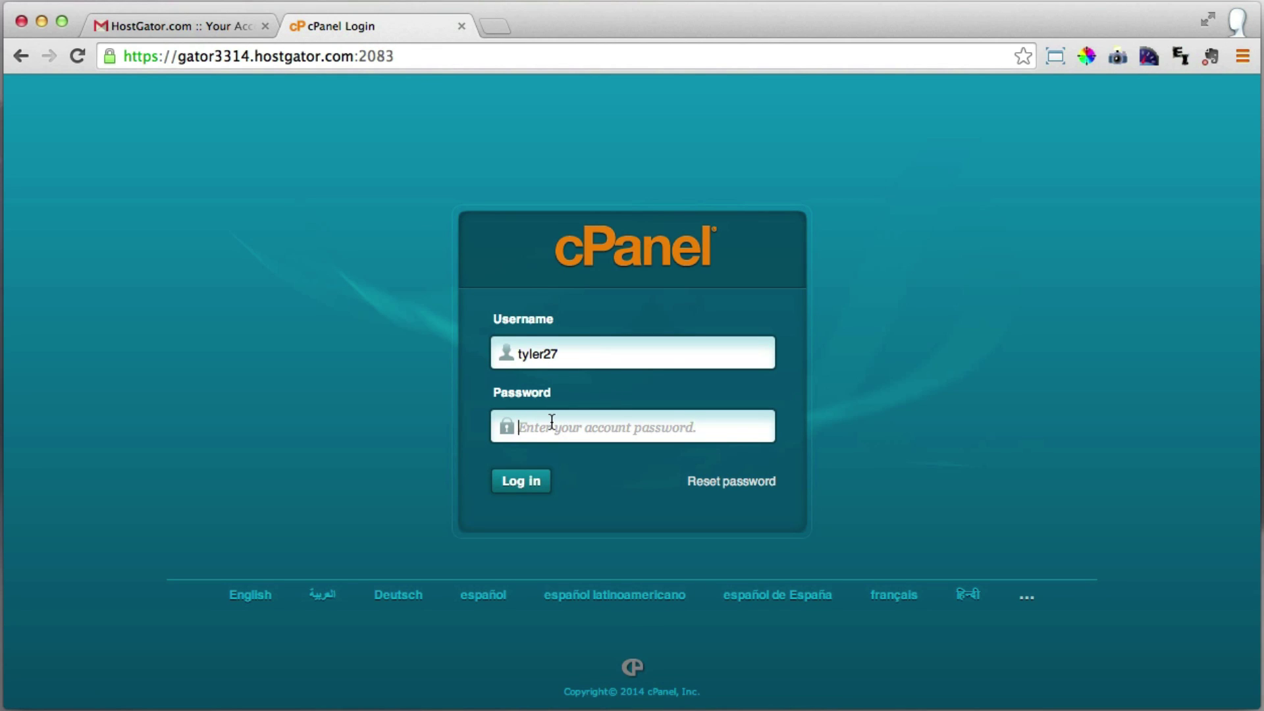
right_click(552, 421)
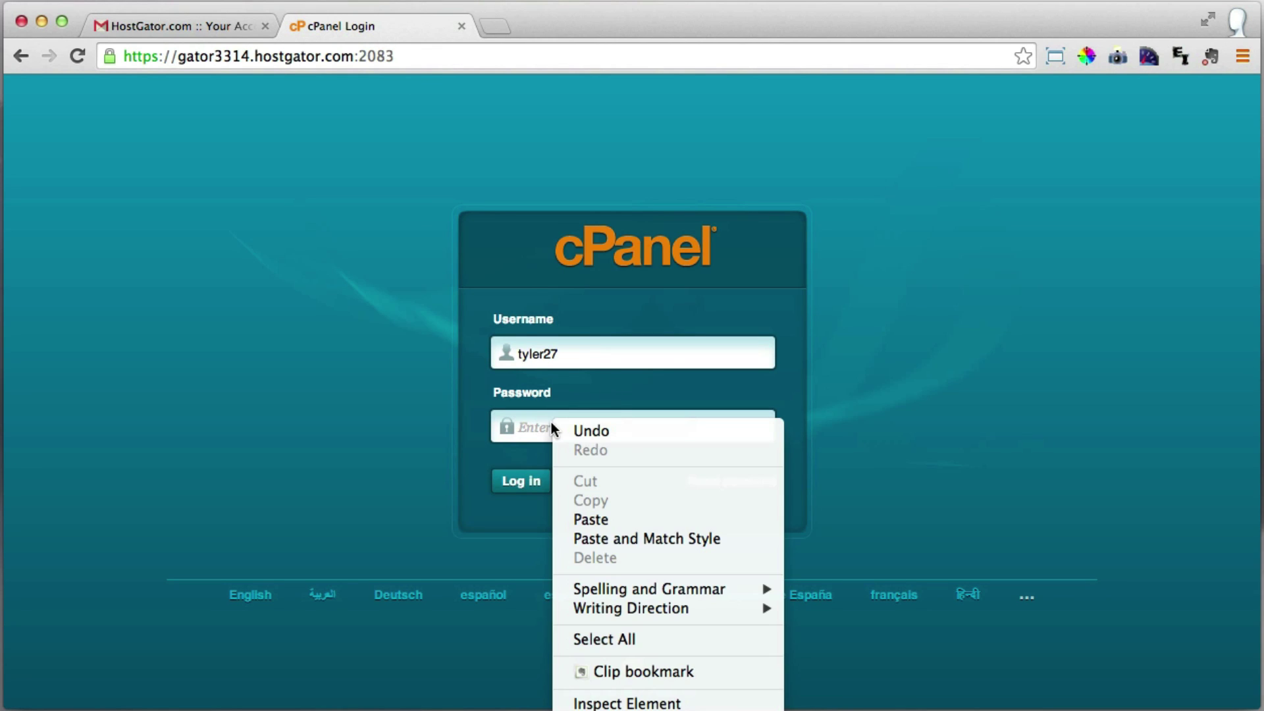
click(623, 520)
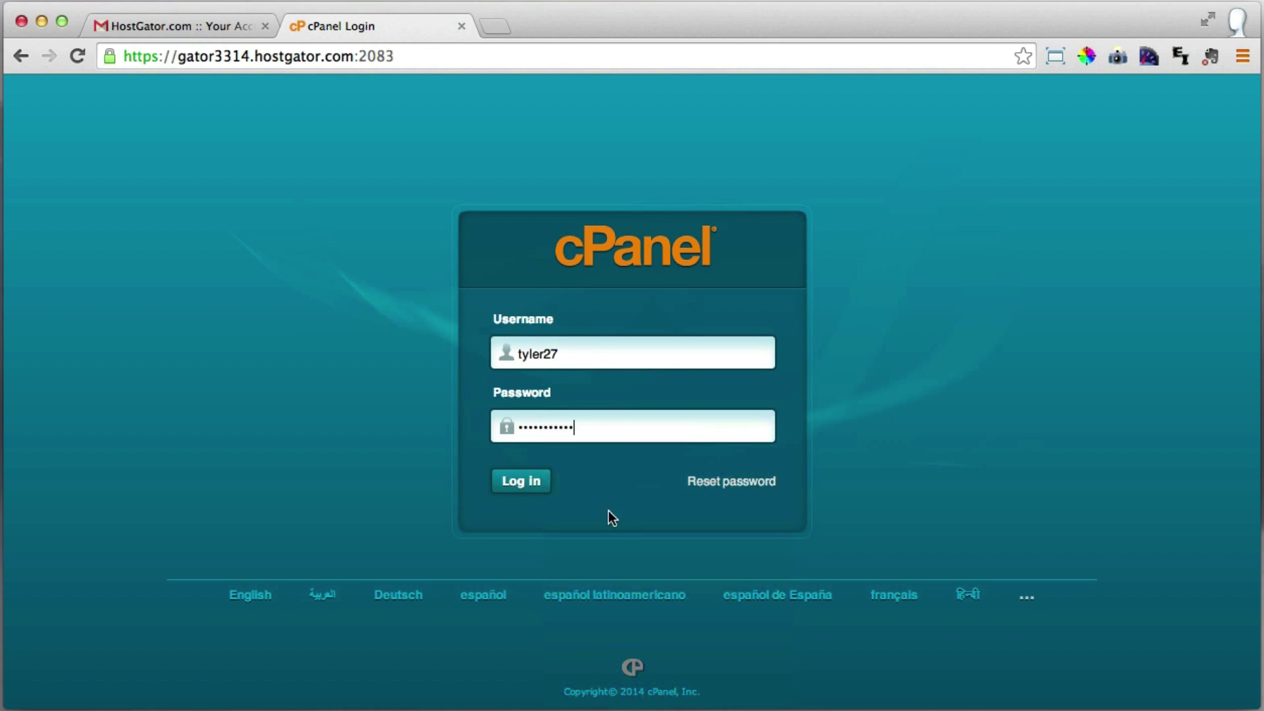
click(532, 483)
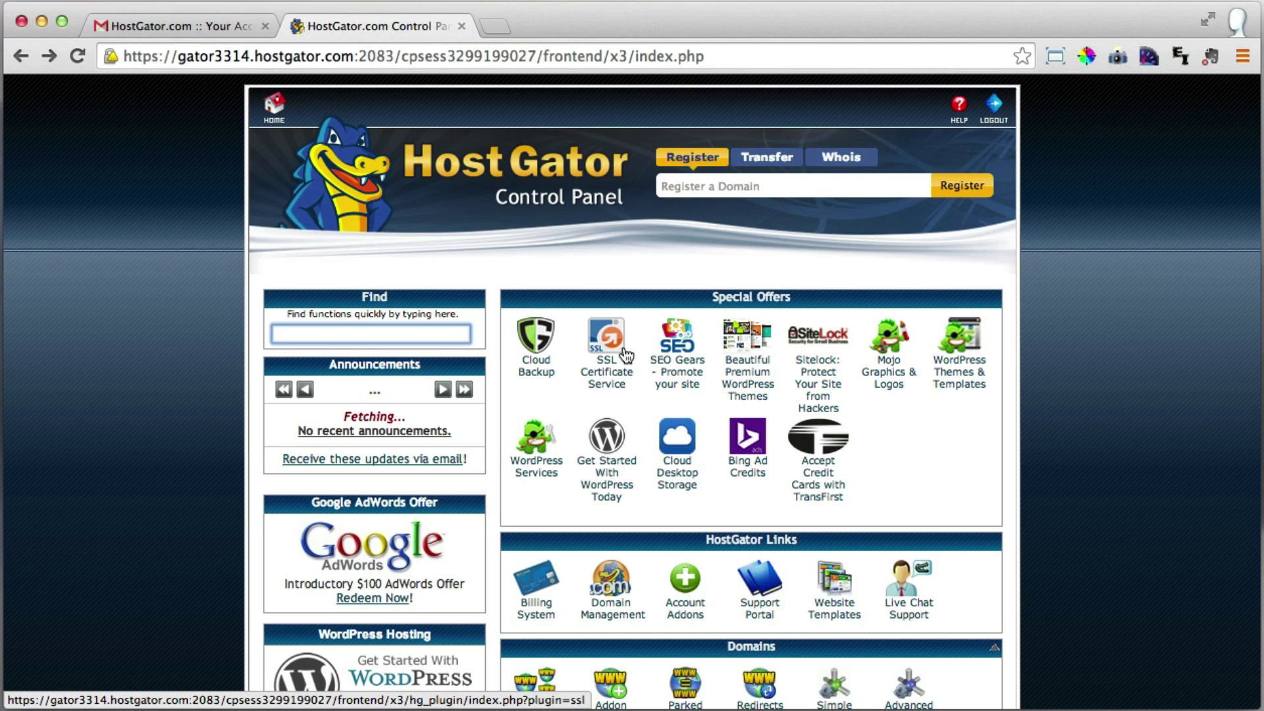
Close the Gmail tab and launch QuickInstall from the Software/Services section.
click(266, 27)
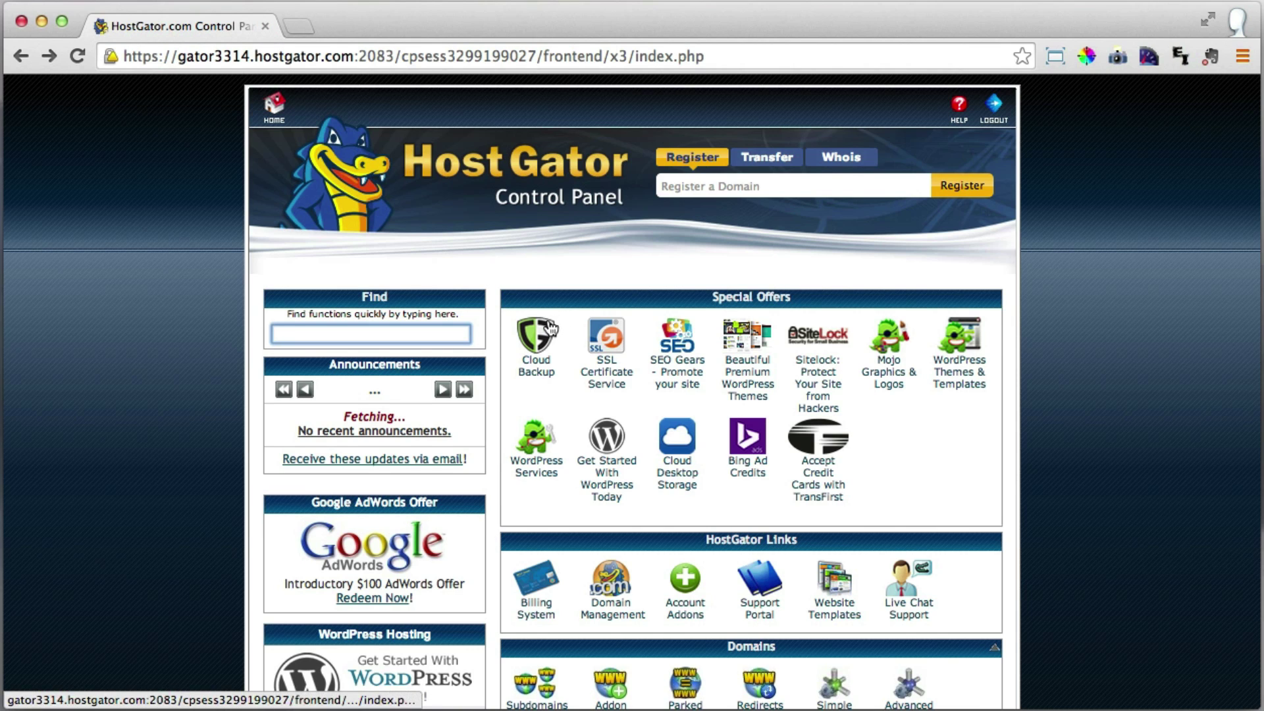
scroll(550, 328, down, 15)
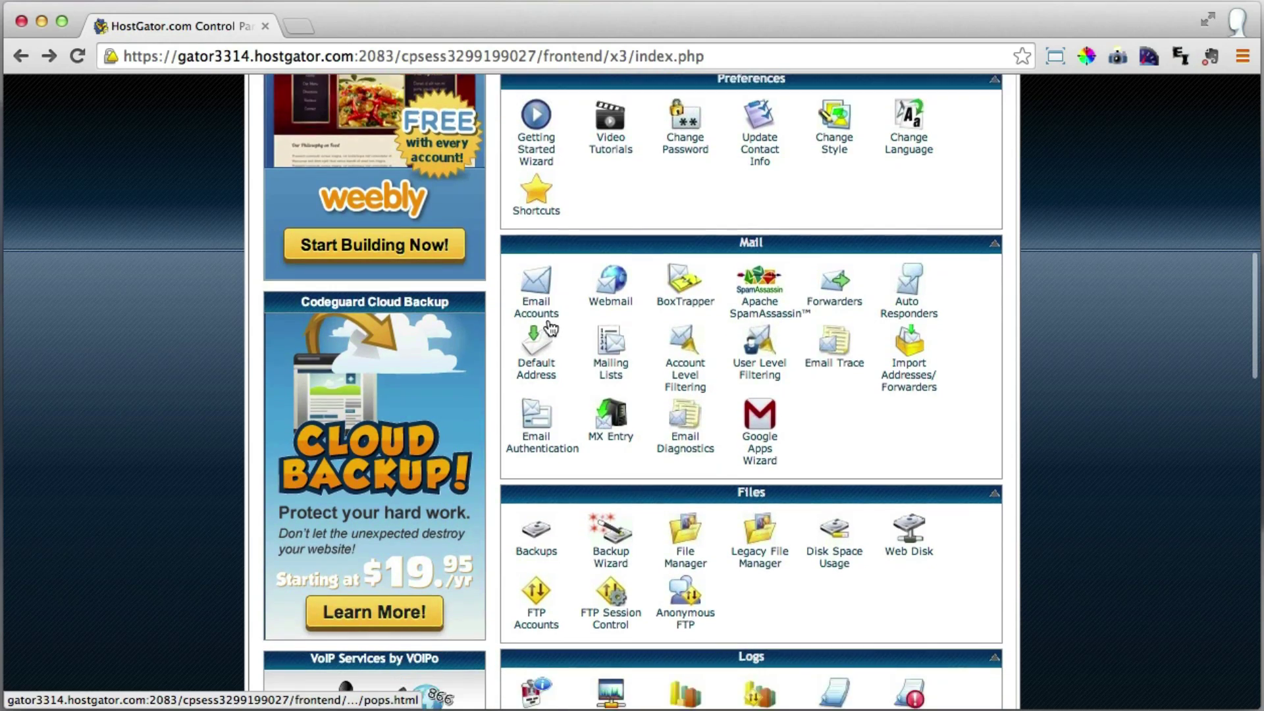
scroll(550, 327, down, 8)
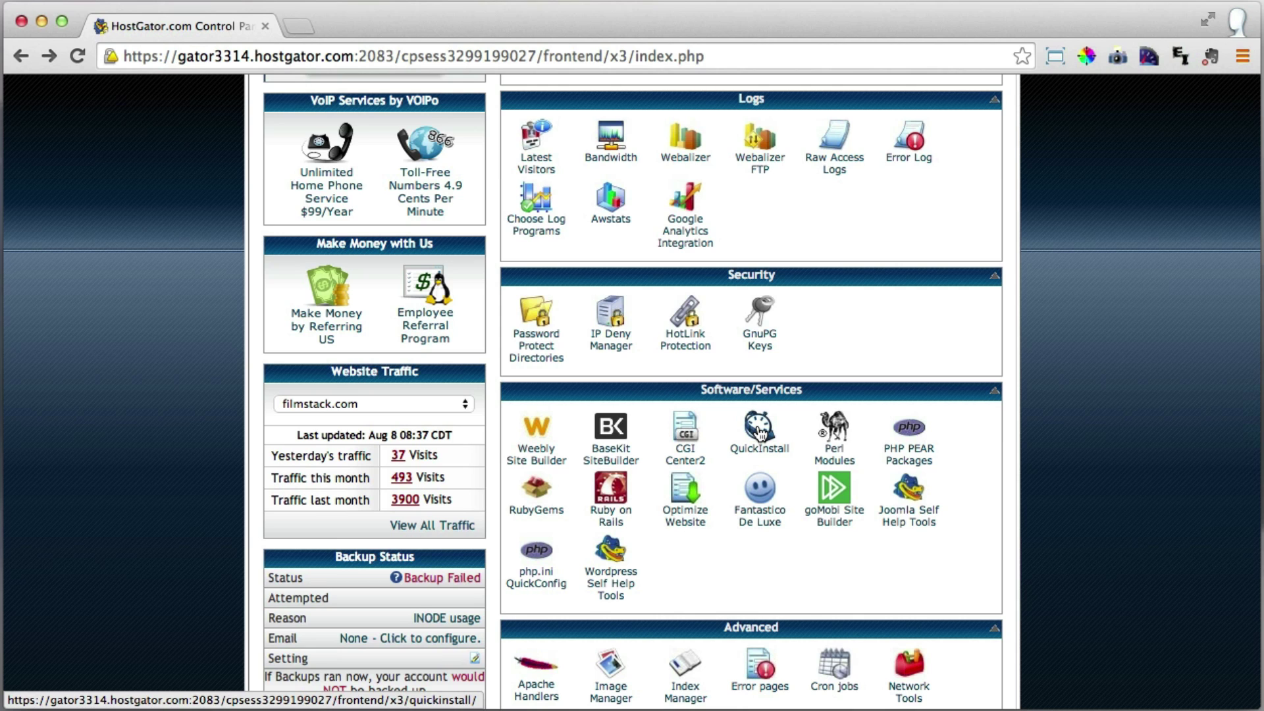
click(761, 433)
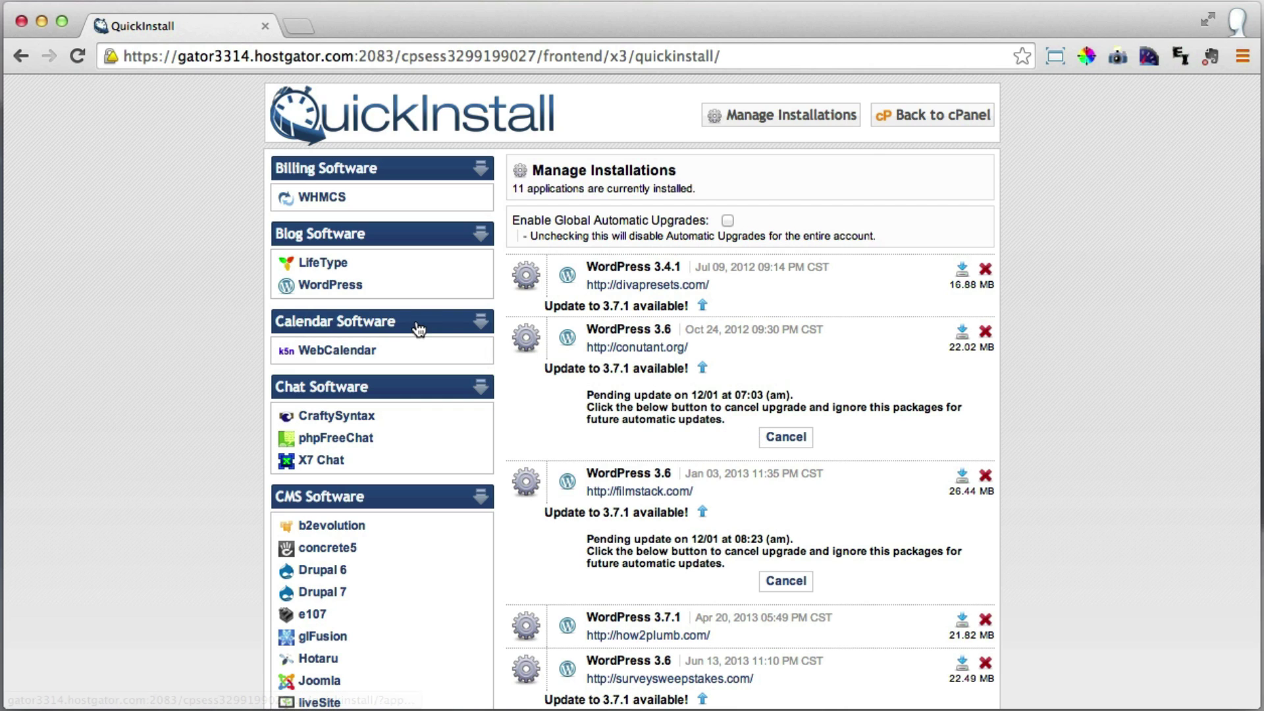
Choose WordPress under Blog Software and pick simpleiskey.com as the installation's application URL.
click(385, 290)
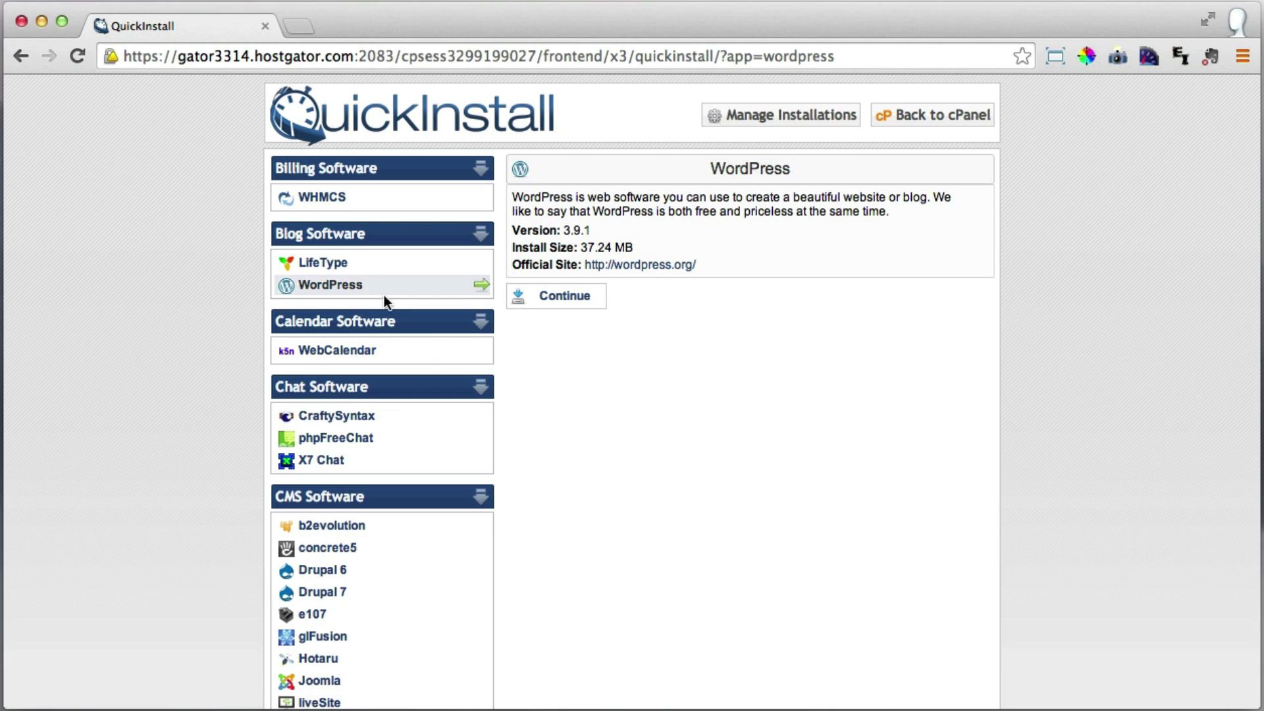
click(586, 304)
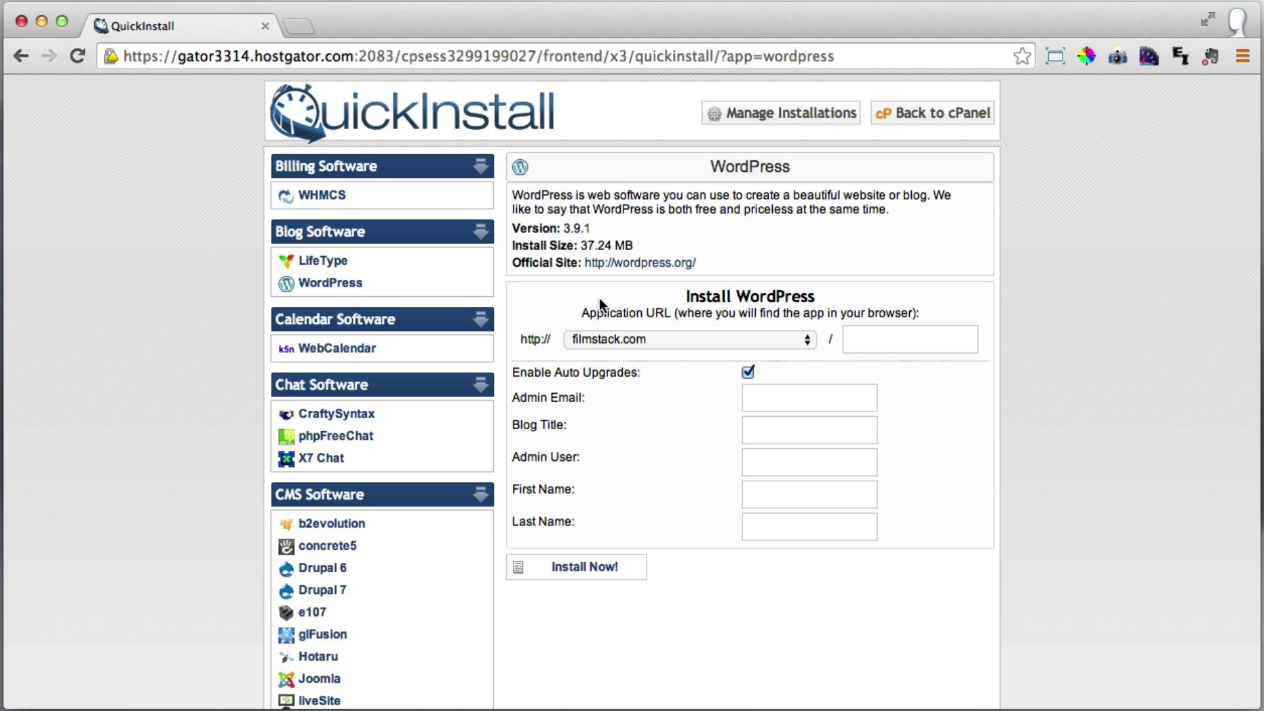
drag(646, 312, 669, 312)
click(689, 341)
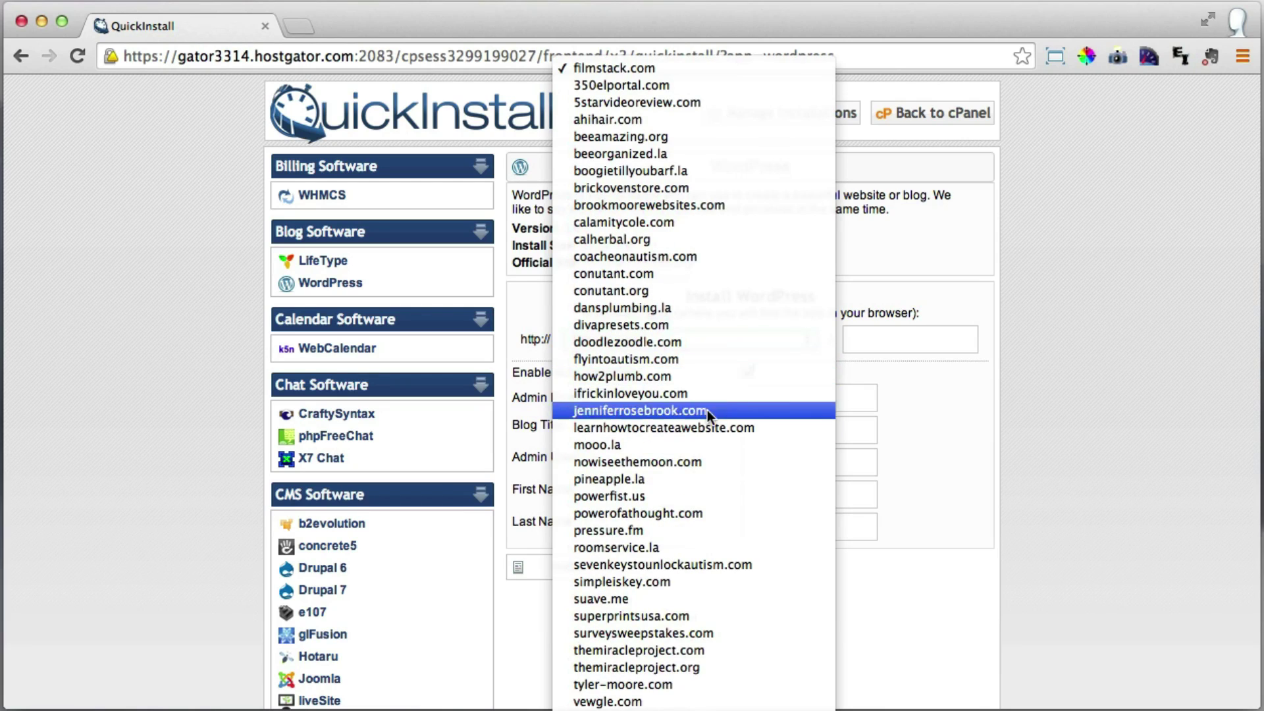
click(671, 583)
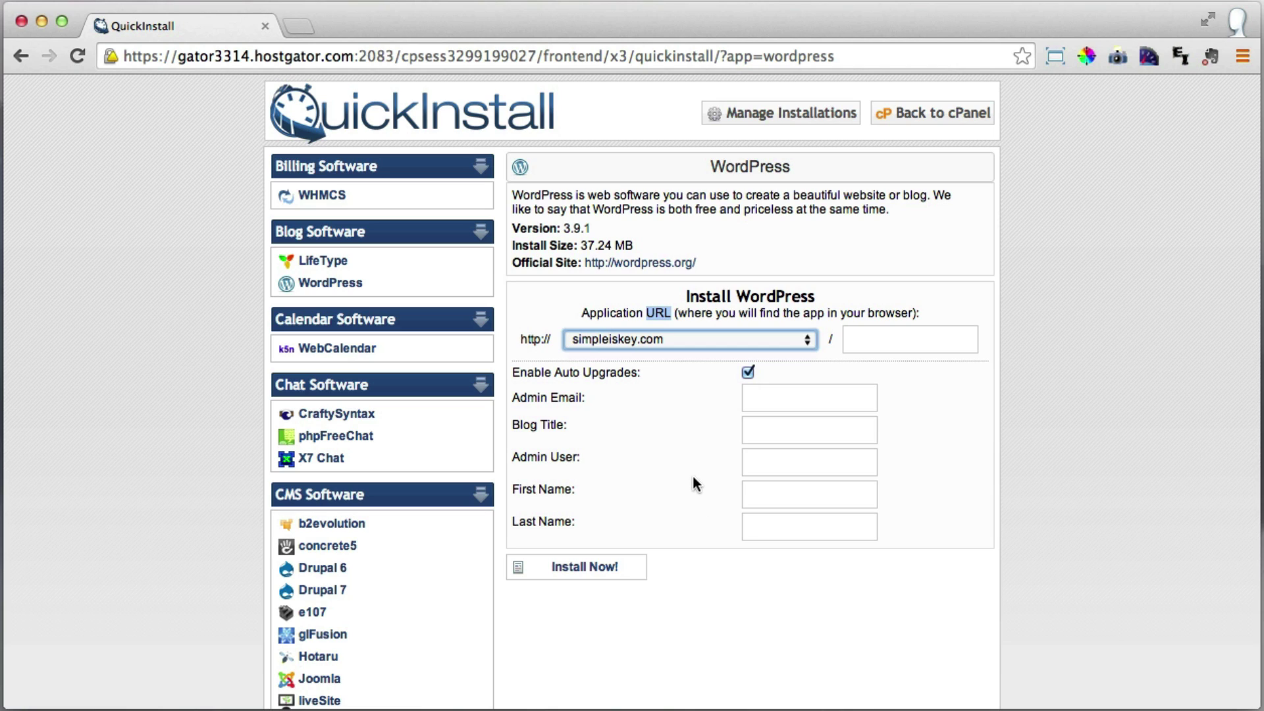
click(882, 338)
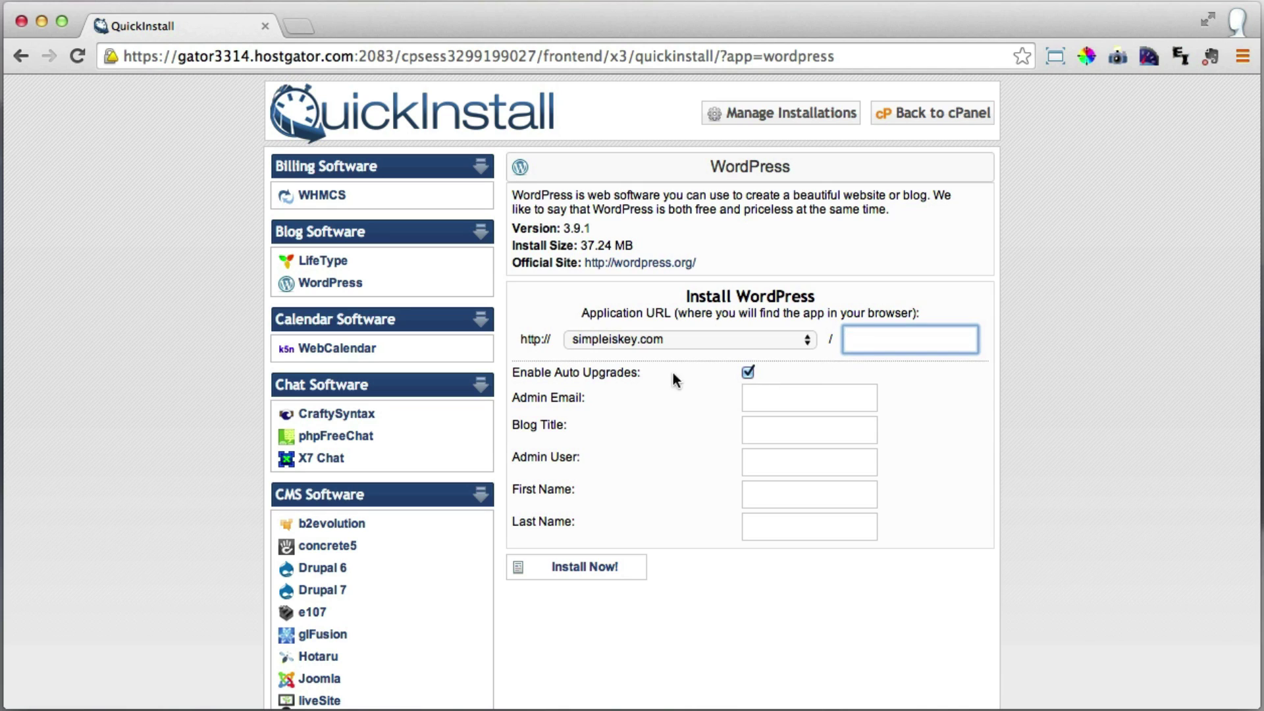
Enter the admin e-mail address and the blog title 'My Website'.
click(786, 402)
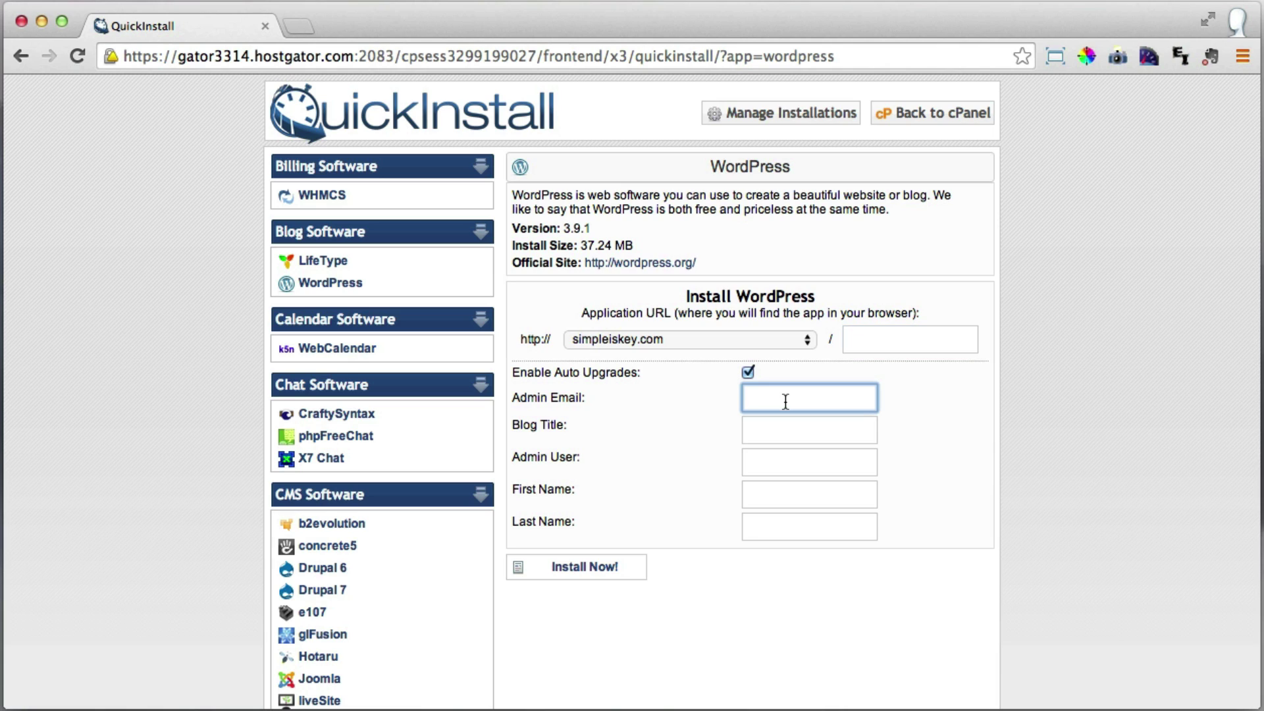
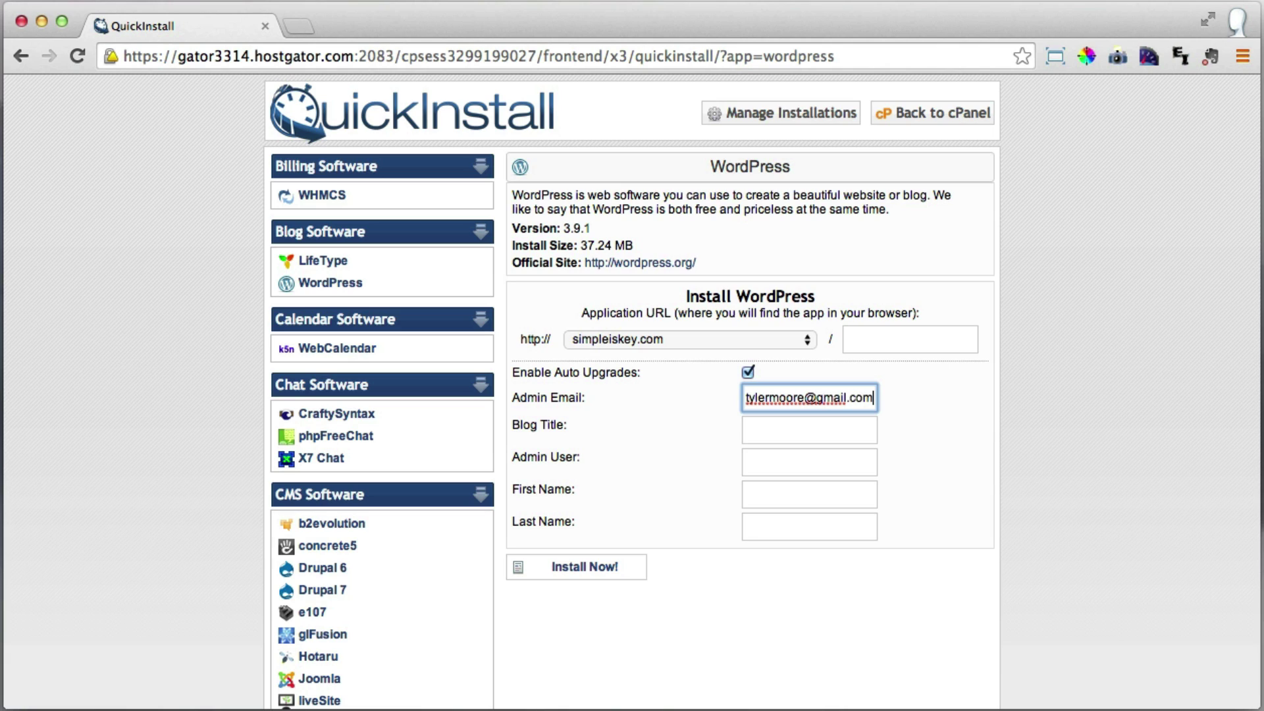
click(809, 430)
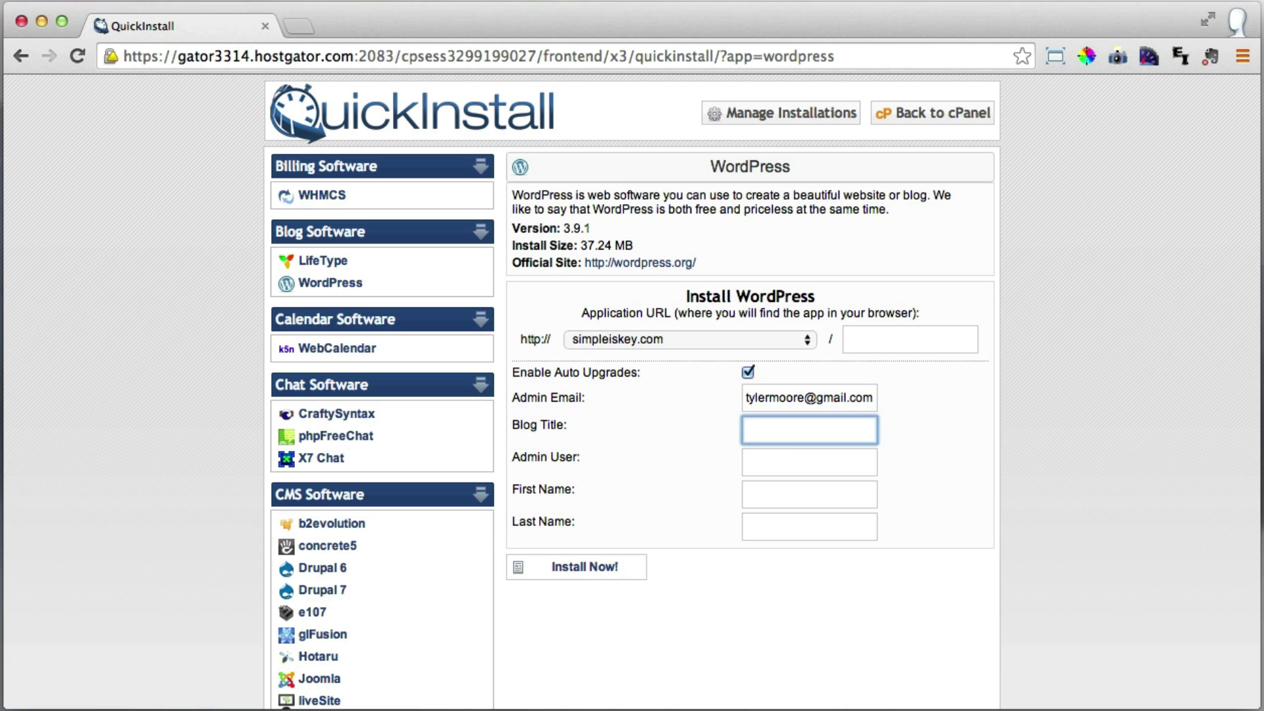
text(My Website)
Fill in the admin username and the admin's first and last name, then run the install.
click(809, 461)
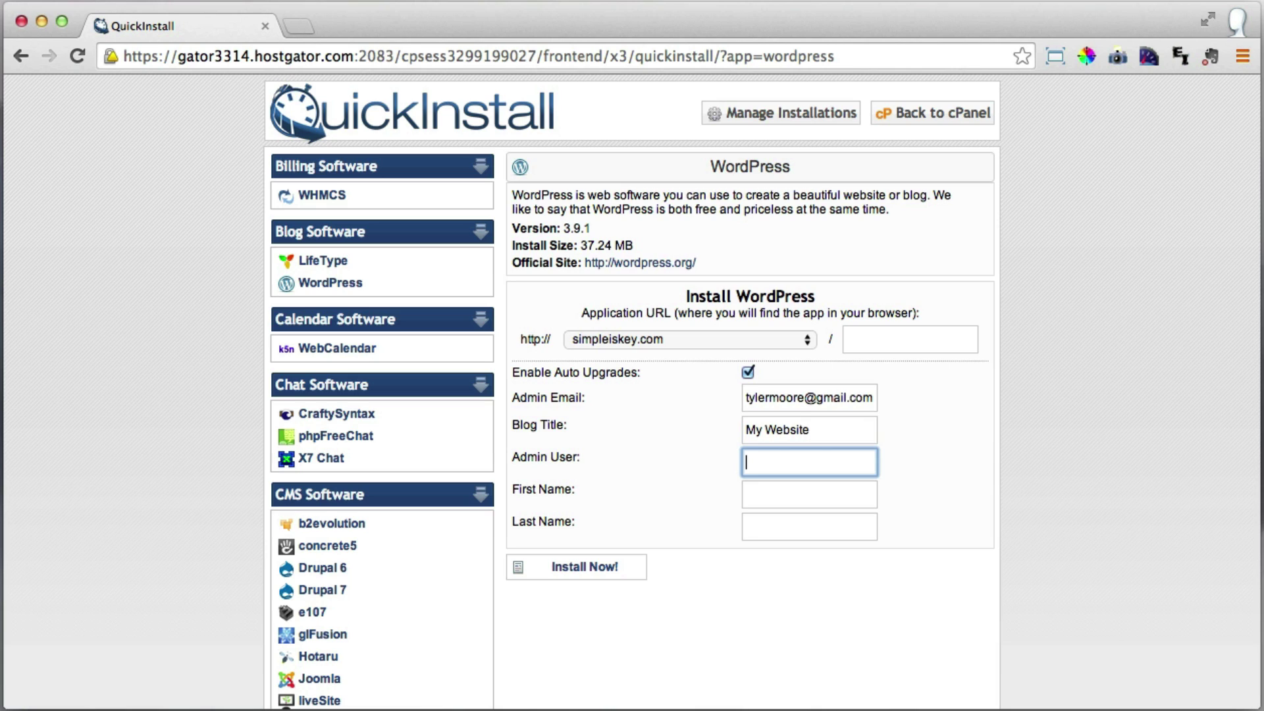
text(Tyler)
click(810, 494)
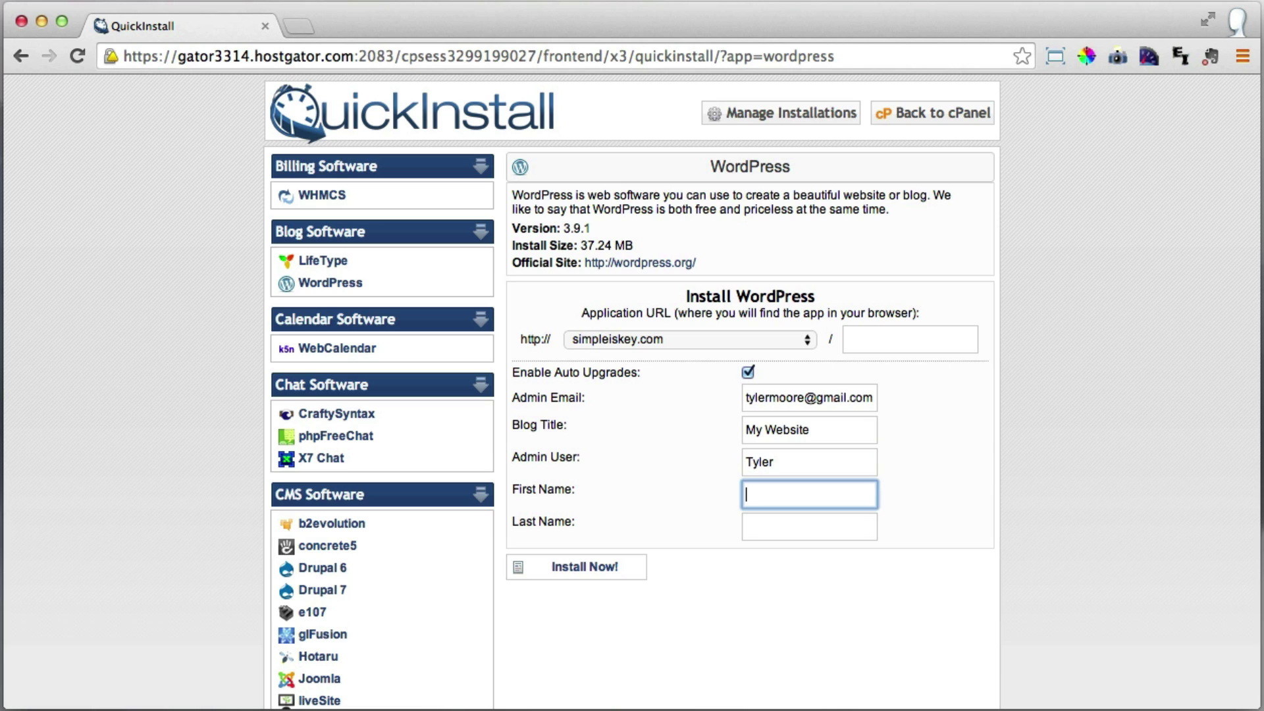
text(T)
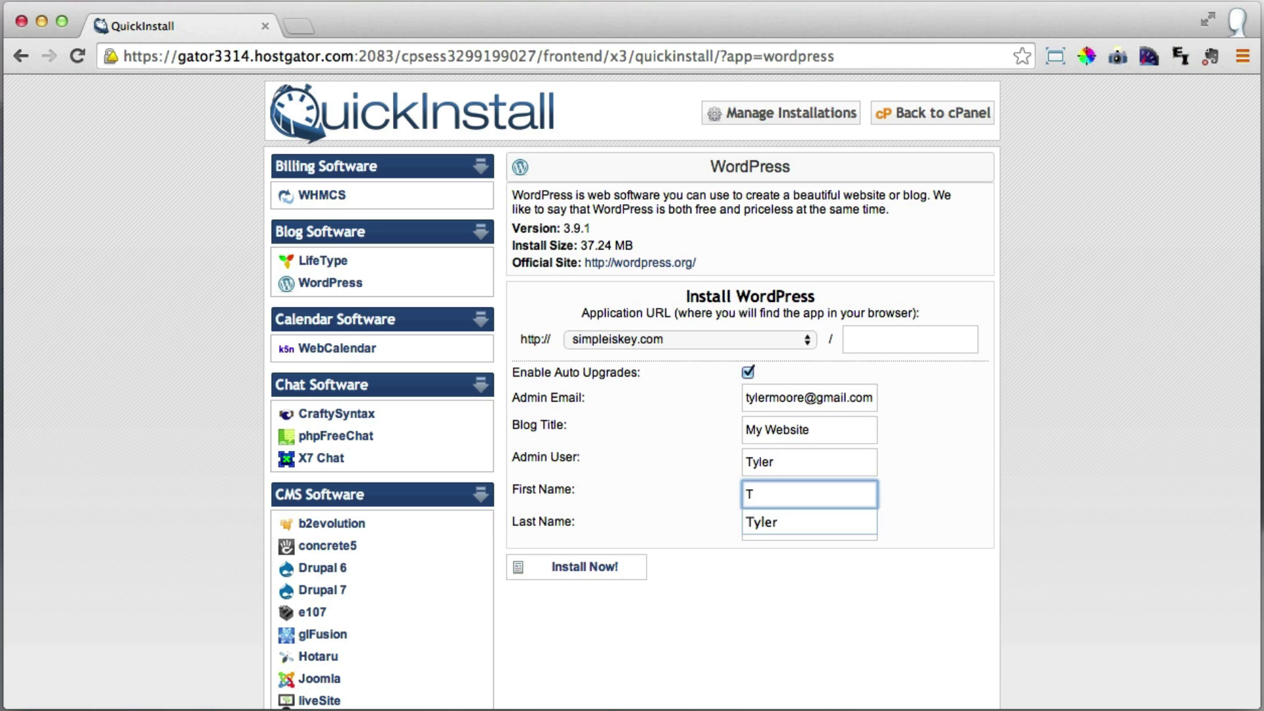
text(yler)
click(809, 526)
text(Moo)
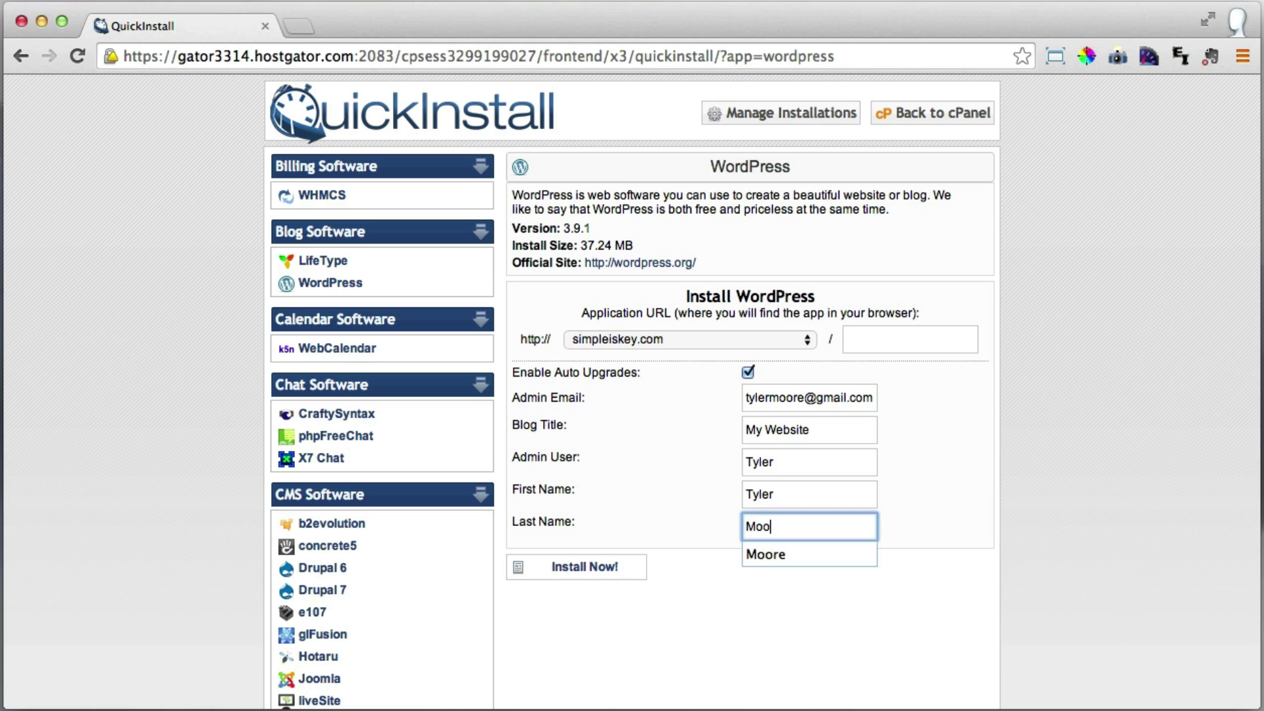
text(re)
click(786, 625)
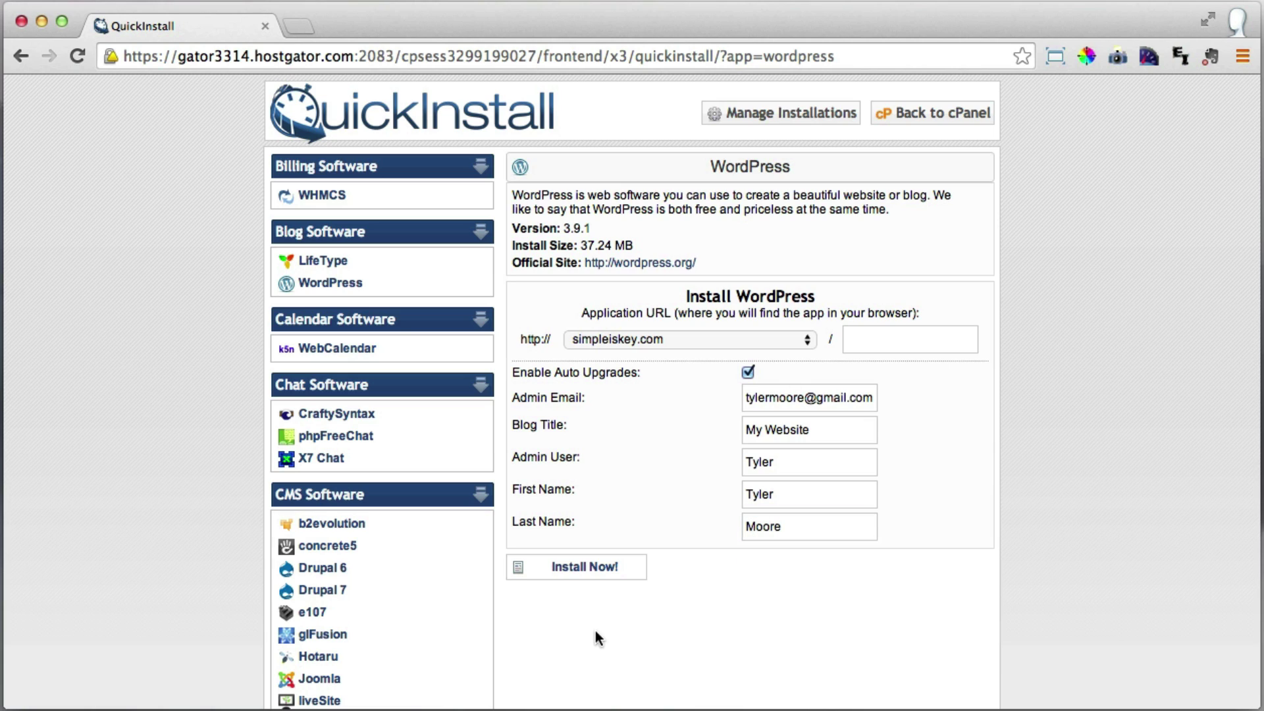
click(588, 573)
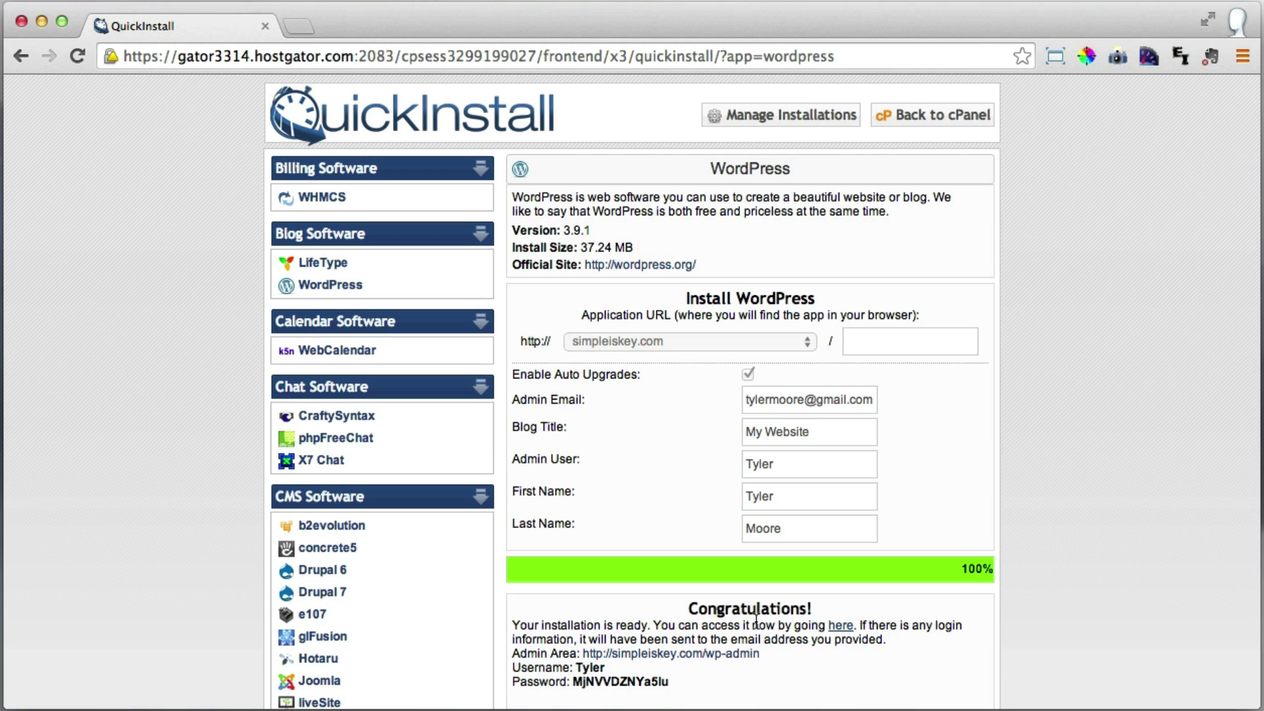
drag(688, 610, 807, 607)
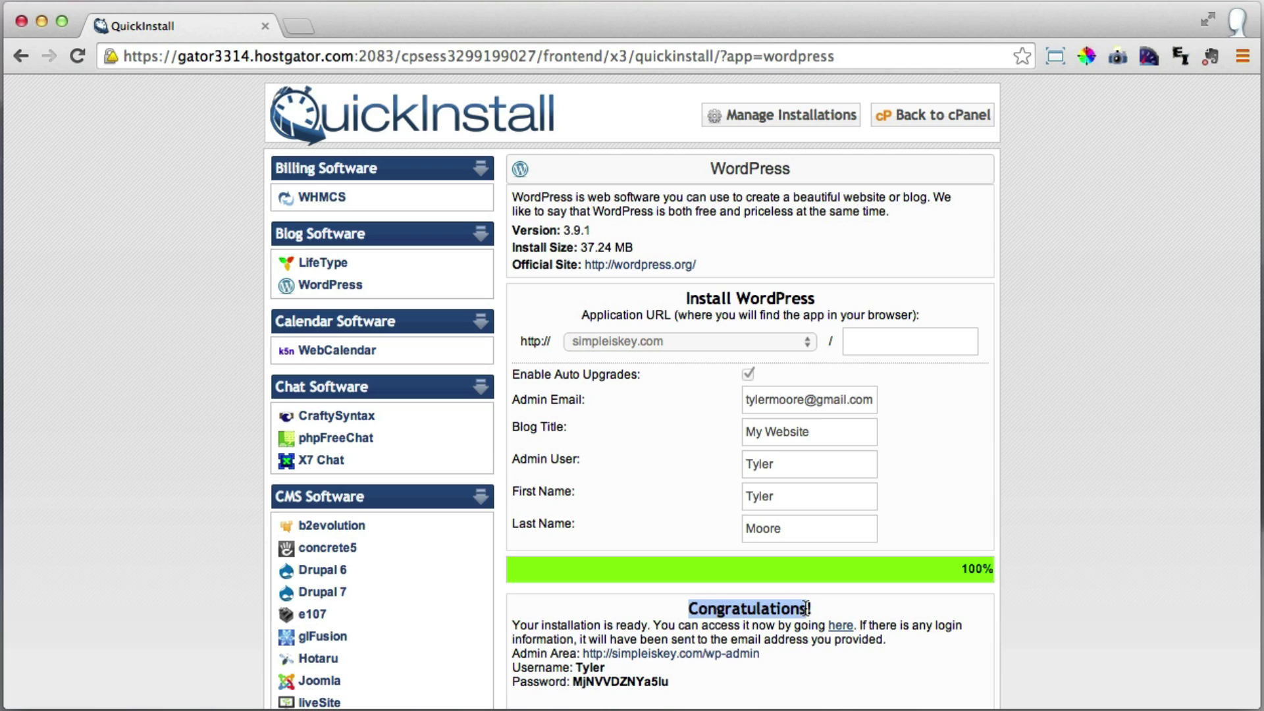
click(807, 607)
scroll(552, 569, down, 3)
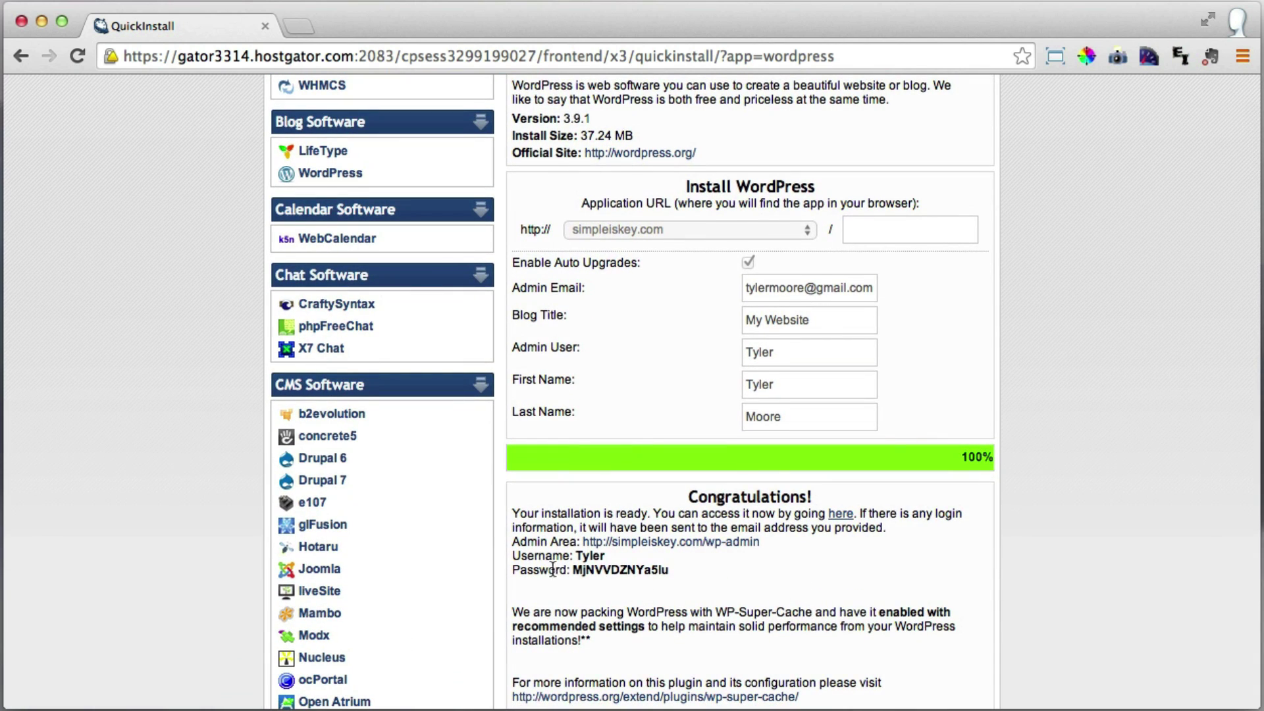
drag(511, 557, 672, 570)
scroll(691, 570, down, 1)
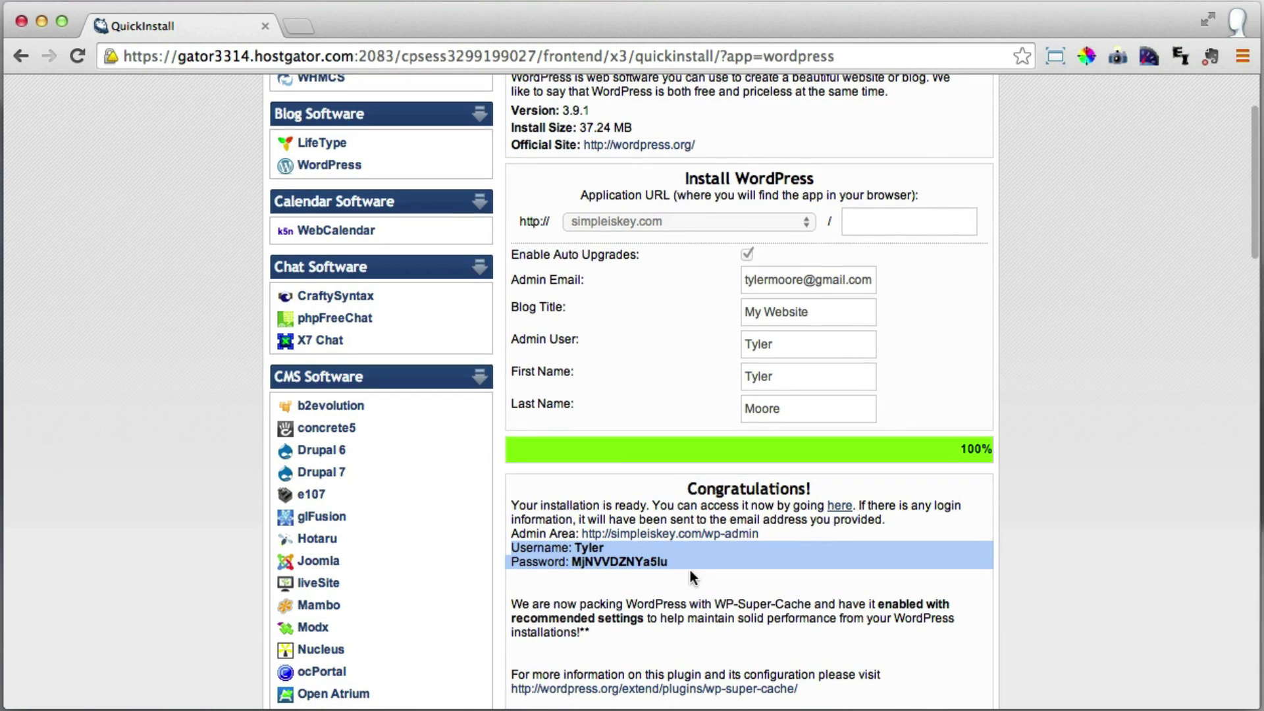
scroll(691, 566, down, 1)
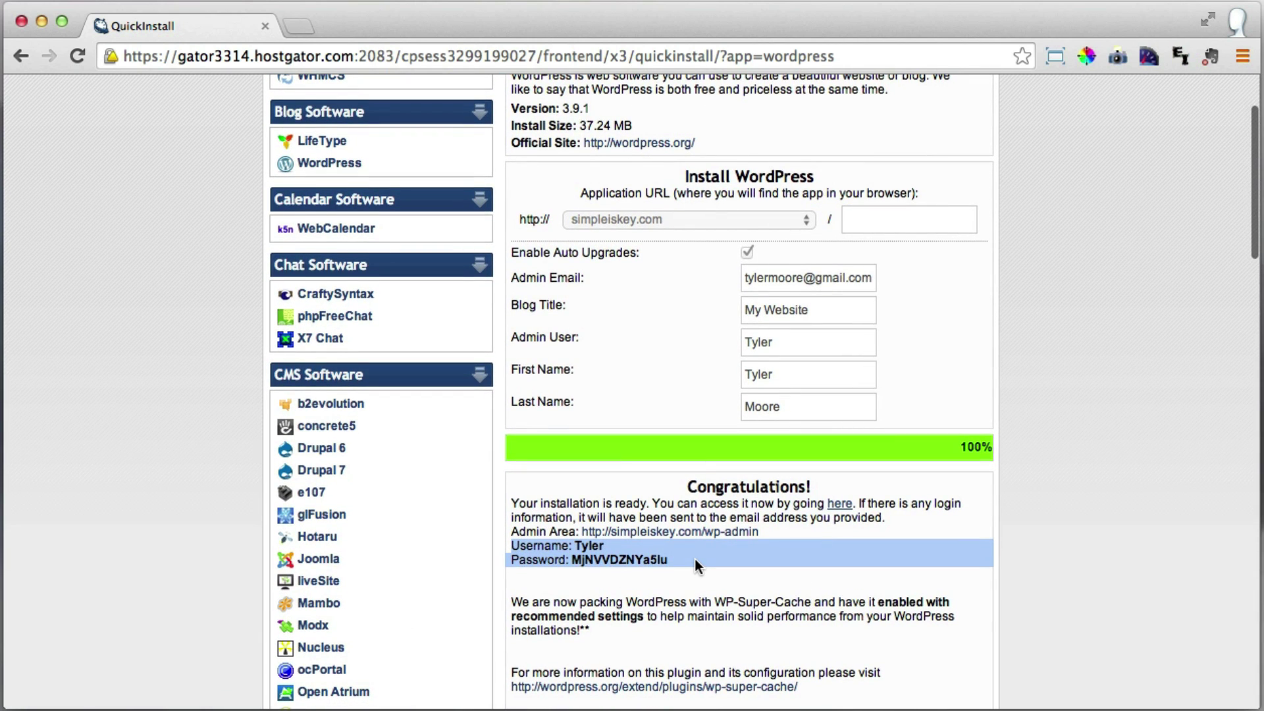
scroll(694, 559, up, 1)
click(697, 557)
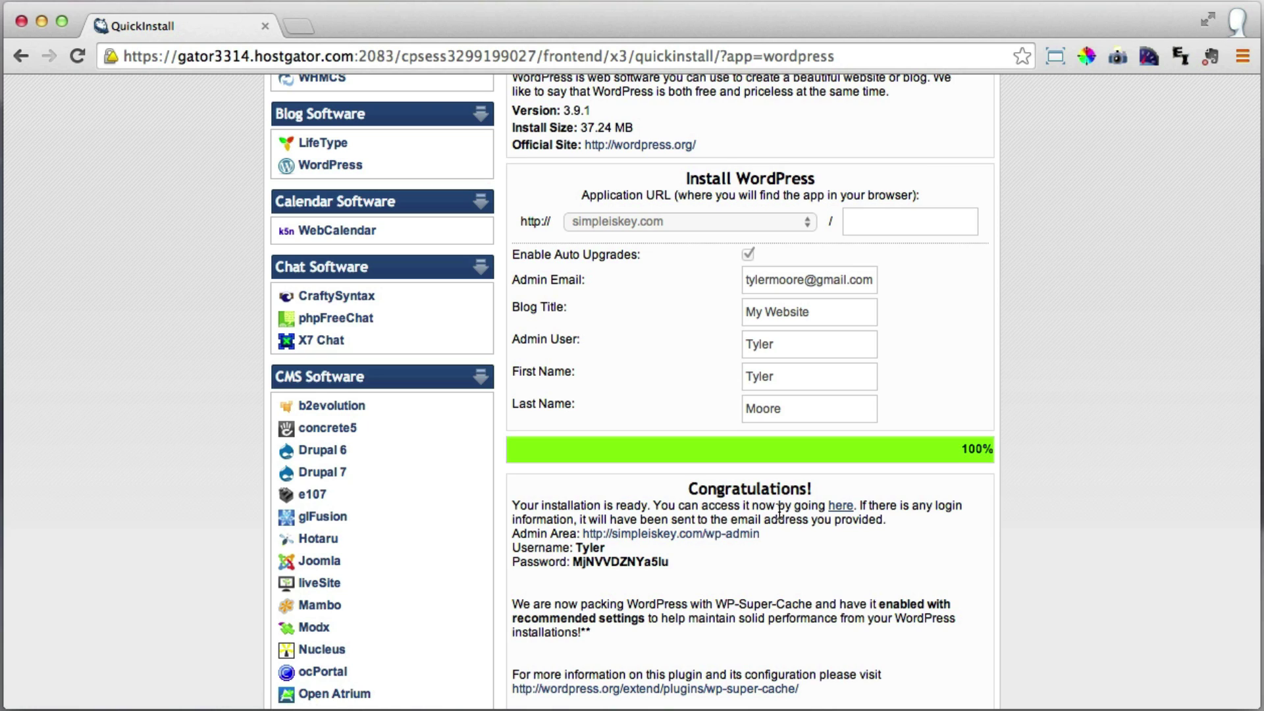
scroll(775, 511, down, 4)
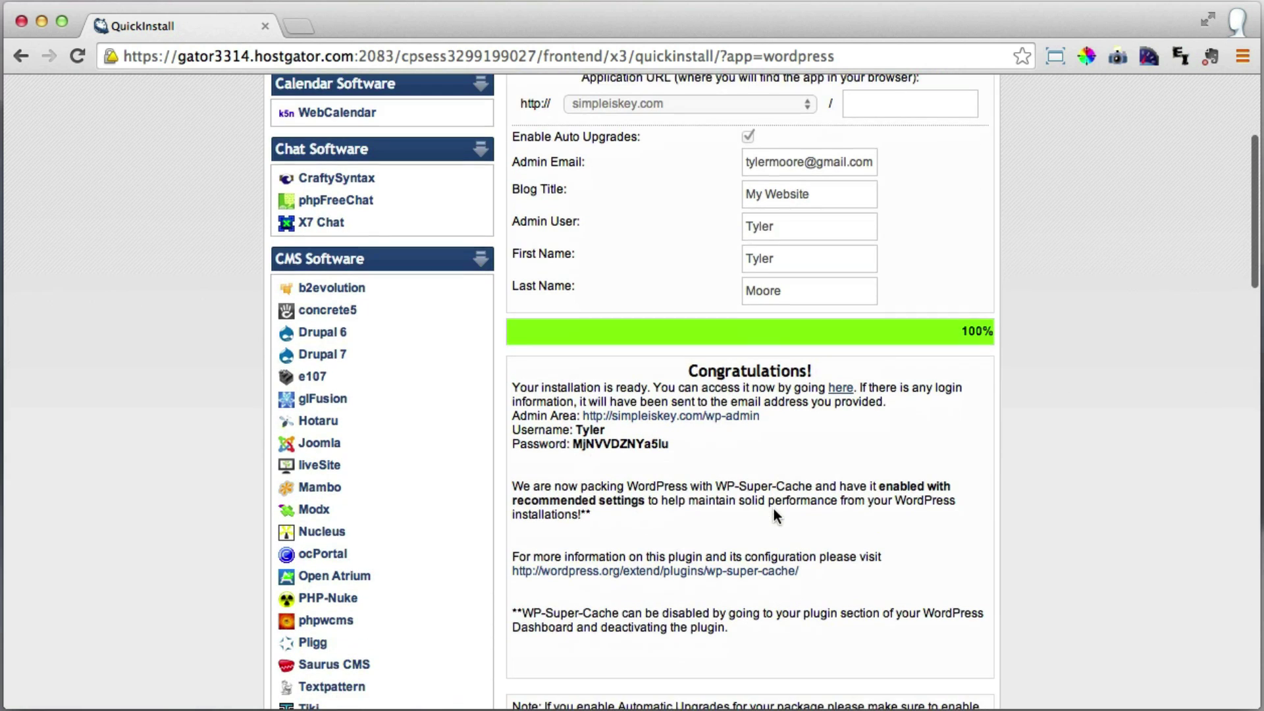
scroll(811, 509, up, 1)
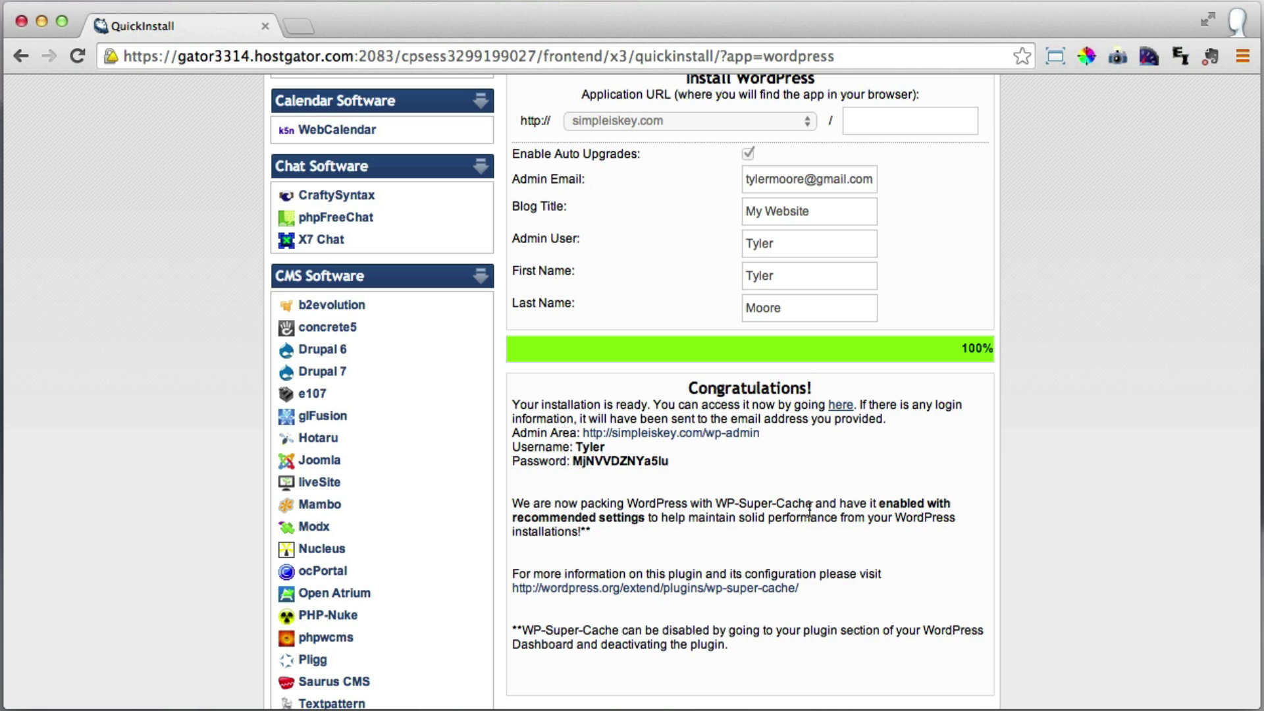
scroll(849, 500, down, 2)
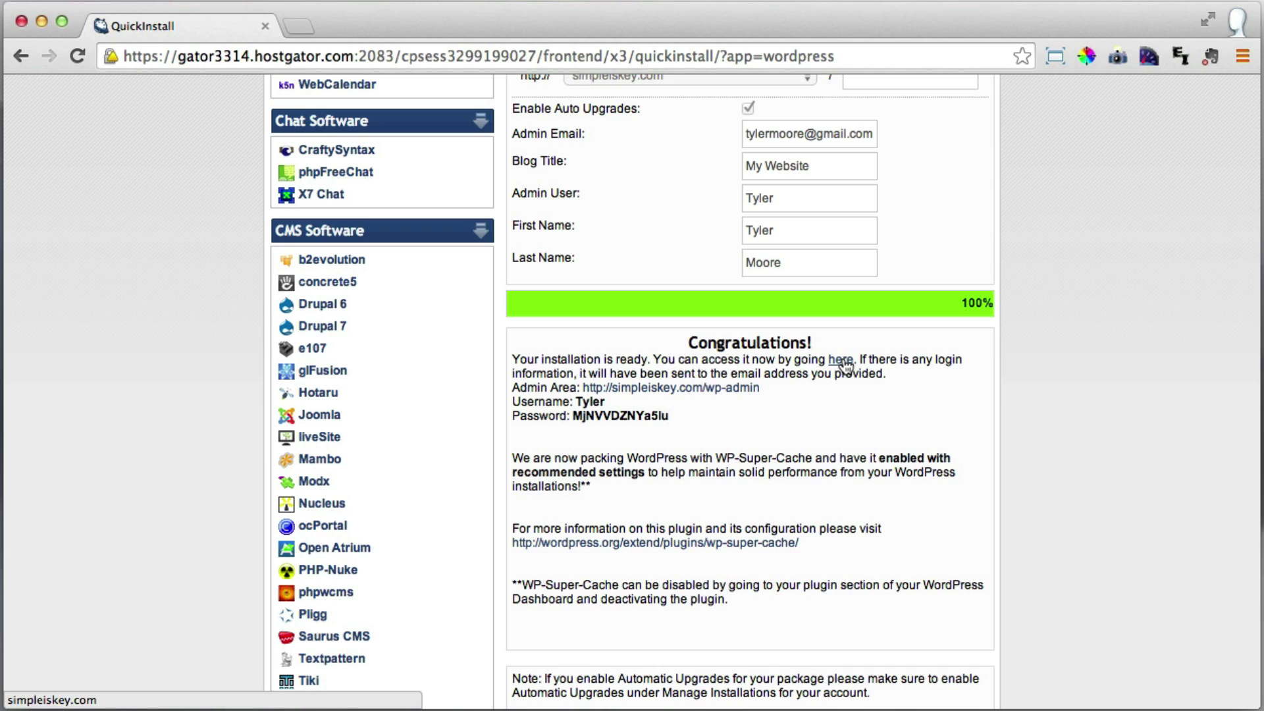
Open the new My Website site in a new tab and look over its Sample Page.
click(841, 361)
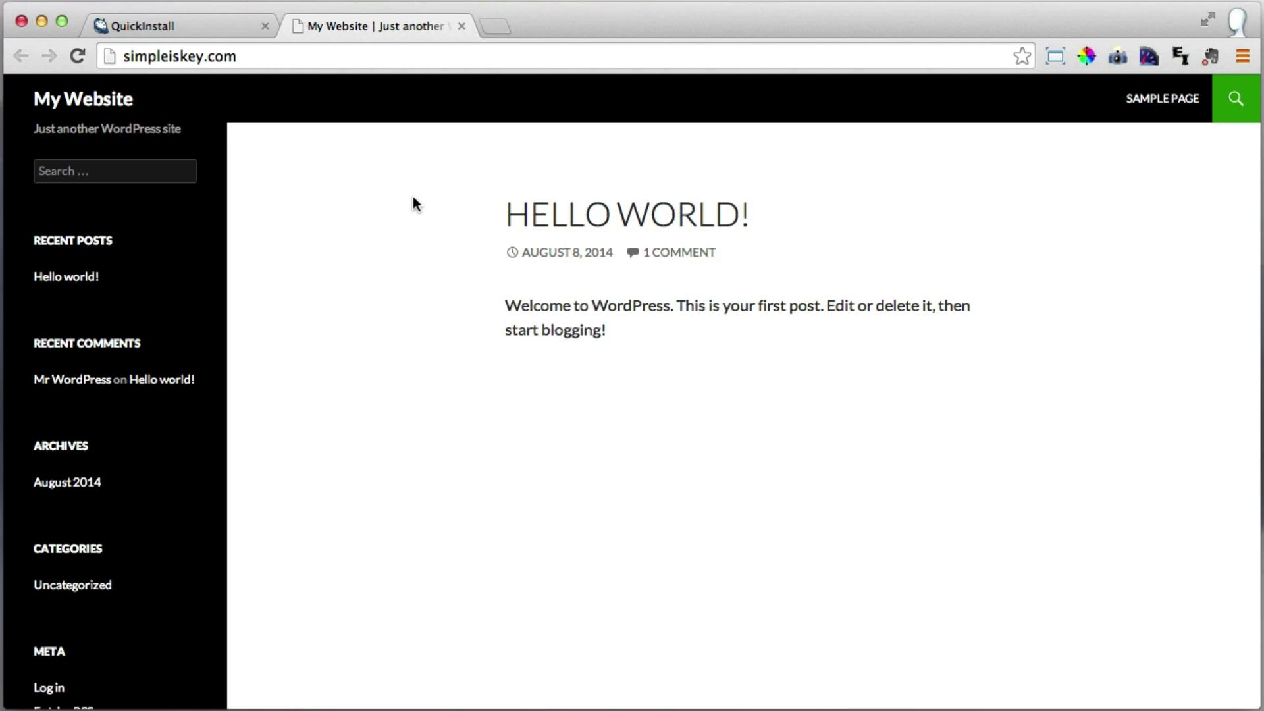
scroll(413, 198, down, 3)
scroll(413, 198, up, 3)
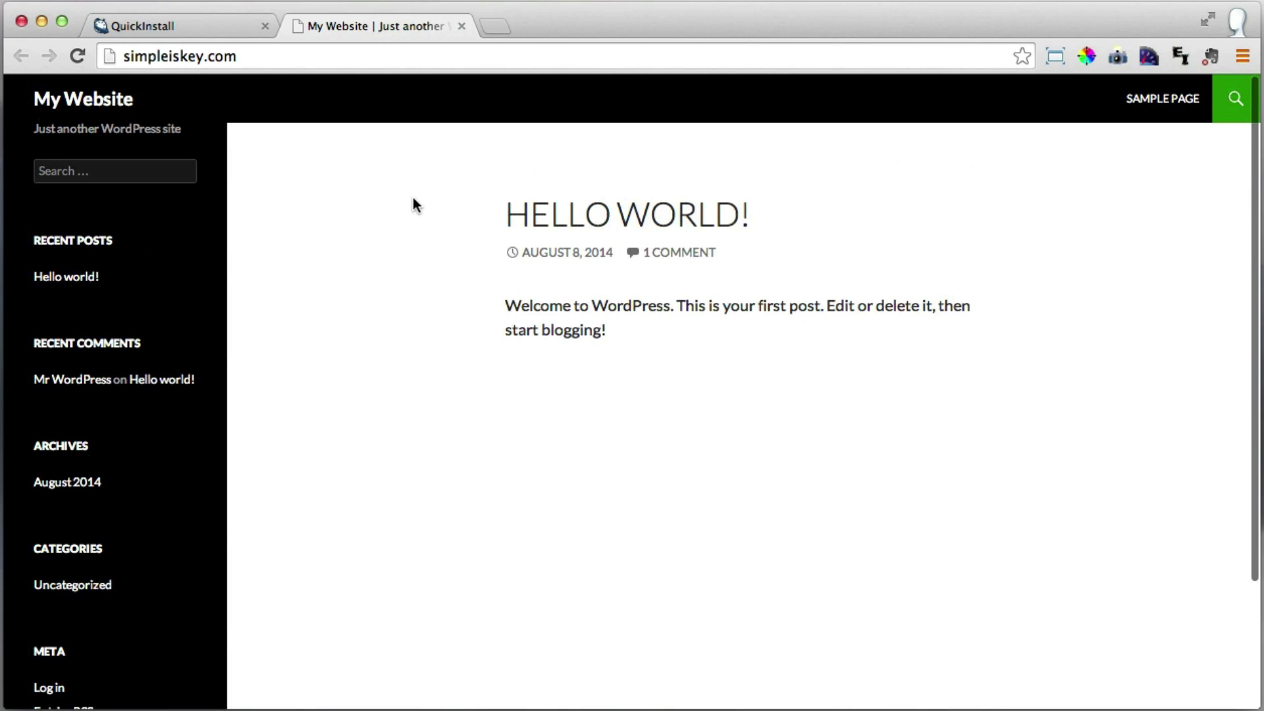
click(1160, 103)
scroll(1031, 207, down, 1)
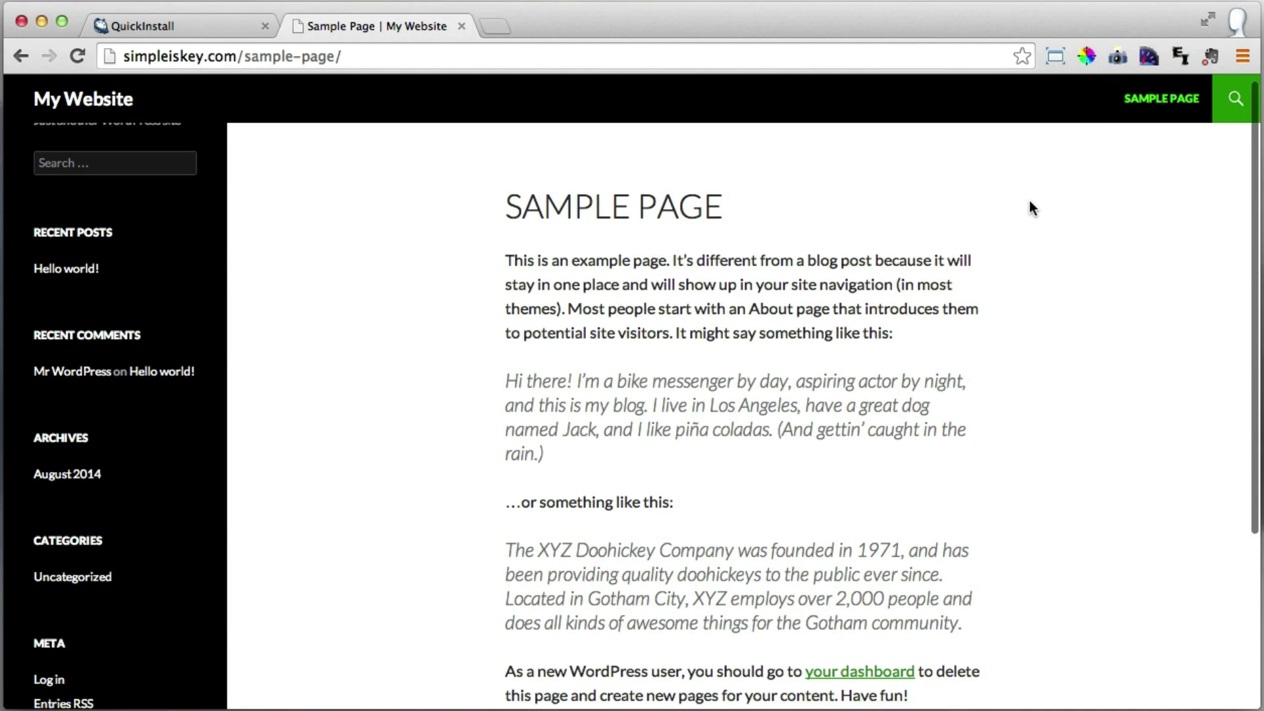
scroll(1031, 205, down, 5)
scroll(1031, 205, up, 6)
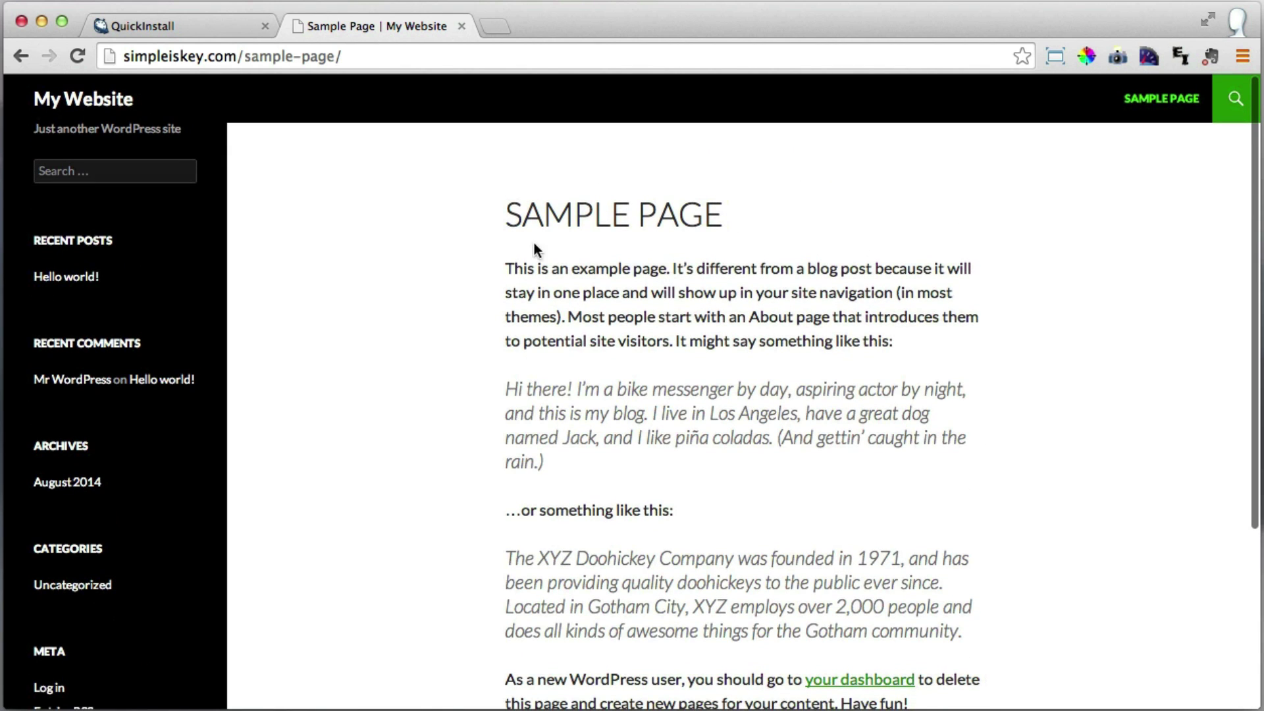
Read the 'Hello world!' post, then return to the site's home page.
click(58, 279)
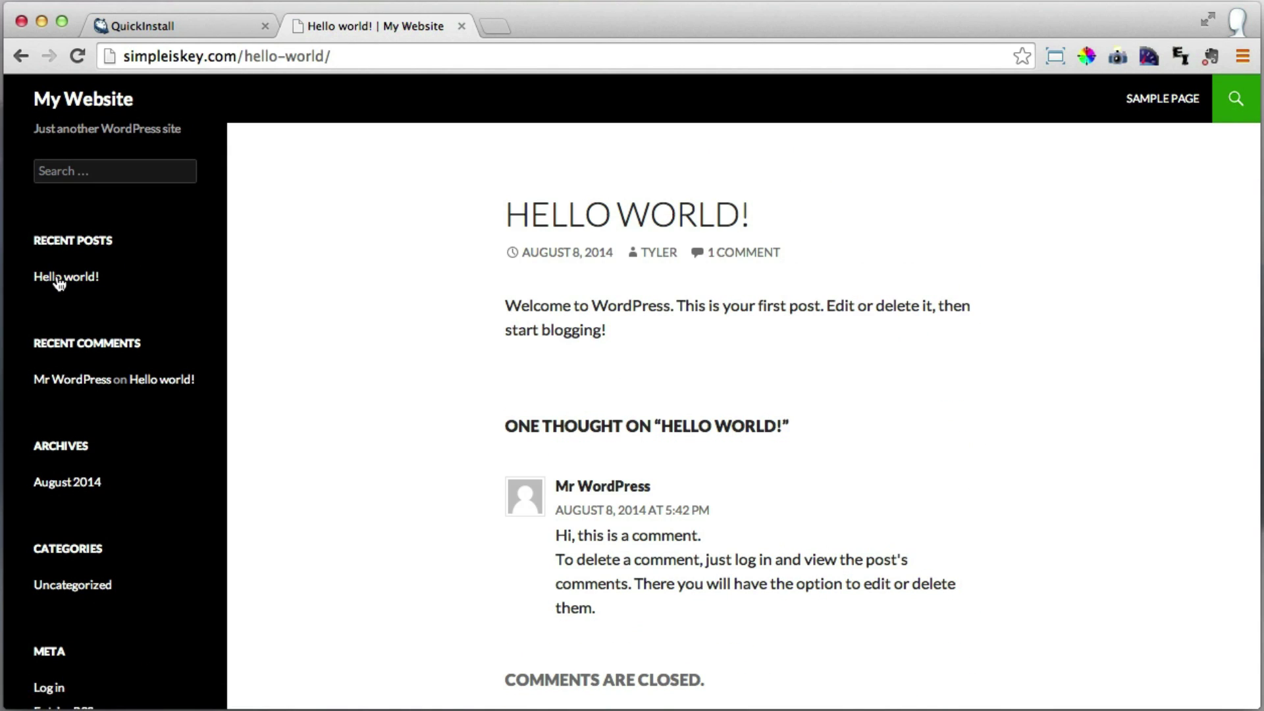
scroll(347, 273, down, 3)
scroll(347, 272, up, 3)
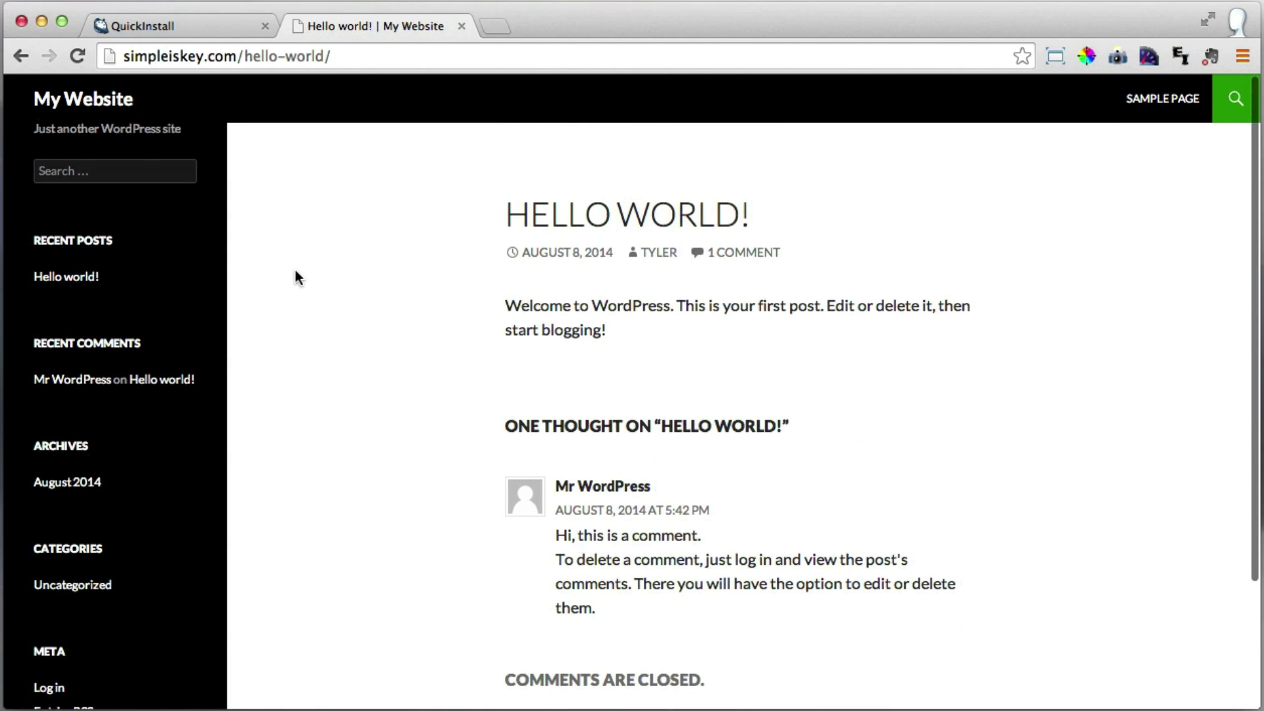
click(115, 100)
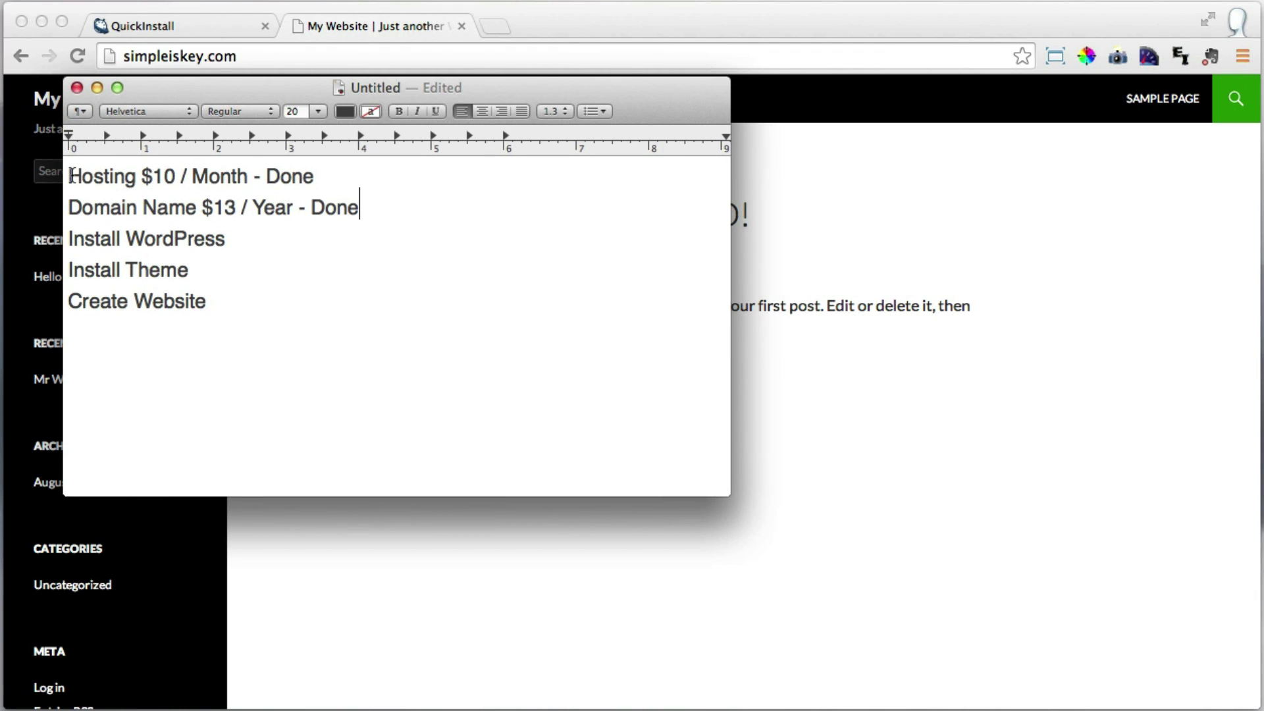
Append '- Done' to the Install WordPress line of the checklist and minimize TextEdit.
drag(69, 176, 165, 177)
drag(67, 209, 203, 209)
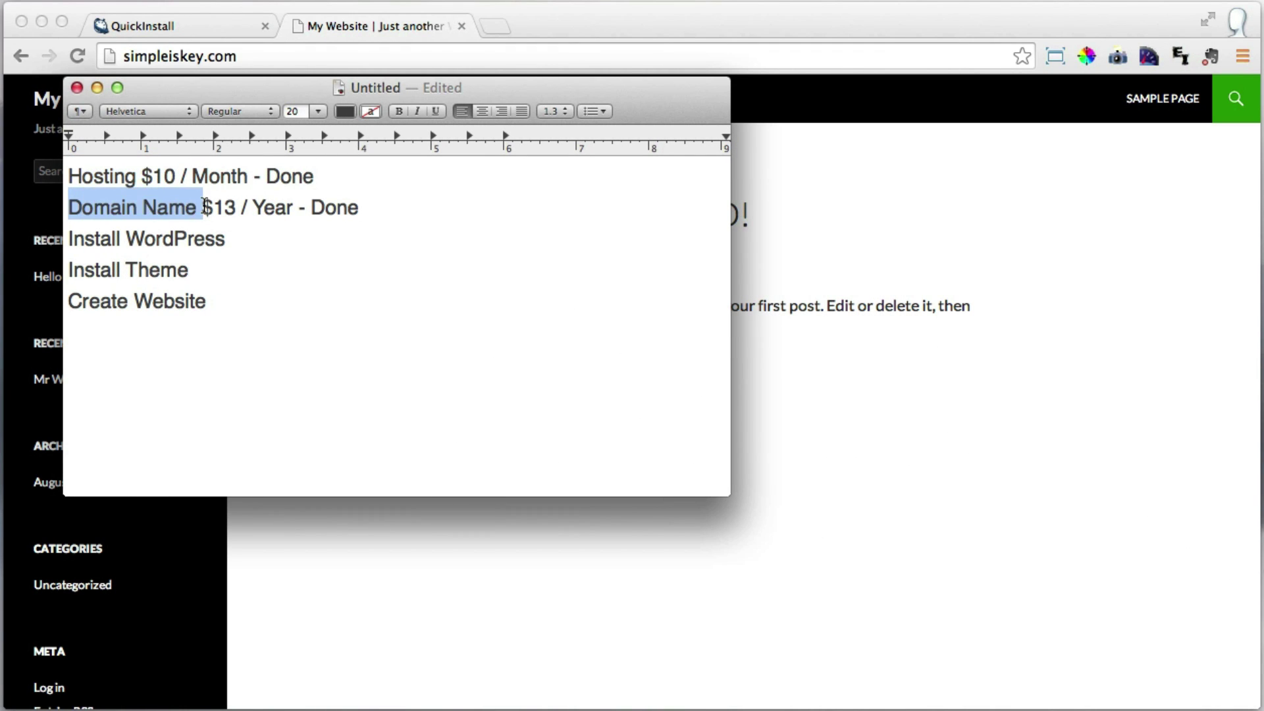
click(279, 241)
text(- Done)
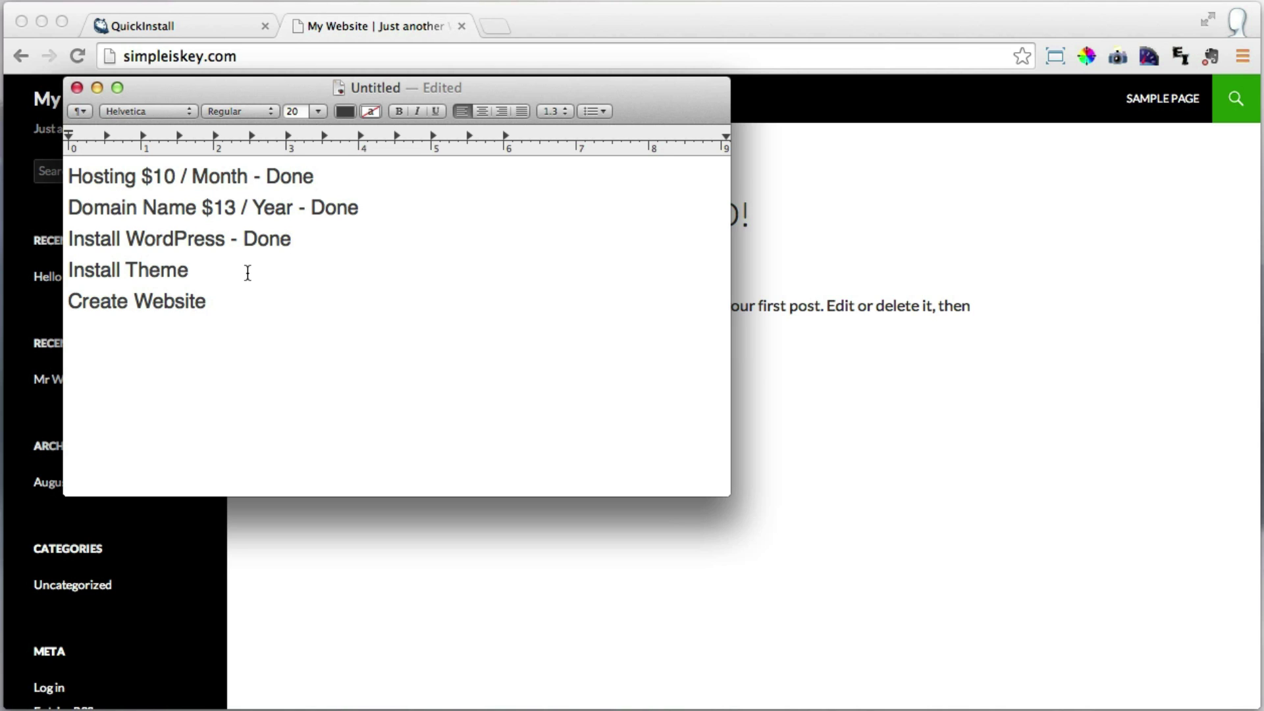
drag(230, 272, 51, 264)
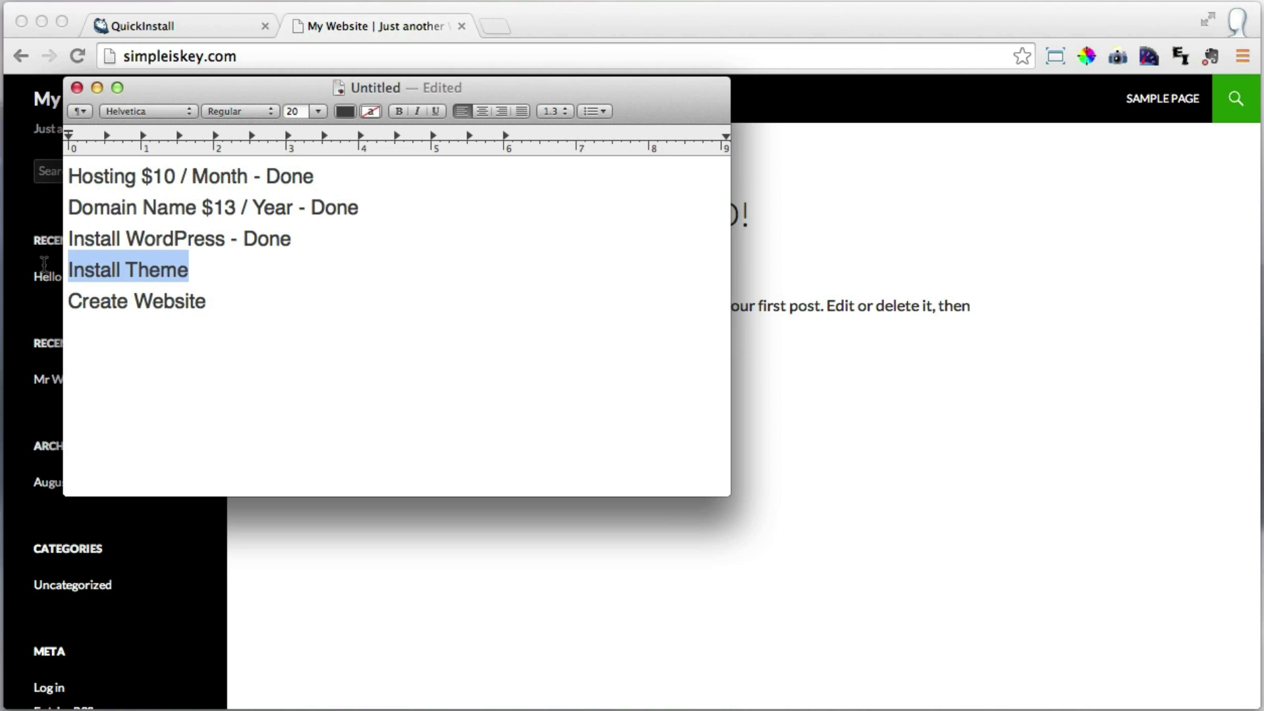
click(216, 271)
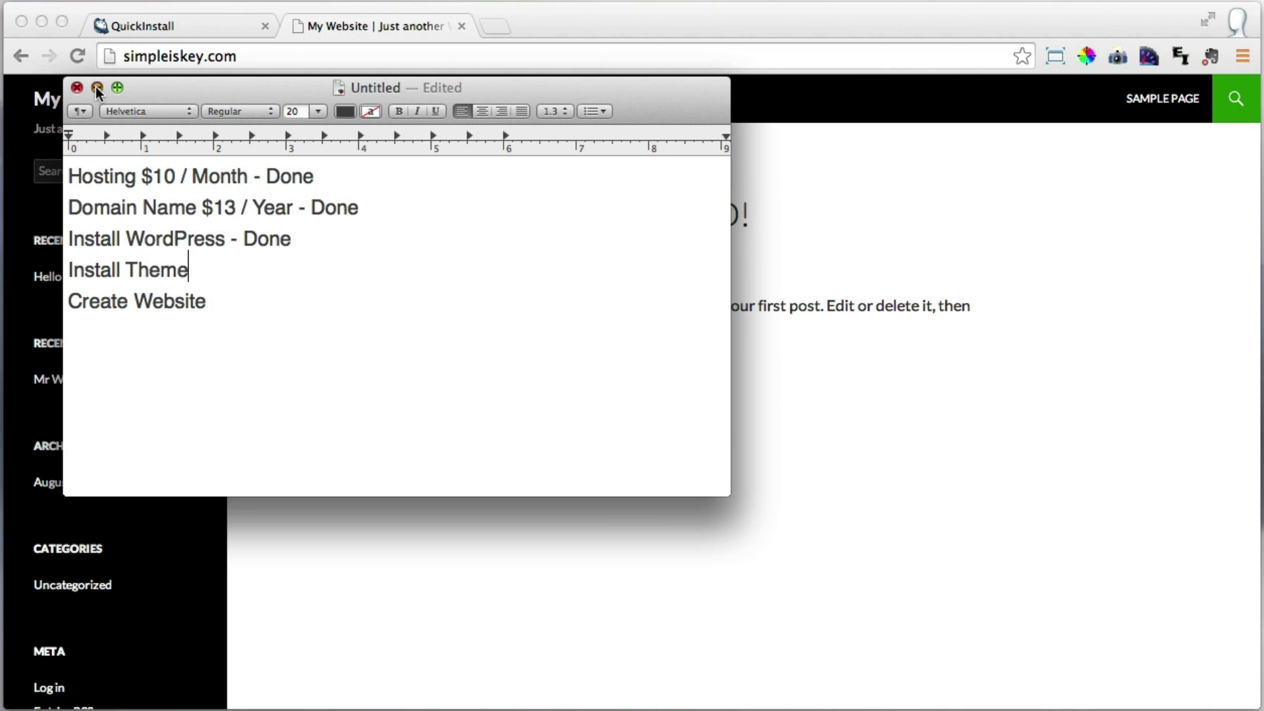
click(96, 87)
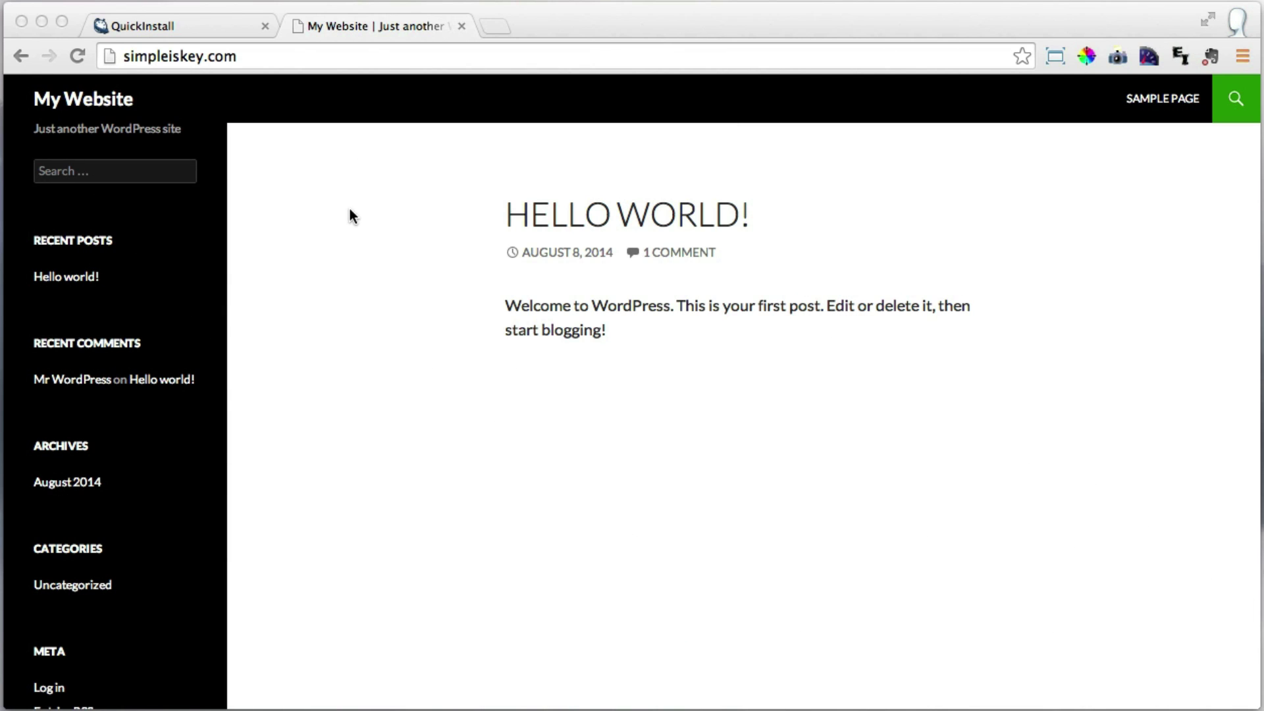
Review the admin username and password shown on the QuickInstall completion page.
click(209, 22)
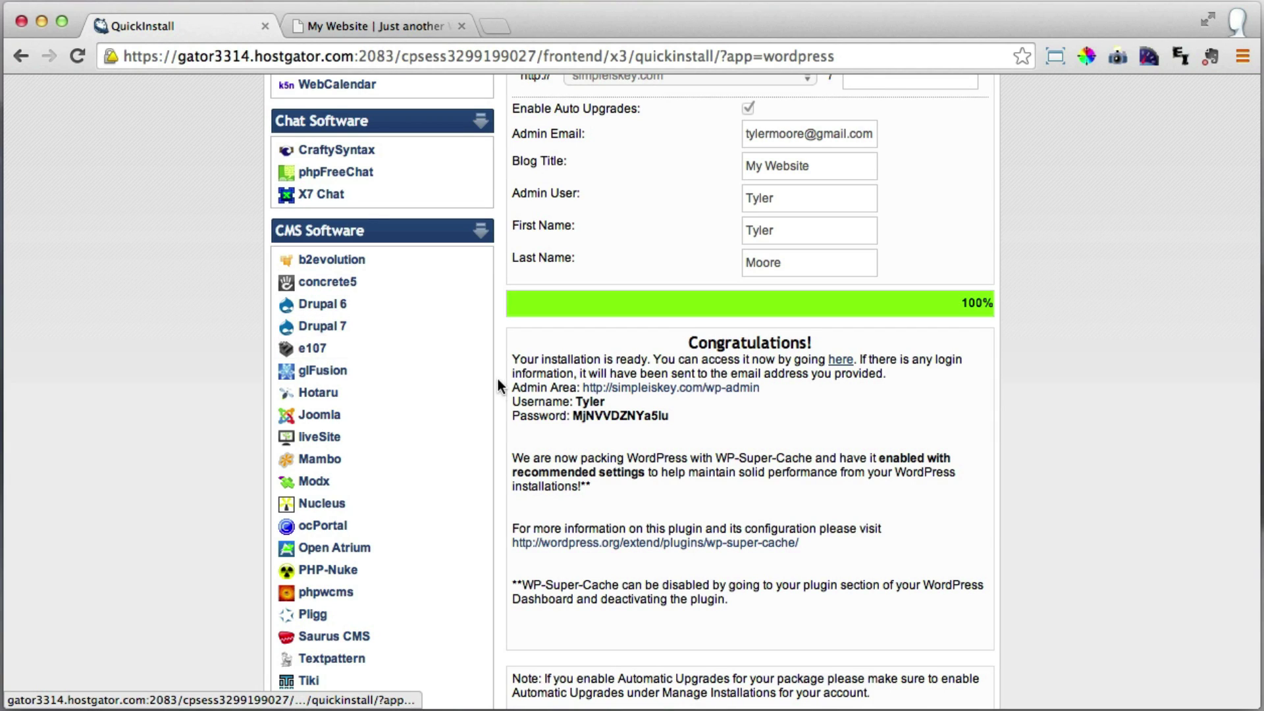
drag(510, 399, 679, 415)
click(679, 420)
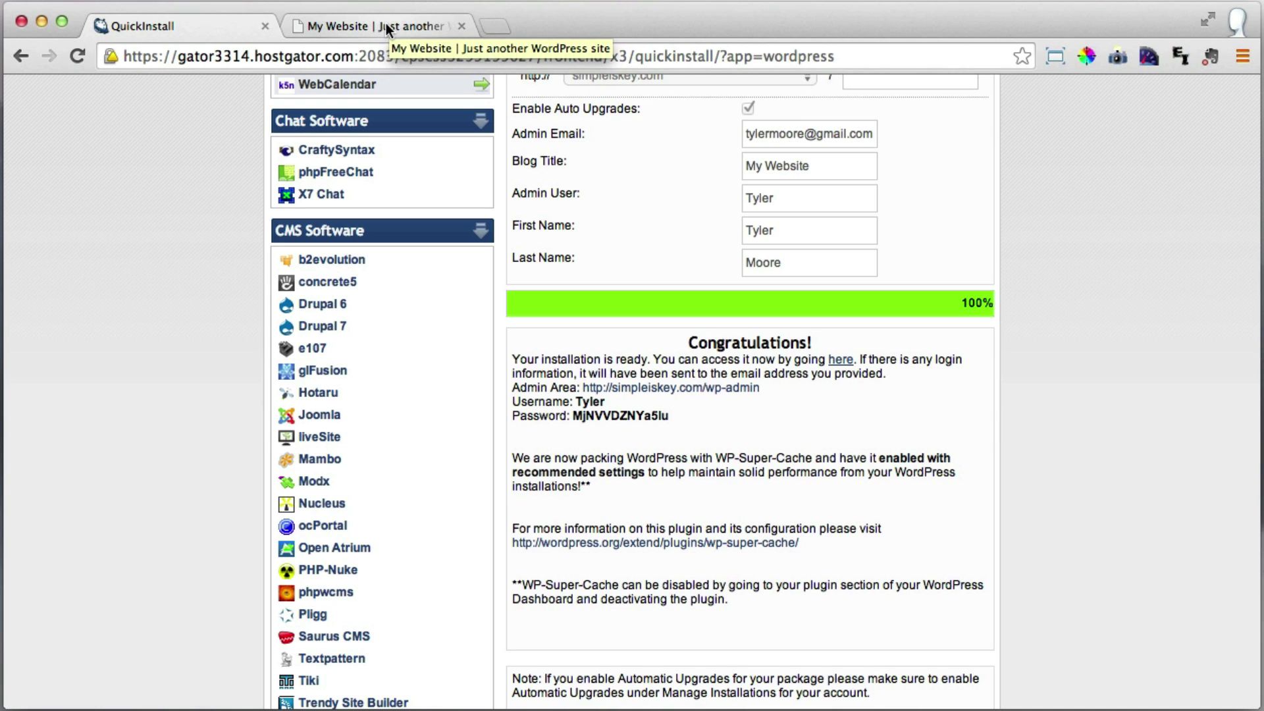
Load simpleiskey.com/wp-admin in the My Website tab.
click(386, 25)
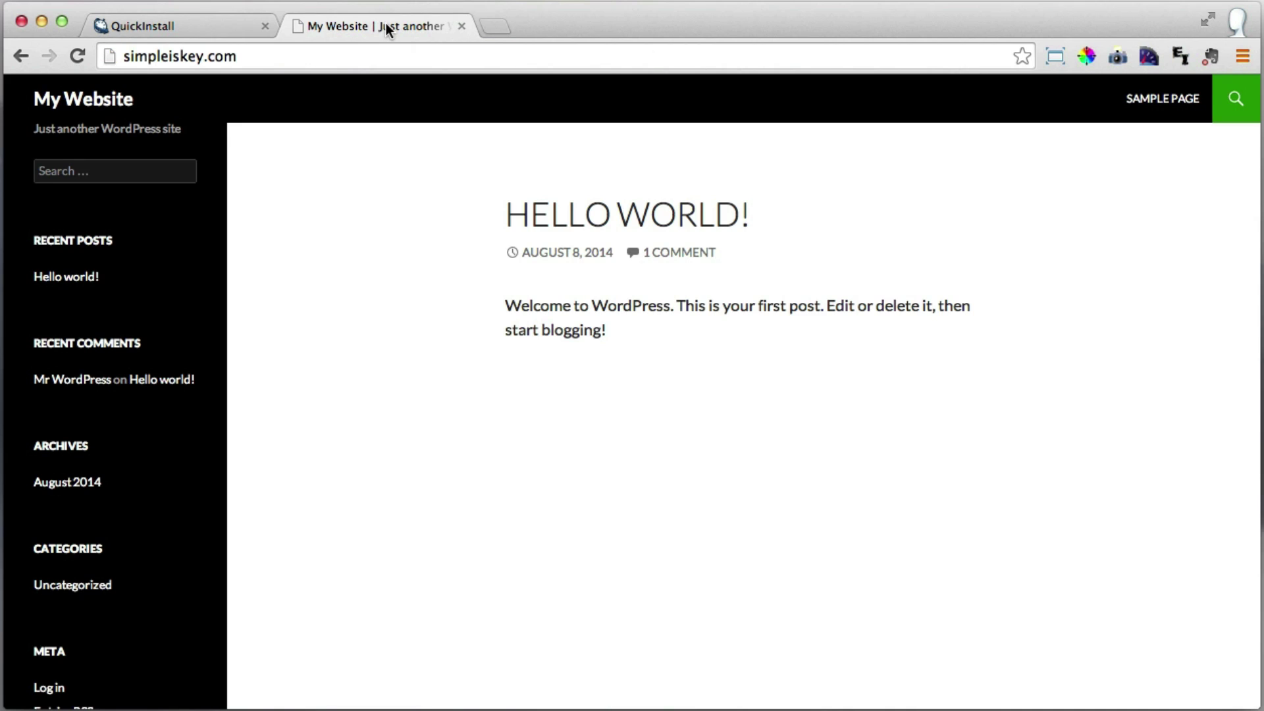
click(280, 58)
click(280, 58)
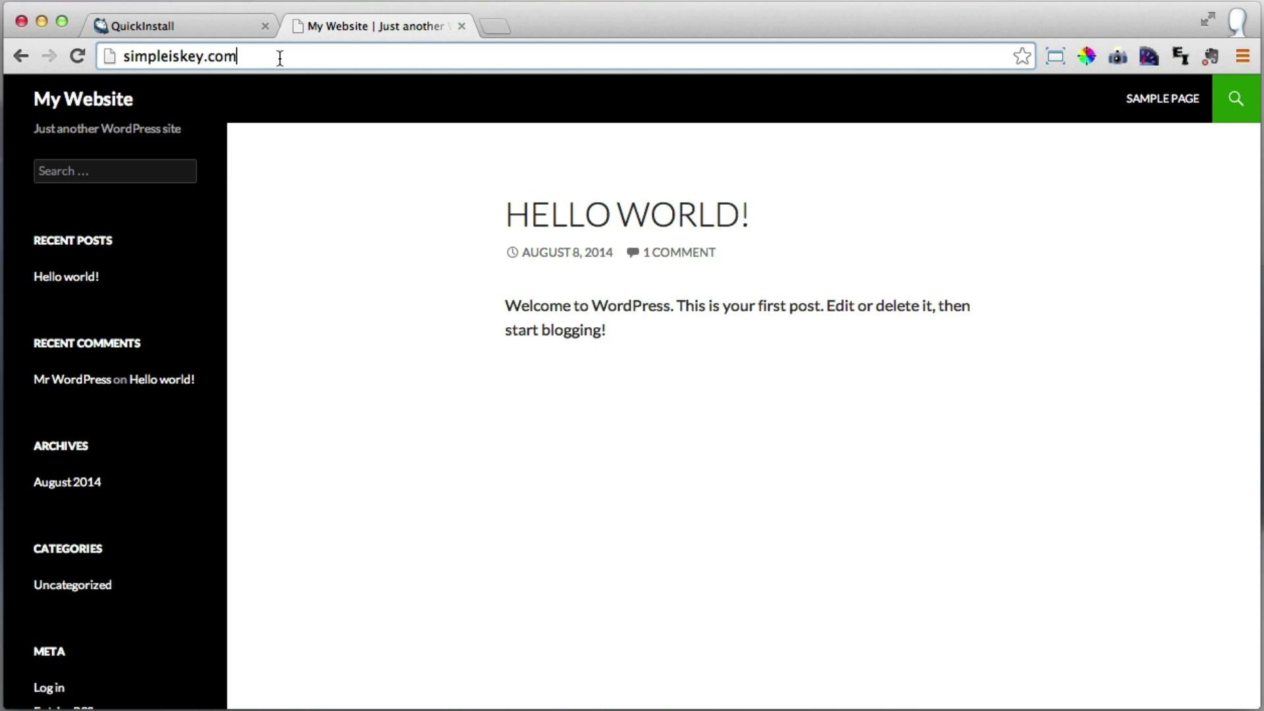
text(/w)
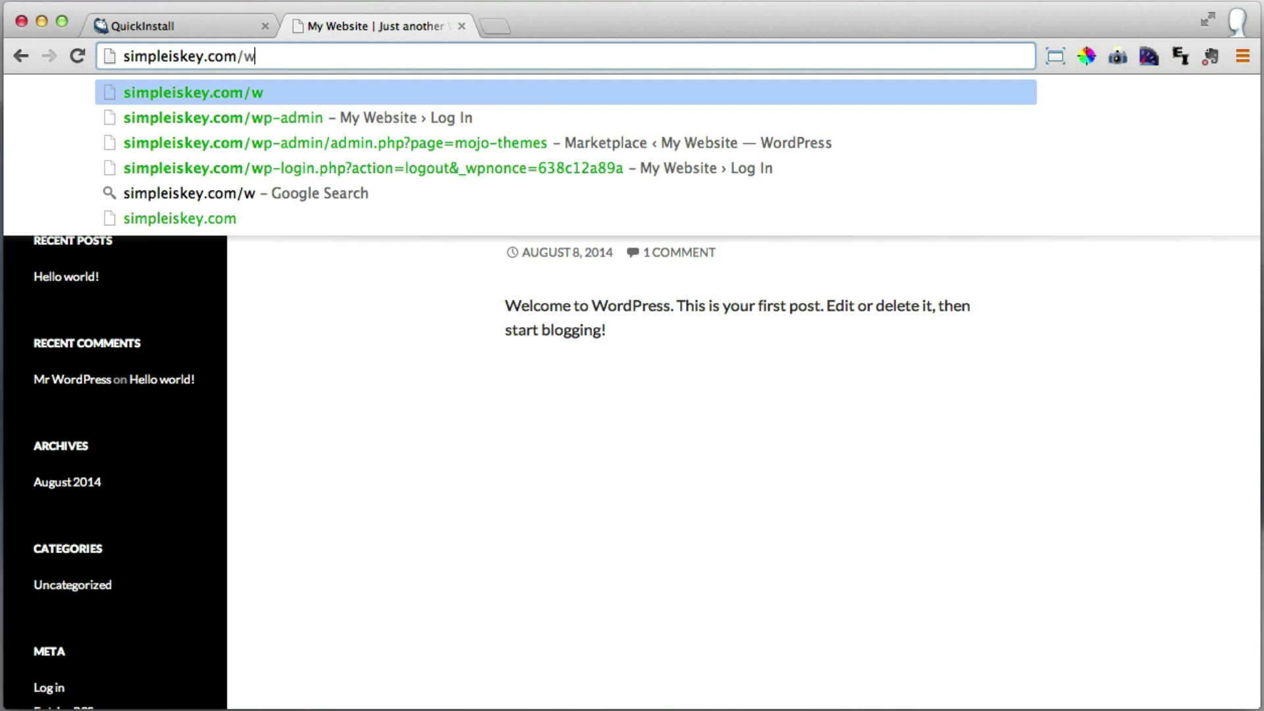
text(p-)
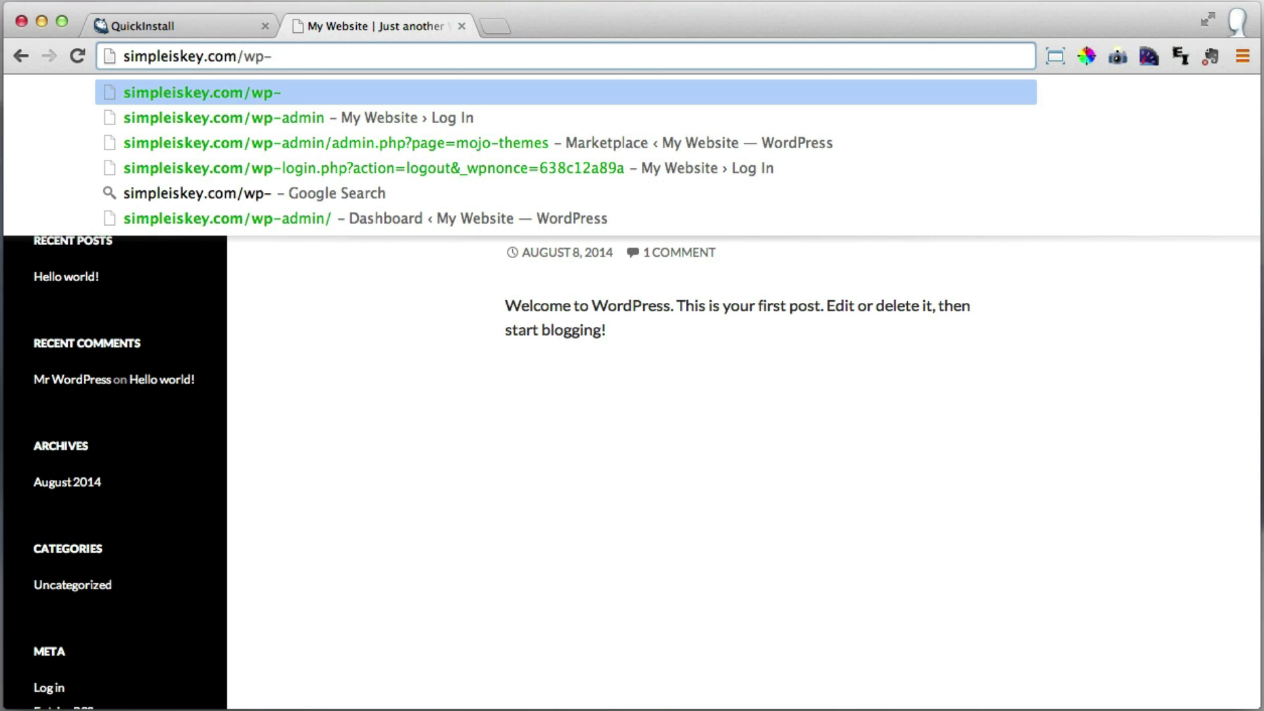
text(admin)
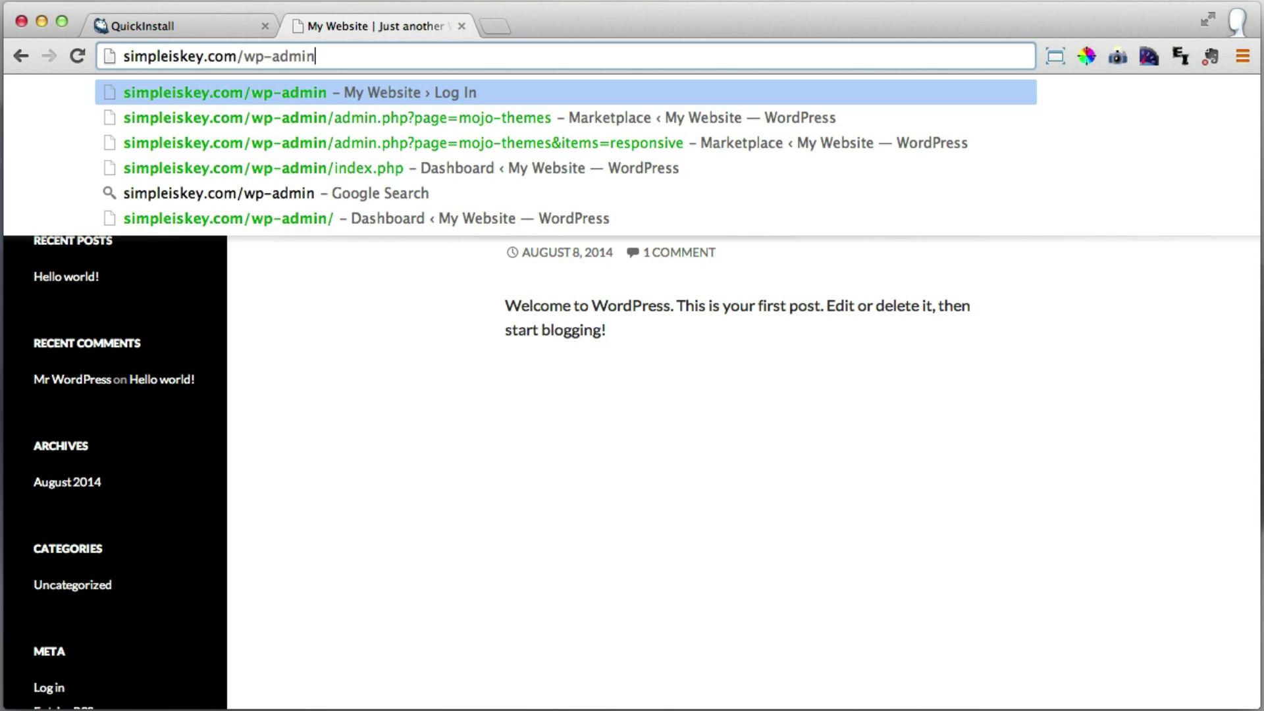
key(Return)
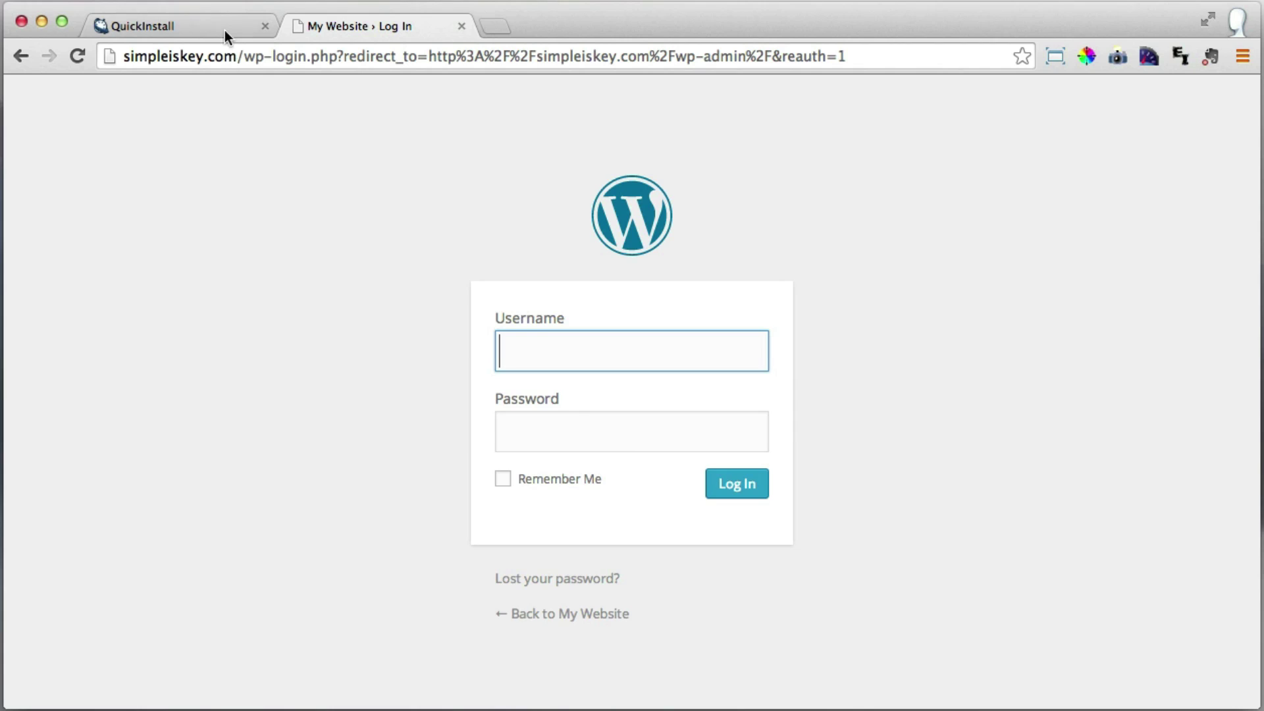
Copy the admin username from the install details into the login page's Username field.
click(205, 19)
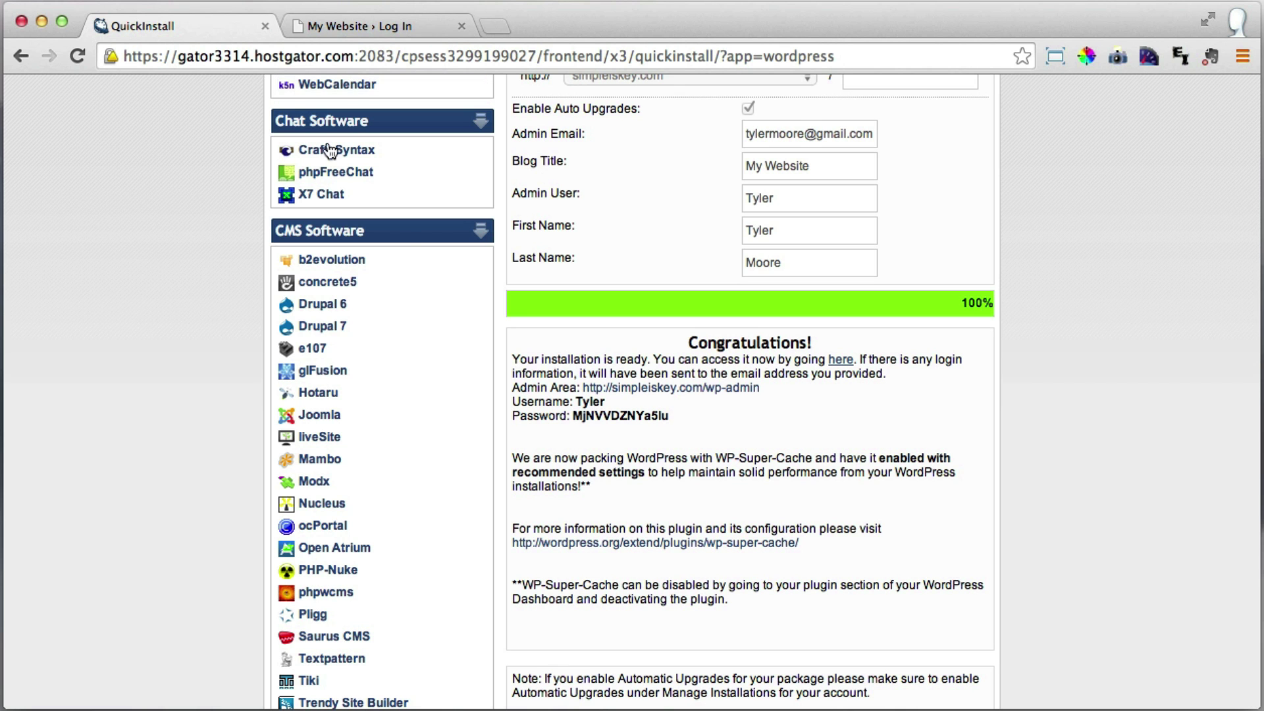
double_click(595, 403)
right_click(596, 403)
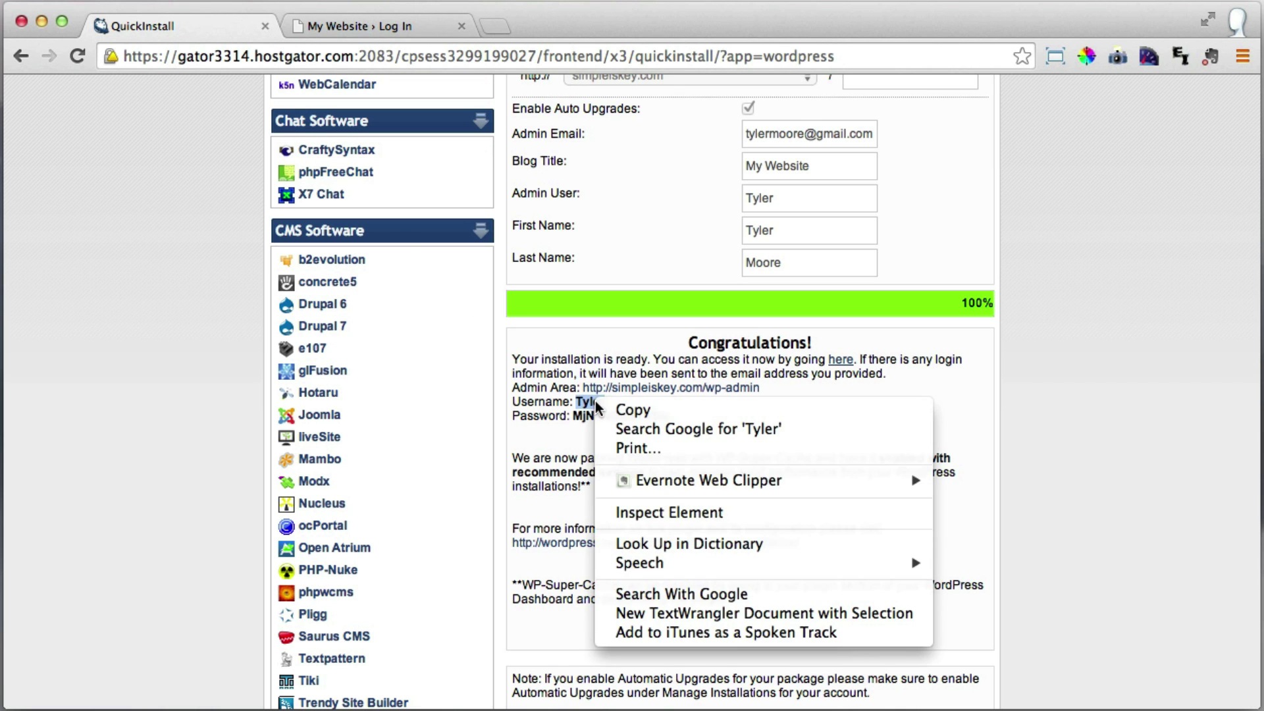
click(629, 410)
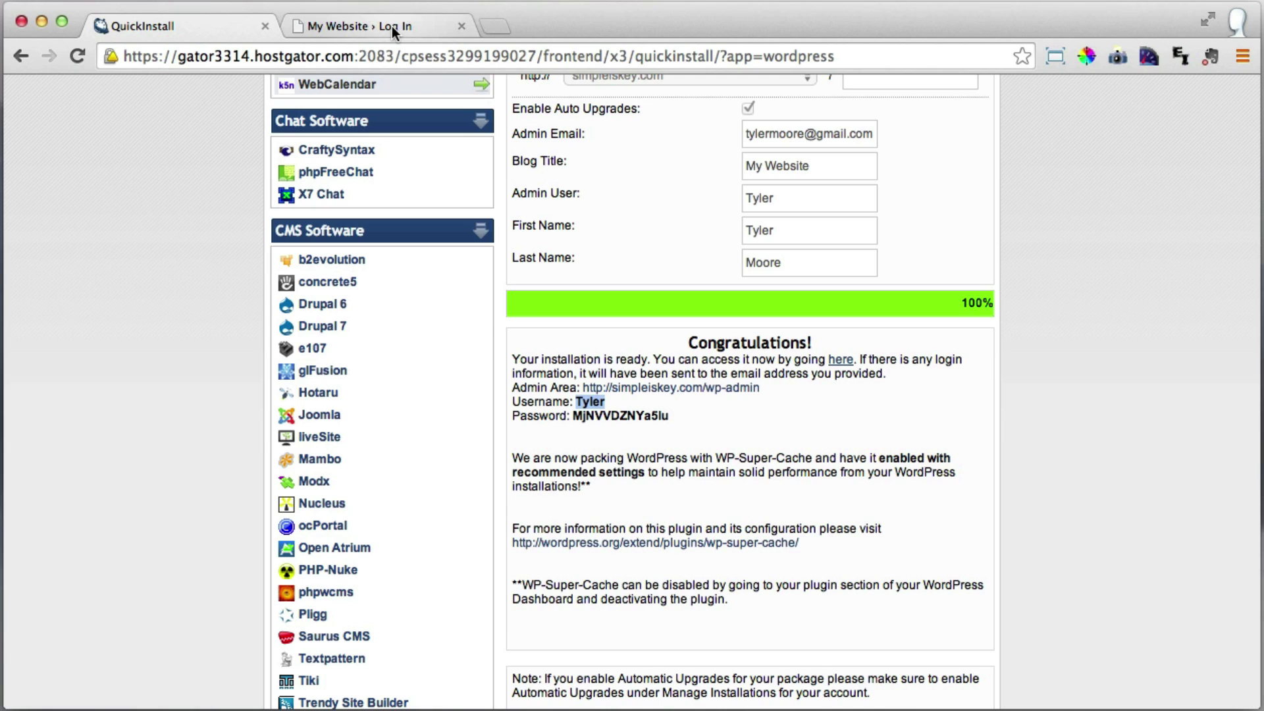
click(392, 26)
right_click(531, 353)
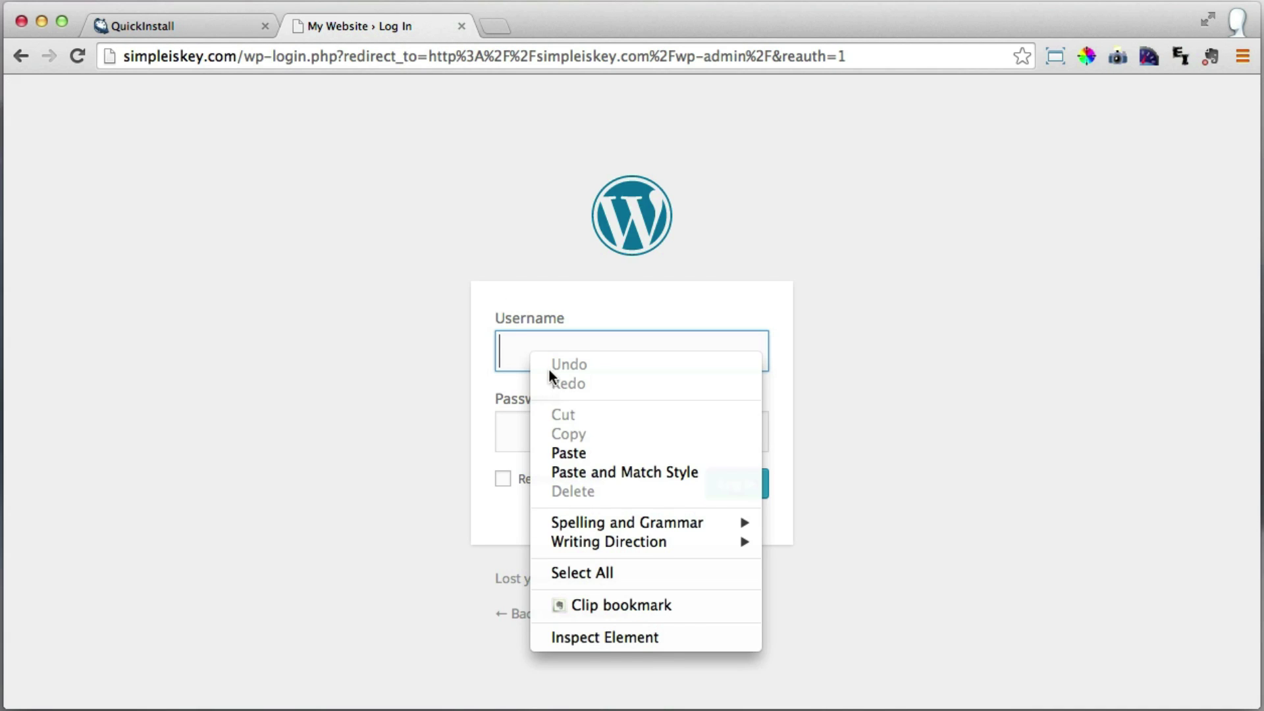
click(583, 453)
Copy the generated password into the Password field and log in.
click(219, 24)
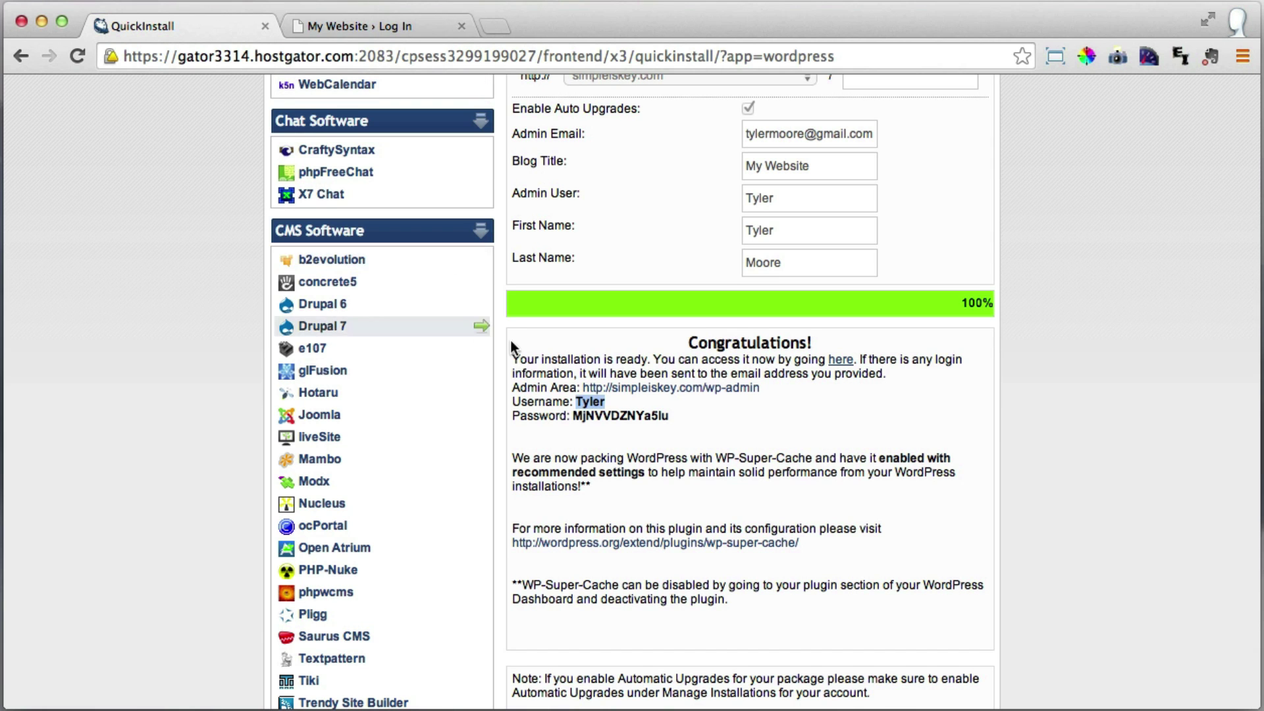
double_click(607, 416)
right_click(611, 419)
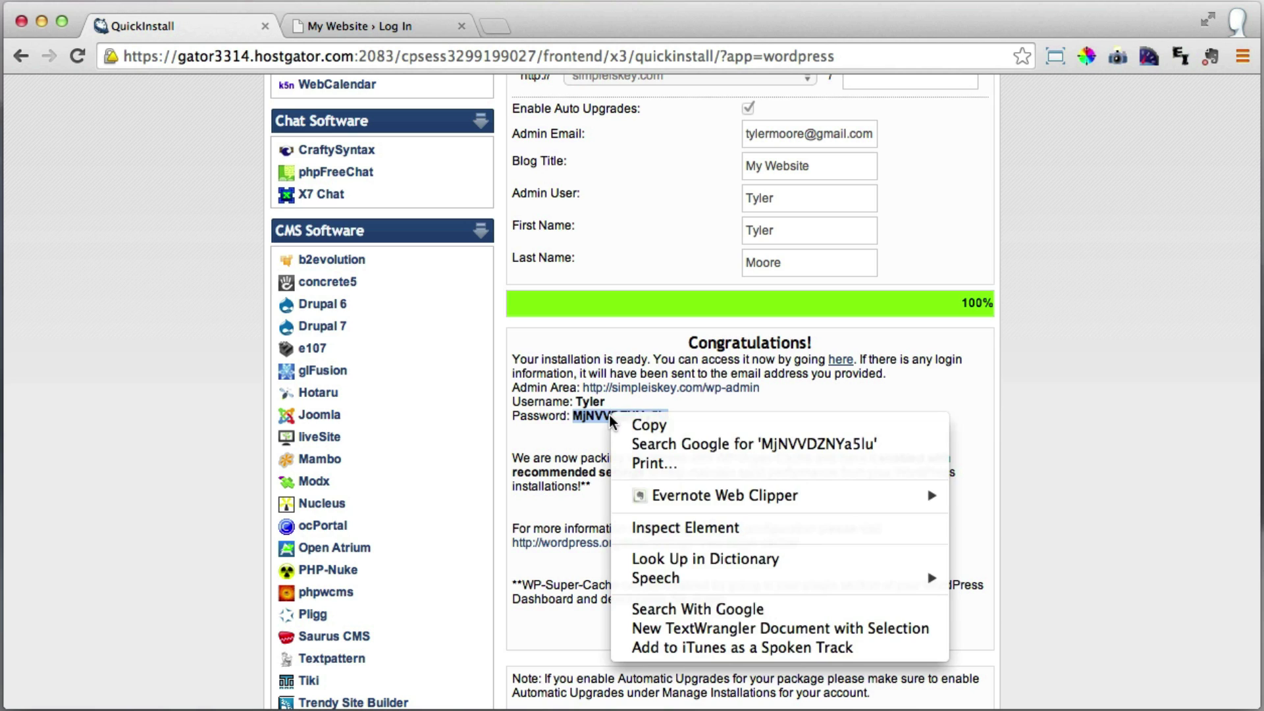
click(636, 427)
click(361, 25)
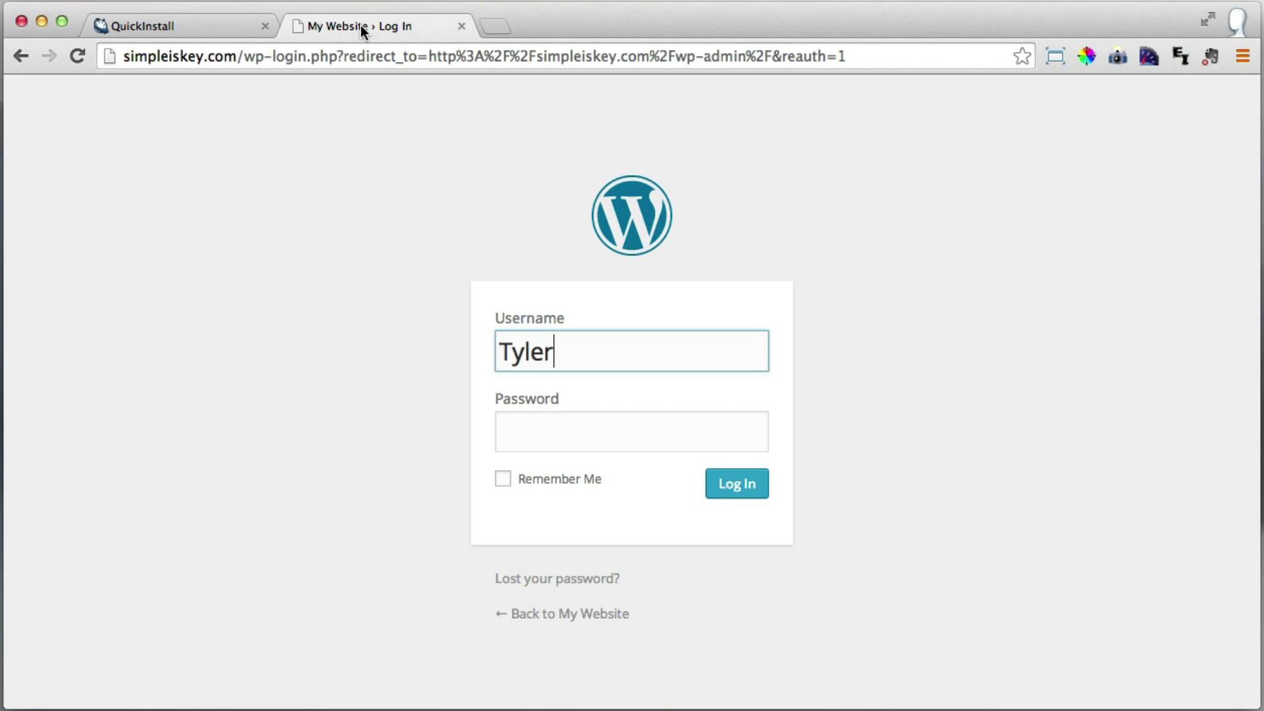
click(539, 432)
right_click(539, 429)
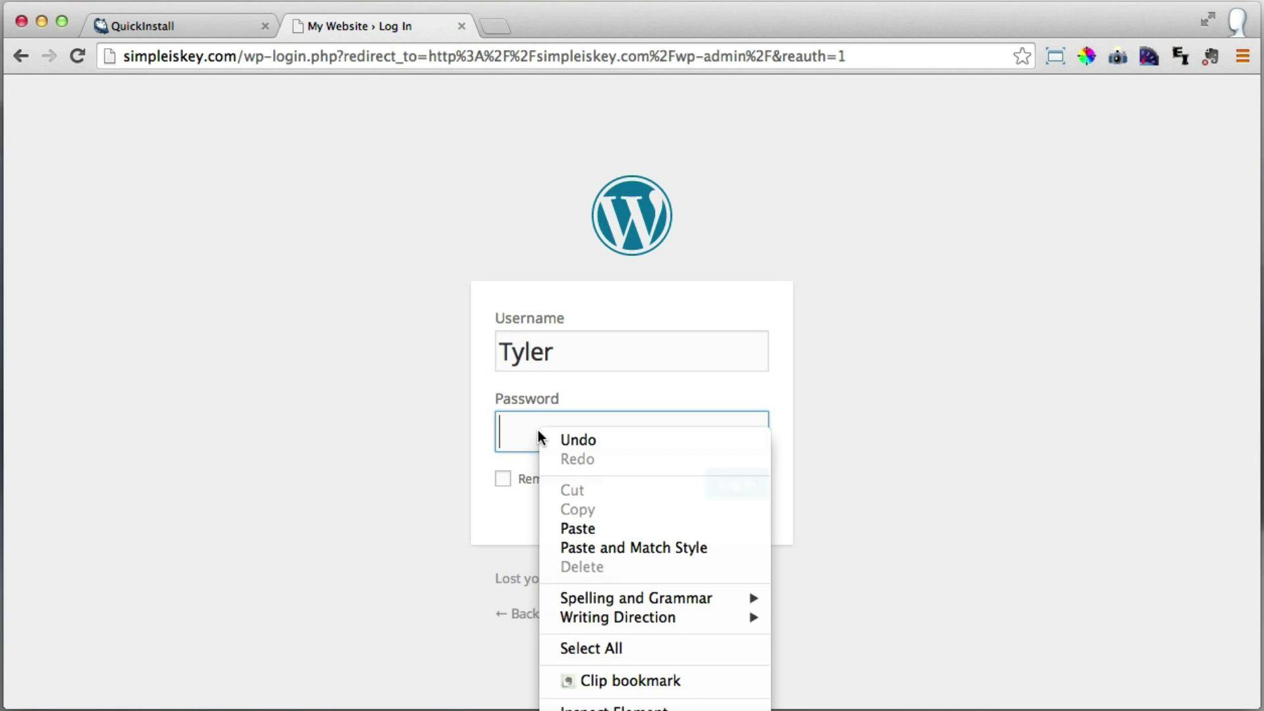
click(614, 527)
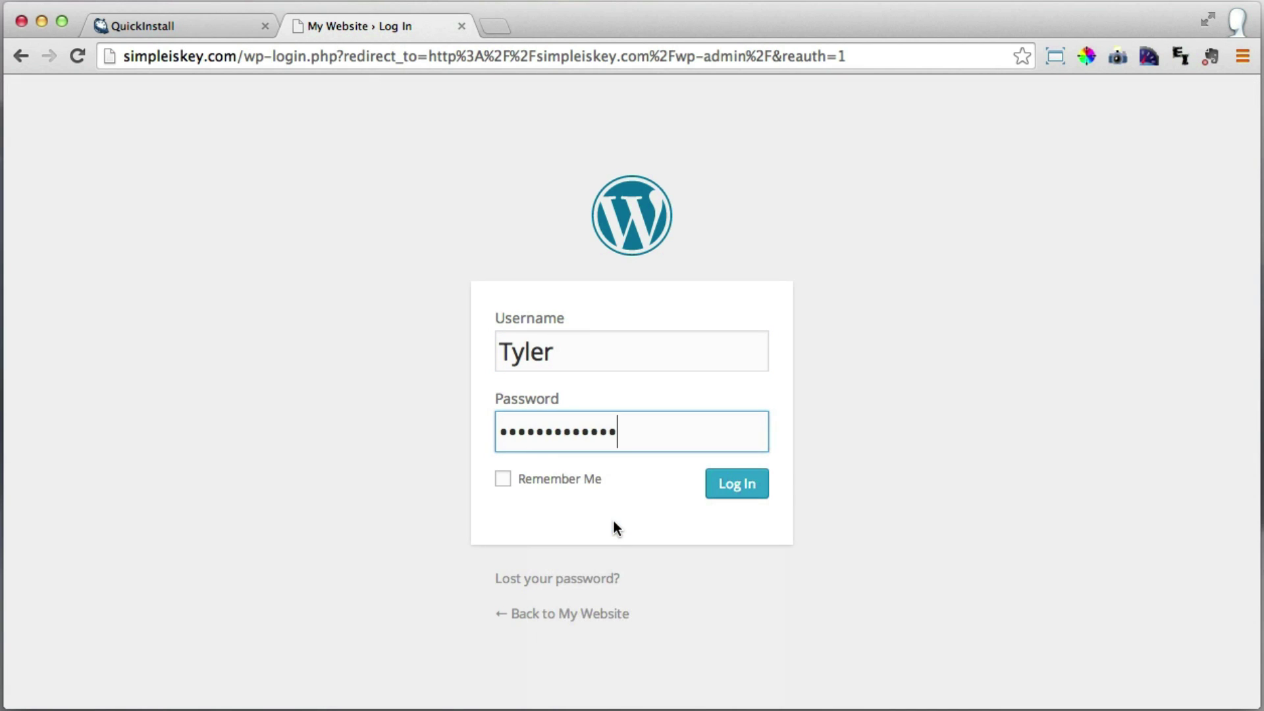
click(736, 490)
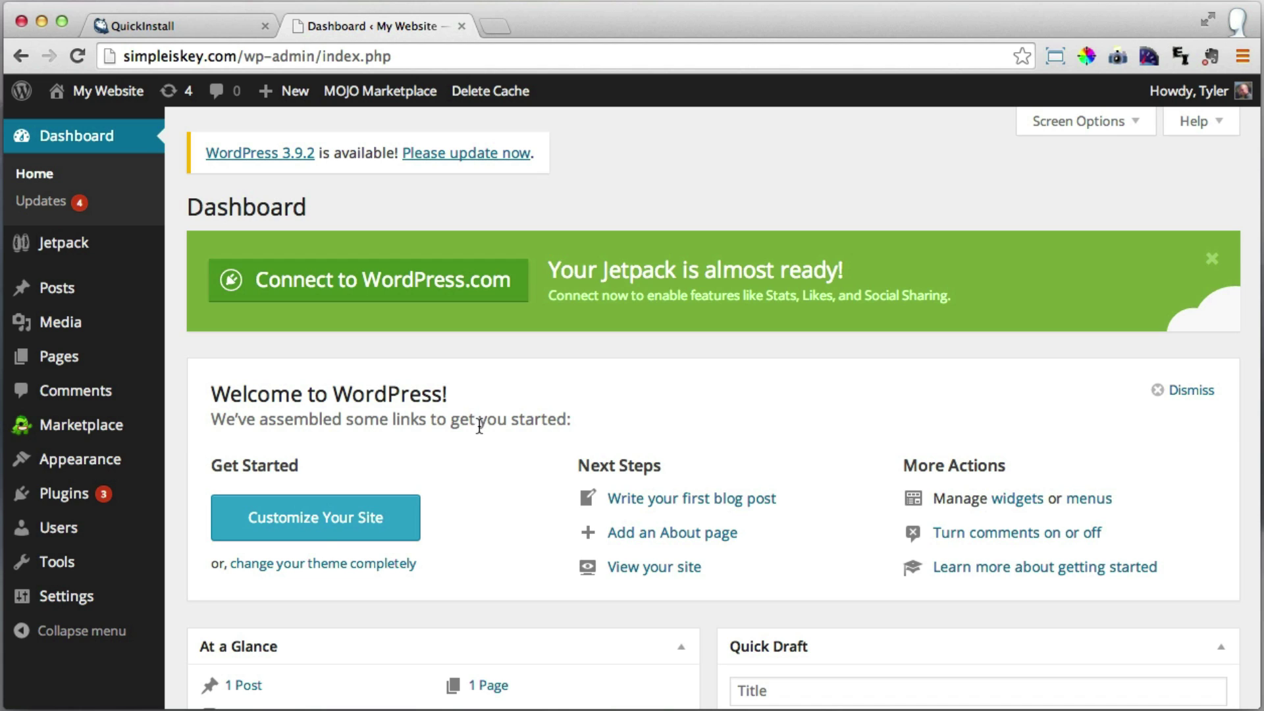
Open the admin user's profile from Users > All Users.
mouse_move(84, 536)
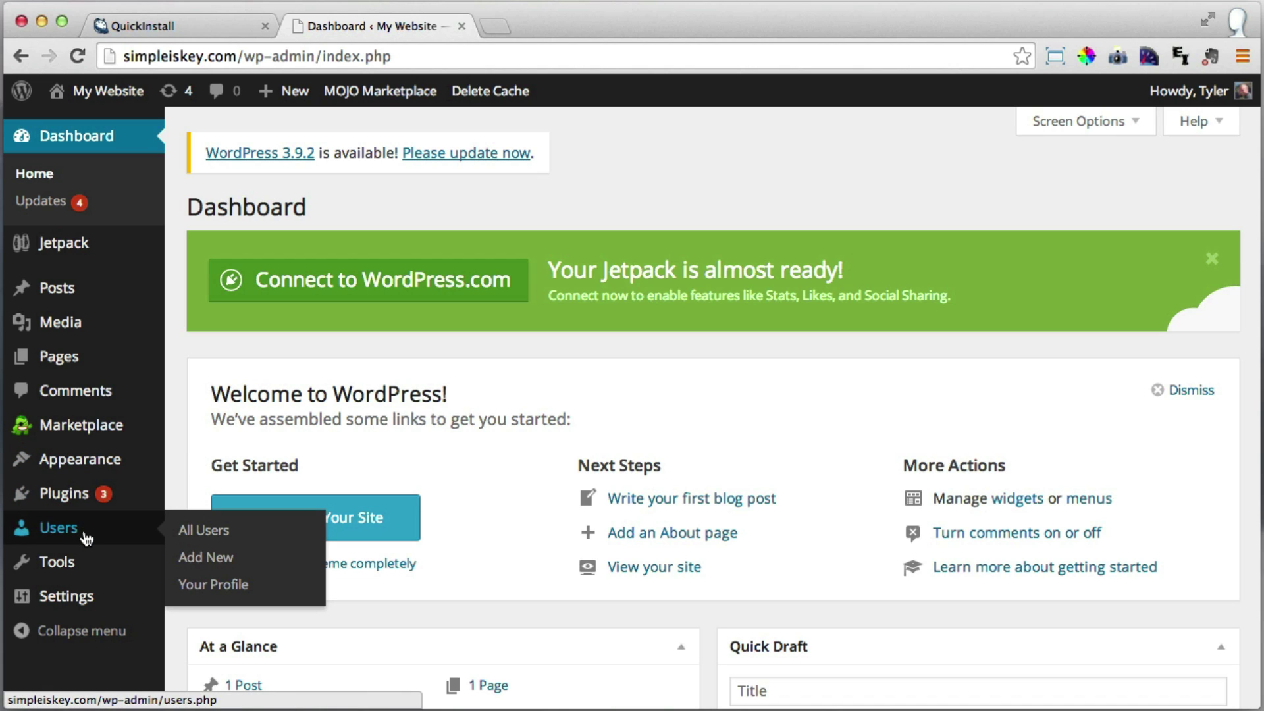
click(85, 536)
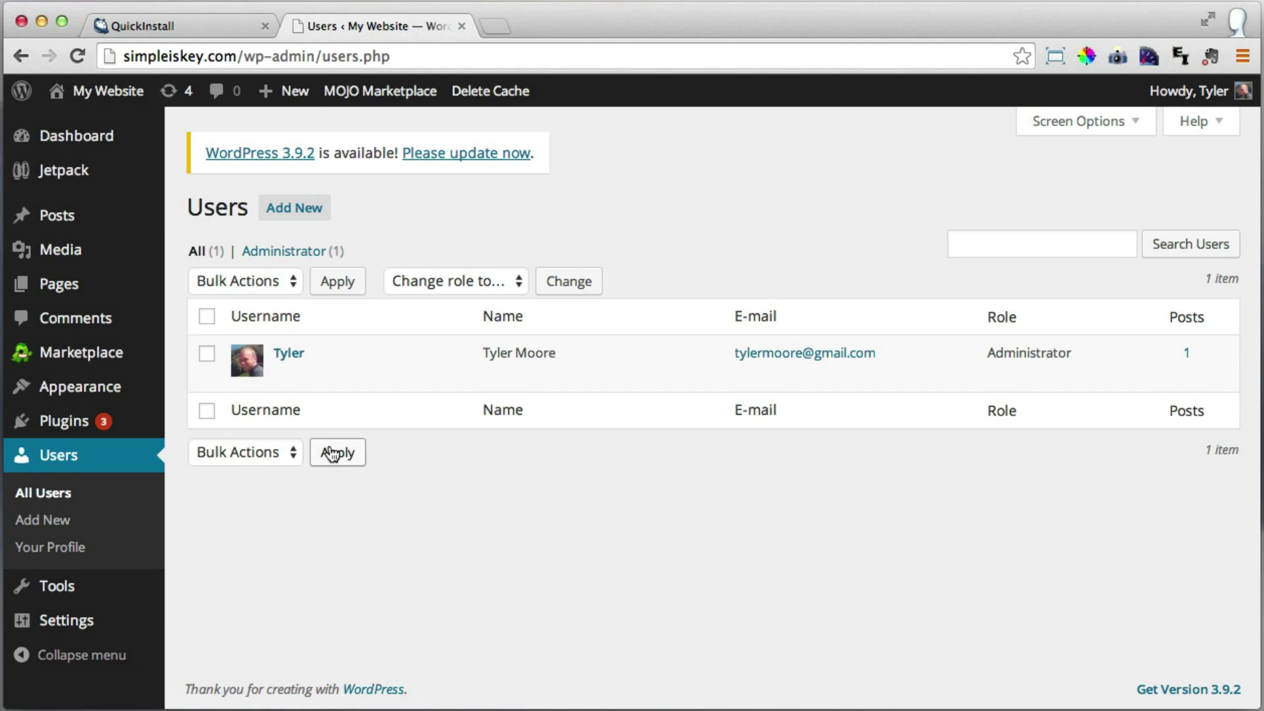
click(290, 356)
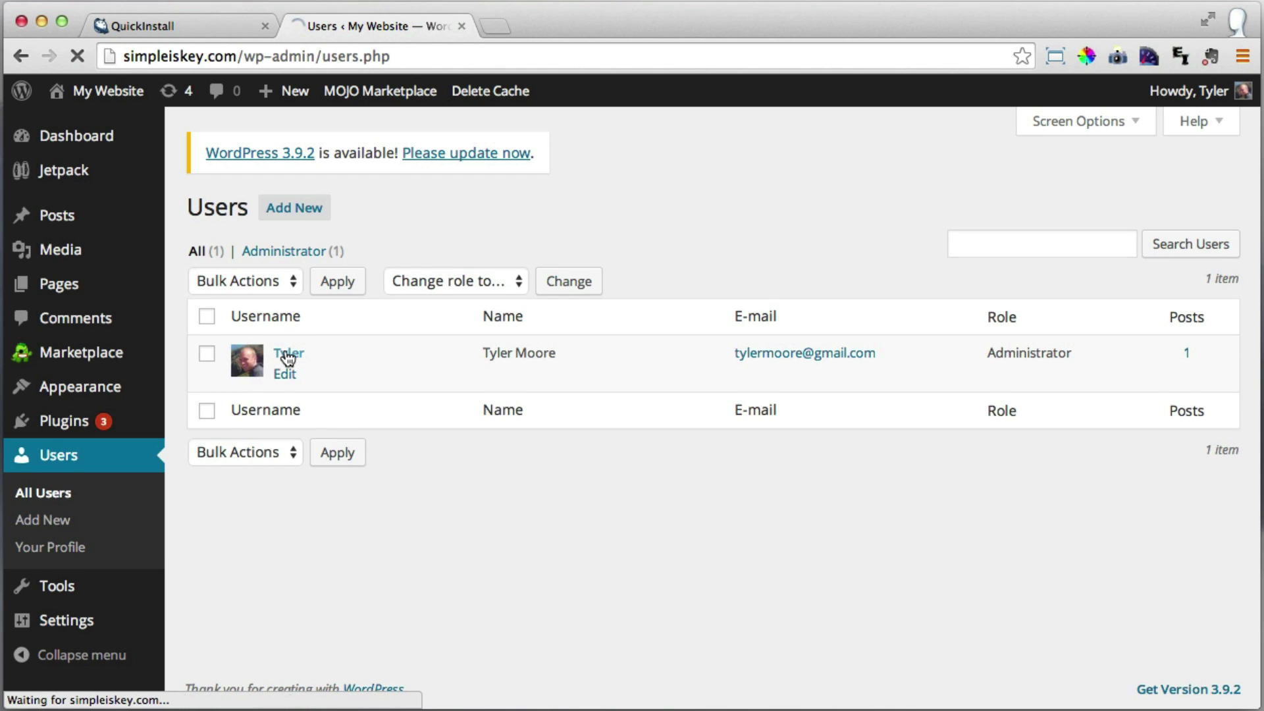
scroll(375, 430, down, 5)
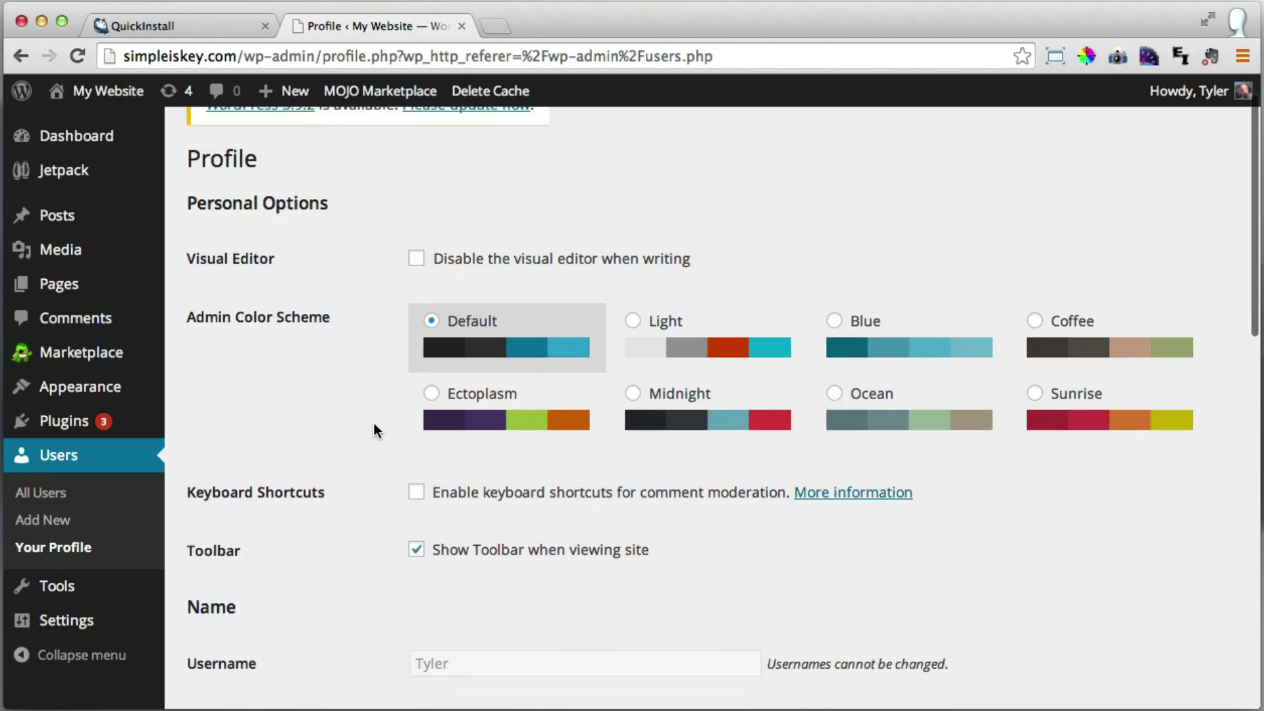
scroll(374, 428, down, 12)
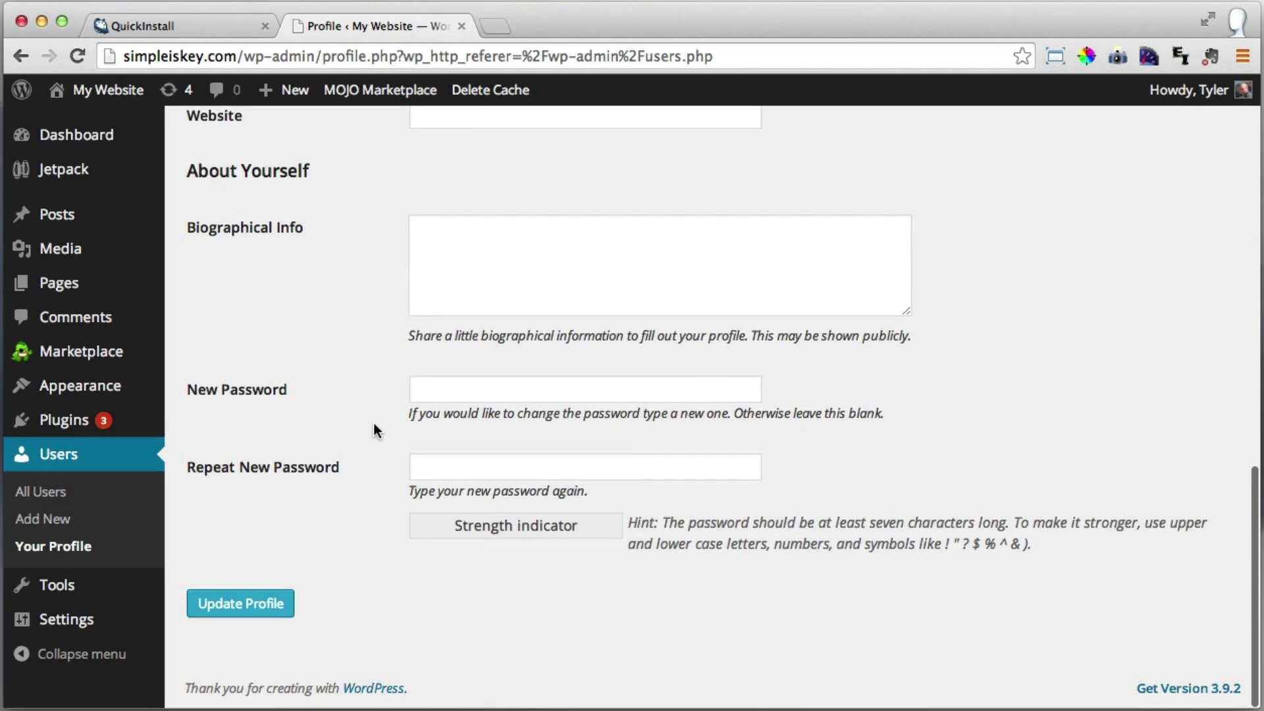
Enter and repeat a new admin password, update the profile, and close the installer tab.
click(449, 389)
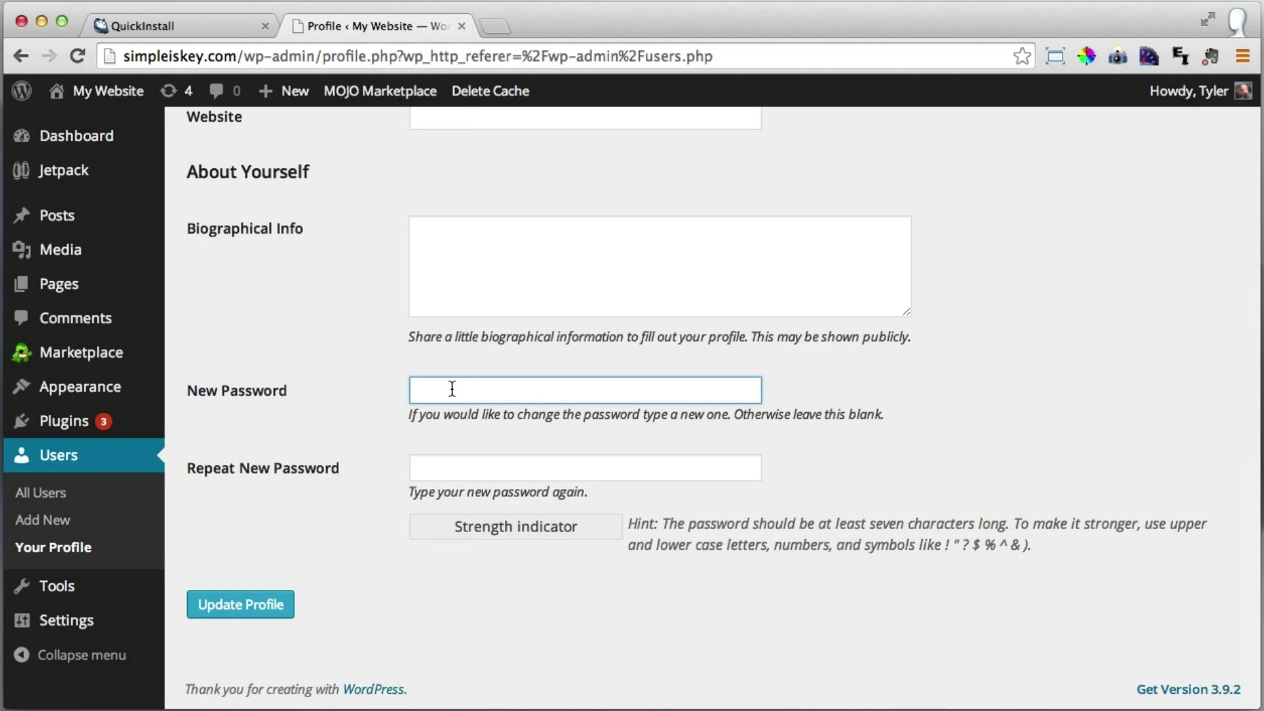
text(a••••••••••)
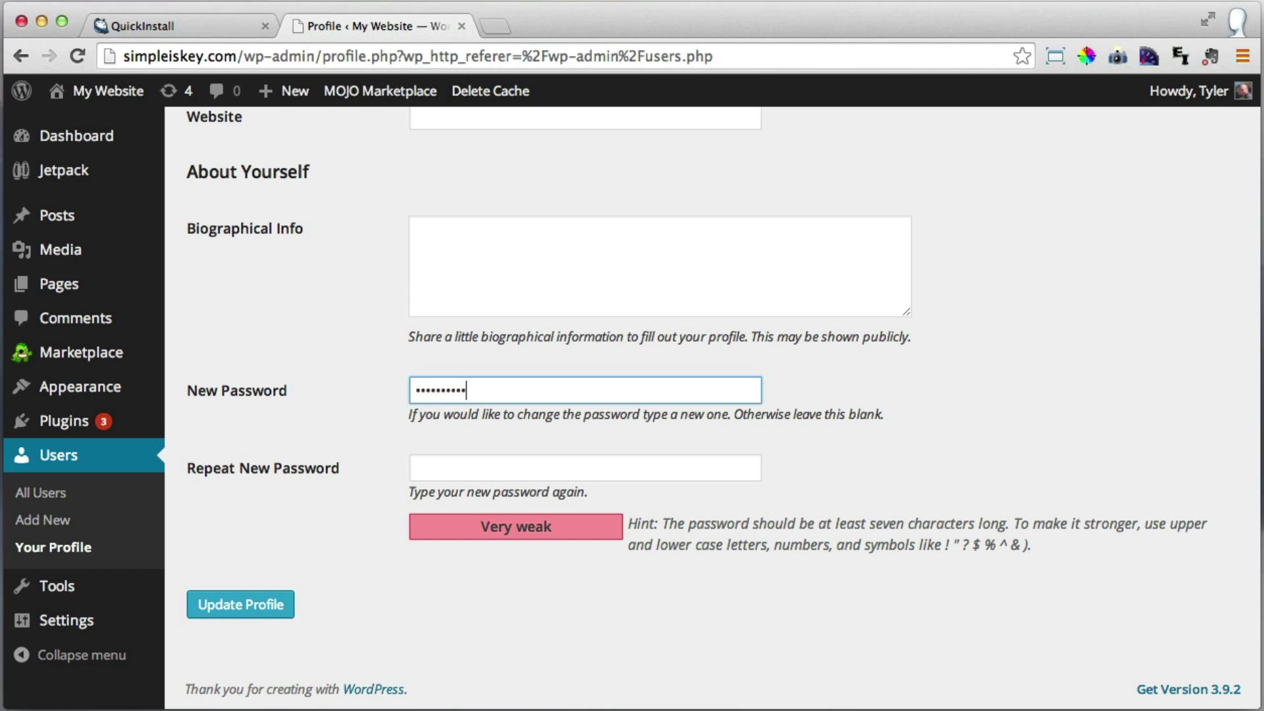
key(Tab)
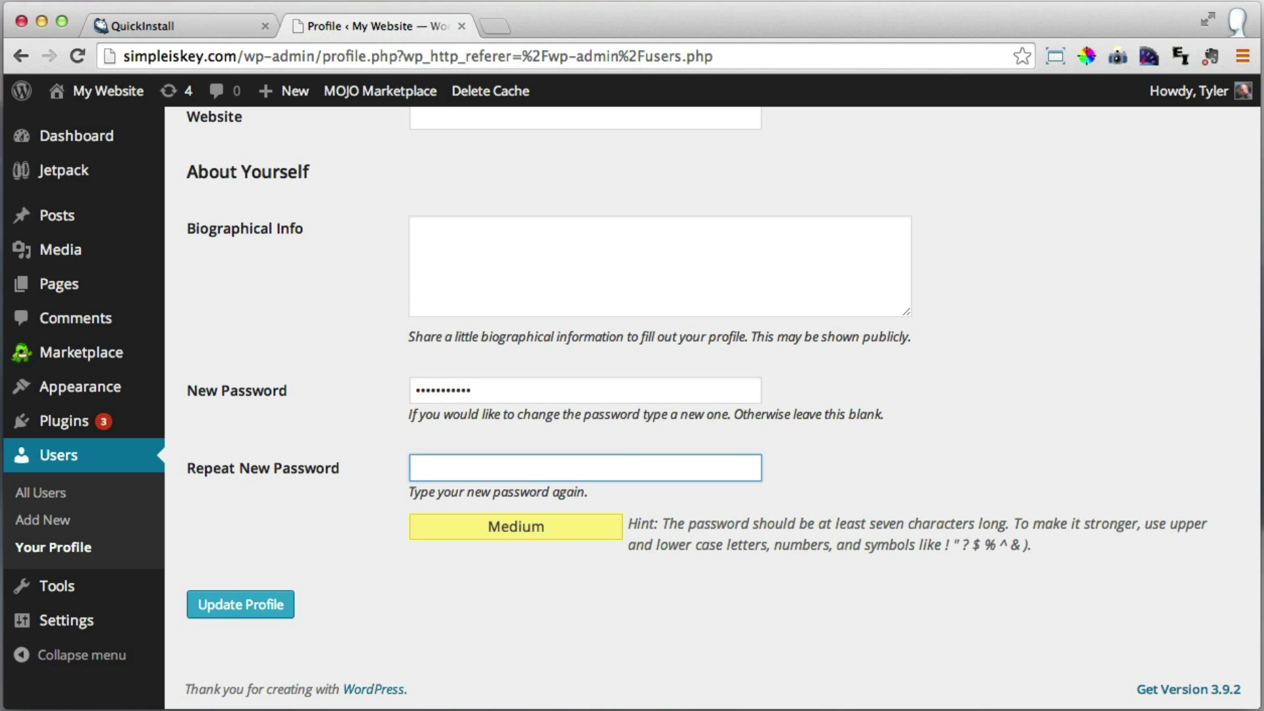
text(•••••••••)
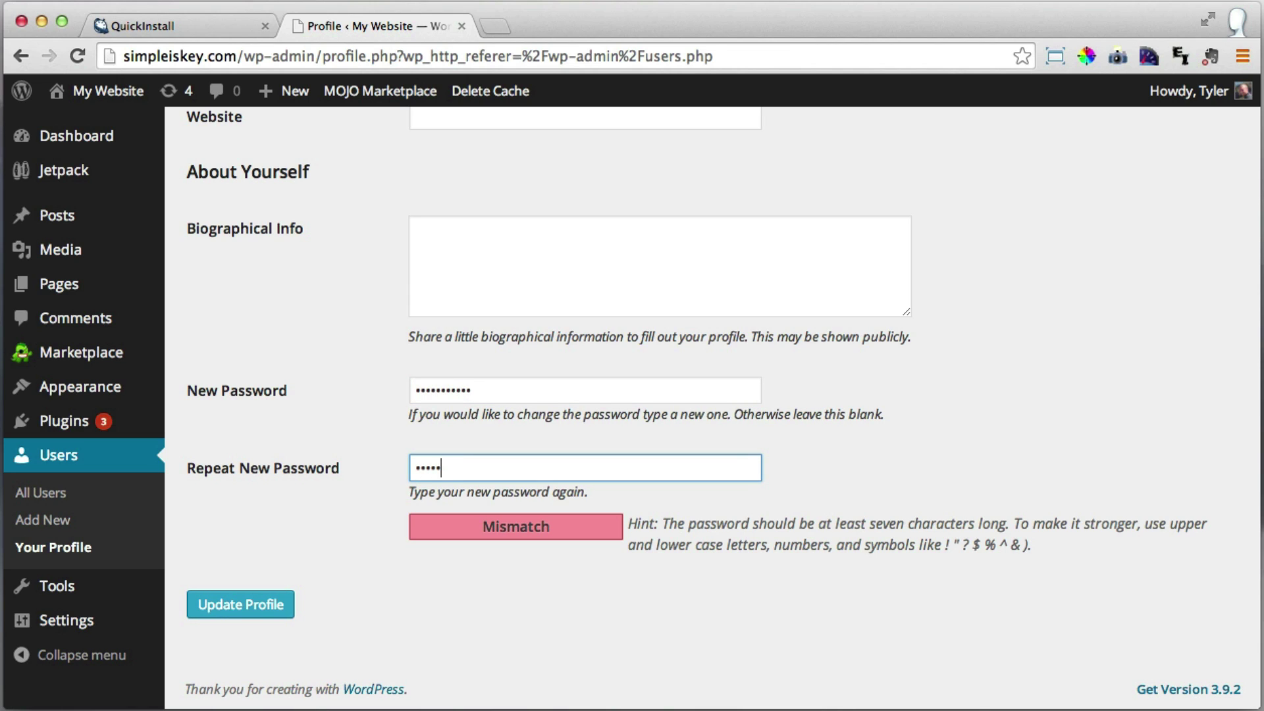
text(••)
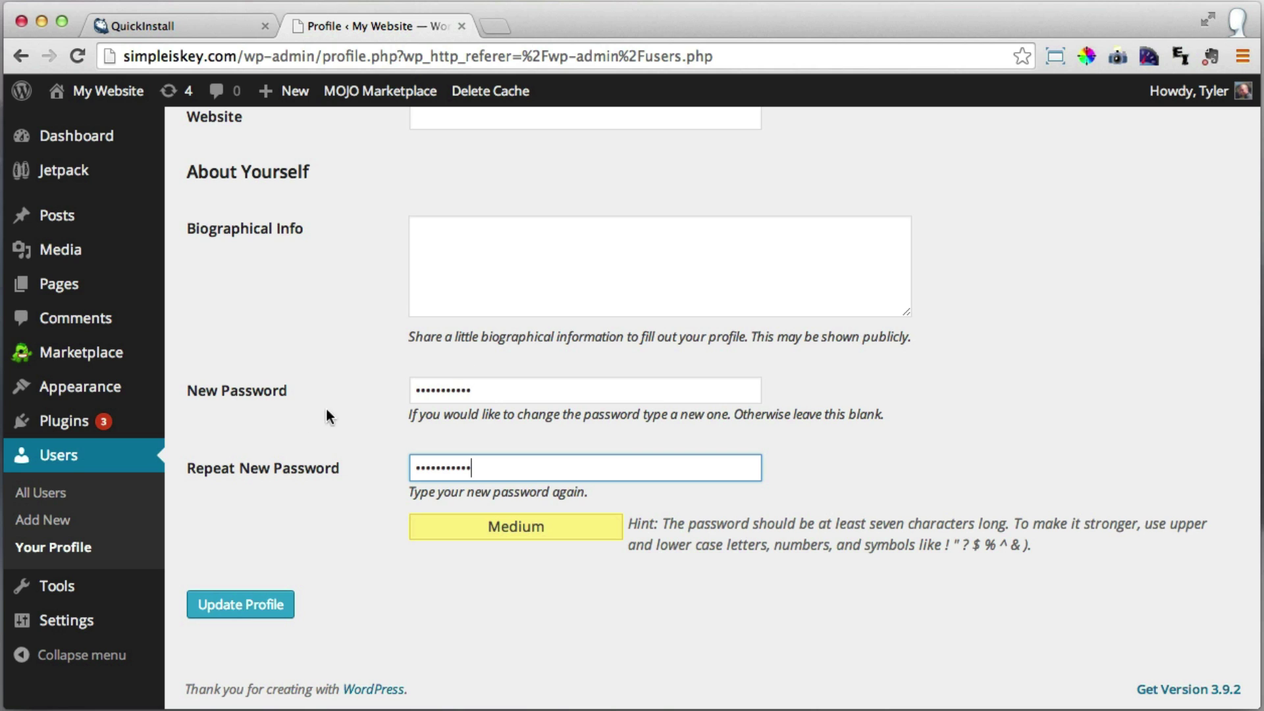
click(245, 611)
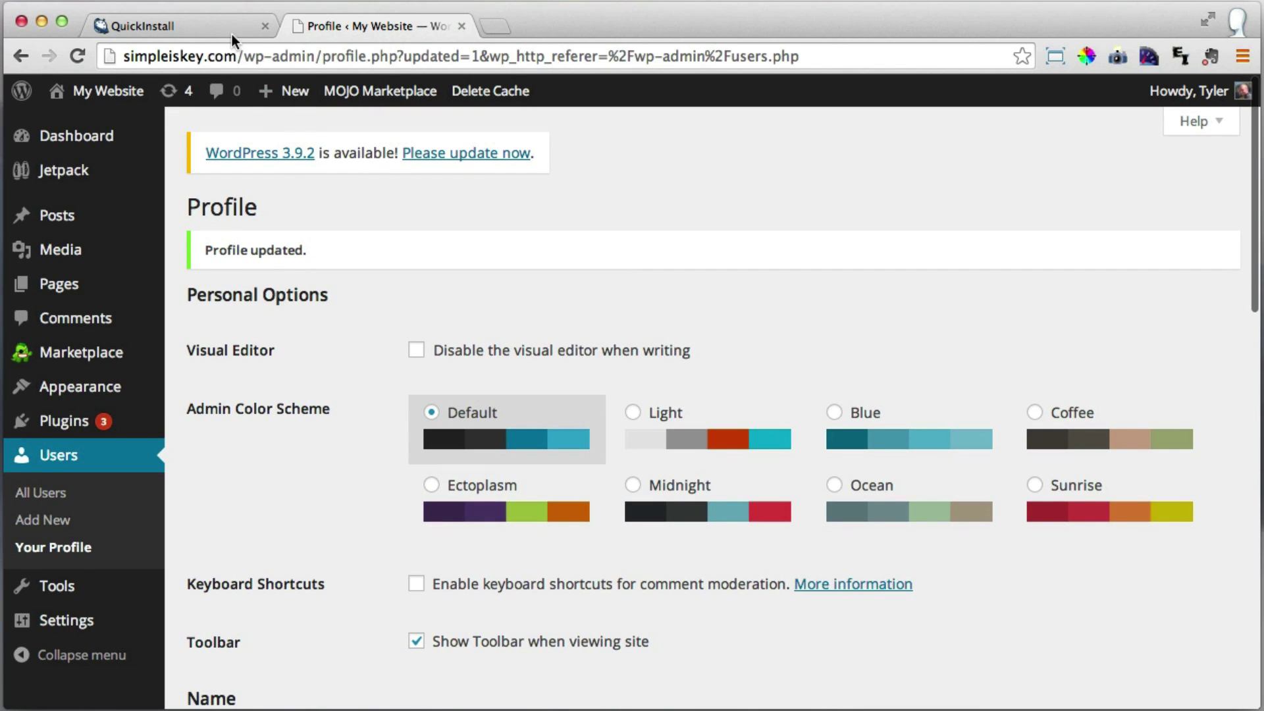
click(265, 27)
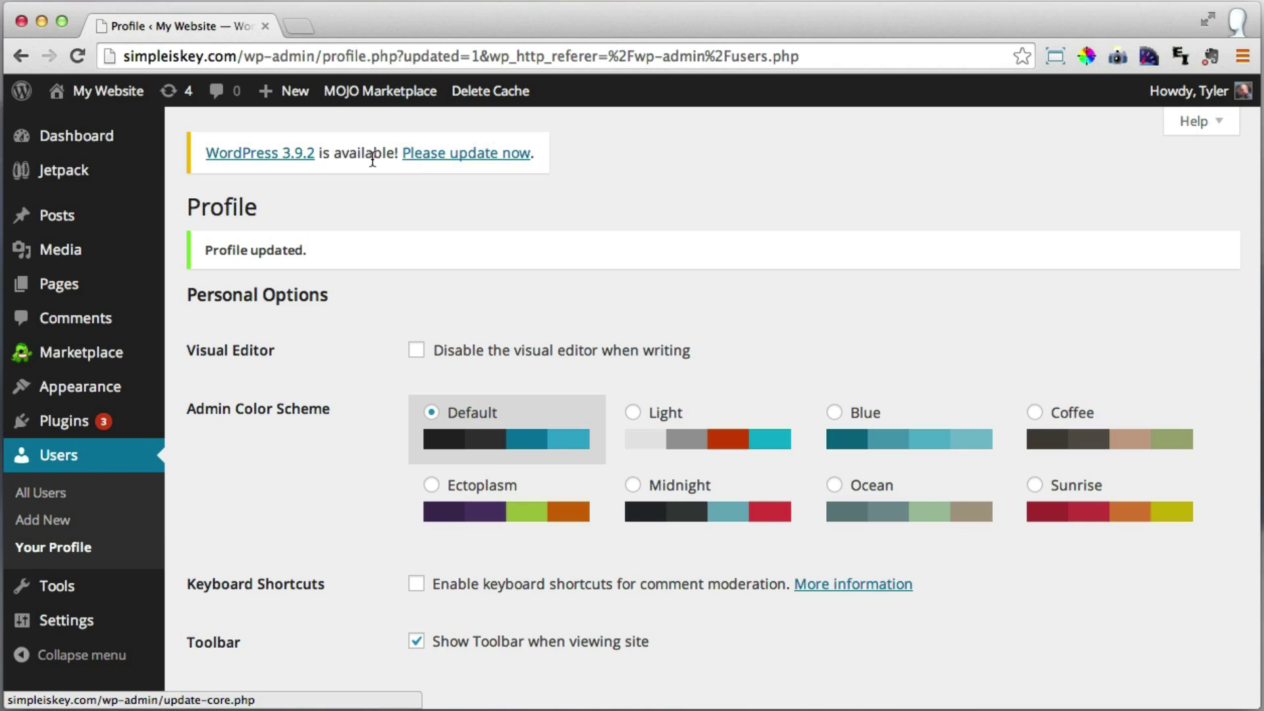
click(470, 161)
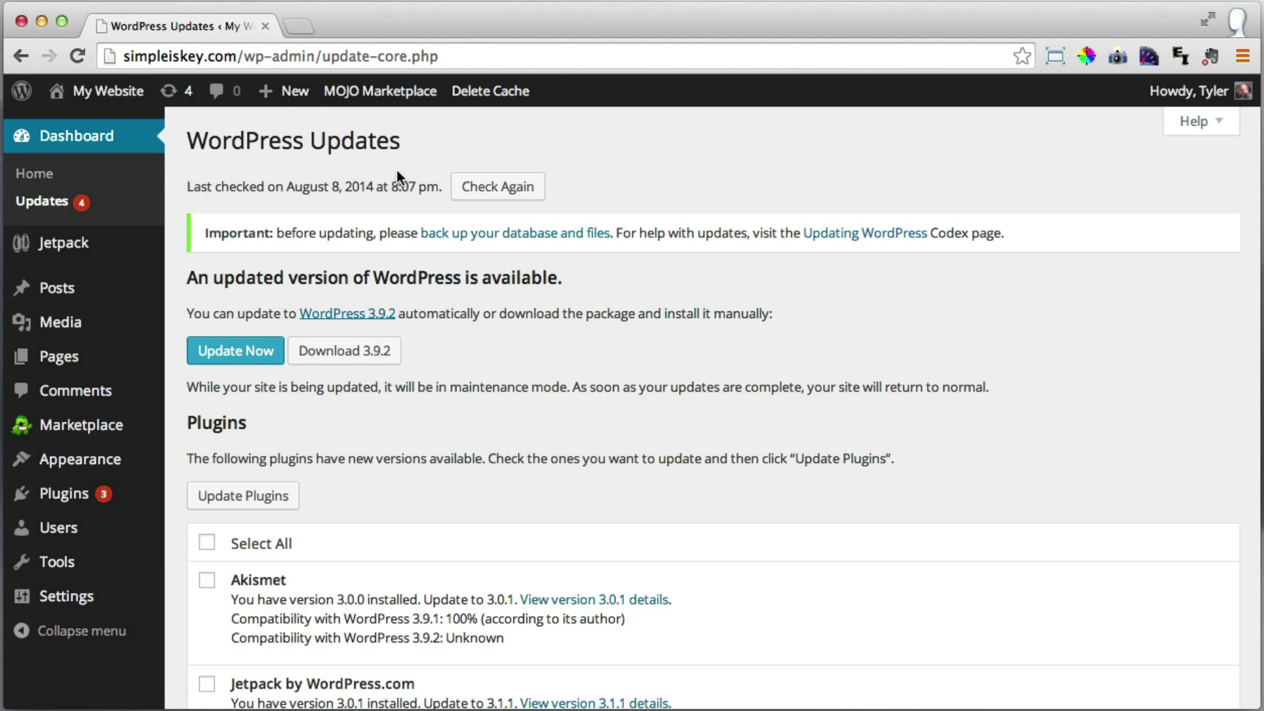
Run the WordPress core update from 3.9.1 to 3.9.2.
click(237, 361)
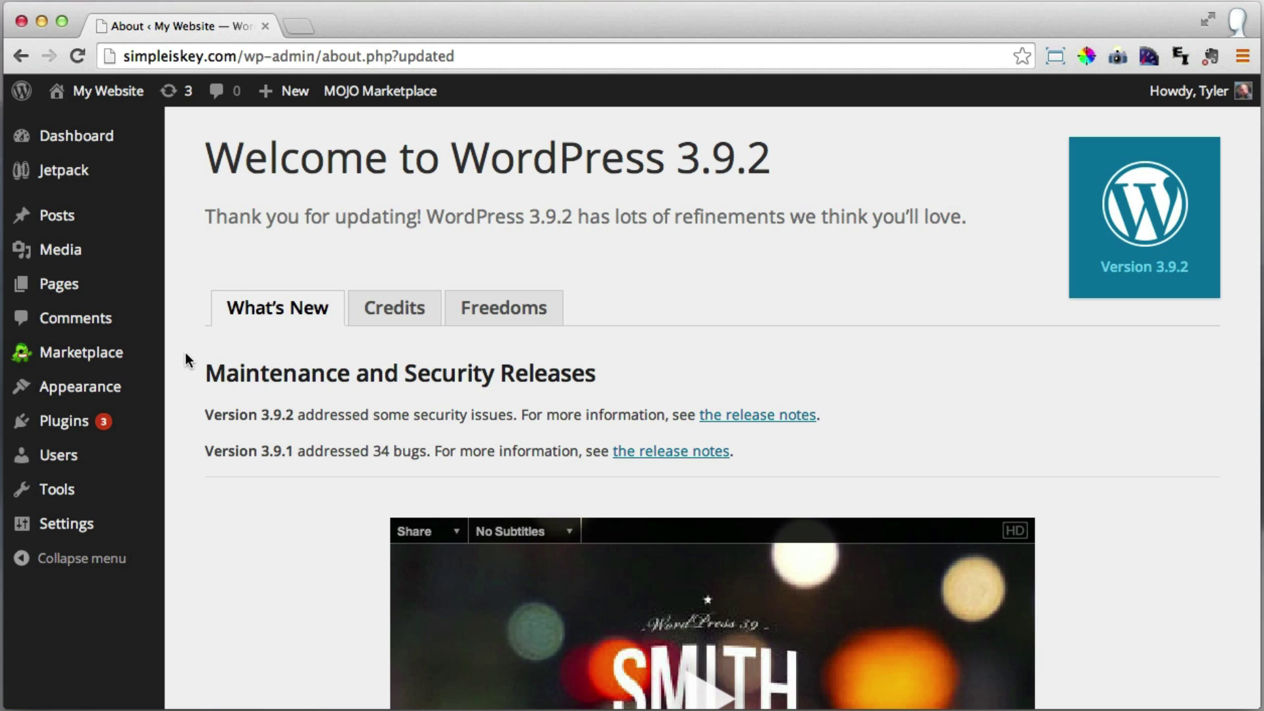
mouse_move(99, 530)
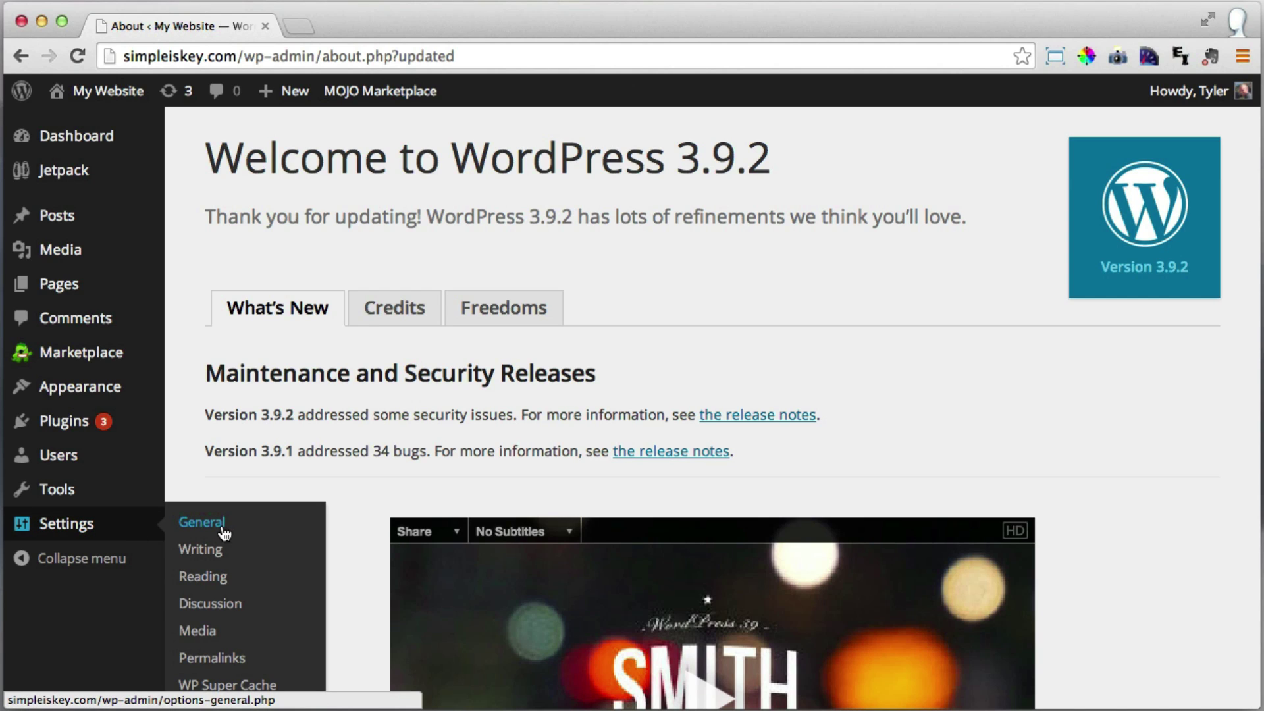
Set WP Super Cache to Caching Off on its Easy tab and save the status.
click(245, 687)
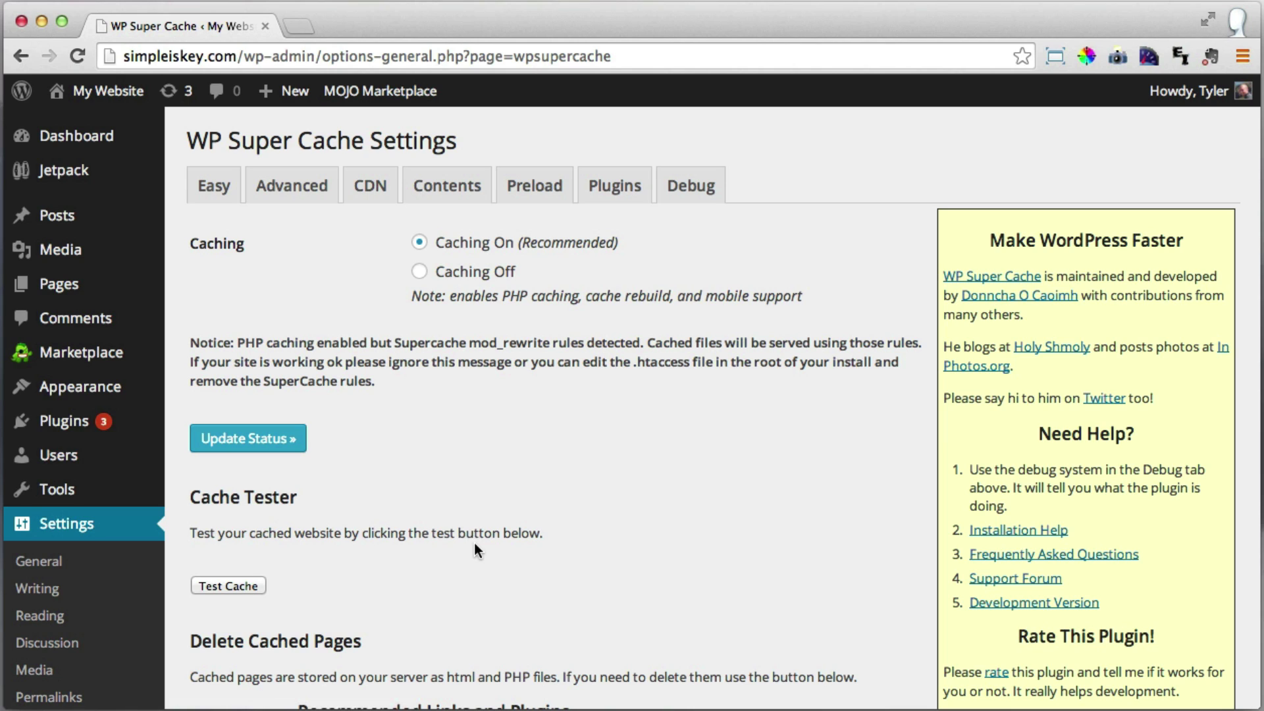
click(217, 191)
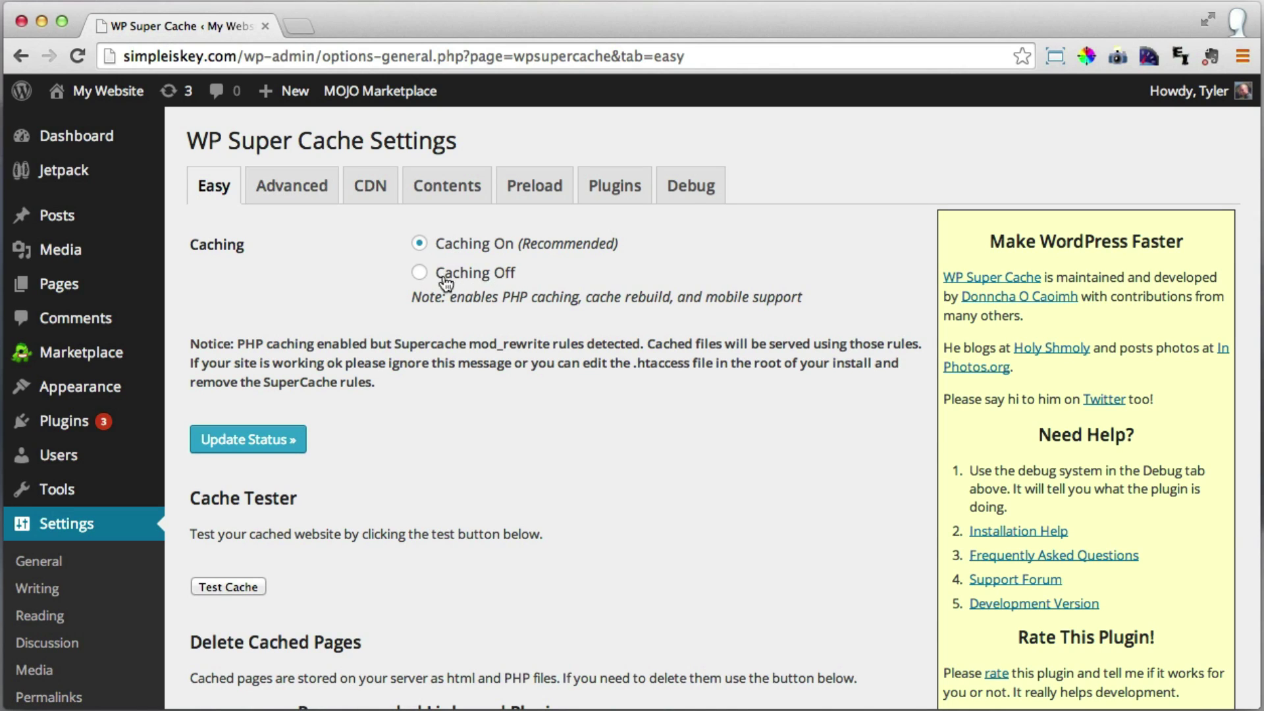
click(419, 274)
click(275, 445)
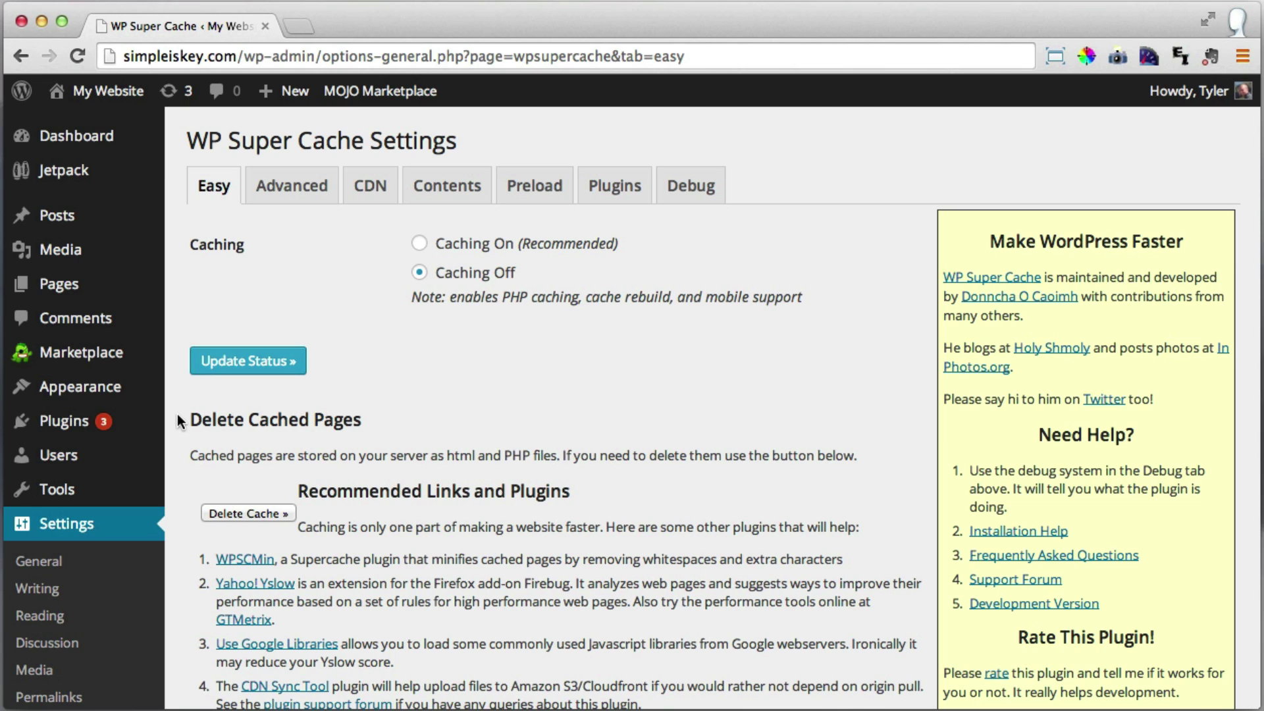
mouse_move(69, 429)
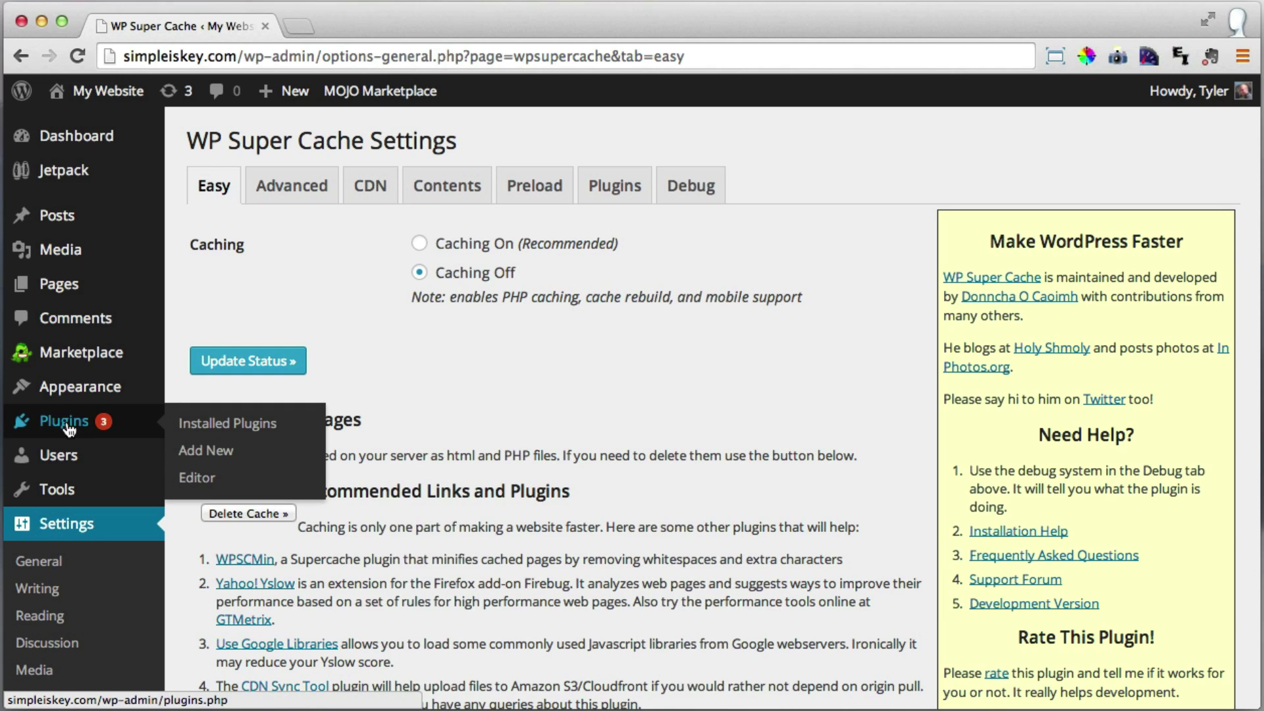
In Installed Plugins, tick Jetpack by WordPress.com, MOJO Marketplace and WP Super Cache.
click(68, 429)
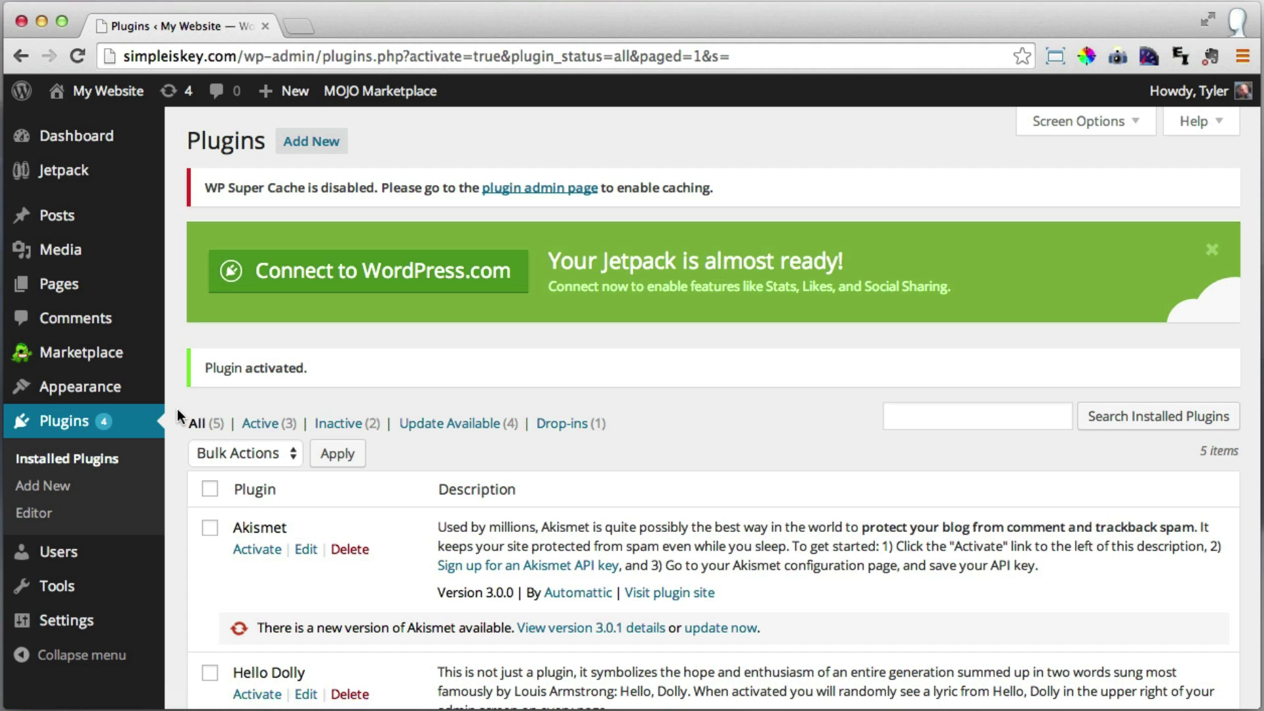
scroll(178, 416, down, 3)
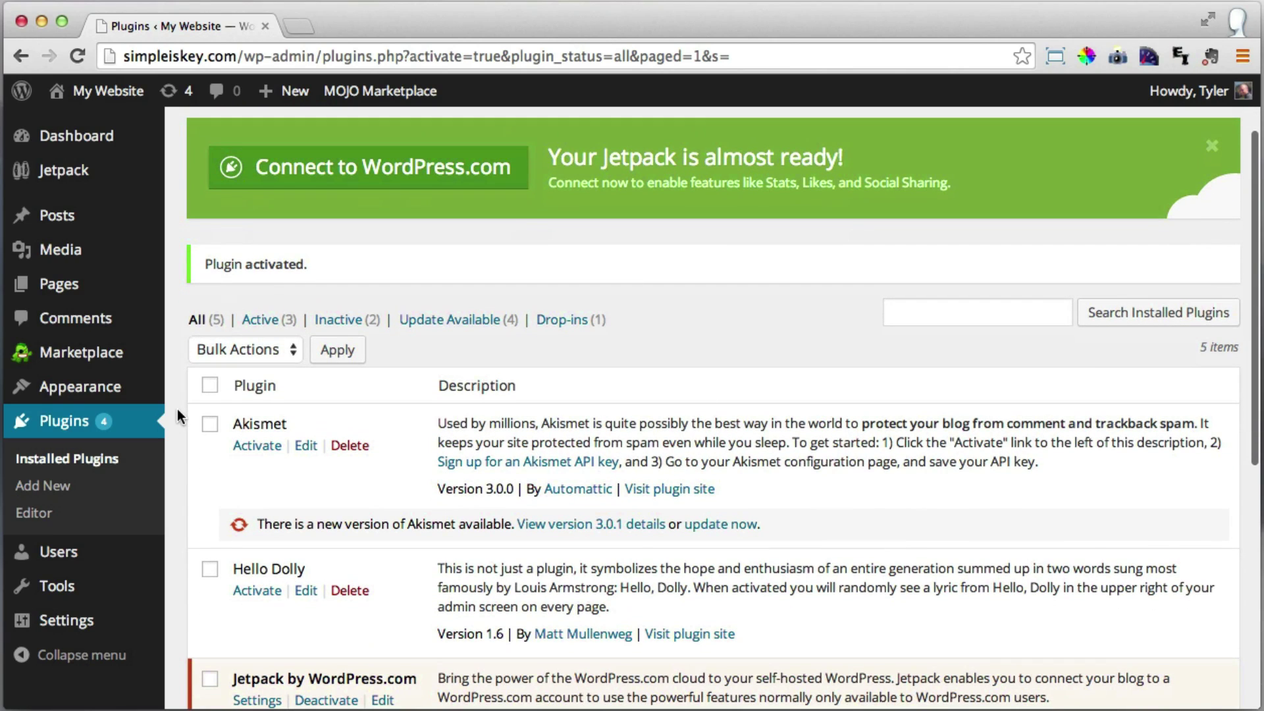
scroll(177, 416, down, 7)
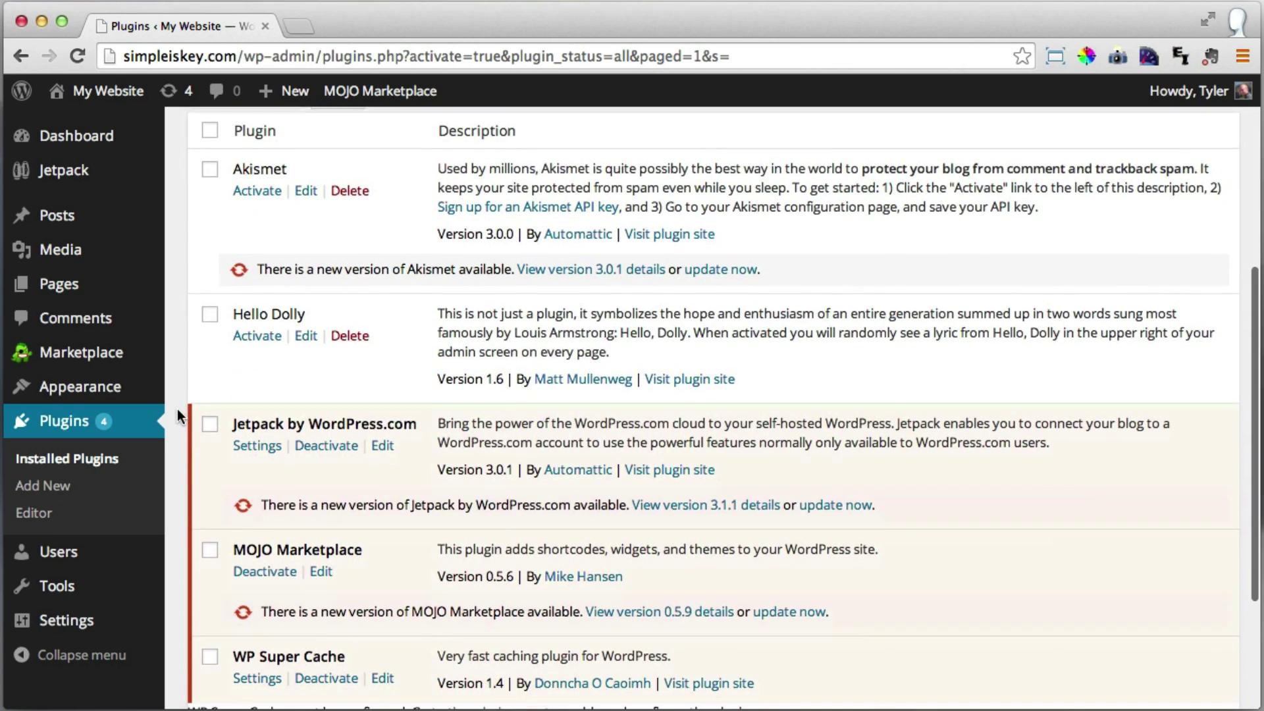
scroll(177, 415, down, 2)
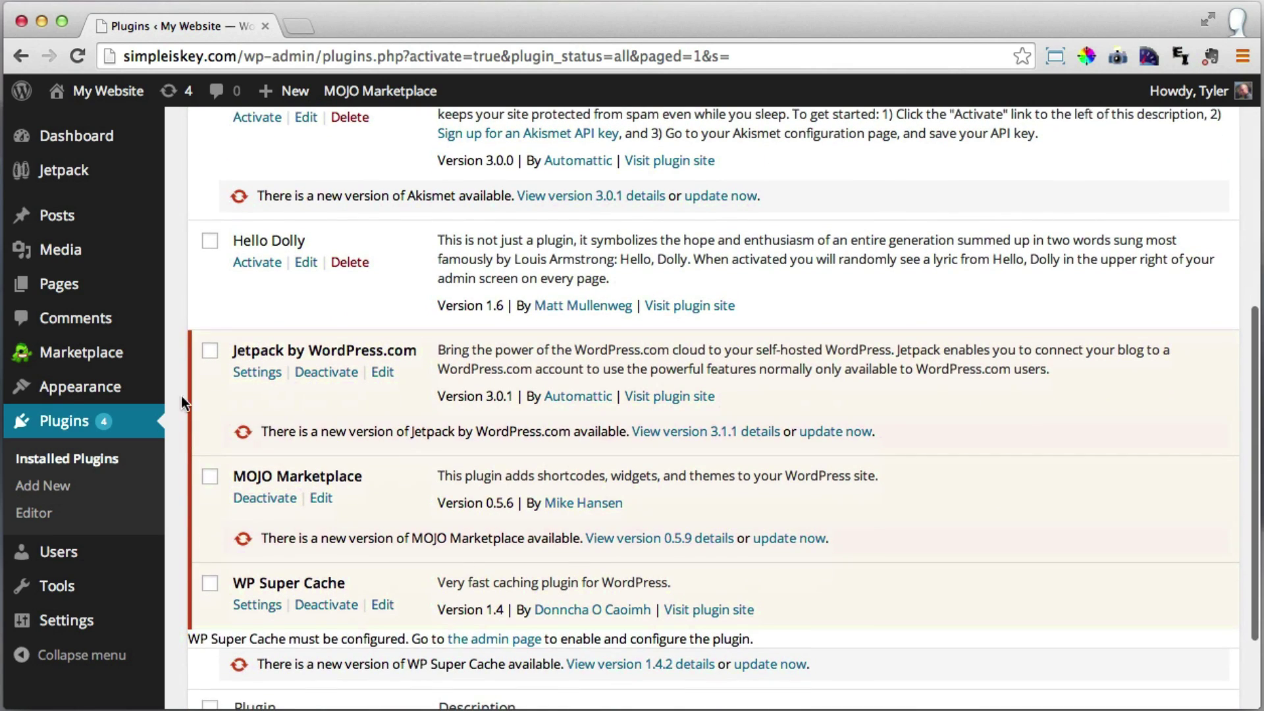
click(211, 354)
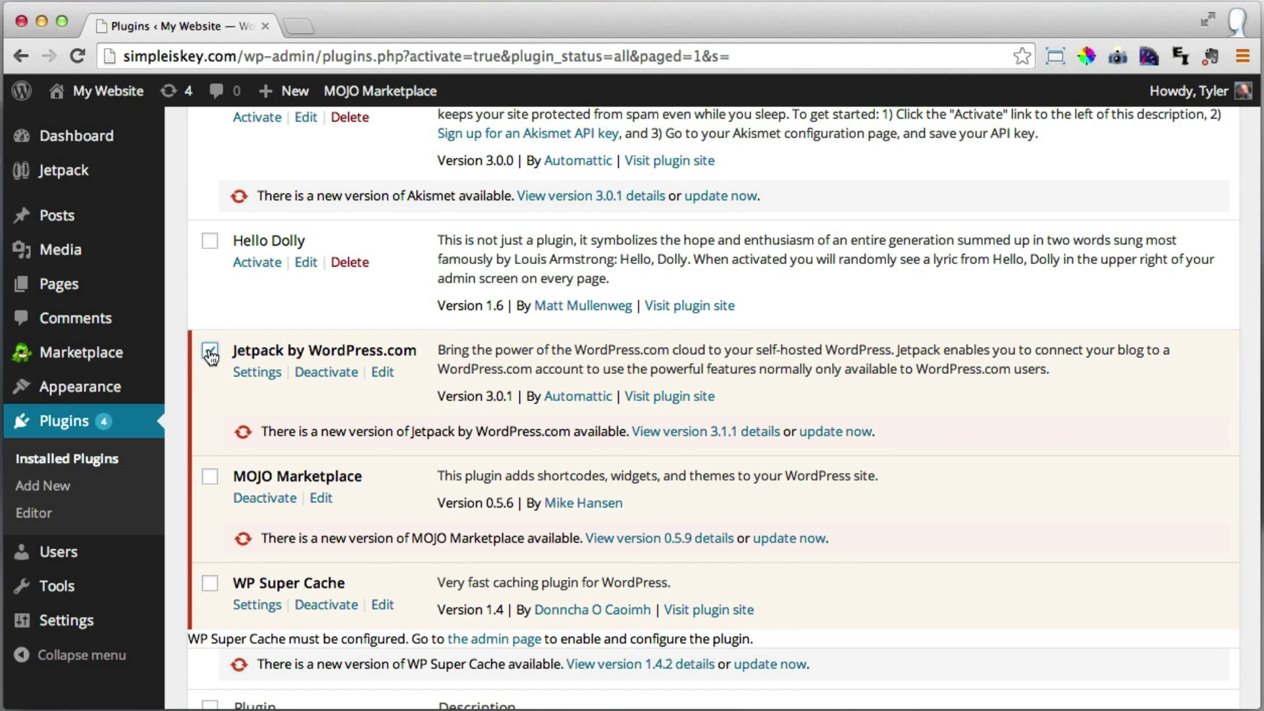
click(210, 479)
scroll(211, 486, down, 3)
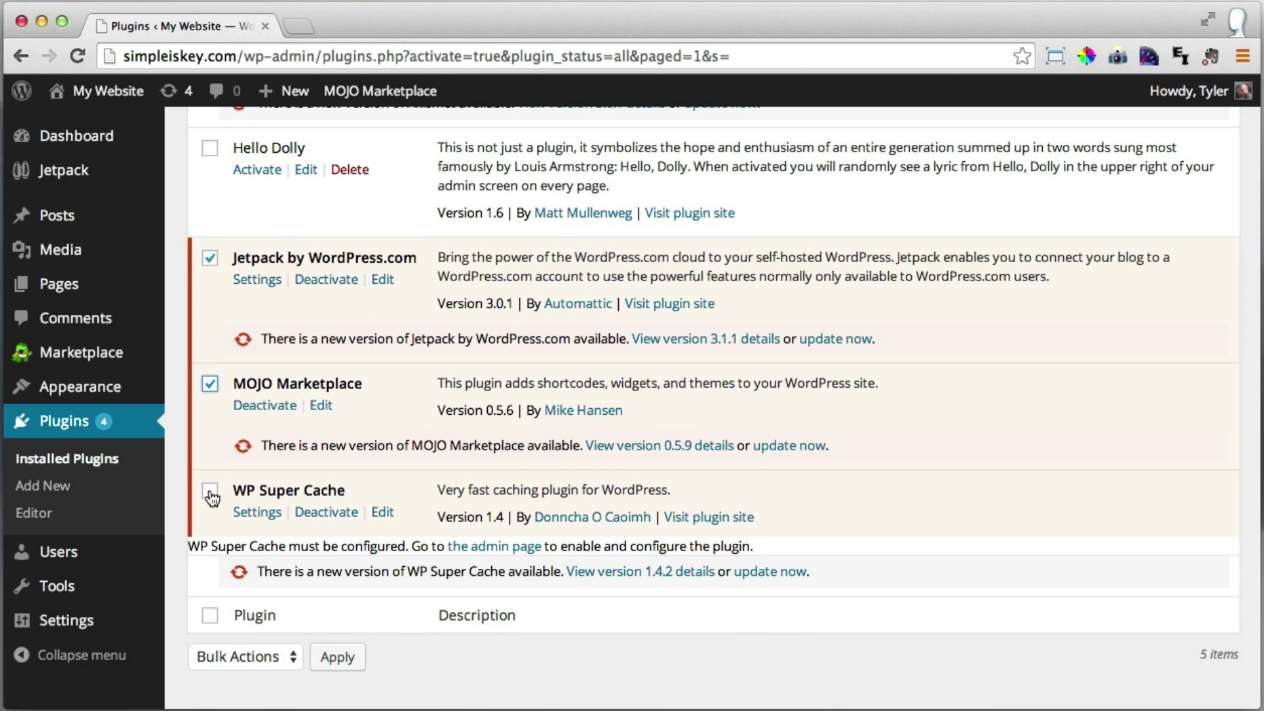
click(211, 498)
Apply the Deactivate bulk action to the three selected plugins.
scroll(231, 469, up, 10)
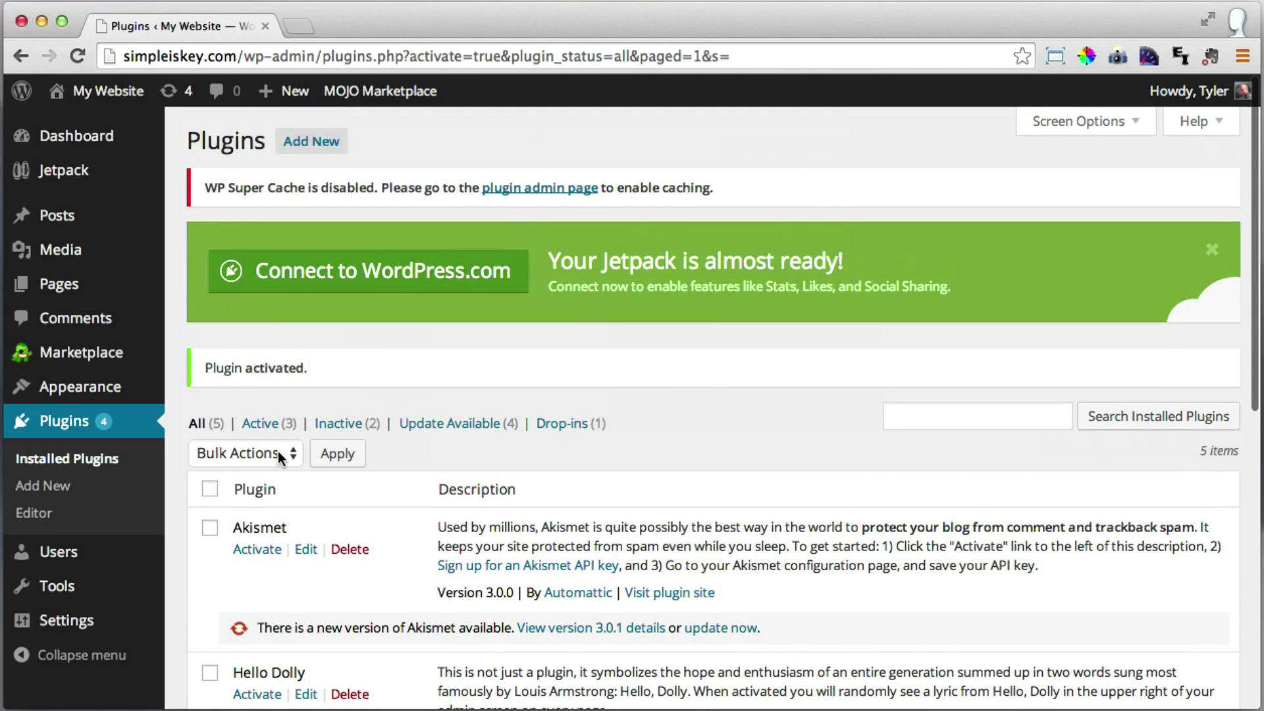
click(279, 454)
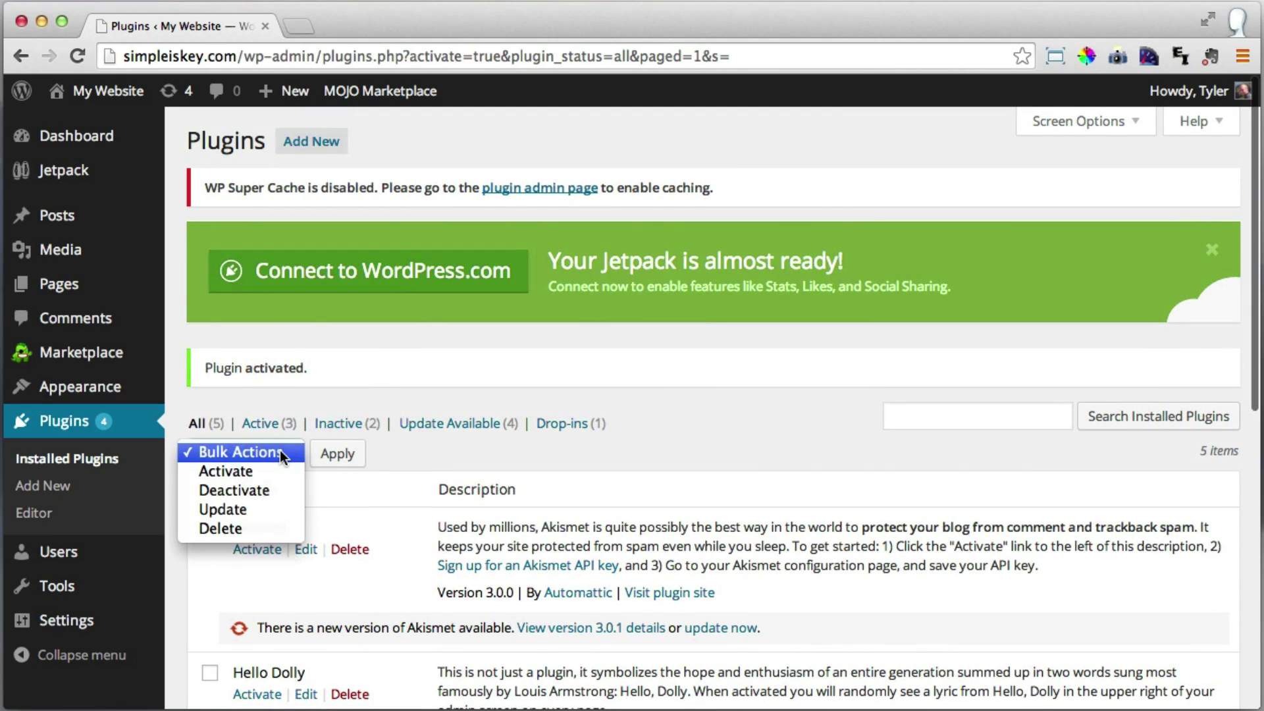
click(252, 491)
click(349, 459)
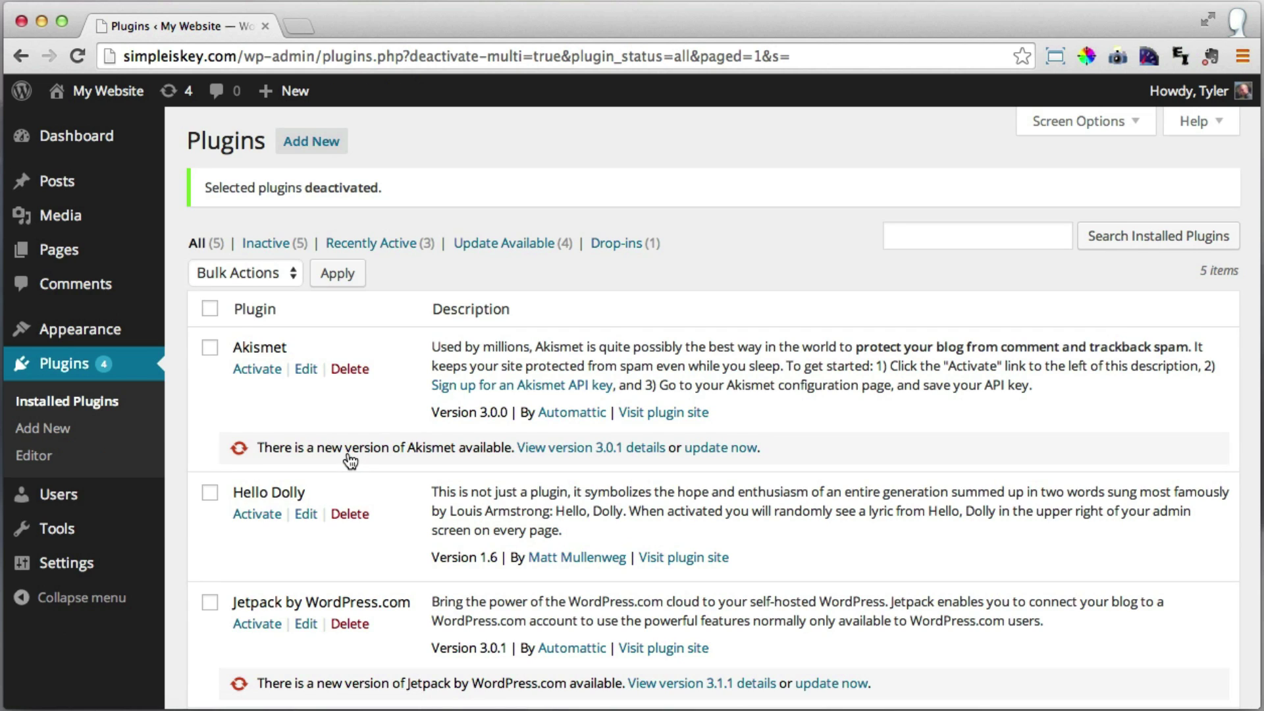
Bulk-delete Jetpack, MOJO Marketplace and WP Super Cache, confirming removal of their files and data.
scroll(363, 330, down, 5)
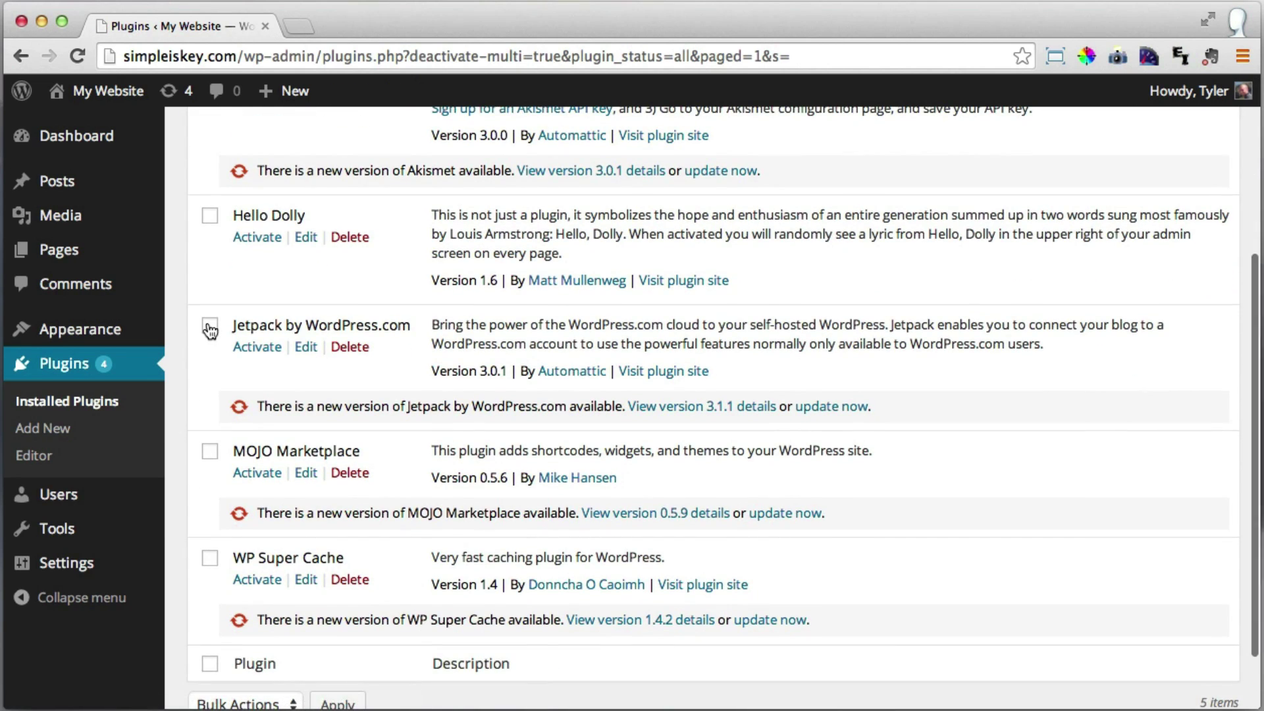
click(209, 326)
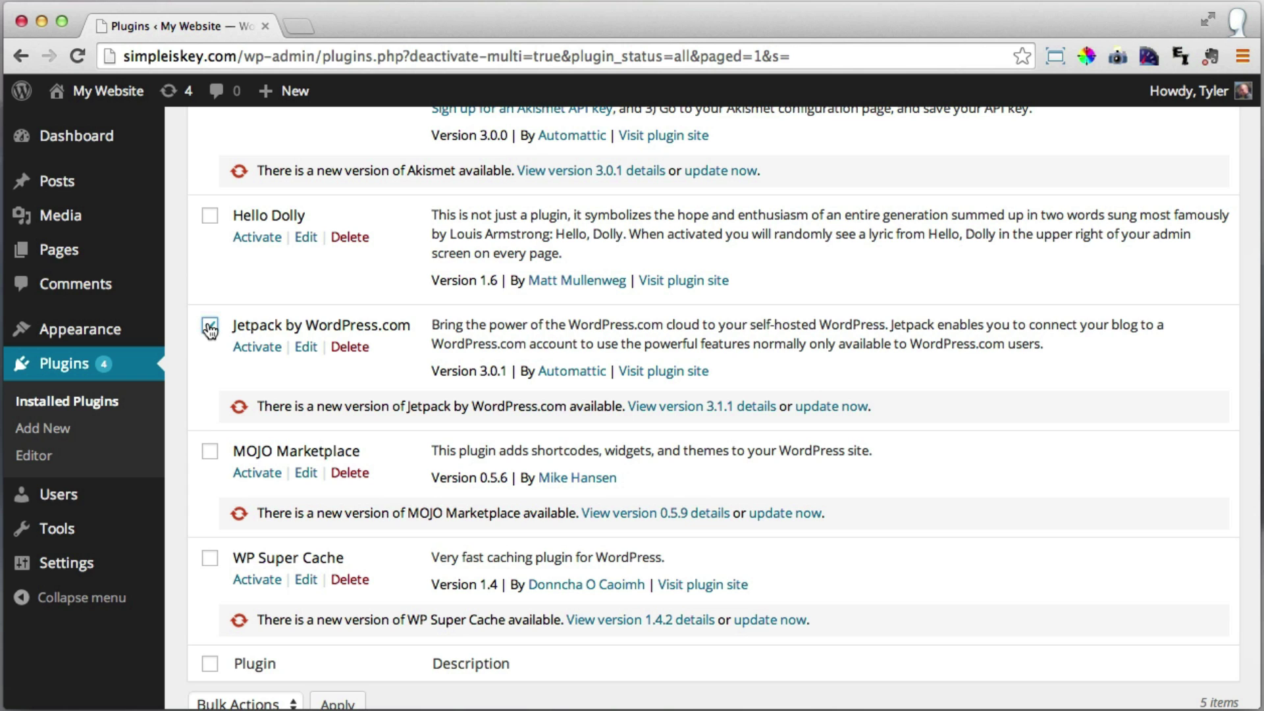
click(210, 453)
click(211, 559)
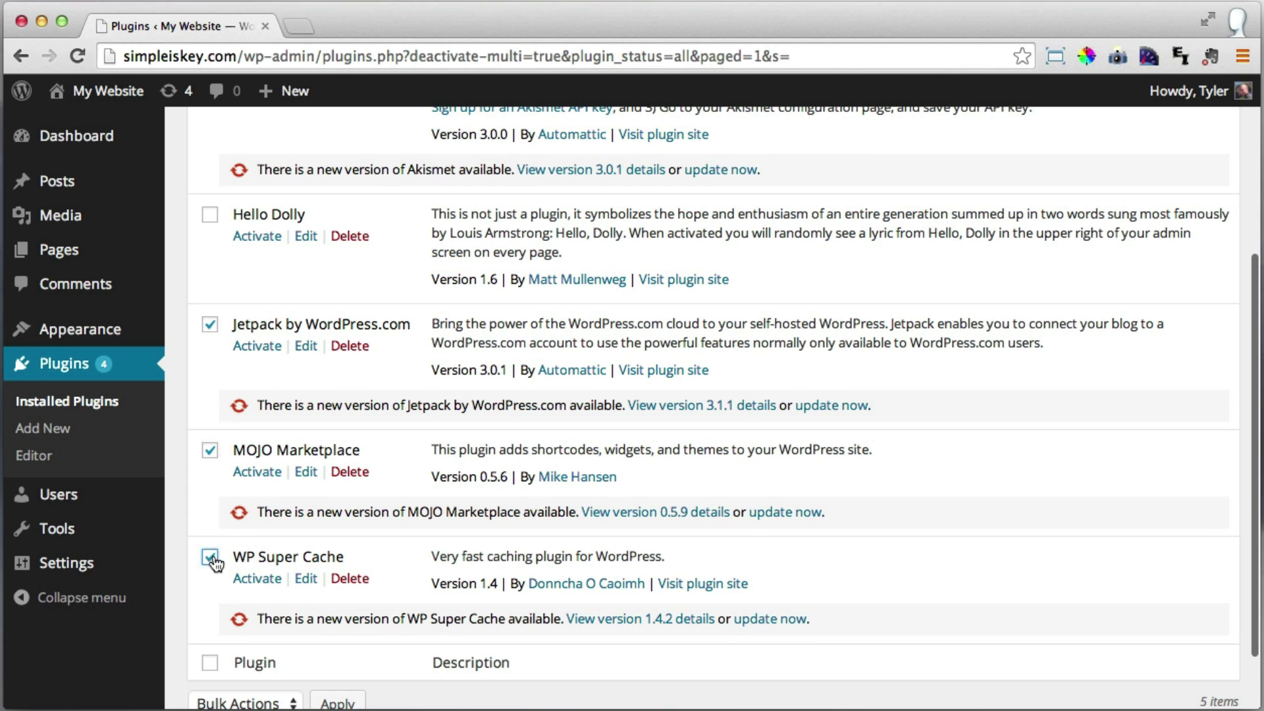
scroll(375, 466, up, 5)
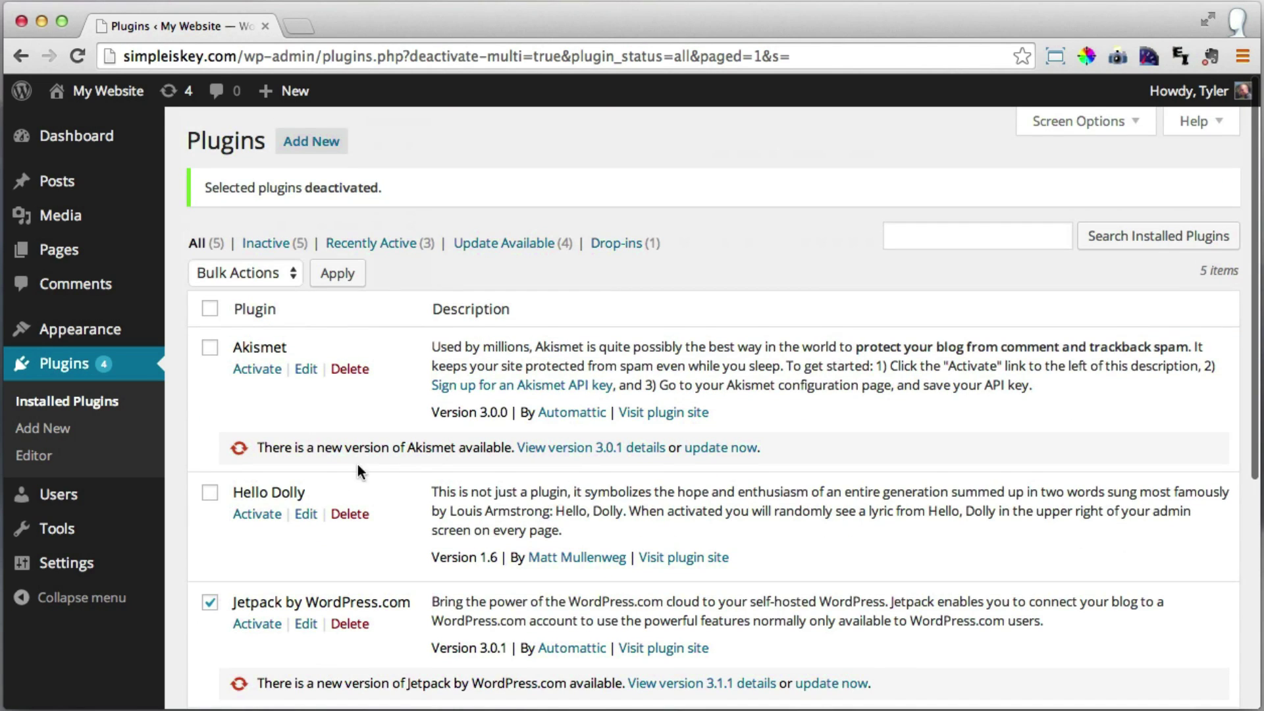
click(291, 273)
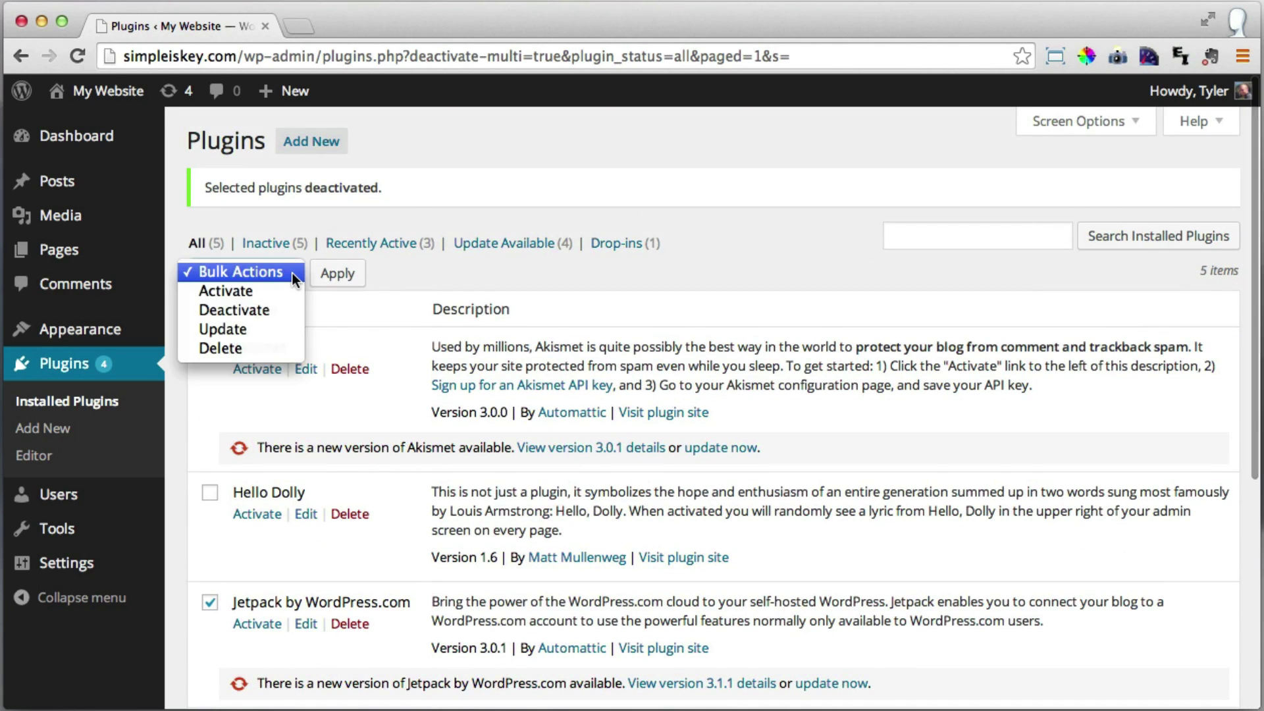
click(239, 353)
click(340, 278)
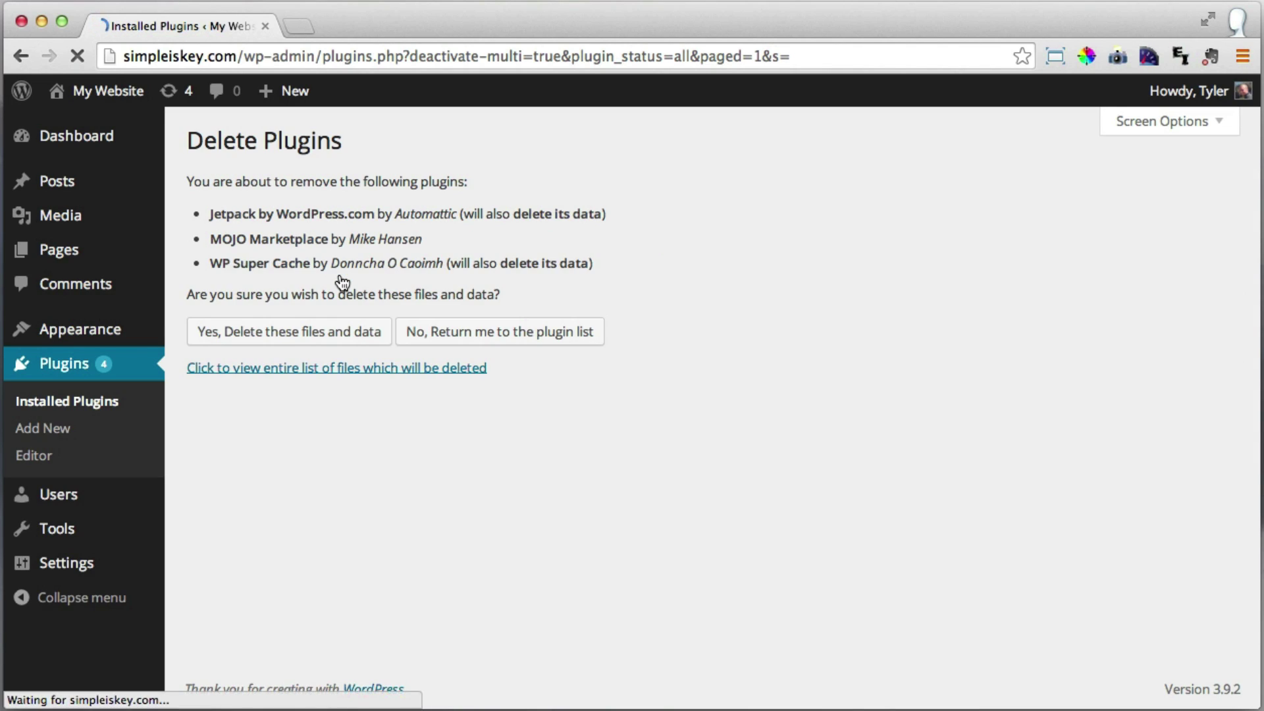
click(296, 336)
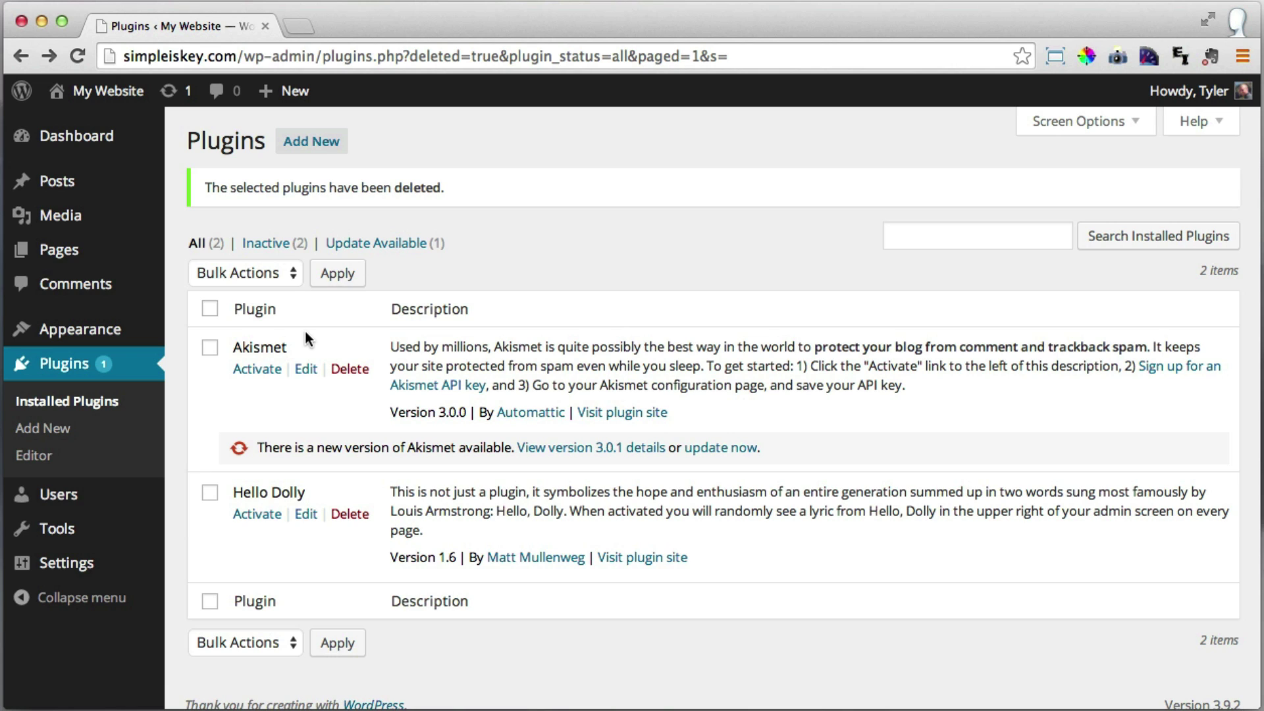
Open the Dashboard, open the live My Website front page in a second tab, then return to the Dashboard.
mouse_move(55, 144)
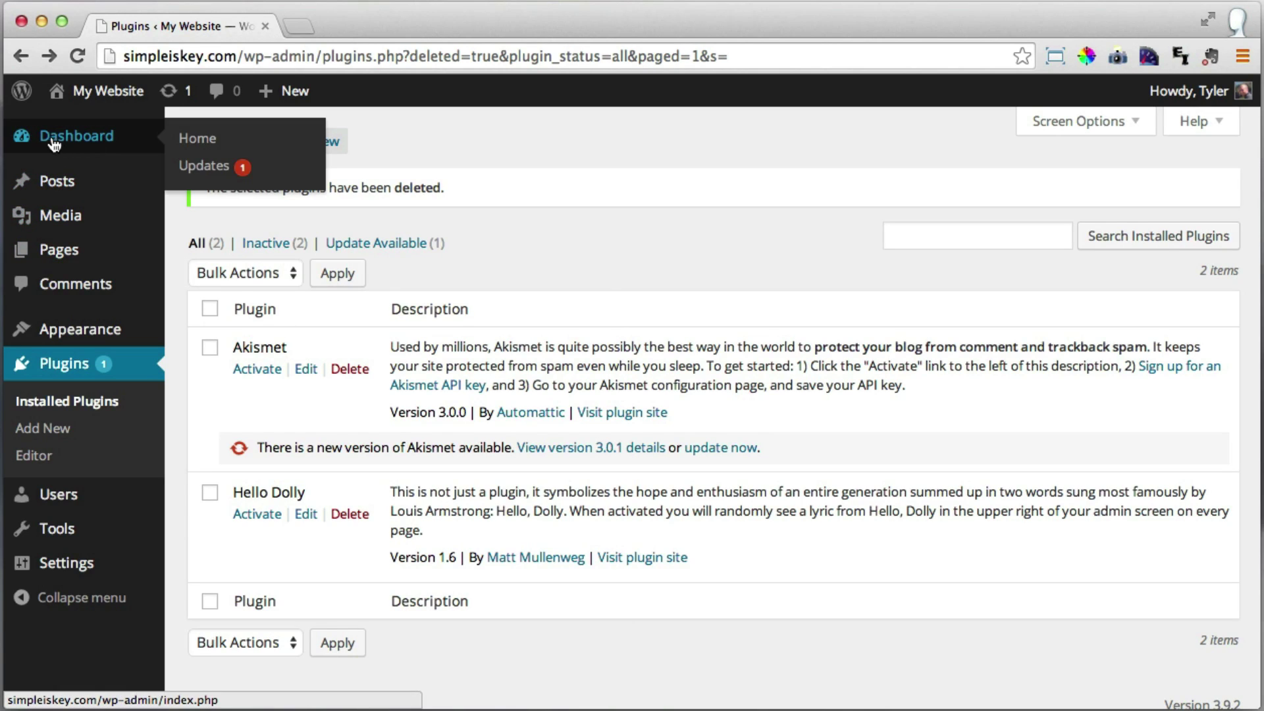
click(47, 142)
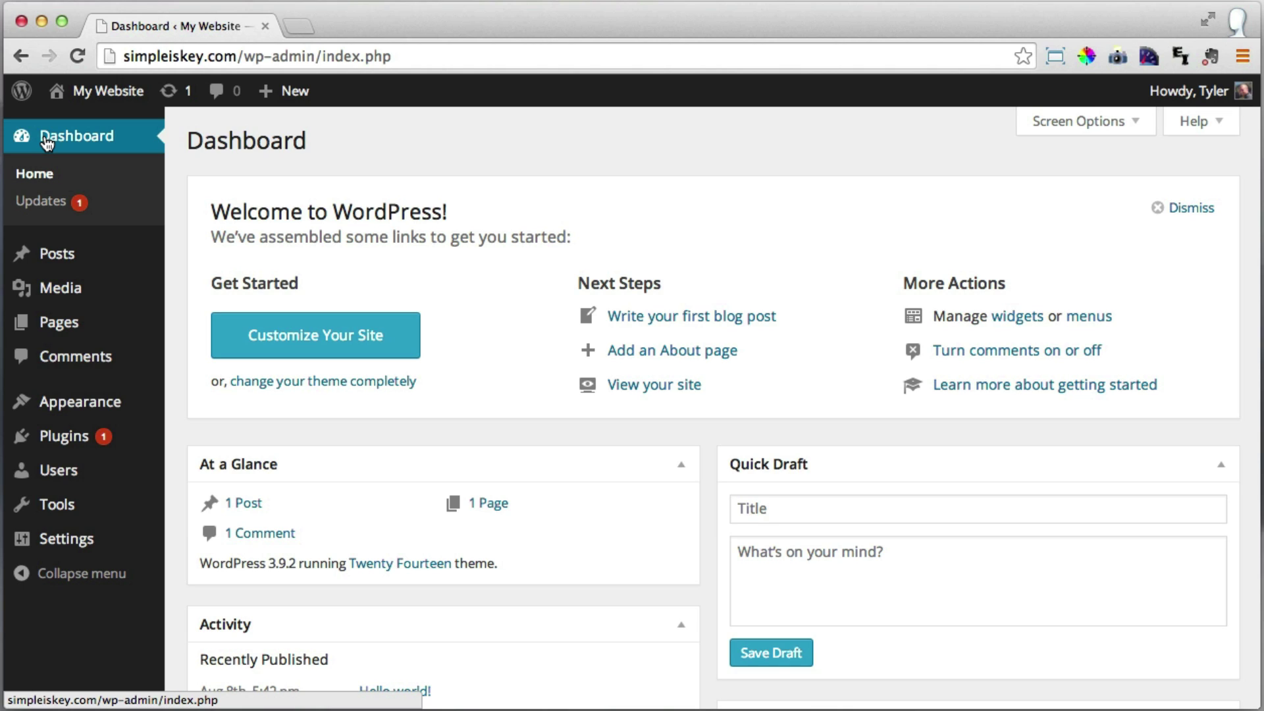
mouse_move(108, 96)
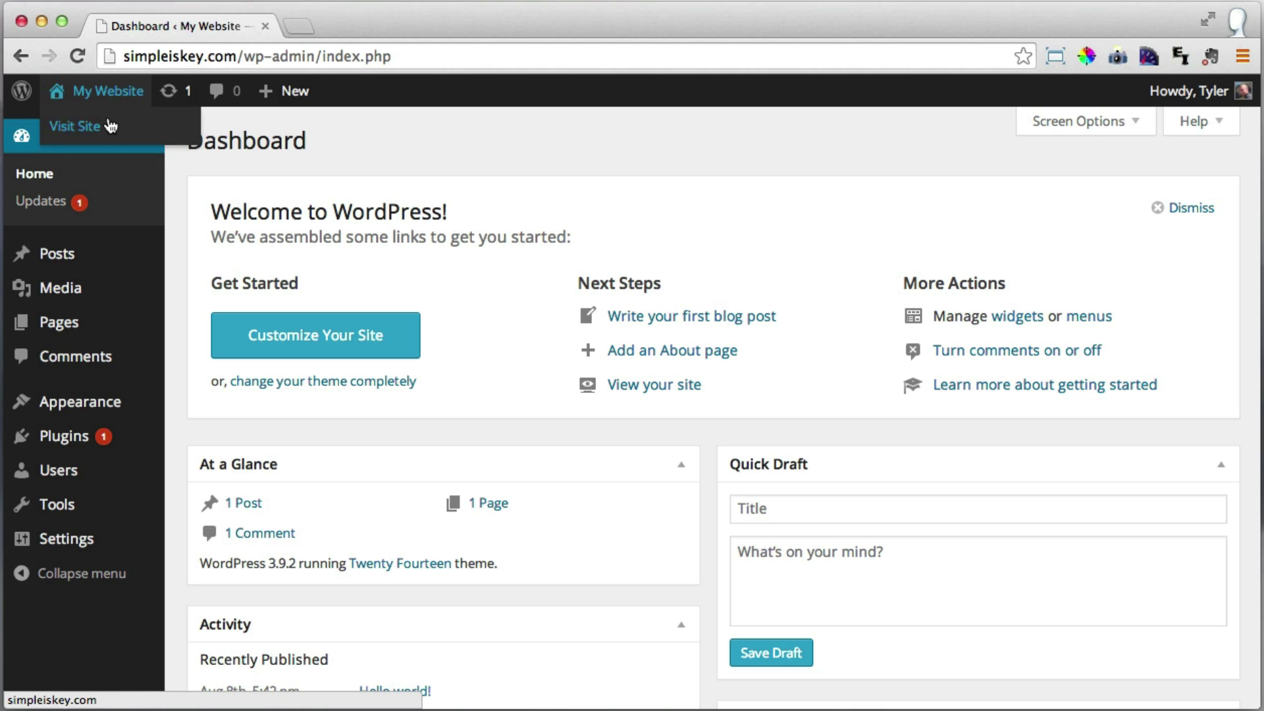
super+click(105, 128)
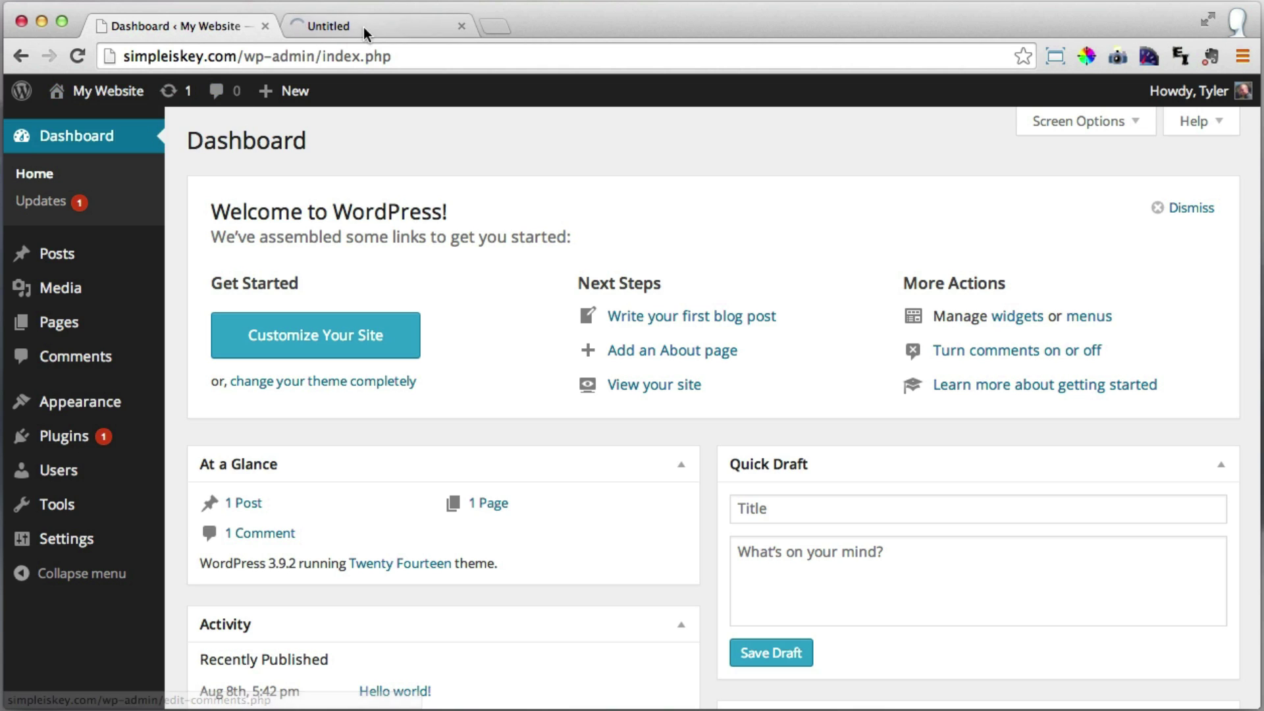
click(364, 26)
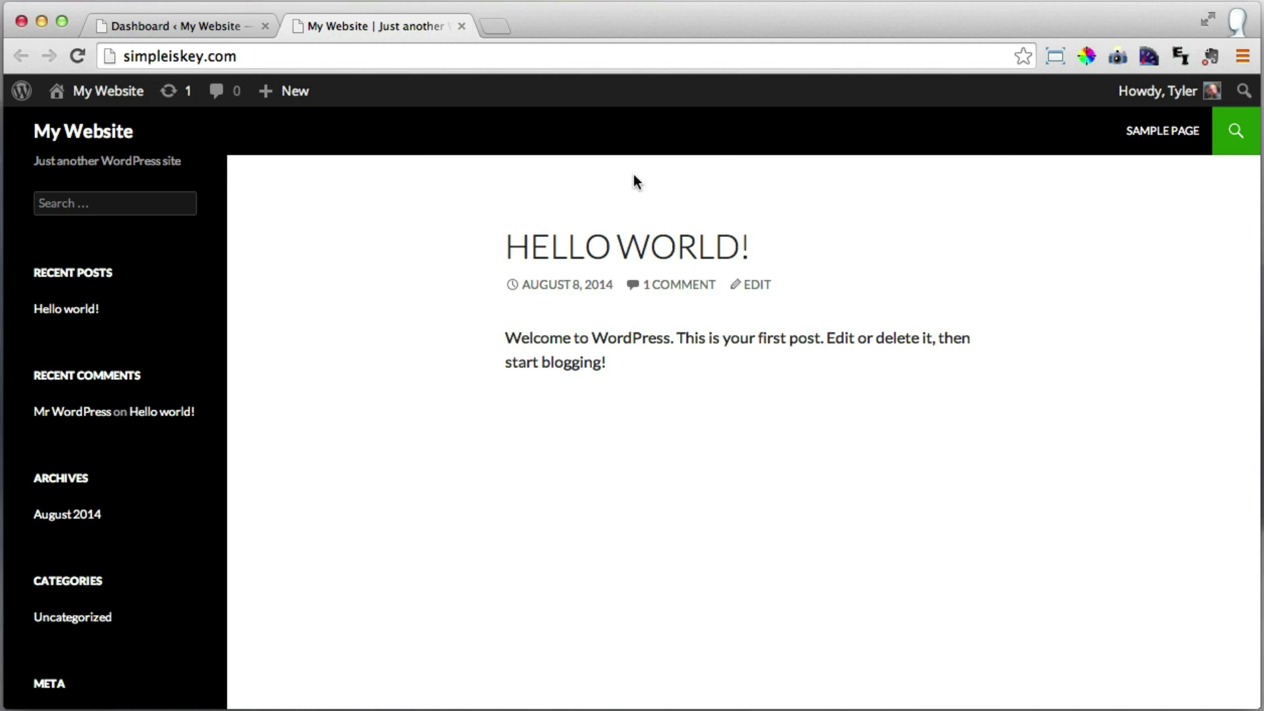
click(164, 22)
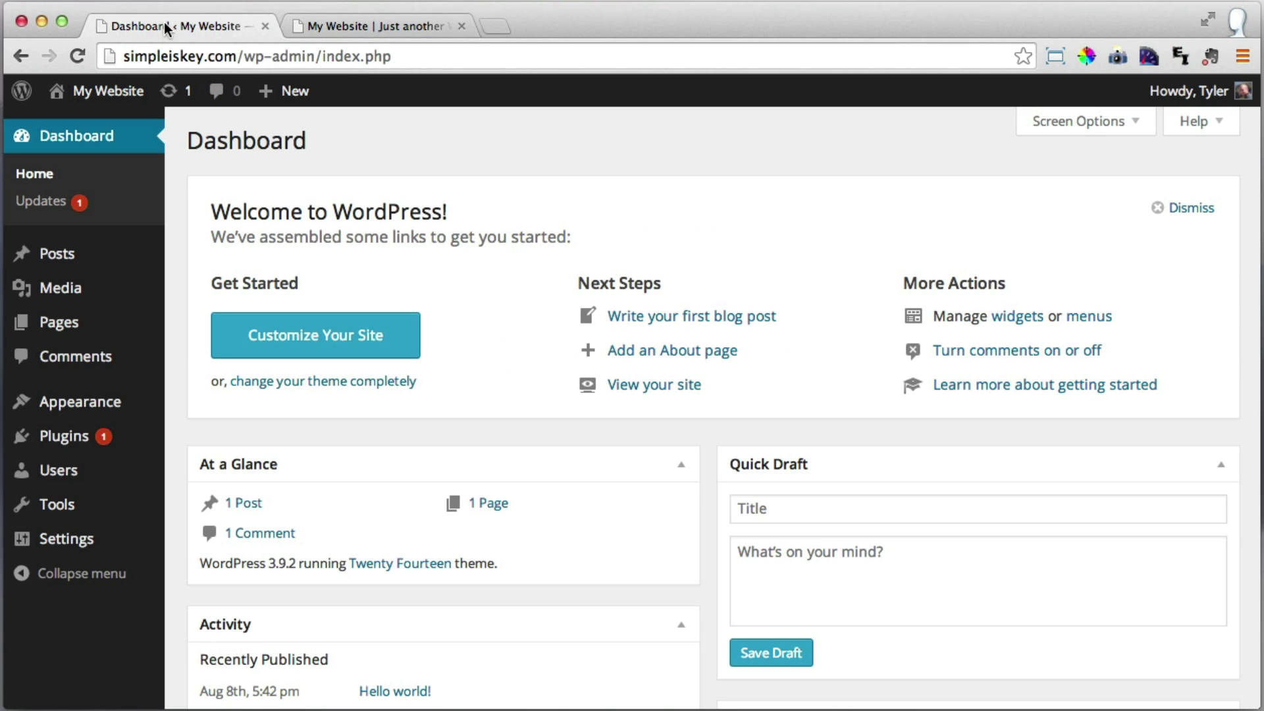
Browse the Add New themes directory from Appearance > Themes.
mouse_move(35, 411)
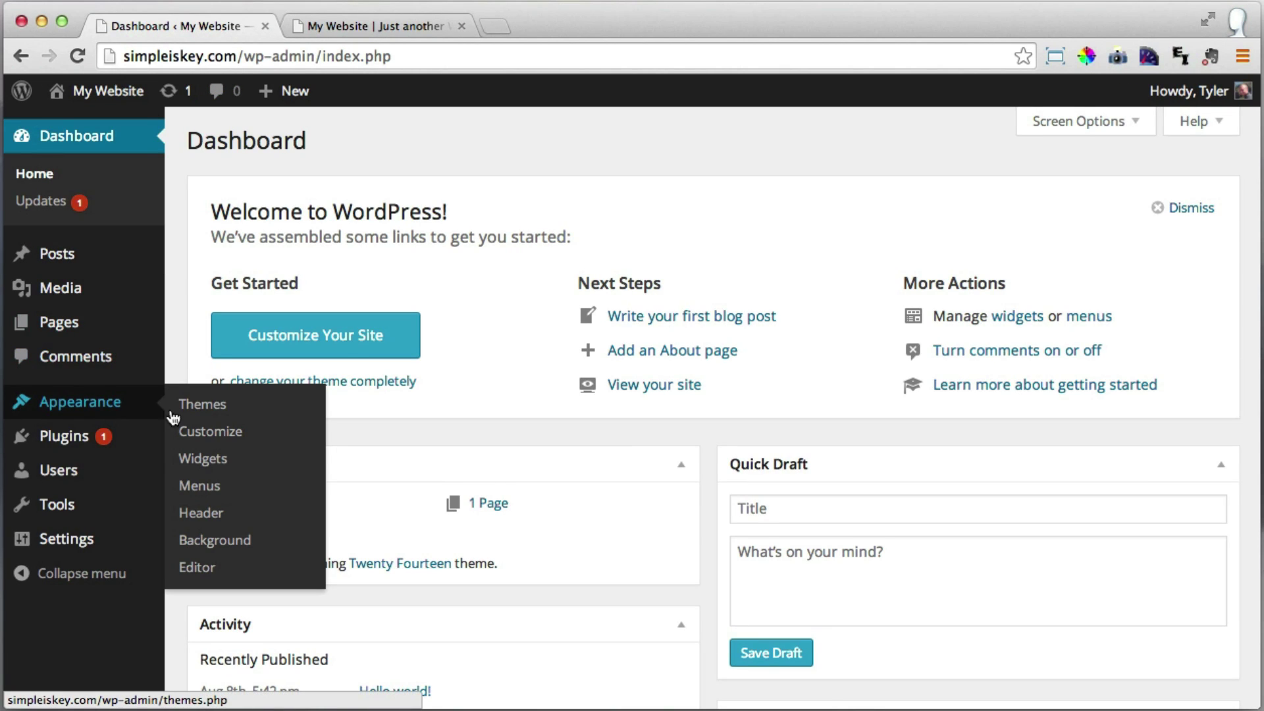
click(226, 419)
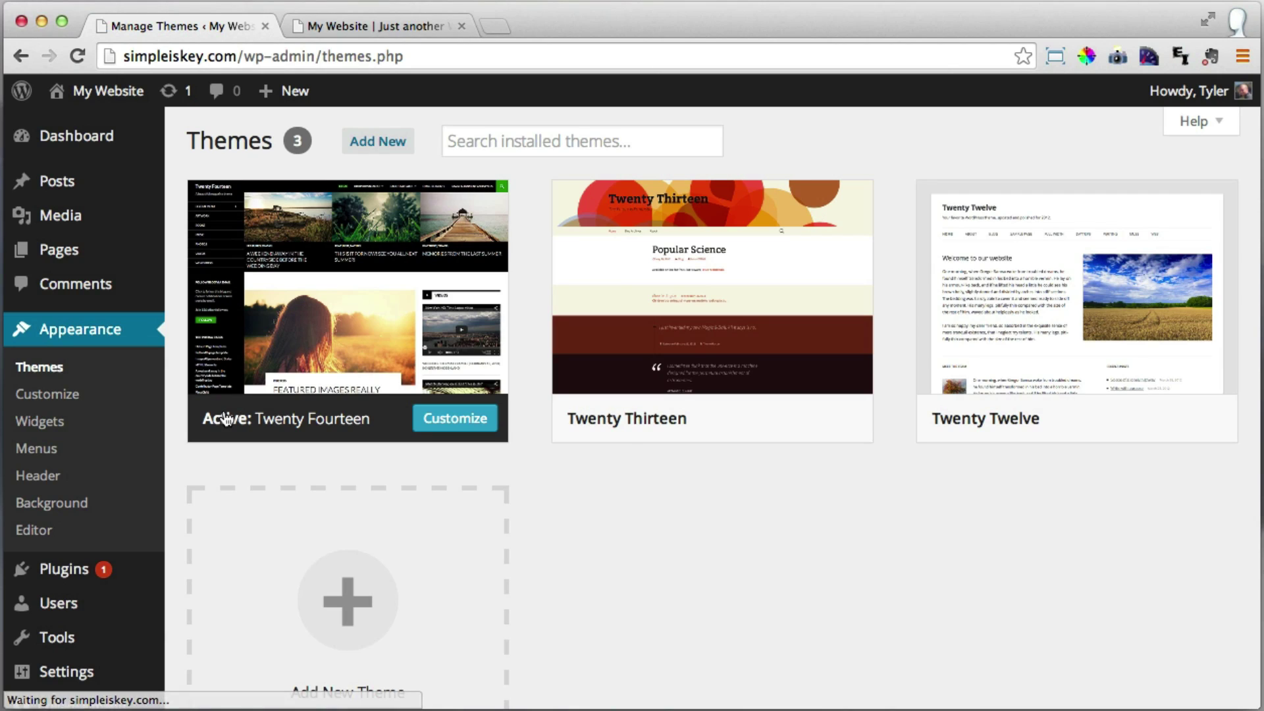
click(380, 148)
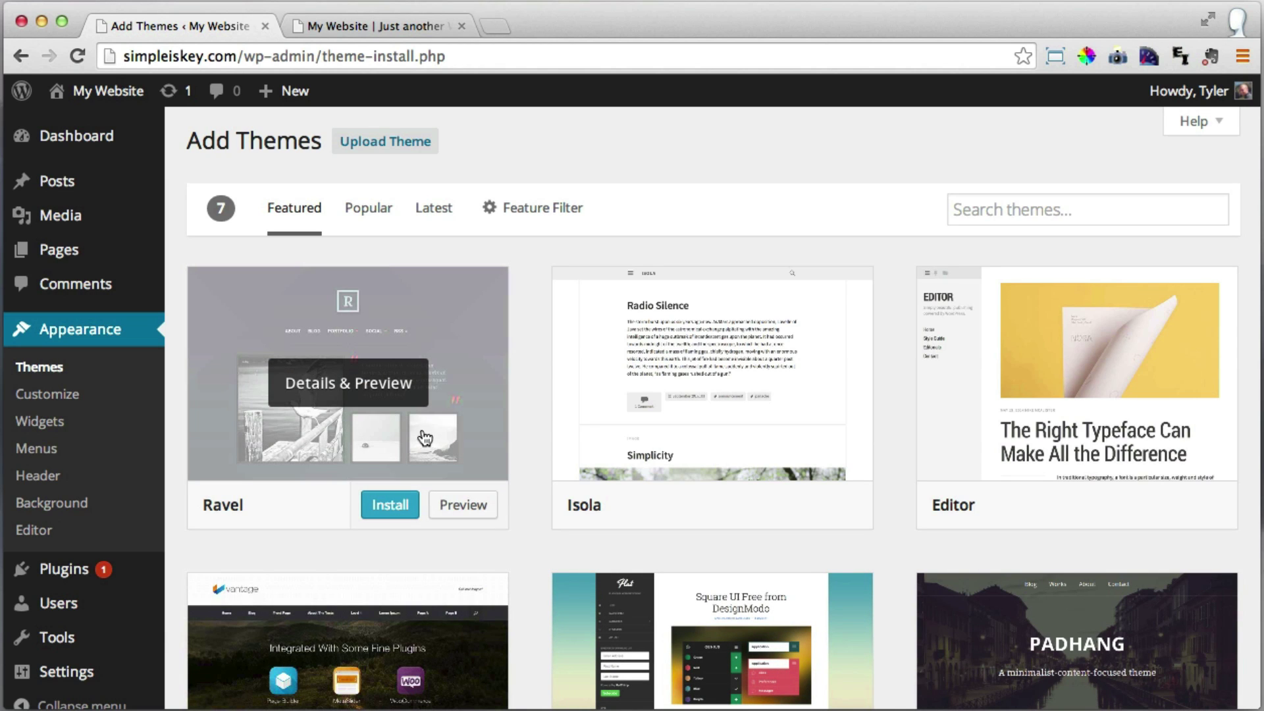
scroll(544, 374, down, 3)
scroll(544, 374, up, 3)
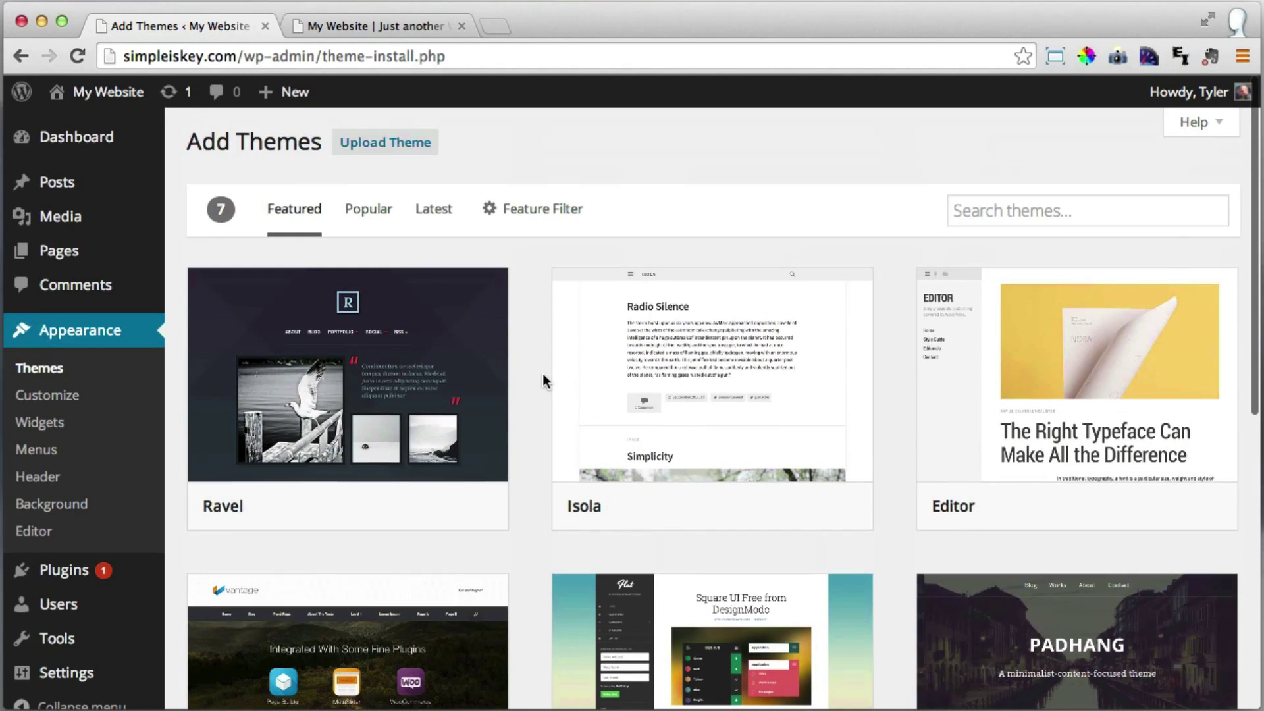
scroll(543, 374, down, 4)
scroll(543, 373, up, 4)
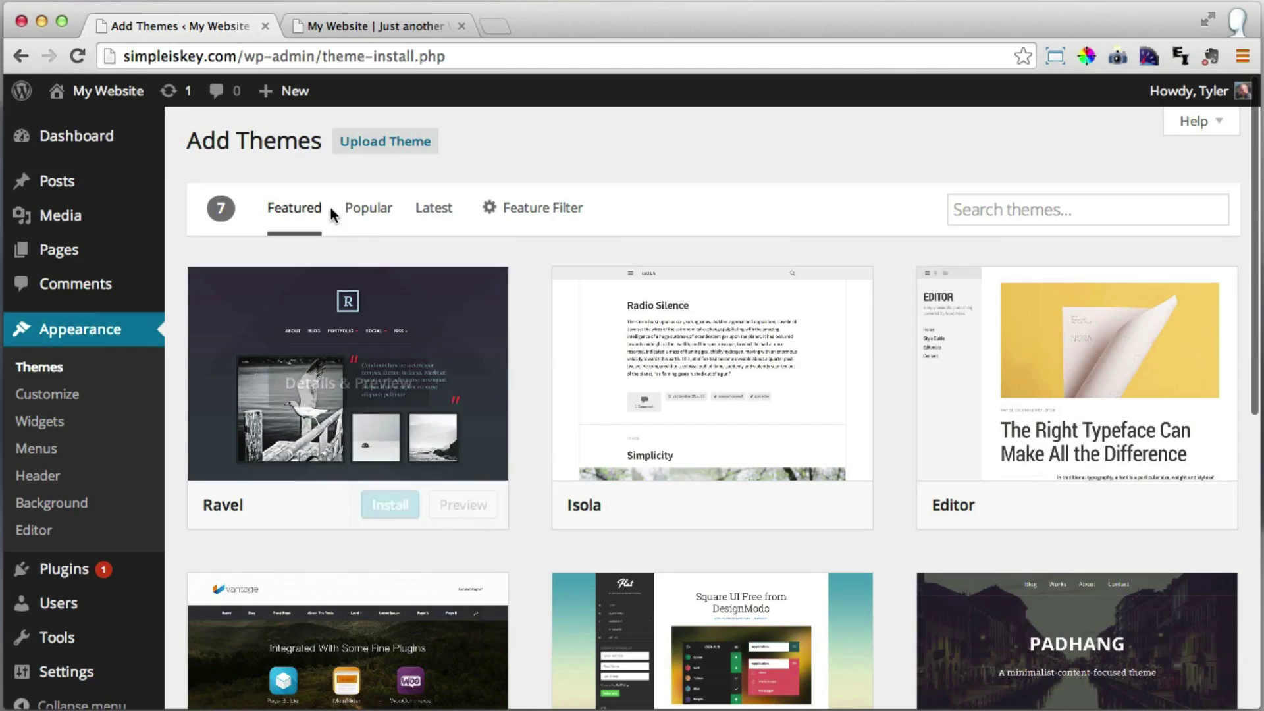
scroll(514, 323, down, 3)
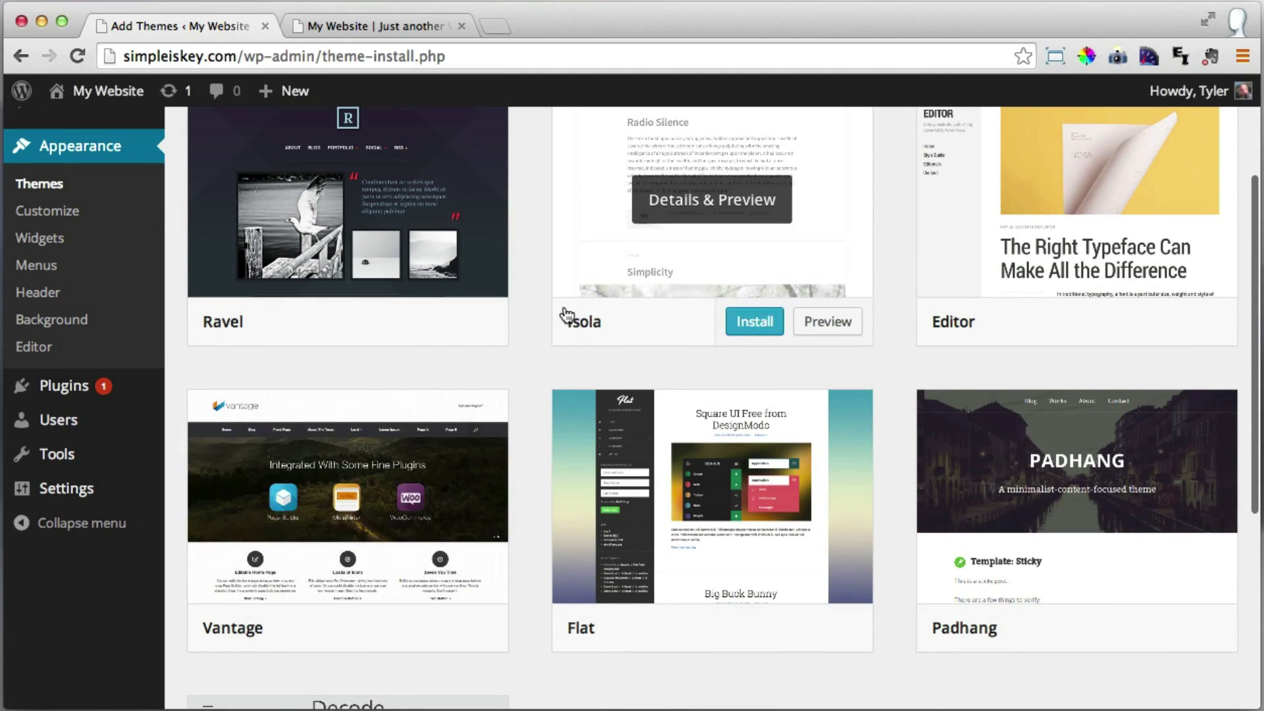
scroll(527, 319, up, 4)
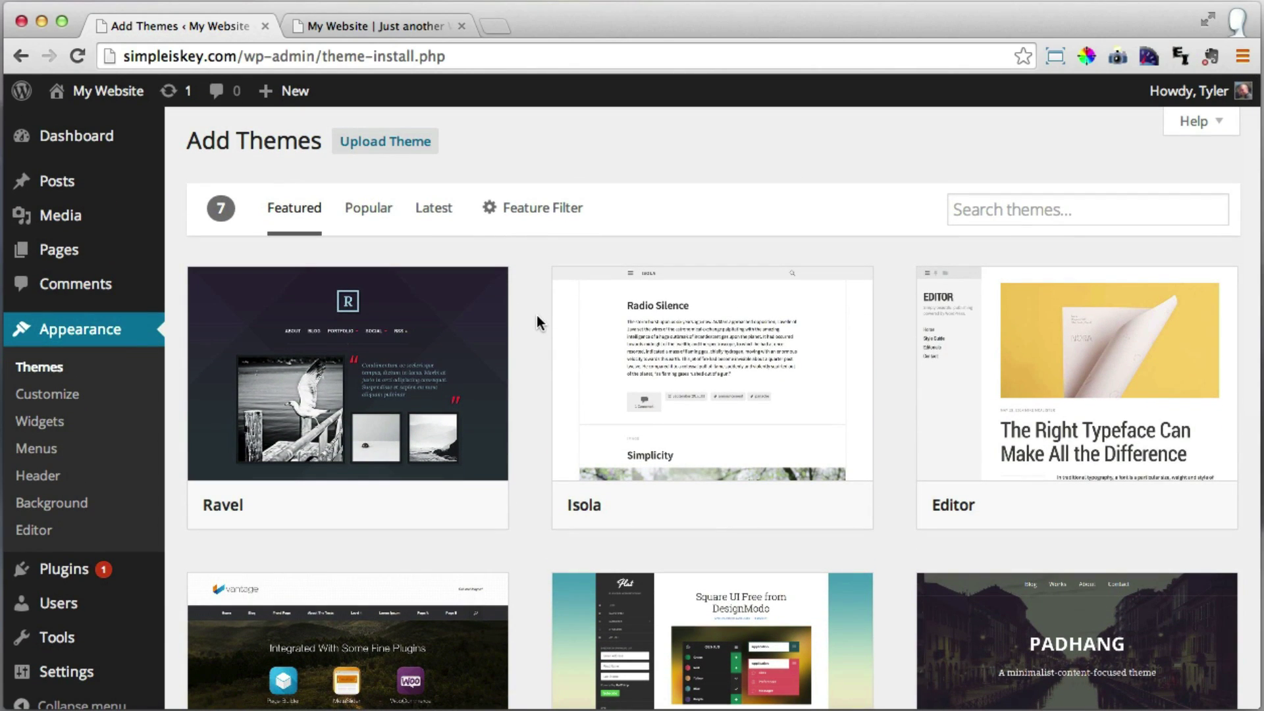
Search the theme directory for 'vantage' and install the Vantage 1.2 theme.
click(1022, 210)
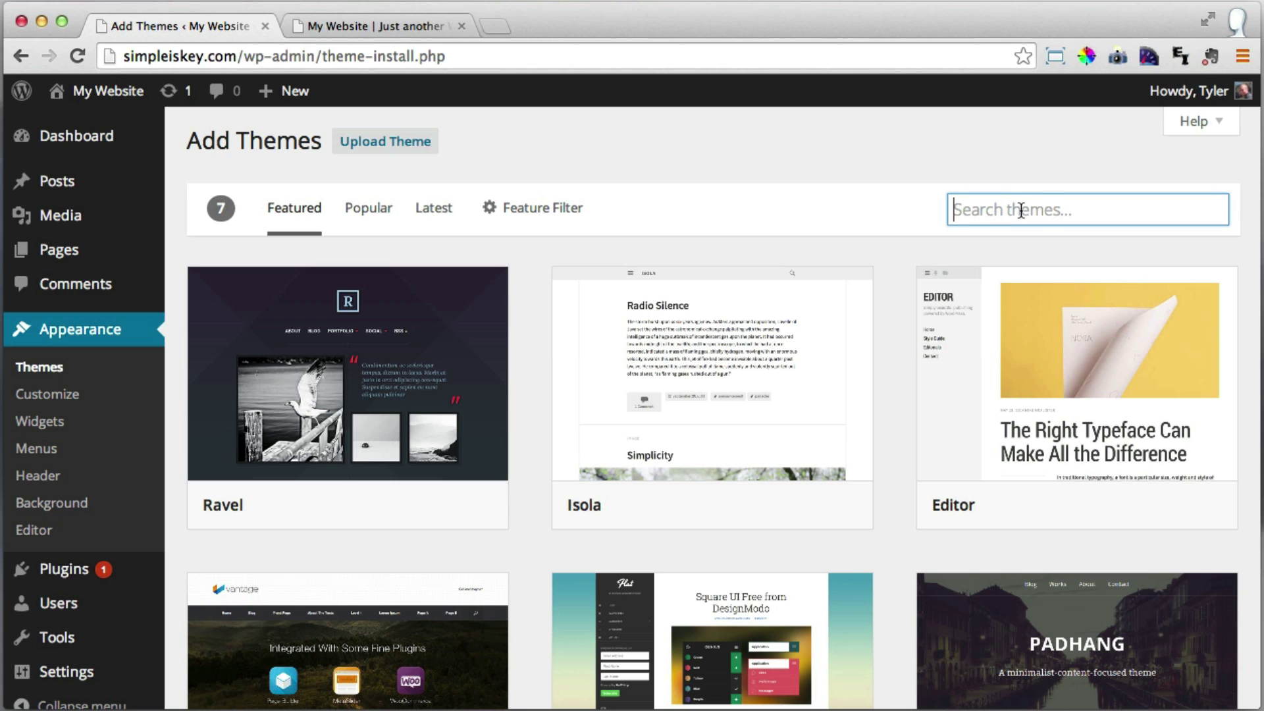
text(vantage)
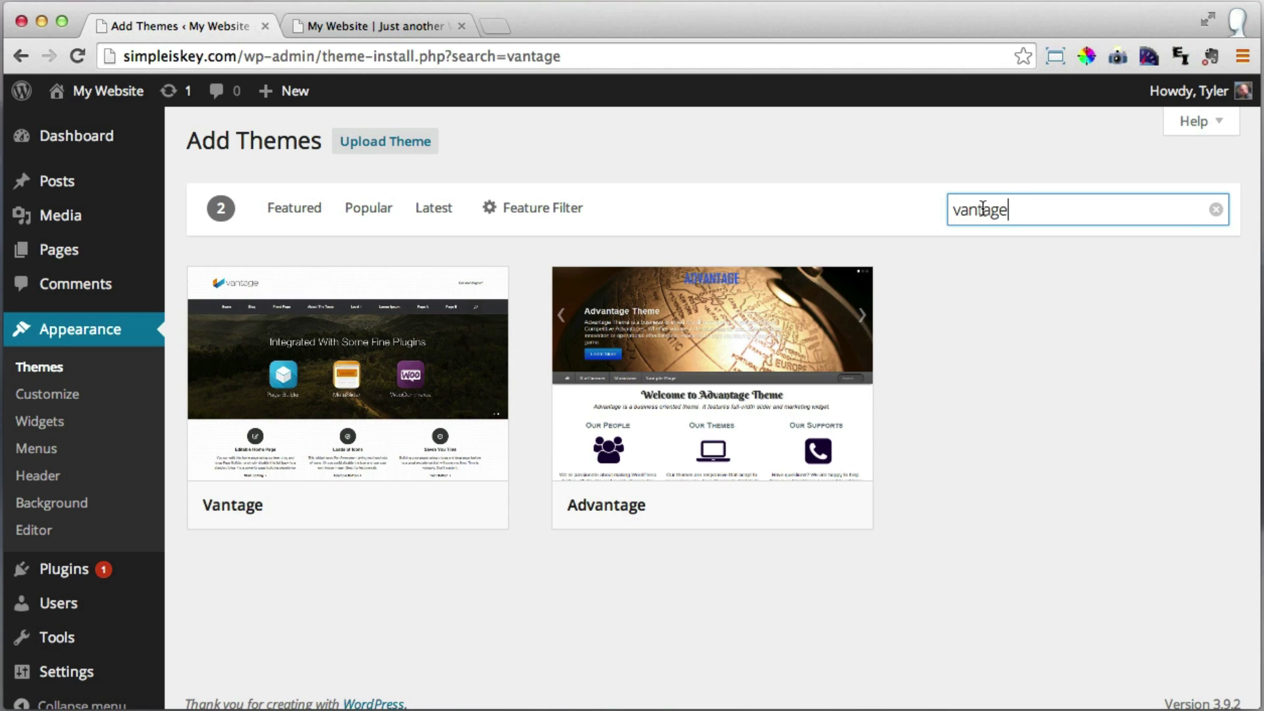
mouse_move(380, 393)
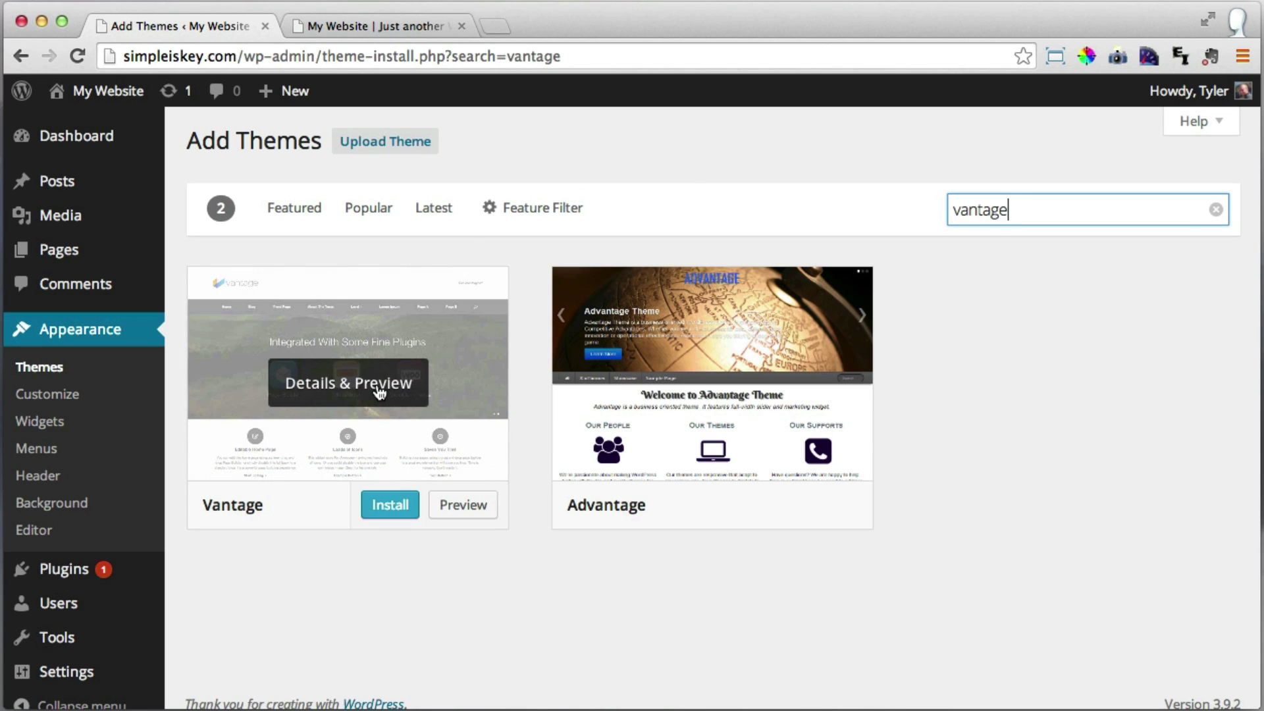
click(390, 508)
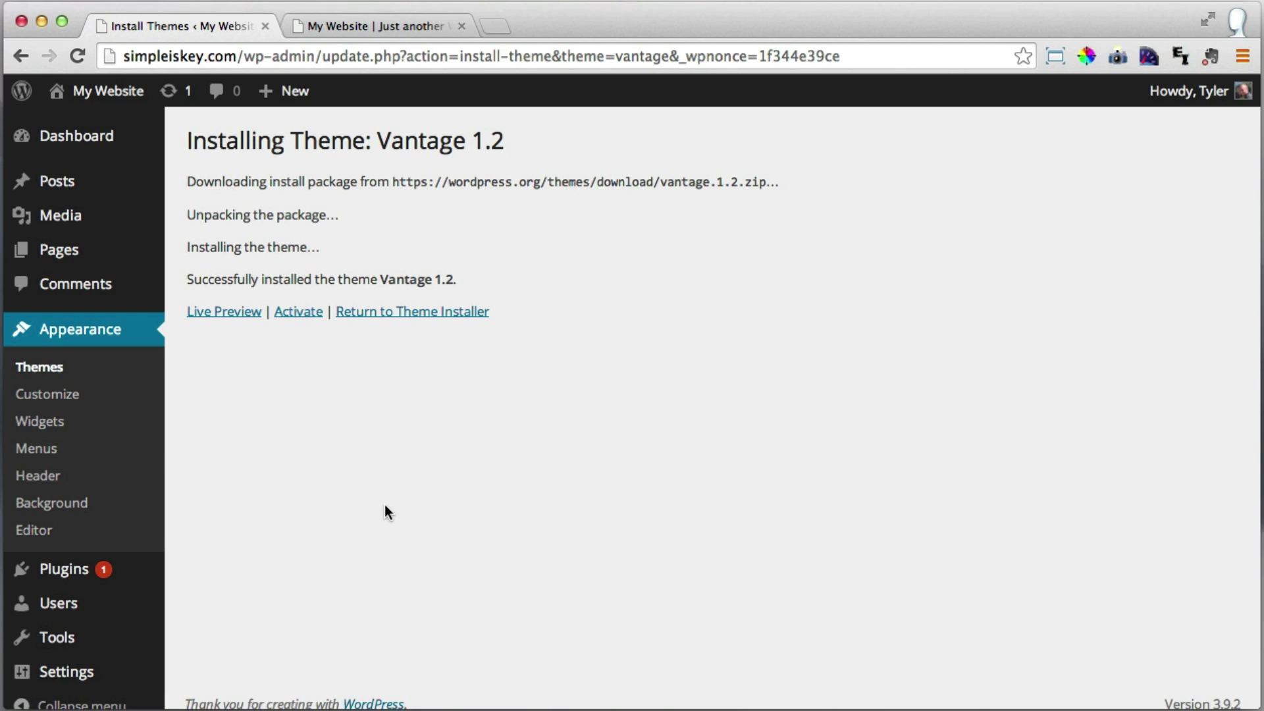
Activate the Vantage theme and reload the live site to see the new design.
click(298, 314)
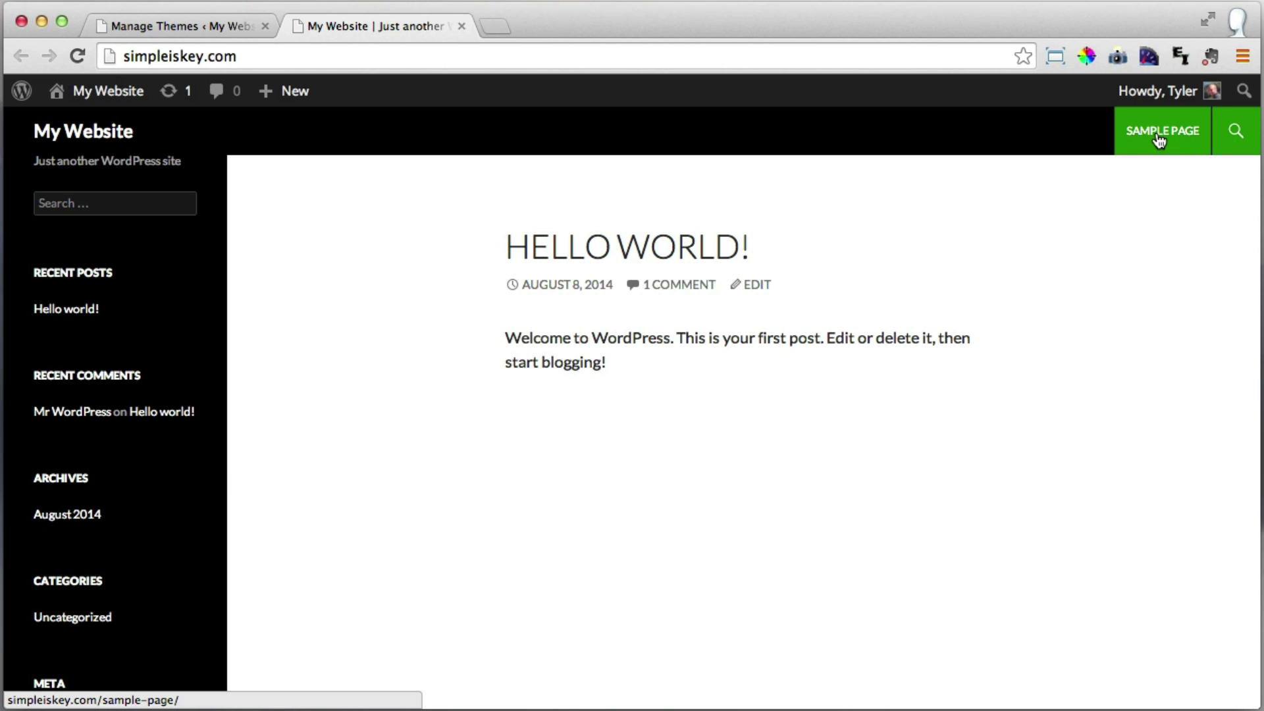
click(76, 57)
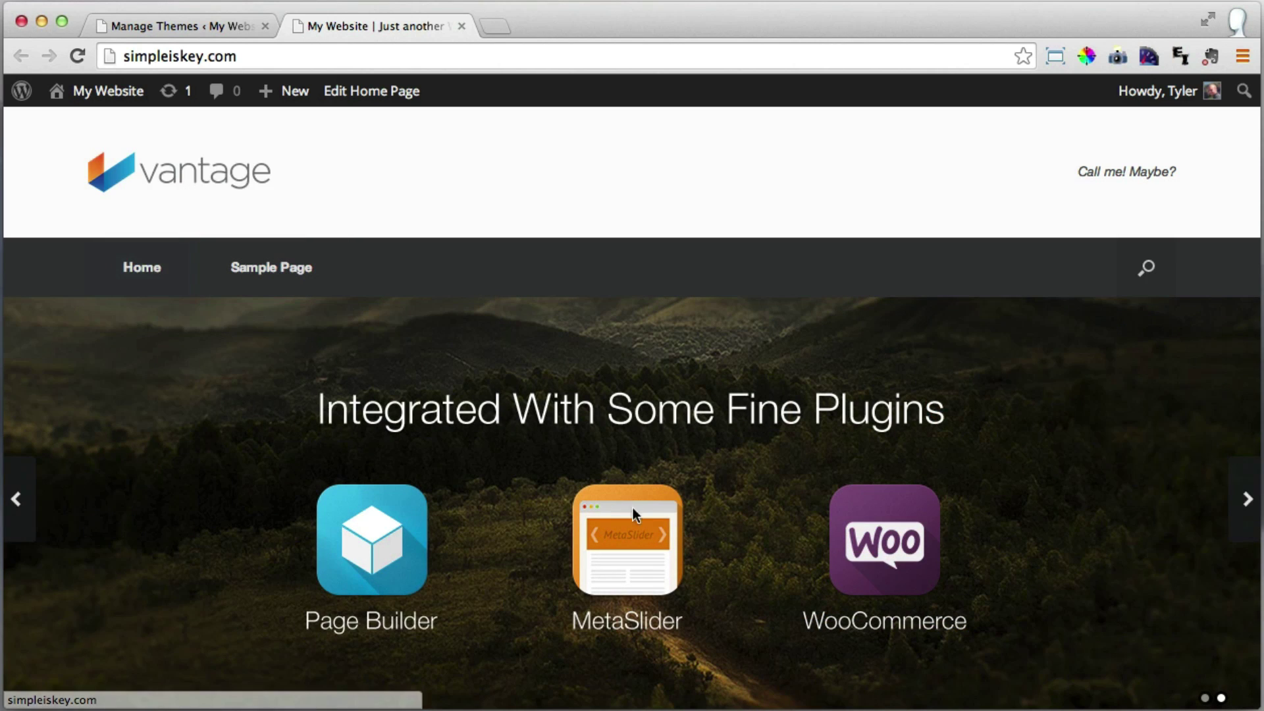
scroll(733, 326, down, 2)
scroll(733, 326, up, 2)
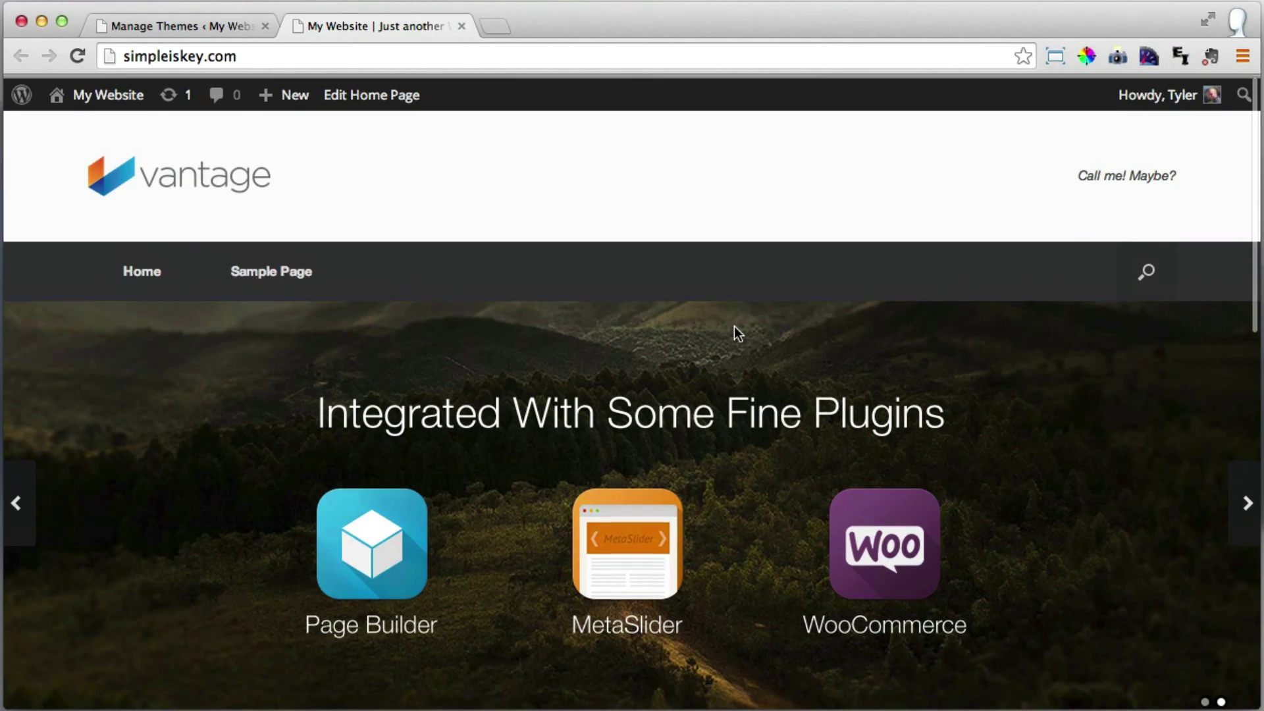
View the Sample Page in the Vantage layout with sidebar widgets.
click(260, 282)
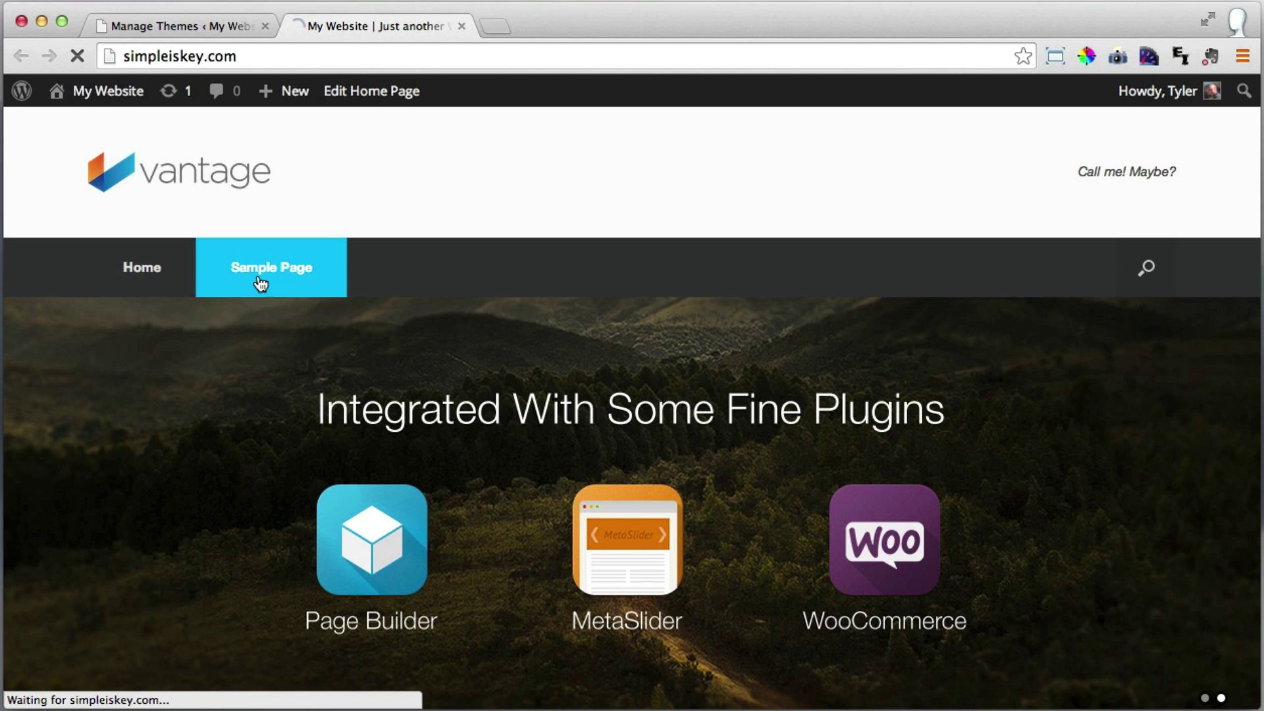
scroll(408, 211, down, 5)
scroll(412, 288, up, 5)
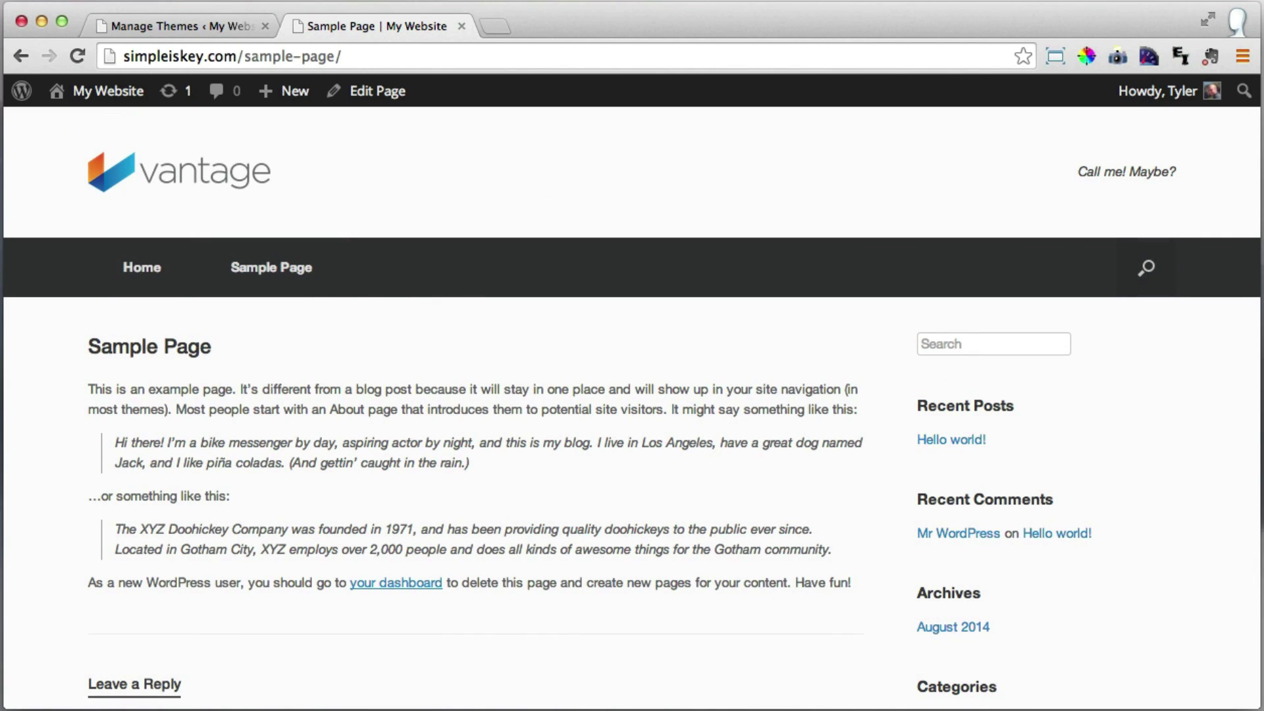
Add 'Done' after 'Install Theme -' in the TextEdit Overview checklist, then minimize the notes window.
key(super+Tab)
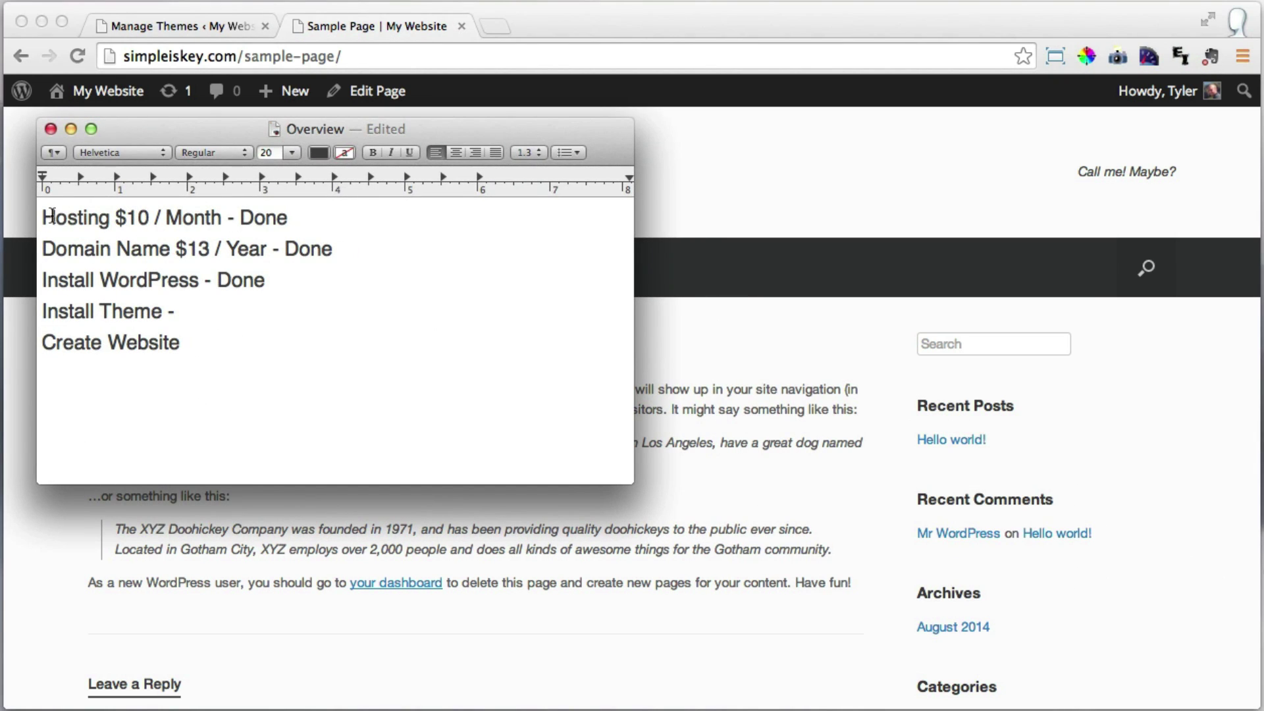
drag(44, 220, 342, 274)
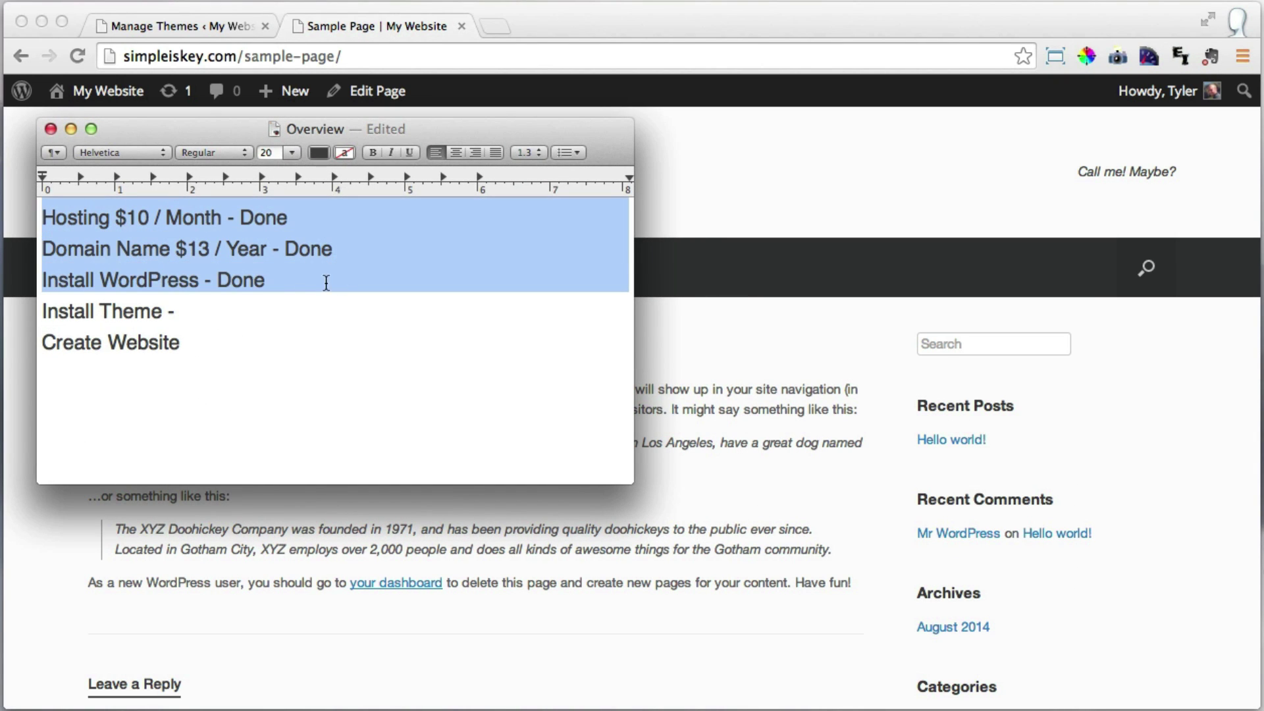
click(220, 313)
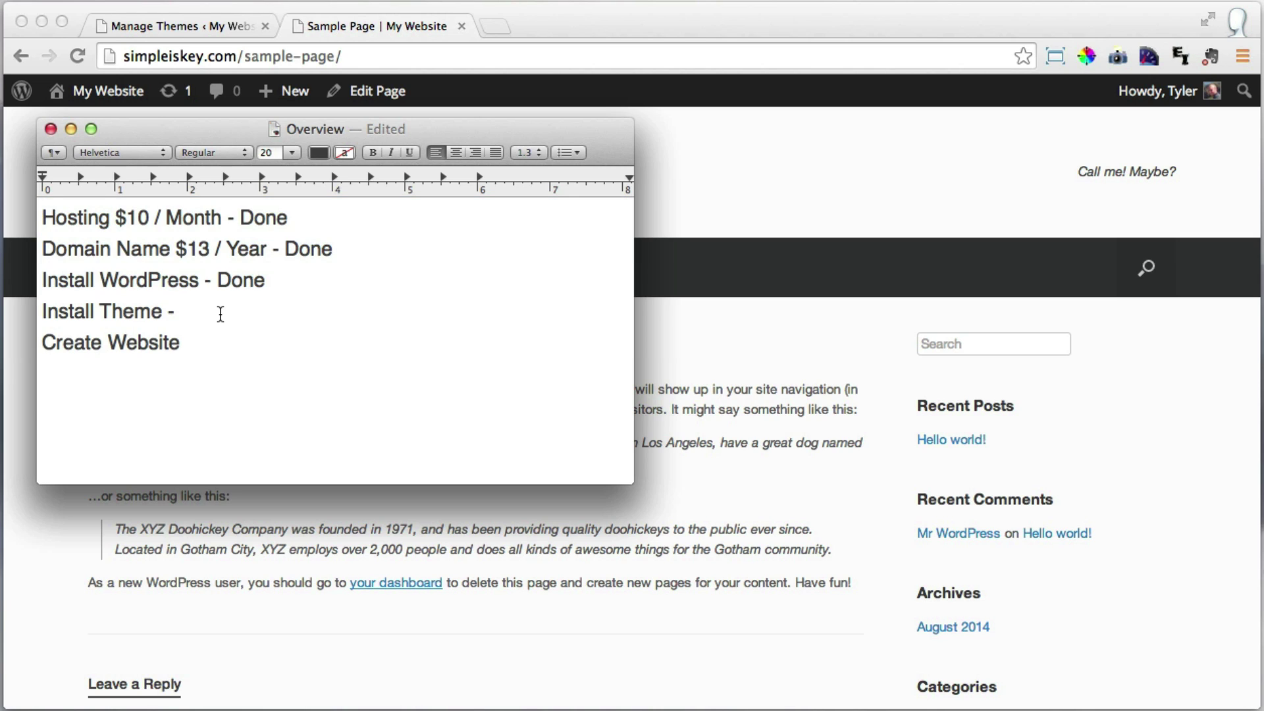
text(Done)
drag(182, 342, 42, 340)
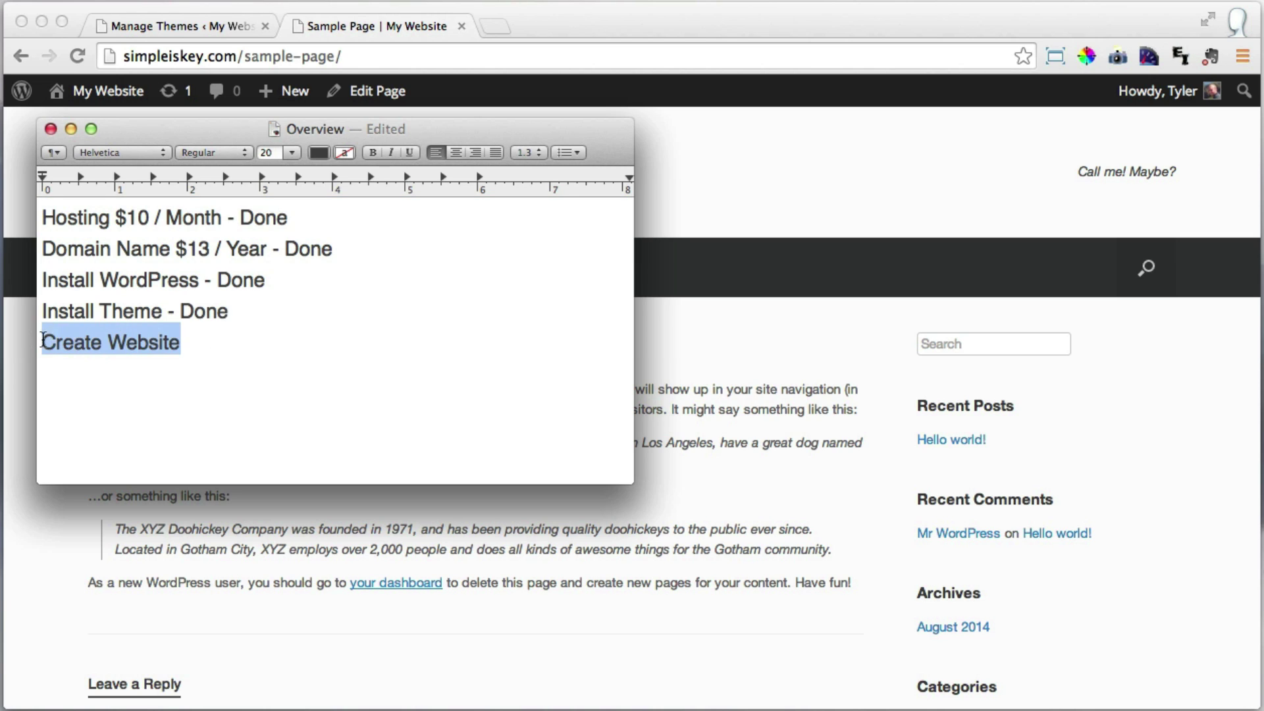
click(240, 346)
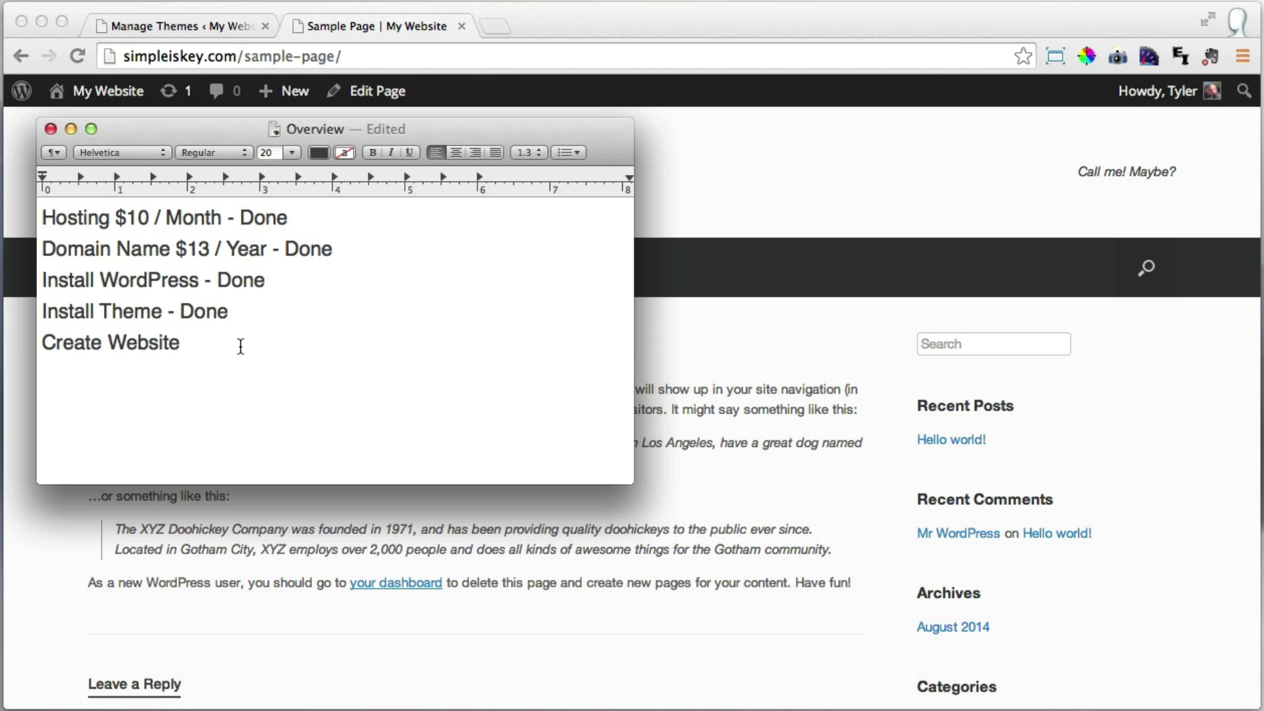
click(70, 129)
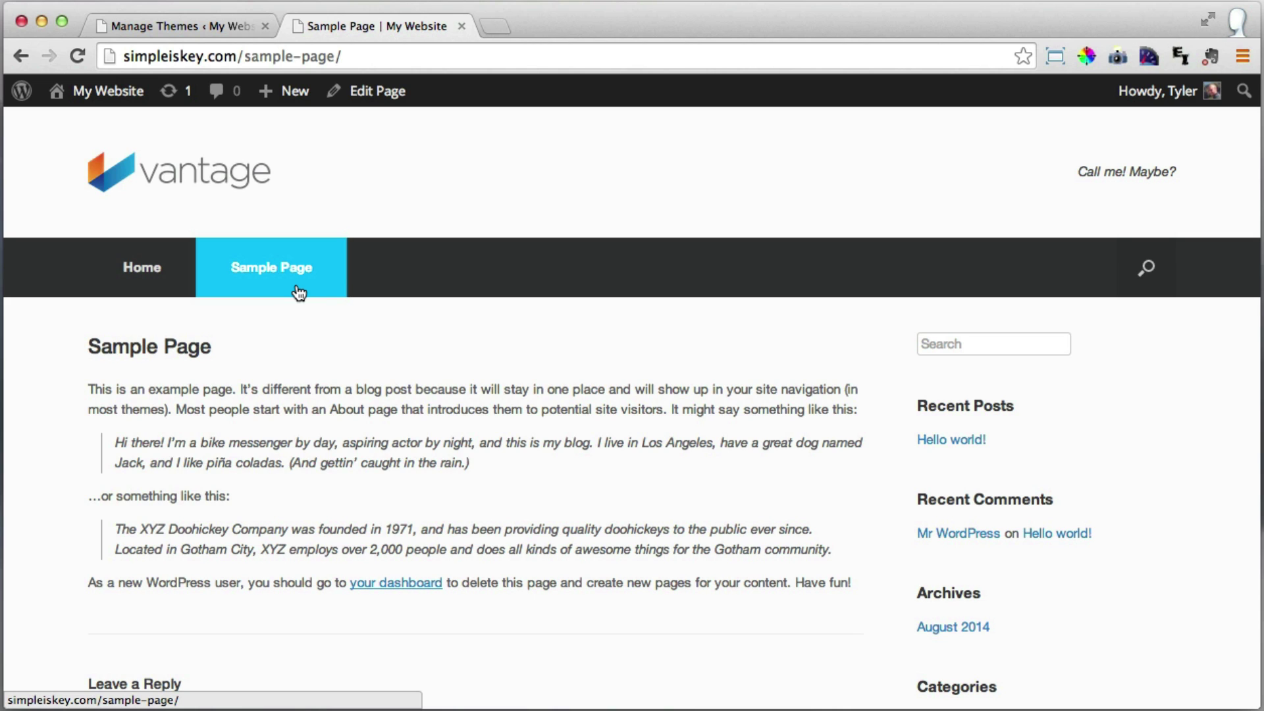
Move the Sample Page to the Trash from the Pages list.
click(174, 28)
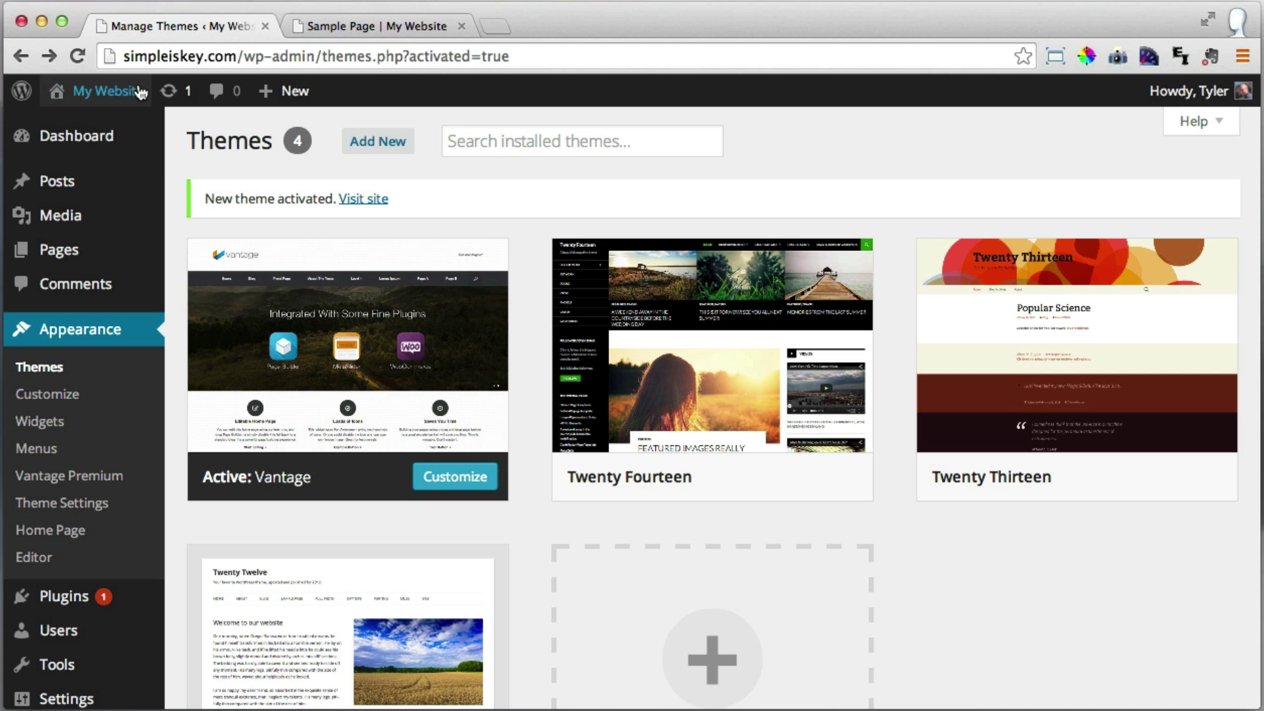
click(89, 259)
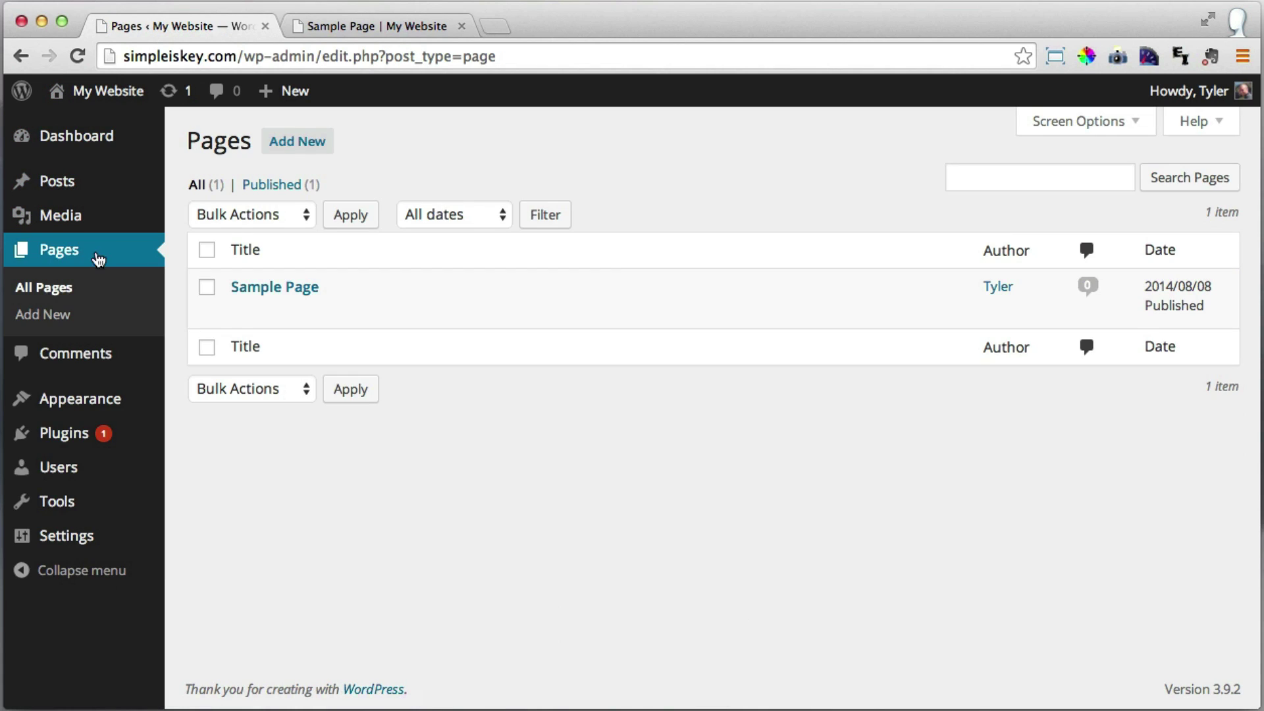
mouse_move(276, 299)
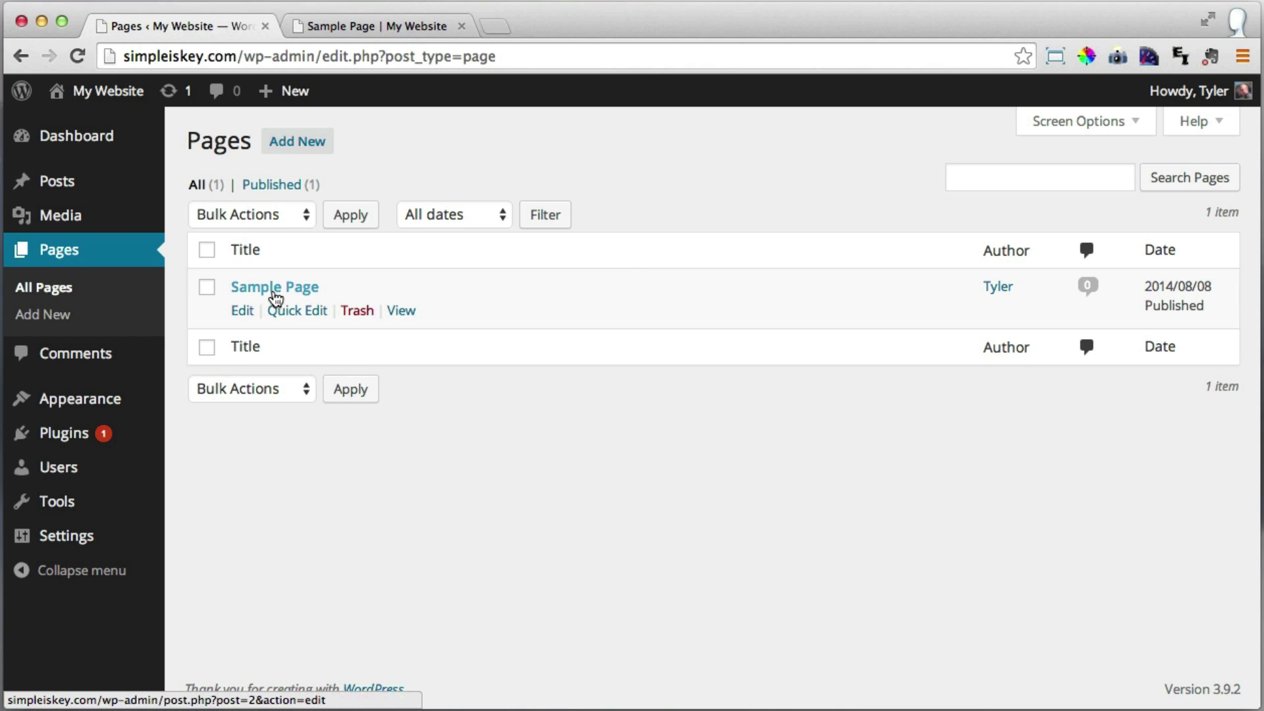
click(359, 312)
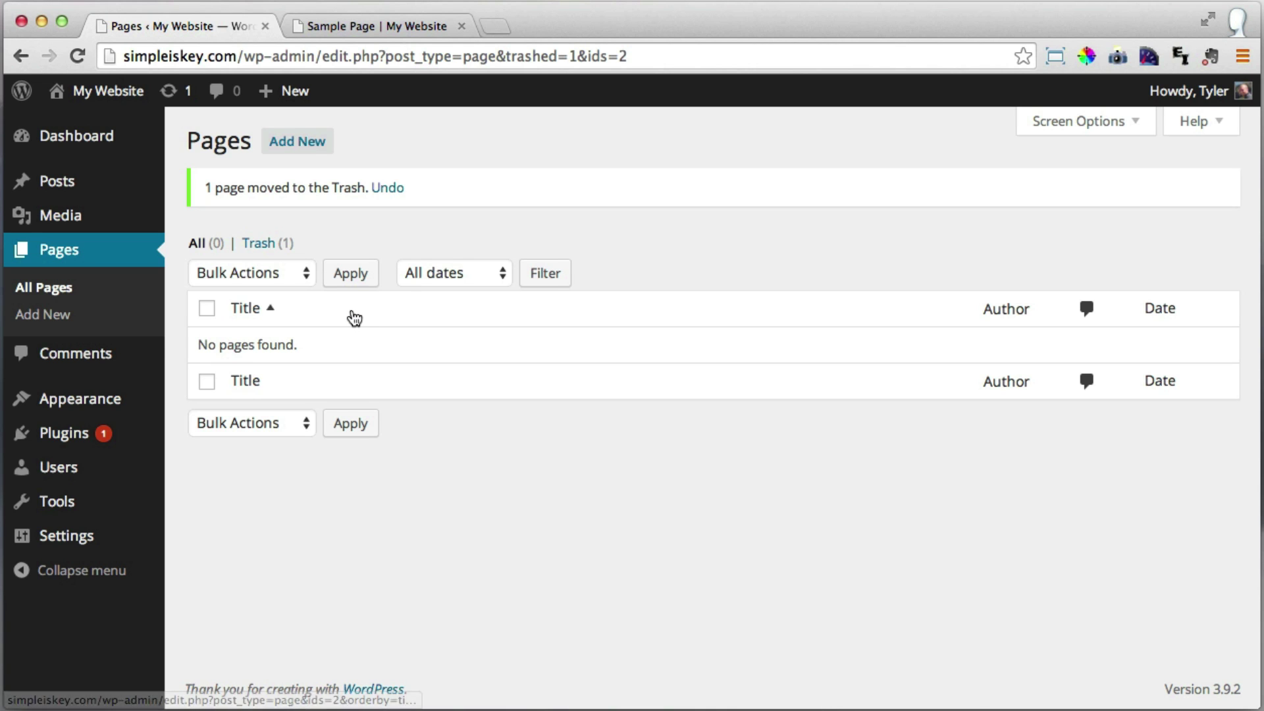
Reload the live site to confirm its menu shows only Home, then return to Pages.
click(380, 26)
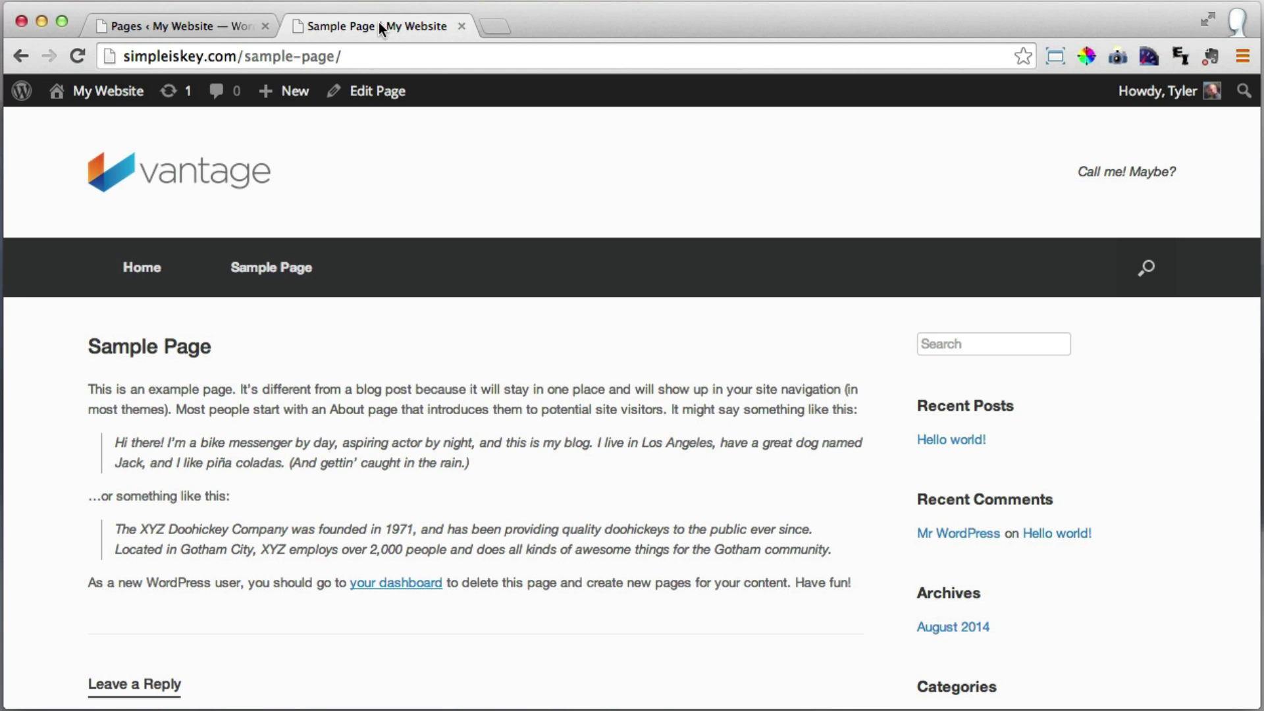
click(78, 52)
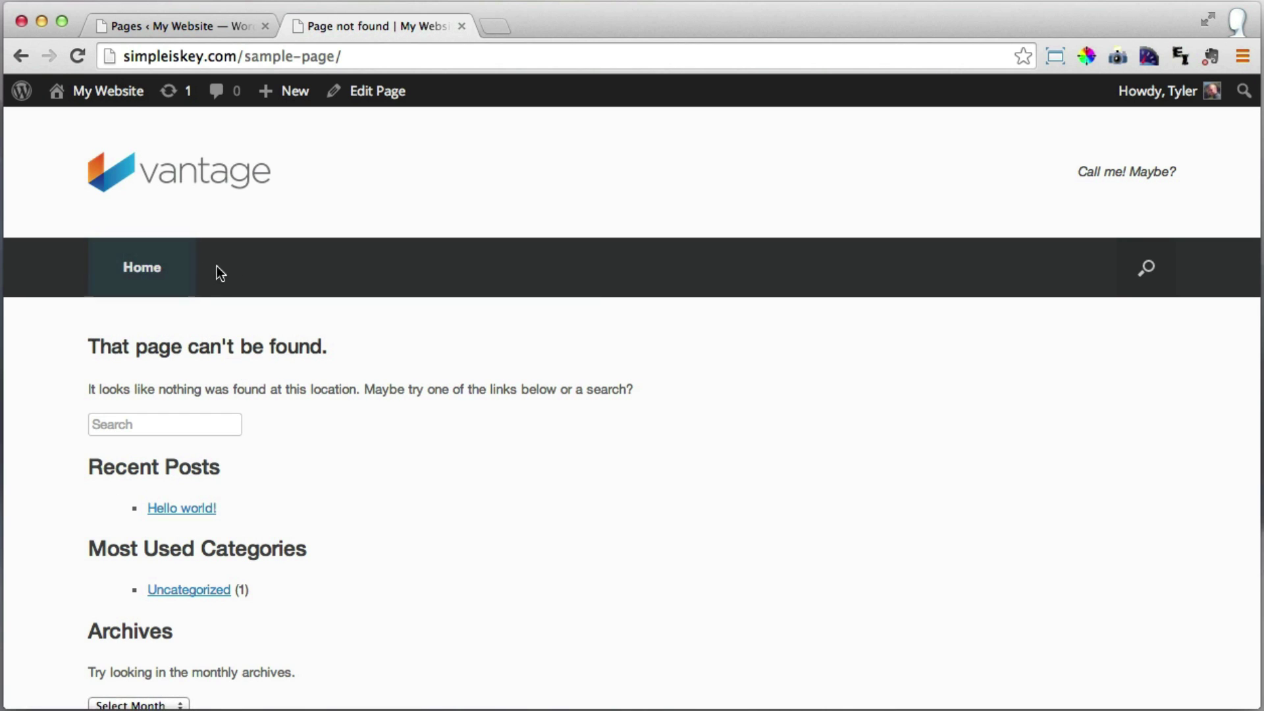
click(141, 271)
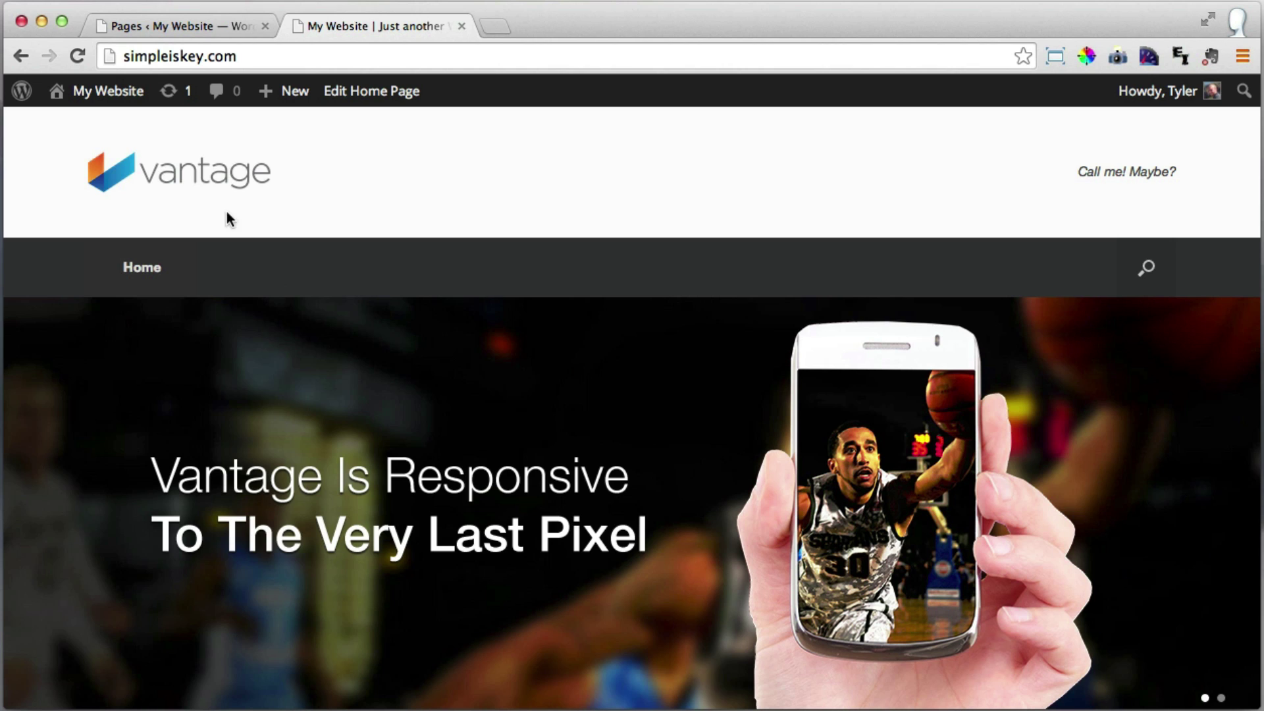
click(195, 25)
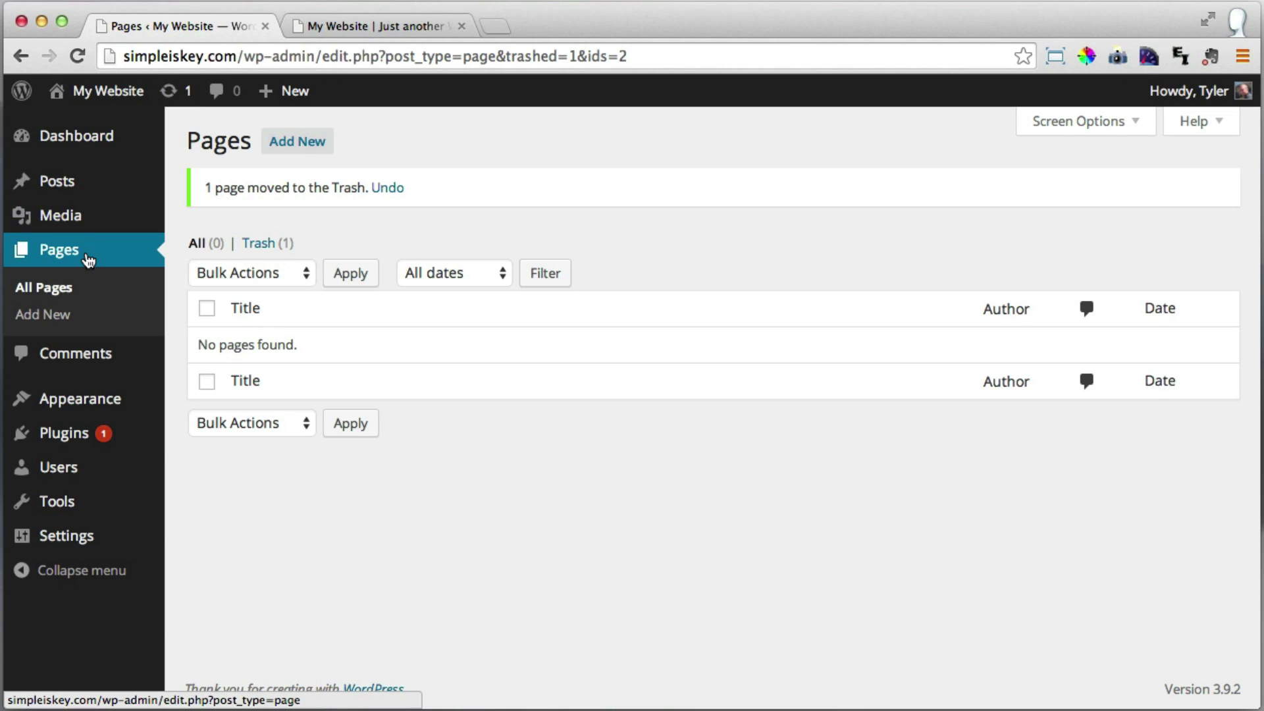
Publish a new page titled 'About Our Company' and start another blank page.
click(309, 150)
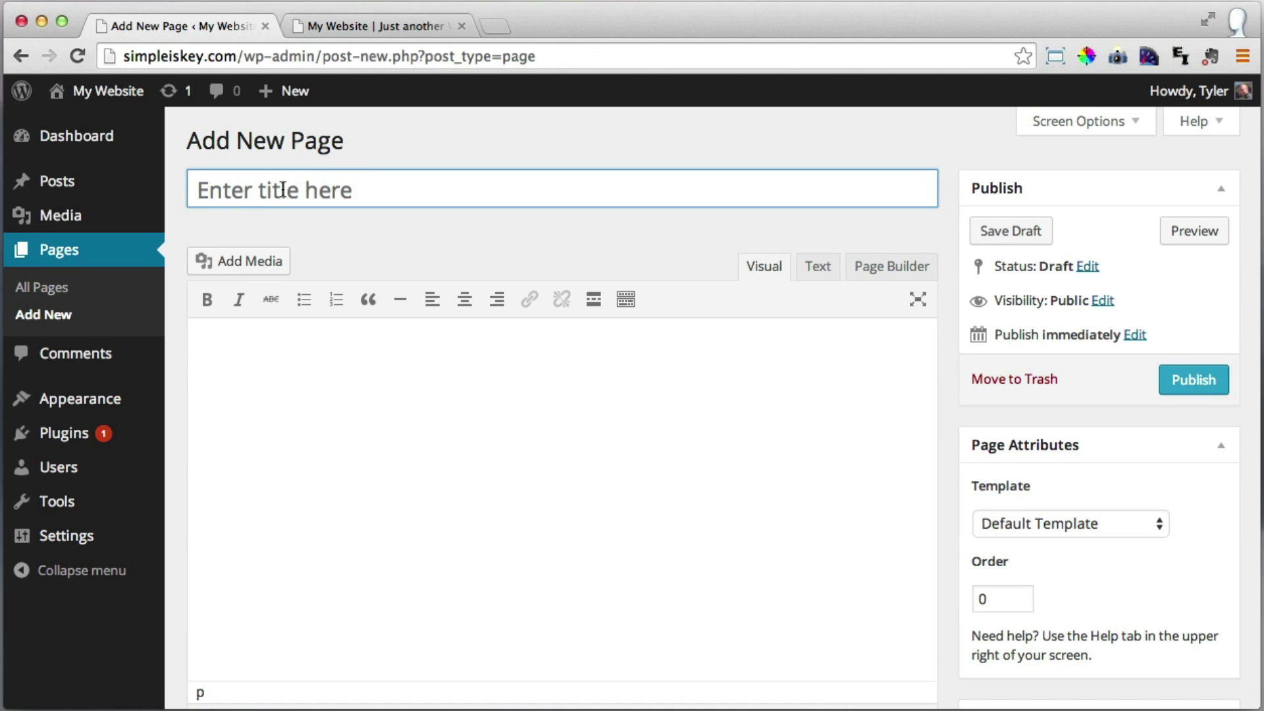
click(282, 190)
text(A)
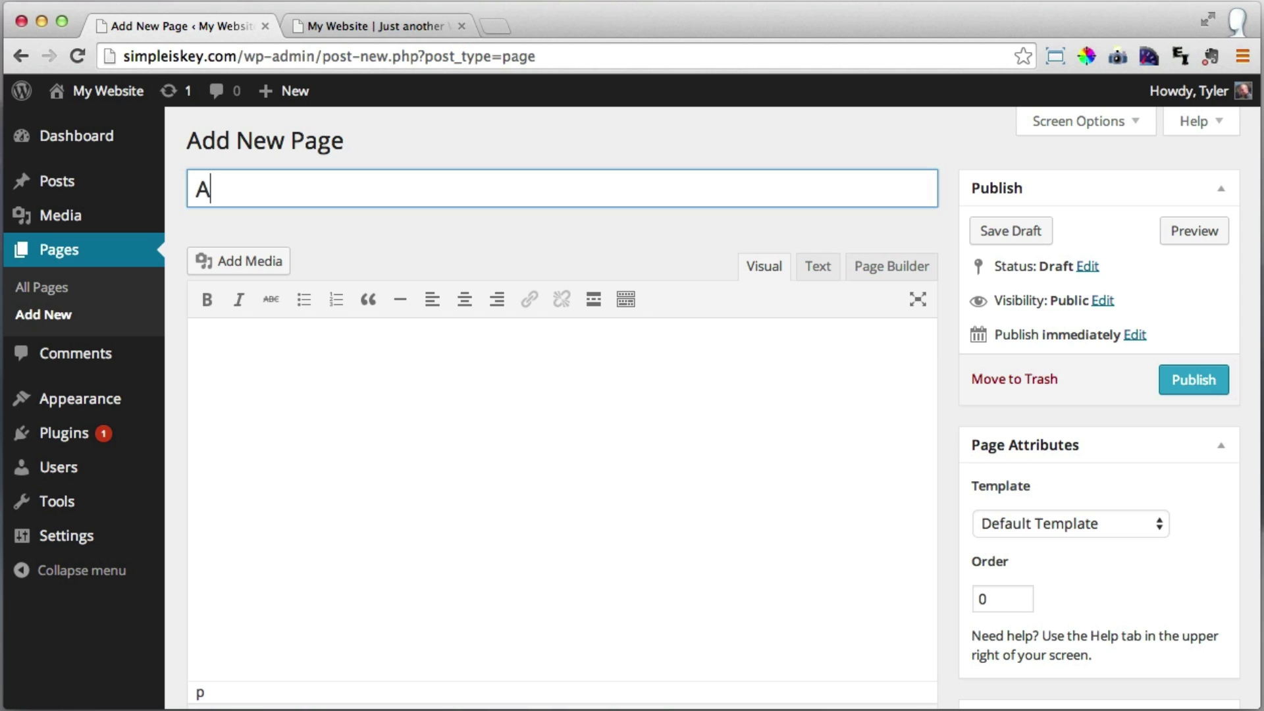
text(bout Our Company)
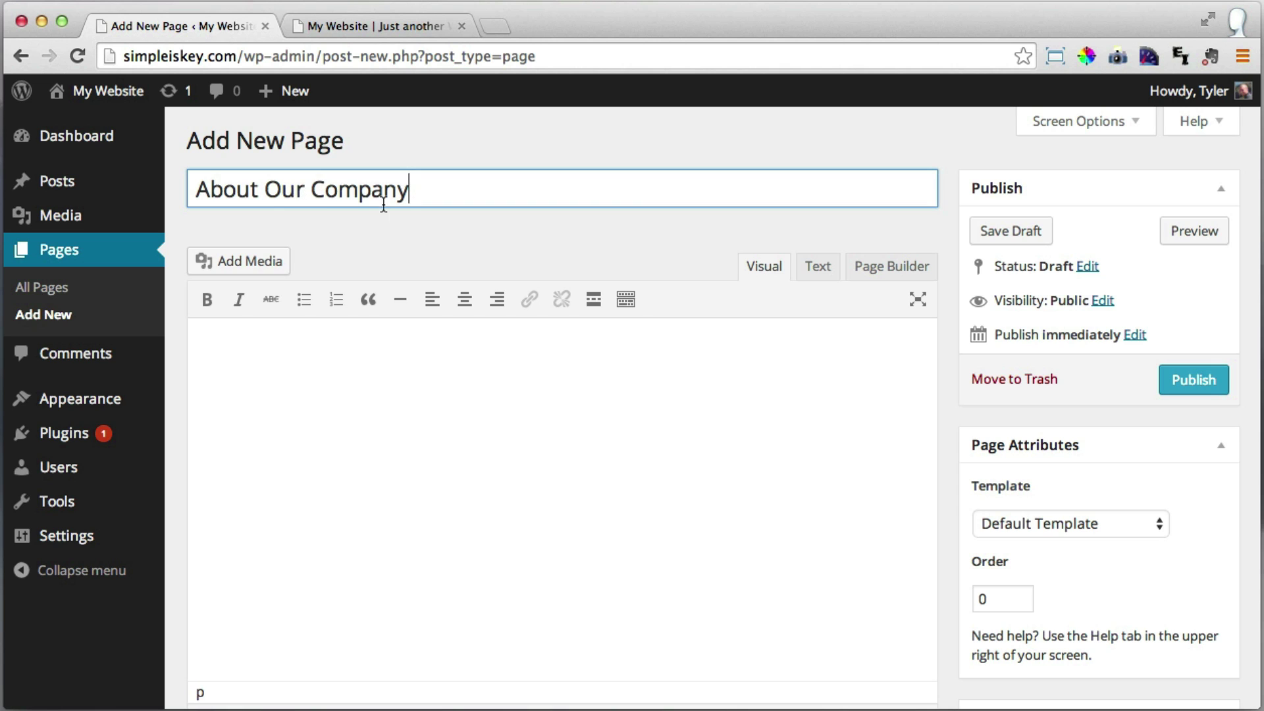
click(1189, 383)
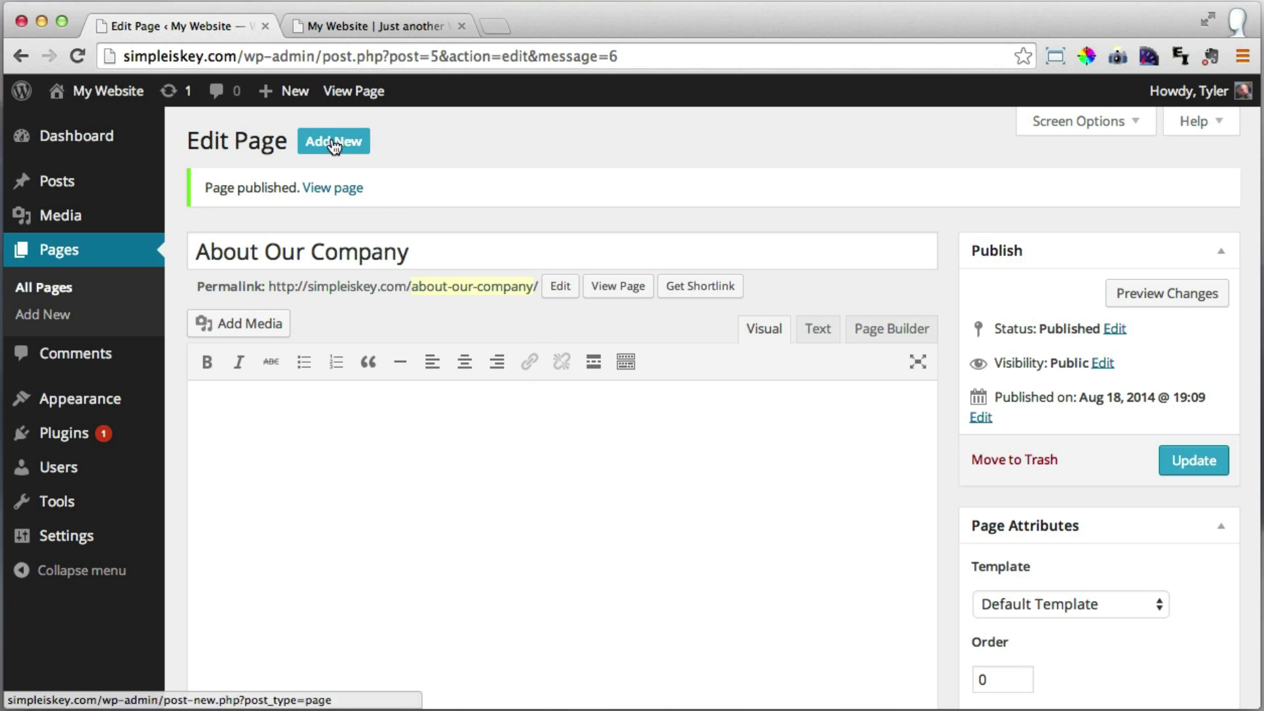
click(56, 322)
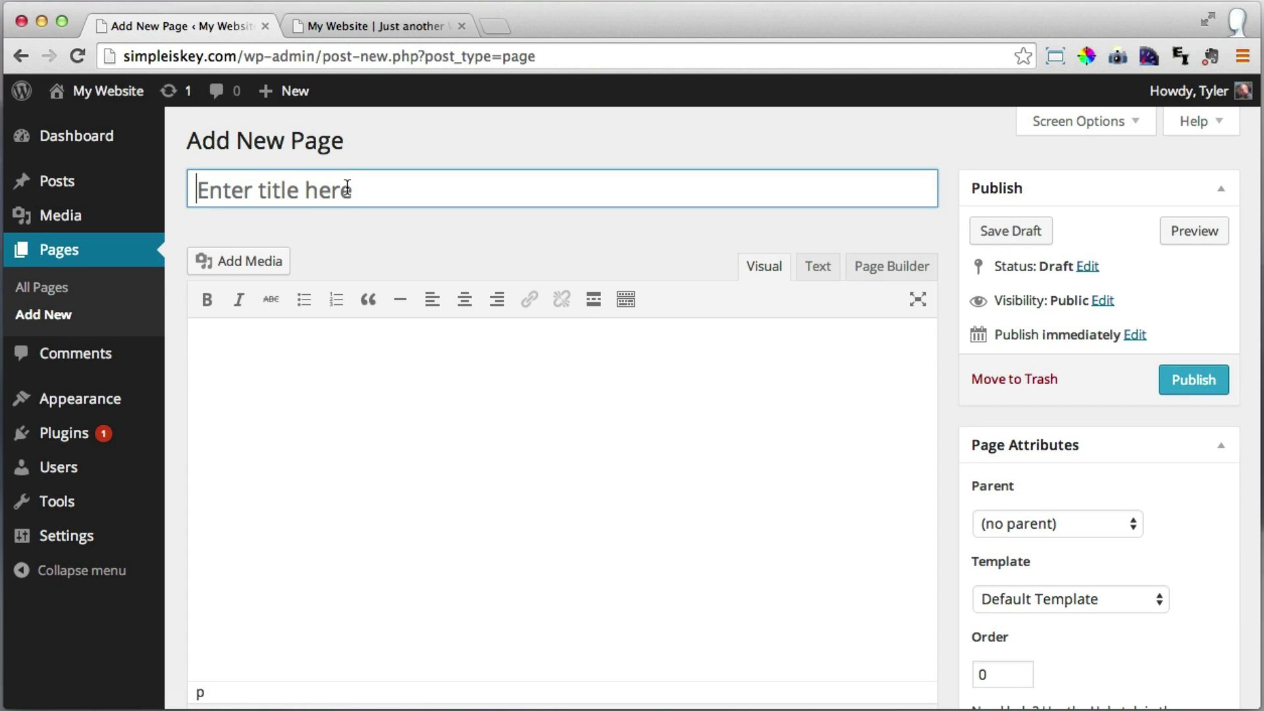
Publish the 'Services' page at simpleiskey.com/services/ and start another blank page.
click(348, 189)
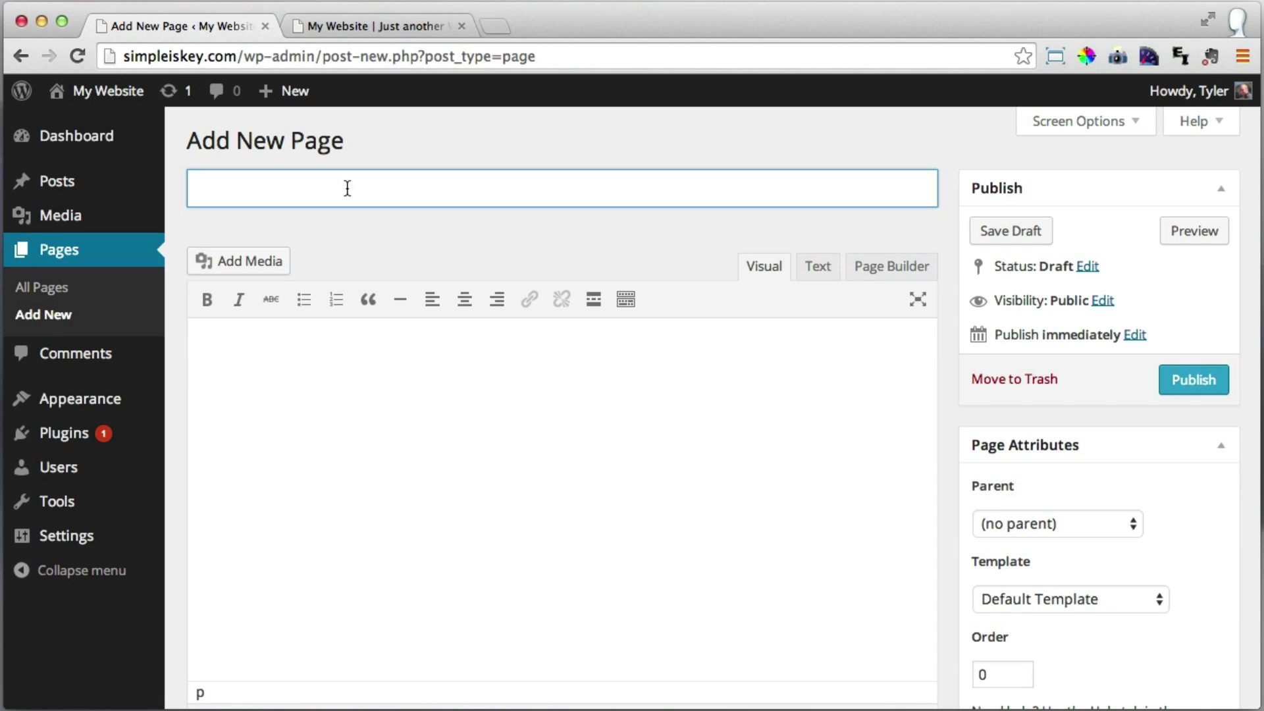
text(Services)
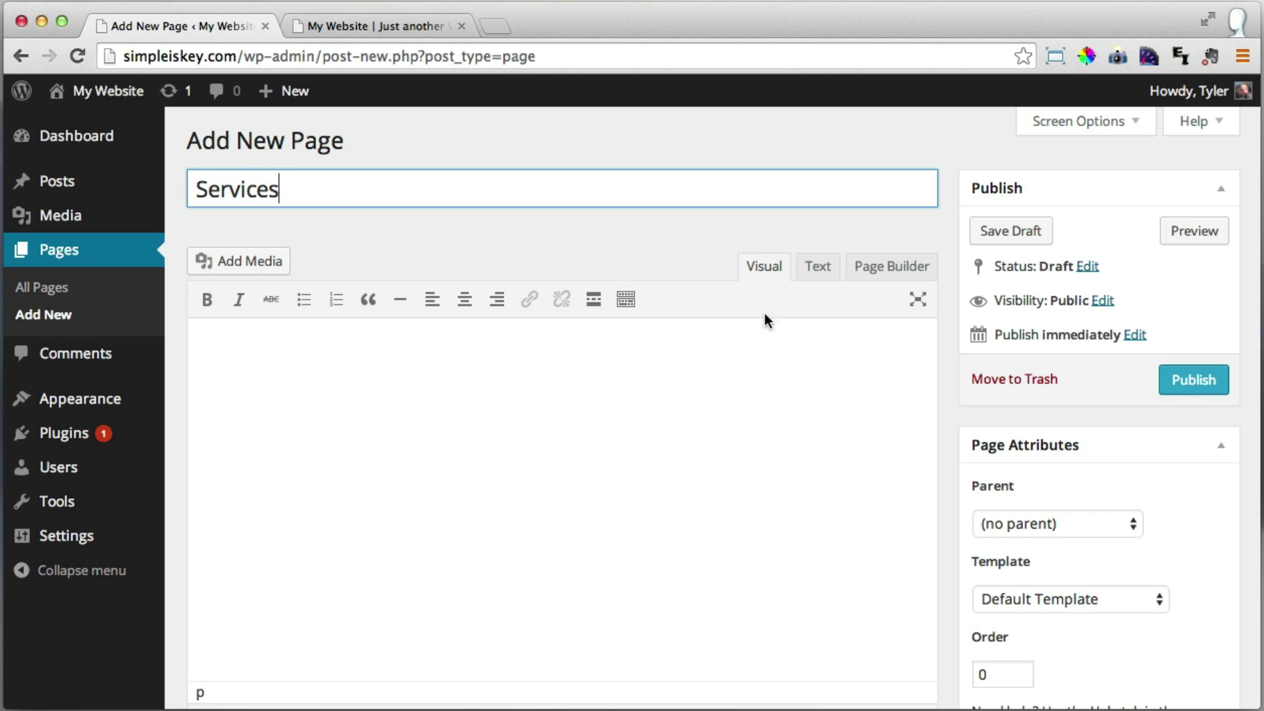
click(1186, 382)
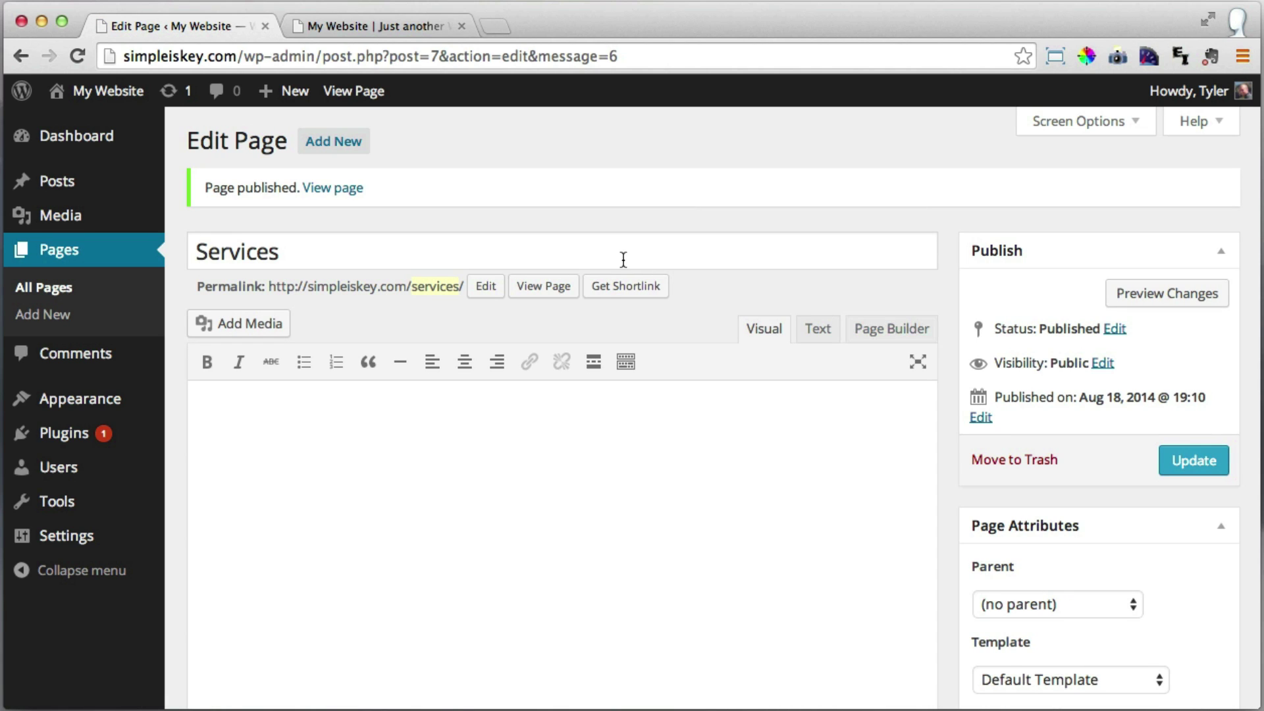
click(323, 144)
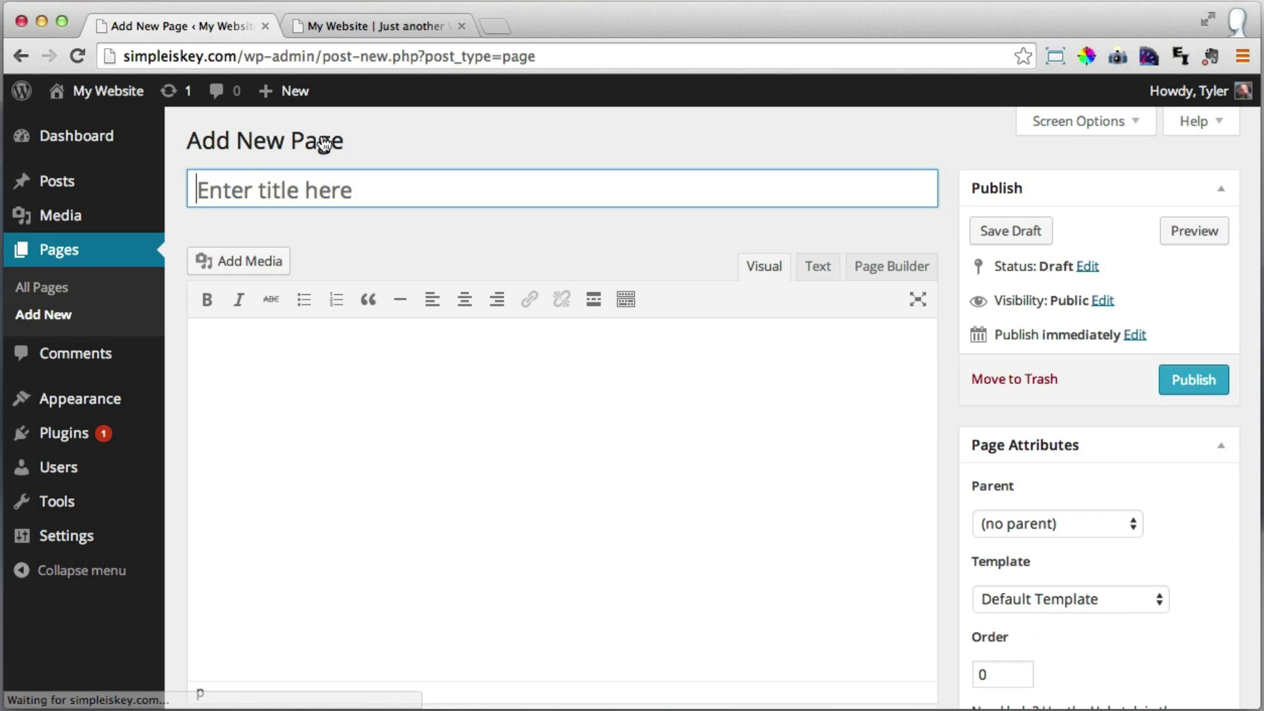
Publish a page titled 'Contact'.
click(294, 195)
text(Contact)
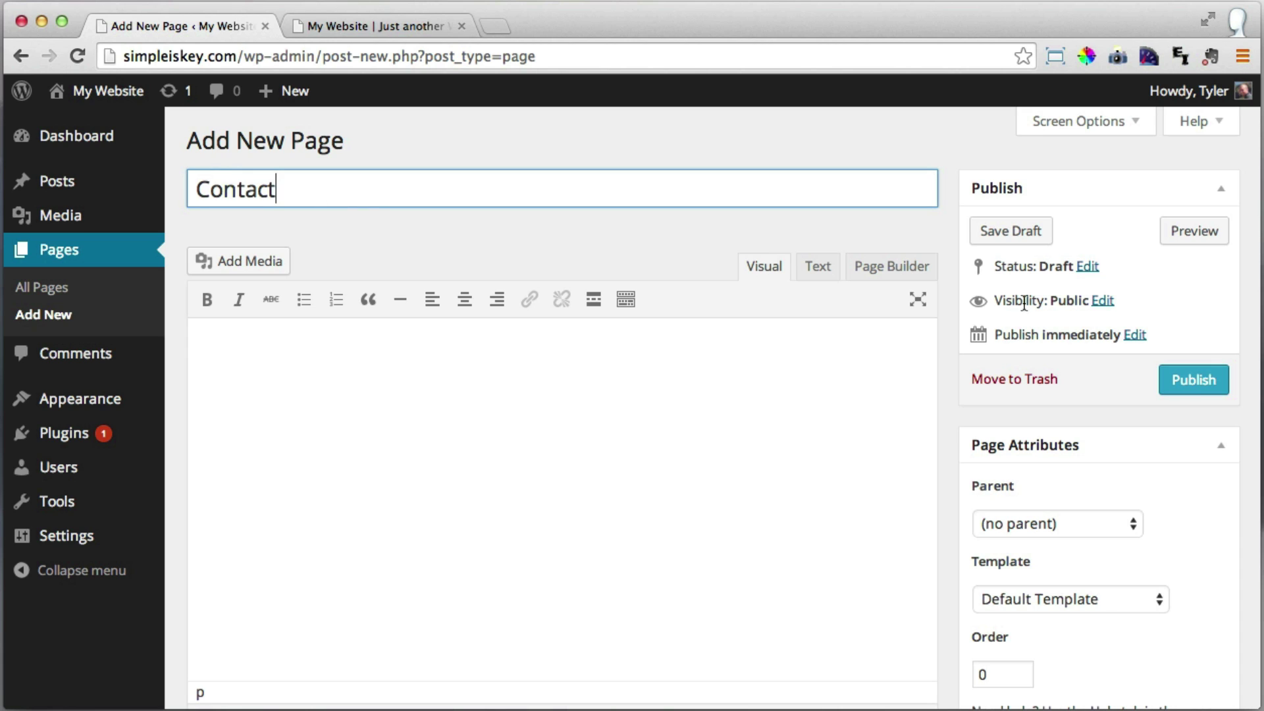
click(1193, 380)
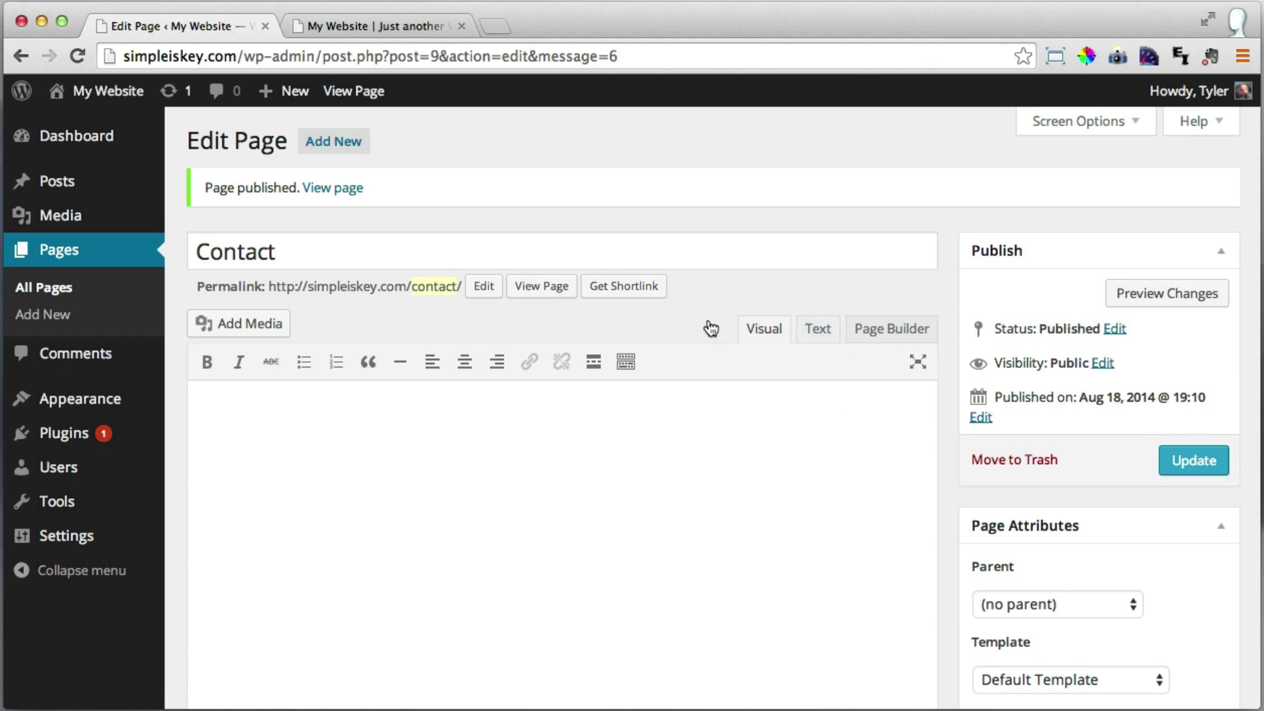
Publish a new 'Photo Gallery' page, then return to the live site tab.
click(334, 143)
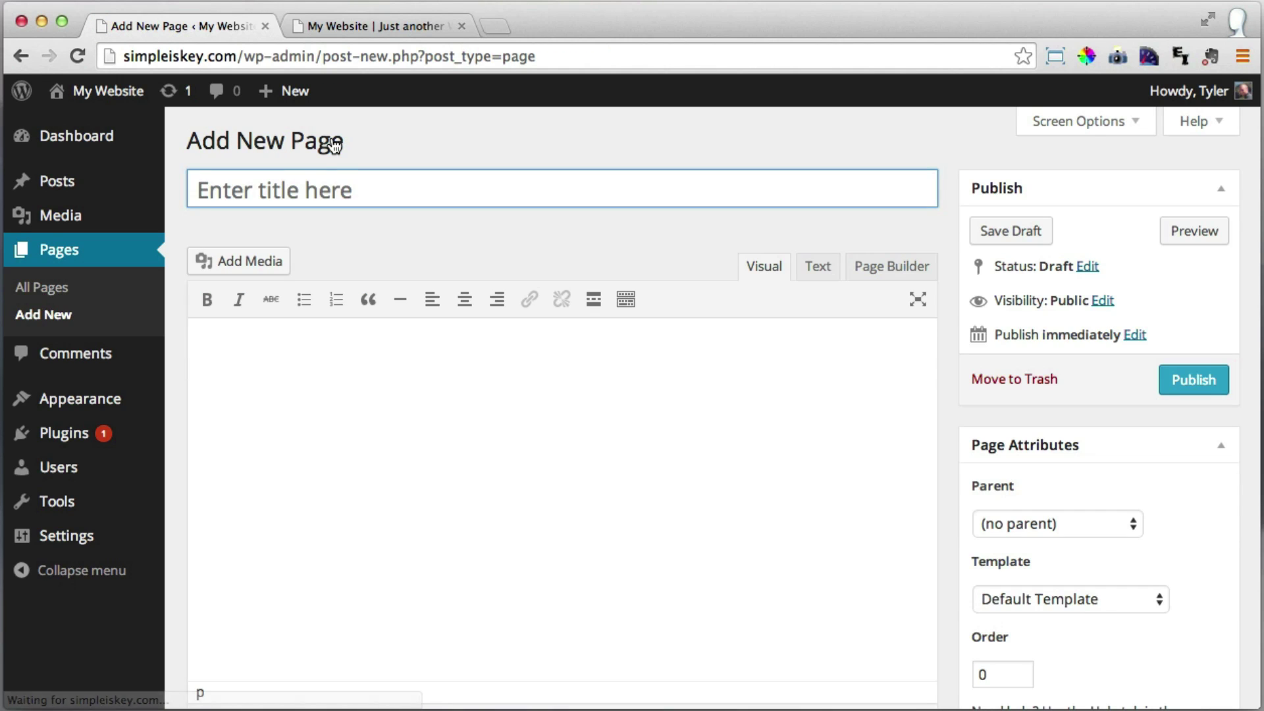
text(Photo Gallery)
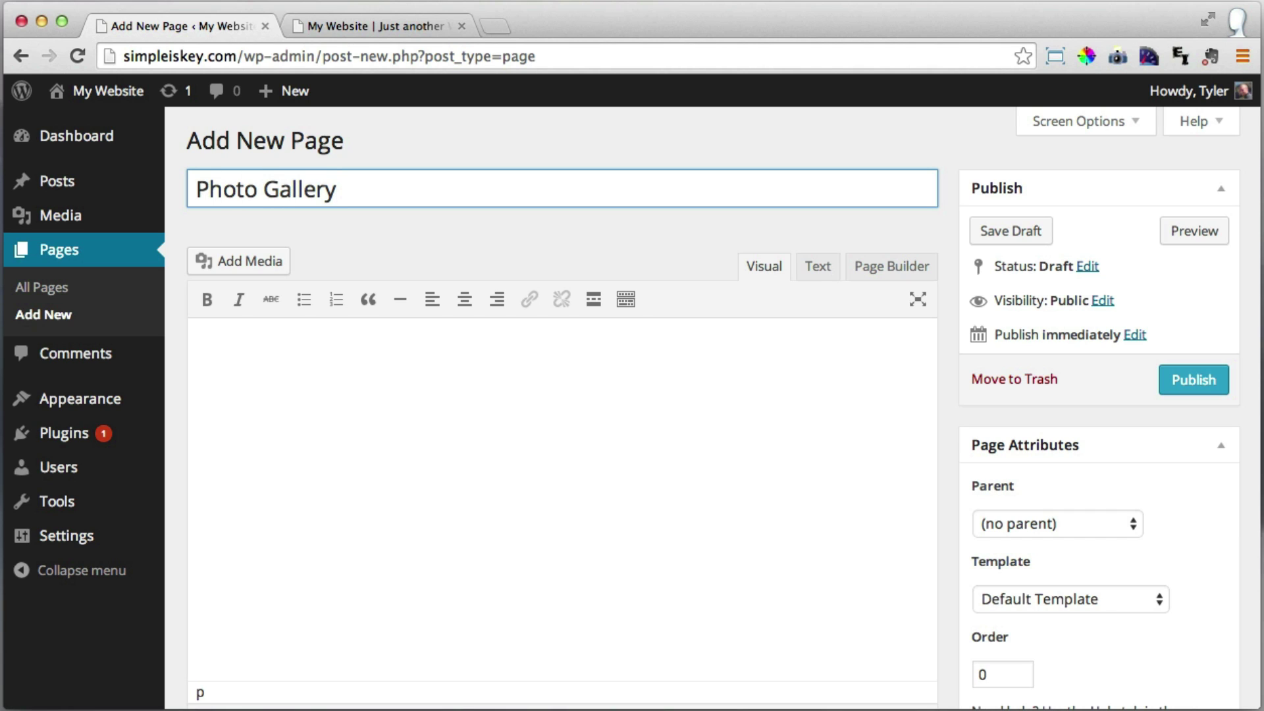
click(1194, 389)
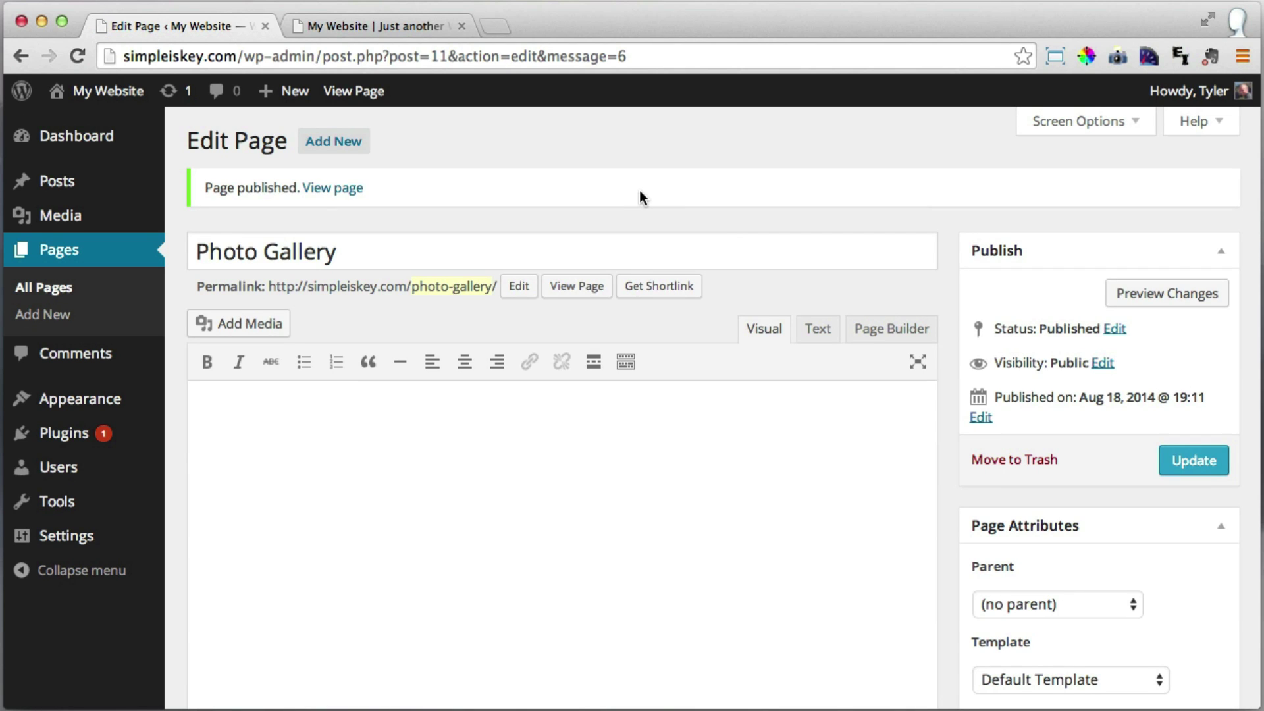
click(377, 28)
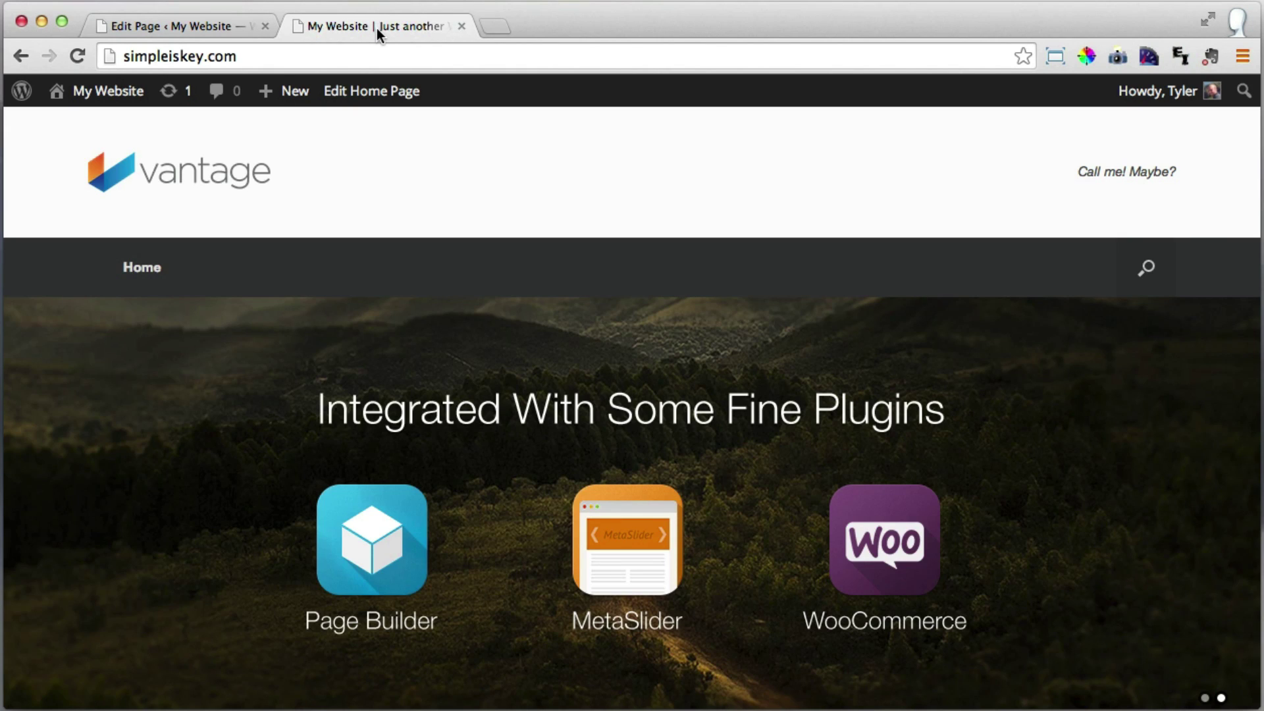
Reload the site and open About Our Company, Contact, Photo Gallery, Services, then Home.
click(78, 56)
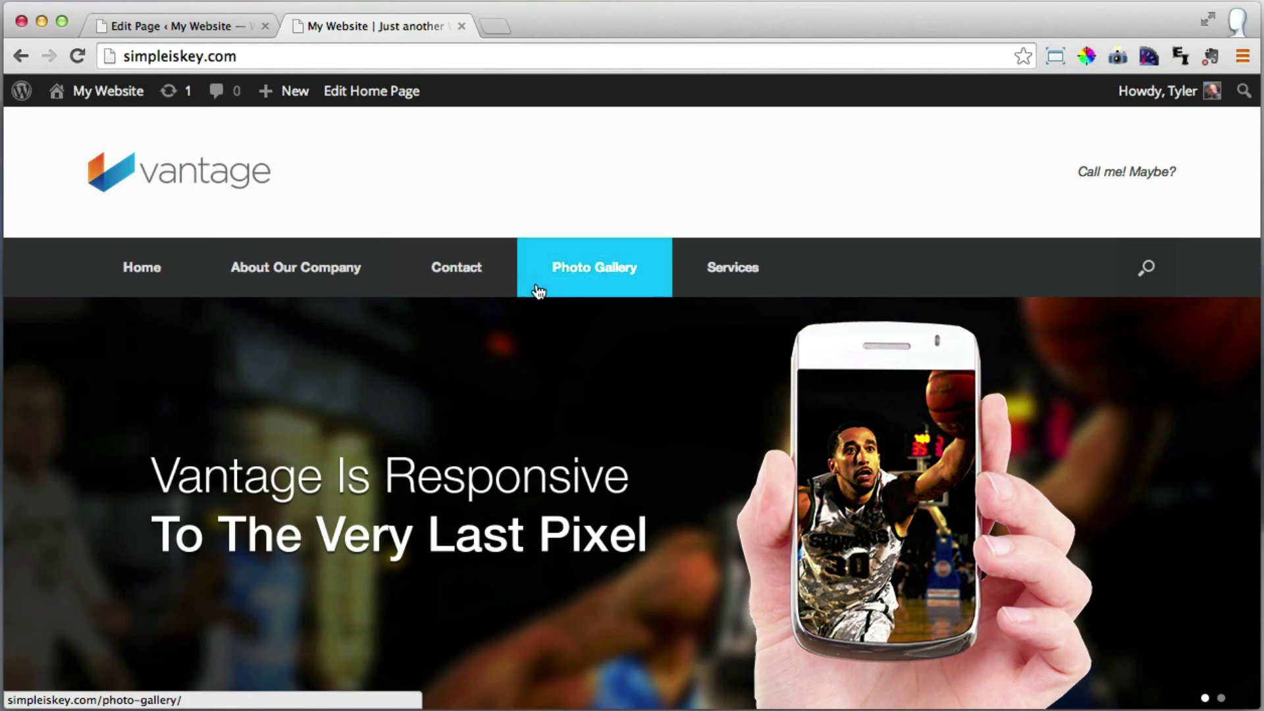
scroll(703, 304, down, 3)
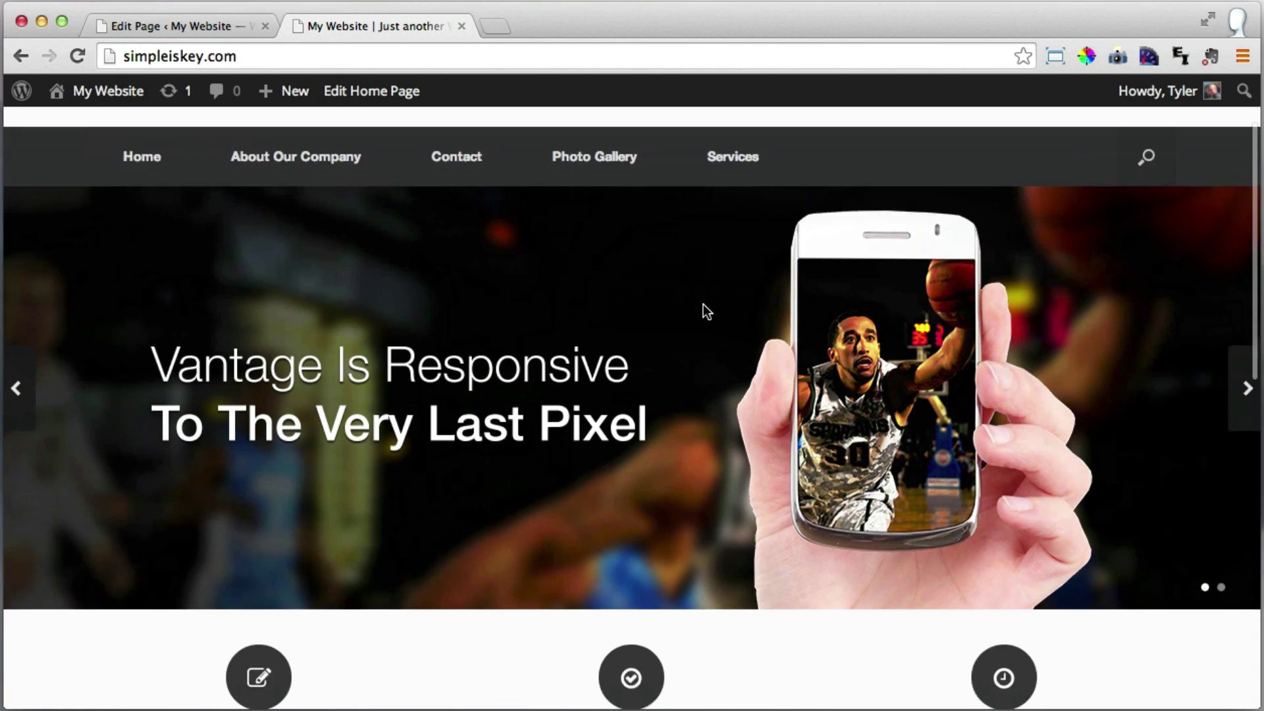
scroll(703, 304, up, 1)
scroll(703, 310, up, 2)
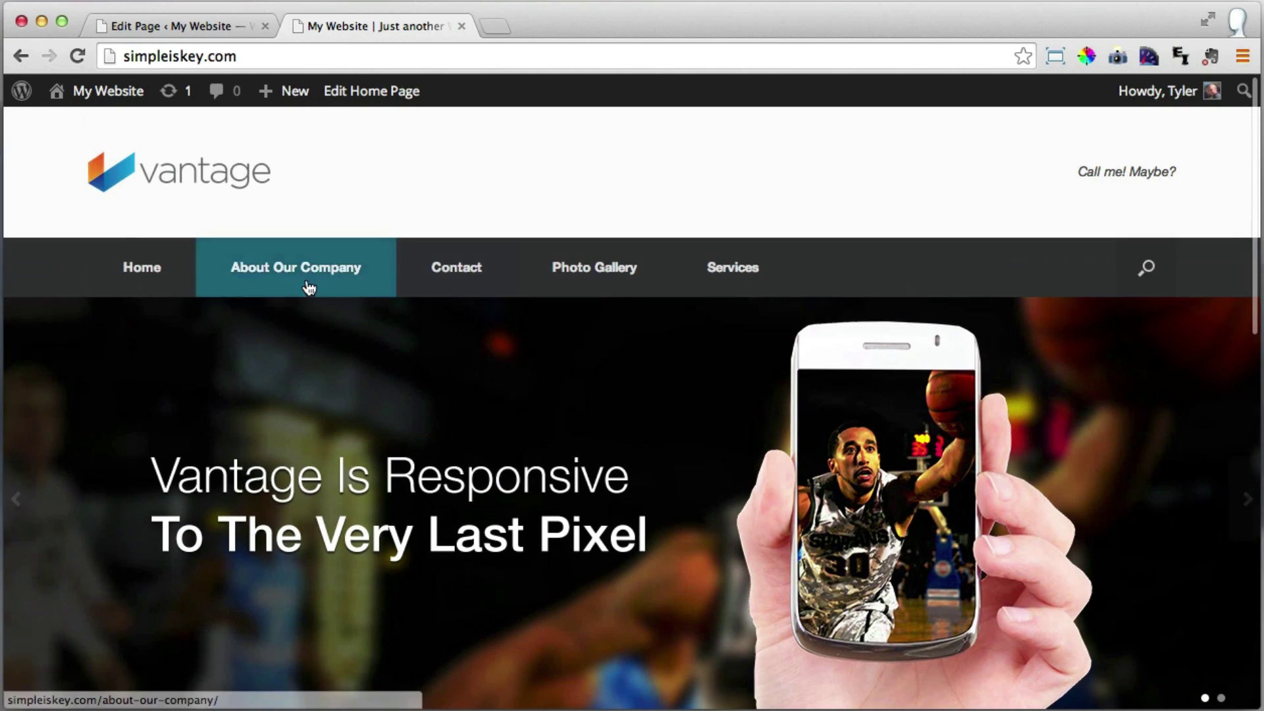
click(299, 283)
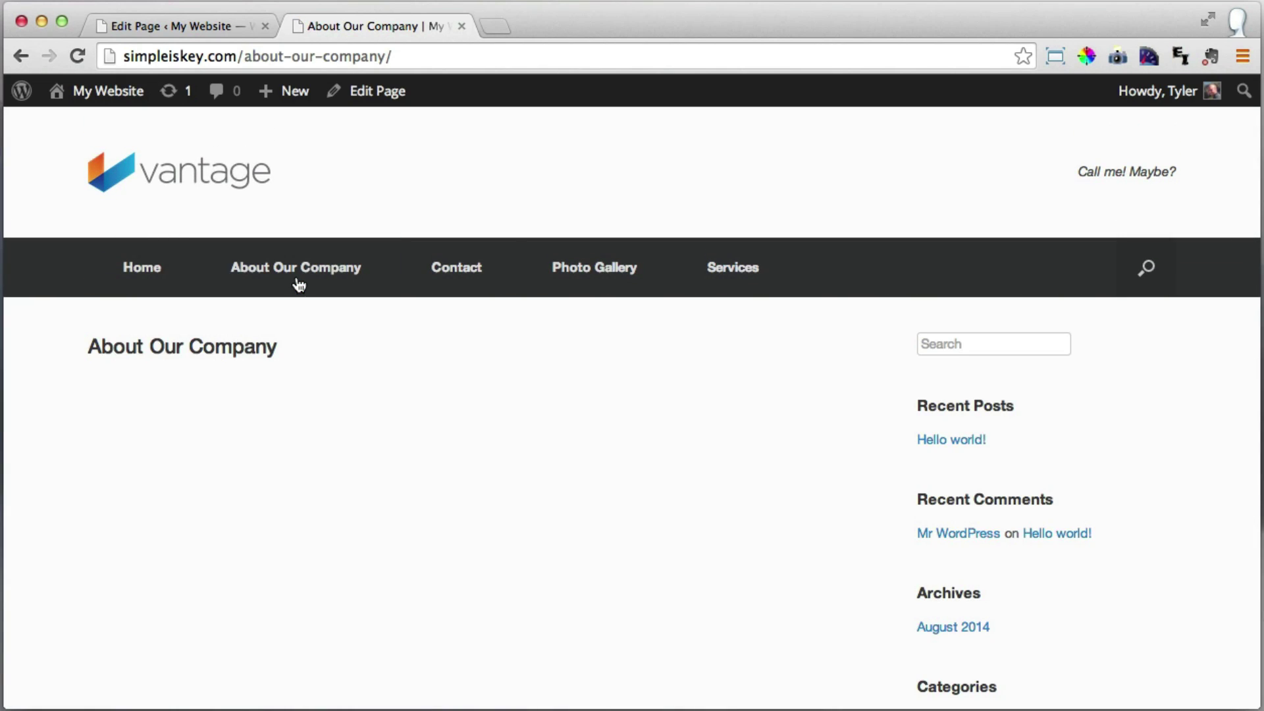
click(471, 285)
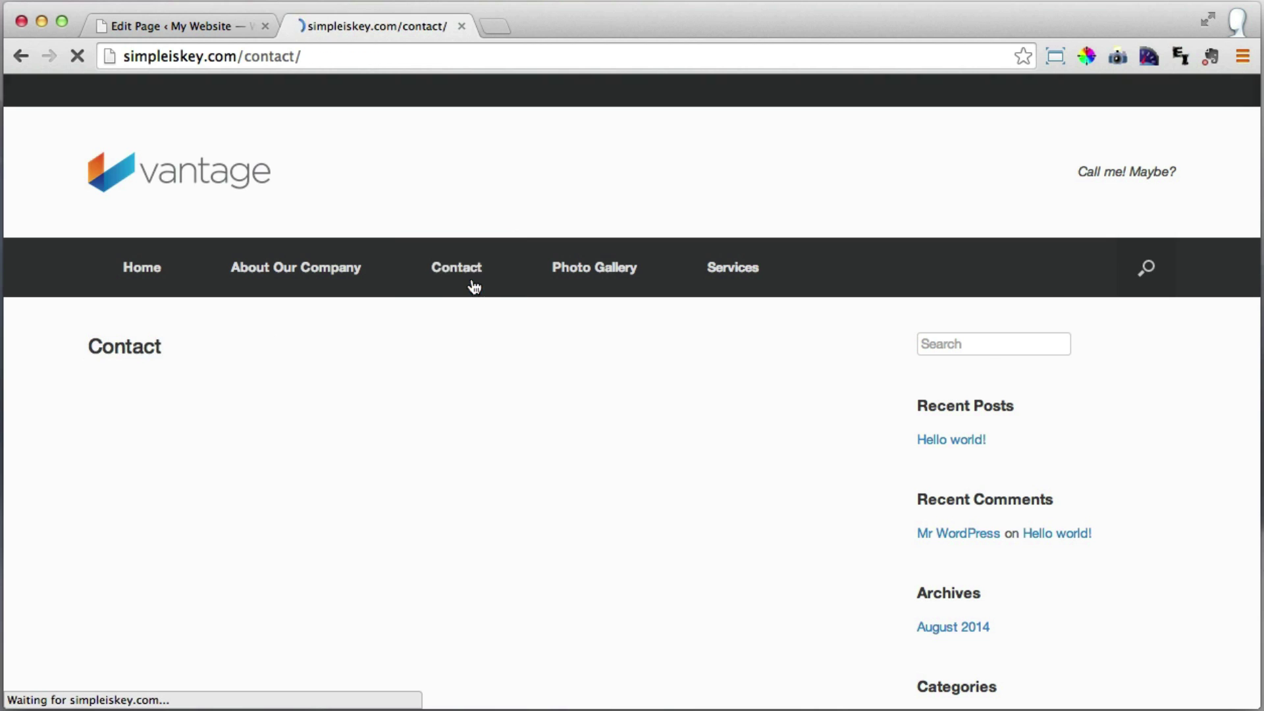
click(572, 284)
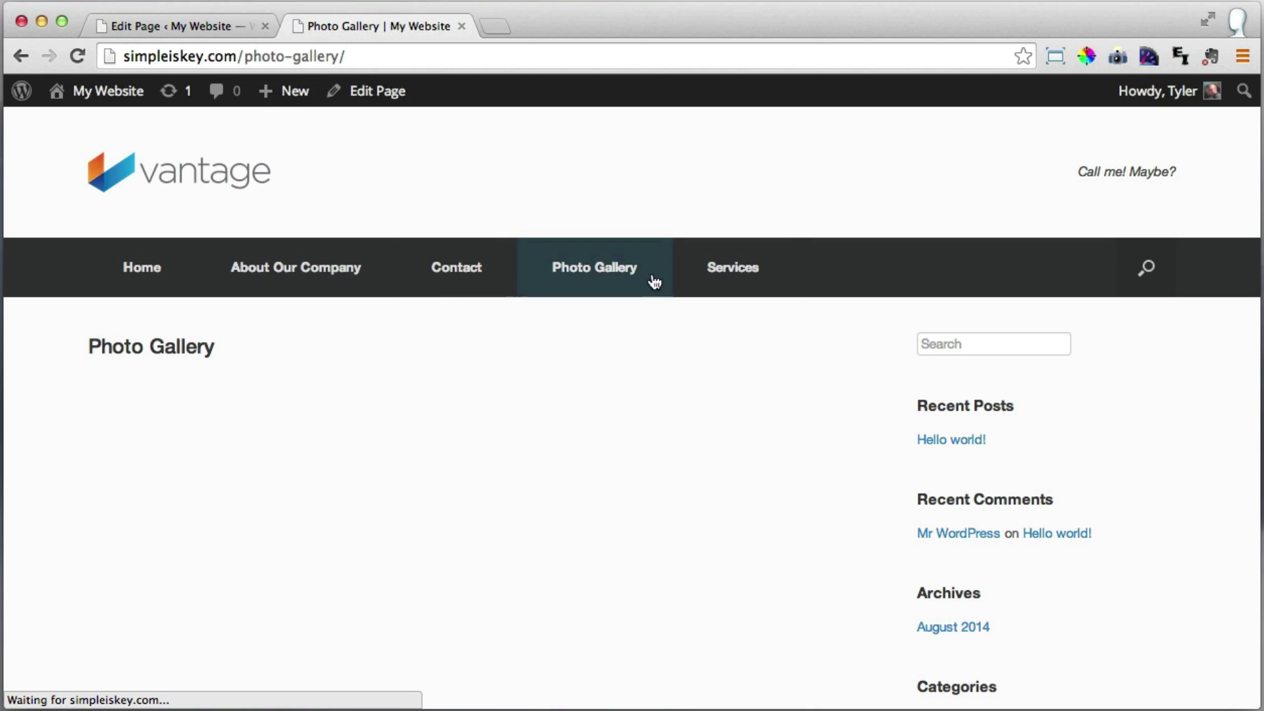
click(758, 282)
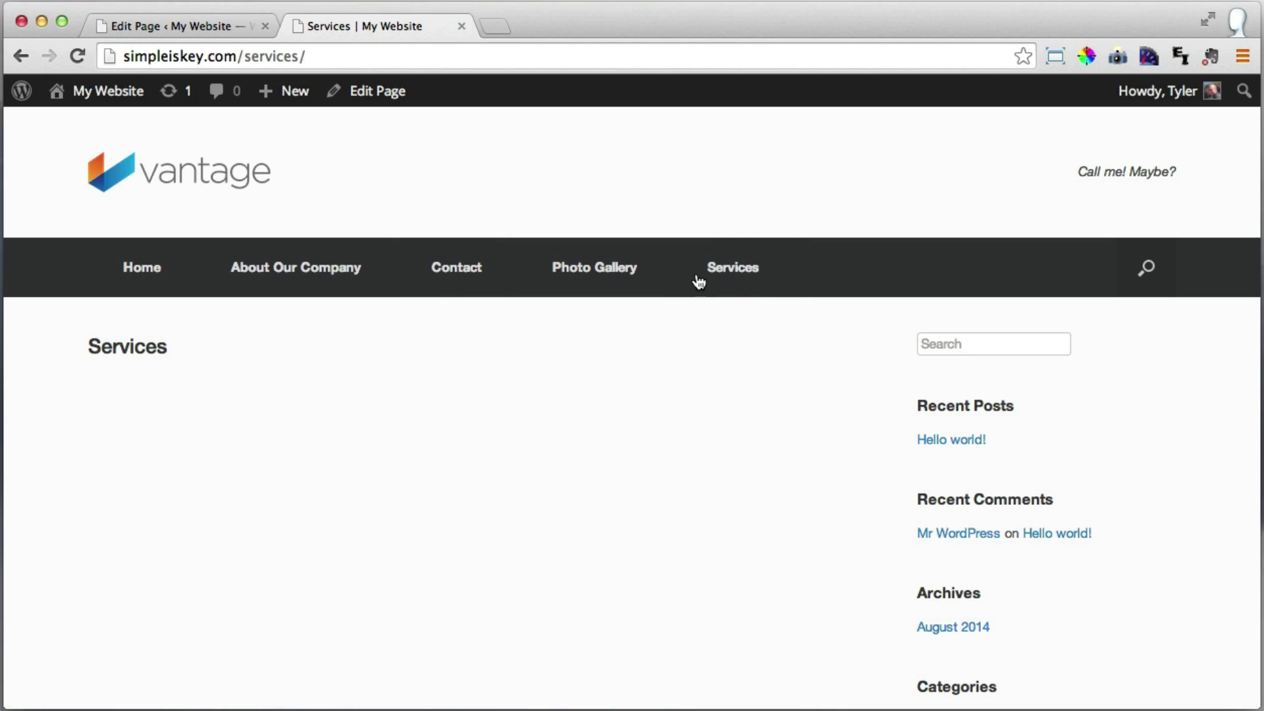
click(114, 282)
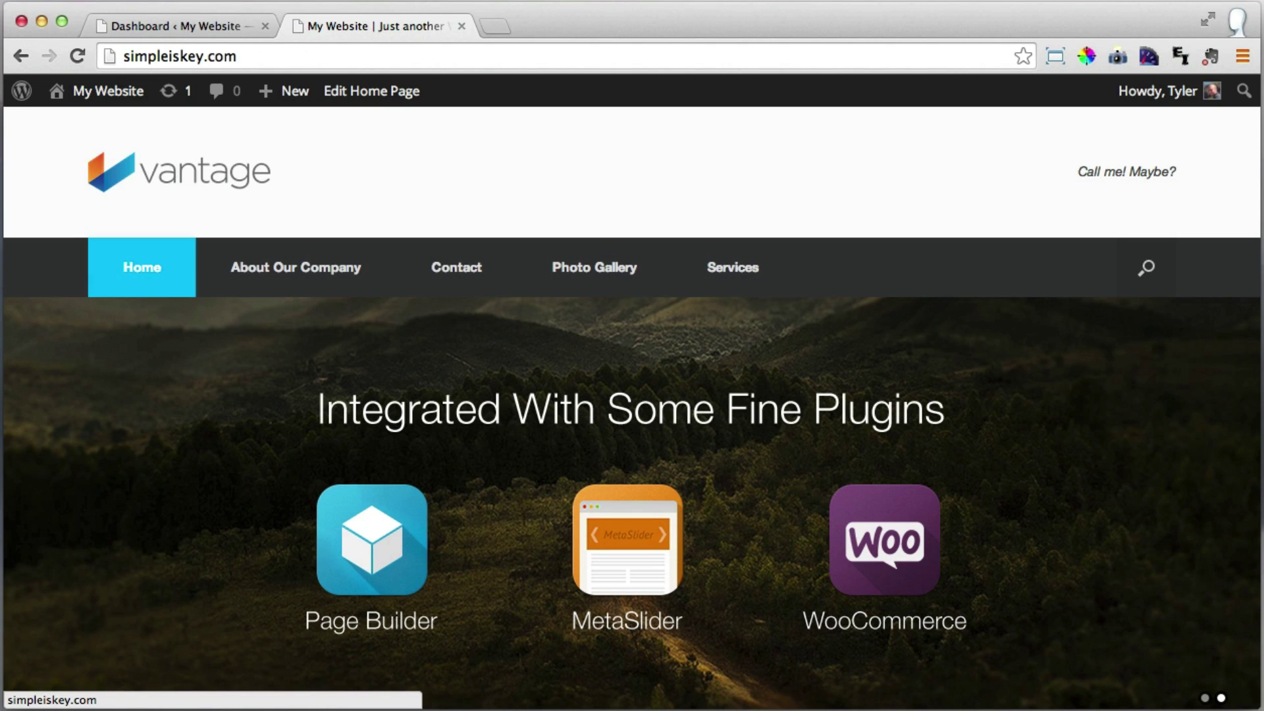
Check the Dashboard tab, then end on the live site's front page.
click(166, 23)
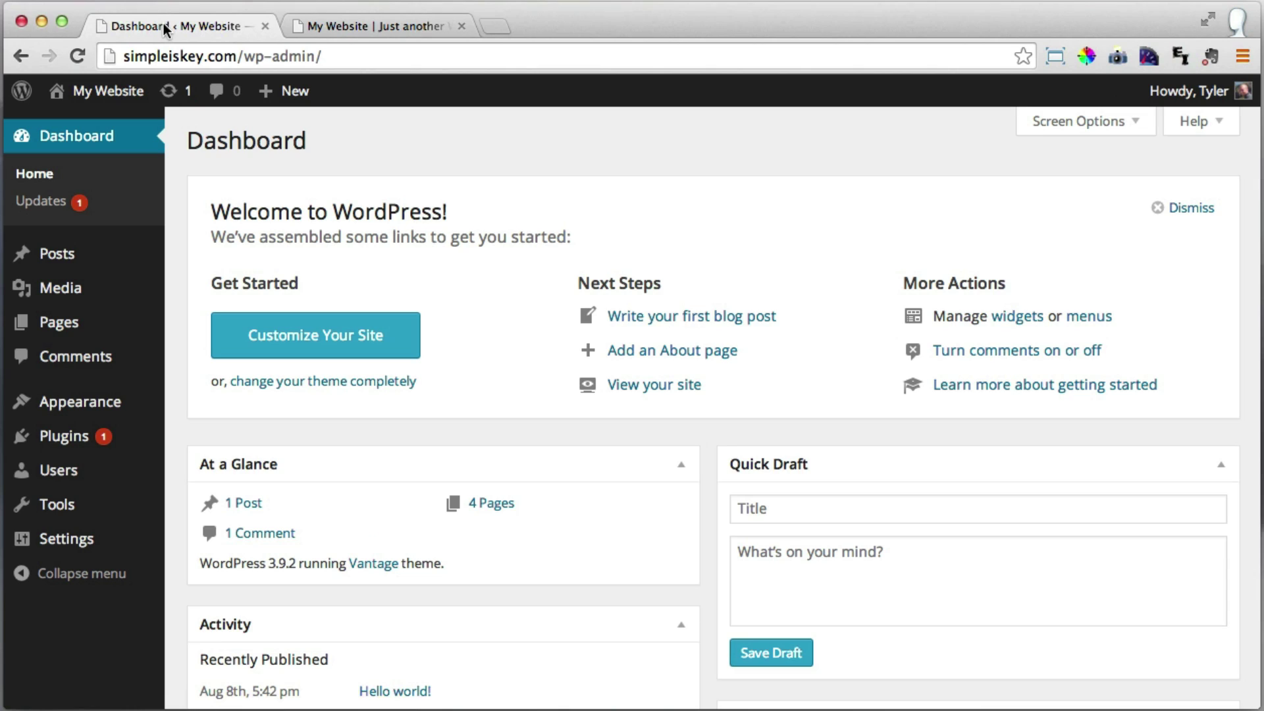
click(305, 25)
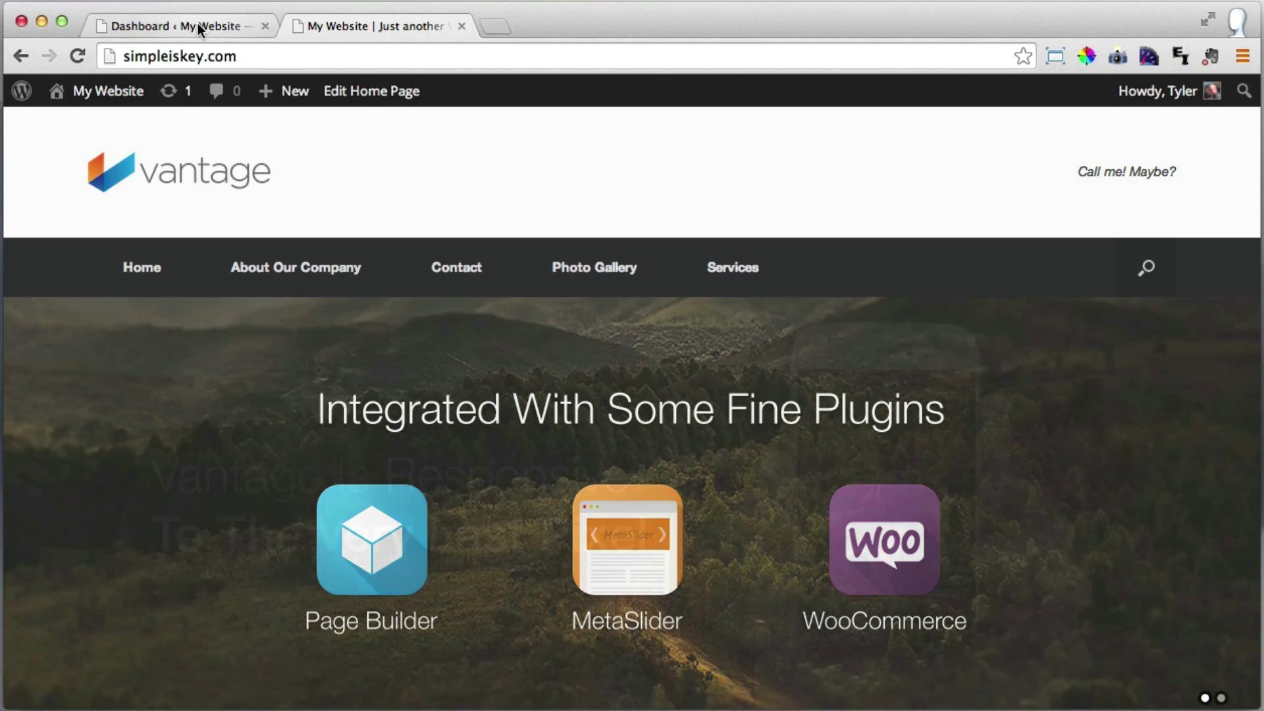
click(198, 22)
mouse_move(75, 396)
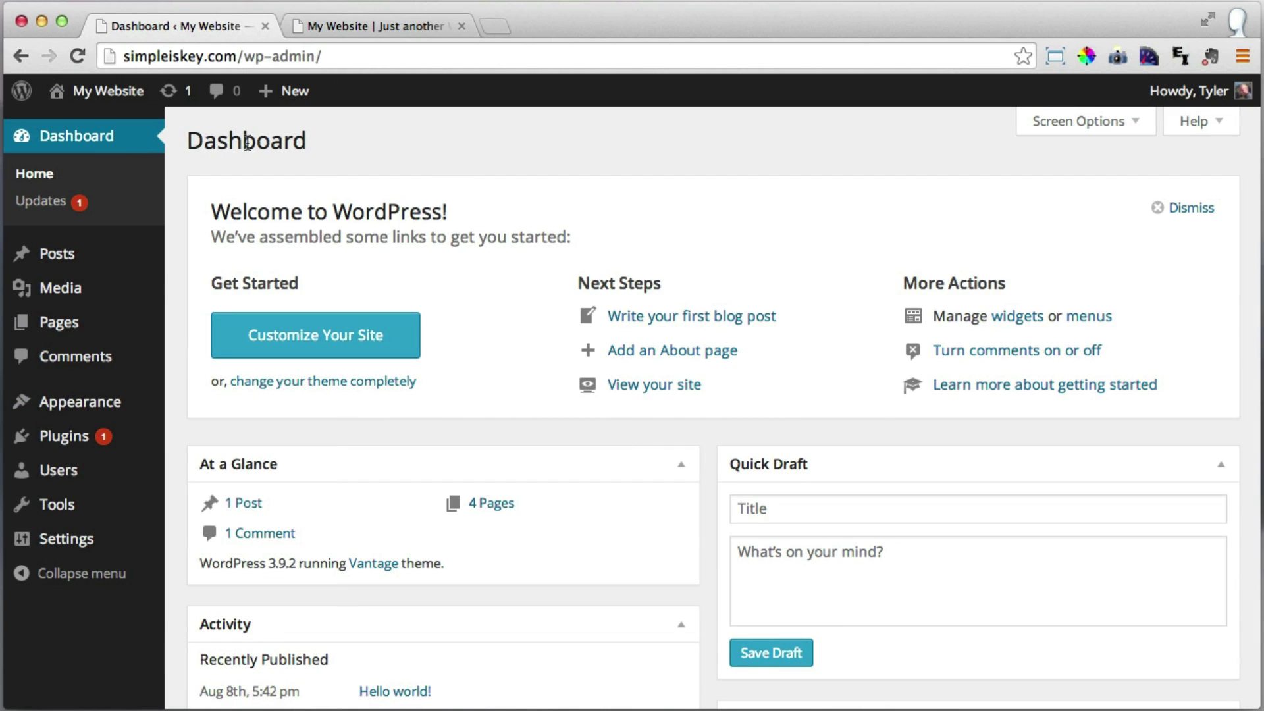
click(376, 25)
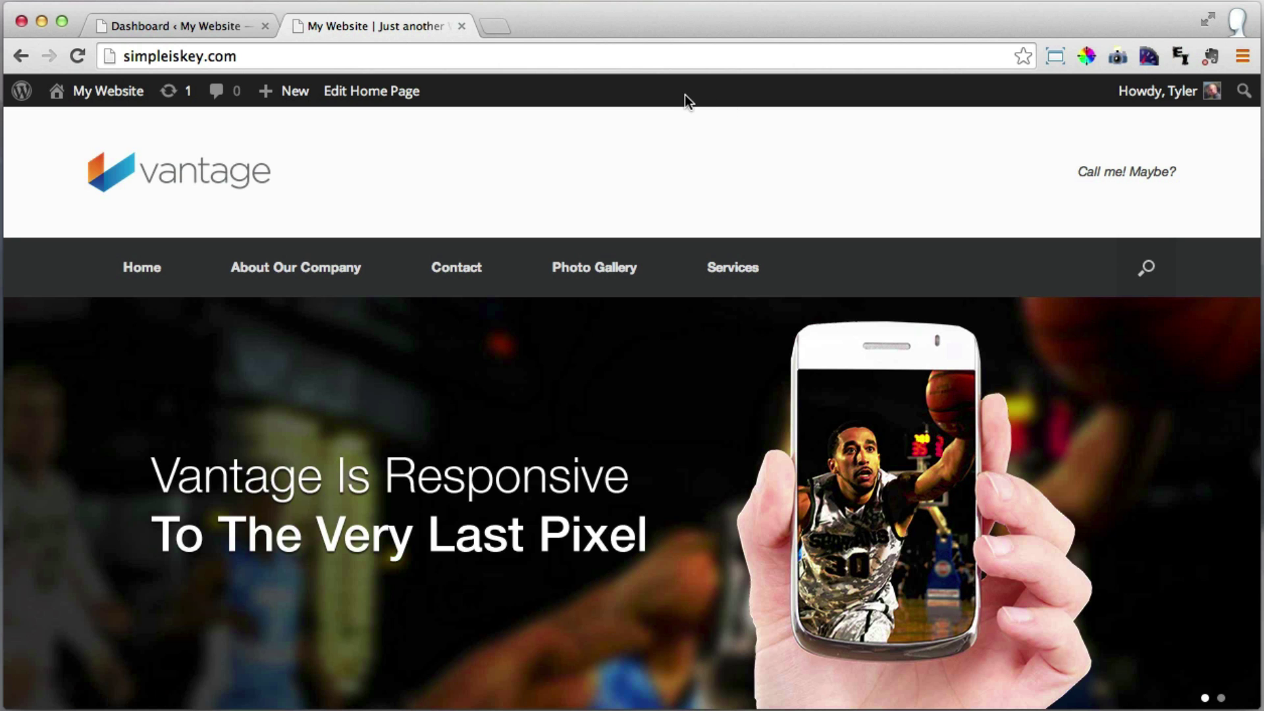
Look over the live homepage slider, then switch back to the WordPress Dashboard tab.
mouse_move(1156, 92)
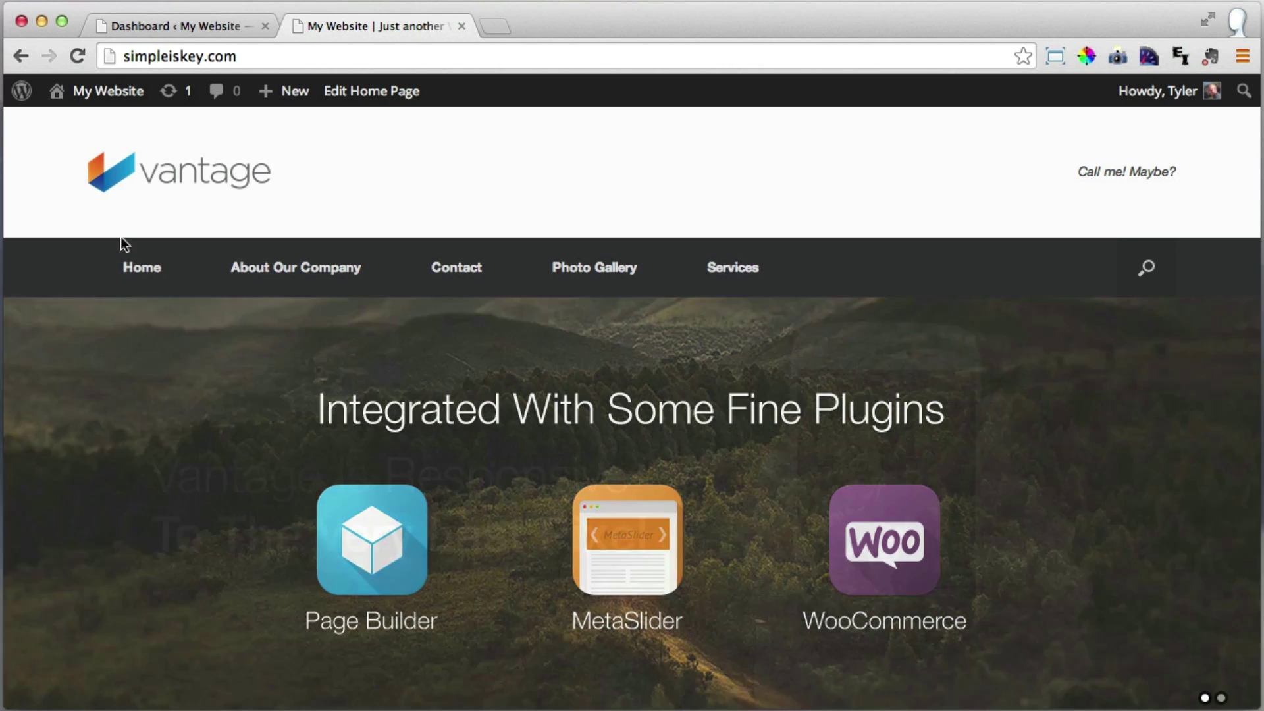
scroll(135, 267, down, 1)
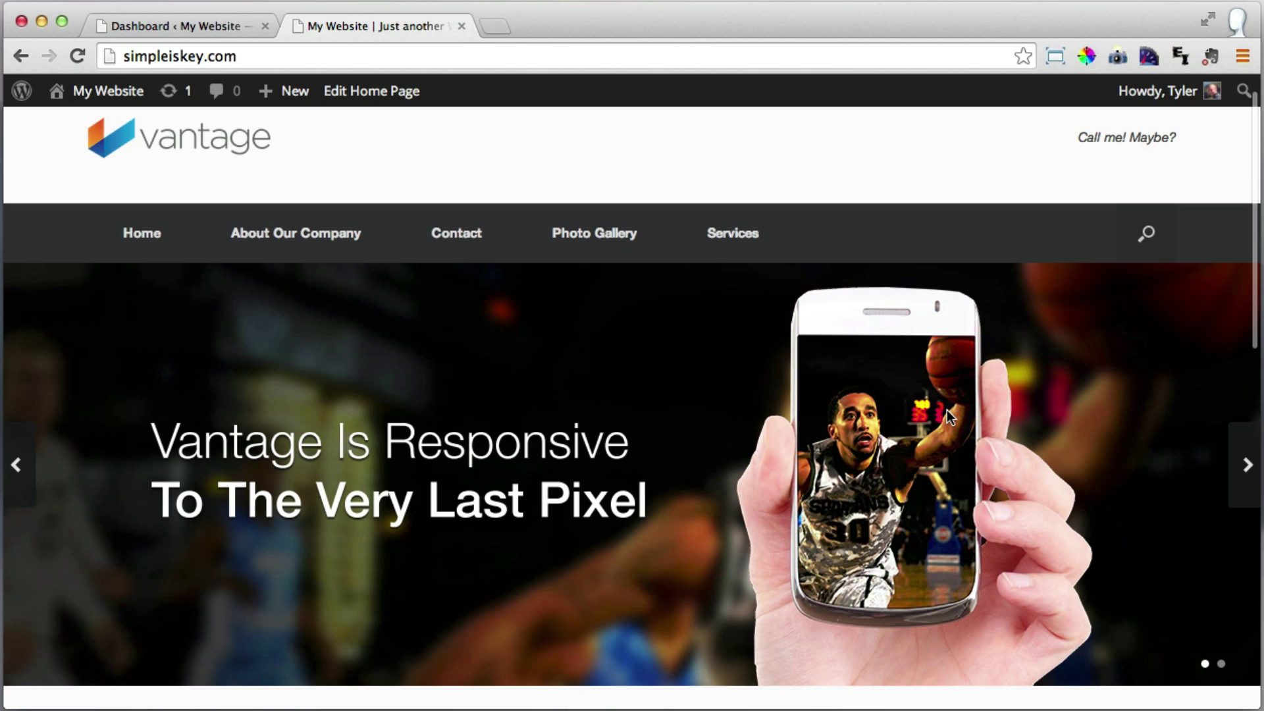
scroll(98, 389, up, 1)
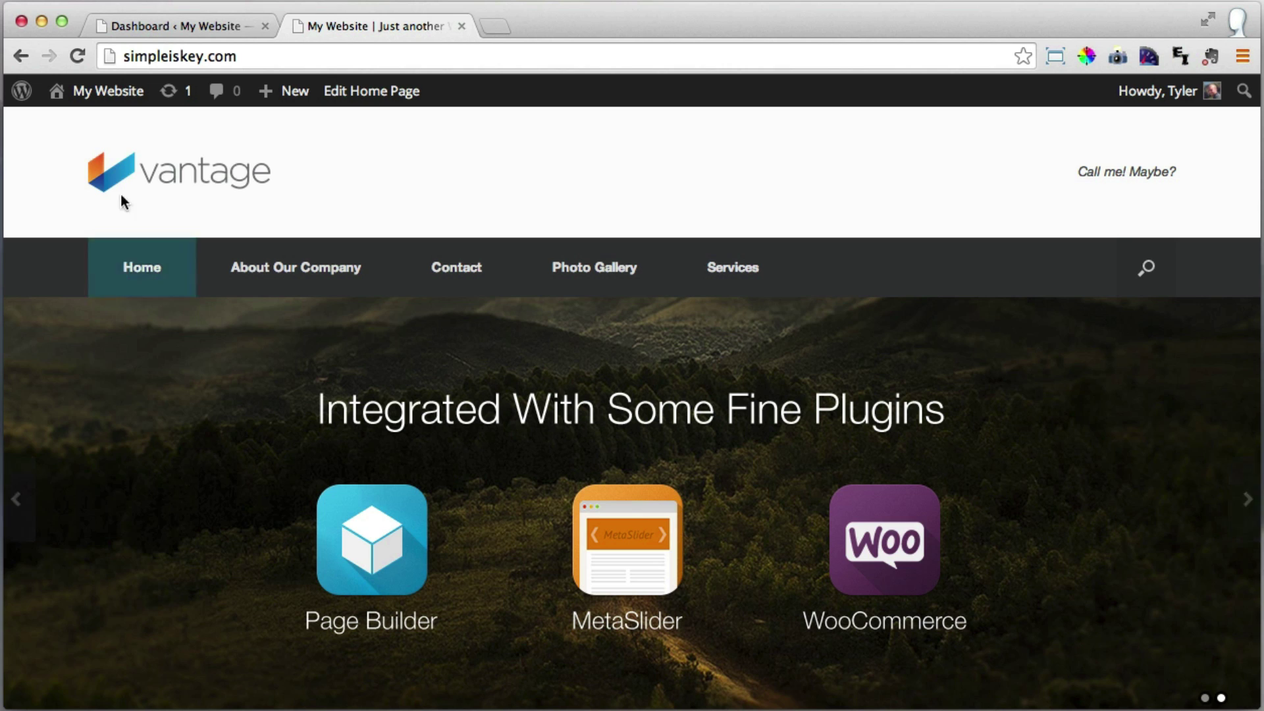
click(163, 25)
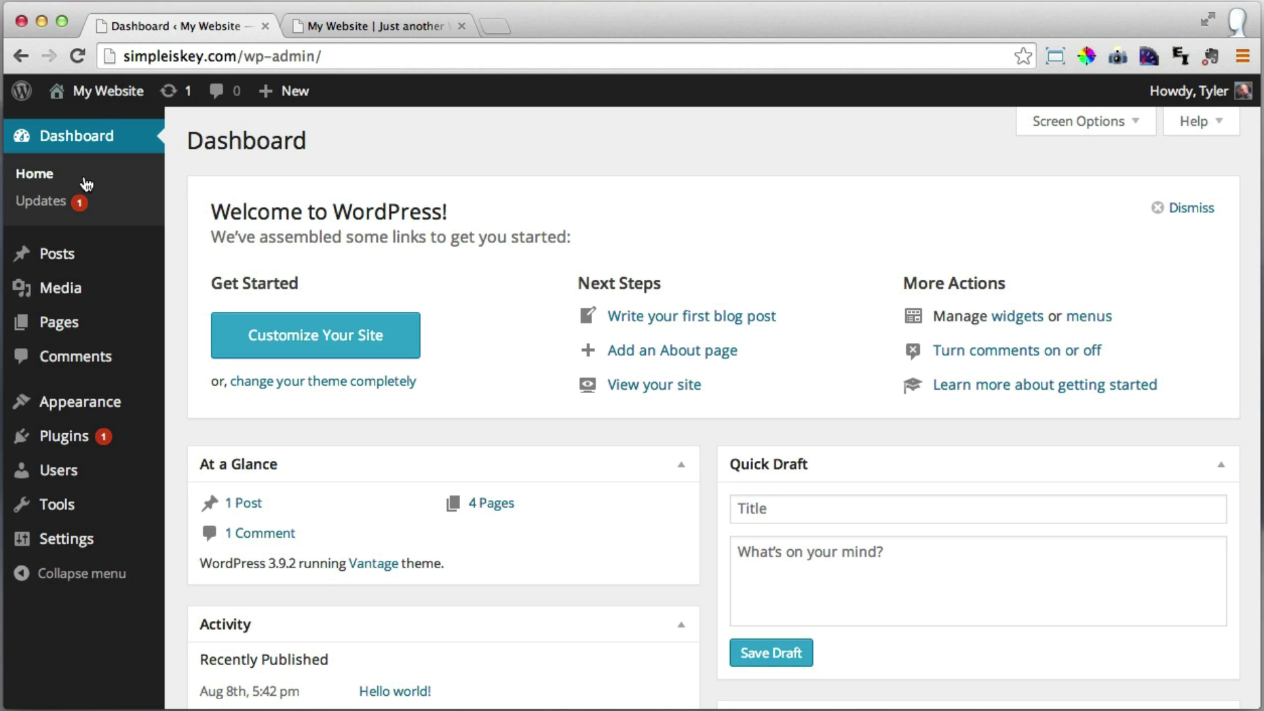
Open Vantage Theme Settings on the Home tab, where Home Page Slider is Demo Slider.
mouse_move(96, 408)
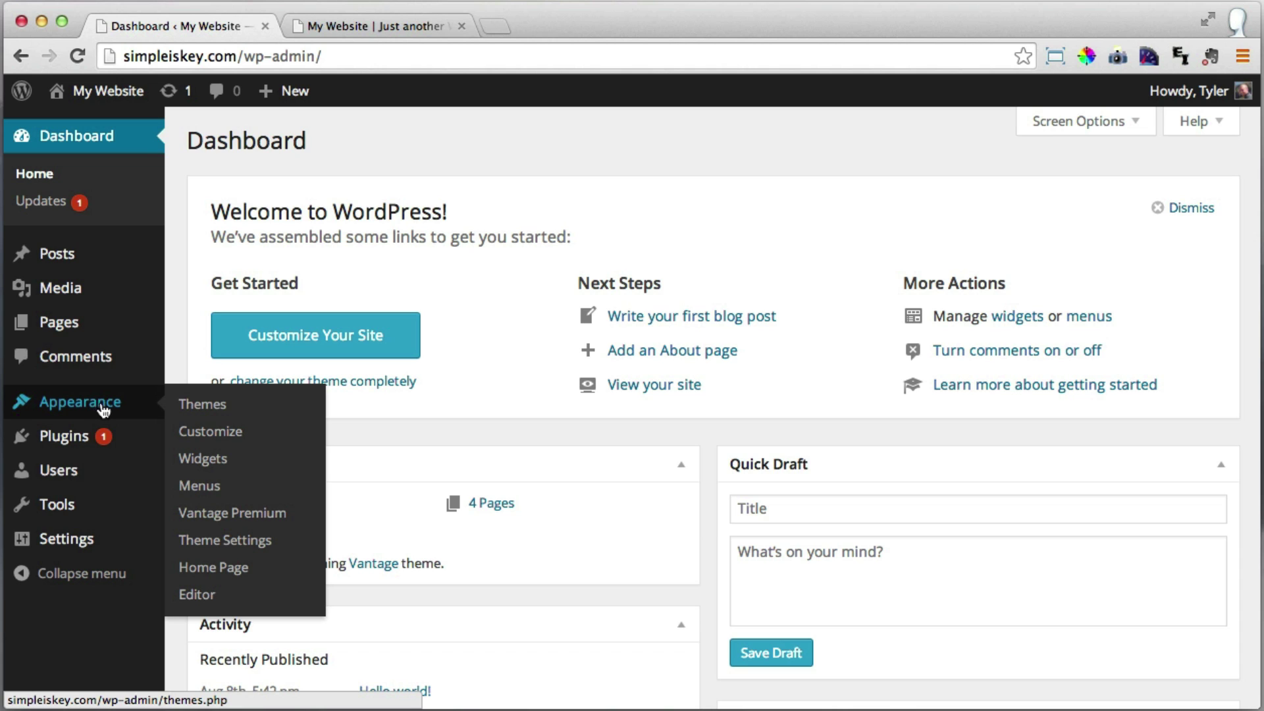
click(247, 552)
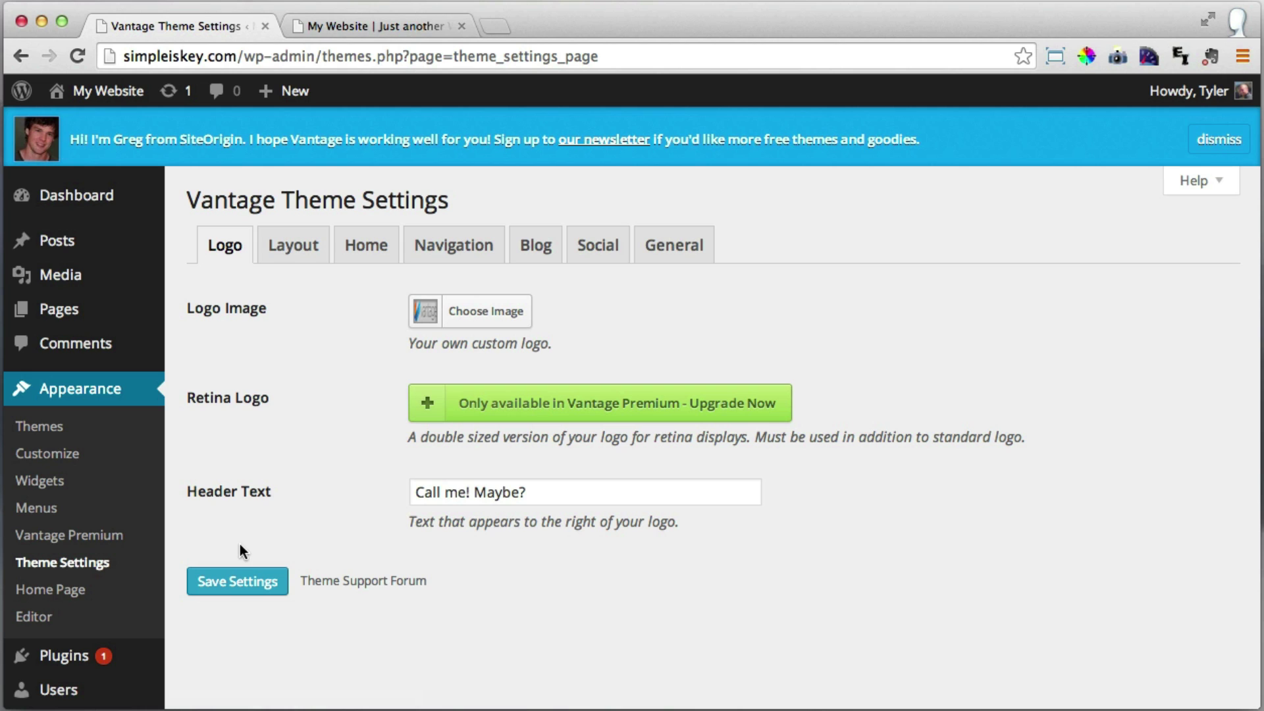
click(367, 249)
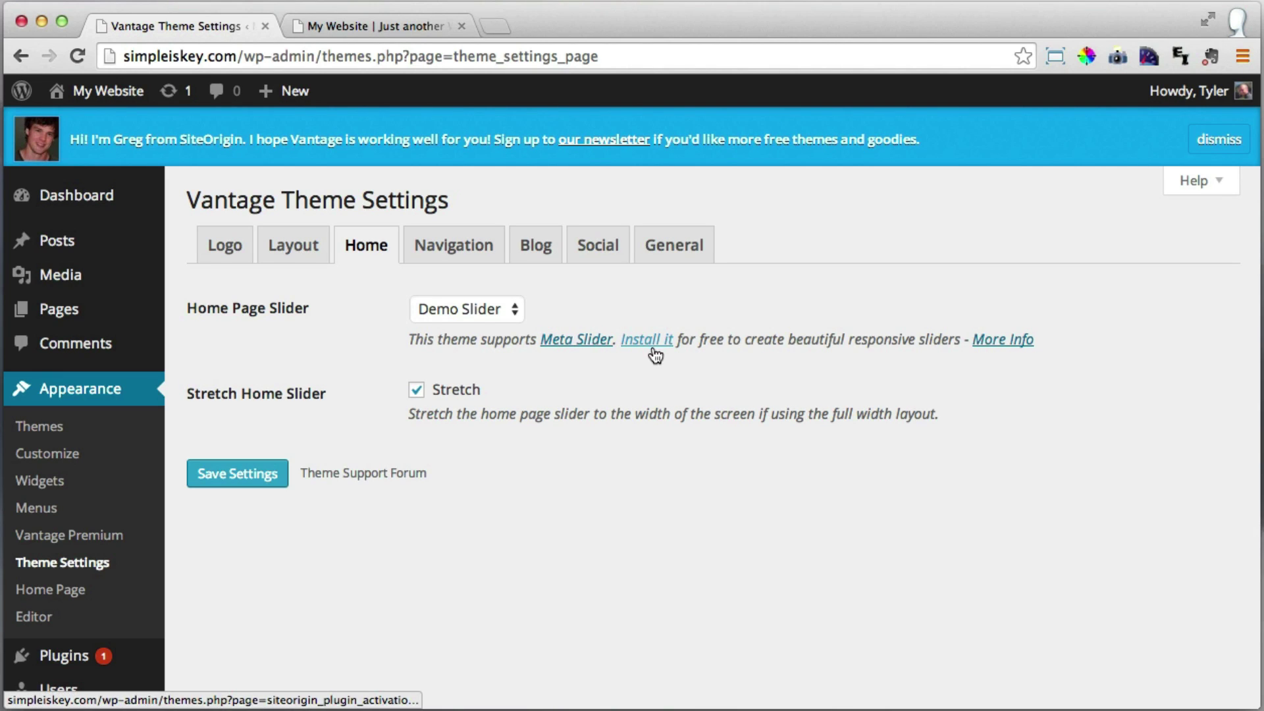
Step through the live homepage slider's slides, then go back to the theme settings.
click(390, 29)
scroll(1016, 422, down, 2)
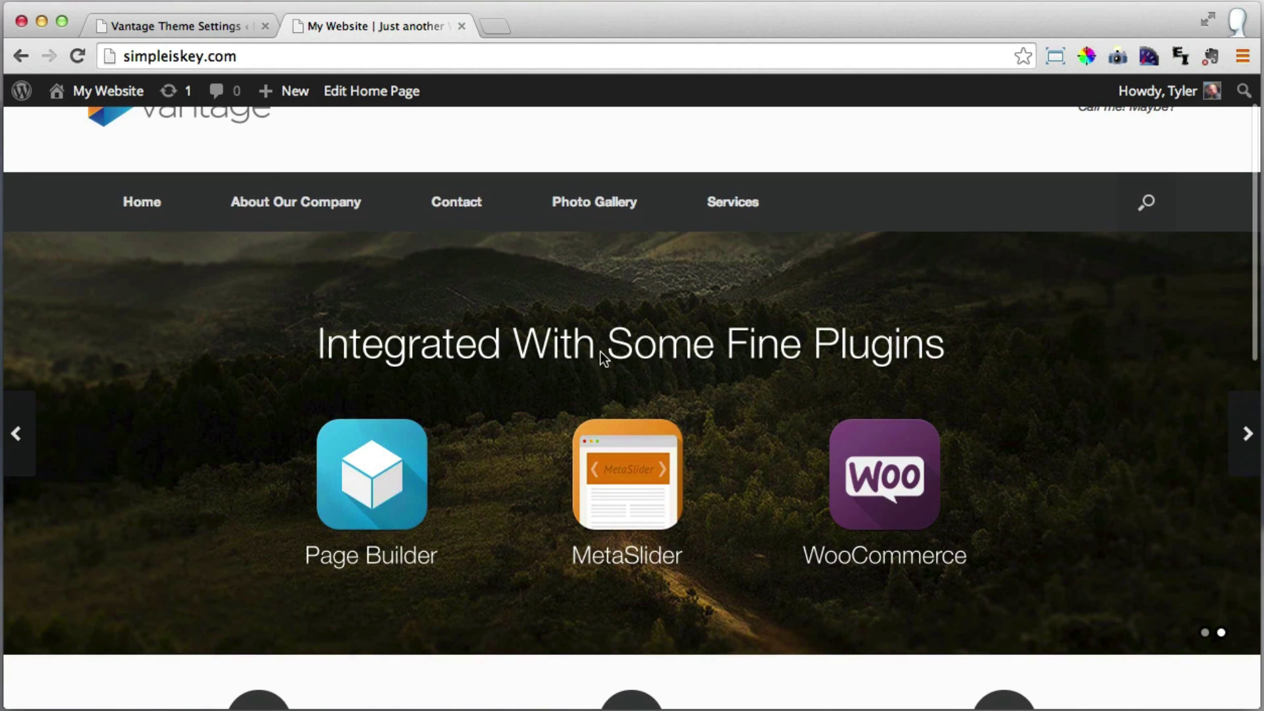
click(1242, 443)
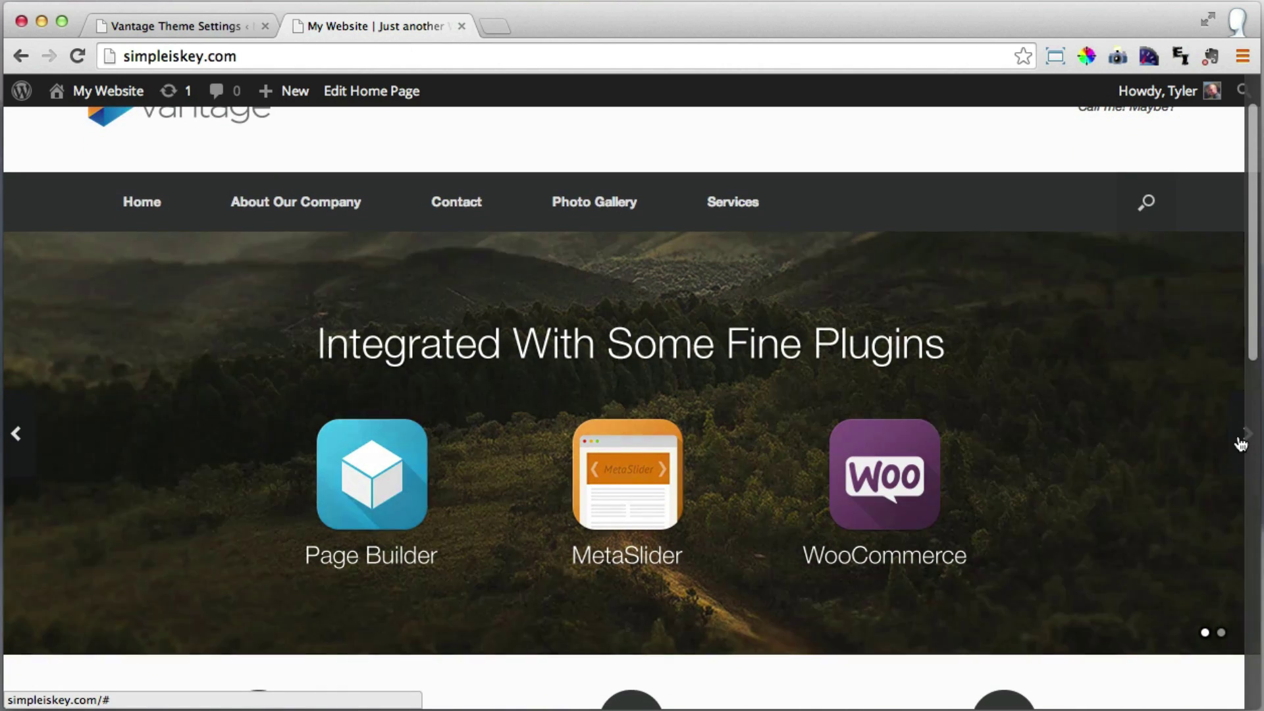
click(1241, 445)
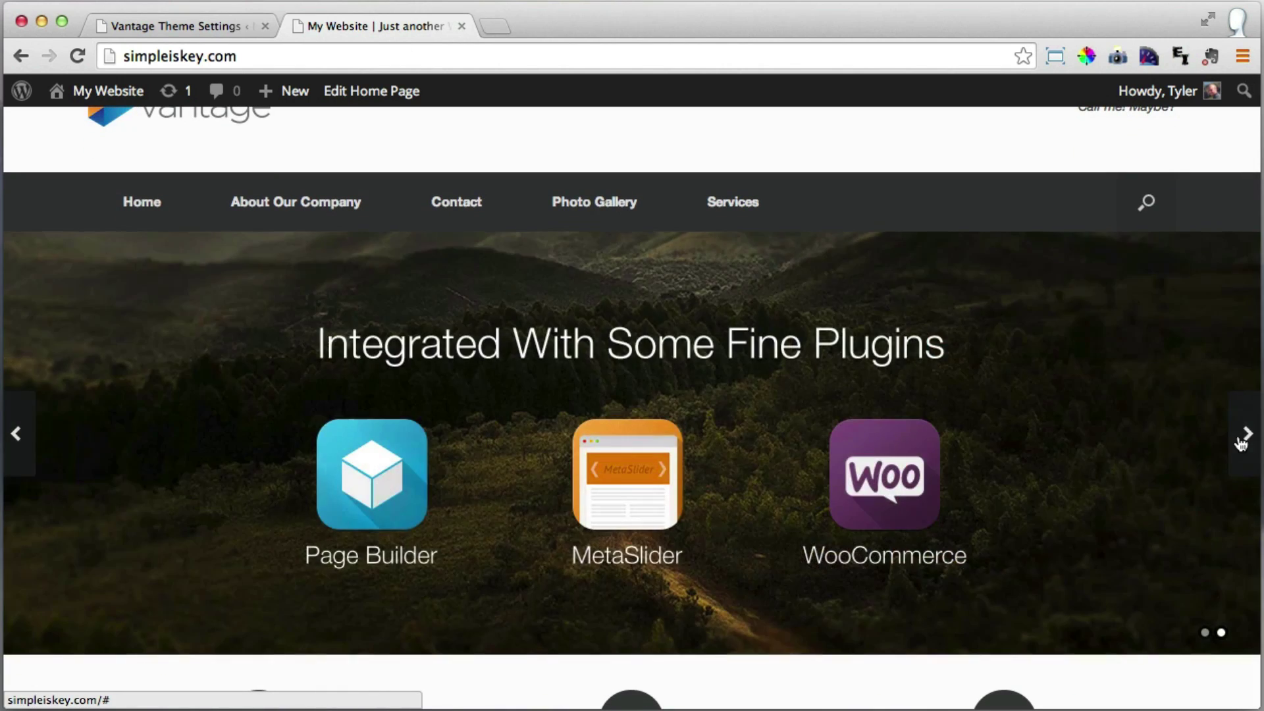
scroll(1203, 437, up, 2)
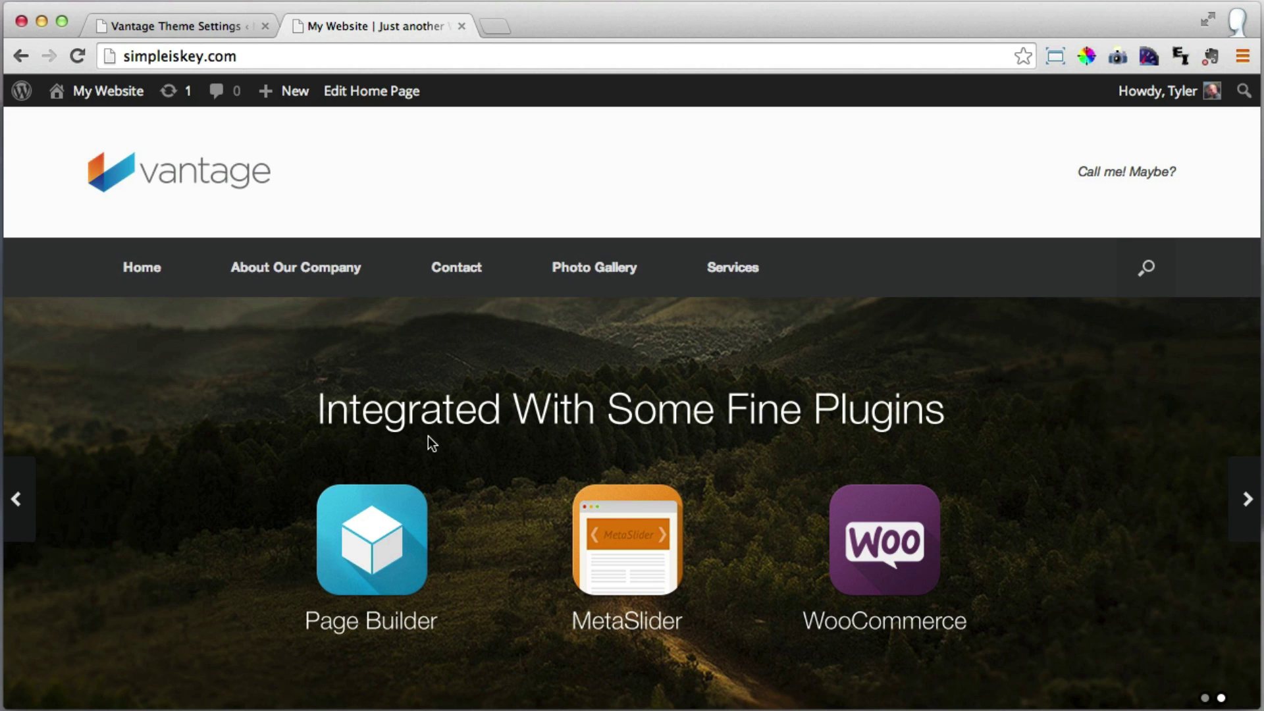
click(203, 26)
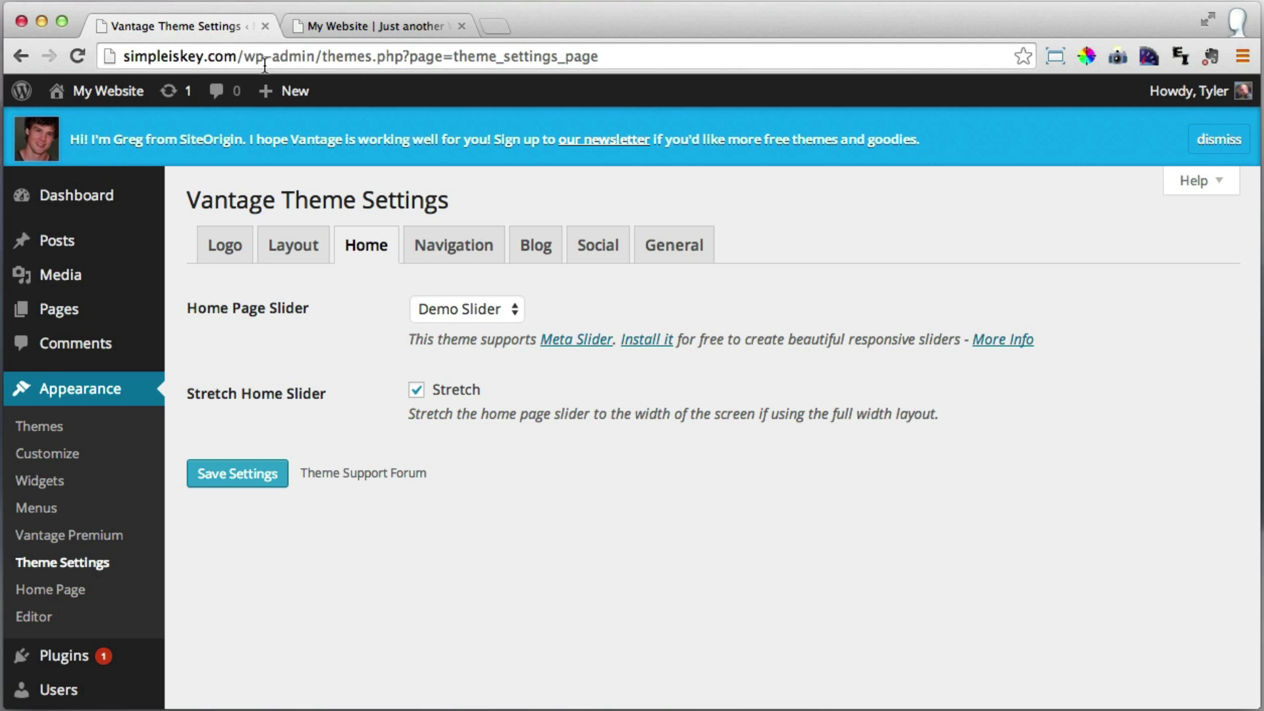
Install and activate MetaSlider, create a new slideshow and begin adding a slide.
click(648, 340)
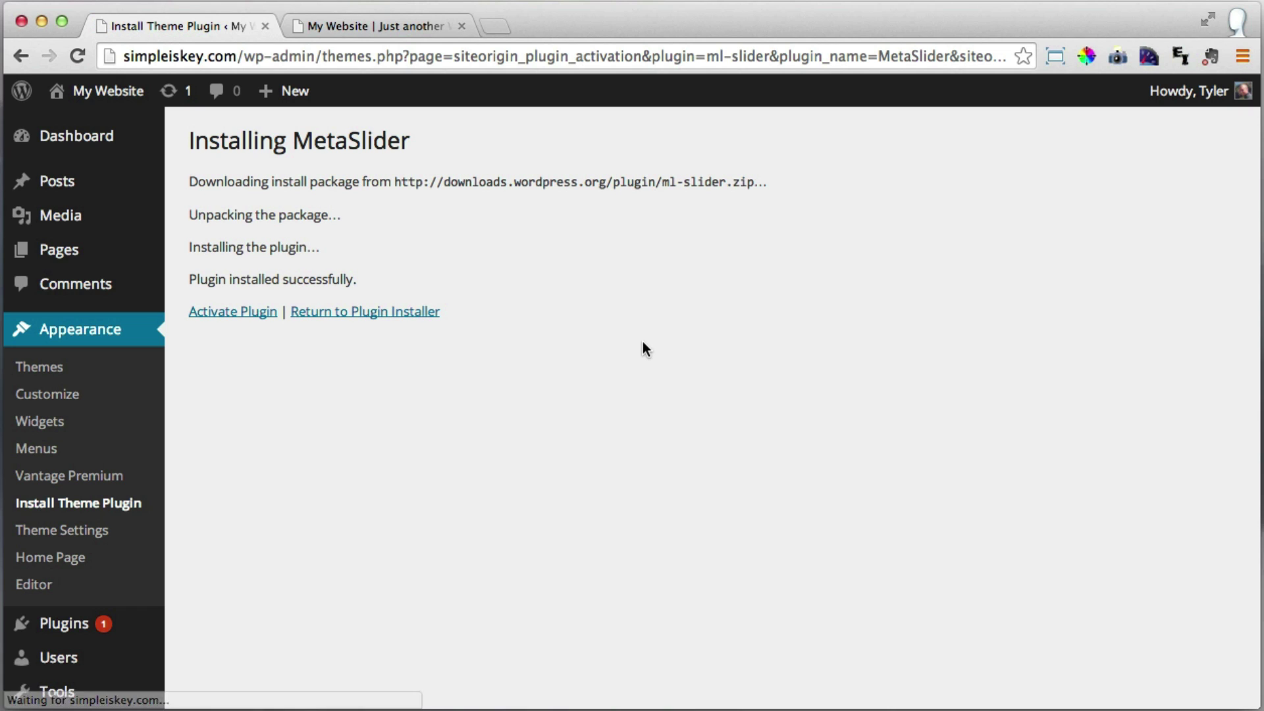
click(238, 313)
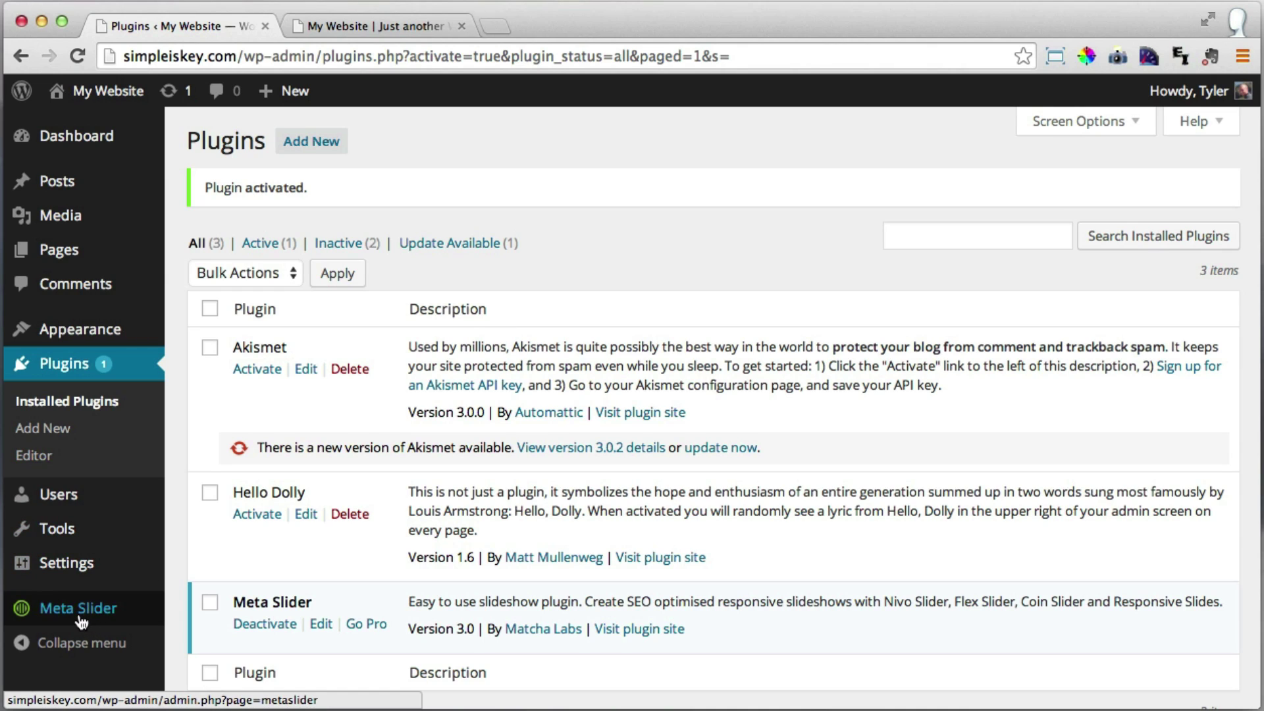
click(111, 618)
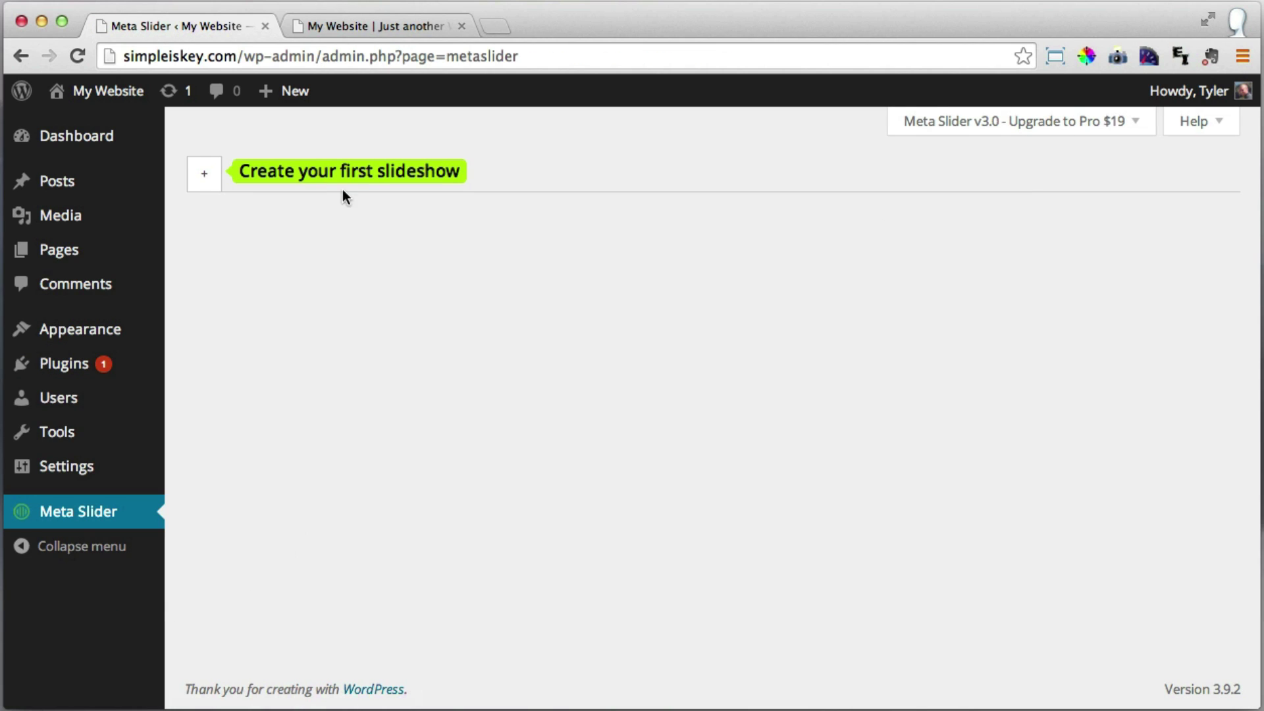
click(204, 178)
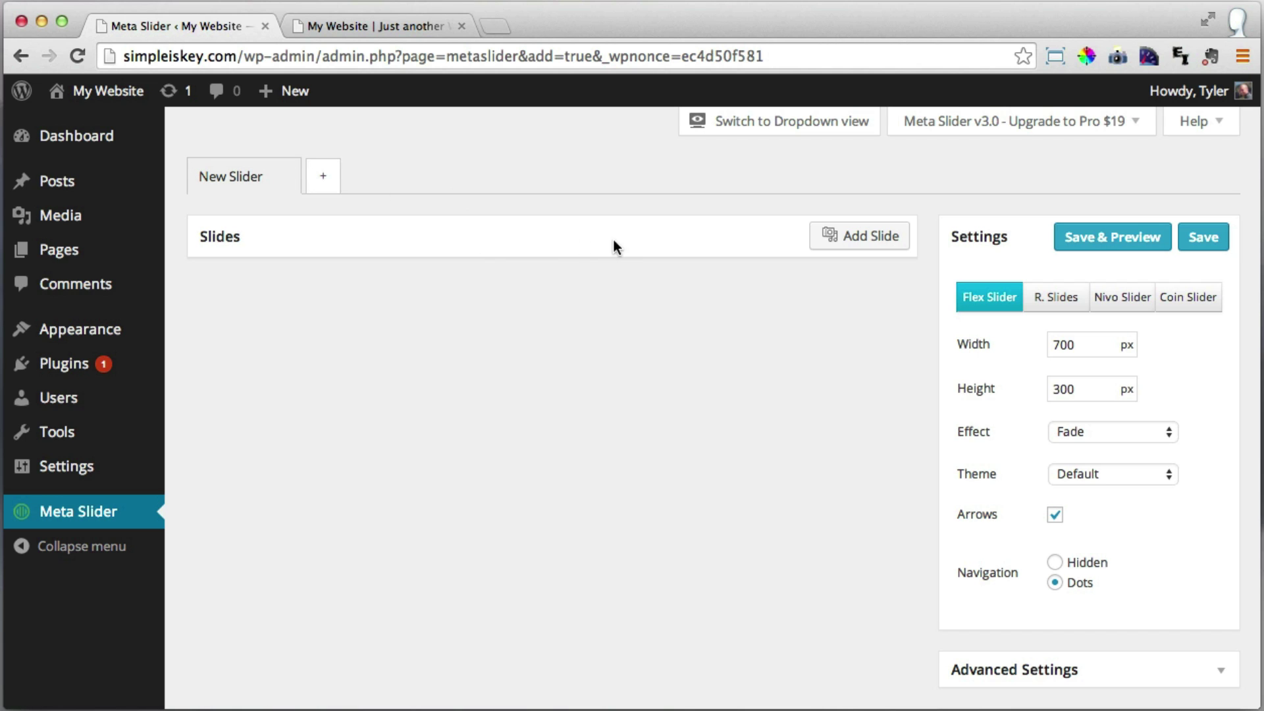
click(869, 238)
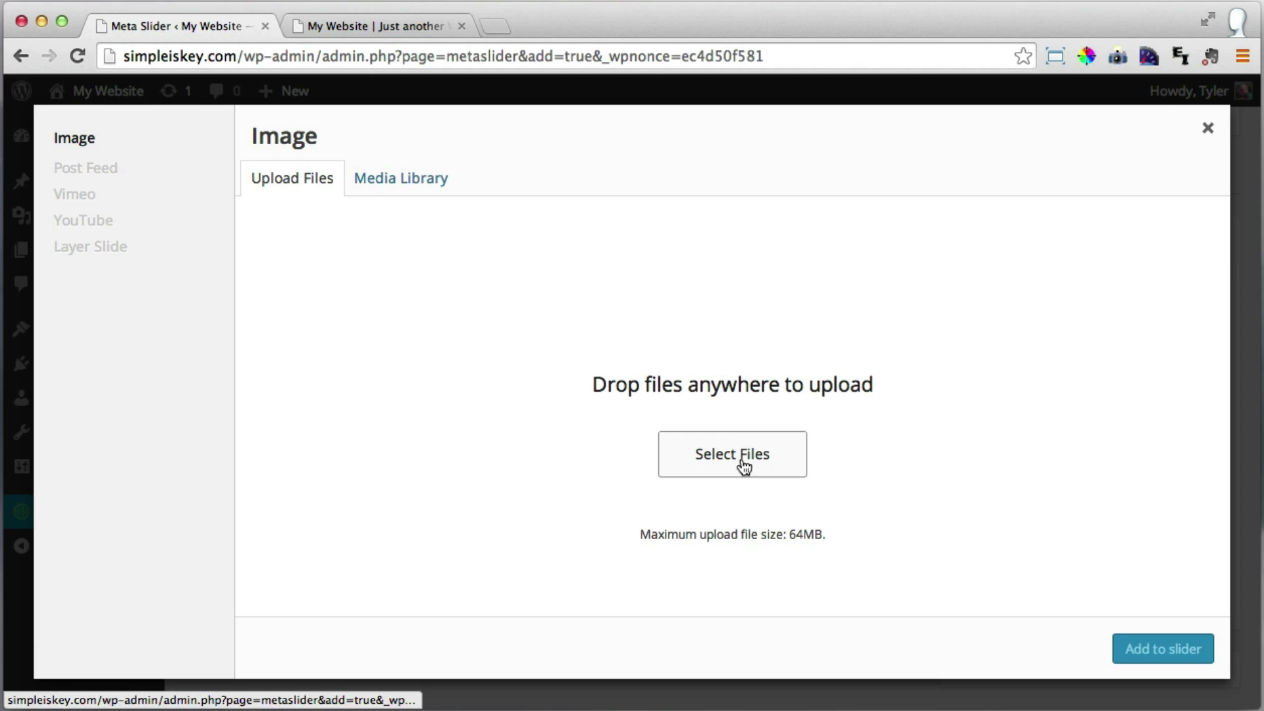
click(394, 26)
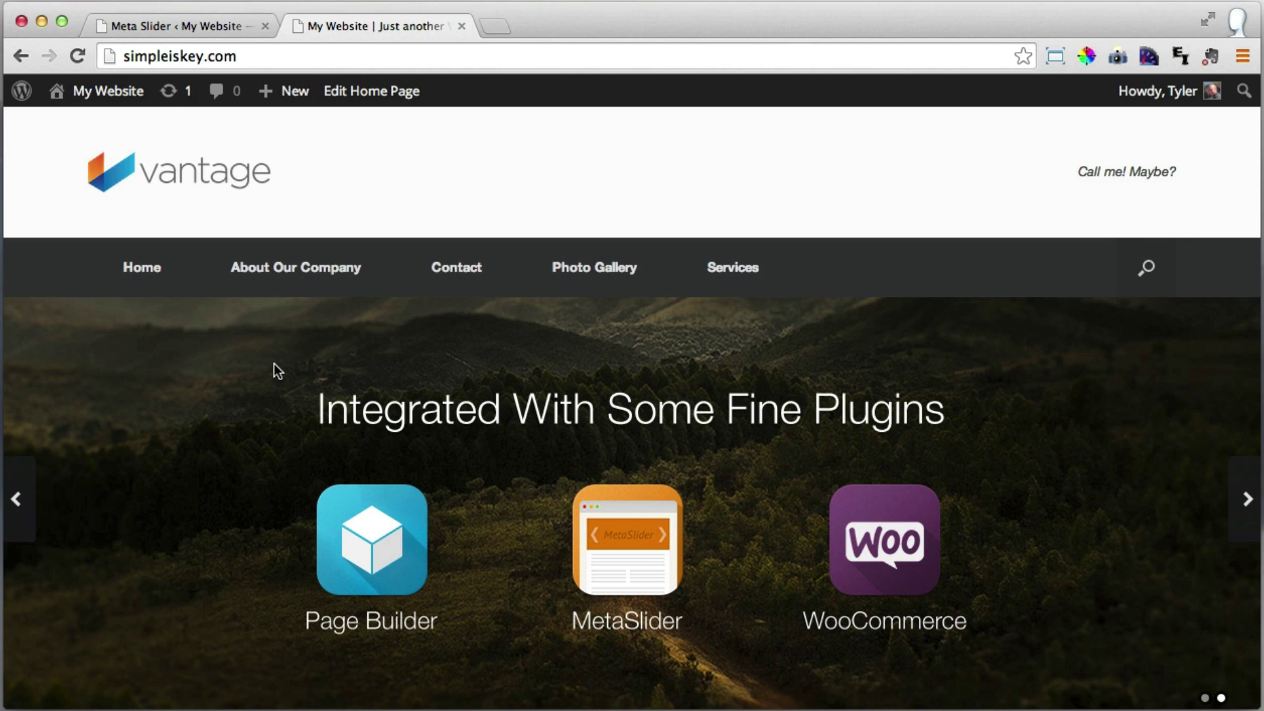
Browse unsplash.com and open the full-size sunlit forest photo from its URL.
click(495, 27)
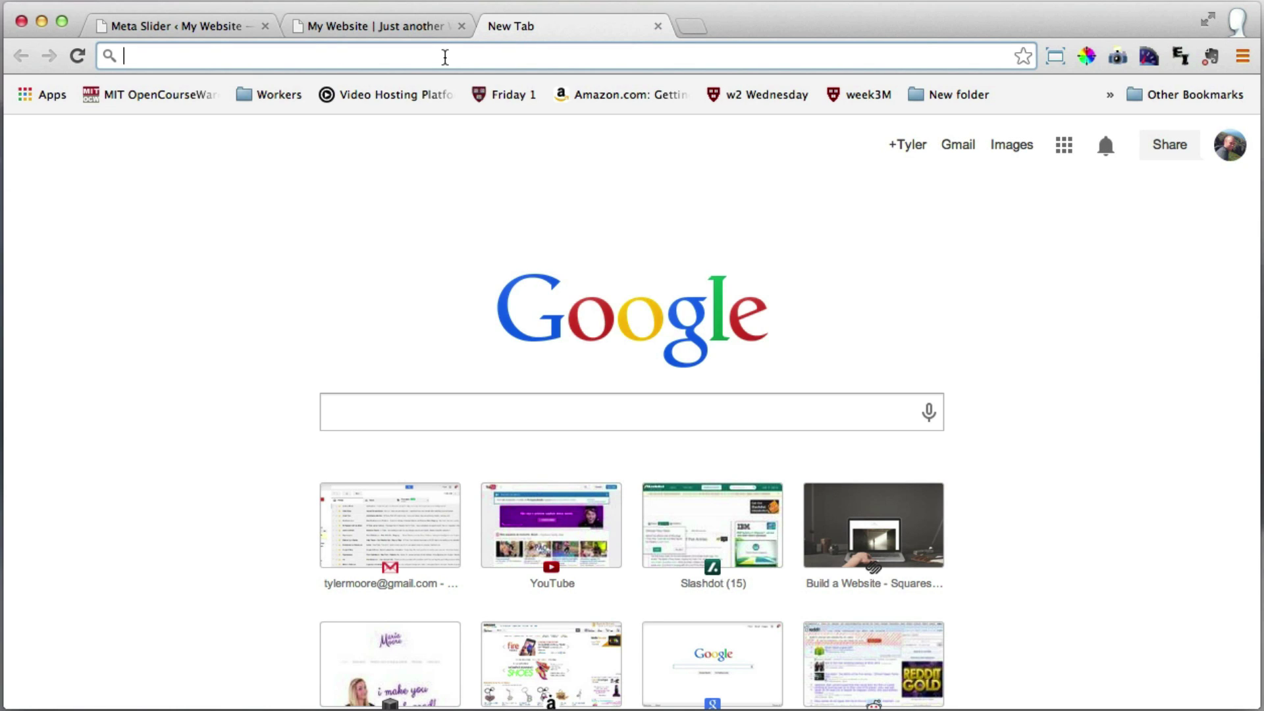
text(unsplash.com)
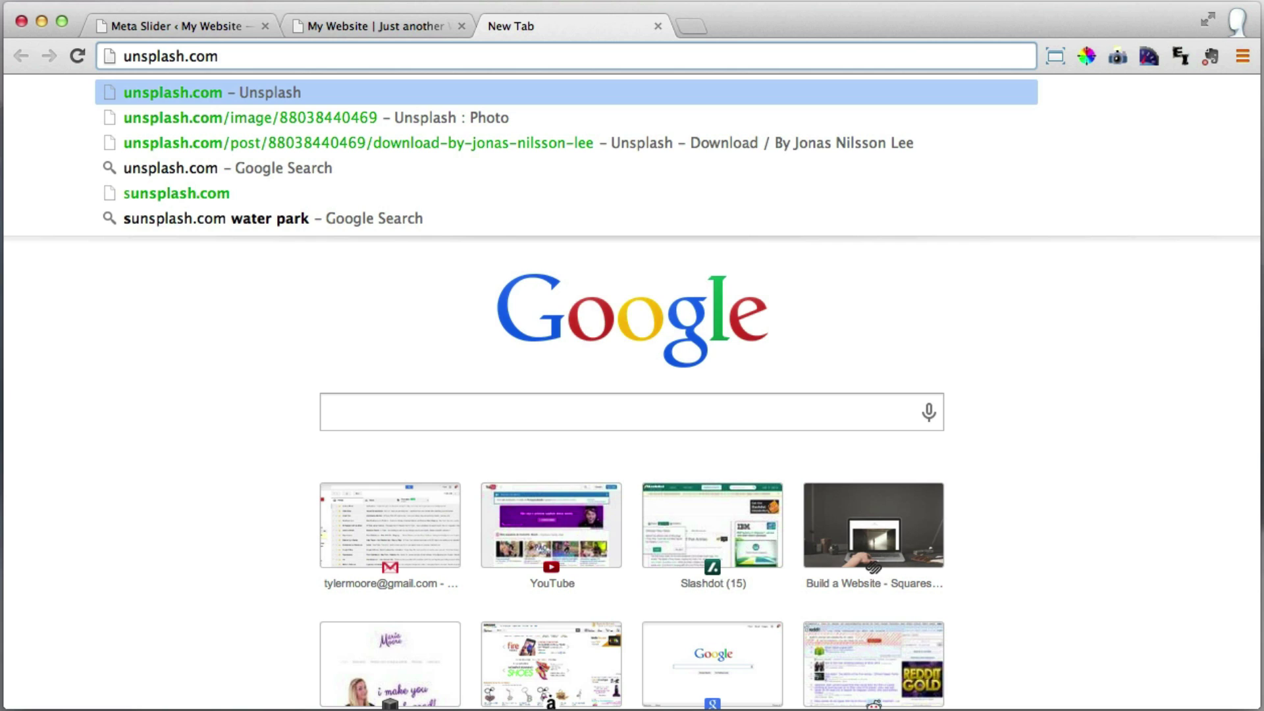
key(Return)
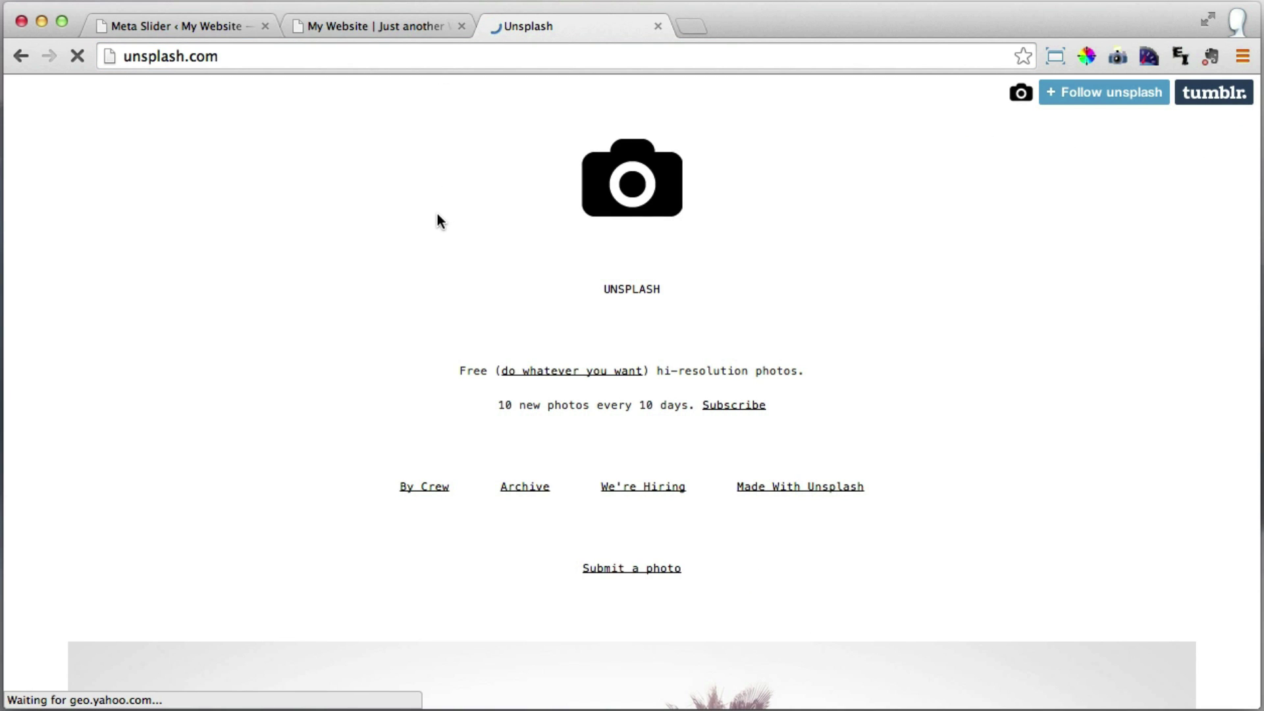
scroll(439, 217, down, 7)
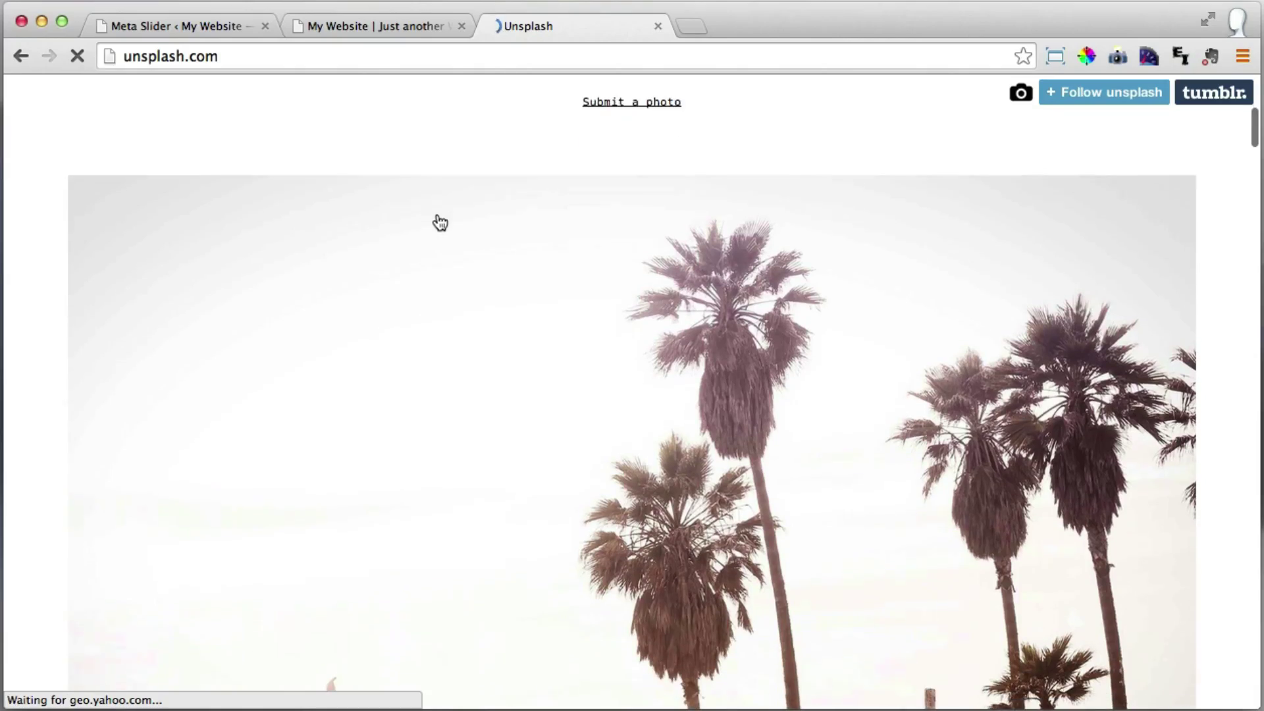
scroll(440, 222, down, 10)
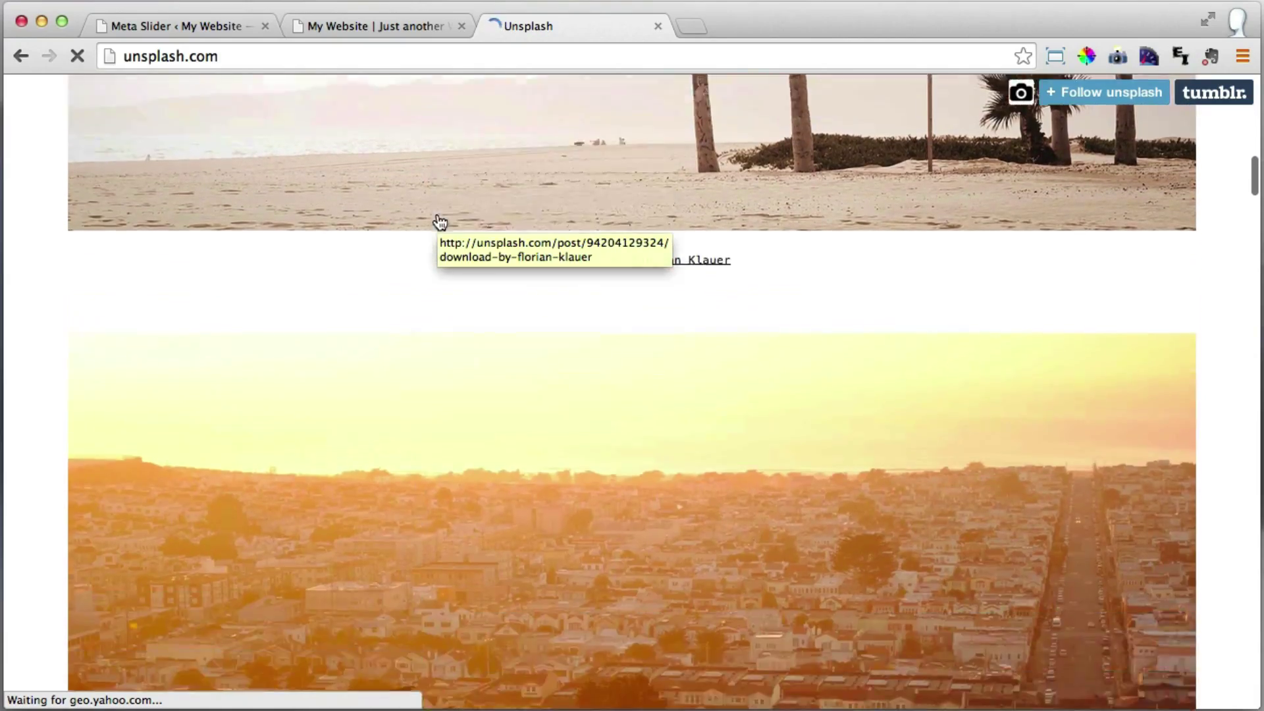
scroll(440, 223, down, 15)
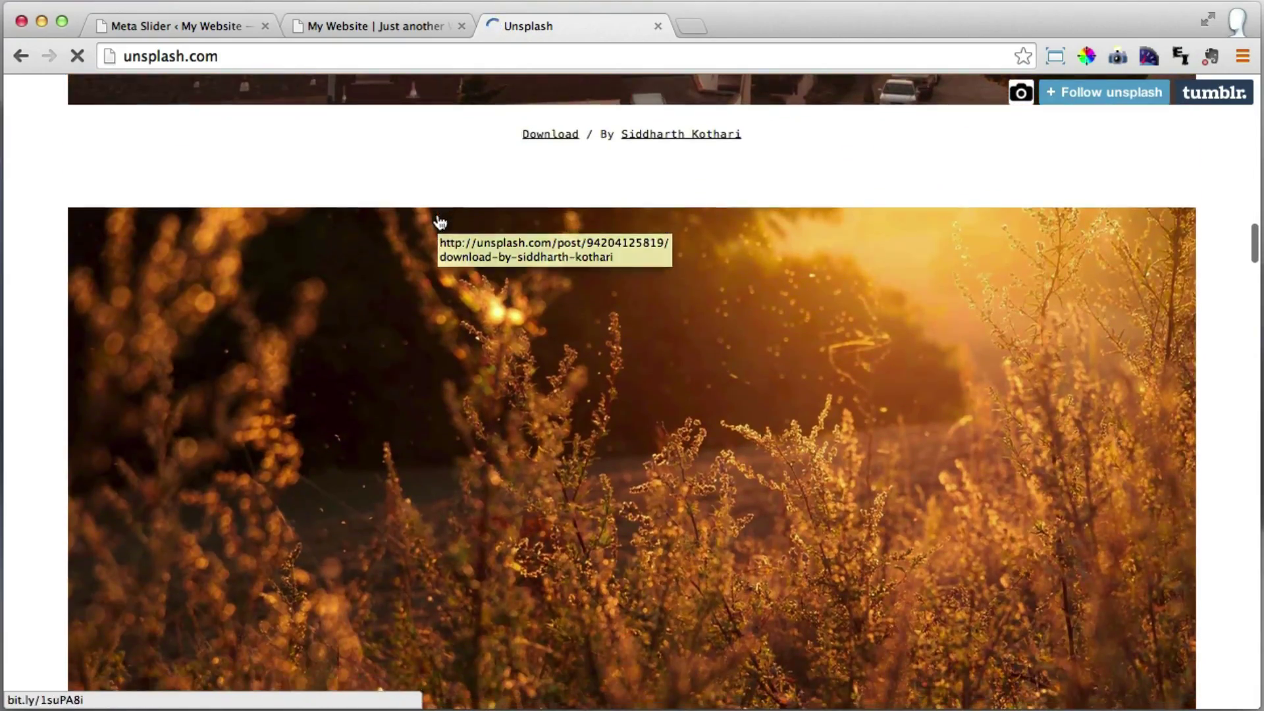
scroll(440, 223, down, 18)
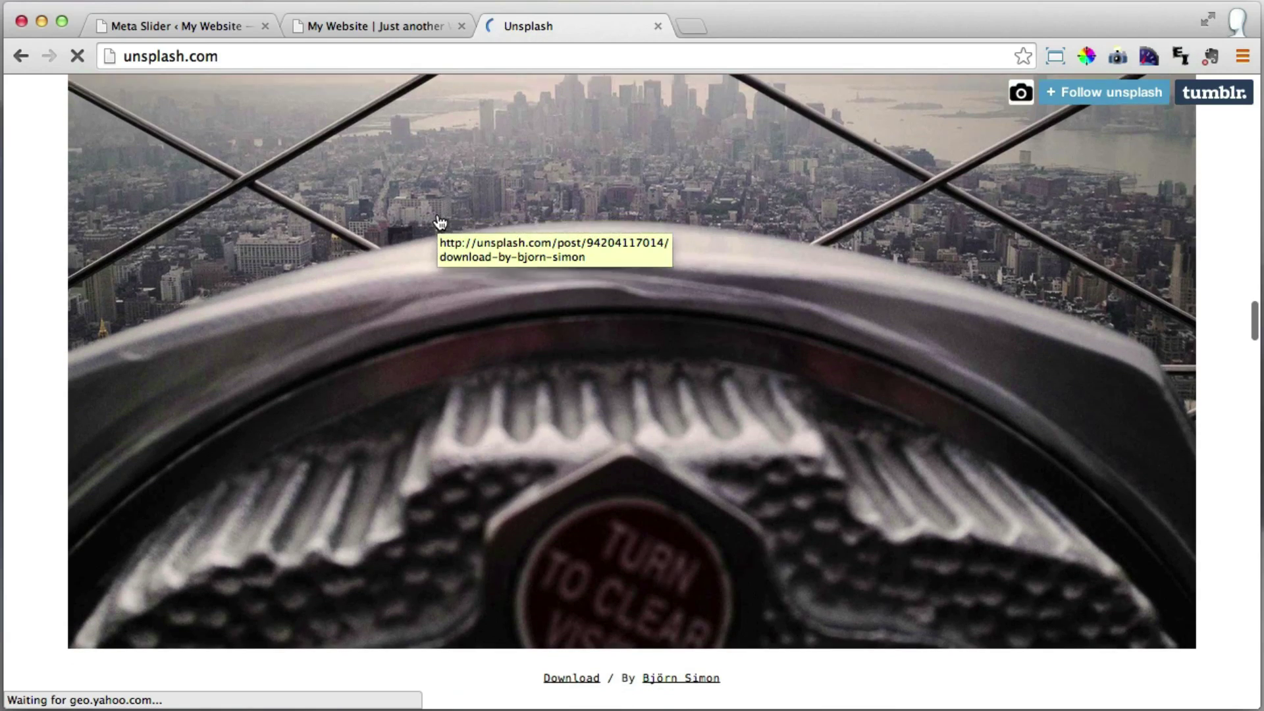
scroll(440, 222, down, 3)
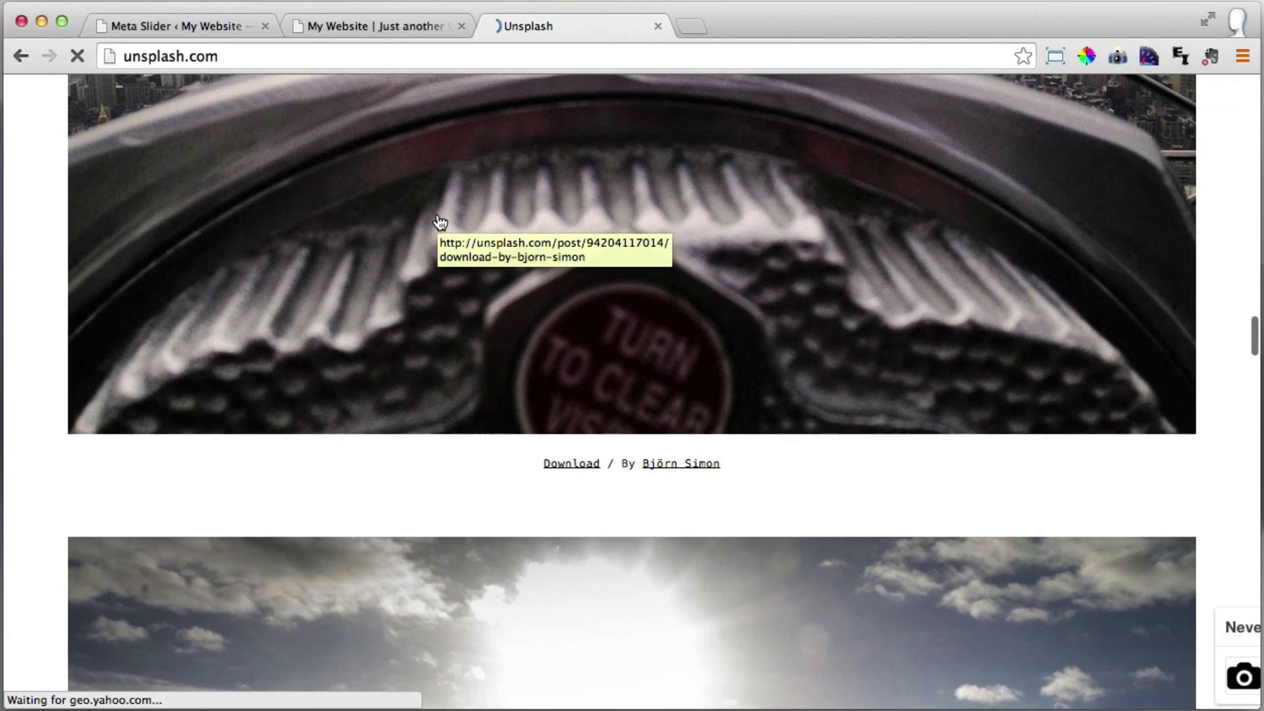
click(573, 465)
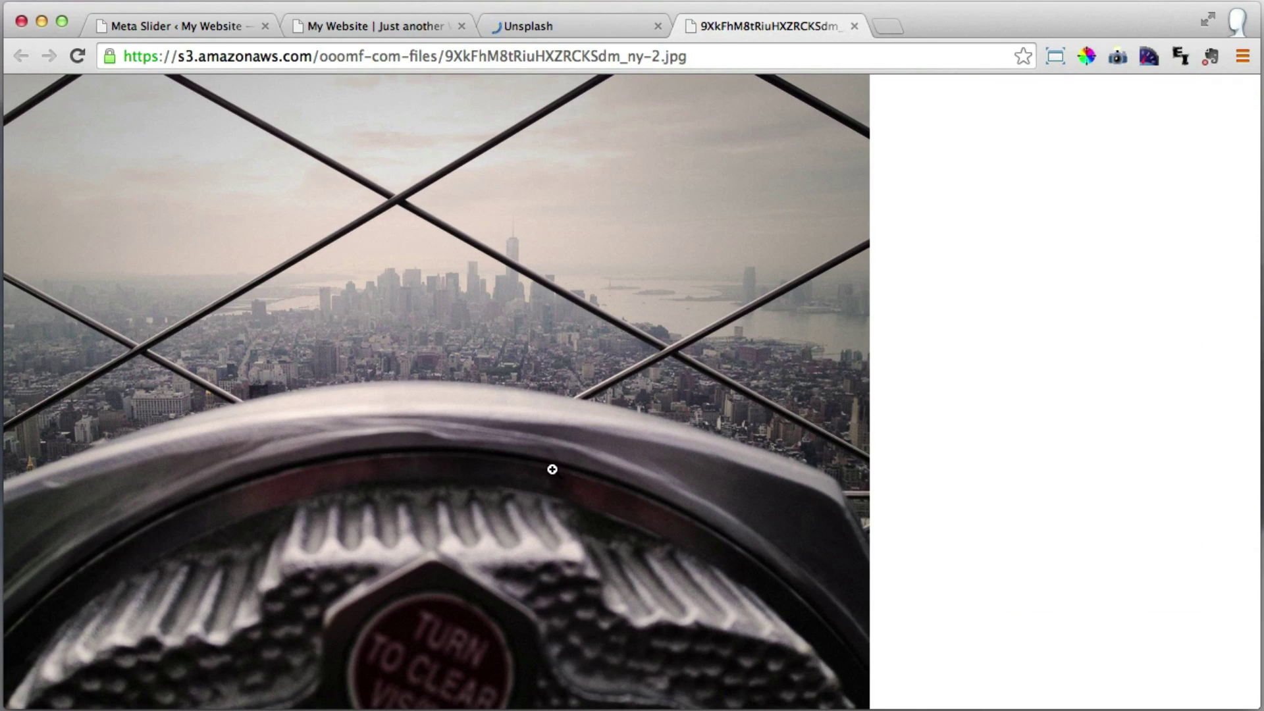
click(547, 56)
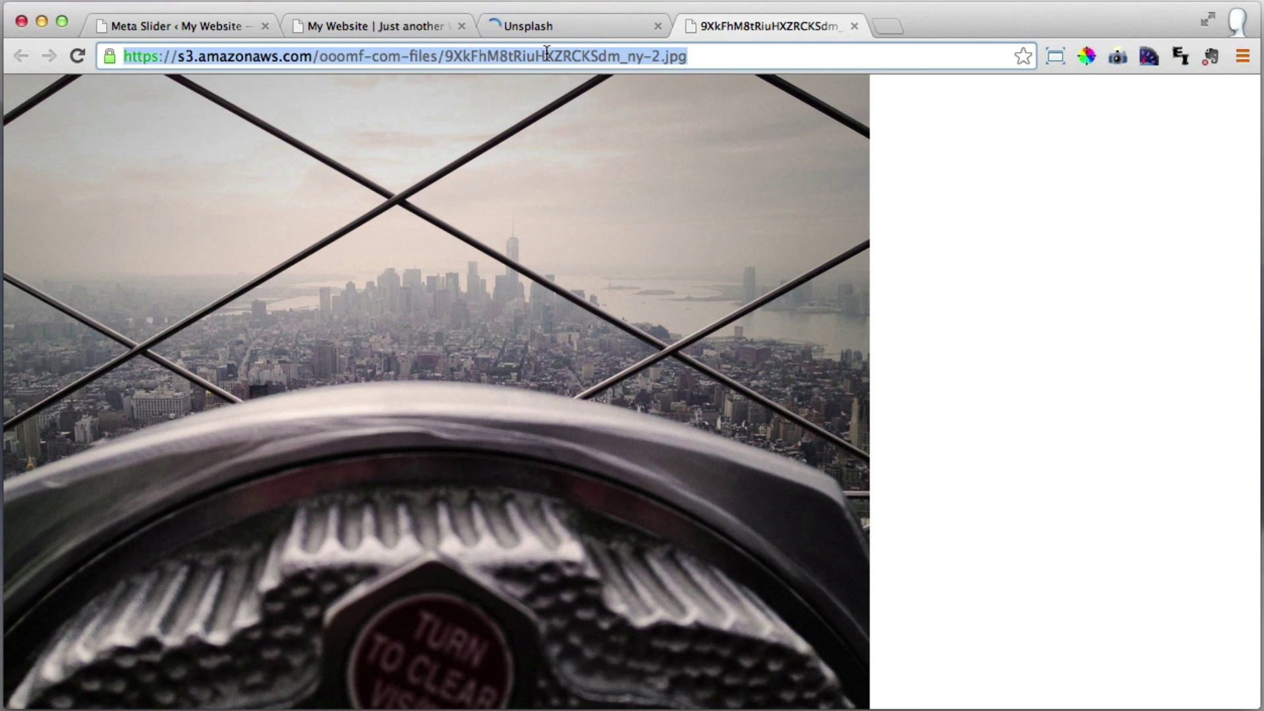
text(https://s3.amazonaws.com/ooomf-com-files/XIBPemROQ9iJdUMOOBmG_IMG_1863.jpg)
key(Return)
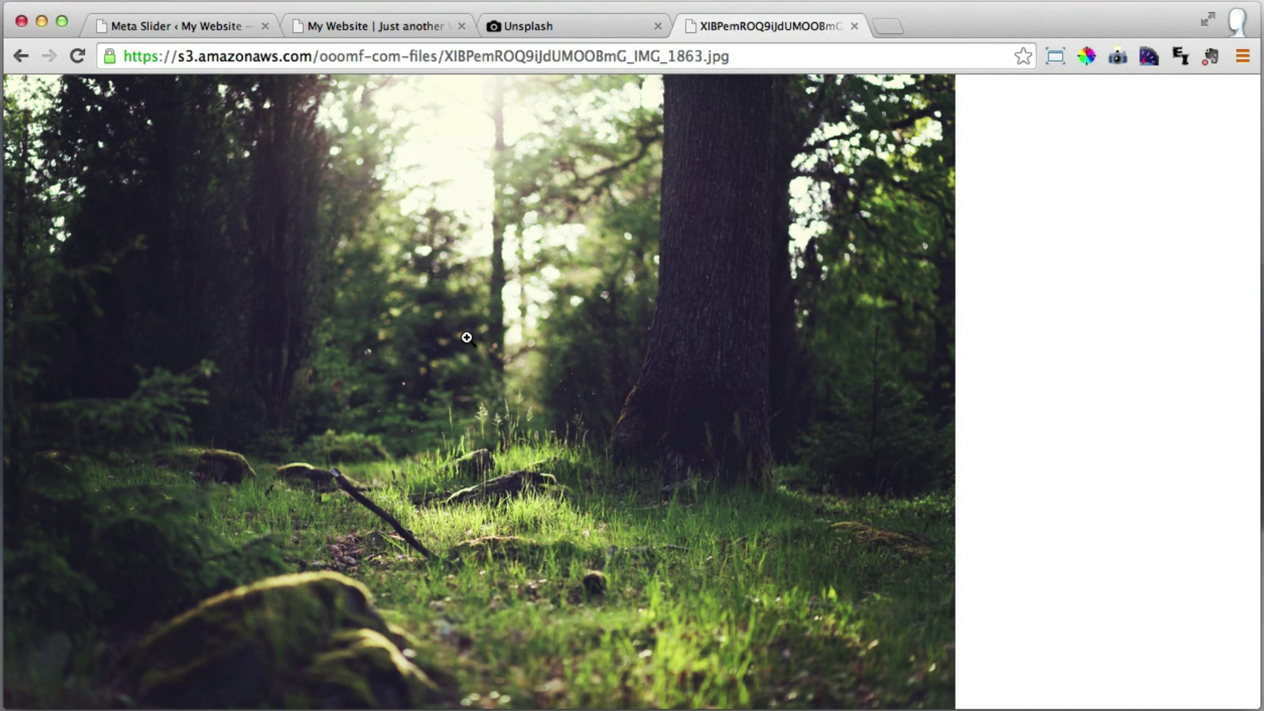
Save the forest image to the Desktop as forest.jpg and close the image tab.
right_click(467, 339)
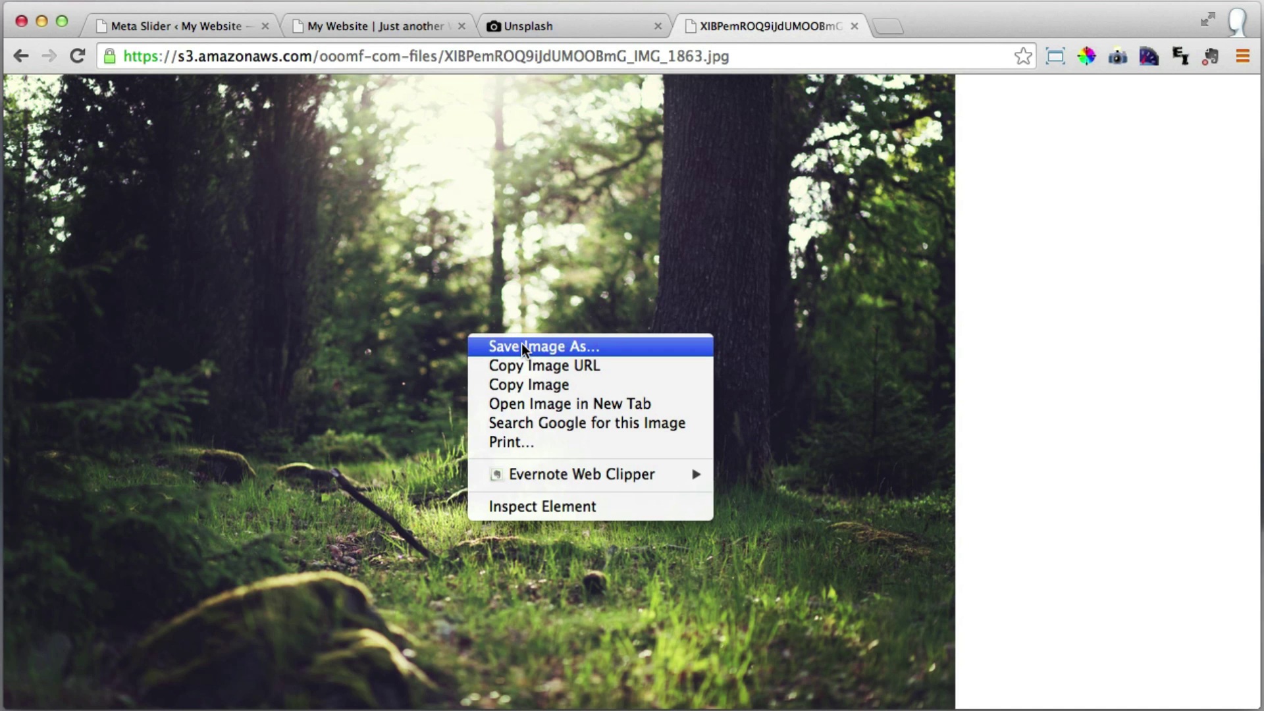
click(523, 347)
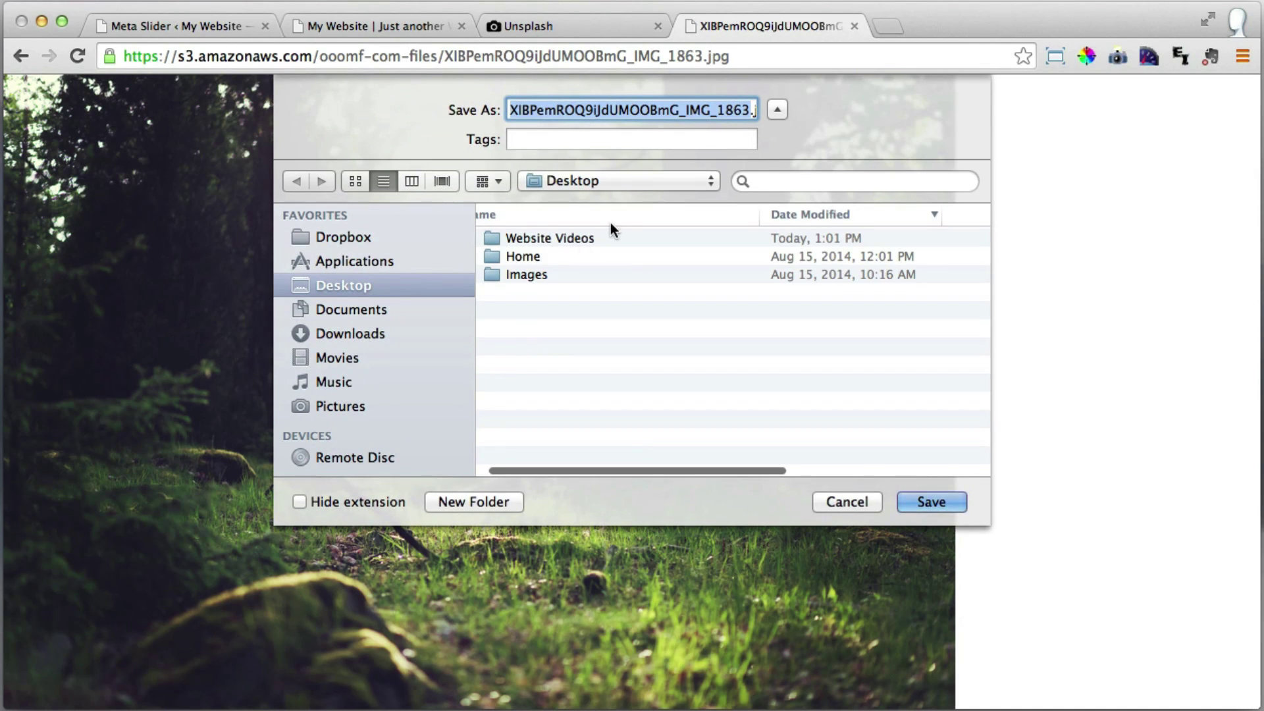
text(forest.jpg)
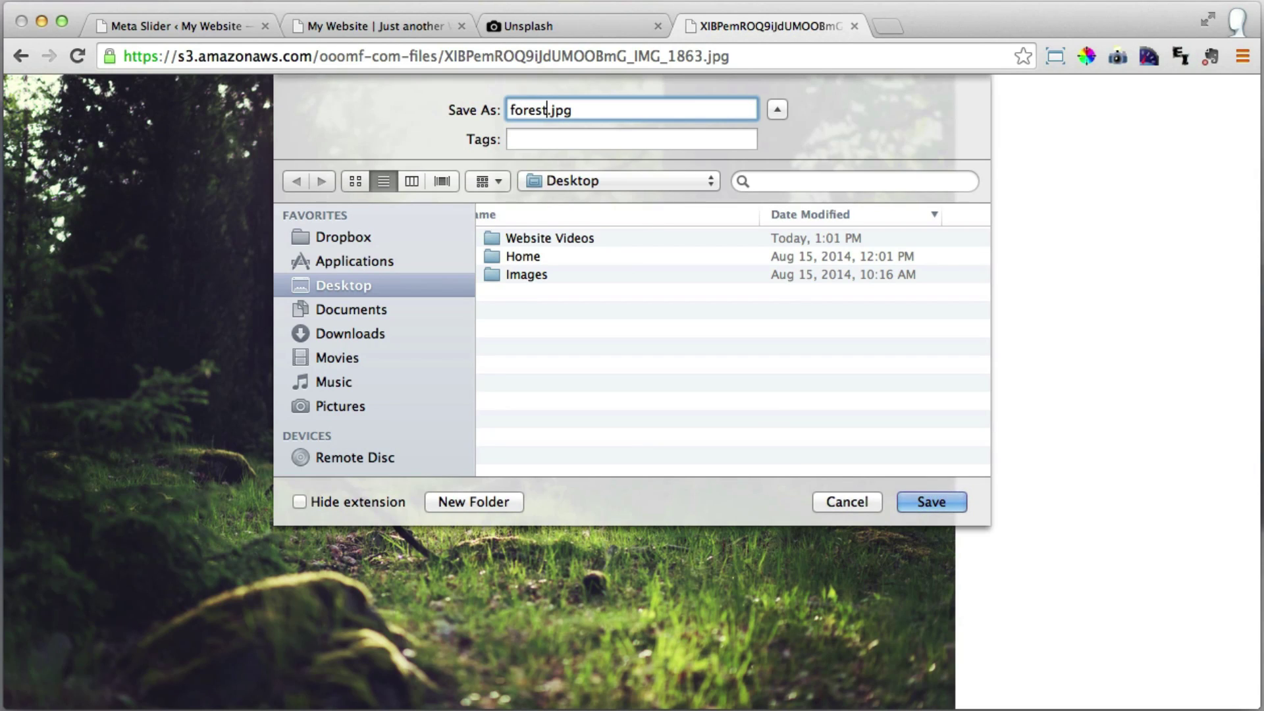
click(946, 501)
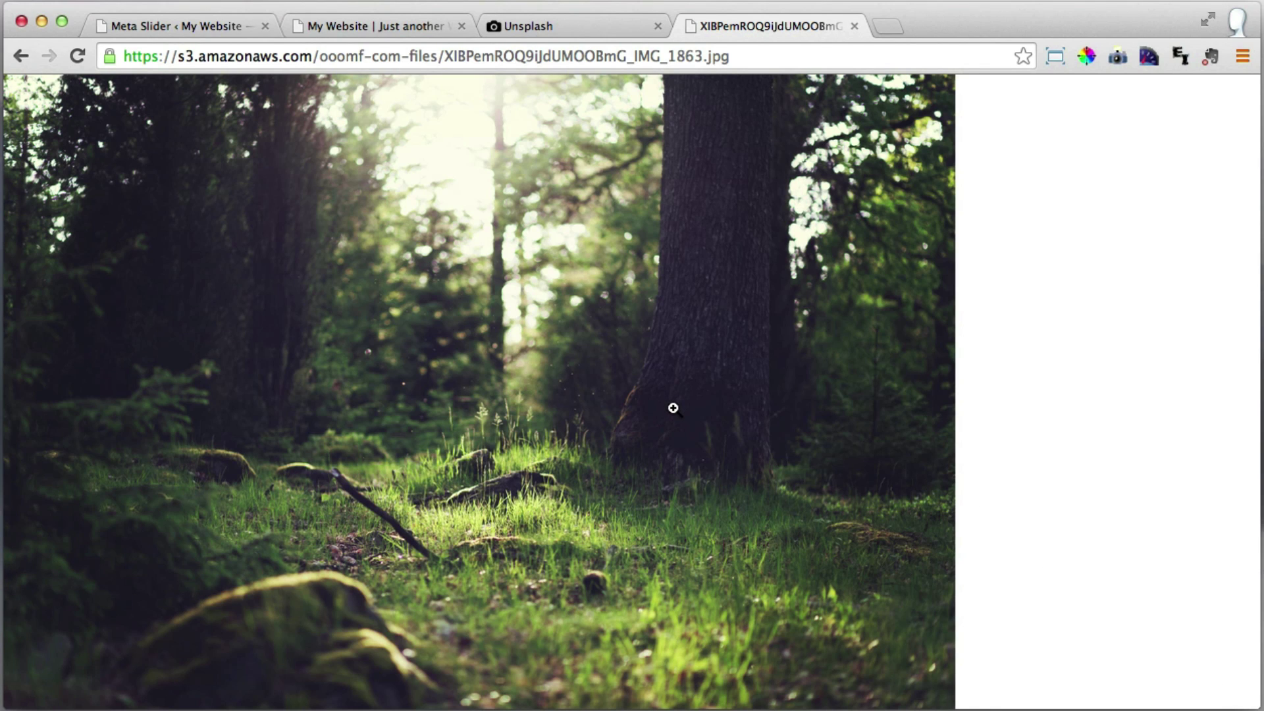
click(853, 26)
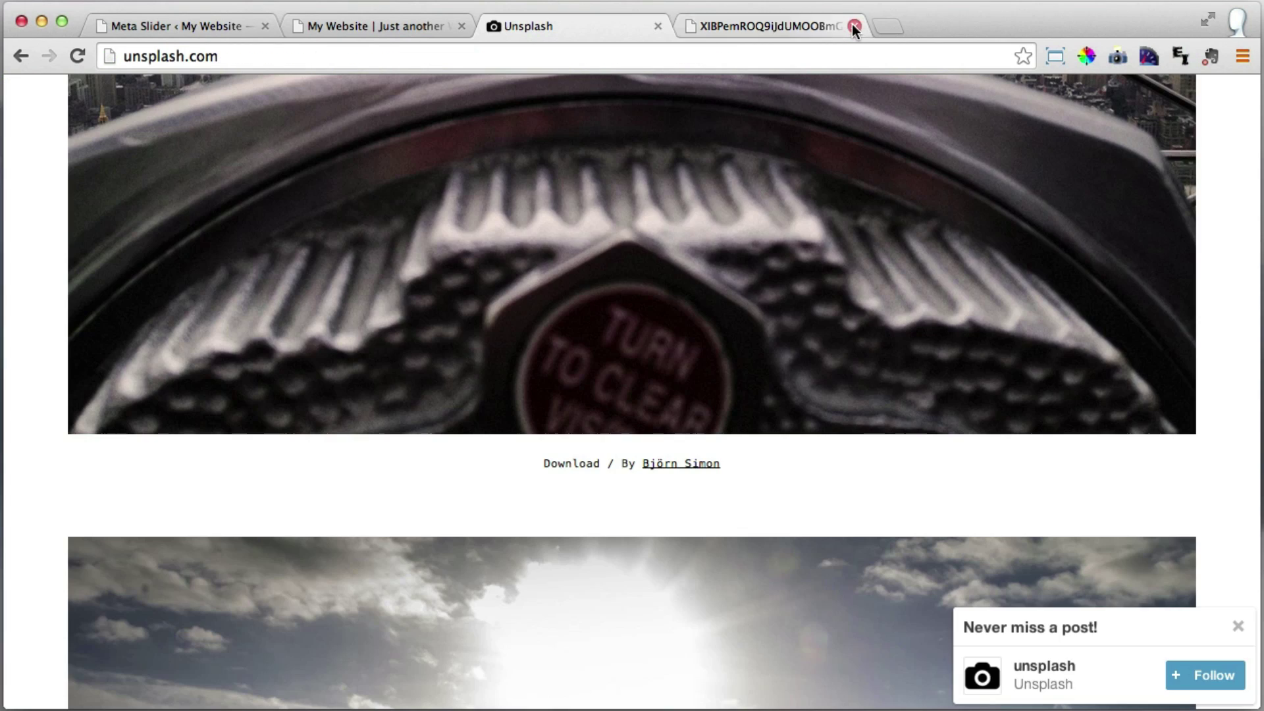
Close the Unsplash tab and scroll through the live Vantage homepage again.
click(658, 26)
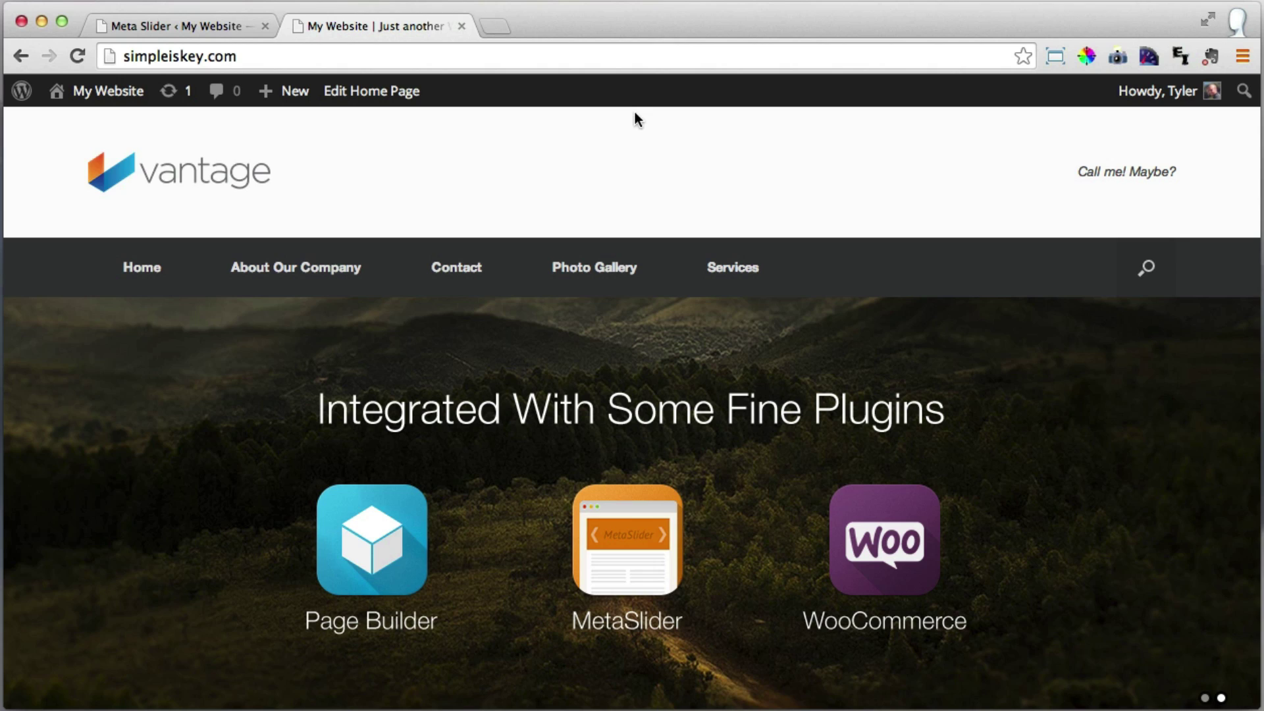
scroll(635, 116, down, 2)
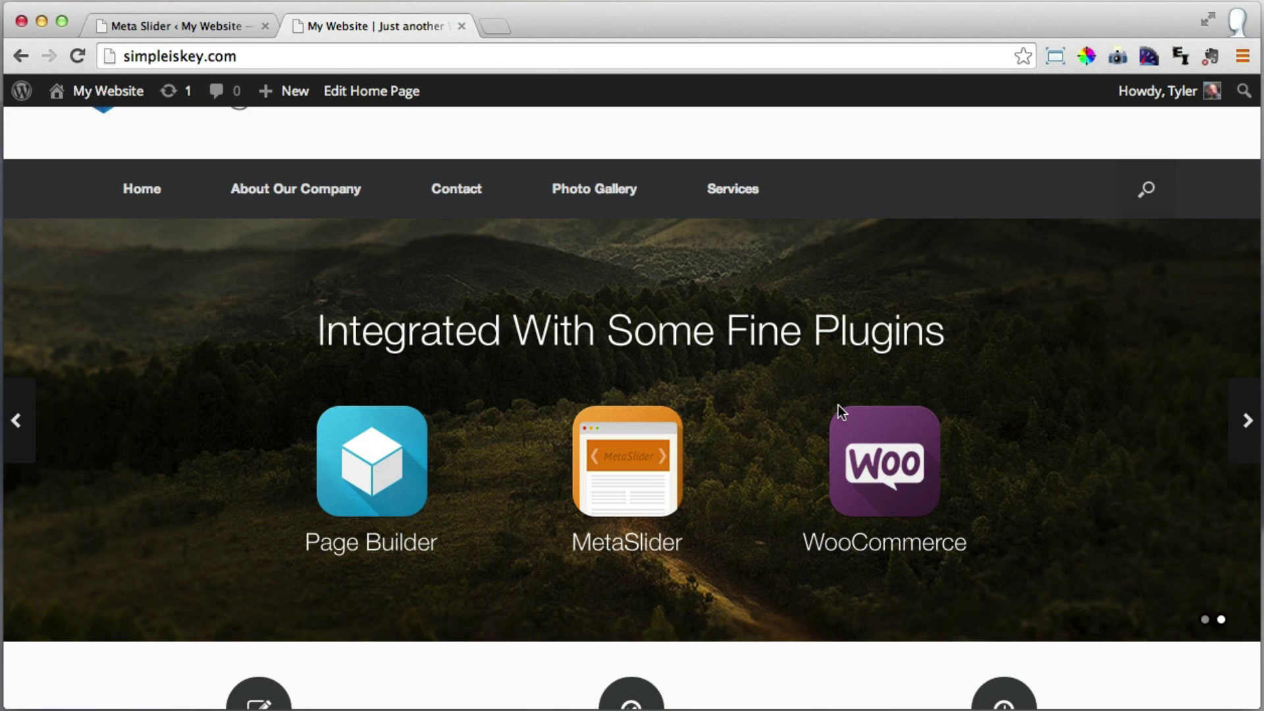
scroll(839, 405, up, 2)
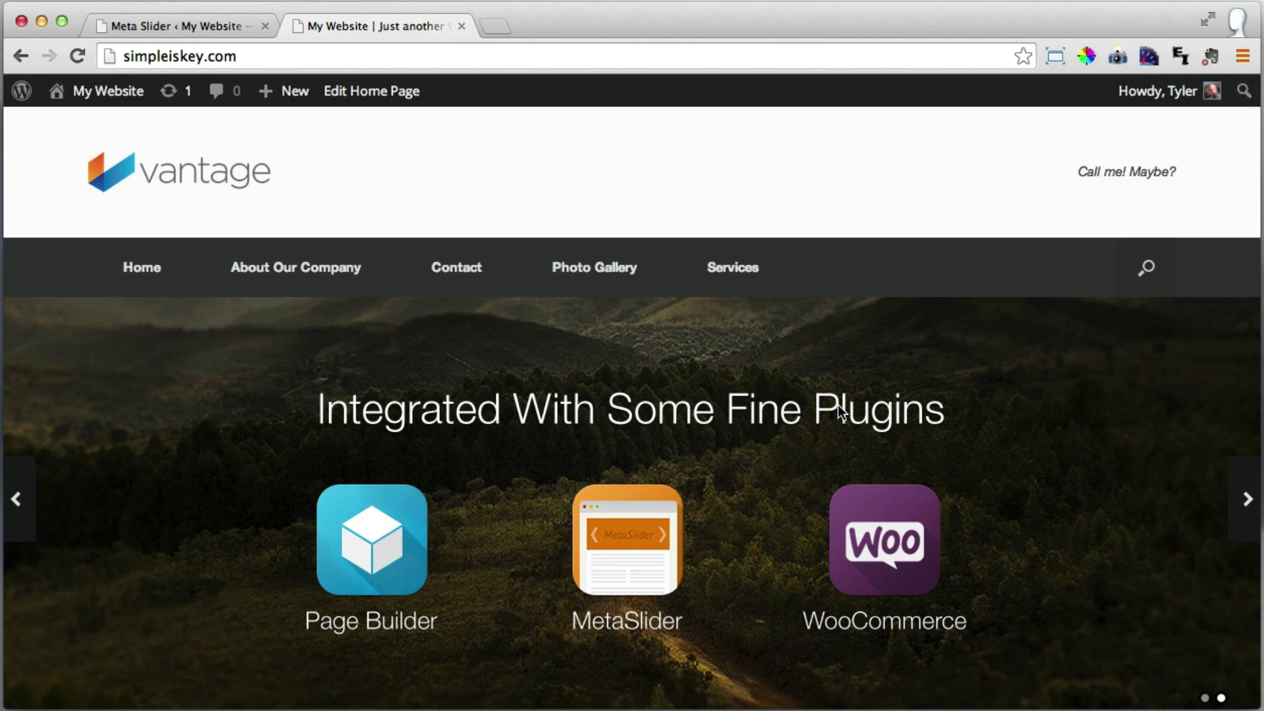
scroll(839, 408, down, 1)
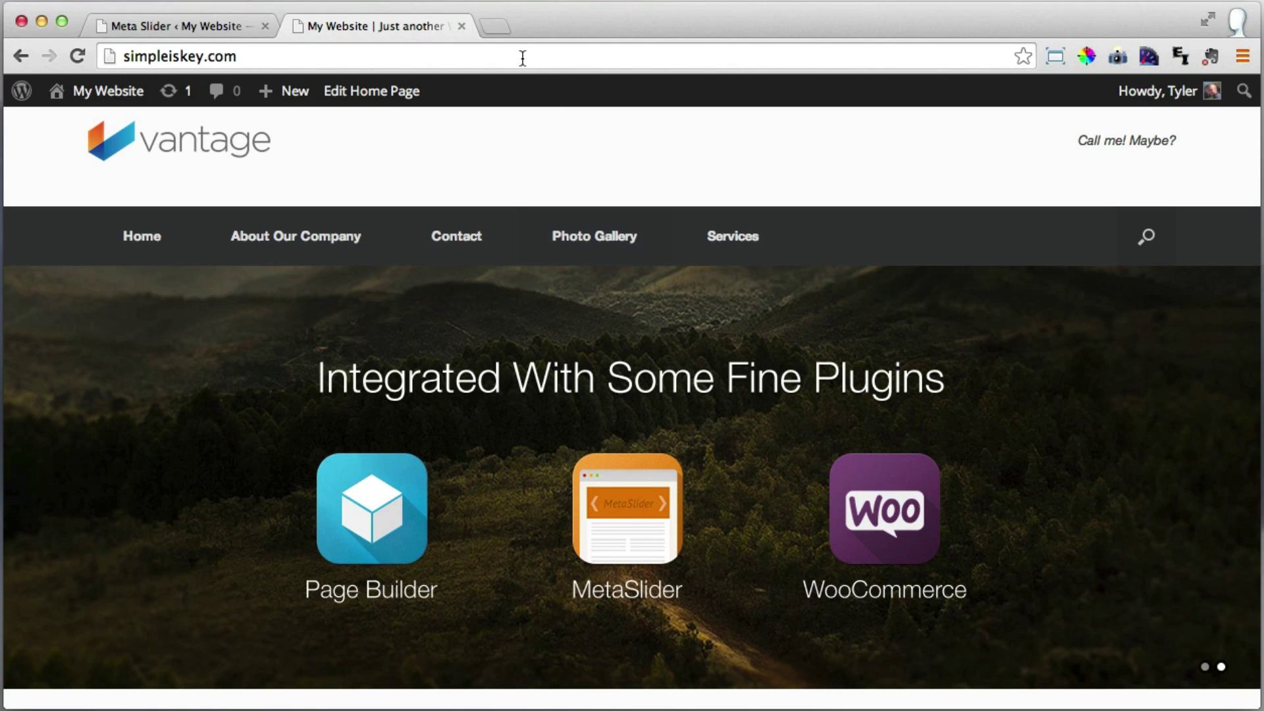
Open picmonkey.com in a new tab and load forest.jpg from the Desktop into the editor.
click(501, 28)
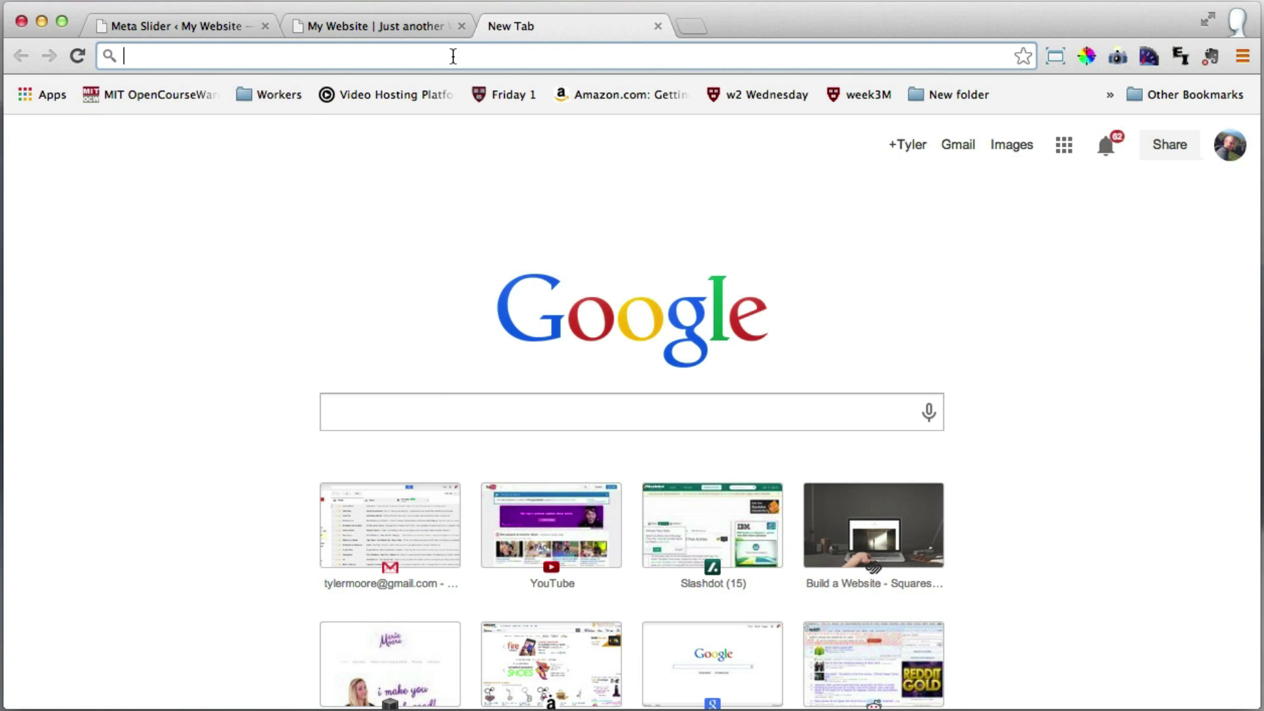
text(picmo)
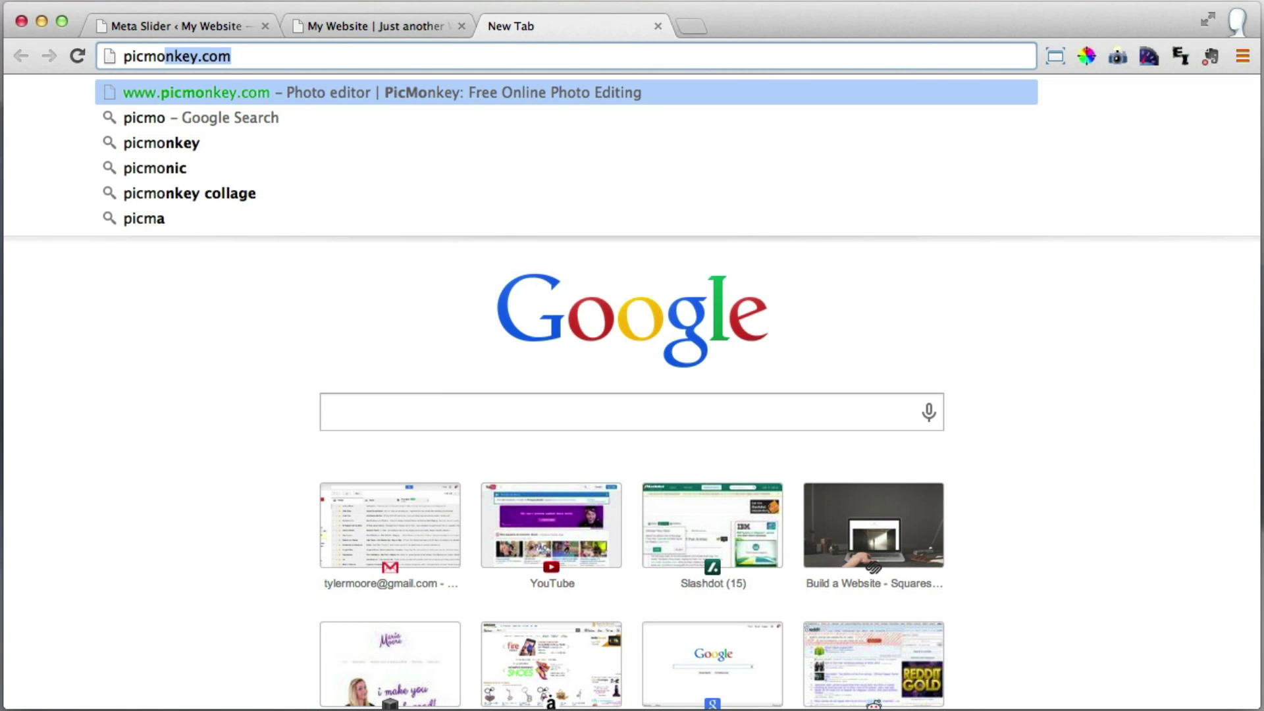
text(nkey.com)
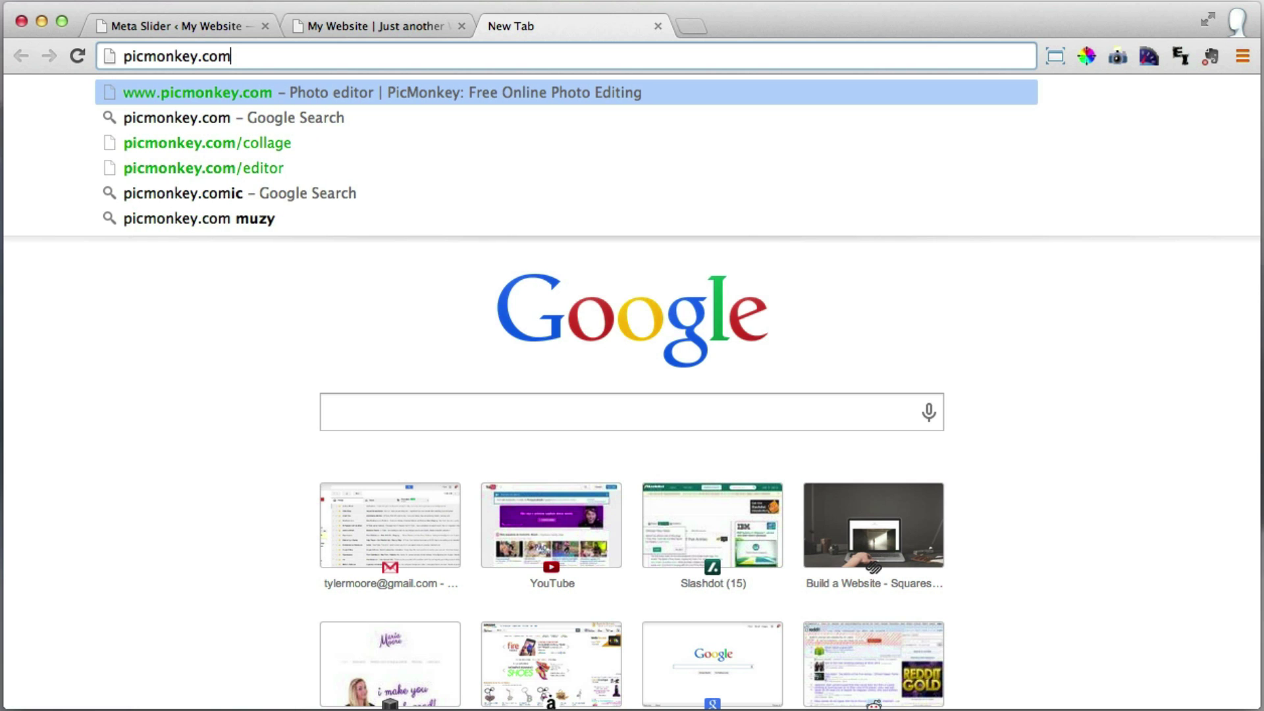
key(Return)
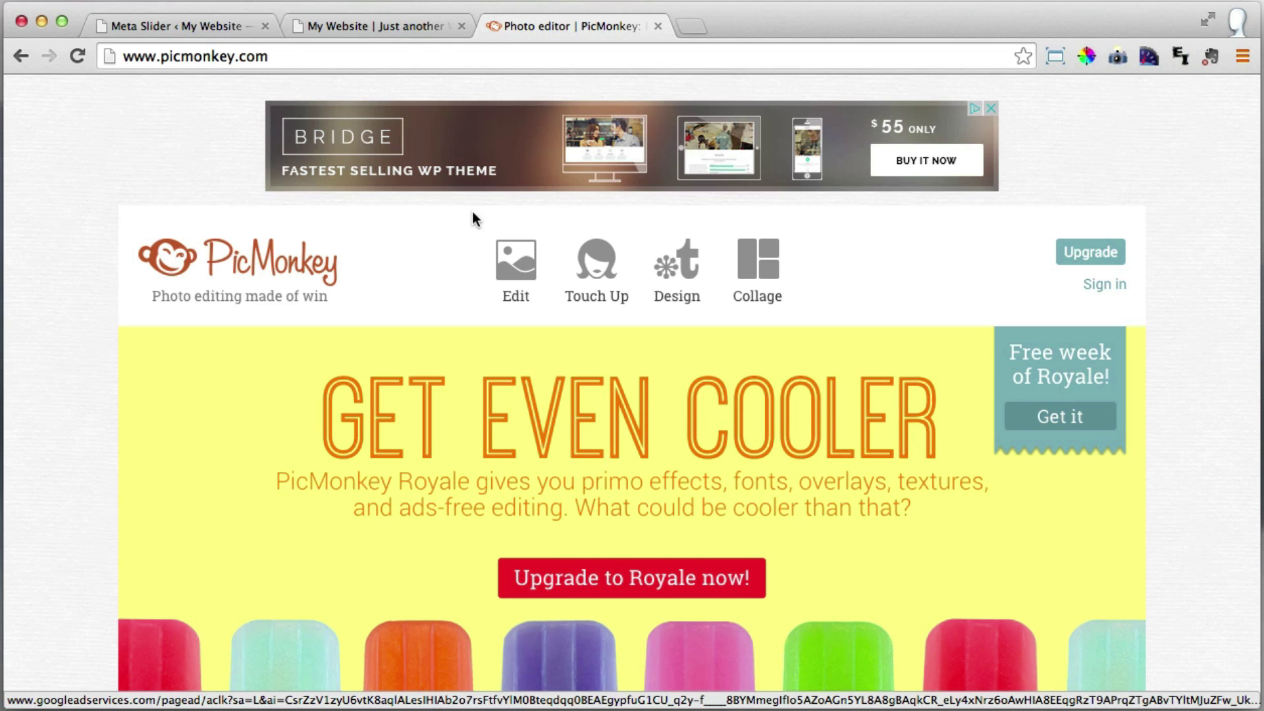
mouse_move(519, 268)
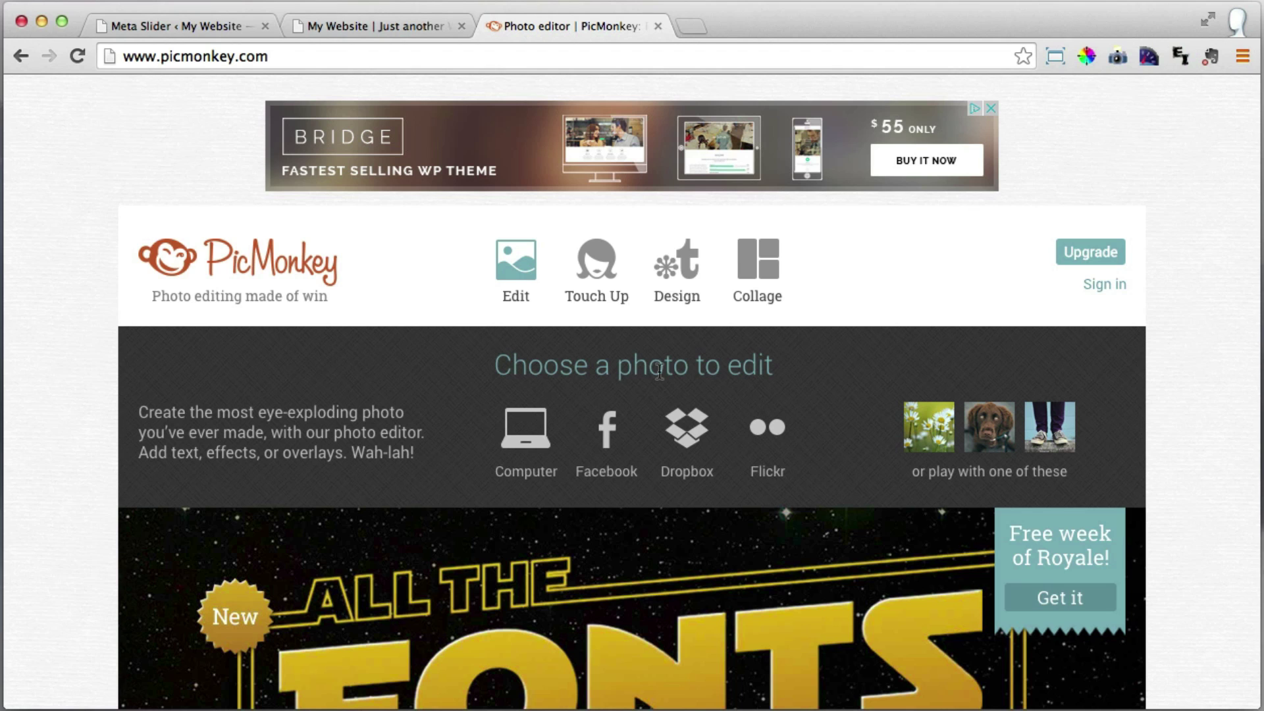
click(525, 445)
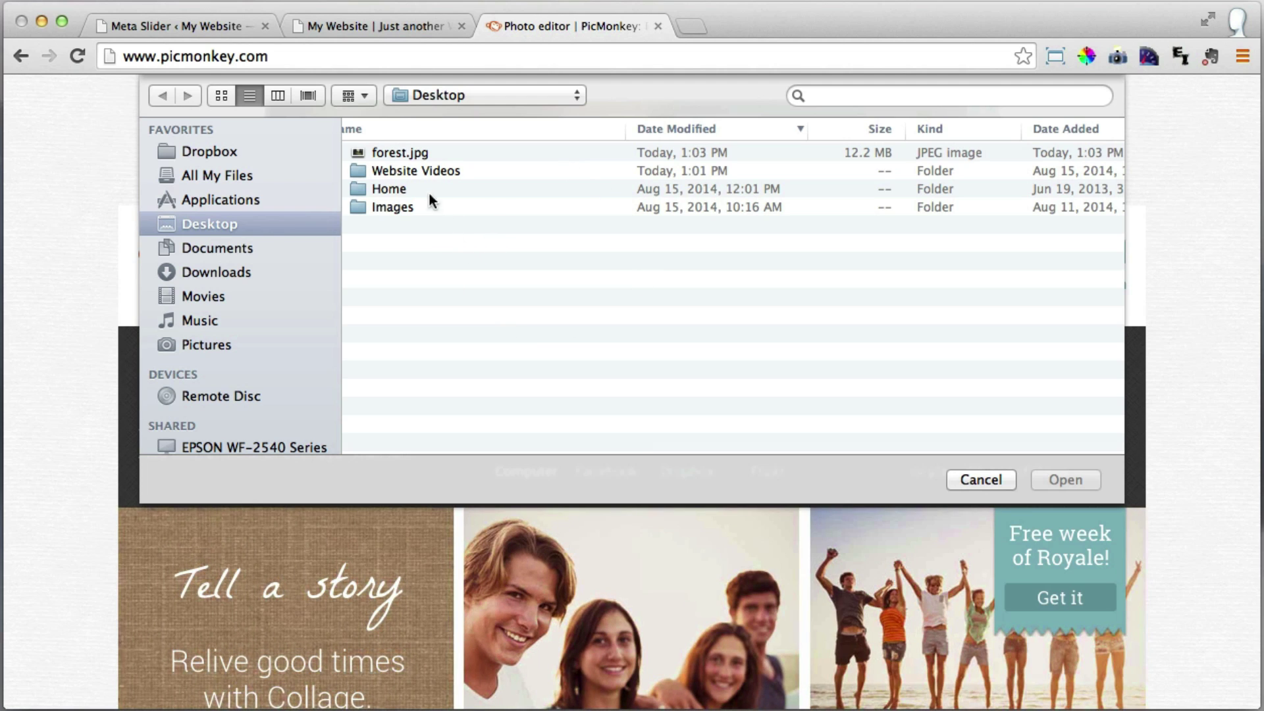
click(411, 151)
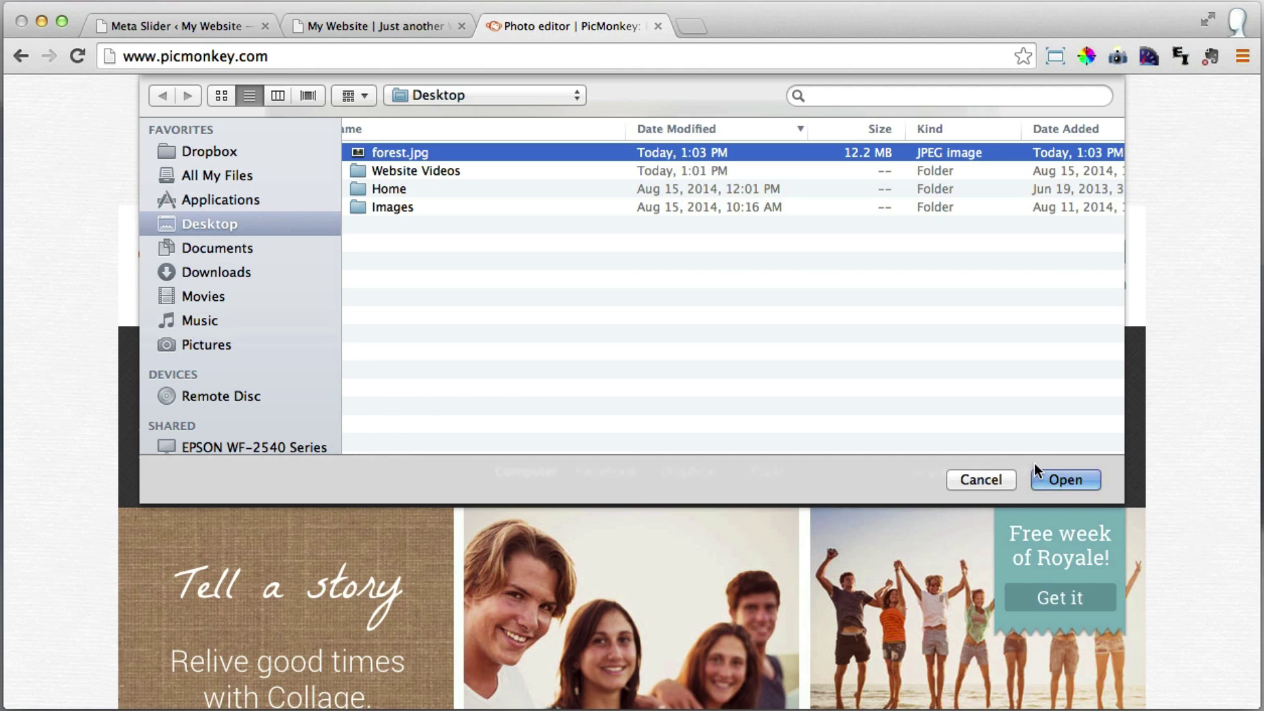
click(1073, 480)
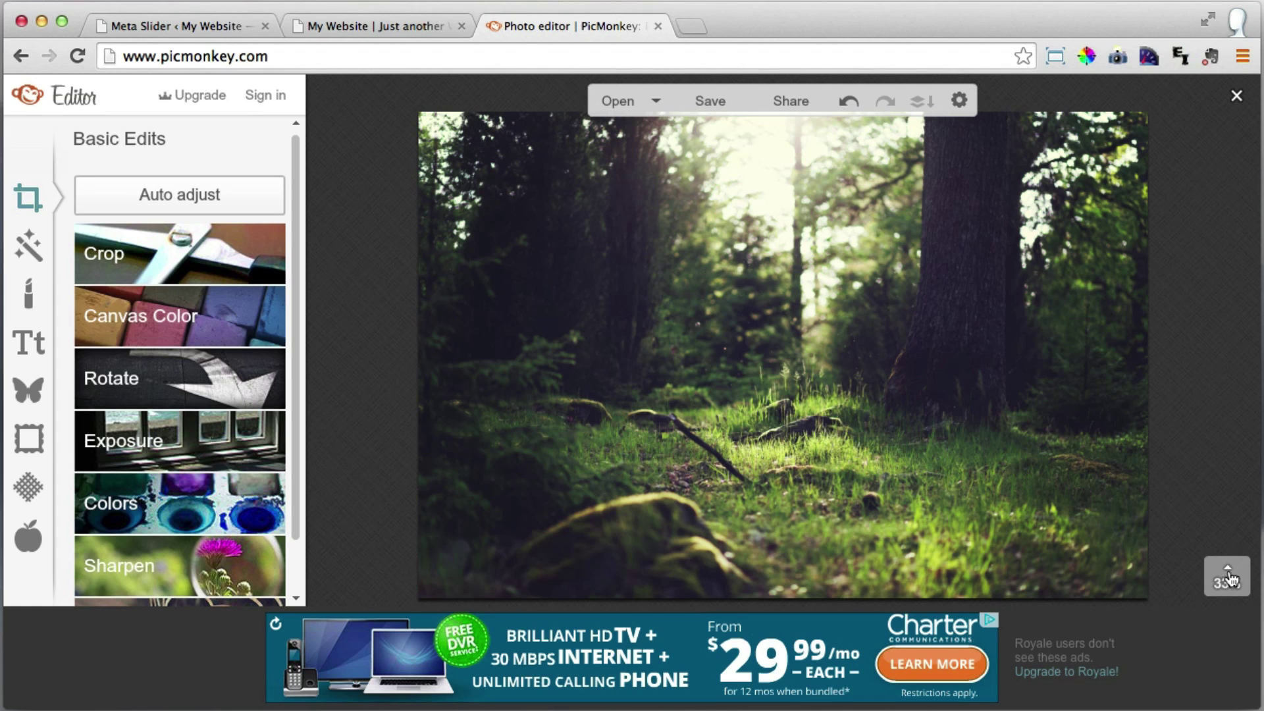
mouse_move(1229, 579)
click(1227, 503)
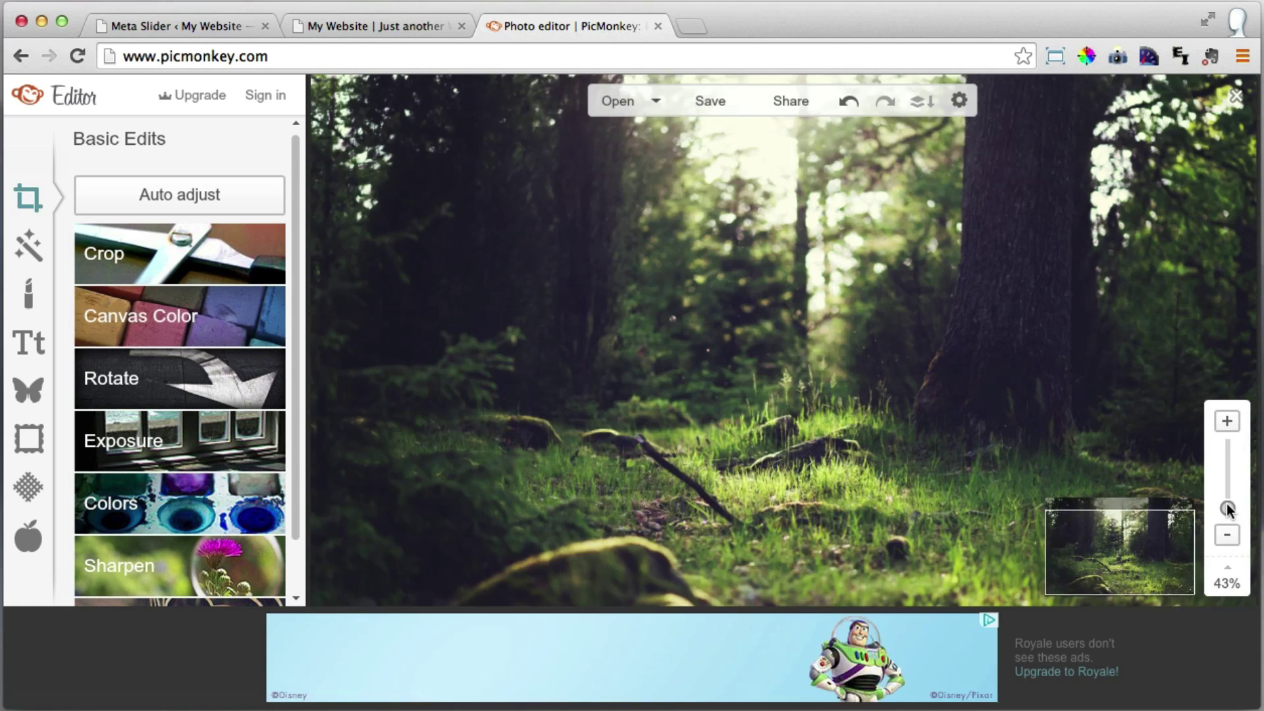
drag(1227, 504, 1227, 499)
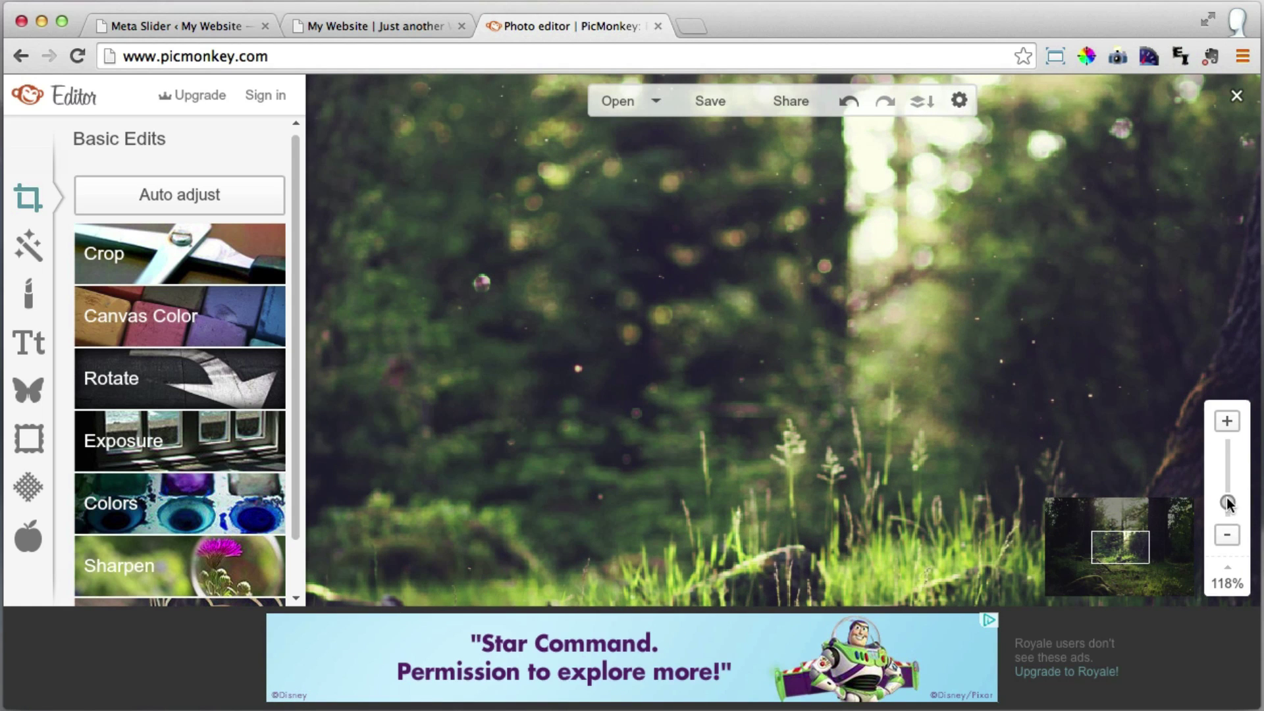
drag(1226, 499, 1227, 505)
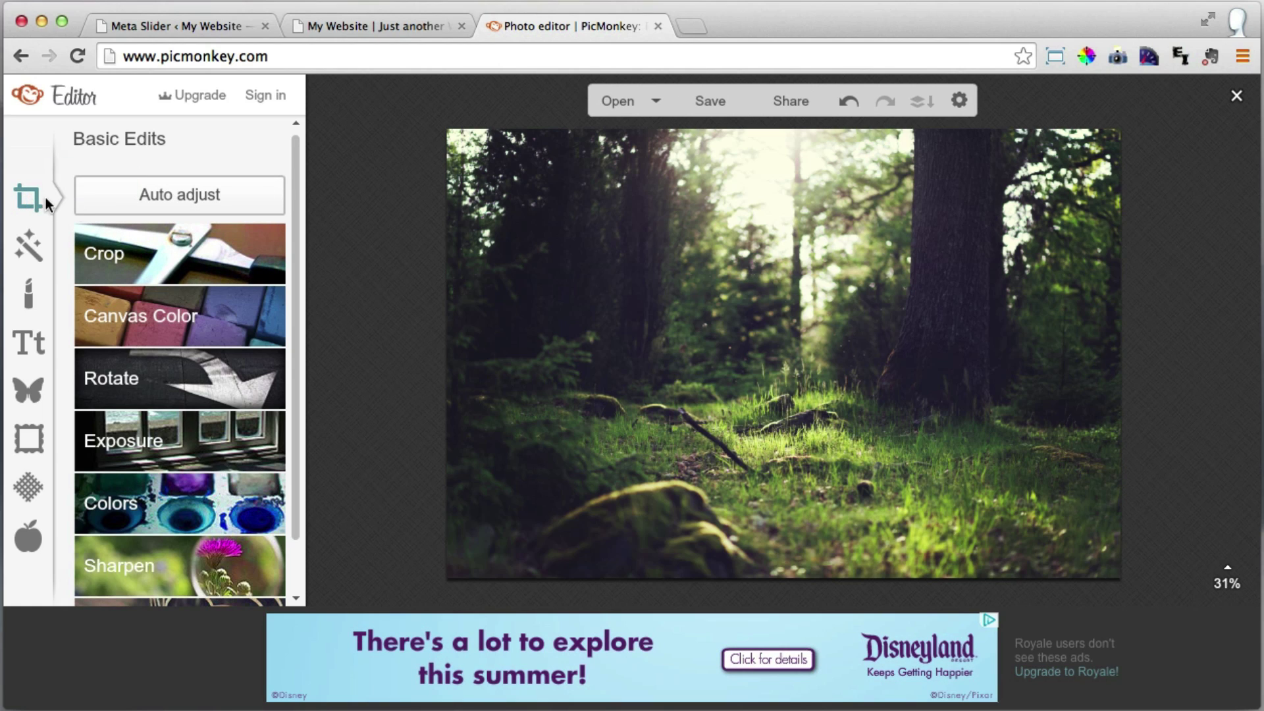
Open the Resize panel in Basic Edits and check the current 2172 × 1448 dimensions.
scroll(295, 221, down, 1)
scroll(297, 264, down, 2)
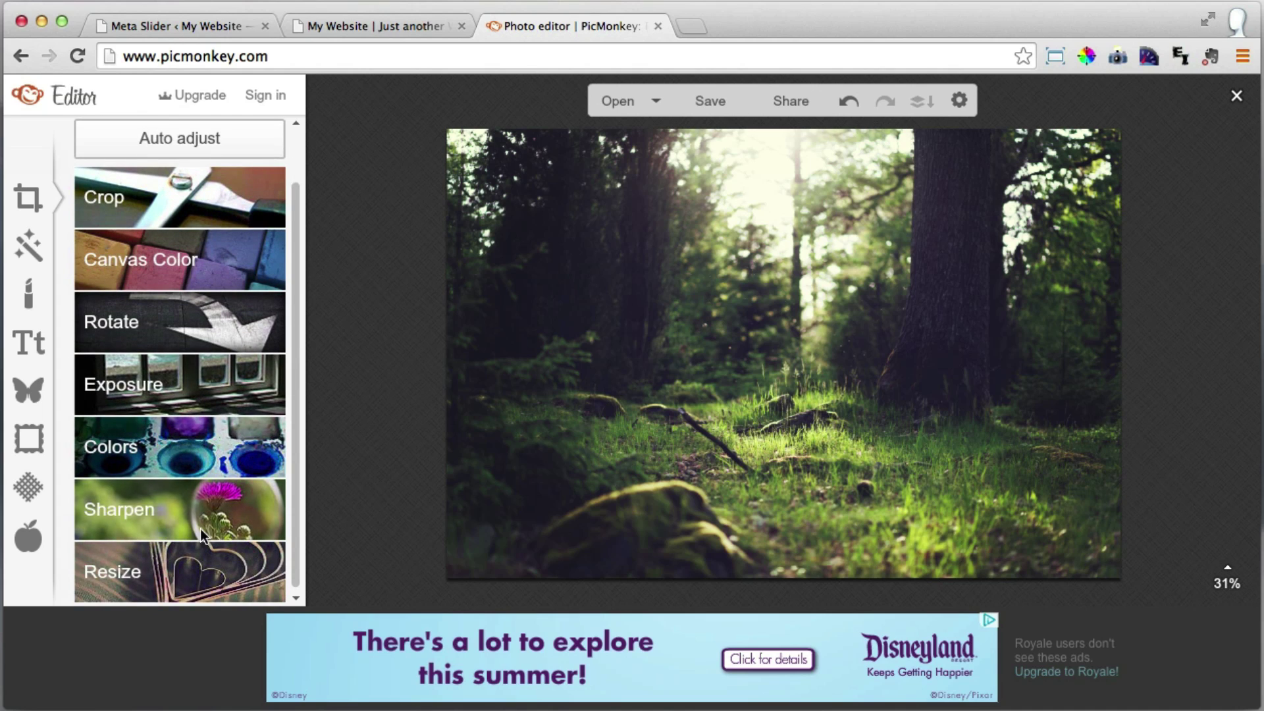
click(187, 566)
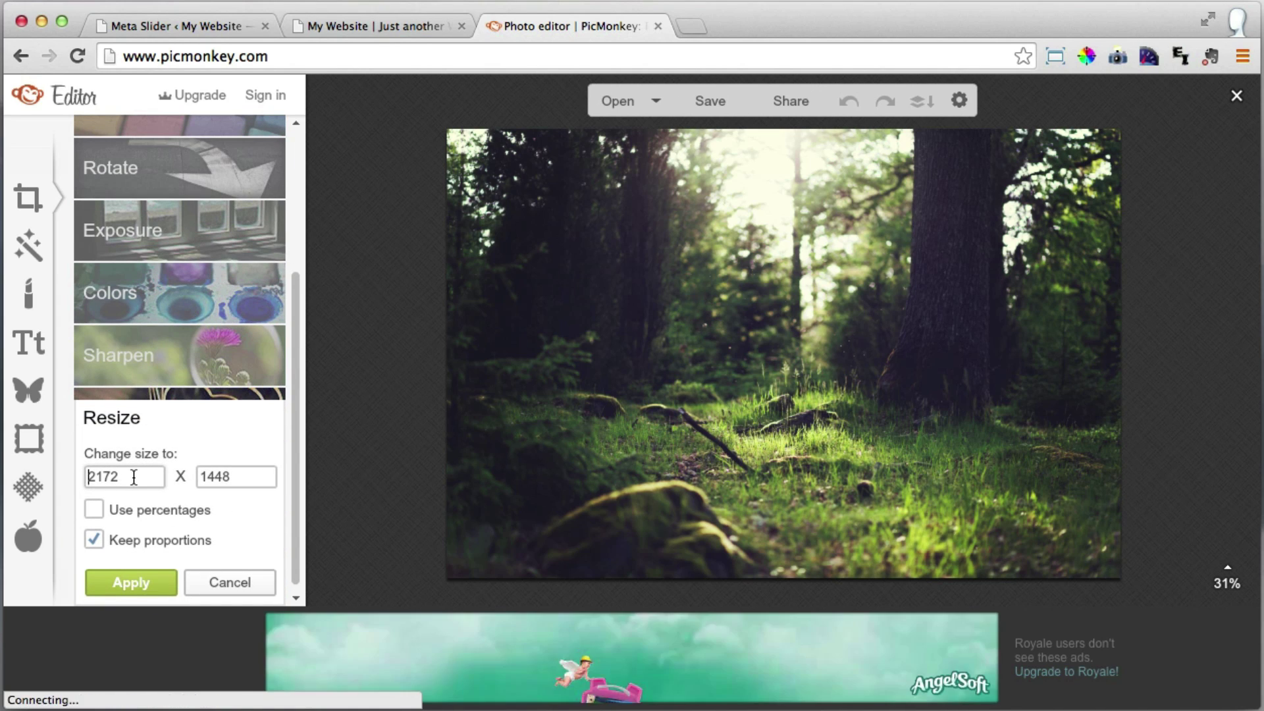
drag(132, 476, 71, 478)
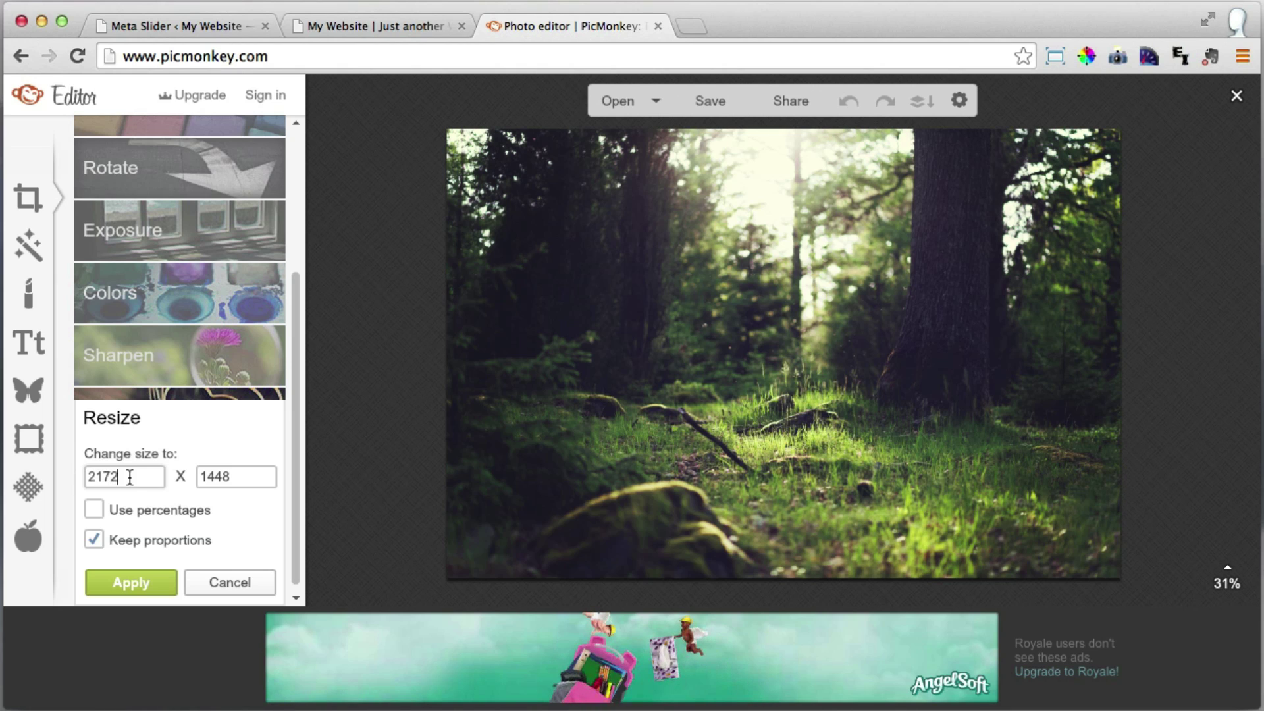
click(244, 479)
drag(244, 479, 195, 479)
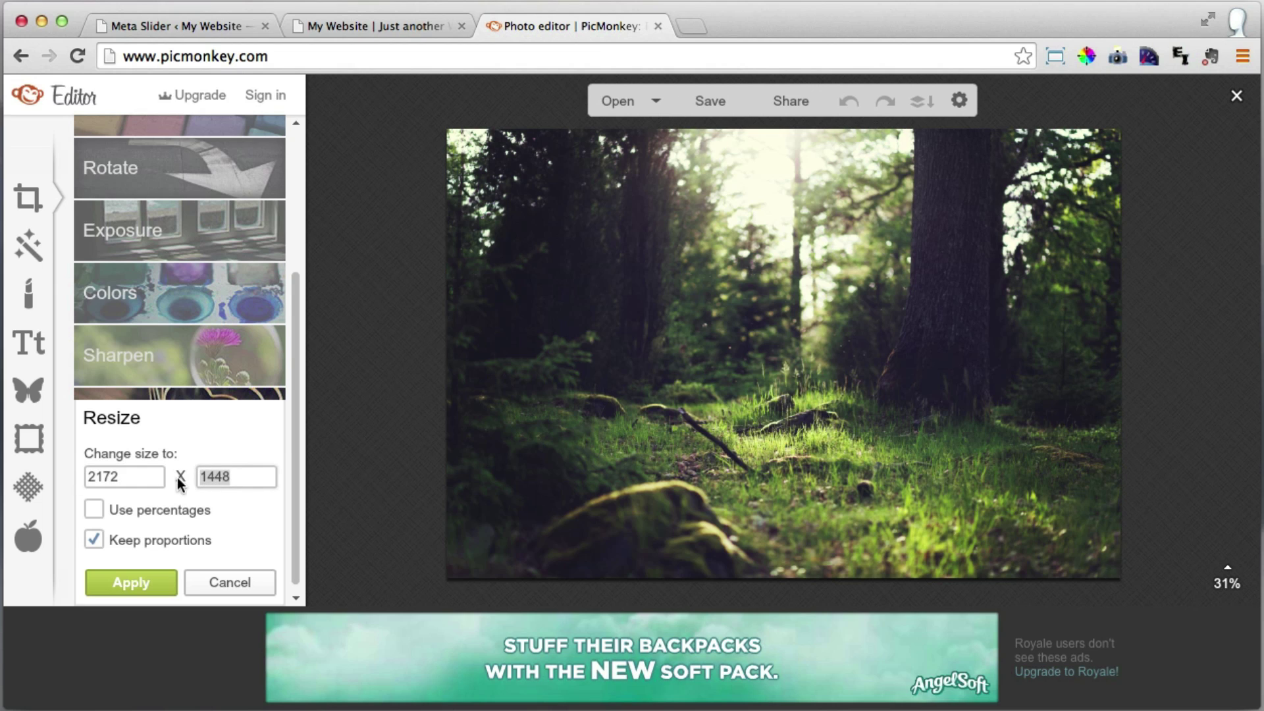
click(242, 480)
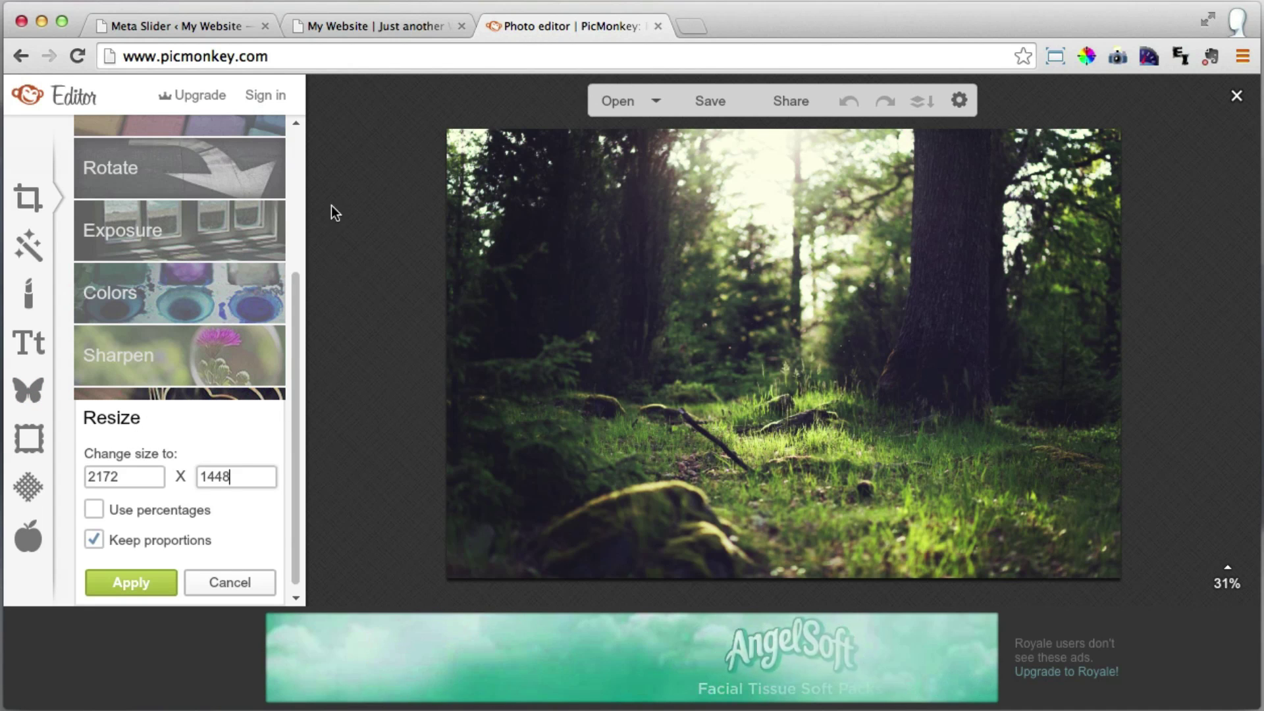
click(385, 21)
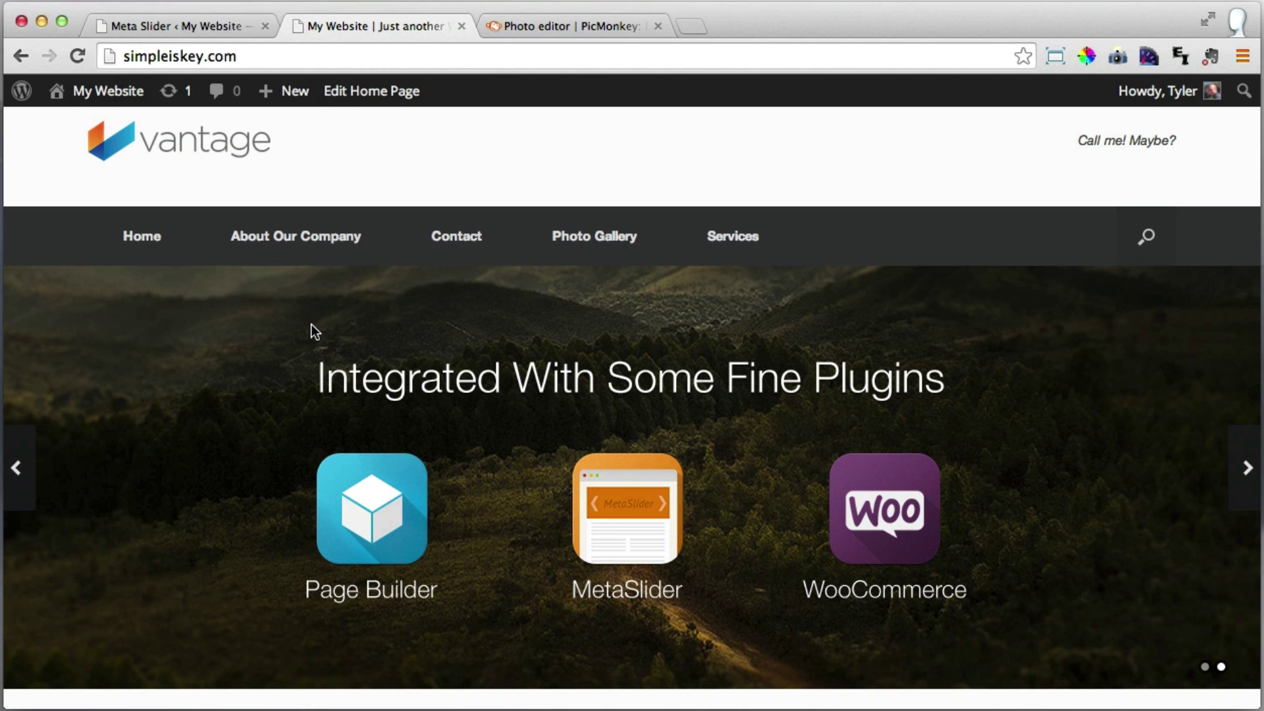
click(555, 25)
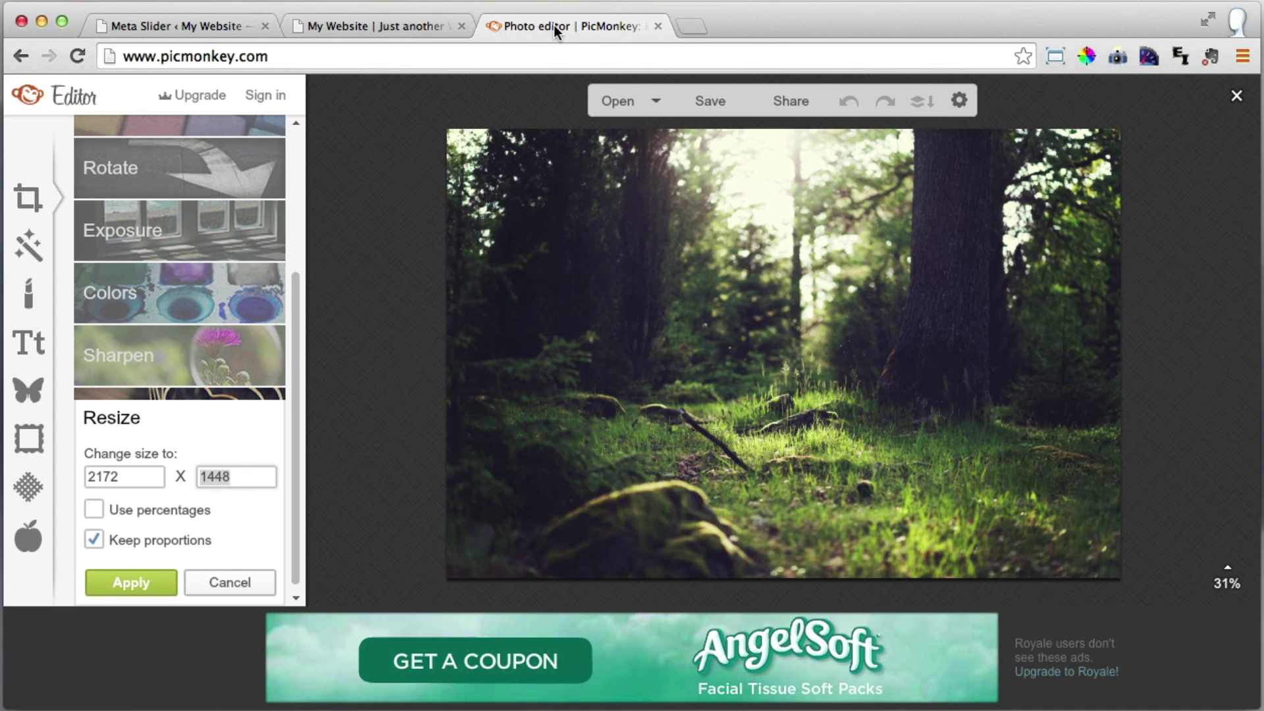
Change the width to 1200, letting height become 800, and apply the resize.
double_click(140, 477)
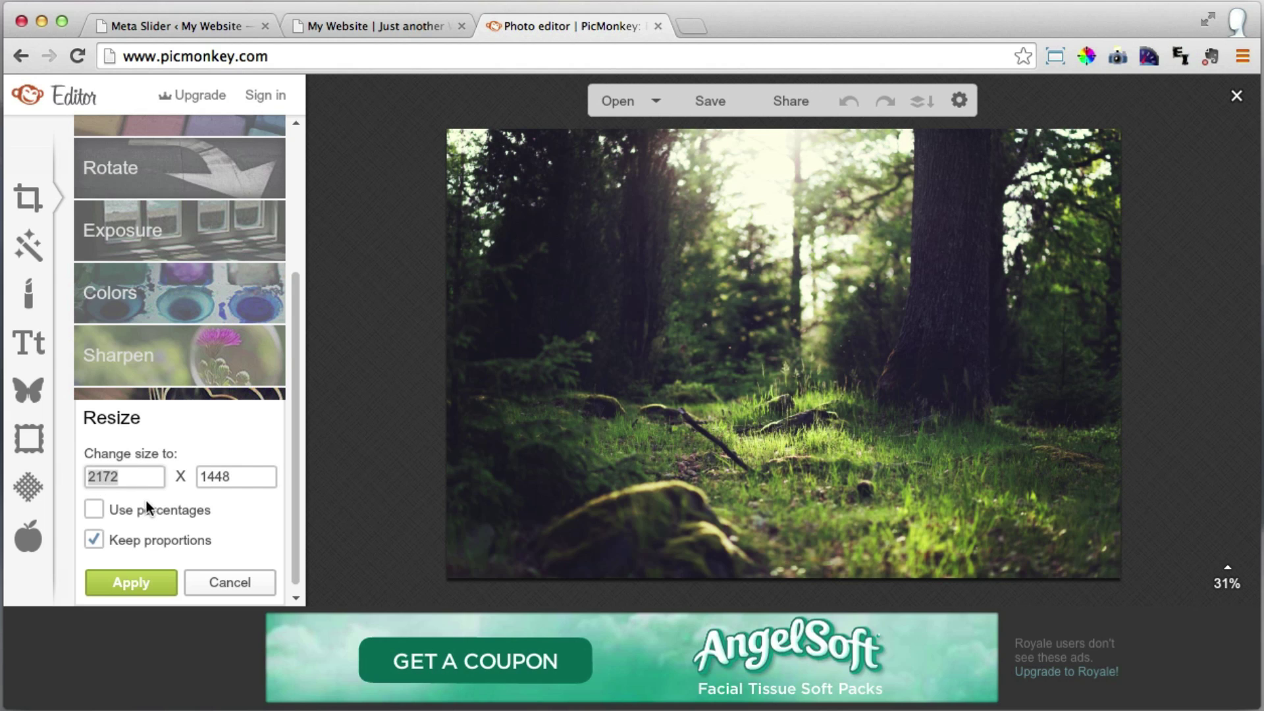
text(1200)
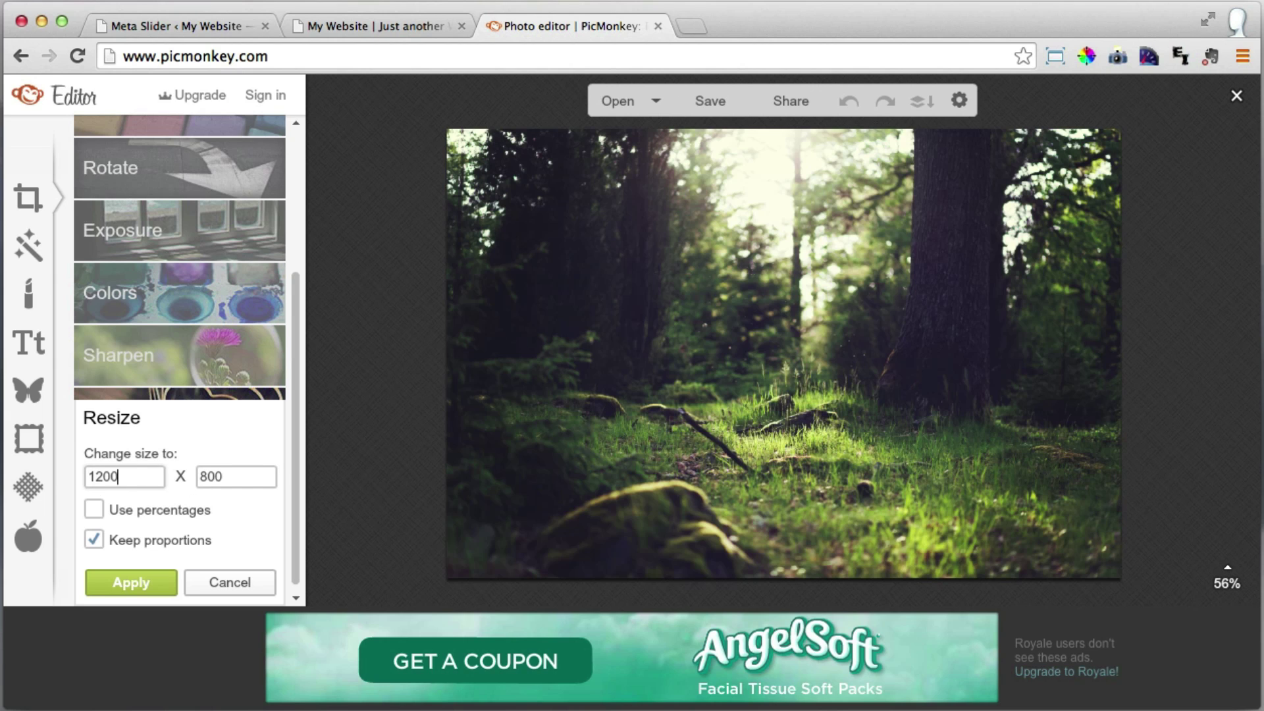
click(235, 478)
drag(131, 476, 93, 476)
drag(254, 477, 195, 477)
click(144, 584)
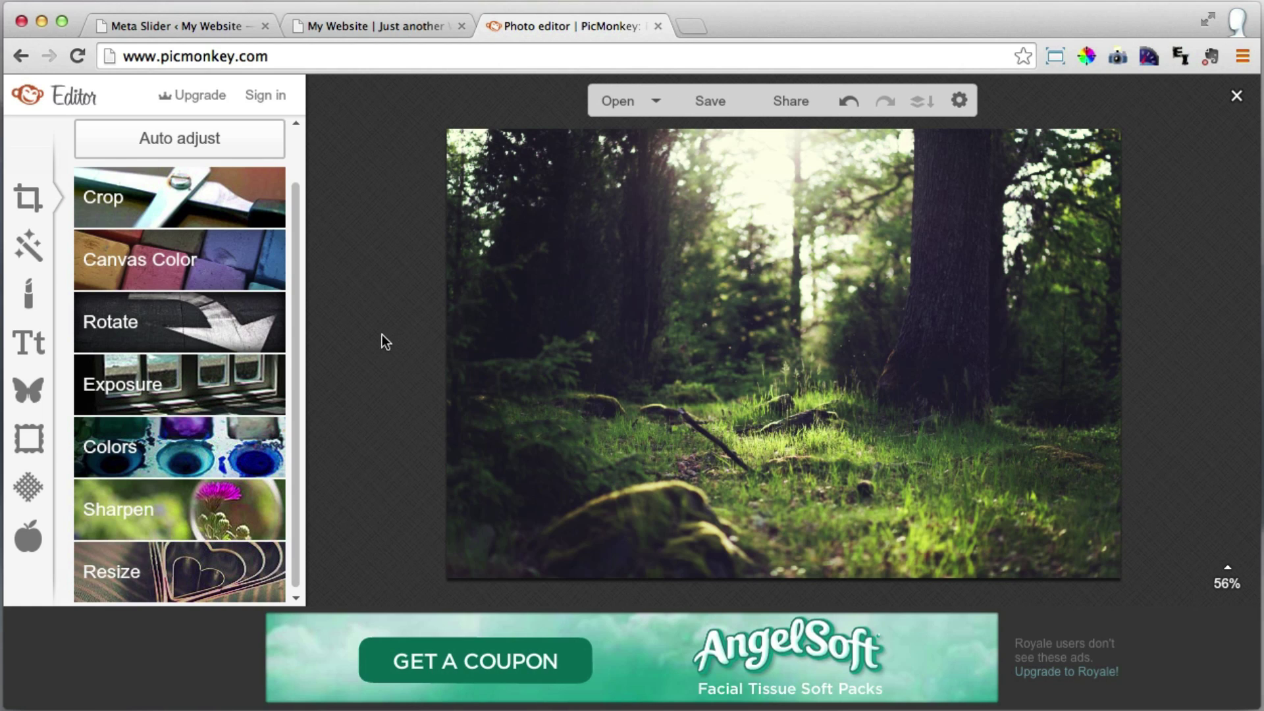
Add a new text box to the forest photo and choose the Black Jack font.
click(28, 347)
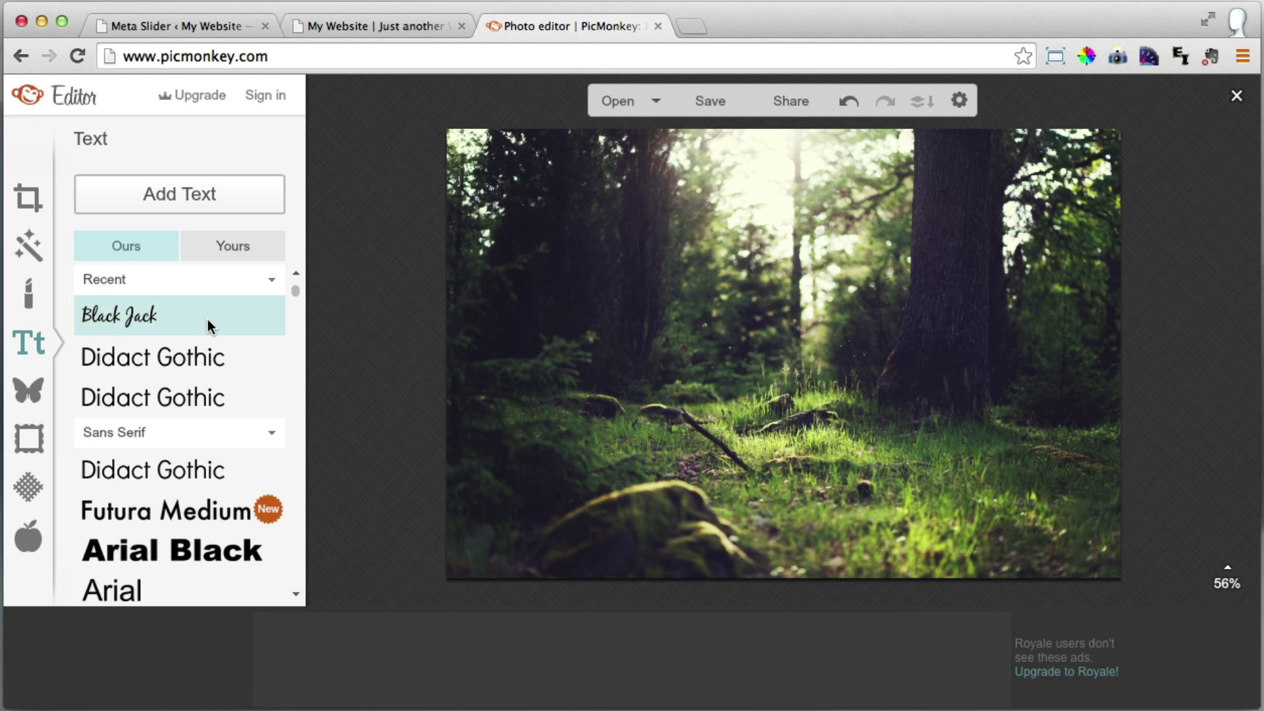
click(173, 196)
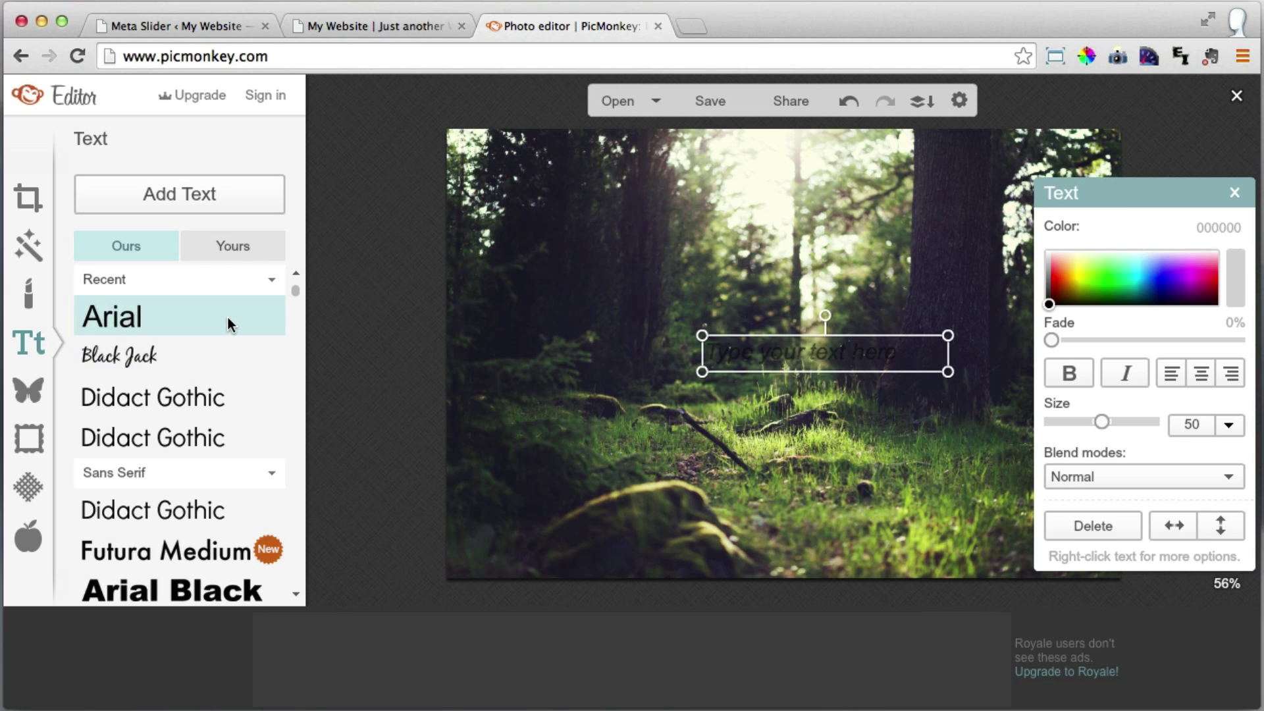
drag(294, 295, 294, 480)
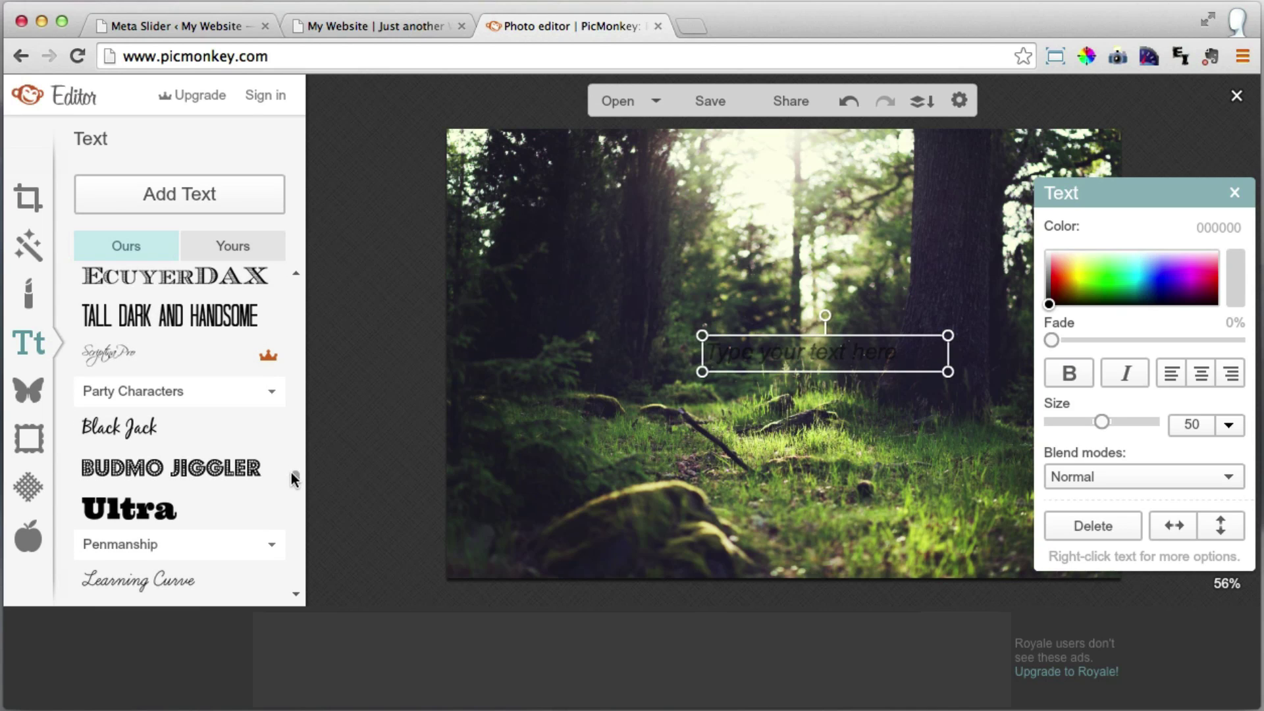
click(152, 428)
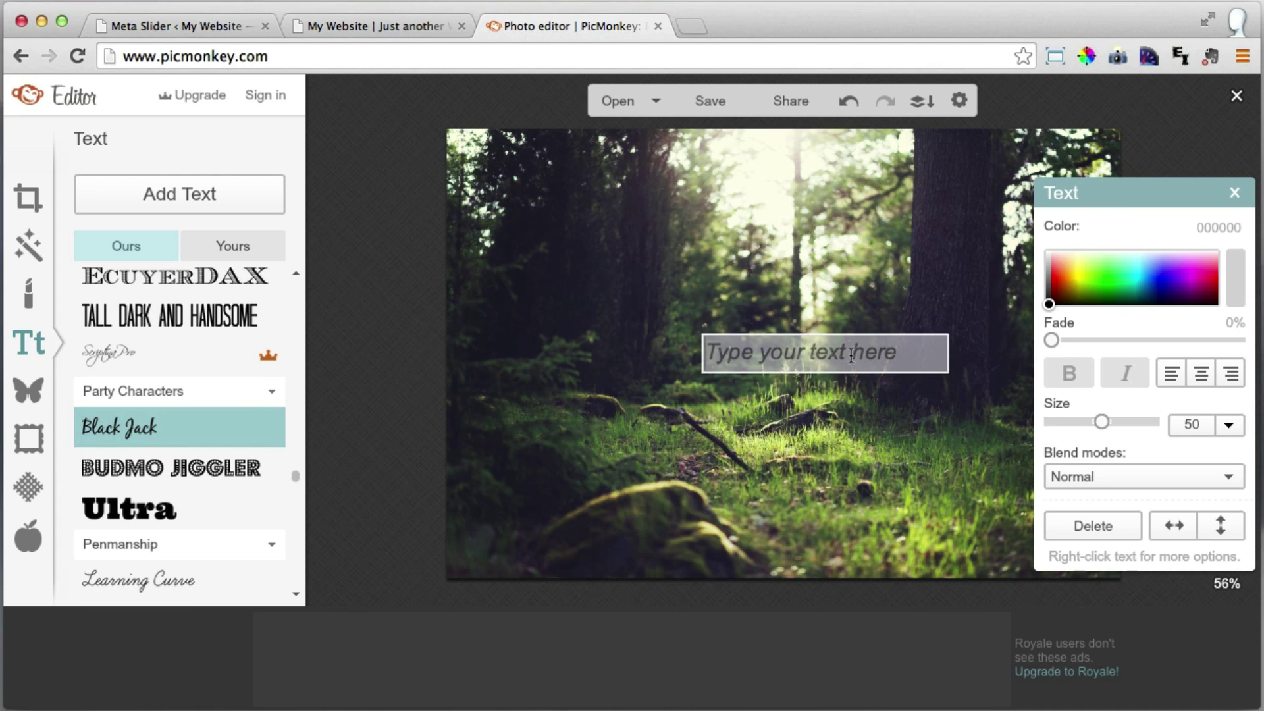
Type 'Revolutionary', stretch its box across the photo's full width and lower it below centre.
click(818, 355)
text(Revolutionary)
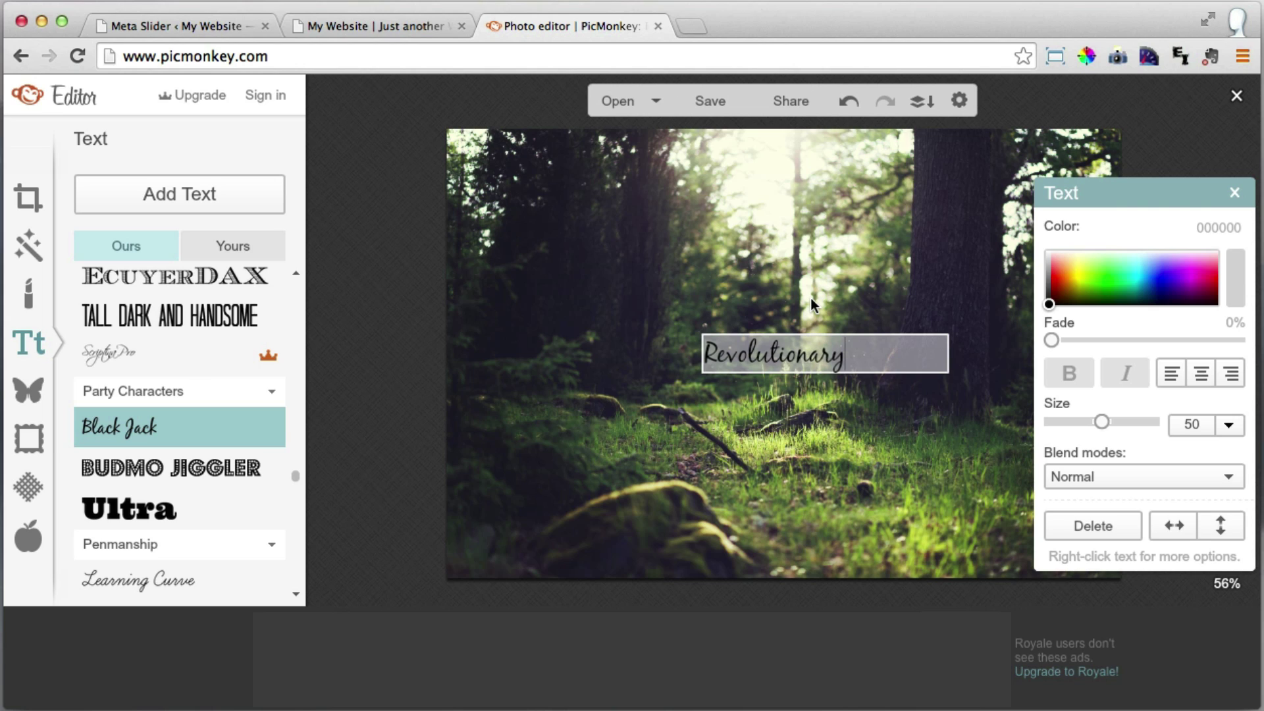
double_click(790, 356)
click(878, 356)
click(866, 315)
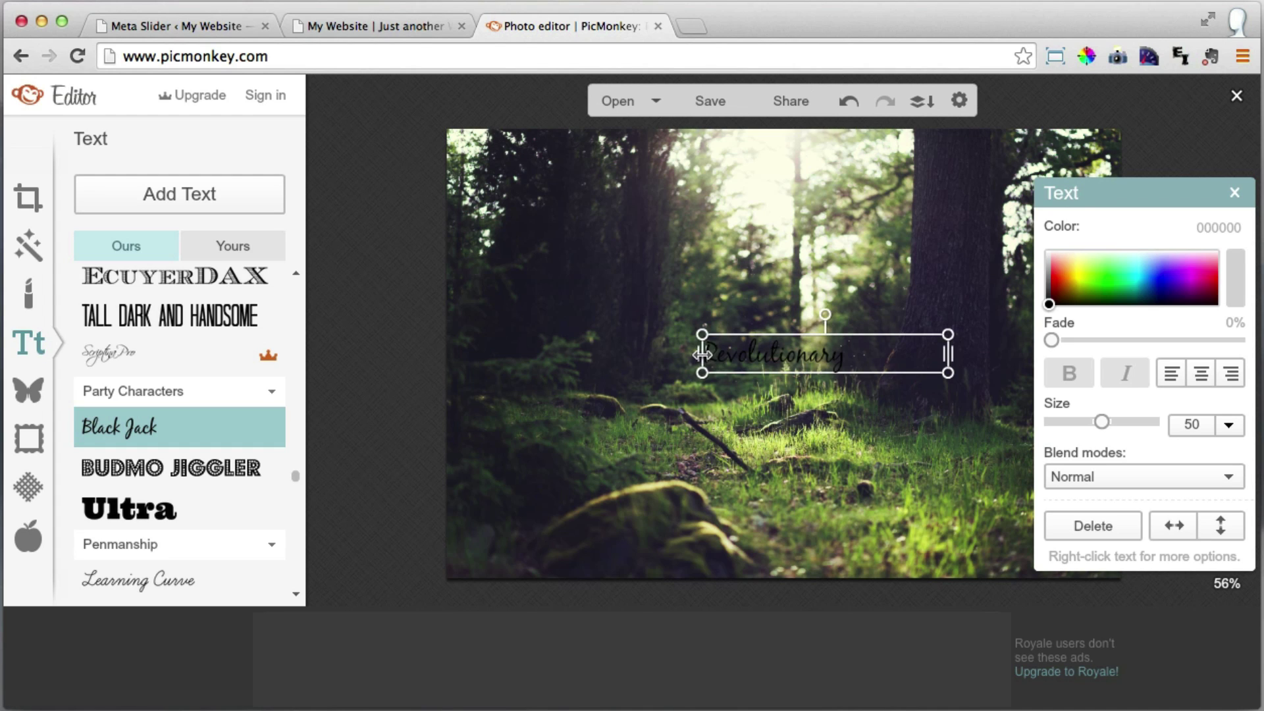
drag(702, 354, 447, 355)
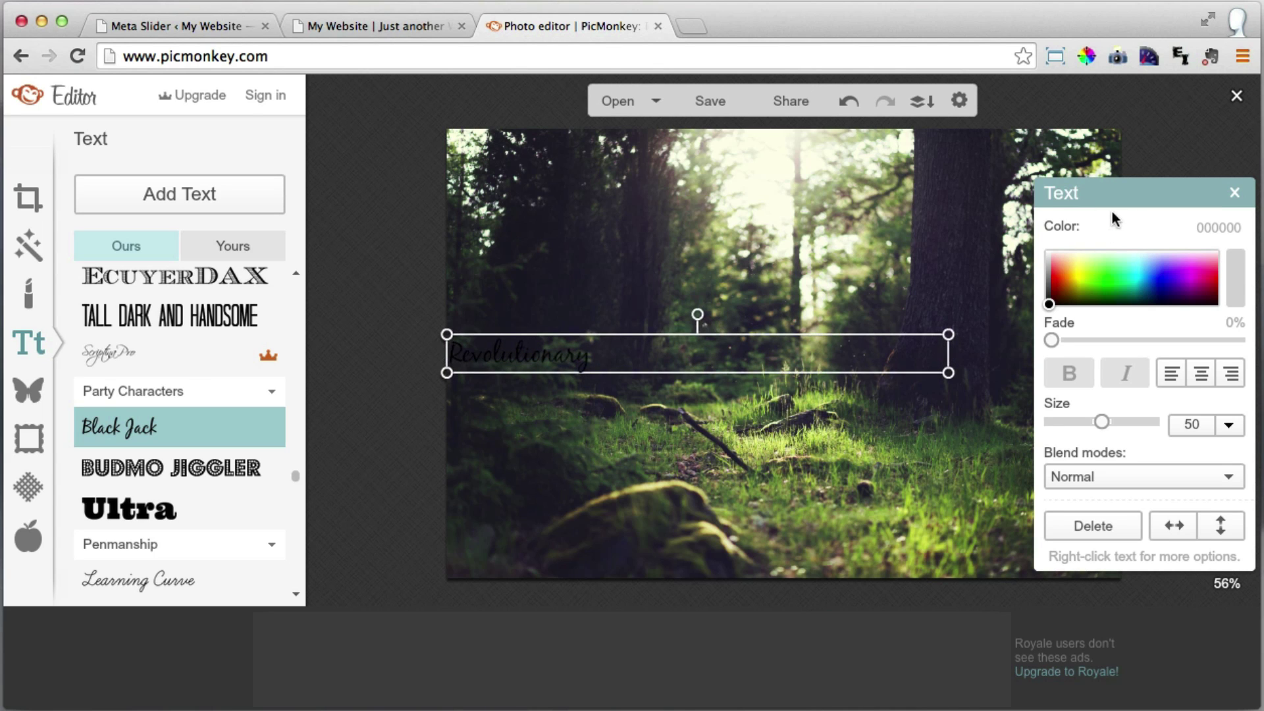
drag(1143, 188, 684, 182)
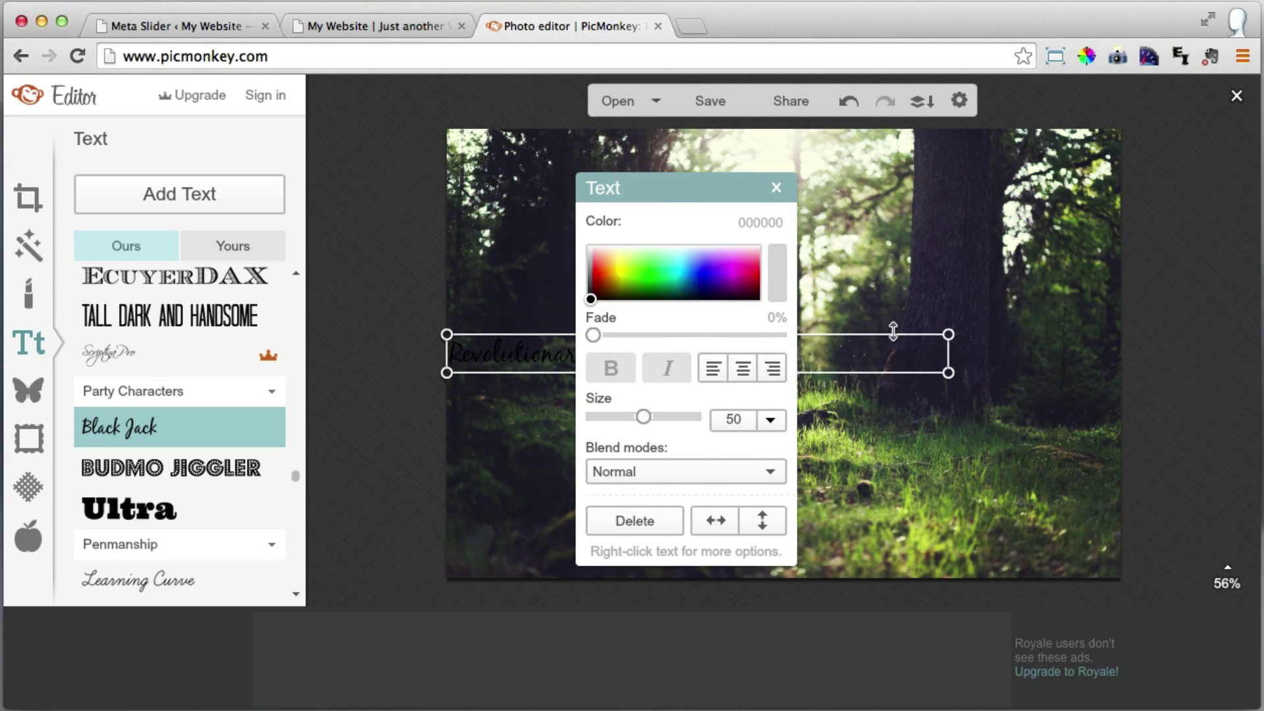
drag(947, 356, 1119, 358)
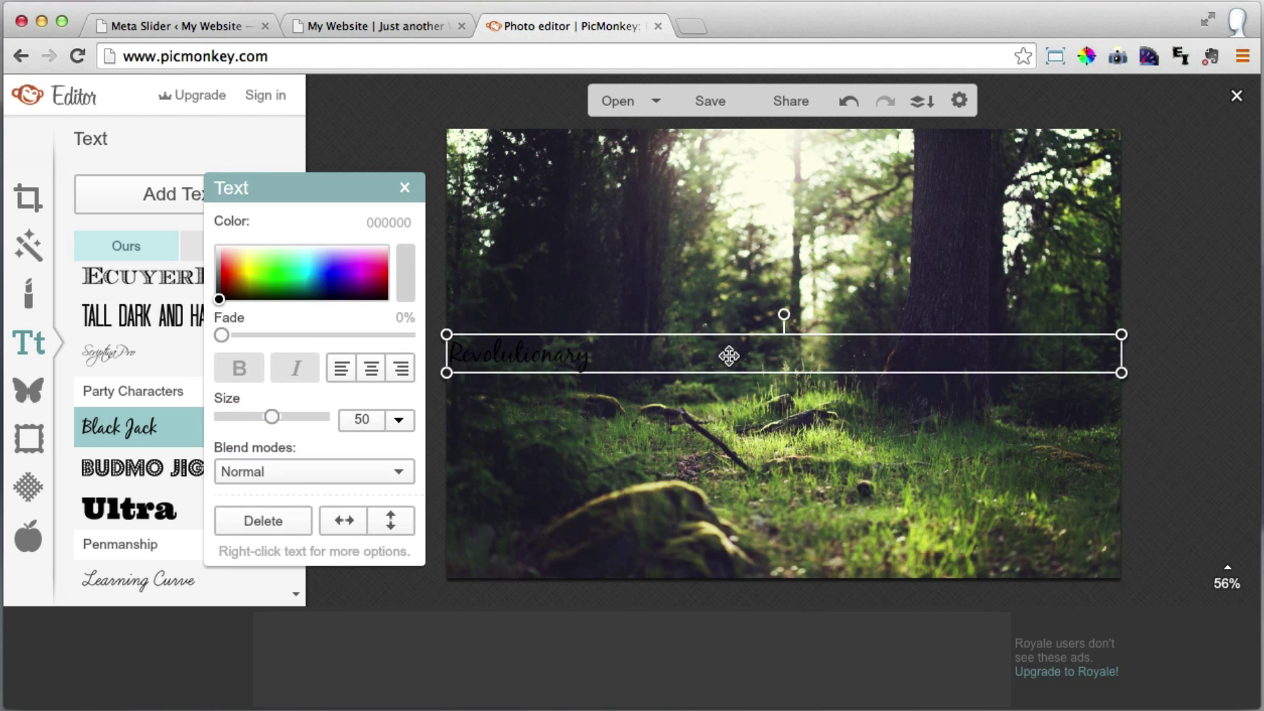
drag(729, 356, 729, 412)
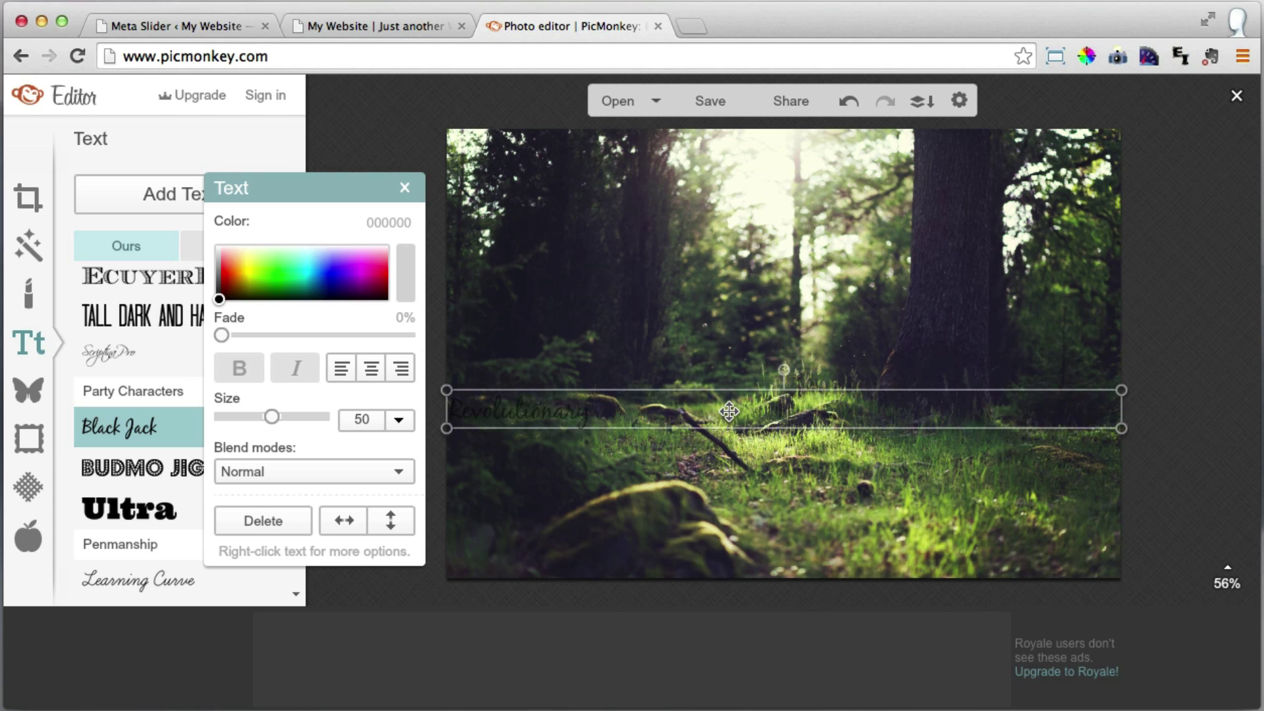
double_click(729, 411)
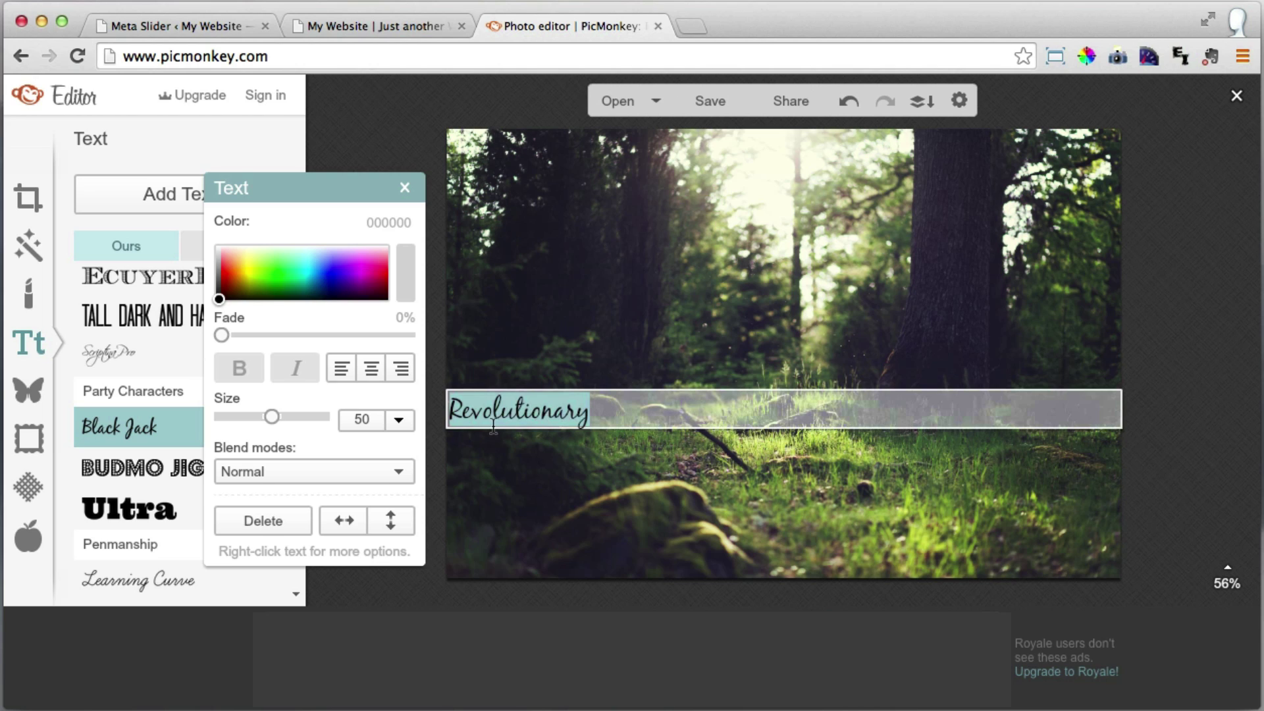
Centre-align the Revolutionary headline and set its text size to 140.
click(372, 369)
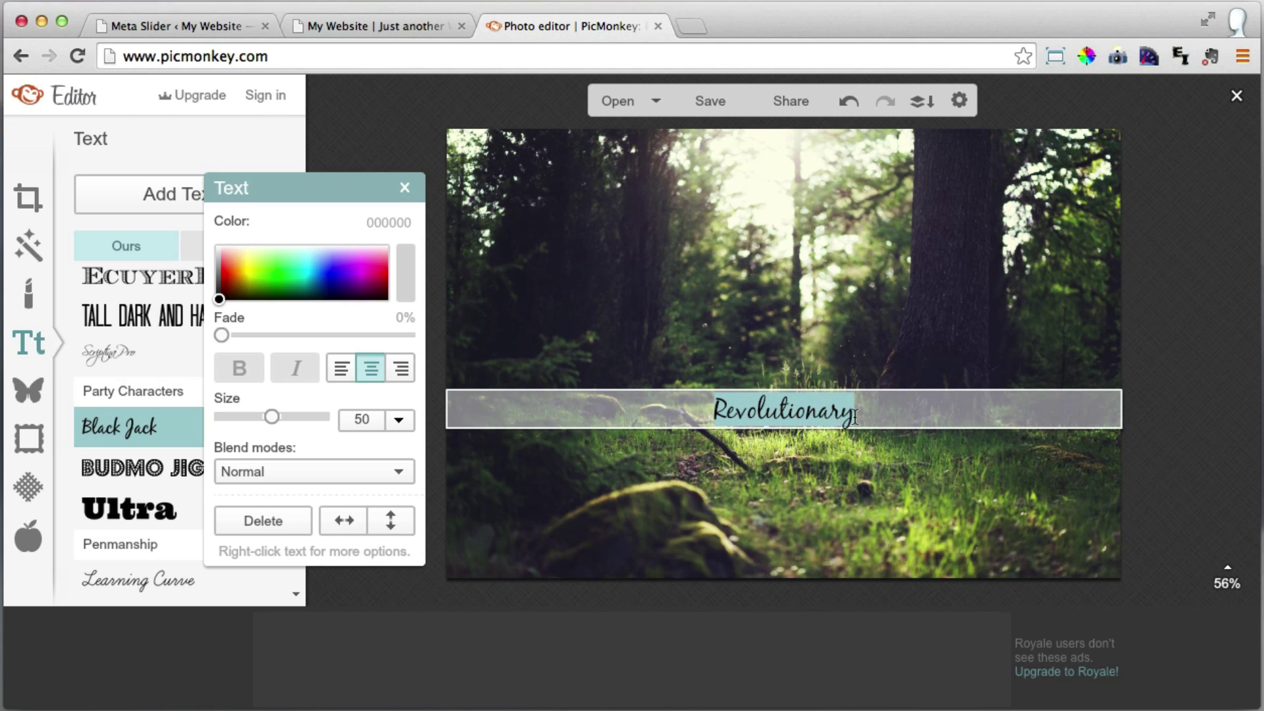
double_click(374, 422)
text(140)
key(Return)
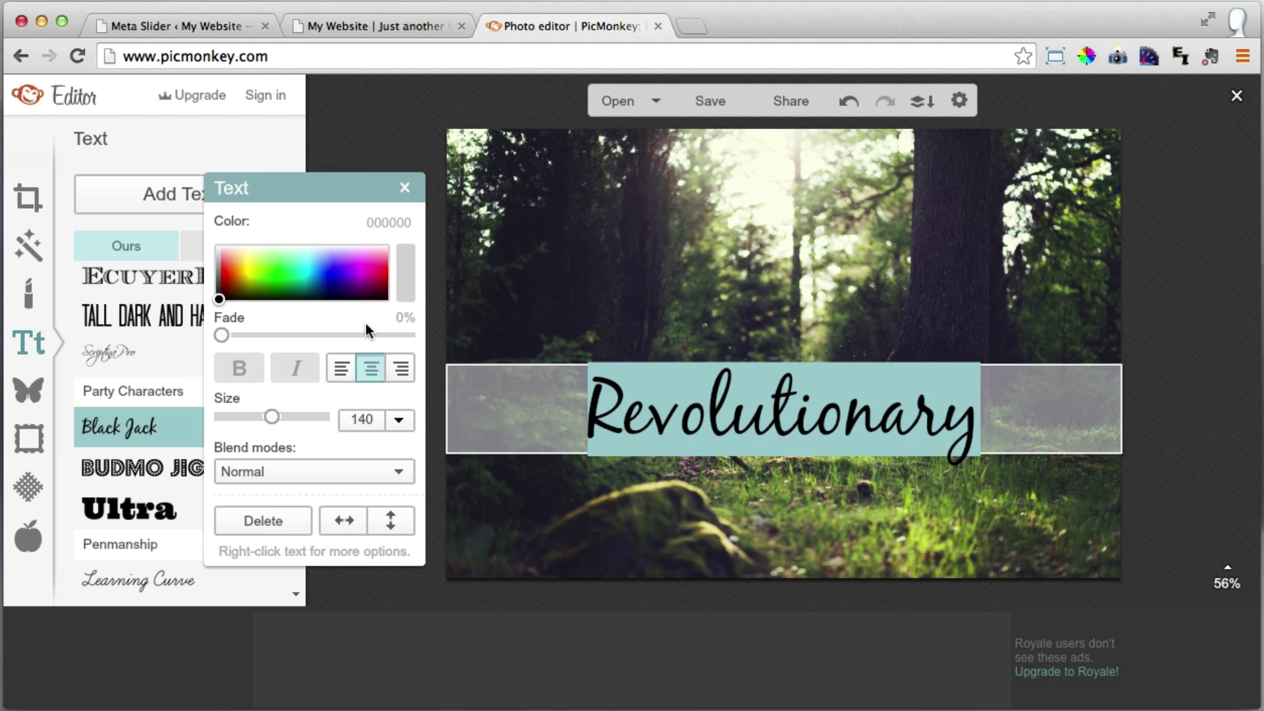
click(586, 259)
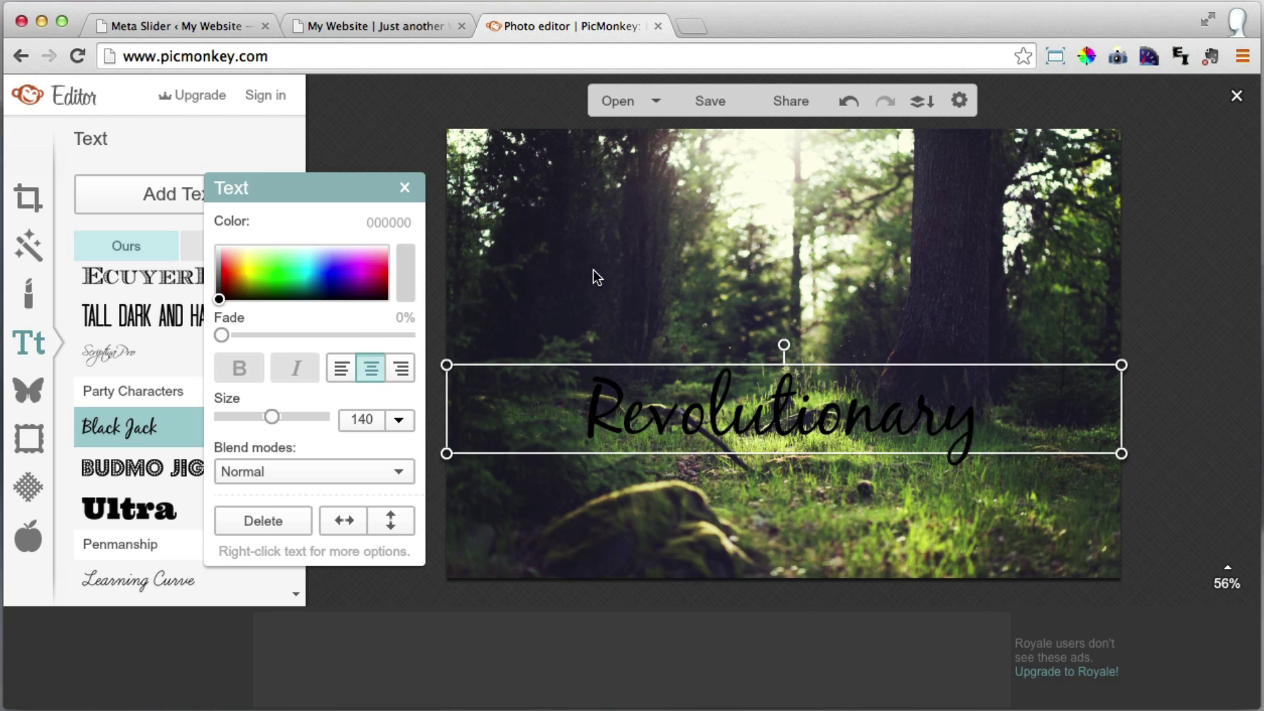
double_click(727, 408)
Duplicate the Revolutionary text, align the copy over the original, and colour it white (ffffff).
right_click(725, 405)
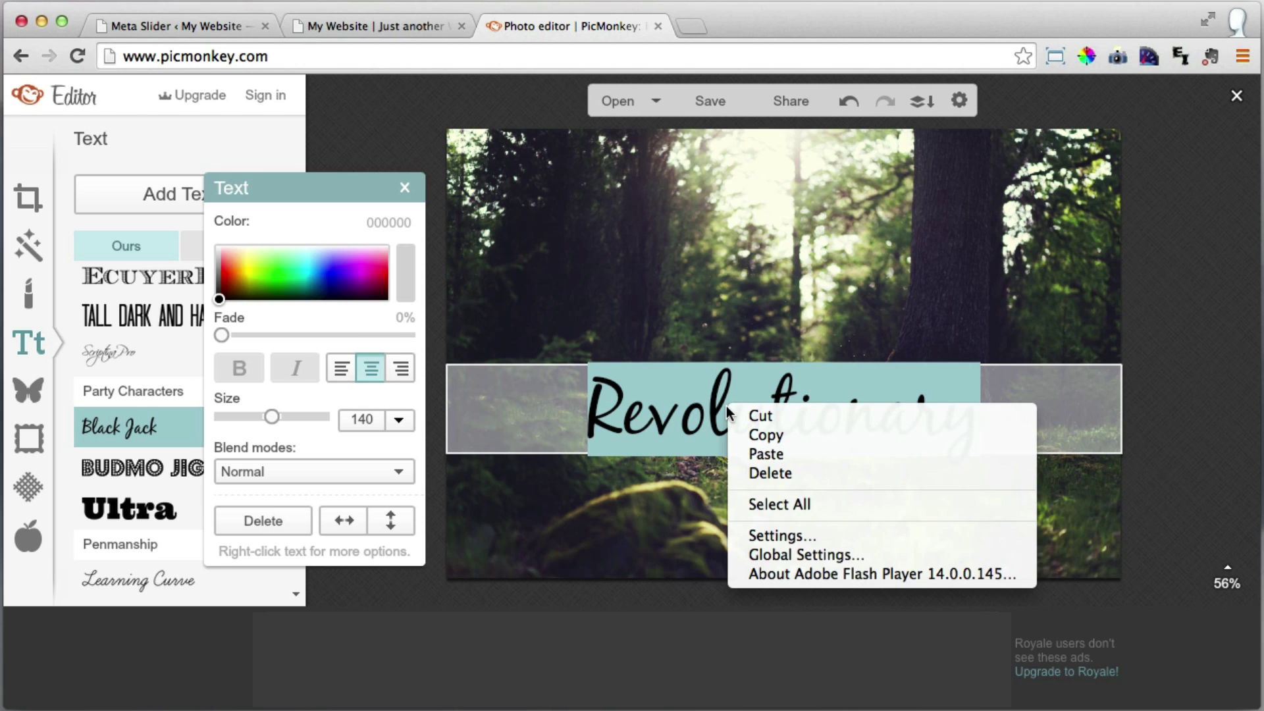
click(744, 318)
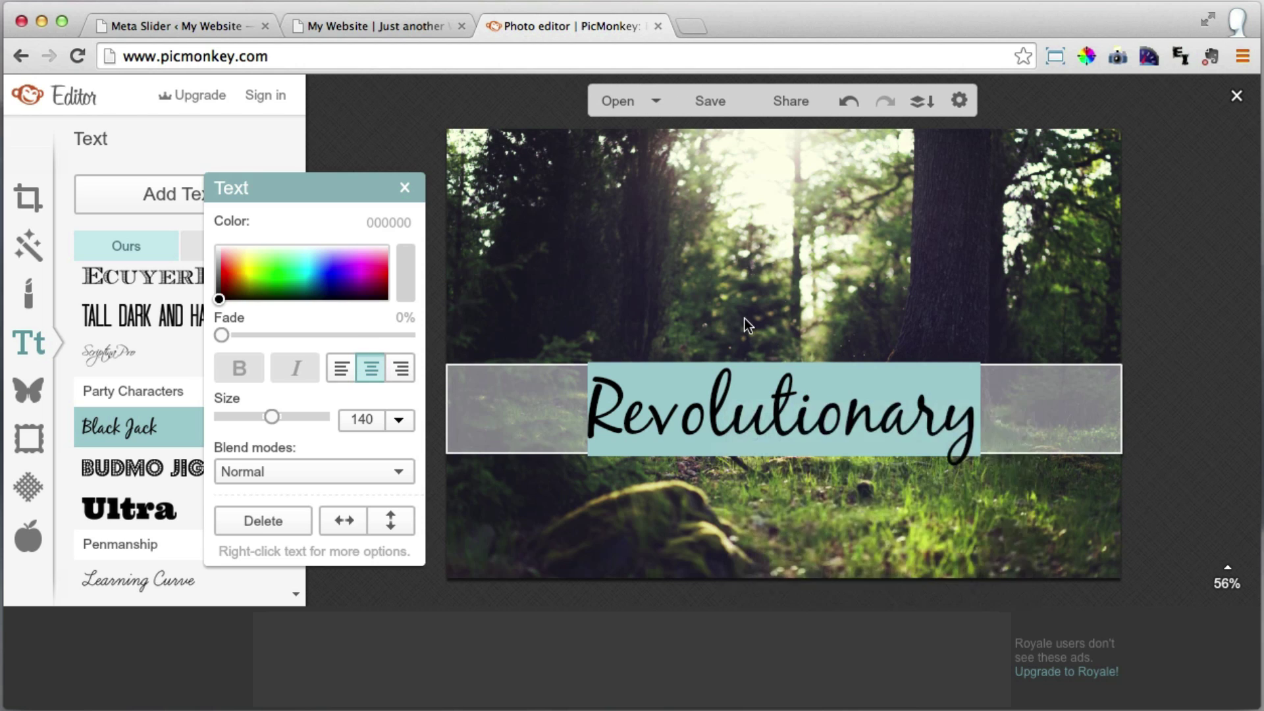
right_click(738, 405)
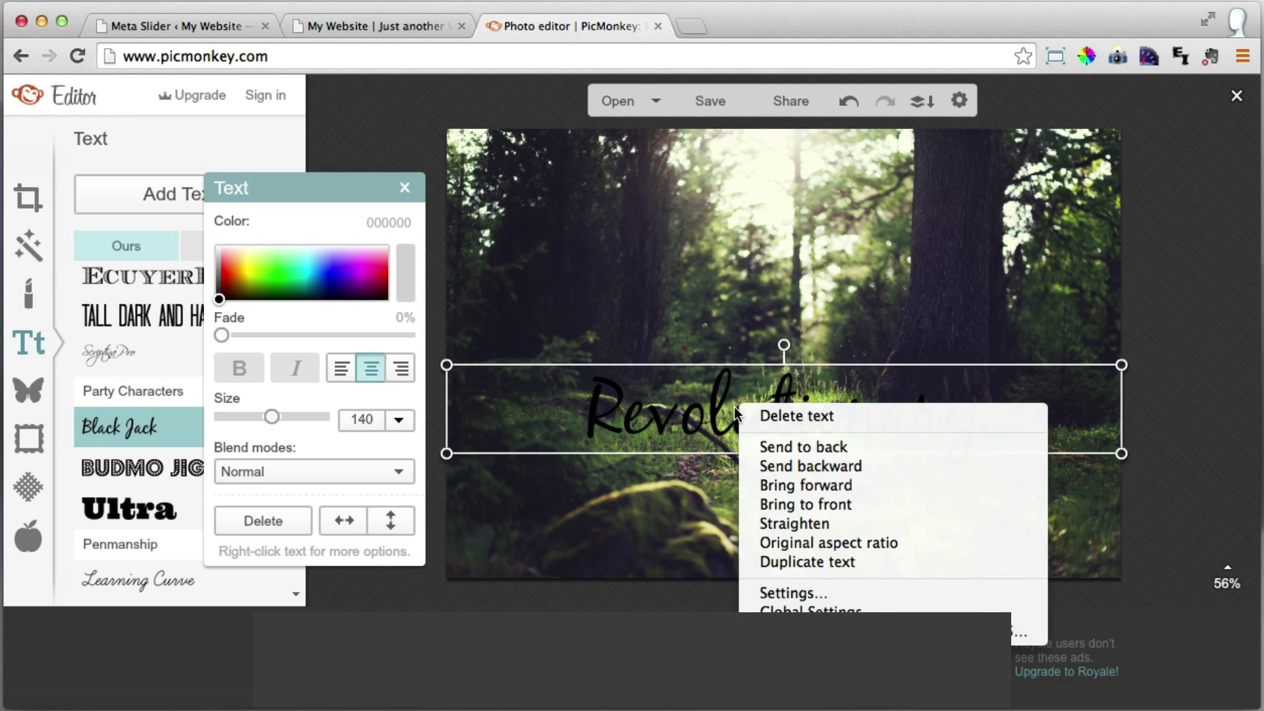
click(827, 560)
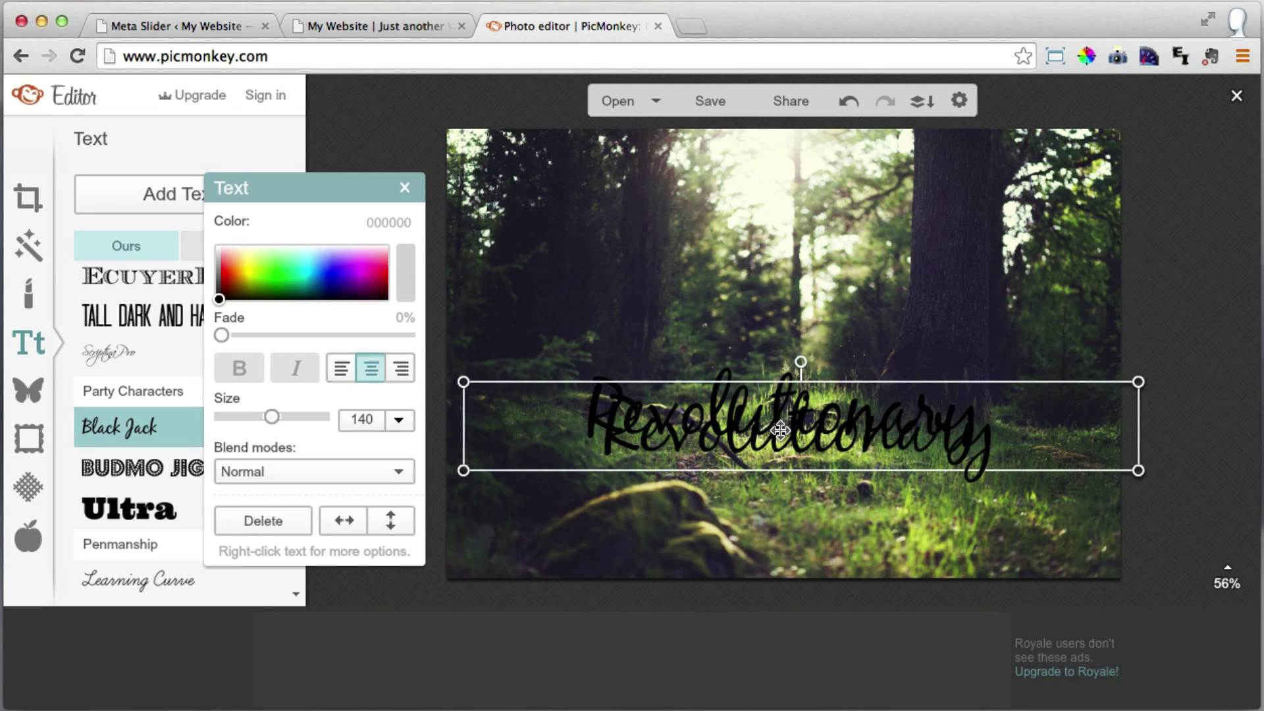
drag(777, 435, 776, 397)
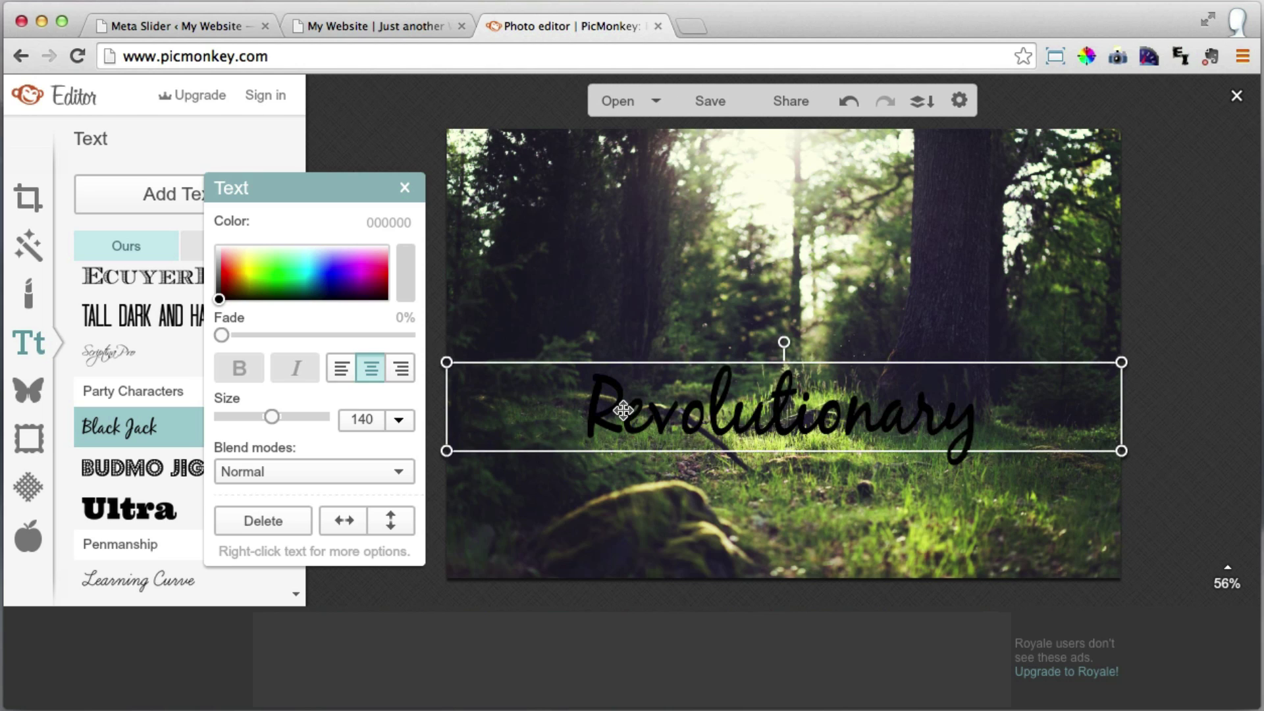
drag(231, 290, 202, 209)
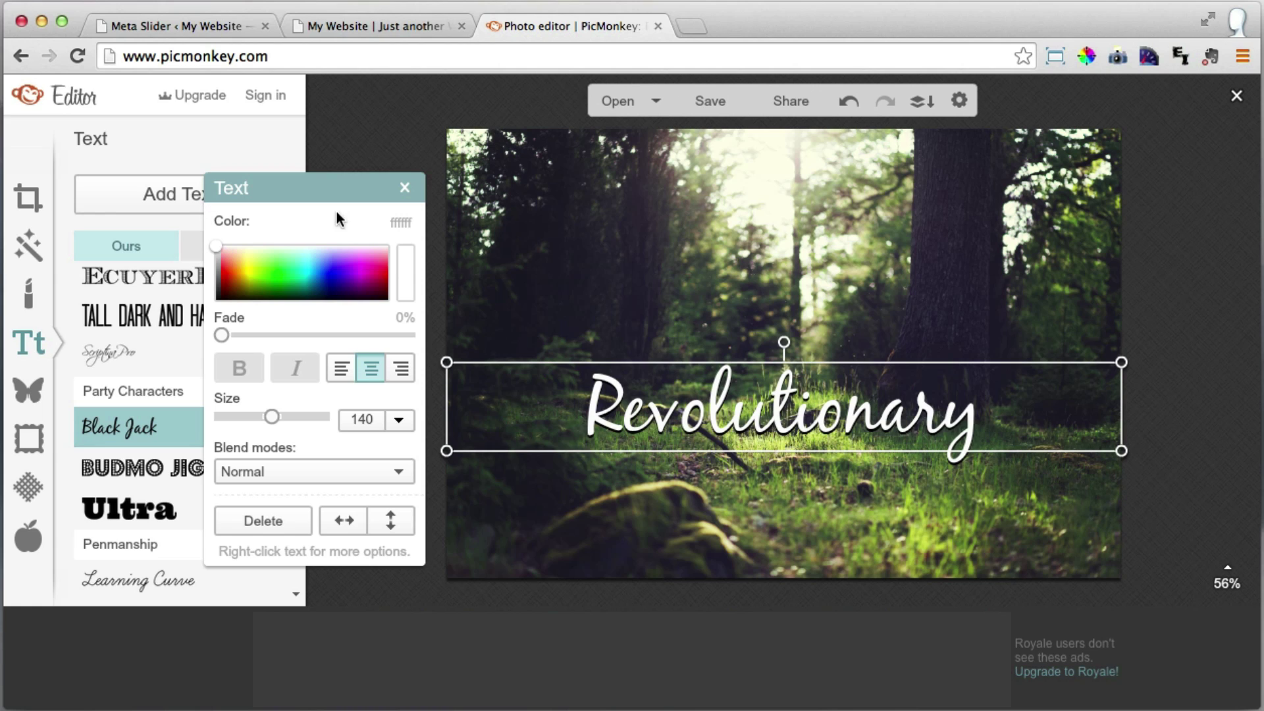
Close Text settings, leaving the white 'Revolutionary' headline with its dark drop shadow.
click(405, 188)
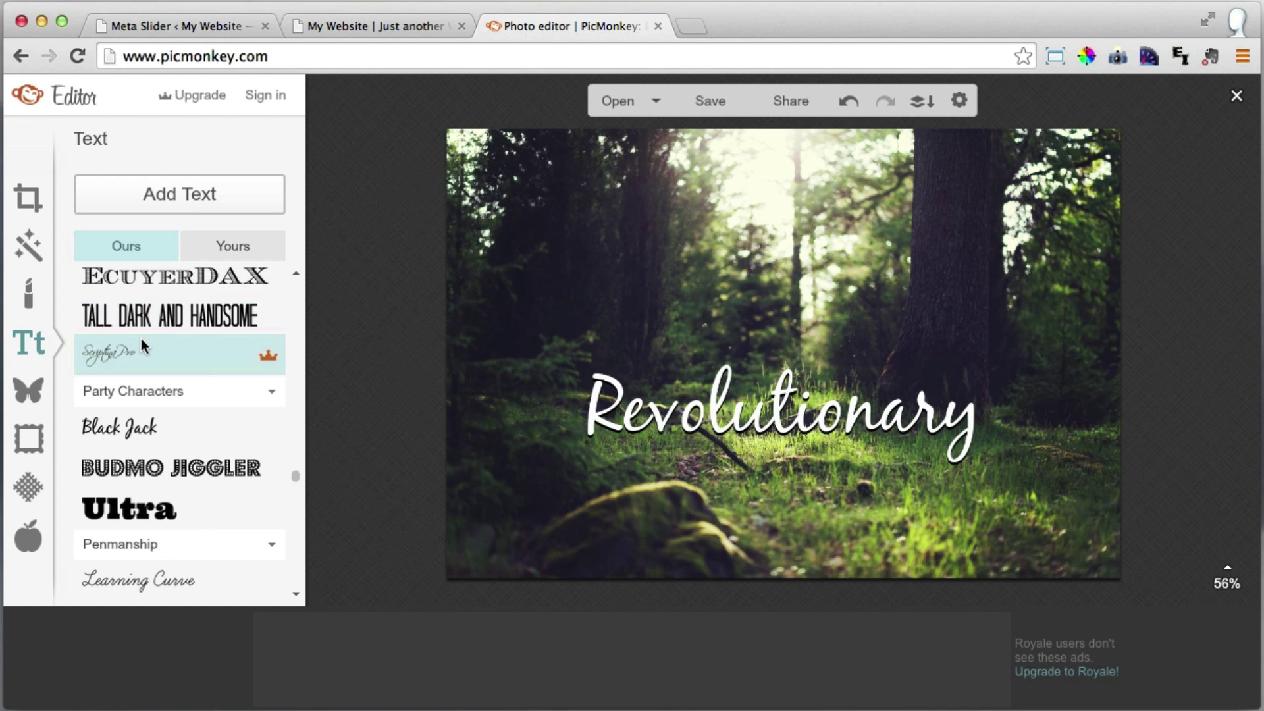
Open the Crop tool on the 800 × 534 forest photo, after a glance at the live slider.
click(24, 200)
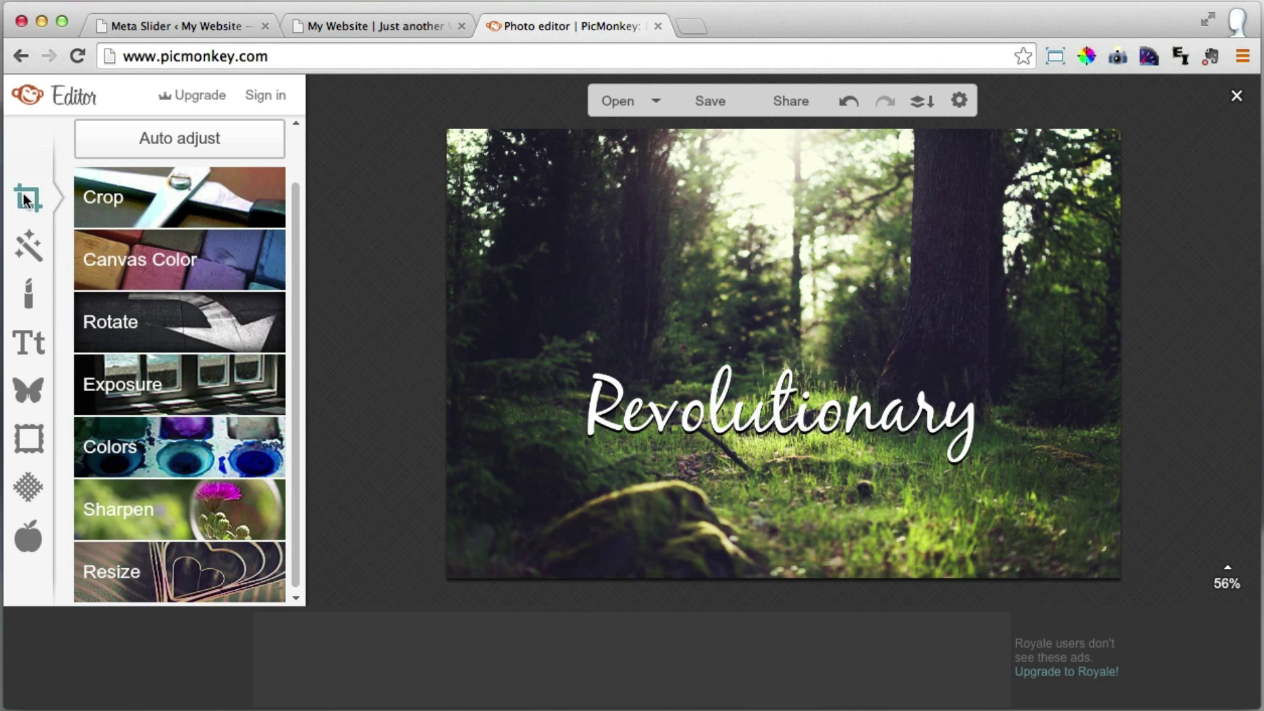
click(159, 191)
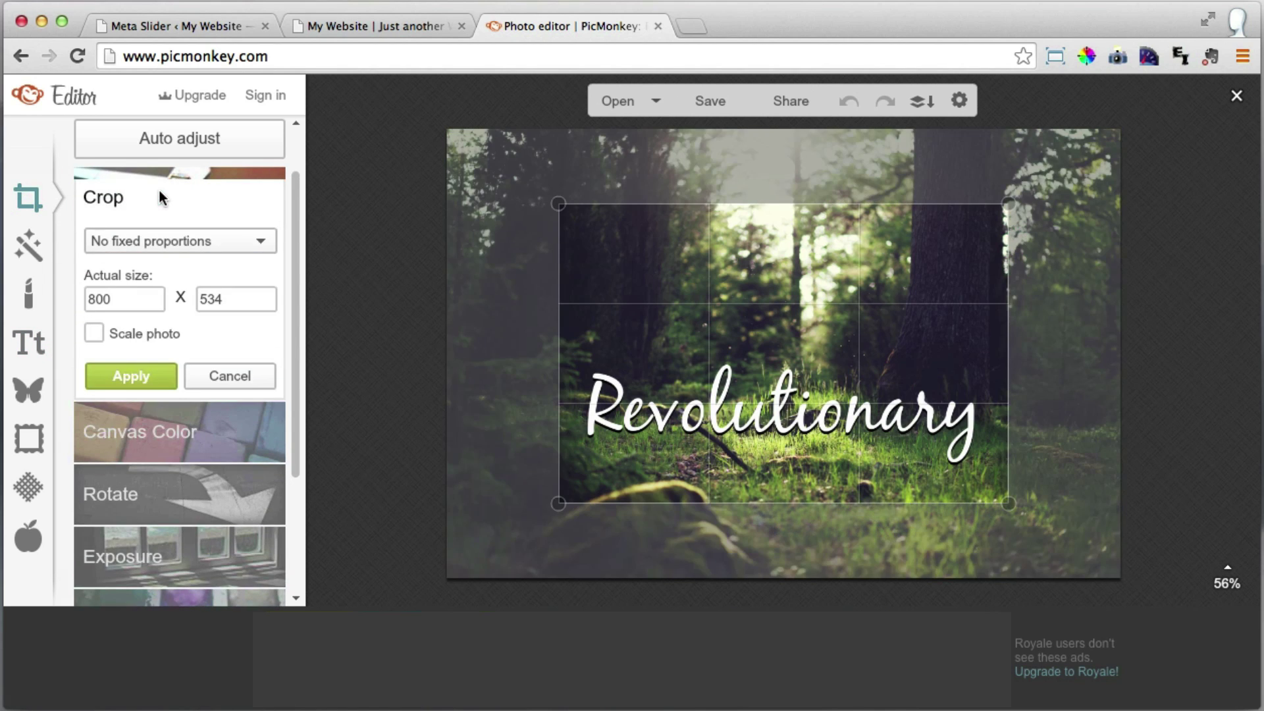
click(388, 22)
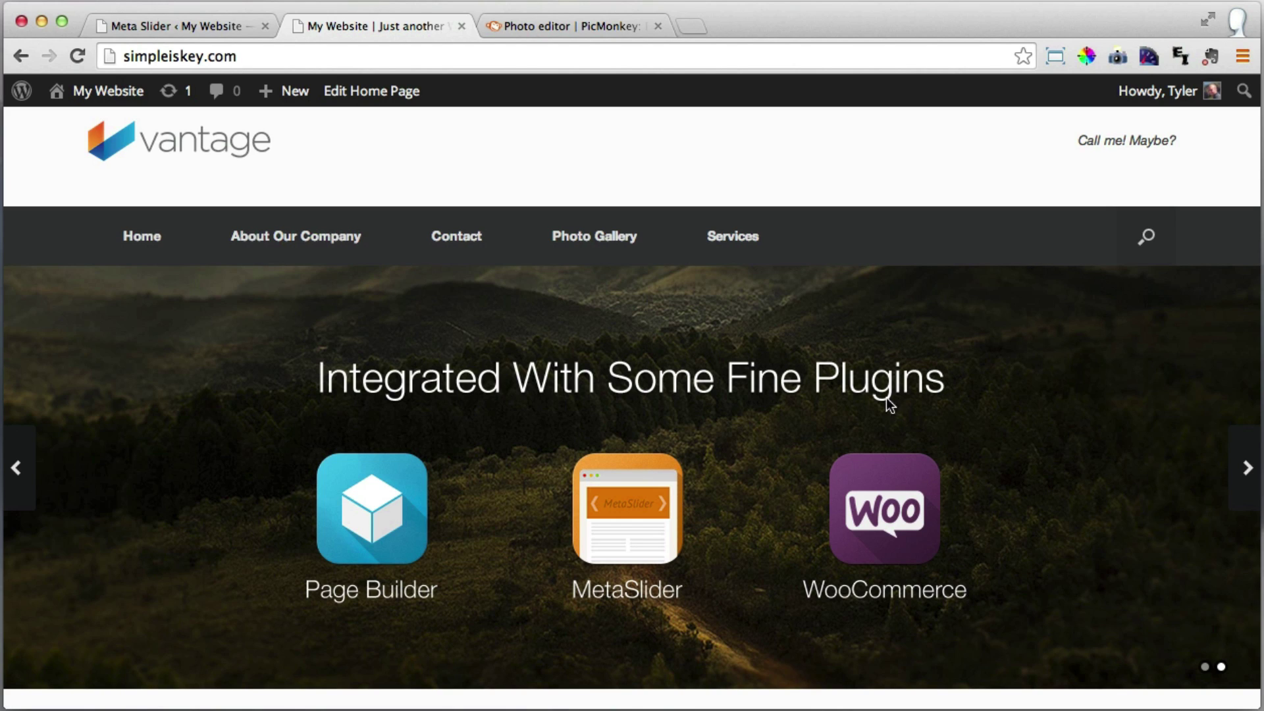
click(573, 20)
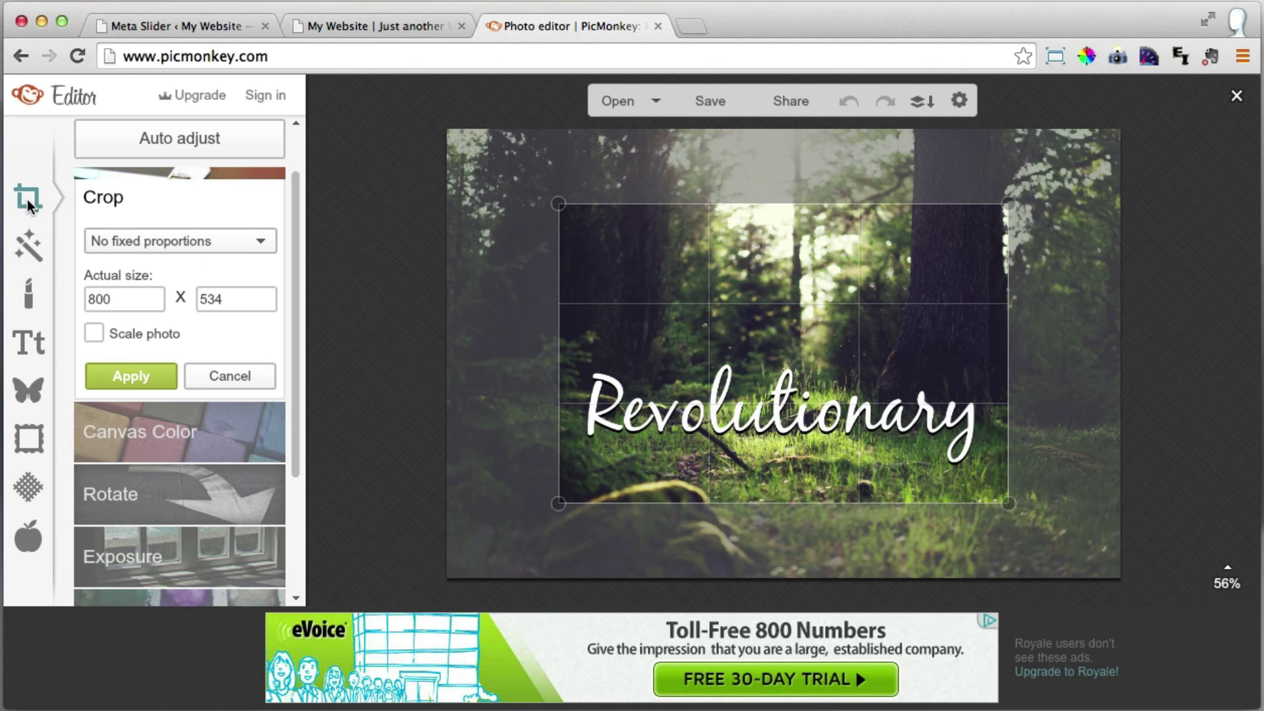
Crop the forest photo to 1080 × 420, framing the 'Revolutionary' headline.
drag(299, 251, 299, 220)
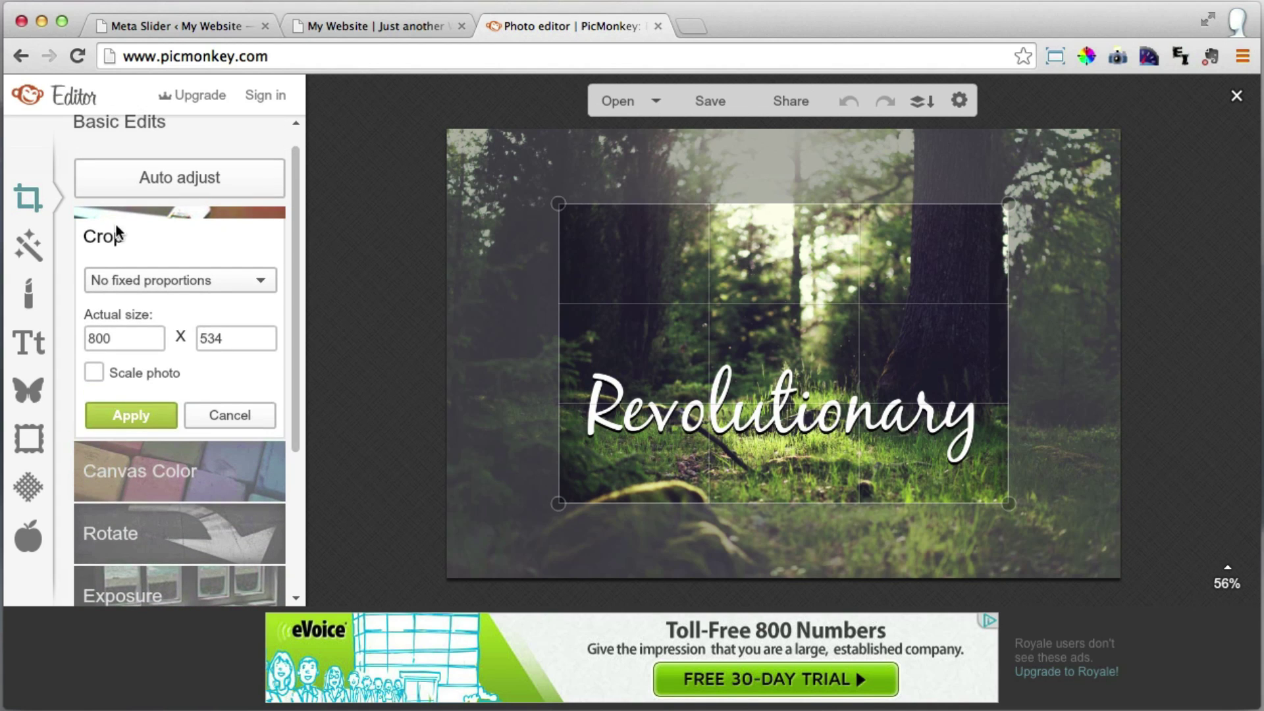
drag(132, 336, 59, 337)
text(1080)
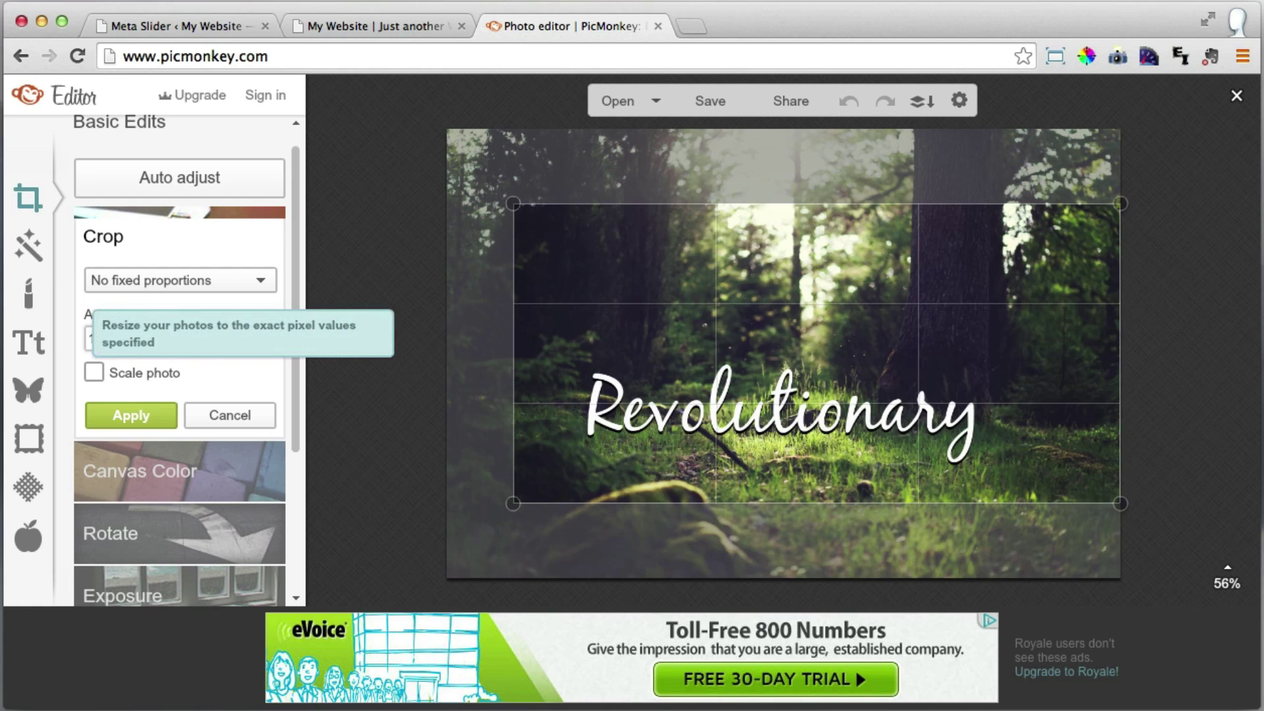
drag(236, 343, 191, 343)
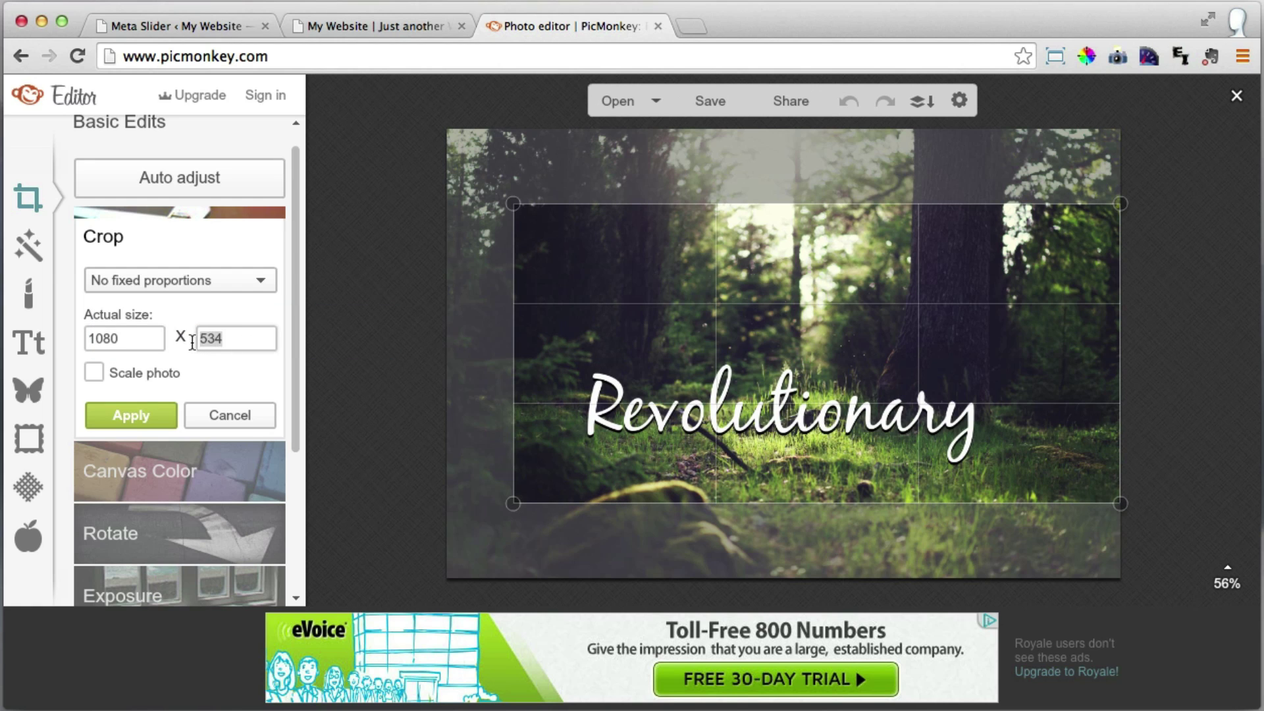
text(420)
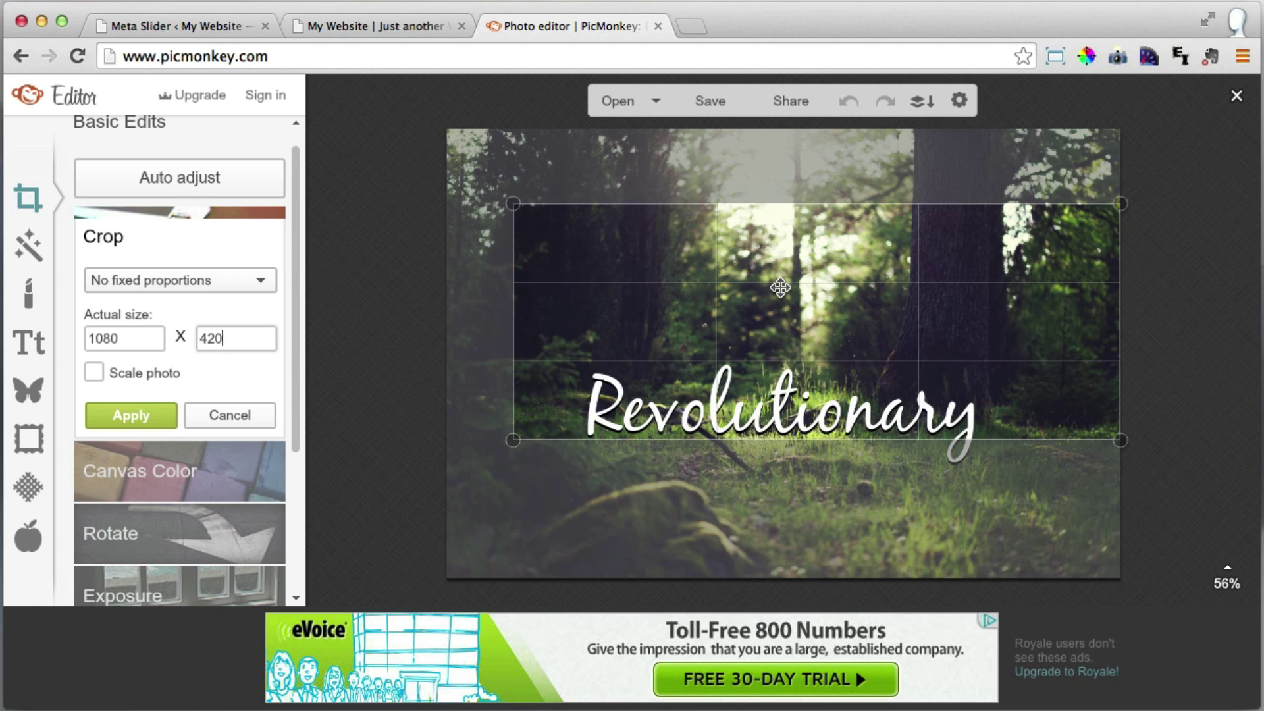
drag(780, 288, 749, 374)
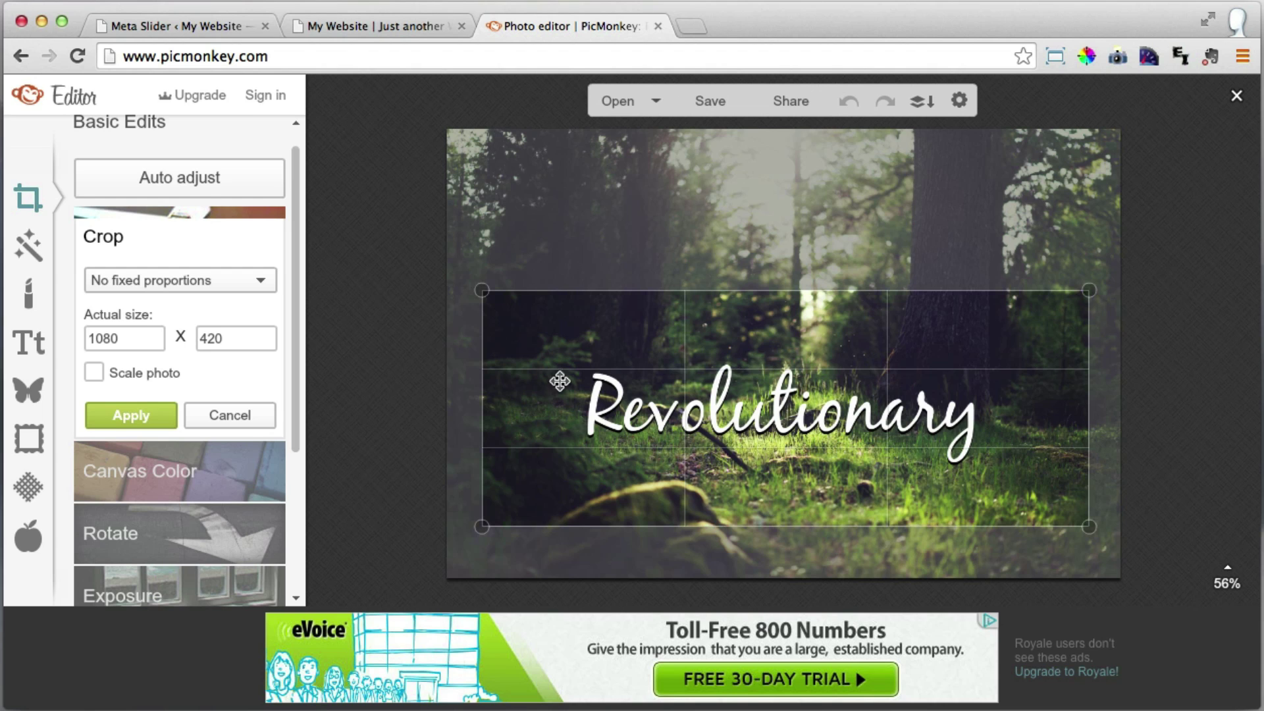
click(141, 419)
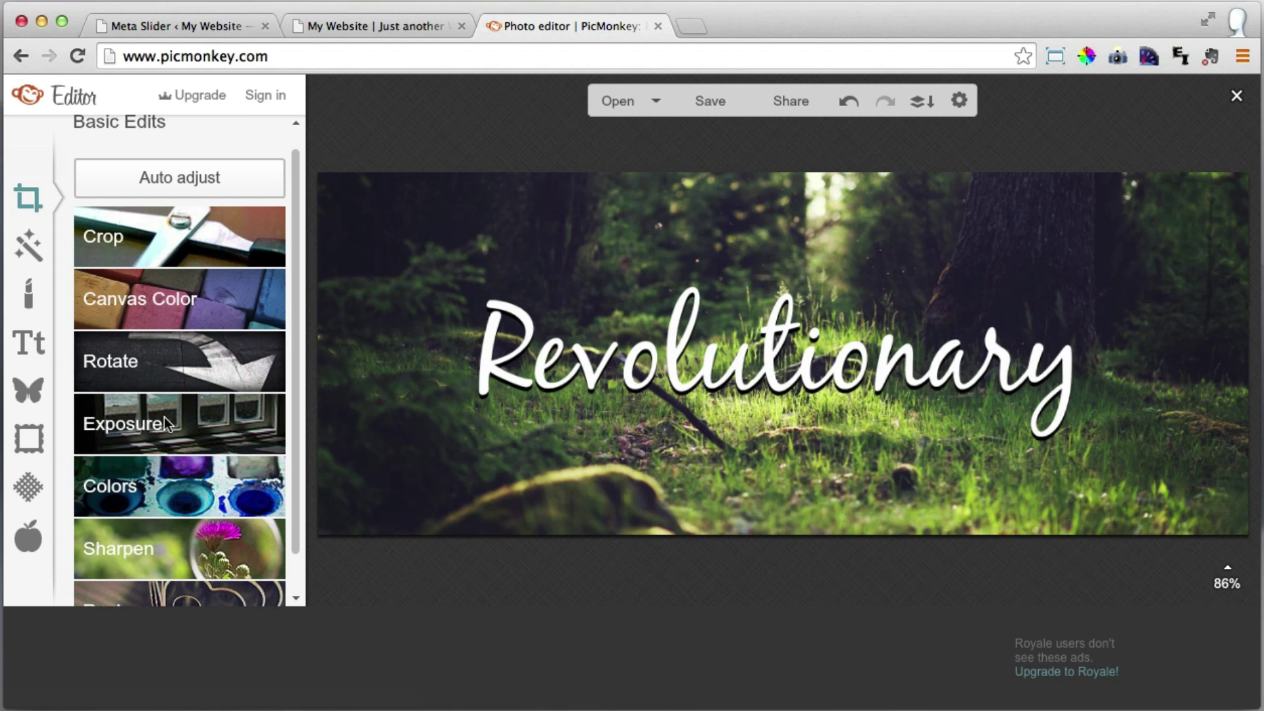
Save the cropped banner to the Desktop as forestsSlider.jpg.
click(709, 101)
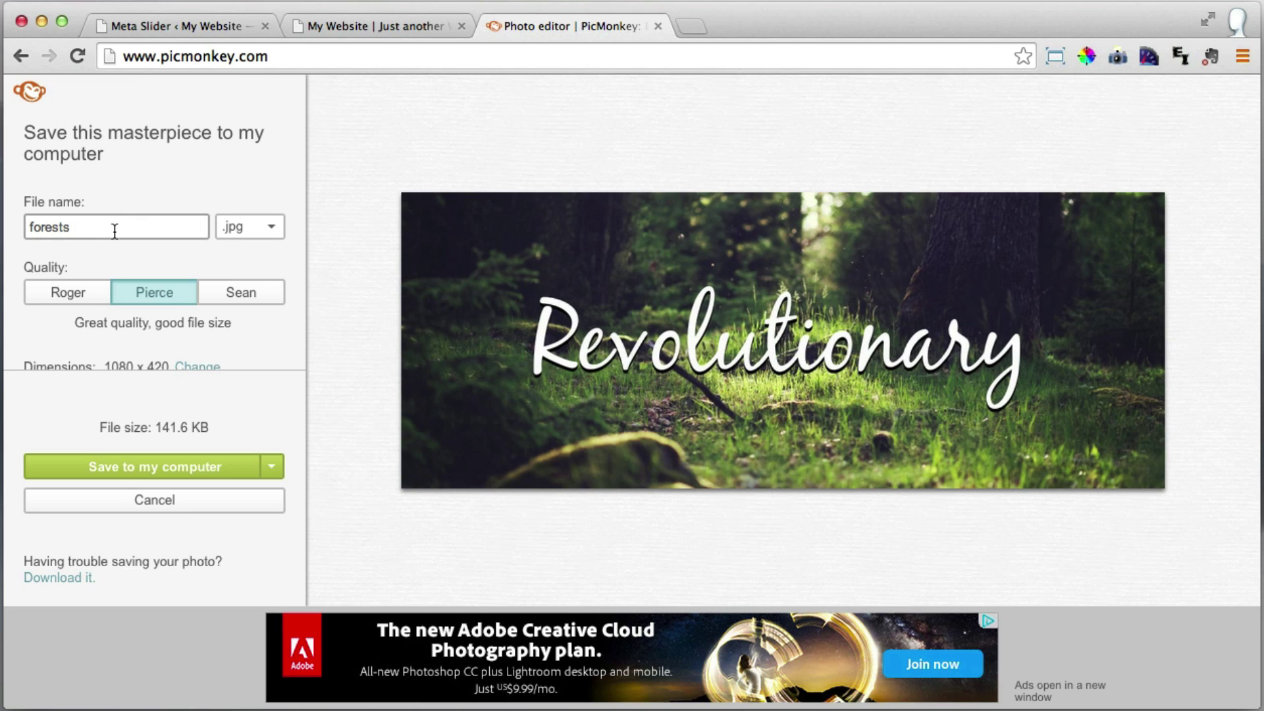
click(88, 227)
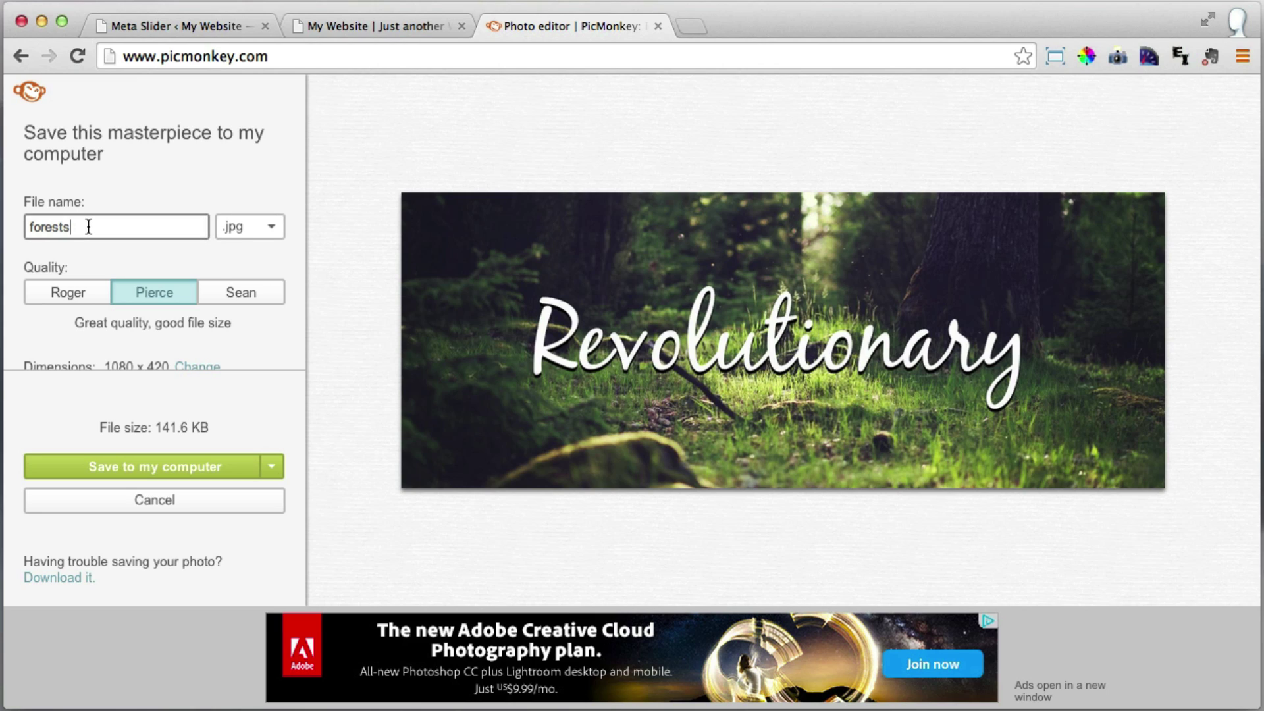
text(Slider)
click(172, 469)
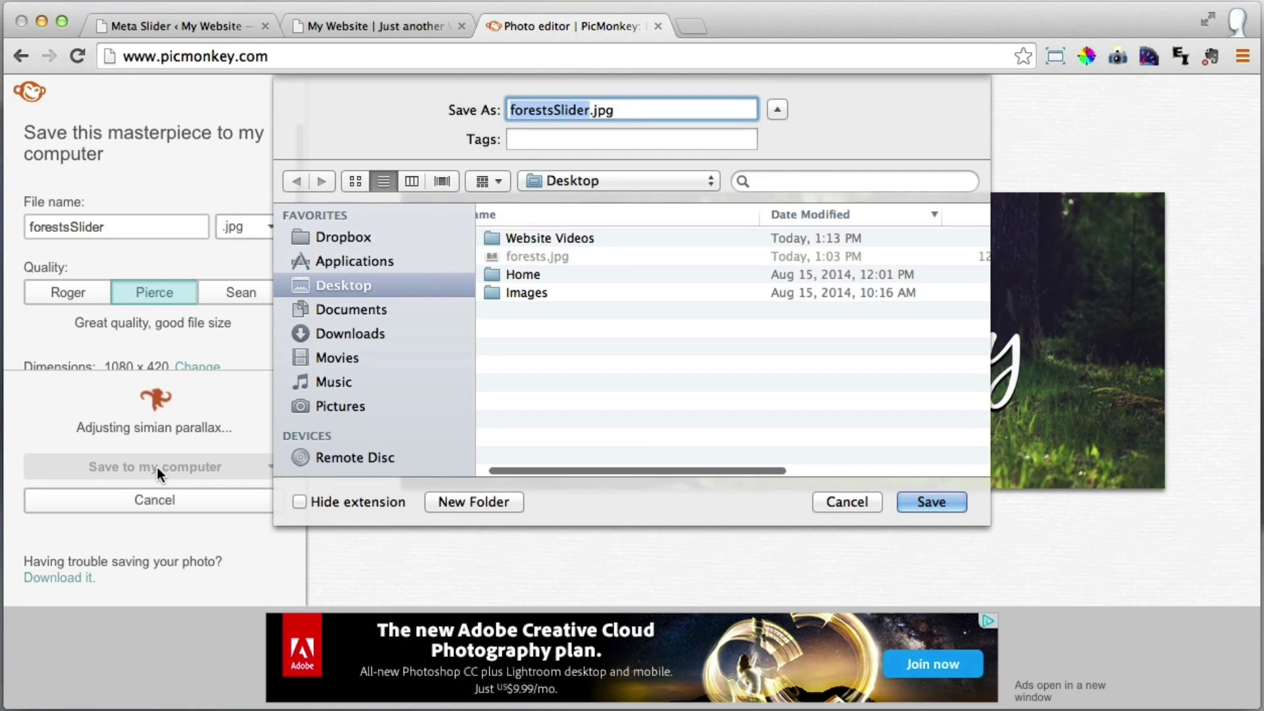
click(922, 500)
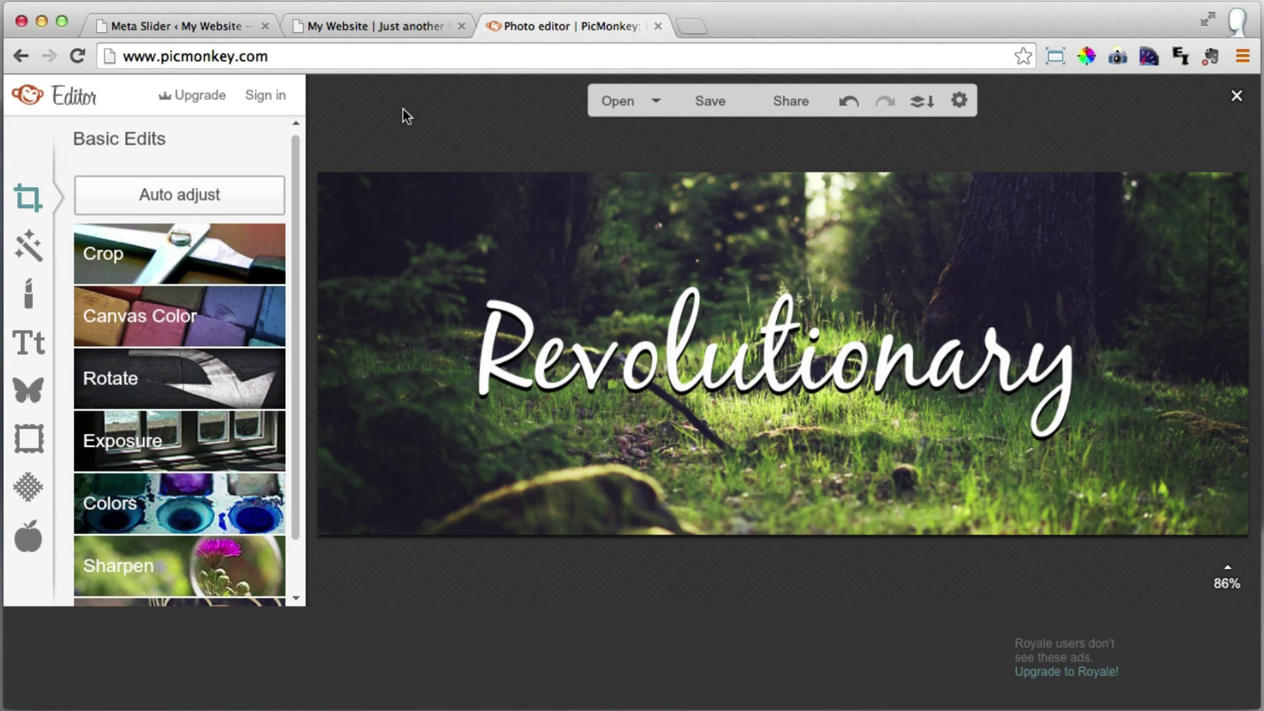
Upload forestsSlider.jpg from the Desktop into the Meta Slider media library.
click(658, 26)
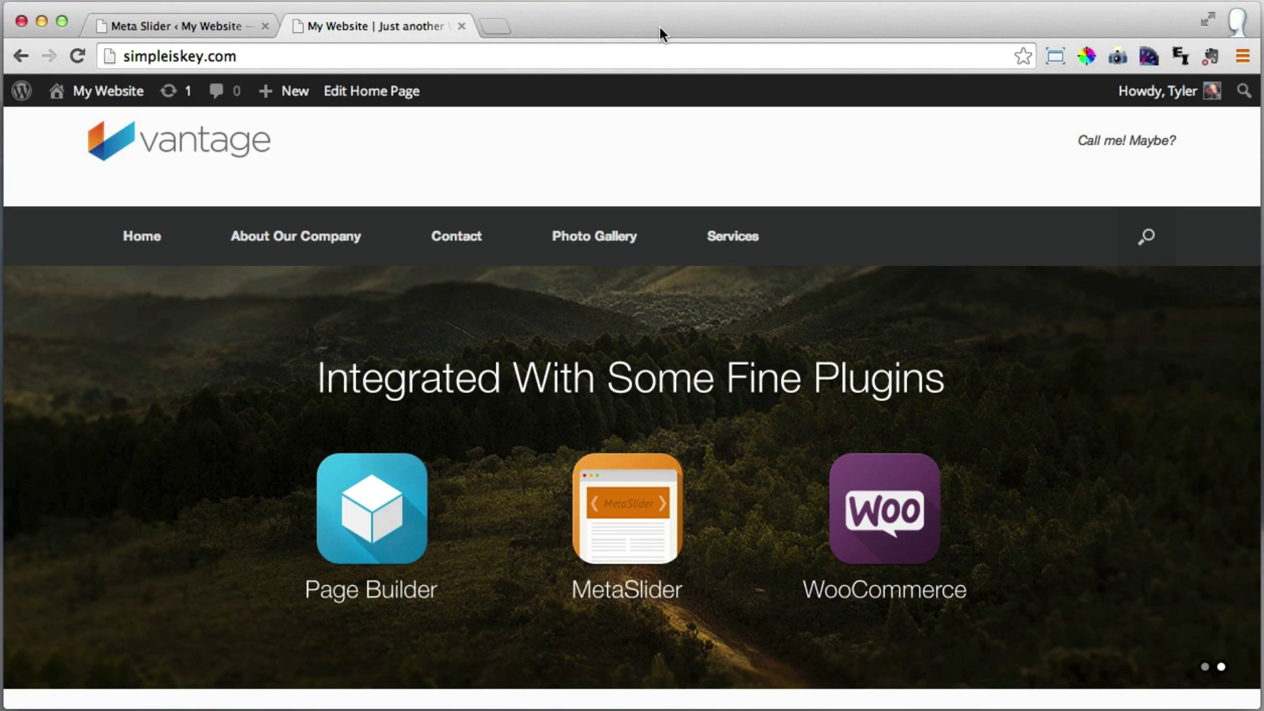
click(181, 25)
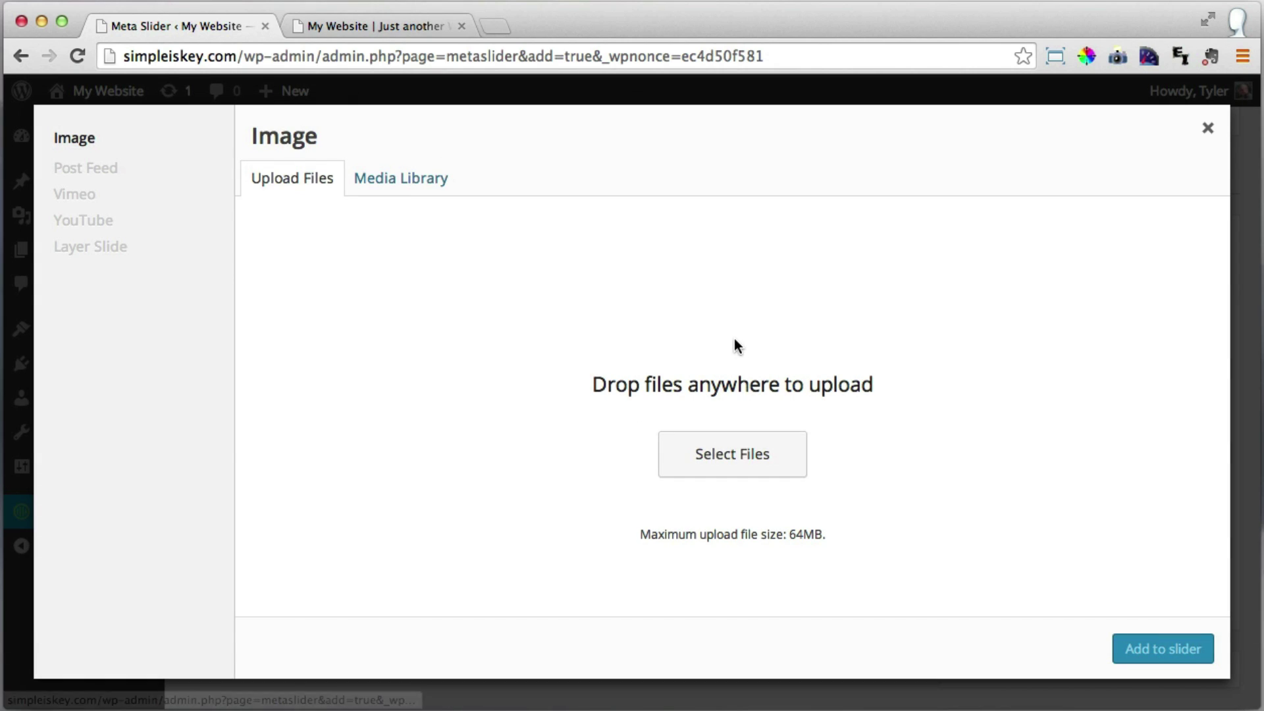
click(741, 459)
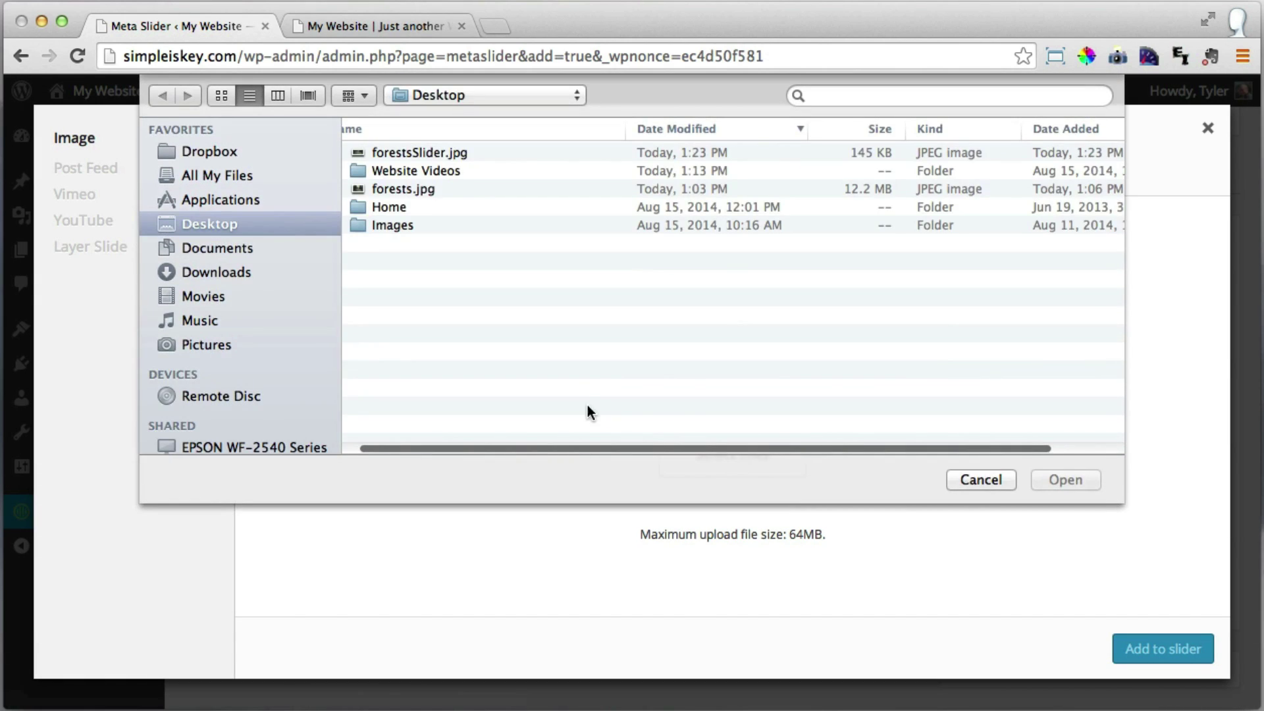
click(440, 152)
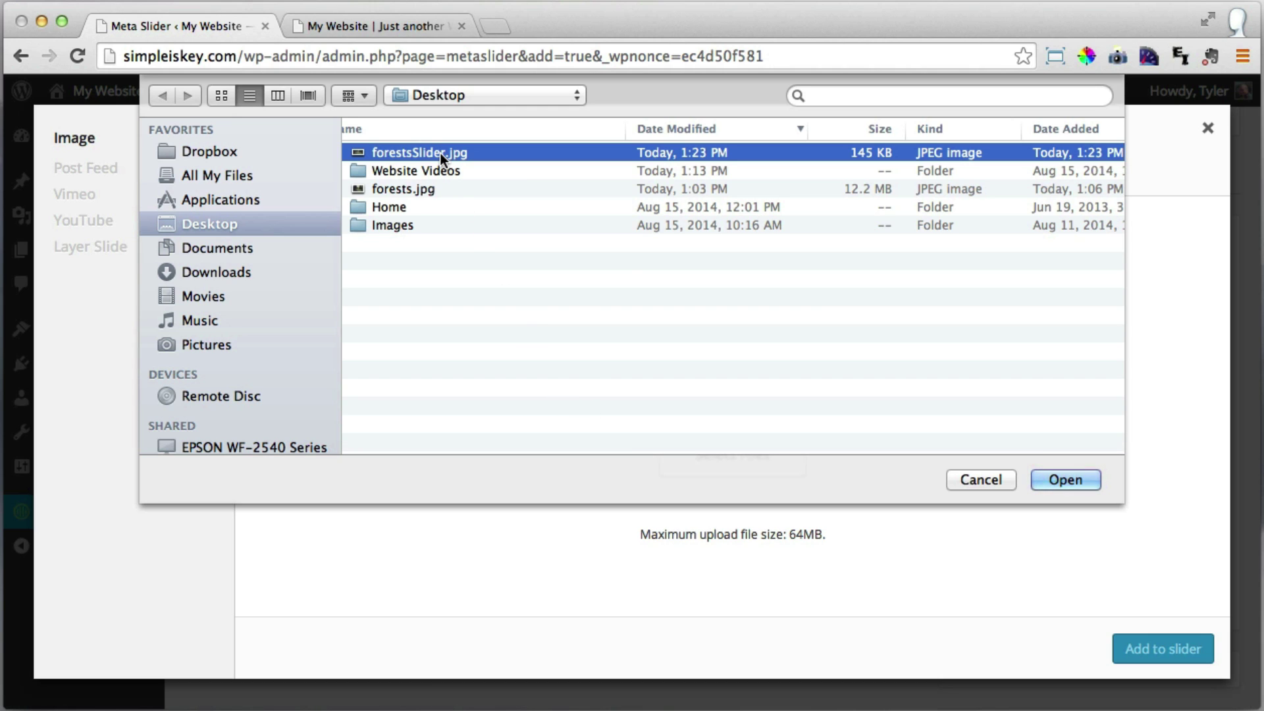
click(1063, 480)
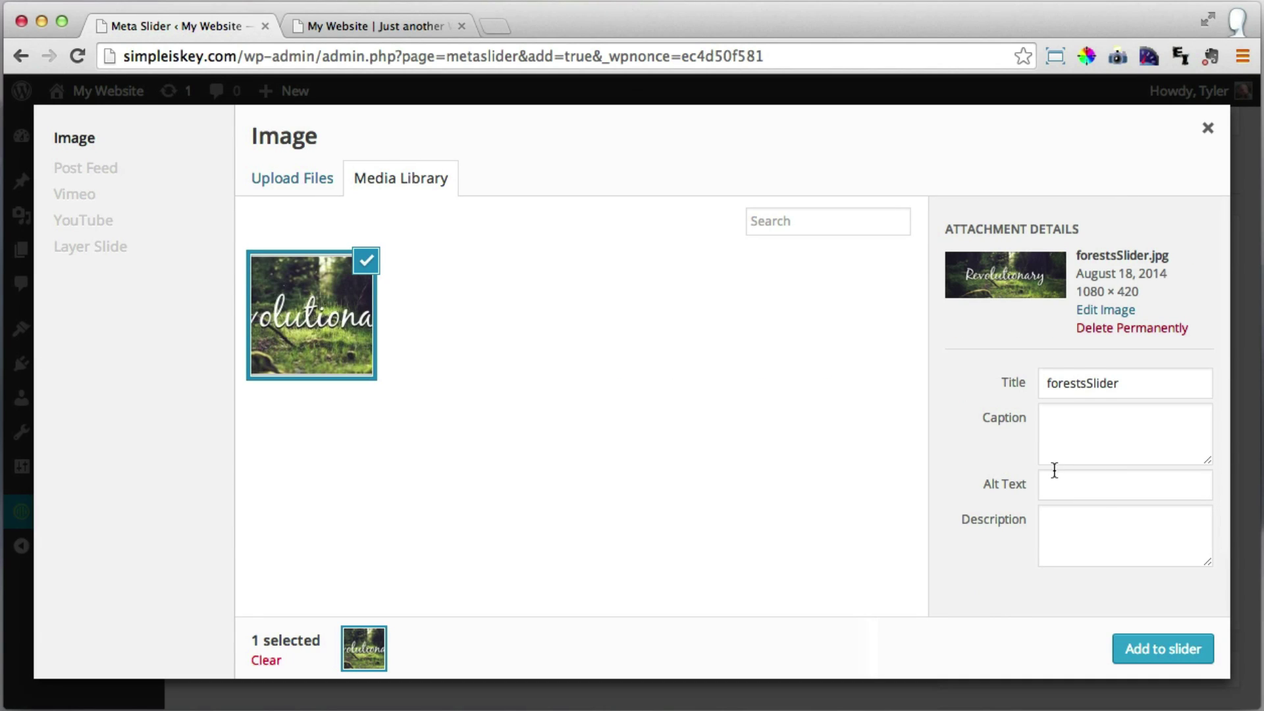
Add the forest image to the slider, sized 1080 × 420 with the Vantage (Flex) theme.
click(1166, 651)
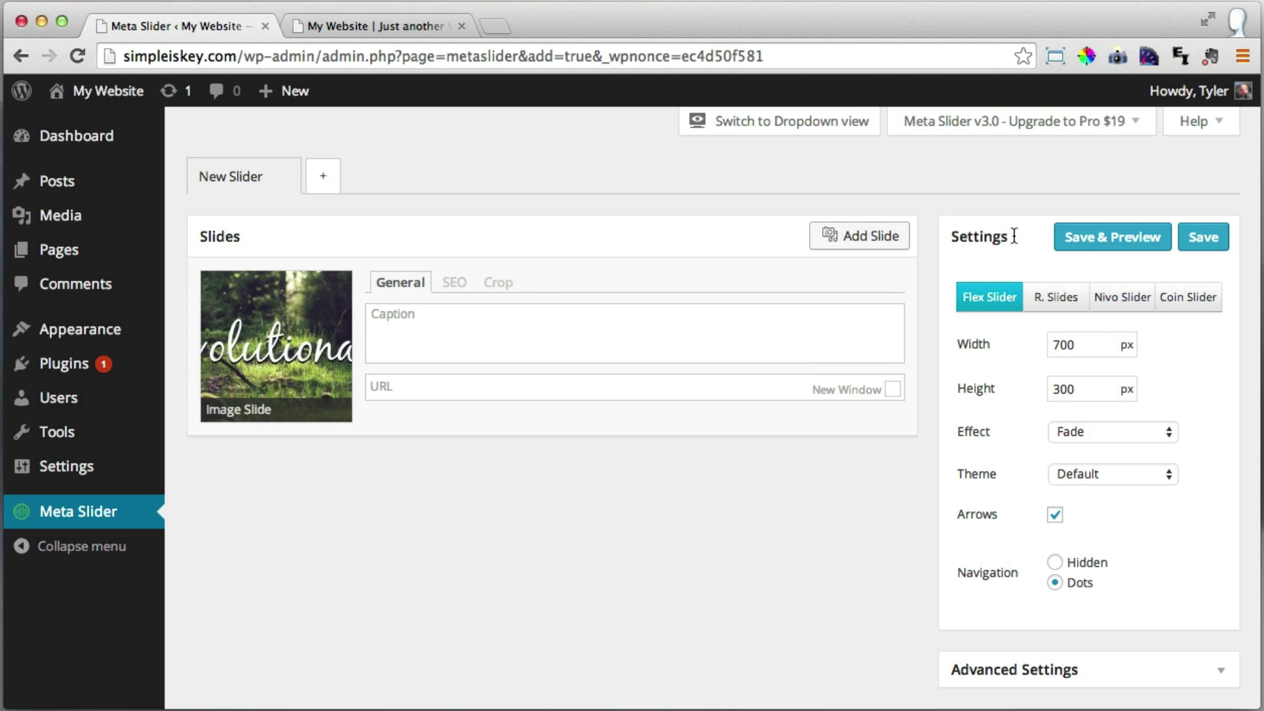
drag(949, 242, 1029, 237)
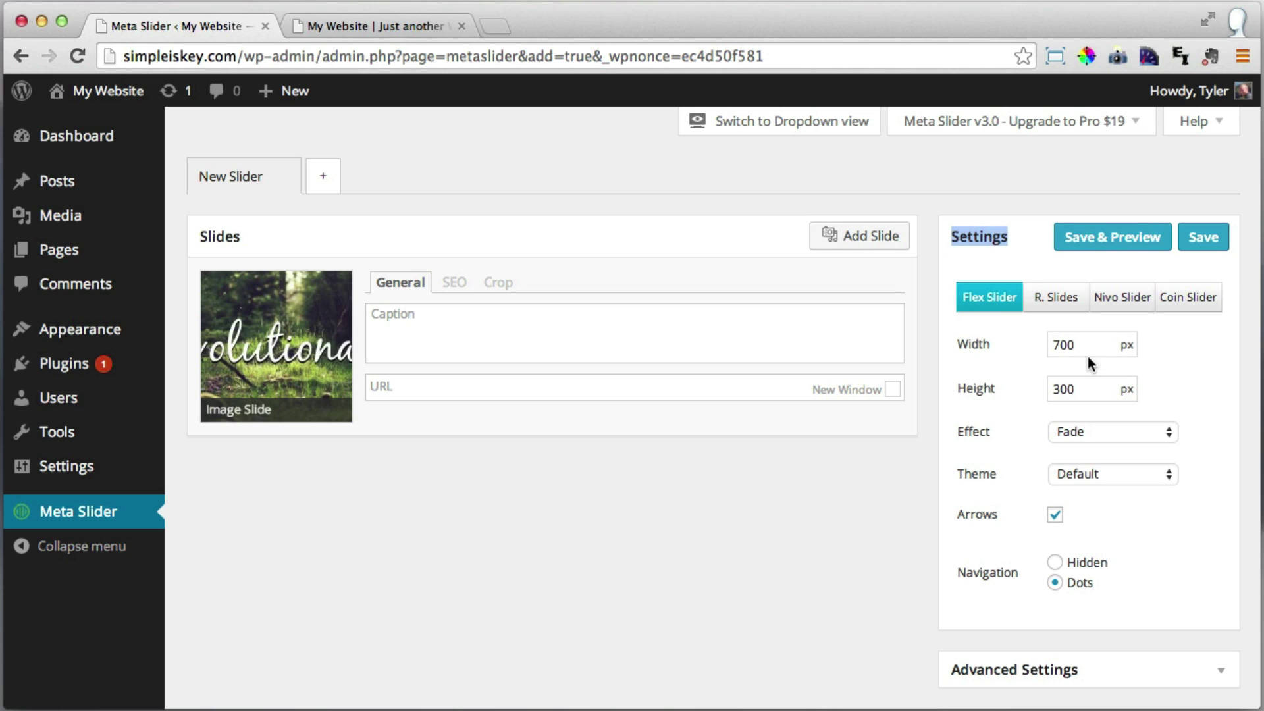
drag(1089, 345, 1044, 355)
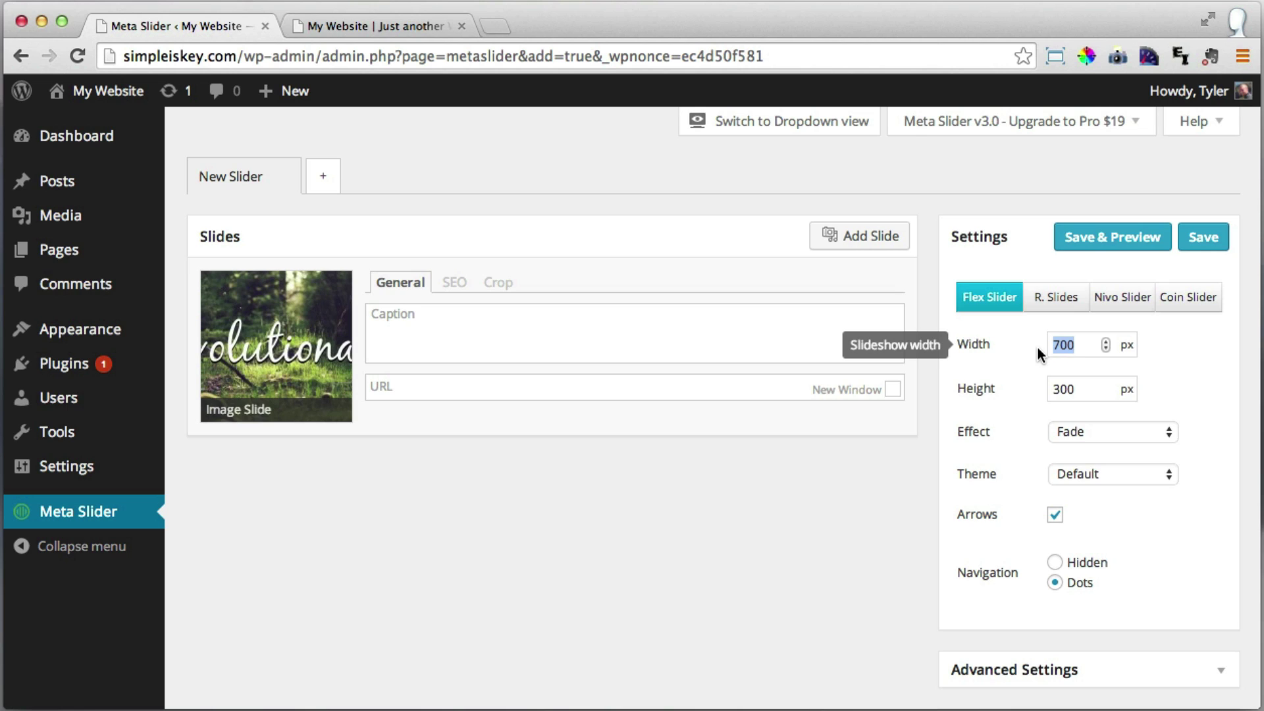
text(1080)
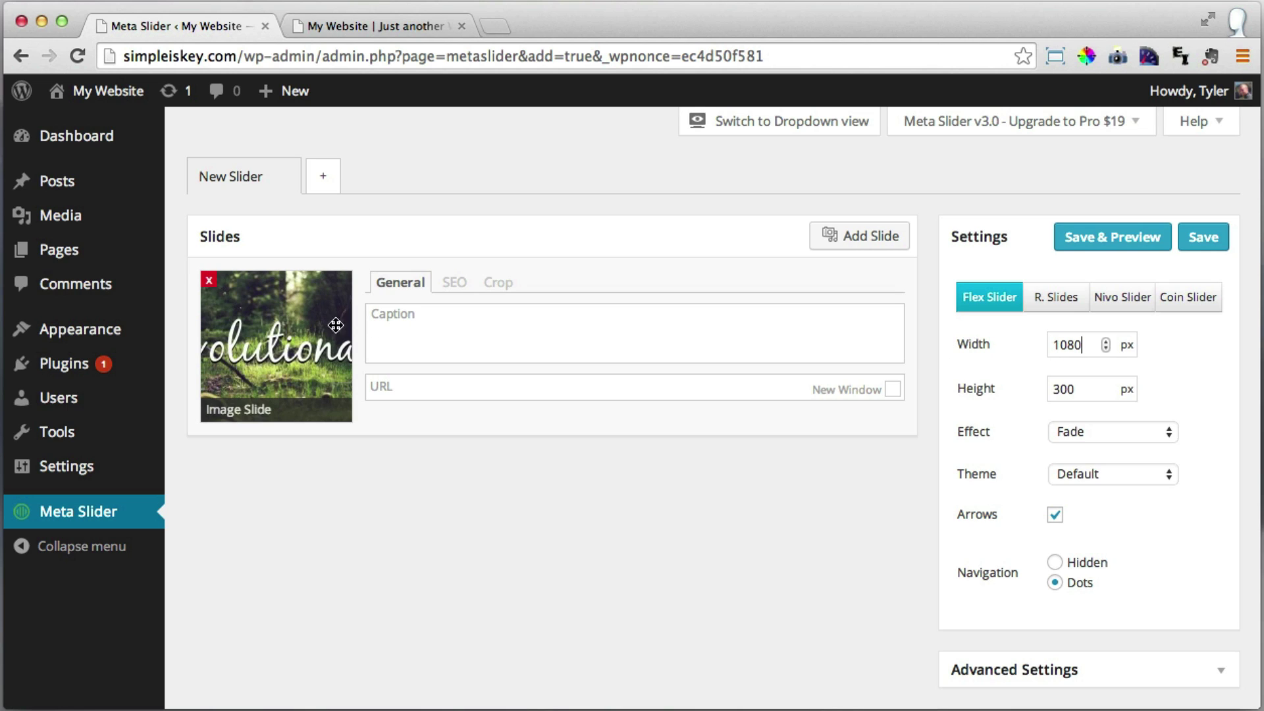
click(1068, 388)
drag(1067, 388, 1040, 394)
text(420)
scroll(905, 470, down, 3)
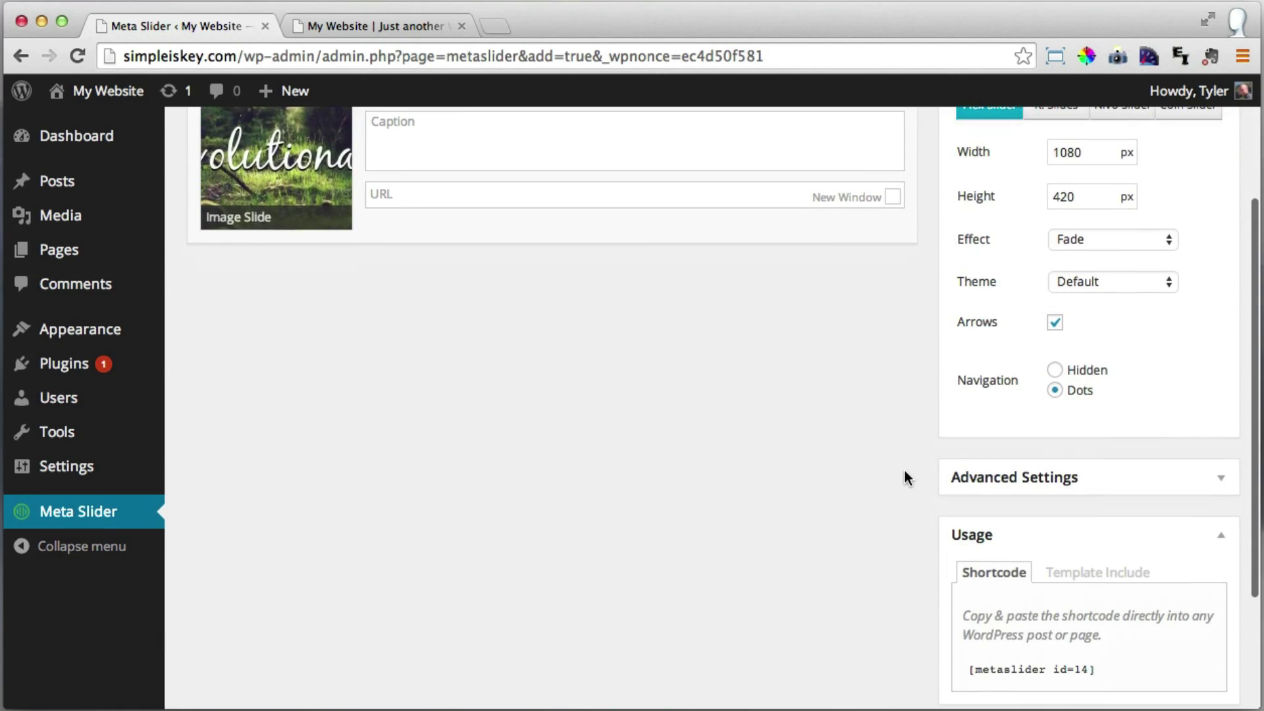
scroll(905, 470, up, 3)
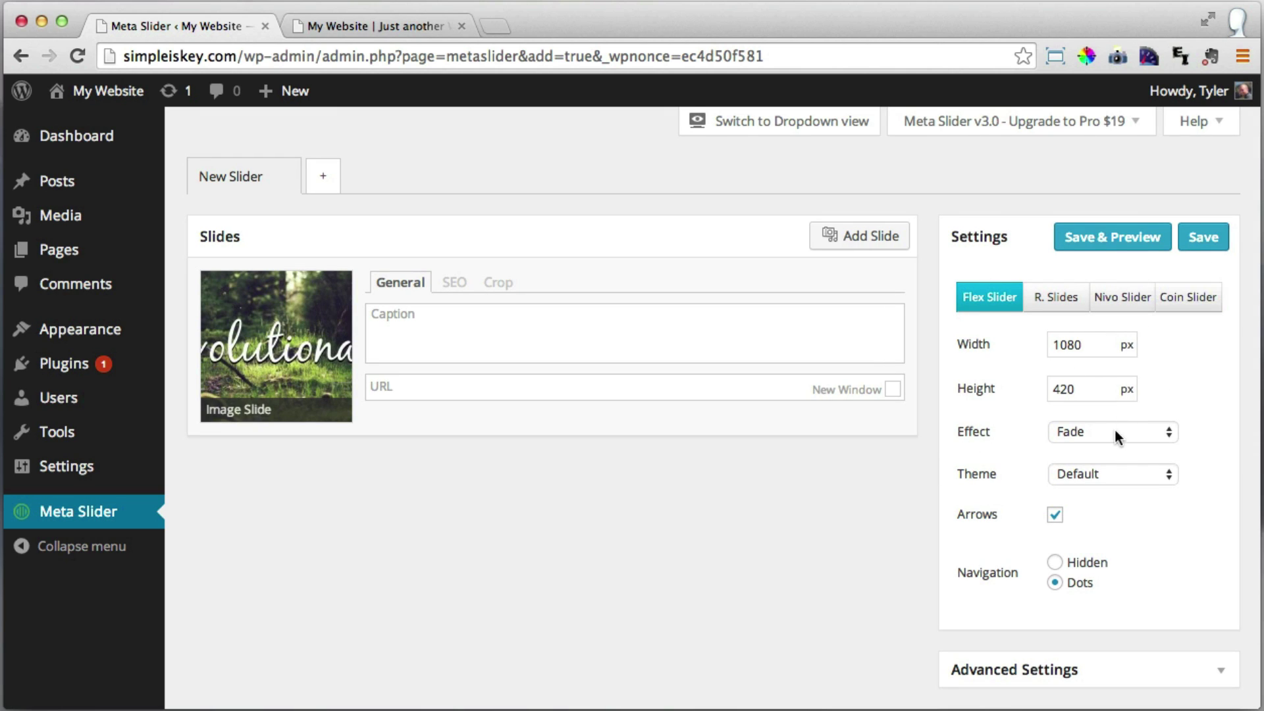
click(1147, 476)
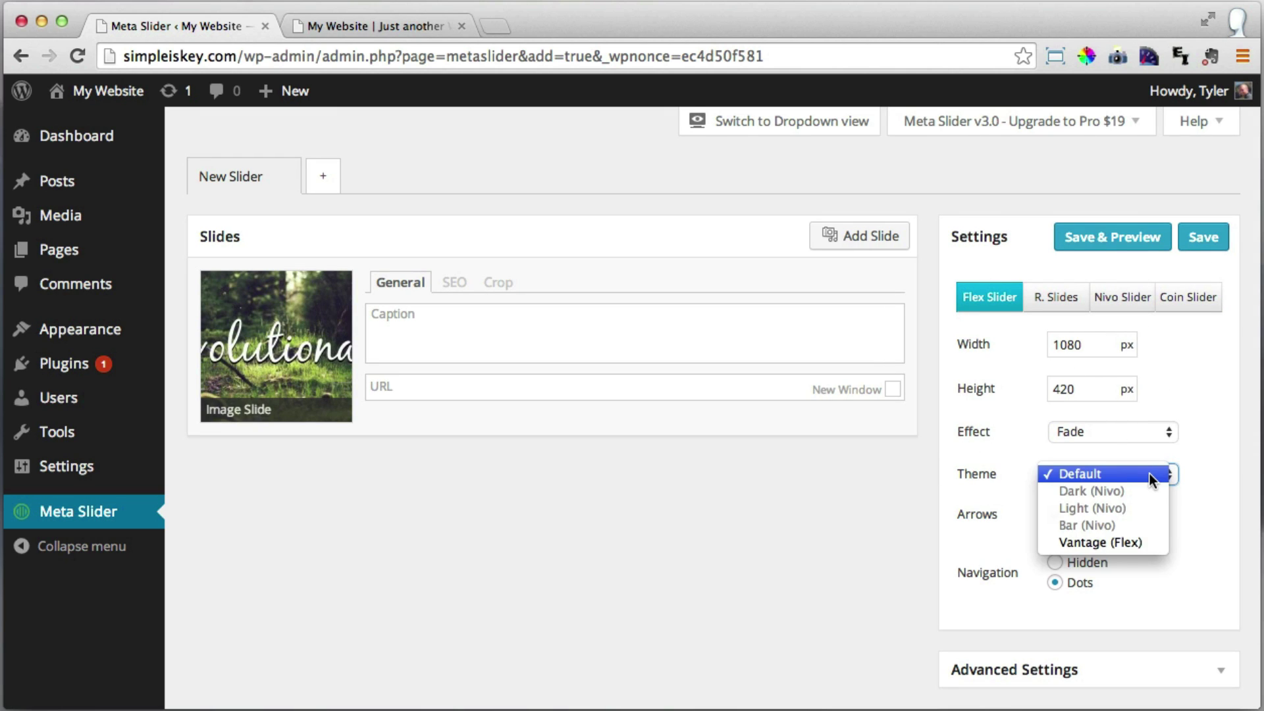
click(1116, 547)
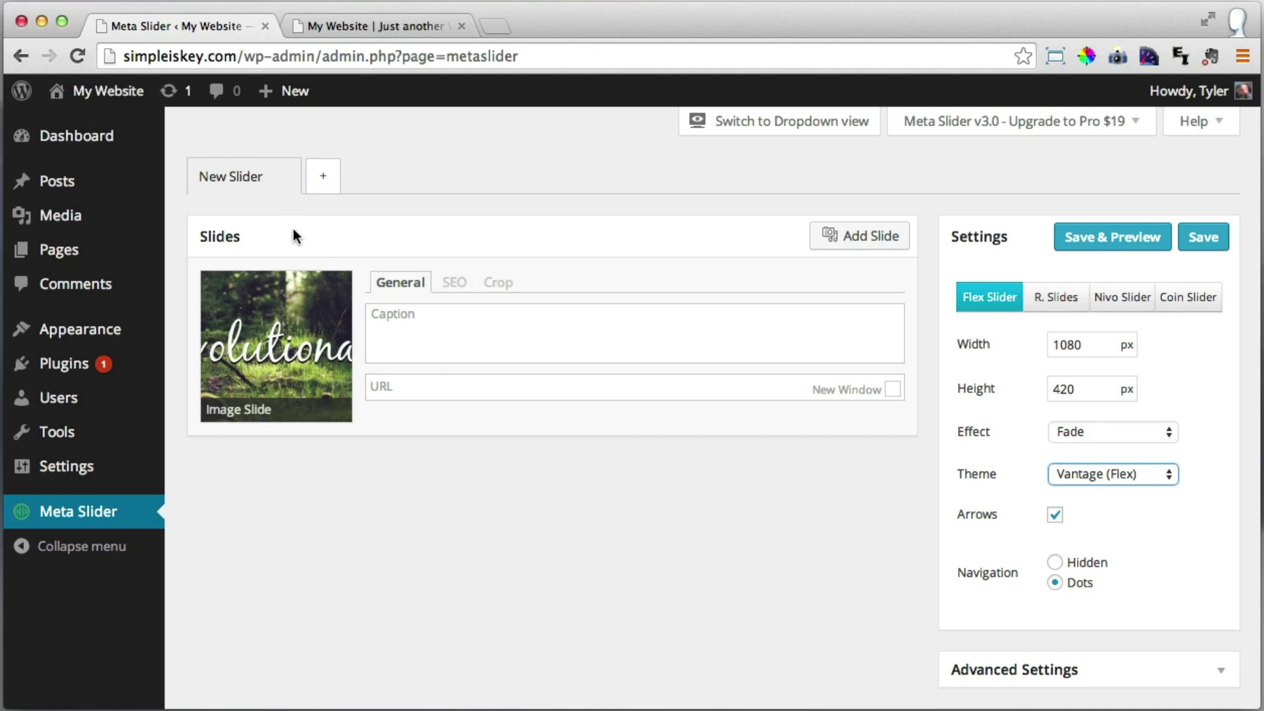
Rename the slider from 'New Slider' to 'Home' and save it.
click(252, 176)
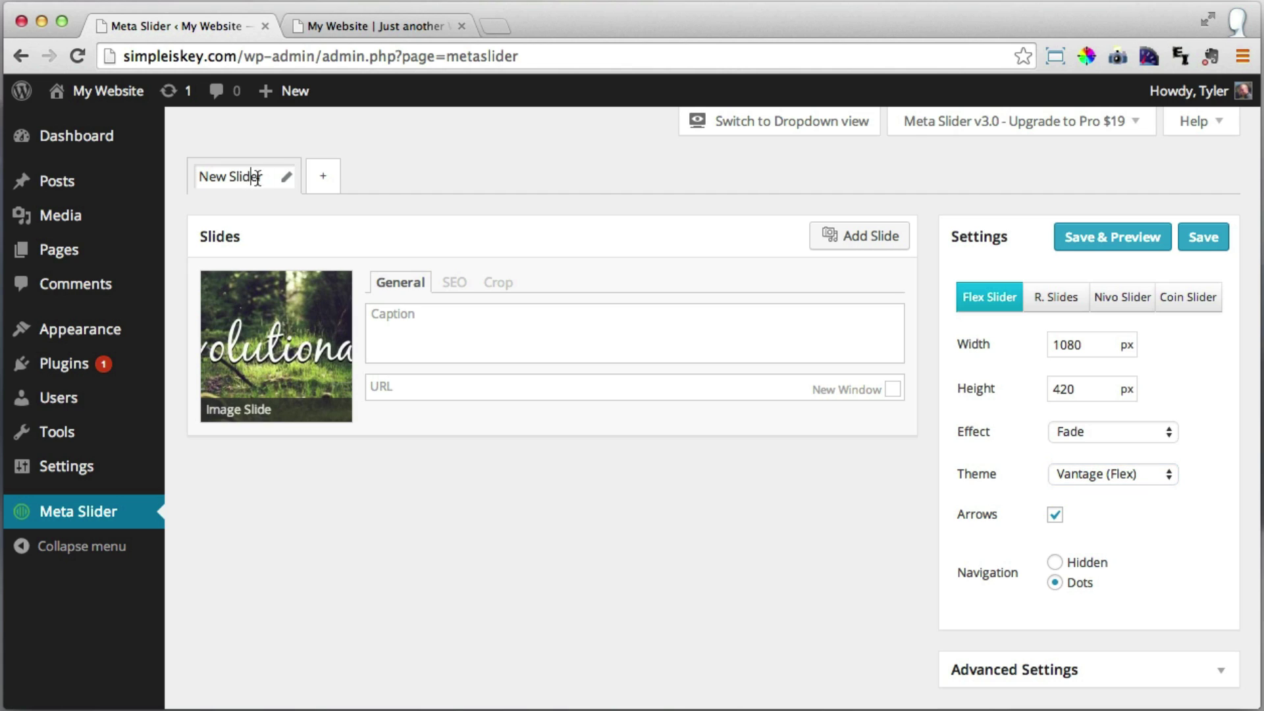
drag(265, 177, 181, 174)
text(Home)
click(446, 219)
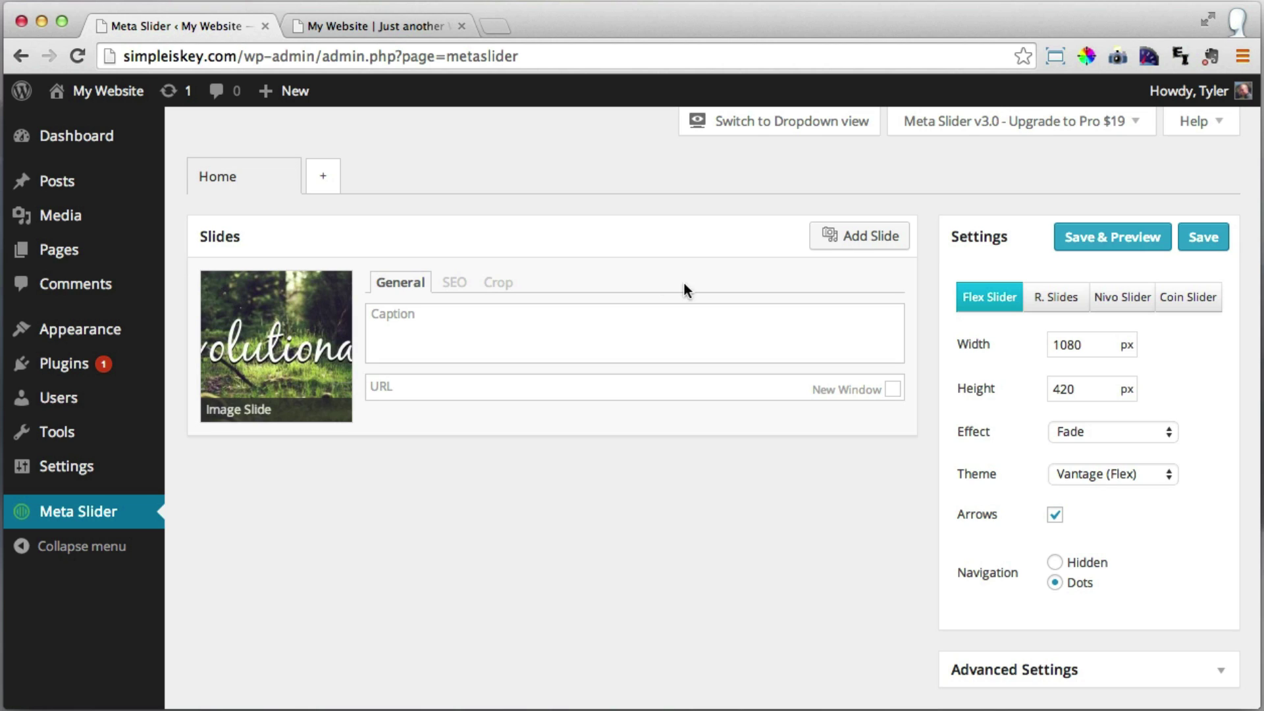
click(1205, 239)
In Vantage Theme Settings, set Home Page Slider to 'Slider: Home', save, and go to the live site.
mouse_move(222, 322)
mouse_move(92, 338)
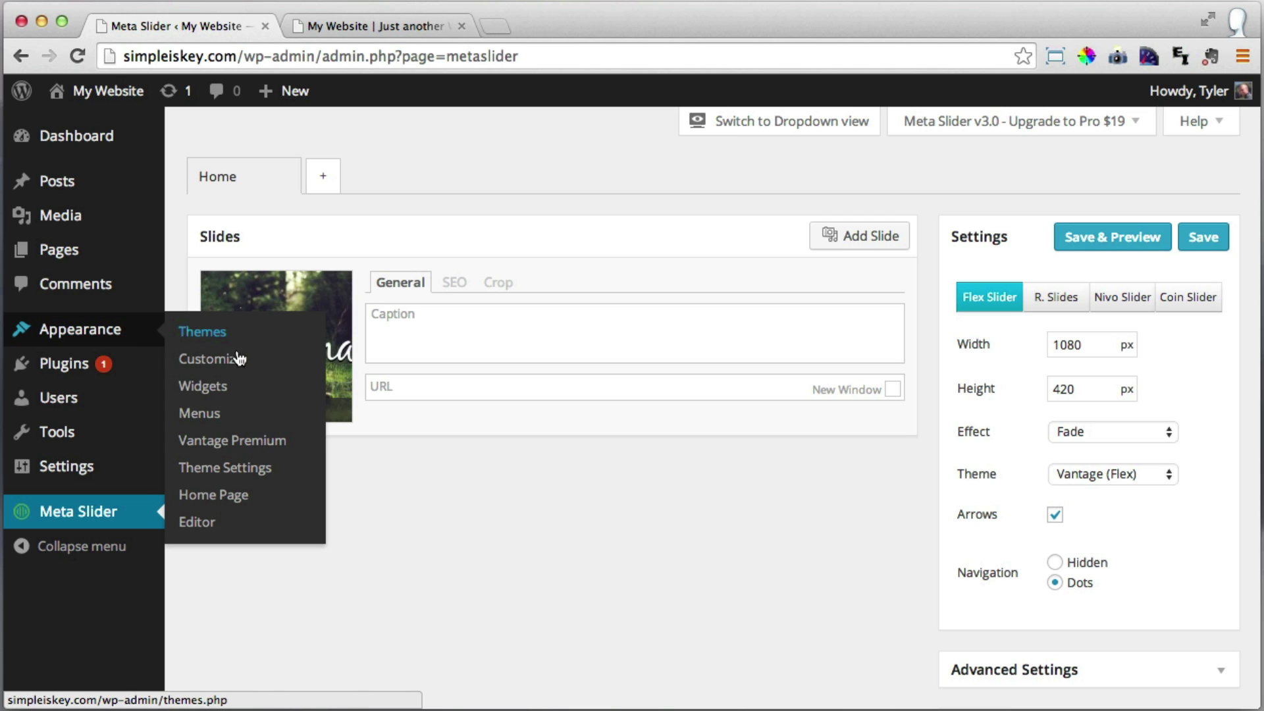
click(246, 469)
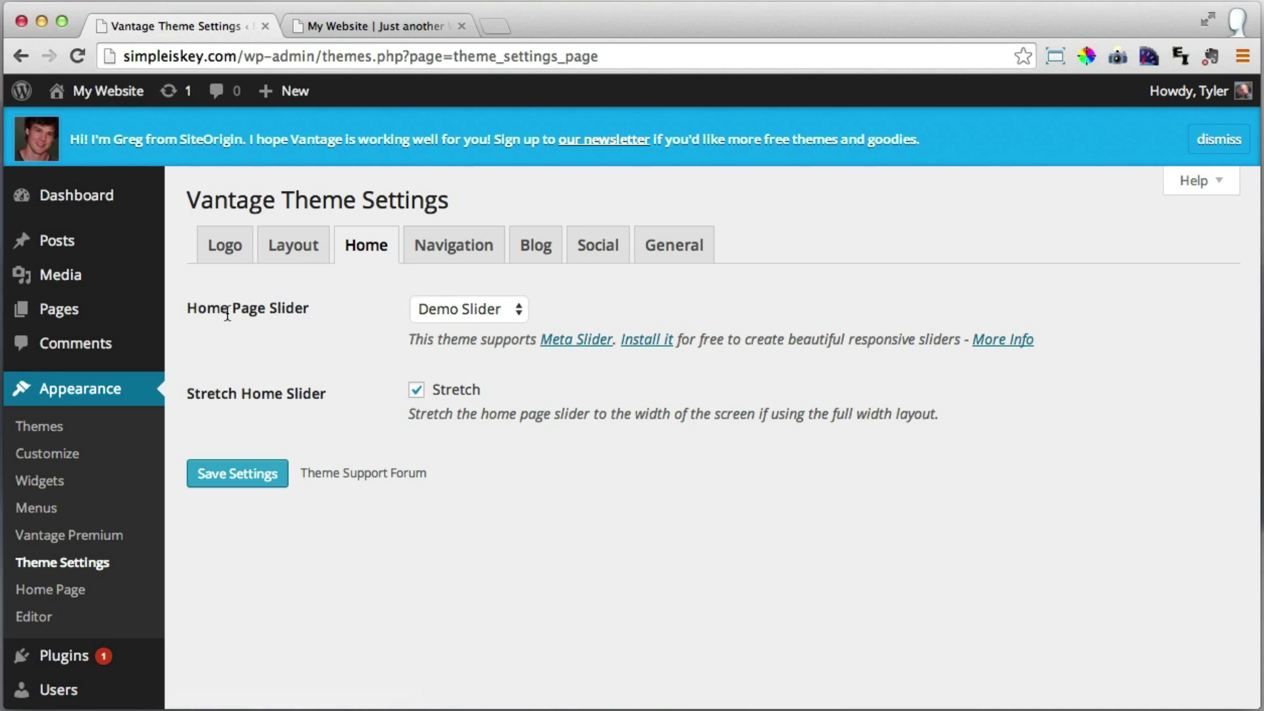
drag(228, 310, 305, 310)
click(389, 310)
click(508, 309)
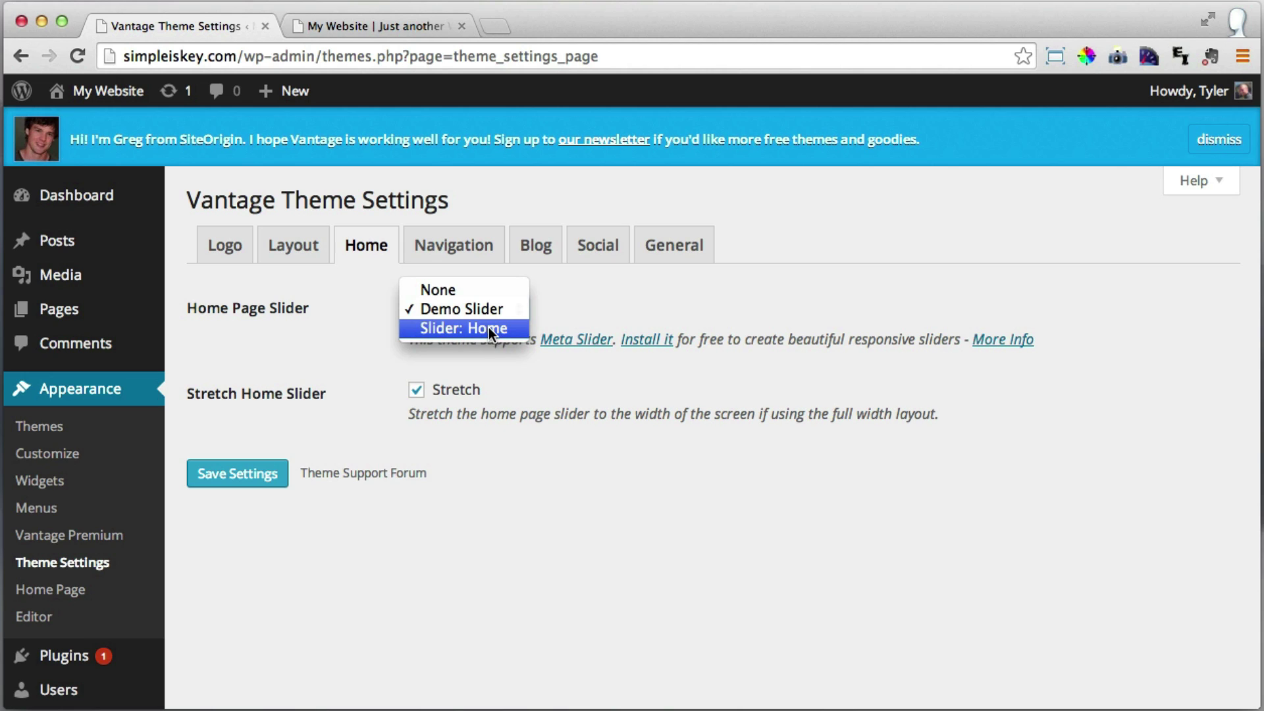
click(491, 327)
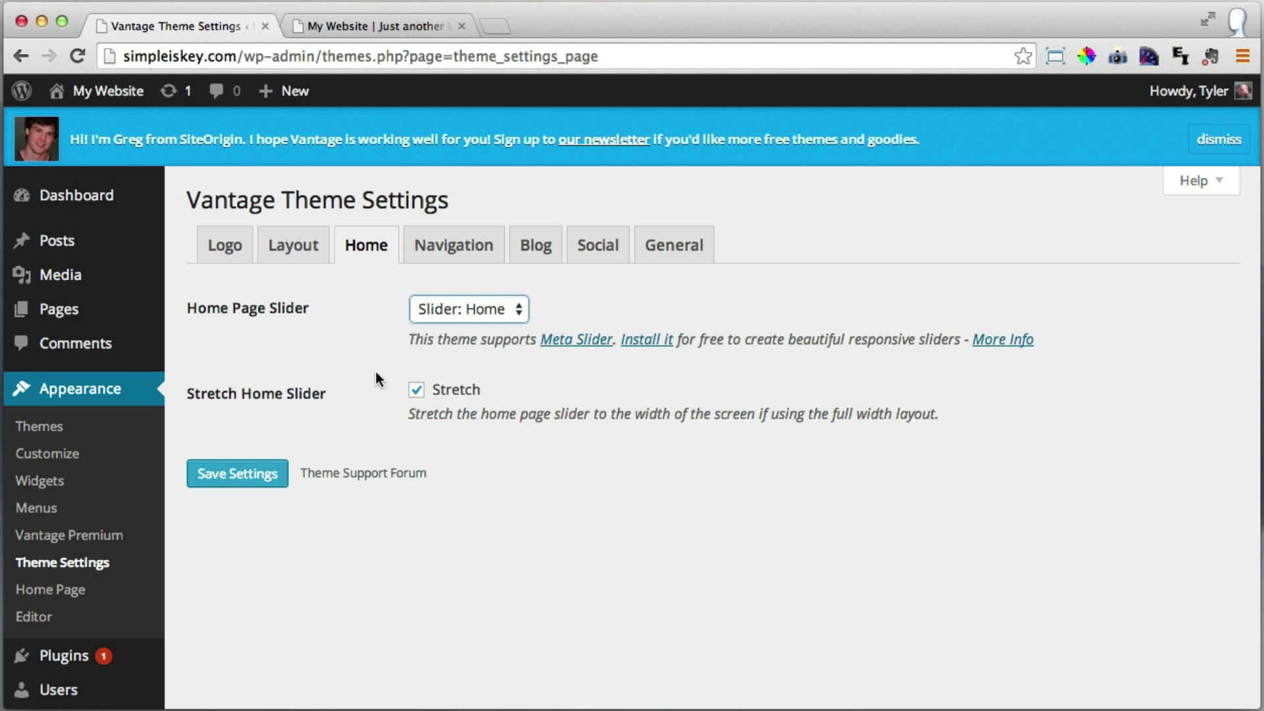
click(251, 480)
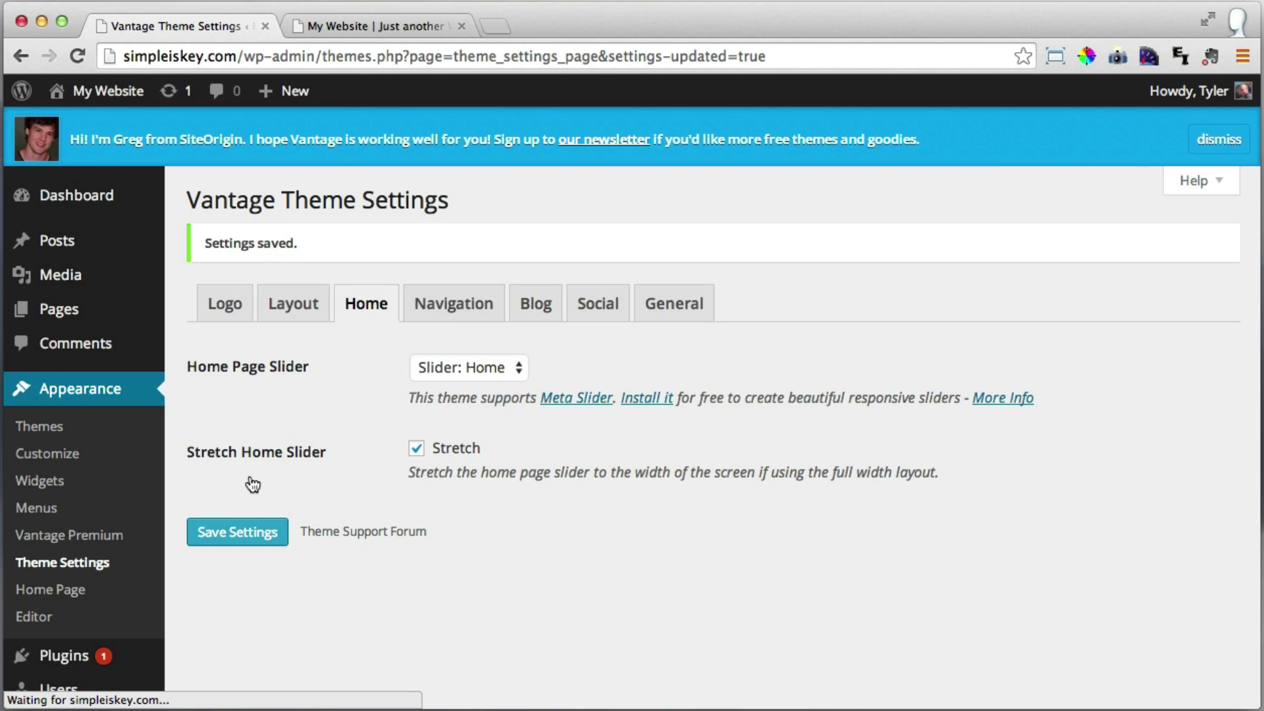
click(392, 23)
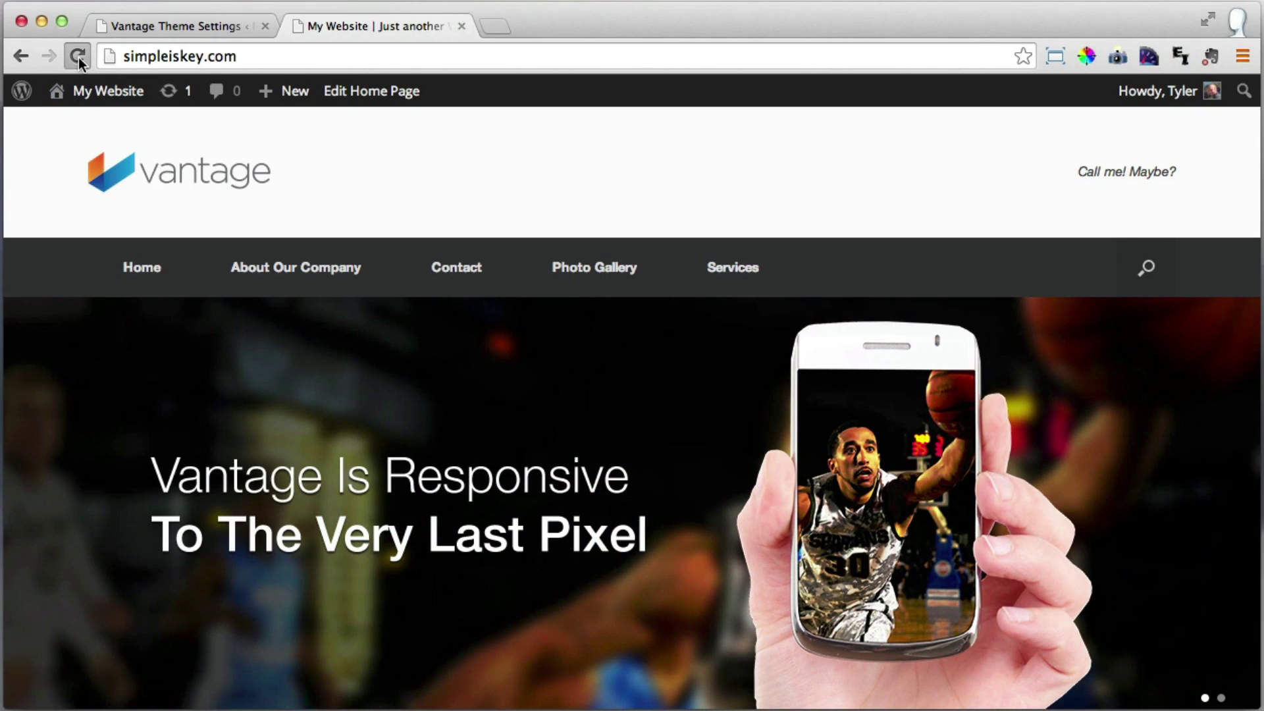
Reload the live homepage and check the forest 'Revolutionary' banner in the slider.
click(77, 57)
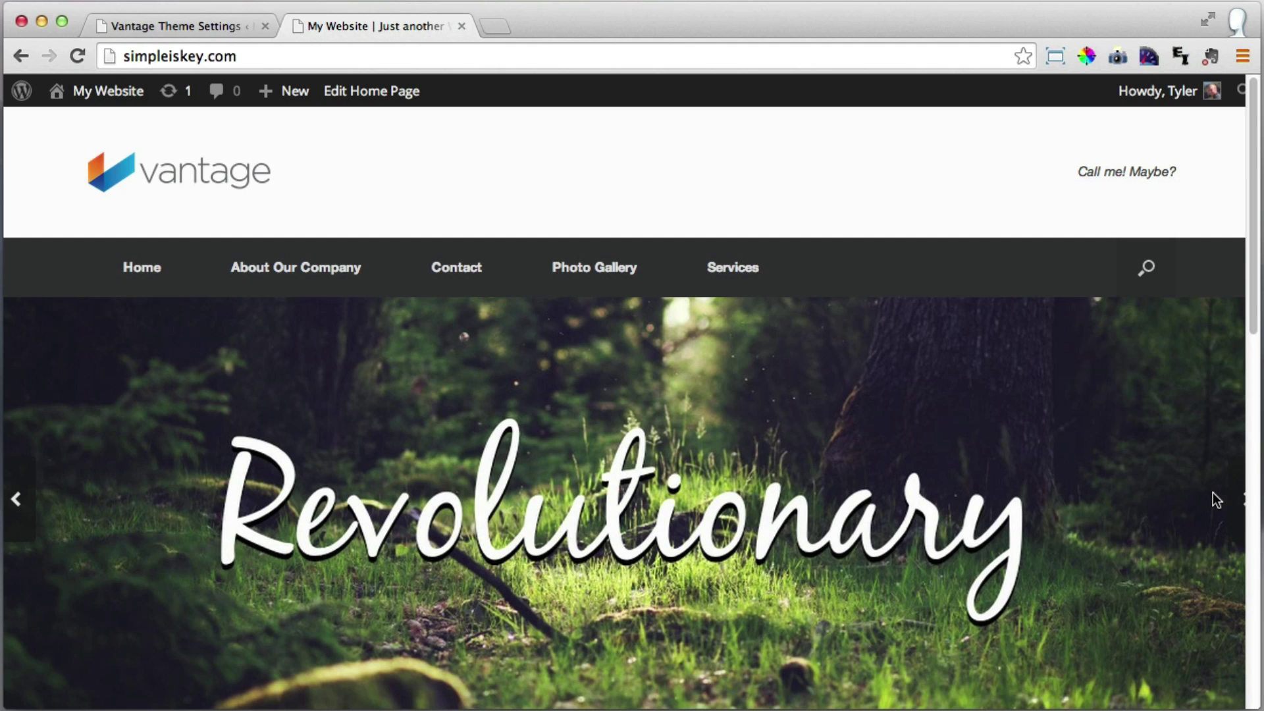
scroll(1204, 493, down, 2)
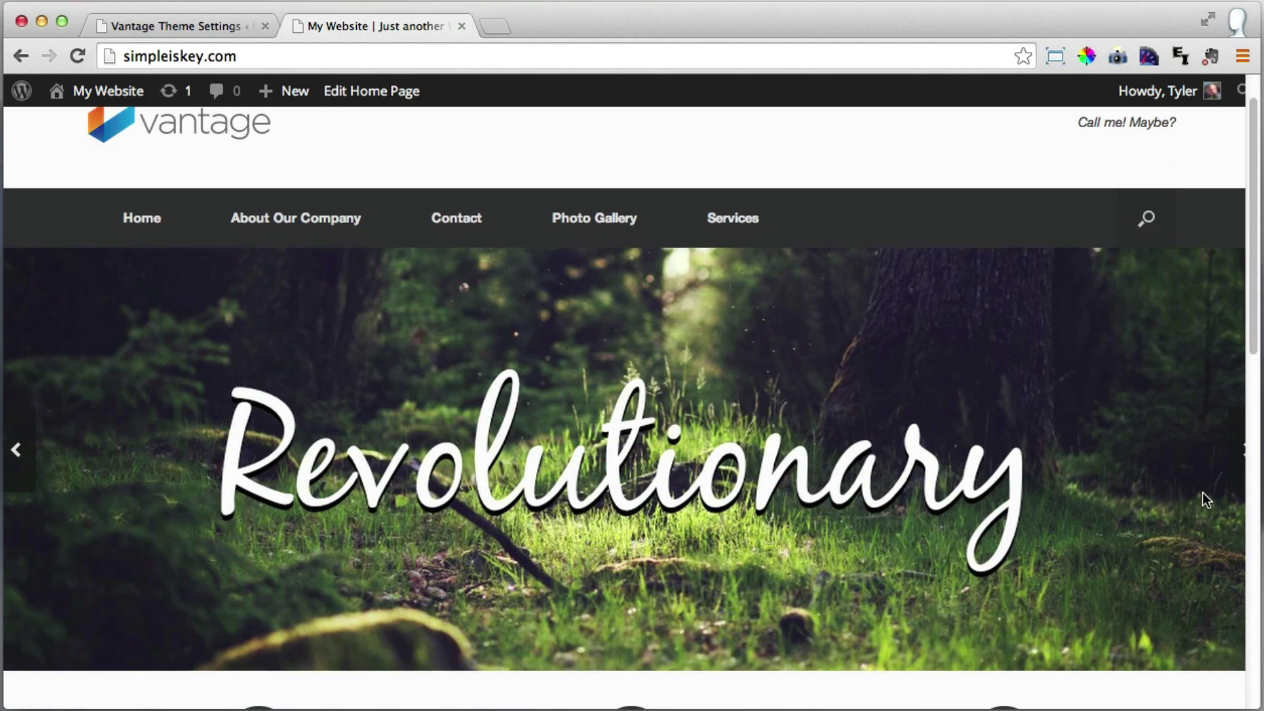
scroll(1203, 493, up, 2)
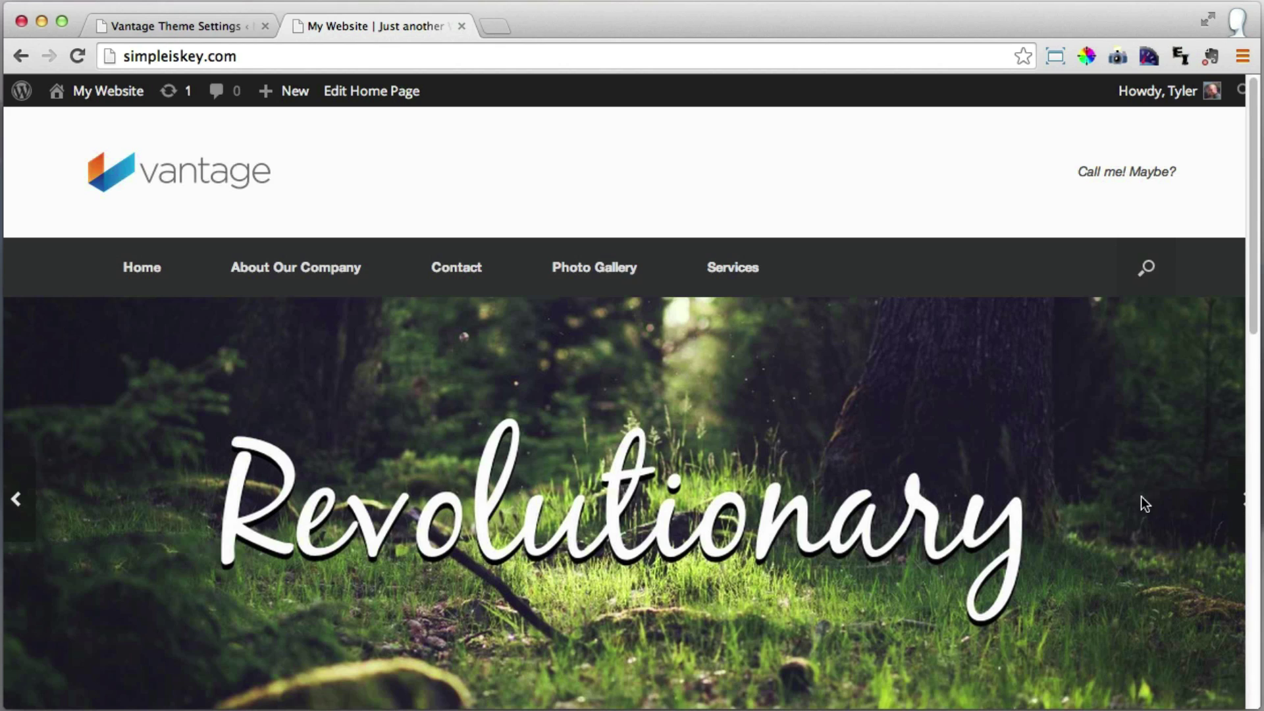
Turn off the Home slideshow's navigation arrows in Meta Slider and save.
click(168, 18)
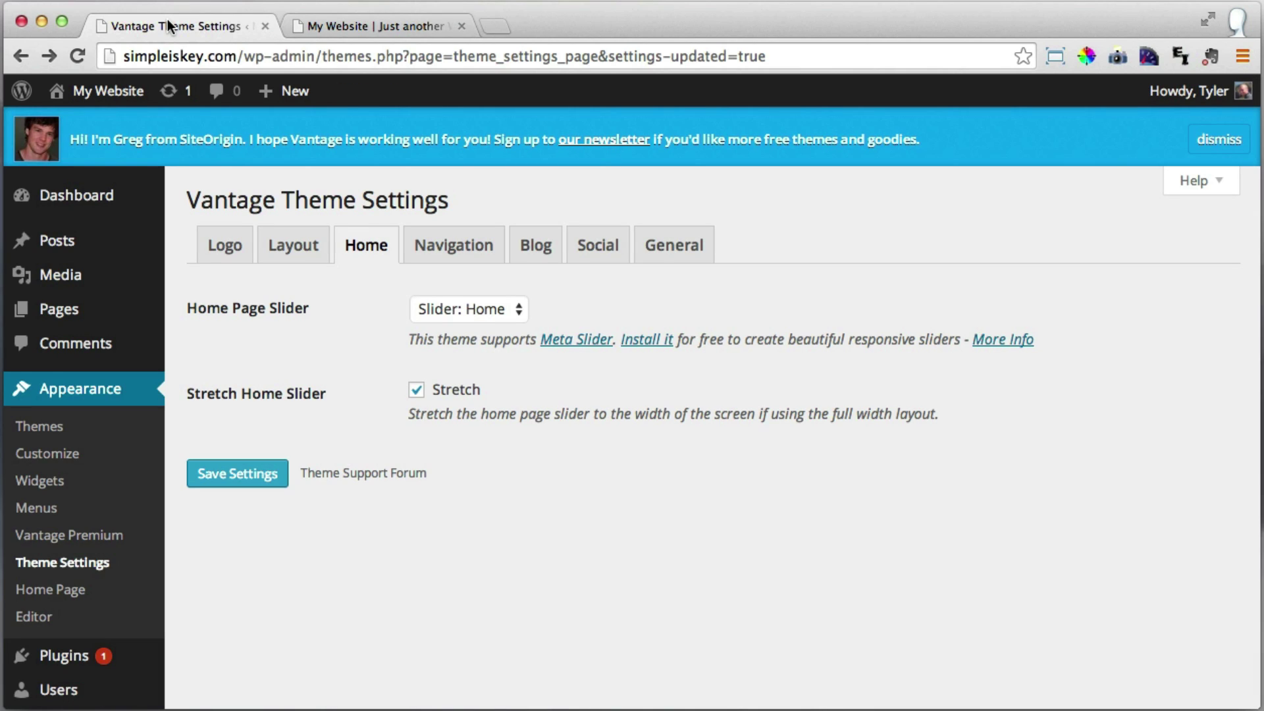
click(1213, 151)
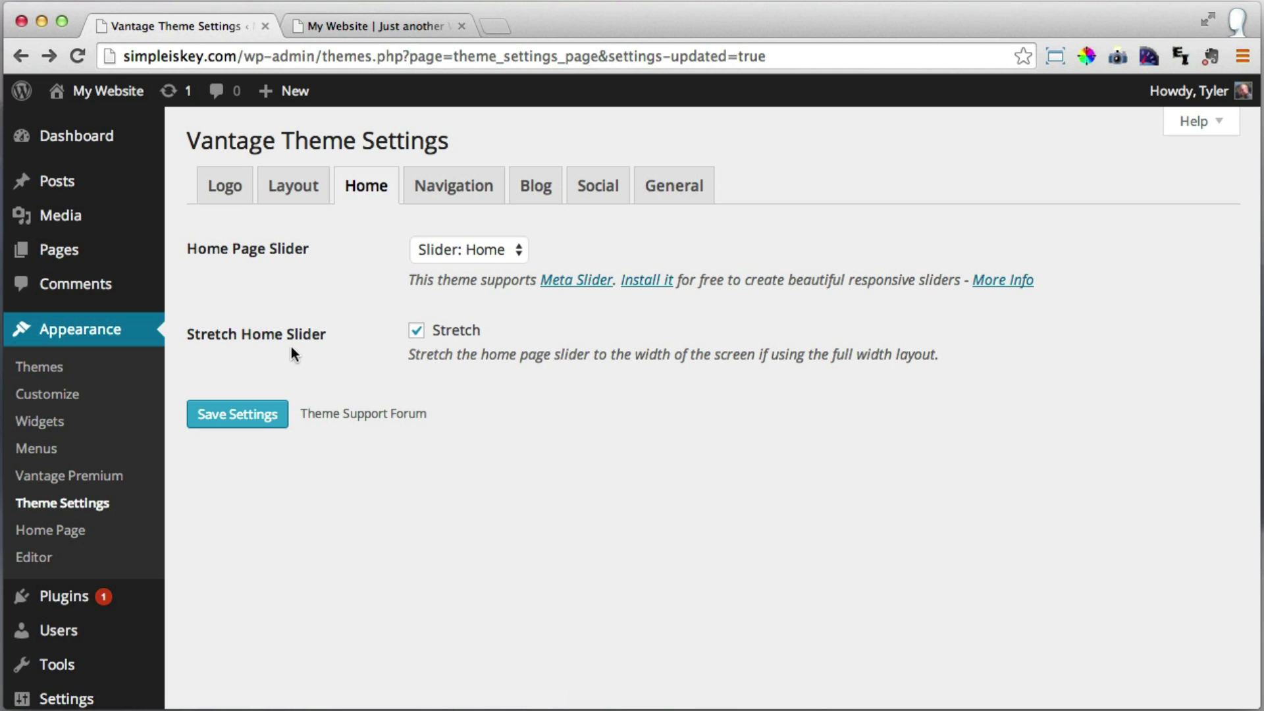
scroll(141, 395, down, 3)
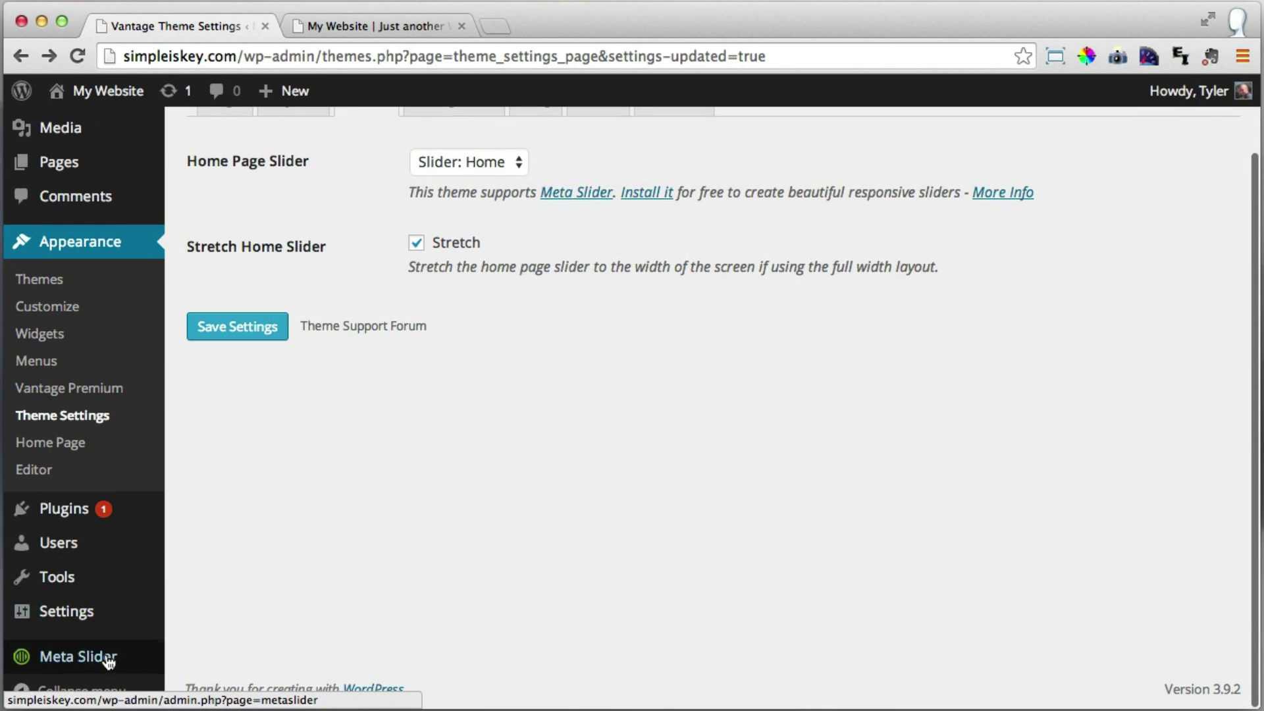
click(96, 668)
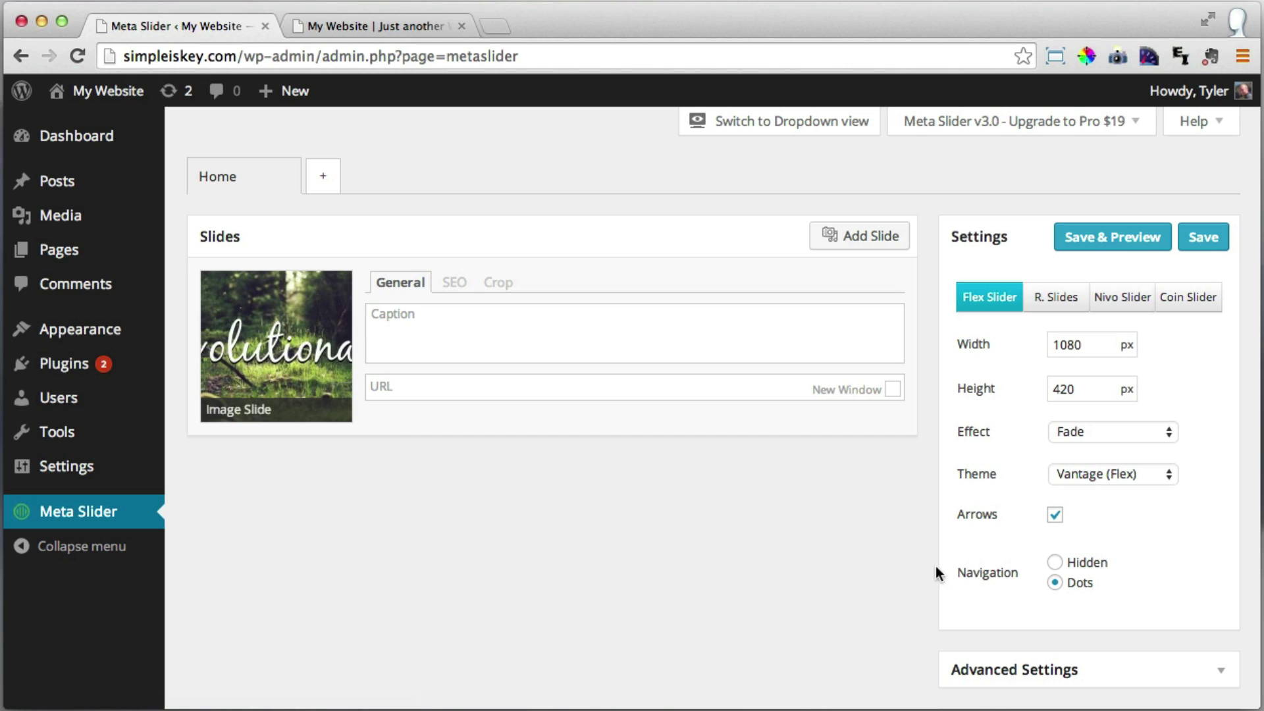
click(1055, 515)
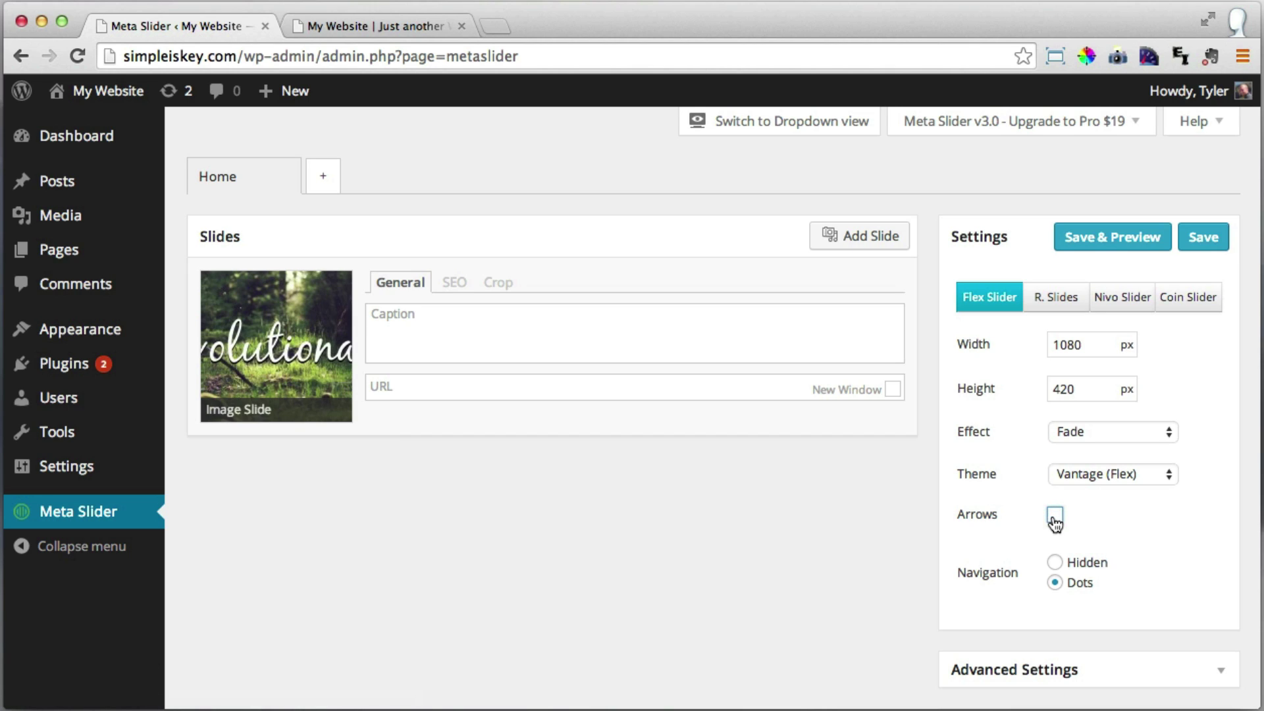
click(1200, 241)
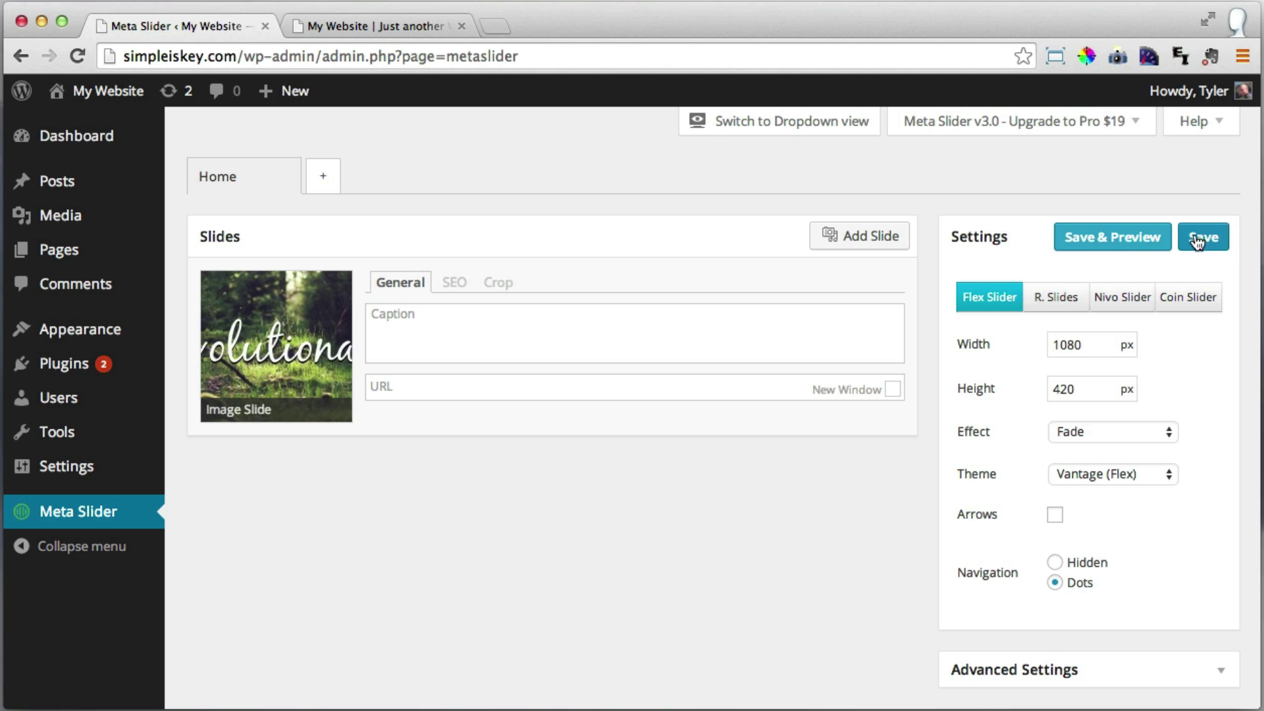
Reload the live homepage to confirm the forest banner now has no arrows.
click(345, 28)
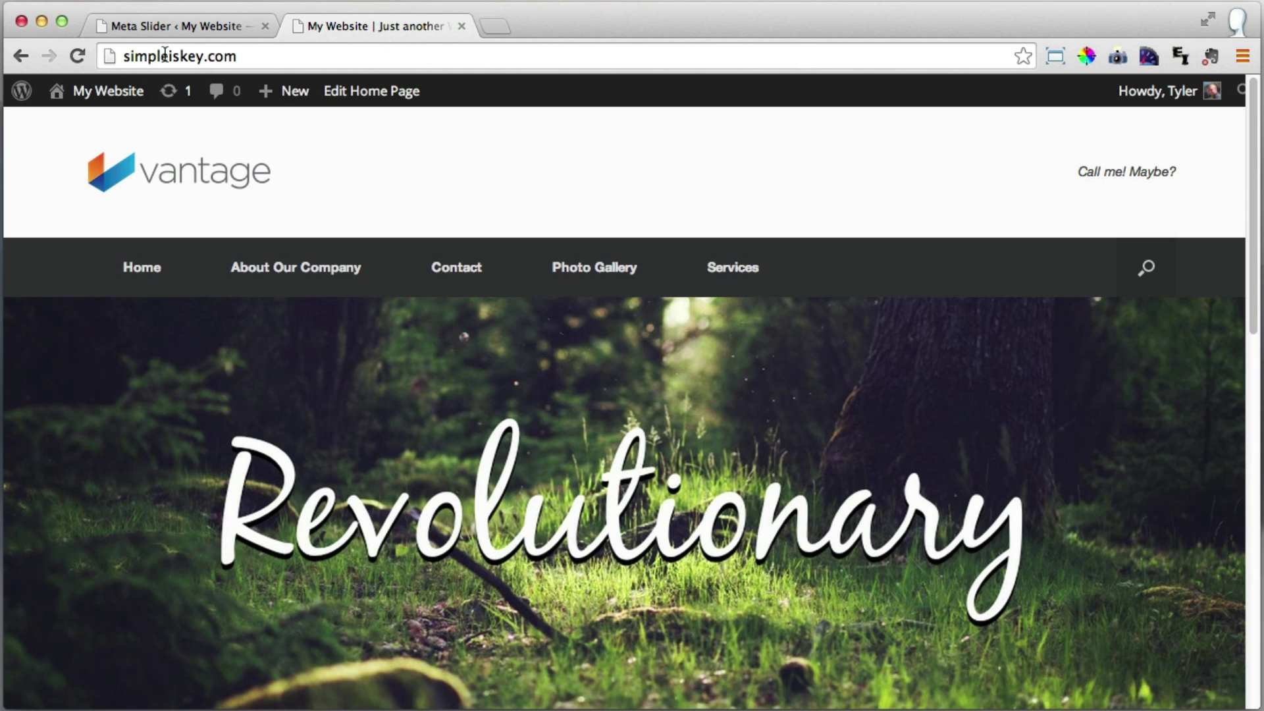
click(76, 57)
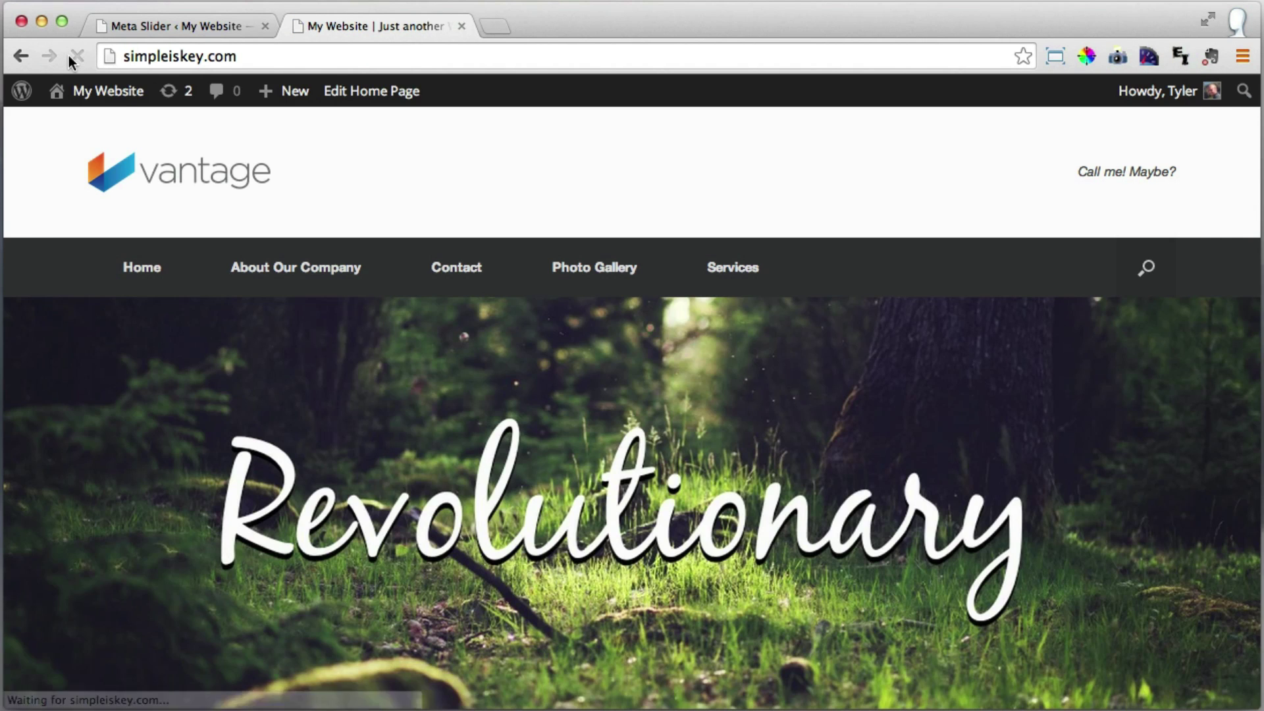
scroll(645, 388, down, 2)
scroll(645, 389, up, 2)
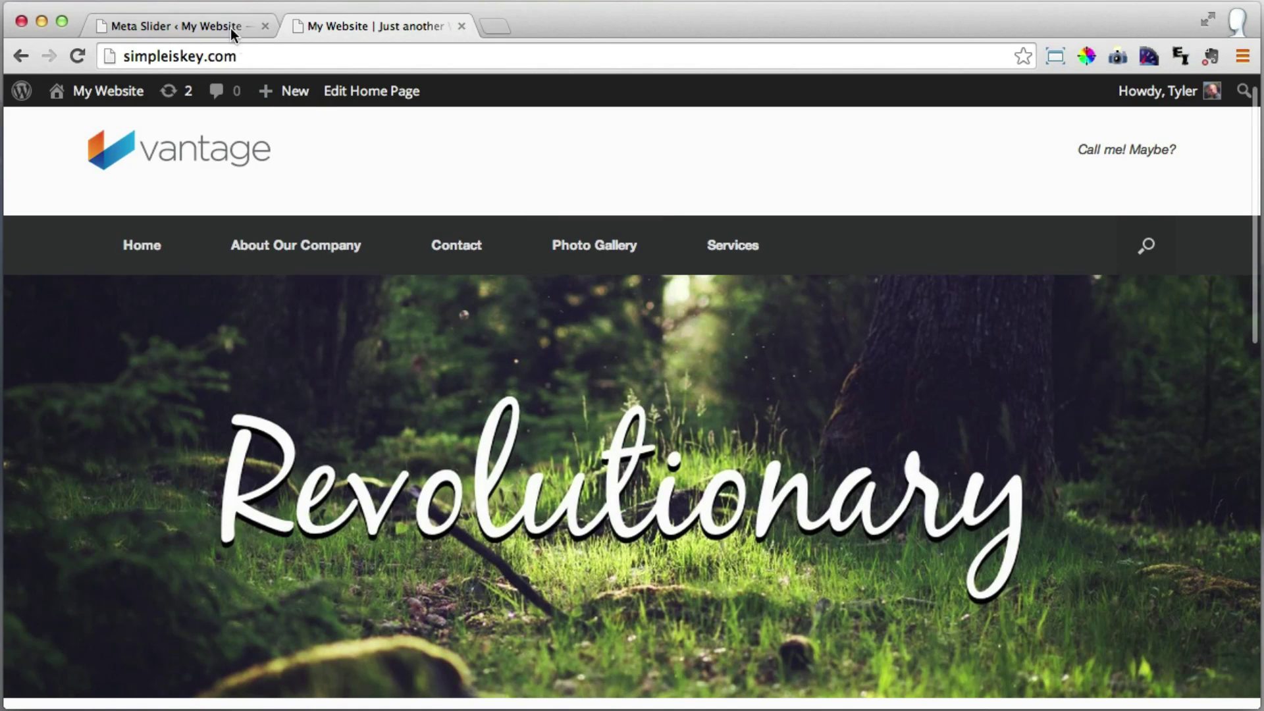
Scroll through the homepage's feature widgets and headline, then return to the Home slideshow settings.
click(210, 25)
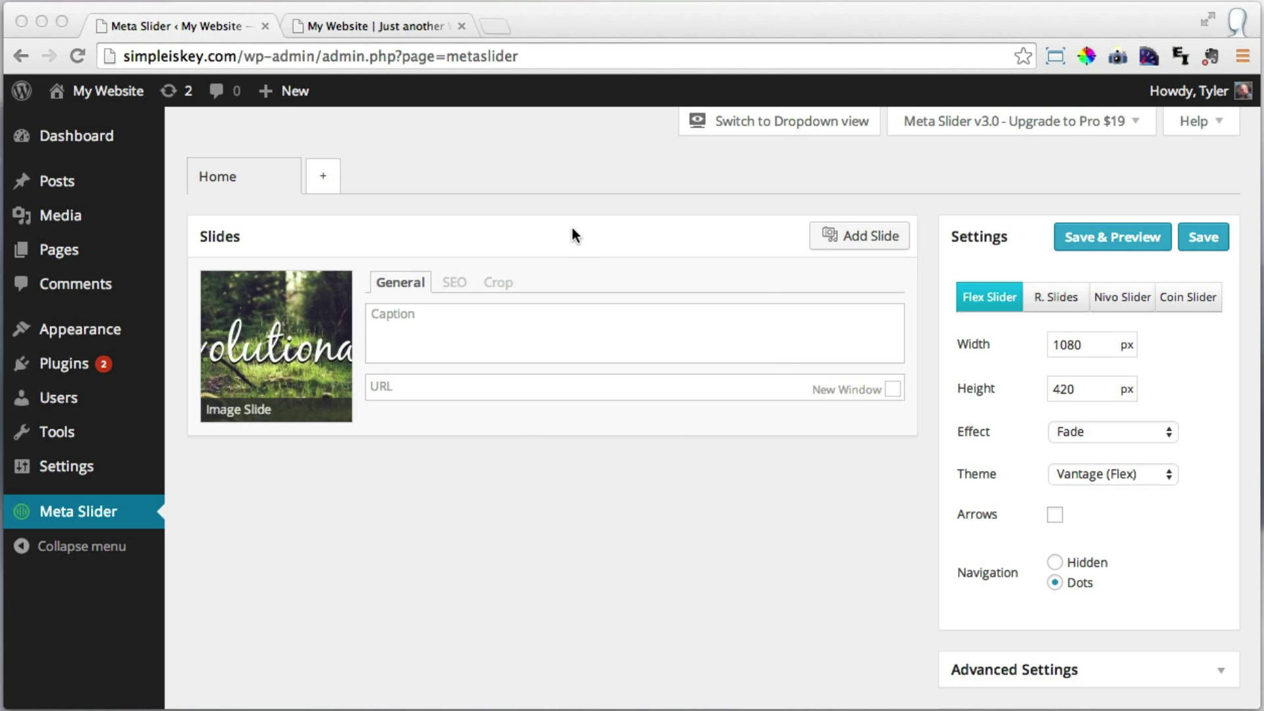
click(396, 25)
scroll(724, 250, down, 2)
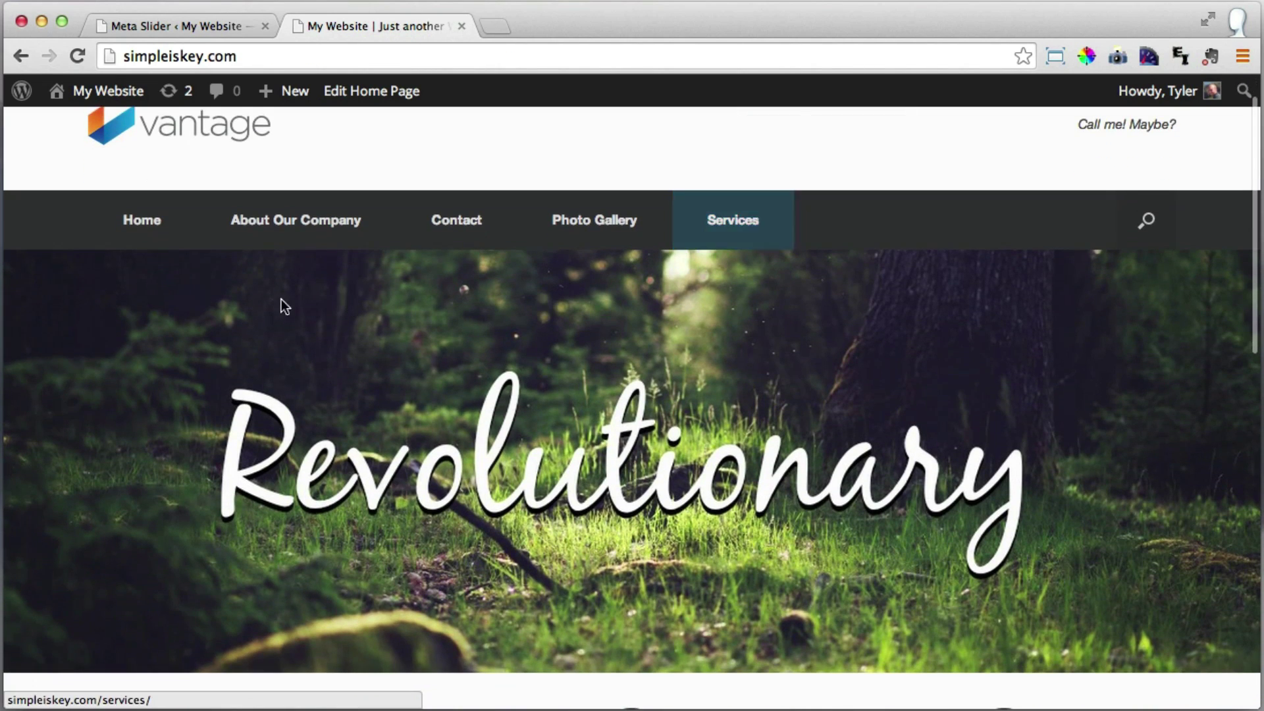
scroll(903, 375, down, 6)
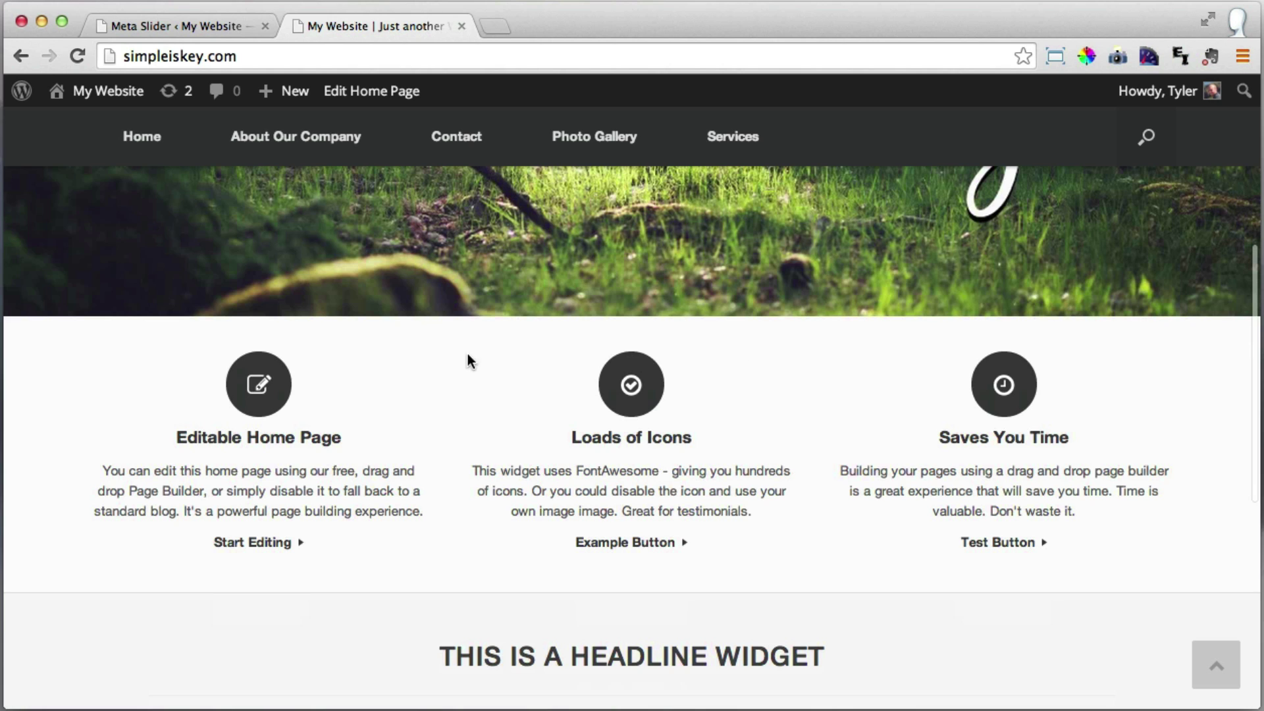
scroll(527, 352, down, 2)
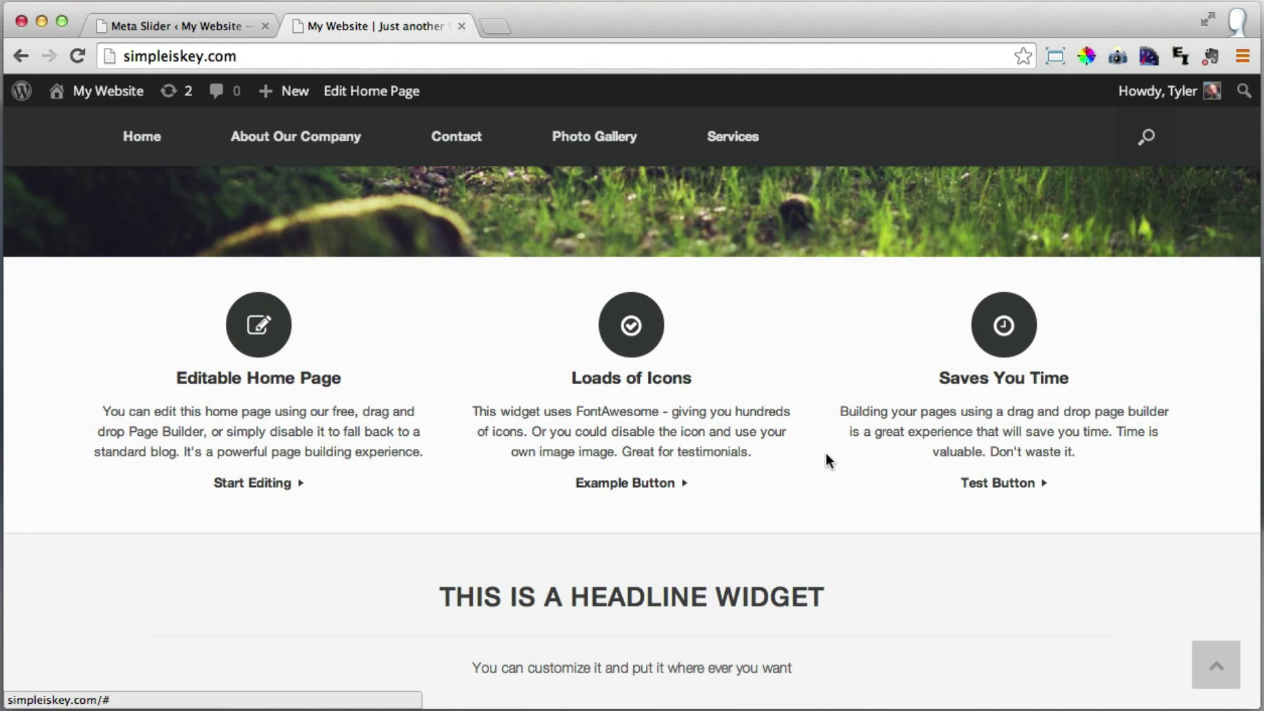
scroll(957, 440, down, 5)
scroll(956, 440, down, 2)
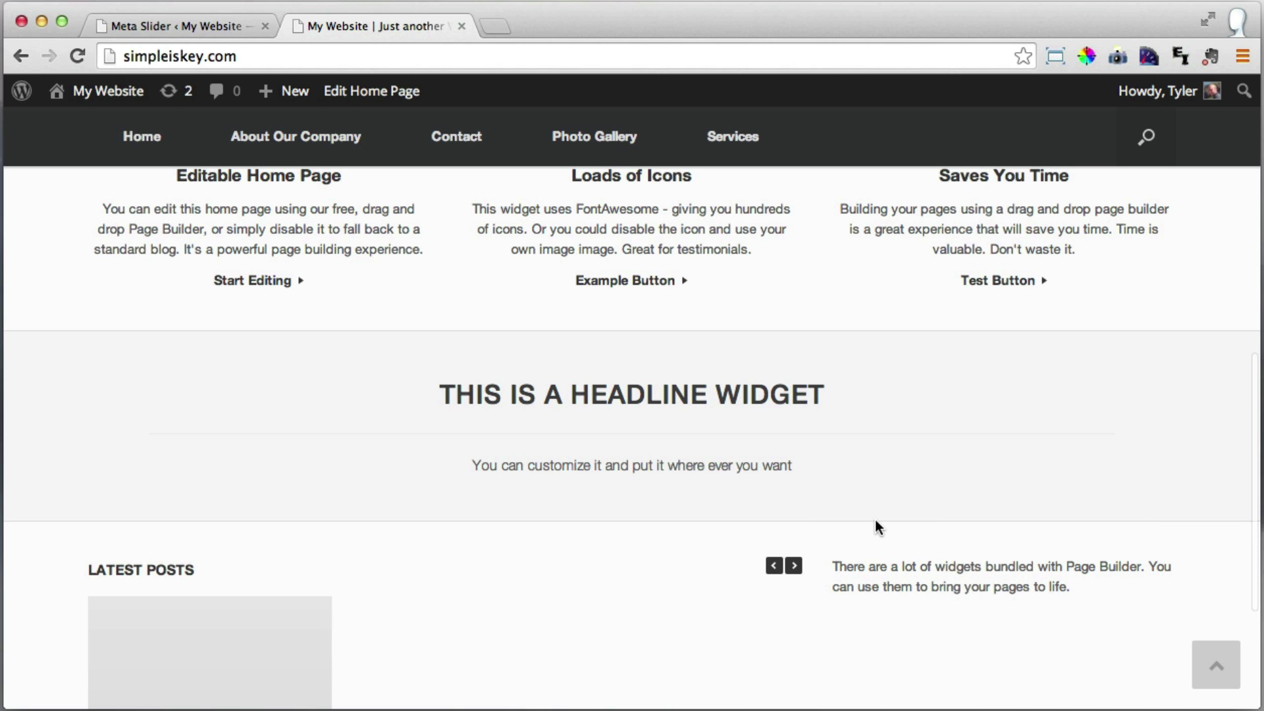
scroll(797, 512, up, 10)
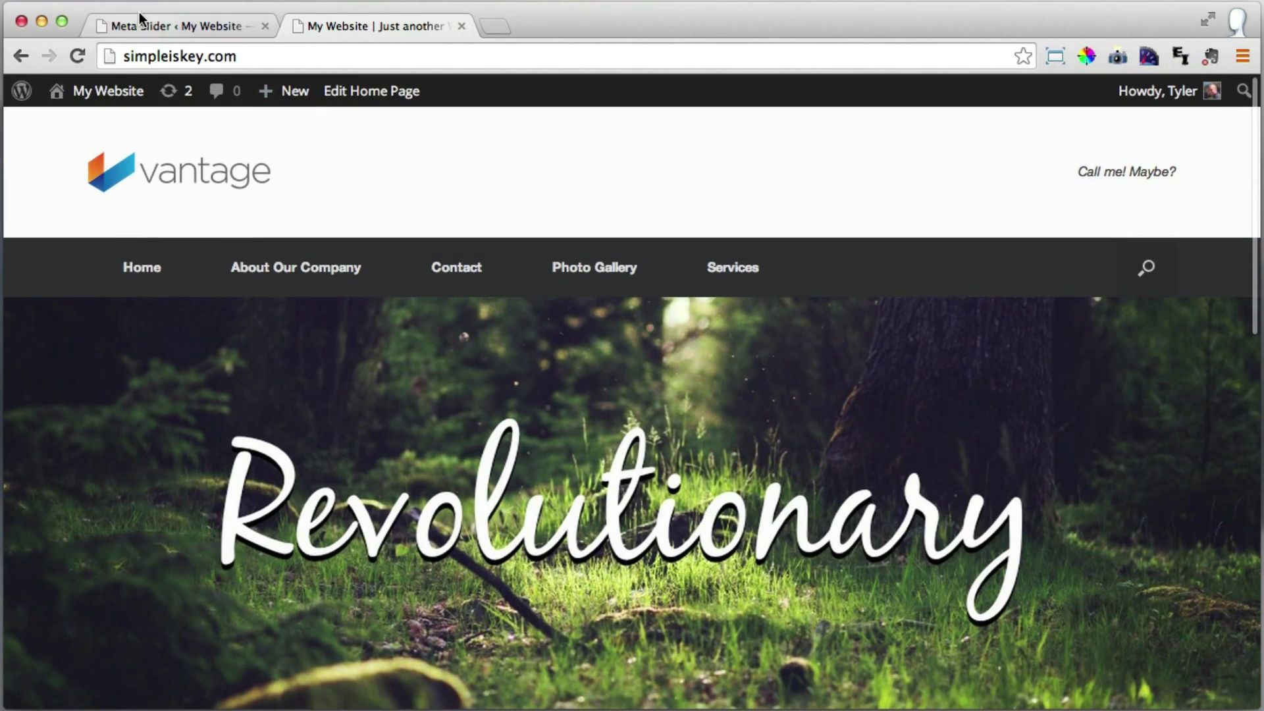
click(143, 16)
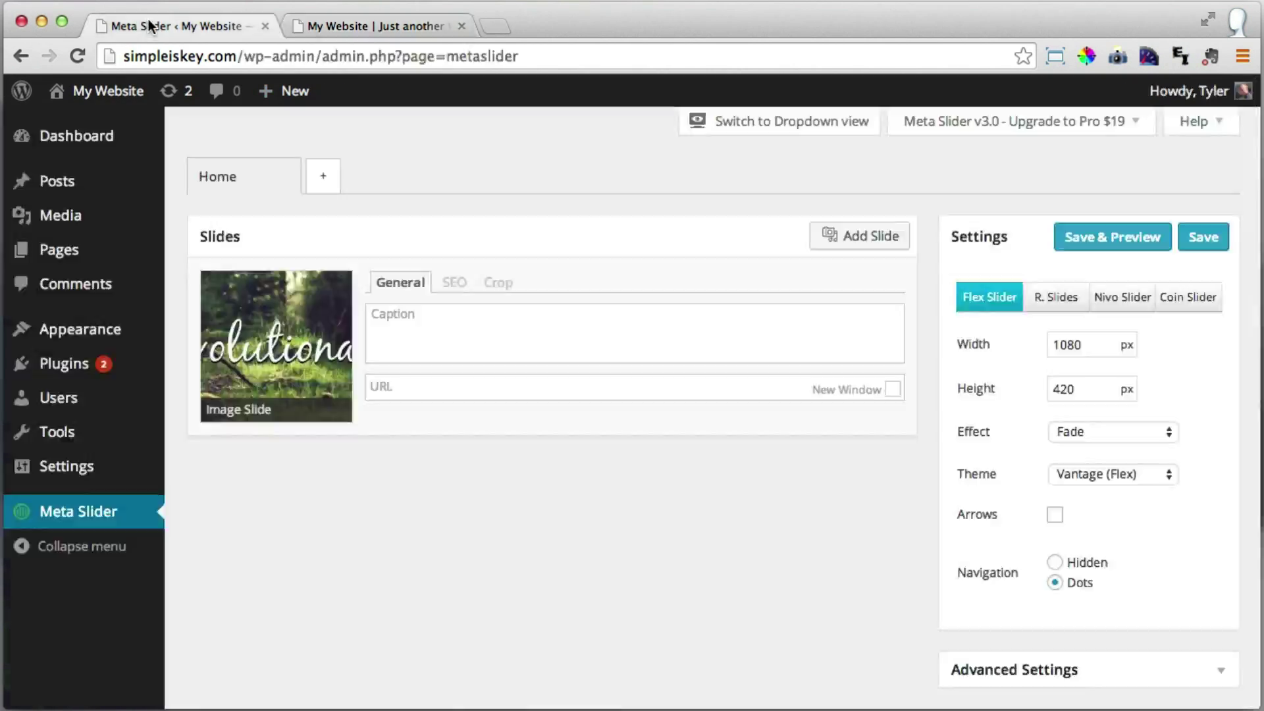
Open the custom Home Page settings and look over the live homepage.
mouse_move(118, 326)
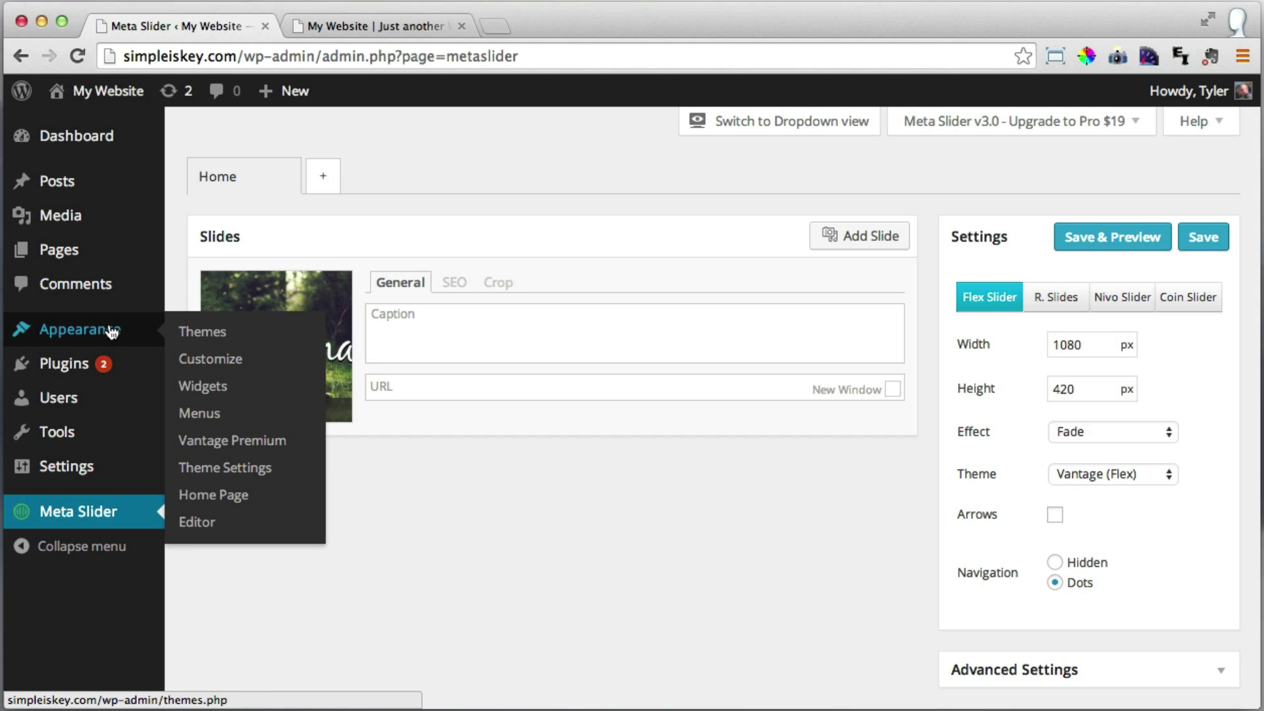
click(242, 501)
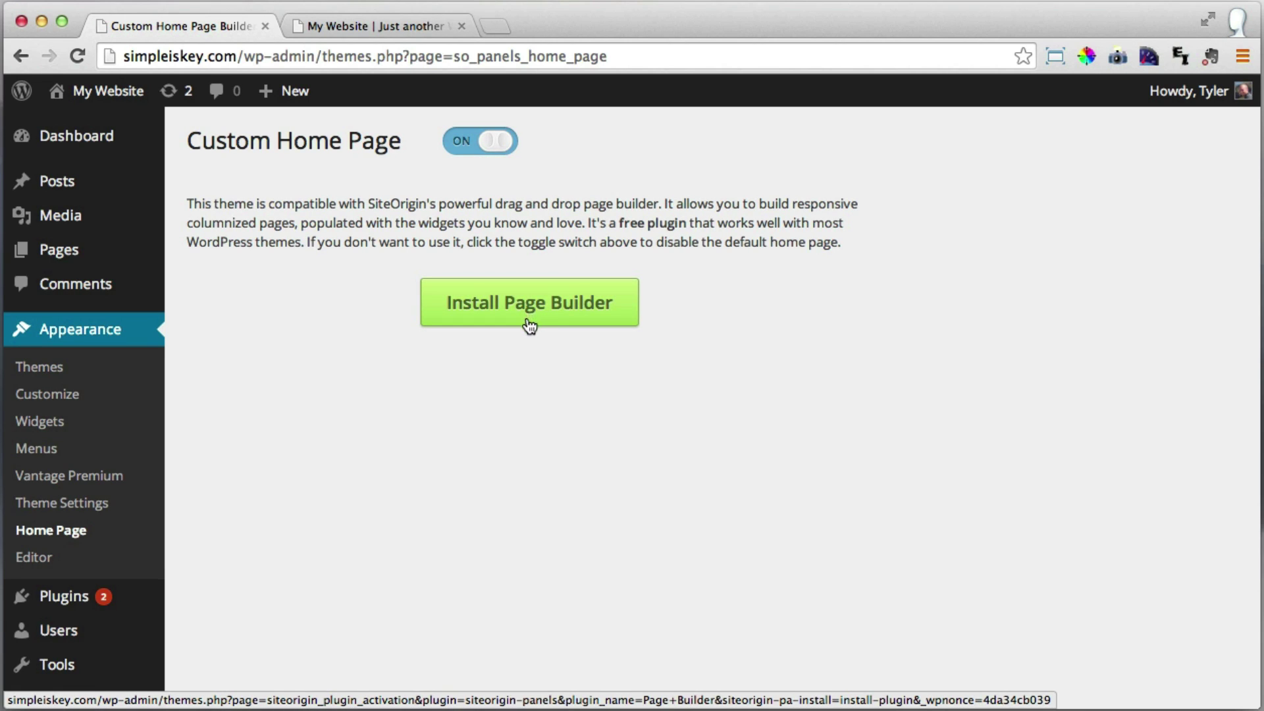
click(401, 25)
scroll(524, 278, down, 5)
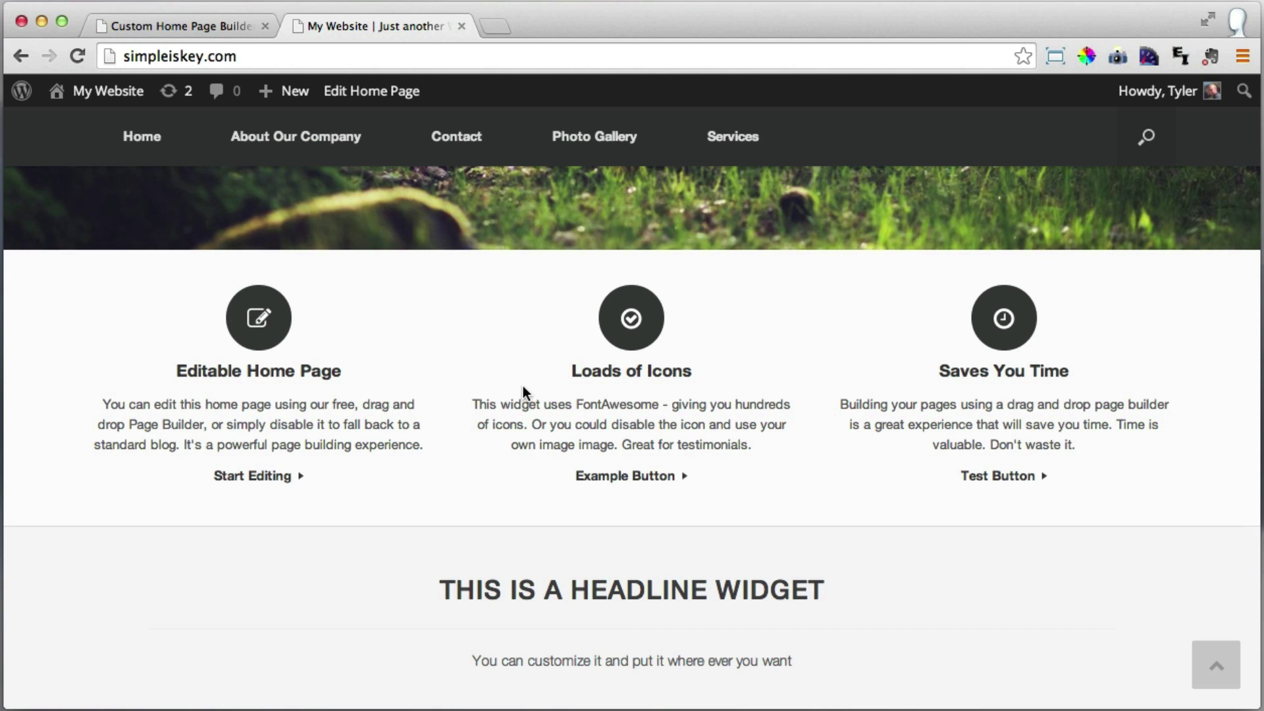
Install and activate Page Builder by SiteOrigin, then reopen the custom home page layout.
click(153, 19)
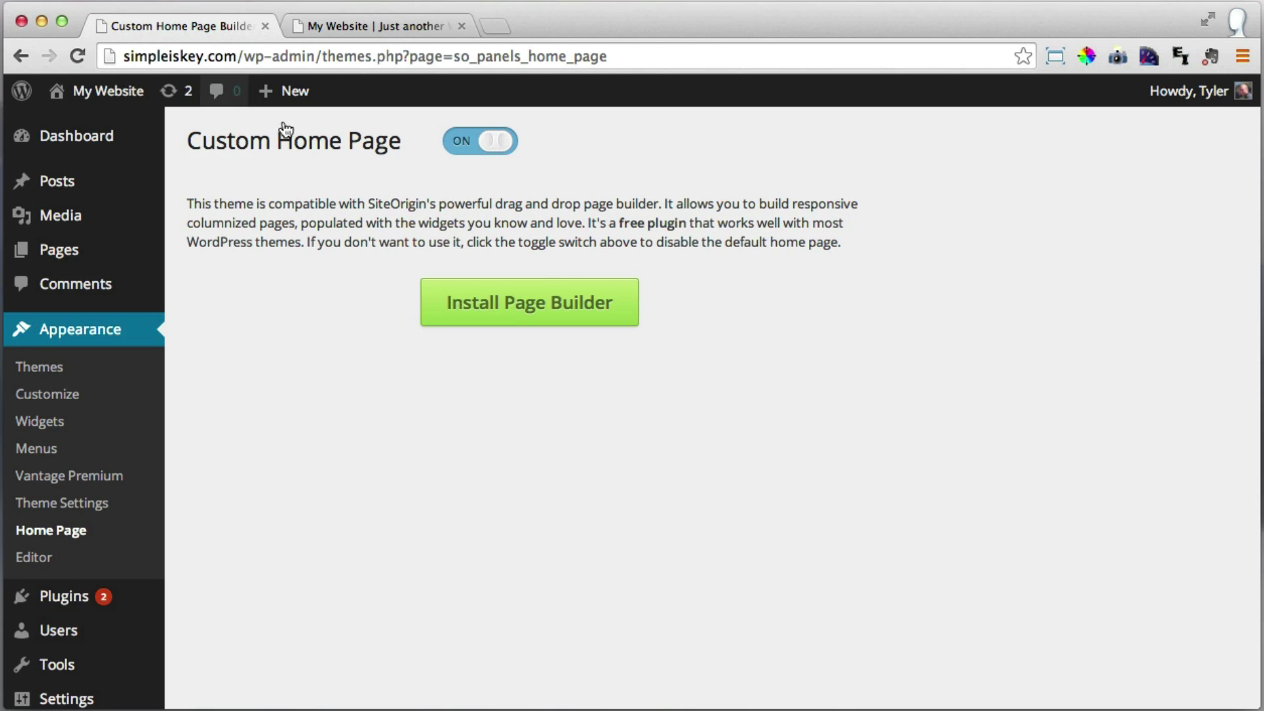
click(520, 317)
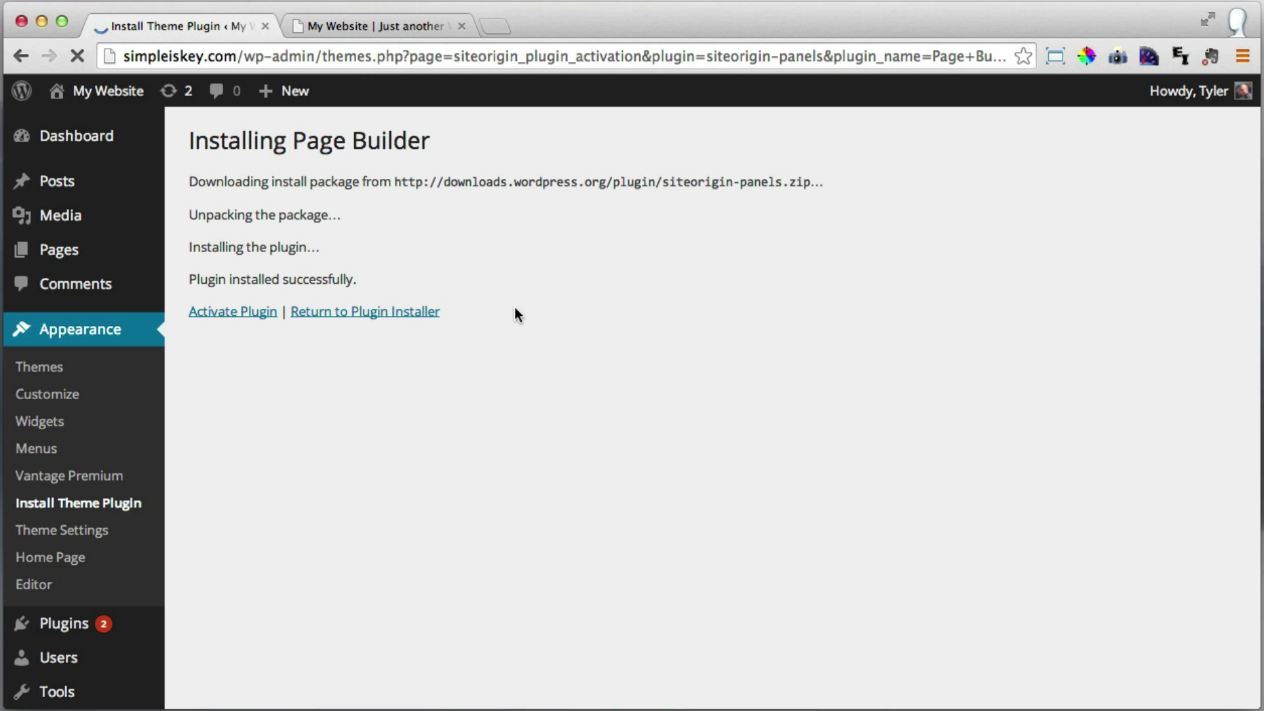
click(252, 321)
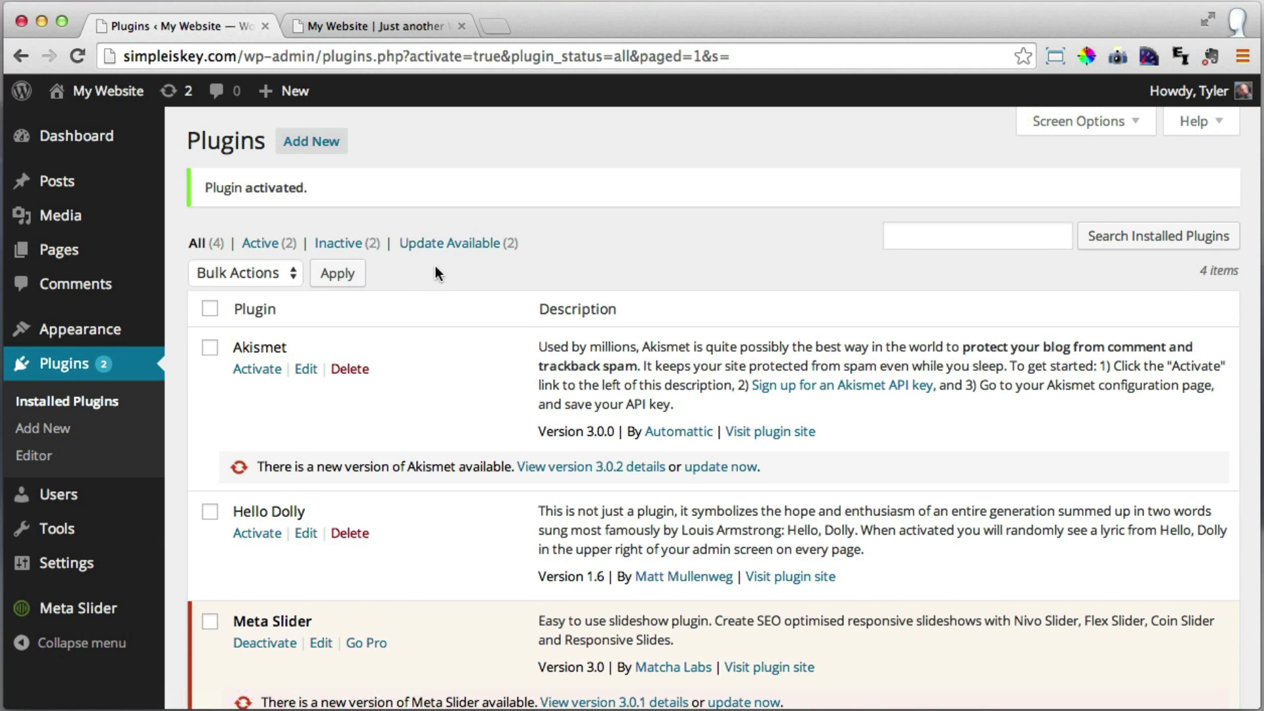
scroll(436, 266, down, 5)
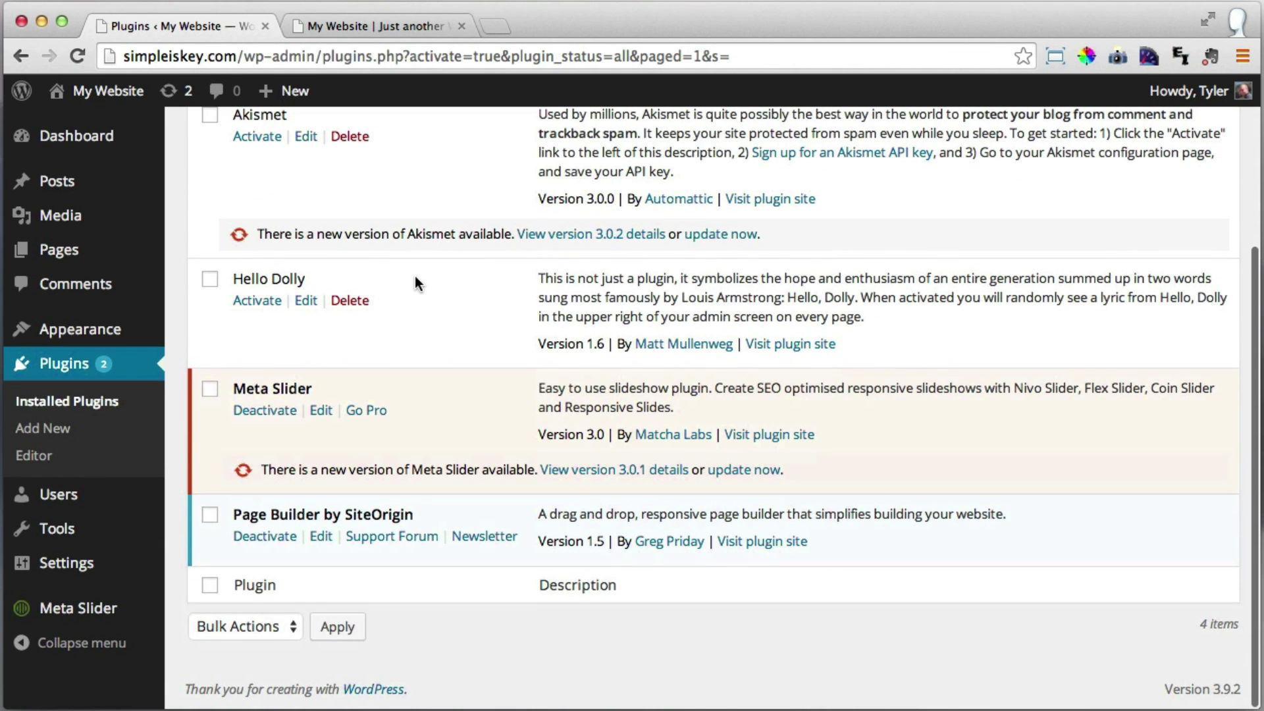
scroll(414, 280, up, 5)
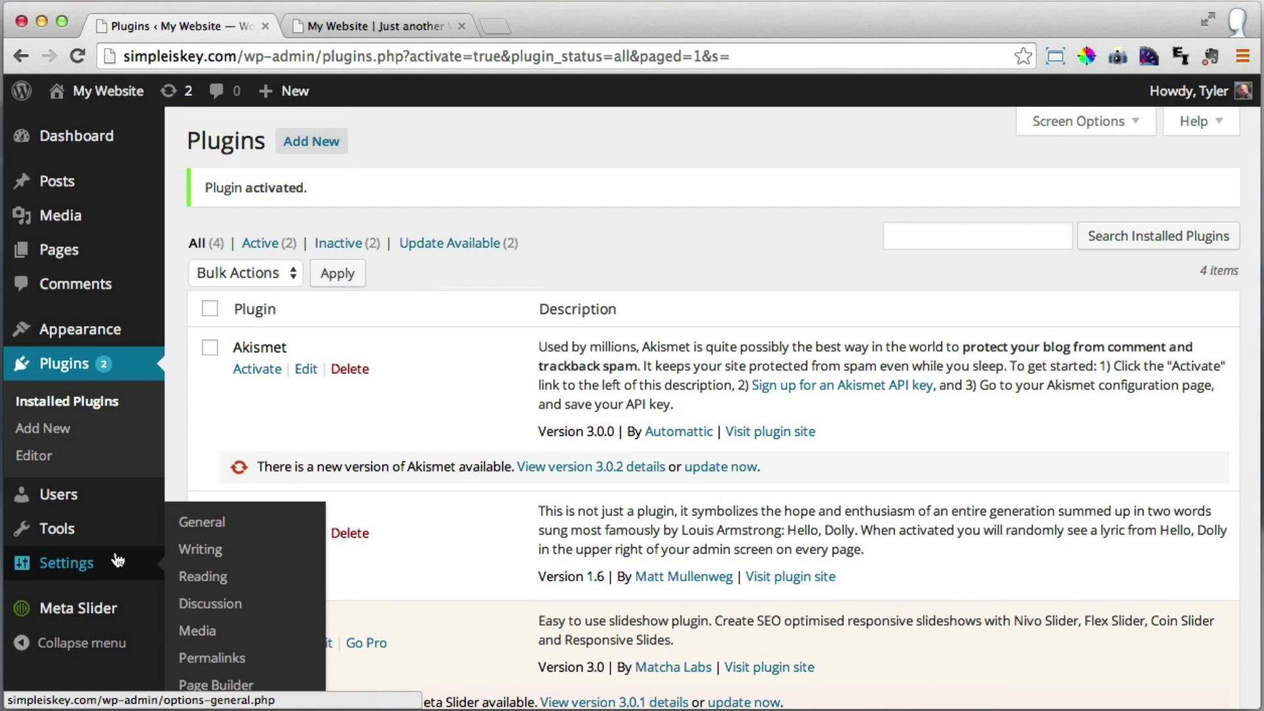
mouse_move(109, 337)
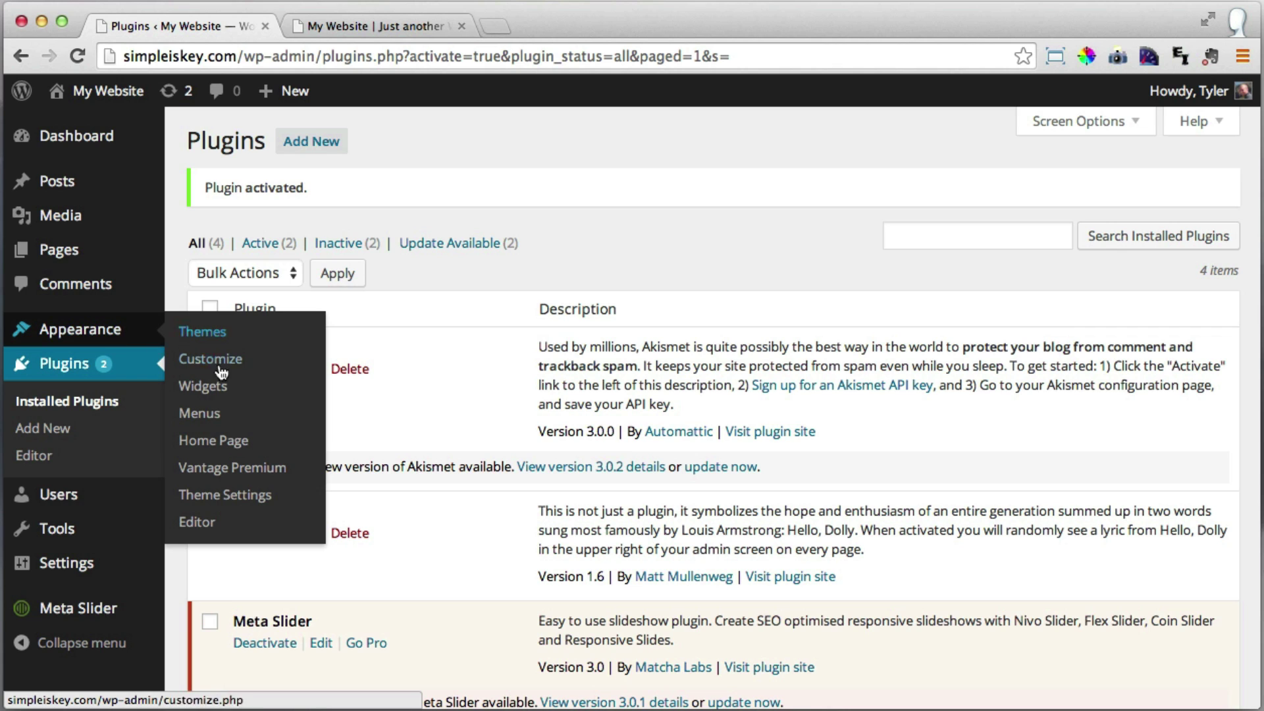
click(249, 451)
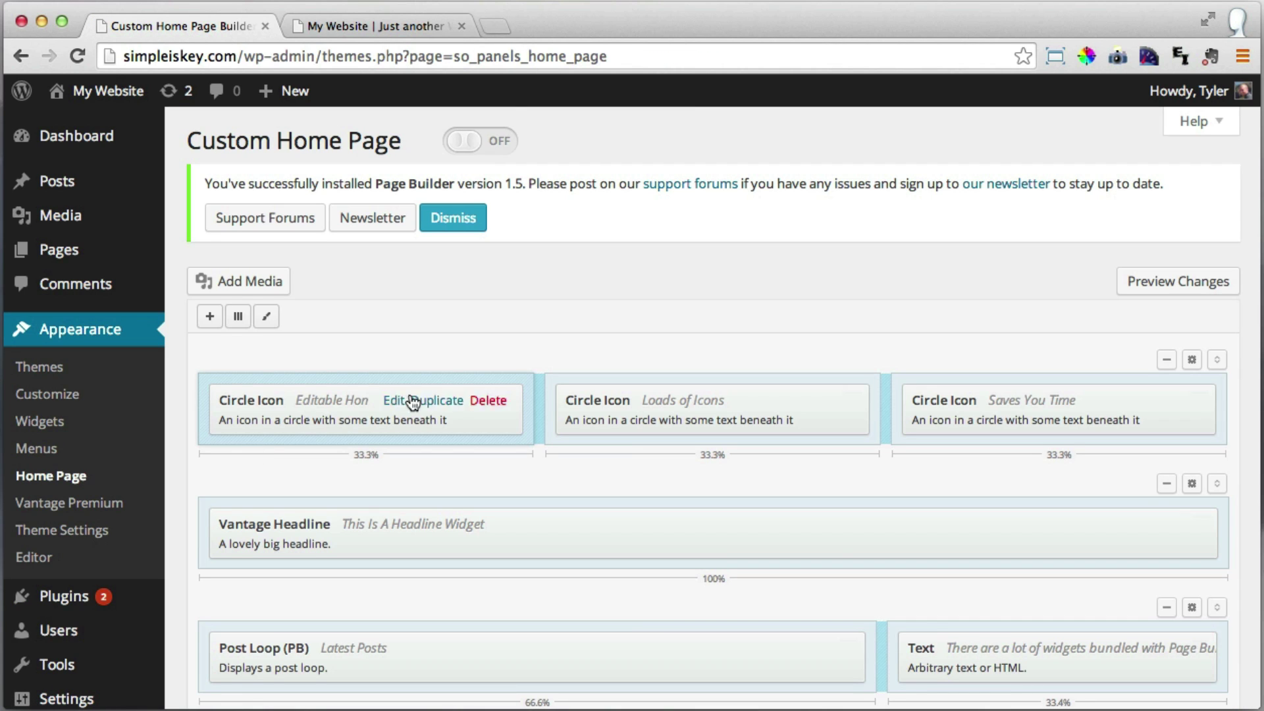
Compare the live homepage with the builder's Circle Icon, Vantage Headline, Post Loop and Text rows.
scroll(513, 323, down, 2)
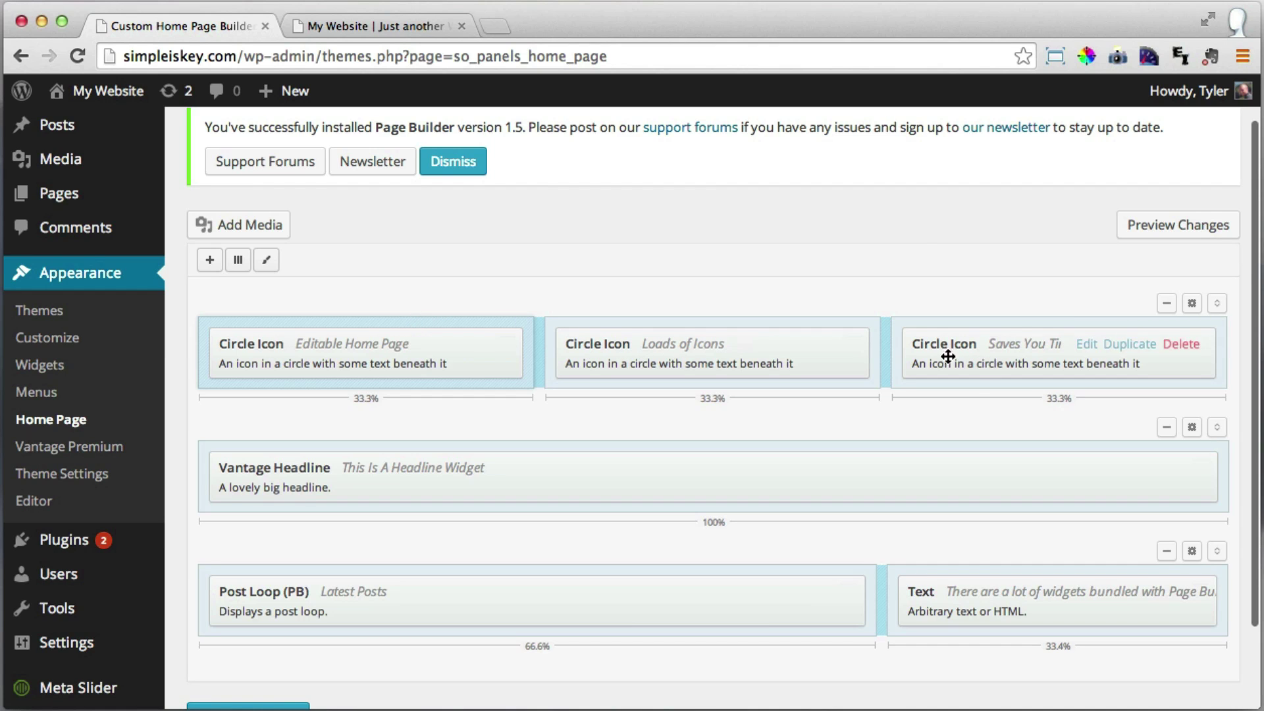
click(392, 20)
scroll(405, 245, up, 1)
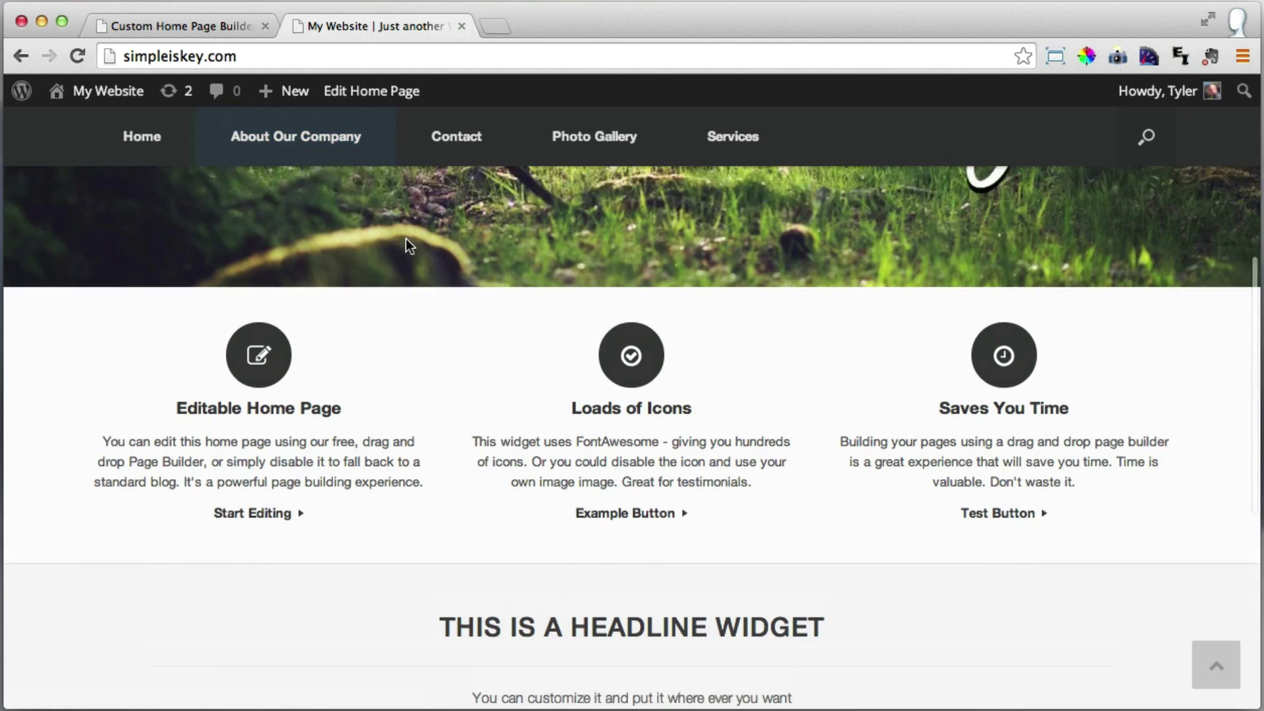
scroll(407, 239, up, 4)
scroll(1020, 437, down, 3)
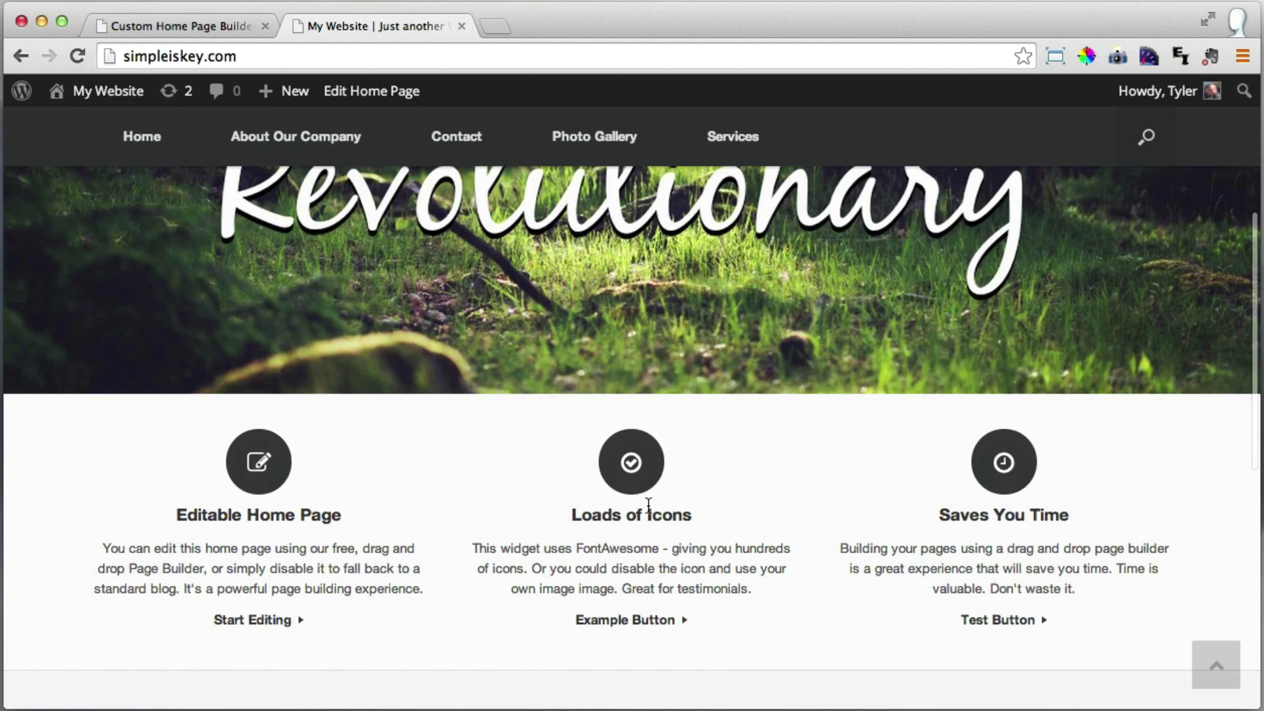
scroll(952, 509, down, 5)
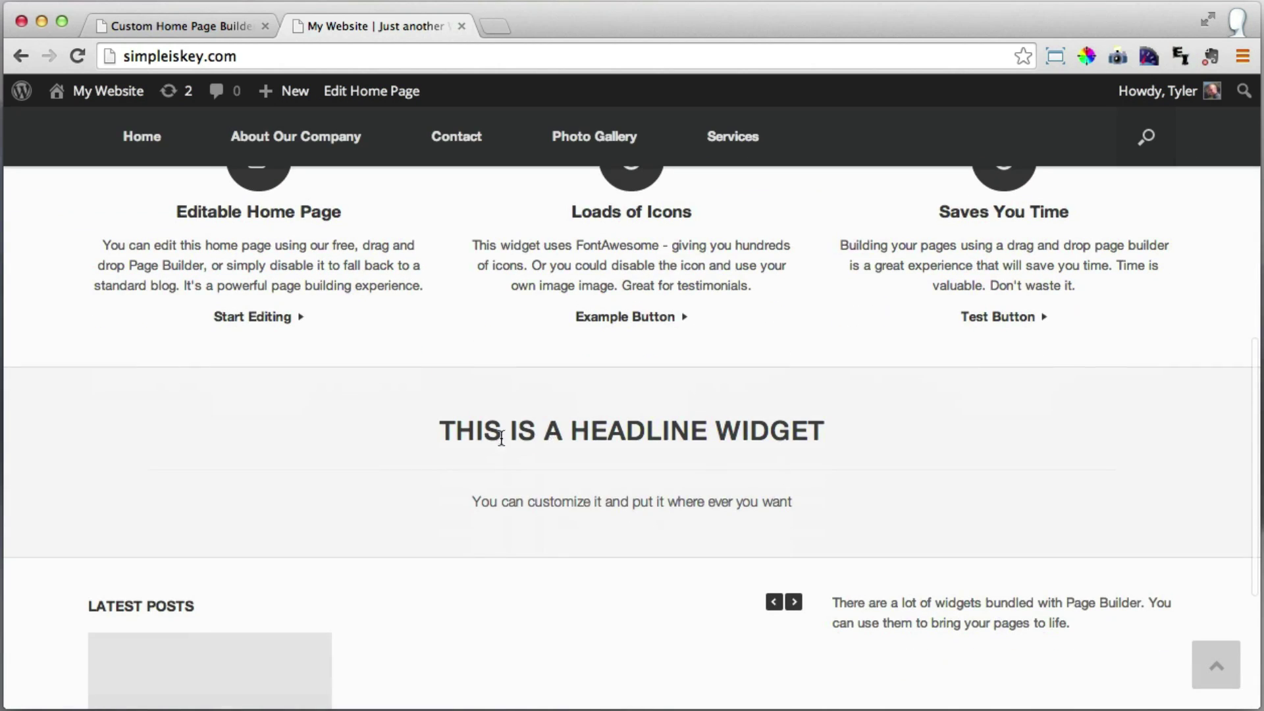
scroll(626, 434, down, 2)
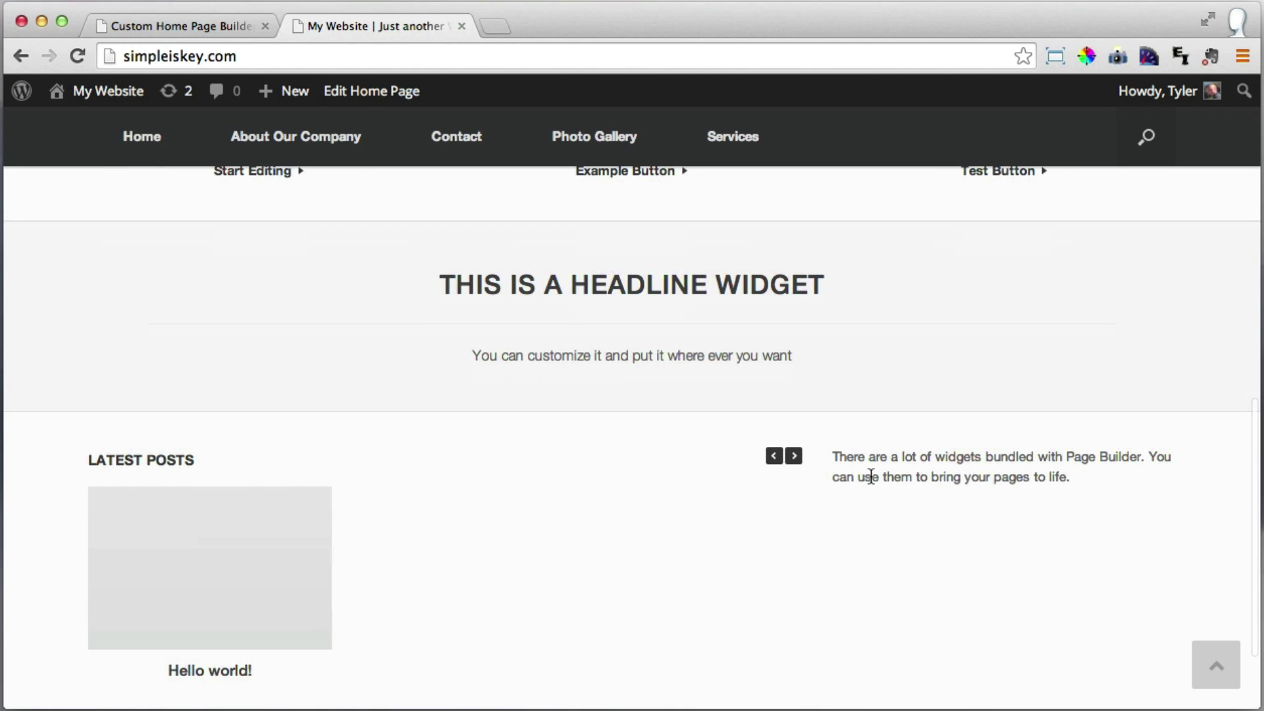
scroll(432, 481, up, 2)
scroll(429, 472, up, 10)
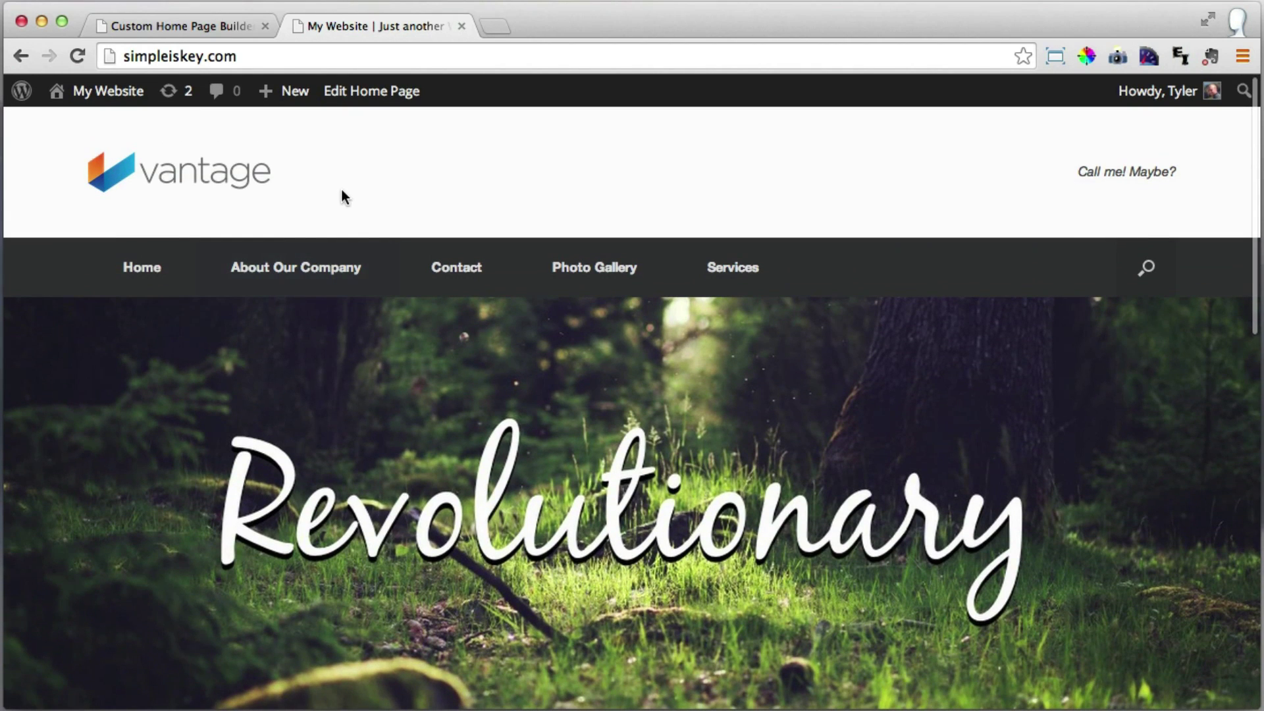
click(207, 25)
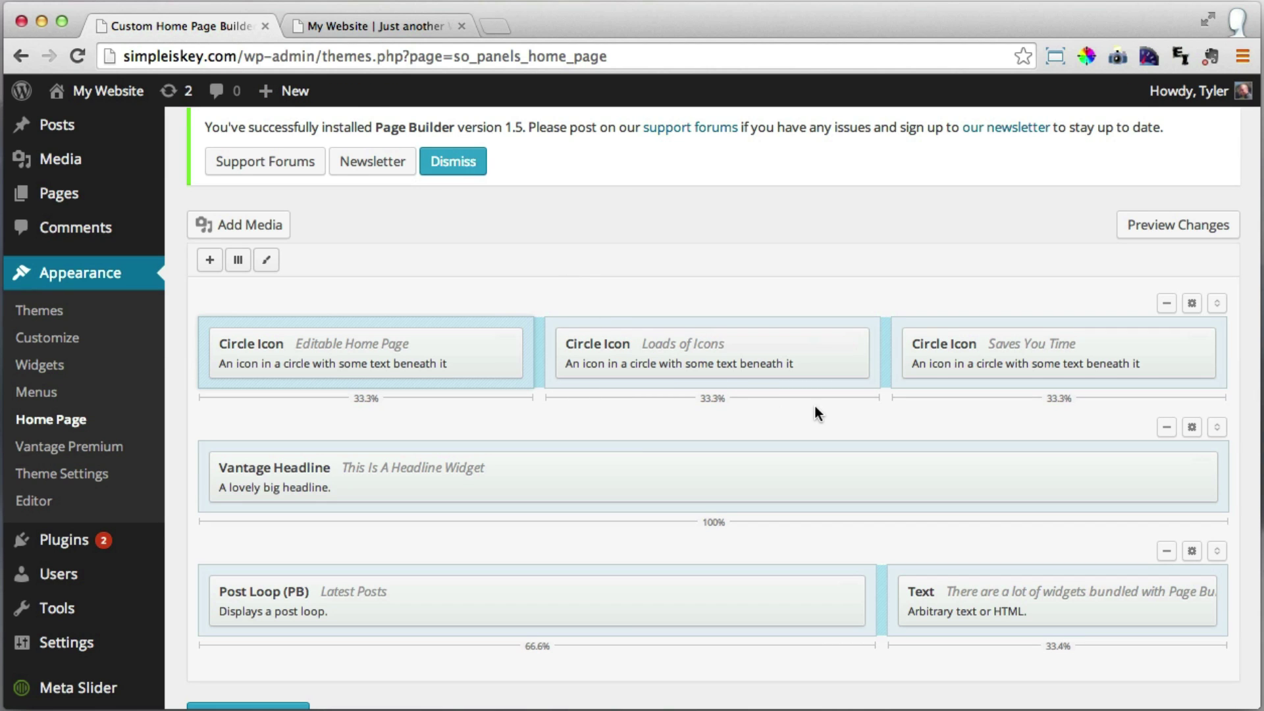
scroll(823, 404, down, 3)
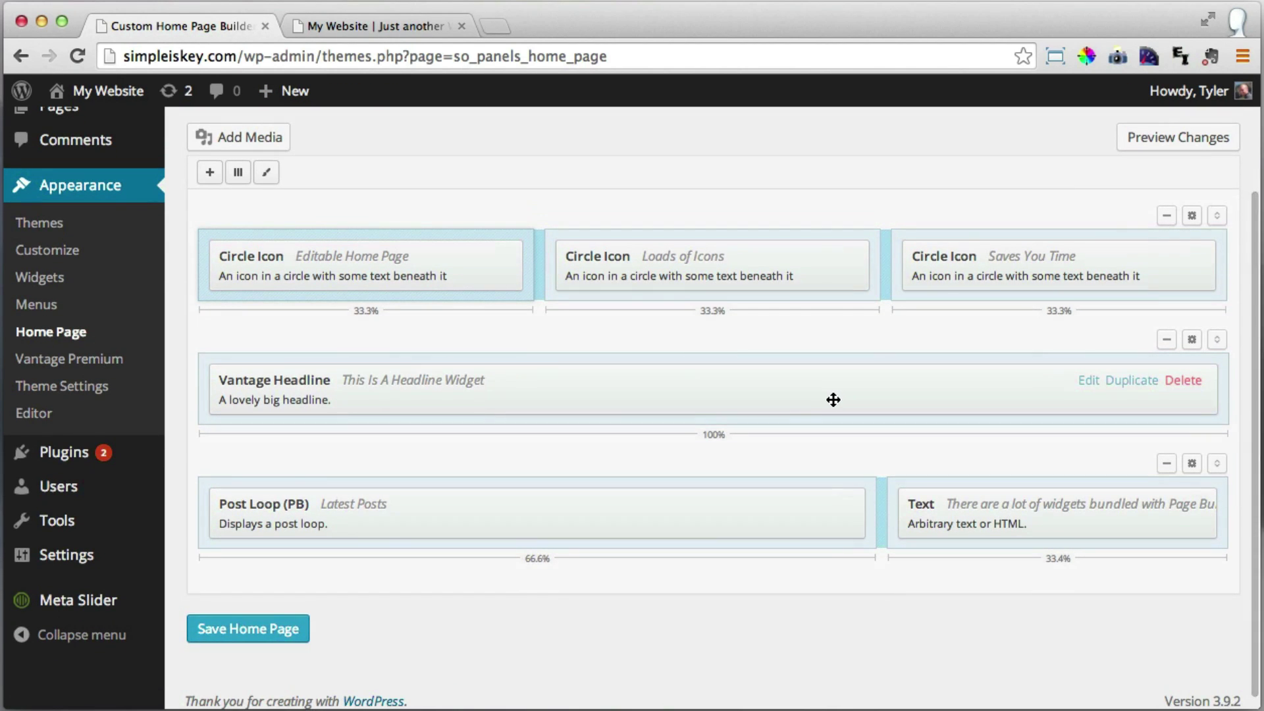
Delete the Post Loop/Text, Vantage Headline and Circle Icon rows and save the home page.
click(1167, 465)
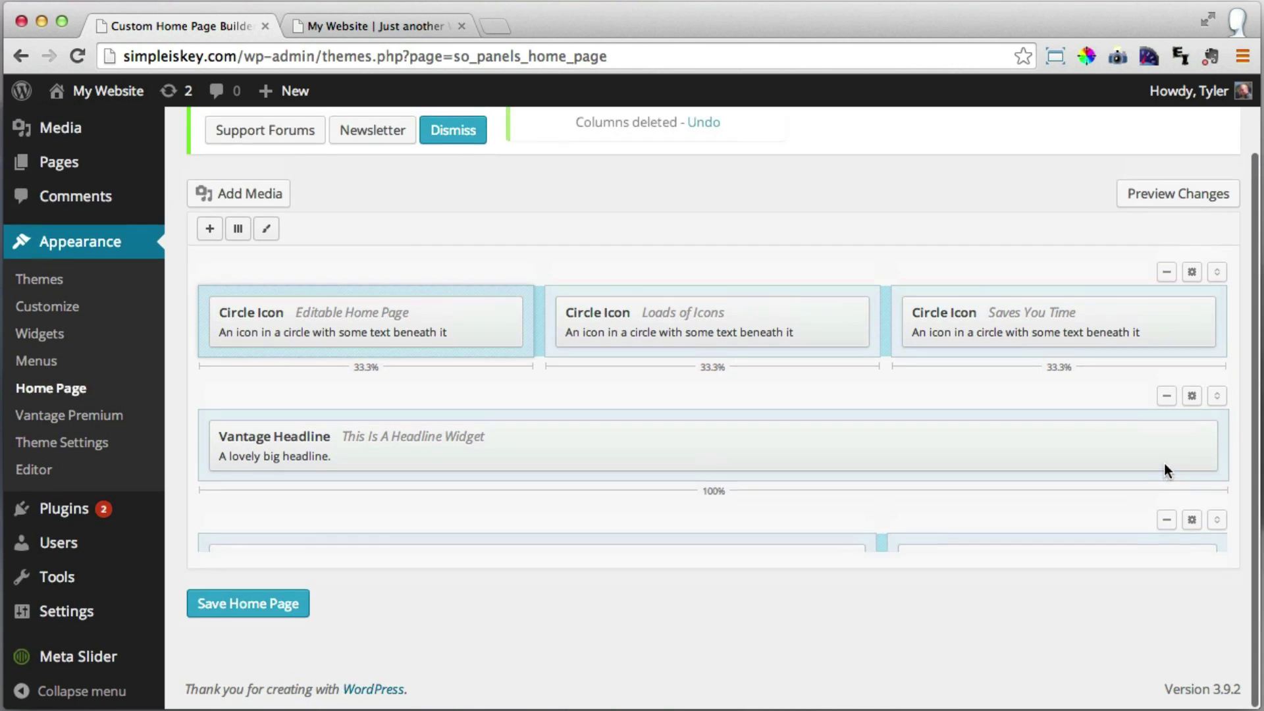
click(1166, 397)
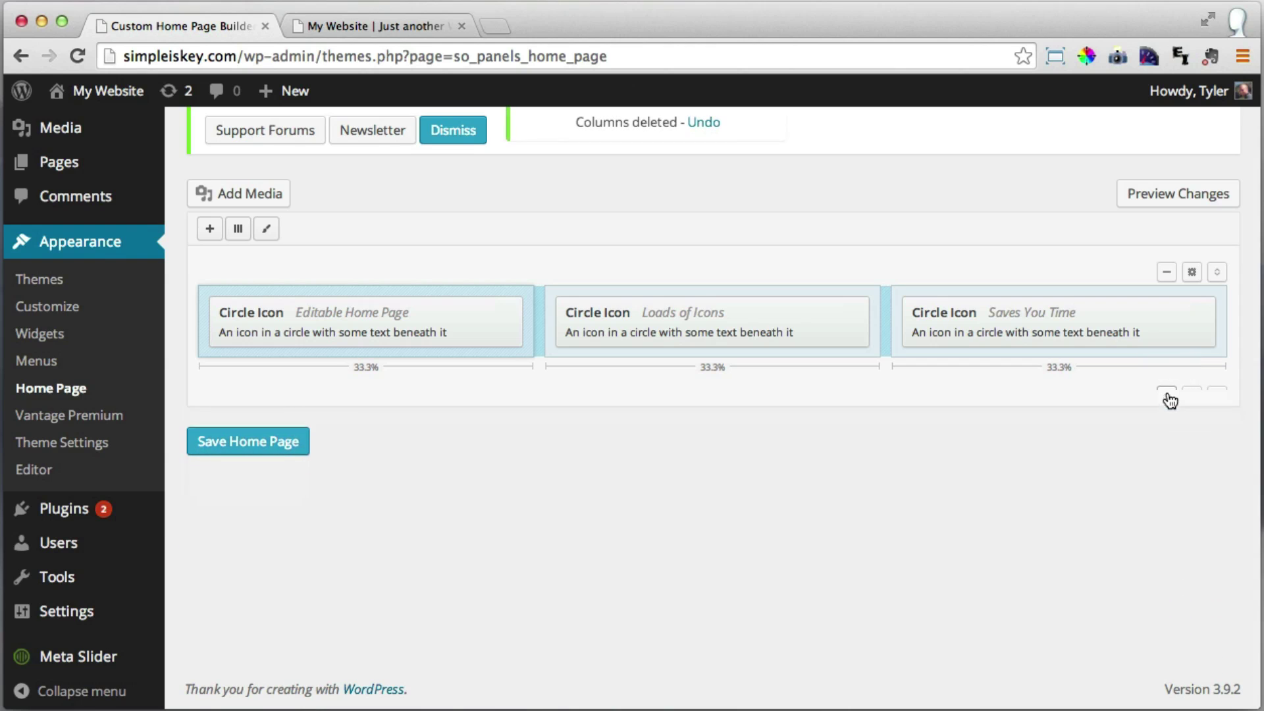
click(1166, 275)
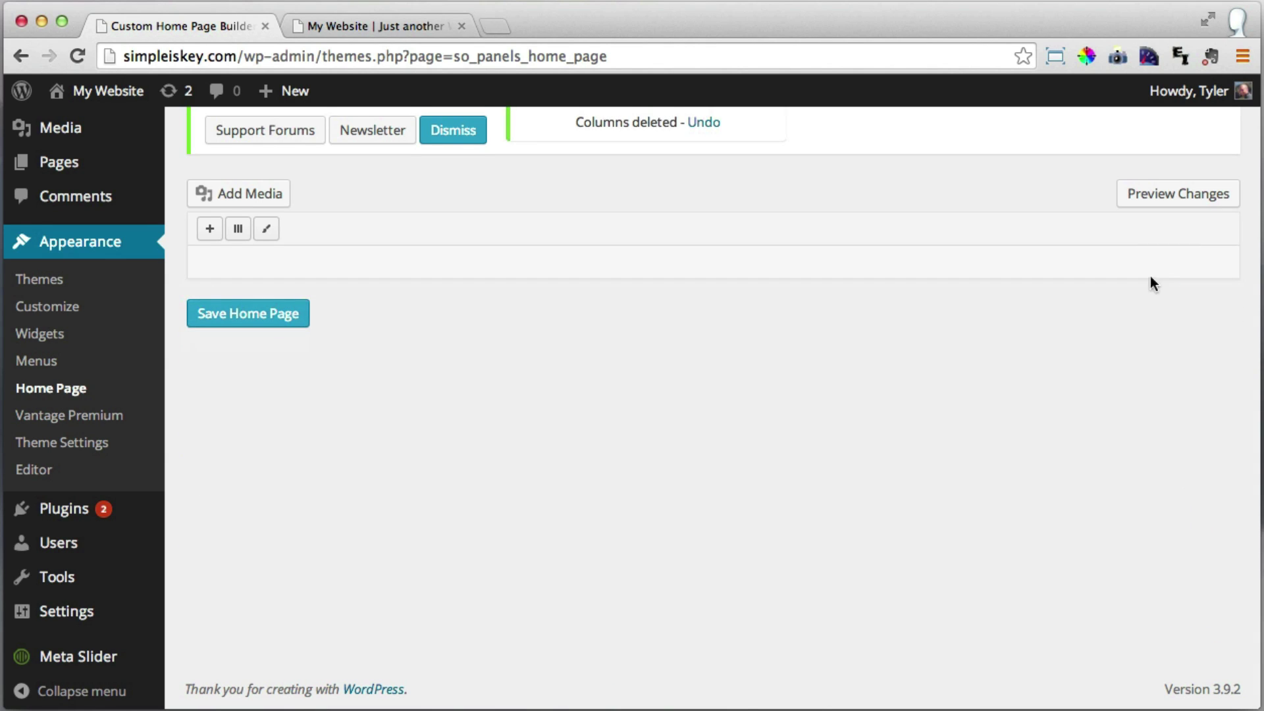
scroll(711, 471, up, 3)
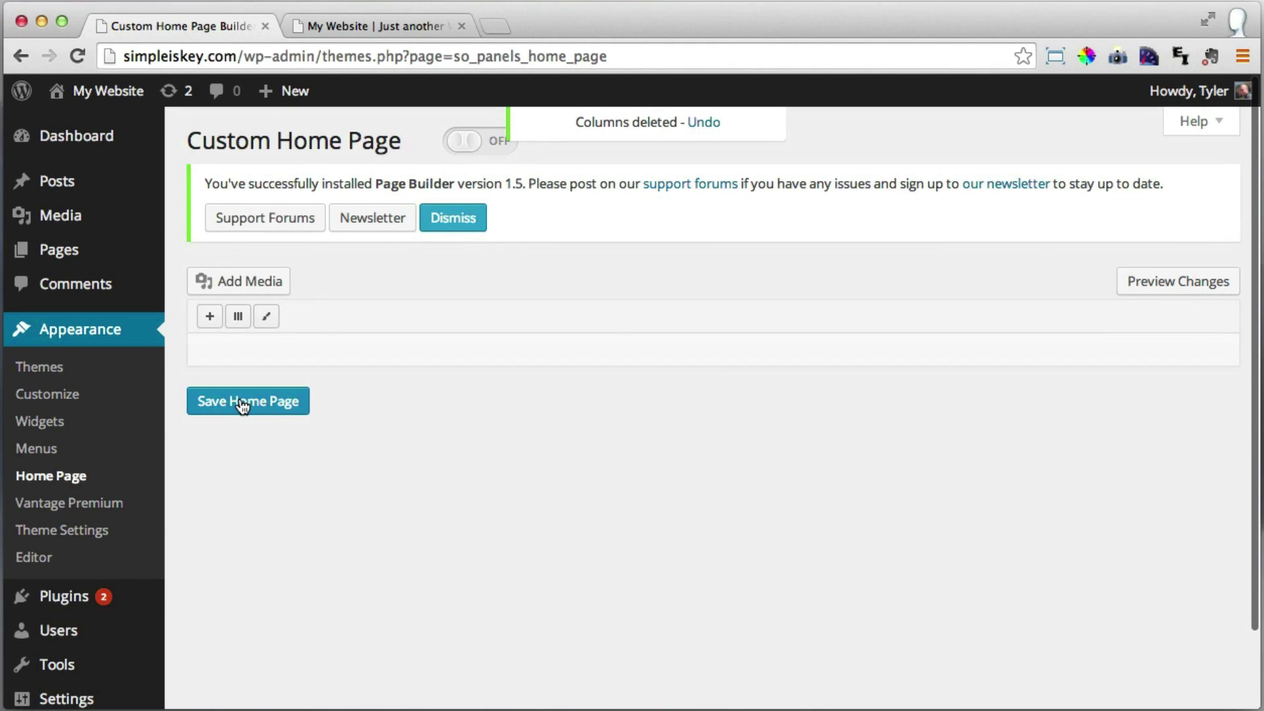
click(243, 406)
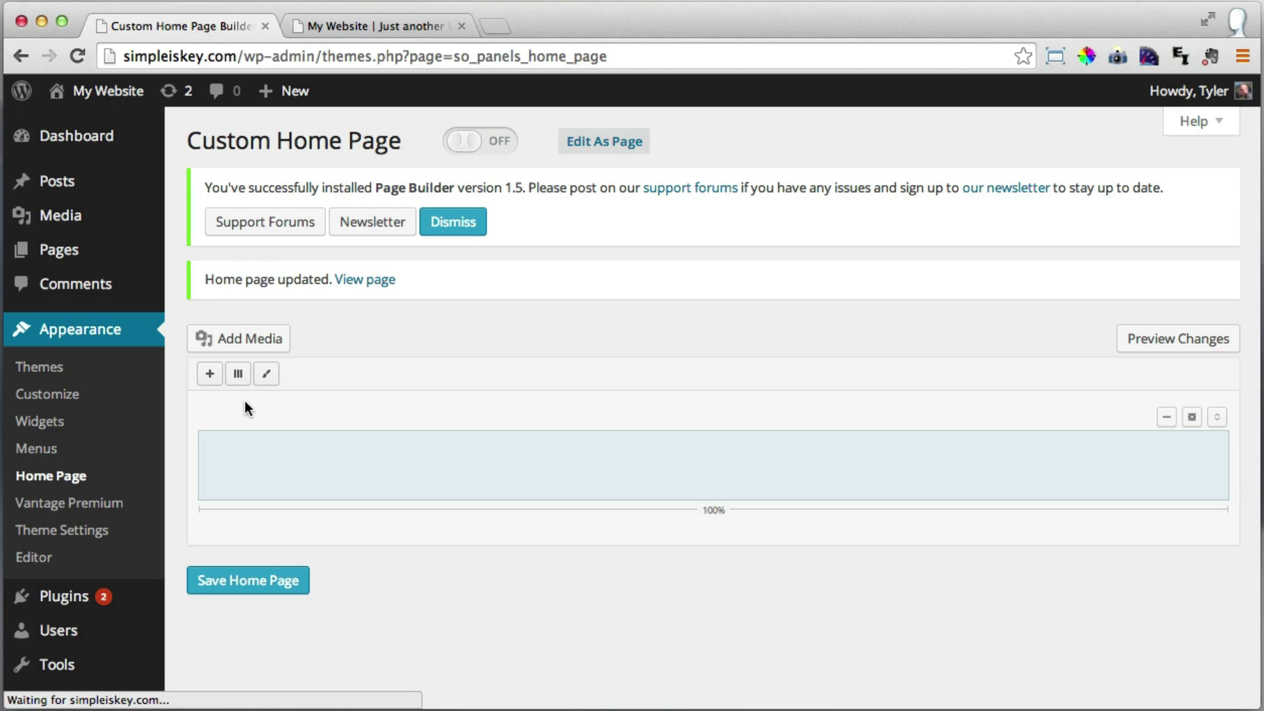
Reload the live site to check the emptied homepage, then return to the builder.
click(359, 22)
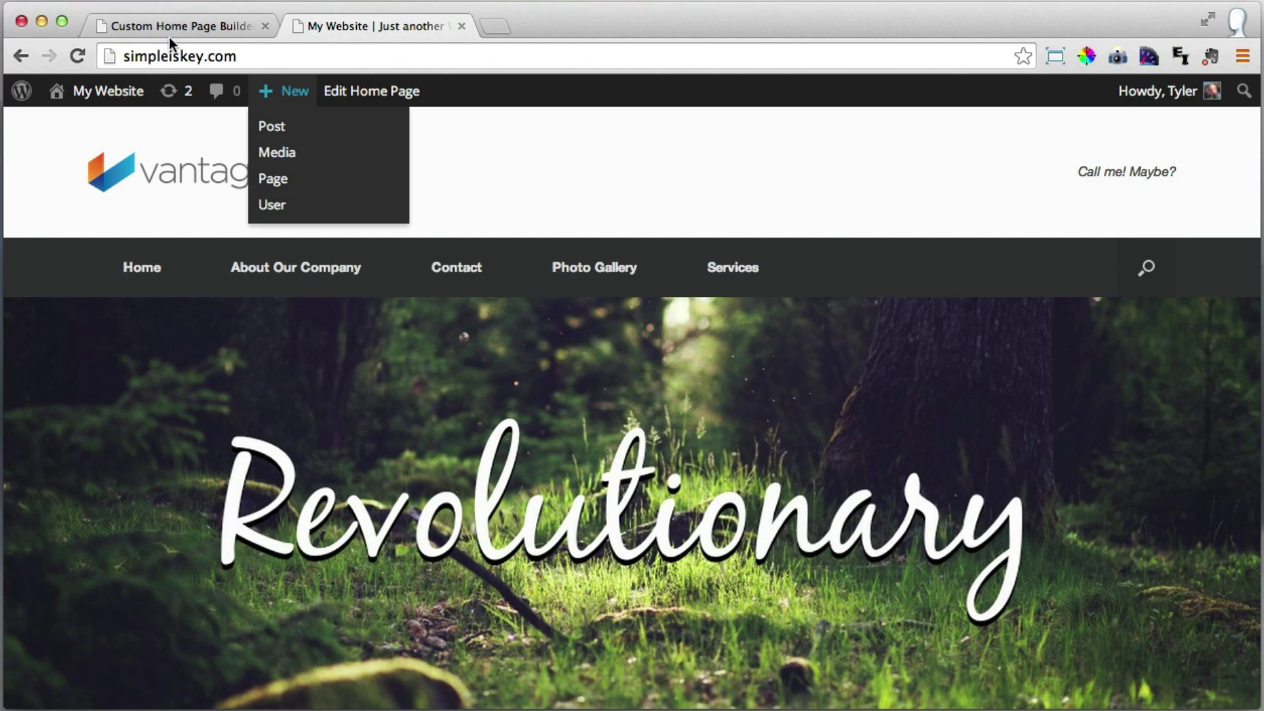
click(77, 56)
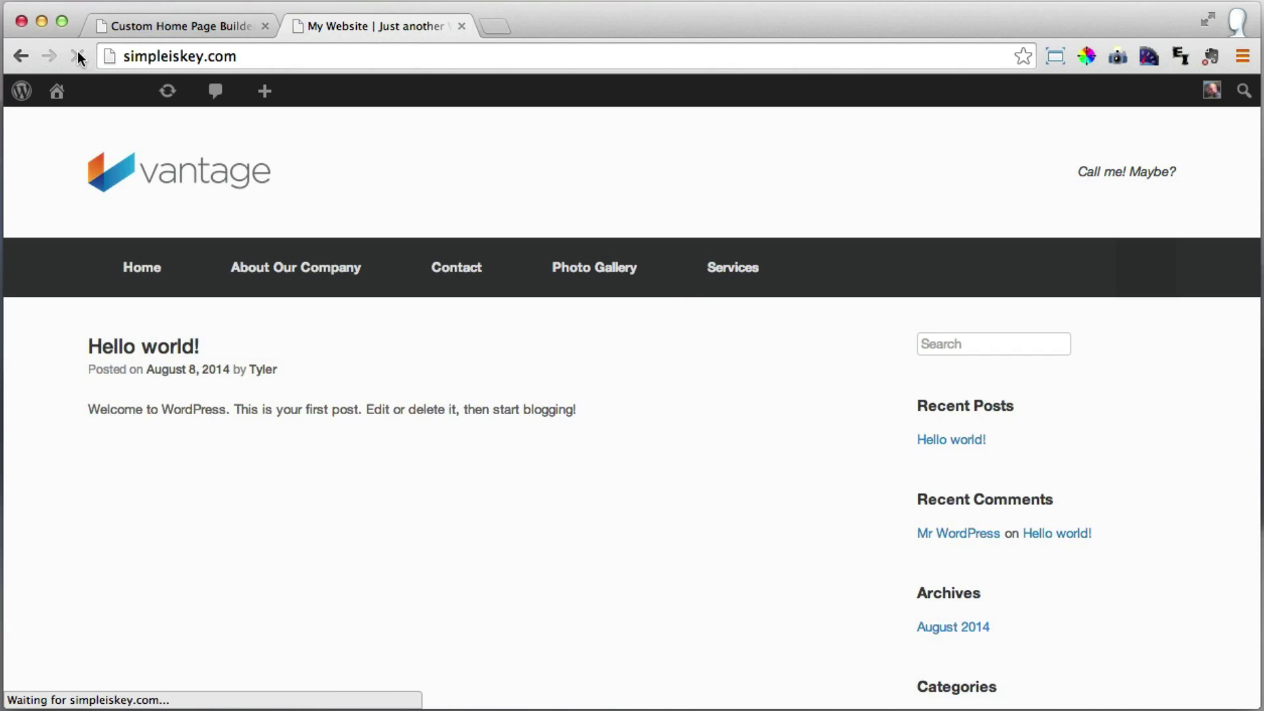
scroll(302, 222, down, 4)
scroll(302, 223, down, 3)
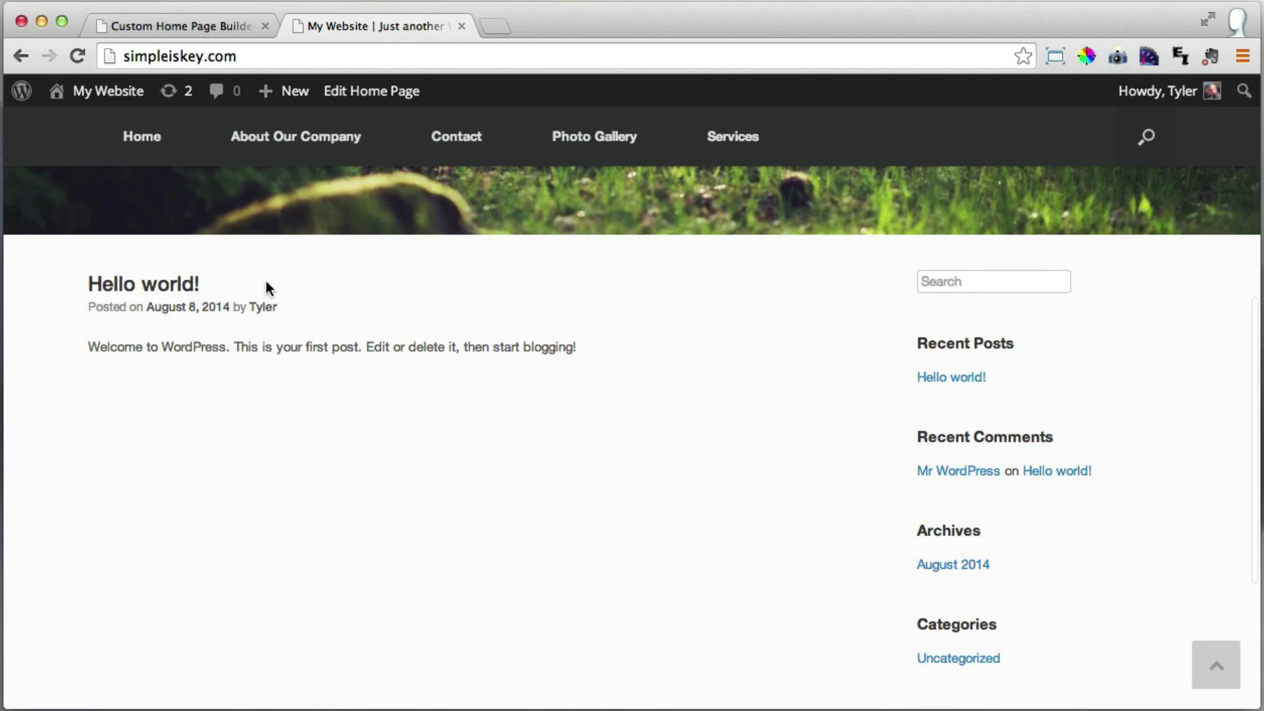
scroll(333, 377, up, 7)
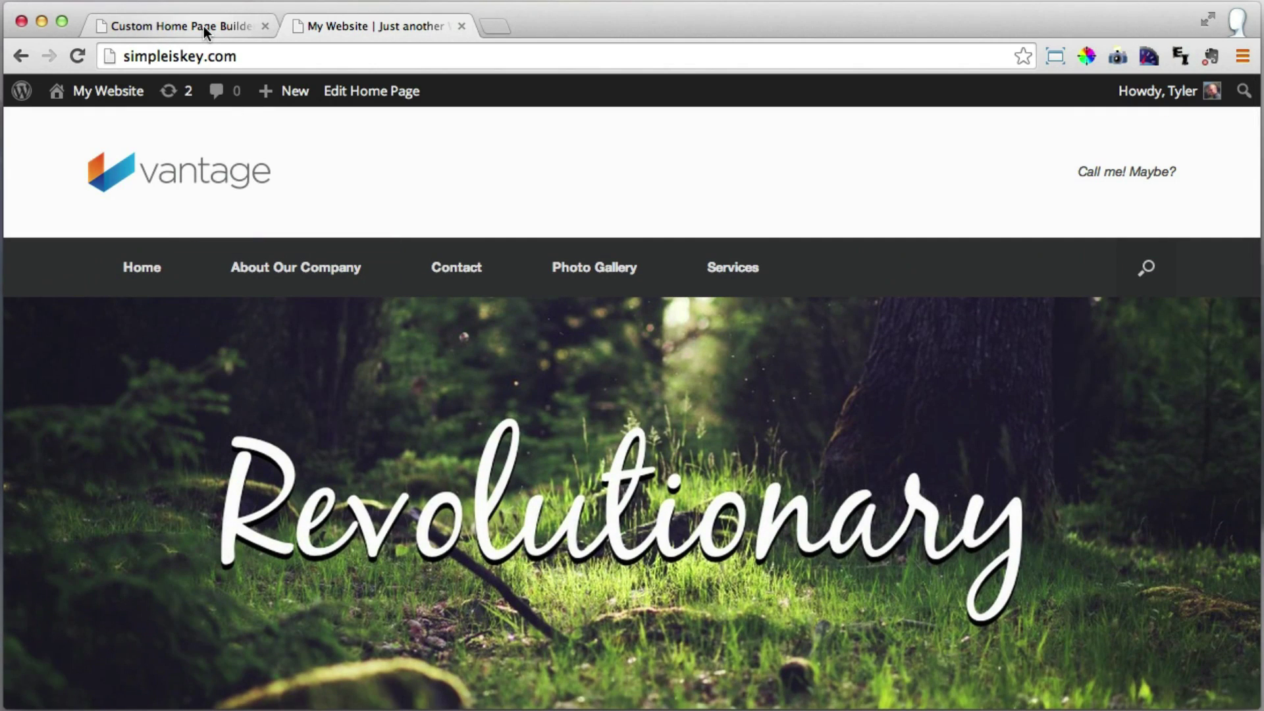
click(203, 26)
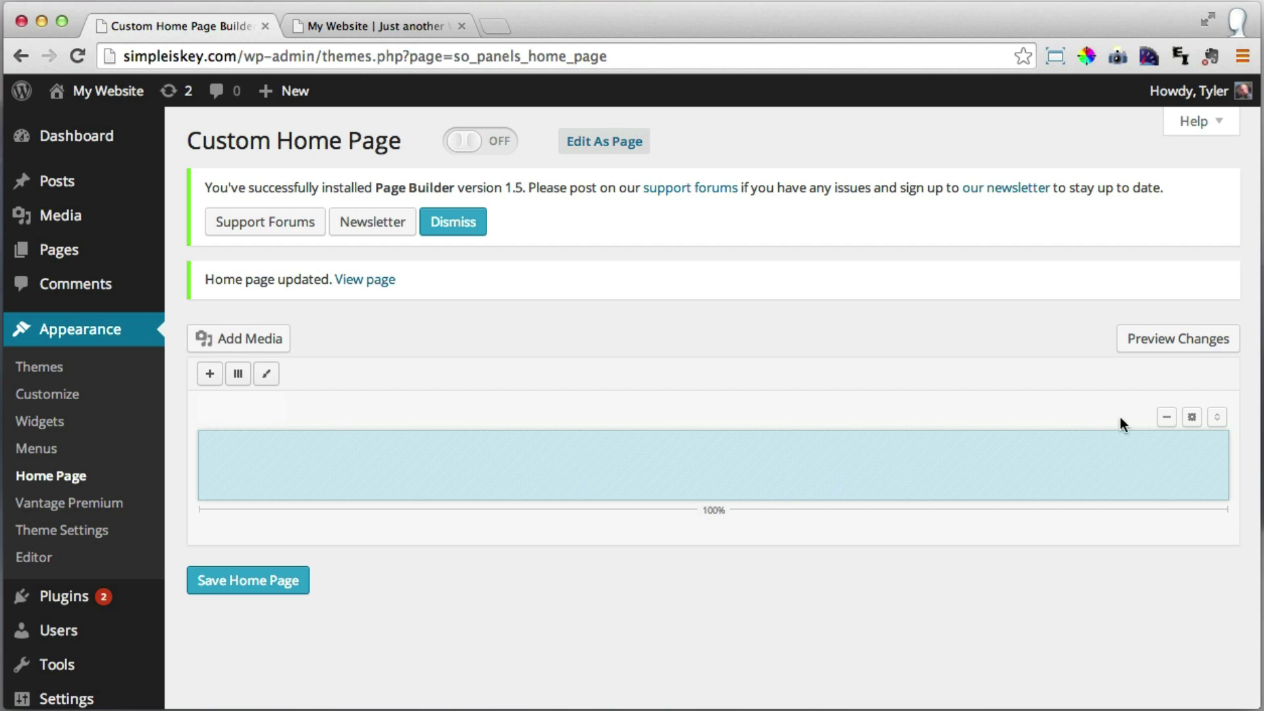
Replace the leftover empty row with a new 1-column row and open its widget list.
click(1166, 418)
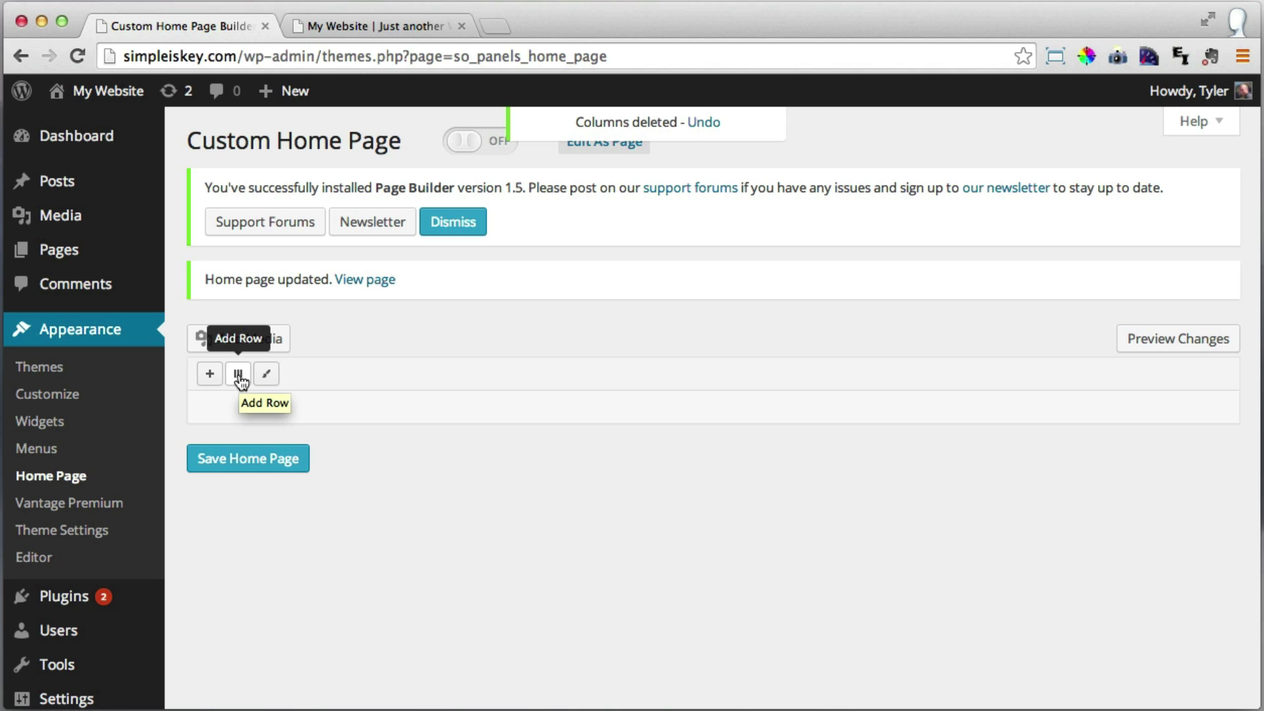
click(238, 374)
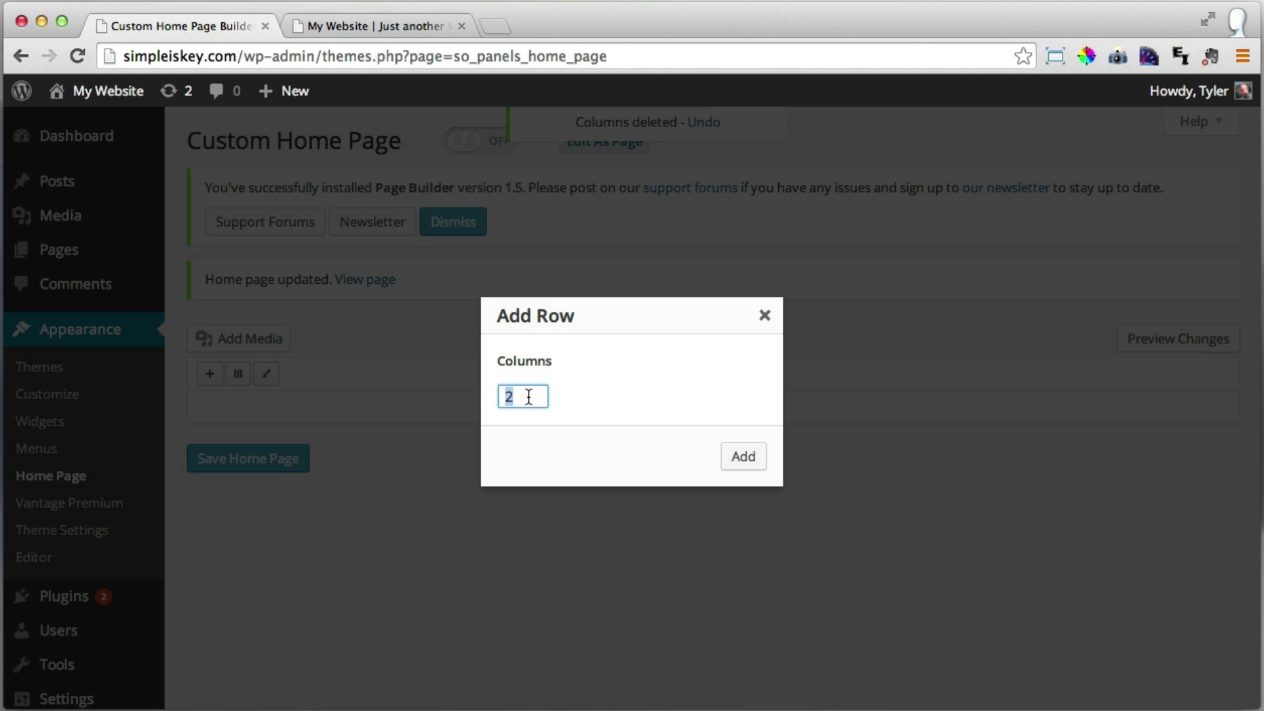
text(1)
click(744, 457)
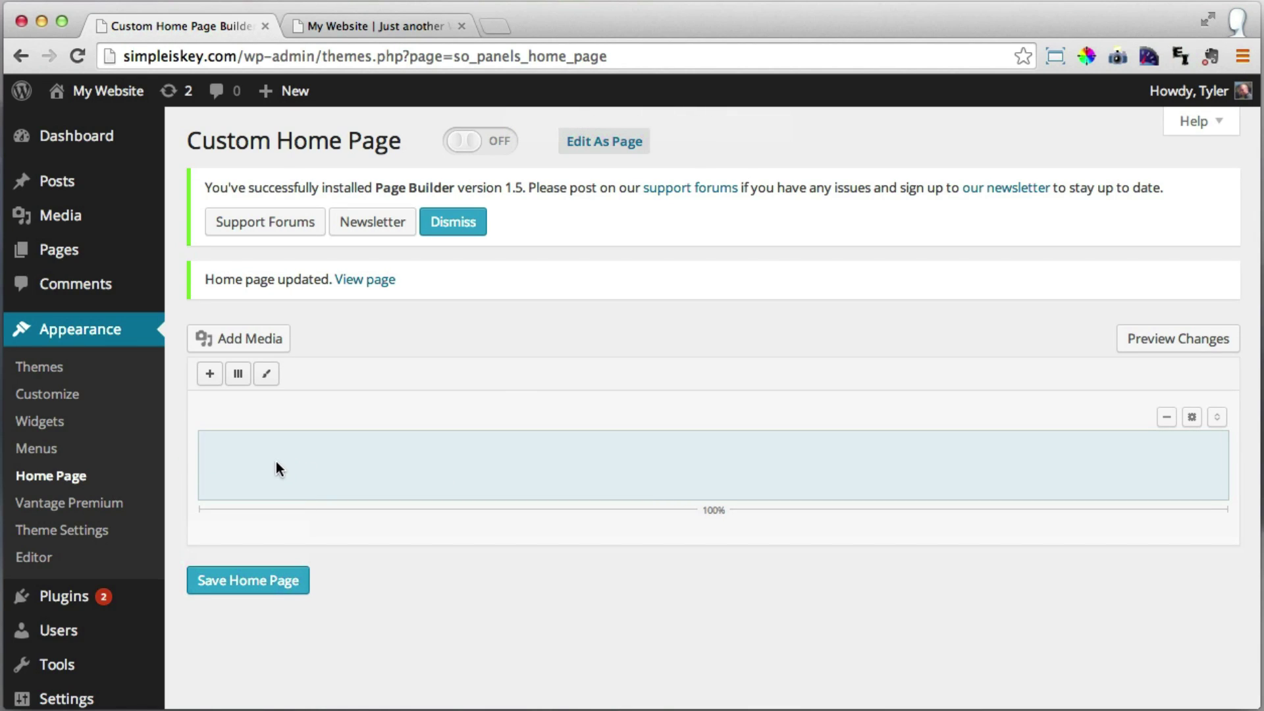
click(562, 484)
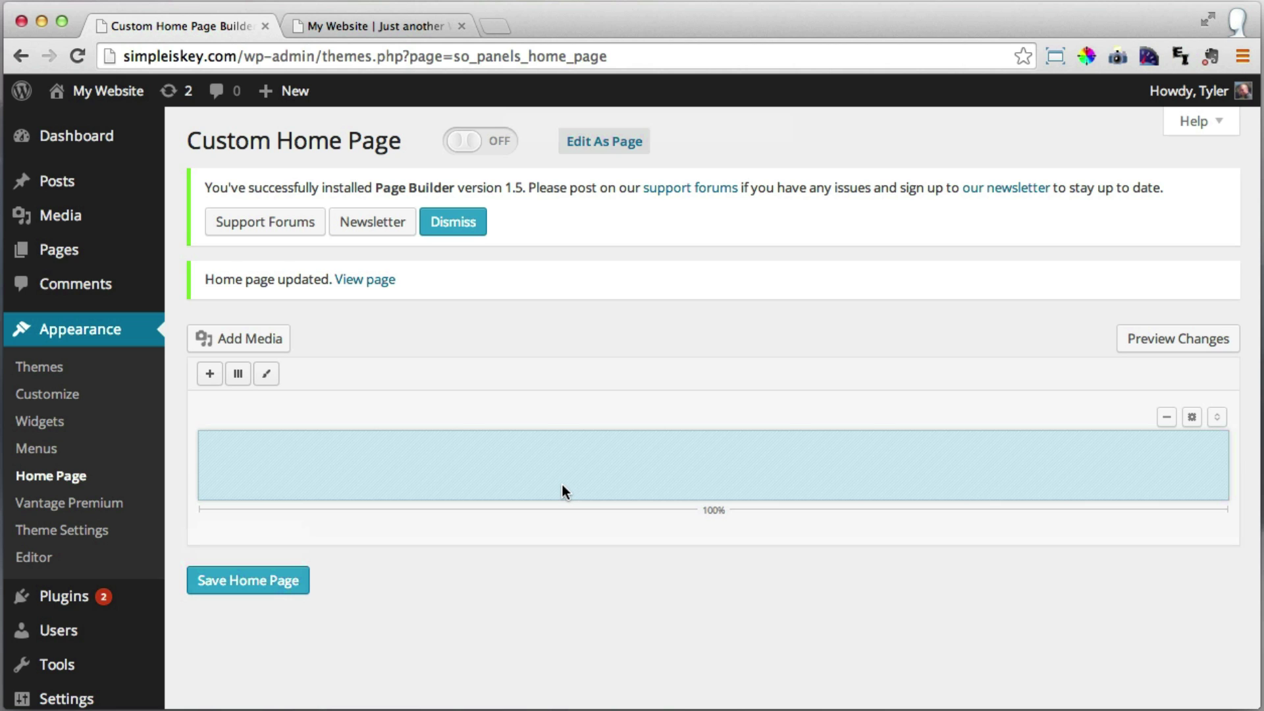
click(211, 379)
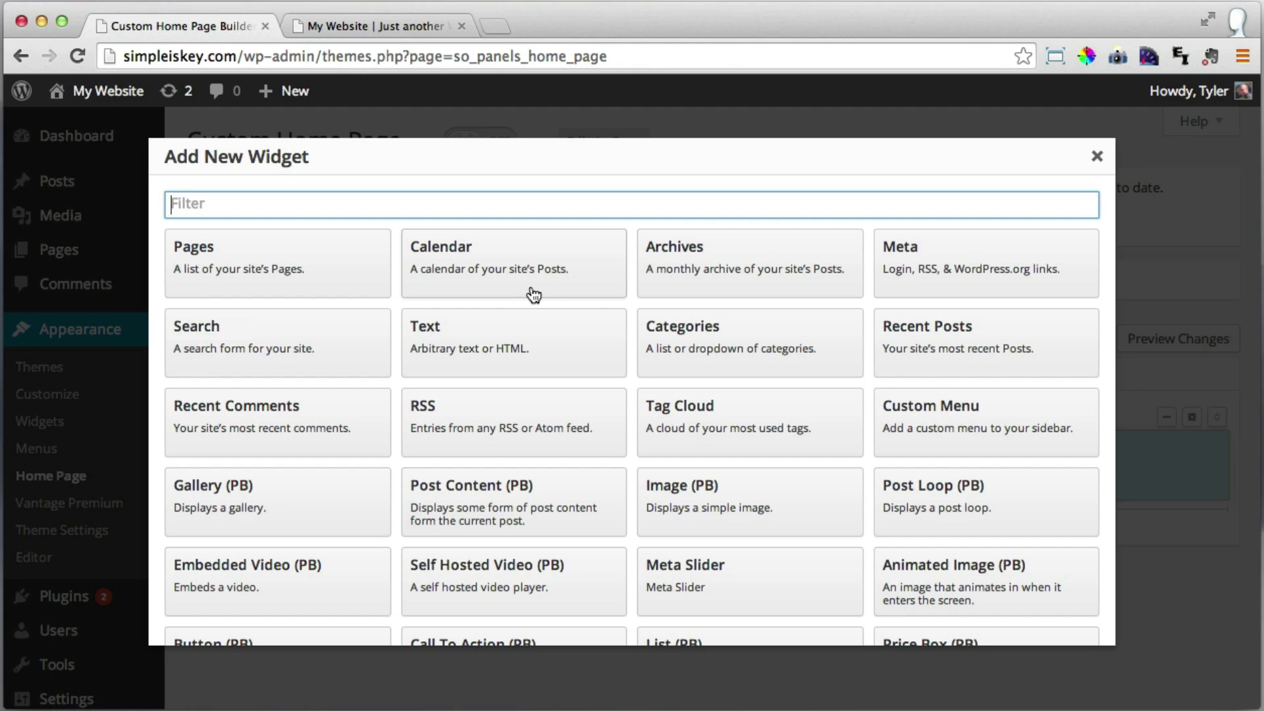
scroll(555, 300, down, 3)
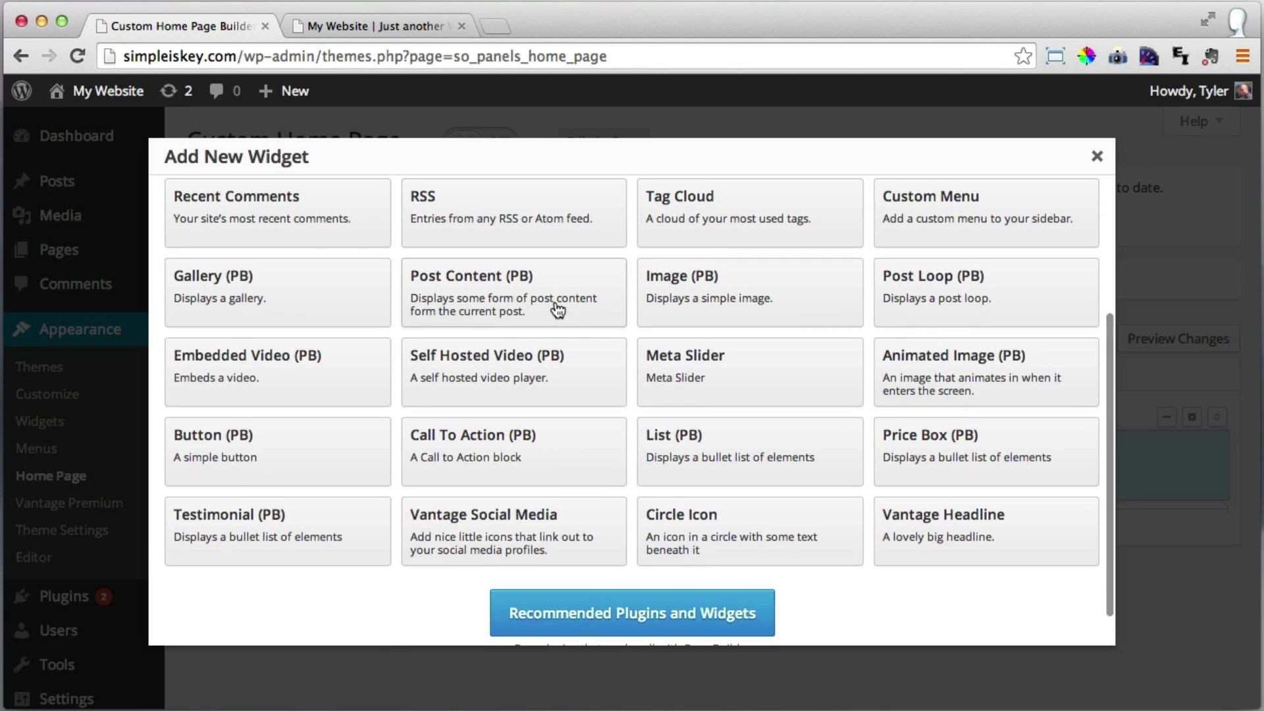
Add a Vantage Headline widget with the headline 'You Are The Hero In This Story'.
click(946, 541)
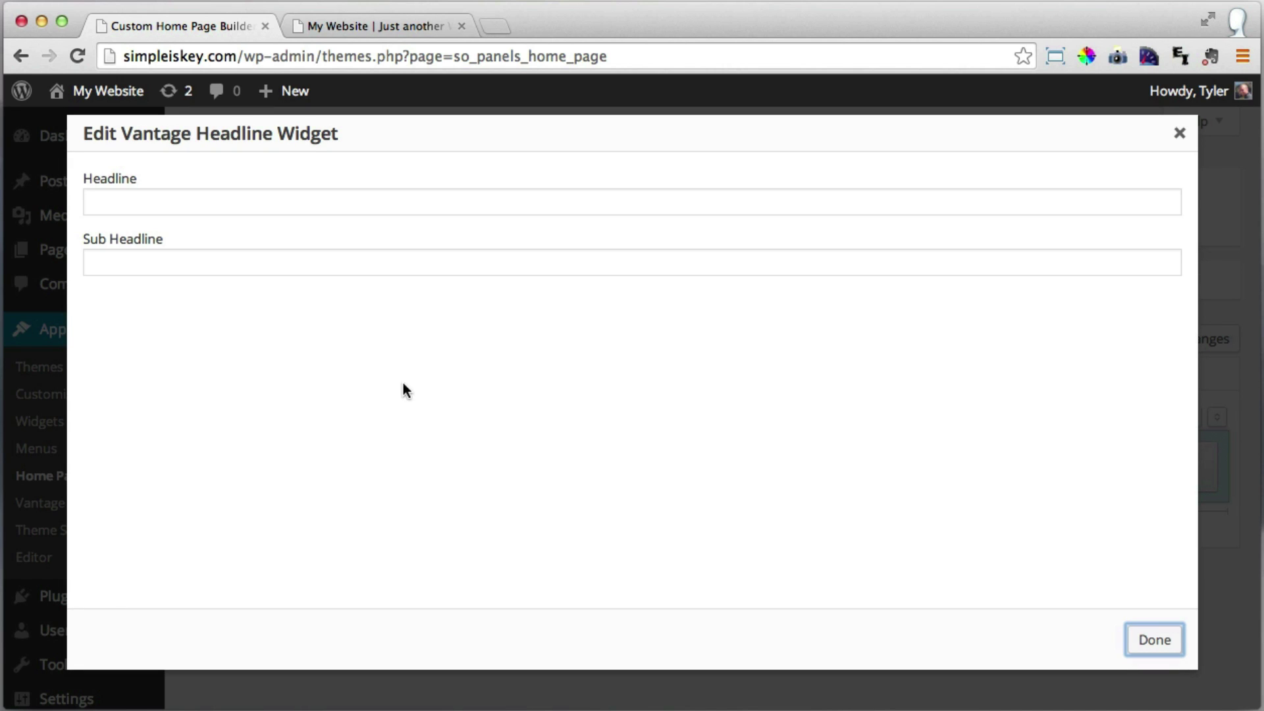
click(257, 204)
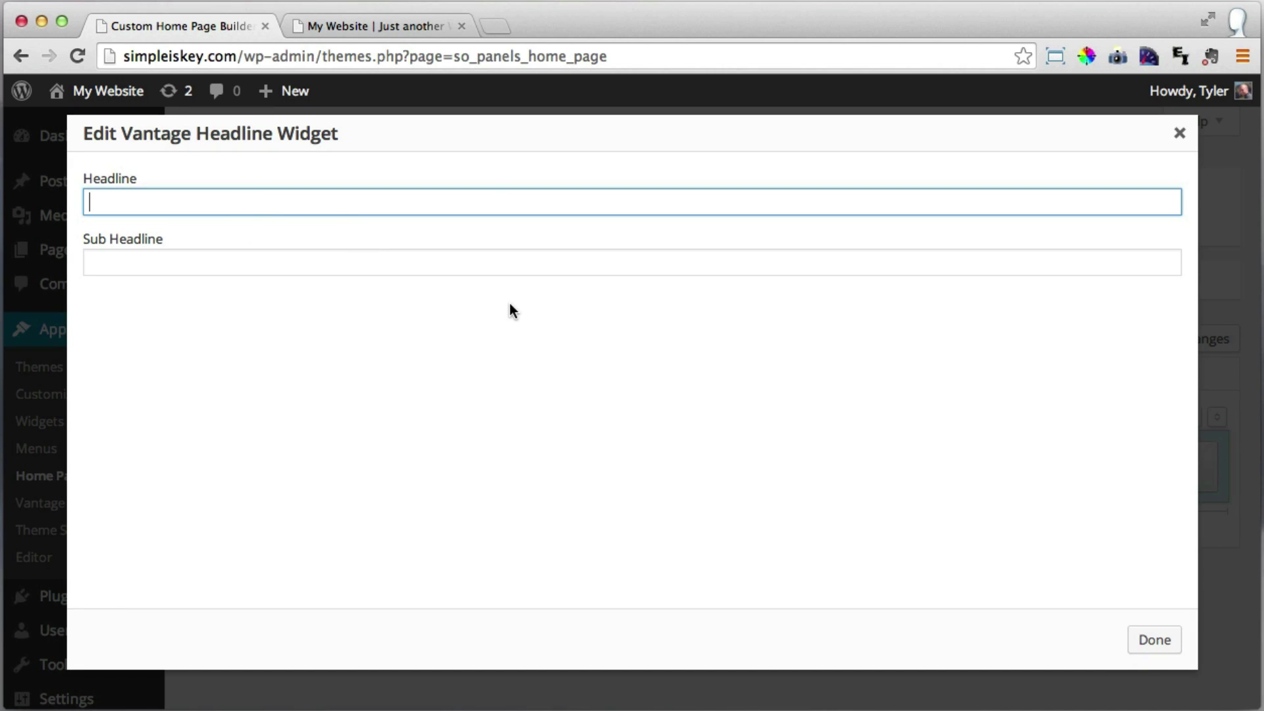
text(You Are The Hero I)
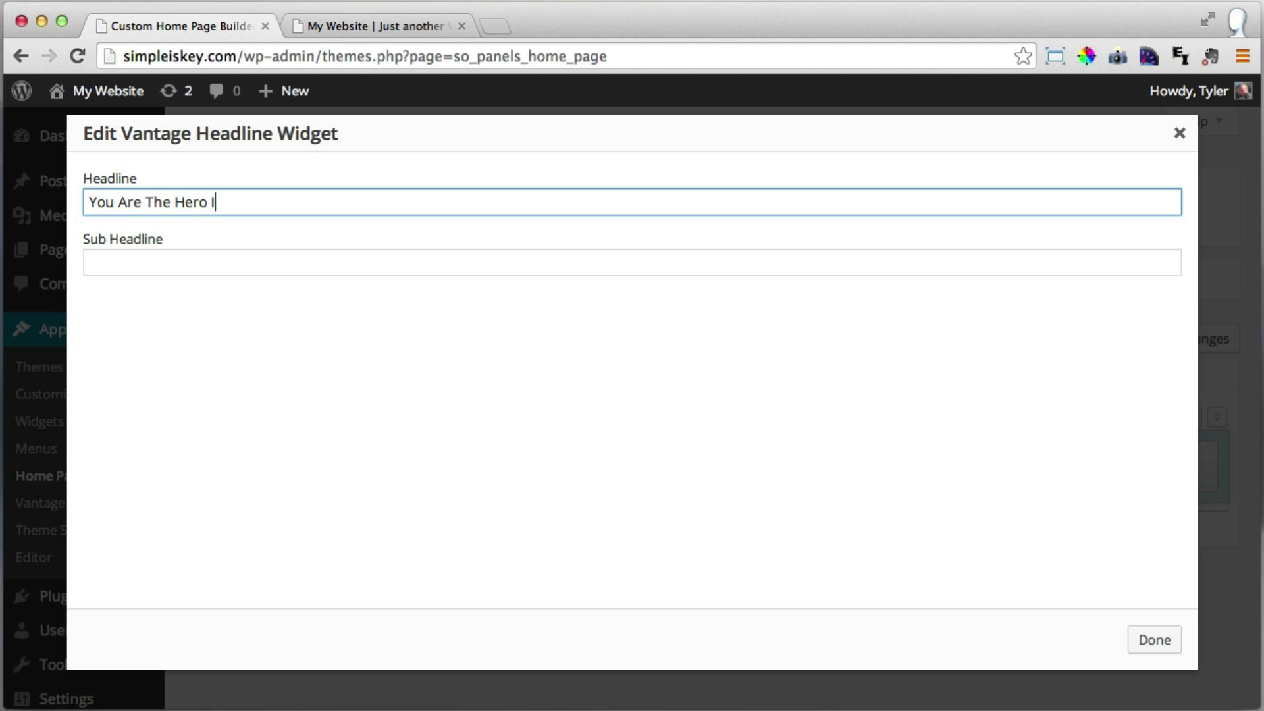
text(n This Story)
click(308, 260)
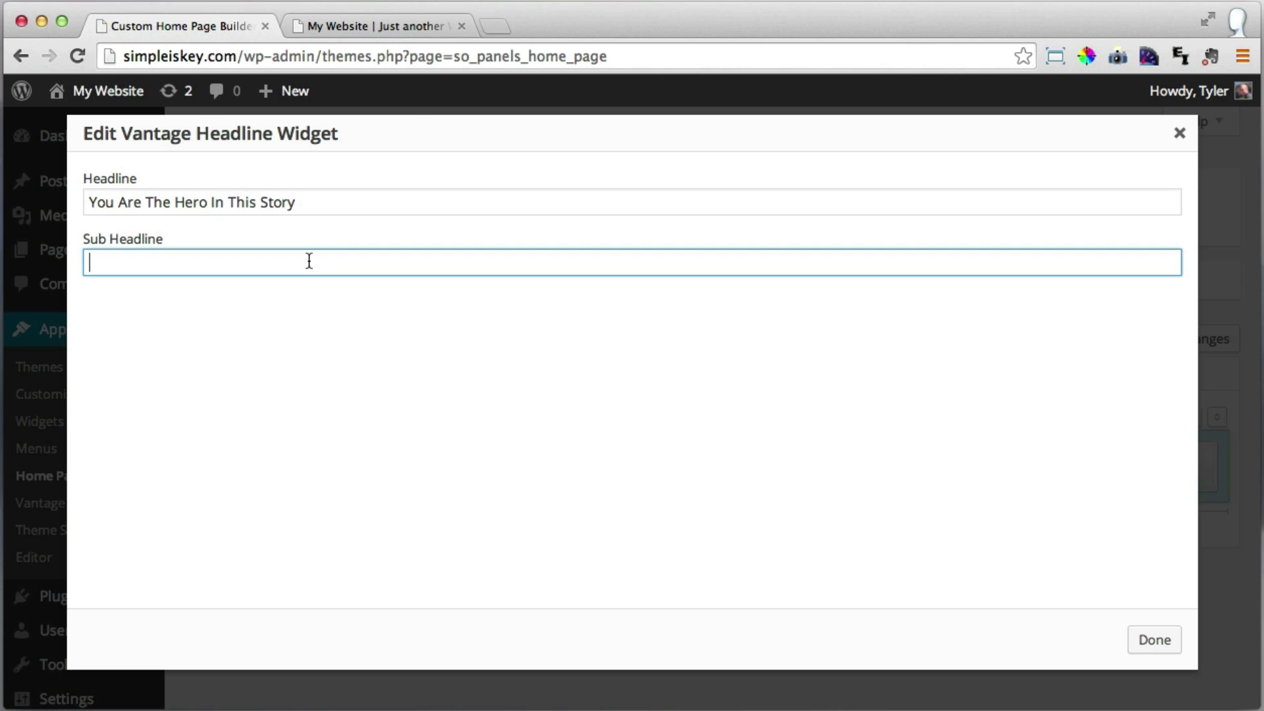
click(1149, 642)
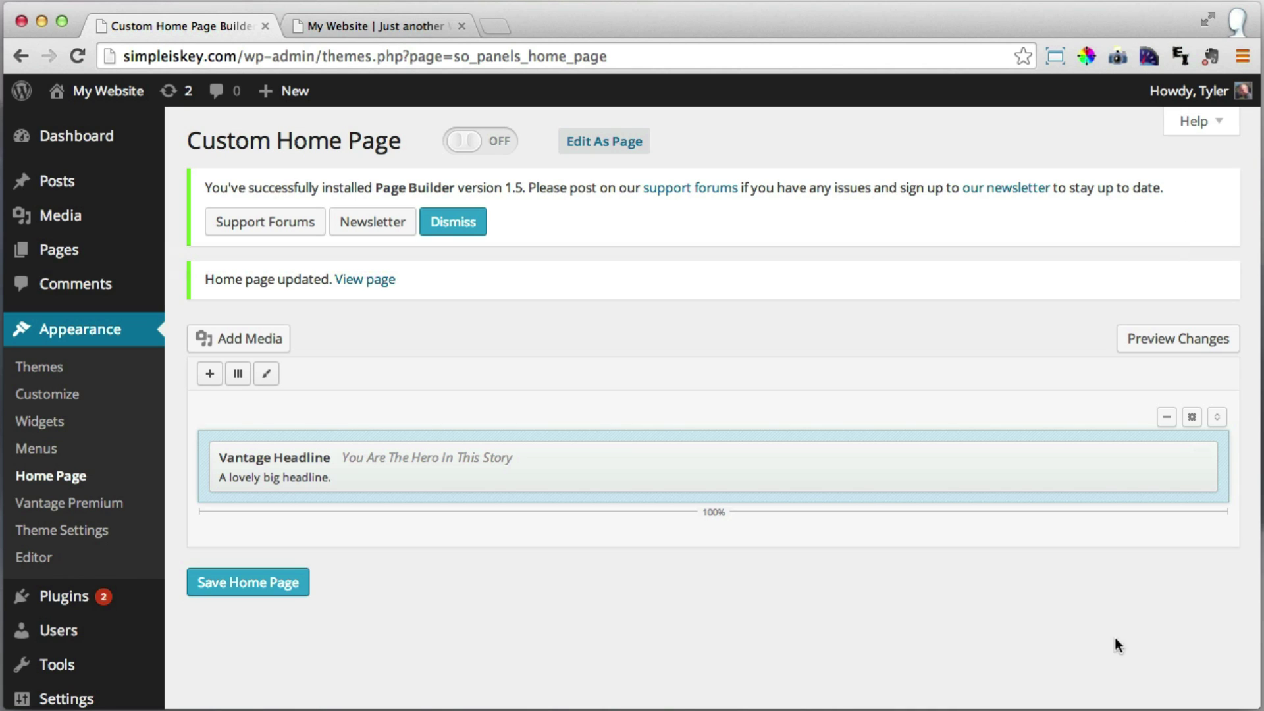
Save the home page with the new headline and reload the live site to check it.
click(258, 588)
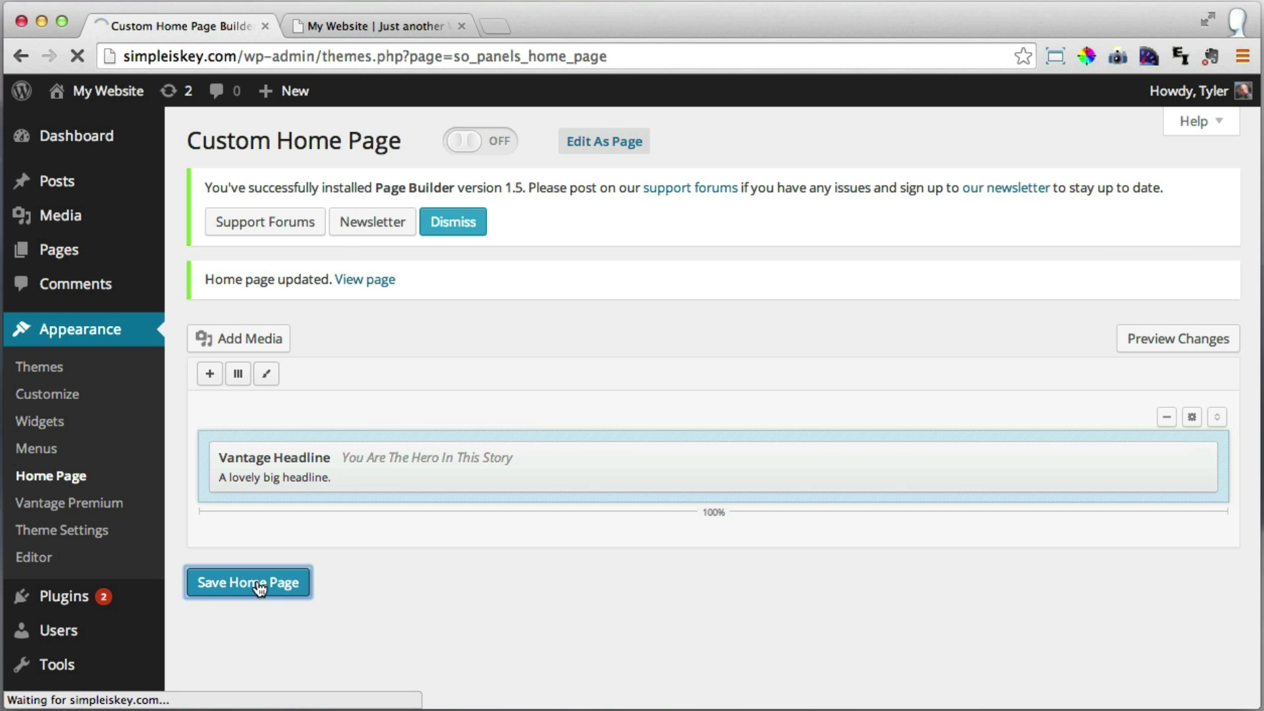
click(370, 25)
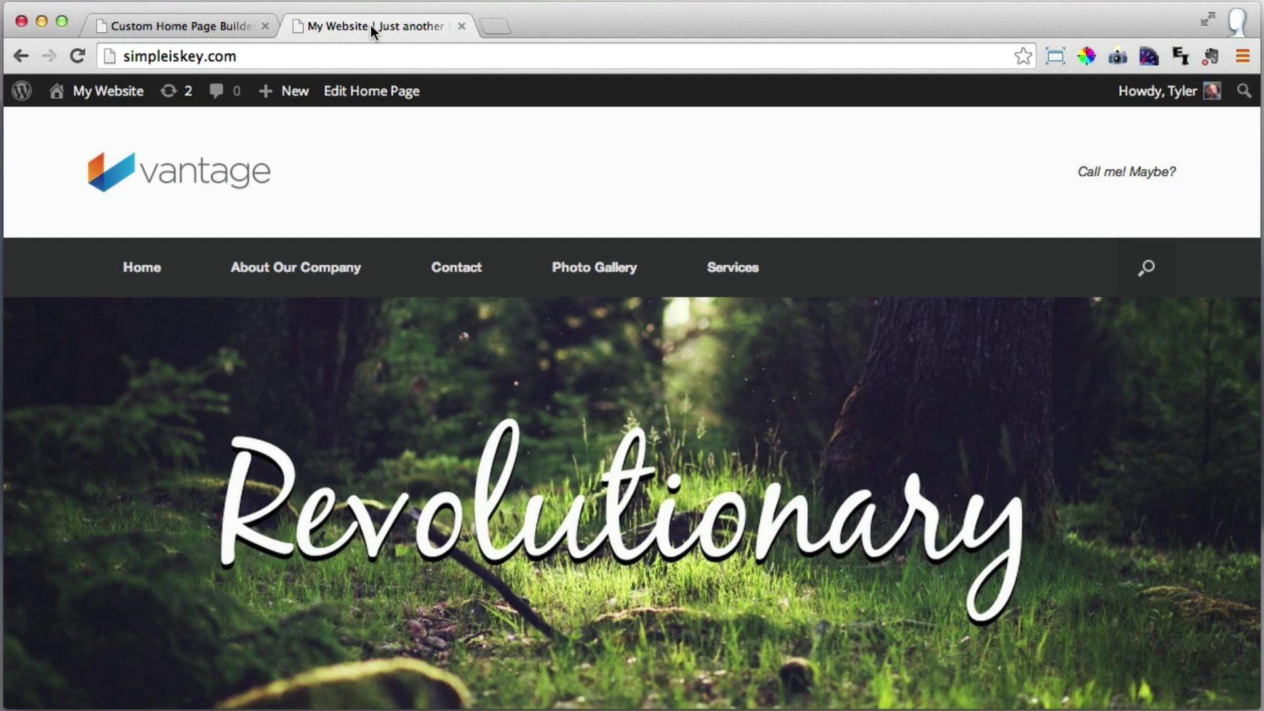
click(75, 58)
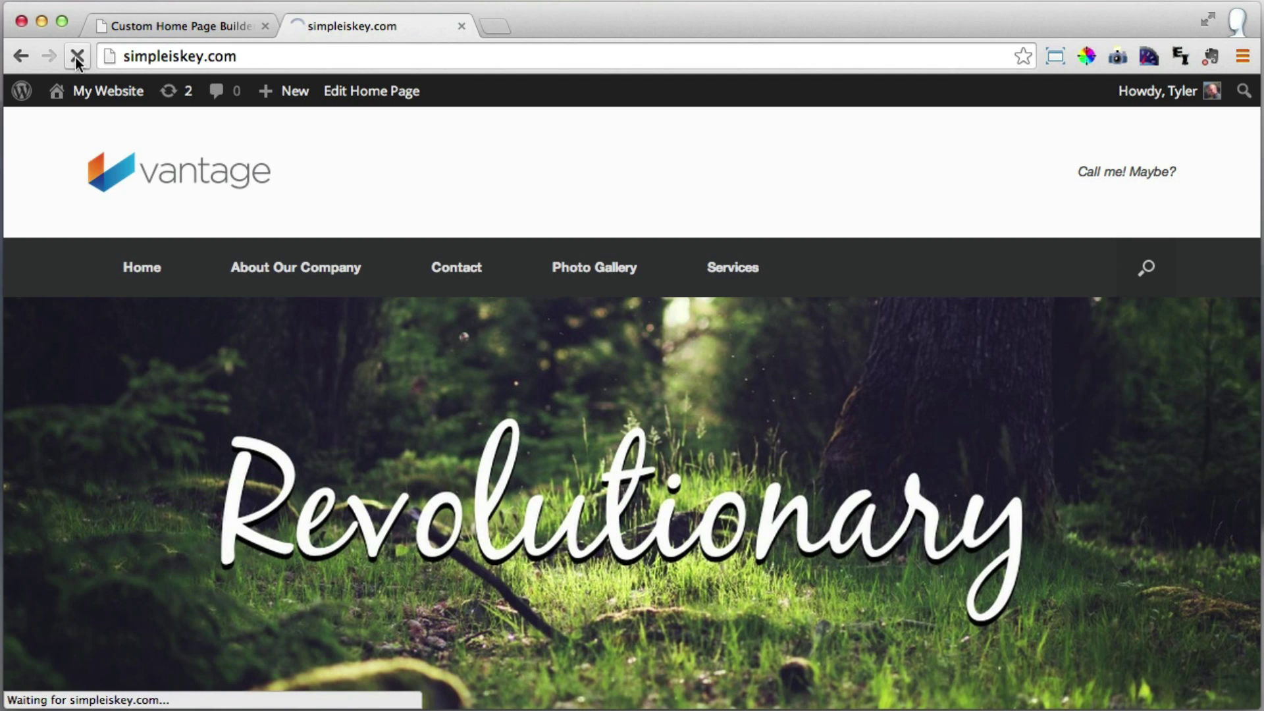
scroll(429, 277, down, 5)
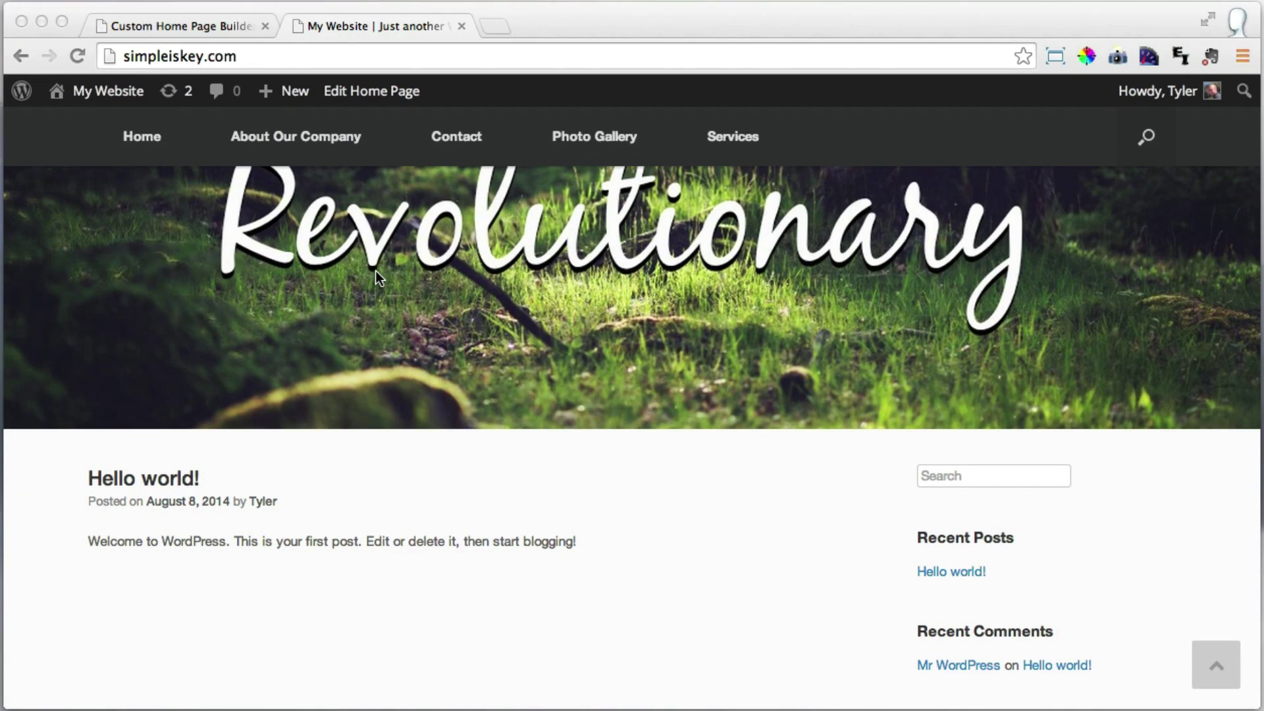
click(187, 26)
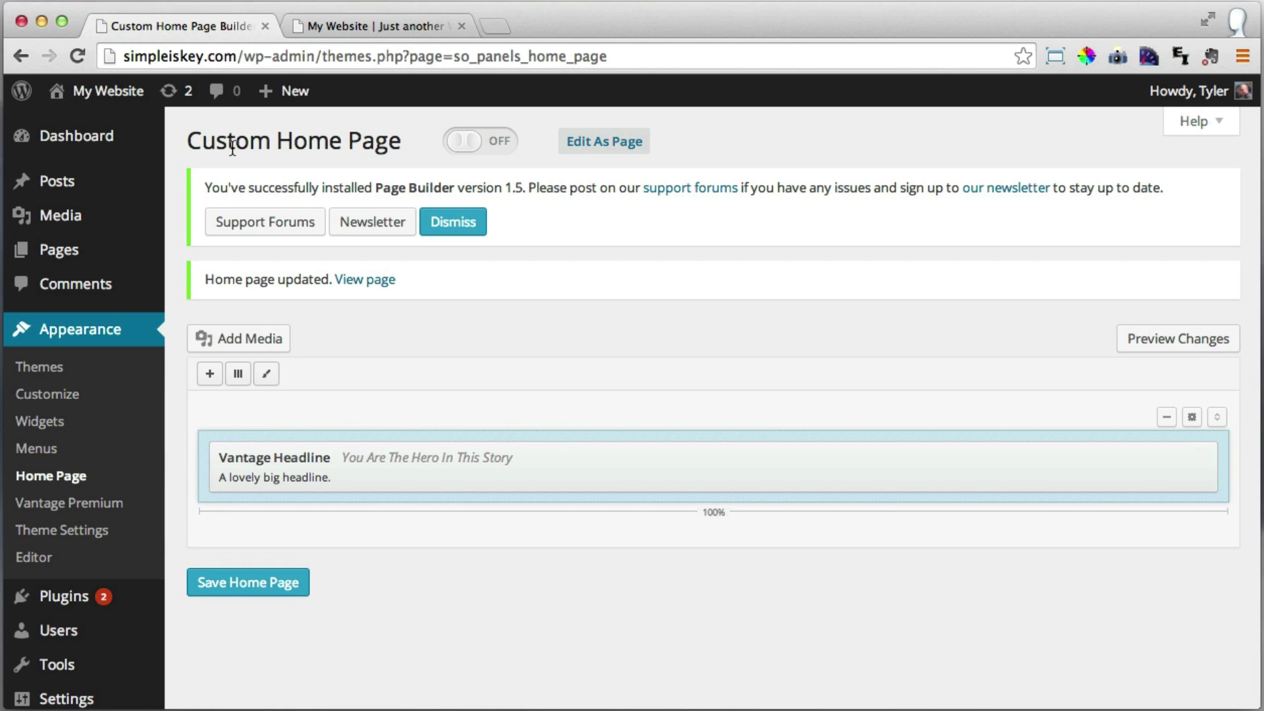
Turn the custom home page on, save it, and reload the live site.
click(466, 144)
click(261, 591)
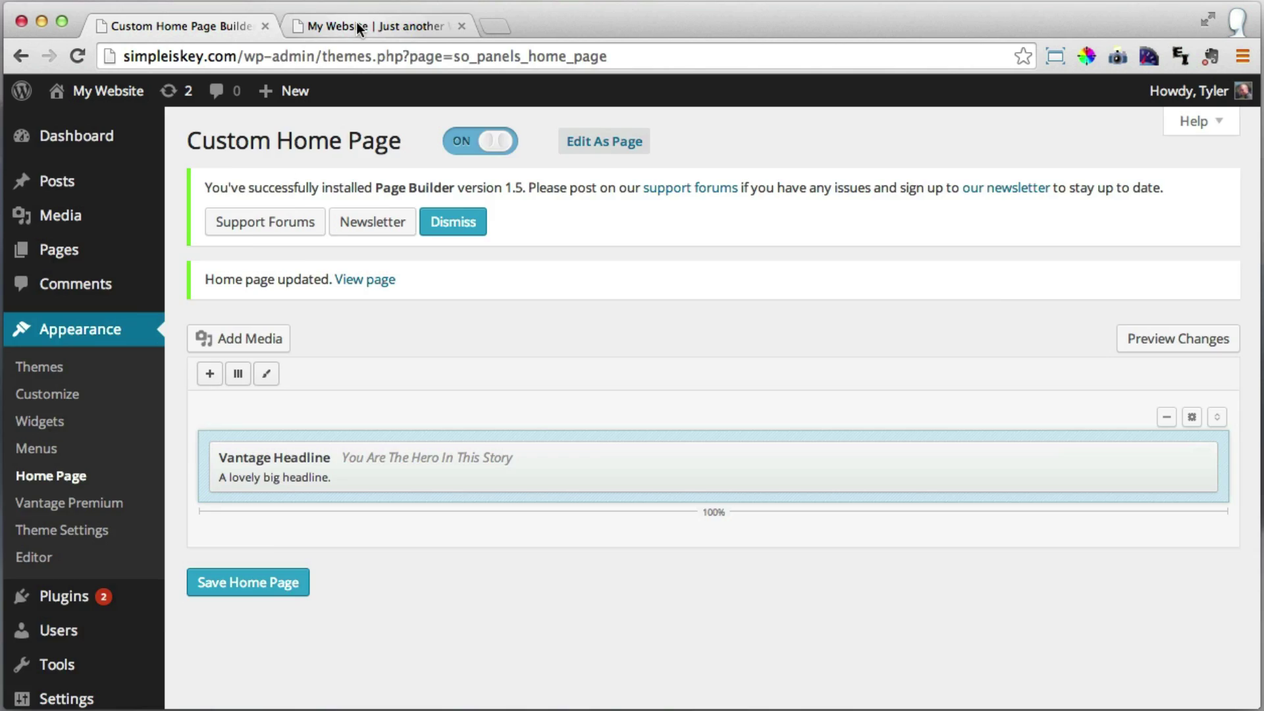
click(357, 22)
click(78, 56)
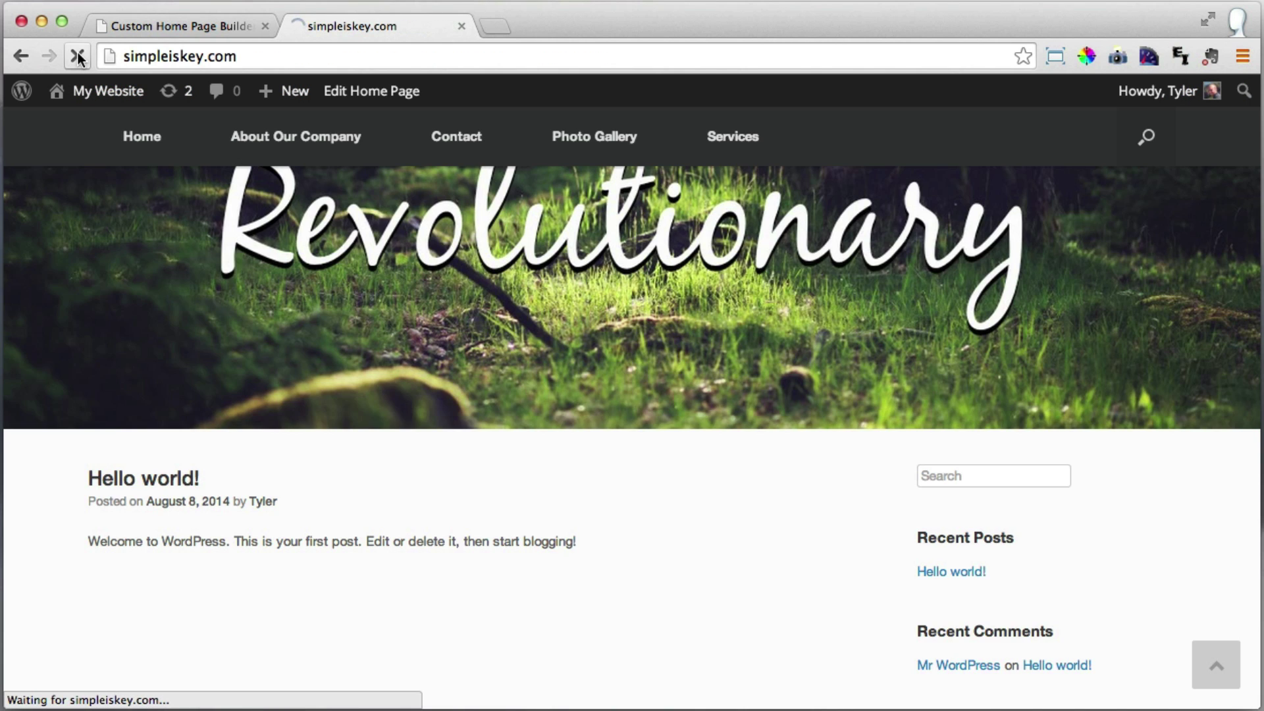
Inspect the 'You Are The Hero In This Story' headline under the forest banner on the live homepage.
scroll(623, 378, up, 2)
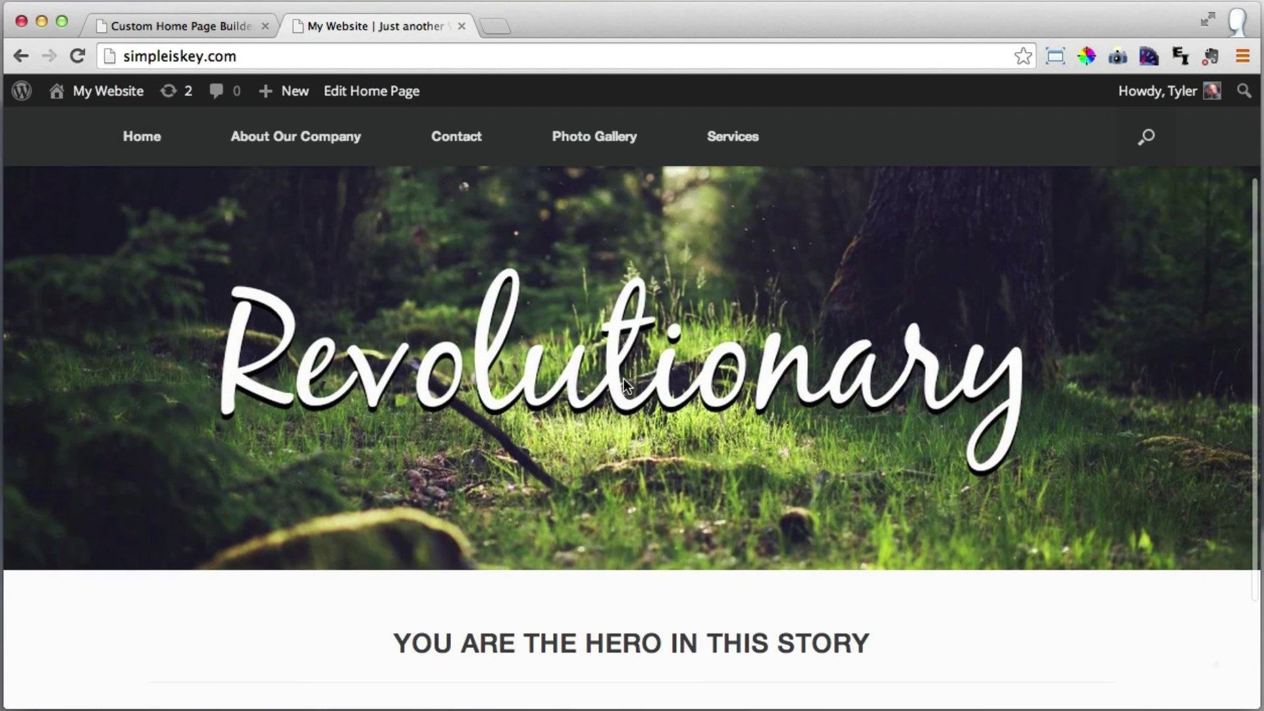
scroll(496, 510, up, 2)
scroll(496, 509, down, 3)
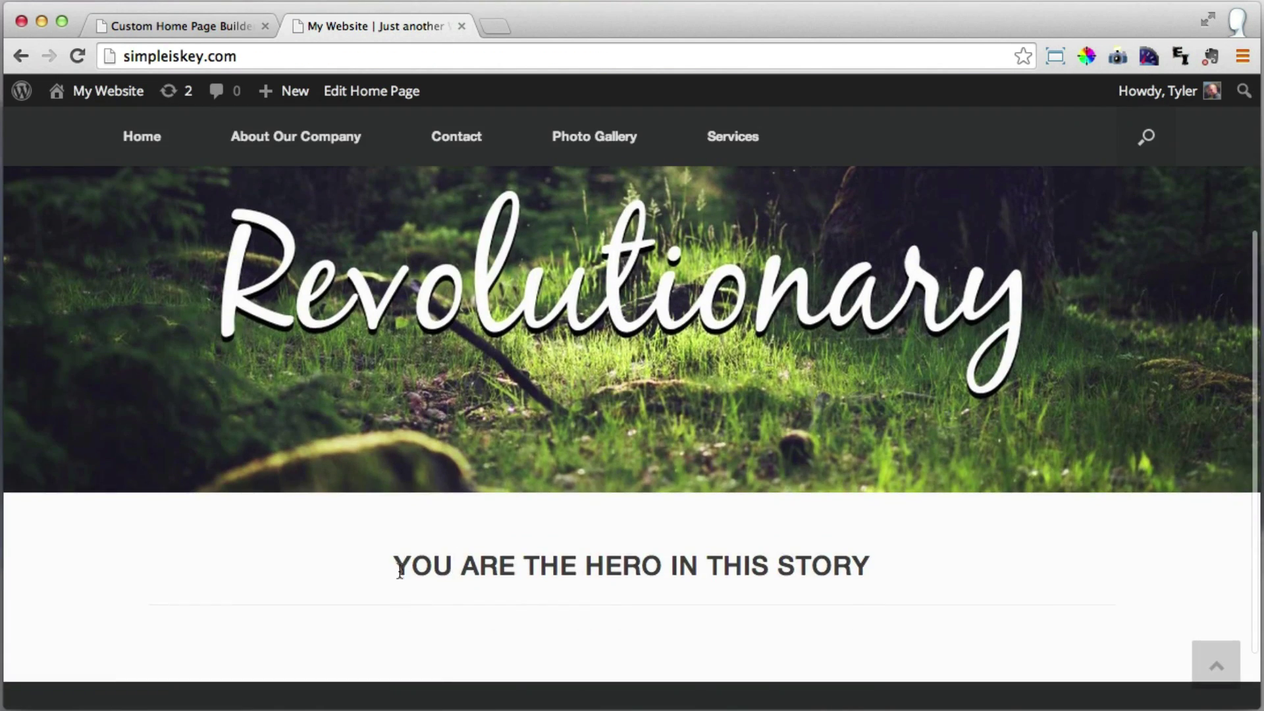
drag(399, 572, 756, 563)
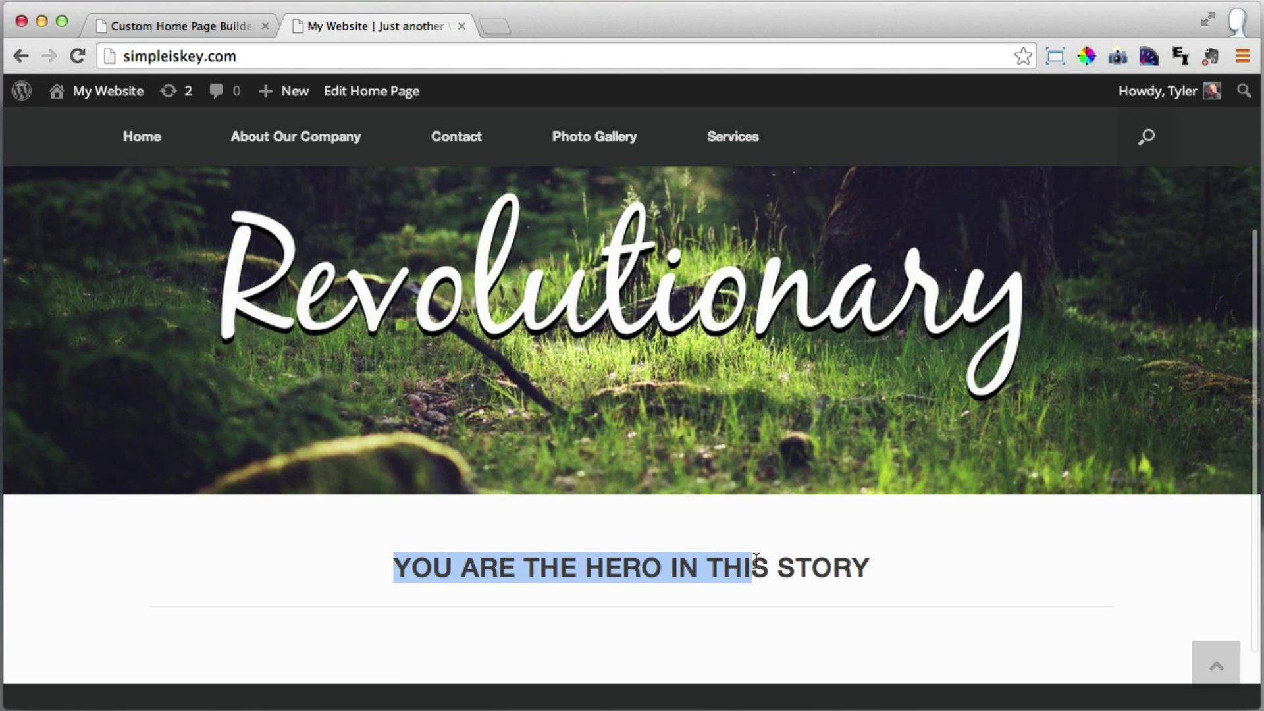
click(756, 563)
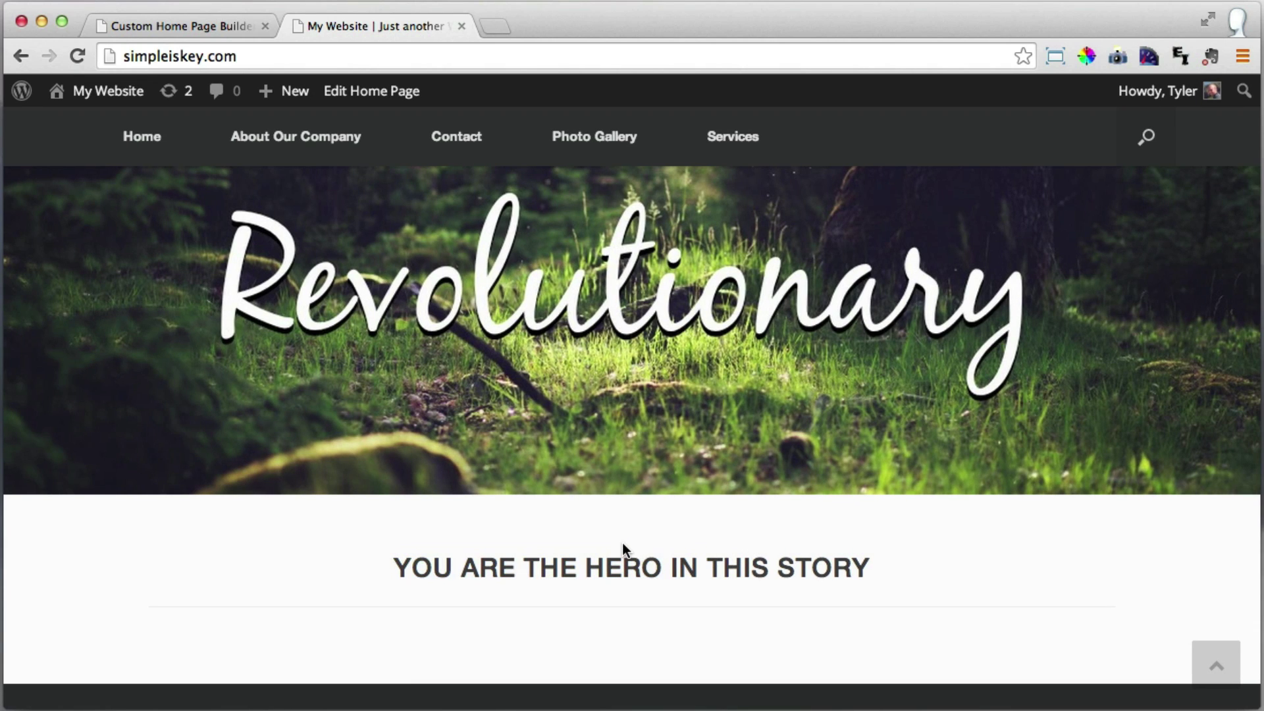
scroll(622, 543, up, 1)
scroll(622, 543, down, 3)
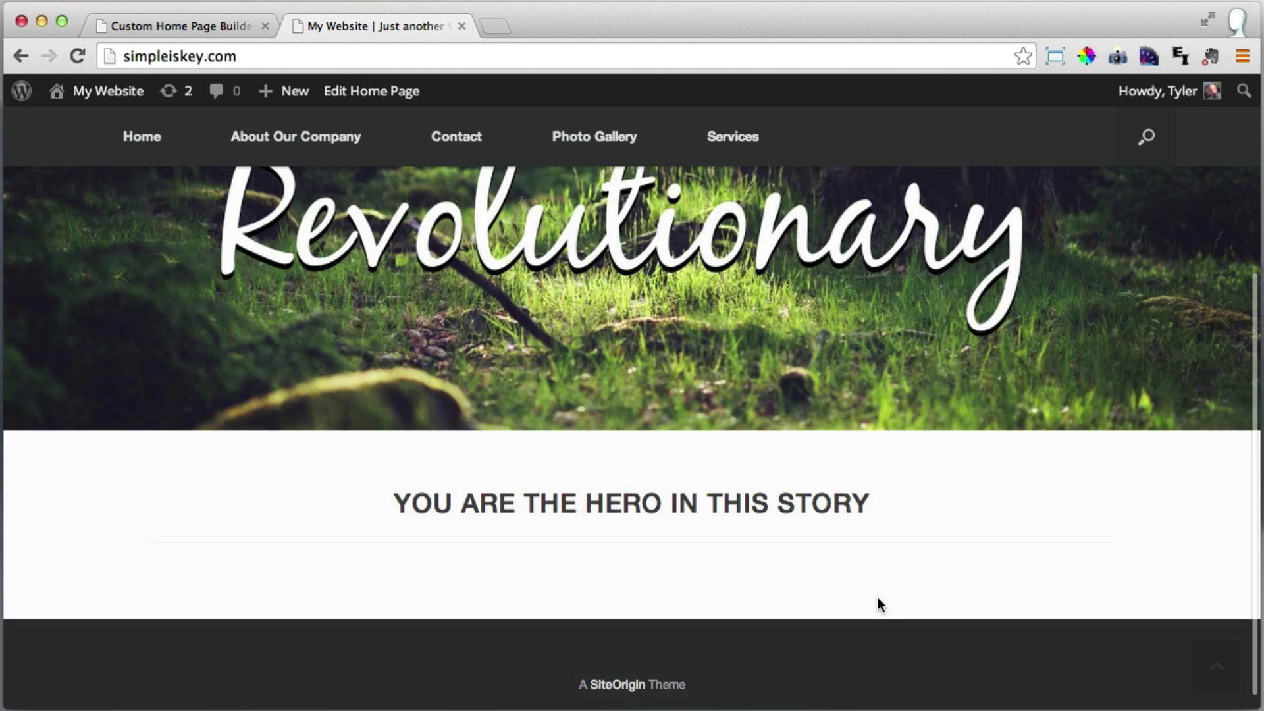
click(165, 26)
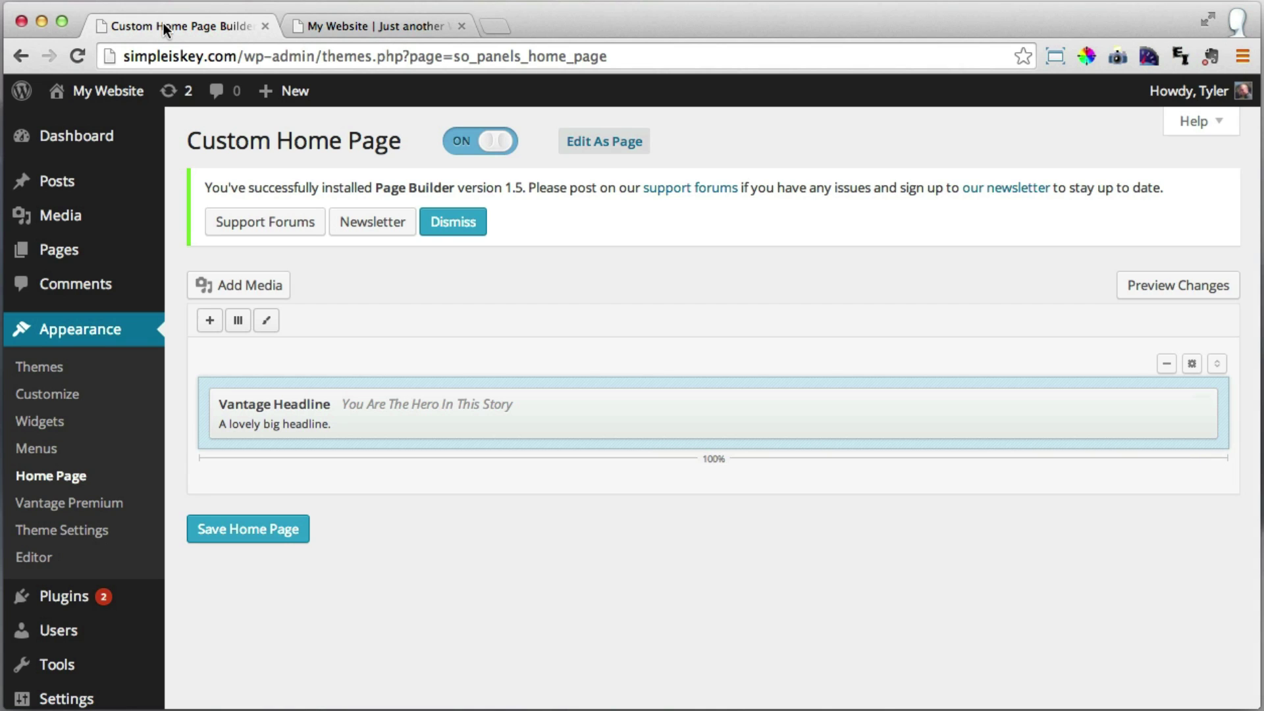
Insert a 3-column row and add a Circle Icon widget to its first cell.
click(238, 321)
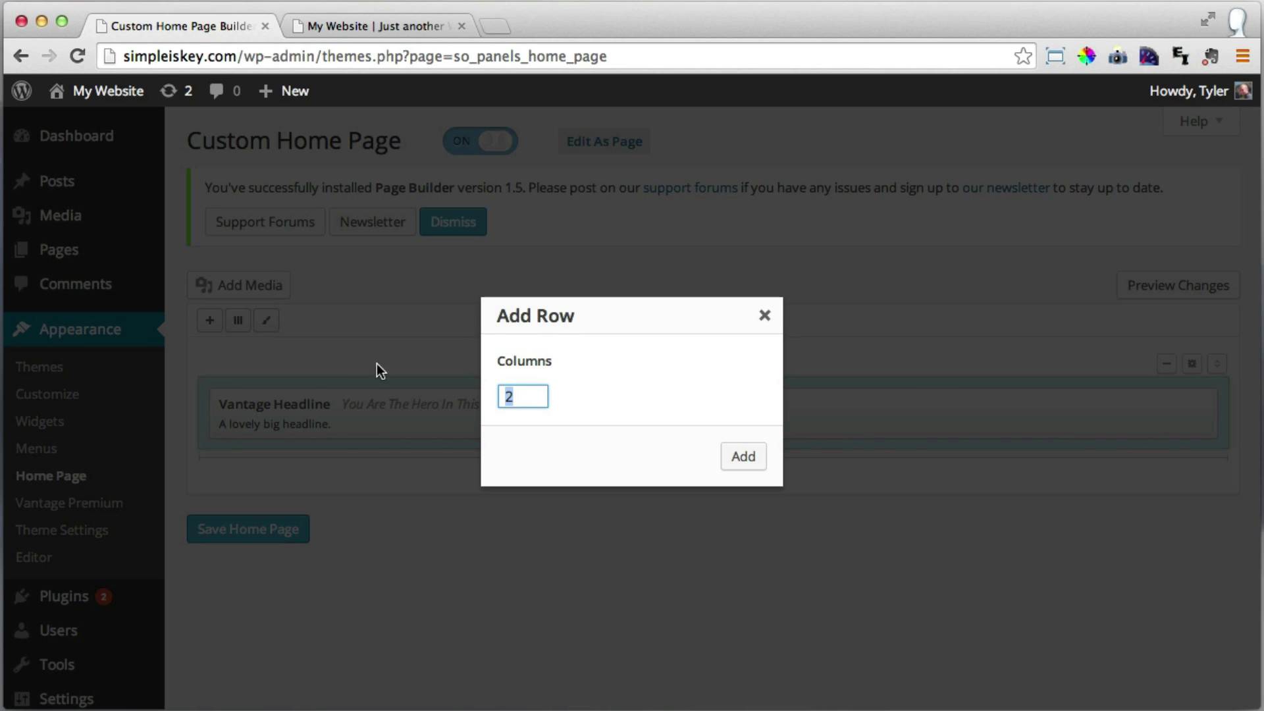
text(3)
click(744, 458)
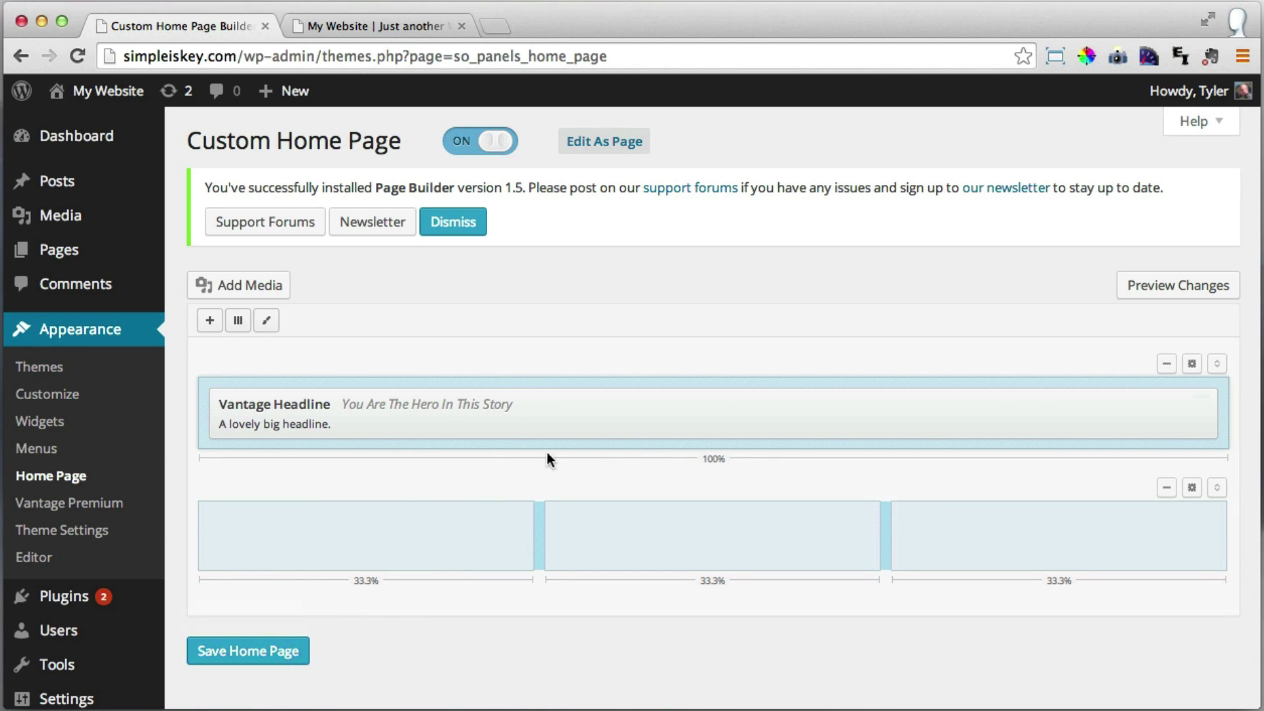
click(334, 528)
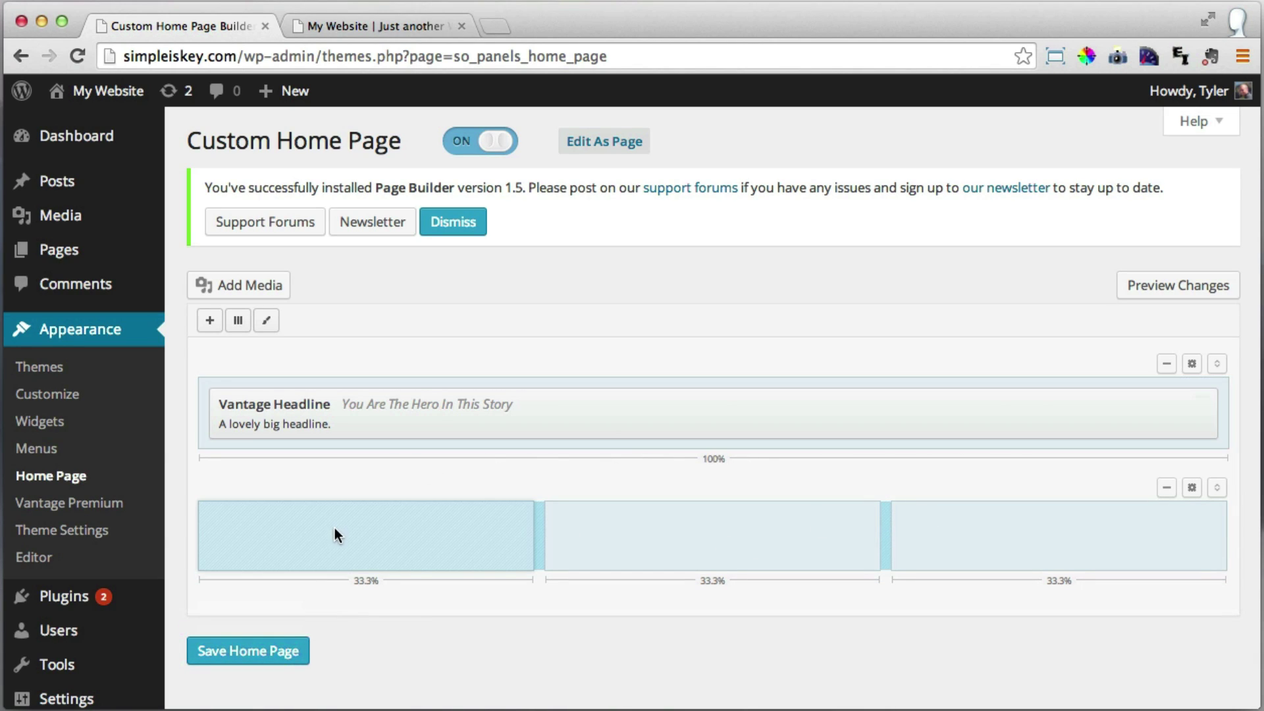
click(210, 322)
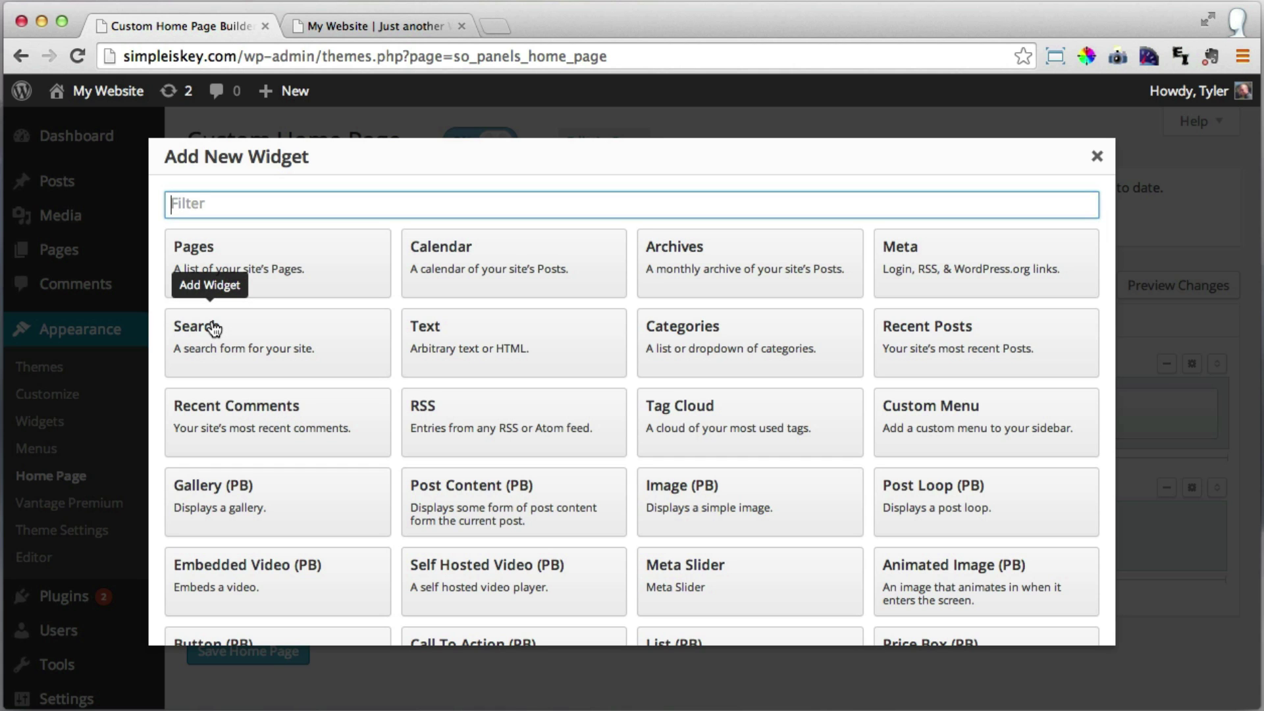
scroll(509, 379, down, 3)
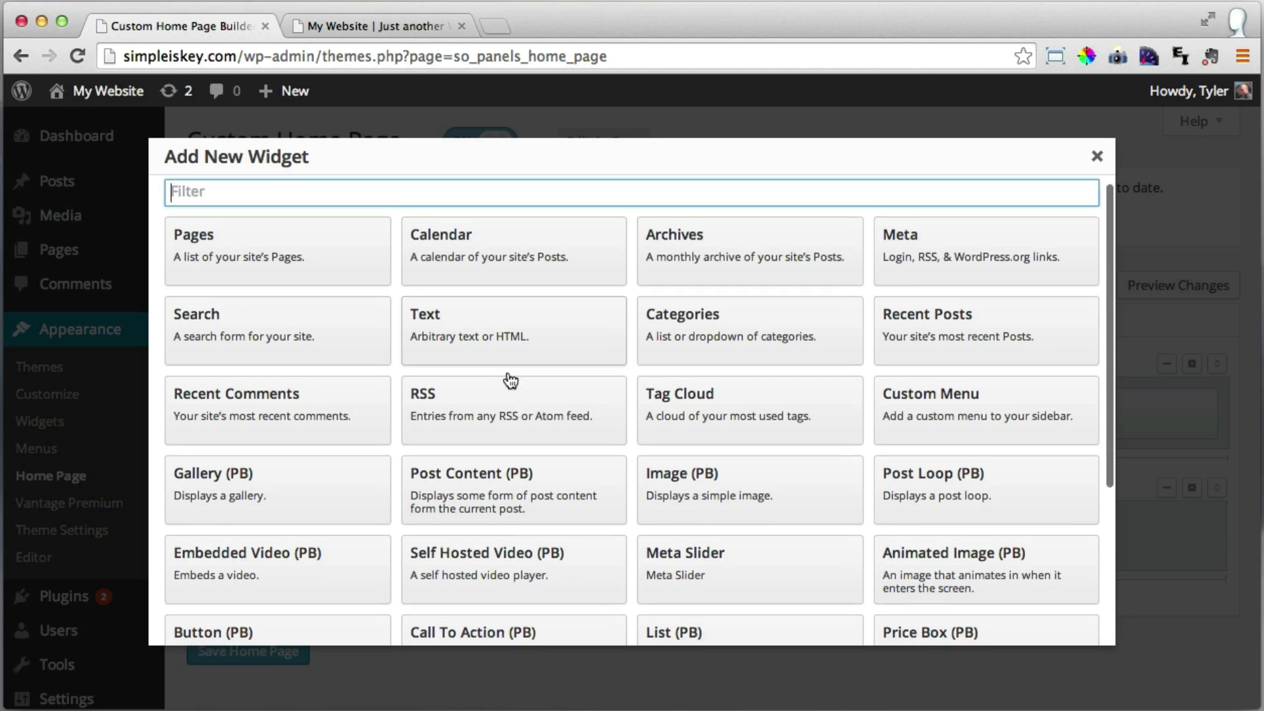
scroll(509, 379, down, 5)
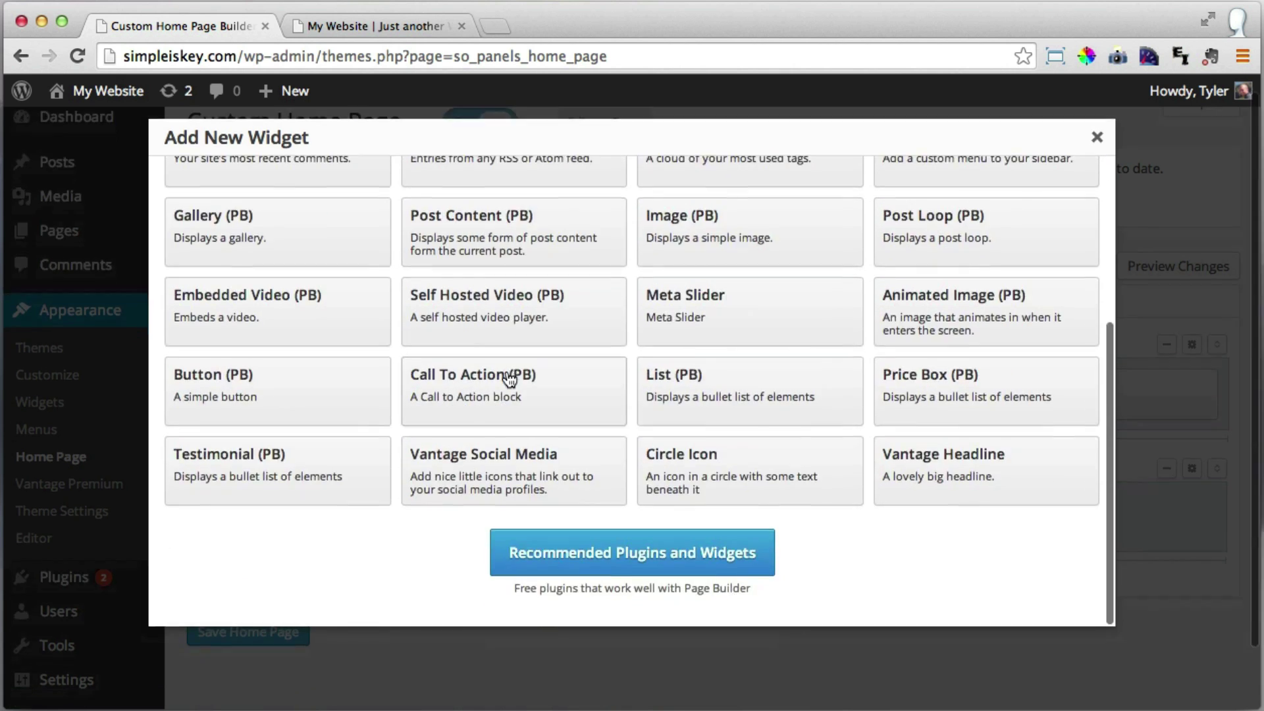
click(702, 476)
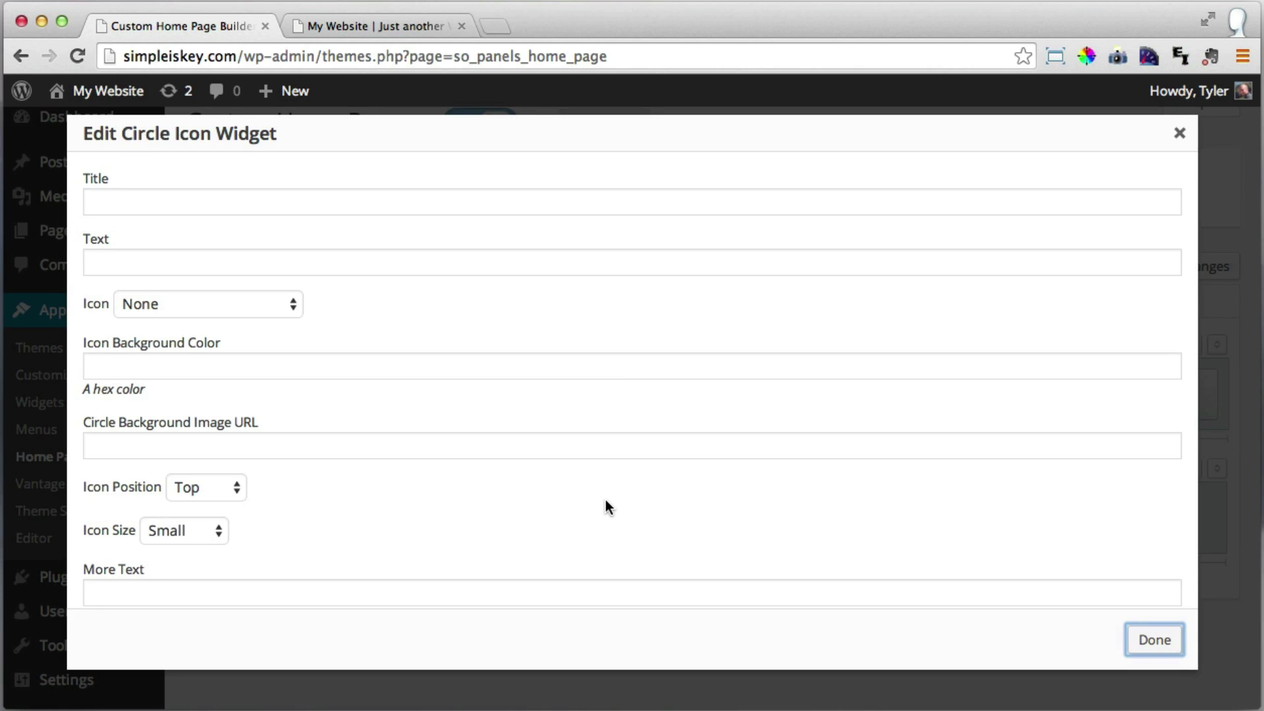
Title the Circle Icon 'We Care About Nature' and enter the paragraph about nature being our best friend.
click(202, 201)
text(W)
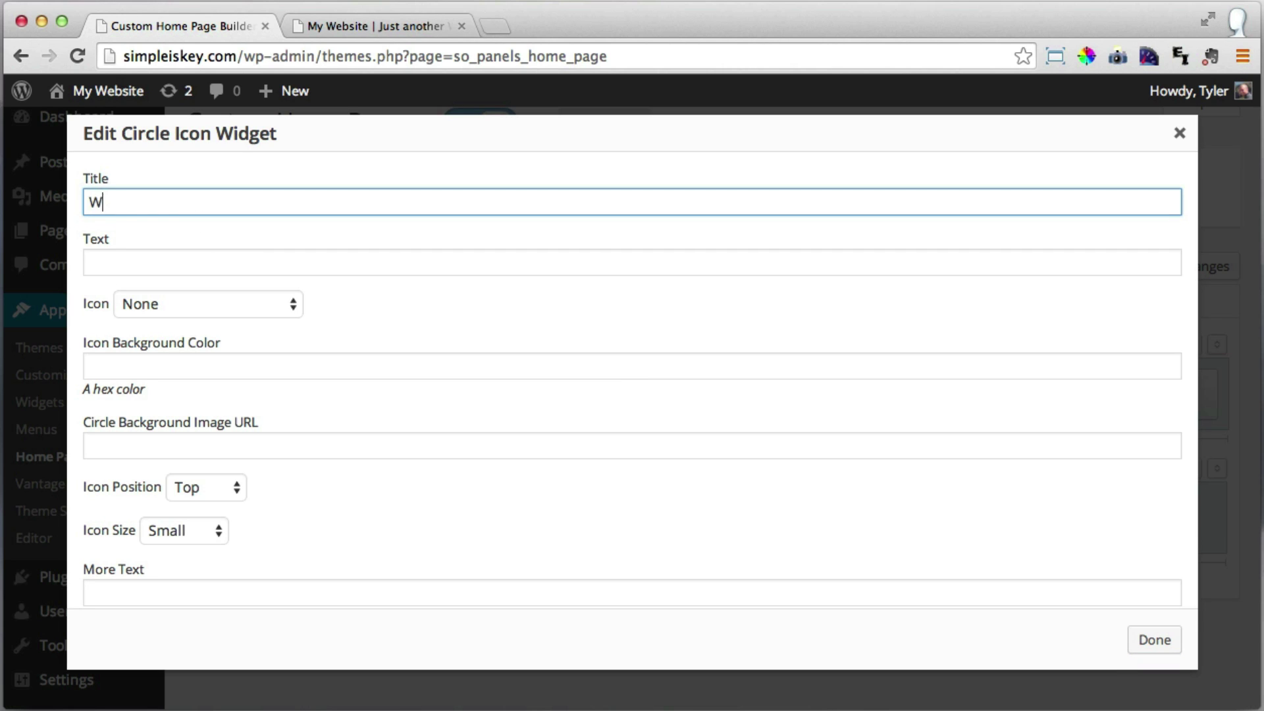
text(e Care About Nature)
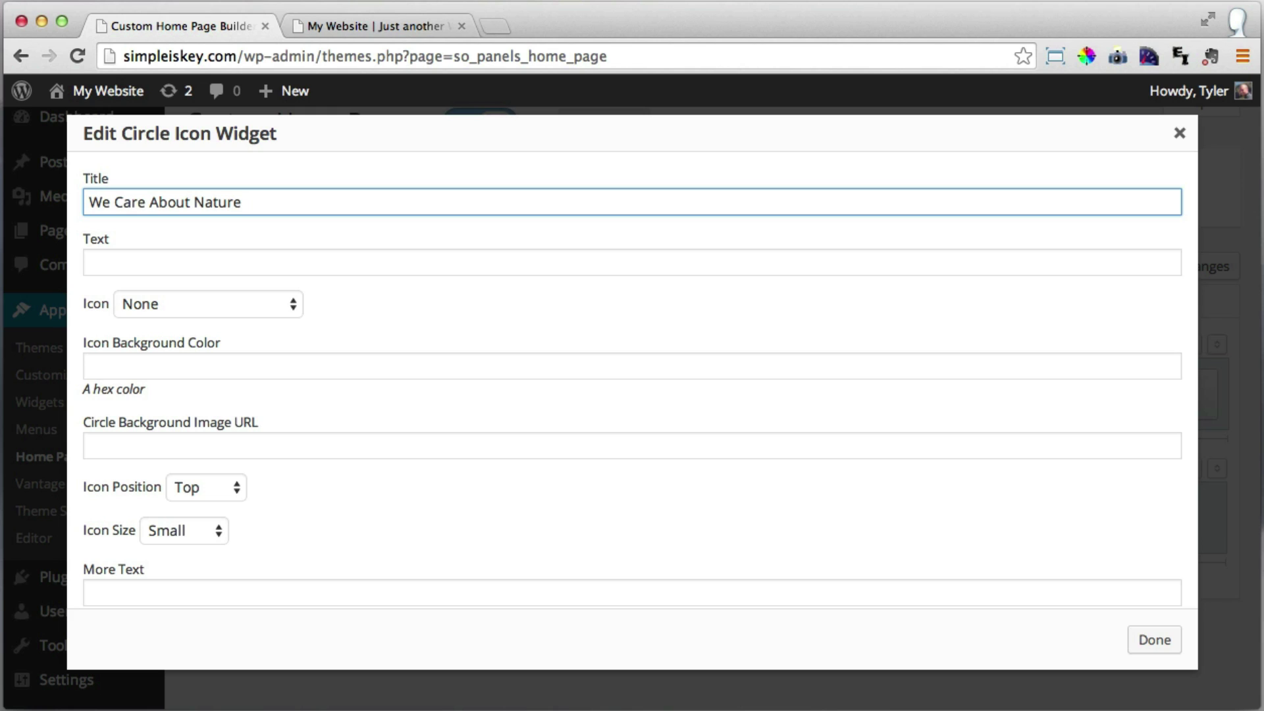
click(211, 269)
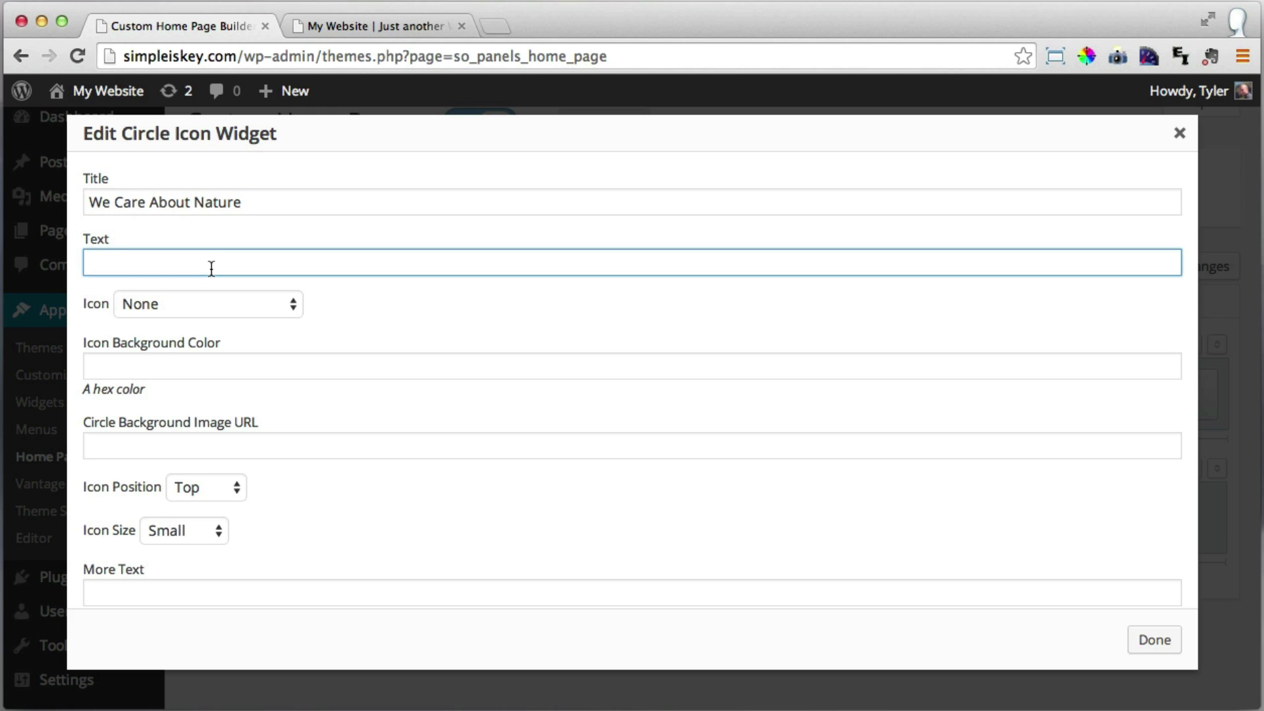
text(Nature is our best friend, we wouldn't be here without it. If we looked from space and sped up time it would seem that earth was the one the birthed us.)
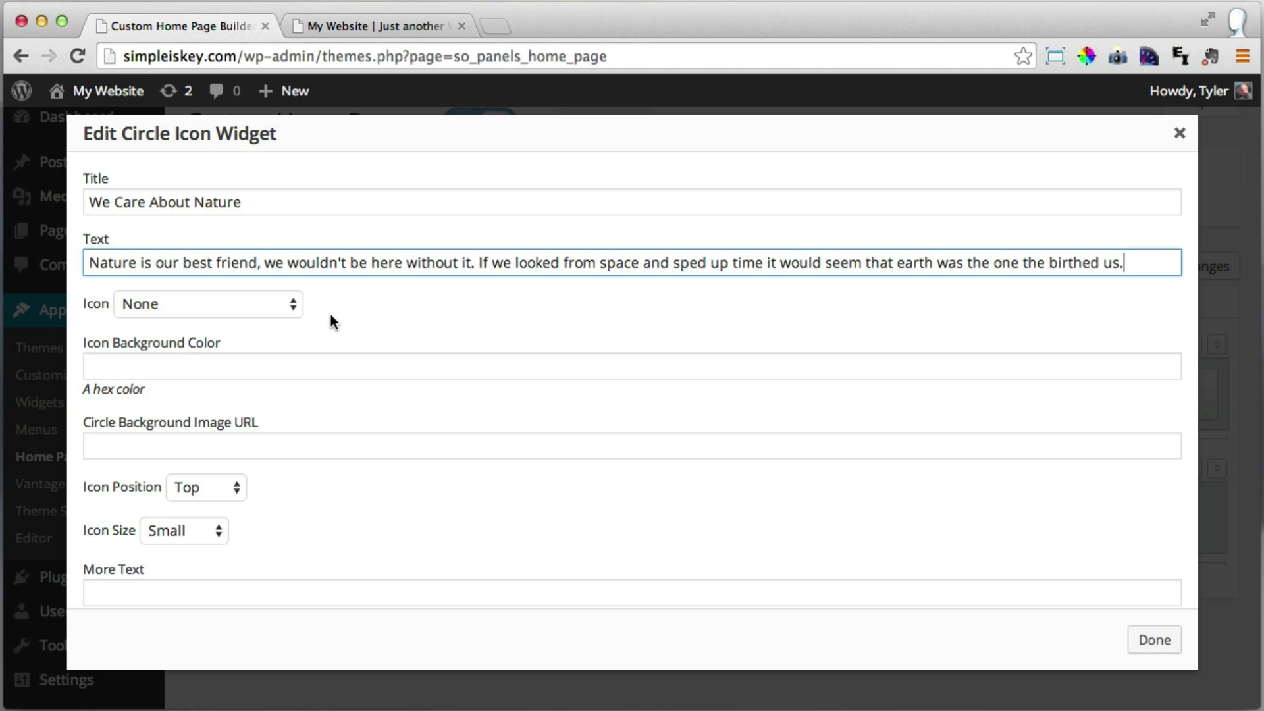
Set the Circle Icon widget's icon to Cloud.
click(288, 307)
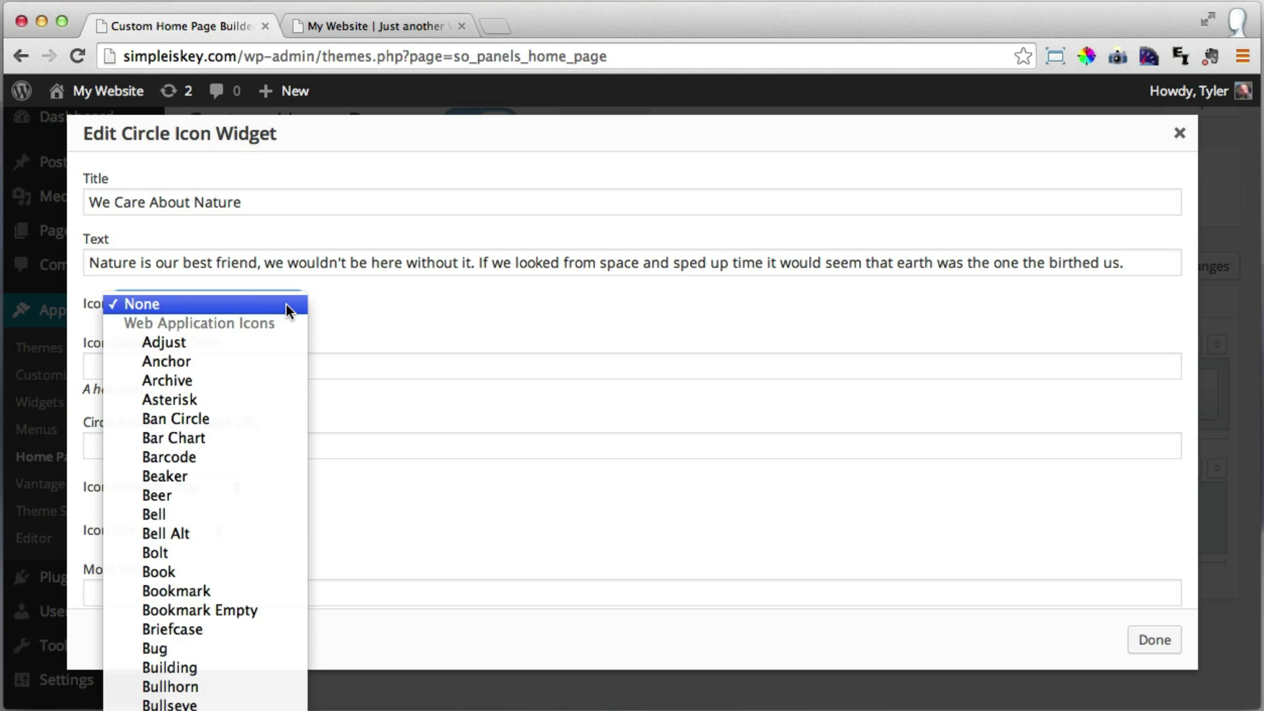
scroll(251, 523, down, 5)
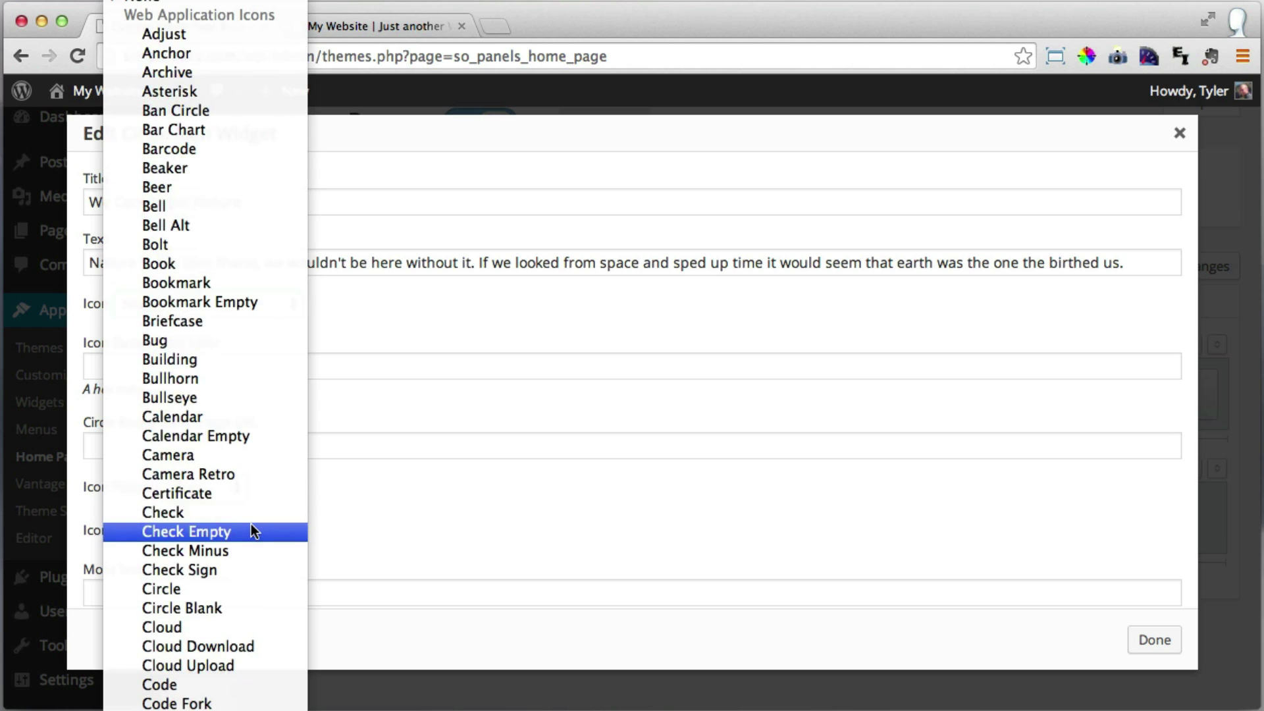
click(199, 627)
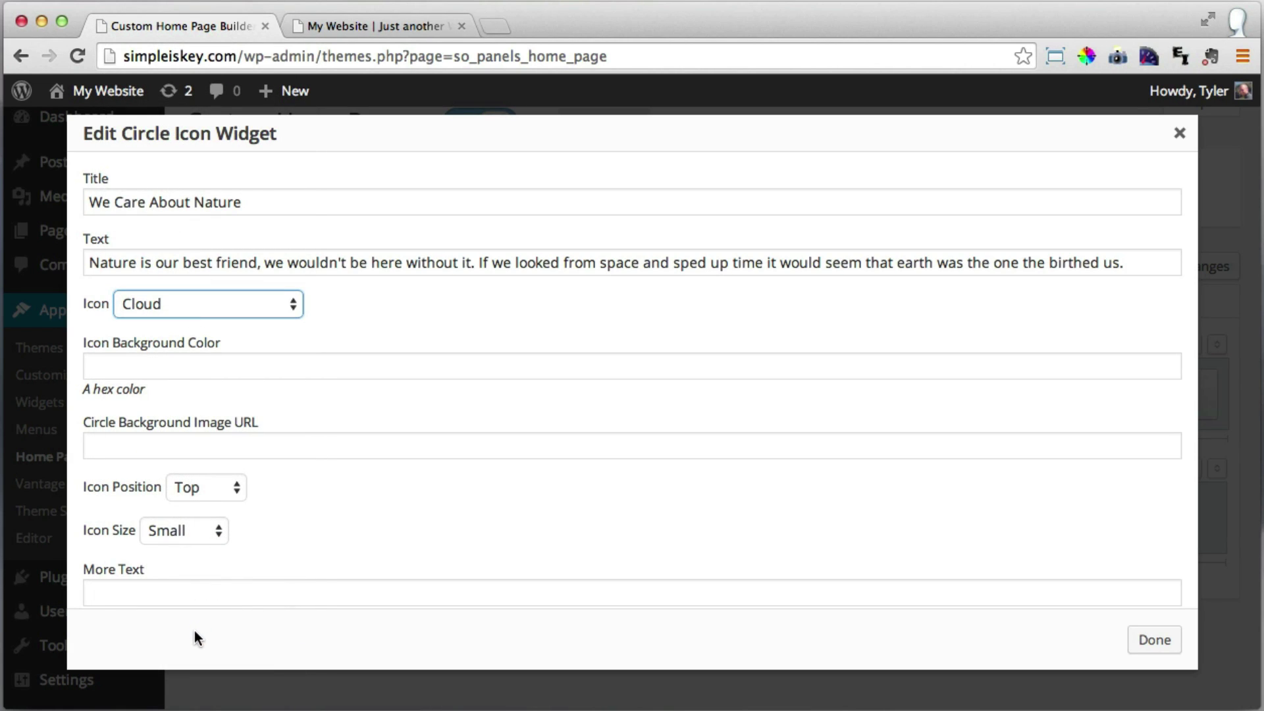
click(189, 365)
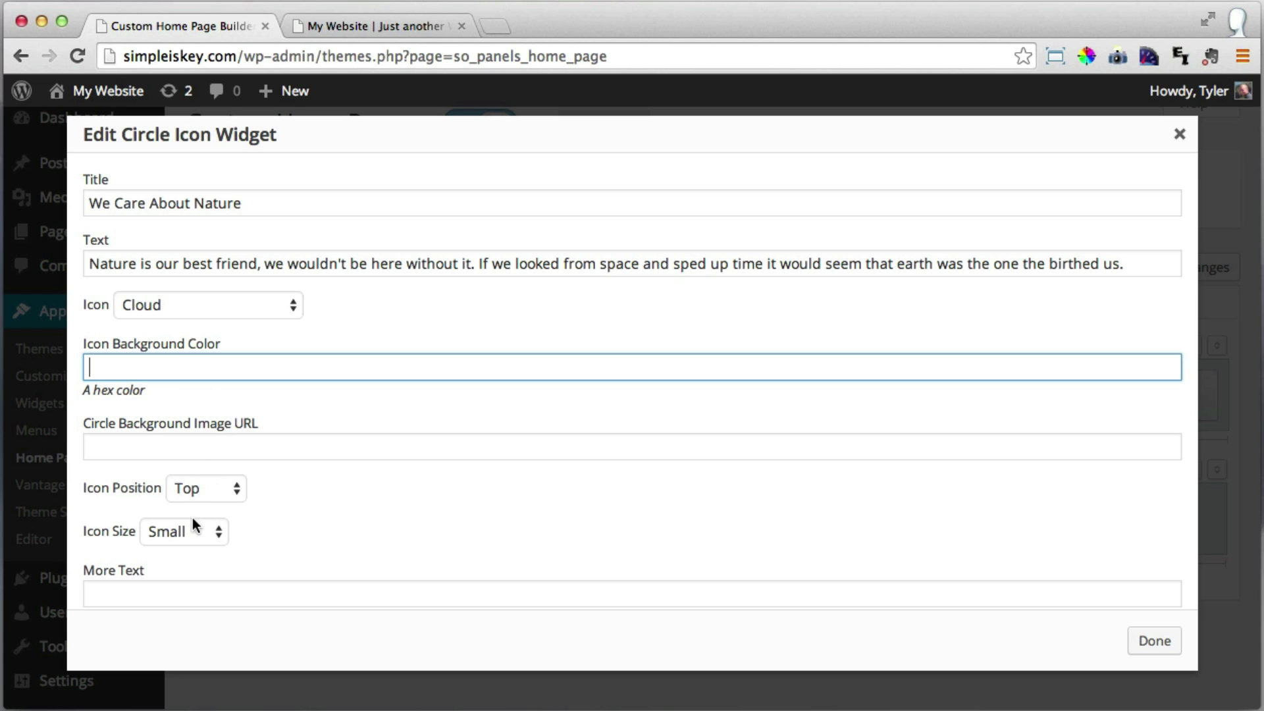
scroll(182, 536, down, 2)
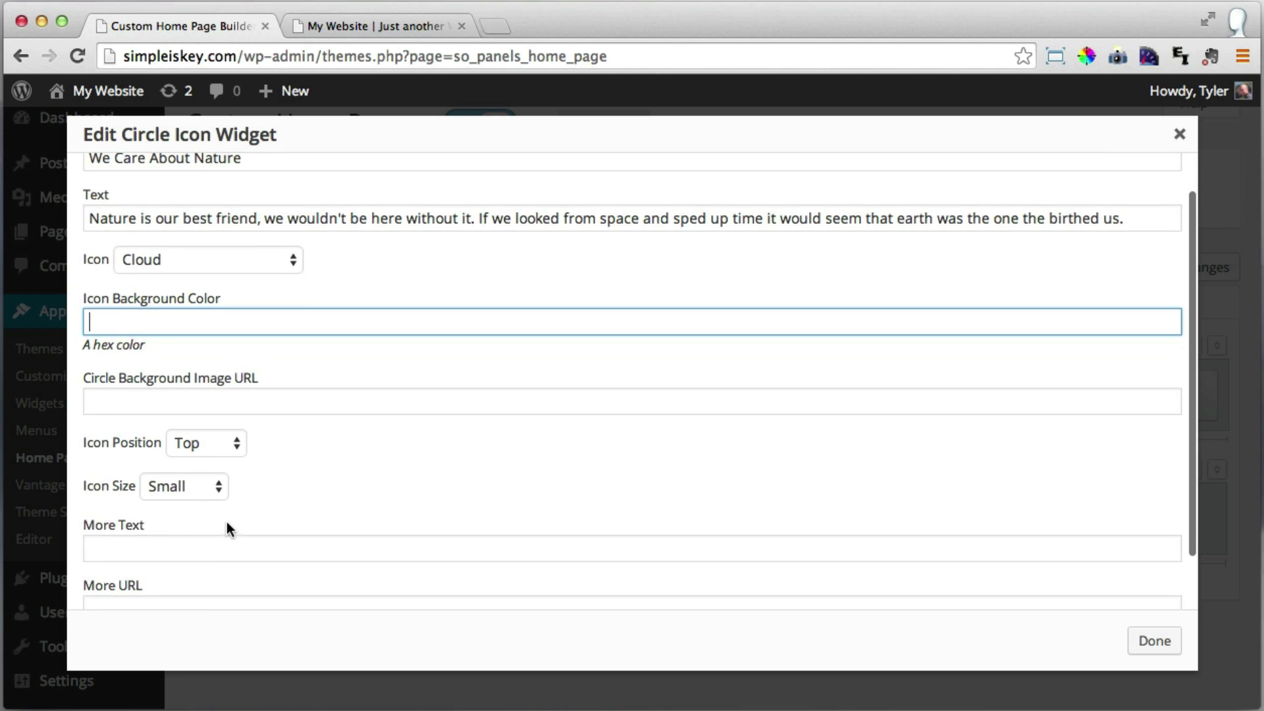
scroll(226, 522, down, 3)
scroll(263, 497, down, 3)
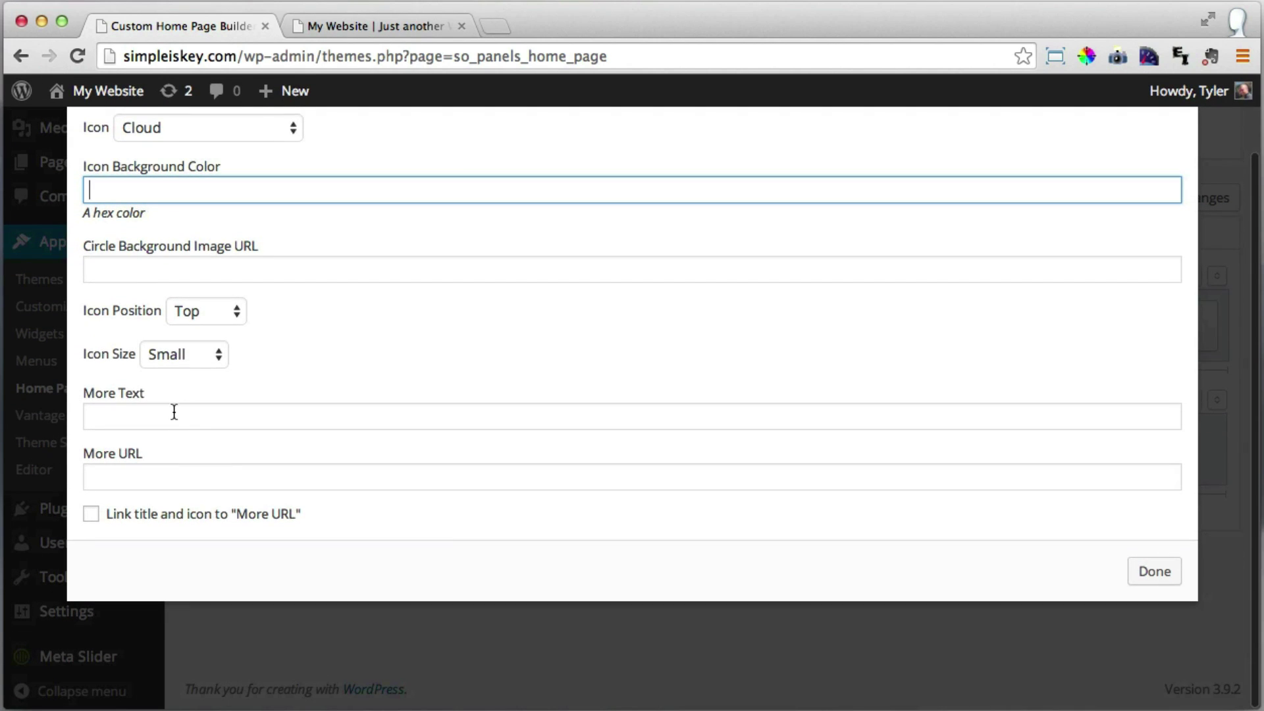
Enter 'View Our Work' as More Text and '/photo-gallery' as More URL.
click(169, 417)
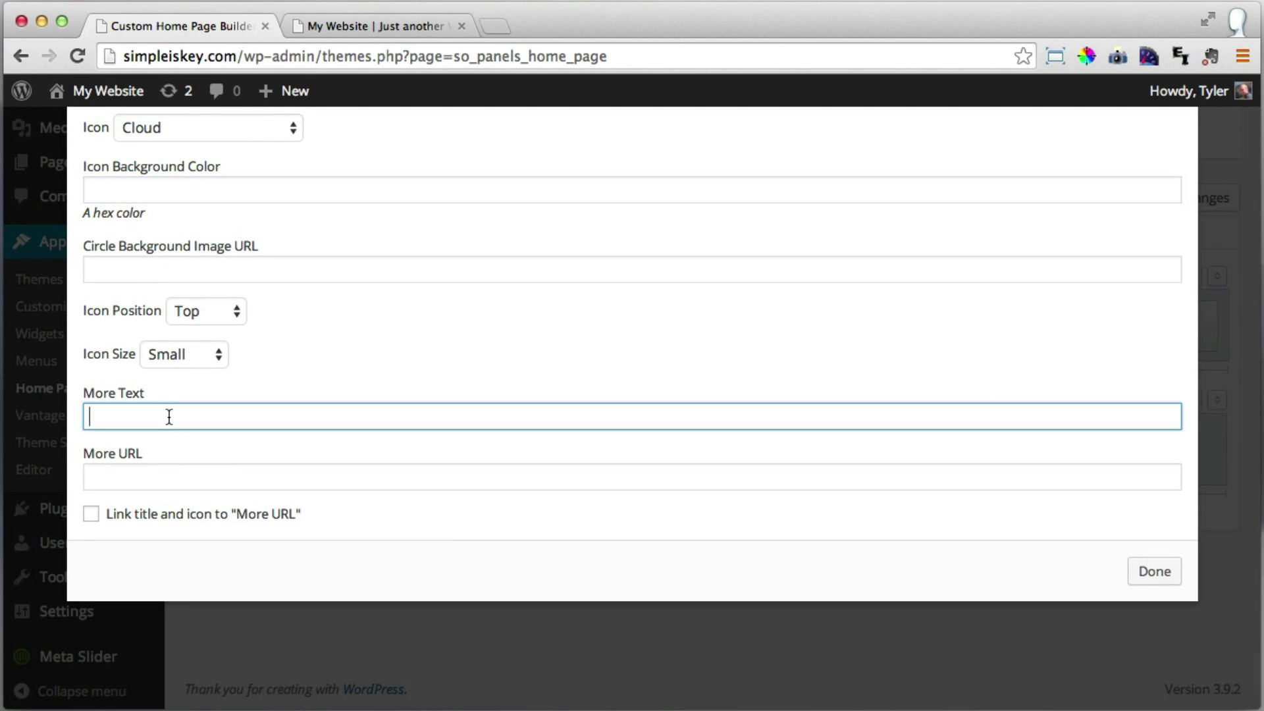
text(View Our Work)
drag(216, 417, 70, 416)
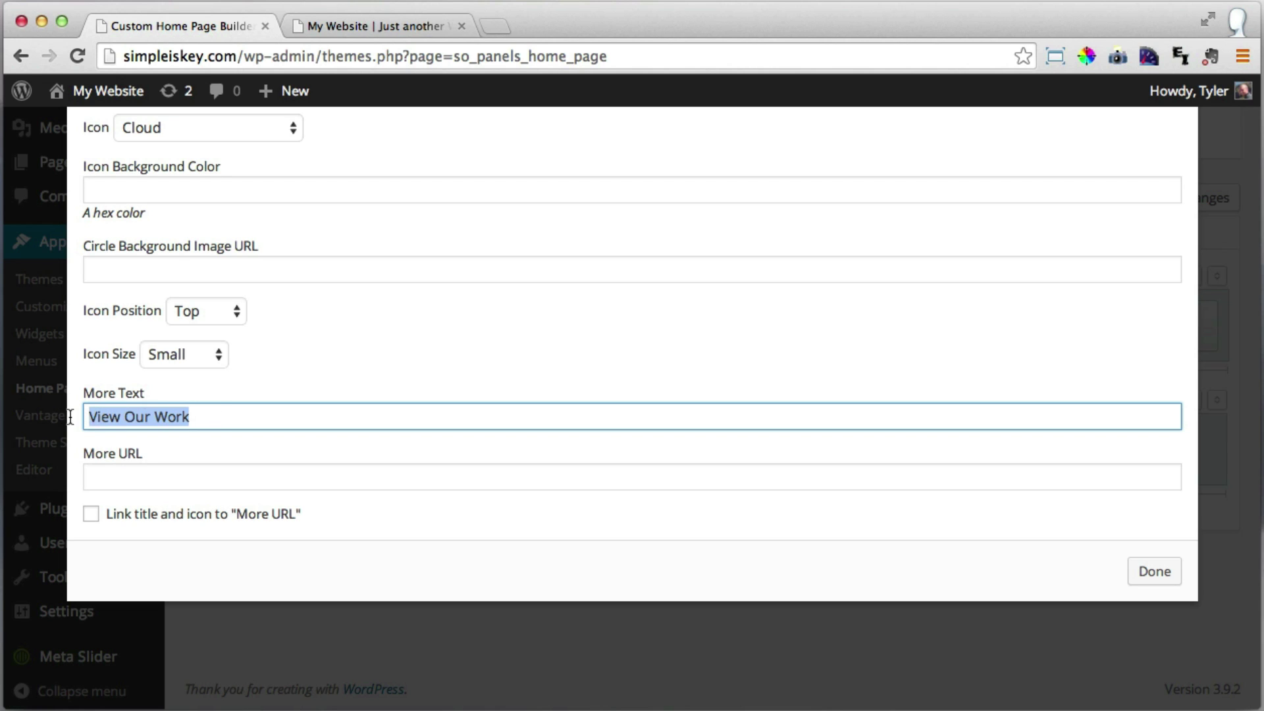
click(155, 480)
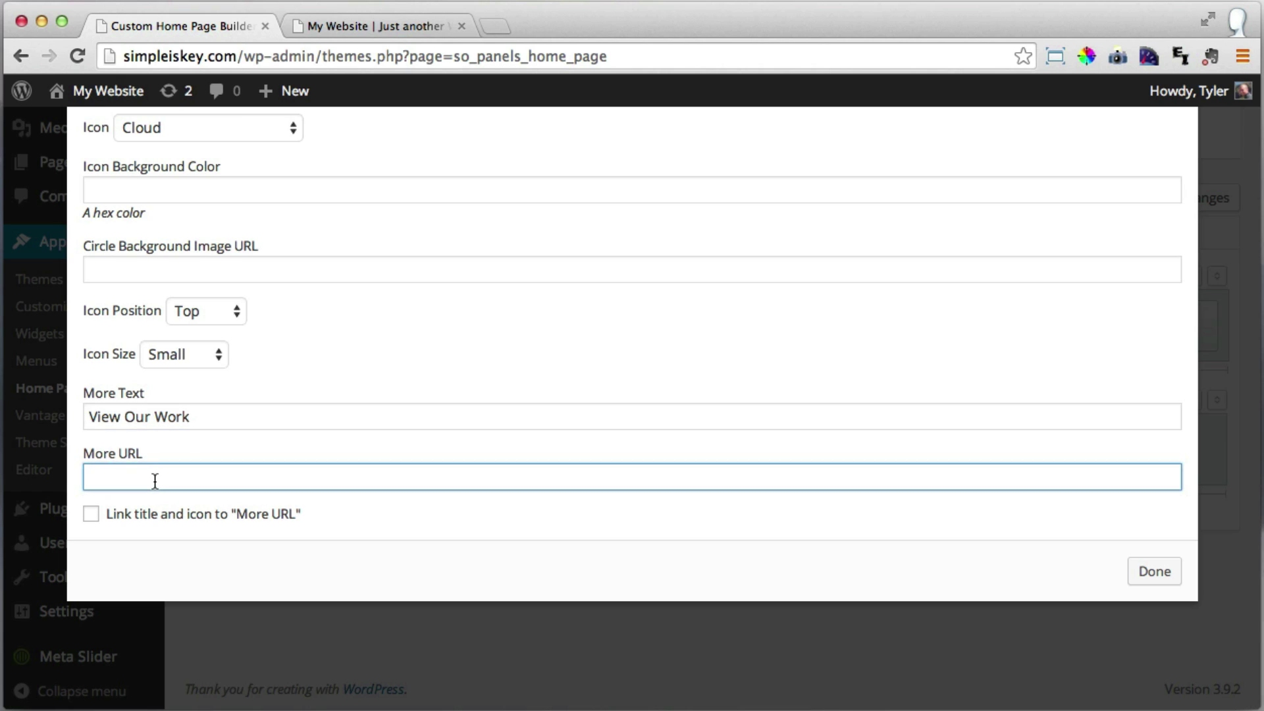
text(/photo-gallery)
drag(88, 477, 229, 479)
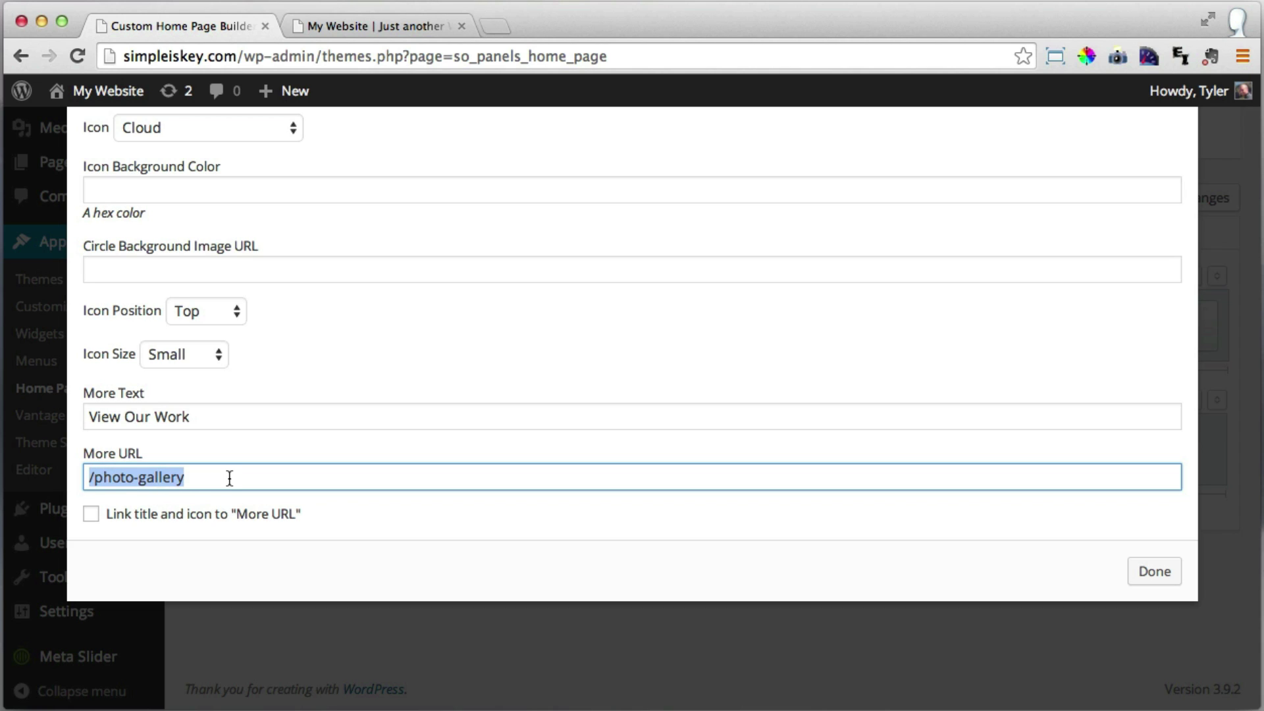
click(212, 478)
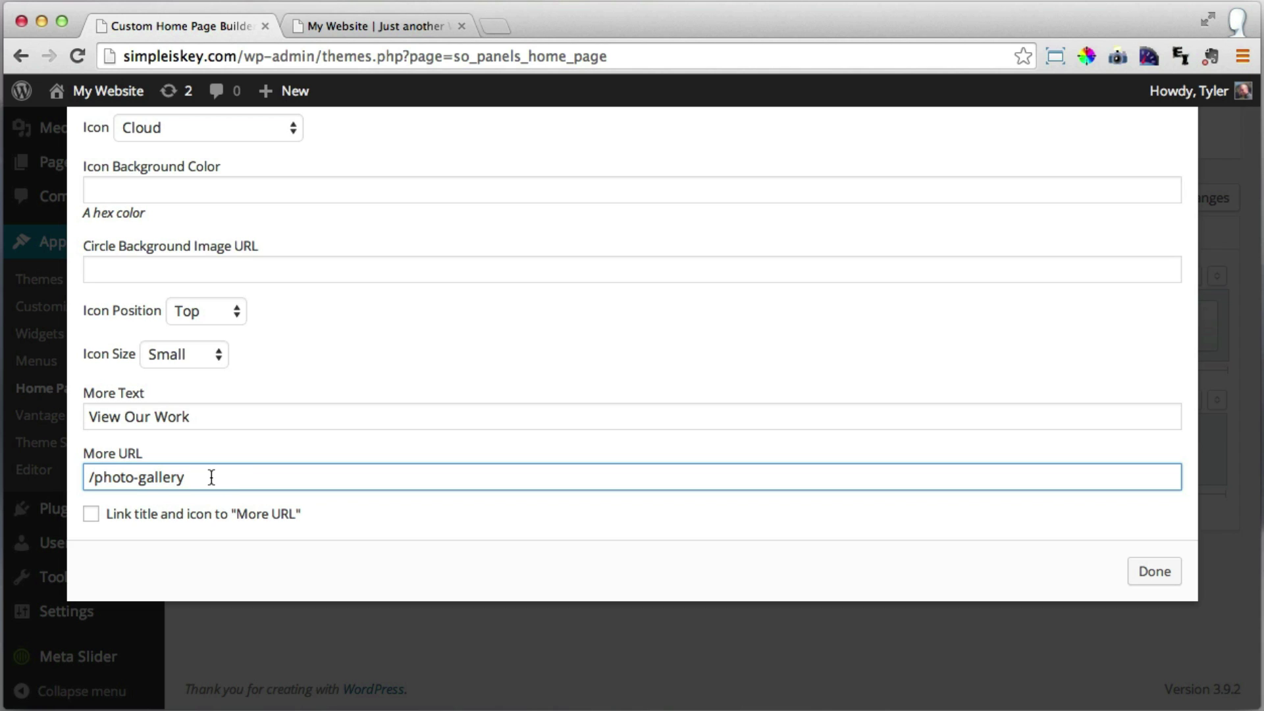
Open the Photo Gallery page from the live site's navigation menu.
click(377, 25)
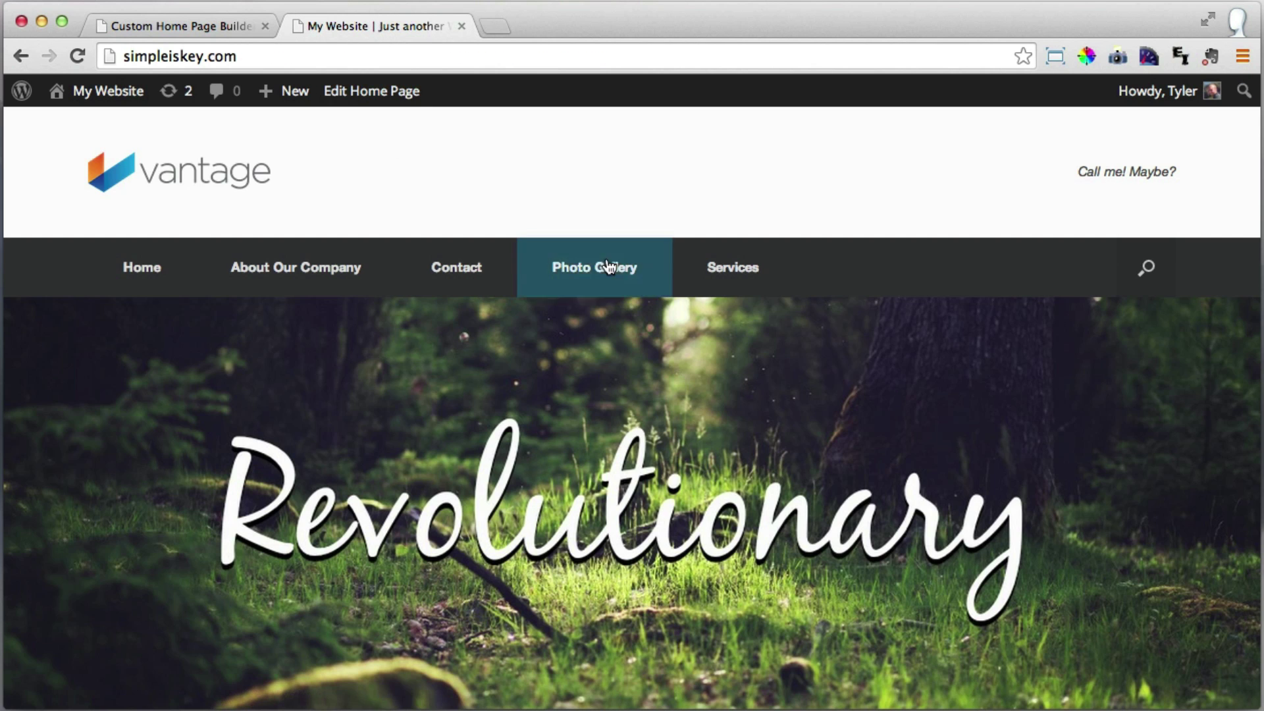
click(596, 279)
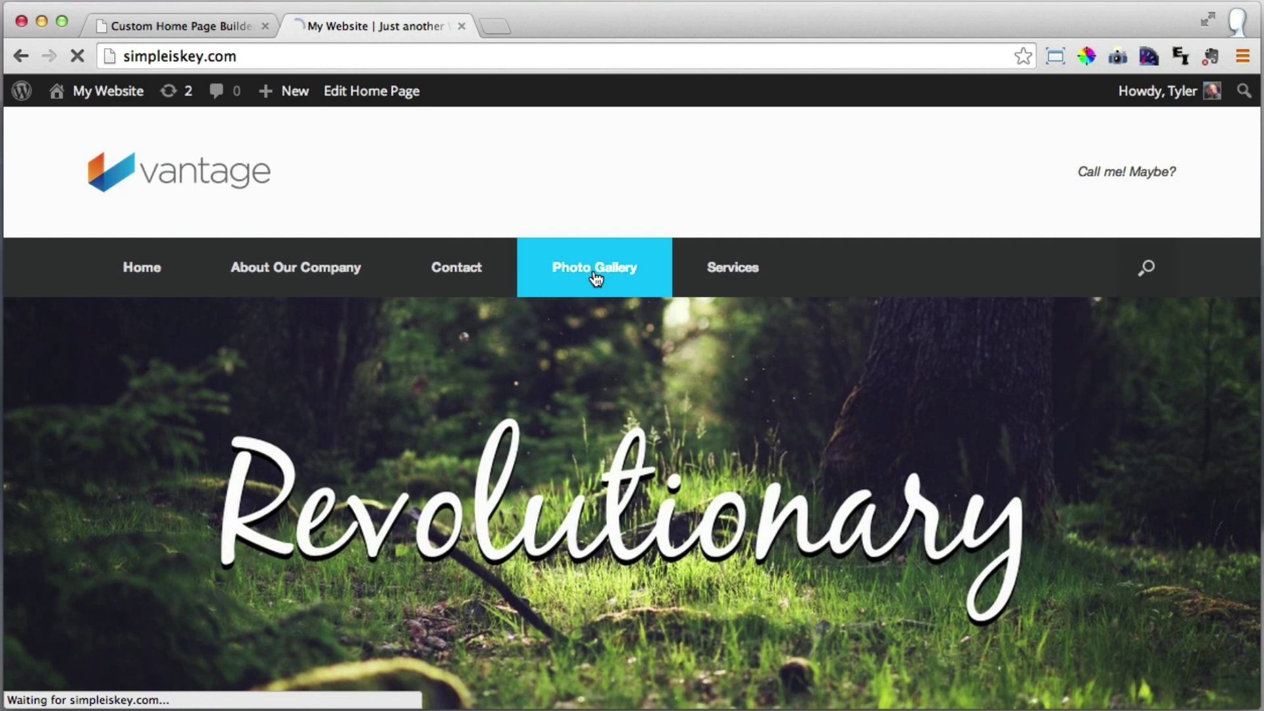
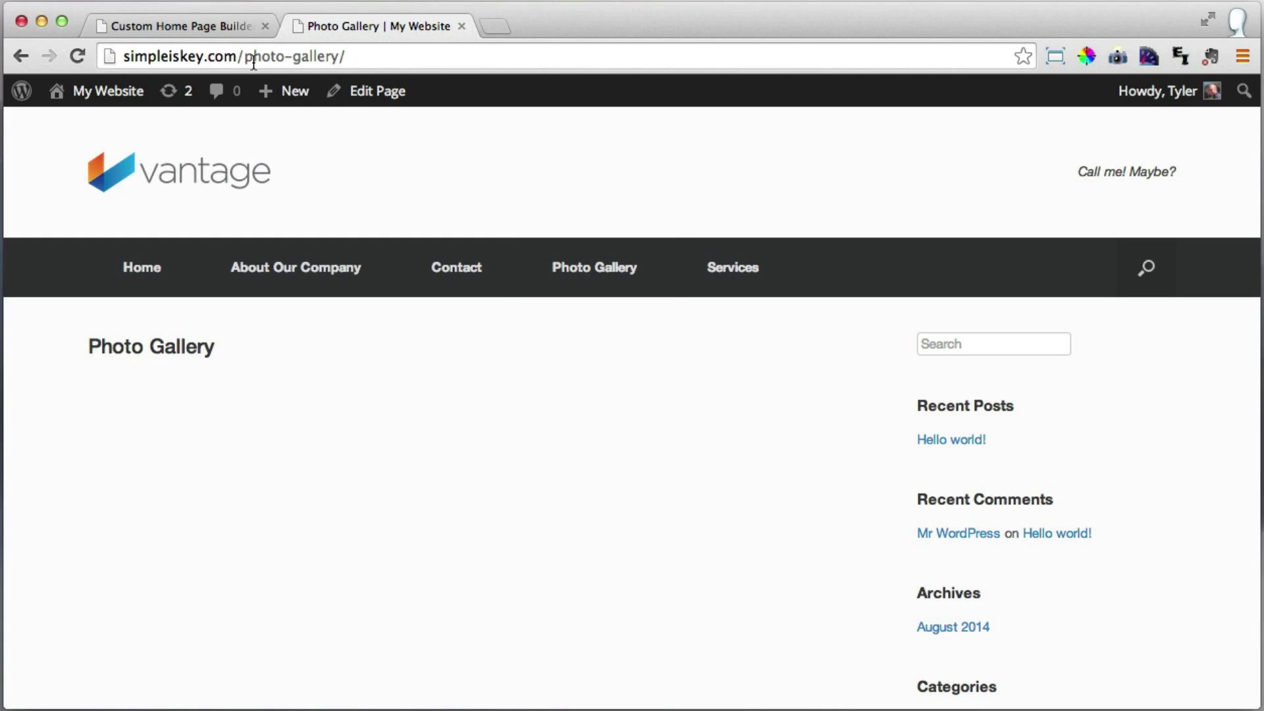
Compare the live Photo Gallery address with the widget's /photo-gallery More URL.
drag(238, 57, 340, 59)
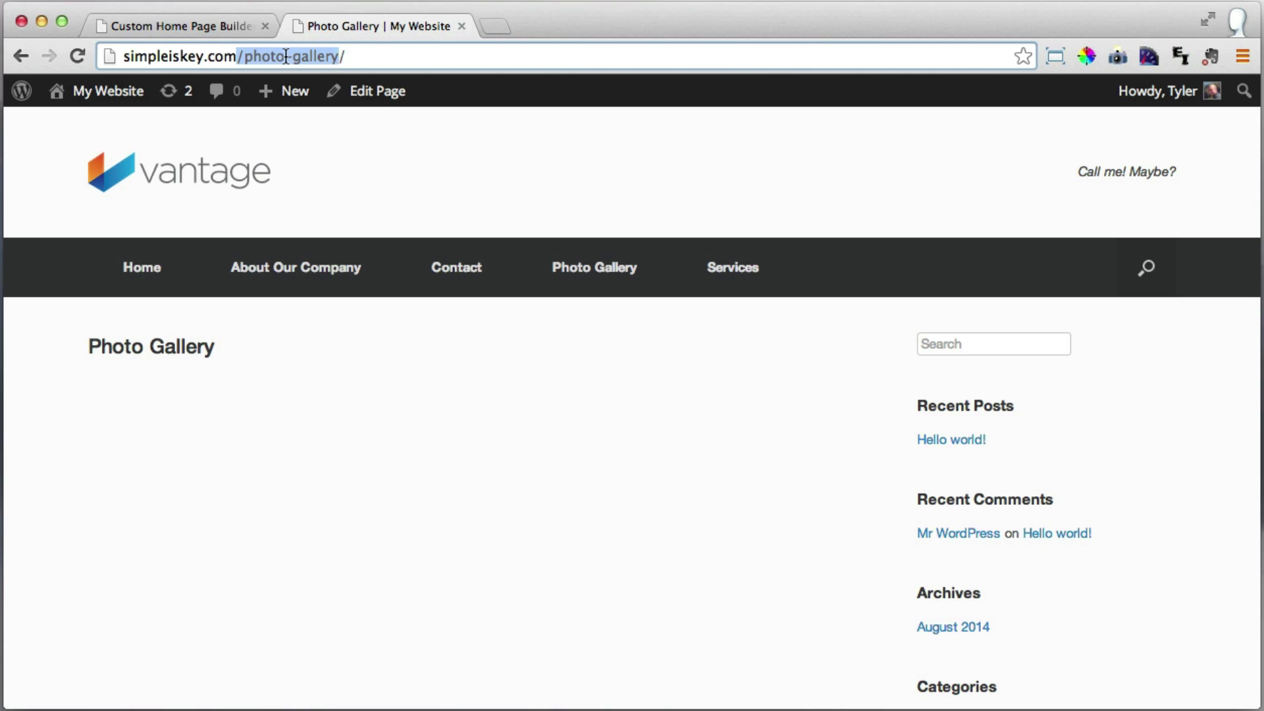
click(349, 57)
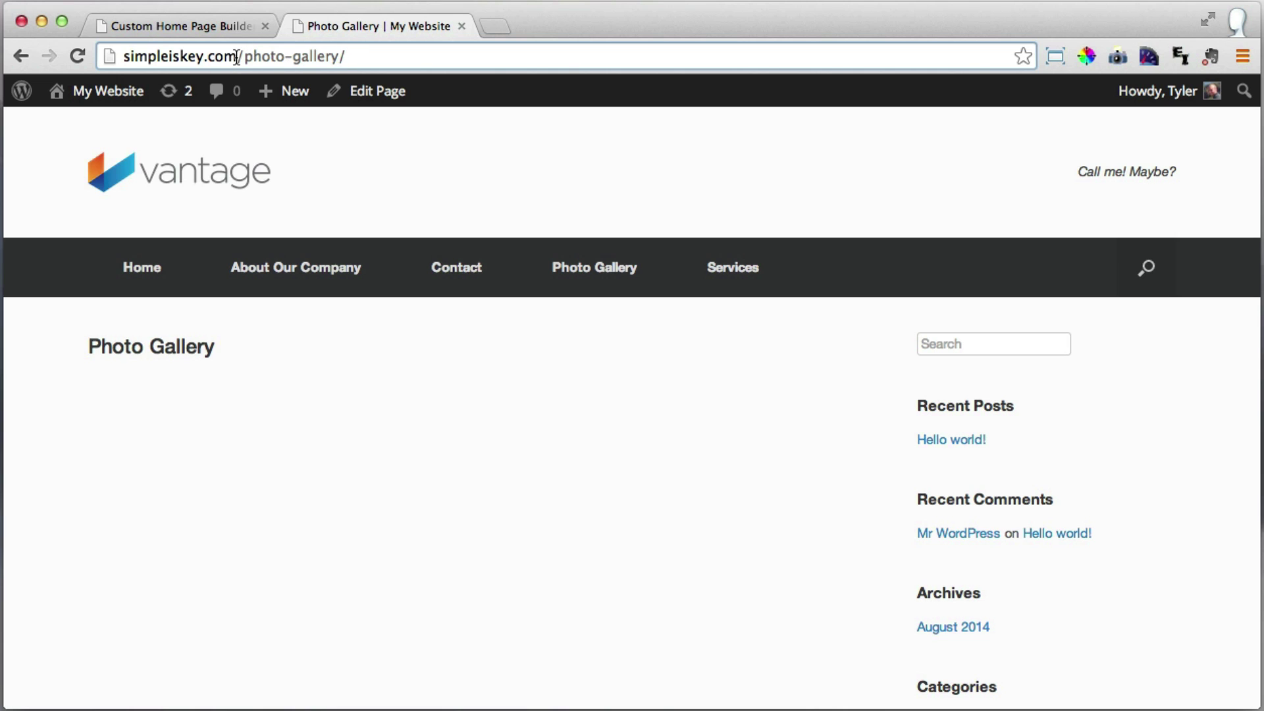
drag(236, 57, 339, 57)
click(170, 17)
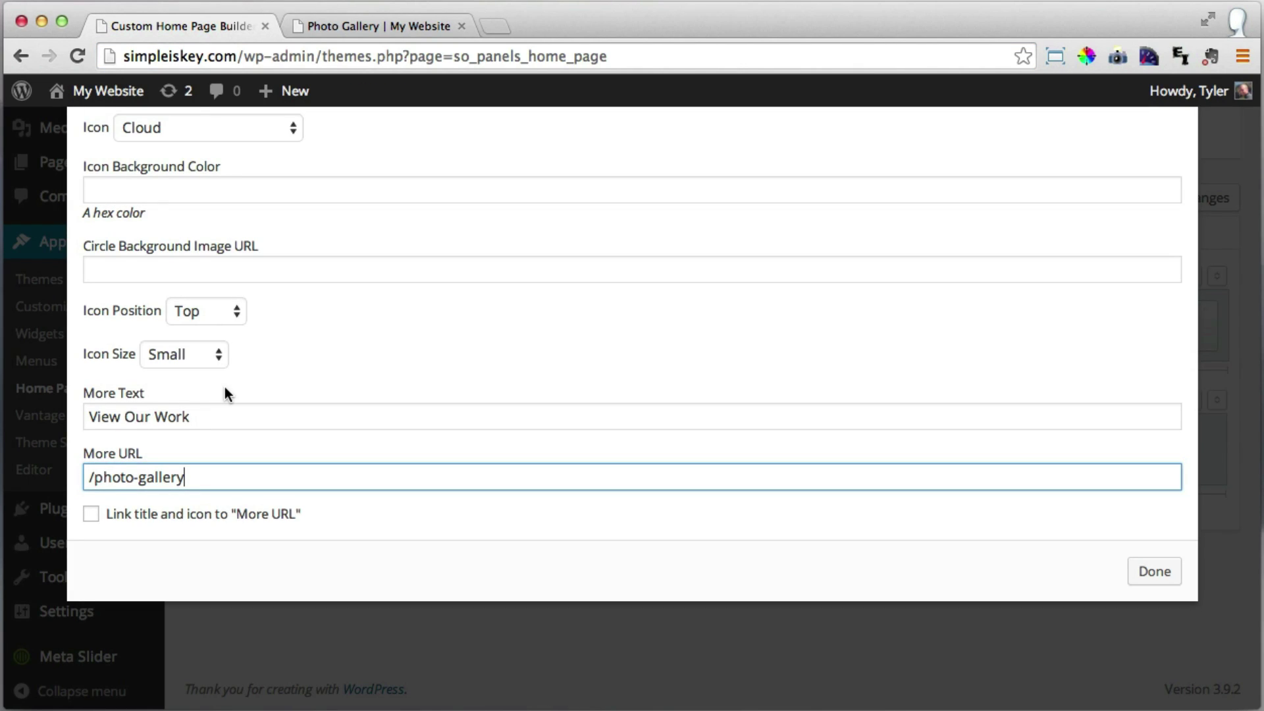
drag(95, 478, 192, 477)
click(206, 477)
Keep the View Our Work link and close the Circle Icon widget editor.
drag(199, 416, 70, 418)
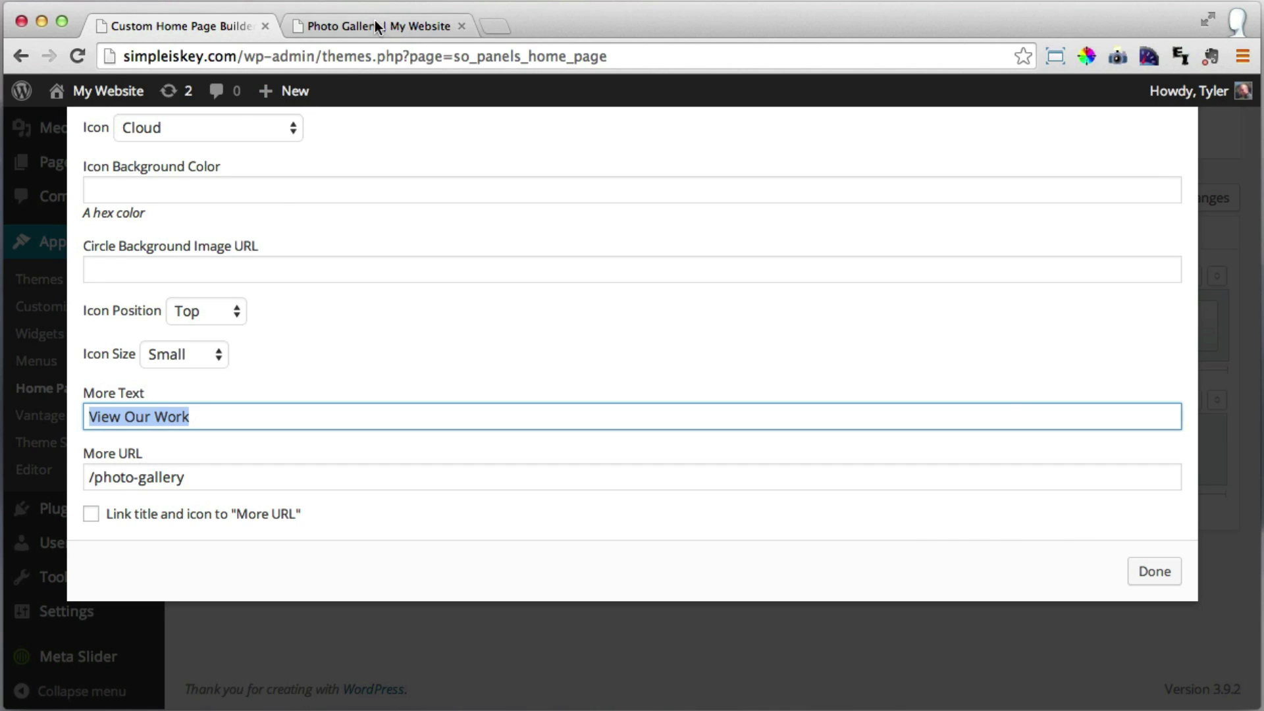
click(343, 25)
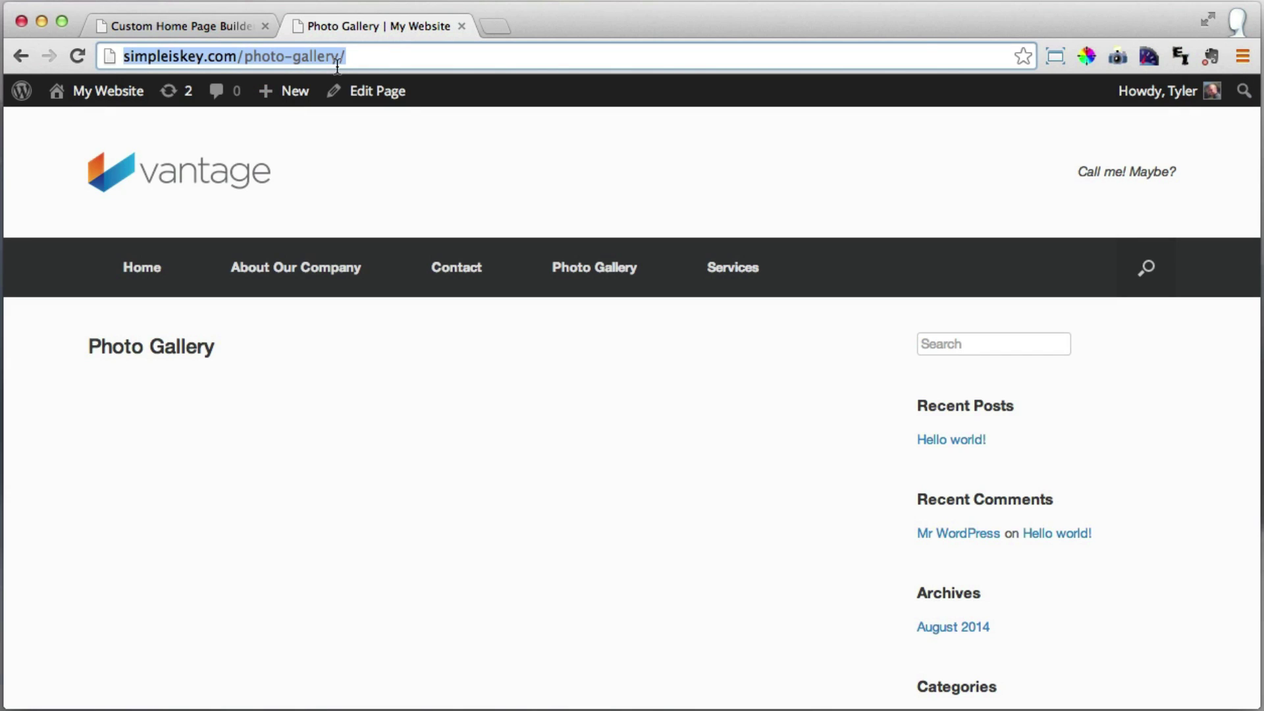
click(196, 24)
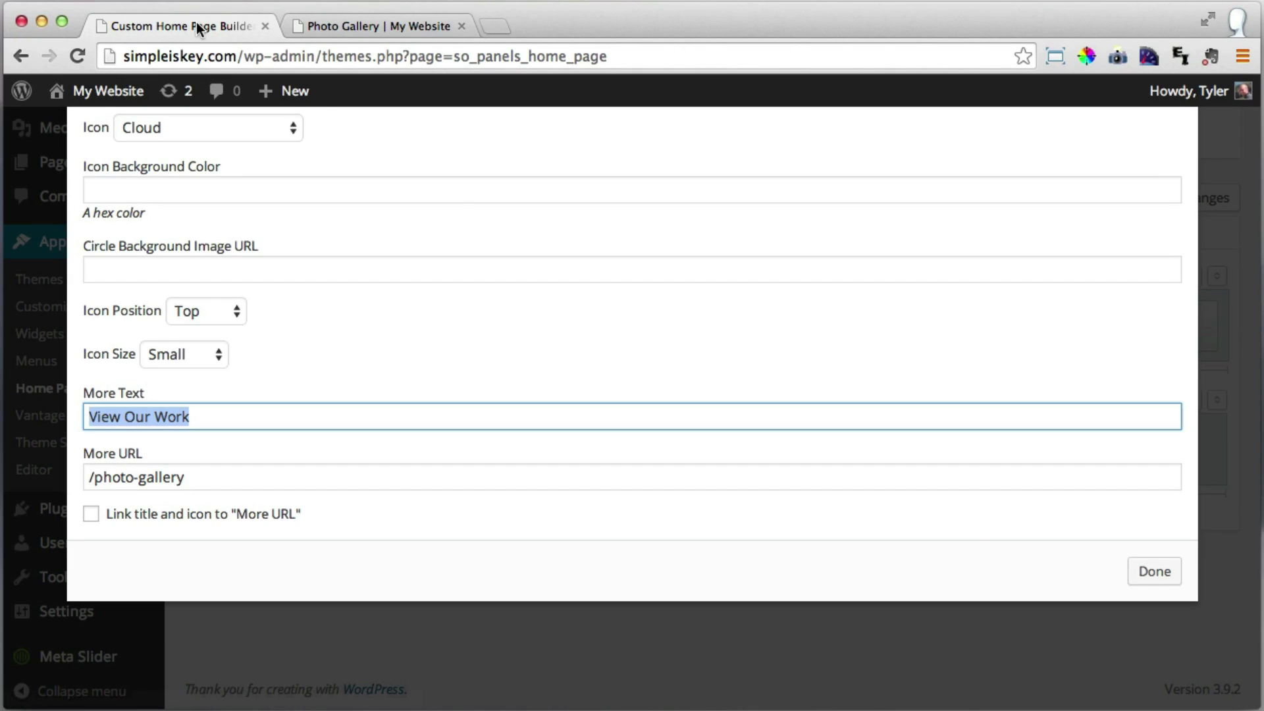
click(1154, 573)
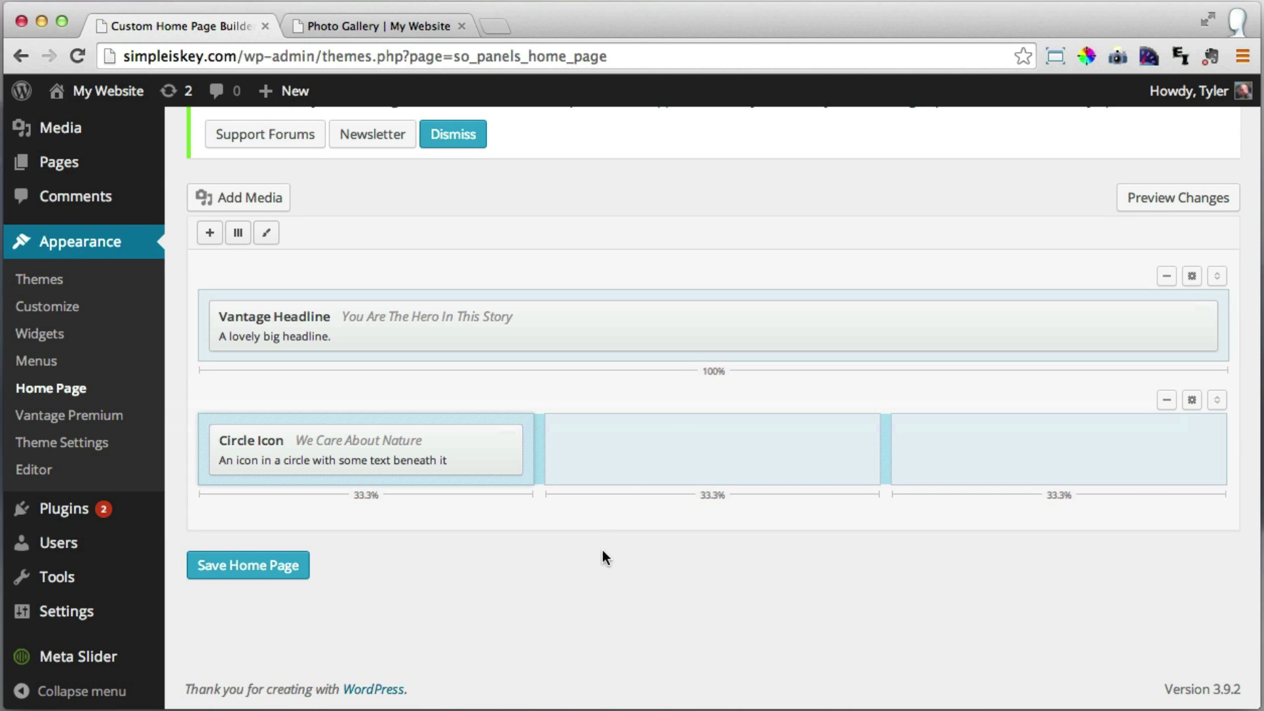
Add a Circle Icon widget to the empty middle column of the second row.
click(697, 456)
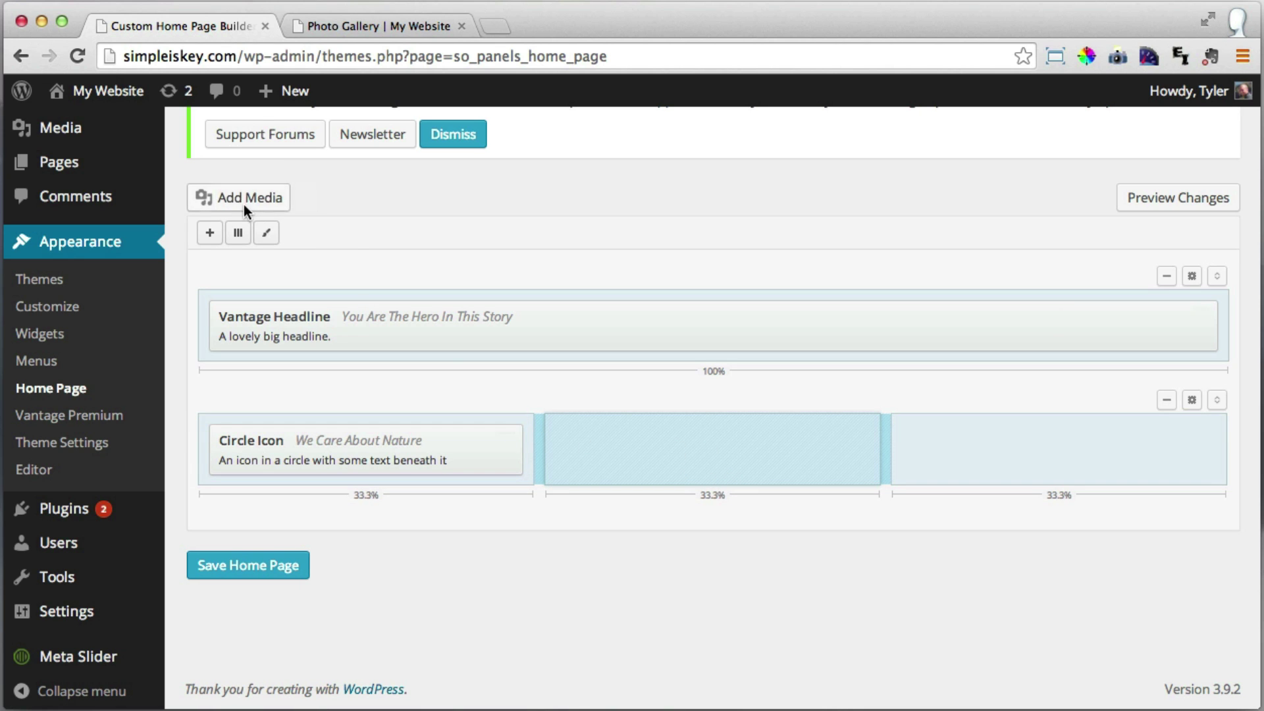
click(210, 233)
scroll(832, 431, down, 5)
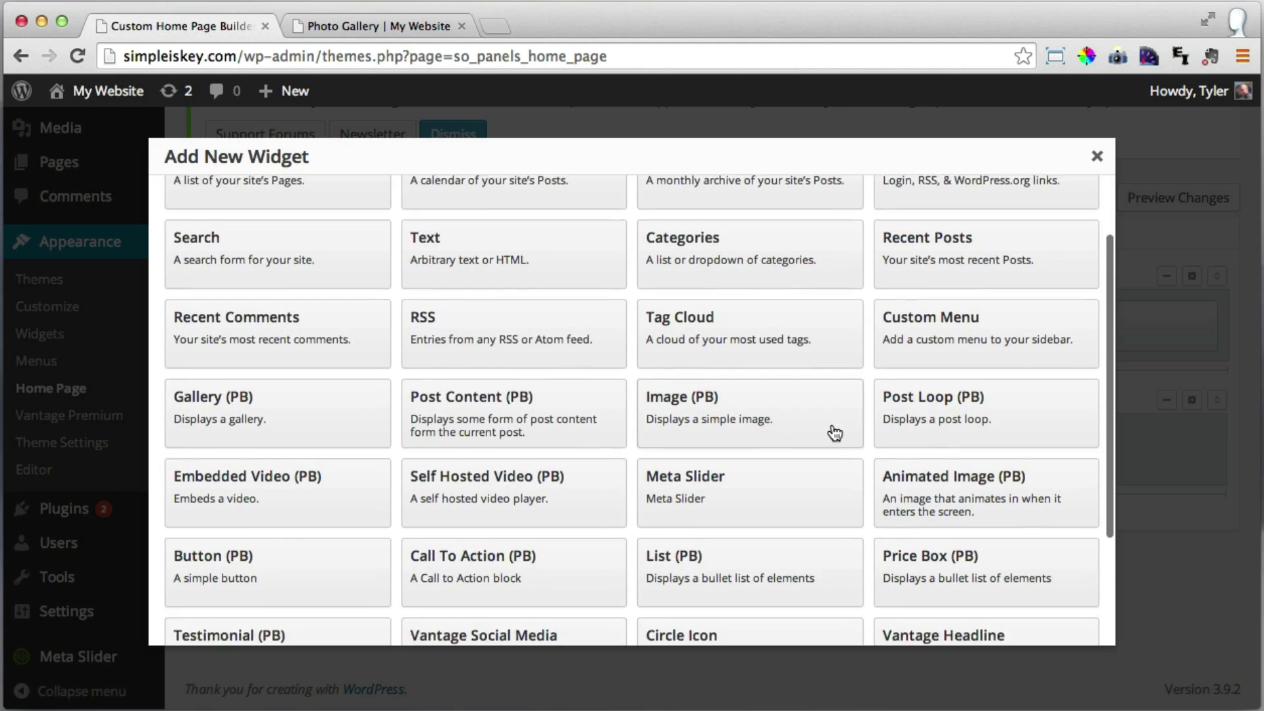
scroll(835, 432, down, 3)
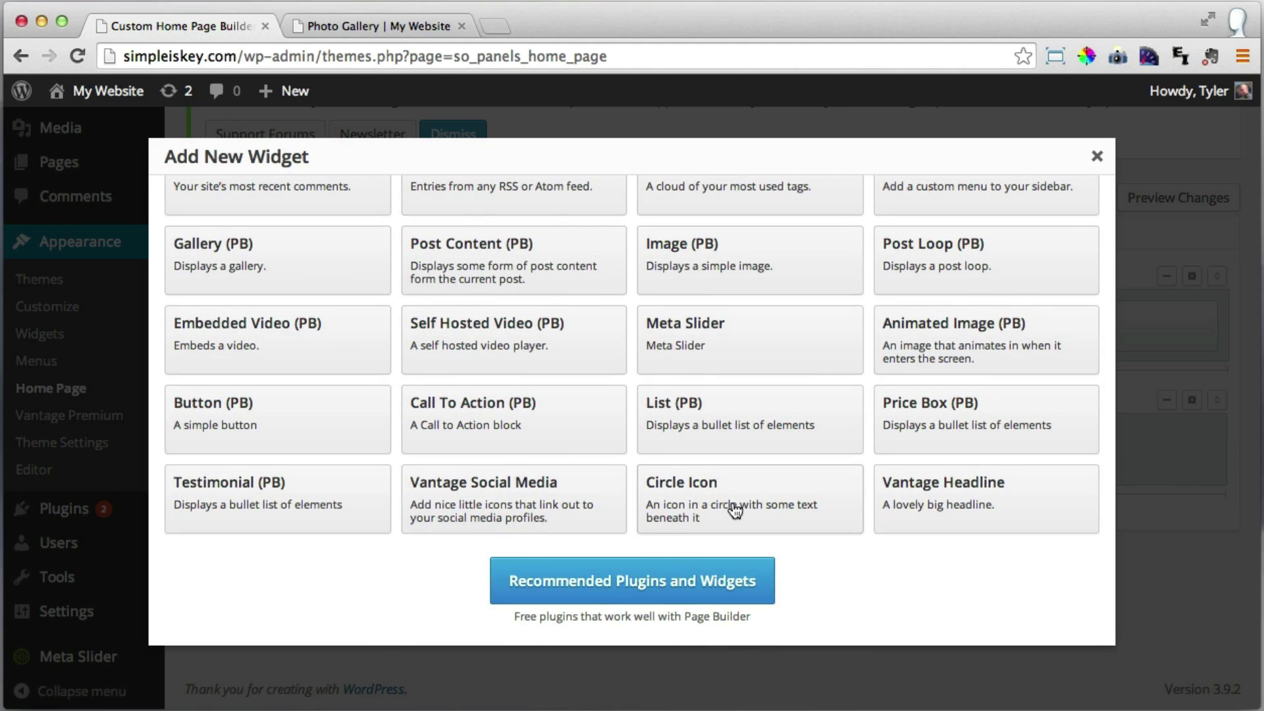
click(735, 508)
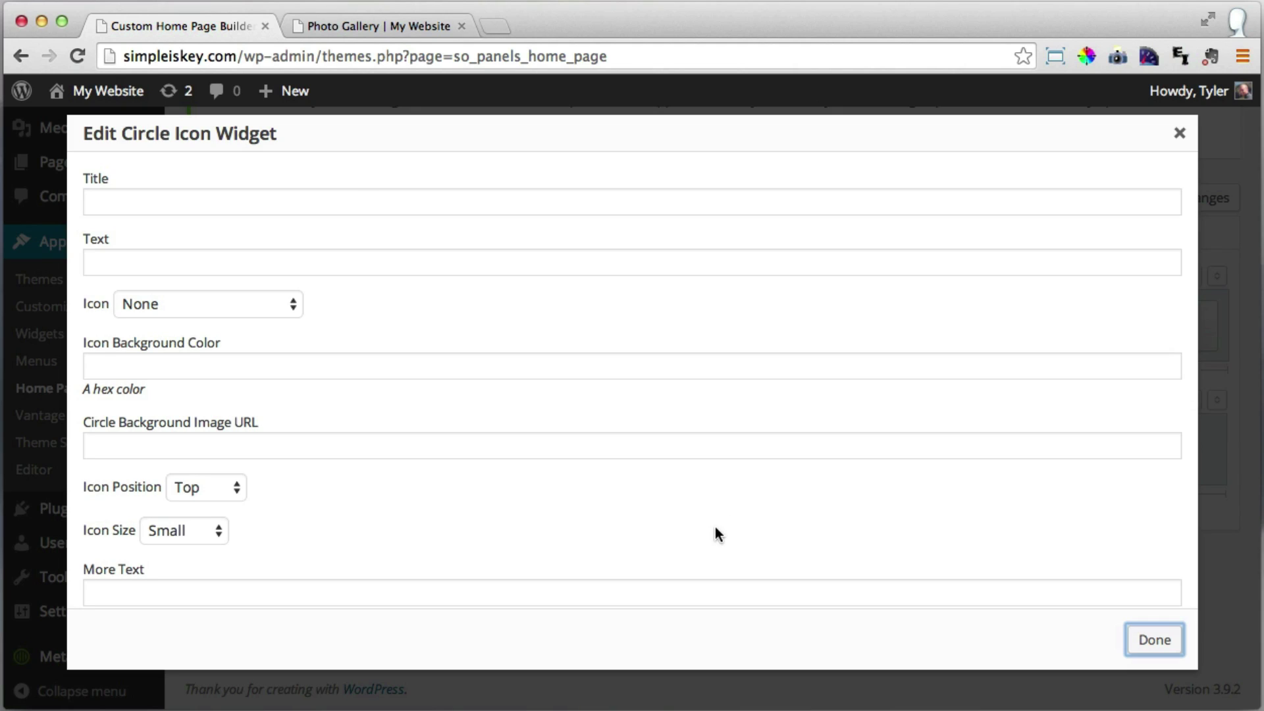
Enter the title 'And Your Wallet' and the 'Getting more for your money…' description.
click(356, 200)
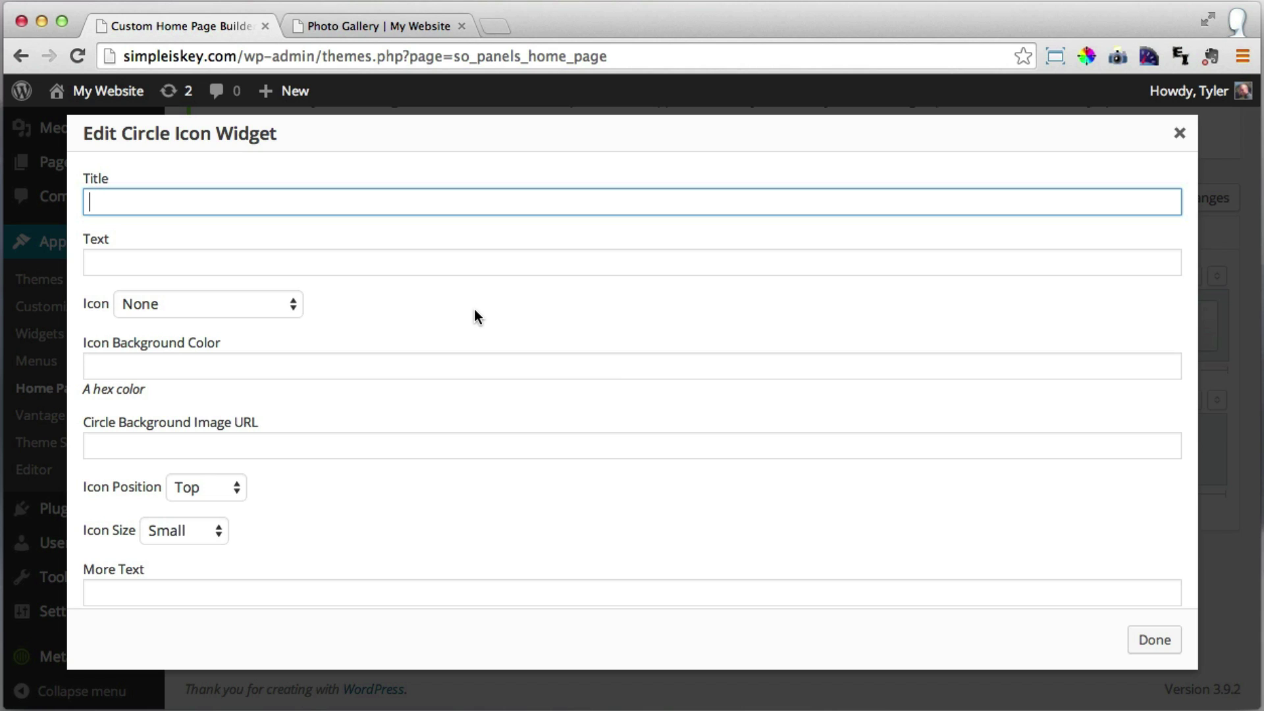
text(And)
text(Your Waller)
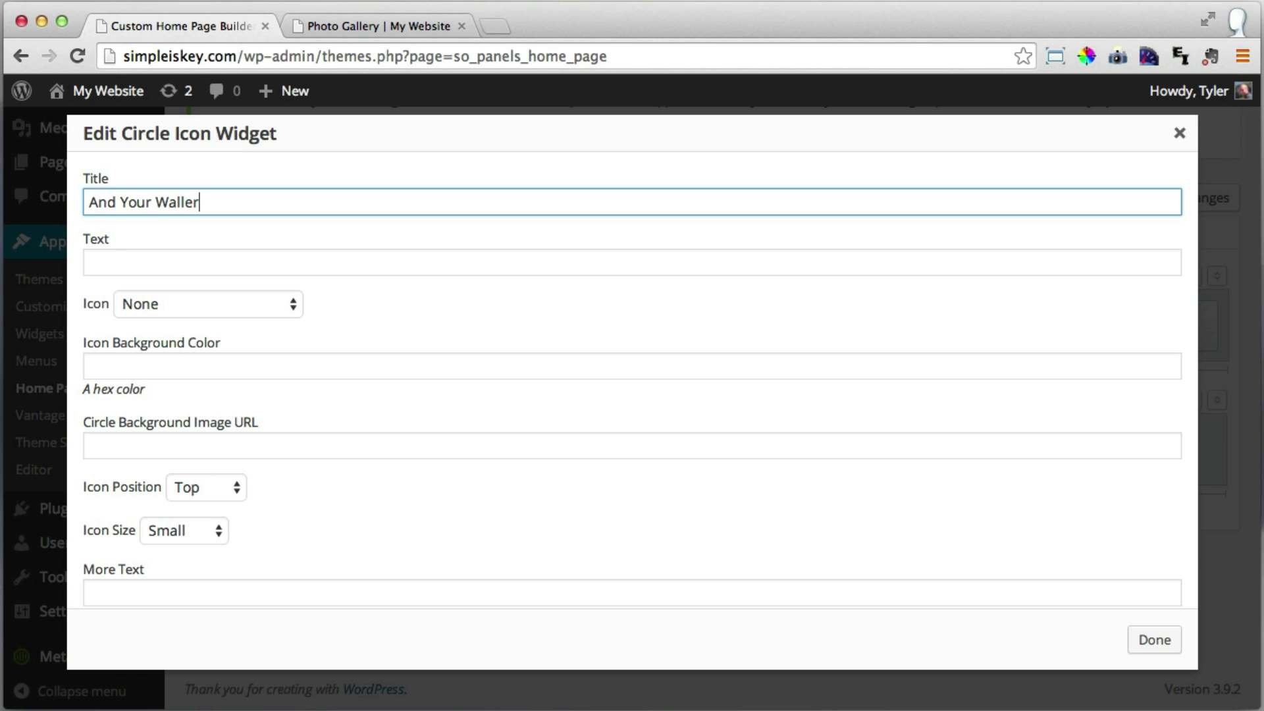
click(326, 263)
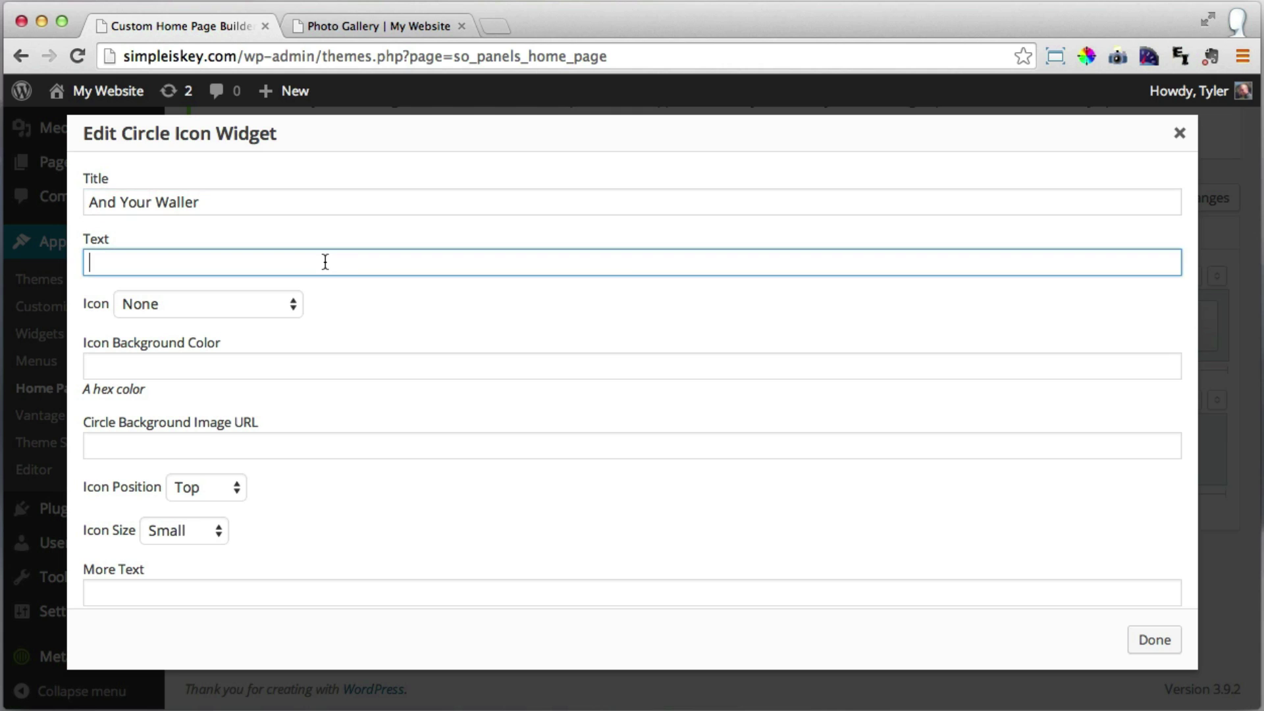
text(Ge)
text(tting more for your money is always a fun time. That's why I make these tutorials, more money, more time, more better. I will make you into your own star.)
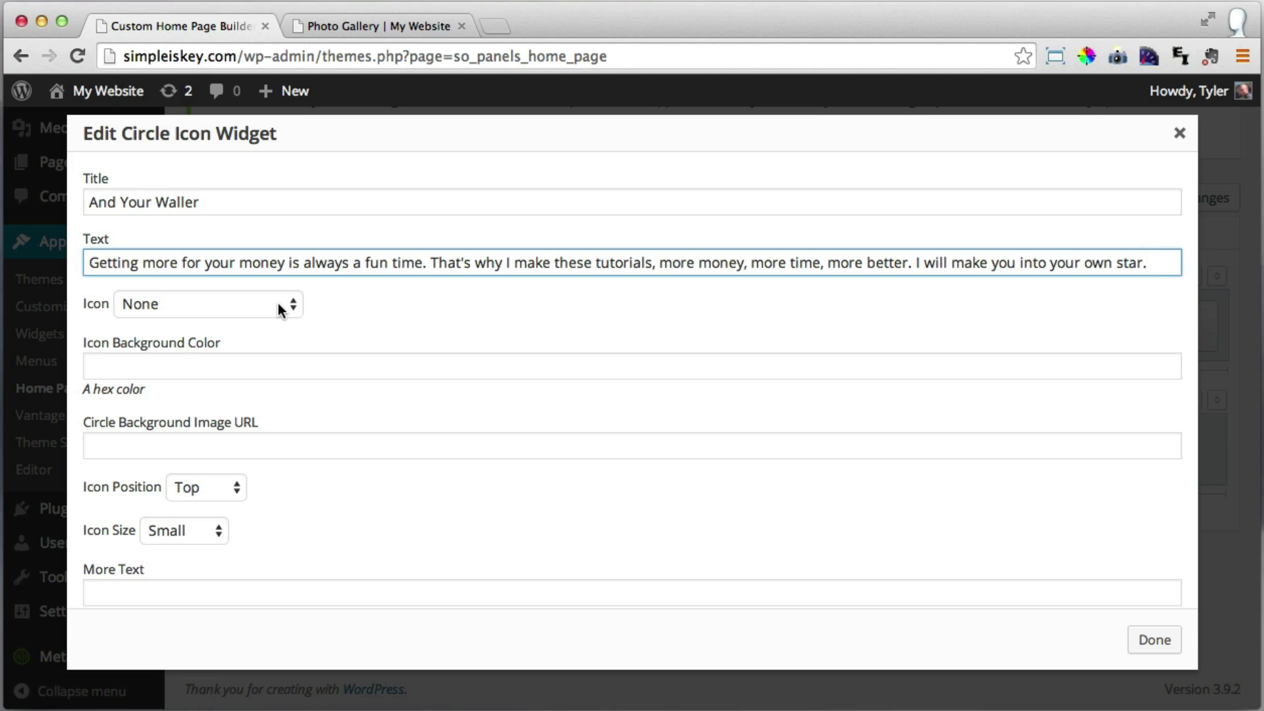
click(243, 201)
key(BackSpace)
text(t)
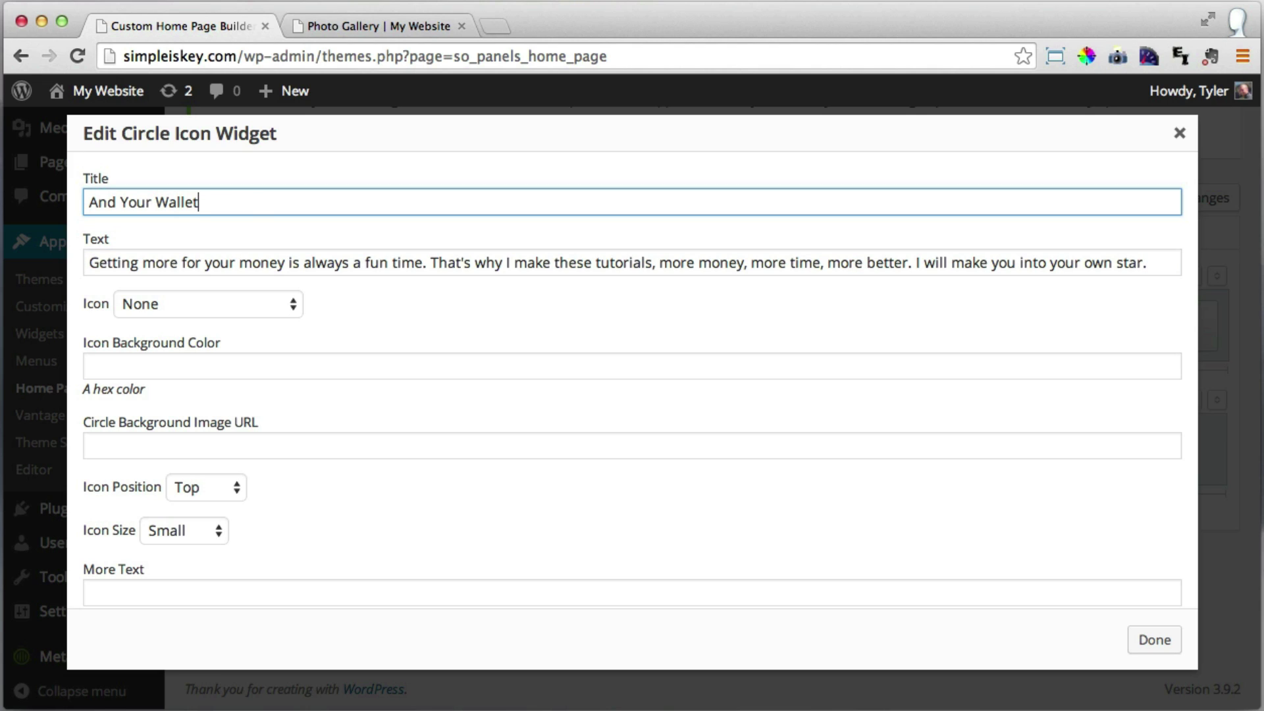
Choose the Dollar icon for the circle.
click(240, 303)
scroll(244, 453, down, 10)
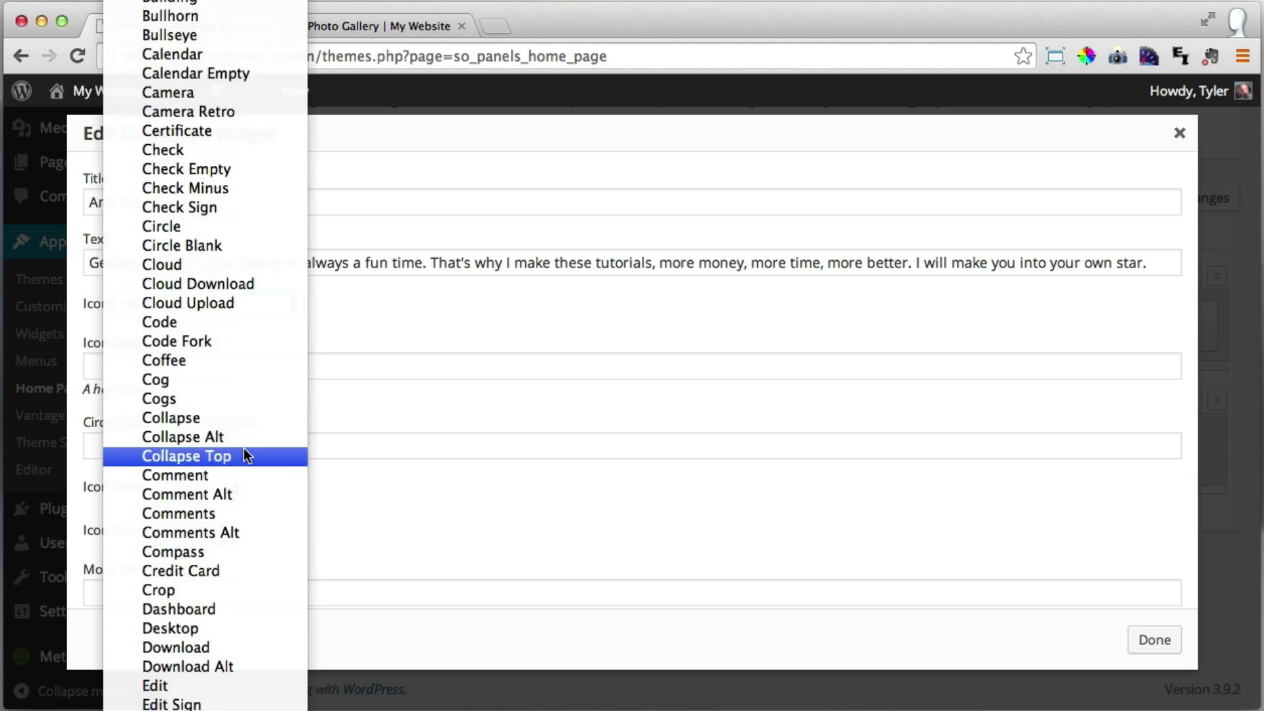
scroll(244, 448, down, 5)
scroll(244, 440, down, 10)
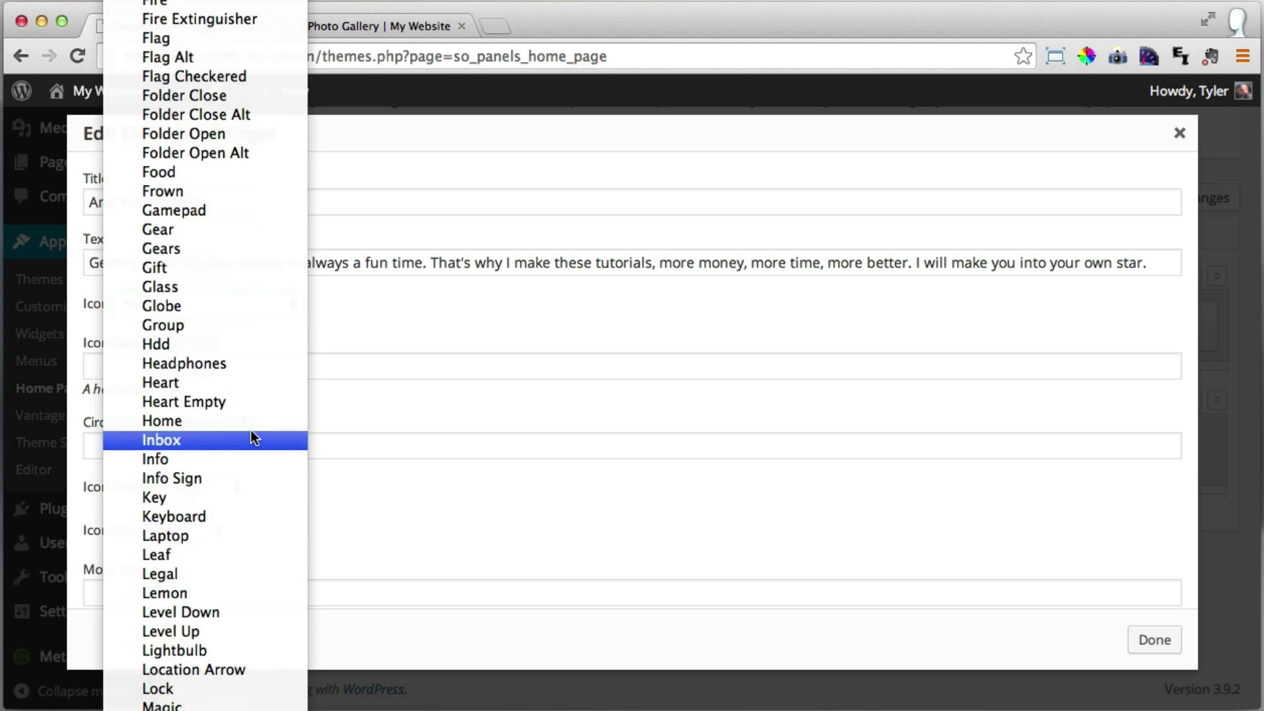
scroll(253, 423, down, 20)
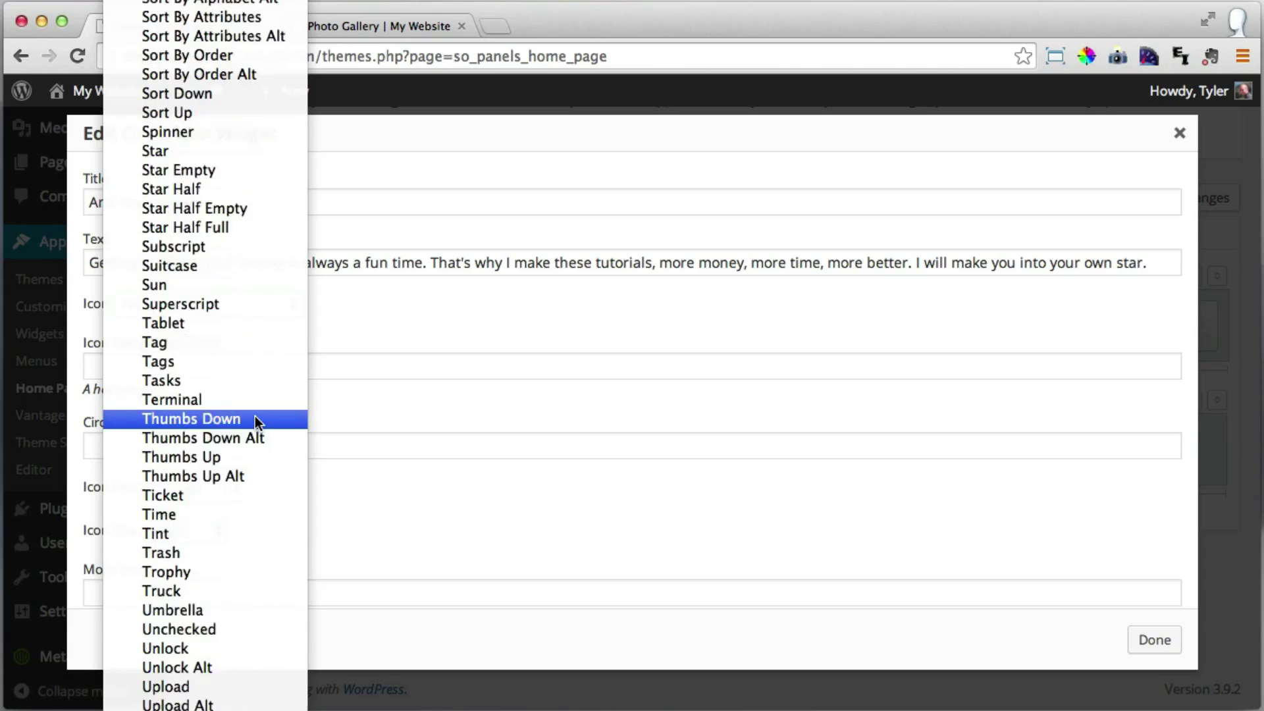
scroll(255, 420, down, 20)
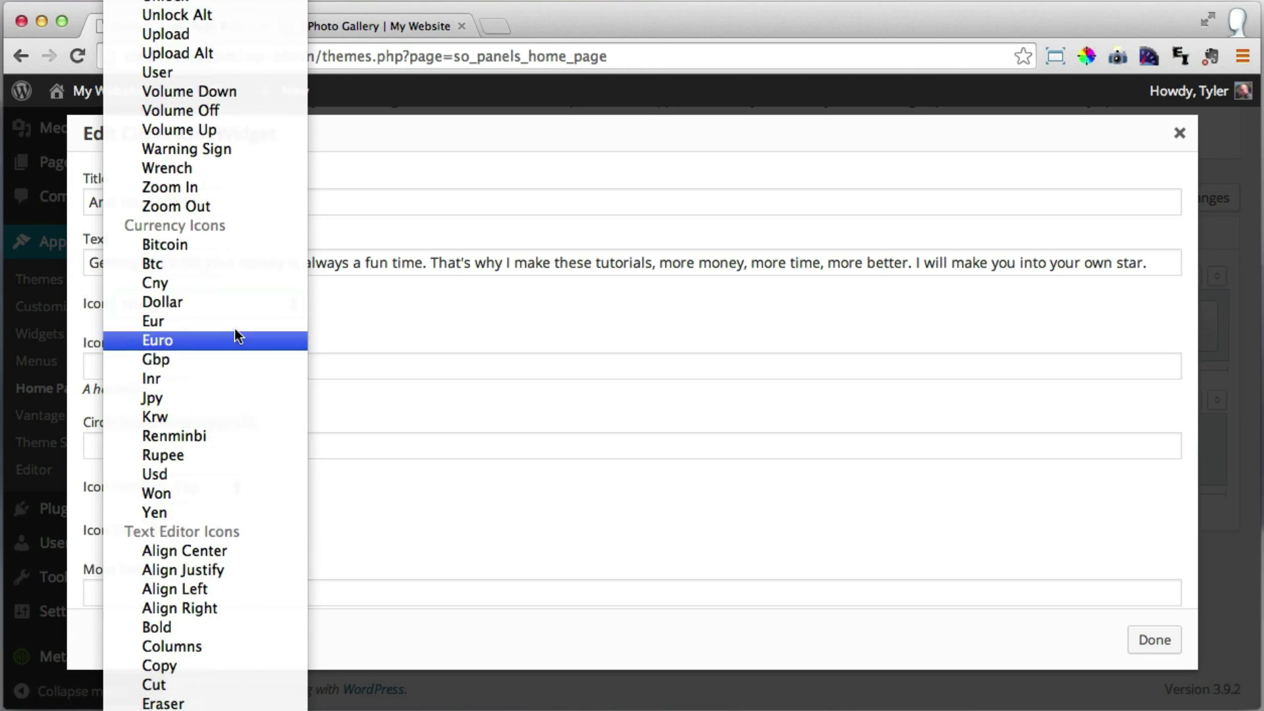
click(227, 301)
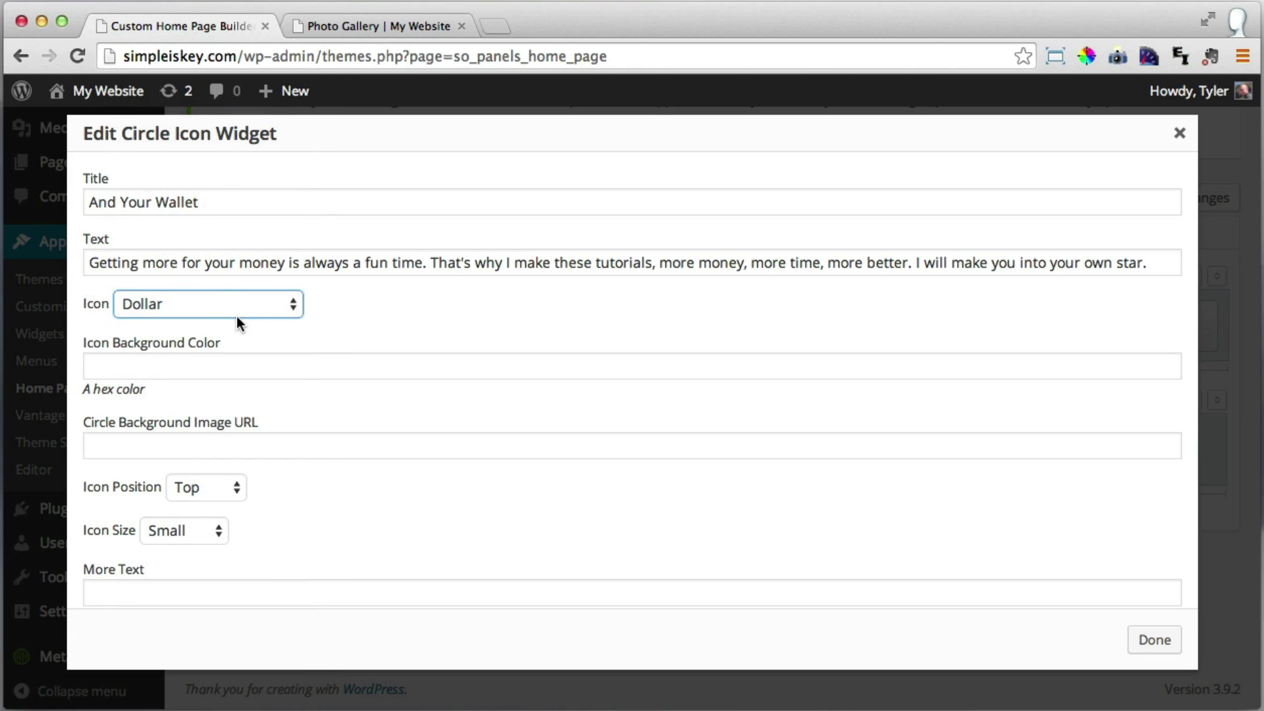
click(211, 365)
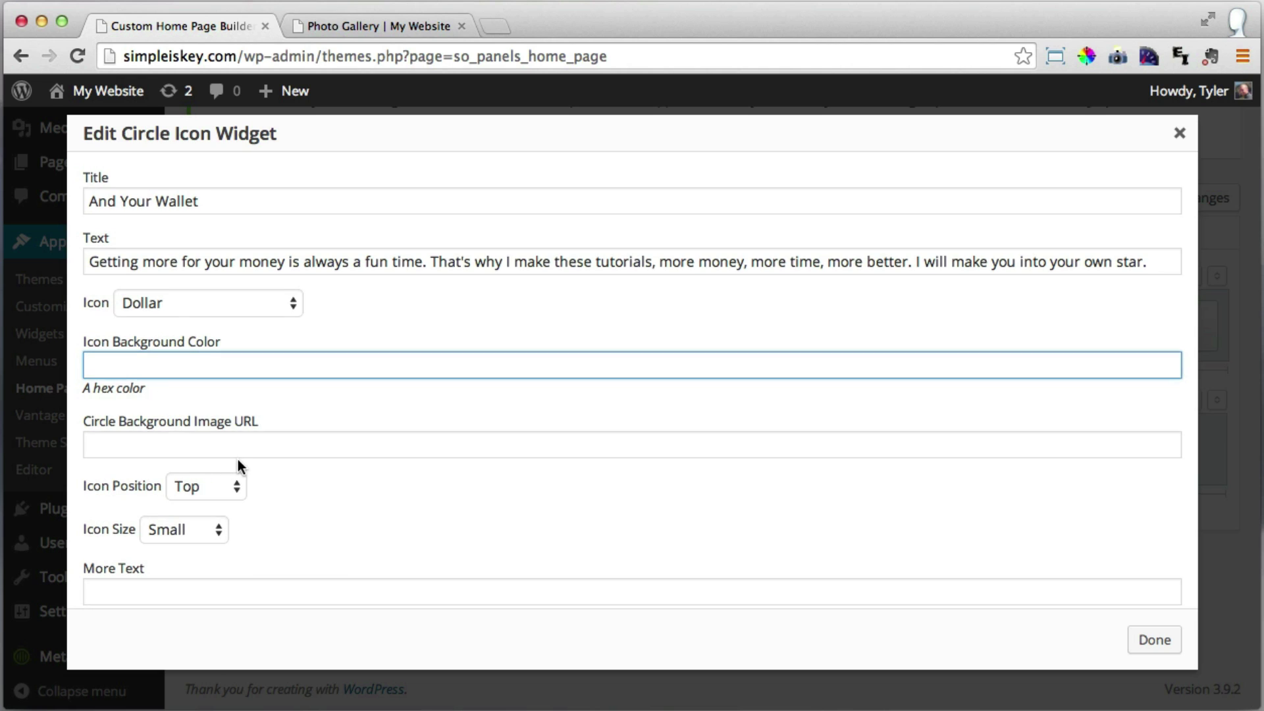
scroll(239, 461, down, 3)
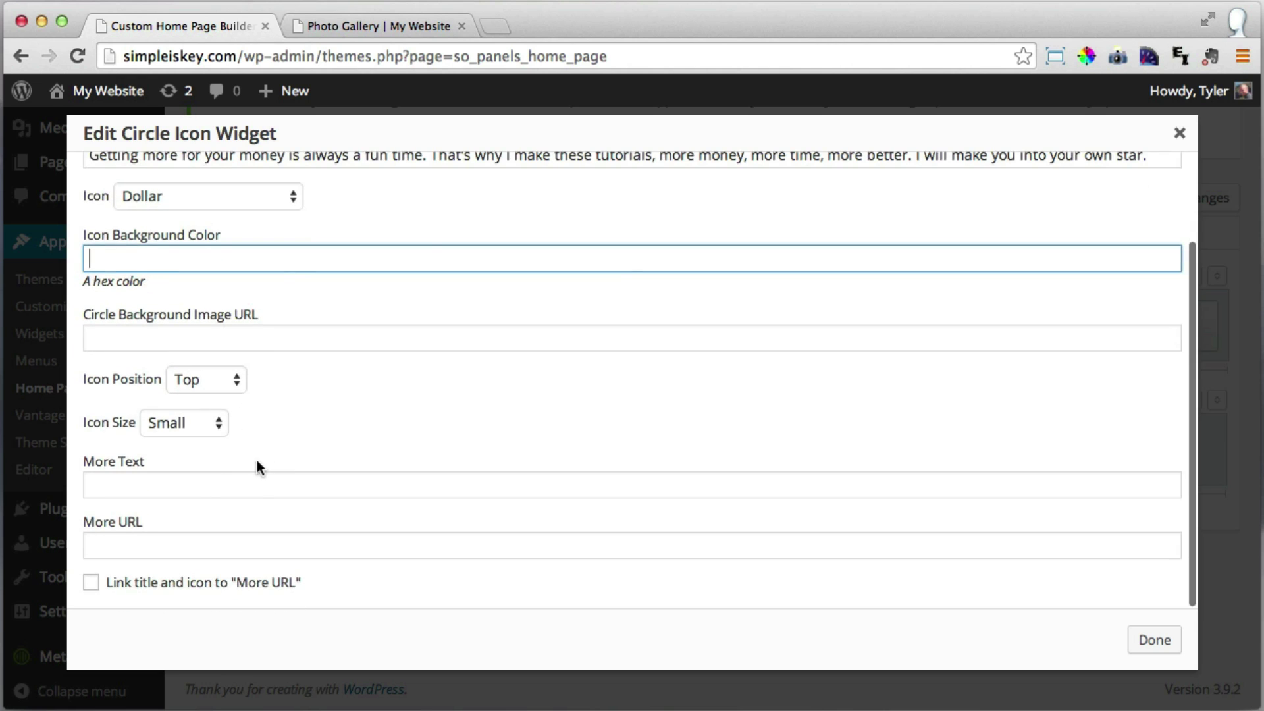
Set More Text to 'About Our Company' and More URL to '/about-our-company'.
click(202, 483)
text(Abvo)
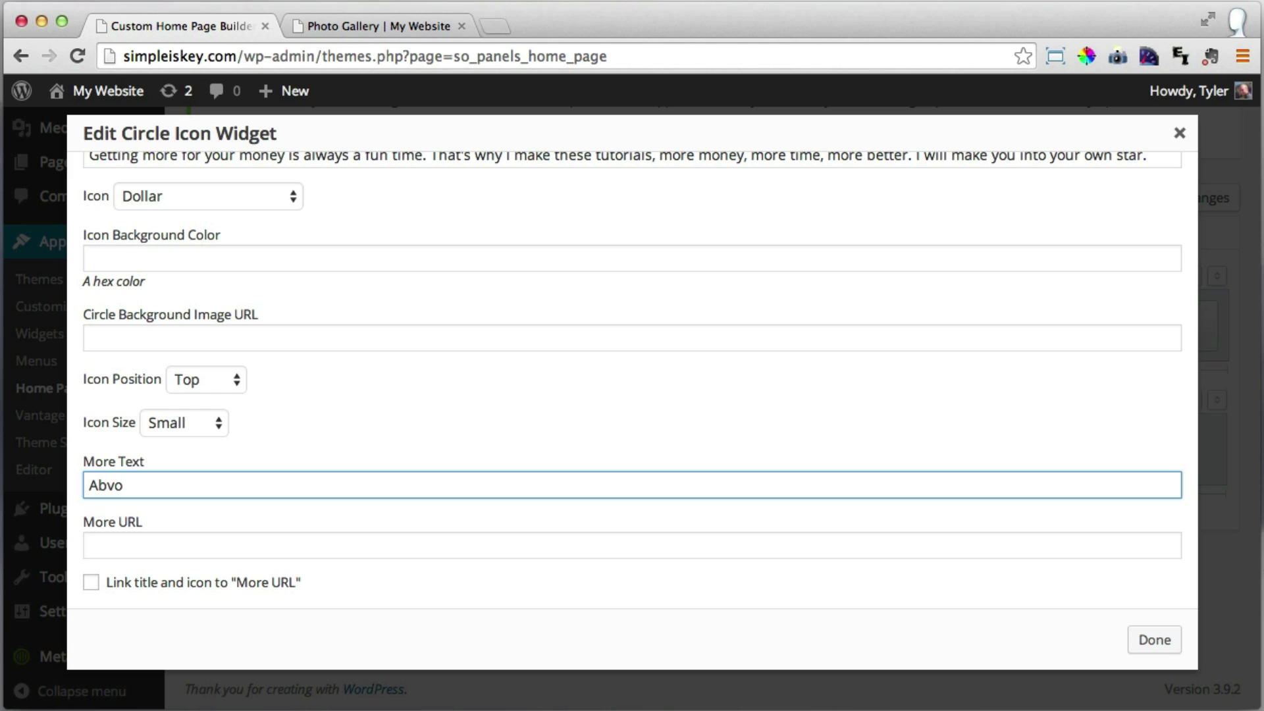
key(BackSpace)
key(BackSpace)
text(out Our COmp)
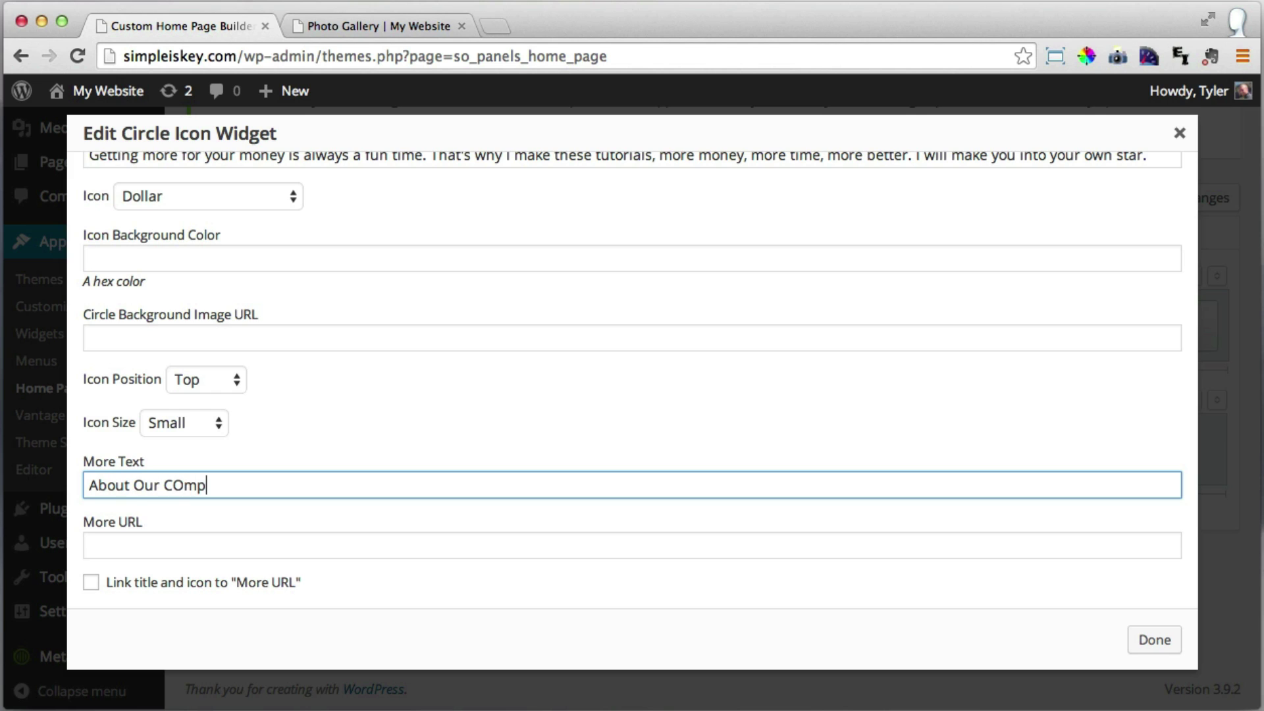
key(BackSpace)
key(BackSpace)
key(BackSpace)
text(ompany)
click(241, 556)
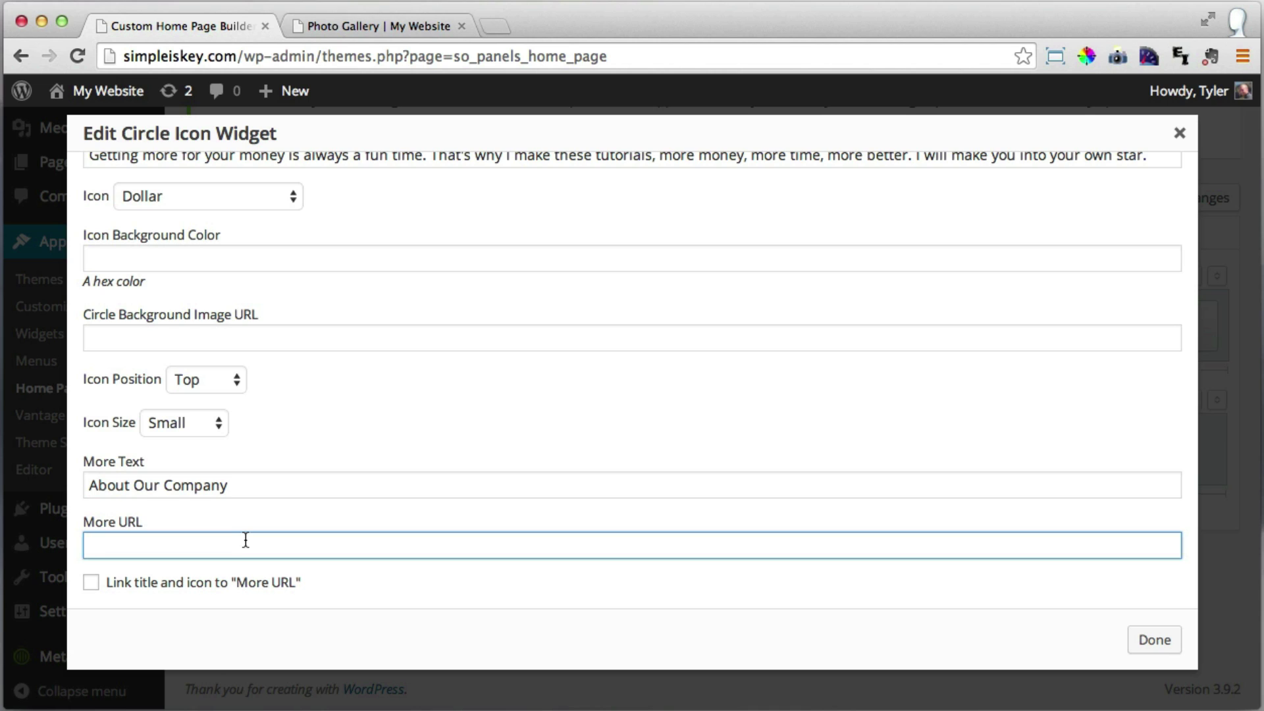
text(/about-our-company)
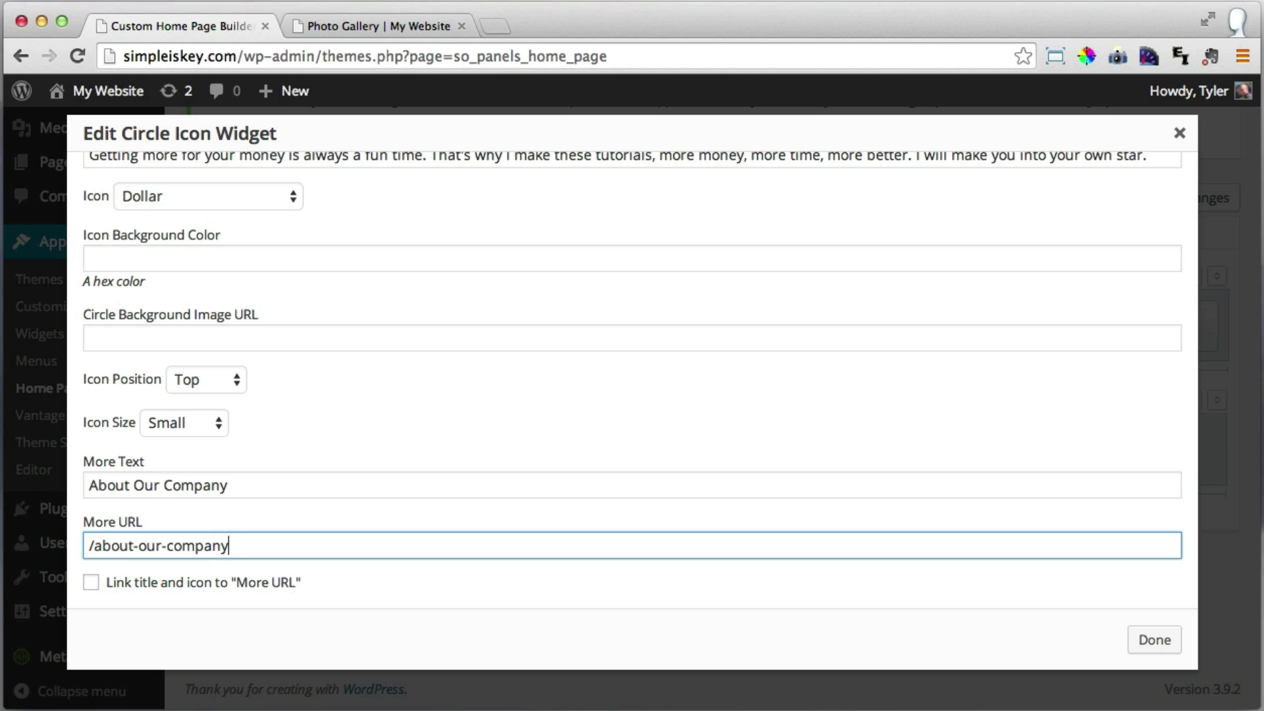
Verify the live About Our Company page is at /about-our-company, then confirm the widget.
click(409, 18)
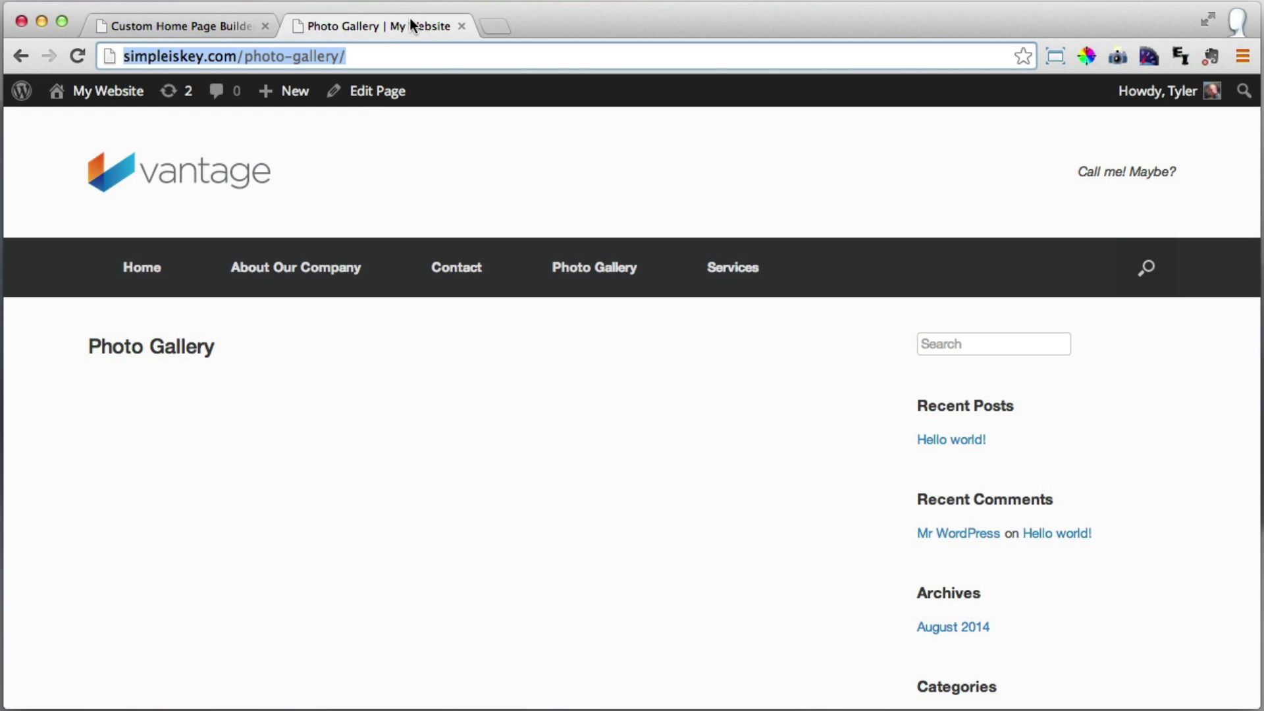
click(304, 277)
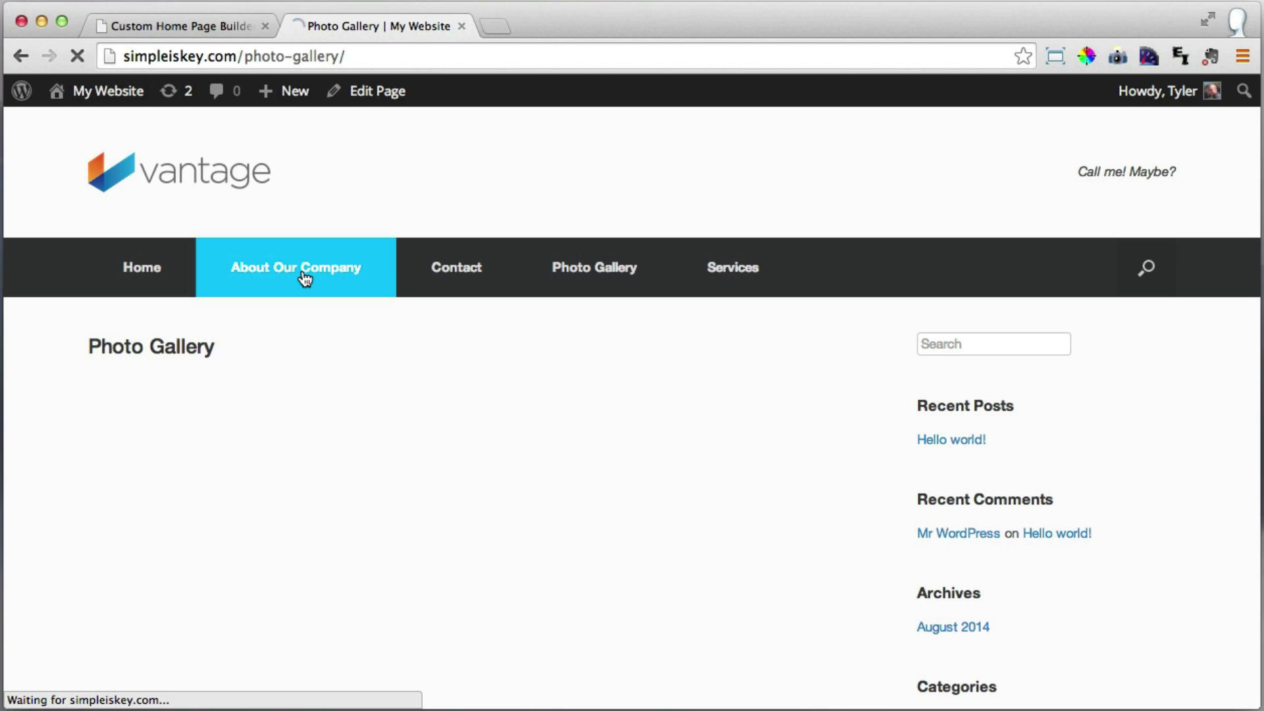
drag(244, 57, 398, 58)
drag(237, 56, 406, 56)
click(414, 58)
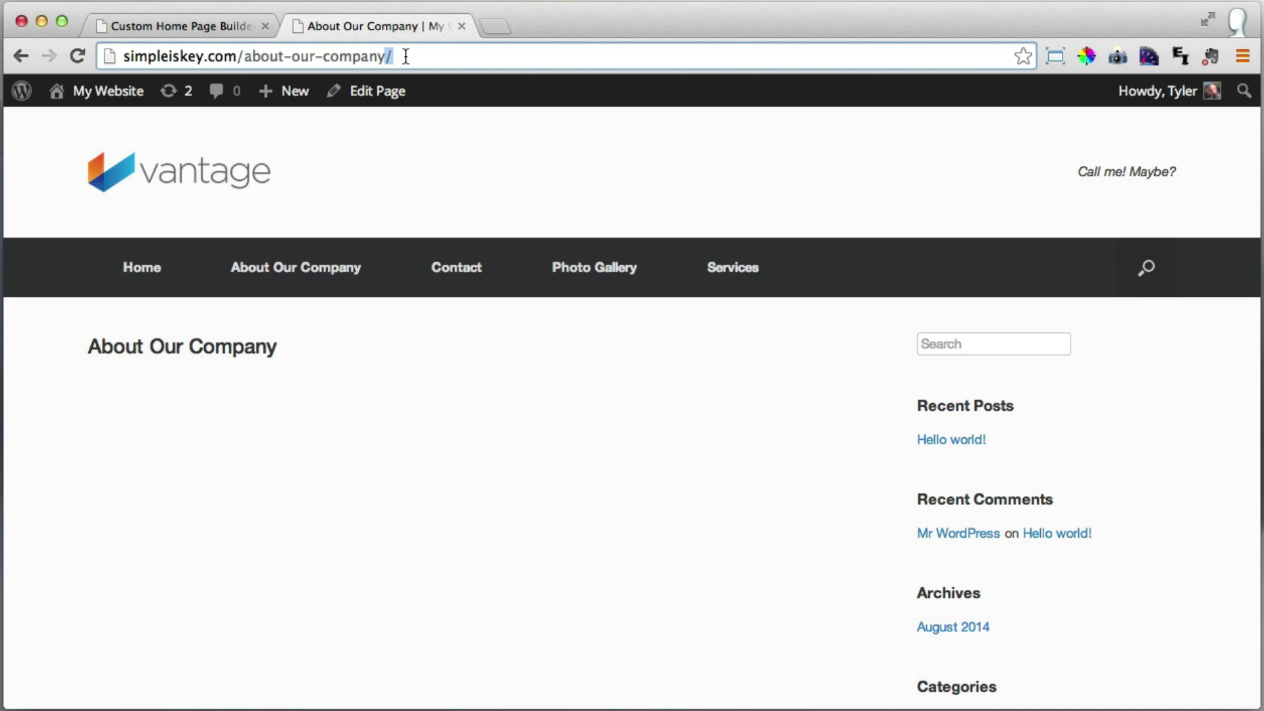
key(BackSpace)
key(Return)
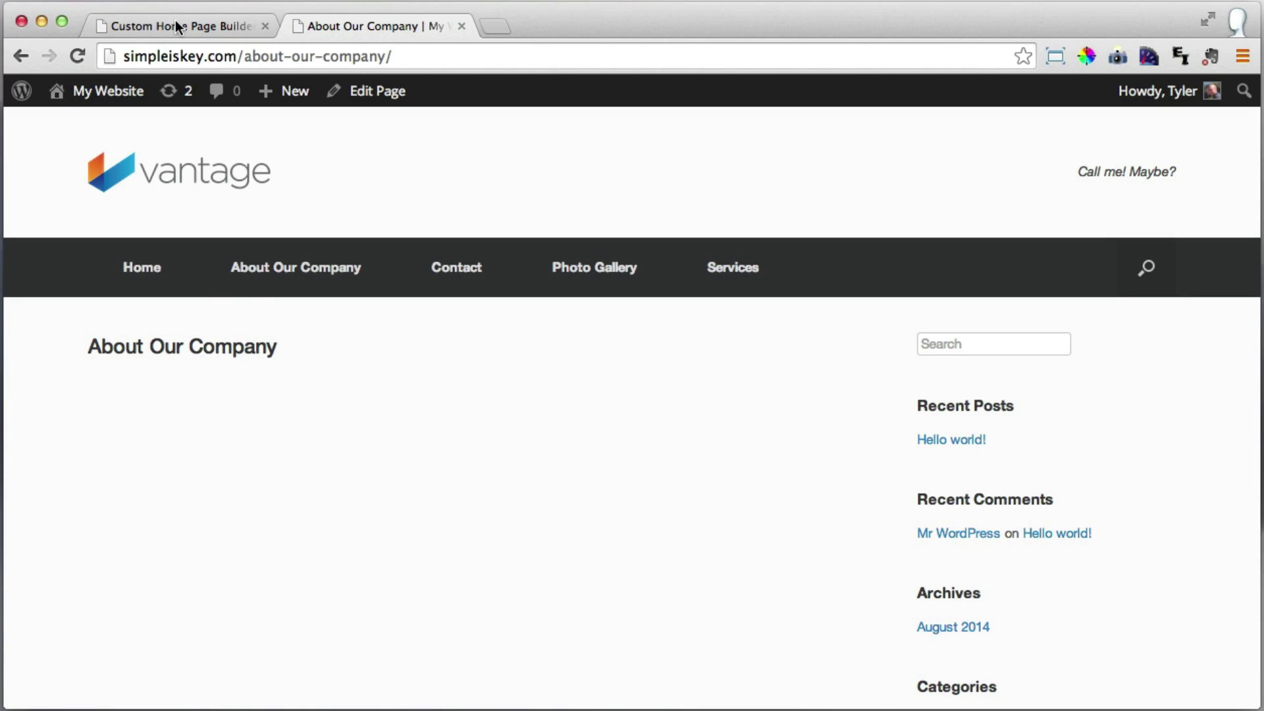
click(175, 20)
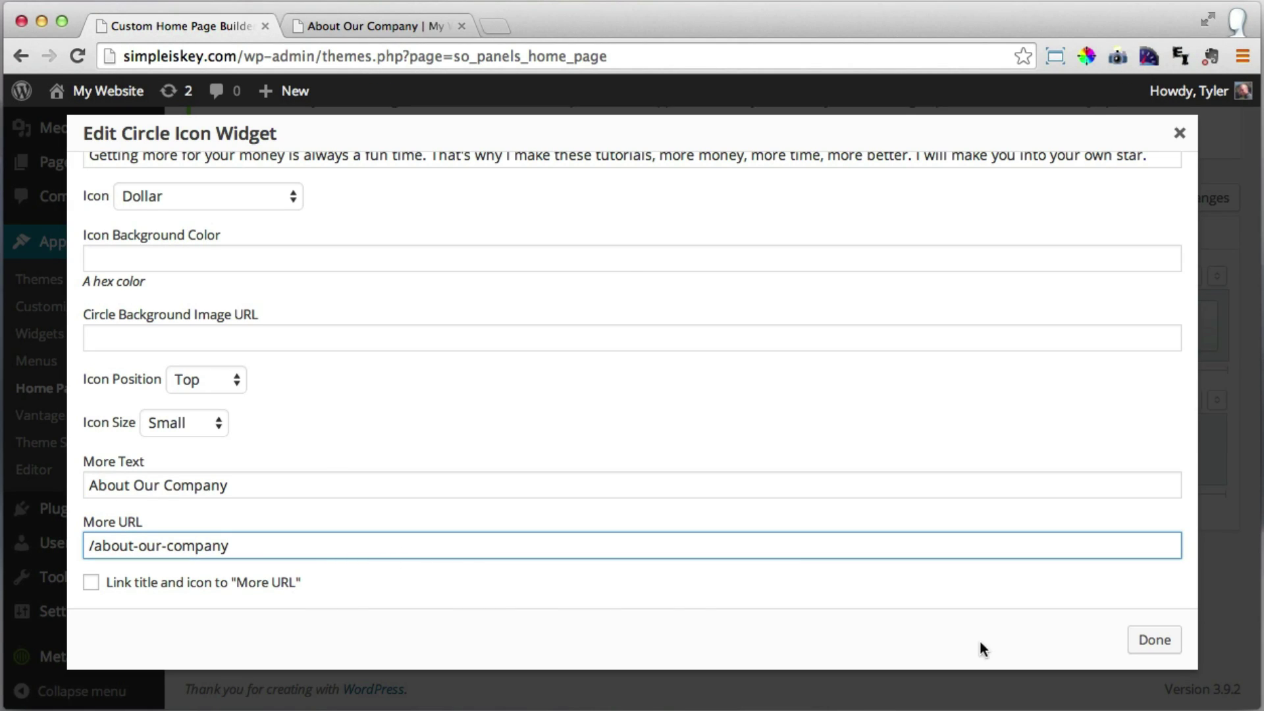
click(1157, 645)
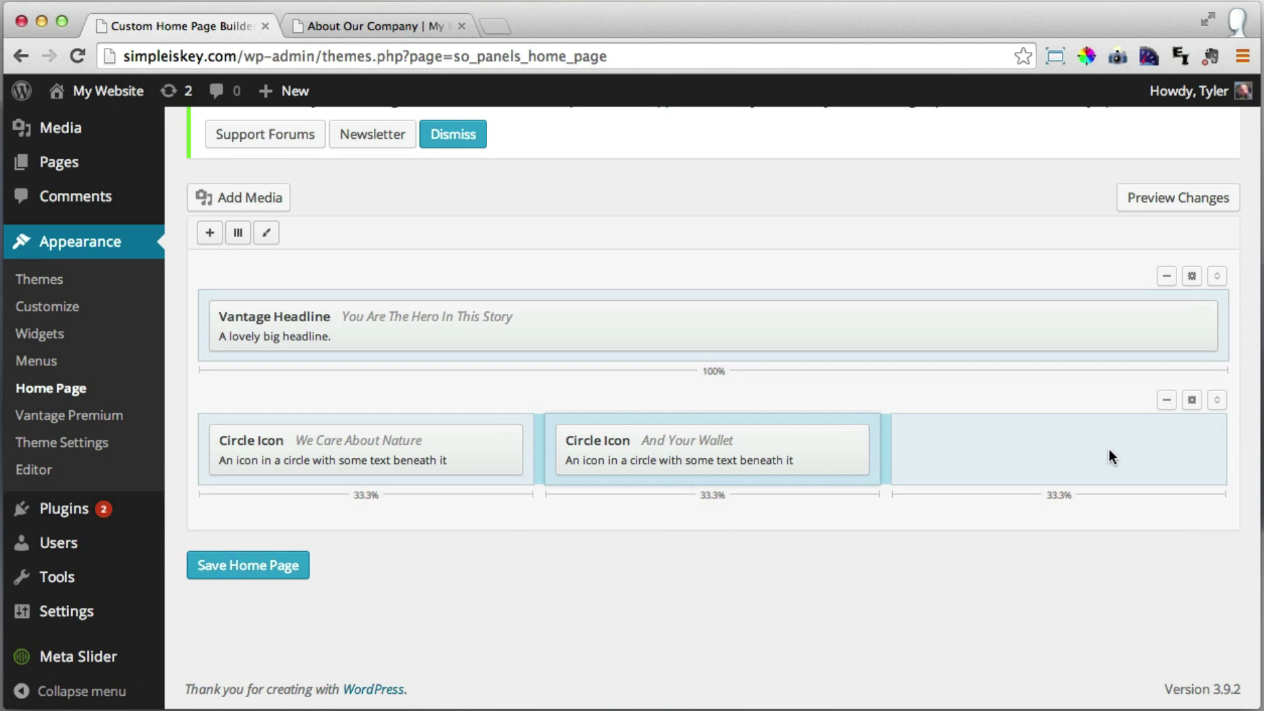
Add a Circle Icon widget to the empty third column.
click(1028, 451)
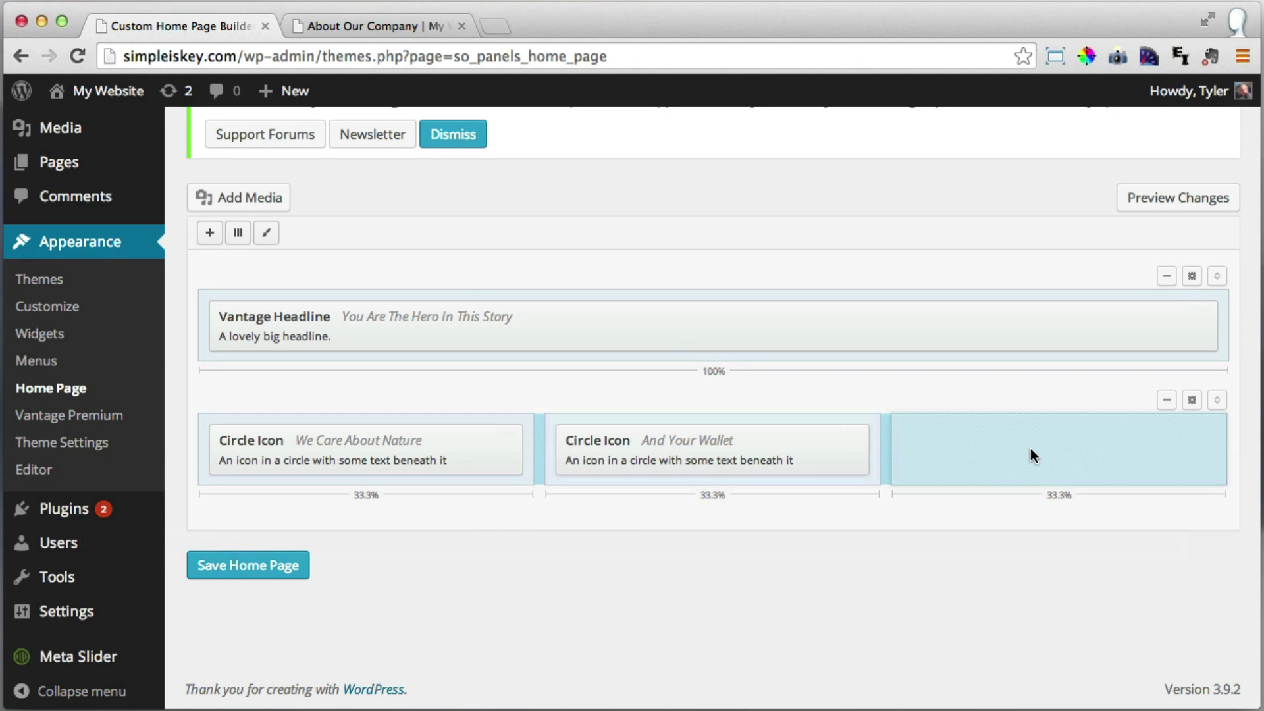
click(212, 235)
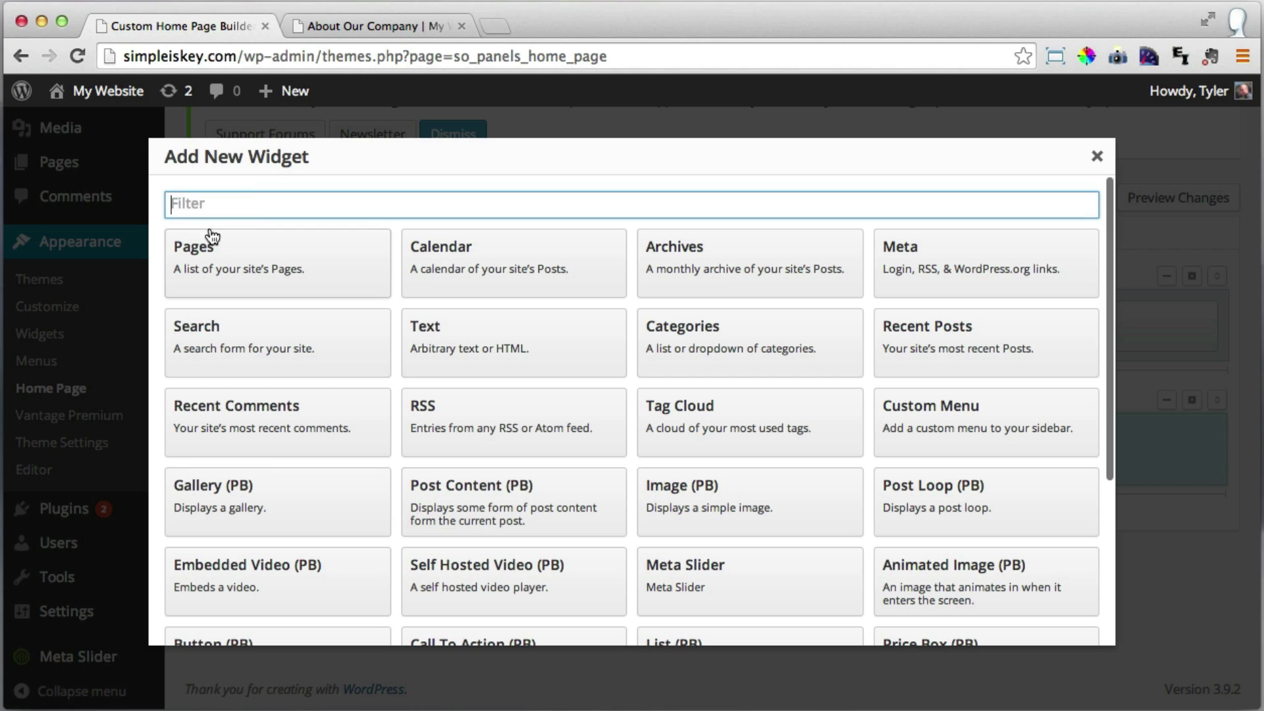
scroll(596, 393, down, 5)
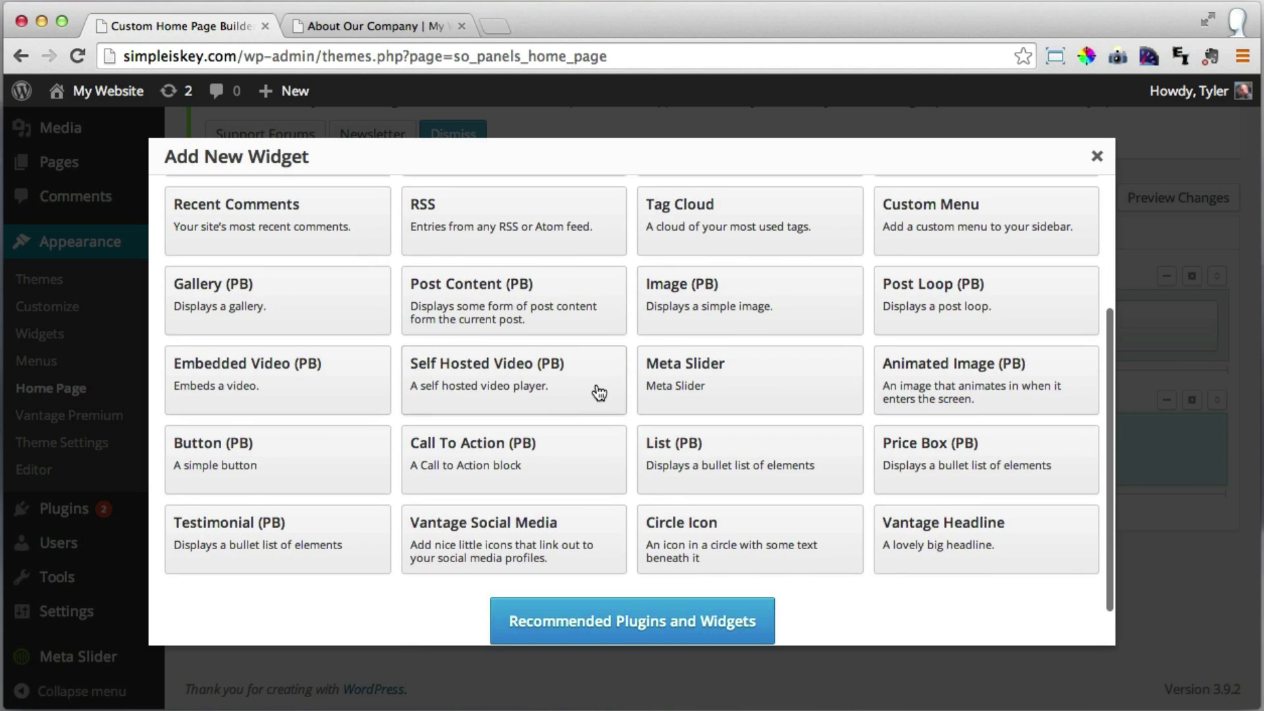
click(733, 519)
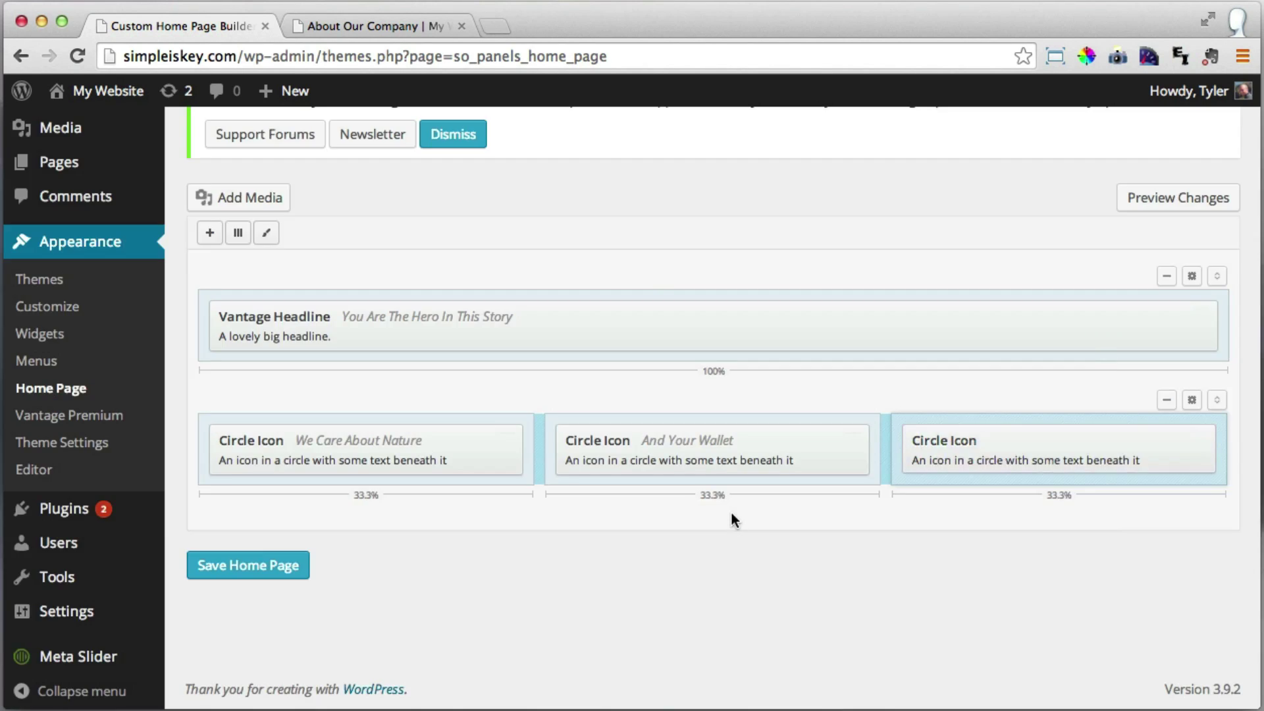
Enter the title 'Plus Your Time' and paste in its description sentence.
click(174, 201)
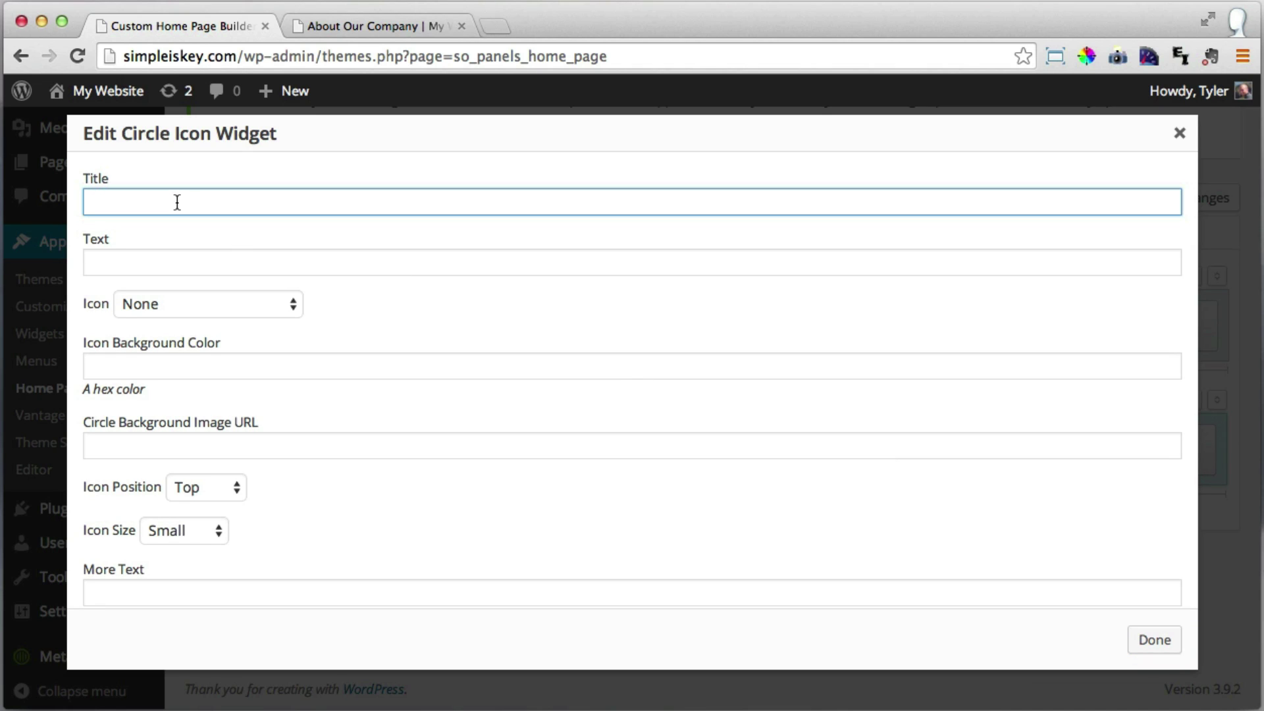
text(Plus Your Time)
click(161, 263)
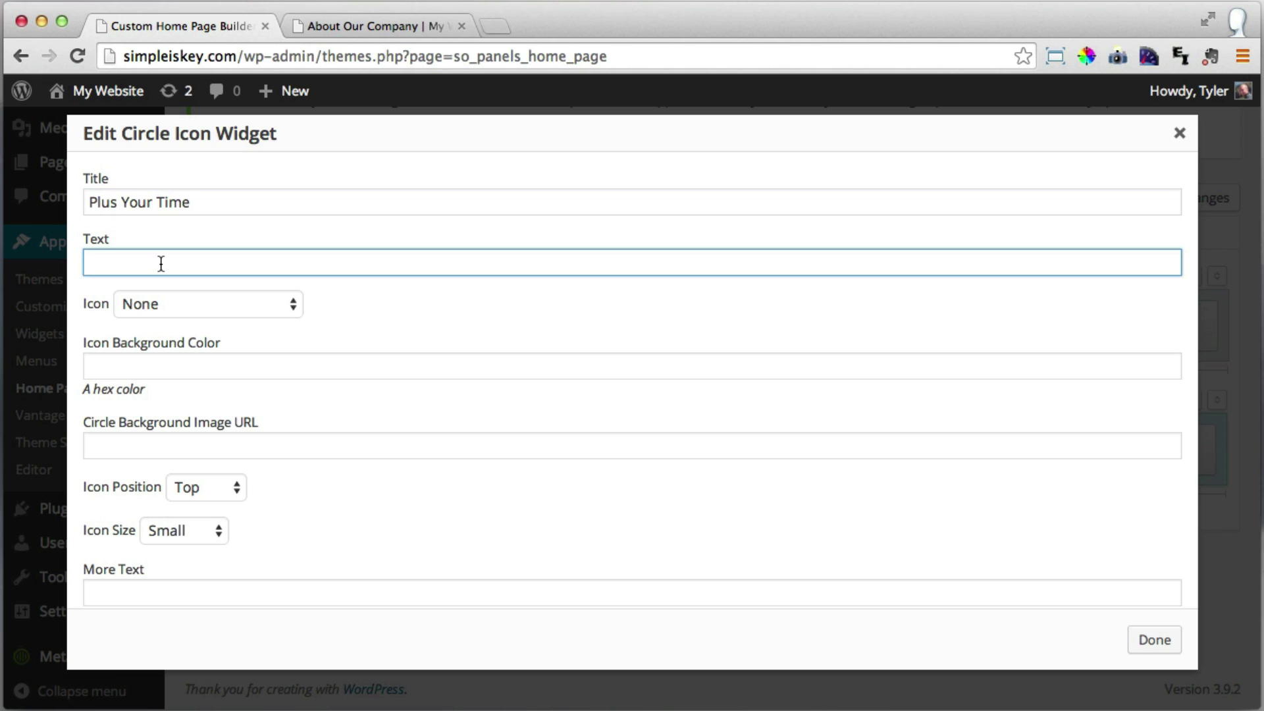
text(I)
text(pack as much awareness as I can into each video this saves you time and effort. Every details is painstakingly thought out, redone 100's of times all for you.)
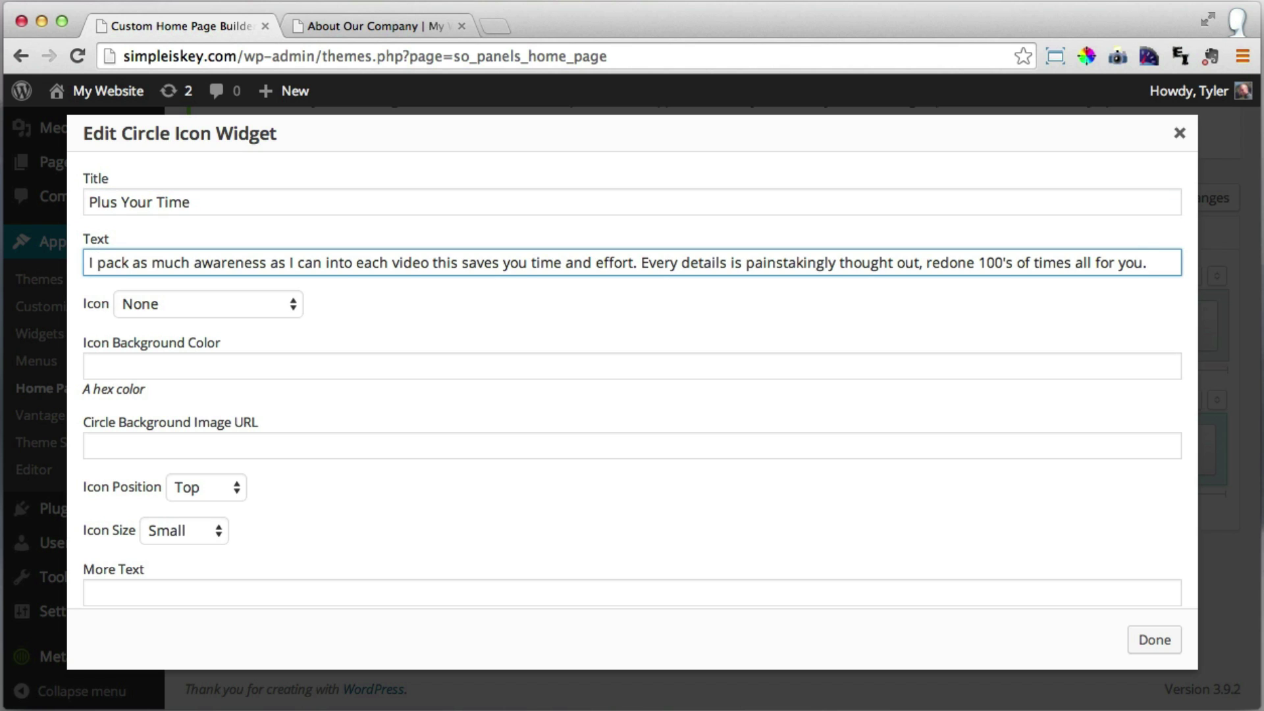
Choose the Time icon for the circle.
click(243, 308)
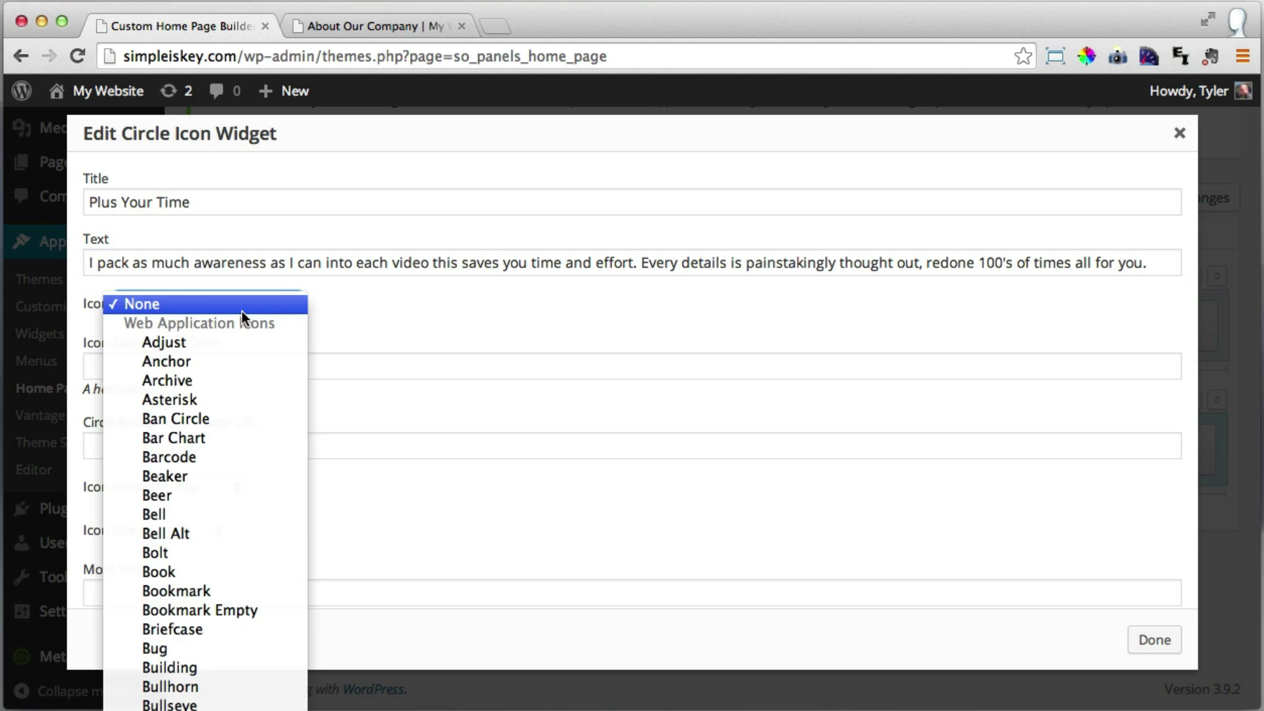
scroll(245, 309, down, 3)
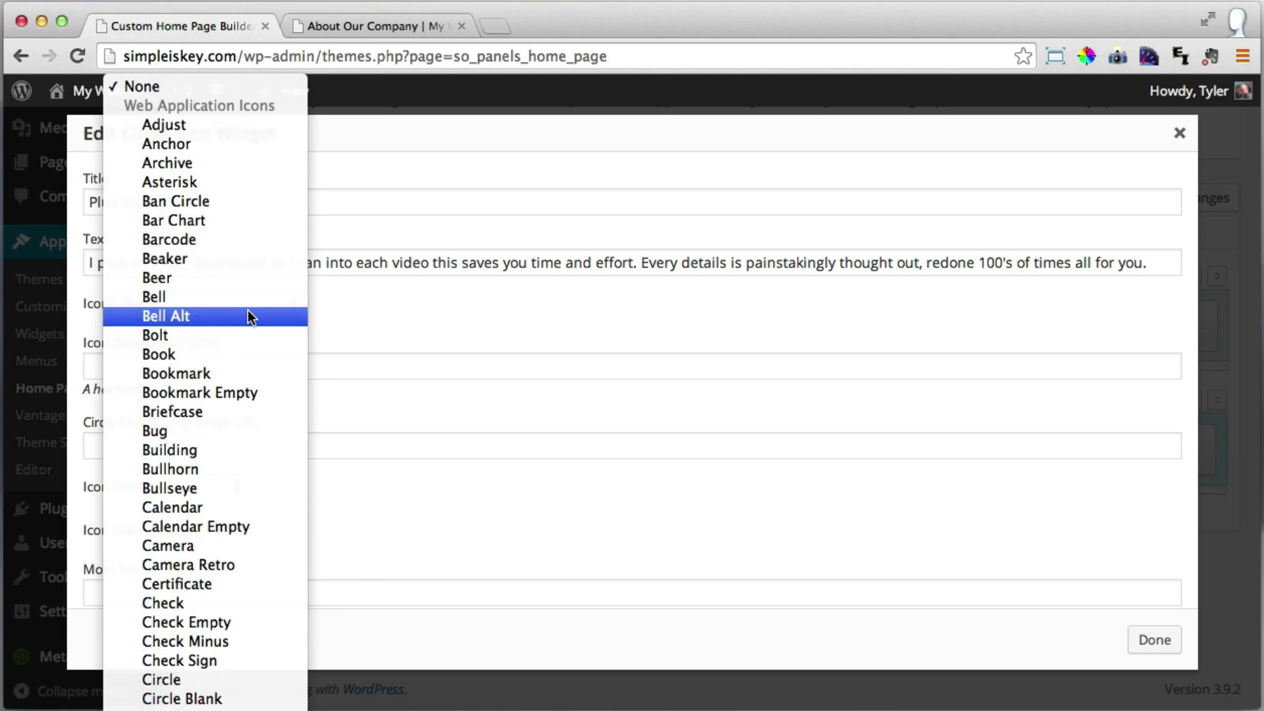
scroll(247, 311, down, 15)
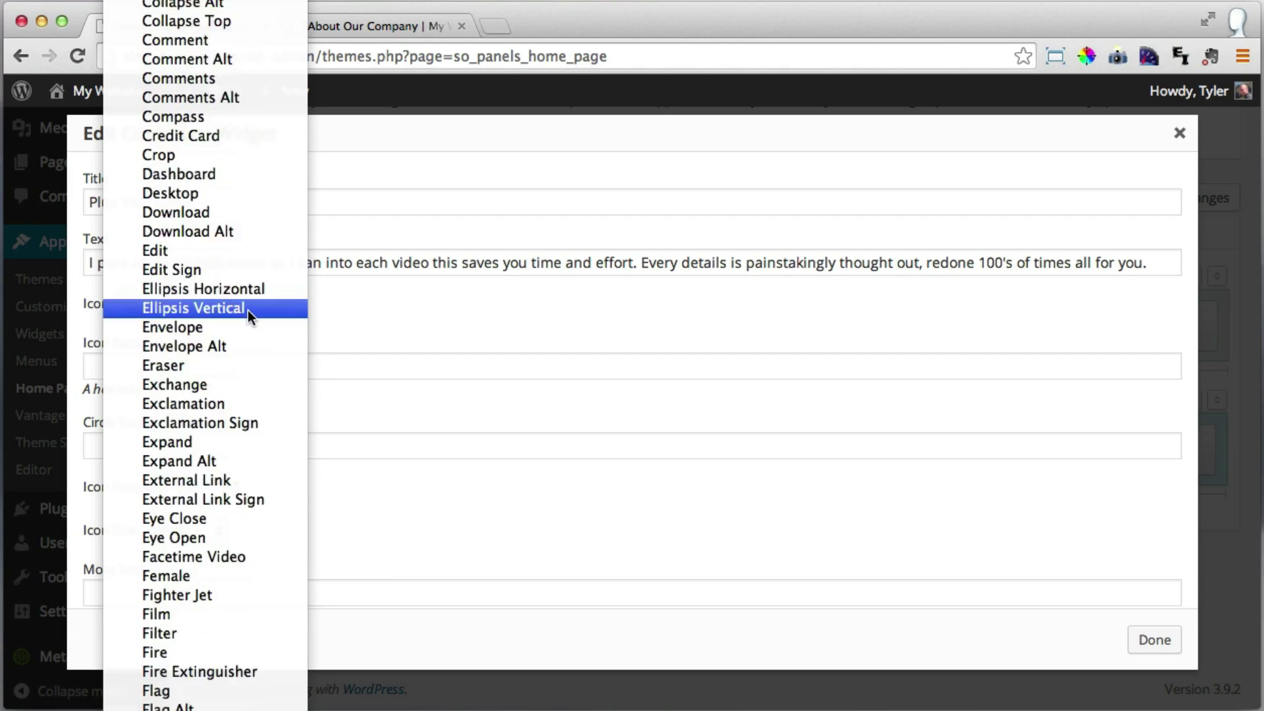
scroll(248, 310, down, 20)
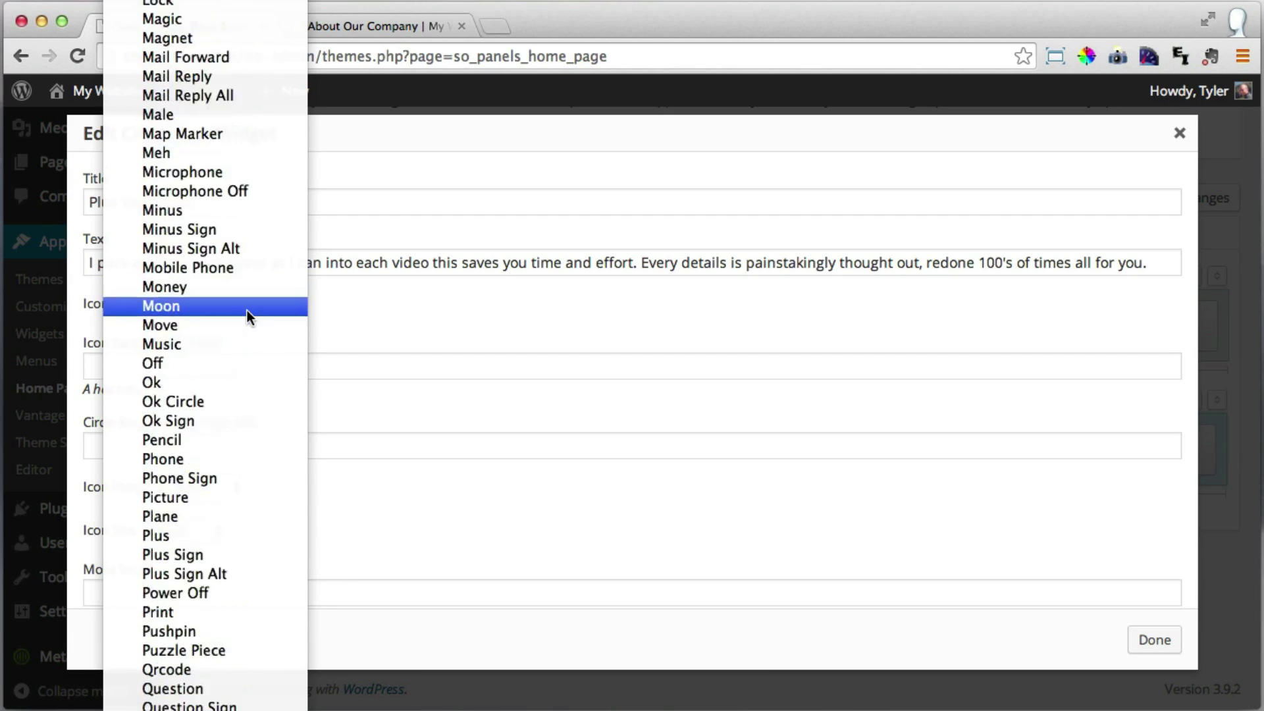
scroll(247, 310, down, 20)
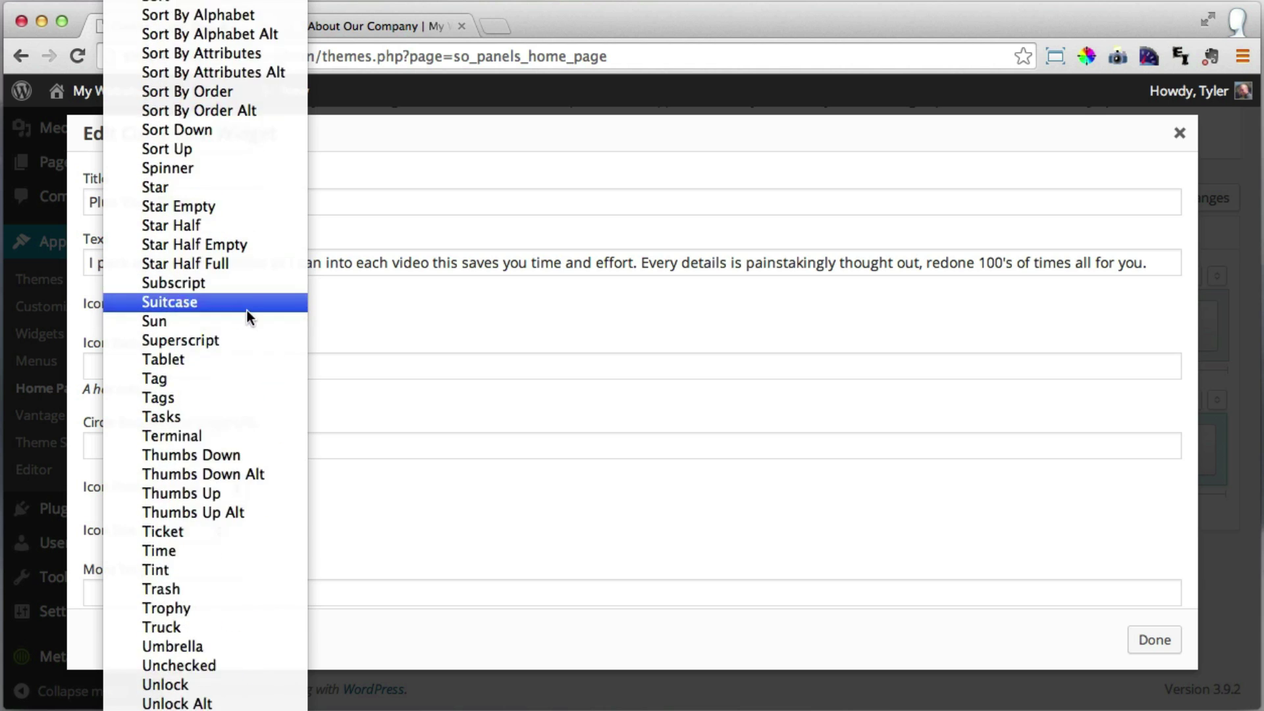
scroll(247, 310, down, 1)
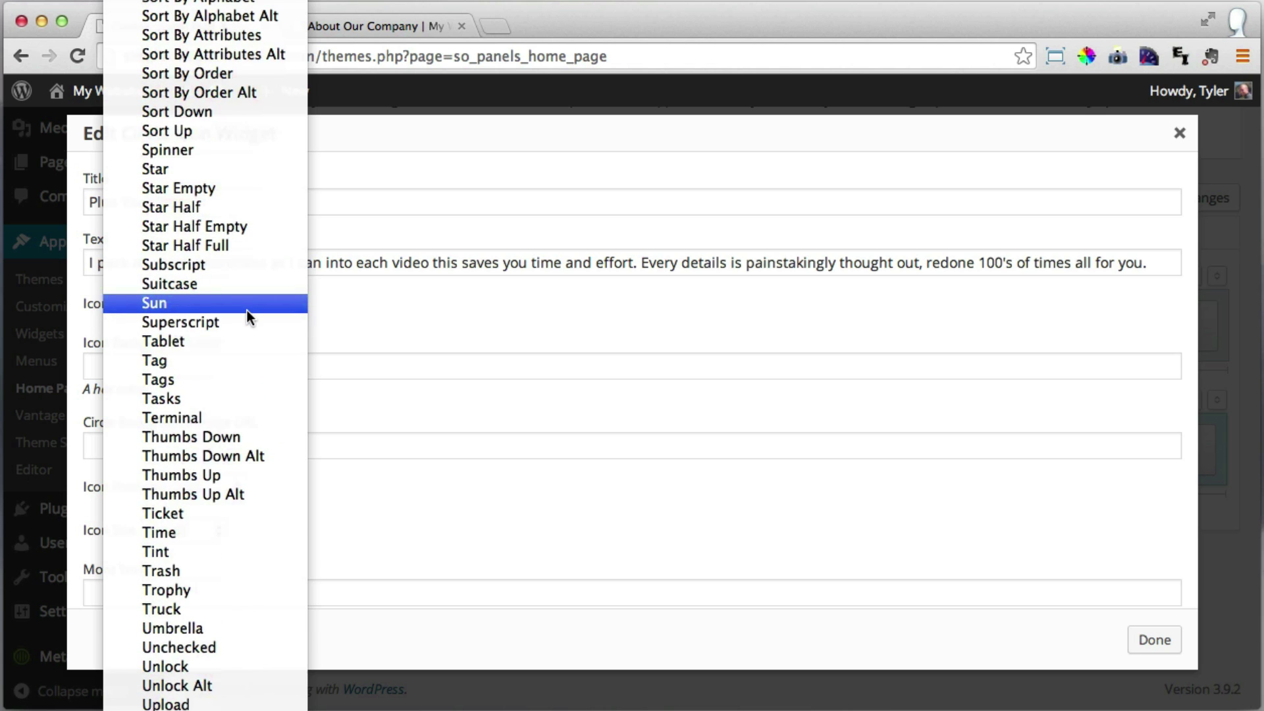
click(198, 532)
click(260, 441)
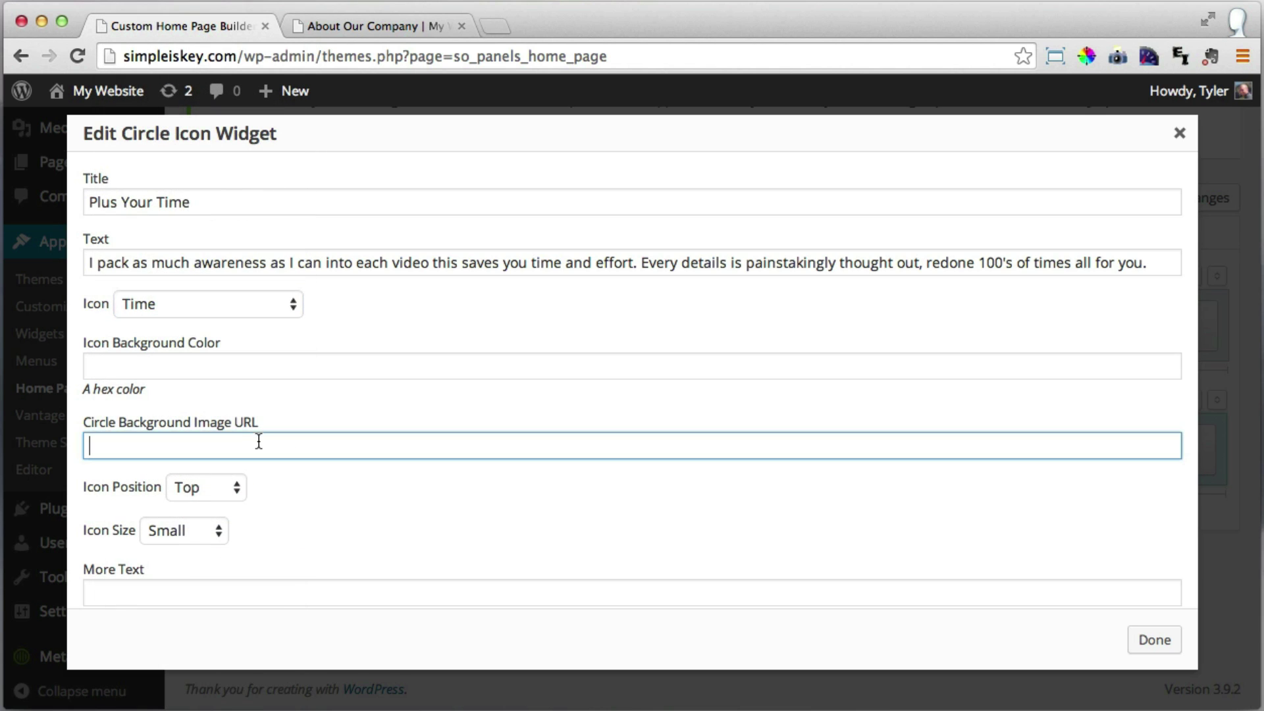
scroll(255, 563, down, 2)
Set the More Text to 'See Our Services' and begin the link address.
click(239, 524)
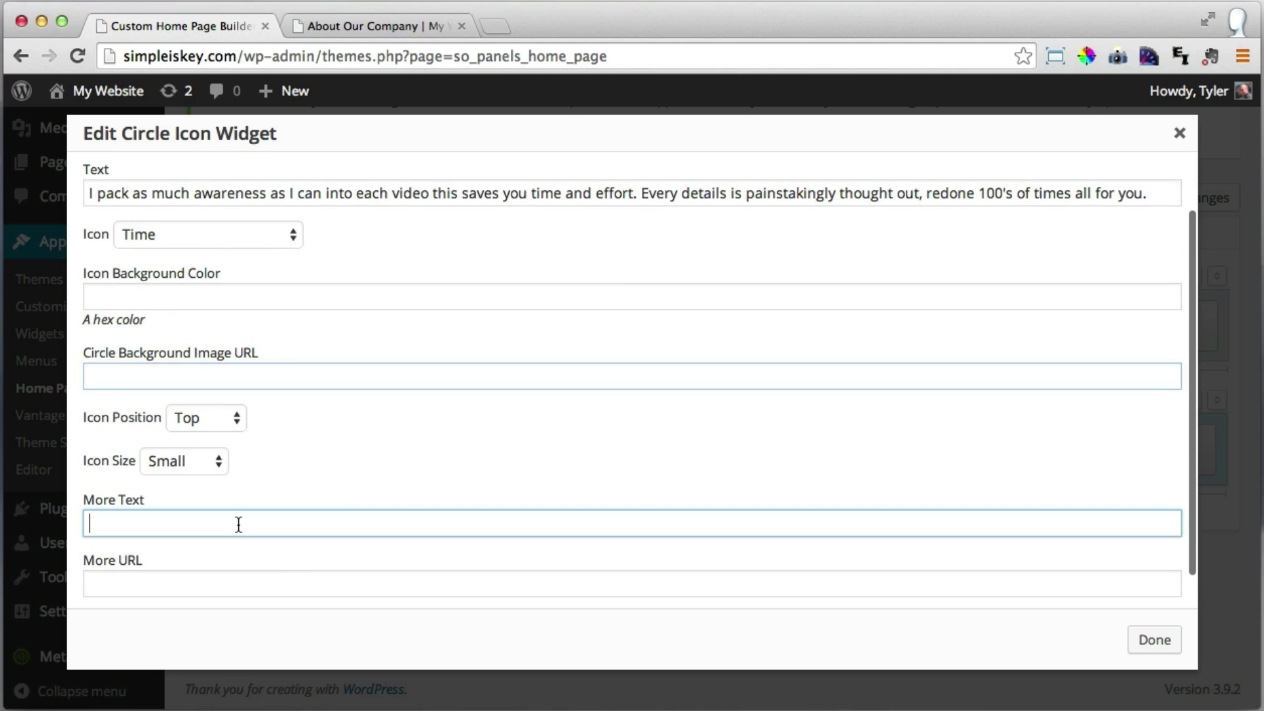
text(See Our SEr)
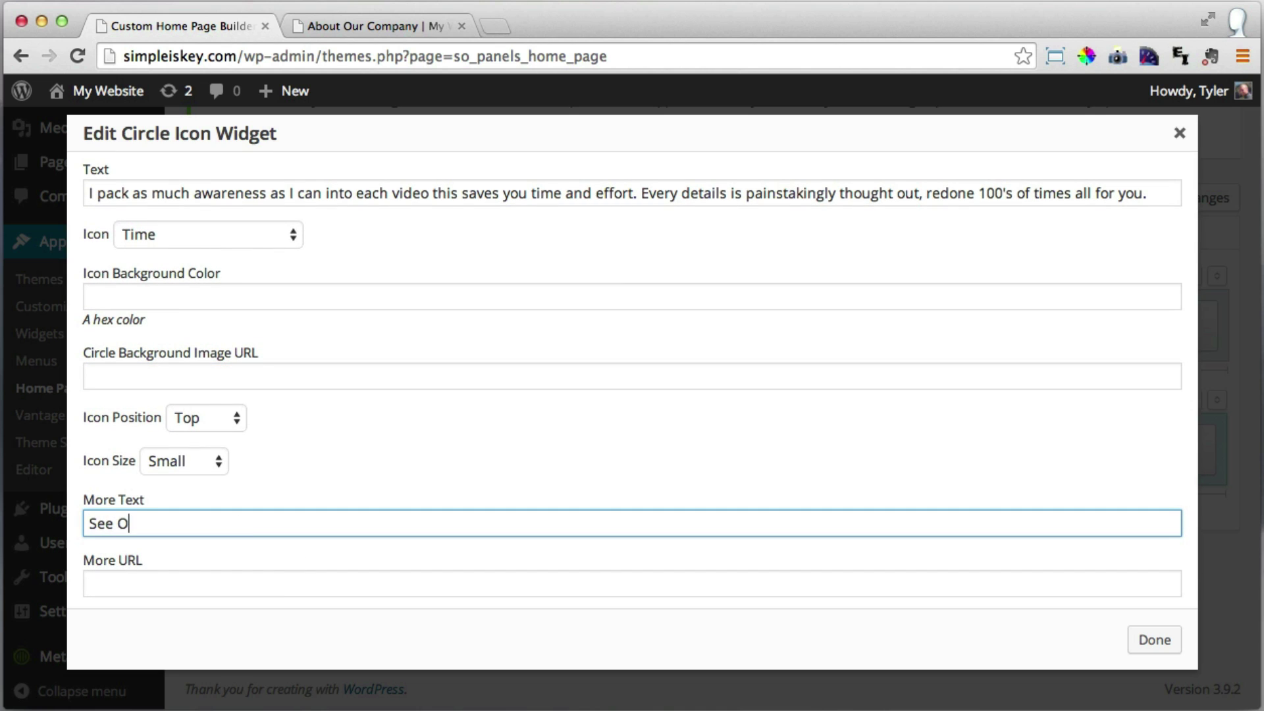
key(BackSpace)
key(BackSpace)
text(ervices)
click(187, 585)
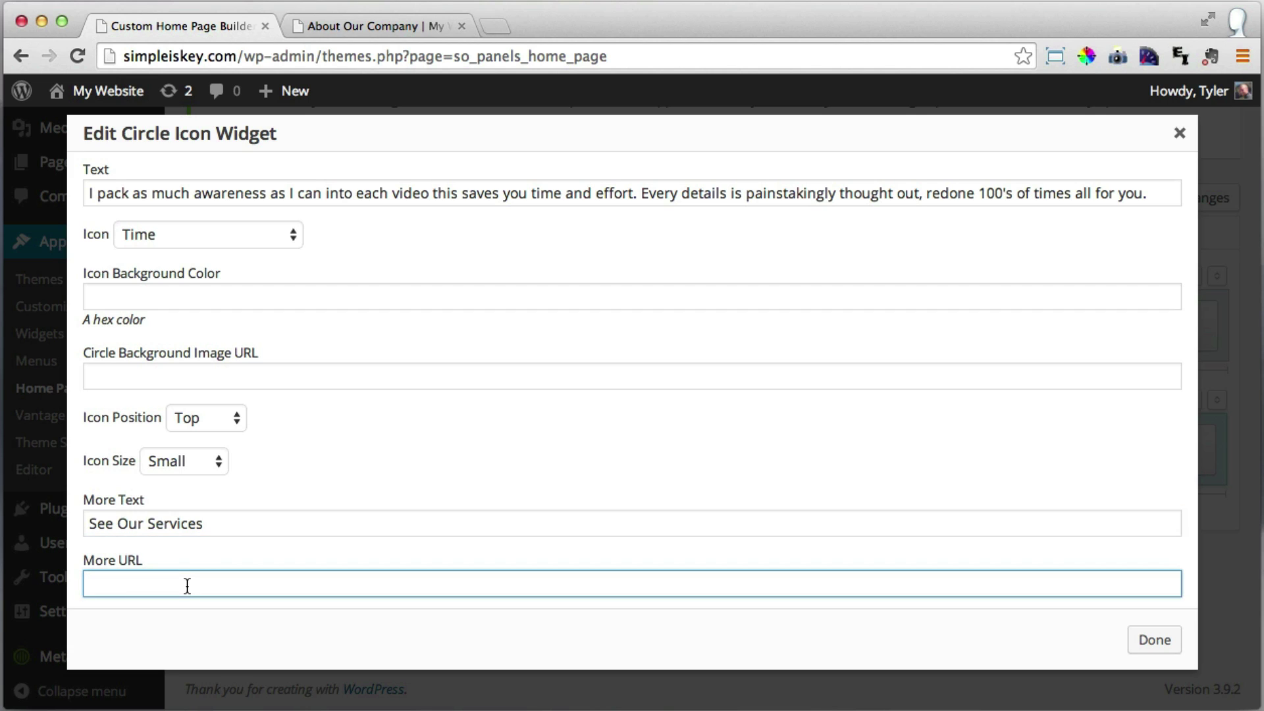
text(/see-our)
key(BackSpace)
key(BackSpace)
key(BackSpace)
key(BackSpace)
key(BackSpace)
key(BackSpace)
text(ser)
key(BackSpace)
key(BackSpace)
key(BackSpace)
text(ervices)
Copy '/services' from the live Services page into the More URL field.
click(373, 21)
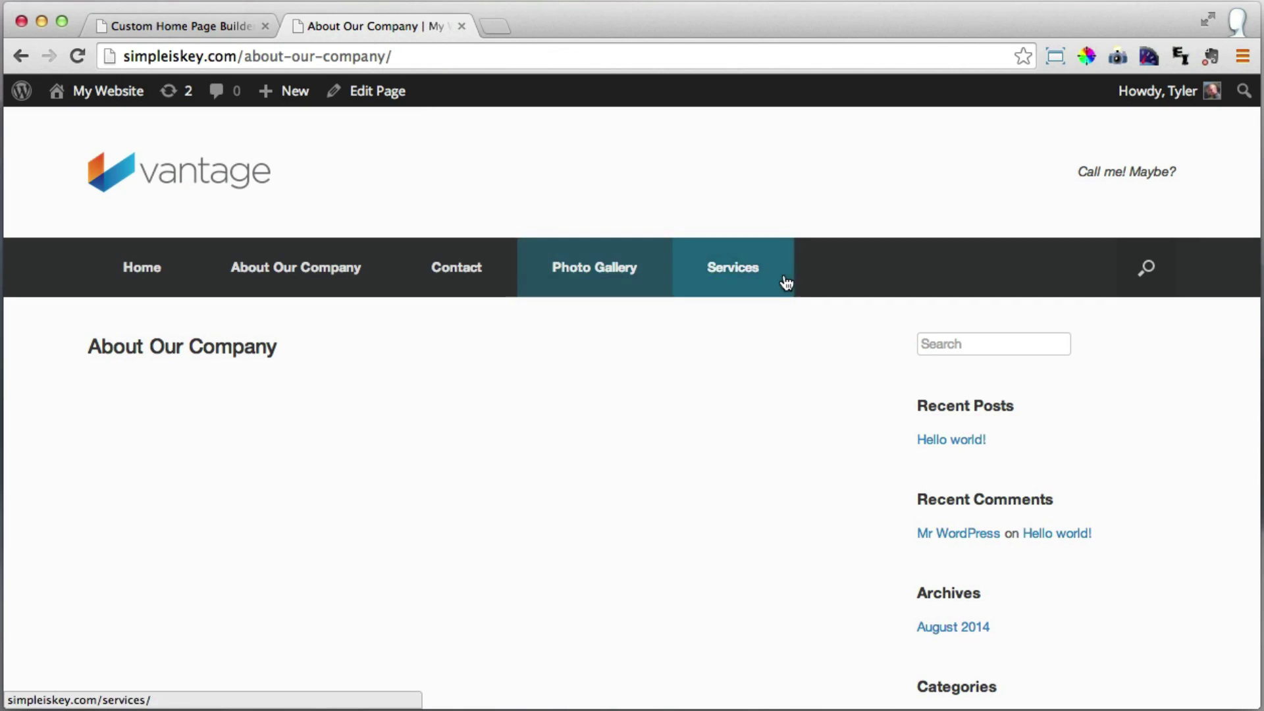
click(746, 276)
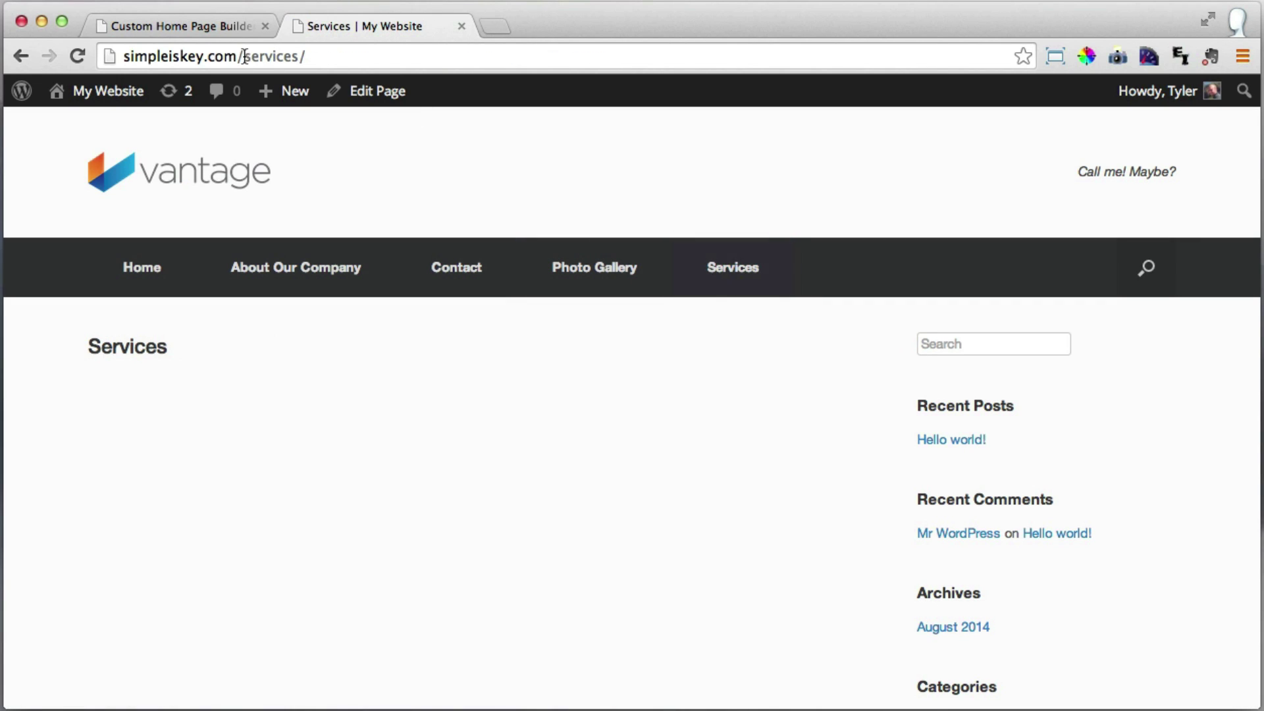
drag(234, 58, 300, 58)
key(super+c)
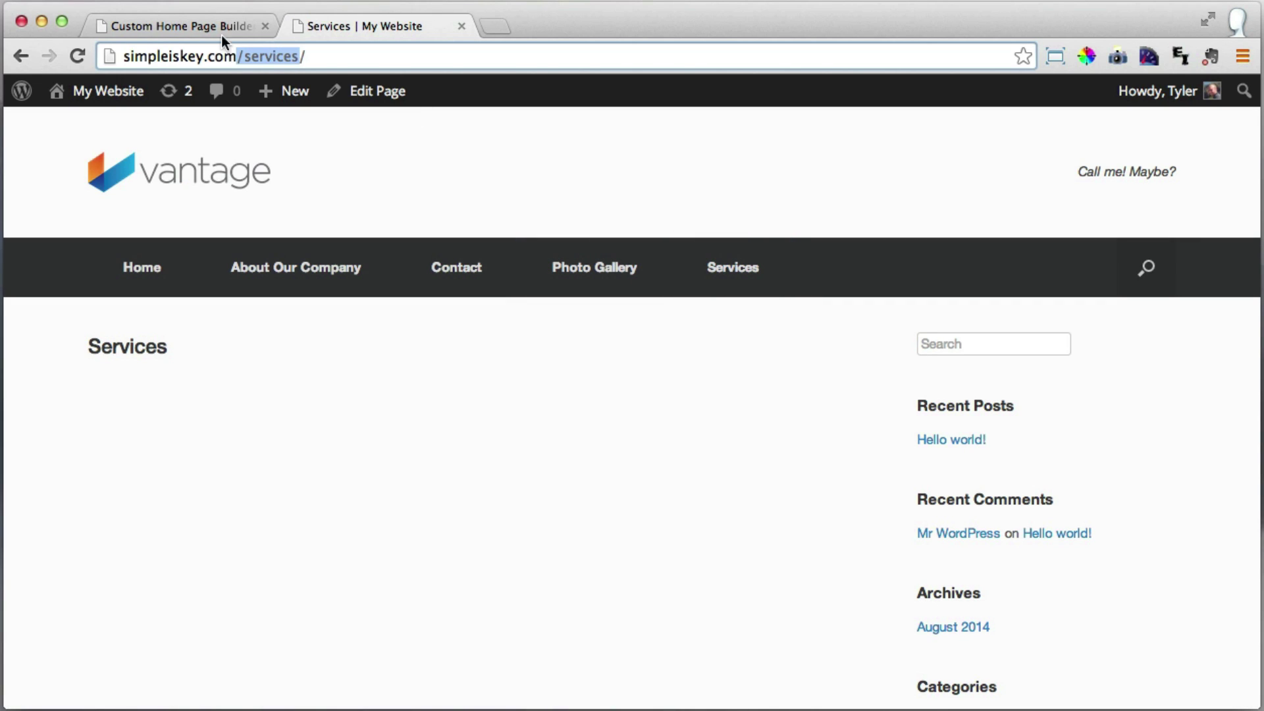
click(180, 26)
key(super+v)
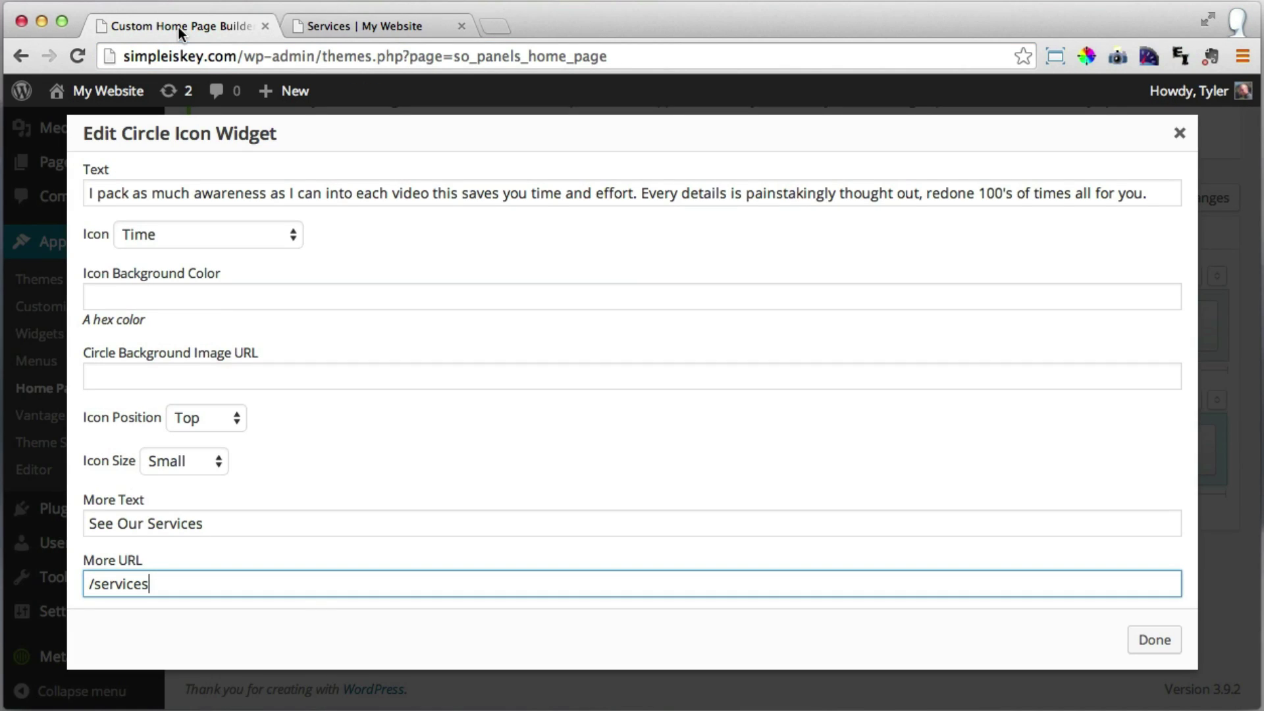
Confirm the Plus Your Time widget, save the home page, and view it live.
click(1154, 642)
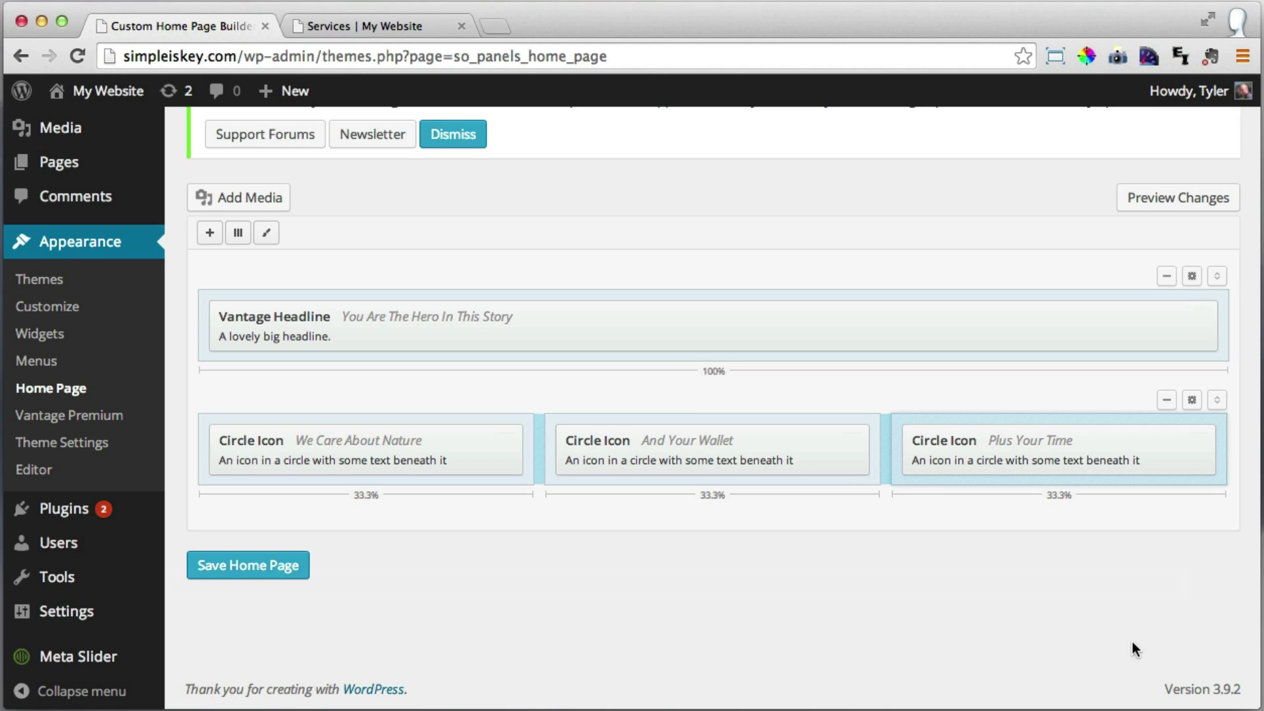
click(261, 575)
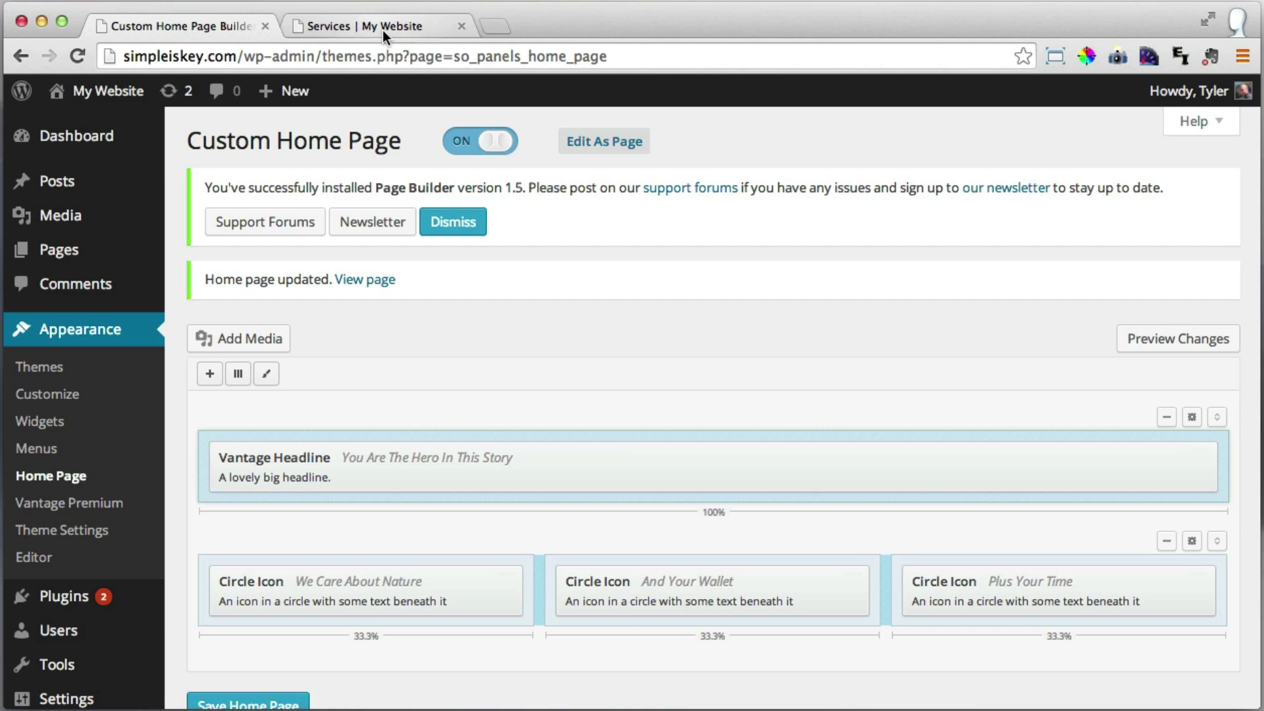
click(382, 29)
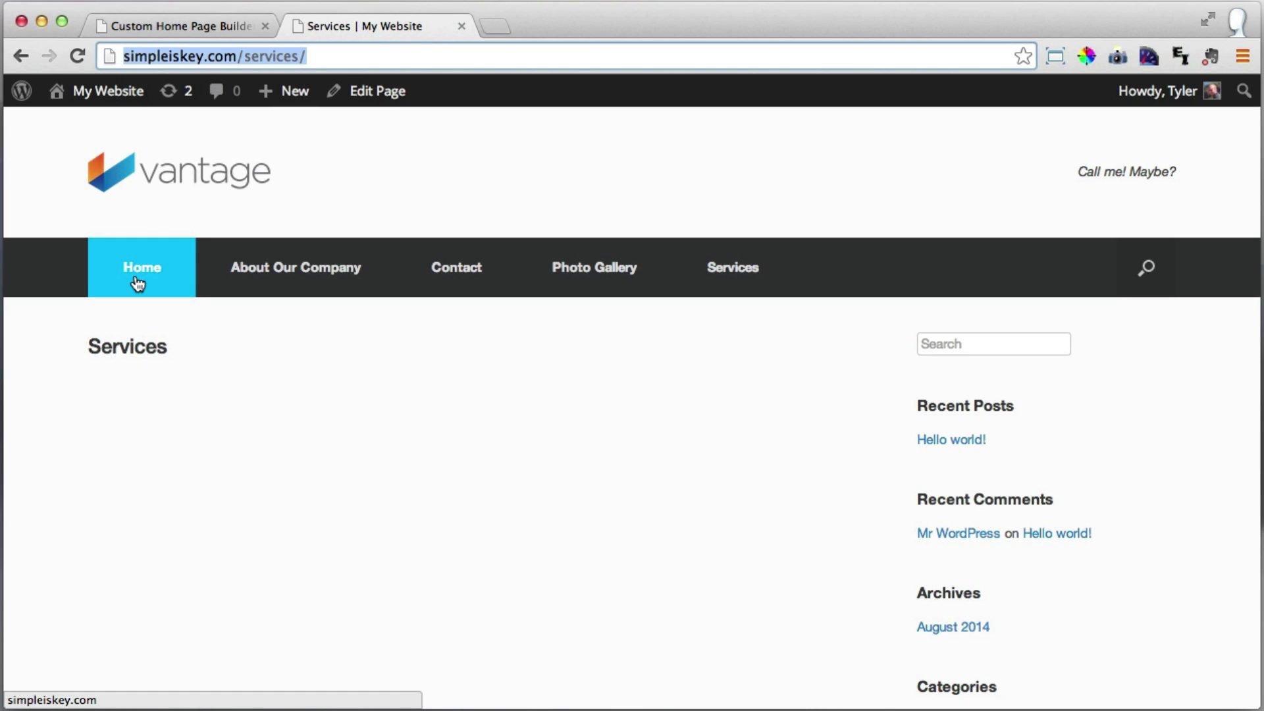
click(171, 181)
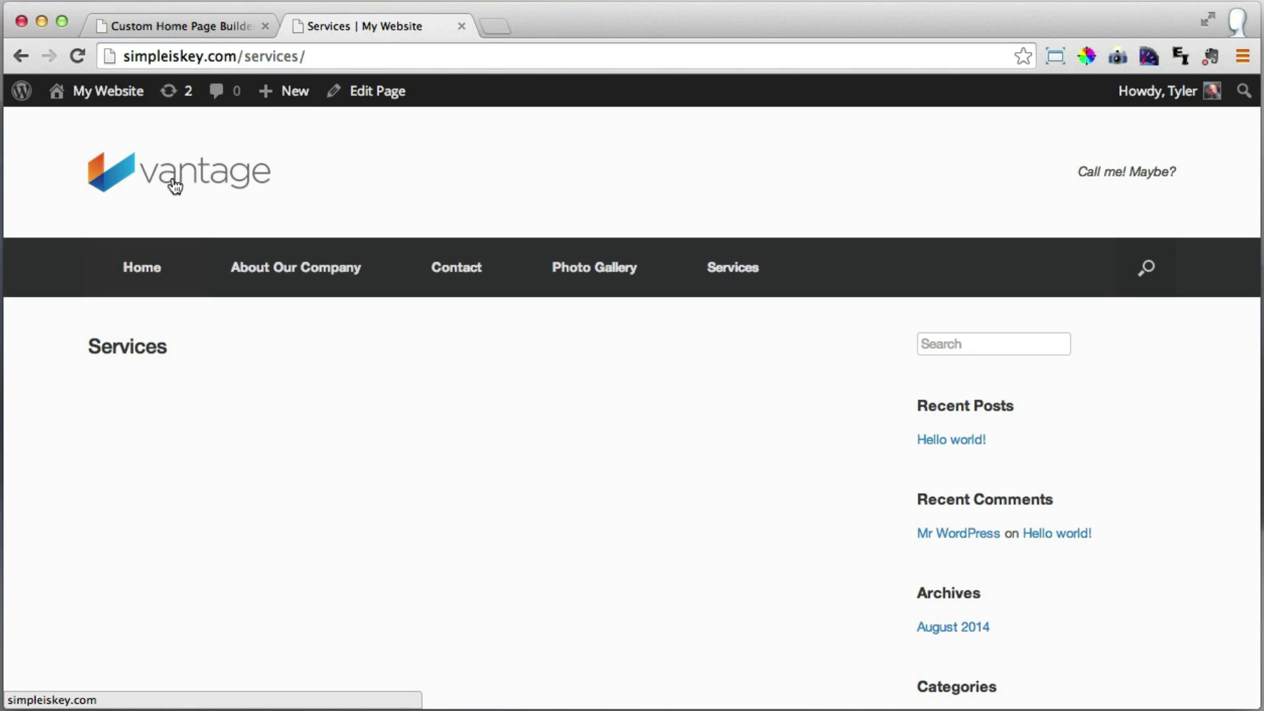
scroll(504, 237, down, 7)
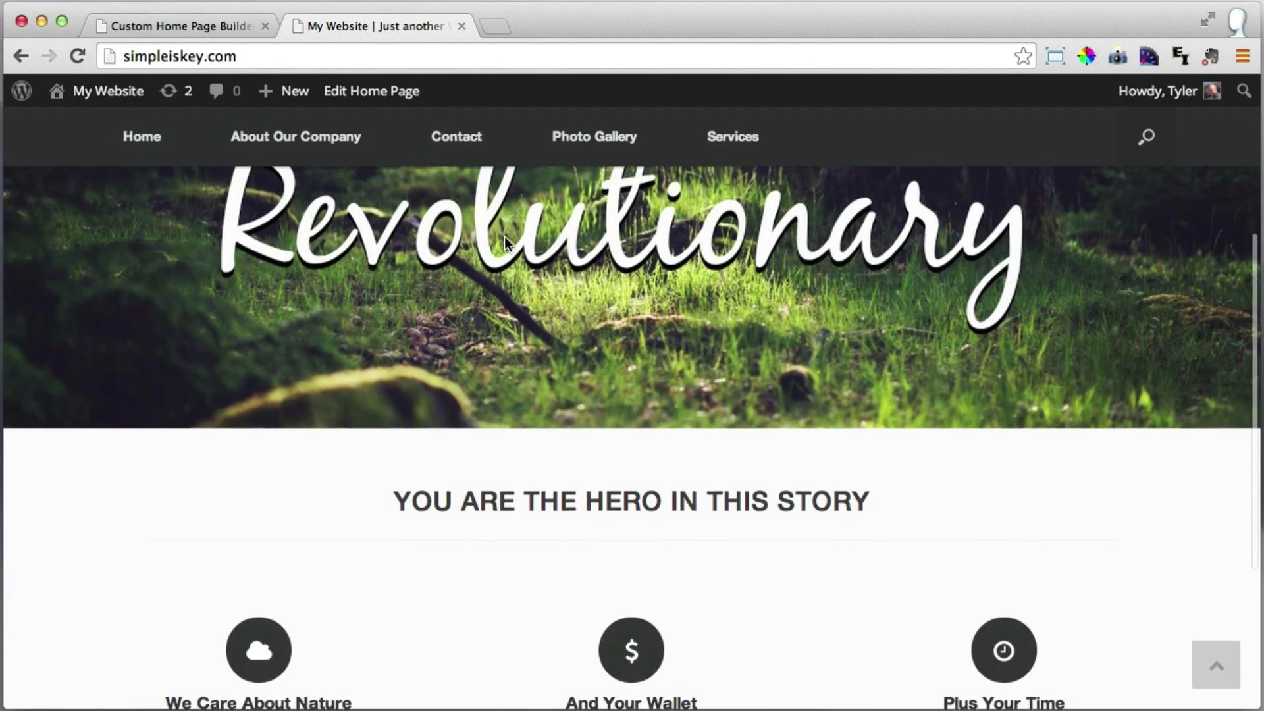
scroll(505, 241, down, 2)
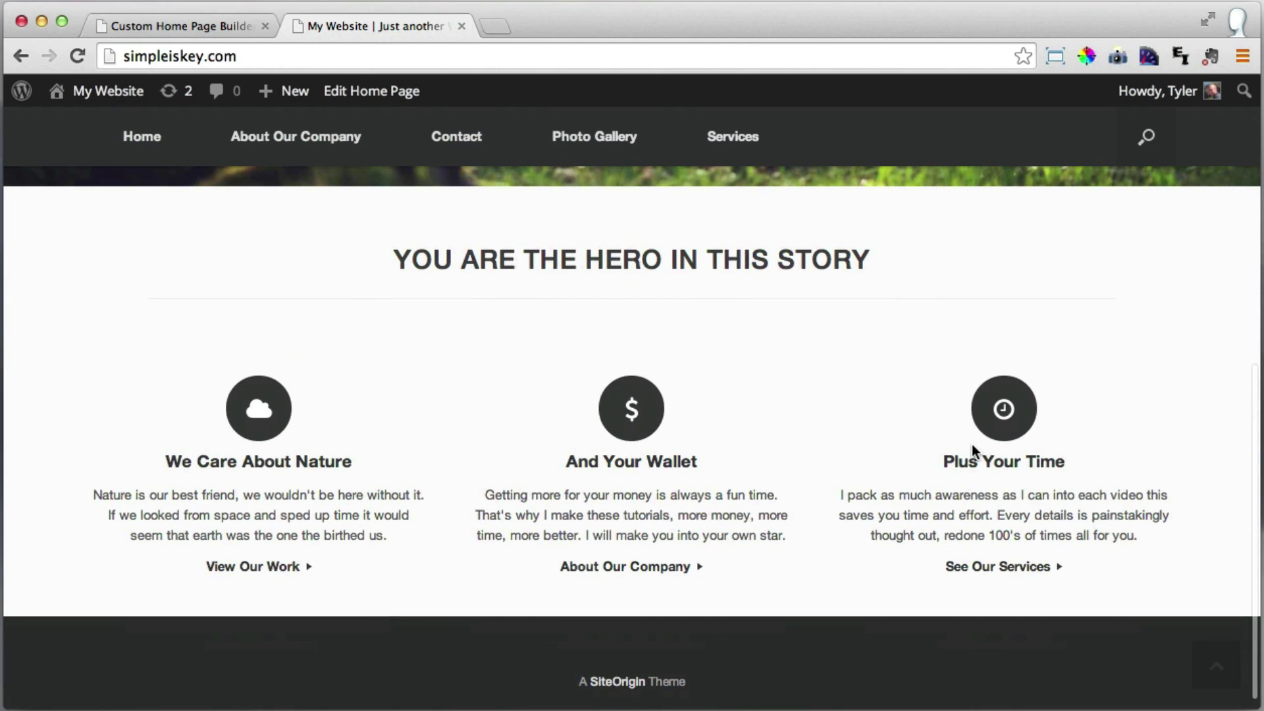
scroll(972, 444, down, 1)
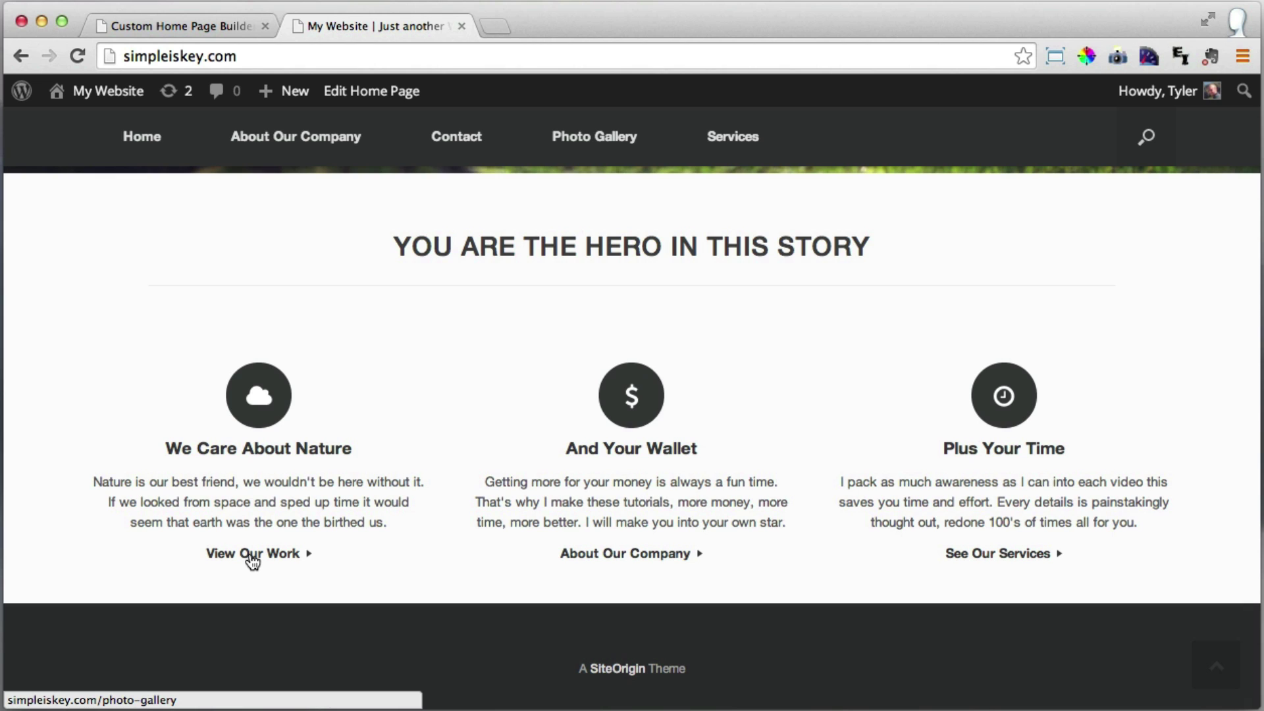
Test the View Our Work, About Our Company and Services links on the live home page.
click(252, 561)
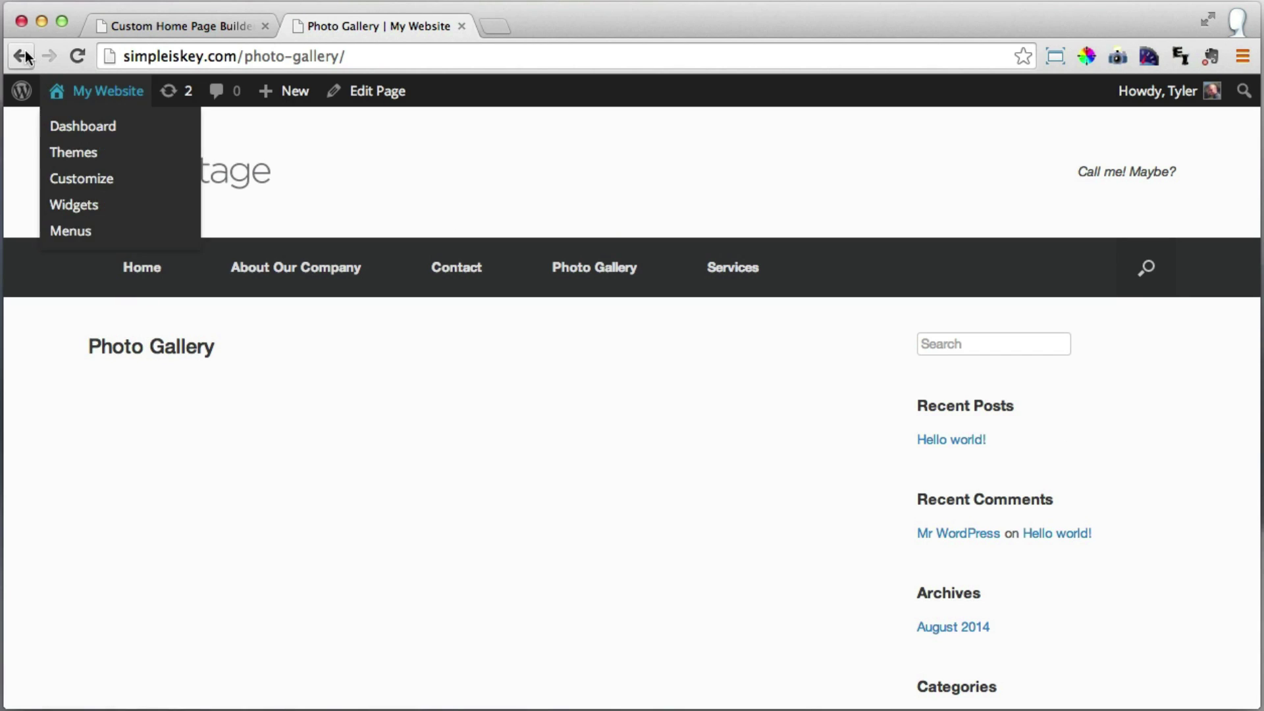
click(21, 56)
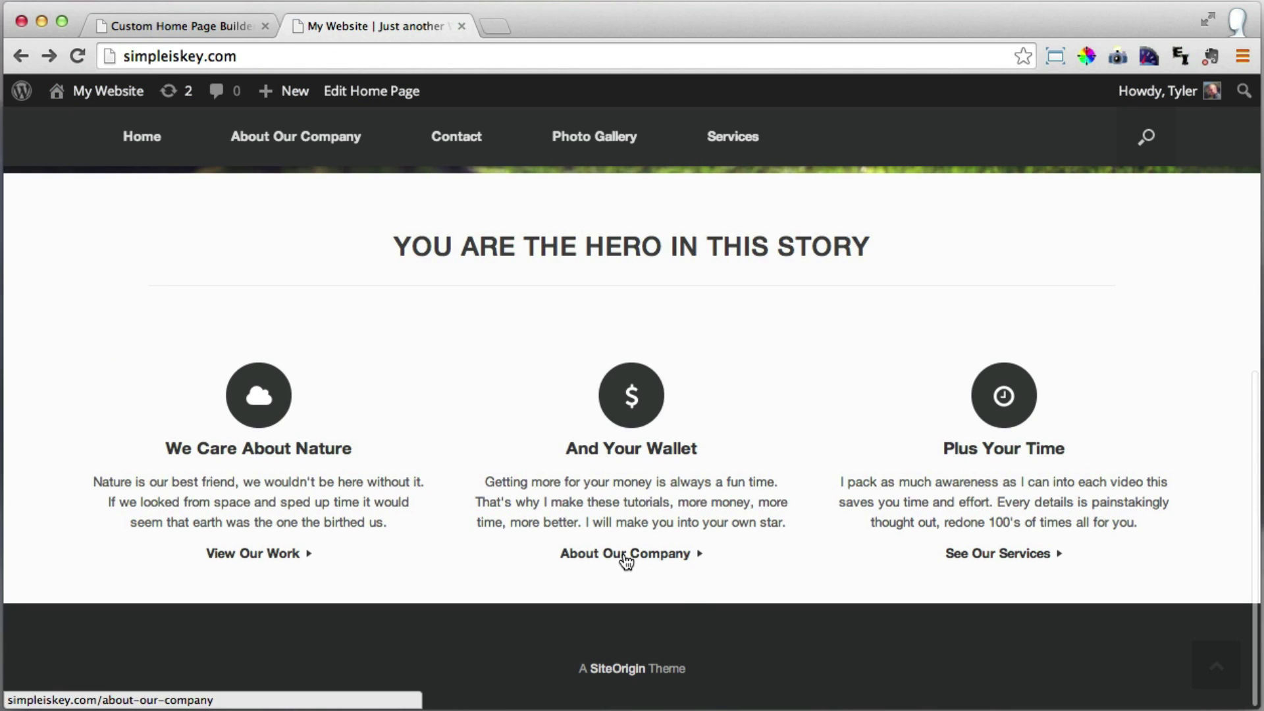
click(624, 557)
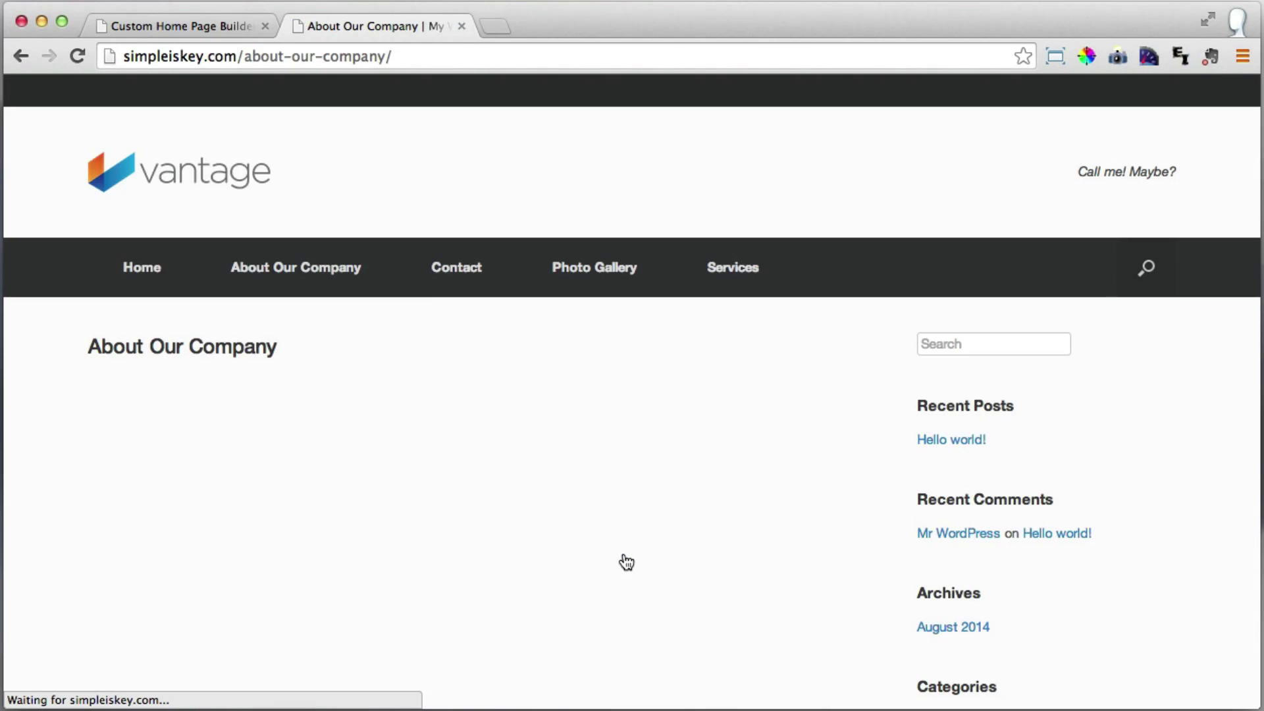
click(22, 56)
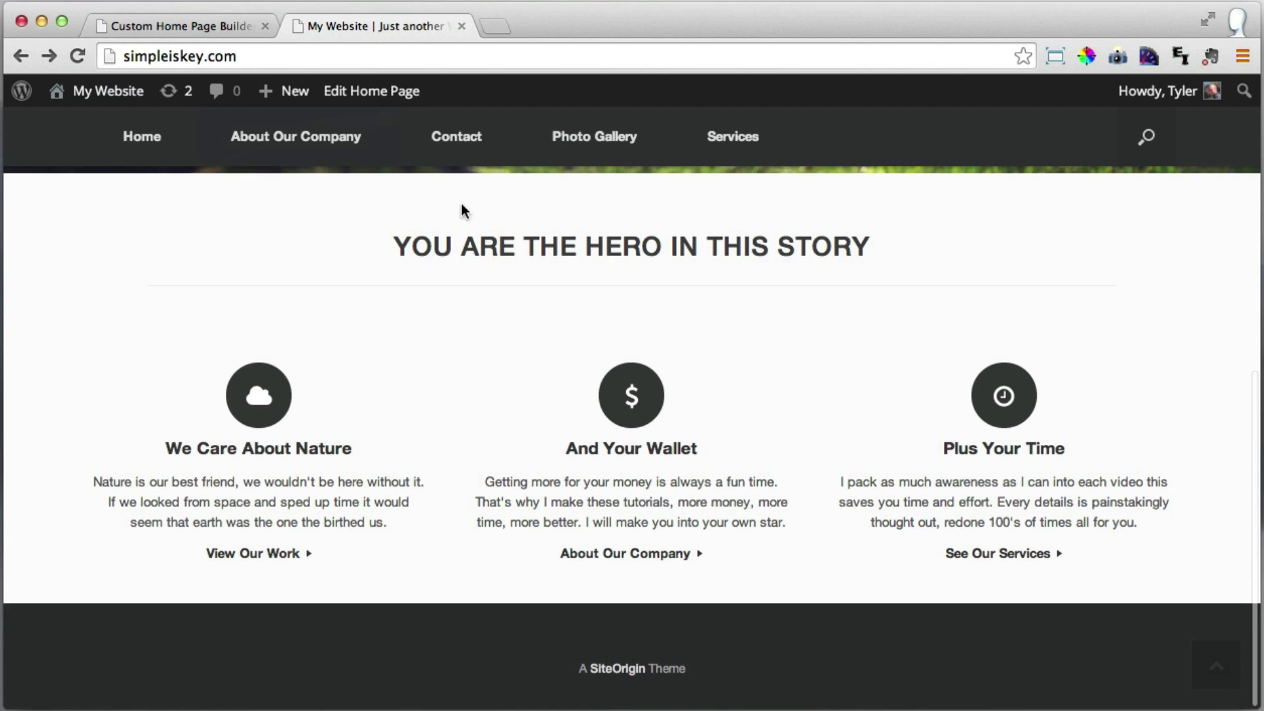
click(1001, 555)
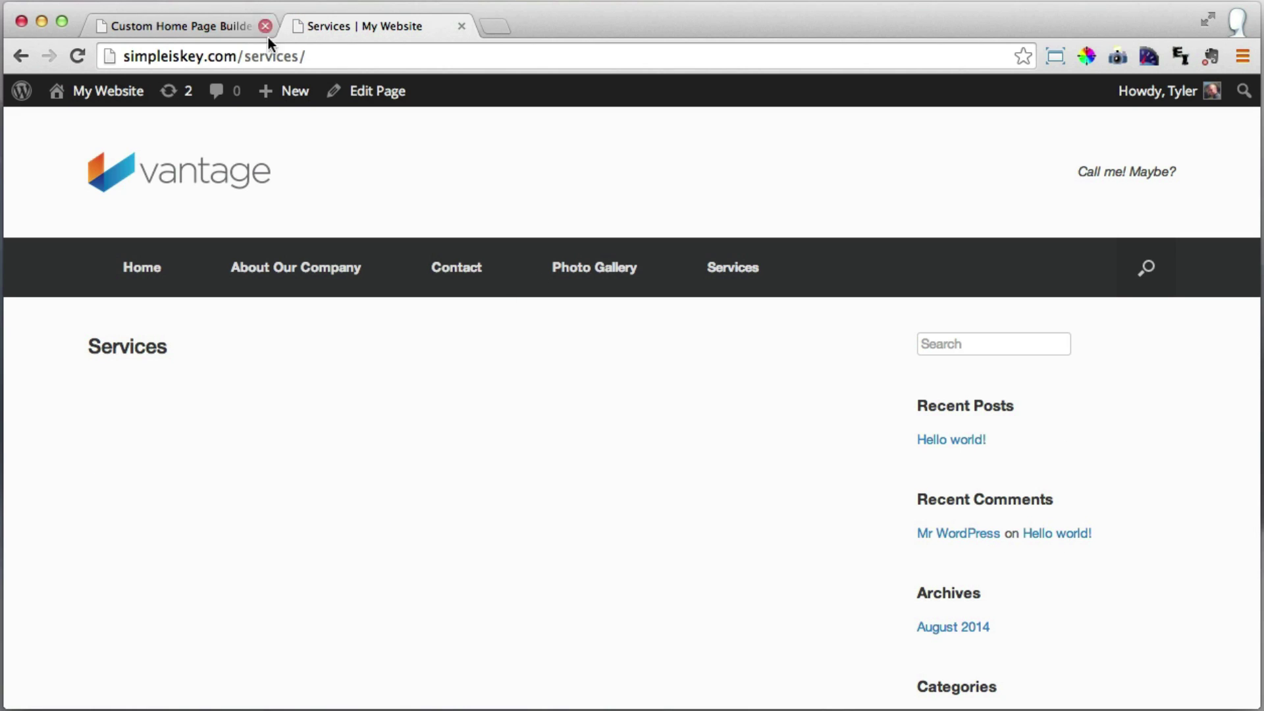
click(20, 56)
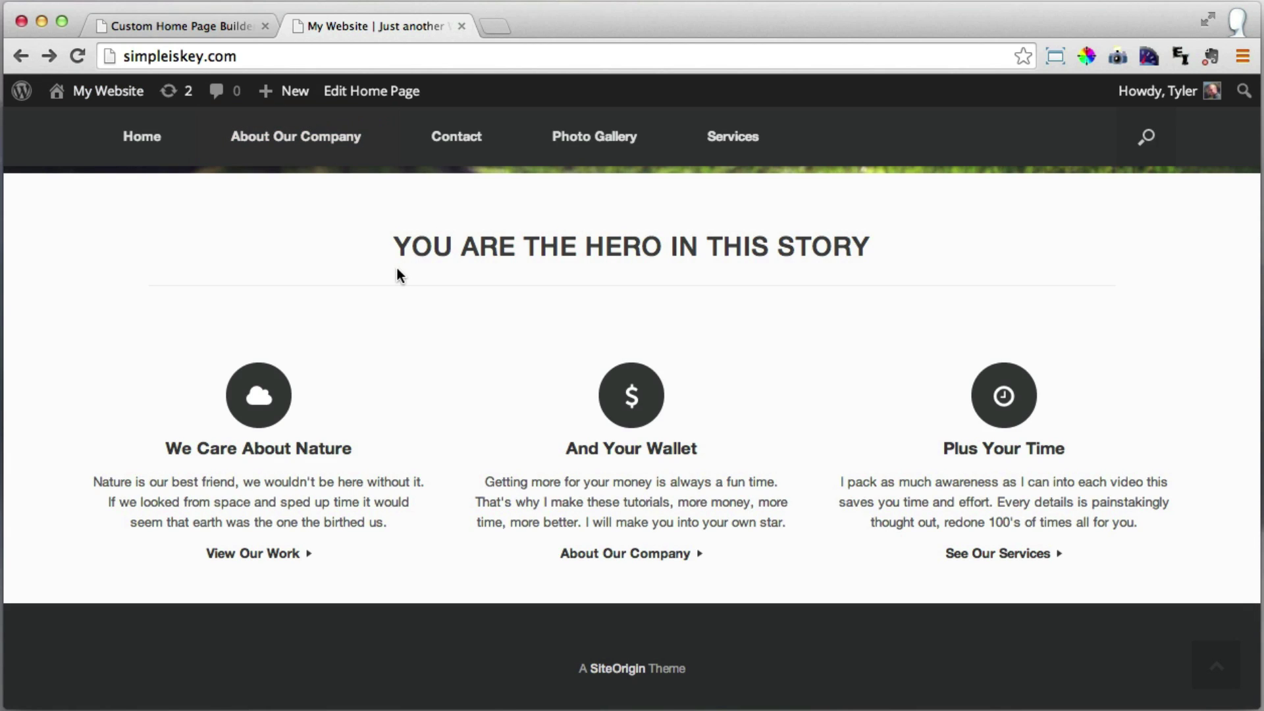
scroll(401, 270, down, 2)
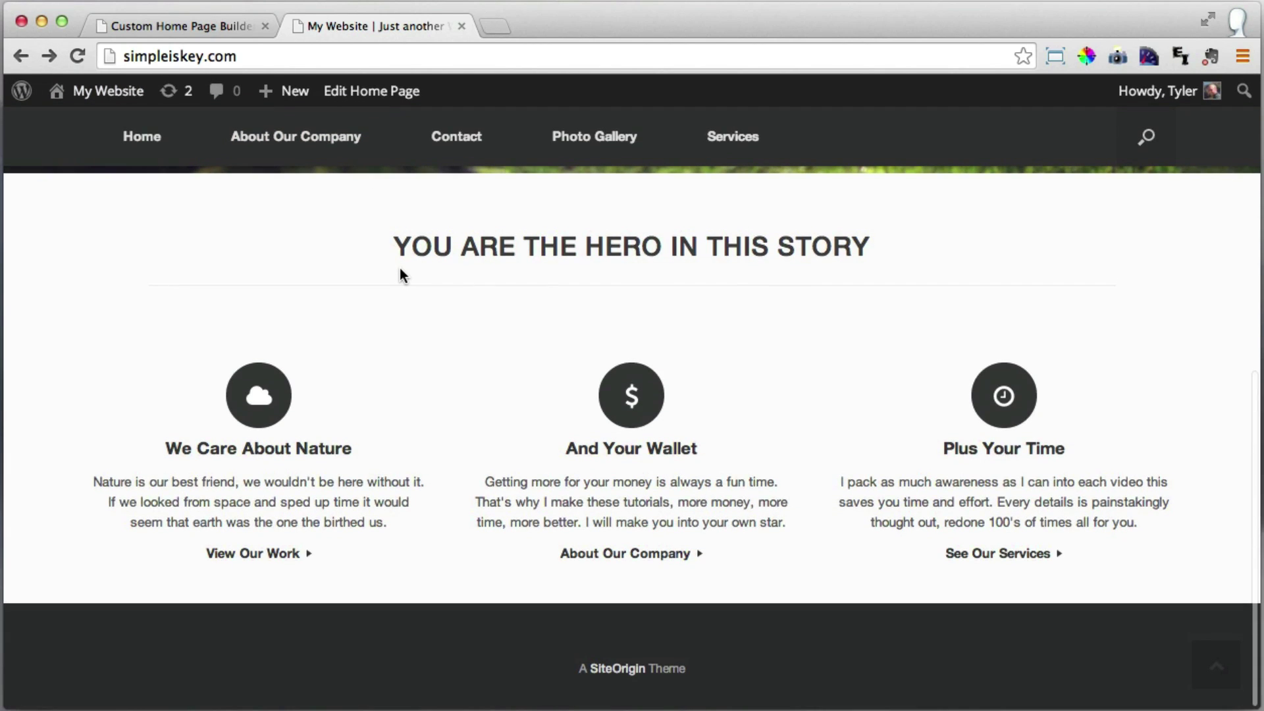
scroll(338, 241, down, 2)
scroll(475, 339, up, 5)
Add a 50/50 two-column row below the circle icons and pick a widget for its left cell.
click(170, 30)
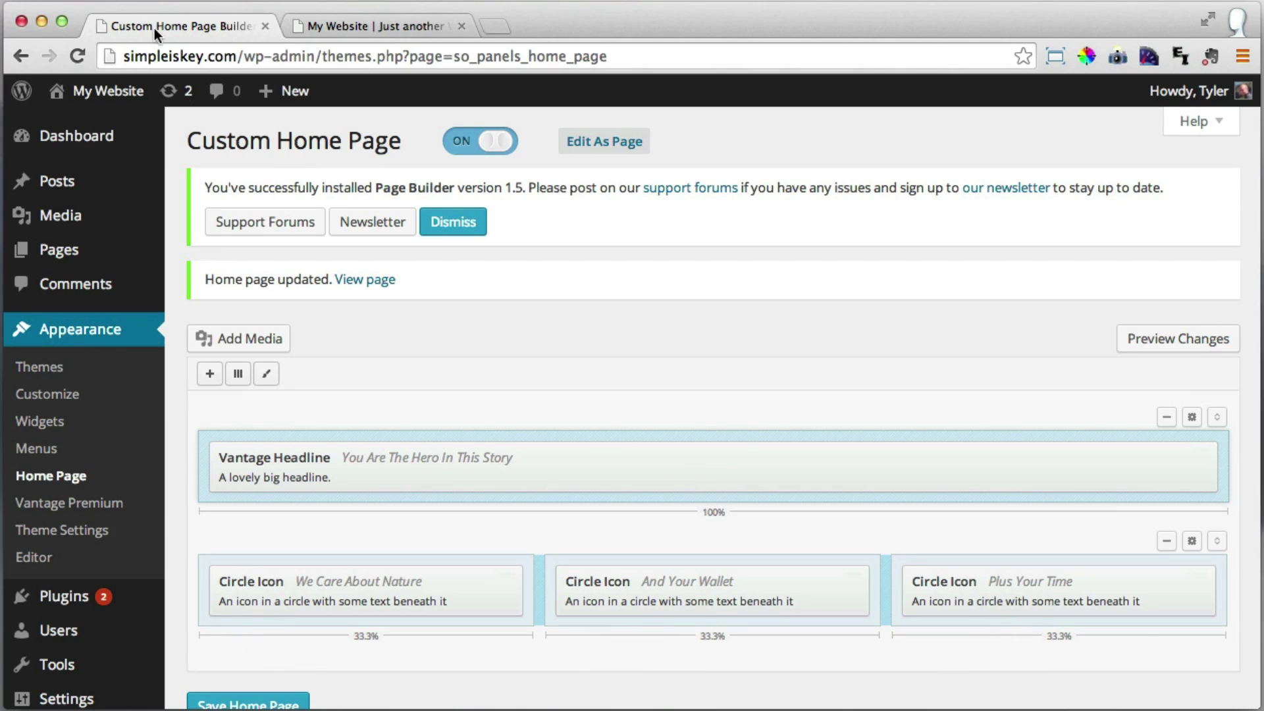
scroll(754, 358, down, 2)
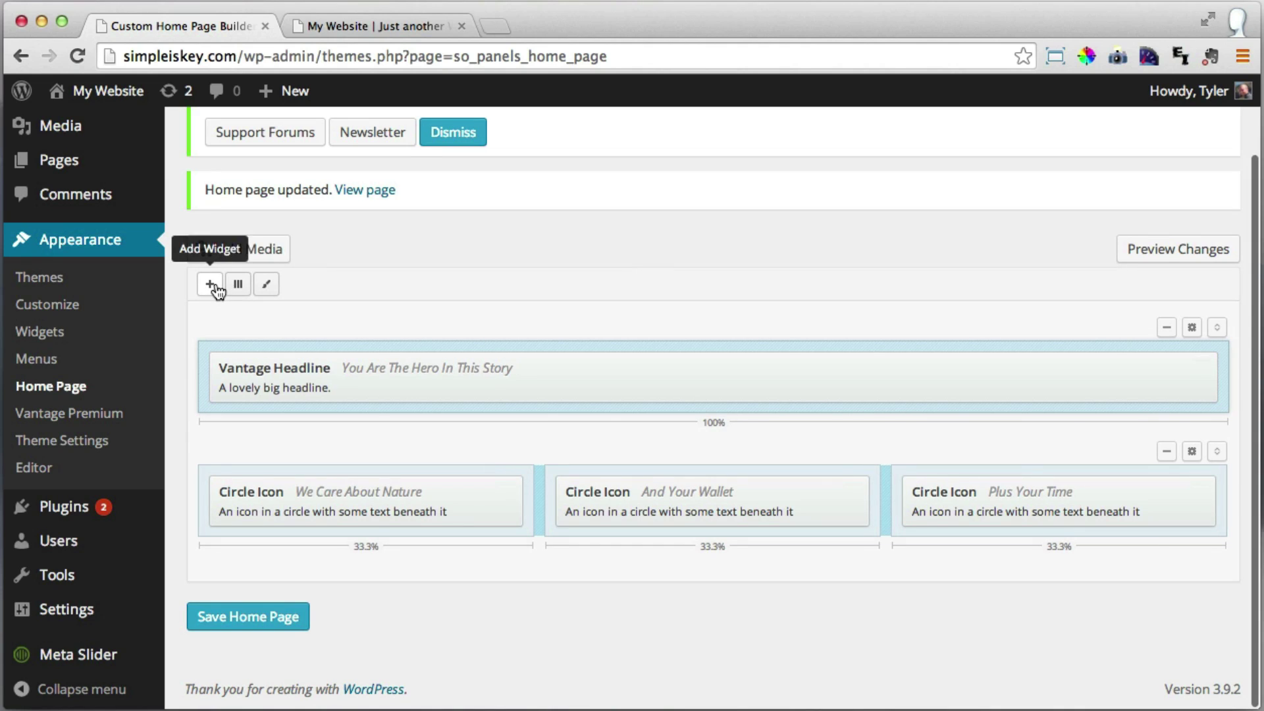
click(238, 285)
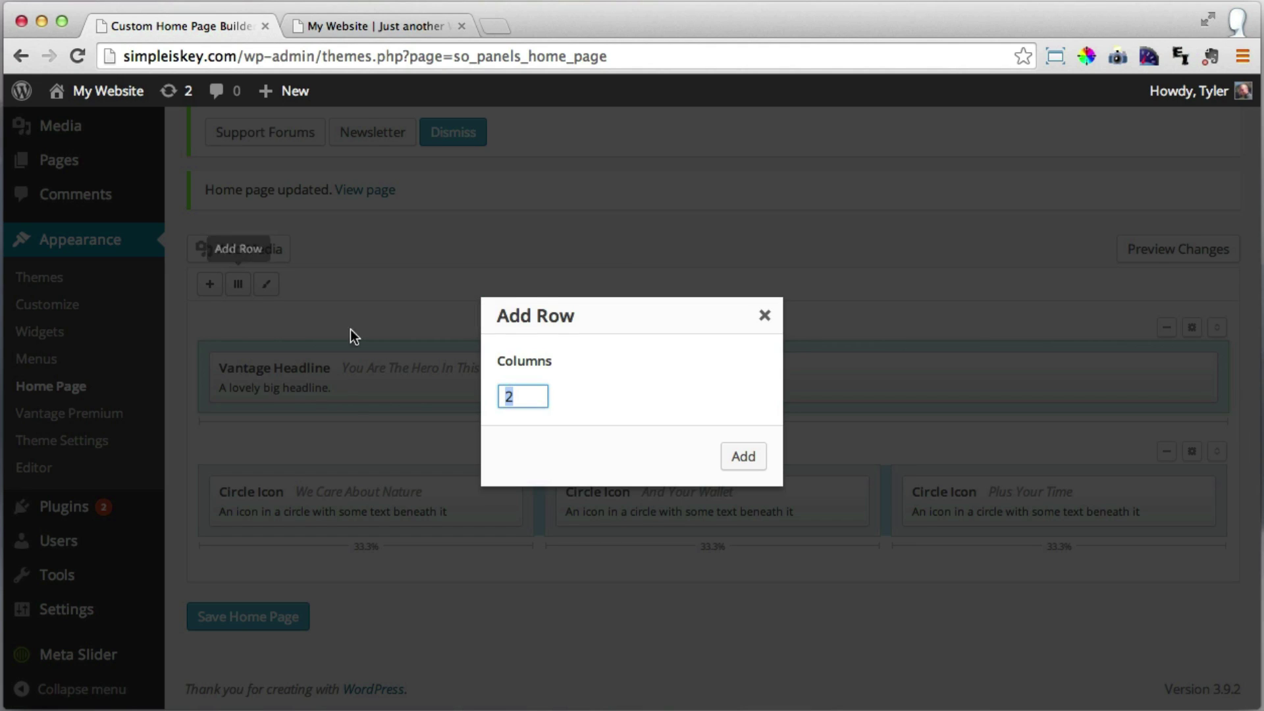
click(746, 458)
scroll(764, 420, down, 2)
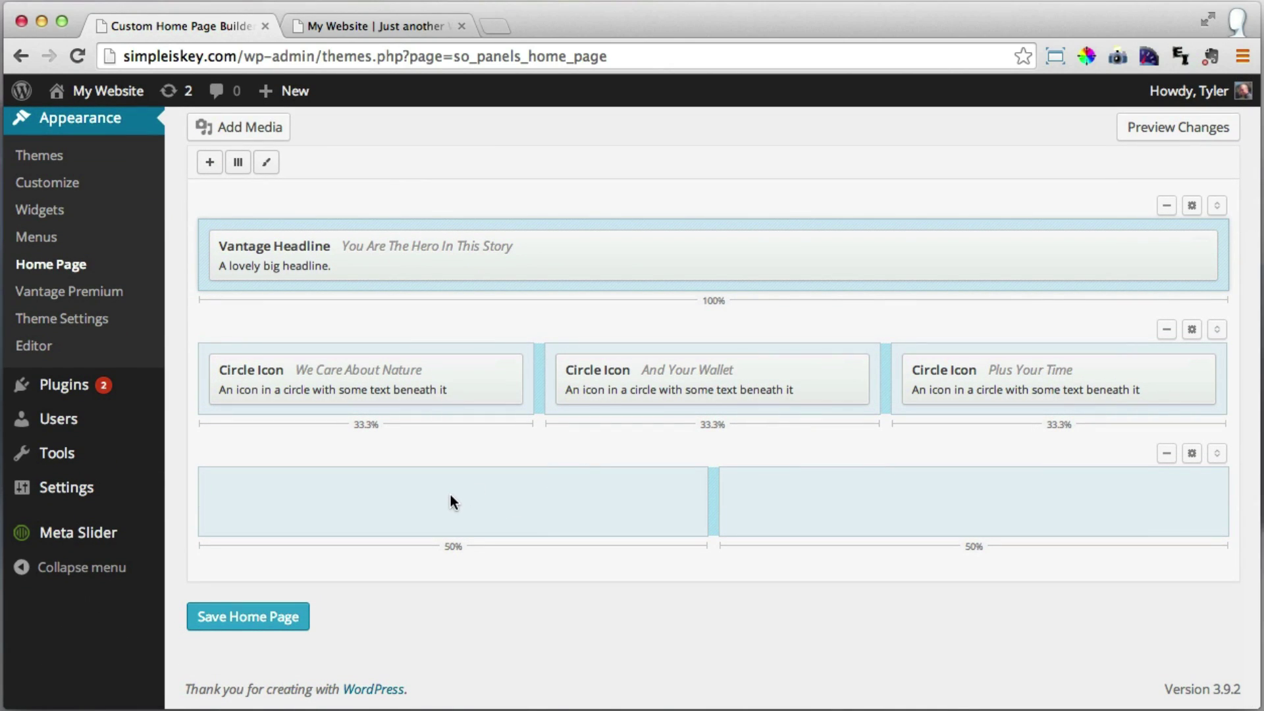
click(453, 495)
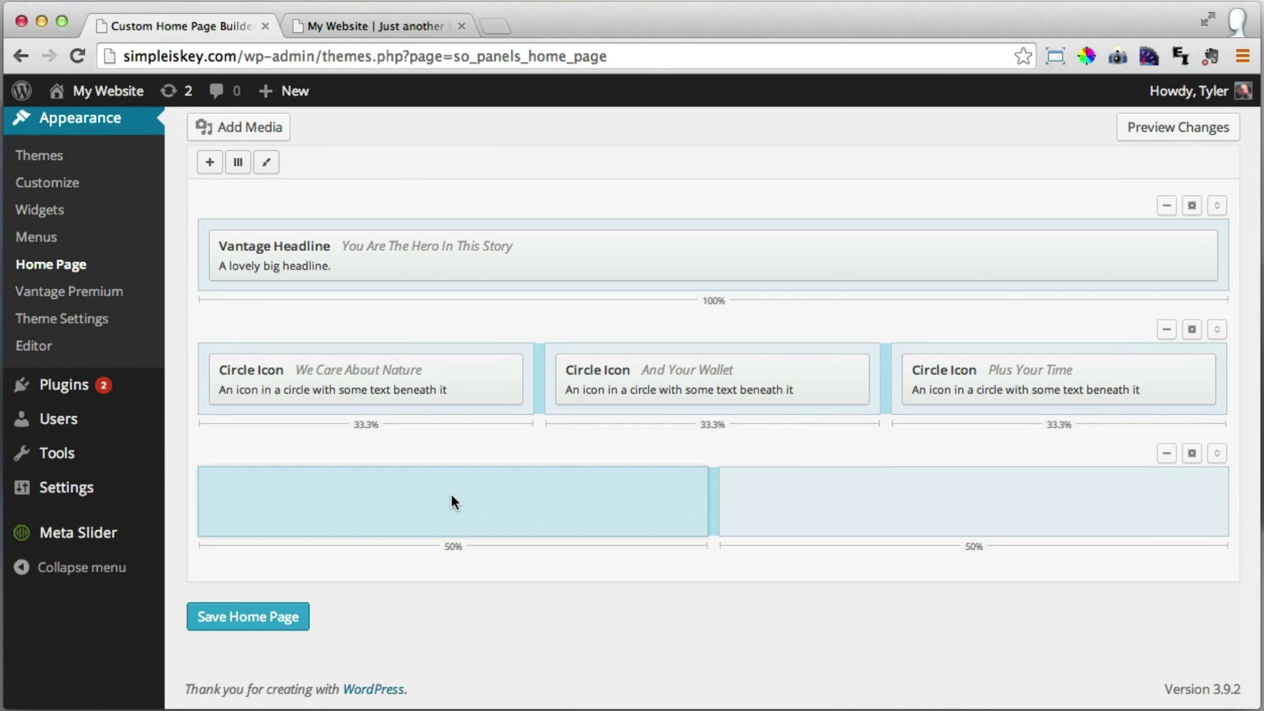
click(208, 165)
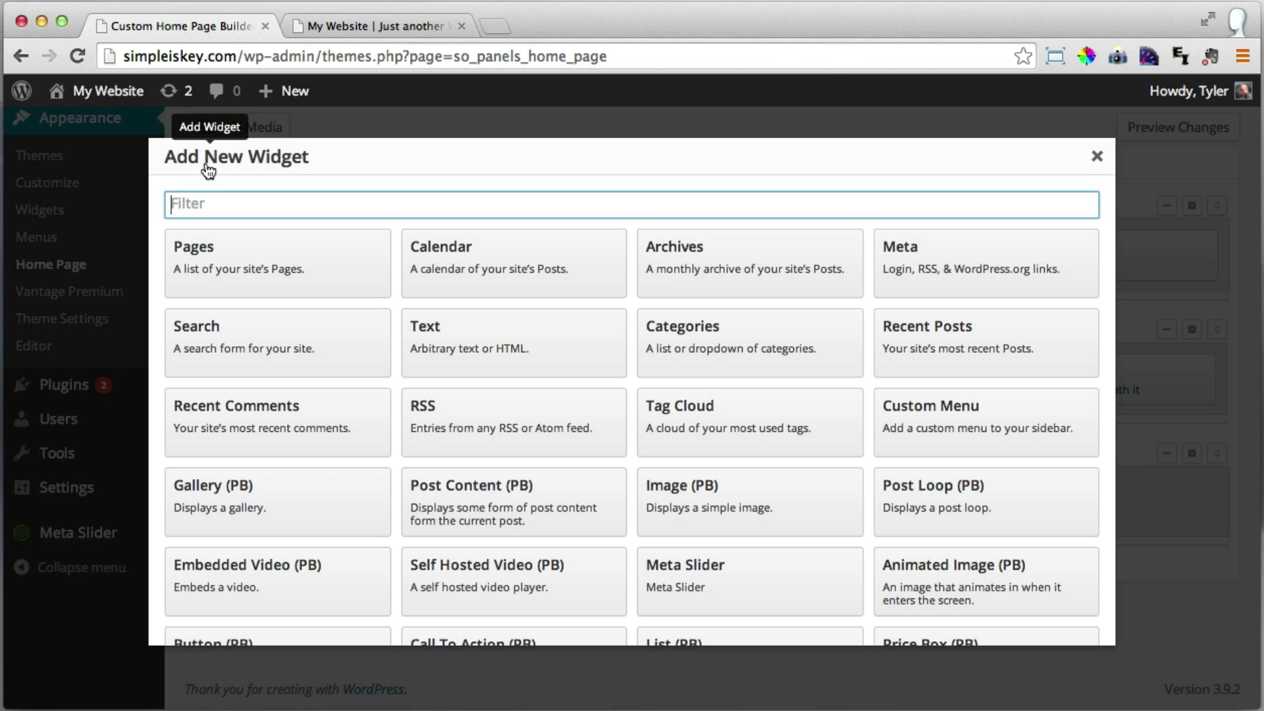
Add a Text widget 'We Are One' with the 'A spectacular show of events…' paragraph.
click(473, 347)
click(350, 565)
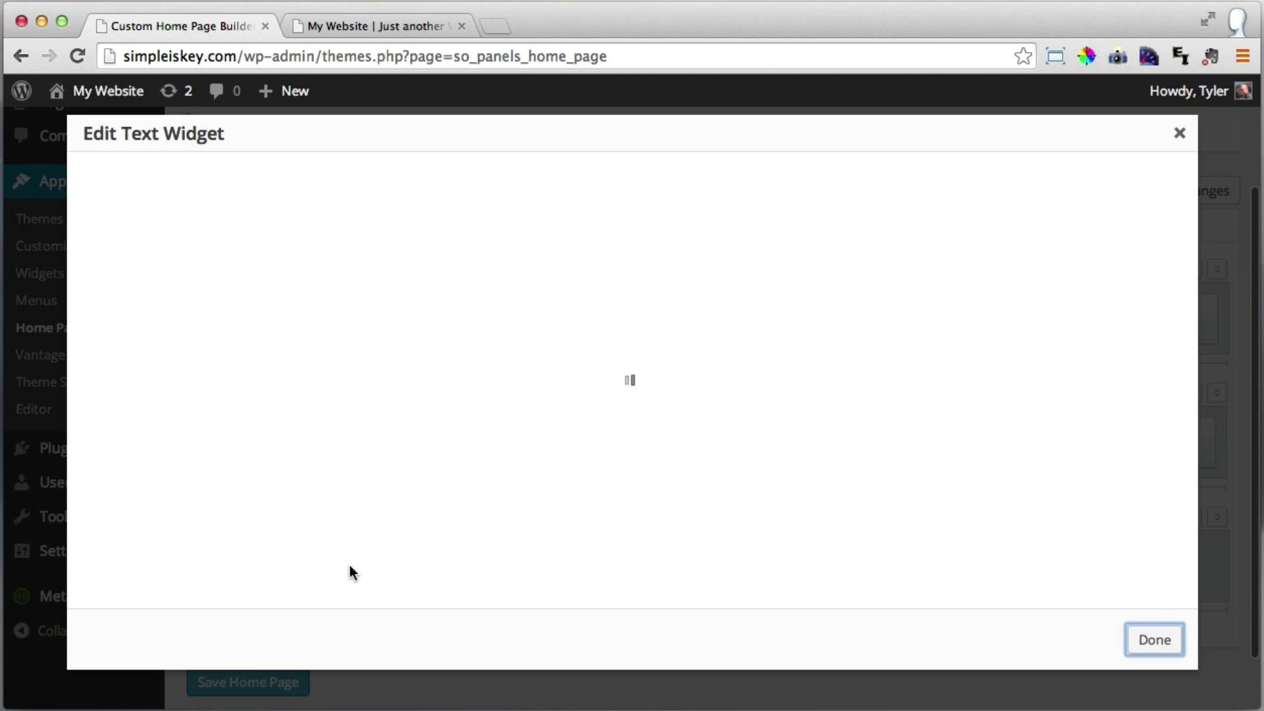
click(165, 210)
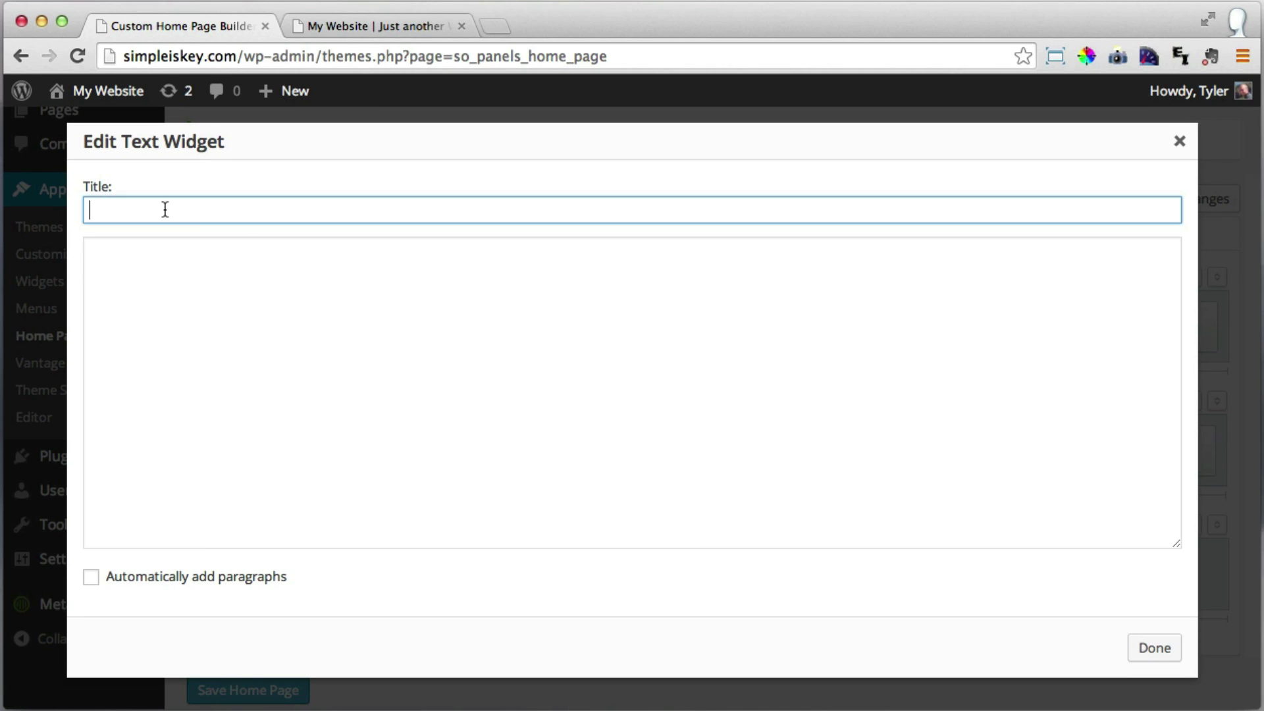
text(We Are One)
click(306, 322)
text(A)
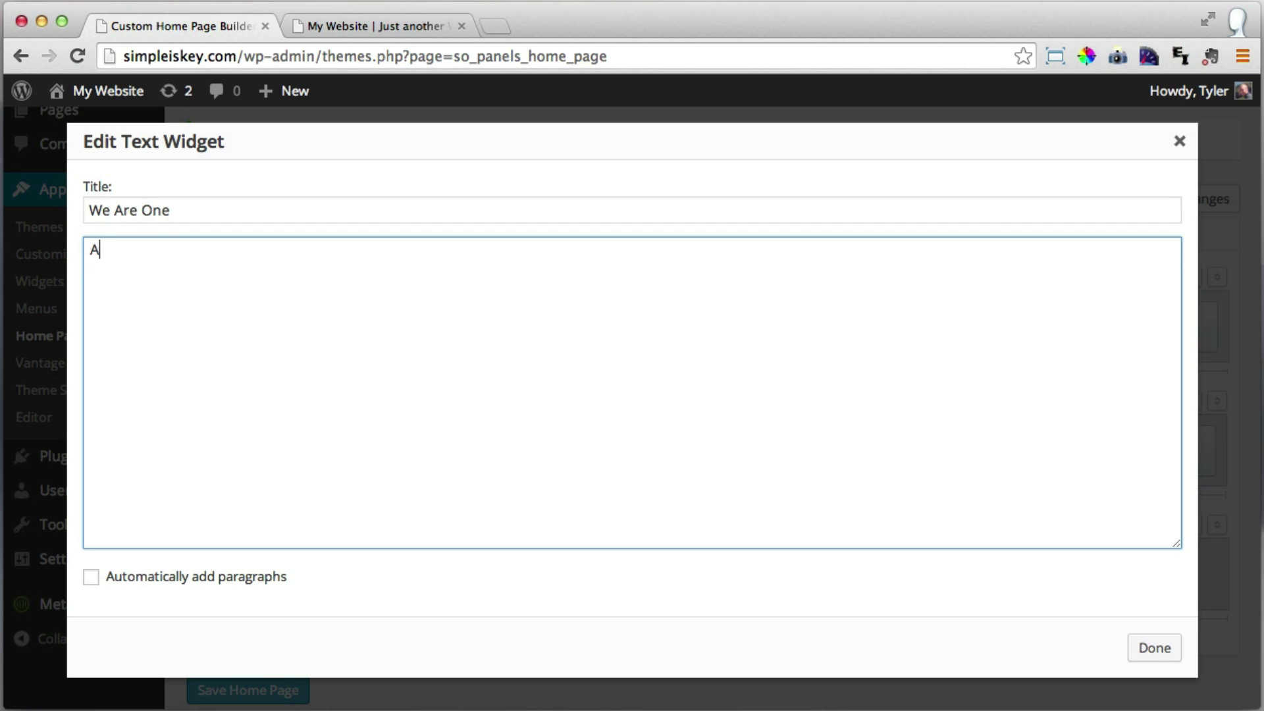
text( s)
text(pectacular show of events is coming upon us.  But what is it?  How did it come to be?  We were once lost but the light has shown us the way.  Who knew that the visitors would be kind.  For all of our movies and news predicting doom, we found that they were kind.  Of course they would be, if they could get here then their technology would be spectacular and abundance would be on them.  They were just waiting for us to evolve so they could communicate with us.  And now we have partners, both in life and in the universe.  We are not alone and we never were, they were watching us, helping us, guiding us.  We are grateful for them.)
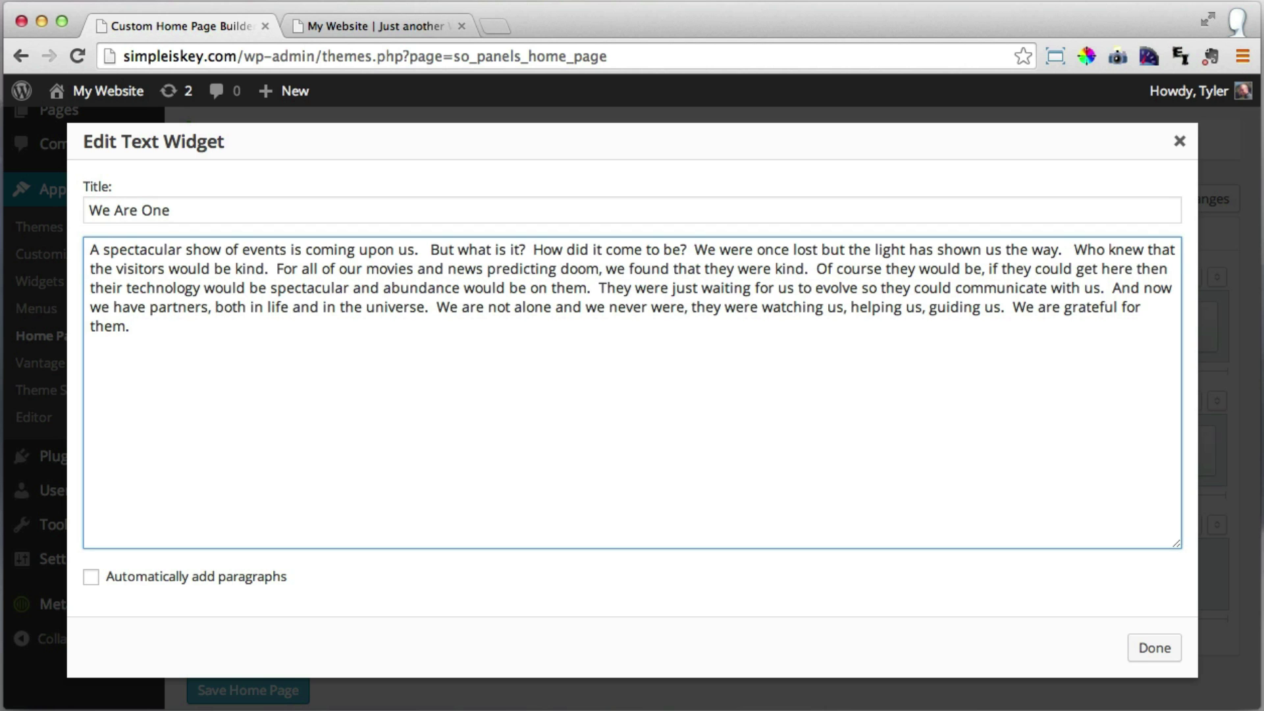
click(1153, 649)
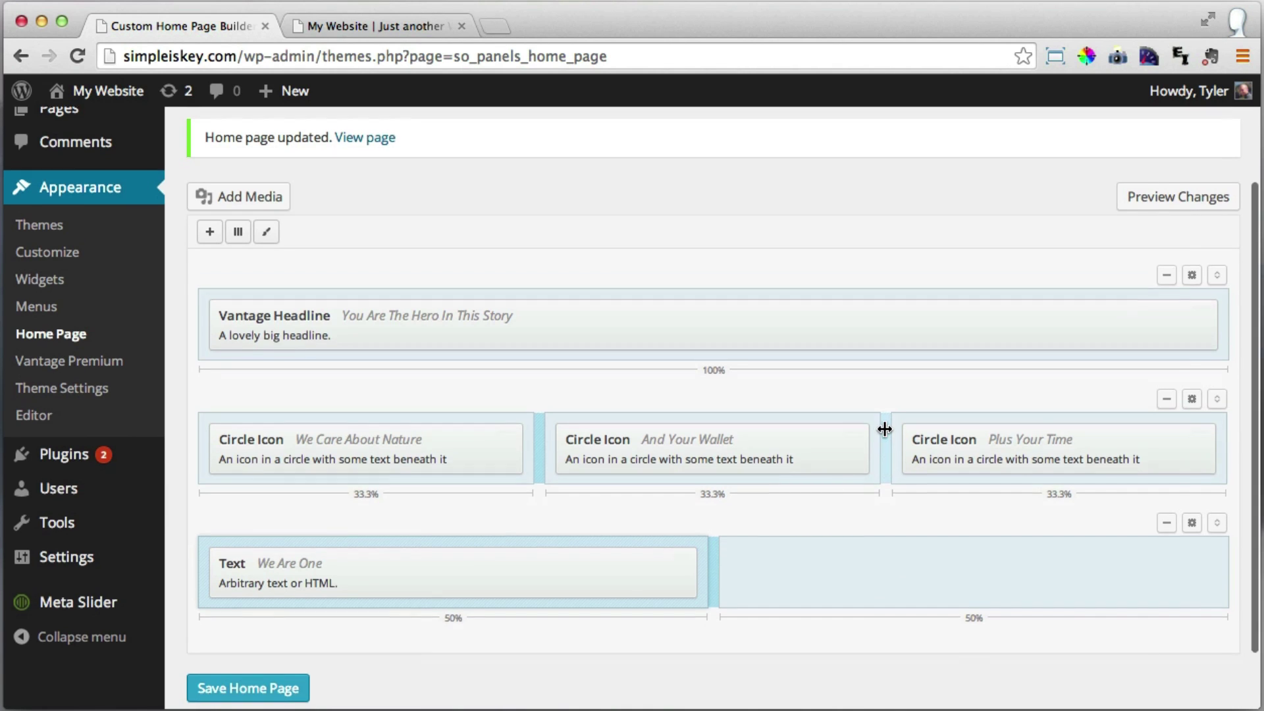
scroll(887, 430, down, 2)
mouse_move(404, 522)
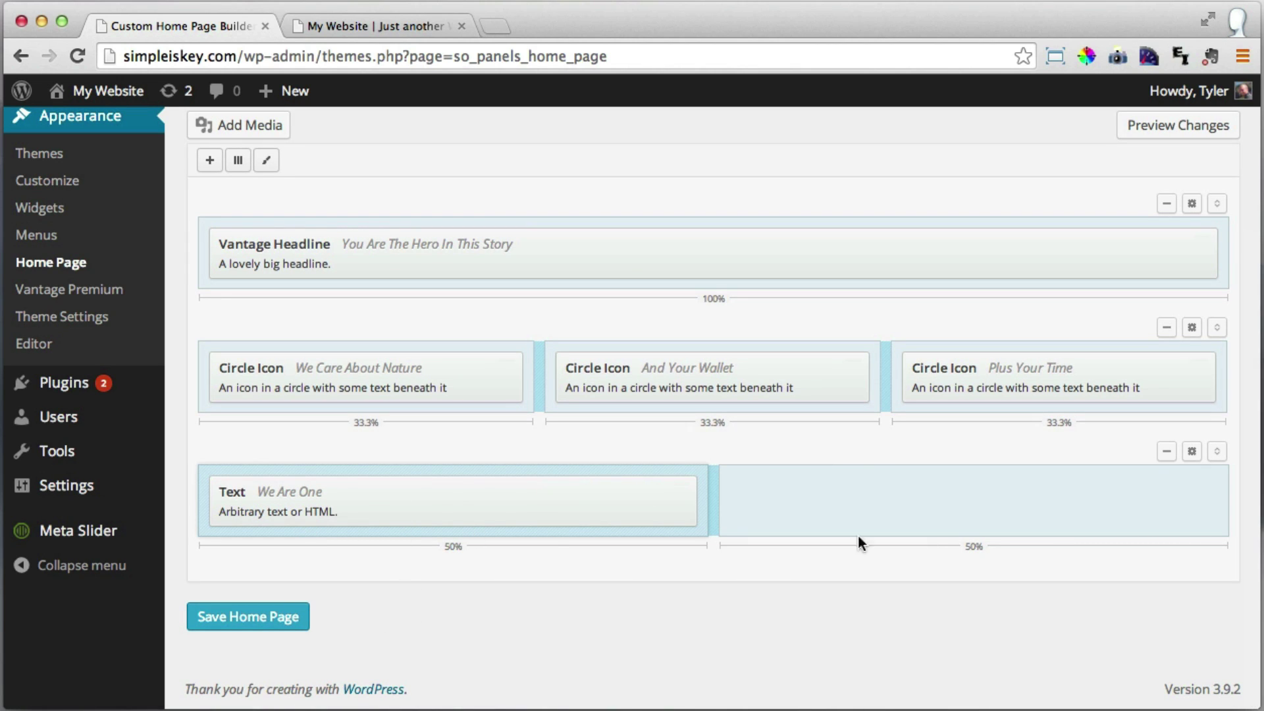
mouse_move(437, 511)
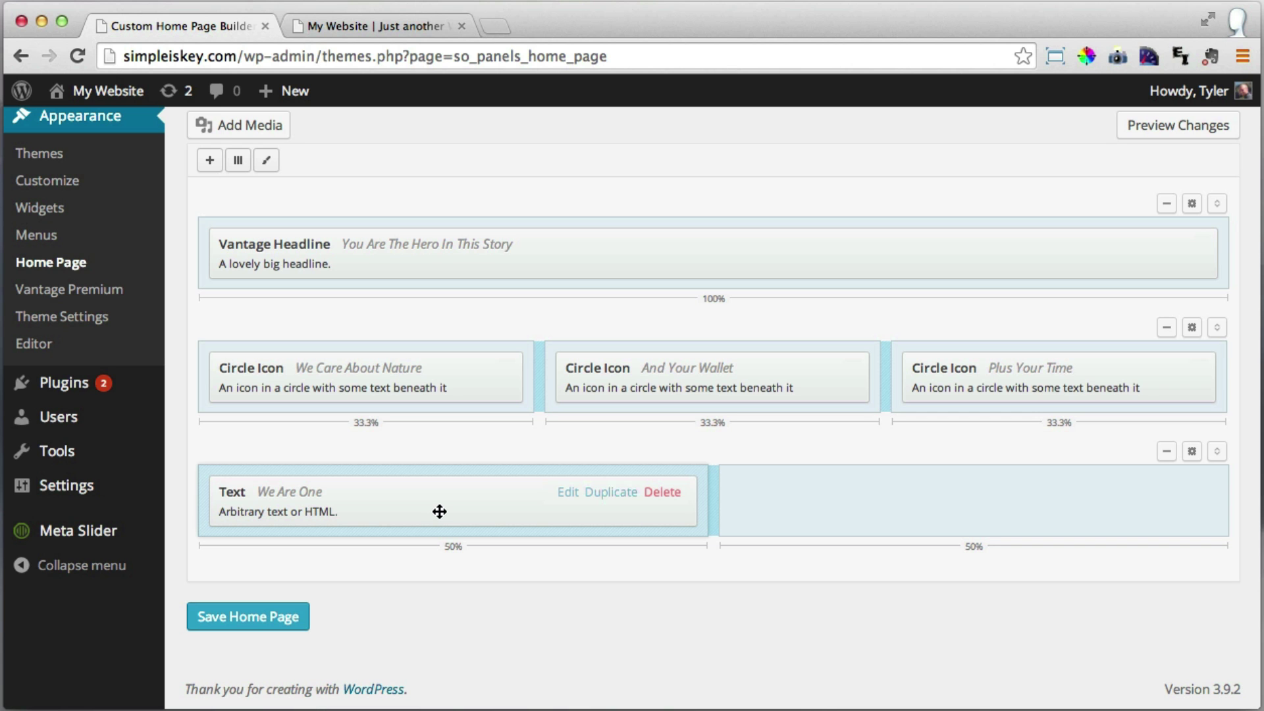
scroll(437, 513, up, 3)
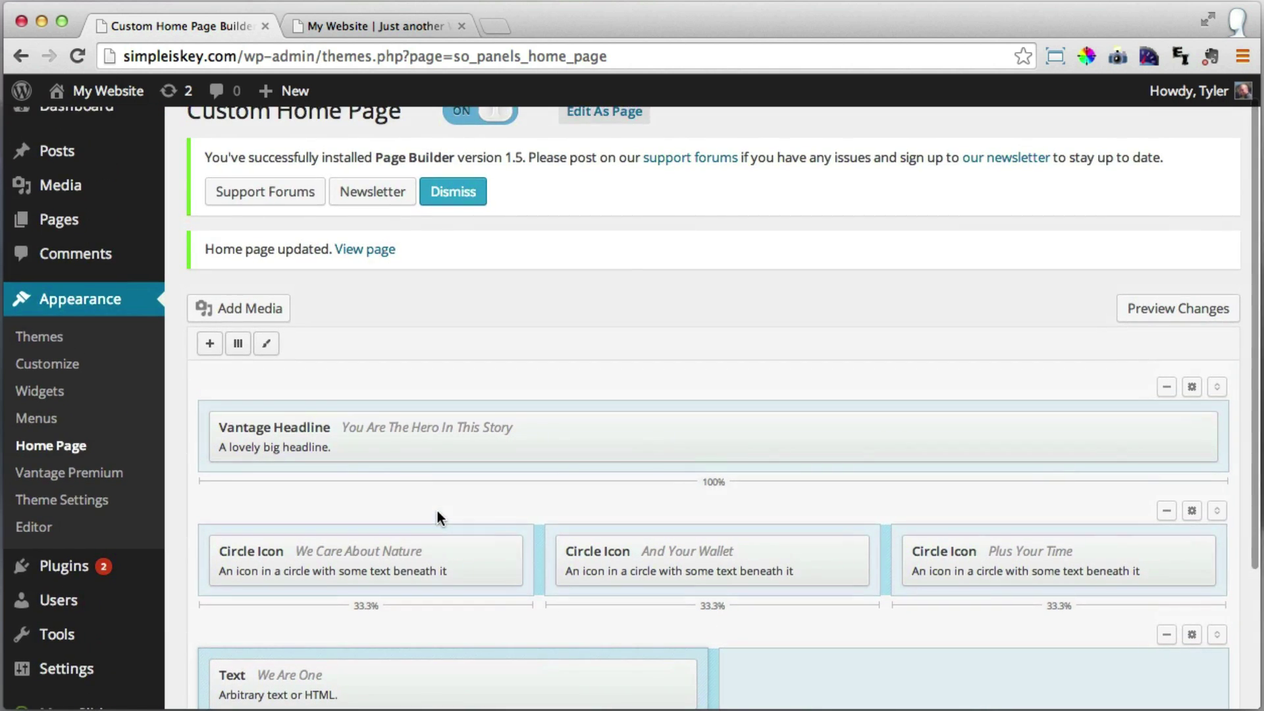
scroll(438, 511, down, 3)
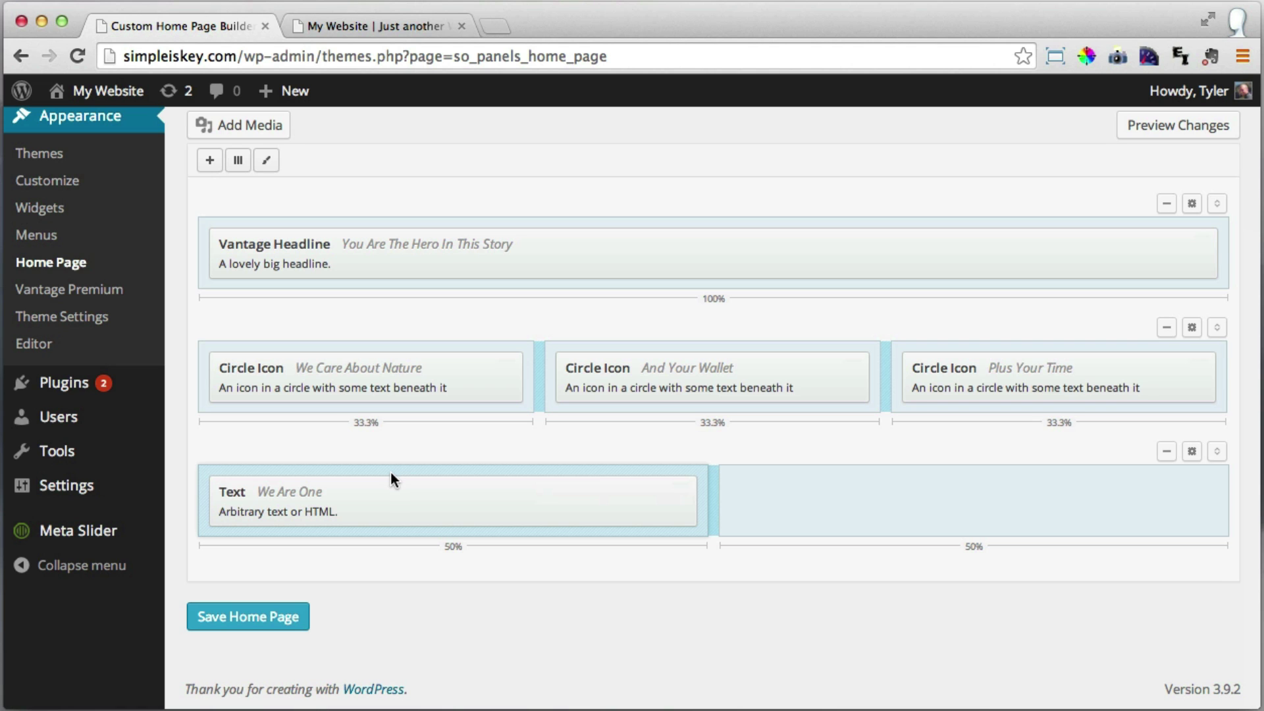
Add a Button (PB) widget labelled 'See What We Do'.
click(210, 162)
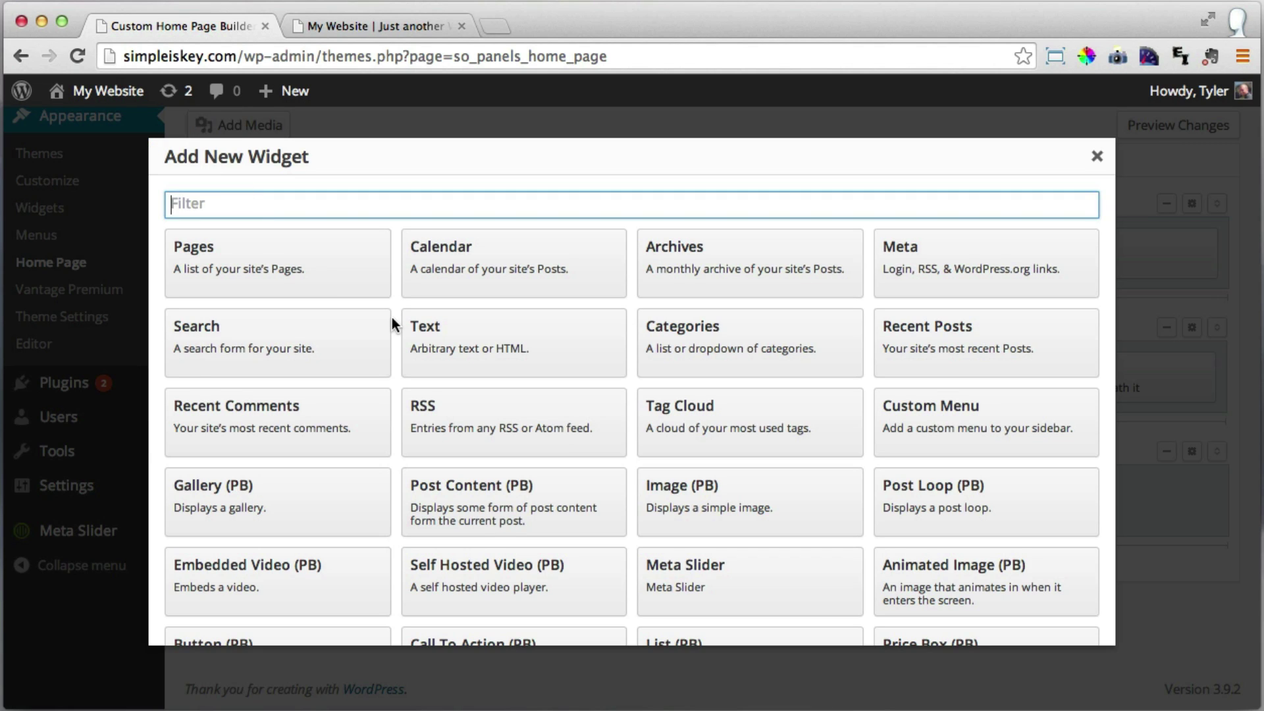
scroll(400, 316, down, 1)
scroll(399, 316, down, 2)
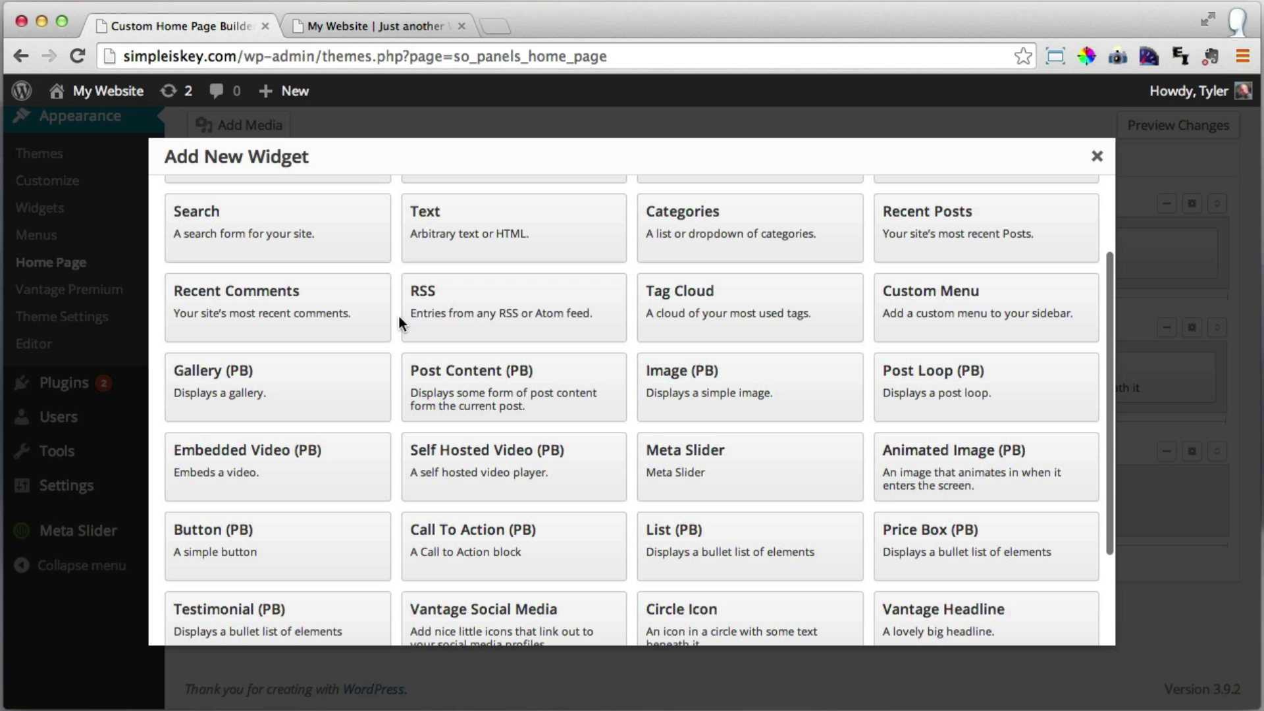
click(262, 555)
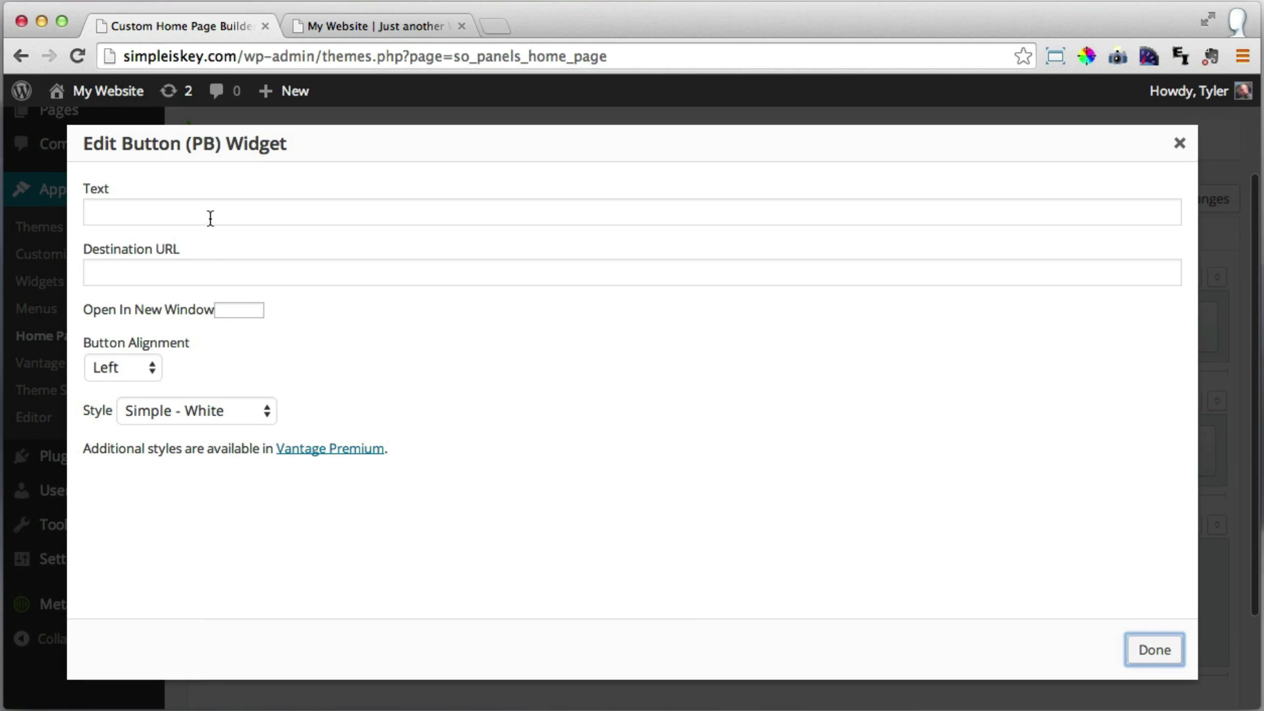
click(225, 212)
text(Se)
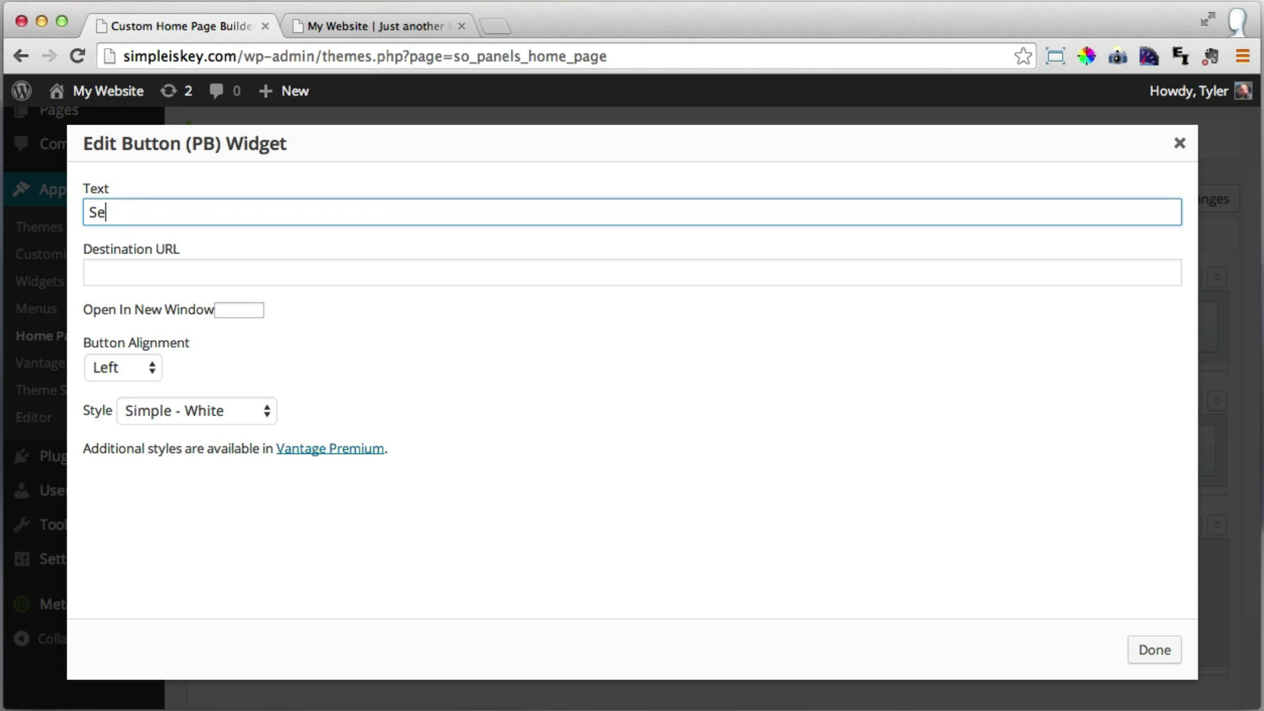
text(e What We Do)
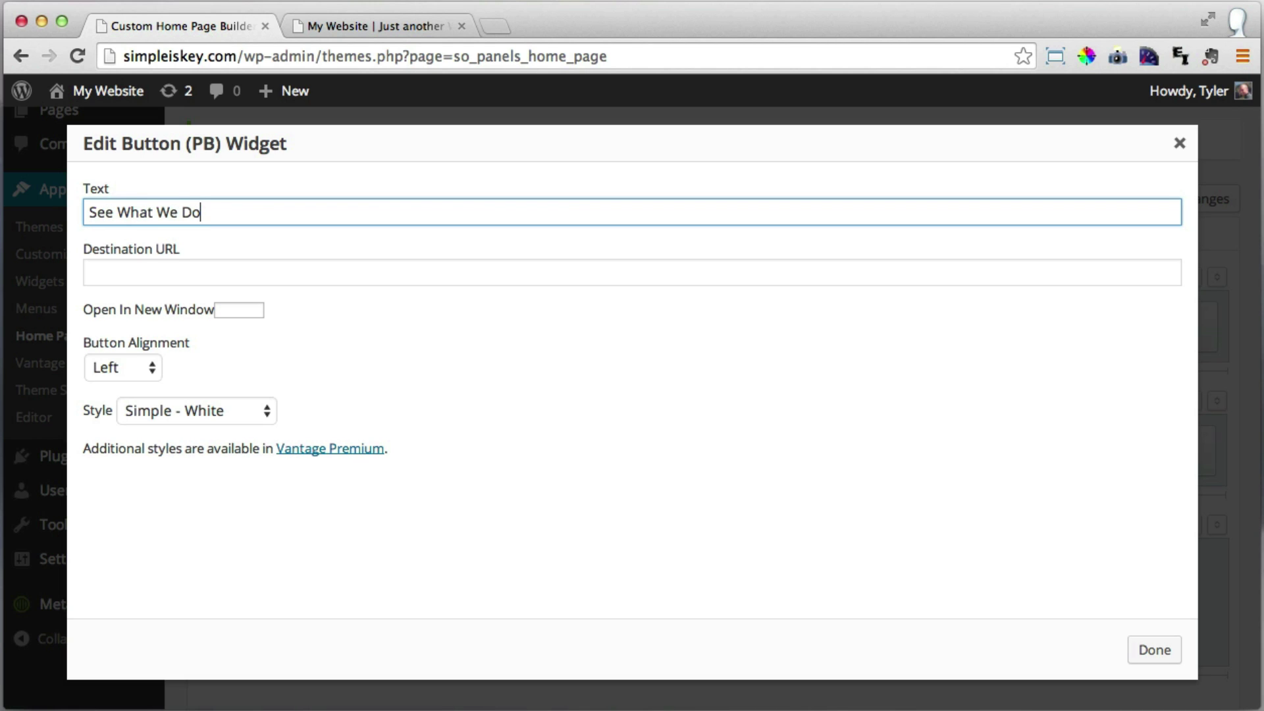
Right-align the button and set its Destination URL to /photo-gallery.
click(137, 369)
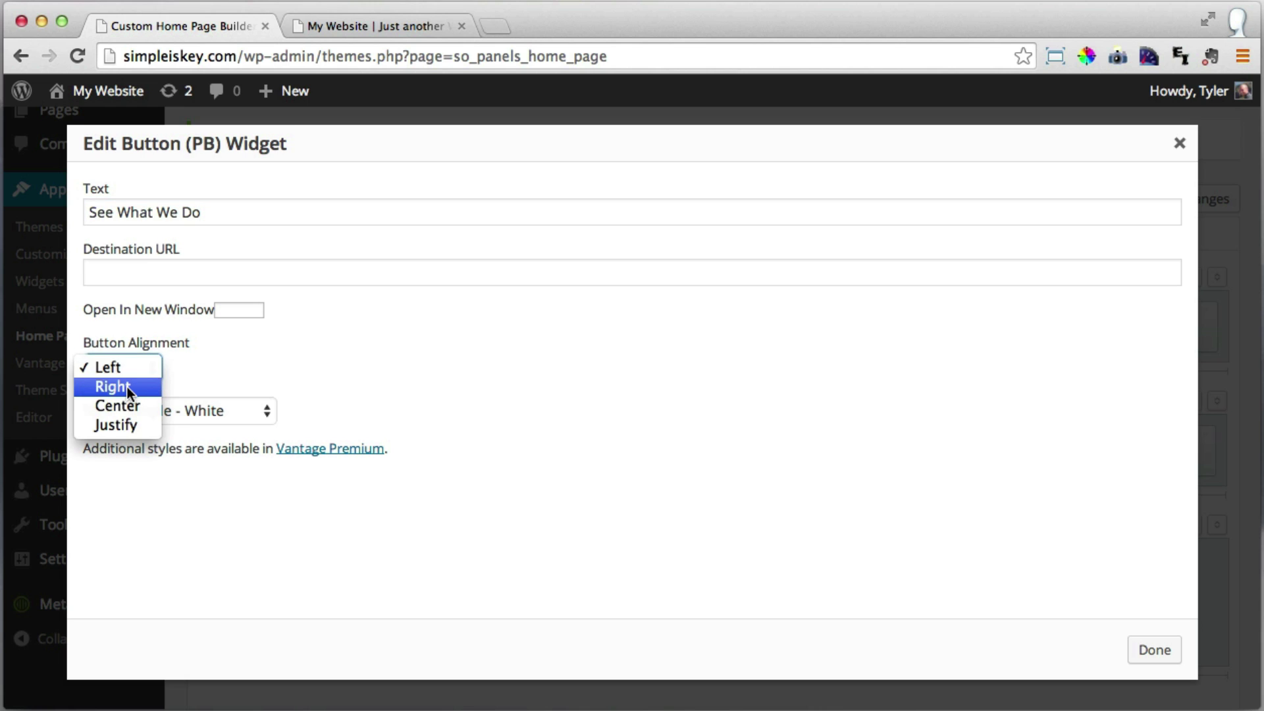
click(126, 386)
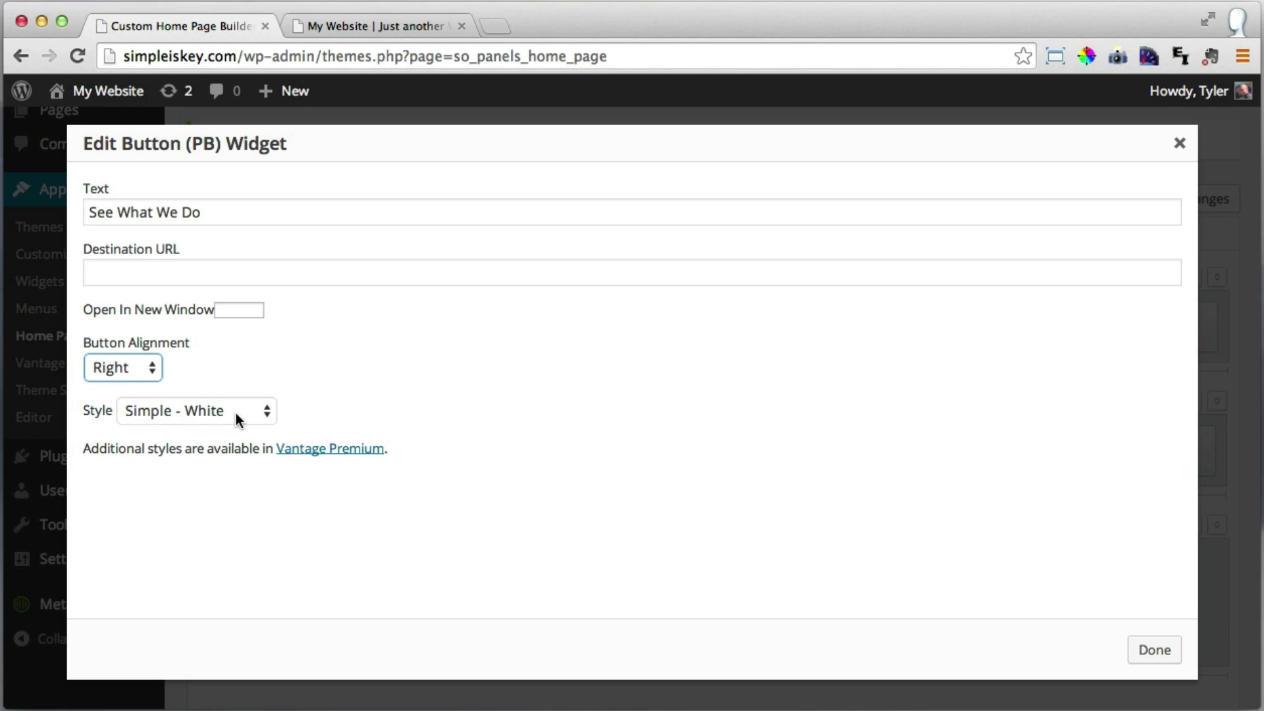
click(216, 274)
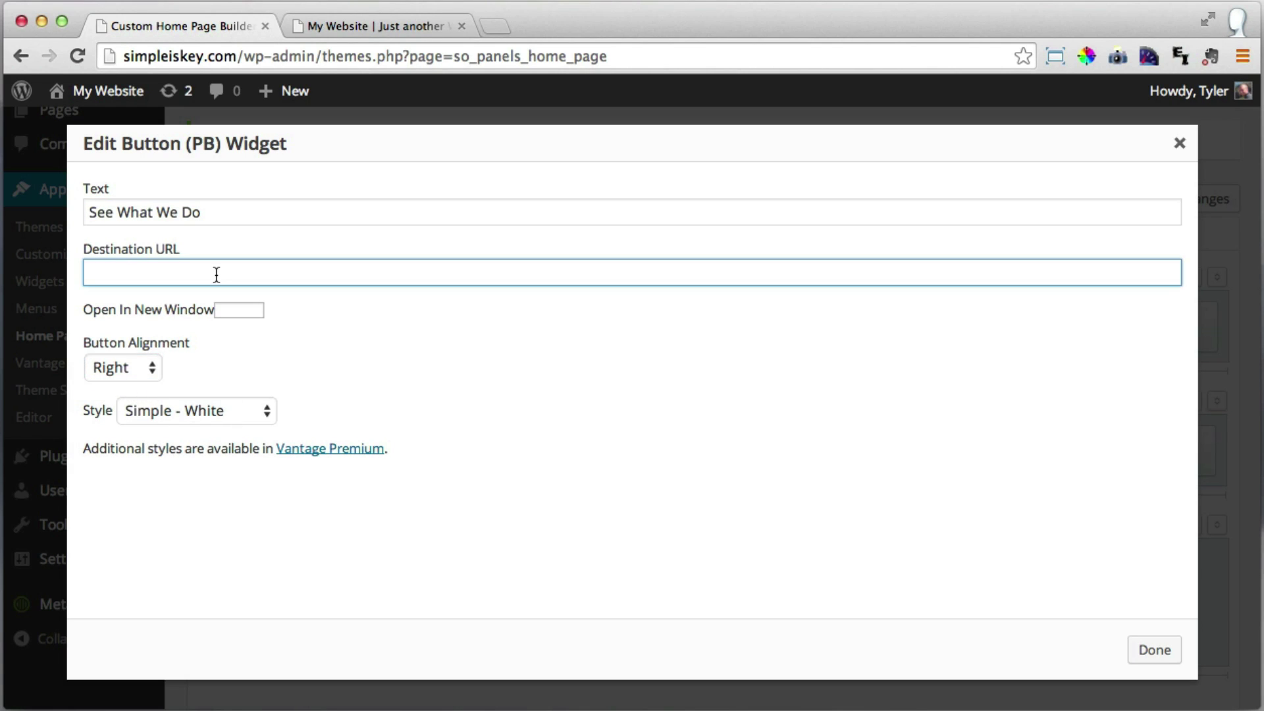
text(/photo-gallery)
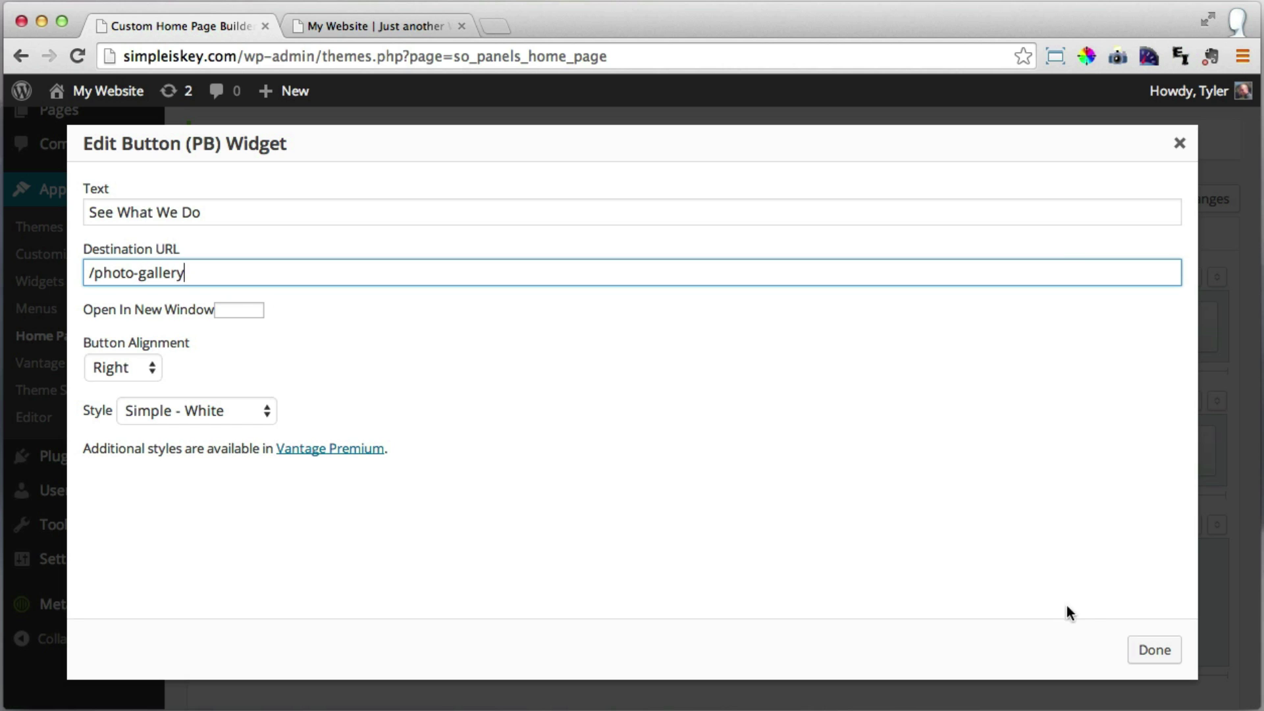
click(1164, 652)
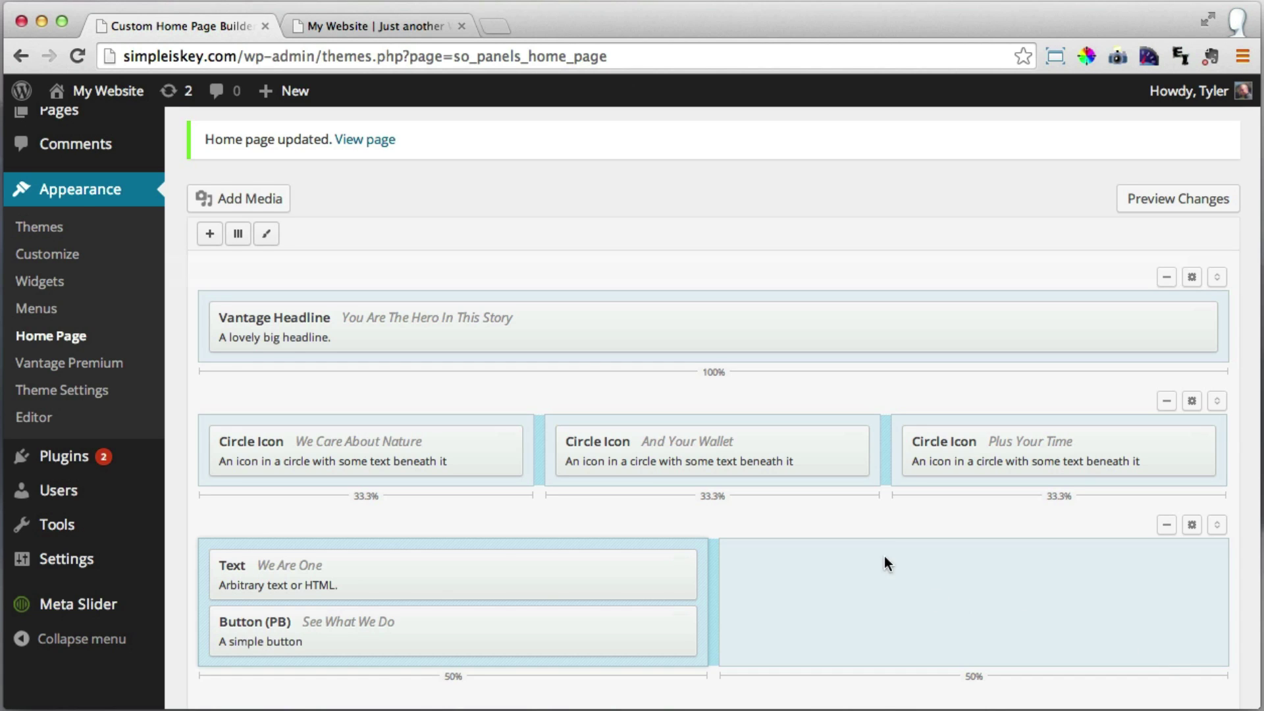
Save the home page and check the 'See What We Do' button on the reloaded live site.
scroll(884, 563, down, 2)
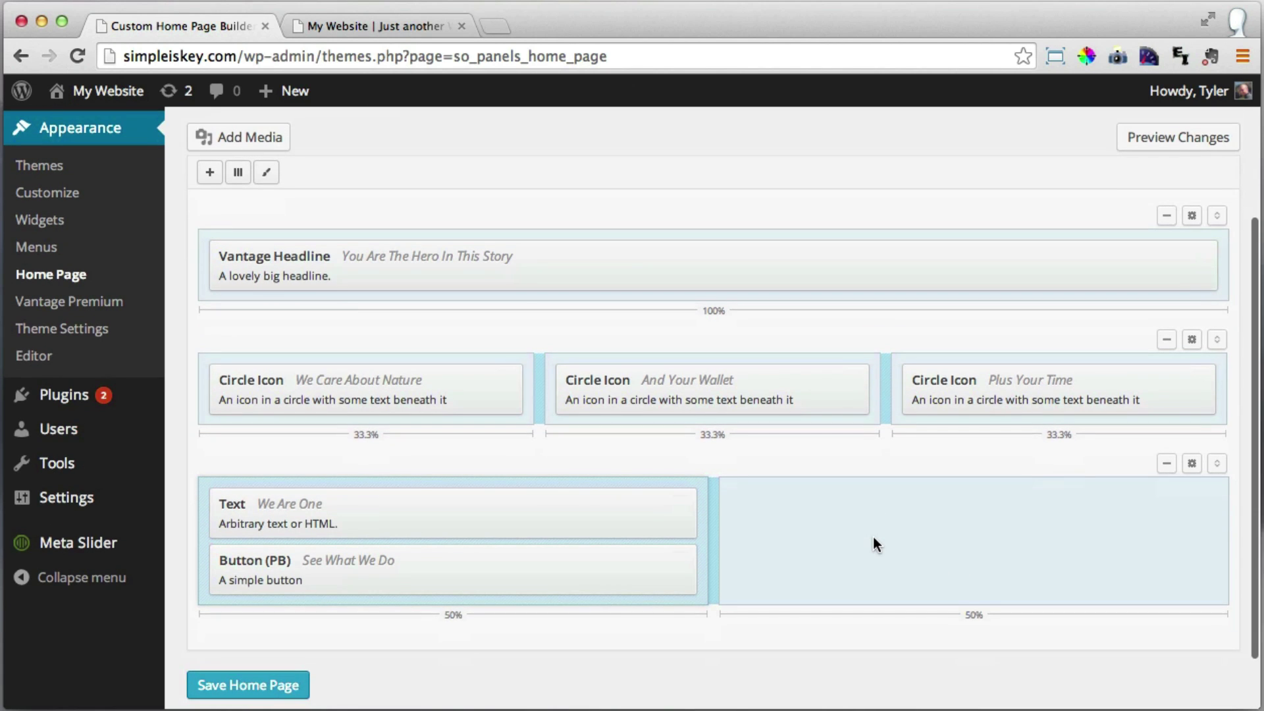
click(277, 686)
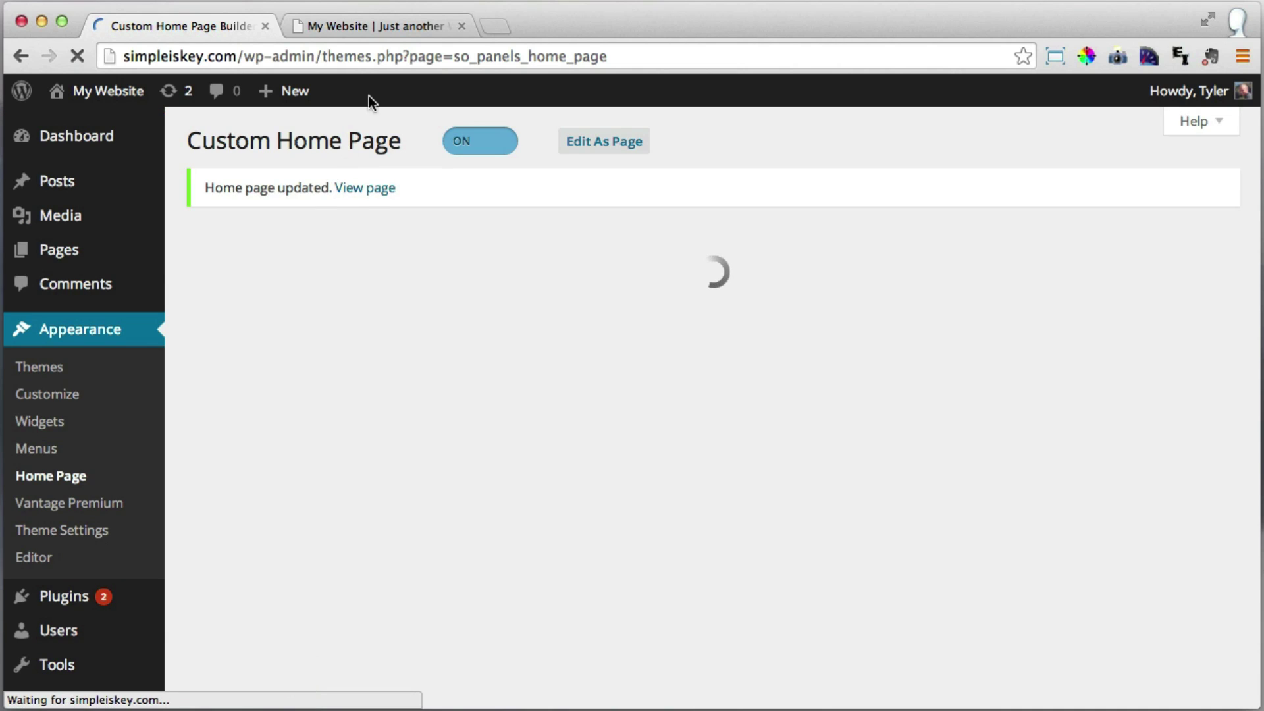
click(389, 30)
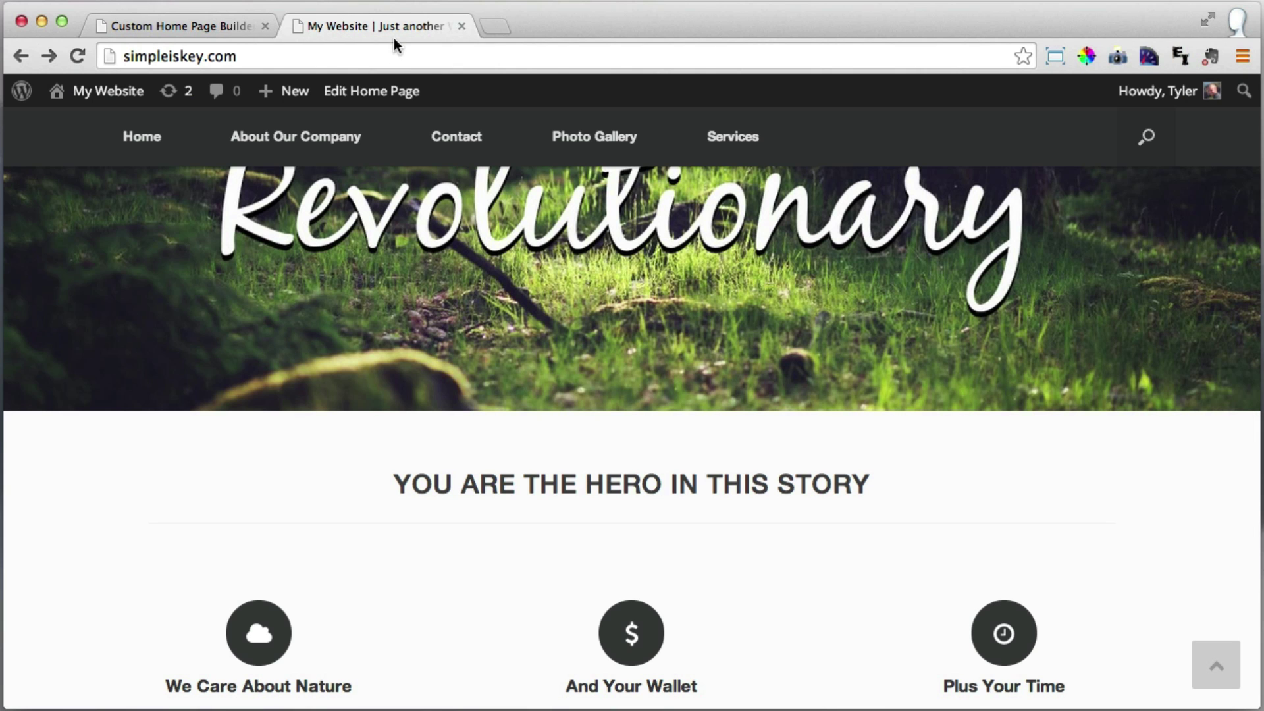
click(81, 53)
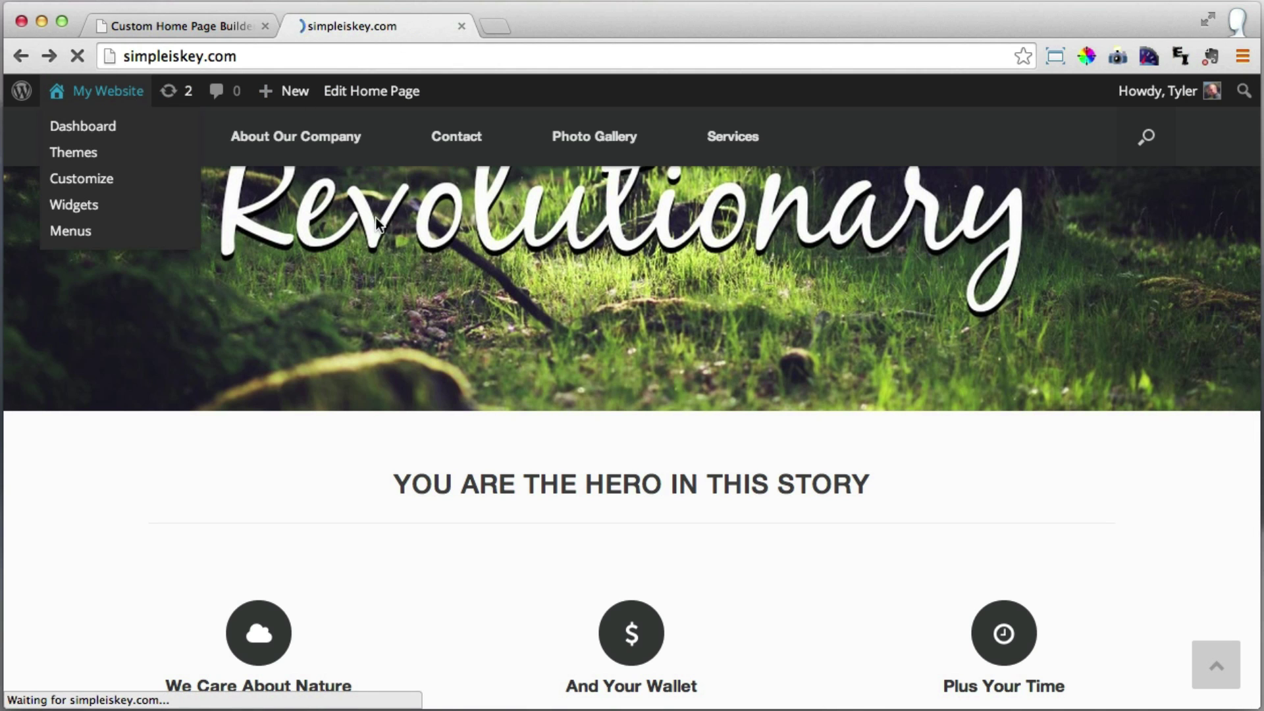
scroll(622, 322, down, 3)
scroll(623, 323, down, 5)
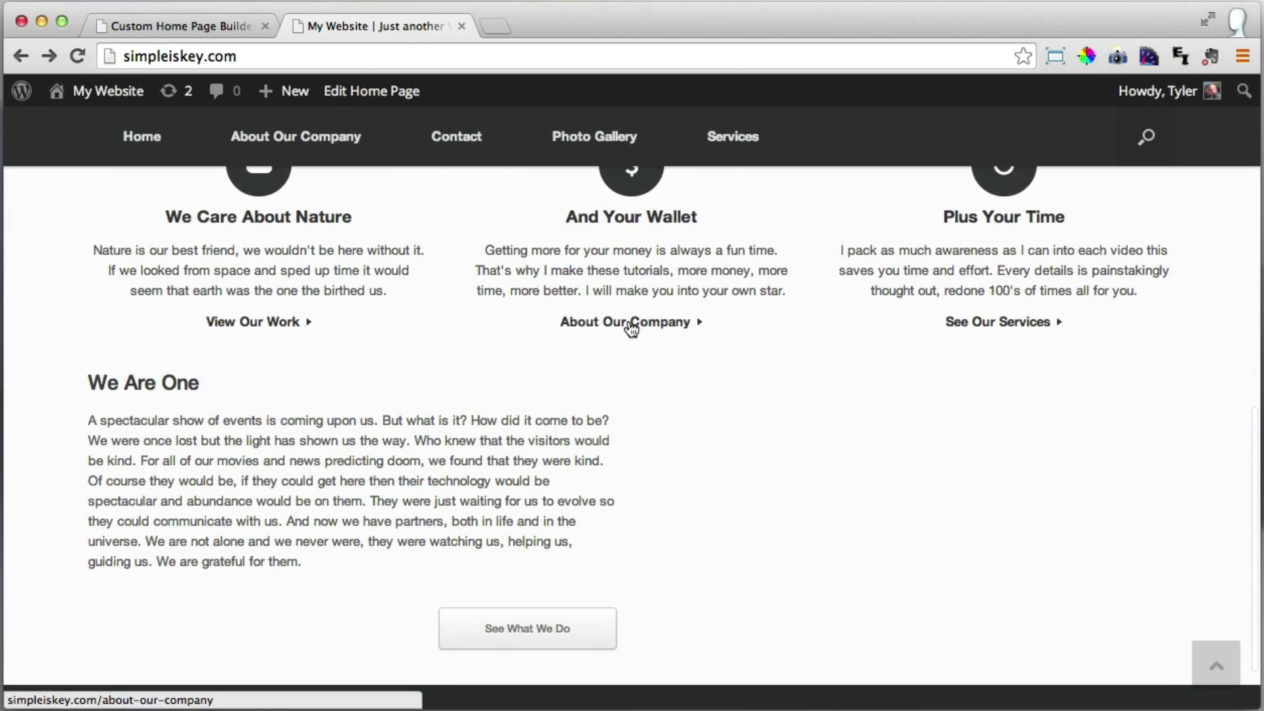
scroll(629, 323, down, 1)
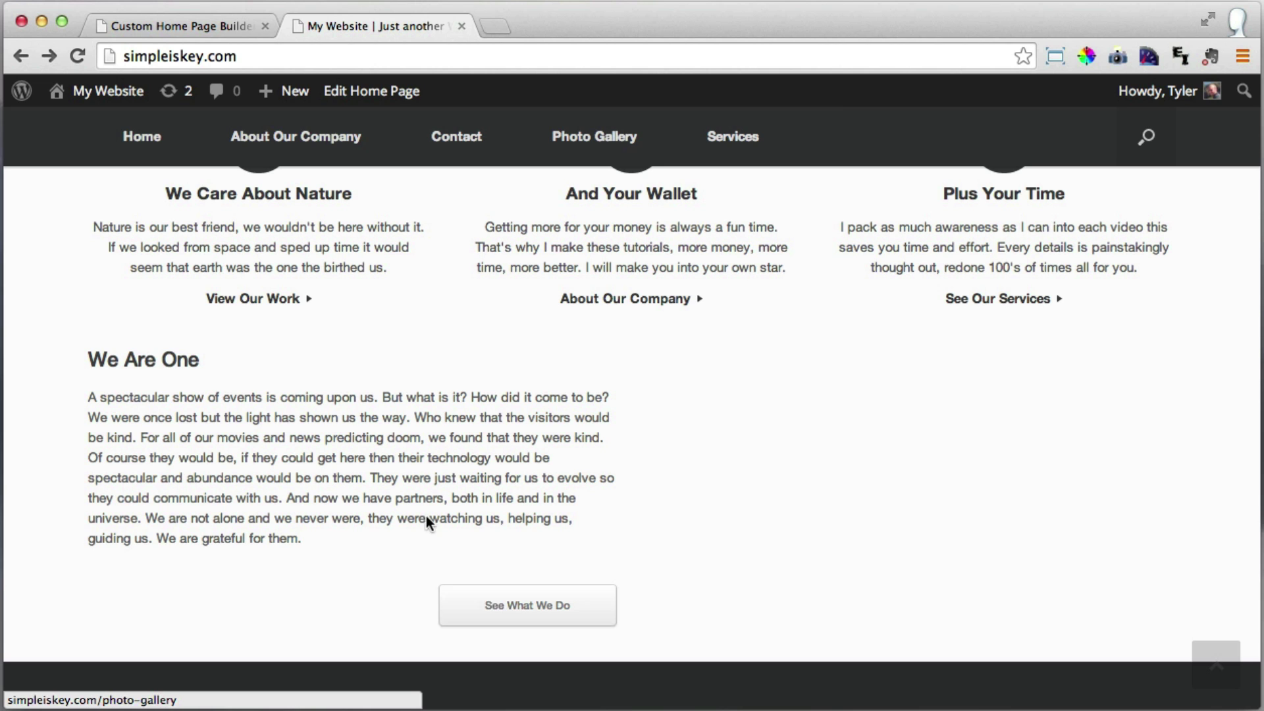
click(201, 26)
Set the See What We Do button's alignment to Center and save the home page.
scroll(507, 333, down, 5)
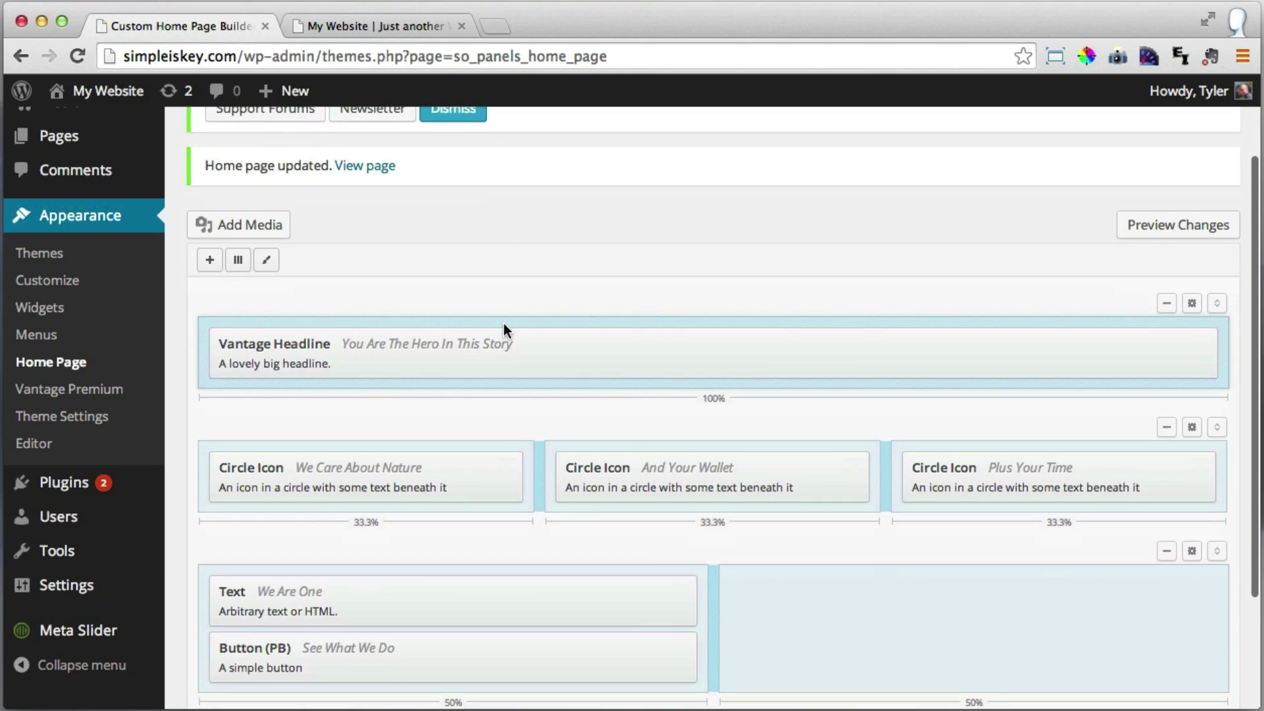
click(567, 580)
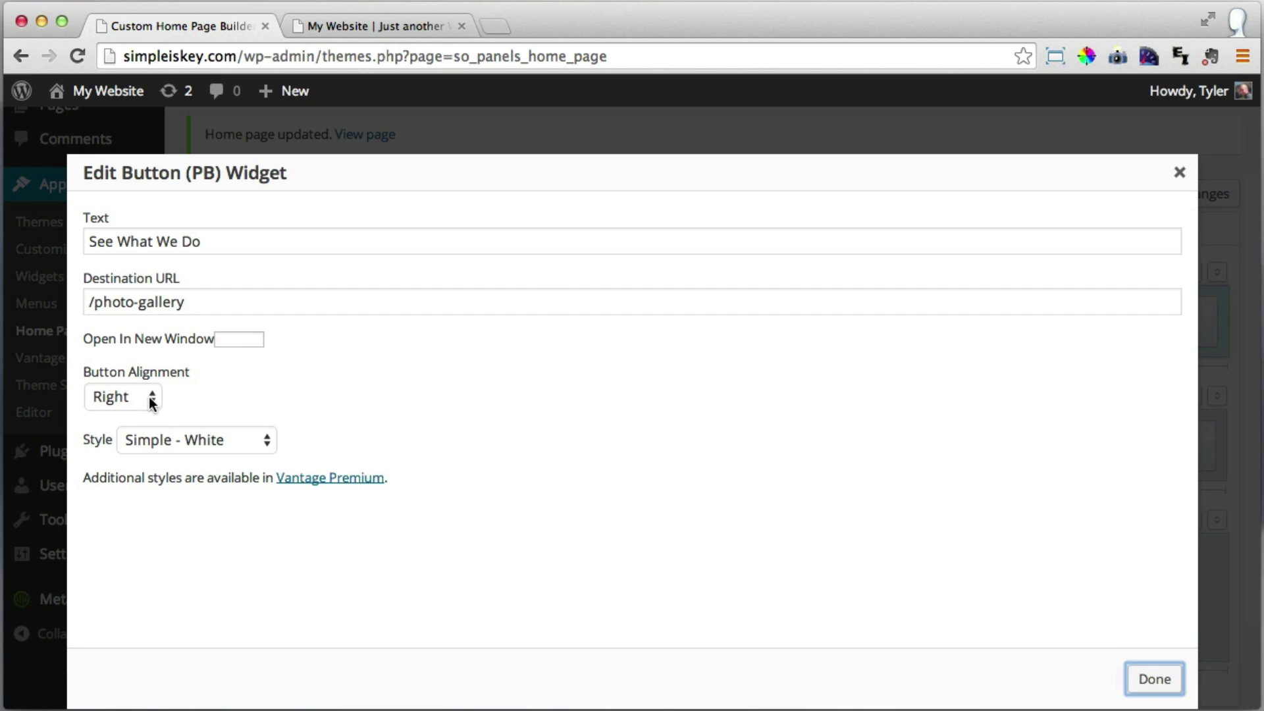
click(150, 398)
click(137, 415)
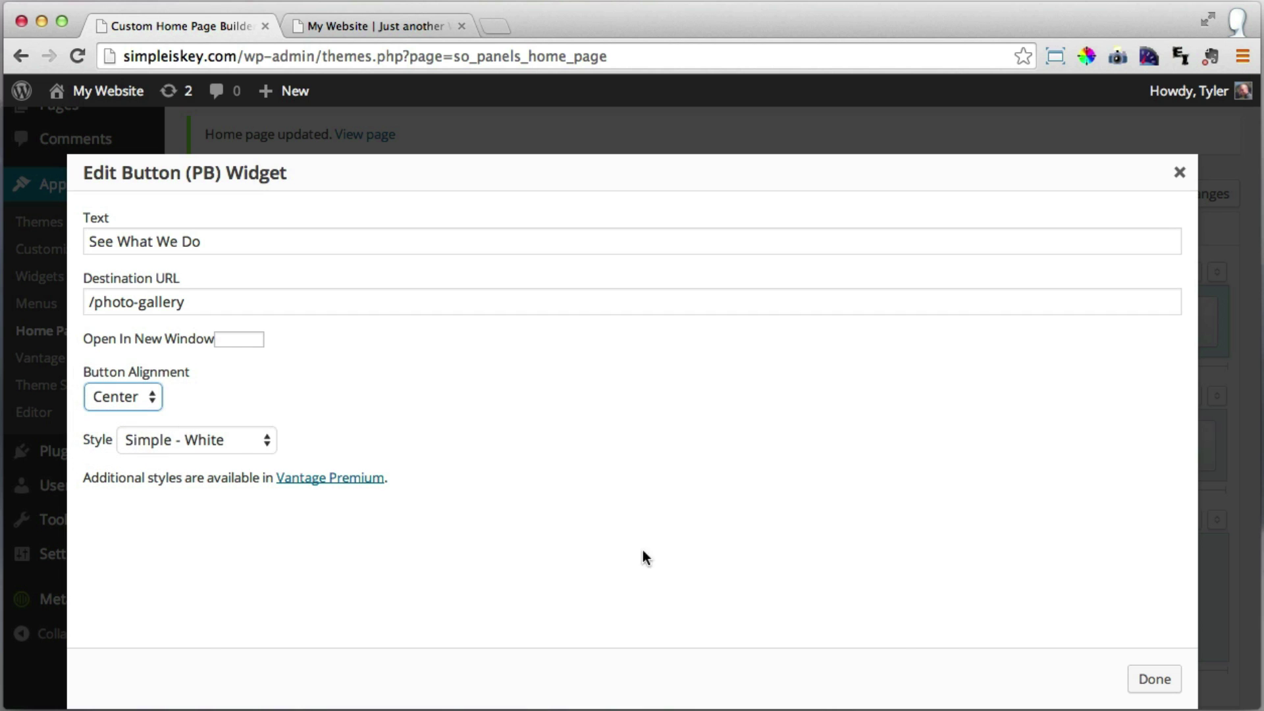
click(1151, 678)
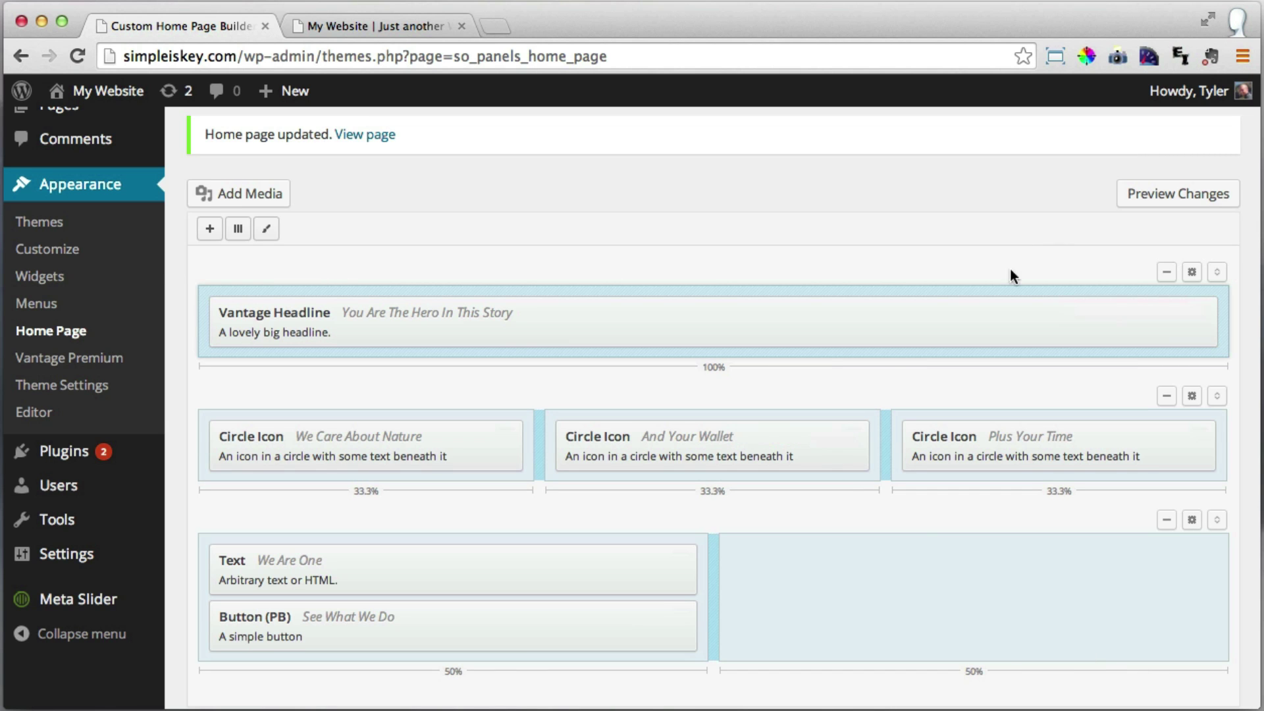
scroll(1011, 270, down, 3)
click(245, 617)
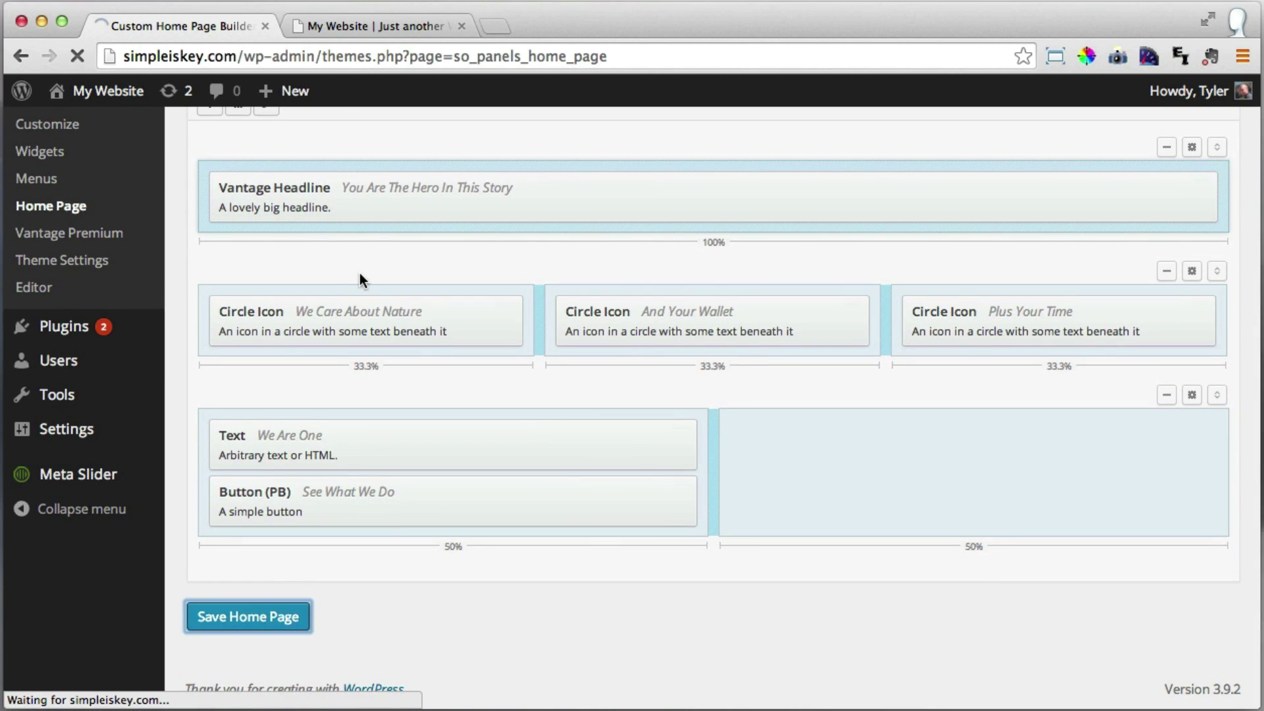
Reload the live site and confirm See What We Do opens the Photo Gallery page.
click(342, 25)
click(78, 56)
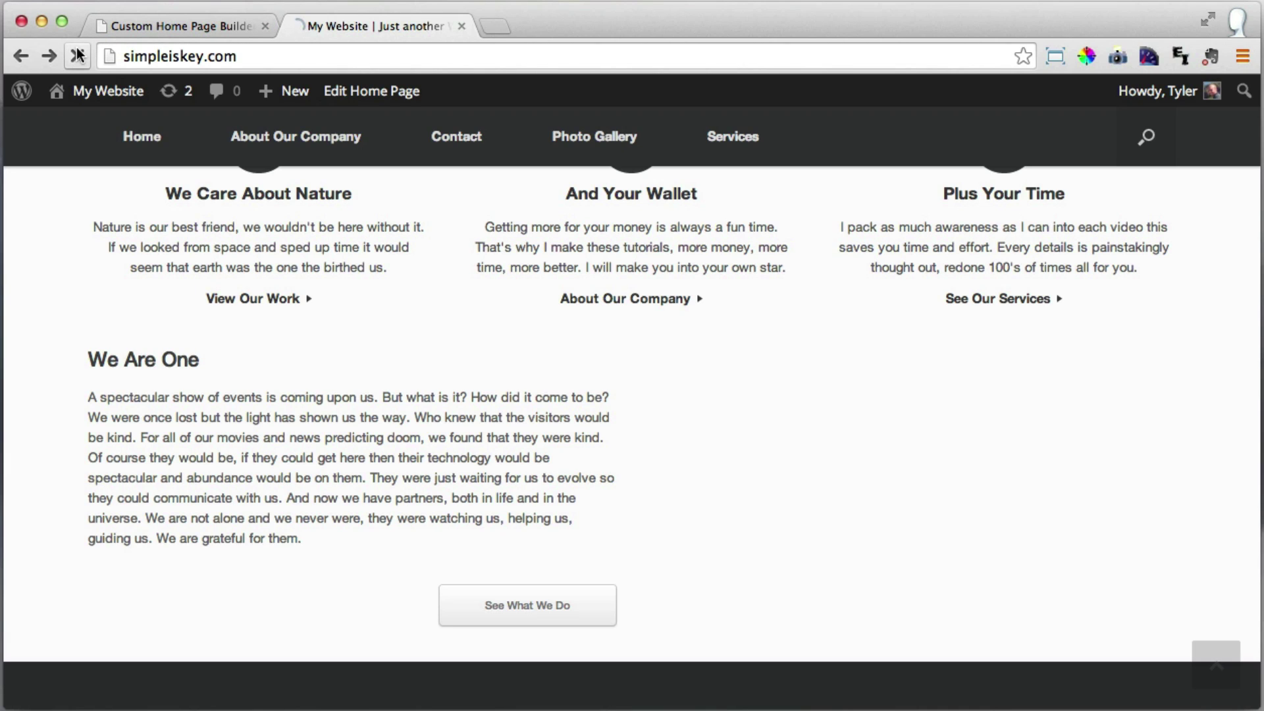
scroll(487, 260, down, 2)
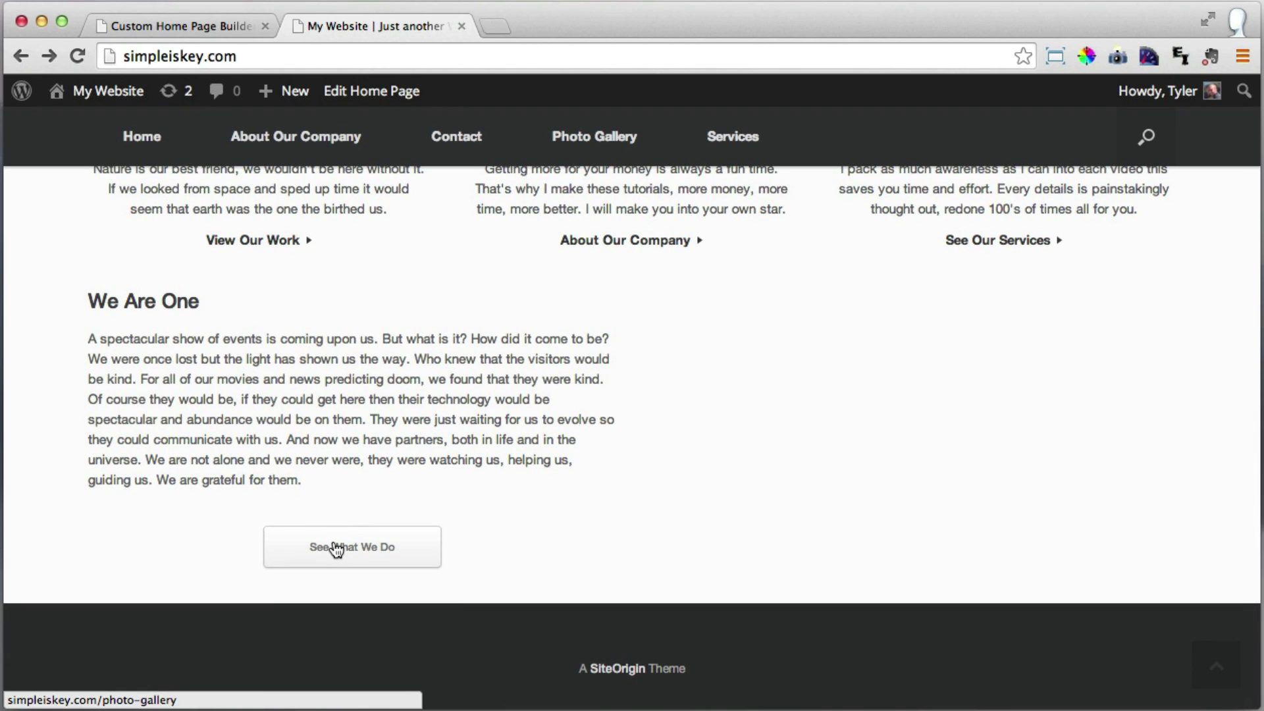
click(337, 548)
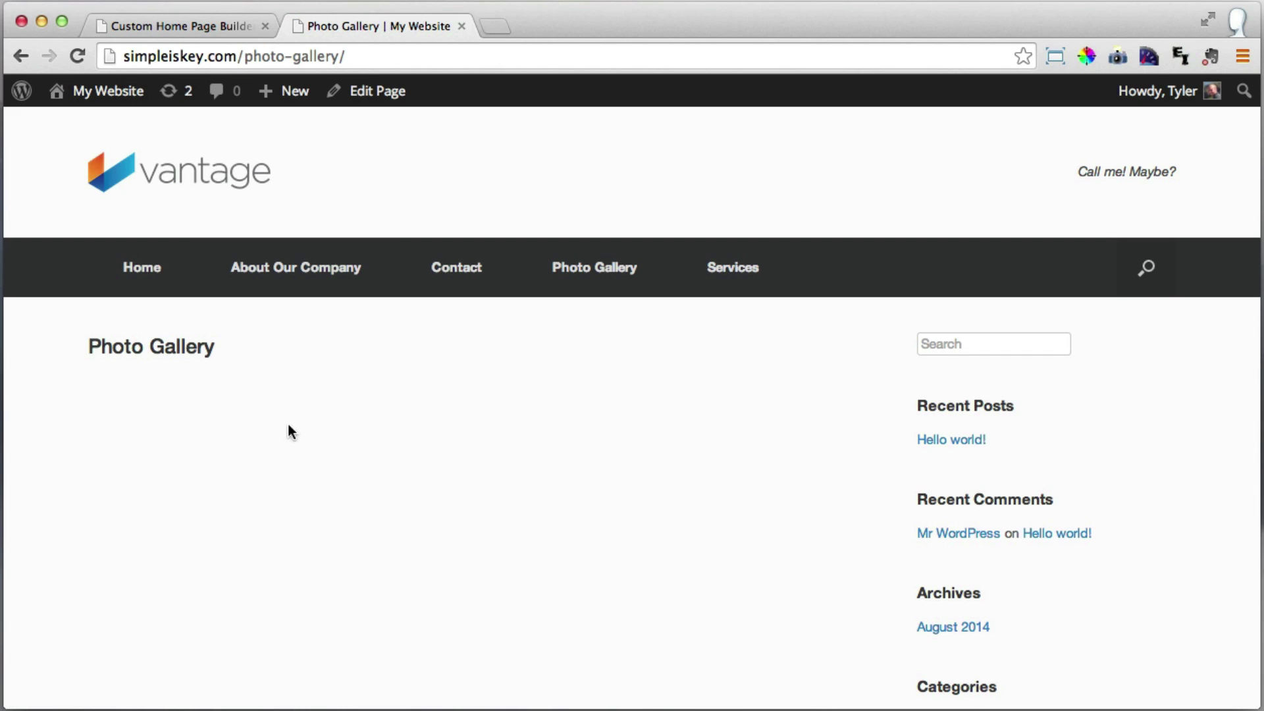
Add an Embedded Video (PB) widget to the bottom row's empty right cell and focus its Video field.
click(204, 25)
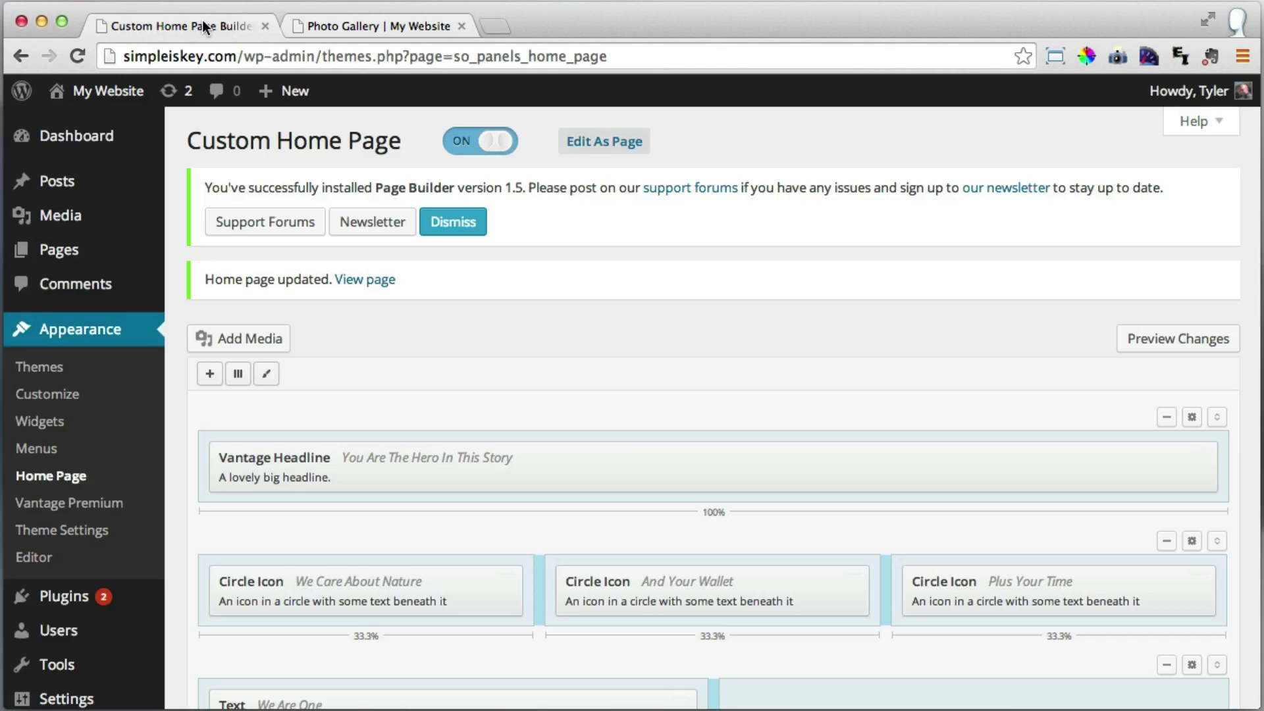
scroll(737, 408, down, 5)
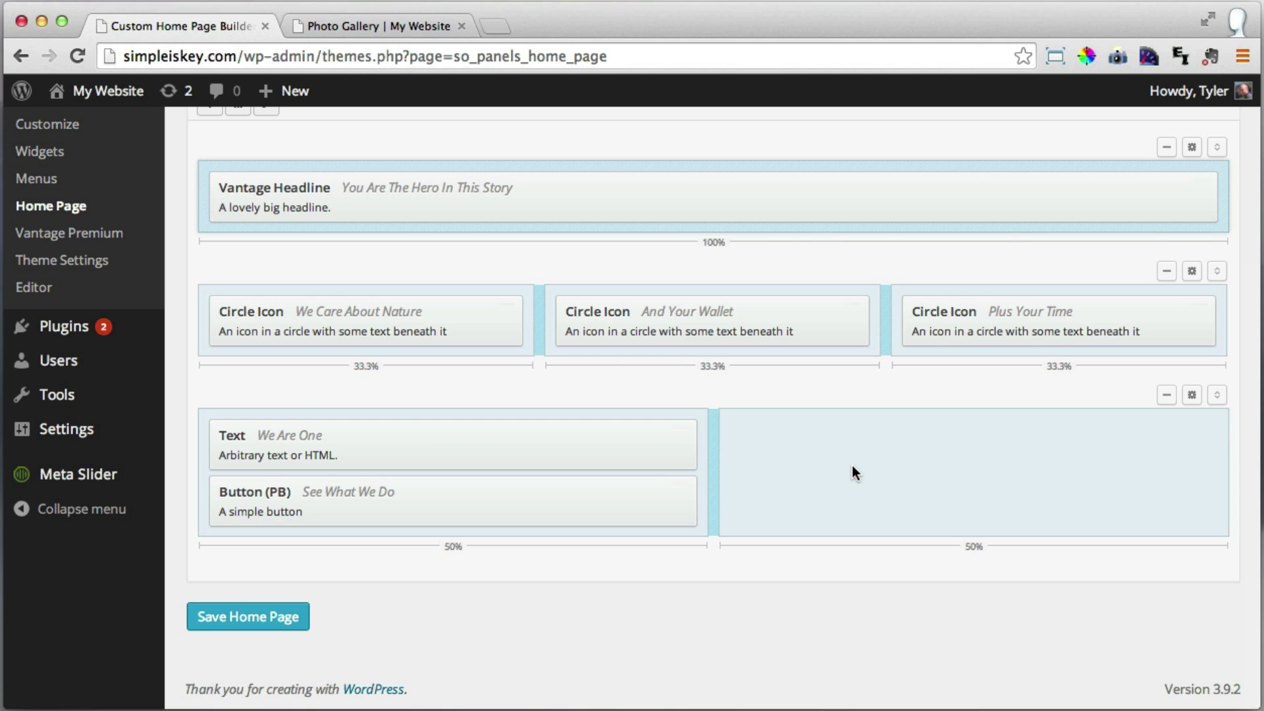
click(919, 479)
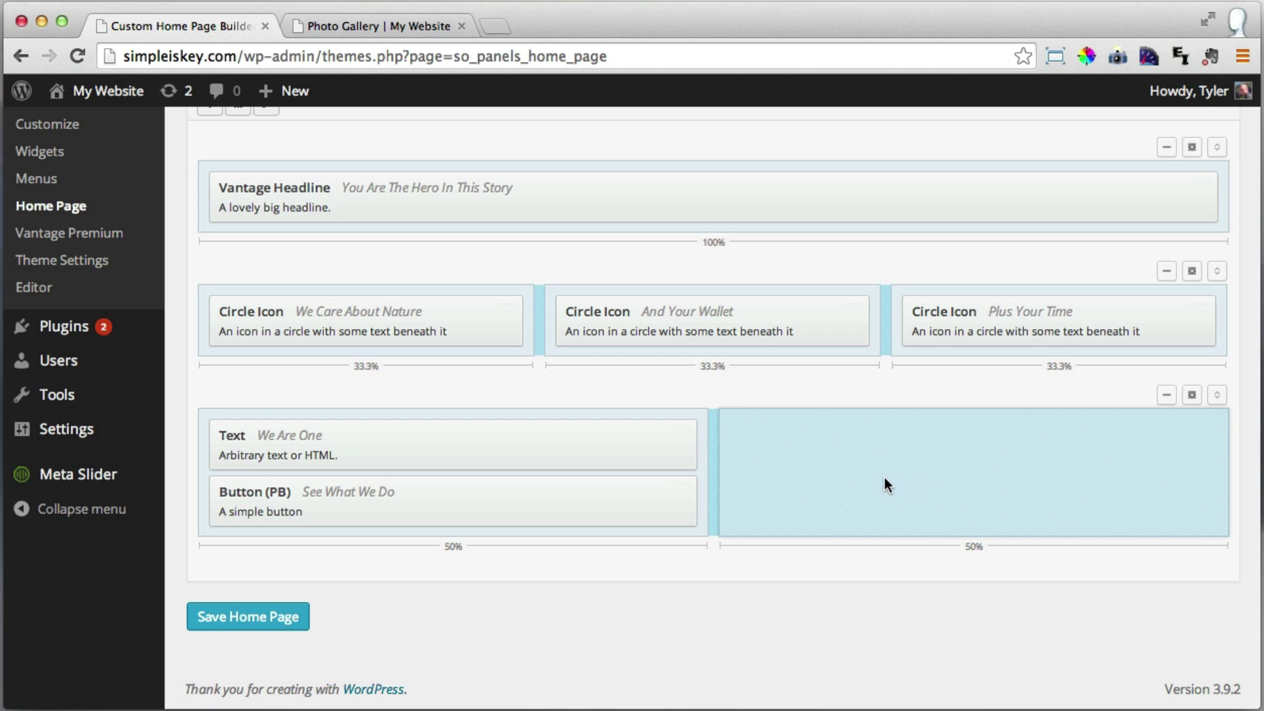
scroll(884, 478, up, 5)
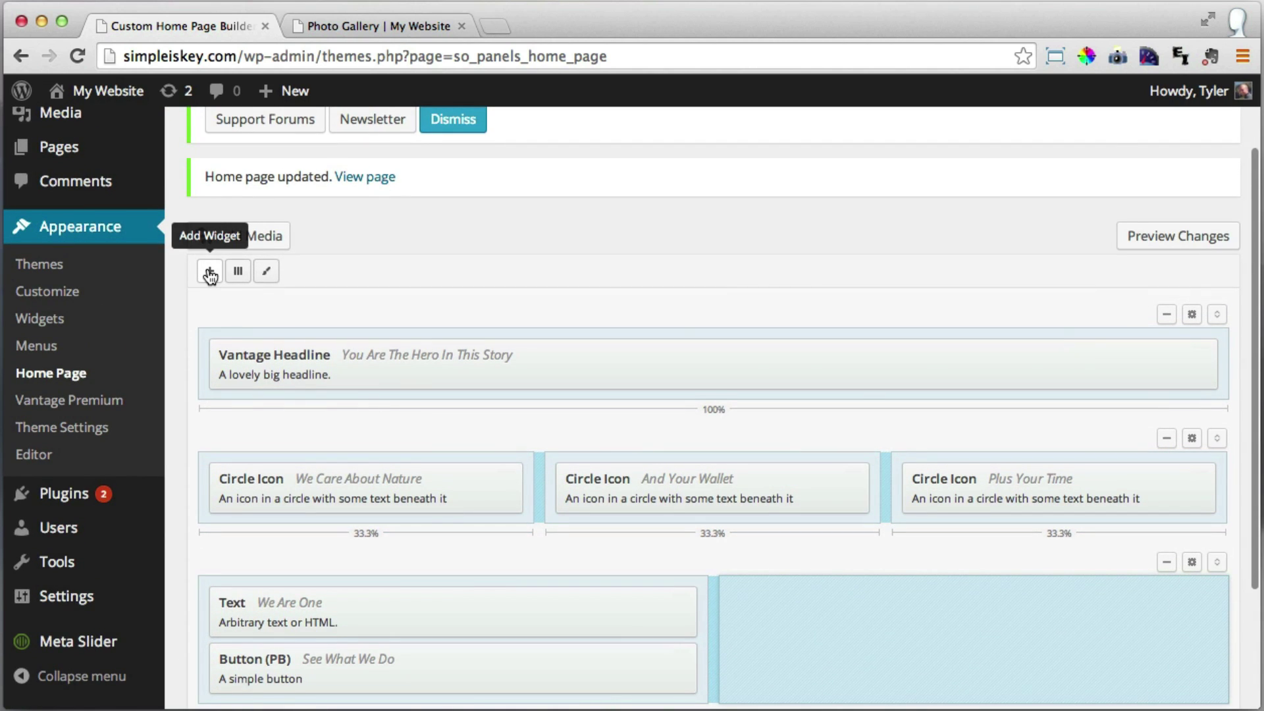
click(211, 272)
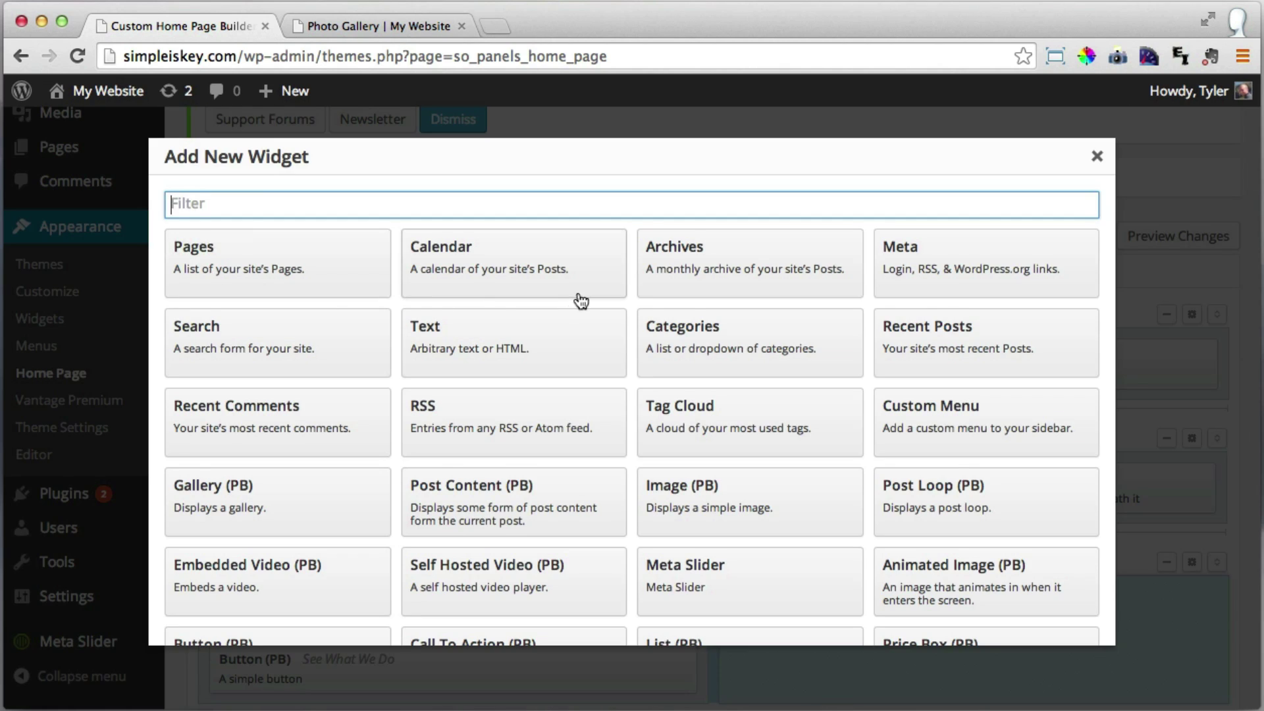
scroll(580, 301, down, 3)
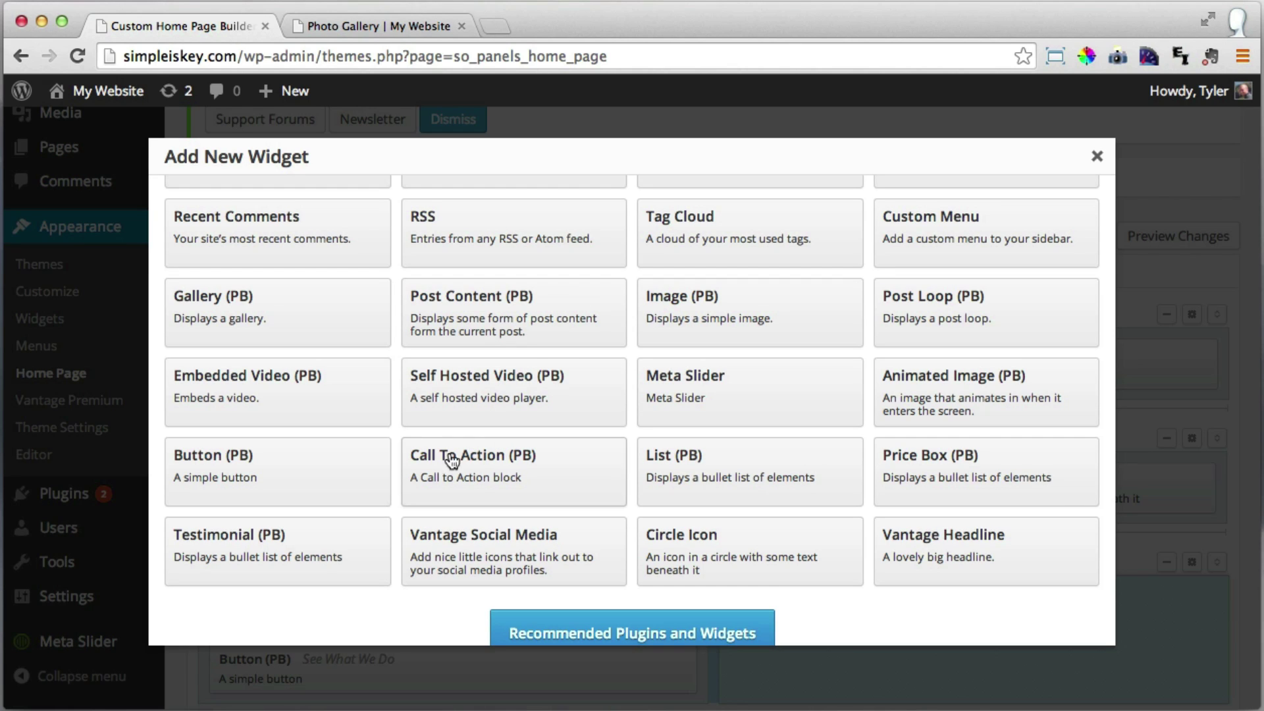
click(283, 399)
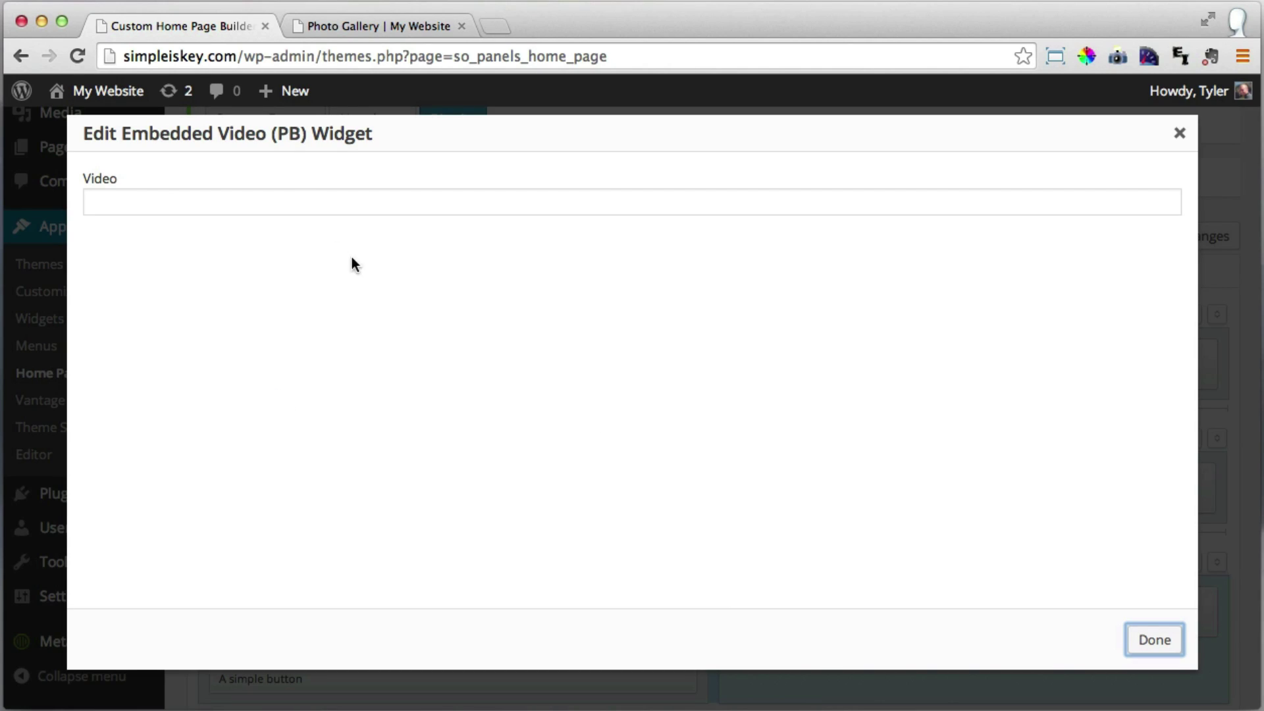
click(248, 201)
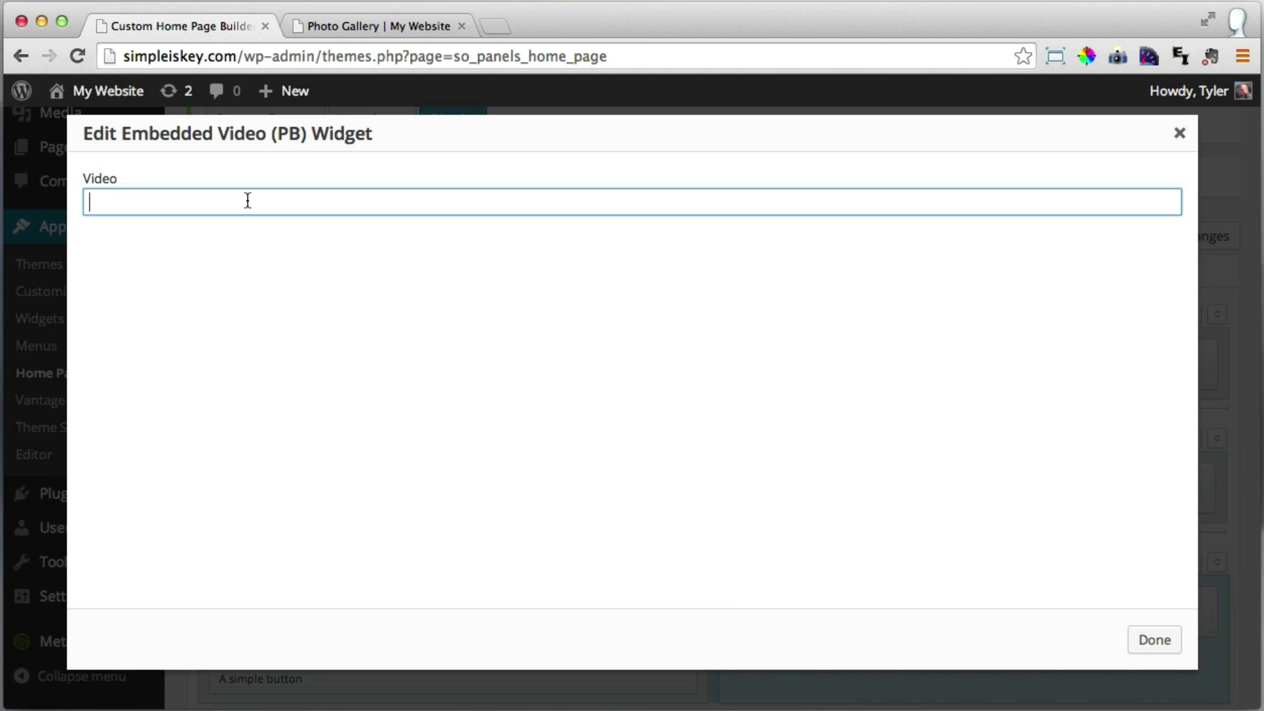
Search YouTube for 'the mountain' and open The Mountain video in a new tab.
click(500, 25)
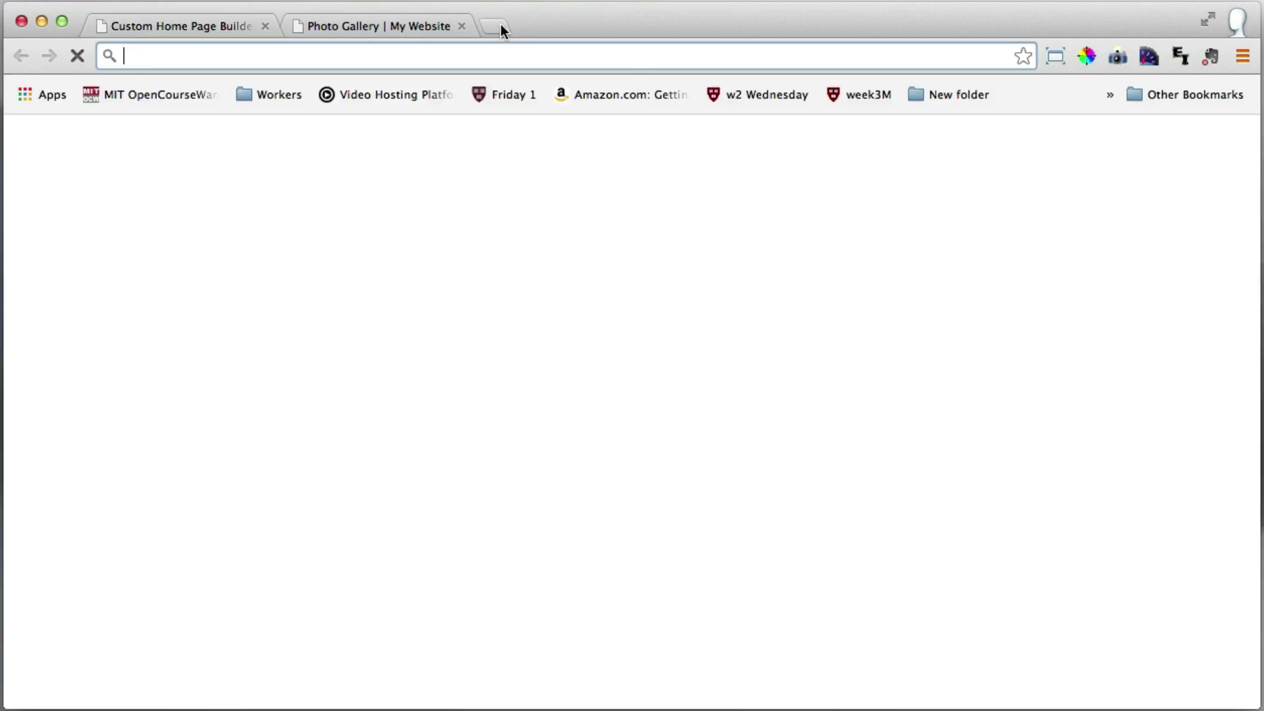
text(youtube.com)
key(Return)
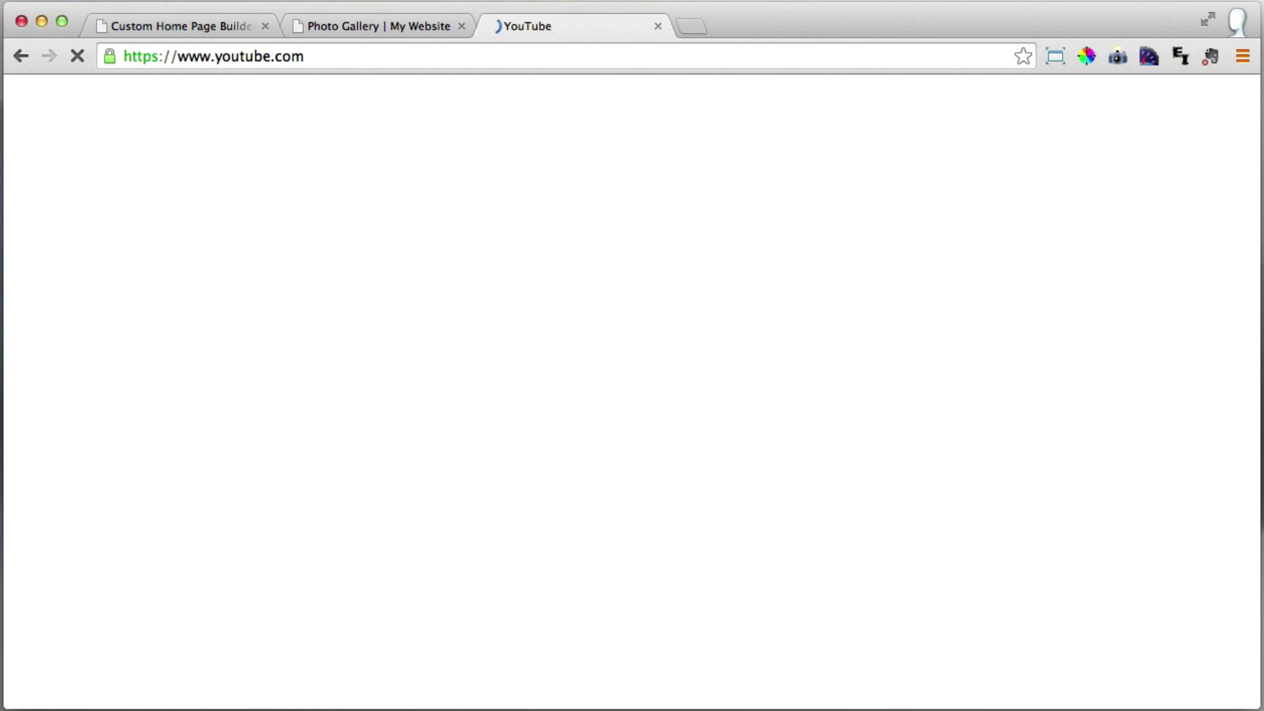
text(t)
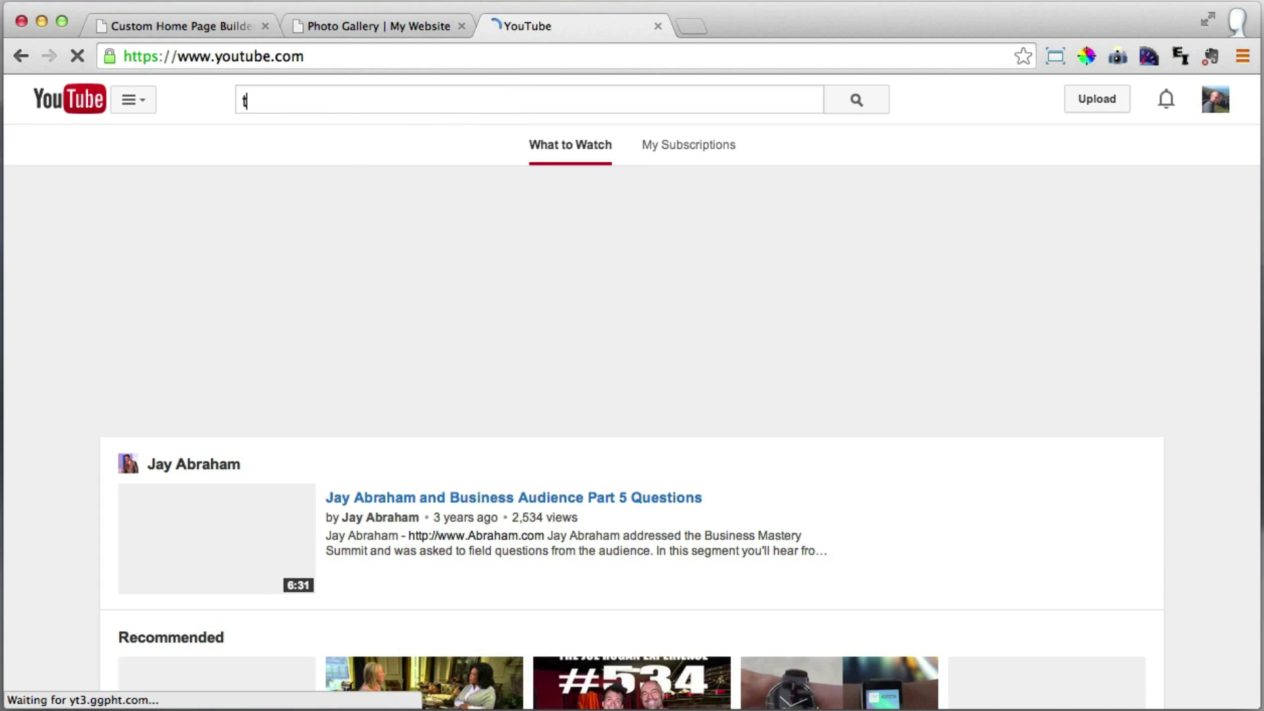
text(he mountain)
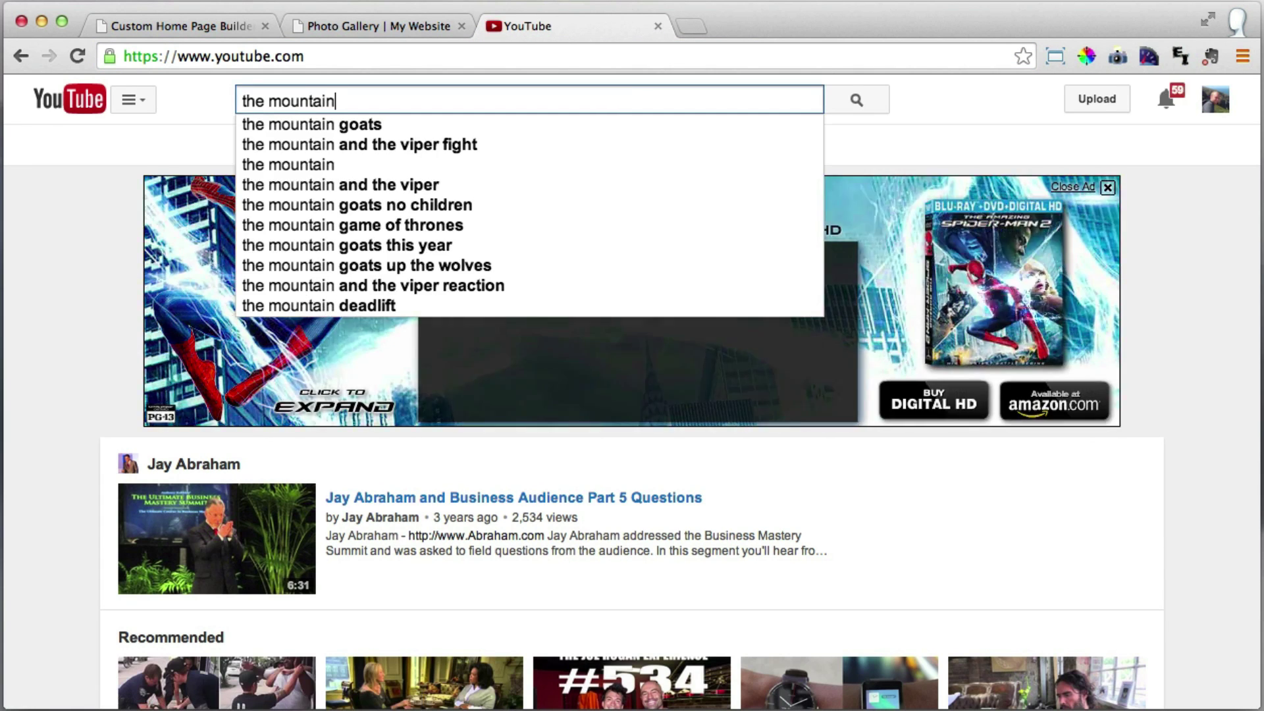
key(Return)
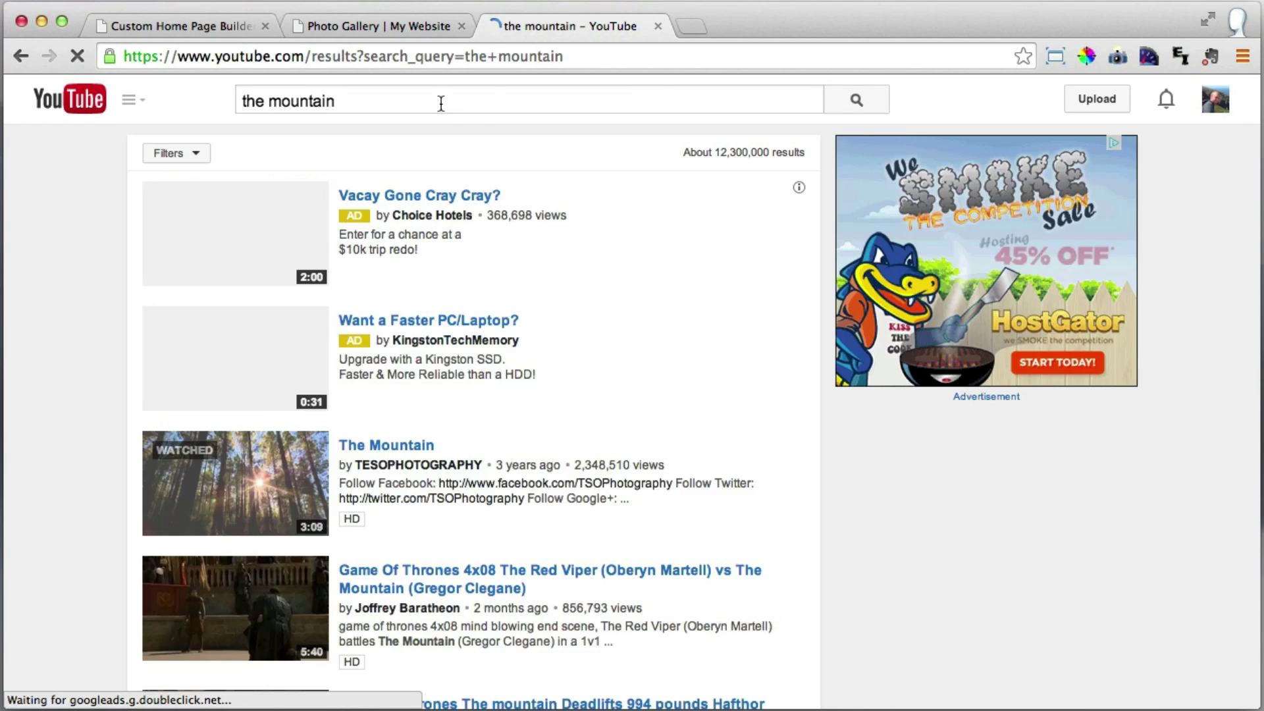
scroll(609, 254, down, 2)
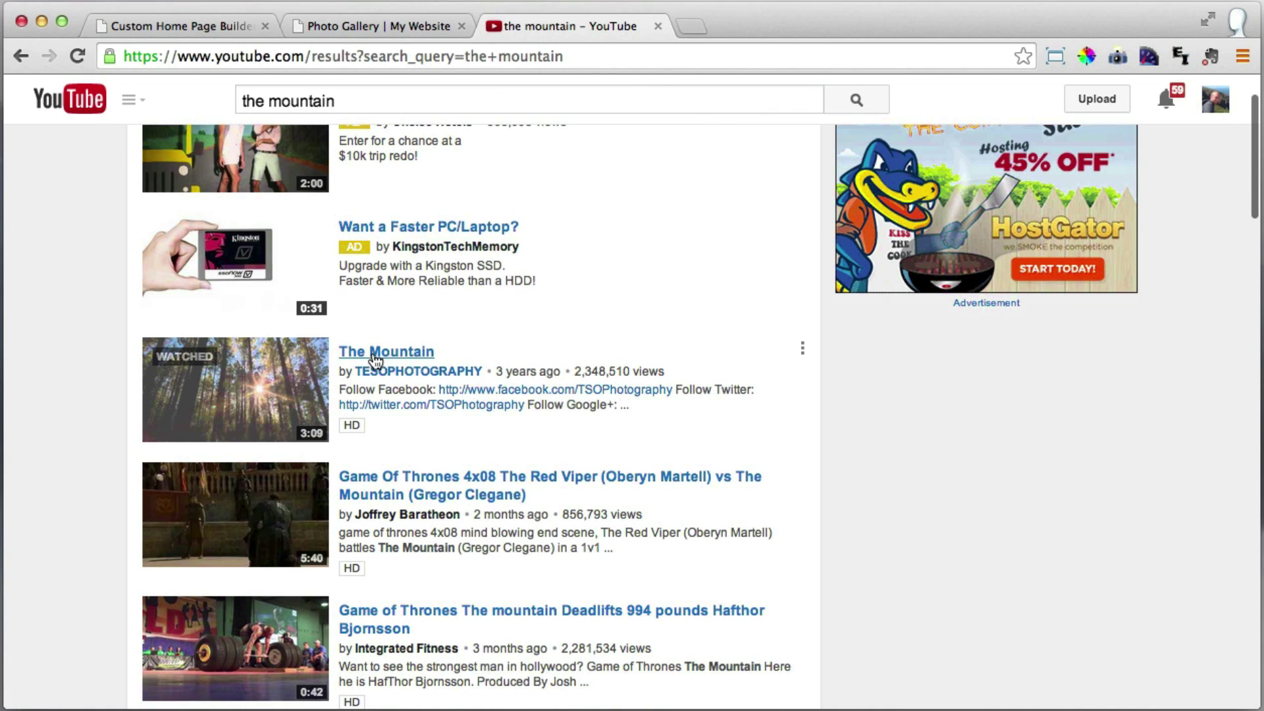
click(398, 357)
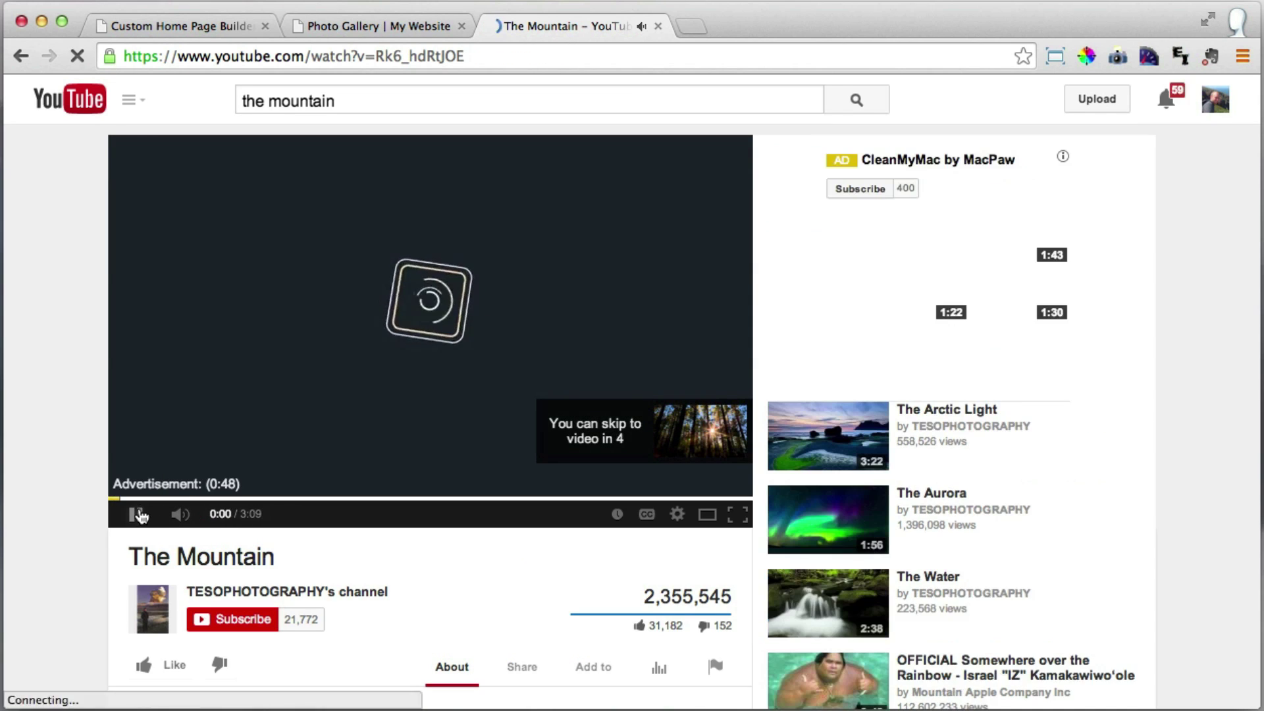
Pause the ad and copy The Mountain video page's web address.
click(136, 515)
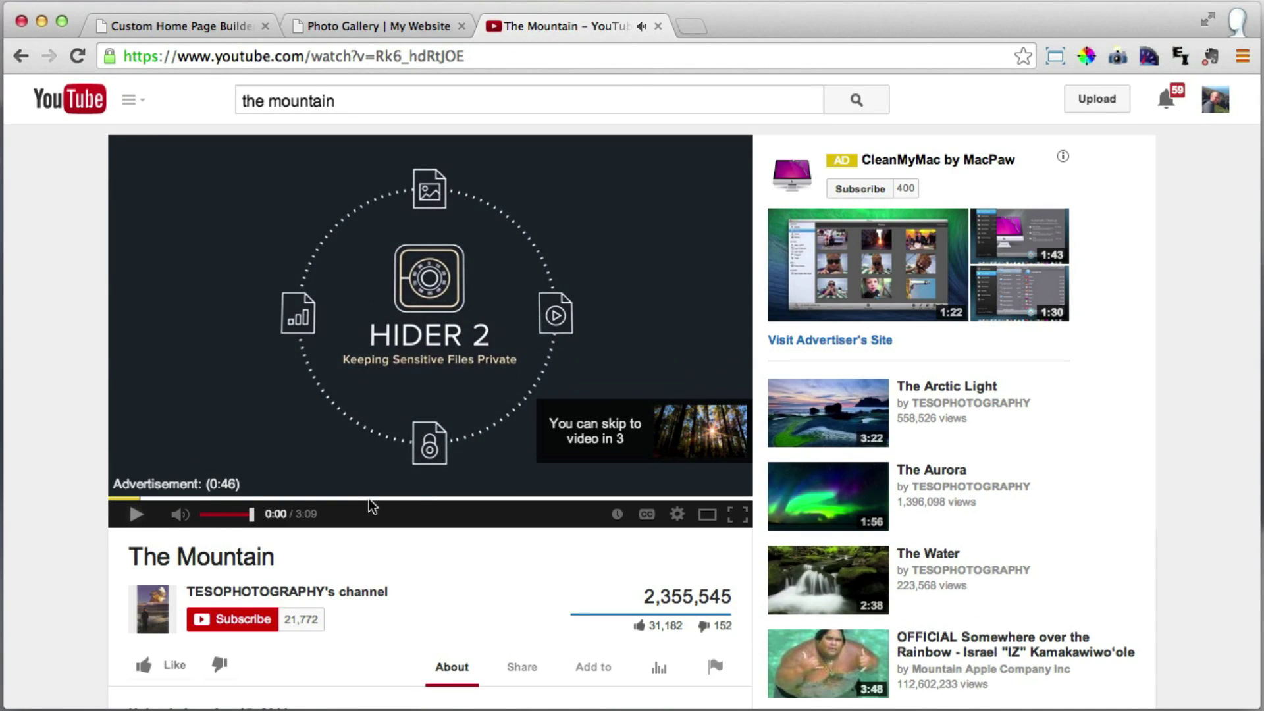
scroll(645, 429, down, 3)
scroll(612, 395, down, 3)
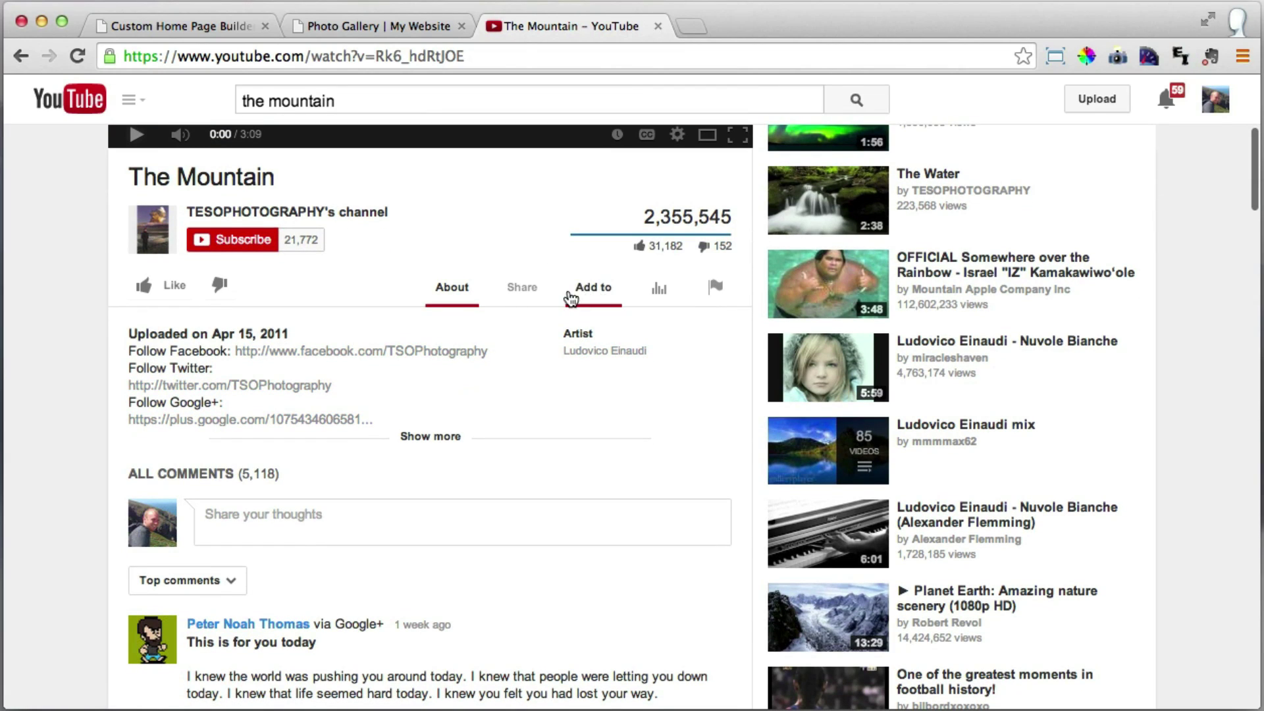
click(520, 293)
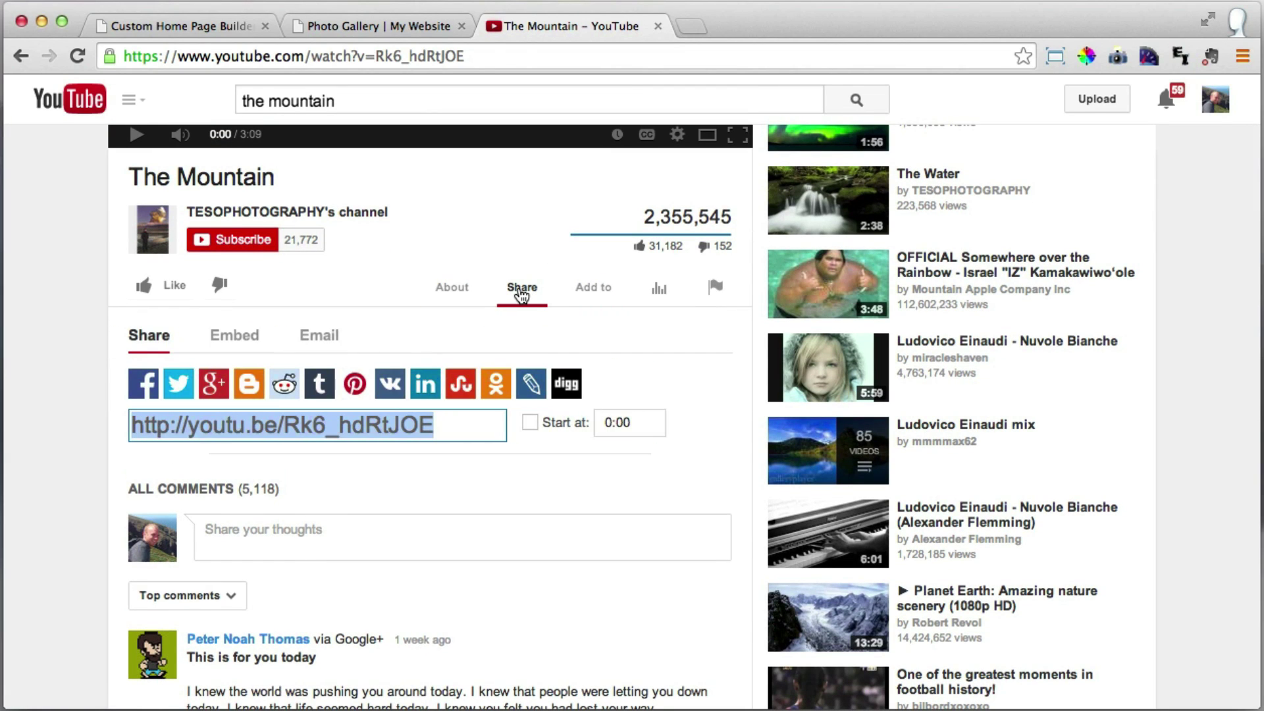
click(234, 336)
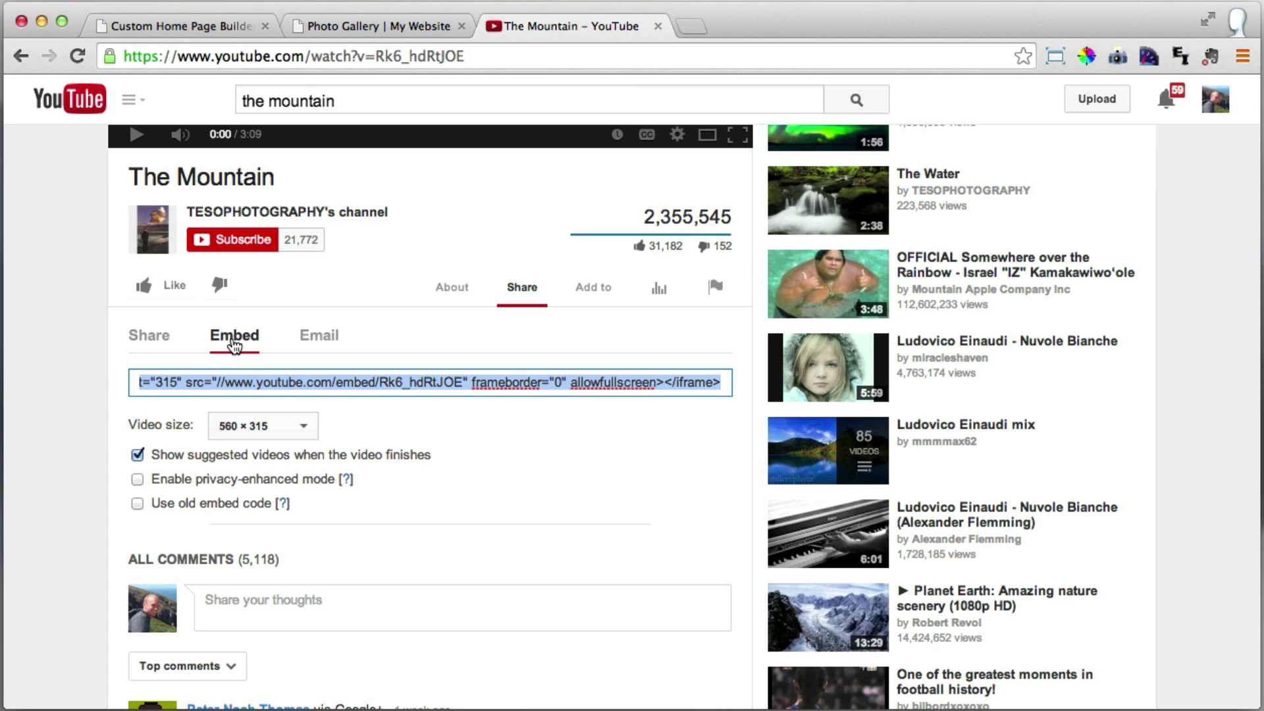
click(250, 388)
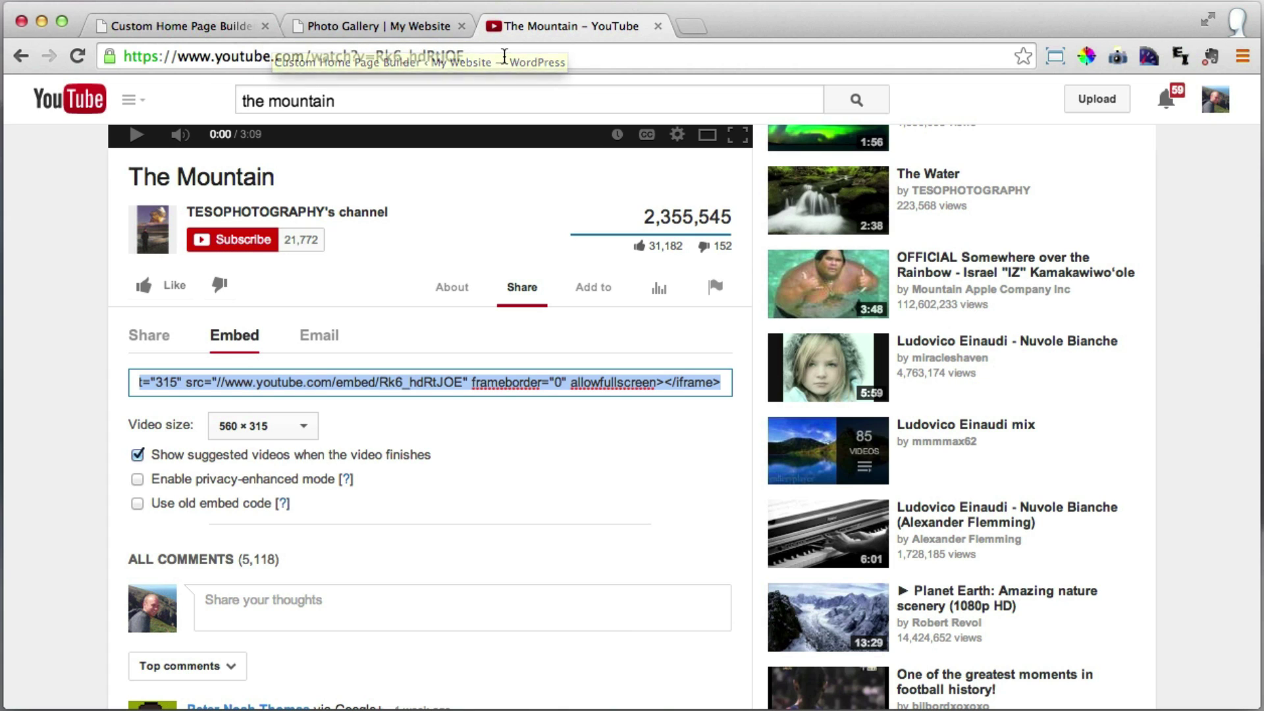
drag(503, 55, 104, 55)
right_click(272, 55)
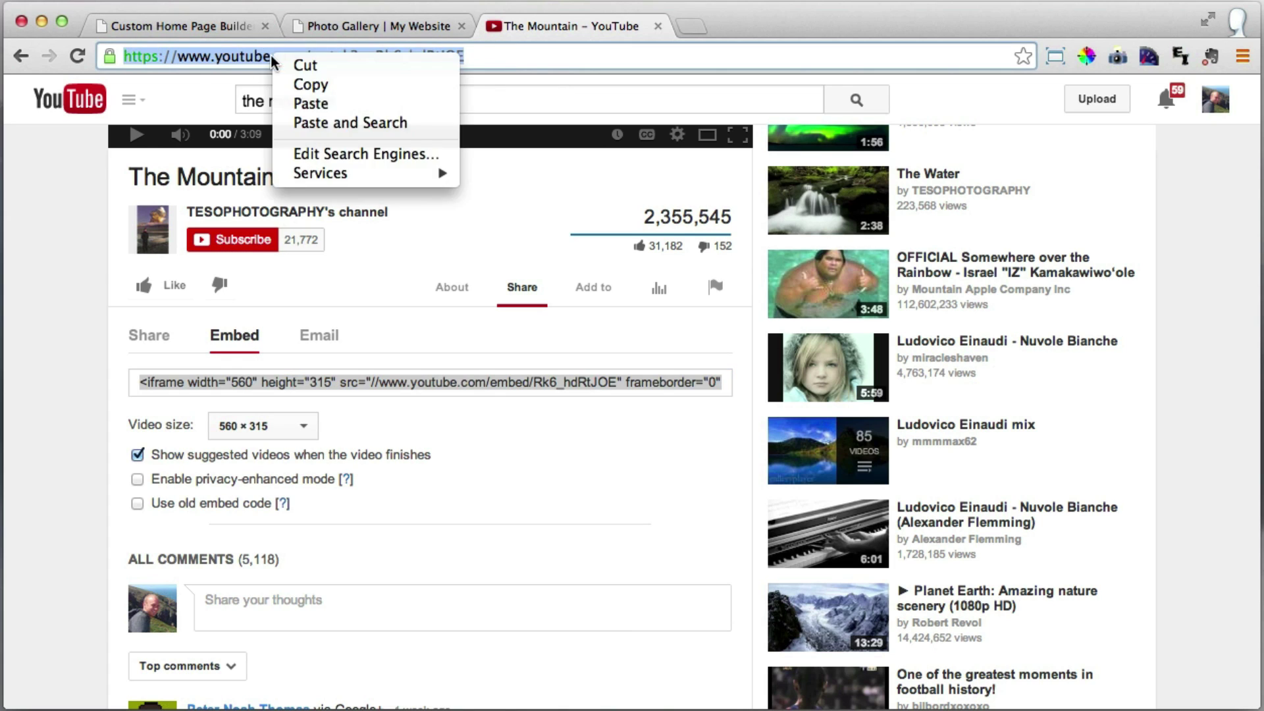
click(335, 86)
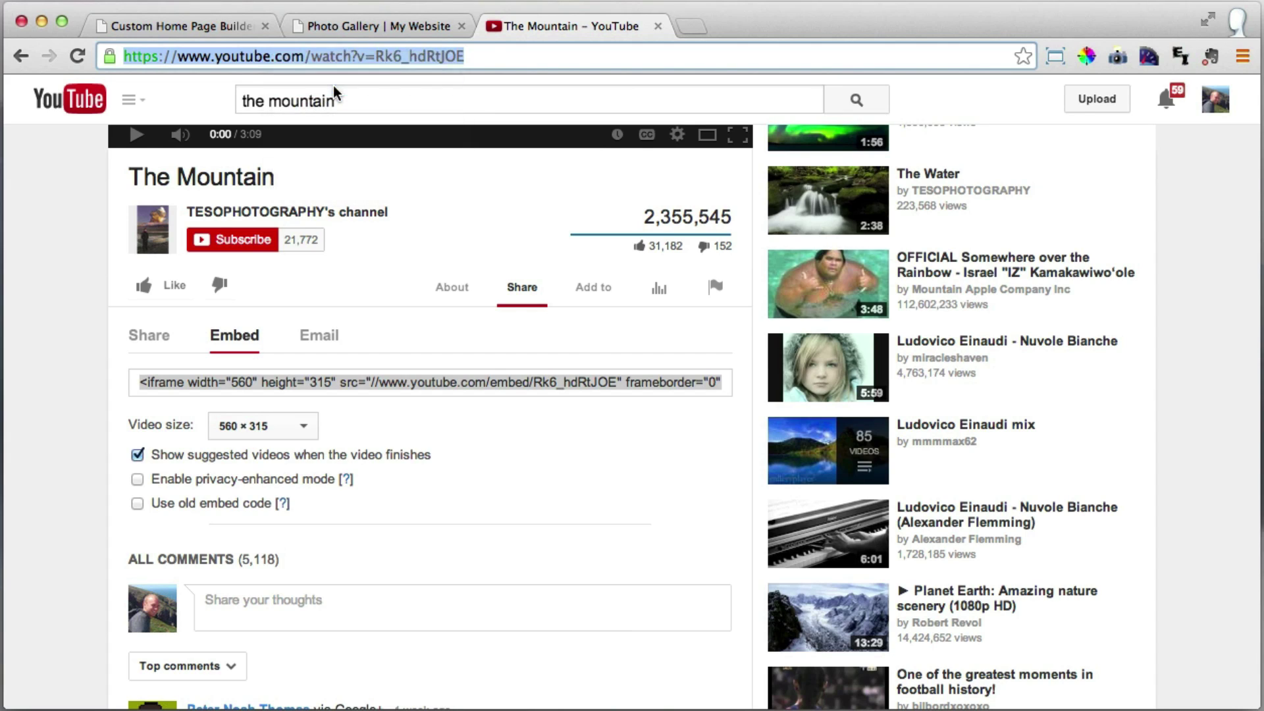
click(175, 28)
Paste The Mountain's YouTube address into the widget's Video field and save the home page.
right_click(160, 200)
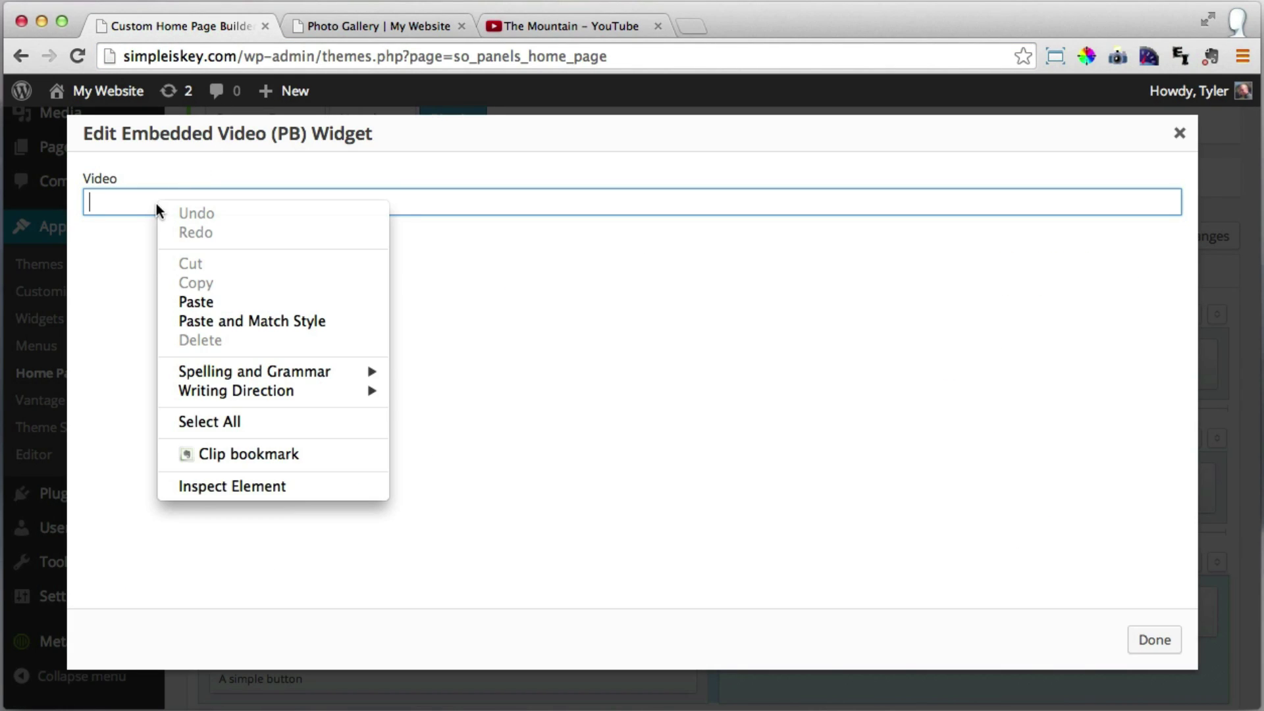
click(214, 295)
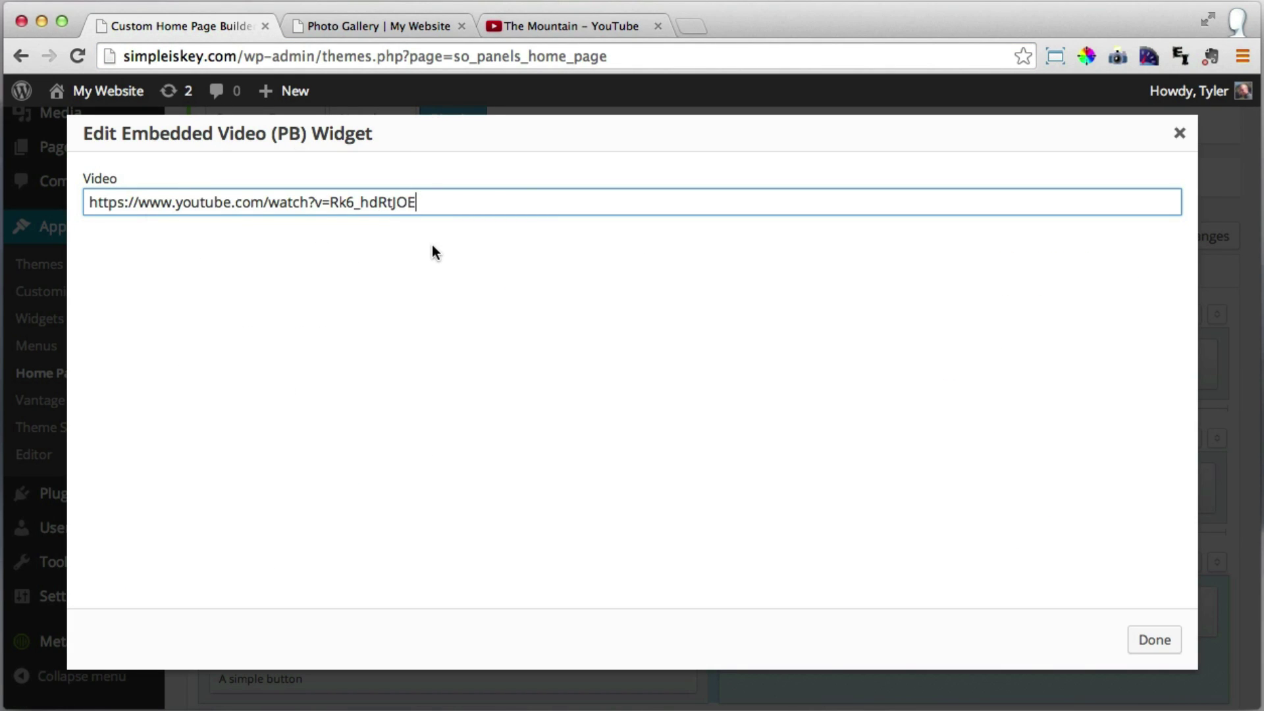
click(1154, 643)
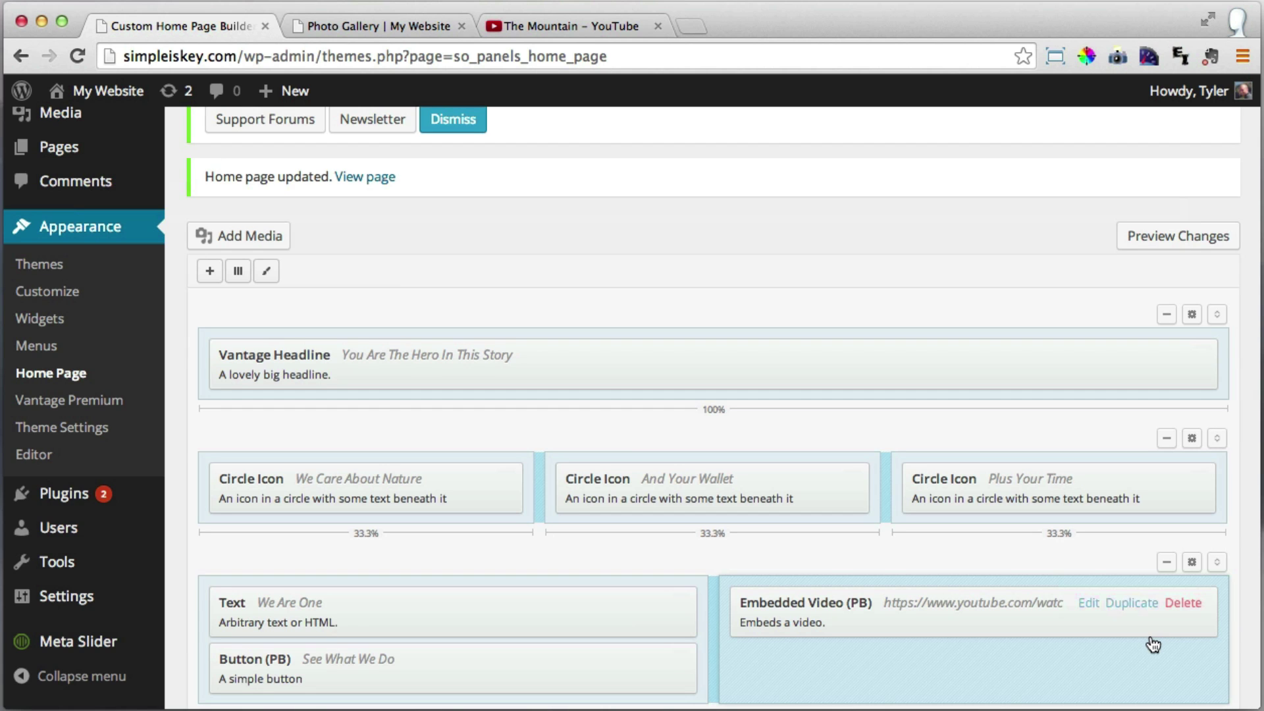
scroll(931, 441, down, 4)
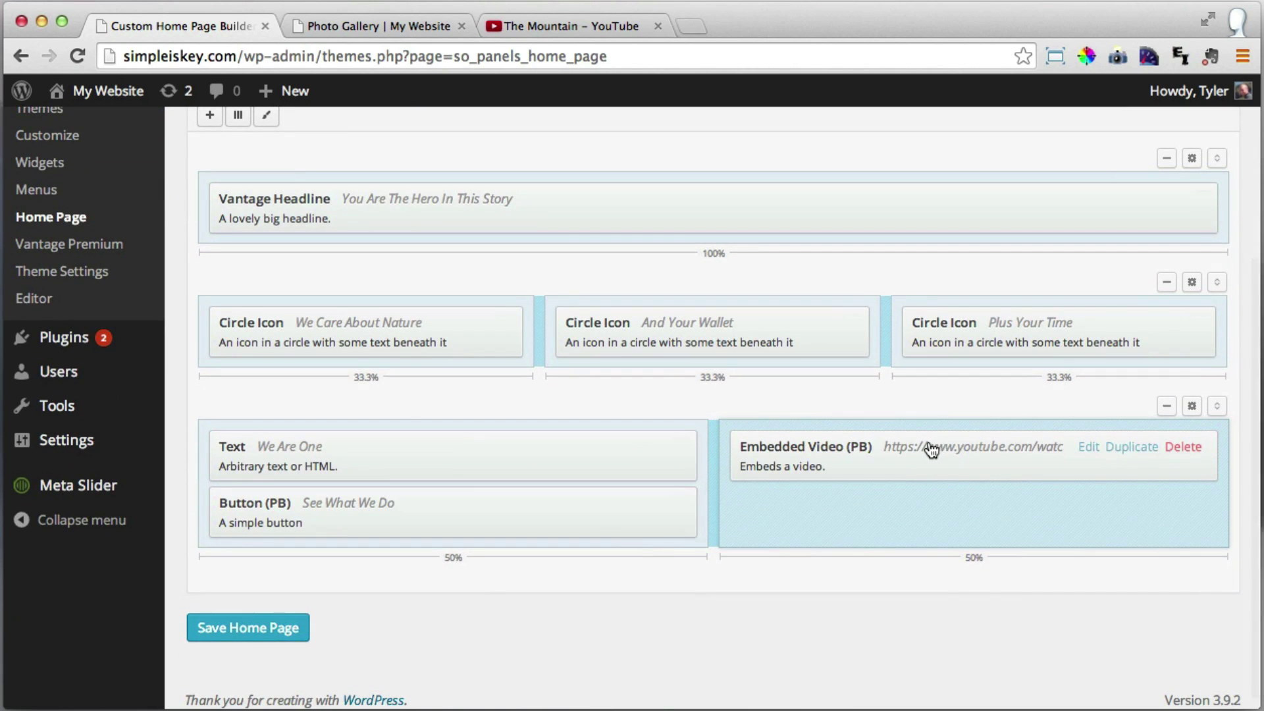
click(281, 635)
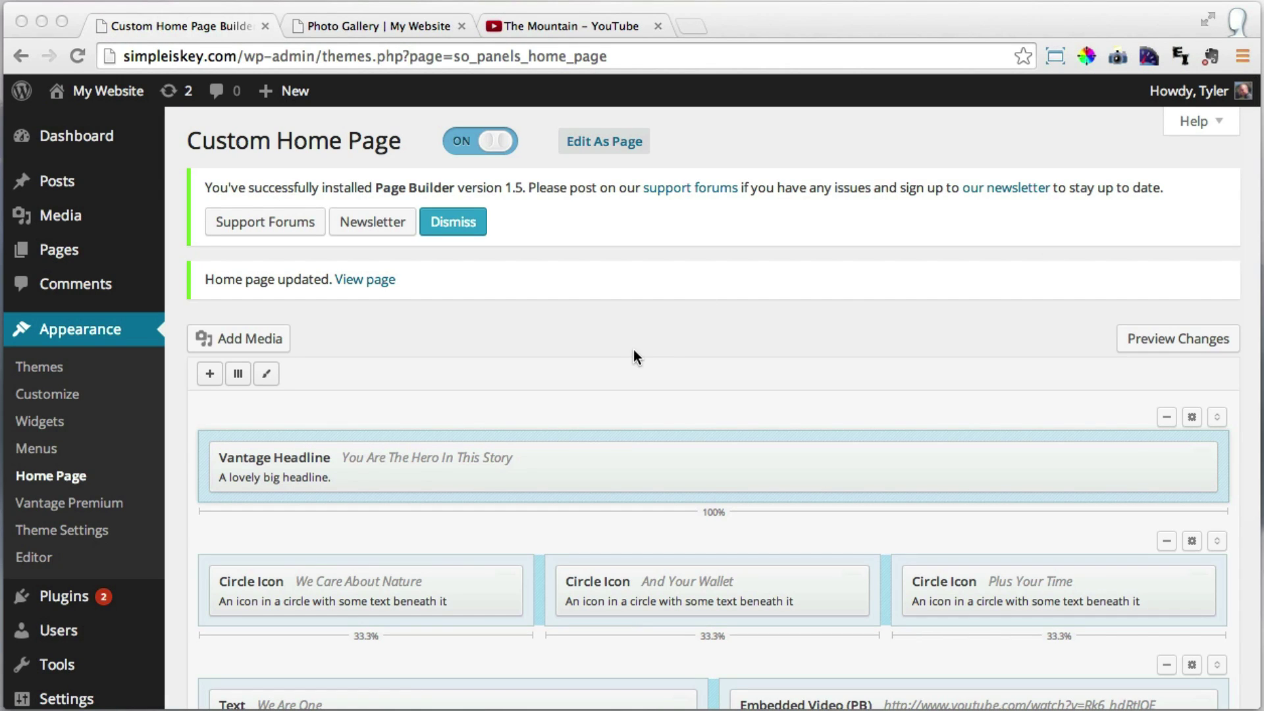
On the live home page, play and then pause The Mountain video beside 'We Are One'.
click(624, 353)
click(386, 25)
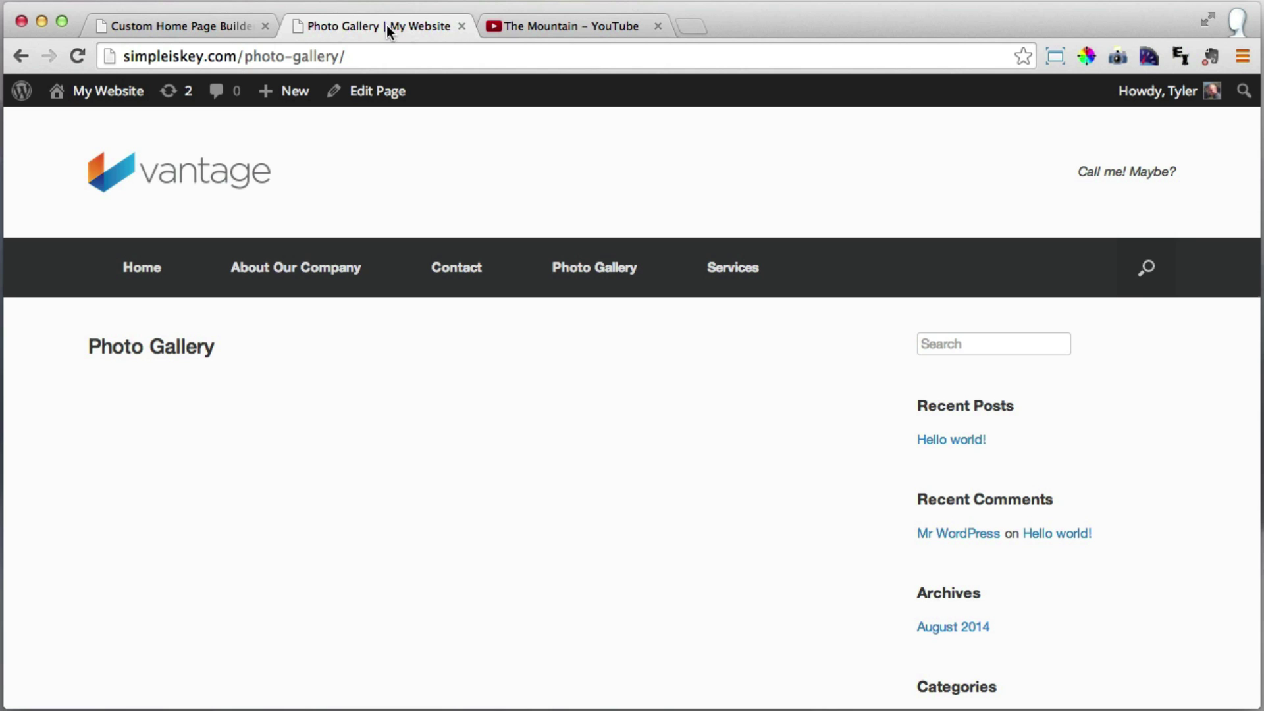
click(191, 177)
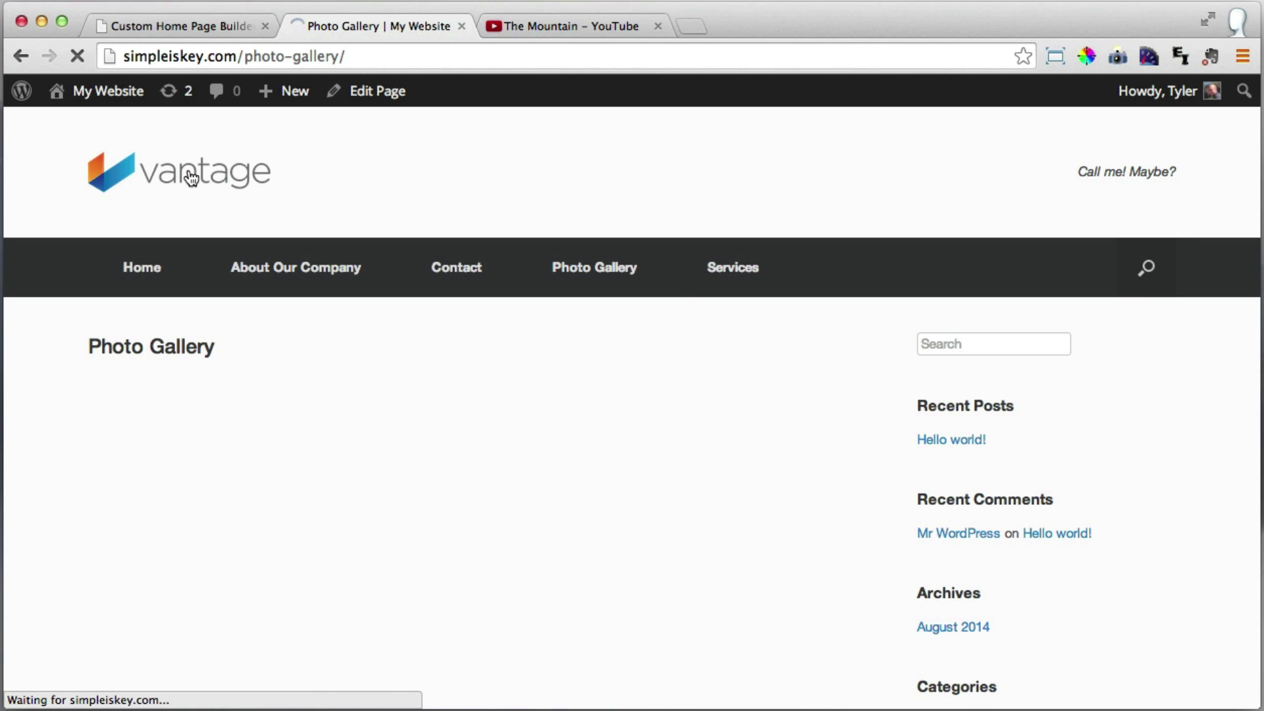
scroll(920, 337, down, 10)
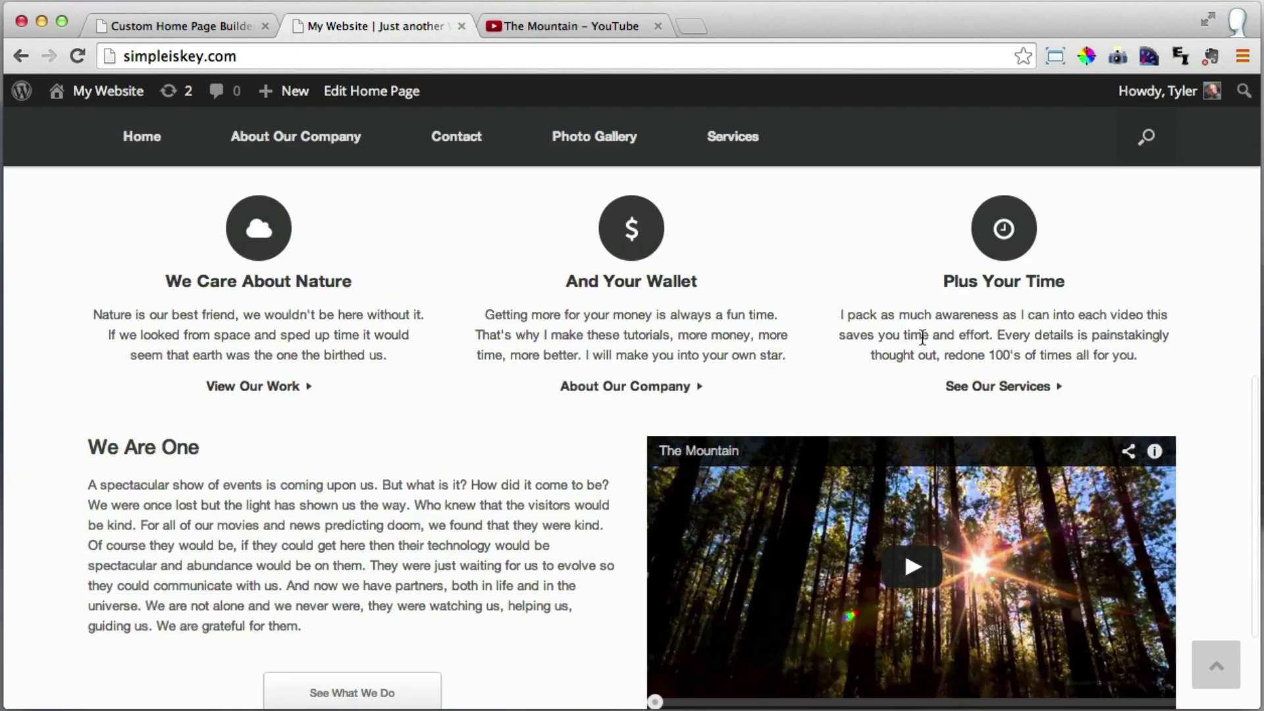
scroll(922, 337, down, 3)
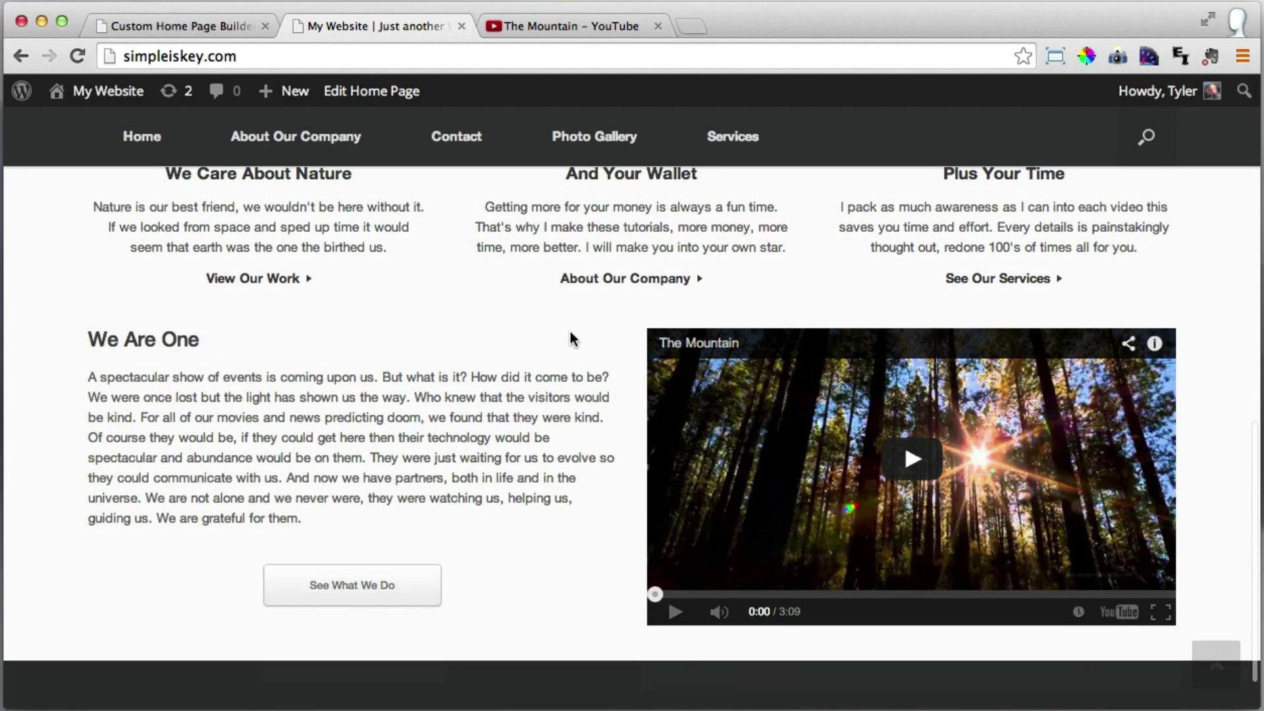
click(910, 459)
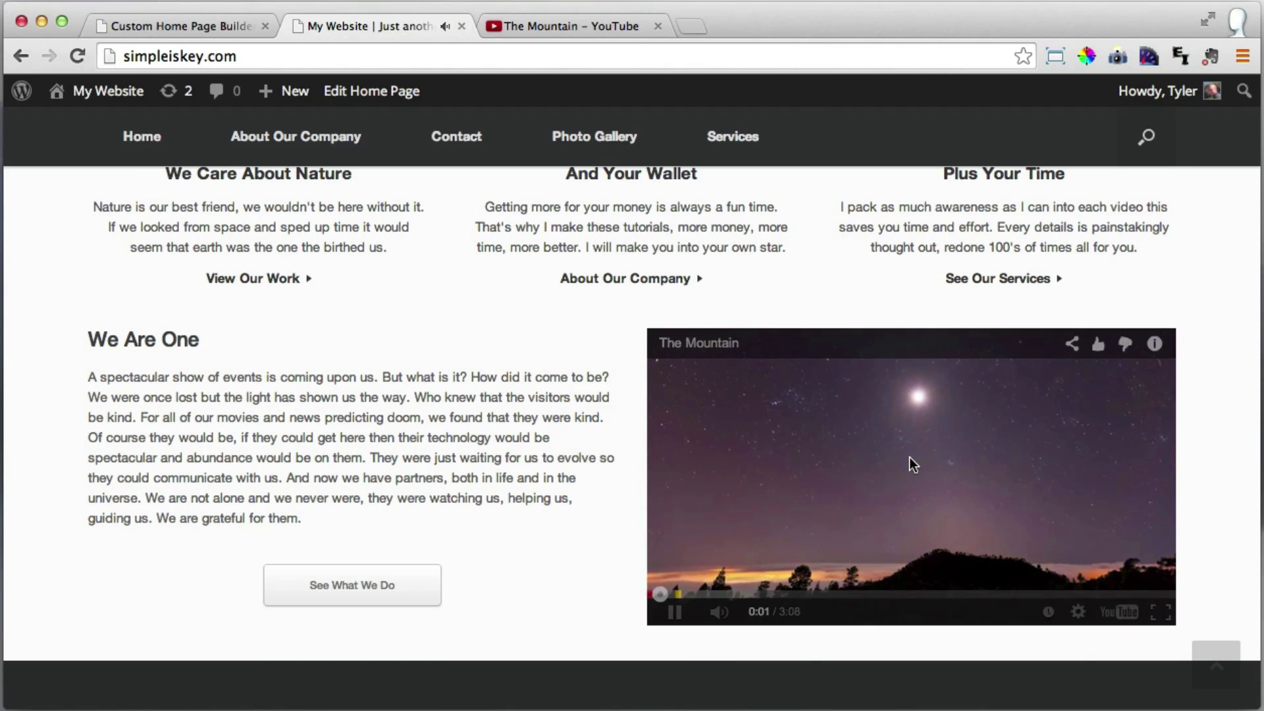
scroll(914, 457, up, 6)
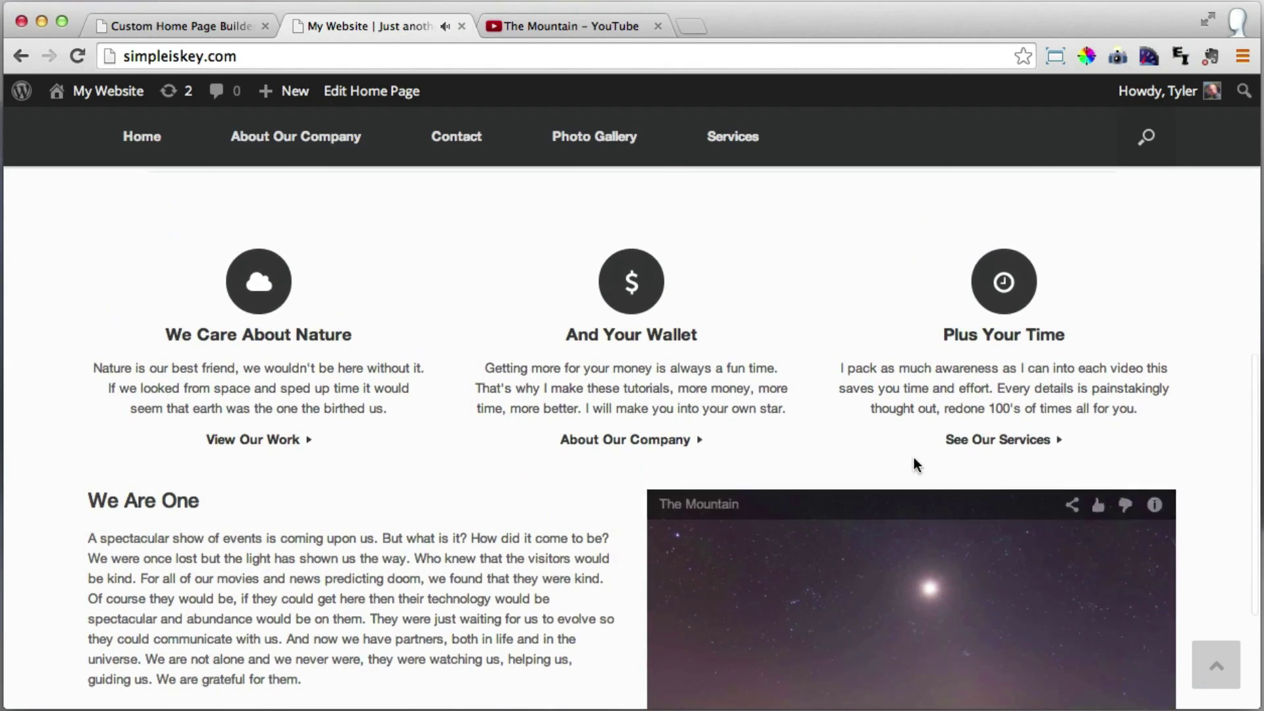
scroll(914, 457, up, 6)
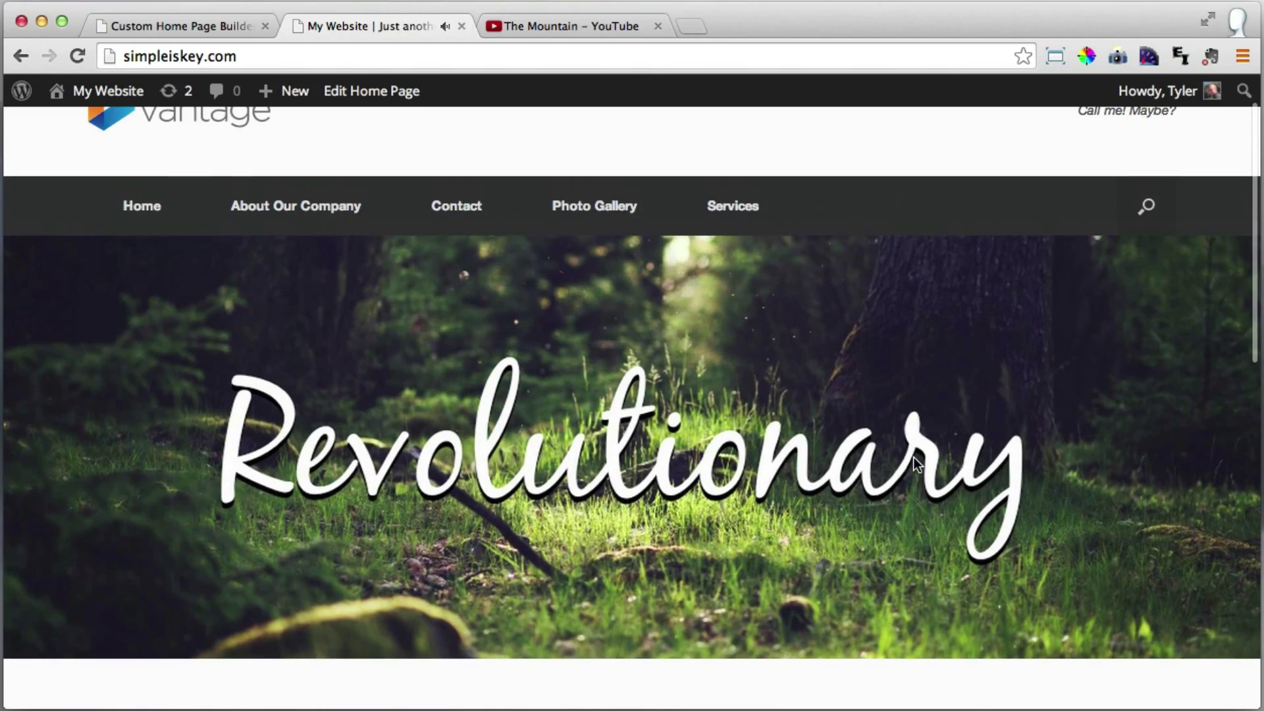
scroll(914, 457, down, 12)
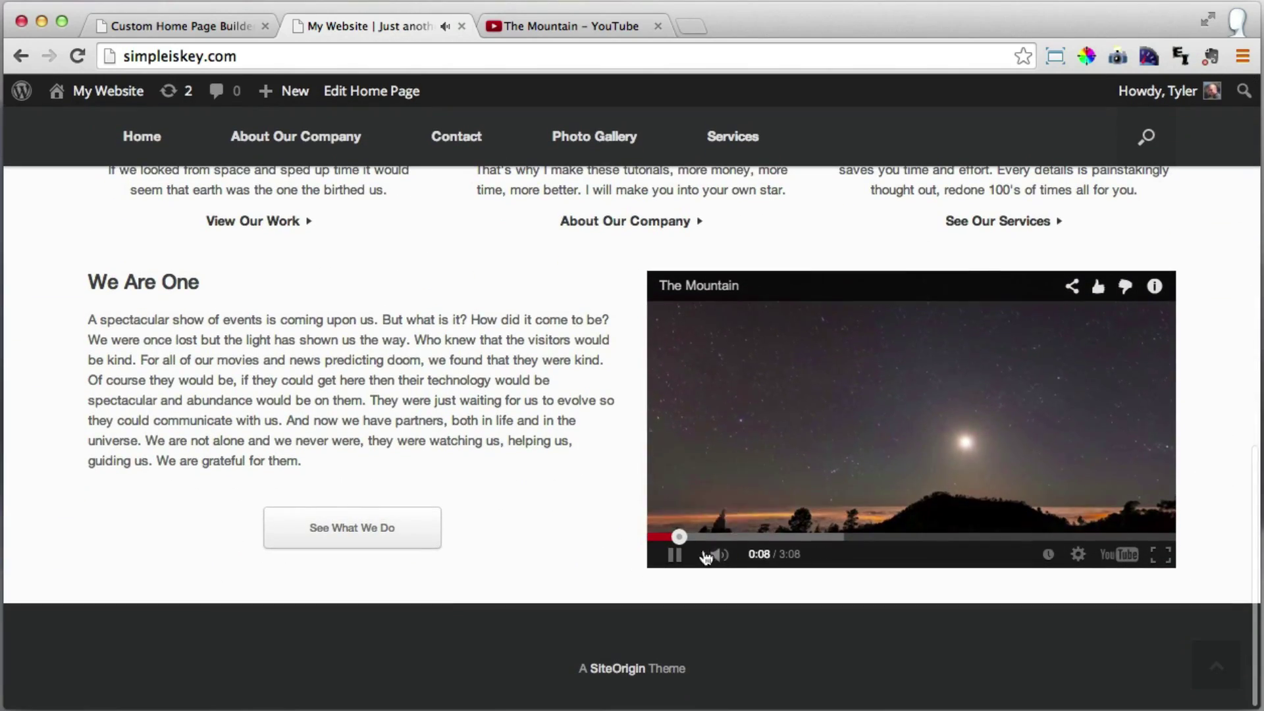
click(674, 555)
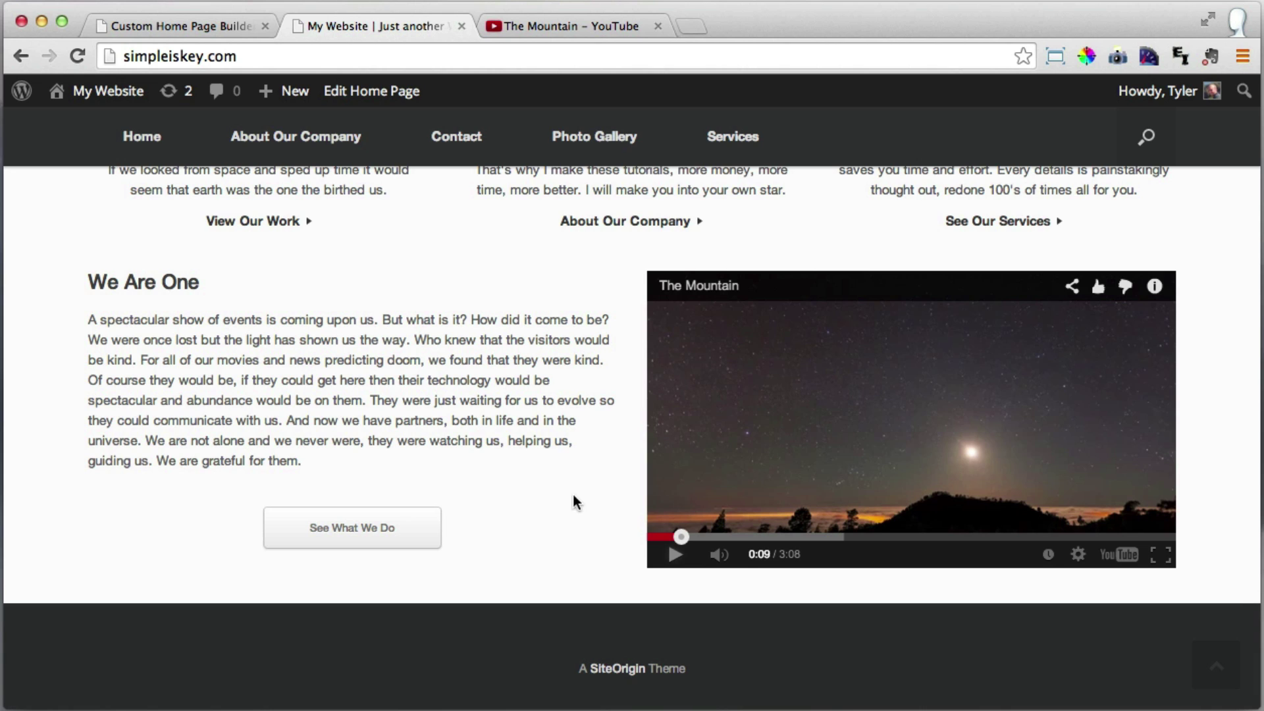
scroll(543, 480, up, 2)
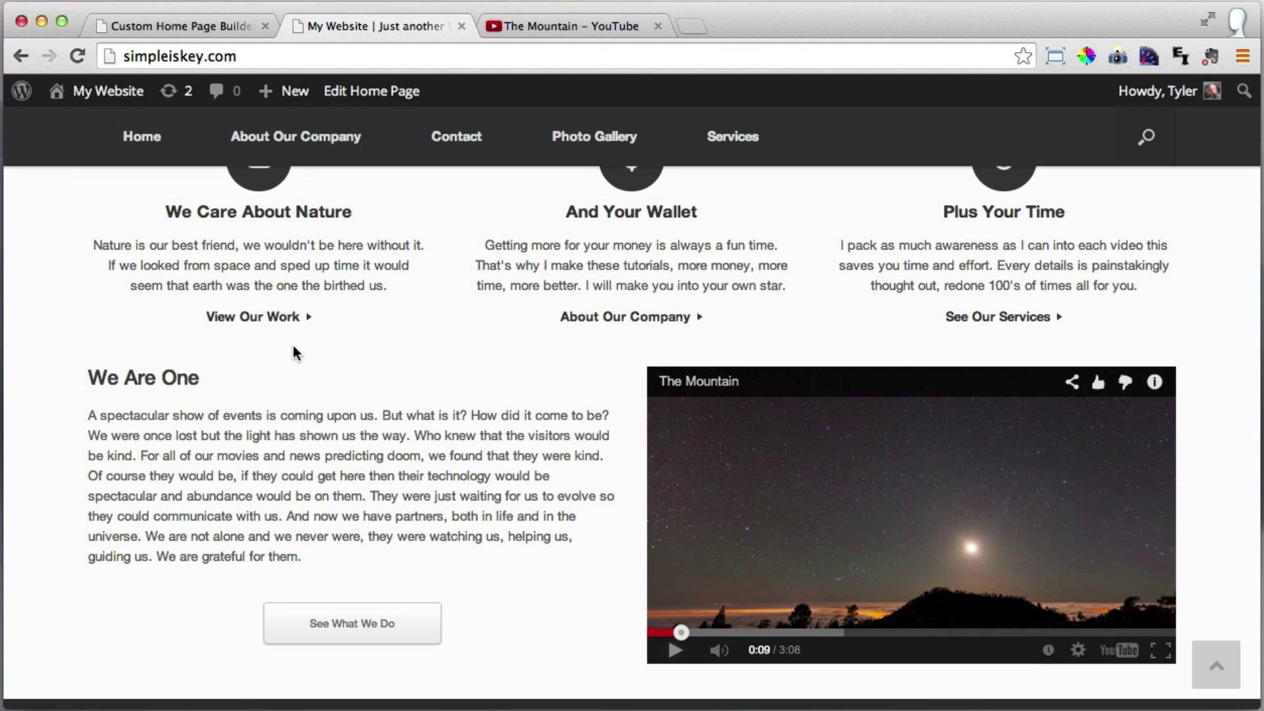
scroll(756, 353, up, 2)
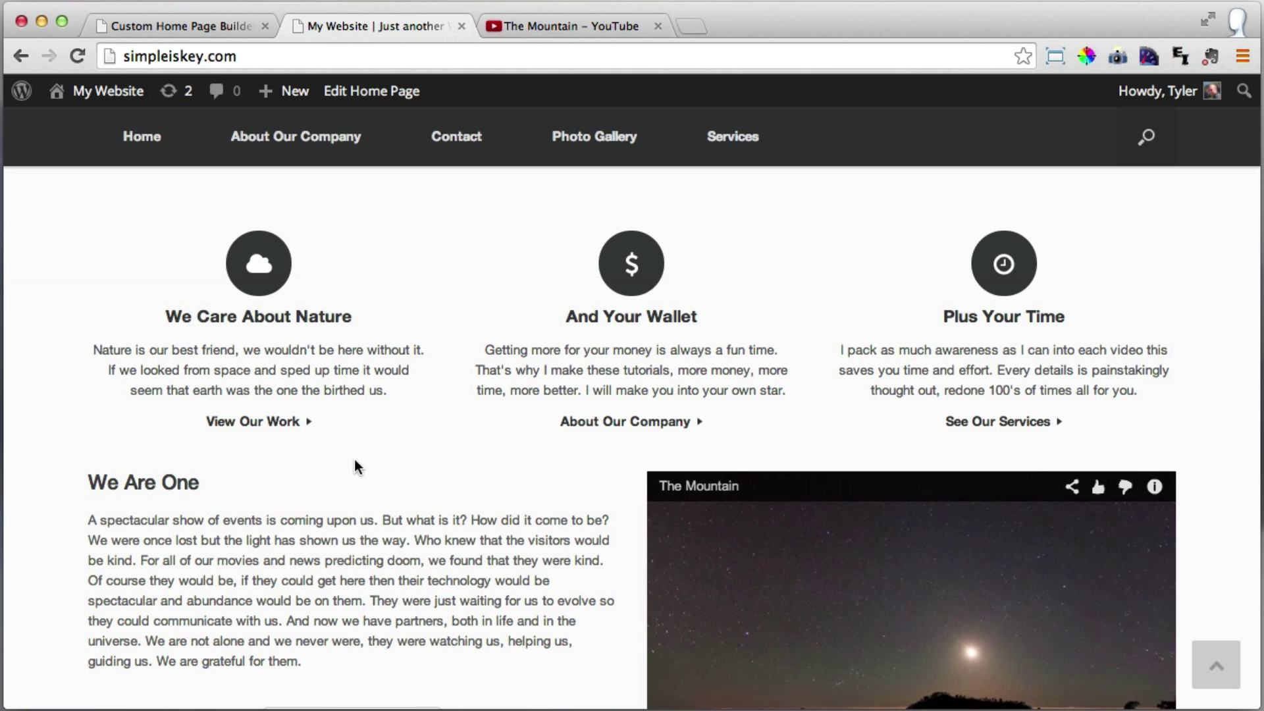
Set the video row's top border colour to #f2f2f2 and save the home page.
click(196, 25)
scroll(519, 226, down, 4)
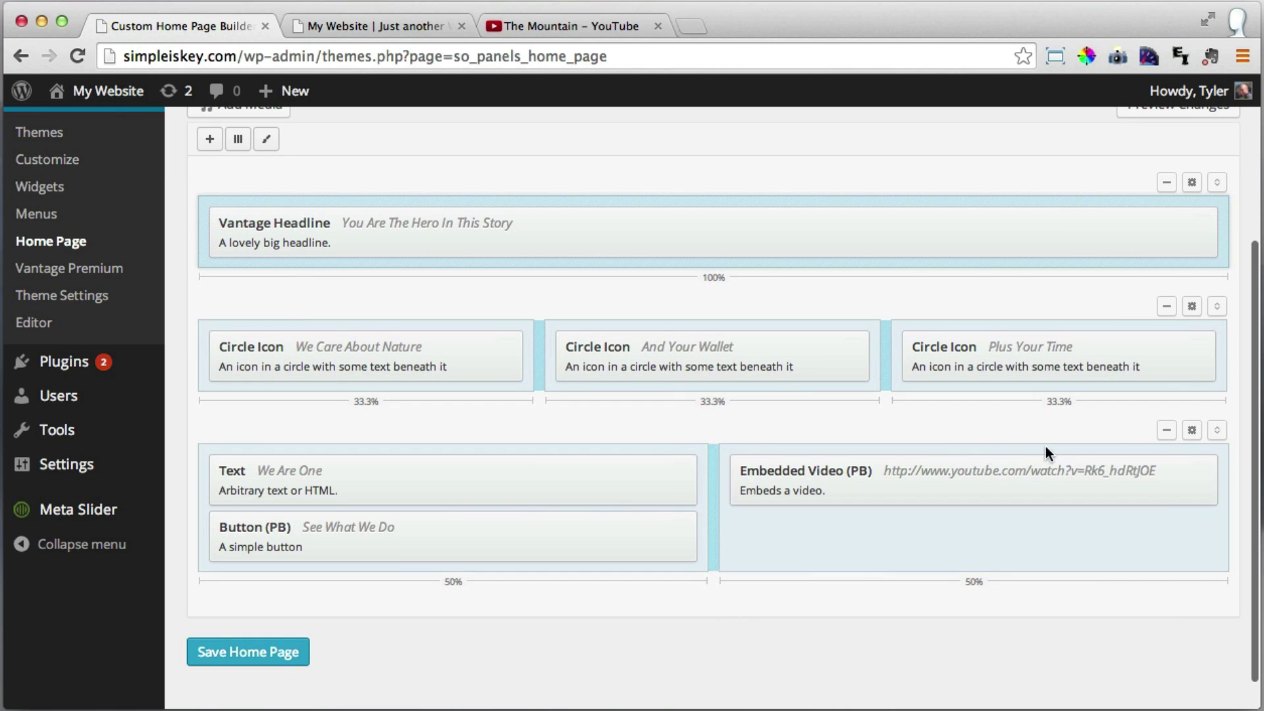
click(1192, 432)
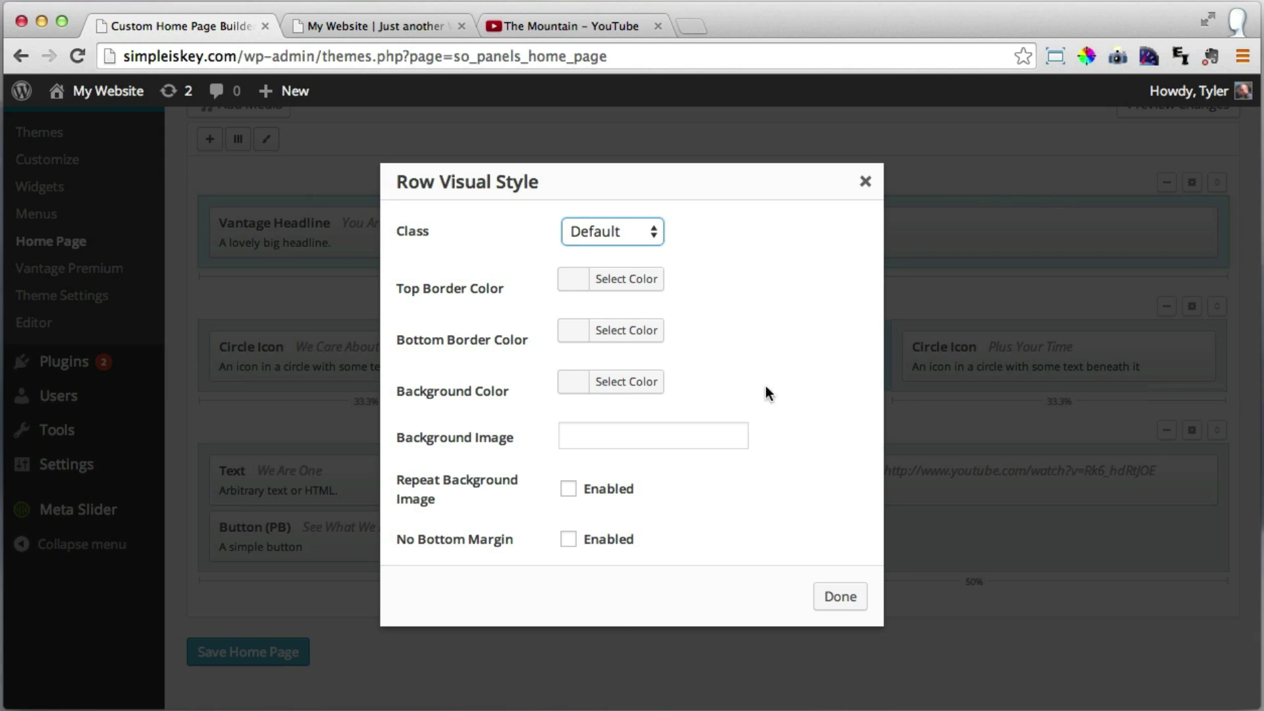
click(579, 281)
drag(606, 389, 530, 301)
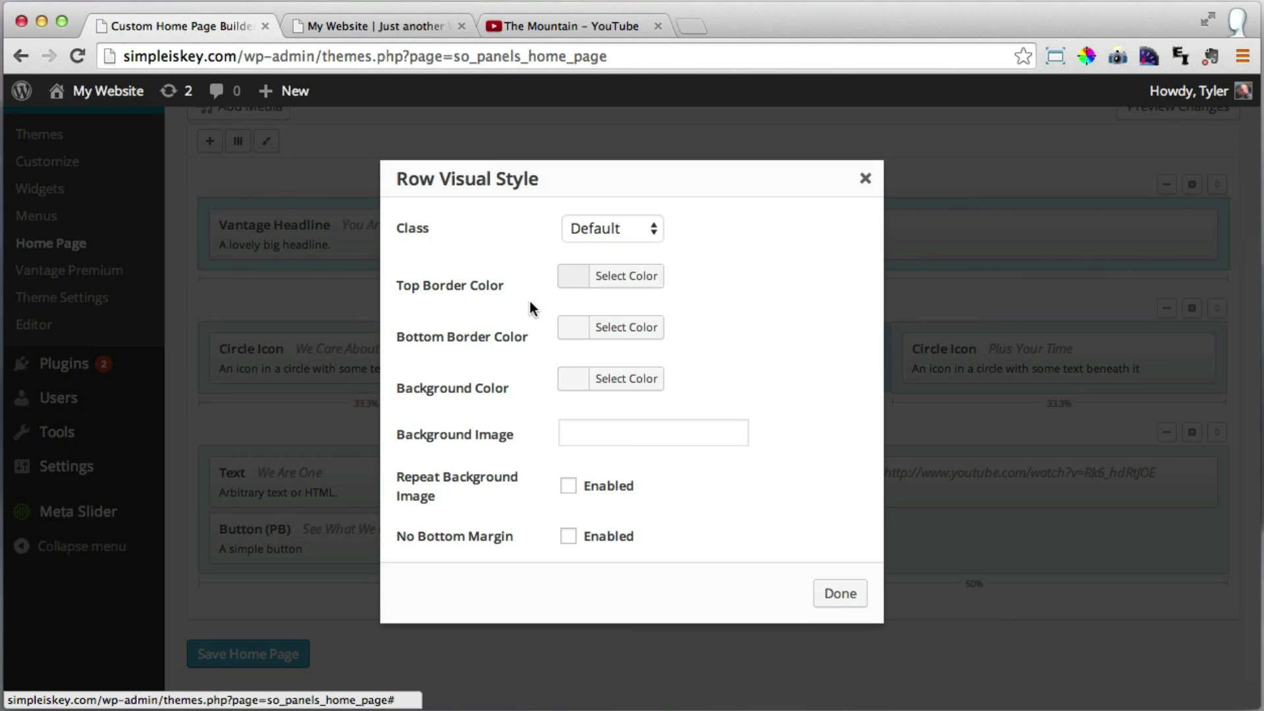
click(839, 596)
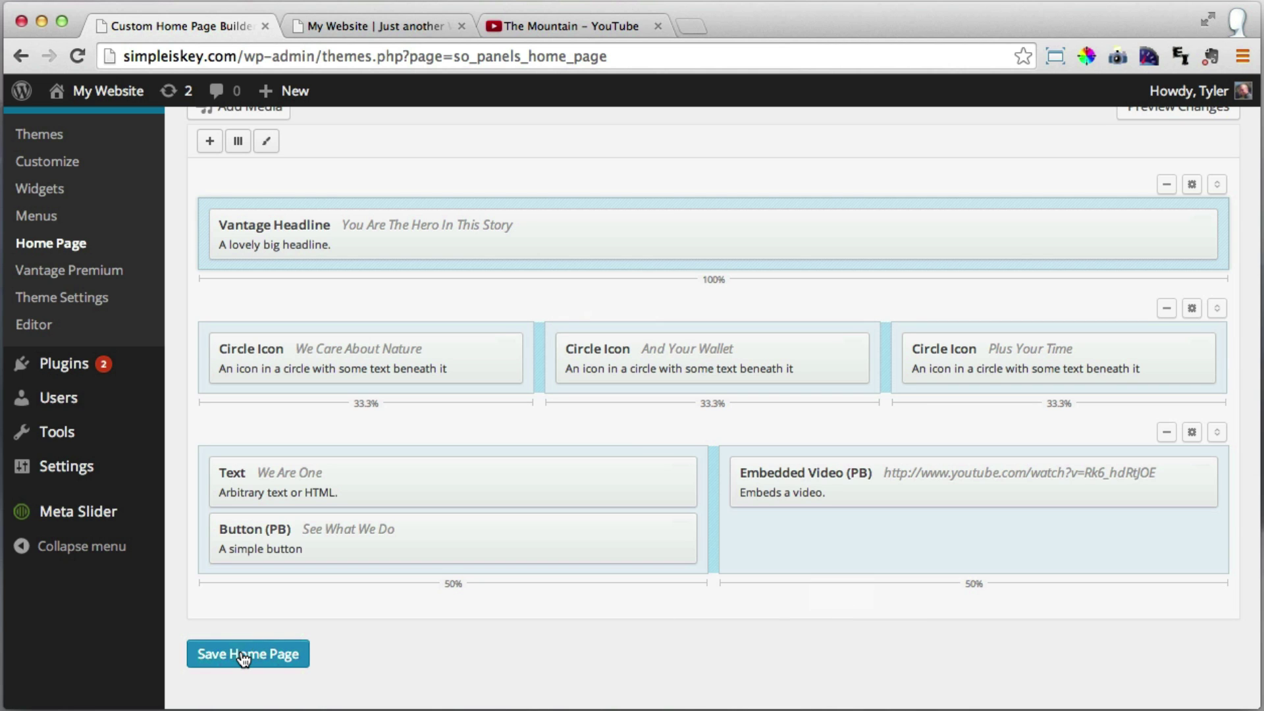
click(242, 655)
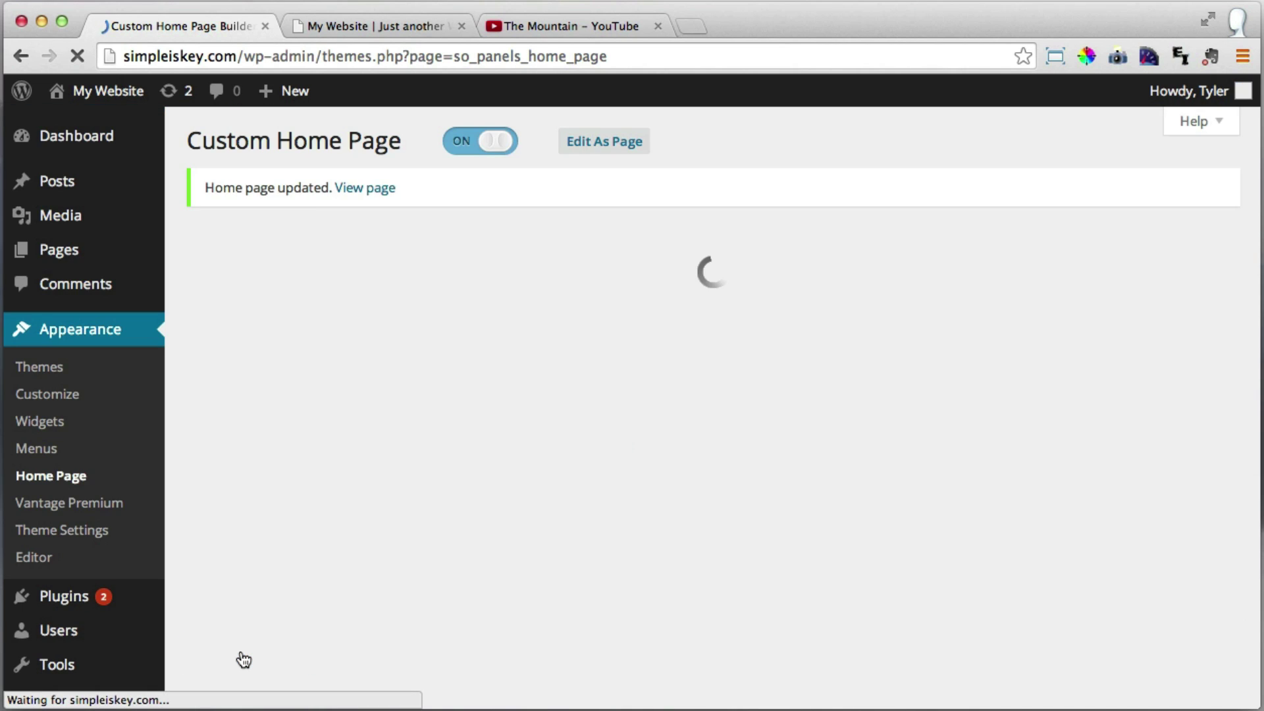
Reload the live home page, play the embedded Mountain video, then return to its YouTube page.
click(354, 21)
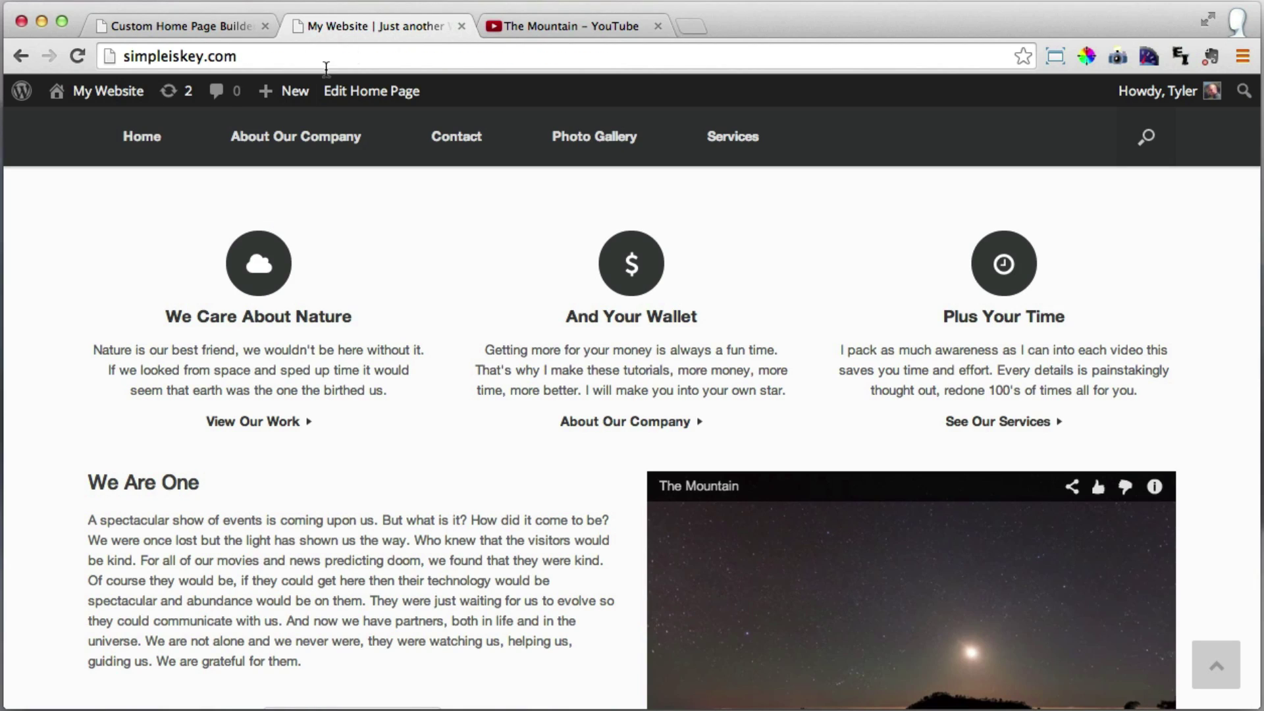
click(78, 57)
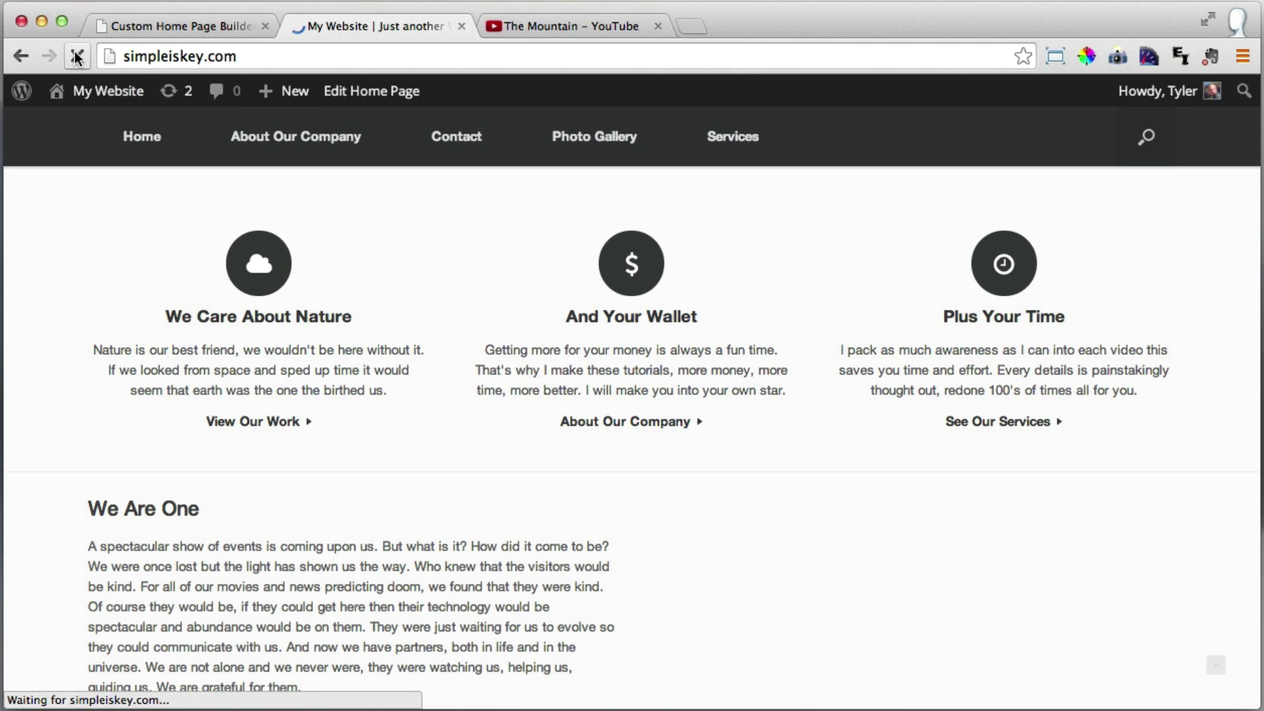
scroll(644, 310, down, 2)
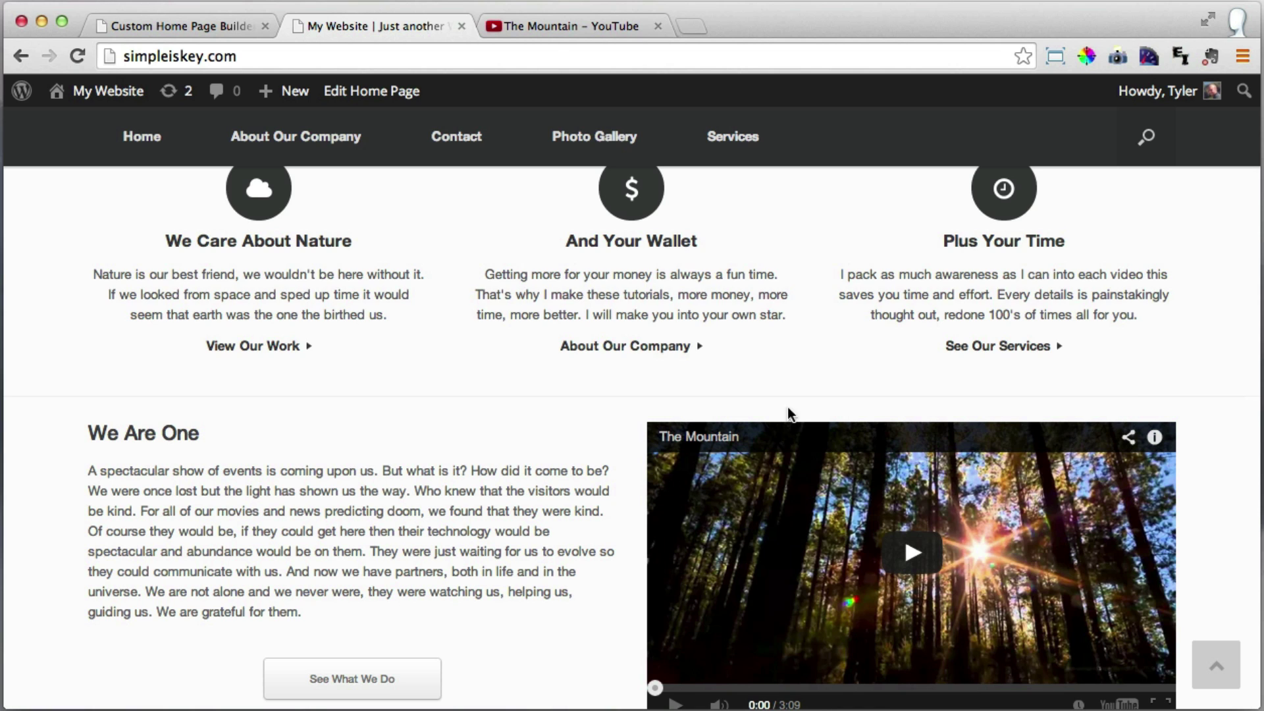
scroll(505, 427, up, 5)
scroll(506, 422, up, 4)
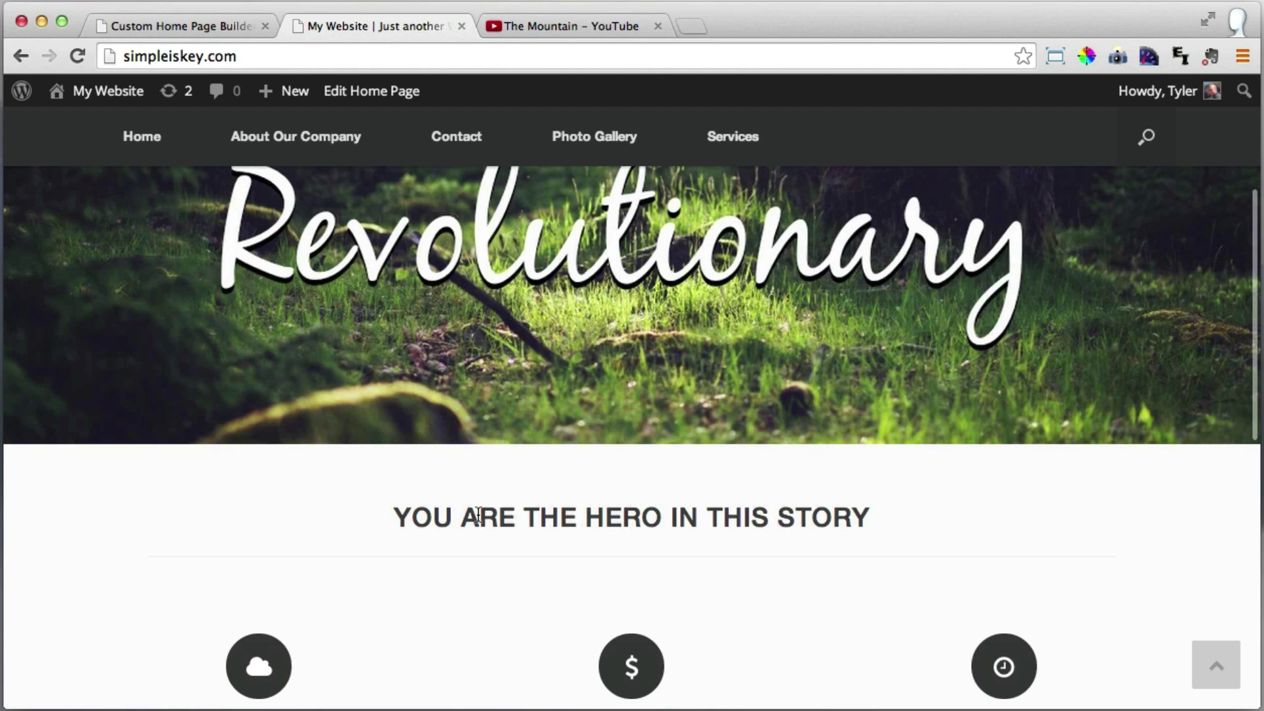
scroll(496, 514, down, 5)
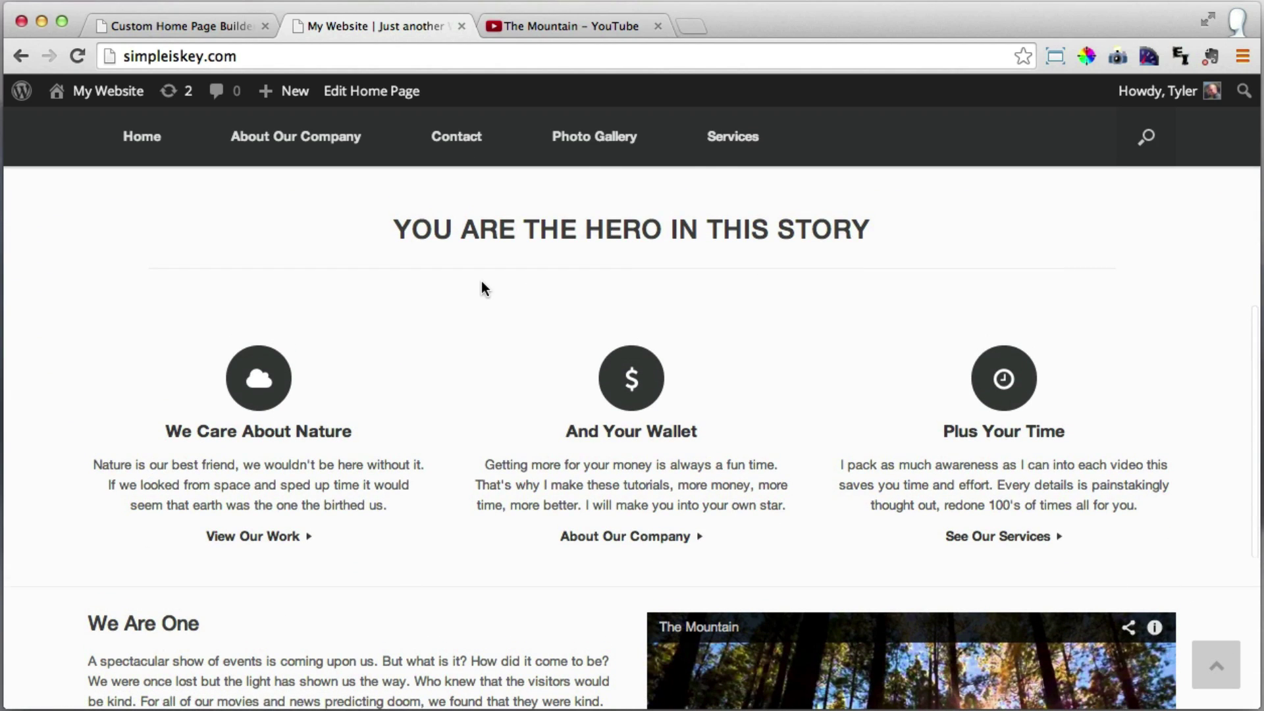
scroll(480, 283, down, 4)
scroll(62, 378, down, 2)
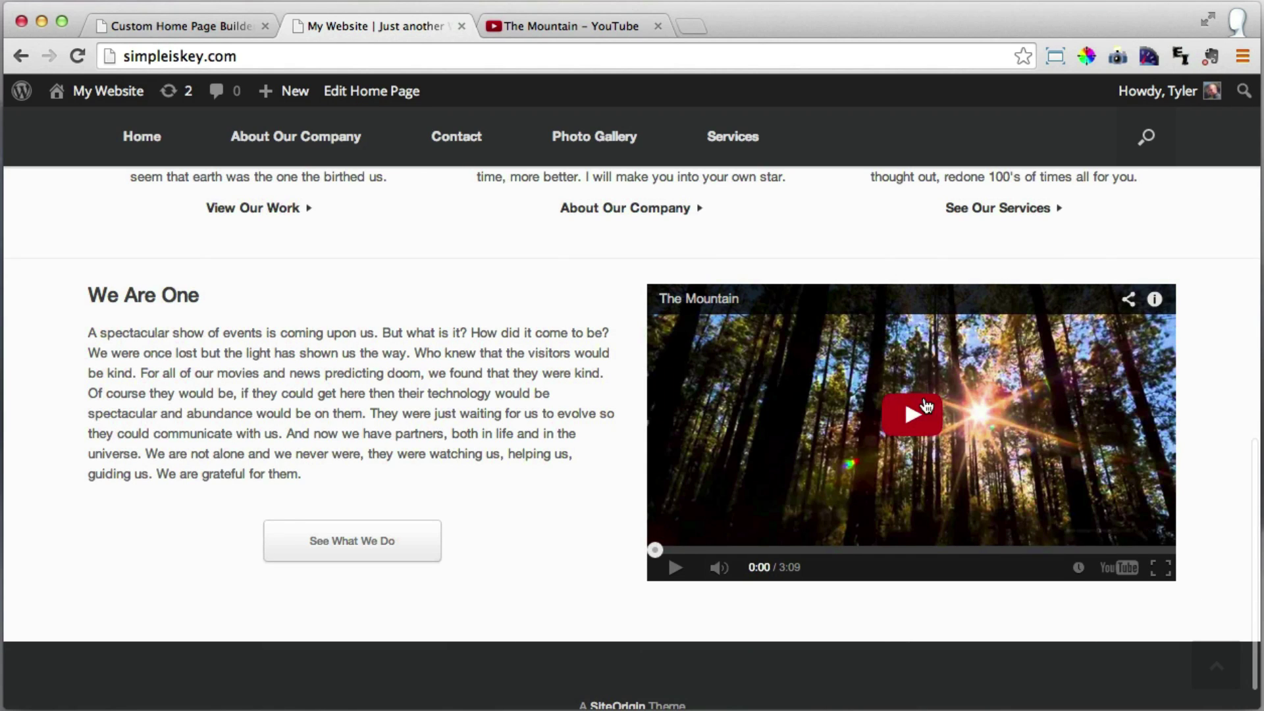
click(908, 419)
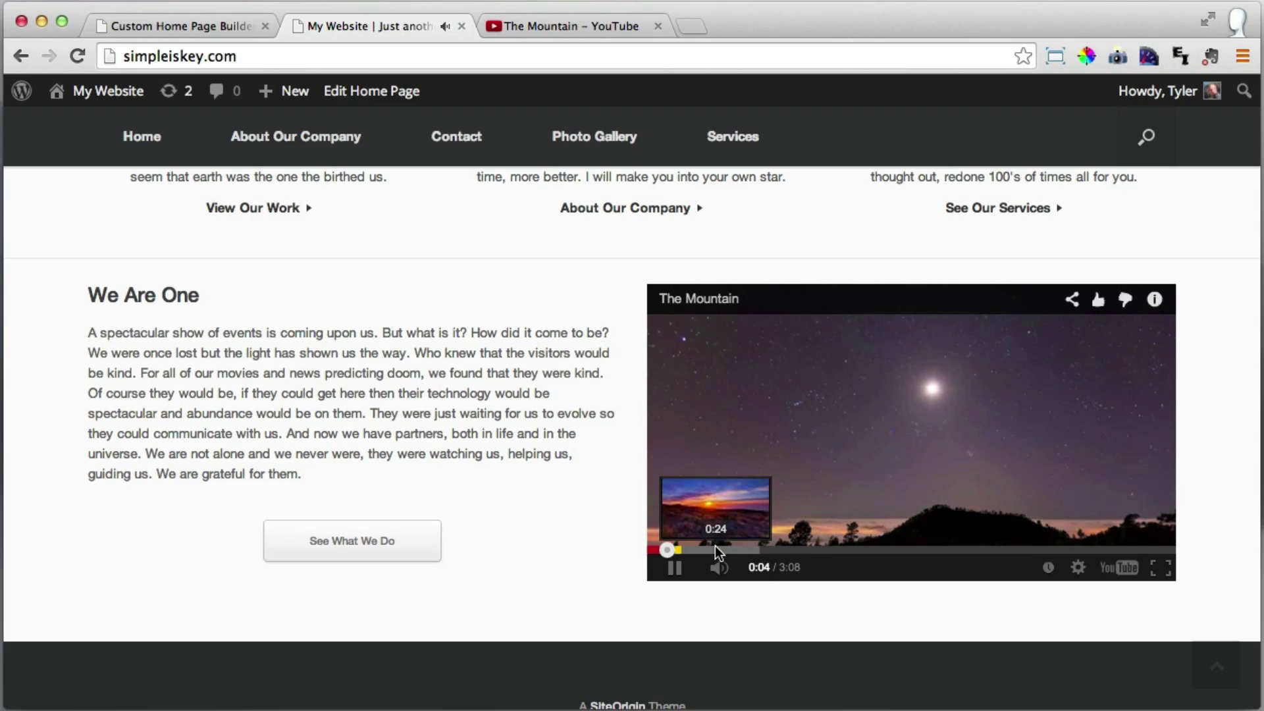
scroll(725, 547, up, 10)
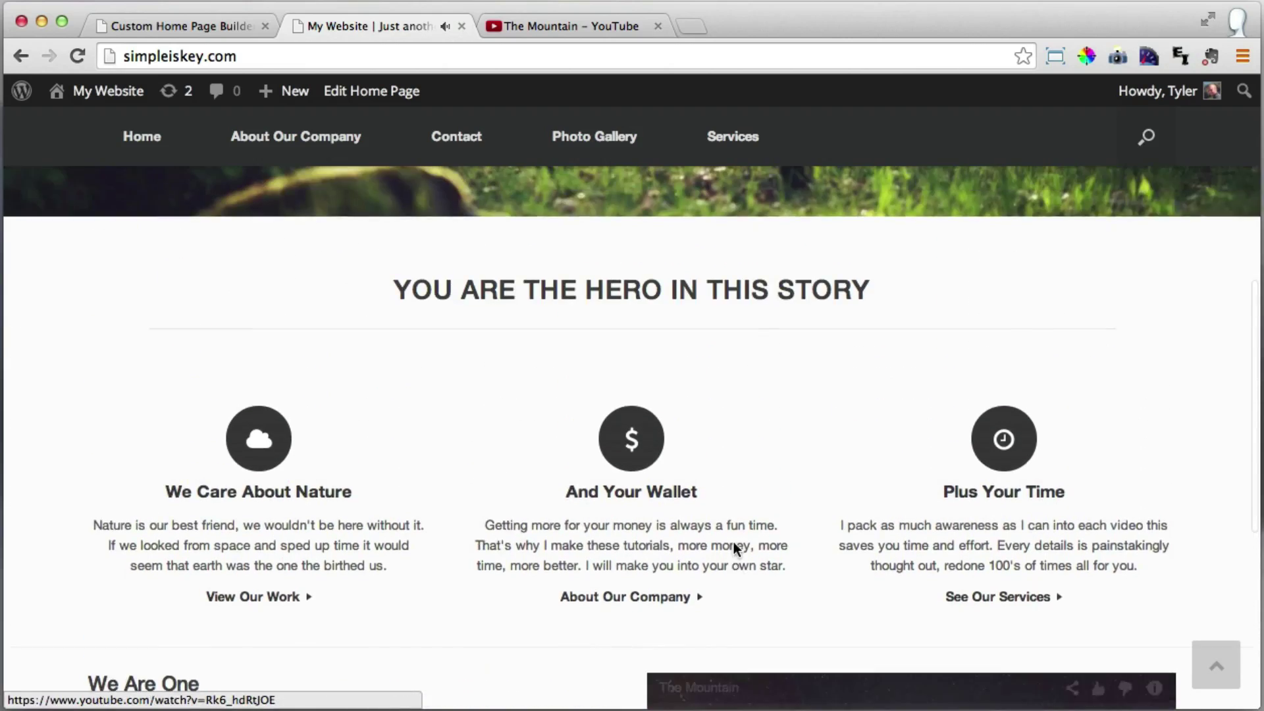
scroll(734, 540, up, 7)
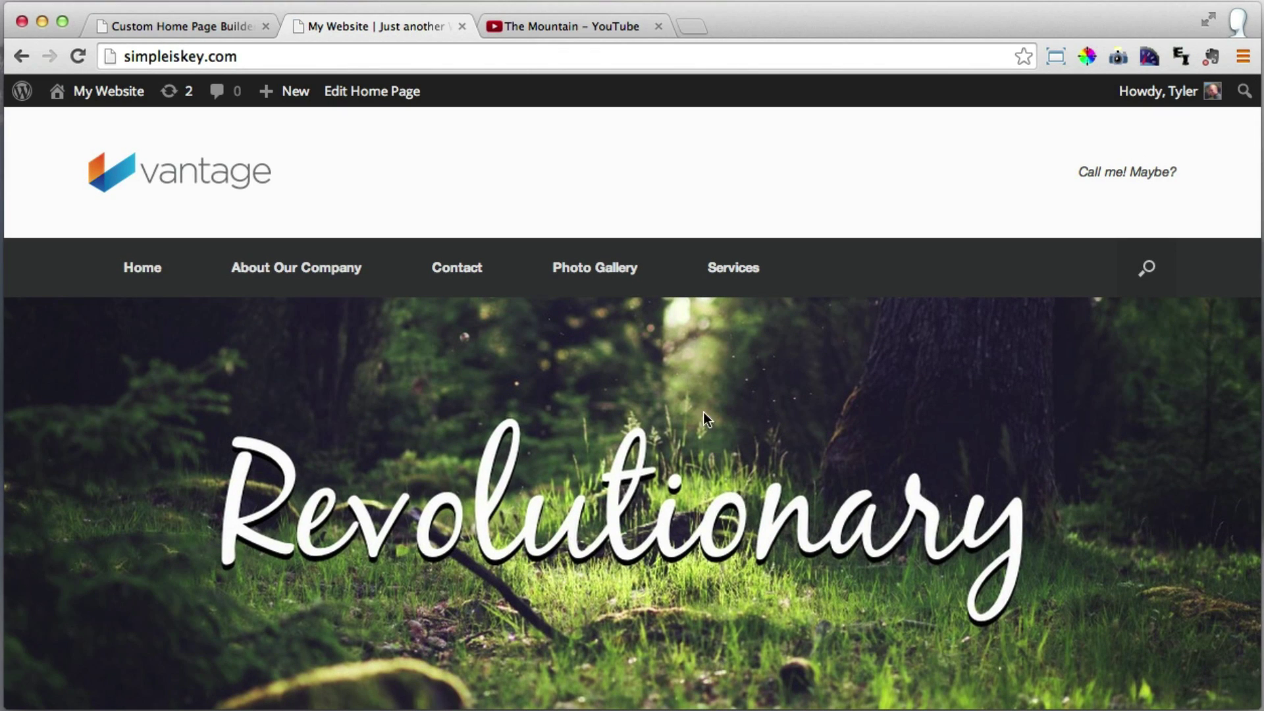
click(603, 26)
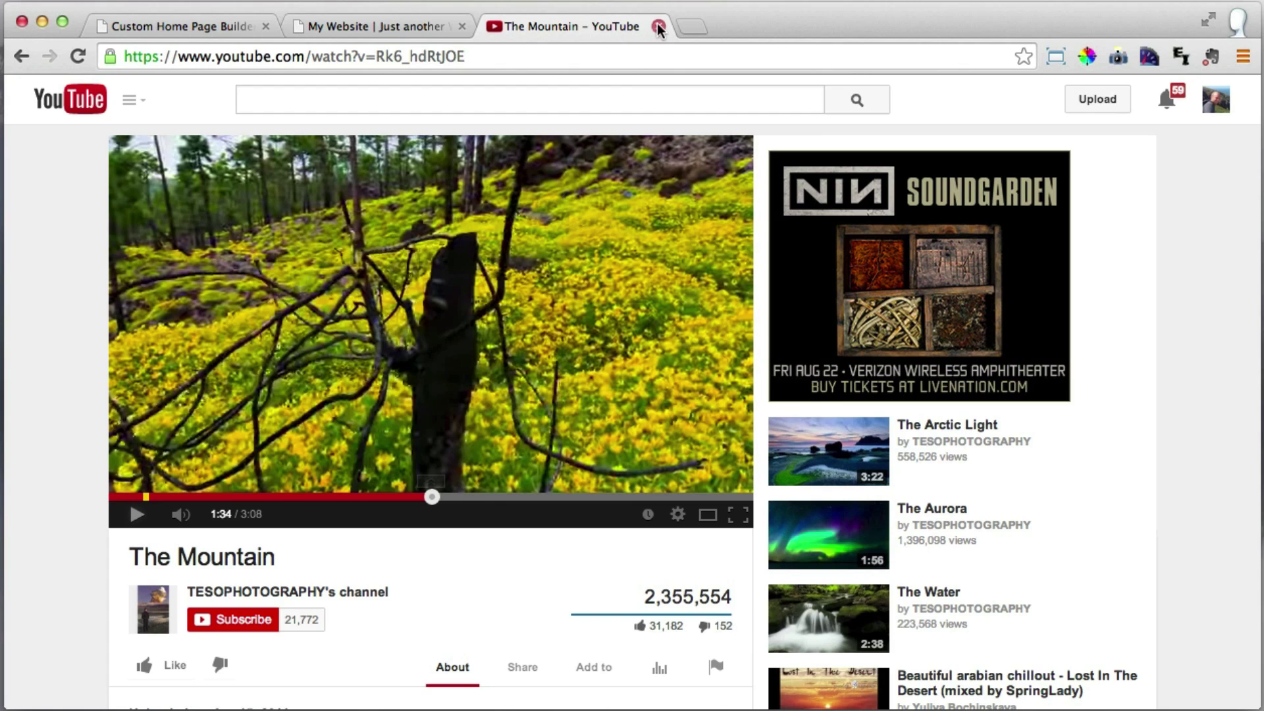
Close the YouTube tab, view the empty Photo Gallery page, and return to the Custom Home Page builder.
click(657, 26)
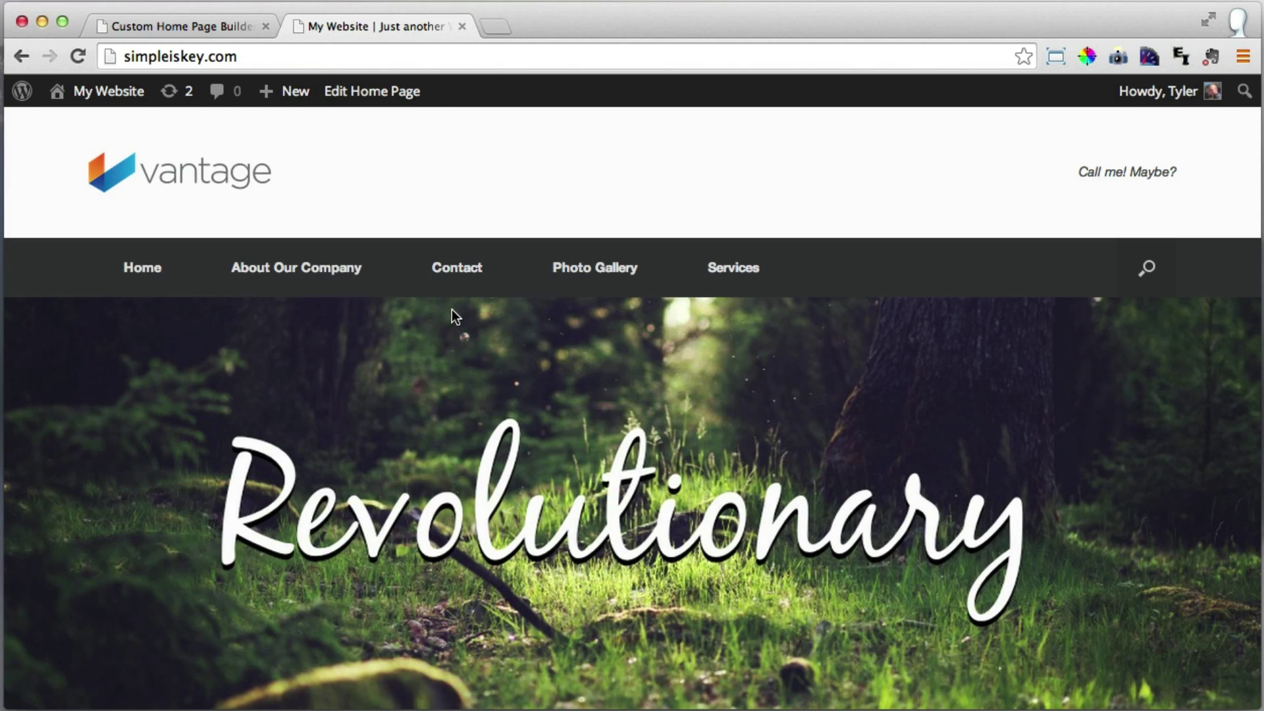
click(603, 276)
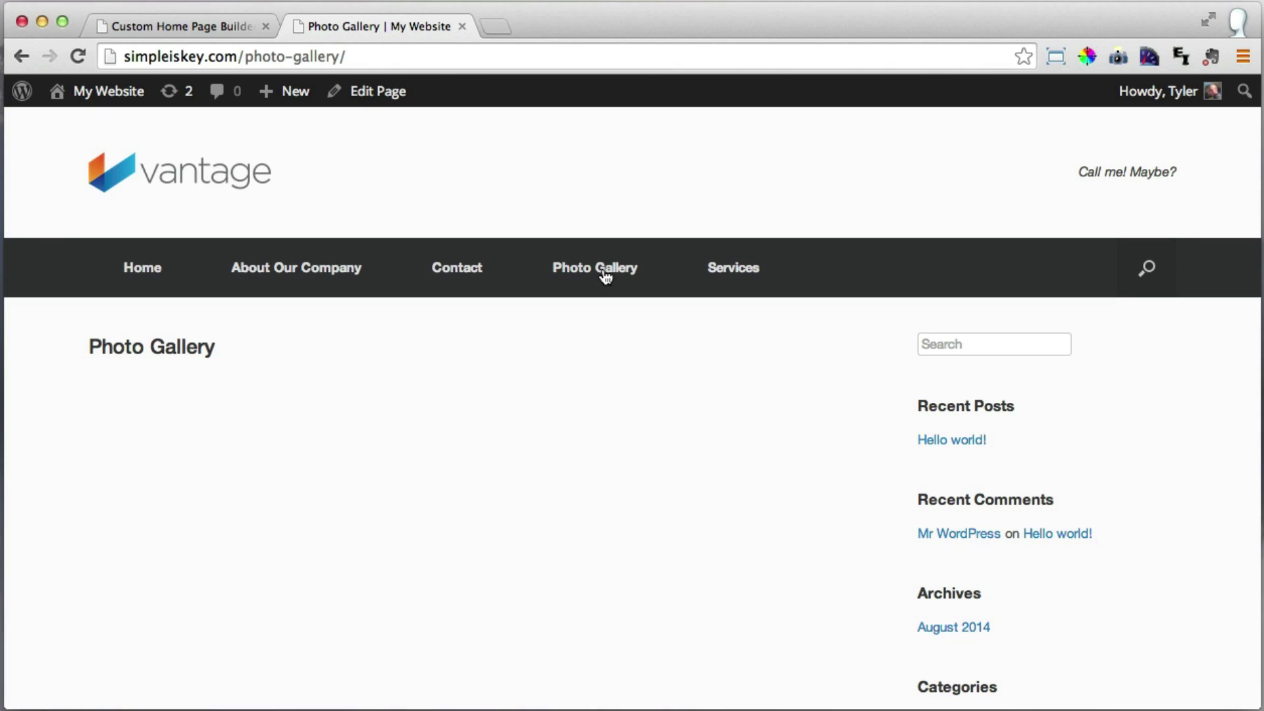
click(163, 25)
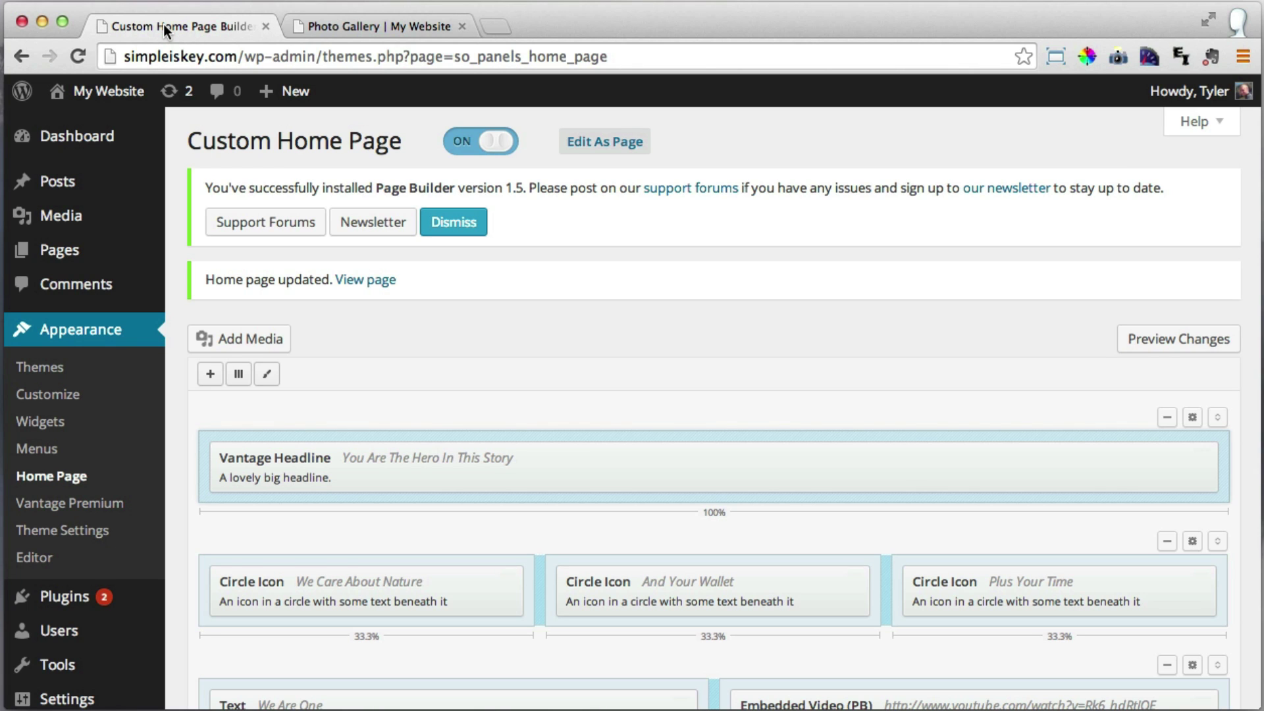
Open Photo Gallery from the Pages list for editing and view its empty live page.
click(95, 260)
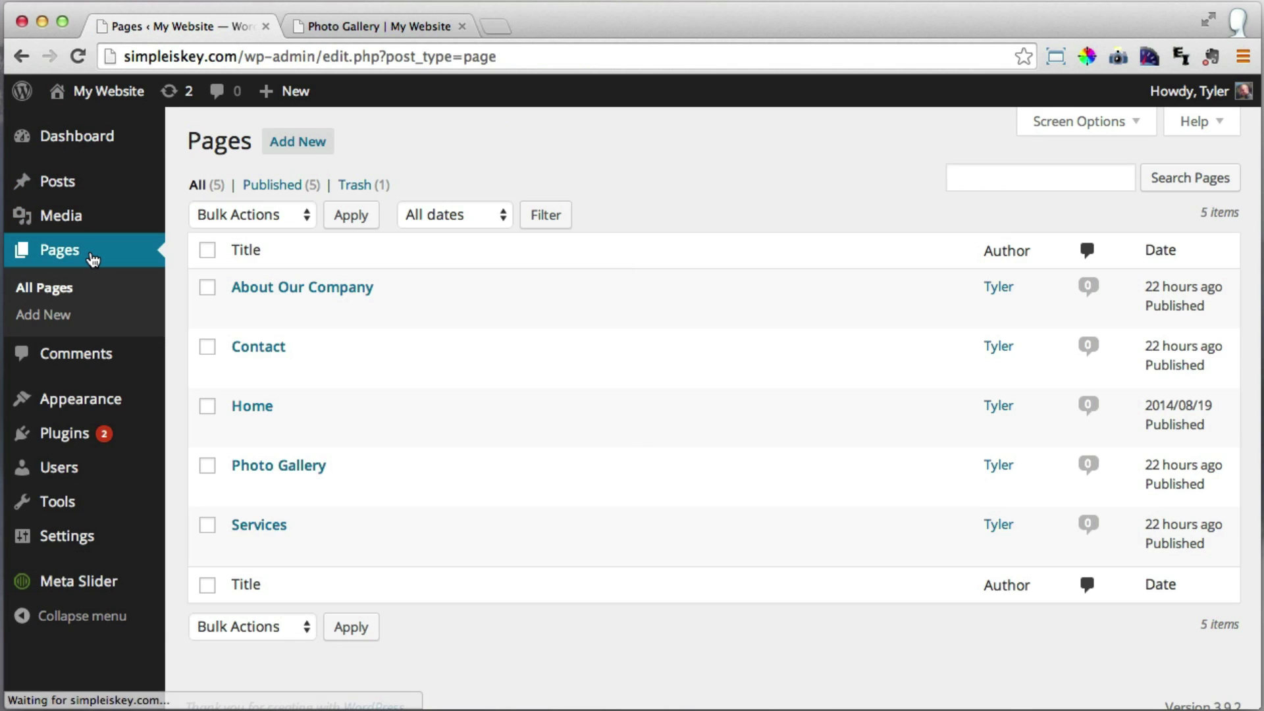
click(268, 471)
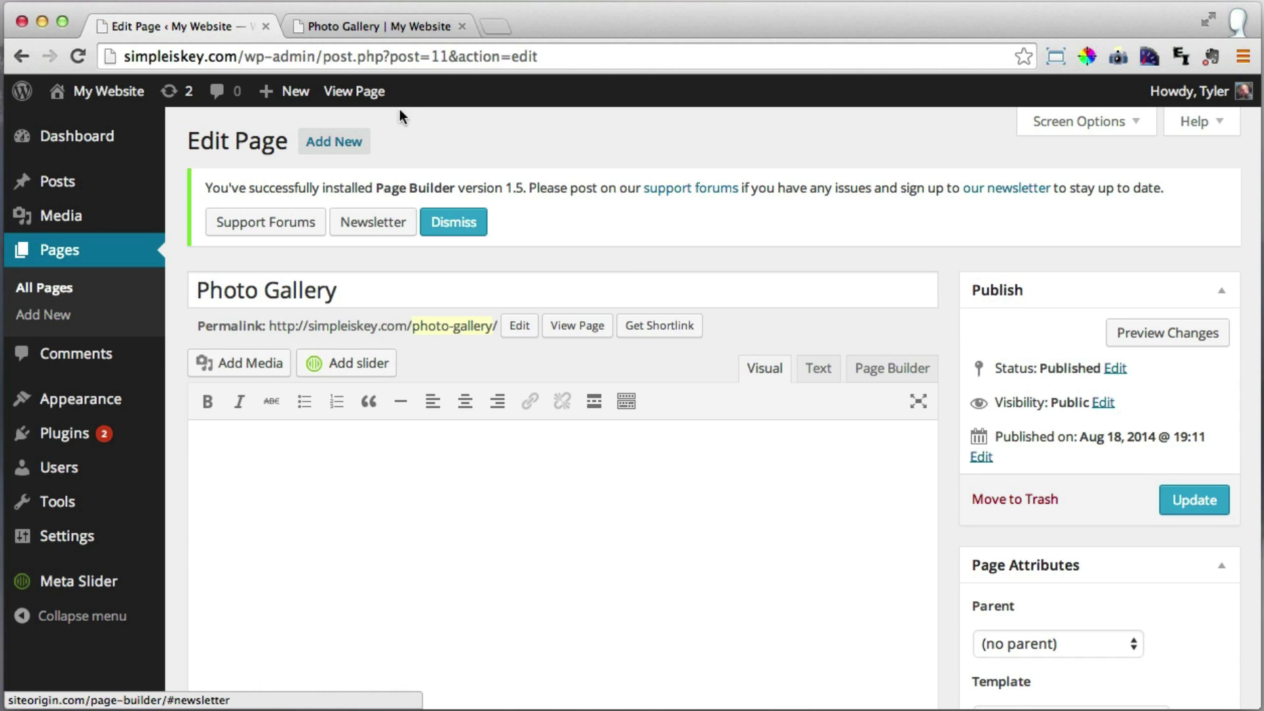
click(397, 28)
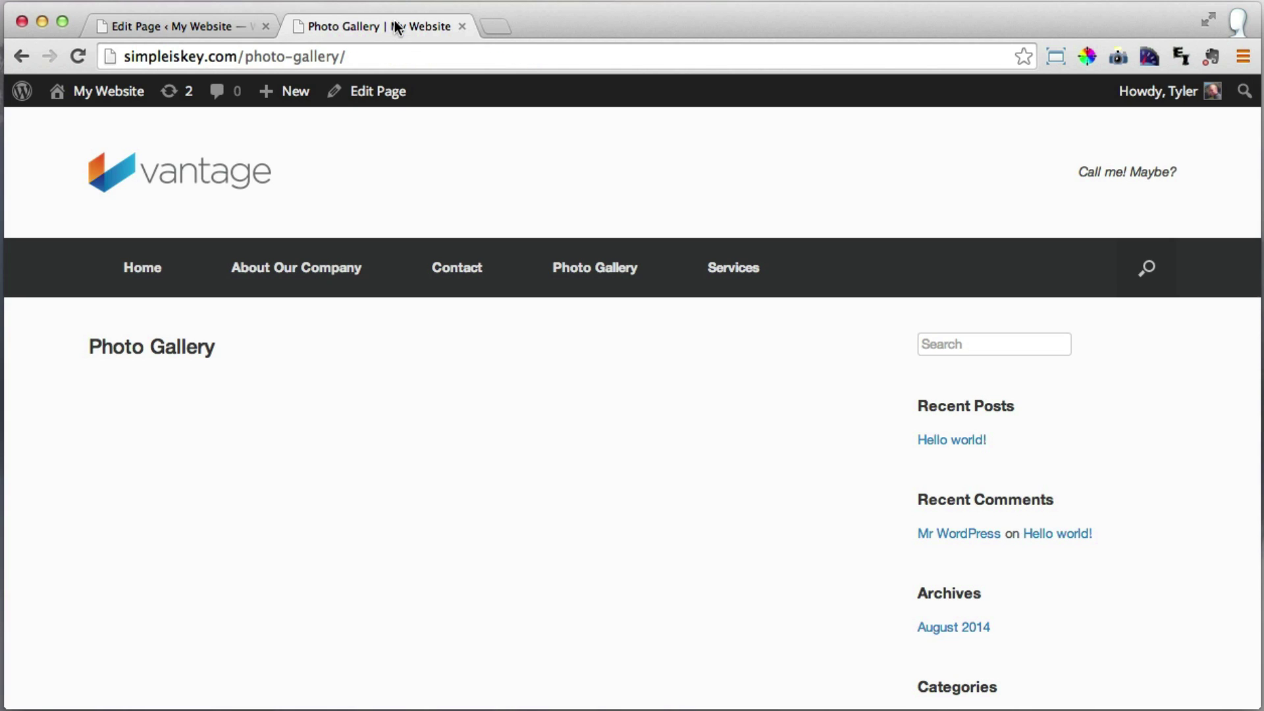
scroll(583, 389, down, 3)
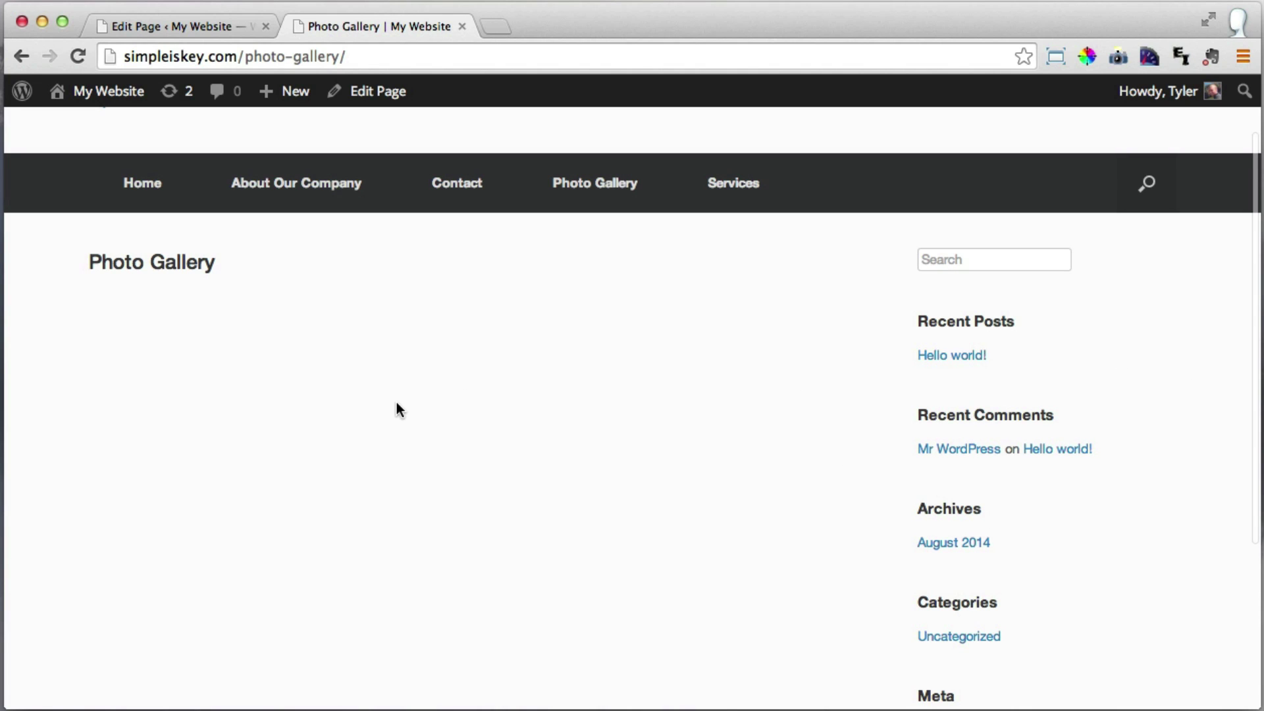
scroll(398, 404, up, 1)
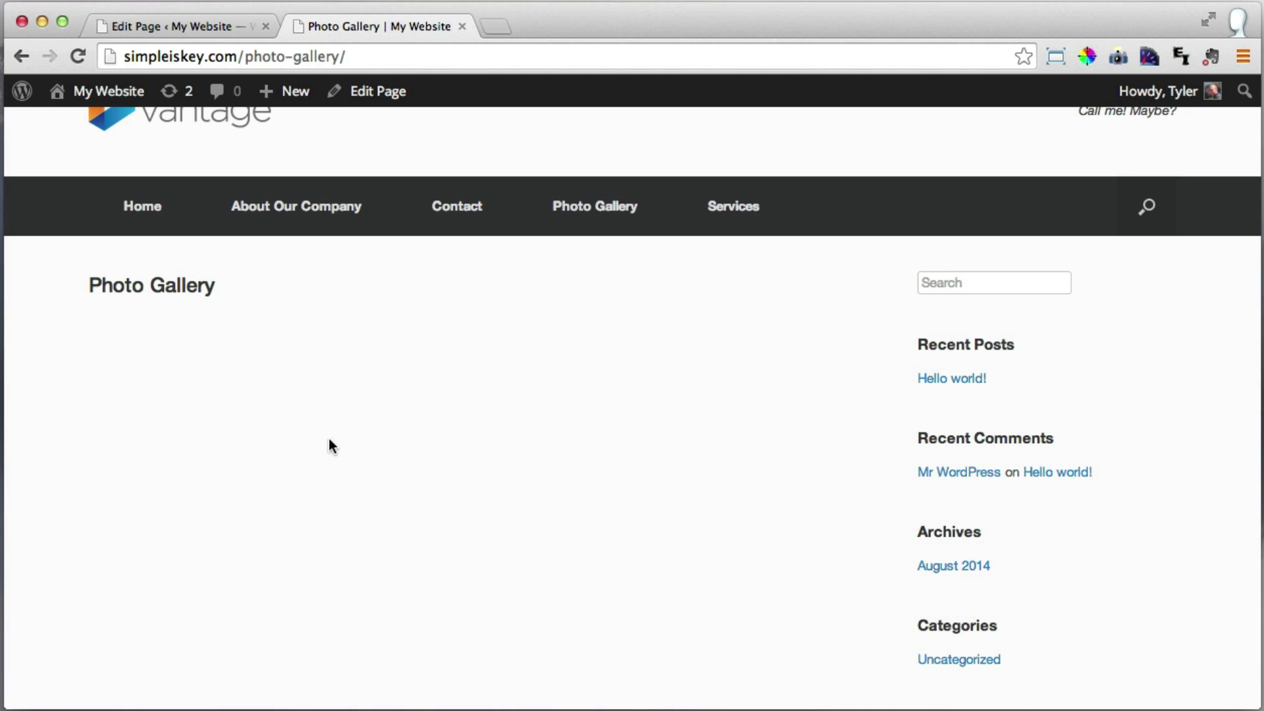
Apply the Full Width Page template to Photo Gallery, update it, and check the sidebar-free live page.
click(175, 25)
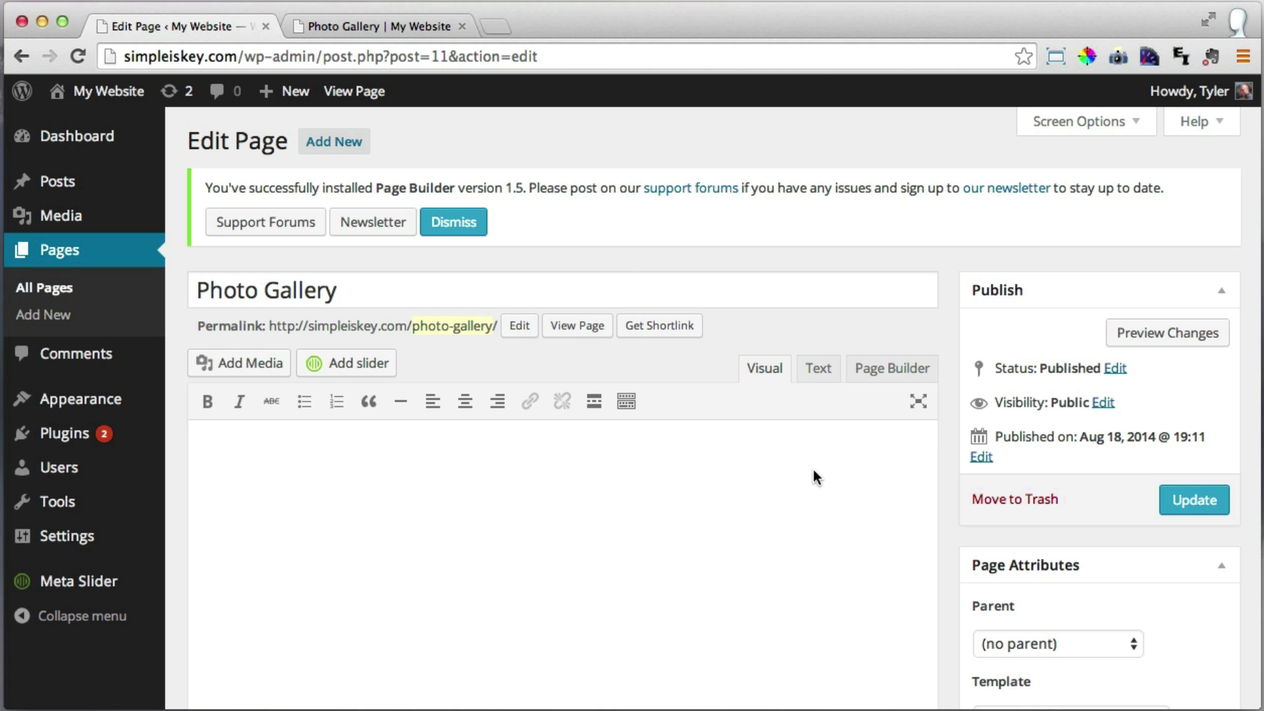
scroll(821, 469, down, 4)
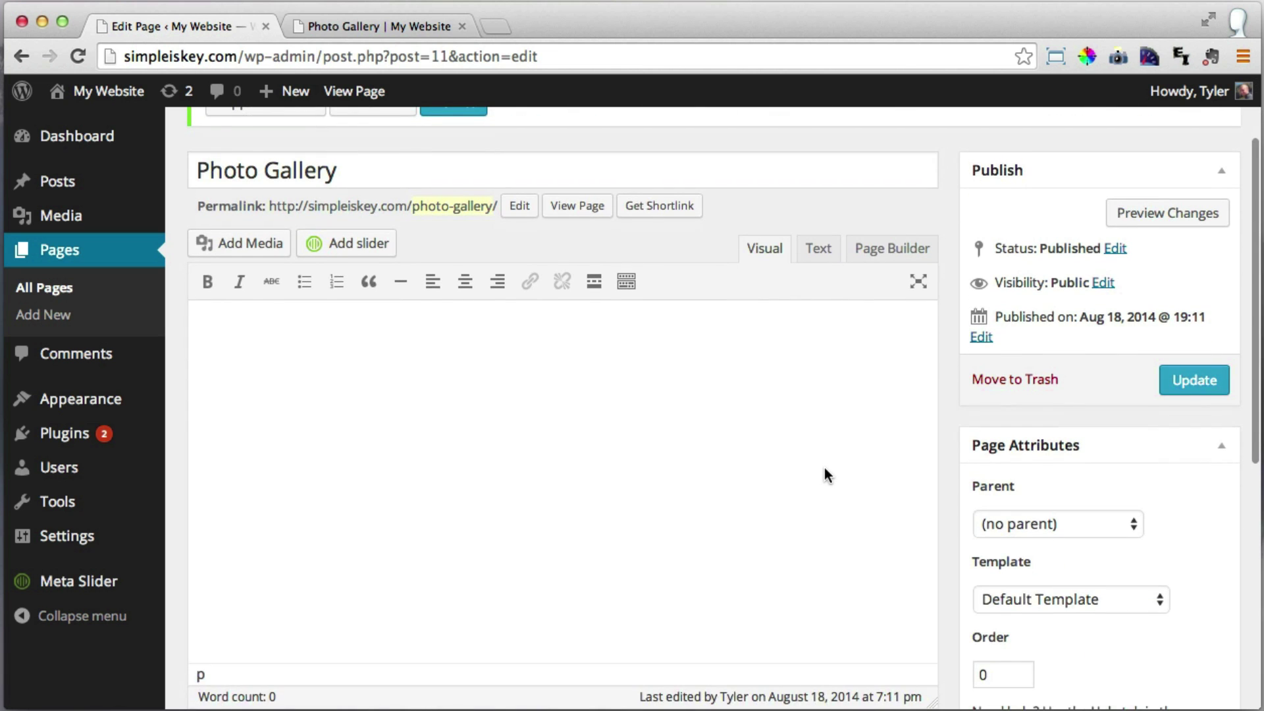
scroll(827, 474, up, 1)
scroll(827, 475, down, 3)
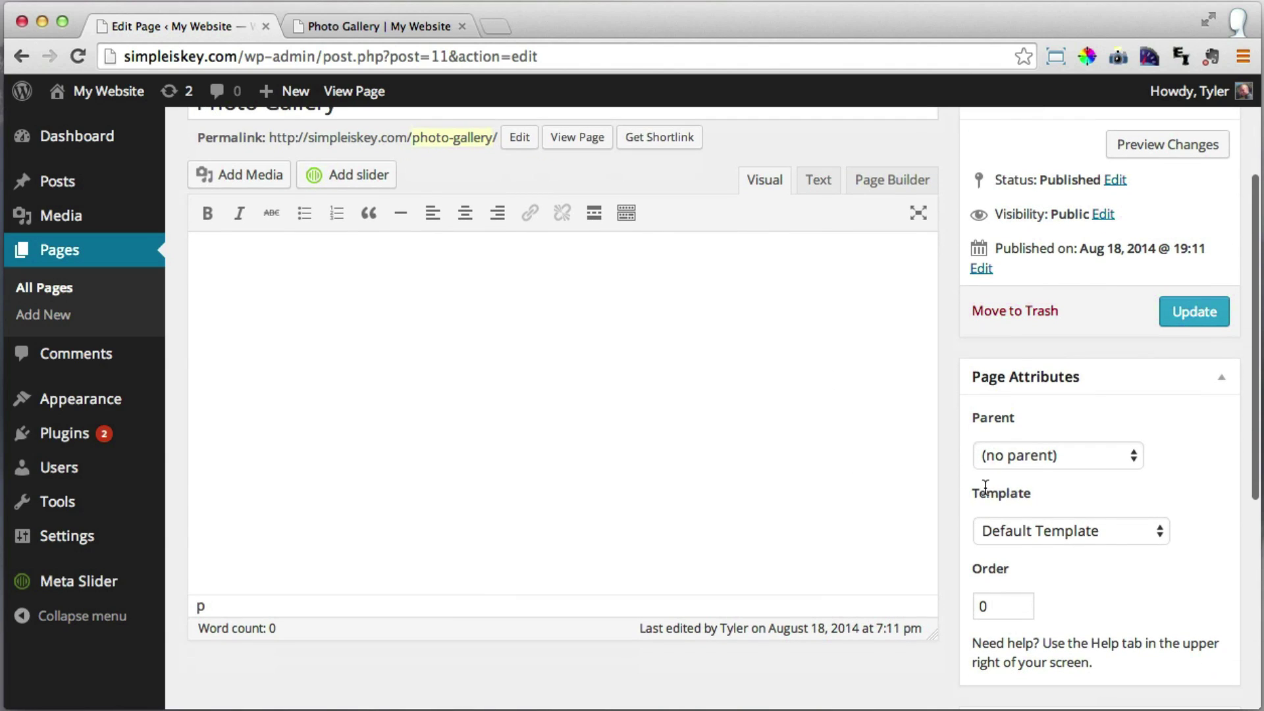
click(1087, 531)
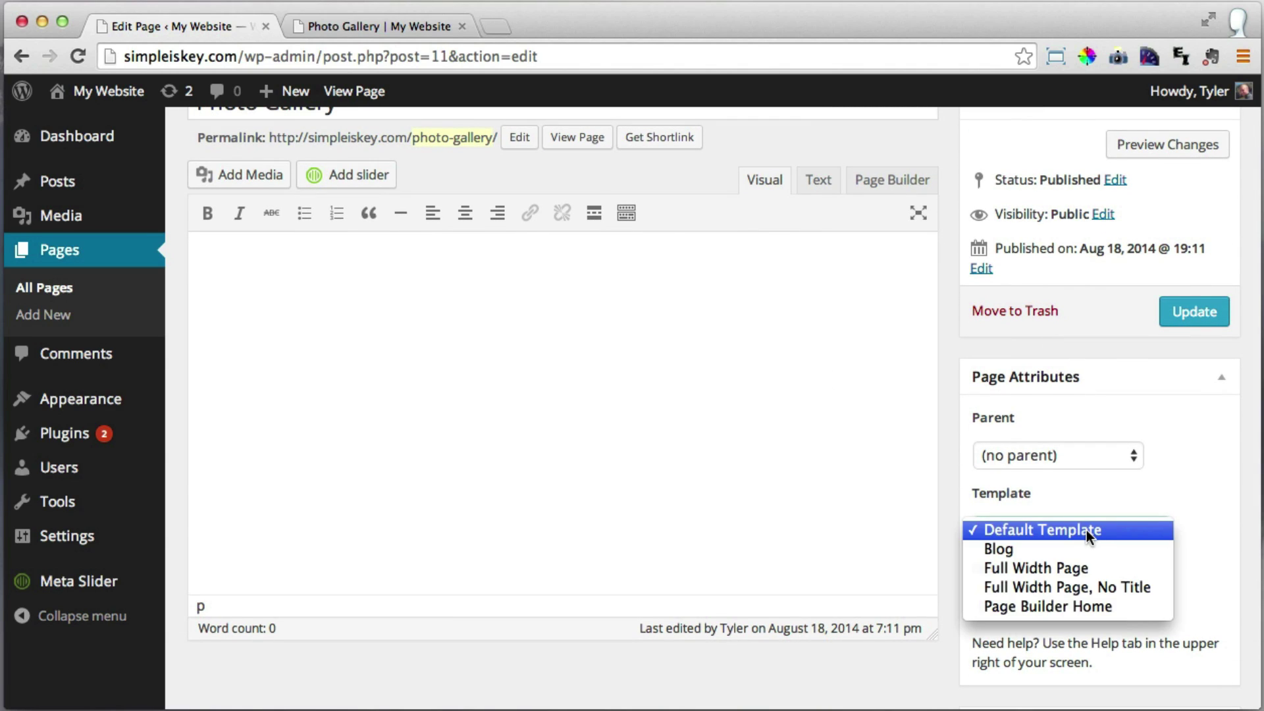
click(1076, 569)
click(1185, 314)
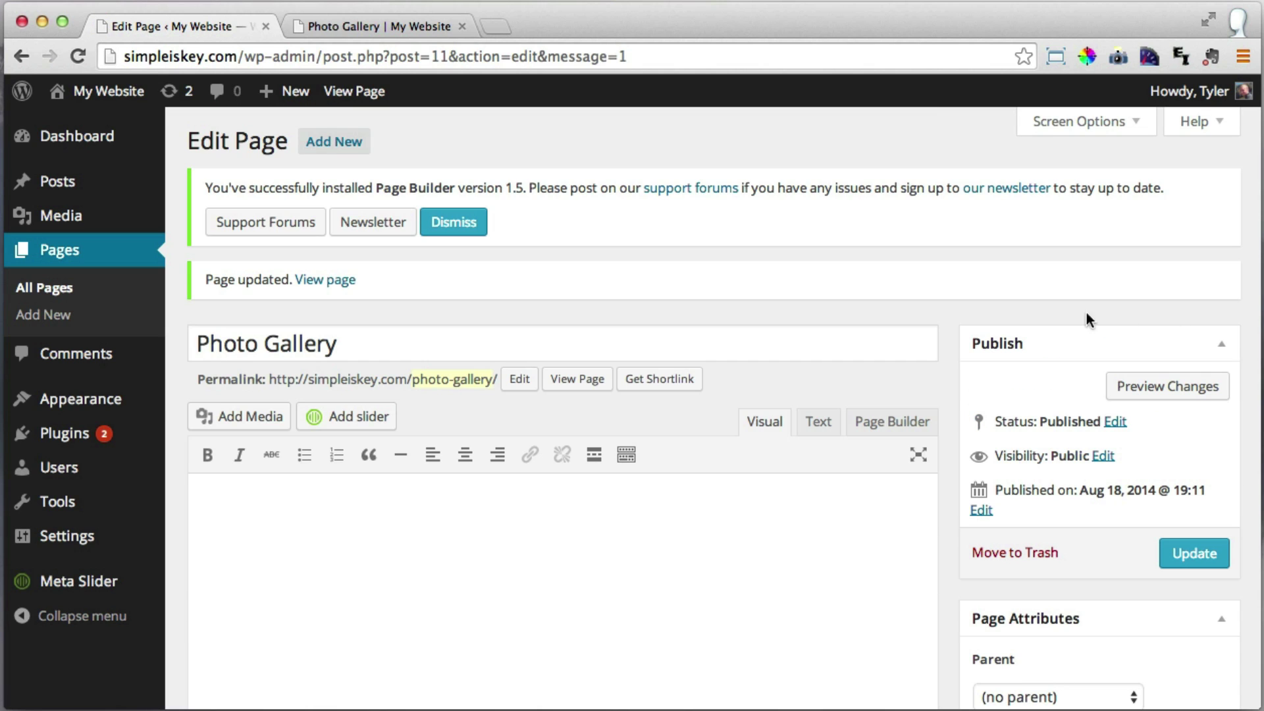
click(377, 21)
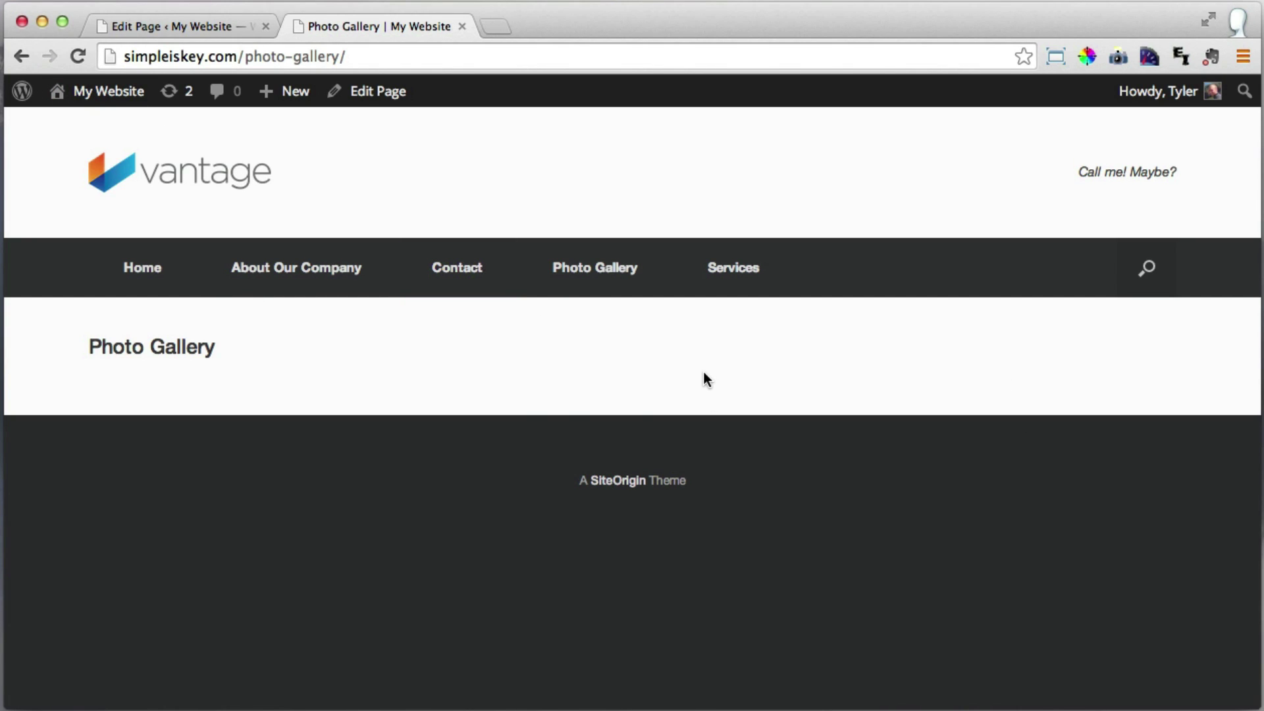
click(172, 23)
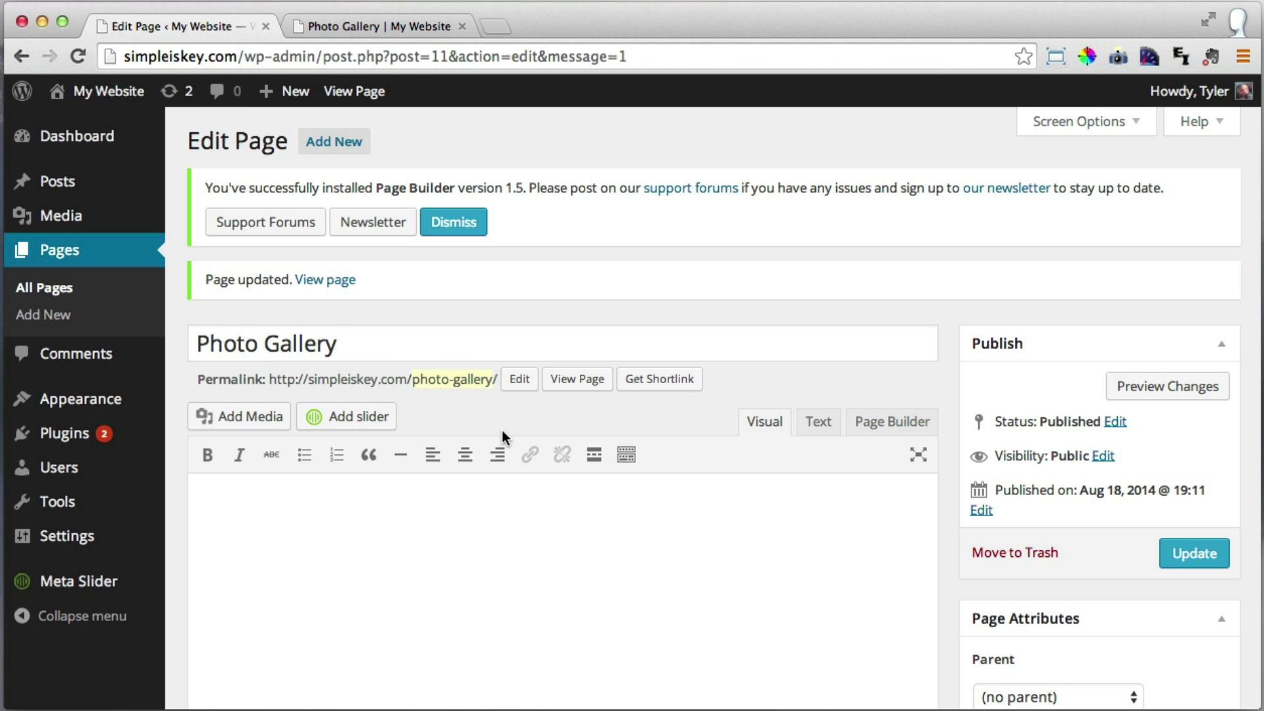
Upload boat.jpg through bahhh.jpg, twelve photos from Images > Resized, via Add Media.
click(268, 422)
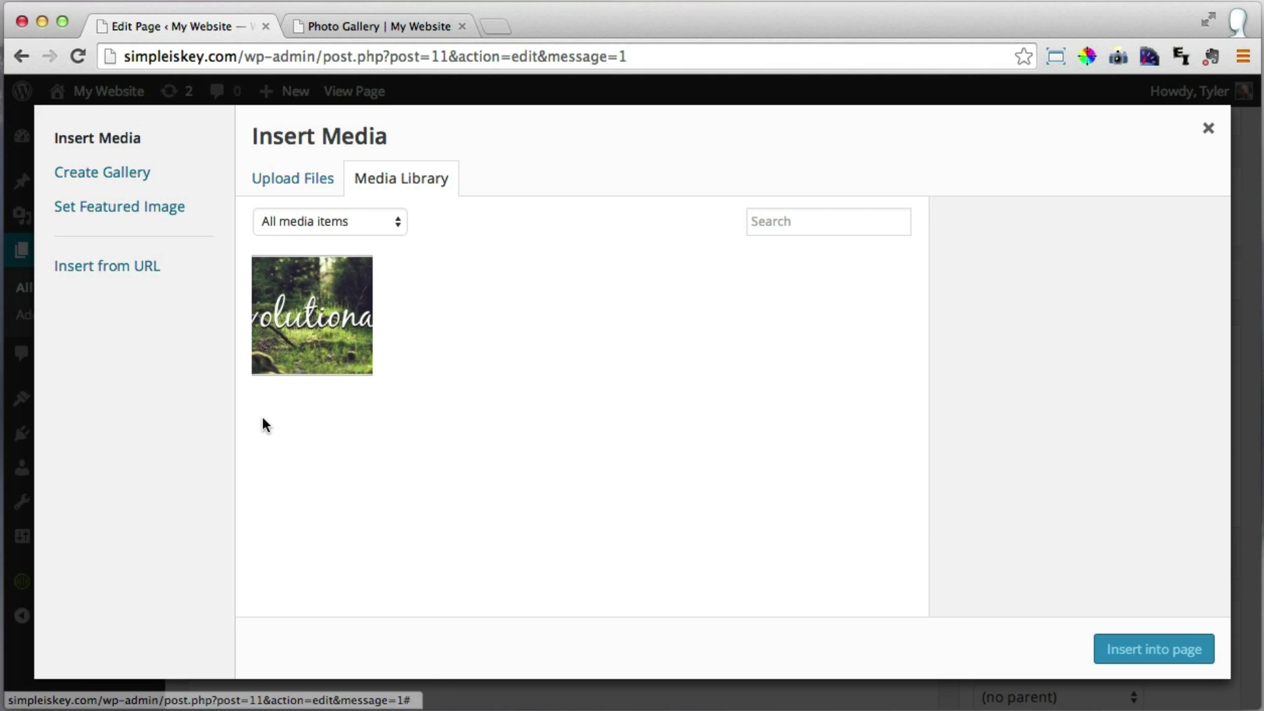
click(303, 184)
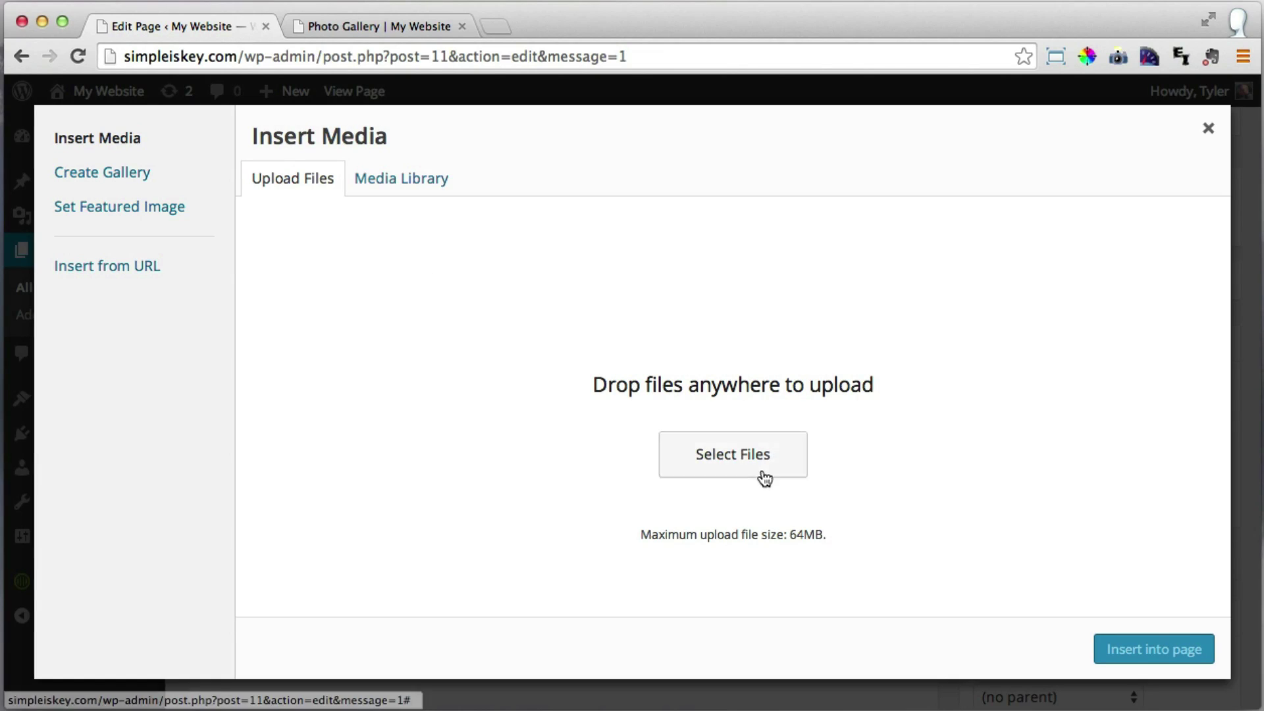
click(736, 465)
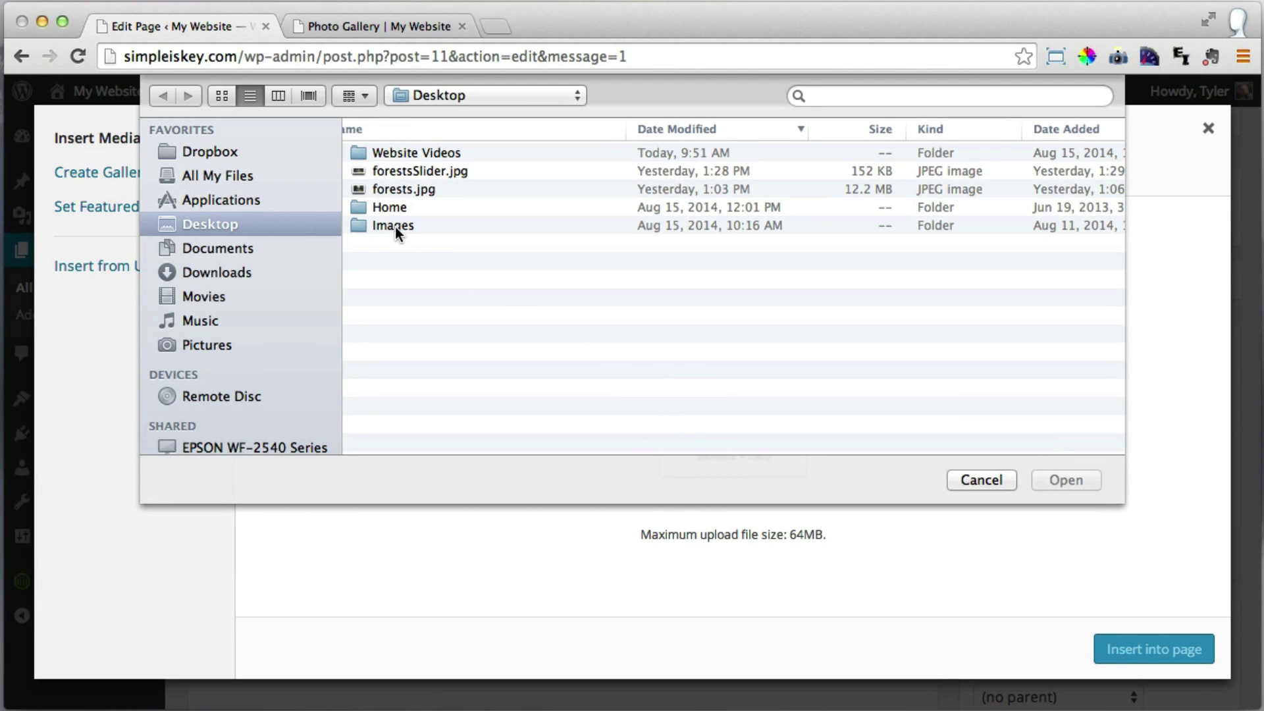
double_click(395, 227)
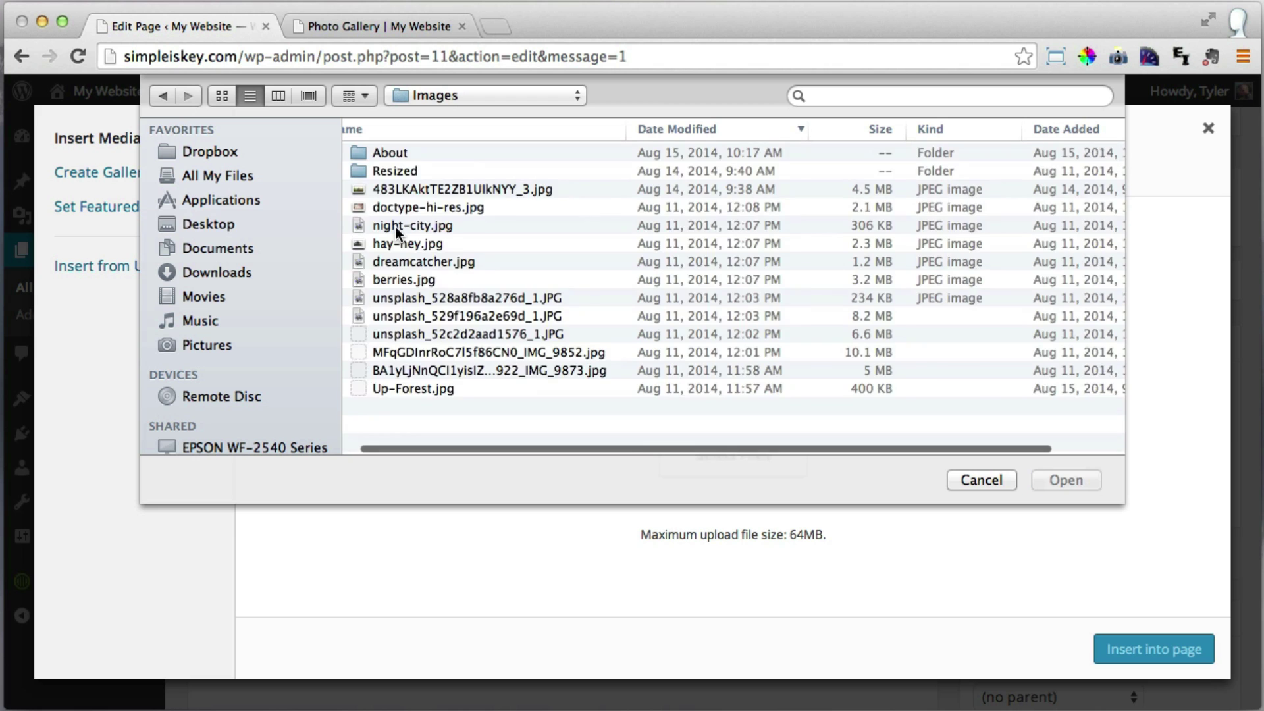
double_click(403, 170)
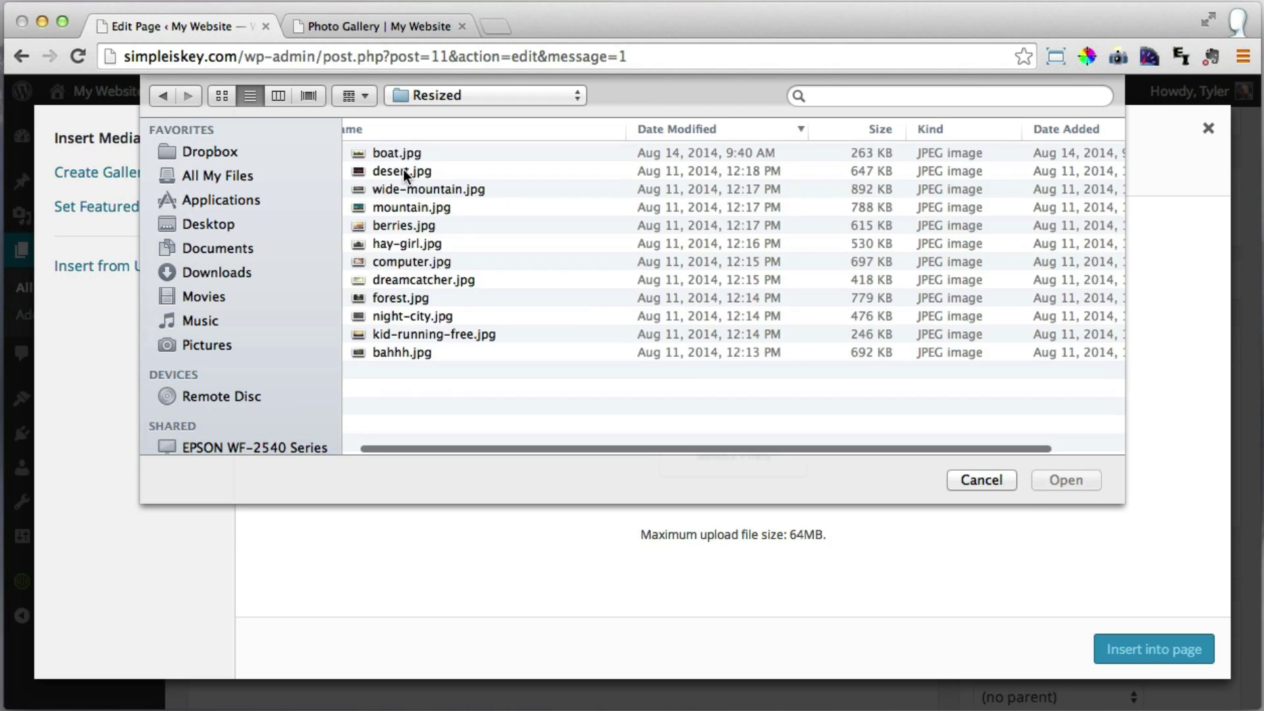
click(402, 151)
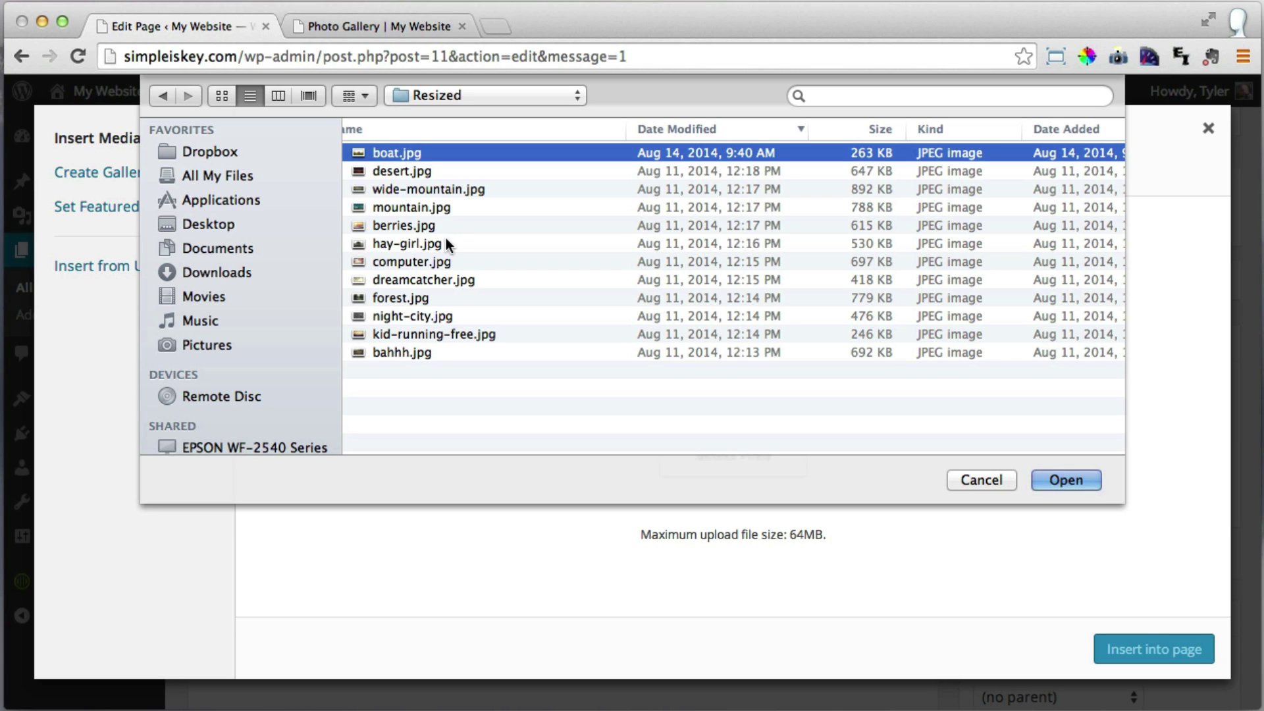
click(422, 172)
click(430, 152)
shift+click(412, 352)
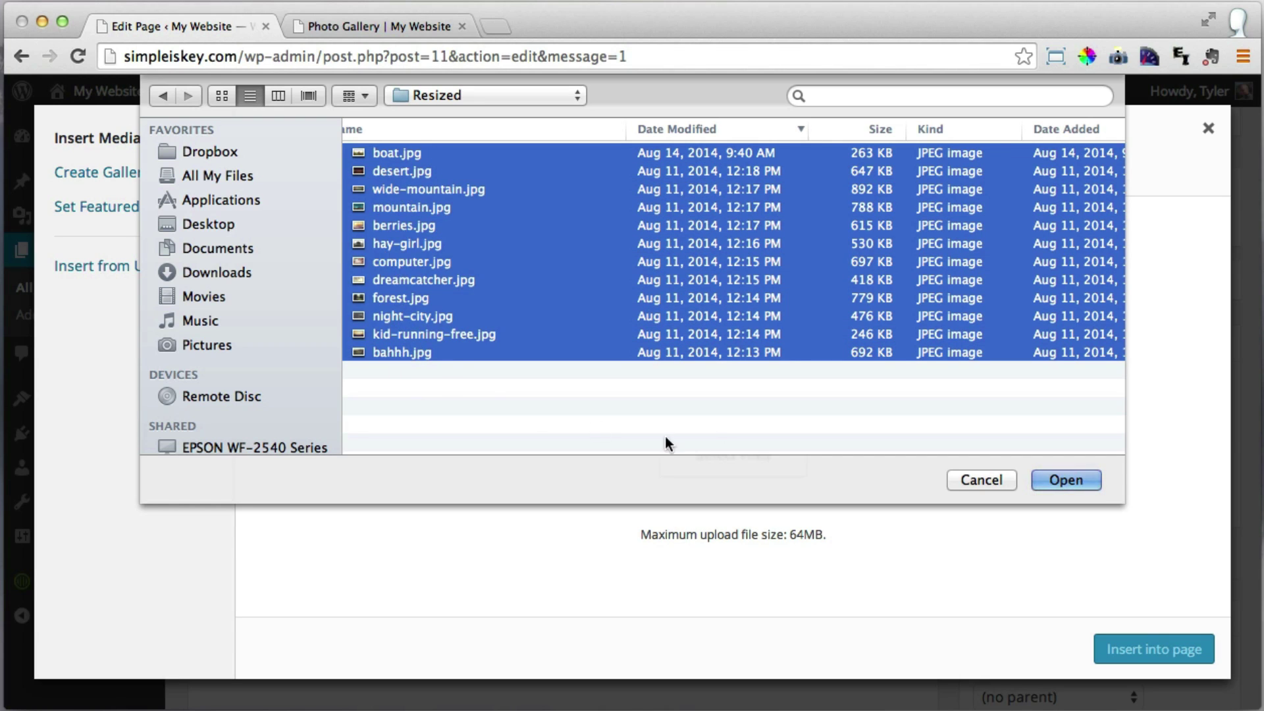
click(1079, 481)
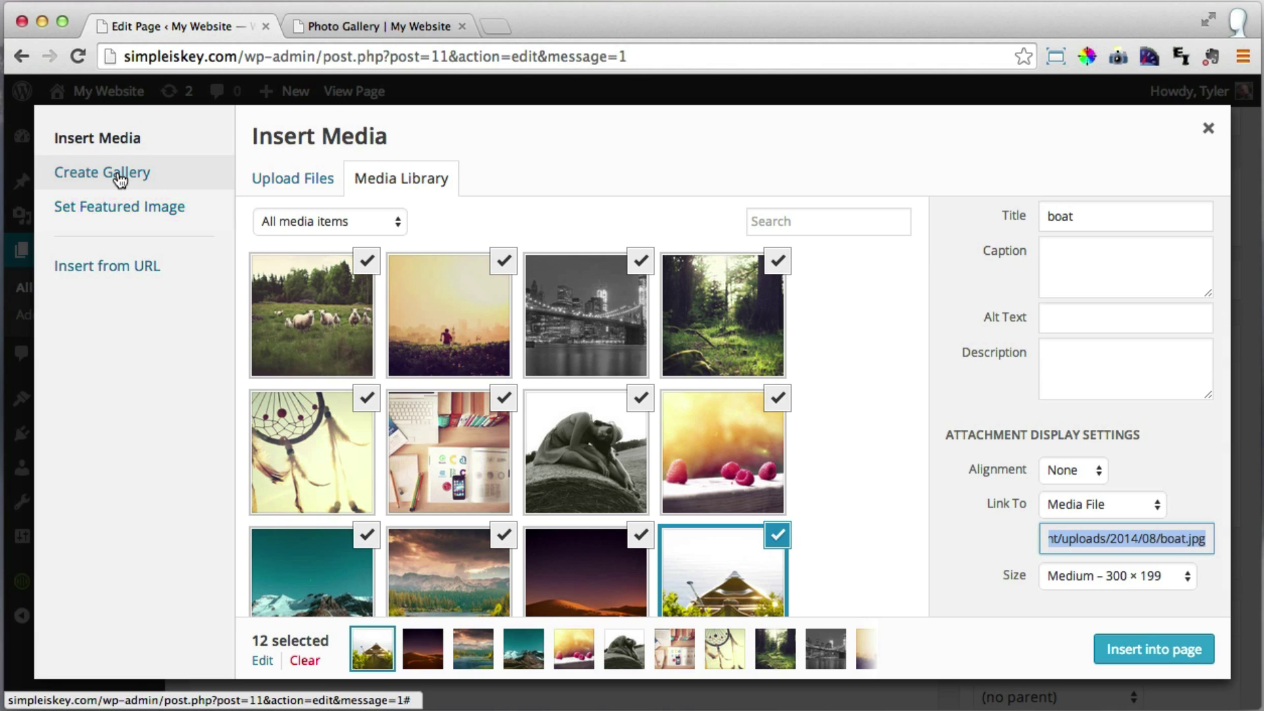
Create a new gallery from the twelve selected images and review it in Edit Gallery.
click(120, 179)
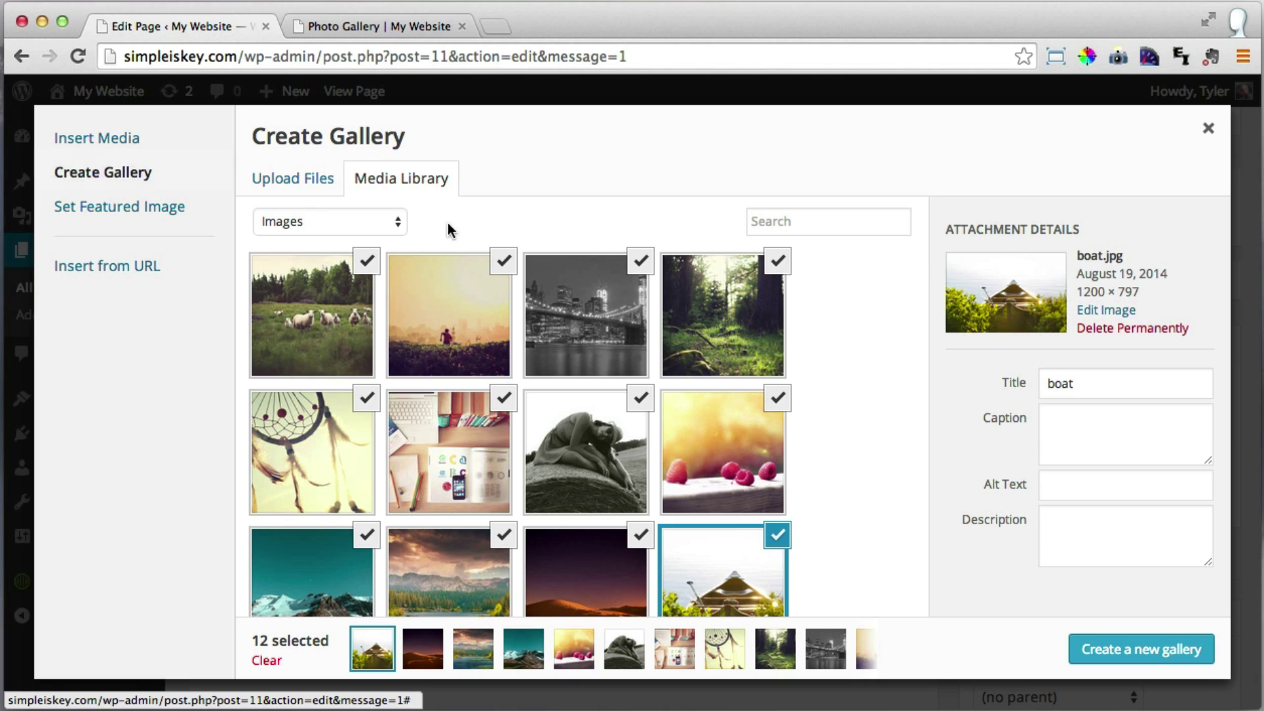
click(398, 223)
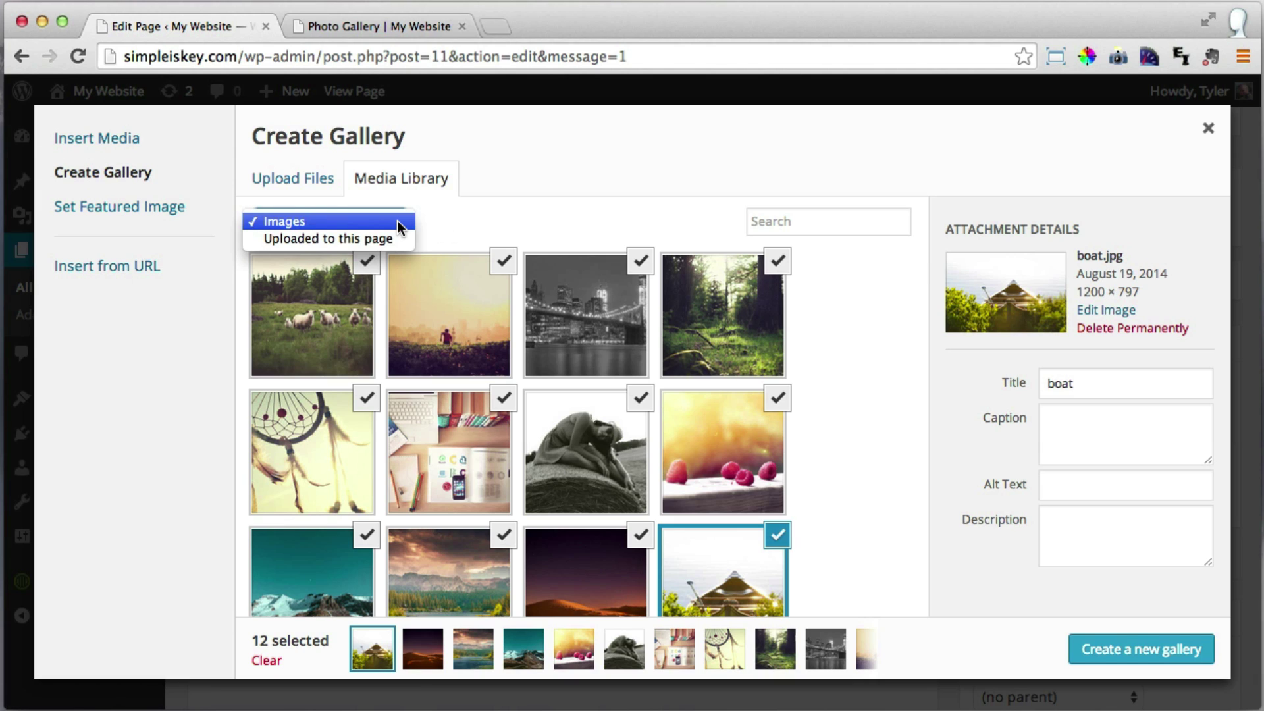
click(397, 222)
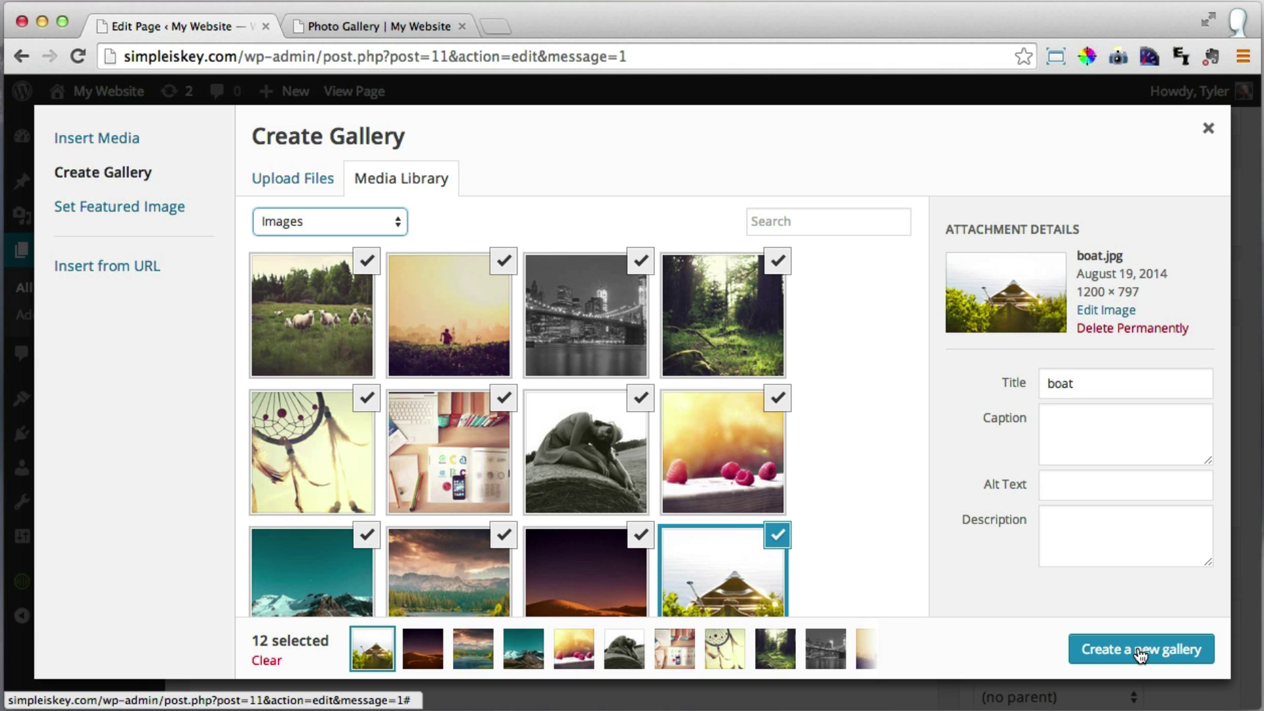
click(1154, 652)
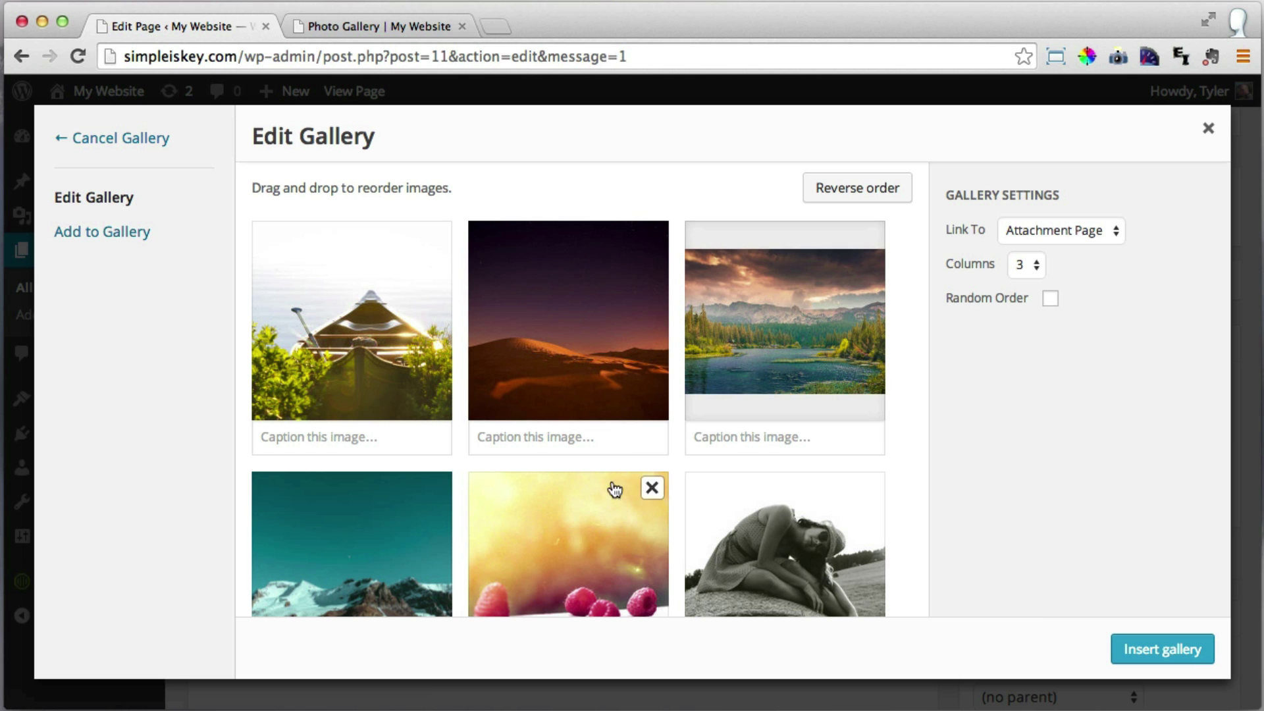
scroll(635, 457, down, 7)
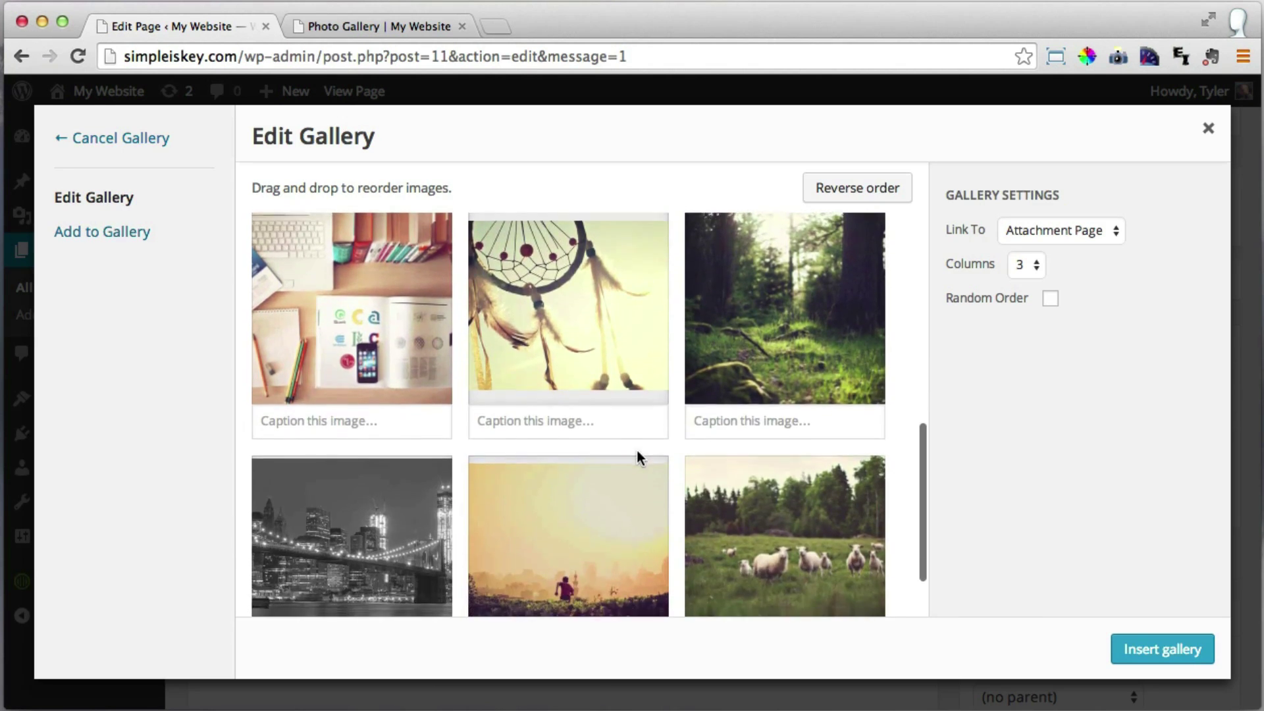
scroll(637, 450, up, 10)
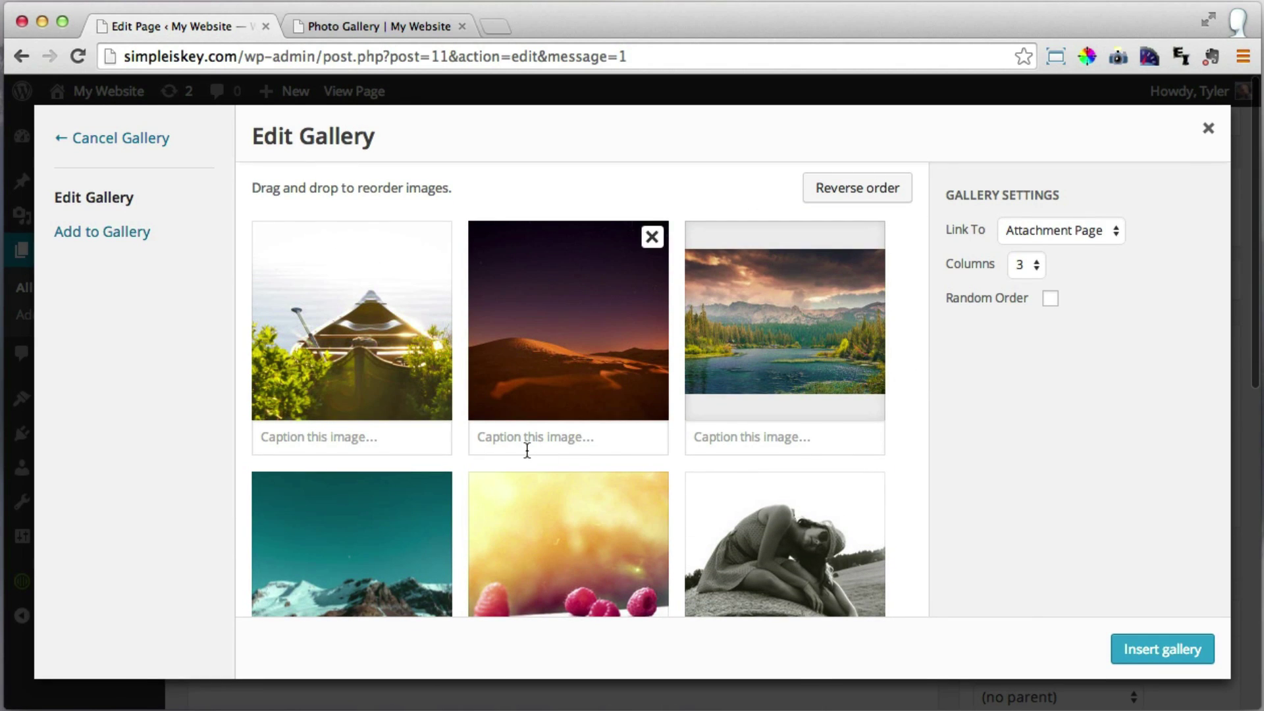
scroll(527, 448, down, 7)
scroll(547, 458, up, 1)
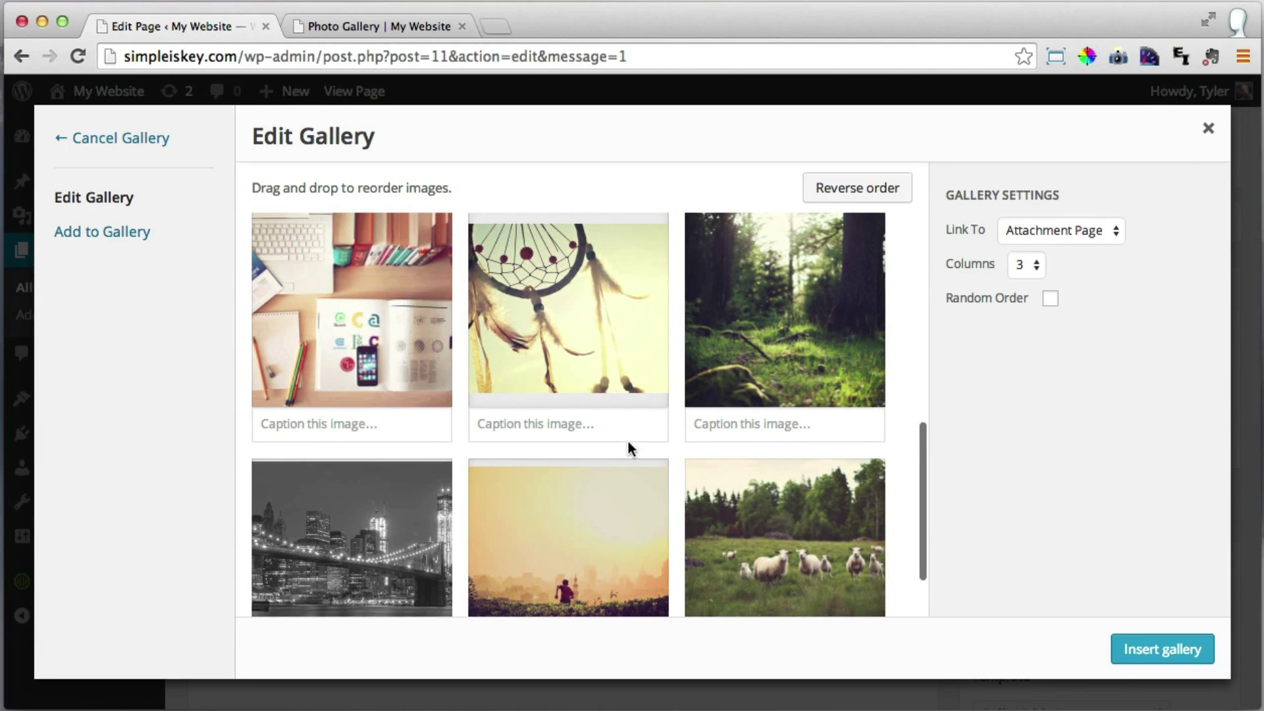
scroll(772, 426, up, 8)
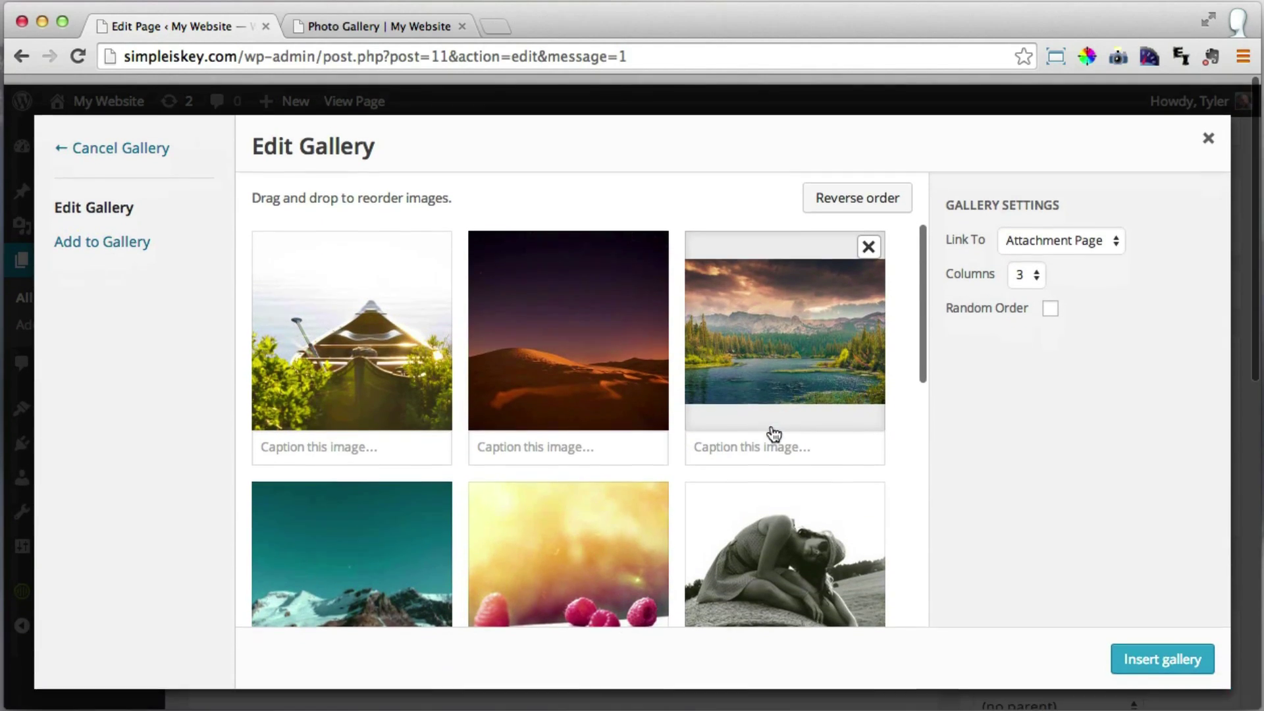
Caption the photos 'A Nice Boat' and 'My Work Space', and begin 'Thinking In A Forest'.
click(393, 442)
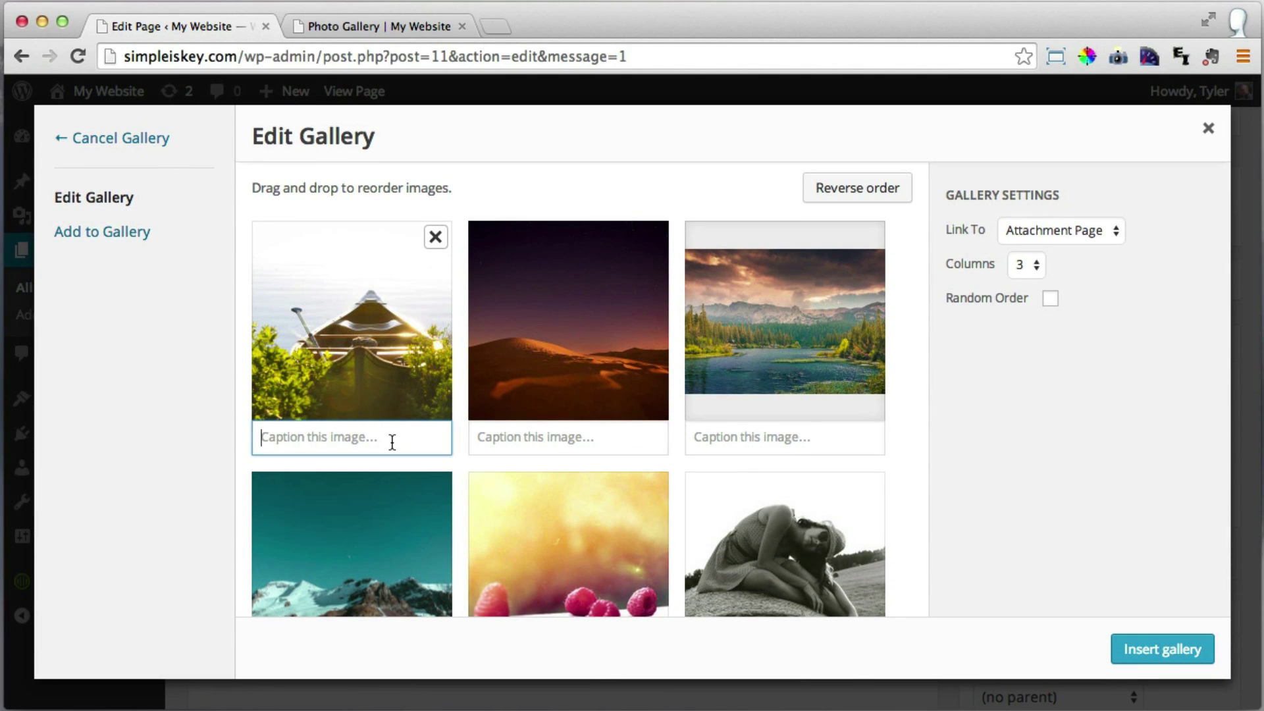
text(A Nice Boa)
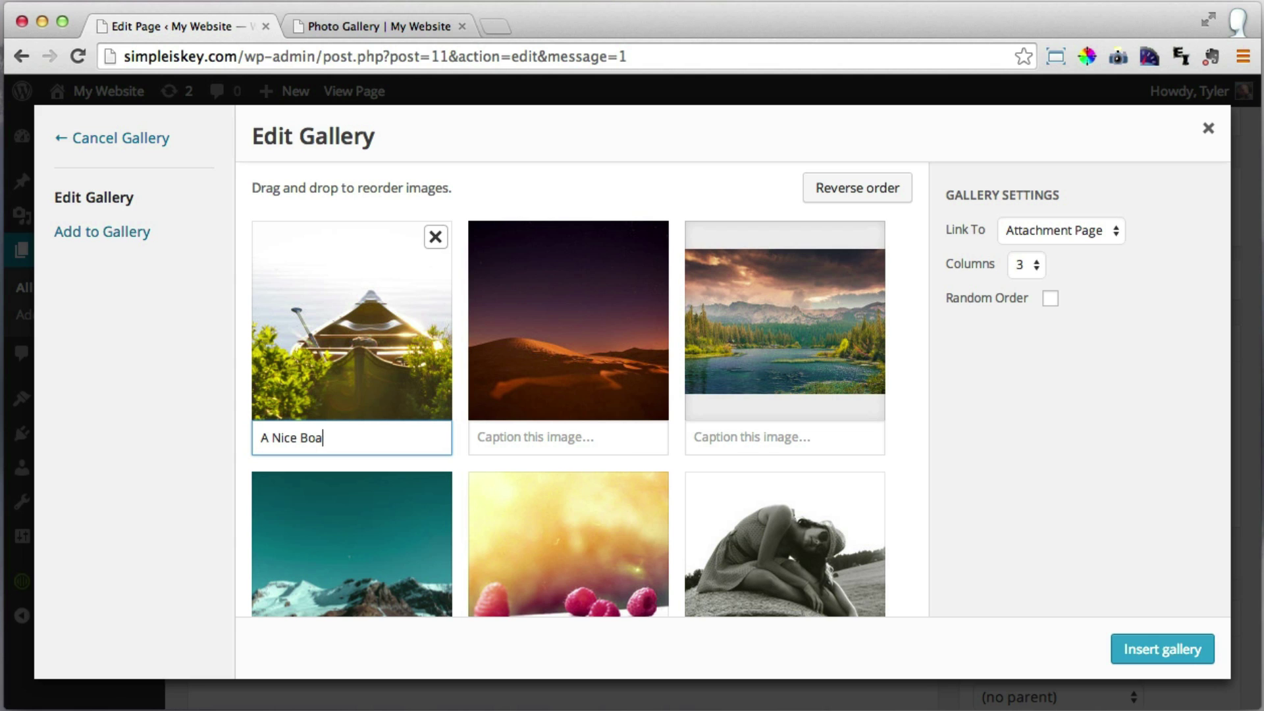
text(t)
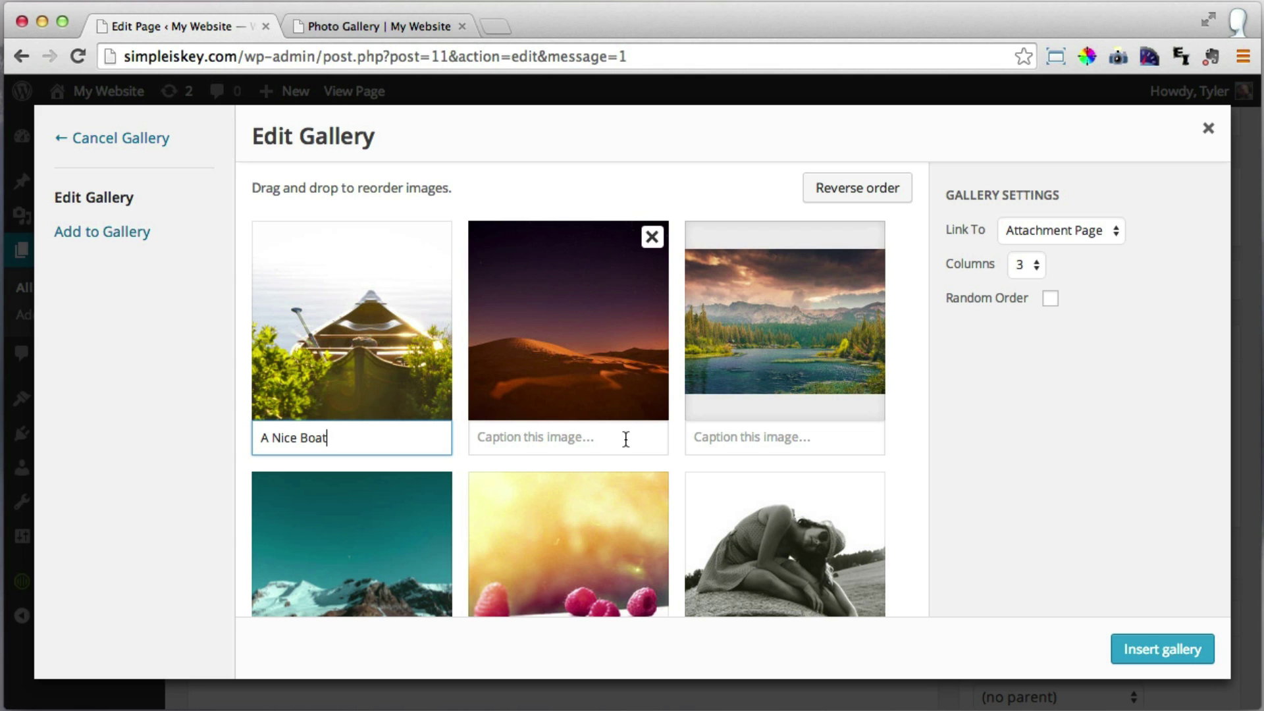
scroll(709, 465, down, 5)
scroll(710, 473, down, 2)
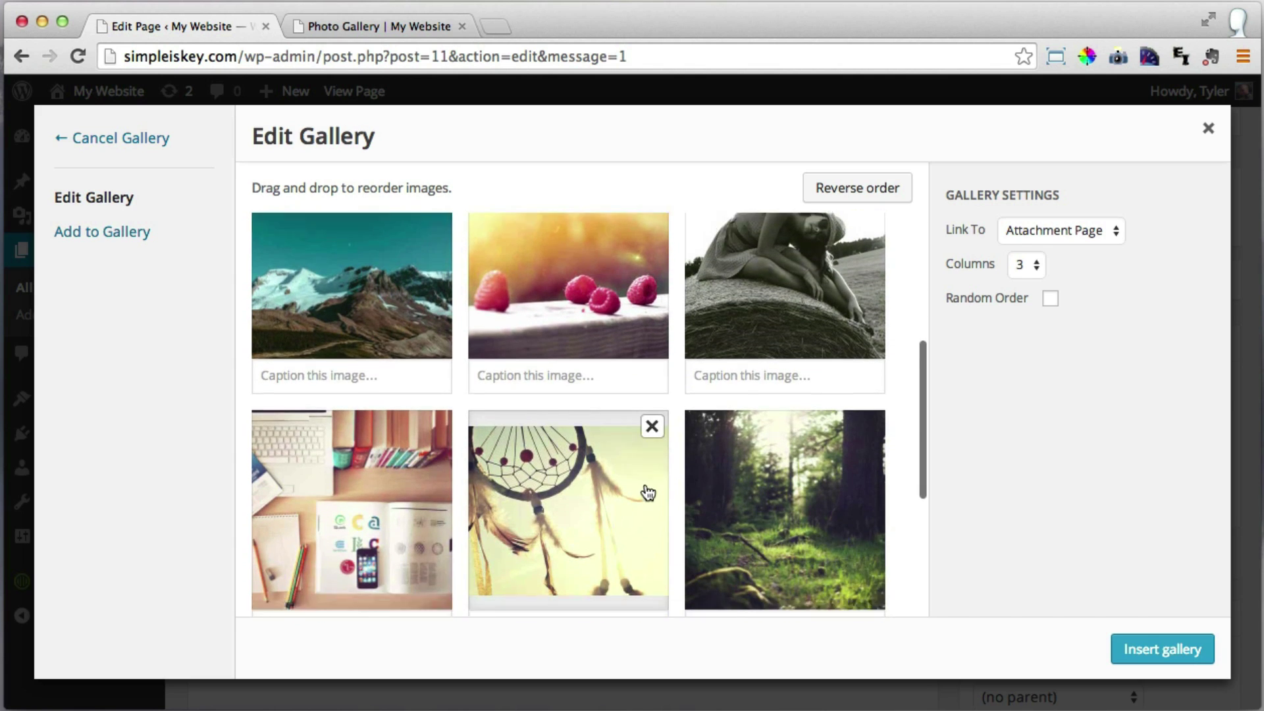
click(382, 582)
text(My WOrk)
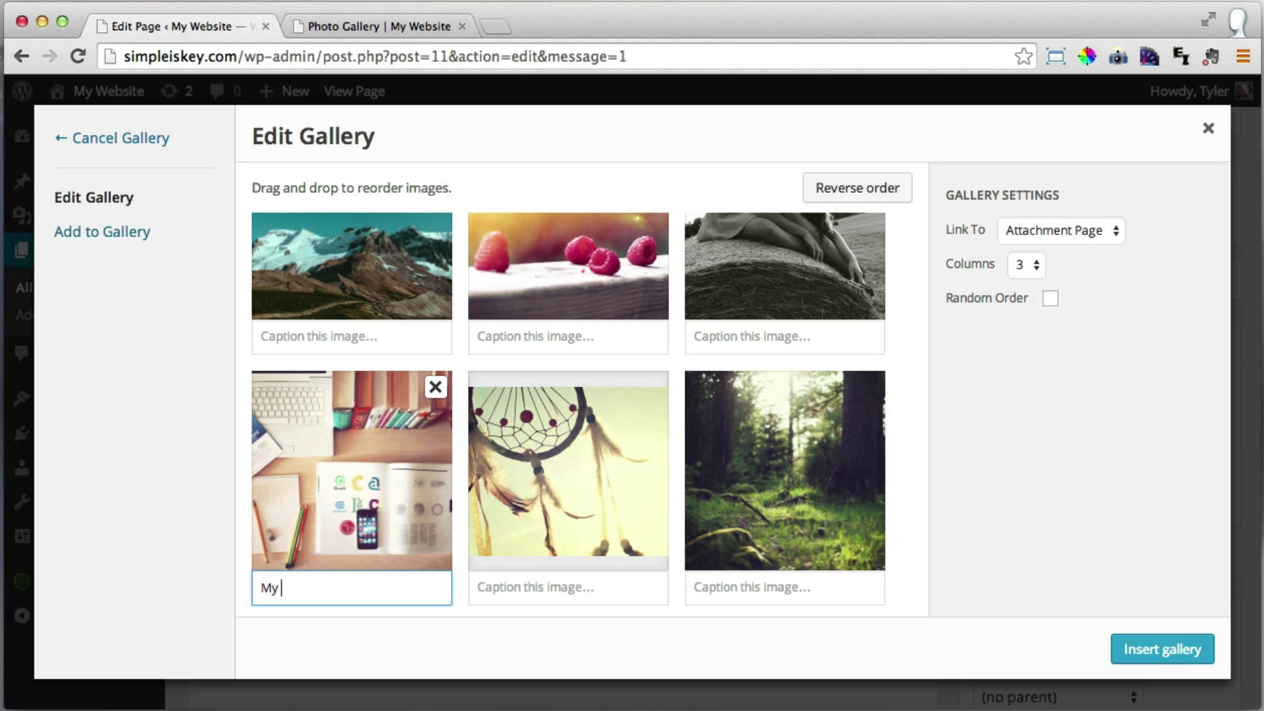
key(BackSpace)
text(ork Space)
scroll(643, 565, down, 5)
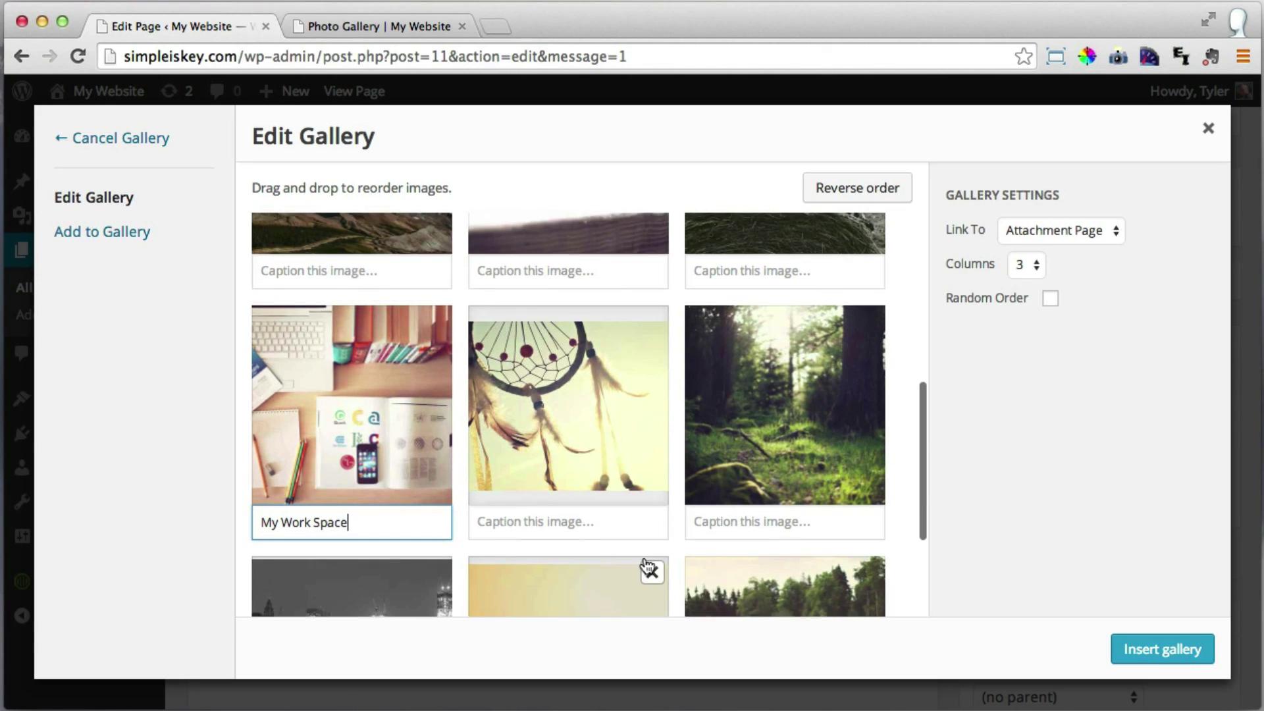
scroll(719, 441, down, 2)
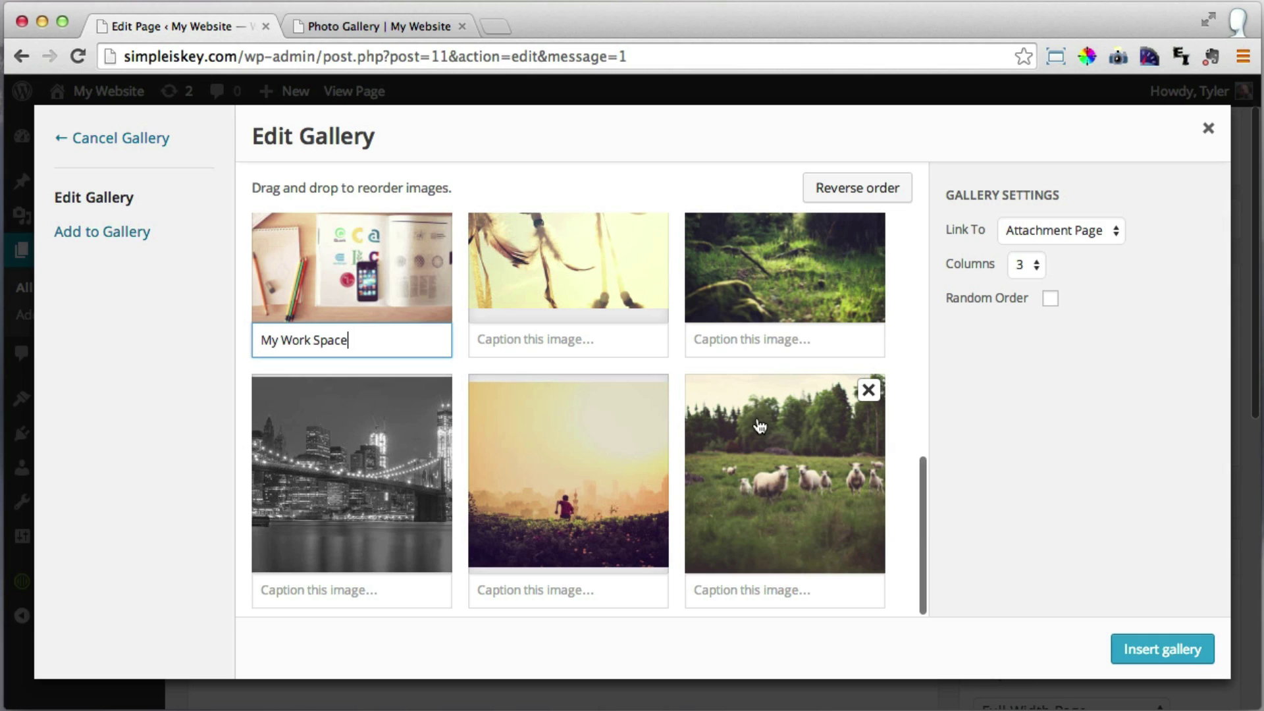
click(745, 339)
text(T)
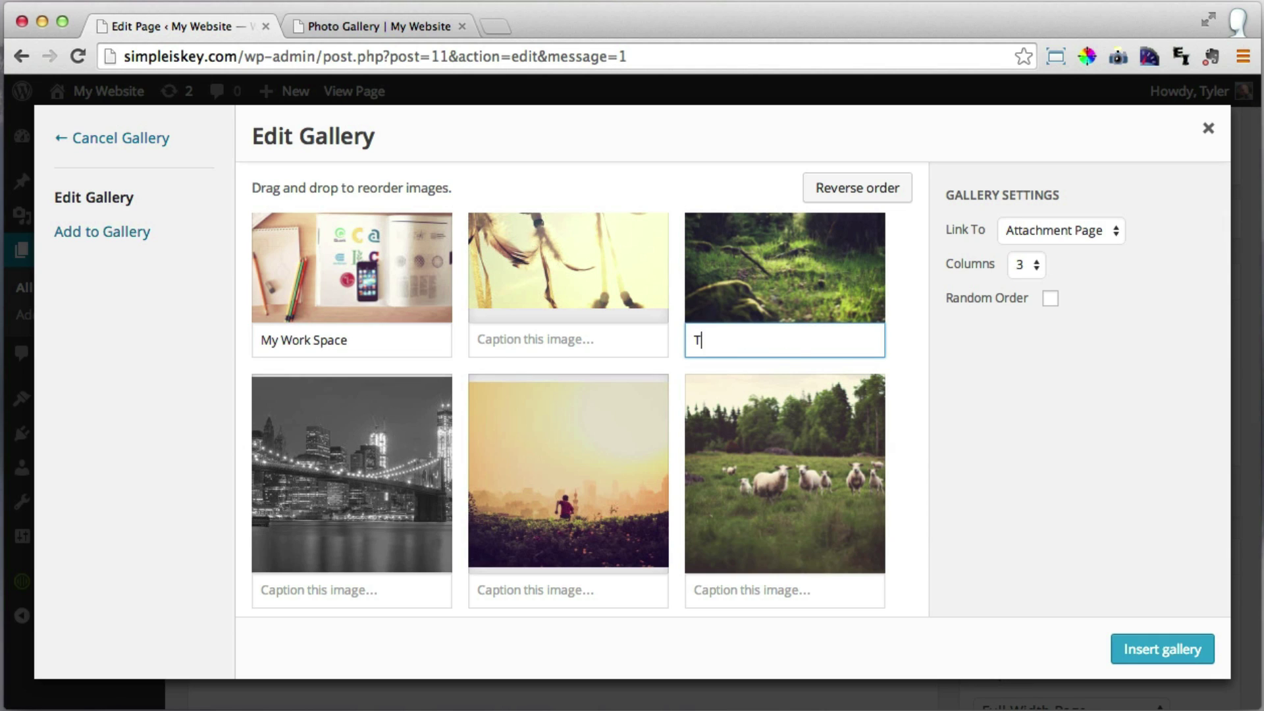
text(hinking In A Forest)
In Gallery Settings, set Columns to 4 and Link To to Media File.
click(1034, 265)
click(1027, 281)
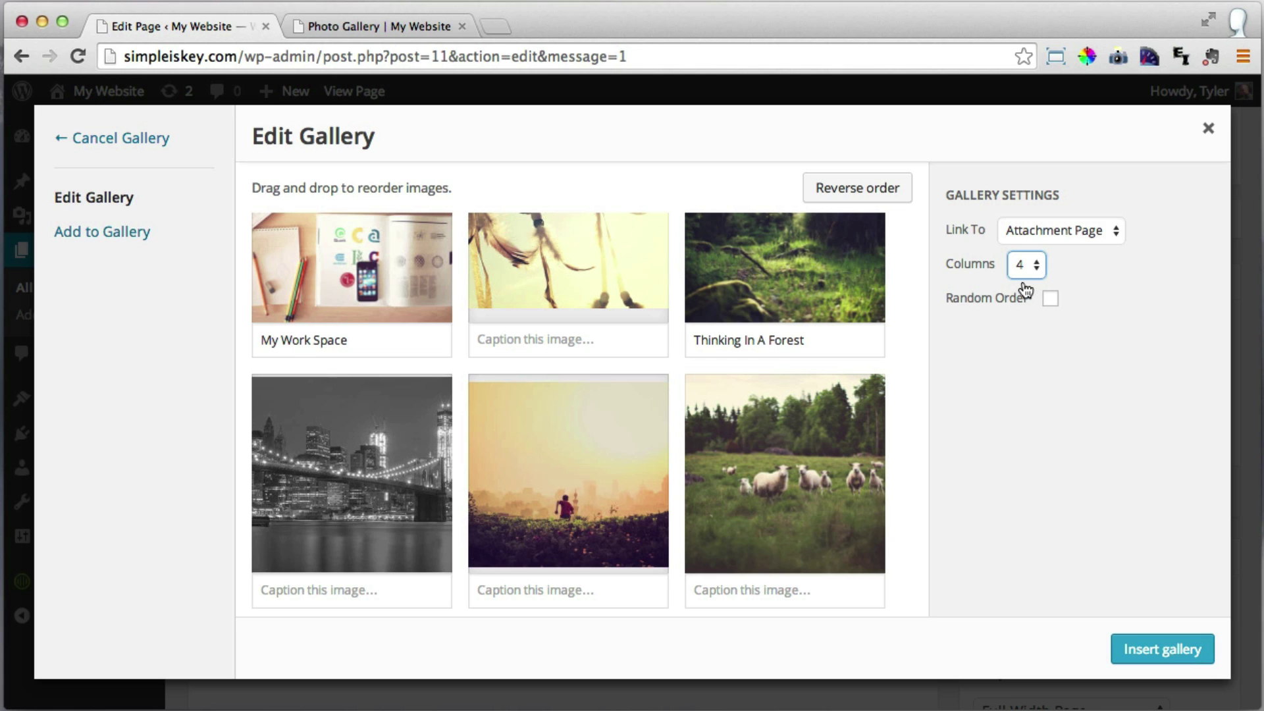
click(1079, 229)
click(1064, 247)
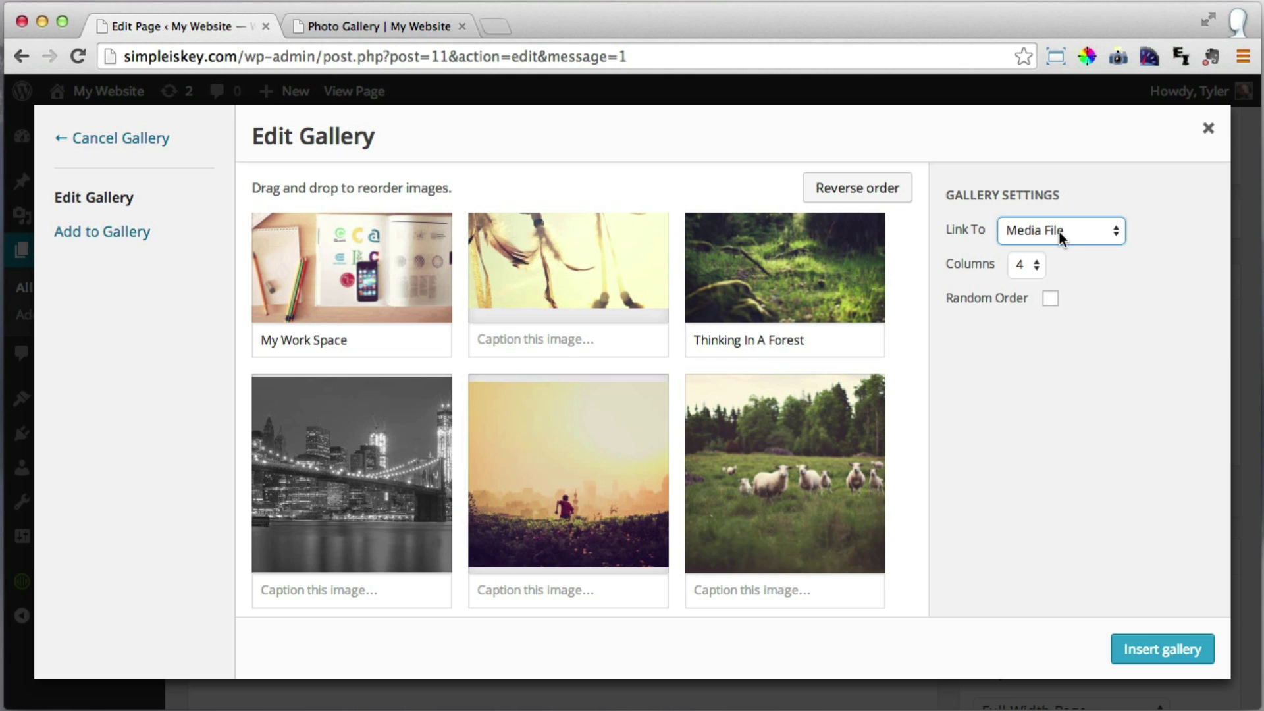
click(1046, 230)
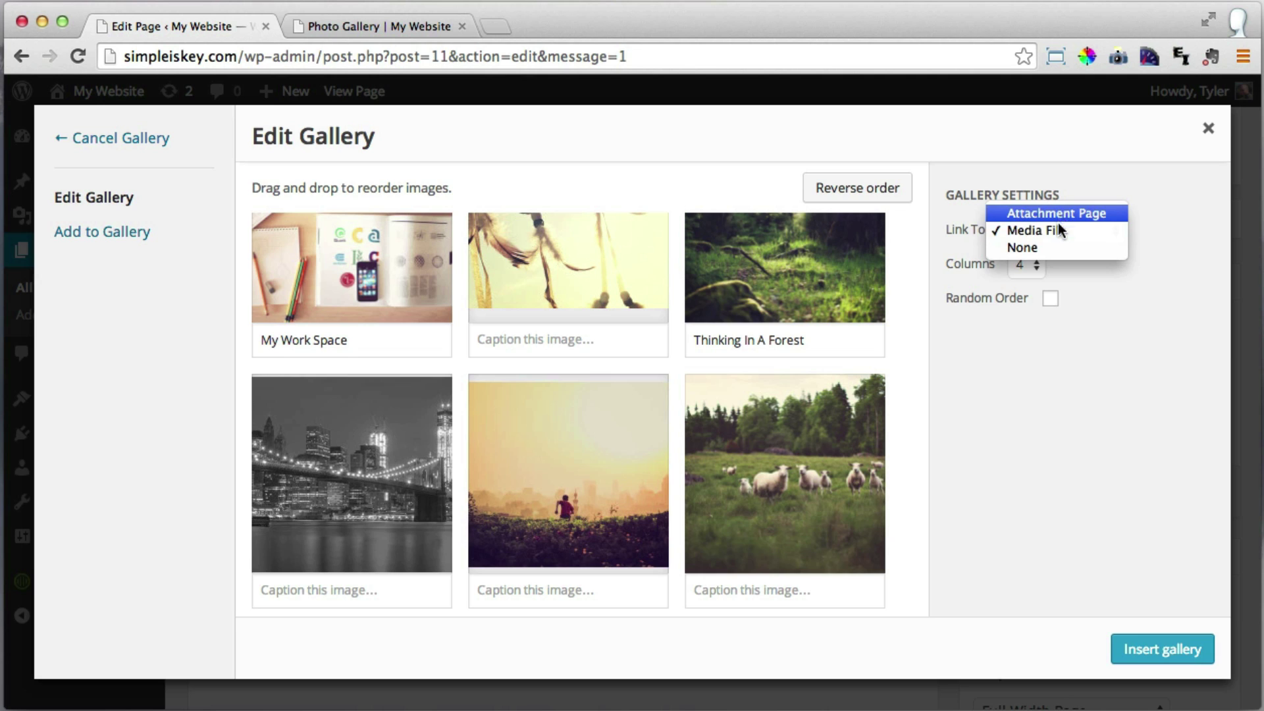
click(1049, 231)
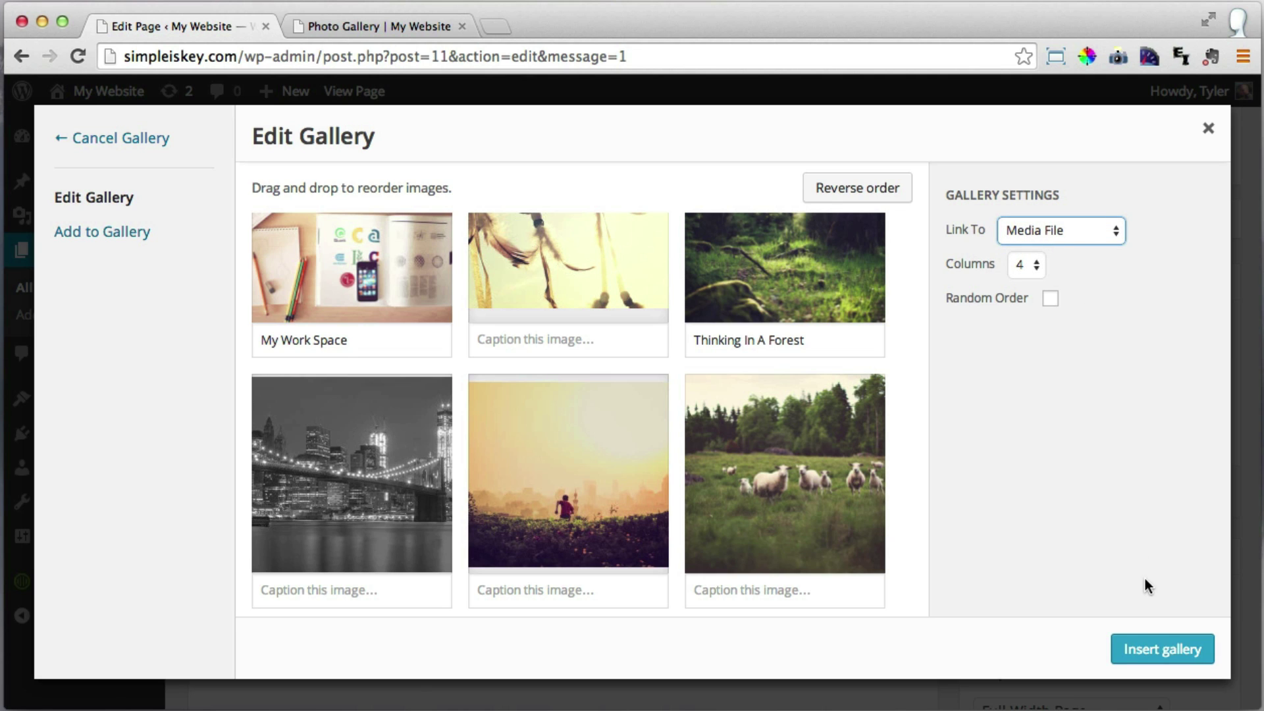
Insert the gallery into the Photo Gallery page and update the page.
click(1168, 652)
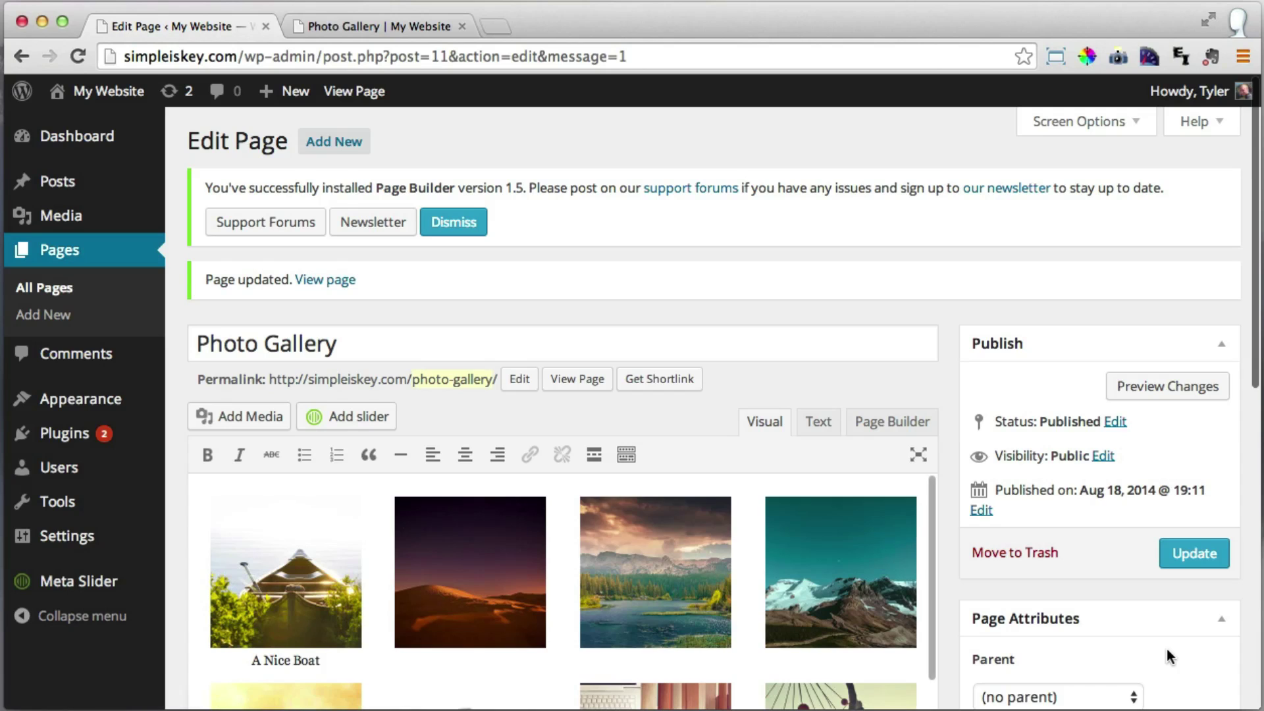
scroll(902, 504, down, 10)
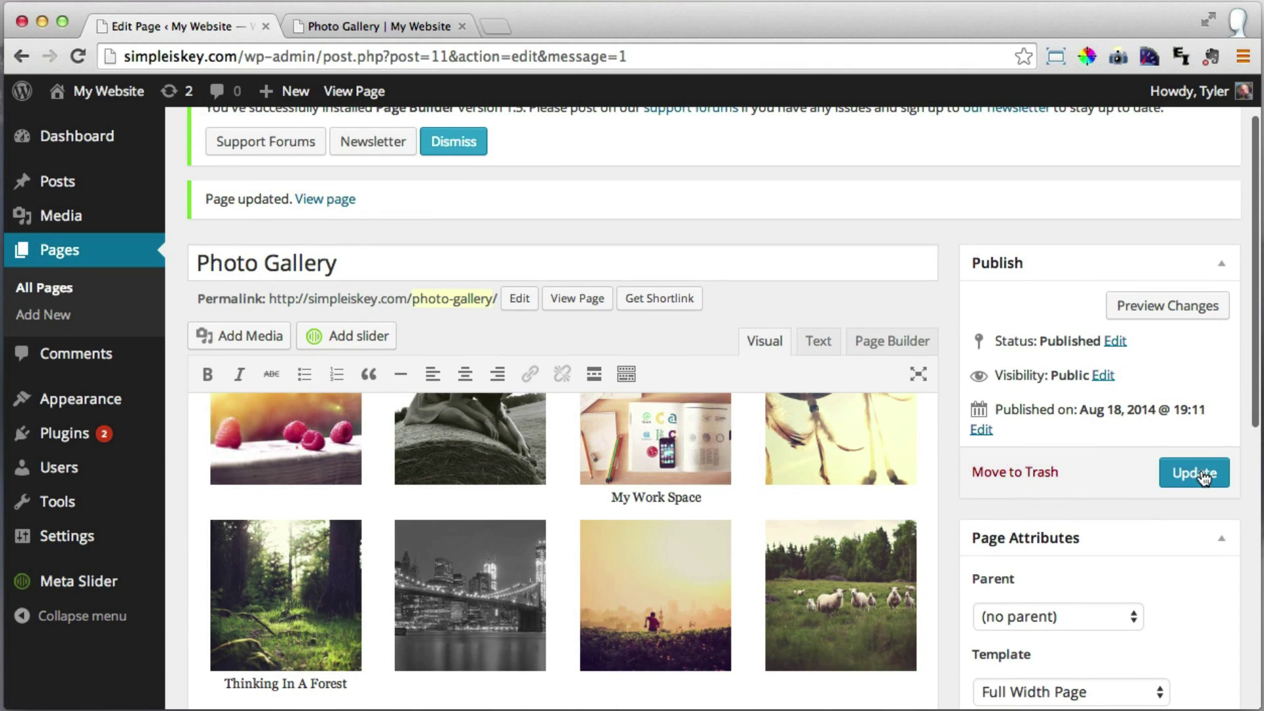
click(1203, 474)
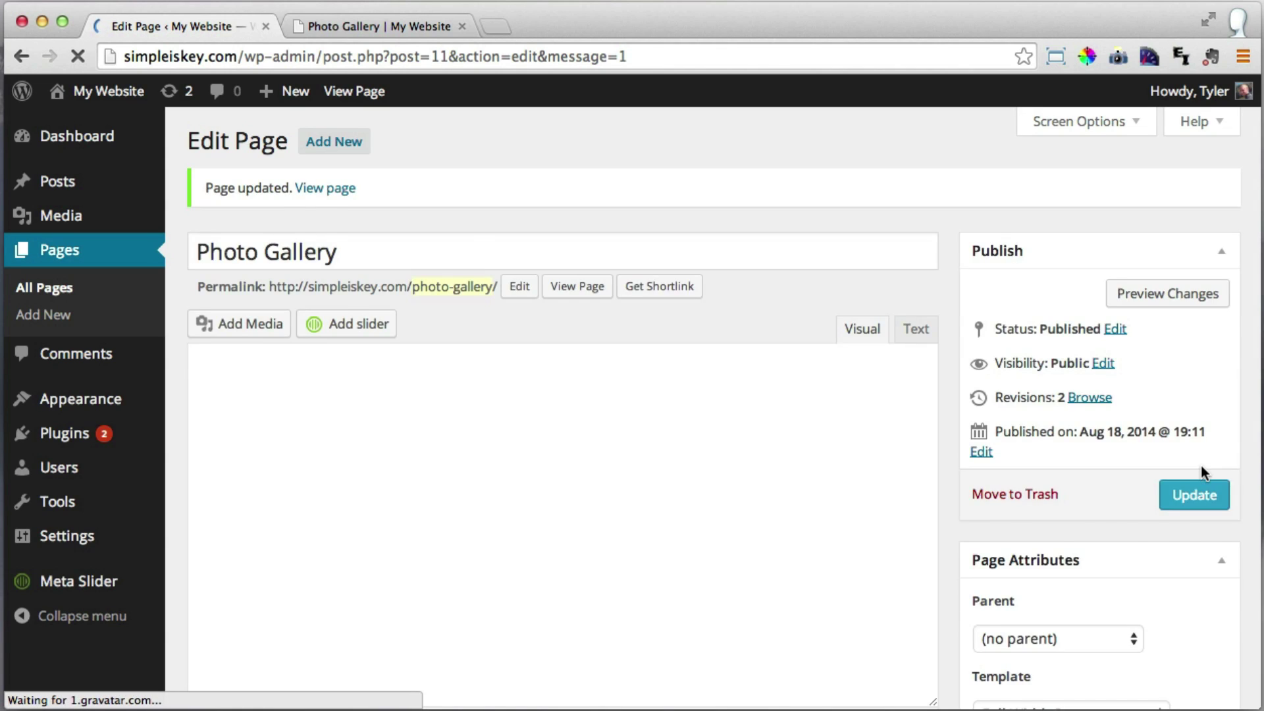
View the live four-column gallery, open the boat photo, then return to the gallery.
click(384, 25)
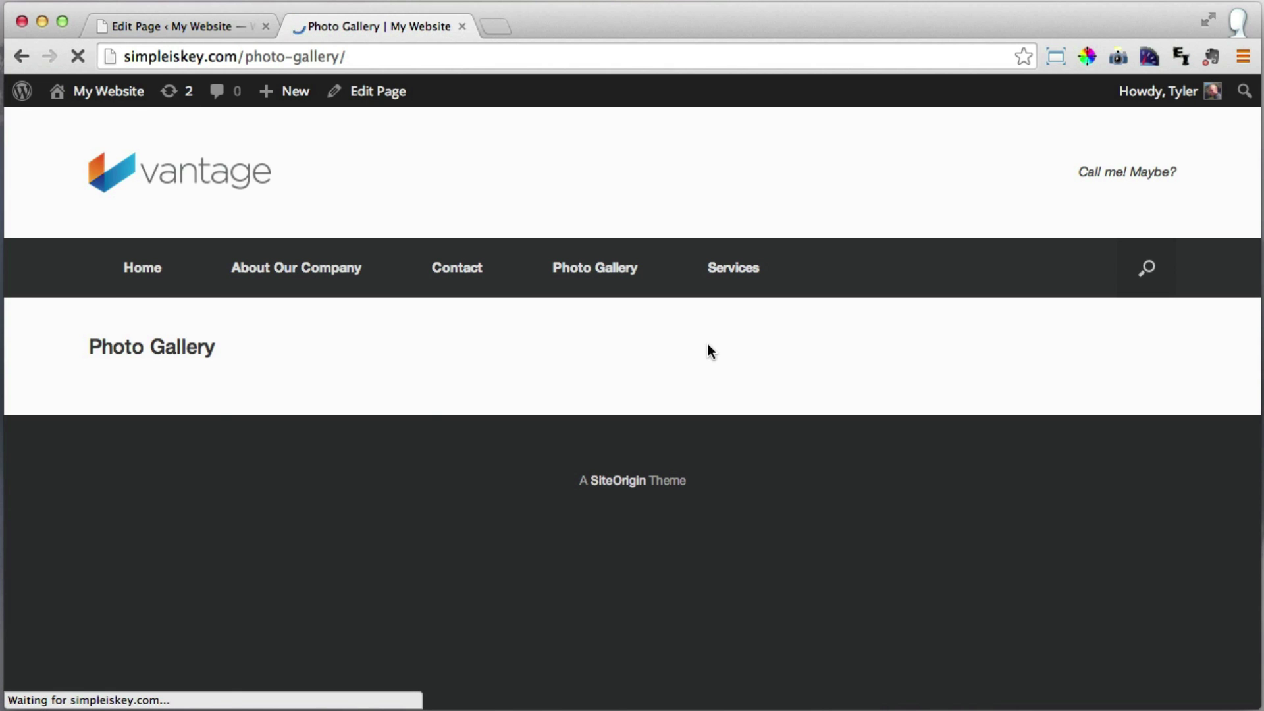
scroll(874, 310, down, 5)
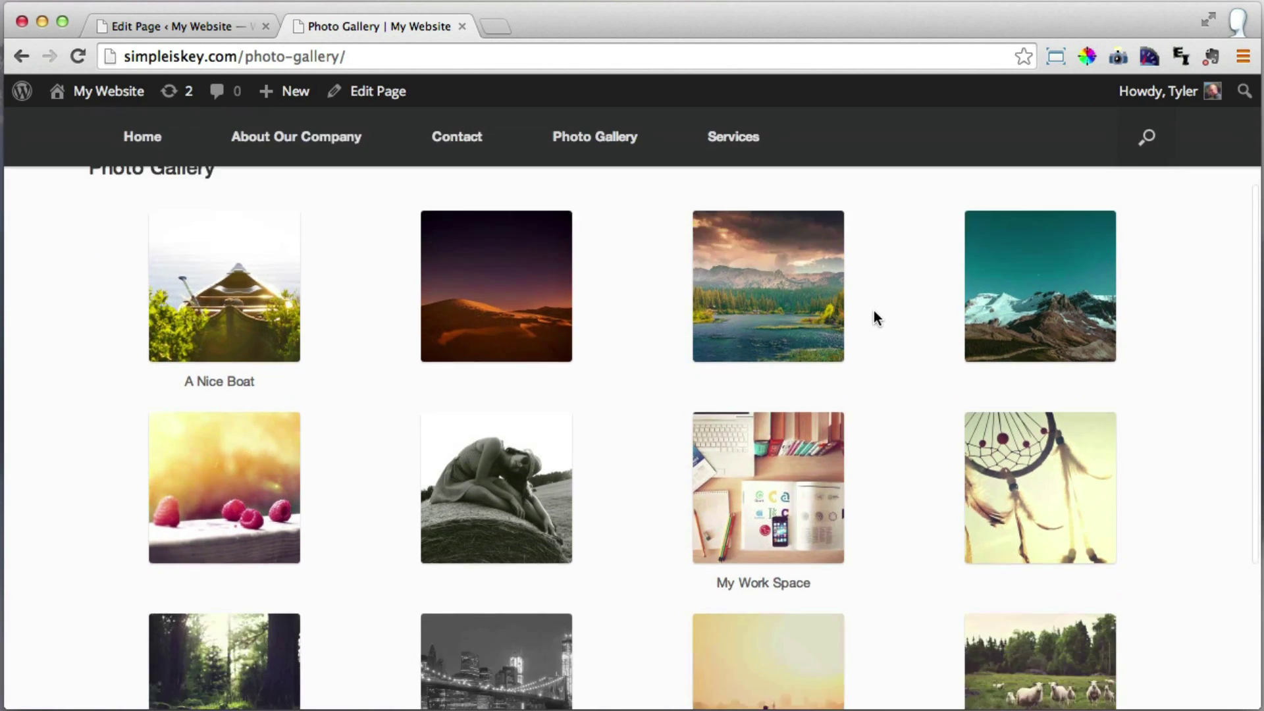
scroll(876, 311, up, 4)
scroll(891, 316, up, 3)
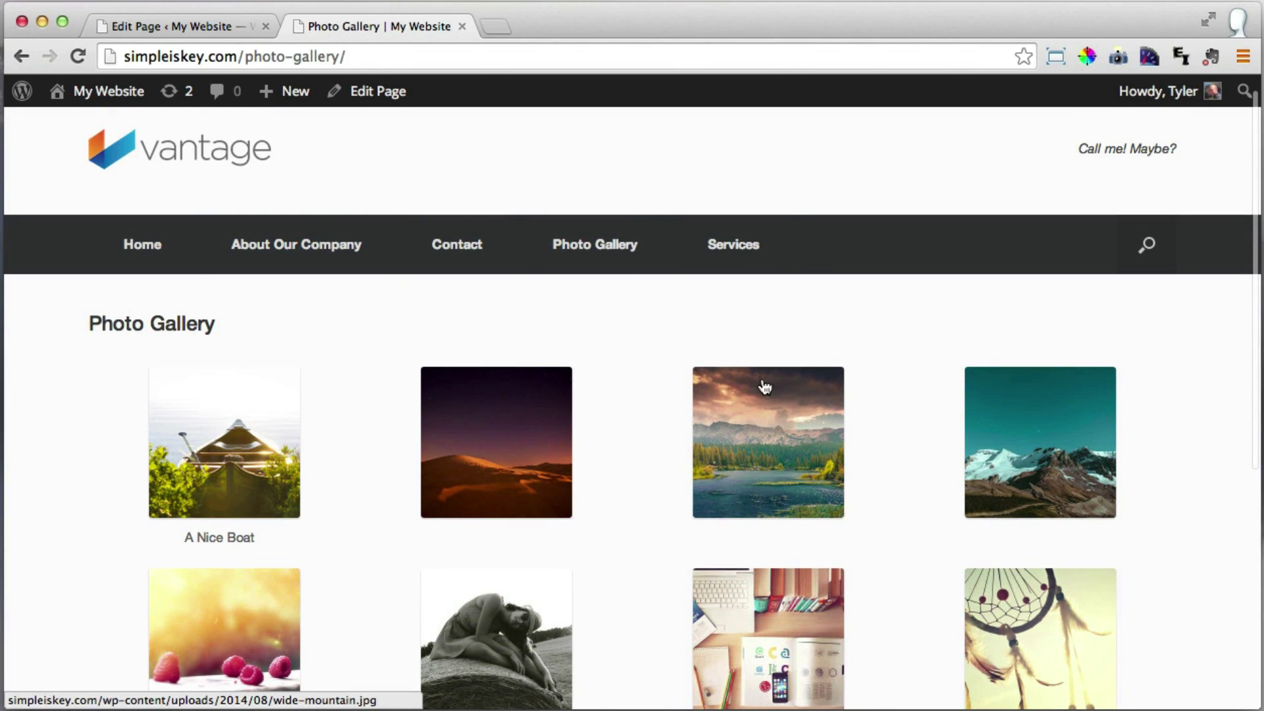
scroll(954, 382, down, 5)
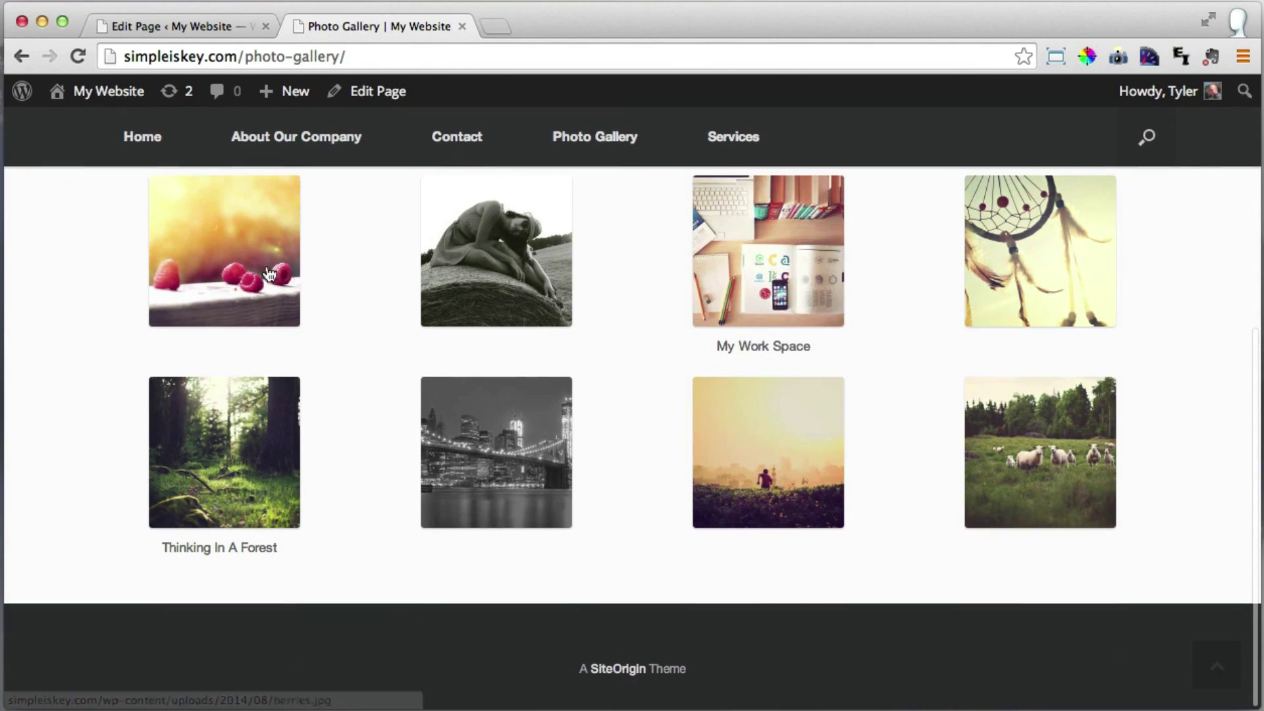
scroll(934, 483, up, 3)
scroll(933, 486, up, 2)
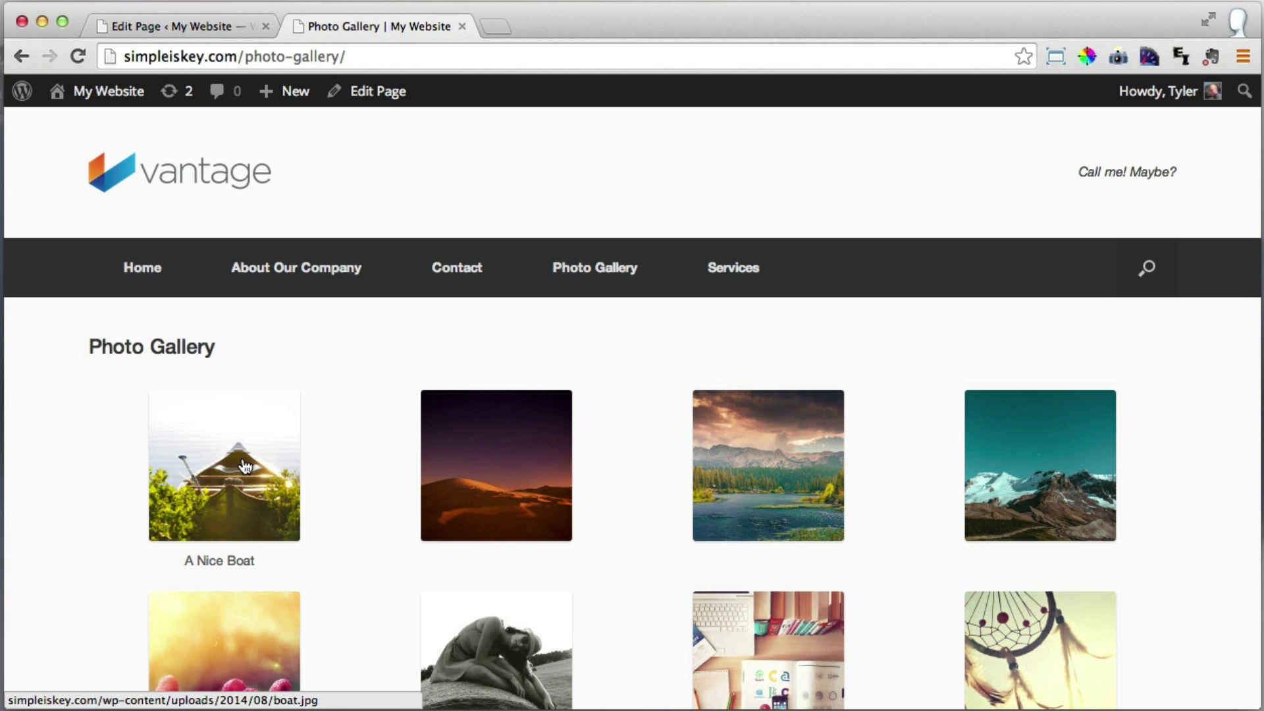
click(245, 466)
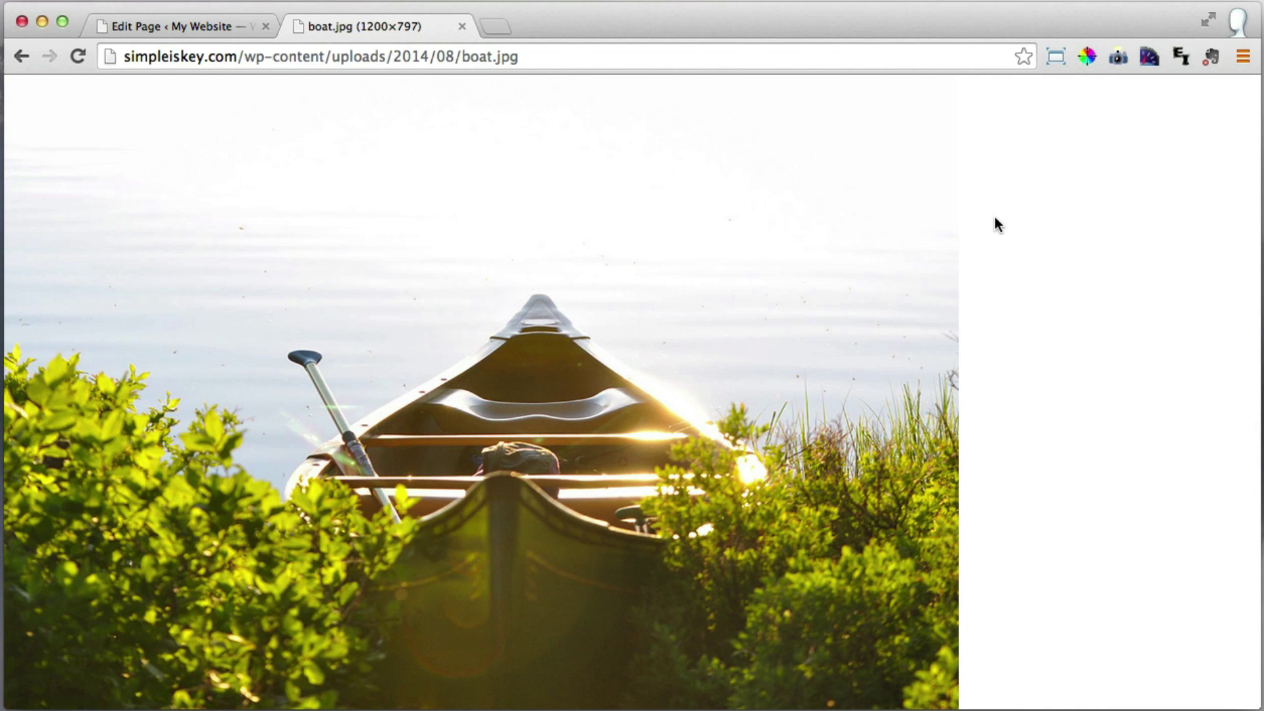
click(21, 57)
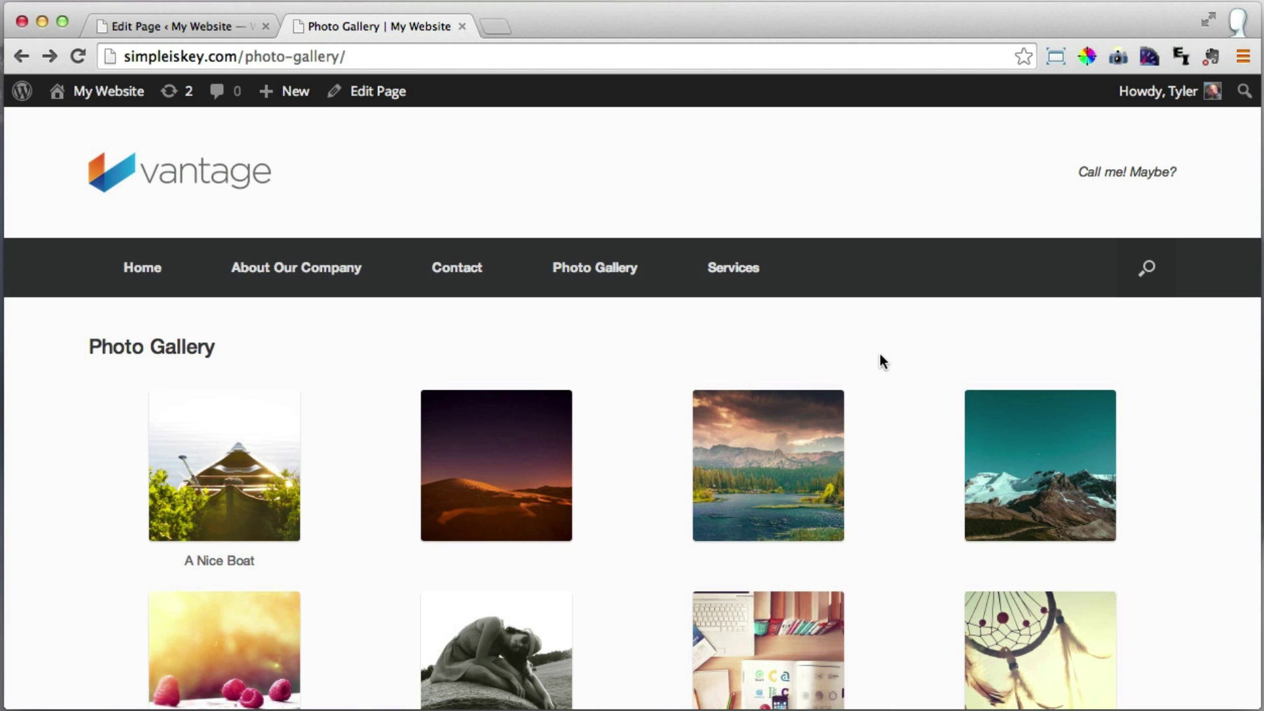
scroll(880, 355, down, 5)
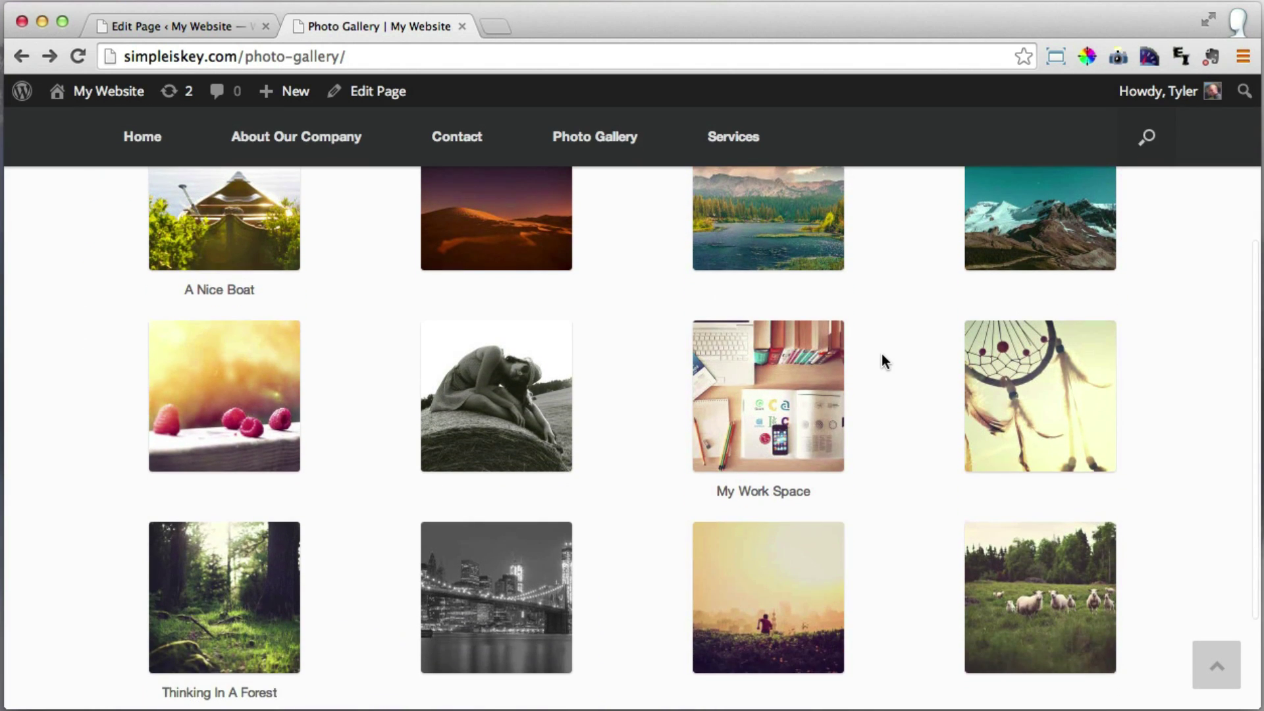
scroll(882, 355, up, 5)
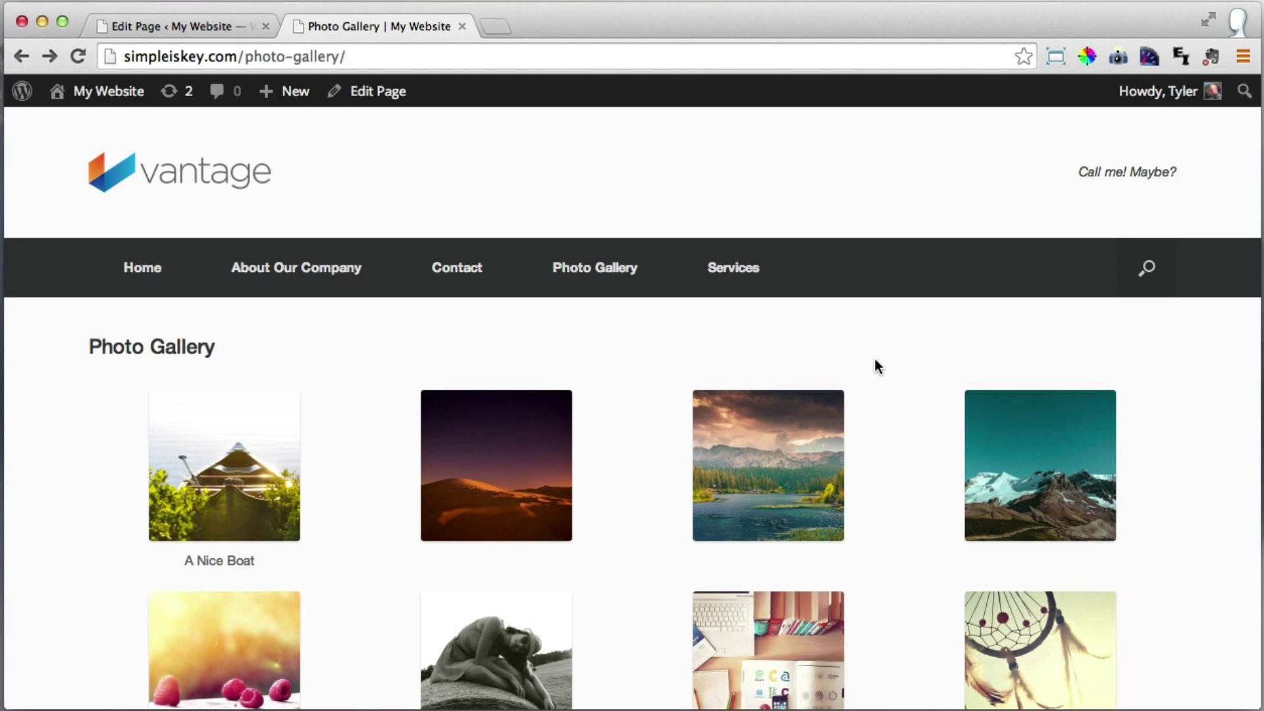
Go to Plugins > Add New and search for 'lightbox'.
click(163, 22)
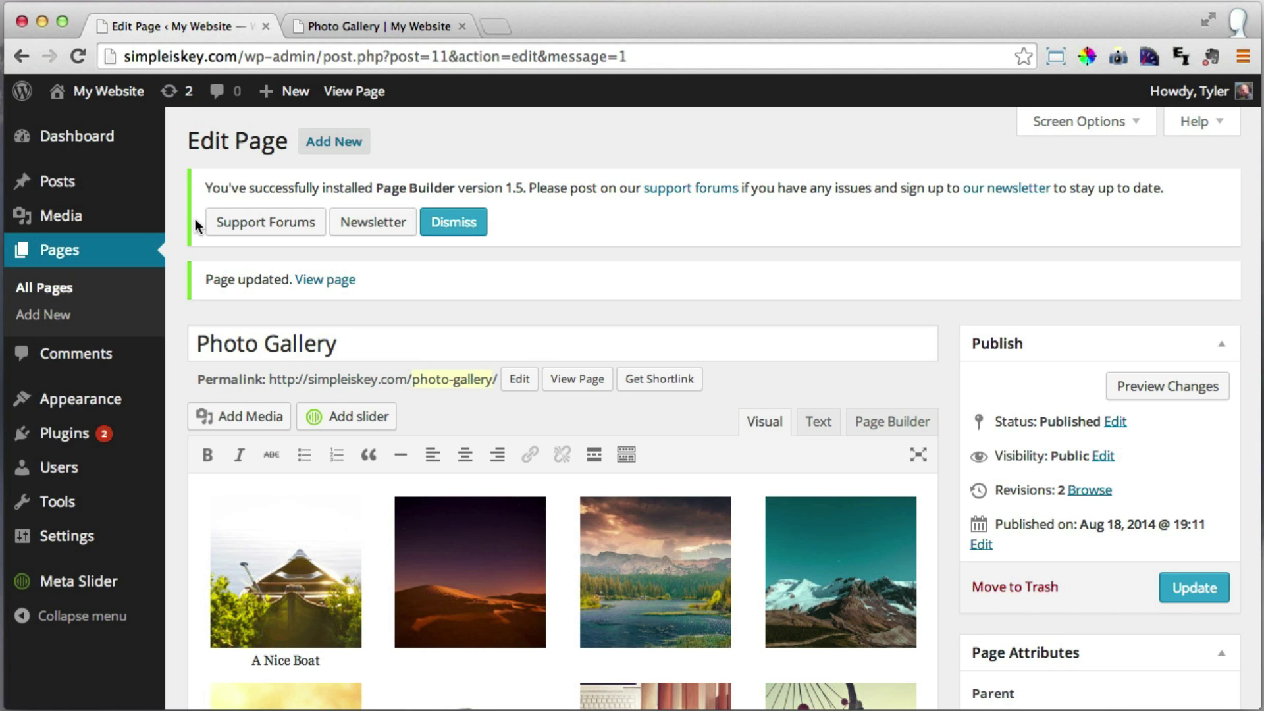
click(78, 448)
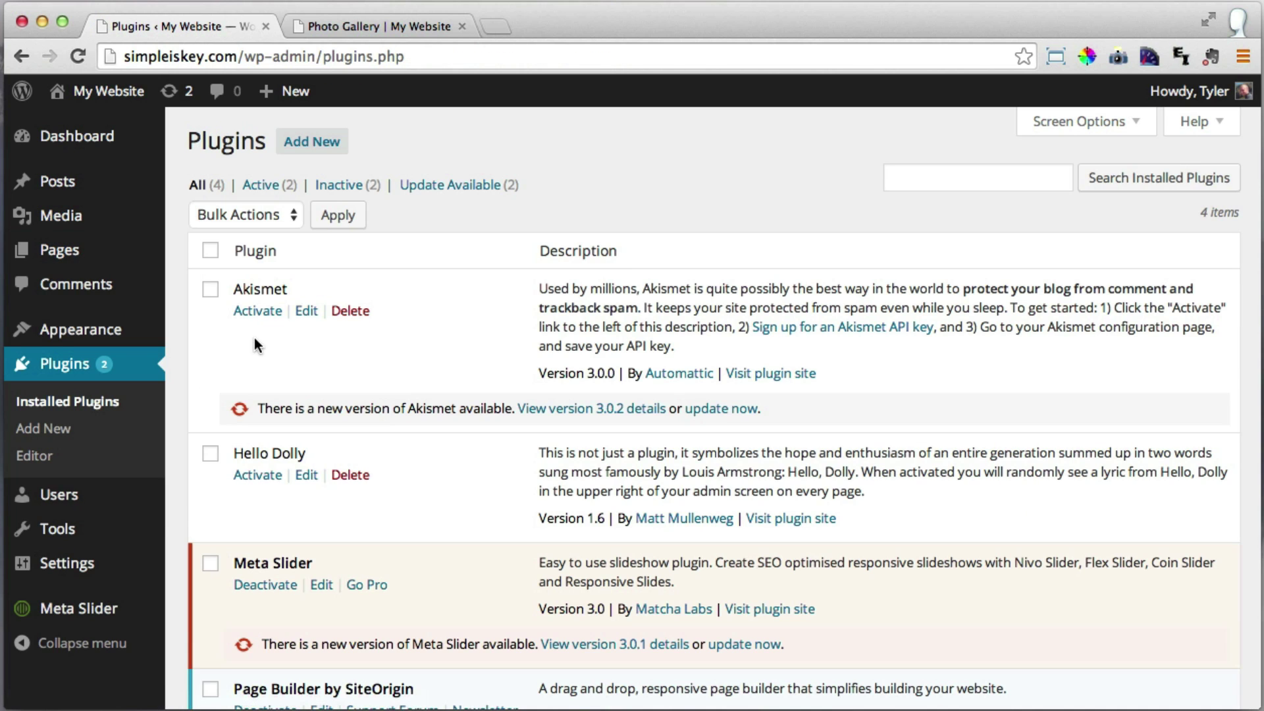
click(322, 144)
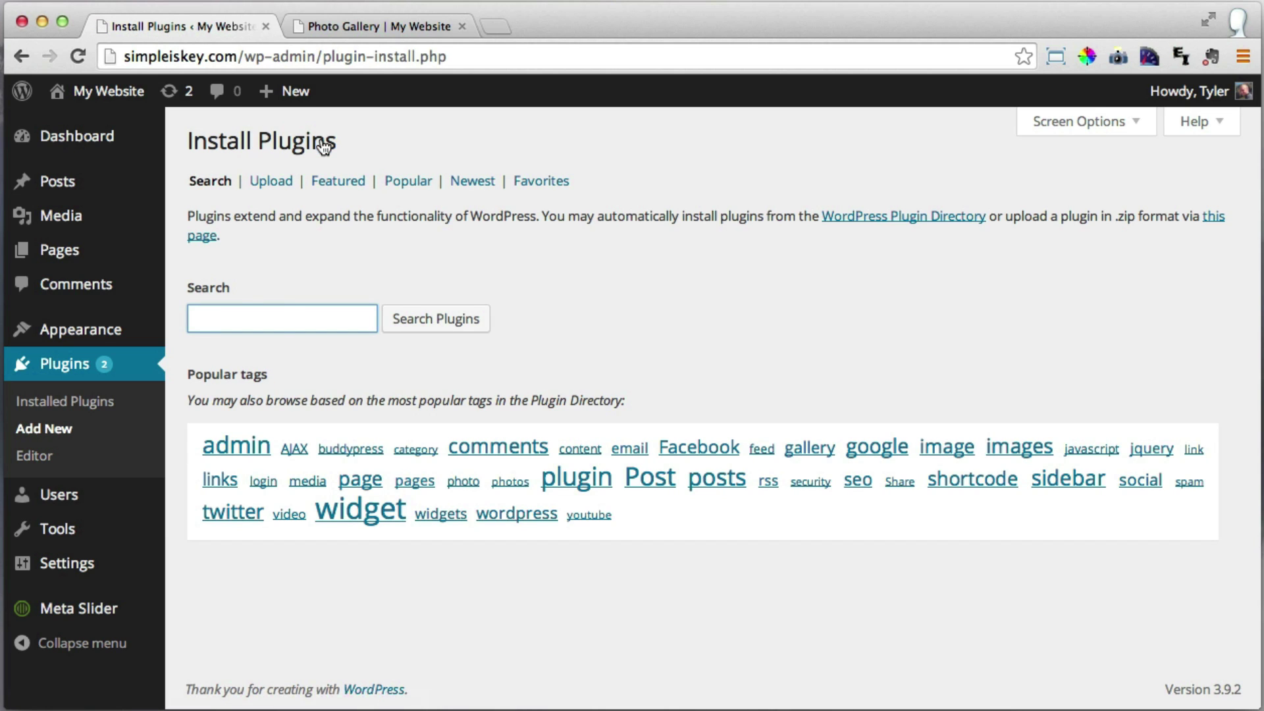
click(276, 323)
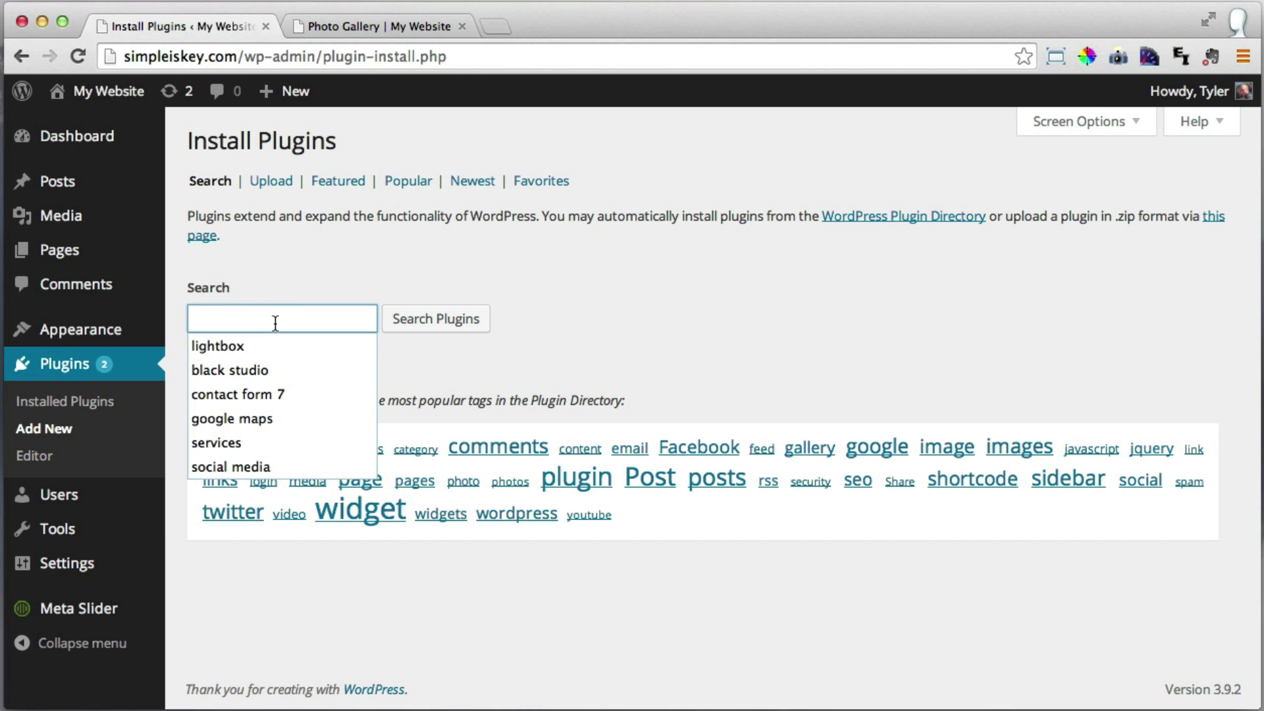
text(lightbox)
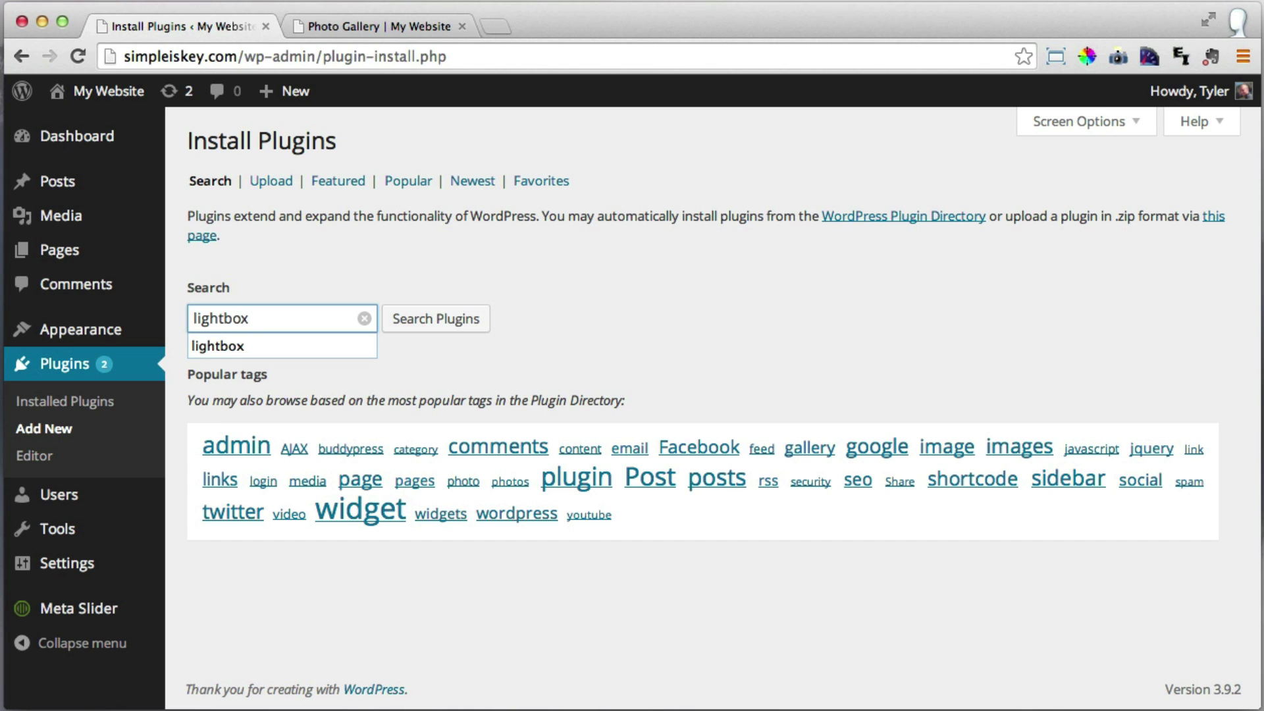
key(Return)
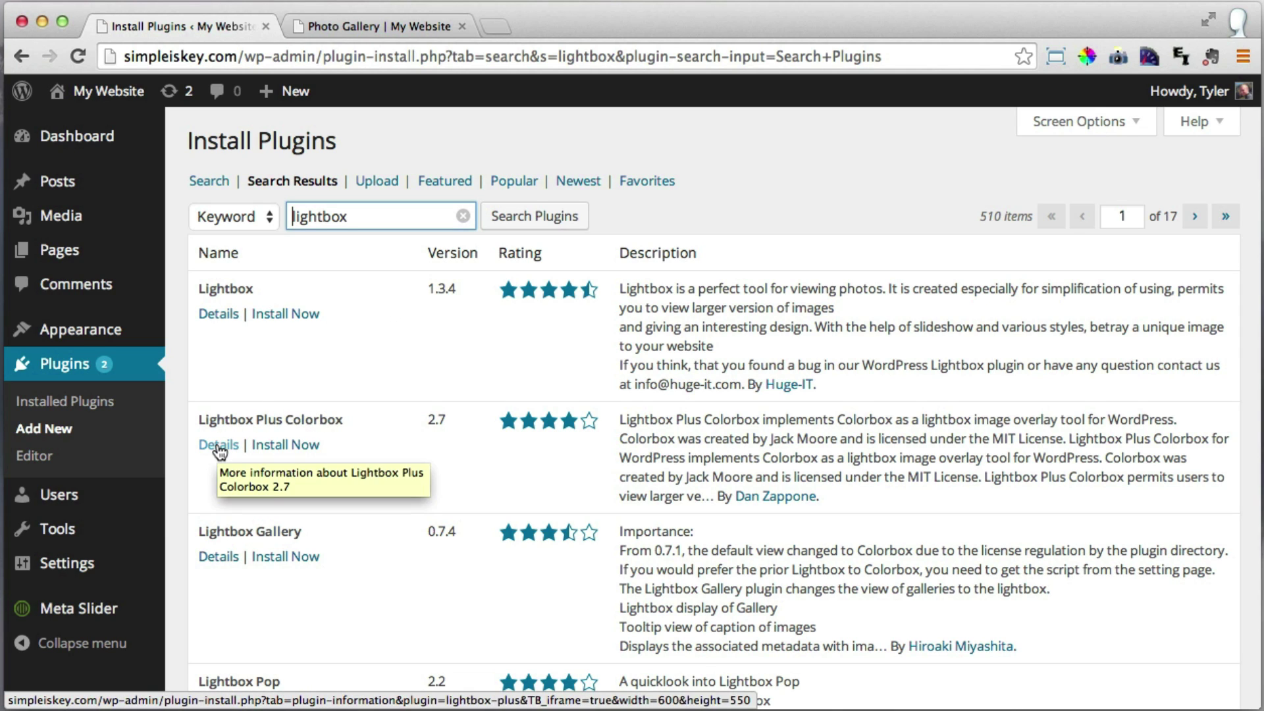
Install and activate Lightbox Plus Colorbox from its plugin details.
click(219, 446)
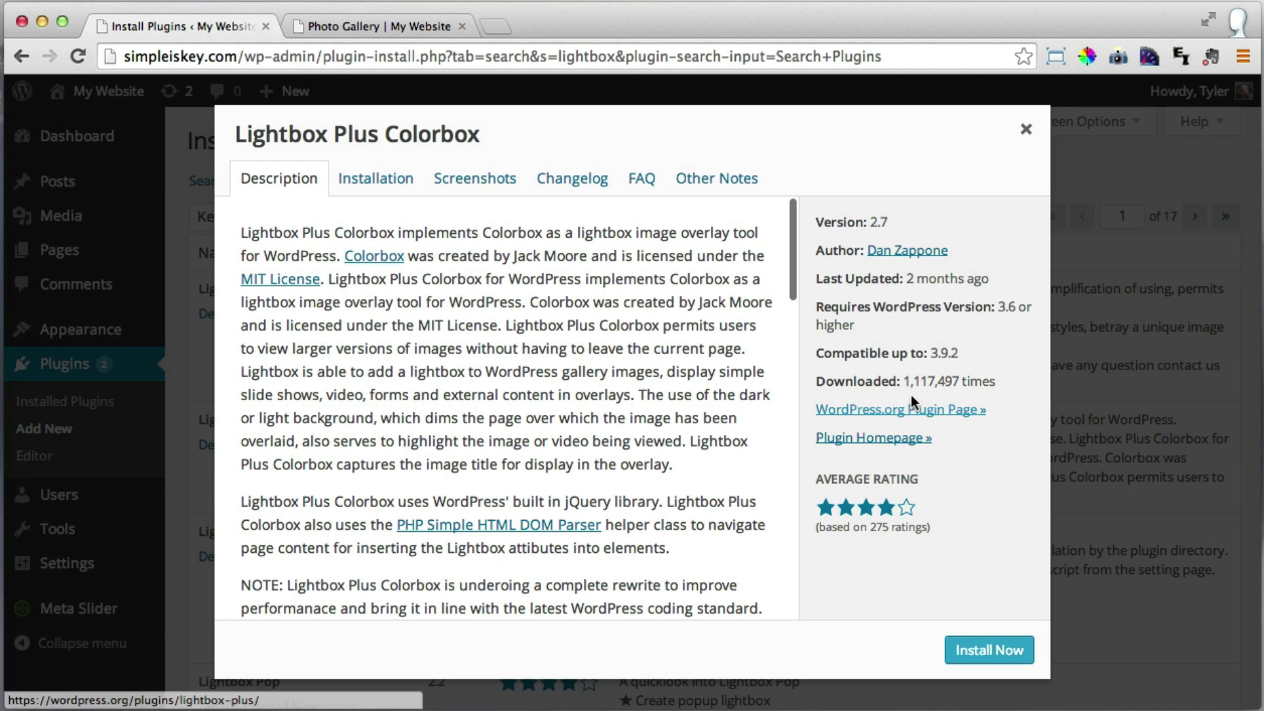
drag(903, 382, 975, 382)
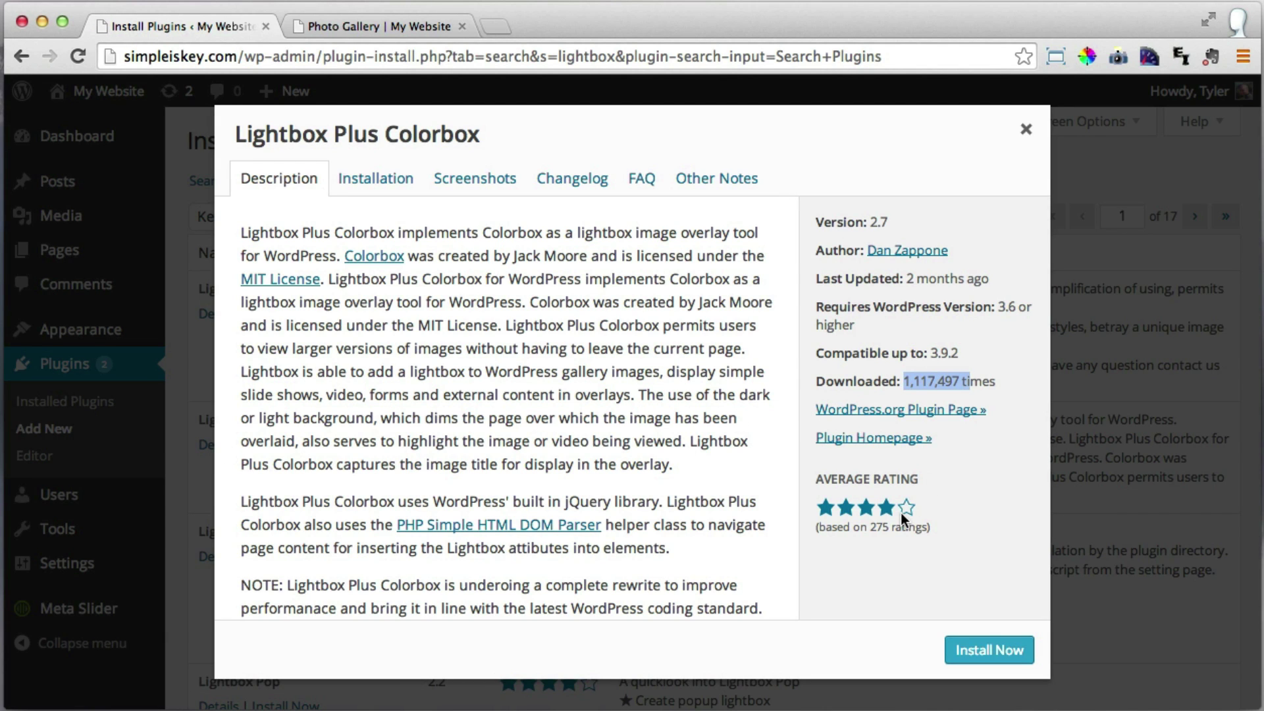
mouse_move(910, 509)
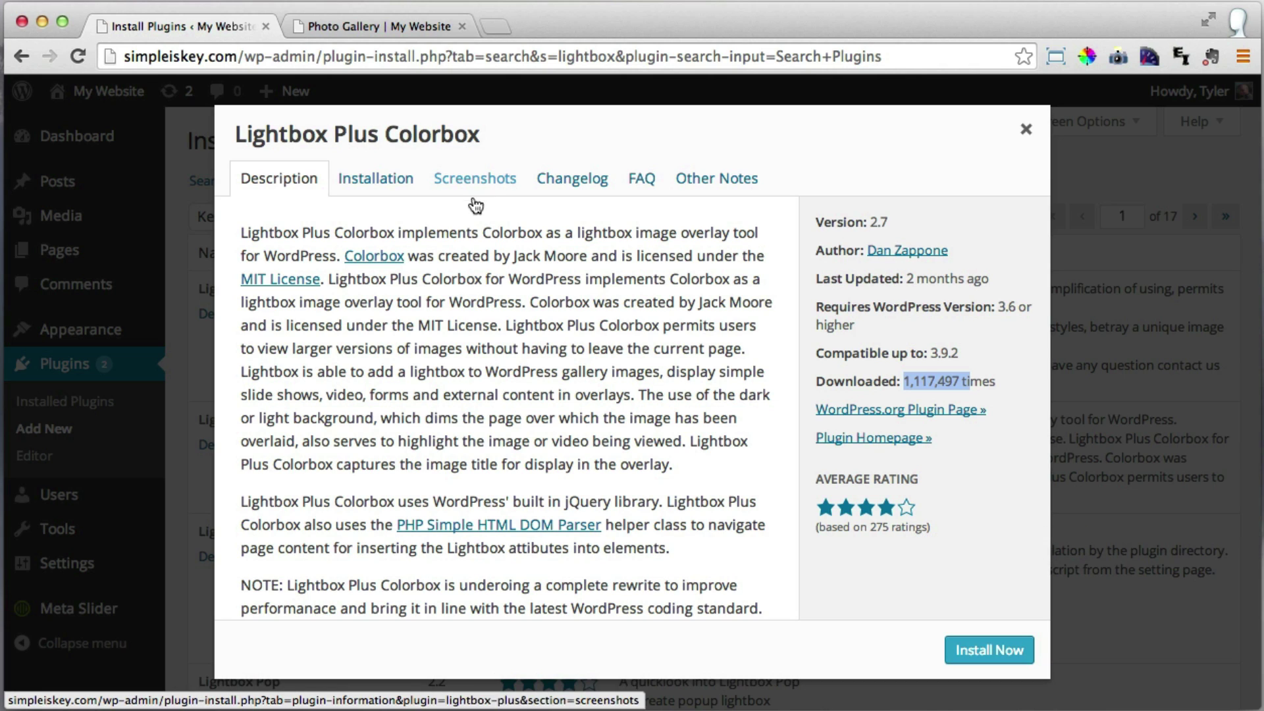
click(974, 651)
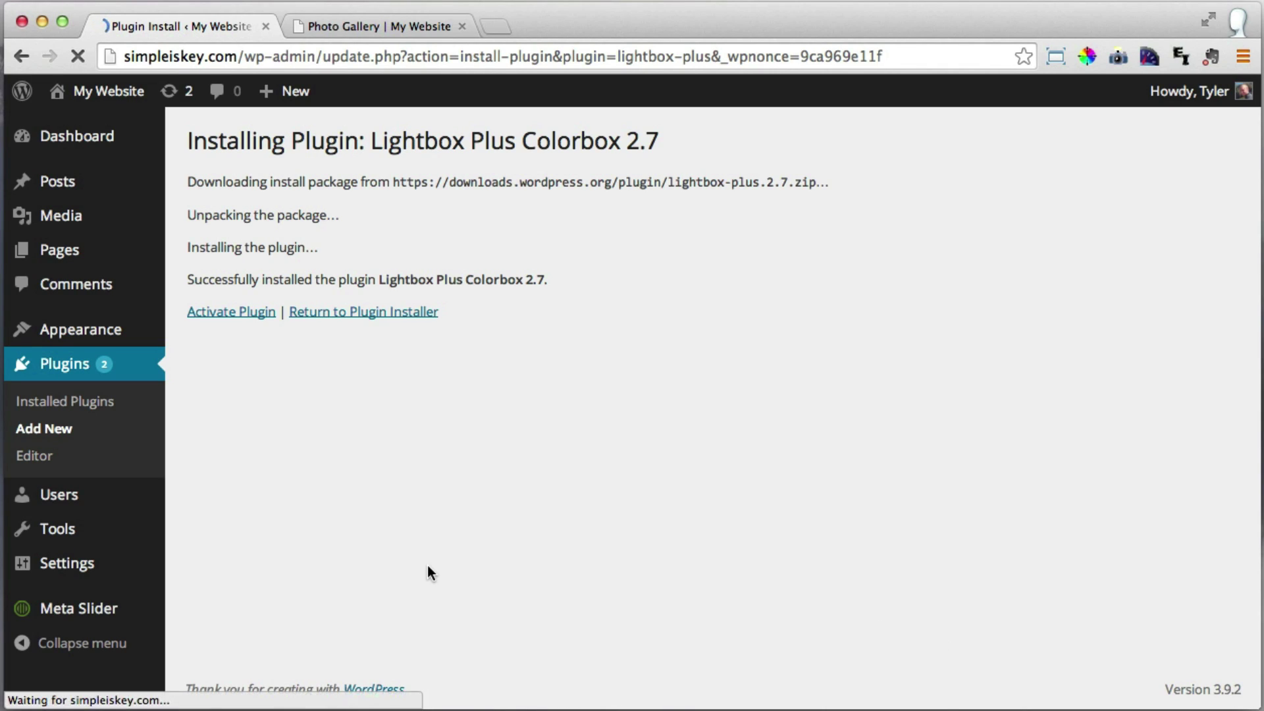
click(245, 321)
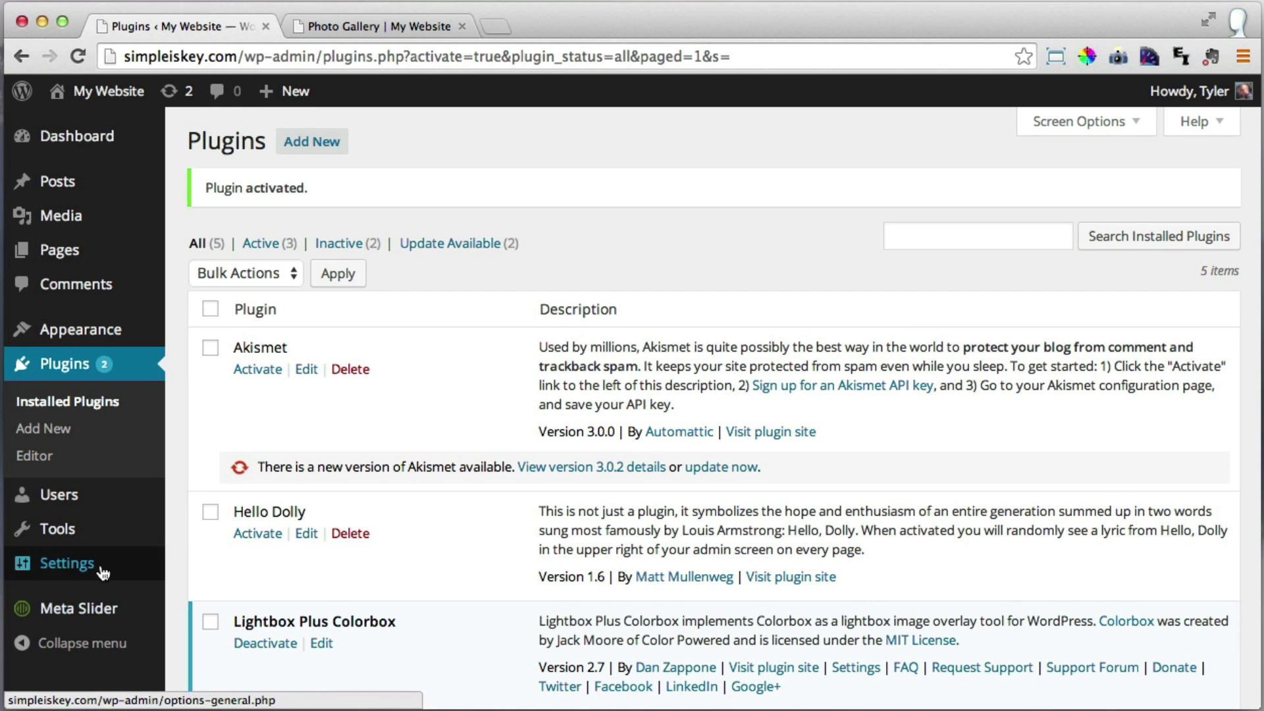
Open Appearance > Lightbox Plus Colorbox and scroll through its Base and Primary Lightbox settings.
mouse_move(102, 571)
scroll(168, 575, down, 3)
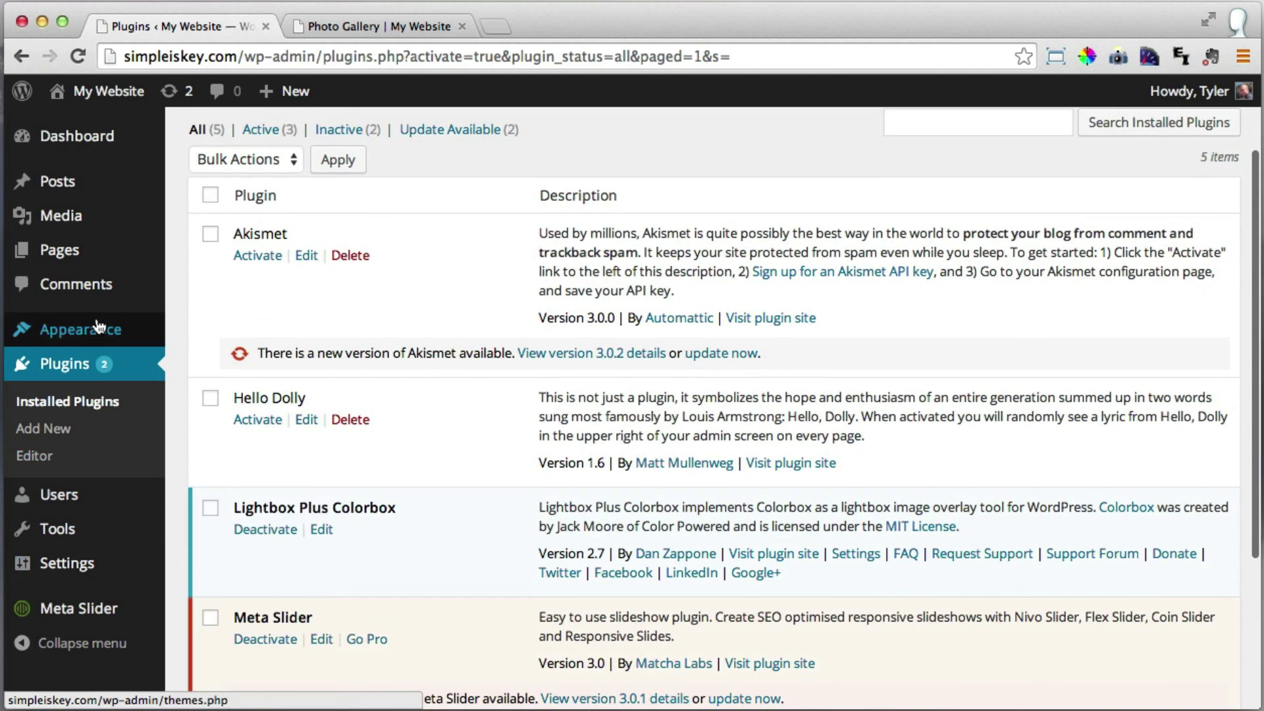
mouse_move(102, 327)
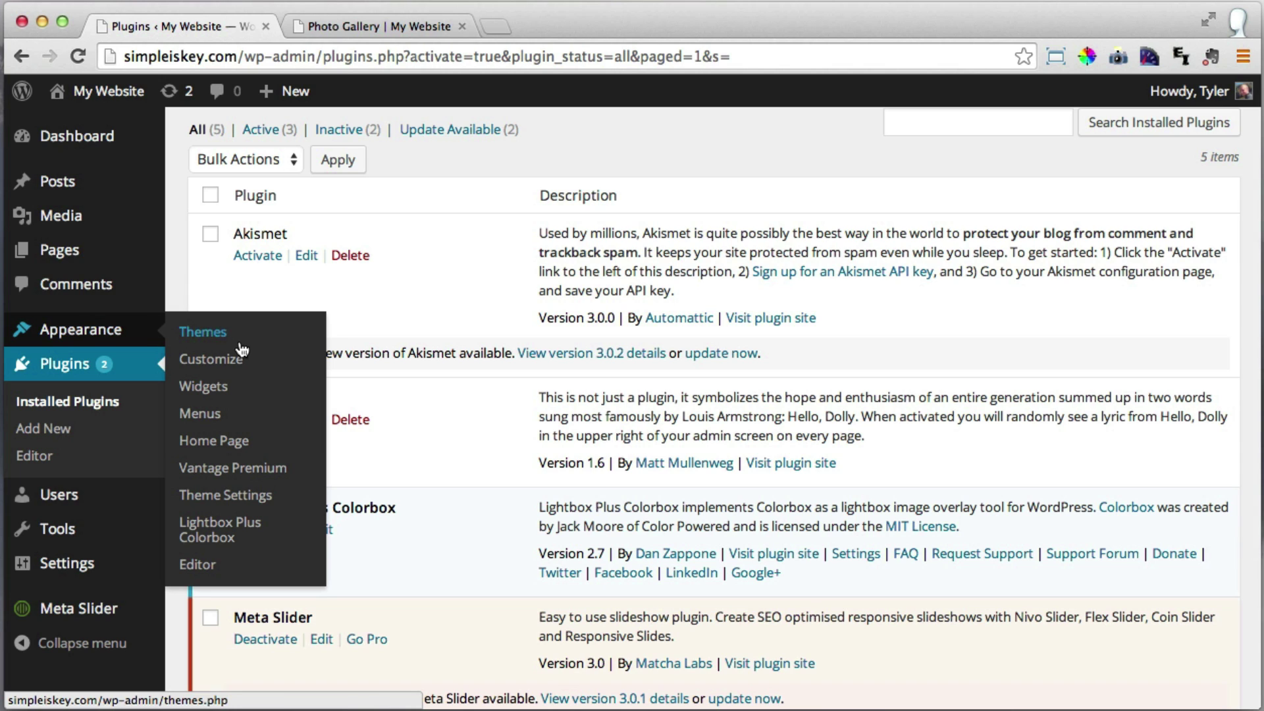
click(227, 539)
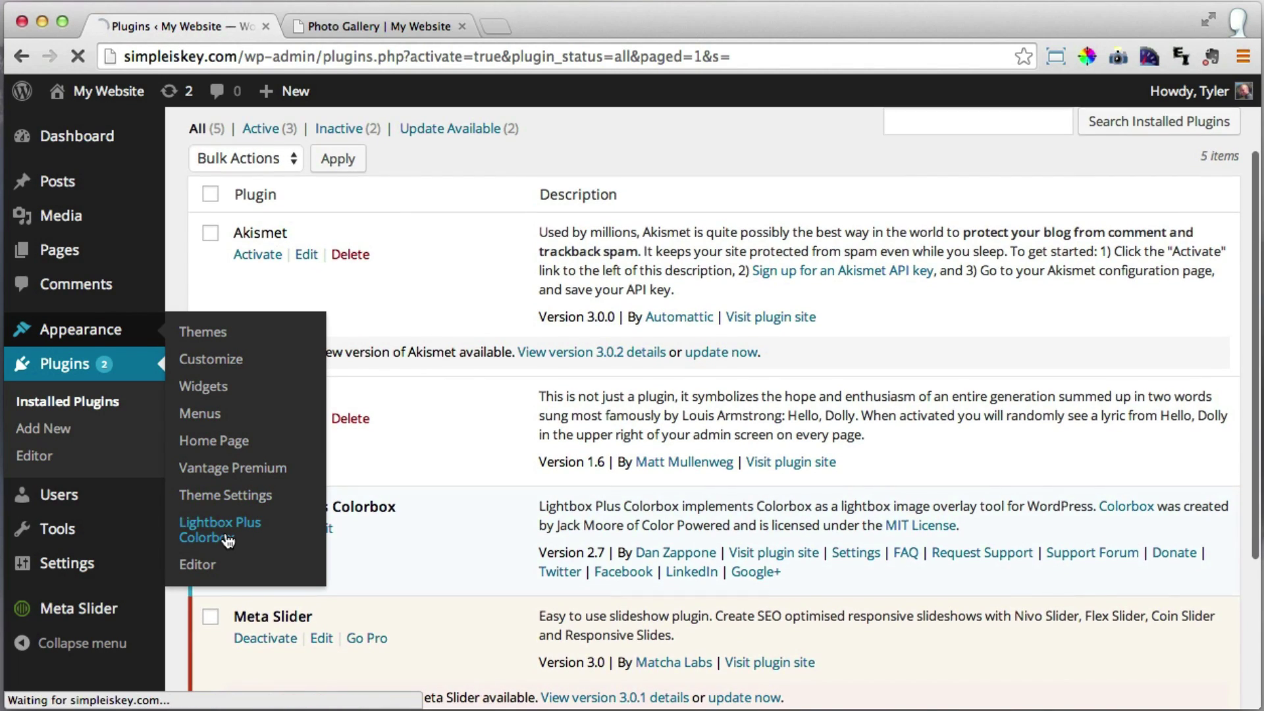
scroll(385, 454, down, 5)
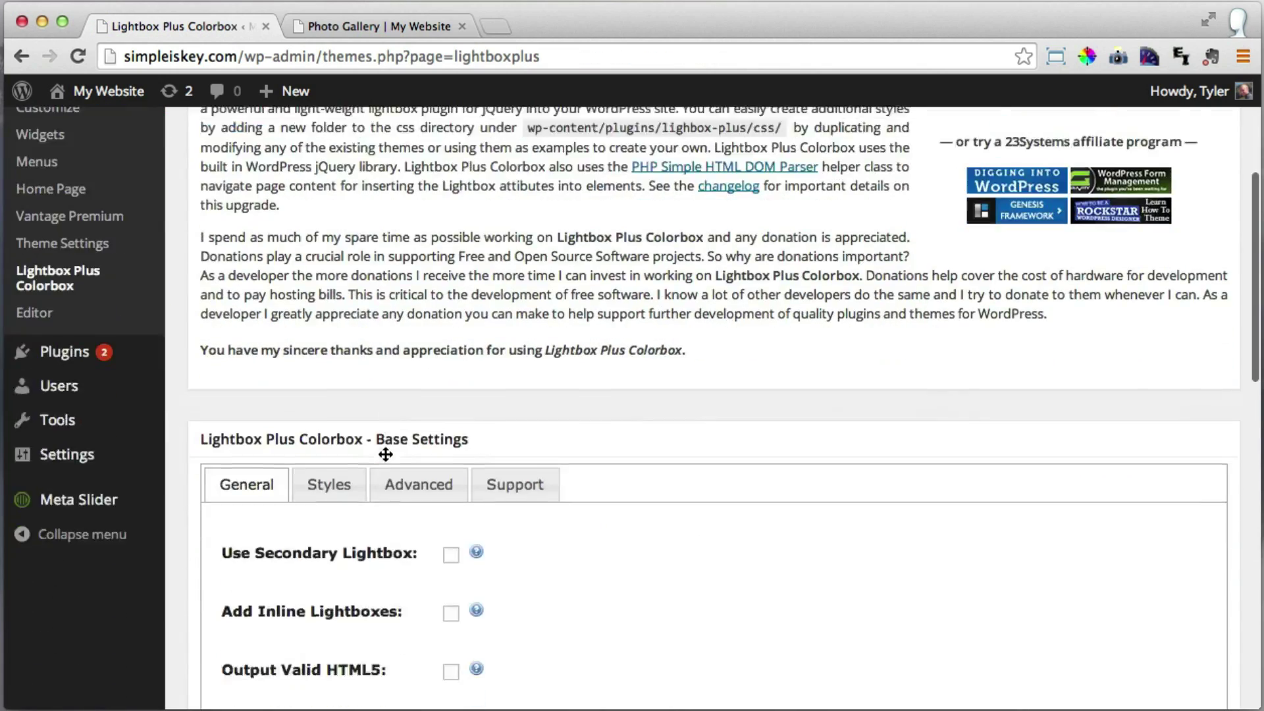
scroll(385, 454, down, 10)
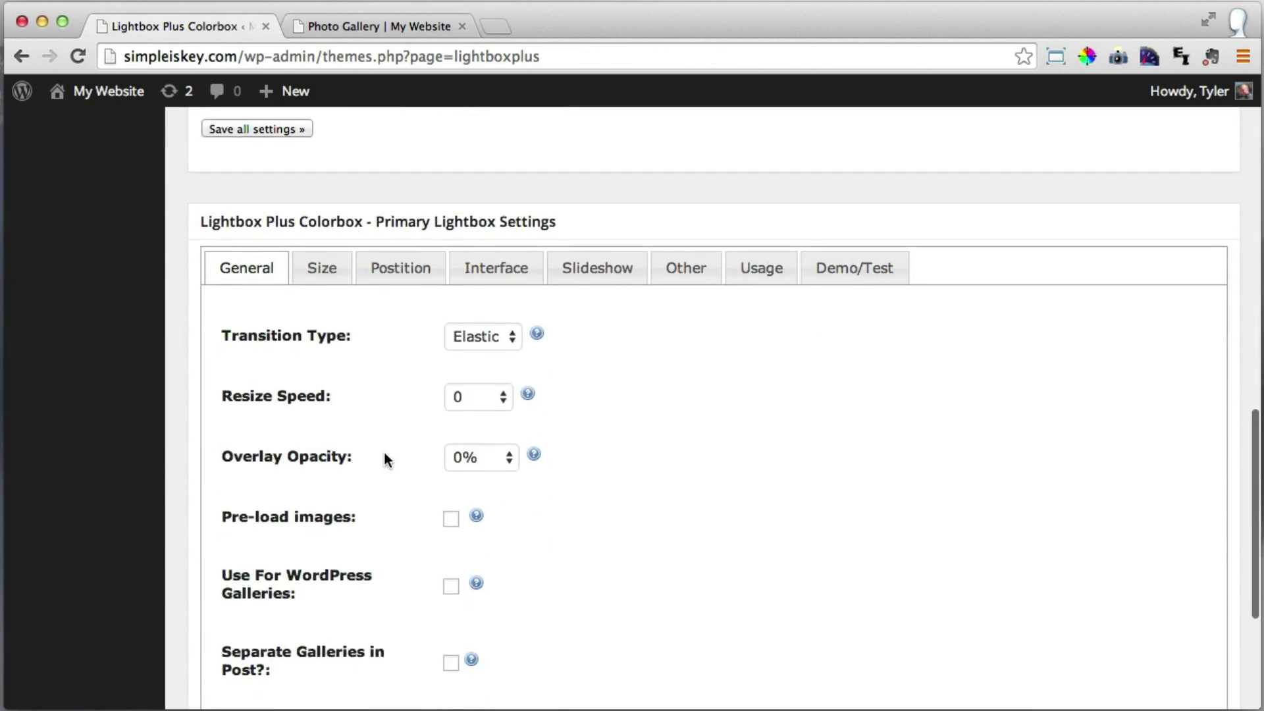
scroll(385, 452, down, 3)
scroll(385, 453, up, 15)
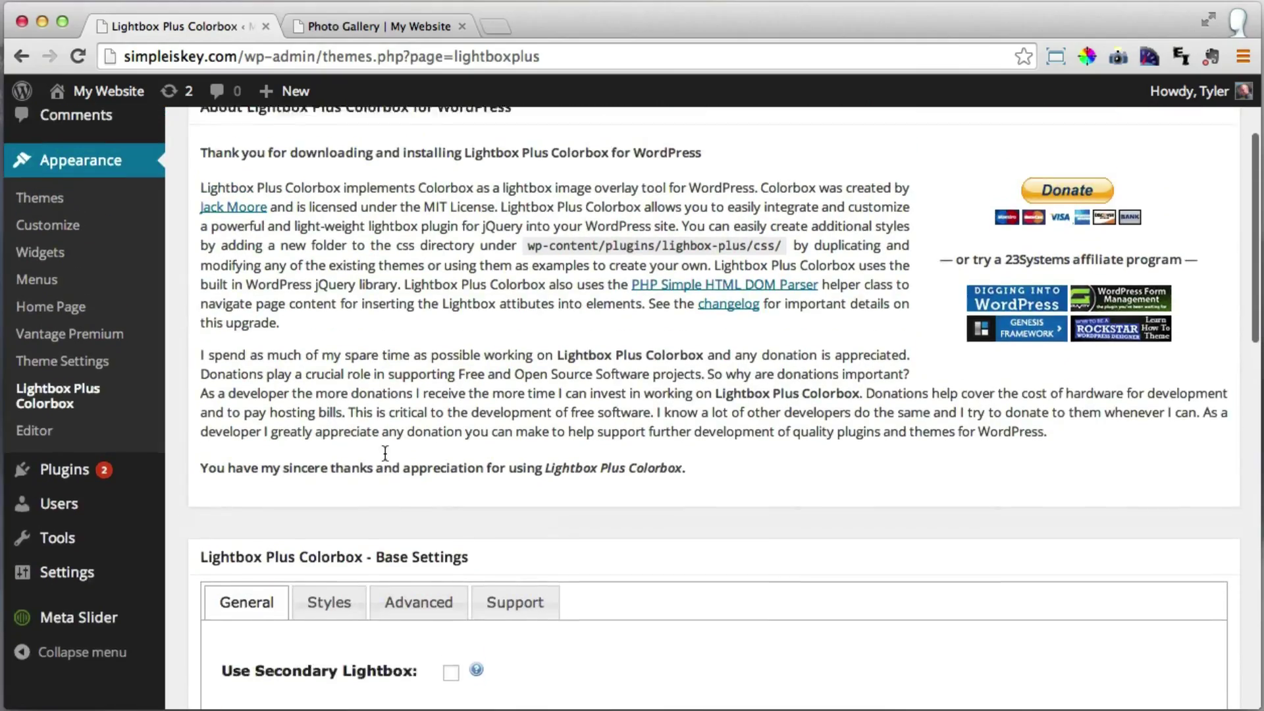
scroll(385, 452, up, 3)
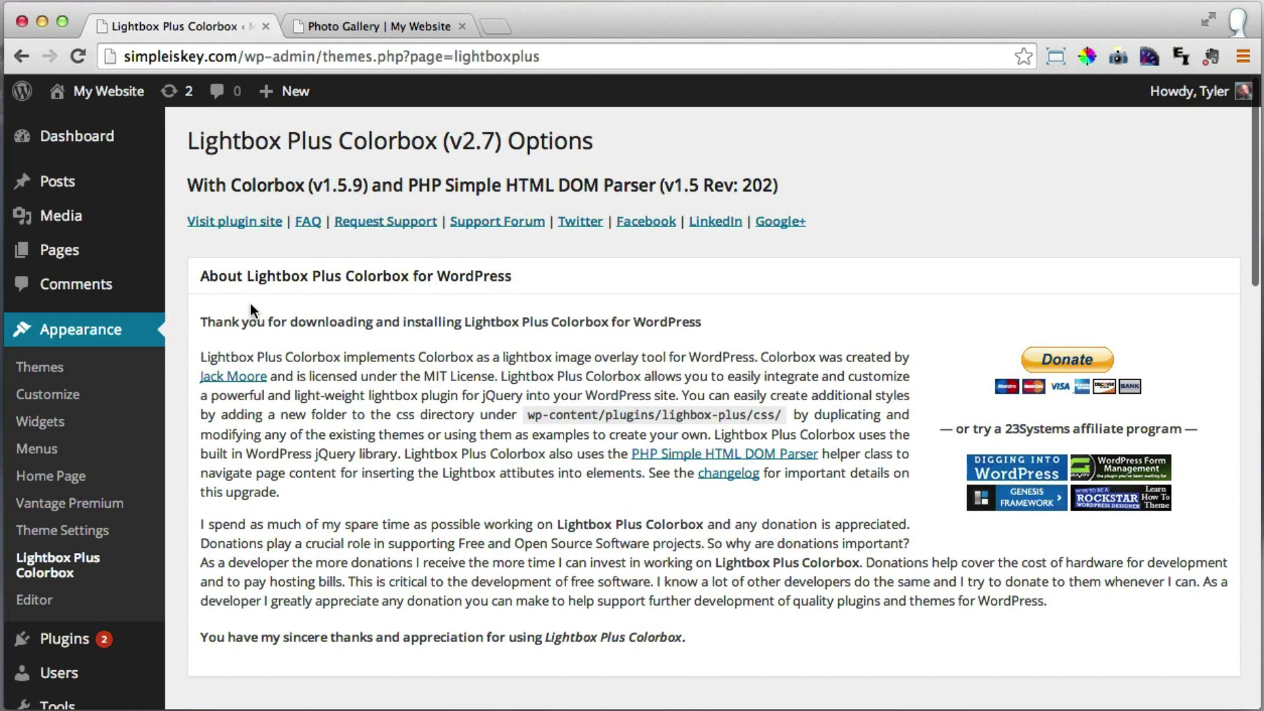
Reload the live Photo Gallery page and open the boat photo in the lightbox.
click(367, 29)
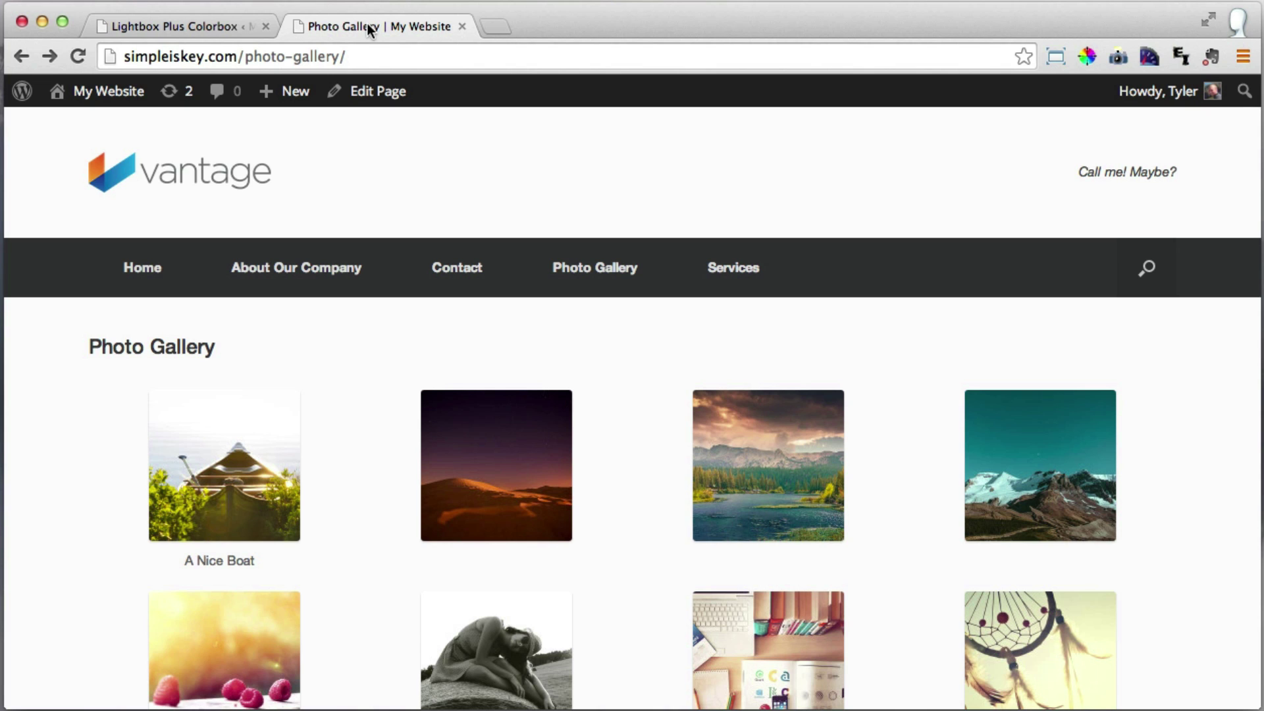
click(77, 58)
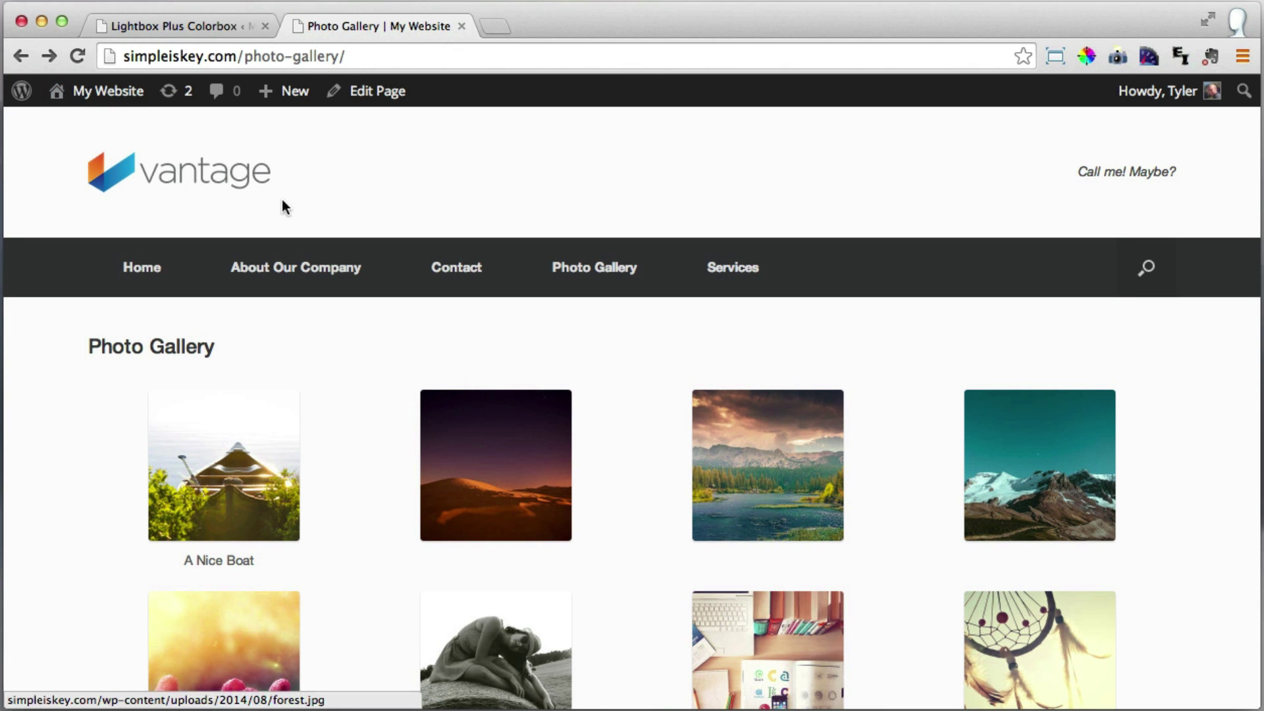
scroll(289, 204, down, 2)
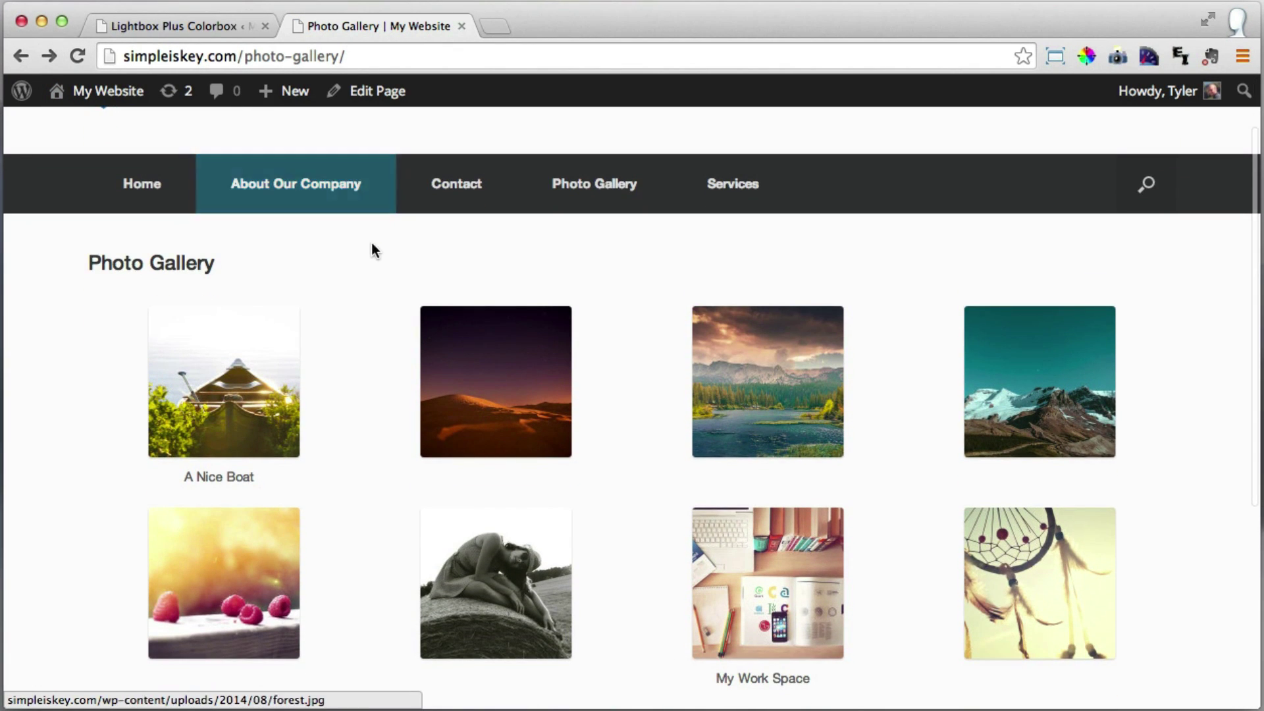
click(232, 376)
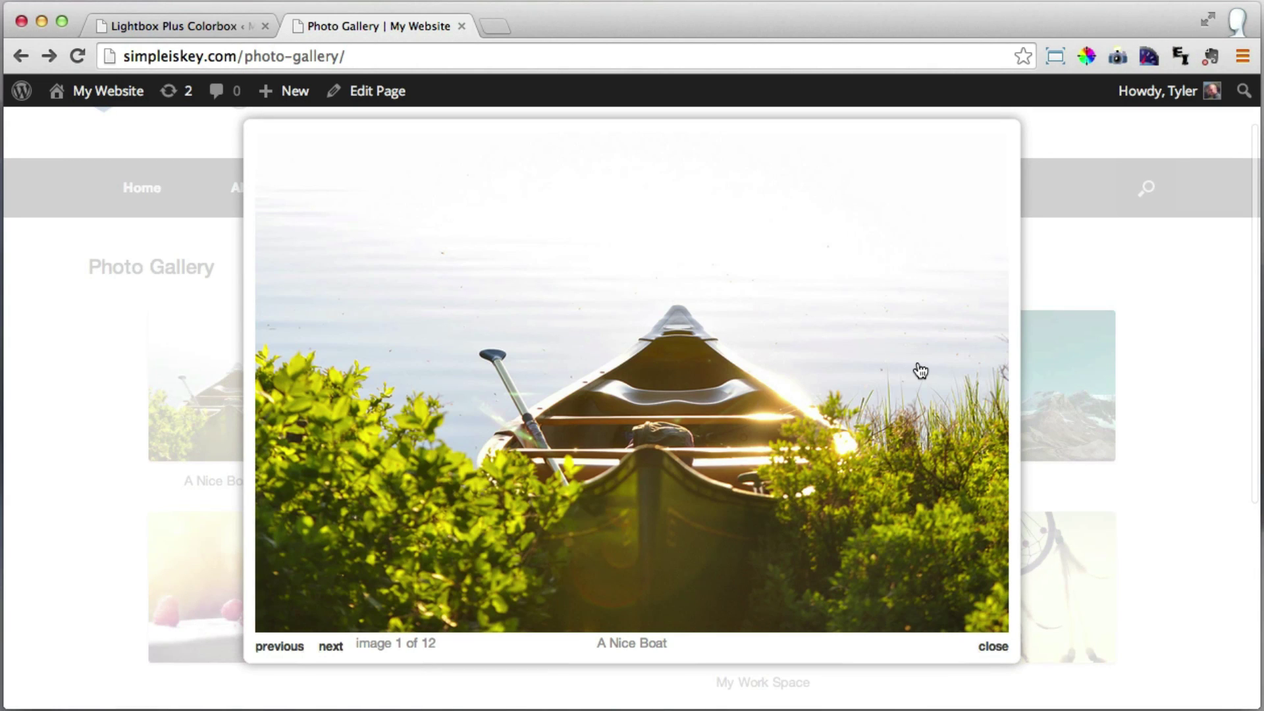
Step forward through the slideshow from the desert photo to the night-city photo.
click(920, 371)
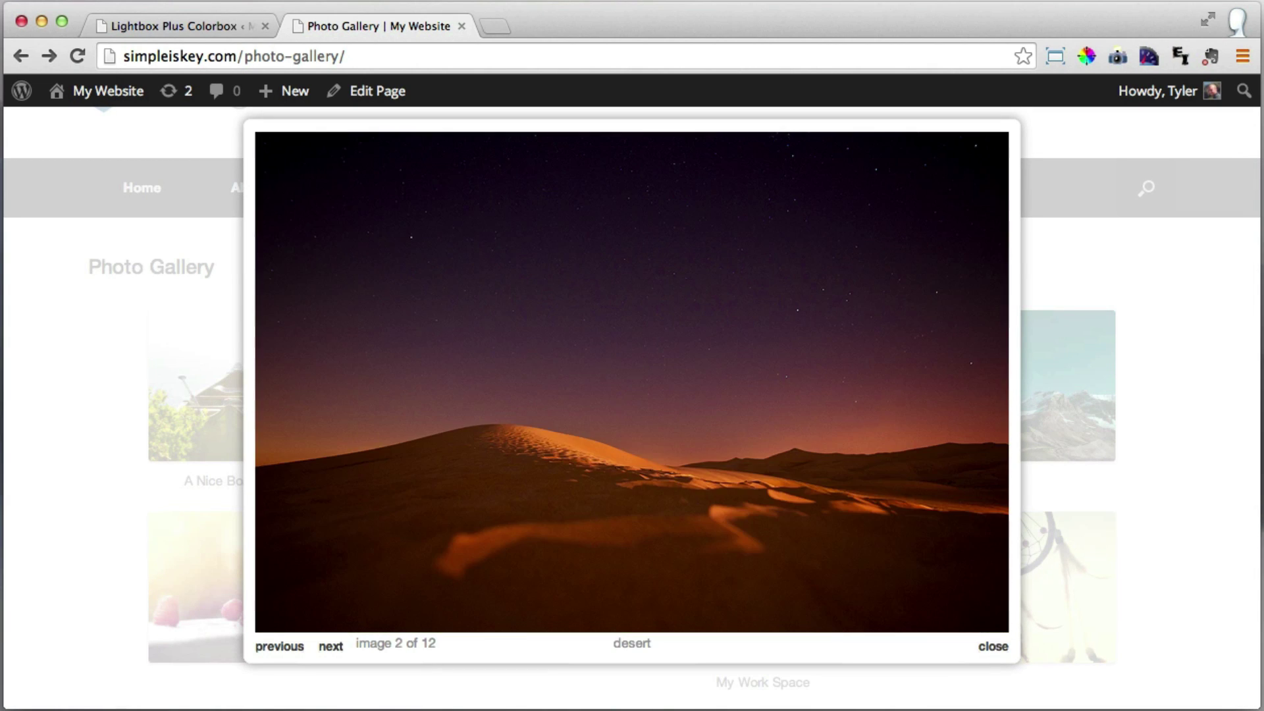
key(Right)
key(Right)
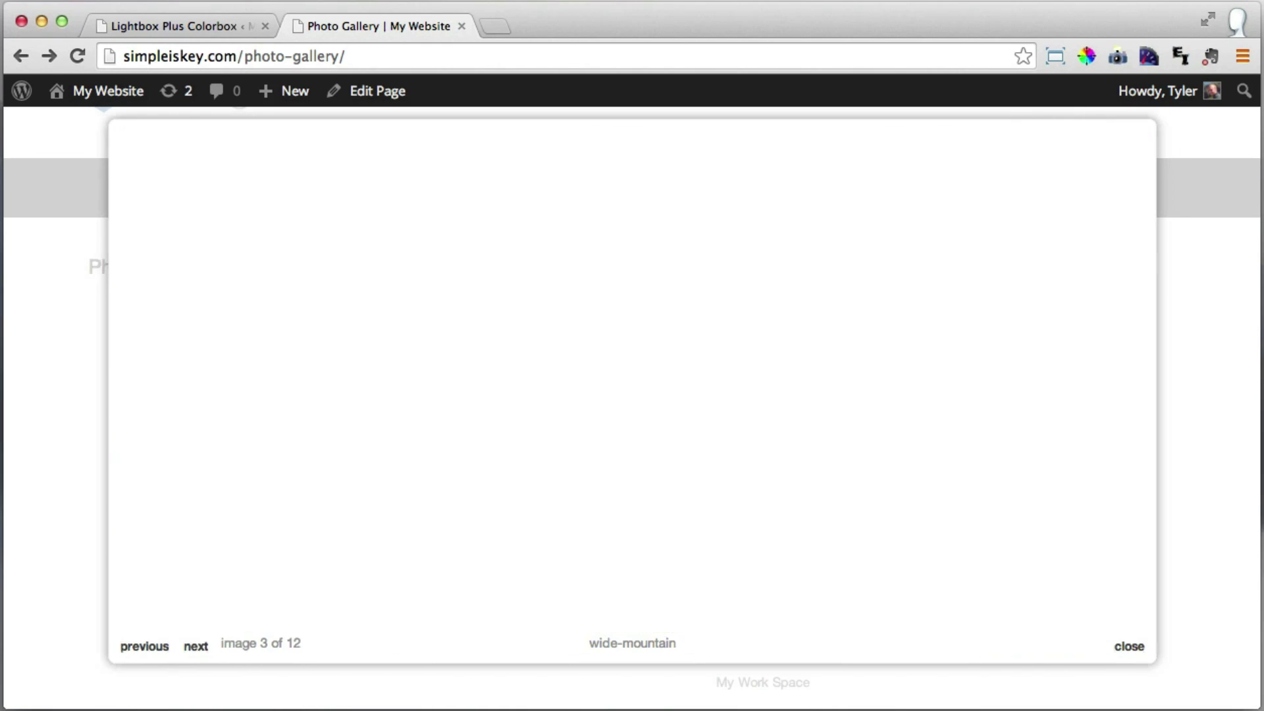
key(Right)
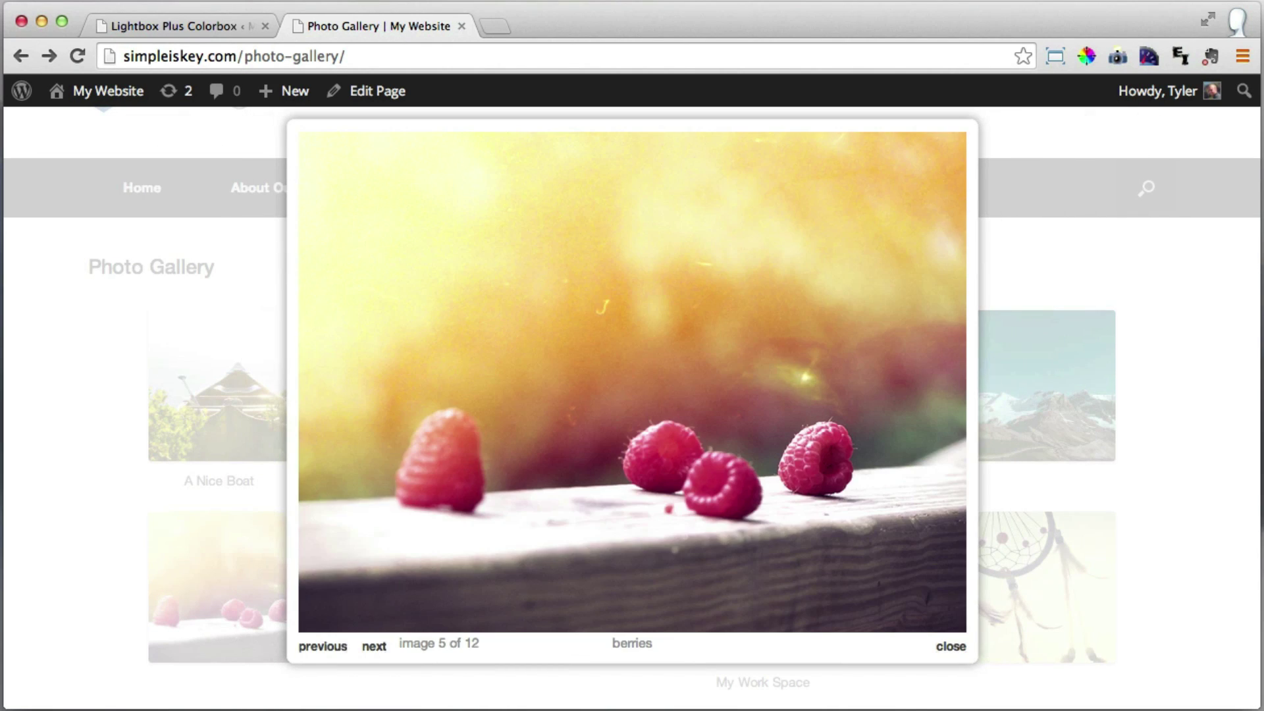
key(Right)
key(Right)
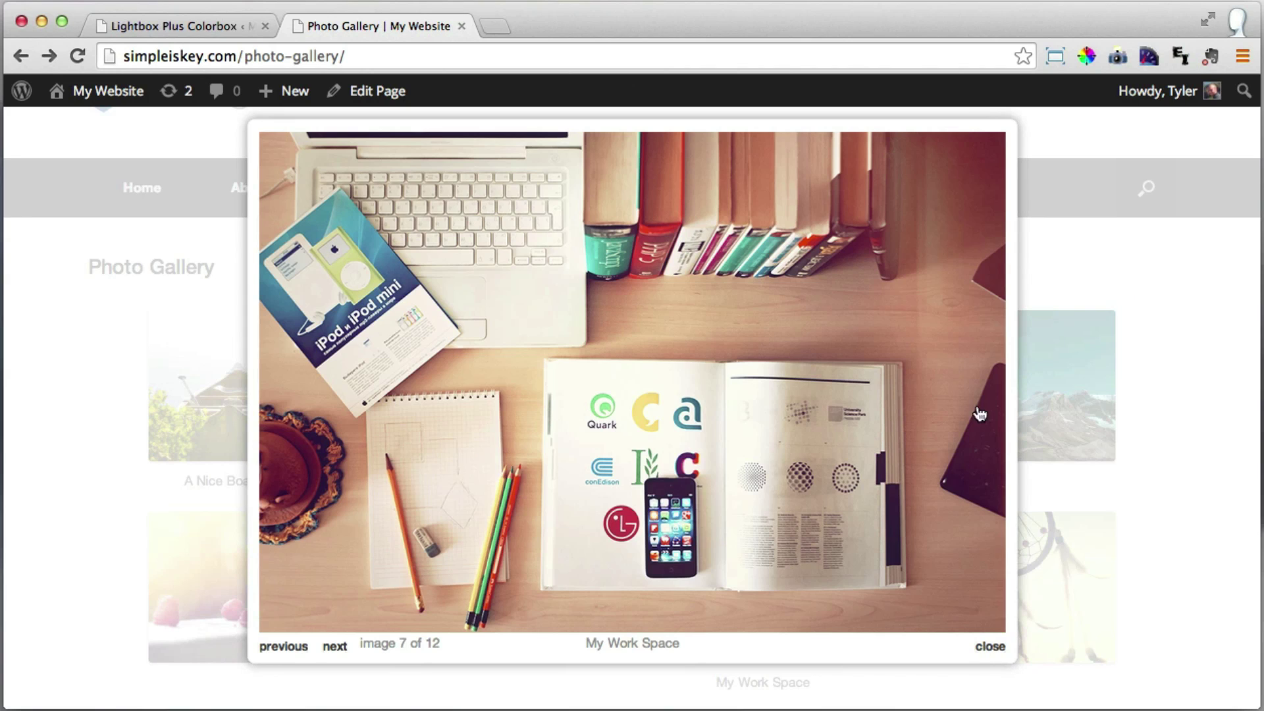
key(Right)
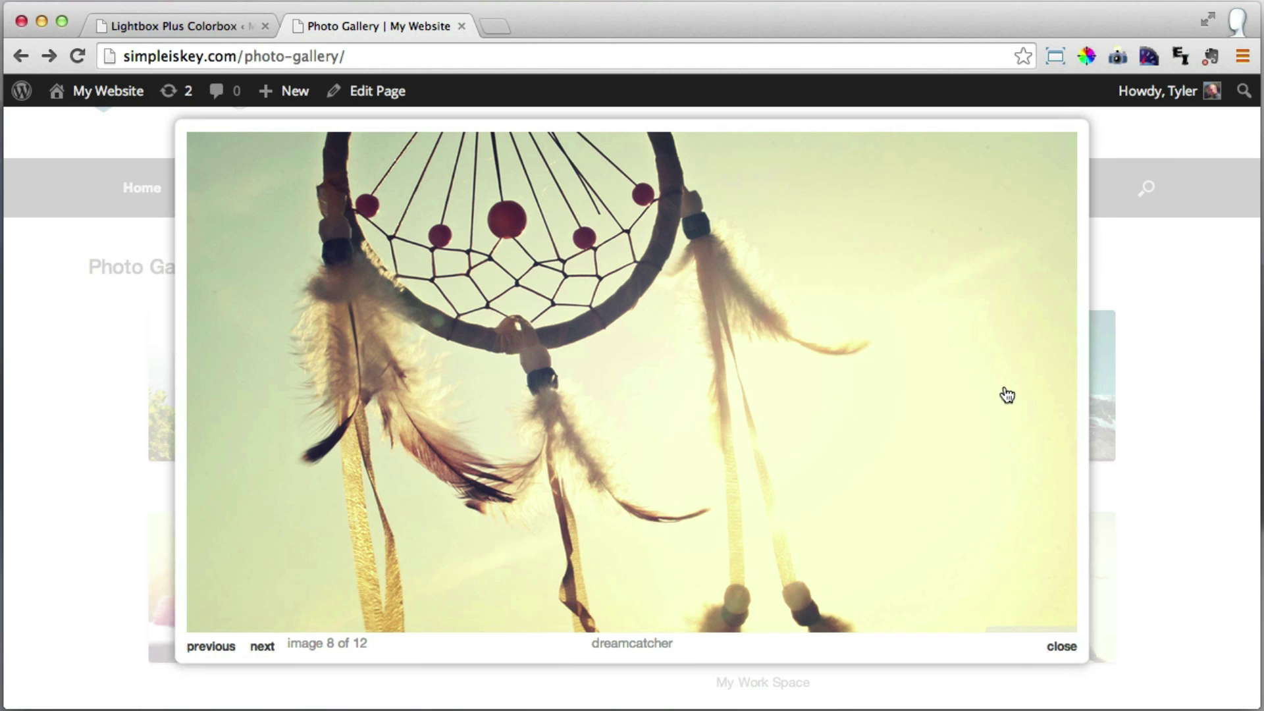
key(Right)
key(Right)
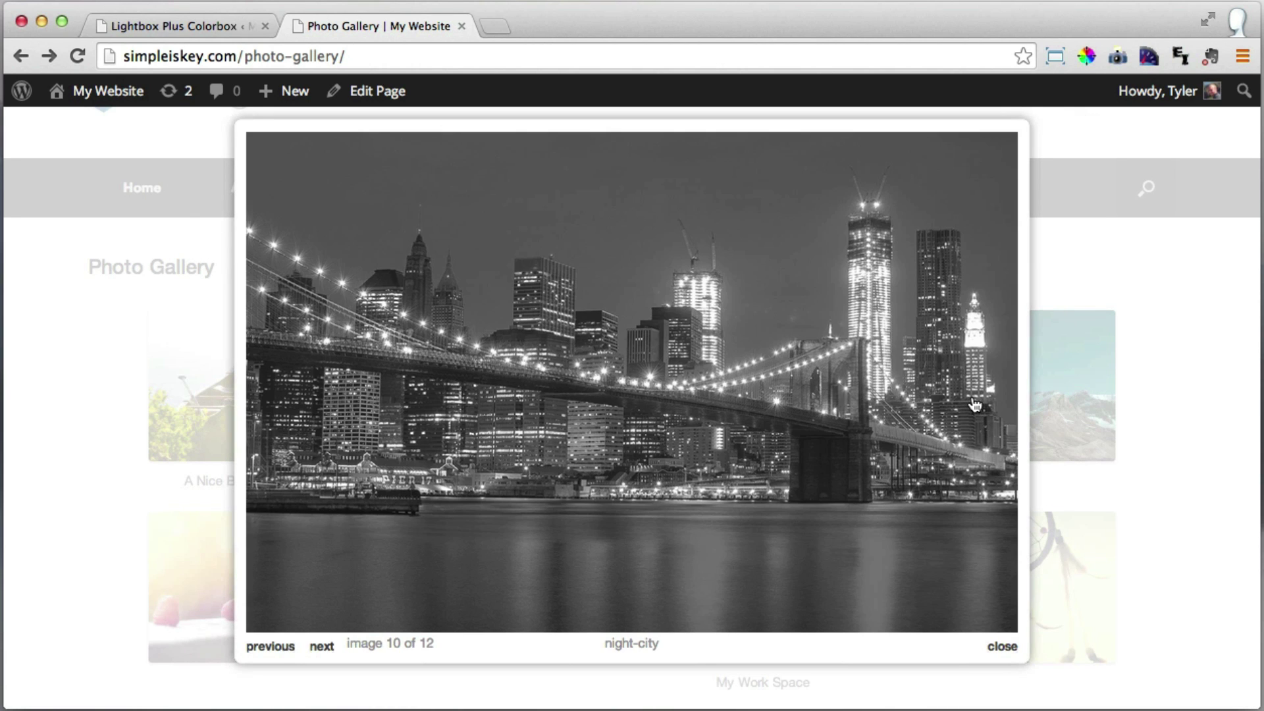
key(Right)
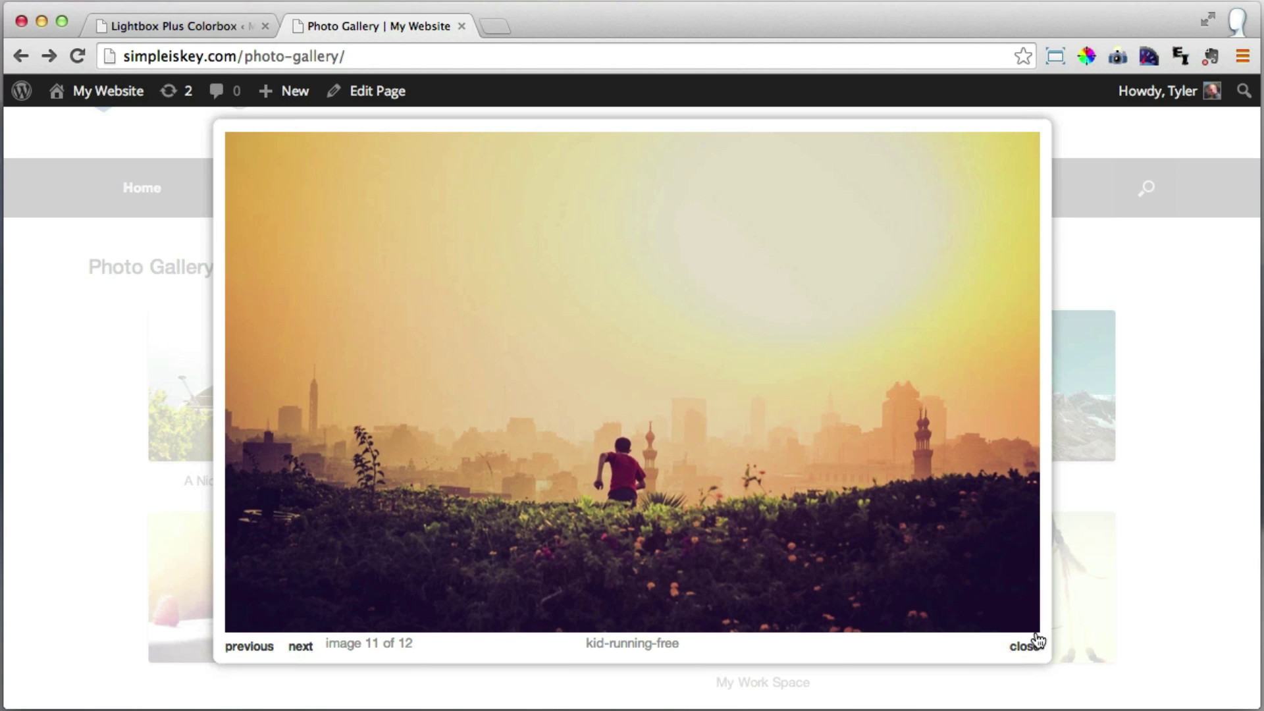
Close the lightbox overlay and go to Services in the site navigation.
click(1203, 271)
scroll(1182, 270, up, 10)
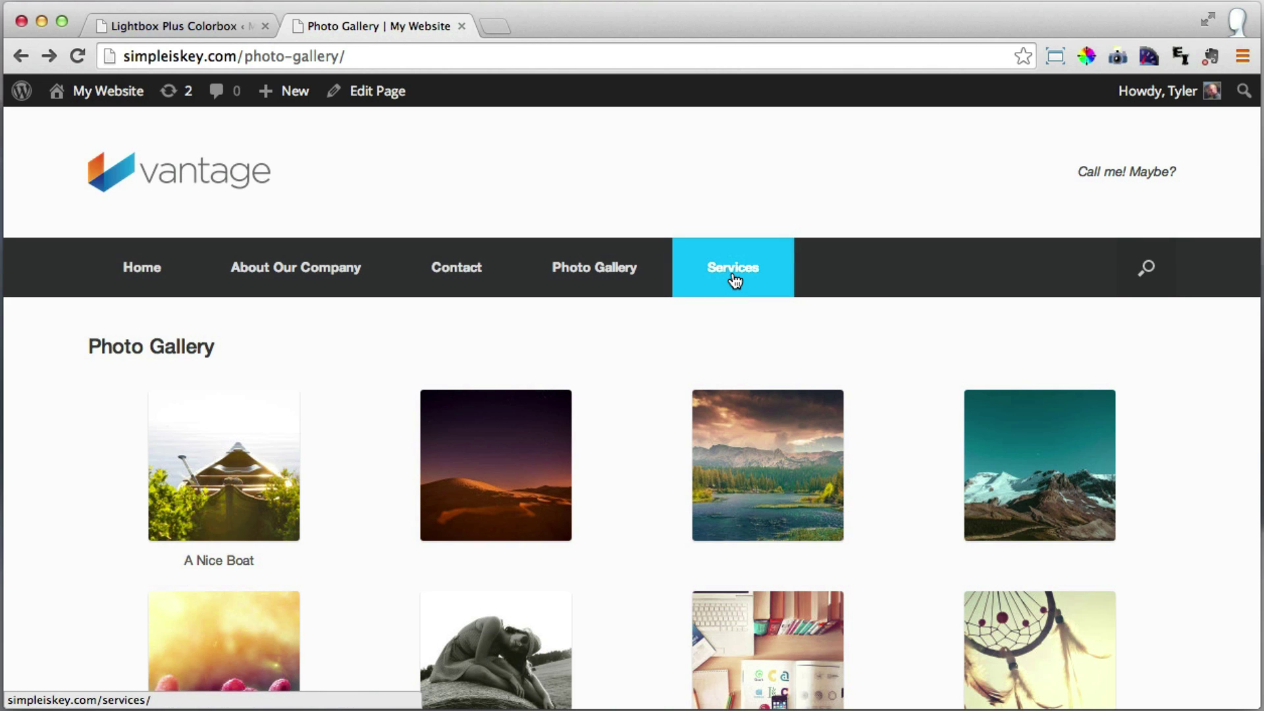
click(735, 281)
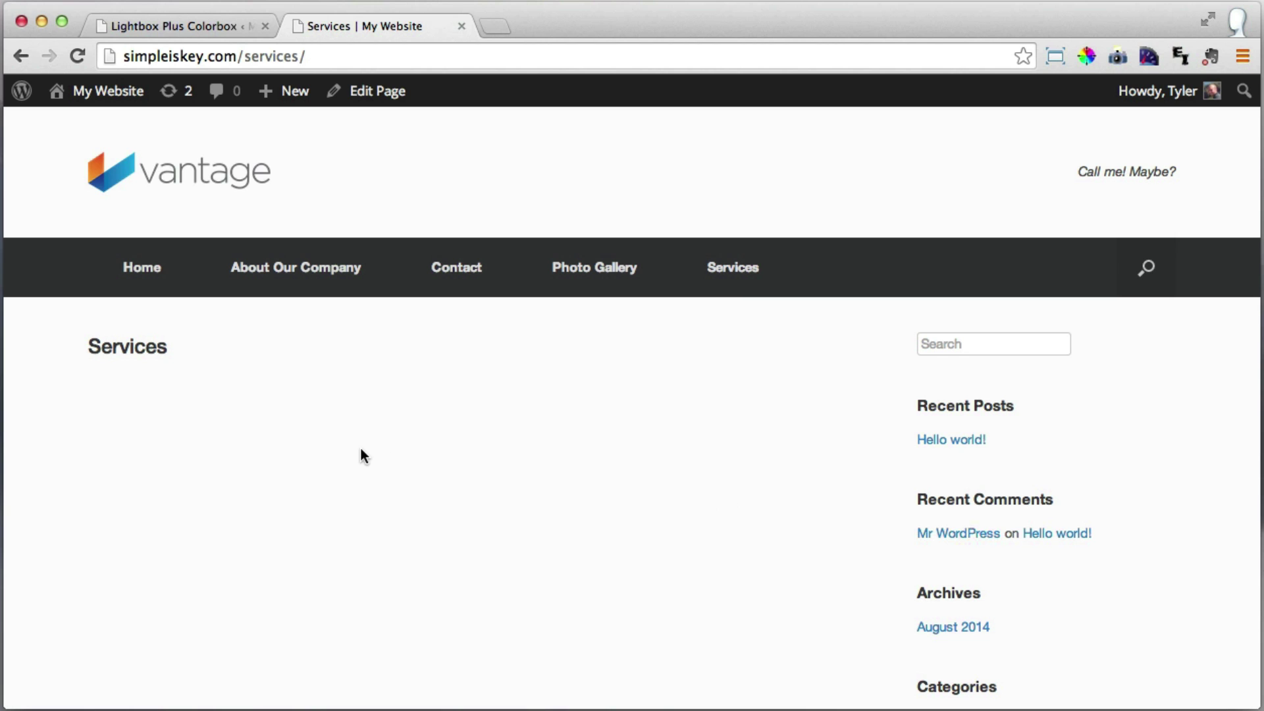
Open the Services page from the admin Pages list and clear the stray test text from its body.
click(163, 29)
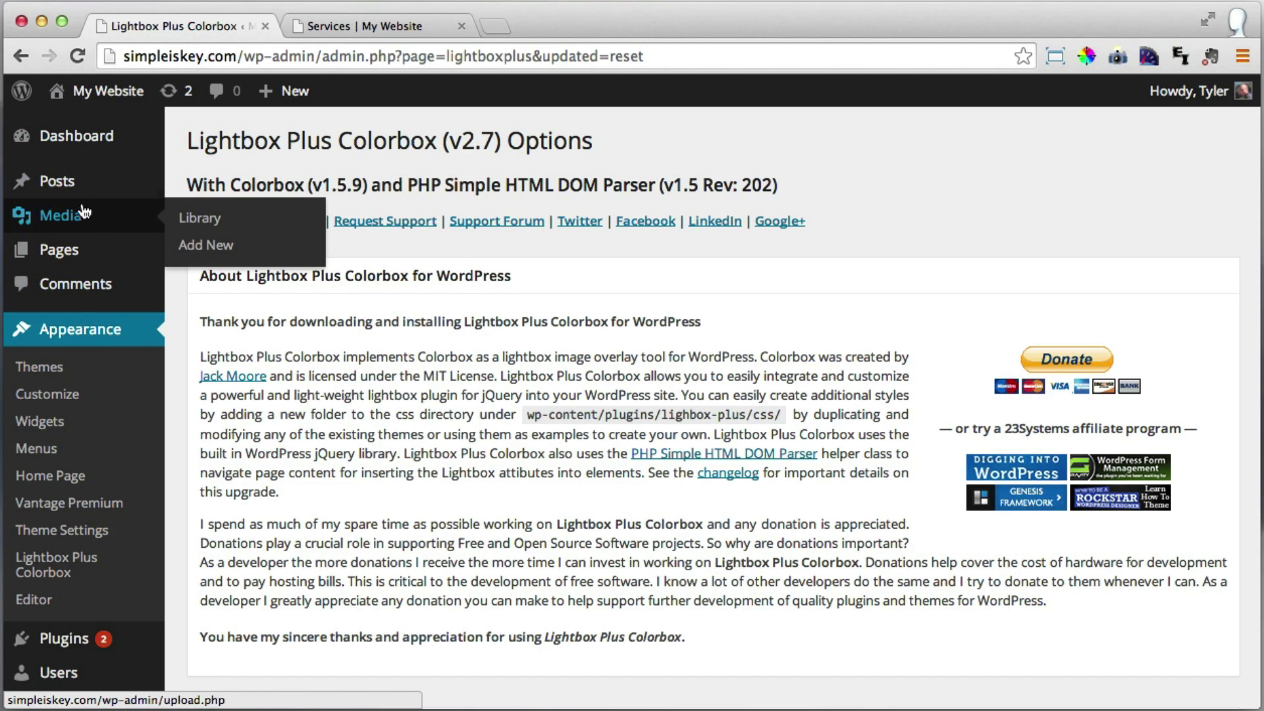
mouse_move(103, 185)
click(73, 256)
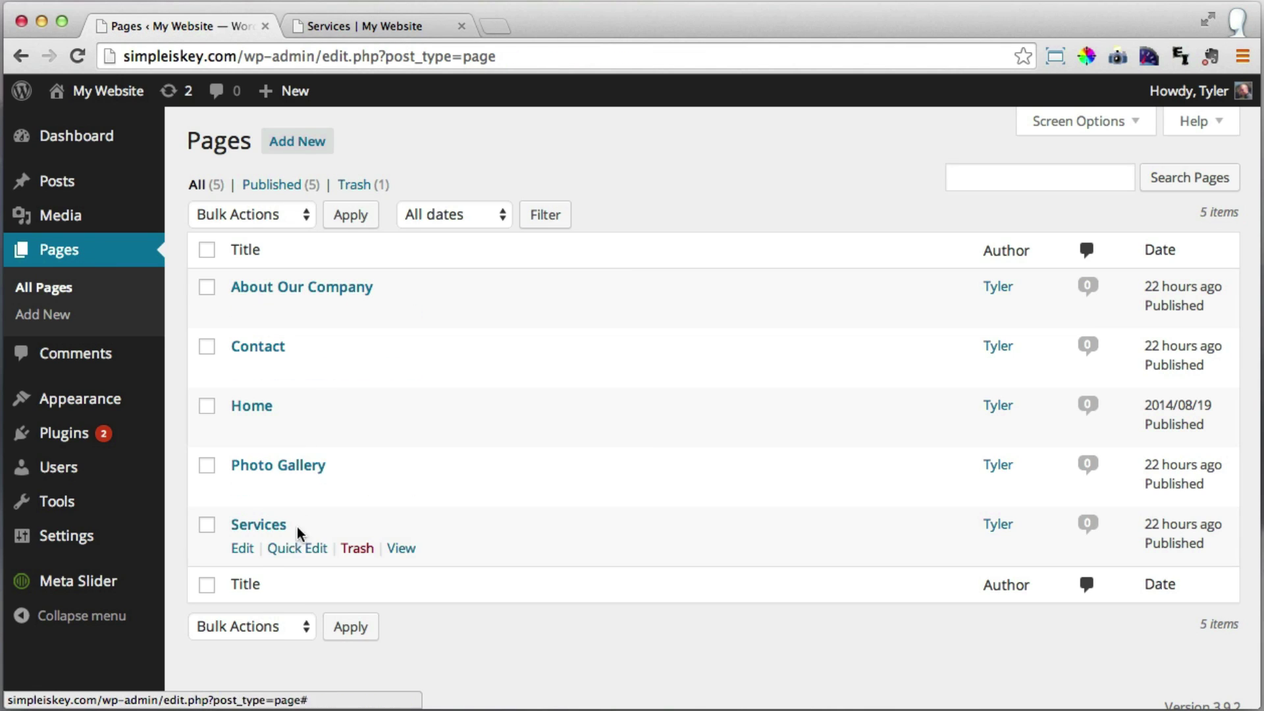
click(267, 527)
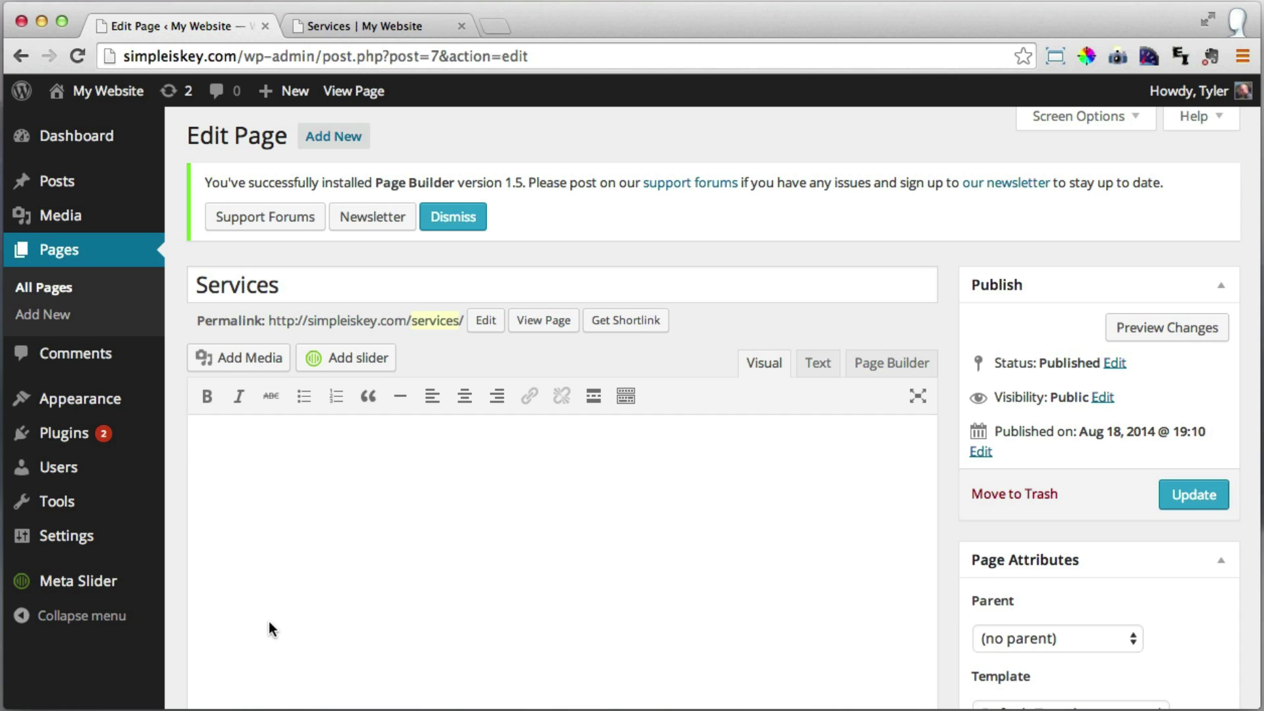
text(djhfsdjhfjks dfj)
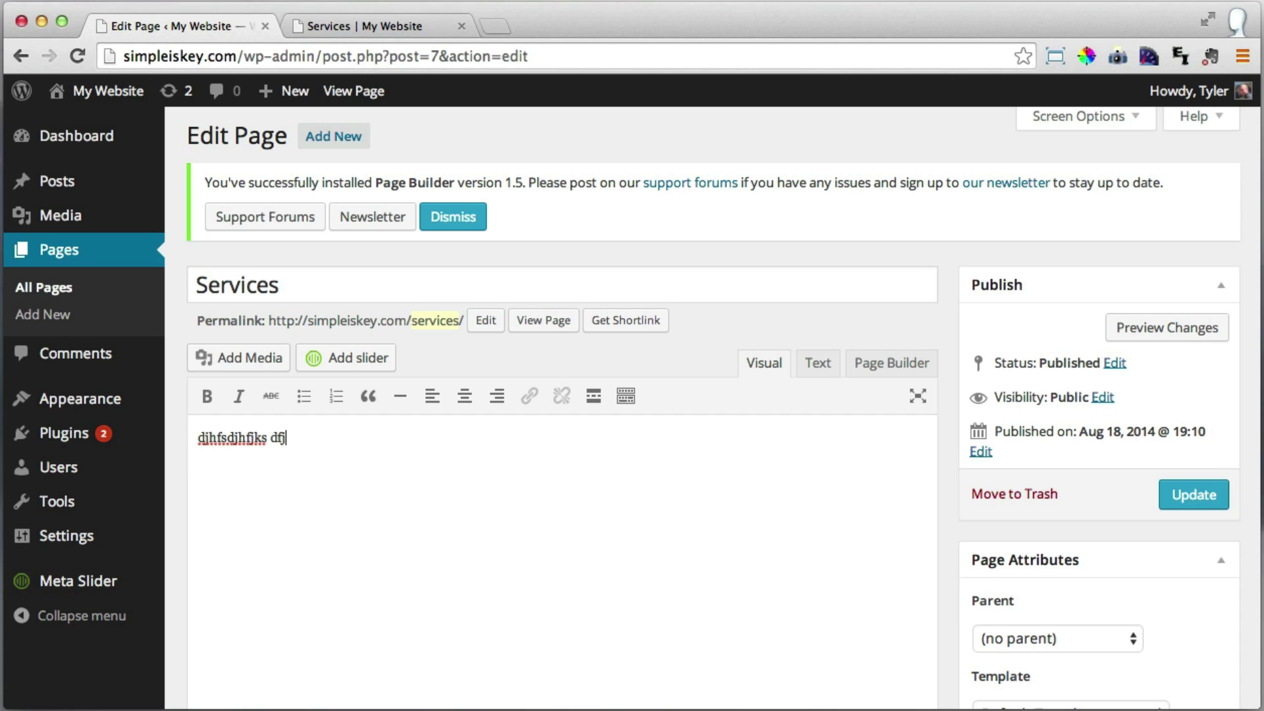
text(hsdjkhkjhdf jhdj f)
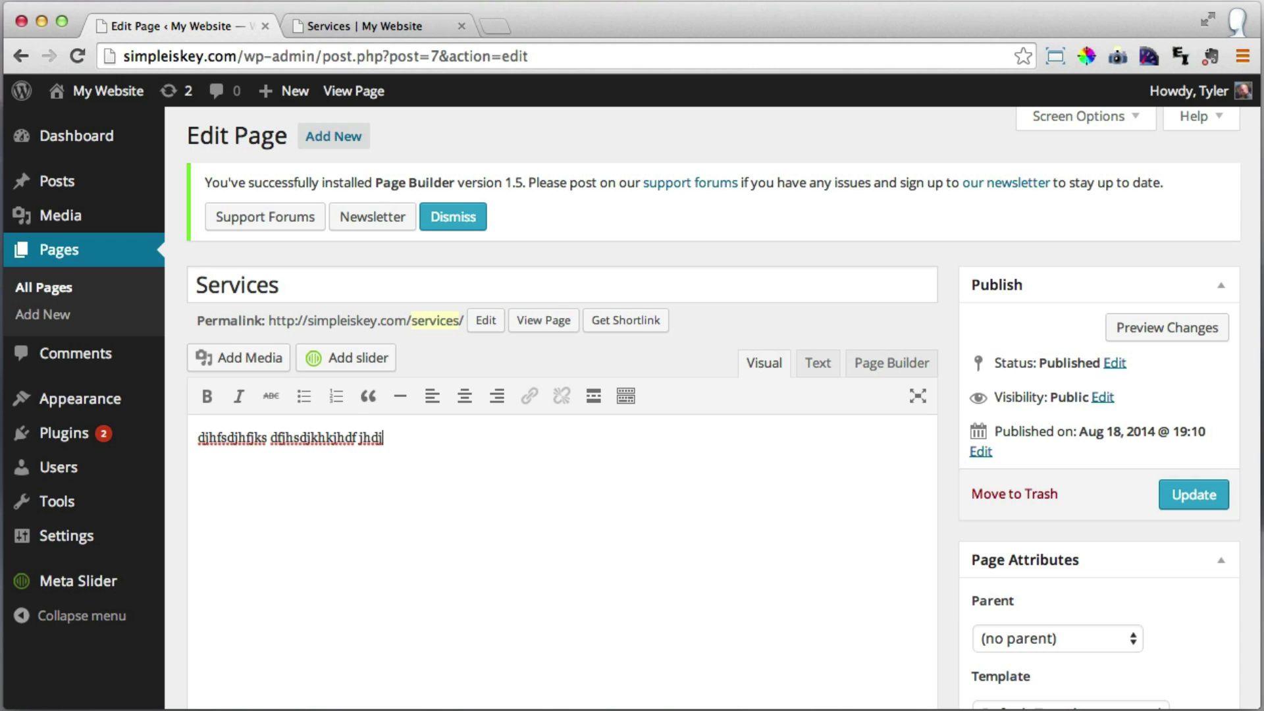
key(BackSpace)
key(BackSpace)
key(BackSpace)
key(BackSpace)
key(BackSpace)
key(BackSpace)
key(BackSpace)
key(BackSpace)
key(BackSpace)
key(BackSpace)
key(BackSpace)
key(BackSpace)
key(BackSpace)
key(BackSpace)
key(BackSpace)
key(BackSpace)
key(BackSpace)
key(BackSpace)
key(BackSpace)
key(BackSpace)
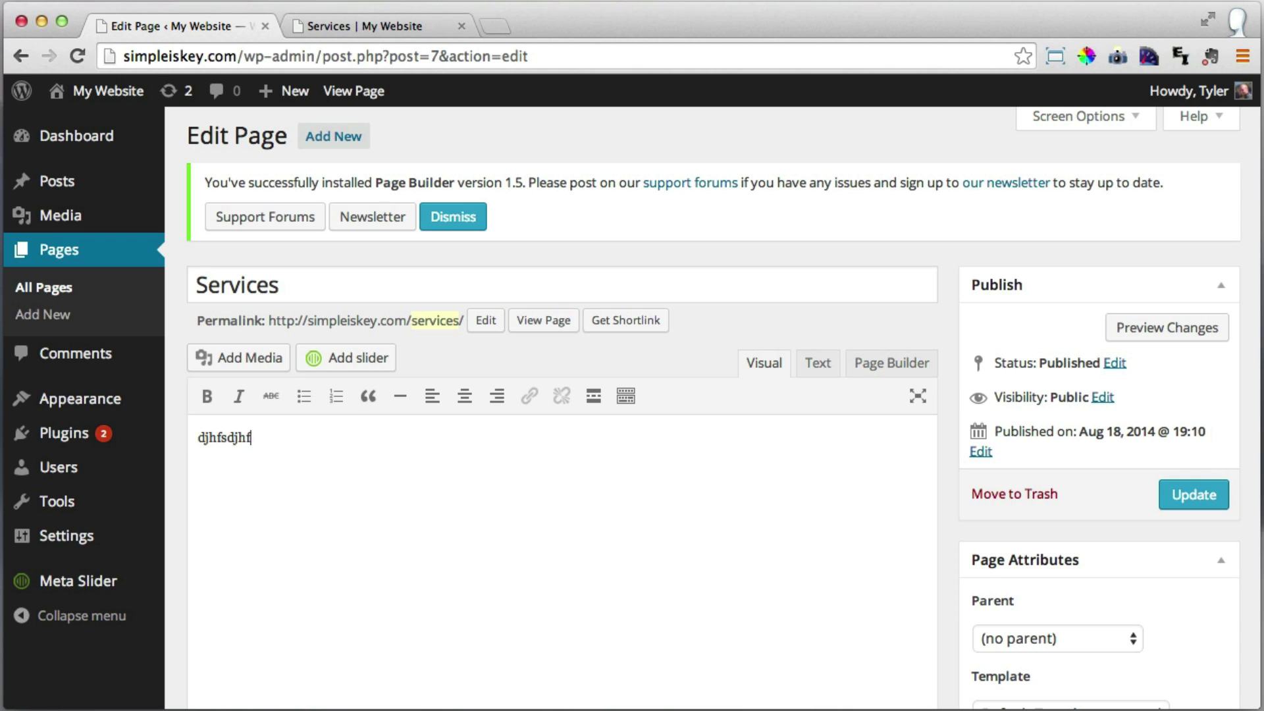
key(BackSpace)
key(BackSpace)
key(BackSpace)
key(BackSpace)
key(BackSpace)
key(BackSpace)
key(BackSpace)
key(BackSpace)
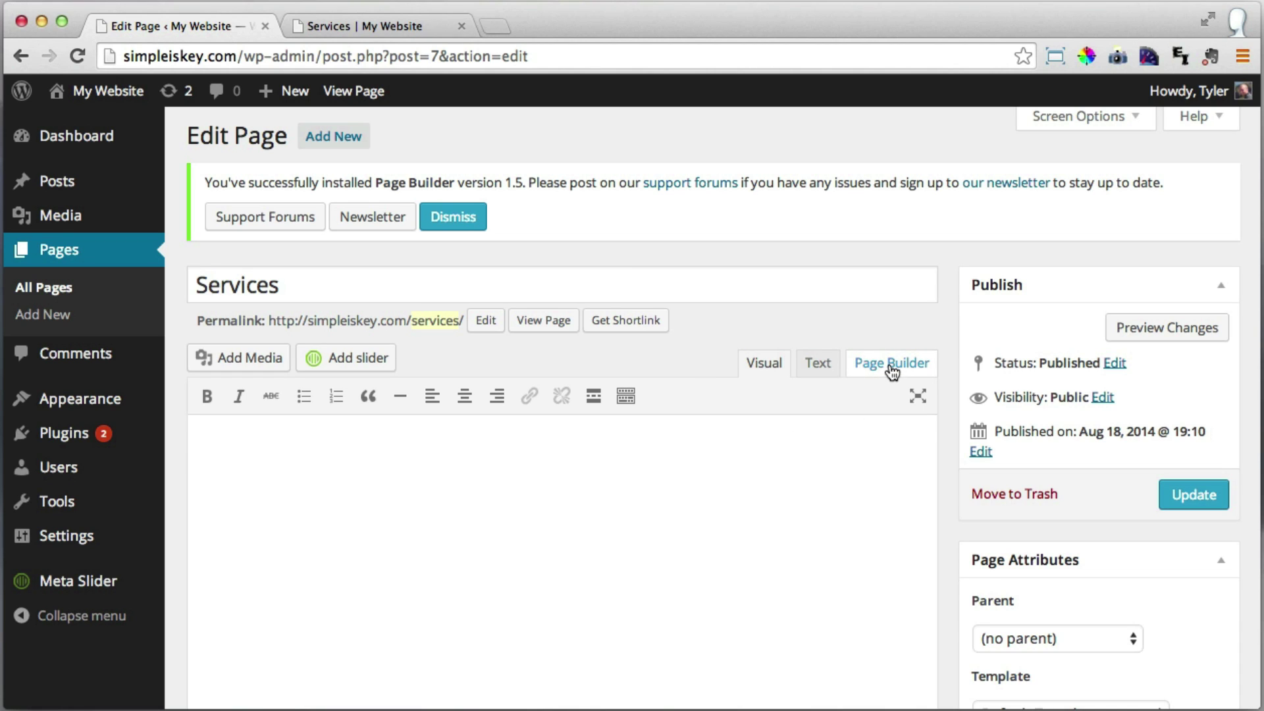
In Page Builder, replace the default row with a 50%/50% two-column row and select the left cell.
click(892, 373)
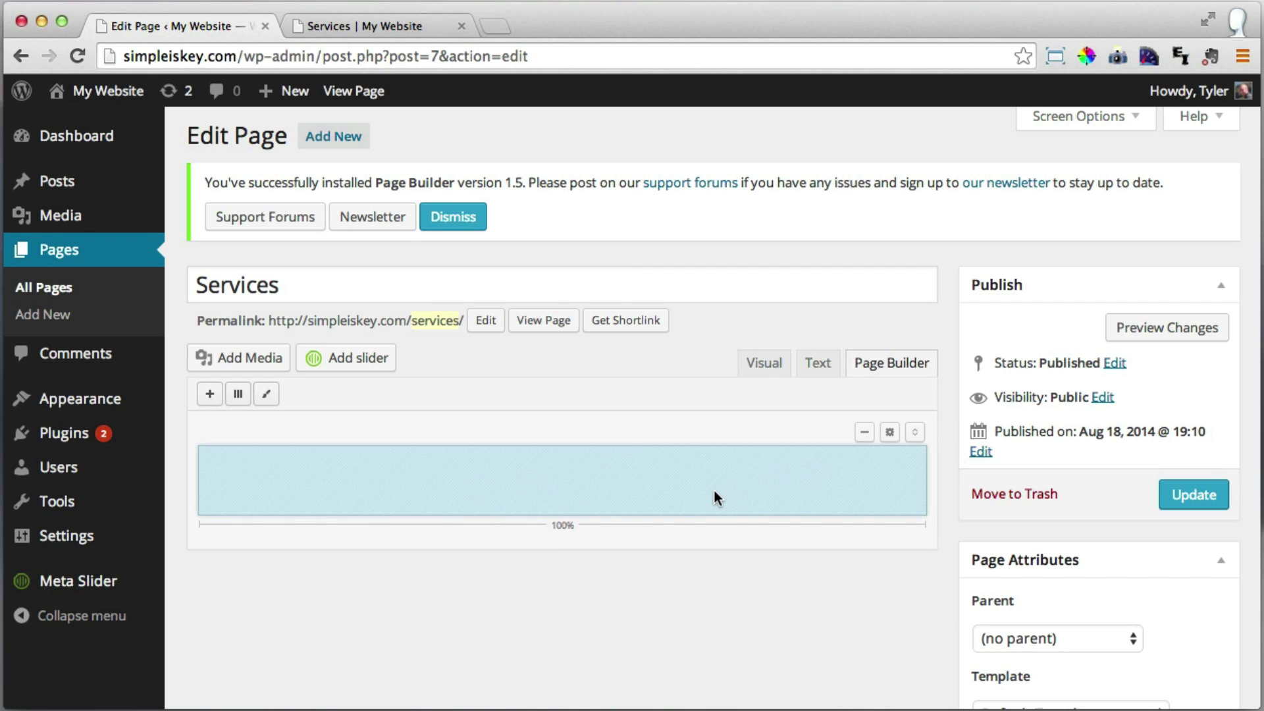
click(864, 436)
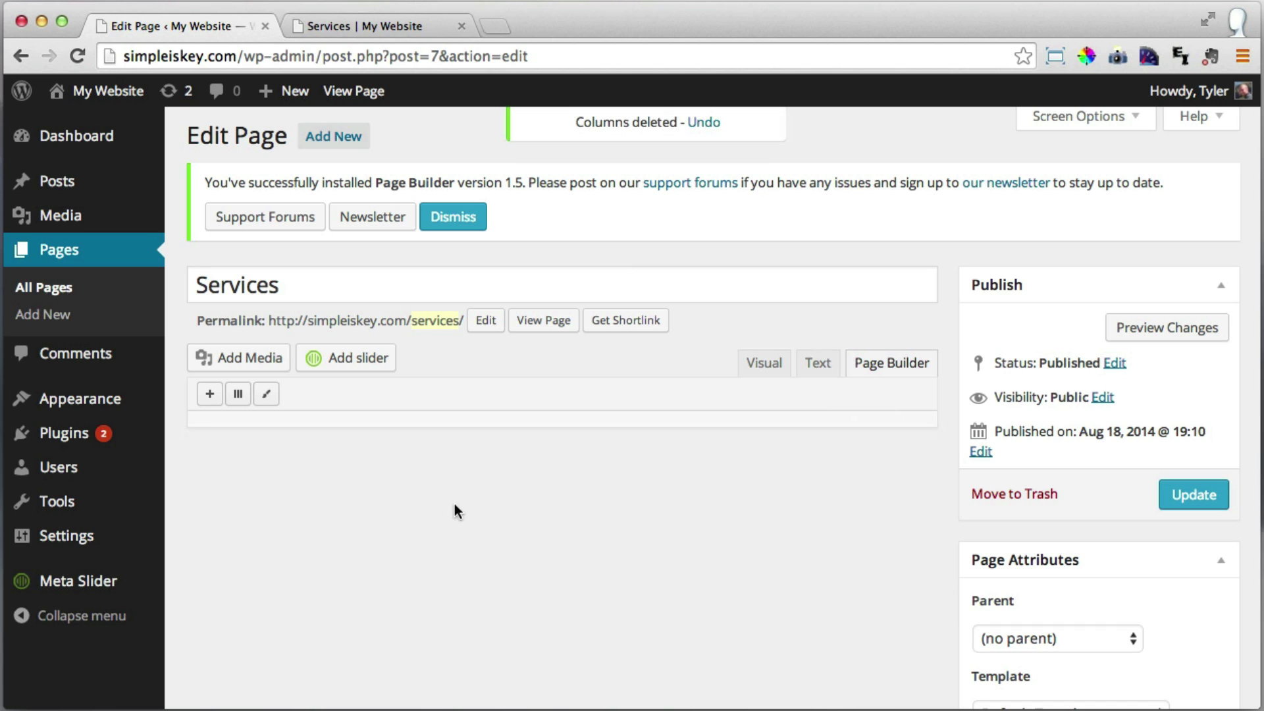
click(238, 395)
key(Up)
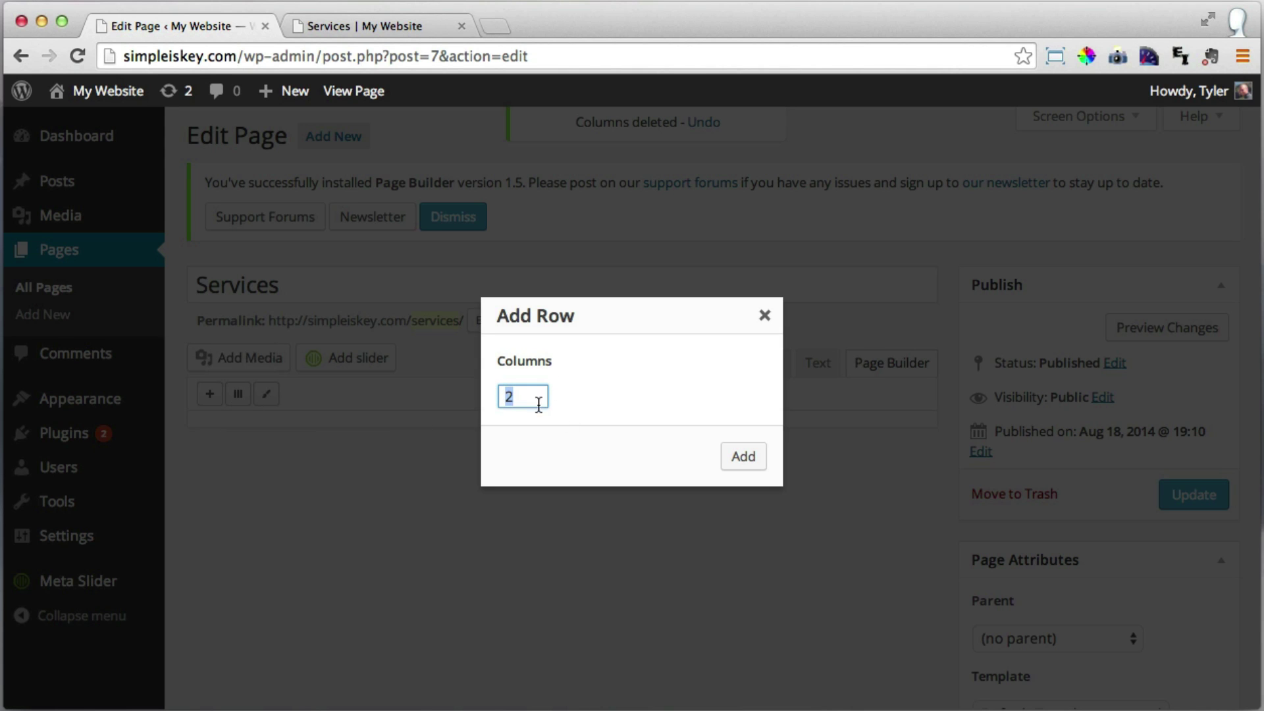
click(747, 464)
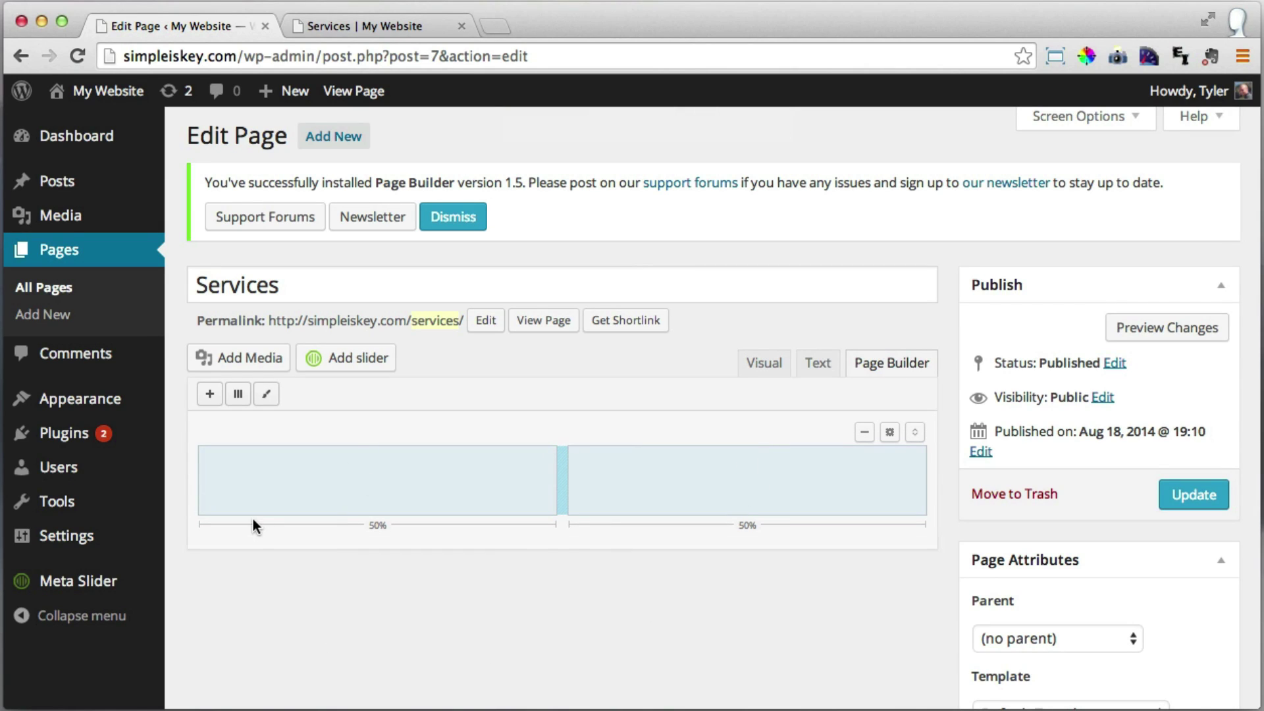
click(328, 493)
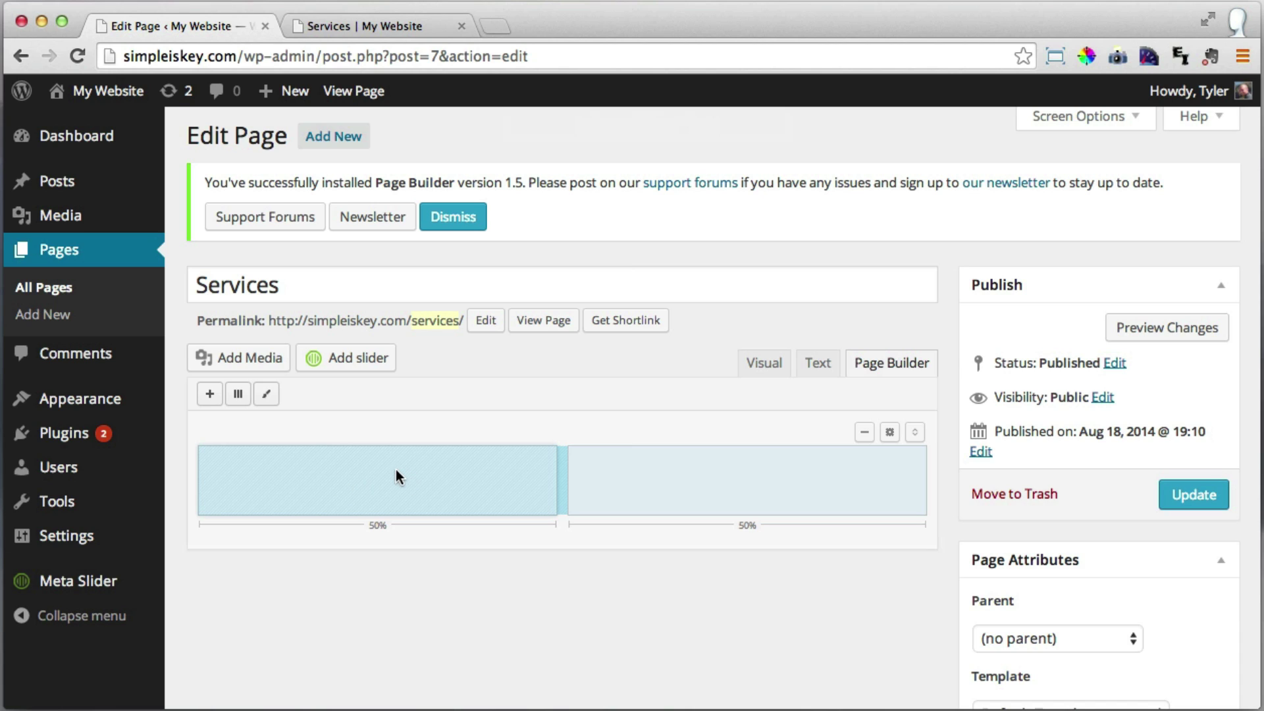
Add a Circle Icon widget to the left column with icon position Left and size Medium.
click(211, 395)
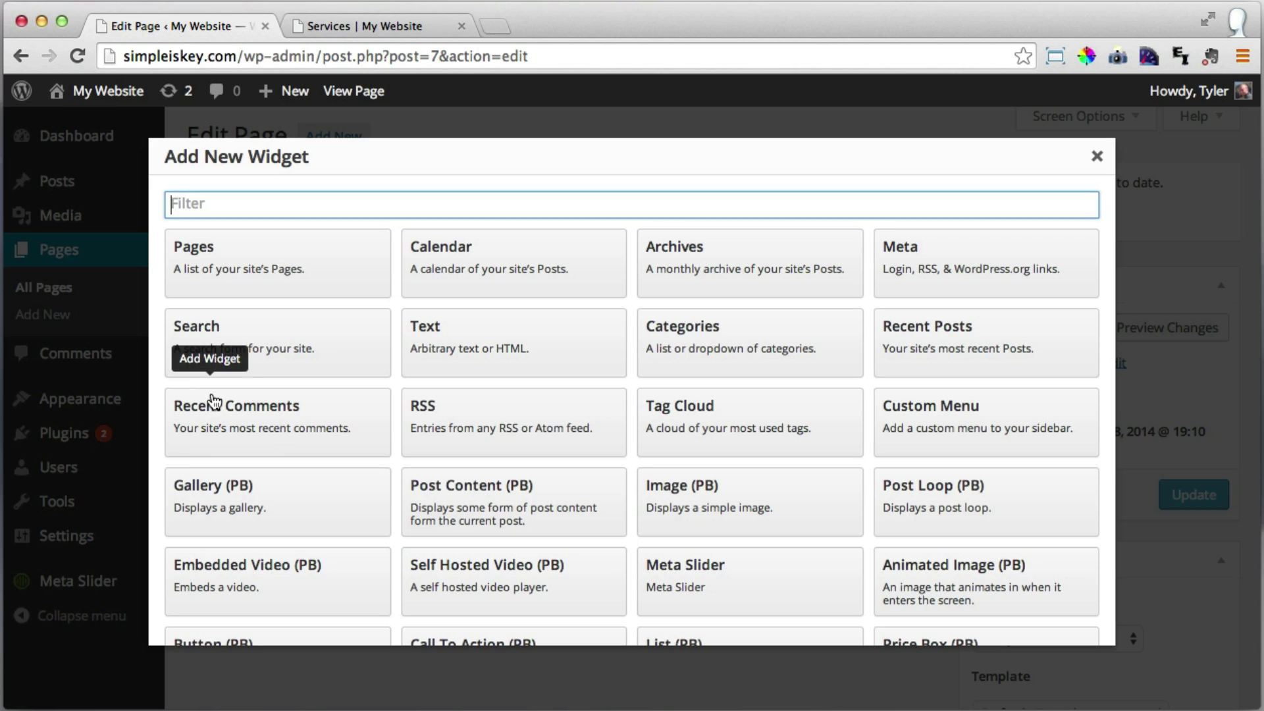
scroll(741, 431, down, 5)
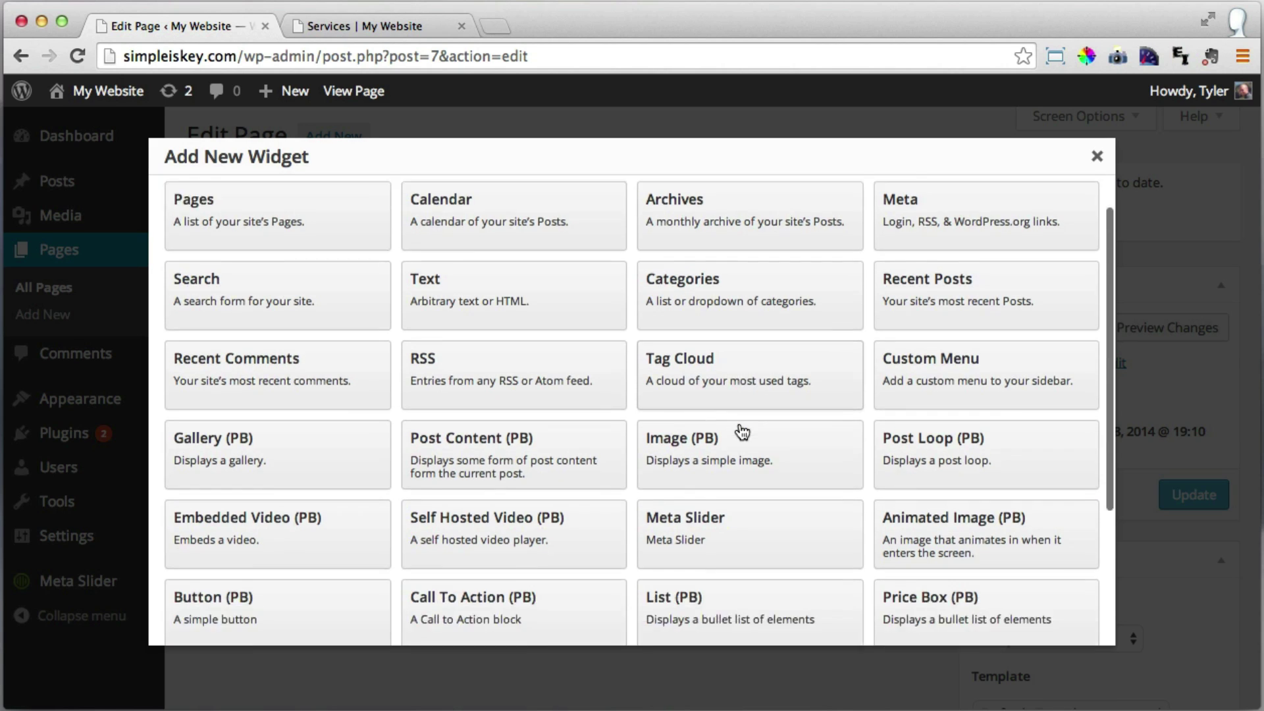
scroll(744, 429, down, 1)
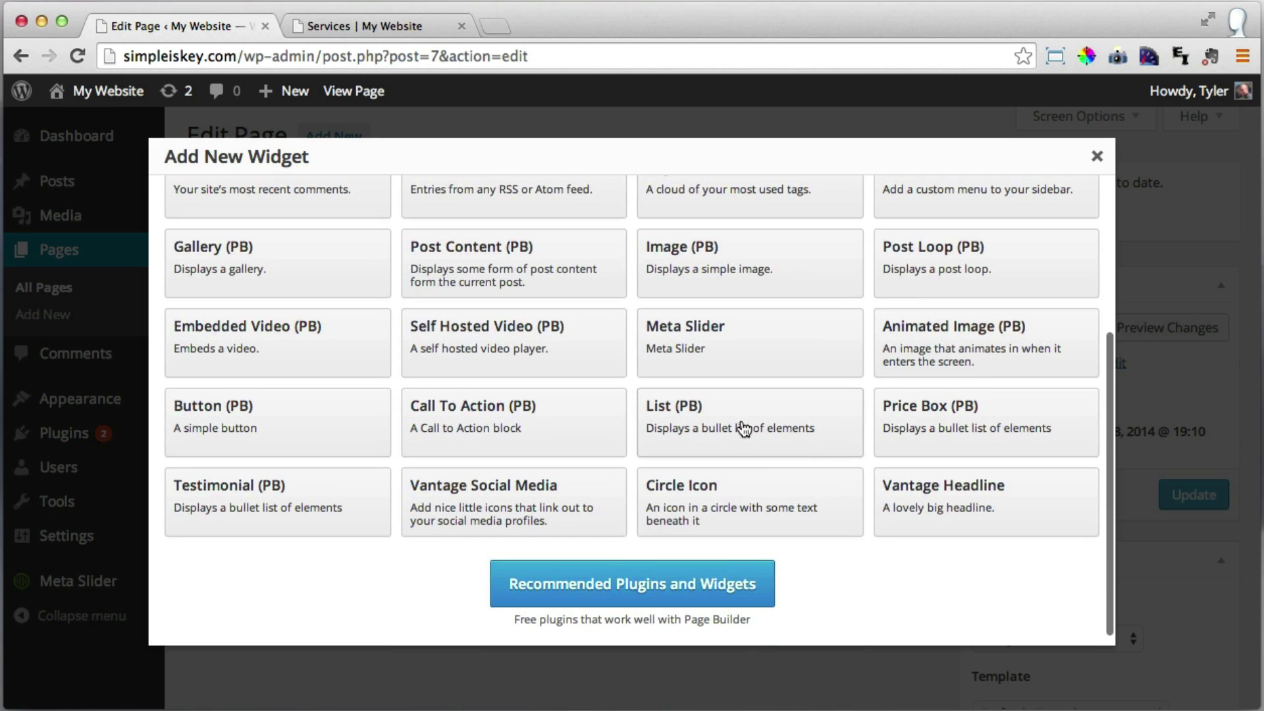
click(706, 504)
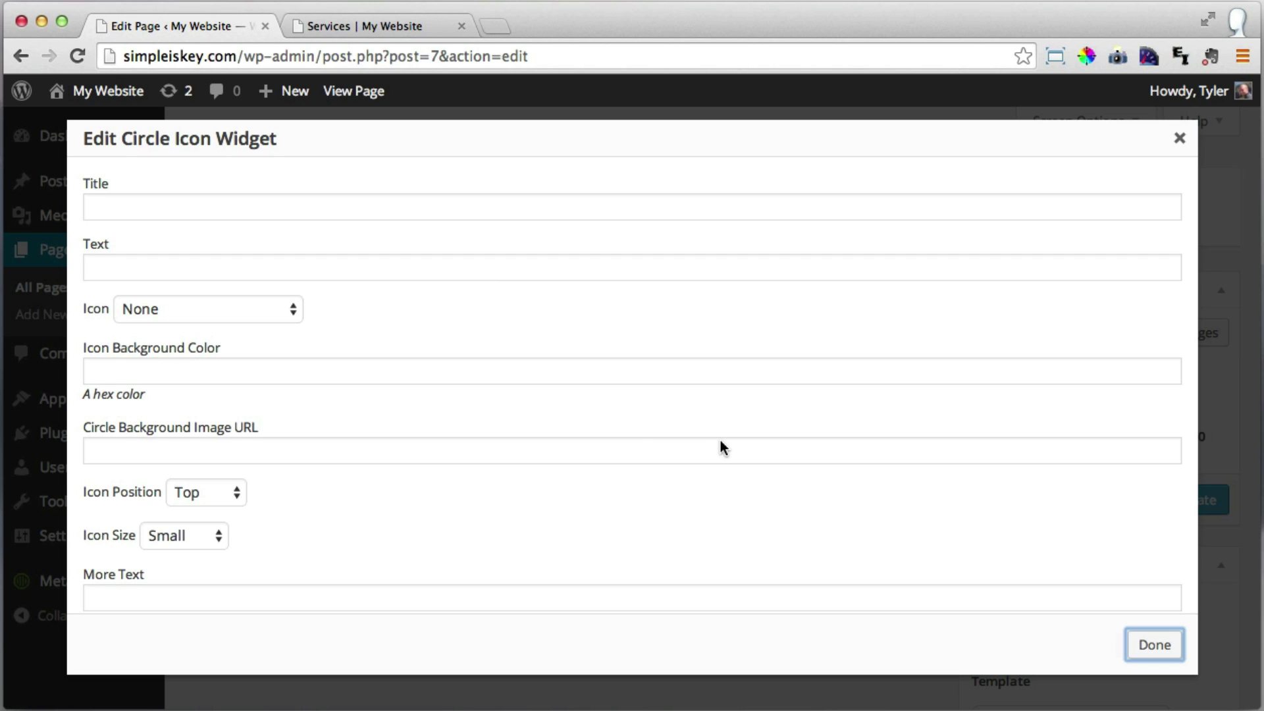
click(224, 499)
click(227, 530)
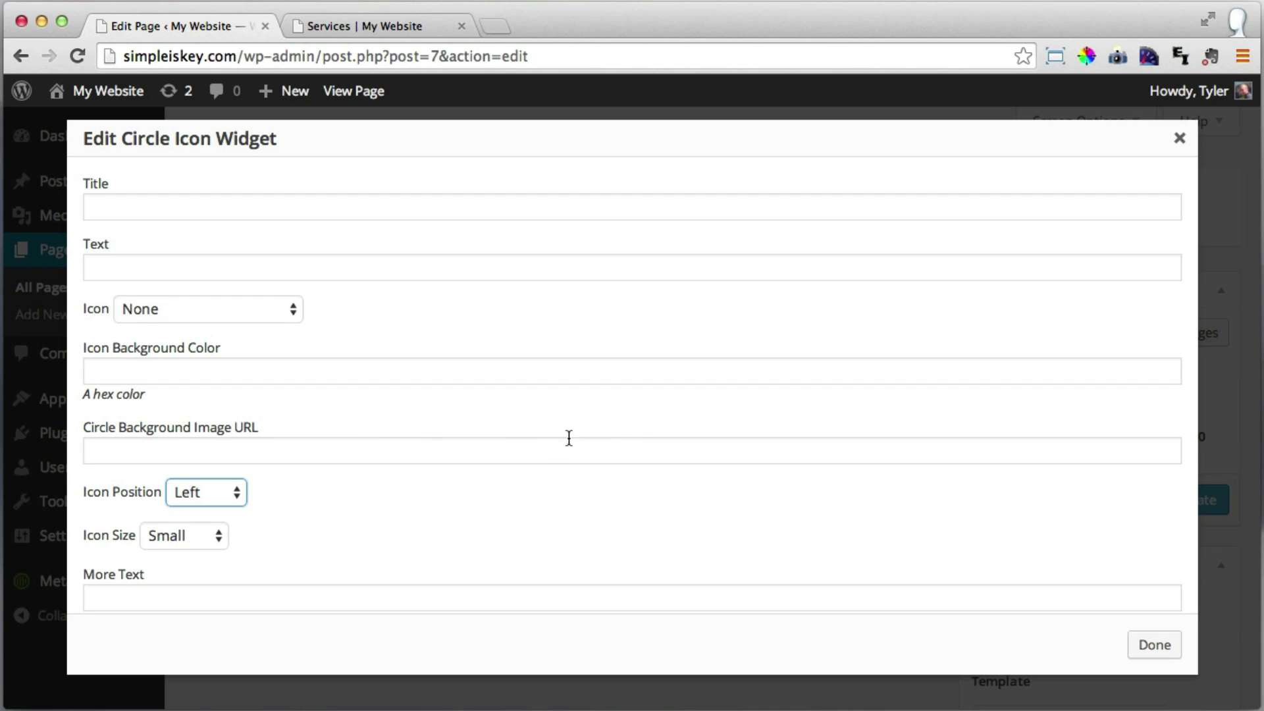
click(190, 543)
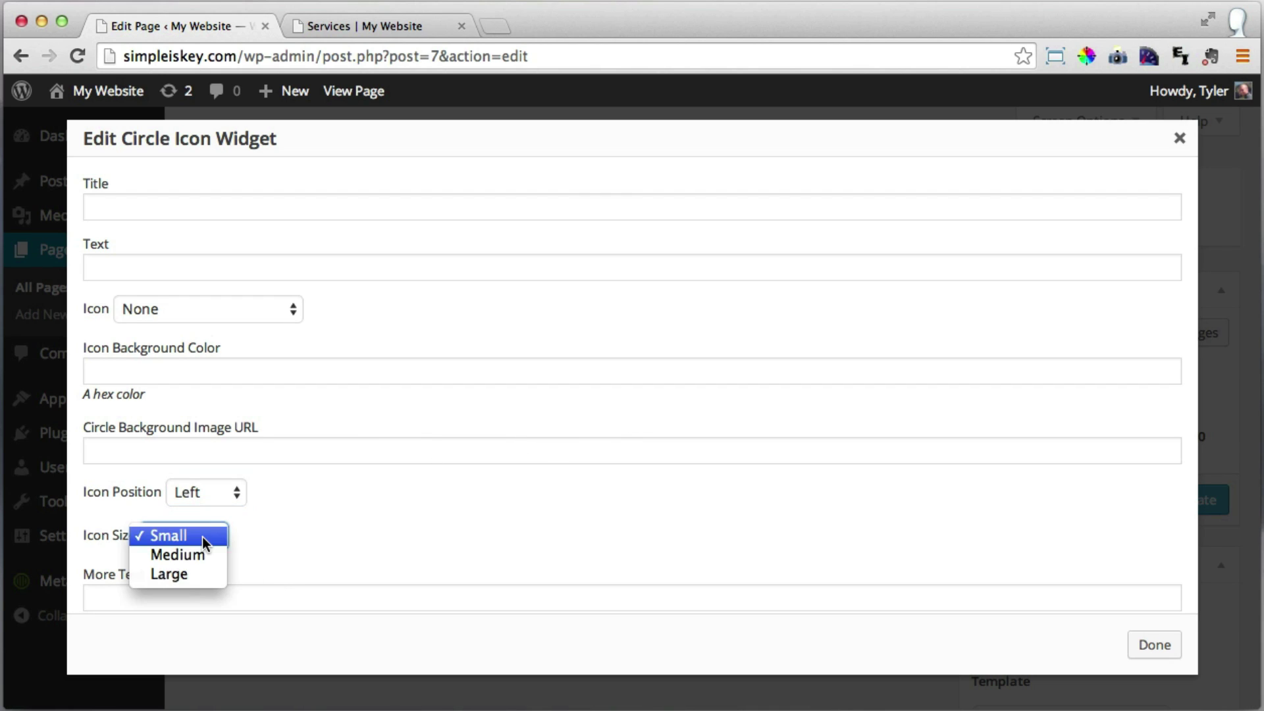
click(196, 556)
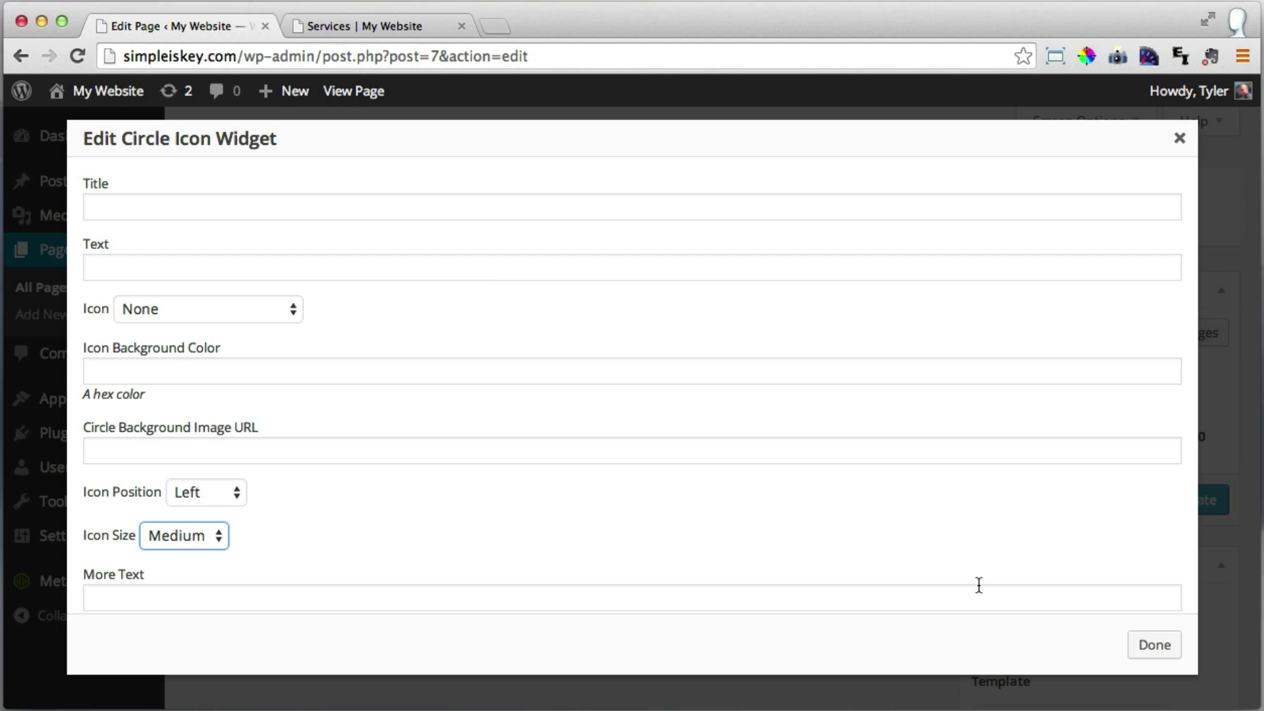
click(1153, 649)
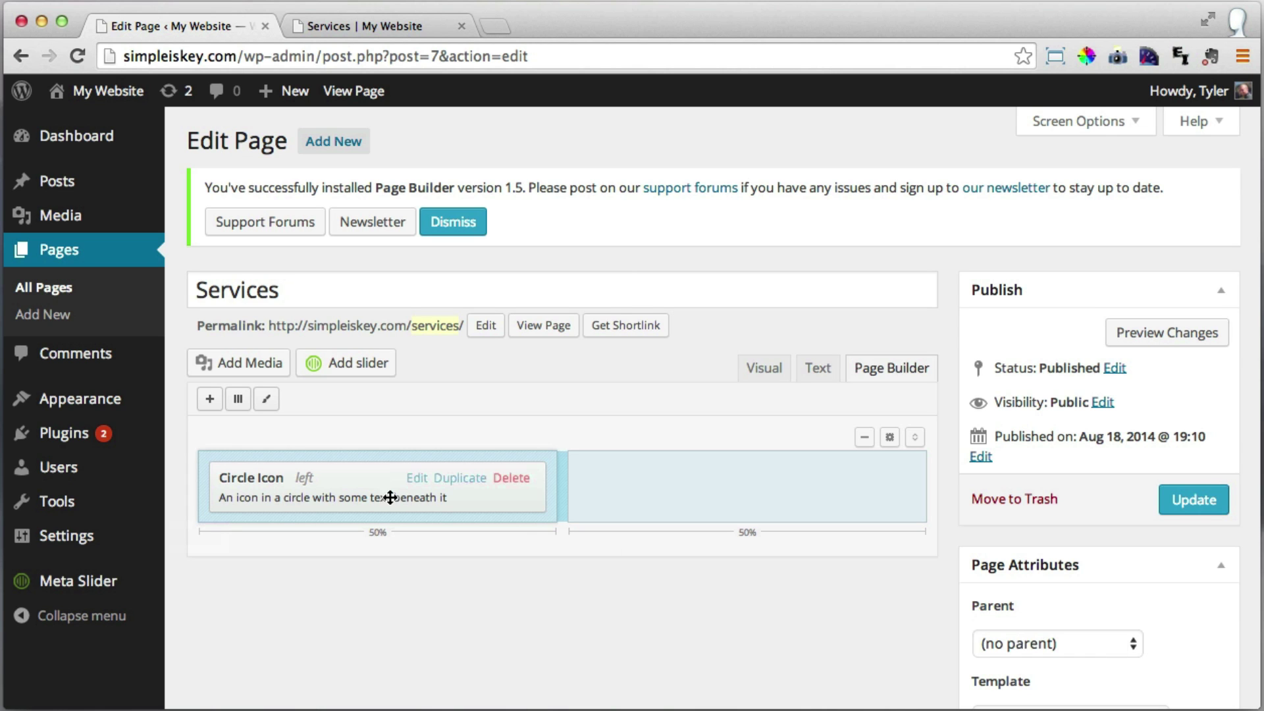
Duplicate the Circle Icon widget into six copies and move three into the right column.
scroll(465, 495, down, 1)
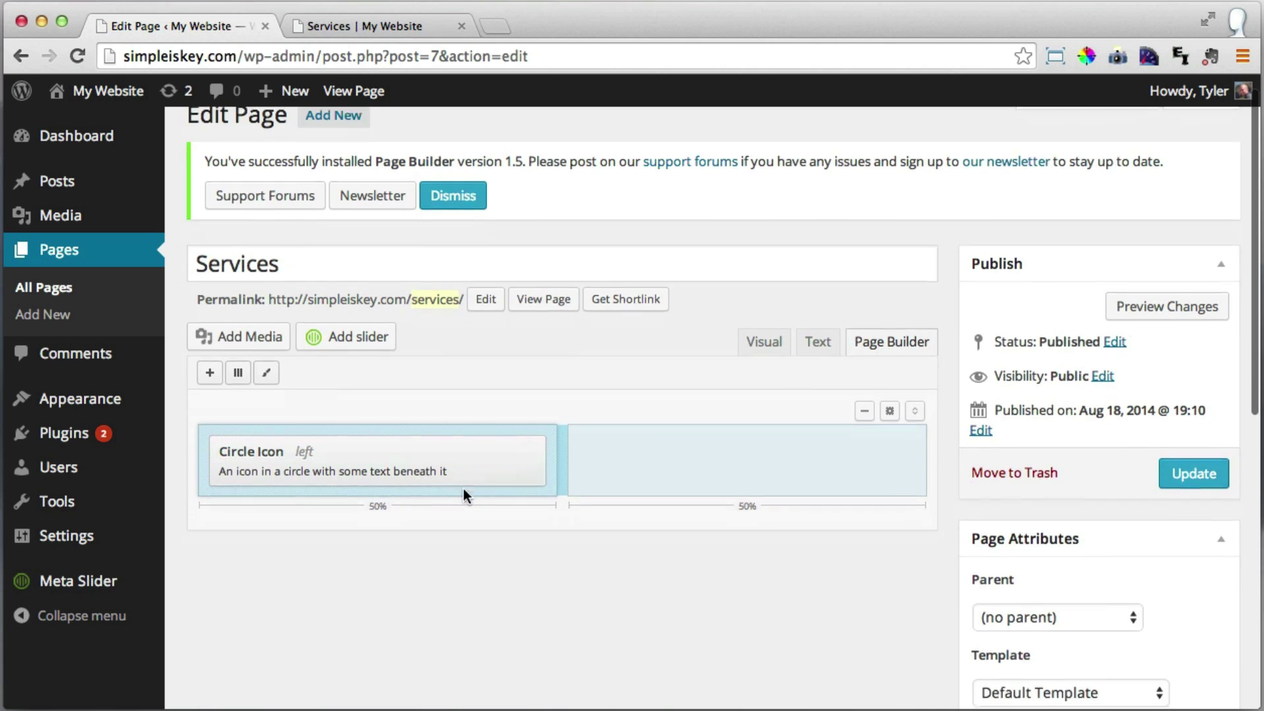
mouse_move(442, 446)
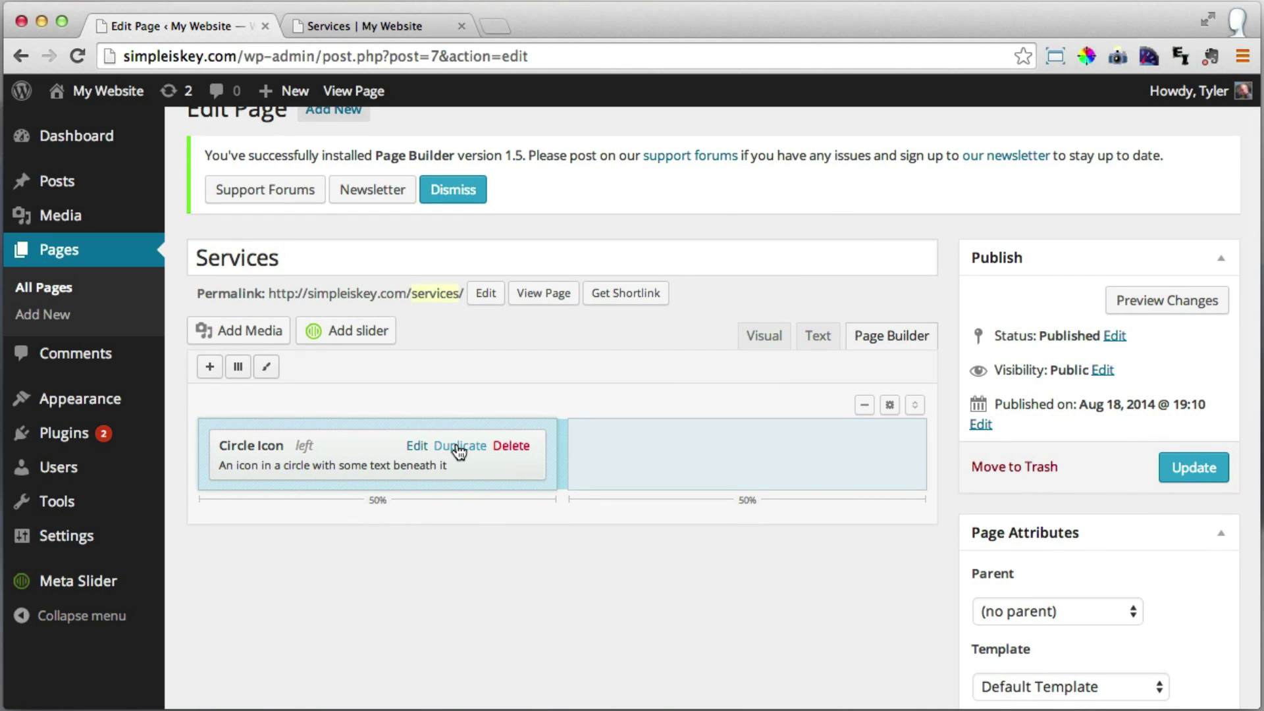
click(459, 446)
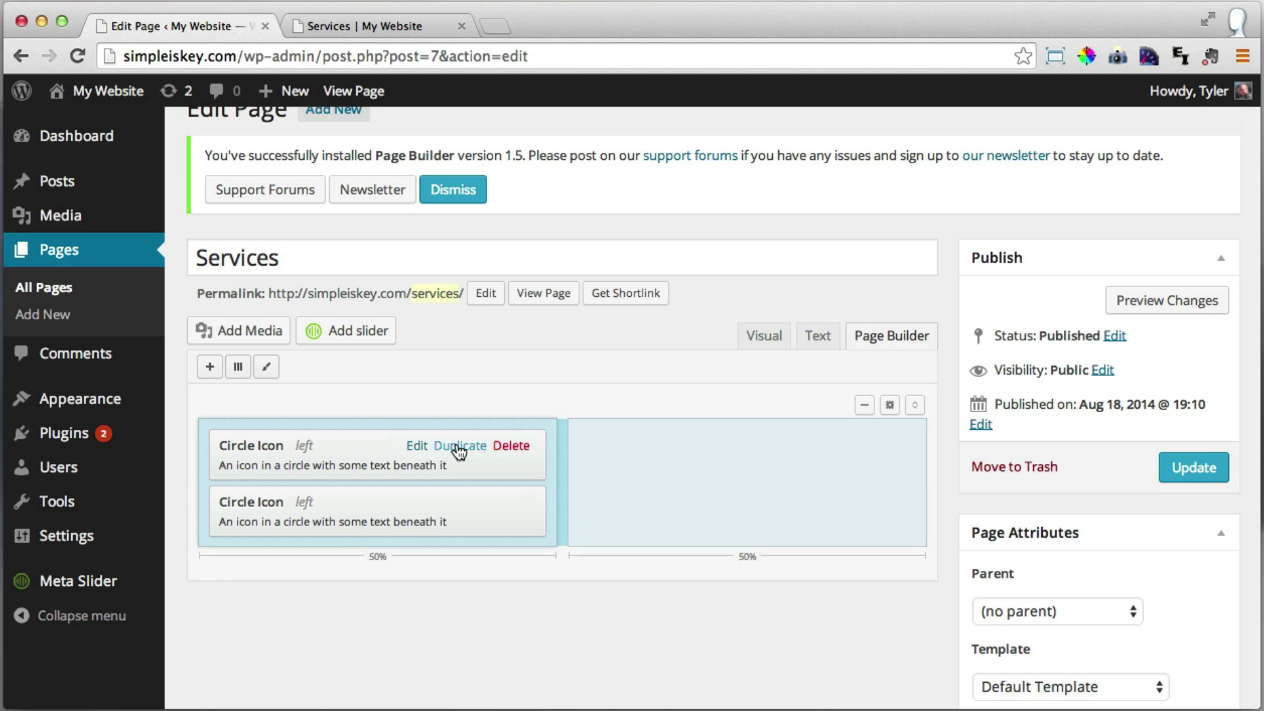
click(459, 446)
click(459, 446)
click(459, 446)
scroll(459, 451, down, 2)
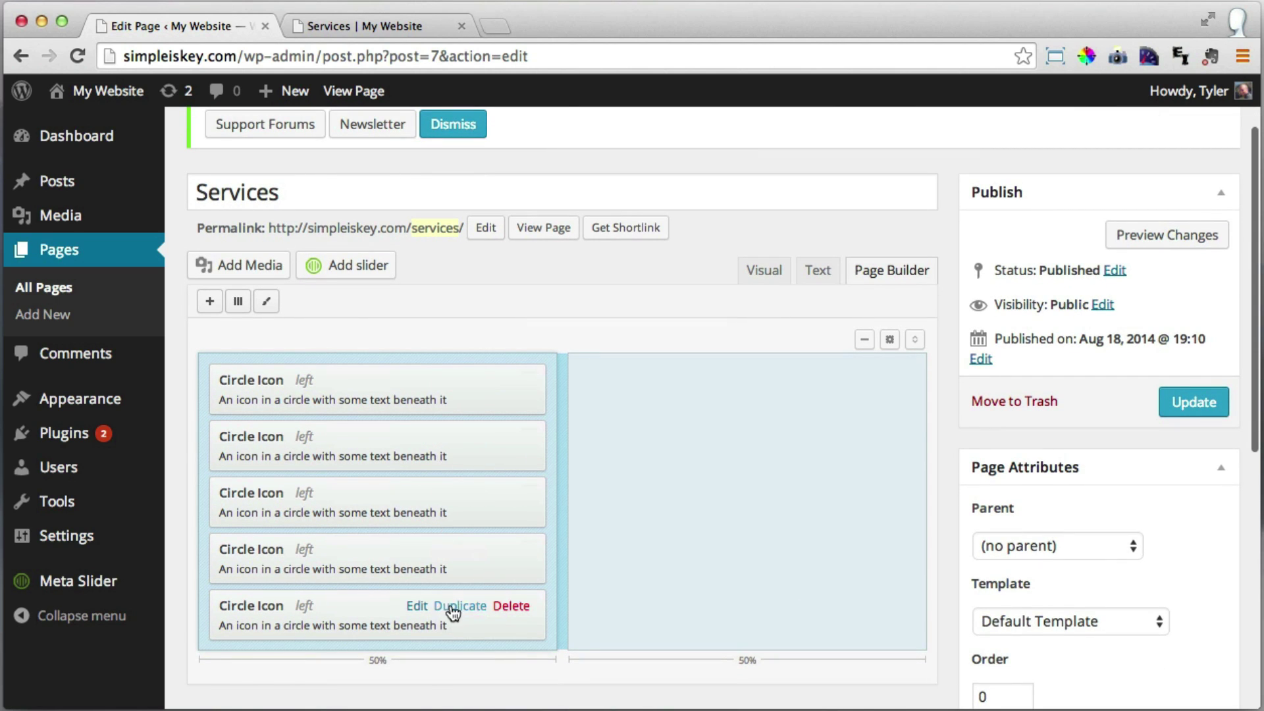
click(460, 606)
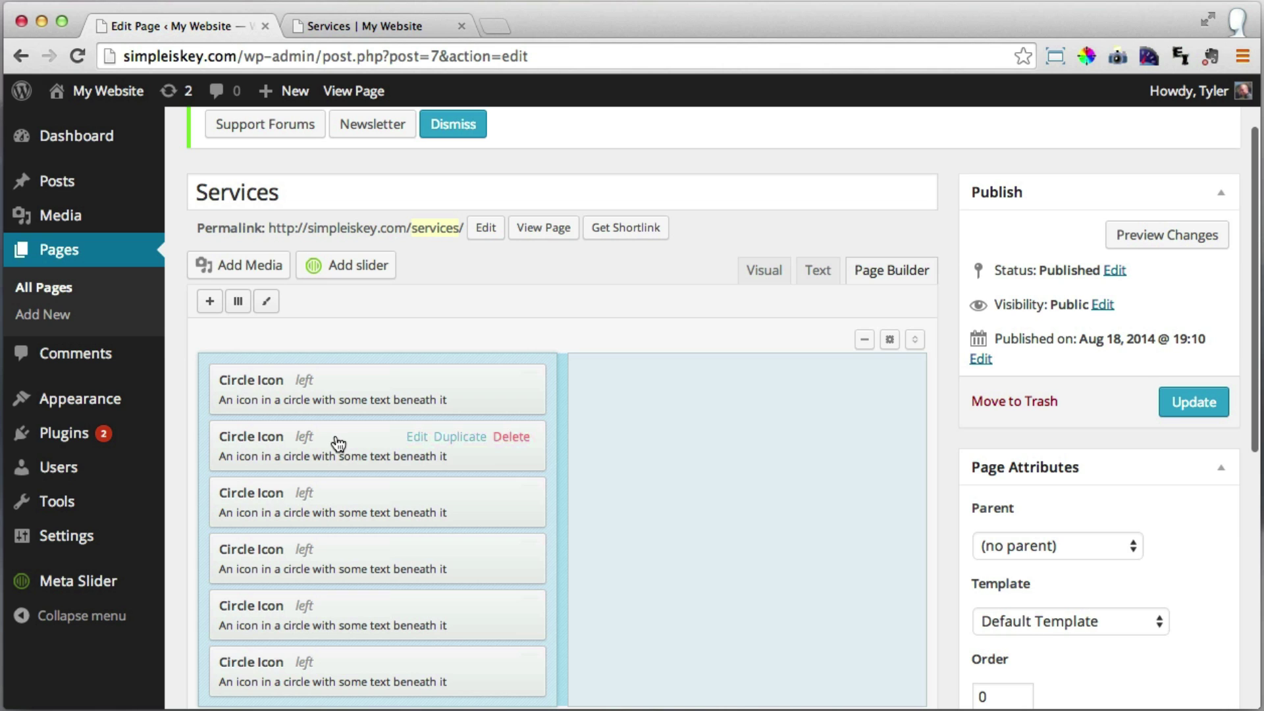
drag(333, 443, 695, 389)
drag(463, 442, 703, 457)
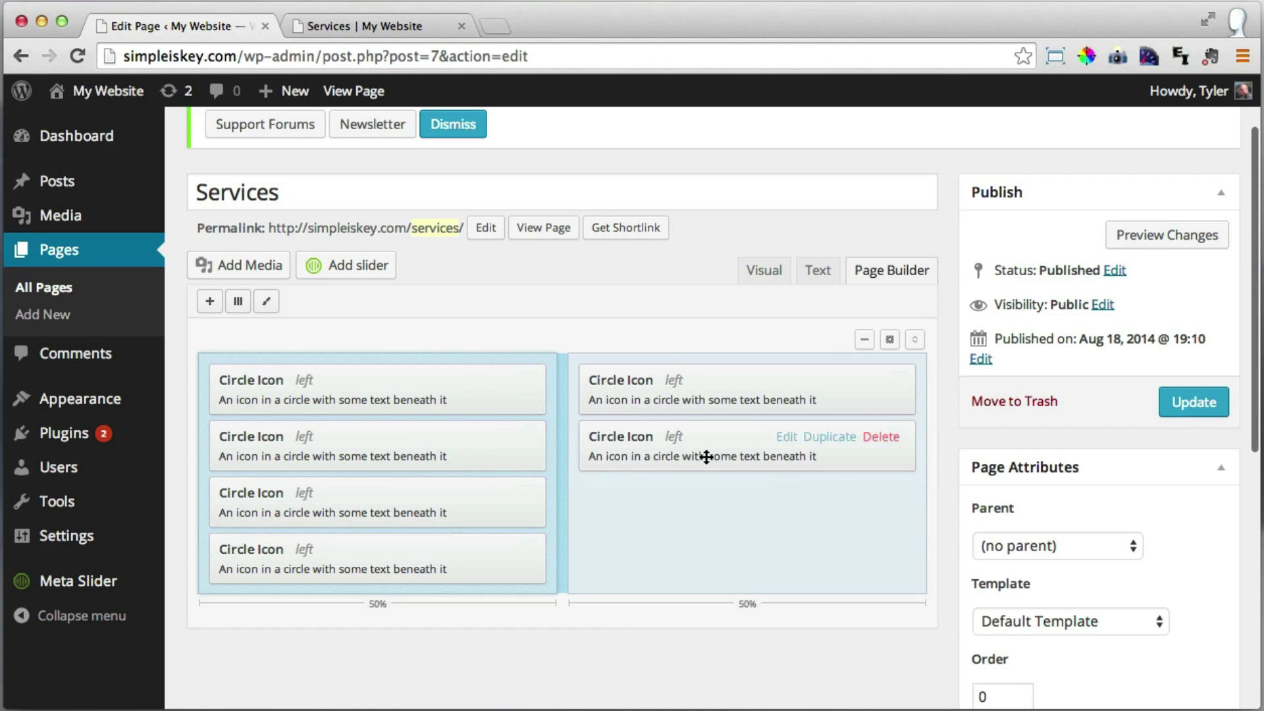
drag(342, 511, 711, 507)
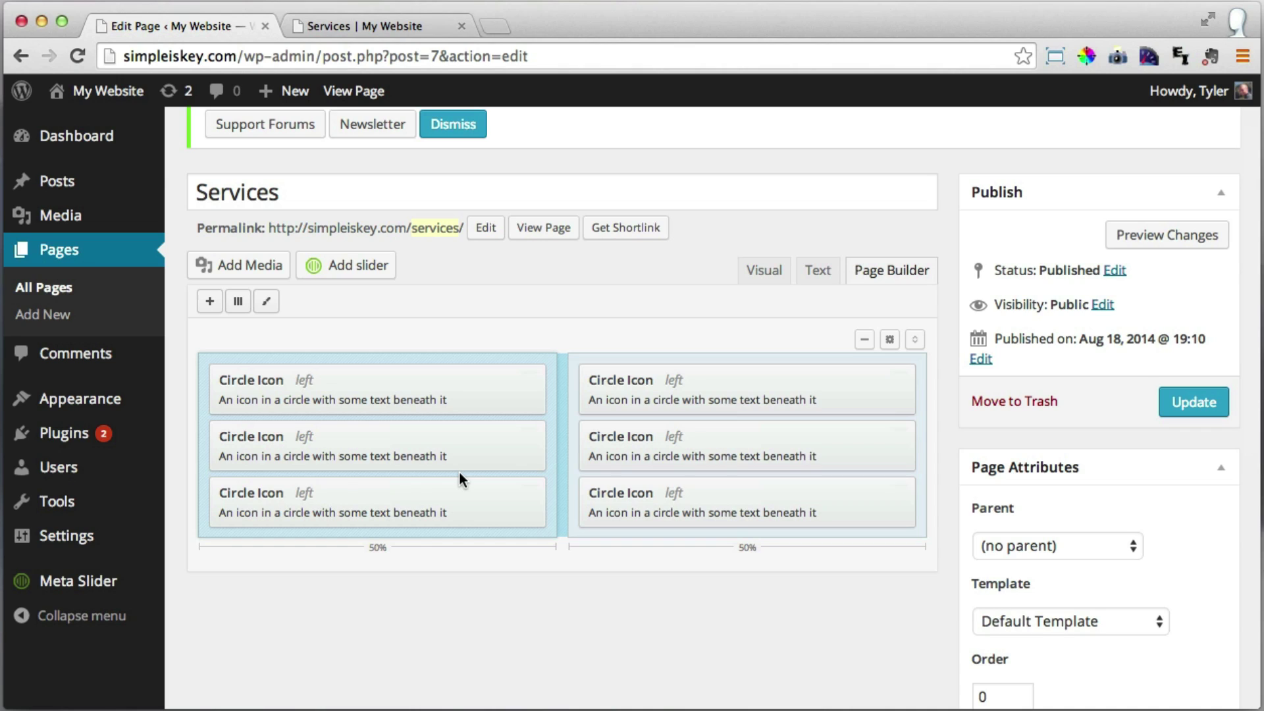
Title the first left Circle Icon widget 'Responsive Web Design' and enter its description text.
mouse_move(418, 387)
click(418, 382)
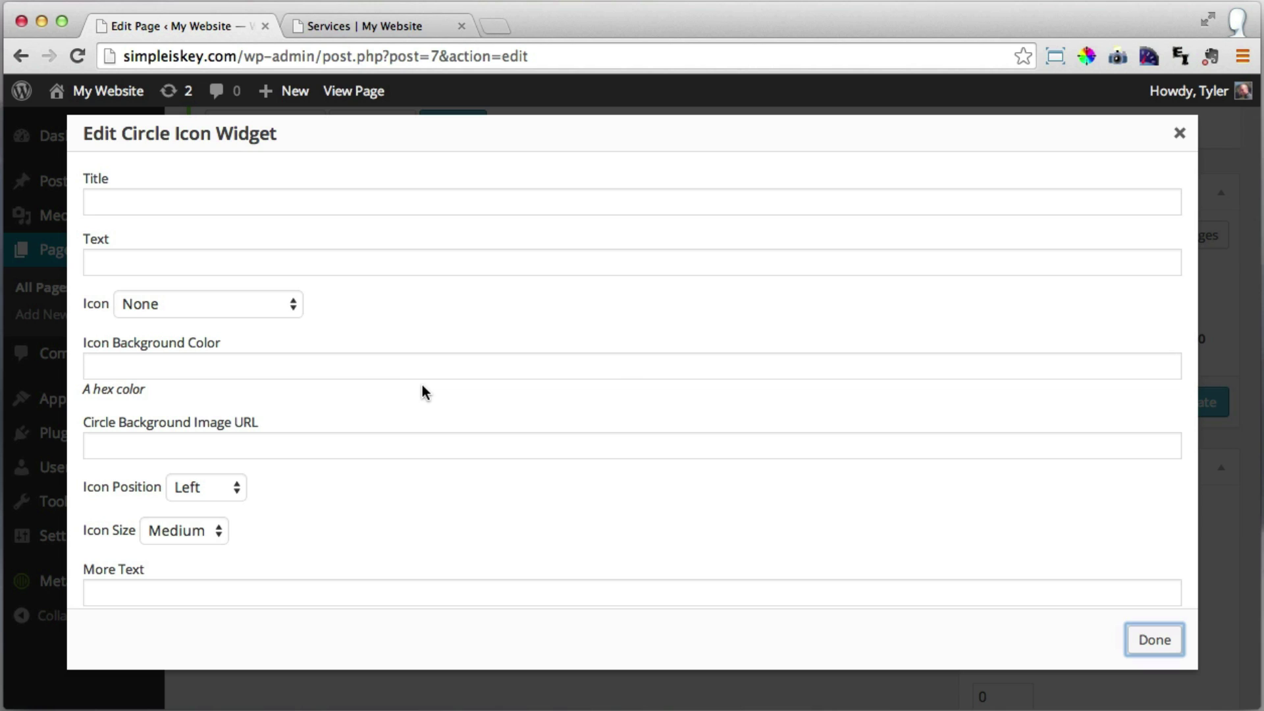
click(166, 202)
text(Re)
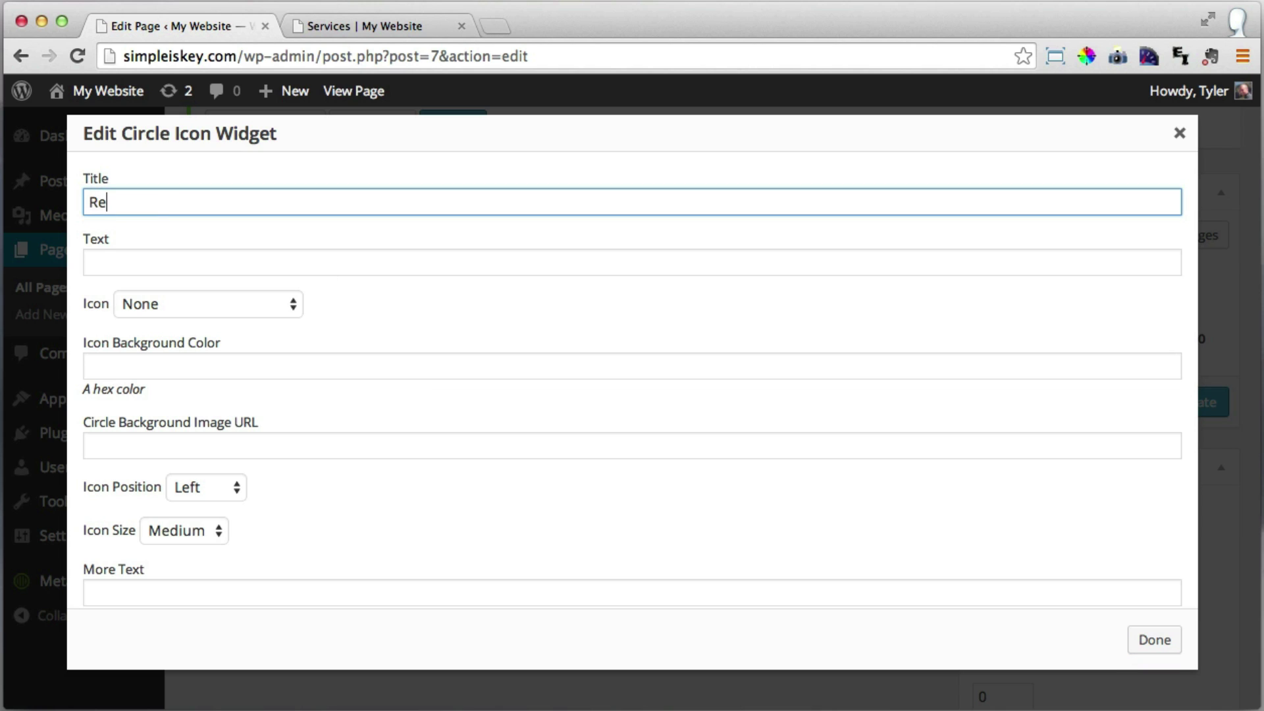
text(sponsize)
key(BackSpace)
key(BackSpace)
text(ve Web Design)
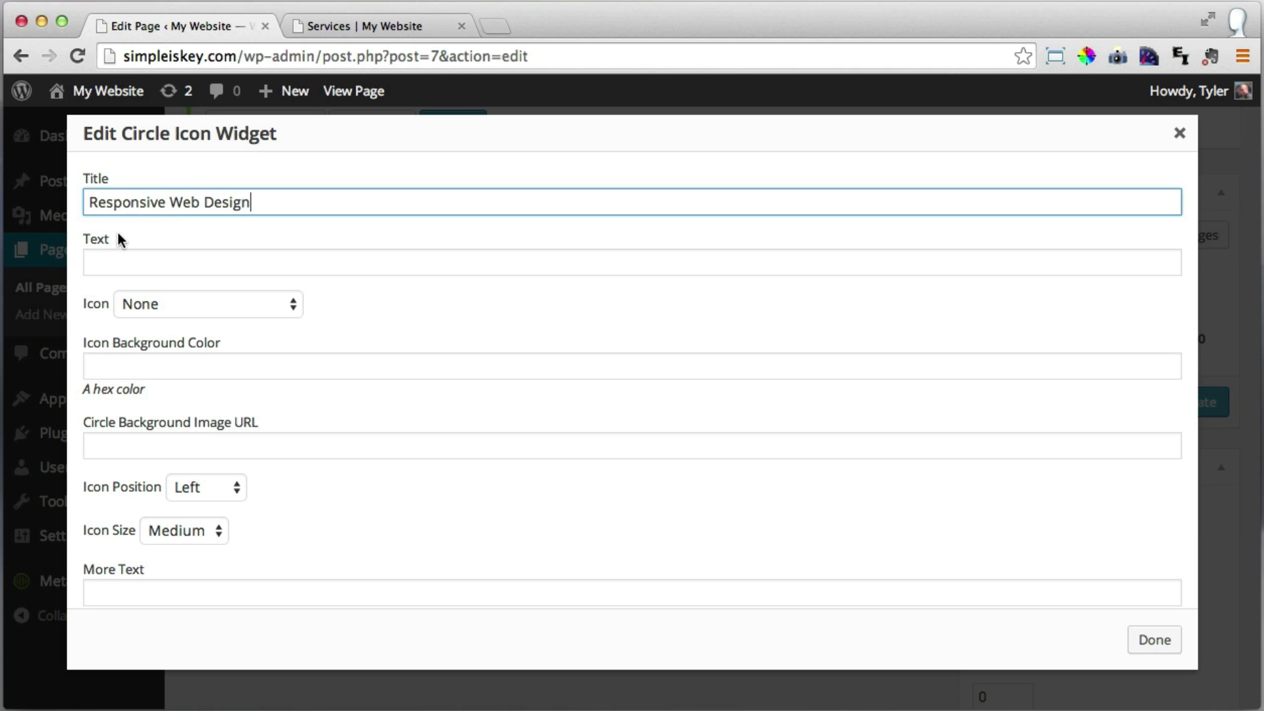
click(140, 256)
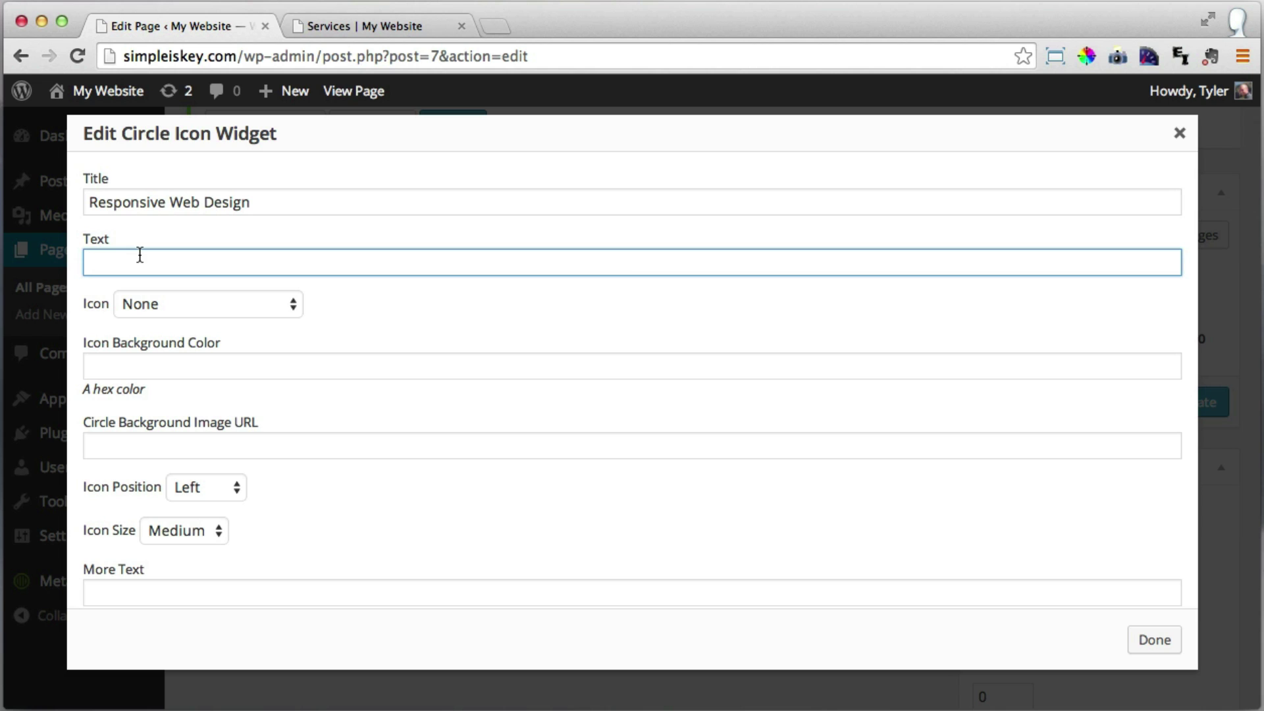
text(Ev)
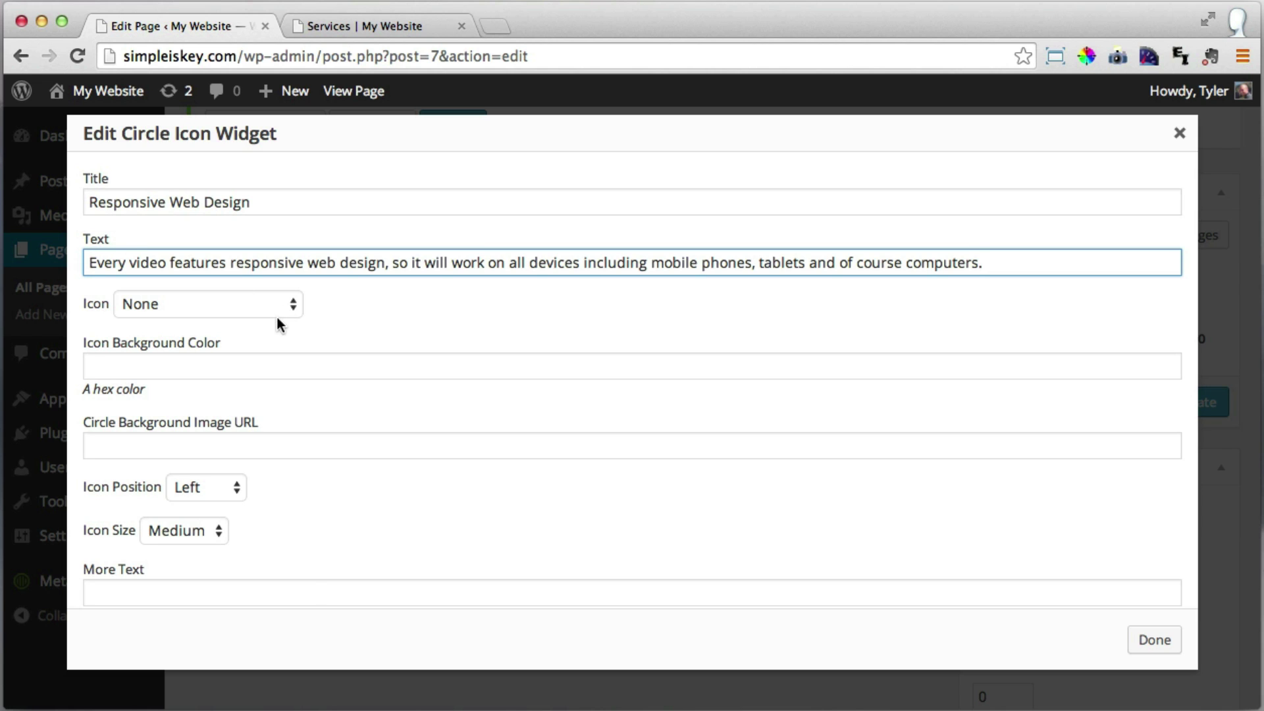
Choose the Code icon for the widget and save it.
click(259, 306)
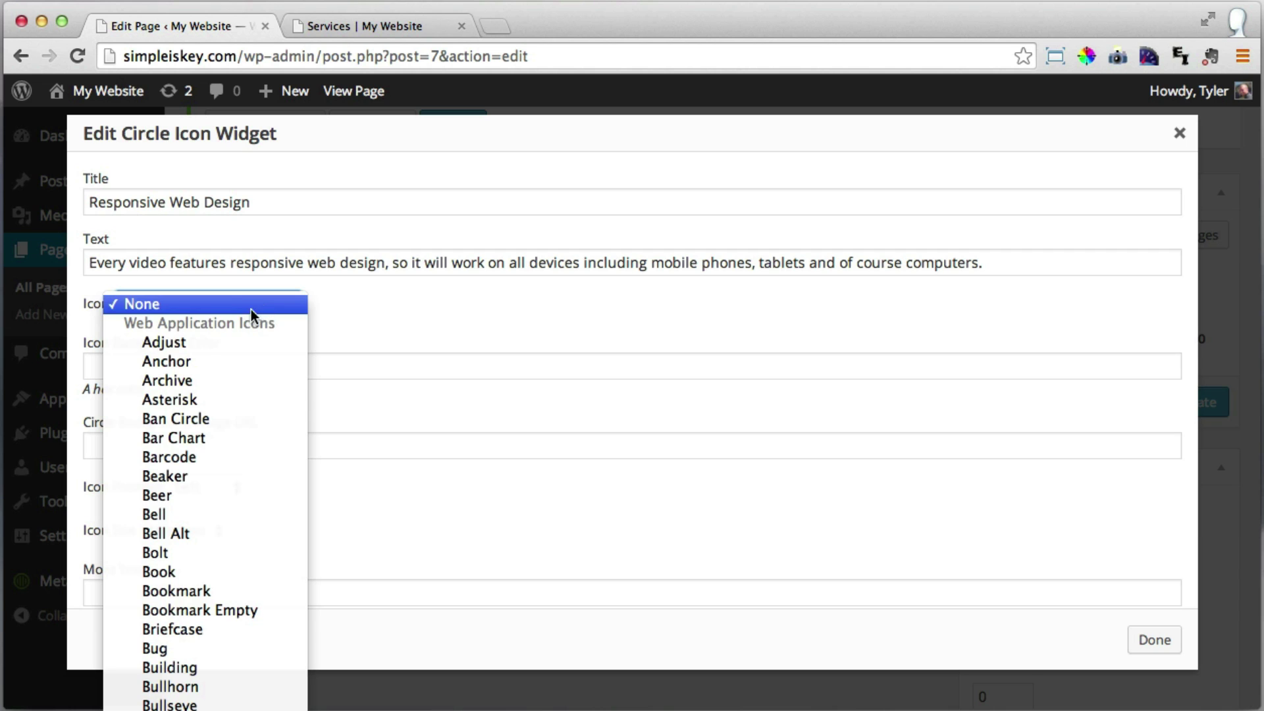
scroll(240, 579, down, 5)
scroll(237, 540, down, 3)
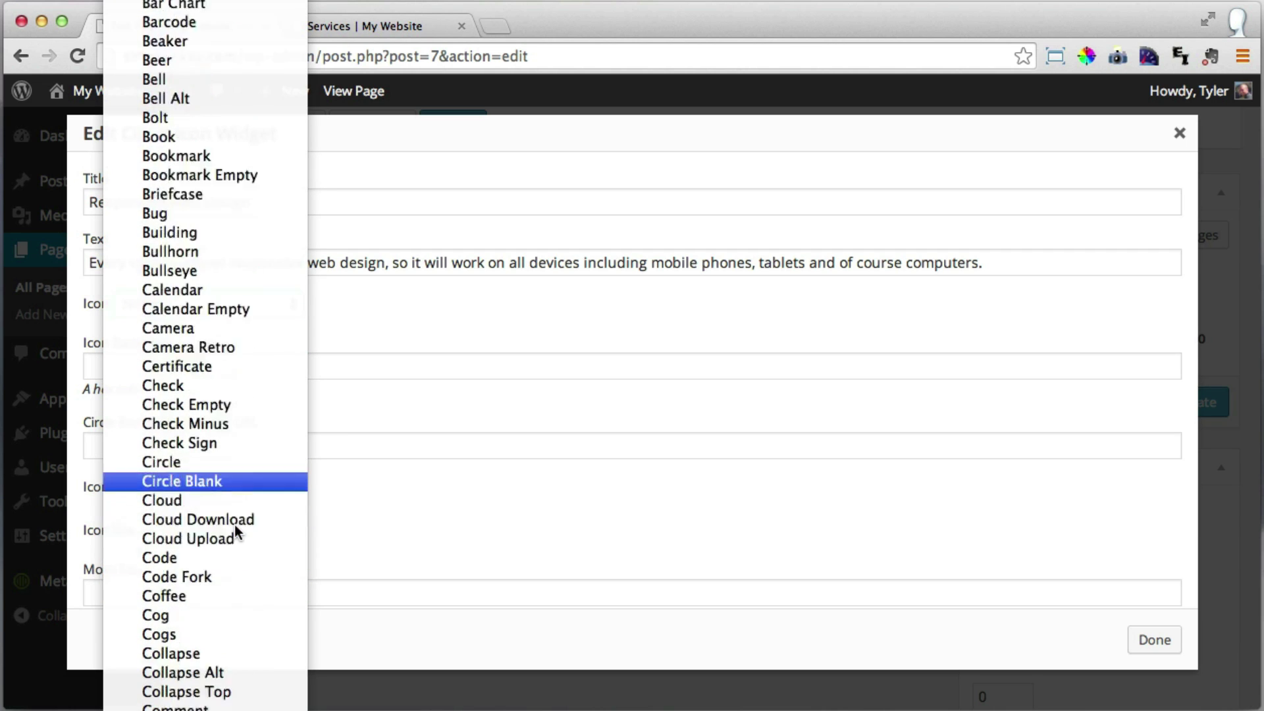
click(230, 484)
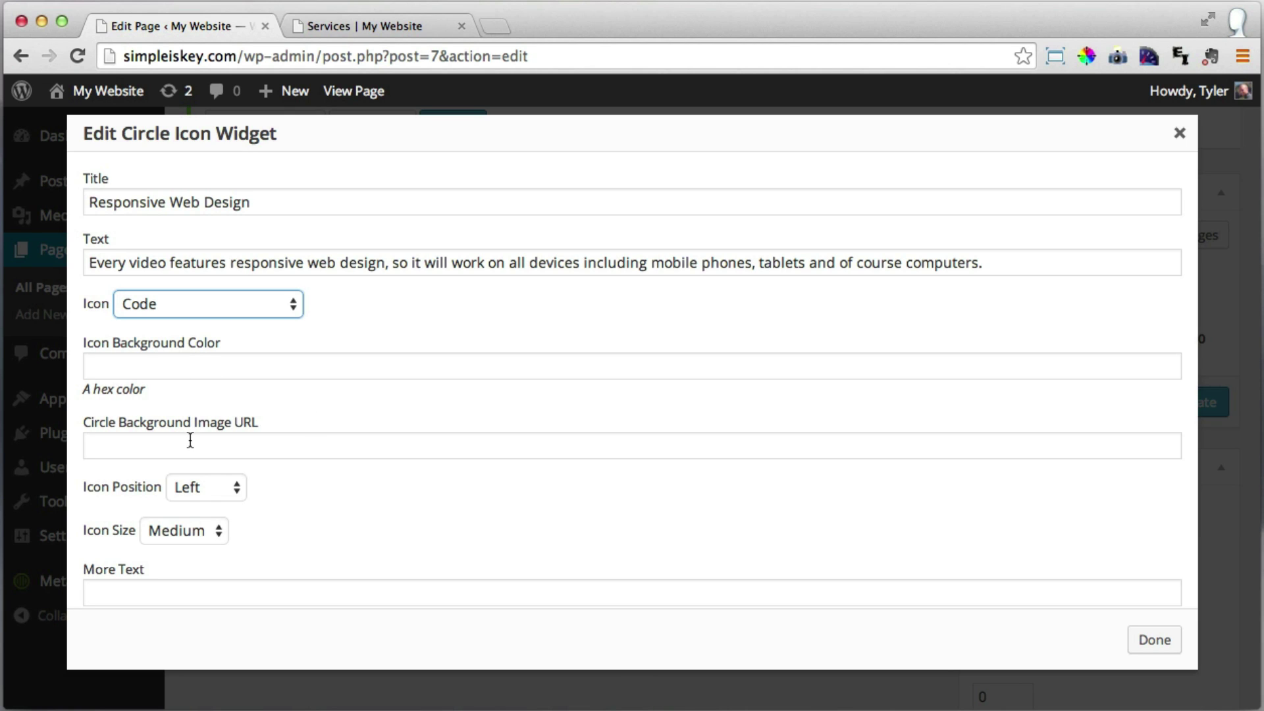
scroll(190, 440, down, 5)
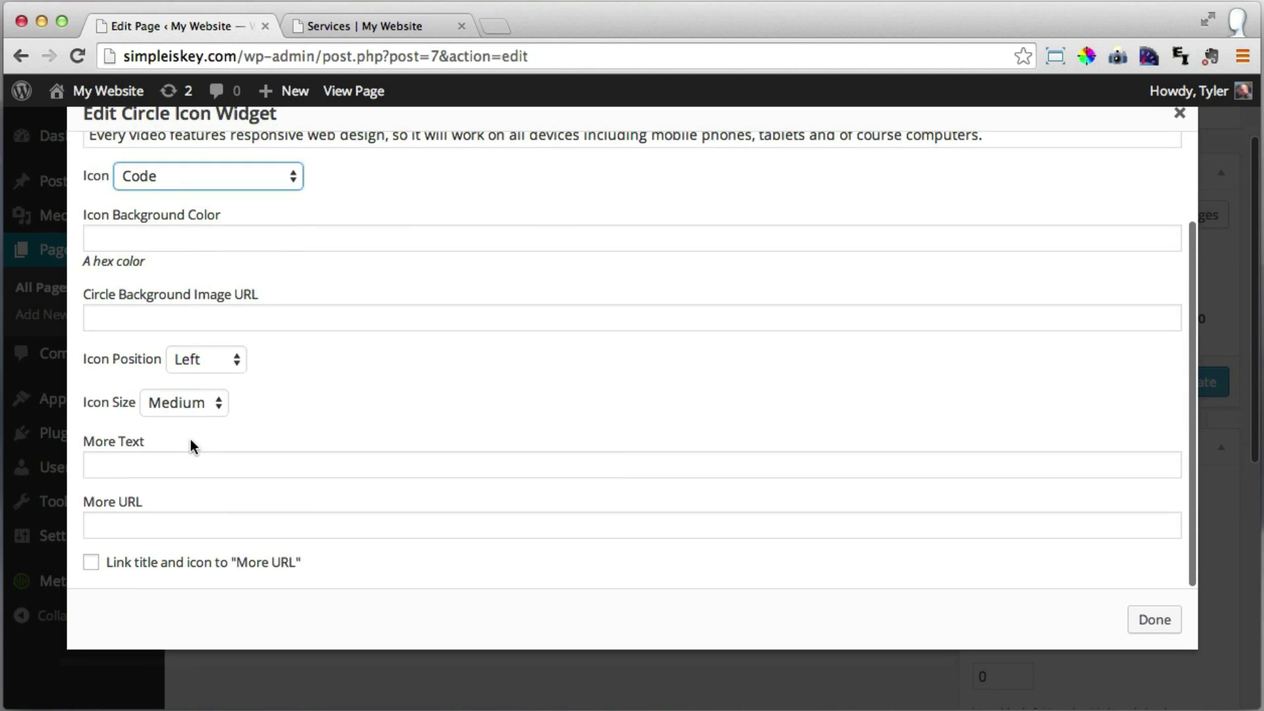
scroll(214, 502, down, 2)
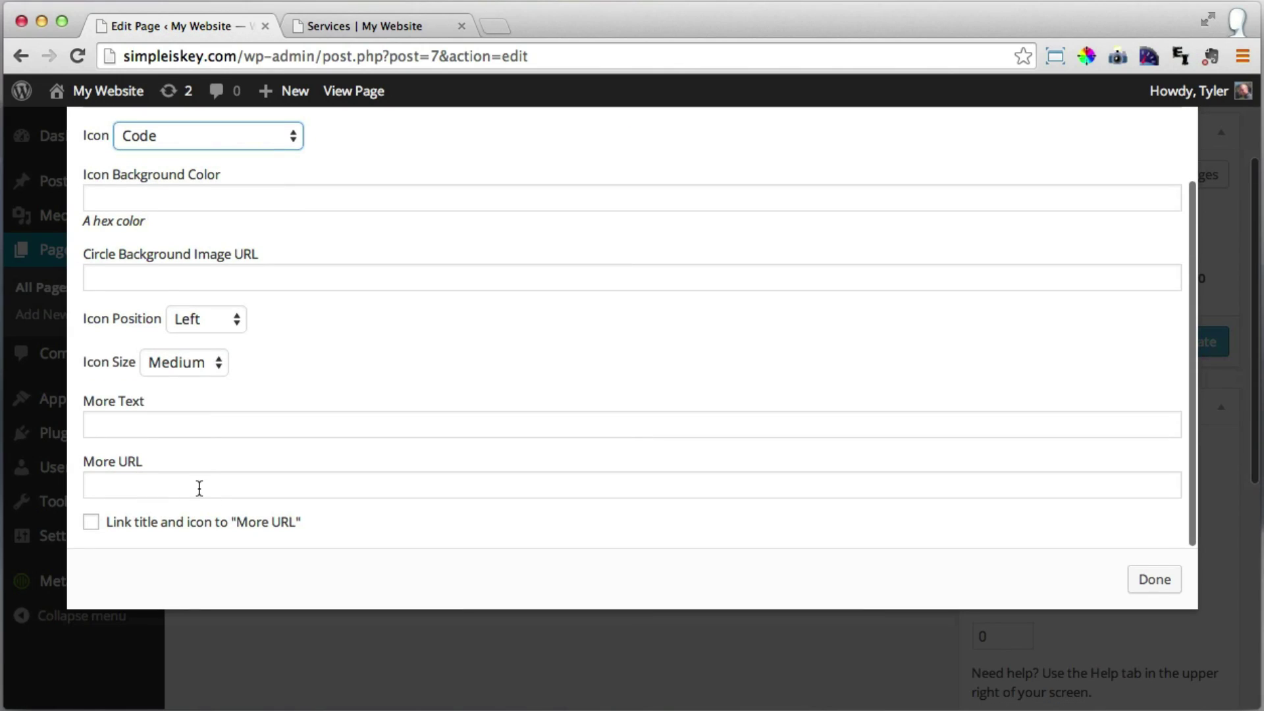
click(1160, 581)
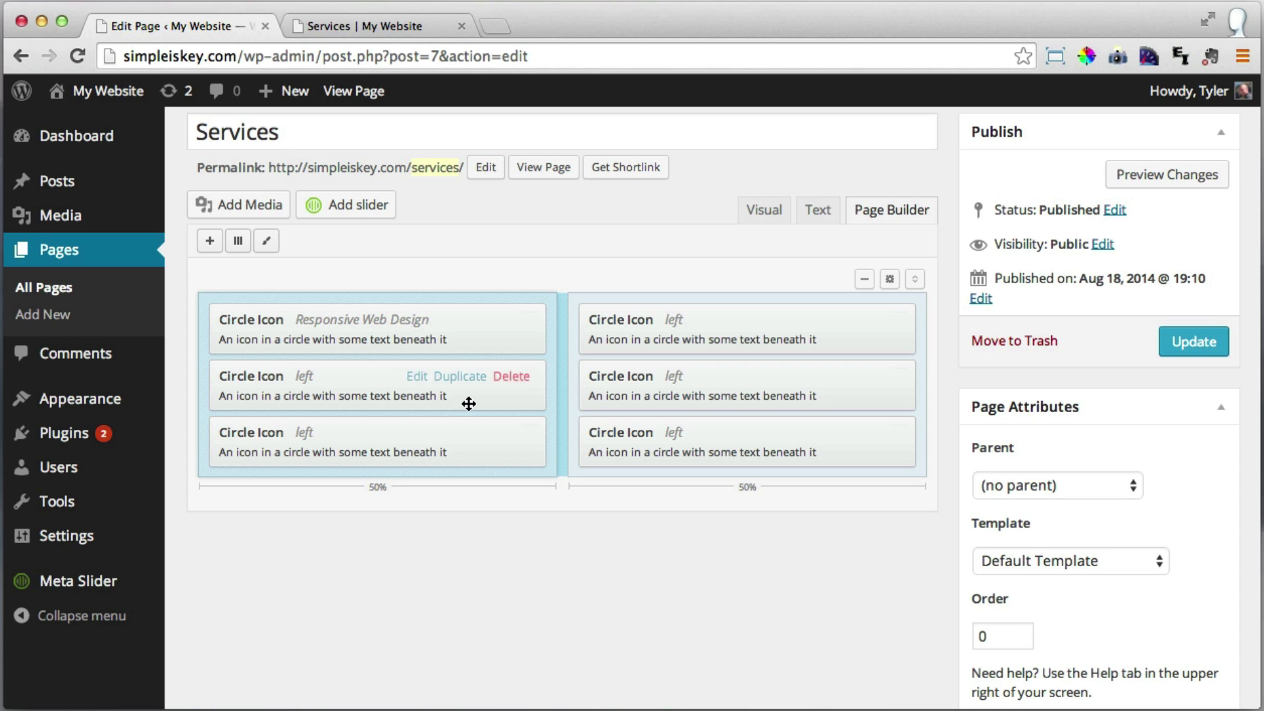
mouse_move(686, 328)
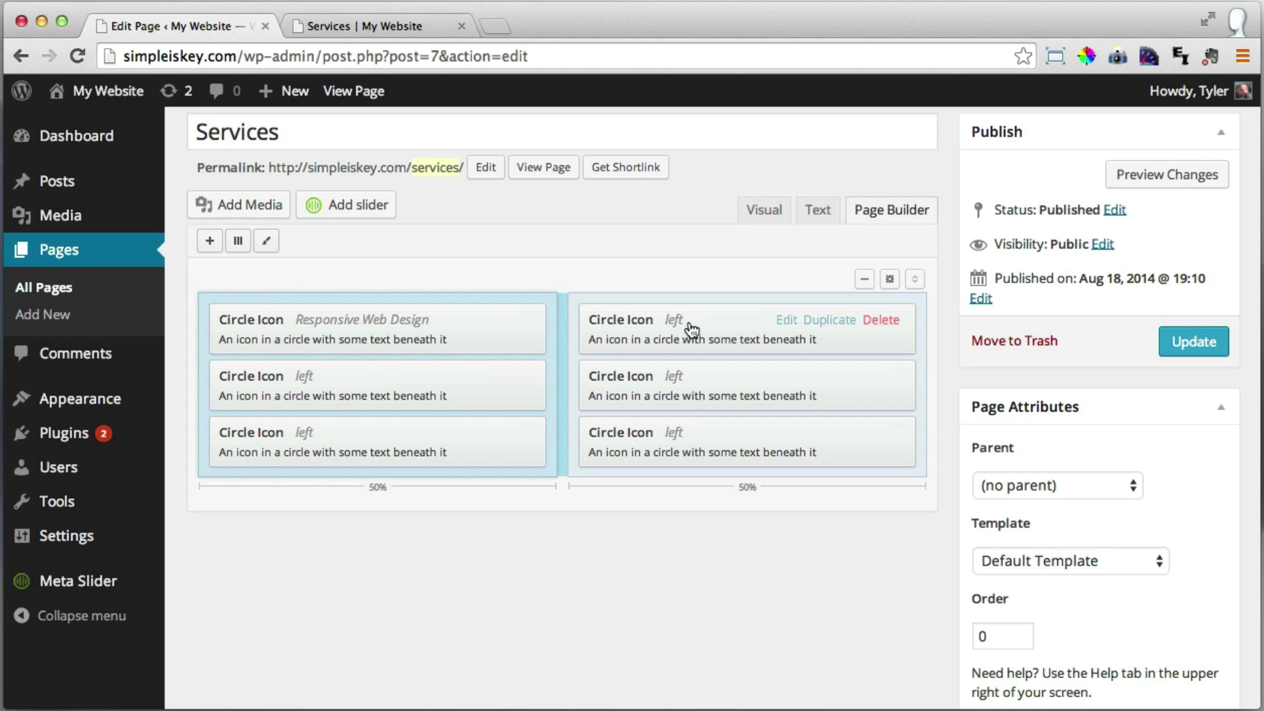
Title the right column's first Circle Icon widget 'Here To Help' and enter its description.
click(789, 321)
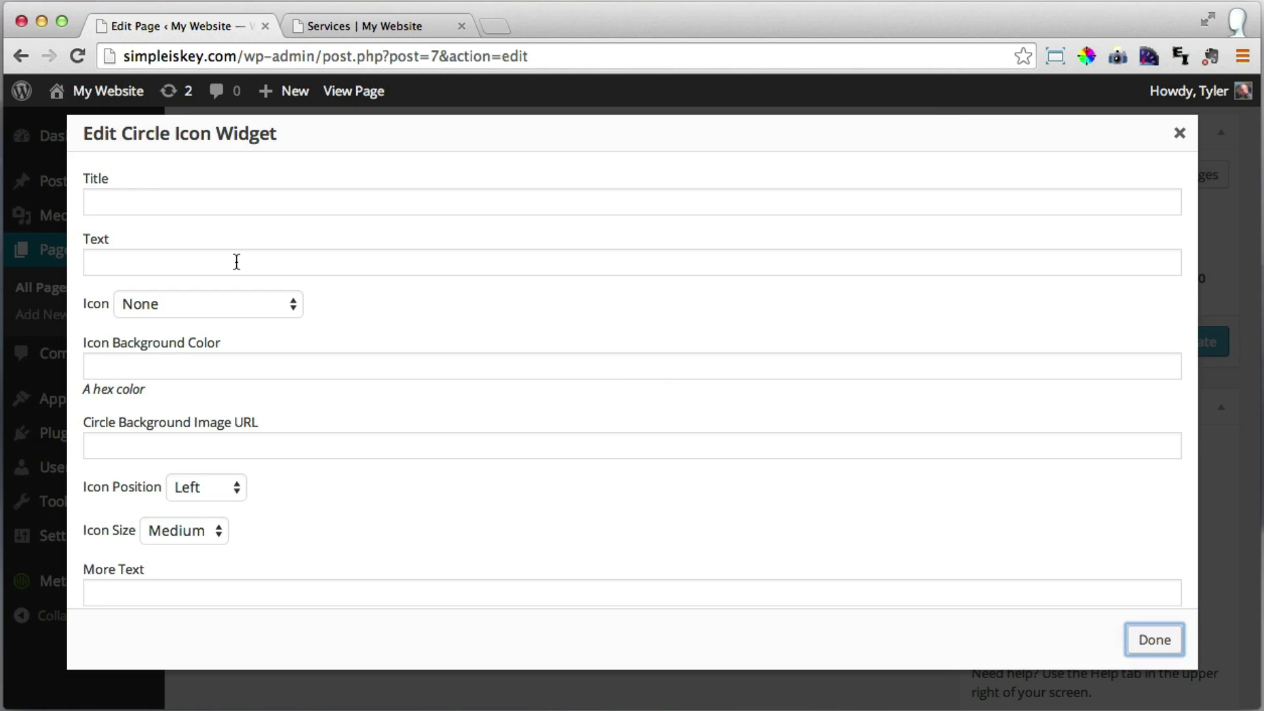
click(231, 204)
text(Here To Helo)
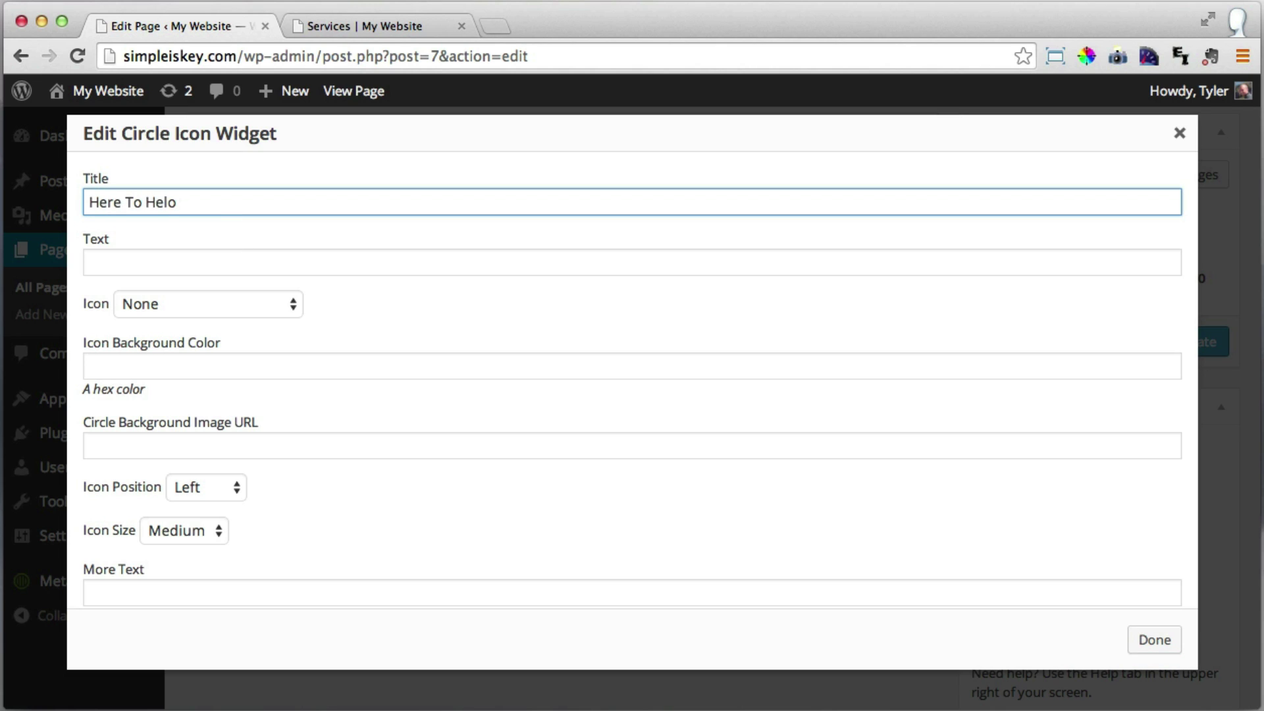
key(BackSpace)
text(o)
key(BackSpace)
text(p)
key(Tab)
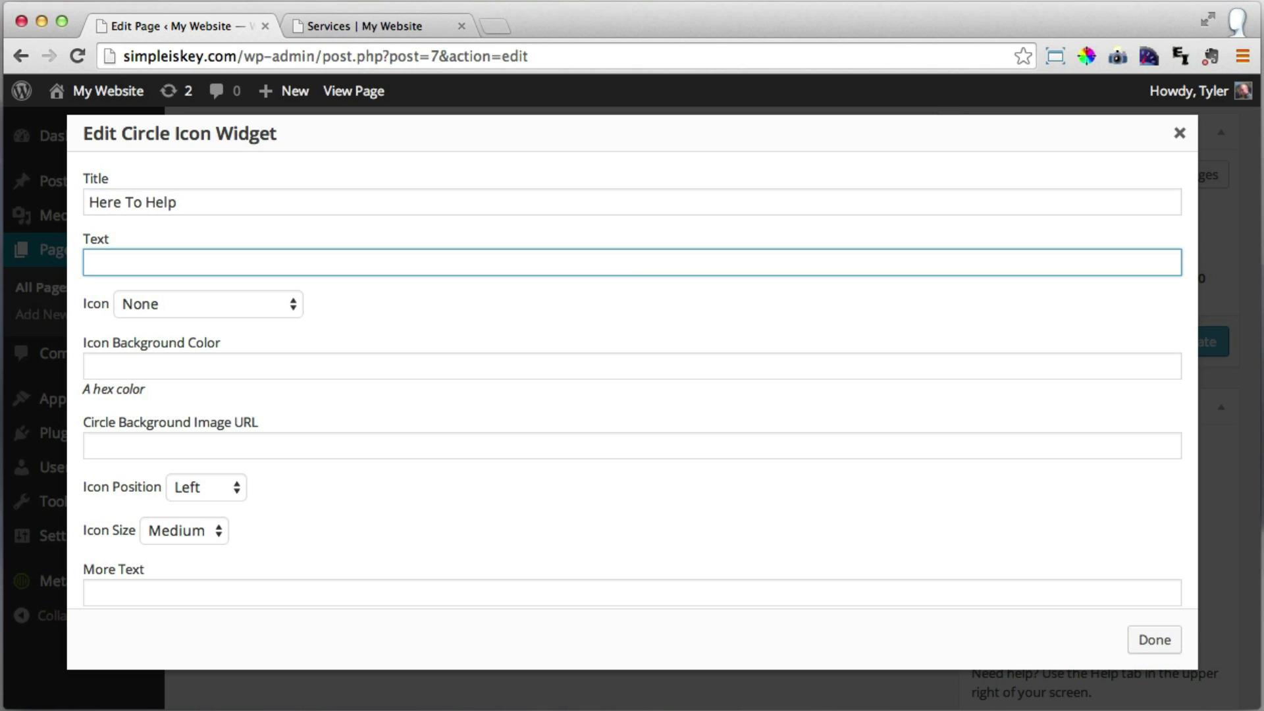
text(W)
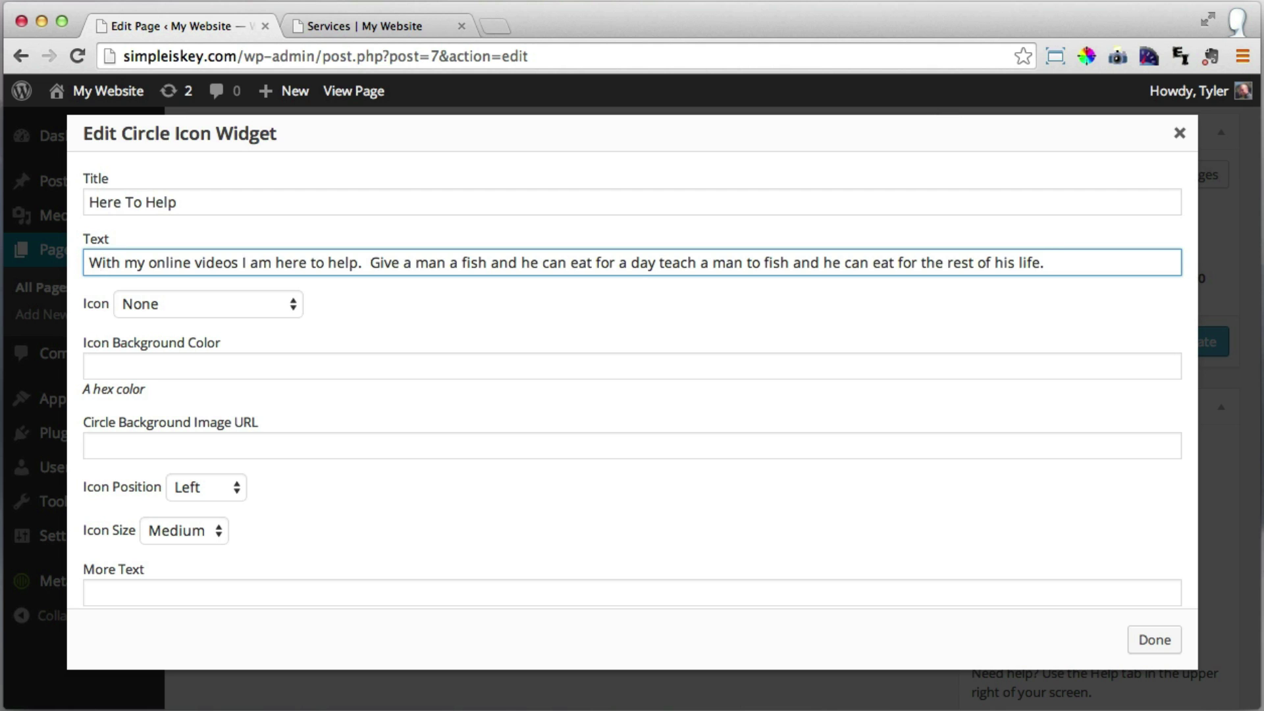
Choose the Heart icon for the widget and save it.
click(240, 304)
scroll(270, 445, down, 15)
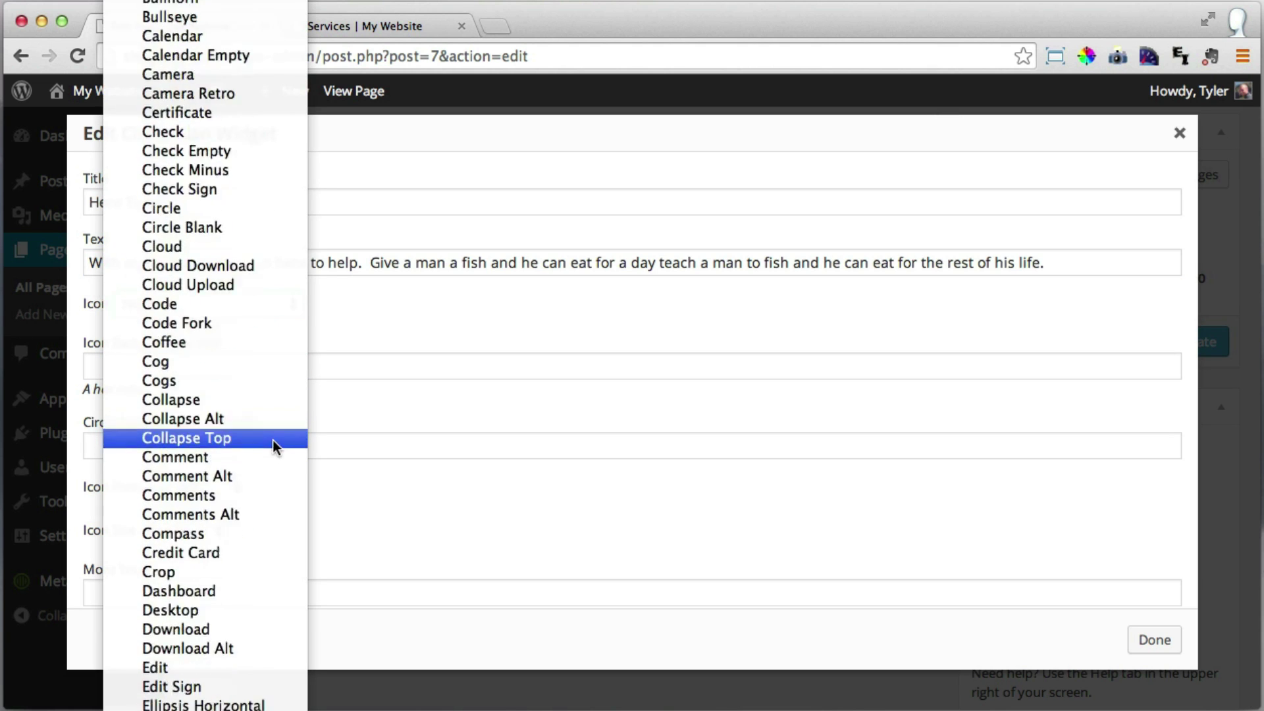
scroll(273, 448, down, 10)
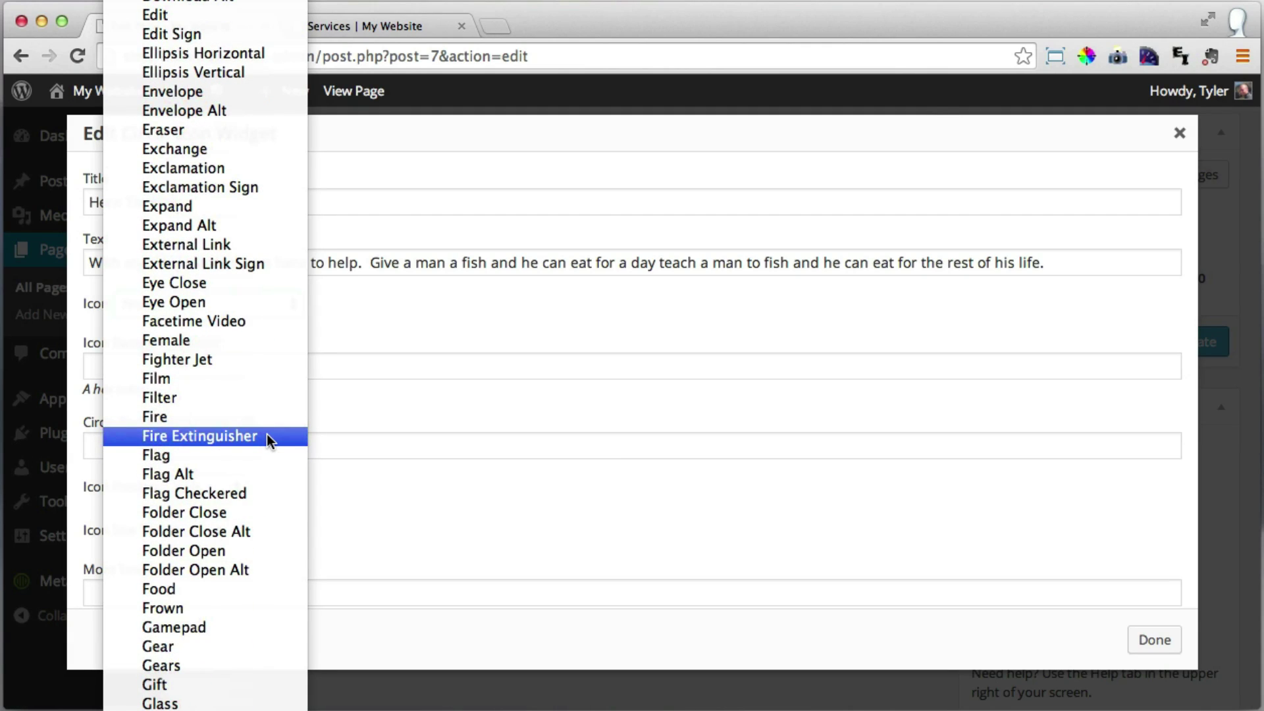
scroll(267, 424, down, 5)
click(231, 511)
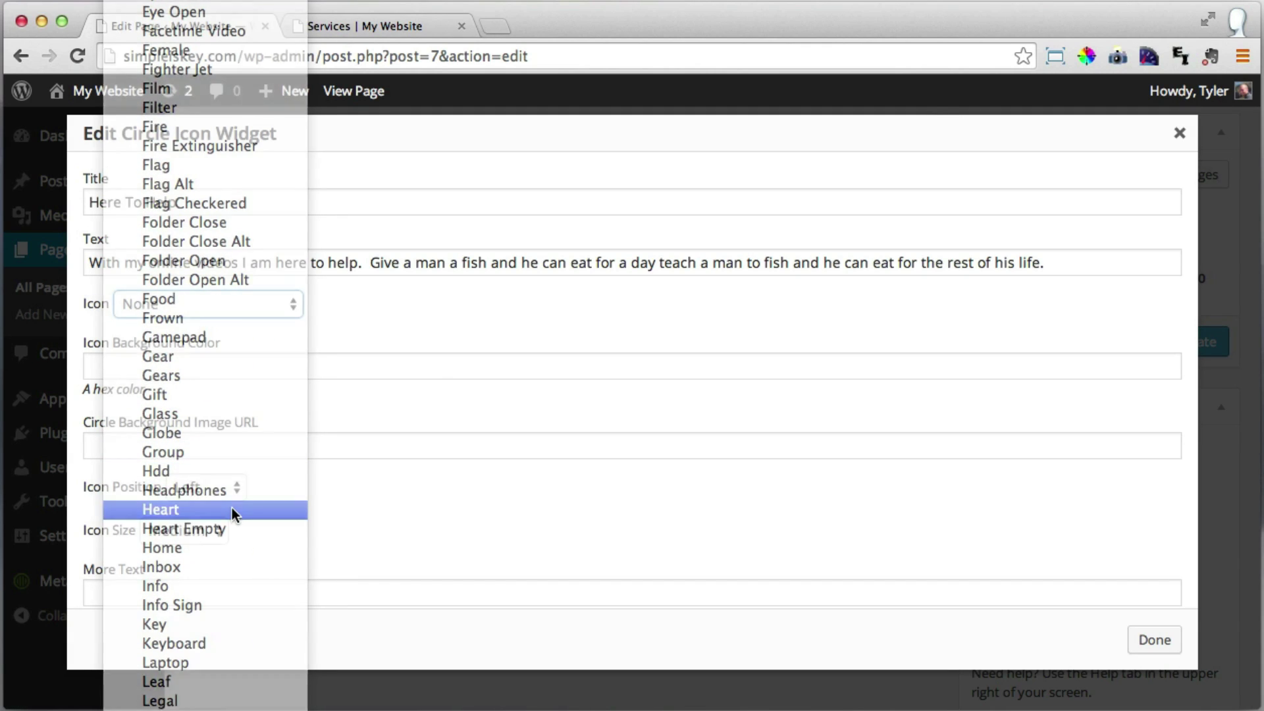
click(358, 369)
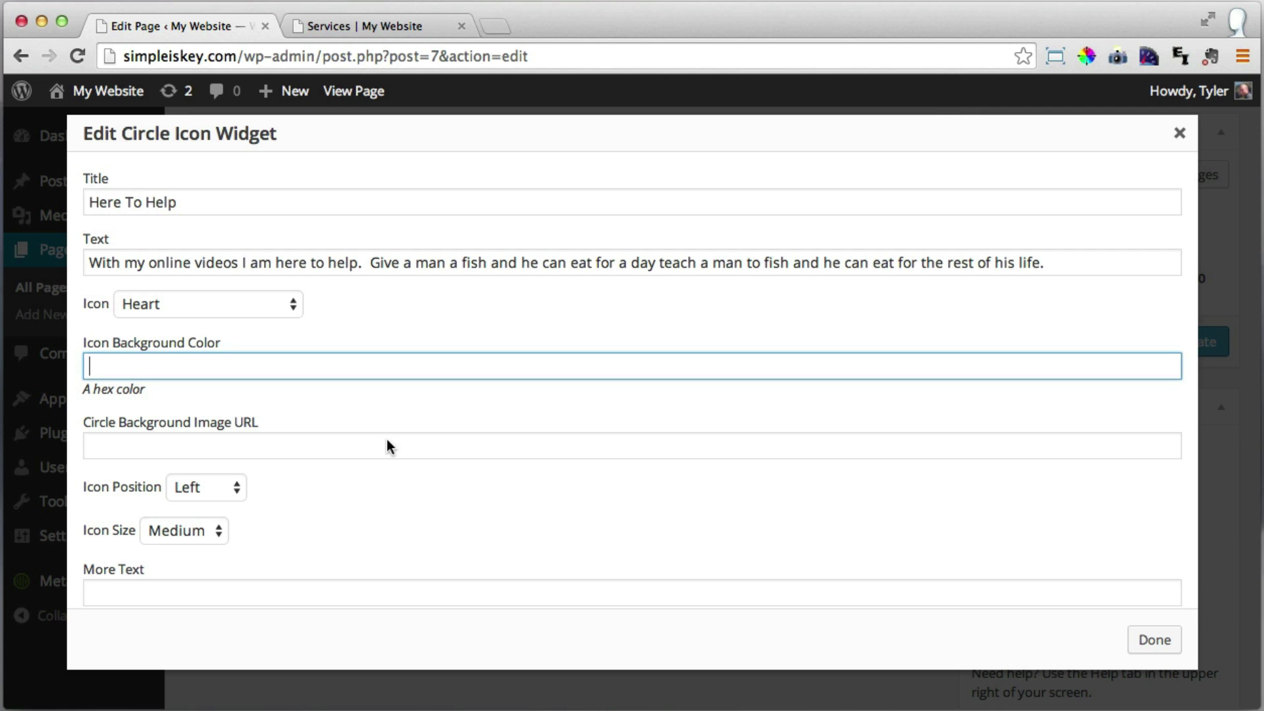
scroll(394, 446, down, 2)
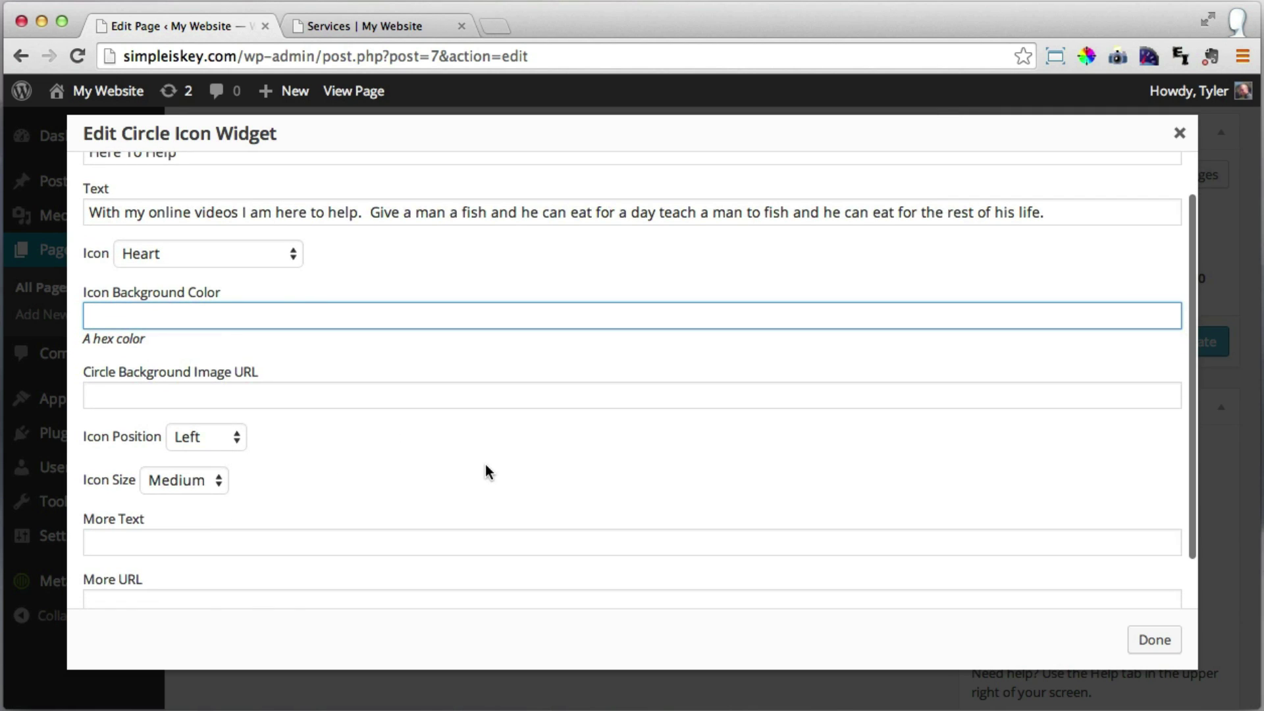
scroll(488, 472, down, 2)
click(1154, 636)
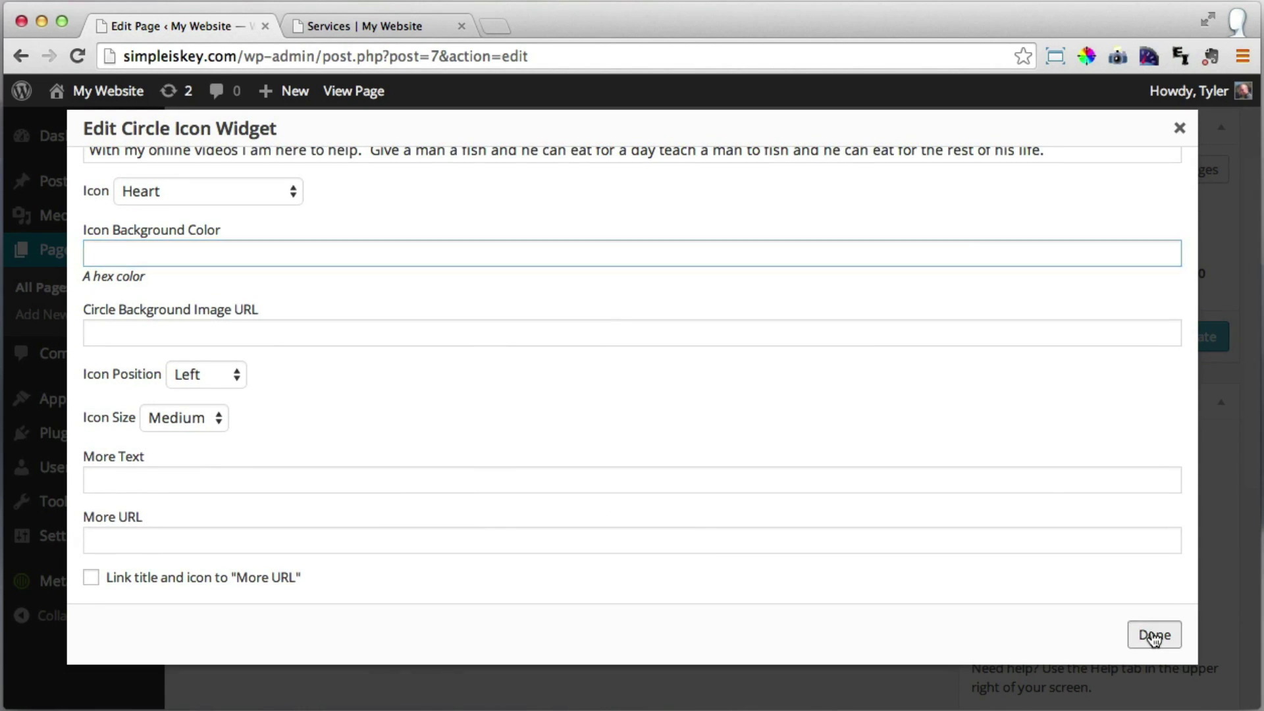
Update the Services page and reload the live page to check the service blocks.
click(1194, 339)
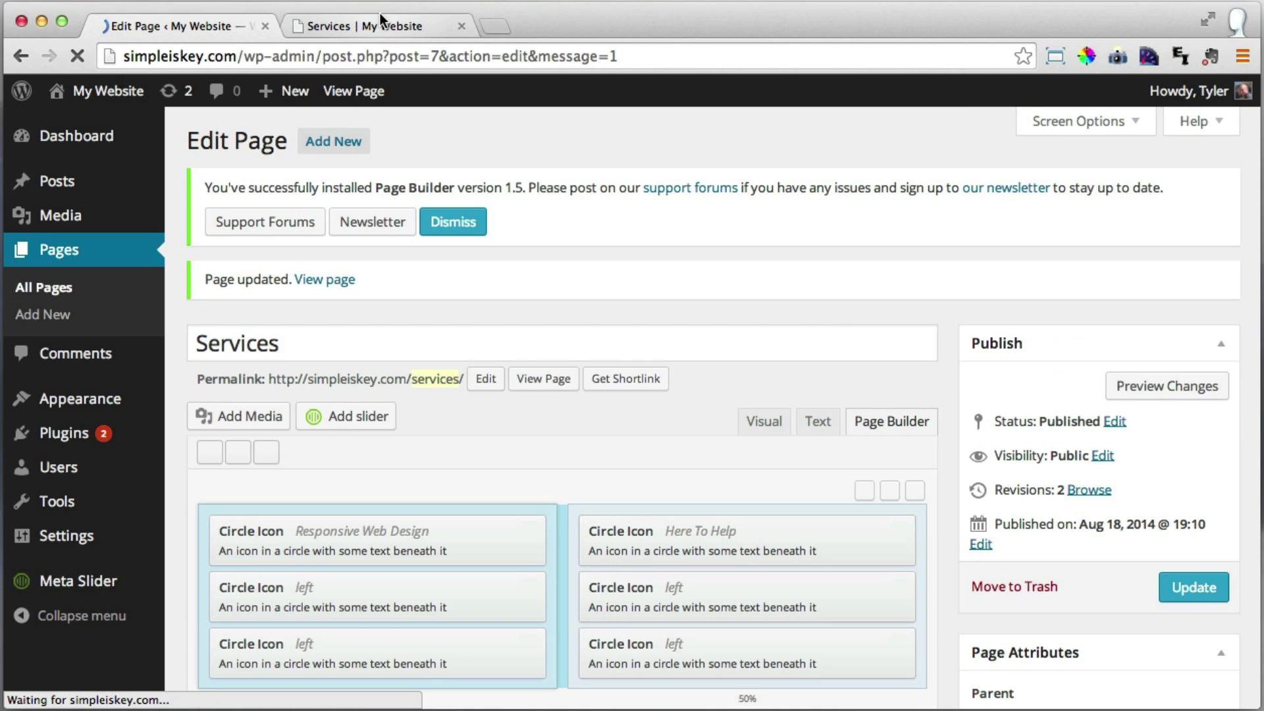
click(381, 21)
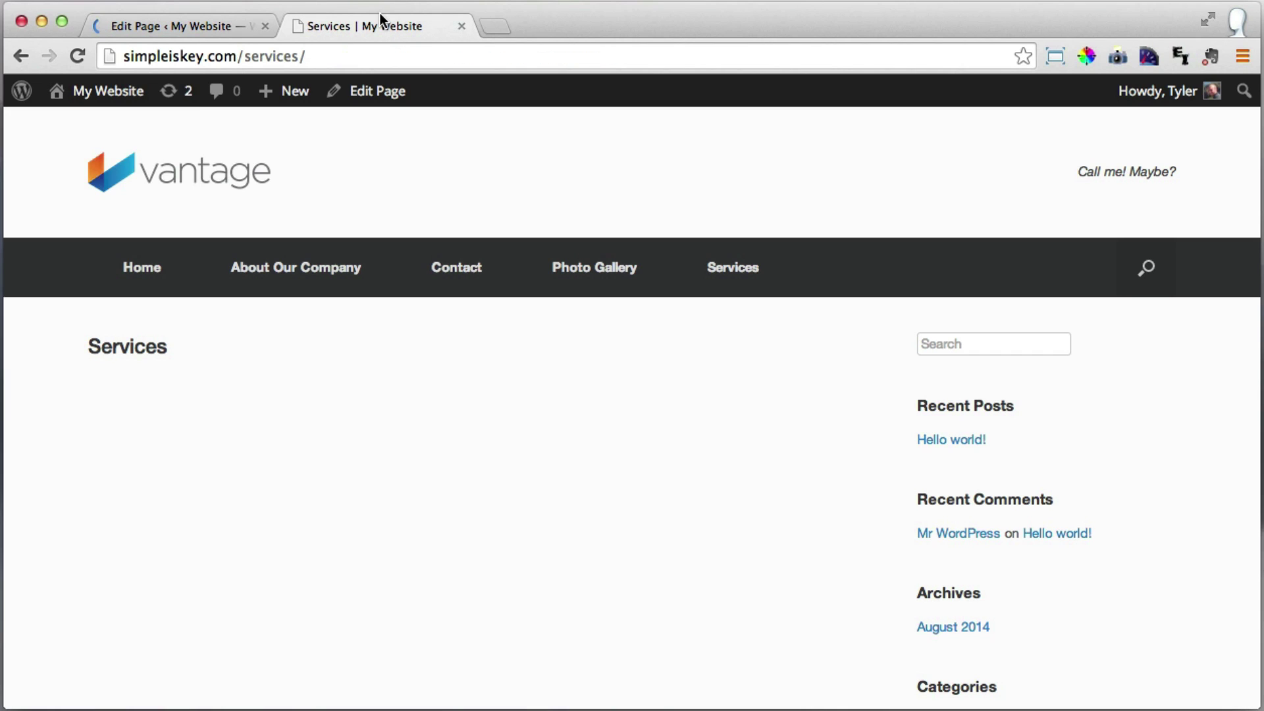
click(77, 56)
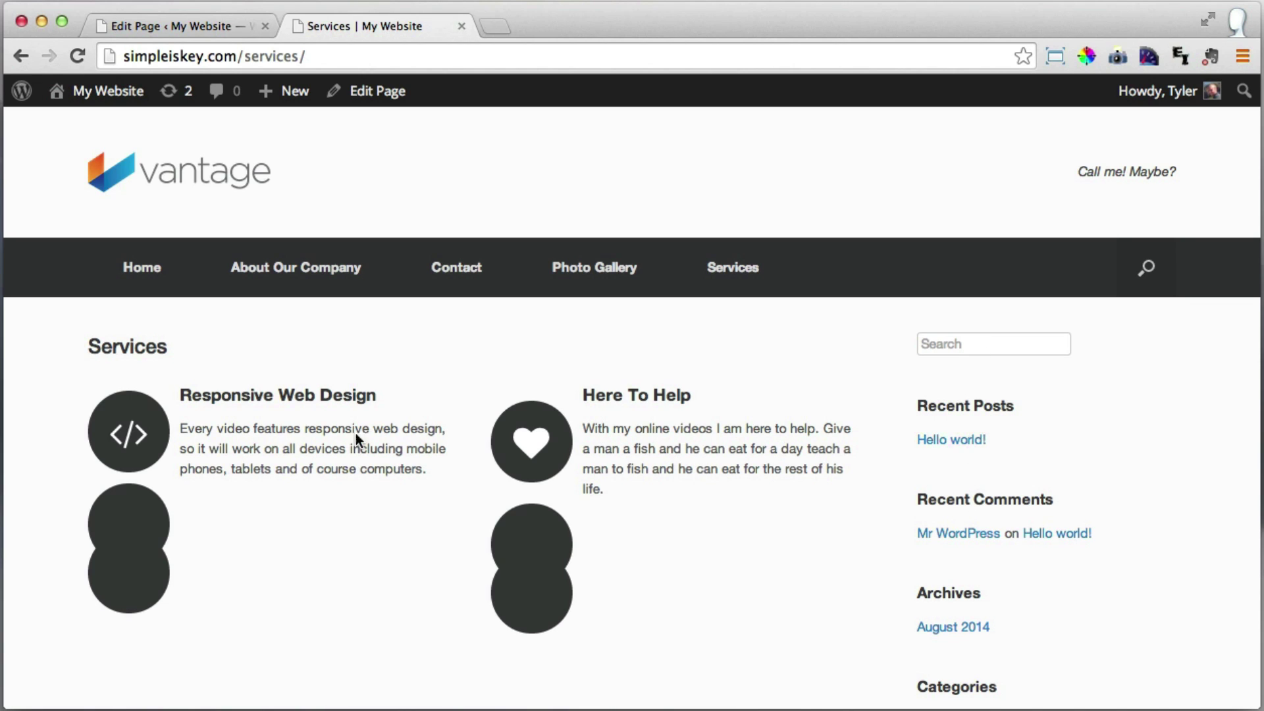
Switch the Services page to the Full Width Page template and update it.
click(183, 23)
scroll(1084, 510, down, 5)
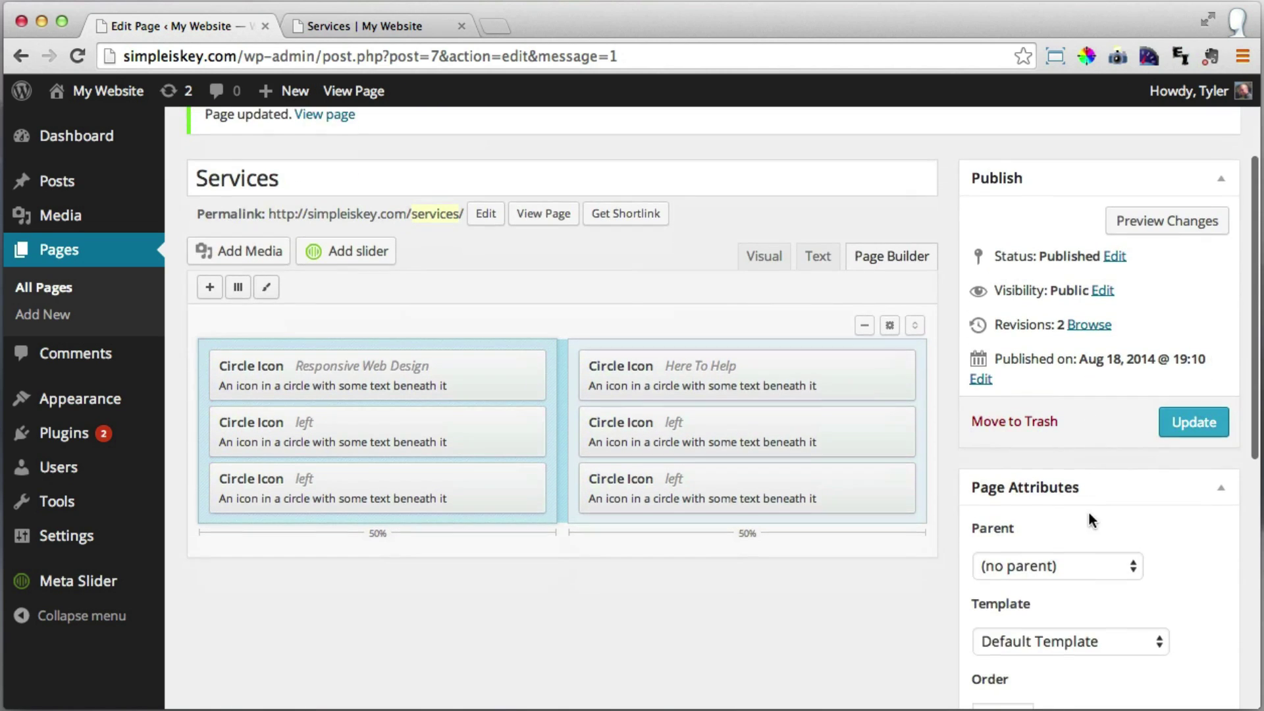
click(1074, 573)
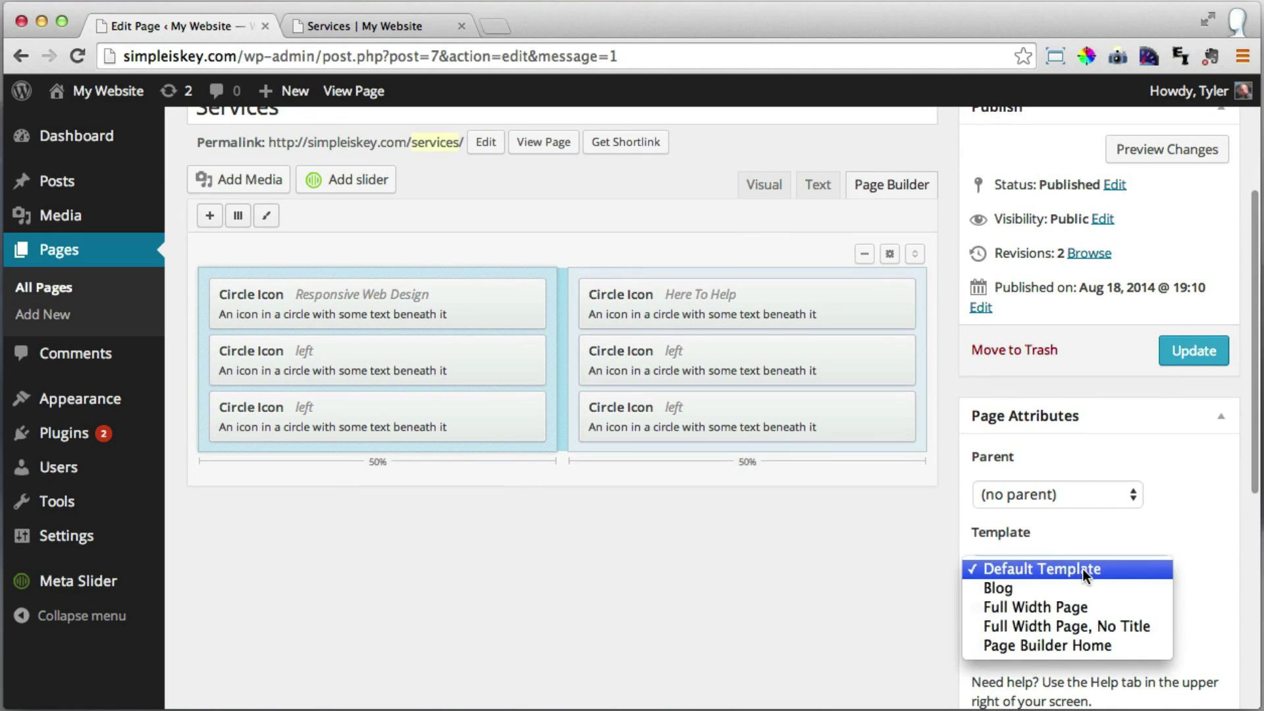
click(1080, 608)
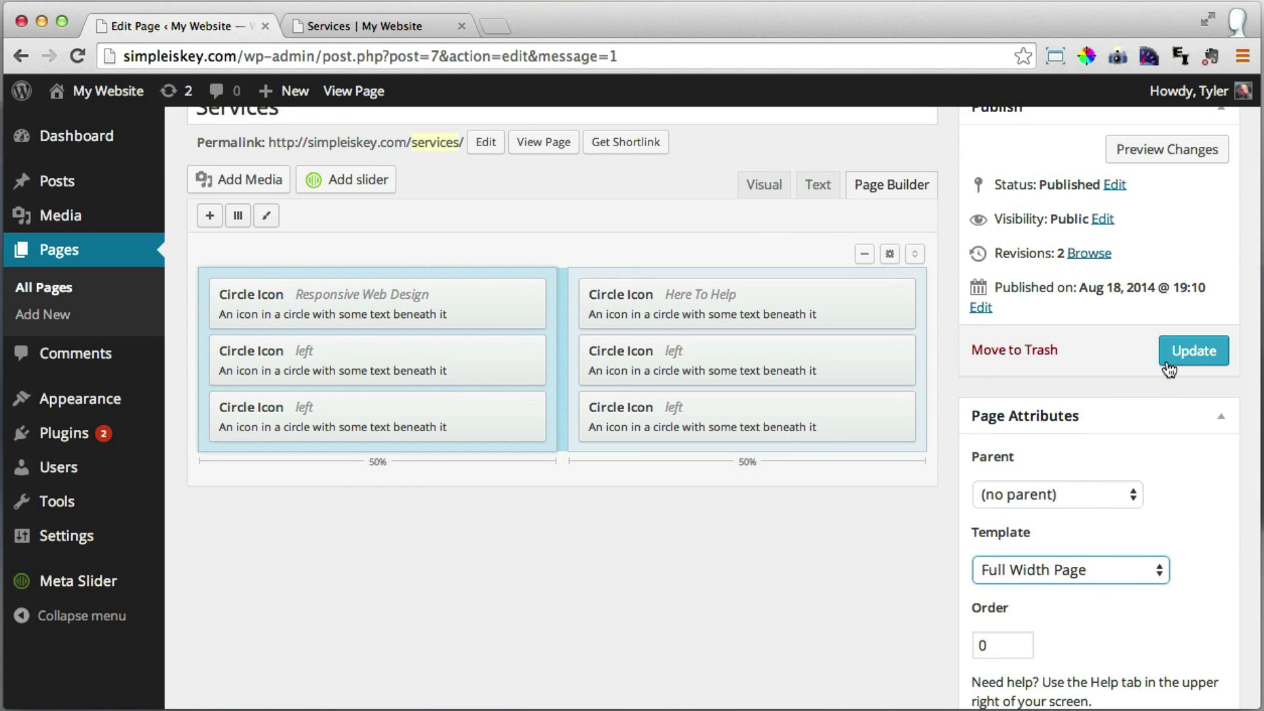
click(1188, 357)
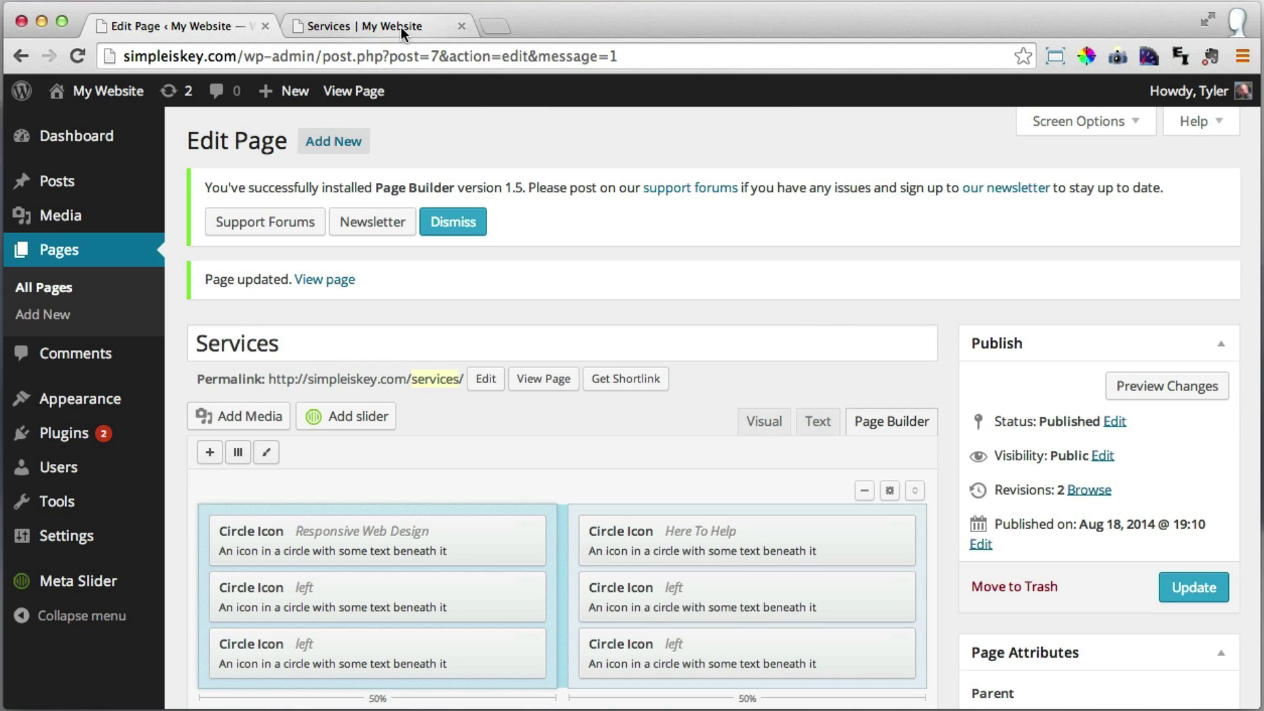
Reload the live full-width Services page to check the layout, then return to its editor.
click(401, 27)
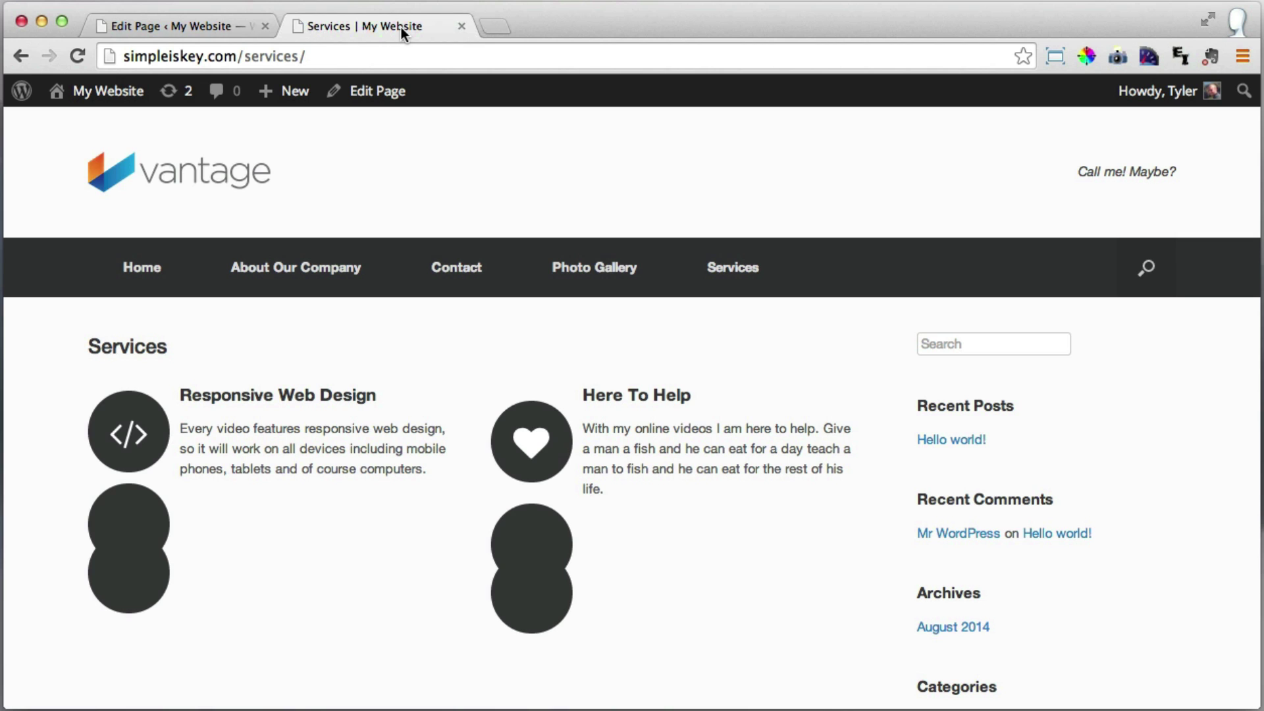
click(78, 56)
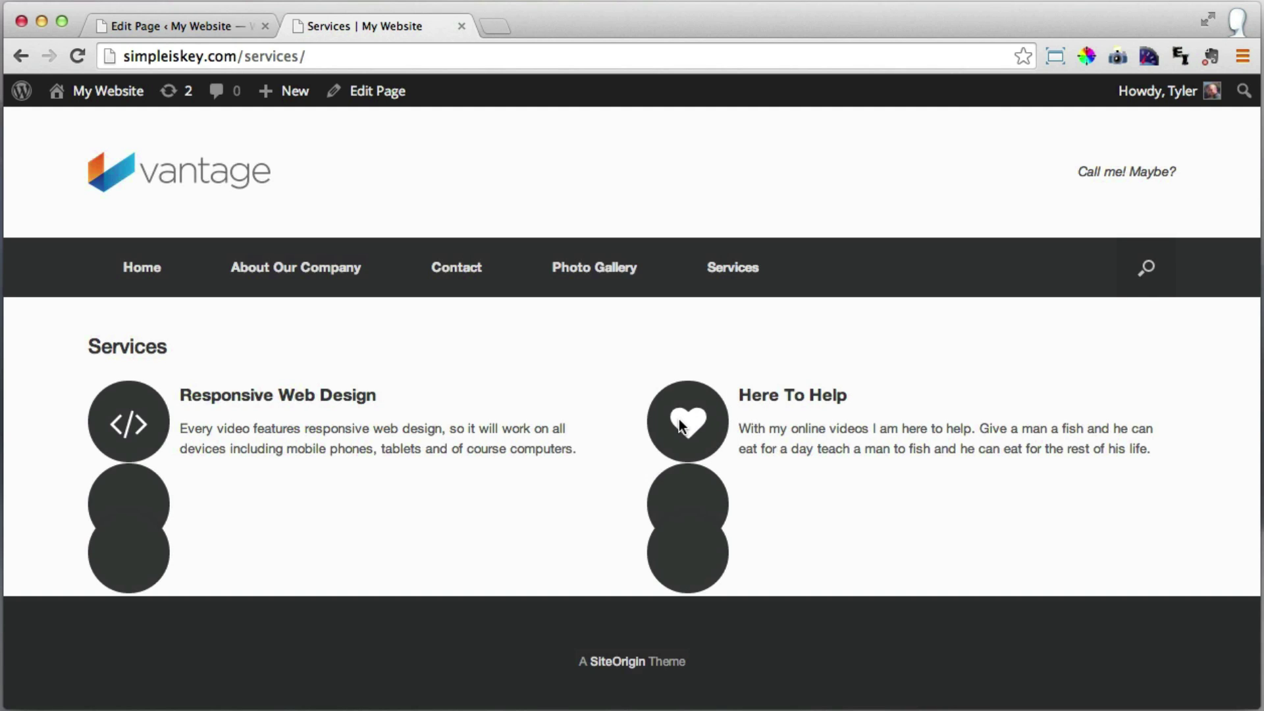
click(200, 25)
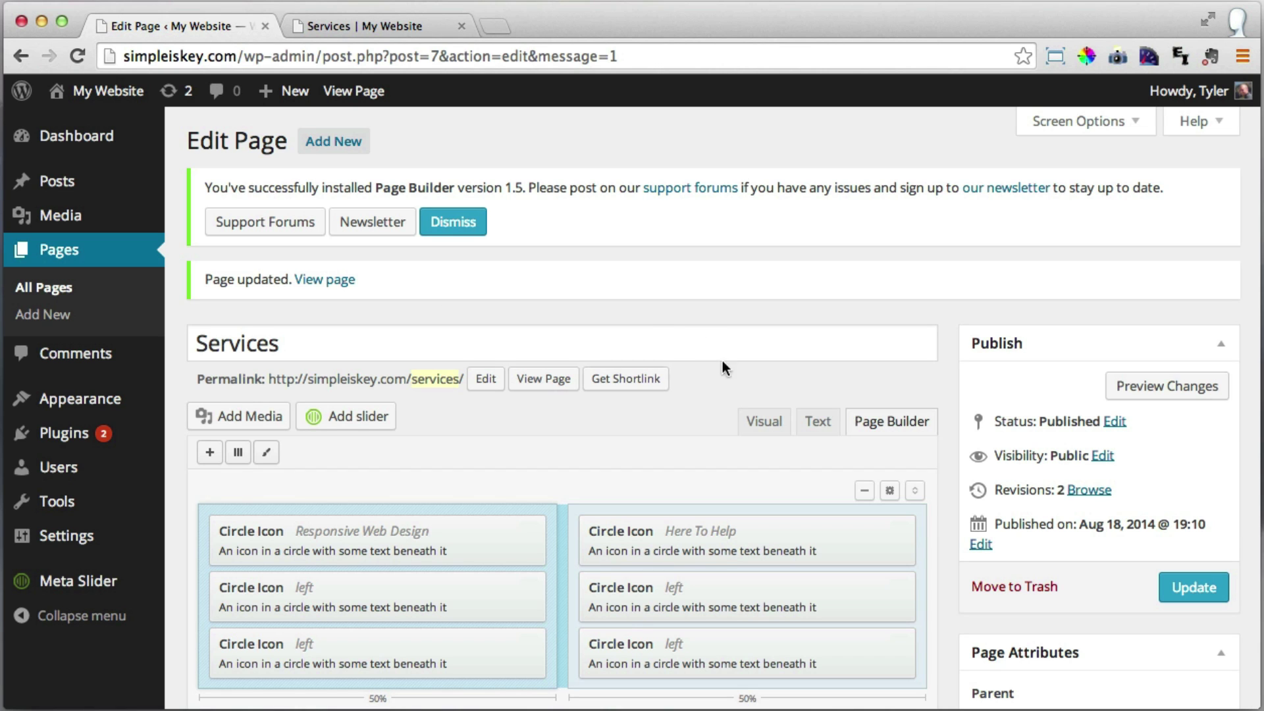
scroll(666, 321, down, 3)
Title the second left Circle Icon widget 'WordPress Is The Best' and paste in its WordPress description.
mouse_move(339, 511)
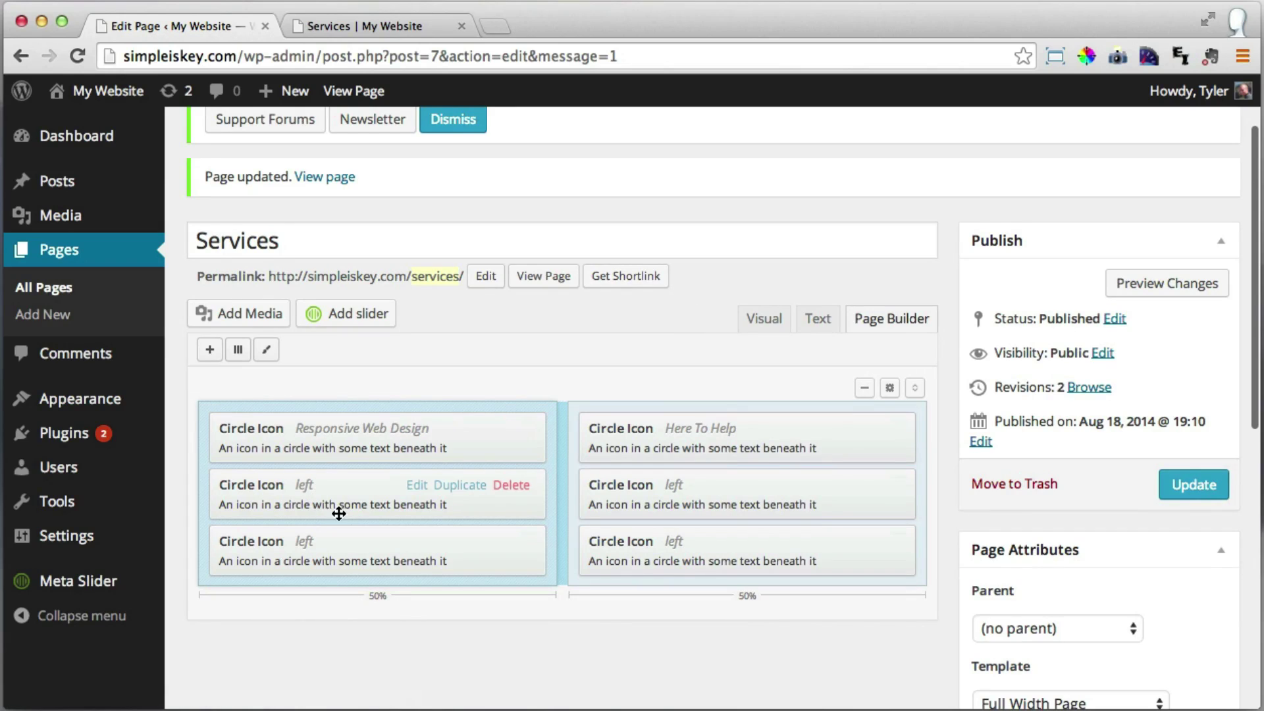
click(417, 486)
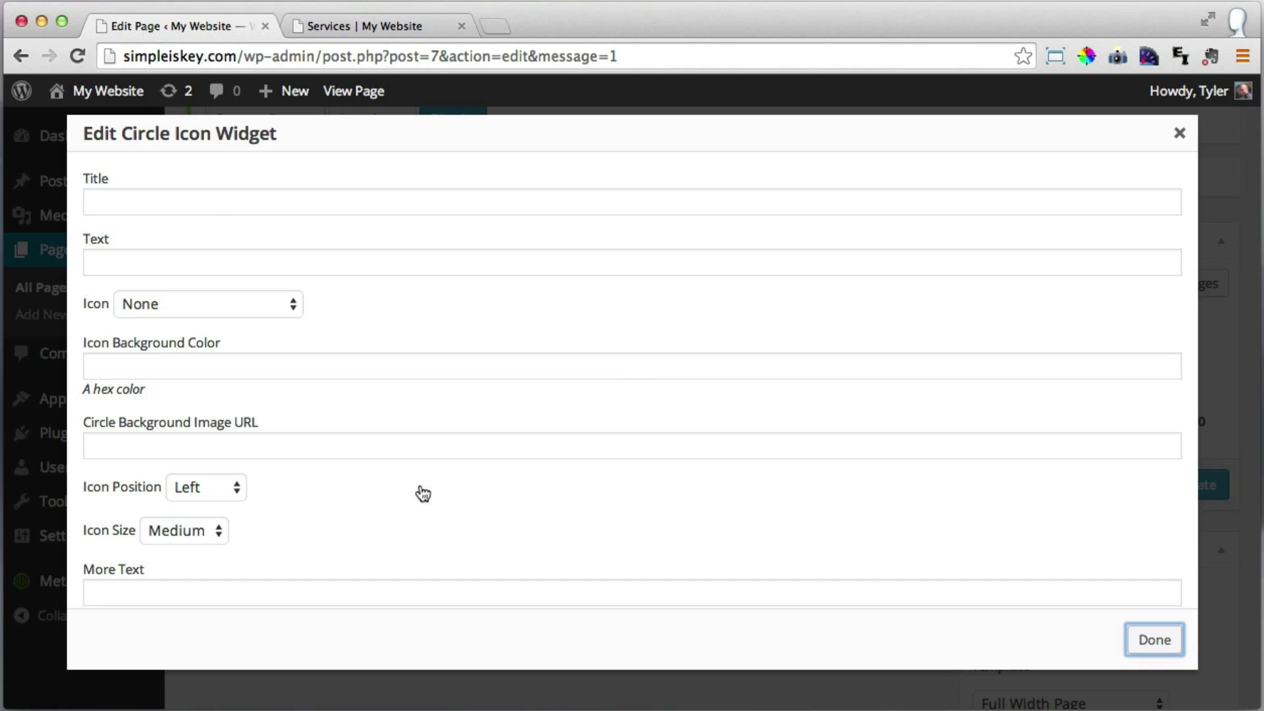
click(215, 207)
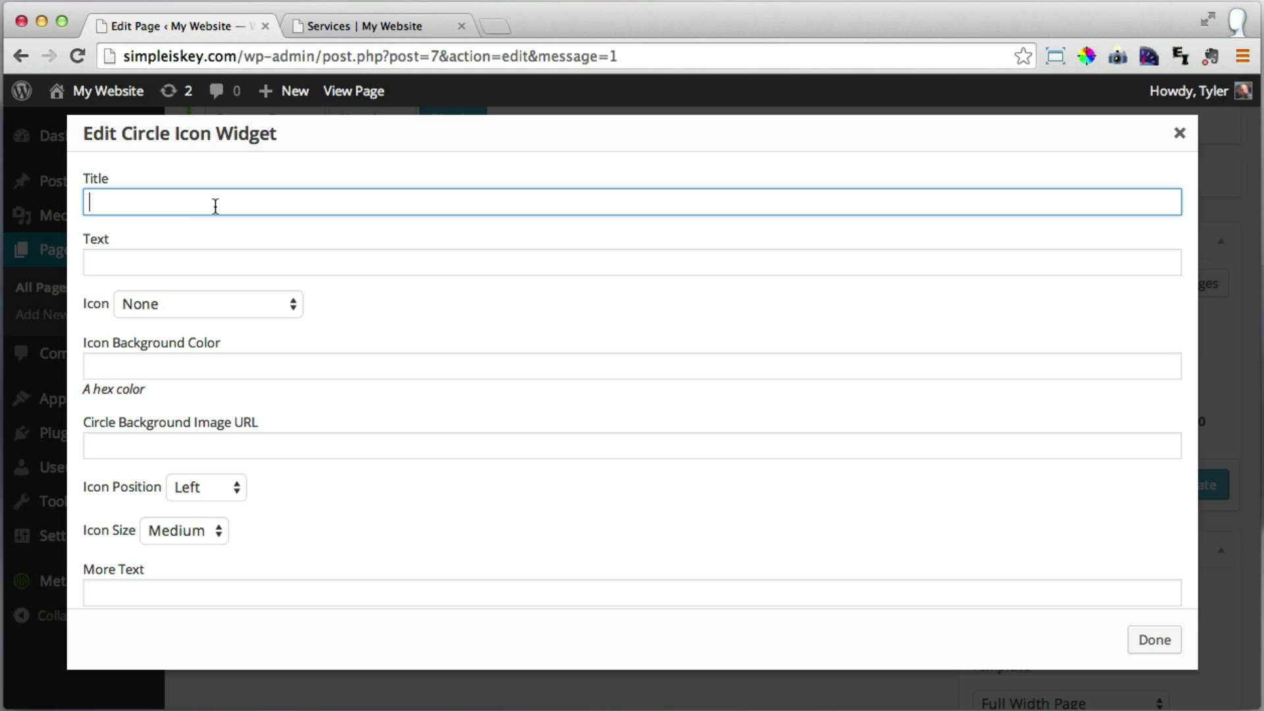
text(WordPress )
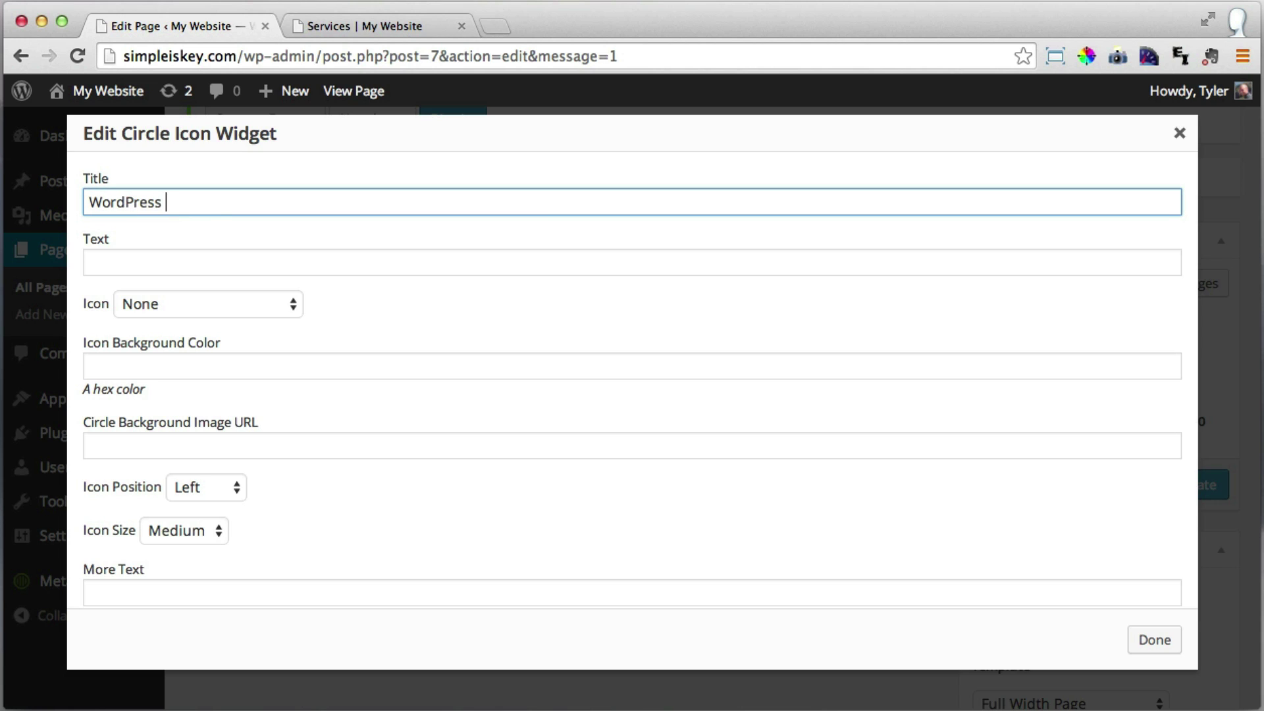
text(Is The Best)
click(93, 263)
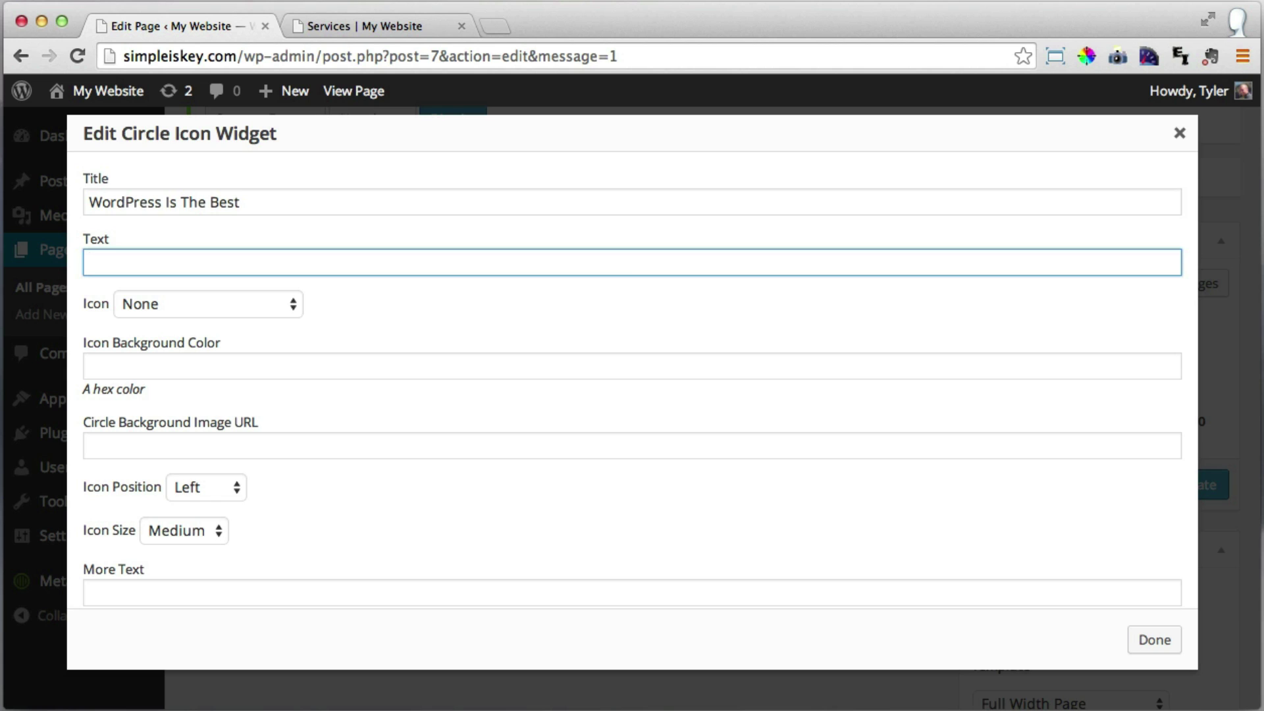
text(Wo)
key(super+v)
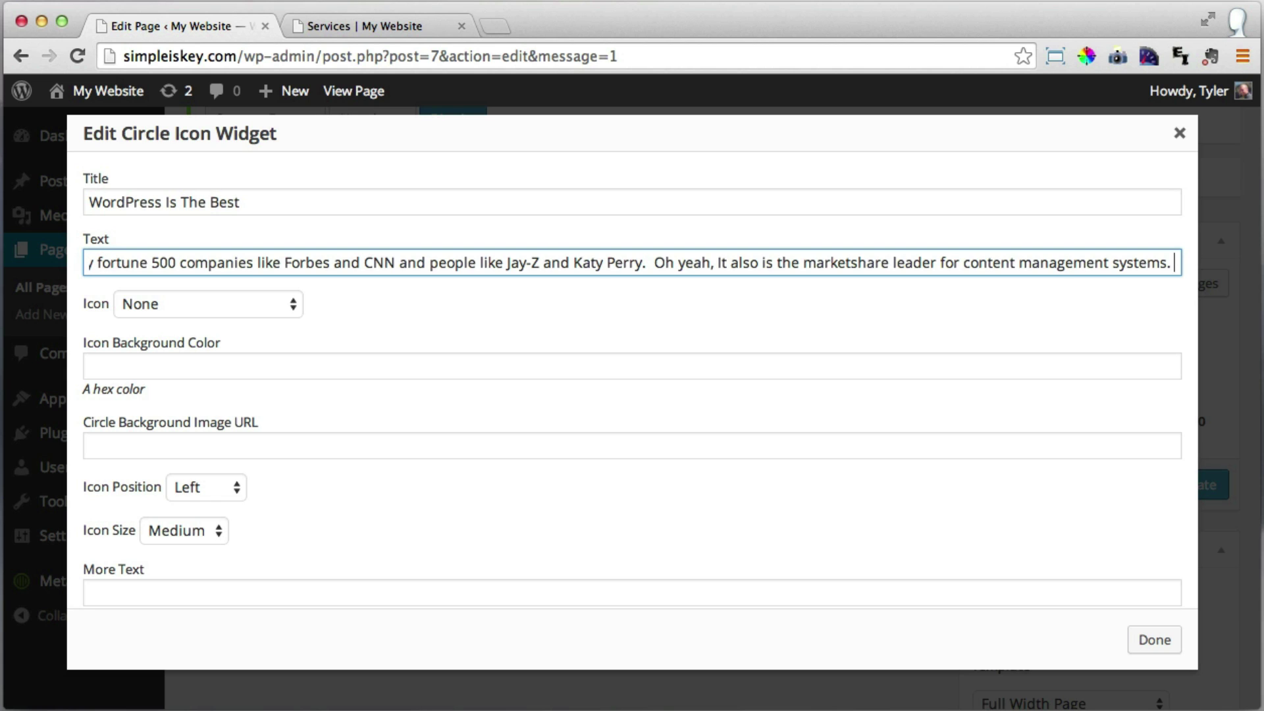
drag(384, 263, 52, 266)
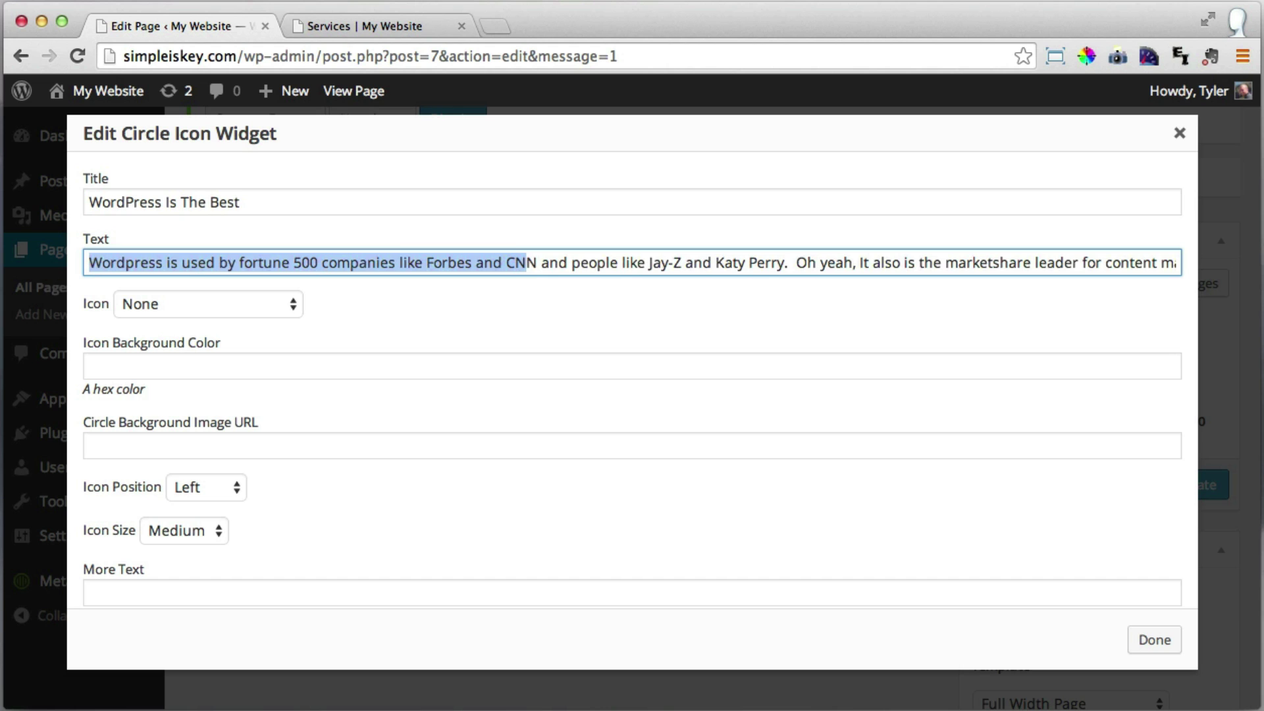
click(416, 314)
Choose the Exclamation icon and focus the background colour field, which expects a hex colour.
click(286, 308)
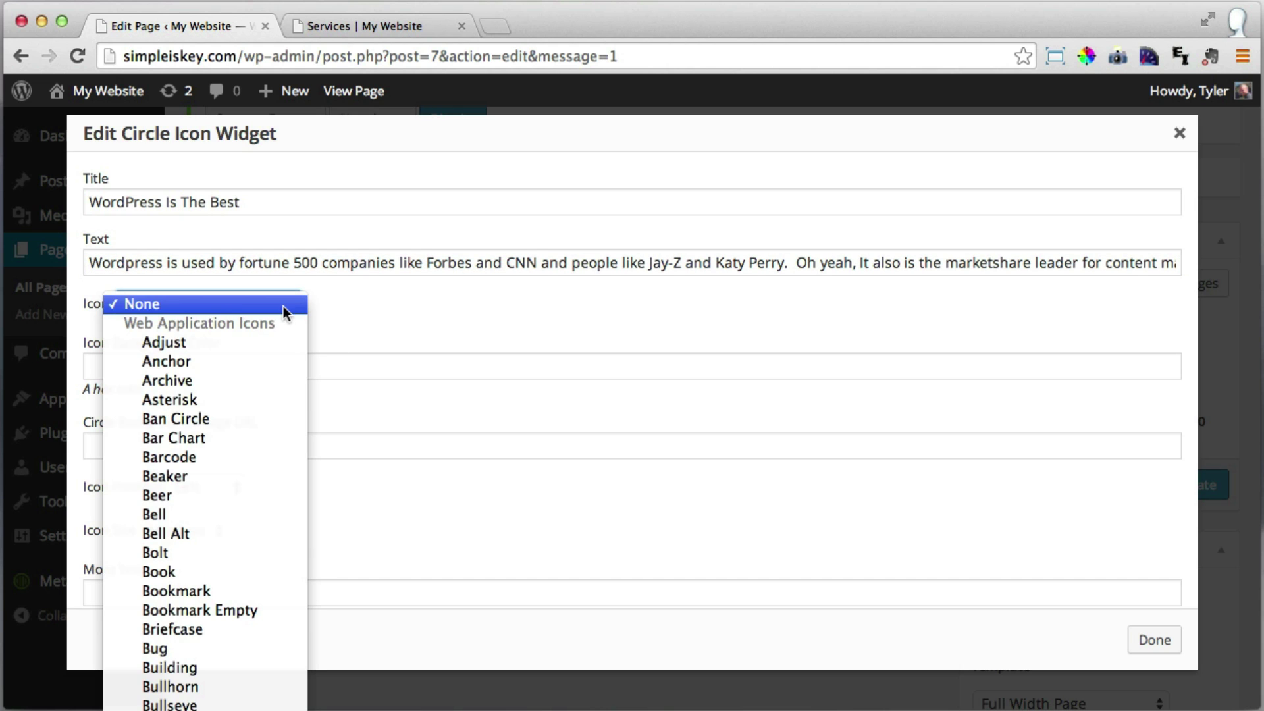
scroll(235, 564, down, 20)
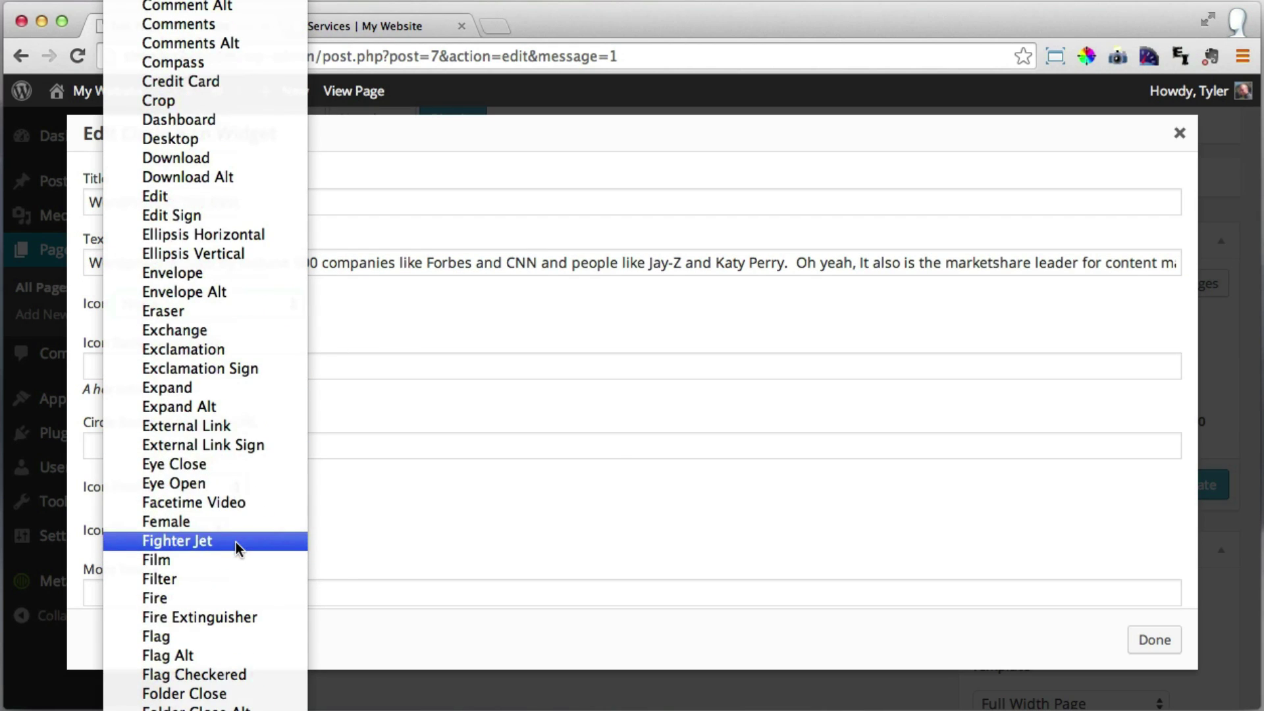
click(235, 349)
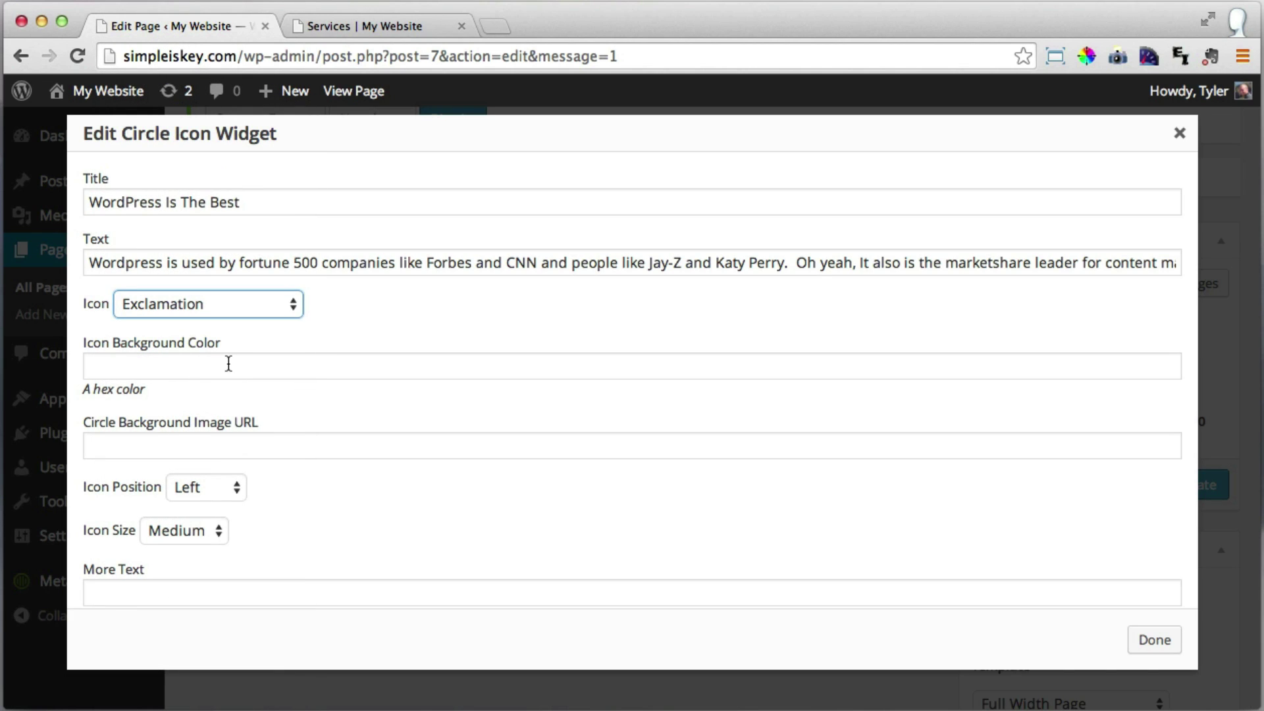
click(228, 364)
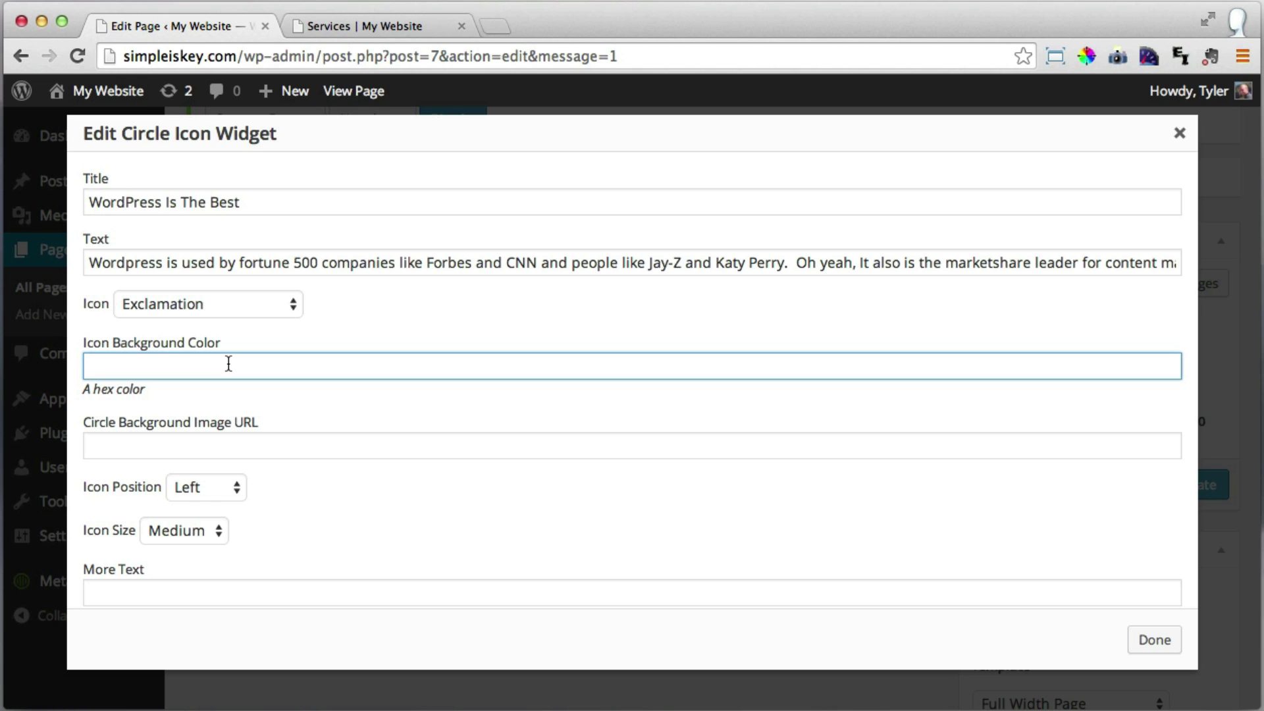
click(373, 24)
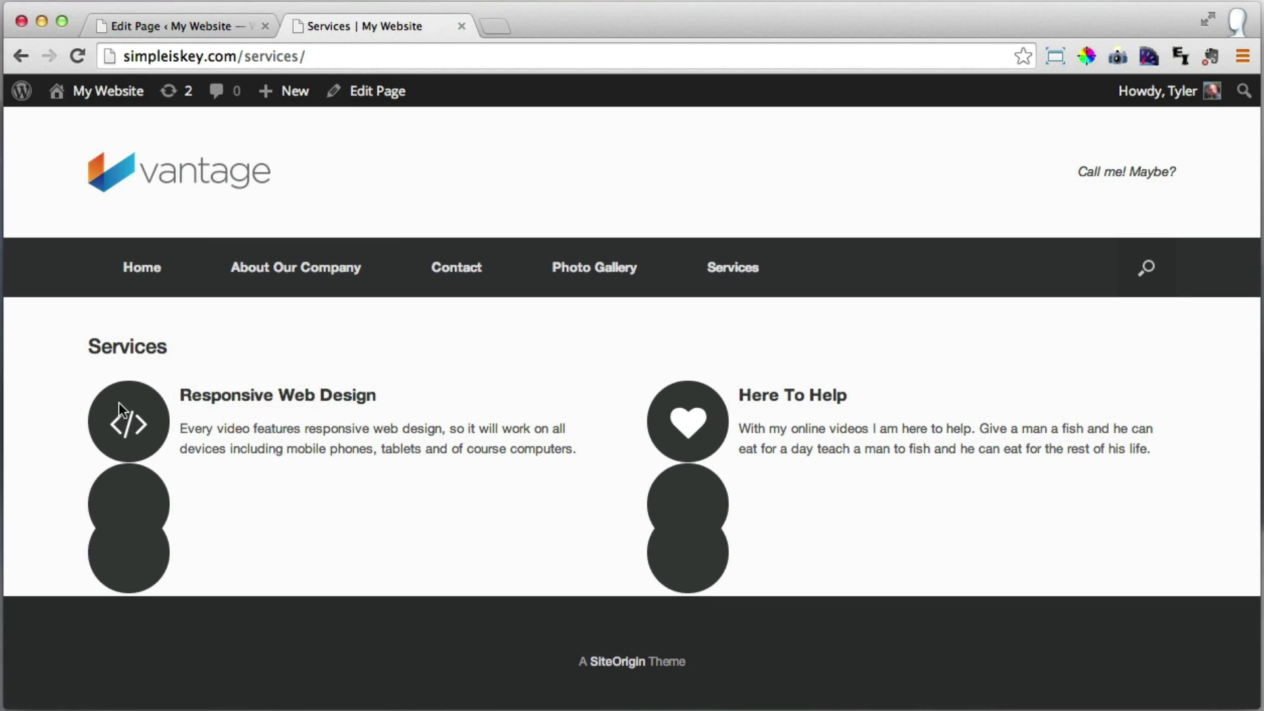
click(173, 21)
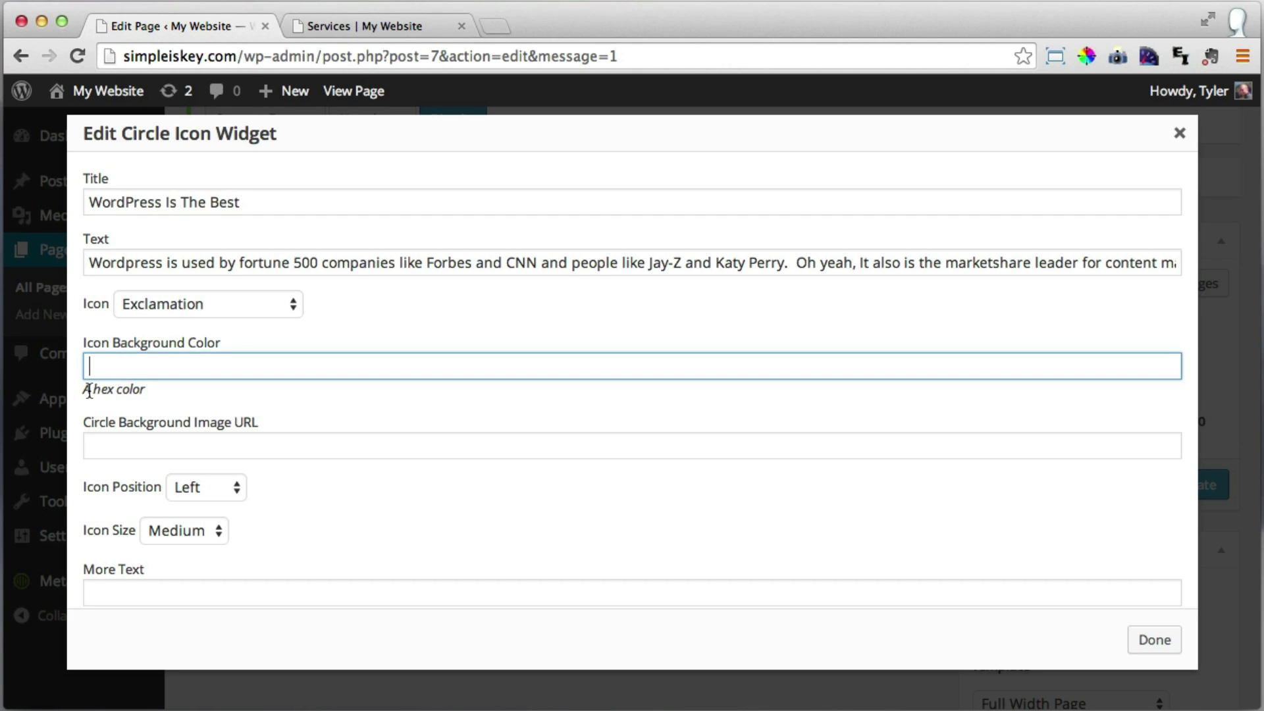
drag(84, 389, 145, 392)
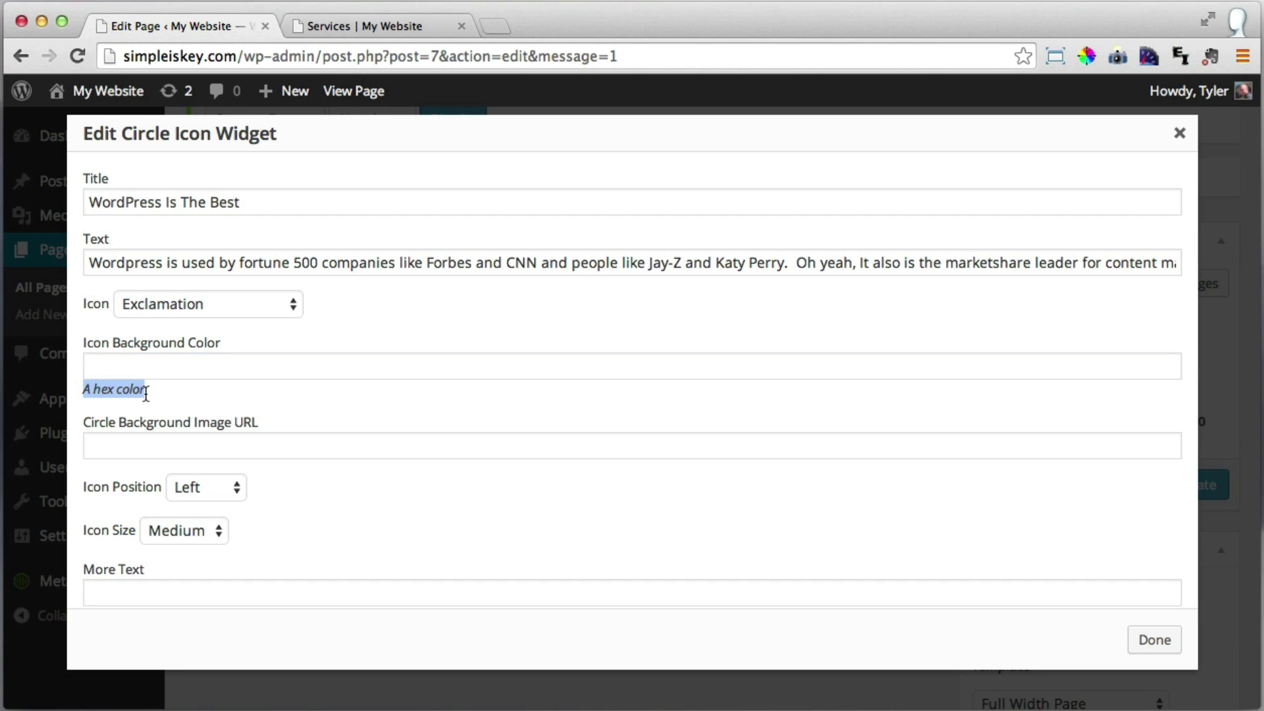
click(145, 392)
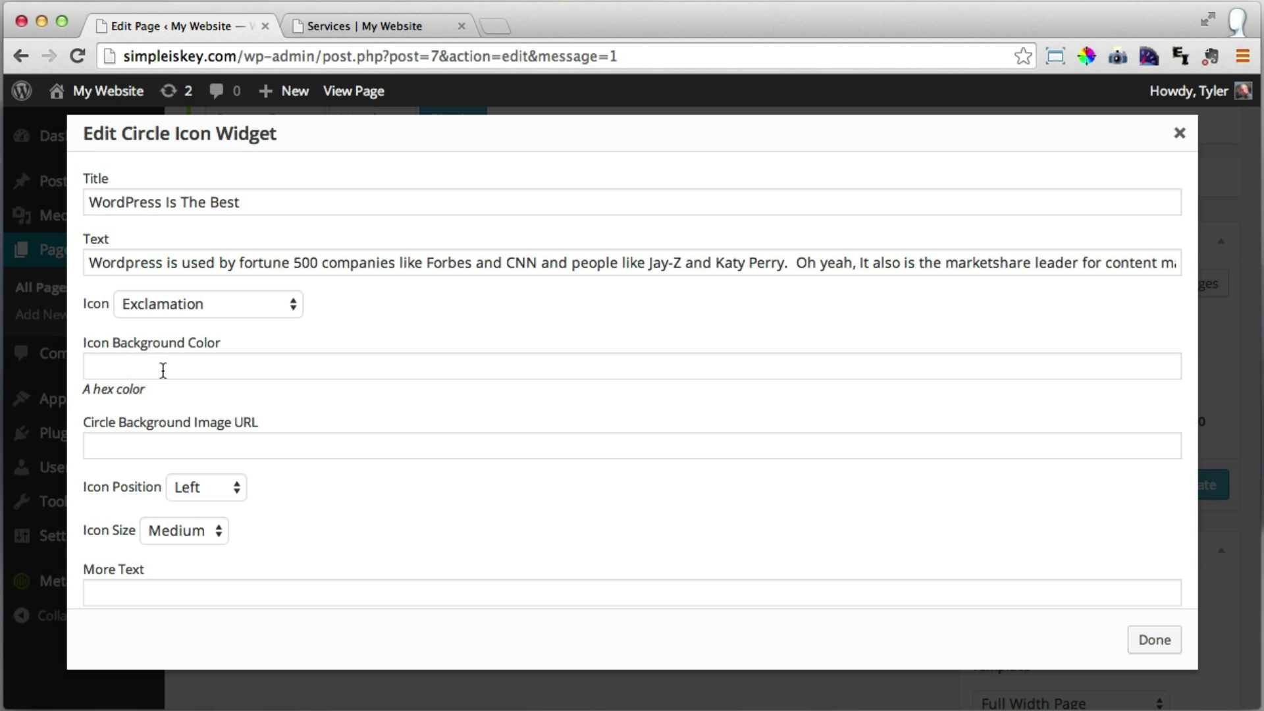
click(156, 368)
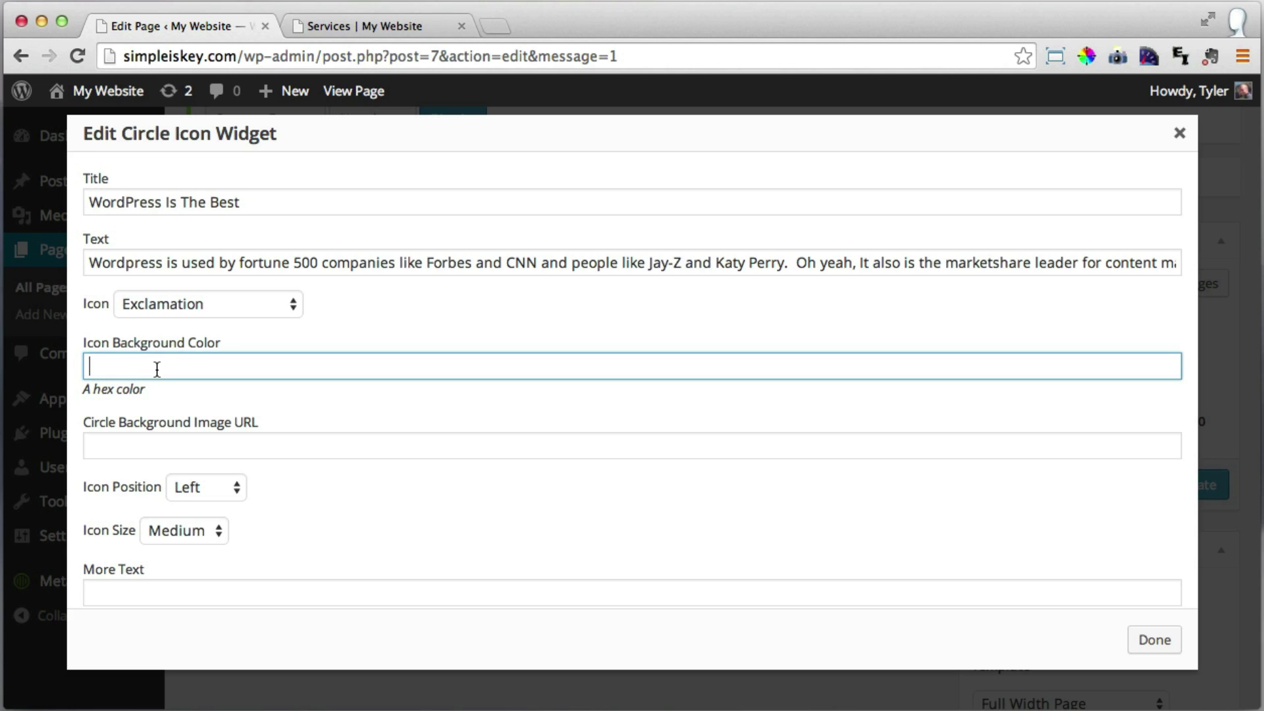
Search Google for 'hex color' in a new tab and open the W3Schools HTML Color Picker.
click(495, 26)
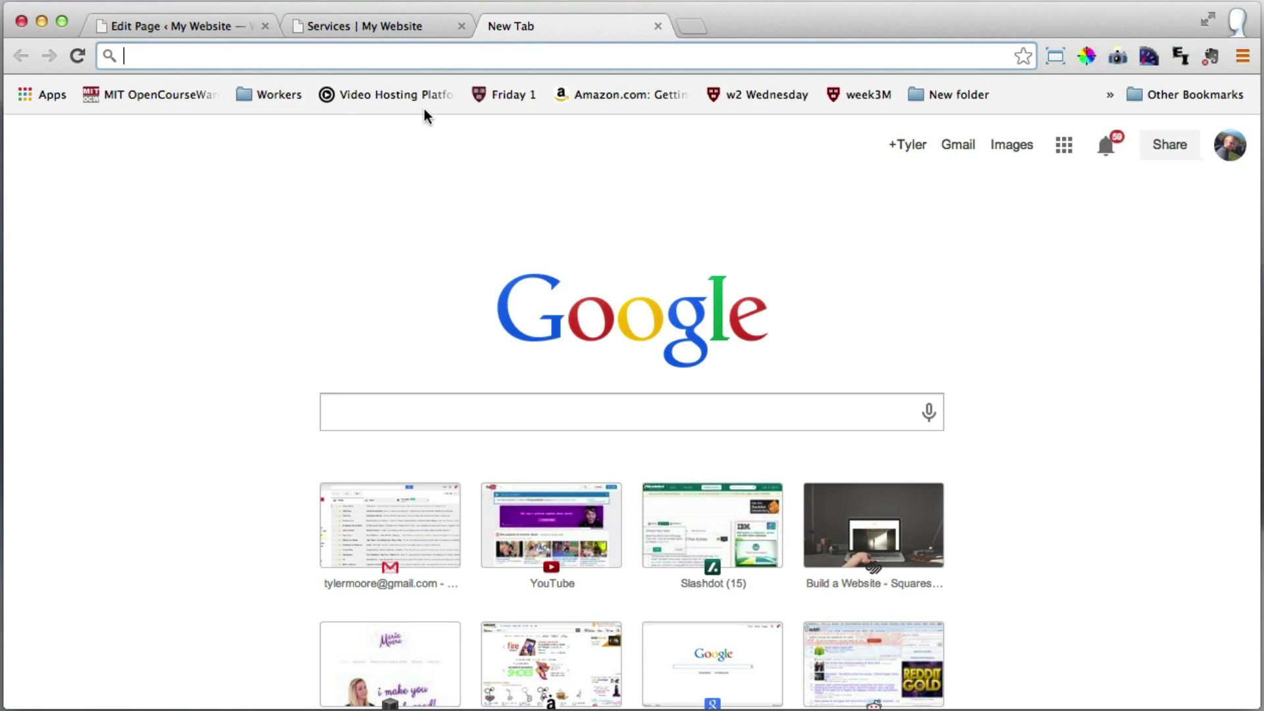
text(hex color)
key(Return)
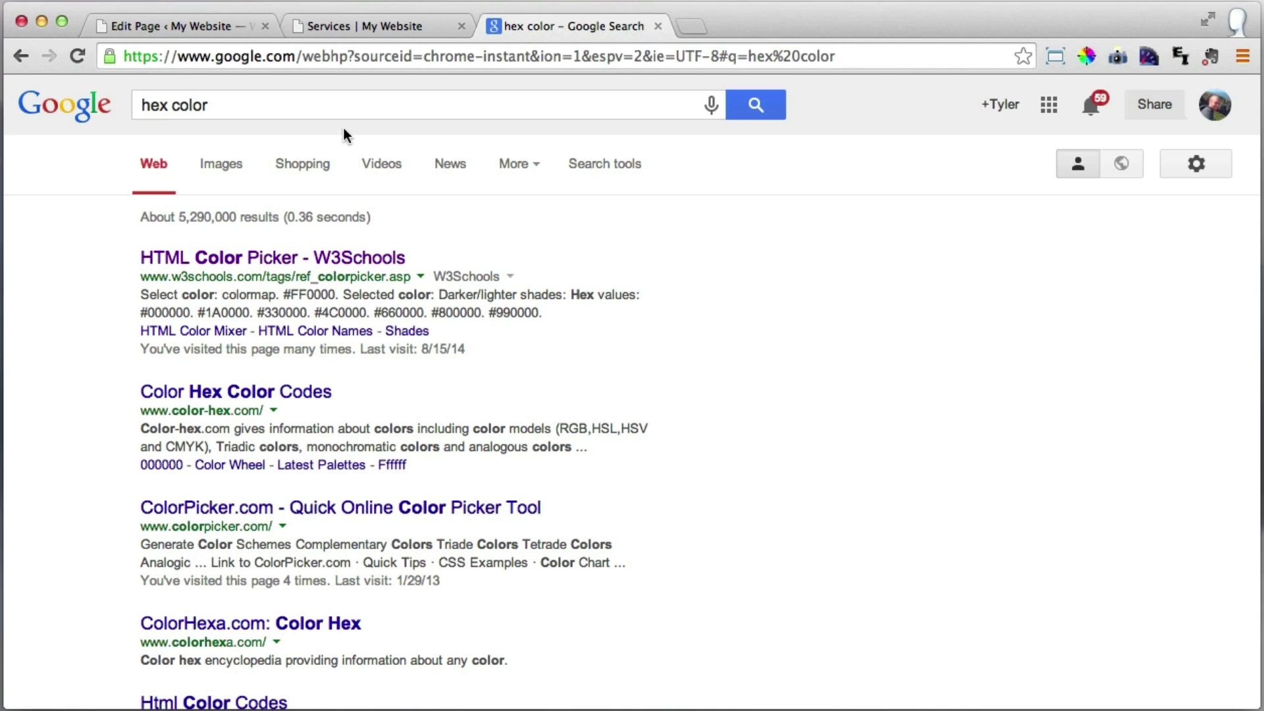
click(266, 260)
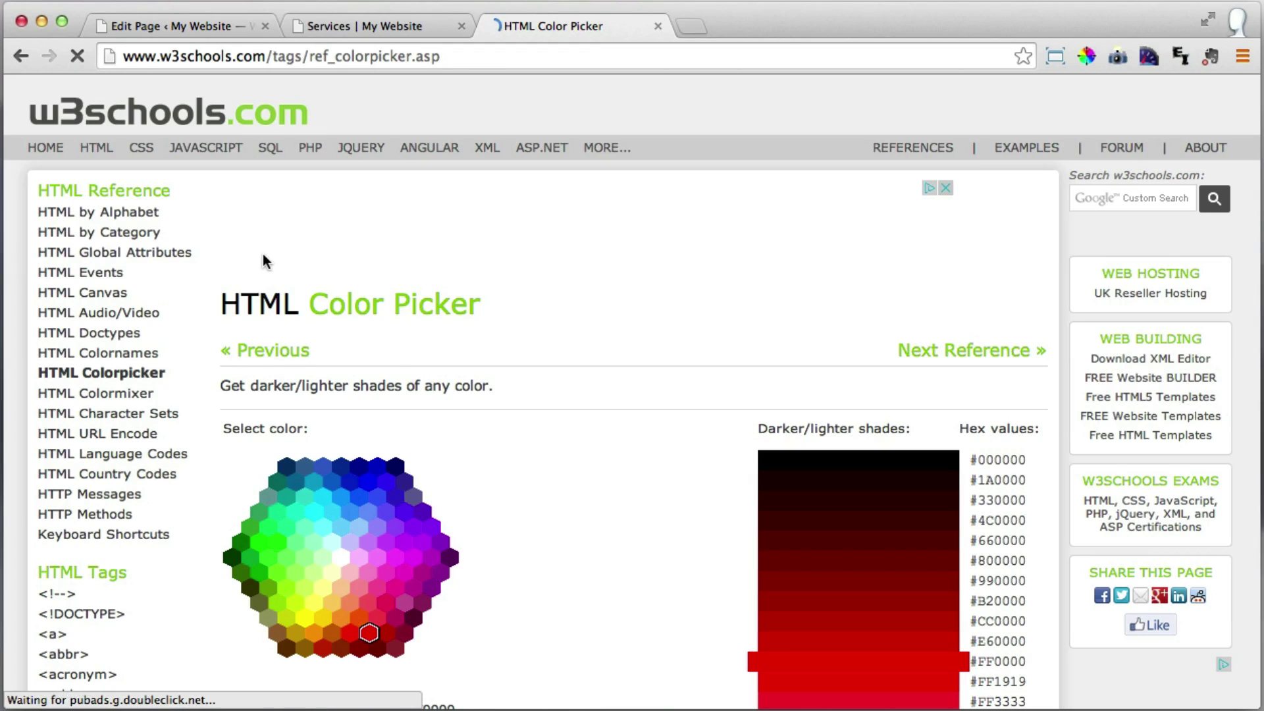
Try the light green #66FF66 in the colour picker and select its hex value.
scroll(493, 253, down, 3)
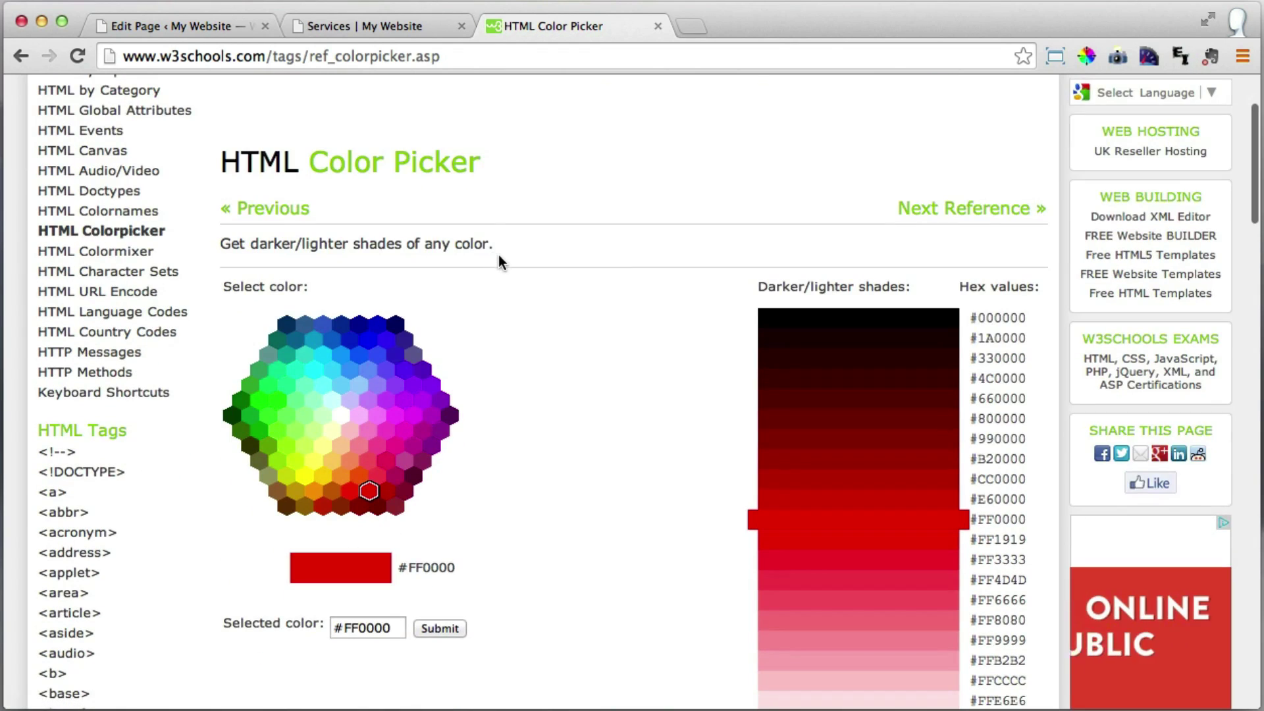
click(288, 418)
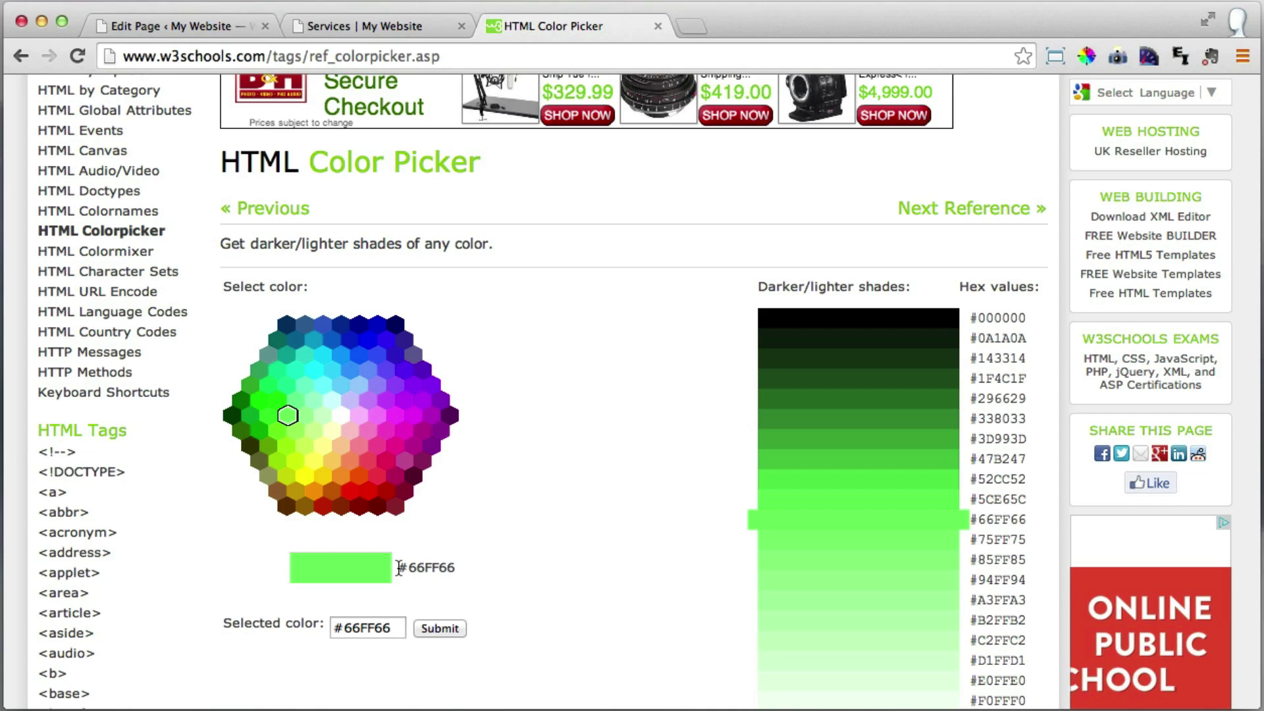
drag(399, 568, 442, 567)
drag(455, 569, 446, 569)
click(442, 569)
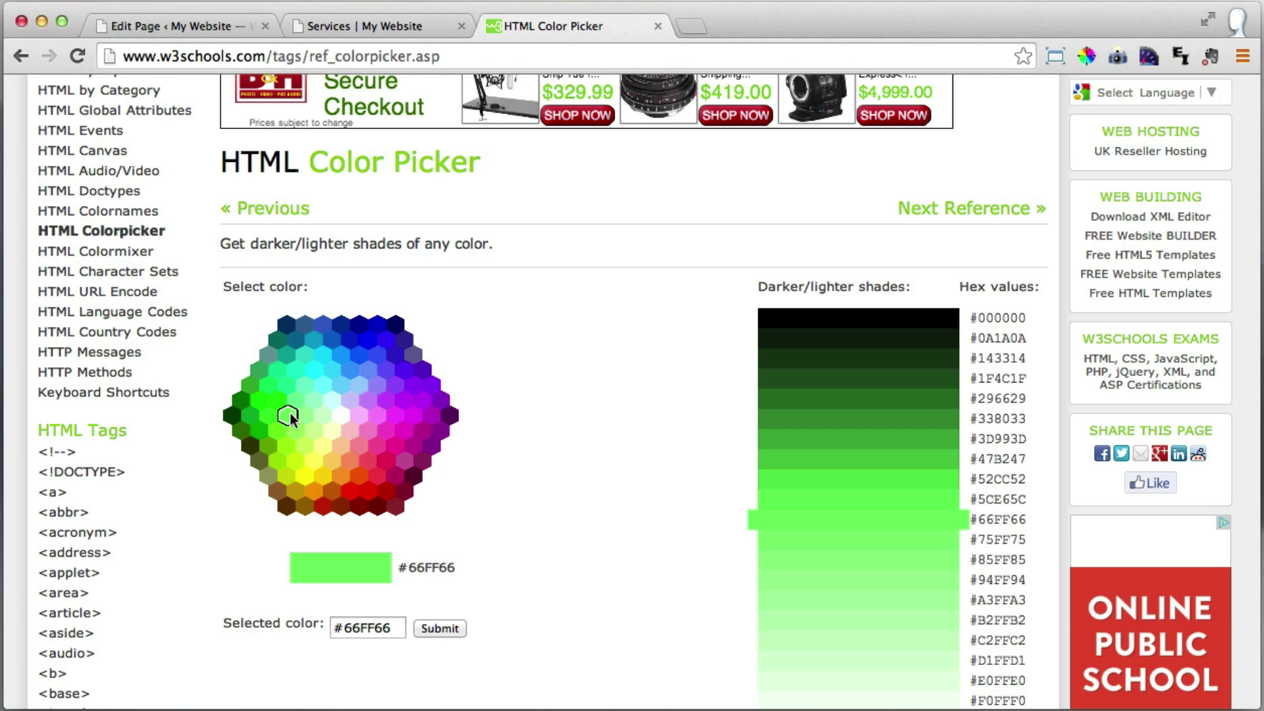
drag(397, 628, 326, 626)
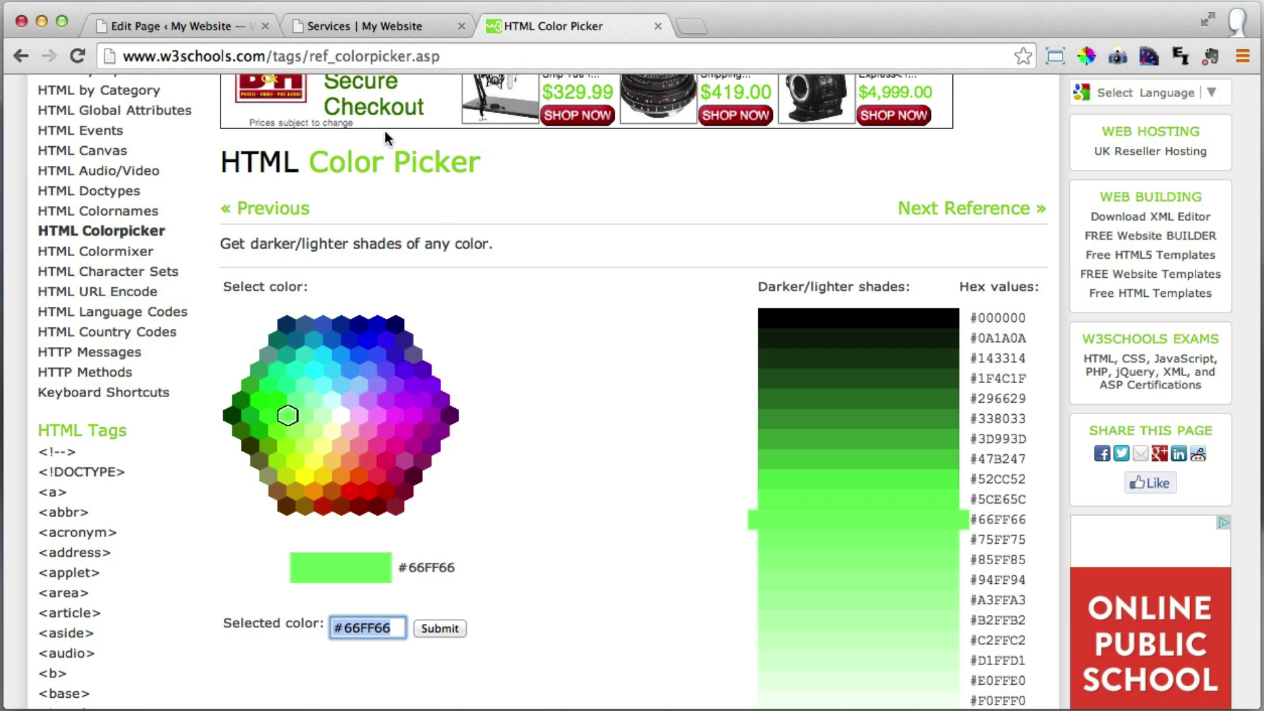
click(191, 21)
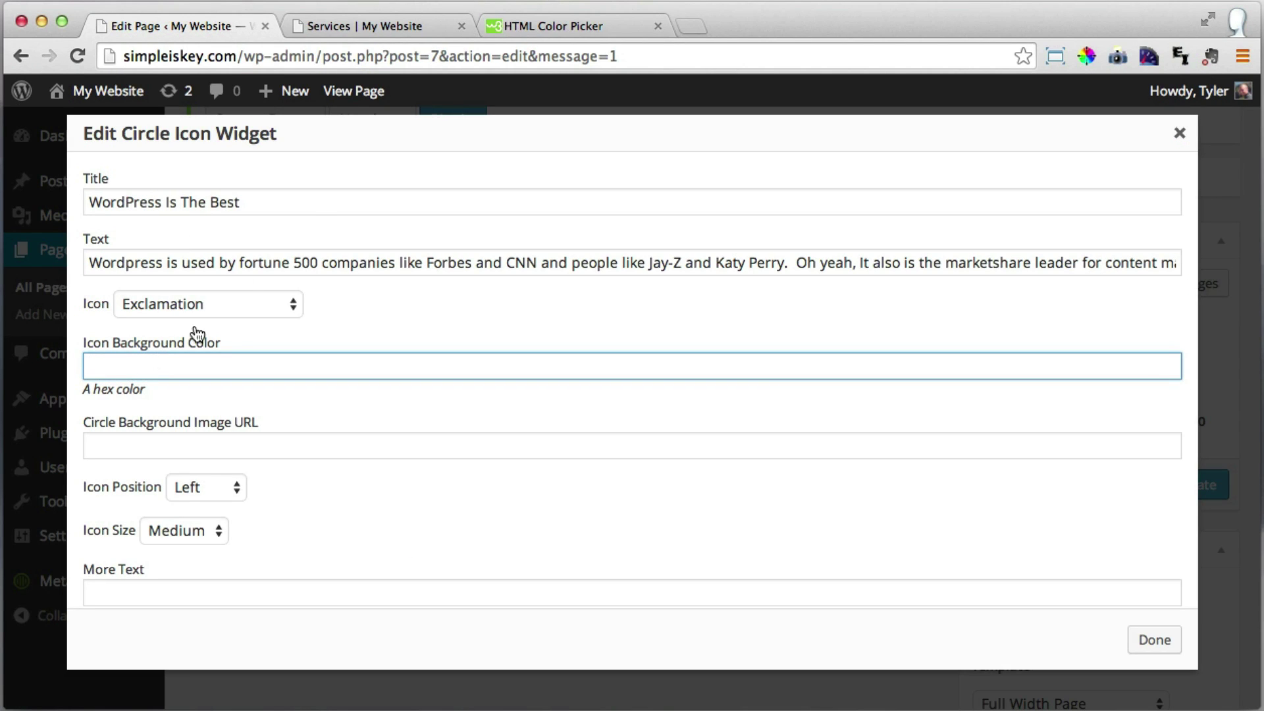
click(381, 29)
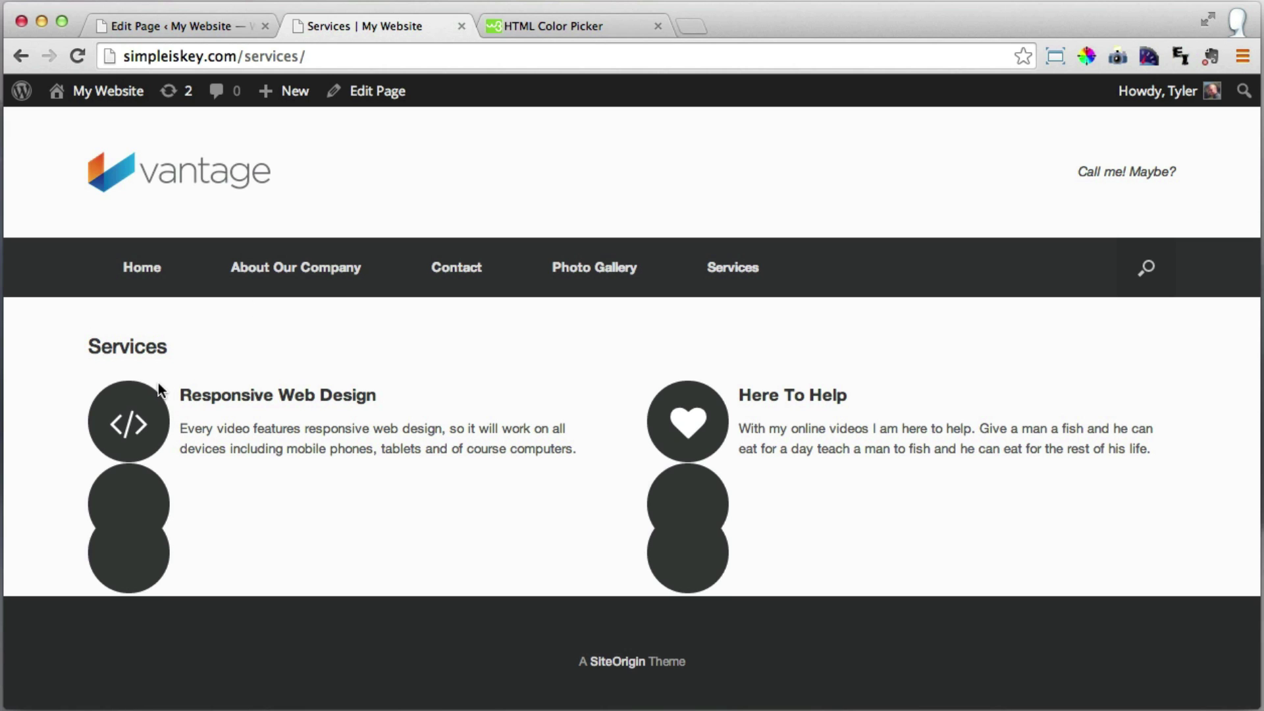
click(215, 25)
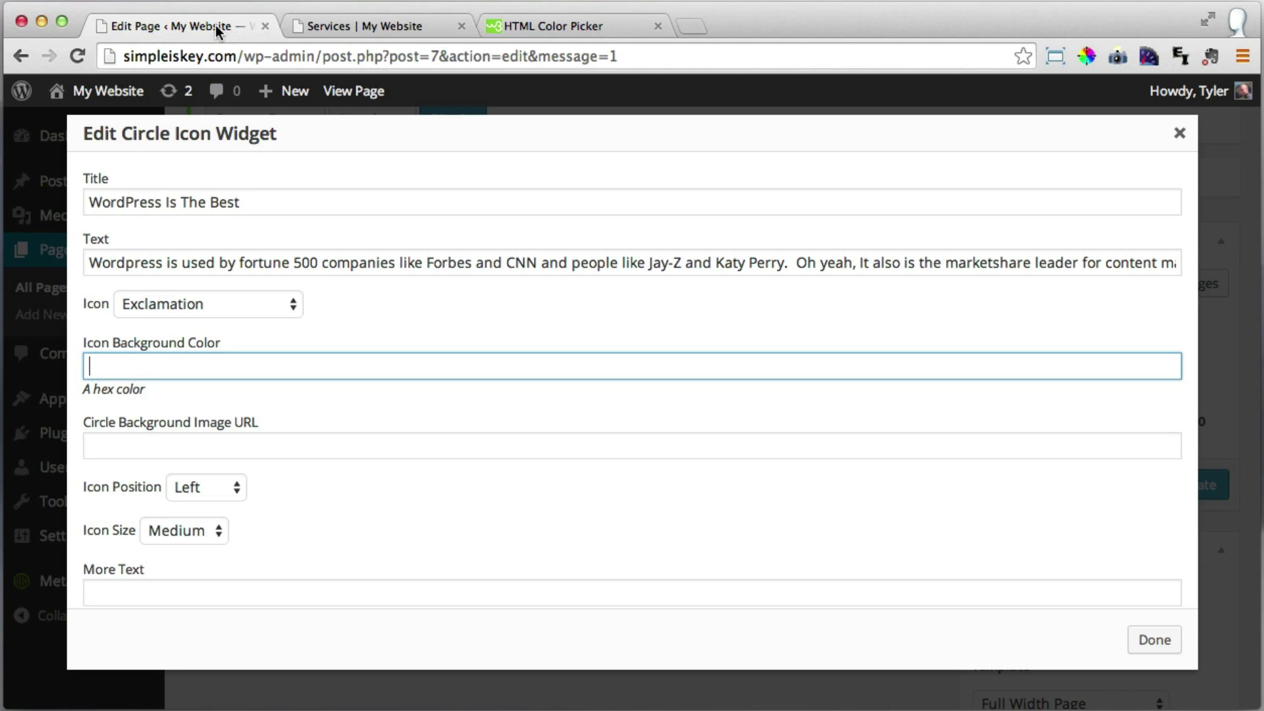
click(542, 25)
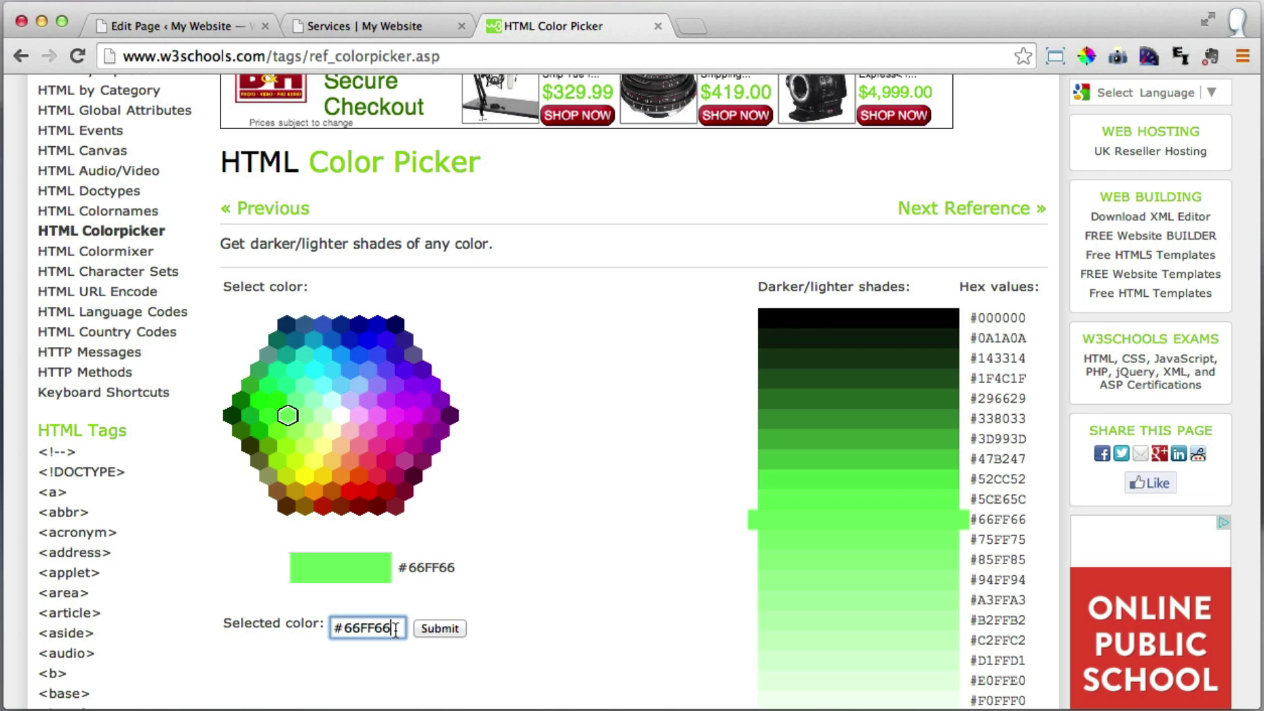
Submit #9DD241 as the selected colour and select its hex value to copy.
scroll(314, 637, up, 1)
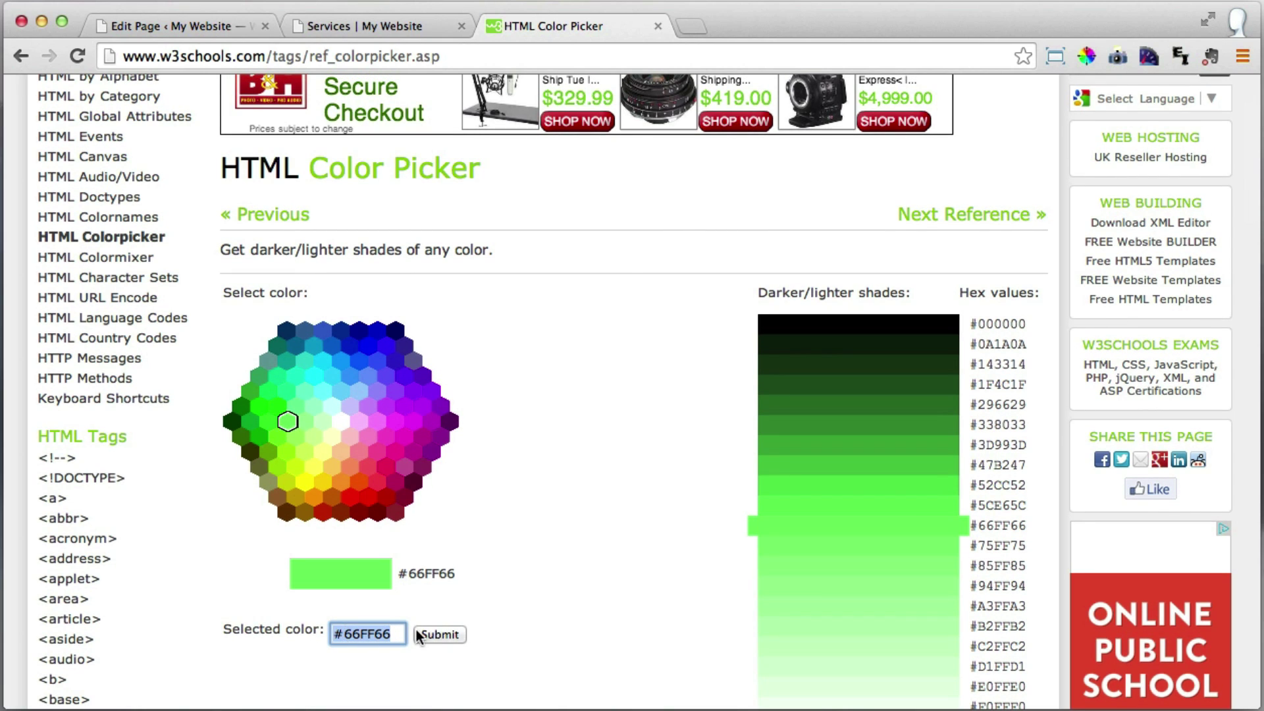
text(#9DD241)
click(440, 634)
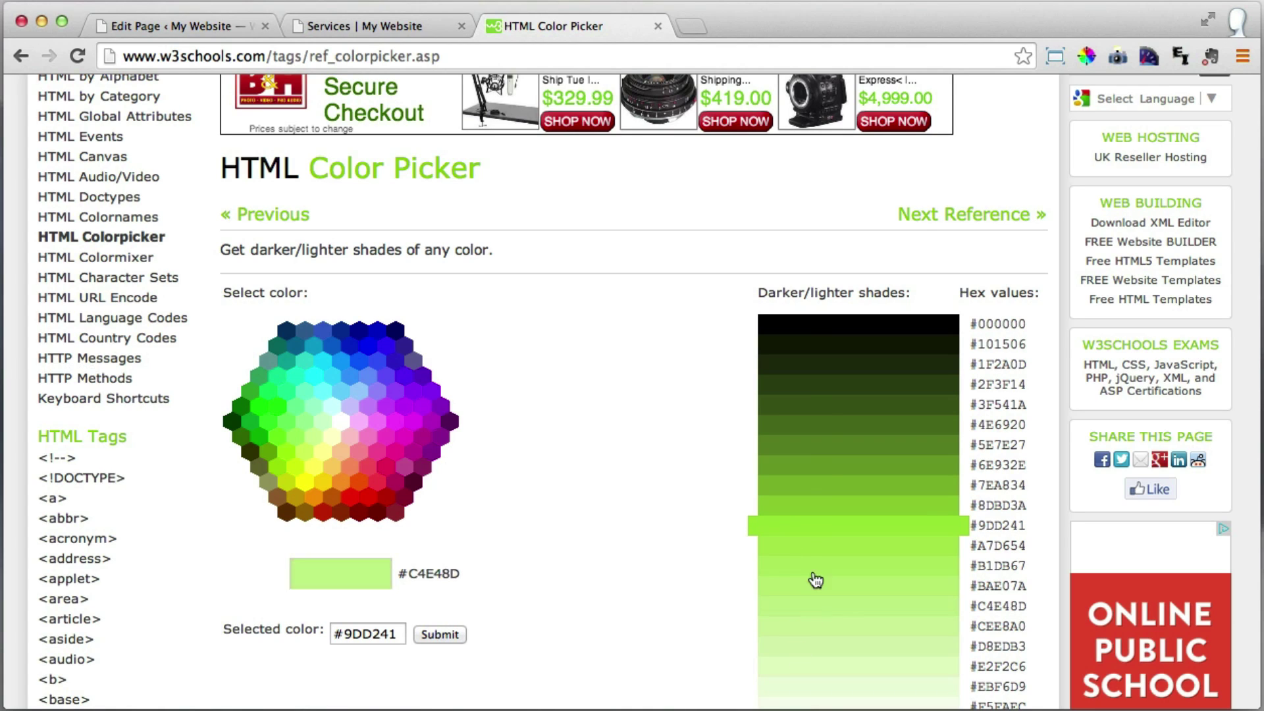
drag(399, 635, 333, 632)
key(super+c)
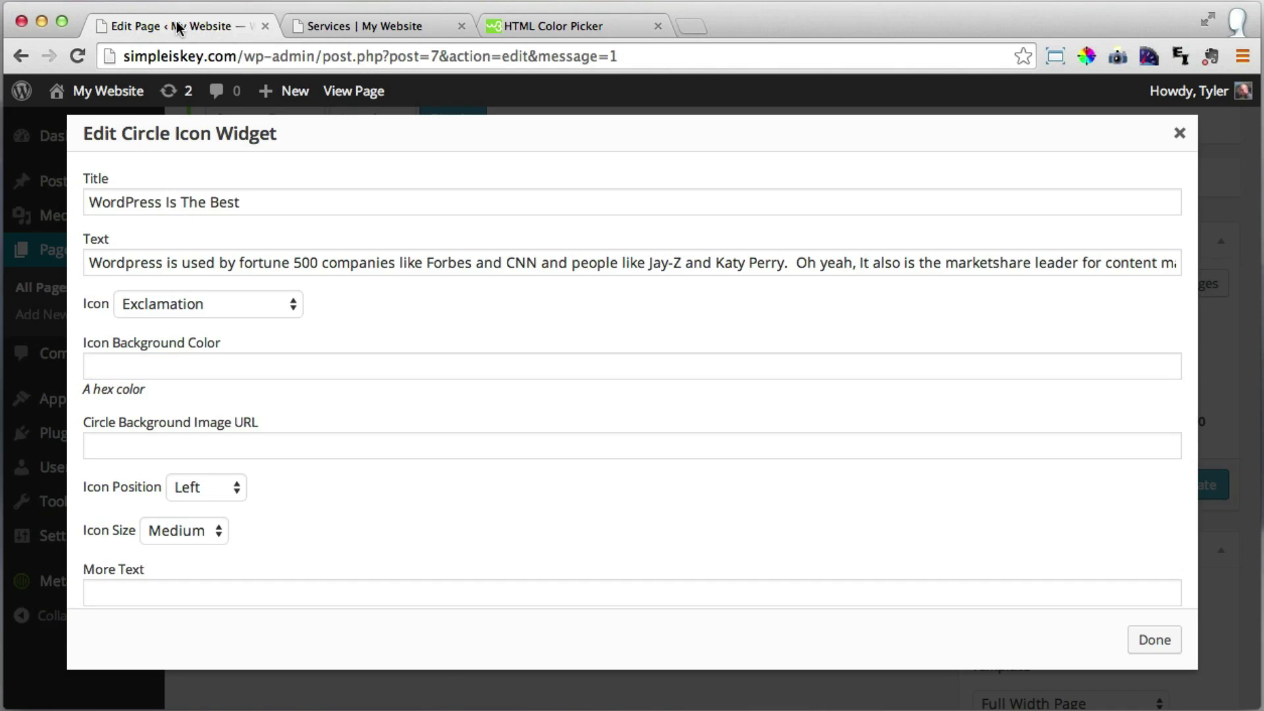
Paste #9DD241 as the WordPress Is The Best icon's background colour and close its settings.
click(176, 23)
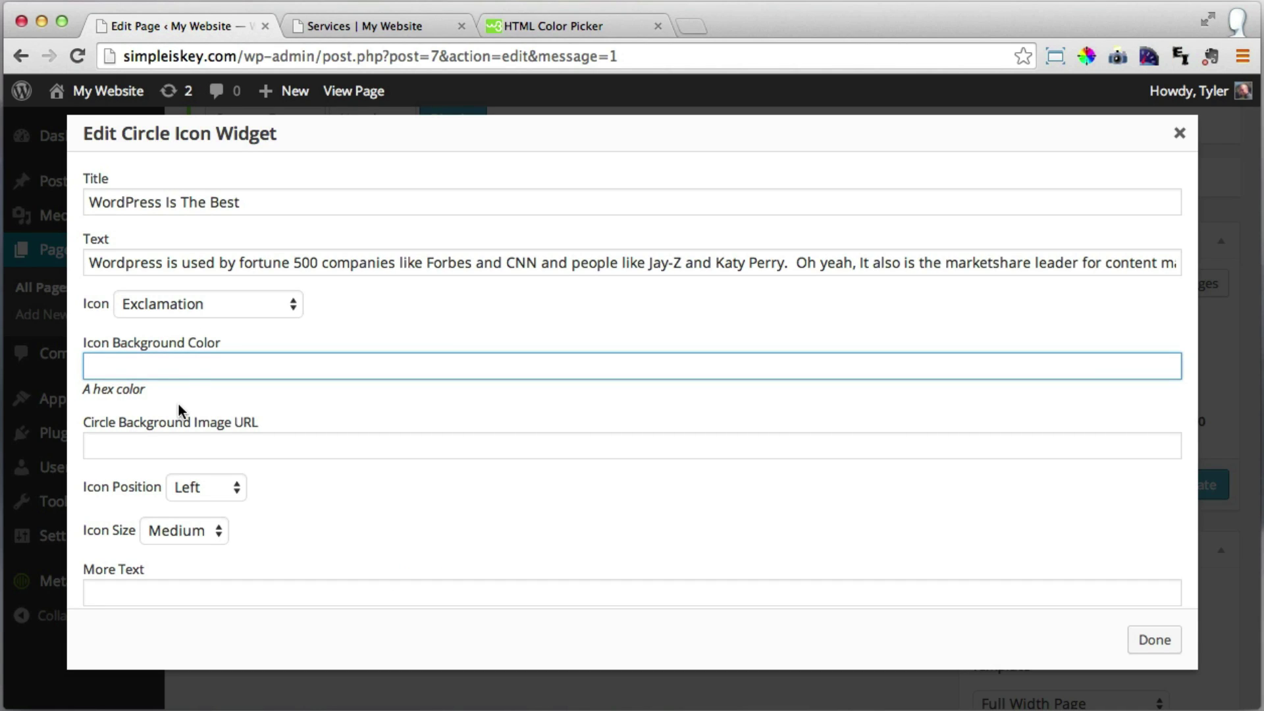
key(super+v)
scroll(238, 364, down, 1)
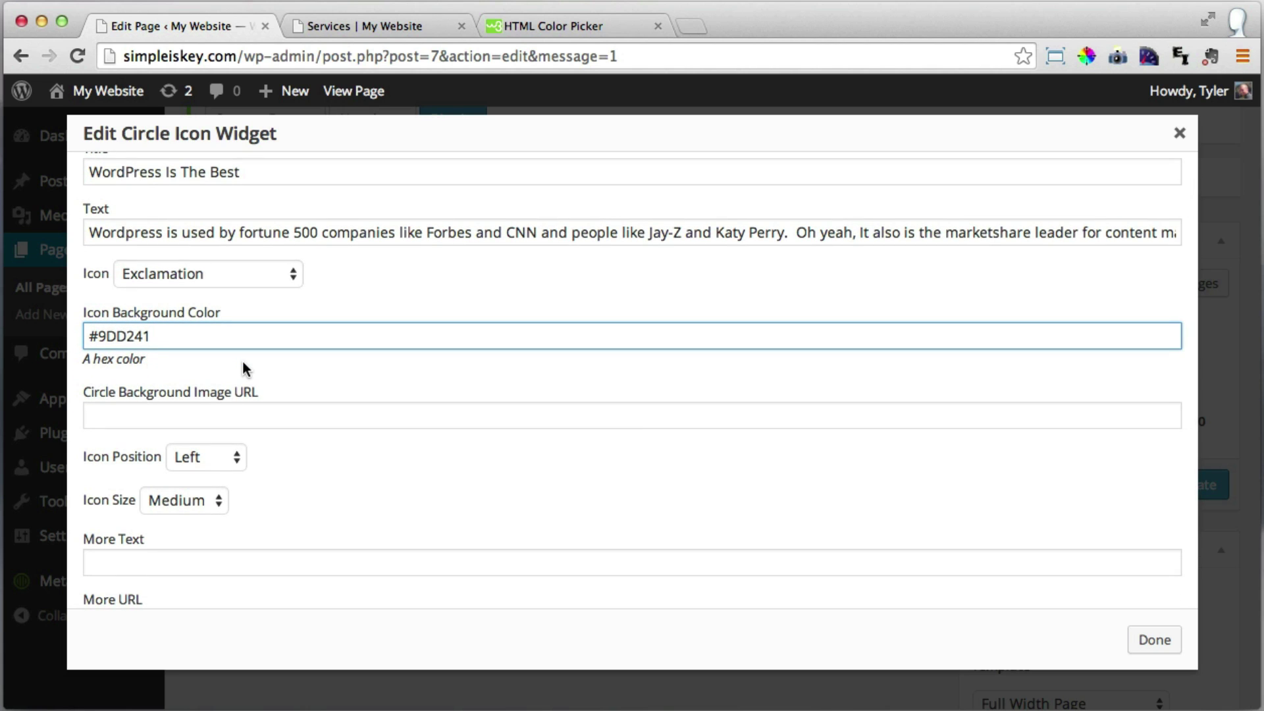
drag(98, 336, 79, 336)
click(167, 336)
scroll(171, 338, down, 5)
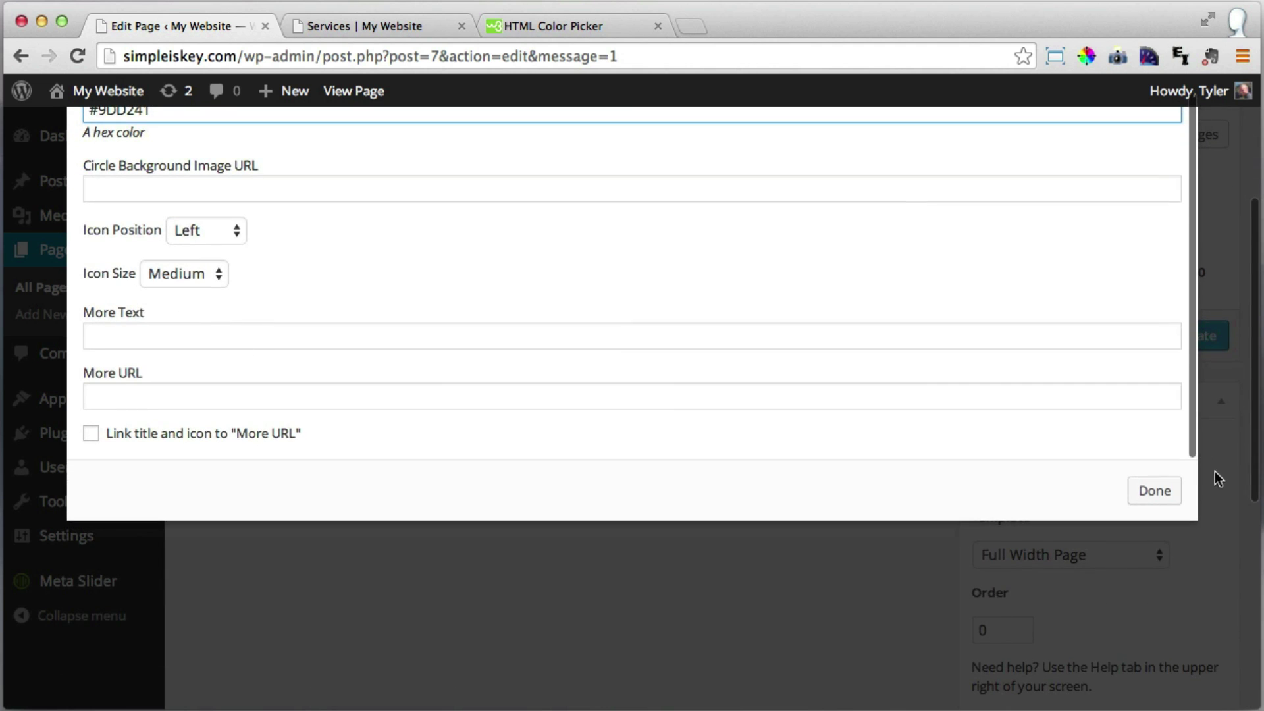
click(1149, 498)
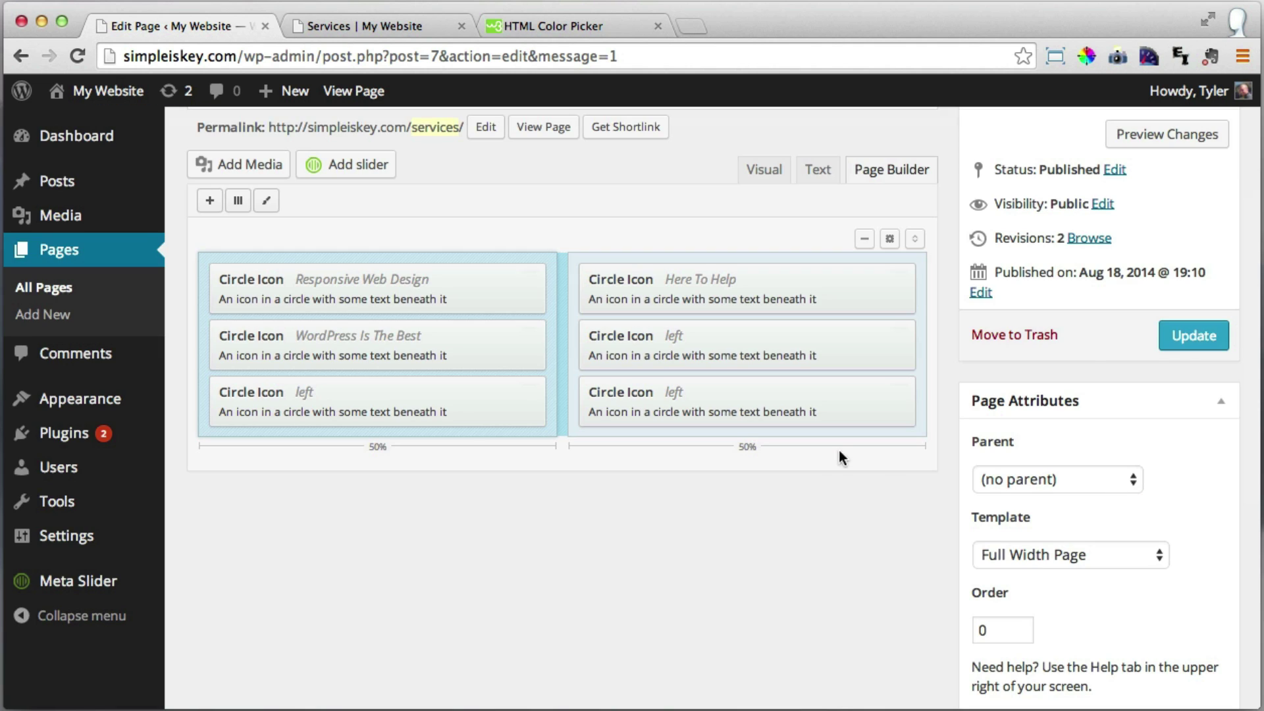
Update the Services page, view the lime-green exclamation circle live, and return to the editor.
click(1194, 337)
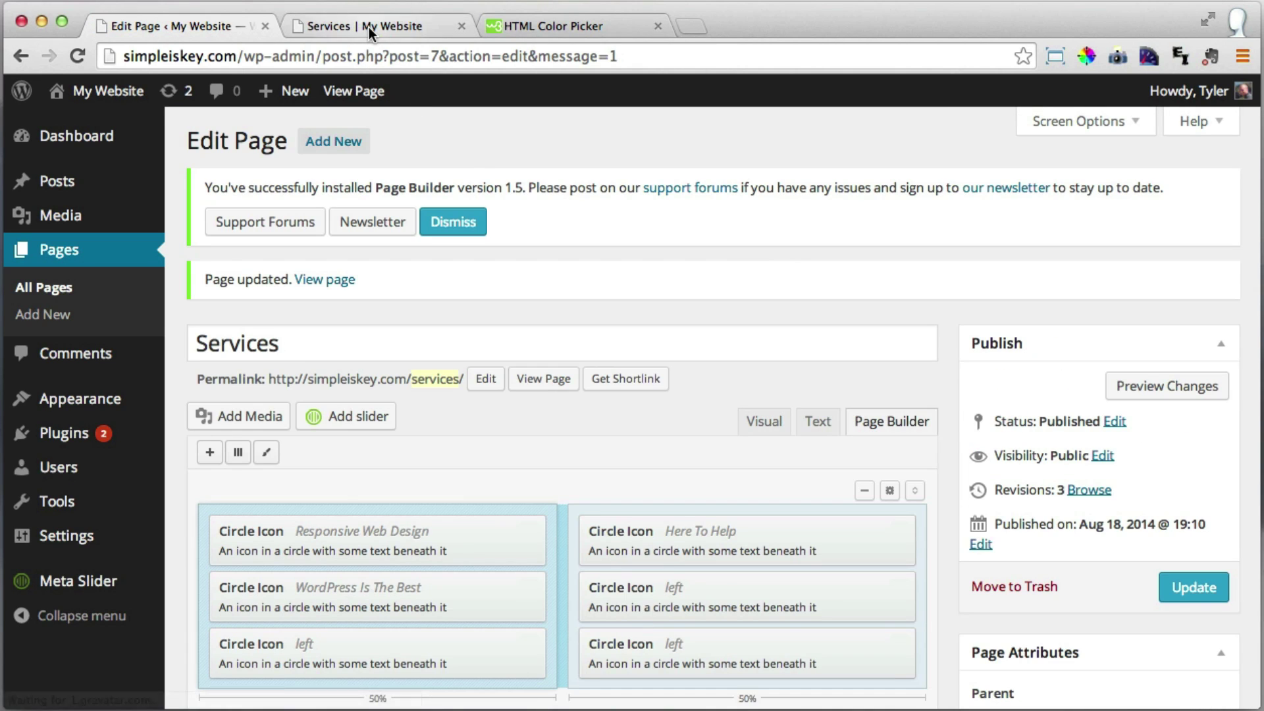
click(368, 27)
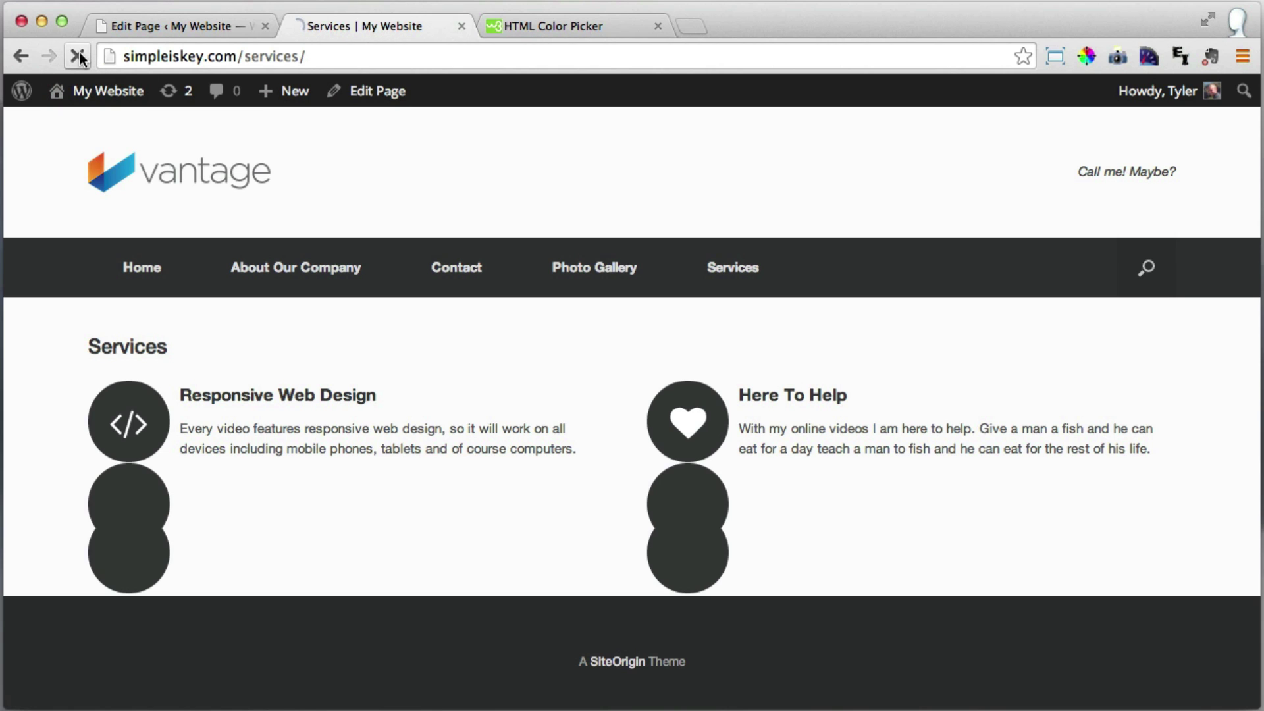
scroll(632, 270, down, 2)
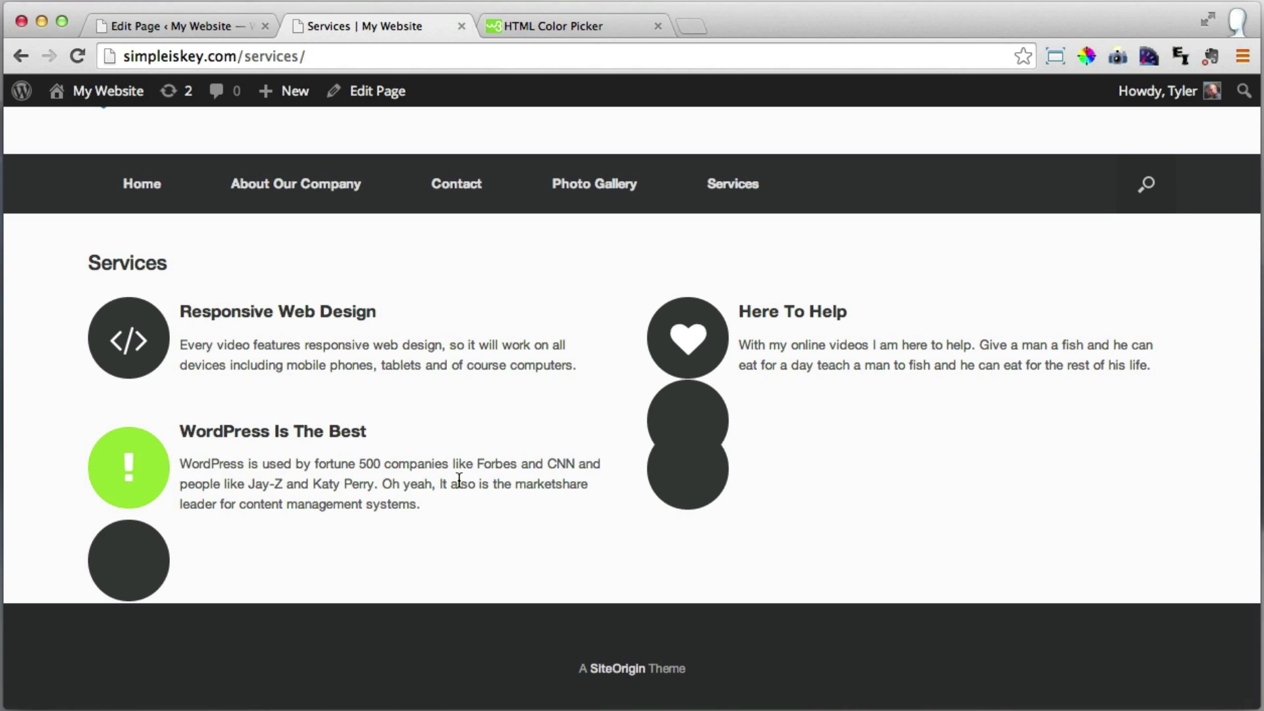
click(207, 25)
scroll(890, 381, down, 2)
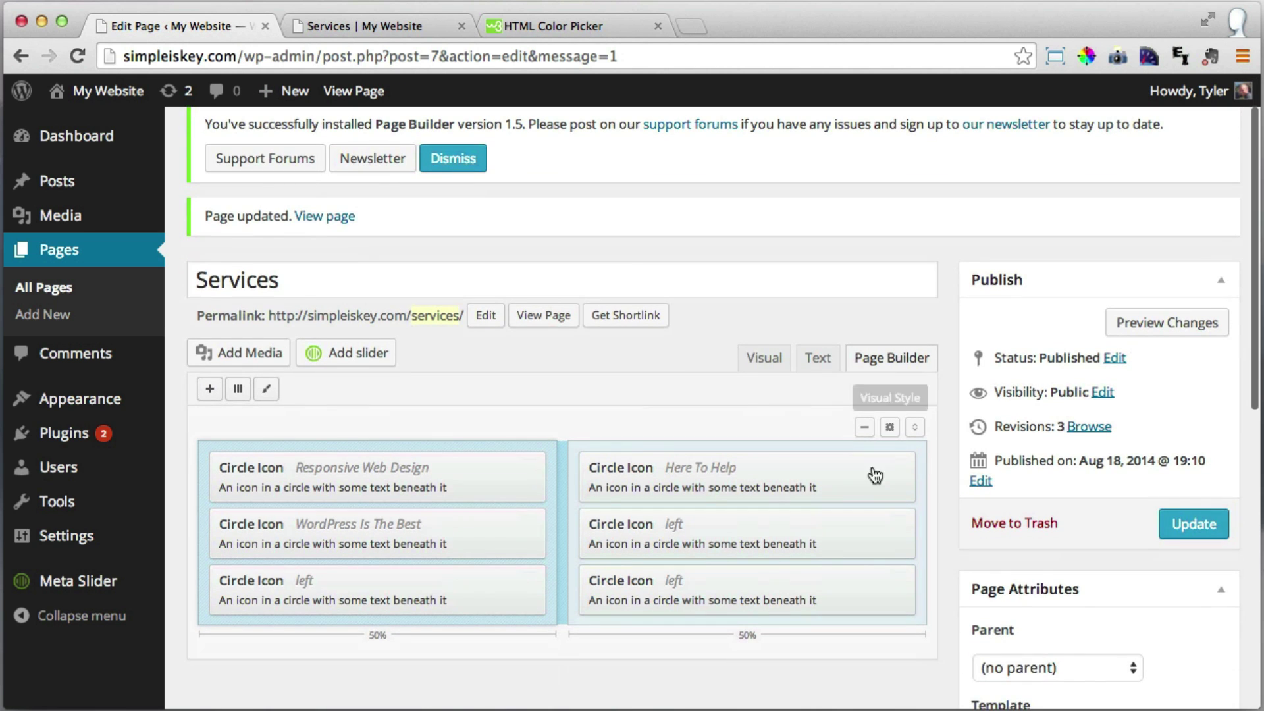
Title the middle-right Circle Icon widget 'HostGator Is Pretty Sweet Too!' and begin its description text.
click(787, 526)
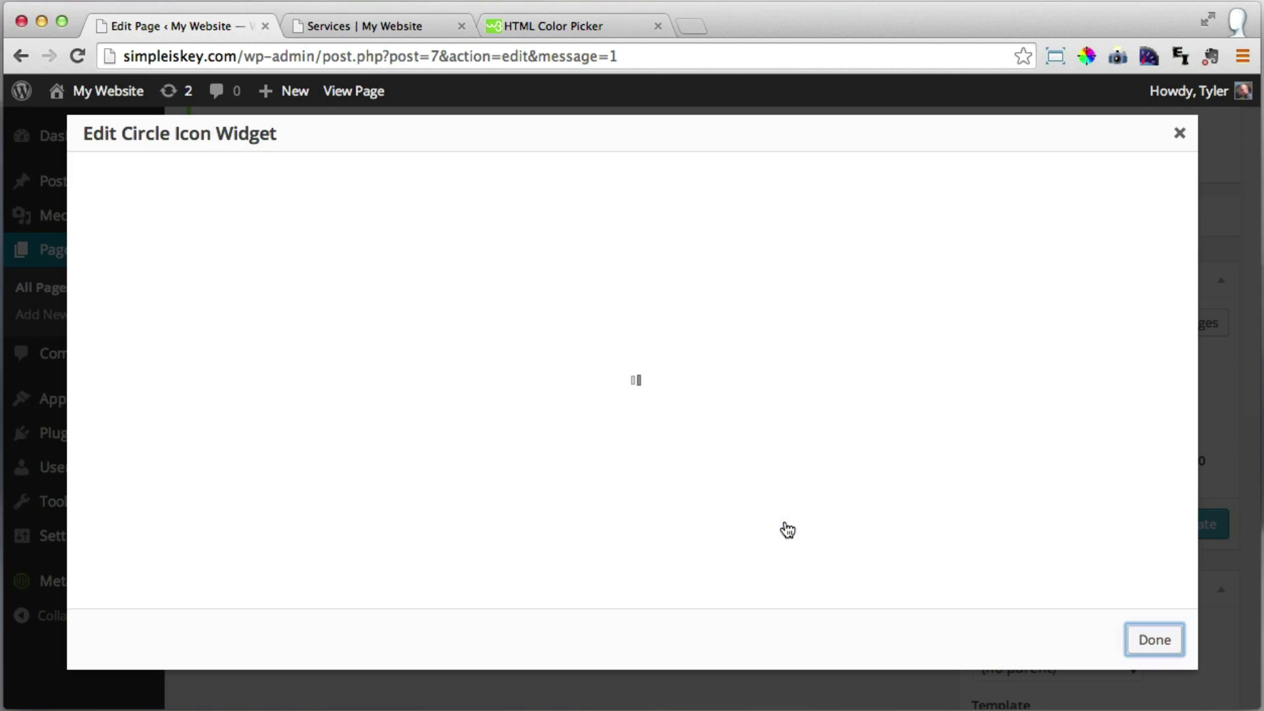
click(261, 204)
text(H)
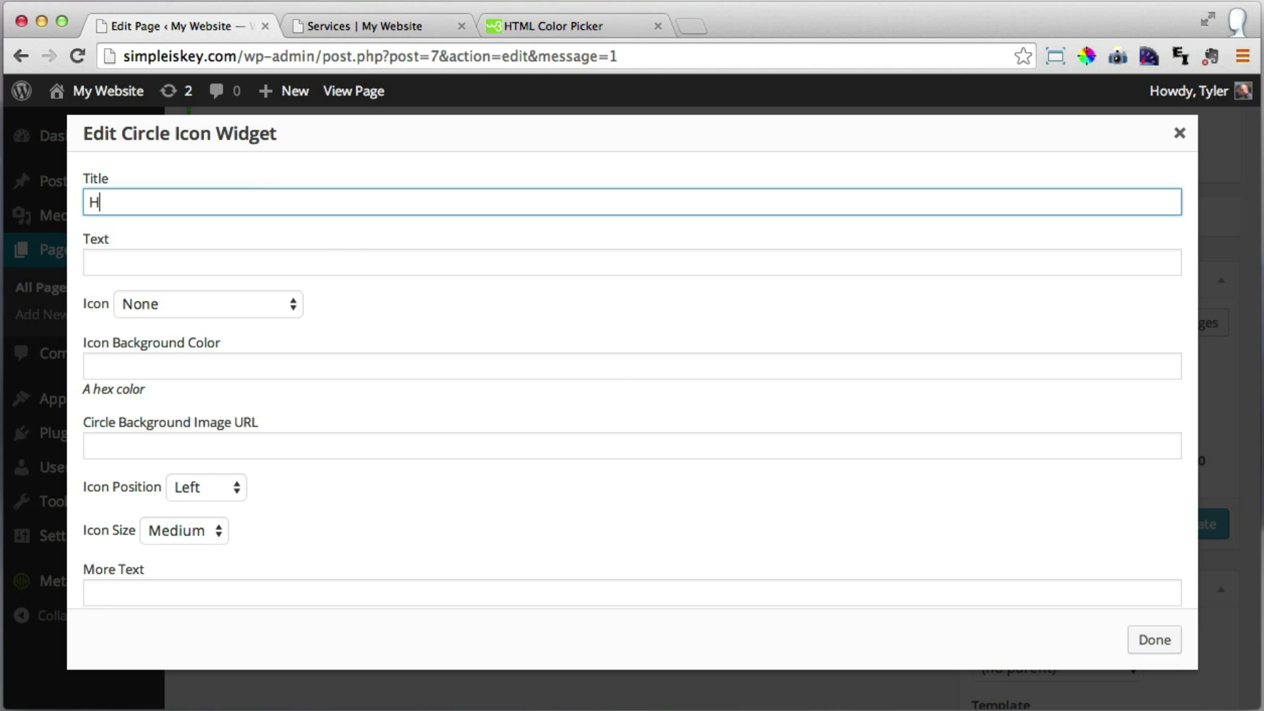
text(ostGator Is Pretty S)
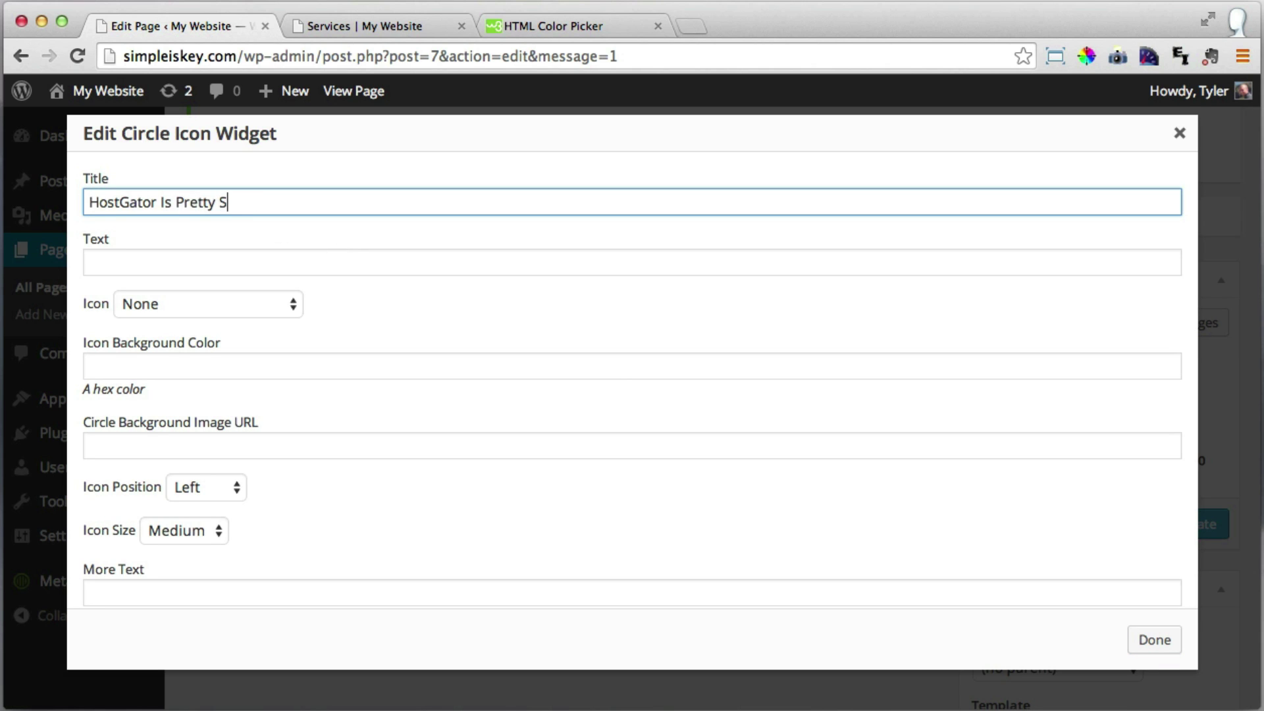
text(weet Too!)
click(242, 264)
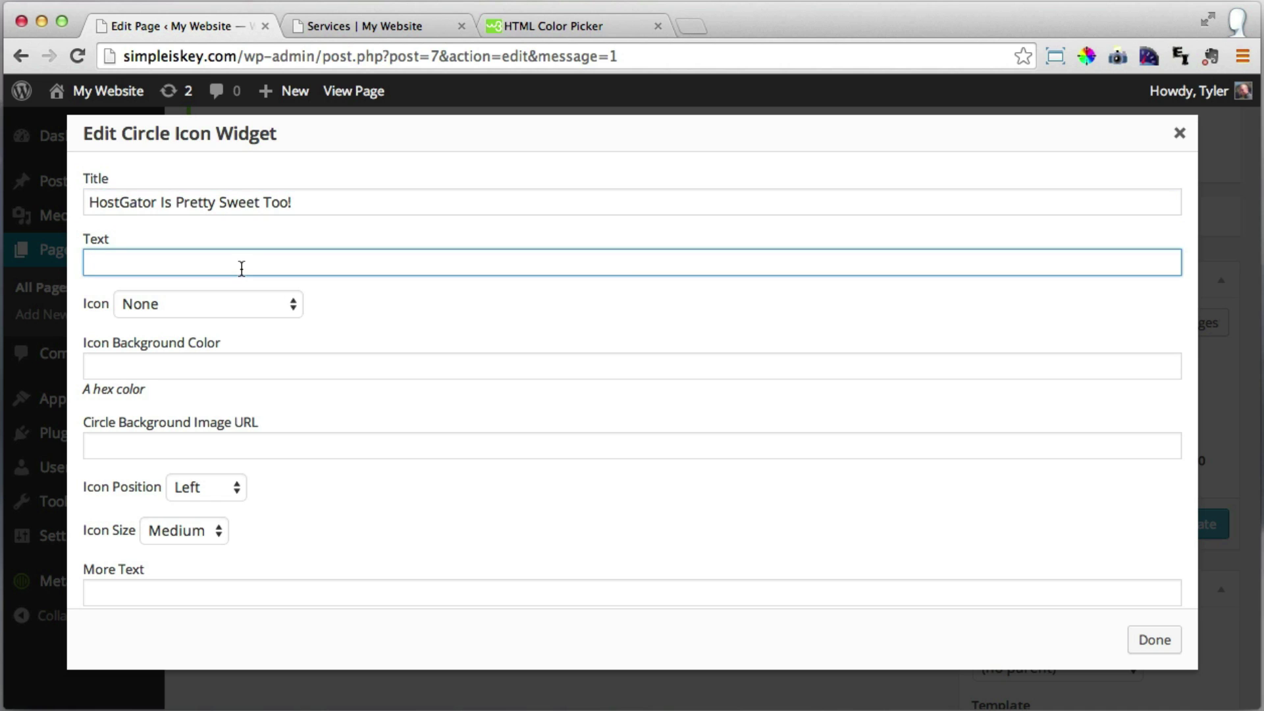
text(L)
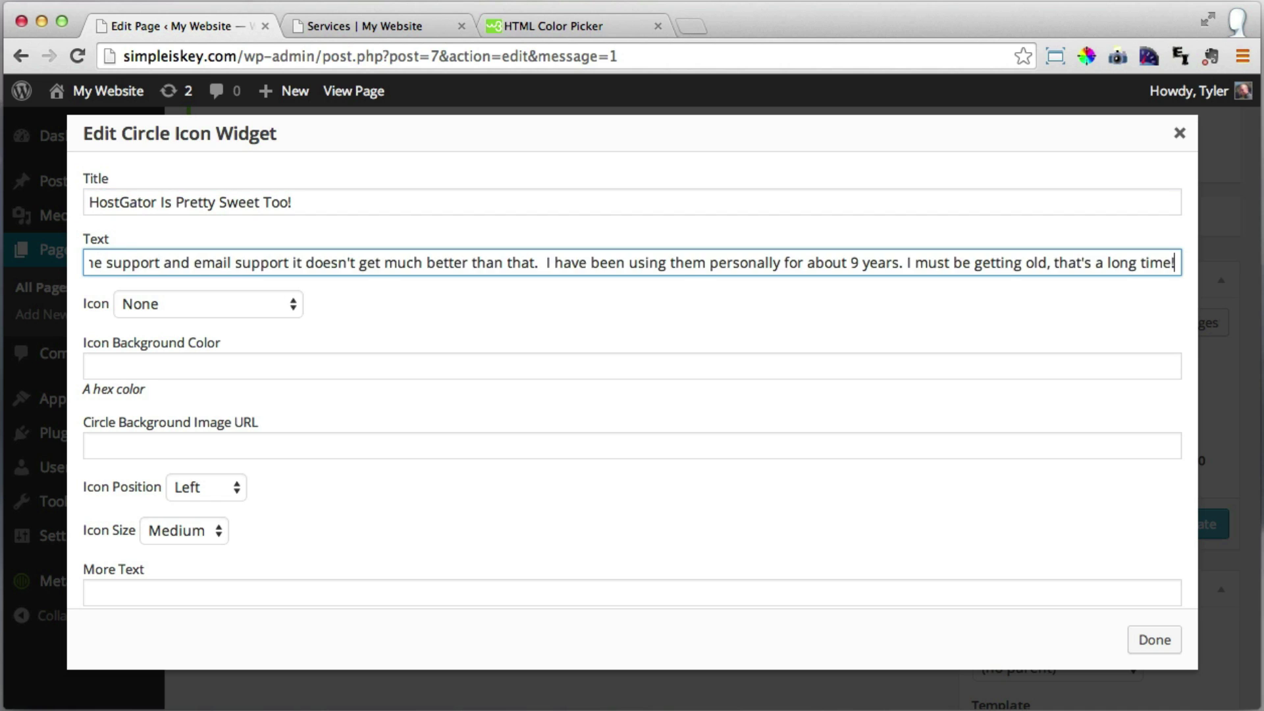
Choose the Star icon for the HostGator widget.
click(274, 307)
scroll(266, 497, down, 10)
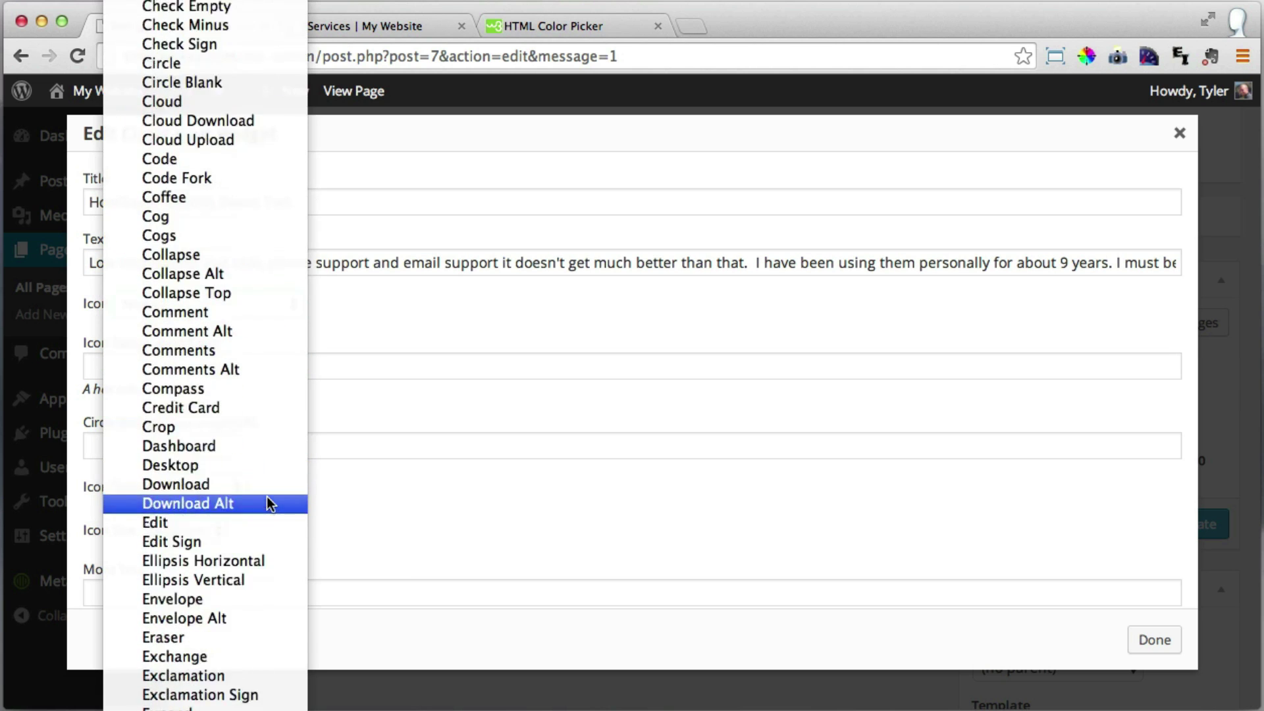
scroll(267, 503, down, 10)
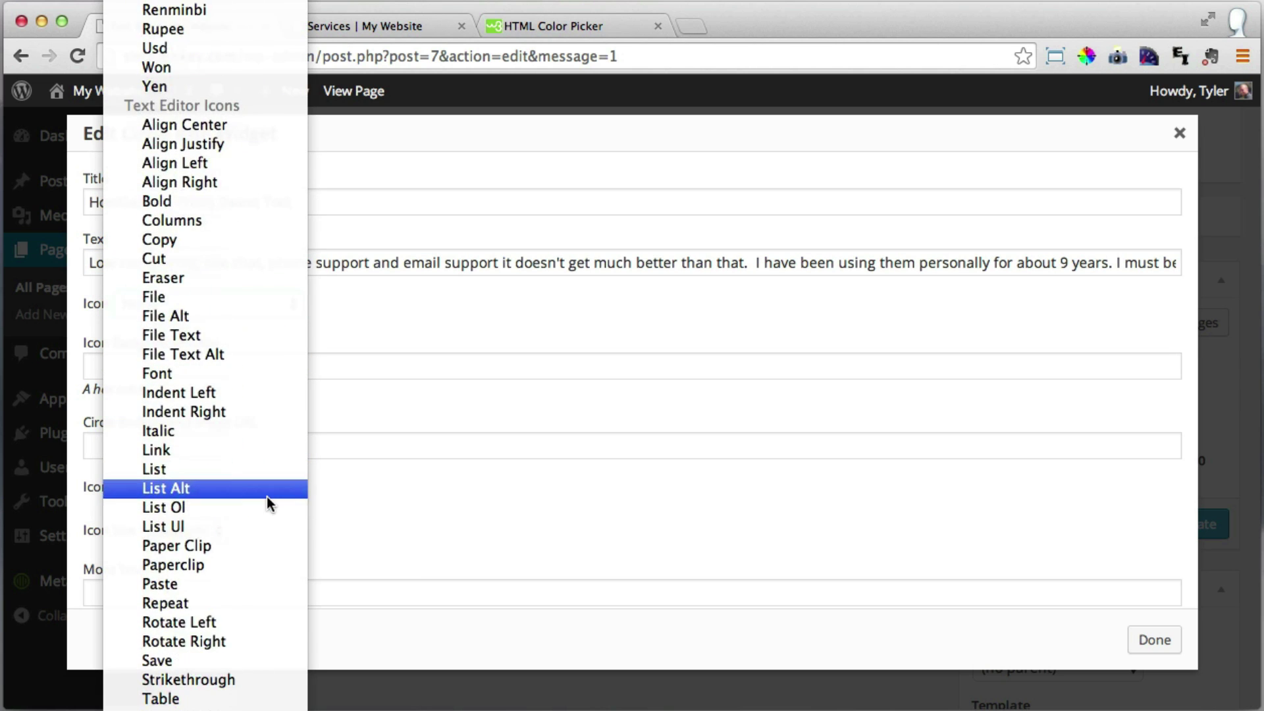
scroll(267, 496, down, 5)
scroll(267, 496, up, 3)
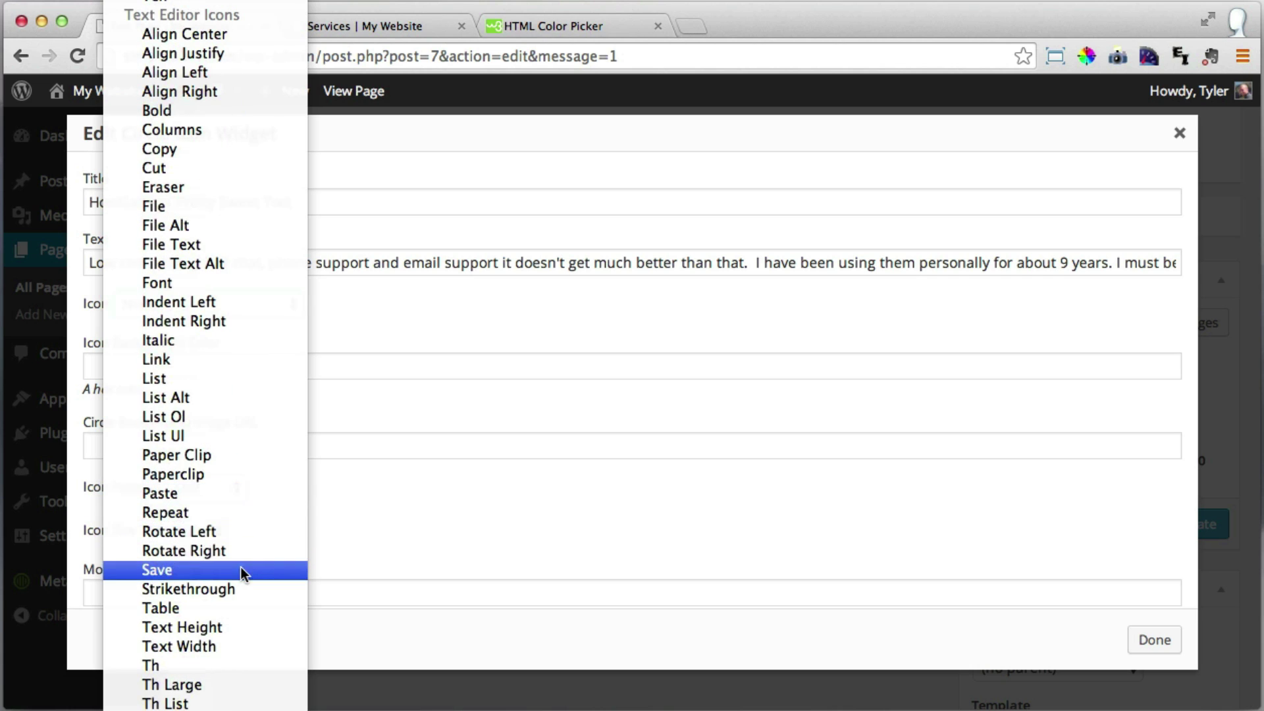
scroll(253, 536, up, 10)
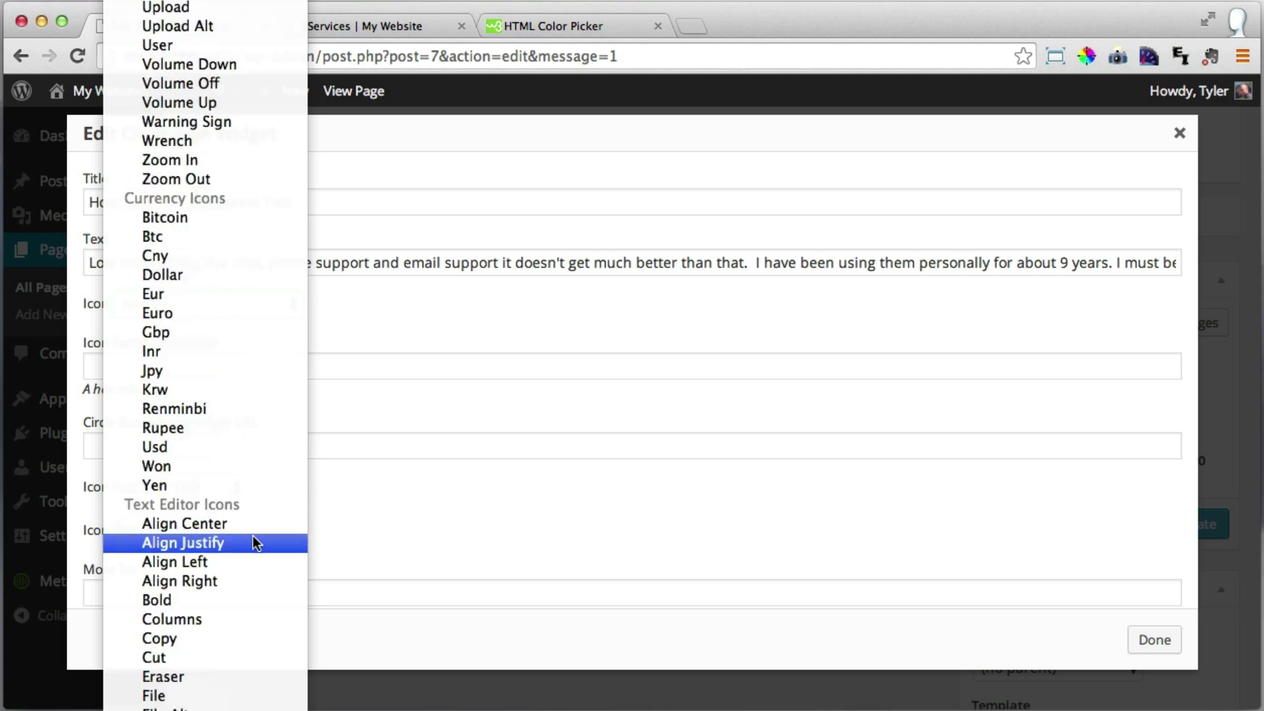
scroll(253, 536, up, 10)
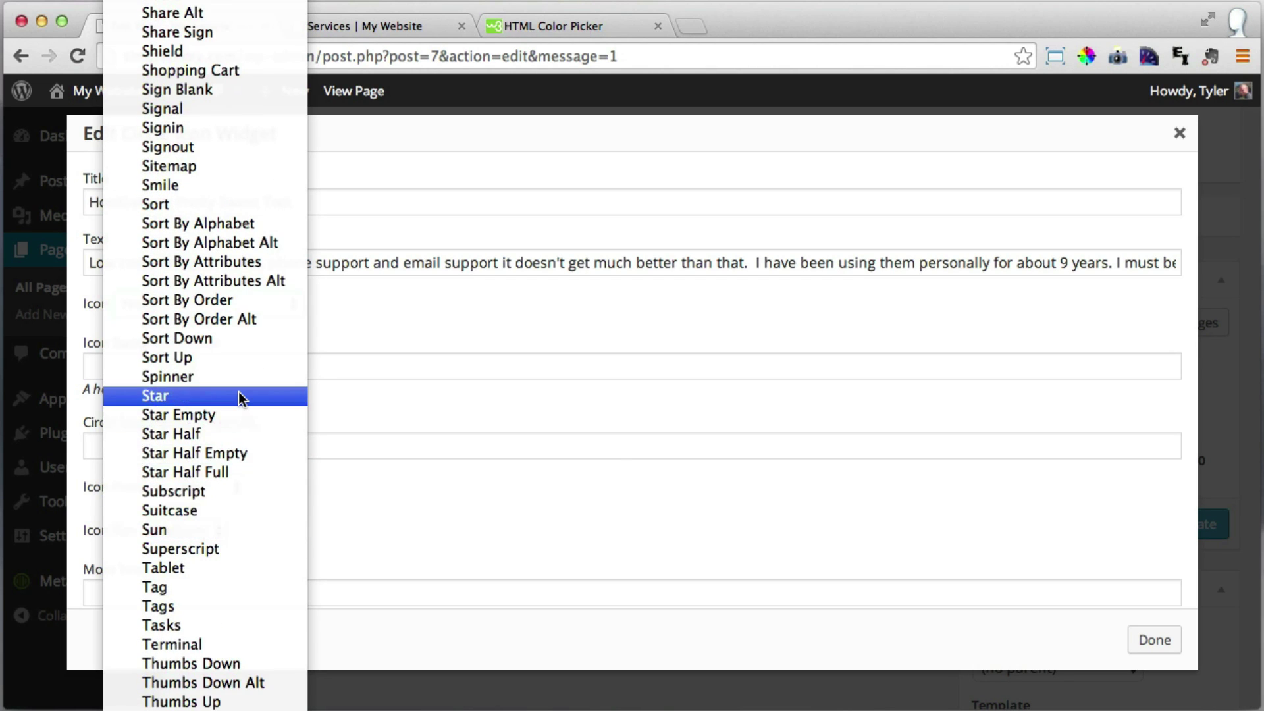
click(240, 395)
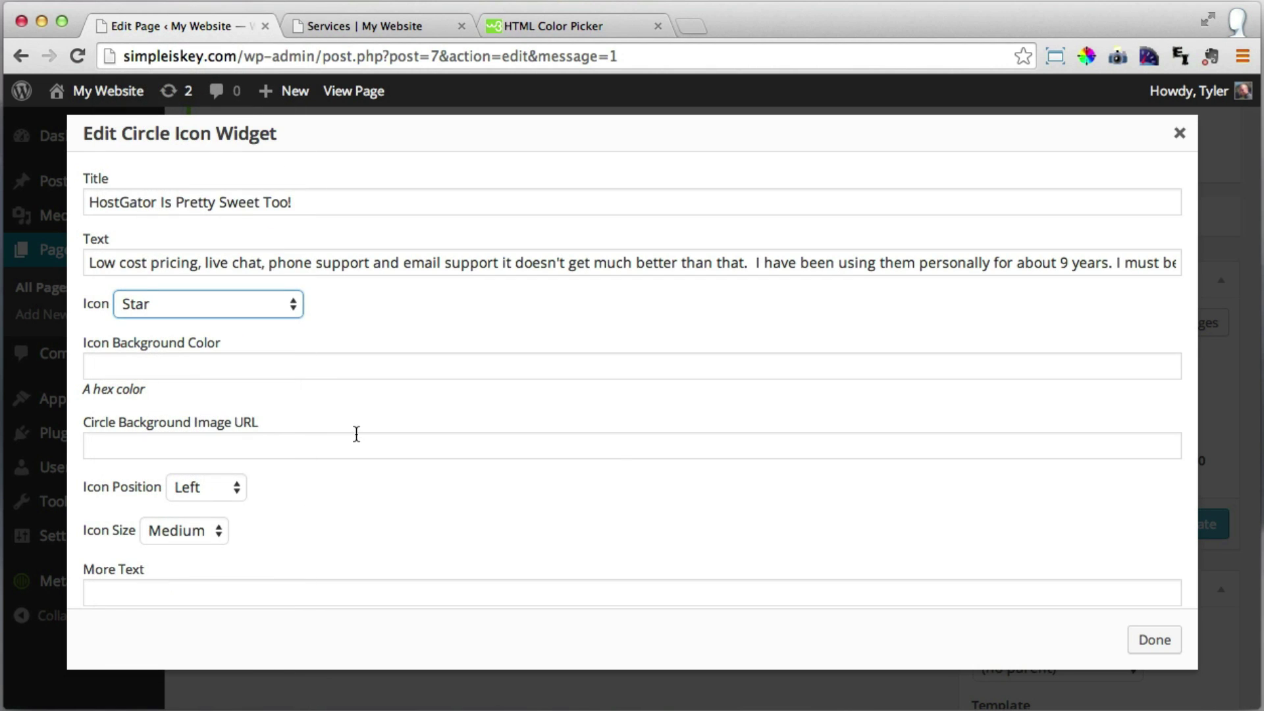
Give the HostGator widget a #9DD241 icon background and close its settings.
click(123, 364)
key(super+v)
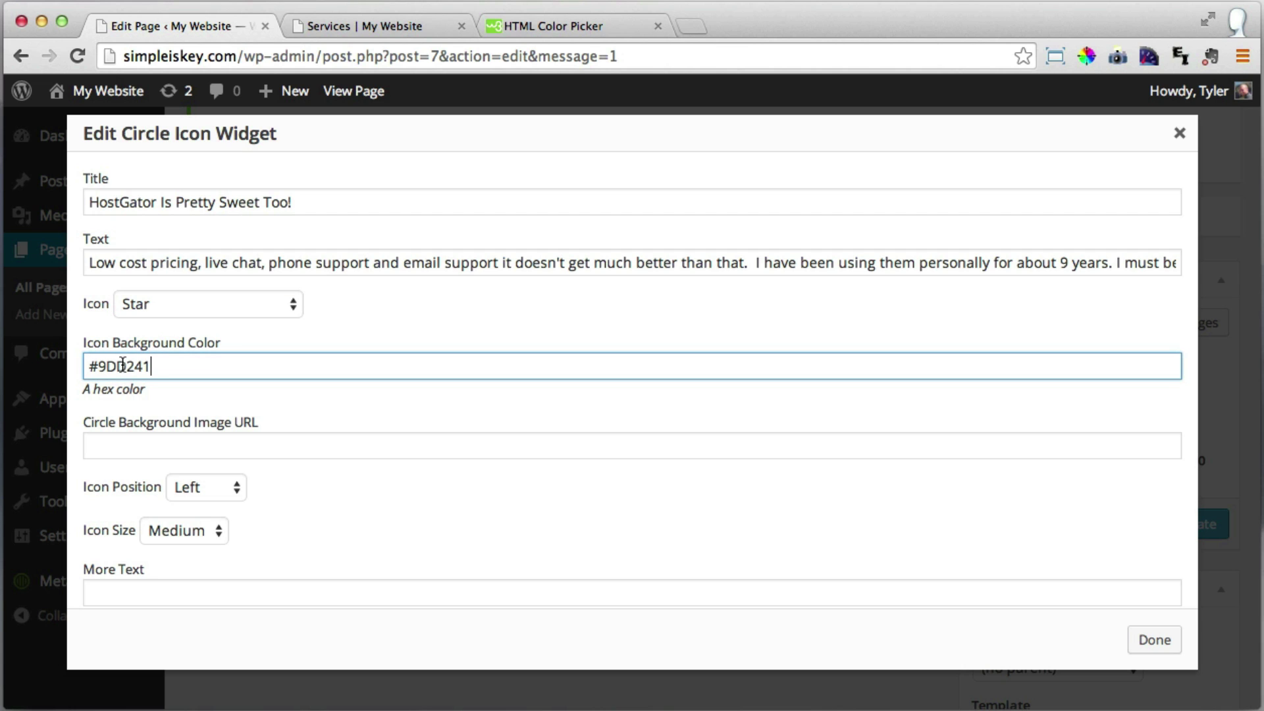
click(579, 24)
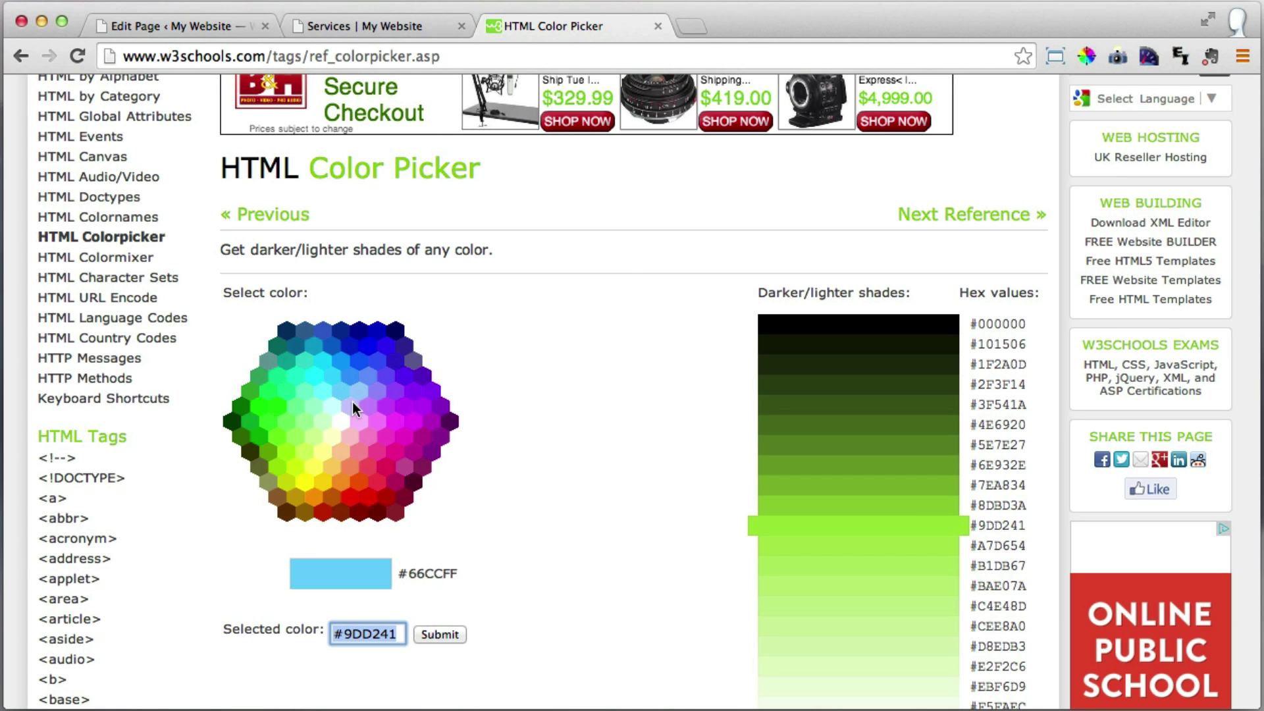
click(201, 24)
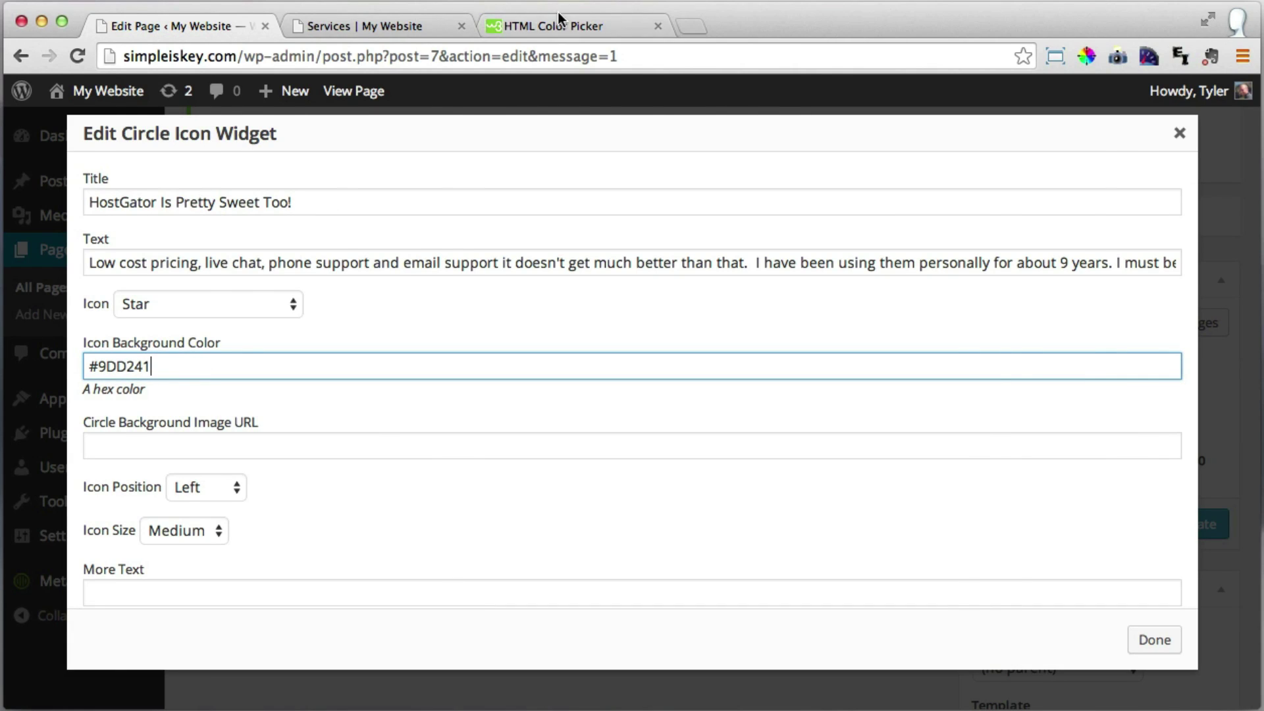
click(639, 20)
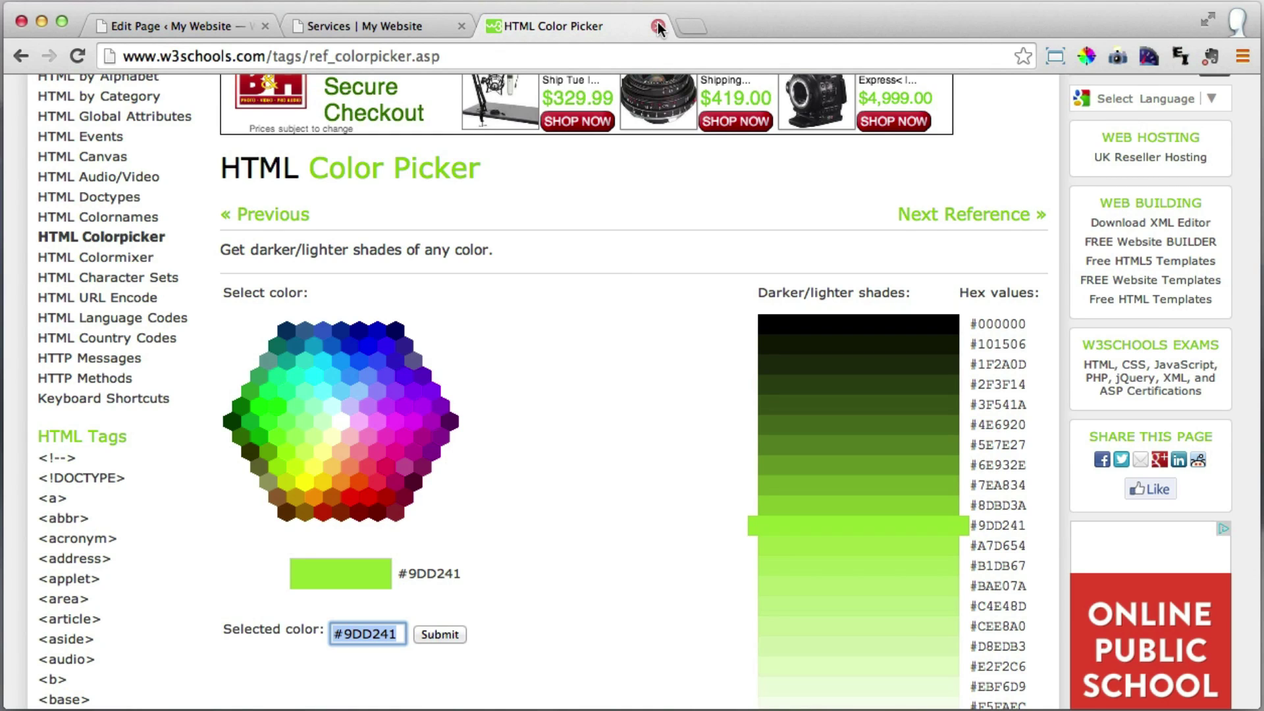
click(657, 27)
click(187, 26)
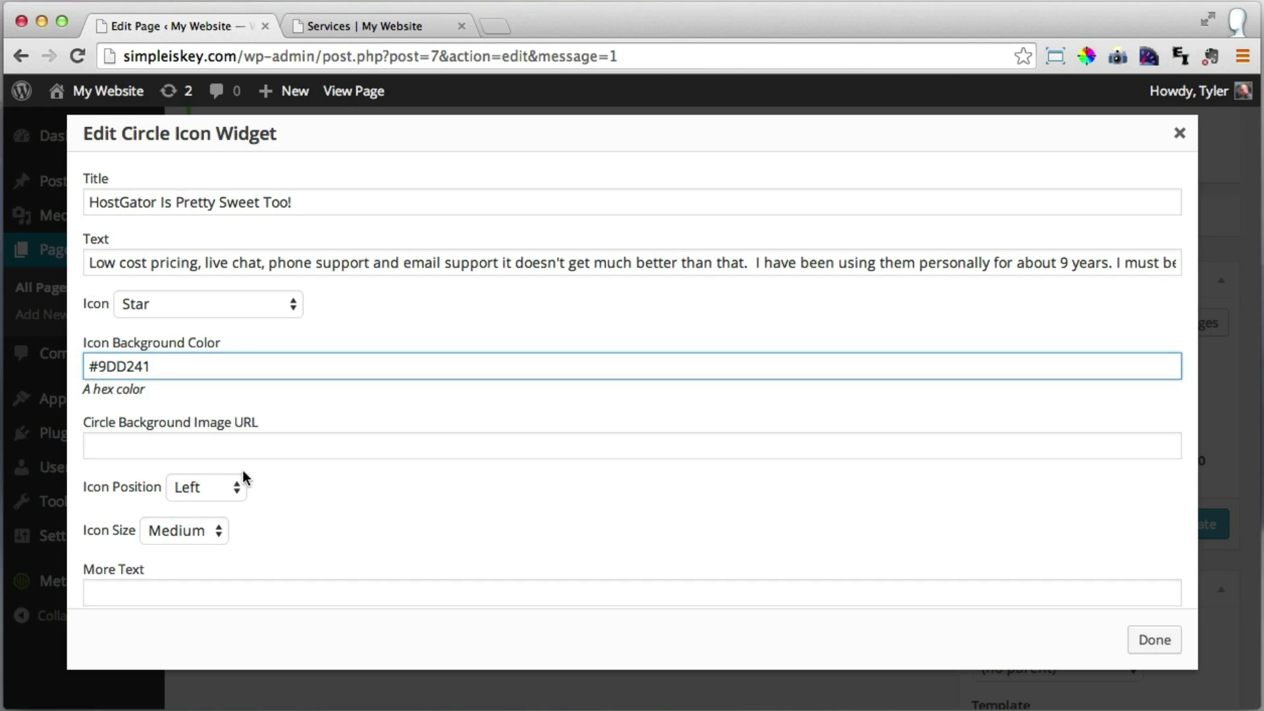
click(197, 453)
scroll(1026, 619, down, 3)
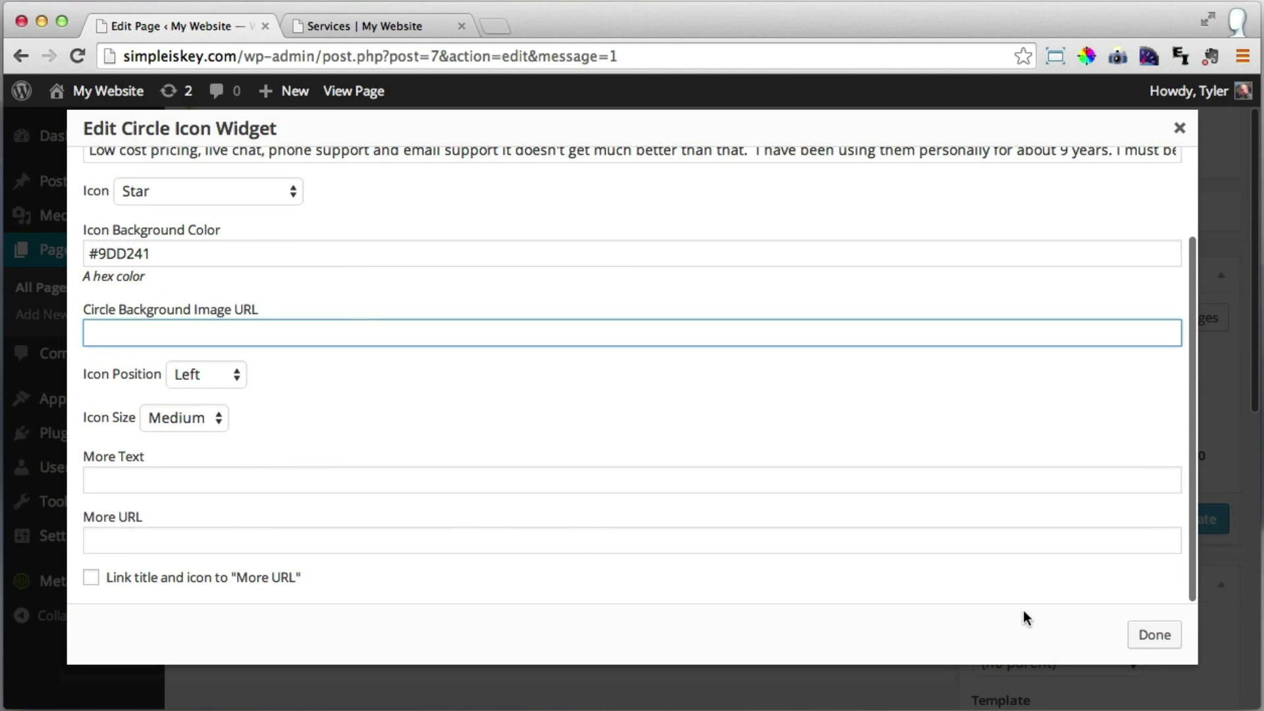
click(1150, 639)
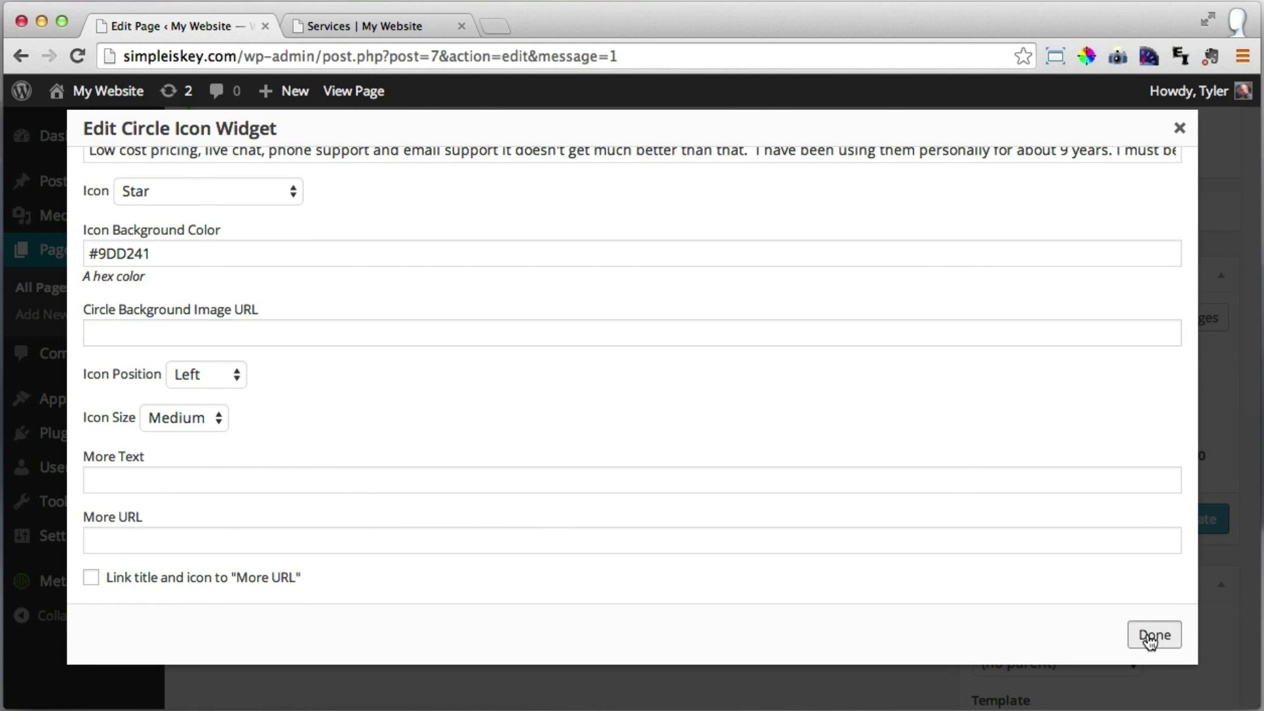
scroll(778, 500, down, 2)
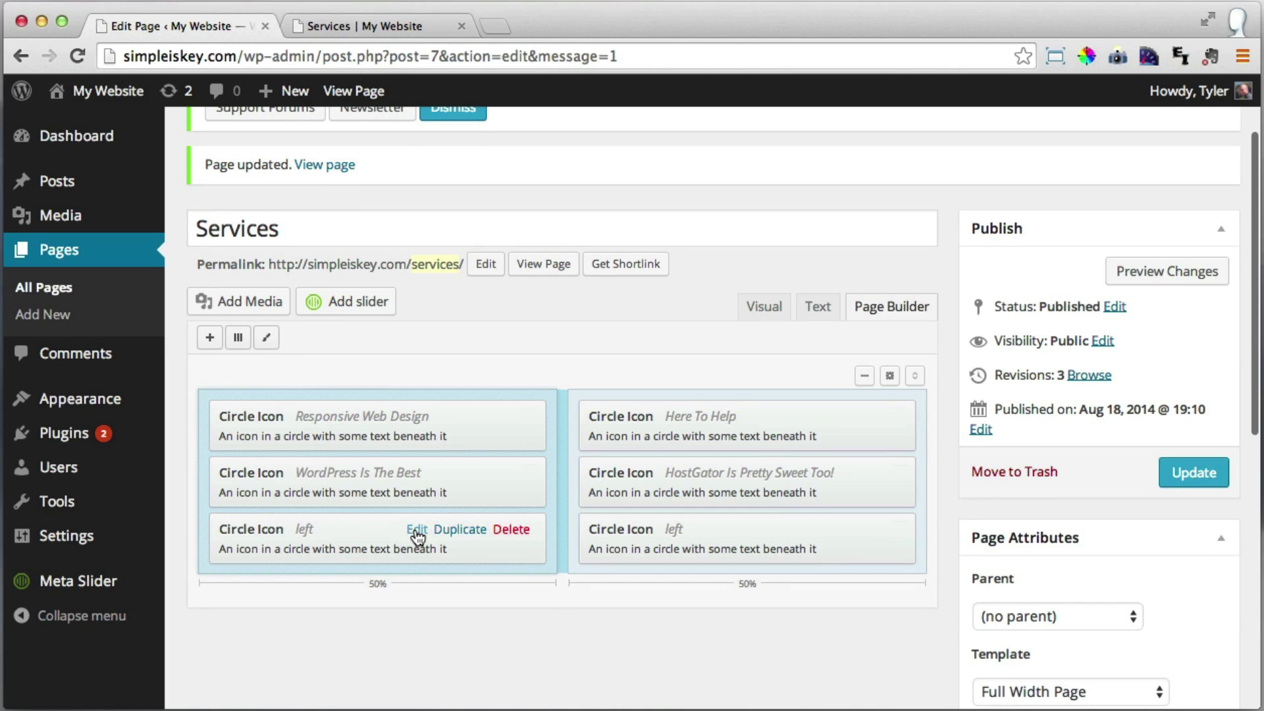
Title the third left widget 'Learn For Free' and enter the free-tutorials mission text.
click(416, 530)
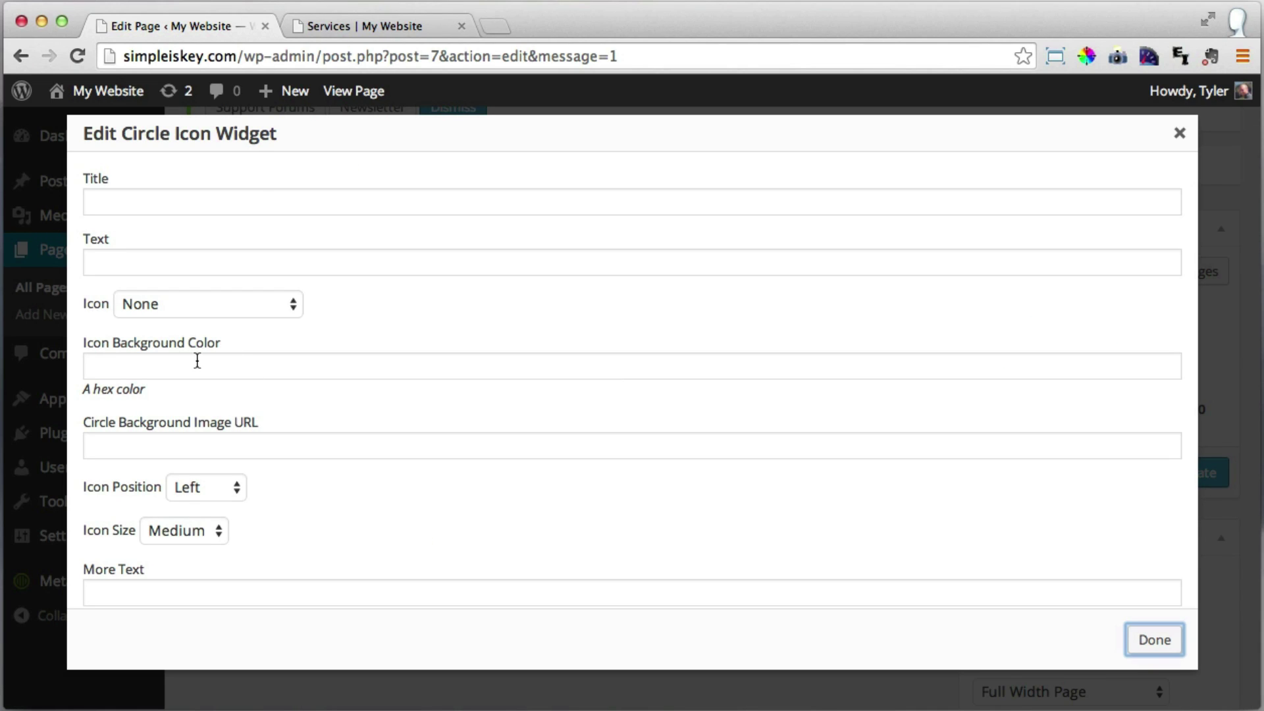
click(251, 198)
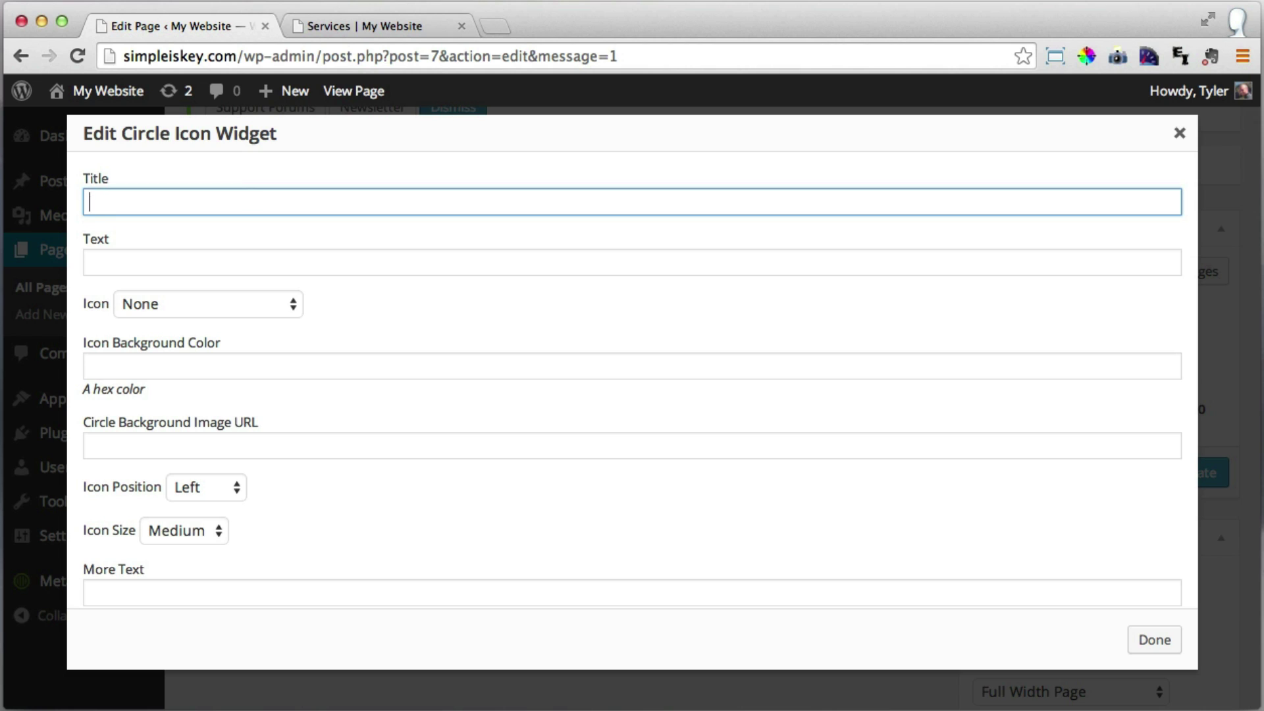
text(LearnFFor Free)
click(235, 263)
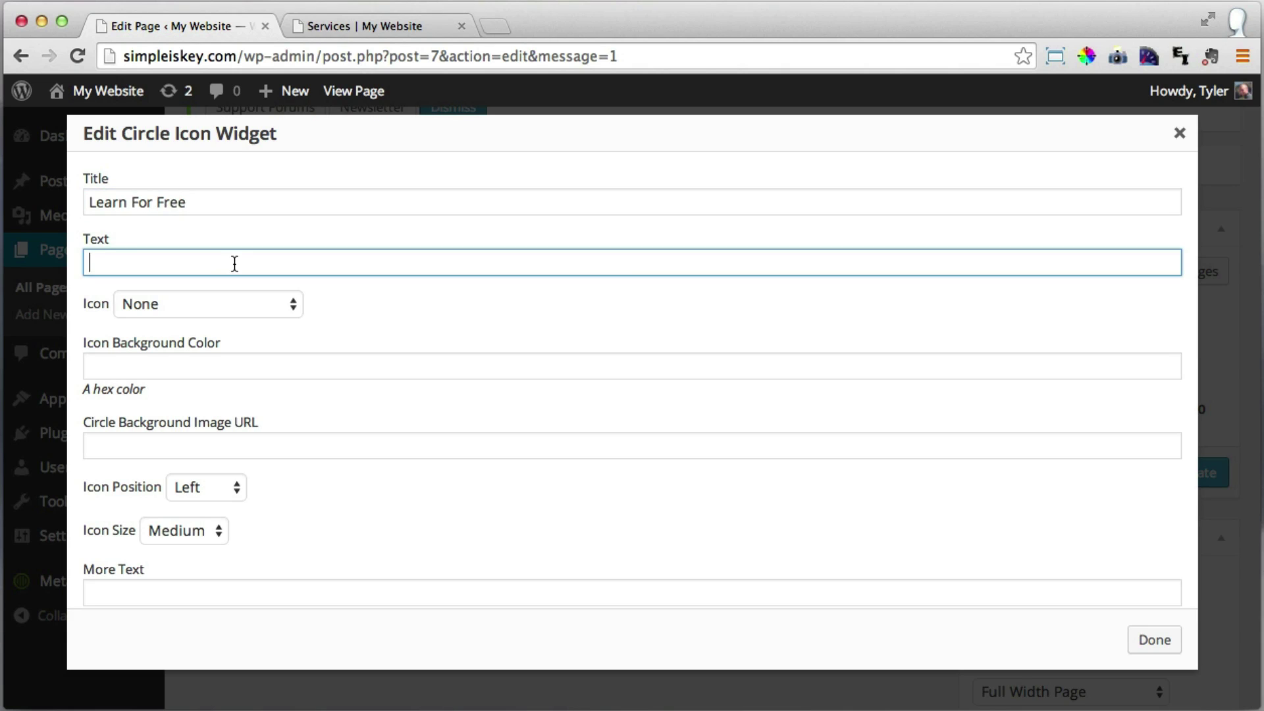
text(A)
text(ll of my tutorials are free and always will be.  My mission is to help people understand that websites really aren't that hard at all!)
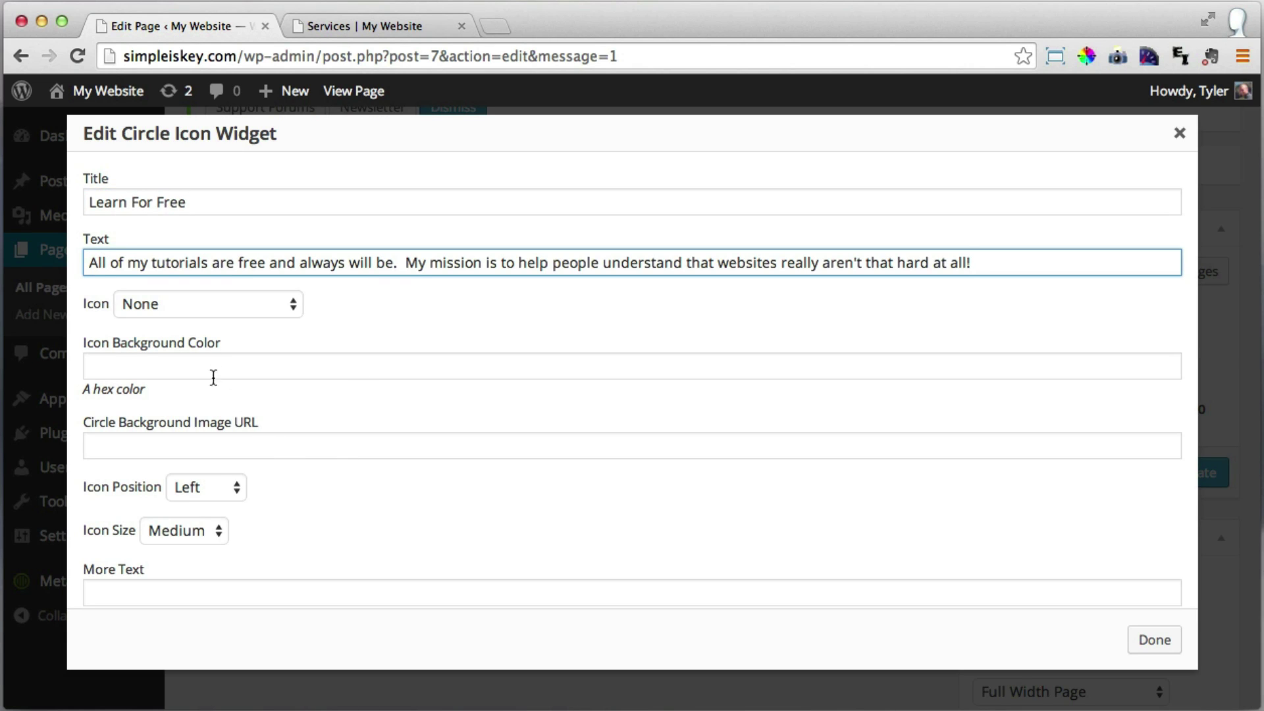
Choose the Play icon for Learn For Free and close the widget settings.
click(255, 310)
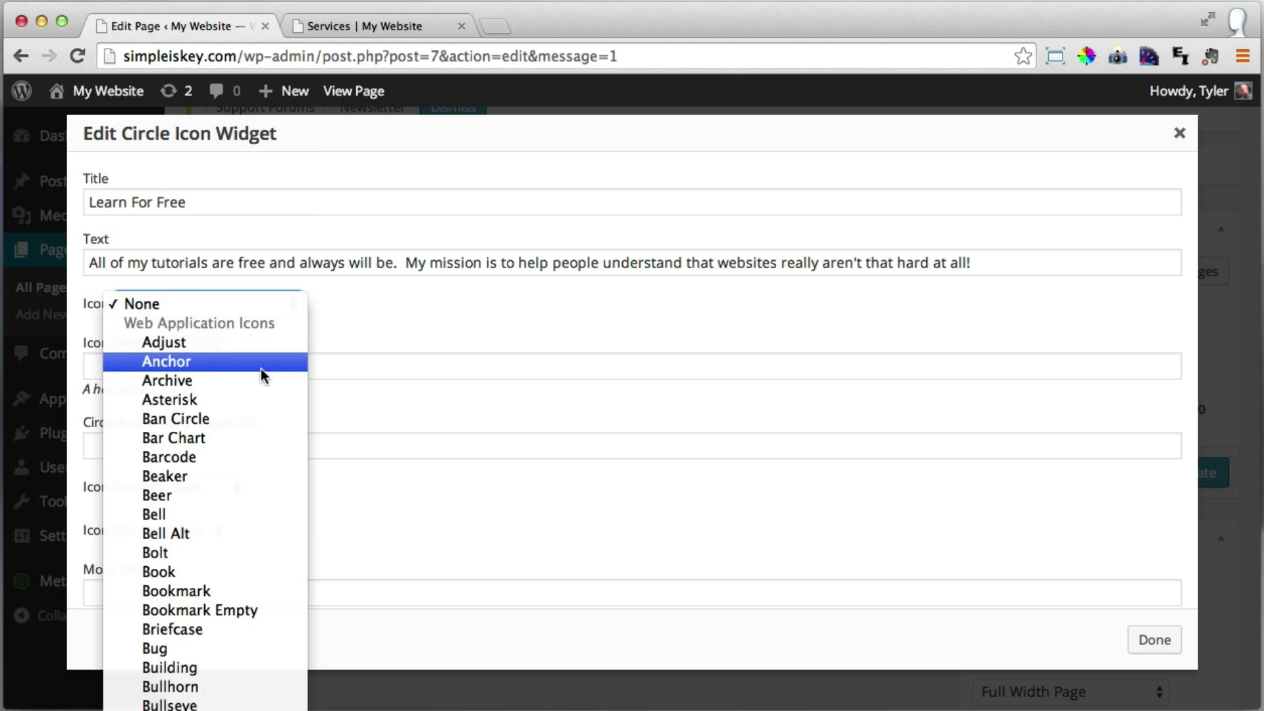
scroll(261, 369, down, 10)
scroll(260, 369, down, 20)
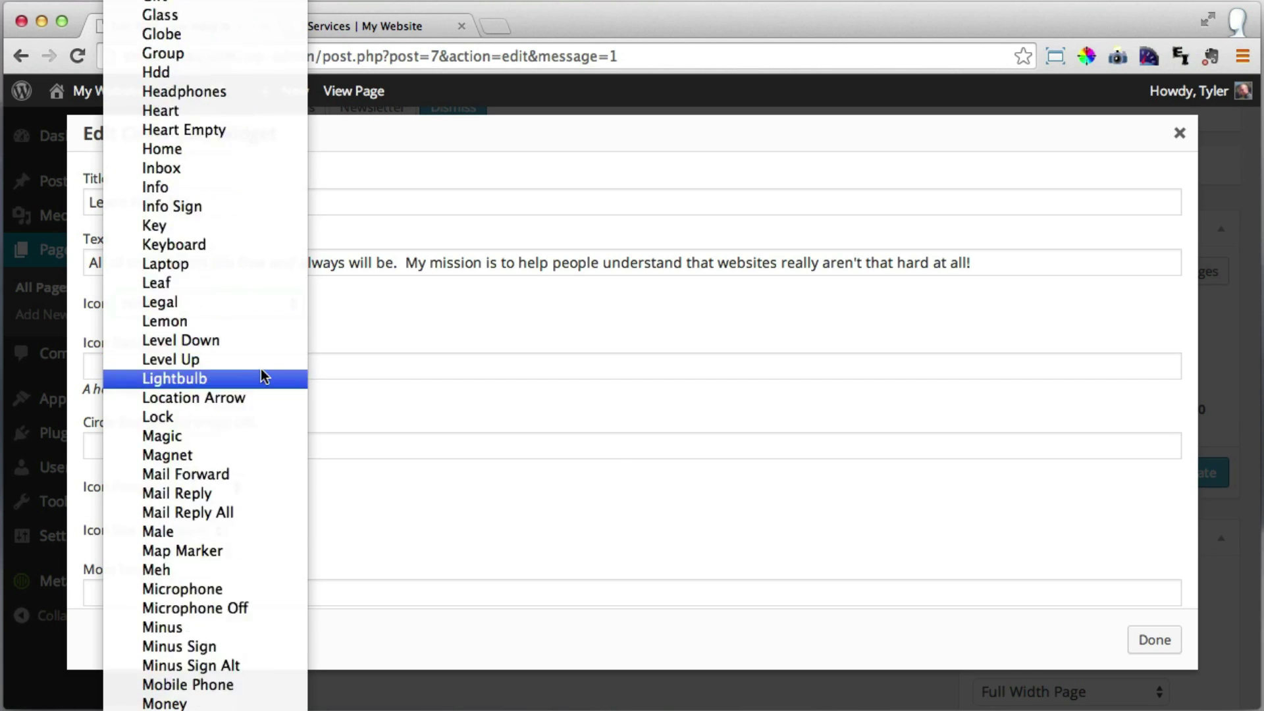
scroll(262, 369, down, 6)
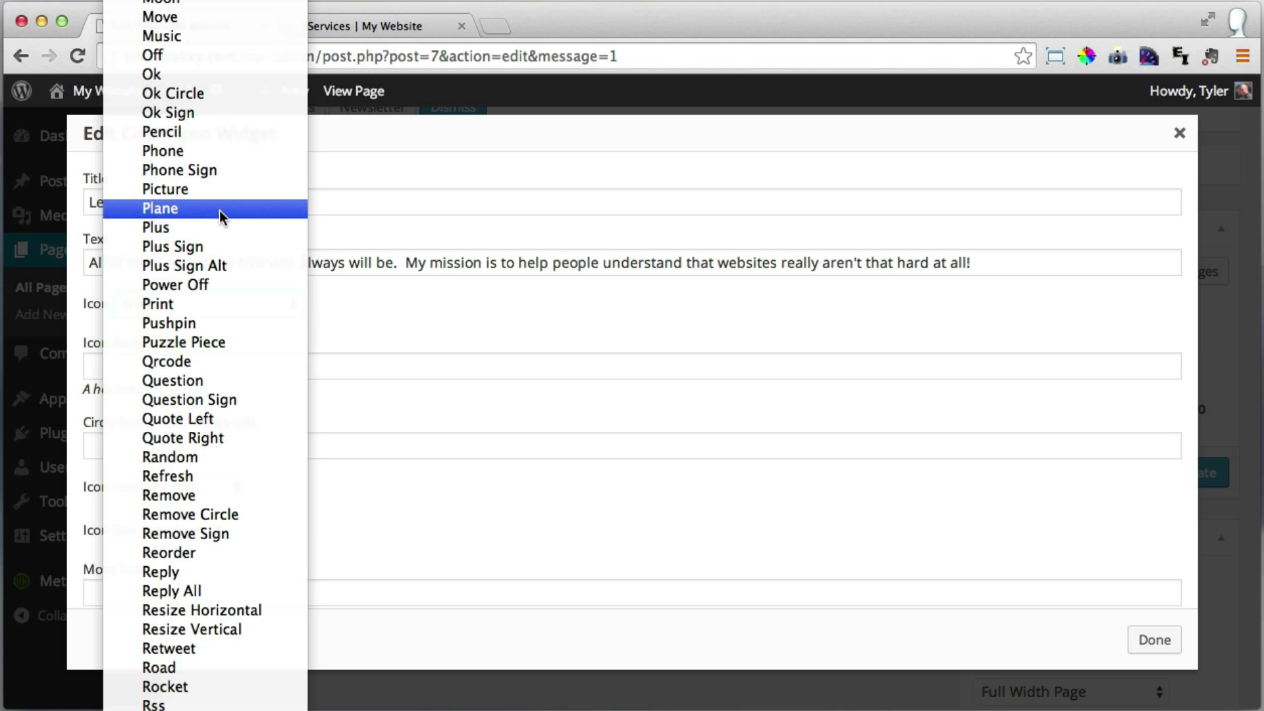
scroll(219, 211, down, 20)
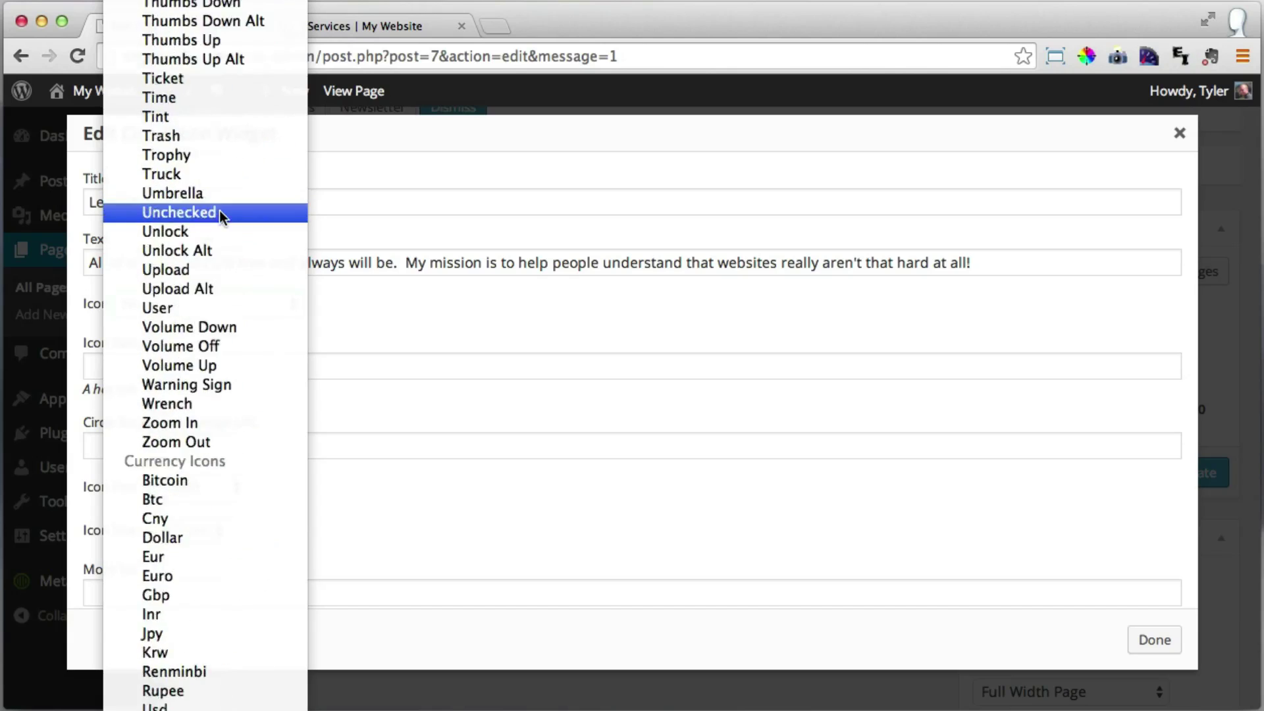
scroll(240, 217, down, 20)
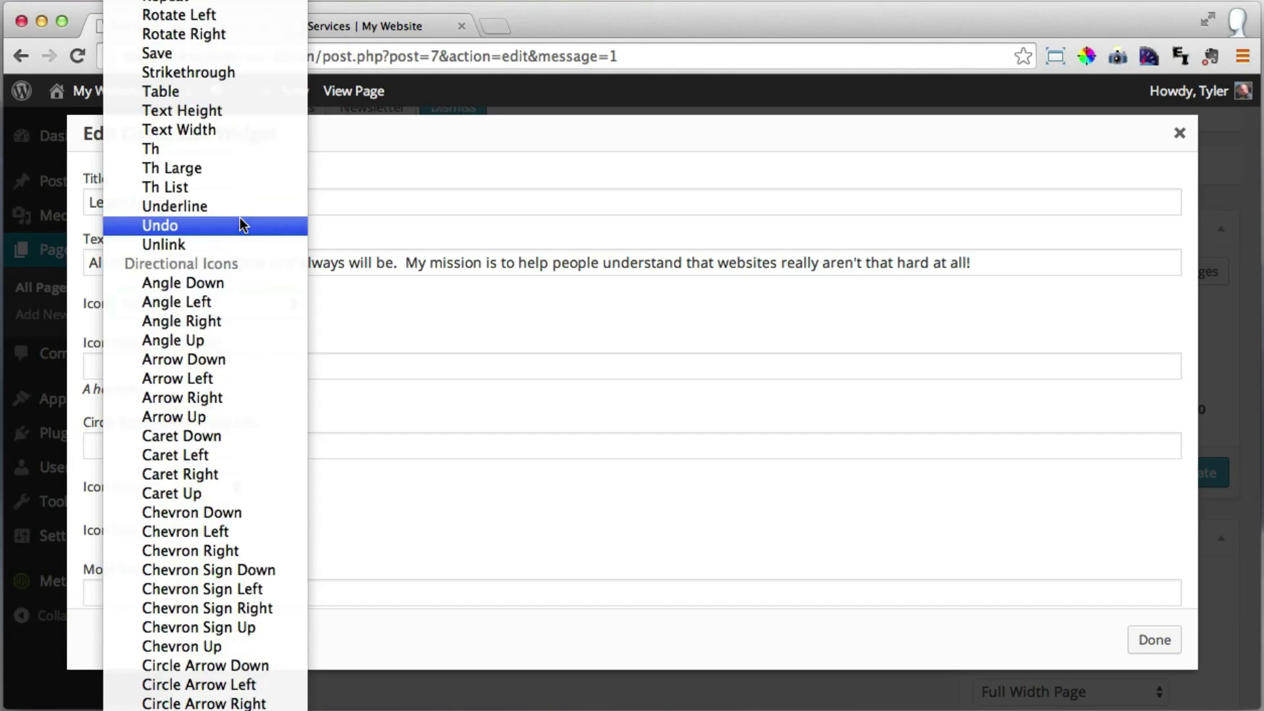
scroll(260, 221, down, 20)
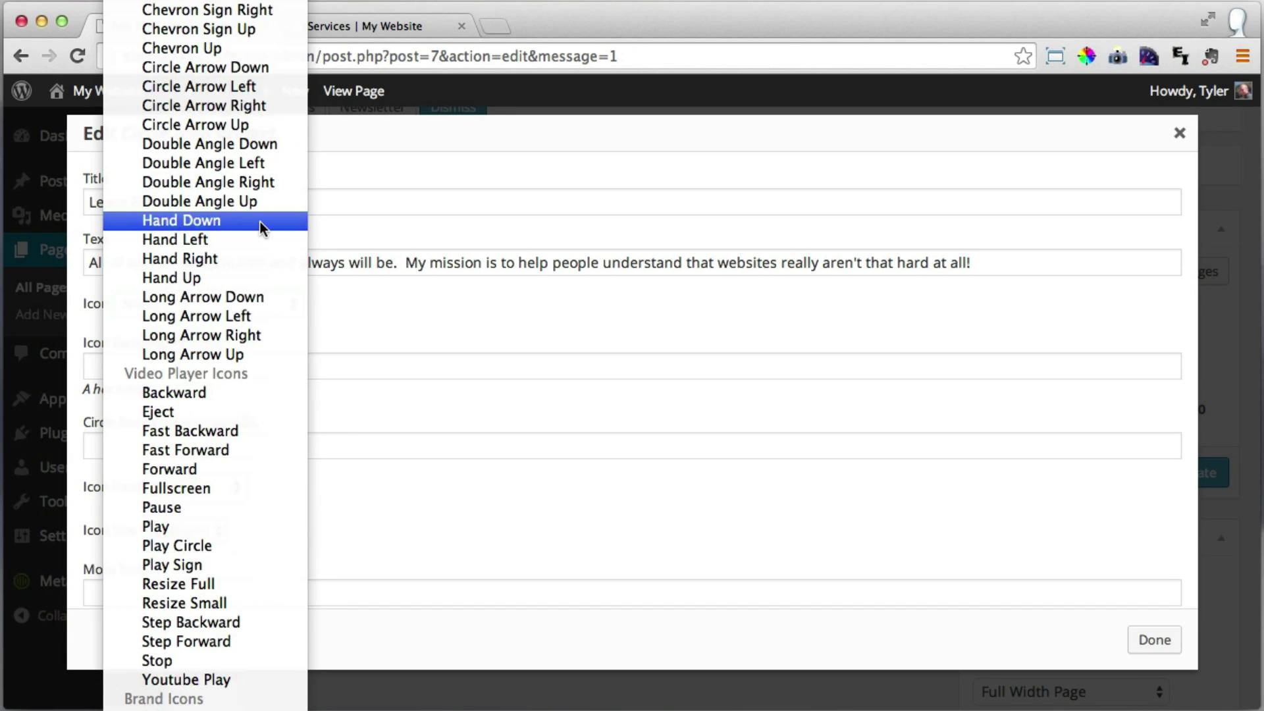
scroll(260, 221, down, 5)
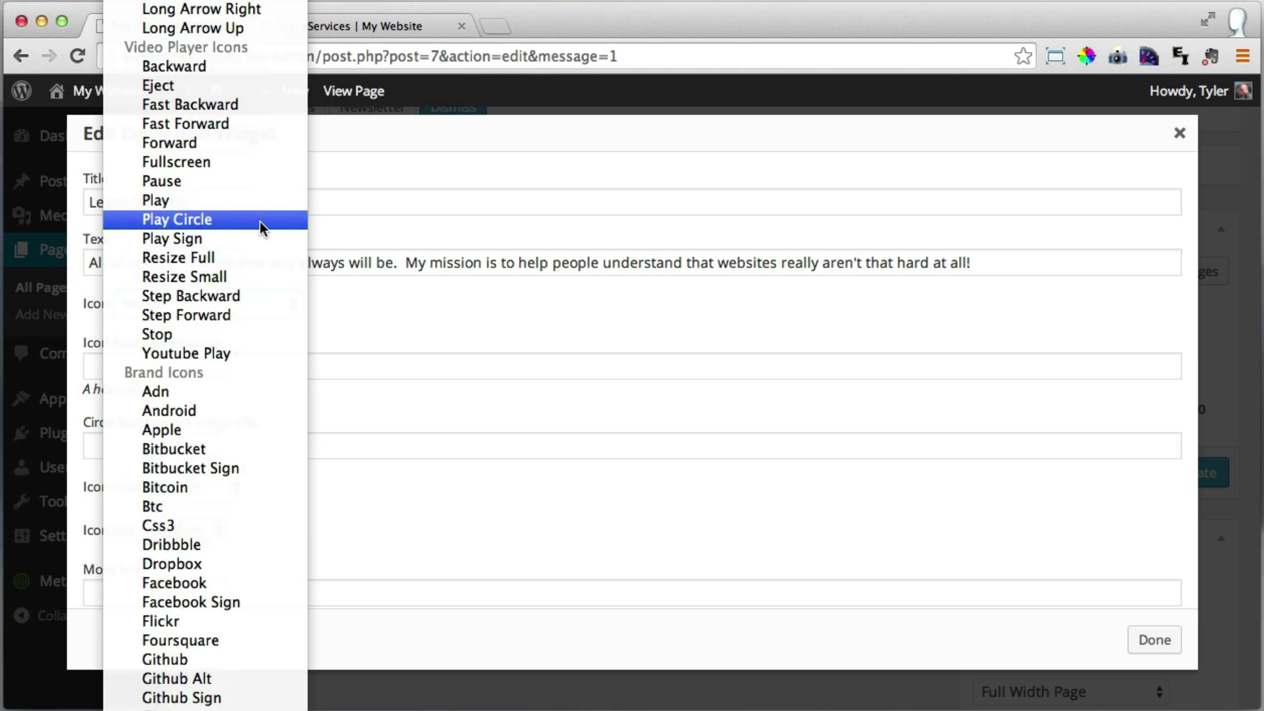
click(235, 200)
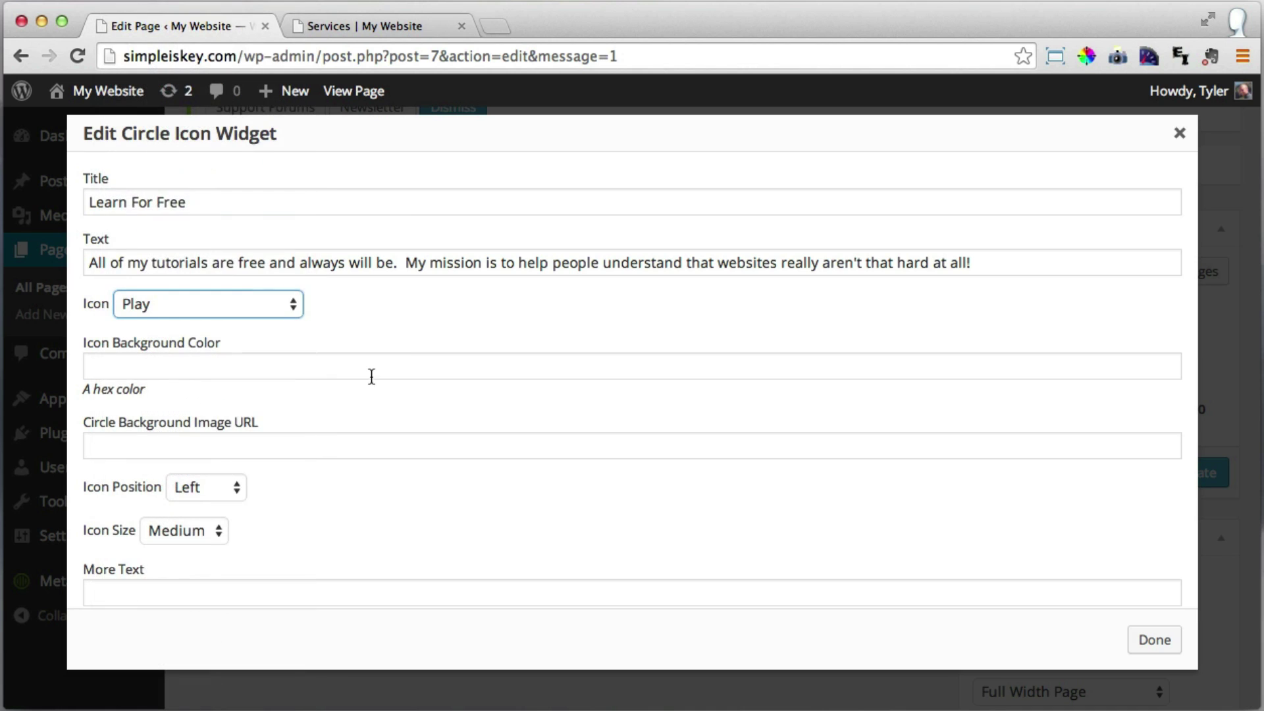
click(1154, 637)
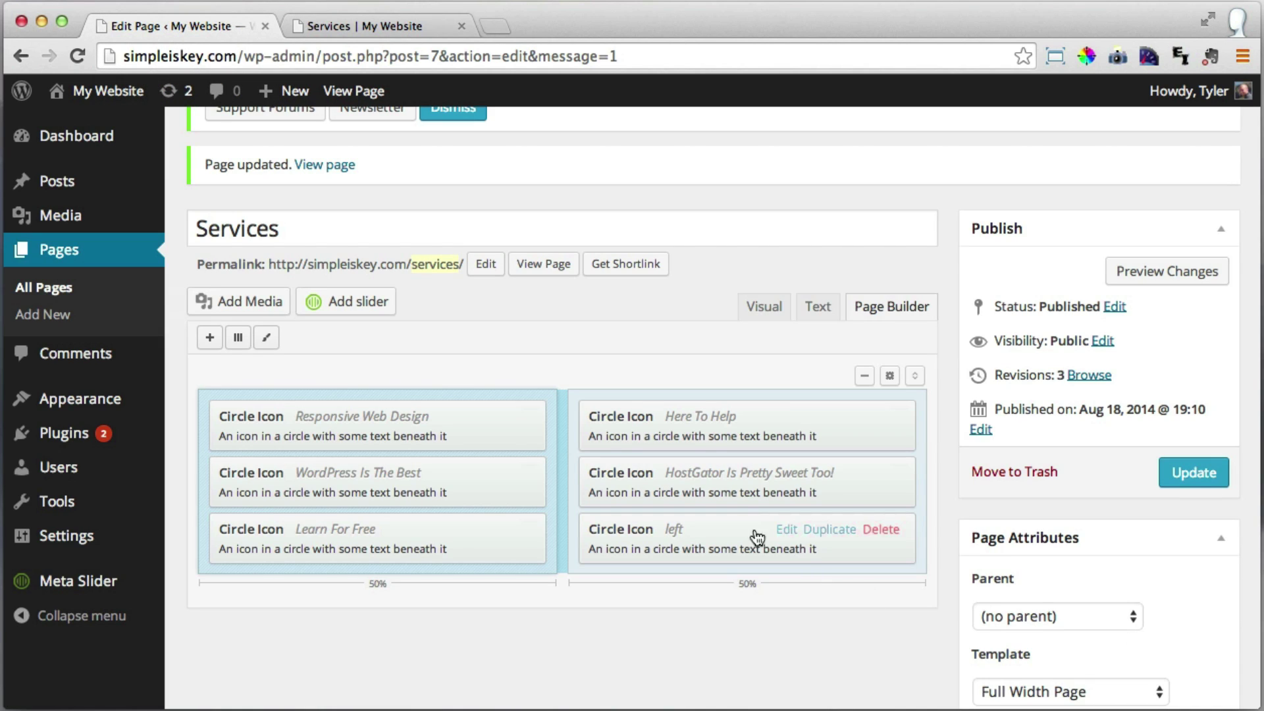
Title the last right-hand widget 'Simple & The Best!' with the too-complex-websites description text.
click(786, 530)
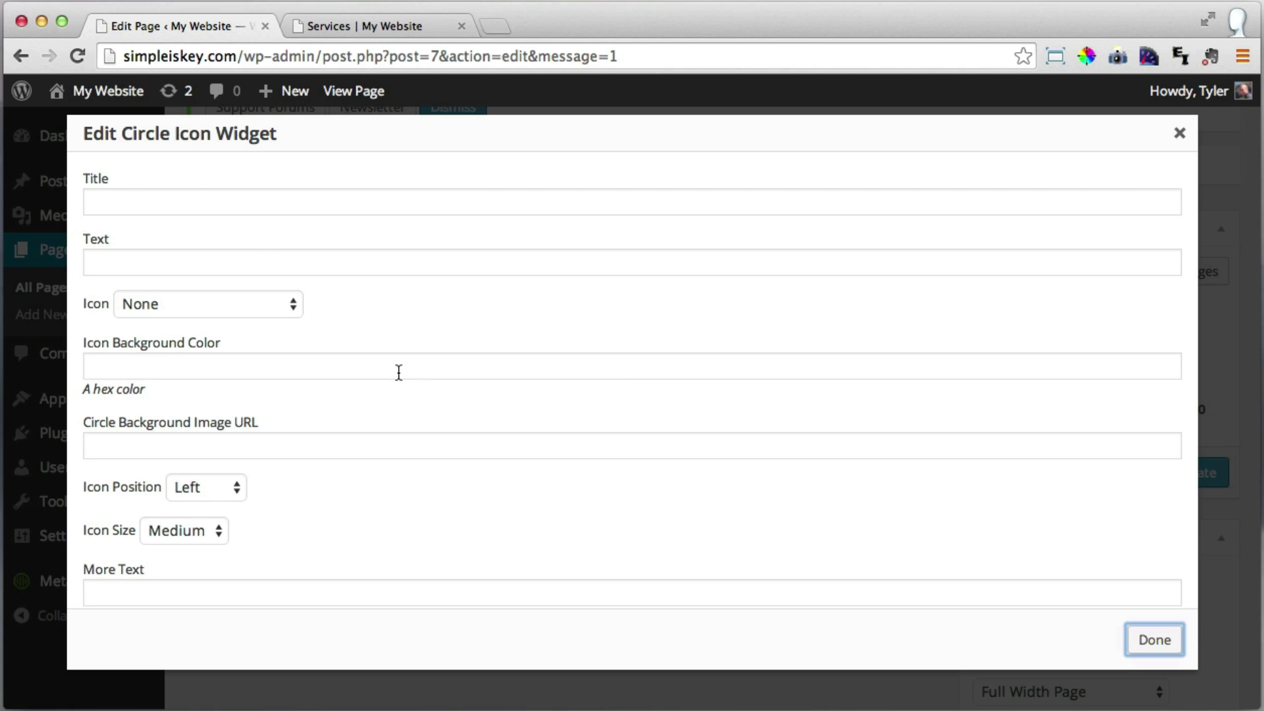
click(201, 206)
text(Simple )
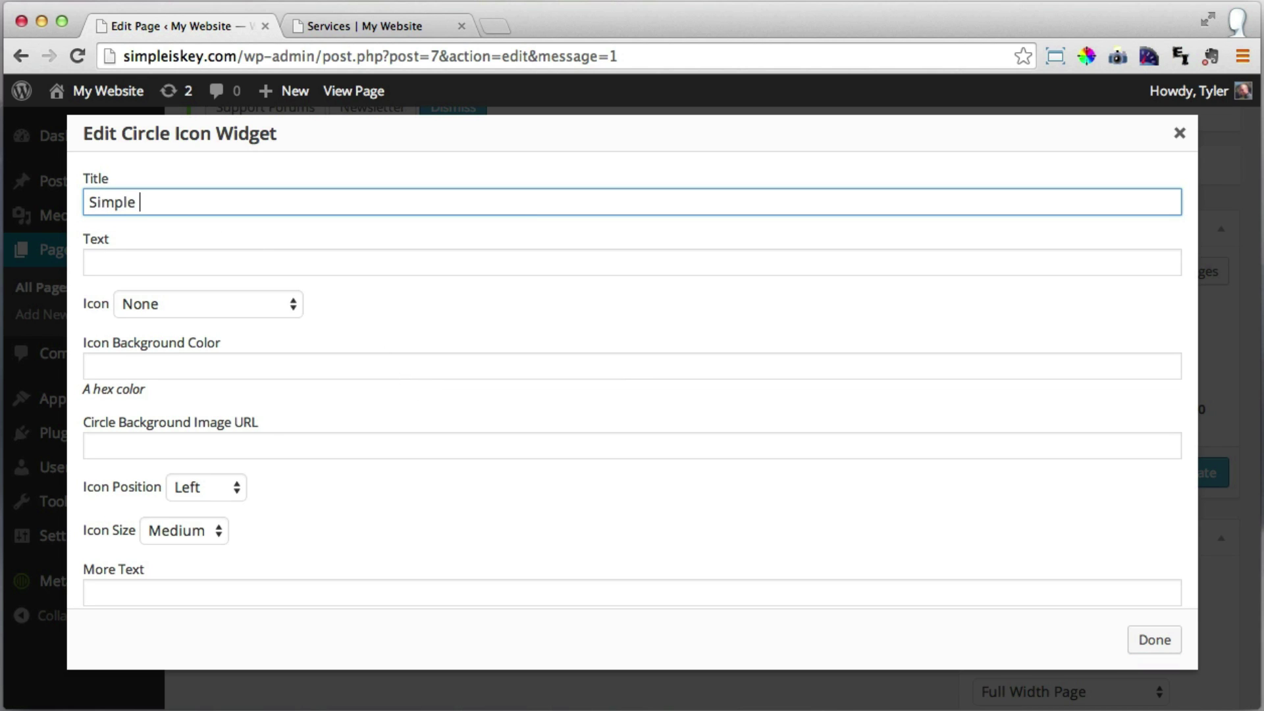
text(& The Best!)
key(Tab)
text(M)
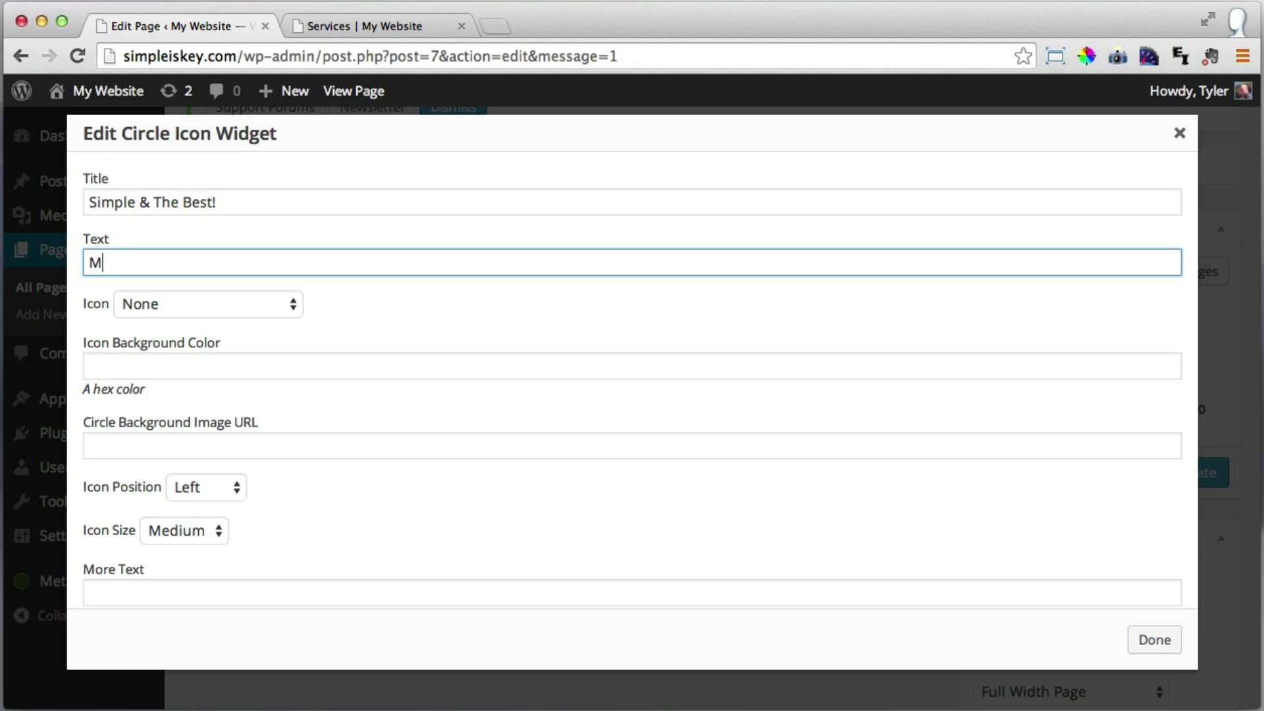
text(any websites are too complex!  The best websites help you do what you want to do, just like google's website.)
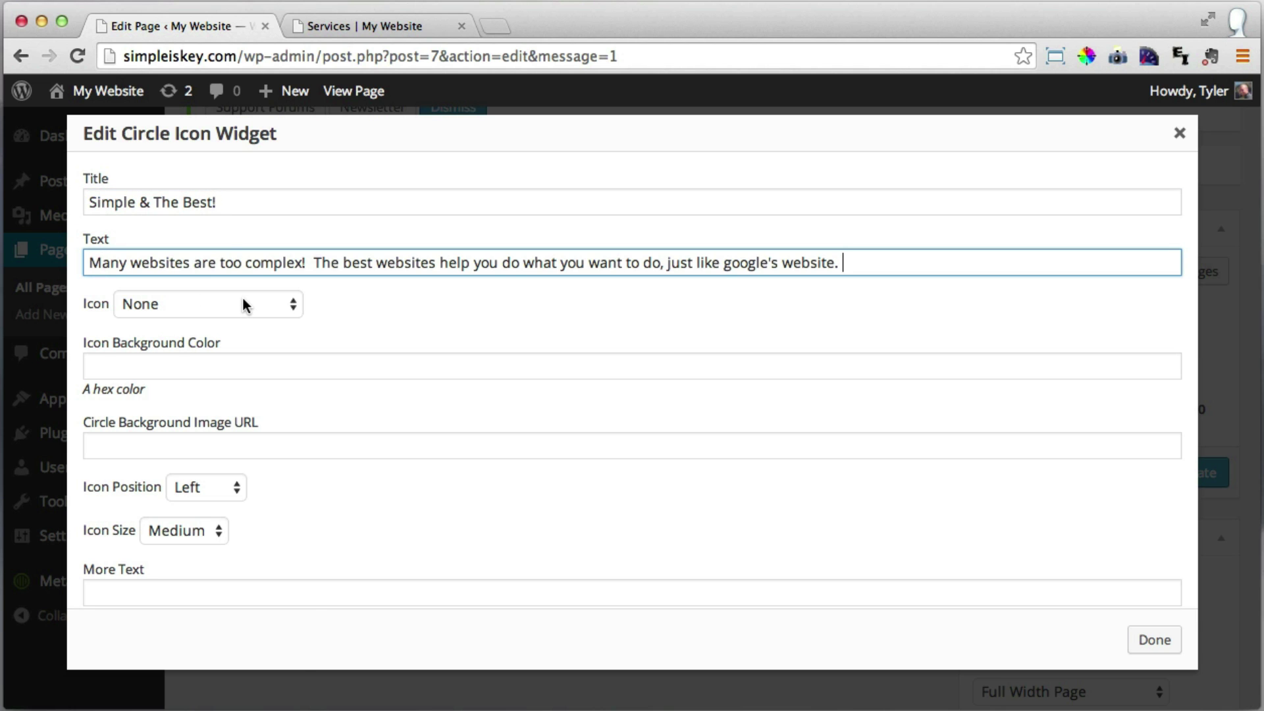
Choose the Magic icon, close the widget settings, and update the Services page.
click(247, 303)
scroll(232, 421, down, 10)
scroll(232, 427, down, 15)
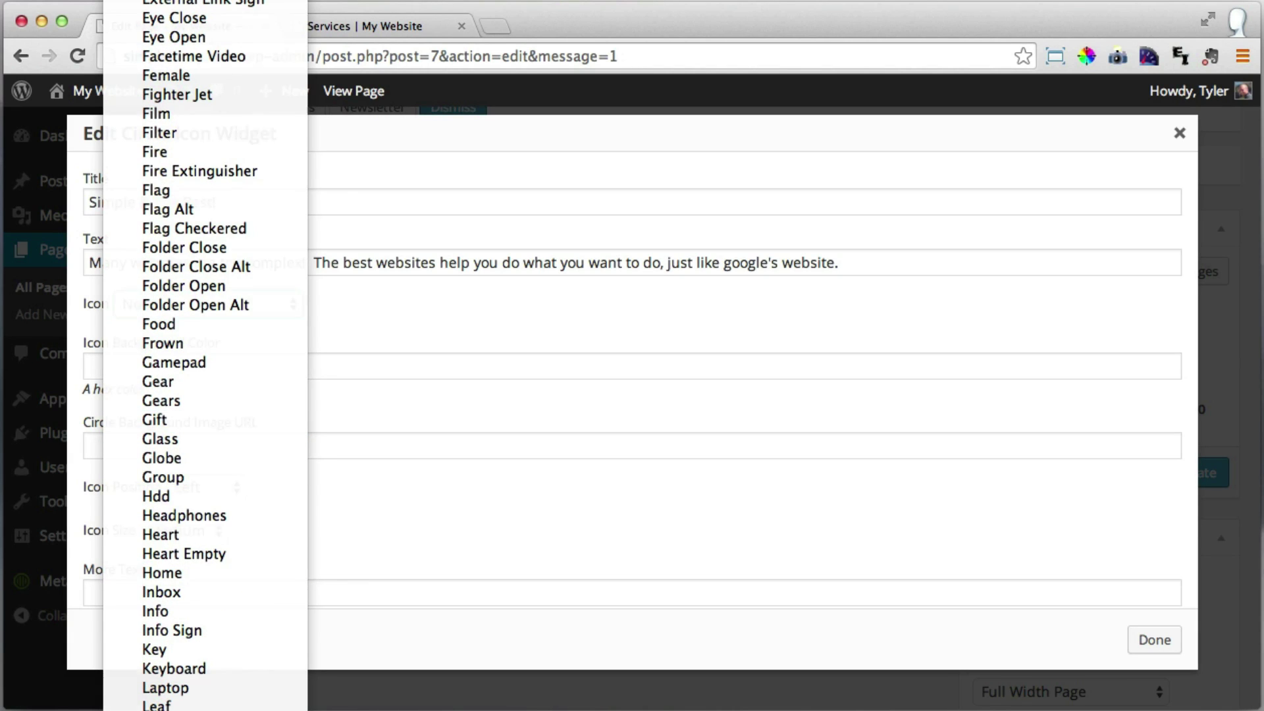
scroll(230, 399, down, 5)
click(230, 398)
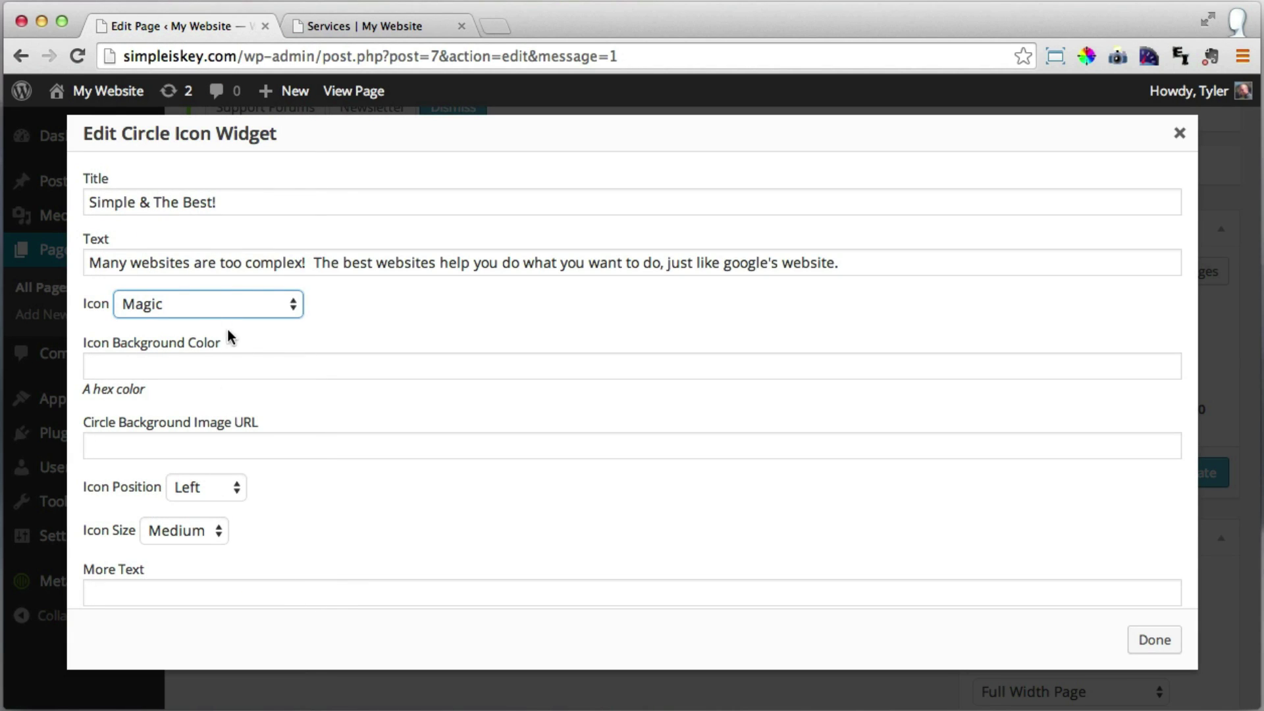
click(372, 523)
scroll(374, 522, down, 5)
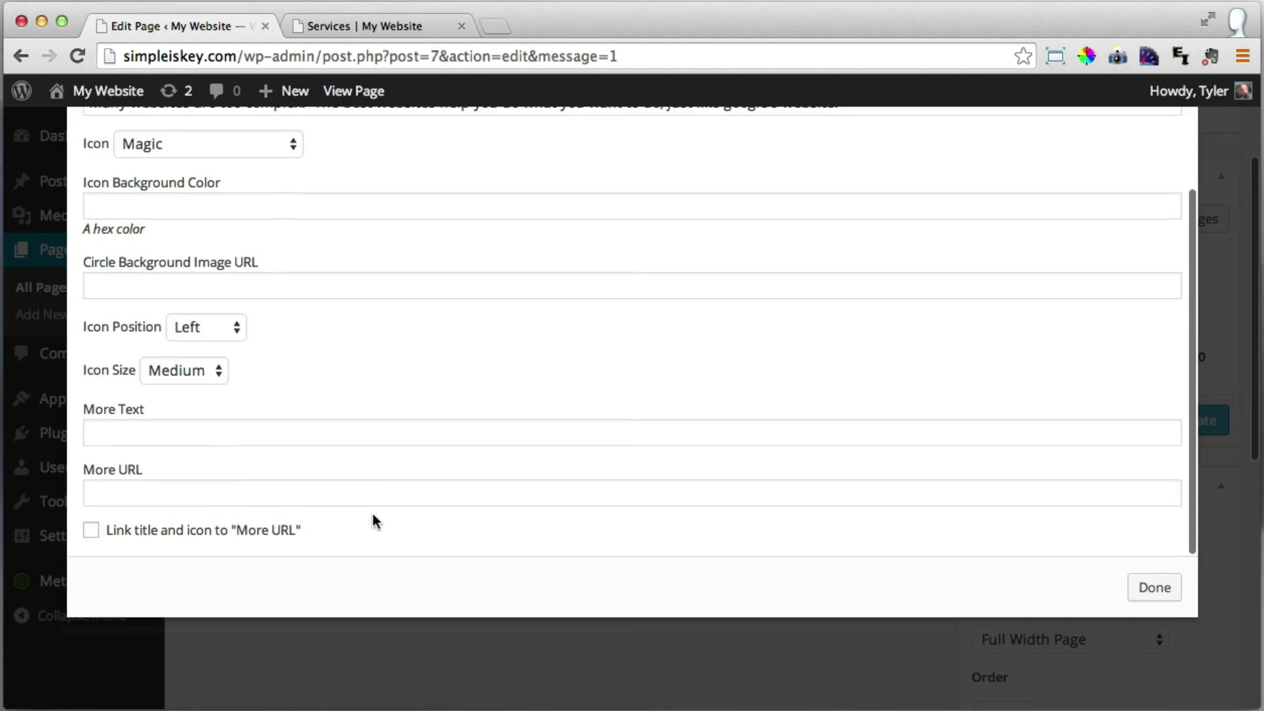
click(1153, 588)
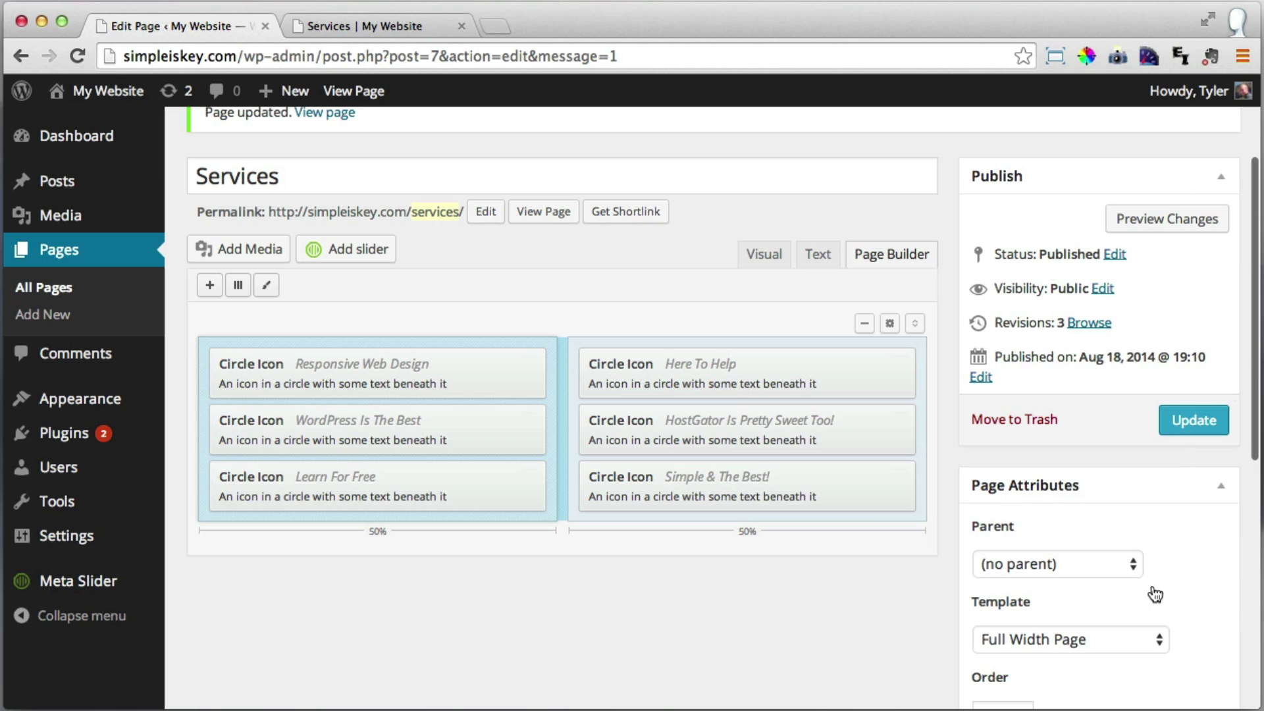
click(1209, 429)
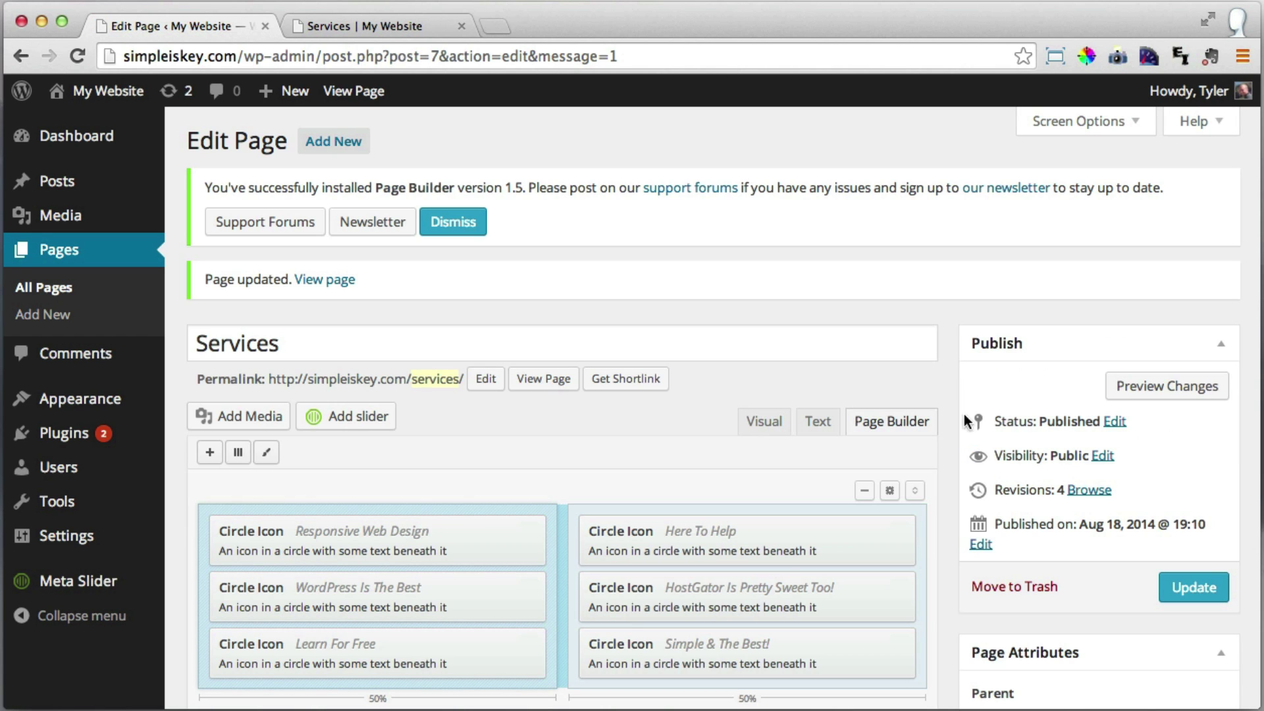
Dismiss the Page Builder notice and reload the live Services page to check all six service blocks.
click(458, 224)
click(382, 23)
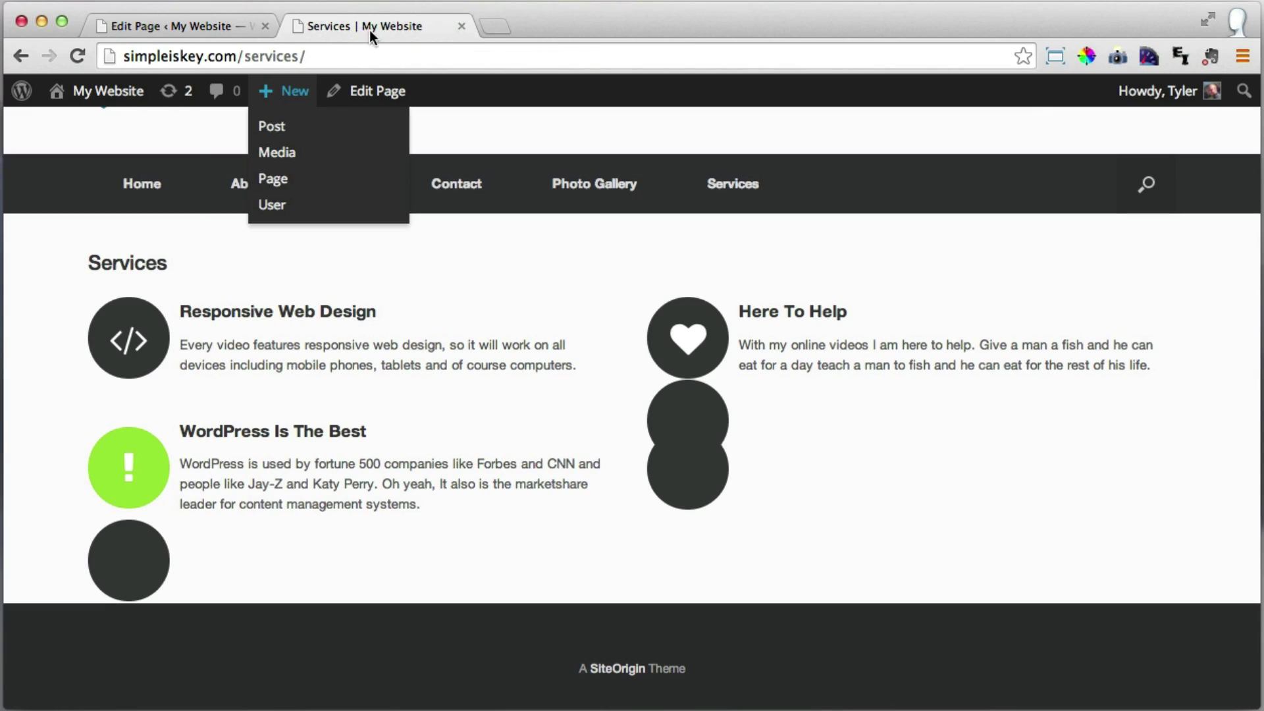
click(78, 56)
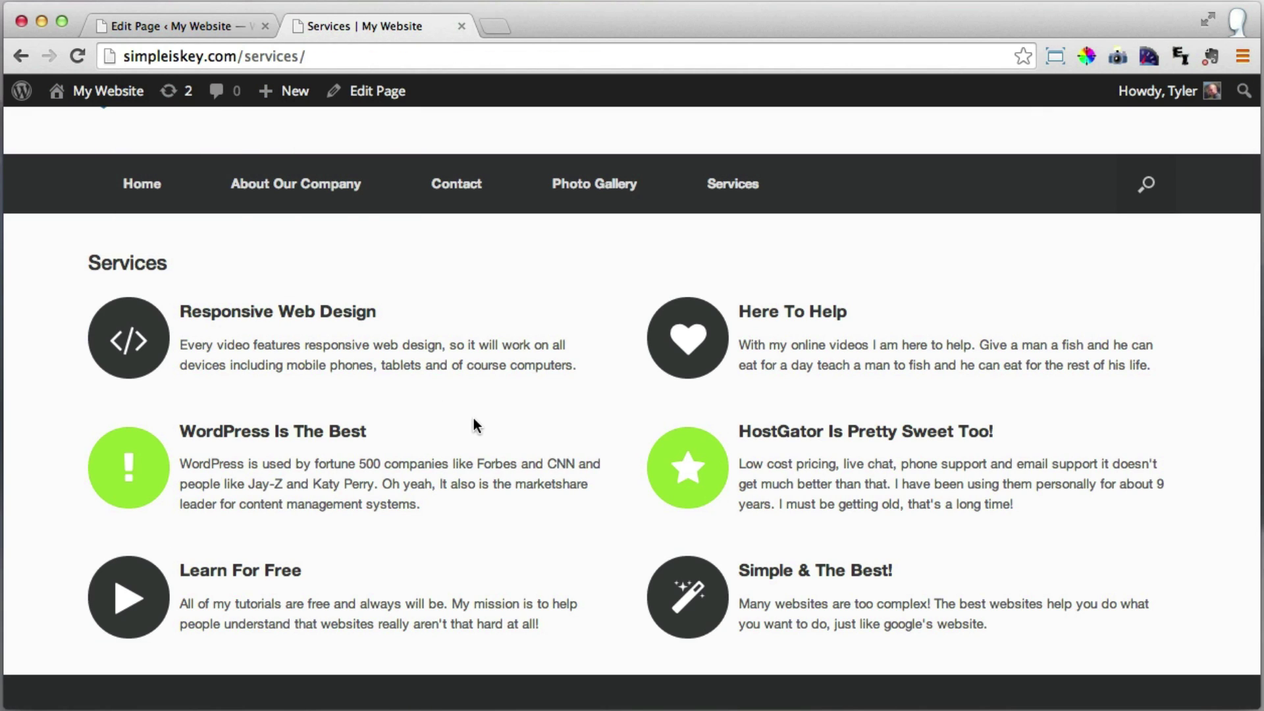
scroll(472, 421, down, 2)
scroll(373, 345, up, 2)
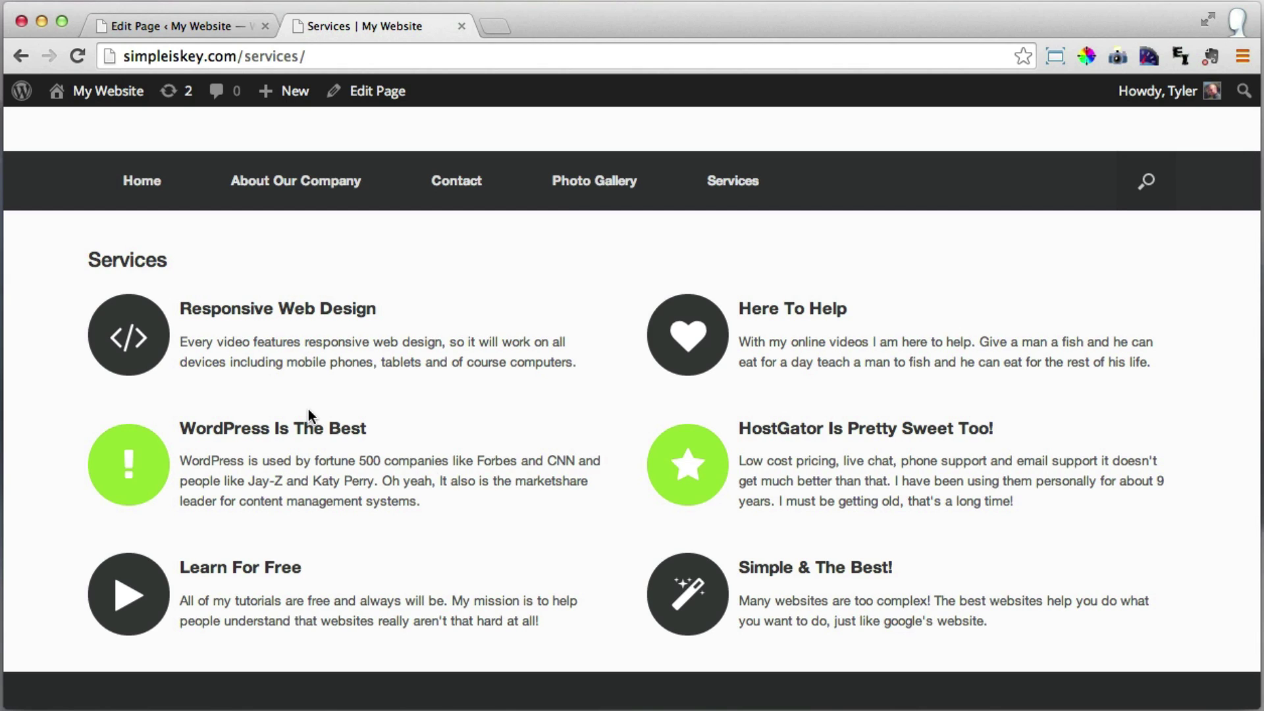
click(208, 21)
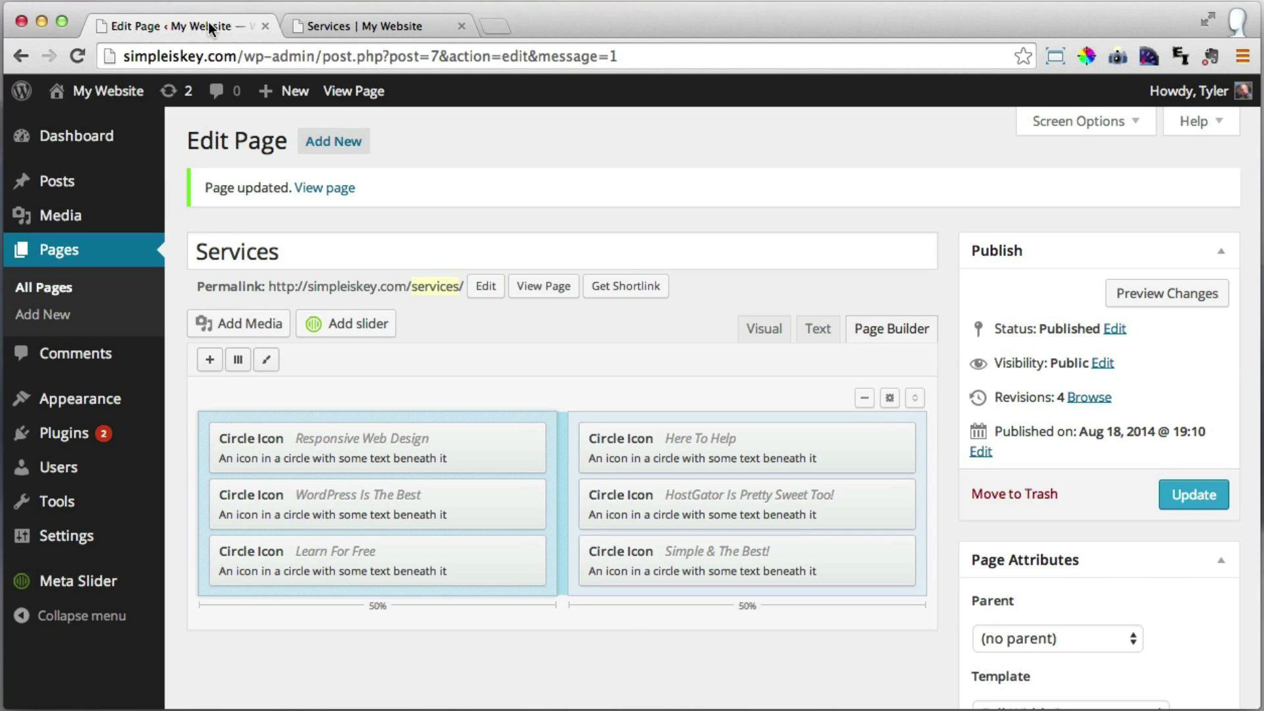
Add two single-column full-width rows to the Page Builder layout.
click(208, 359)
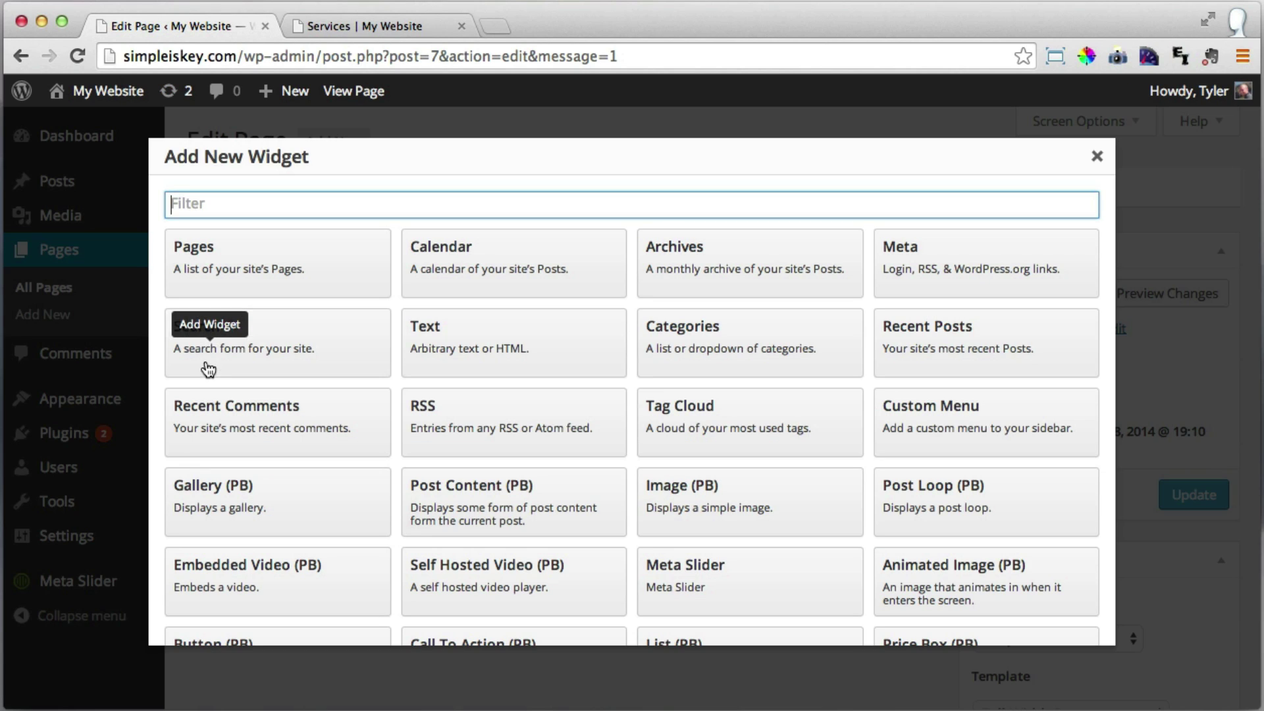
click(1097, 158)
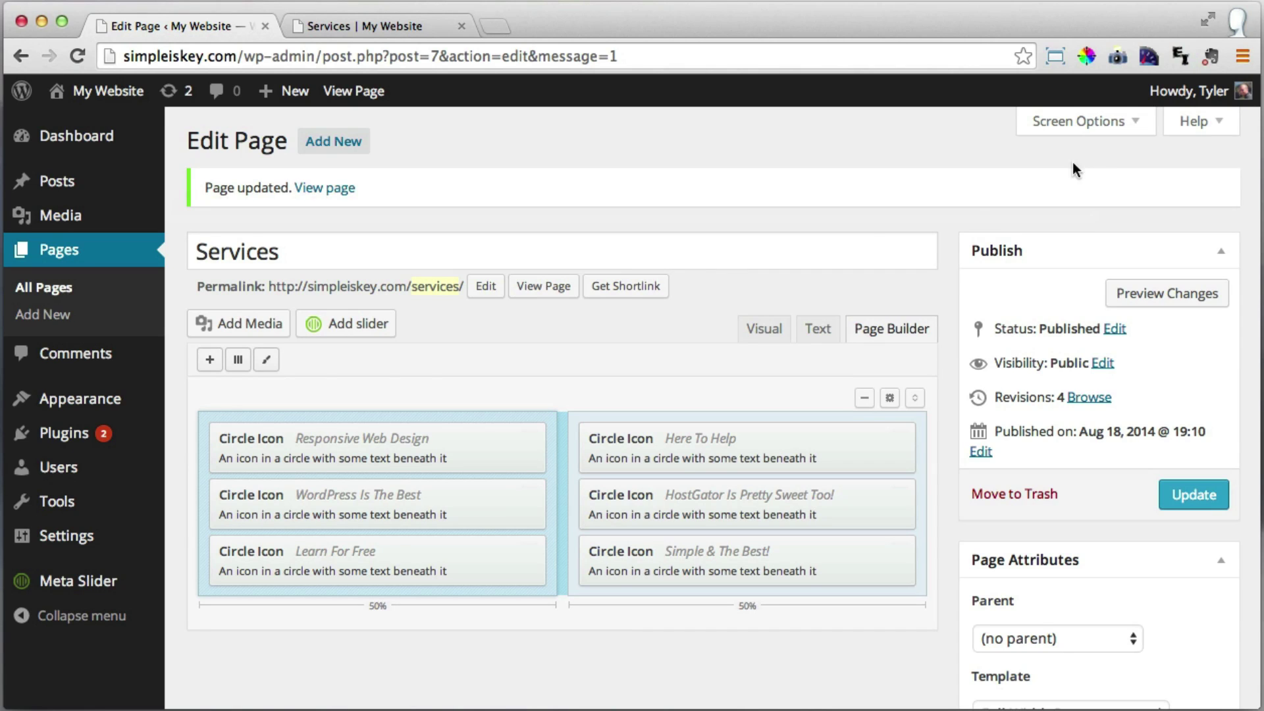
click(239, 360)
text(1)
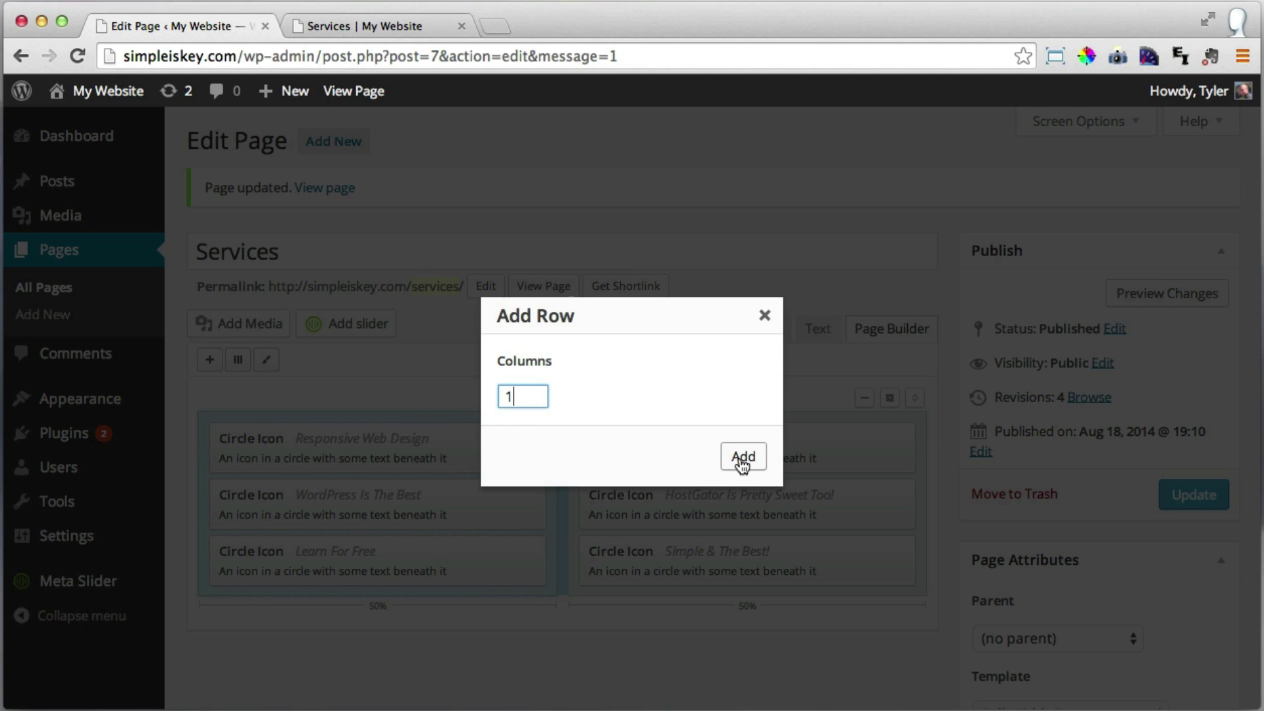
click(742, 457)
scroll(658, 461, down, 4)
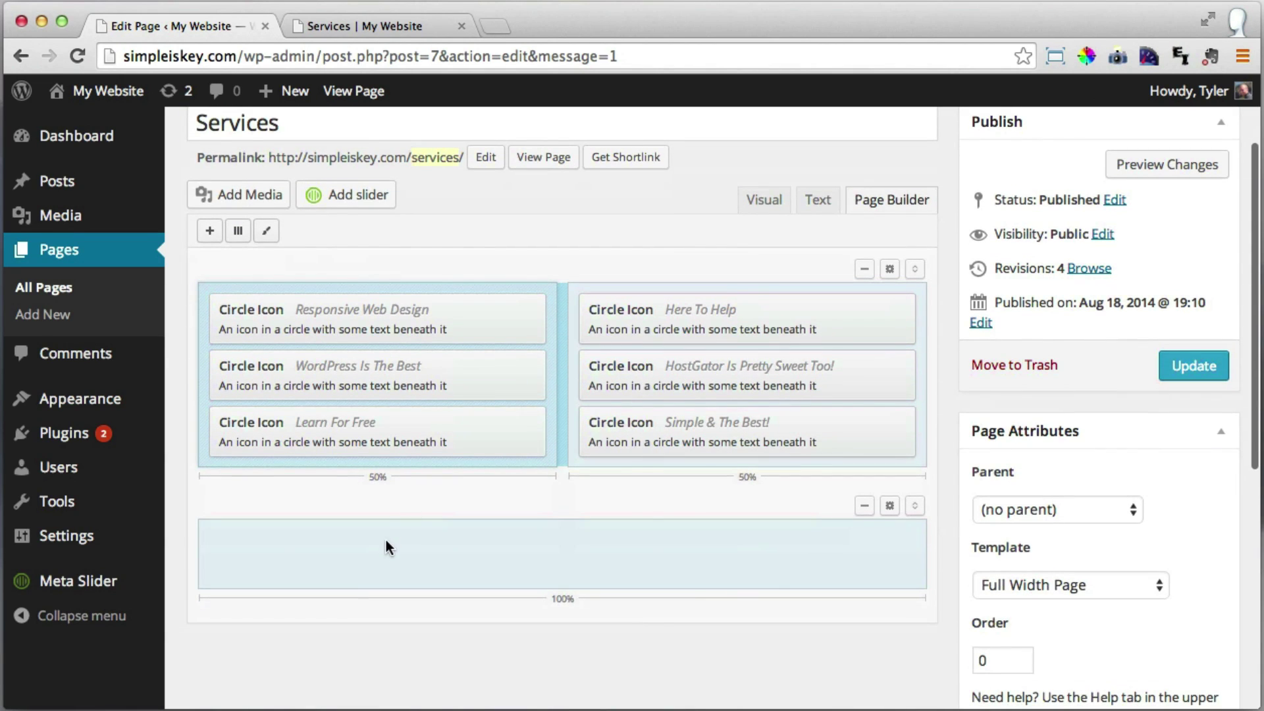
click(239, 232)
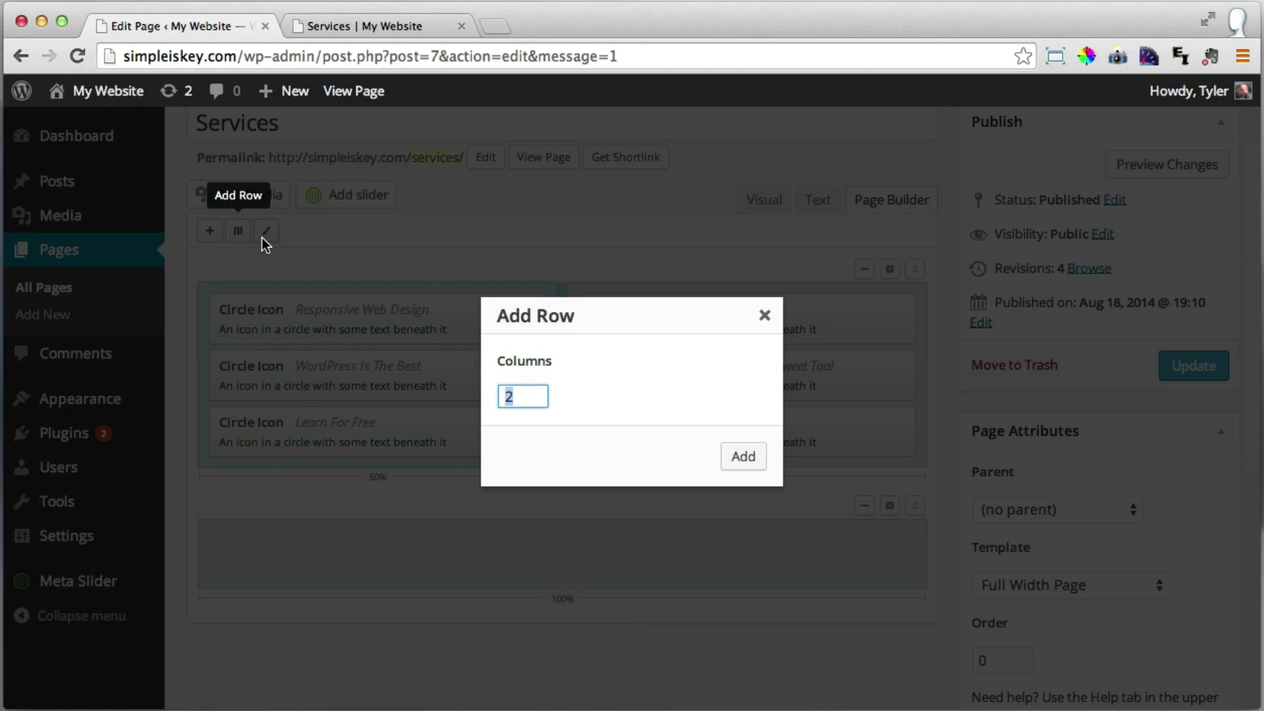
text(1)
click(742, 458)
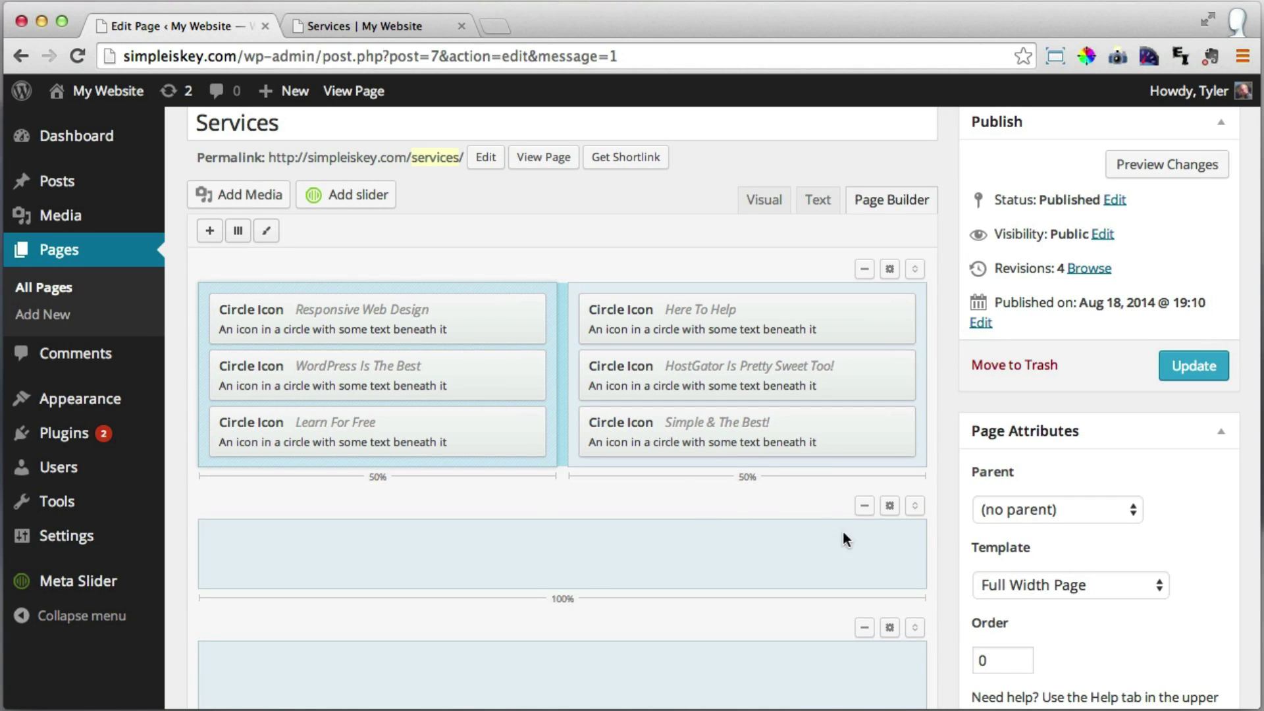
Move one empty row above the services grid, update the page, and view it live.
drag(907, 501, 910, 259)
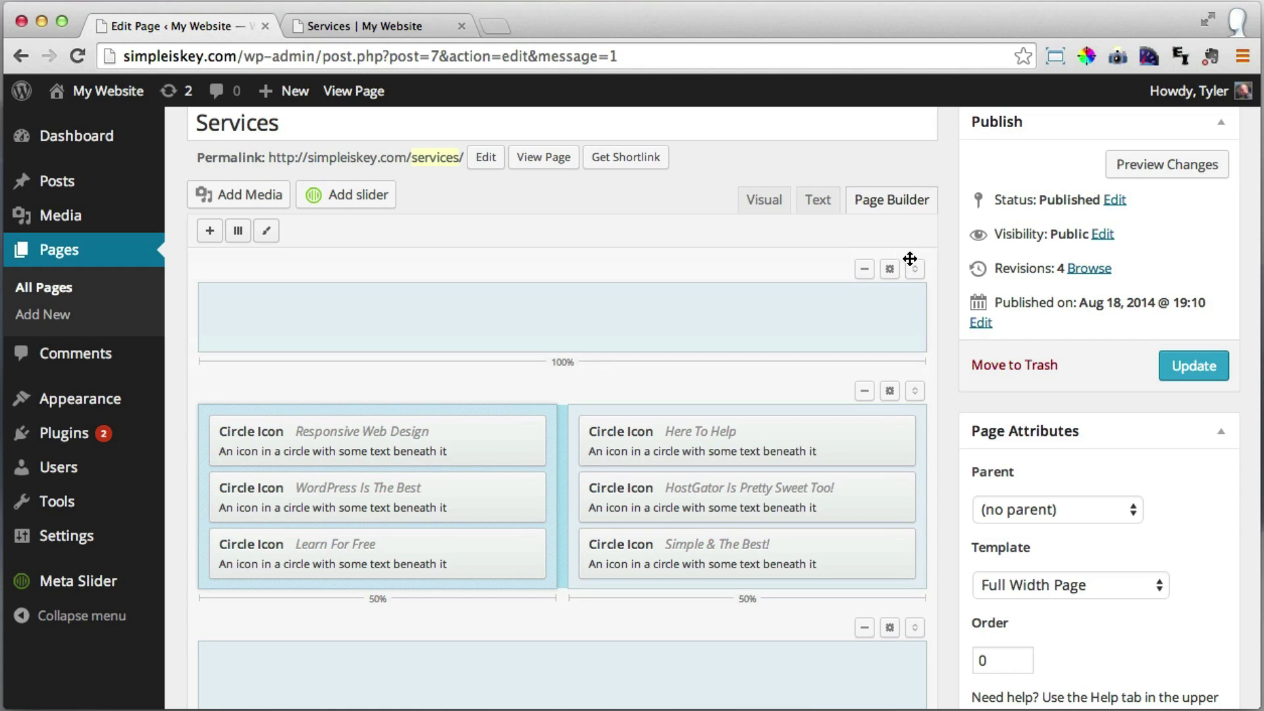
scroll(839, 311, down, 3)
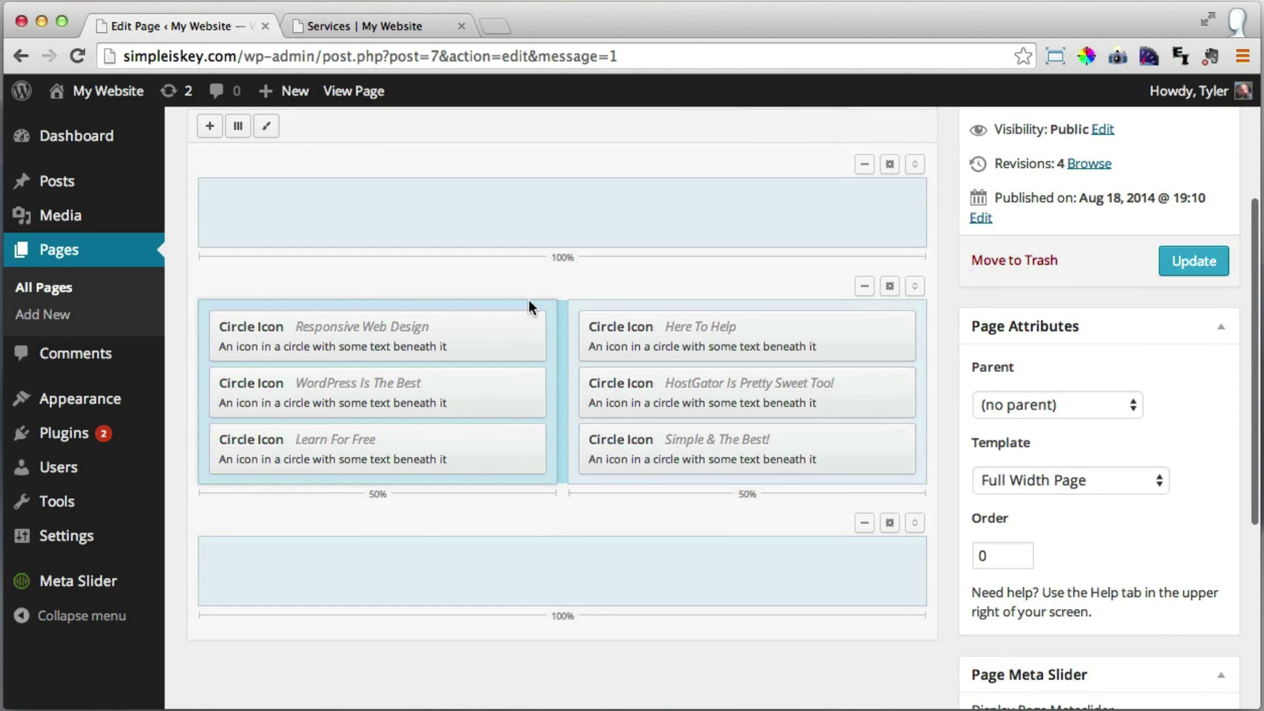
click(1180, 265)
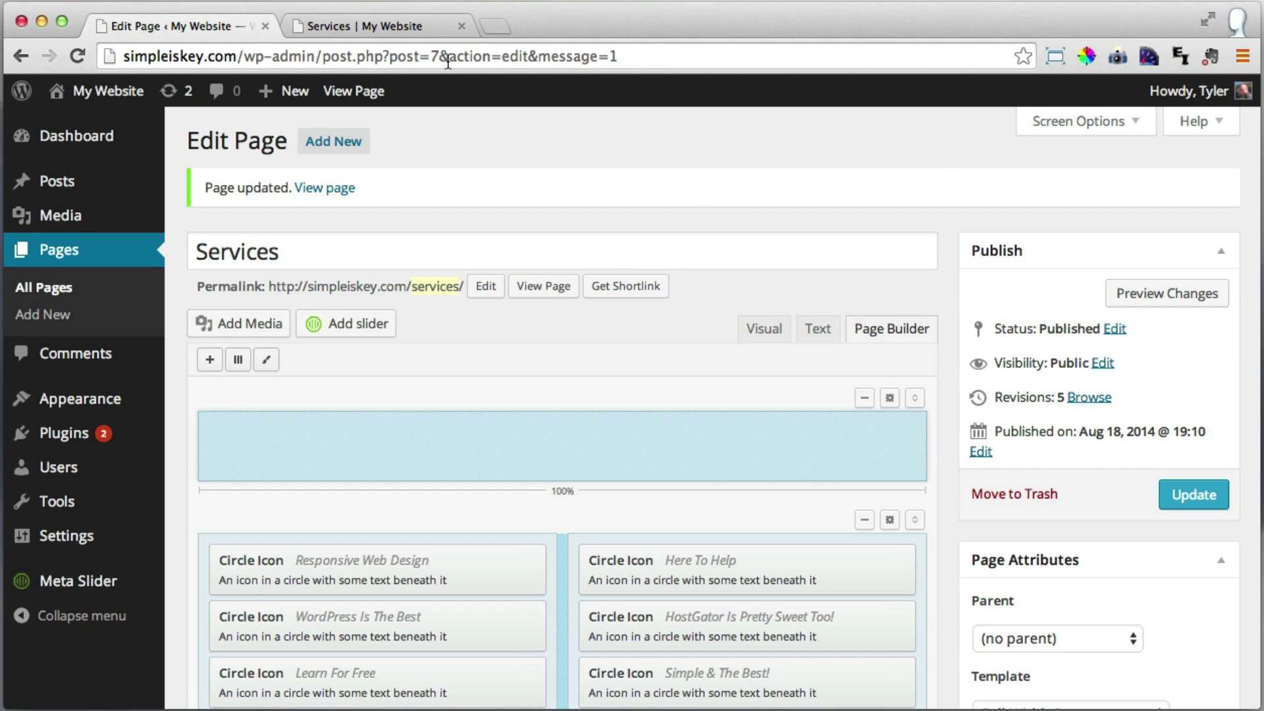
click(371, 27)
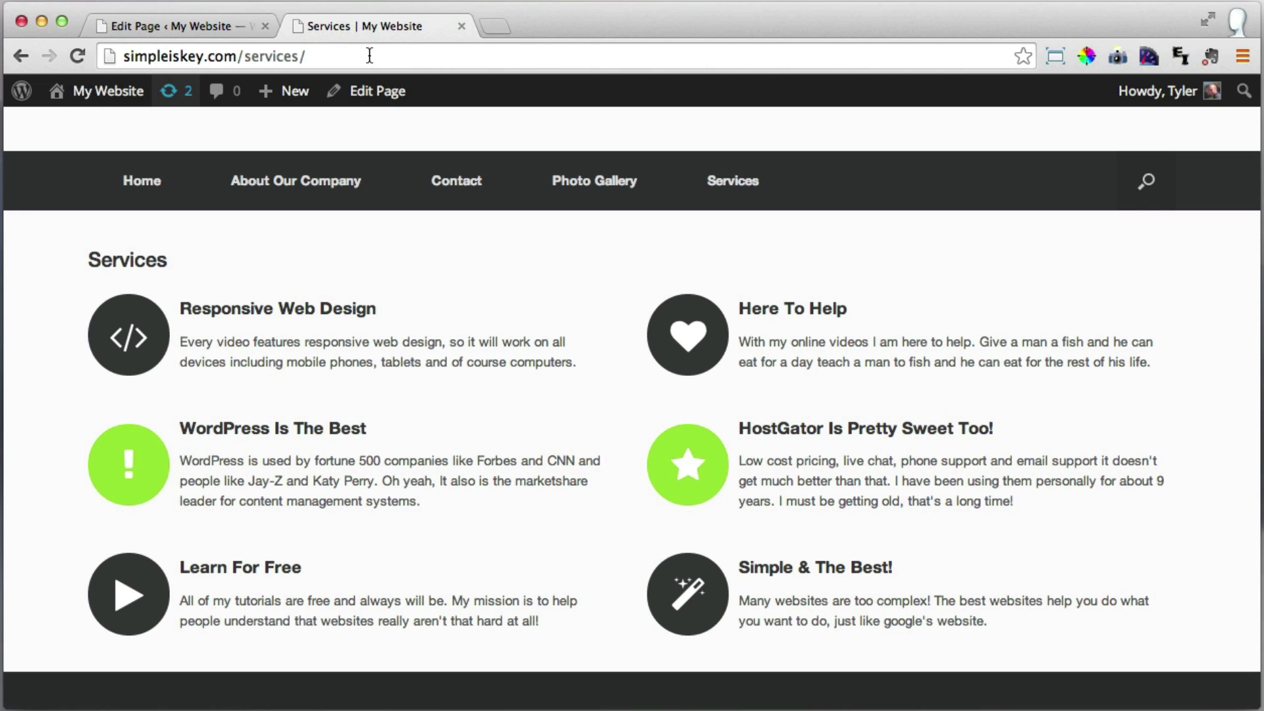
Reload the live Services page and scroll to check the new blank space around the service blocks.
click(77, 57)
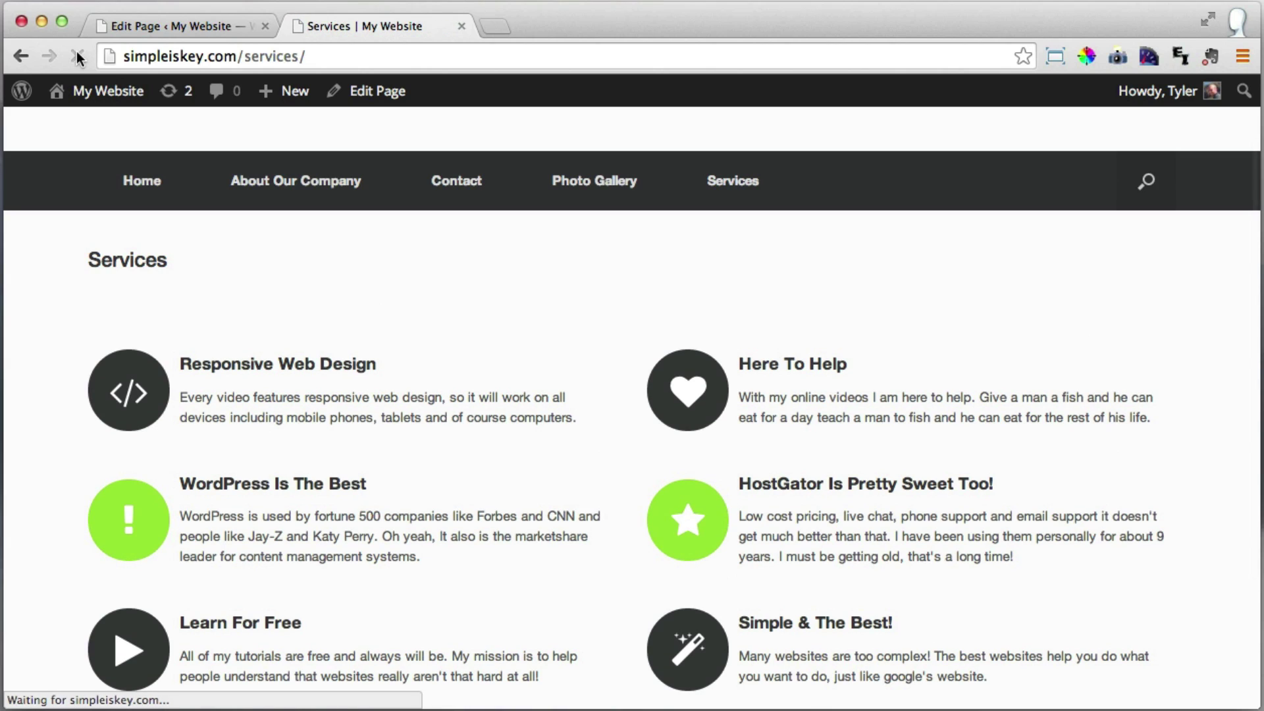
scroll(523, 283, down, 3)
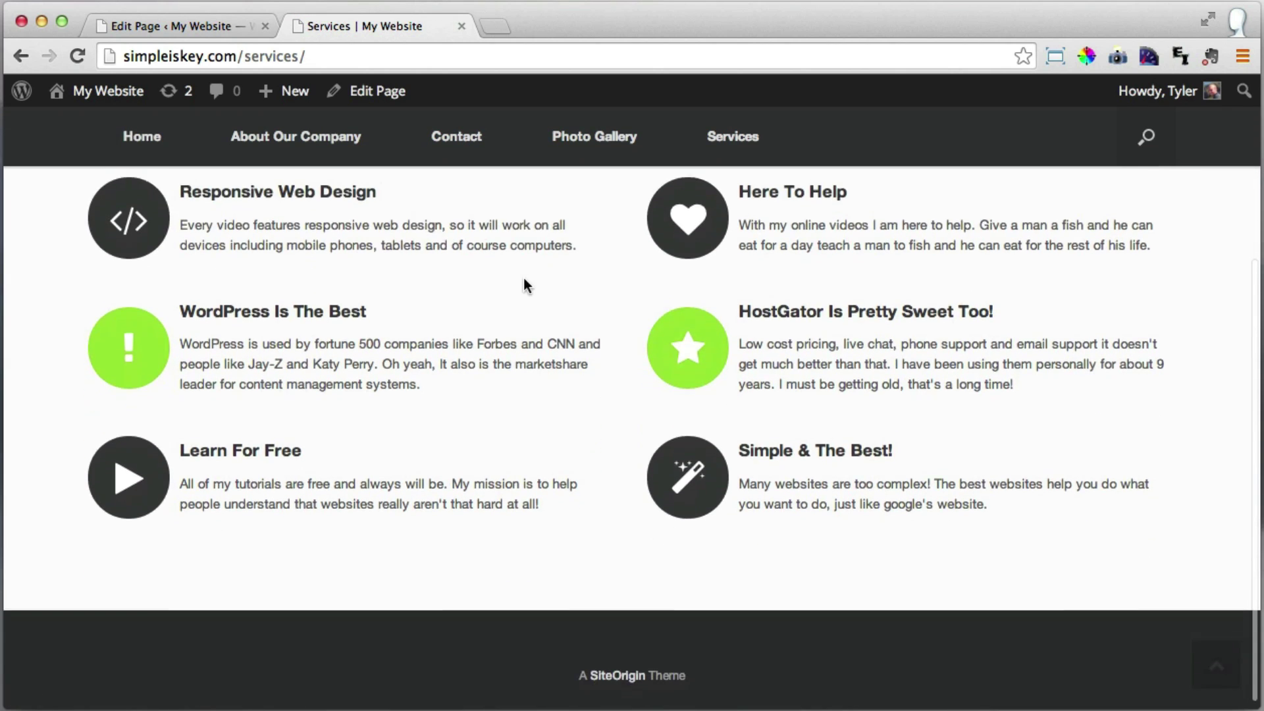
scroll(618, 369, up, 1)
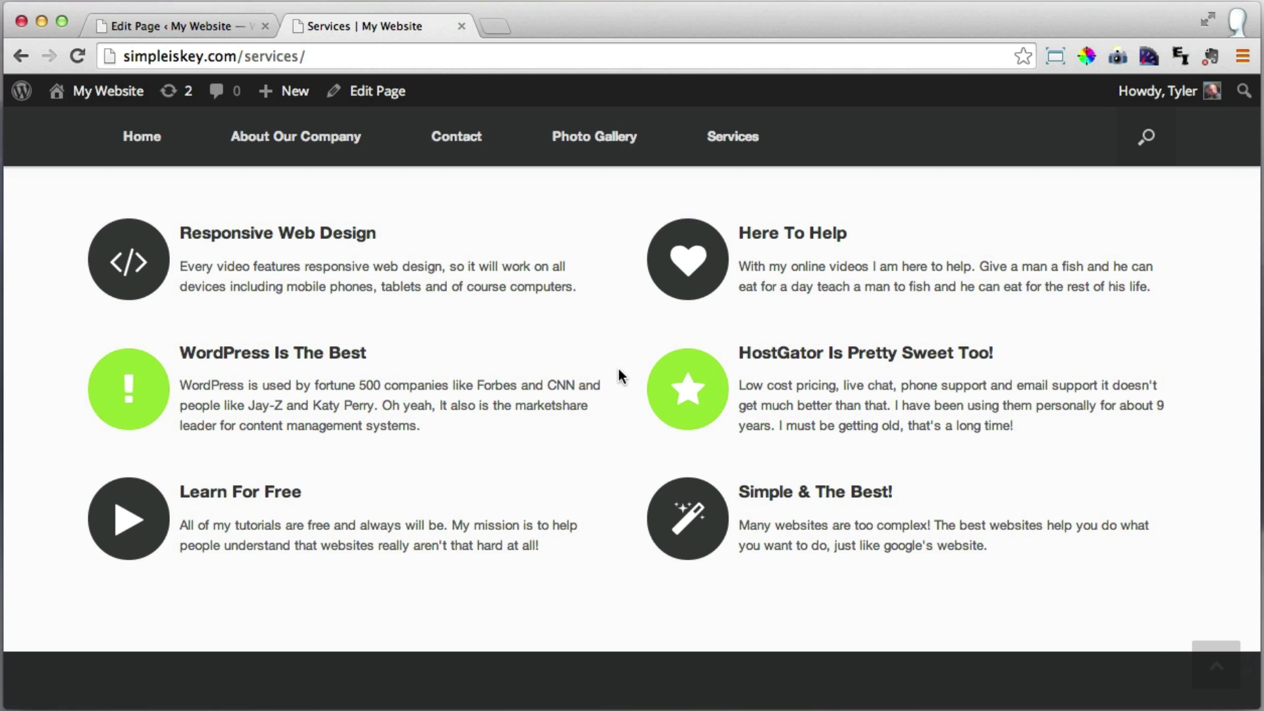
scroll(619, 376, up, 1)
scroll(618, 370, up, 5)
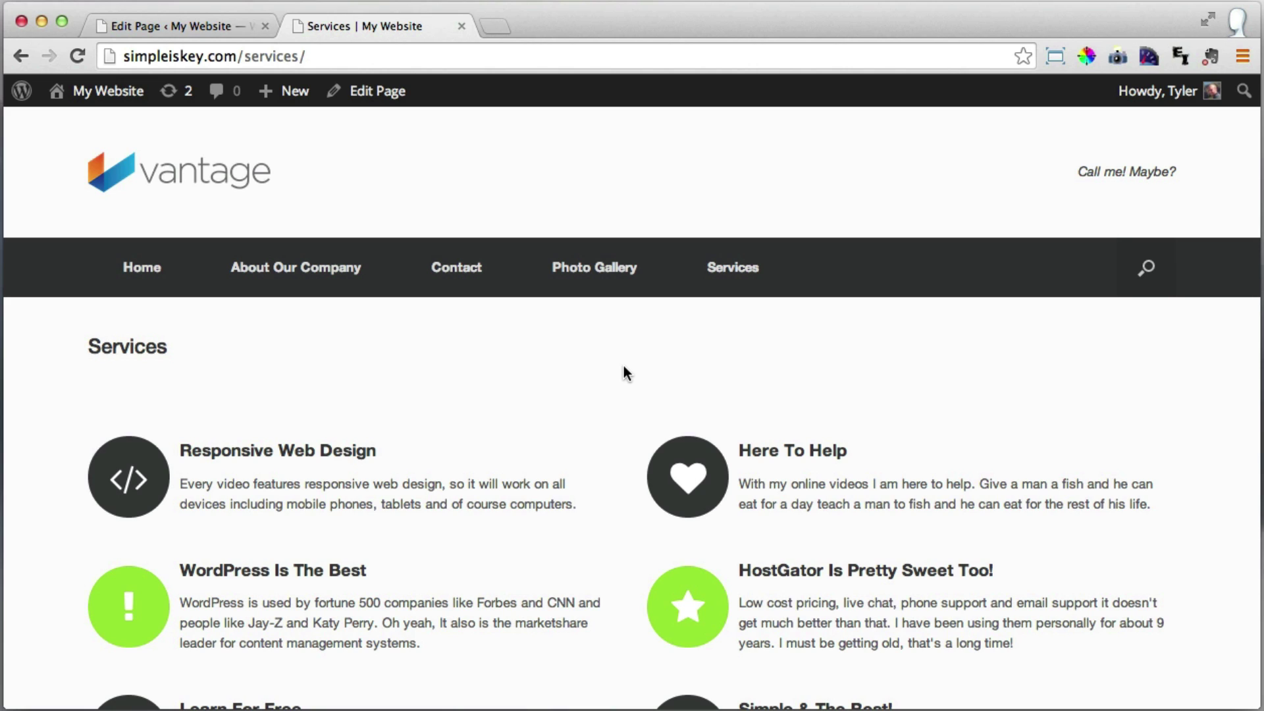
View the empty live About Our Company page, then go to the admin Pages list.
click(317, 280)
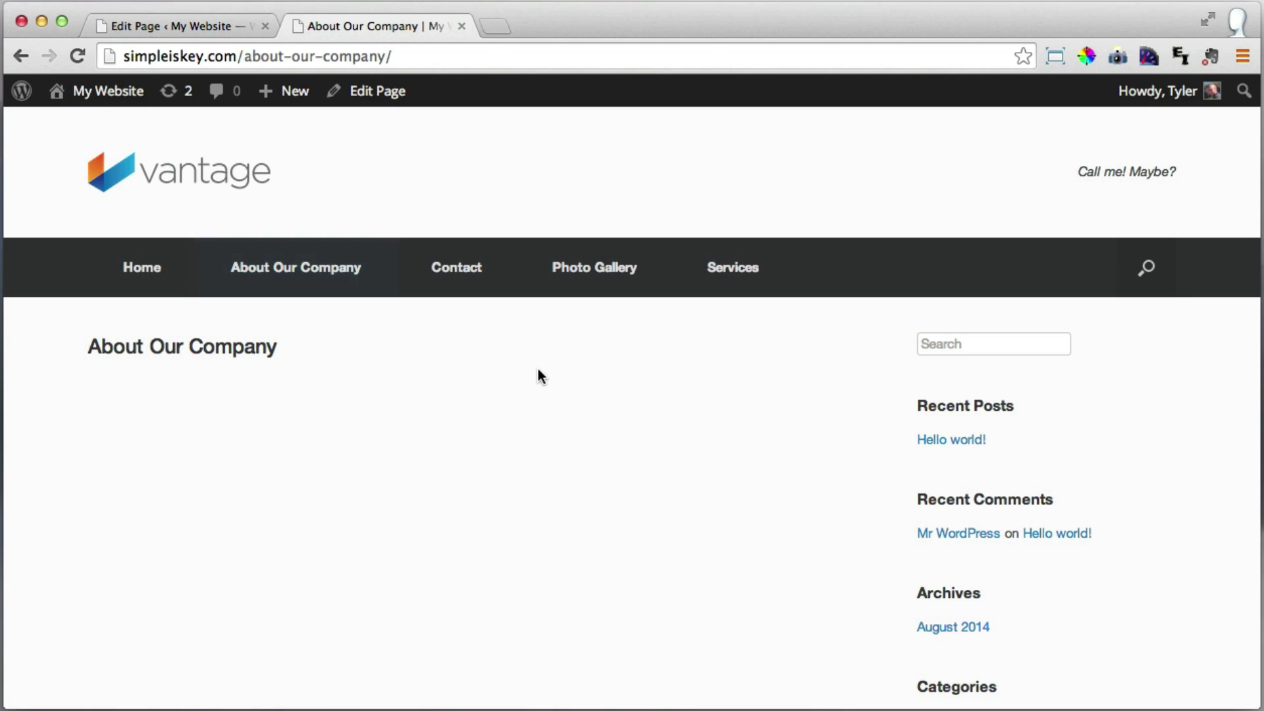
scroll(547, 370, down, 2)
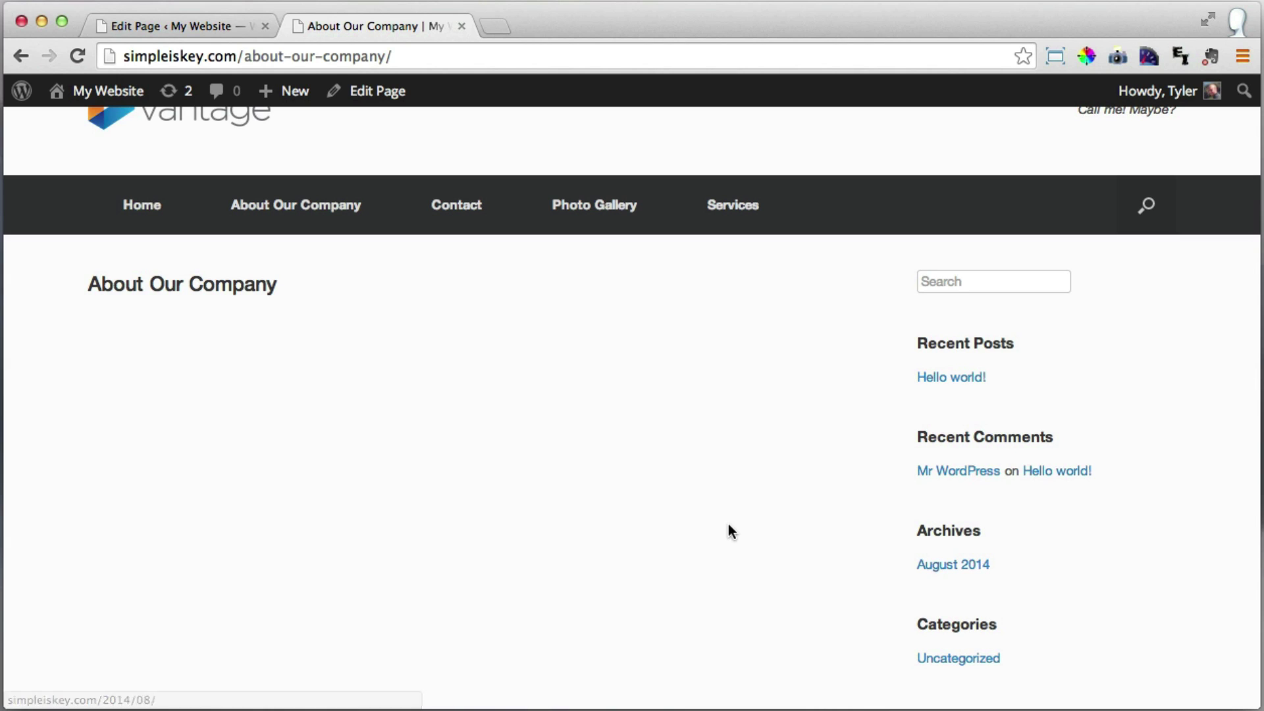
scroll(728, 526, up, 2)
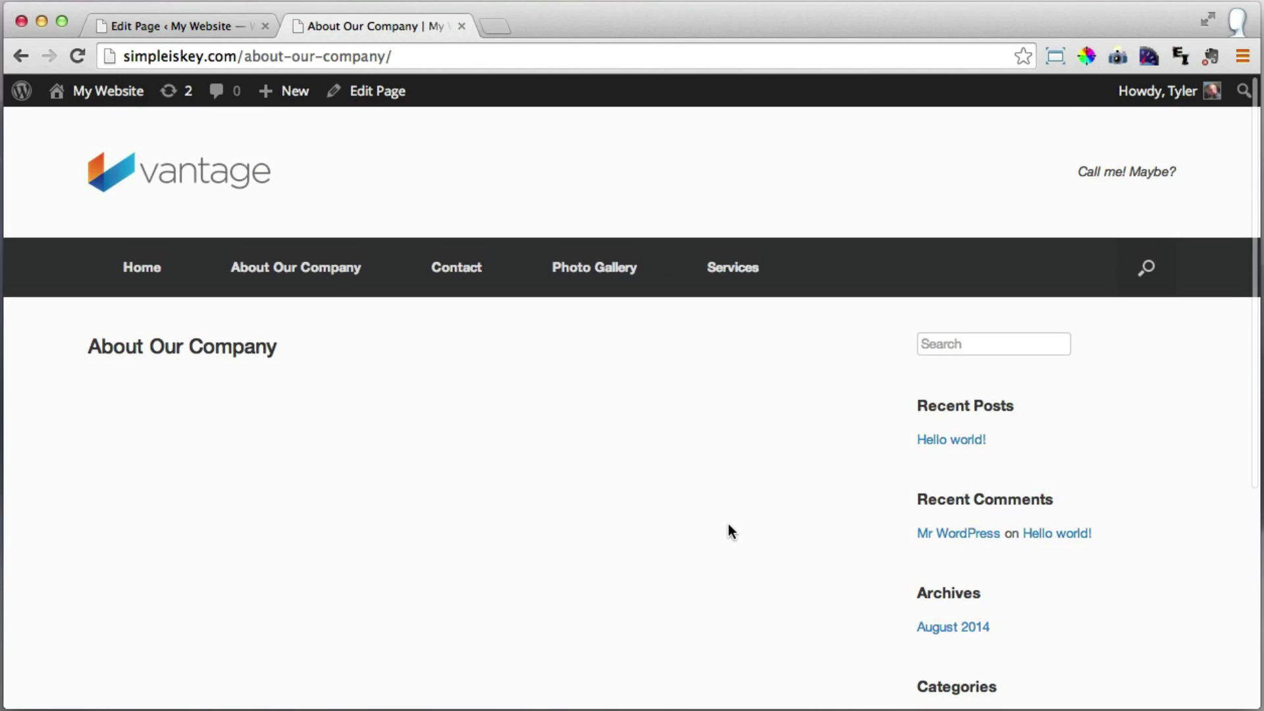
click(155, 26)
click(66, 256)
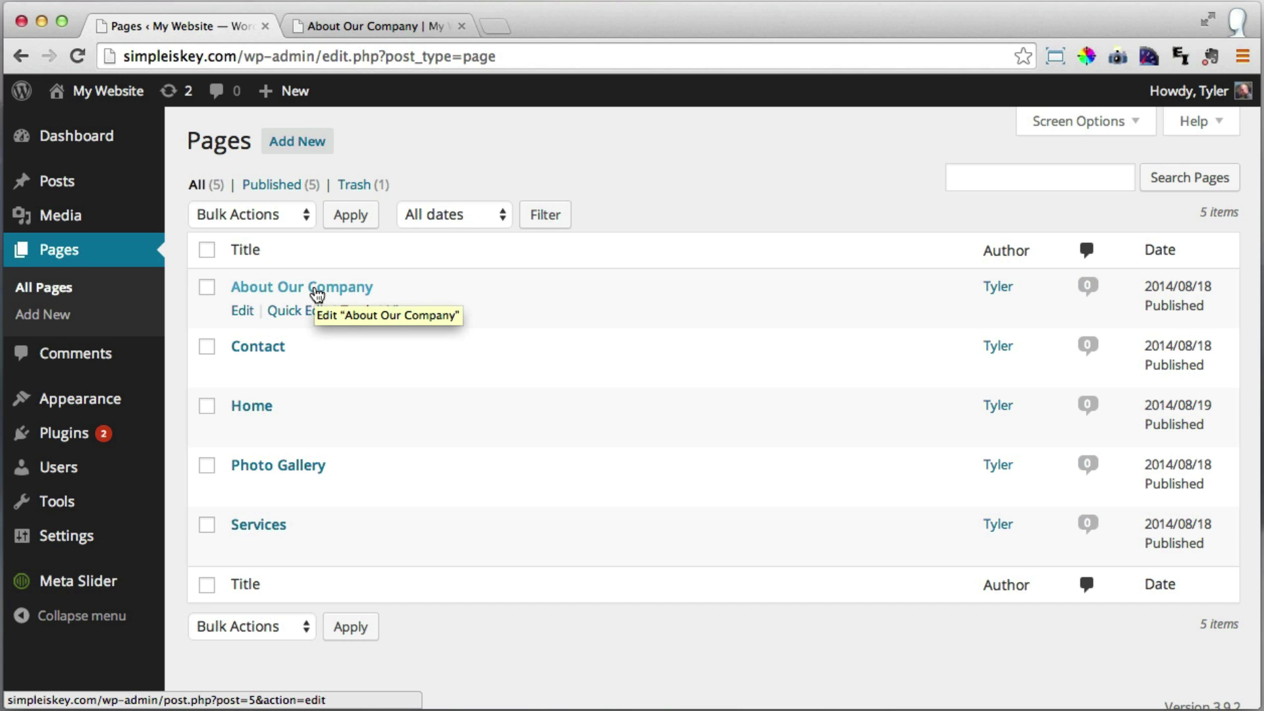
Paste the intro paragraphs into the About Our Company page and select the words 'contact form'.
click(318, 294)
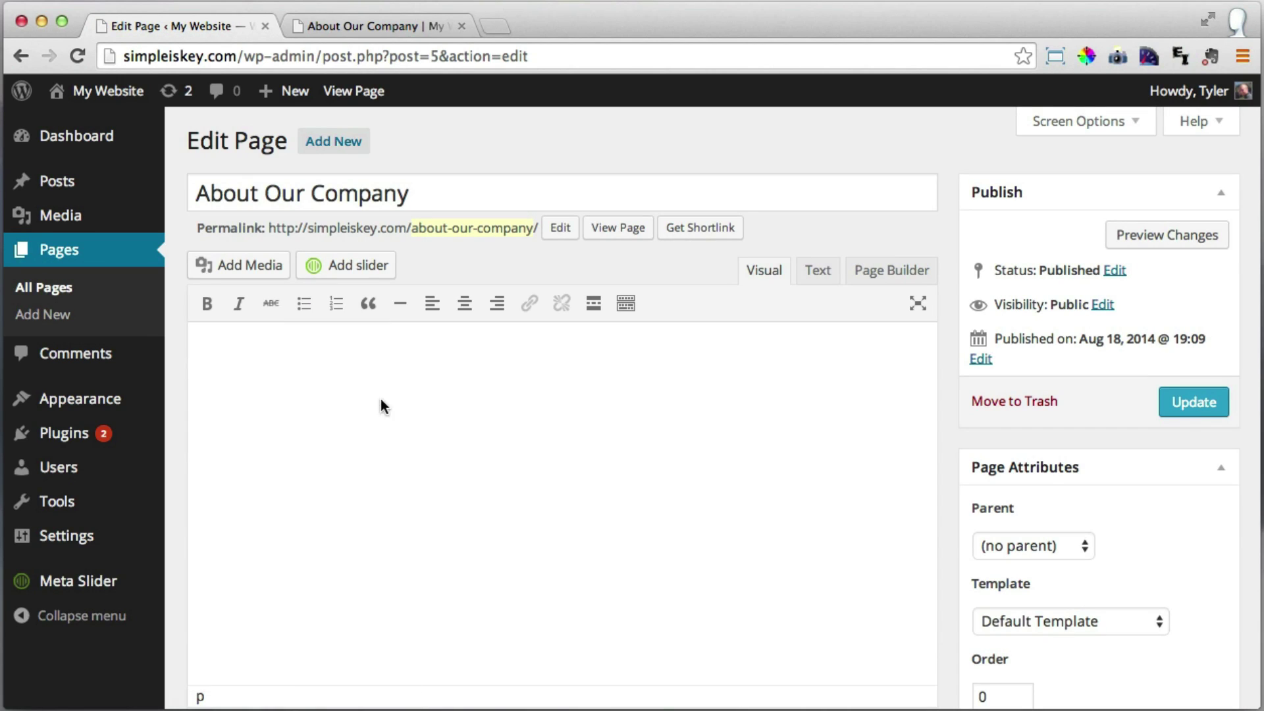
click(326, 367)
text(jdkjd)
key(BackSpace)
key(BackSpace)
key(BackSpace)
key(BackSpace)
text(H)
text(my name is Tyler Moore and I love teaching people how to create websites step by step for free. I have been doing this for over a decade and it is my passion to make creating websites simple and affordable for you. But enough with the boring stuff! What am I all about? Well I just got married and got a new puppy! She loves to play with the Frisbee! If you need anything else you can ask me a question on the contact form.)
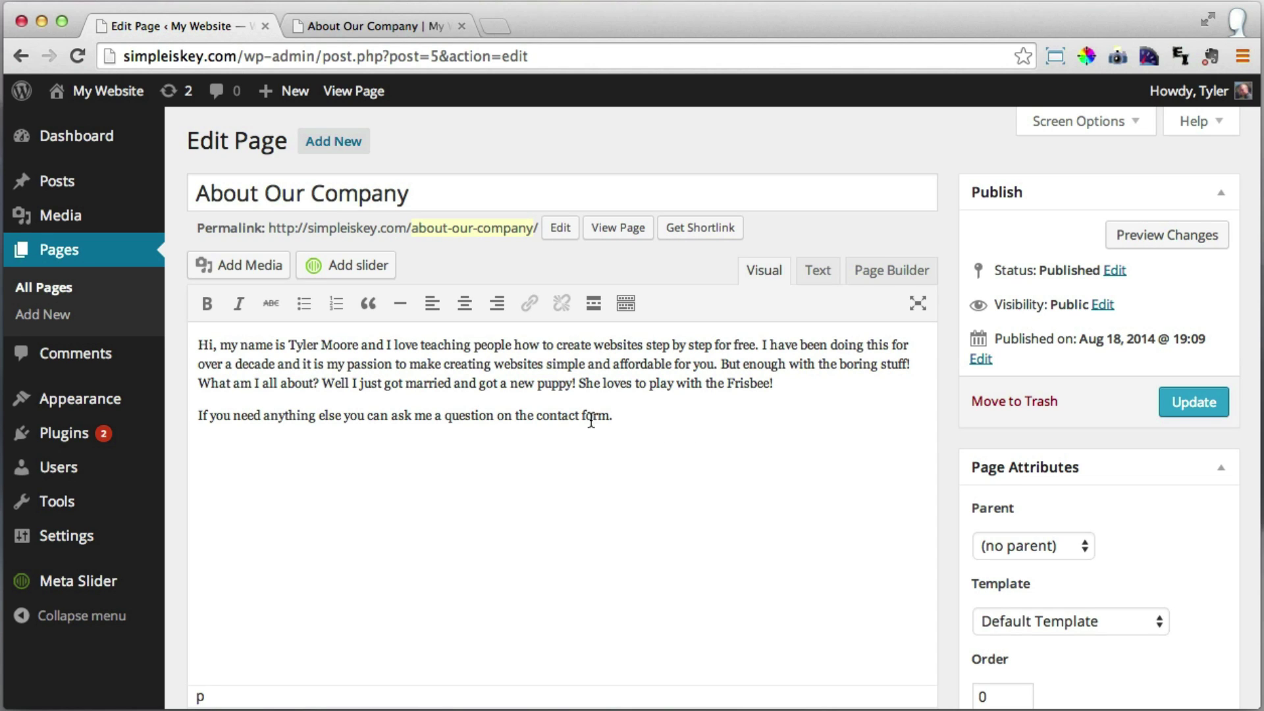
drag(536, 415, 609, 417)
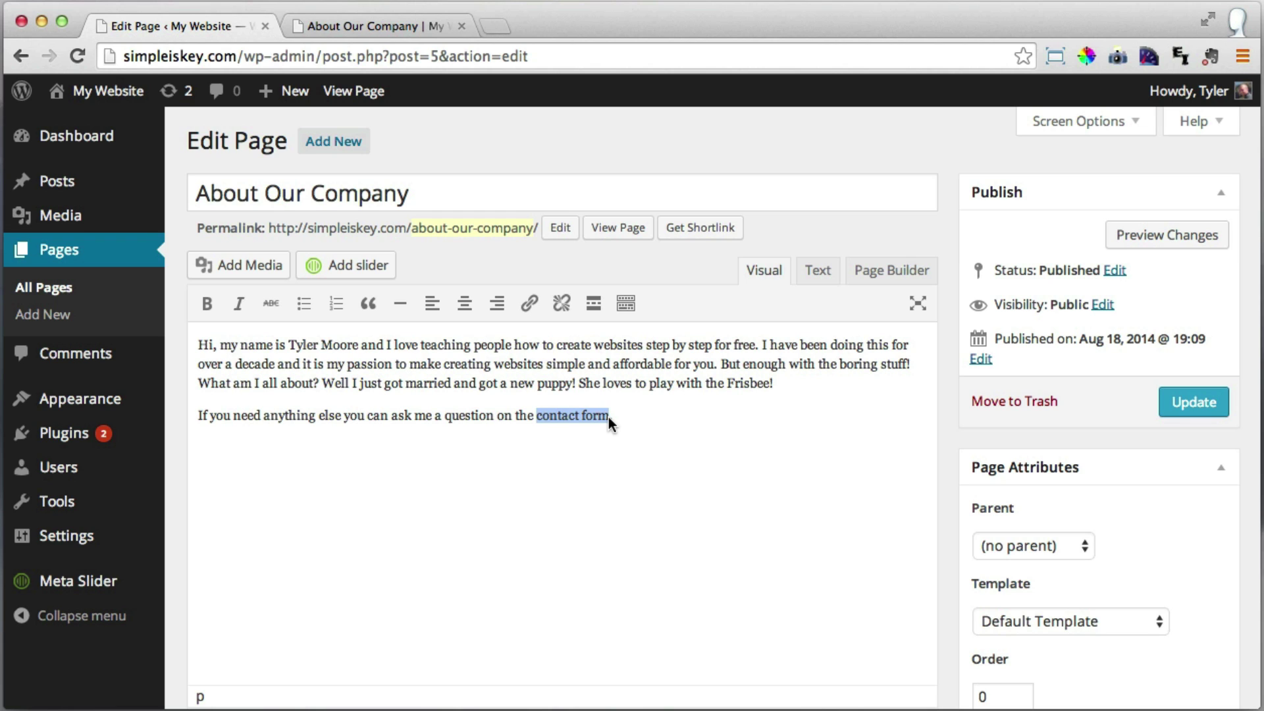
Link the words 'contact form' to the existing Contact page, then bring up Add Media.
click(530, 305)
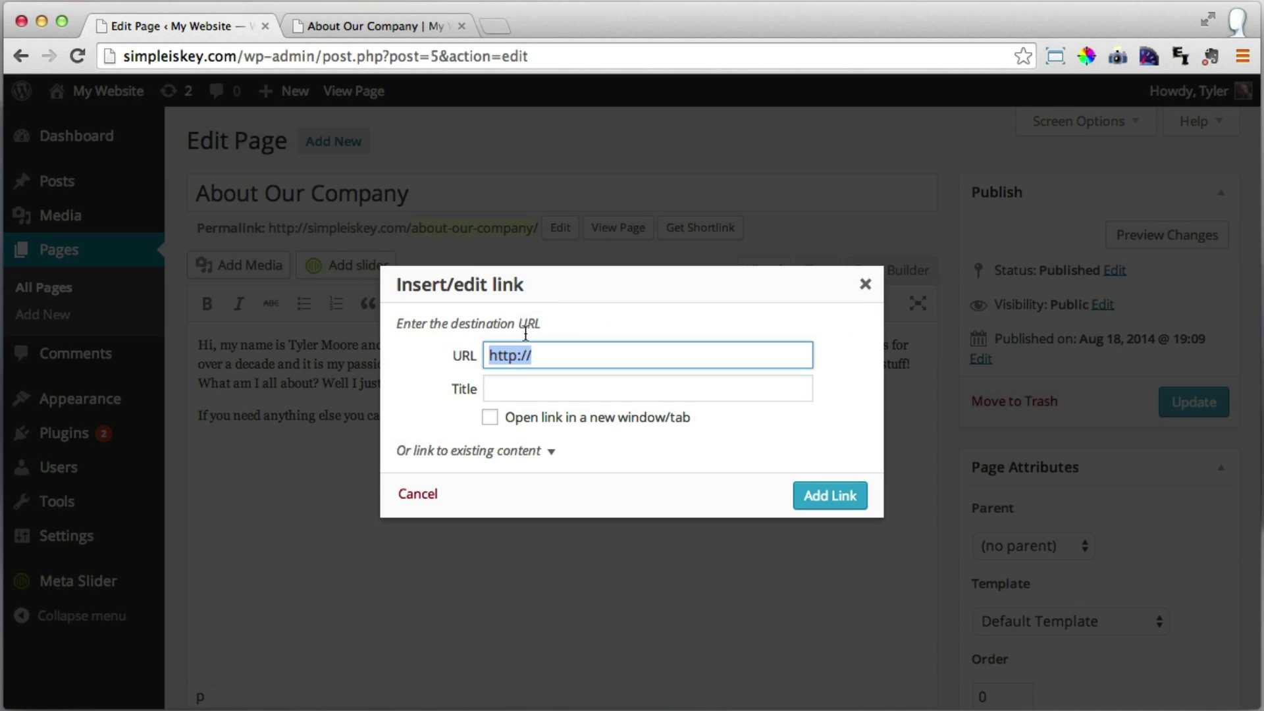
click(511, 454)
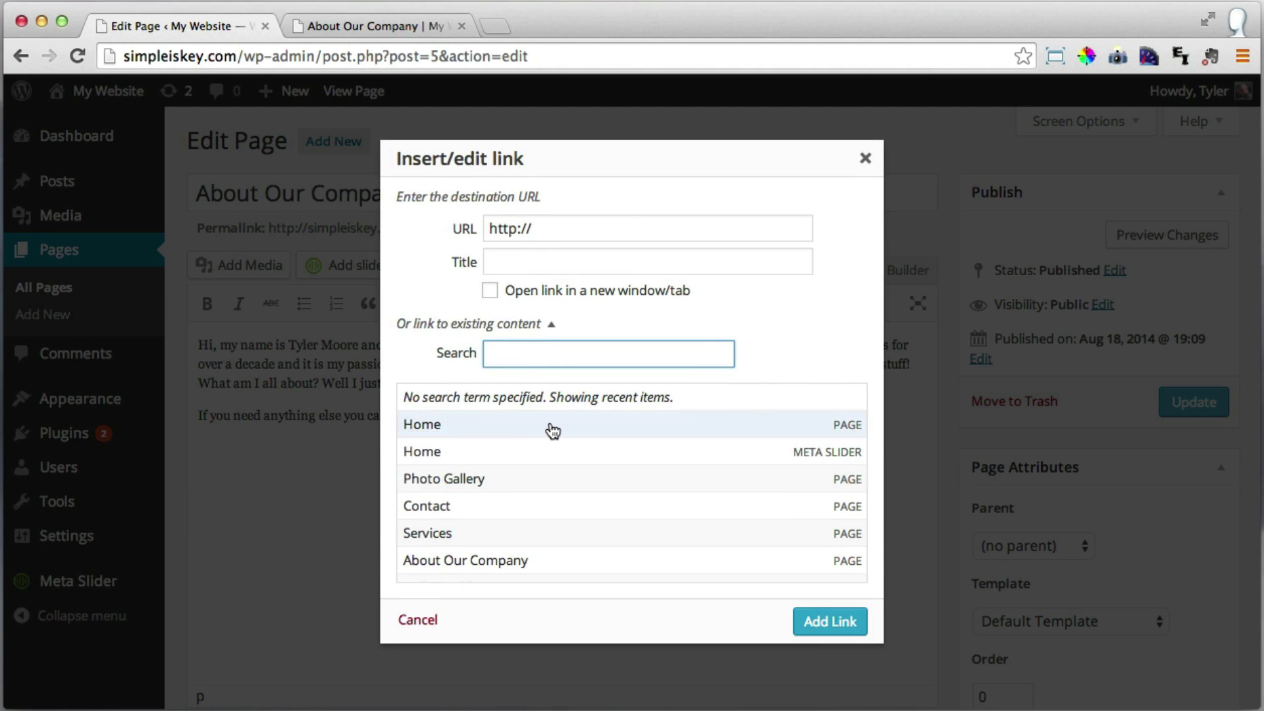
click(461, 516)
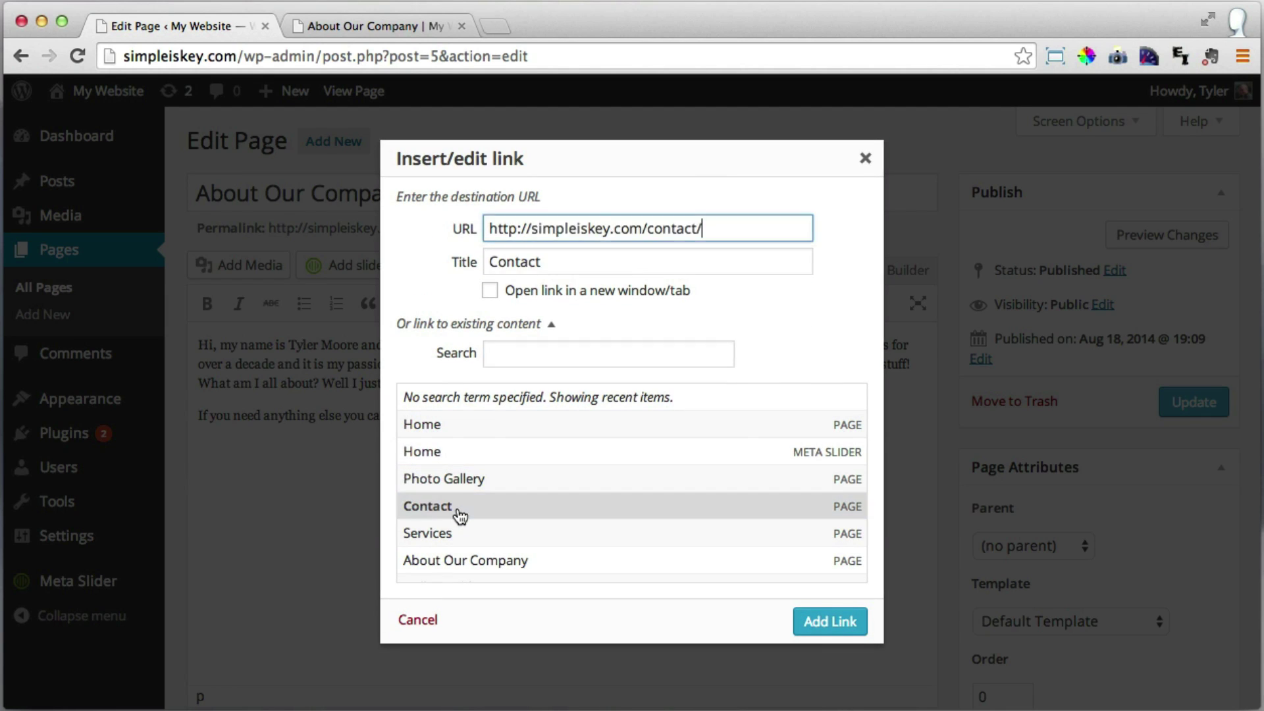
click(837, 624)
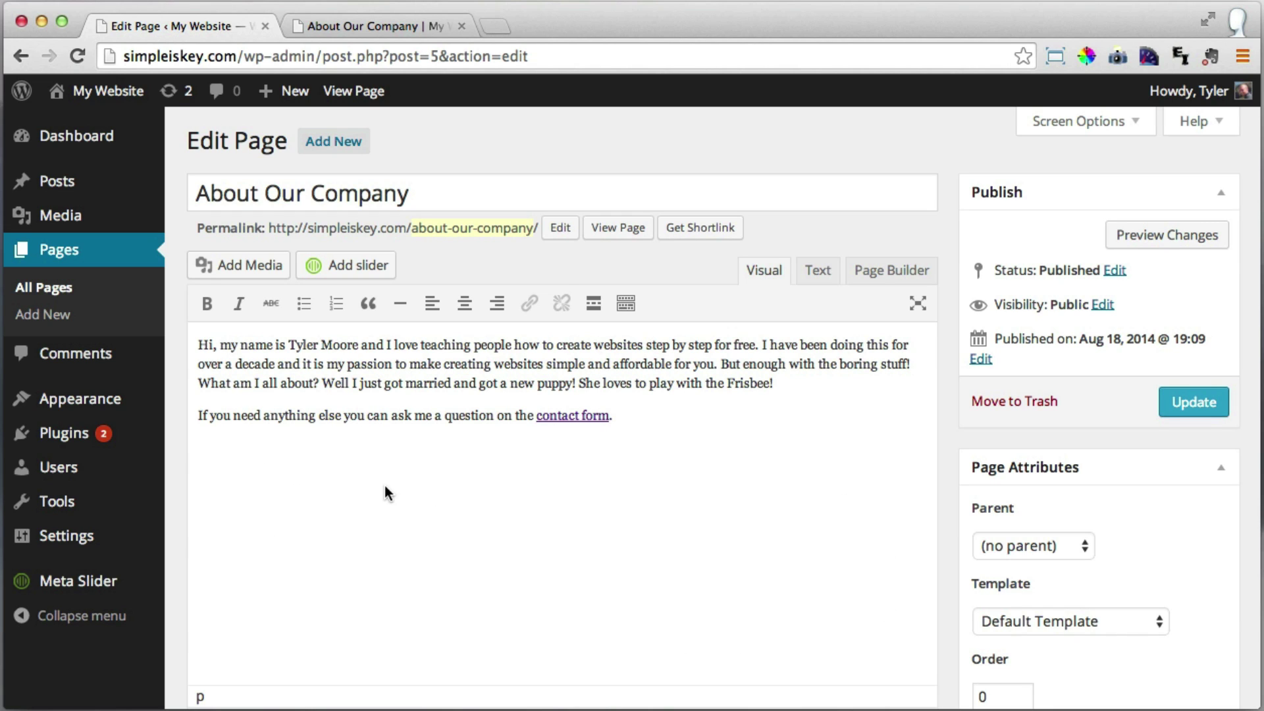
click(253, 267)
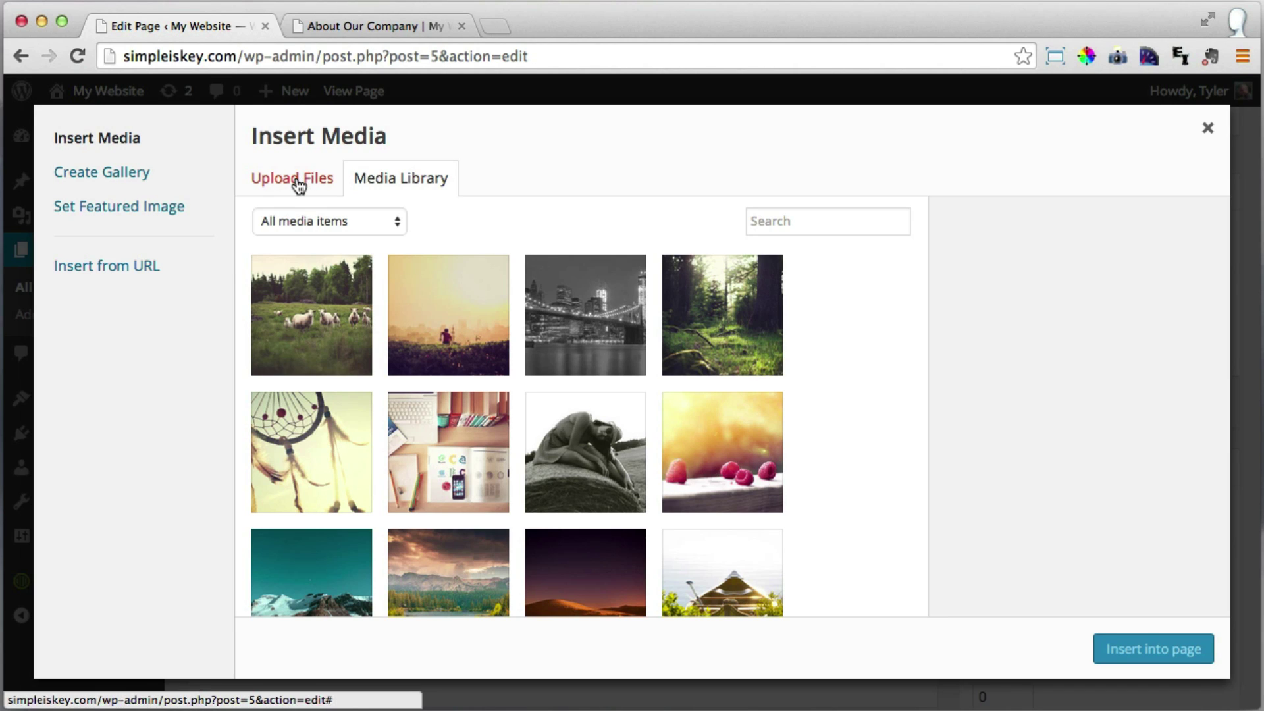
Switch the Insert Media window to the Upload Files screen.
click(299, 185)
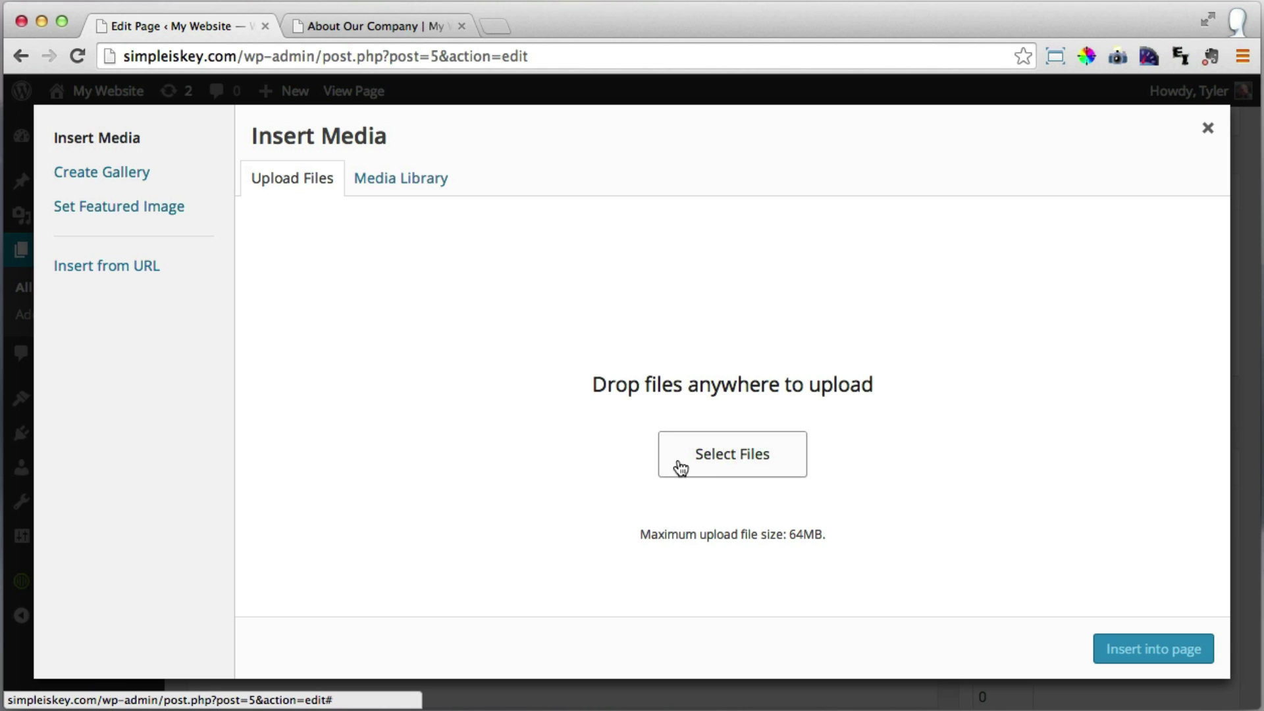
Load picmonkey.com in a new tab and start a collage from computer photos.
click(493, 27)
text(picmon)
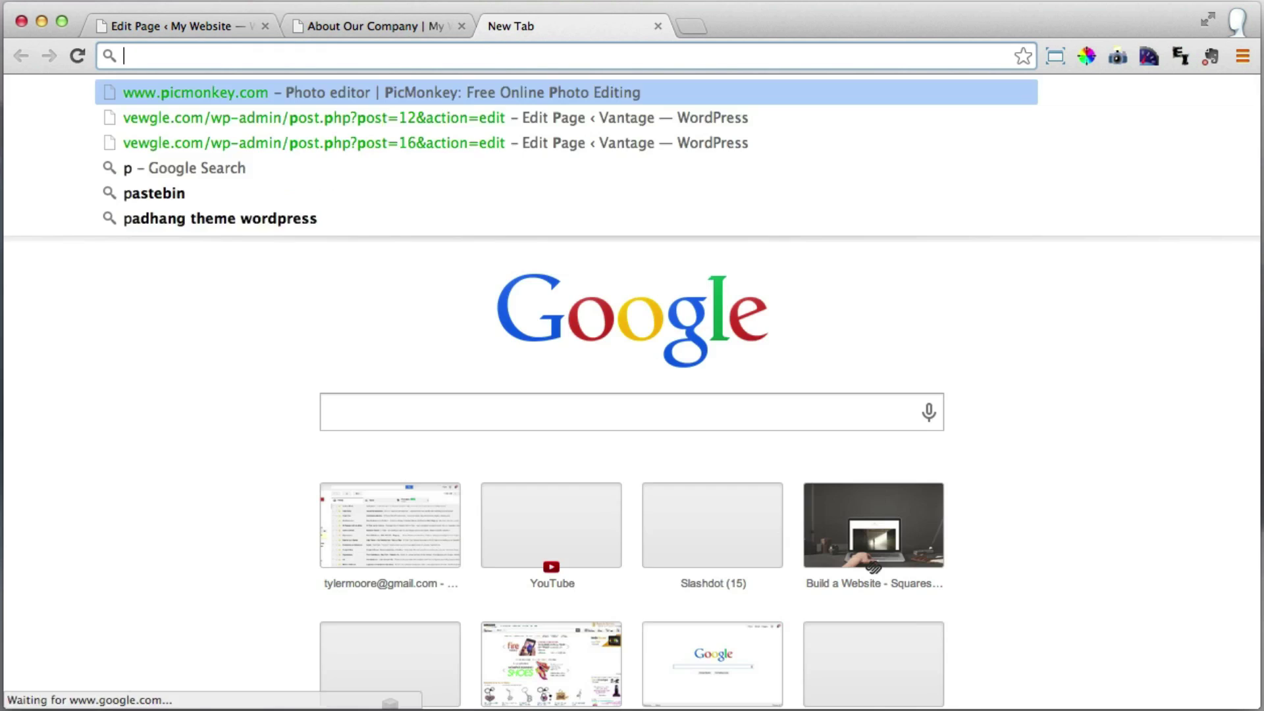
text(k)
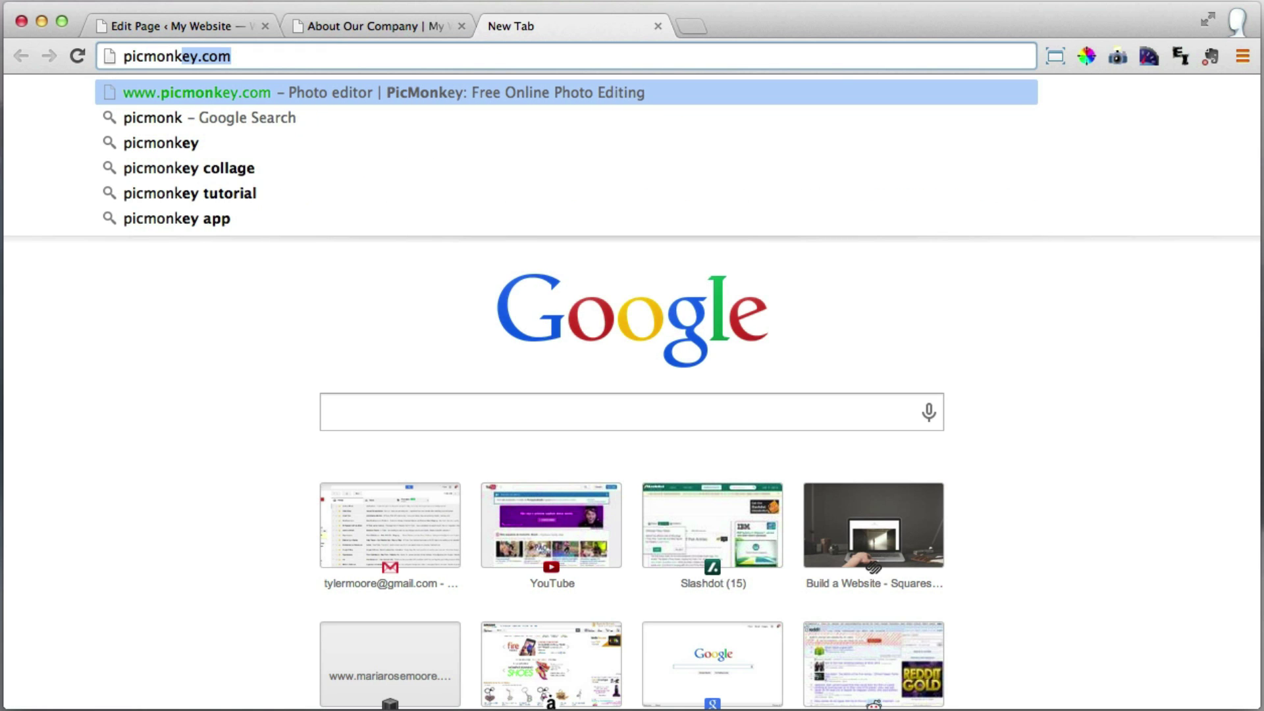
text(ey.com)
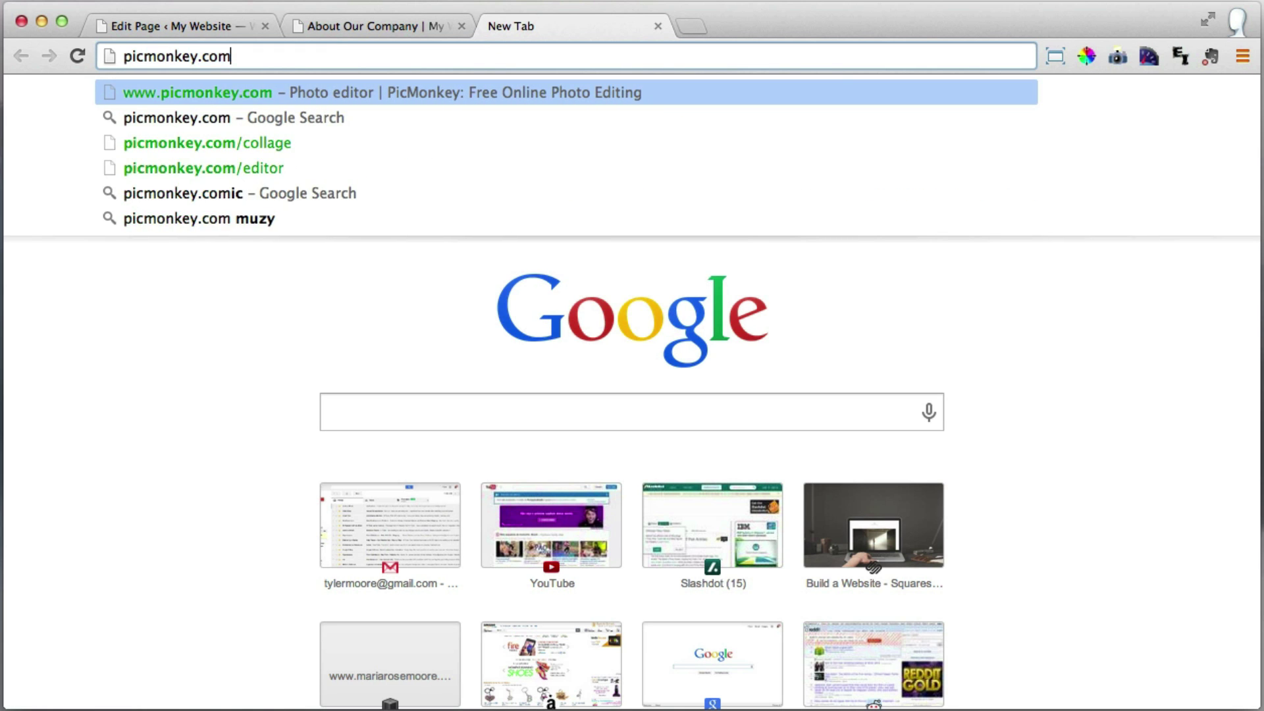
key(Return)
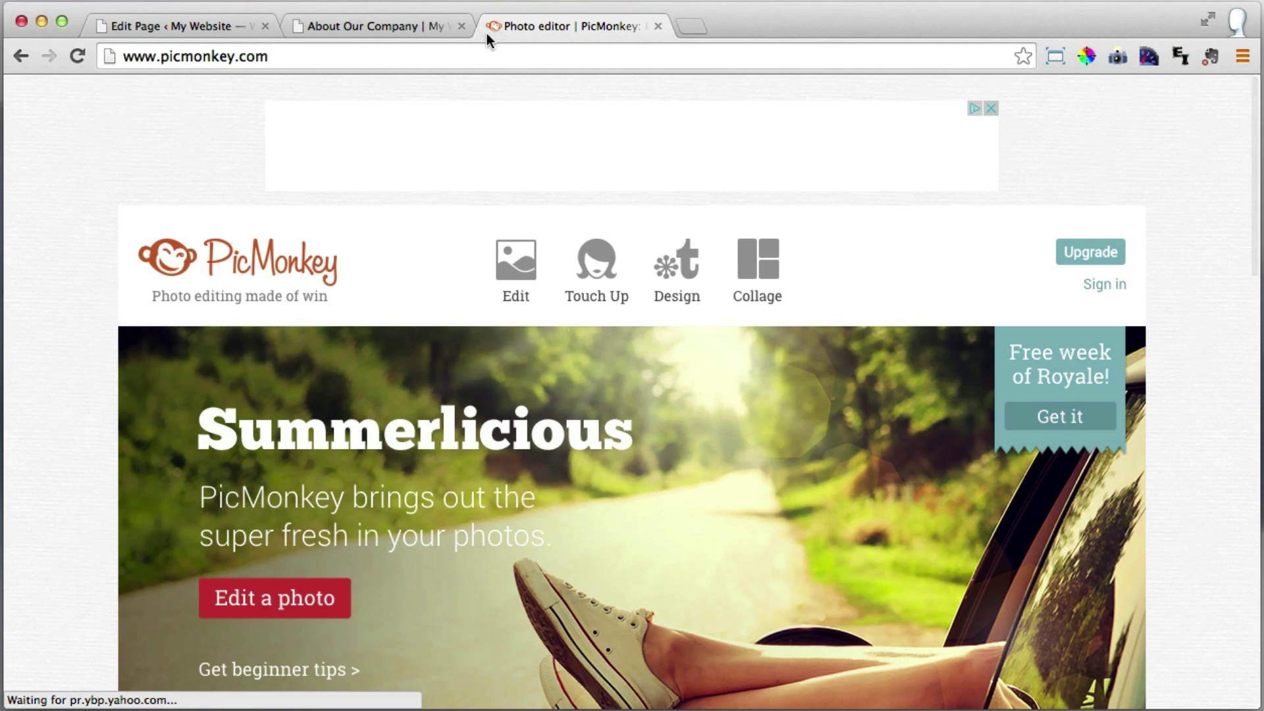
mouse_move(768, 261)
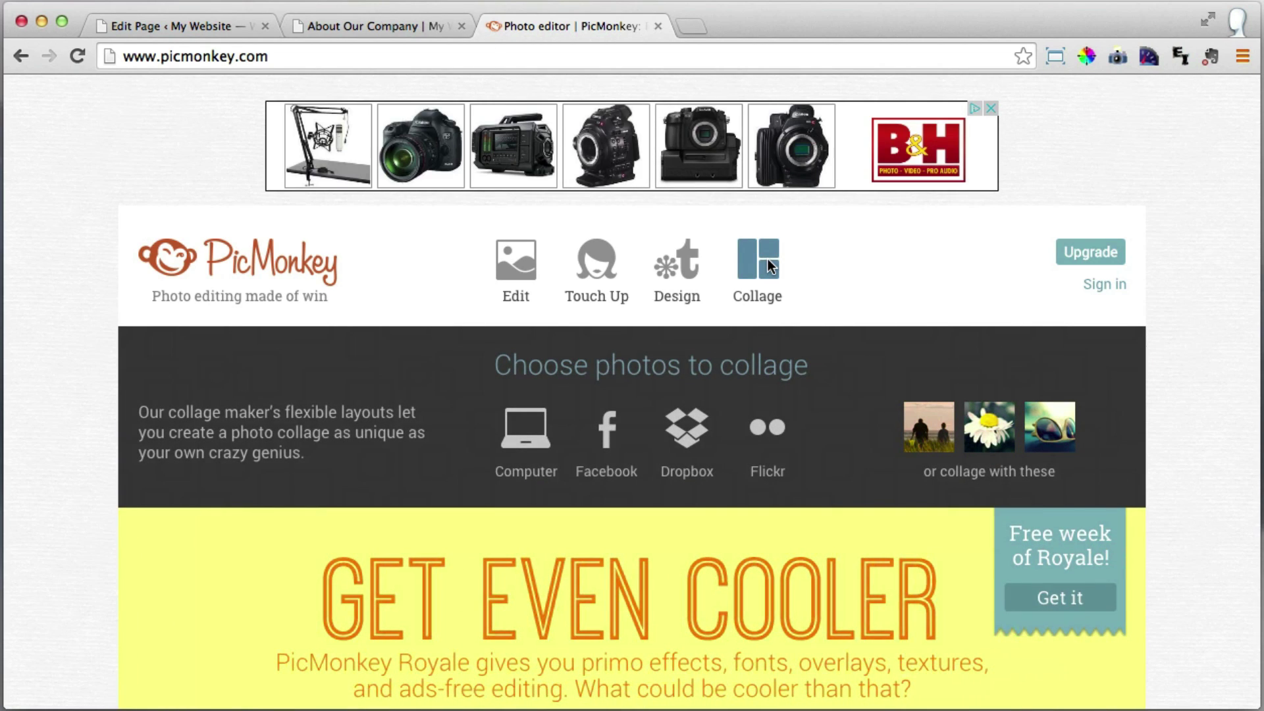
click(524, 430)
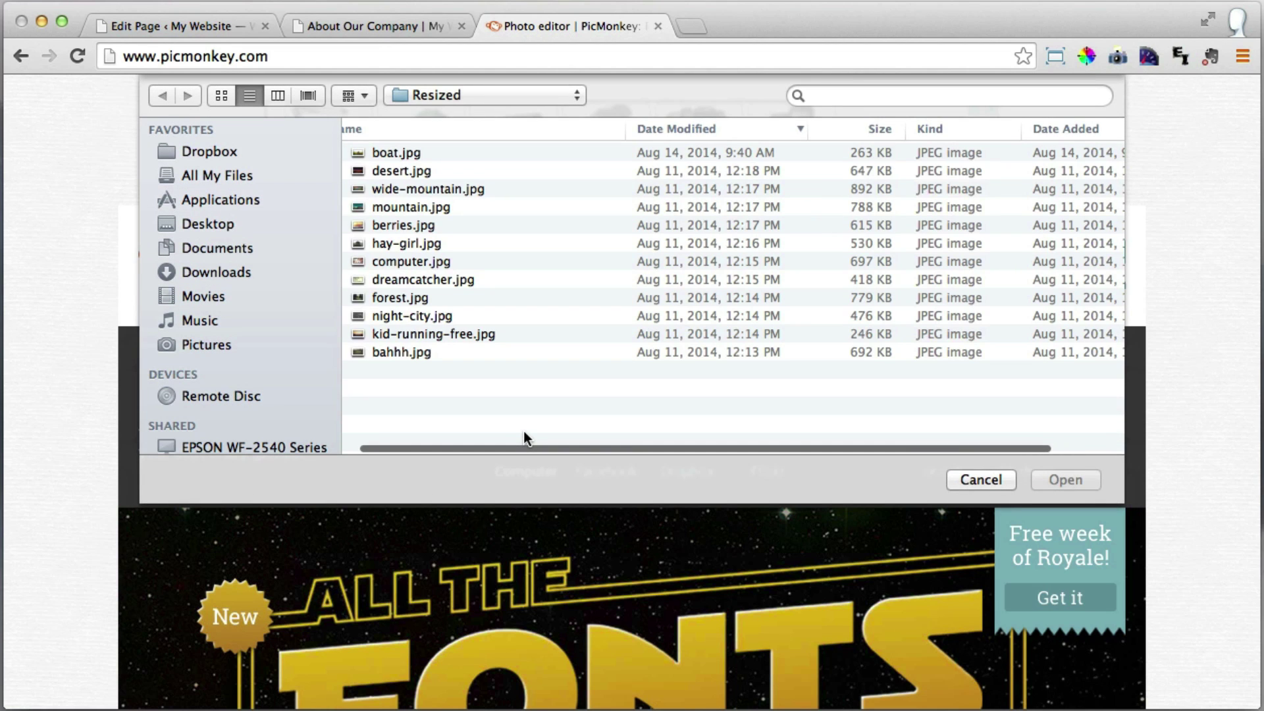
Load all five JPEGs from Images > About into the collage maker.
click(481, 96)
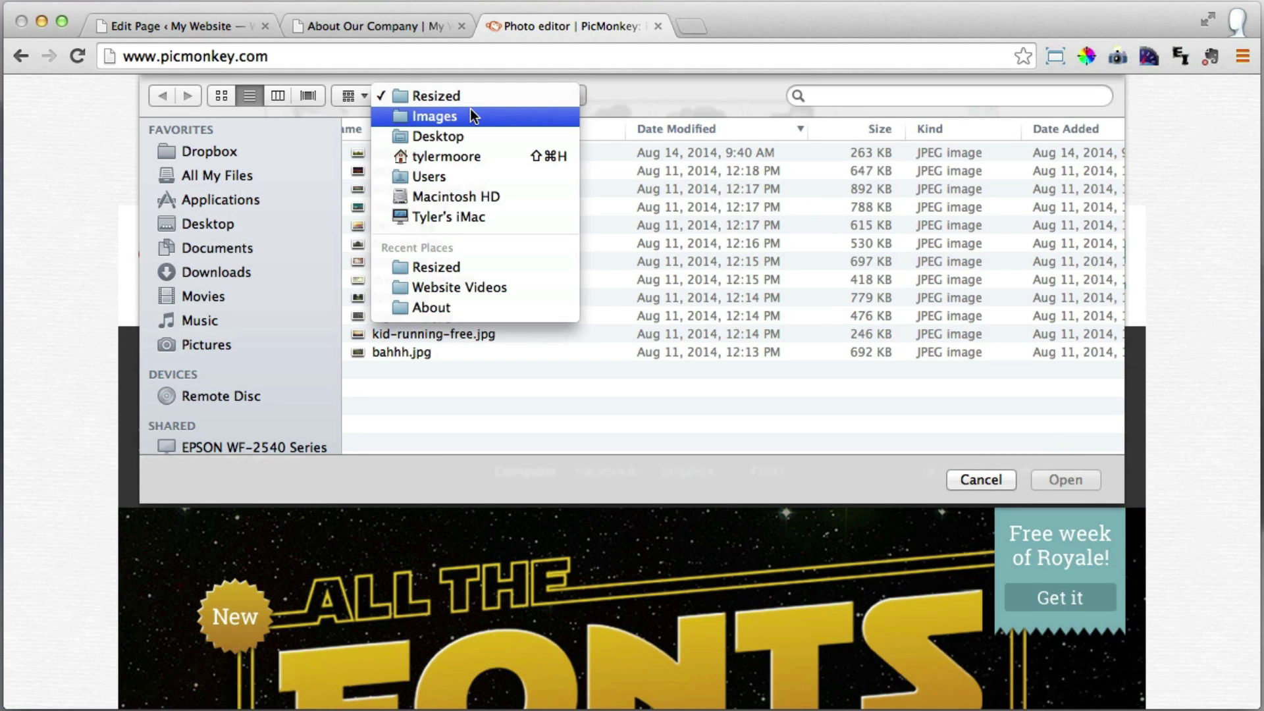
click(463, 116)
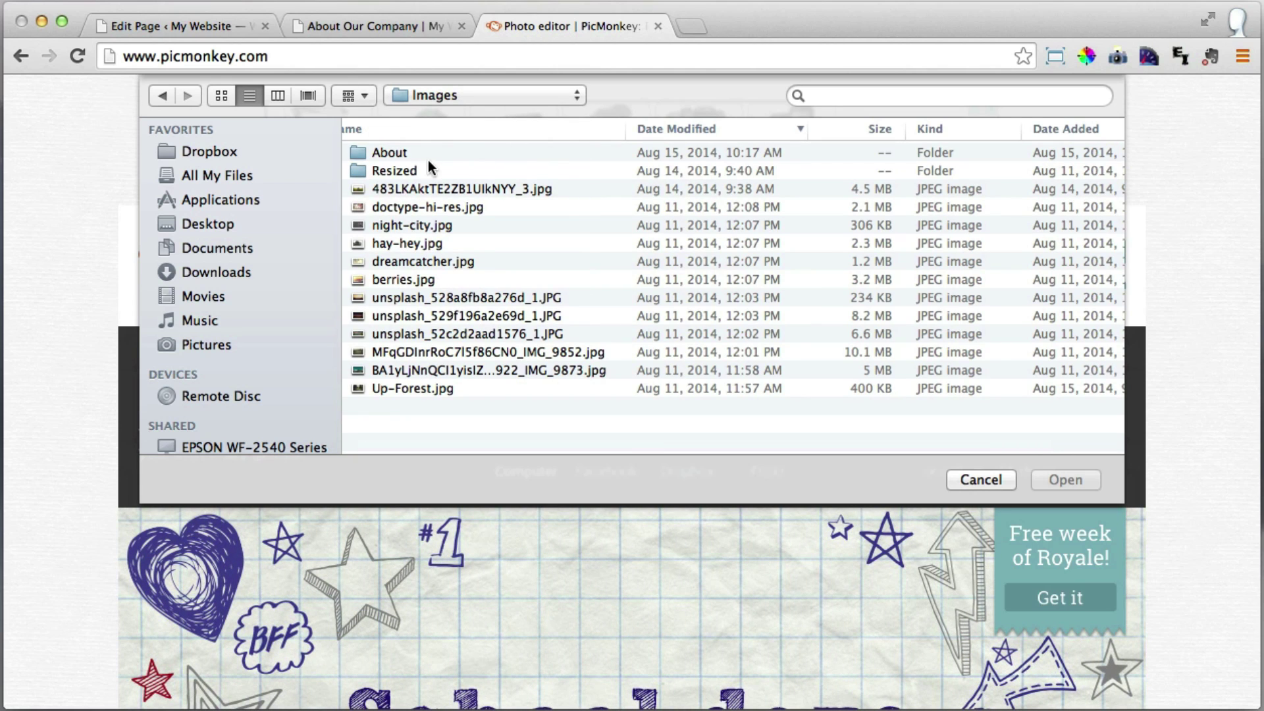
double_click(394, 151)
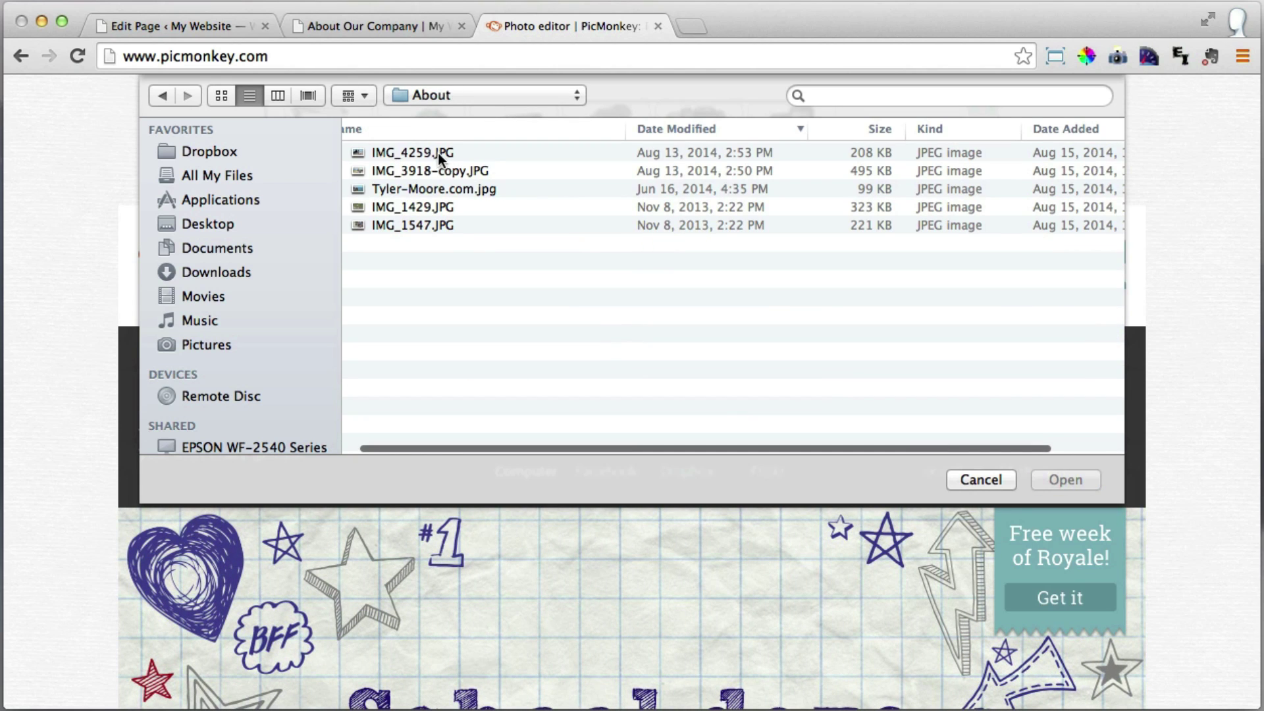
click(428, 151)
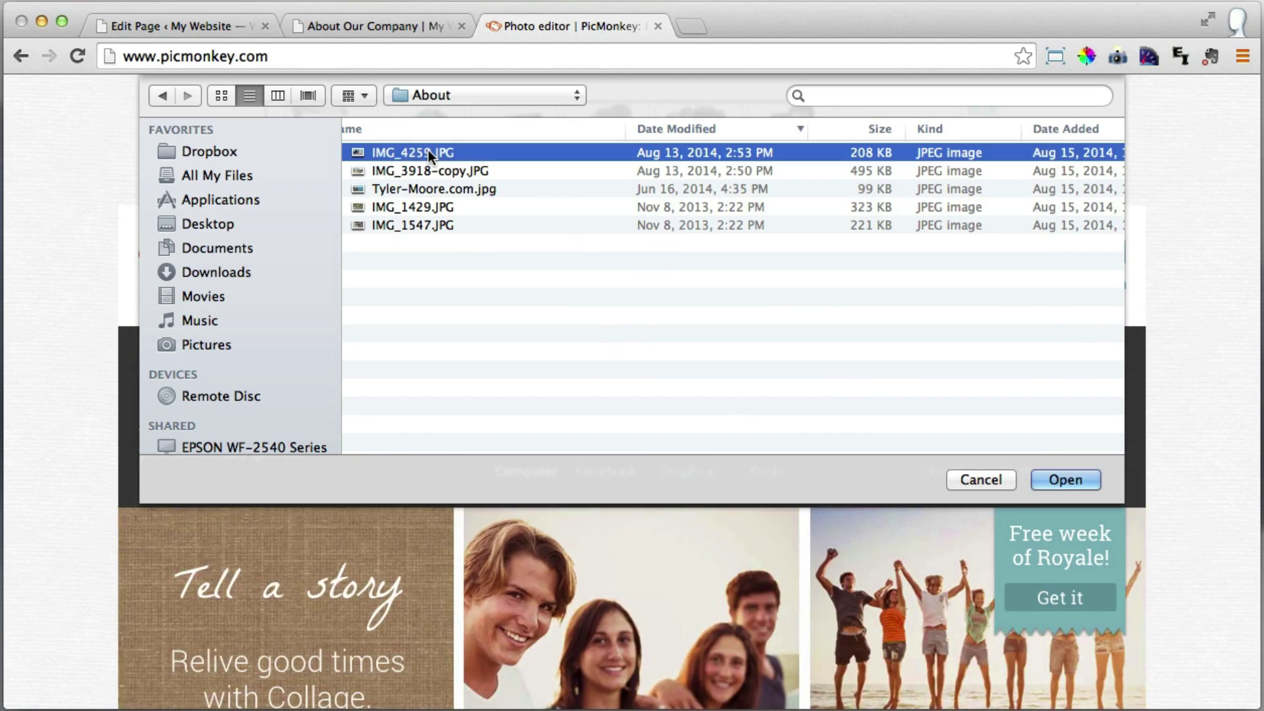
shift+click(425, 227)
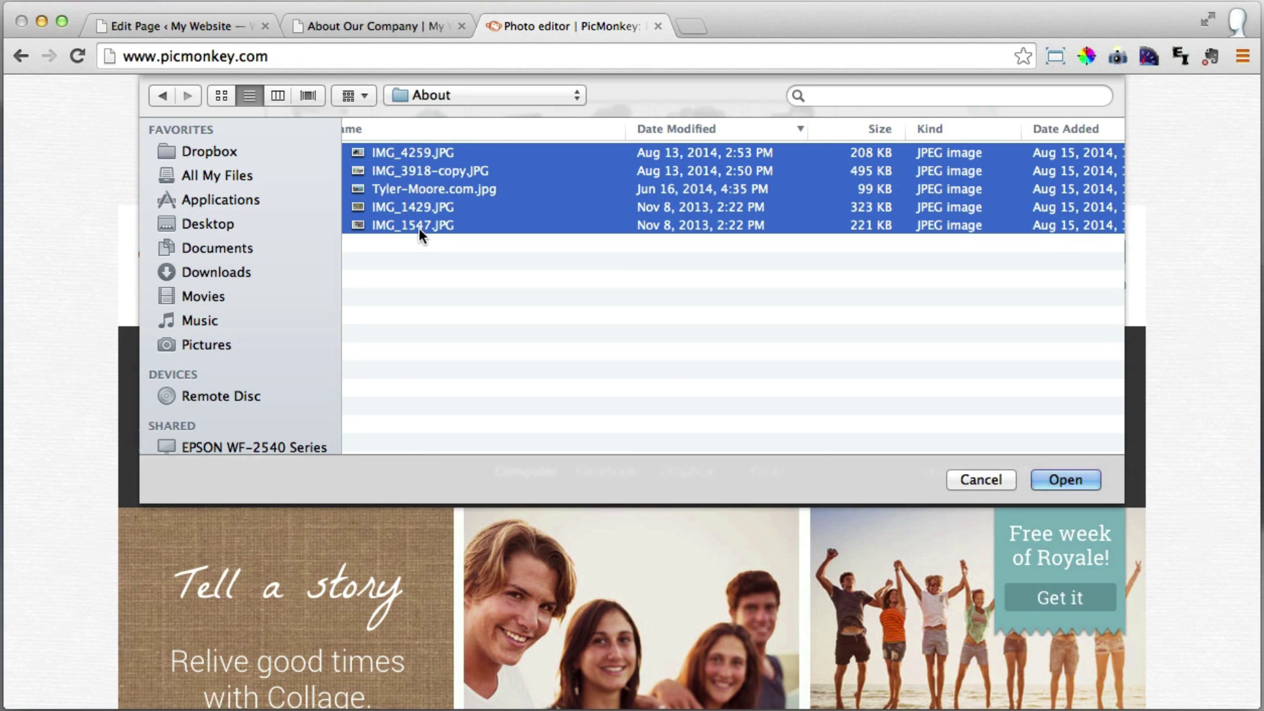
click(1076, 483)
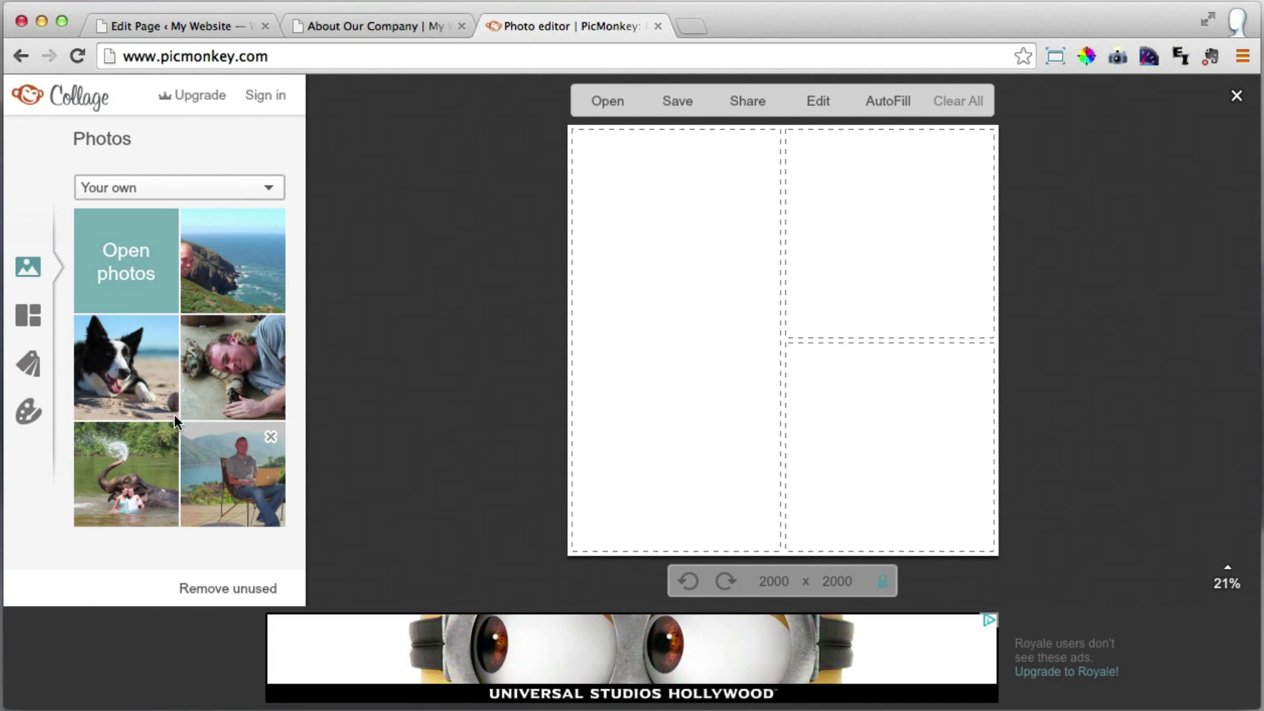
Keep your own photos as the source and show the collage layout options.
click(250, 197)
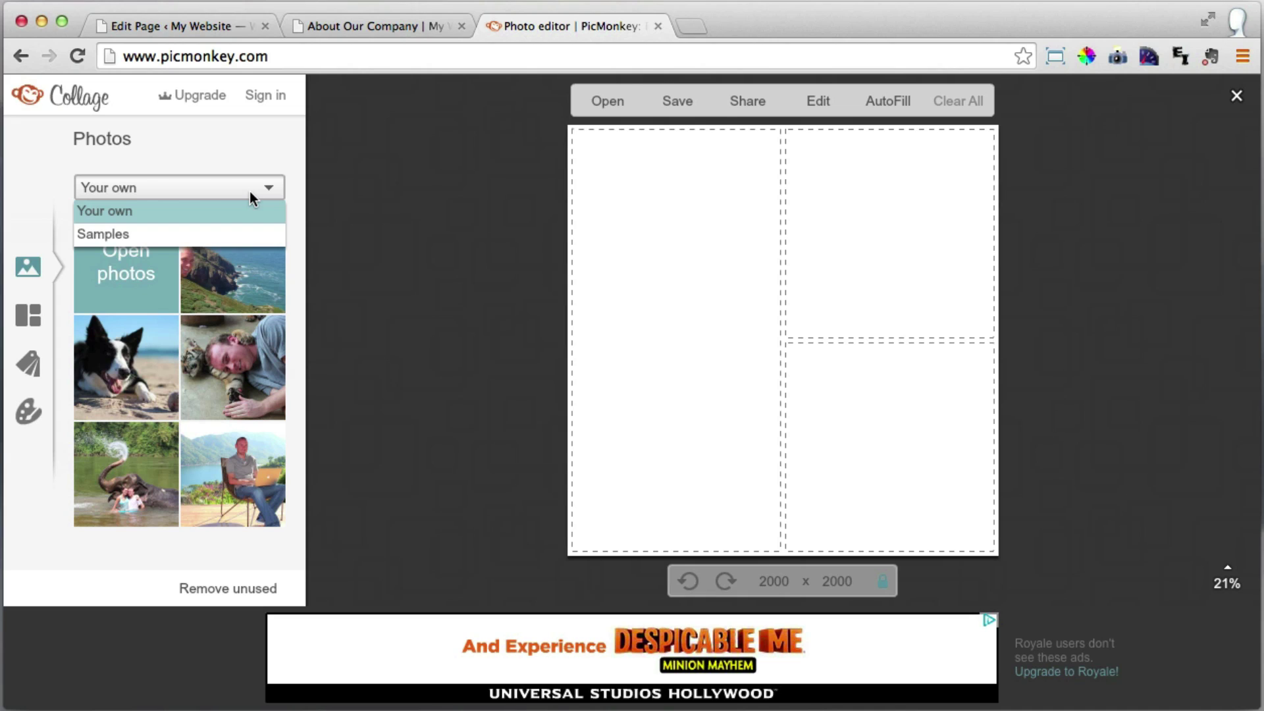
click(251, 198)
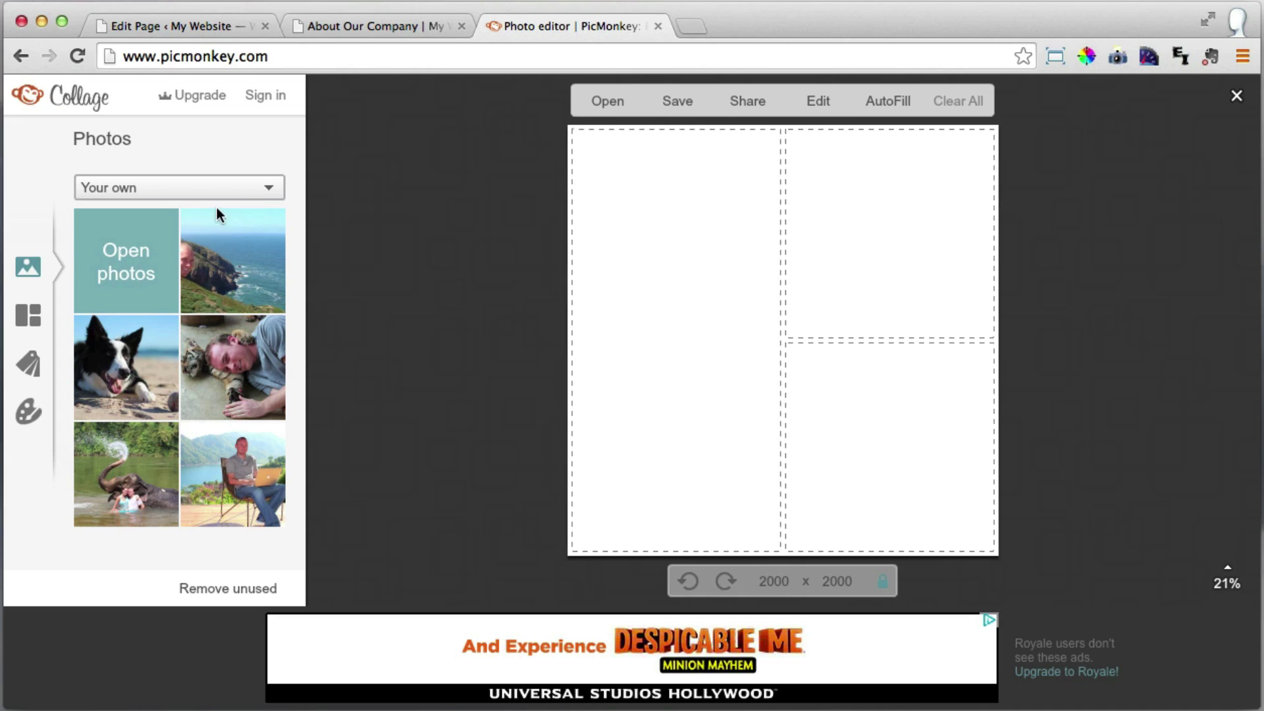
click(28, 319)
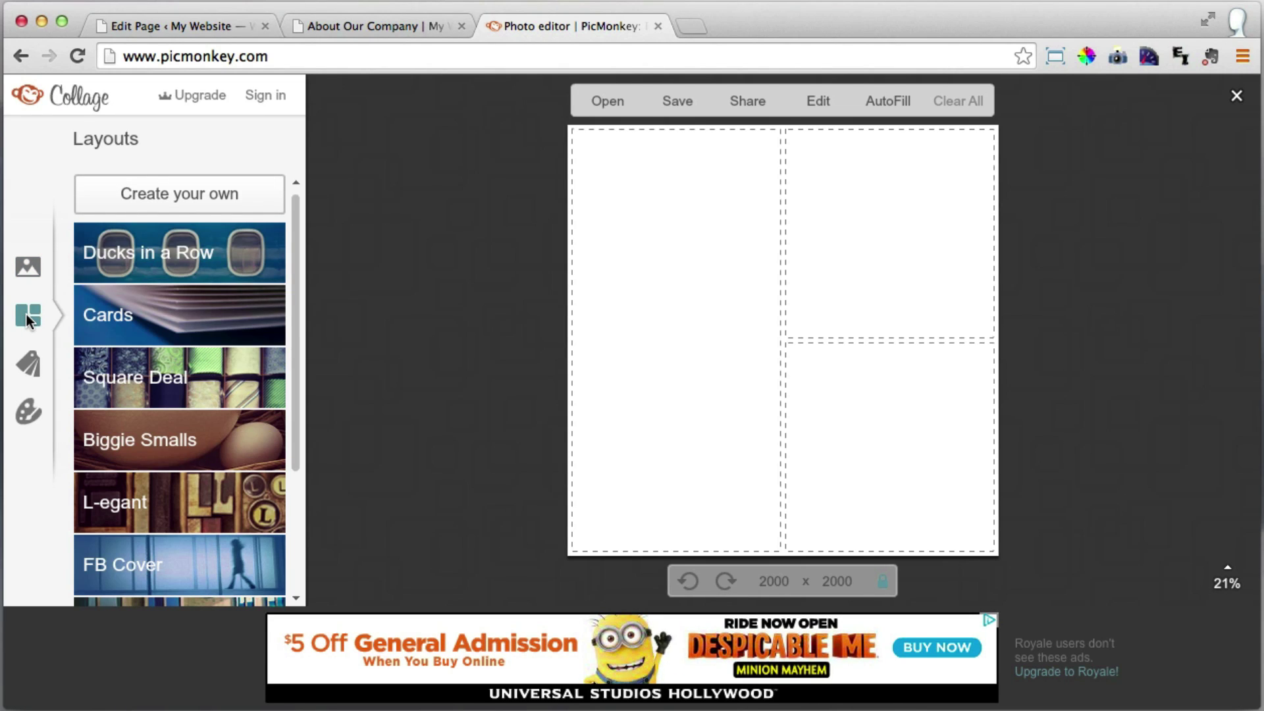
Apply the five-cell 2400 x 1200 Cards layout and return to the loaded photos.
click(177, 318)
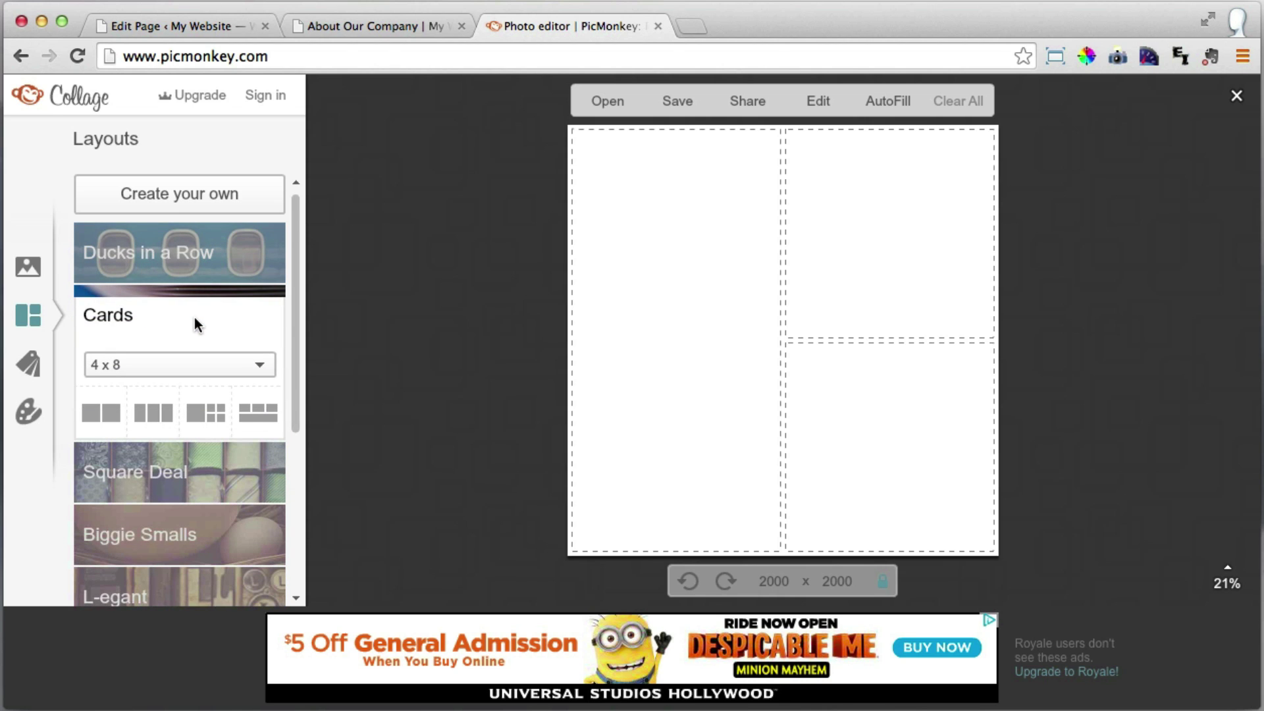
click(205, 412)
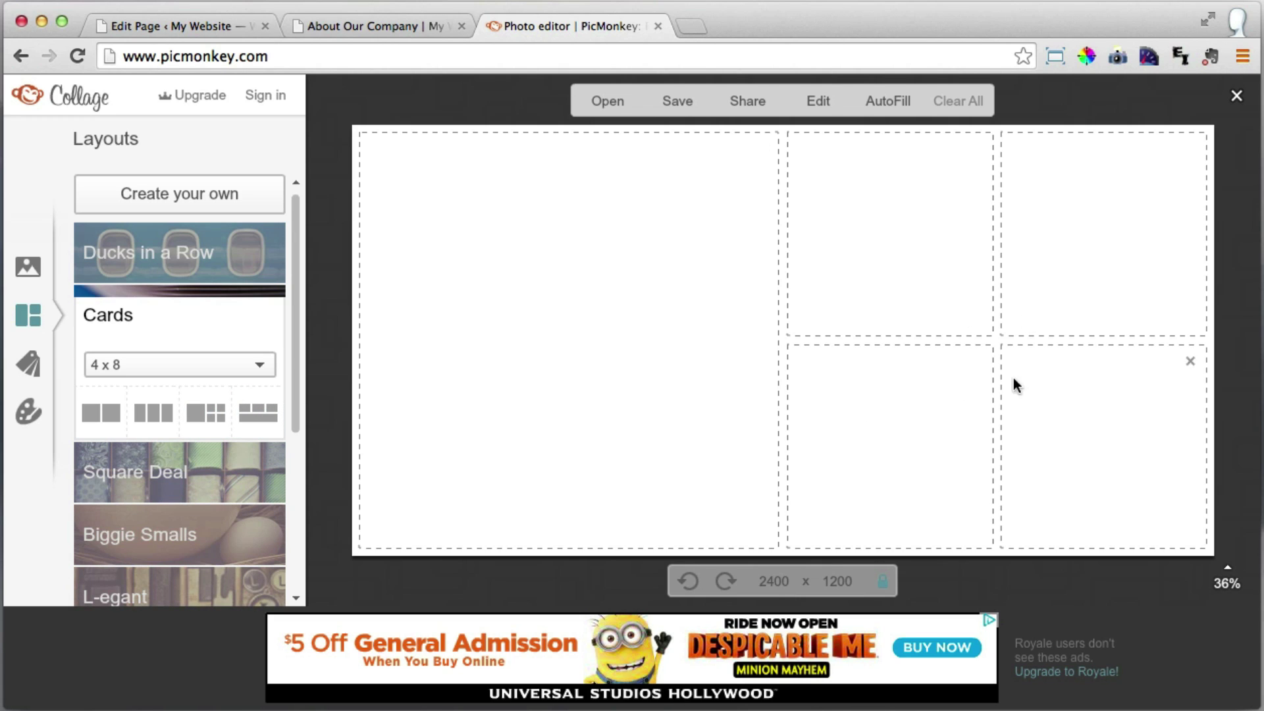
click(27, 268)
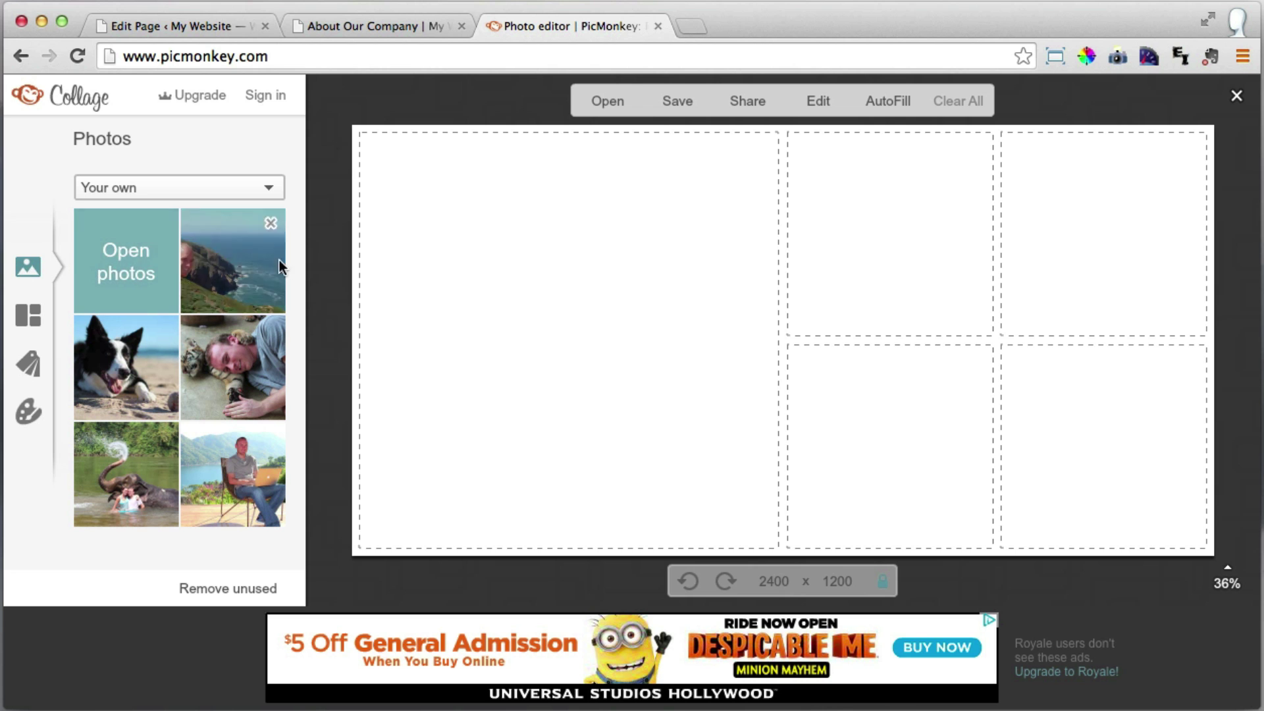
Fill the cells with the coastline, laptop, dog, elephant and tiger photos.
drag(216, 278, 632, 355)
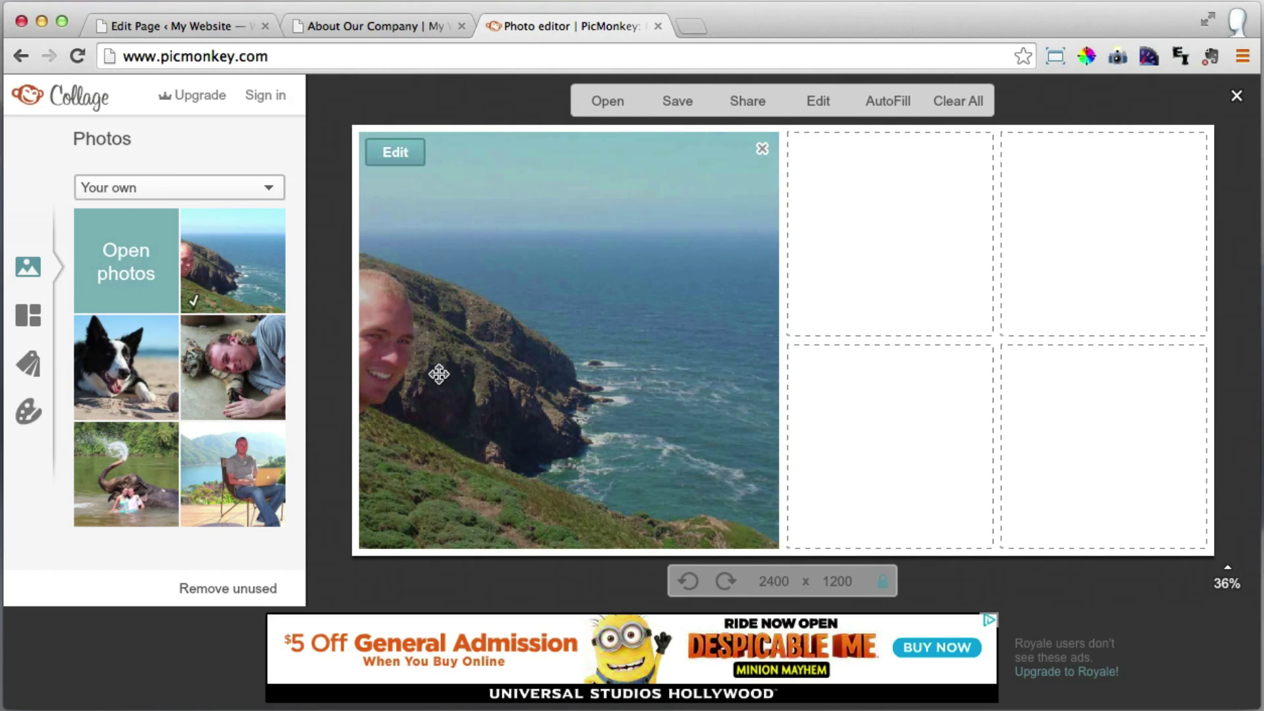
drag(427, 393, 542, 382)
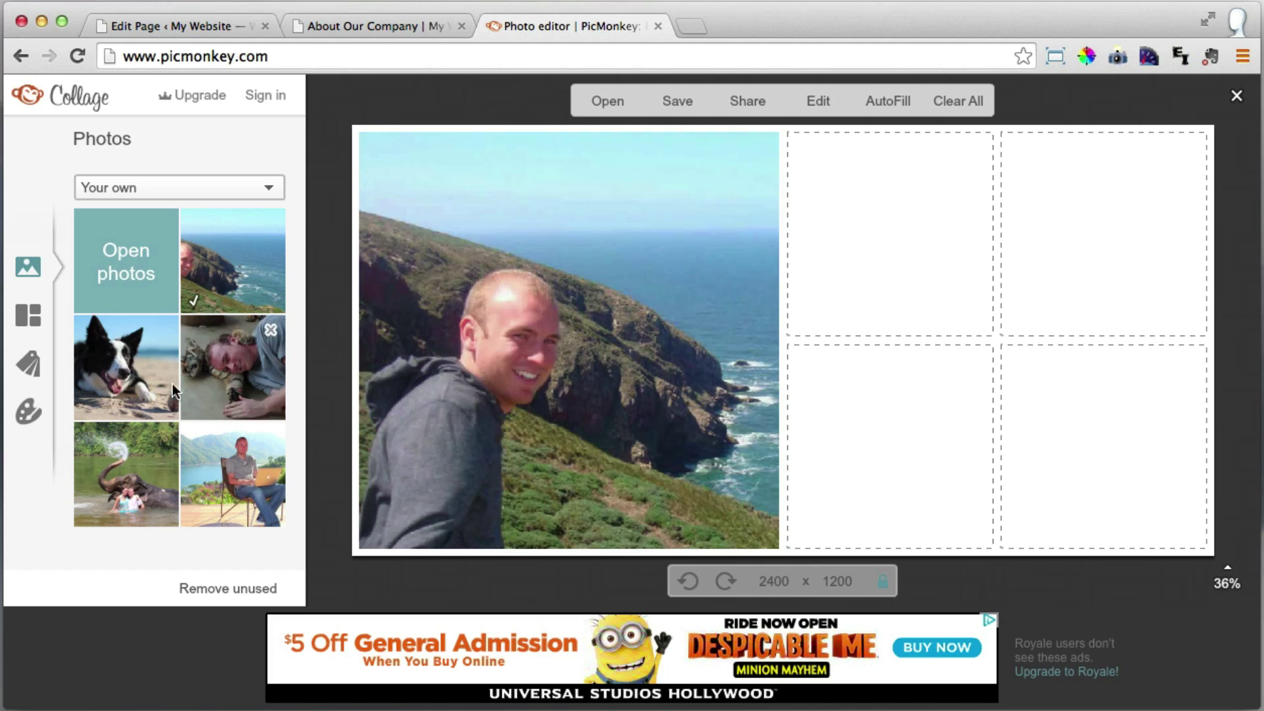
drag(241, 495, 901, 266)
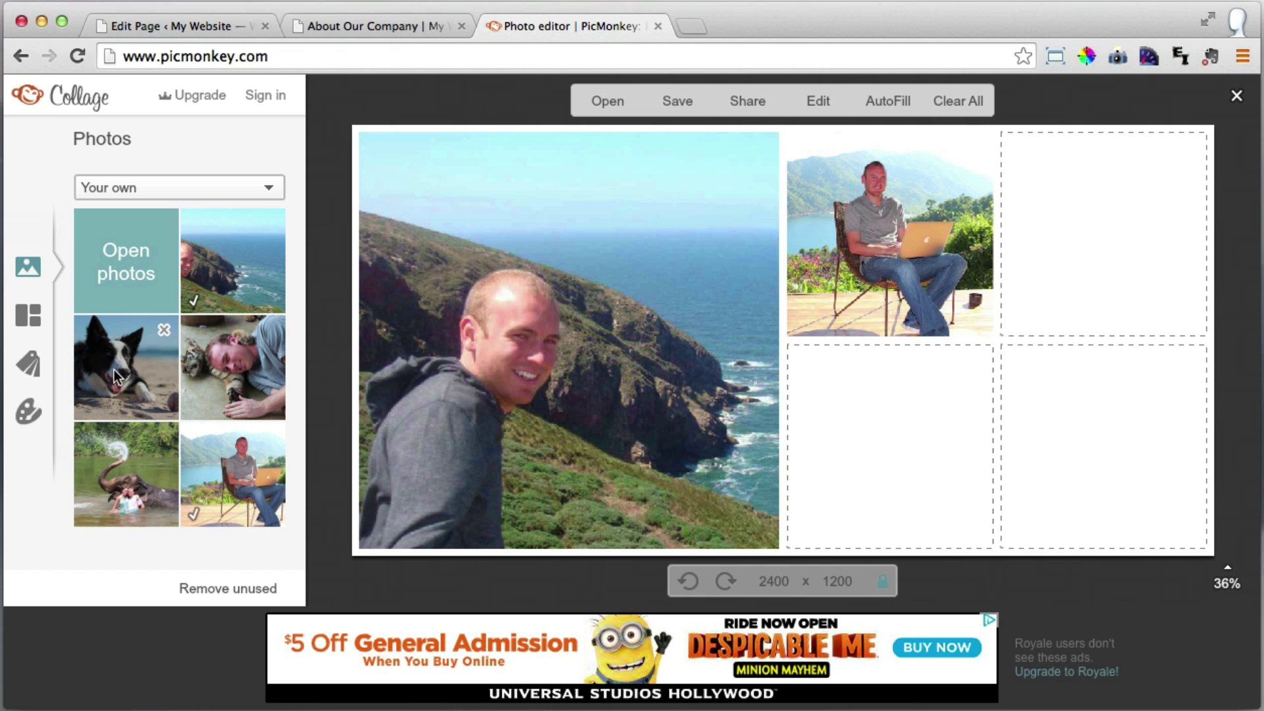
drag(122, 368, 1046, 272)
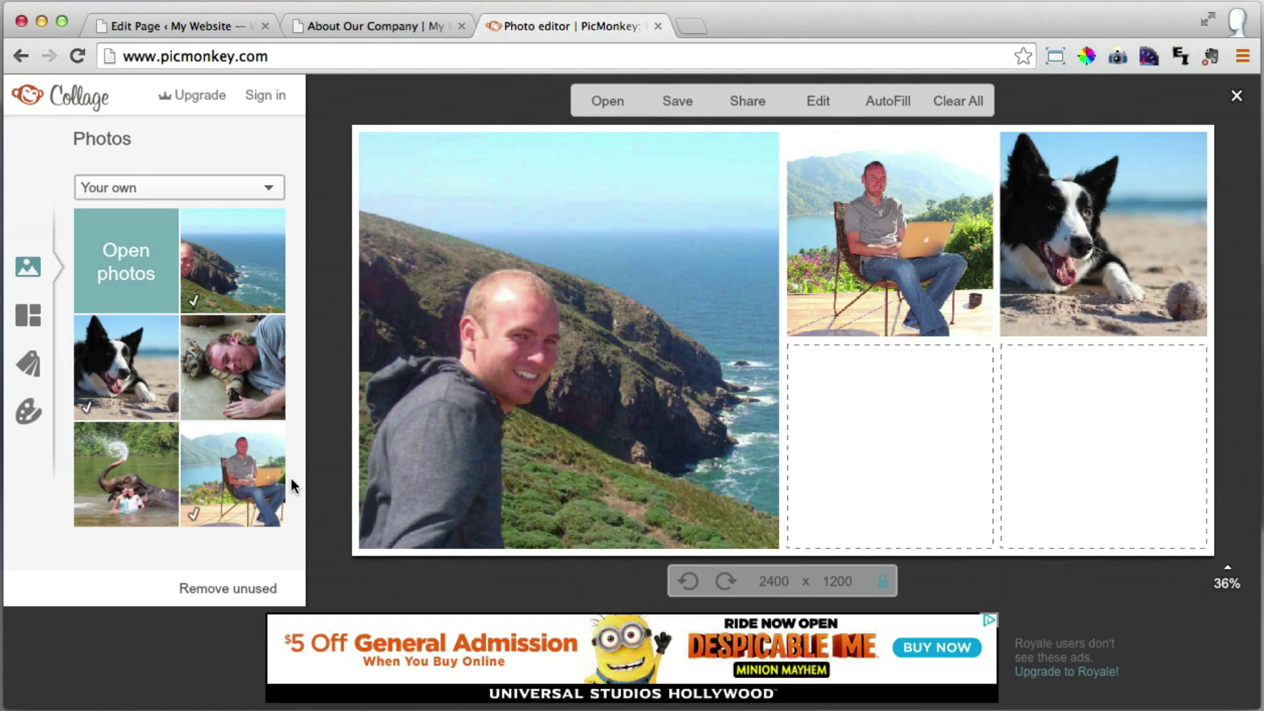
drag(113, 497, 887, 489)
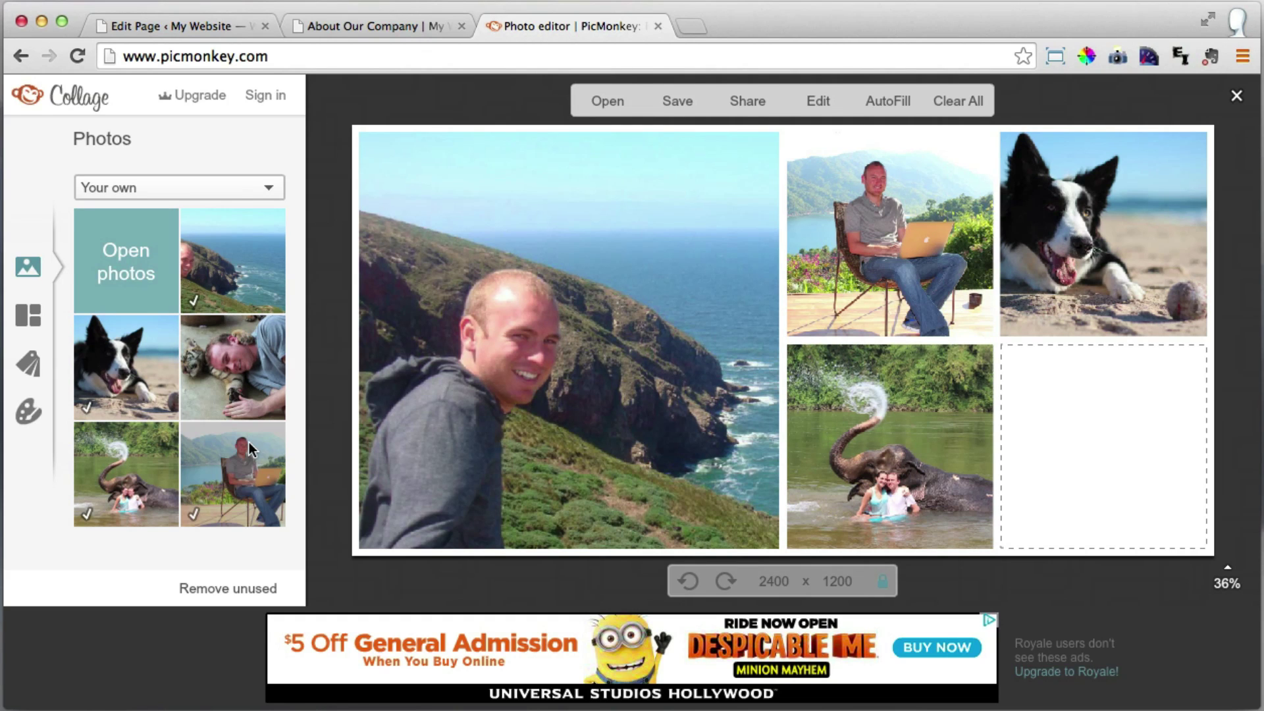
drag(266, 398, 1093, 476)
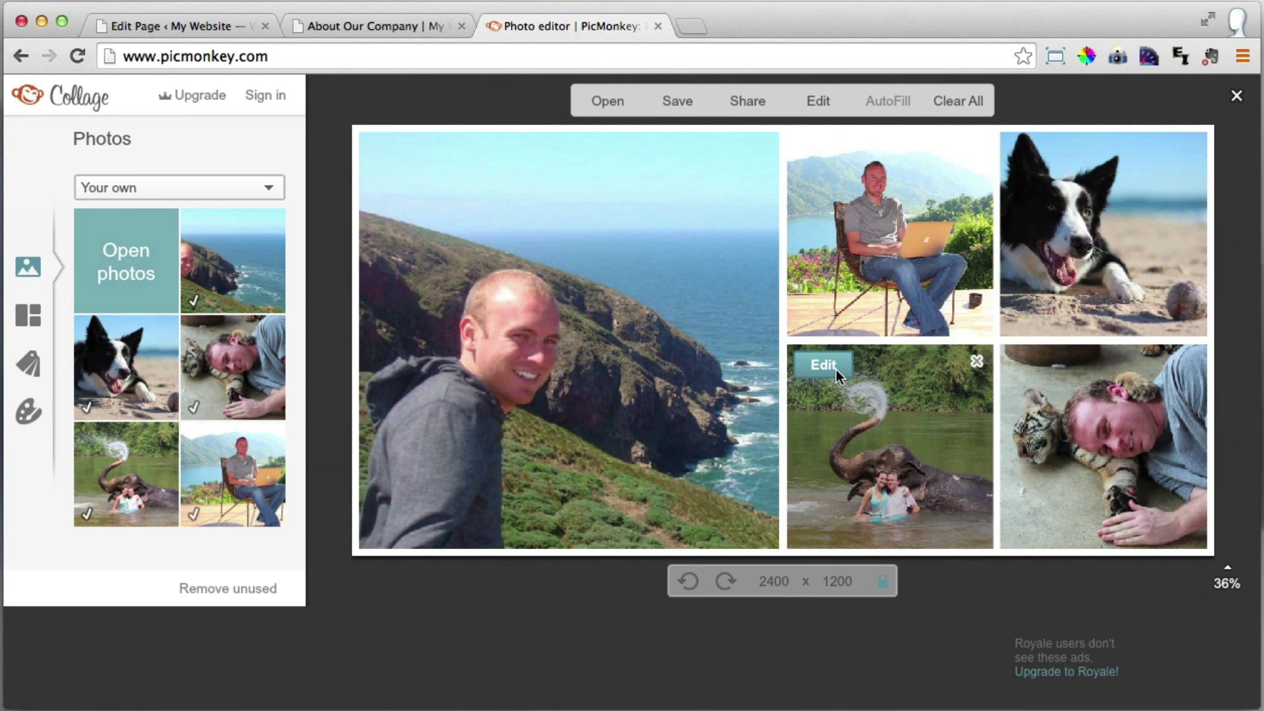
Enlarge the elephant photo to 135% and reposition it within its cell.
click(823, 365)
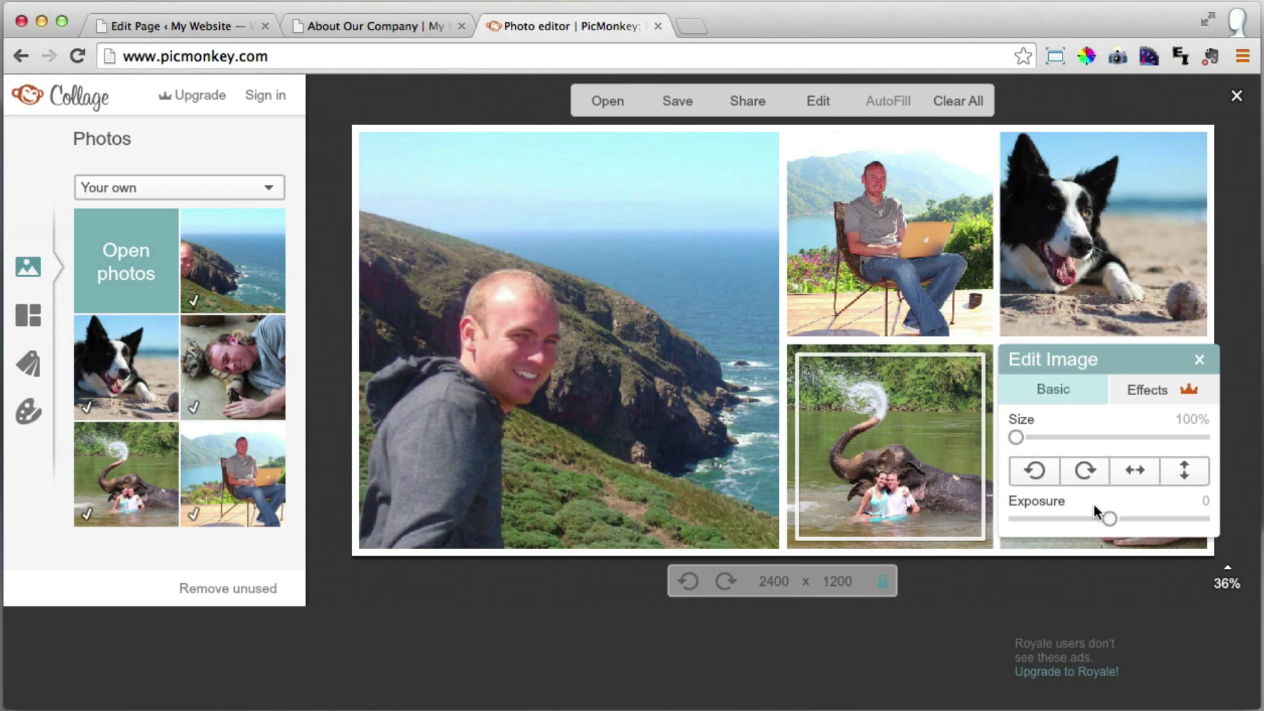
drag(1017, 437, 1080, 437)
drag(901, 465, 915, 455)
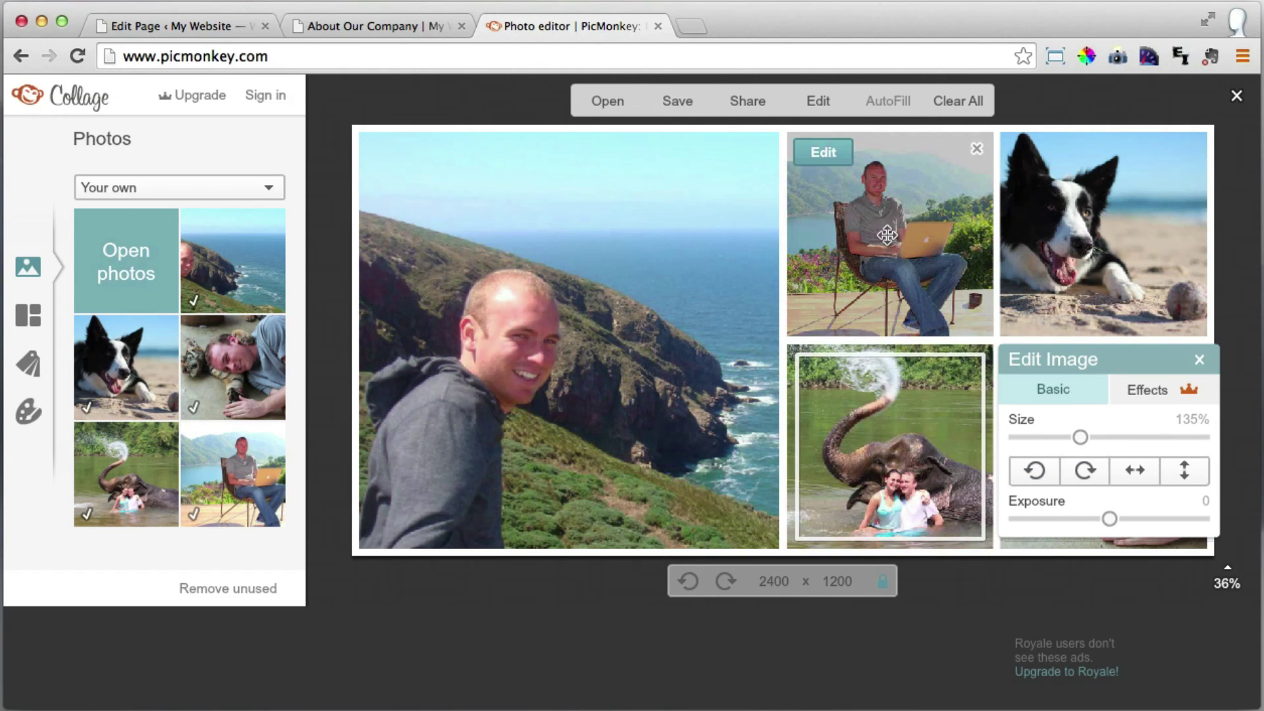
Enlarge the laptop photo to 117%, reframe it, and close the image editor.
click(870, 252)
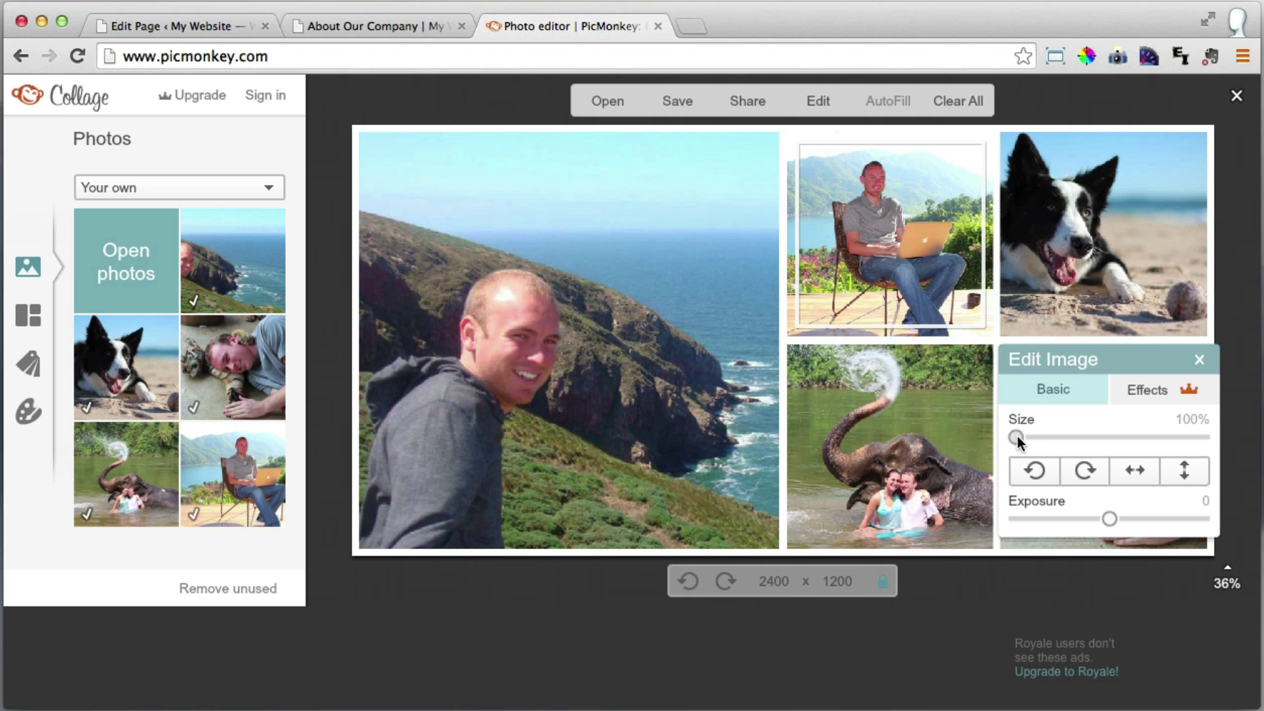
drag(1018, 437, 1050, 437)
drag(896, 263, 906, 276)
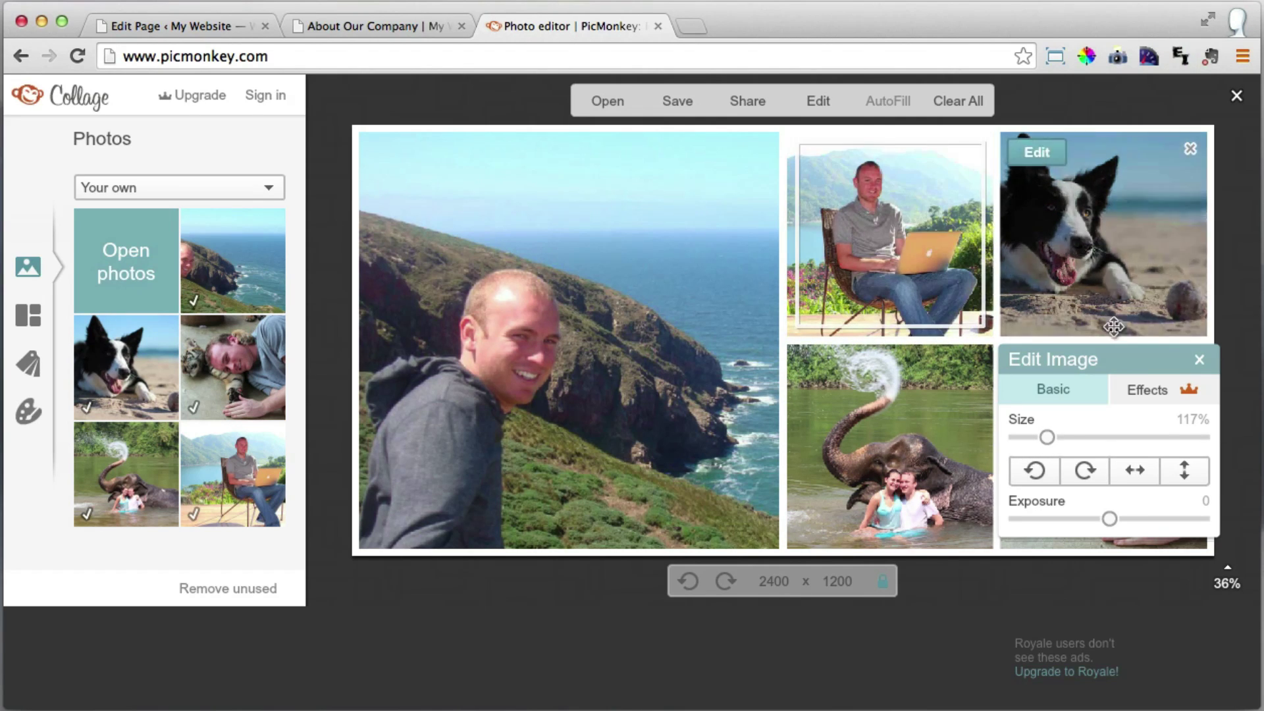
click(1199, 360)
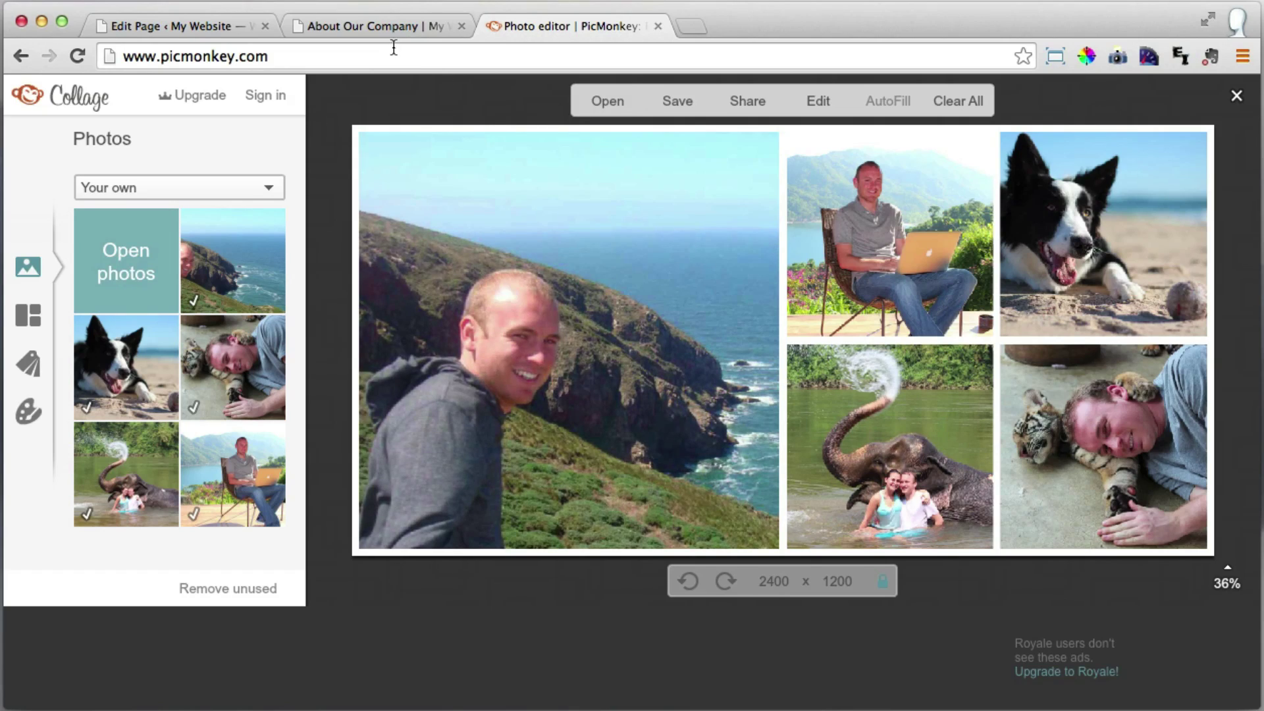
click(385, 34)
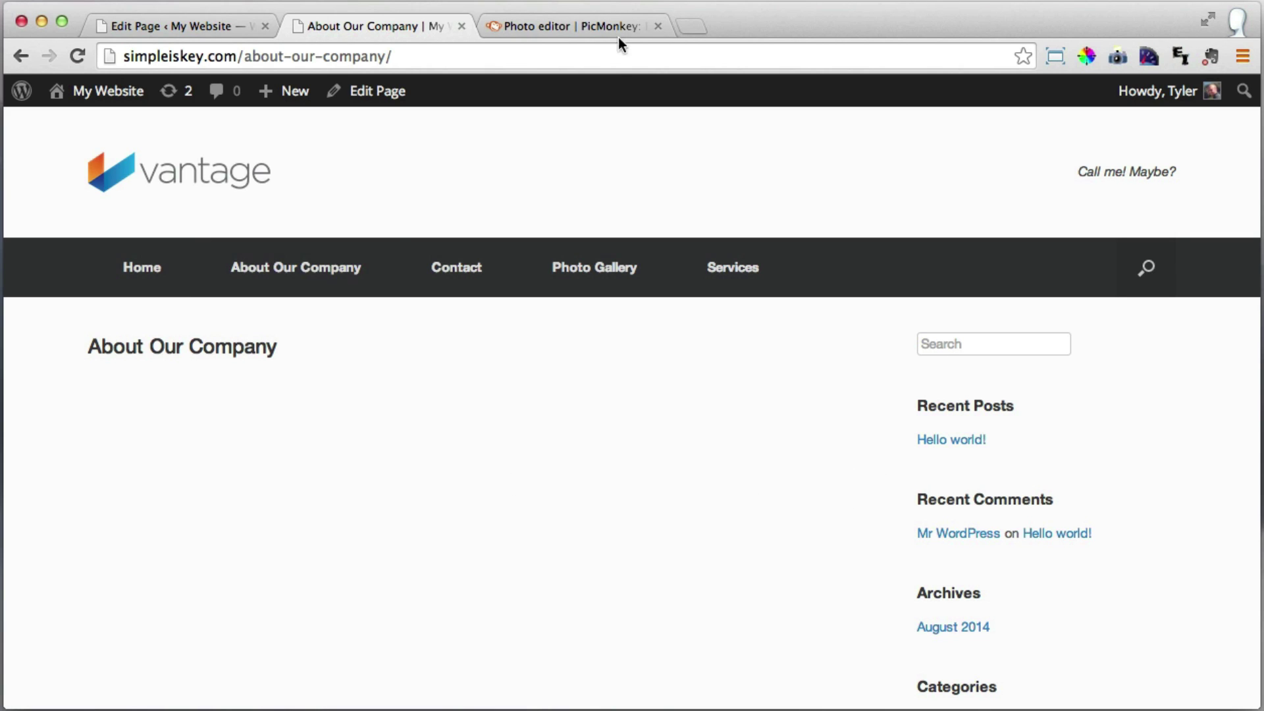
click(584, 23)
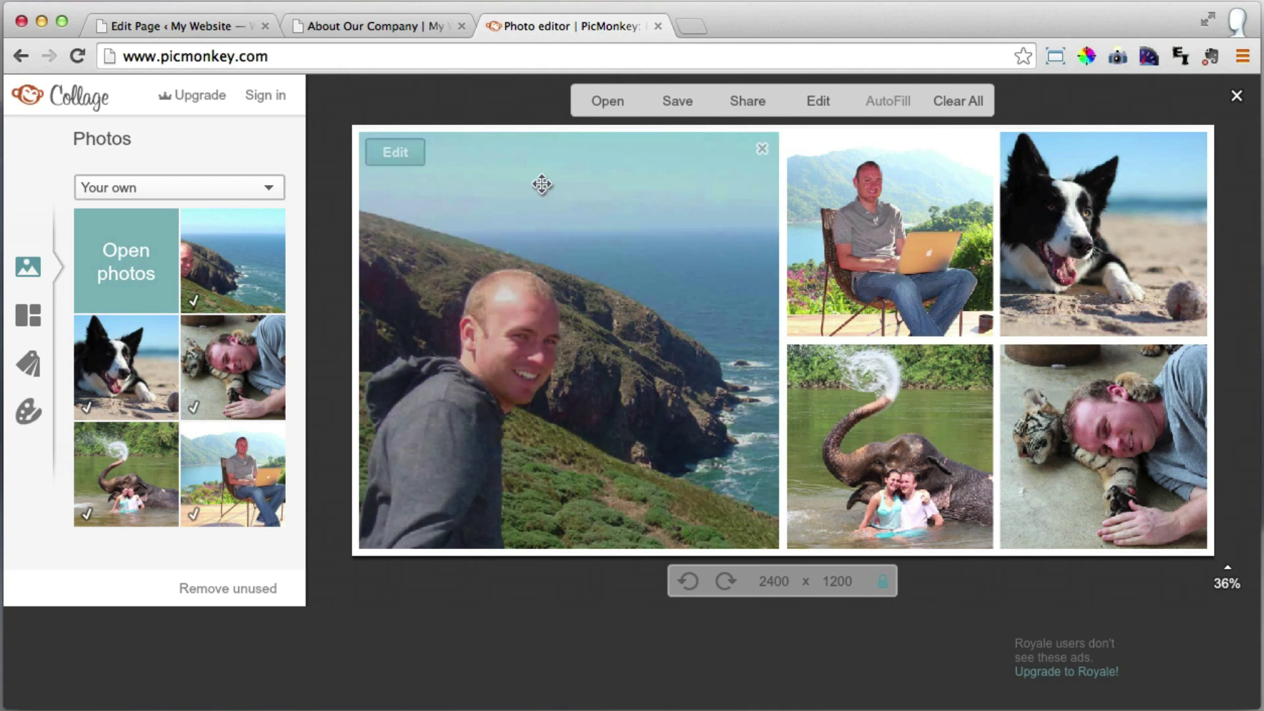
Resize the collage width from 2400 to 770 pixels and open the Save panel.
click(774, 582)
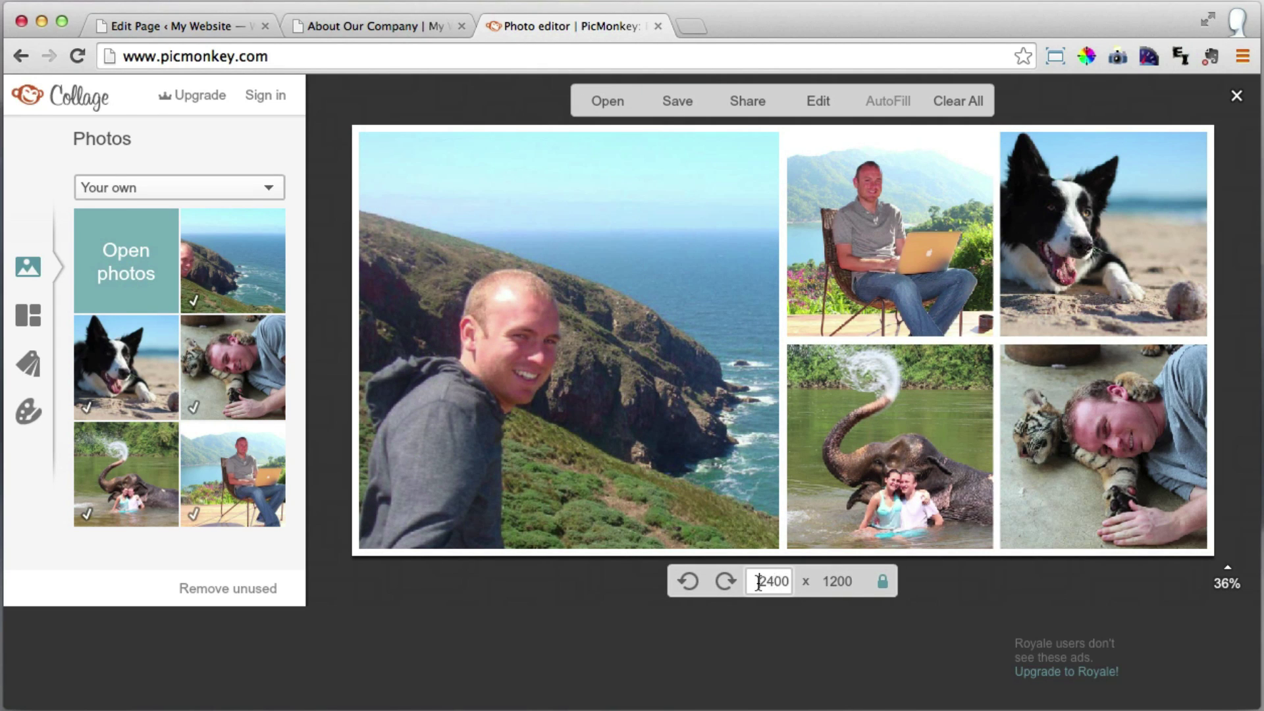
double_click(766, 585)
text(770)
key(Return)
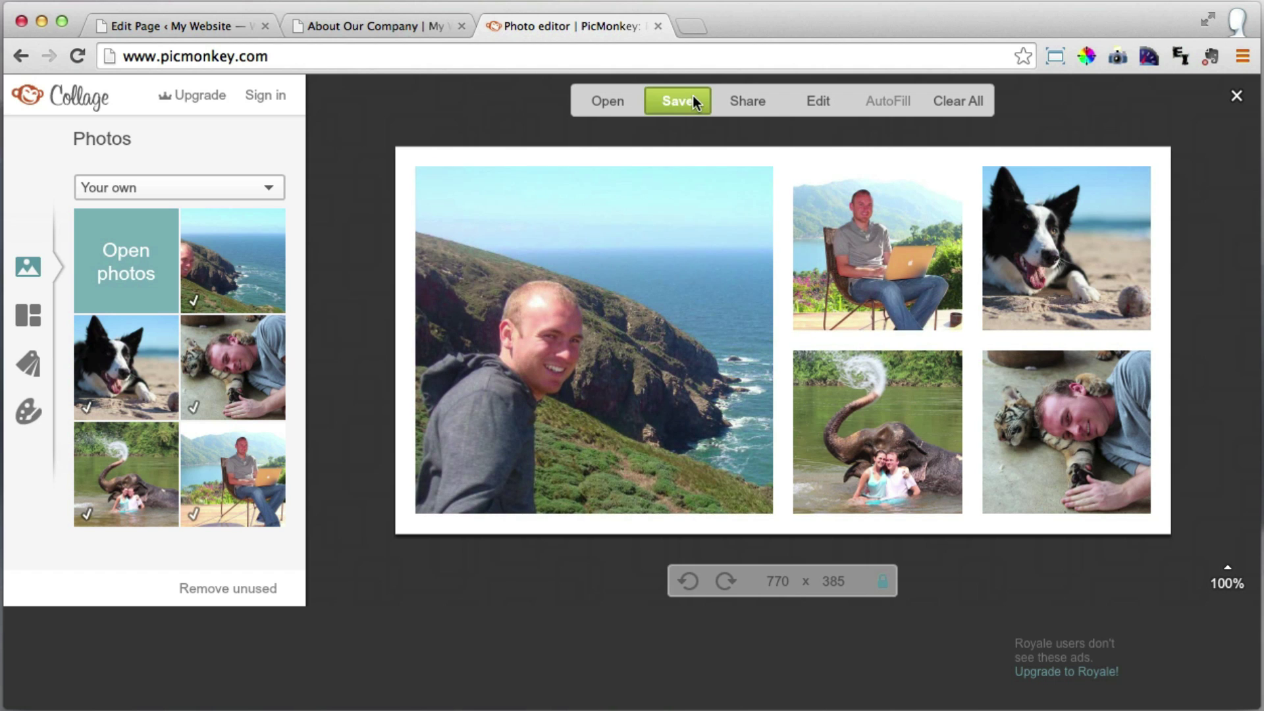
click(688, 102)
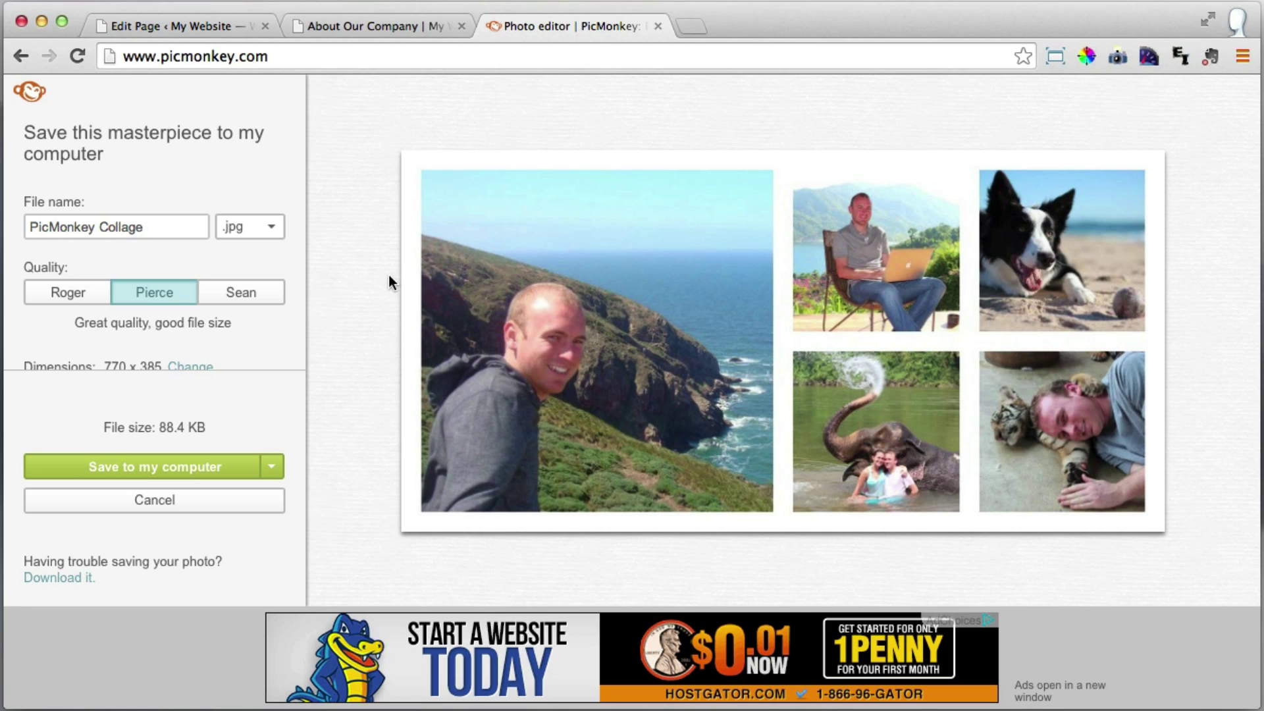
Choose Sean quality and rename the file About-our-company.
click(236, 295)
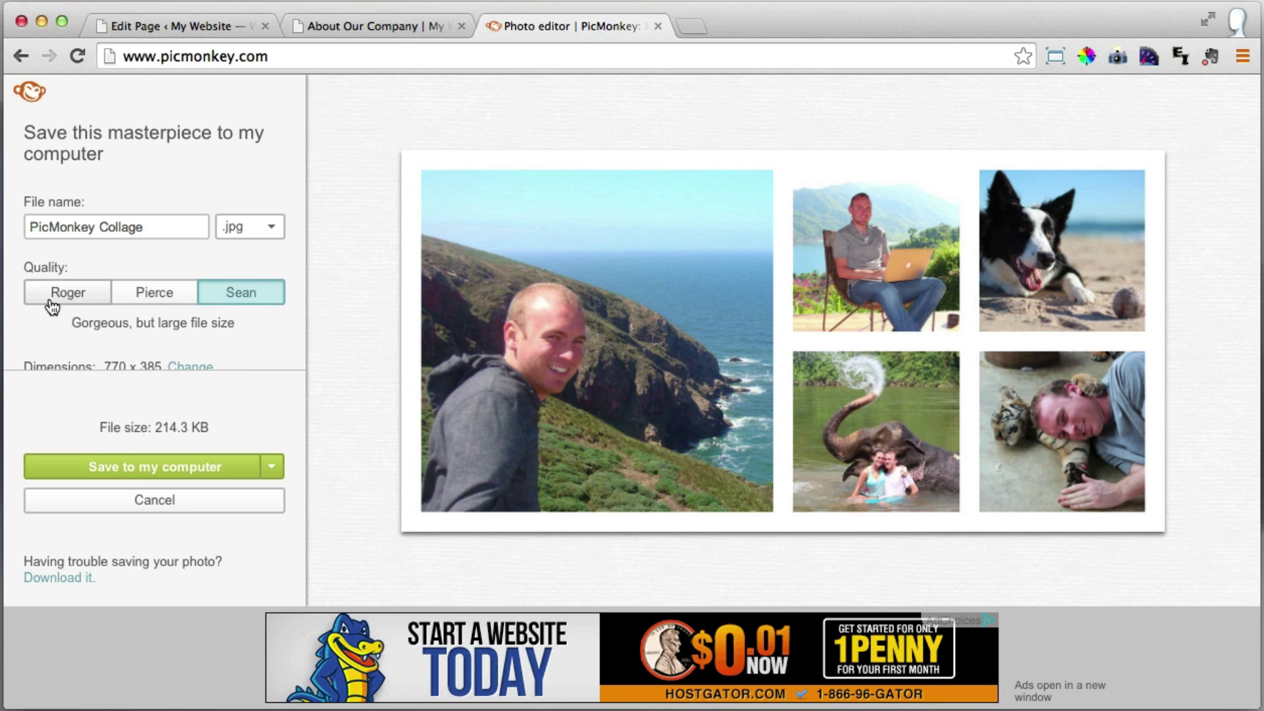
drag(159, 224, 1, 222)
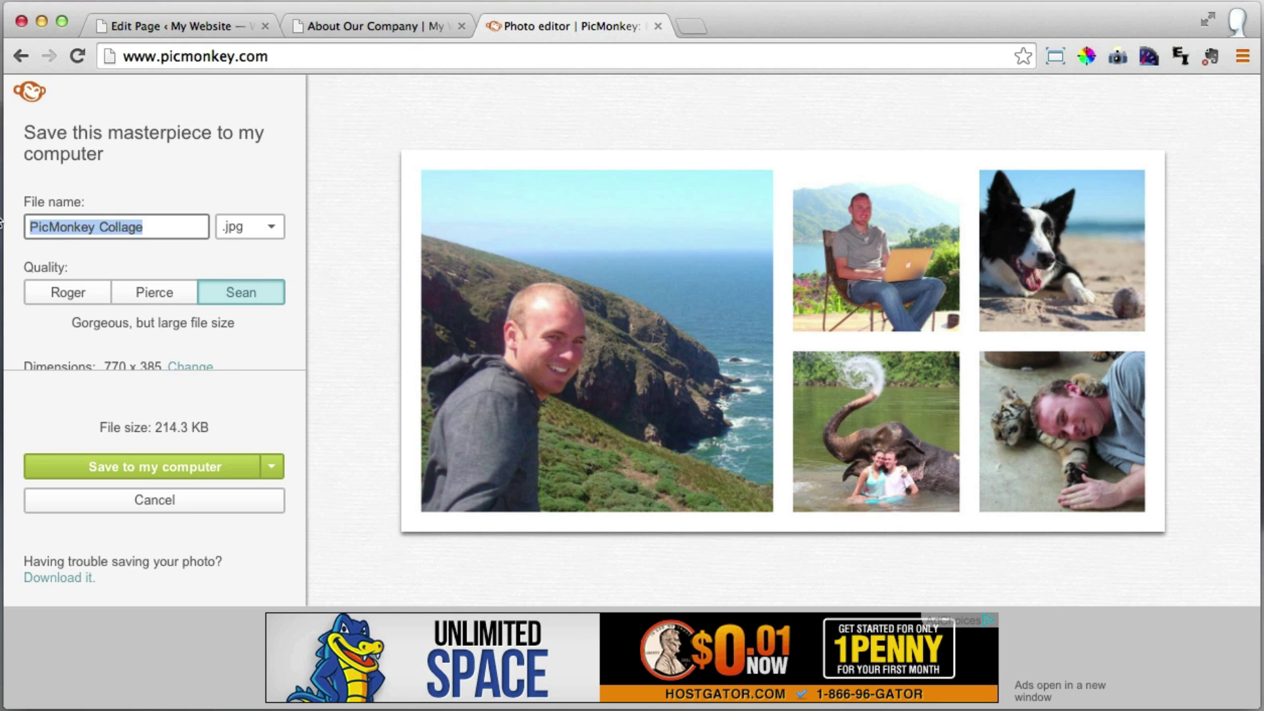
text(About-out)
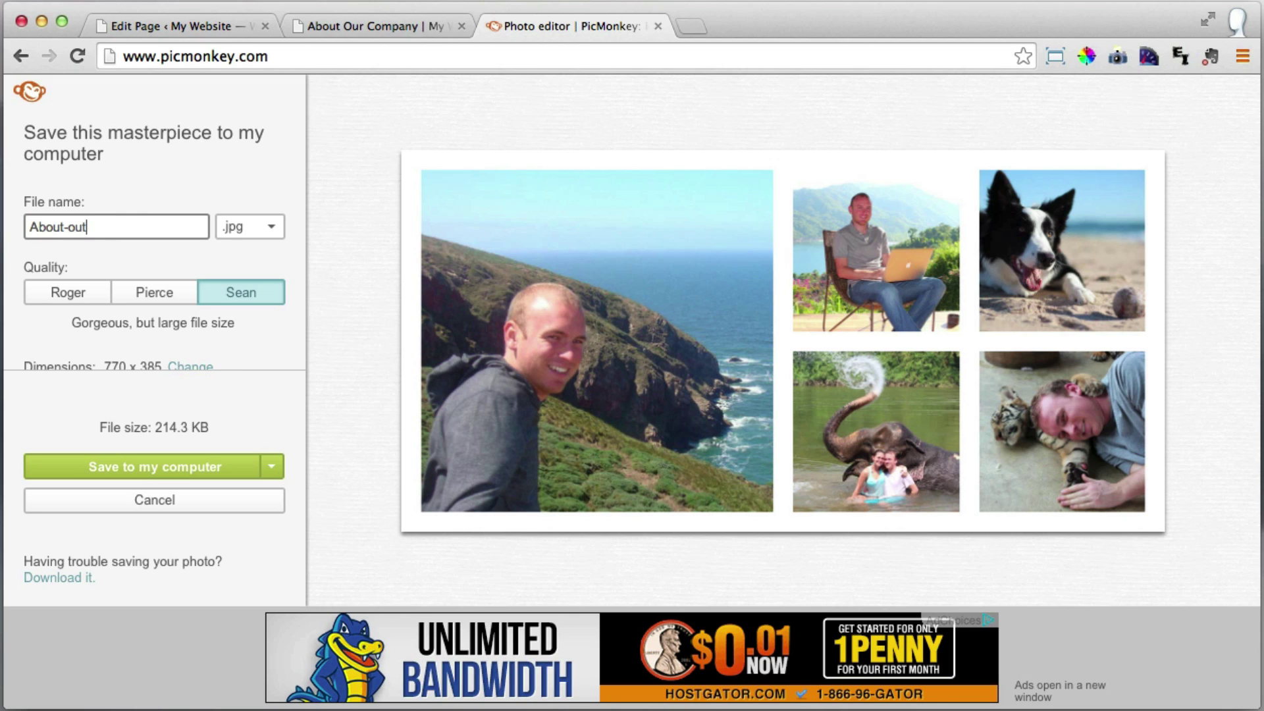
key(BackSpace)
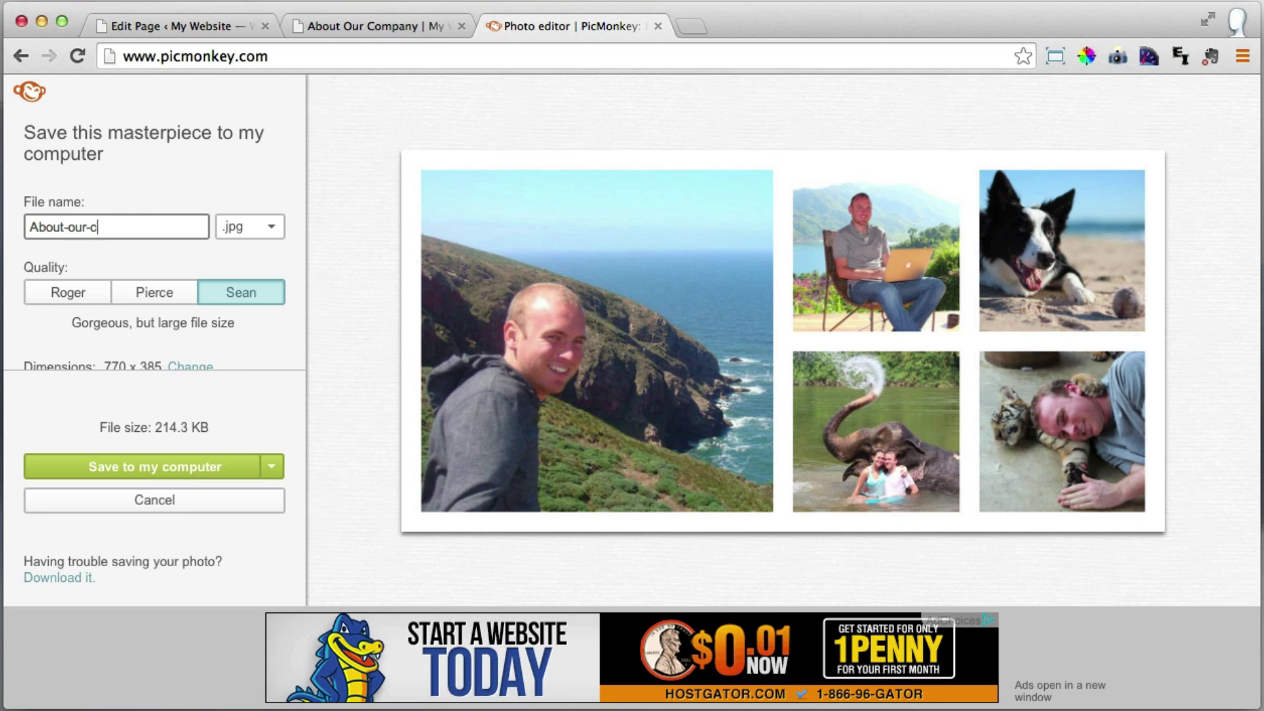
text(r-company)
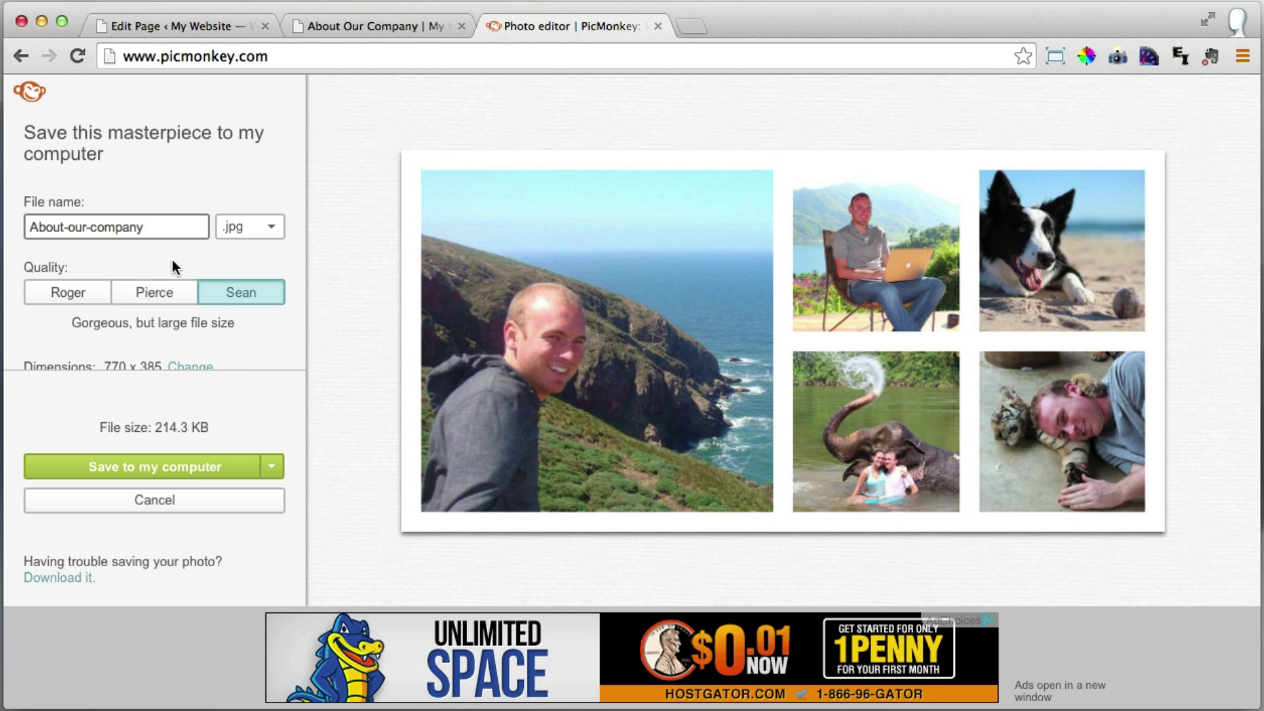
Save About-our-company.jpg to the Desktop.
click(193, 468)
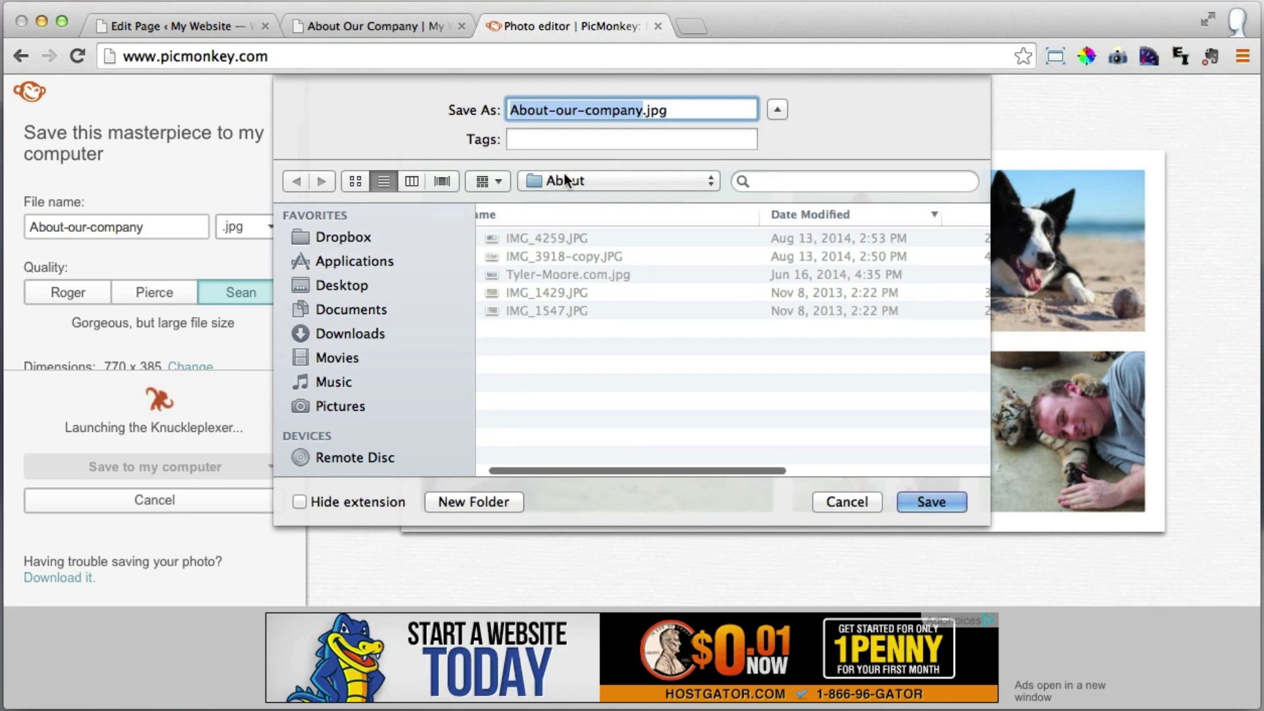
click(603, 180)
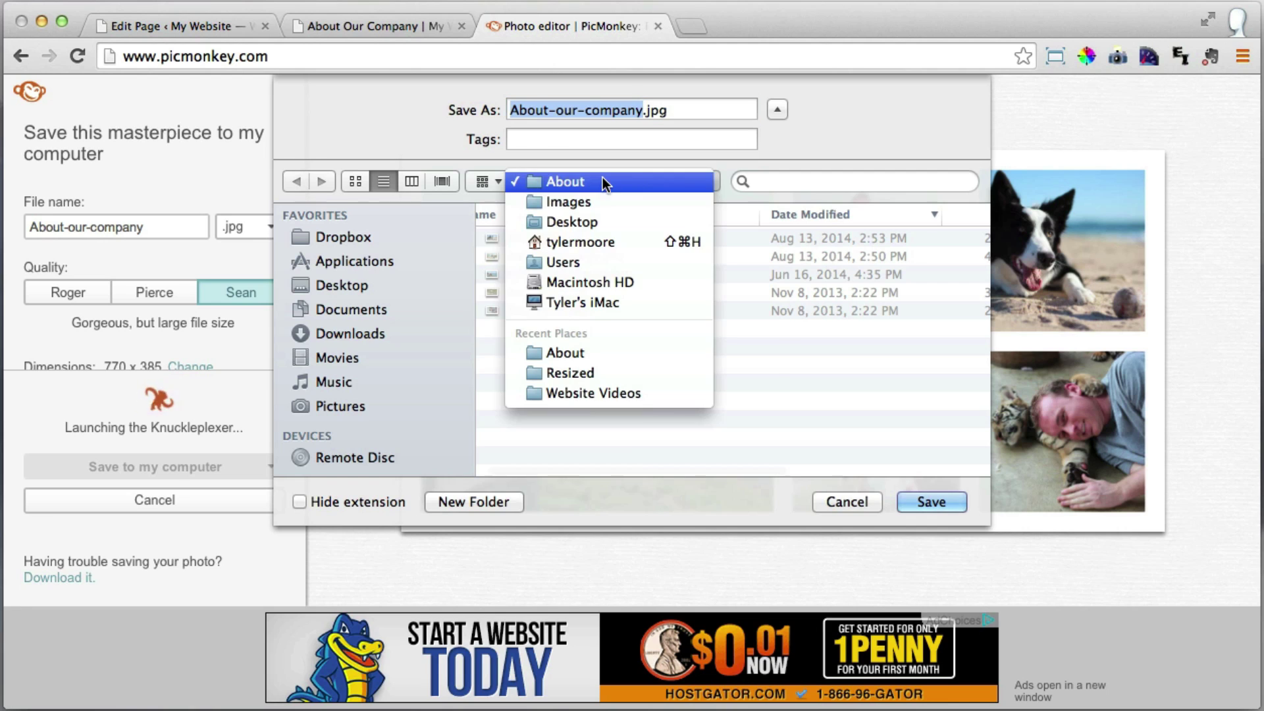
click(580, 222)
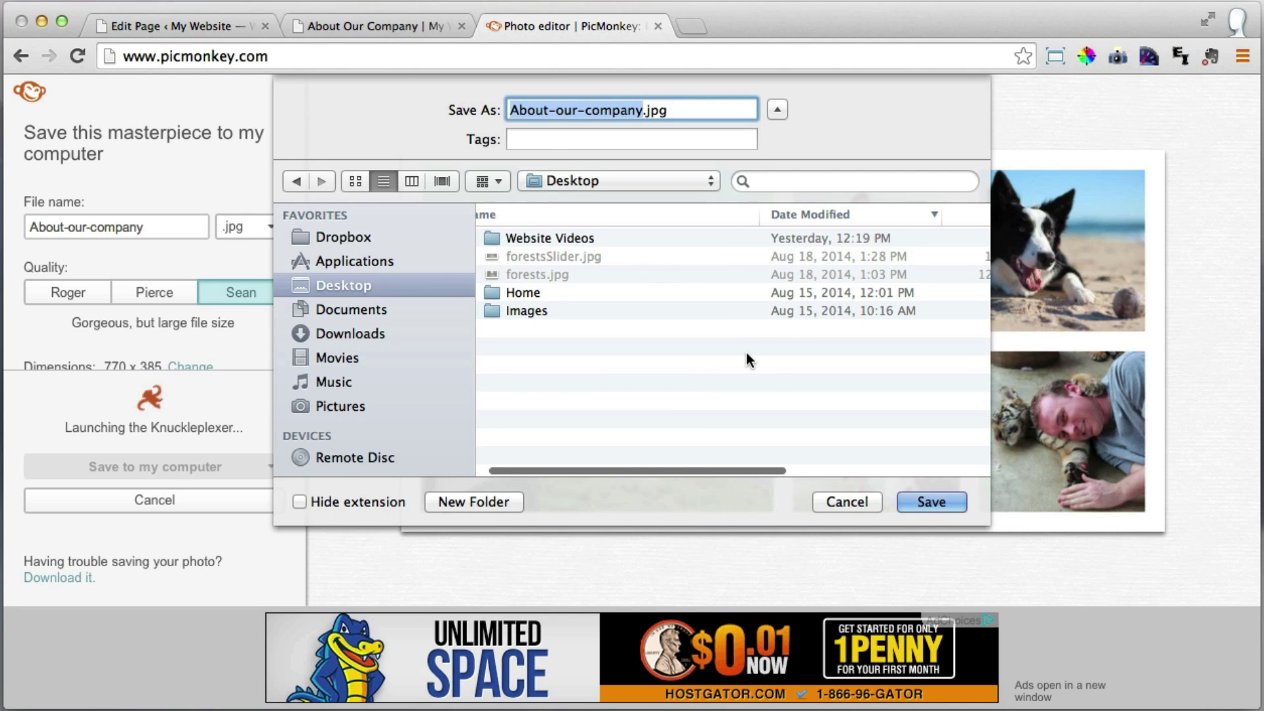
click(931, 502)
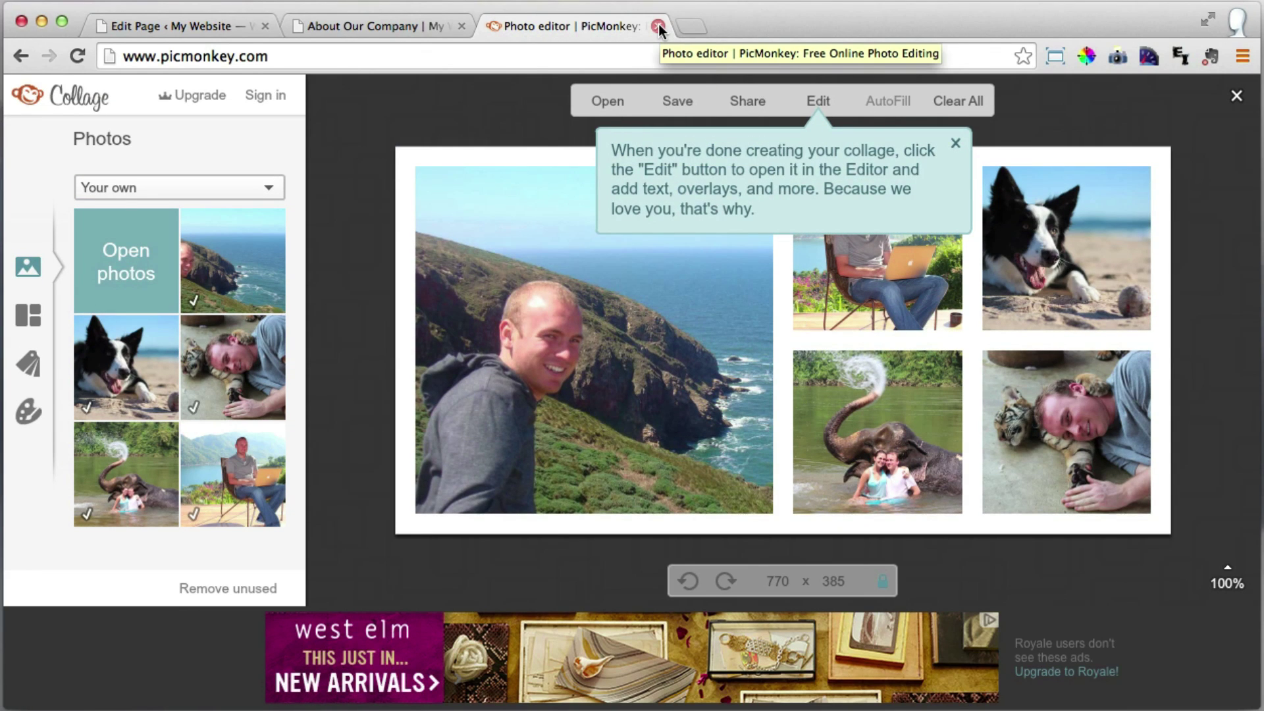
Close PicMonkey and upload About-our-company.jpg through WordPress's Insert Media window.
click(658, 27)
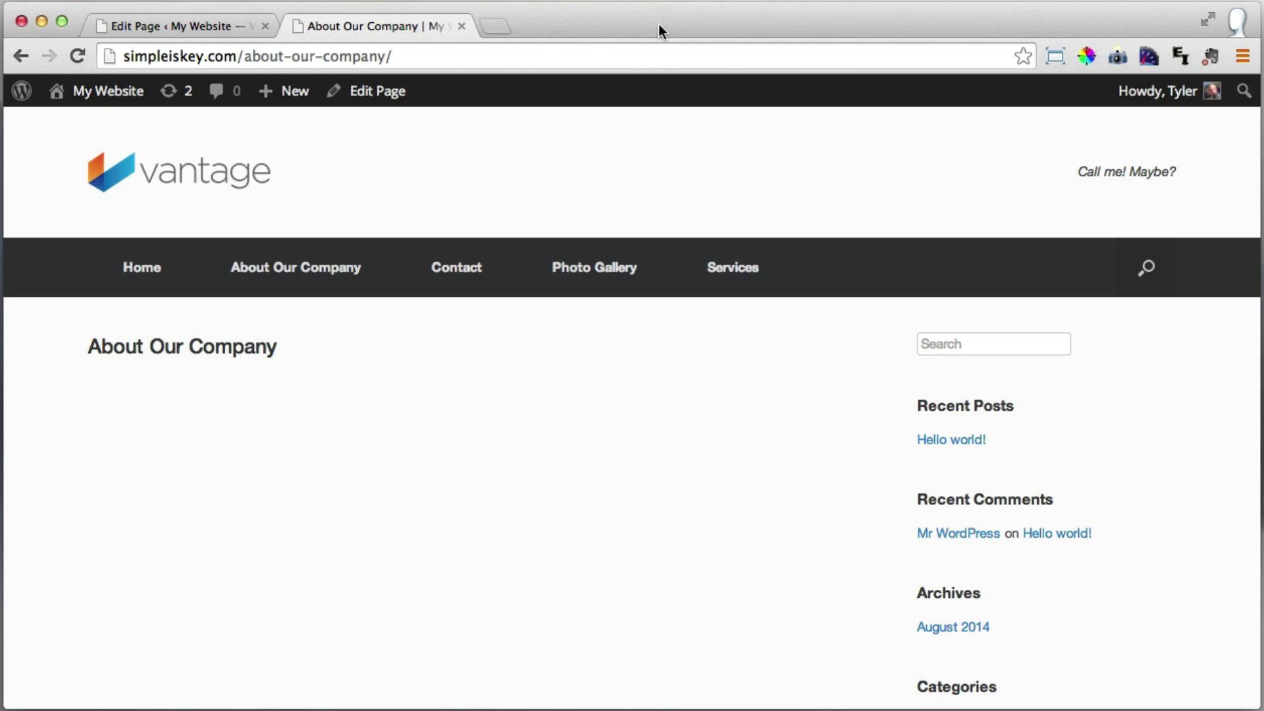
click(181, 22)
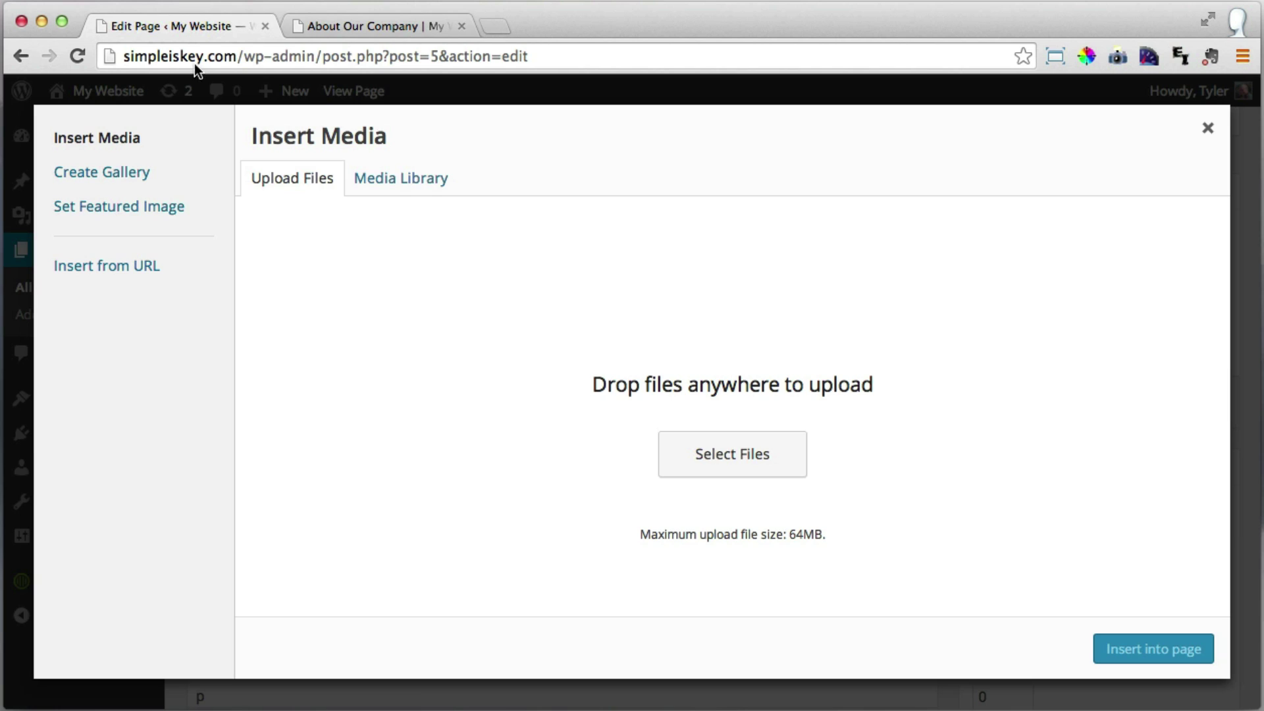
click(734, 459)
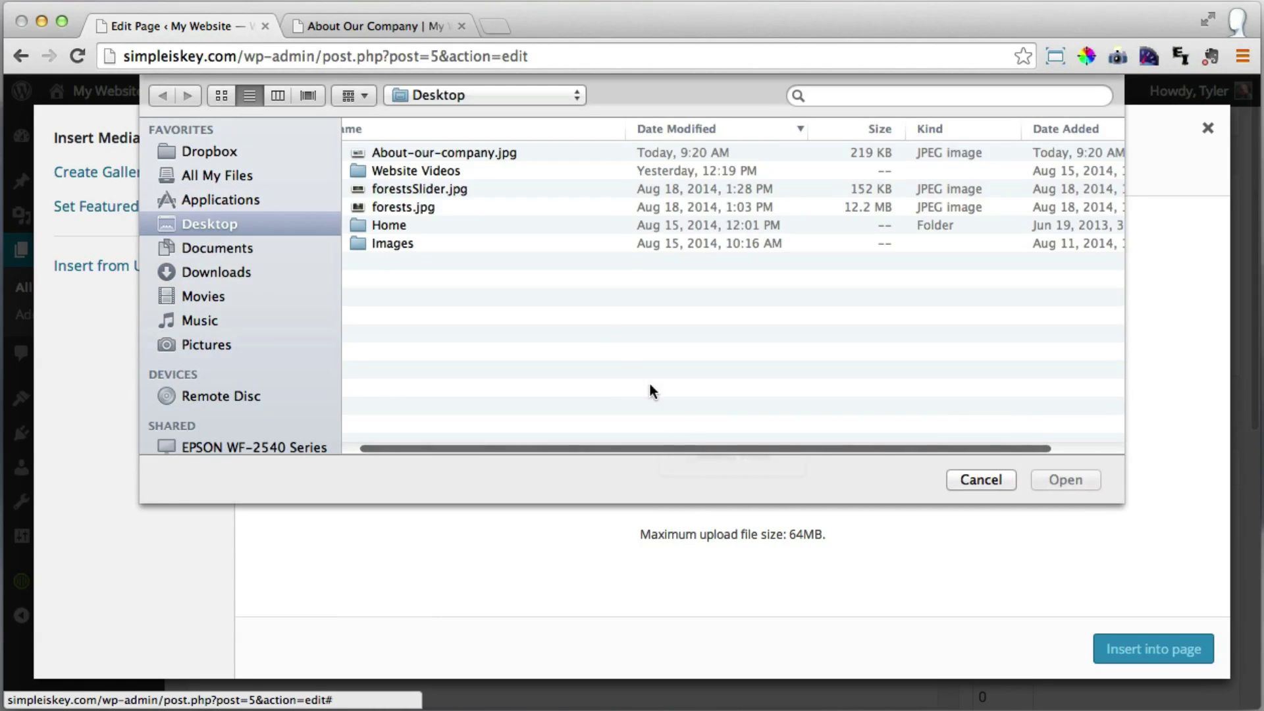
click(437, 150)
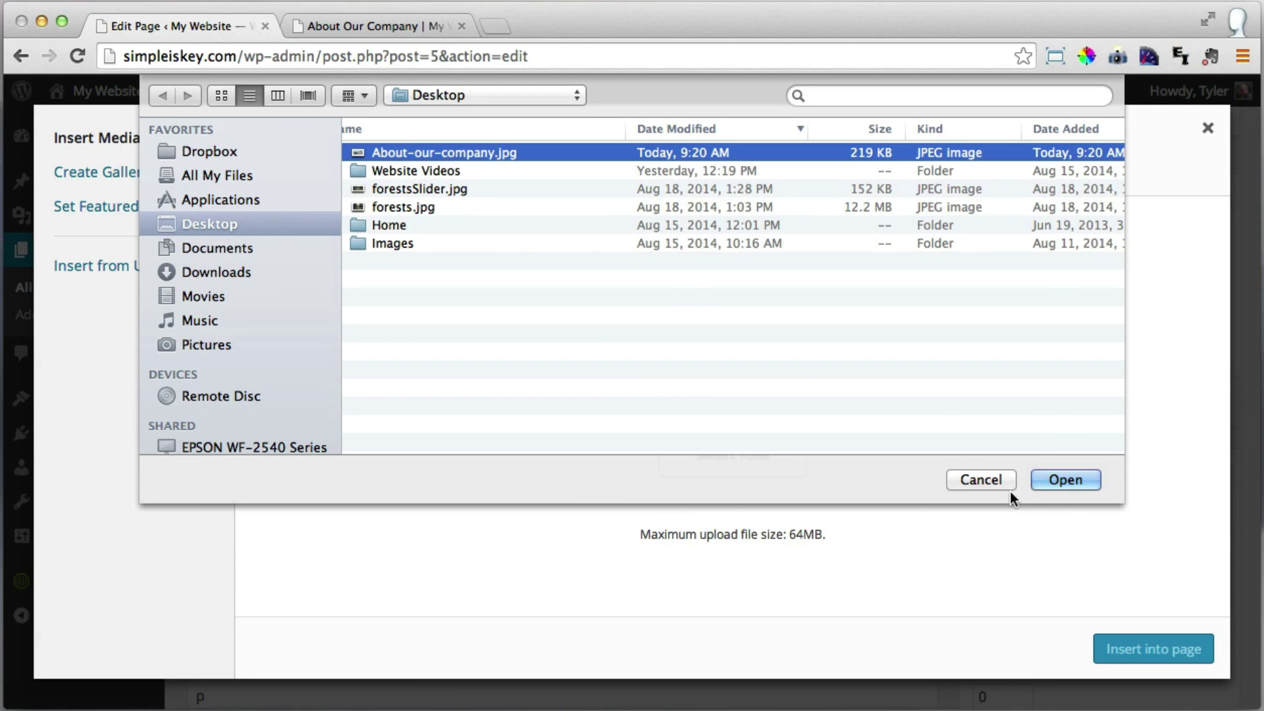
click(1058, 482)
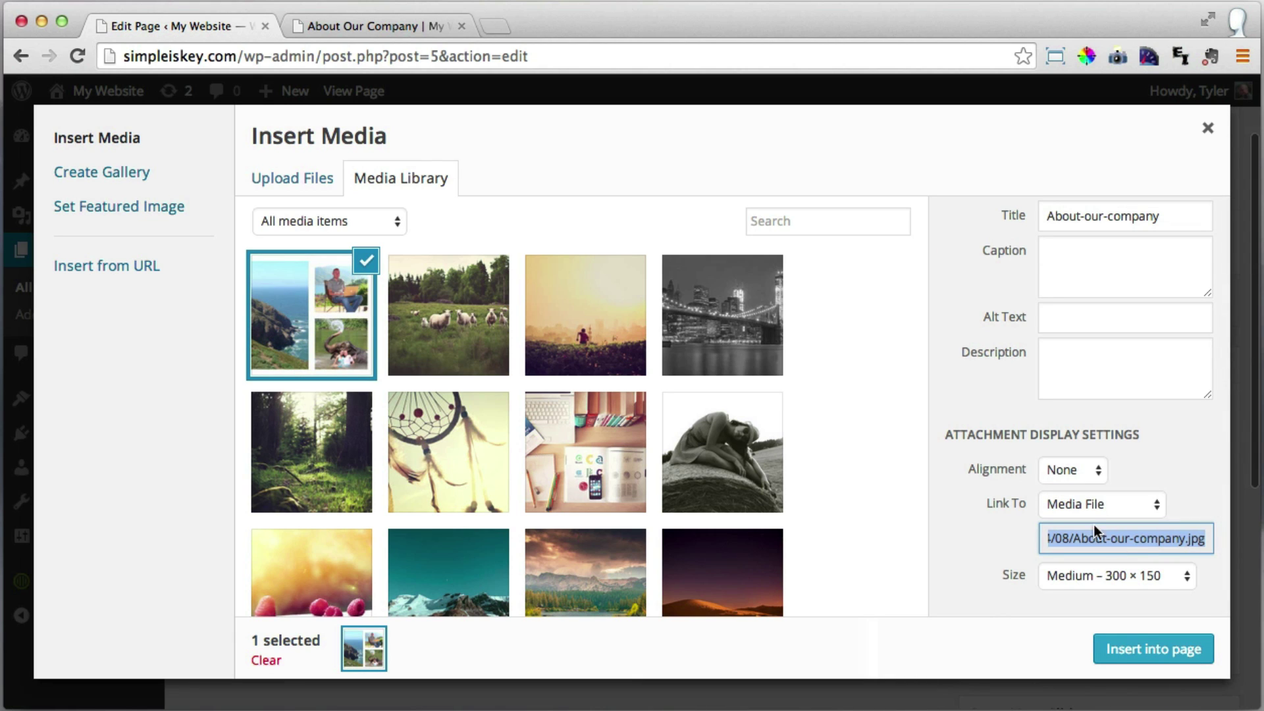
Insert the collage into the page at Full Size 770 × 385 with Link To None.
click(1111, 577)
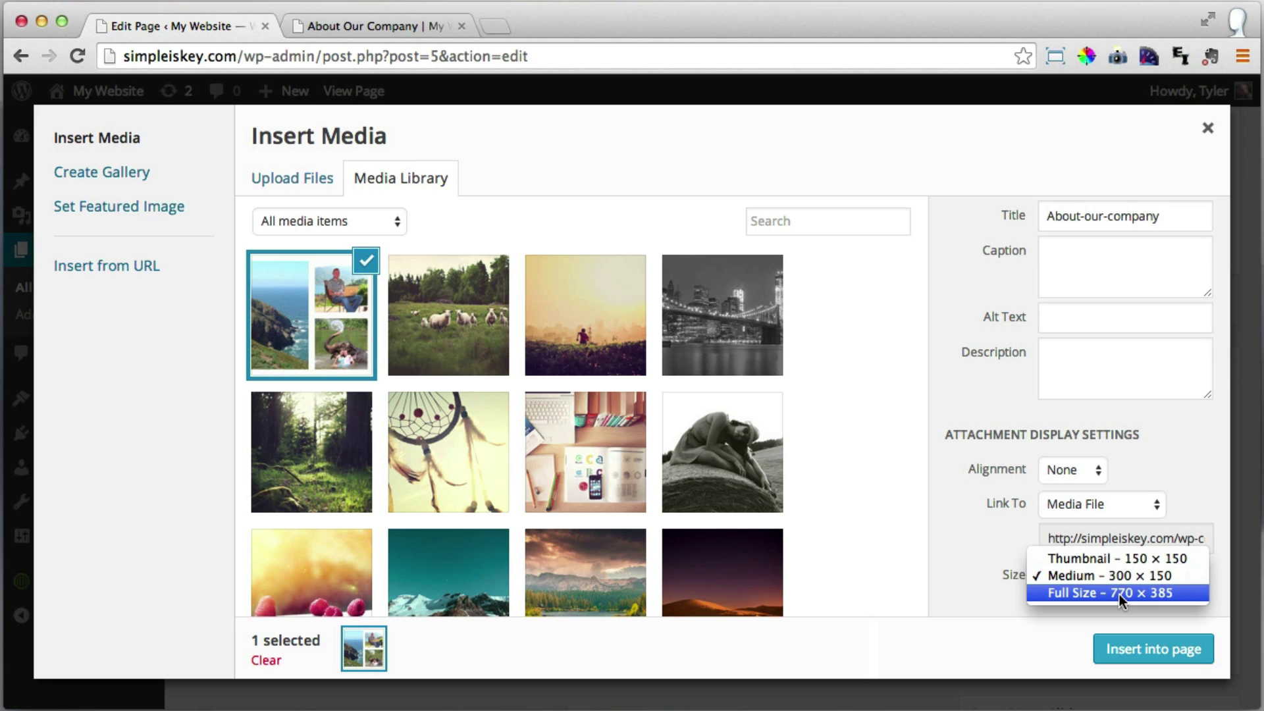
click(1123, 593)
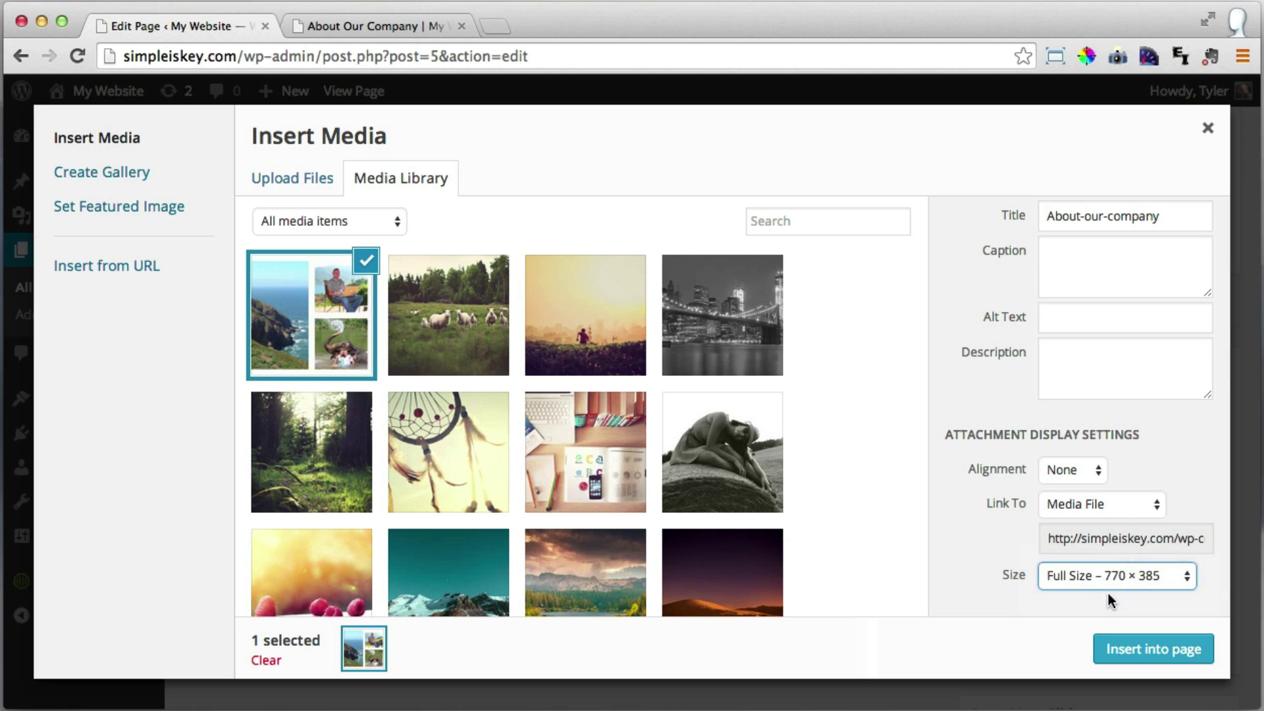
click(1123, 509)
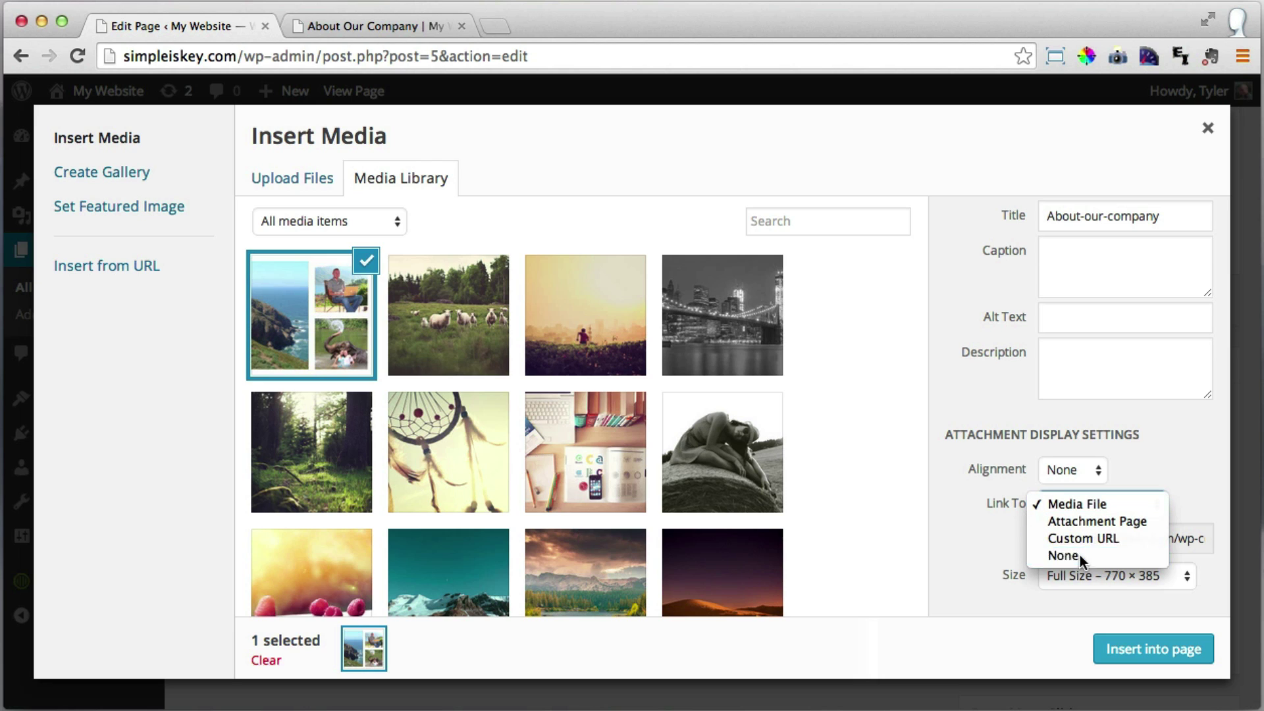
click(1082, 560)
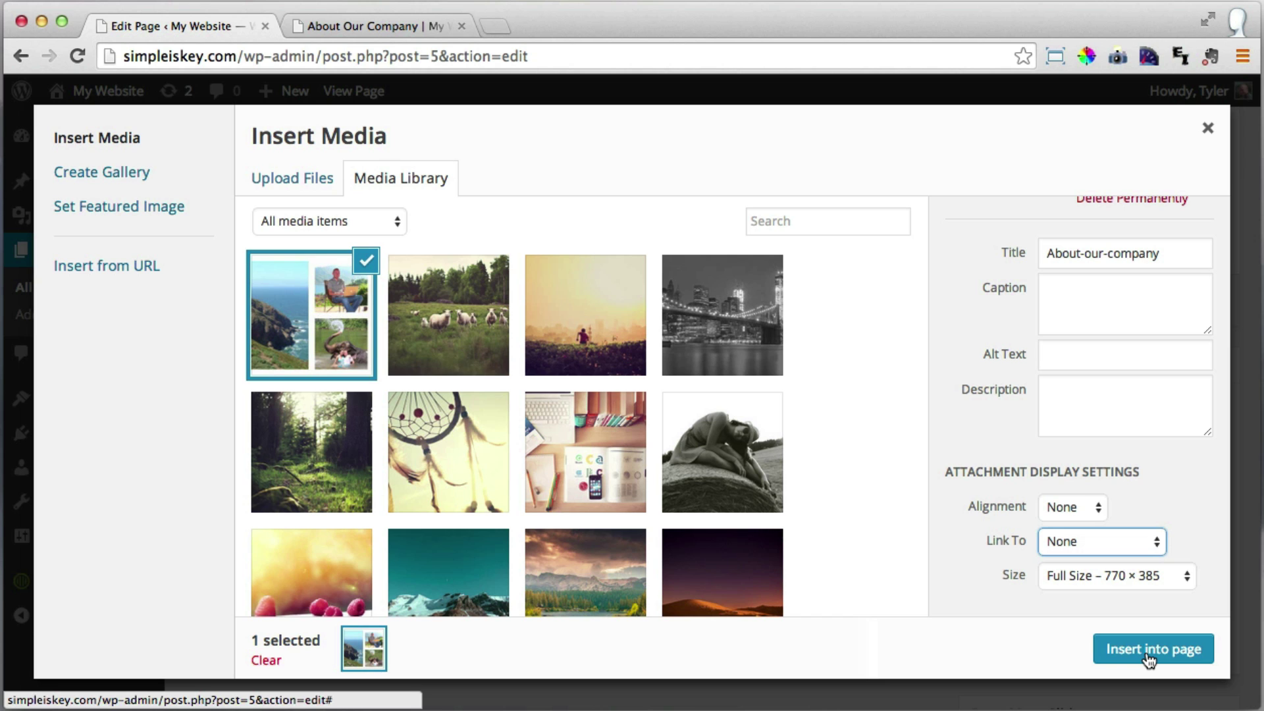
click(1147, 652)
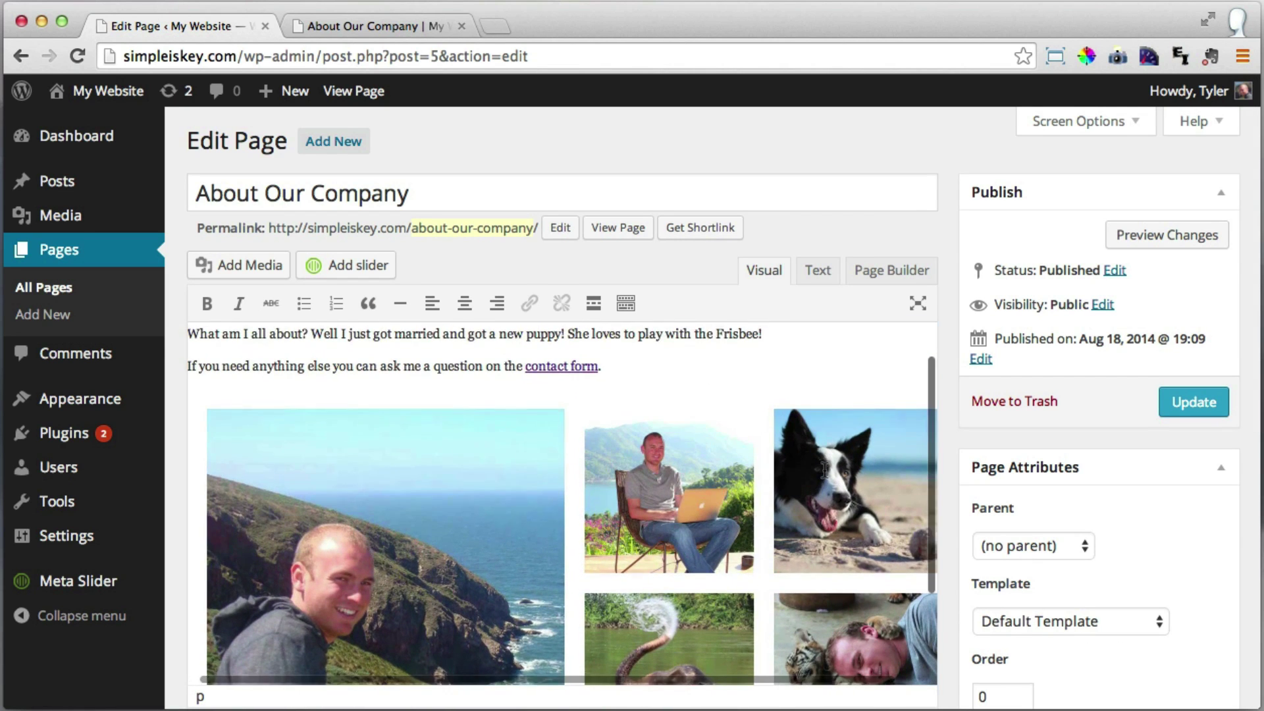
Update the page, then reload the live About Our Company page and scroll through it.
click(1205, 404)
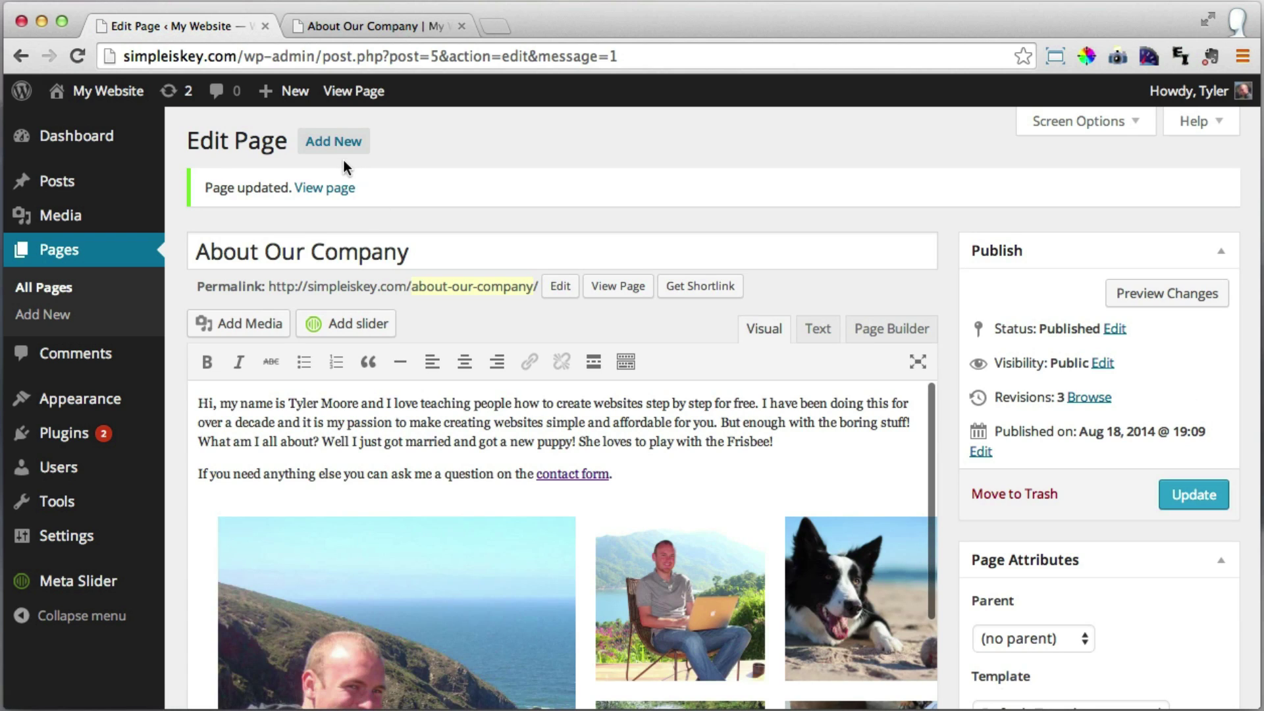
click(382, 24)
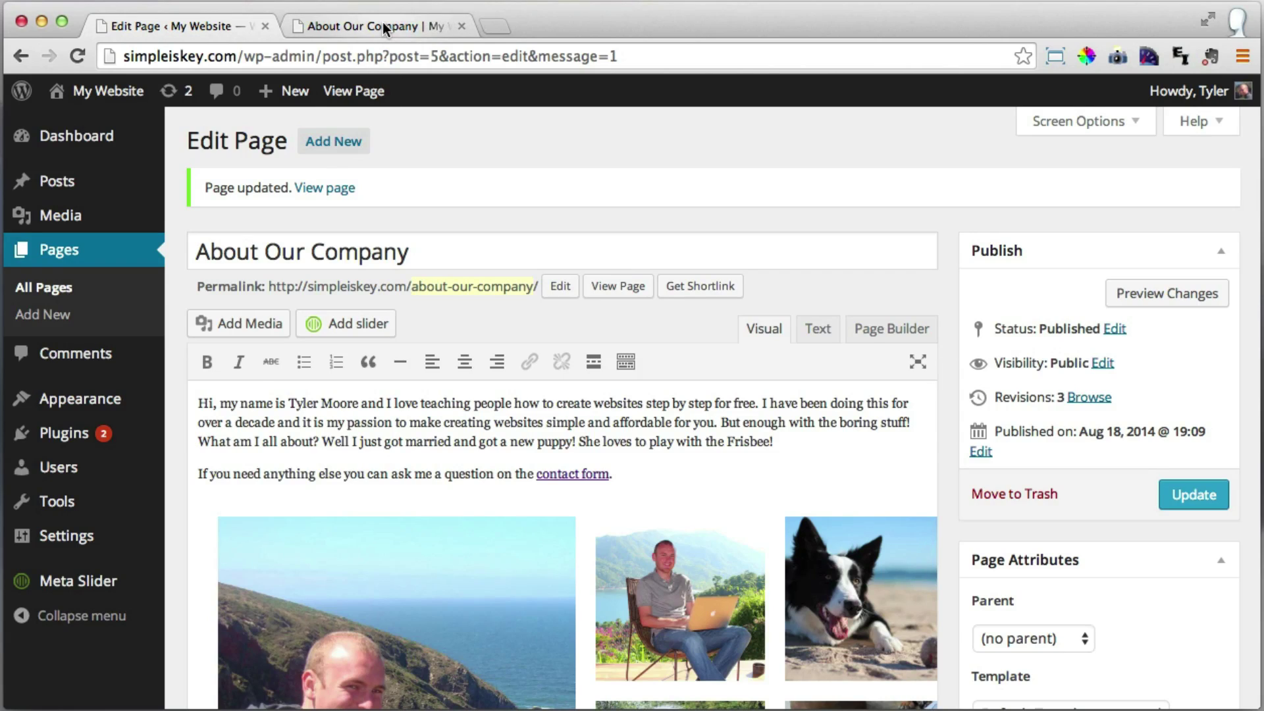
click(81, 57)
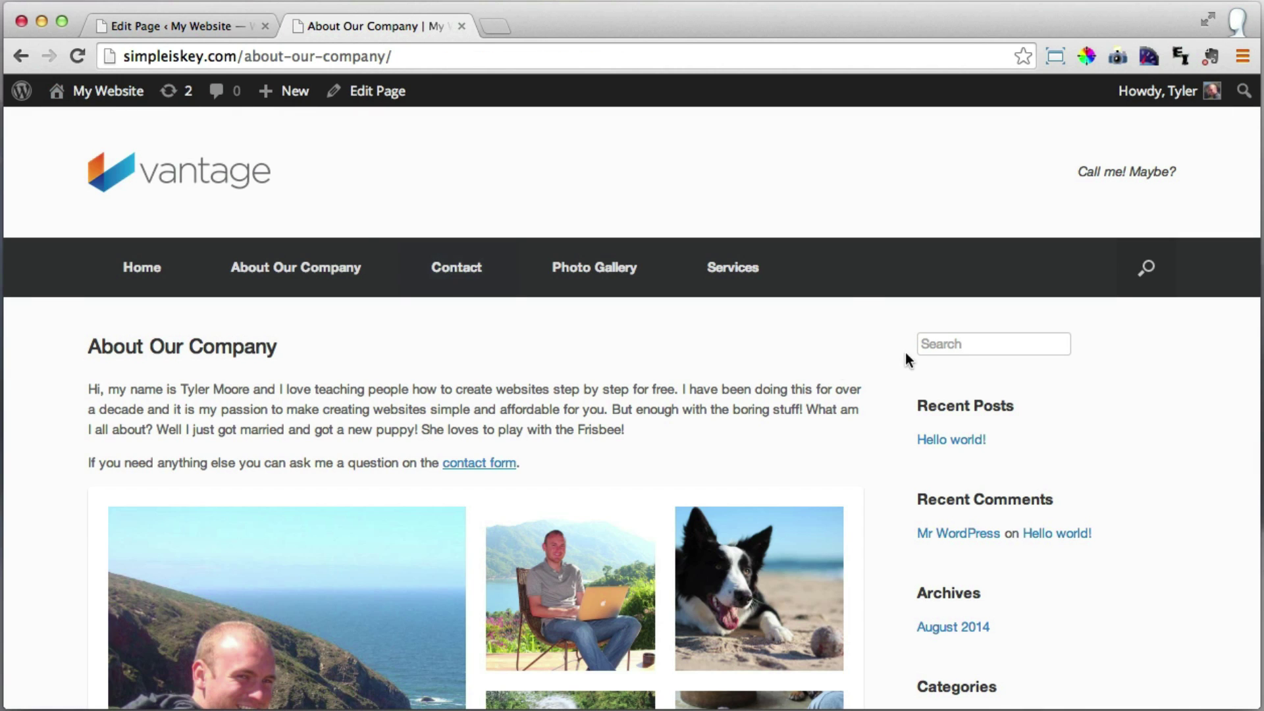
scroll(950, 336, down, 5)
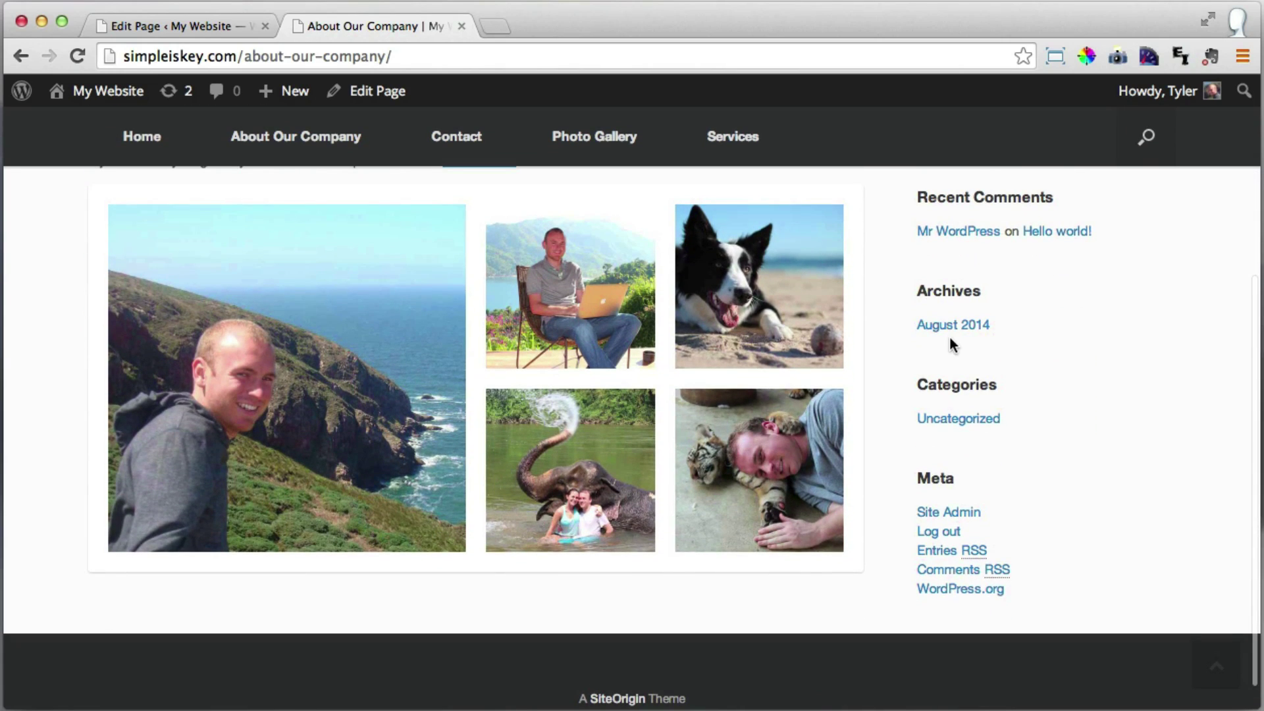
scroll(949, 334, up, 5)
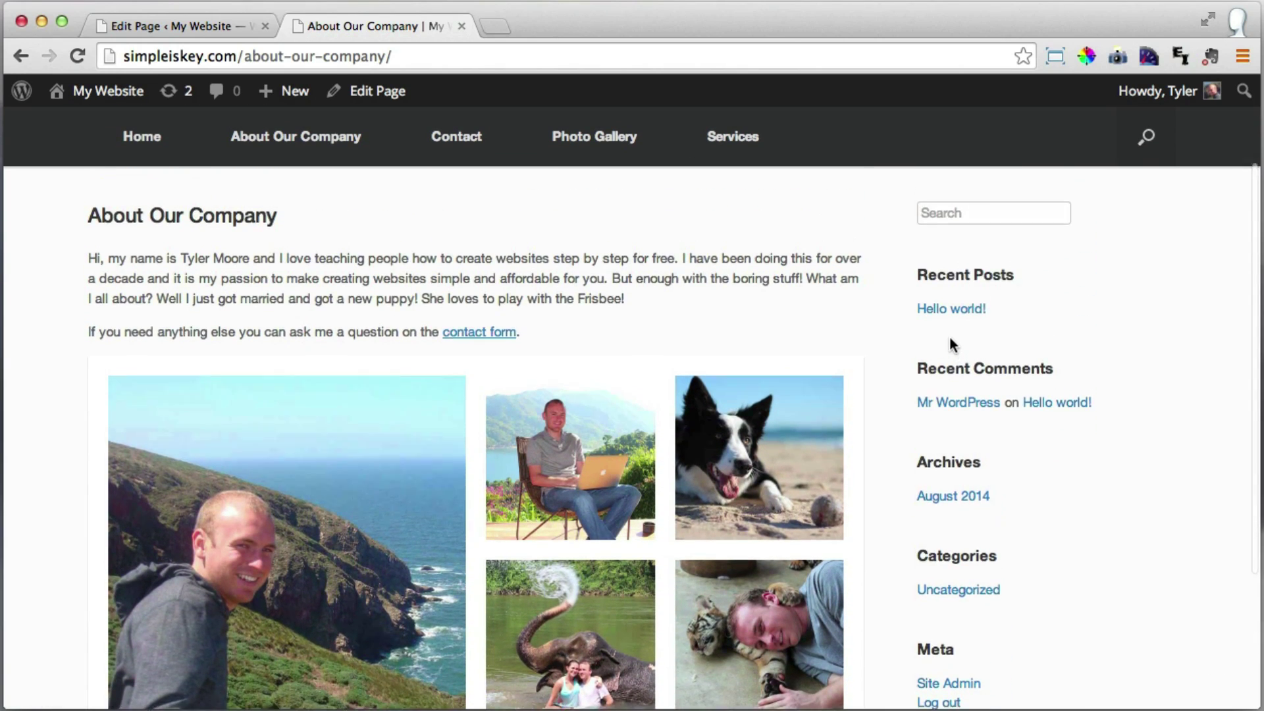
scroll(950, 334, down, 5)
scroll(950, 338, up, 4)
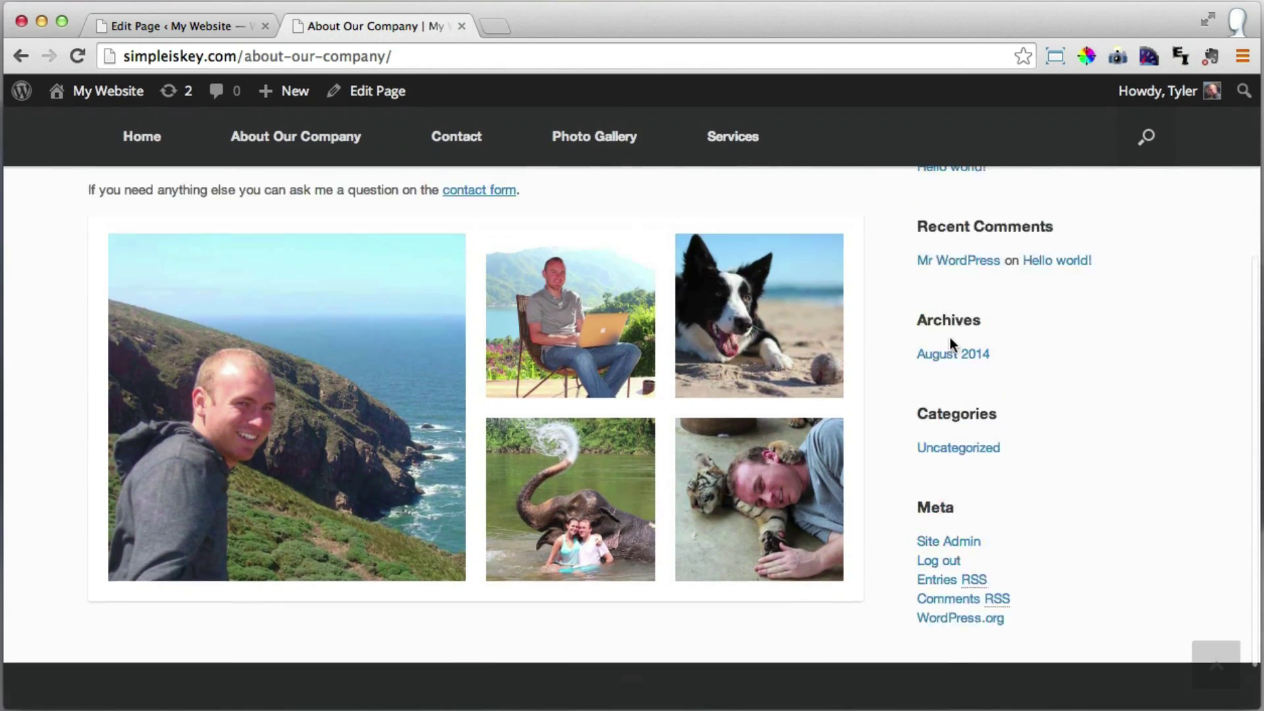
scroll(950, 338, up, 2)
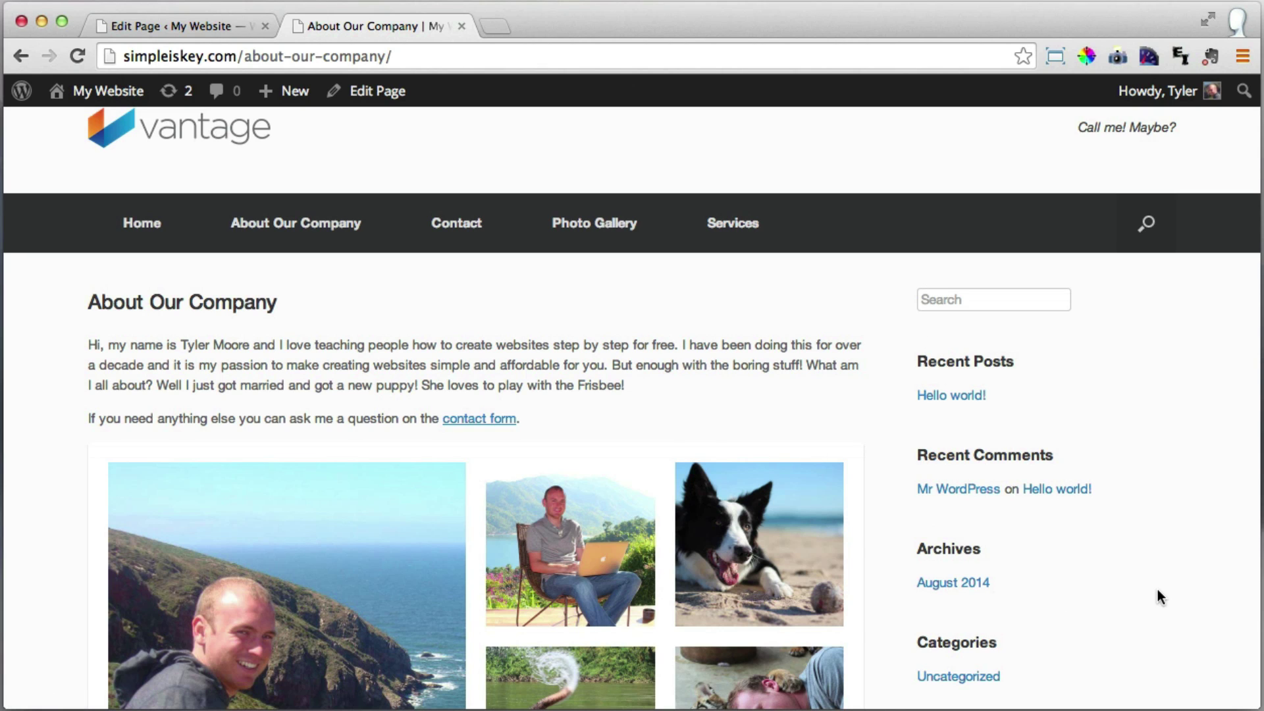
From the WordPress admin, go to Appearance > Widgets.
click(184, 25)
mouse_move(107, 413)
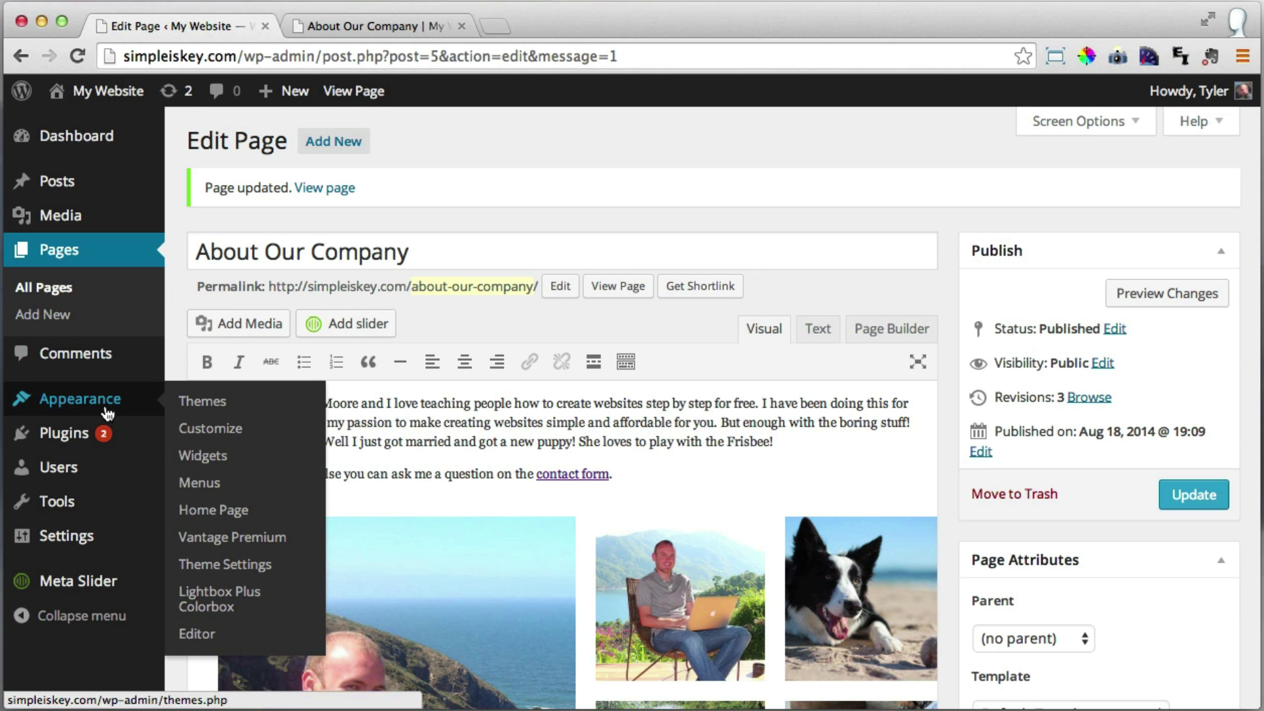
click(223, 461)
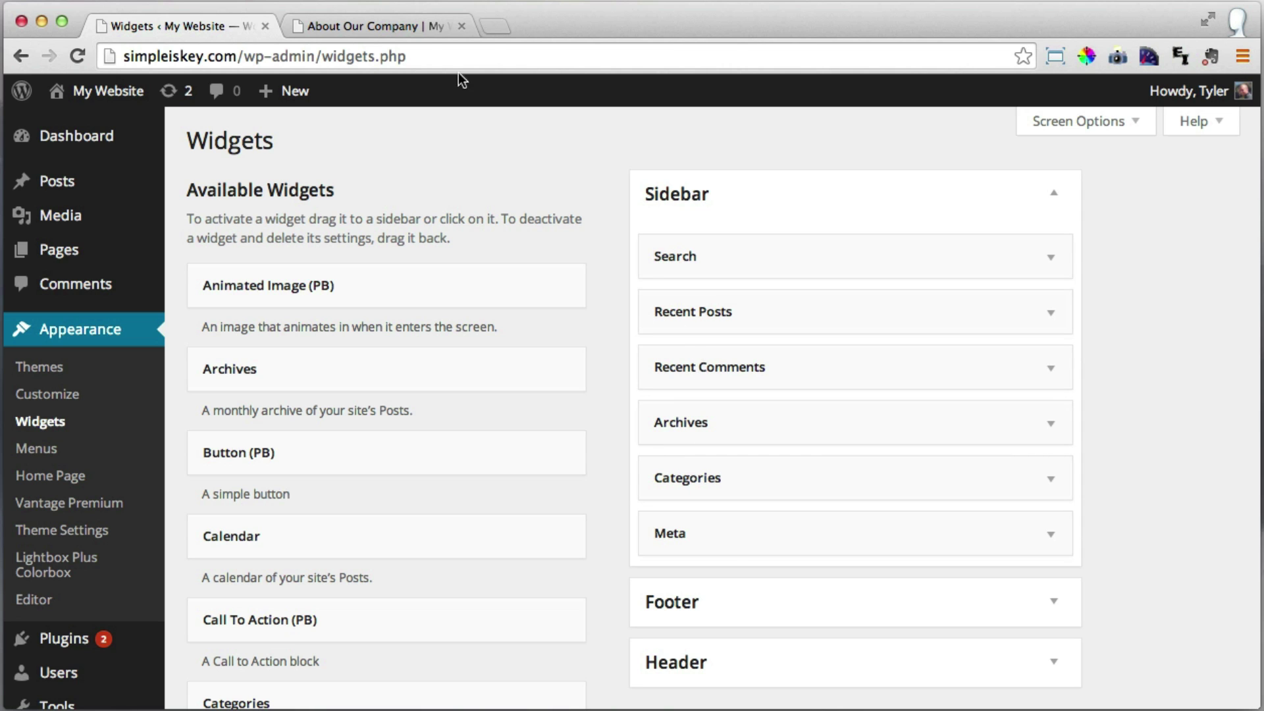
Review the sidebar widgets on the live About Our Company page, then return to Widgets.
click(396, 27)
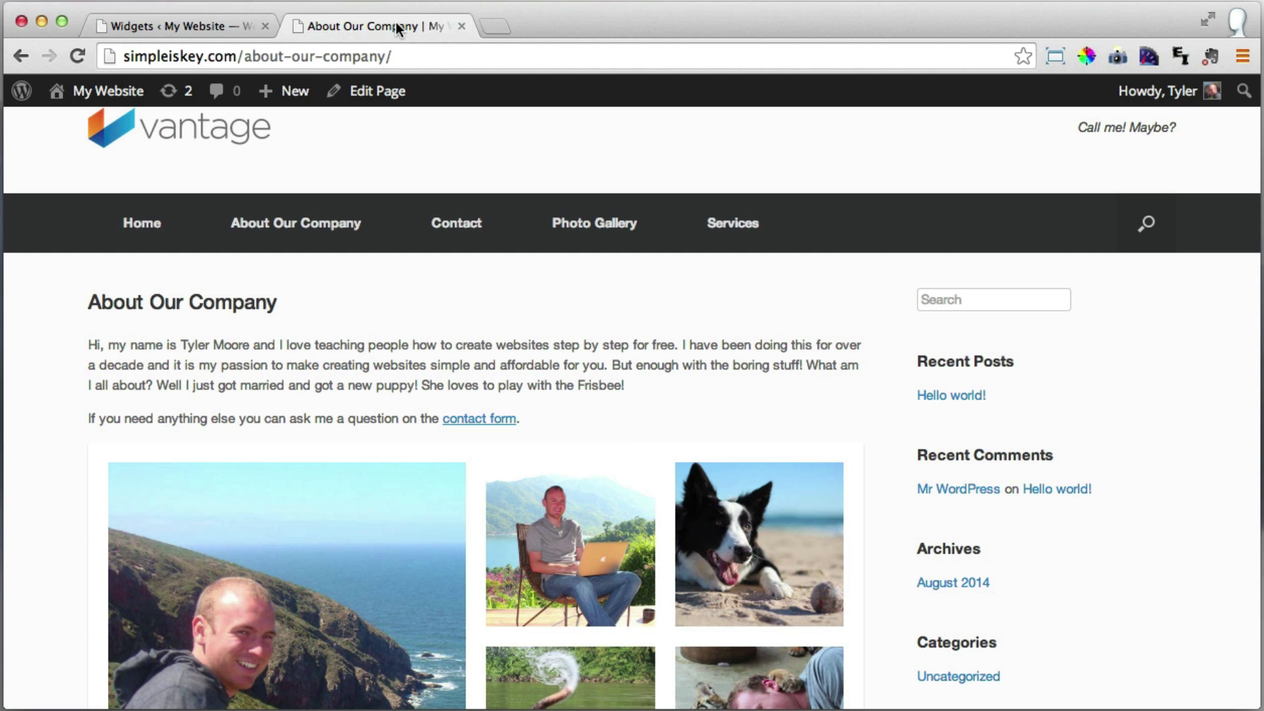
click(991, 303)
scroll(974, 365, down, 1)
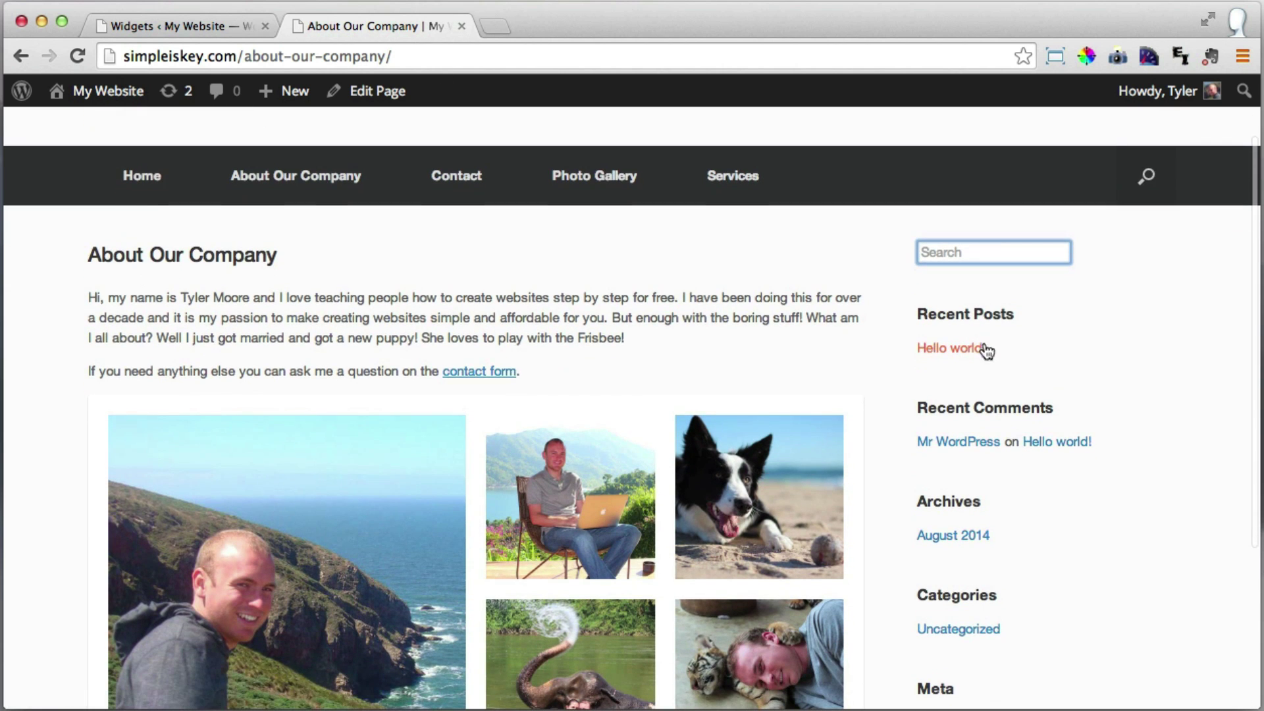
scroll(975, 334, down, 3)
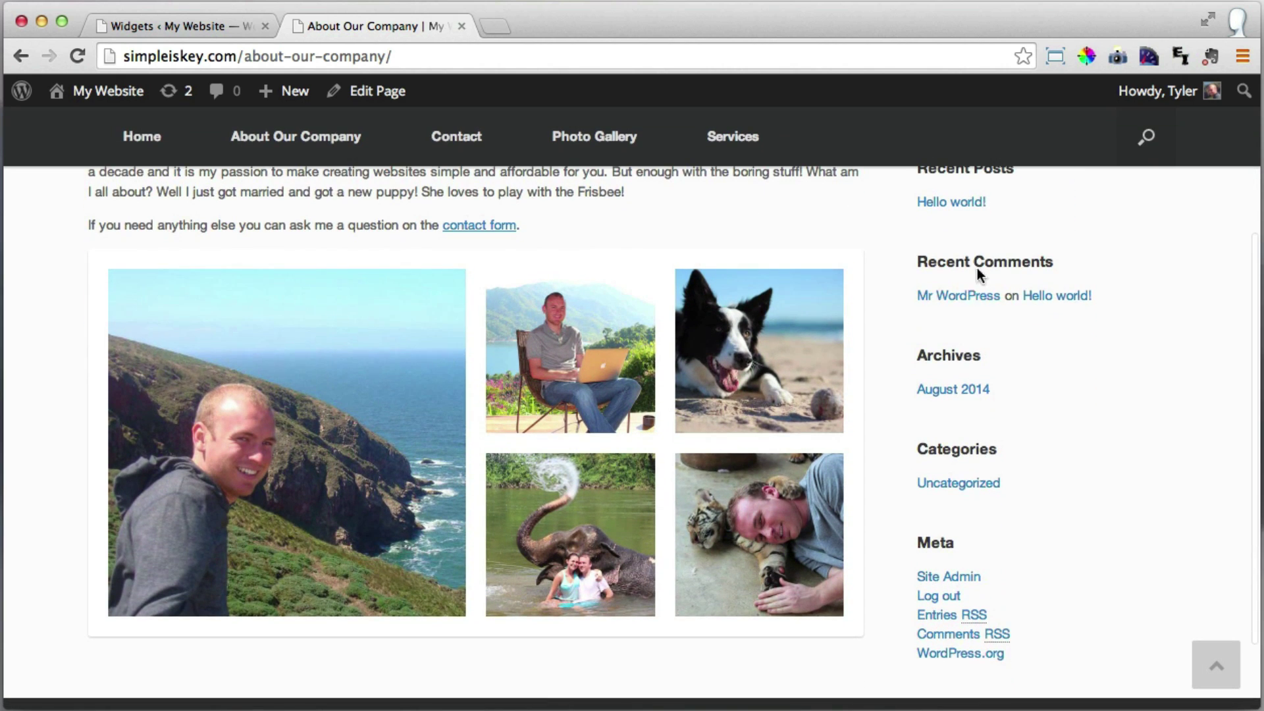
scroll(978, 275, down, 1)
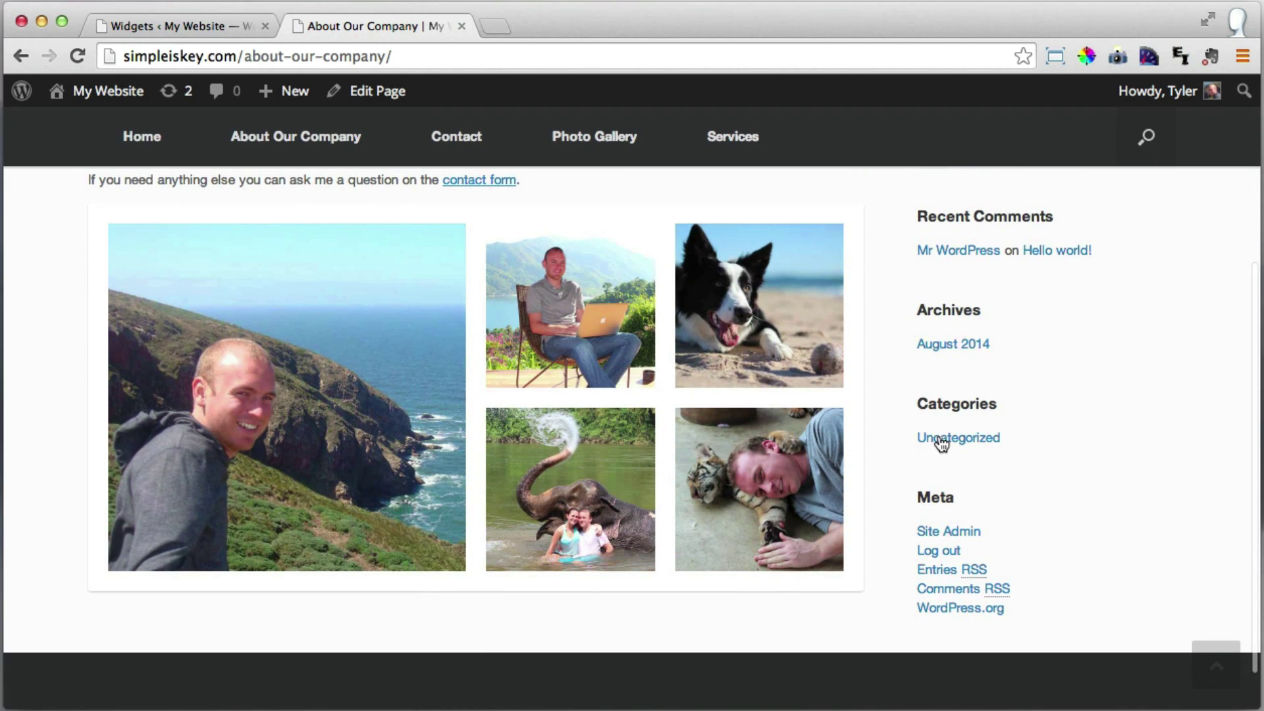
click(184, 25)
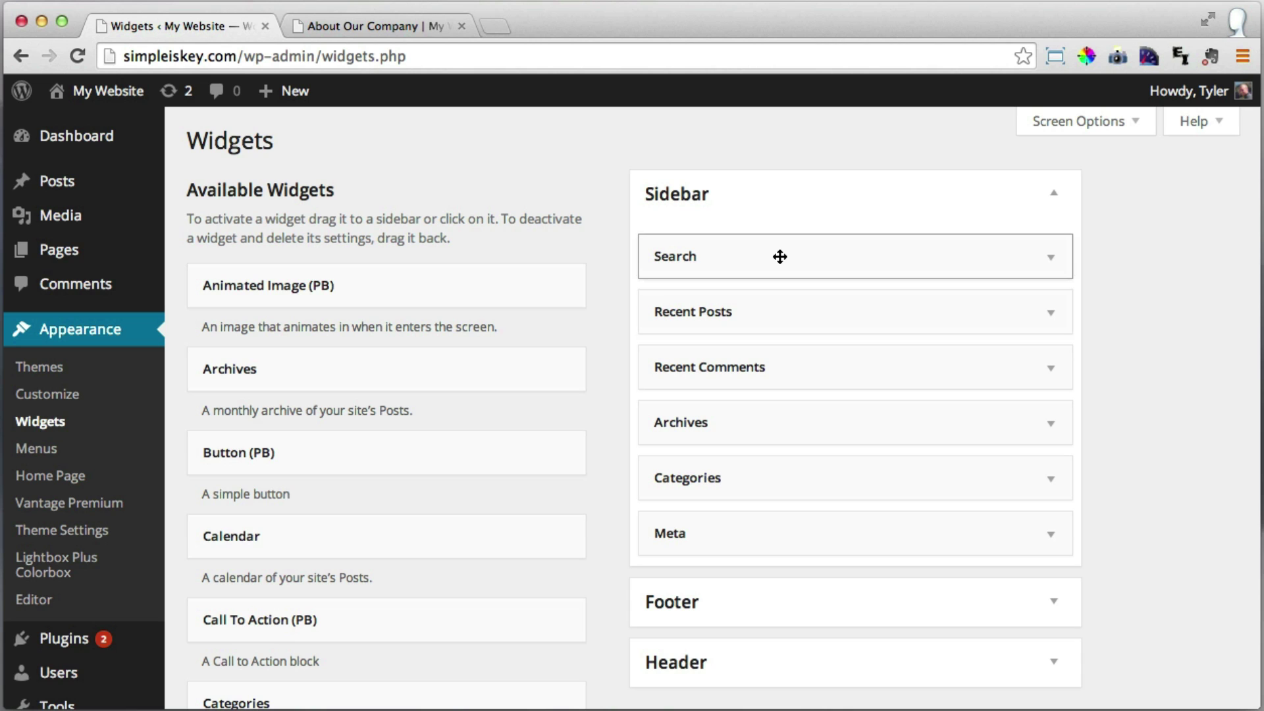
Drag Search, Recent Posts, Recent Comments, Archives, Categories and Meta out of Sidebar, then reload the About page.
drag(780, 256, 297, 269)
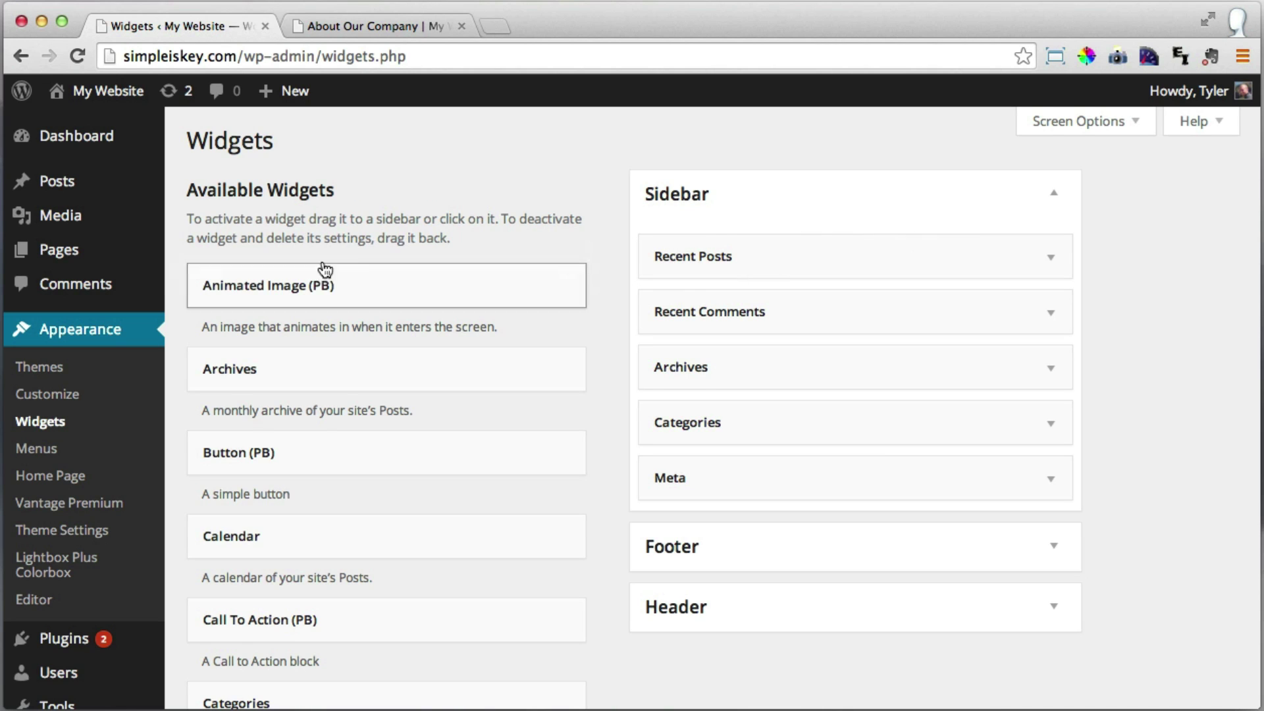
drag(743, 258, 367, 283)
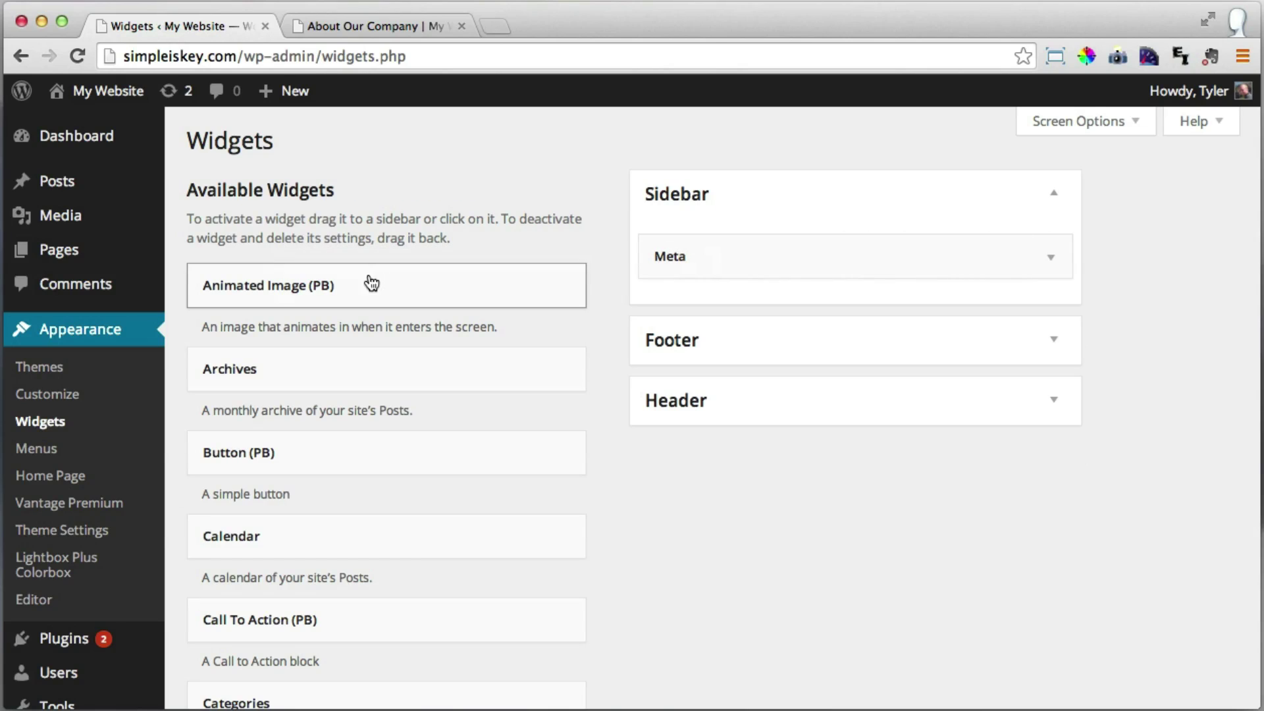
drag(728, 263, 239, 285)
click(373, 28)
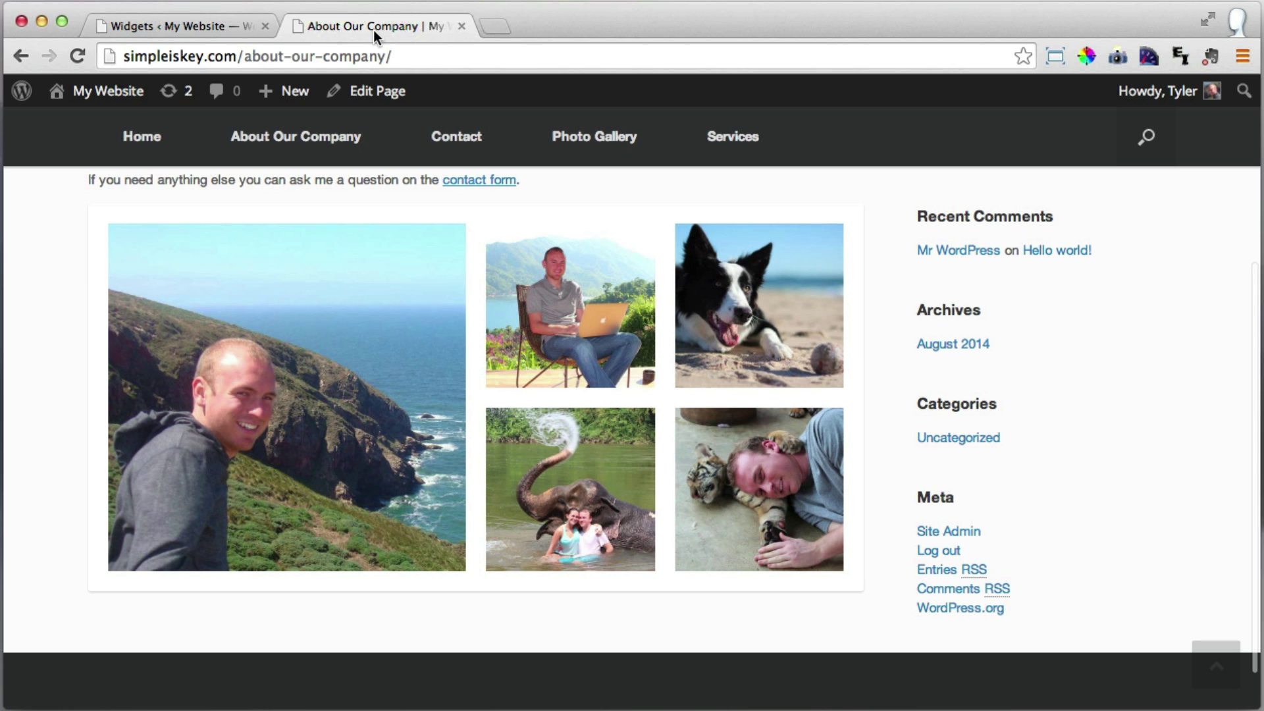
click(78, 59)
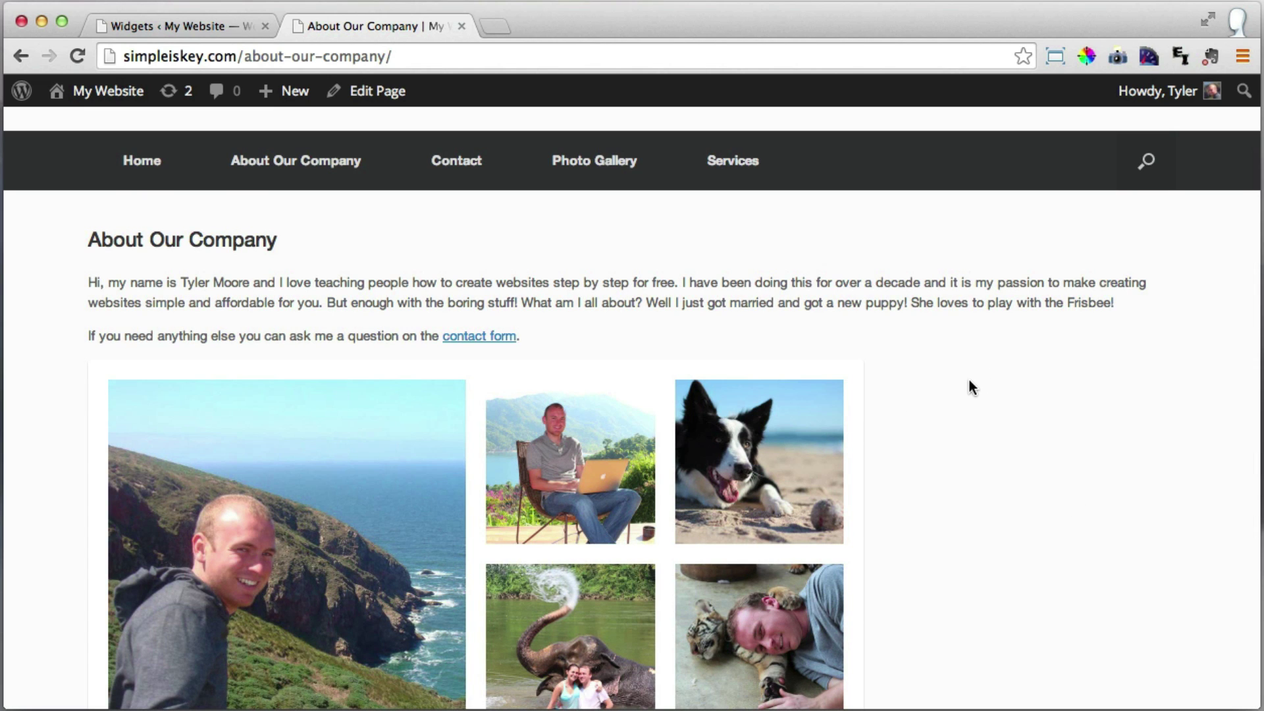
Add a Text widget titled 'People Who Love Us' to Sidebar, save it, and reload the About page.
click(183, 31)
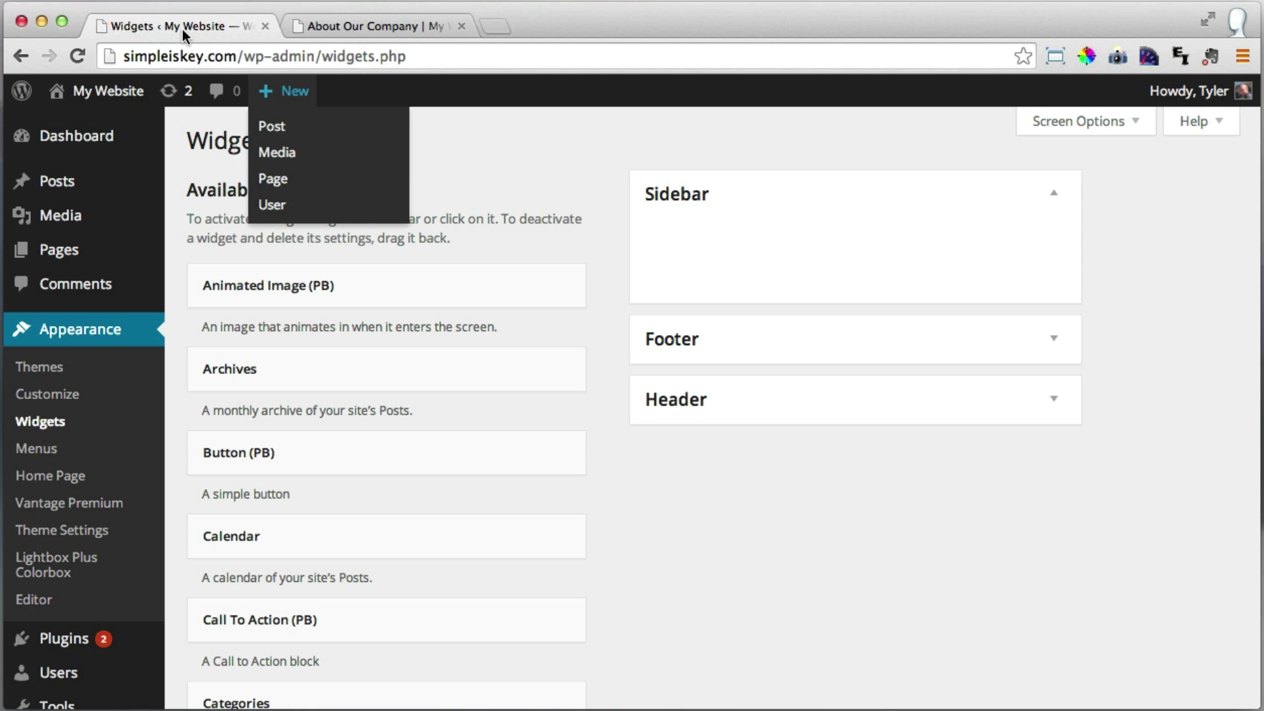
scroll(549, 259, down, 3)
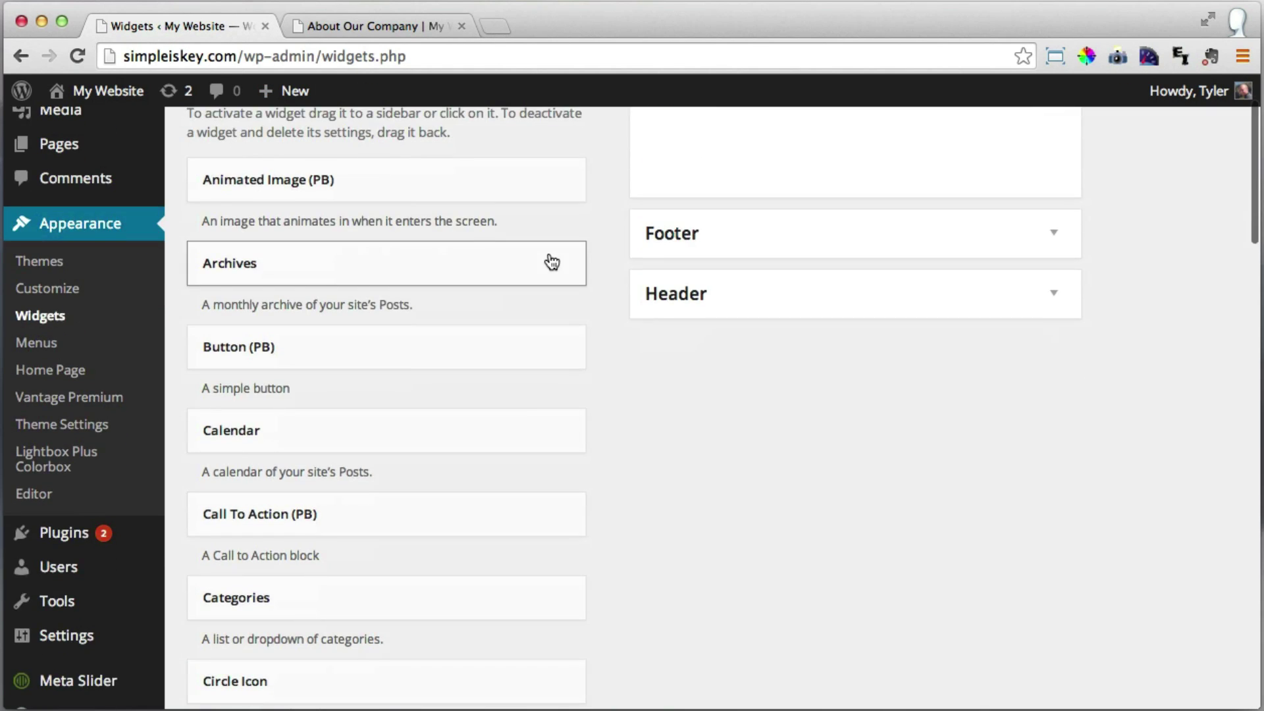
scroll(552, 262, down, 10)
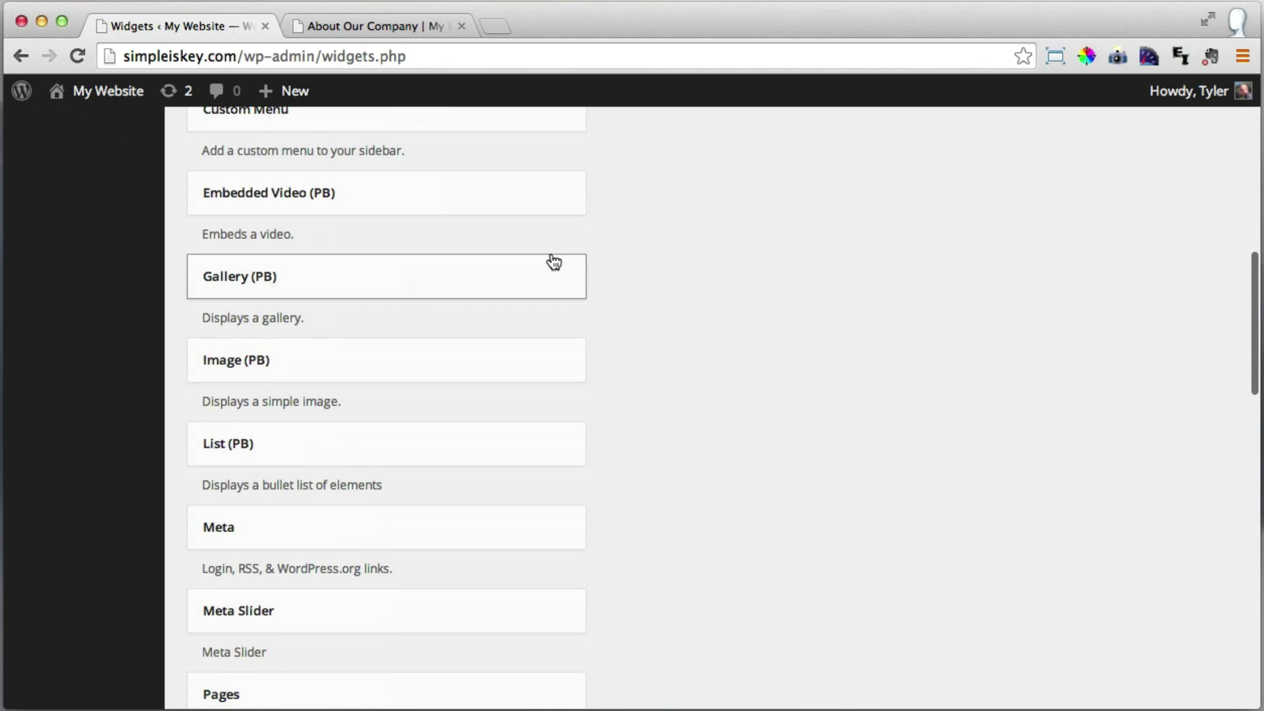
scroll(554, 260, down, 11)
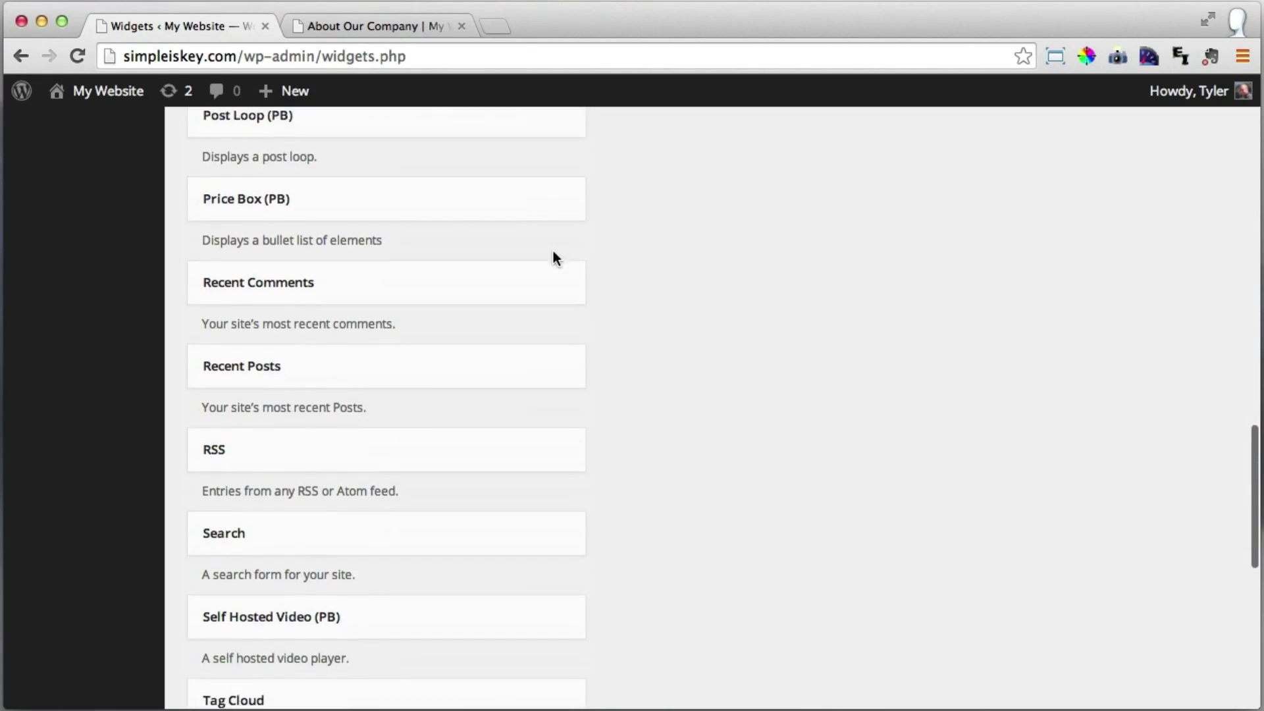
scroll(553, 259, down, 7)
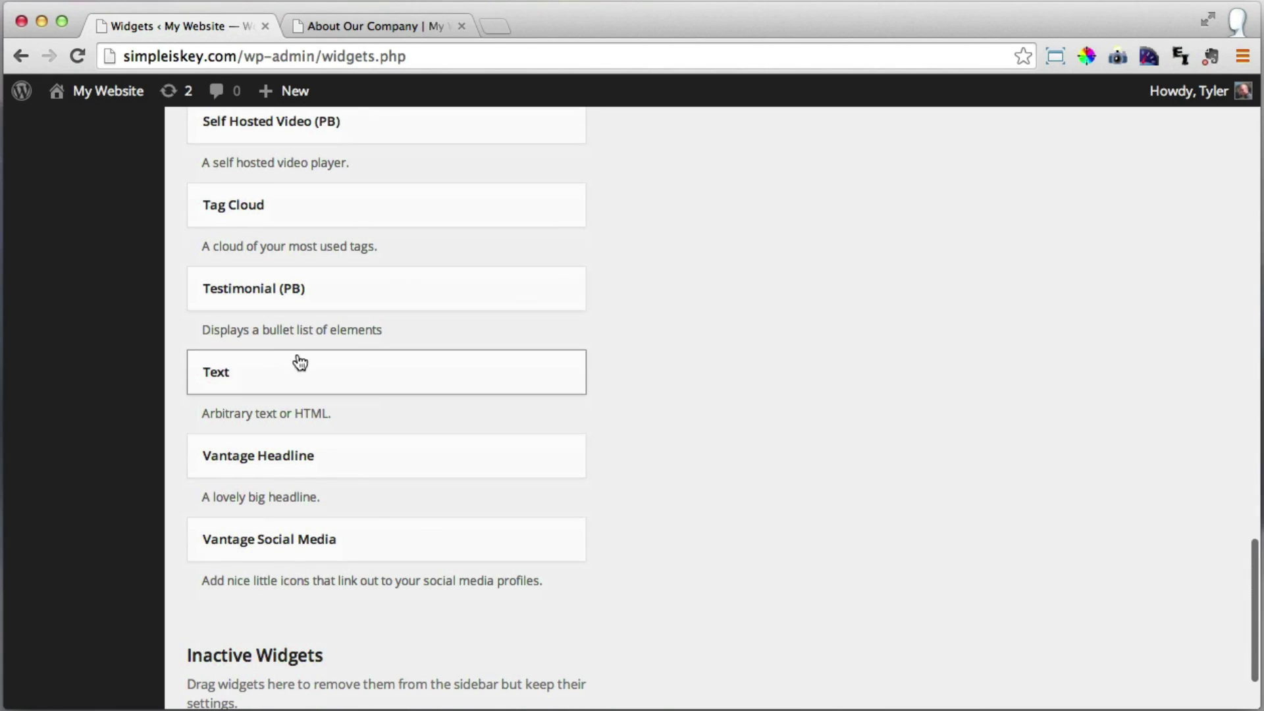
drag(277, 374, 740, 255)
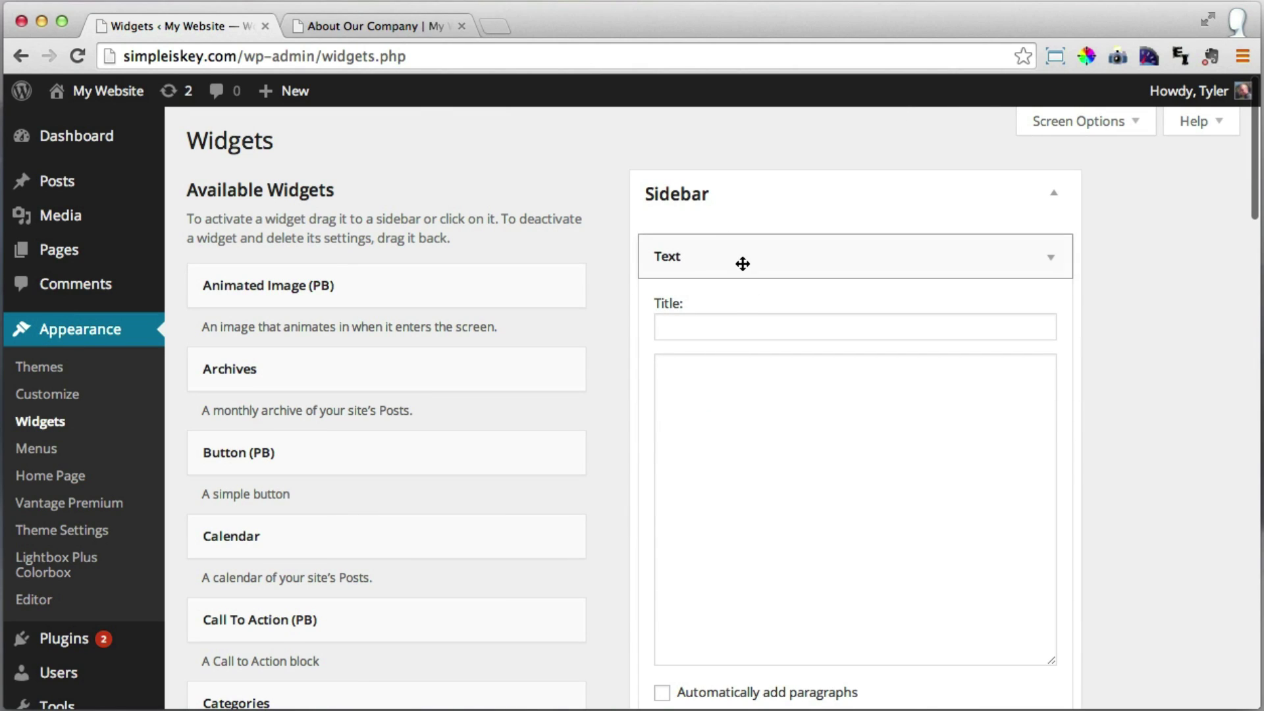
click(706, 329)
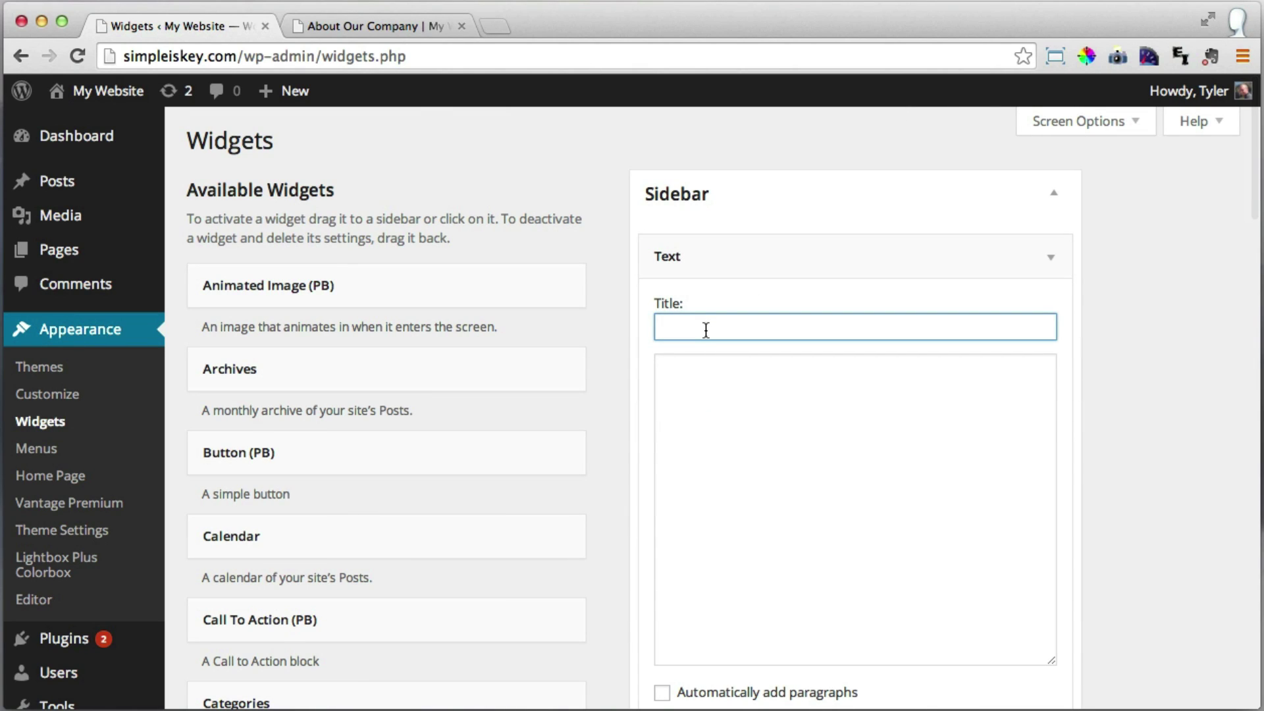
text(Peop)
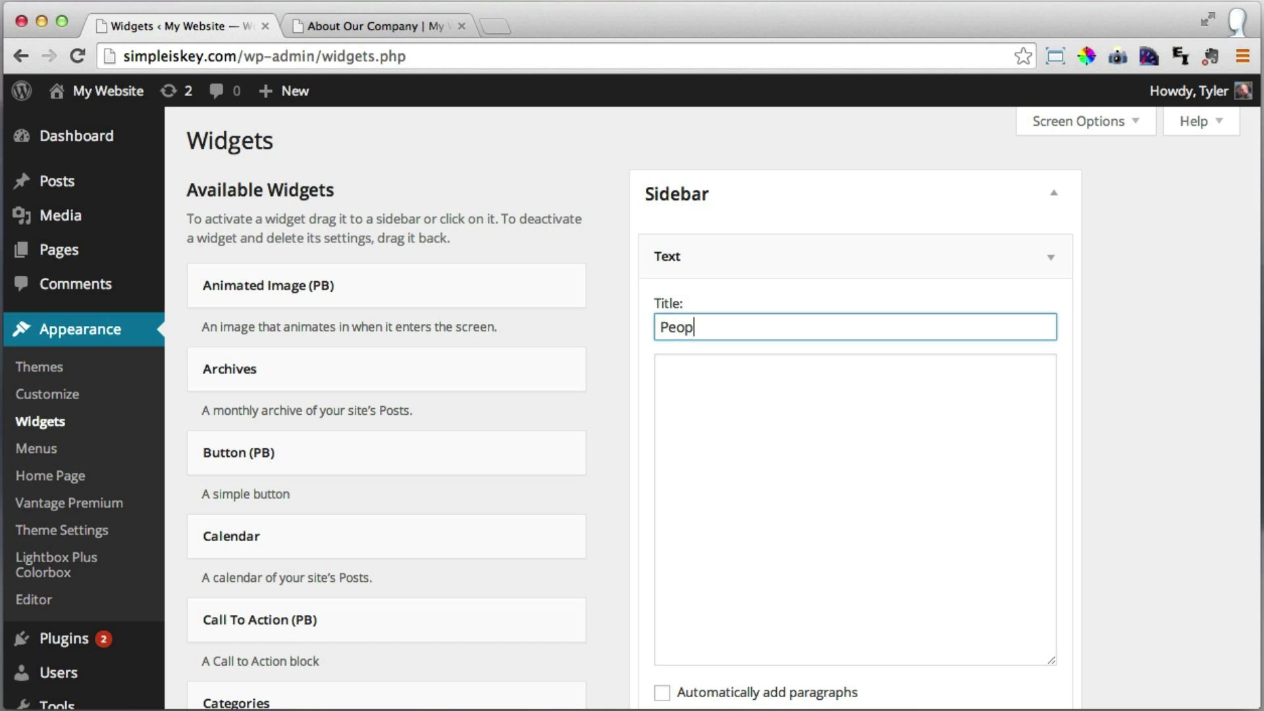
text(le Who Love Us)
scroll(923, 456, down, 3)
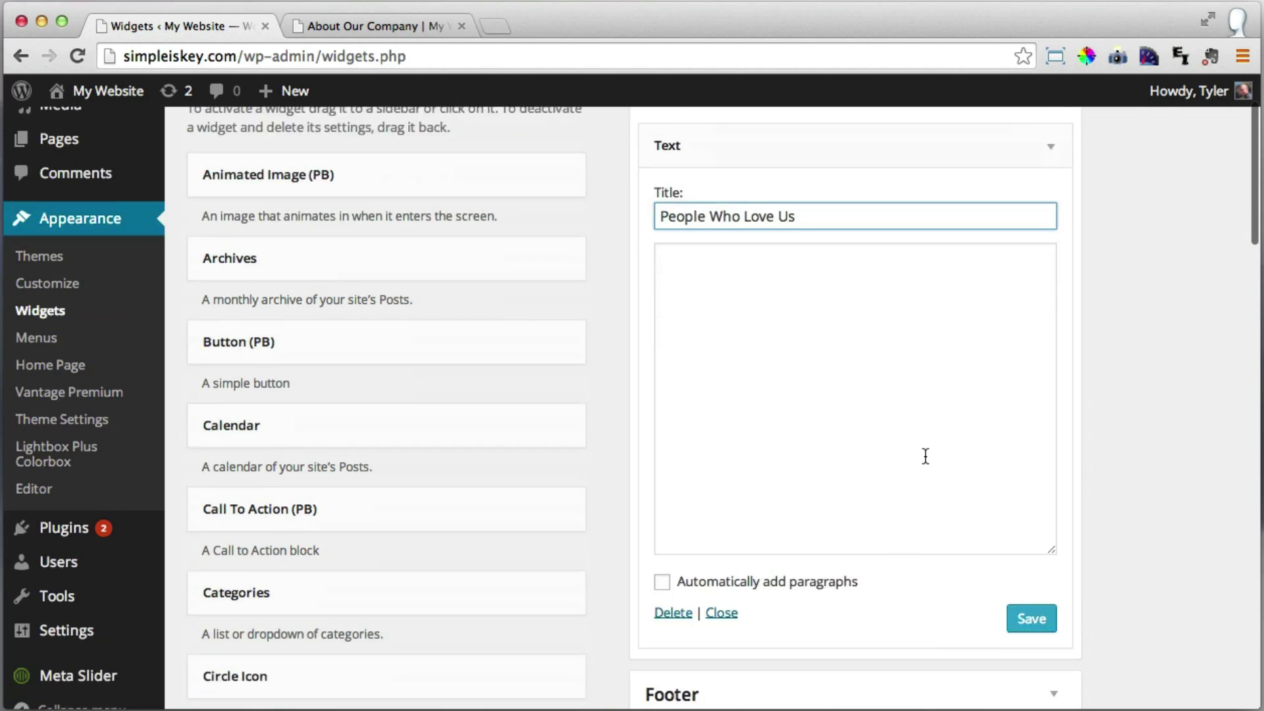
click(1030, 593)
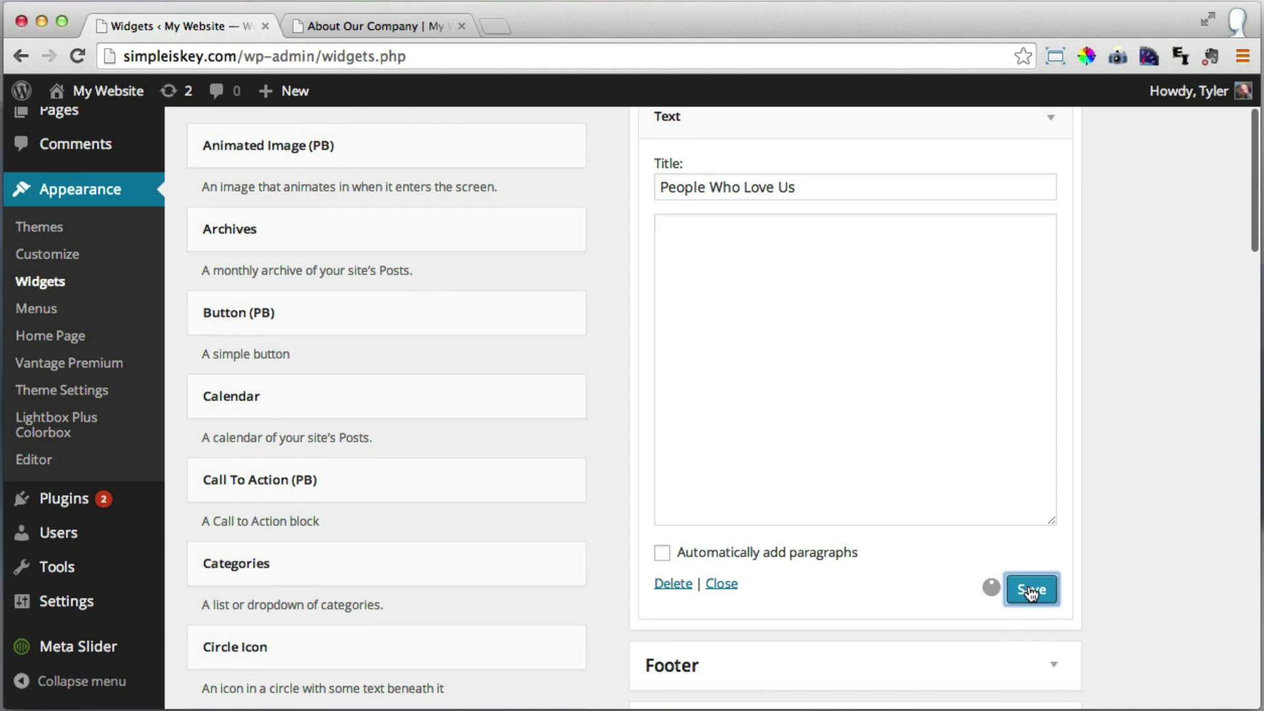
click(365, 18)
click(78, 56)
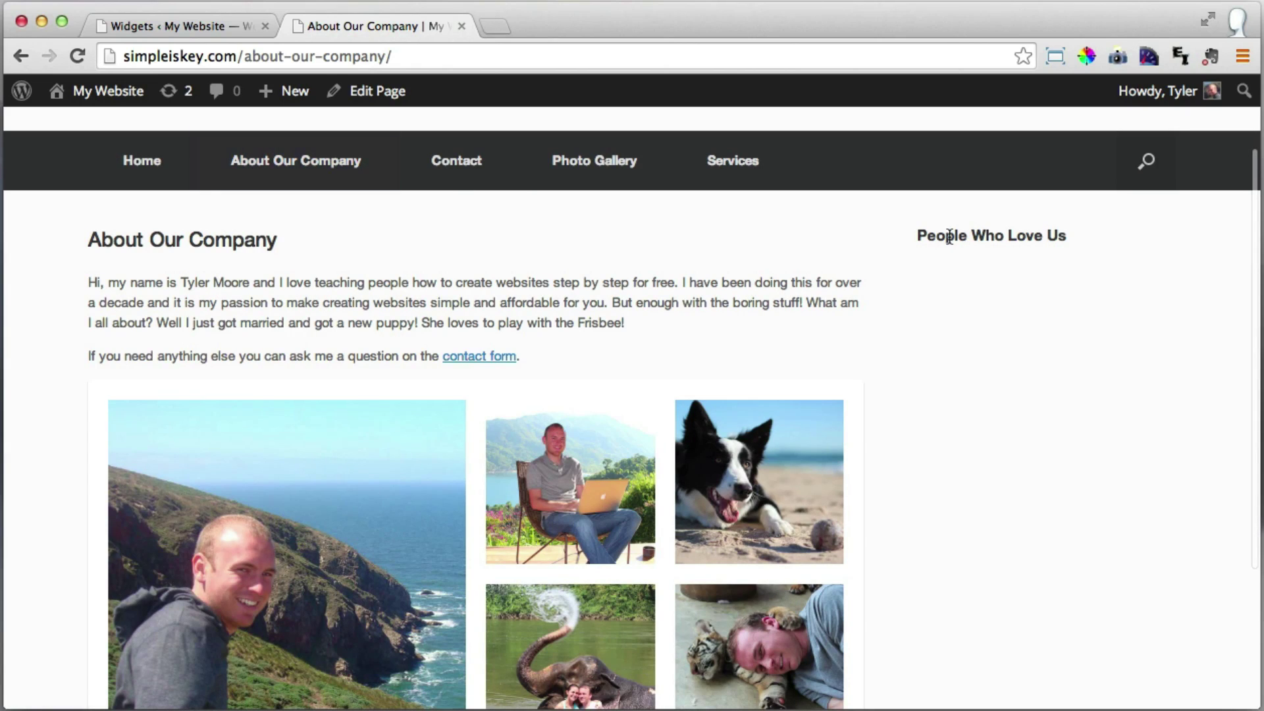
Check the new People Who Love Us heading on the About page, then open a new browser tab.
drag(919, 237, 1085, 240)
scroll(1084, 240, down, 1)
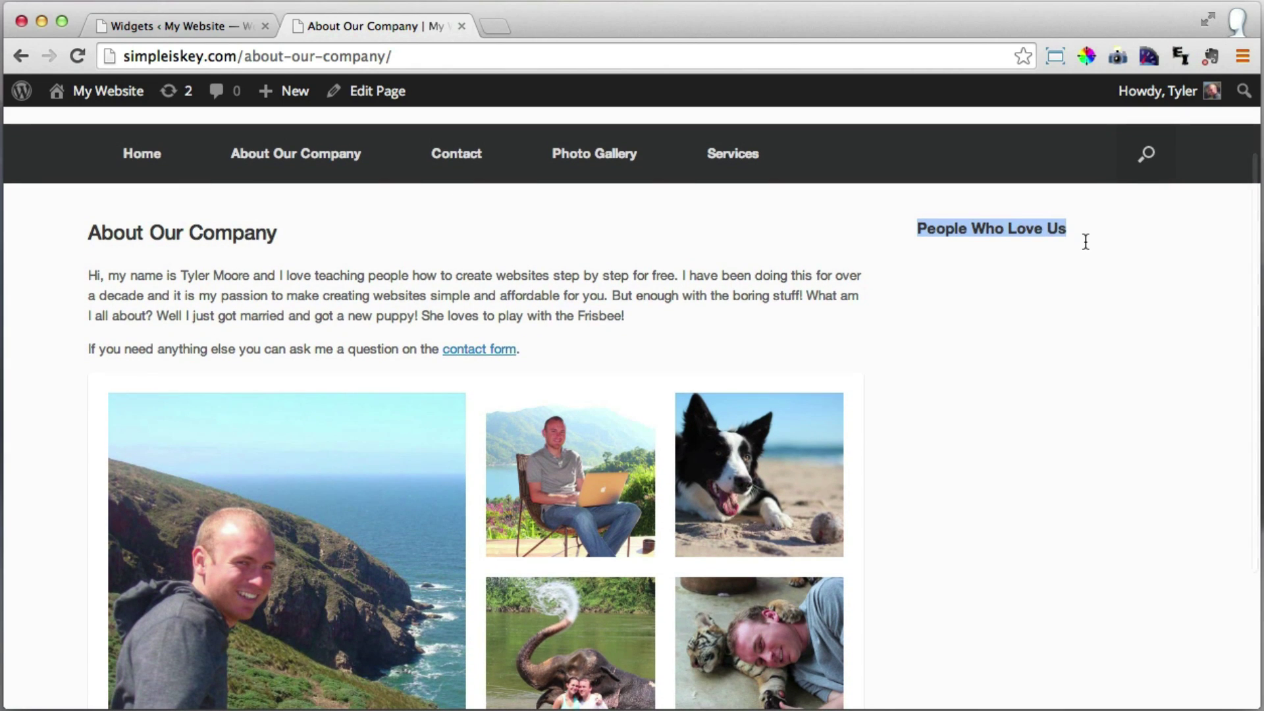
click(1029, 223)
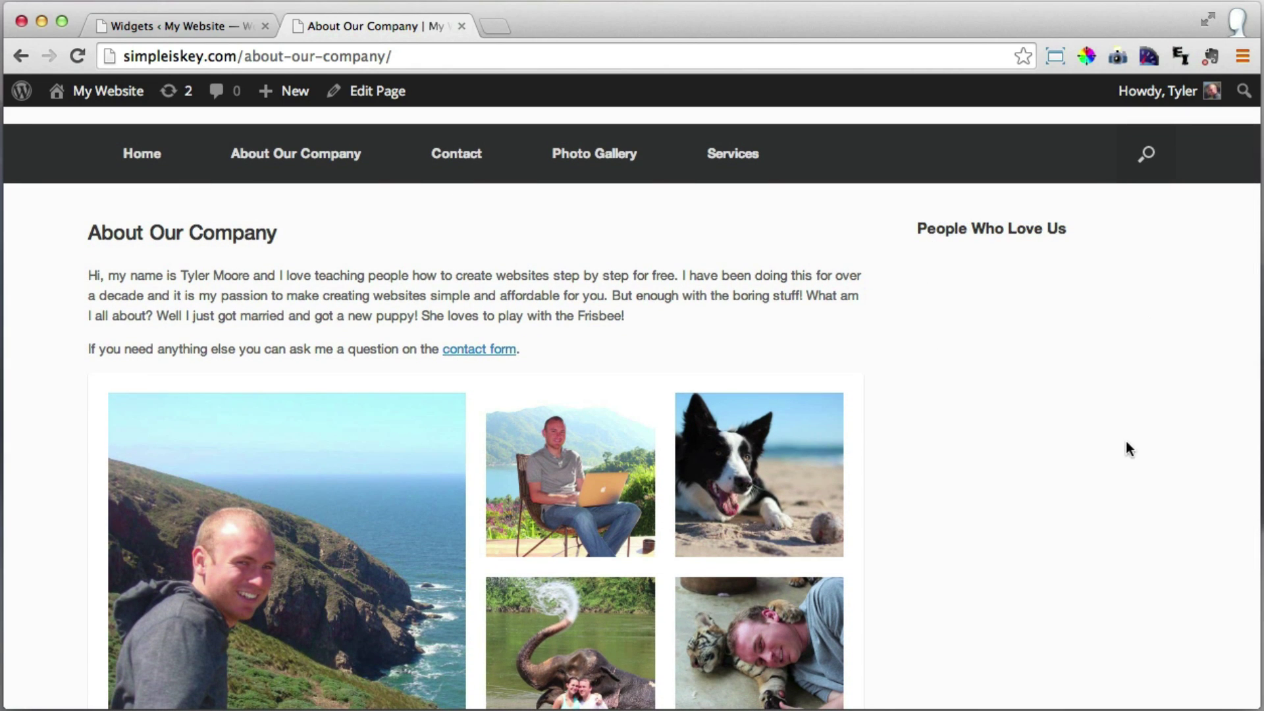
click(205, 27)
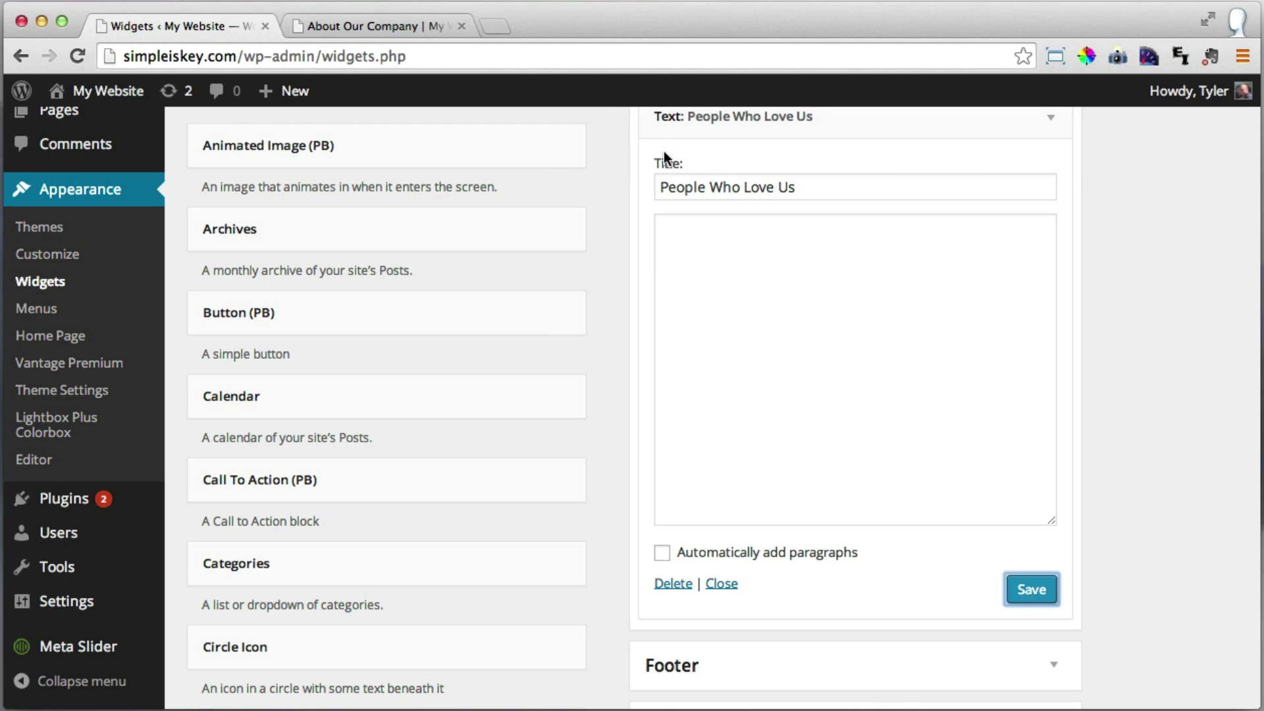
click(499, 26)
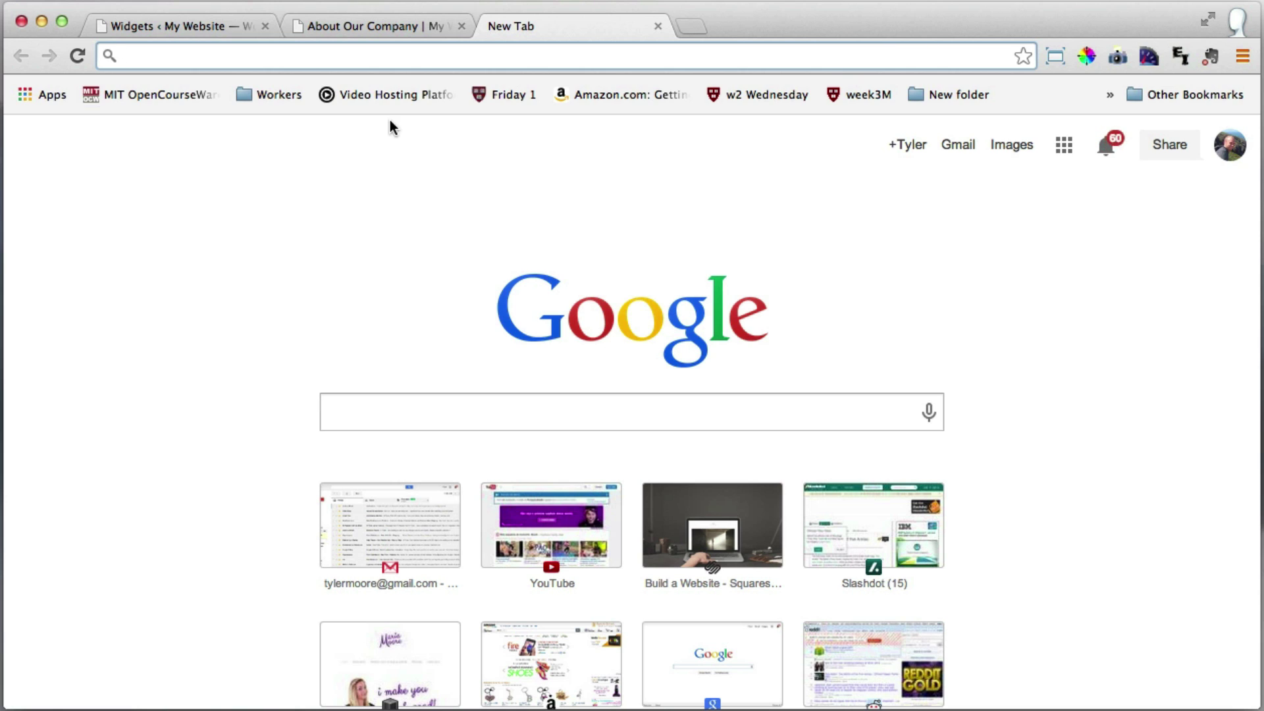
Load Google and search for 'facebook like box'.
text(google)
key(Return)
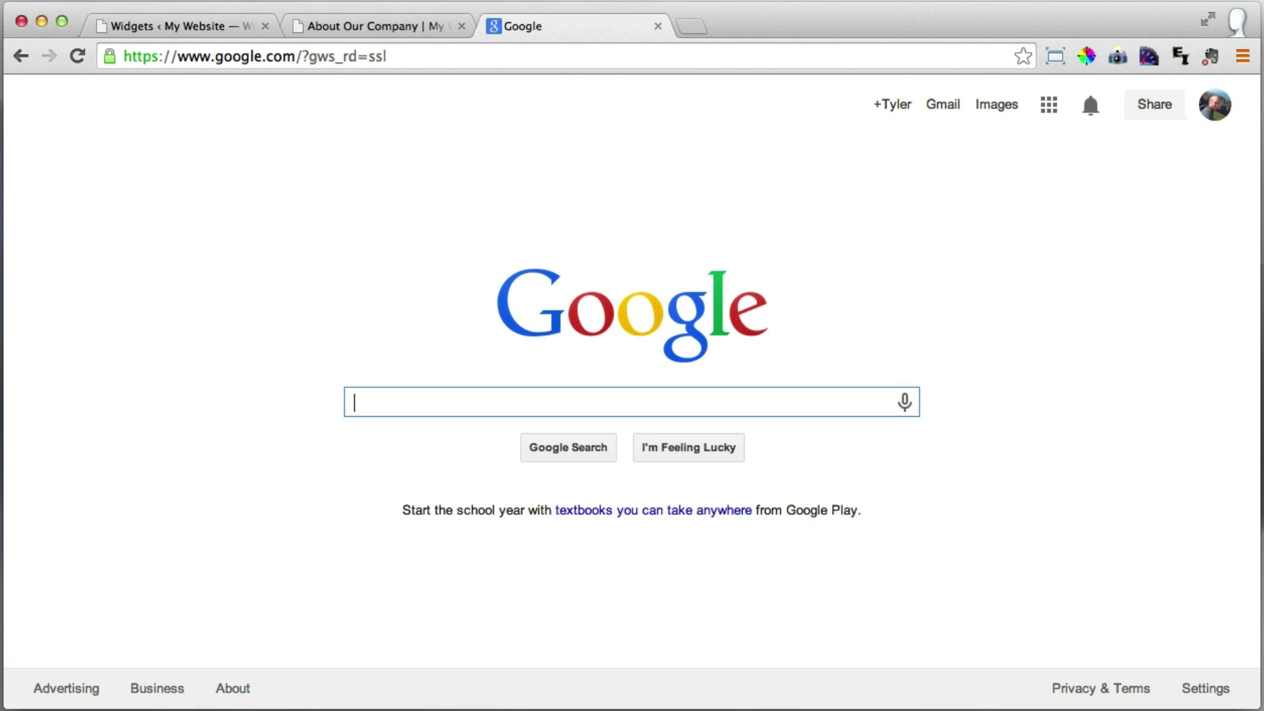
text(facebook)
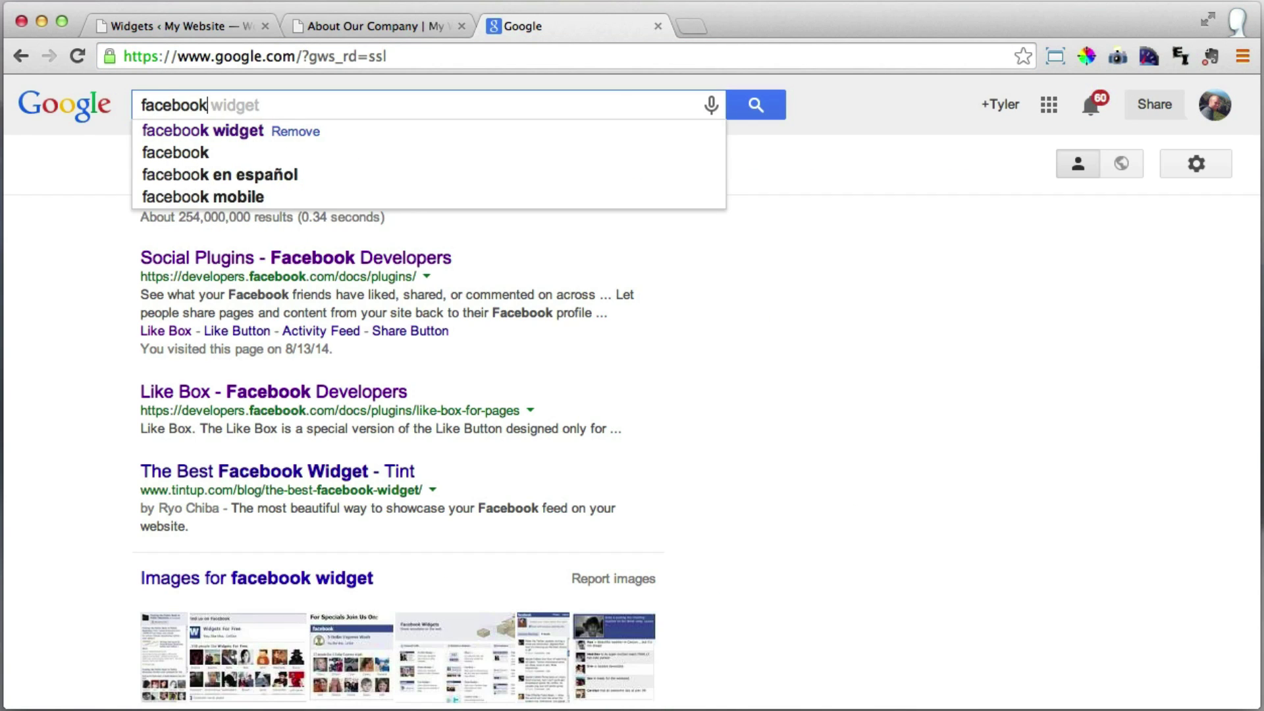
text( like box)
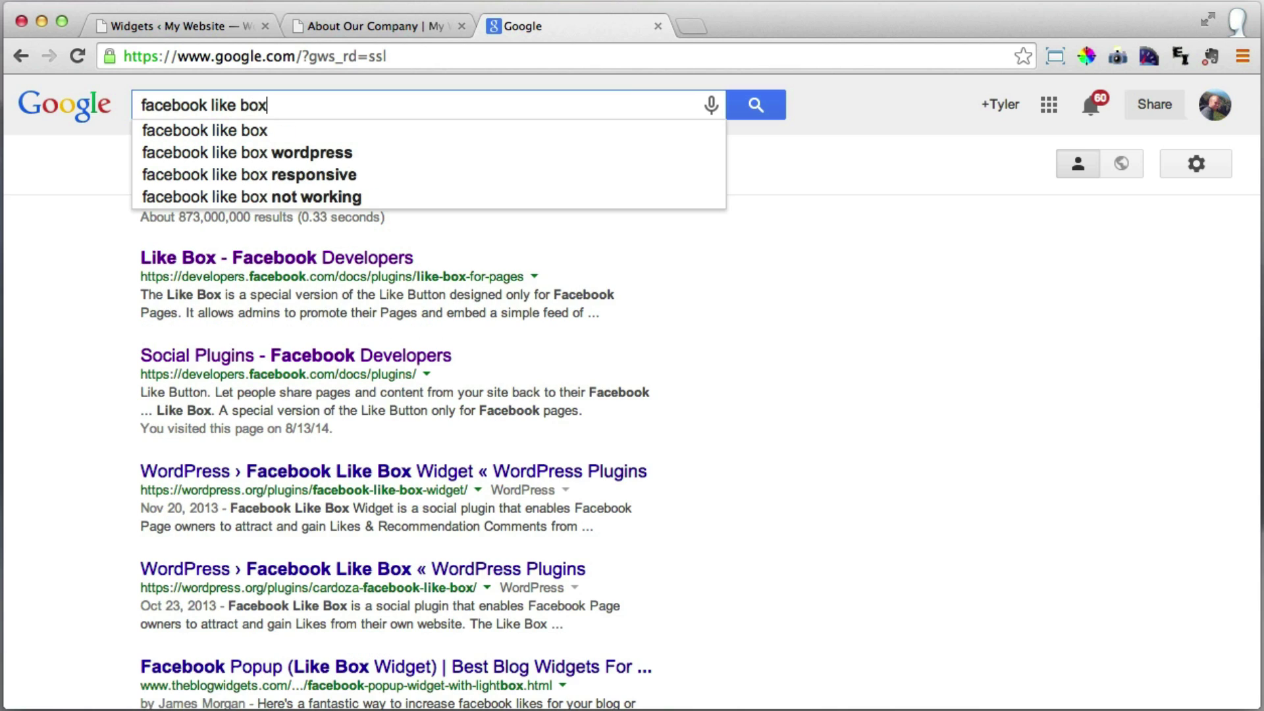
key(Return)
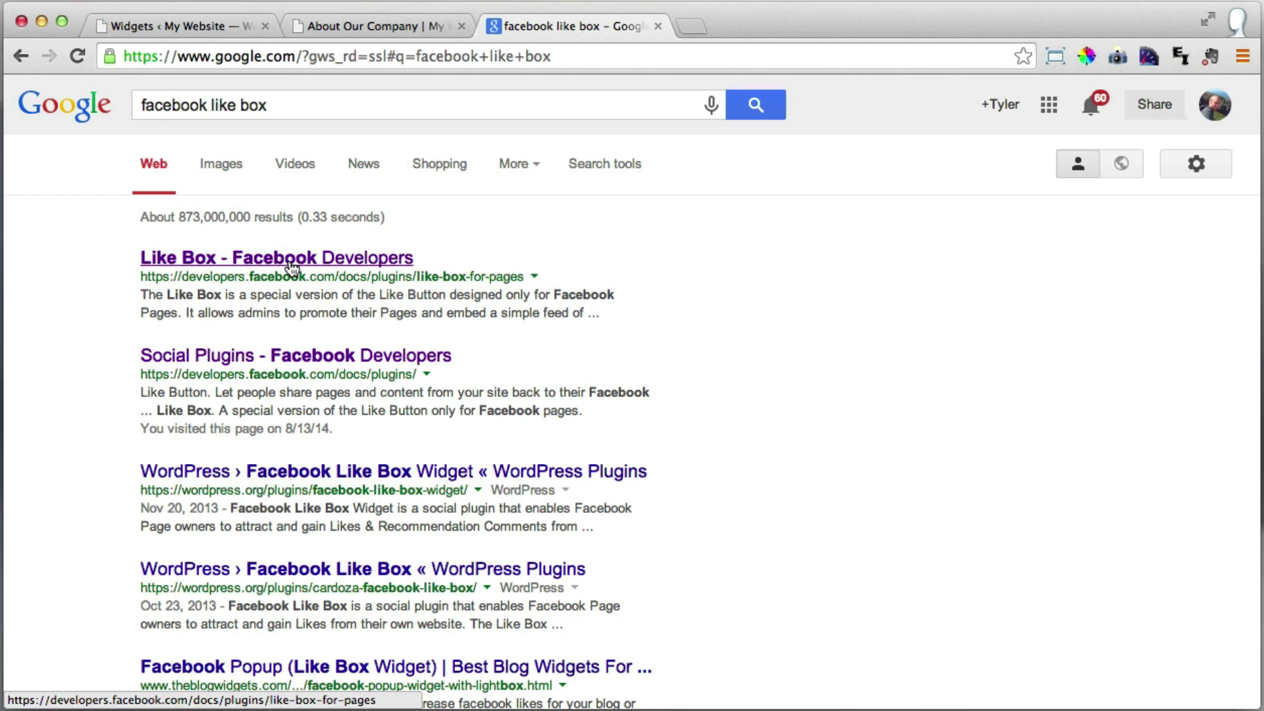
On the Facebook Developers Like Box page, change the Page URL to conutant and set Height to 500.
click(293, 267)
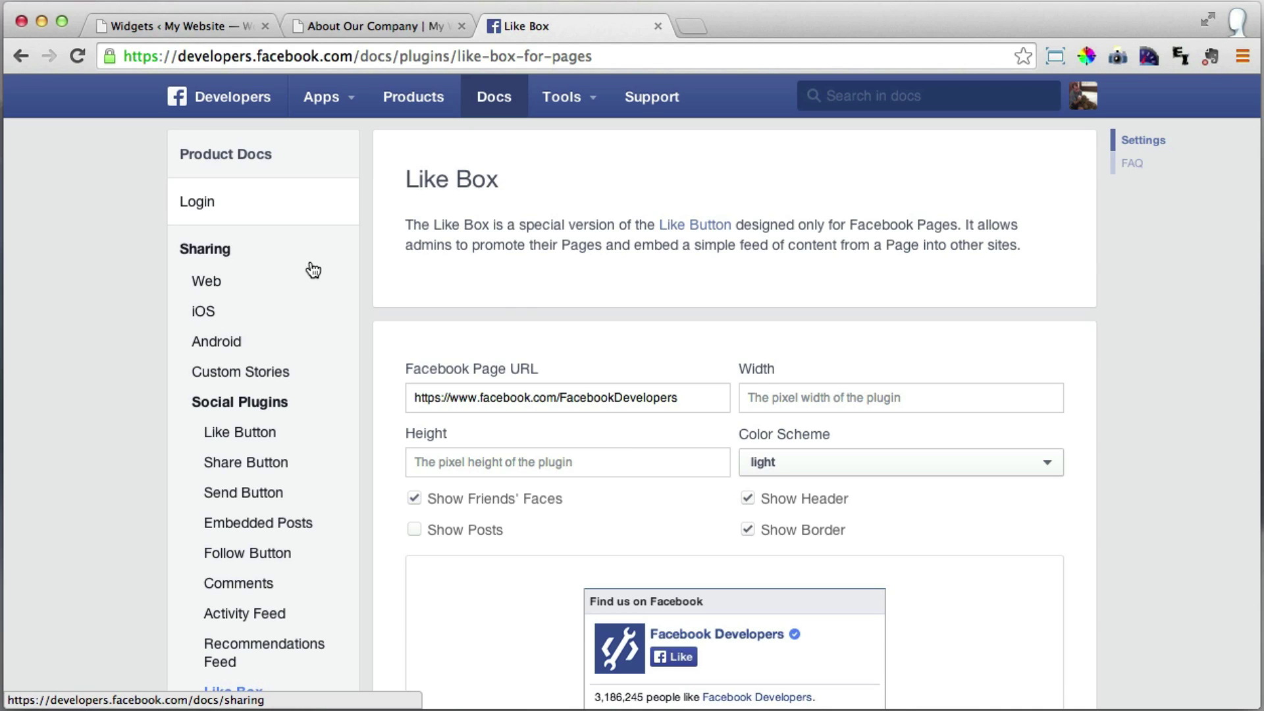
scroll(521, 300, down, 3)
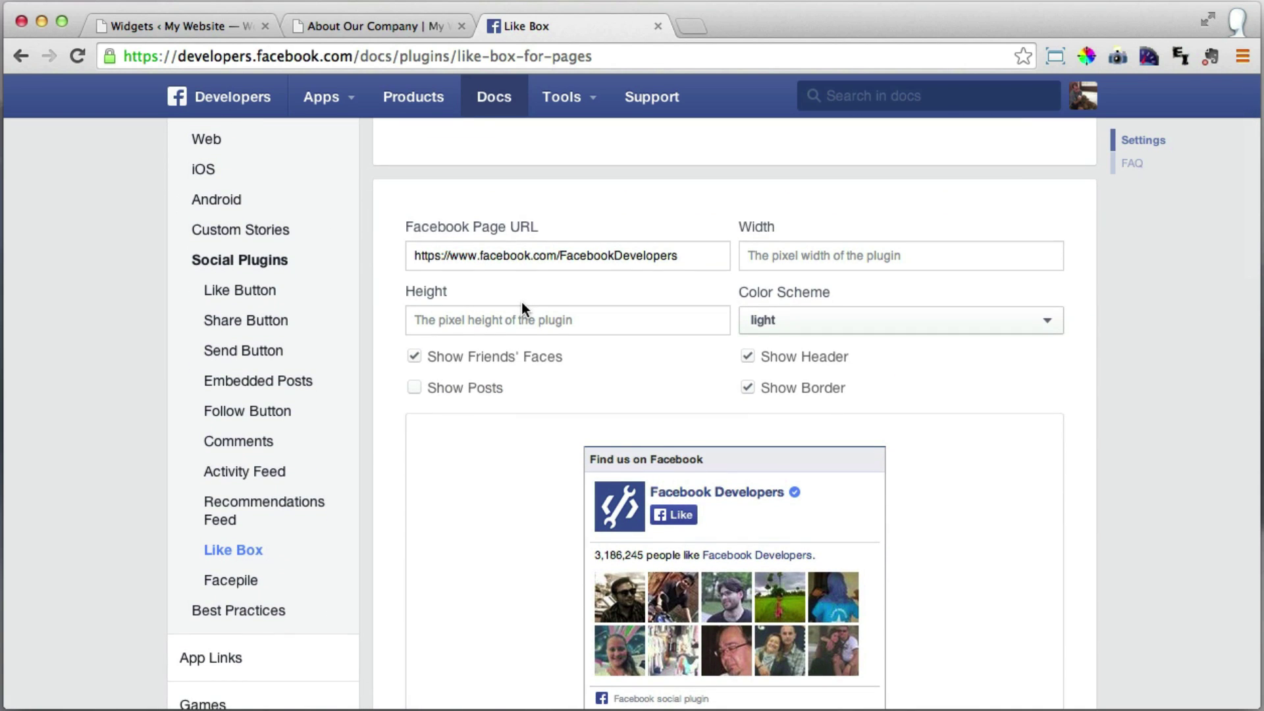
scroll(584, 293, down, 3)
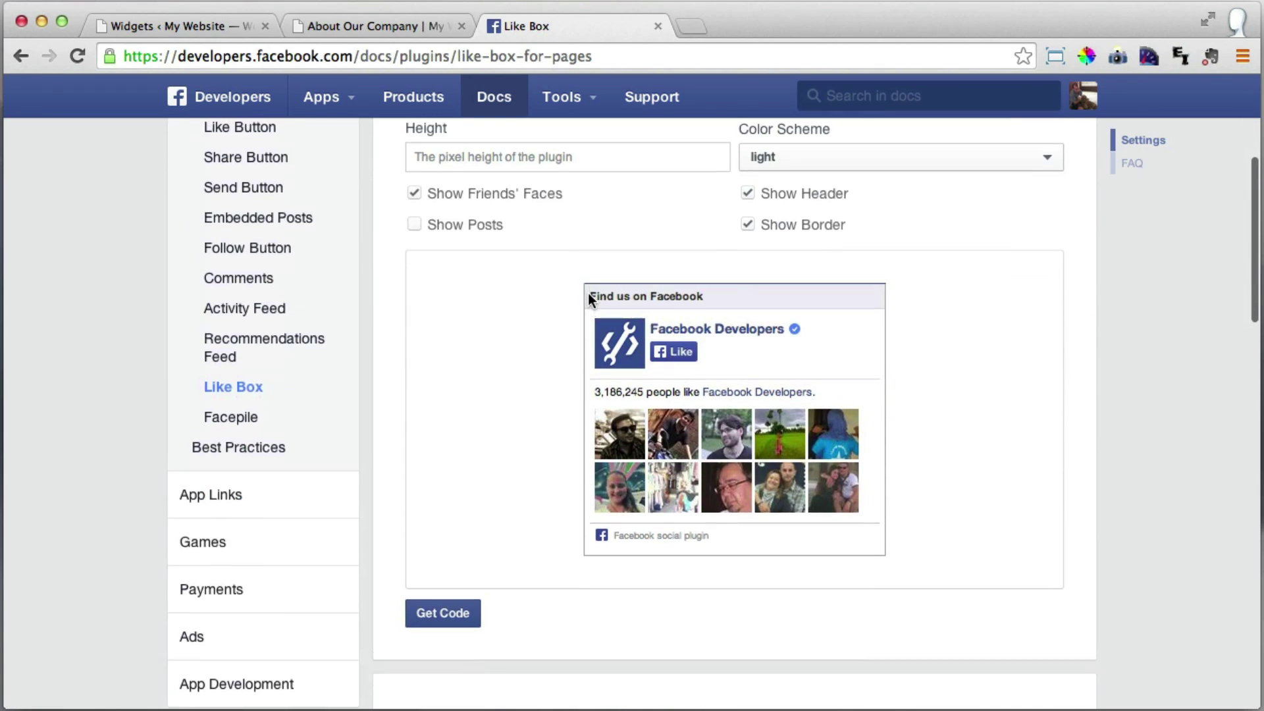
scroll(591, 295, up, 3)
scroll(591, 295, down, 1)
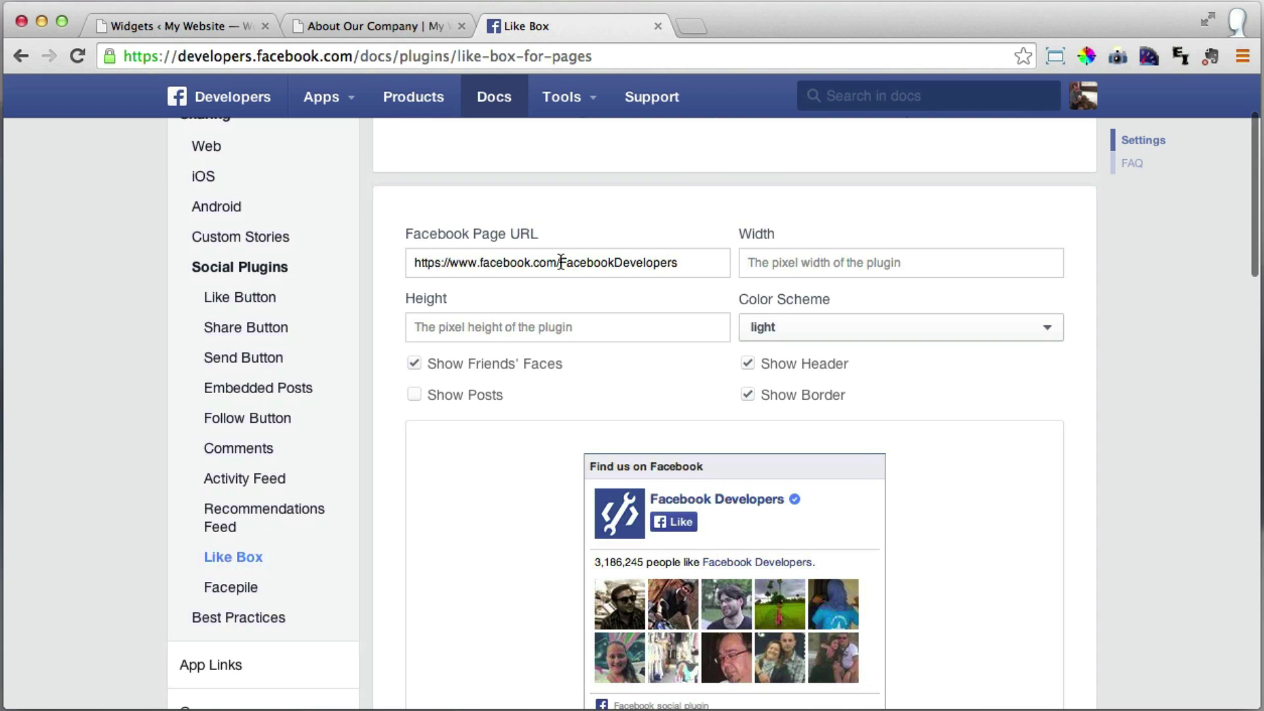
drag(560, 262, 697, 263)
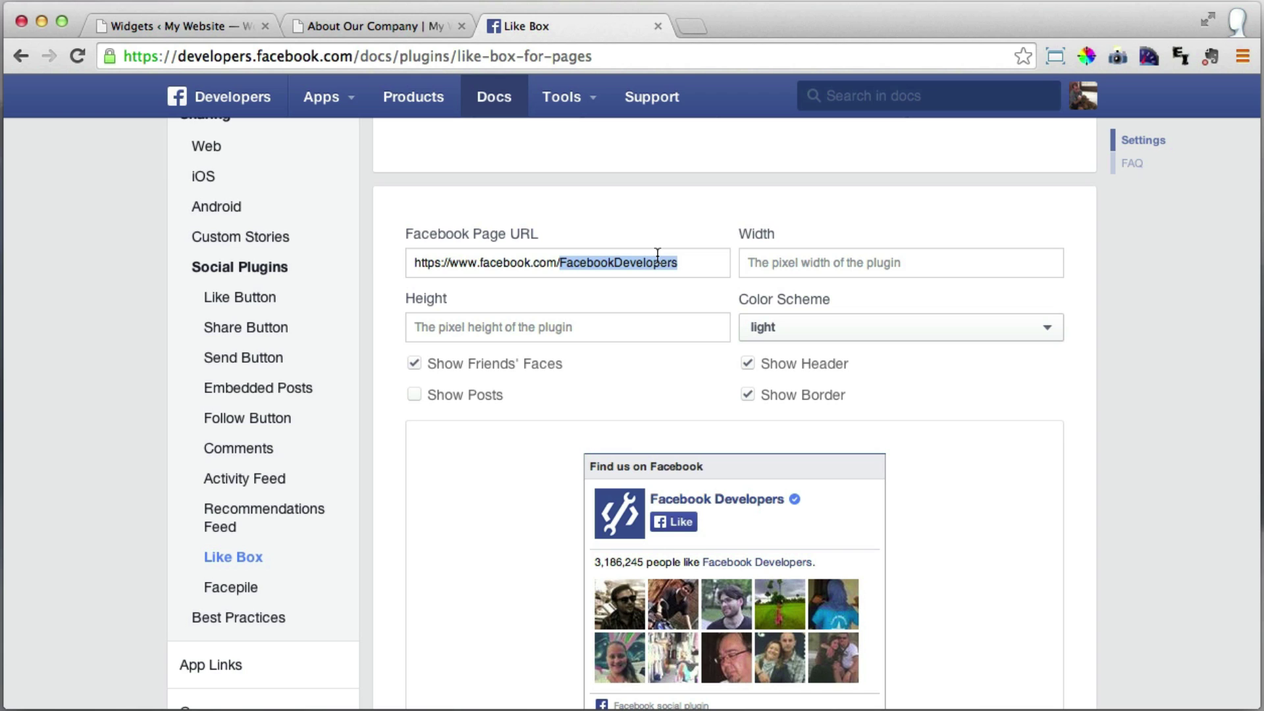
text(conutant)
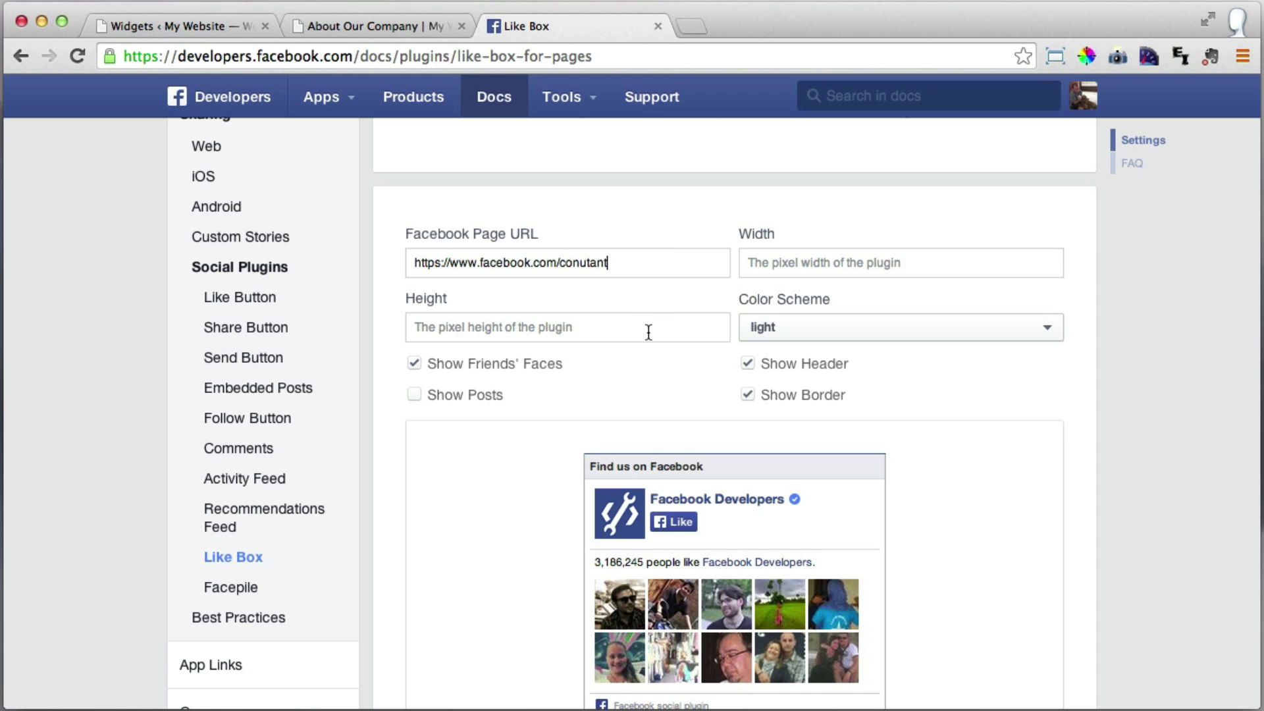
click(626, 328)
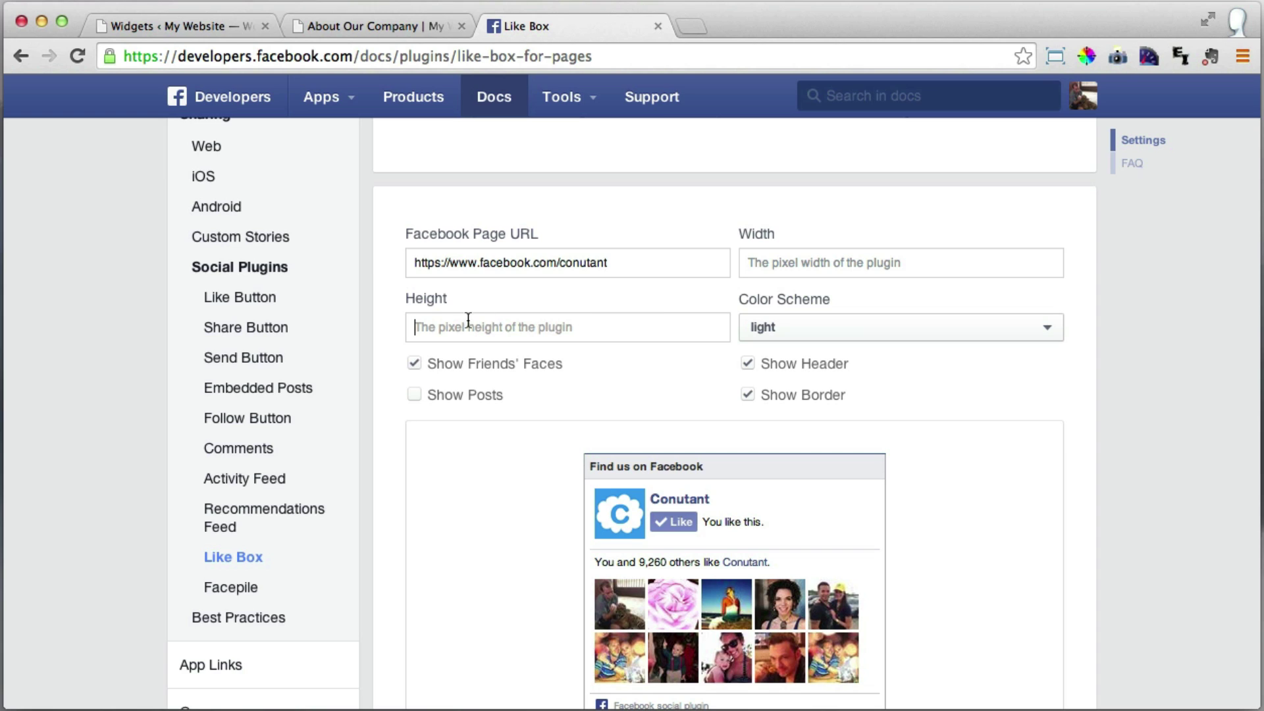
text(500)
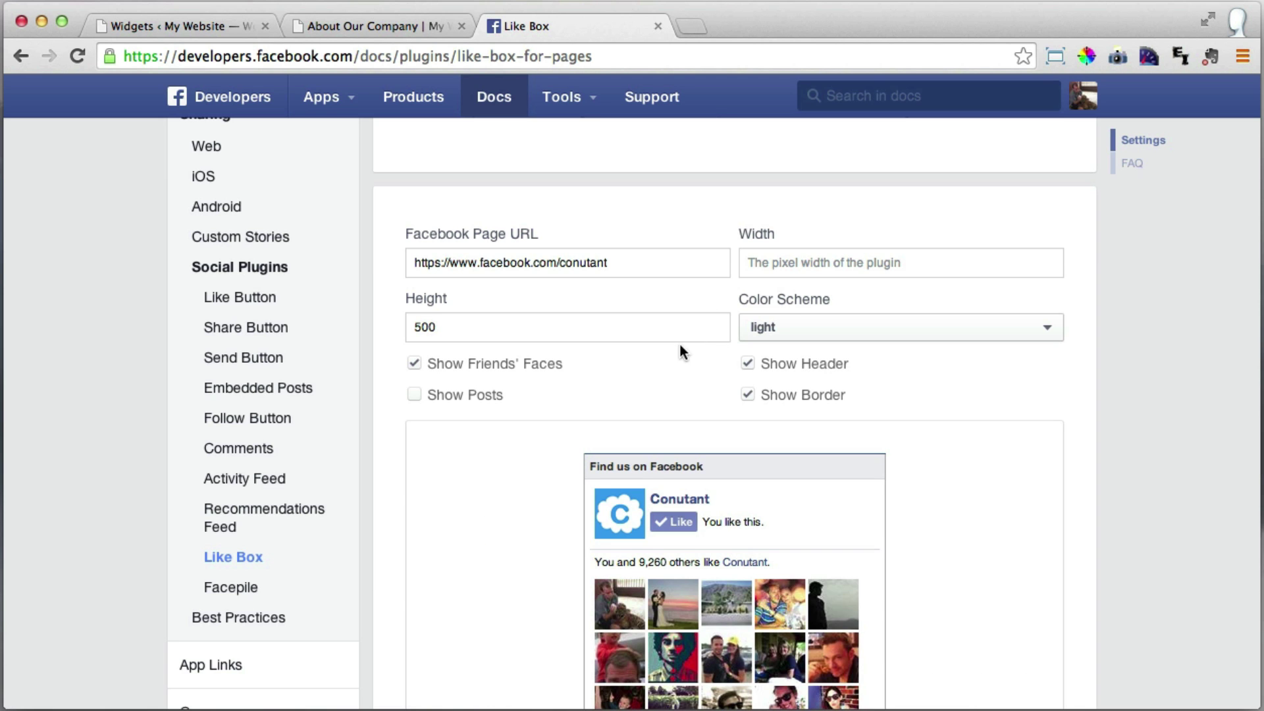
scroll(678, 349, down, 10)
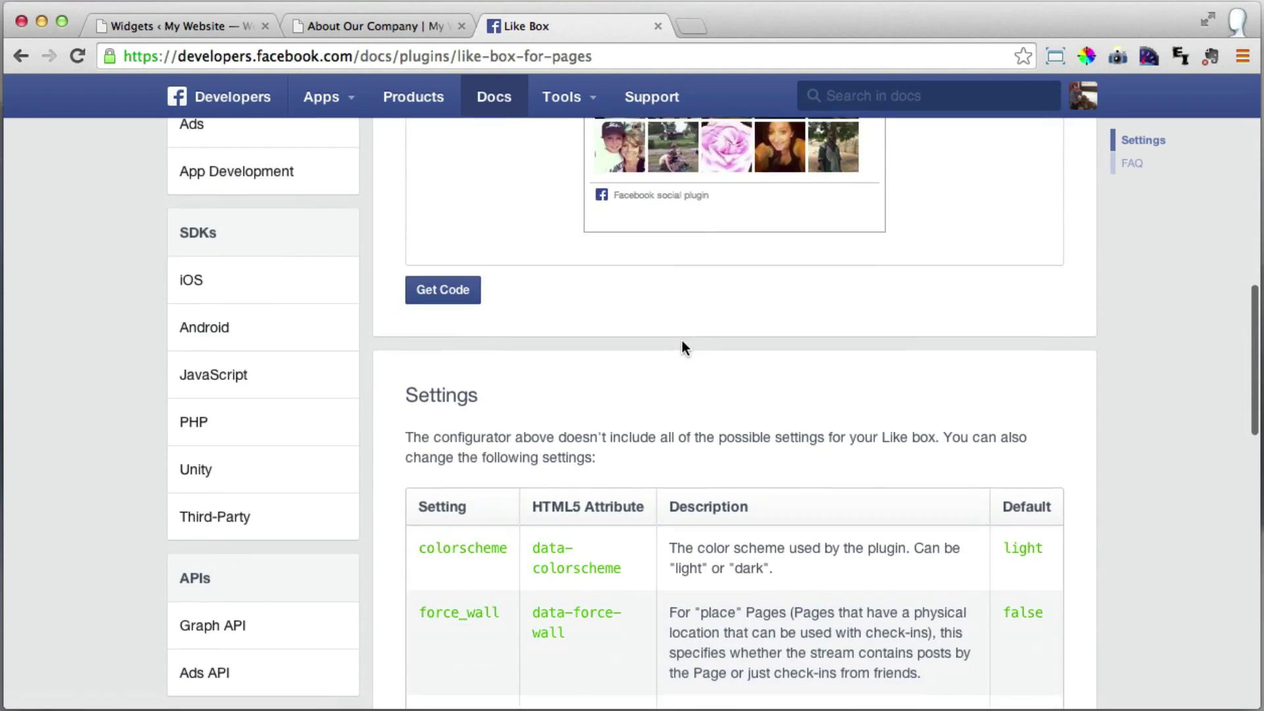
scroll(682, 341, up, 5)
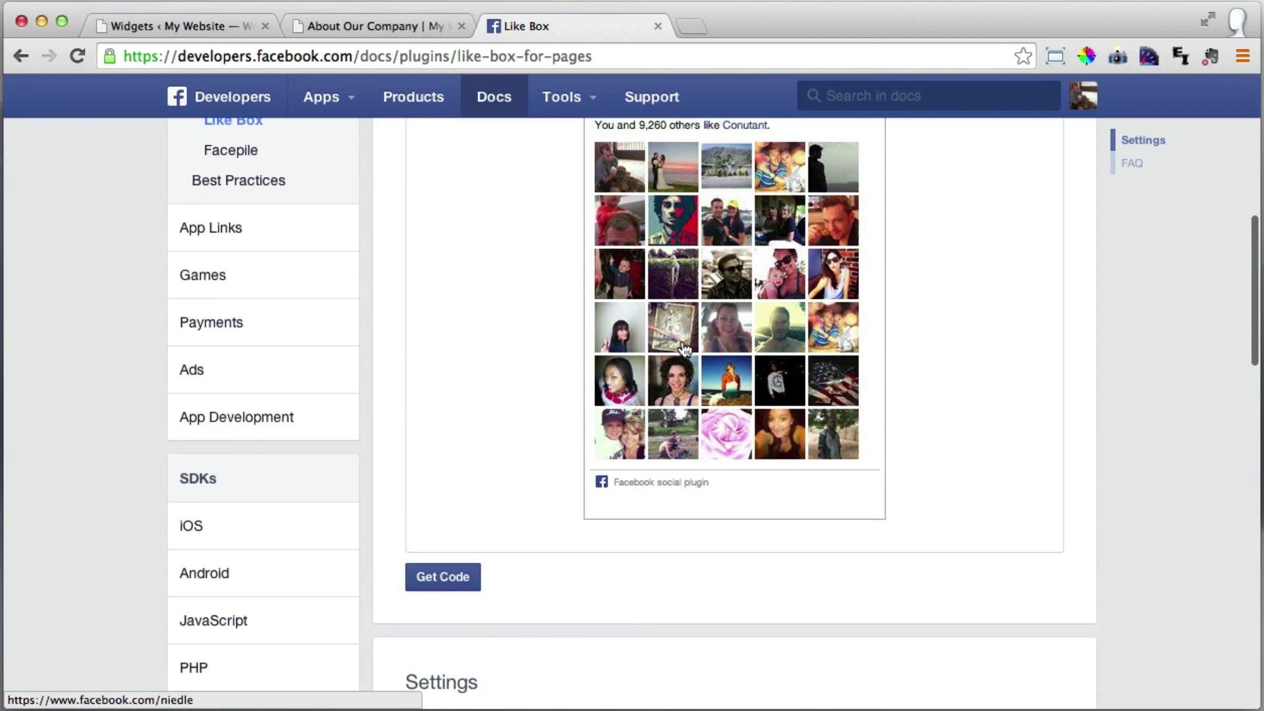
scroll(685, 349, down, 1)
Get the Like Box code and copy the full IFRAME snippet.
click(439, 532)
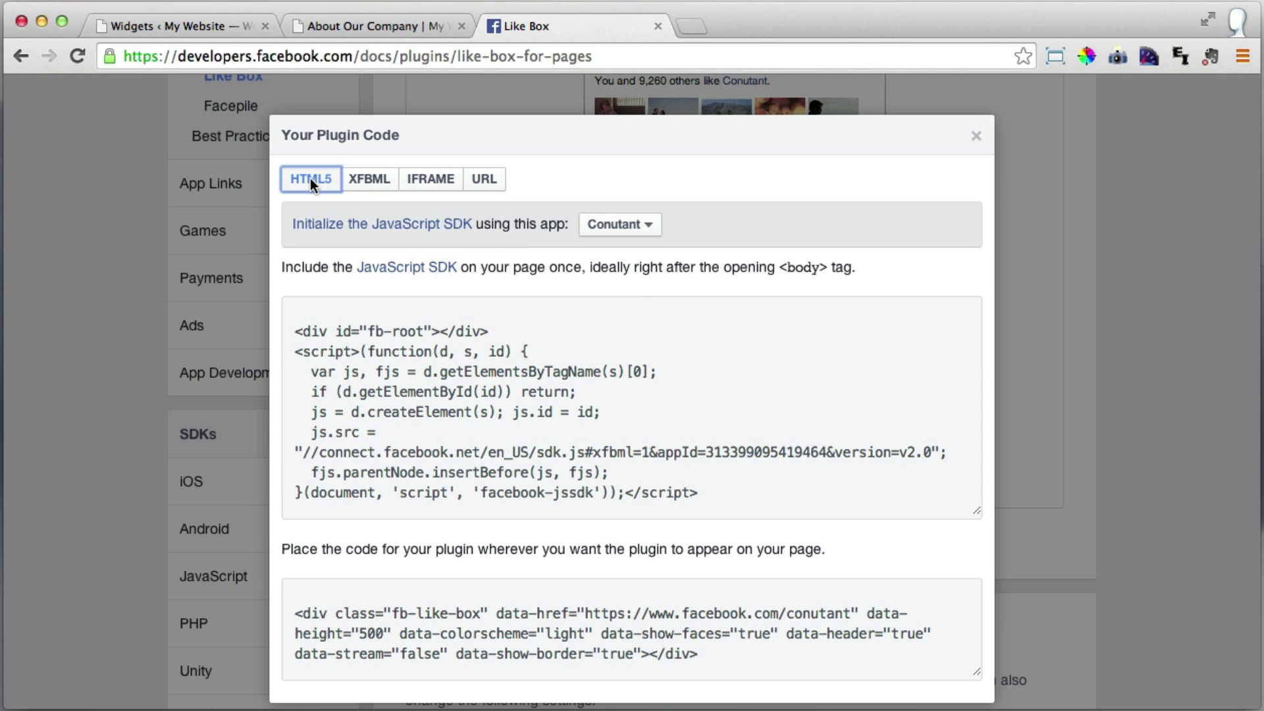
click(430, 187)
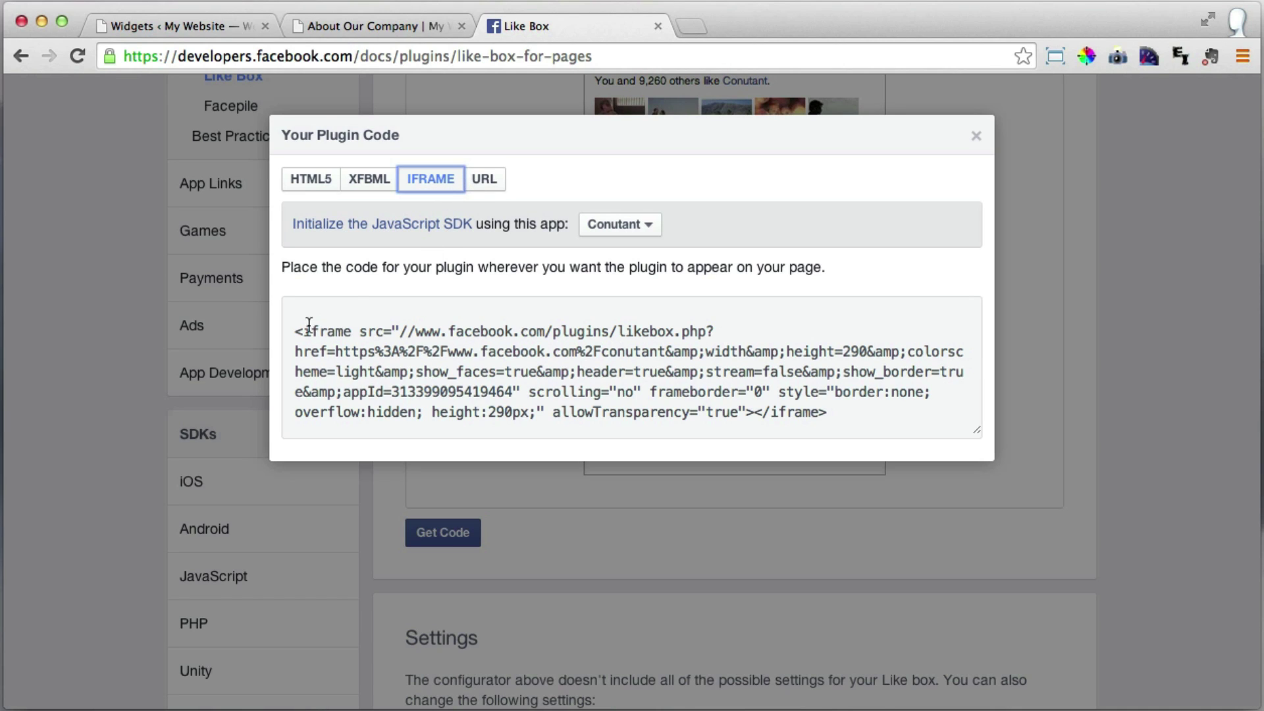
drag(296, 330, 851, 421)
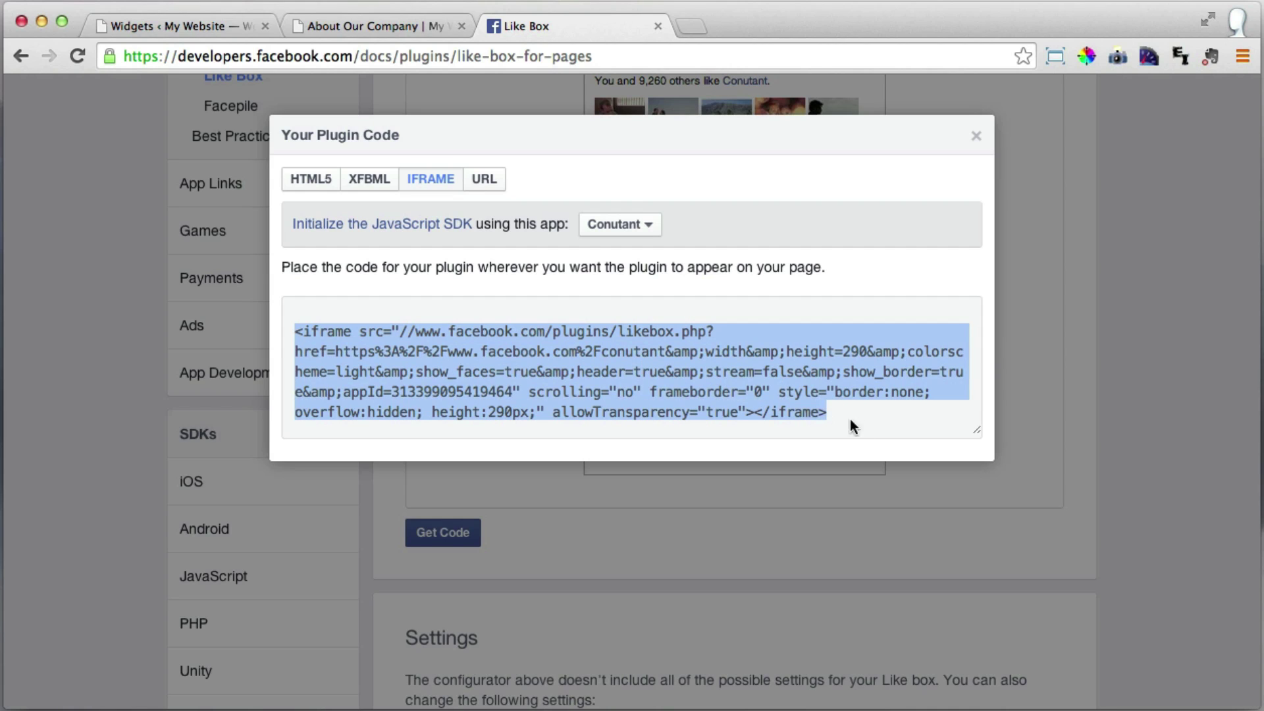
right_click(580, 358)
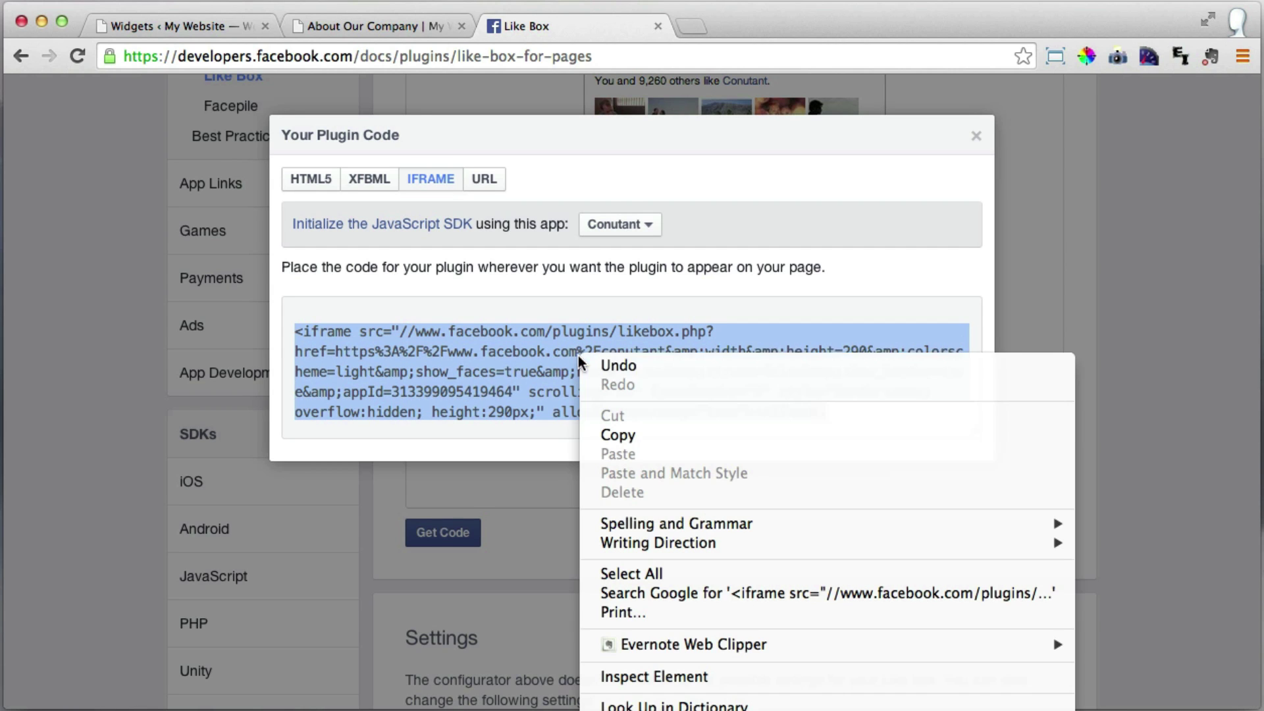
click(635, 429)
Paste the Like Box iframe code into the People Who Love Us widget's content box.
click(205, 23)
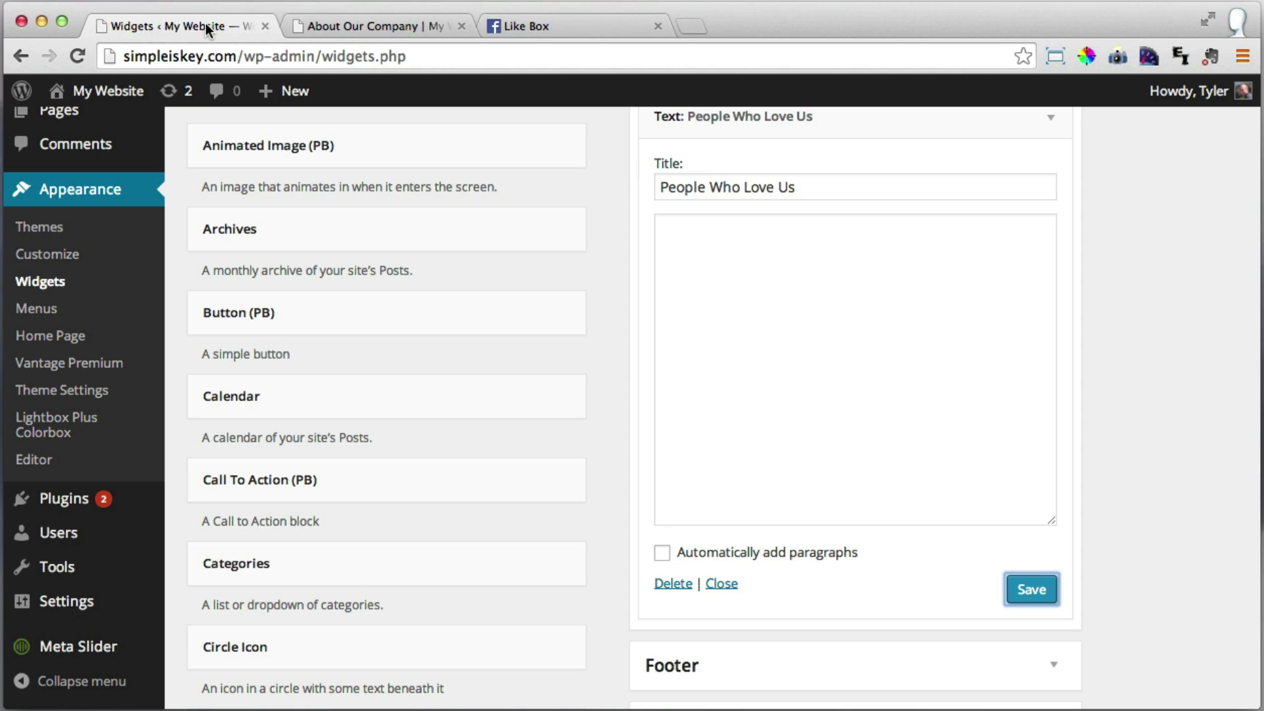
click(710, 265)
scroll(717, 289, up, 3)
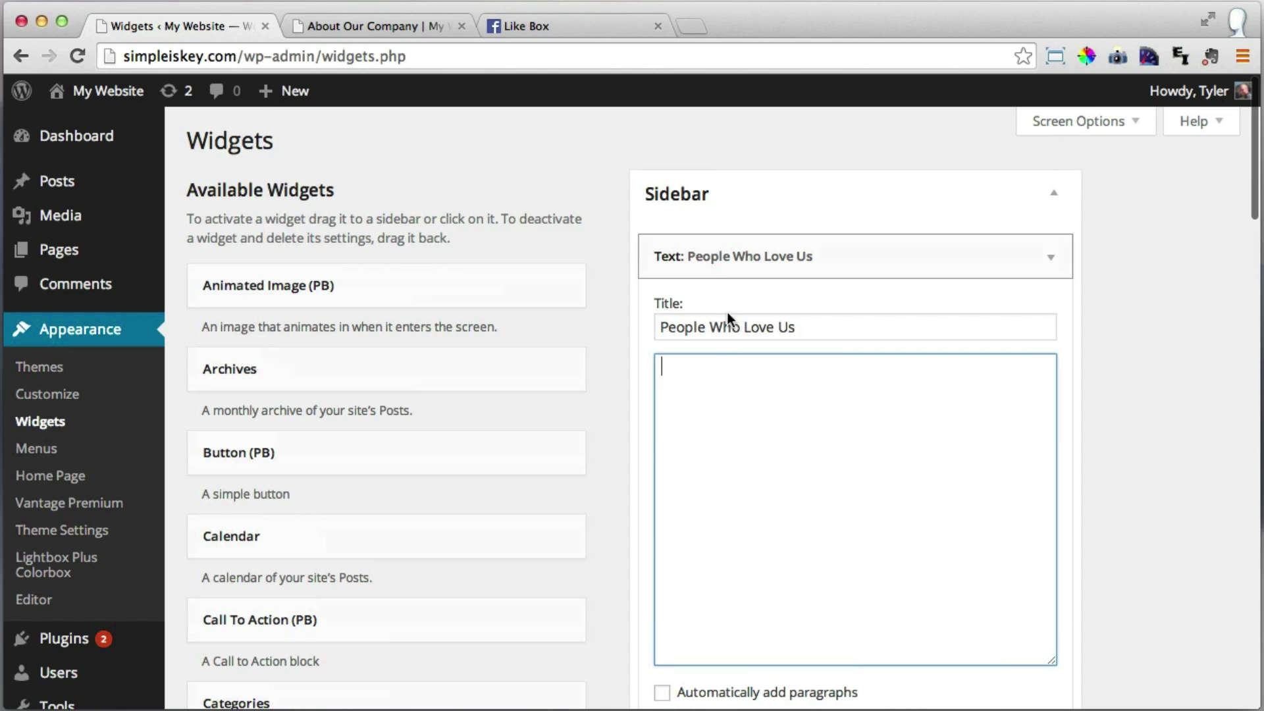
right_click(711, 399)
click(783, 501)
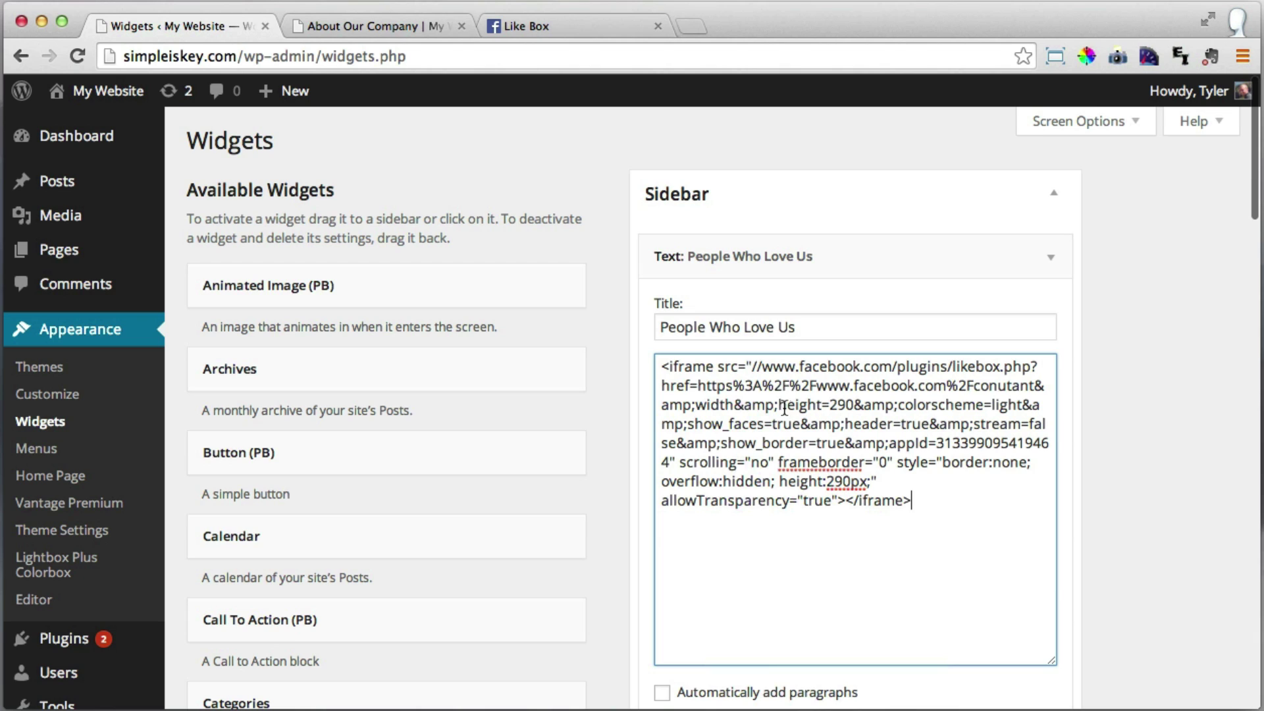
Change both height=290 and height:290px in the code to 500.
drag(780, 405, 834, 409)
click(850, 409)
key(shift+Left)
key(shift+Left)
key(shift+Left)
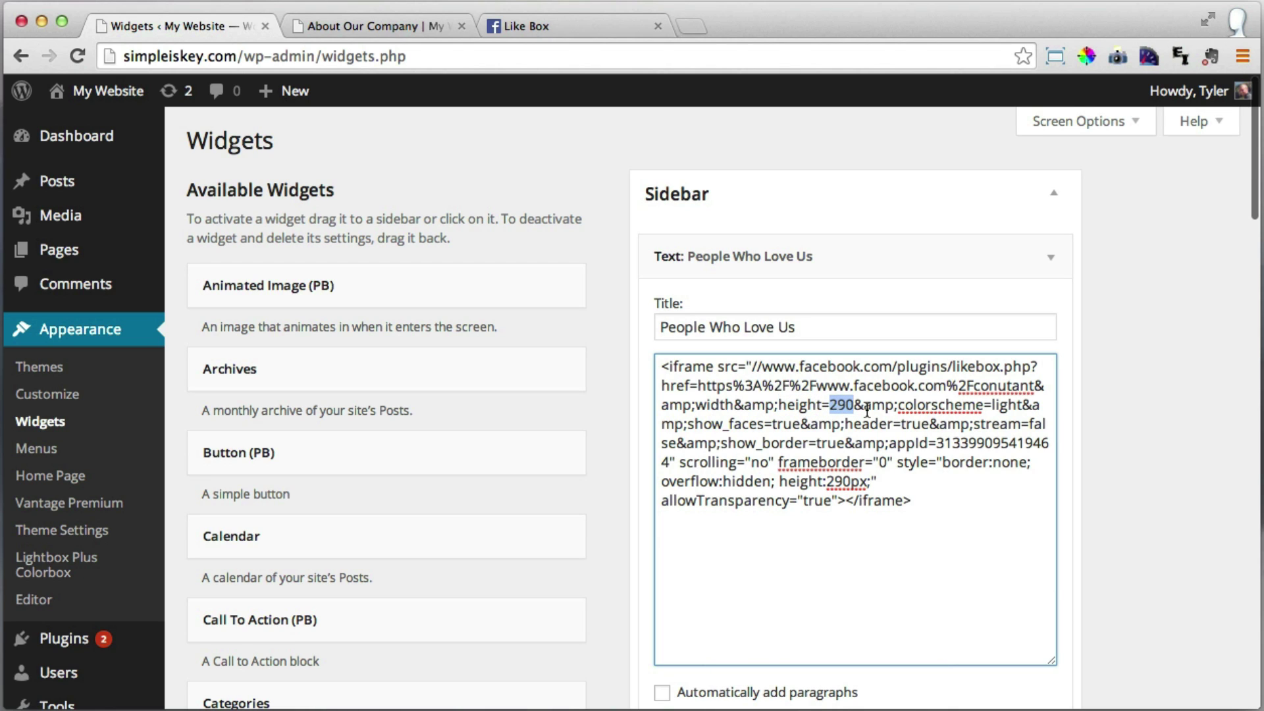
text(500)
drag(779, 481, 829, 484)
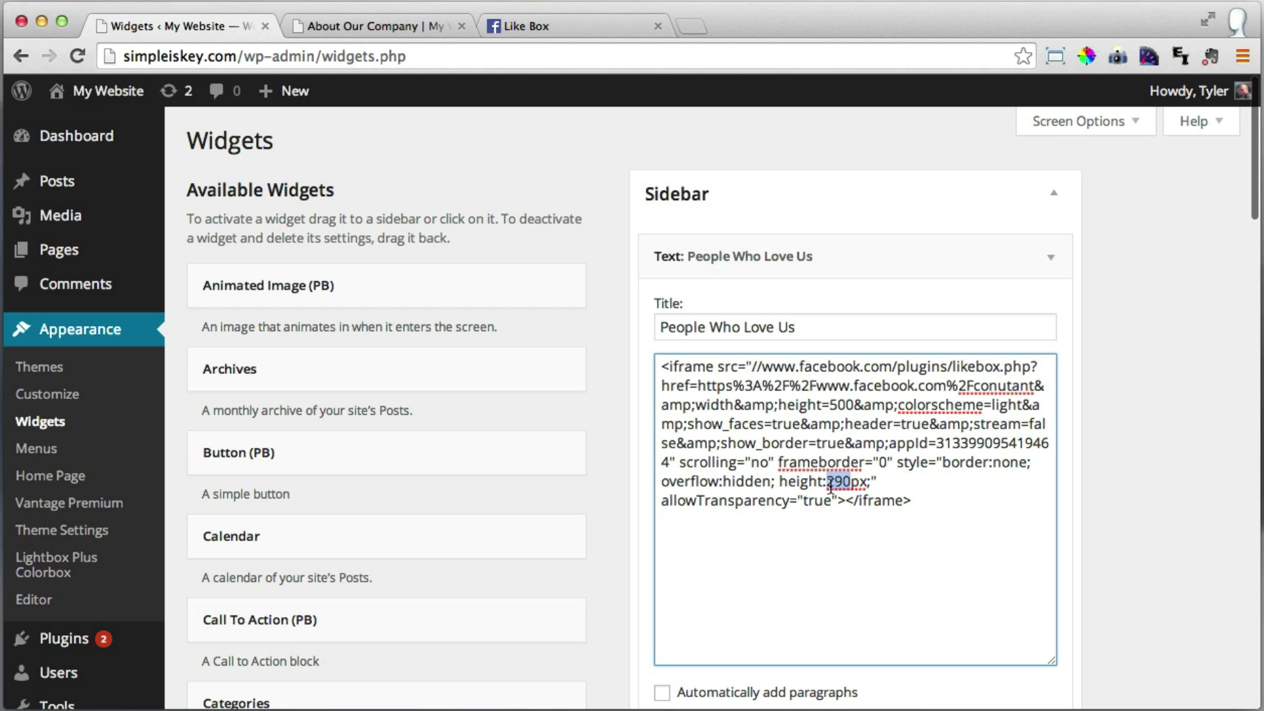
text(500)
click(924, 514)
Confirm the conutant page name in the code and save the widget.
click(407, 29)
scroll(939, 339, down, 2)
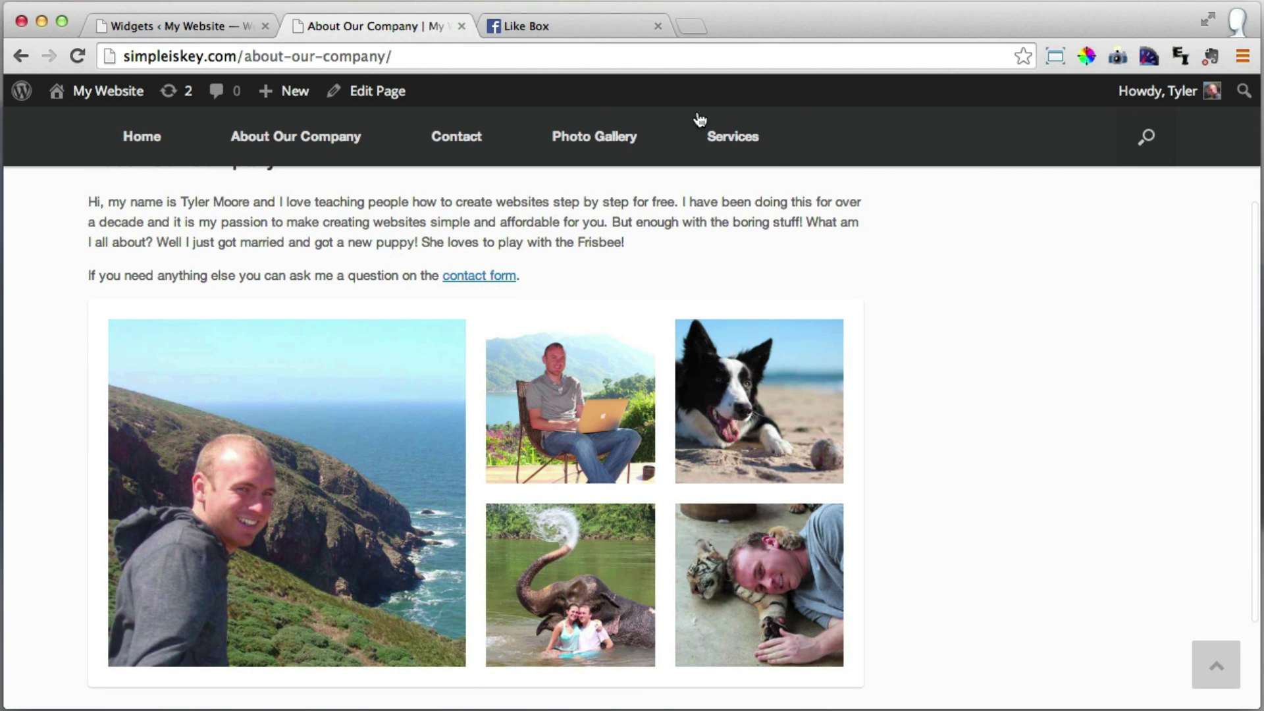
click(179, 25)
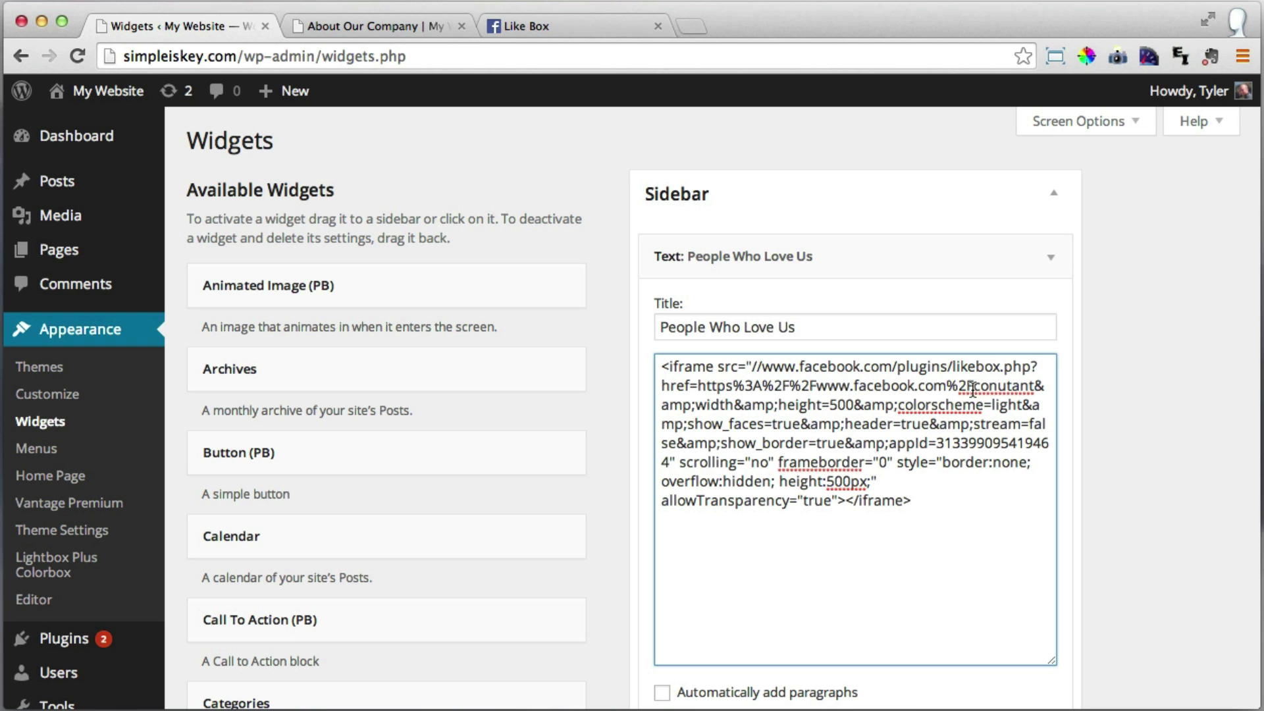
drag(974, 389, 1033, 390)
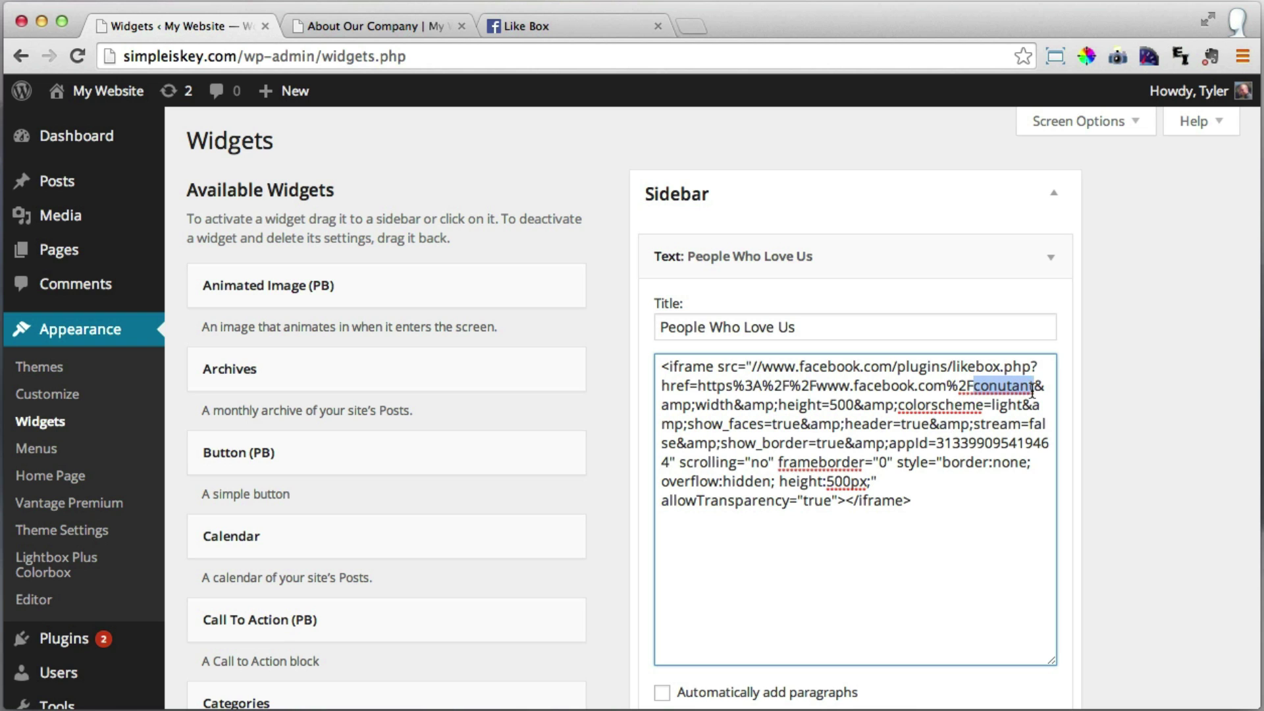
click(938, 520)
scroll(949, 517, down, 3)
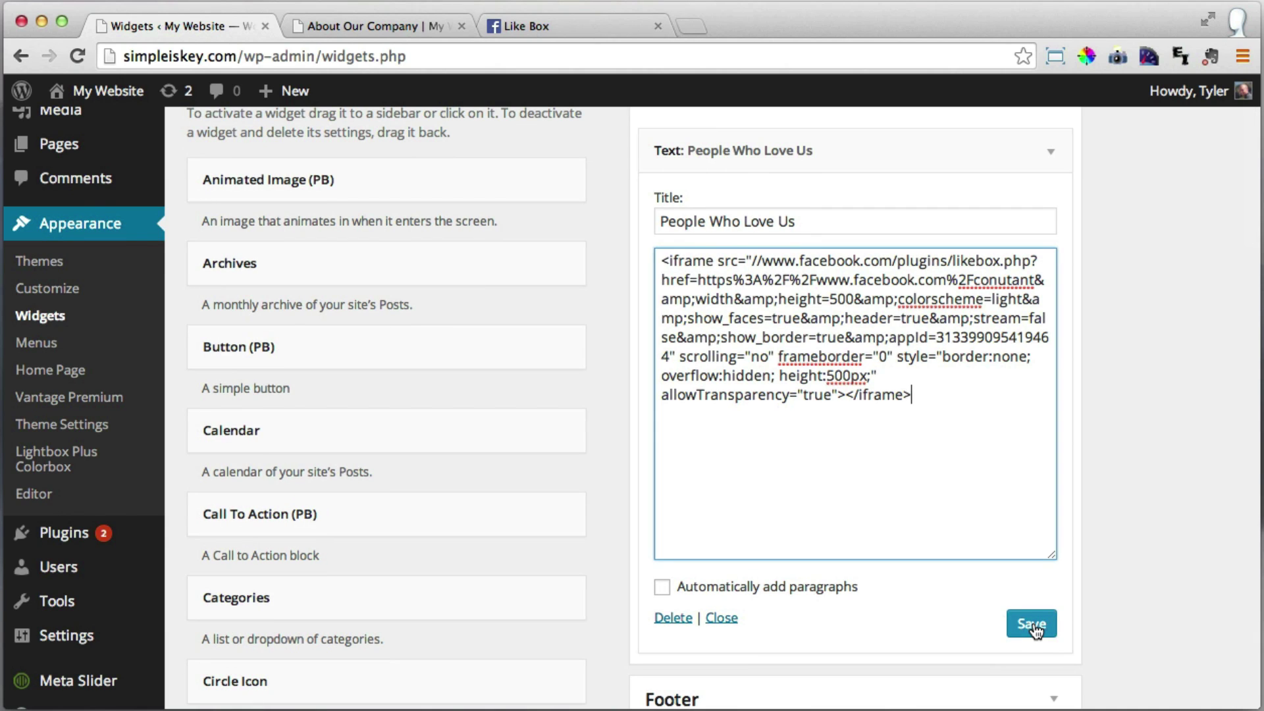
click(1032, 625)
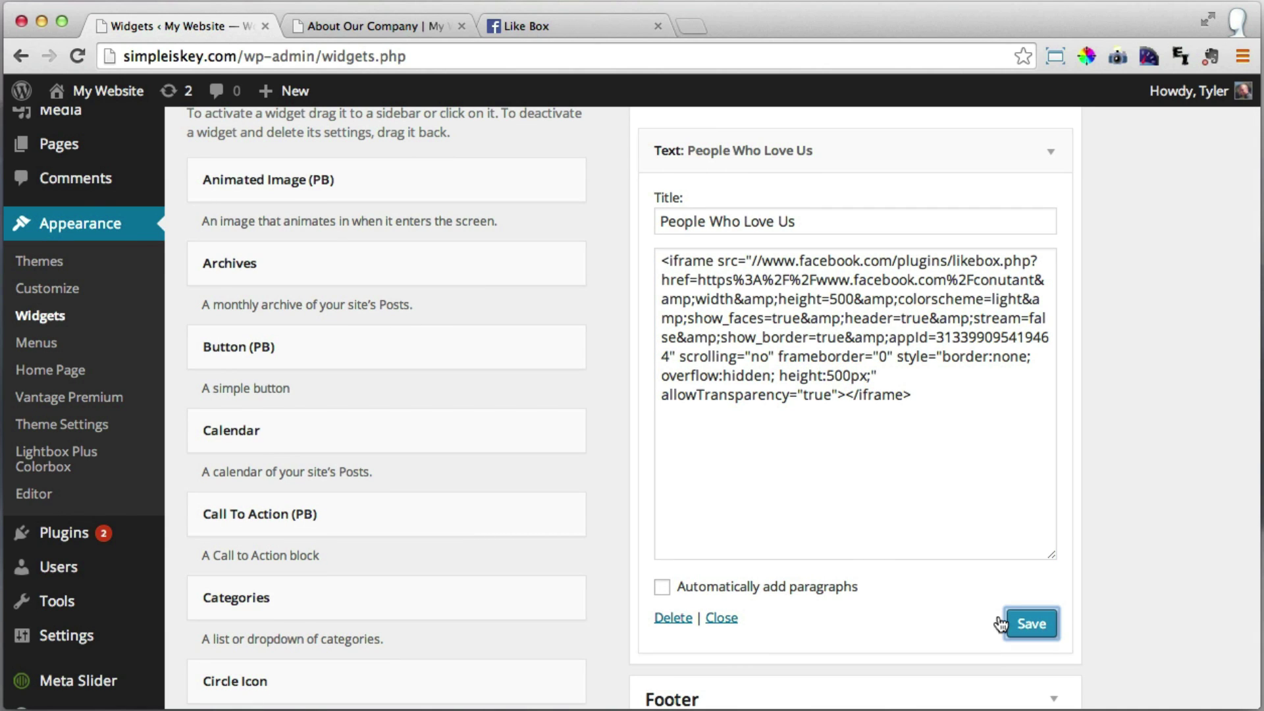
Reload the About Our Company page to see the Facebook Like Box in the sidebar.
click(365, 18)
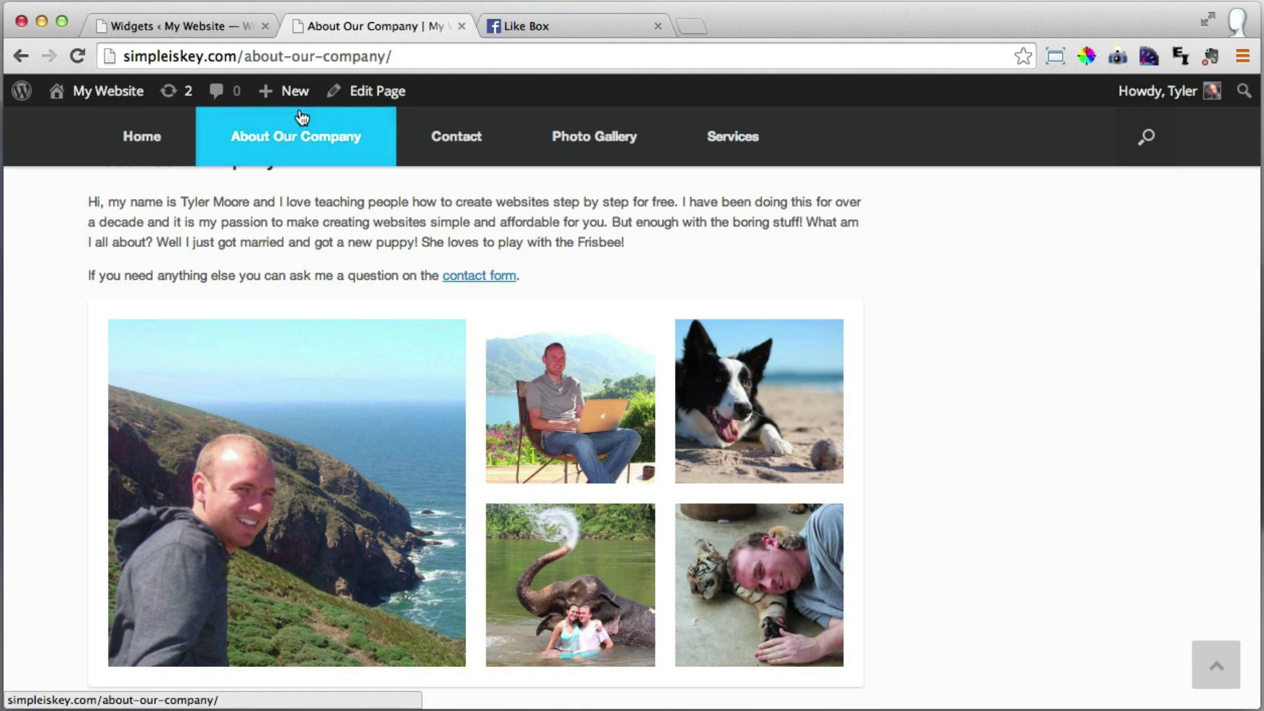
click(77, 55)
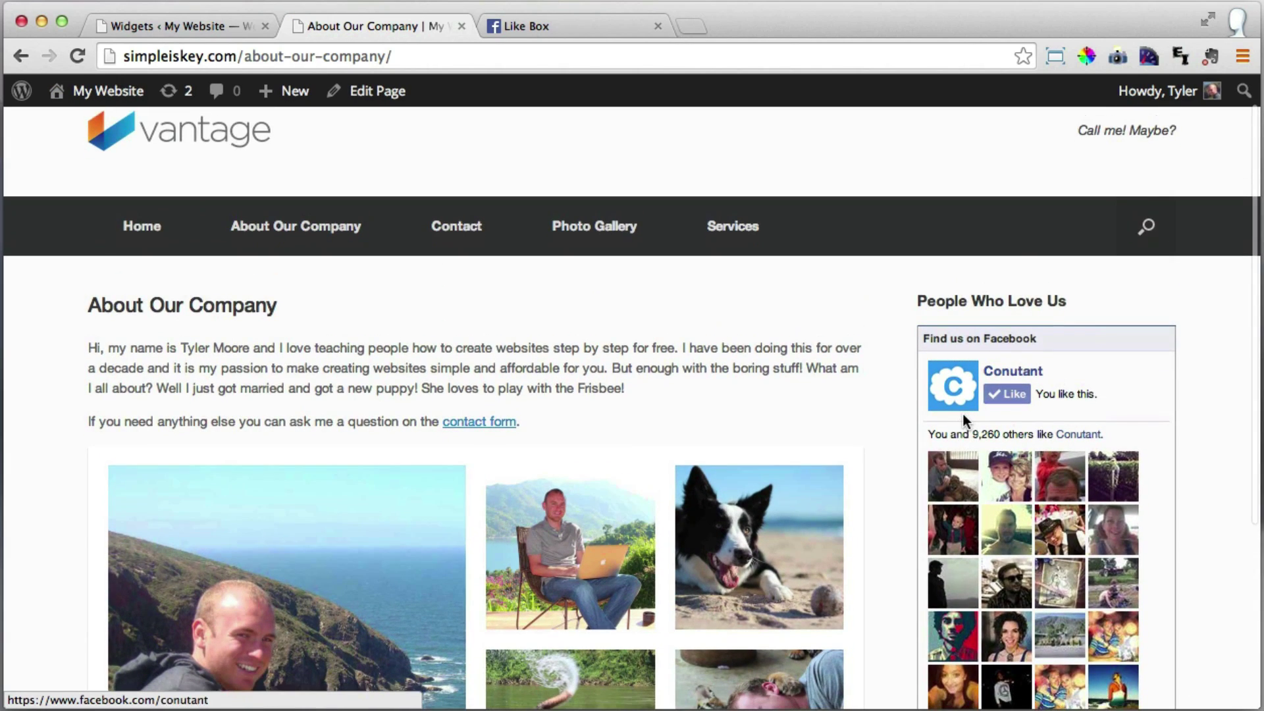
scroll(966, 421, down, 3)
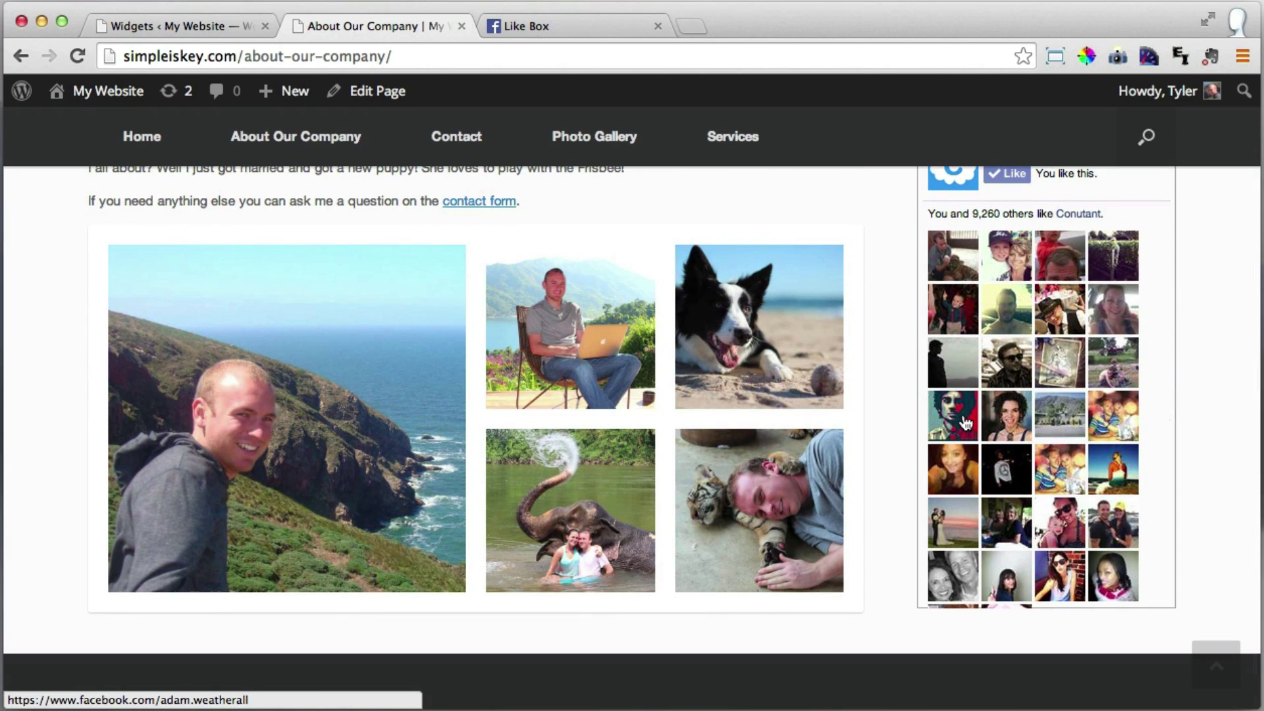
scroll(966, 421, up, 3)
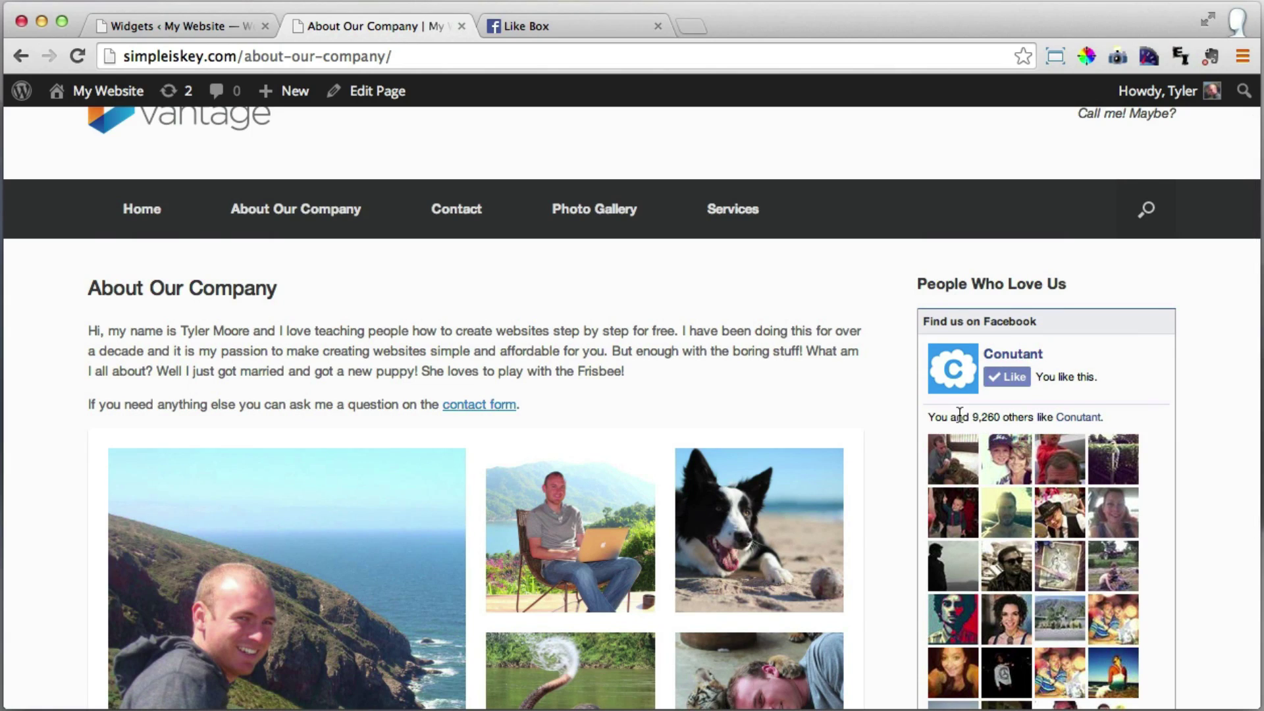
scroll(959, 413, down, 3)
scroll(959, 414, down, 1)
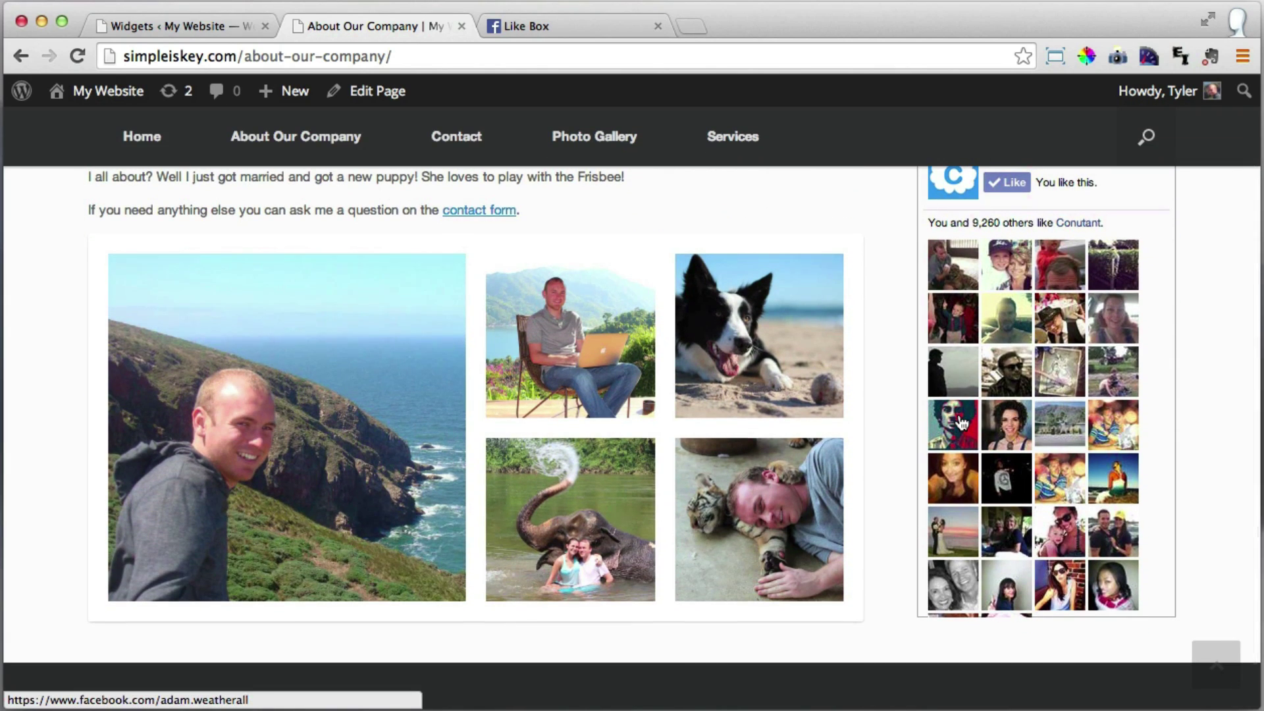
scroll(962, 422, up, 5)
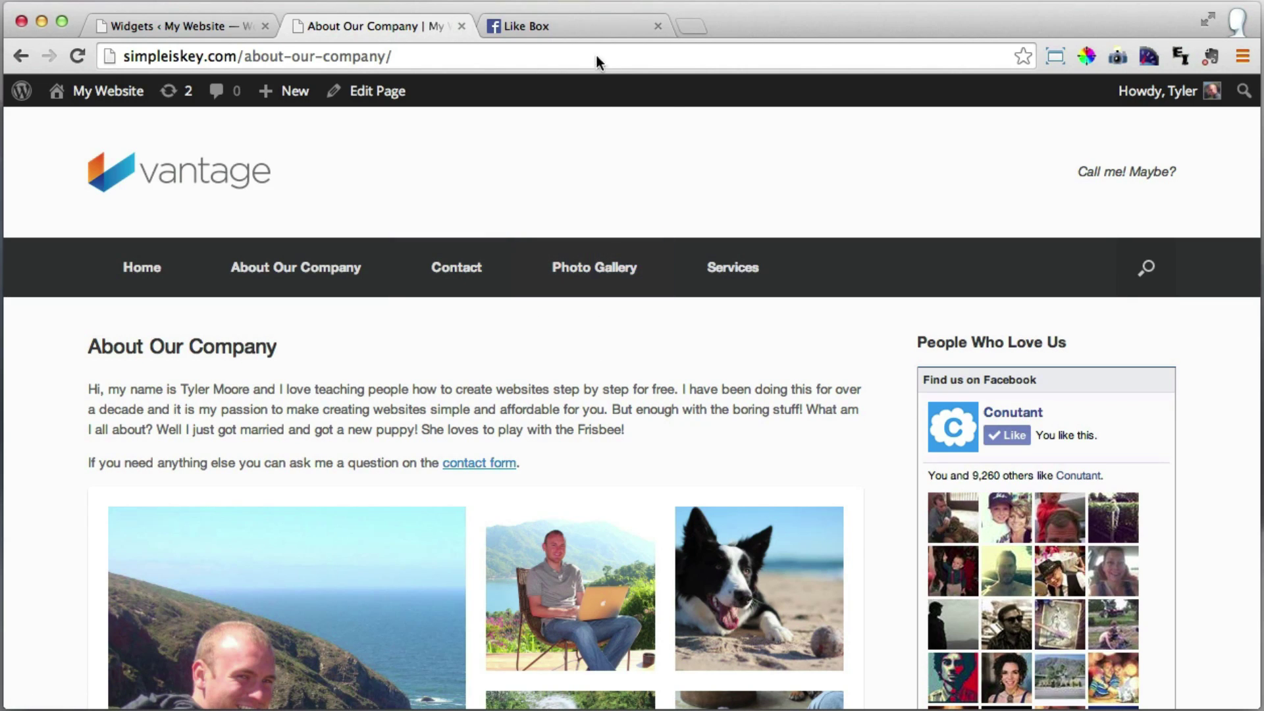
Close the Like Box tab and follow the 'contact form' link to the Contact page.
click(658, 26)
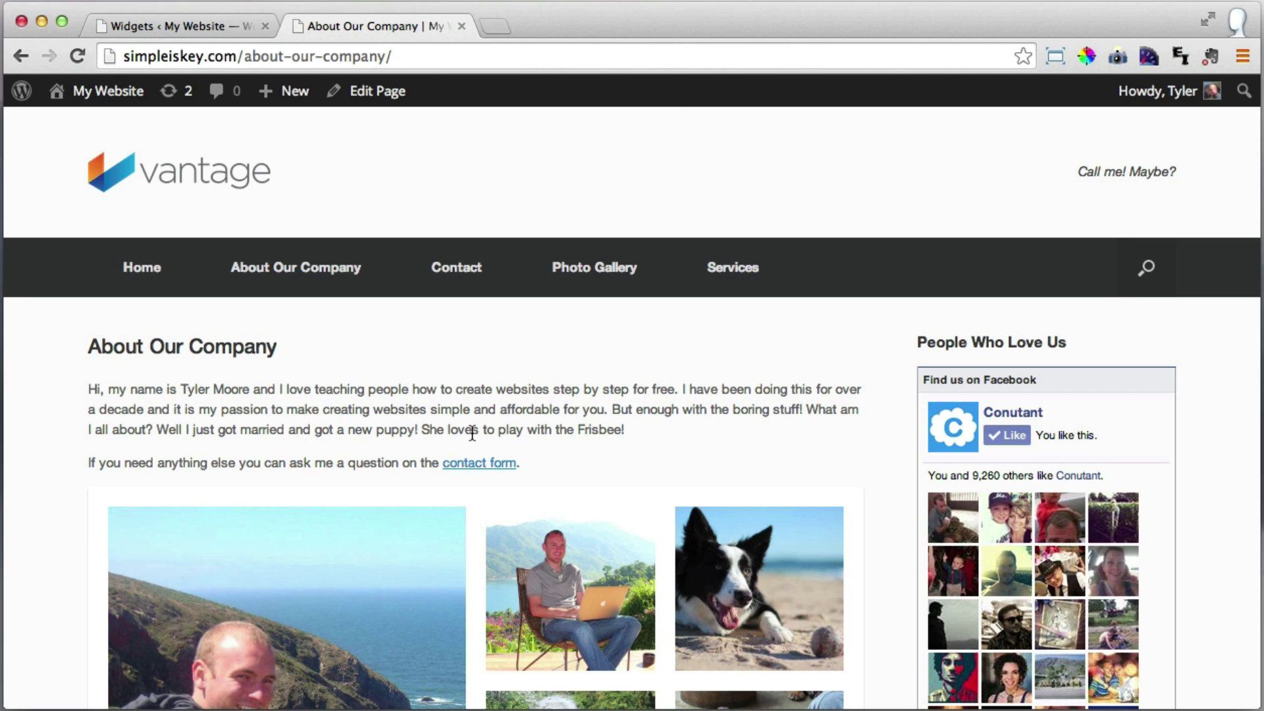
click(488, 466)
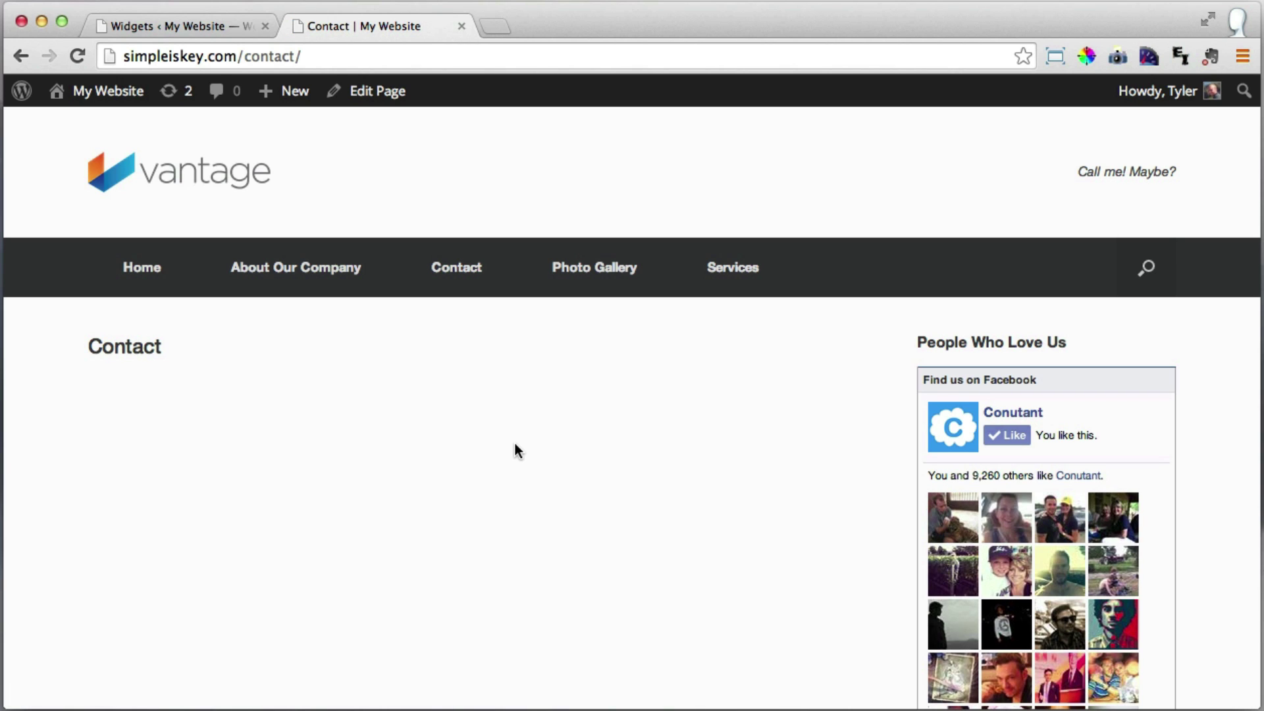
scroll(516, 443, down, 1)
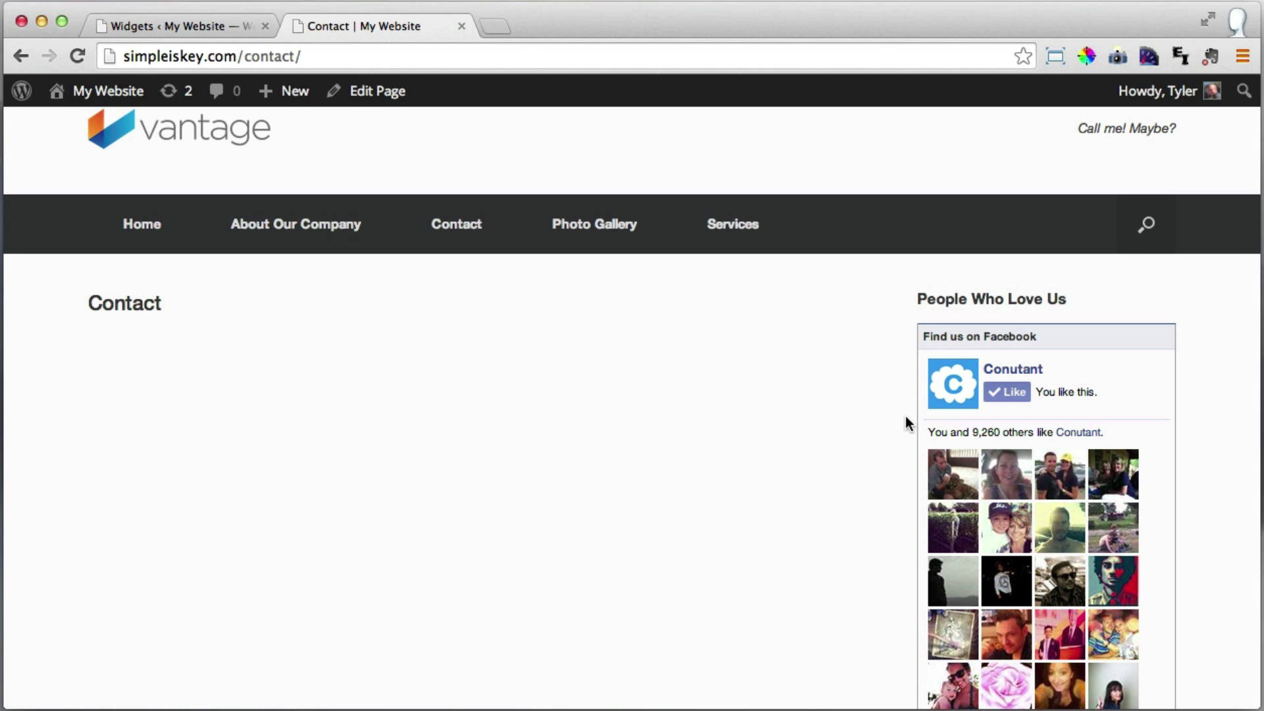
Set the Contact page's template to Full Width Page and update it.
click(169, 26)
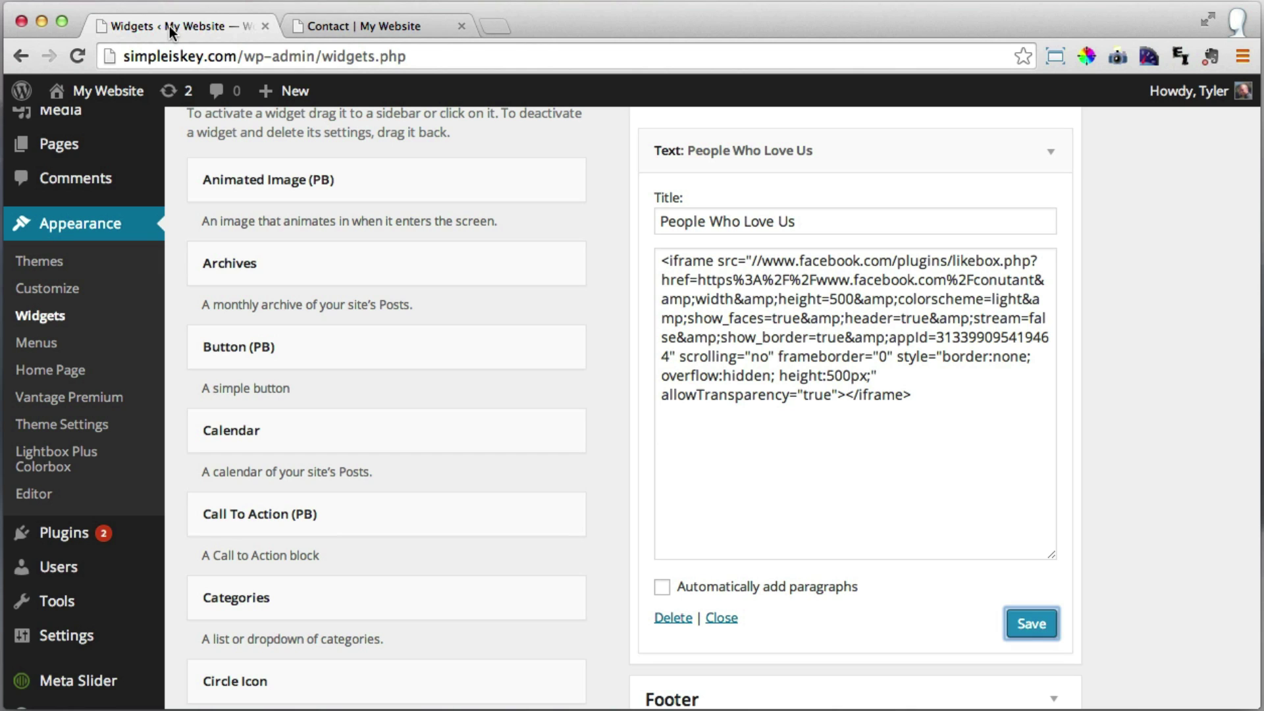
click(74, 151)
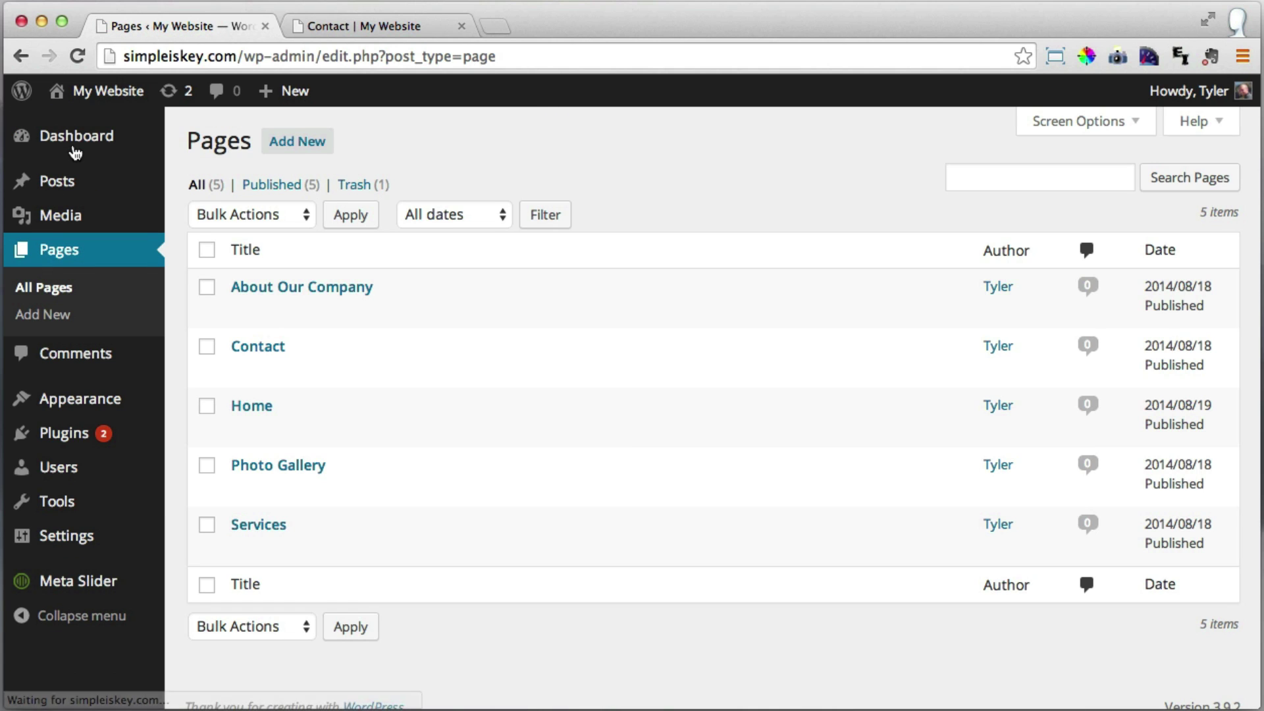
click(262, 349)
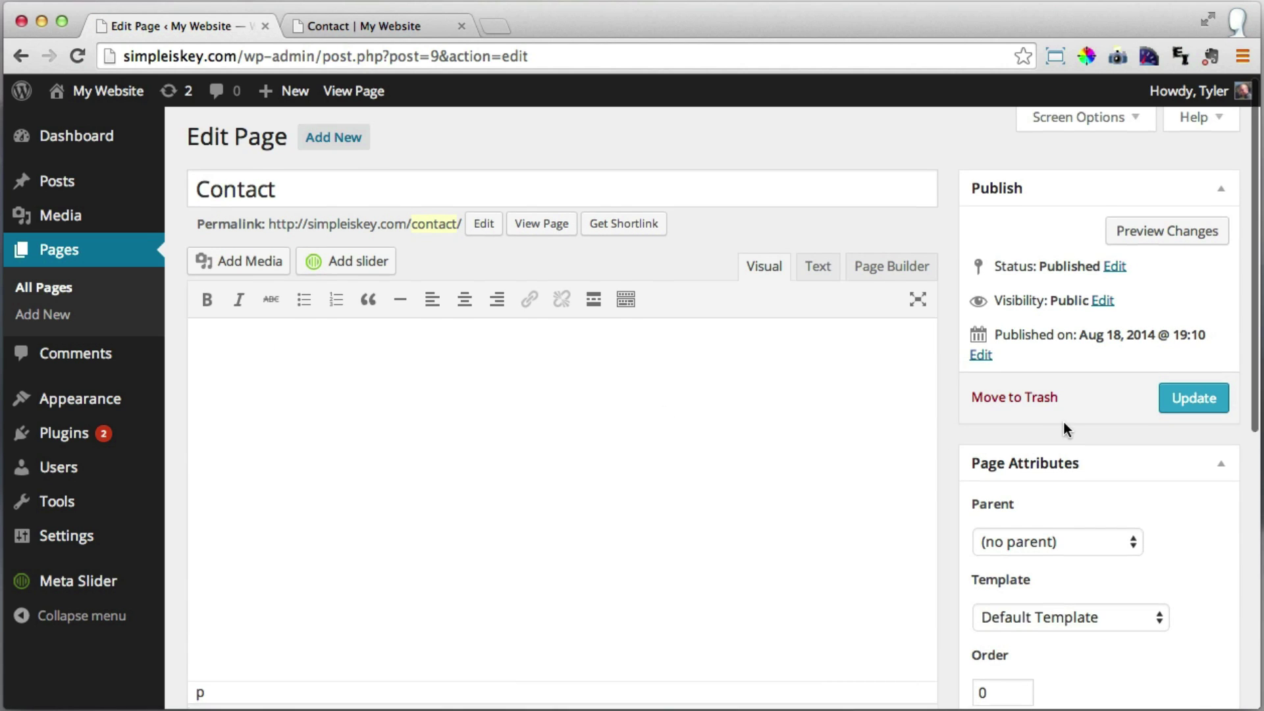
scroll(1054, 427, down, 3)
click(1070, 525)
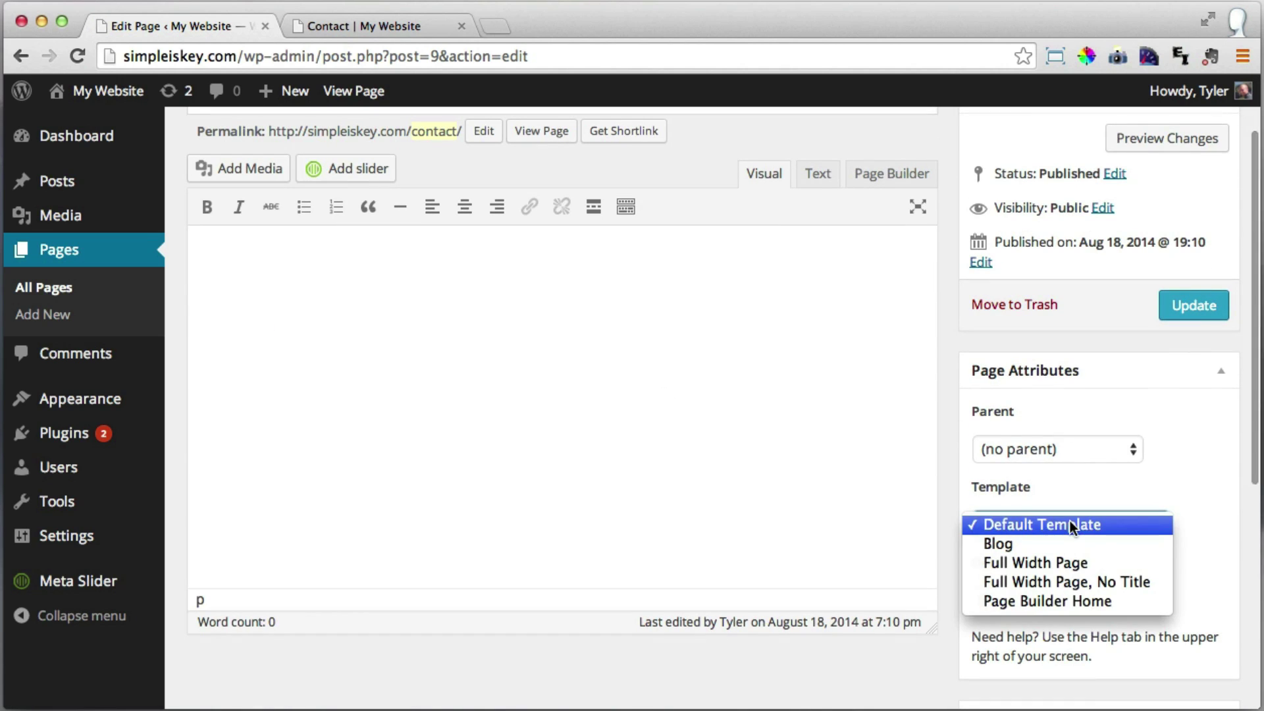
click(1068, 561)
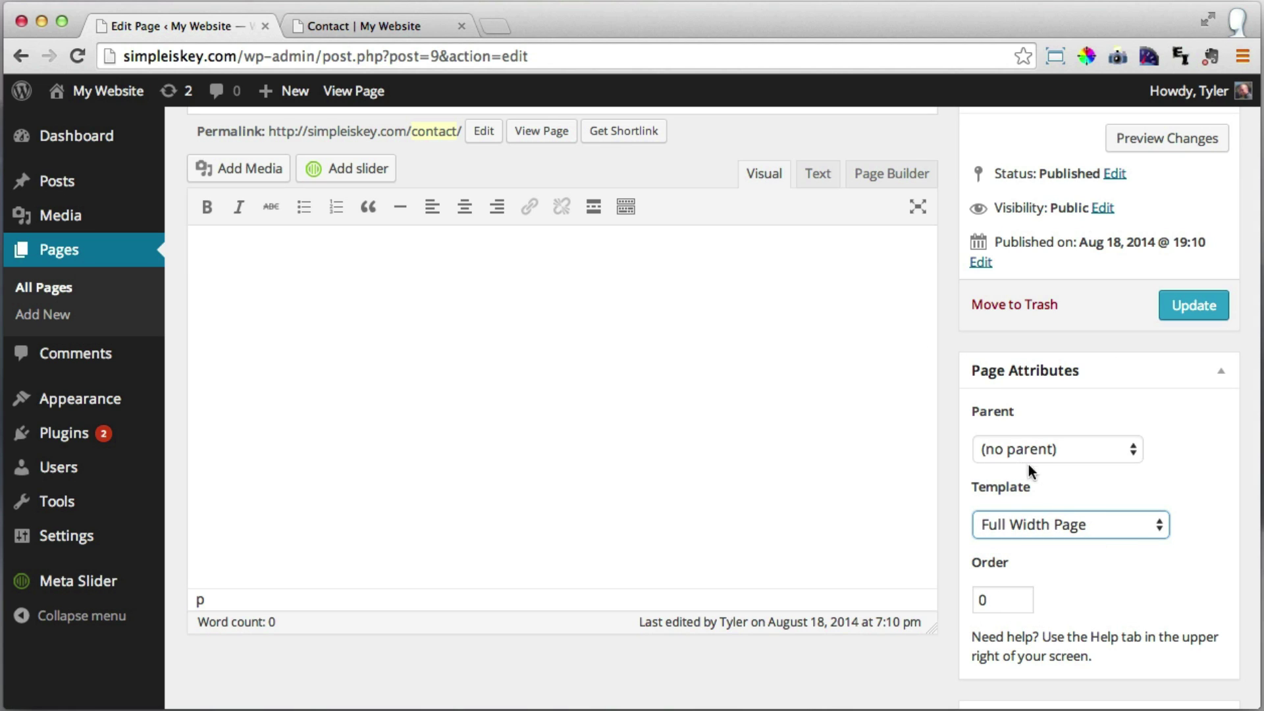
click(1178, 306)
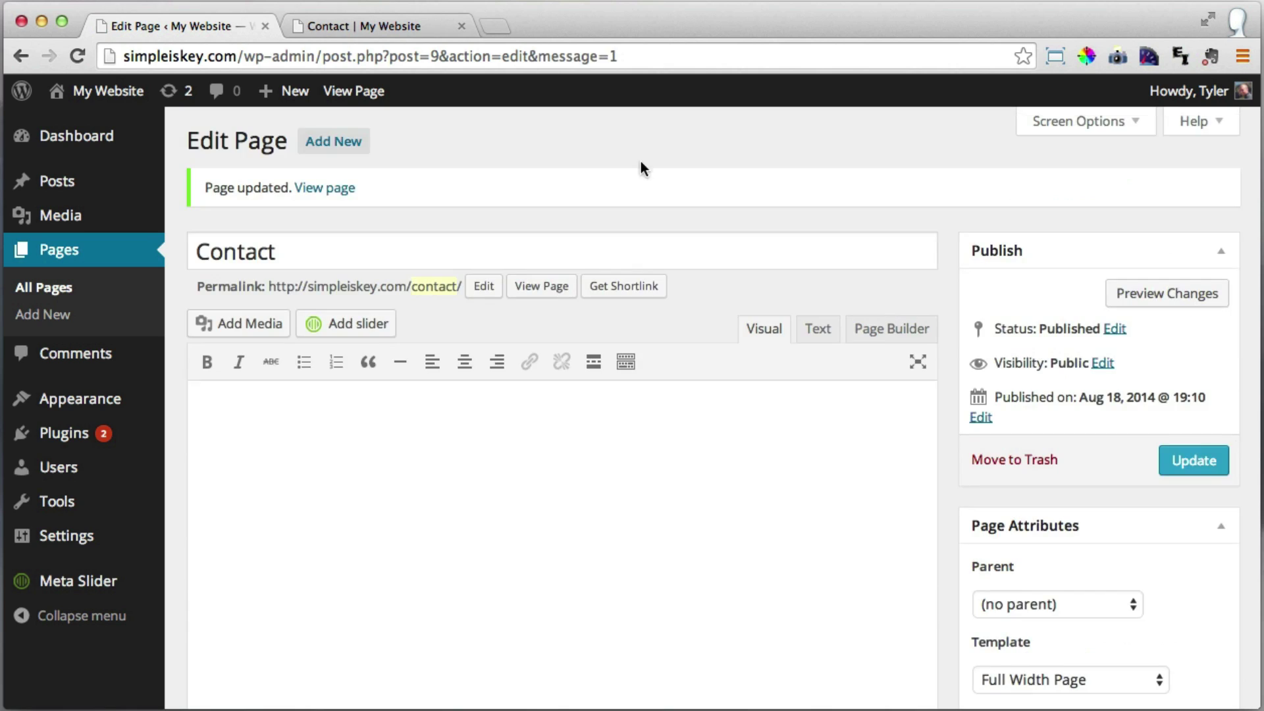
Reload the live Contact page to confirm no sidebar, then return to its editor.
click(370, 26)
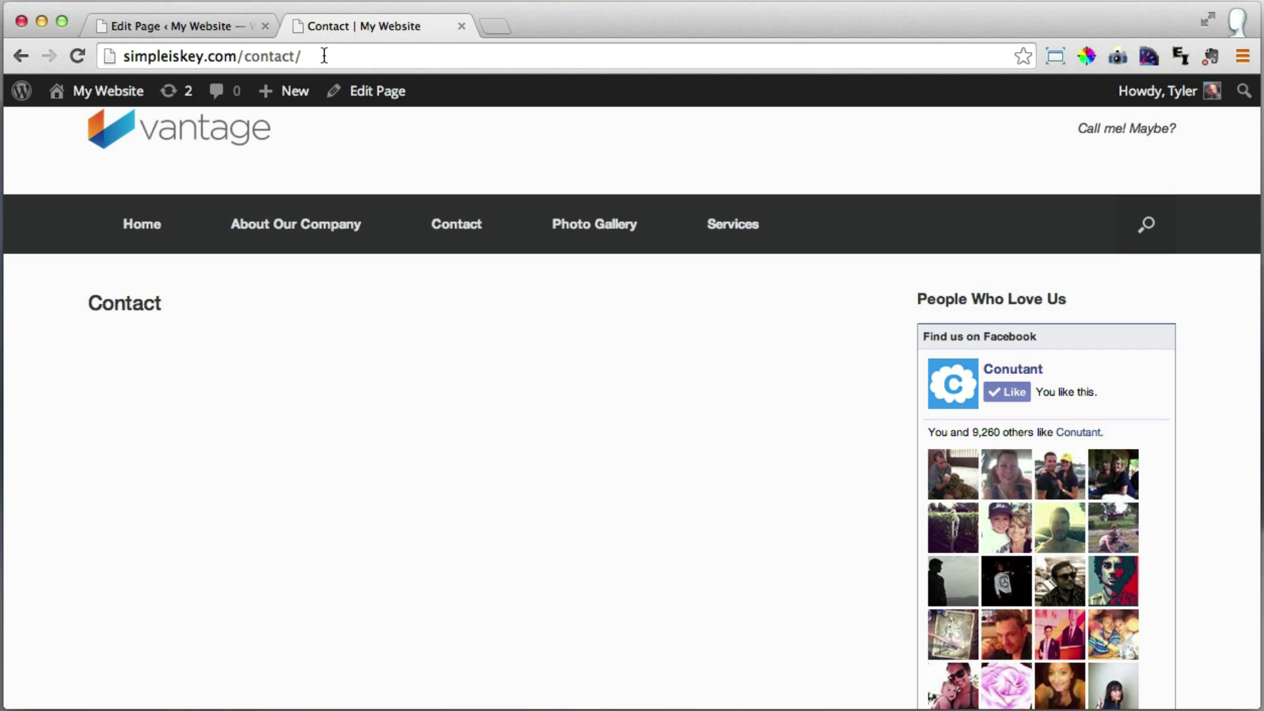
click(77, 56)
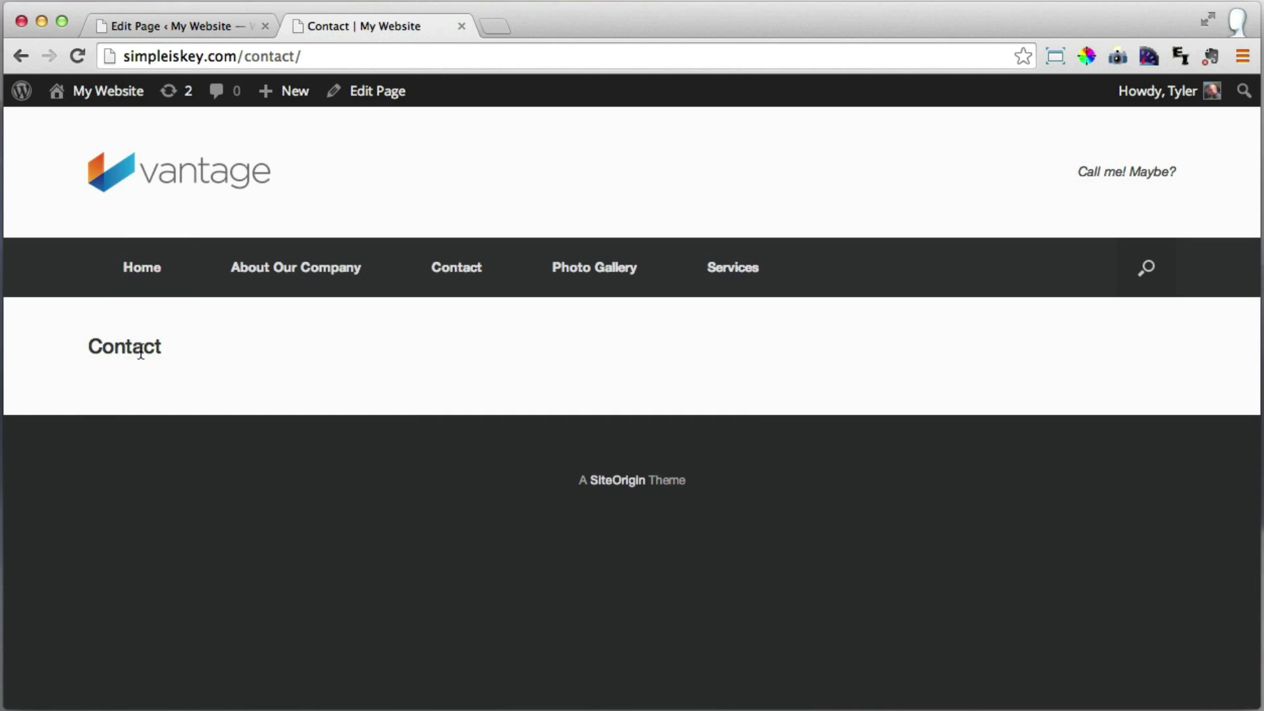
drag(90, 346, 174, 345)
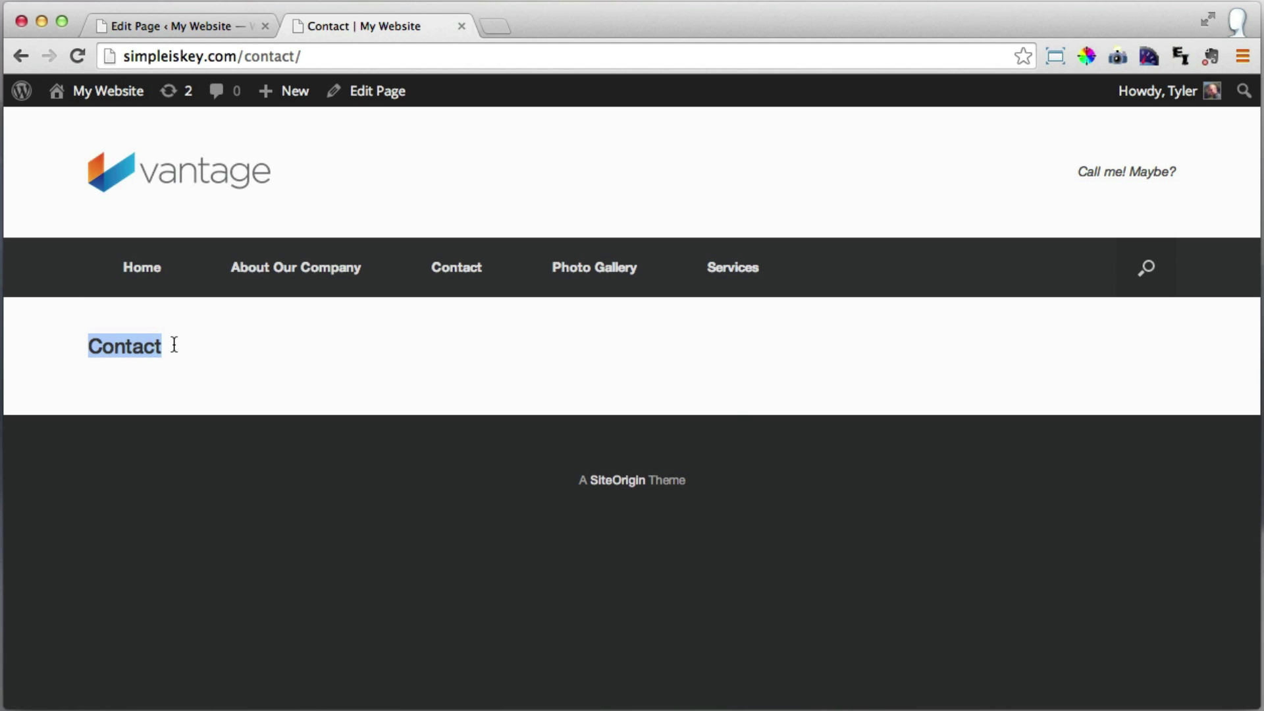
click(174, 345)
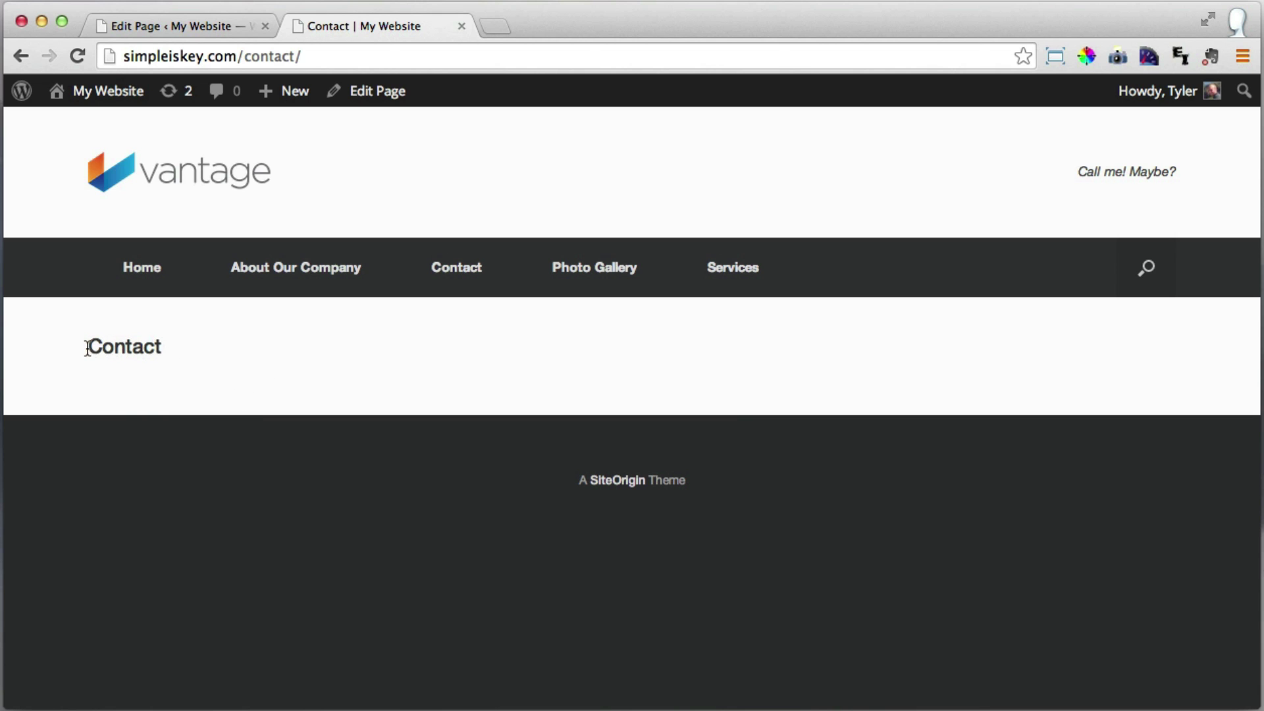
drag(89, 348, 162, 348)
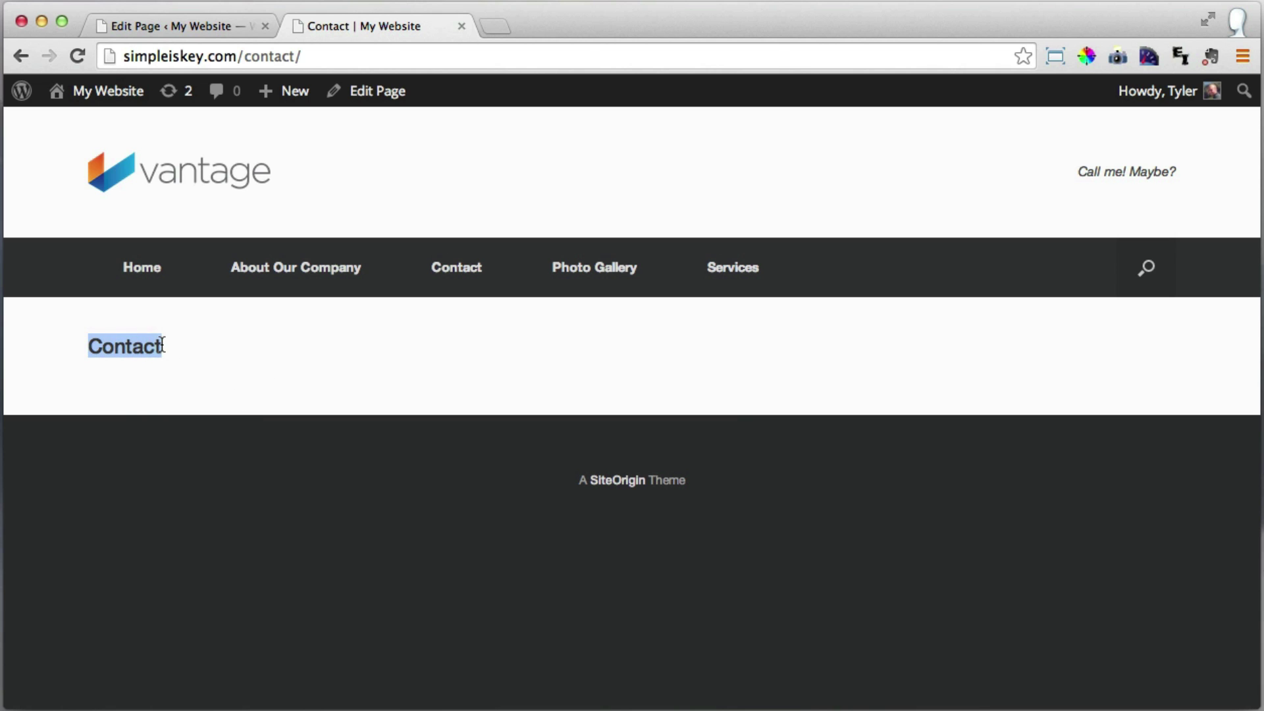
click(200, 20)
Set the Contact page template to 'Full Width Page, No Title' and update the page.
scroll(1029, 480, down, 3)
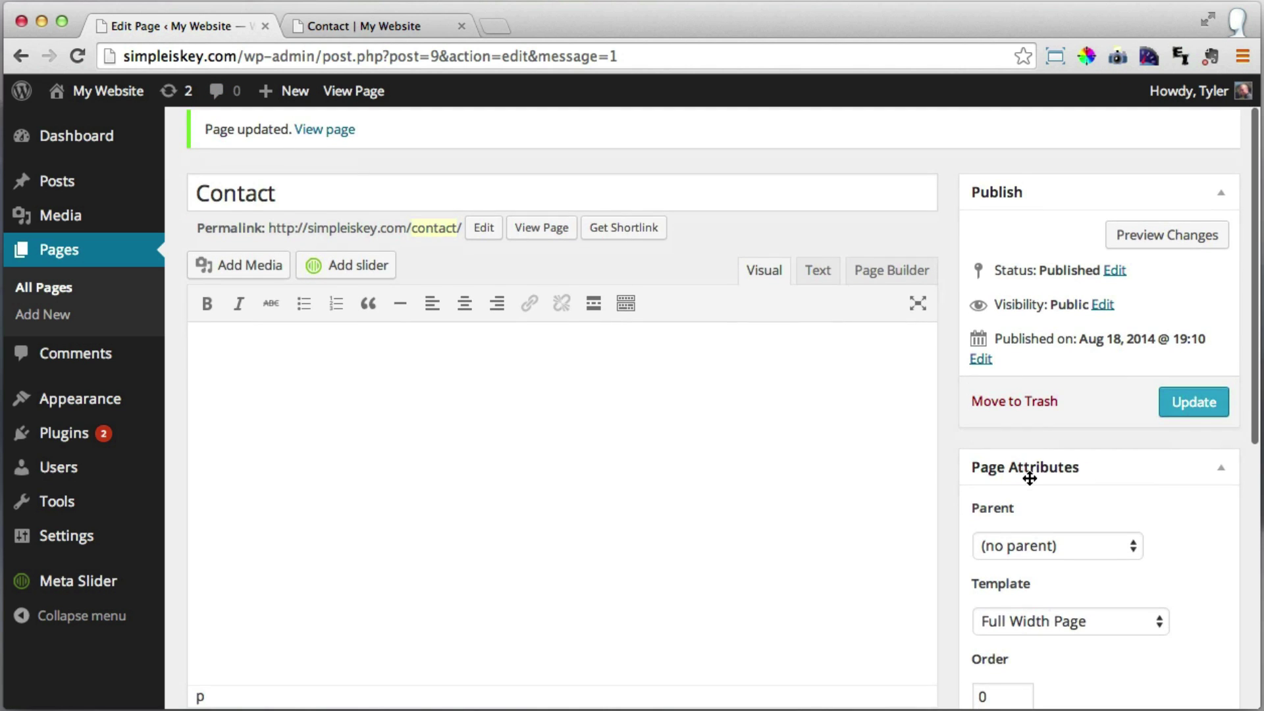
click(1080, 577)
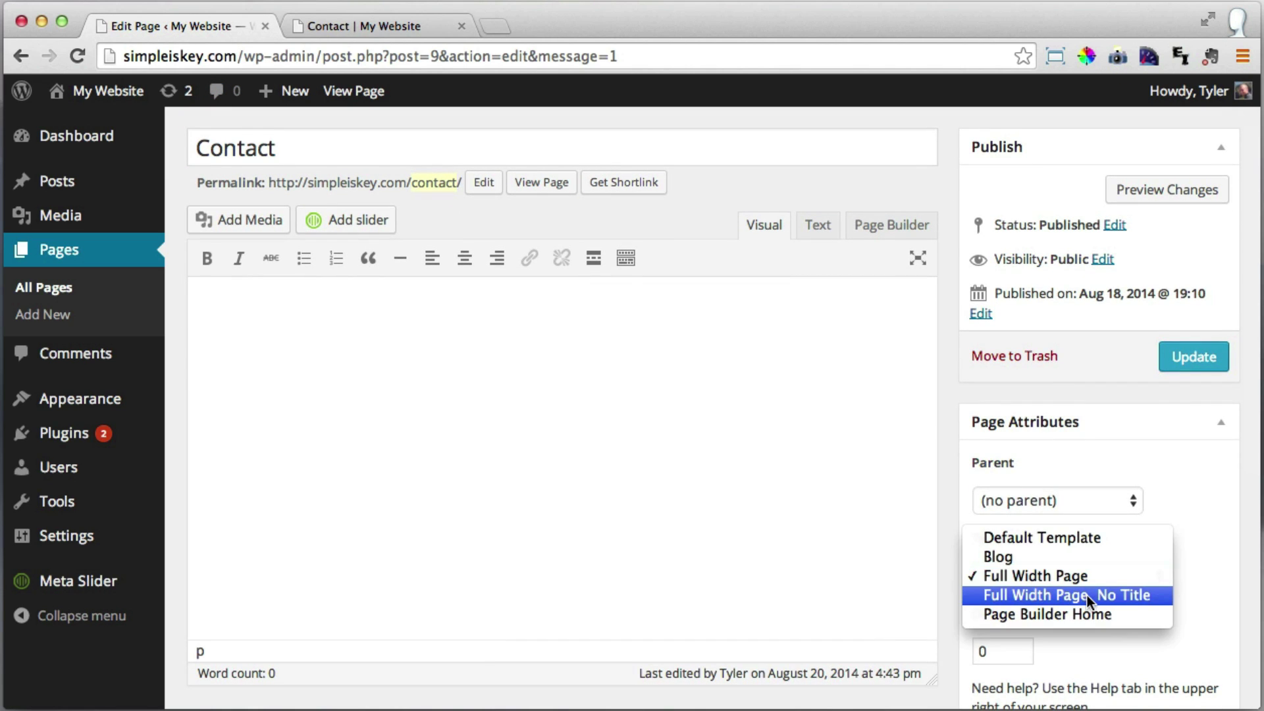
click(1088, 596)
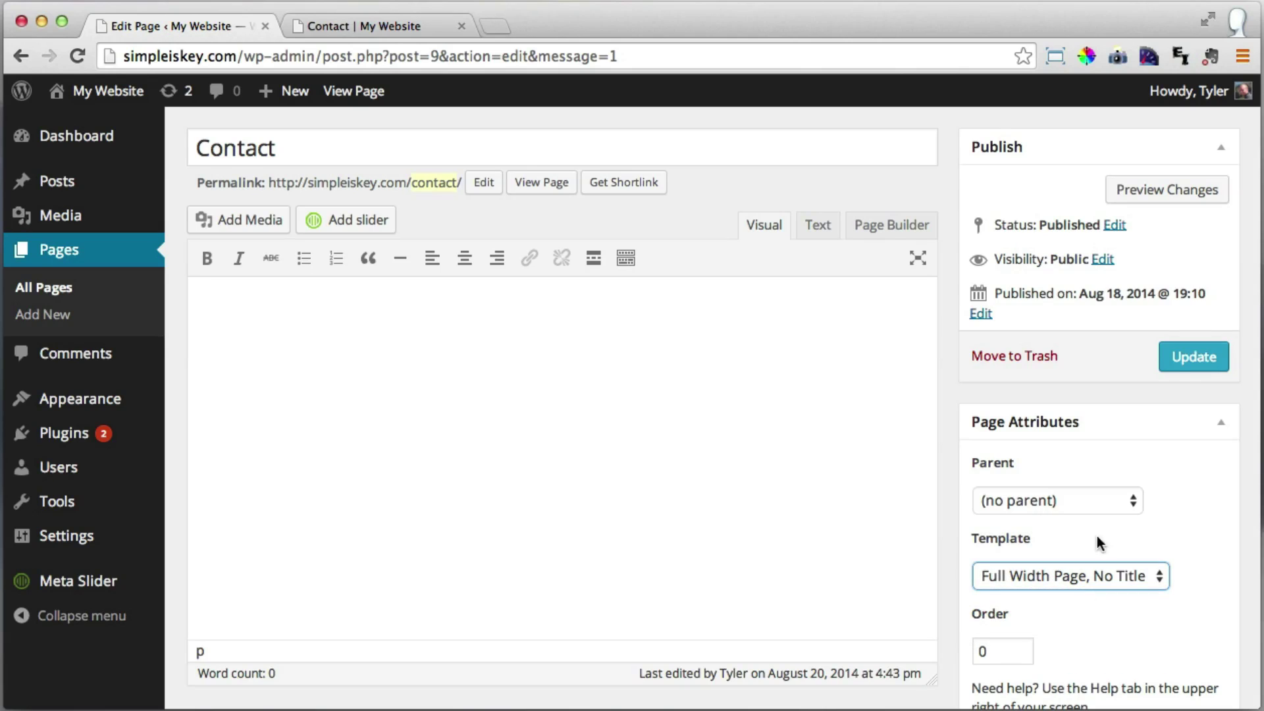
click(1194, 359)
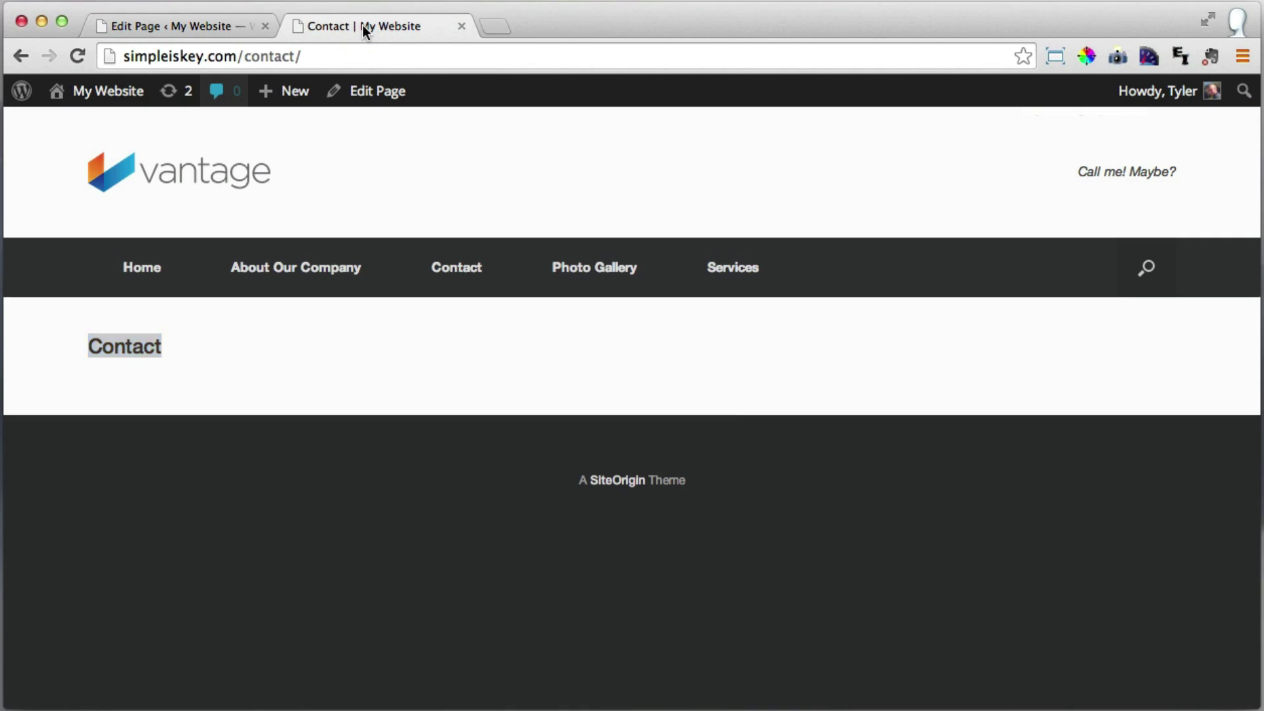
Reload the live Contact page to confirm the title is gone, then return to the editor.
click(362, 25)
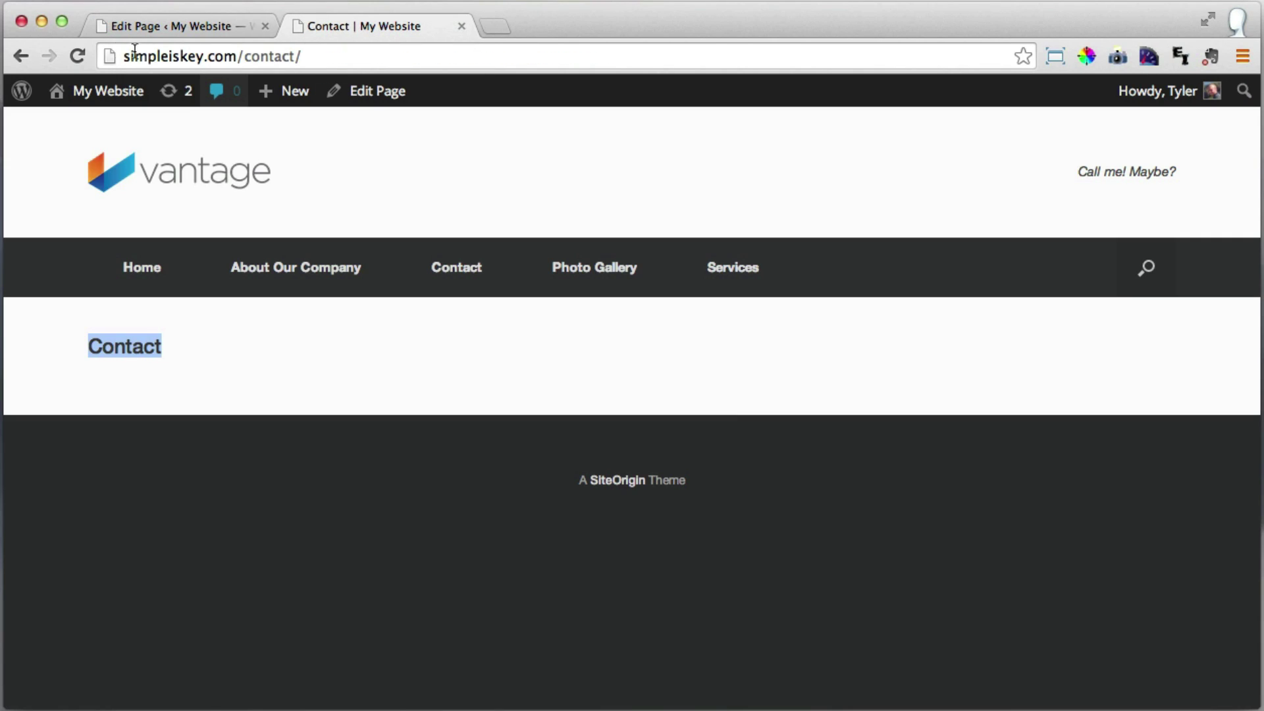
click(78, 56)
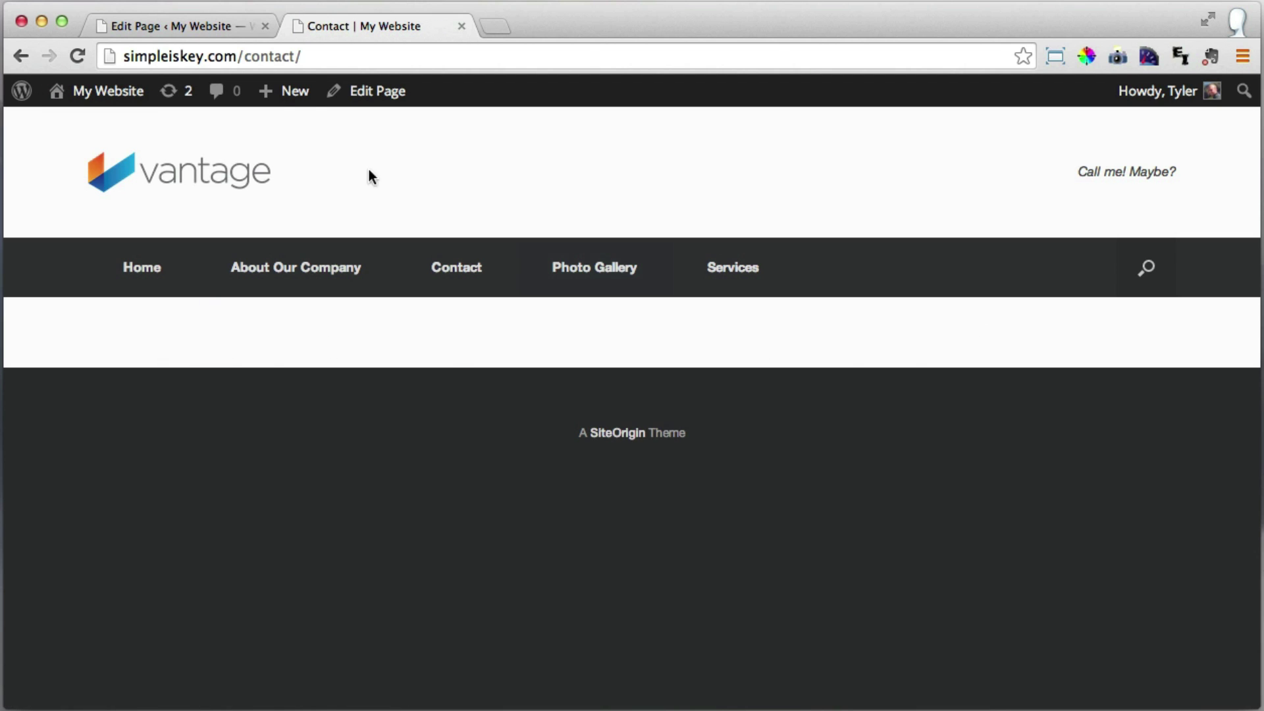
click(152, 24)
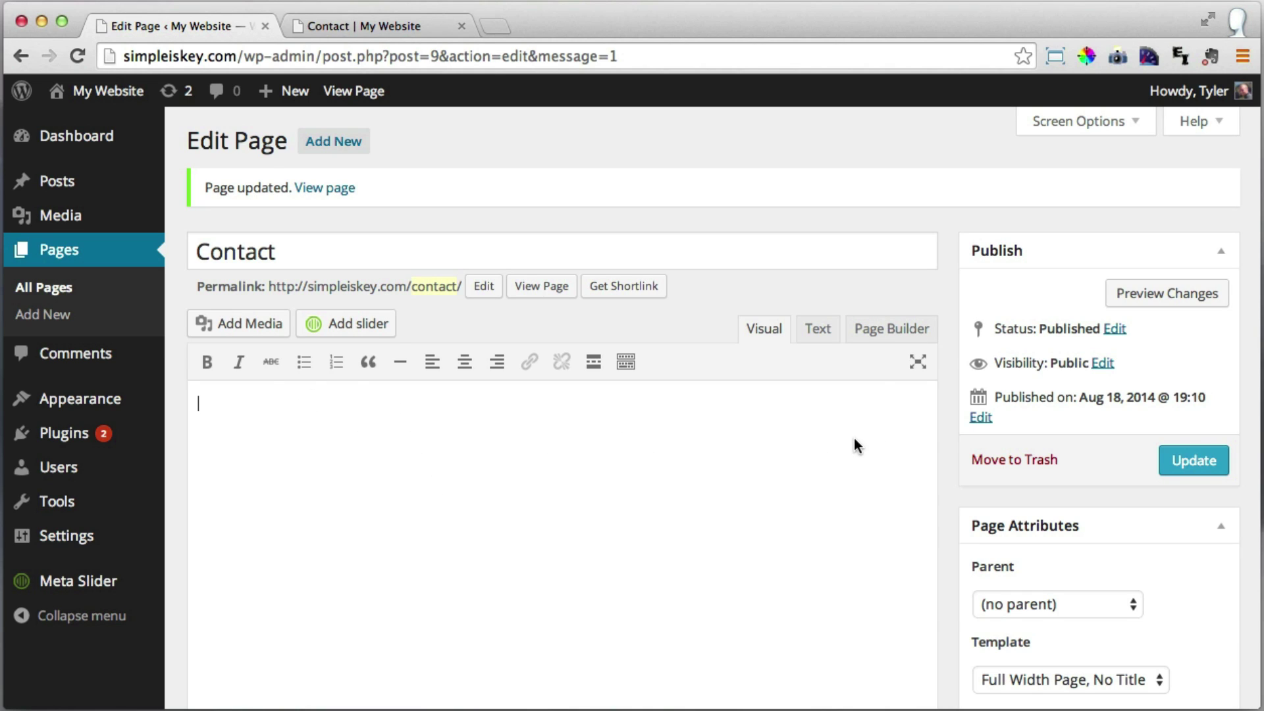
Switch to Page Builder, delete the existing row and add a row of 3 equal columns.
click(901, 335)
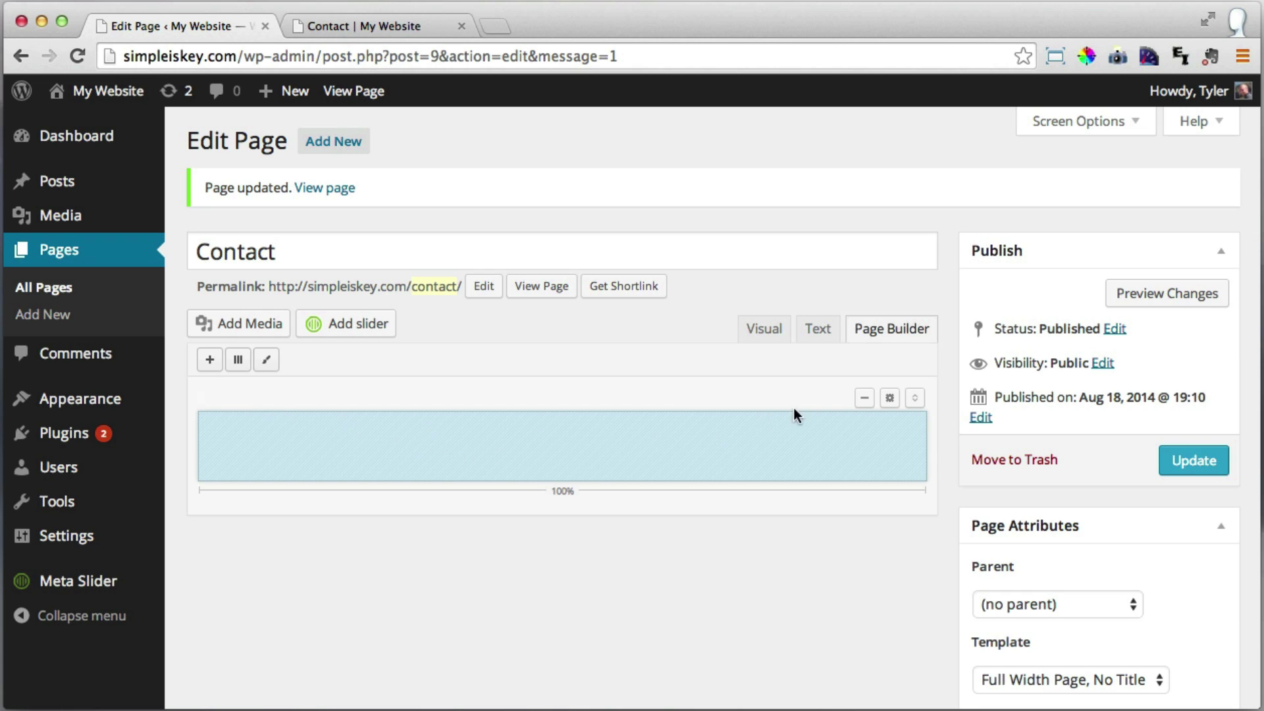
click(865, 399)
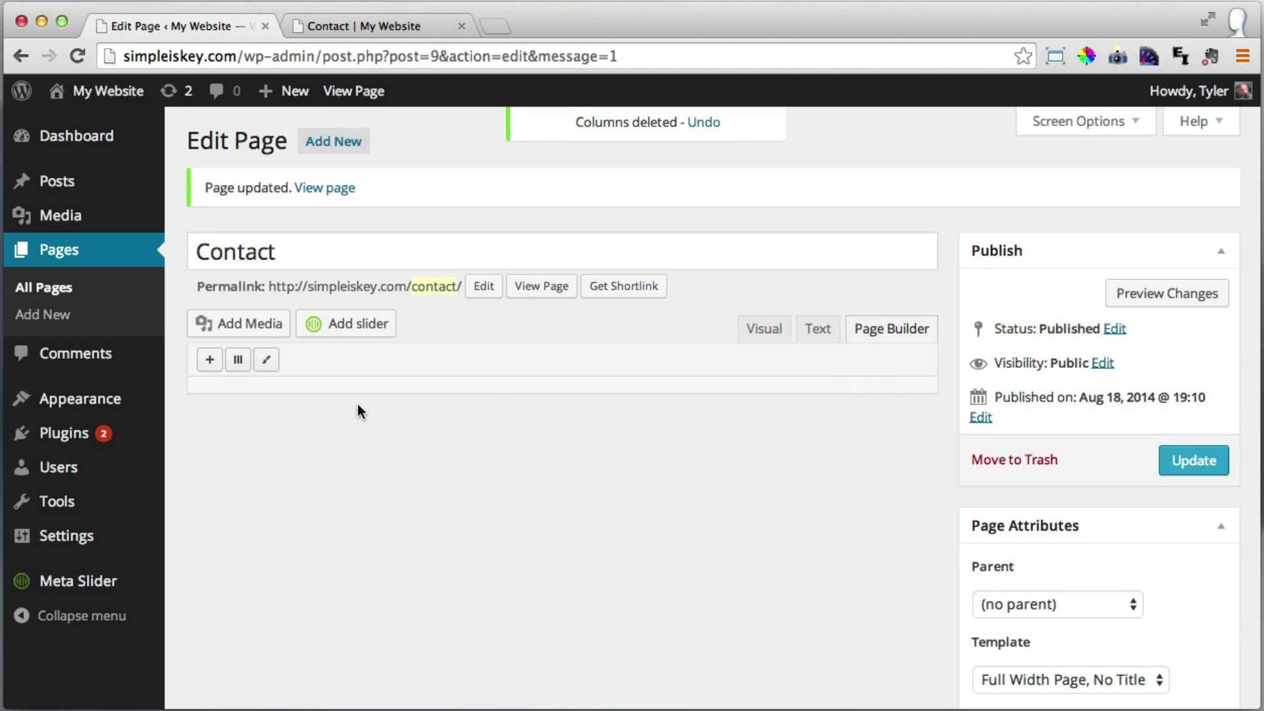
click(238, 361)
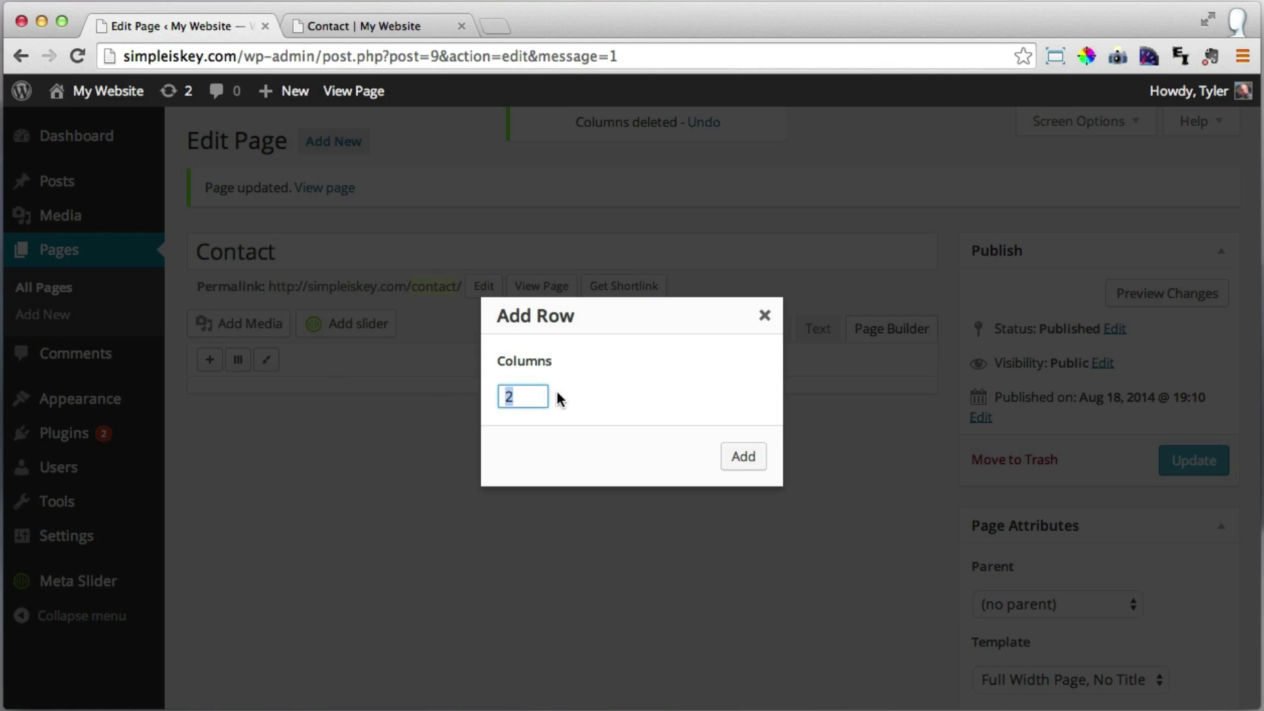
text(2)
drag(535, 398, 479, 397)
text(3)
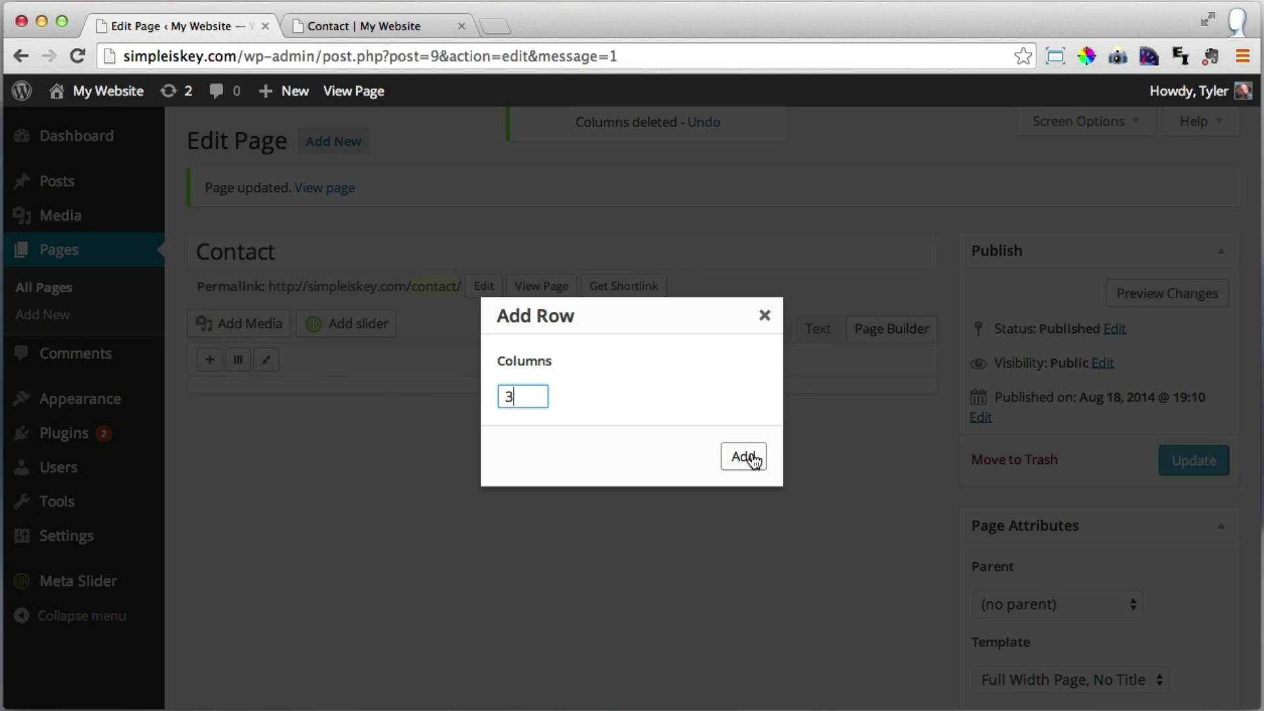
click(750, 457)
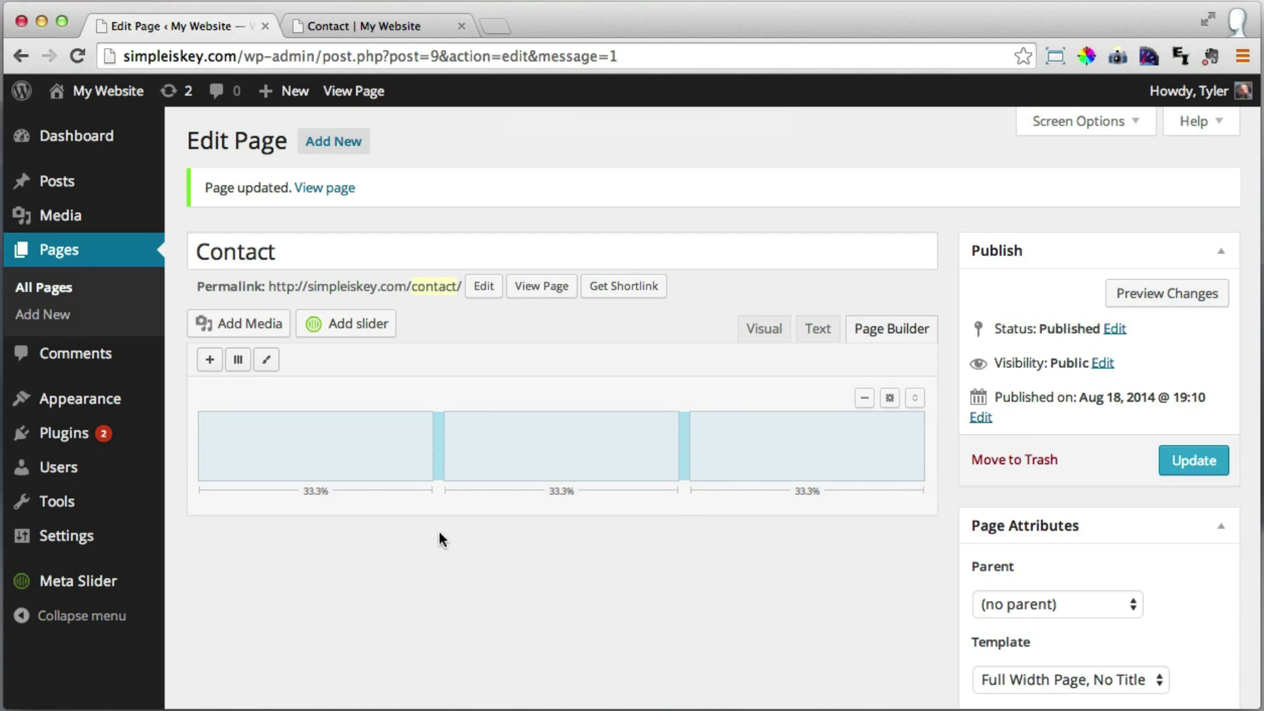
click(318, 437)
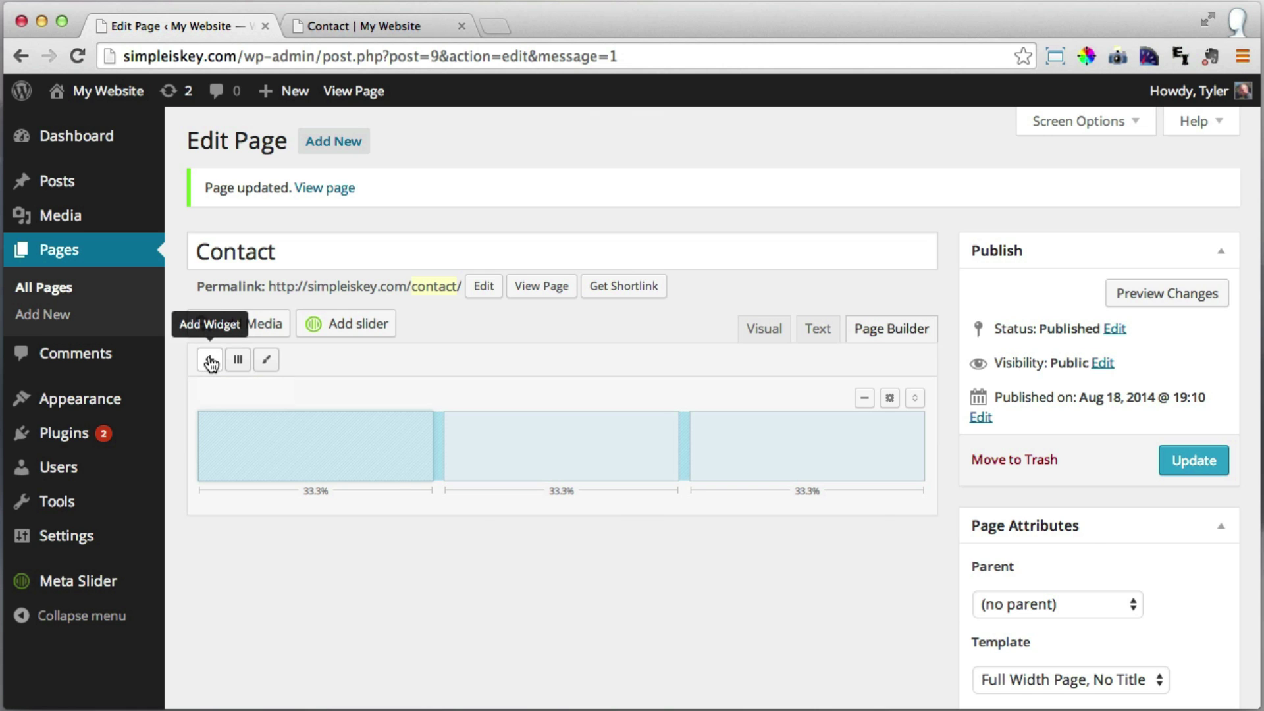
Add a Text widget to the first column.
click(210, 360)
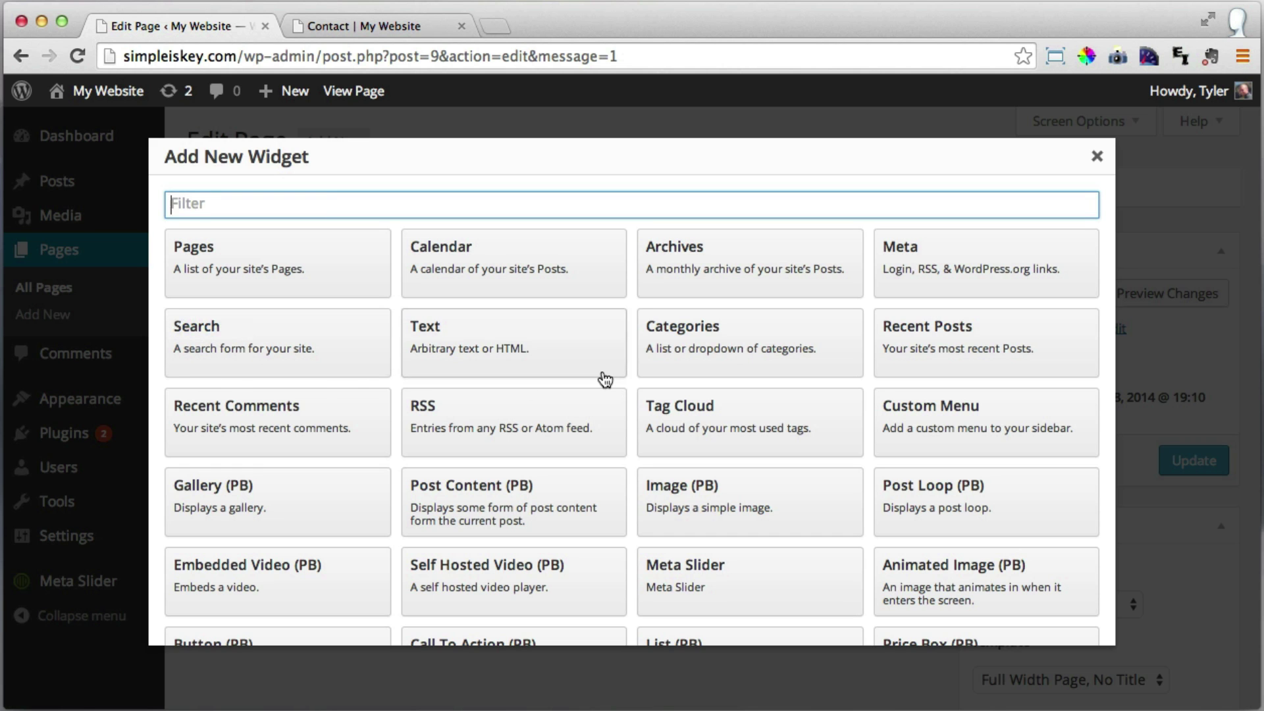
scroll(606, 381, down, 5)
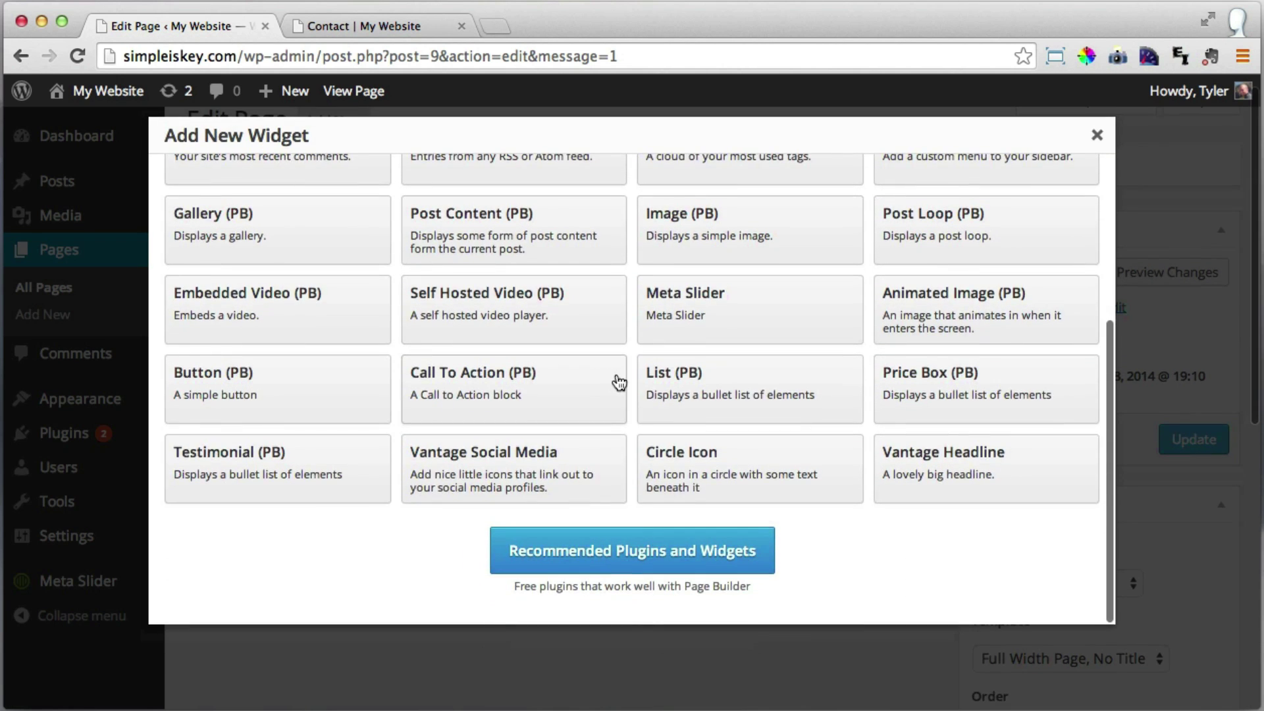
scroll(617, 389, up, 3)
scroll(619, 395, up, 1)
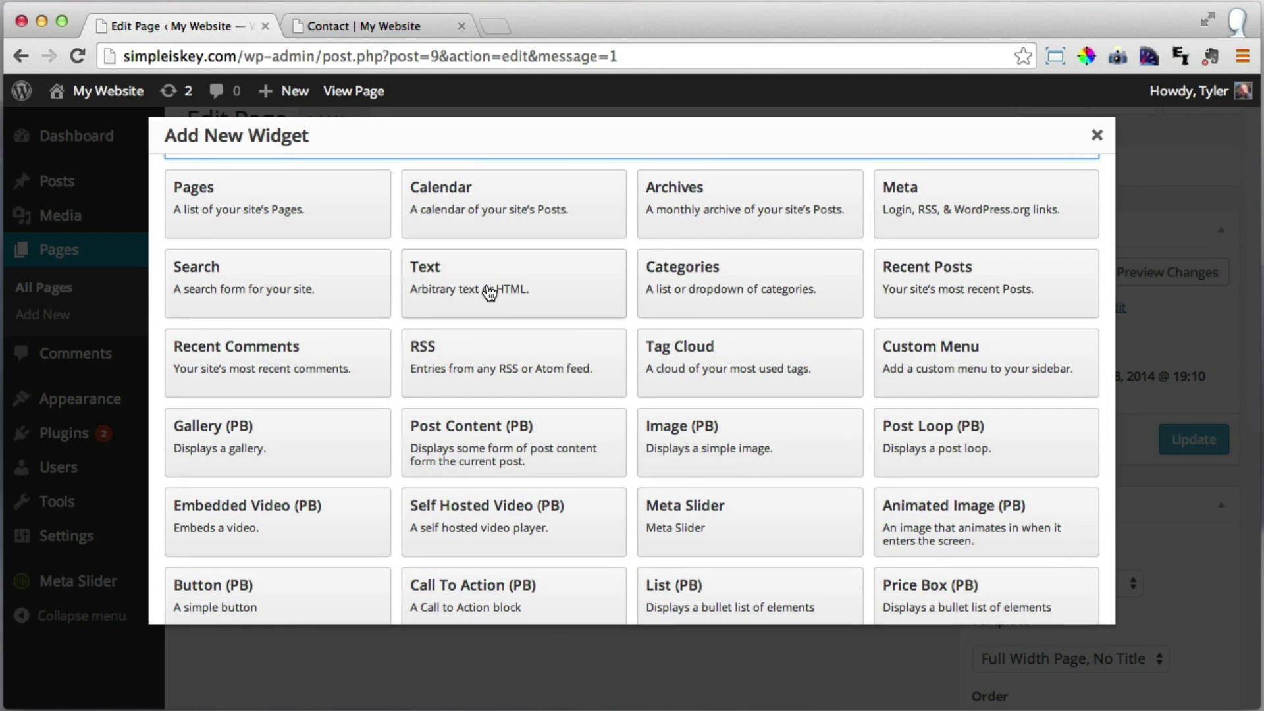
click(488, 293)
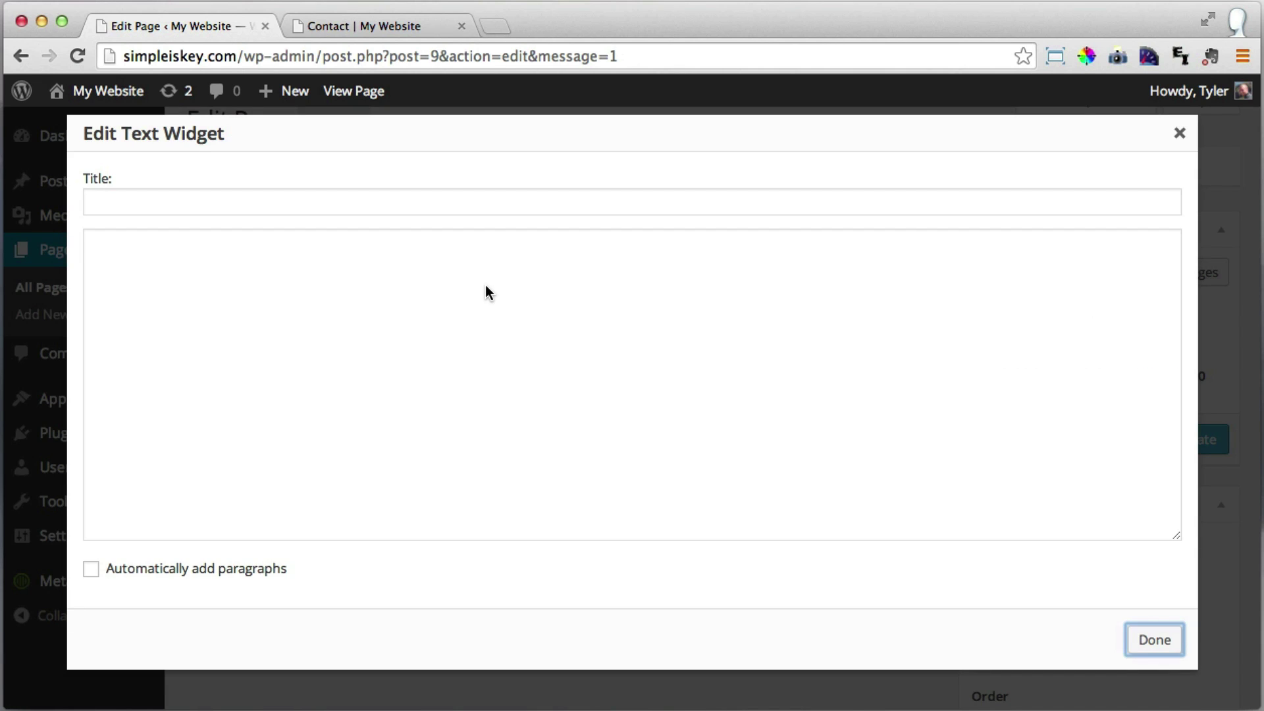
Title the Text widget 'Contact', enter two lines of placeholder text, and finish editing.
click(291, 201)
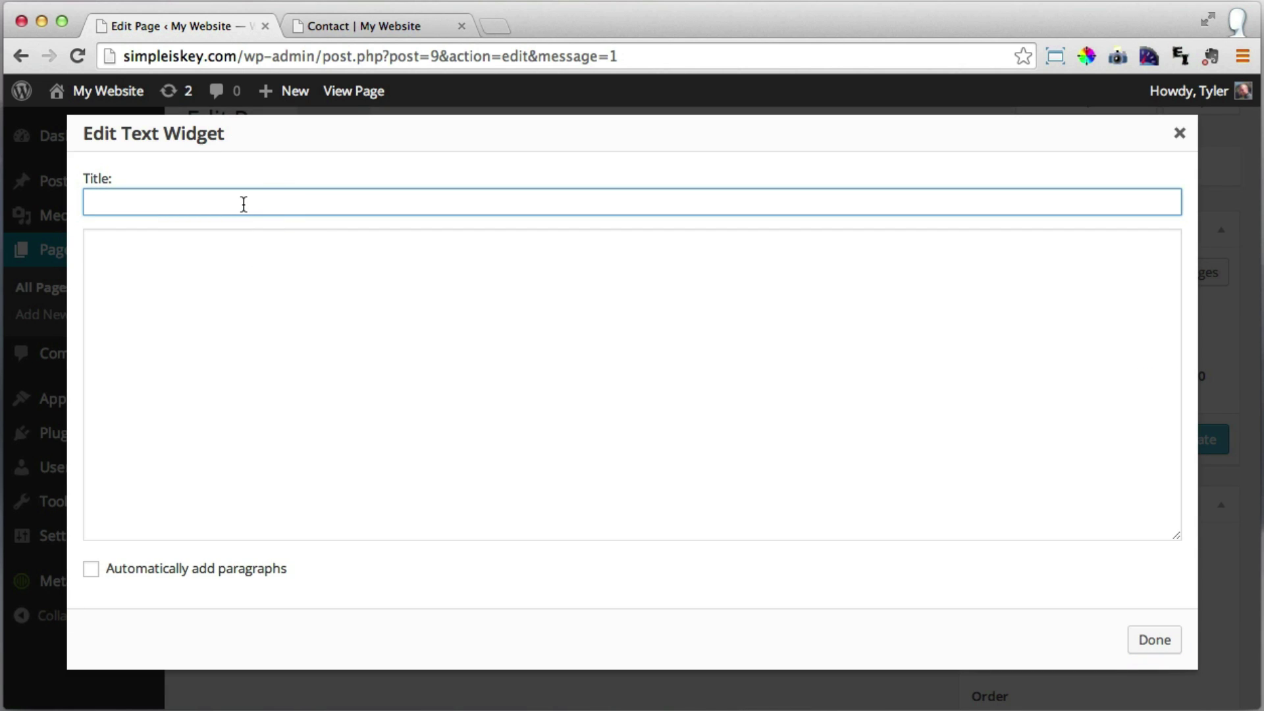
text(Contact)
click(91, 241)
text(kksdjfksjdfjksad)
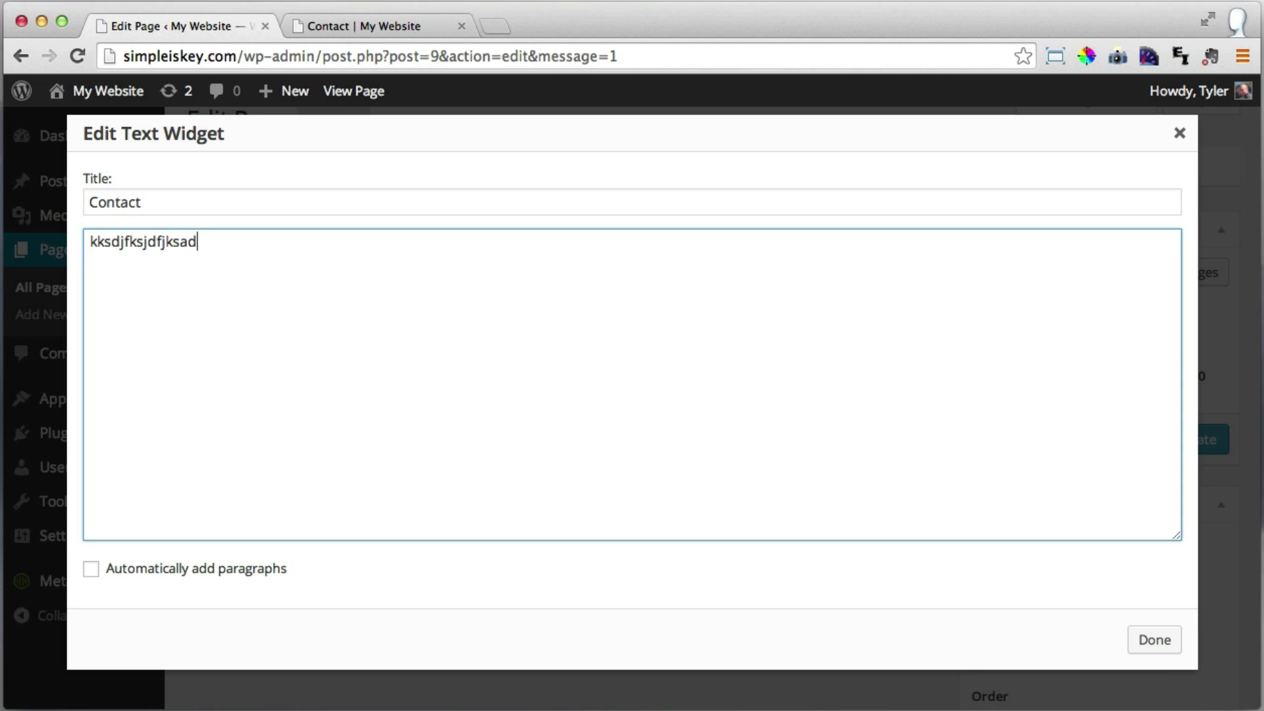
key(Return)
text(asdfskdfjklsdfjksd)
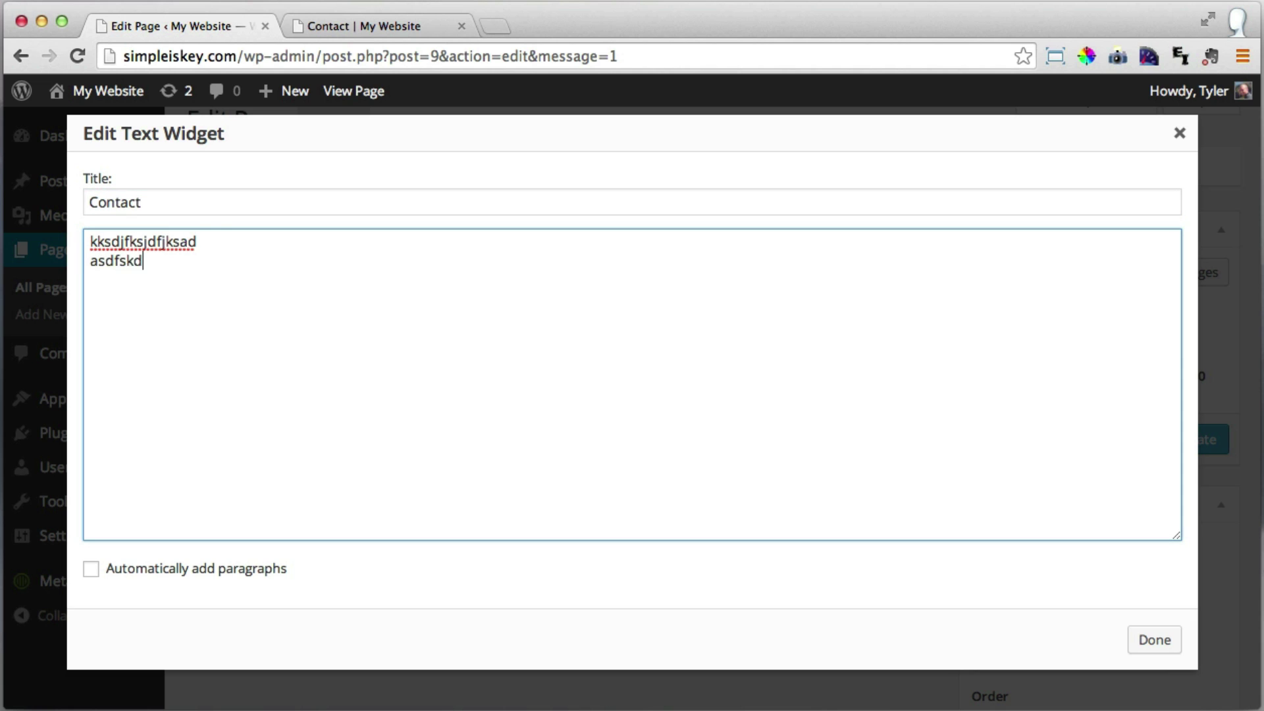
click(1153, 640)
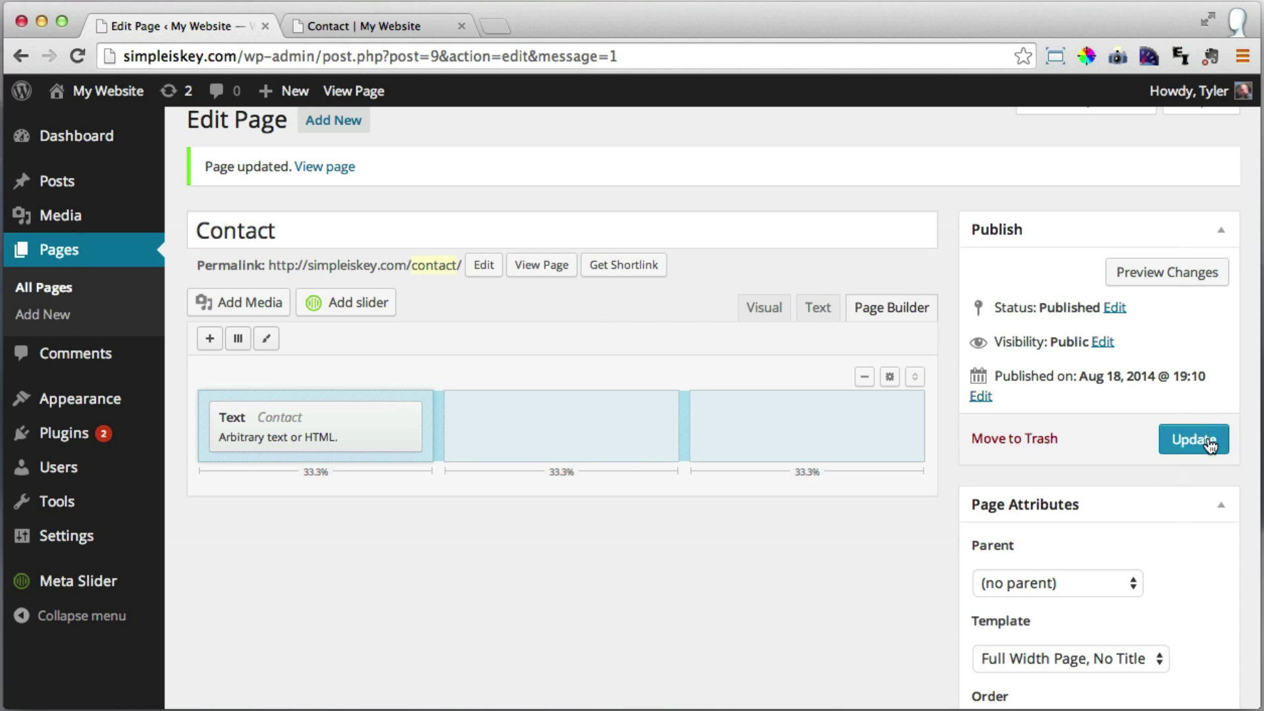
Update the Contact page and reload its live view.
click(1186, 448)
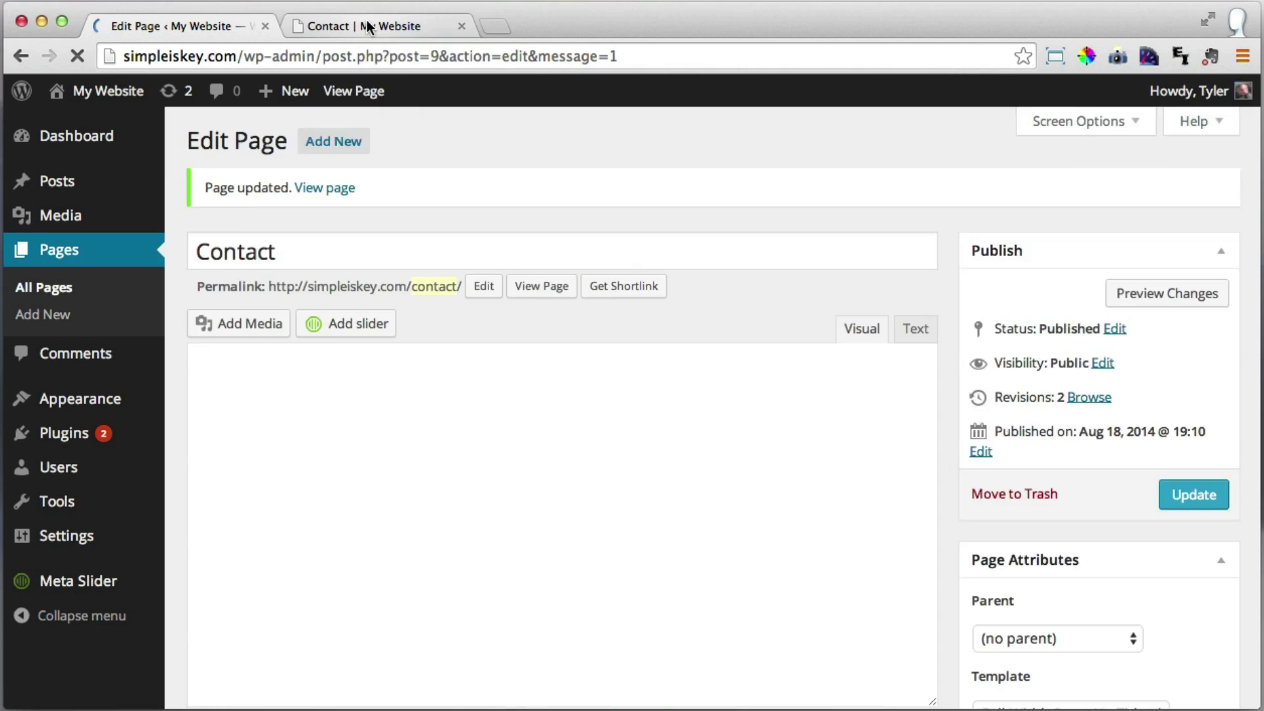
click(366, 20)
click(78, 56)
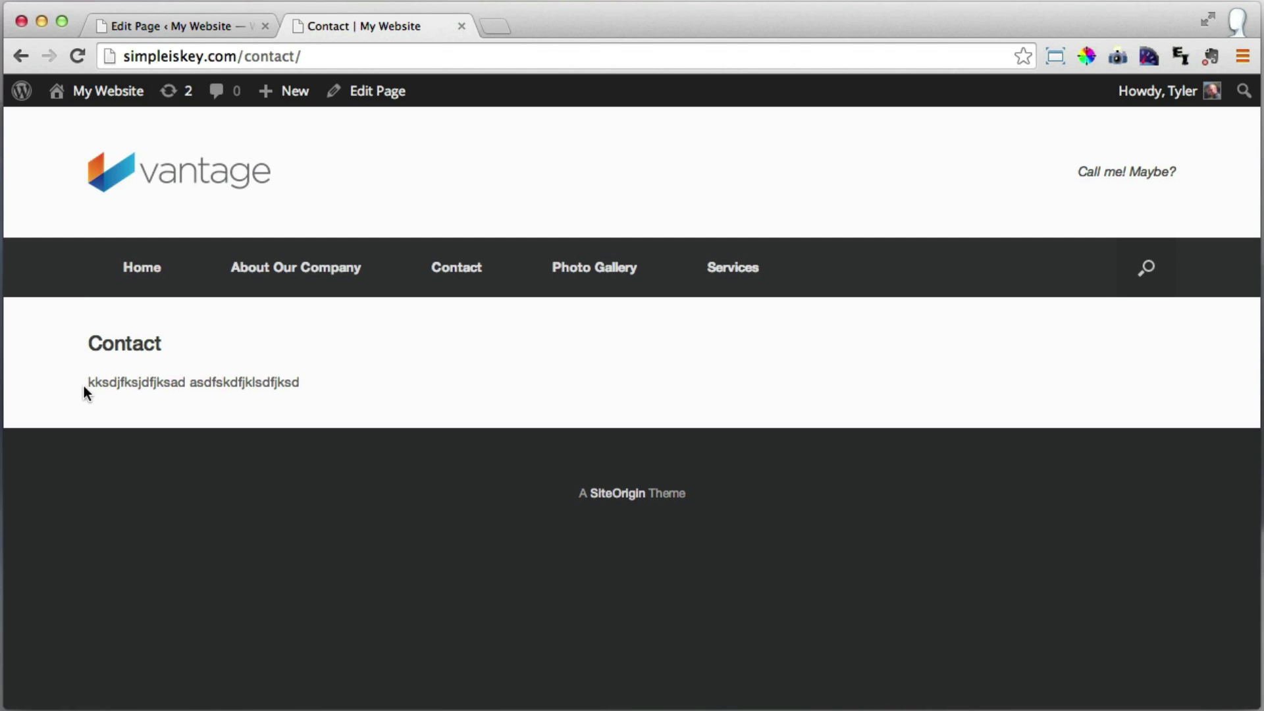
Check the live Contact heading and placeholder paragraph, then go back to the page editor.
drag(89, 385, 316, 384)
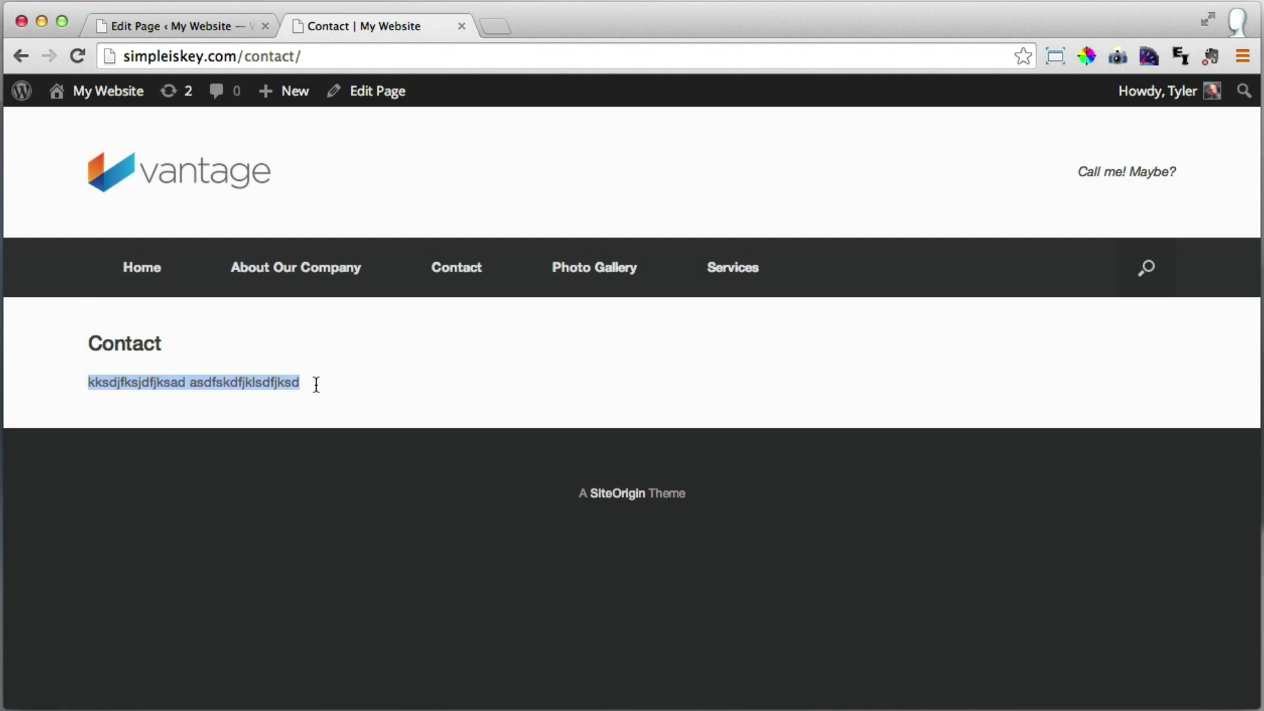
click(231, 383)
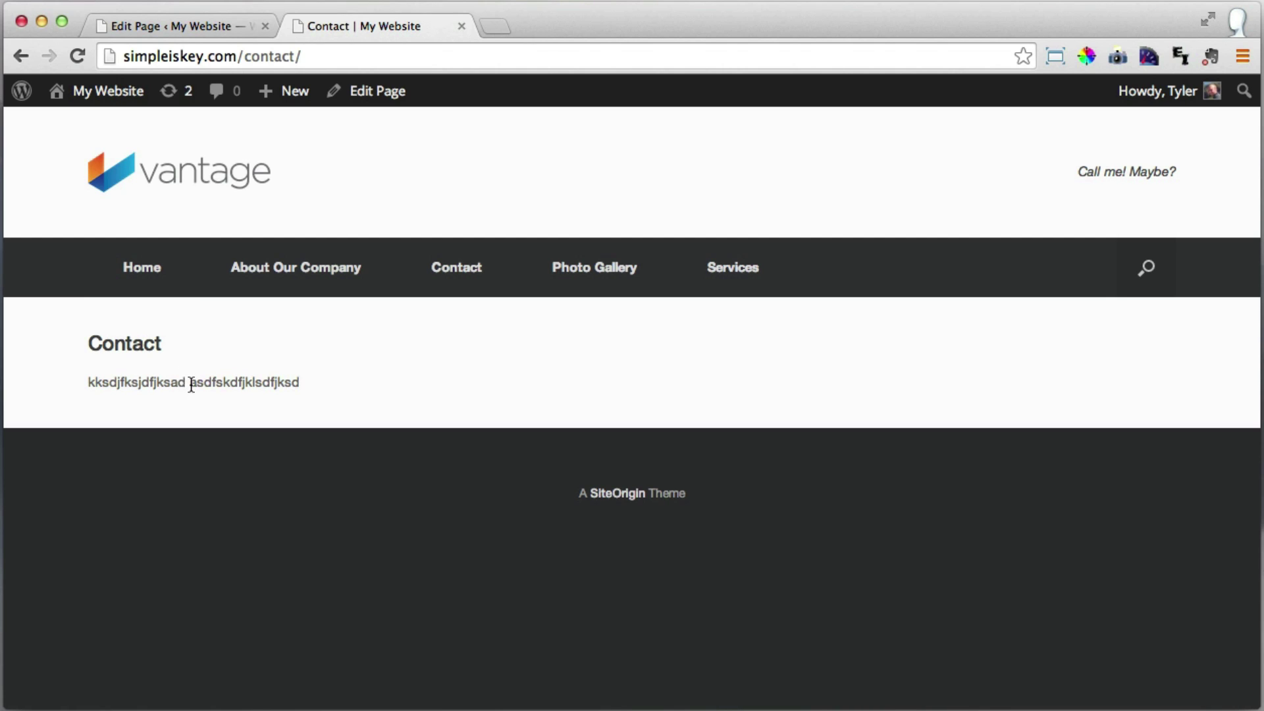
drag(89, 342, 168, 342)
click(169, 343)
click(217, 26)
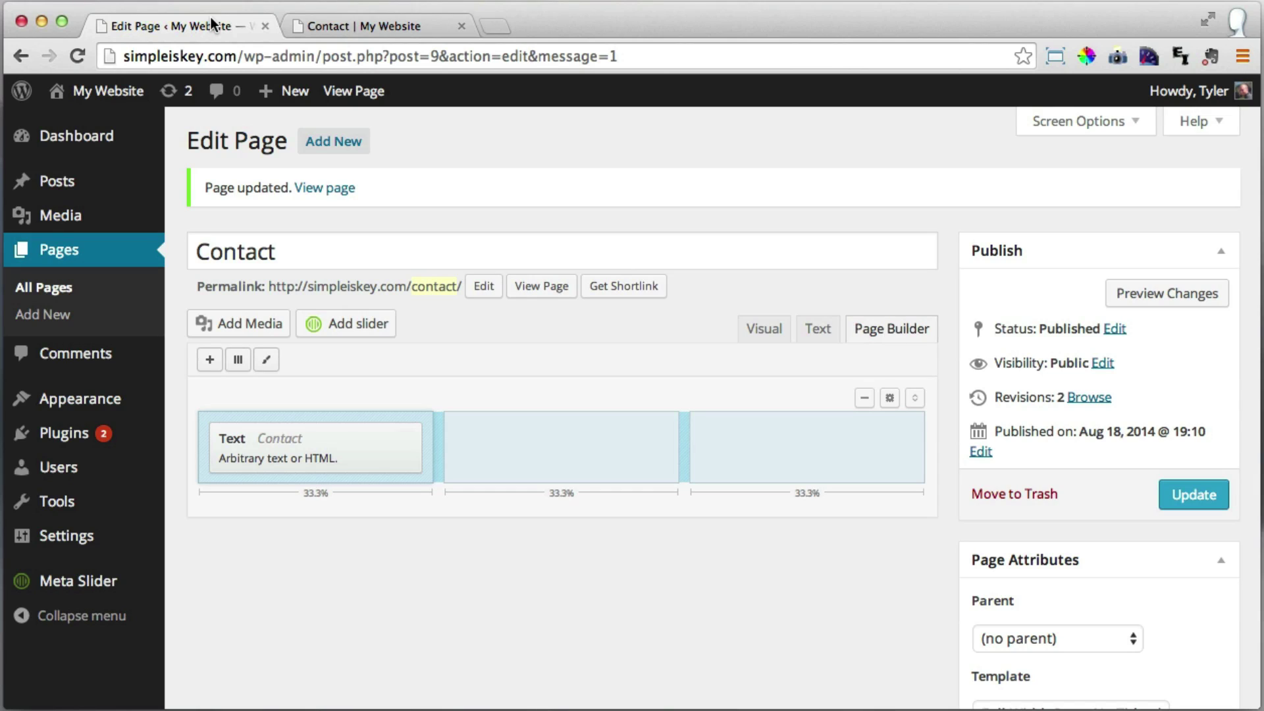
Delete the Contact text widget, browse the widget list without adding one, then go to Plugins.
mouse_move(284, 448)
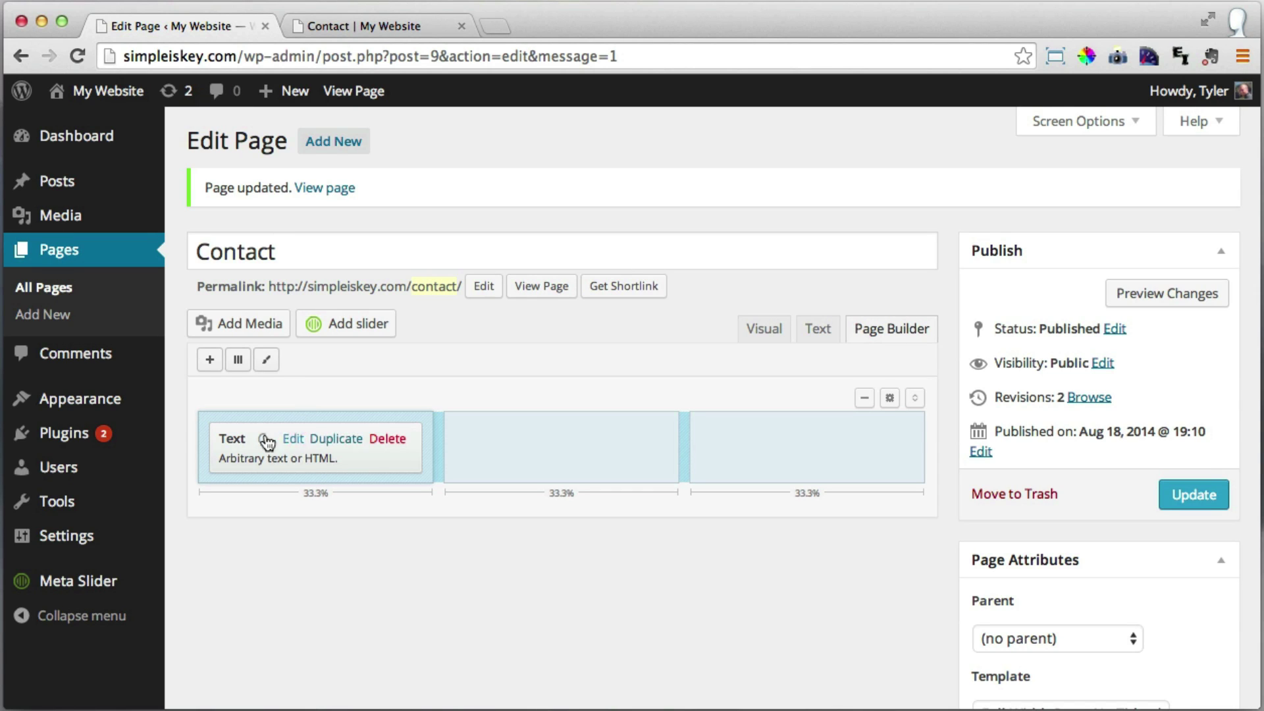
click(388, 441)
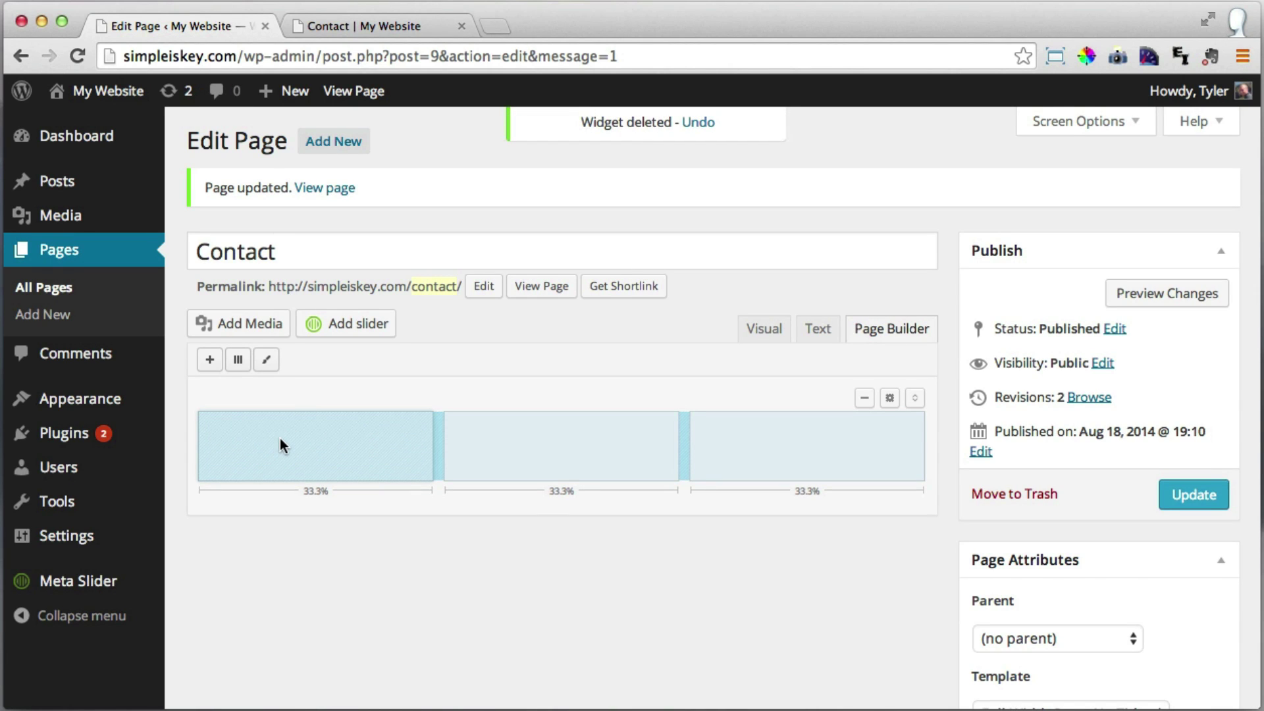
click(208, 360)
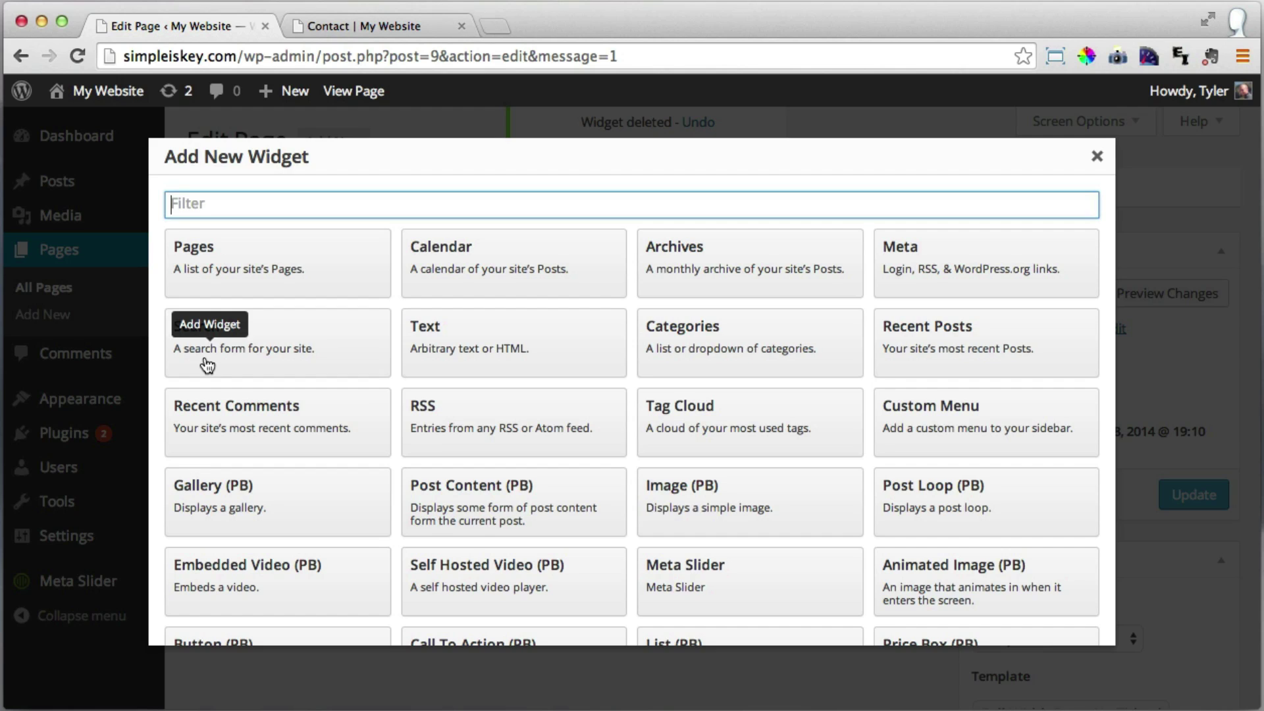
scroll(323, 290, down, 5)
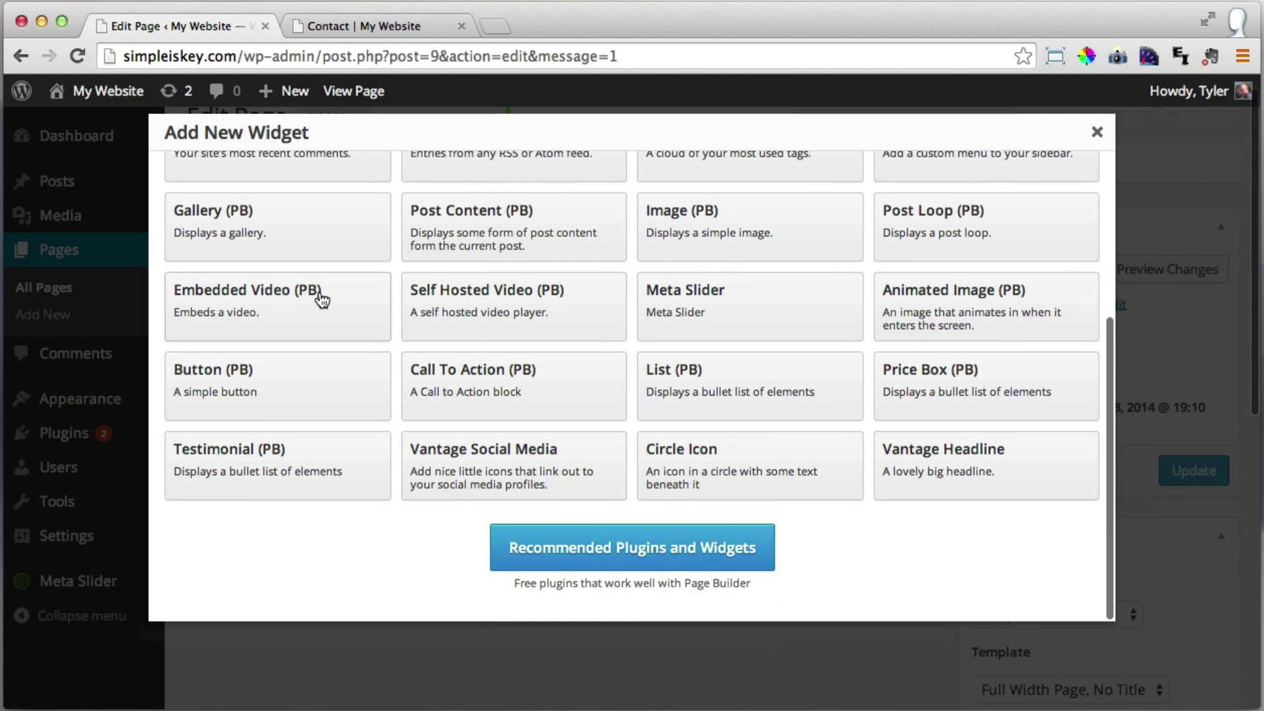
scroll(322, 300, up, 3)
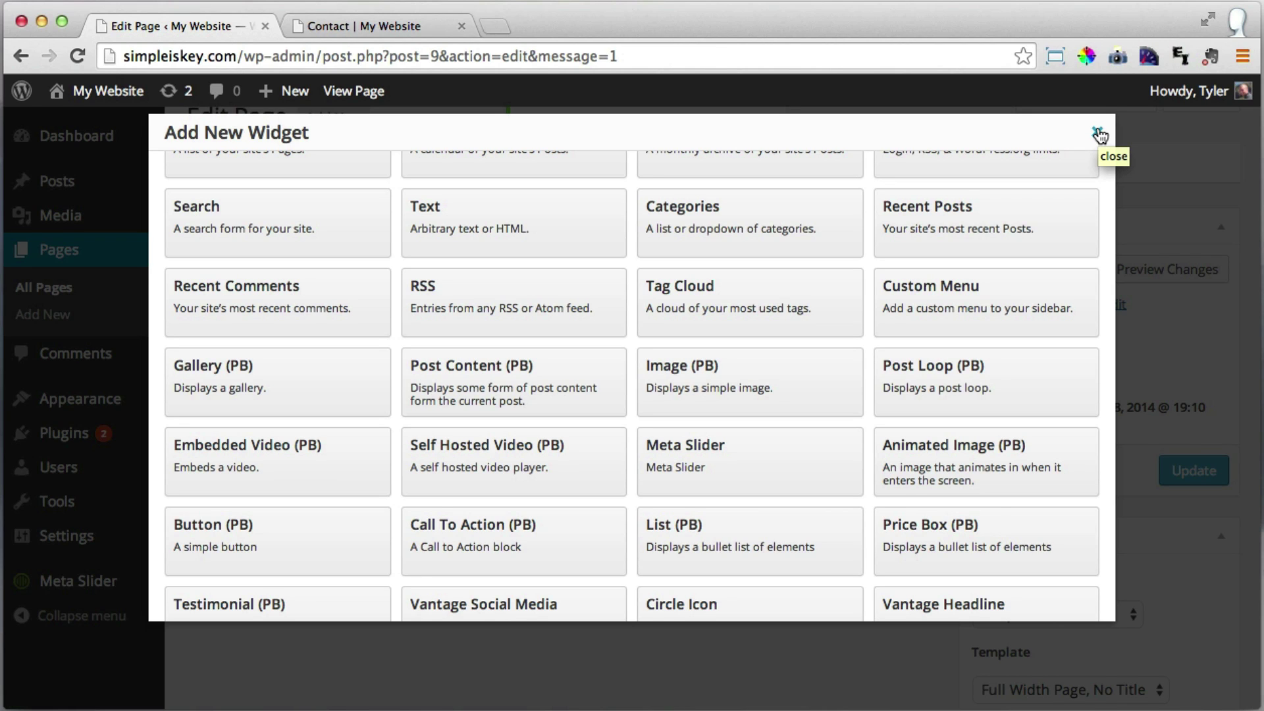
click(1100, 134)
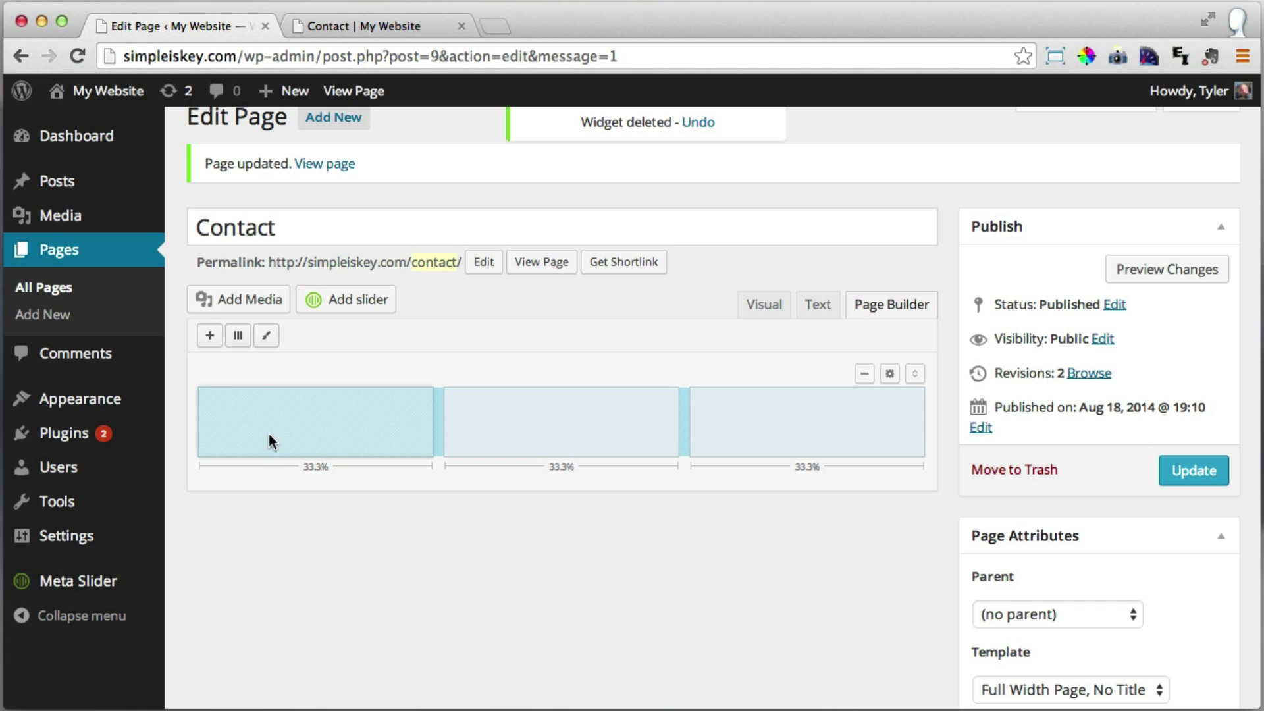
click(54, 443)
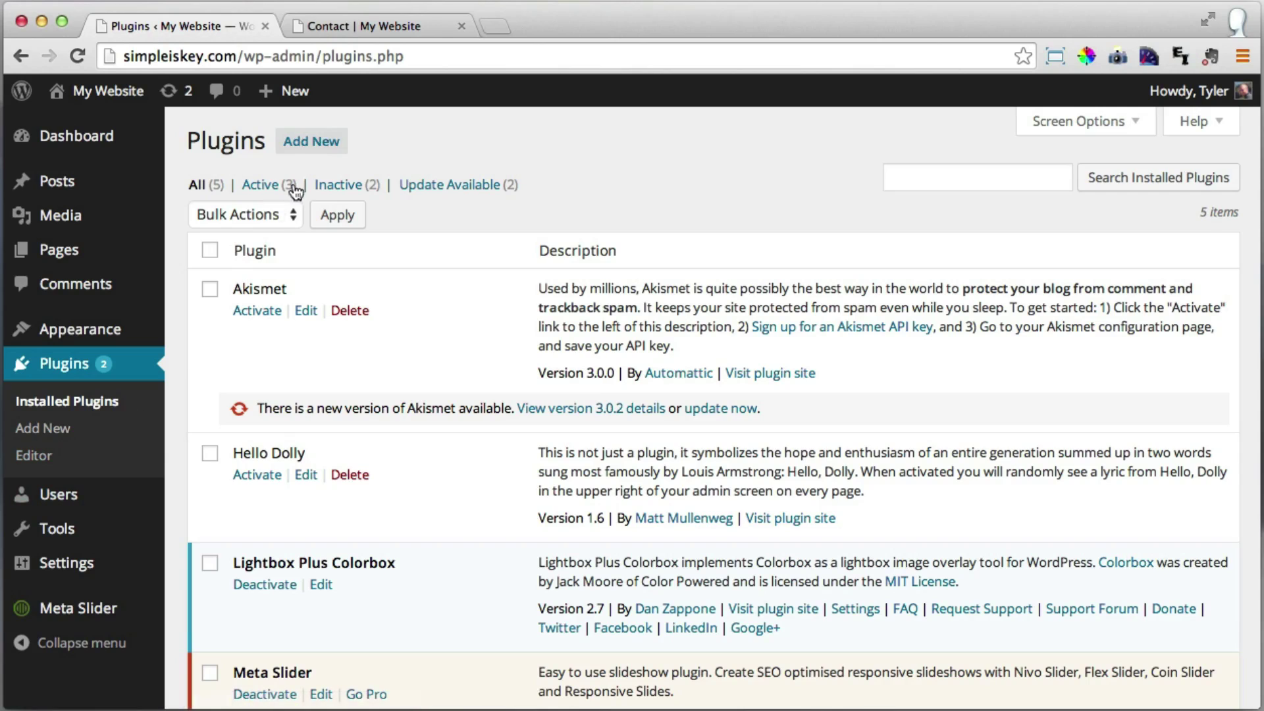
Search the plugin directory for 'black studio'.
click(311, 145)
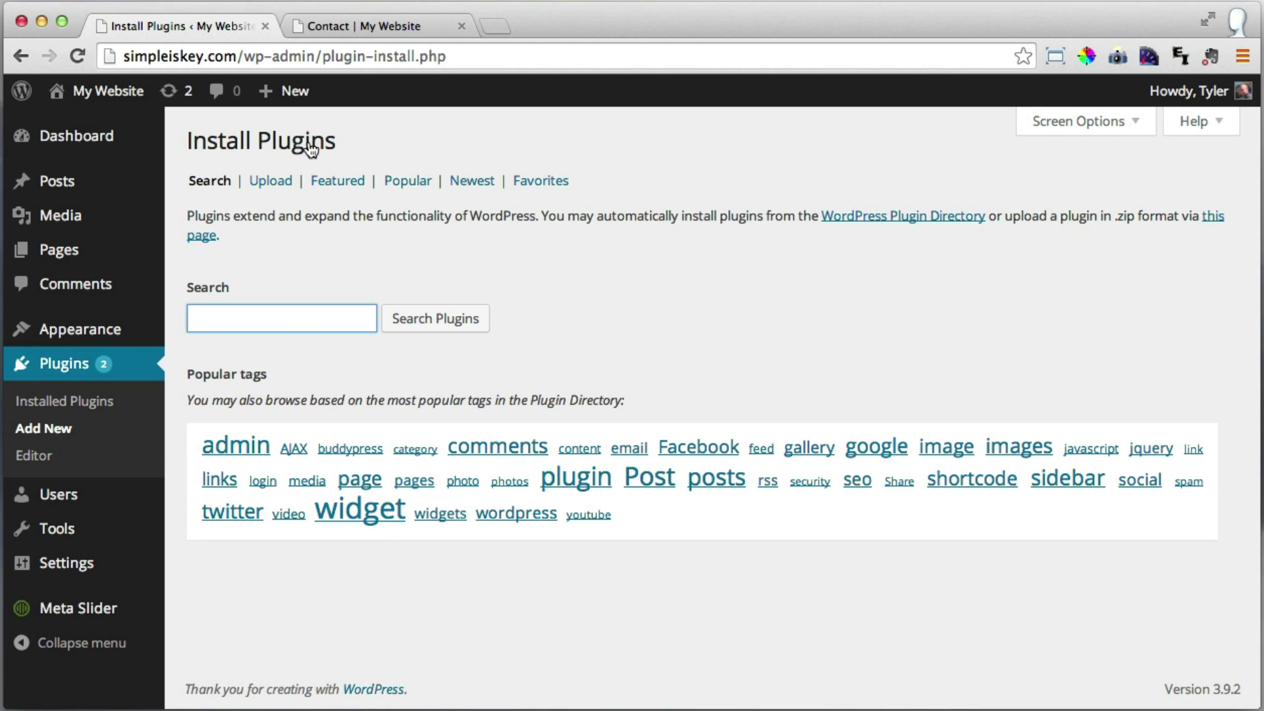
click(257, 317)
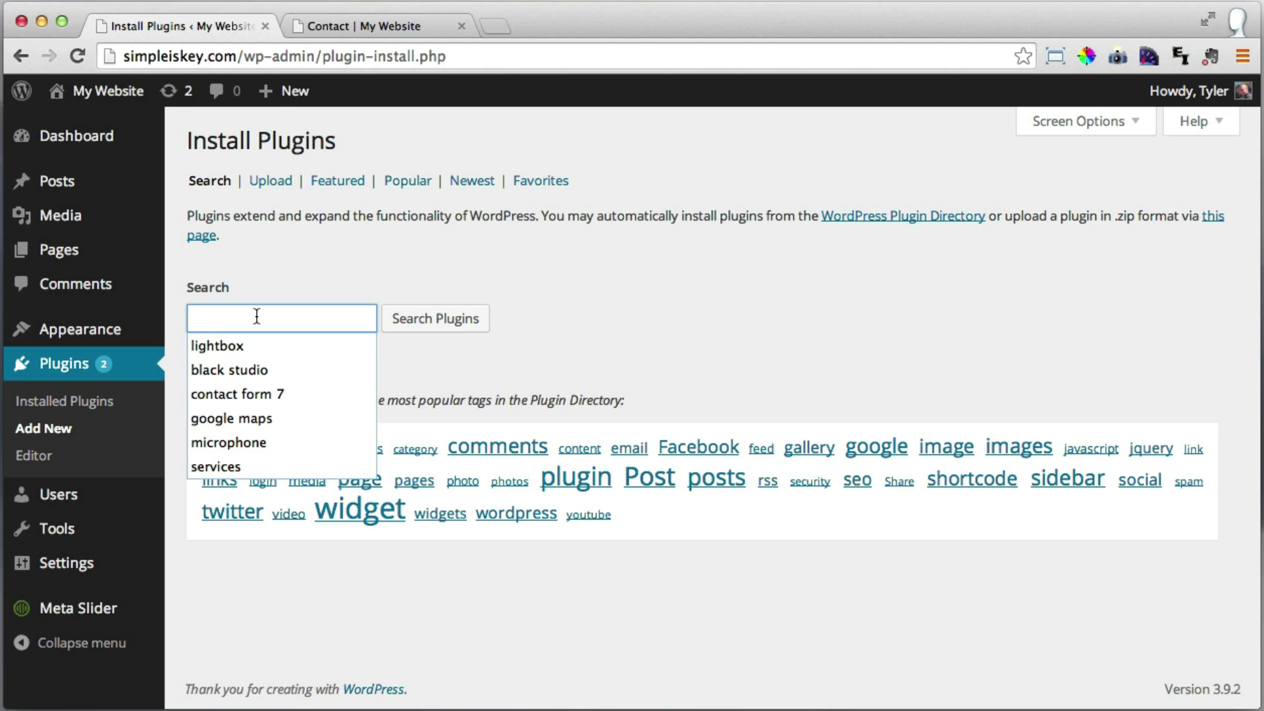
text(black )
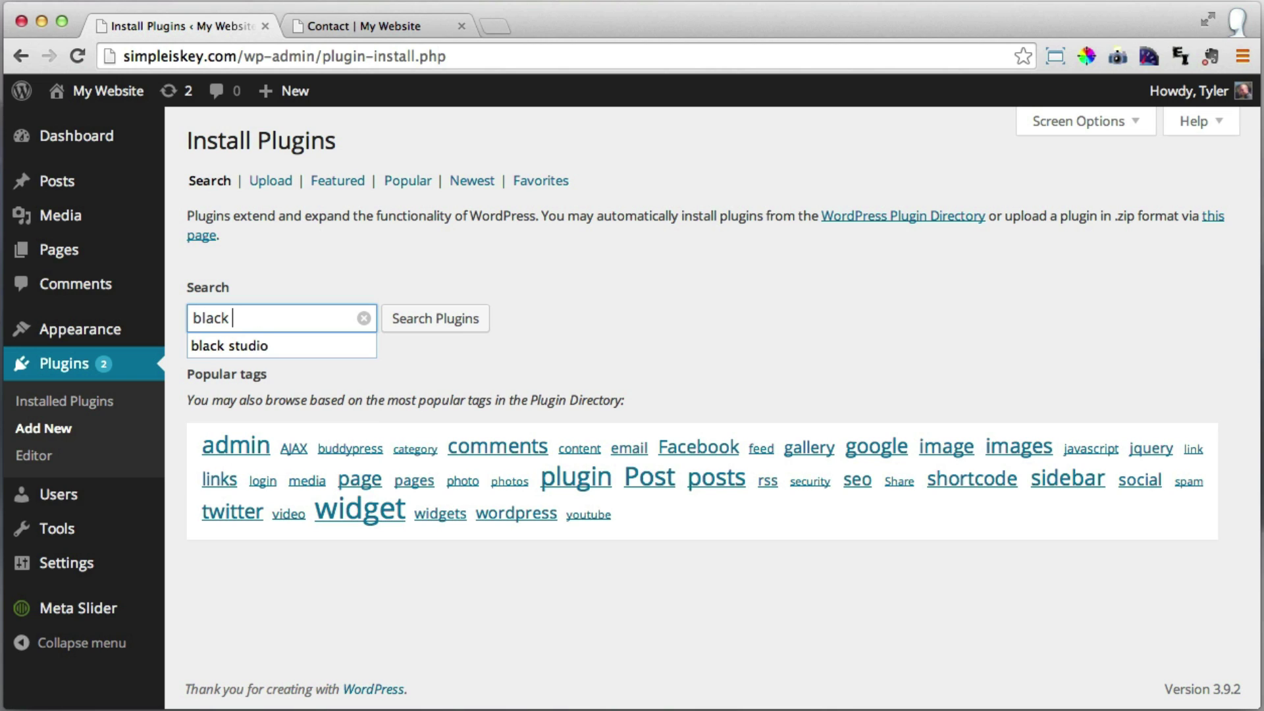
text(studio)
click(457, 331)
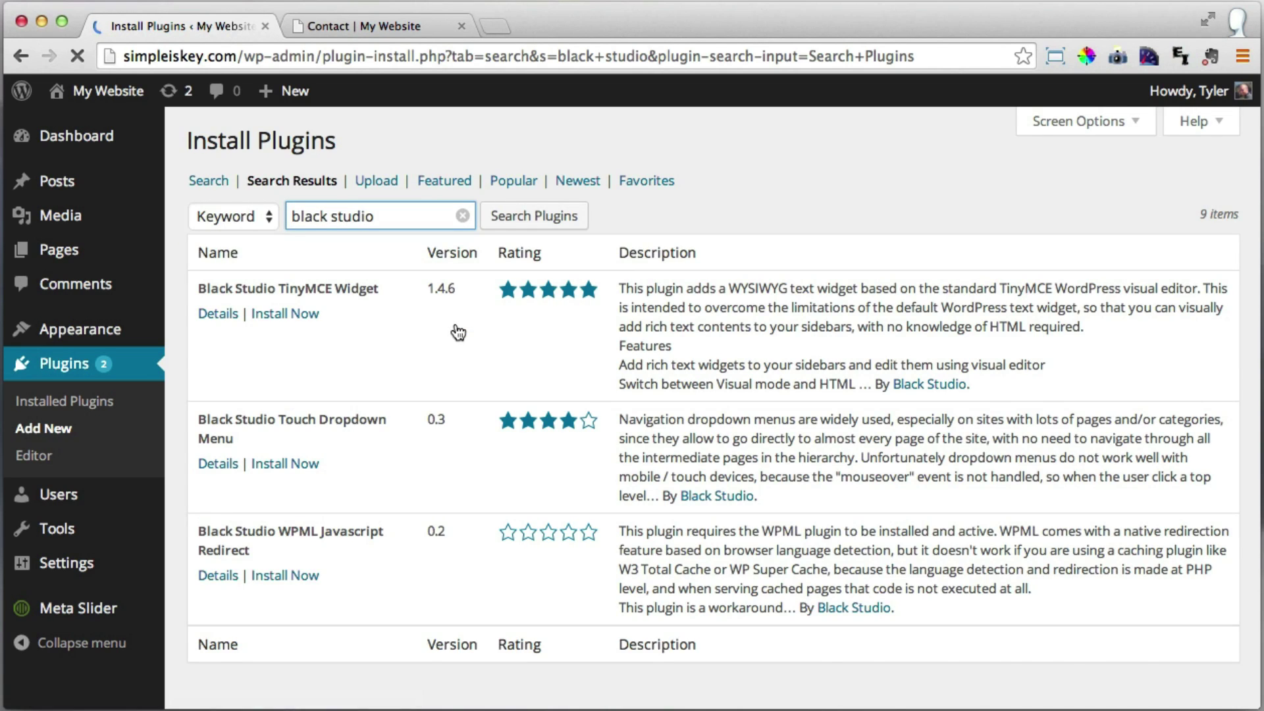
Install and activate Black Studio TinyMCE Widget, then go to the Pages list.
click(303, 316)
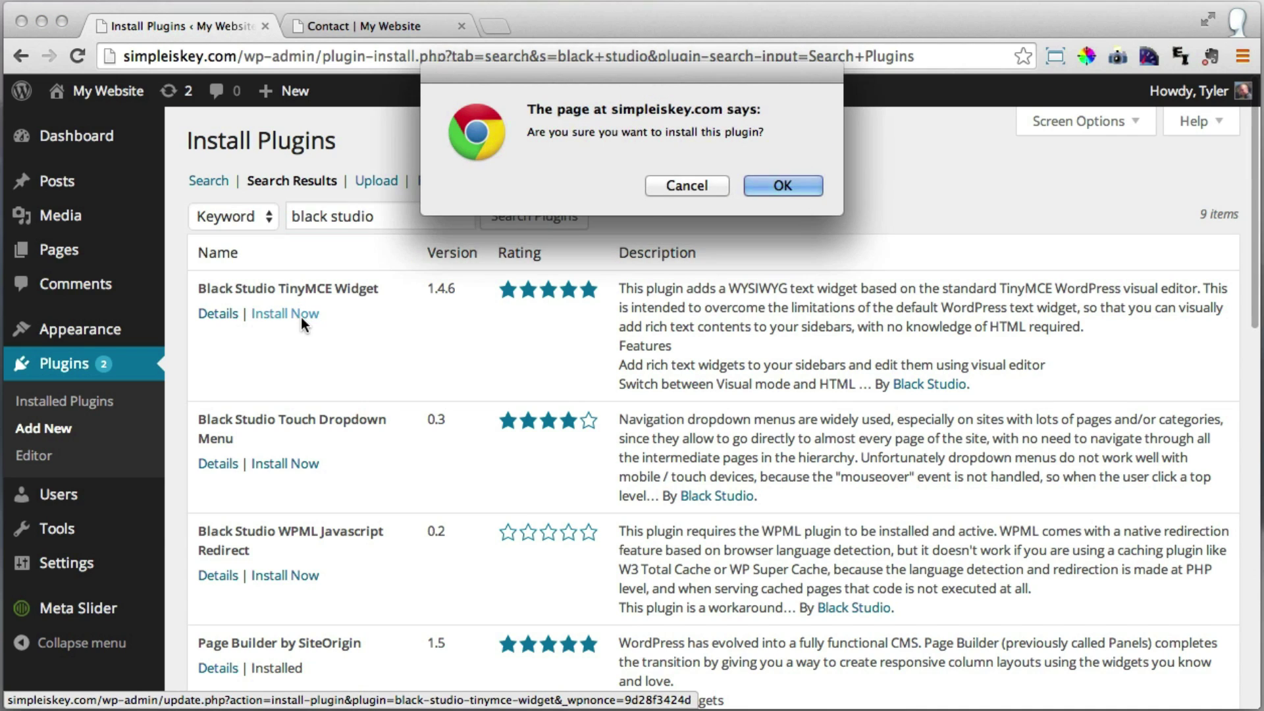
click(780, 186)
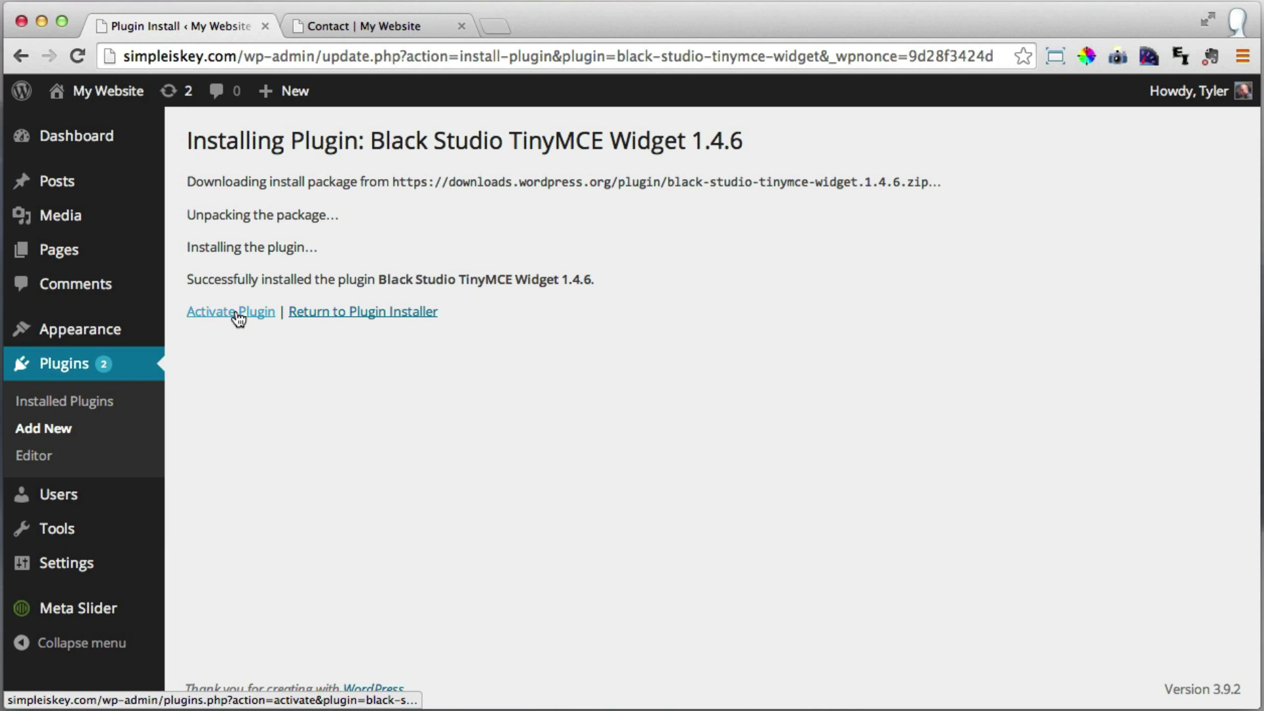
click(239, 320)
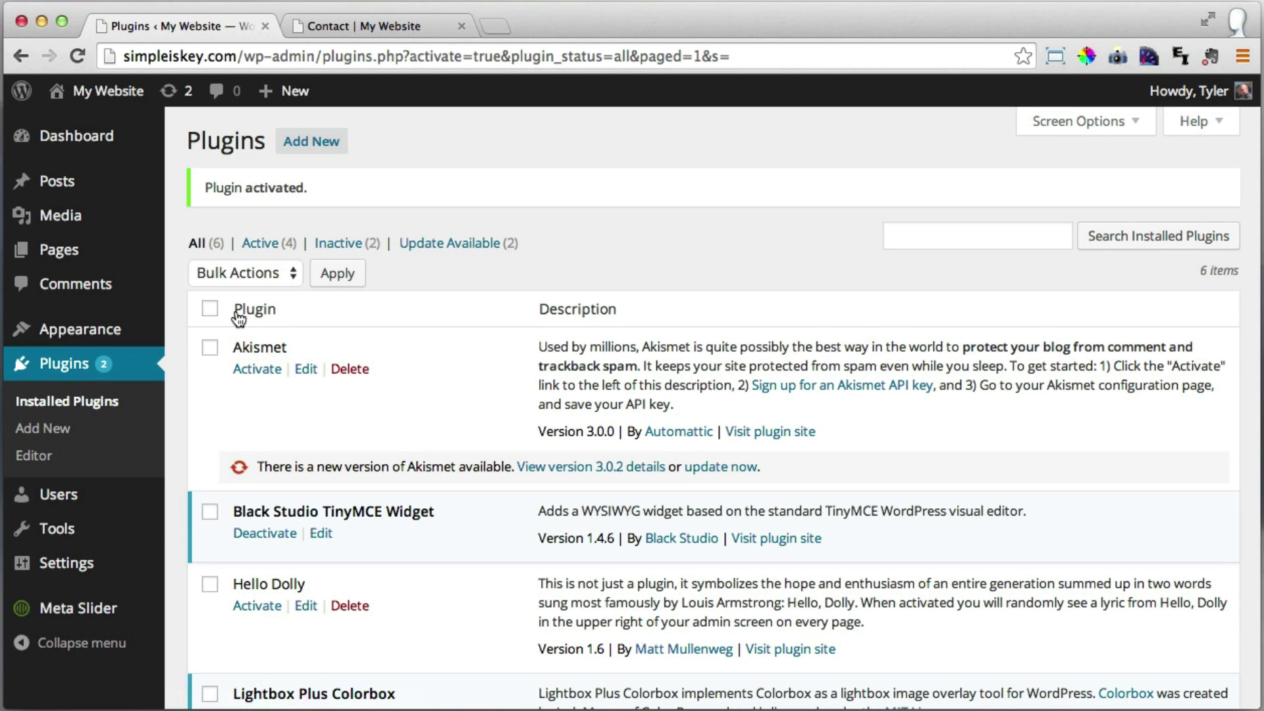
click(61, 256)
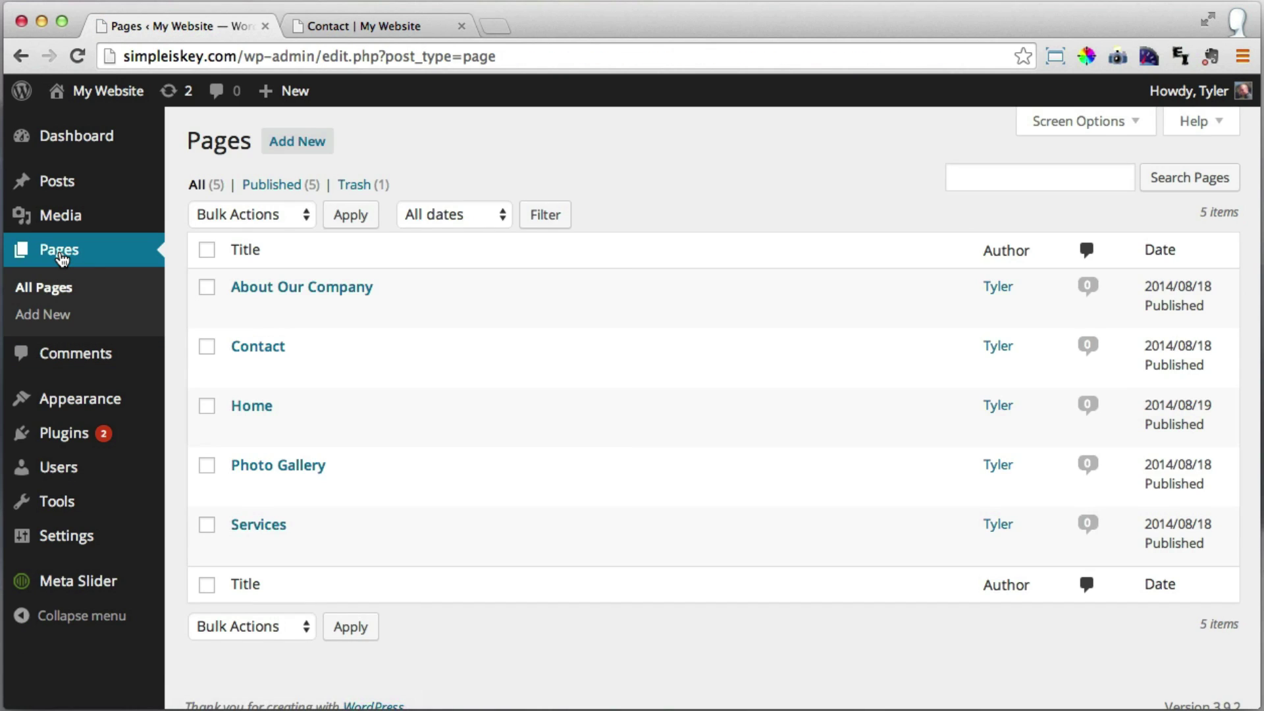
Open the Contact page and delete the text widget from the first column.
click(267, 349)
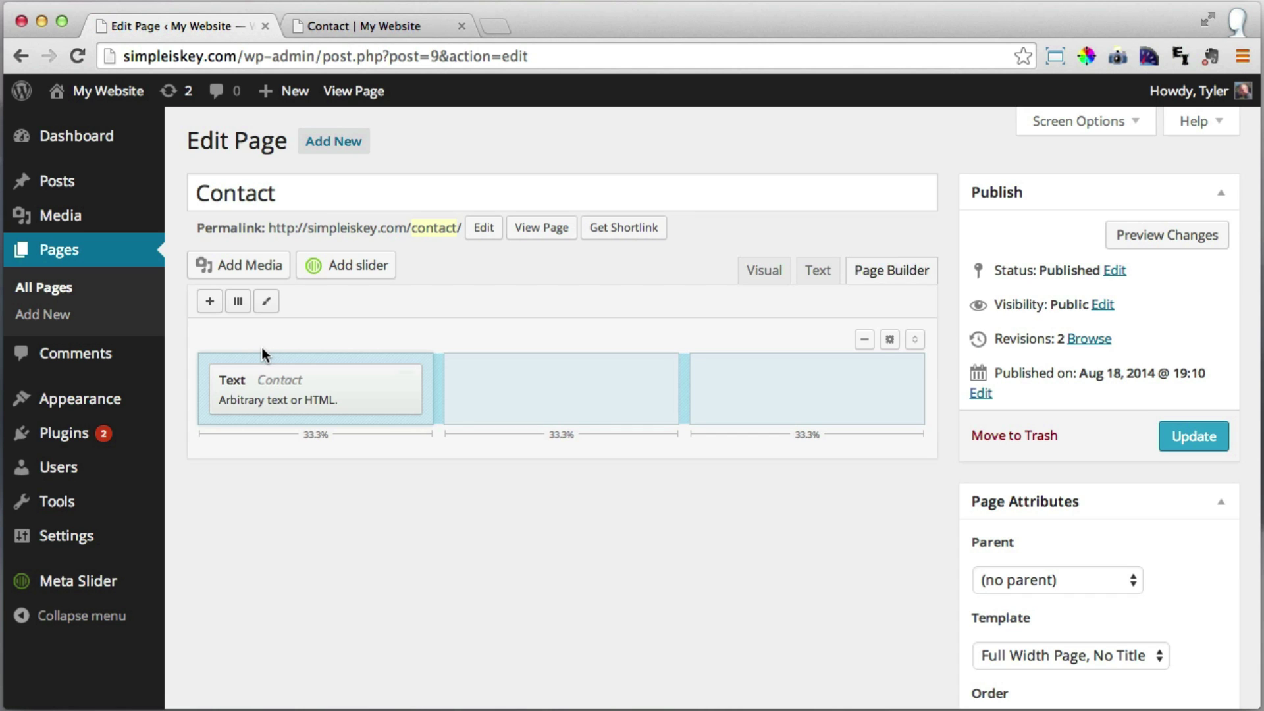
mouse_move(395, 405)
click(395, 382)
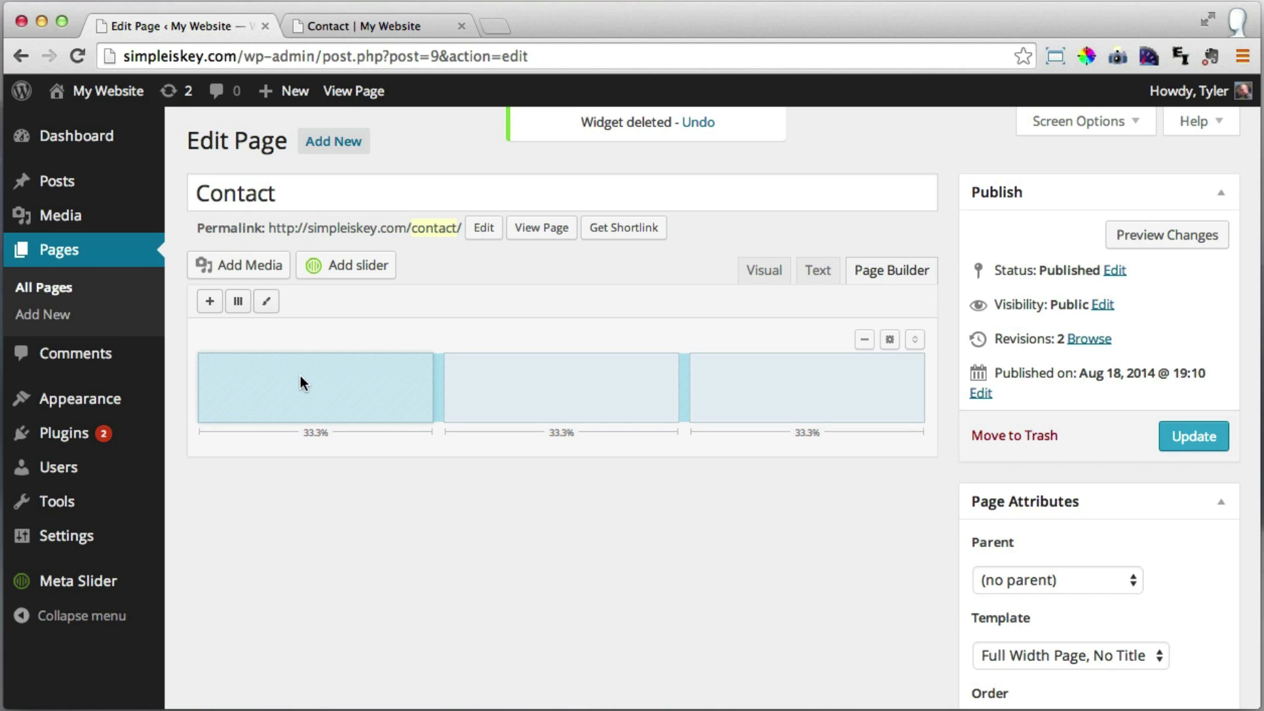
Add a Visual Editor widget from the widget list.
click(209, 301)
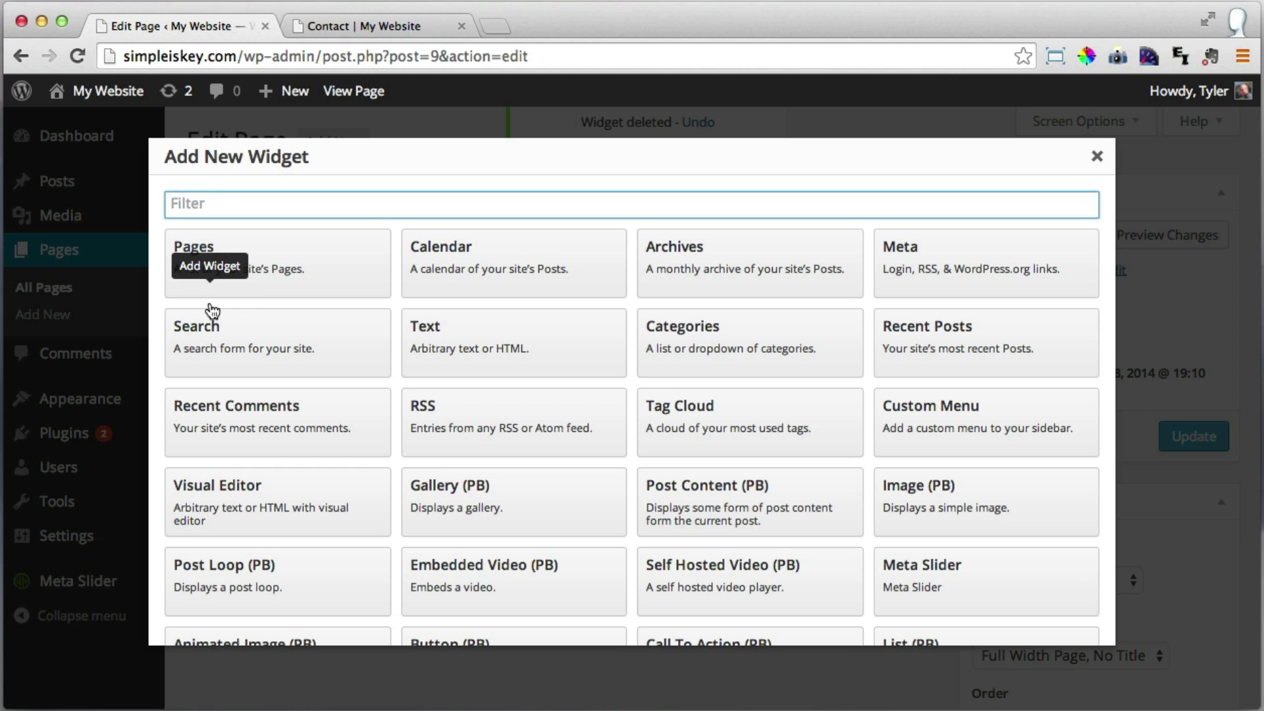
scroll(575, 359, down, 5)
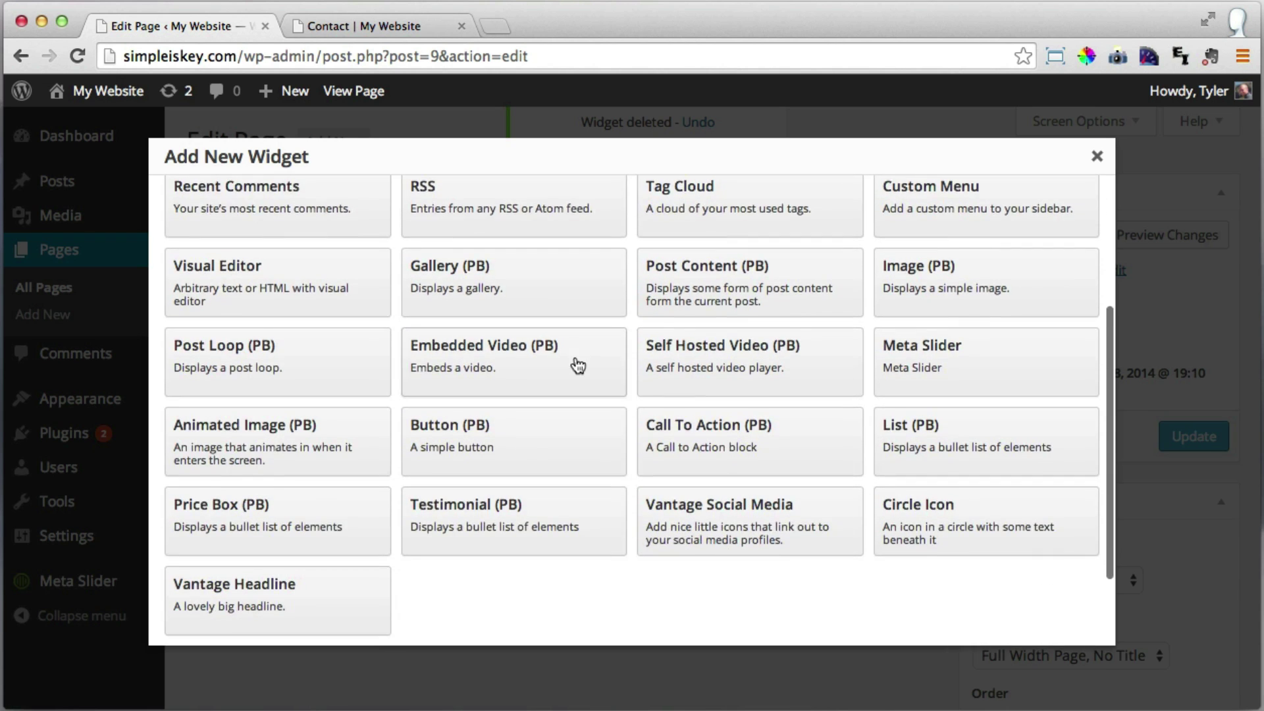
scroll(575, 356, up, 2)
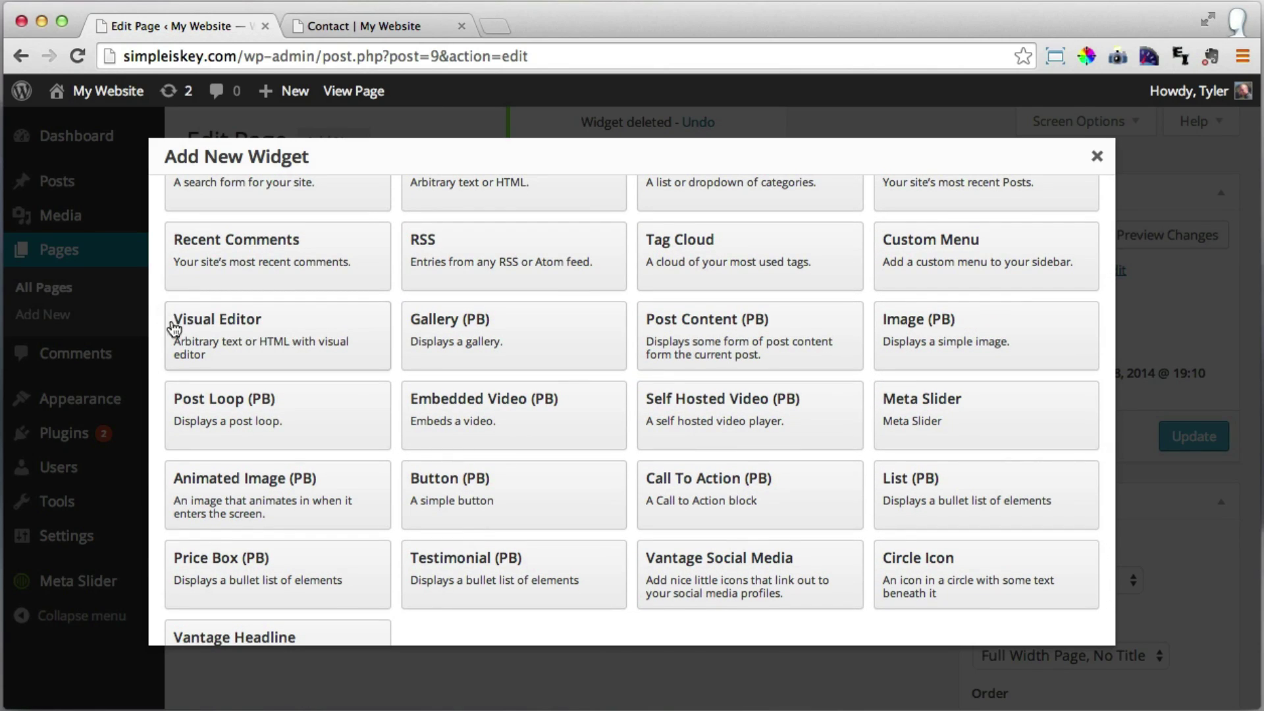
click(261, 334)
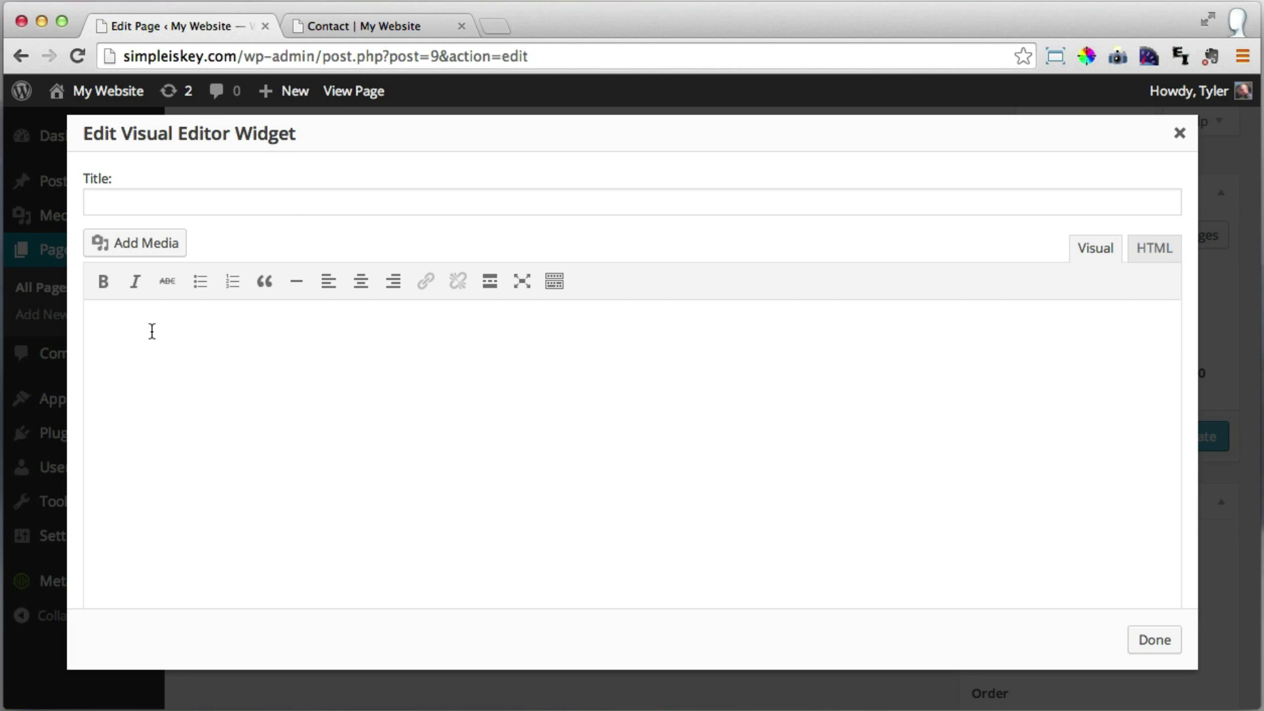
Type 'Contact', a phone number line and an email address line into the widget.
text(Contact )
text(Phone)
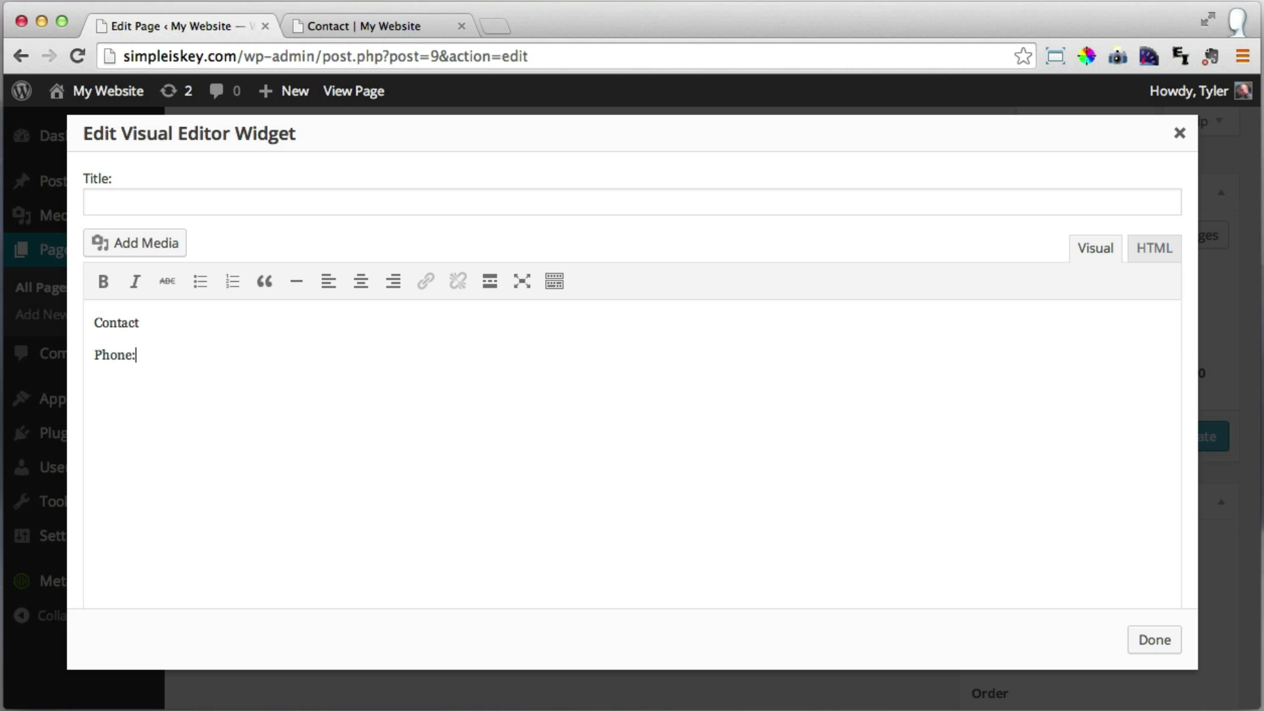
text(: (310) 555-2711)
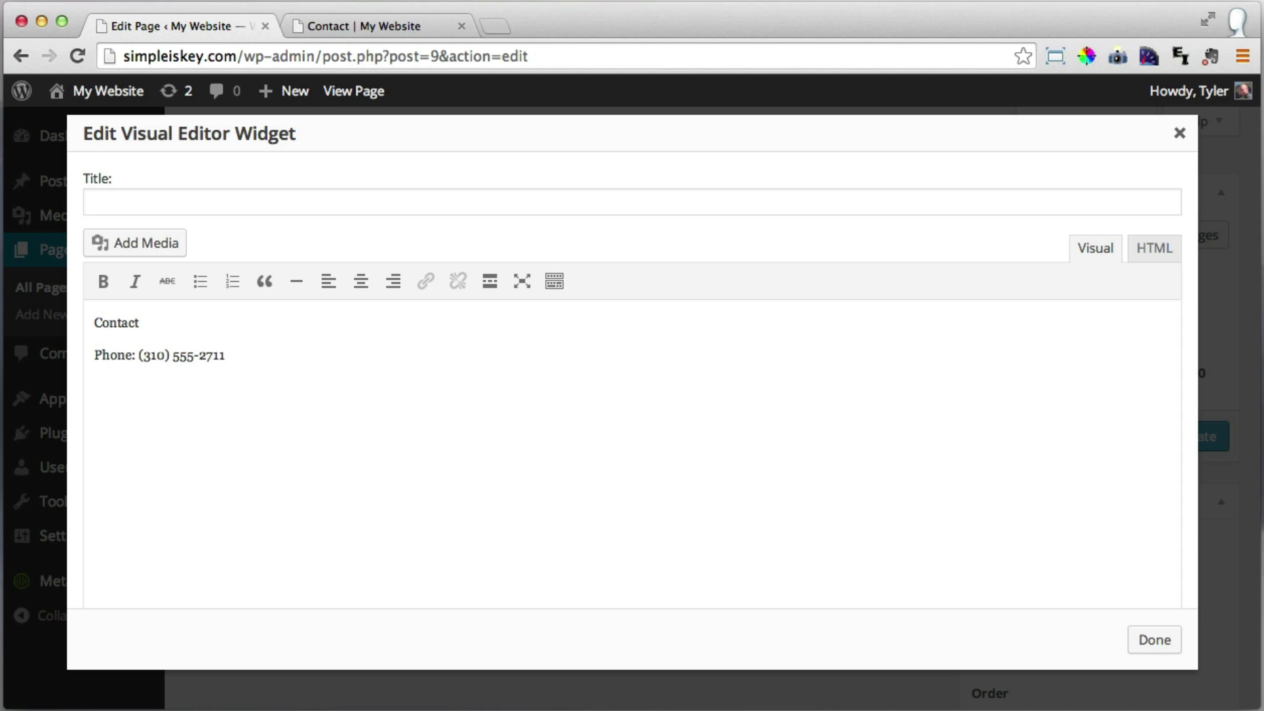
key(shift+Return)
click(261, 355)
key(Return)
text(dsfsdfsdf)
key(BackSpace)
key(BackSpace)
key(BackSpace)
key(BackSpace)
key(BackSpace)
key(BackSpace)
key(BackSpace)
key(BackSpace)
key(BackSpace)
key(BackSpace)
key(BackSpace)
text(Email: Ty)
key(BackSpace)
key(BackSpace)
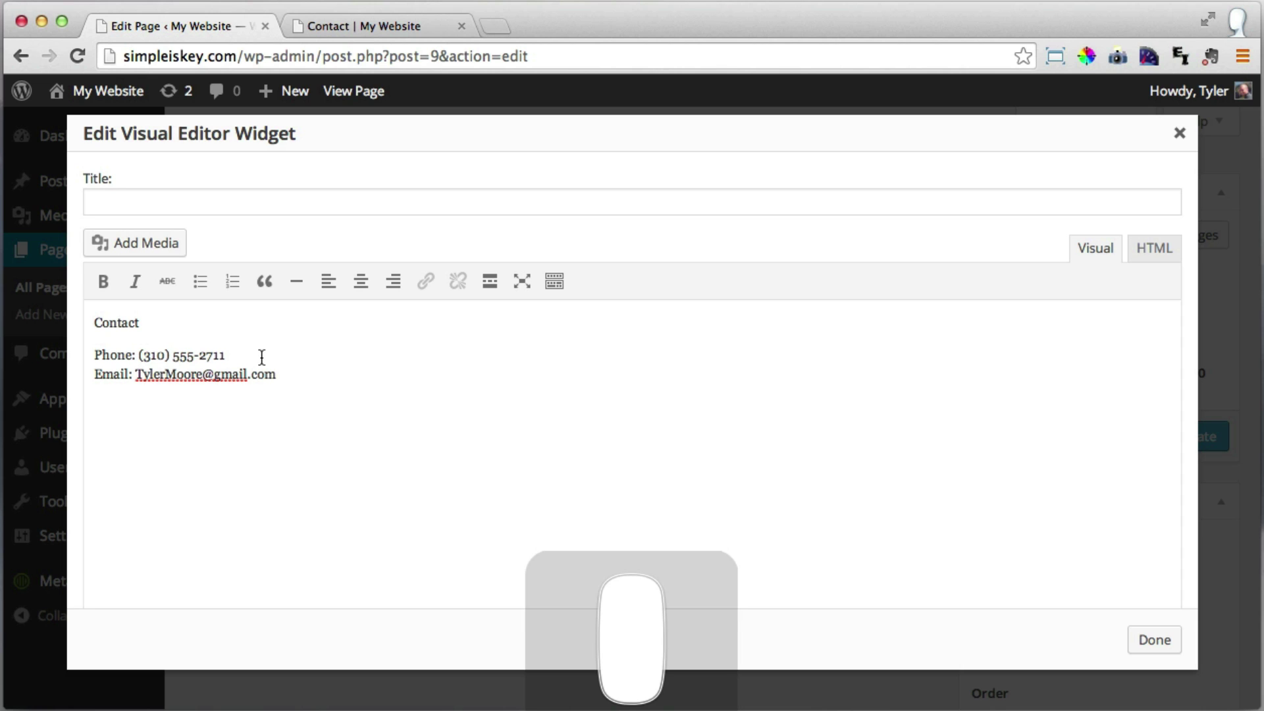
Make 'Contact' a Heading 1 and centre-align all the widget text.
drag(147, 323, 76, 324)
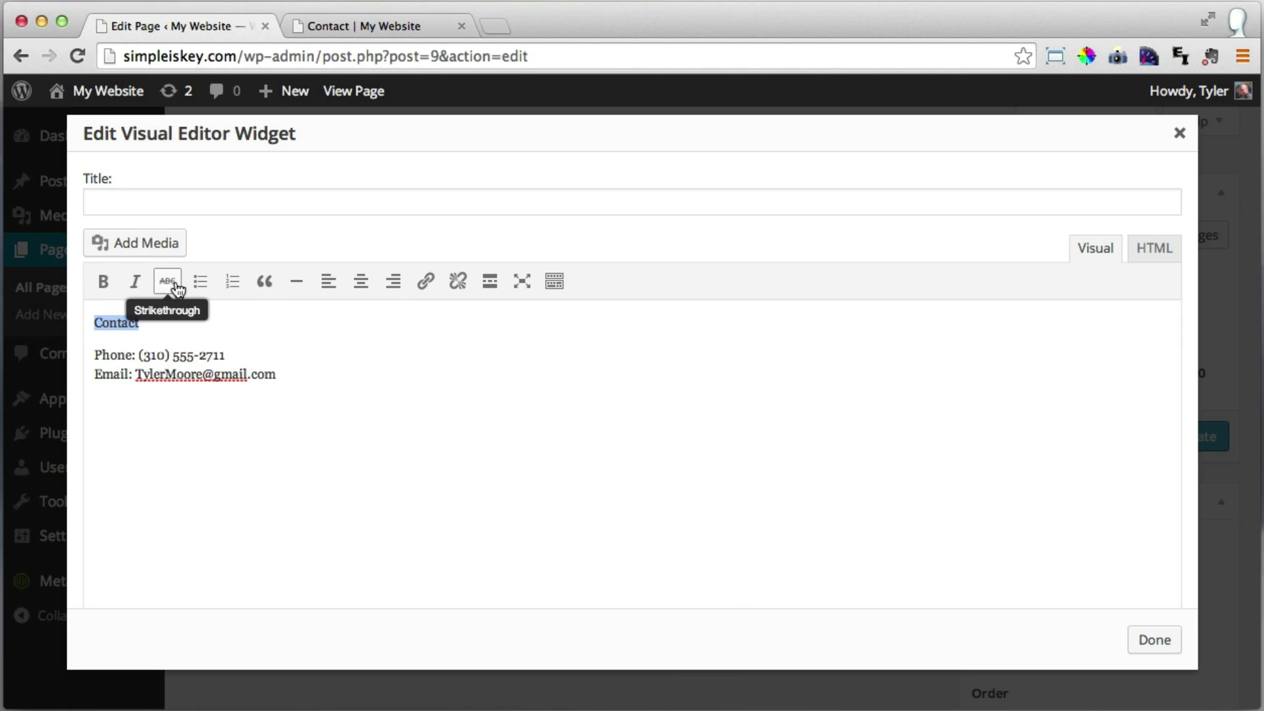
click(555, 281)
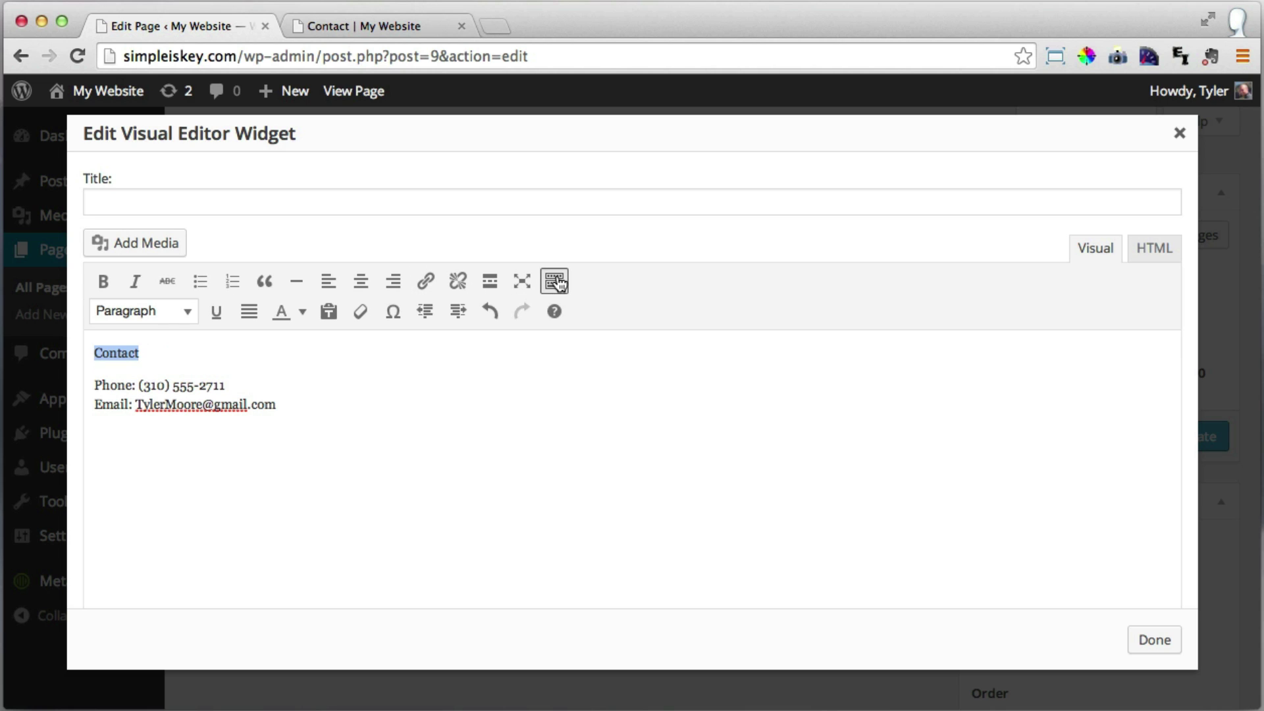
click(191, 313)
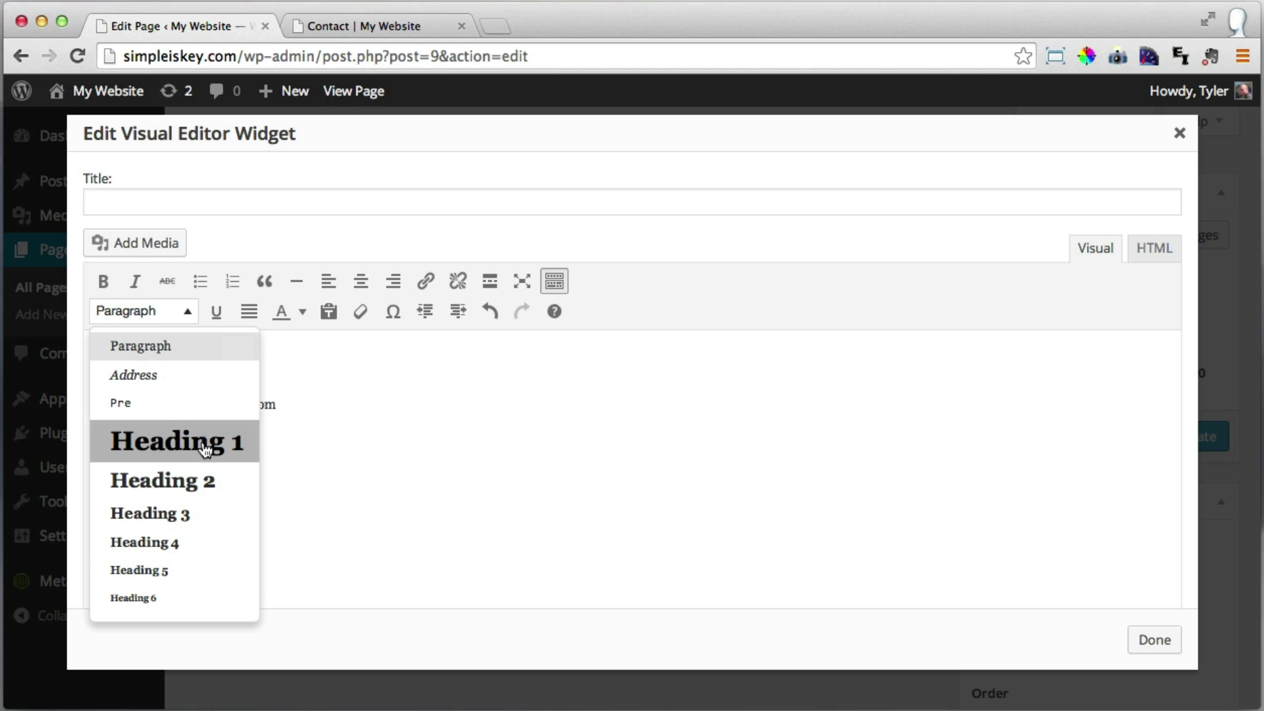
click(196, 449)
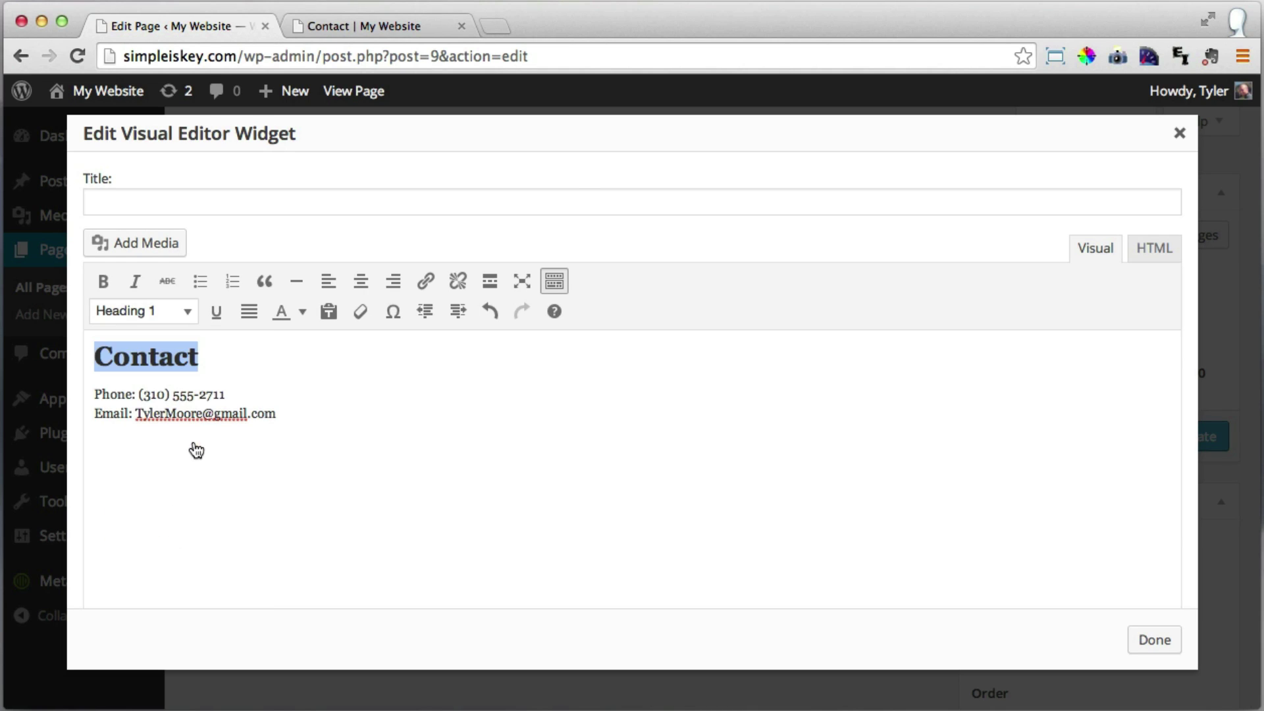
drag(365, 422, 68, 353)
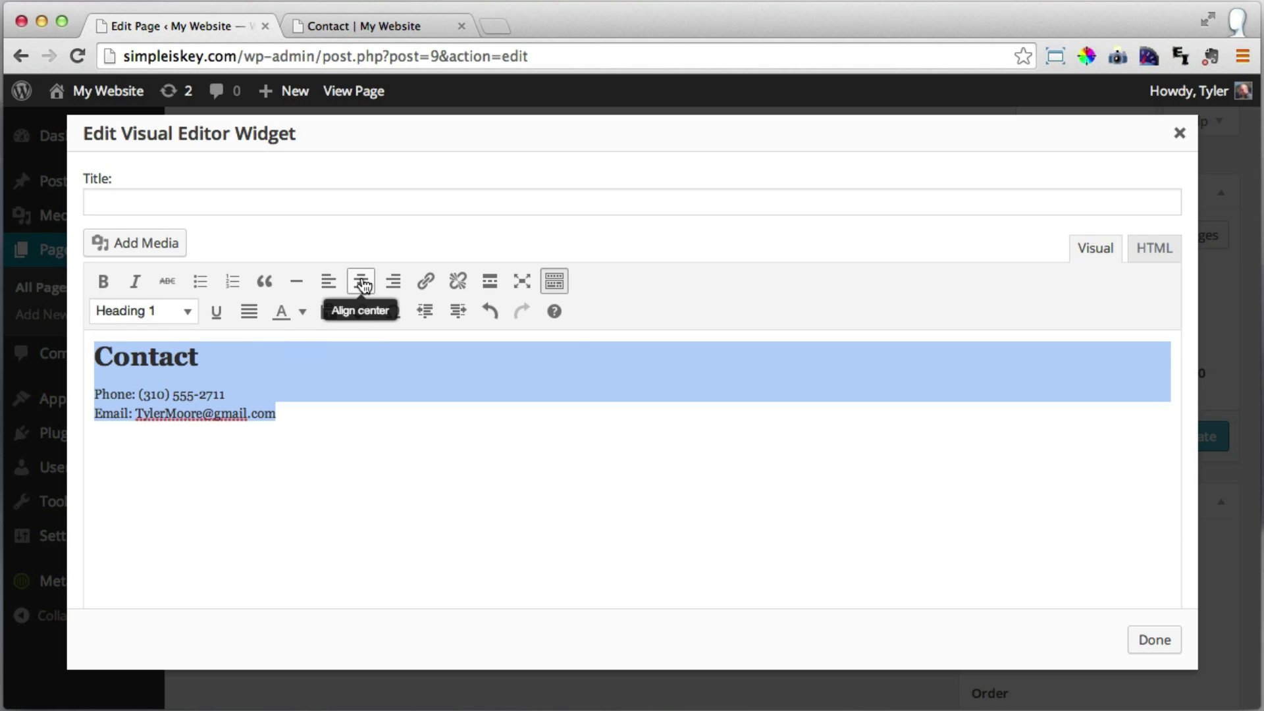
click(363, 285)
click(425, 459)
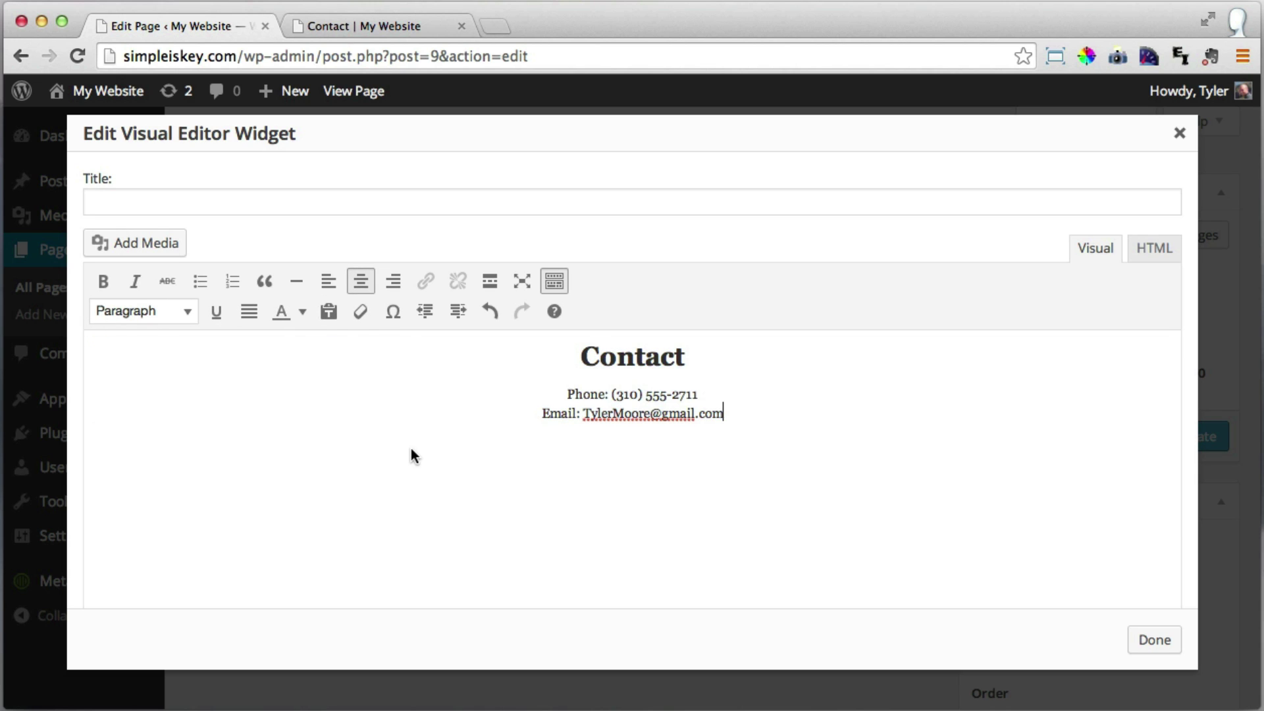
drag(765, 418, 486, 352)
click(842, 413)
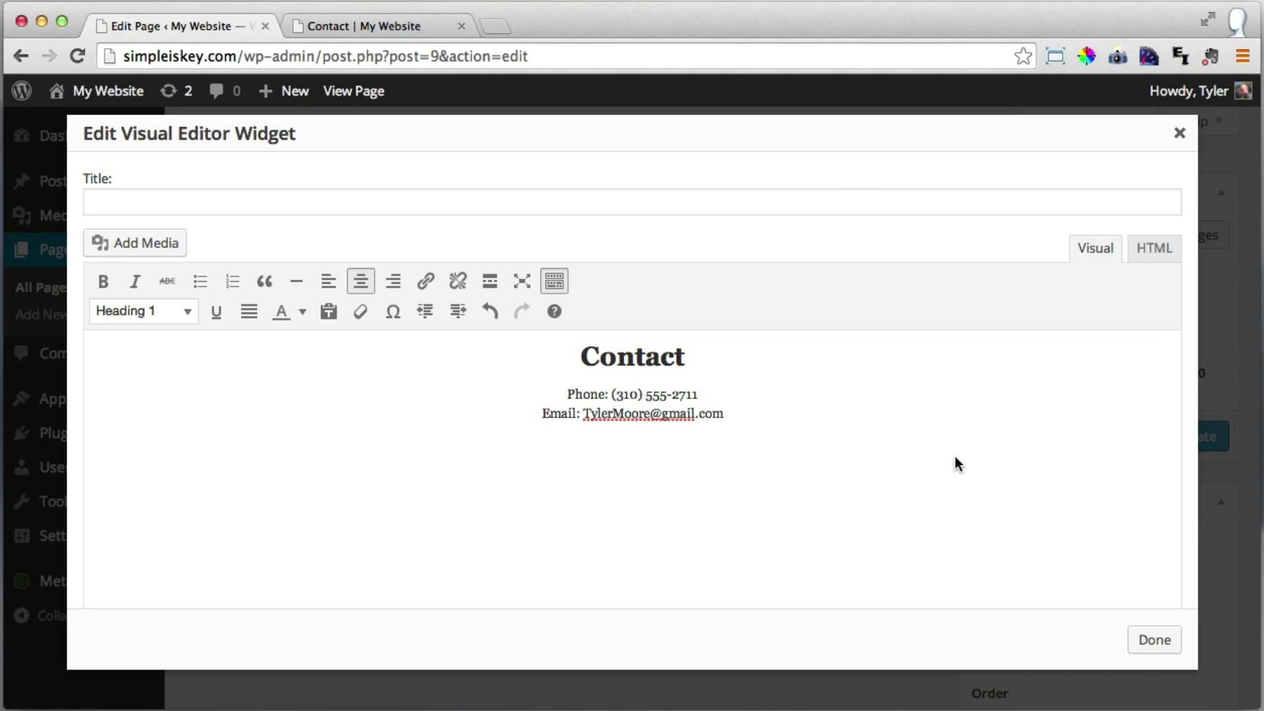
Close the widget editor, duplicate the widget into the middle column, then duplicate that copy.
click(1159, 642)
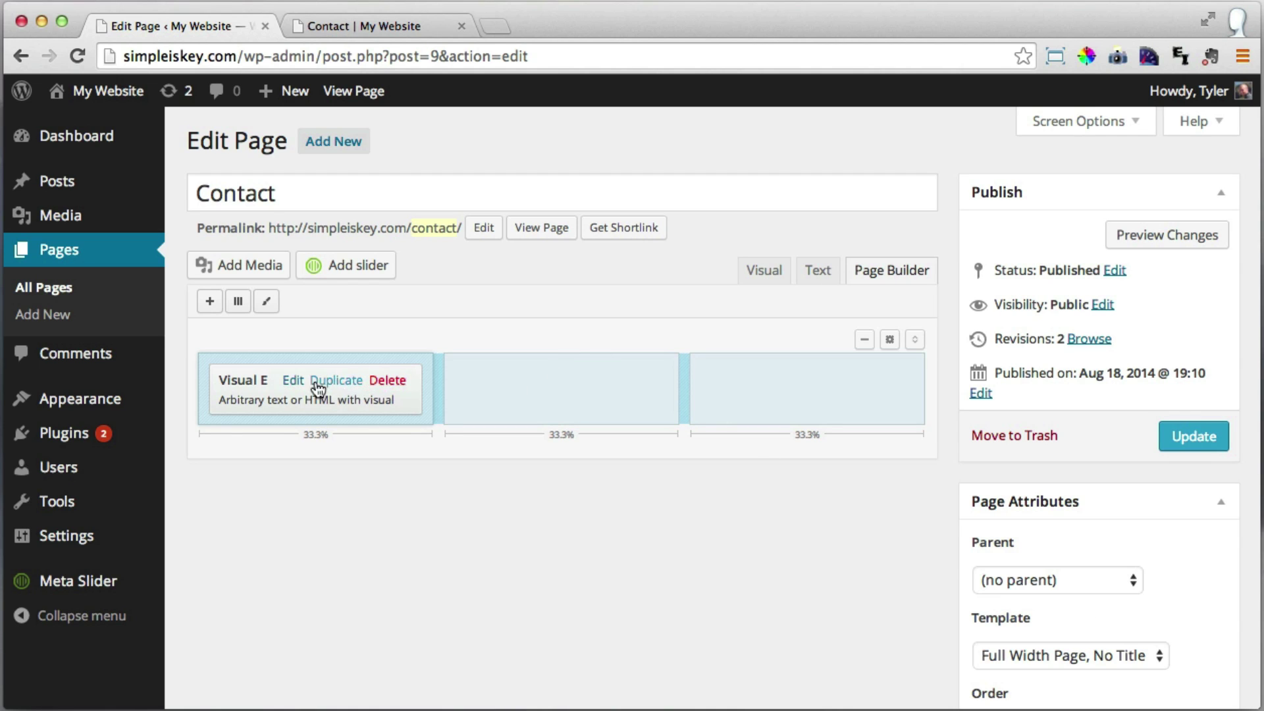
click(337, 381)
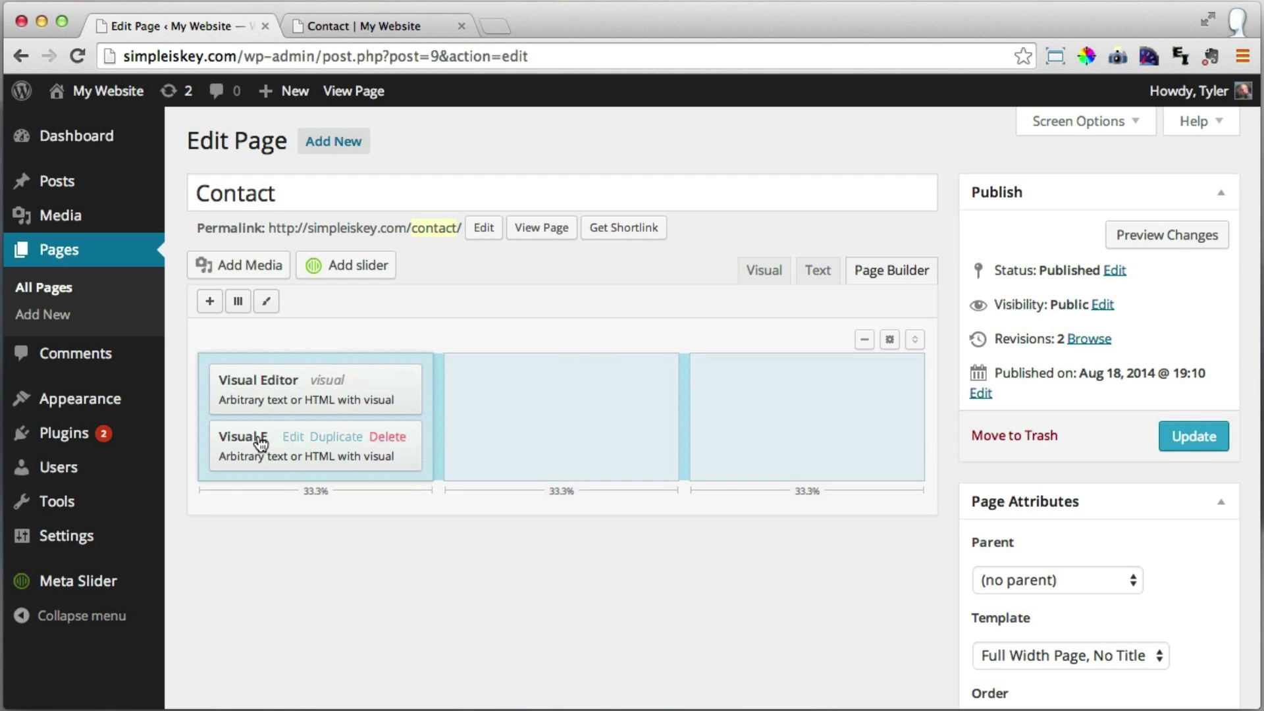
drag(254, 437, 543, 391)
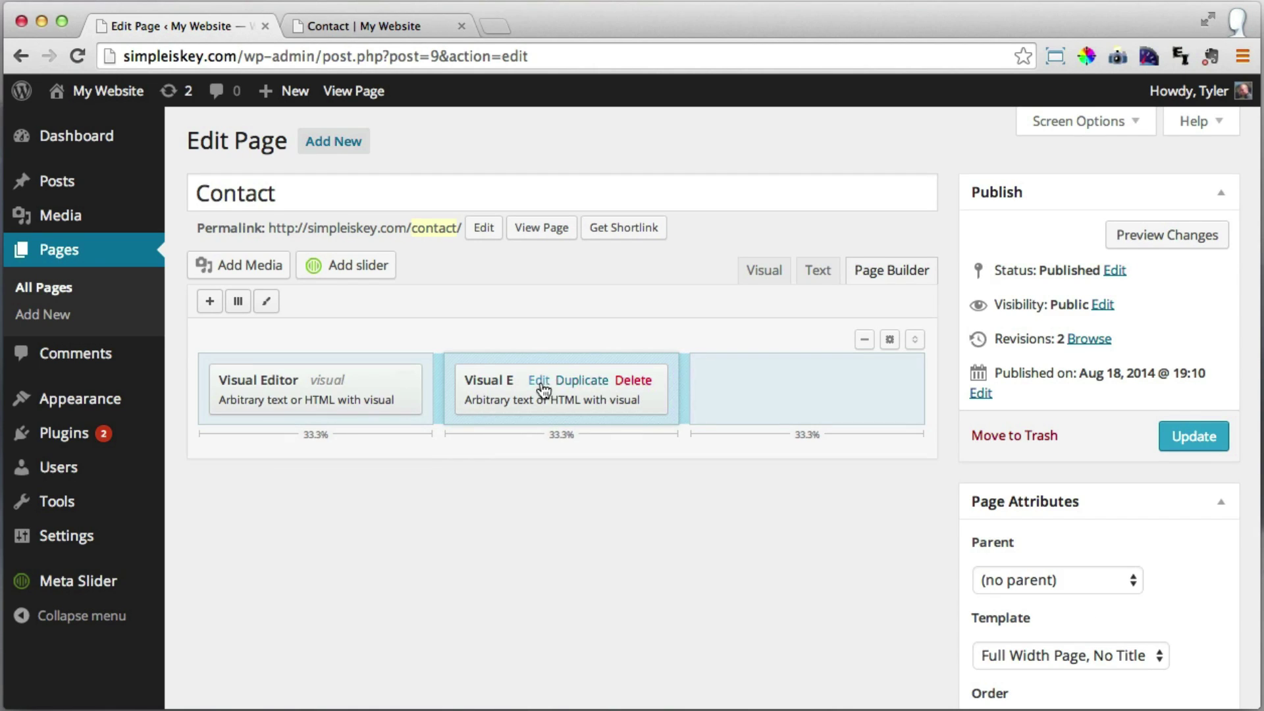
click(593, 382)
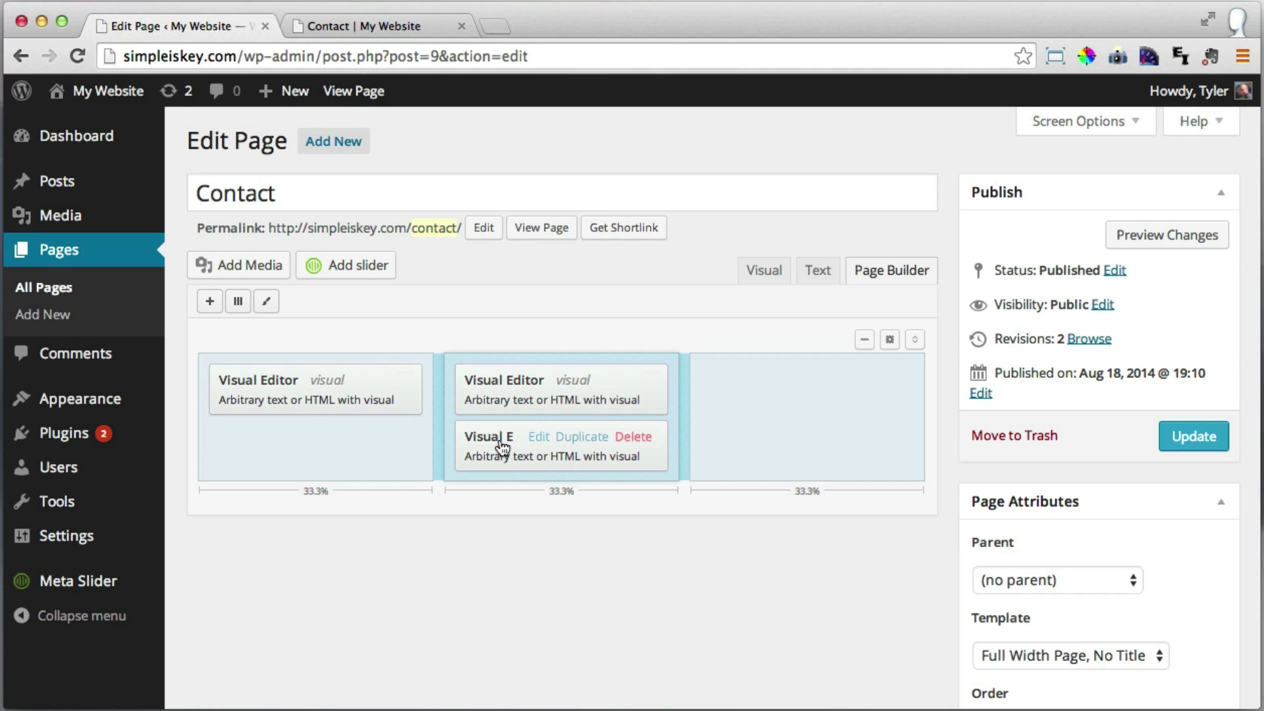
Move the copy to the right column and retitle the middle widget 'Office Hours'.
drag(504, 445, 730, 388)
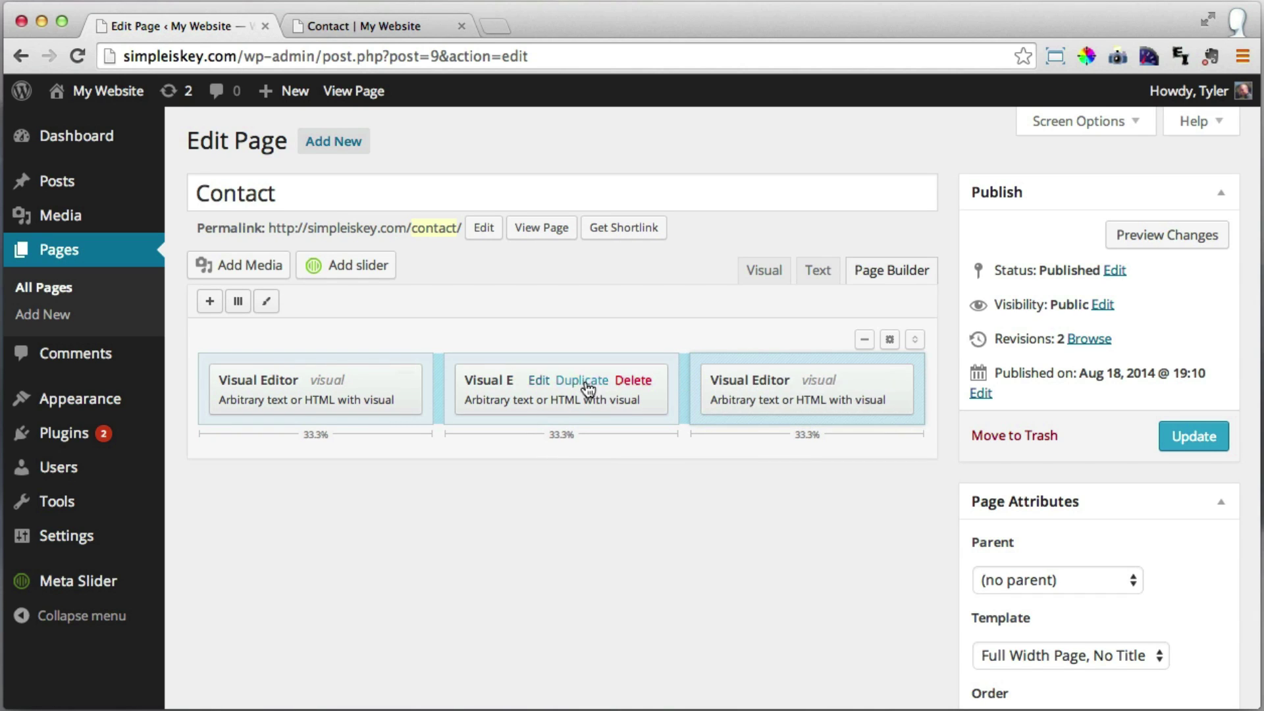
click(535, 384)
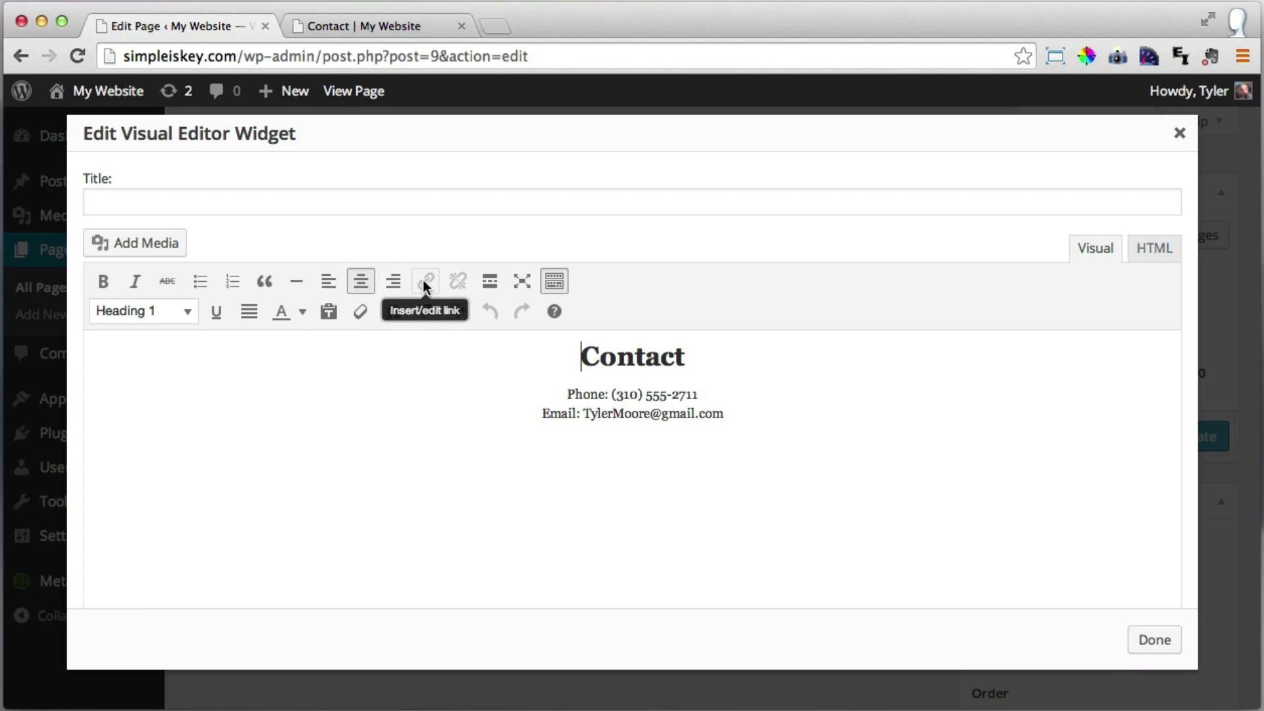
drag(686, 359, 585, 358)
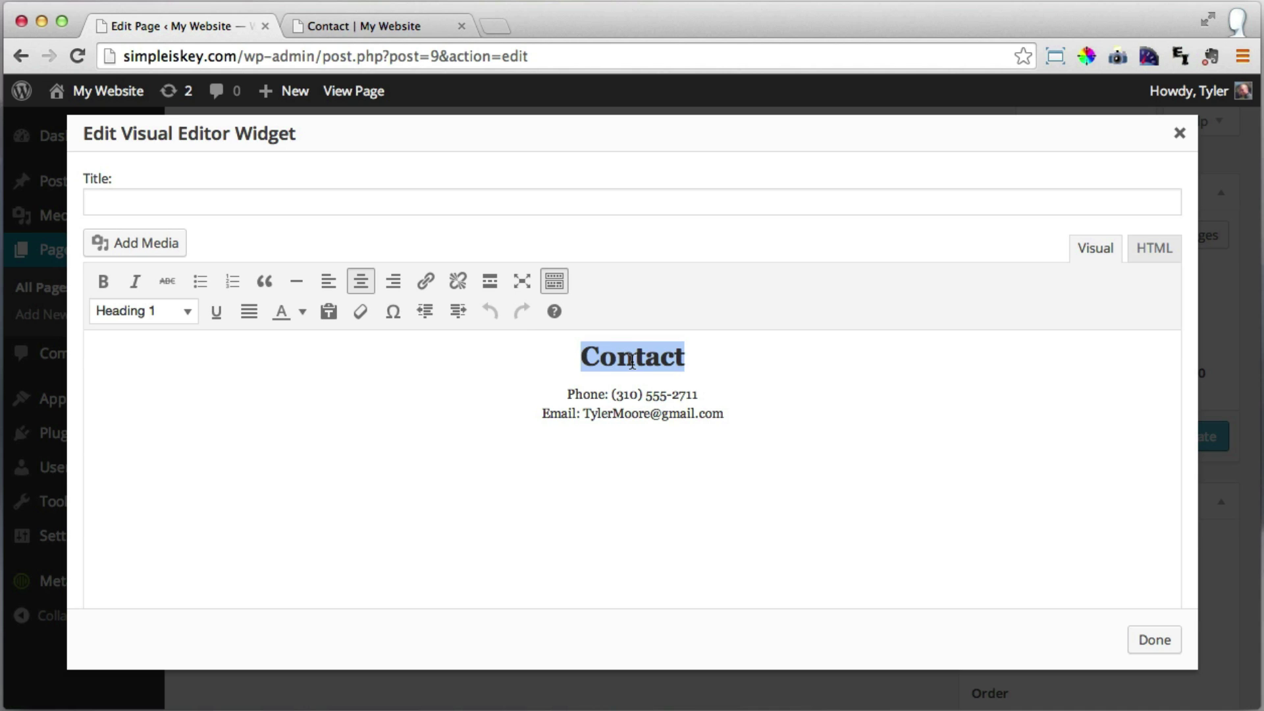
text(Office Hours)
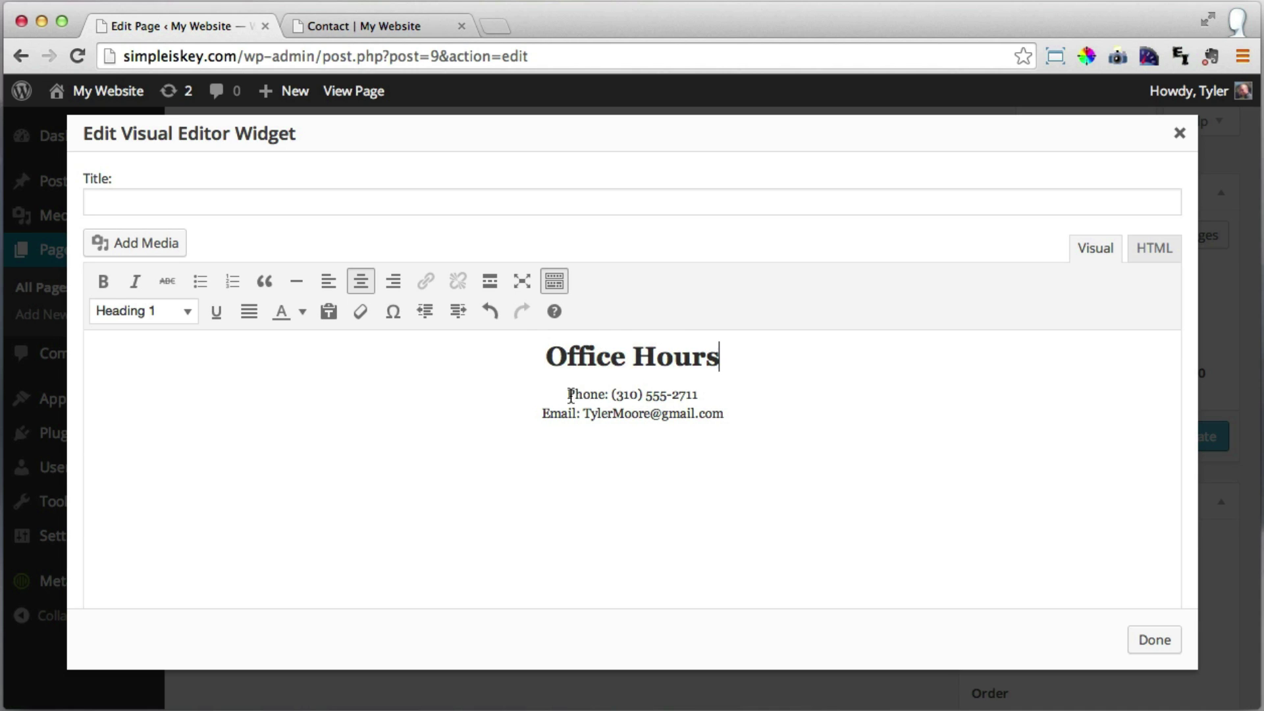
Replace its lines with 'Weekdays: 8AM - 6PM' and 'Weekends: 9AM - 1PM', then save.
drag(567, 394, 703, 394)
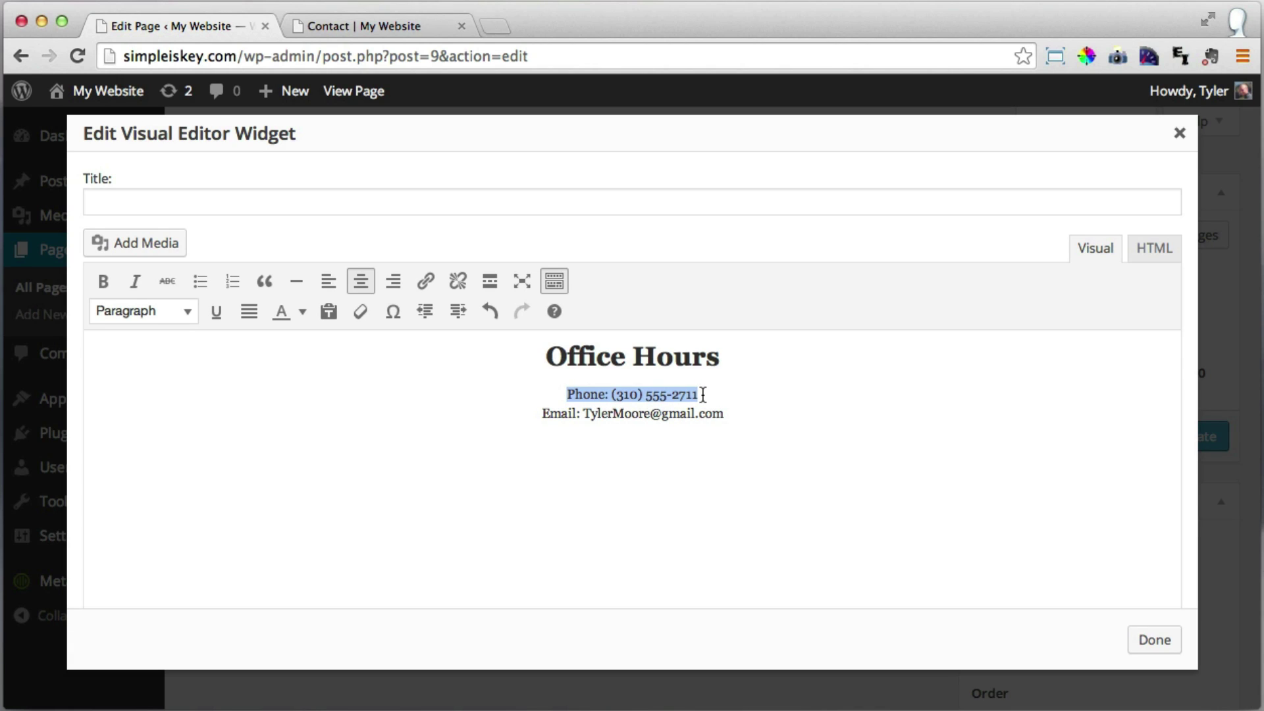
text(Wee)
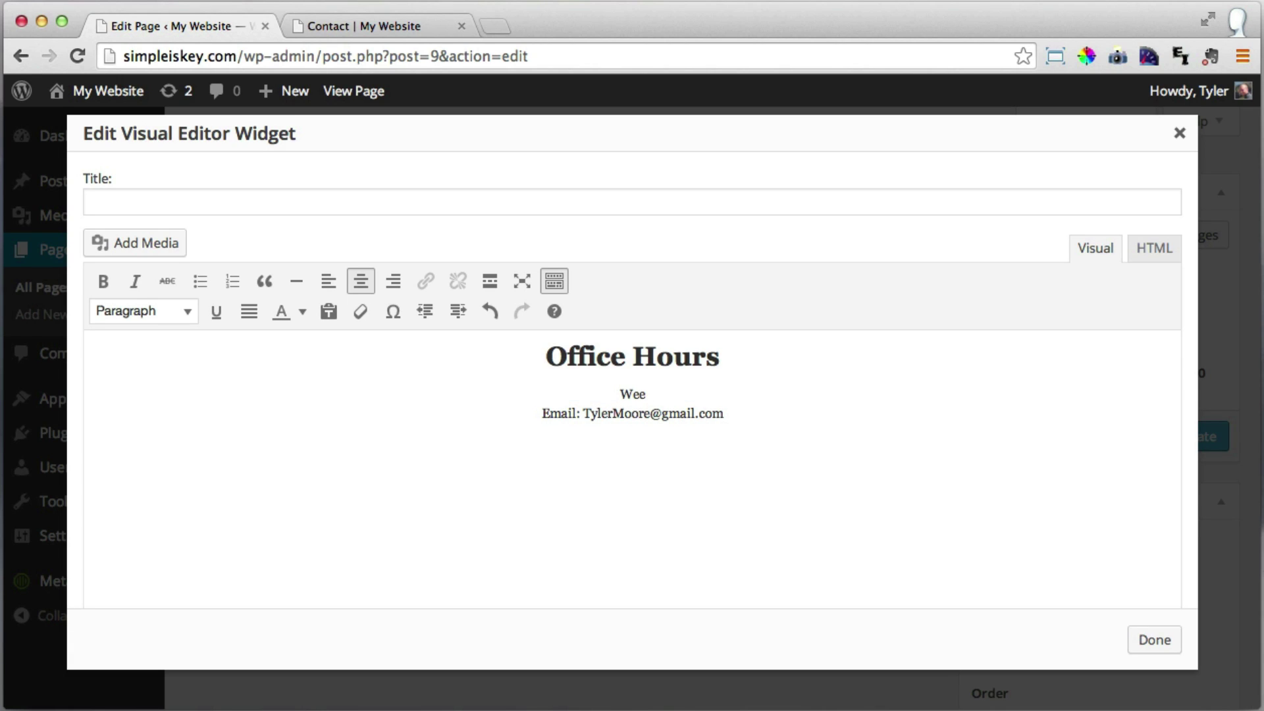
text(kdays: 8AM - 6PM)
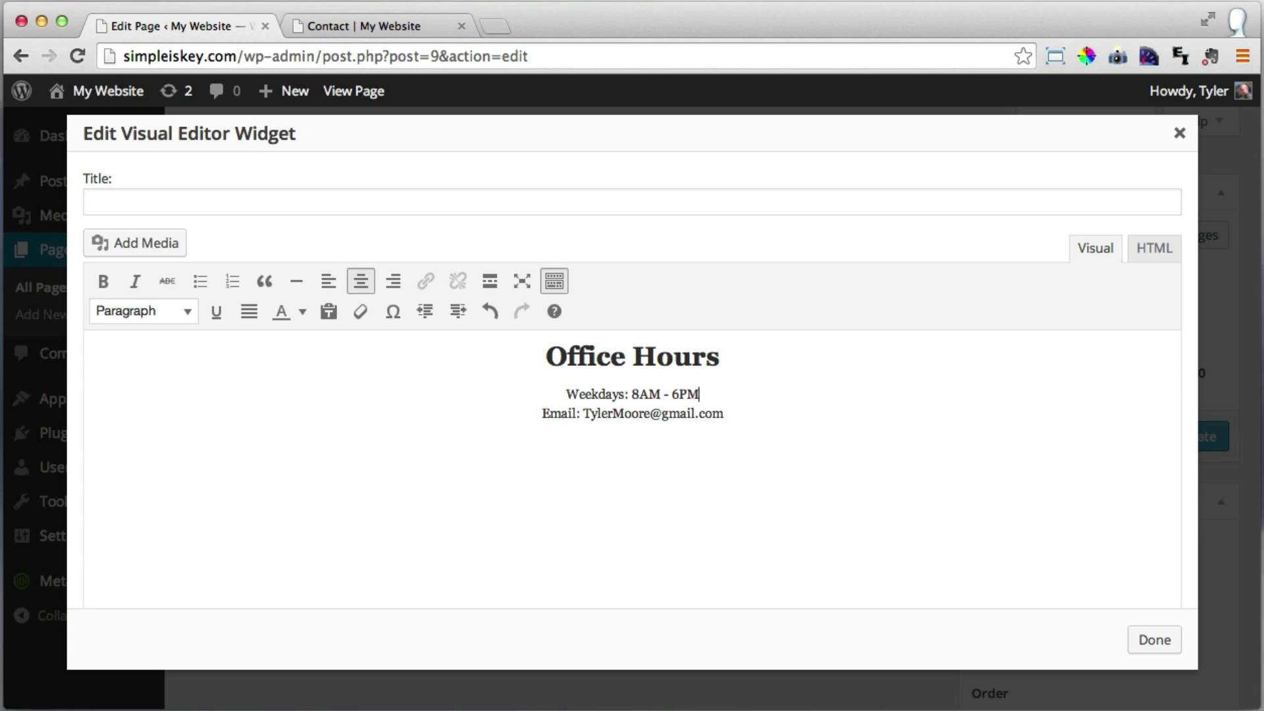
drag(734, 413, 542, 419)
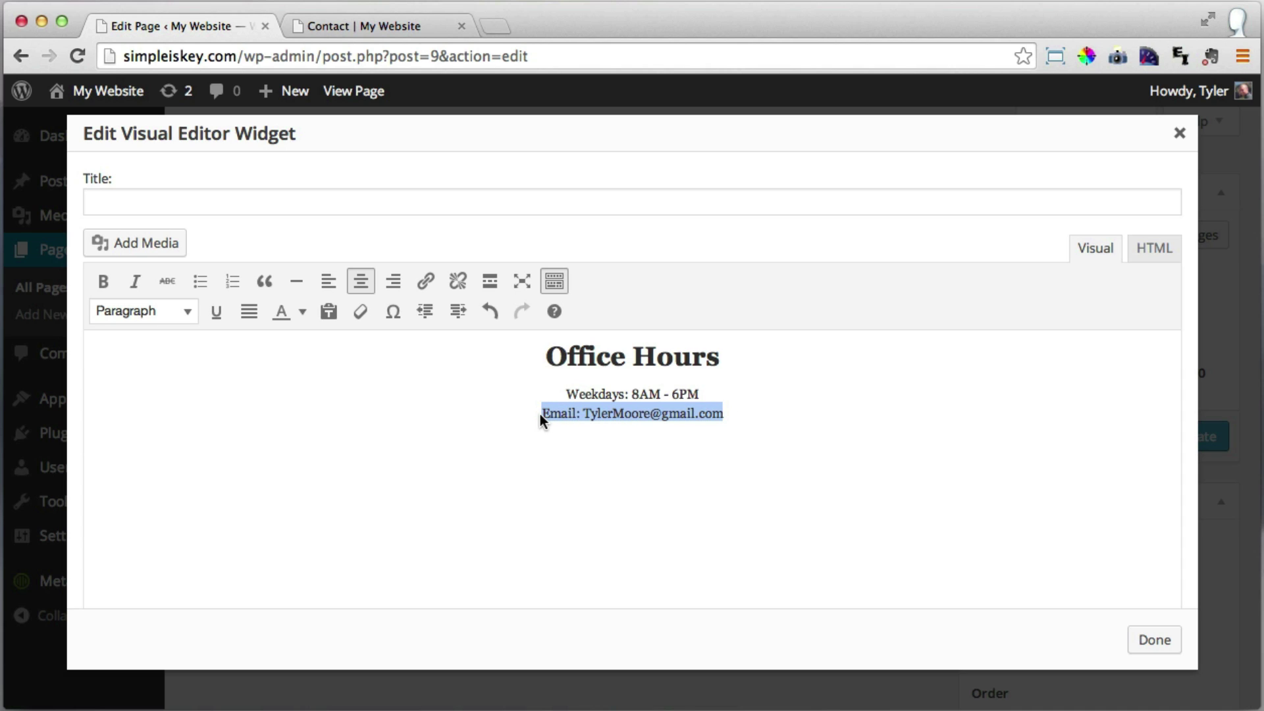
text(We)
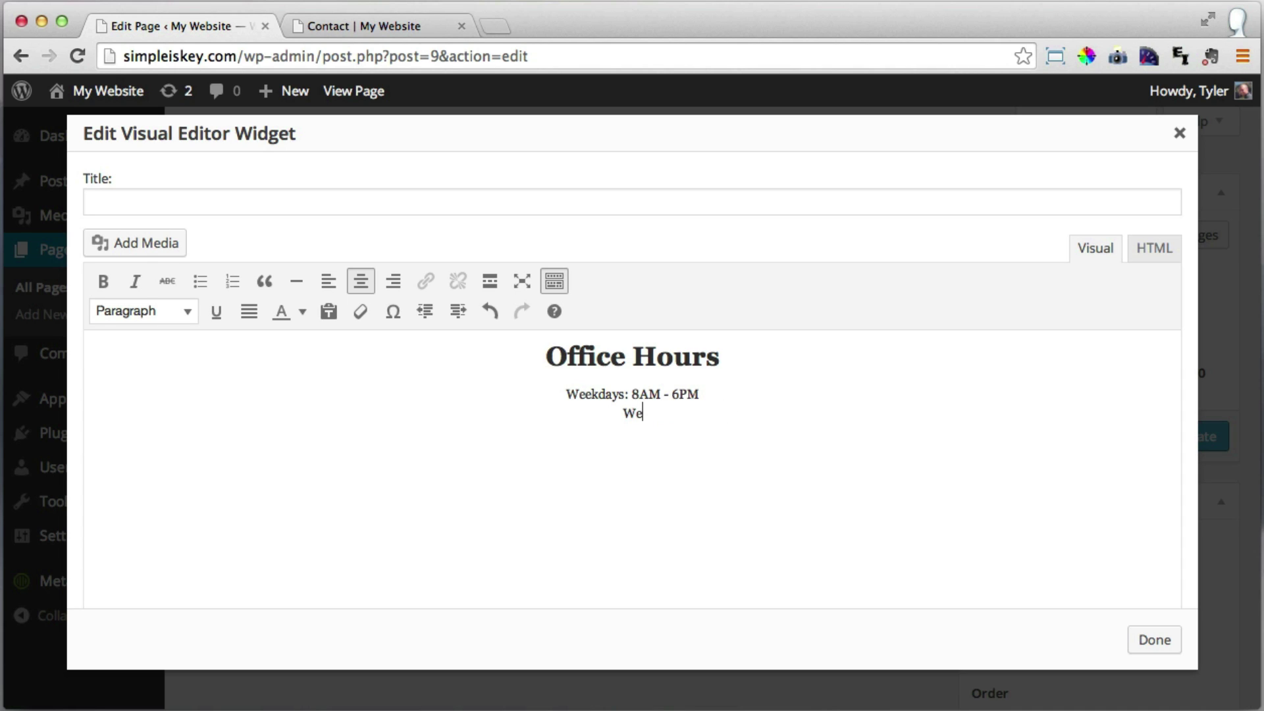
text(ekends: 9AM - 1PM)
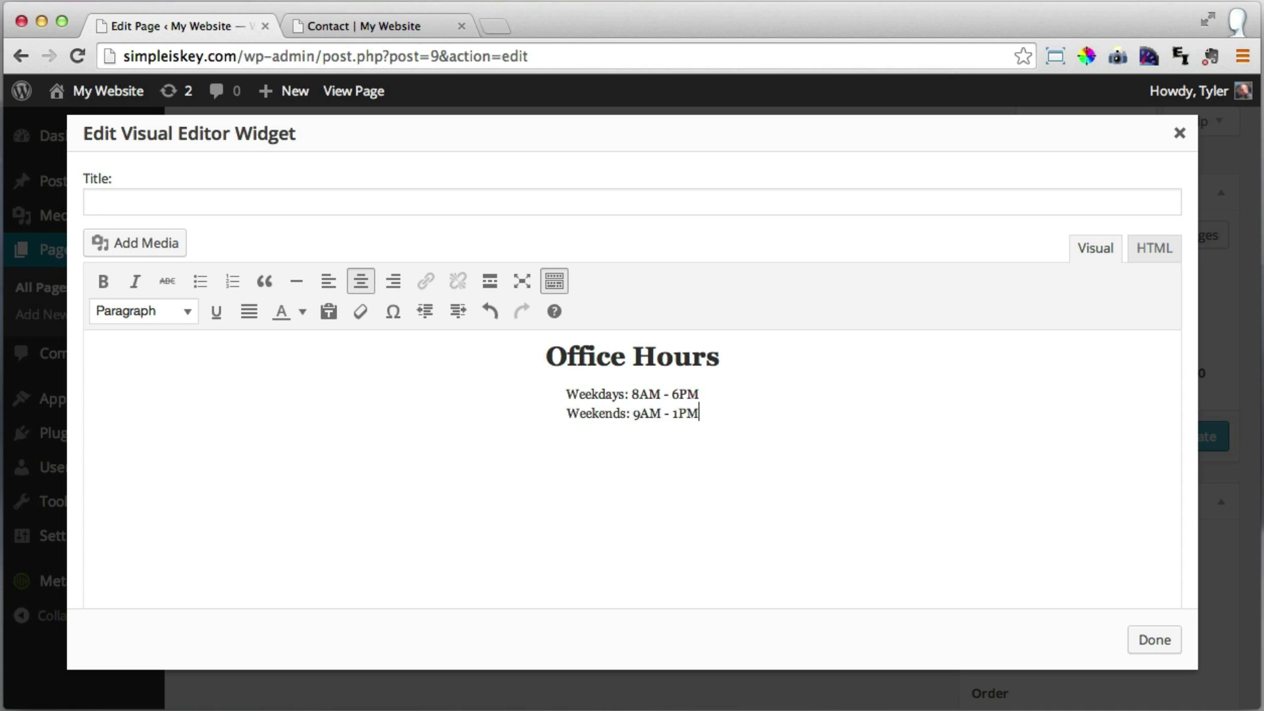
click(1152, 647)
mouse_move(869, 399)
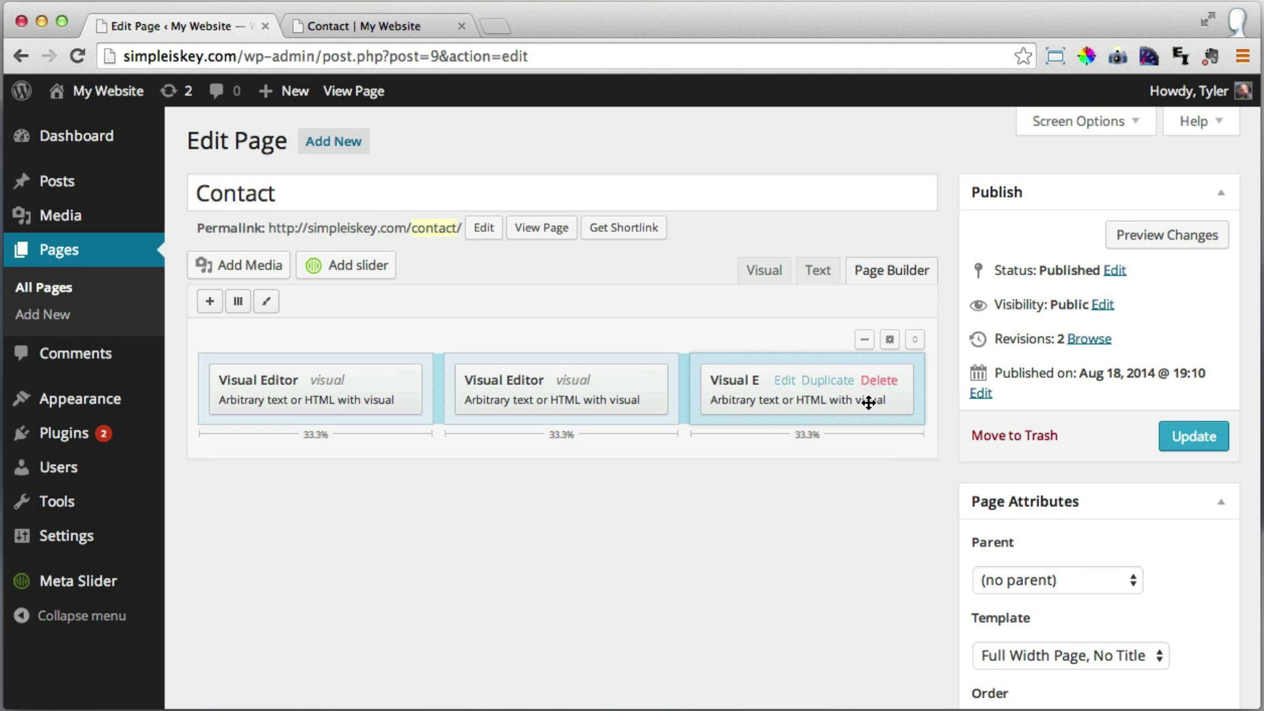
click(785, 381)
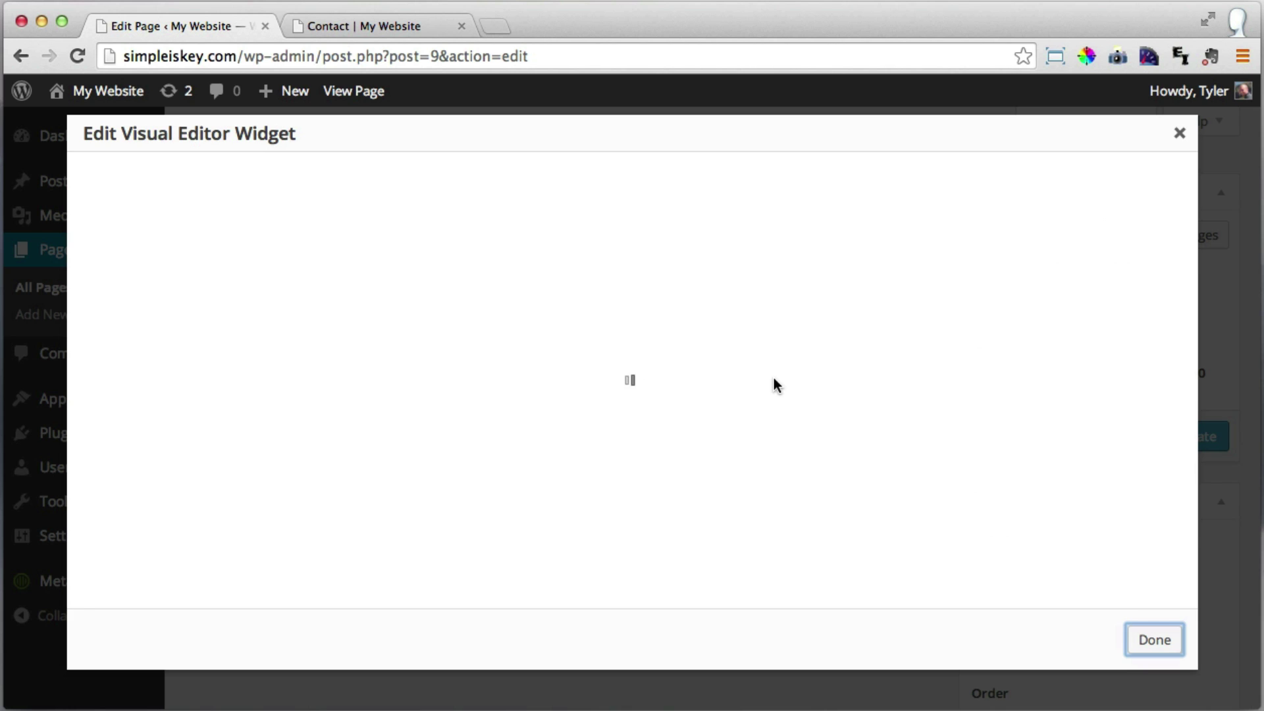
drag(700, 392, 559, 390)
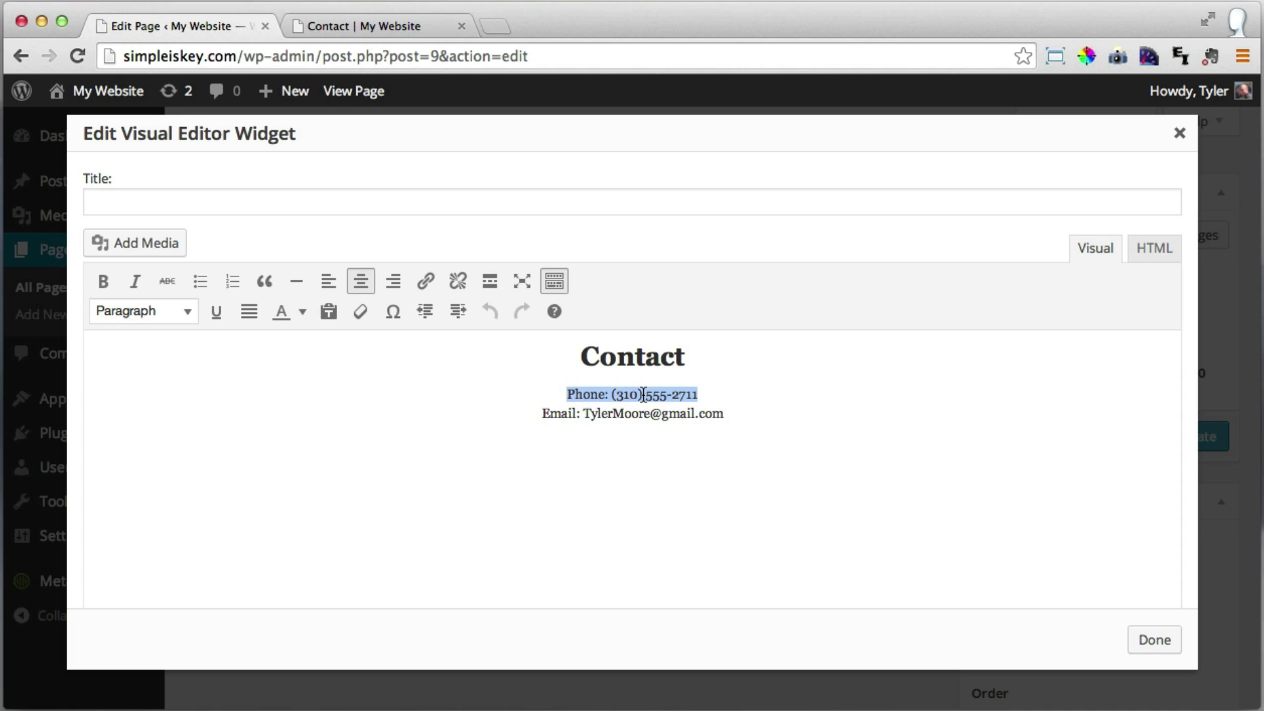
text(21)
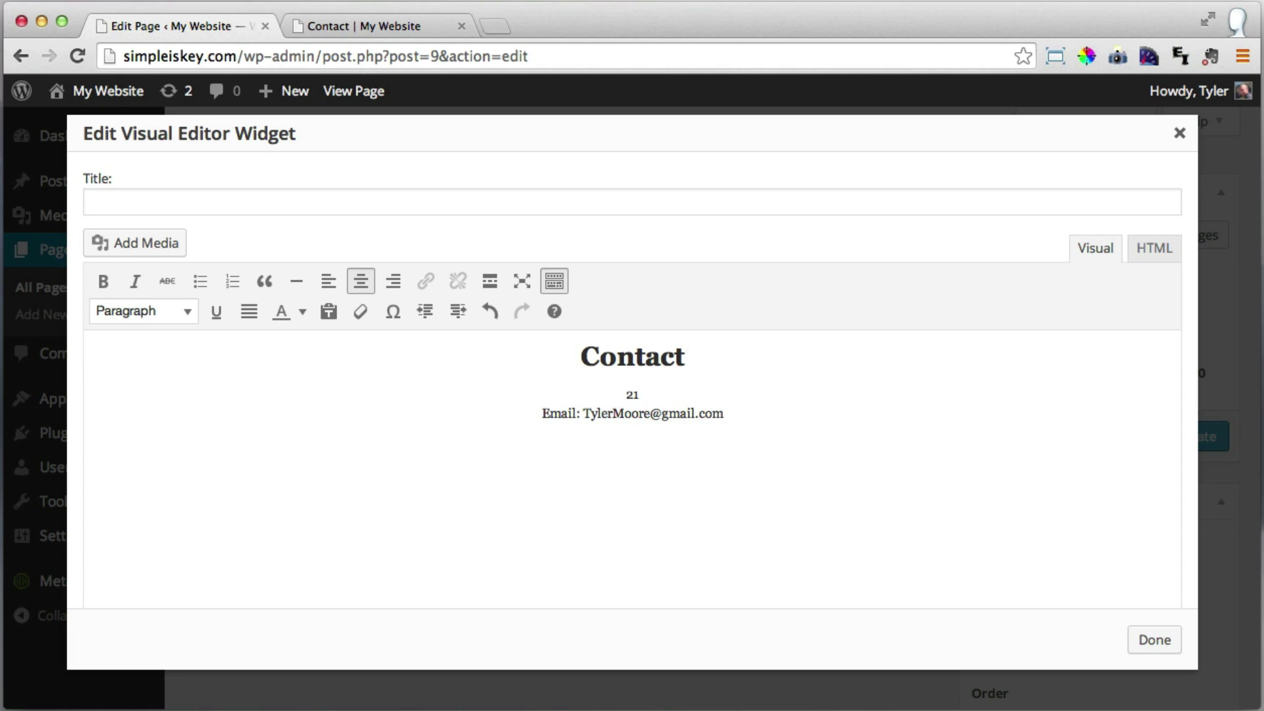
key(BackSpace)
drag(725, 413, 539, 414)
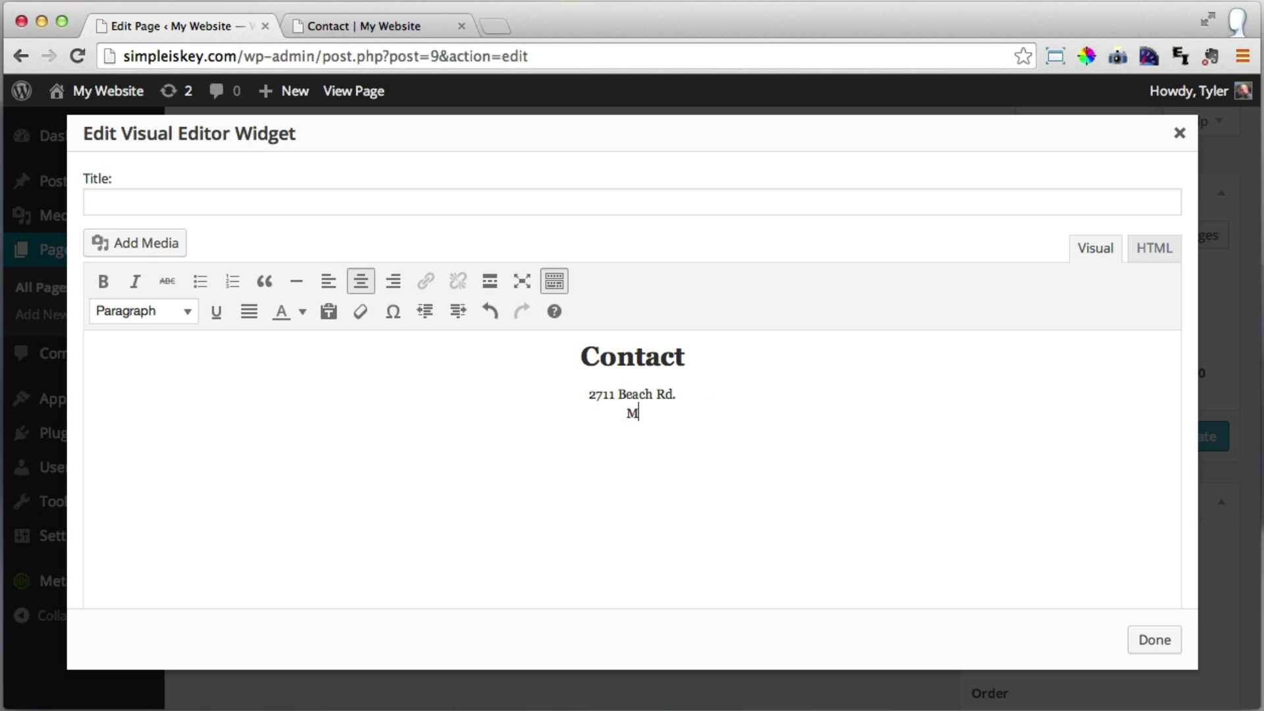
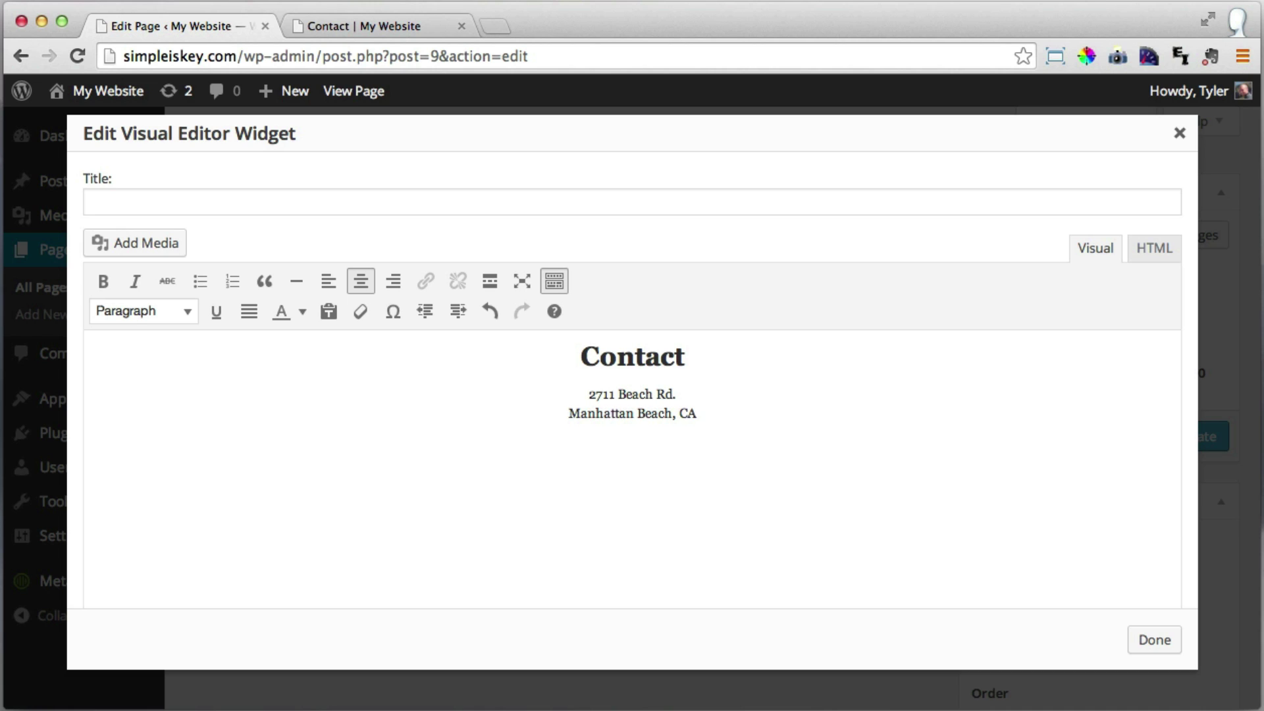
Retitle the widget heading from Contact to Location and close the widget editor.
double_click(614, 358)
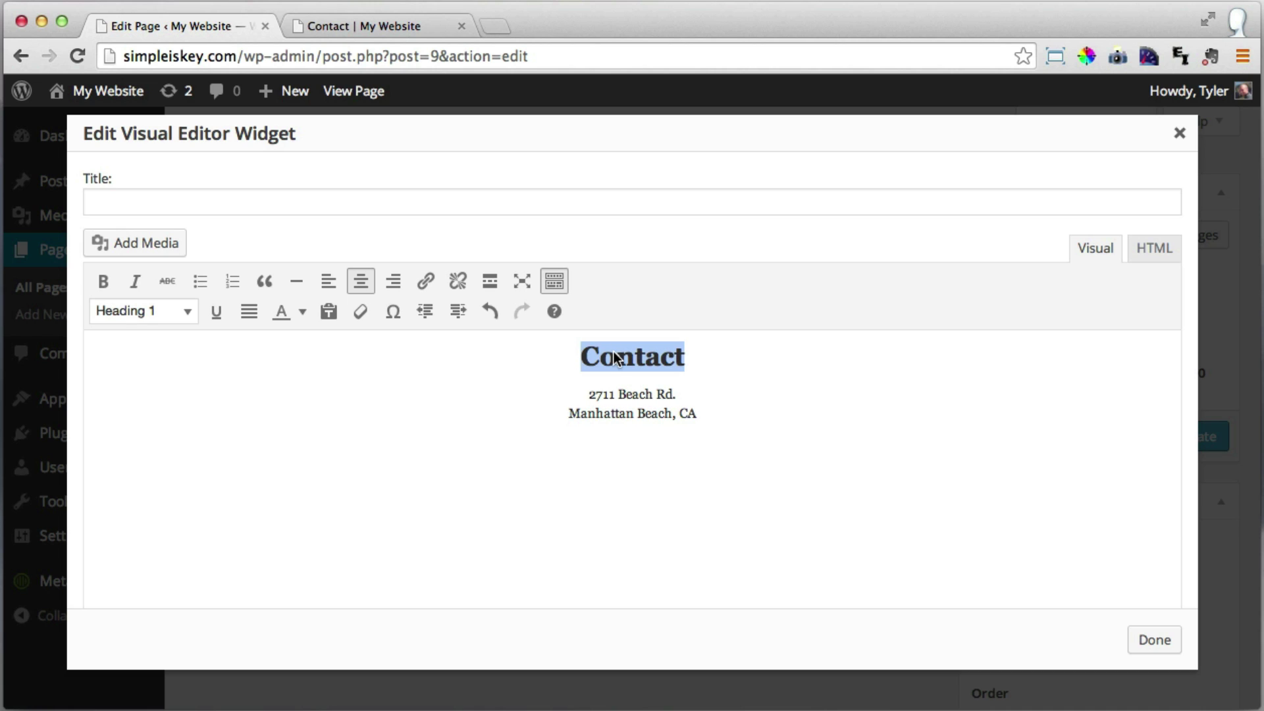
text(Location)
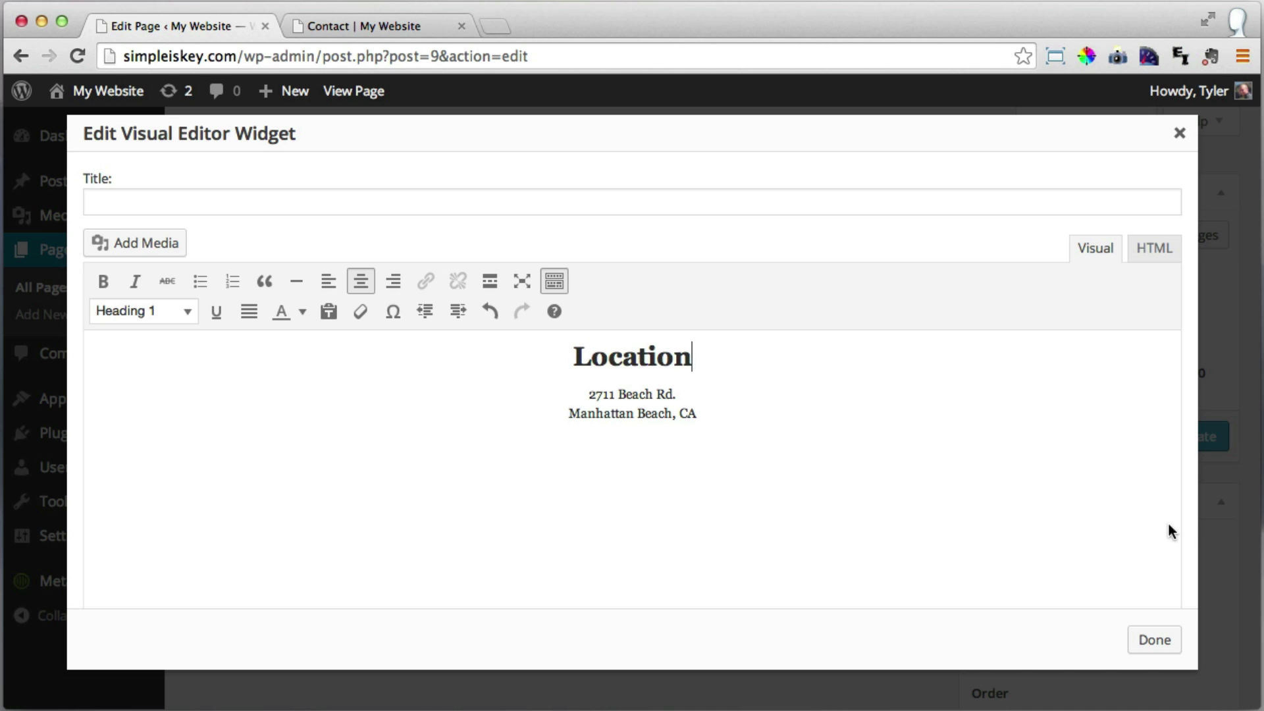
click(1147, 639)
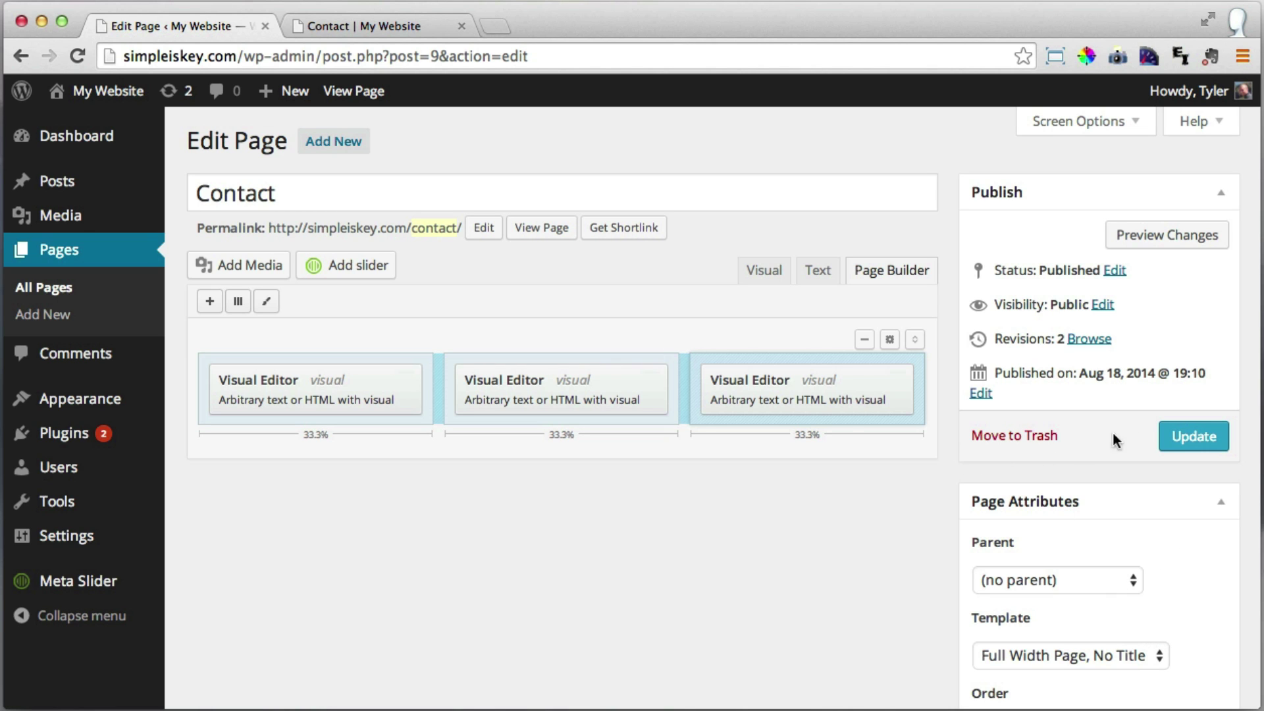
Update the Contact page, reload the live page to check the three columns, and return to editing.
click(1196, 435)
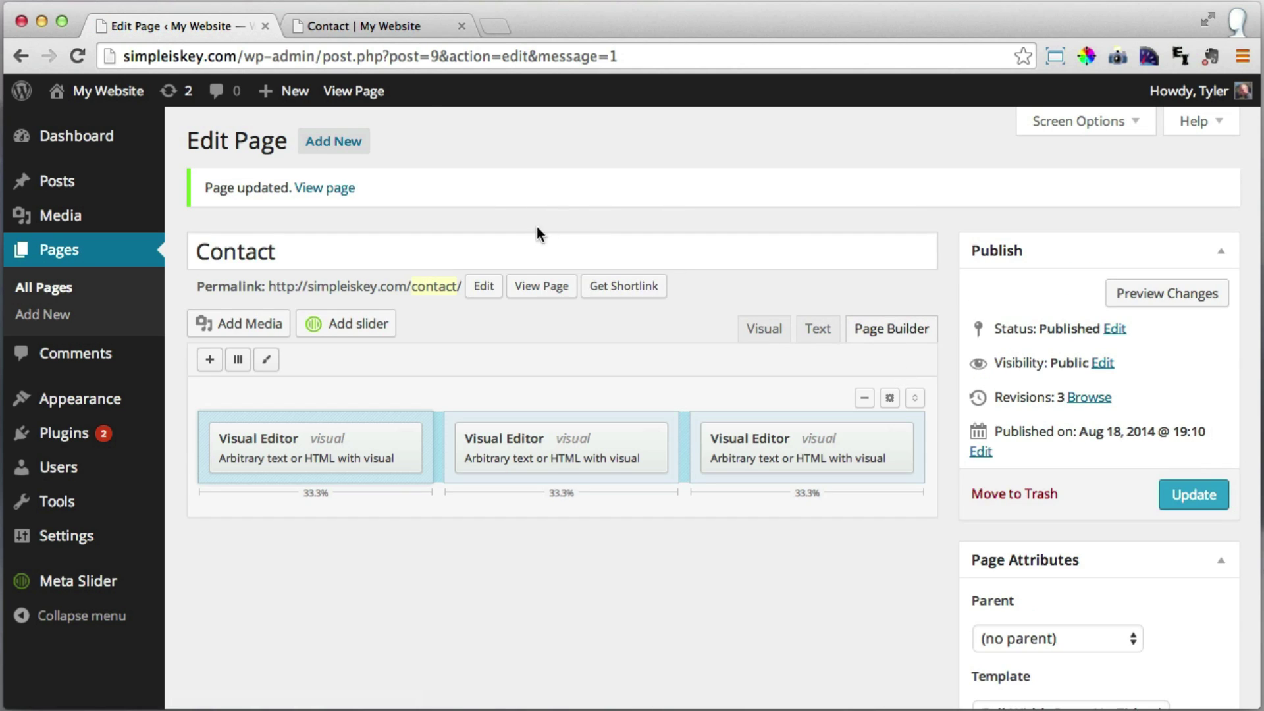
click(363, 26)
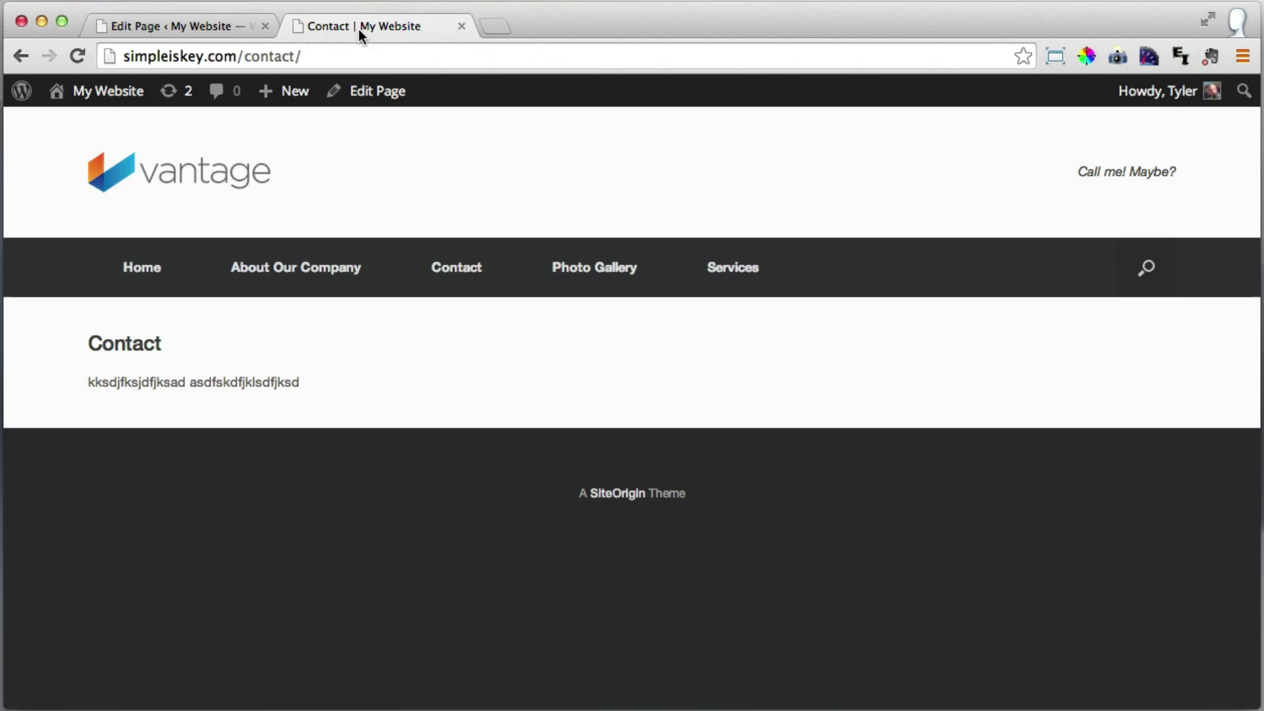
click(74, 55)
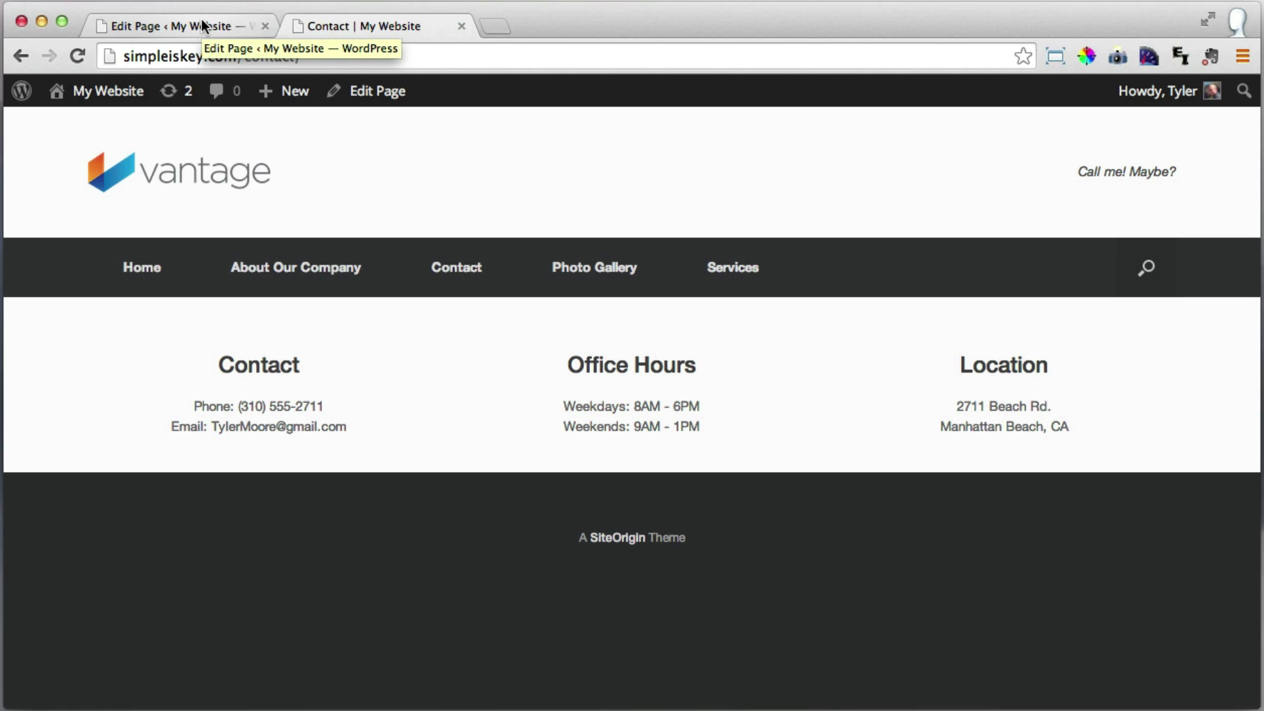
click(202, 25)
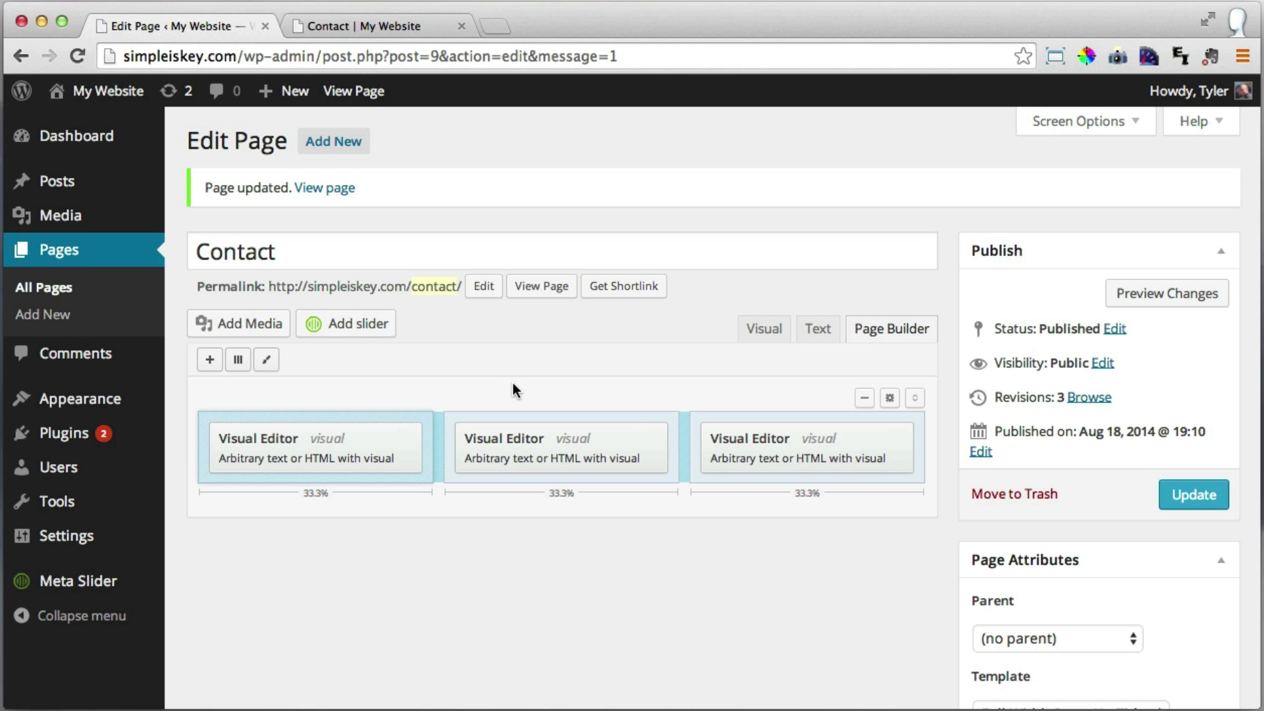
Add a two-column row split about 37% / 63% below the widgets and update the page.
scroll(687, 434, down, 3)
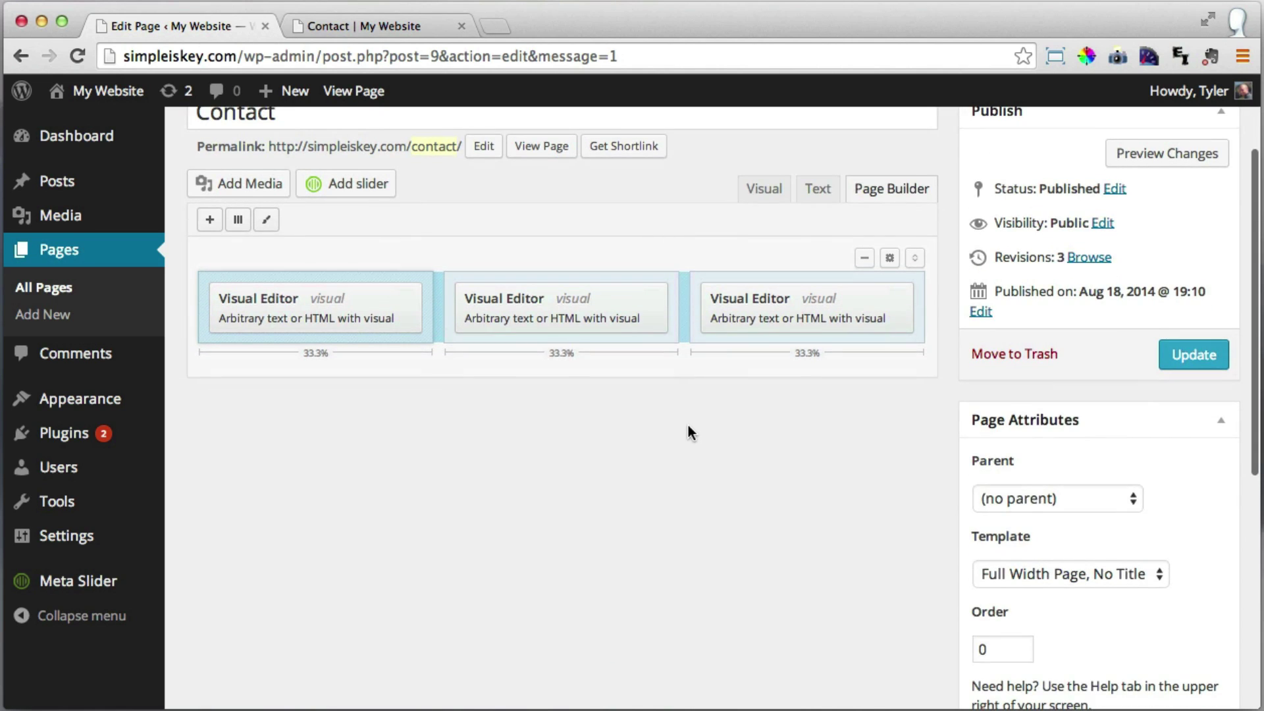
scroll(689, 433, up, 2)
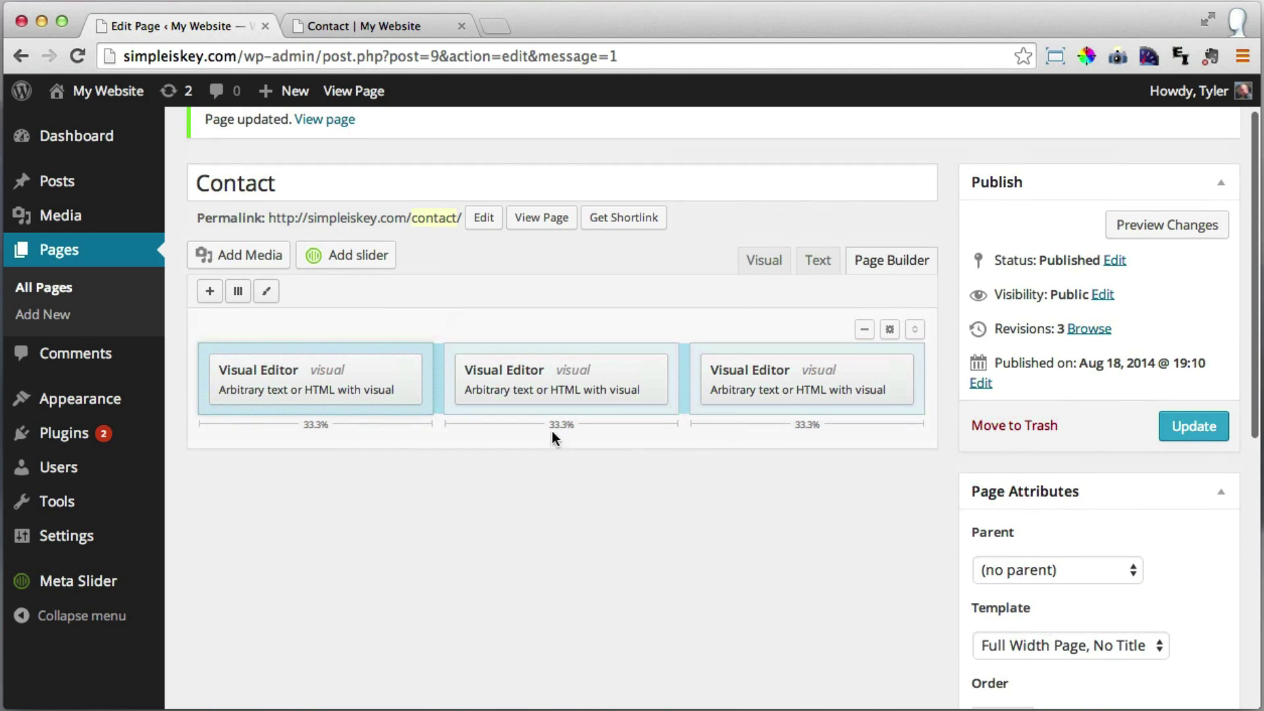
click(239, 292)
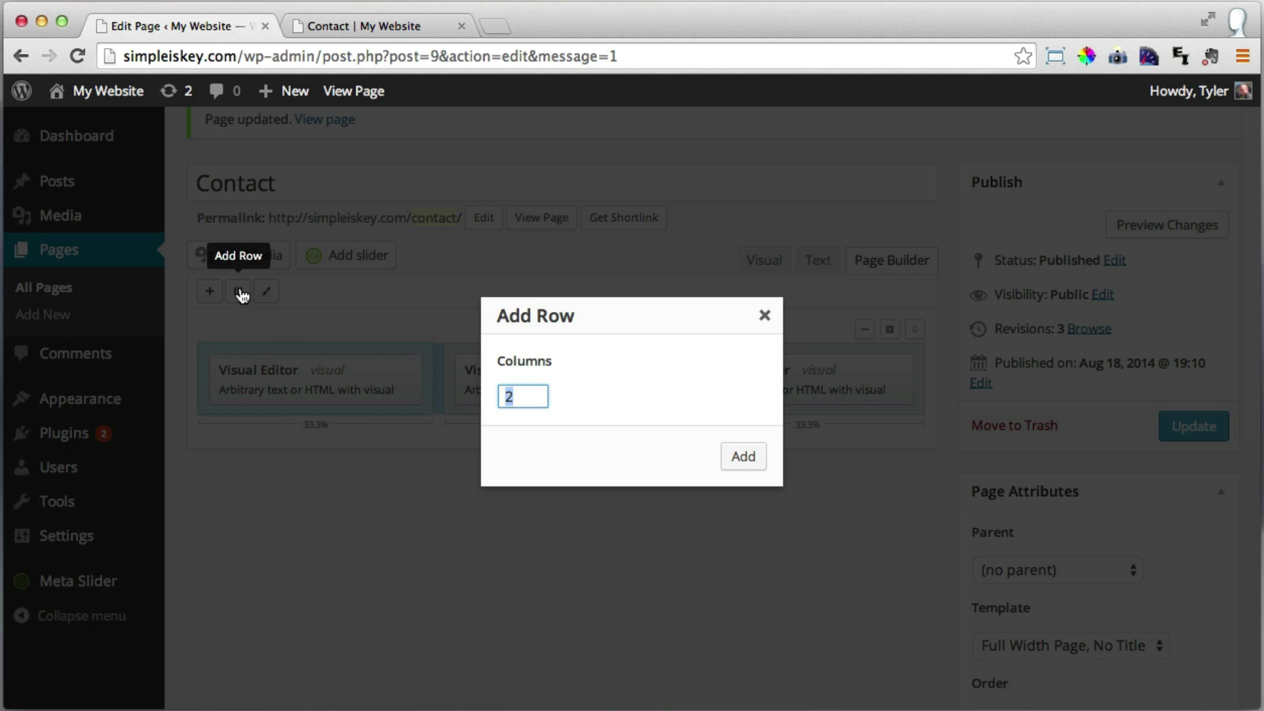
click(742, 461)
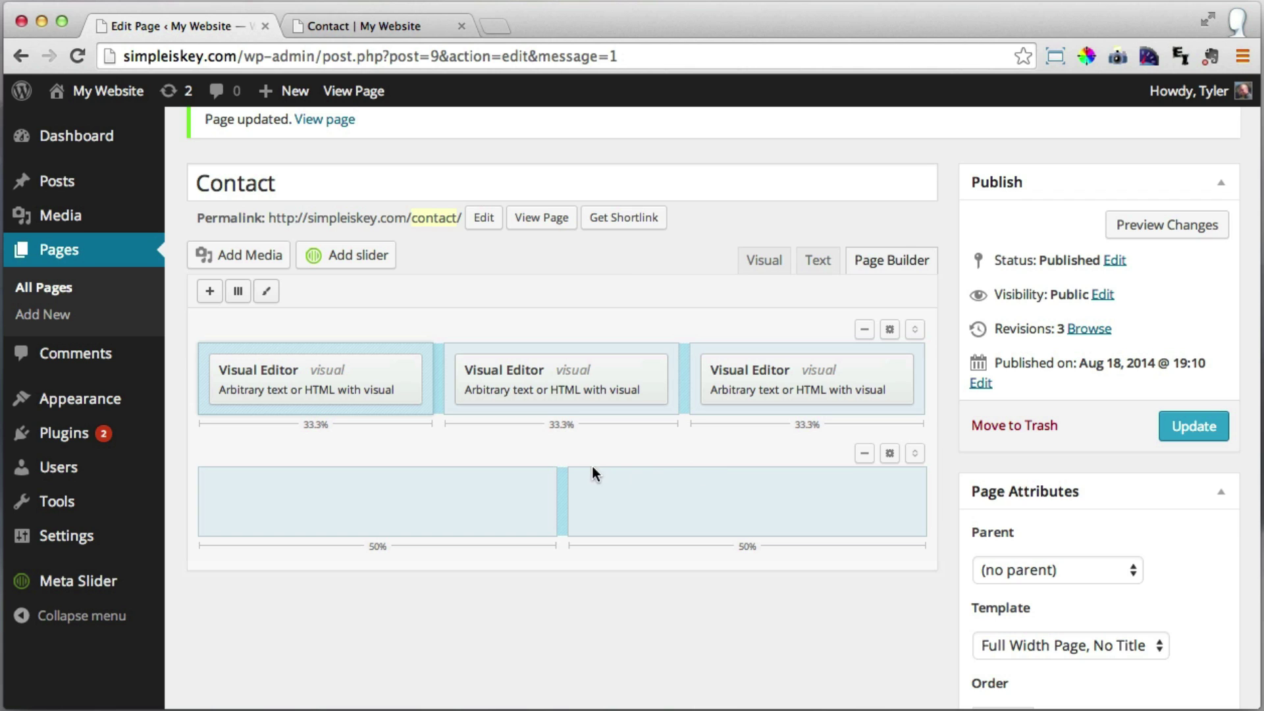
drag(565, 502, 467, 503)
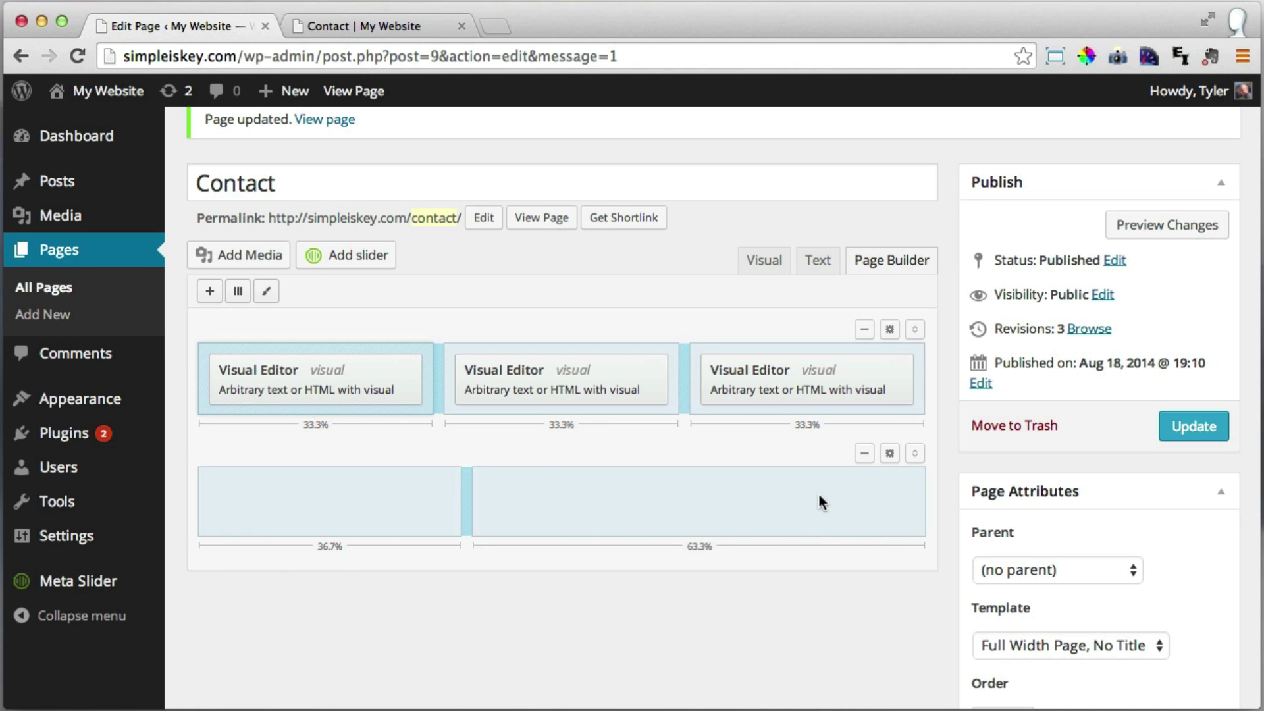
click(341, 507)
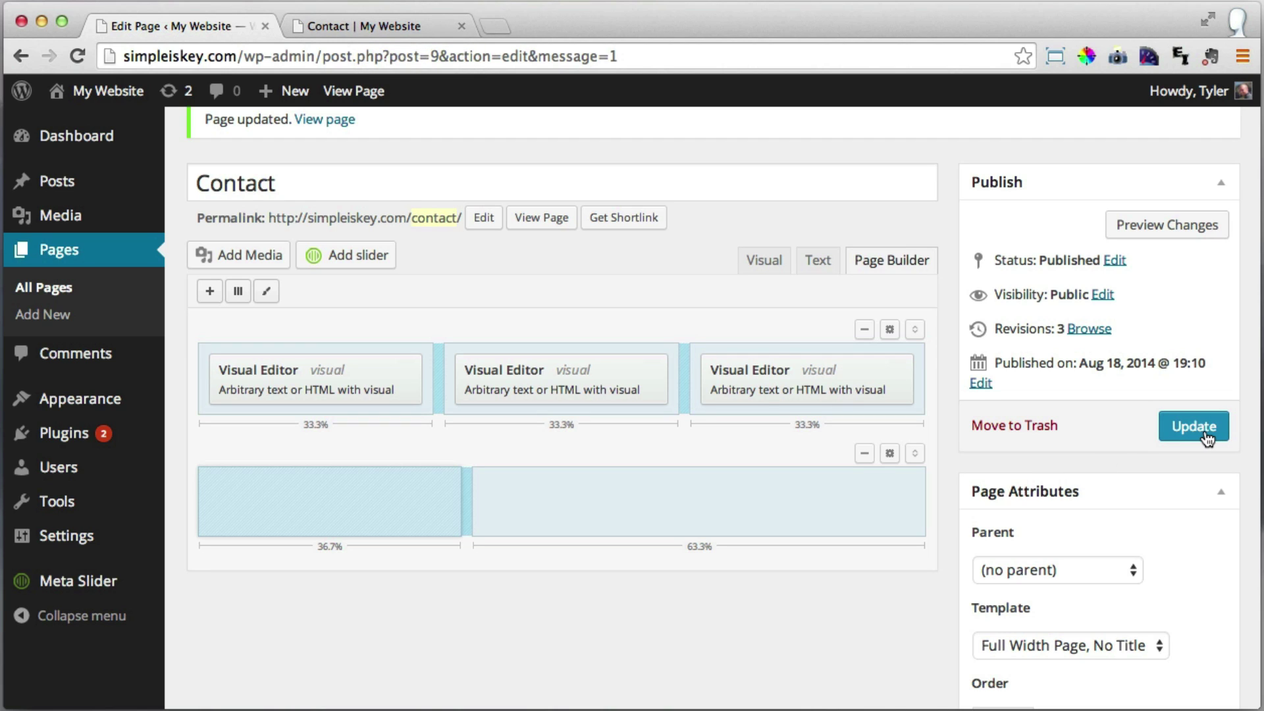
click(1180, 436)
click(1193, 427)
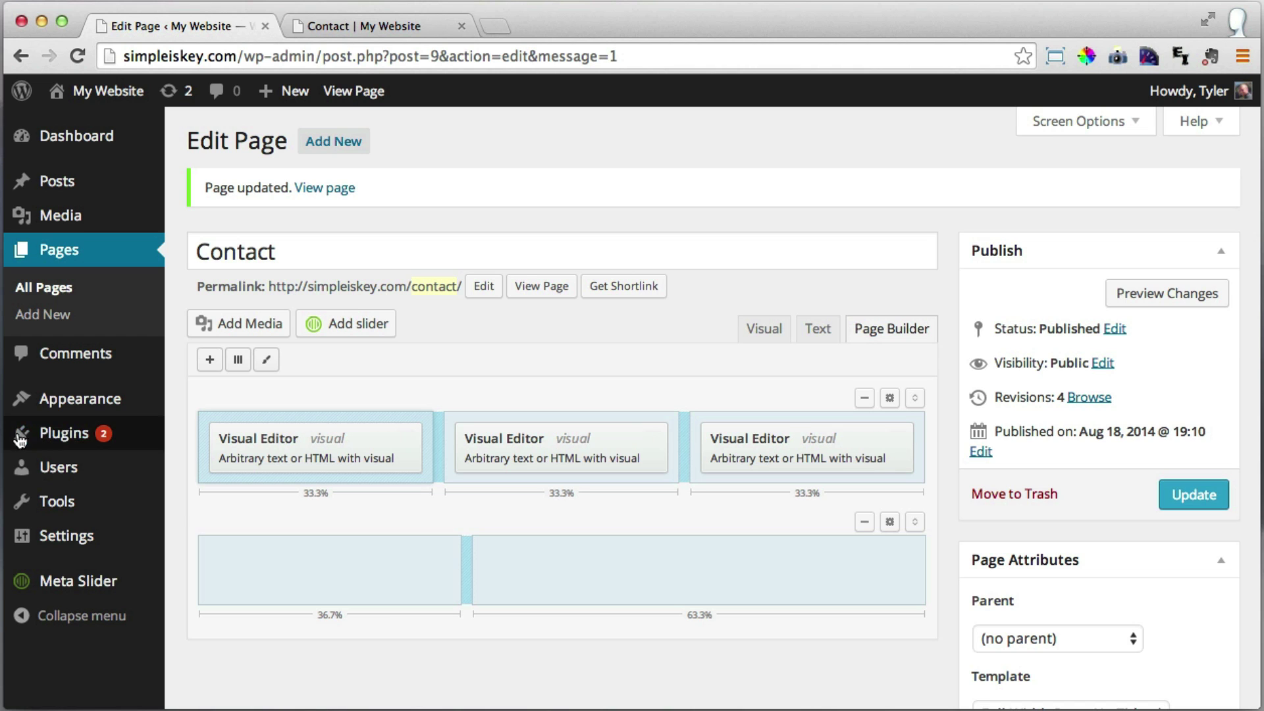
Search the Add New Plugins directory for 'contact form 7'.
click(53, 440)
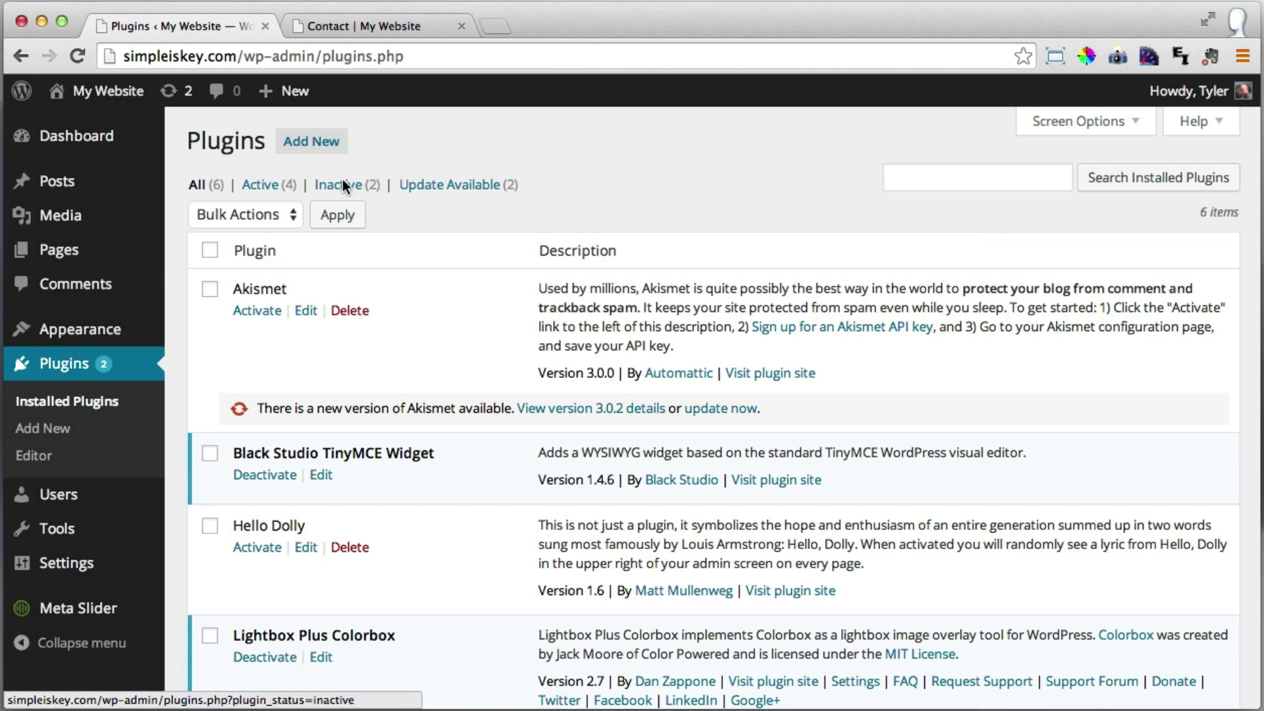
click(307, 142)
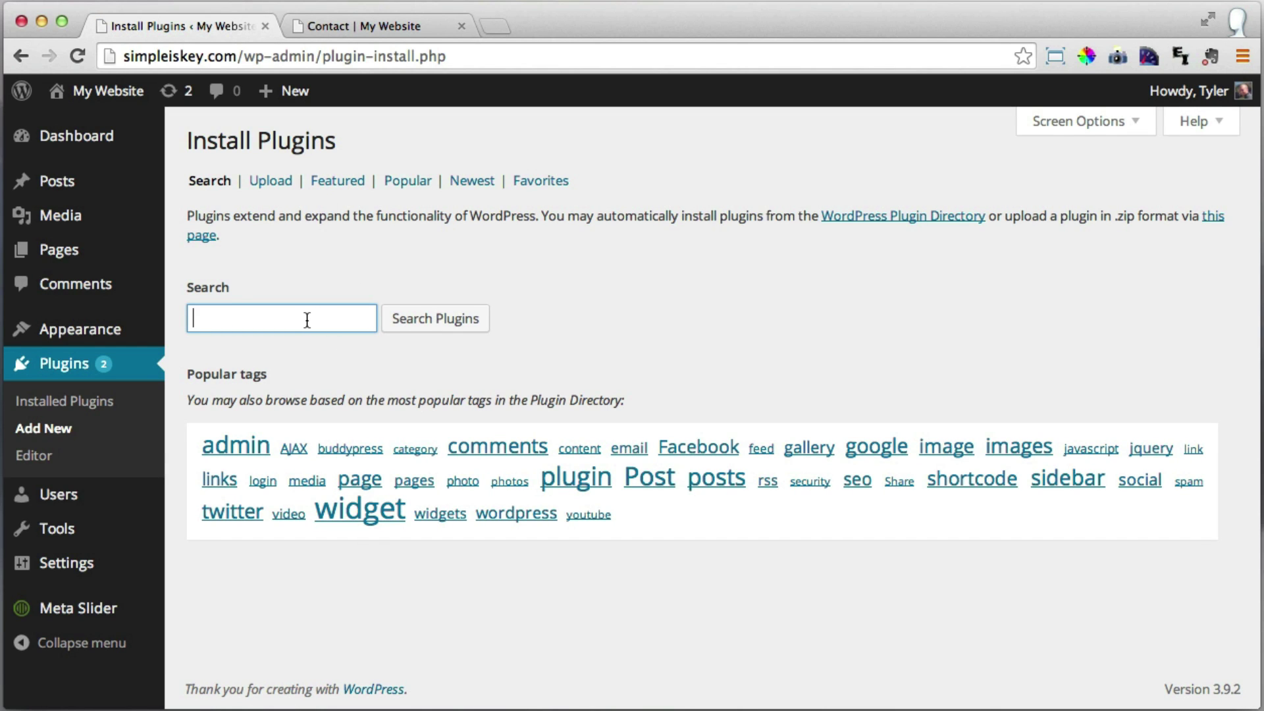
text(conta)
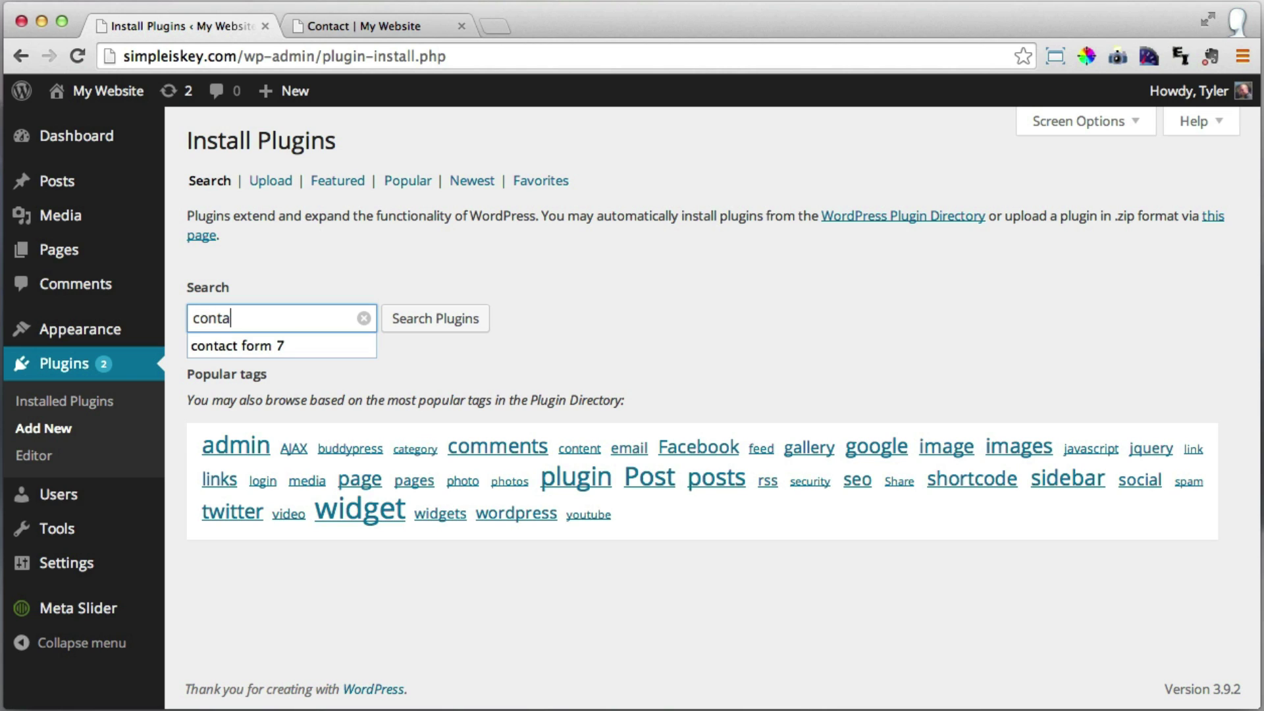
text(ct form 7)
key(Return)
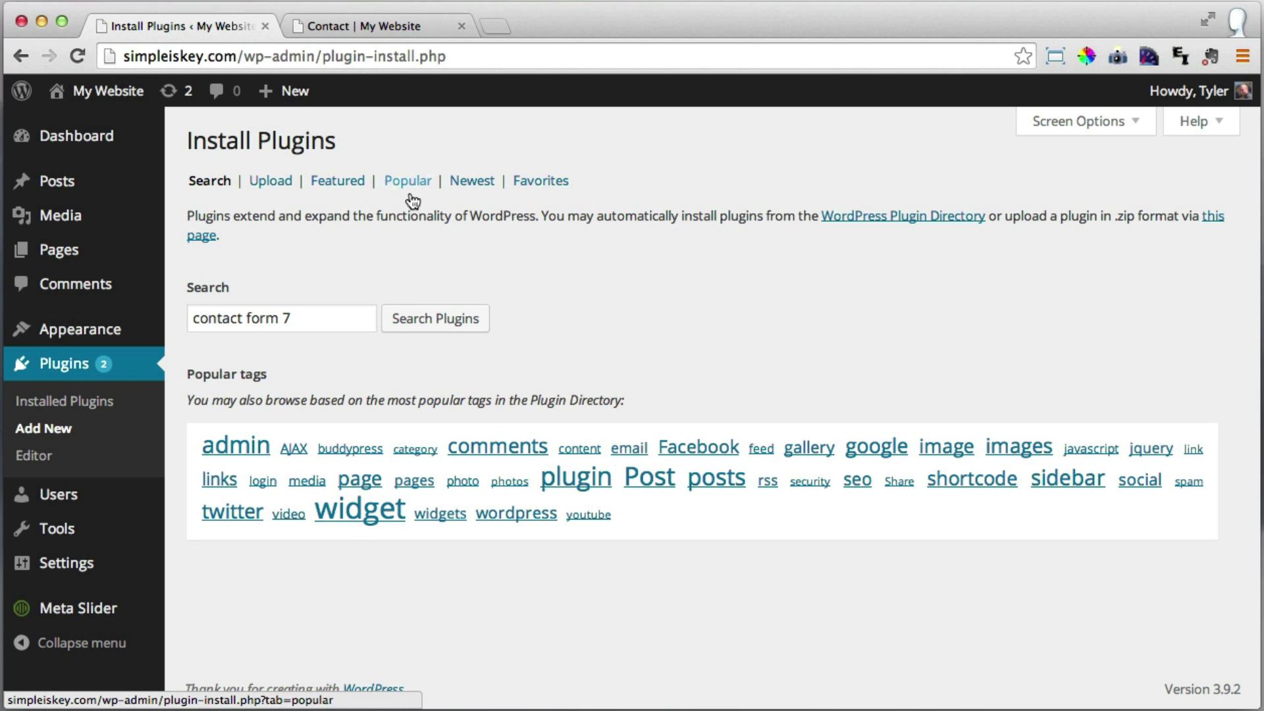
drag(289, 319, 189, 319)
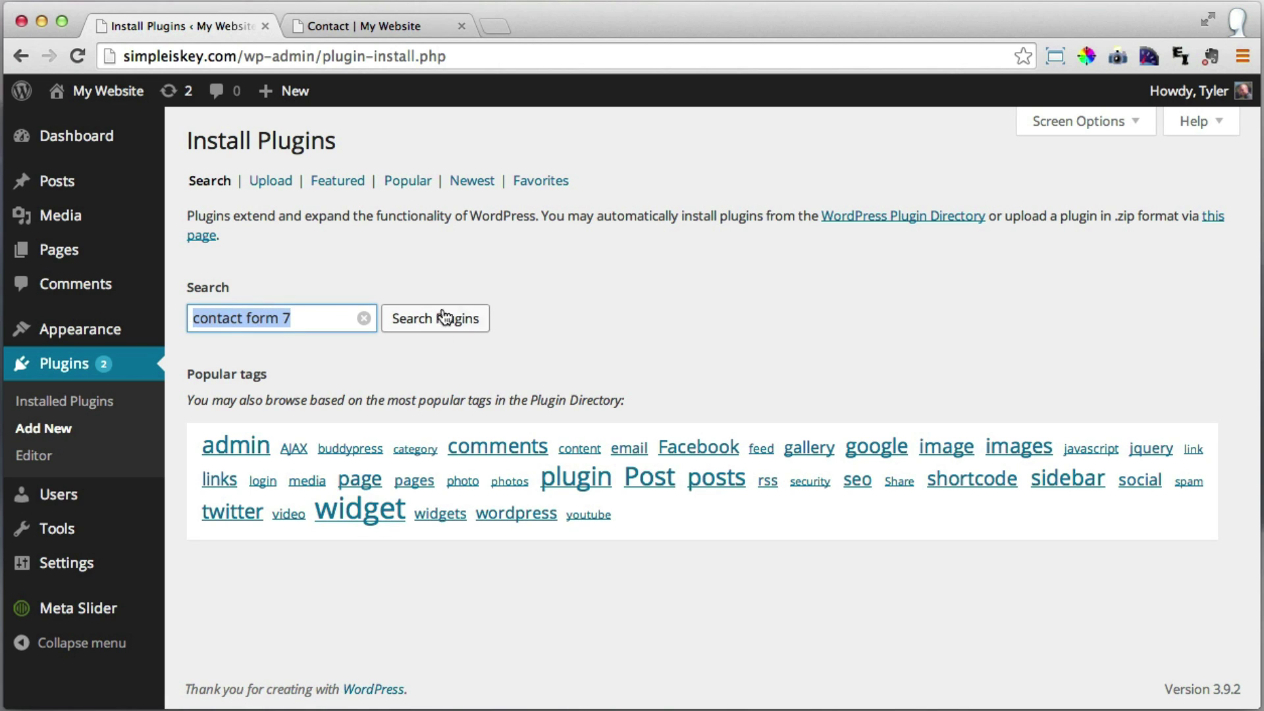
click(451, 326)
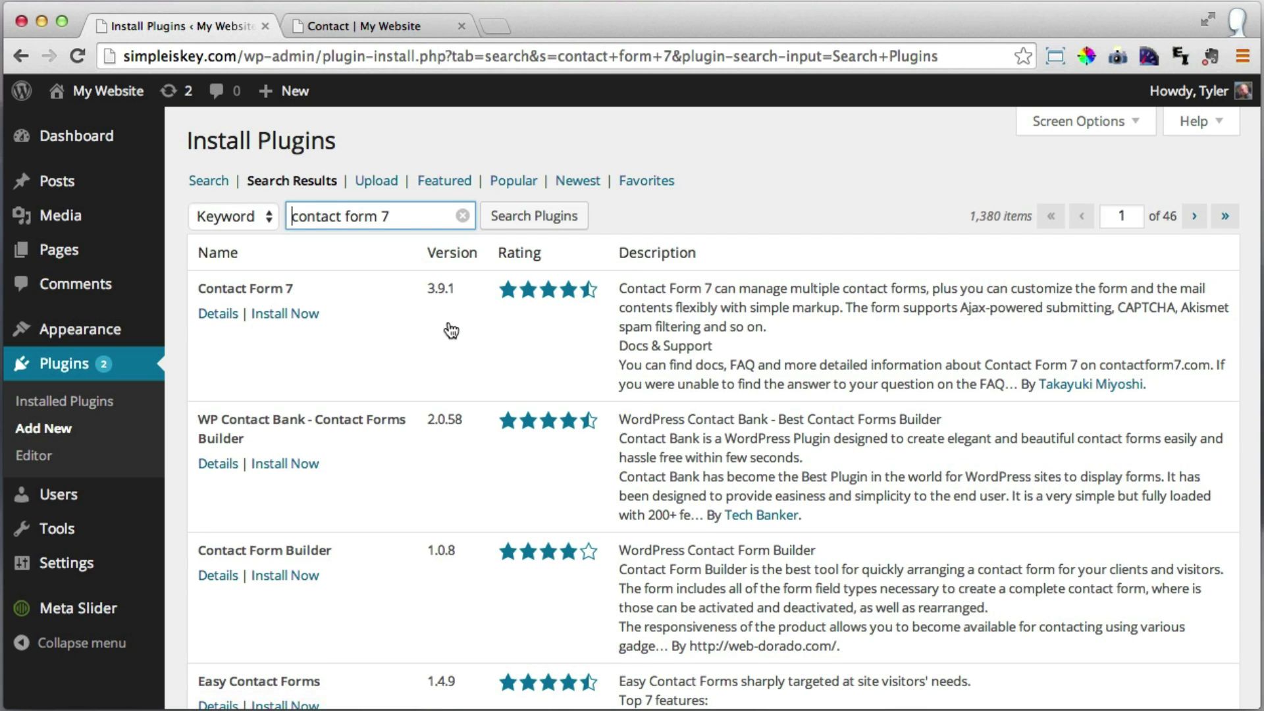
Install the Contact Form 7 plugin and activate it.
drag(198, 289, 316, 290)
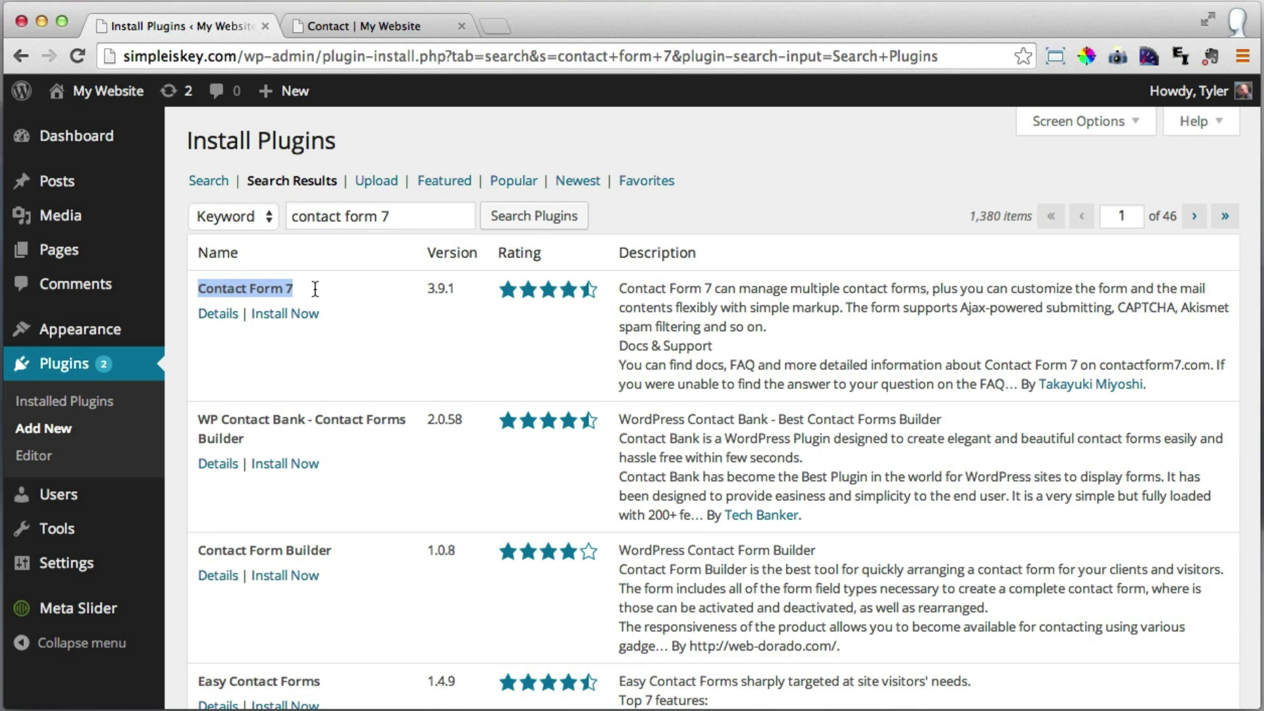
click(305, 289)
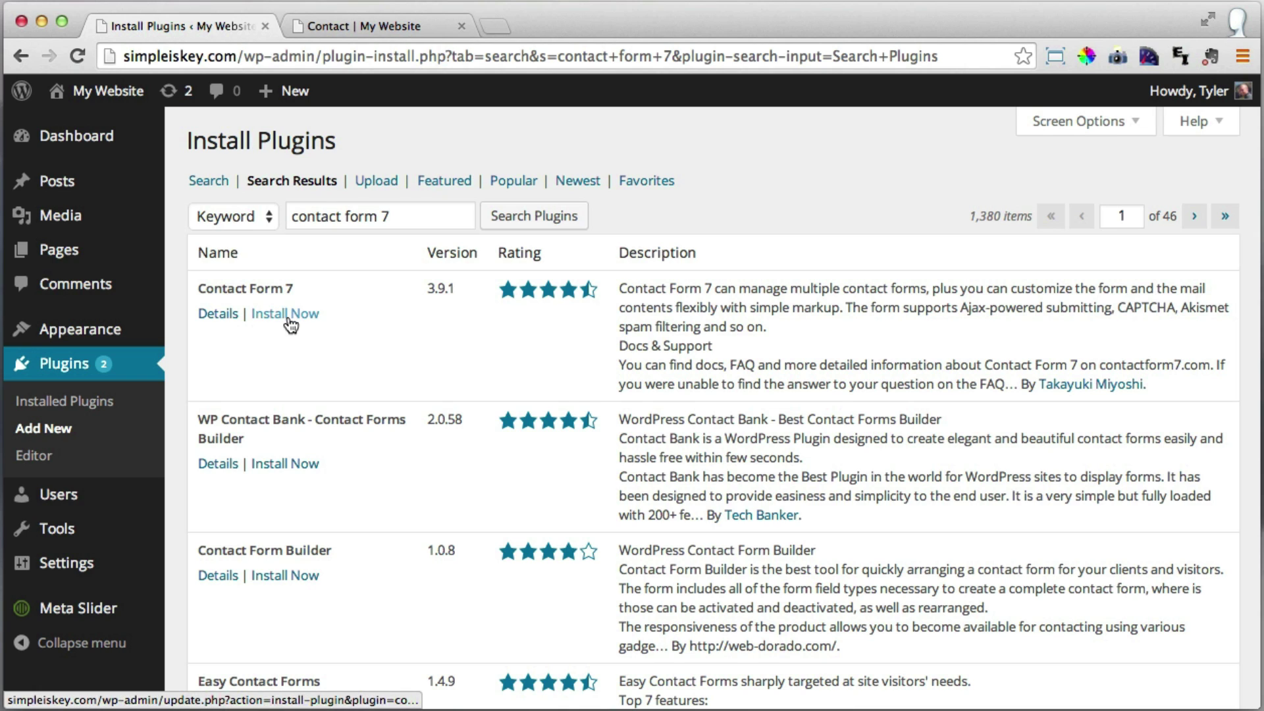
click(287, 317)
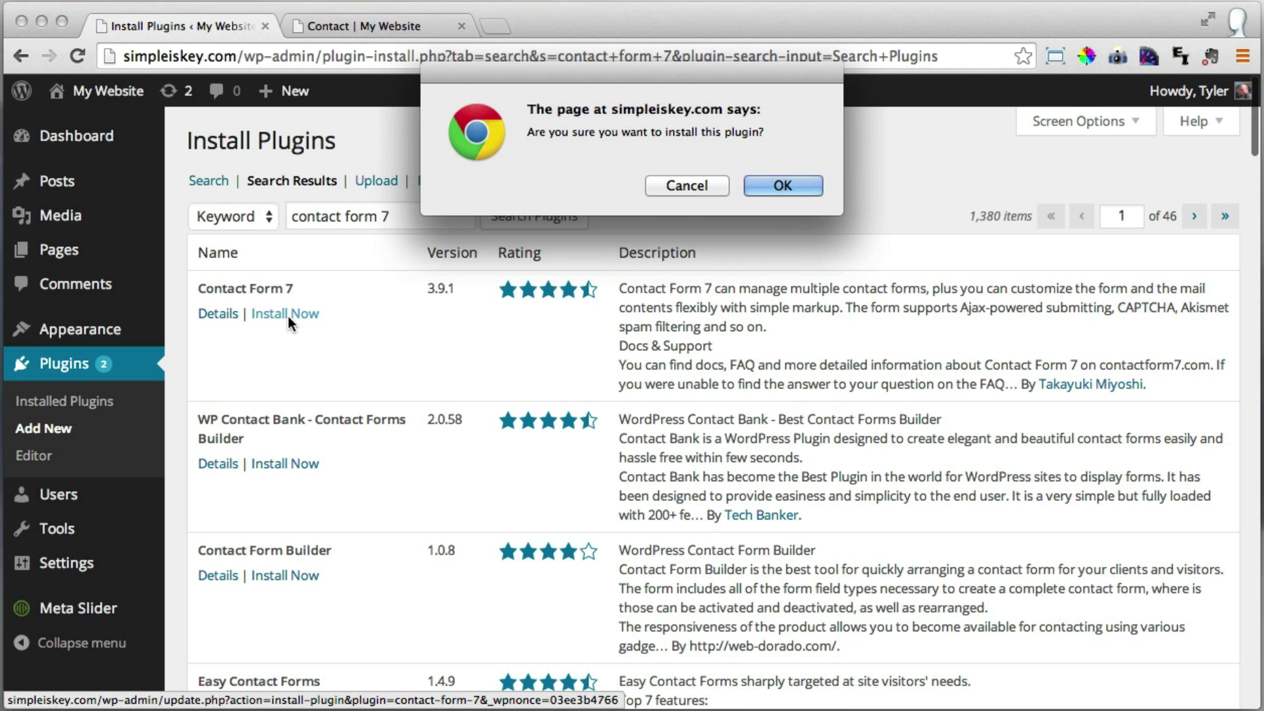
click(783, 187)
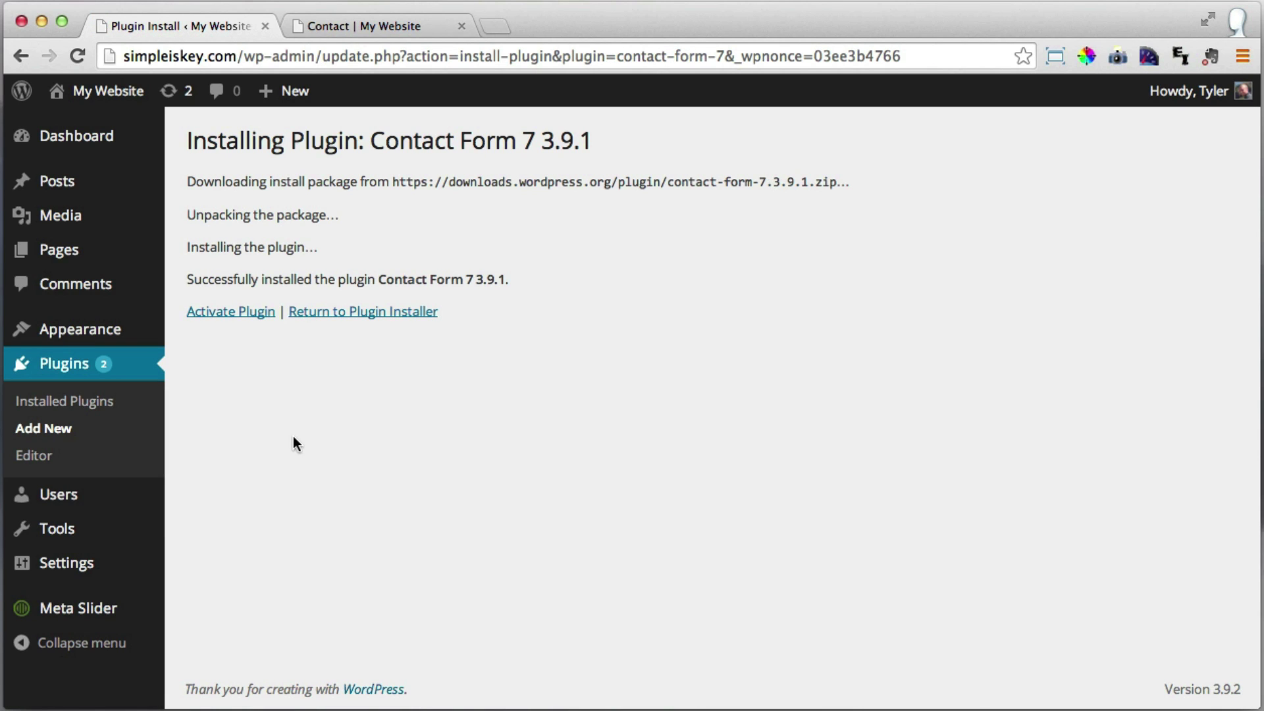
click(241, 316)
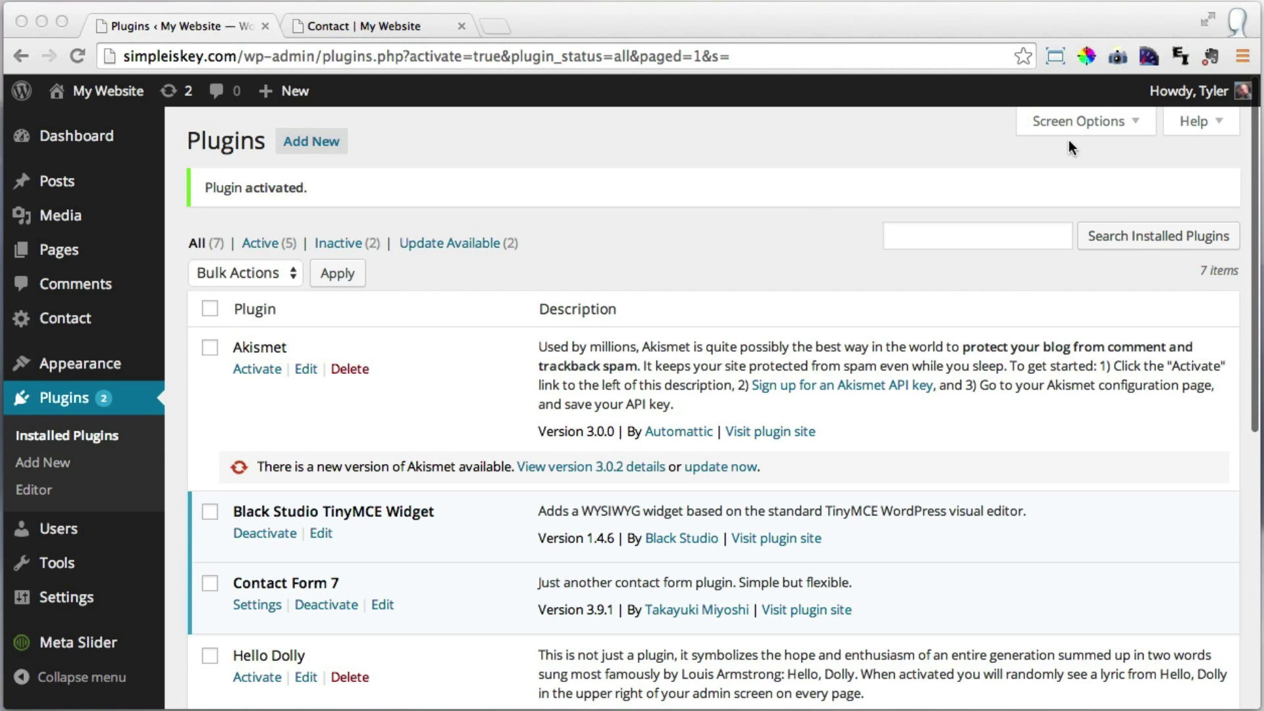
click(502, 361)
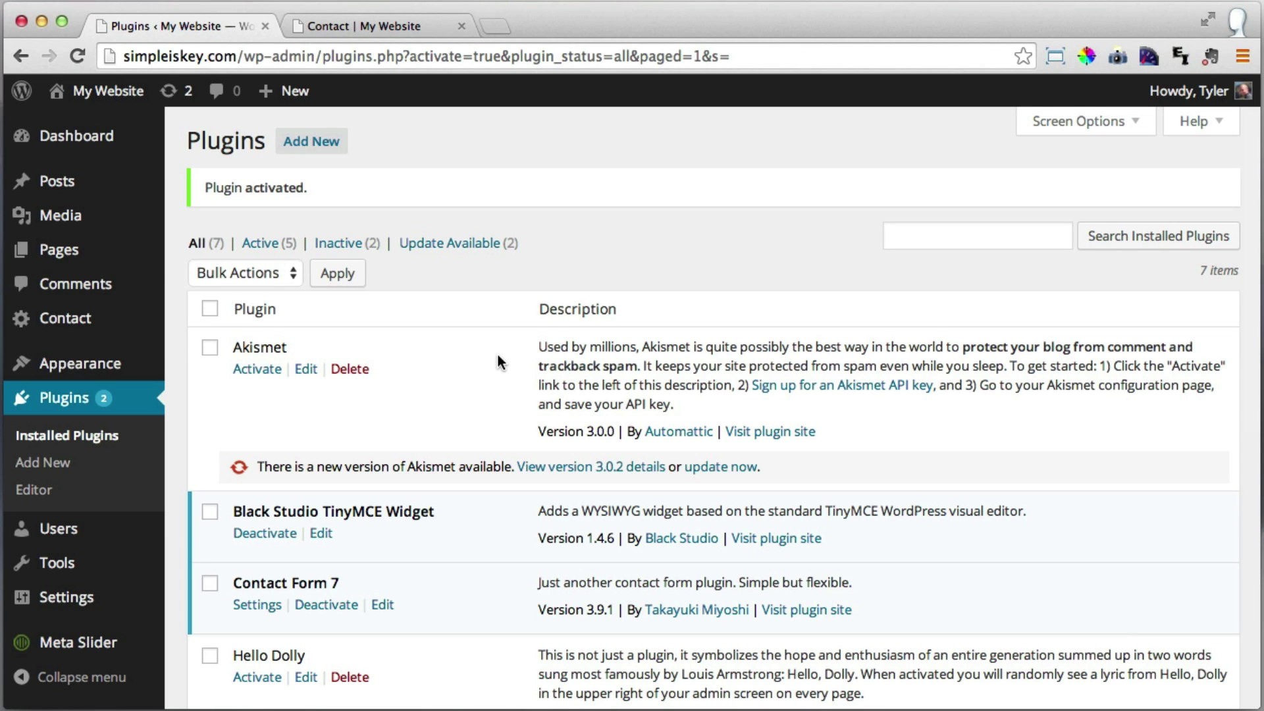
scroll(501, 361, down, 5)
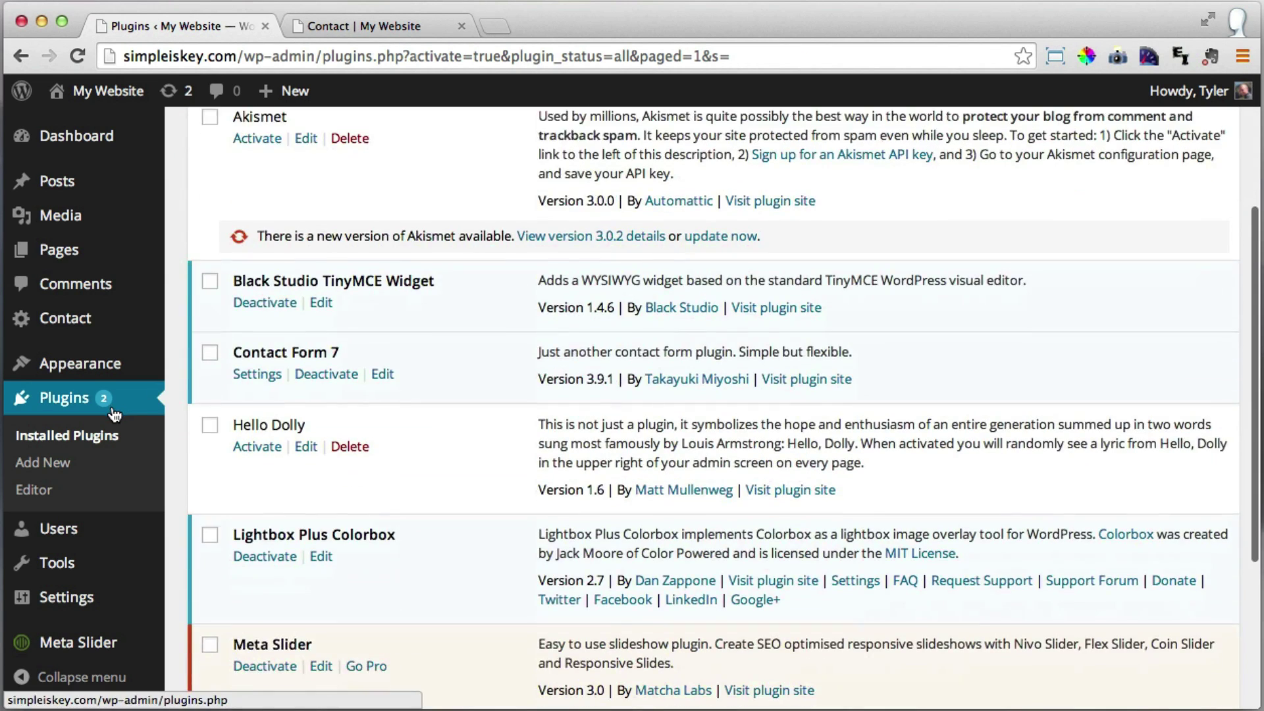
scroll(114, 413, up, 3)
mouse_move(120, 372)
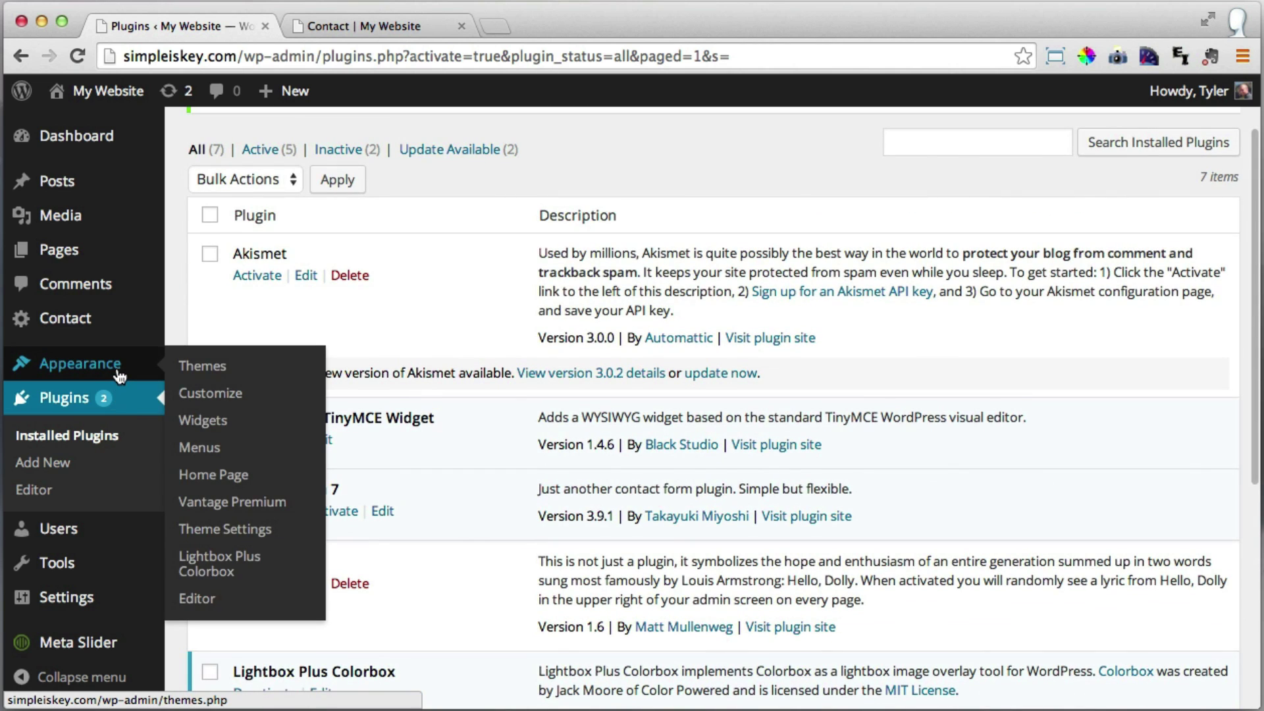
mouse_move(106, 611)
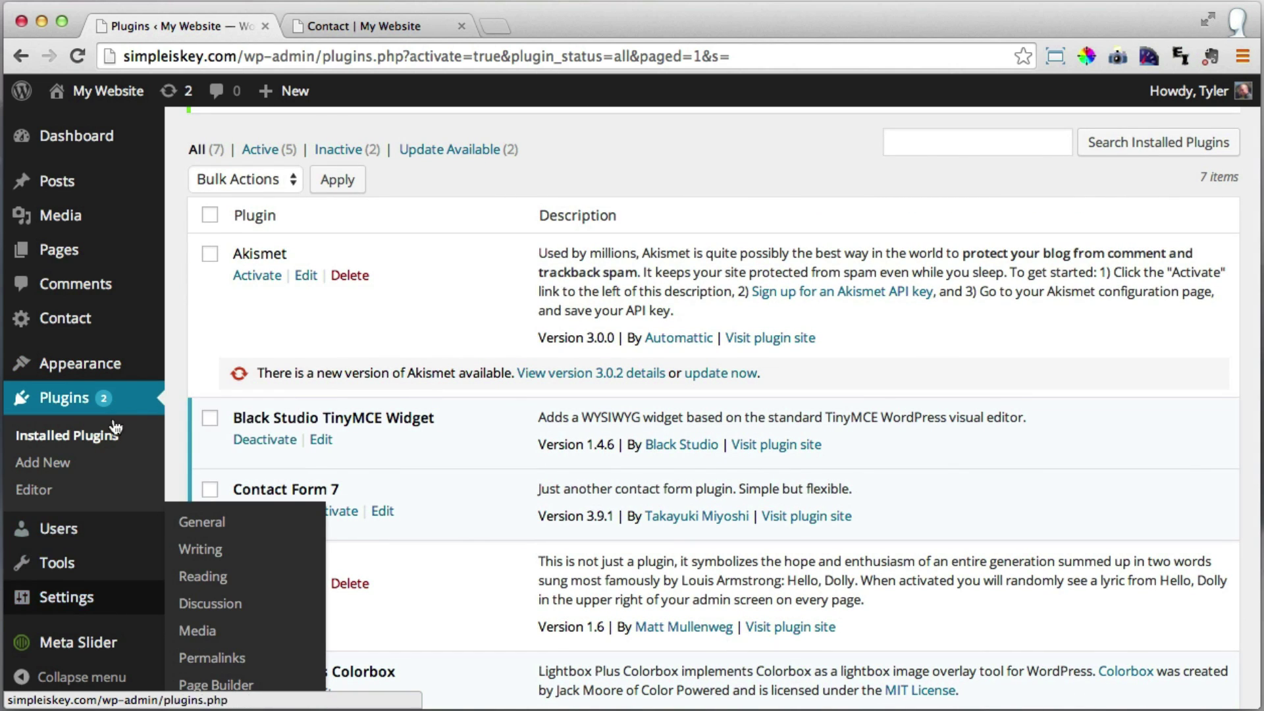
mouse_move(98, 322)
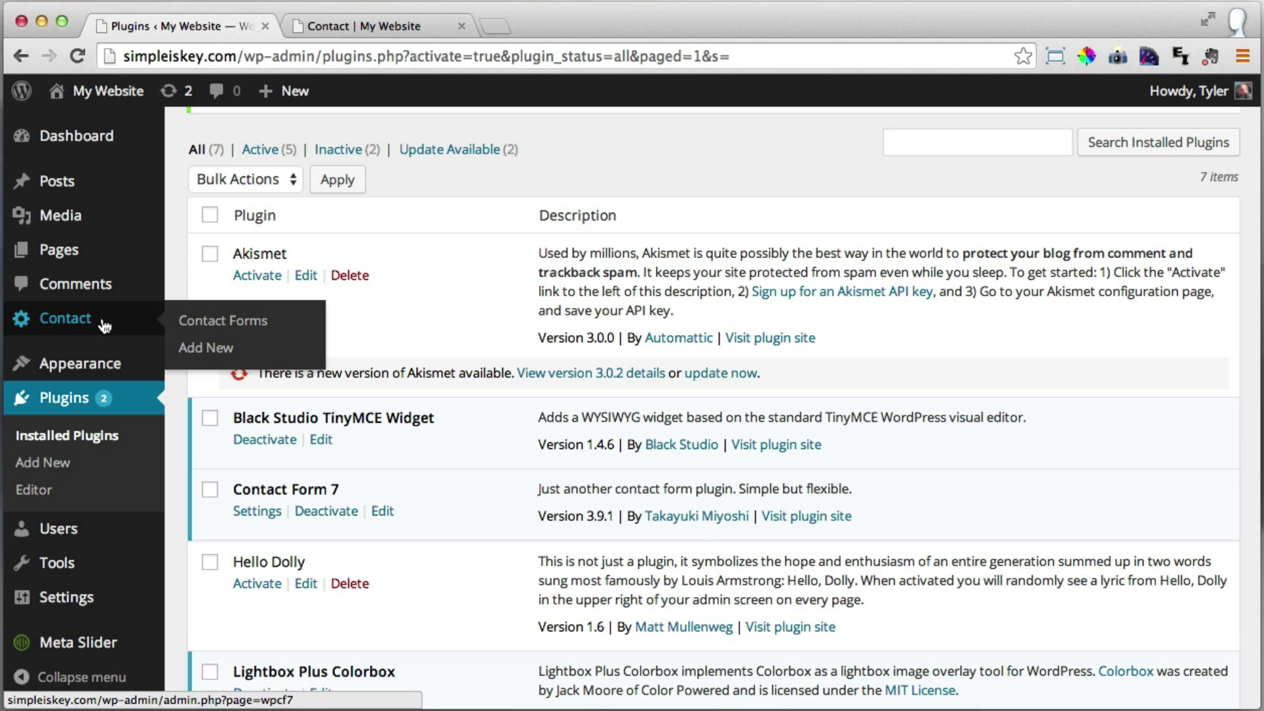
Open Contact form 1 from the Contact Forms list and look through its fields.
click(102, 325)
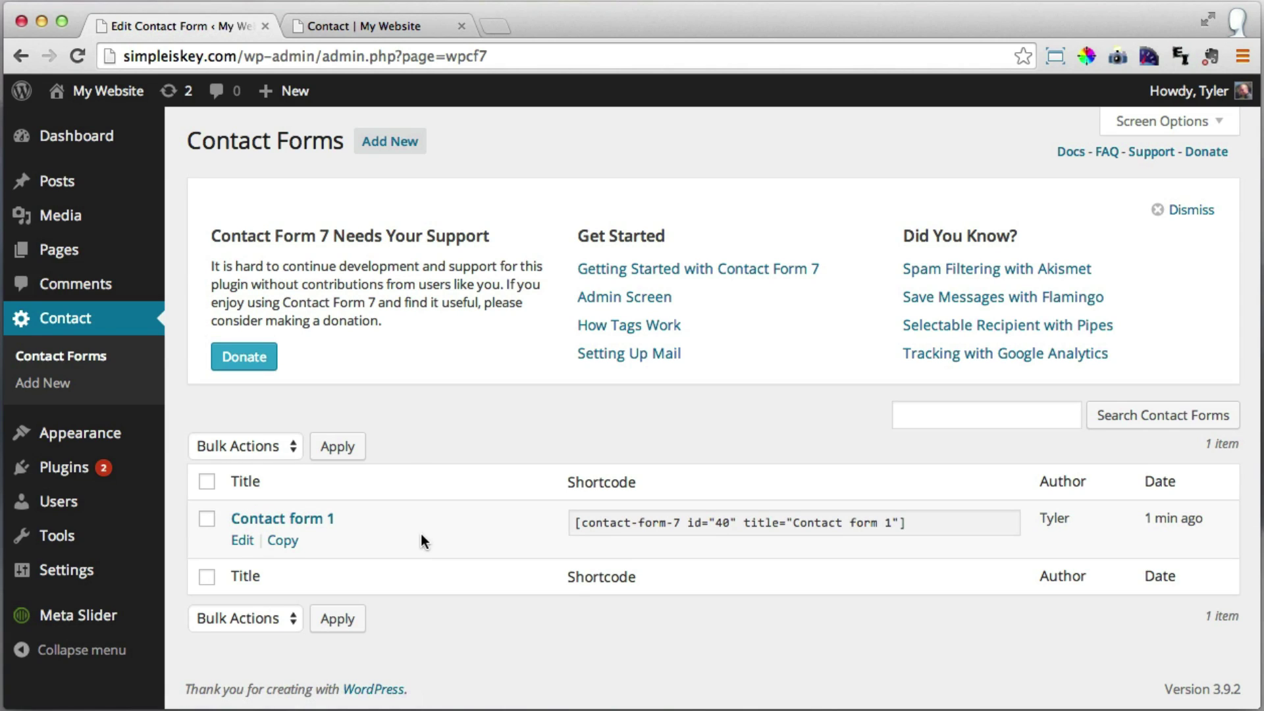
click(241, 543)
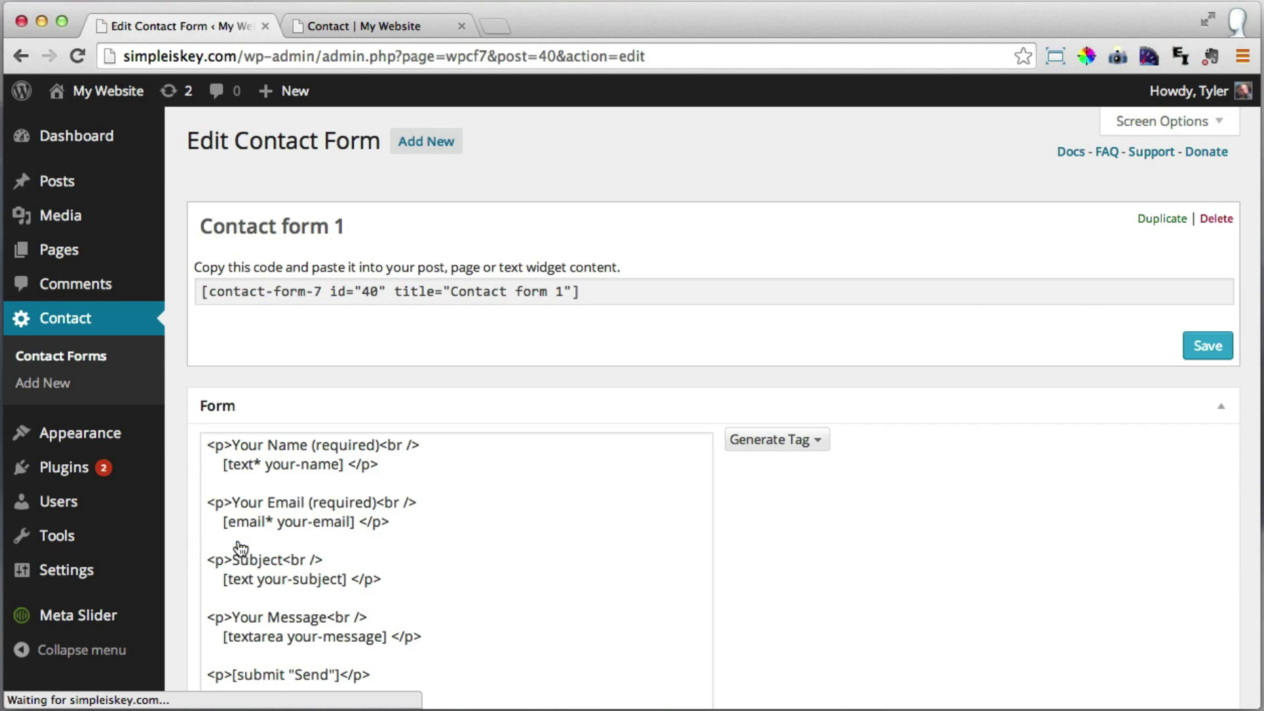
scroll(843, 468, down, 2)
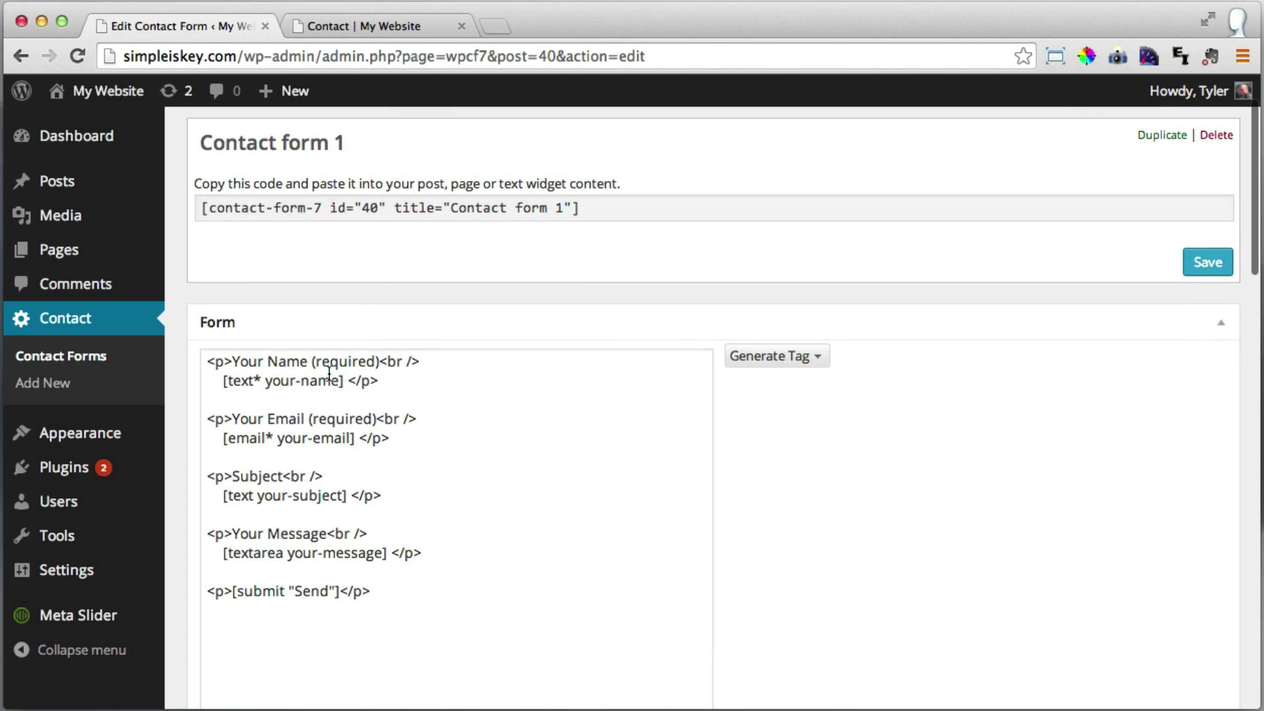
scroll(389, 460, down, 5)
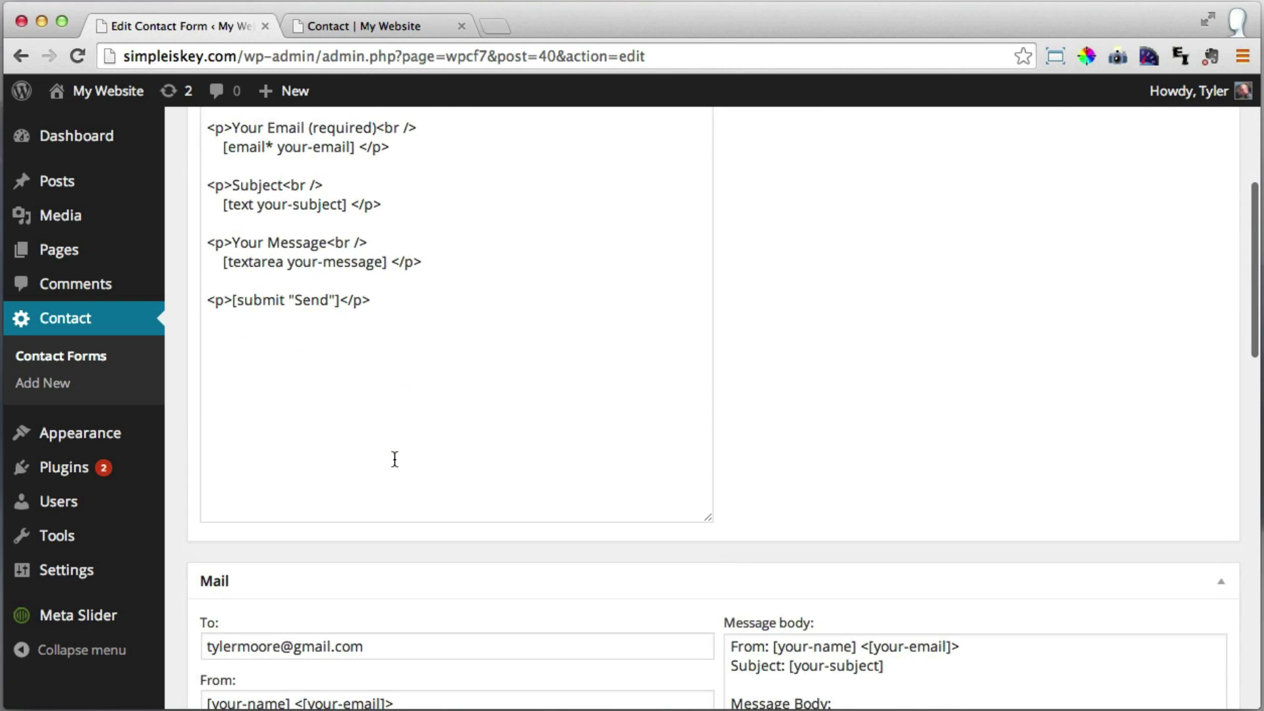
scroll(394, 459, down, 5)
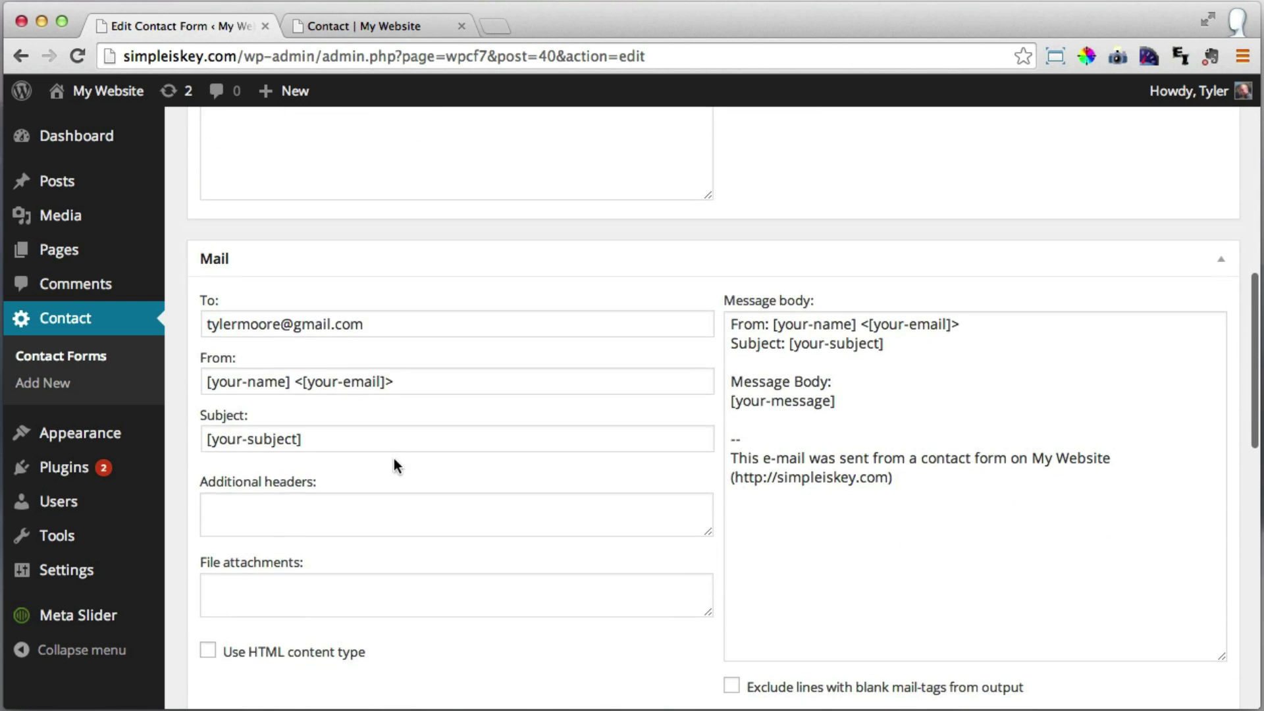
scroll(395, 459, down, 4)
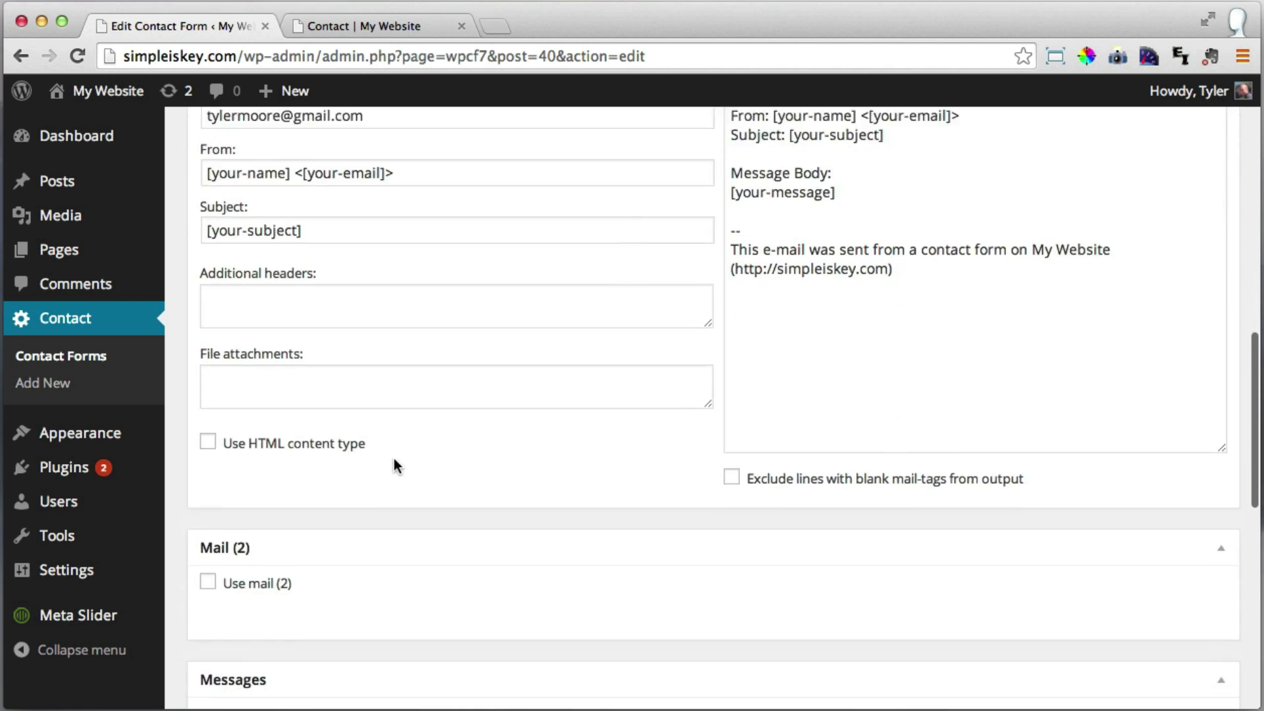
scroll(393, 458, up, 12)
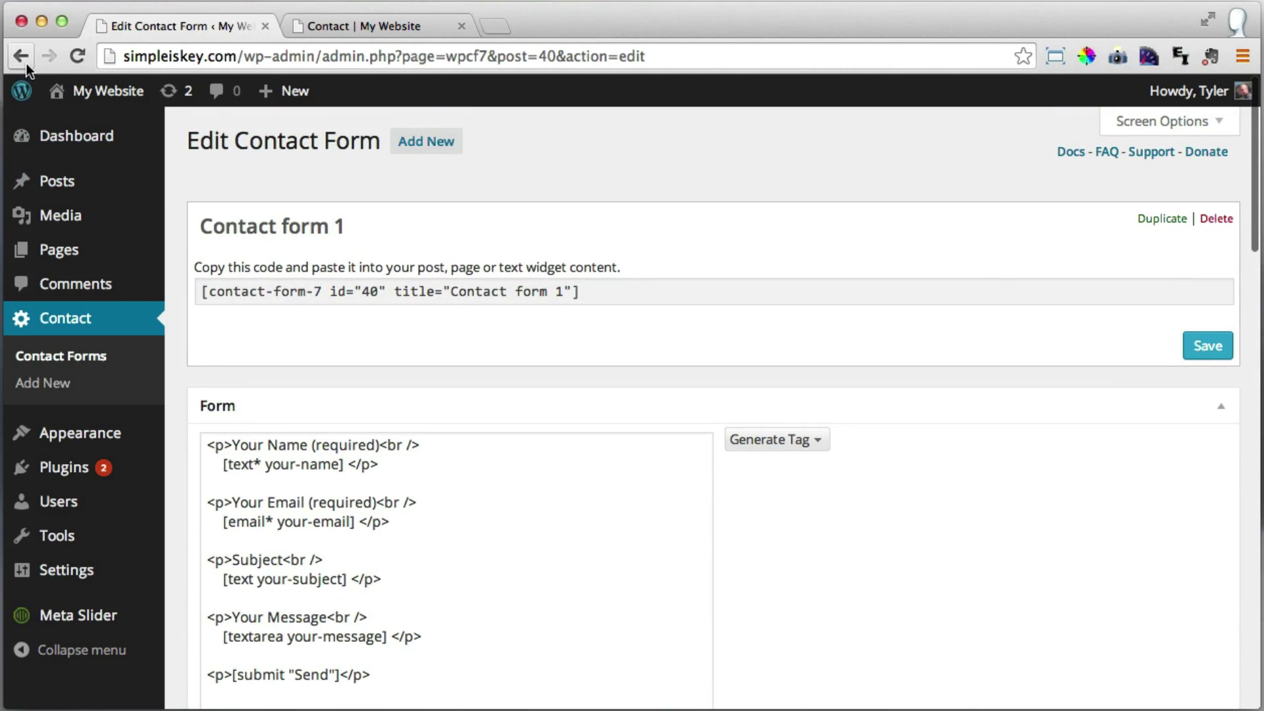
Back in the forms list, copy the shortcode [contact-form-7 id="40" title="Contact form 1"].
click(26, 64)
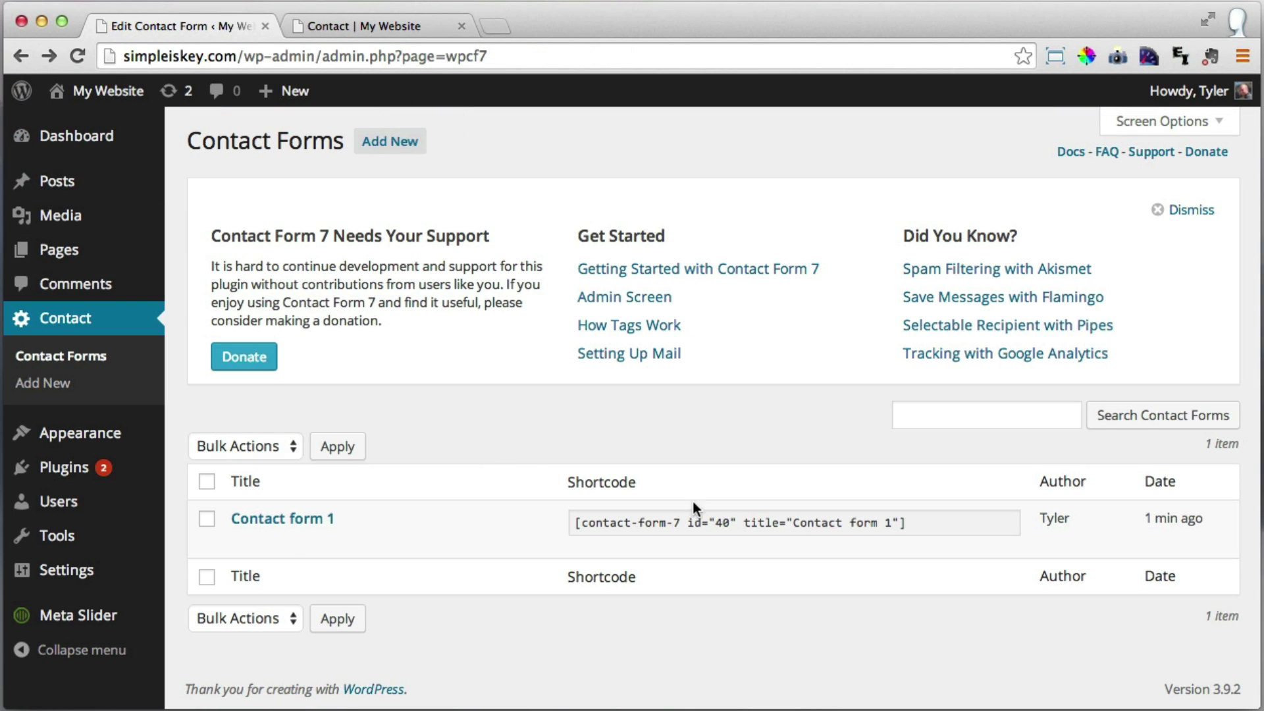
click(914, 520)
drag(911, 521, 575, 519)
right_click(631, 525)
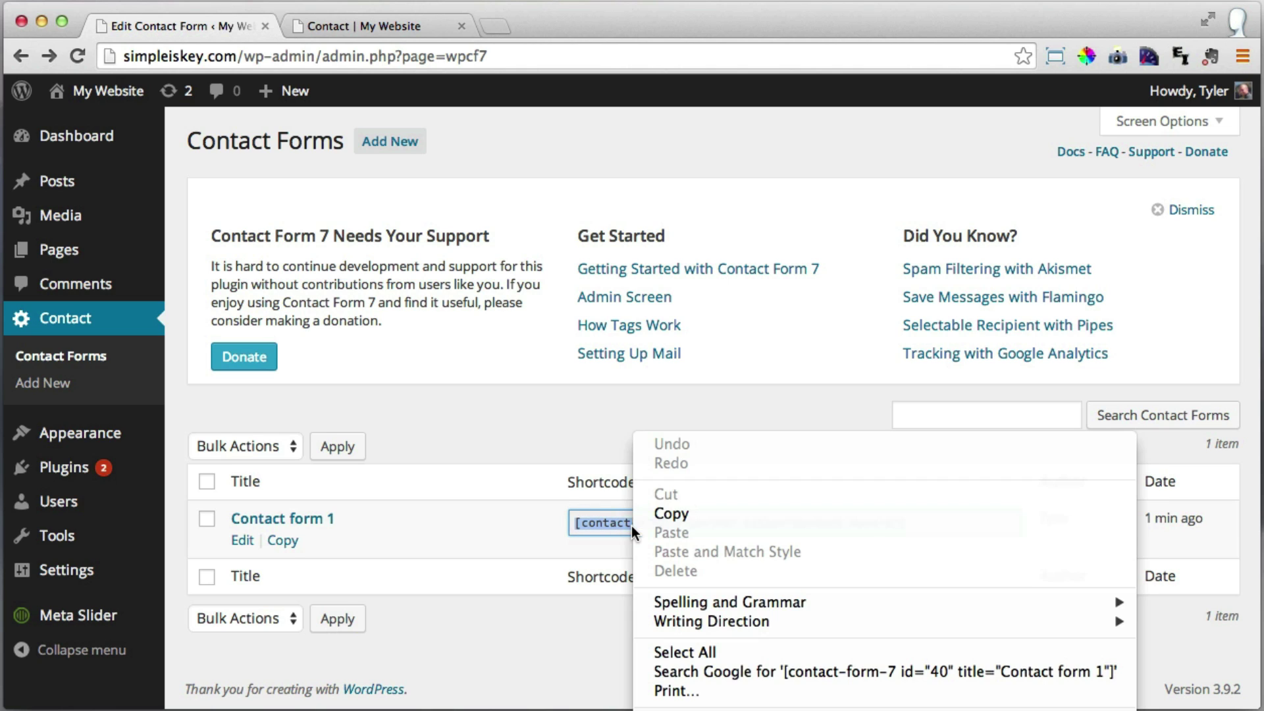
click(682, 514)
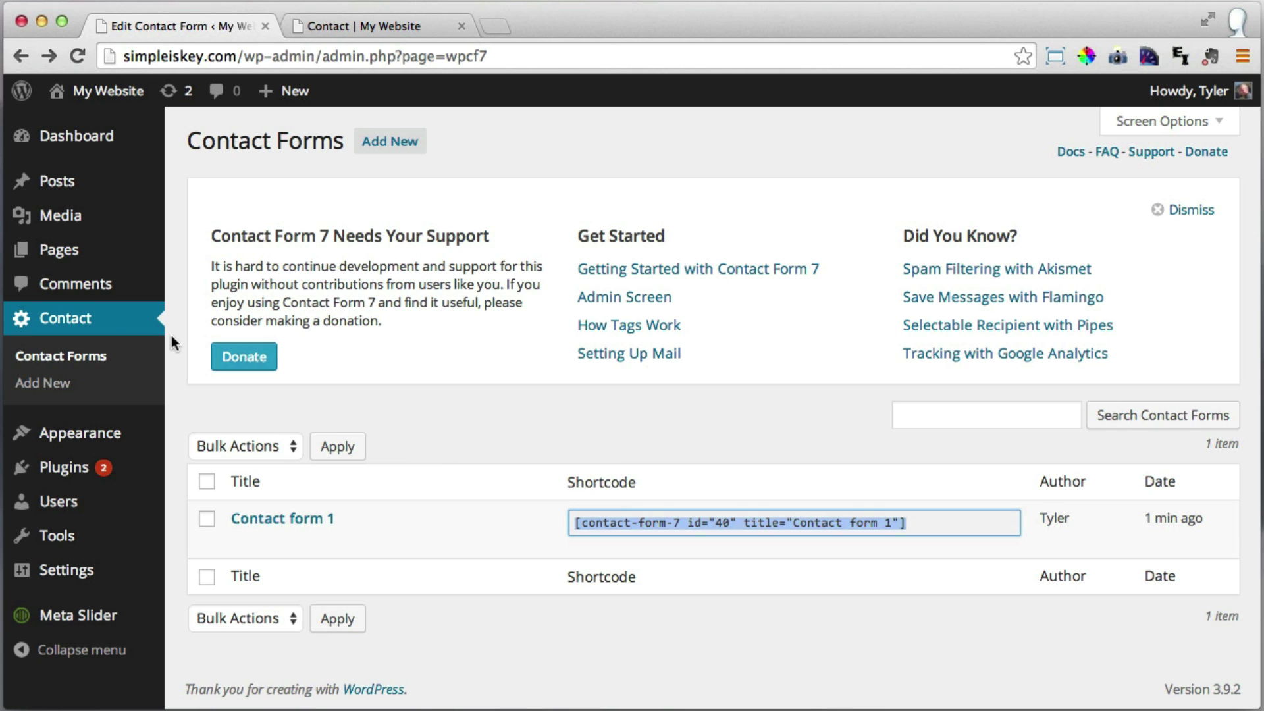
Add a Visual Editor widget to the empty left cell of the Contact page's second row.
click(79, 258)
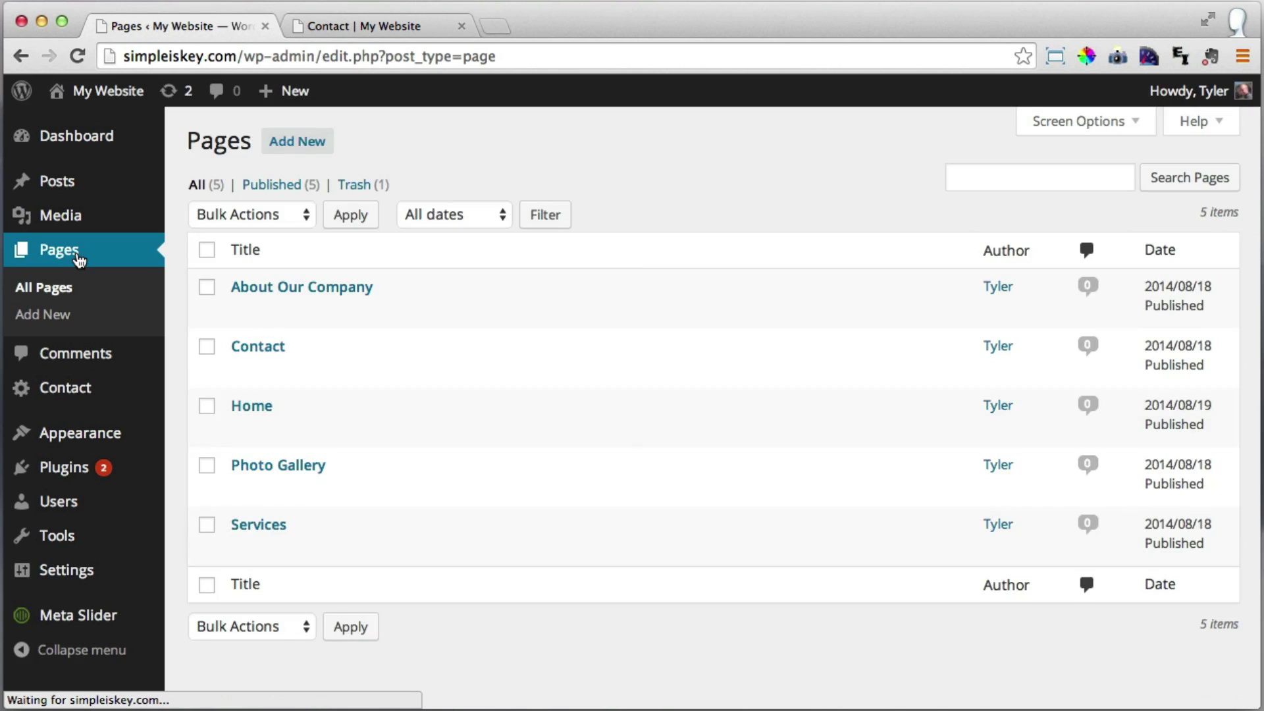
click(257, 348)
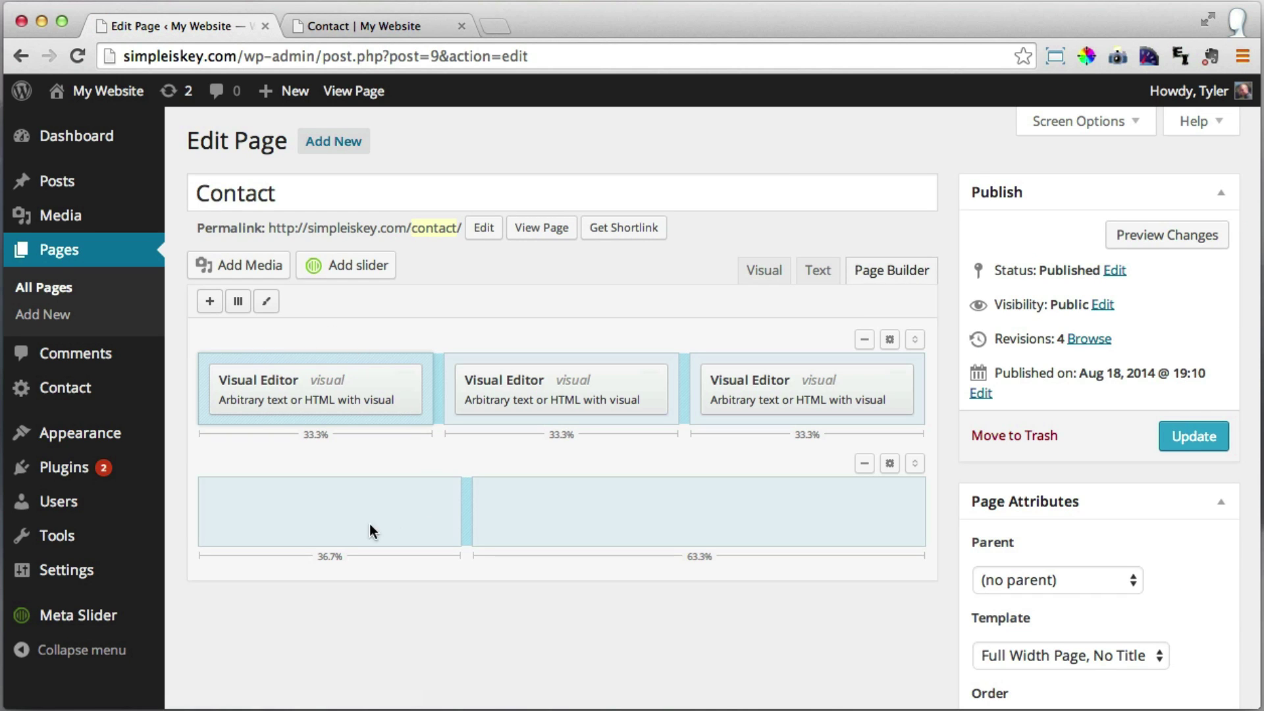
click(291, 514)
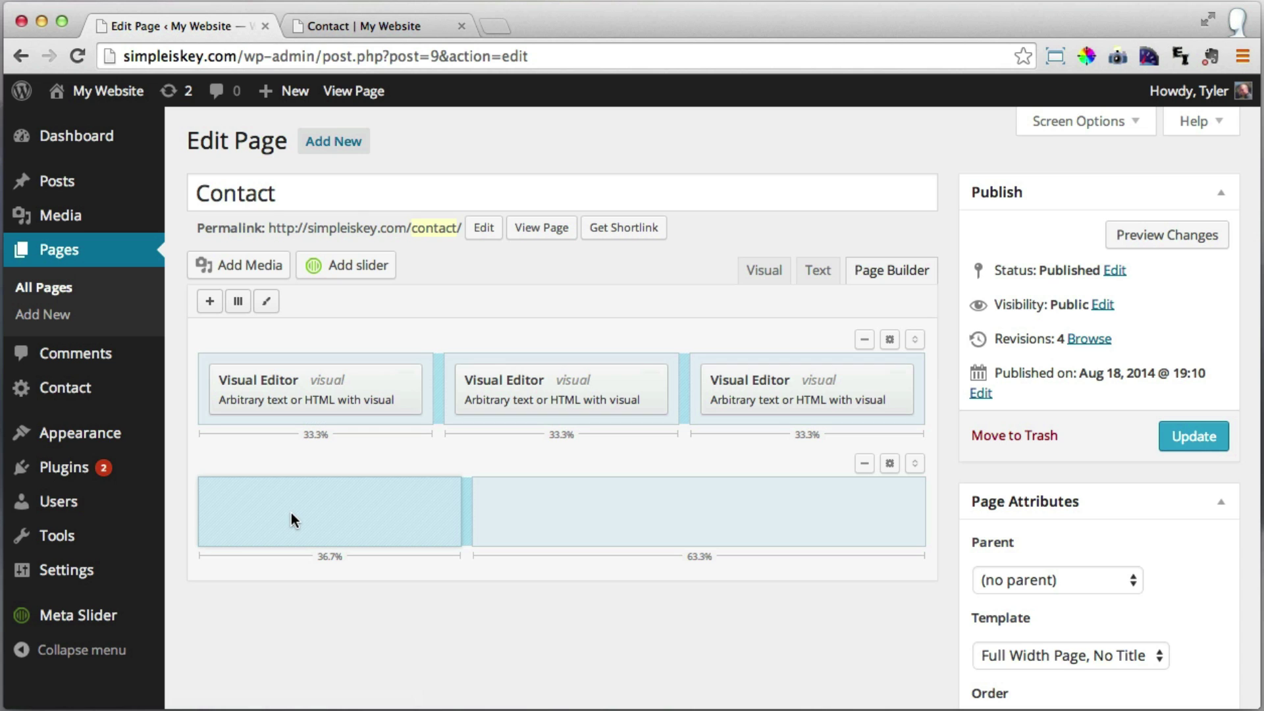
click(208, 303)
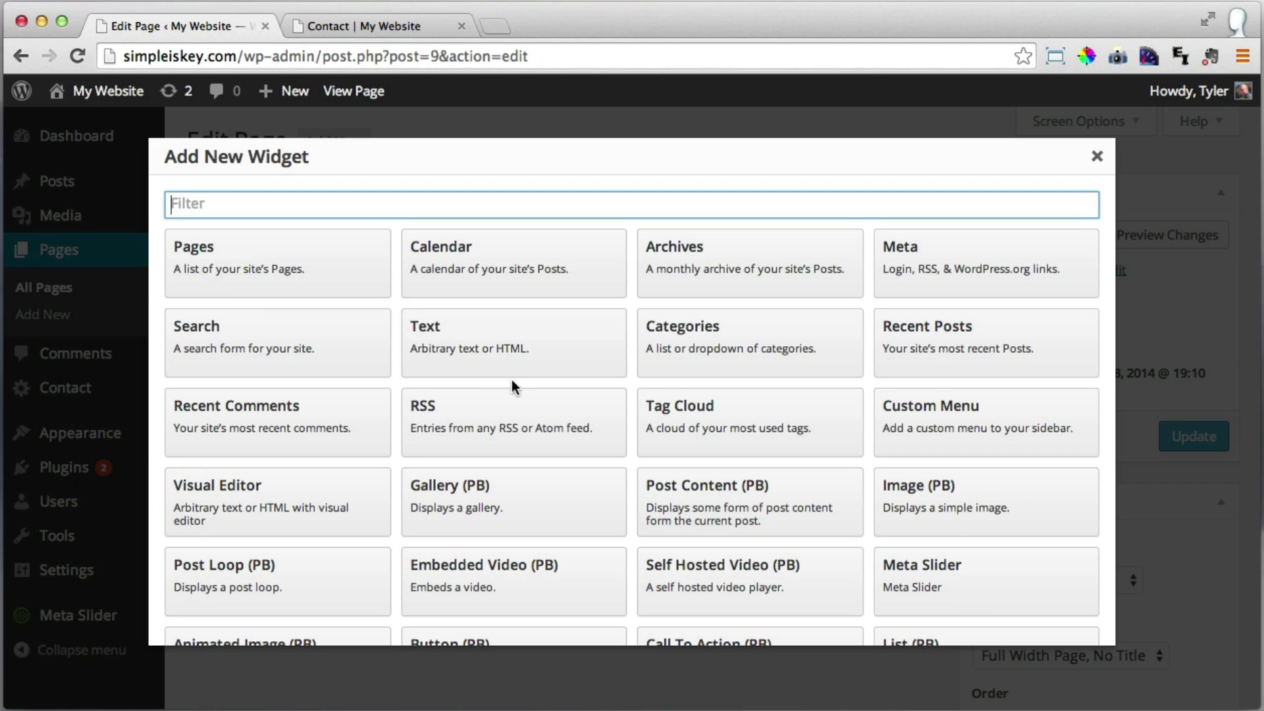
click(284, 509)
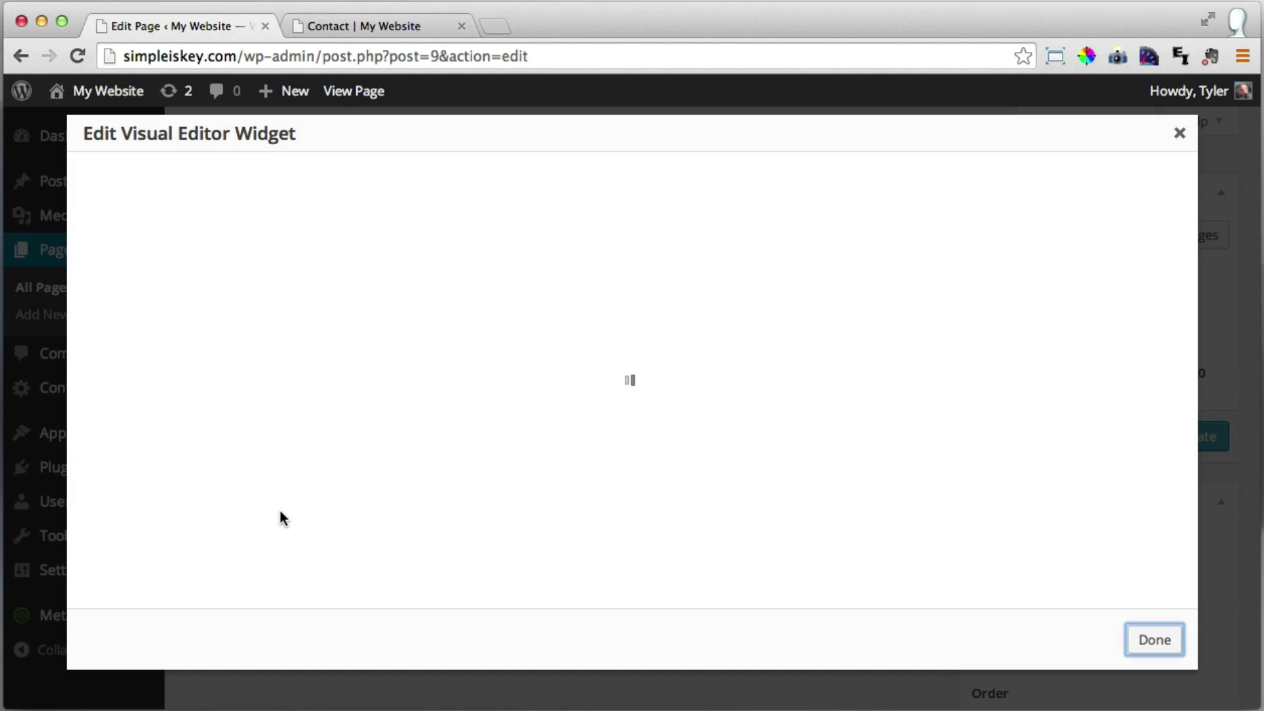
Title the widget Contact Us and paste the Contact form 1 shortcode into its body.
click(219, 204)
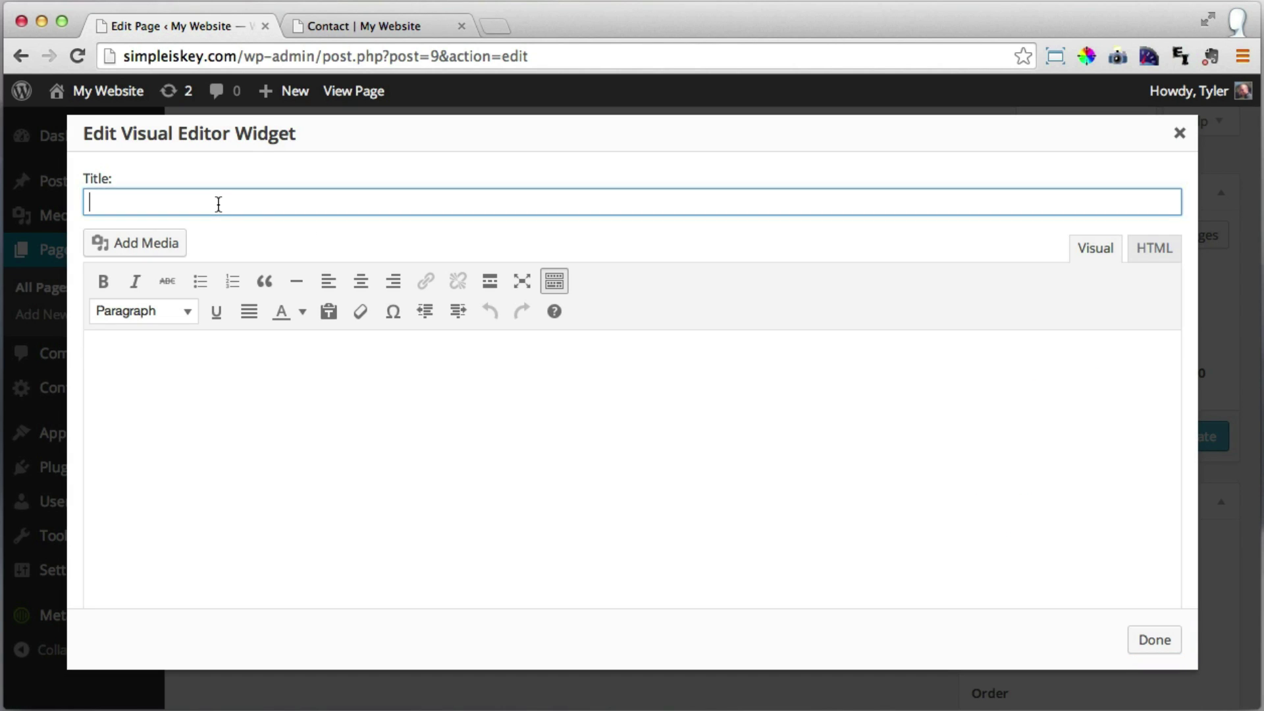
text(Contact Us)
click(189, 369)
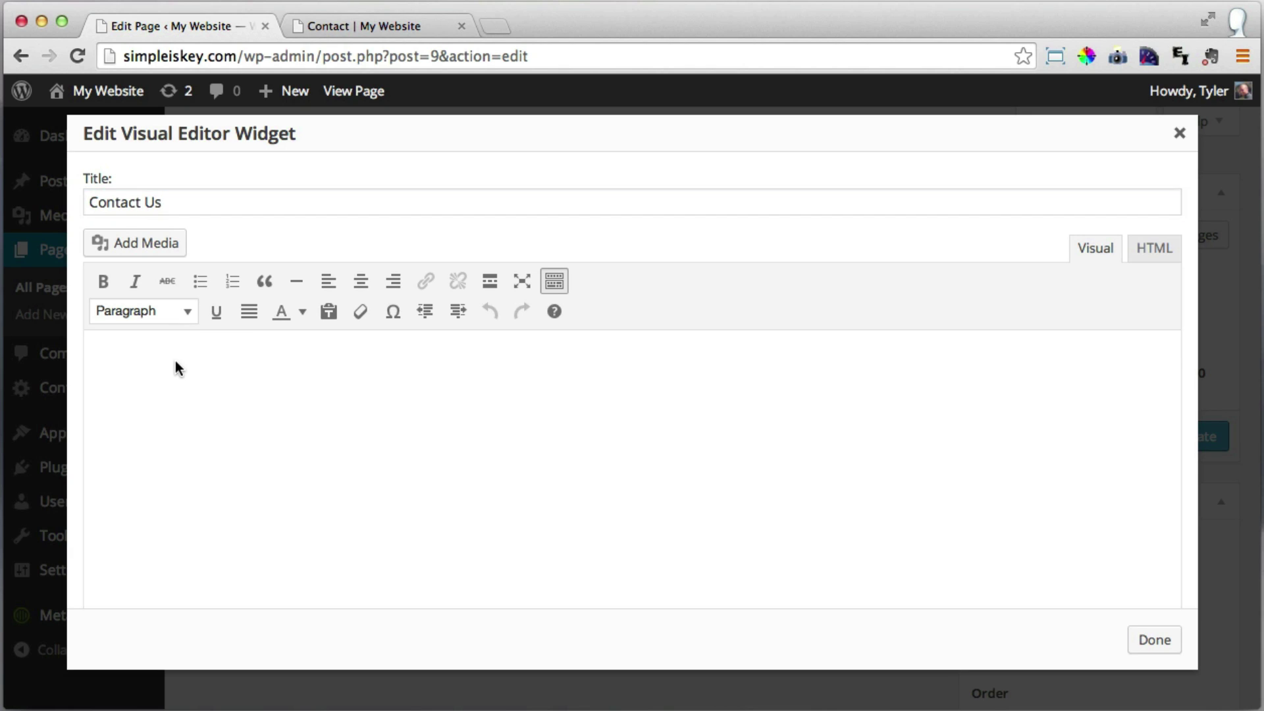
right_click(156, 352)
click(240, 450)
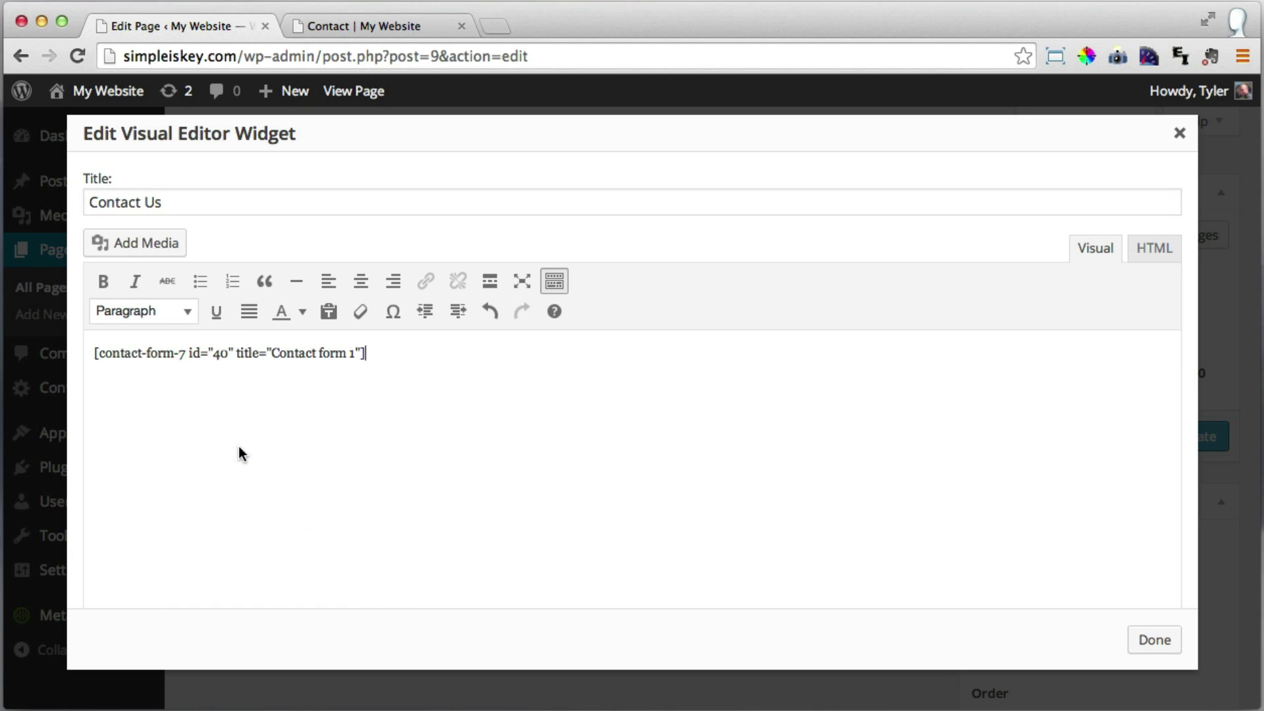
click(1148, 641)
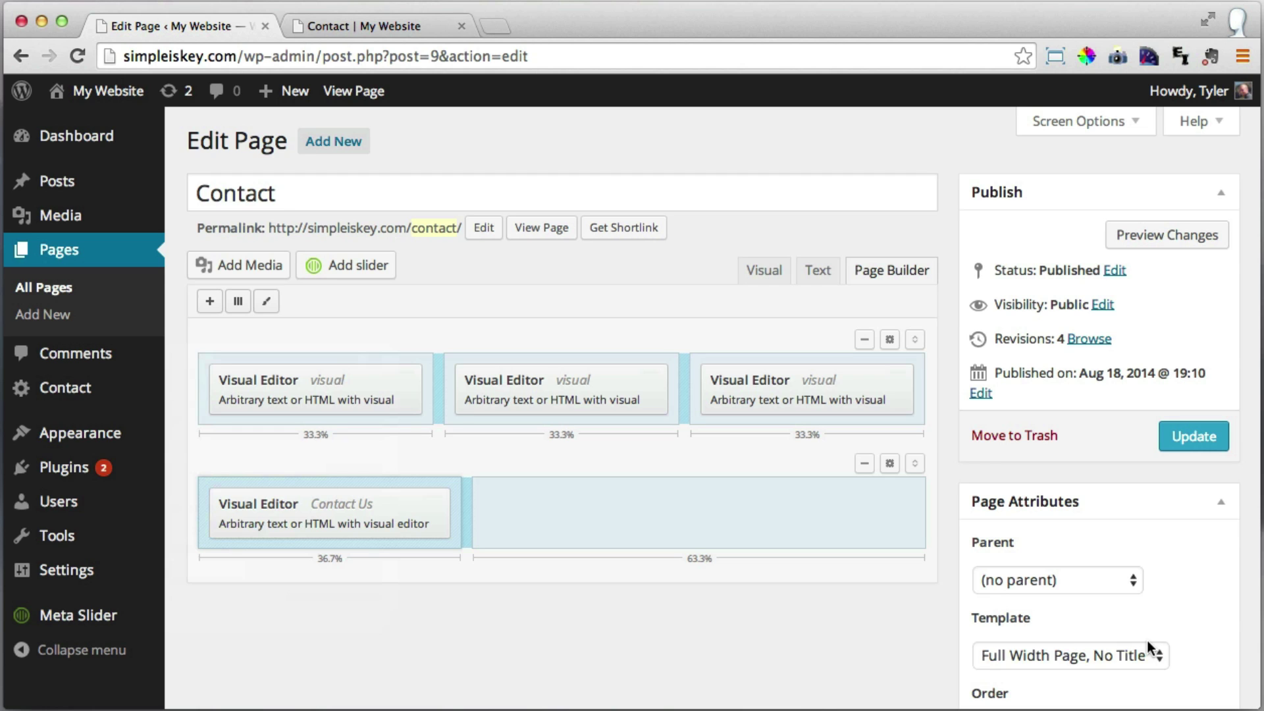
Update the page and check the live Contact Us form's Name, Email, Subject and Message fields.
click(1201, 438)
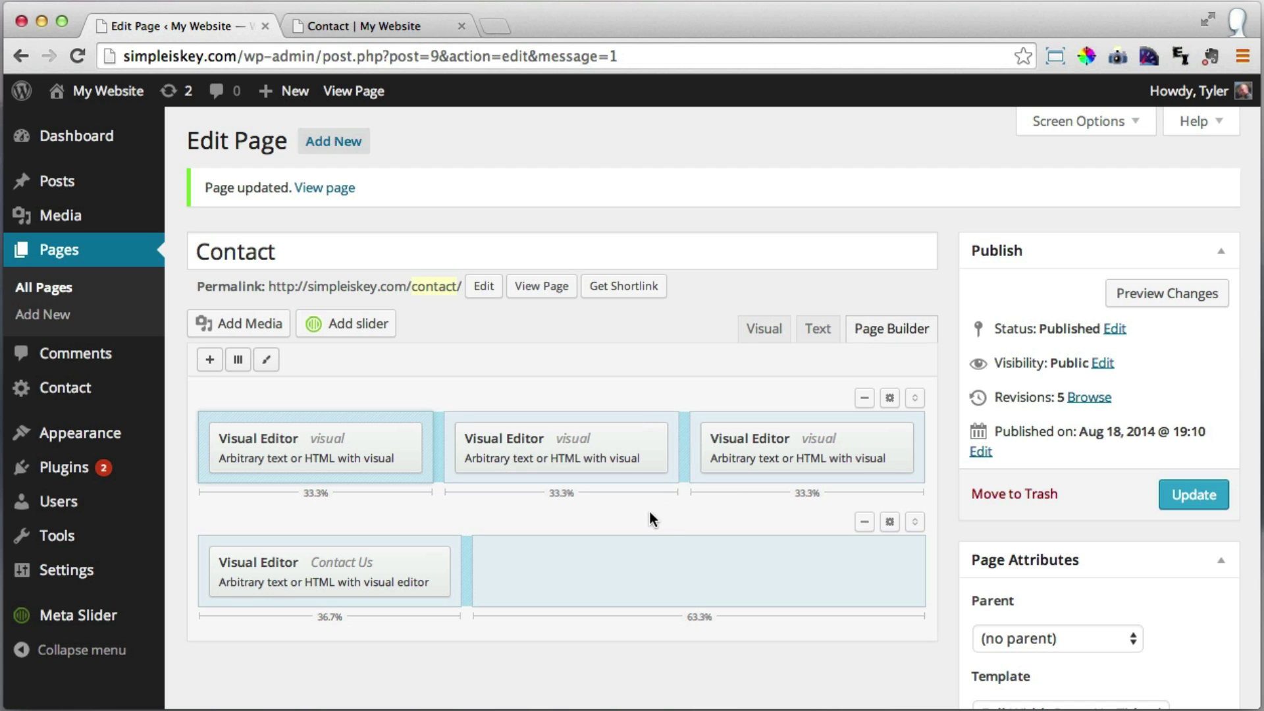
click(372, 26)
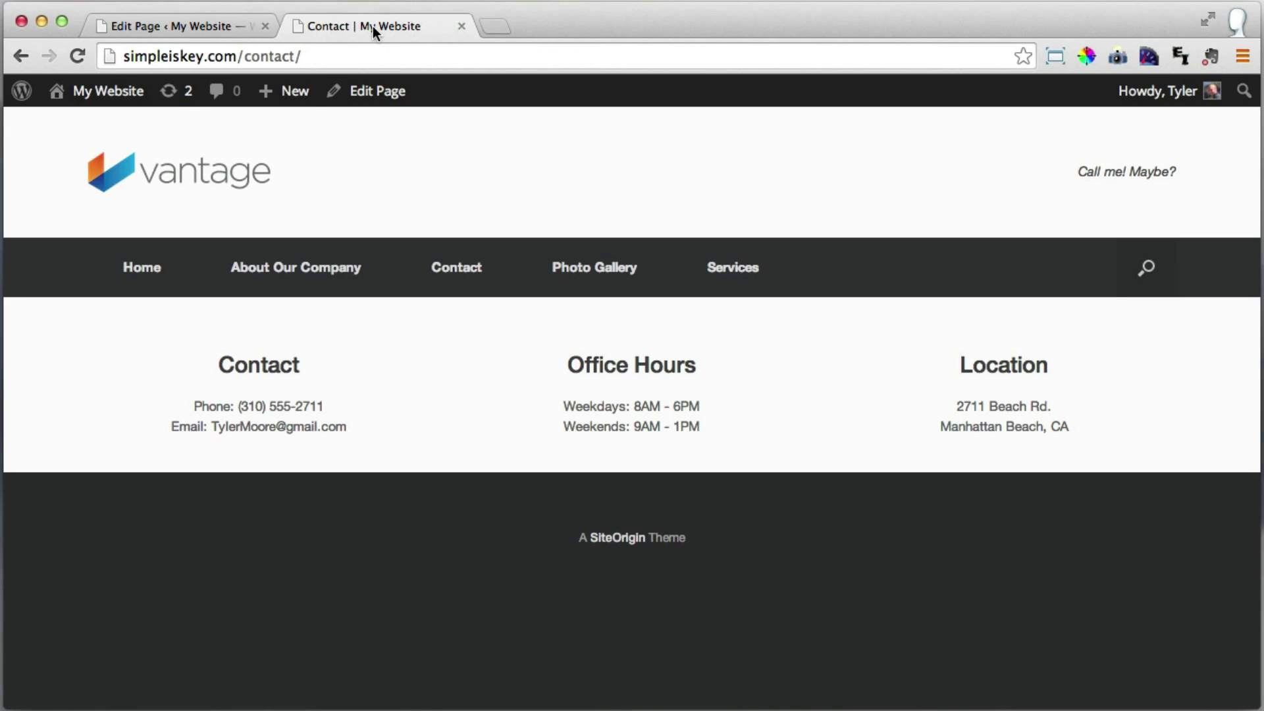
click(82, 54)
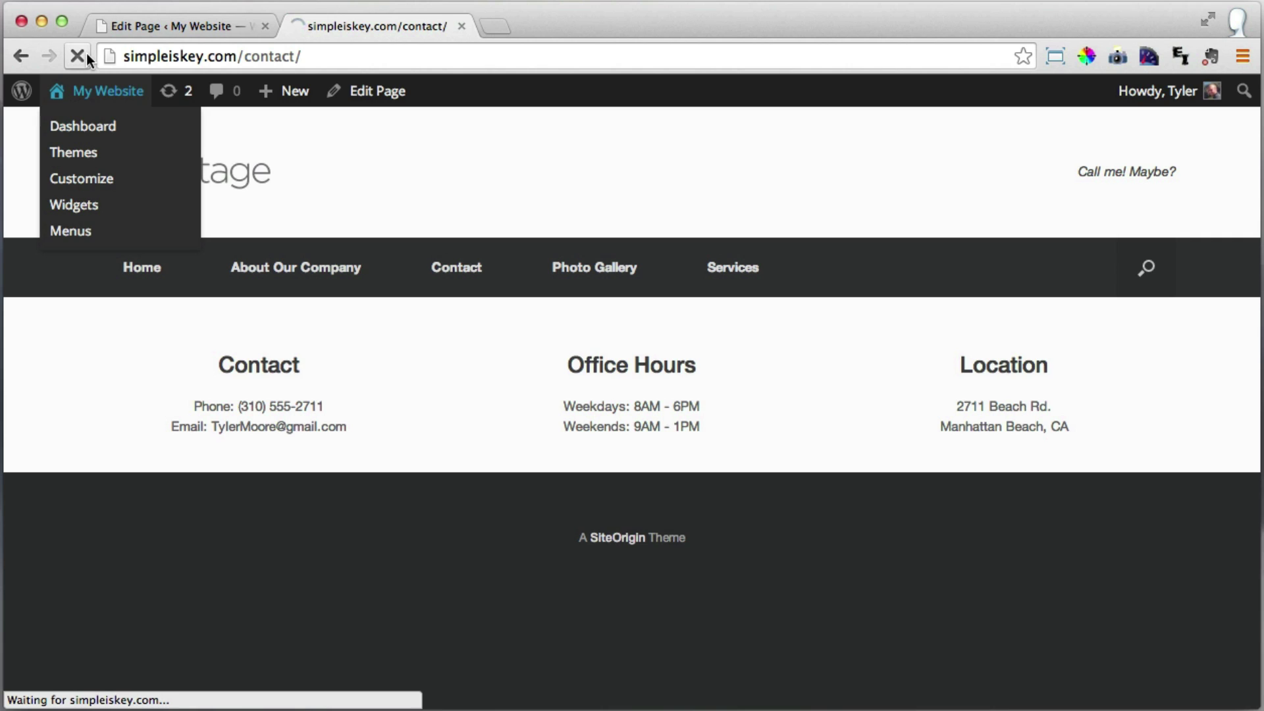
scroll(647, 336, down, 3)
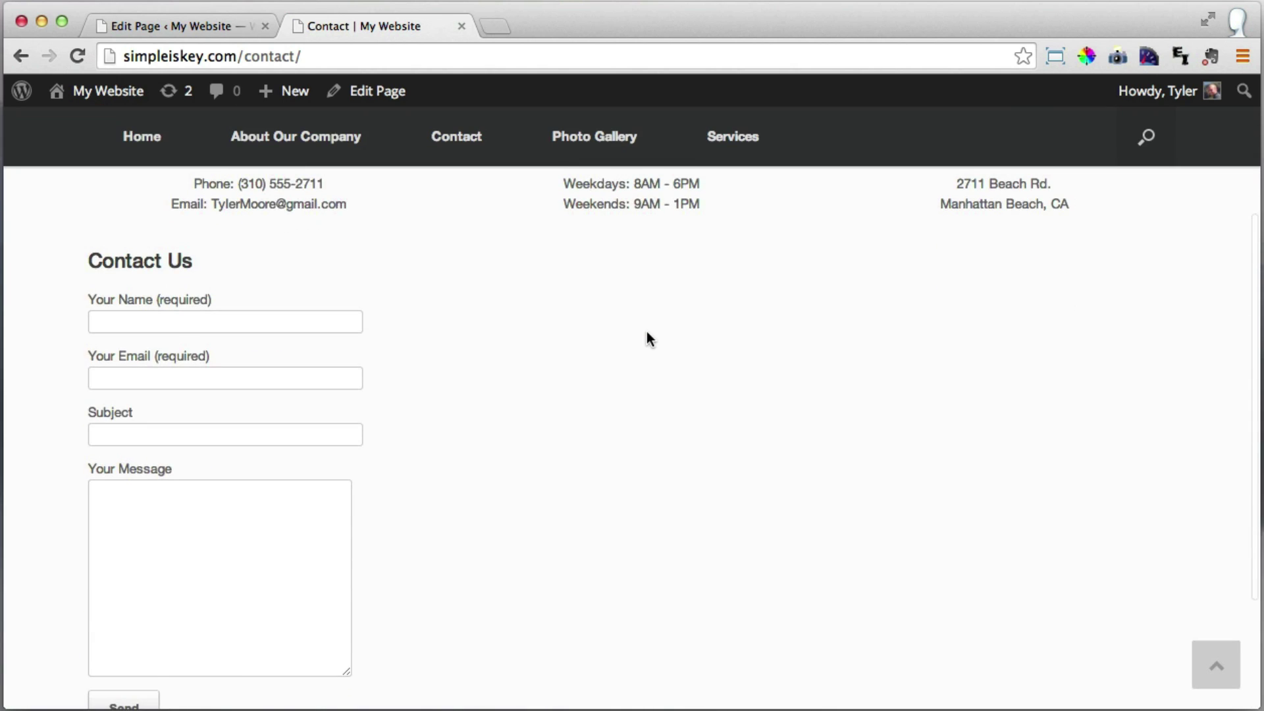
scroll(647, 332, down, 1)
scroll(646, 333, up, 2)
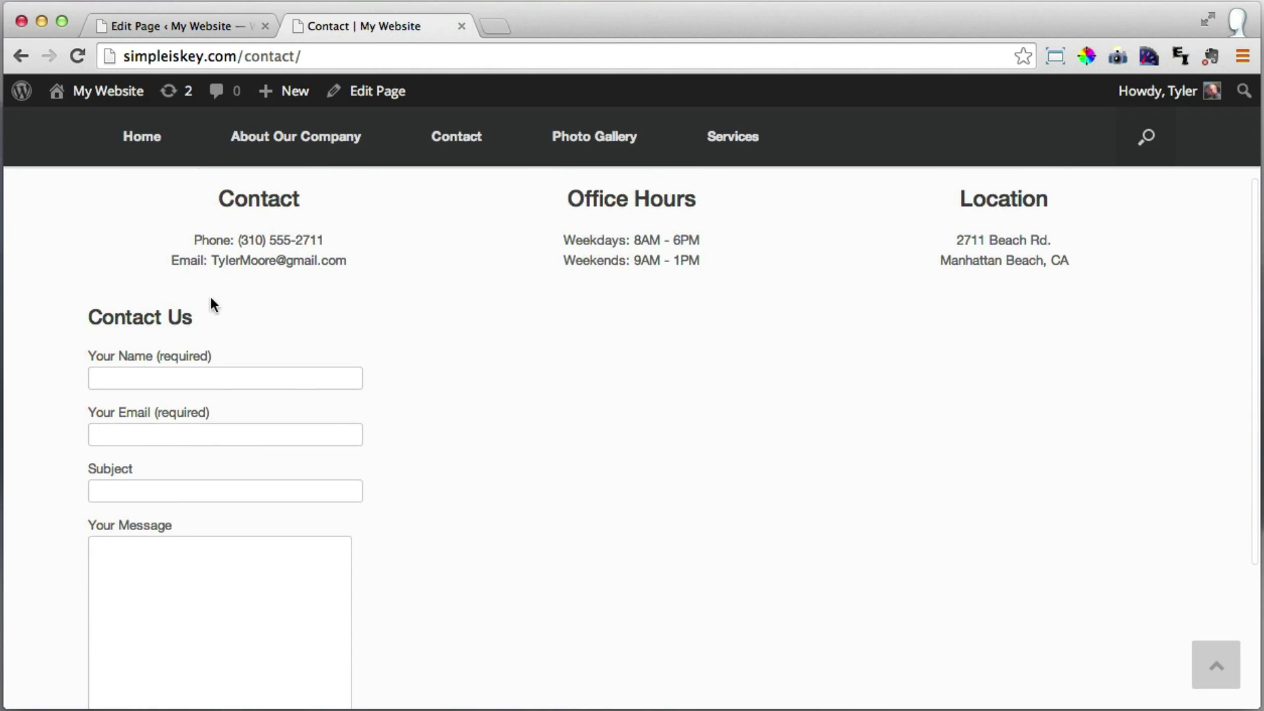
scroll(583, 359, down, 1)
scroll(584, 359, up, 2)
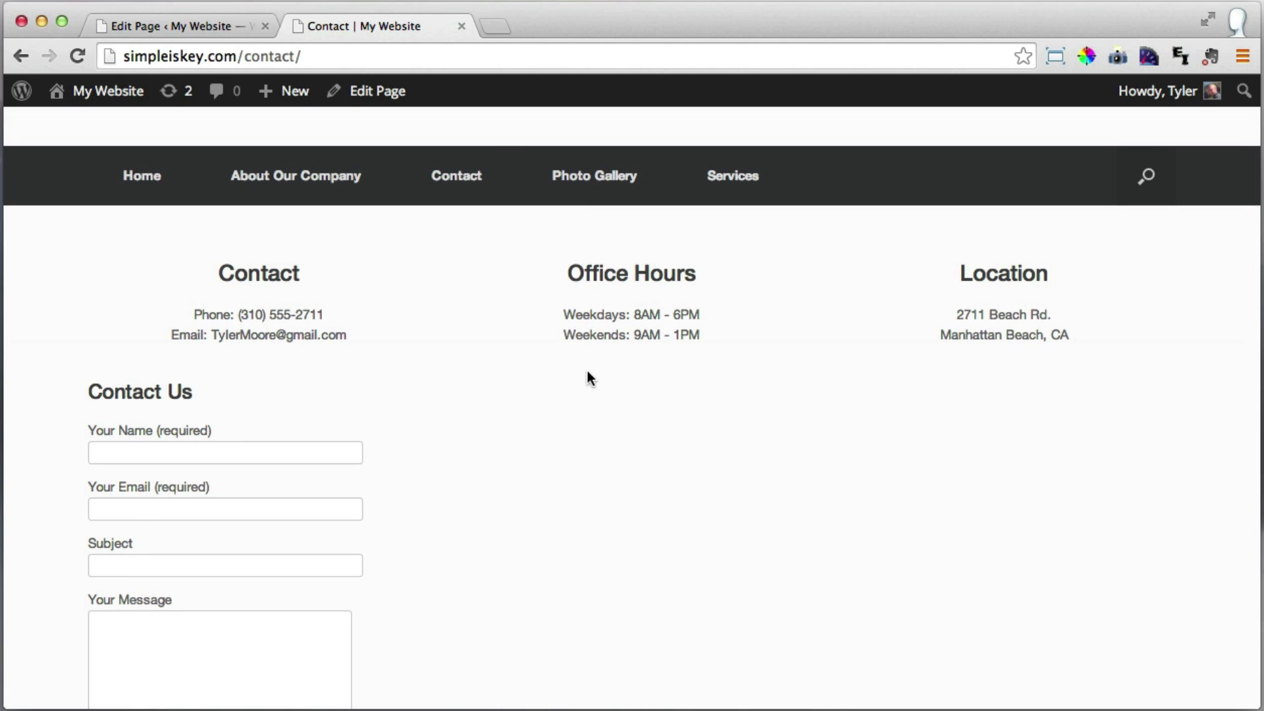
Add a 1-column full-width row and move it above the Contact Us row.
click(184, 25)
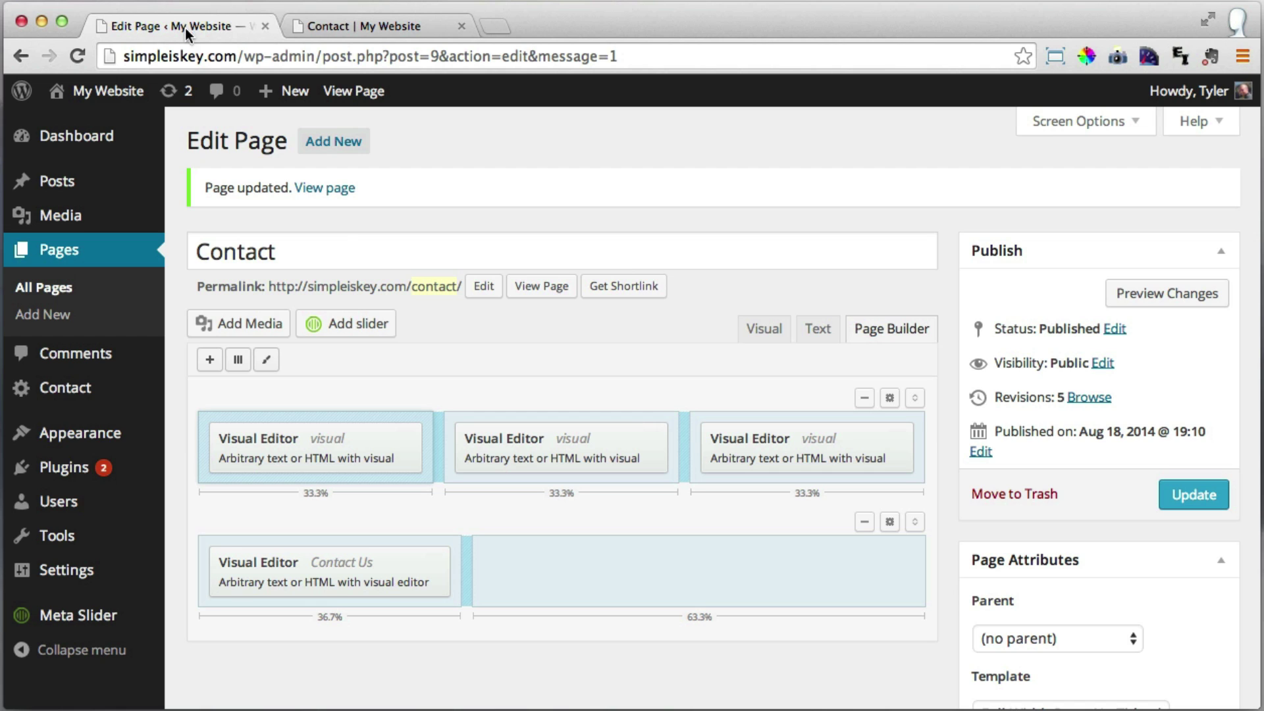
click(240, 362)
text(1)
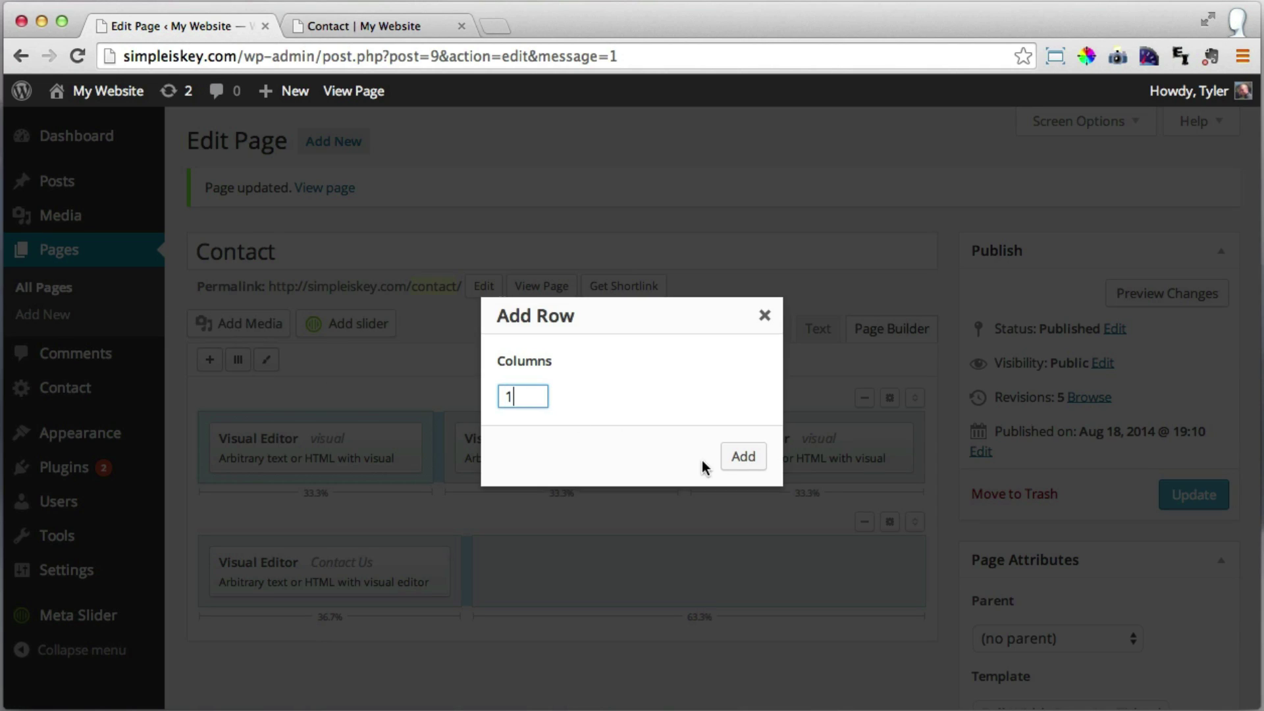
click(741, 457)
scroll(720, 436, down, 3)
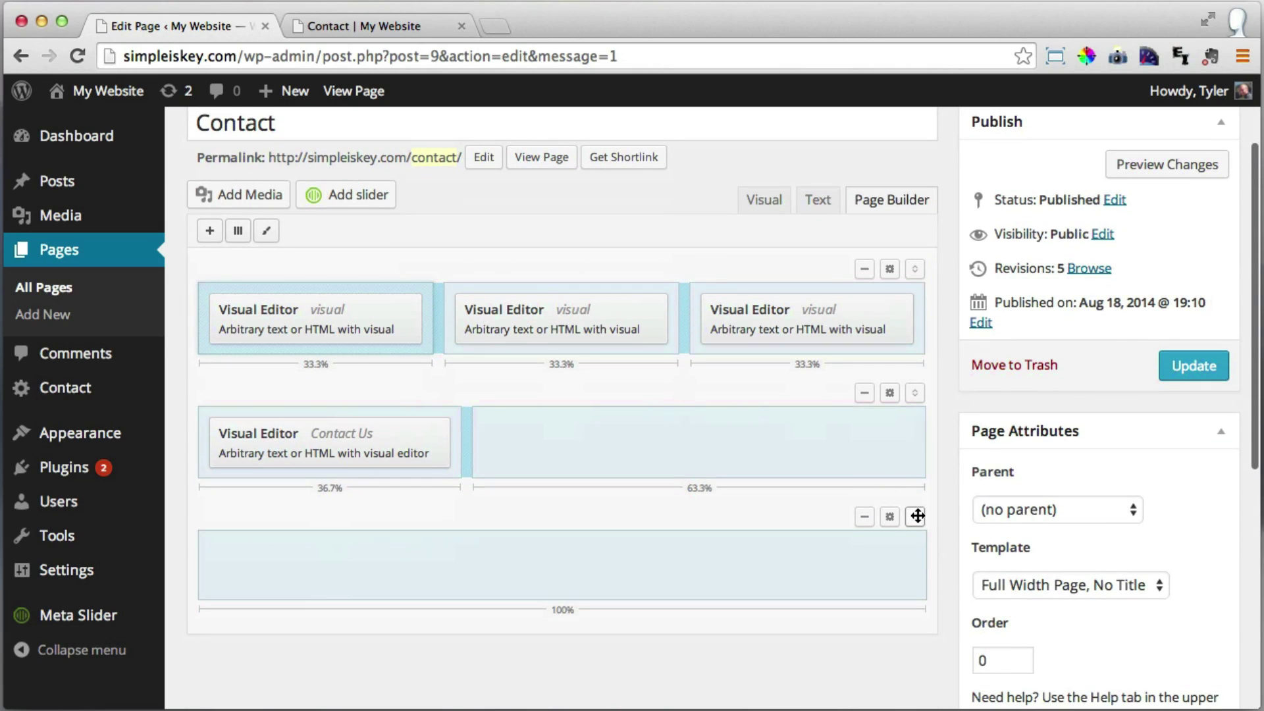
drag(915, 516, 912, 383)
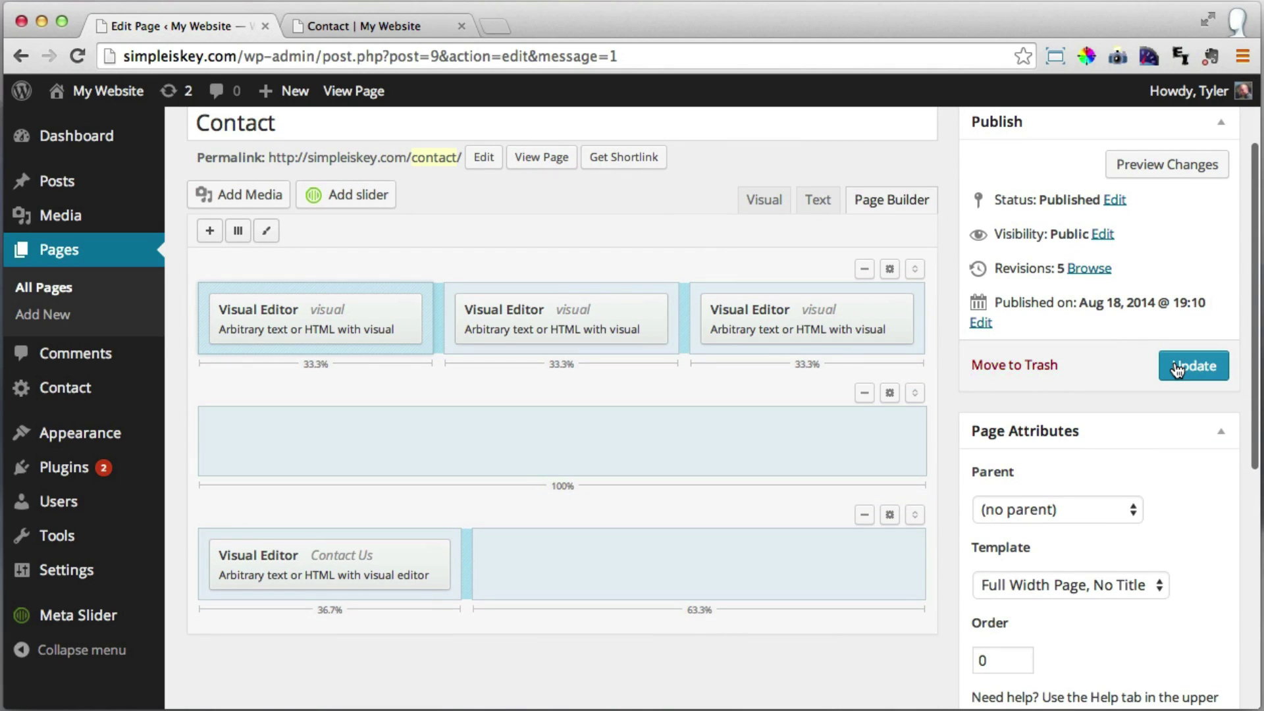
Update the page and reload the live Contact page to review the layout.
click(1176, 366)
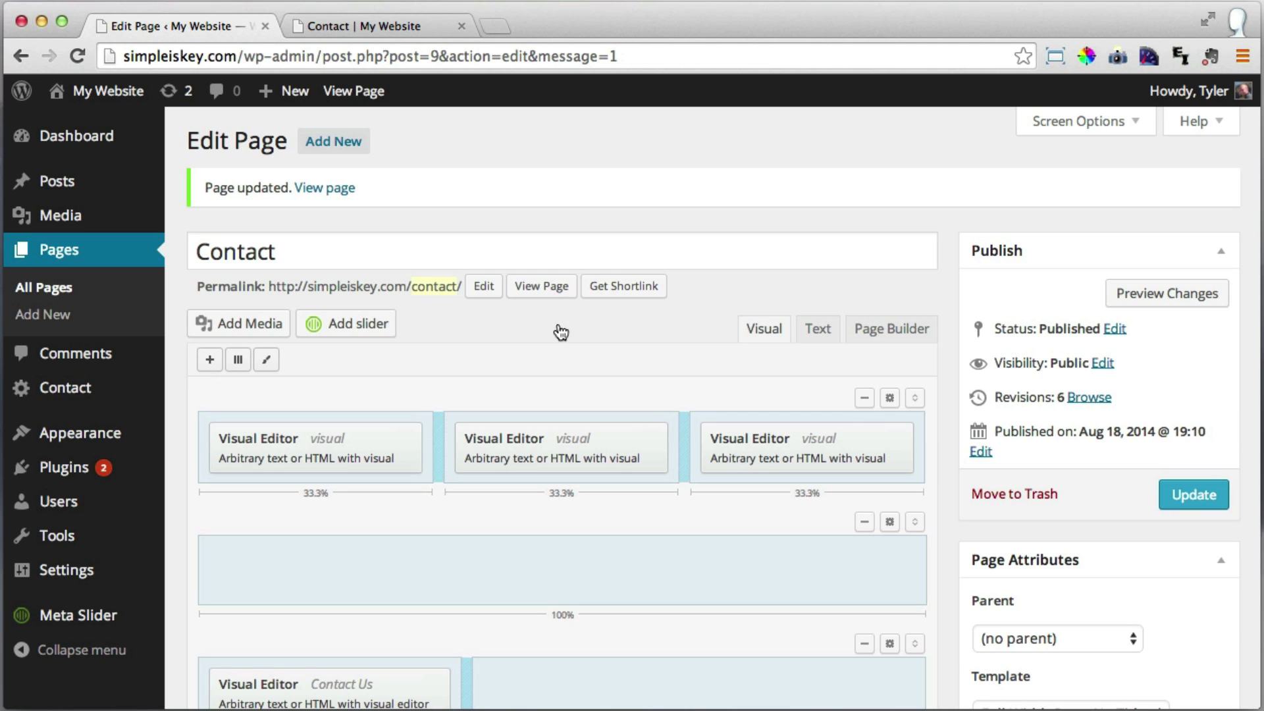
click(373, 25)
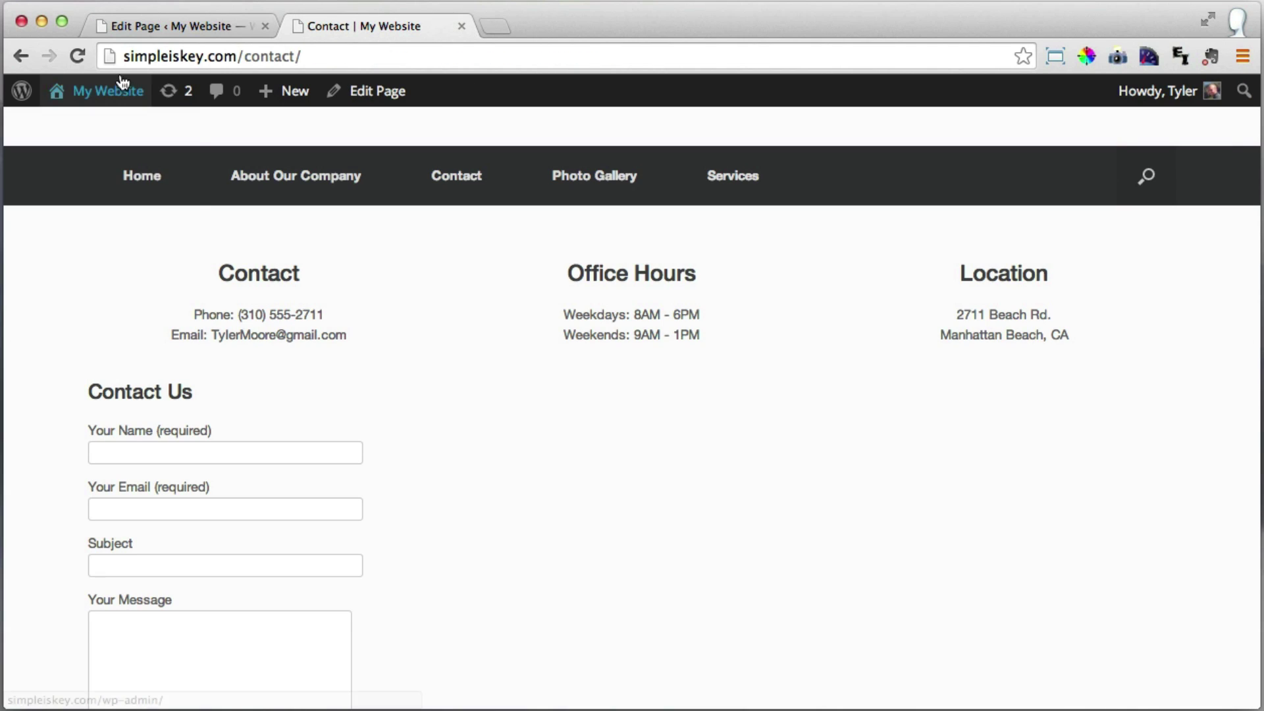
click(84, 56)
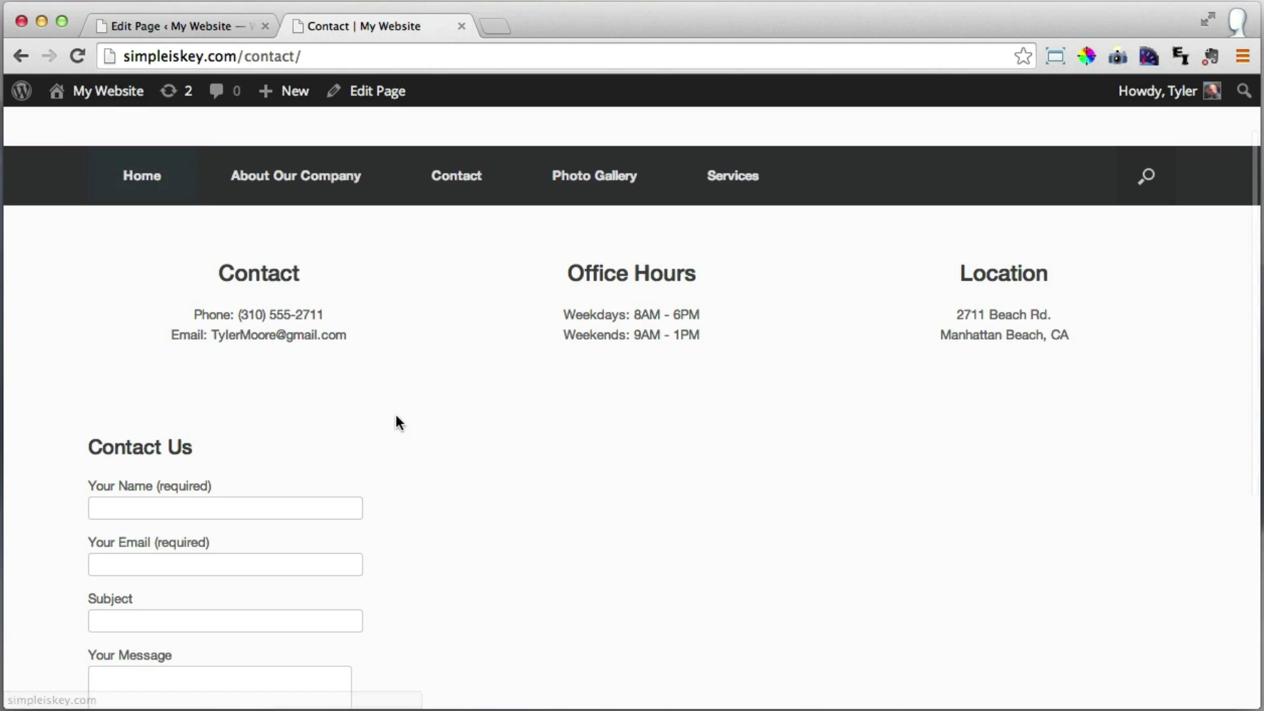
scroll(532, 401, down, 2)
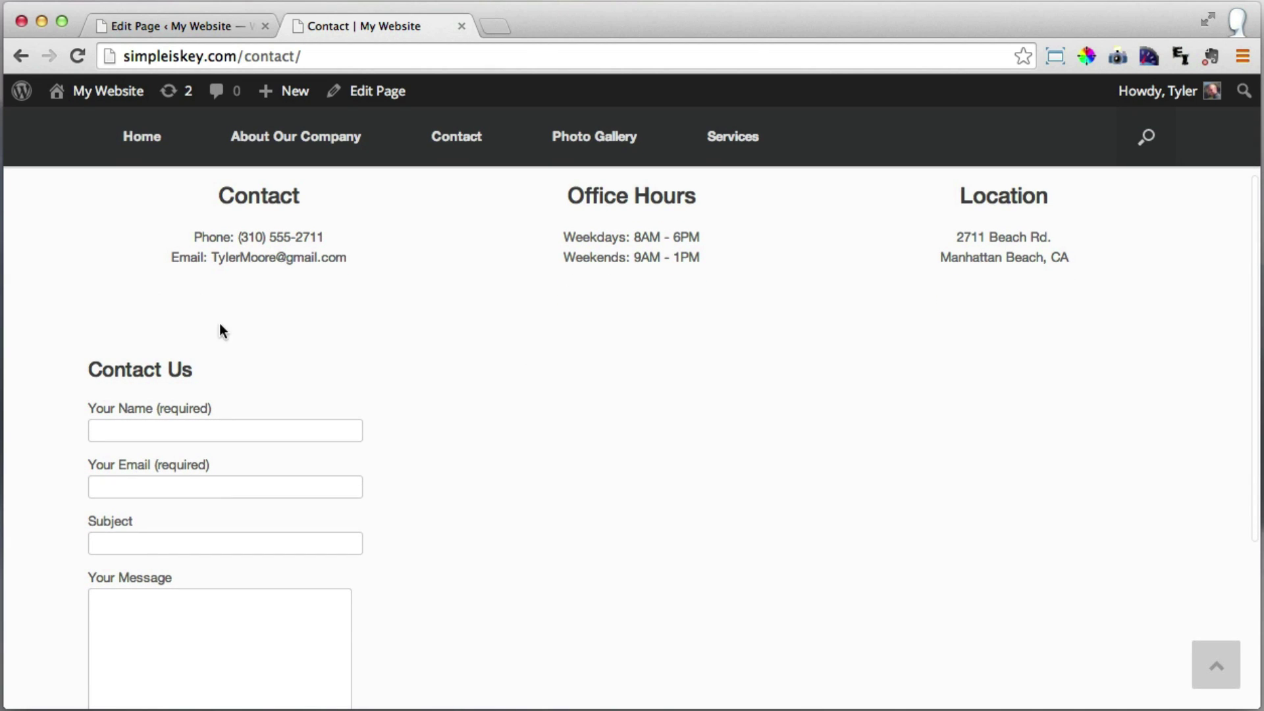
scroll(247, 323, up, 3)
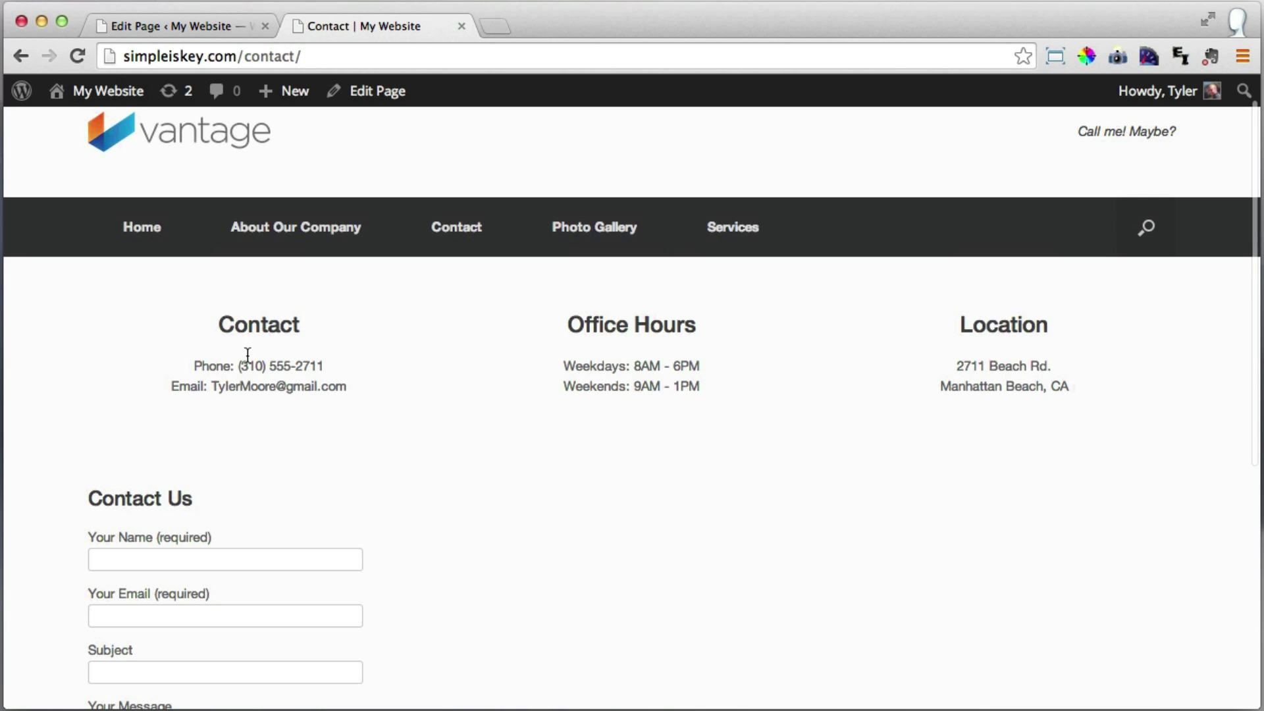
Set the top info row's Visual Style bottom border colour to #efefef.
click(168, 22)
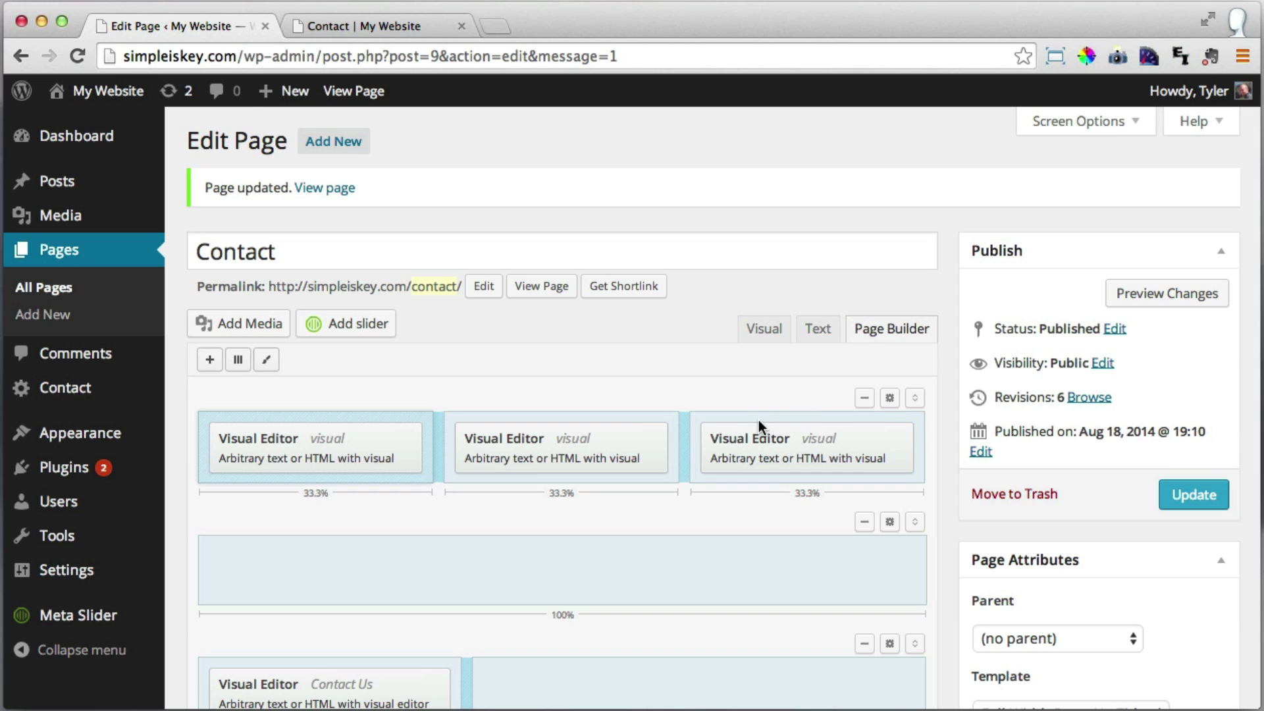
click(720, 416)
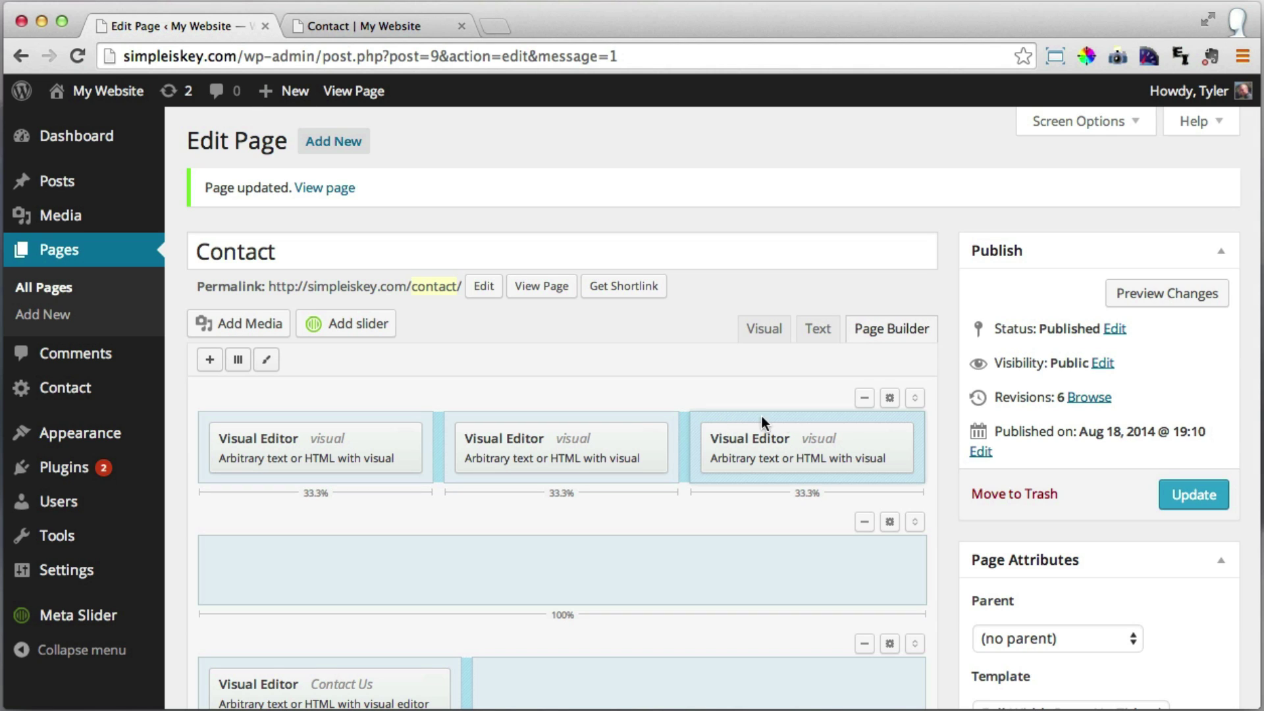
click(890, 399)
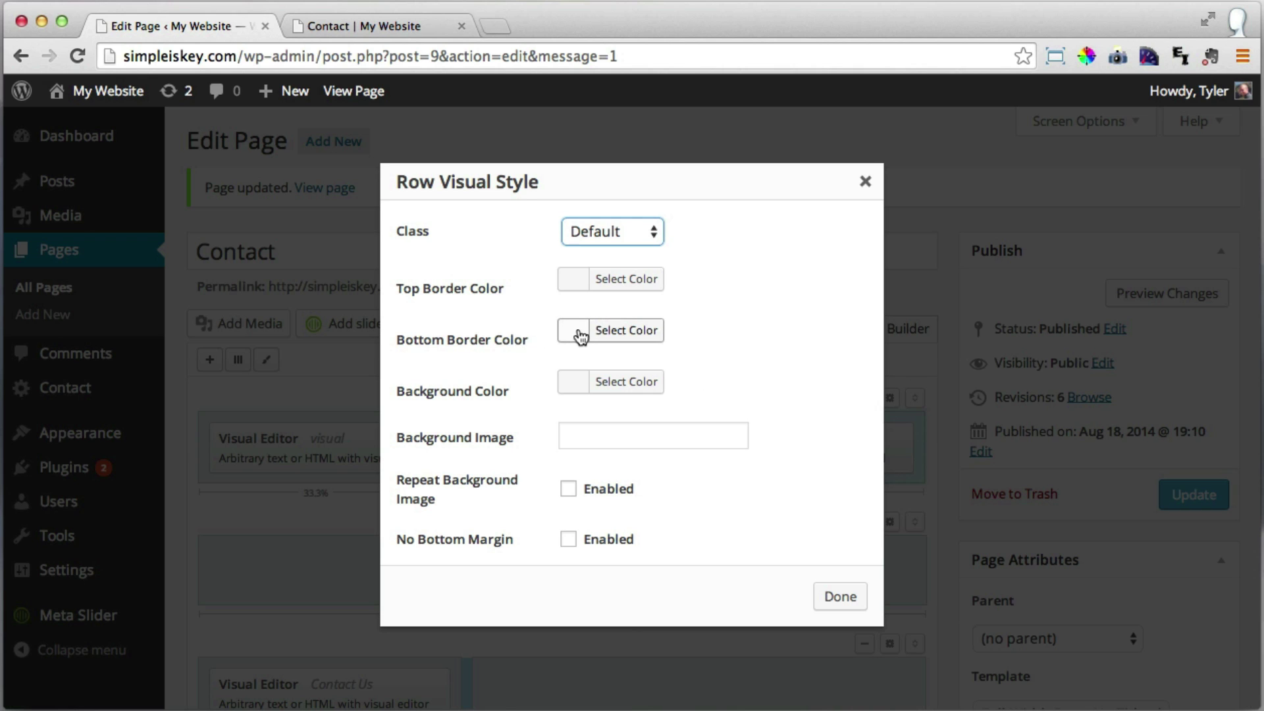
click(580, 336)
drag(599, 405, 537, 354)
click(537, 355)
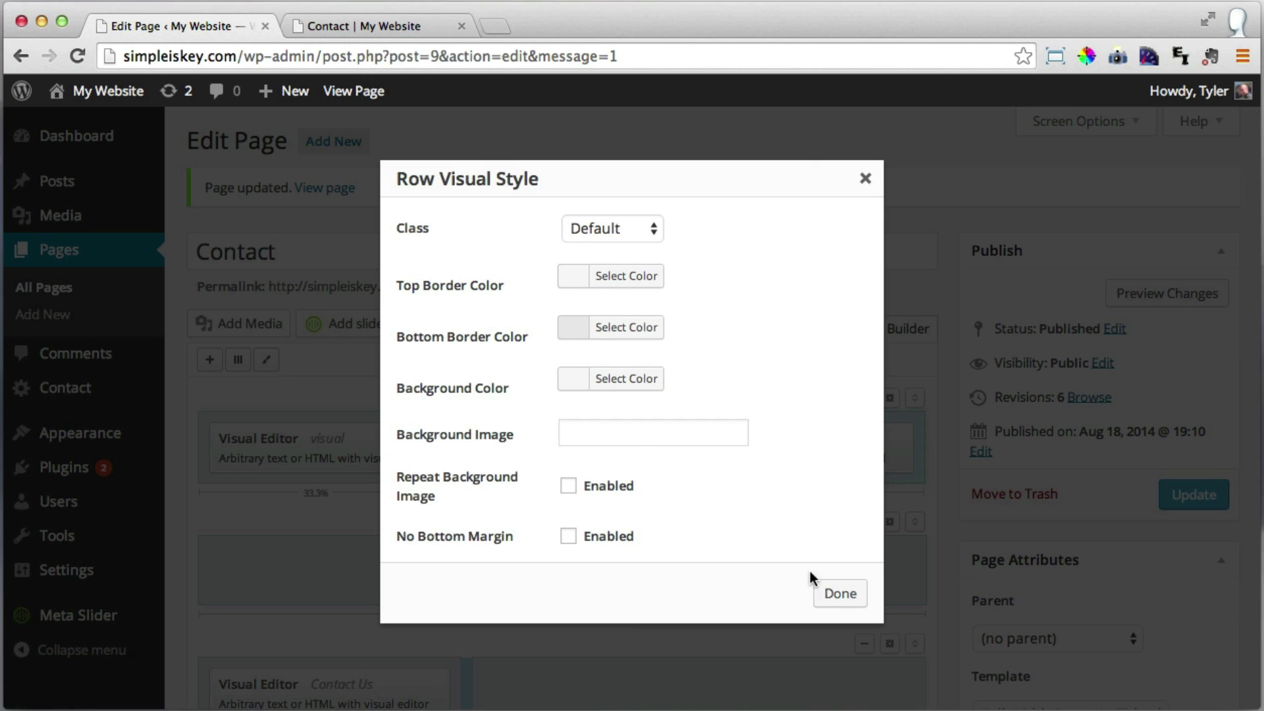
click(841, 594)
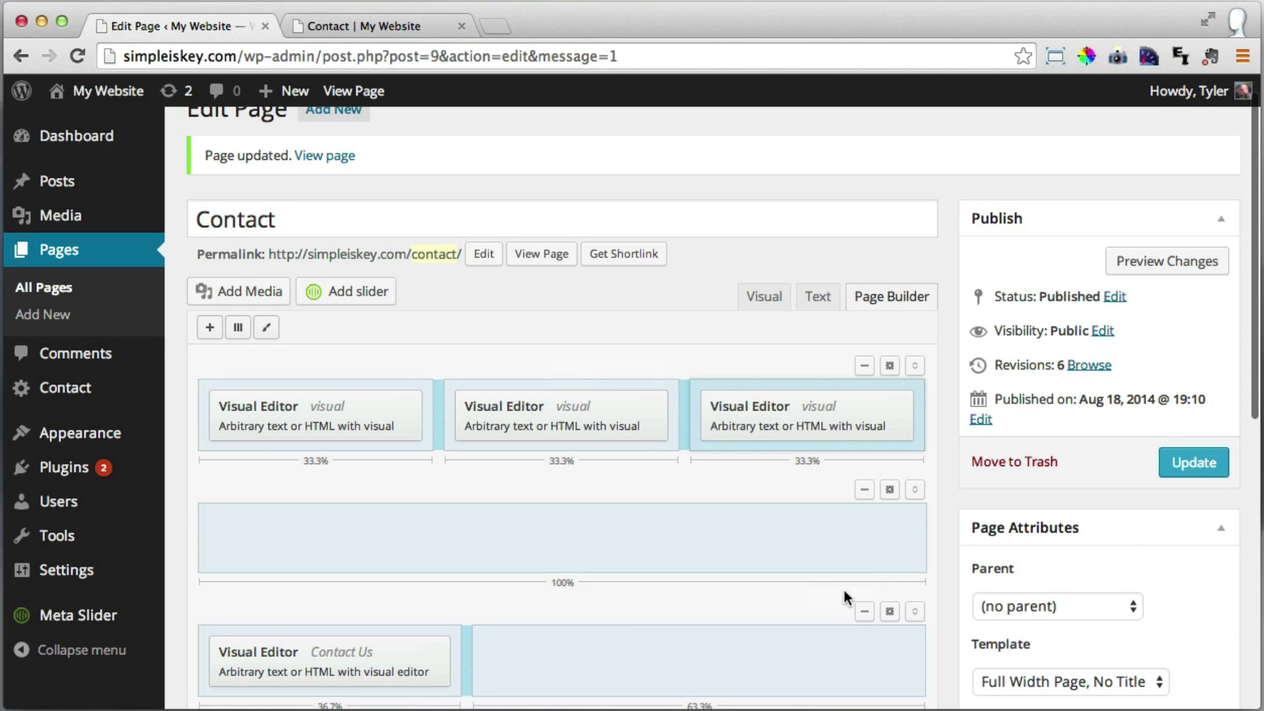
Update the page and reload the live Contact page to see the new divider.
click(1196, 463)
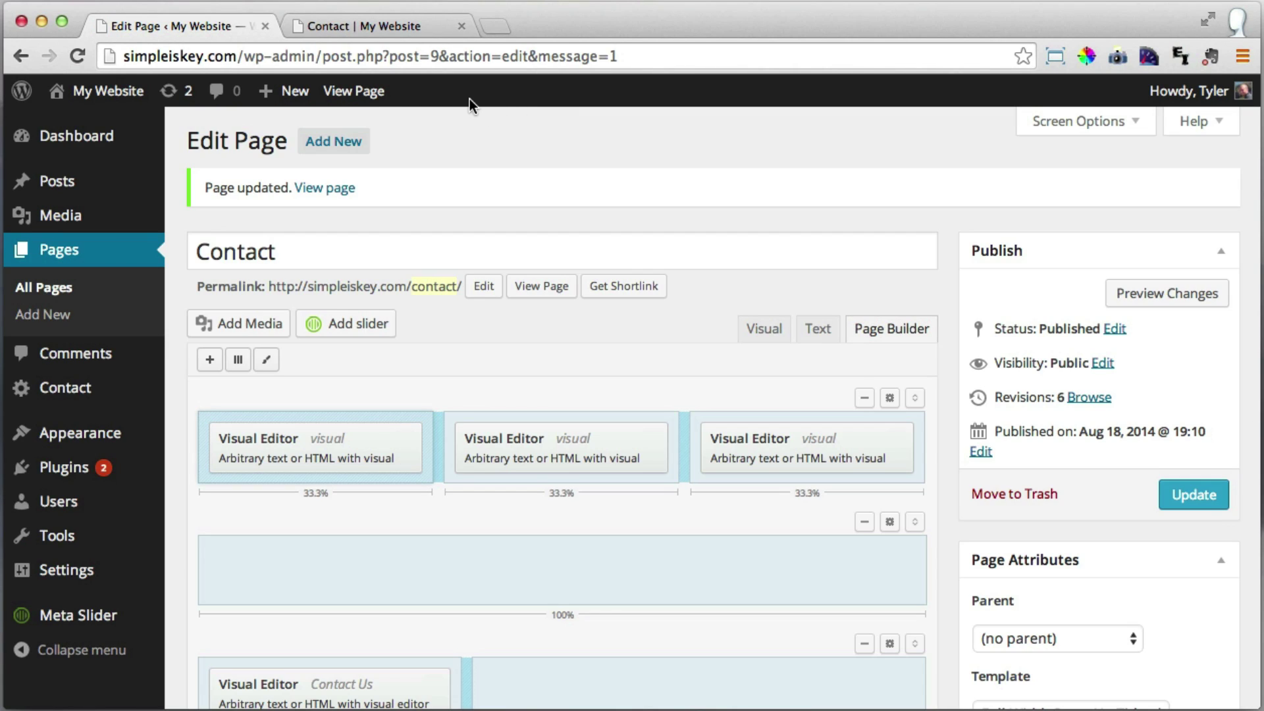
click(373, 26)
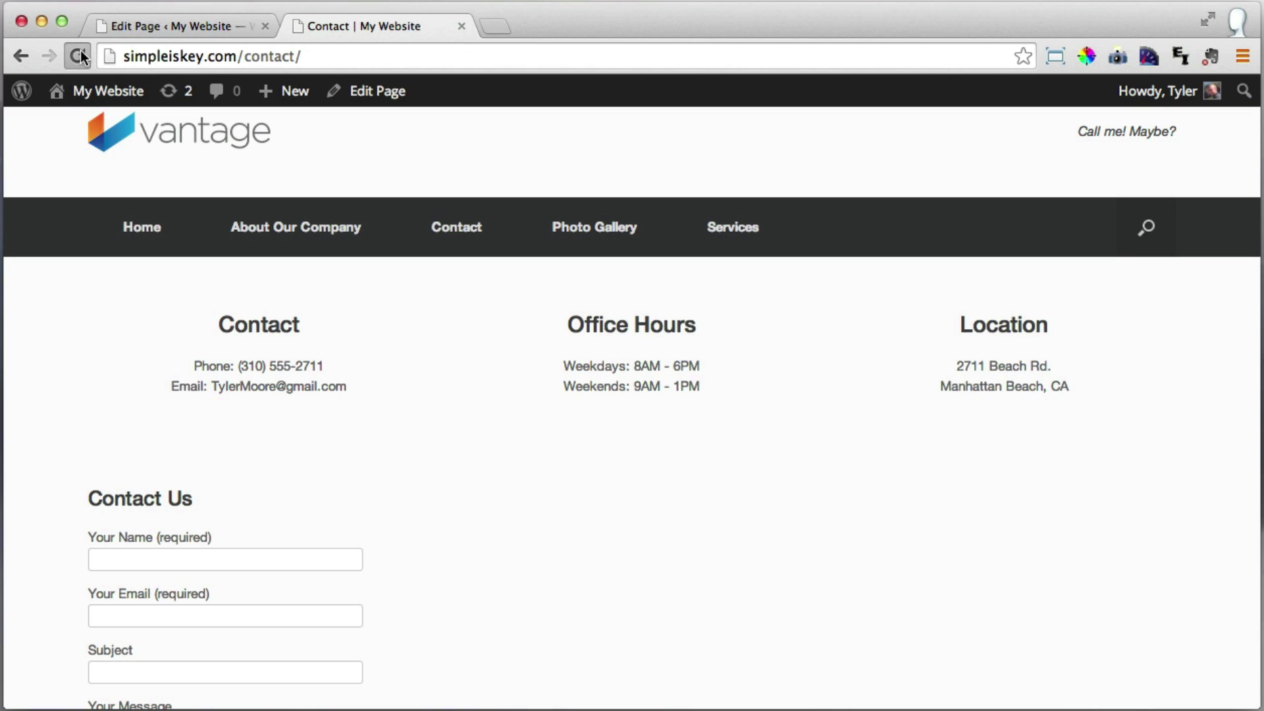
click(81, 51)
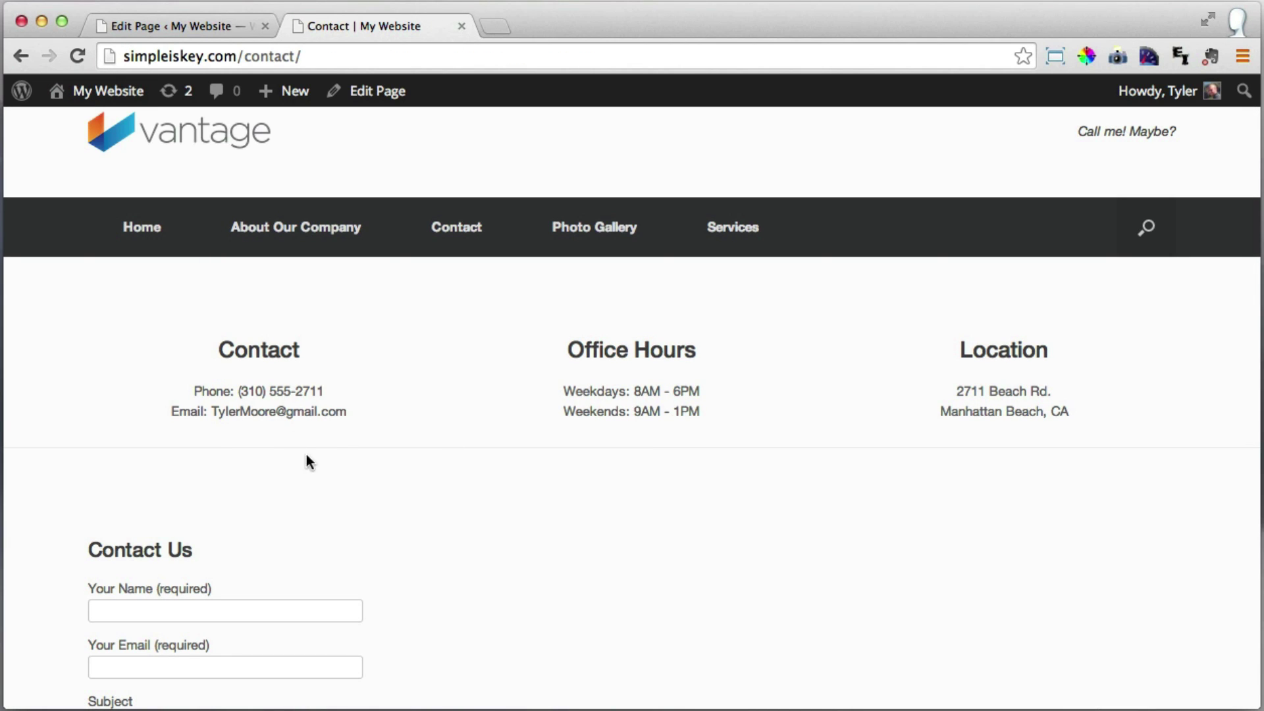
scroll(1119, 457, down, 2)
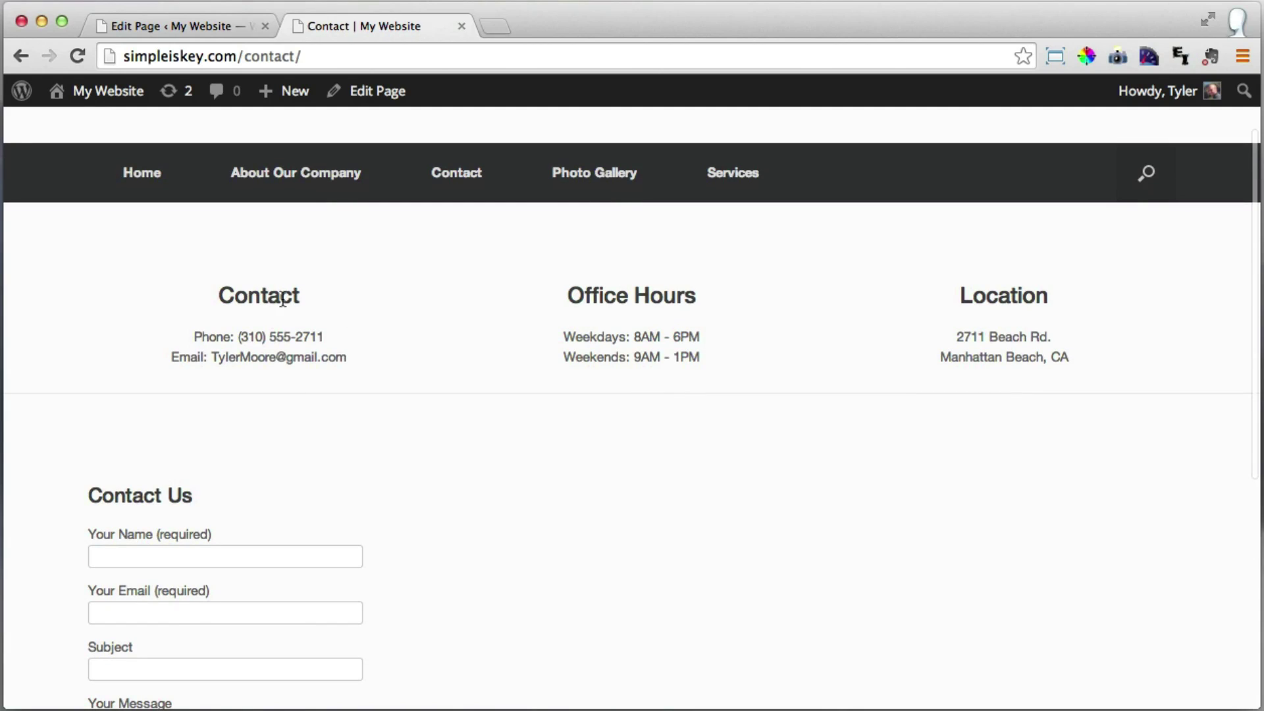
Return to the Contact page editor and scroll down to its Page Builder rows.
scroll(916, 329, down, 5)
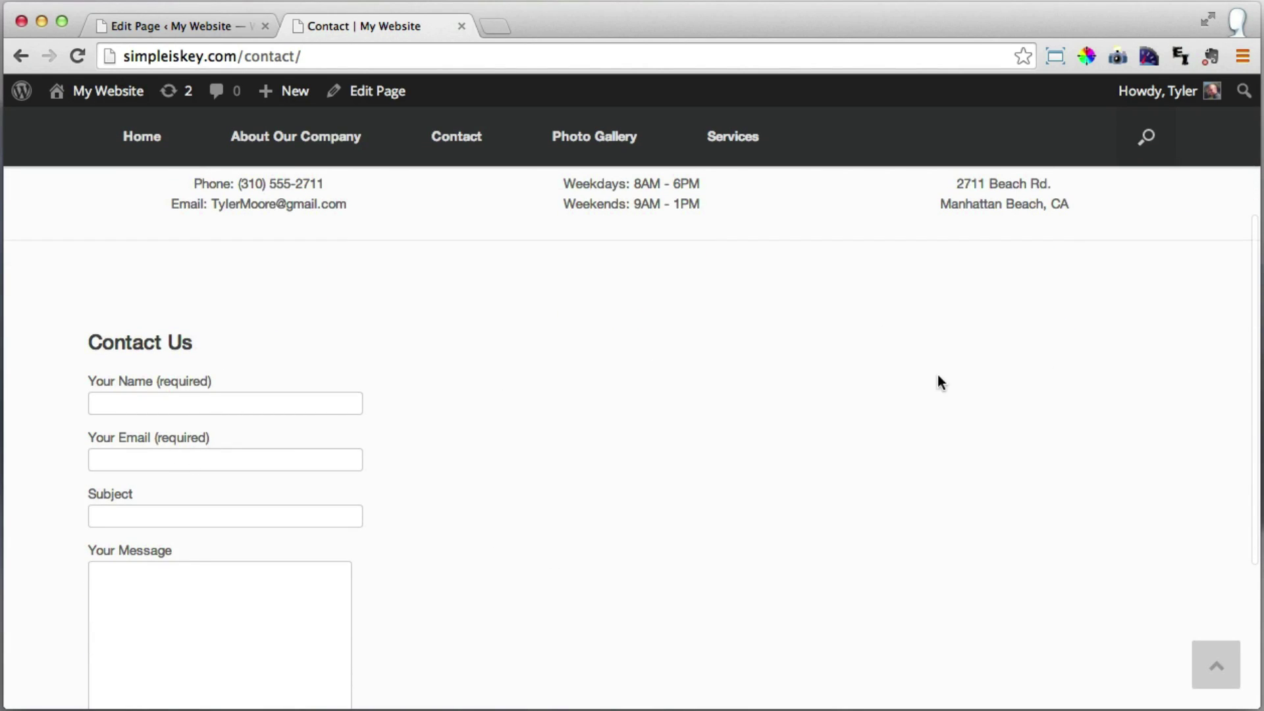
scroll(630, 409, down, 3)
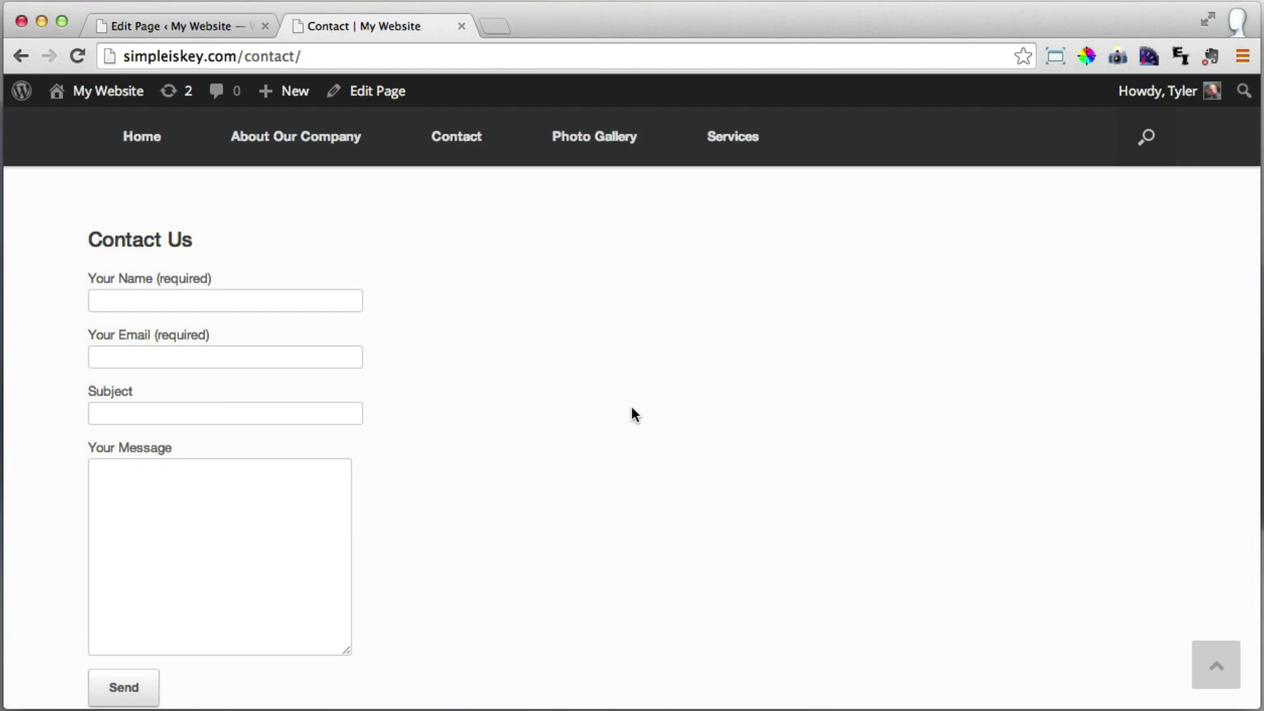
scroll(631, 408, down, 3)
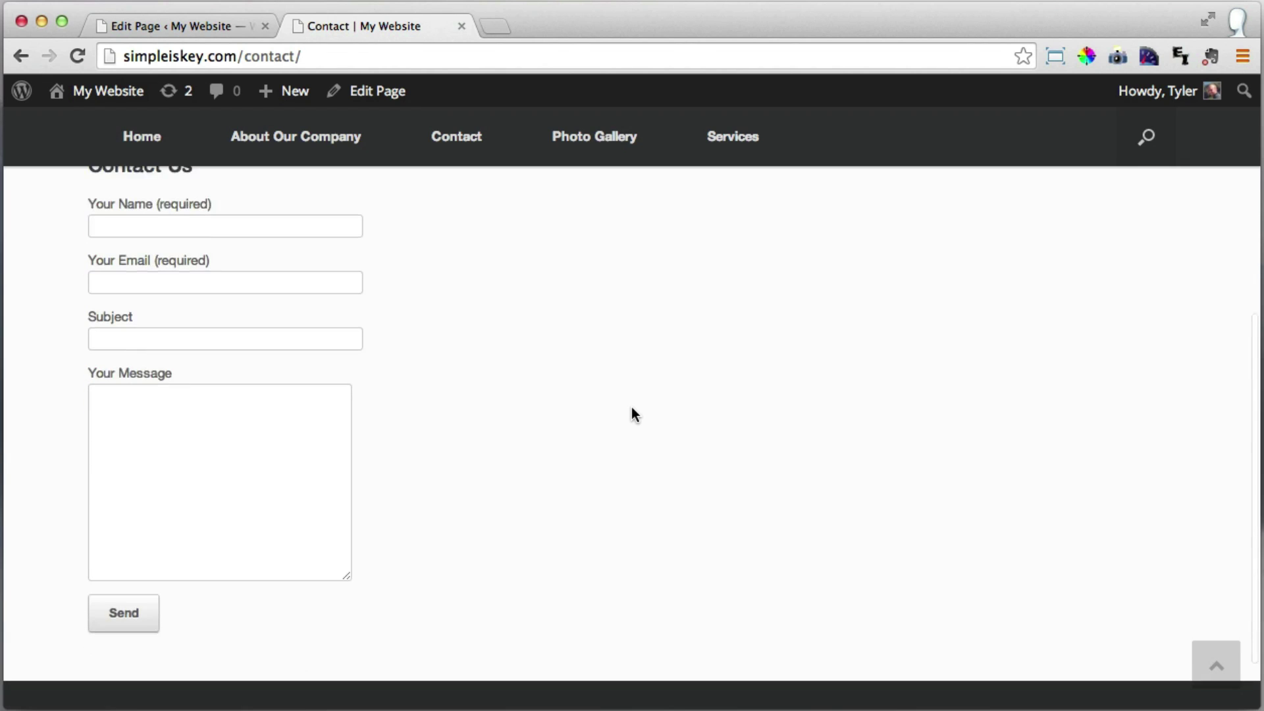
click(177, 25)
scroll(649, 360, down, 3)
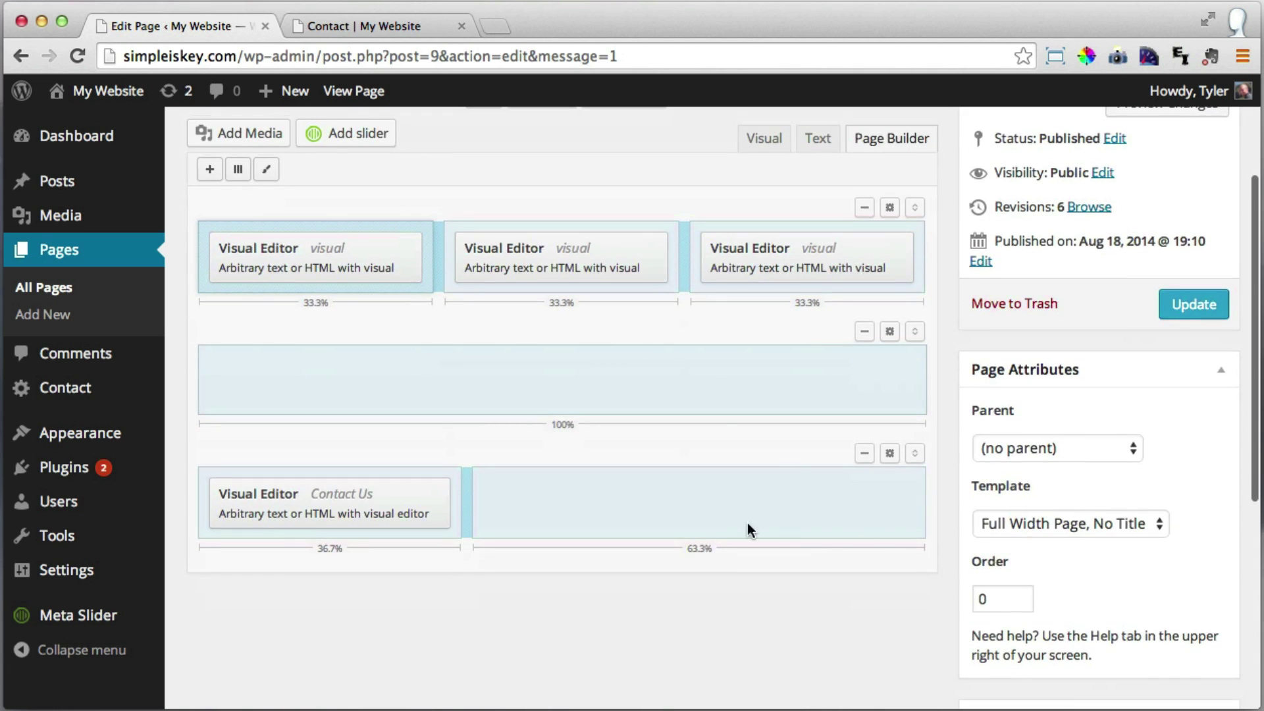
Insert a Text widget into the empty right cell and title it 'Visit Us'.
click(637, 502)
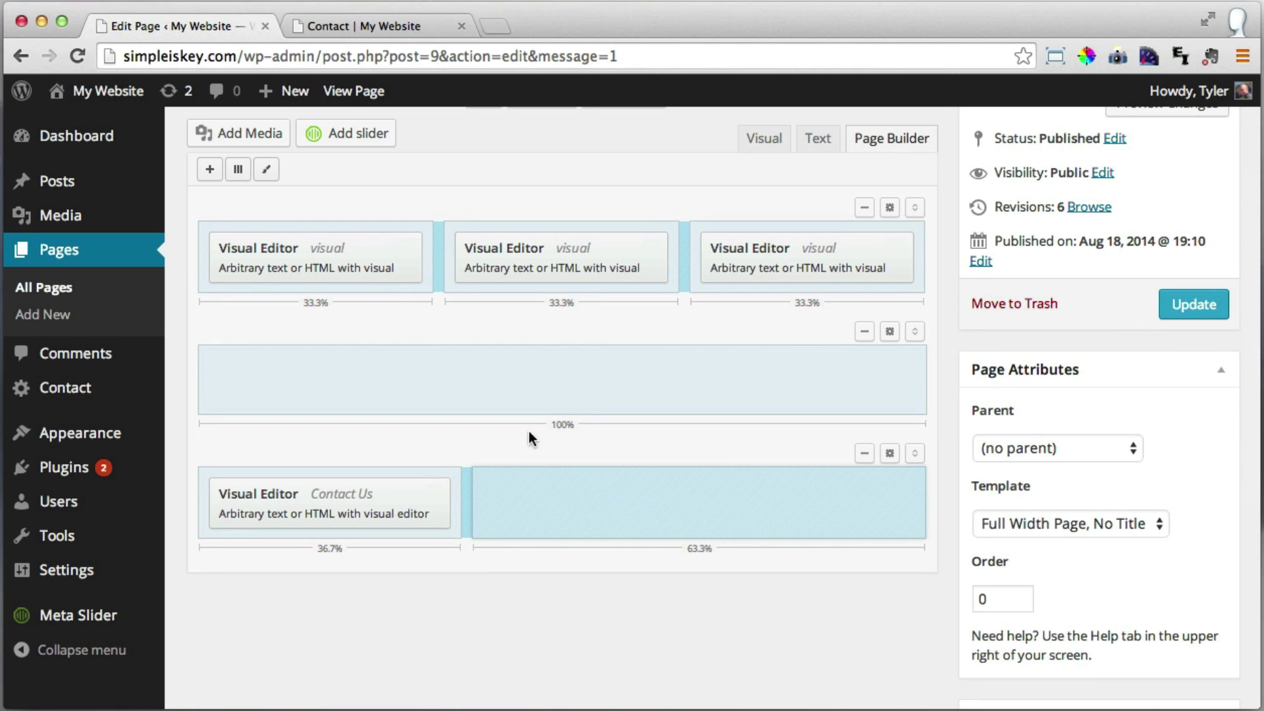
click(208, 173)
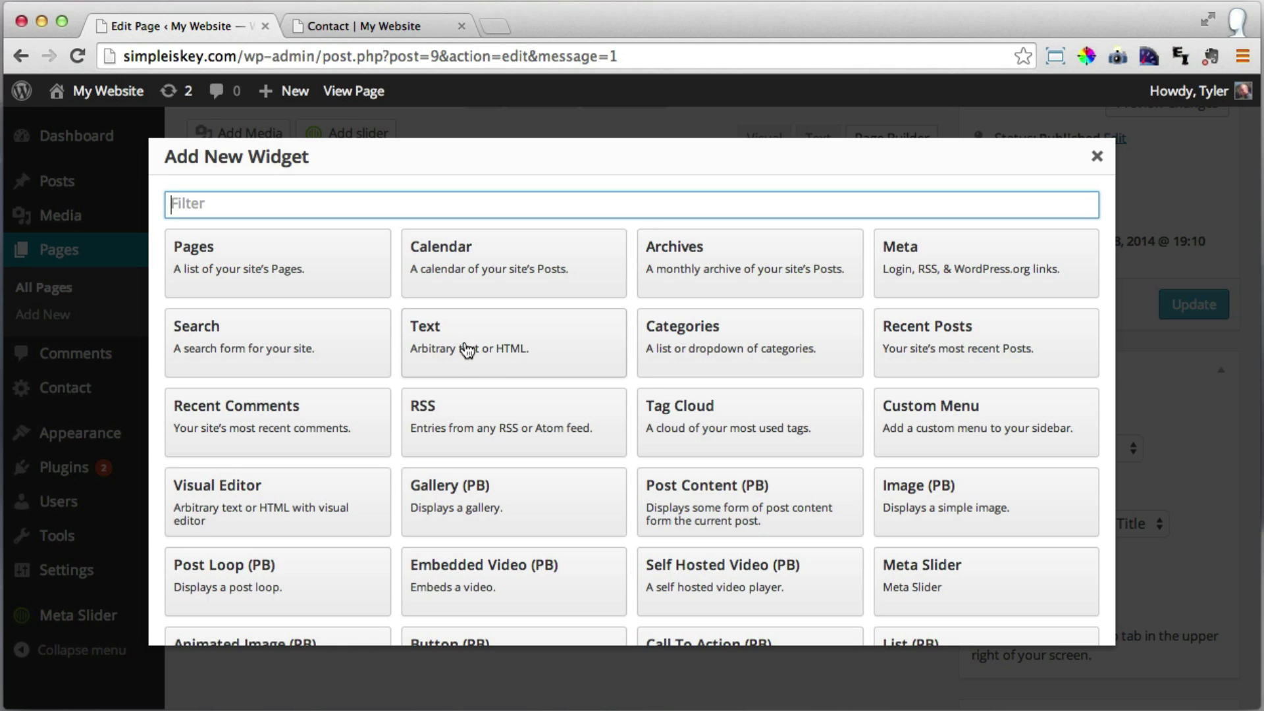
click(463, 342)
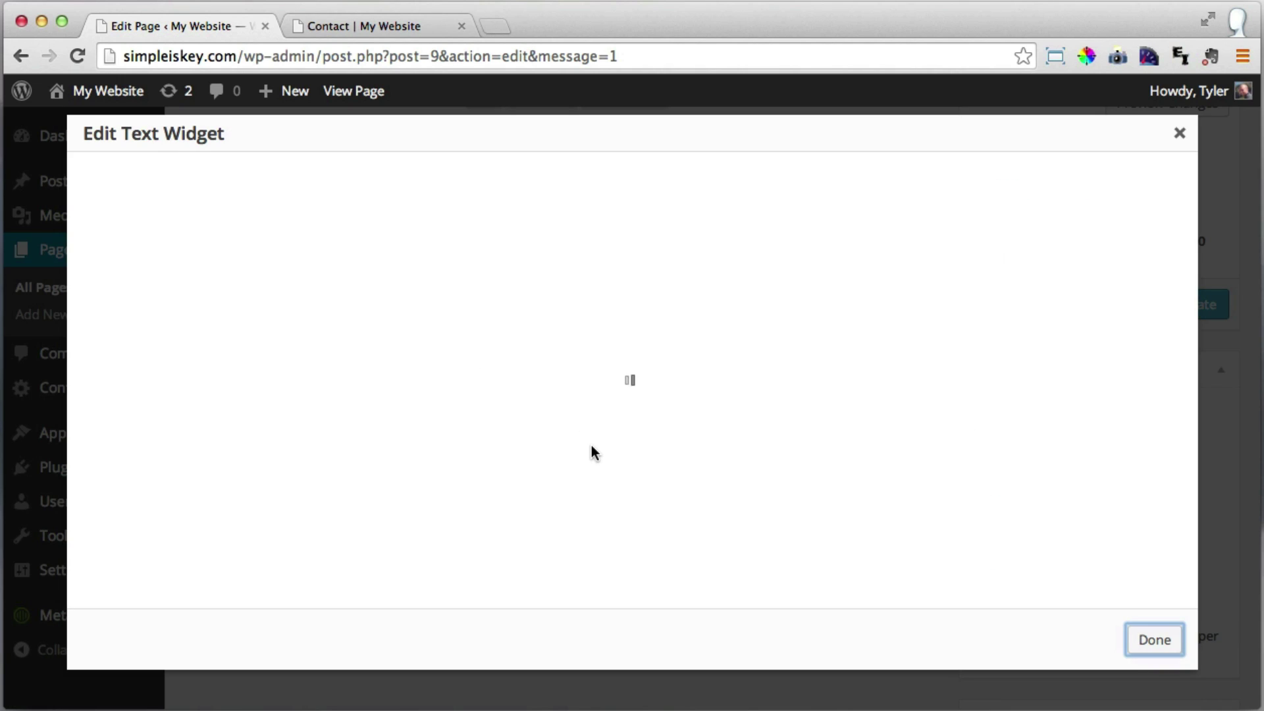
click(189, 210)
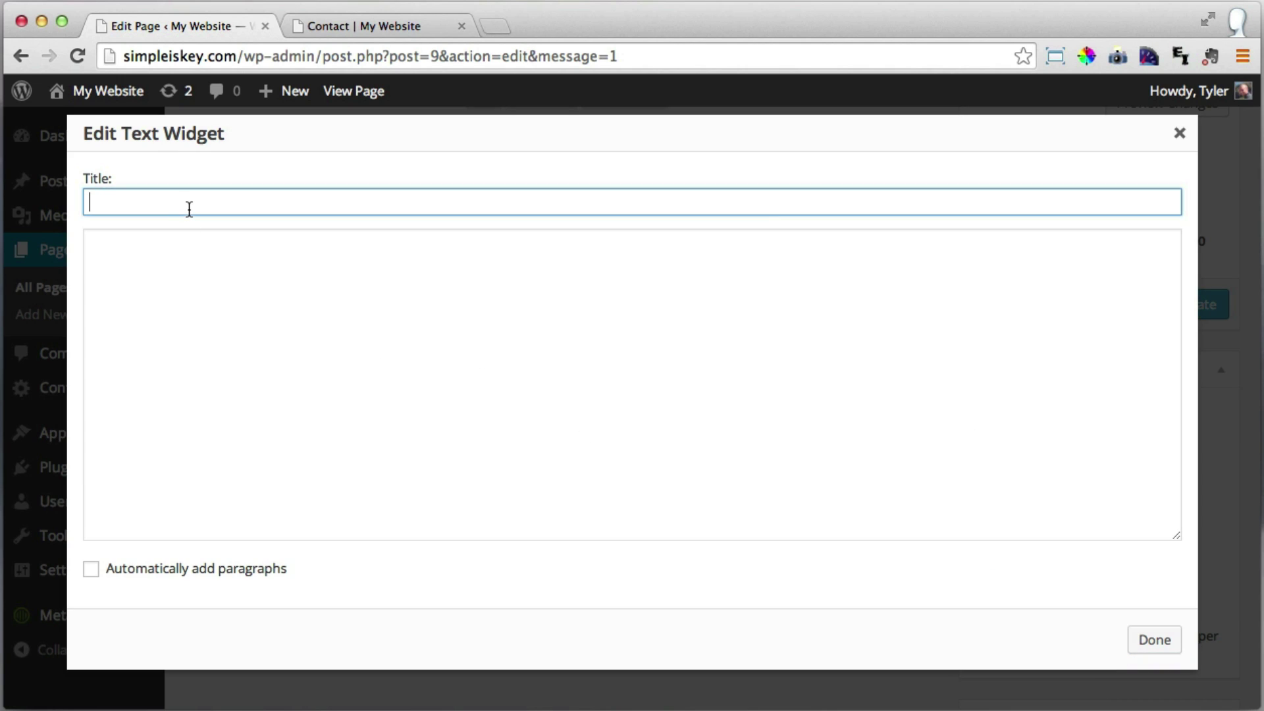
text(Visit Us)
click(238, 375)
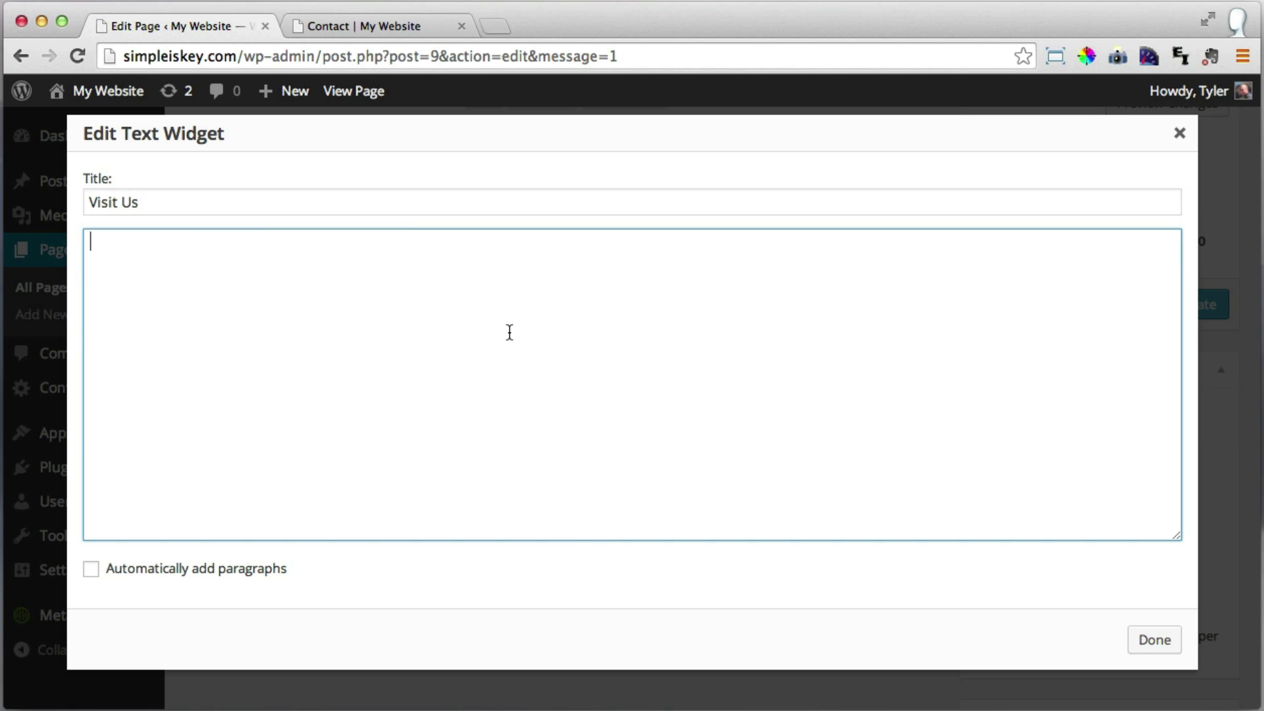
Open maps.google.com in a new browser tab.
click(500, 26)
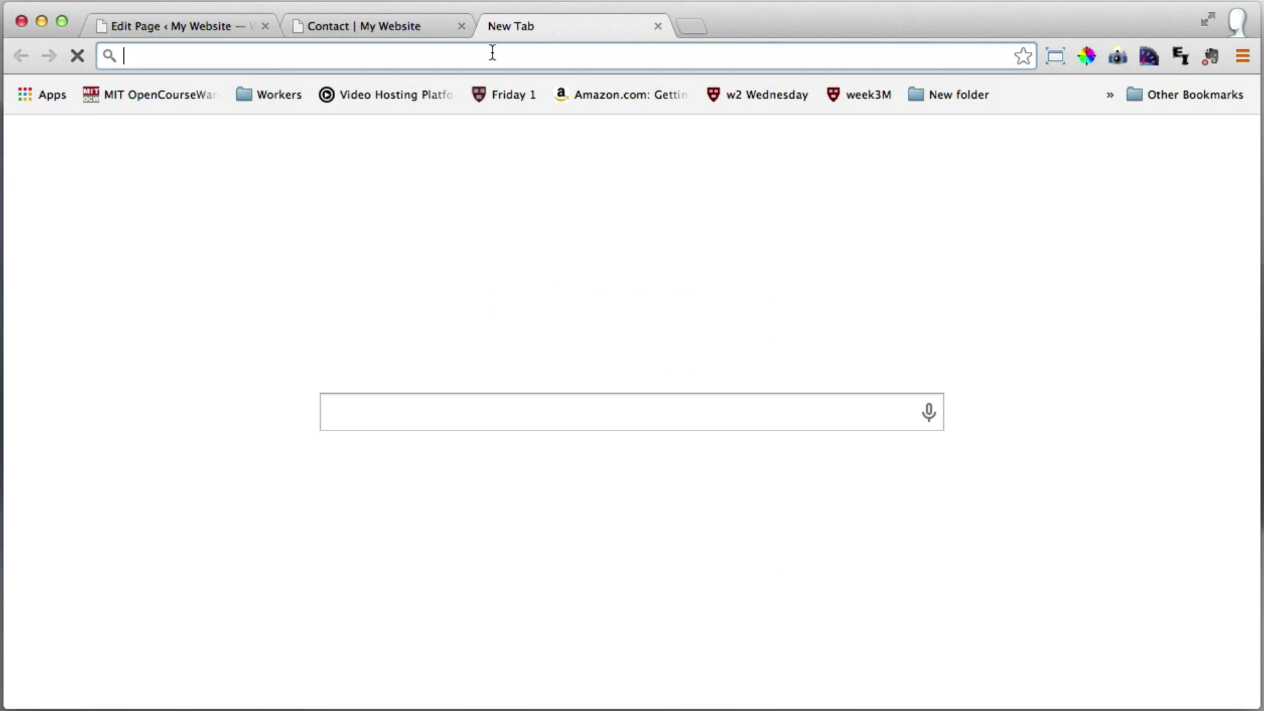
text(maps.google.com)
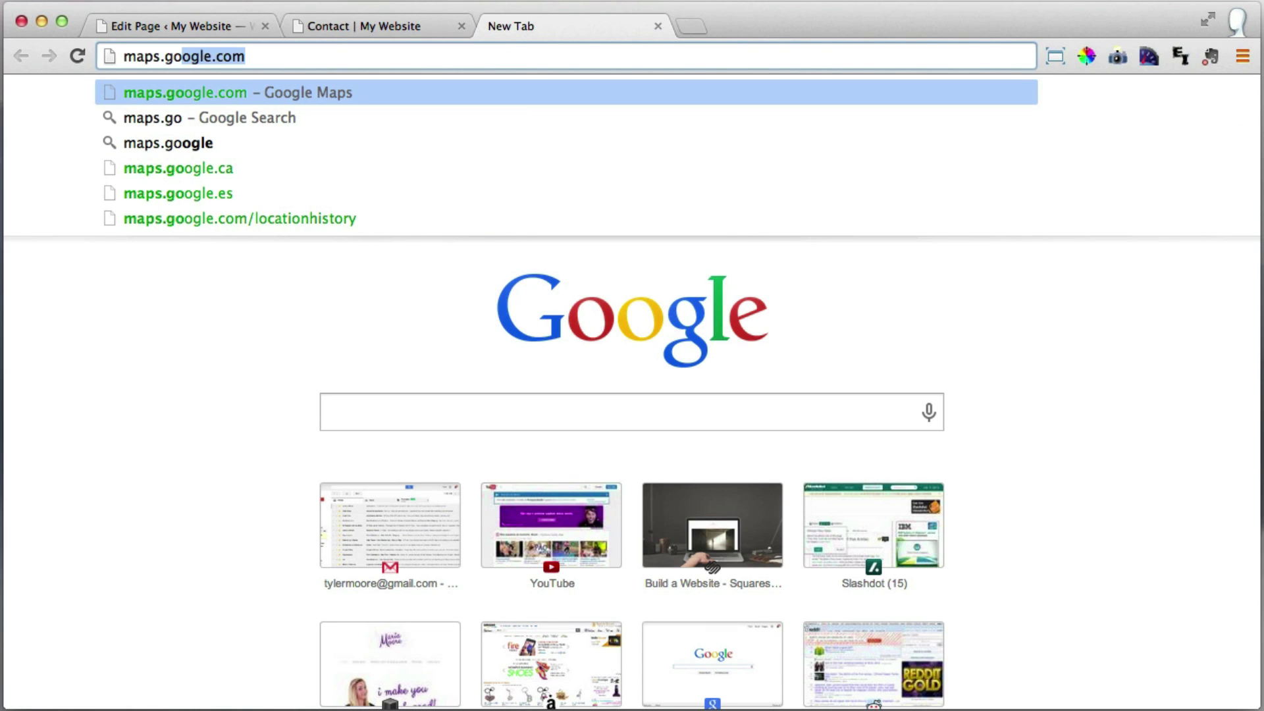
key(Return)
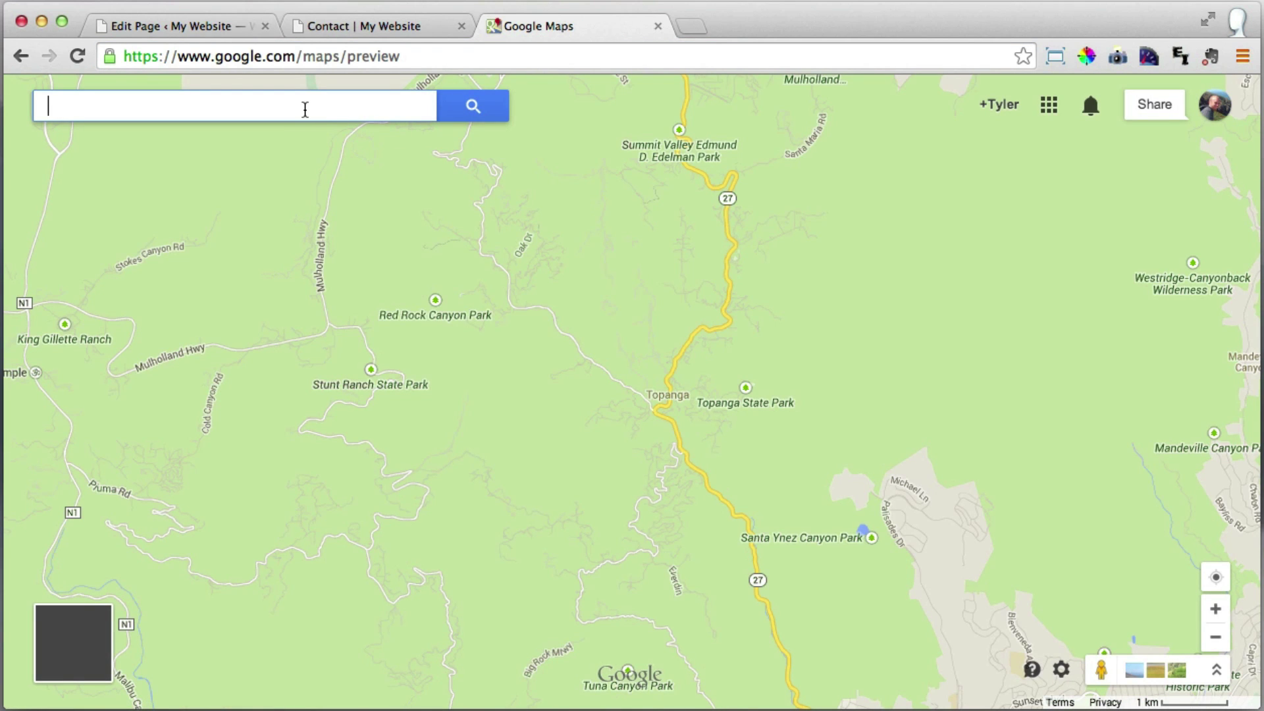
click(305, 110)
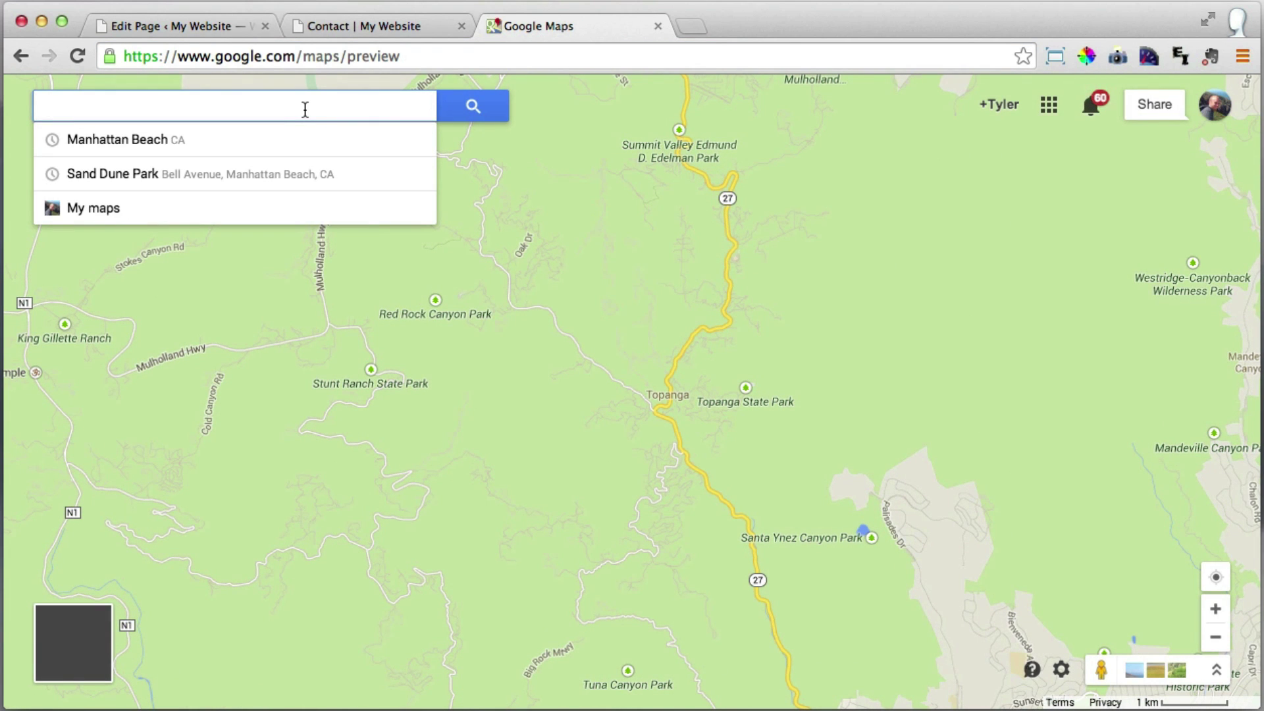
click(198, 139)
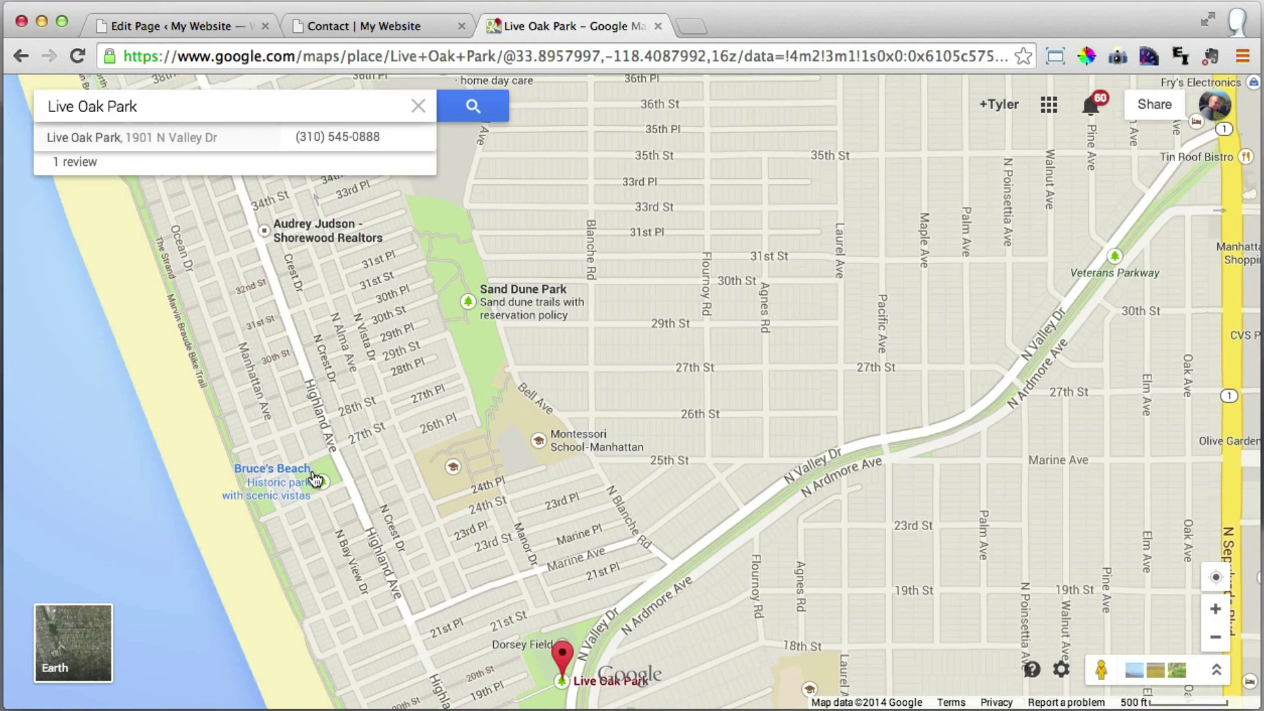
click(323, 487)
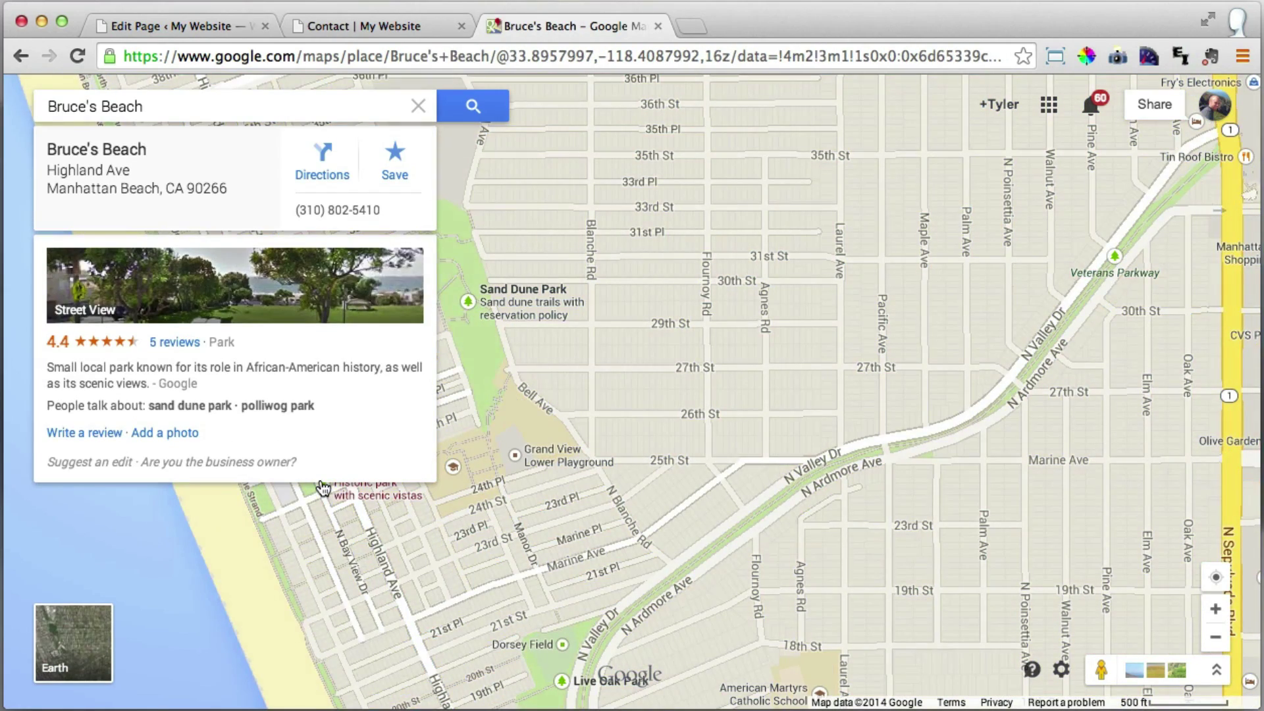
drag(381, 577, 644, 504)
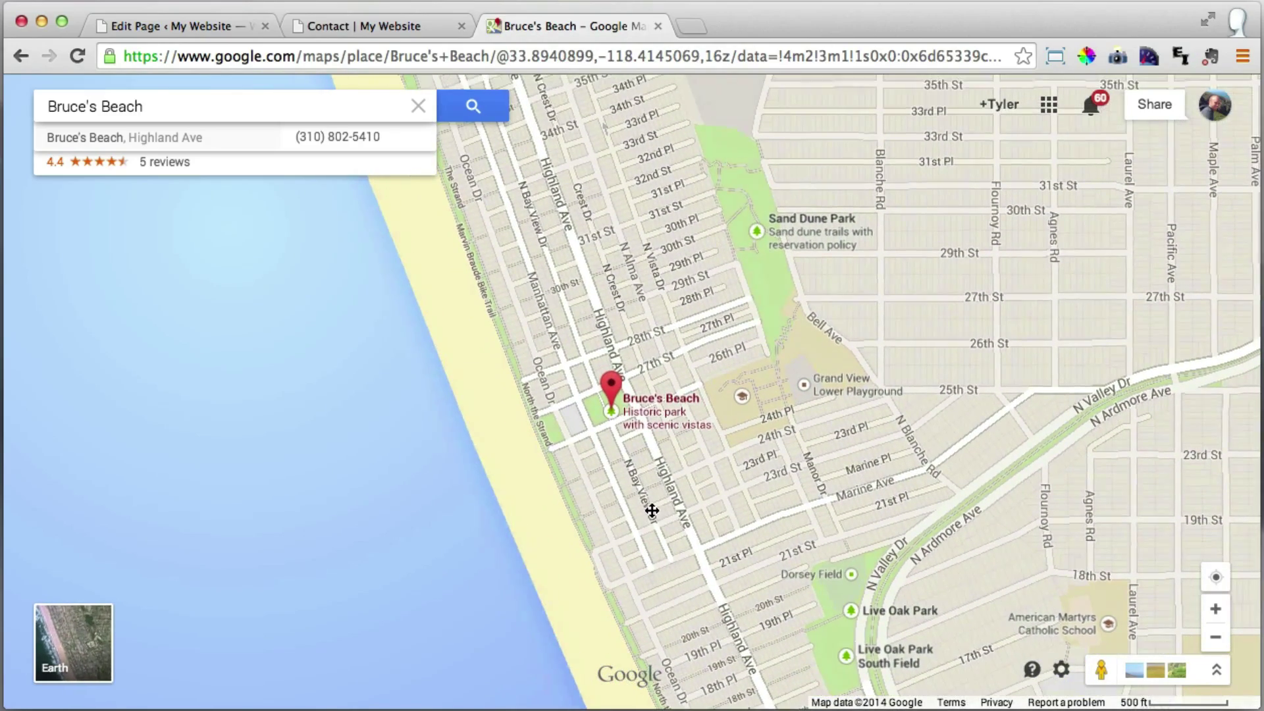
click(1062, 670)
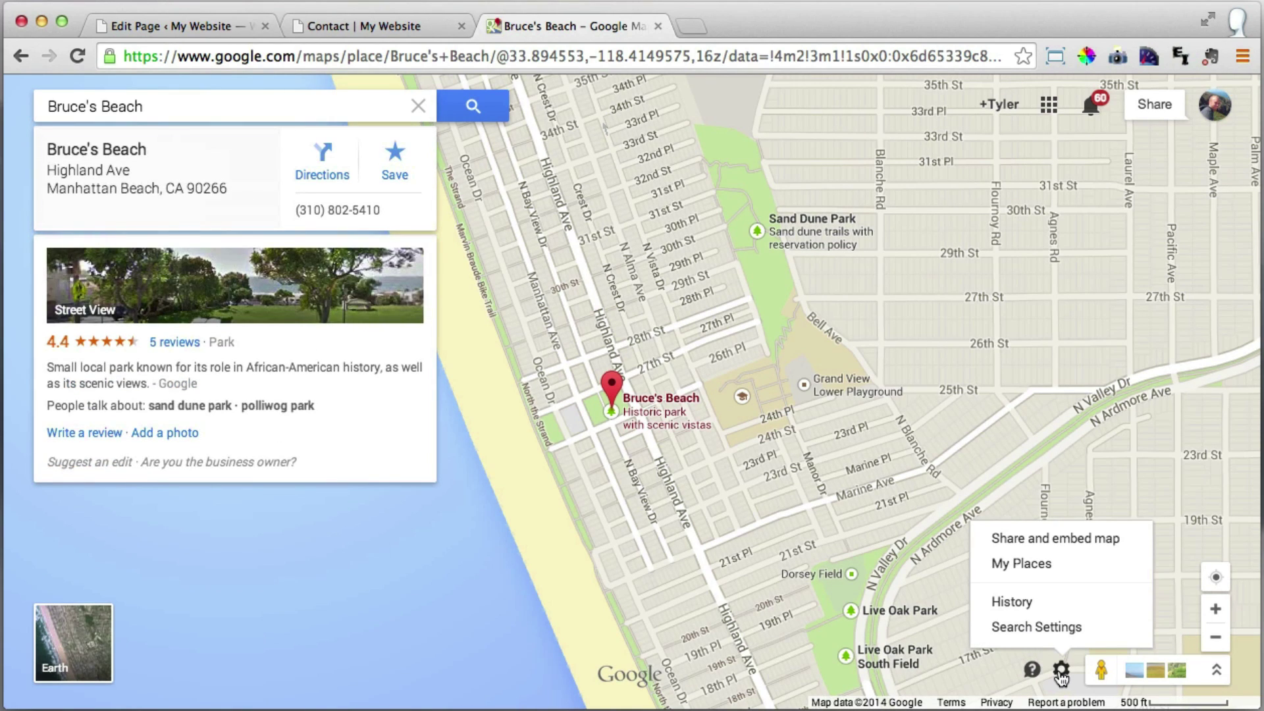
On the Embed map tab, choose Custom size and retype the width for a 700 × 435 map.
click(1060, 539)
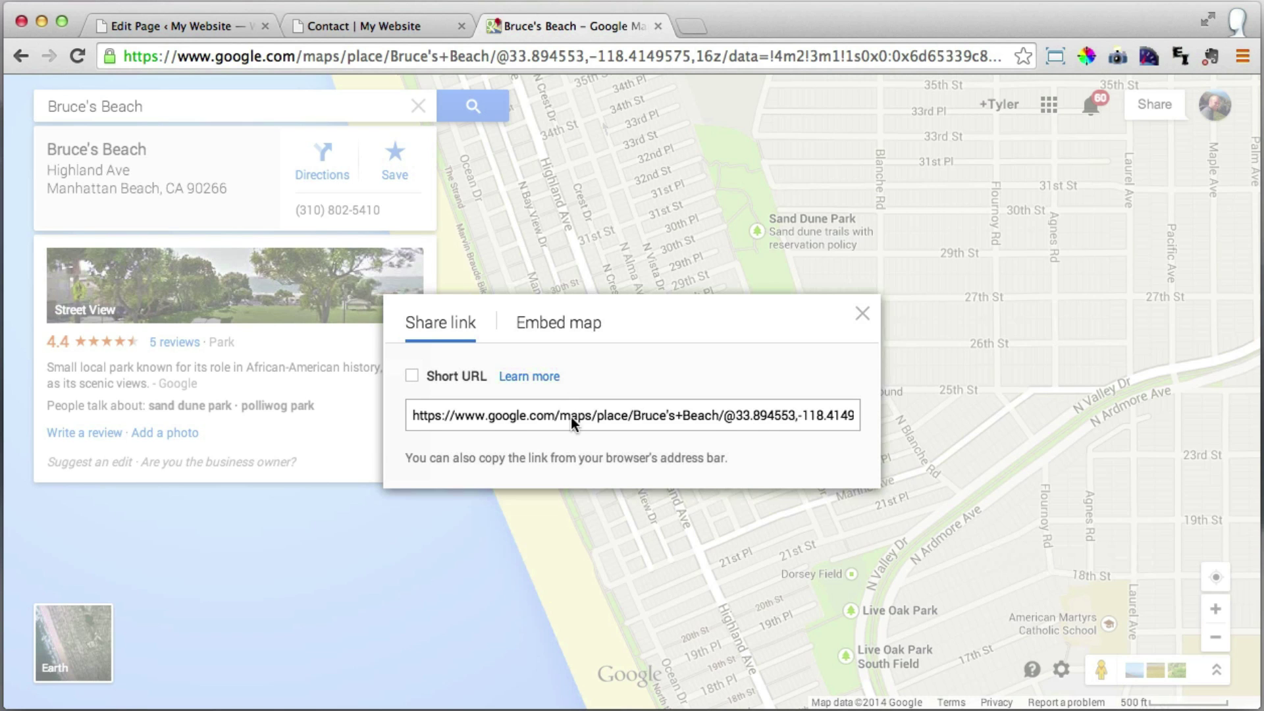
click(556, 330)
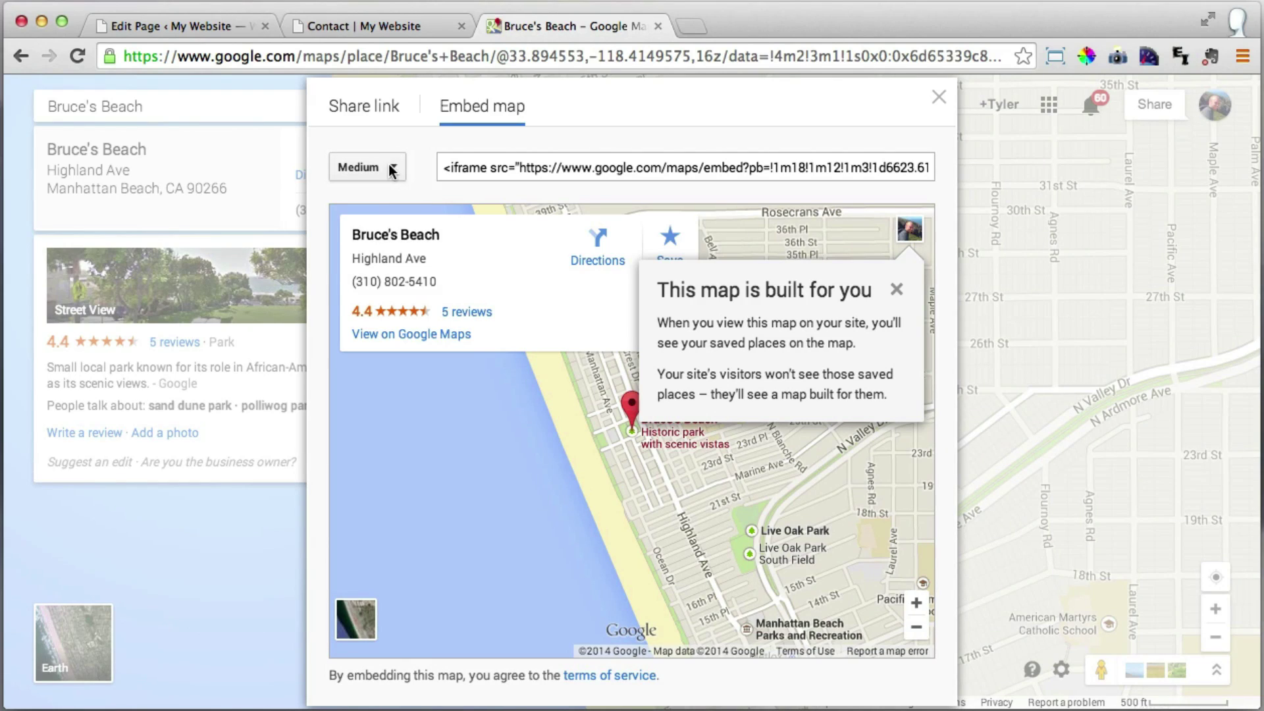
click(393, 166)
click(407, 288)
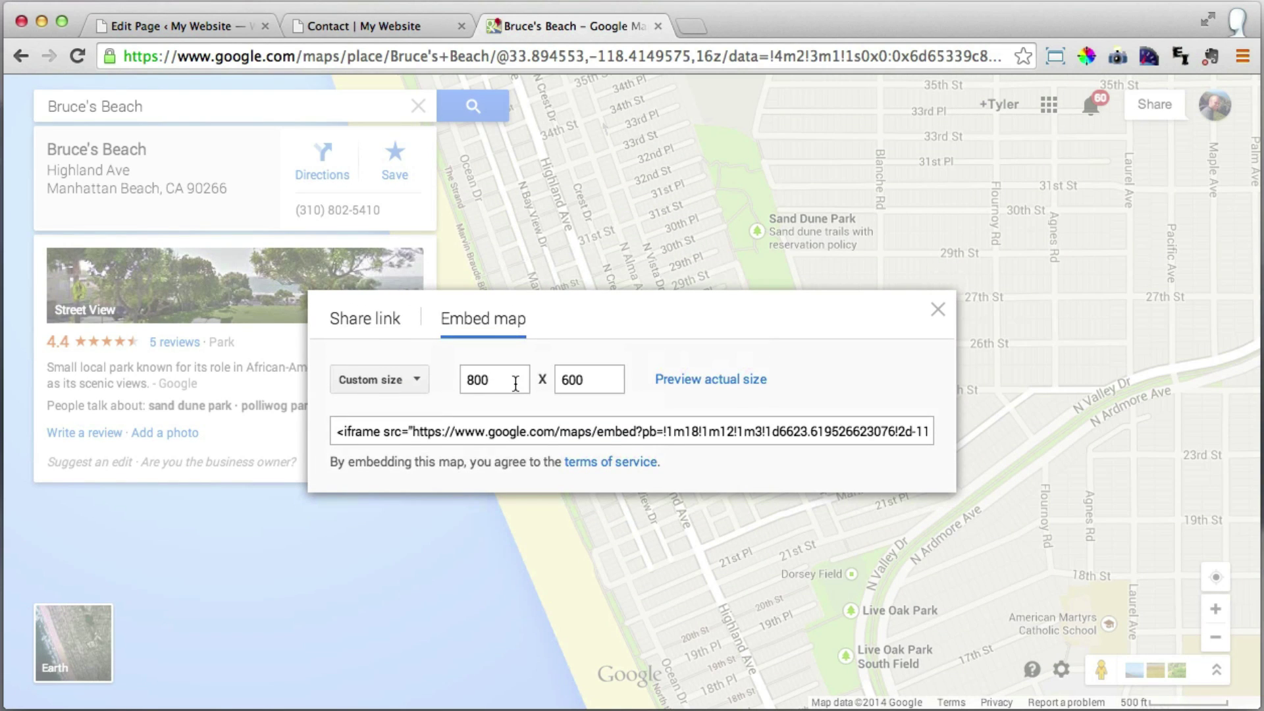
drag(512, 380, 449, 376)
text(600)
Copy the iframe embed code and switch back to the WordPress editor.
click(615, 430)
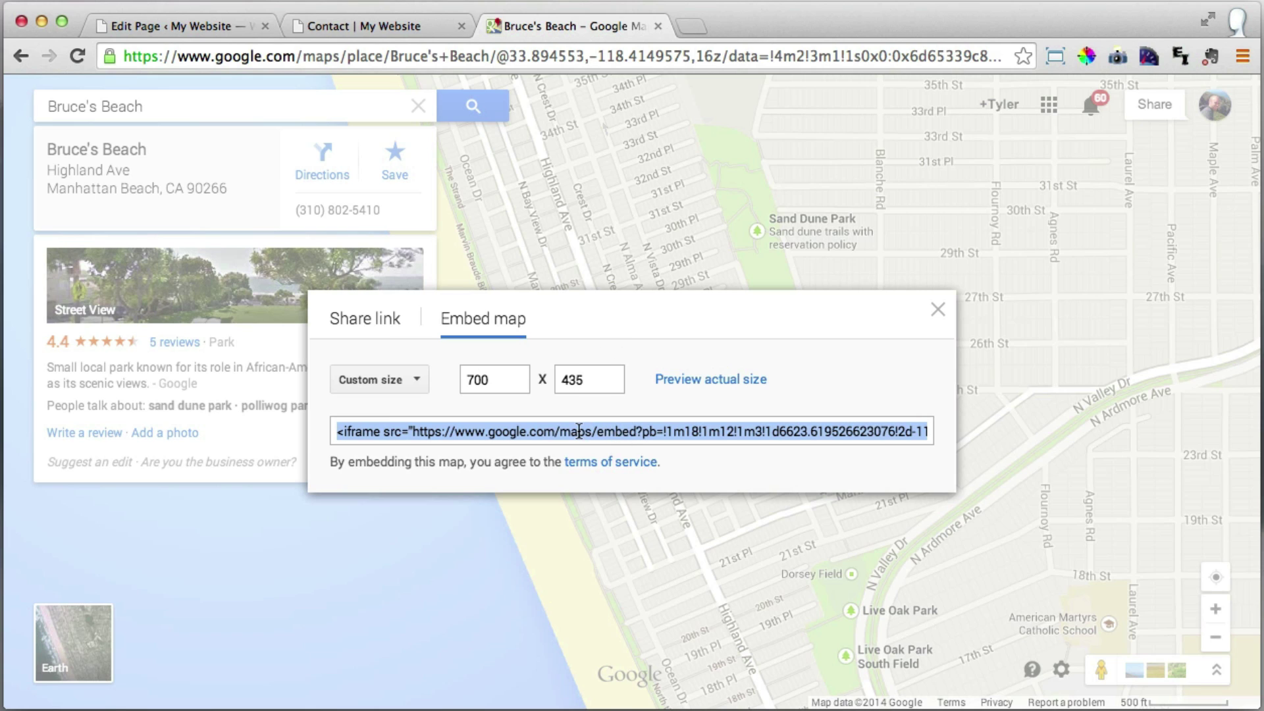
right_click(580, 428)
click(651, 510)
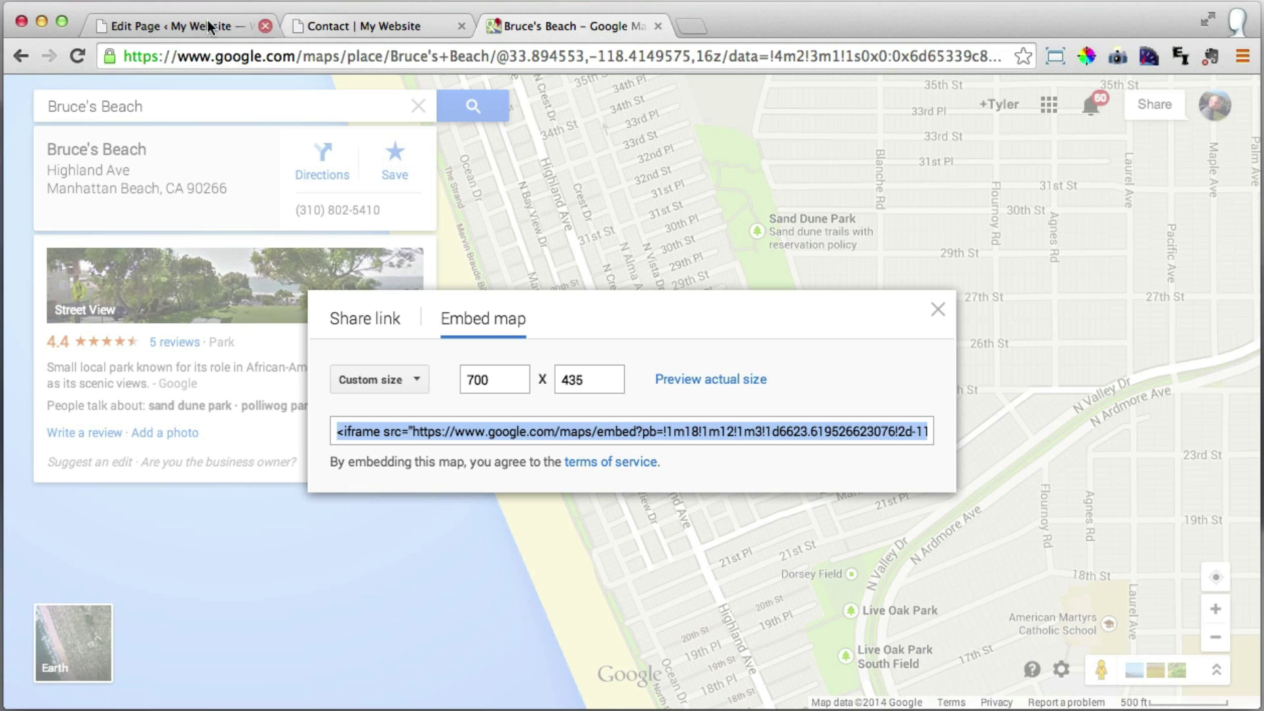
click(187, 21)
Paste the map iframe into the Visit Us widget, update the Contact page, and view it live.
right_click(159, 275)
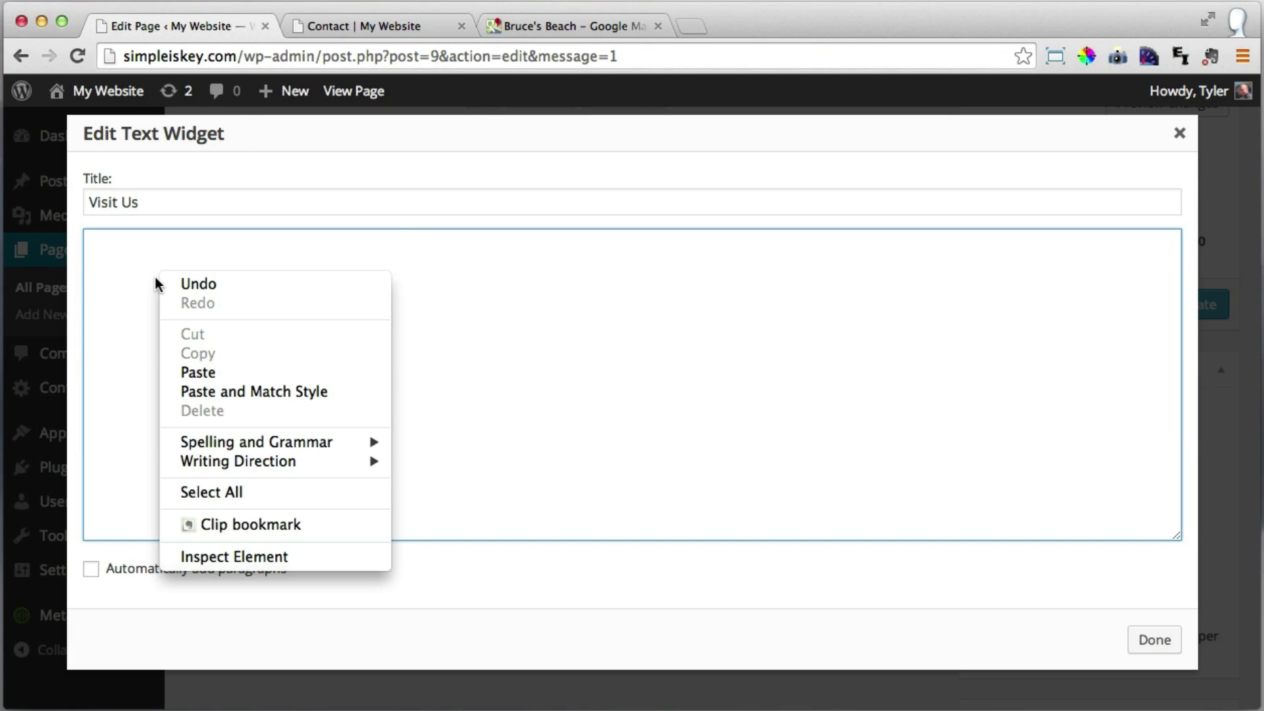
click(225, 374)
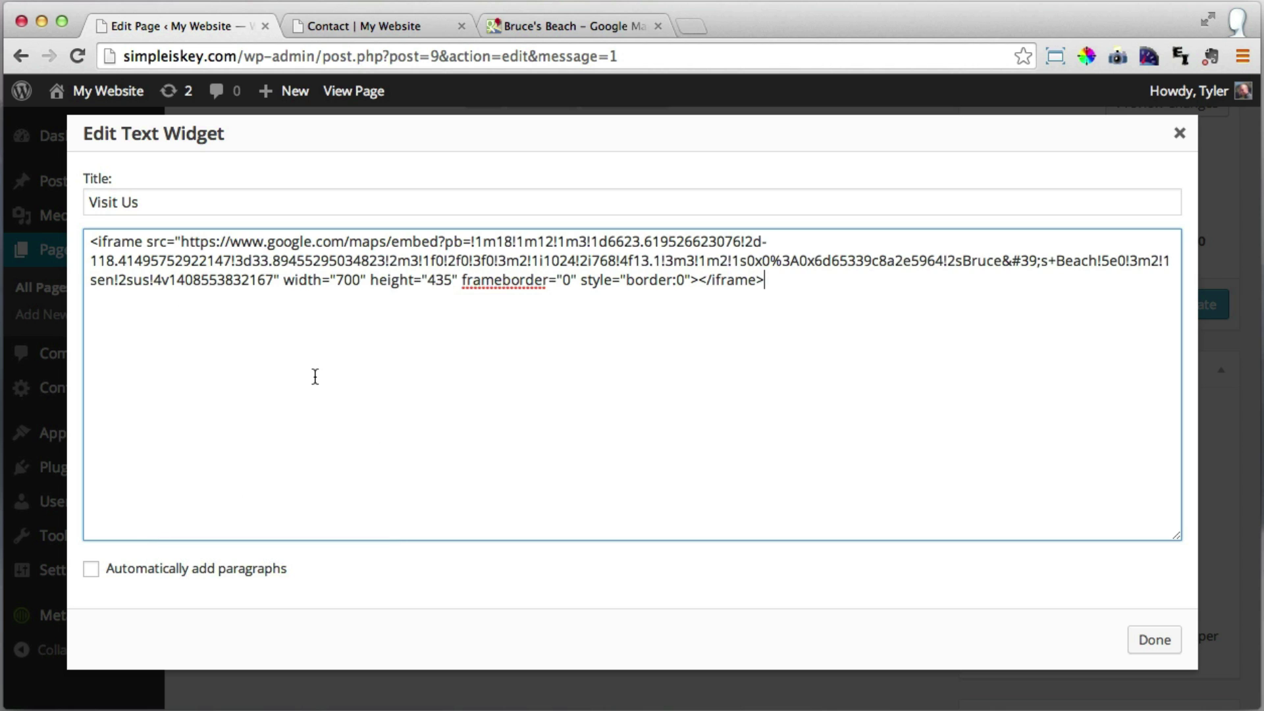
click(1155, 640)
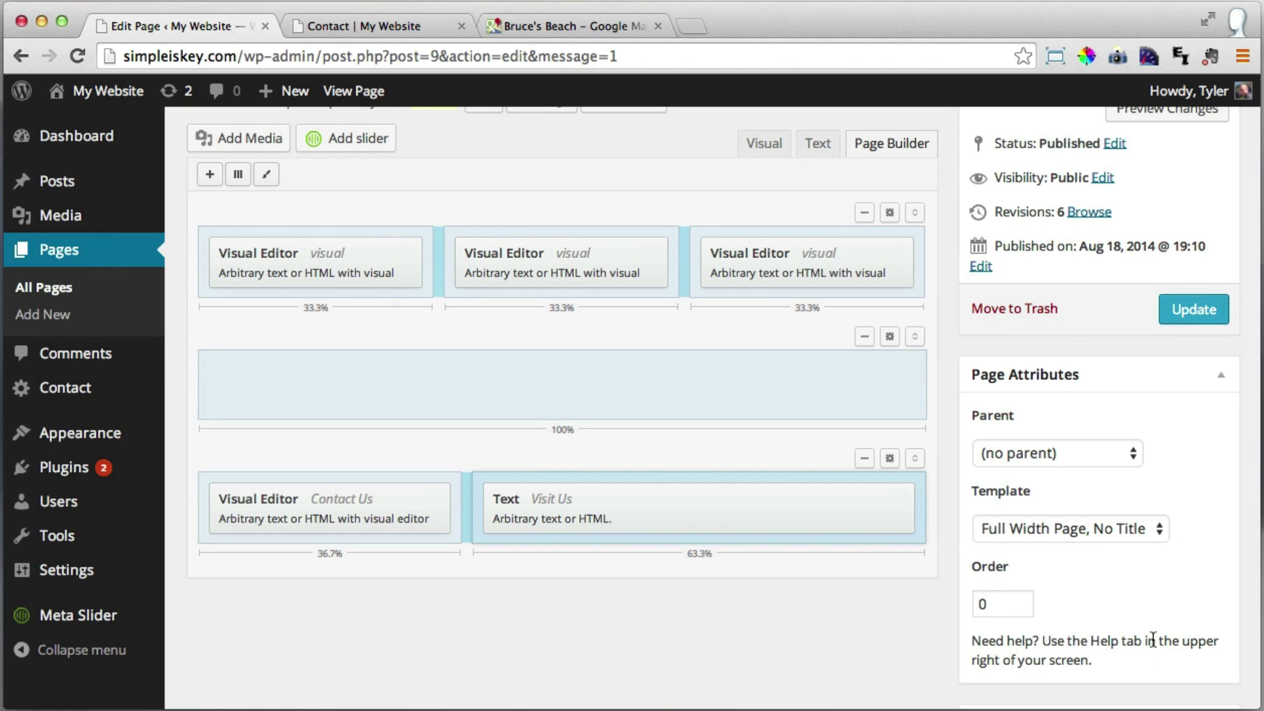
click(1177, 315)
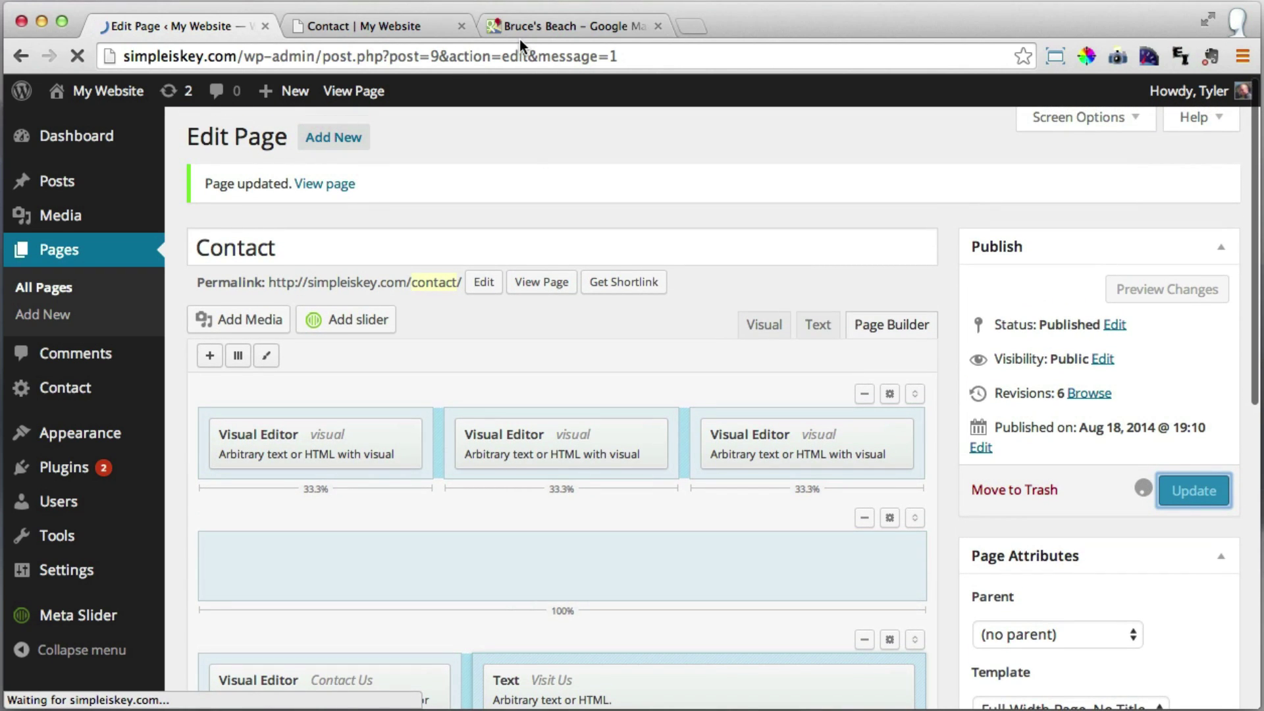
click(386, 23)
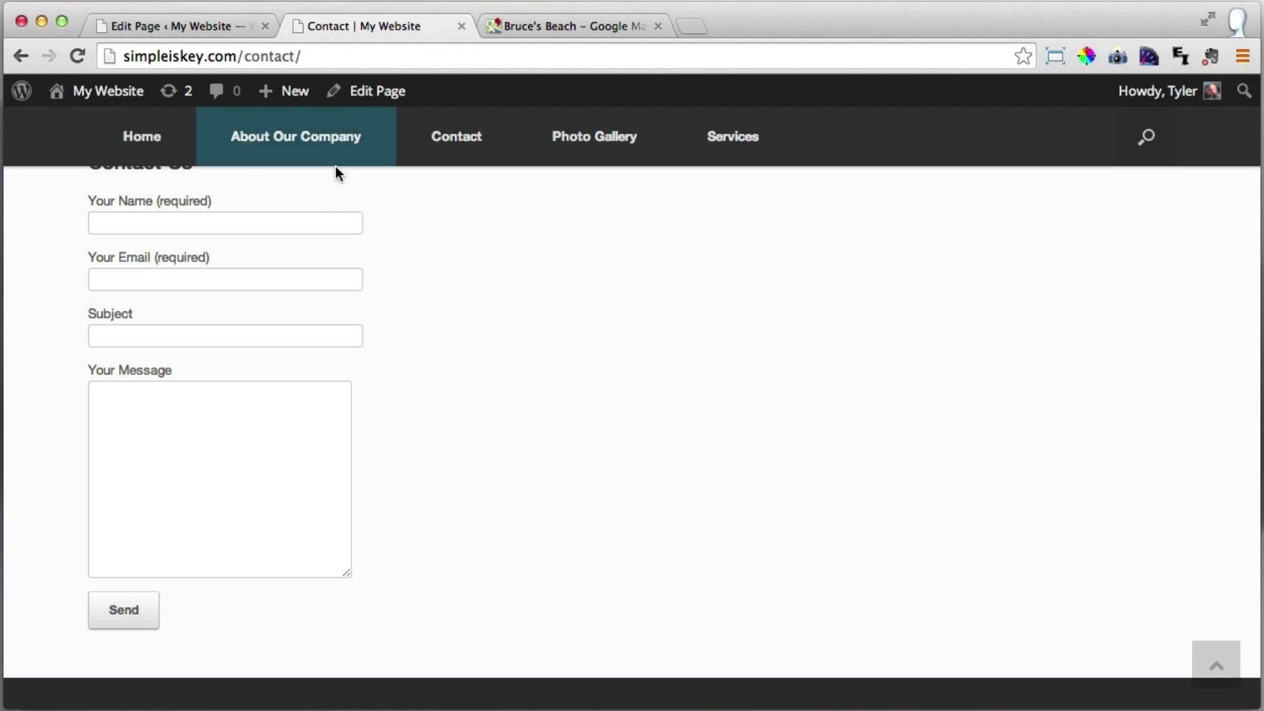
Reload the live Contact page, scroll to the Bruce's Beach map, and click into Your Message.
scroll(341, 199, up, 6)
click(79, 56)
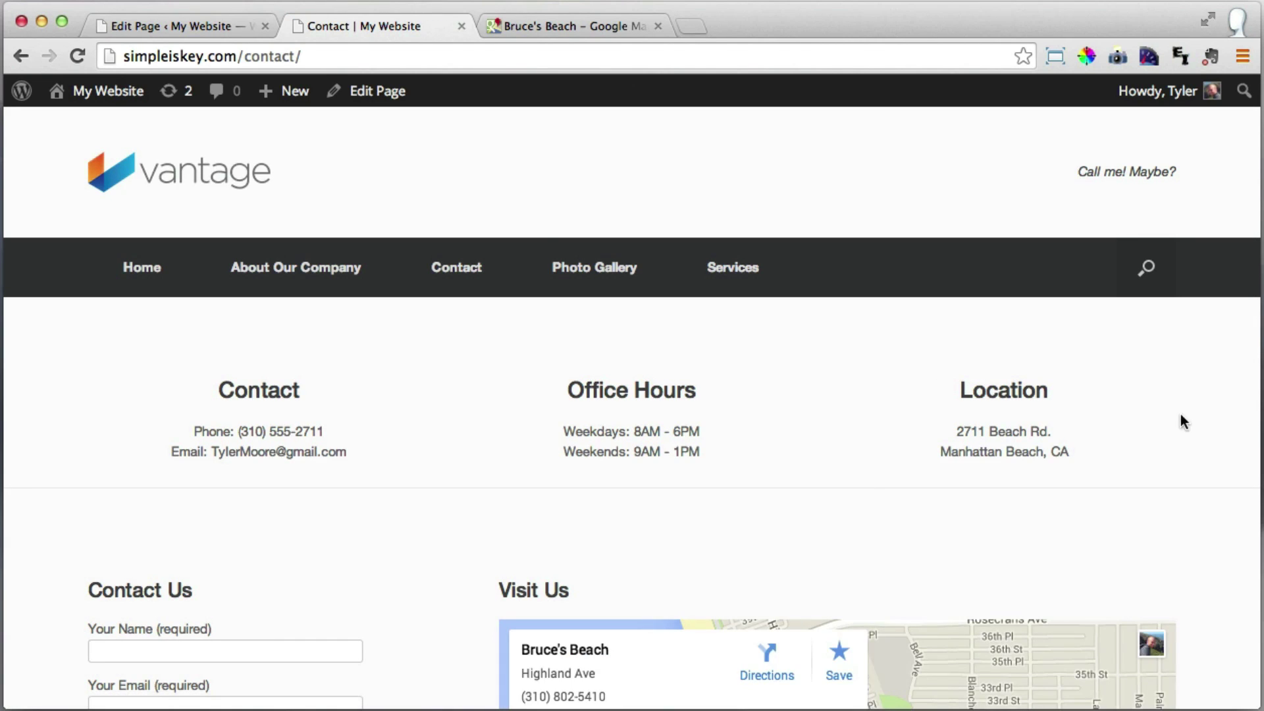
scroll(1207, 442, down, 5)
scroll(1207, 447, down, 1)
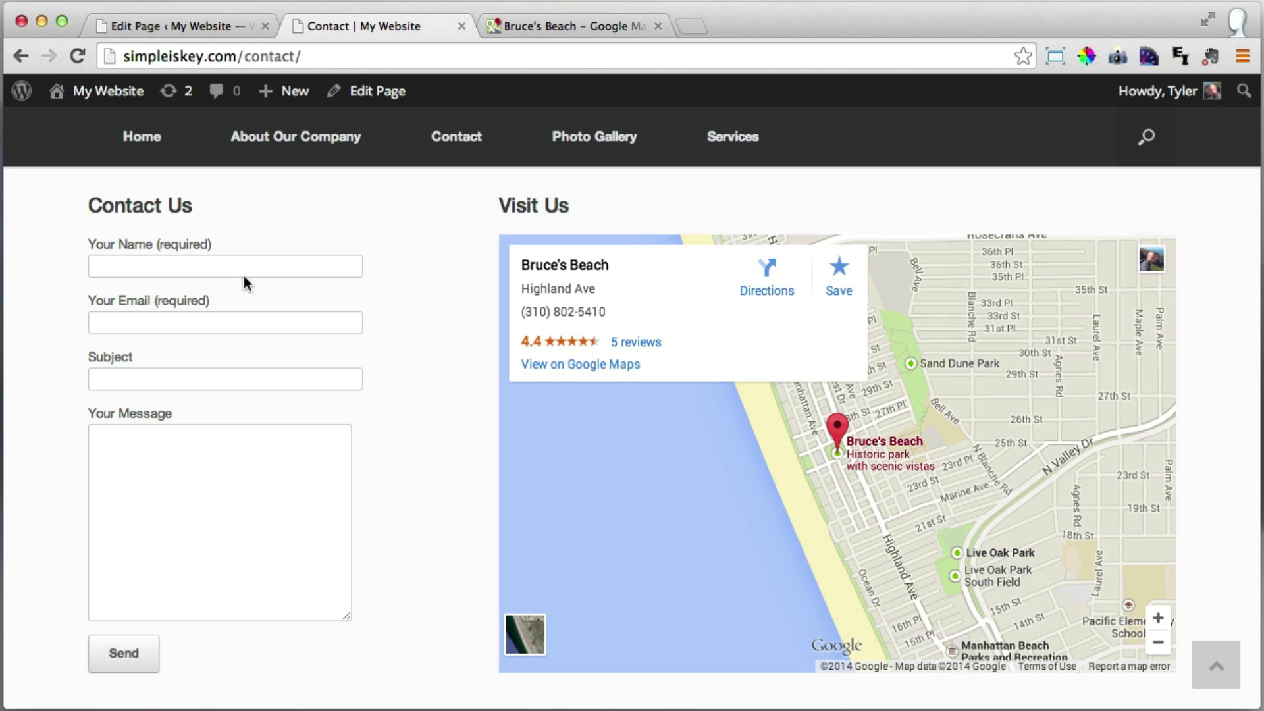
scroll(413, 316, down, 2)
scroll(416, 310, up, 3)
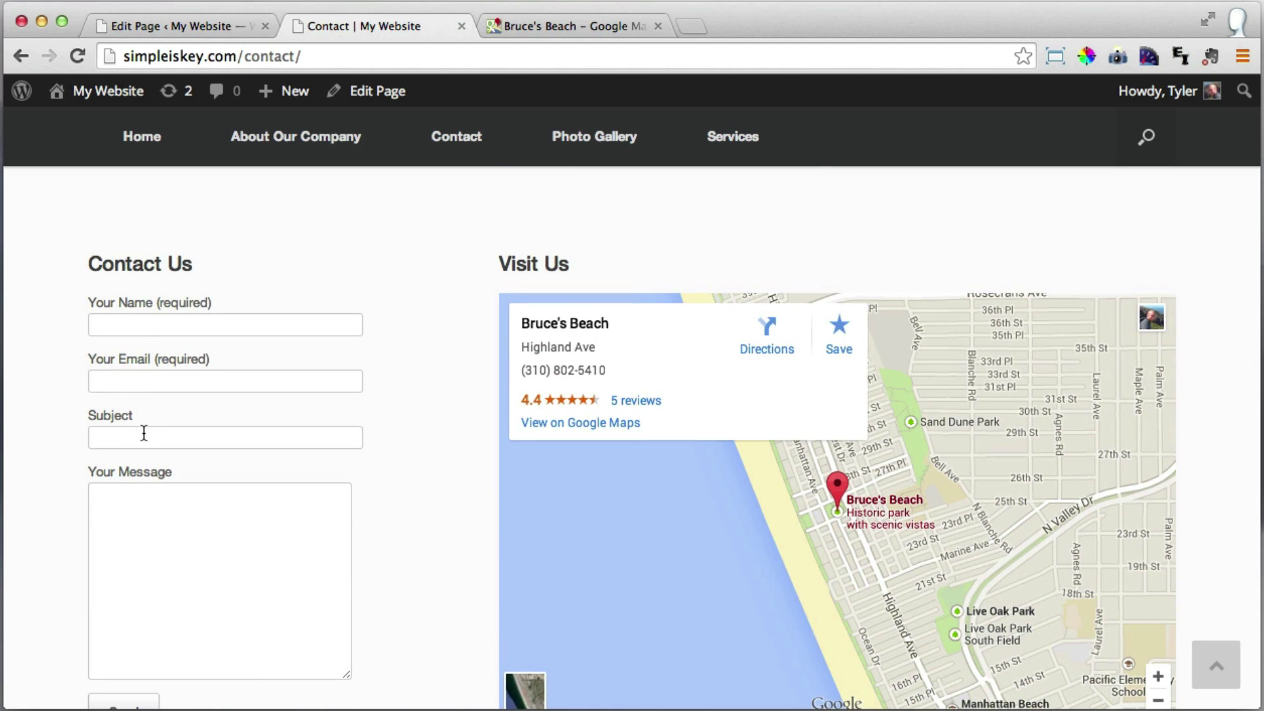
click(170, 505)
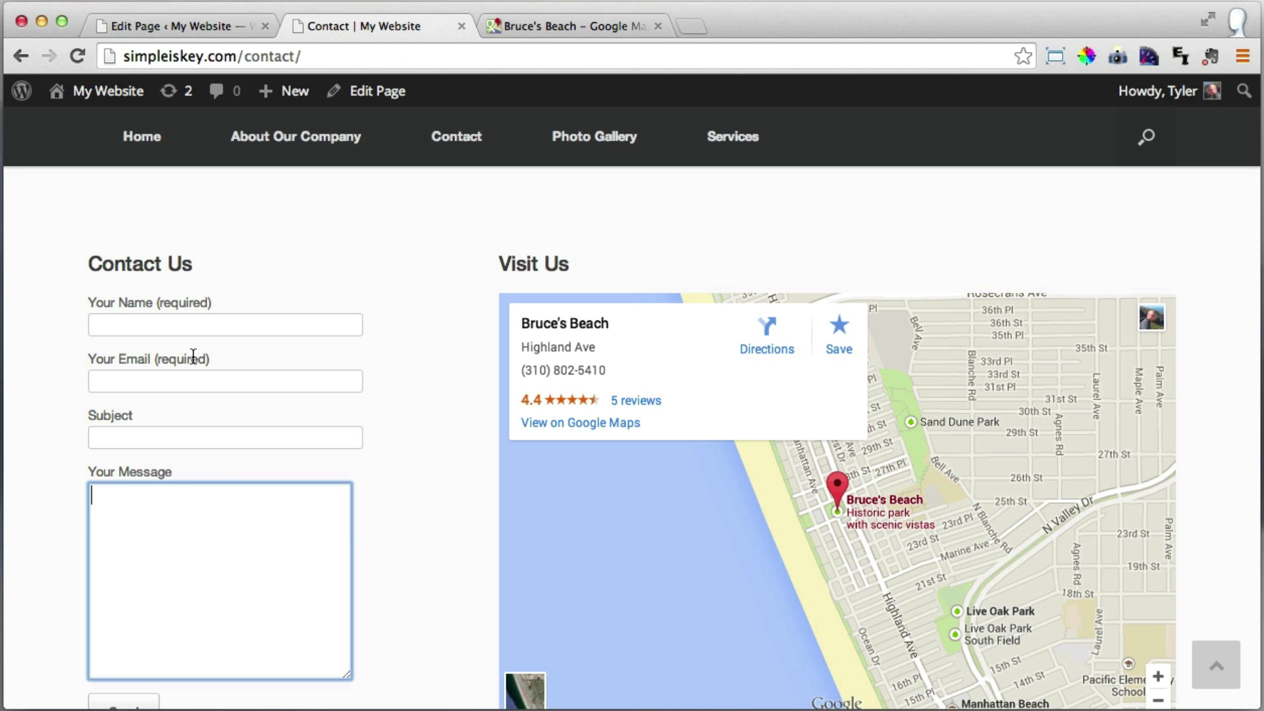
Open Contact form 1 from the admin's Contact menu.
click(183, 24)
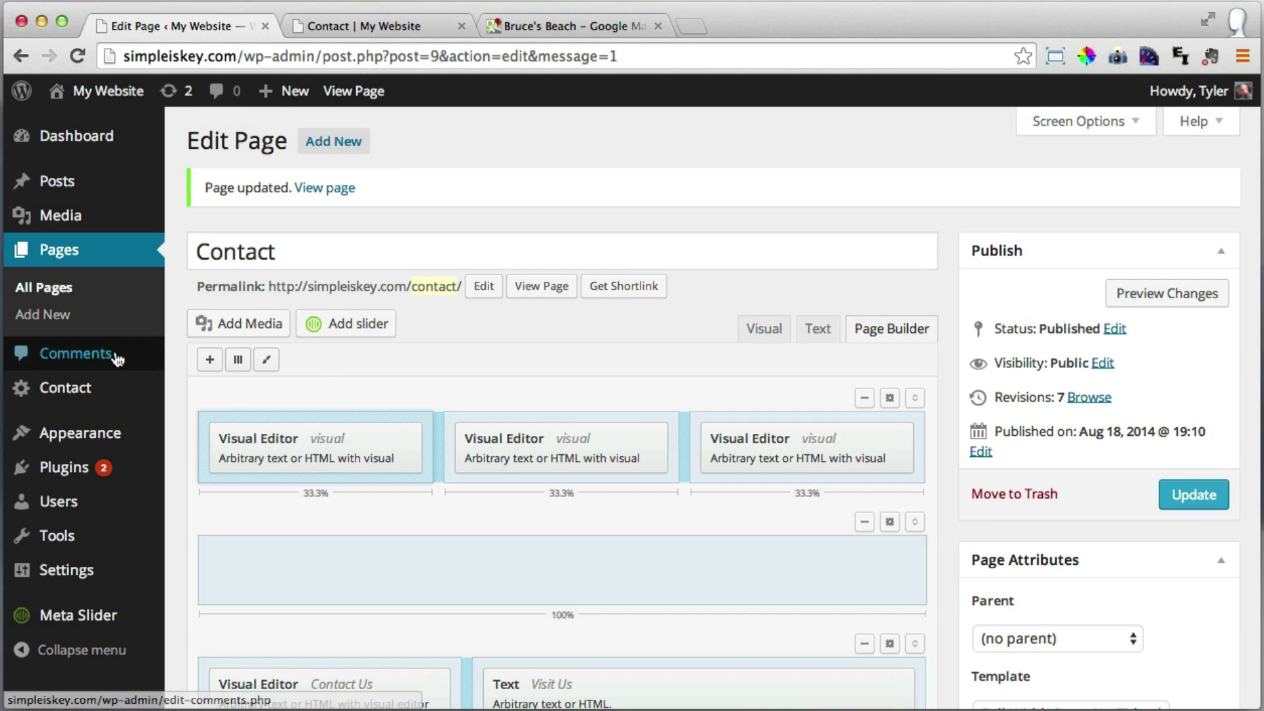
click(93, 394)
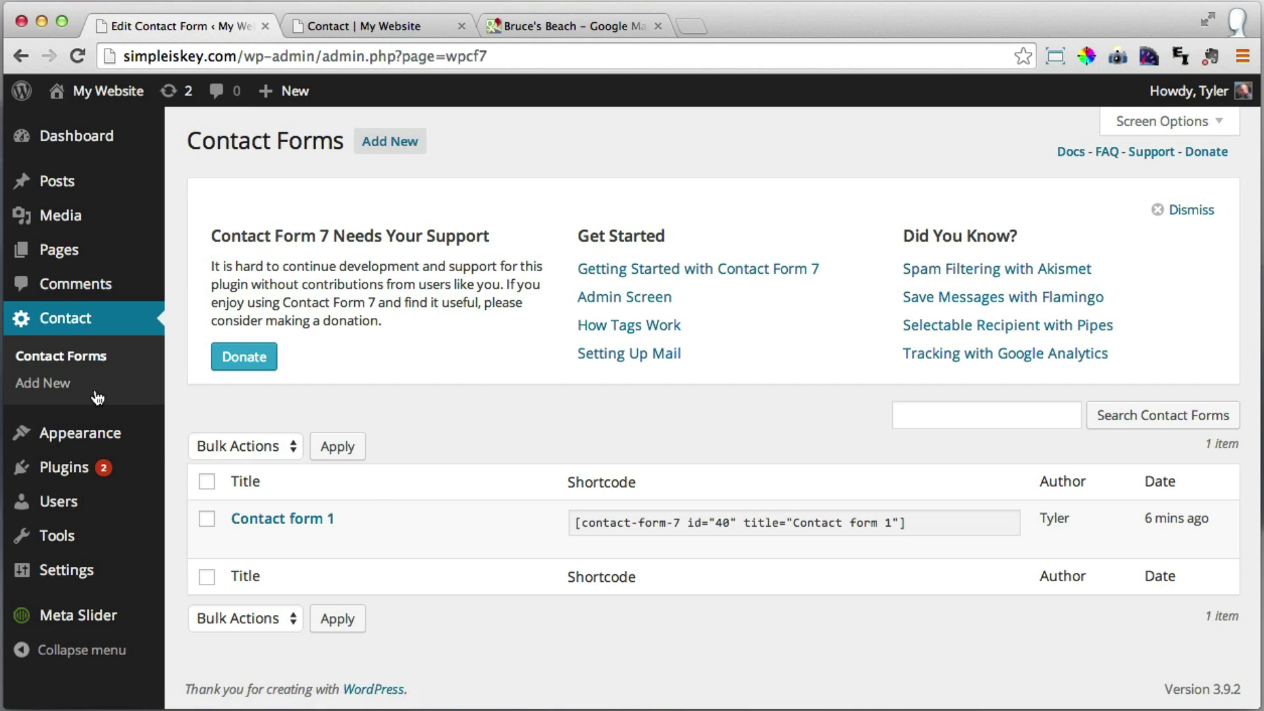
click(276, 520)
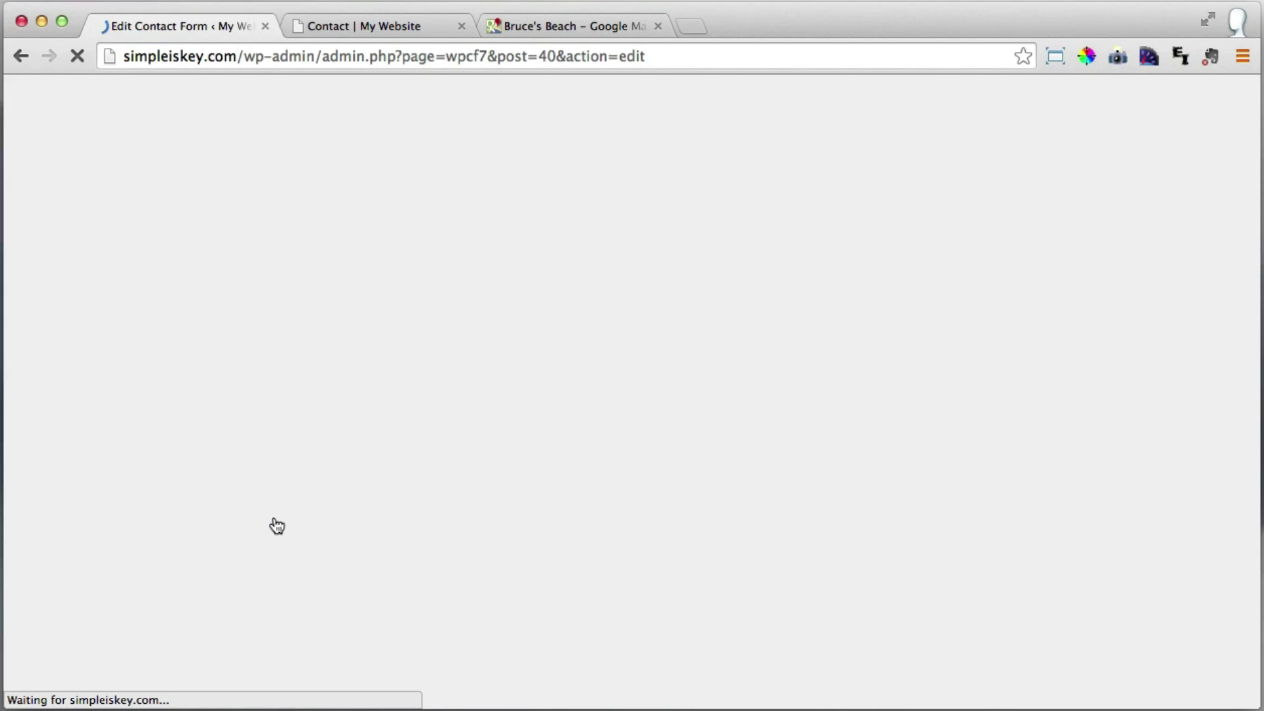
Inspect the Mail section's To recipient address unchanged, then go to the Dashboard.
scroll(773, 374, down, 7)
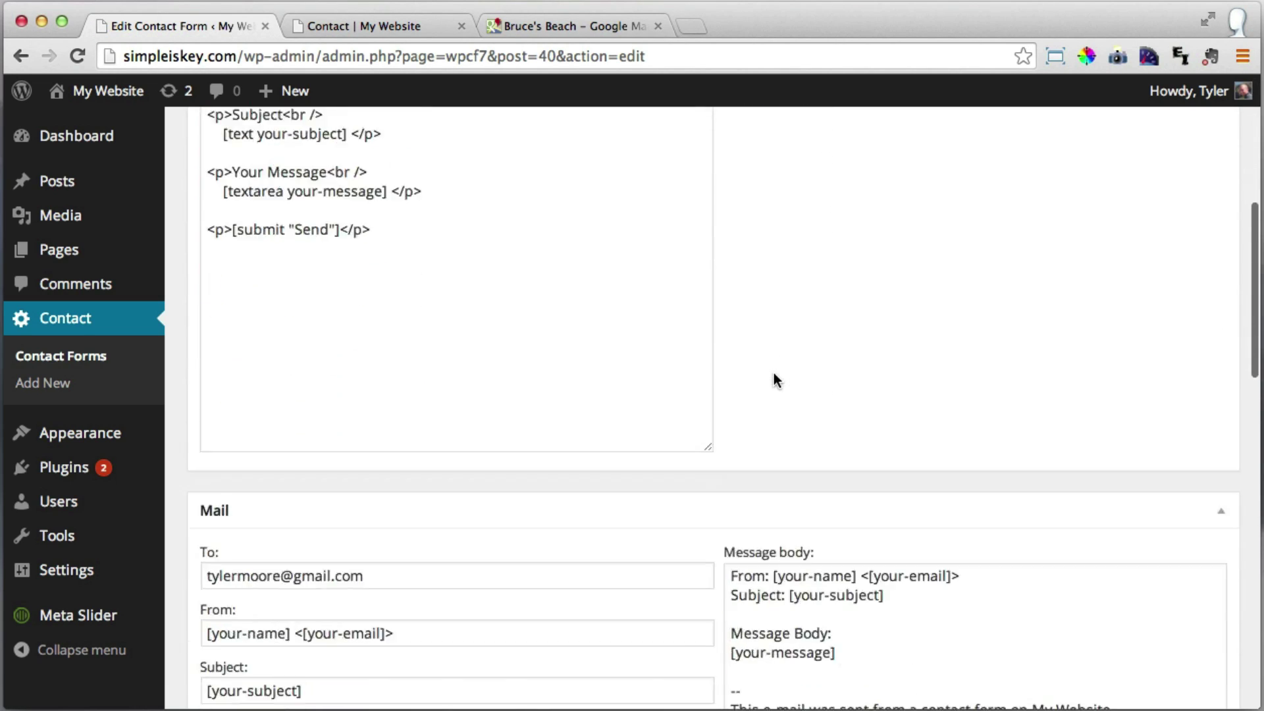
scroll(773, 372, down, 3)
drag(428, 401, 164, 407)
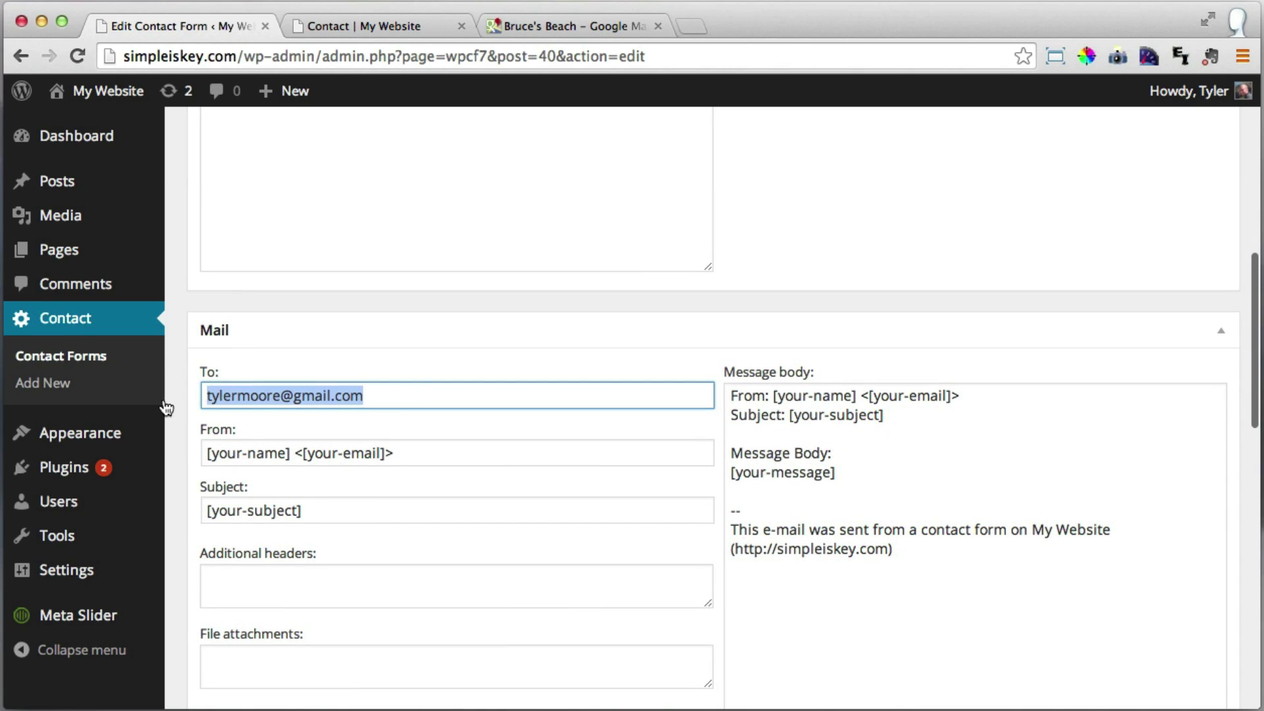
scroll(427, 381, down, 2)
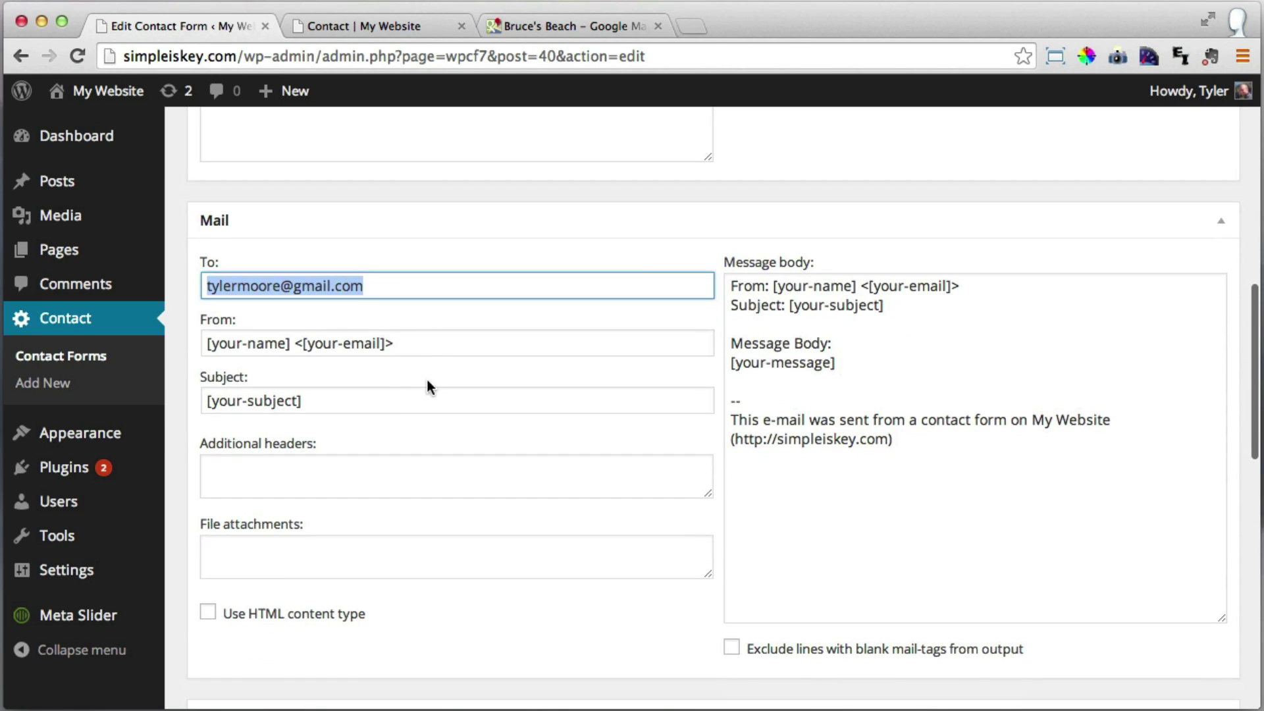
click(399, 284)
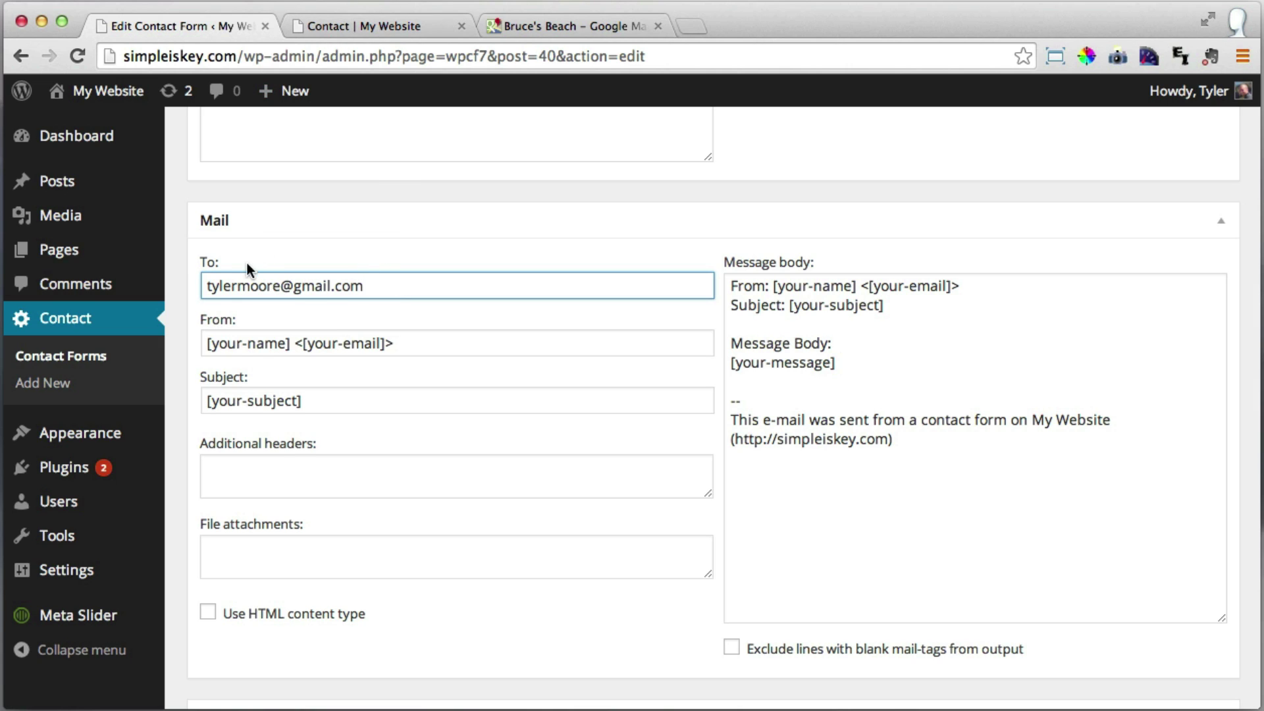
scroll(247, 269, up, 10)
click(79, 134)
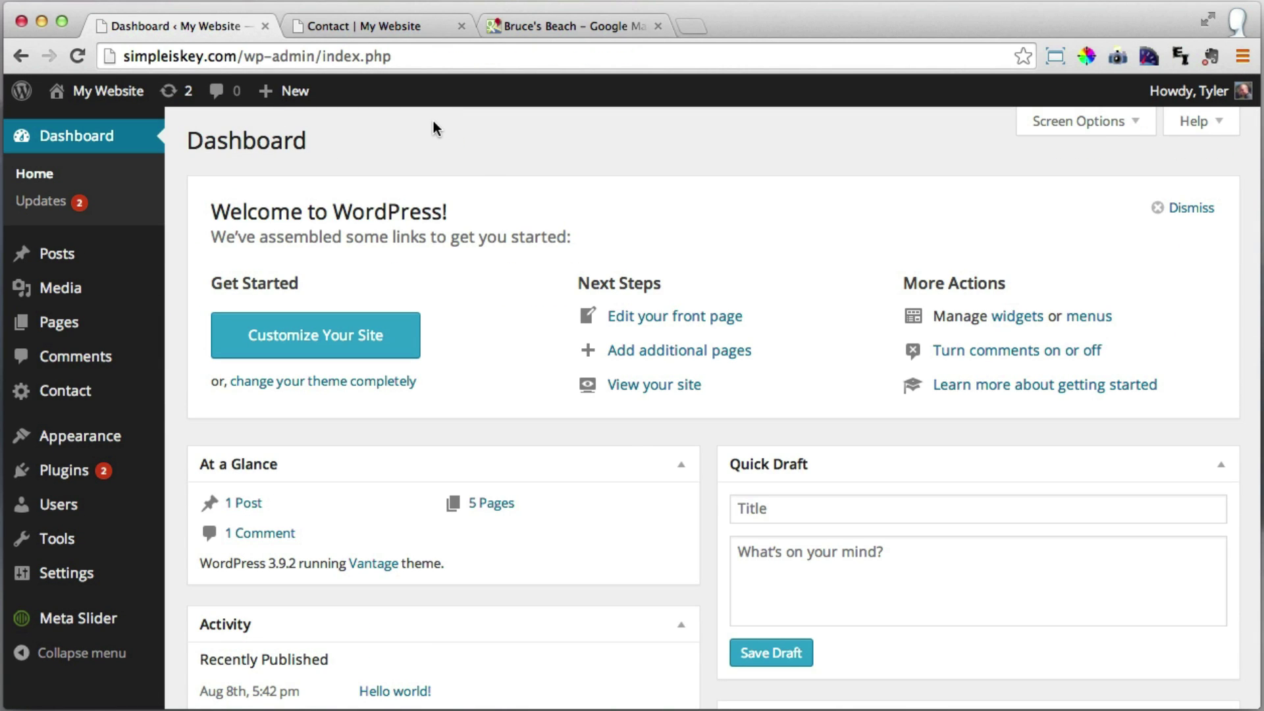
Close the Google Maps tab and open Home from the live site's navigation menu.
click(658, 26)
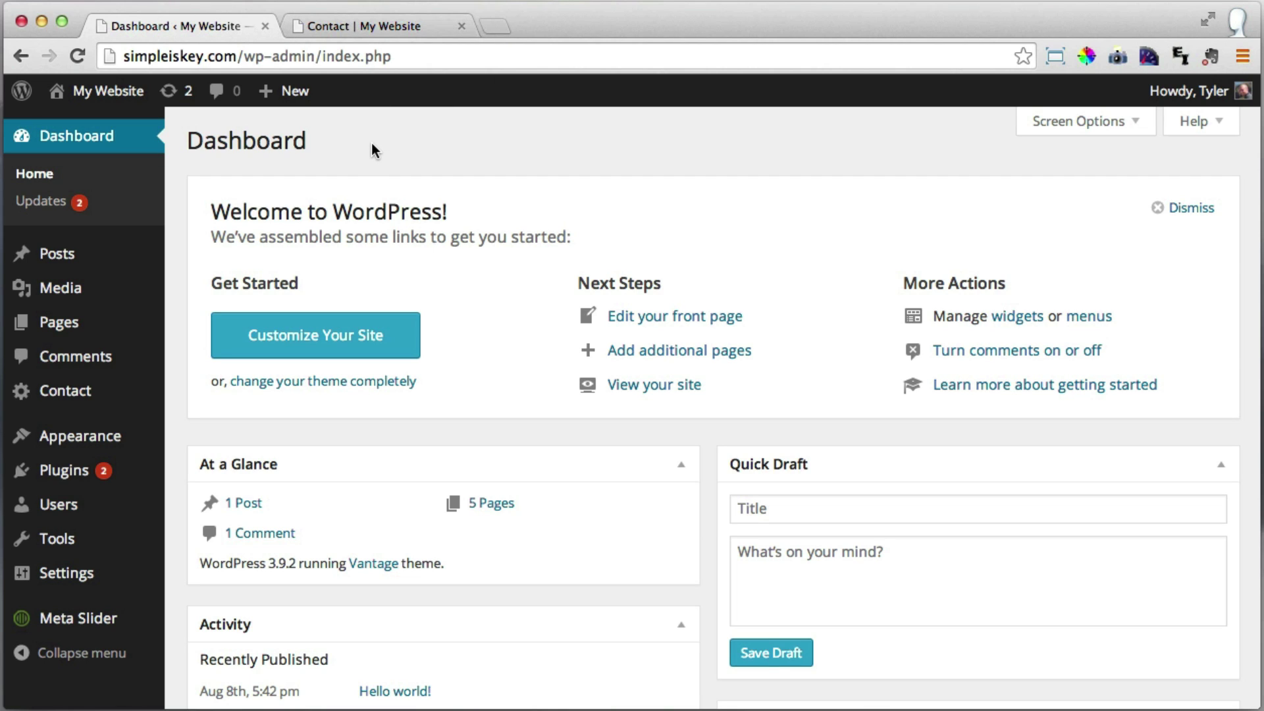
click(372, 25)
scroll(244, 205, up, 6)
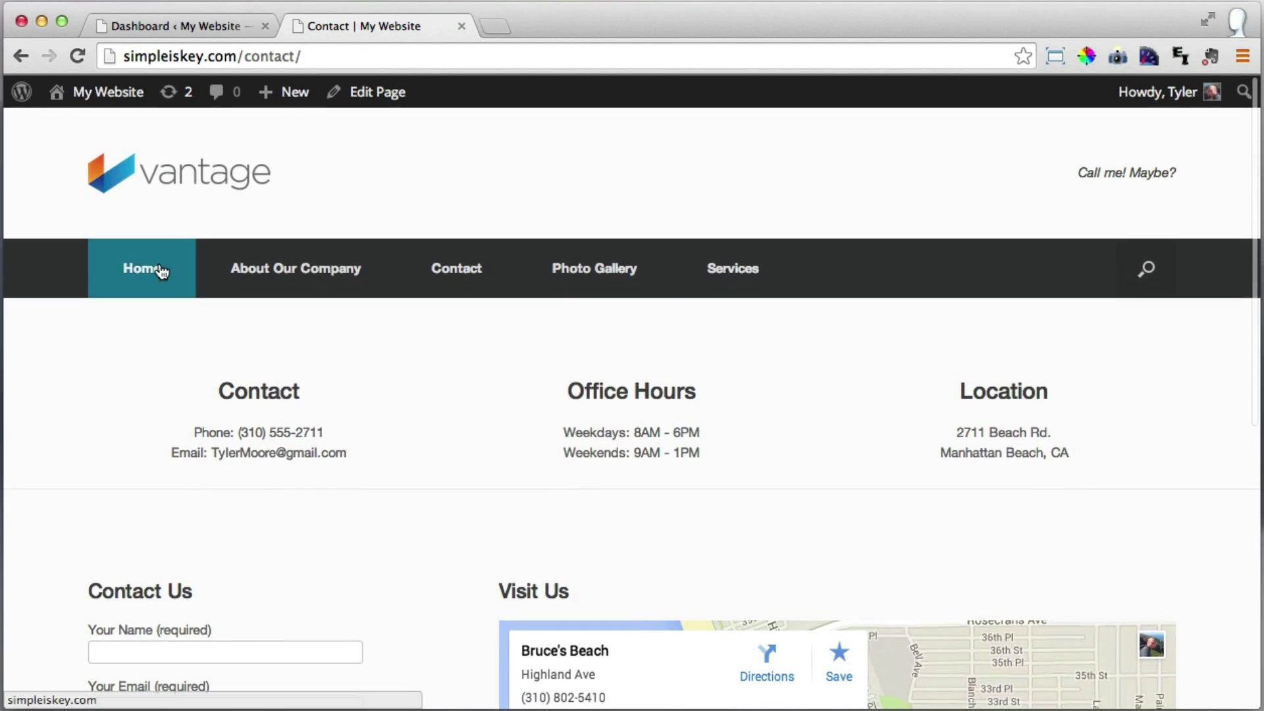
click(143, 267)
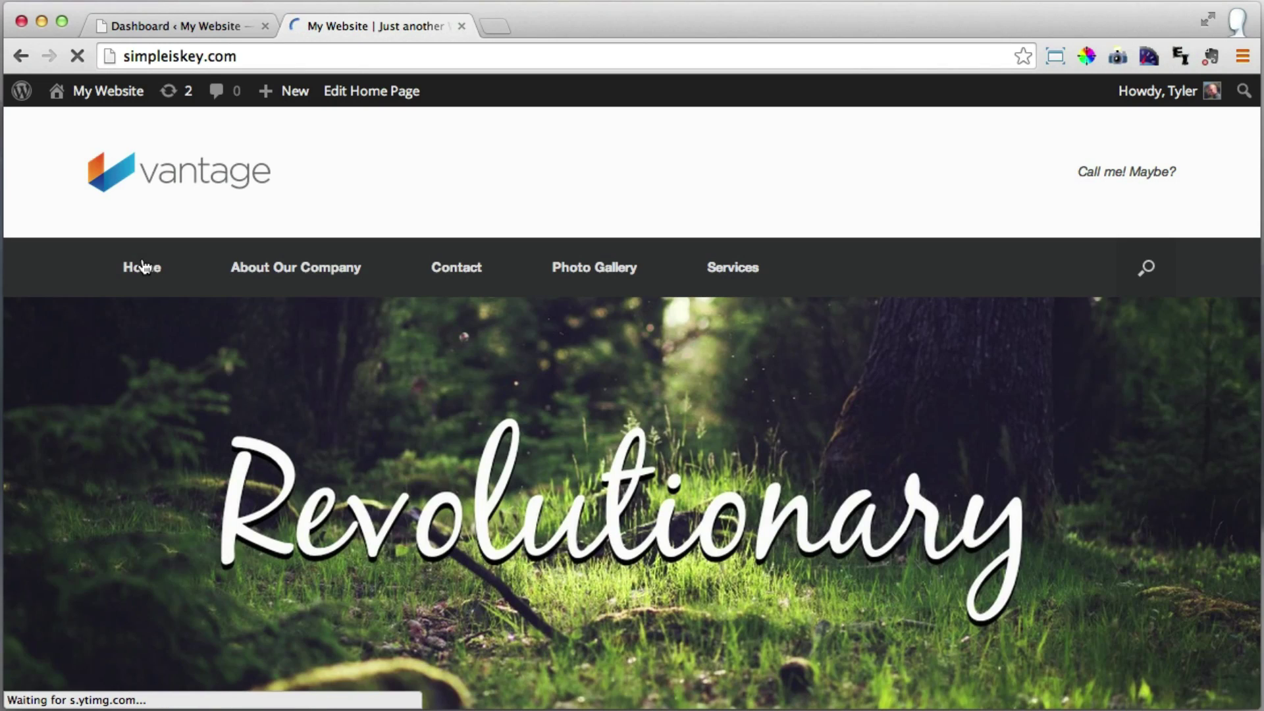
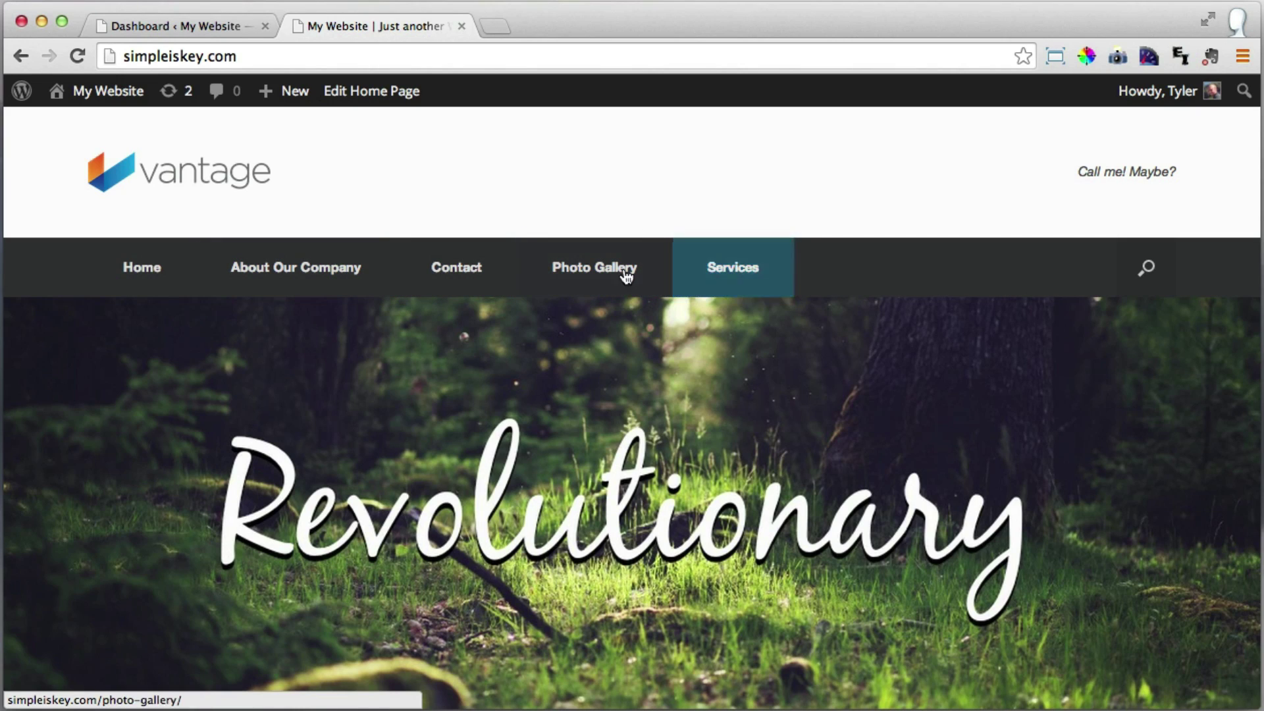
Switch to the Dashboard tab and open Appearance > Menus to edit Menu 1.
click(200, 24)
mouse_move(108, 449)
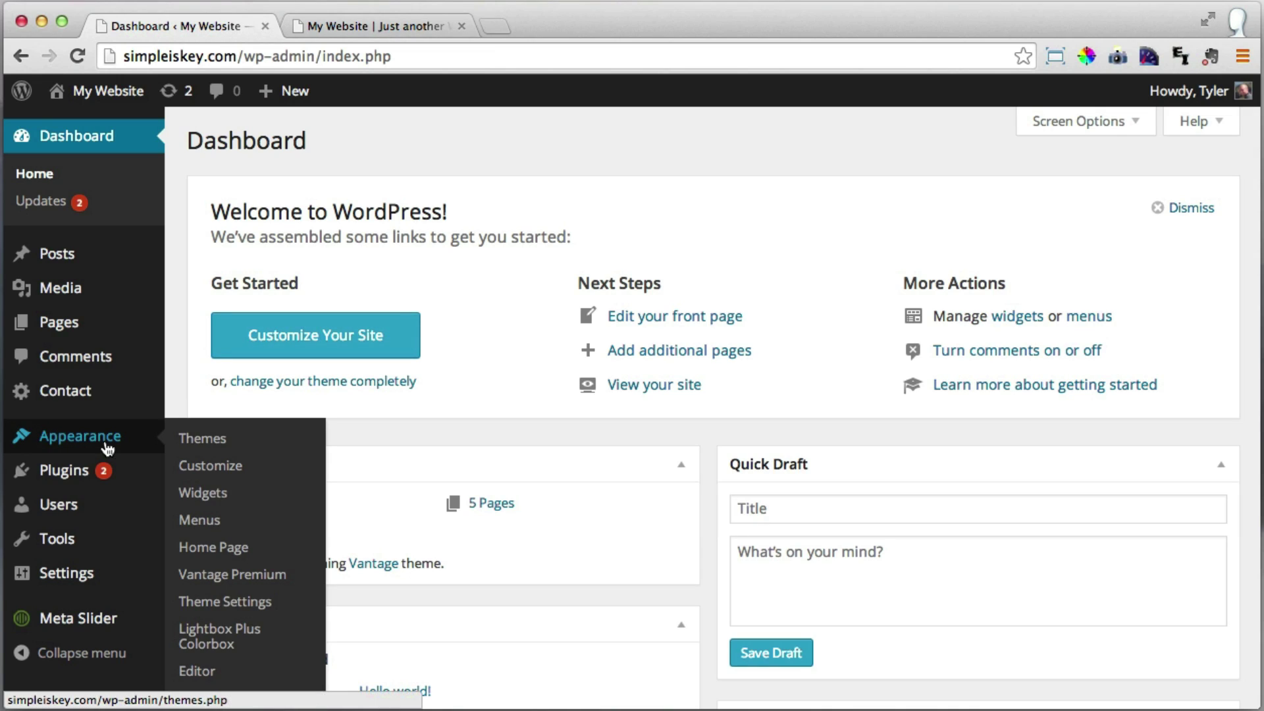
click(209, 524)
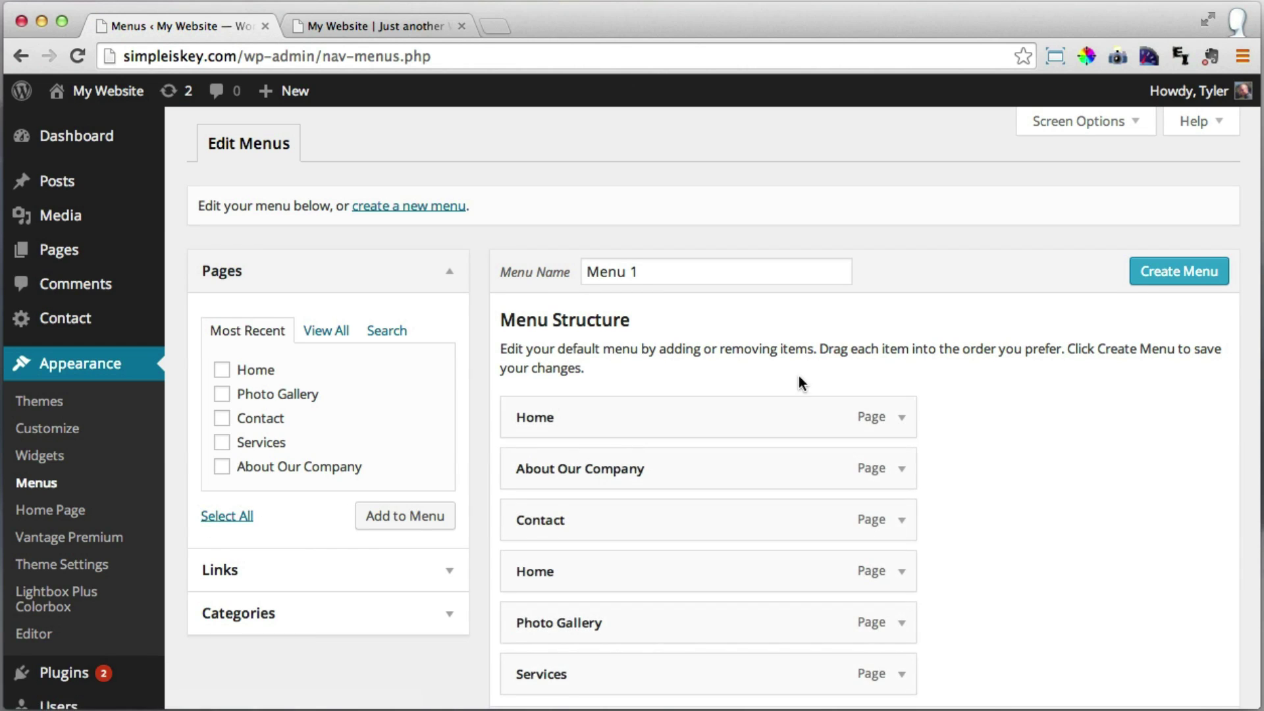
Move the Contact item to the bottom of Menu 1.
scroll(830, 399, down, 5)
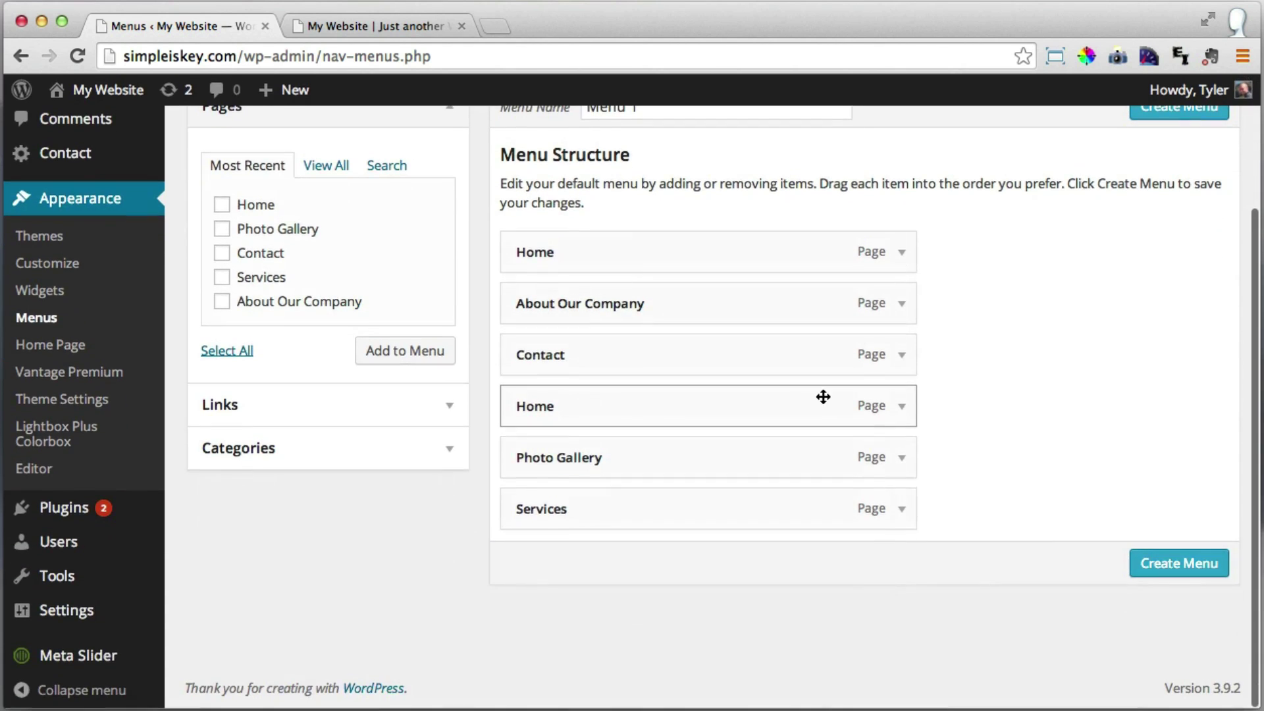
scroll(830, 400, up, 5)
scroll(836, 402, down, 2)
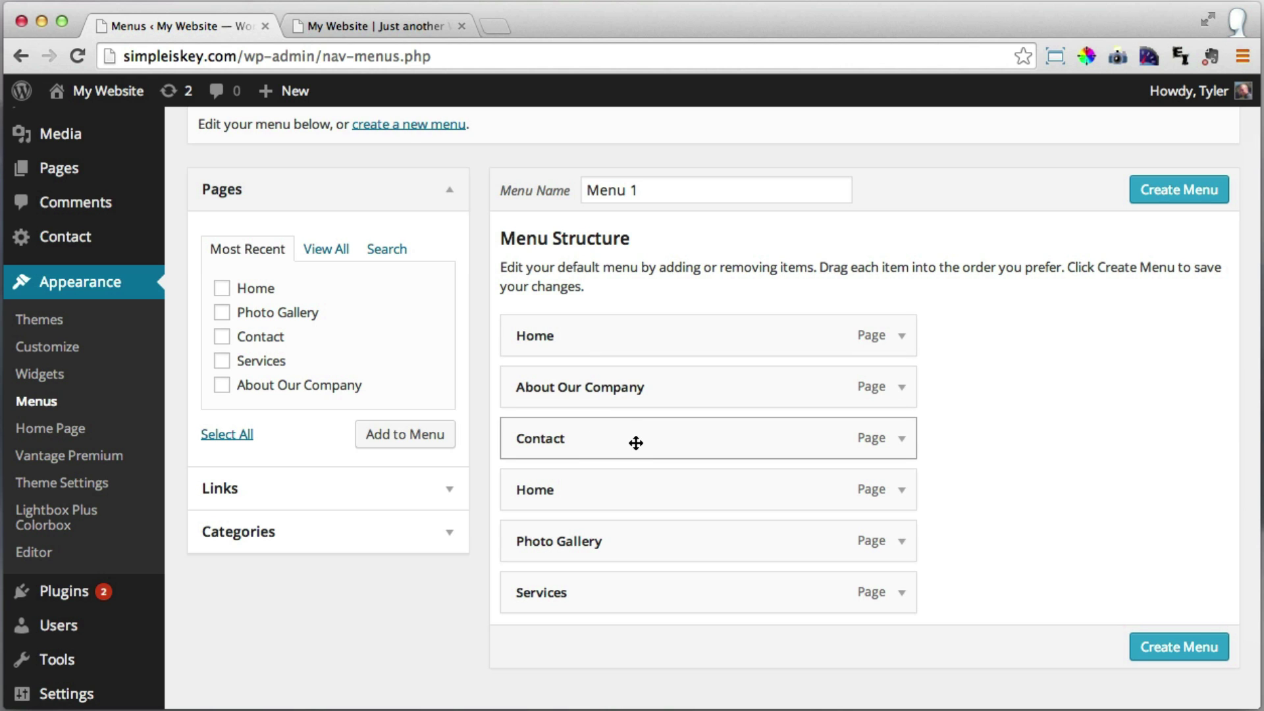
drag(560, 439, 564, 596)
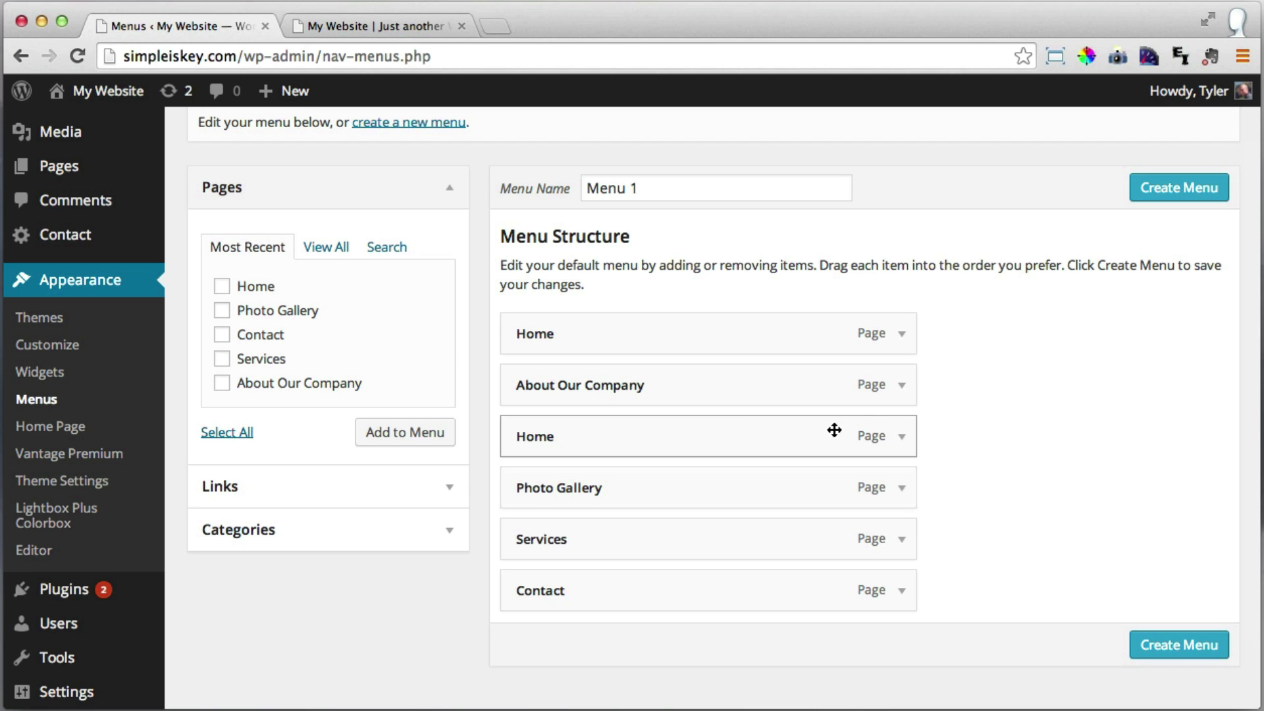
Remove the duplicate second Home item from the menu.
click(902, 437)
scroll(905, 445, down, 2)
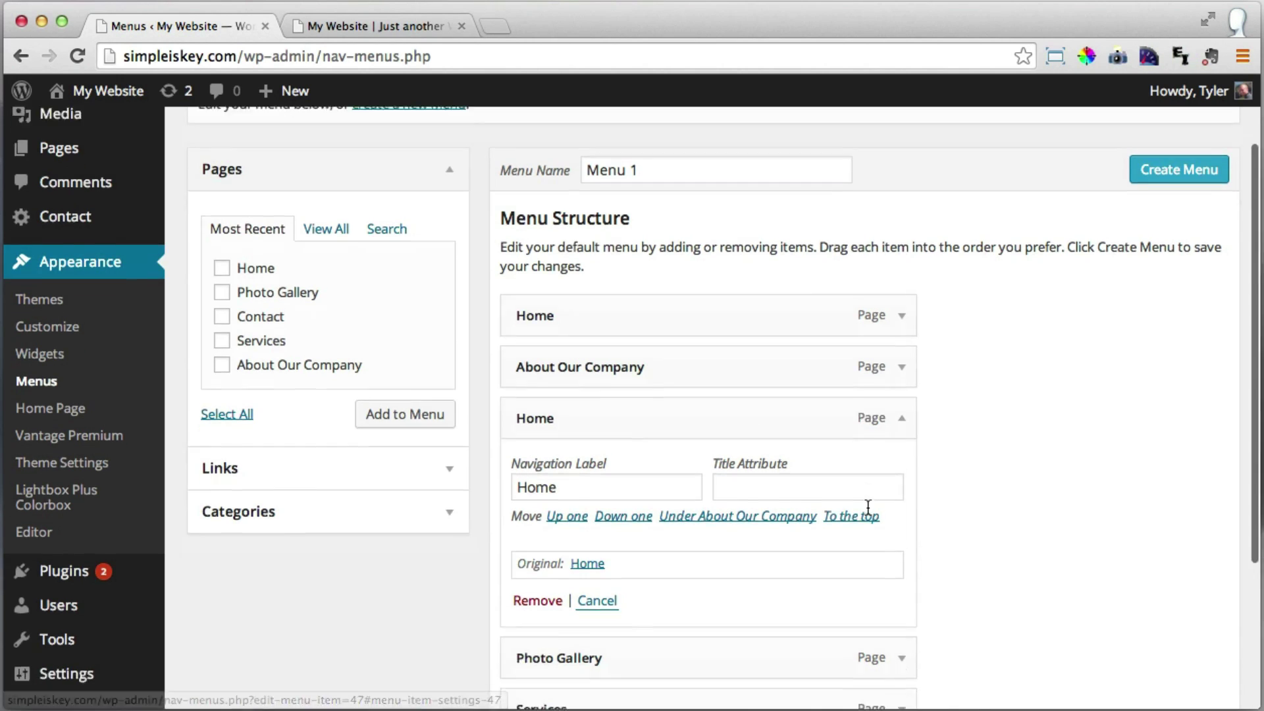
scroll(884, 379, down, 1)
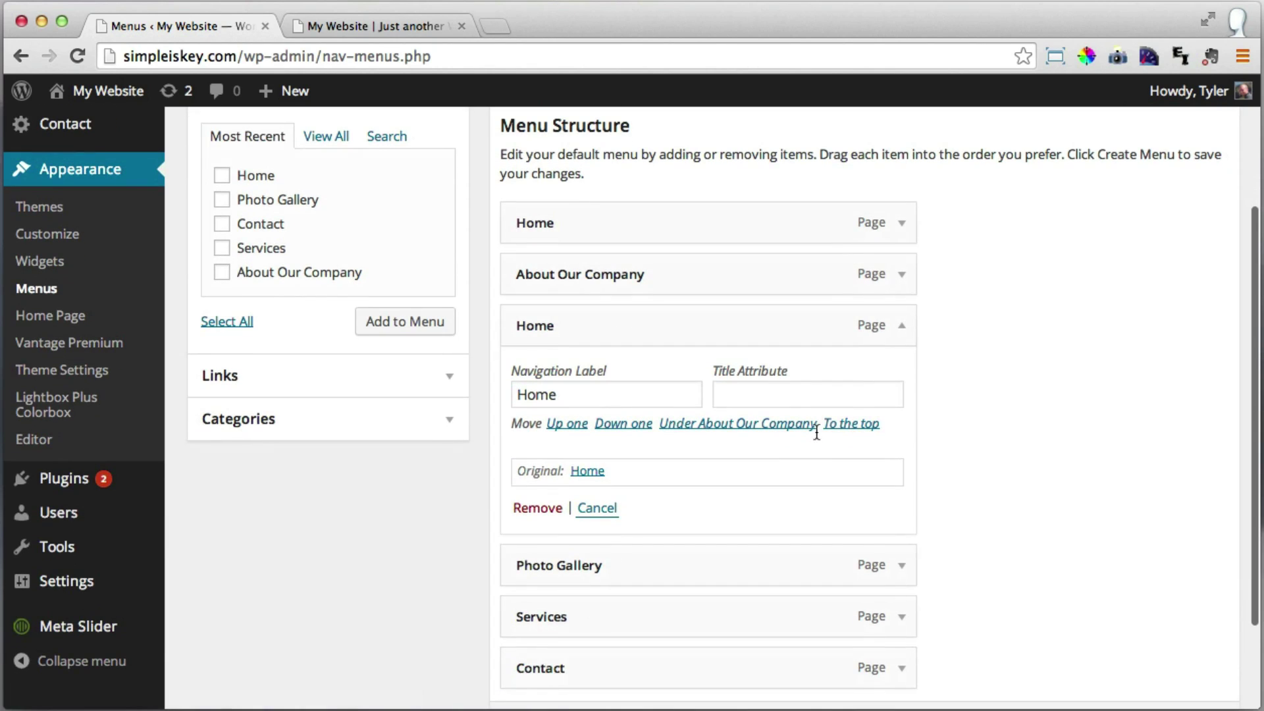
click(896, 326)
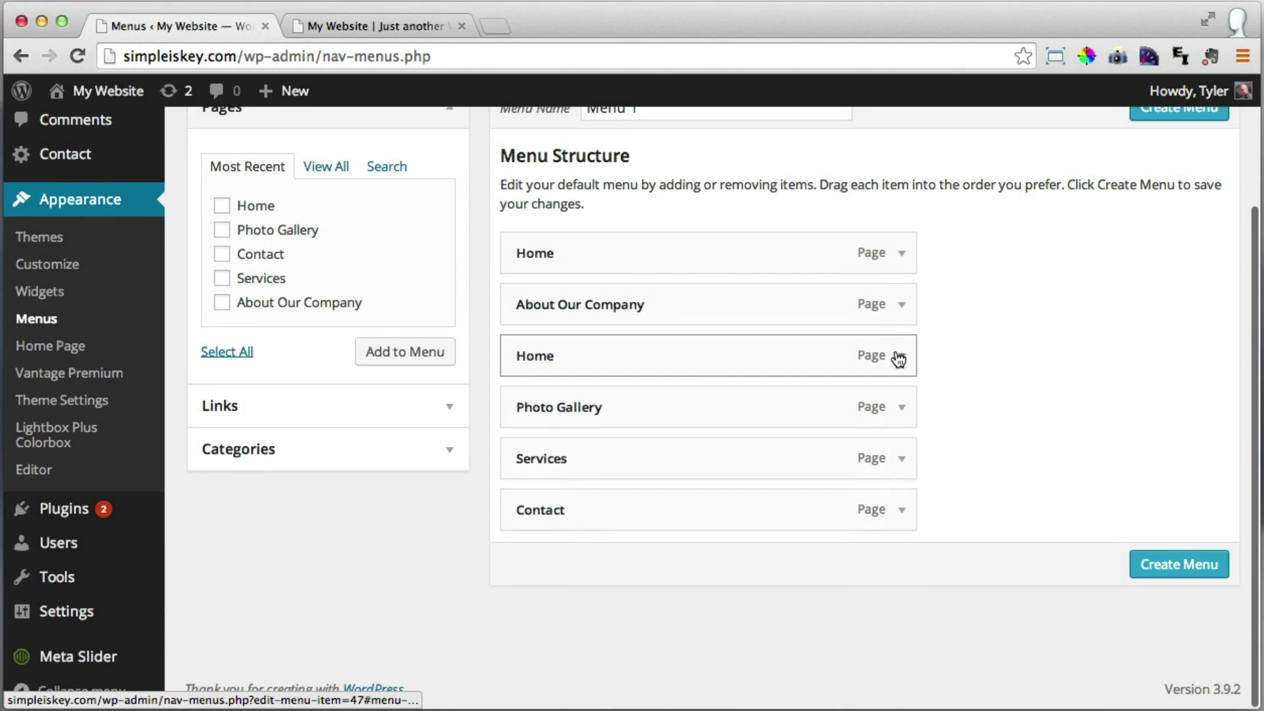
click(896, 351)
click(531, 539)
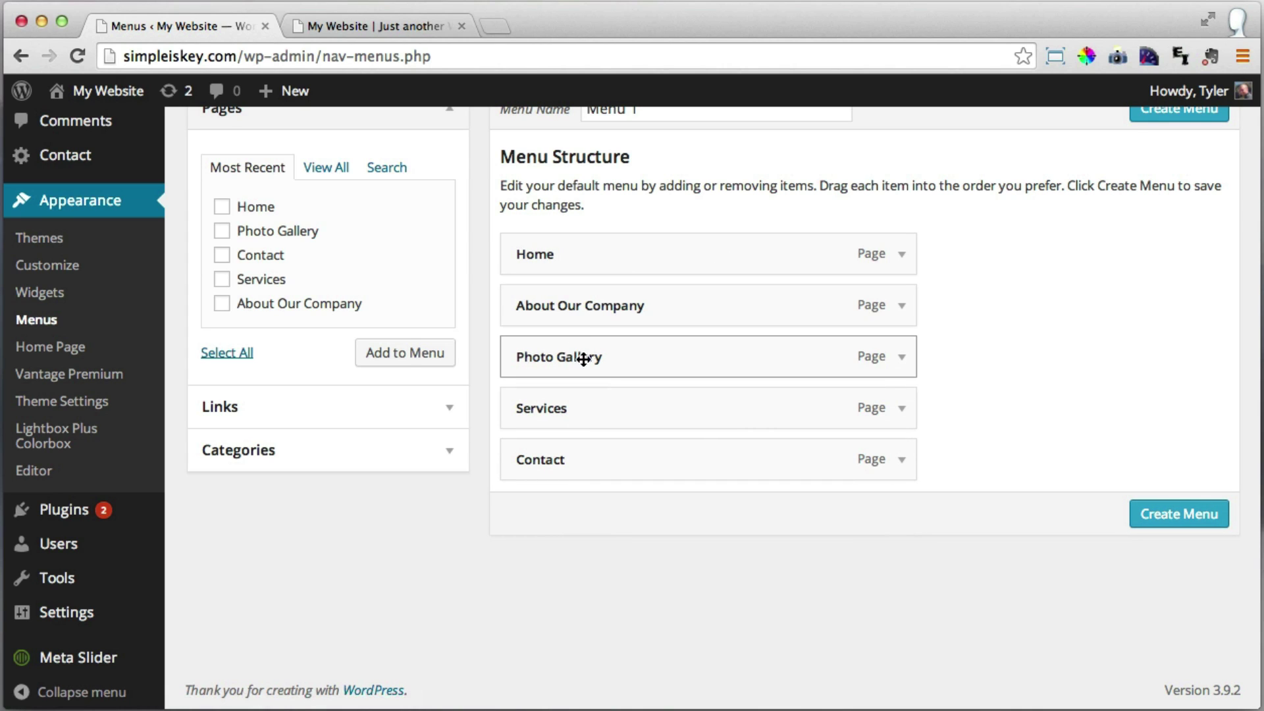
Put Photo Gallery between Services and Contact, create the menu, and tick Primary Menu.
drag(659, 411, 592, 409)
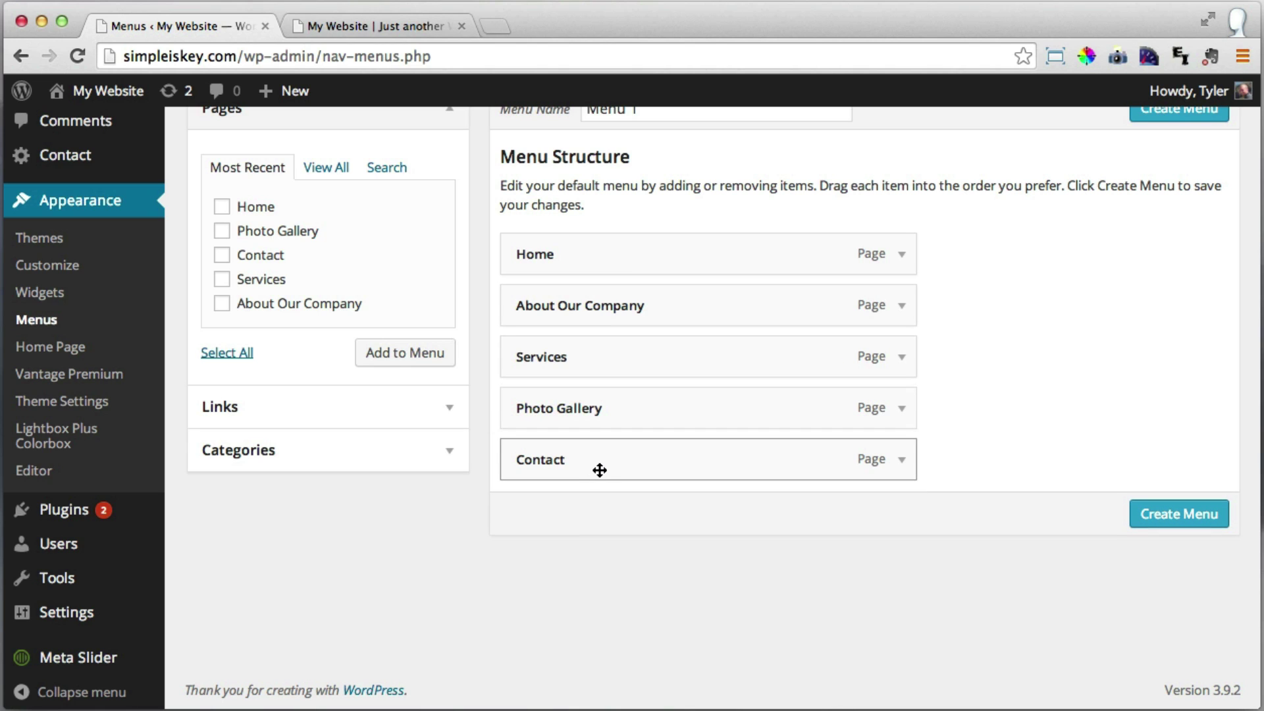
scroll(1097, 454, up, 3)
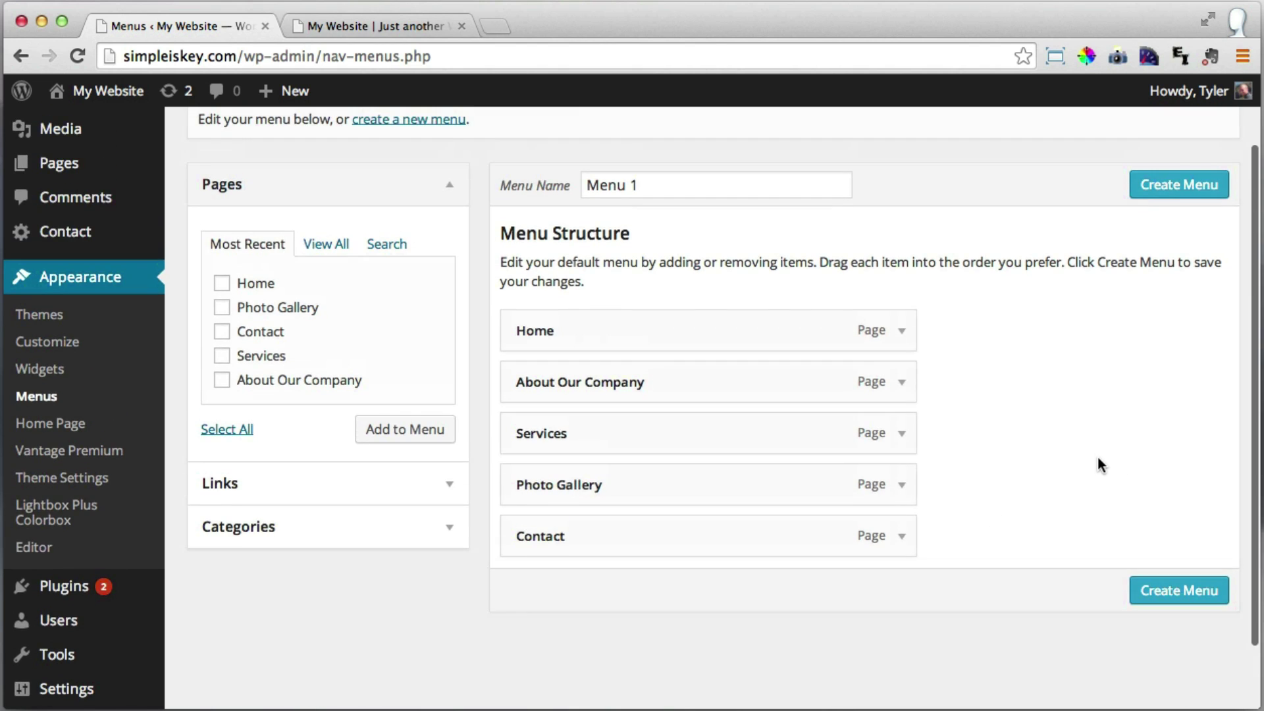
click(1177, 593)
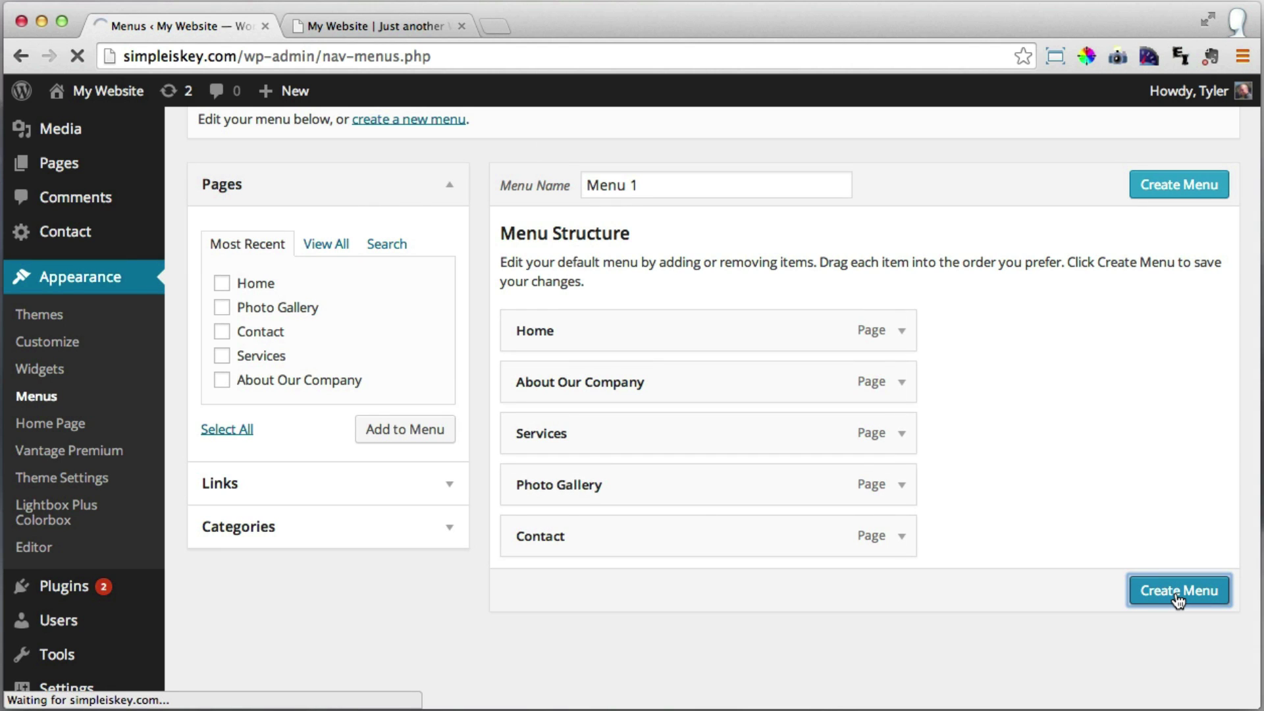
scroll(1029, 493, down, 3)
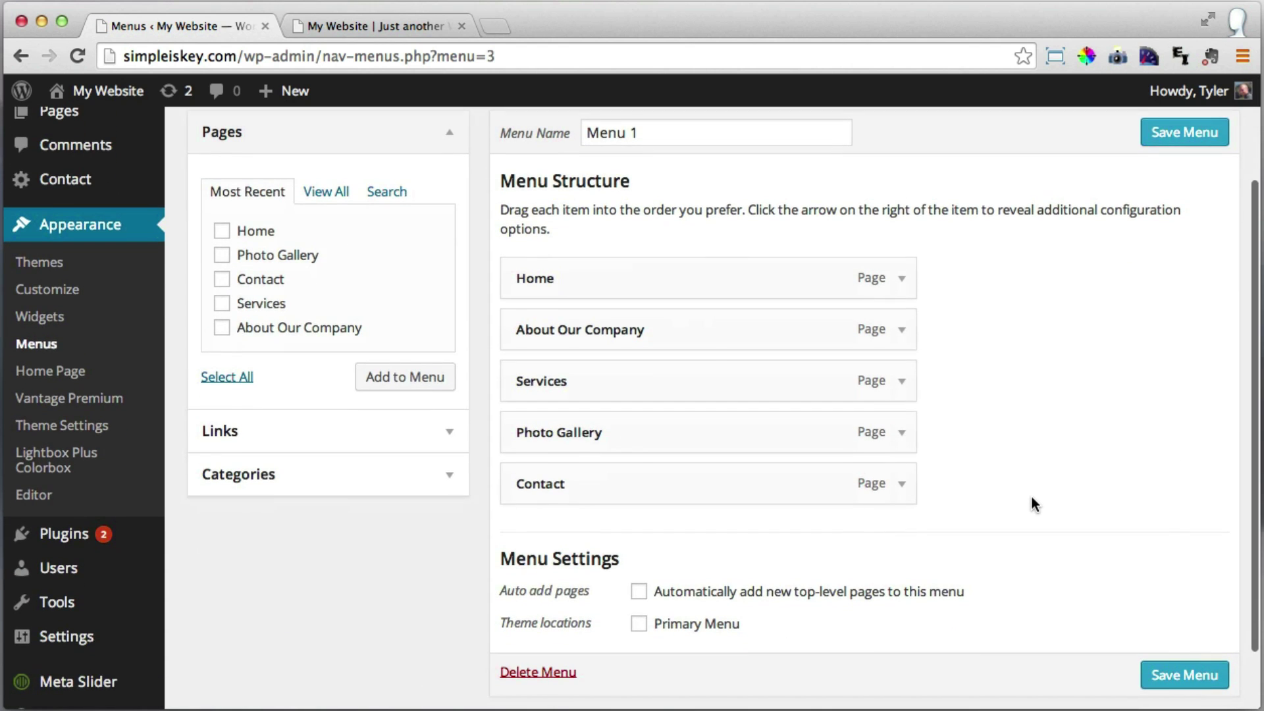
scroll(1044, 492, down, 1)
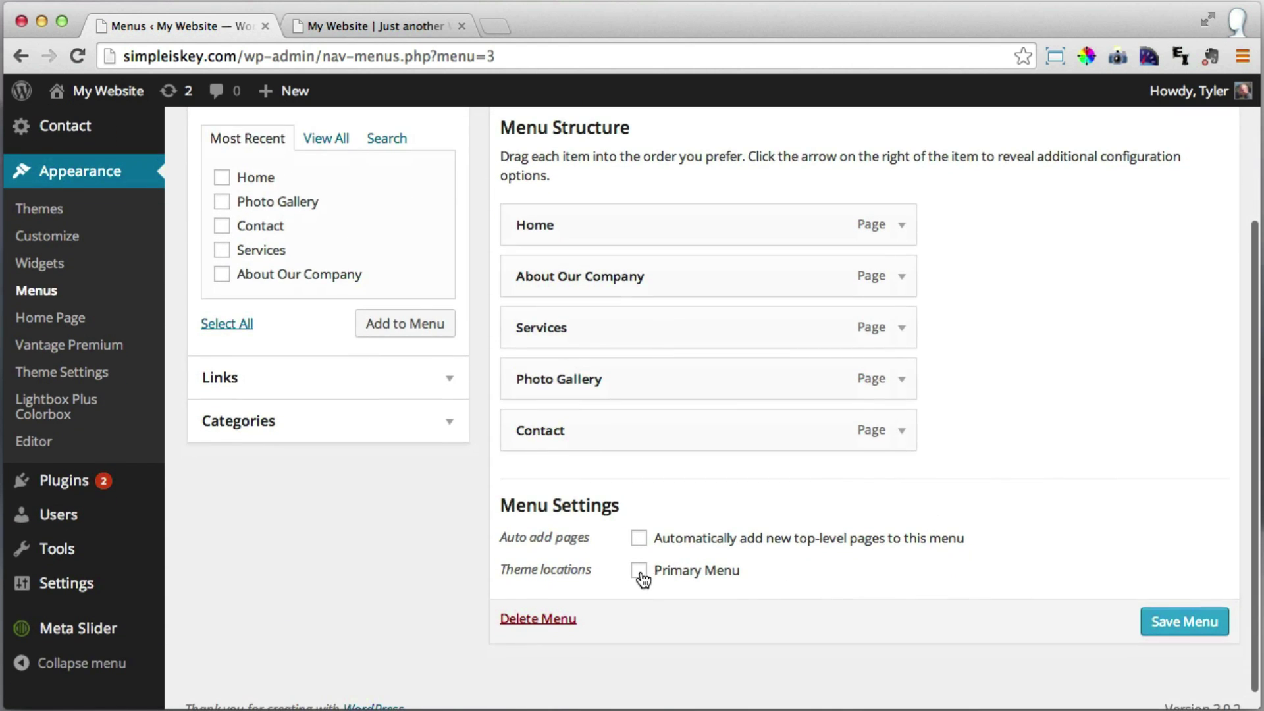
click(638, 571)
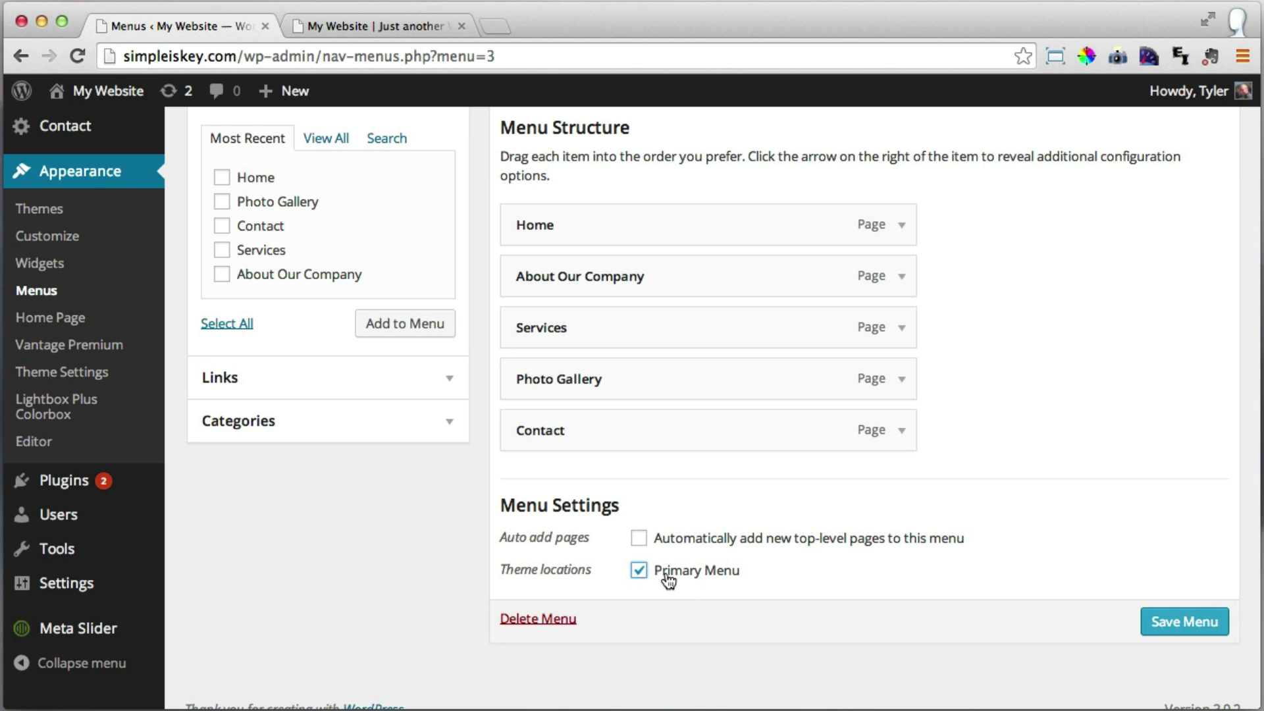
Save Menu 1 and reload the live site to check the new navigation order.
click(1194, 631)
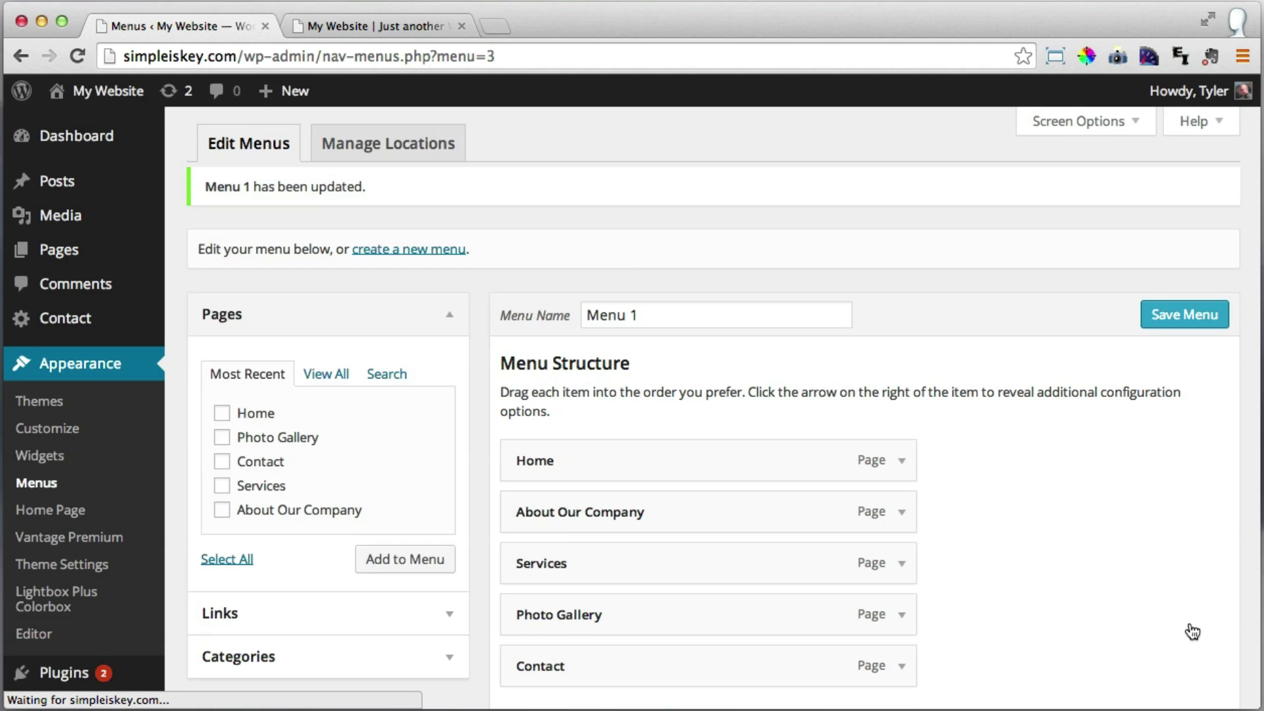
click(363, 28)
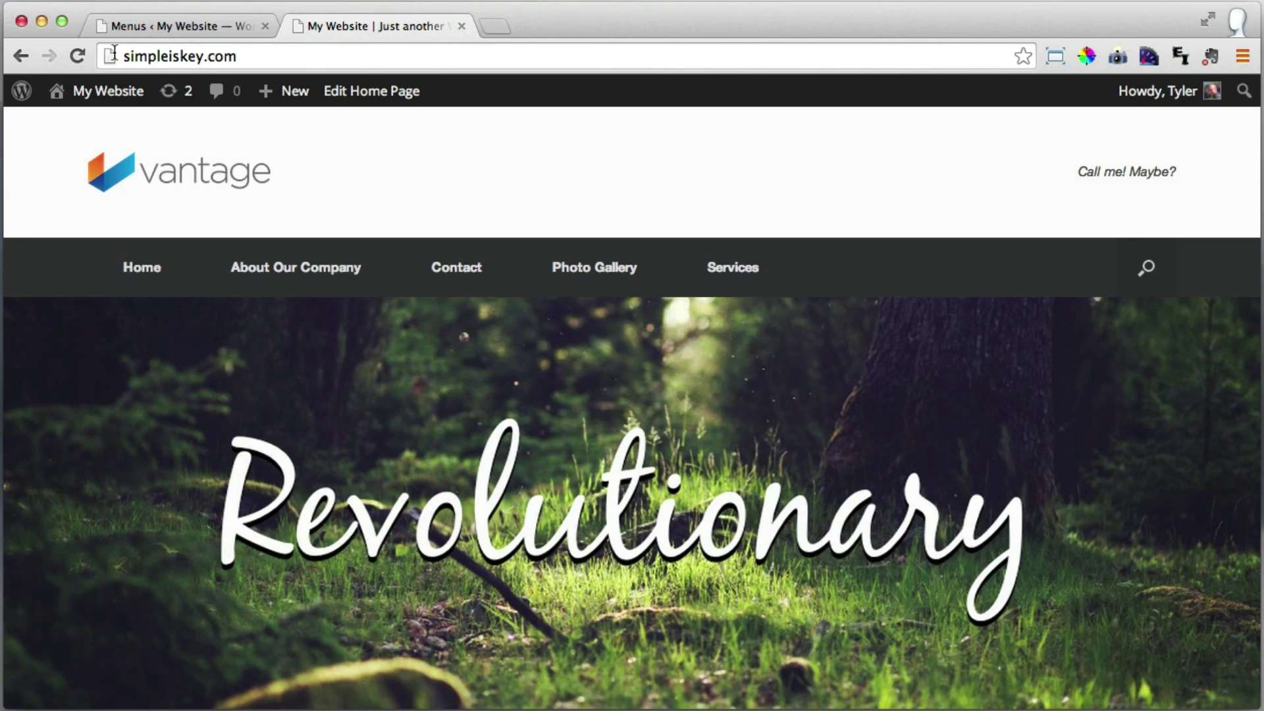
click(74, 55)
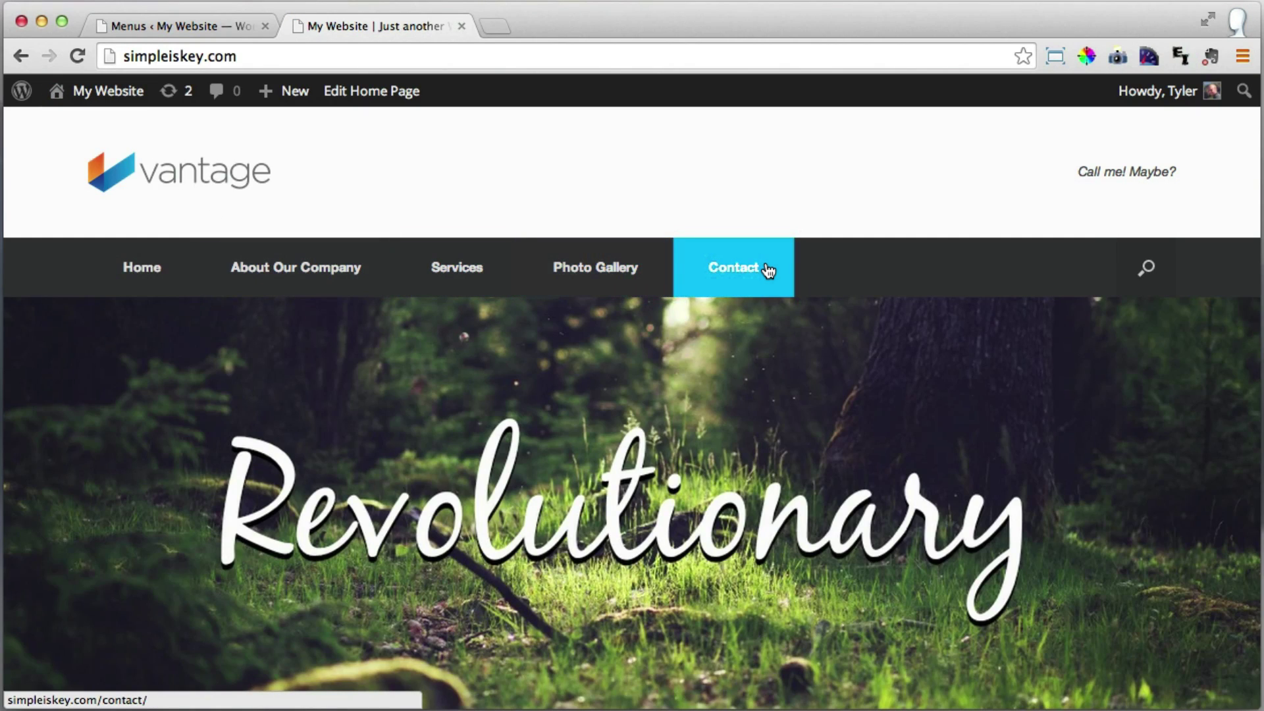
Nest Services under About Our Company, save and preview the submenu, then move it back to top level.
click(168, 26)
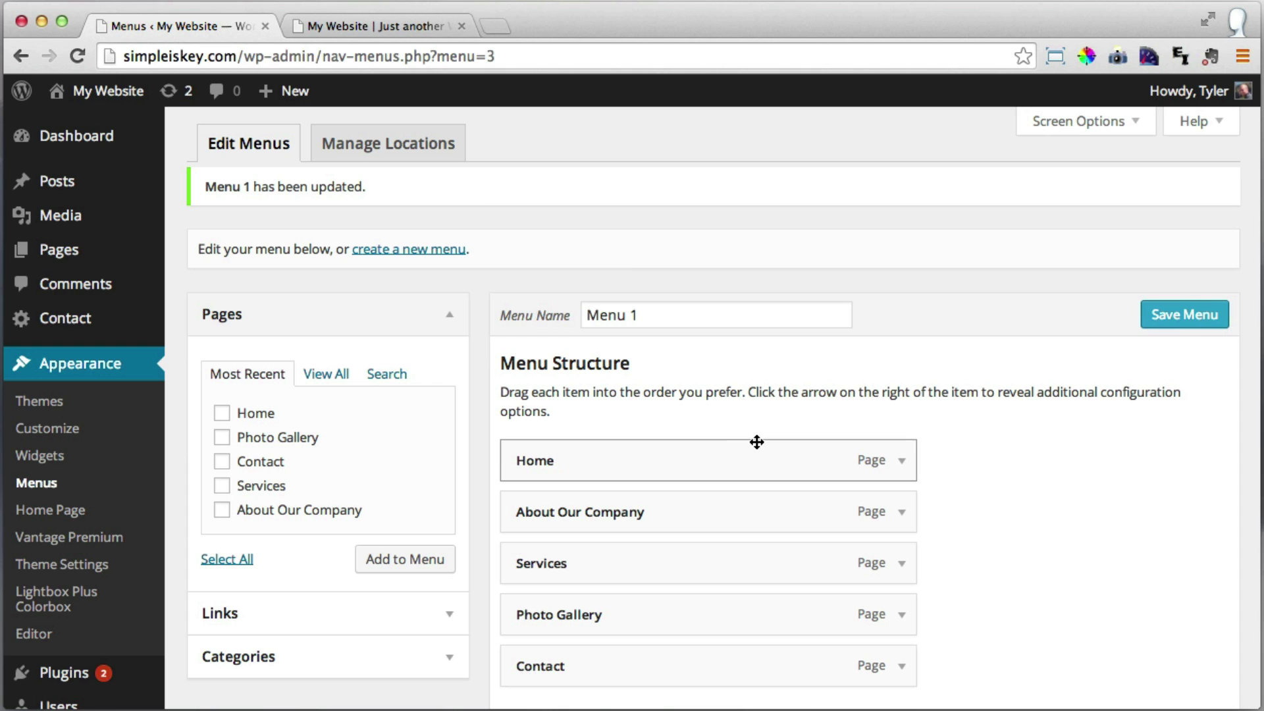
scroll(767, 493, down, 3)
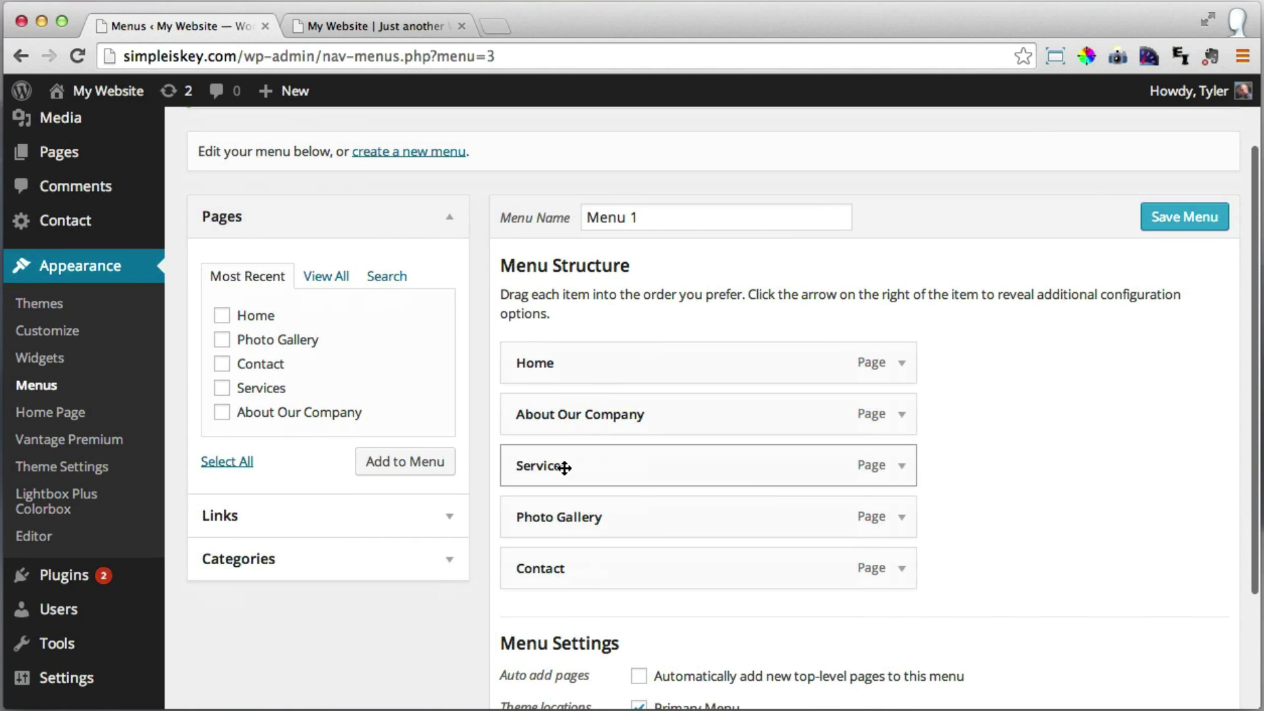
drag(533, 465, 595, 486)
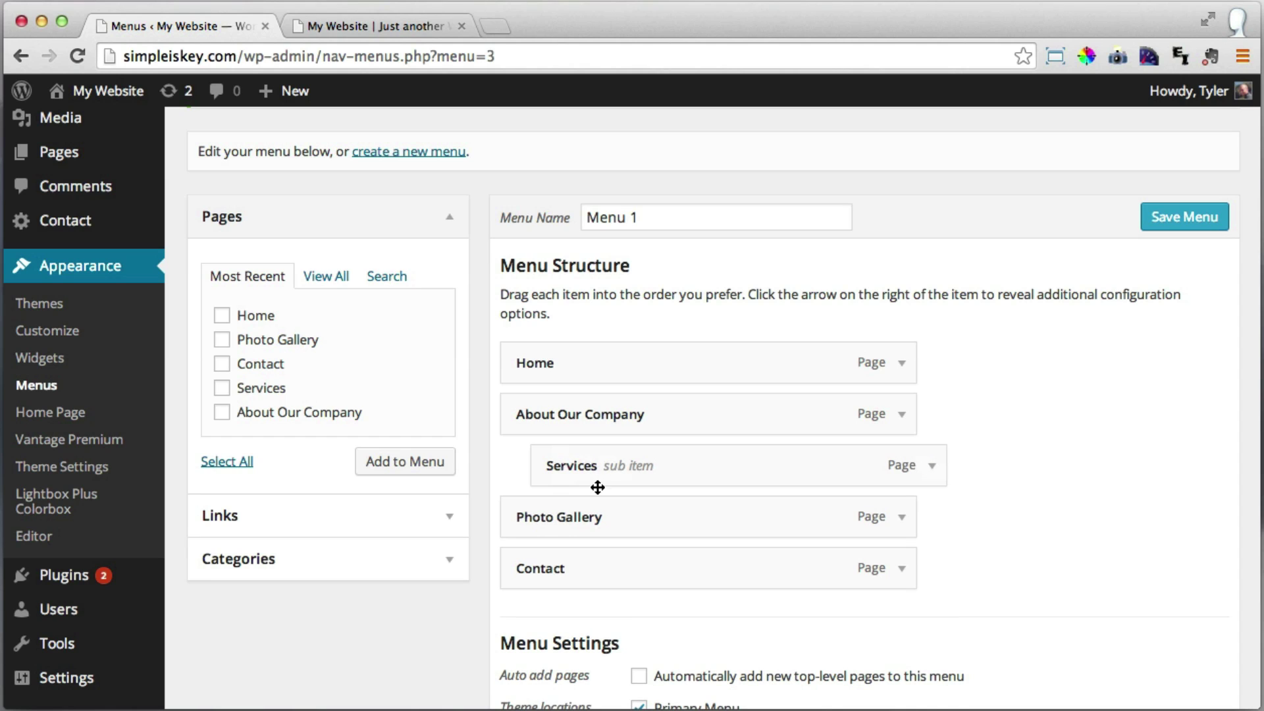
click(1183, 219)
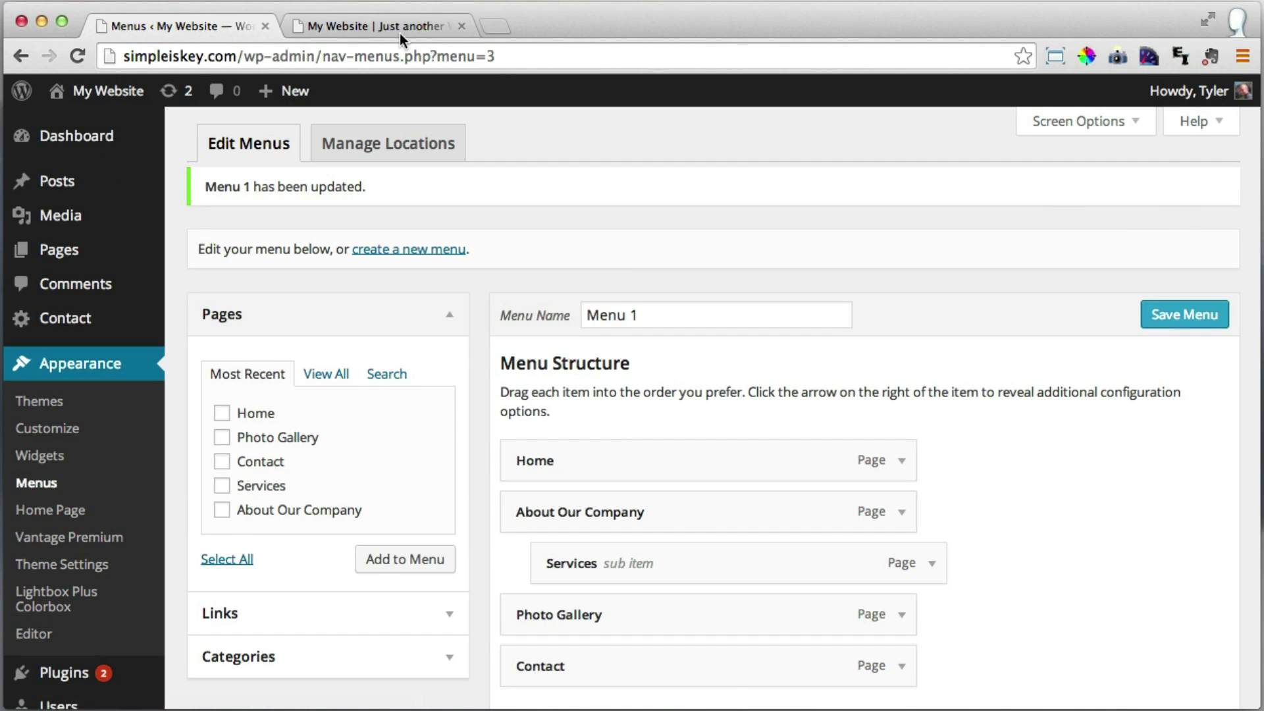
click(382, 26)
click(78, 56)
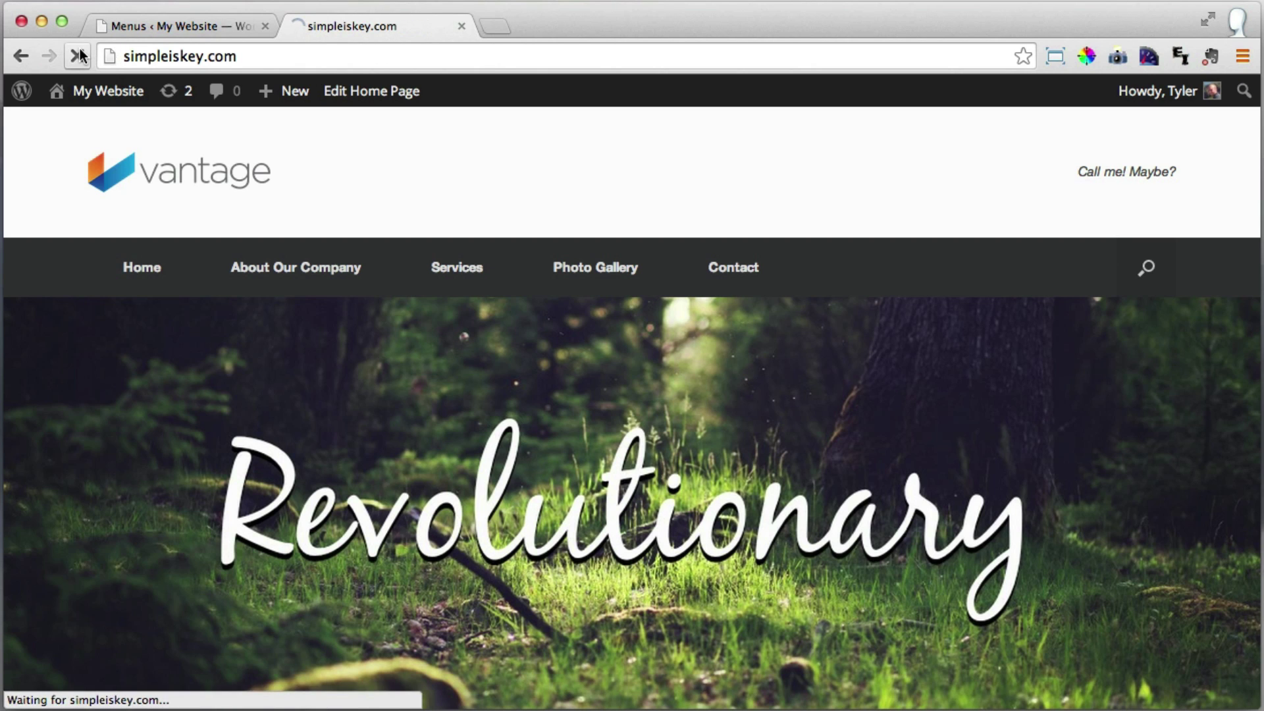
mouse_move(306, 270)
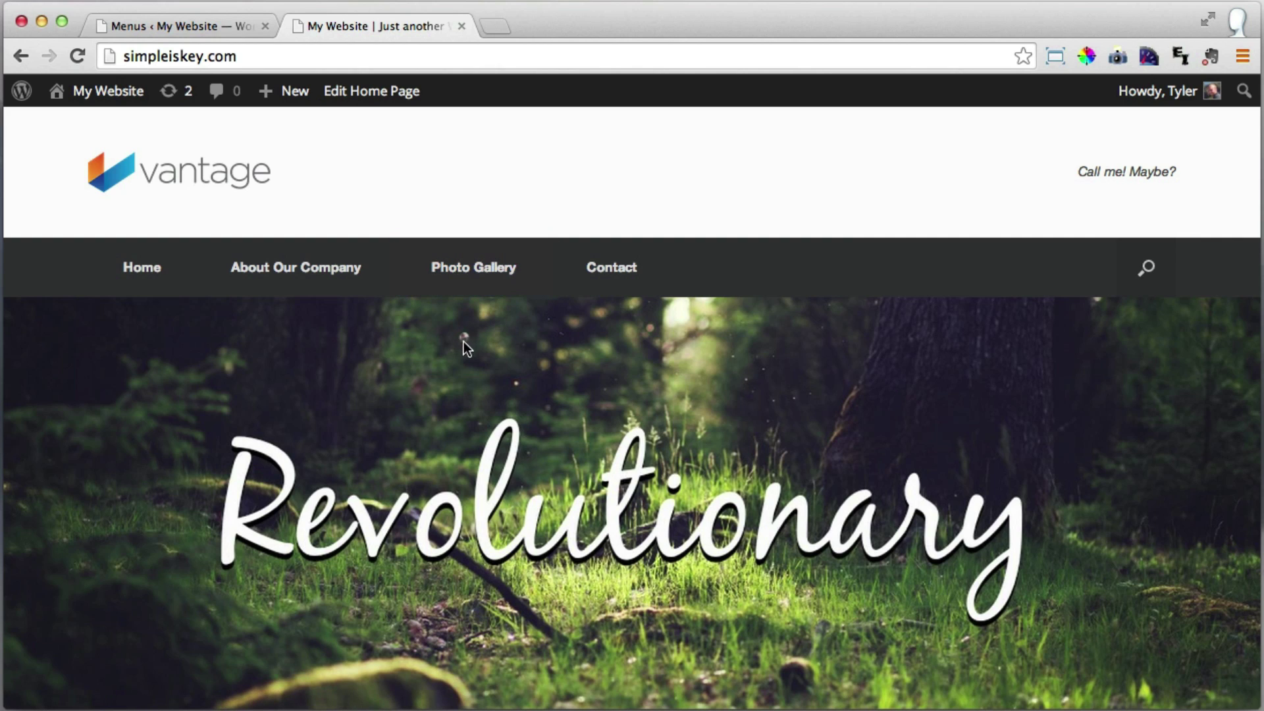
click(183, 34)
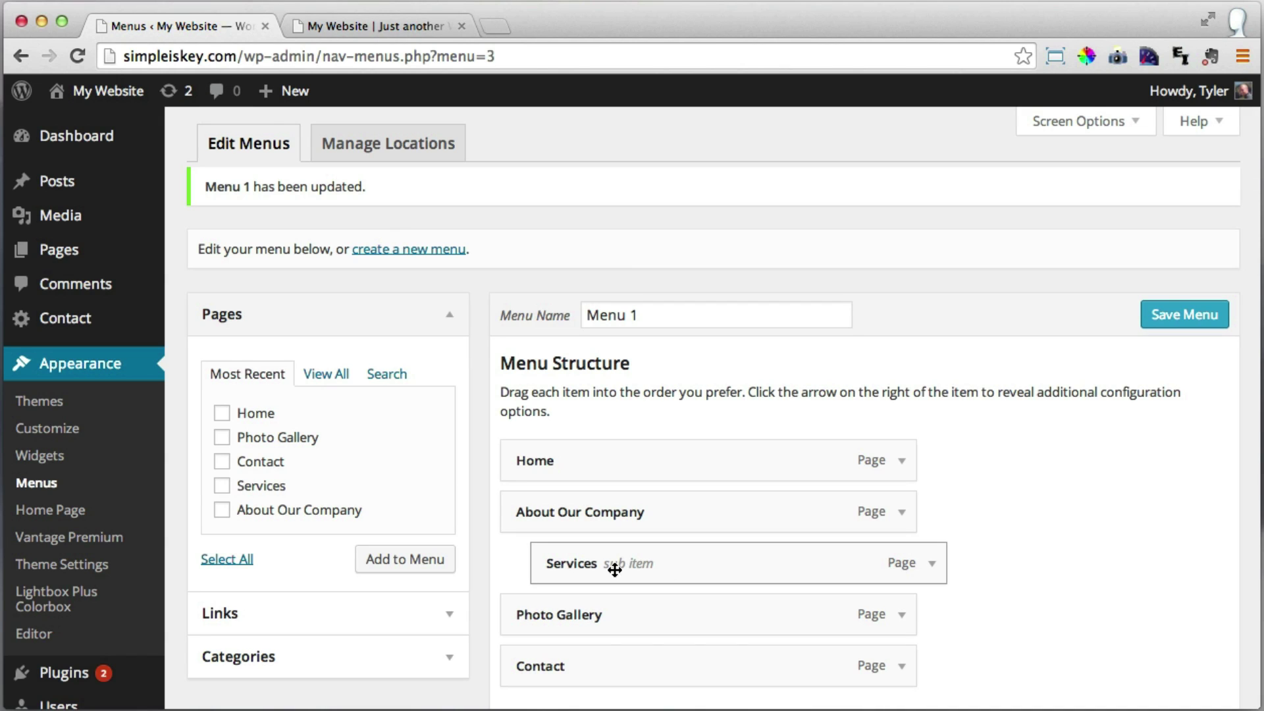
drag(628, 568, 586, 586)
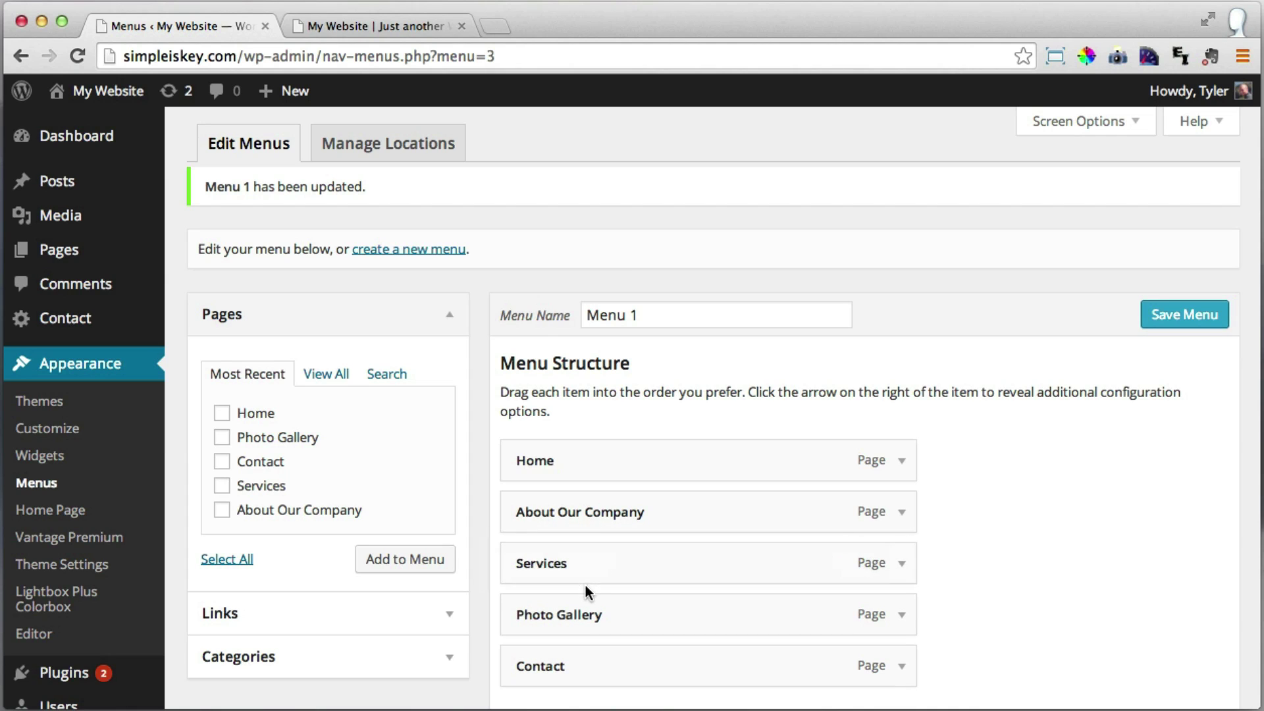
Save the flat menu, start Choose Image under the Vantage theme's Logo settings, and open a new tab.
click(1179, 316)
click(81, 570)
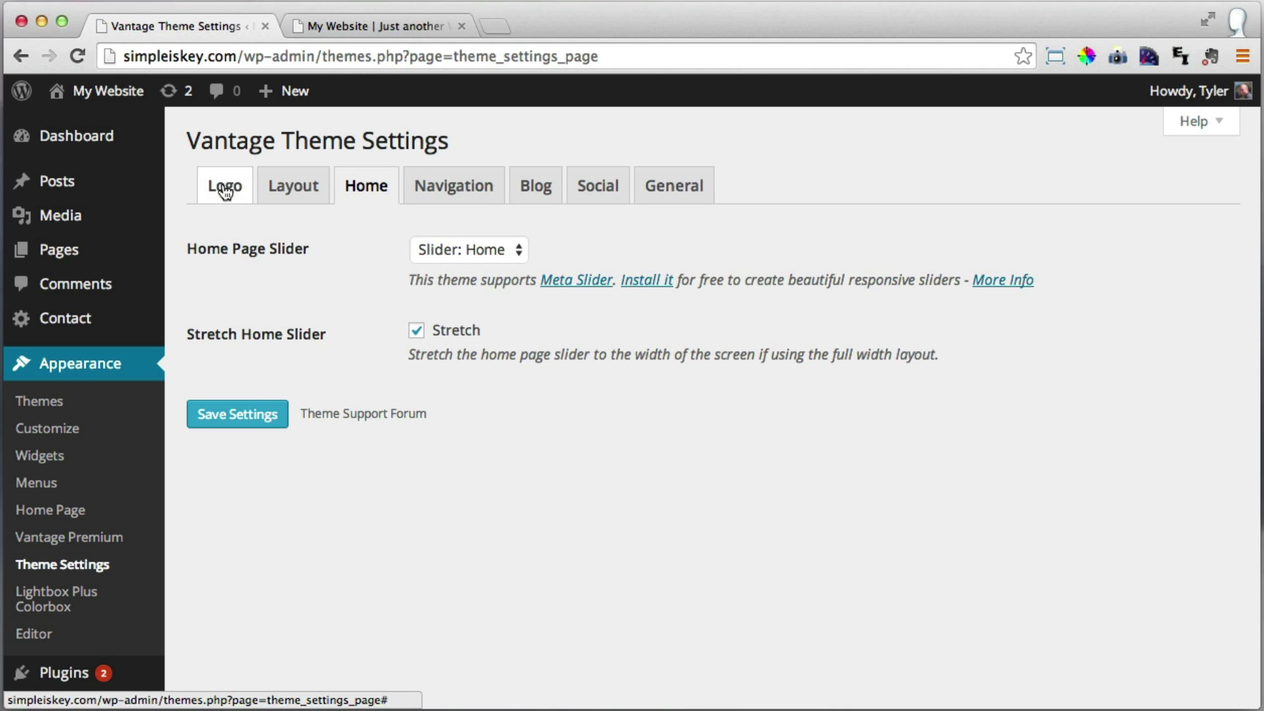
click(225, 188)
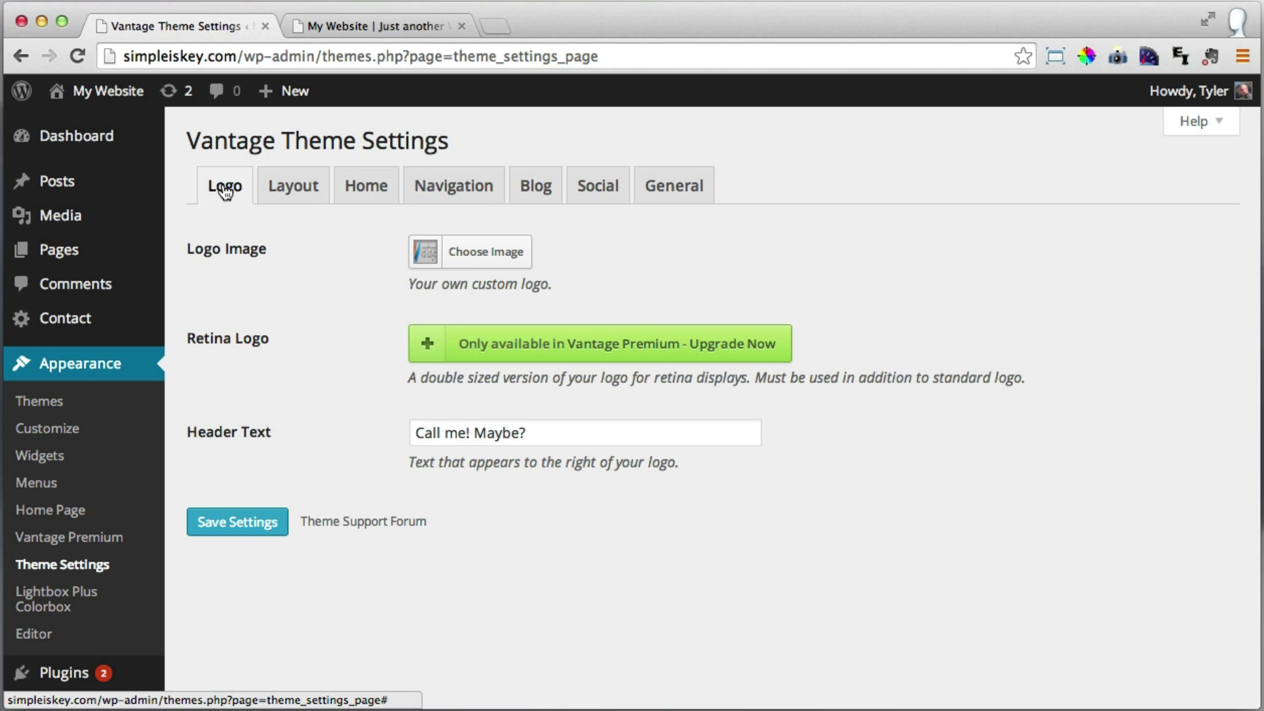
click(475, 261)
click(497, 26)
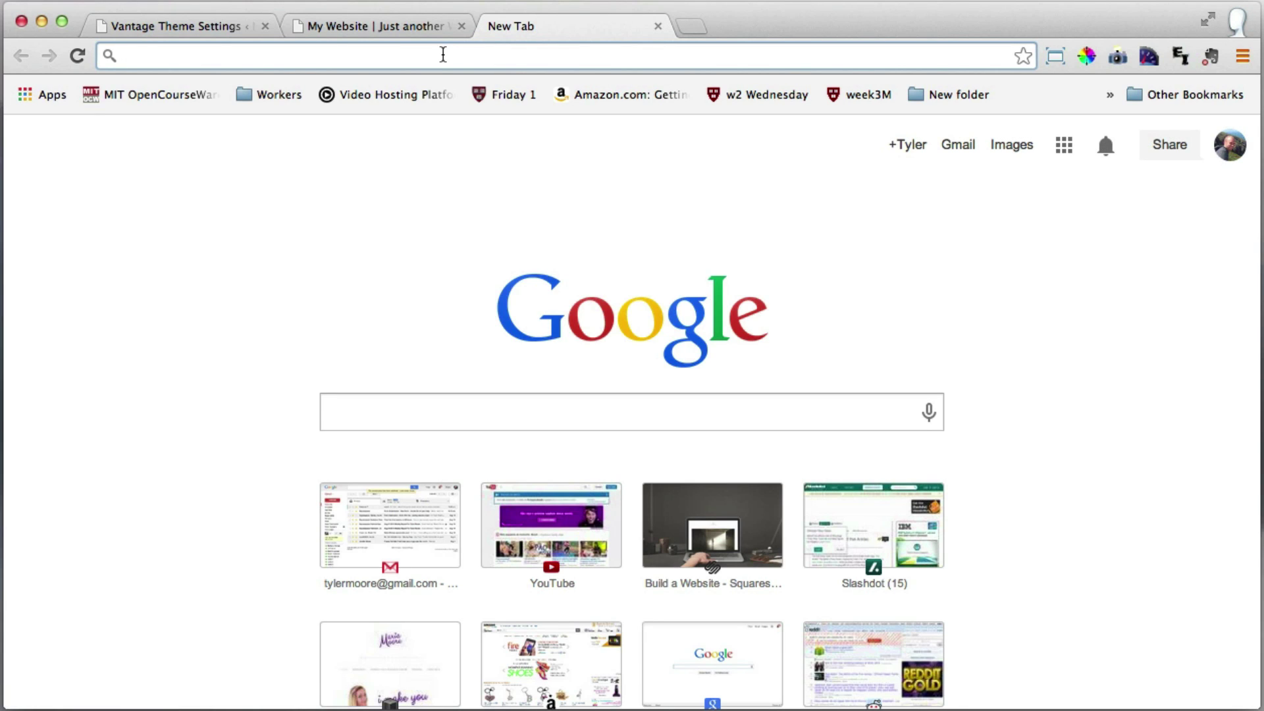
Load logomakr.com, browse its ready-made logo gallery, then close it to the blank canvas.
text(logo)
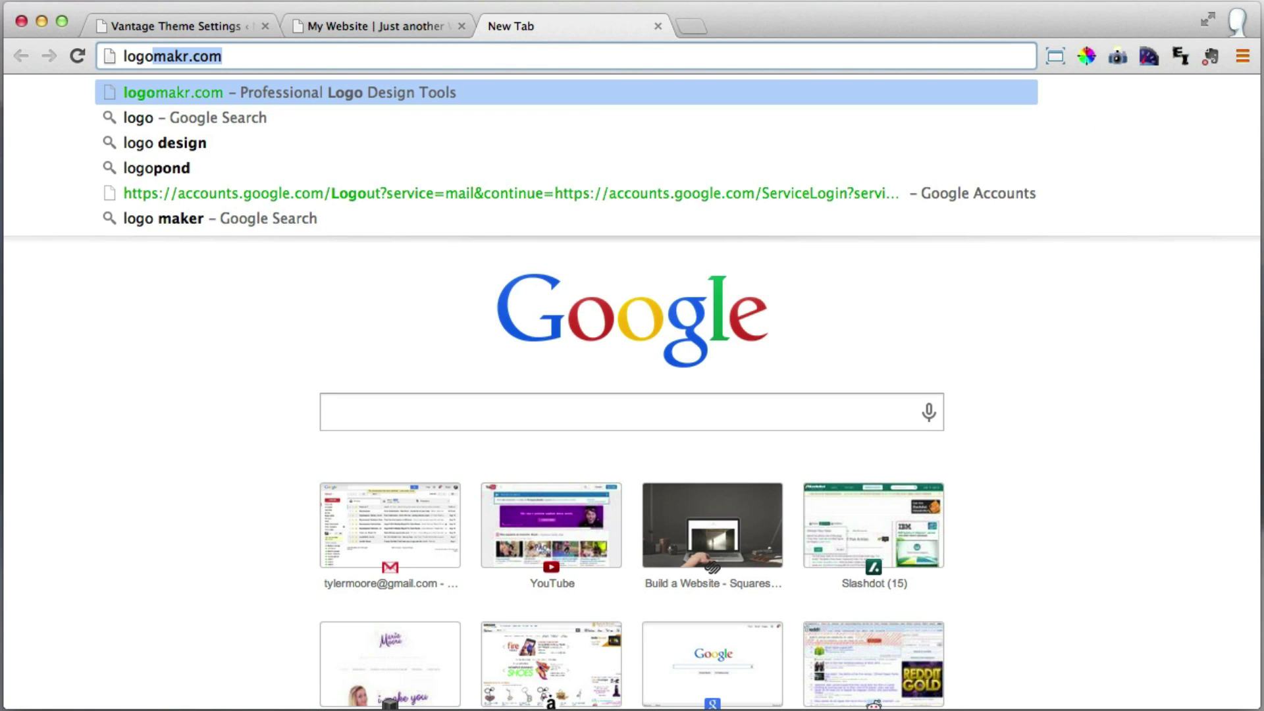
text(makr)
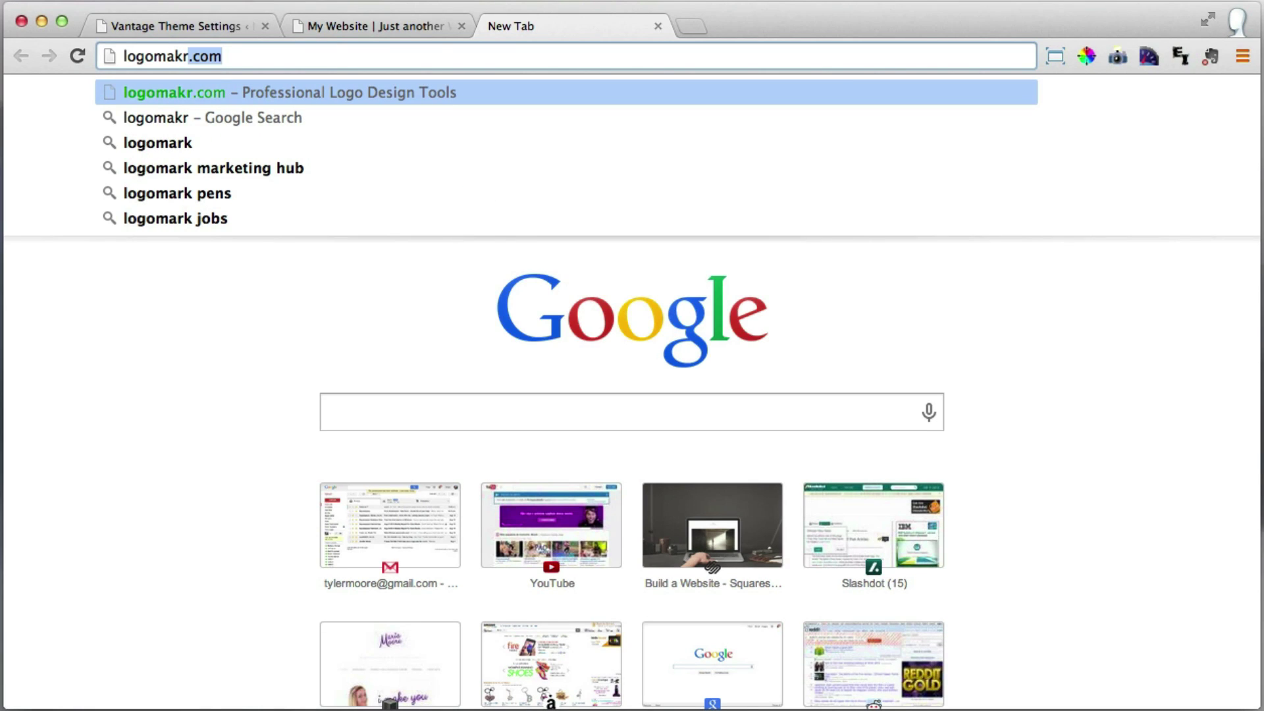
text(.com)
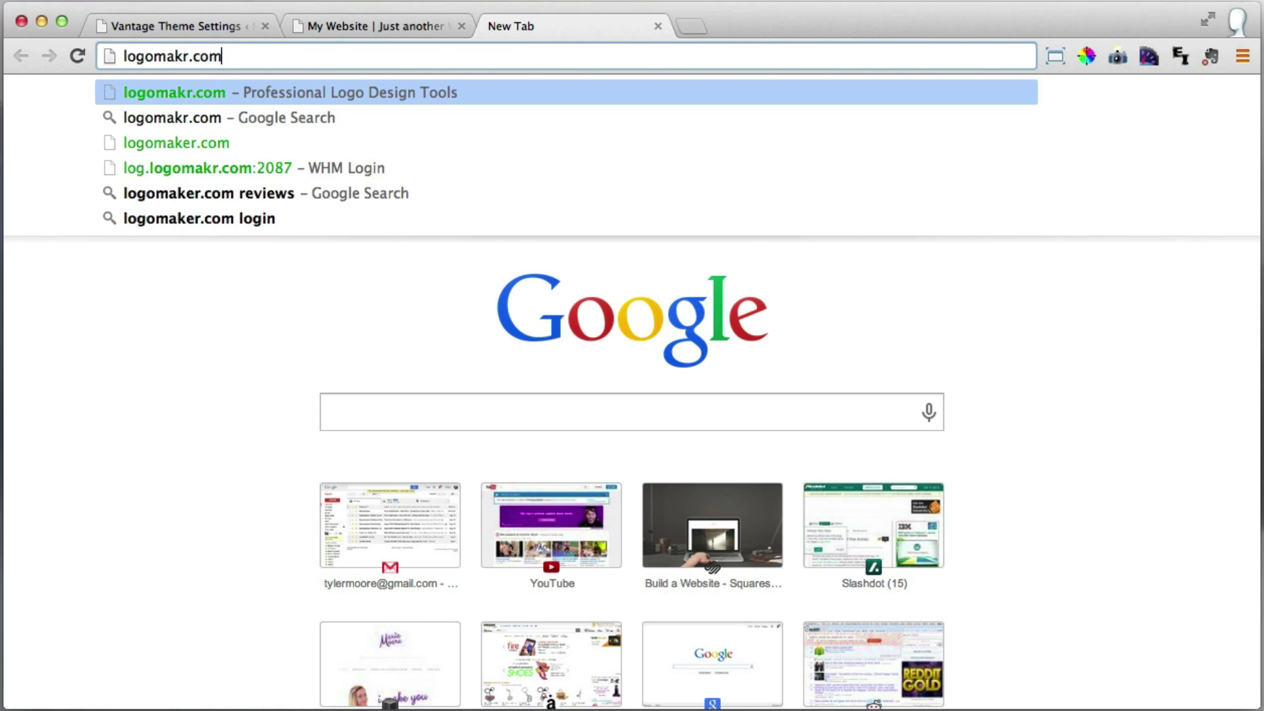
key(Return)
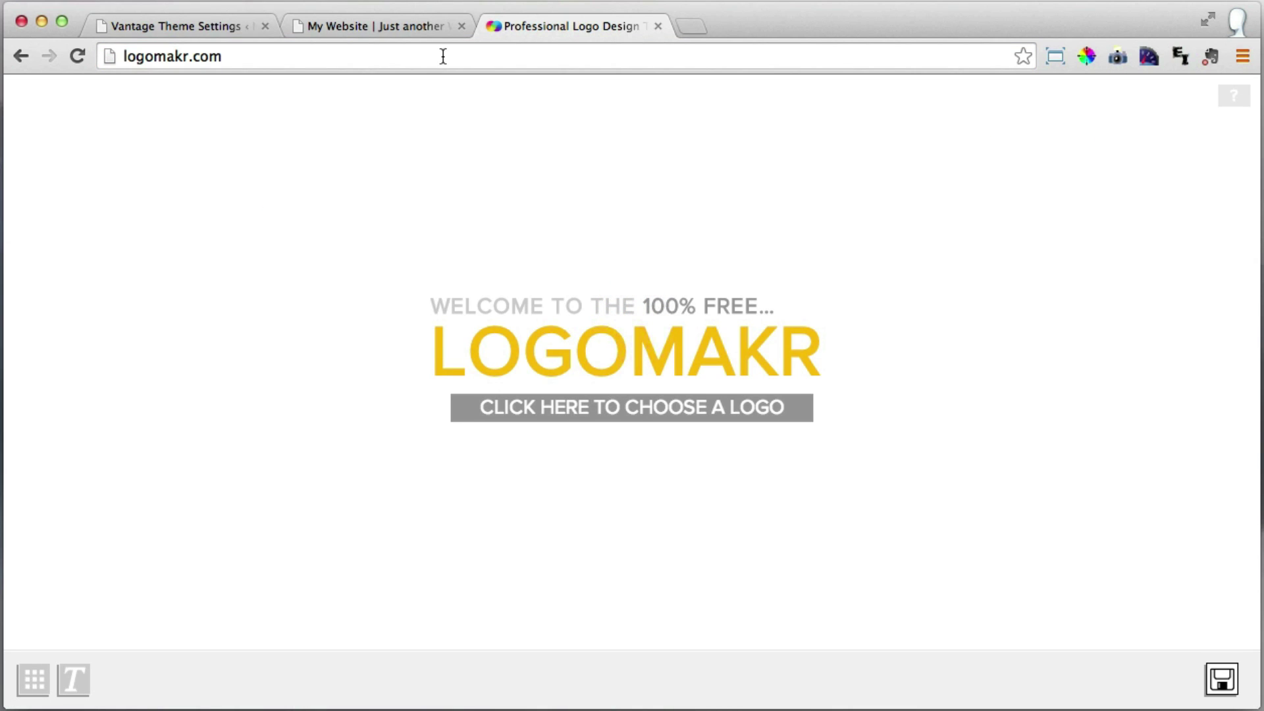
click(612, 414)
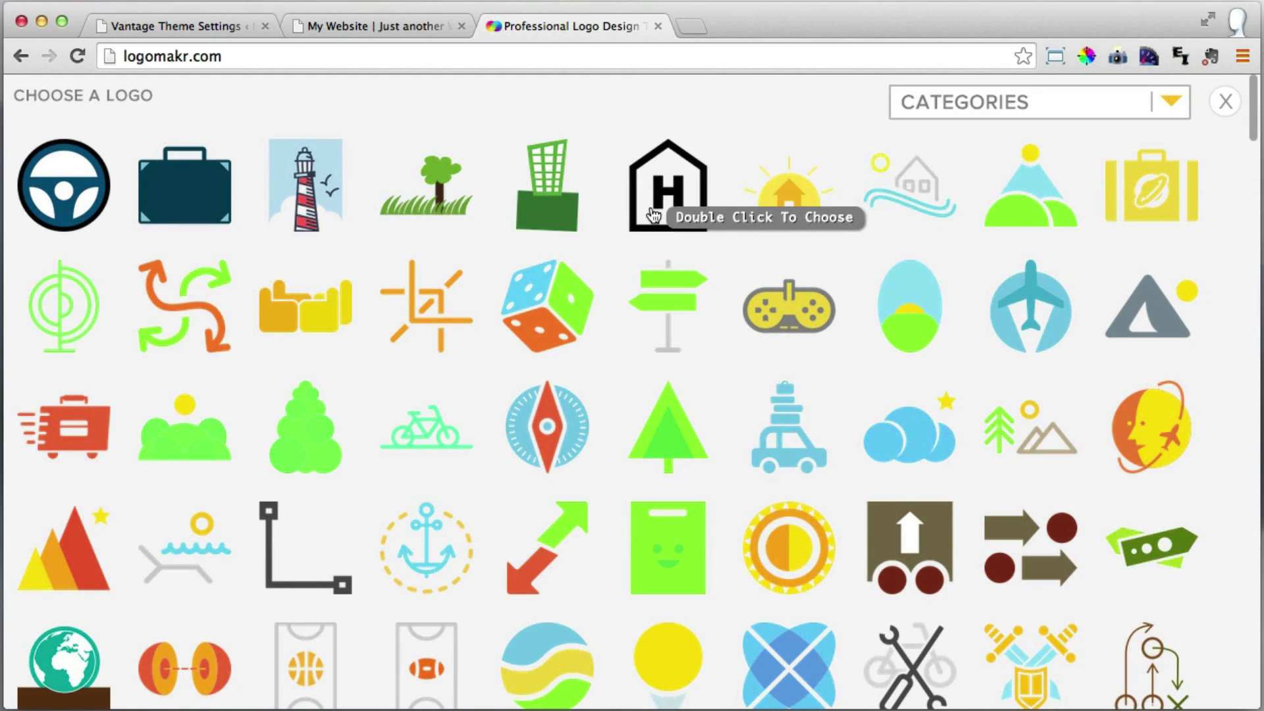
scroll(663, 240, down, 5)
scroll(662, 254, down, 6)
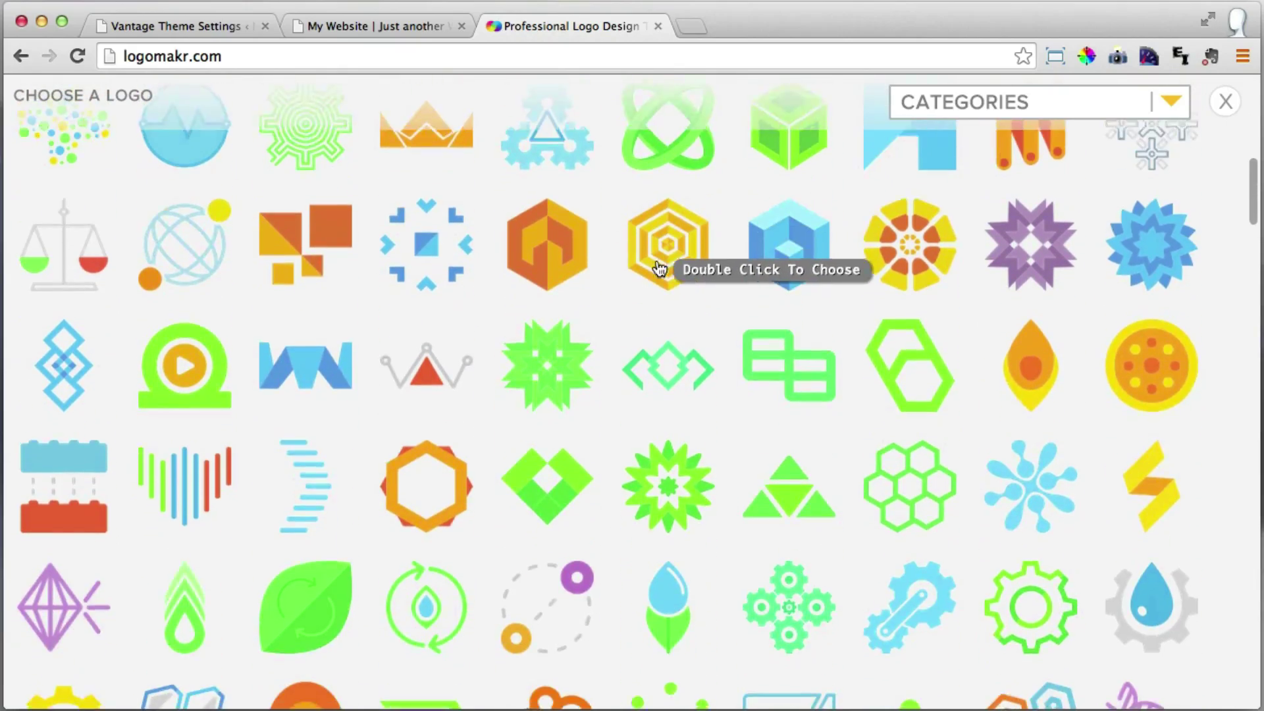
scroll(658, 271, up, 8)
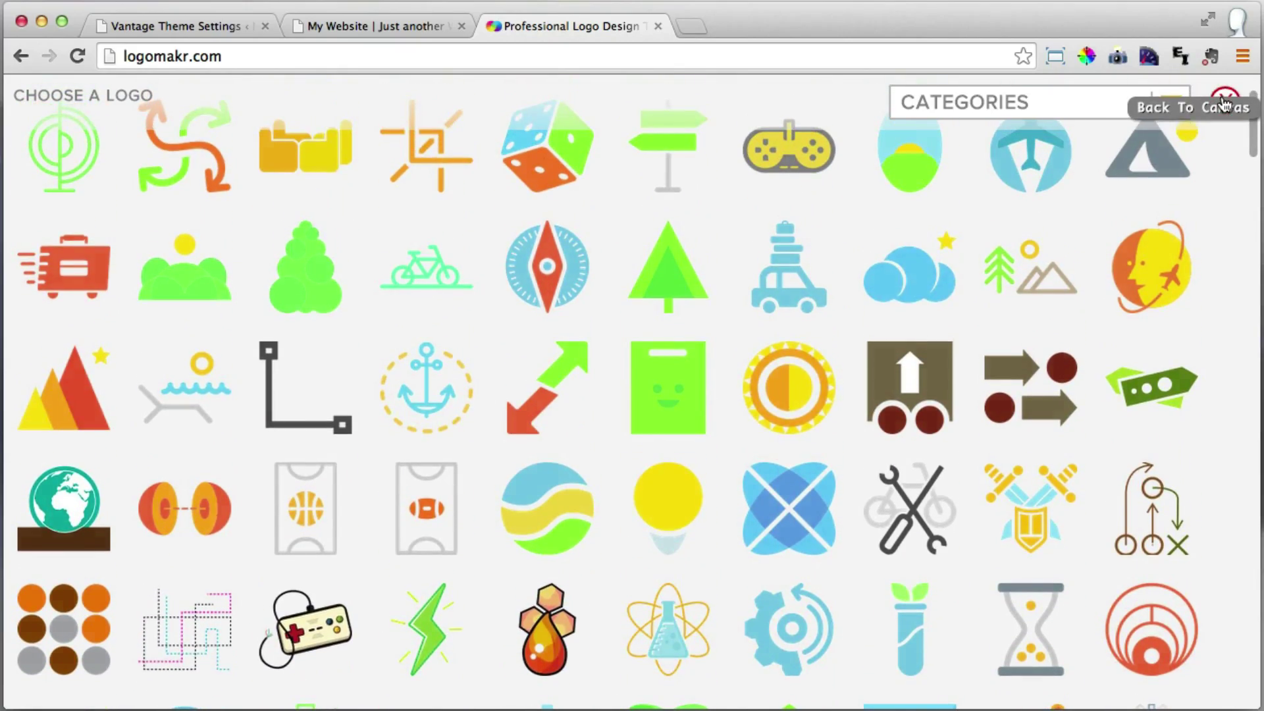
click(1225, 102)
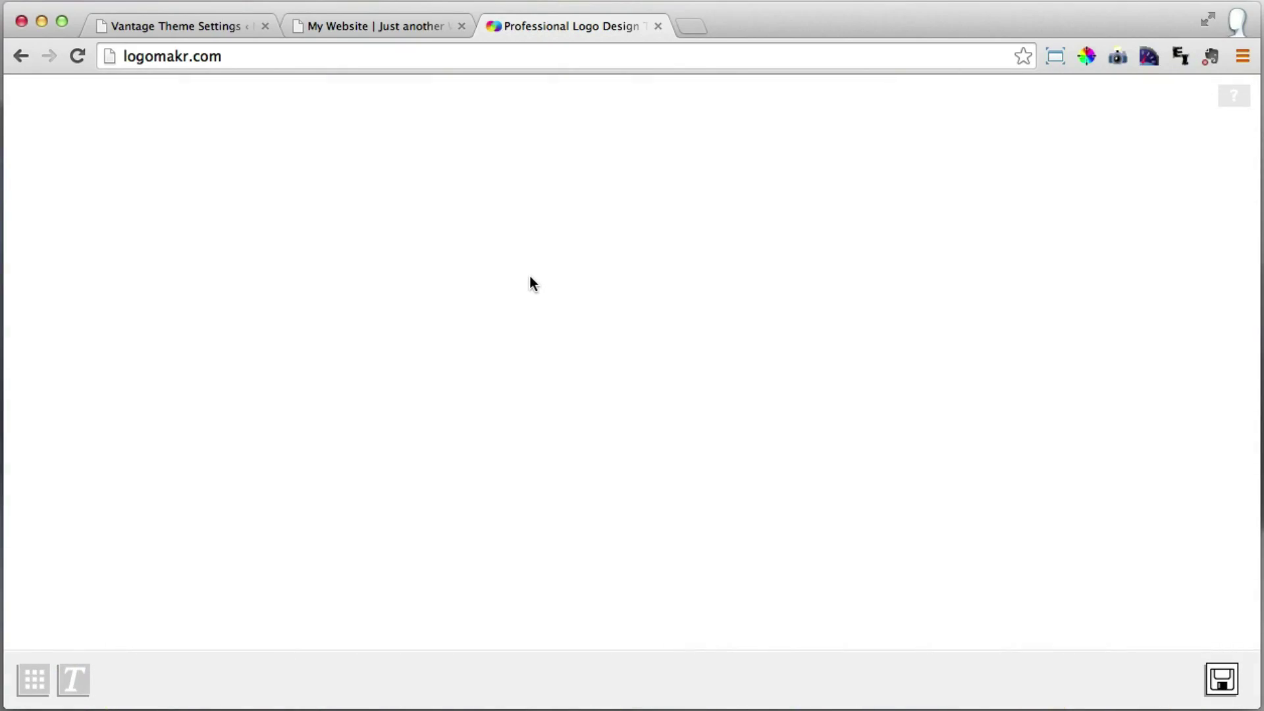
Open thenounproject.com in a new browser tab.
click(693, 24)
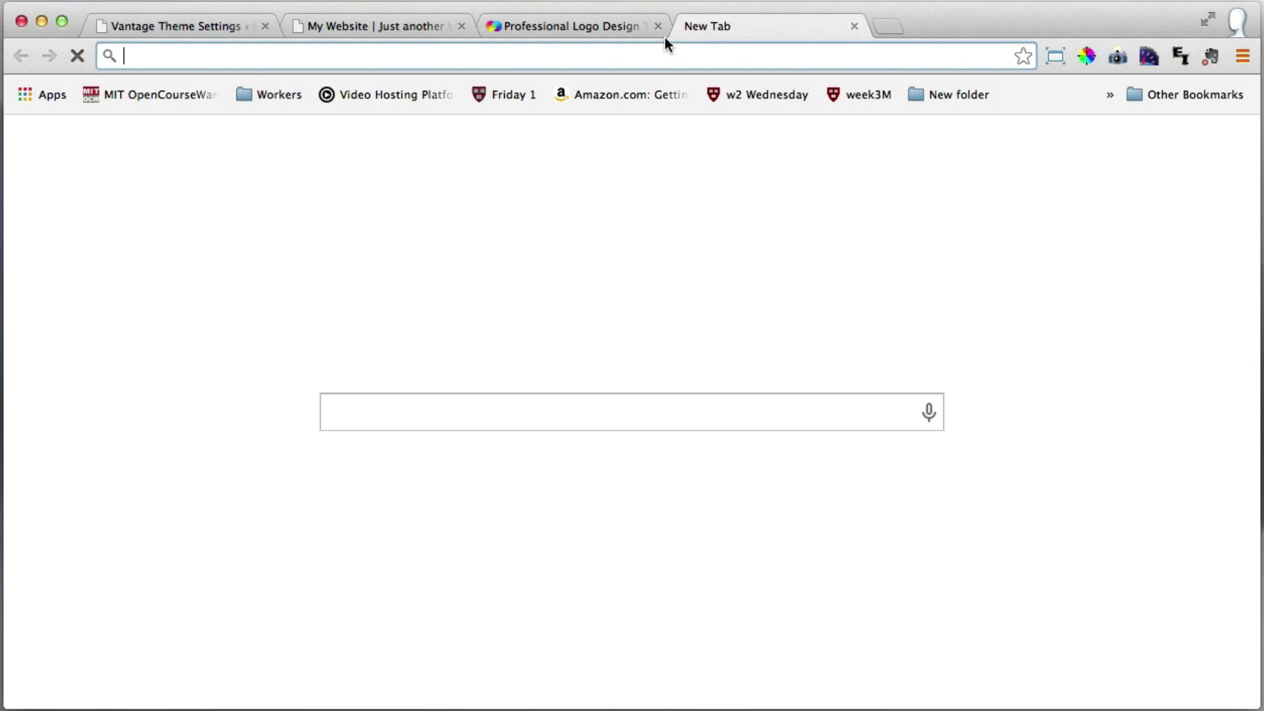
text(the)
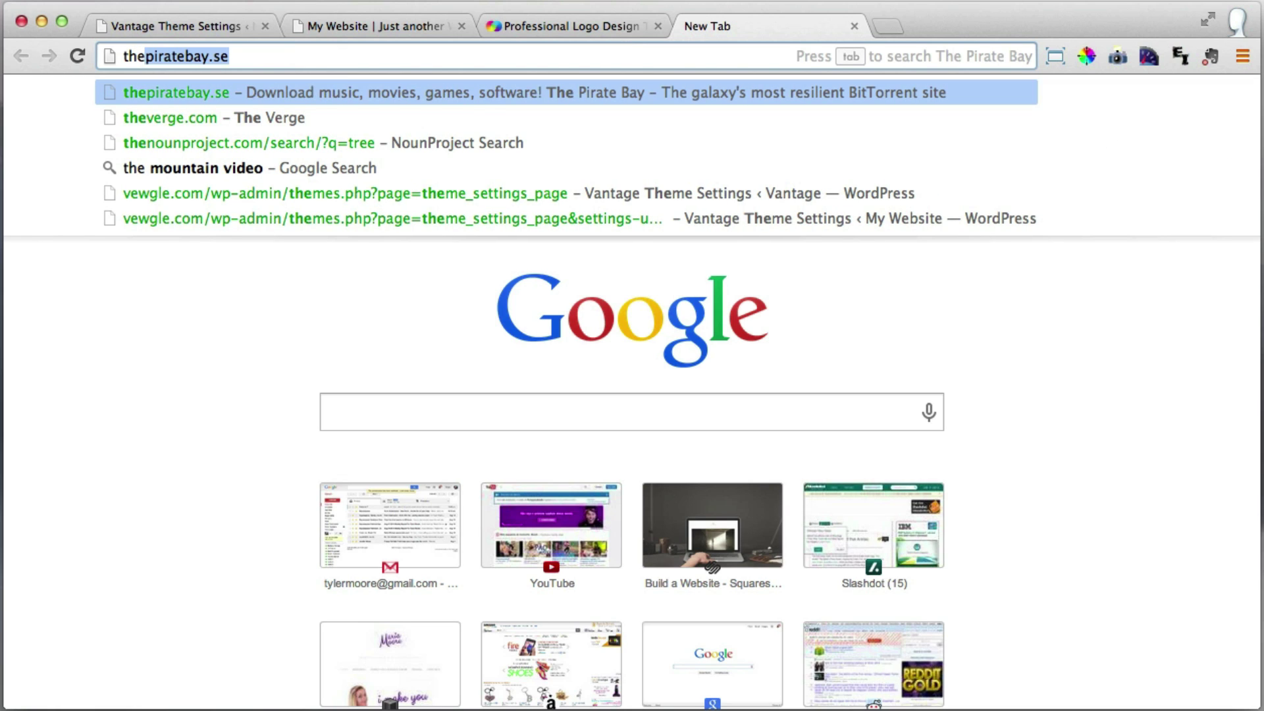
text(nou)
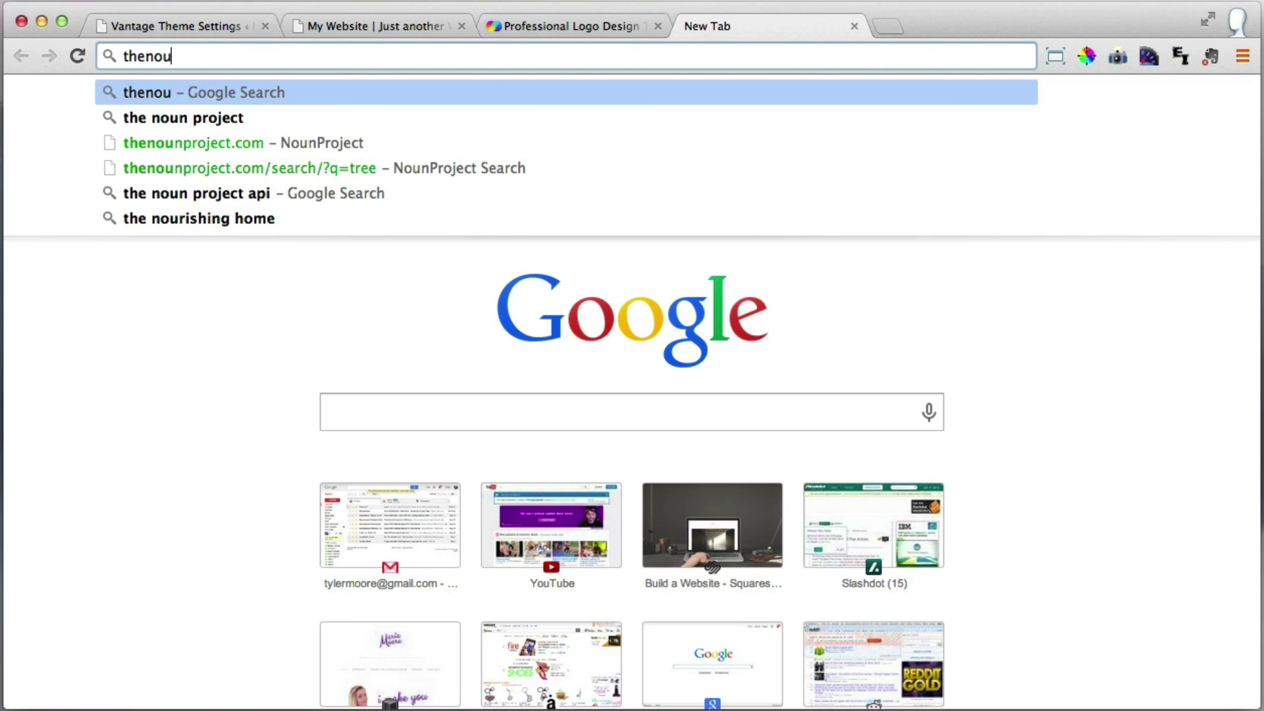
text(nproject.)
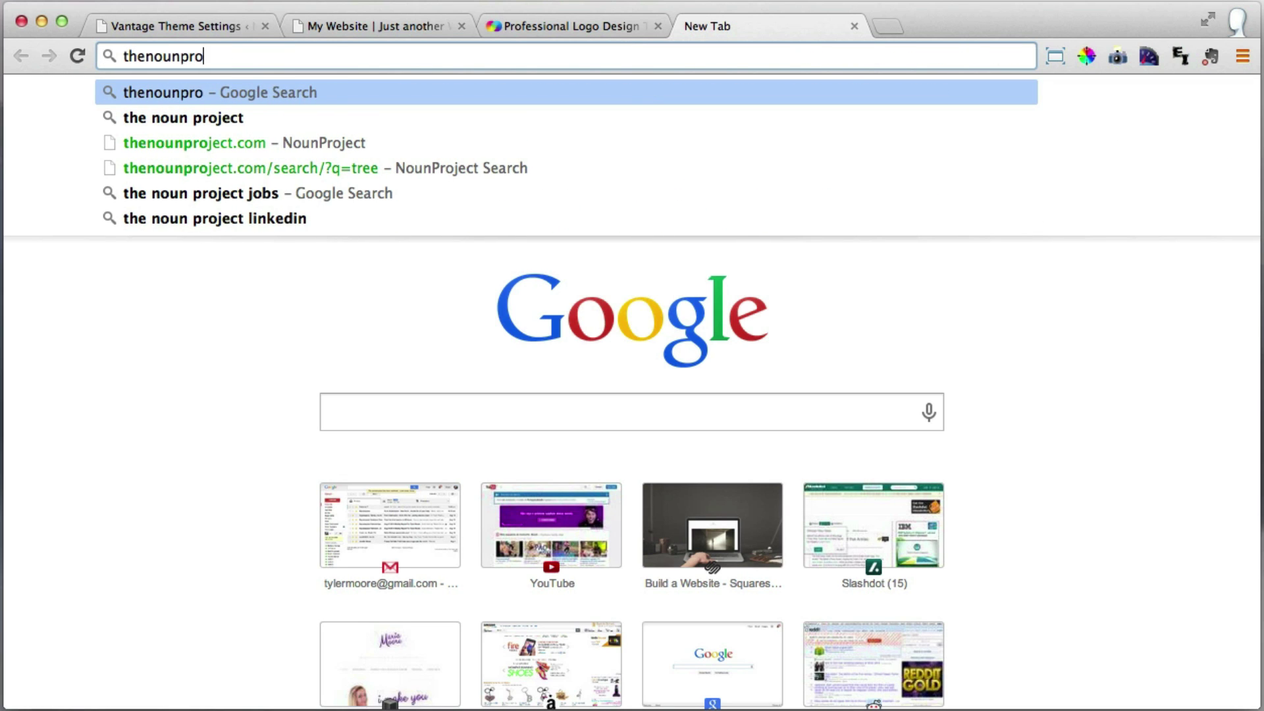
text(com)
key(Return)
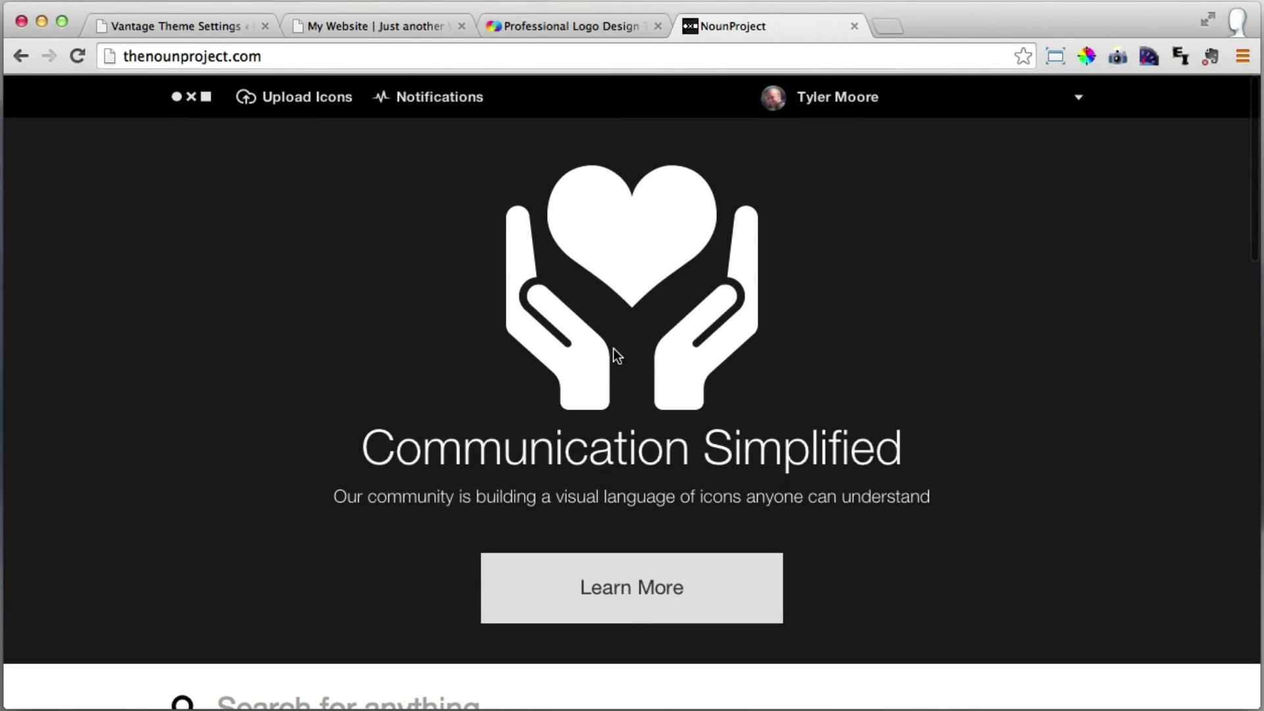
Search 'hummin' and open Download for the solid black hummingbird icon.
scroll(630, 330, down, 4)
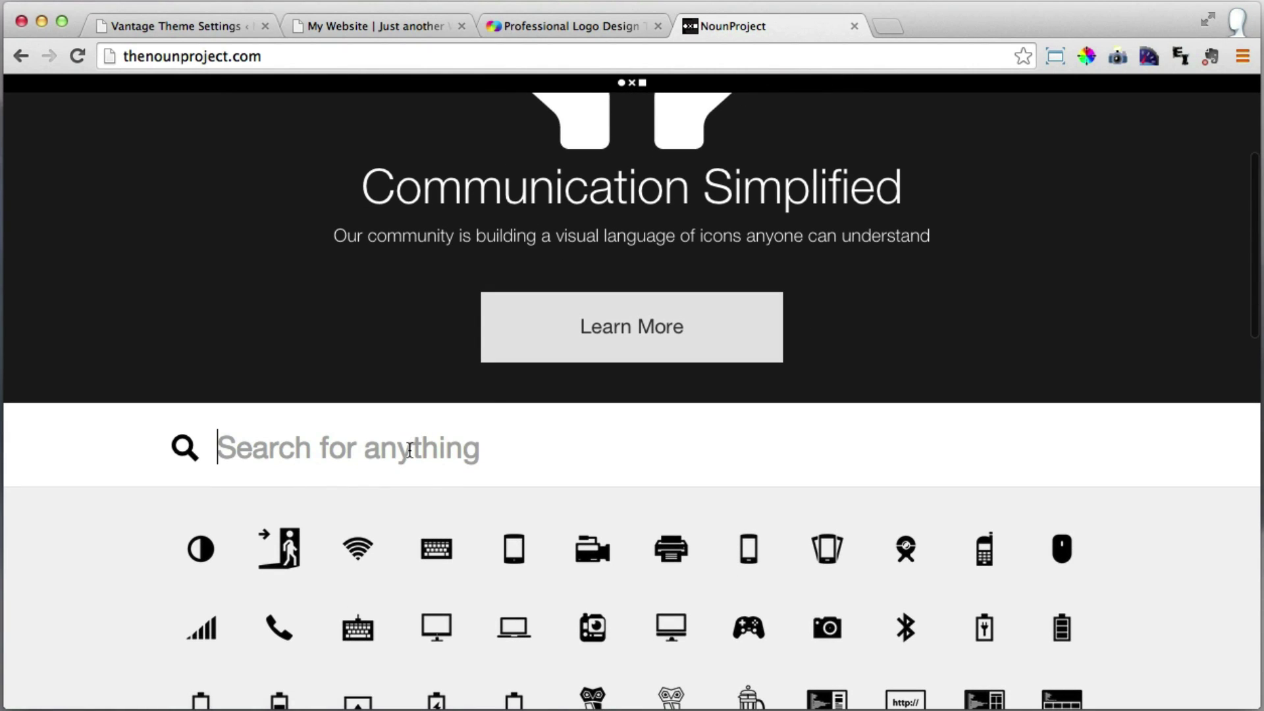
text(hummin)
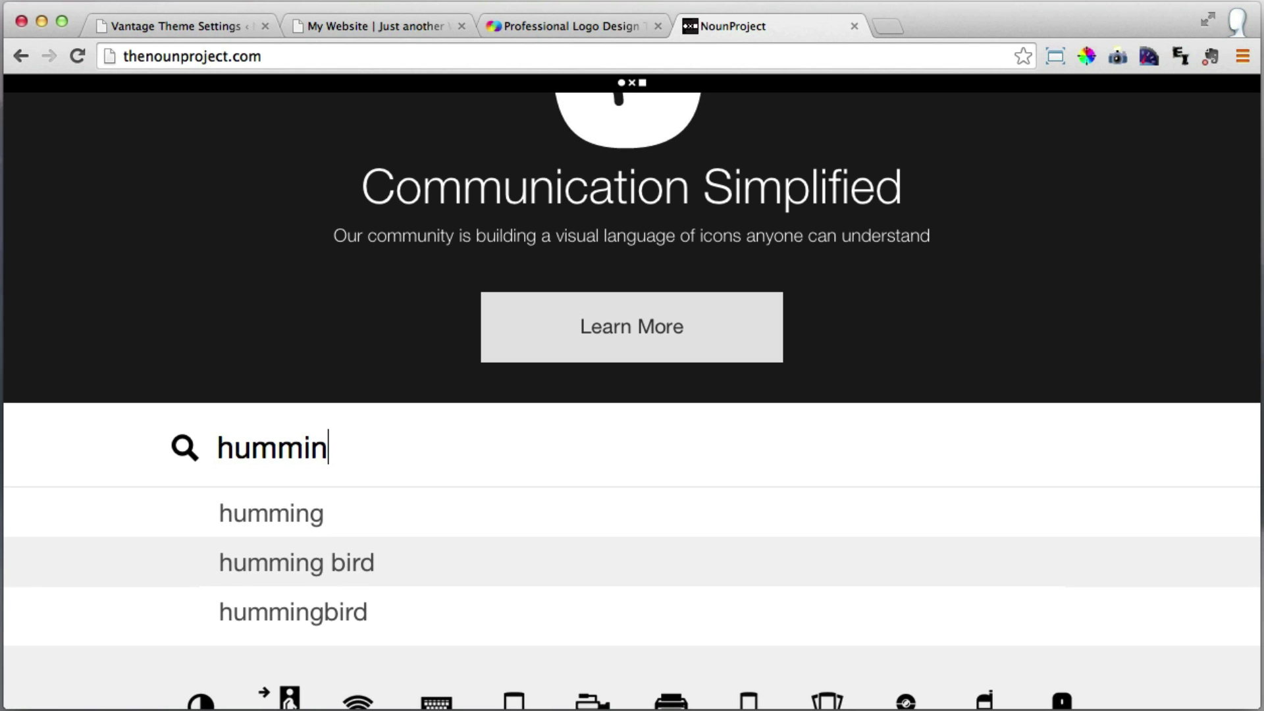
key(Return)
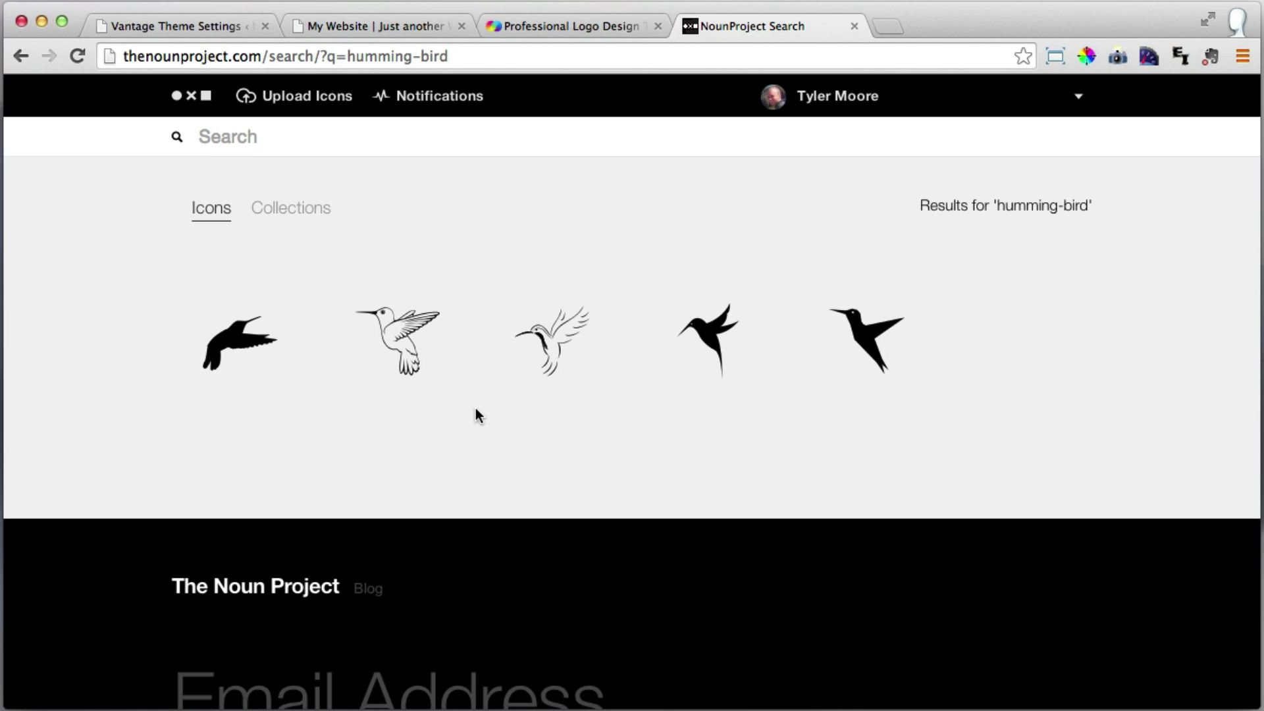
mouse_move(718, 331)
click(717, 340)
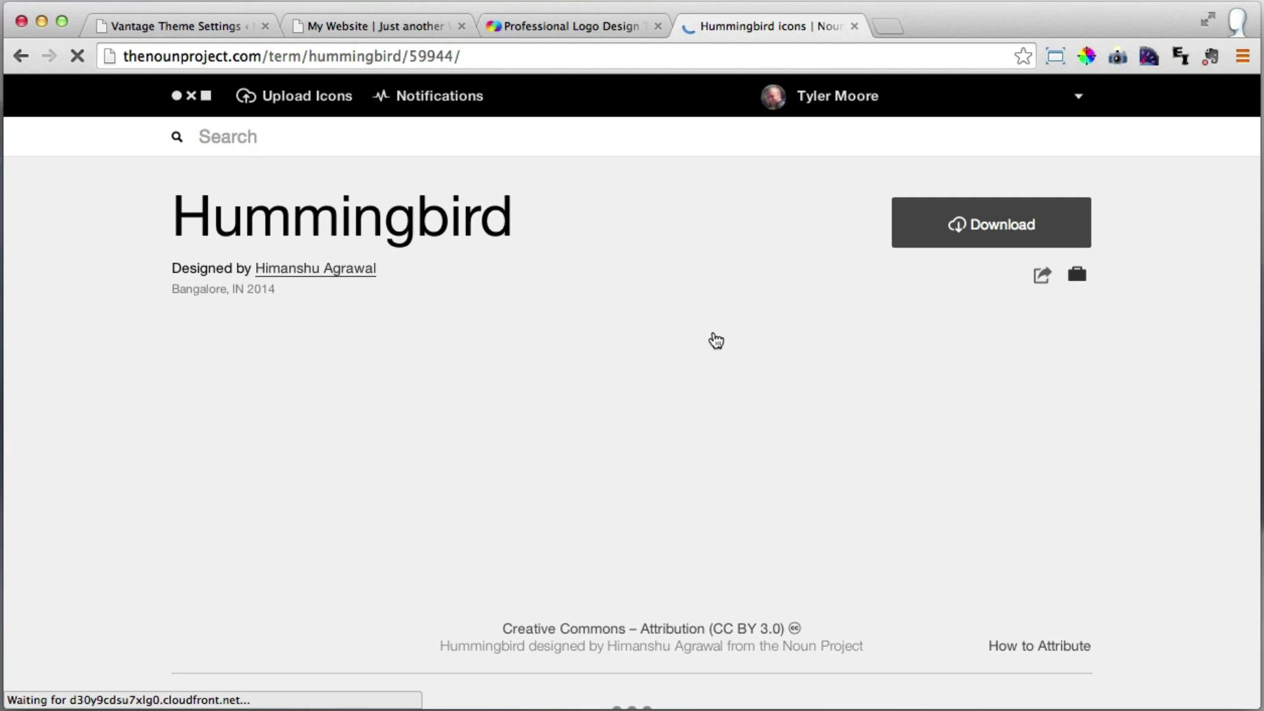
click(983, 225)
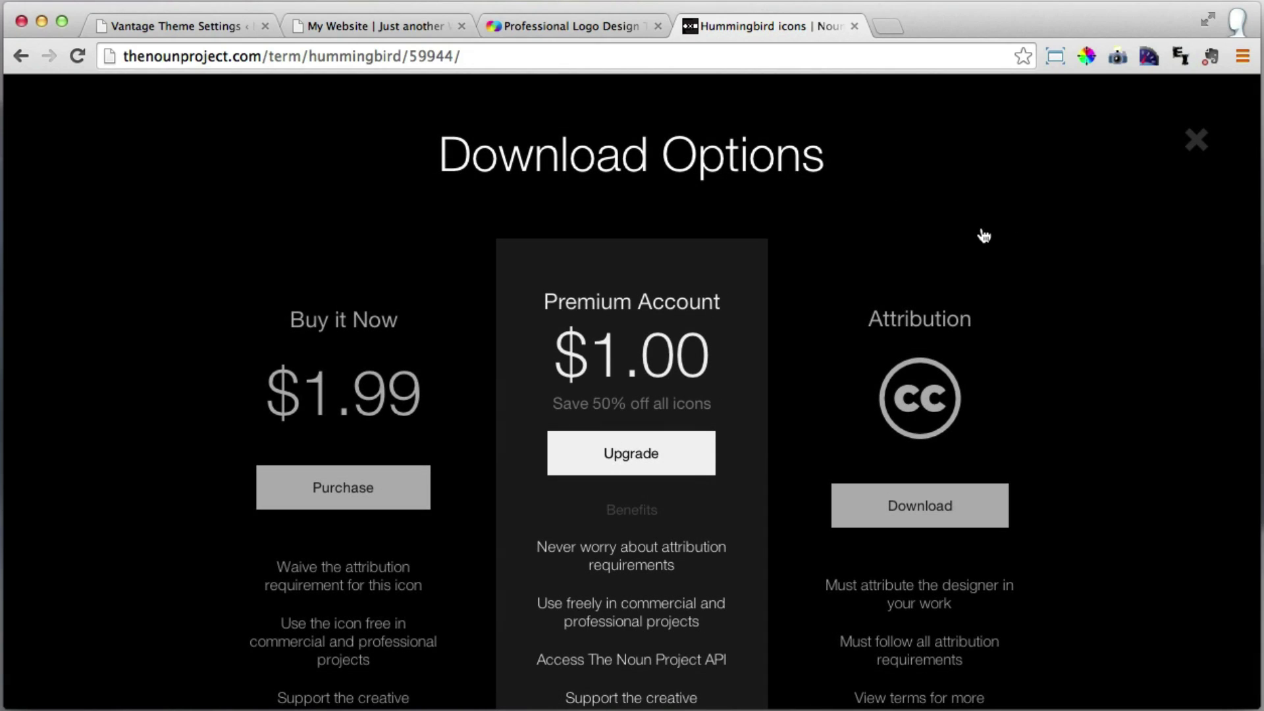
Choose the free Attribution download and agree to credit the icon's designer.
click(908, 511)
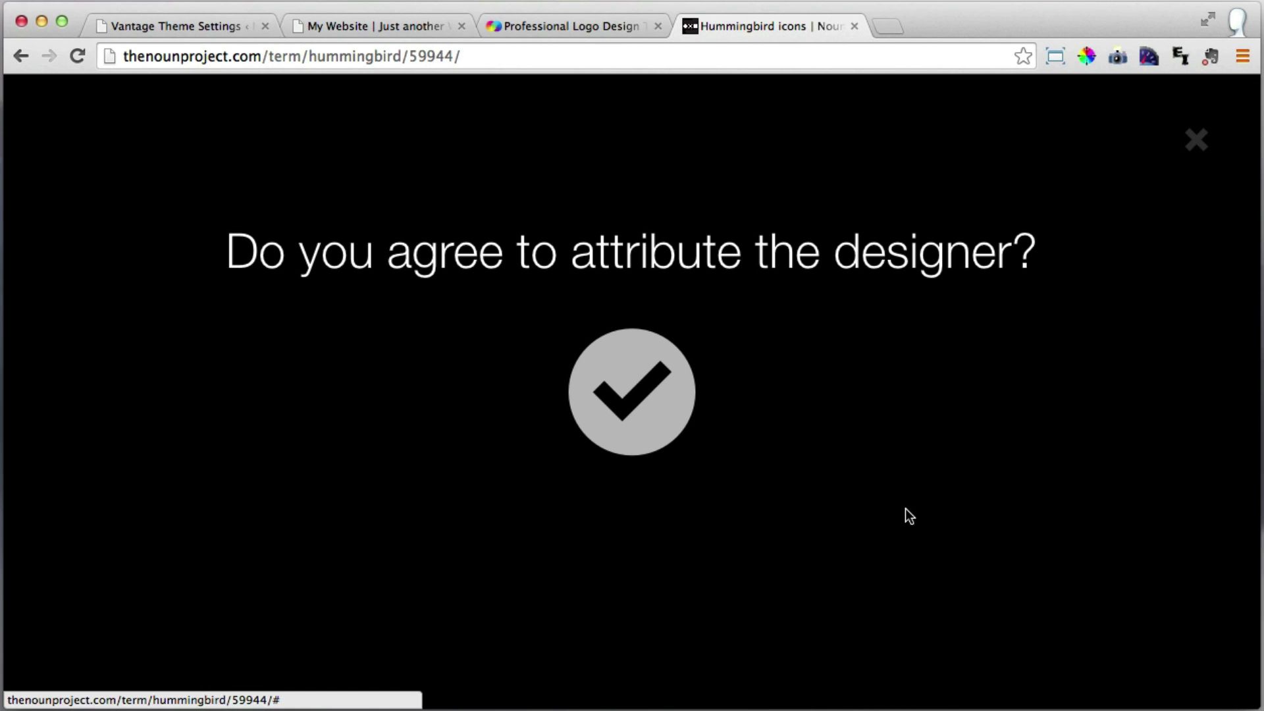
click(642, 397)
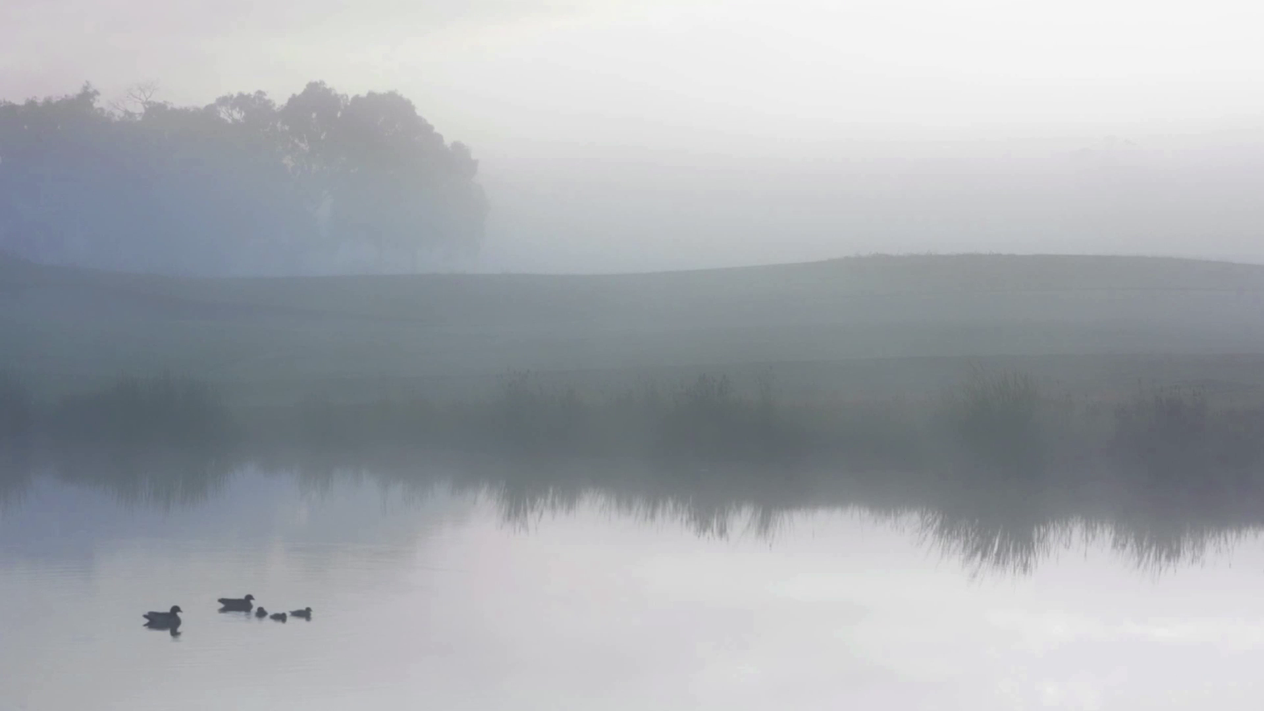
Extract svg_59944 (1).zip on the desktop and move the icon_59944 folder to the lower-right corner.
drag(1258, 596, 600, 411)
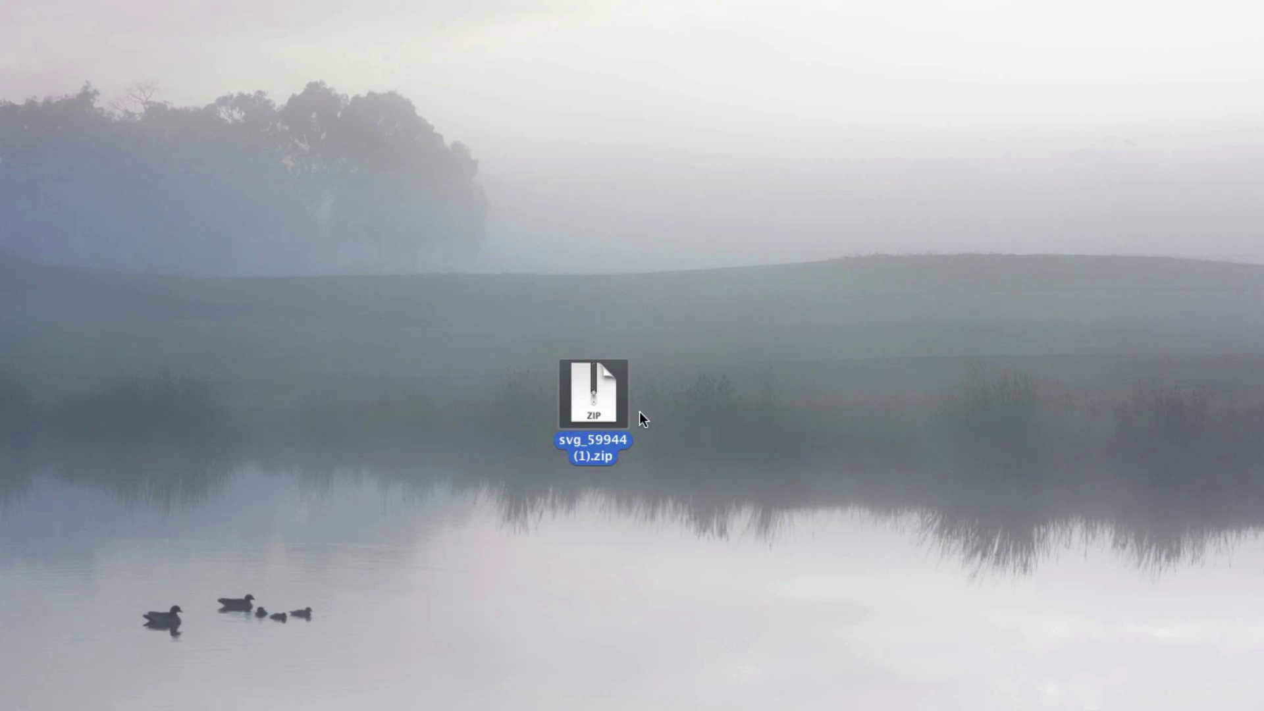
click(655, 410)
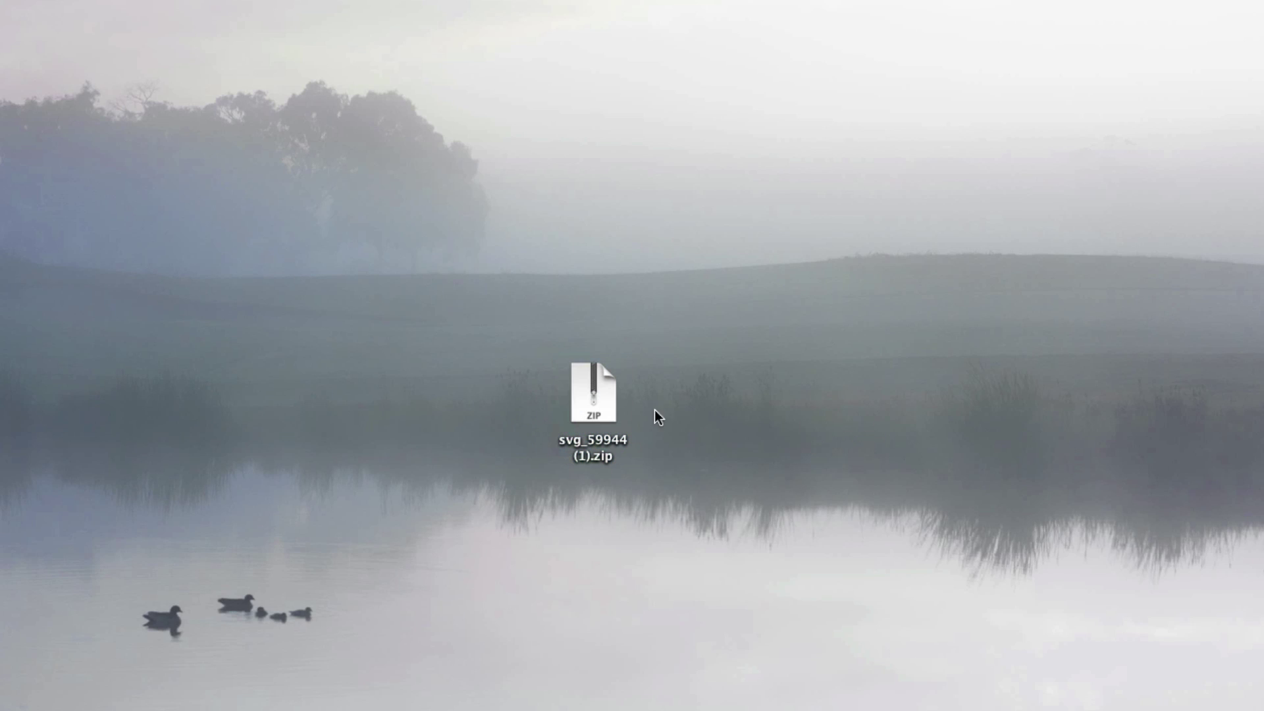
double_click(596, 401)
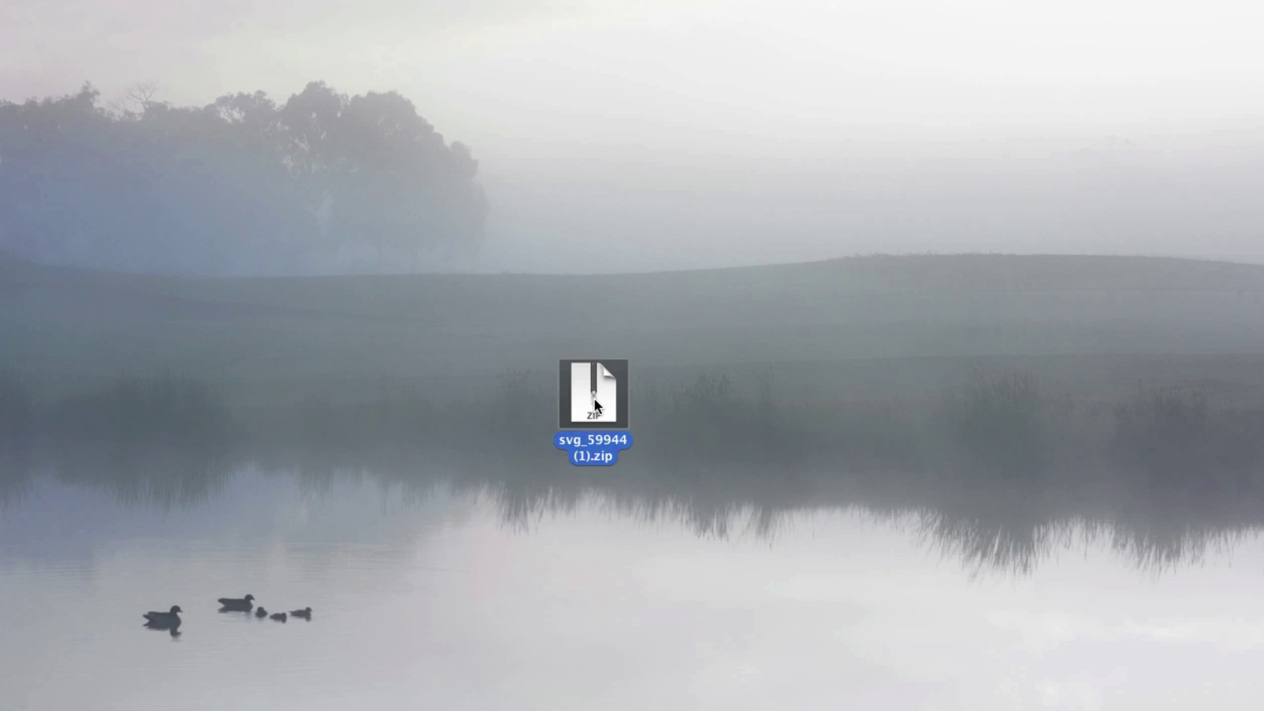
drag(629, 401, 717, 405)
click(768, 493)
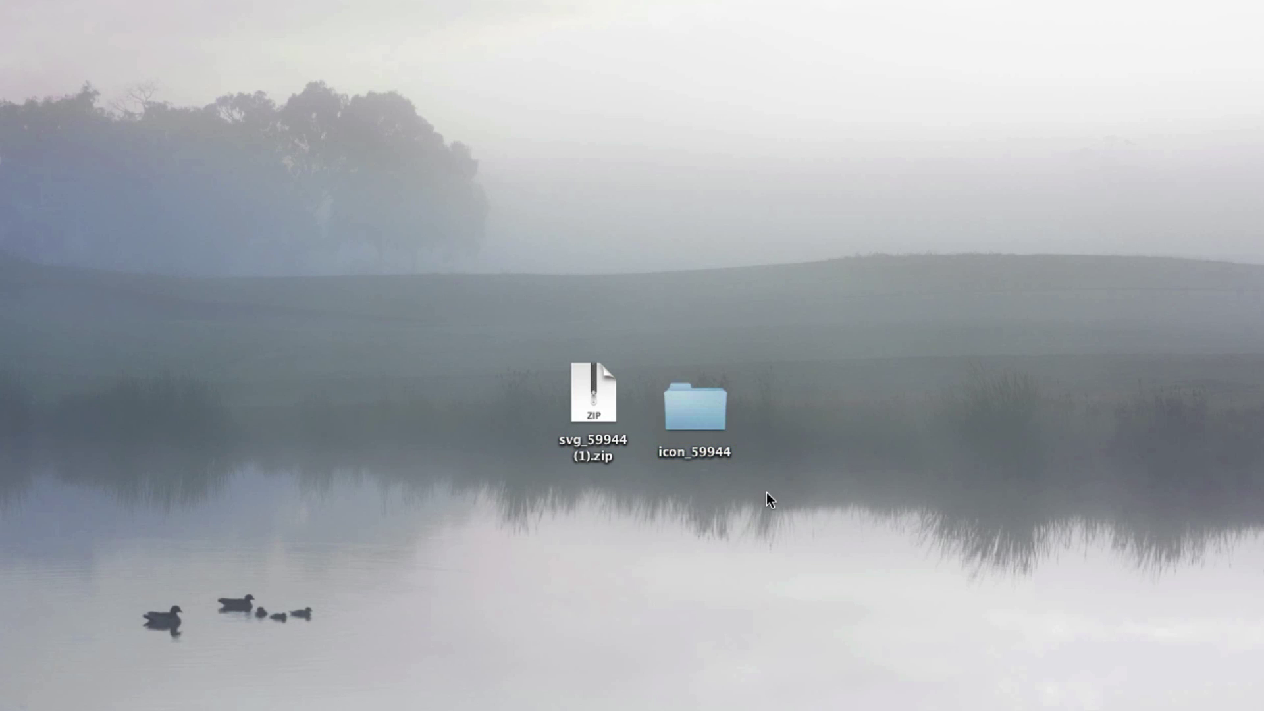
drag(694, 419, 1195, 522)
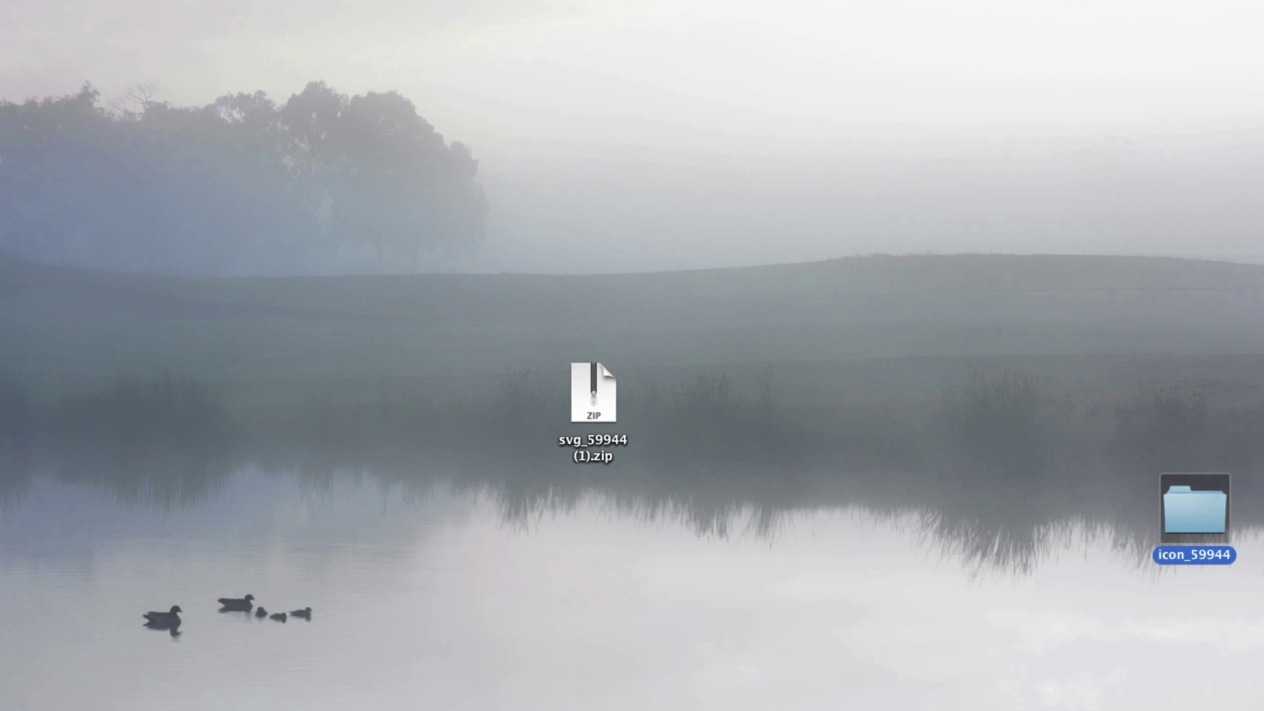
click(1258, 708)
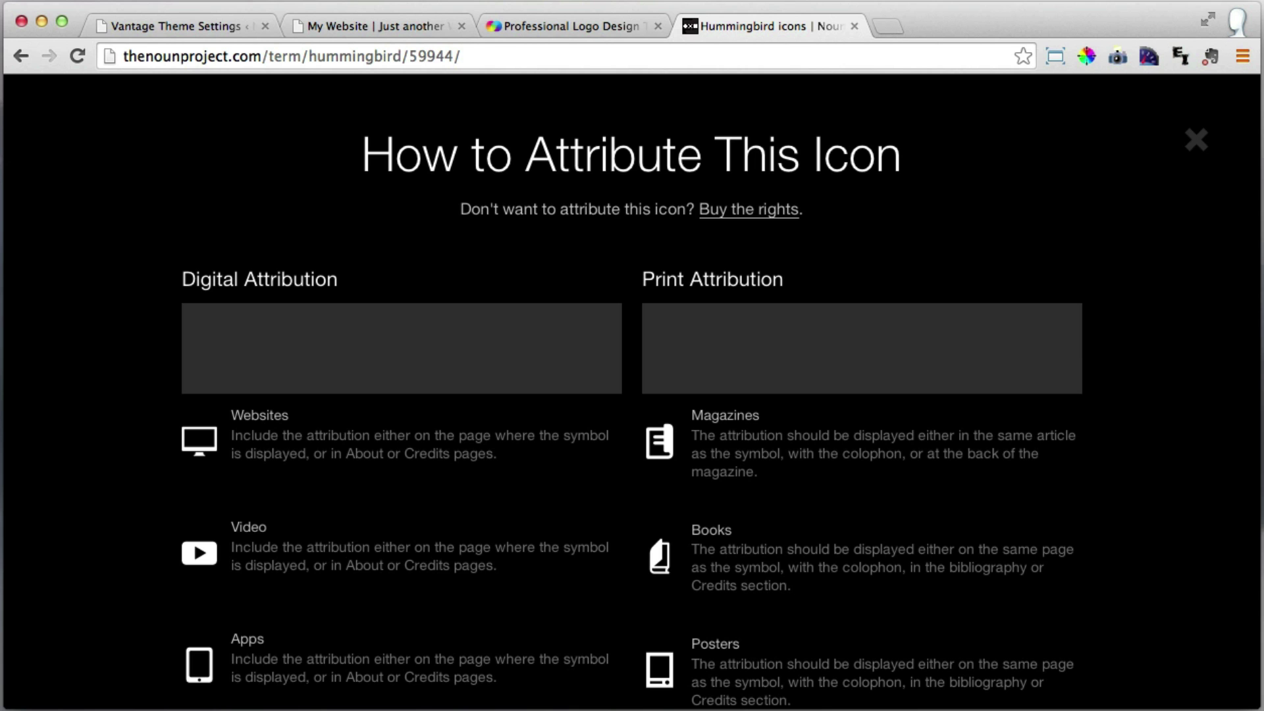
Minimize Chrome, shift the open icon_59944 folder window left, and return to the Logomakr tab.
click(44, 20)
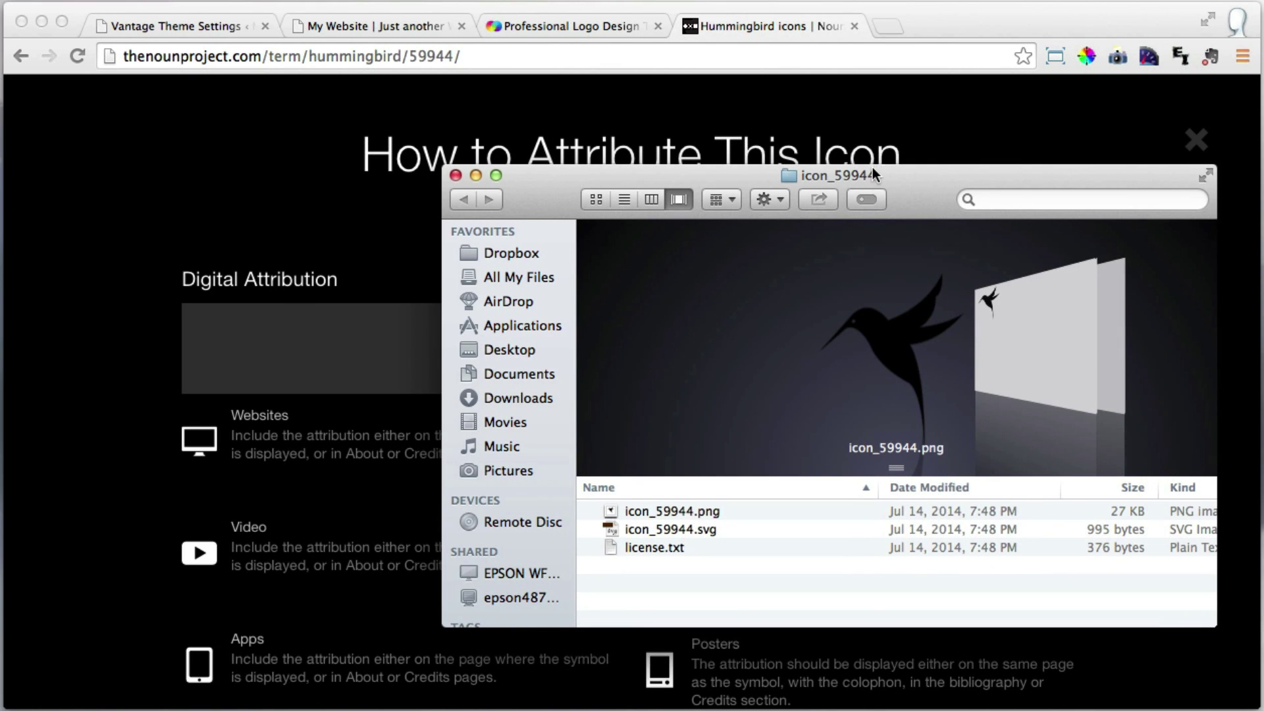
drag(872, 168, 839, 170)
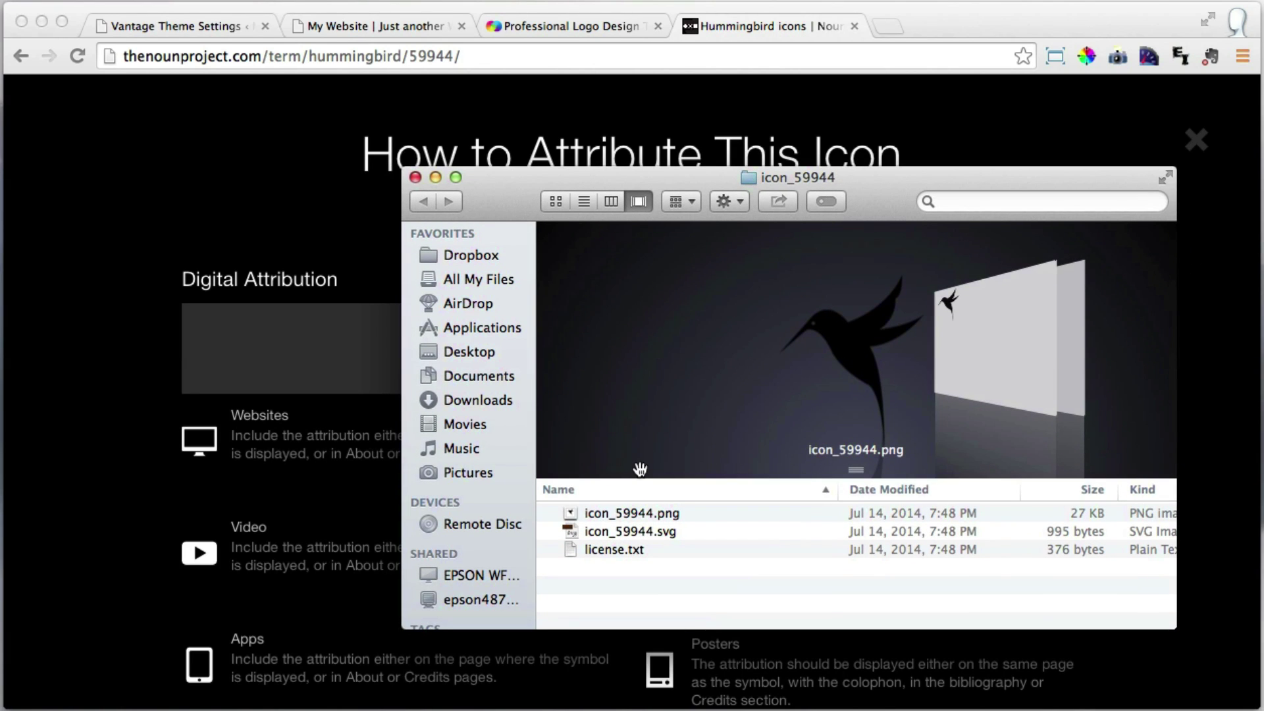
click(578, 26)
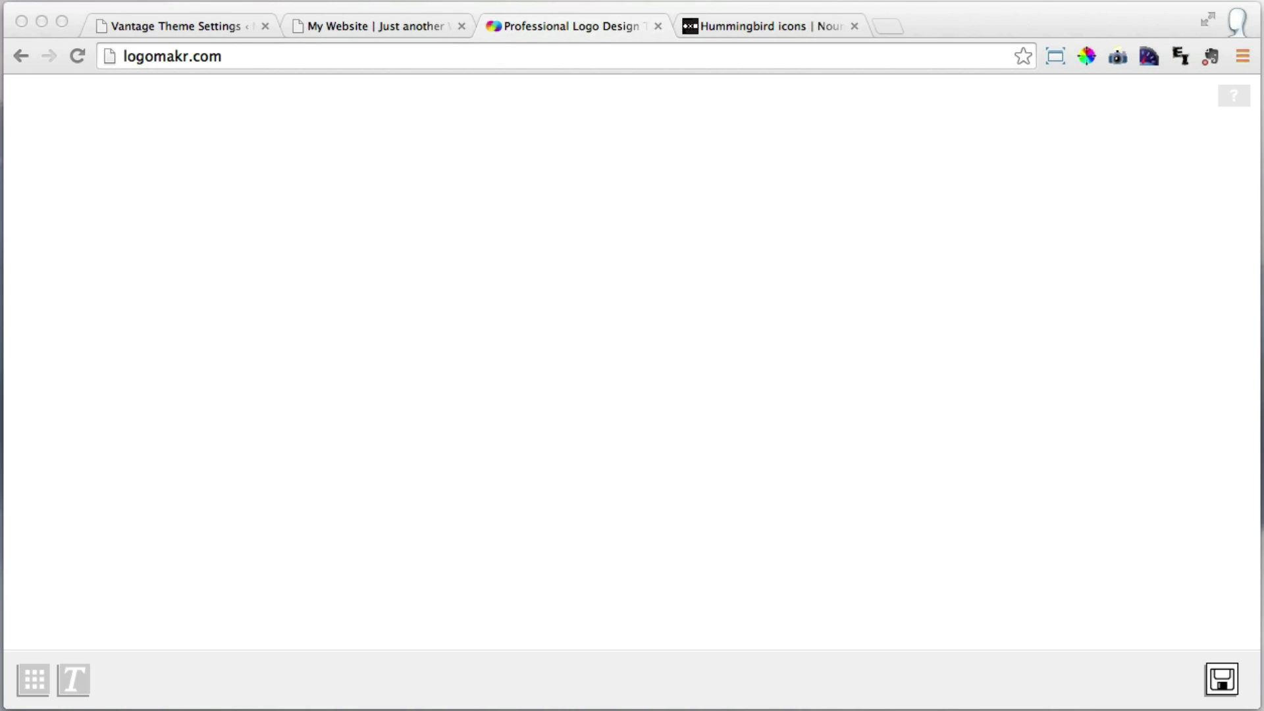
Drag icon_59944.svg from the folder onto the Logomakr canvas.
key(super+Tab)
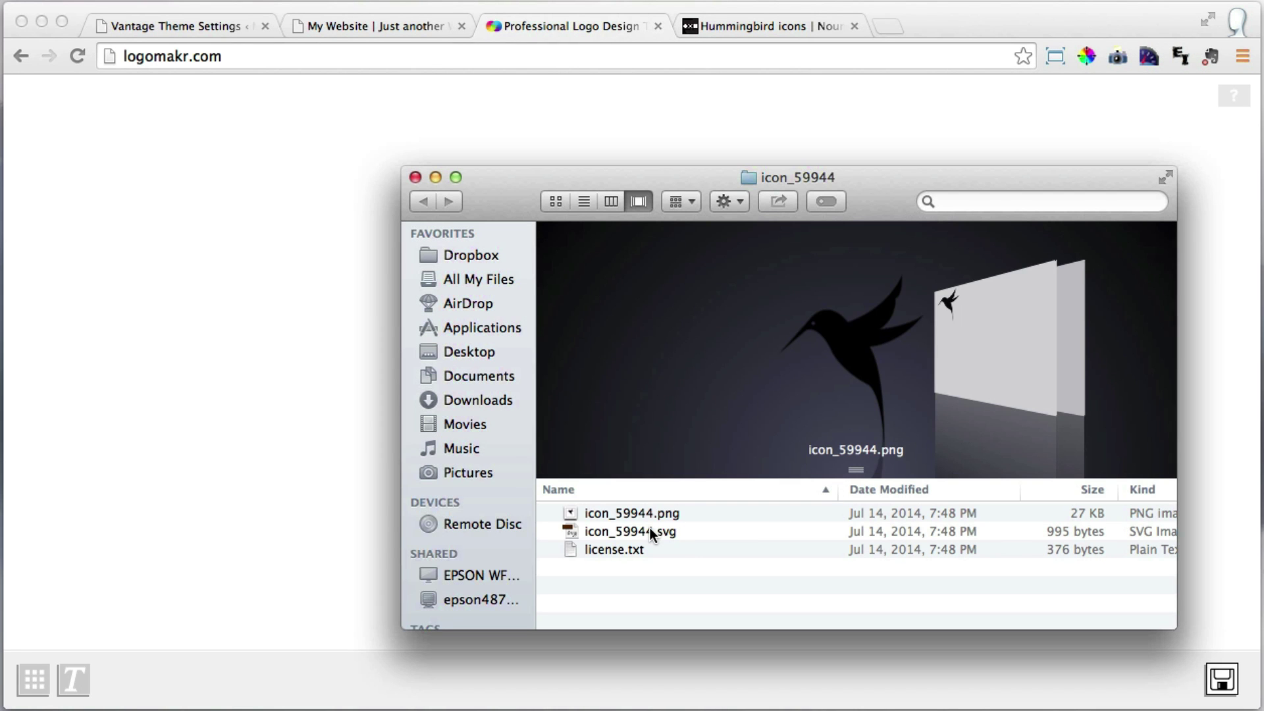
click(645, 531)
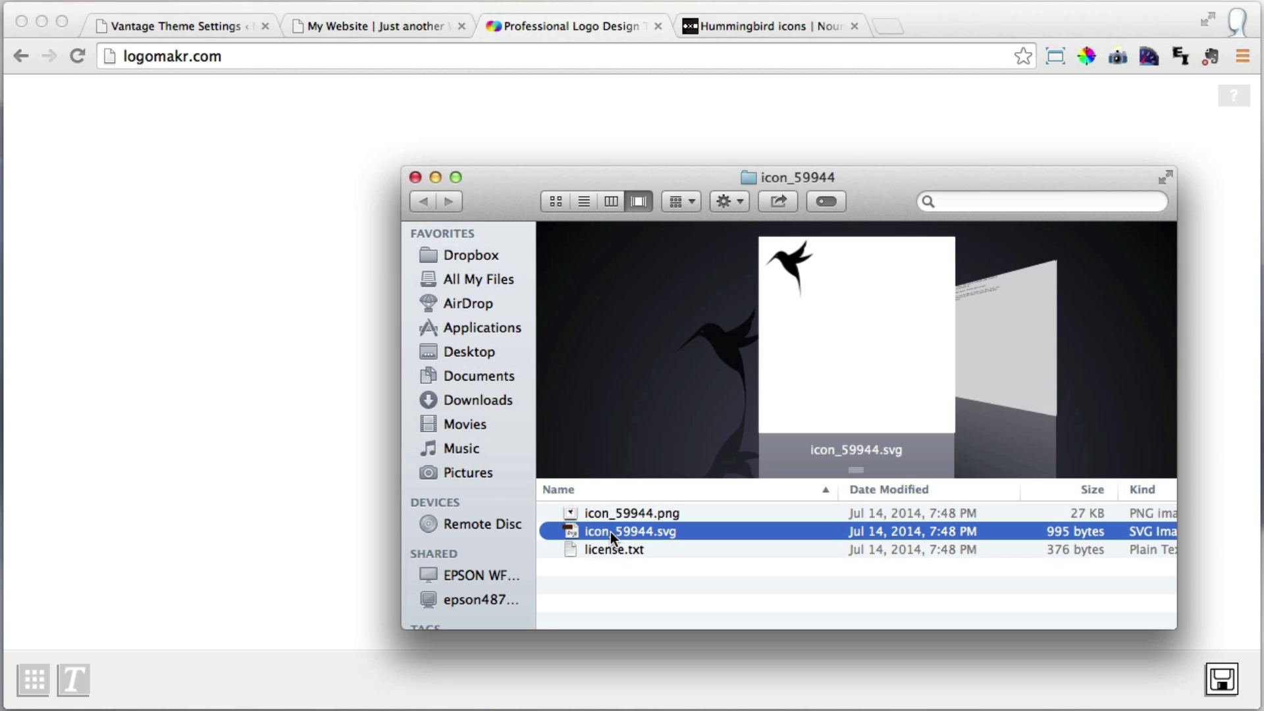
drag(611, 532, 286, 321)
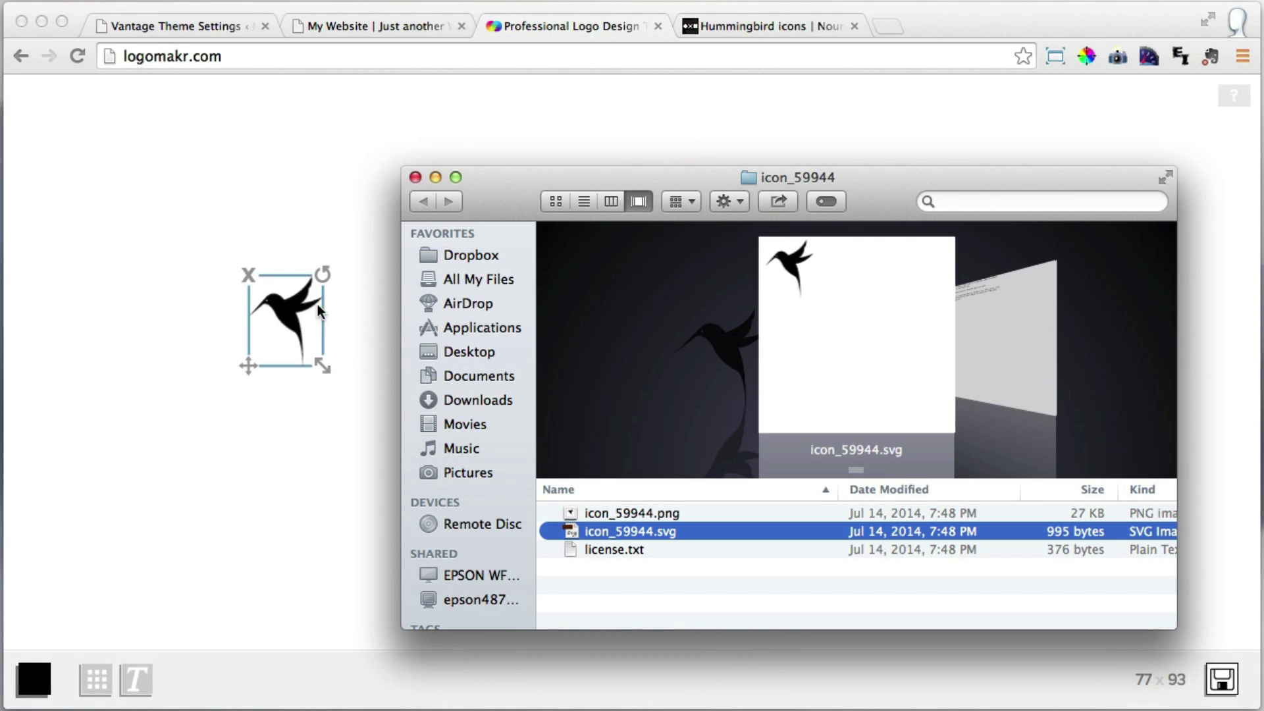
click(436, 178)
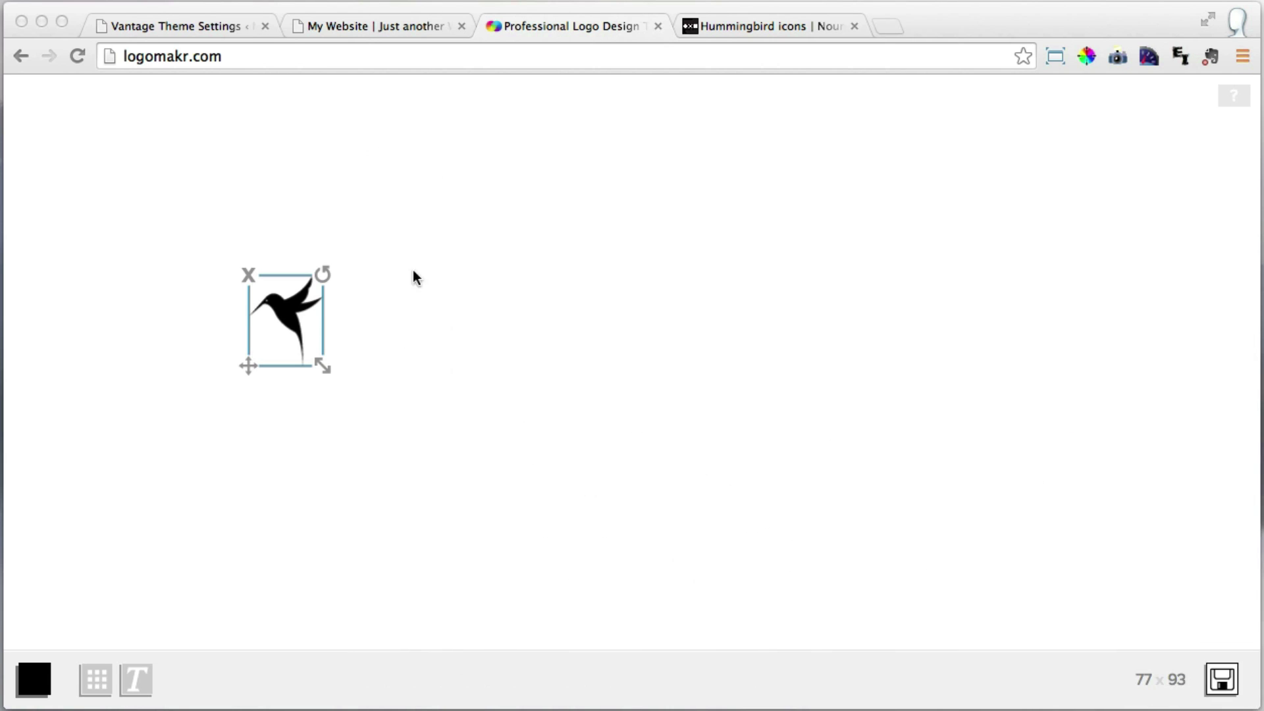
Enlarge the hummingbird icon and move it to the right side of the canvas.
click(404, 320)
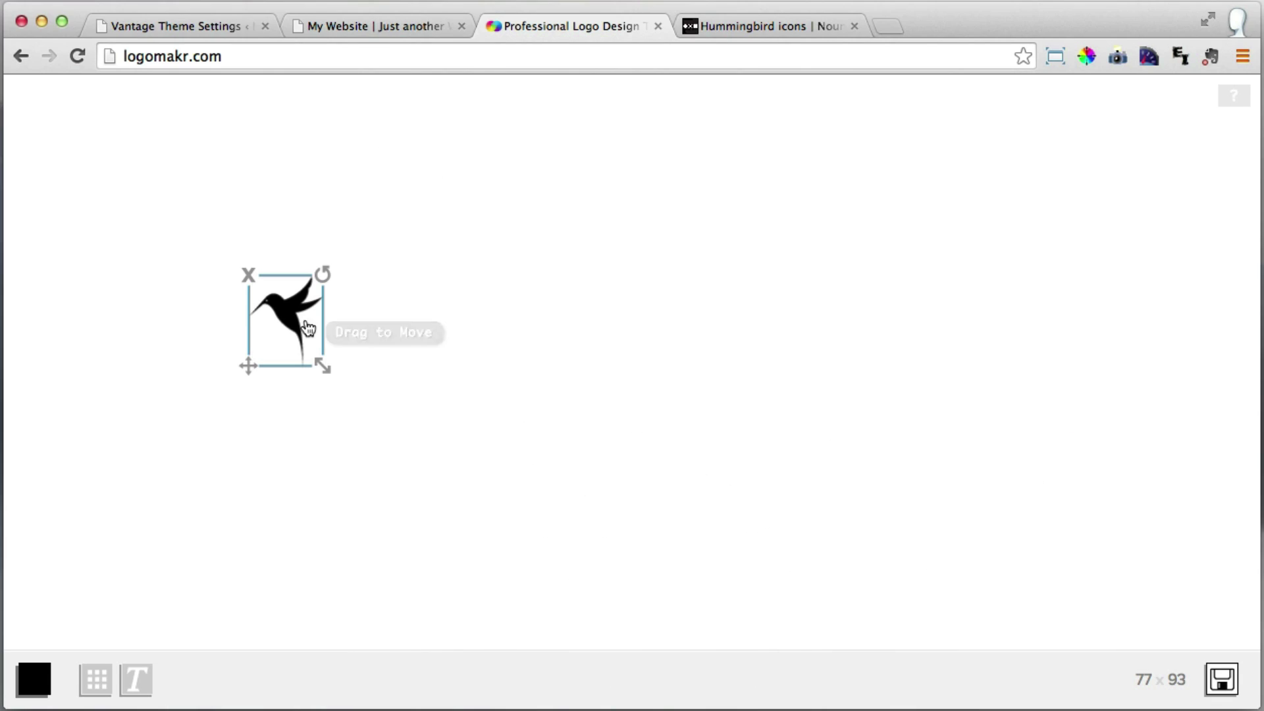
mouse_move(320, 367)
mouse_down()
mouse_move(408, 399)
mouse_move(473, 405)
mouse_move(804, 562)
mouse_move(652, 453)
mouse_up()
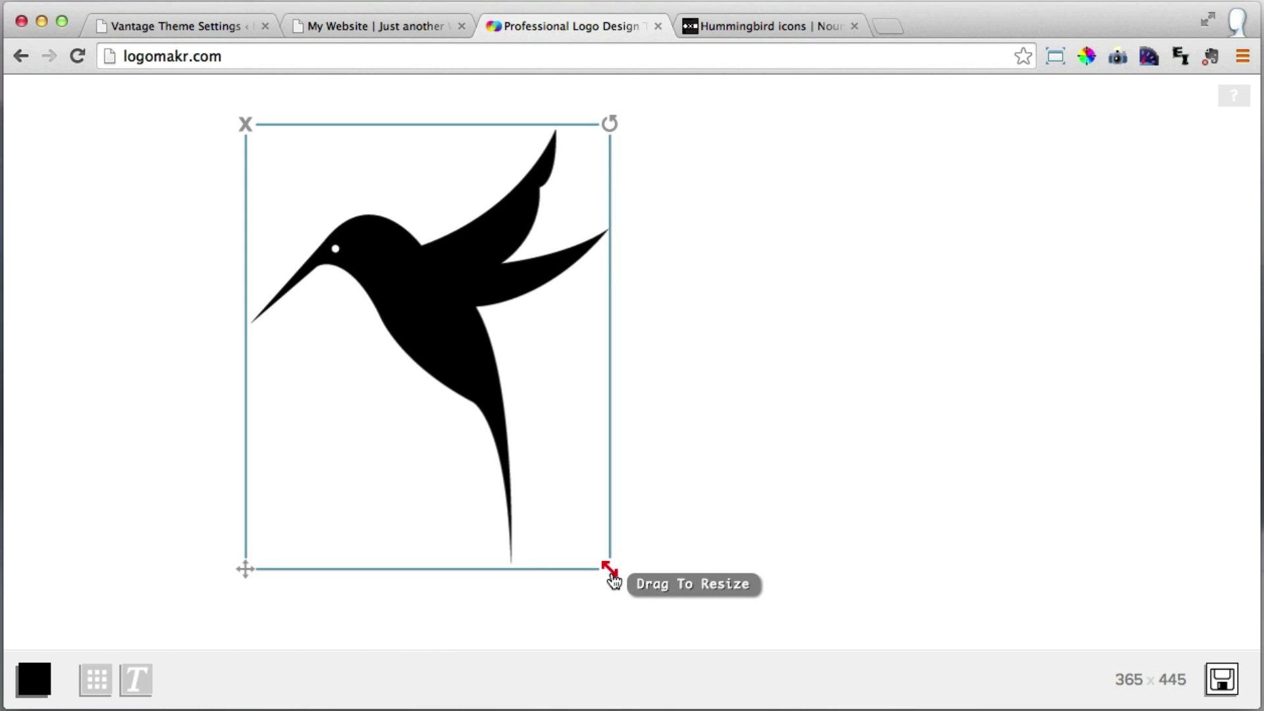
drag(611, 570, 551, 397)
drag(459, 387, 1006, 360)
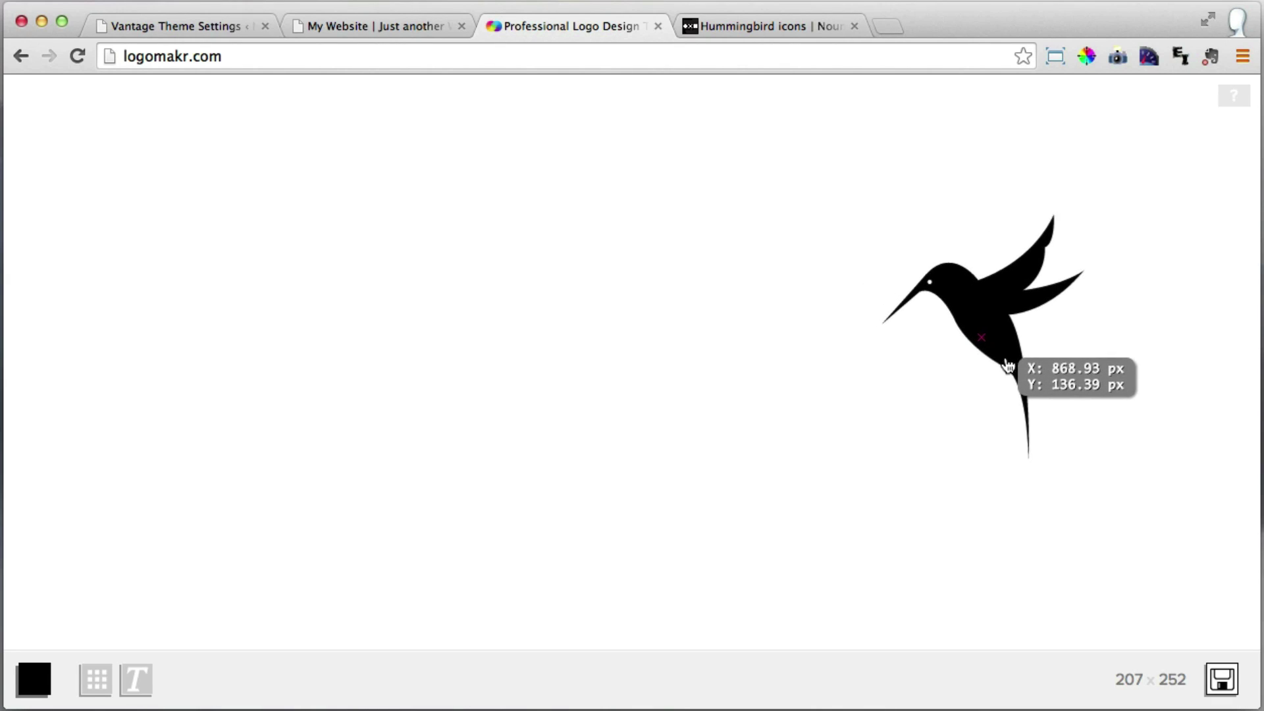
click(829, 427)
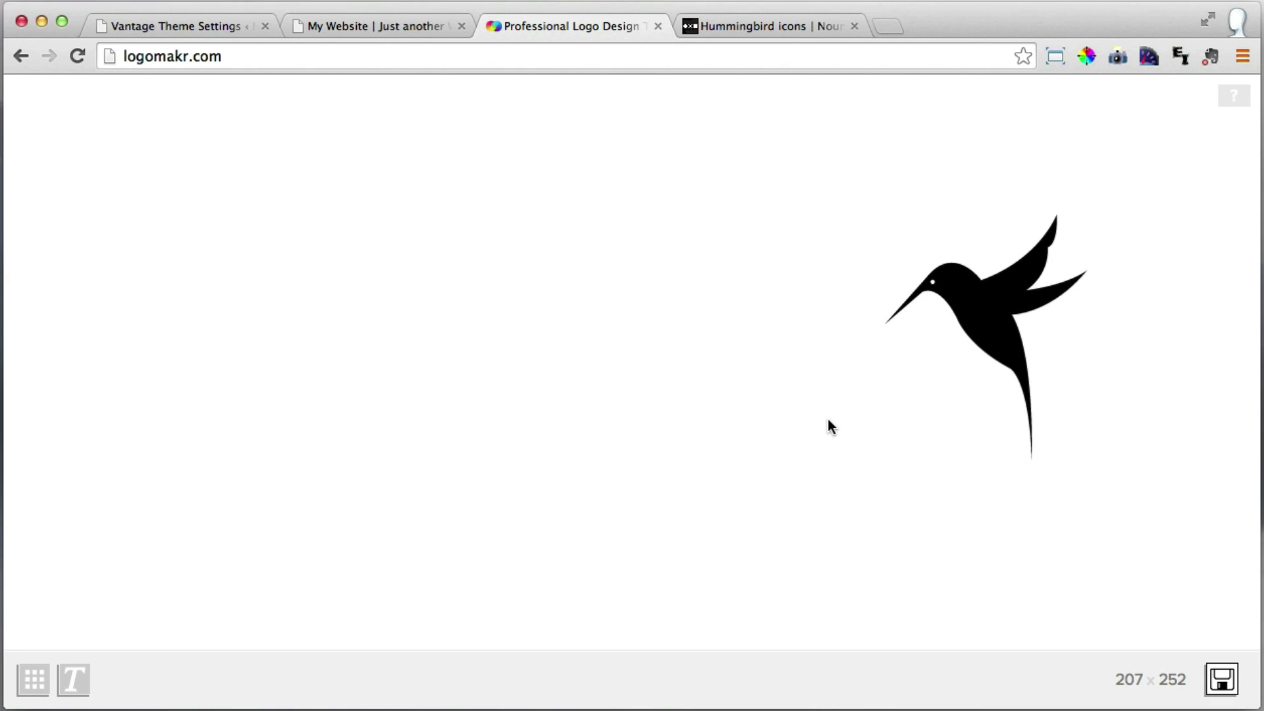
Add a 'Vantage' text box and enlarge it to the left of the hummingbird.
click(75, 687)
click(556, 349)
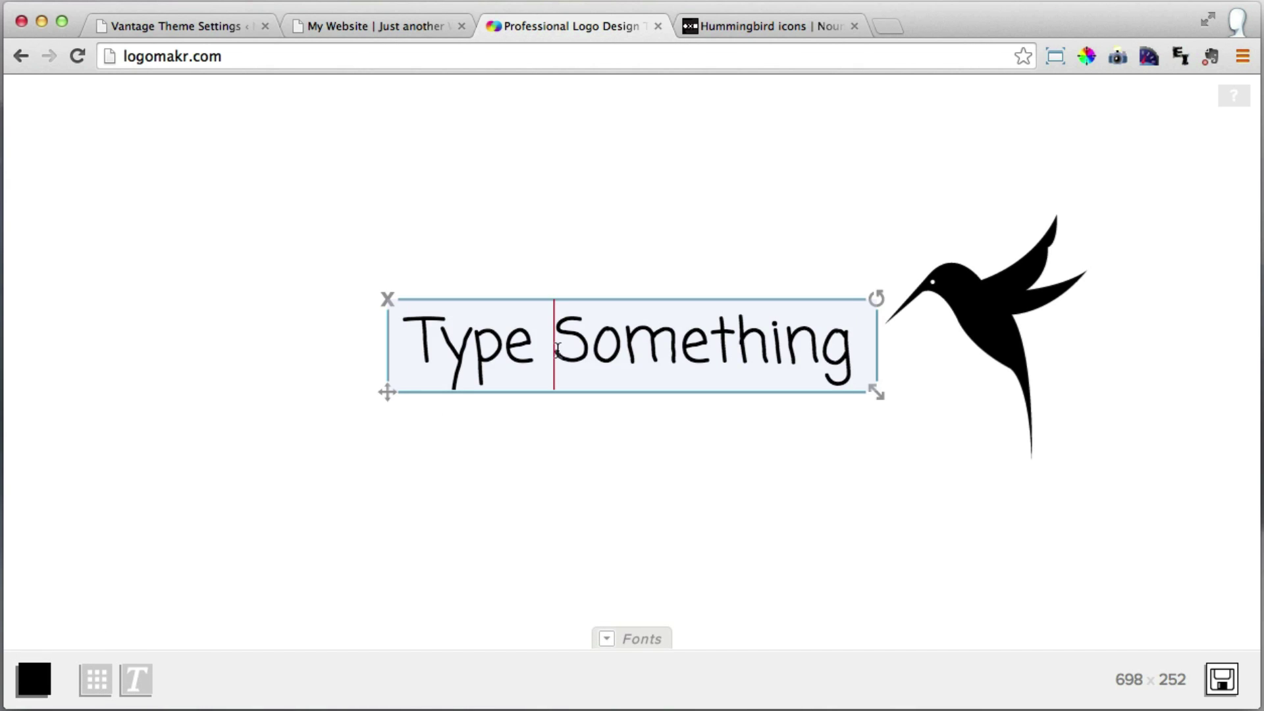
mouse_move(423, 337)
mouse_down()
mouse_move(883, 347)
mouse_move(409, 343)
mouse_up()
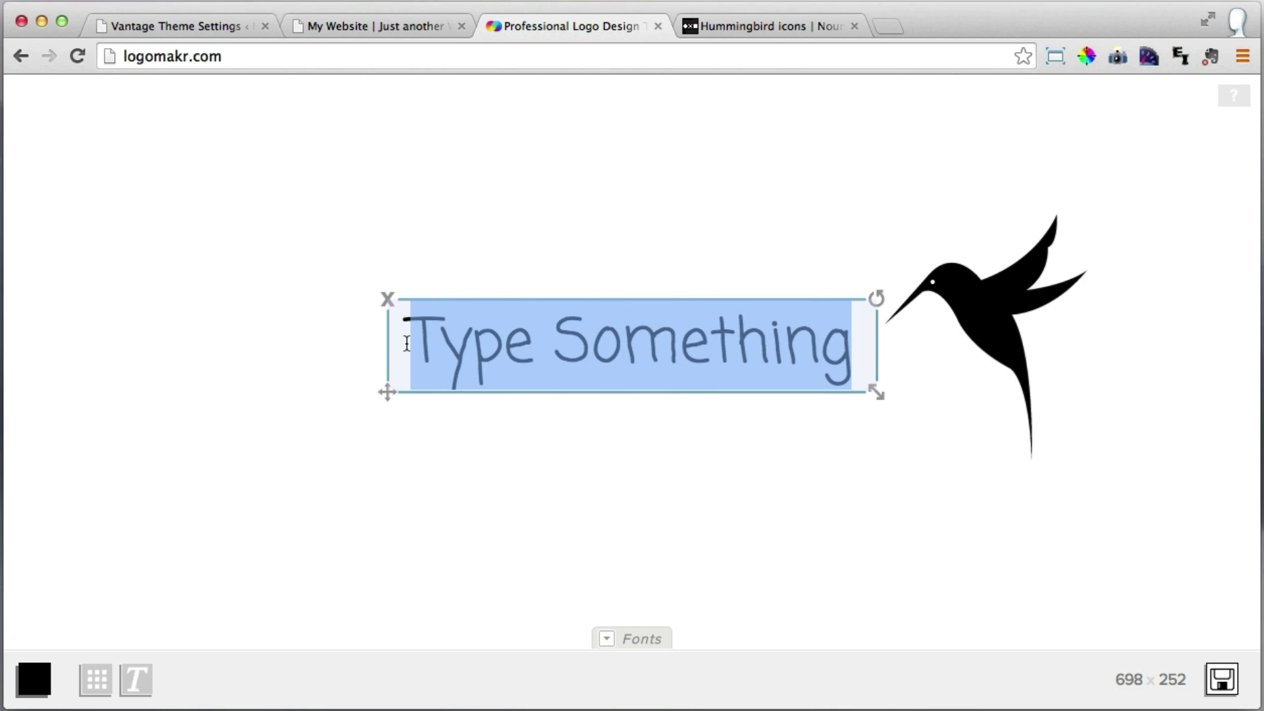
text(Vantage)
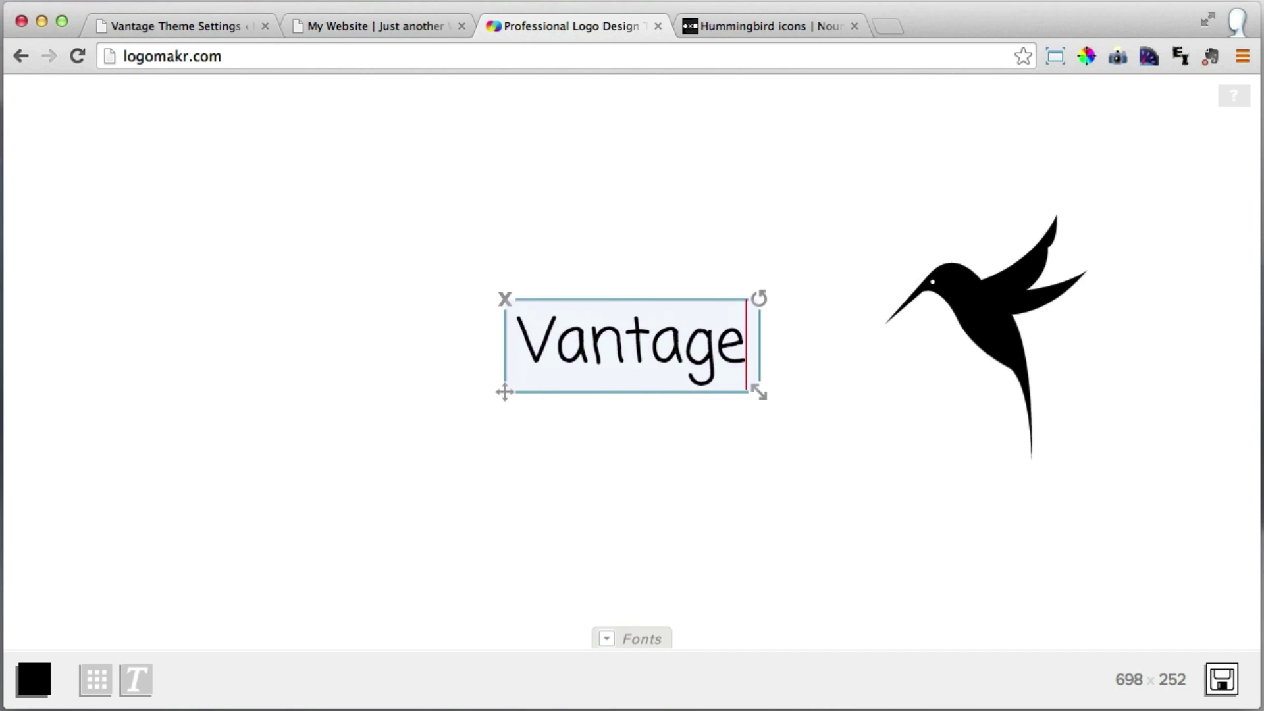
click(816, 476)
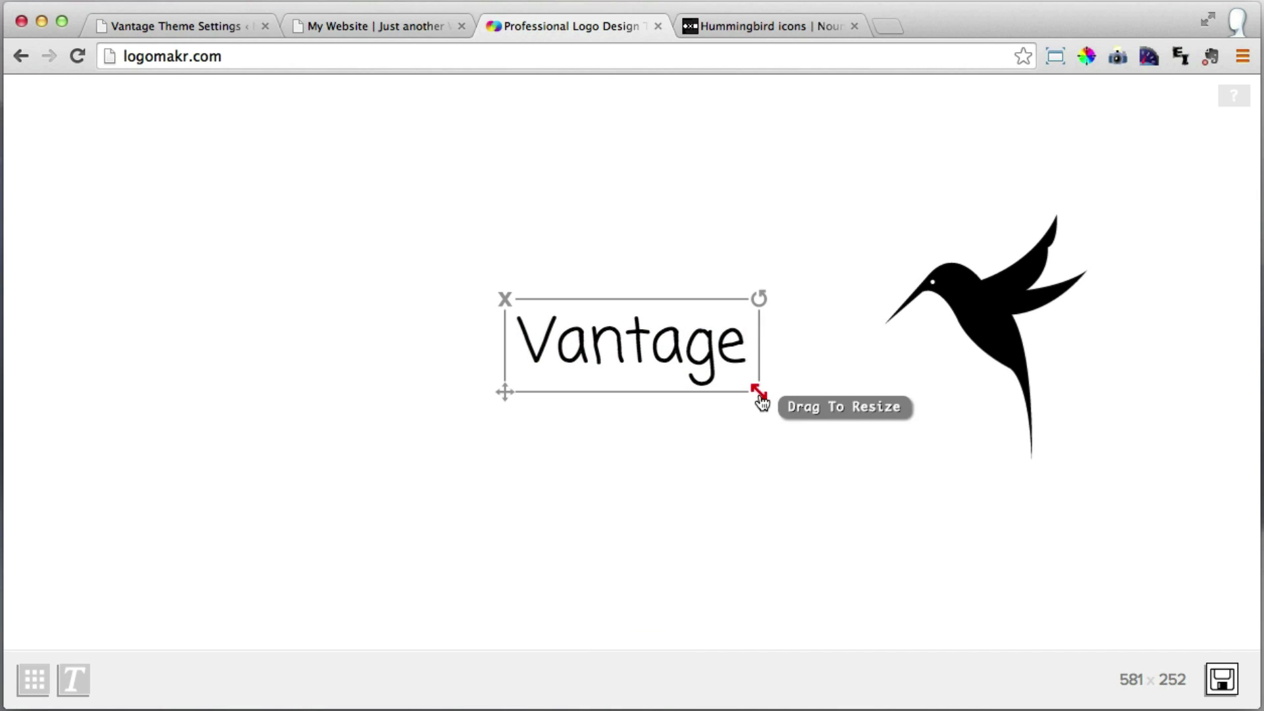
drag(759, 393, 861, 429)
drag(711, 366, 696, 354)
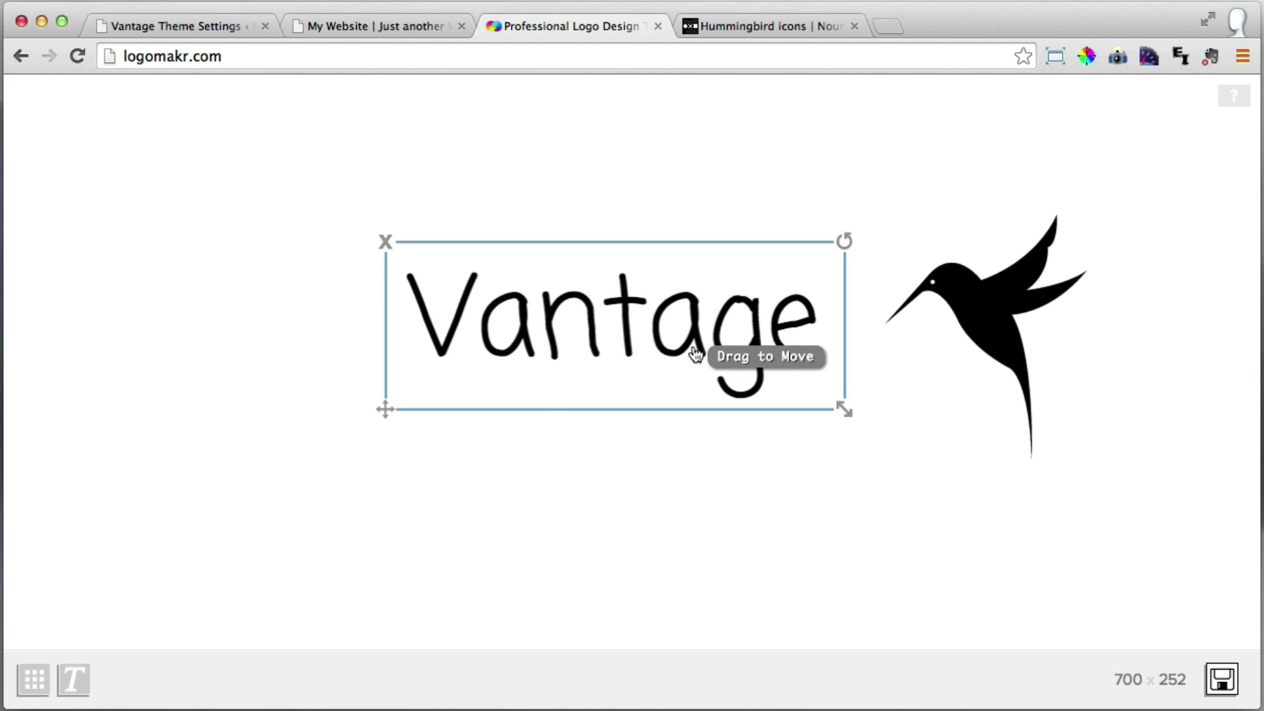
click(647, 351)
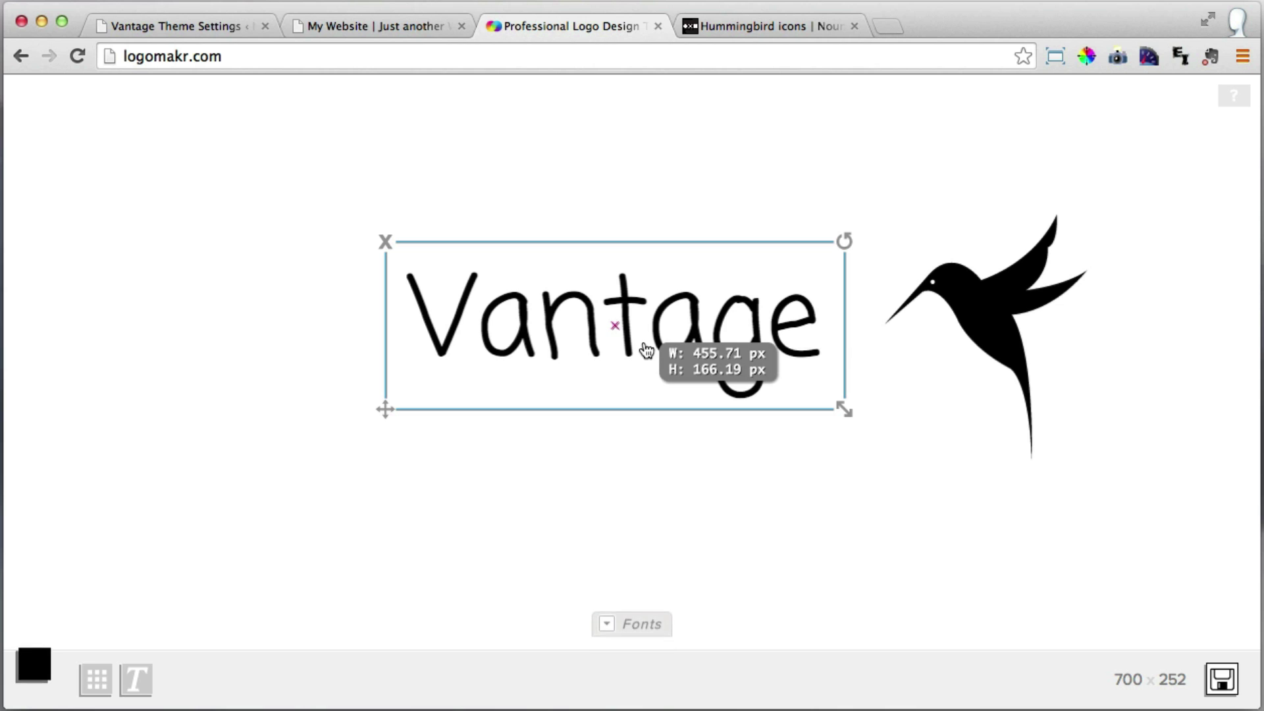
Set the Vantage text to Comfortaa from the Simple & Modern font category.
click(636, 644)
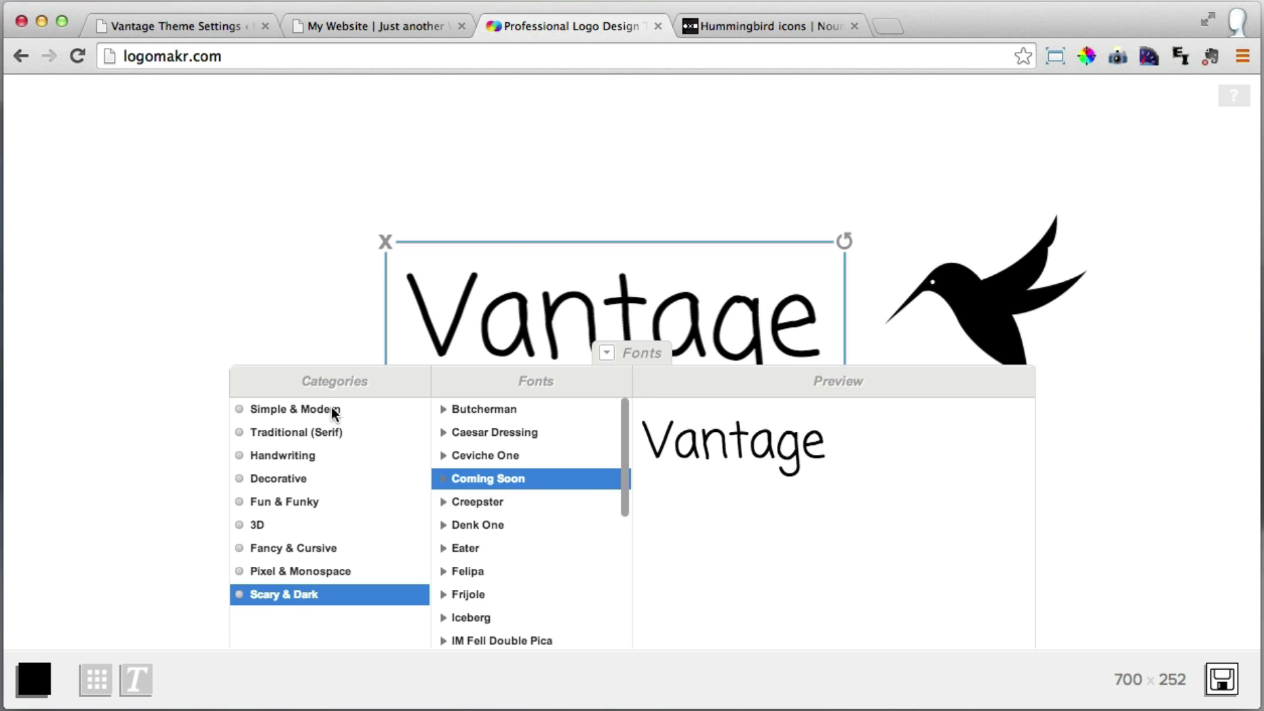
click(330, 428)
click(660, 339)
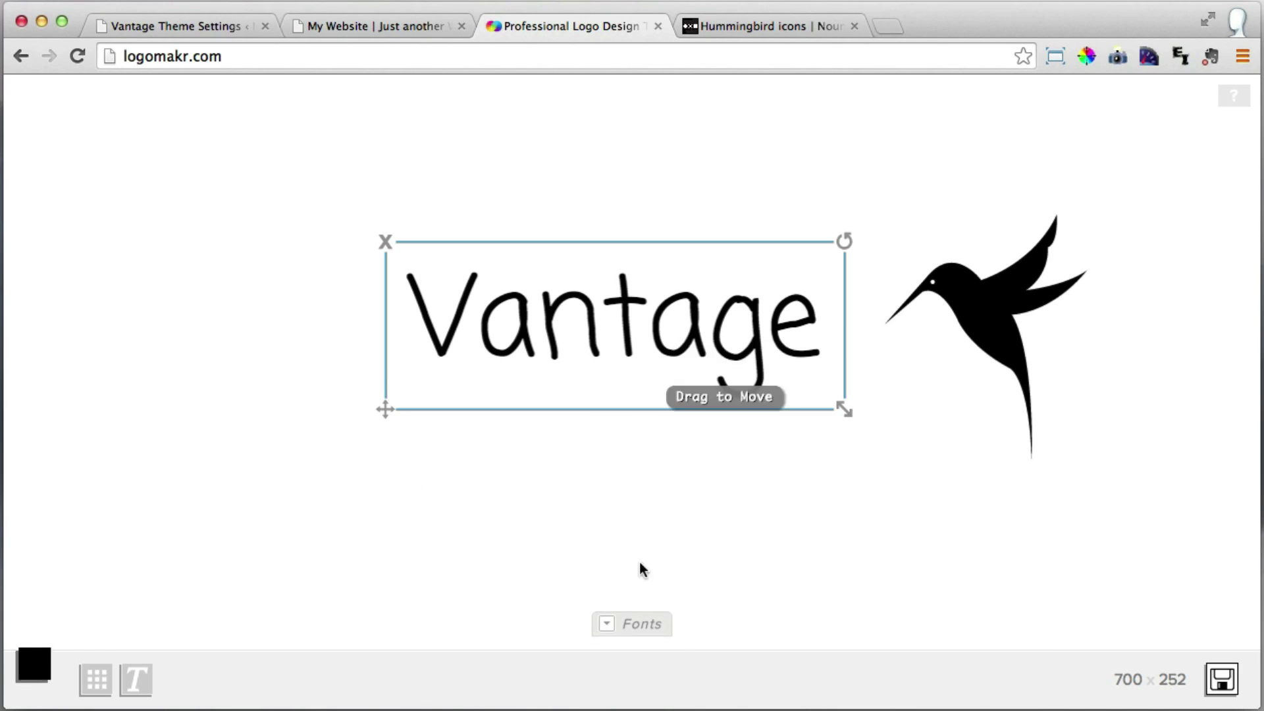
click(638, 644)
click(320, 408)
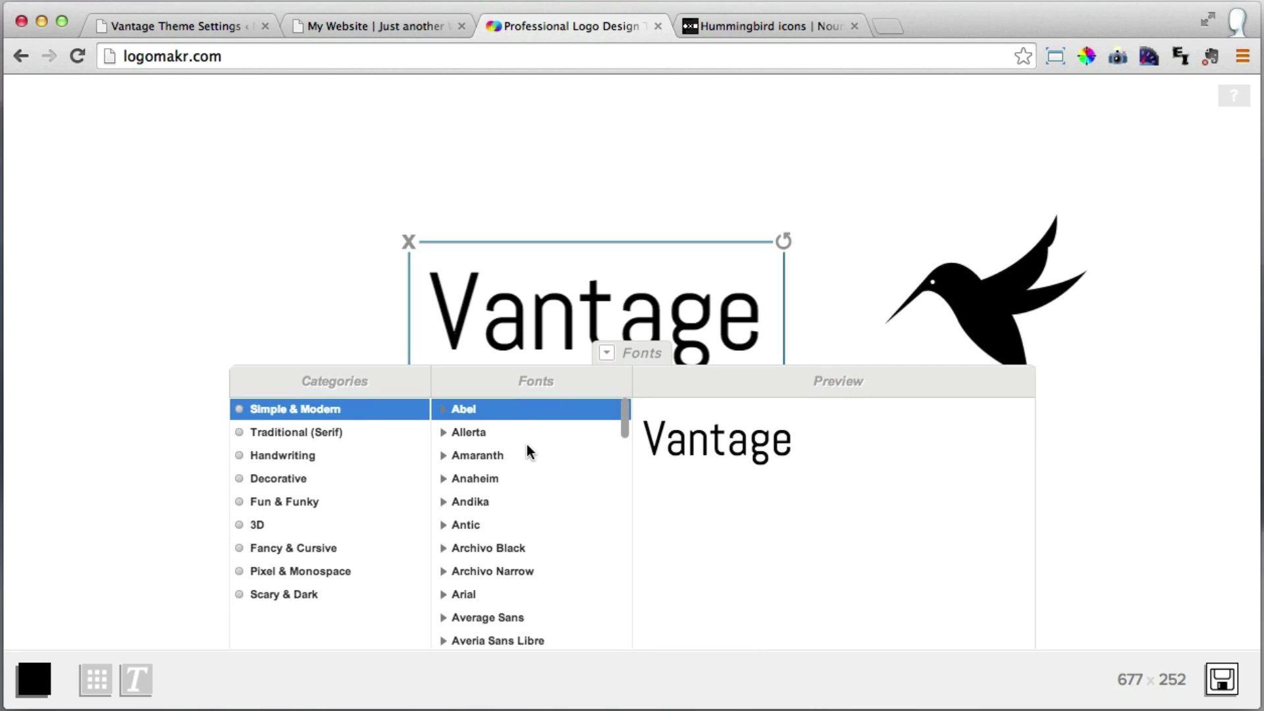
scroll(527, 444, down, 5)
scroll(531, 444, down, 2)
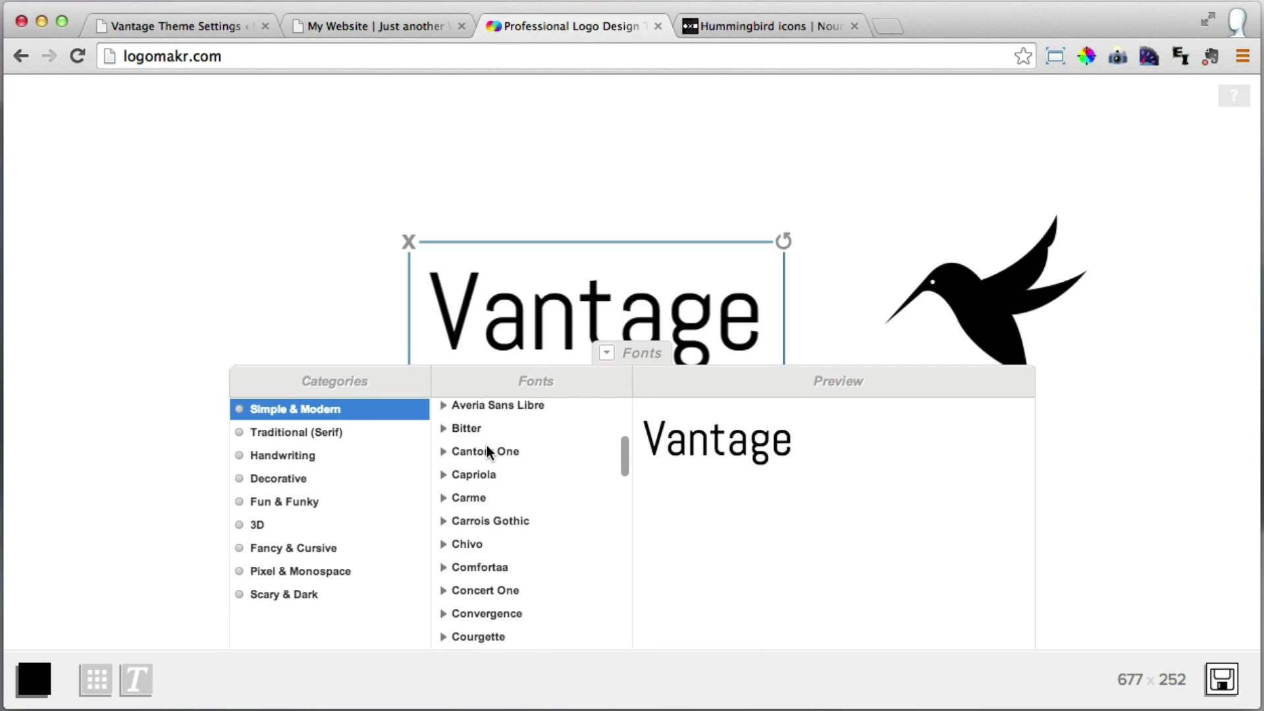
click(488, 447)
key(Down)
key(Down)
key(Down)
key(Down)
key(Down)
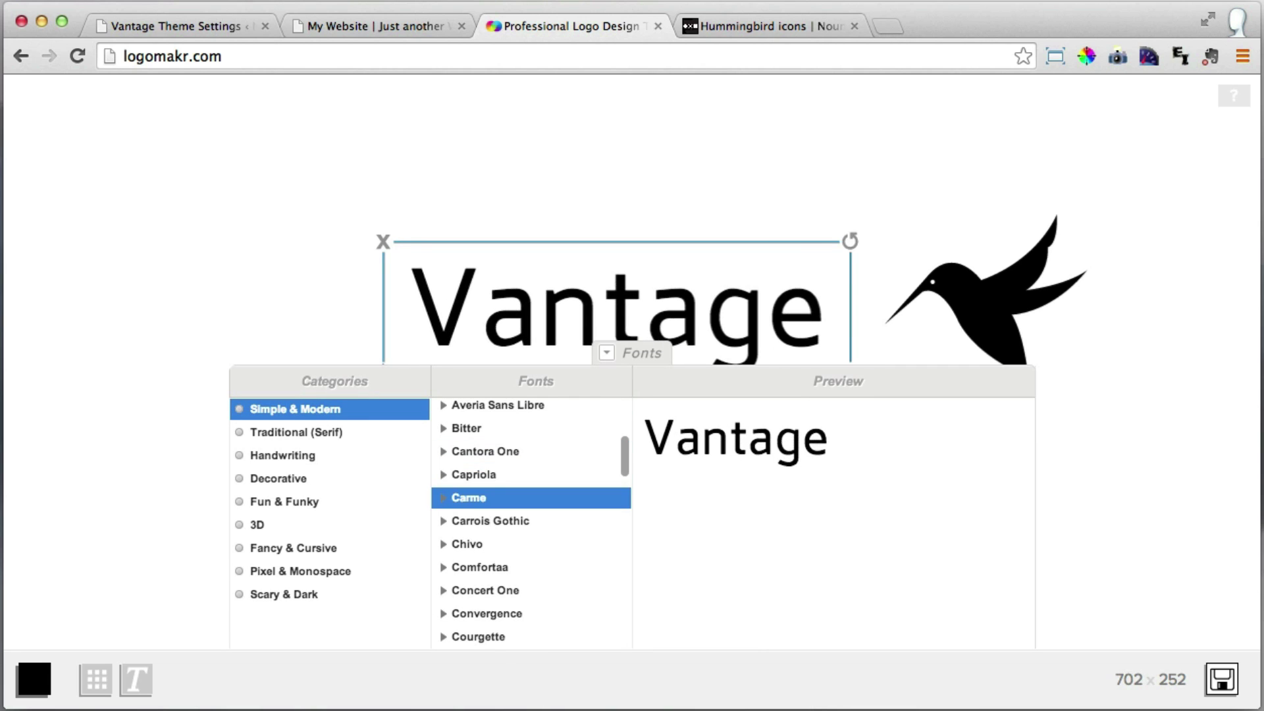
key(Down)
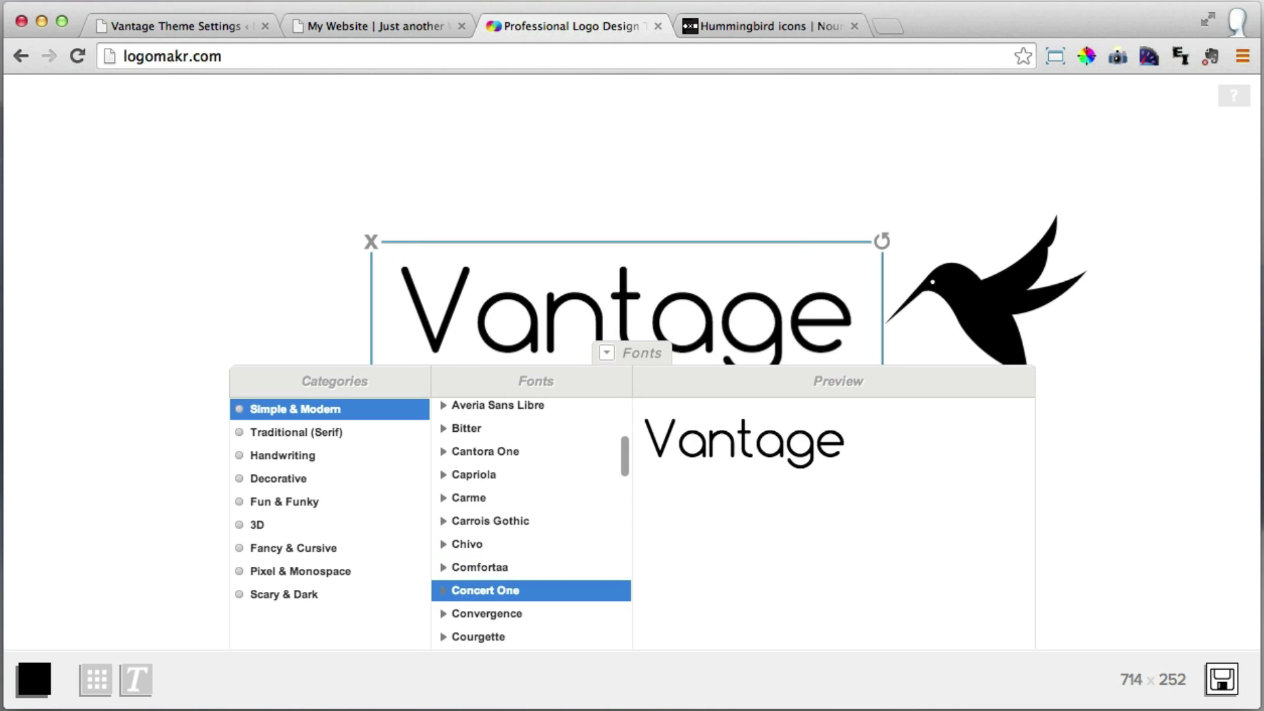
key(Up)
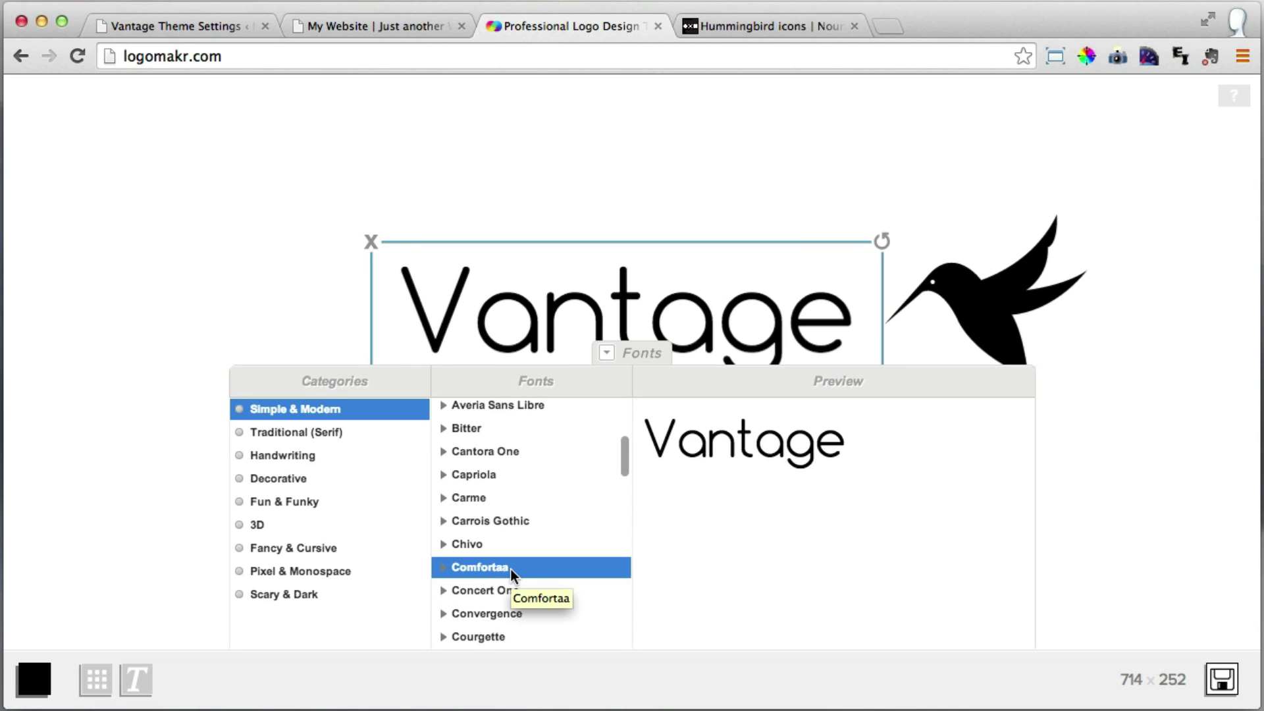
click(643, 360)
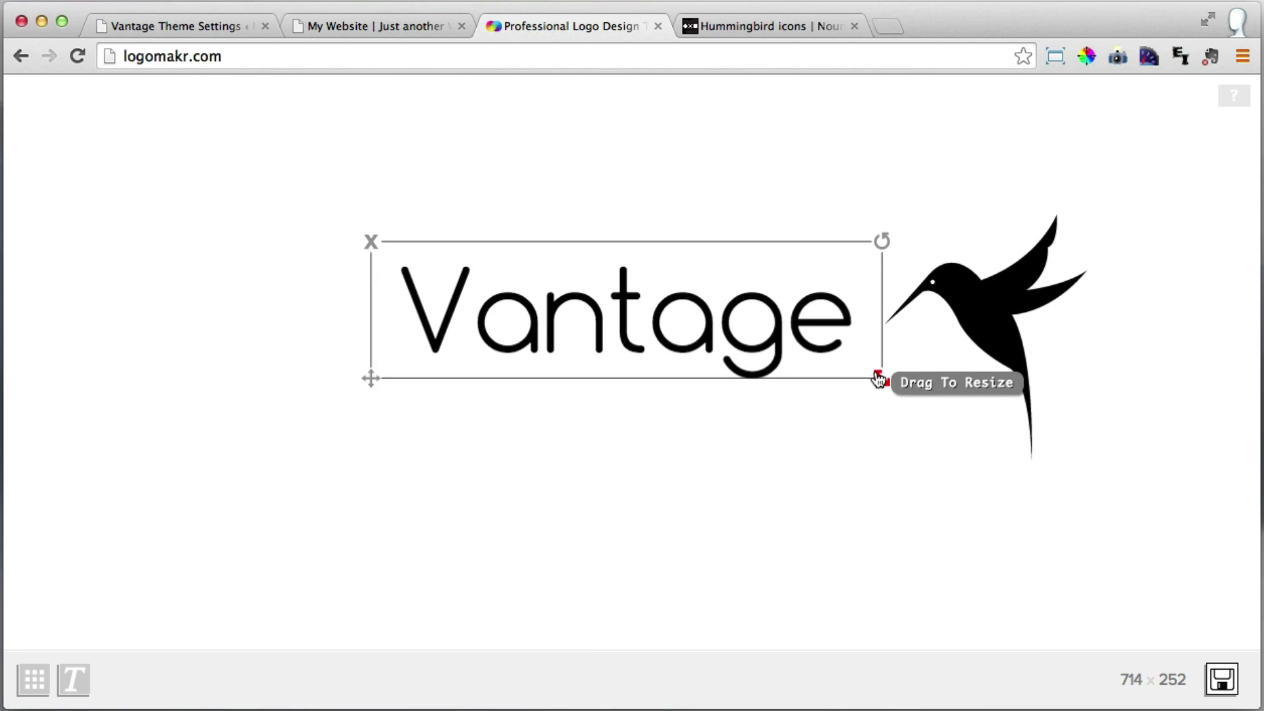
Enlarge the Vantage text and reposition it toward the canvas centre.
drag(882, 379, 943, 411)
drag(762, 344, 685, 346)
drag(804, 389, 902, 427)
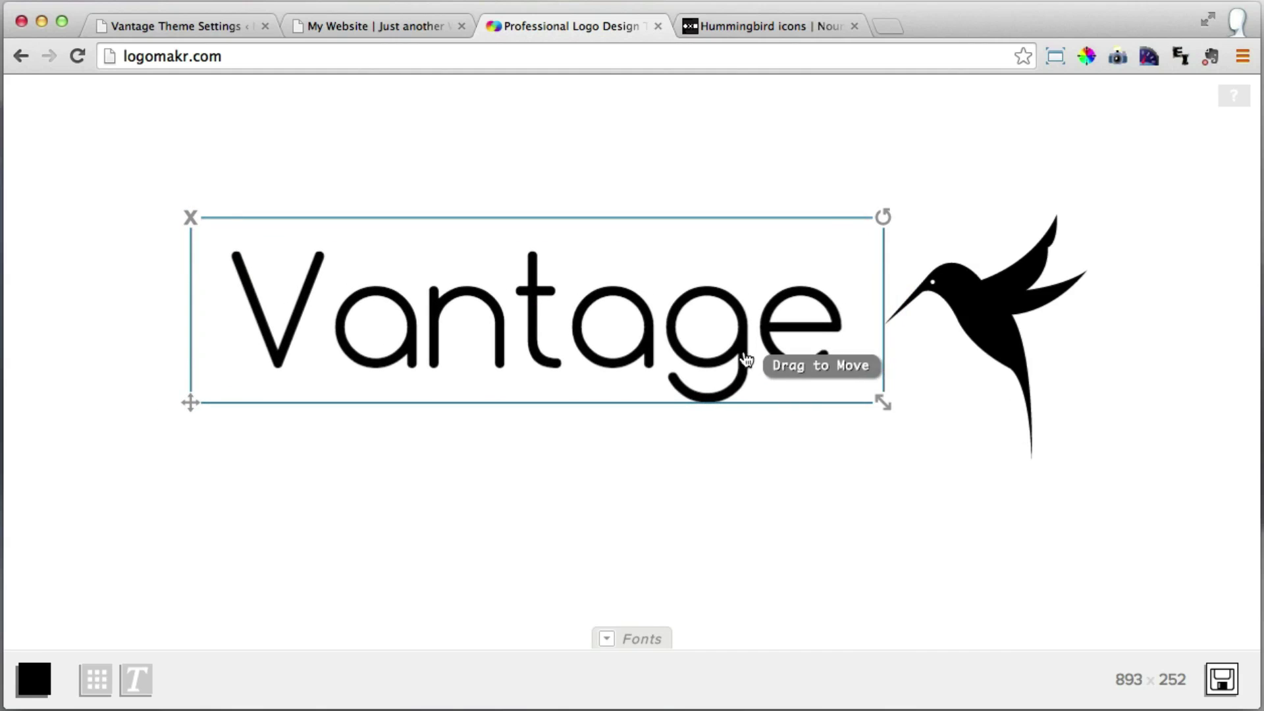
drag(737, 352, 781, 385)
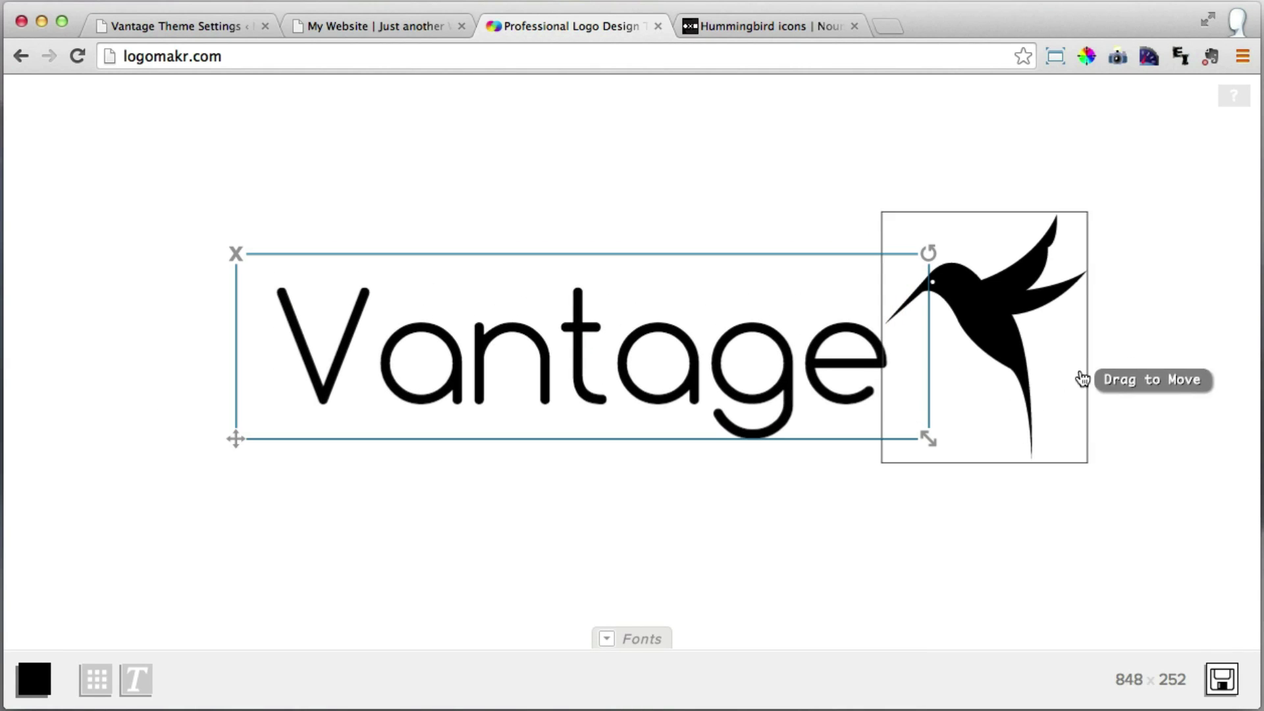
Resize the hummingbird and tuck it against the final e of Vantage.
click(1030, 381)
drag(1088, 469, 1050, 423)
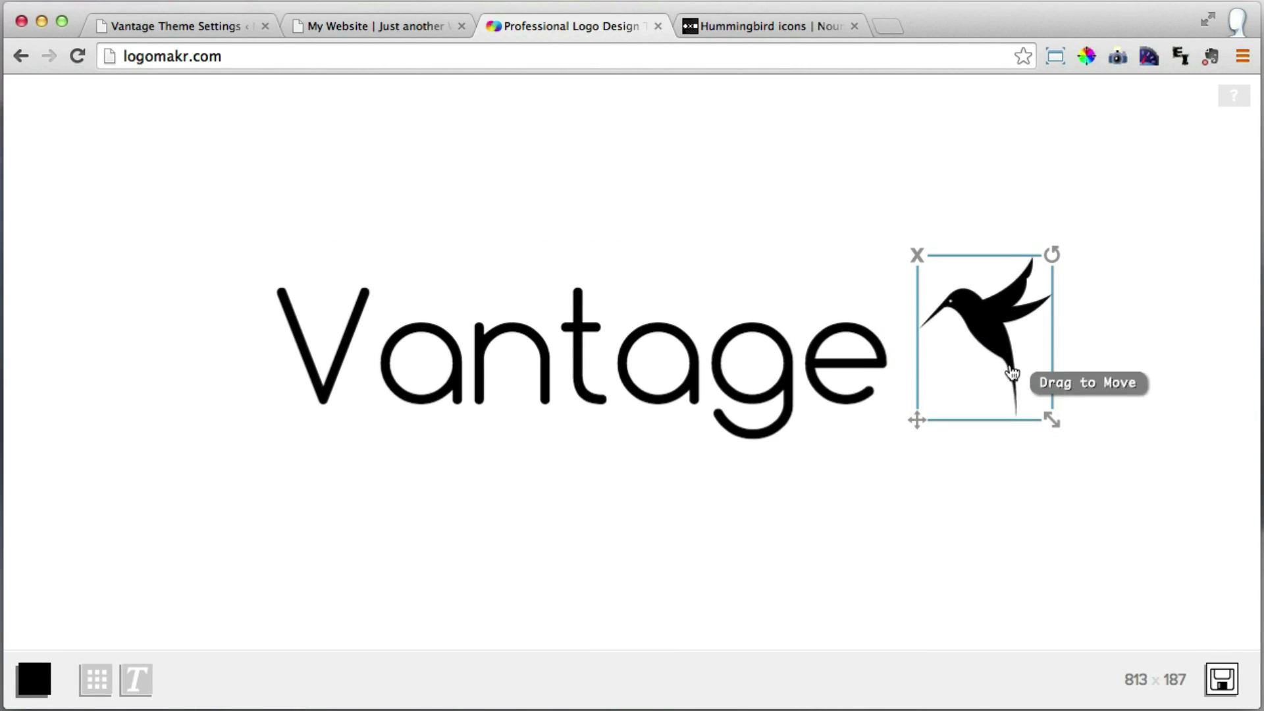
drag(1010, 373, 975, 364)
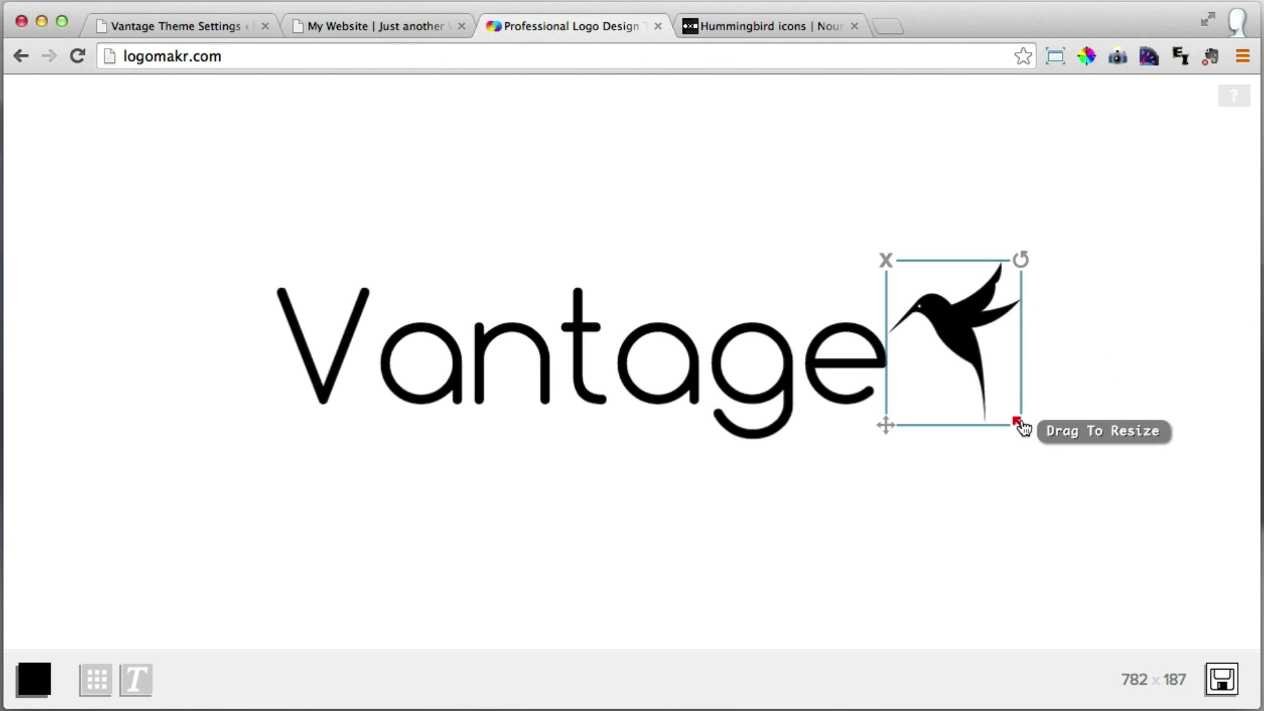
drag(1021, 424, 1053, 440)
drag(983, 357, 1008, 366)
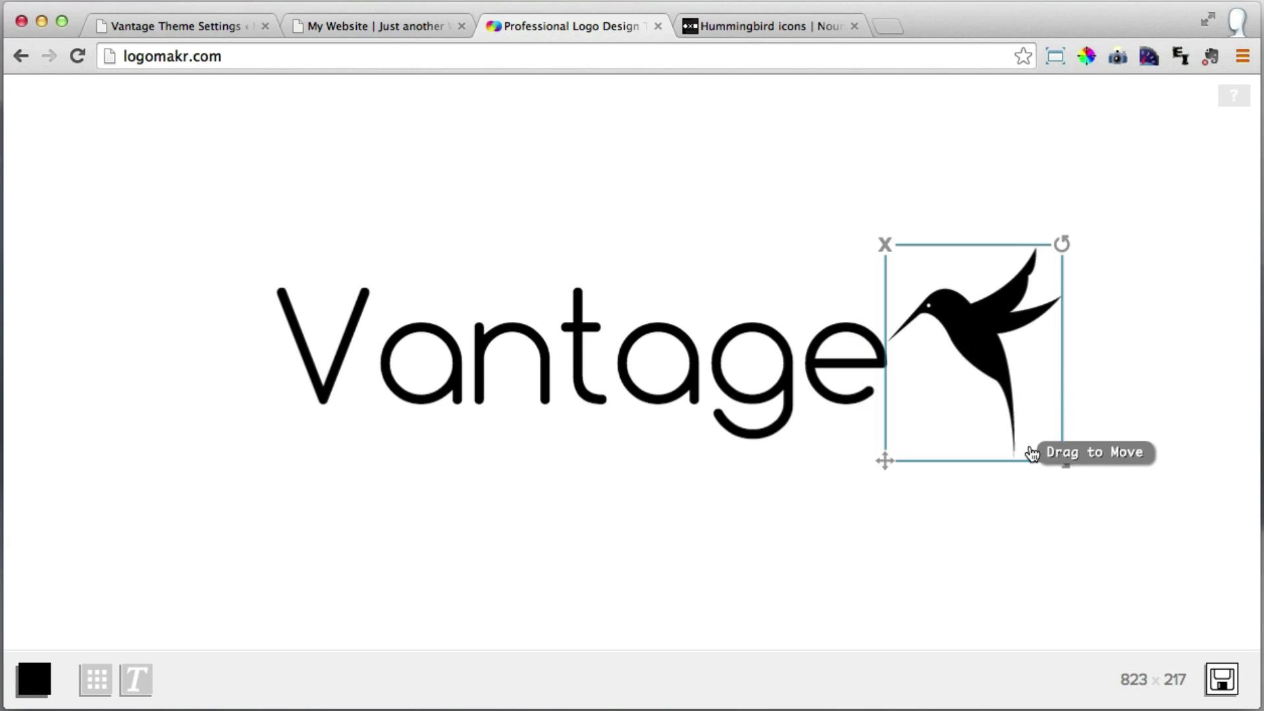
drag(1054, 454, 1038, 440)
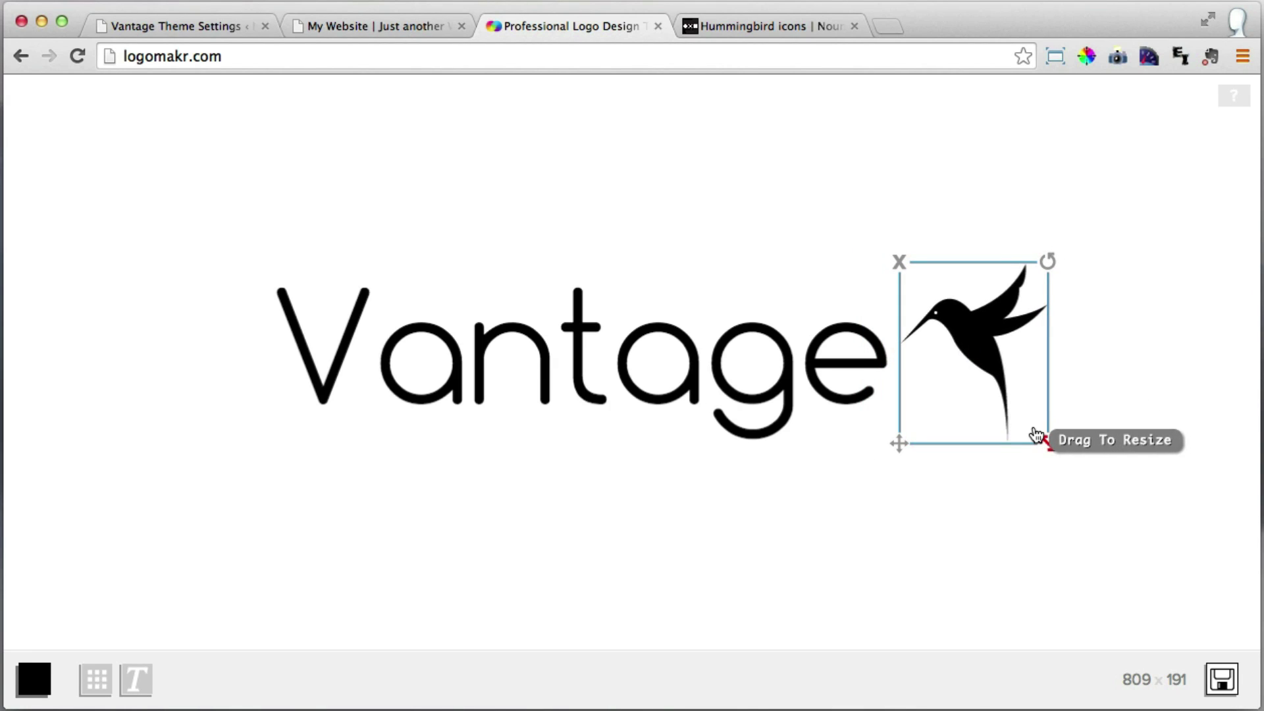
drag(974, 367, 968, 373)
click(1117, 369)
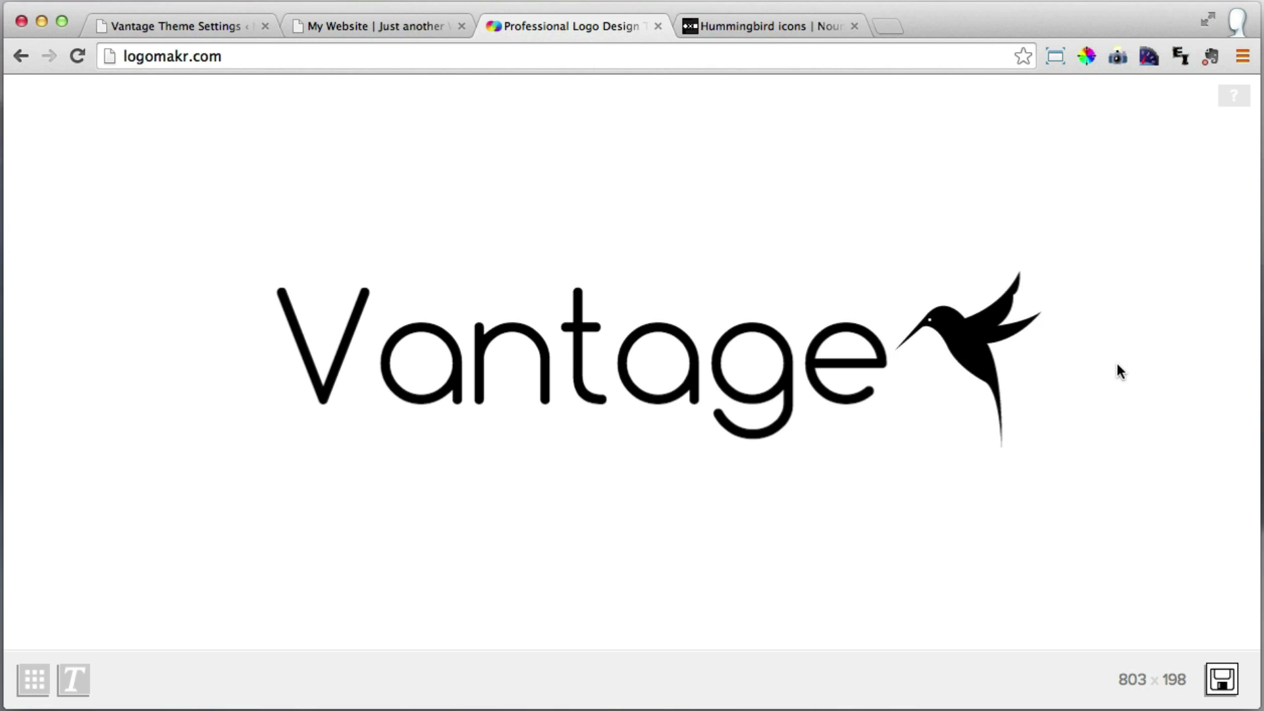
click(649, 363)
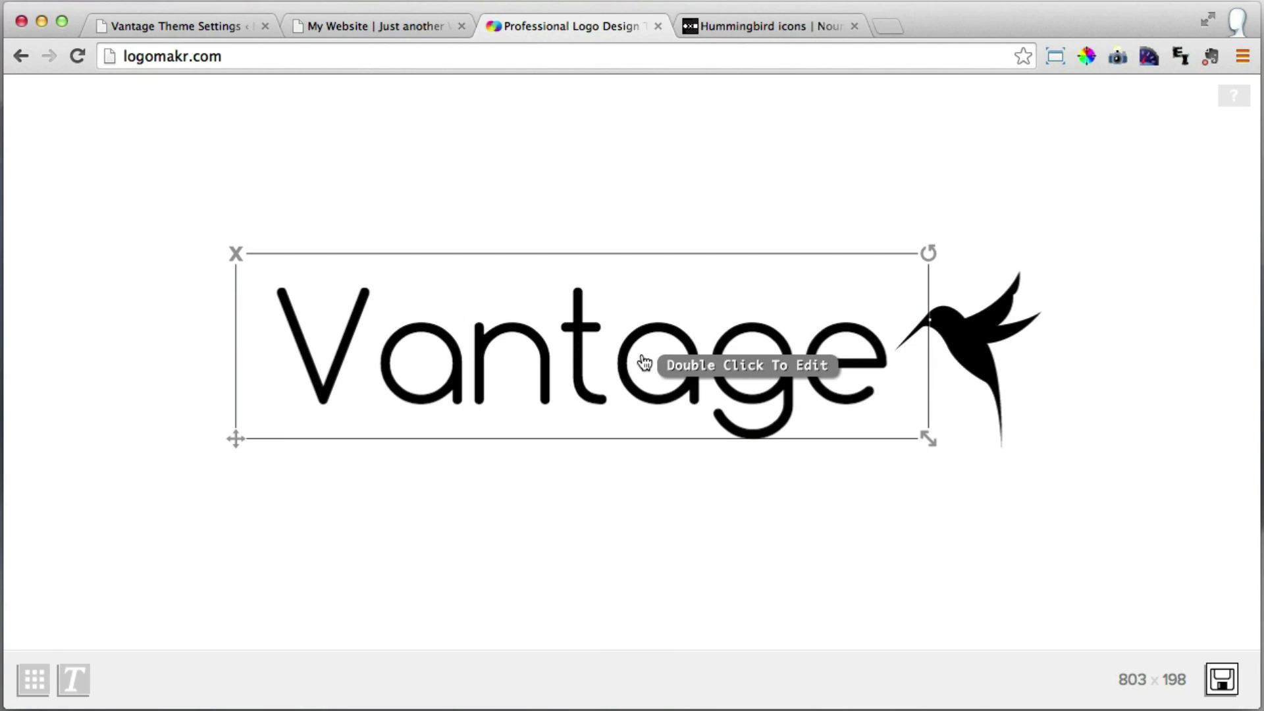
Make the Vantage text light grey (e2e2e2).
click(644, 362)
click(35, 678)
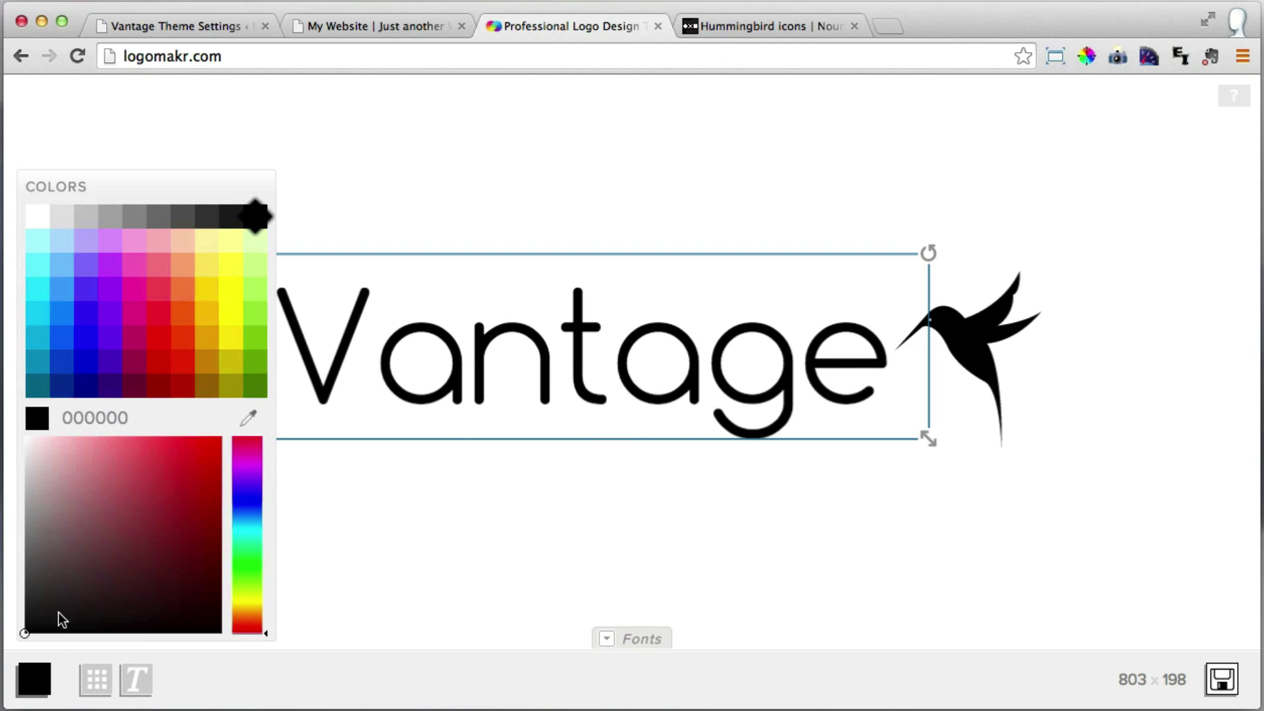
click(59, 217)
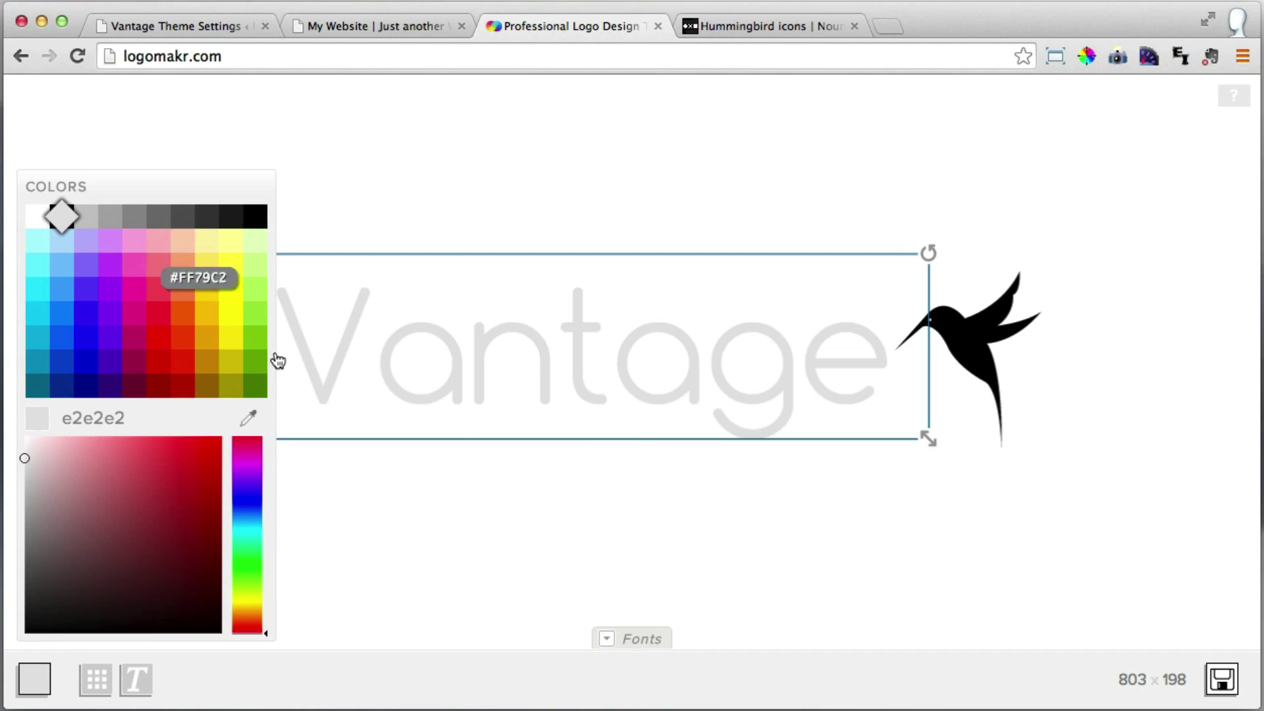
click(604, 552)
Colour the hummingbird green #9DD241 and tilt it slightly.
click(965, 356)
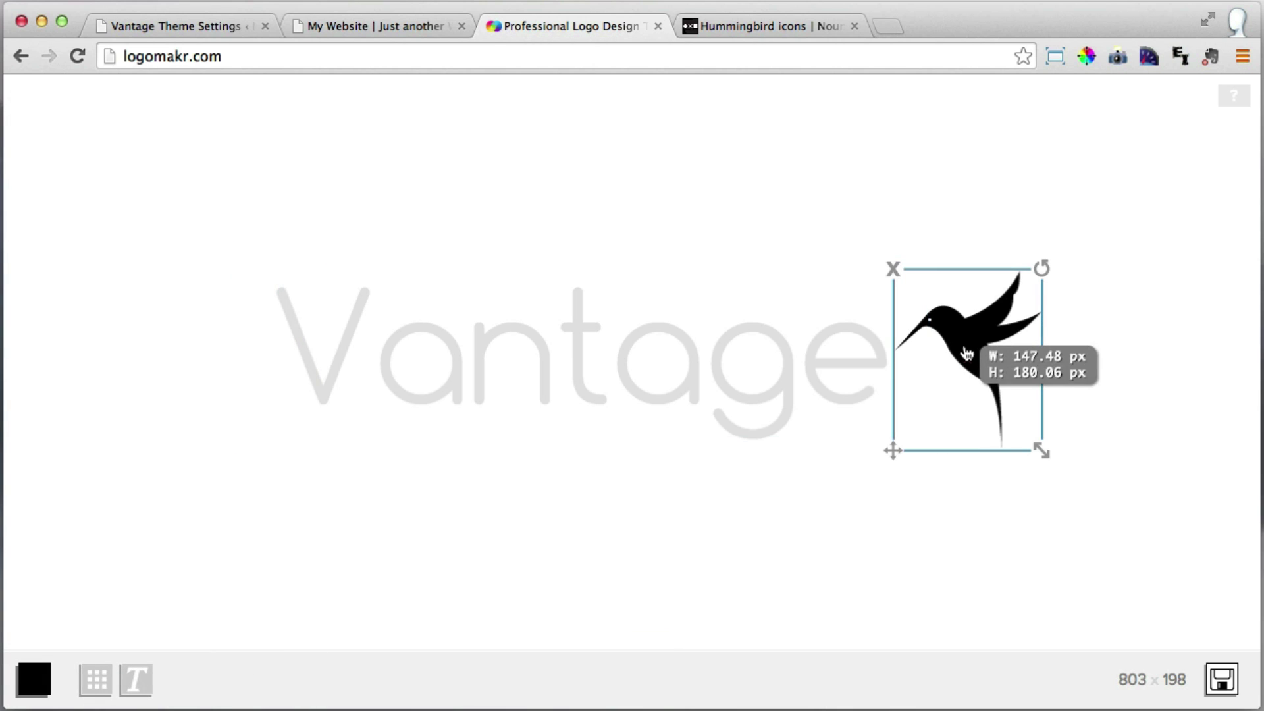
click(35, 678)
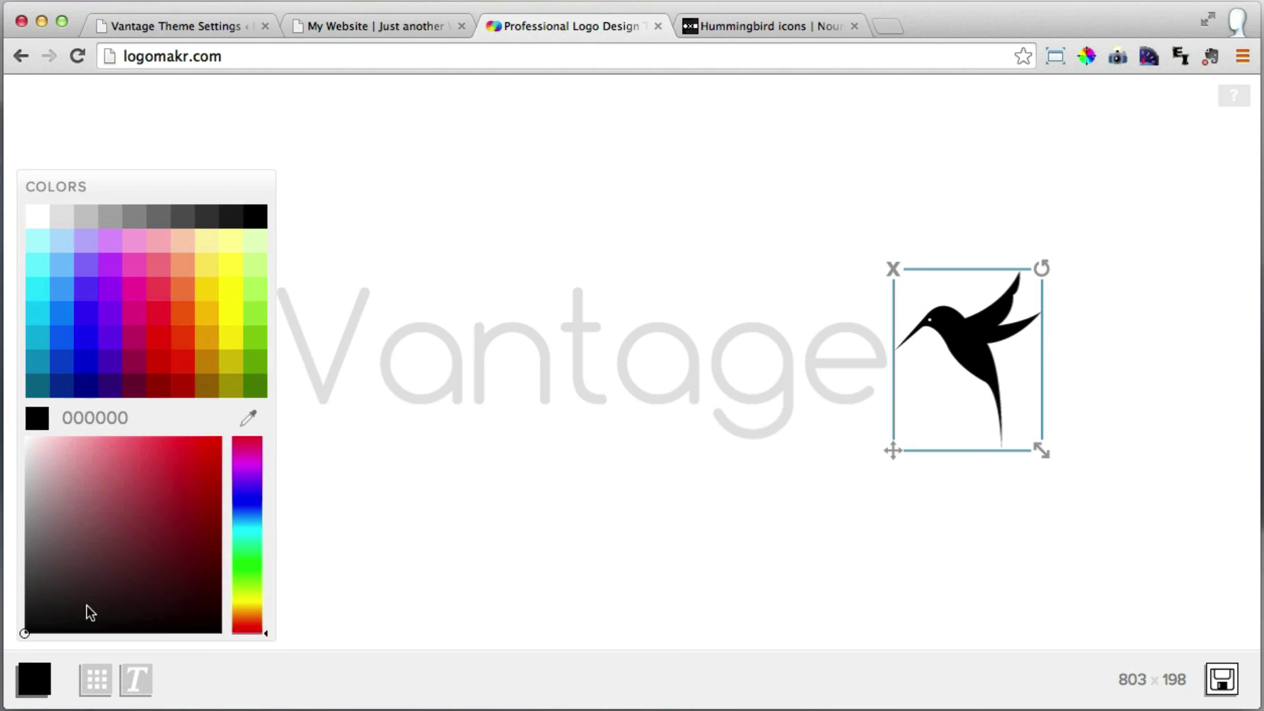
click(249, 321)
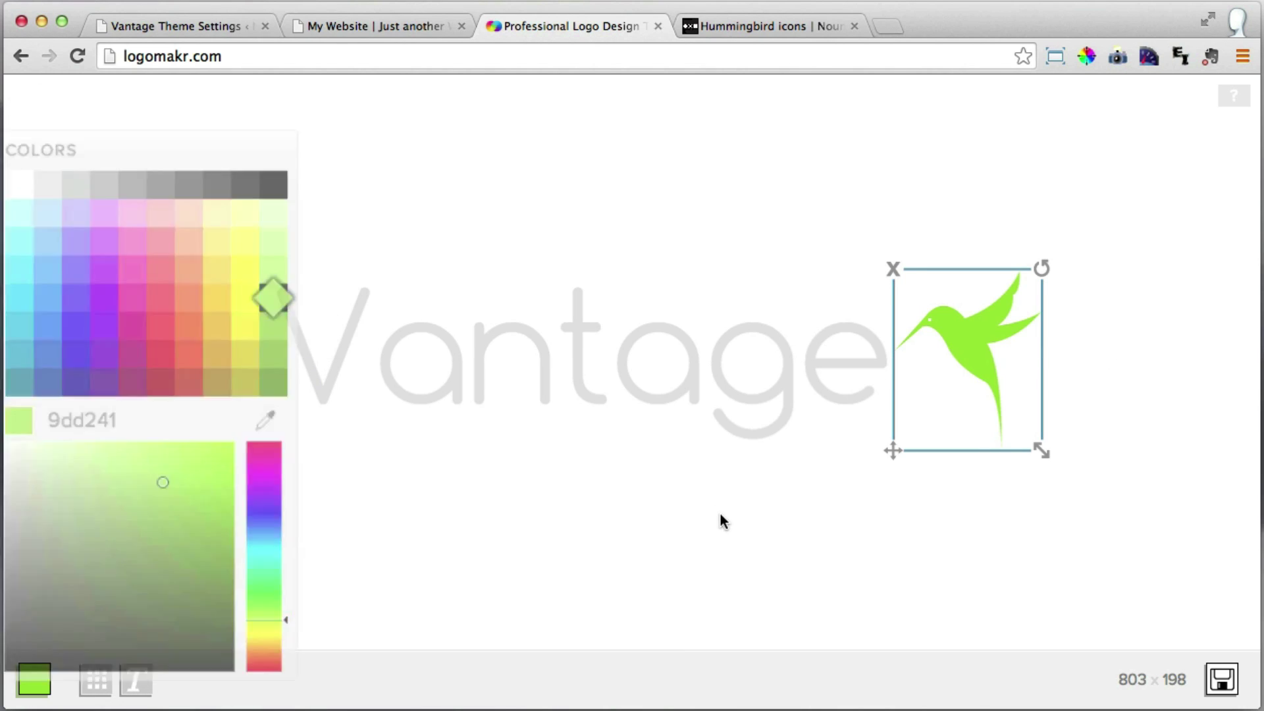
click(652, 626)
click(1018, 428)
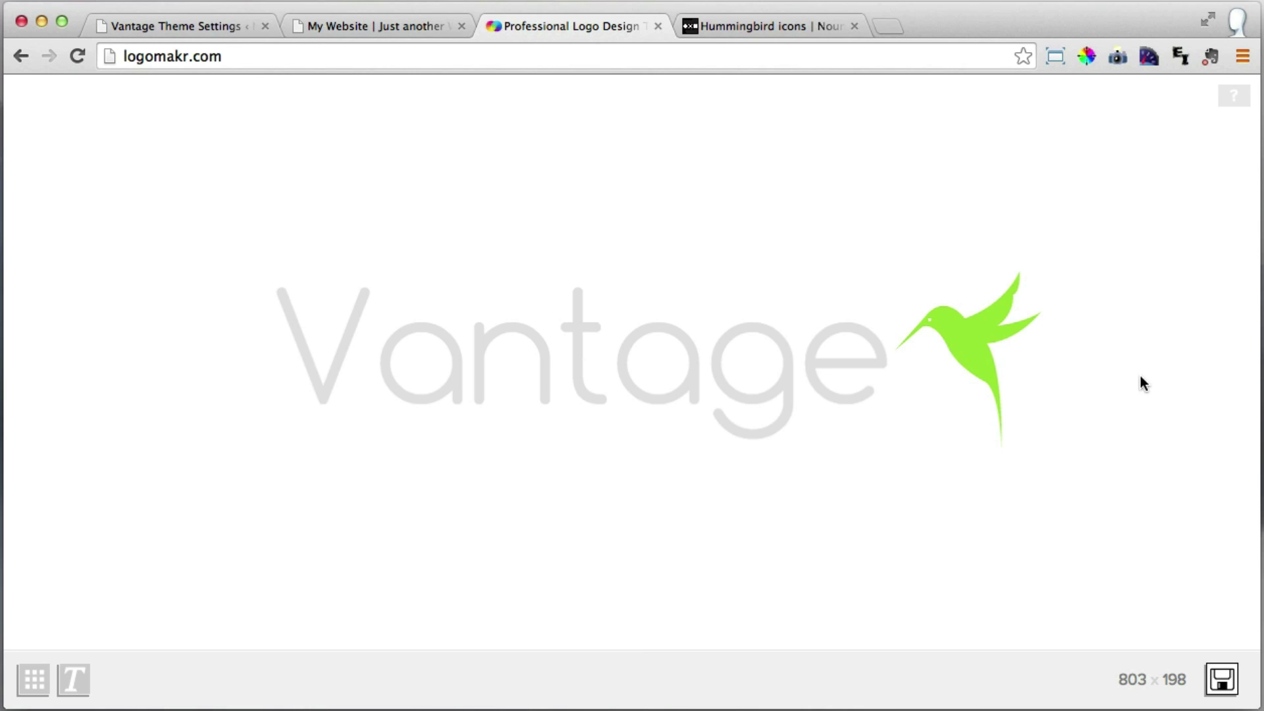
drag(1042, 268, 1044, 257)
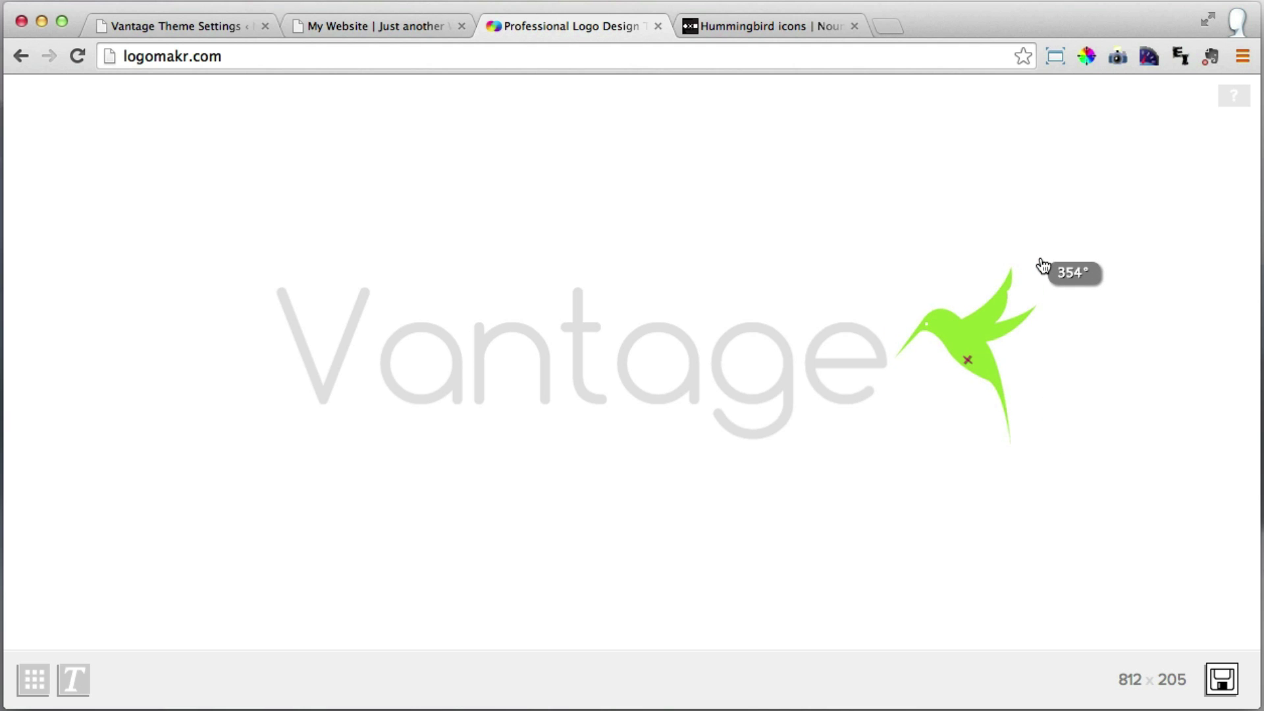
Rotate the hummingbird to 357°, nudge it into place, and download the finished logo.
mouse_move(1030, 274)
drag(1032, 266, 1038, 274)
drag(970, 362, 966, 361)
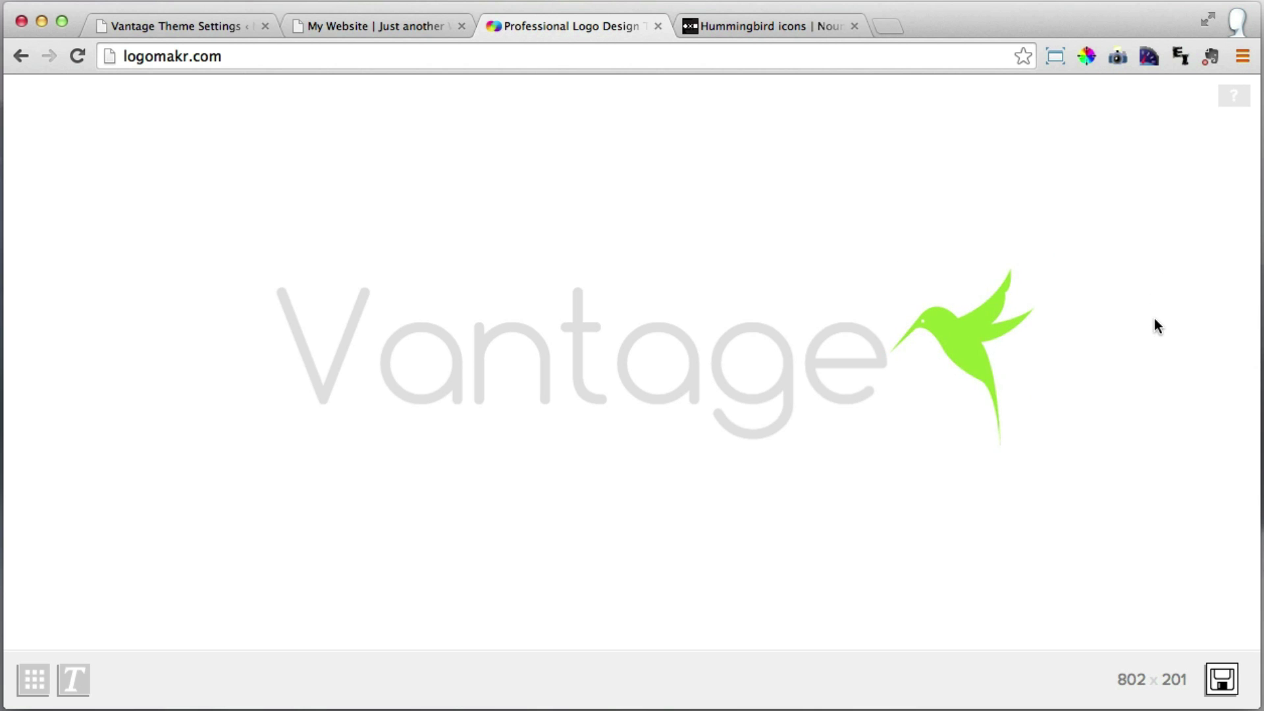
click(1221, 682)
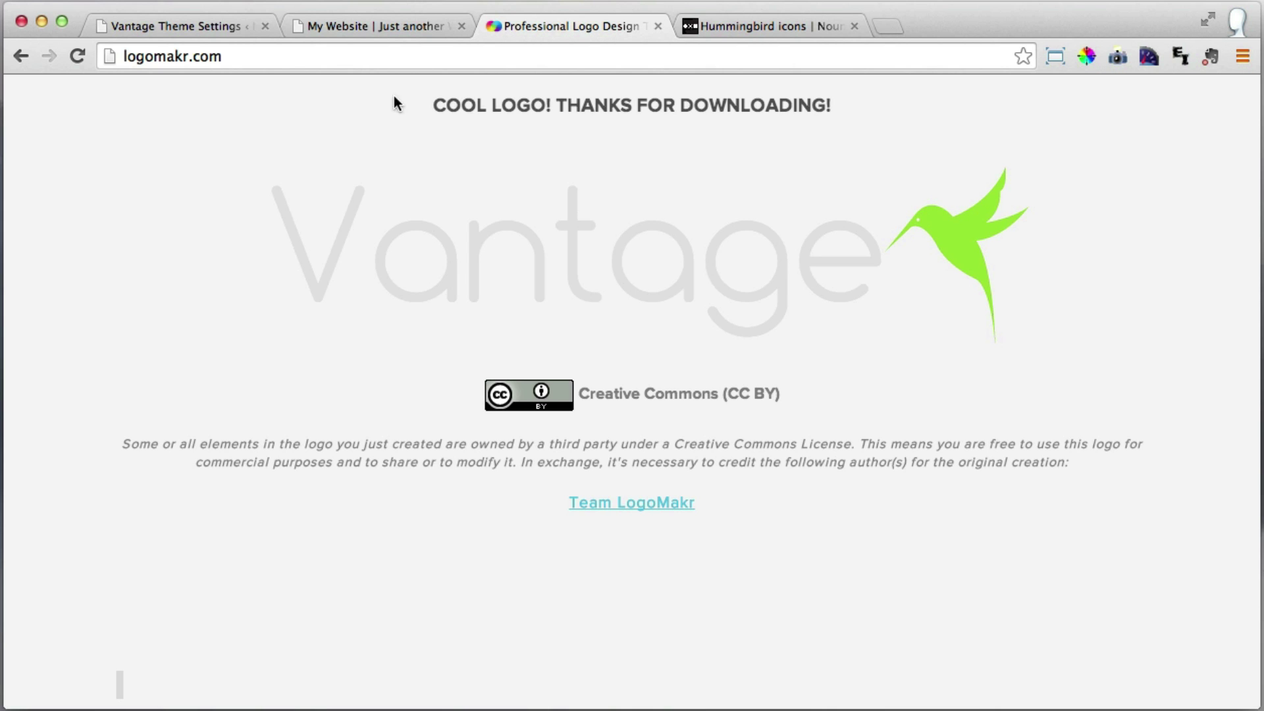
click(177, 27)
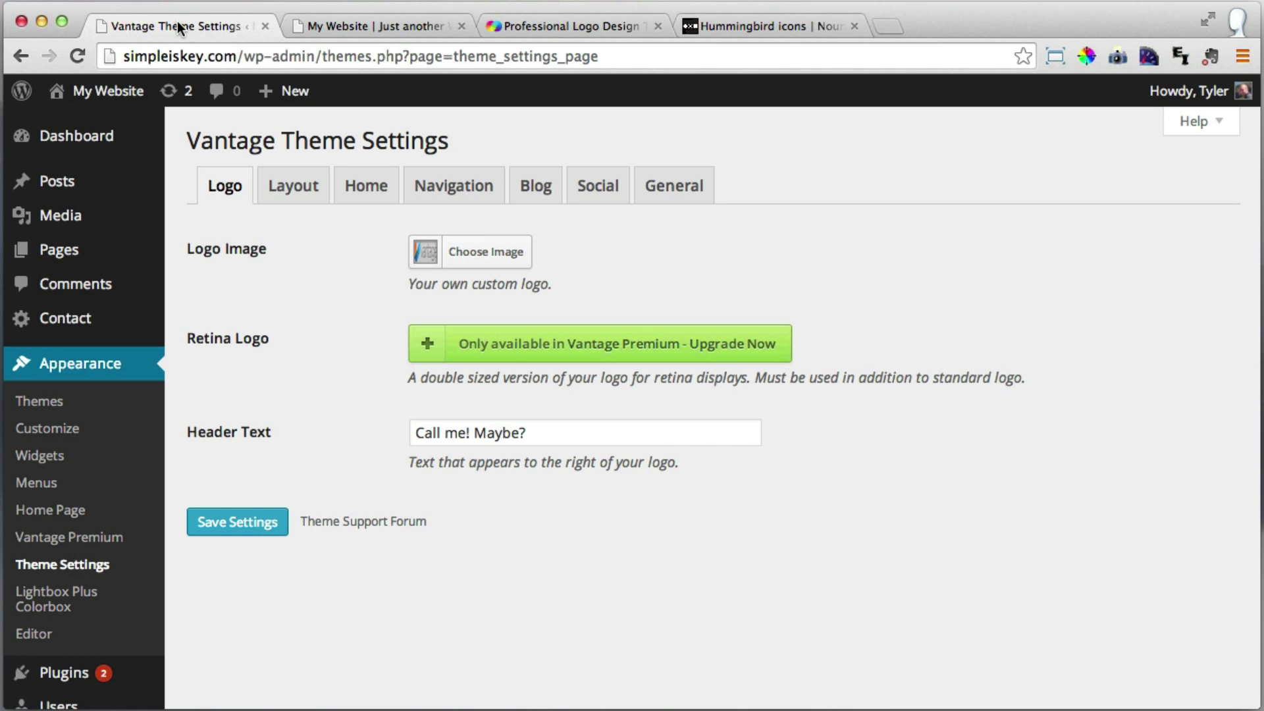
Upload Drawing (63).png, set it as the Vantage logo, and save the theme settings.
click(485, 259)
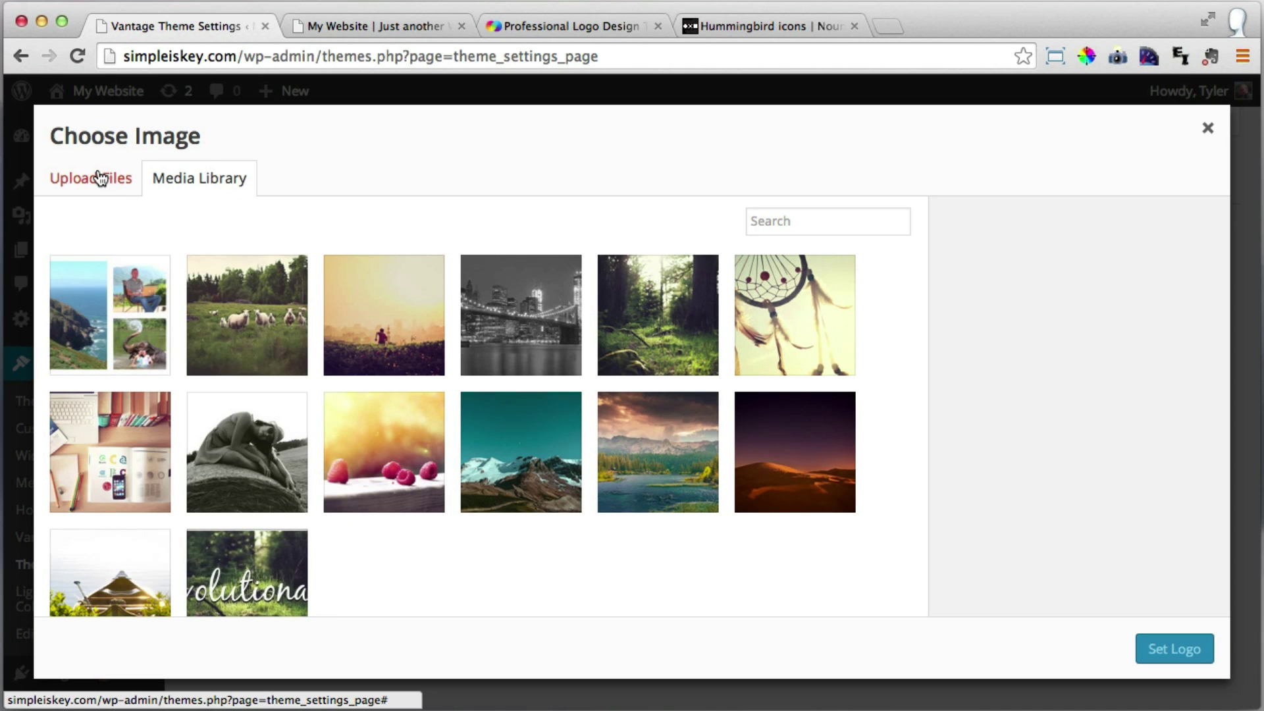
click(98, 179)
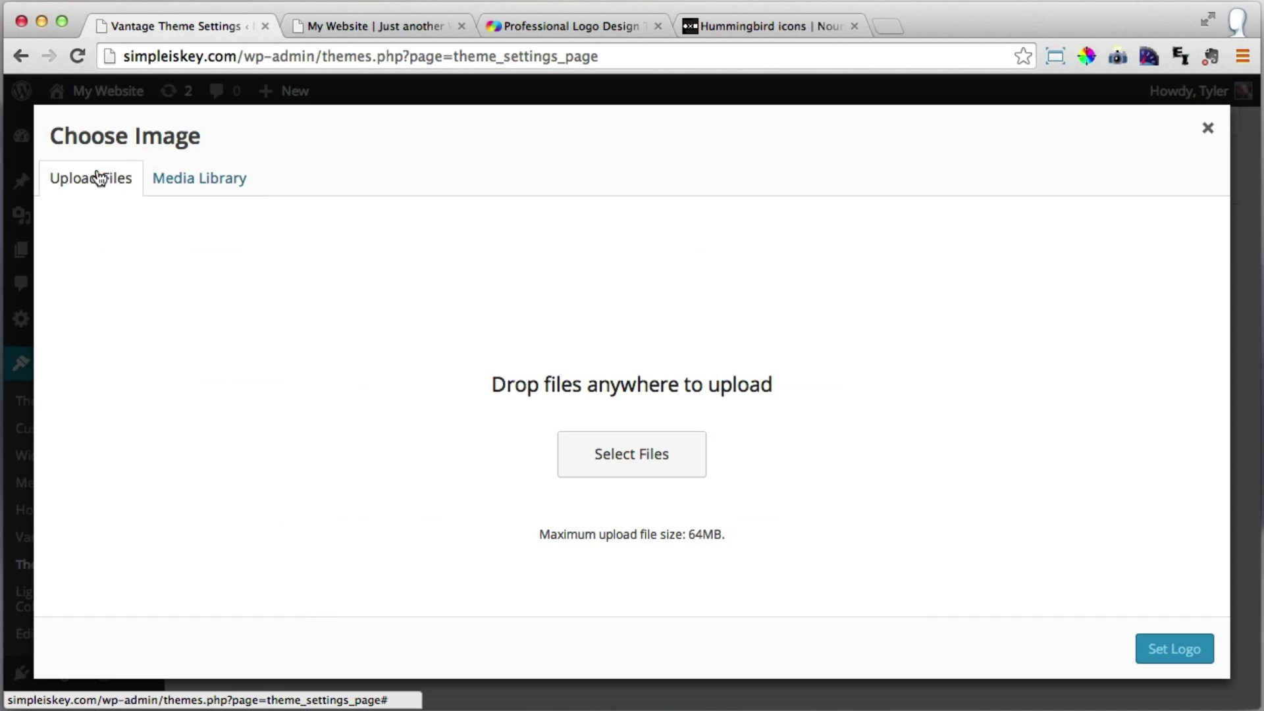
click(637, 464)
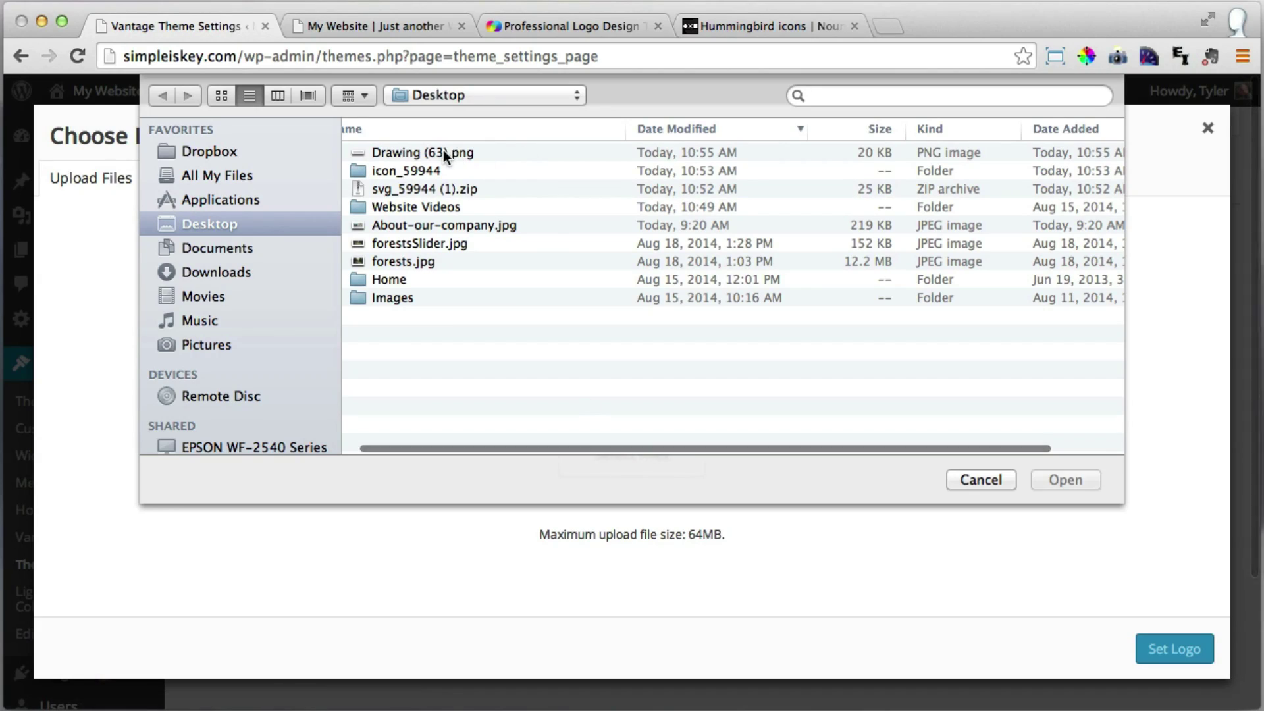
click(439, 150)
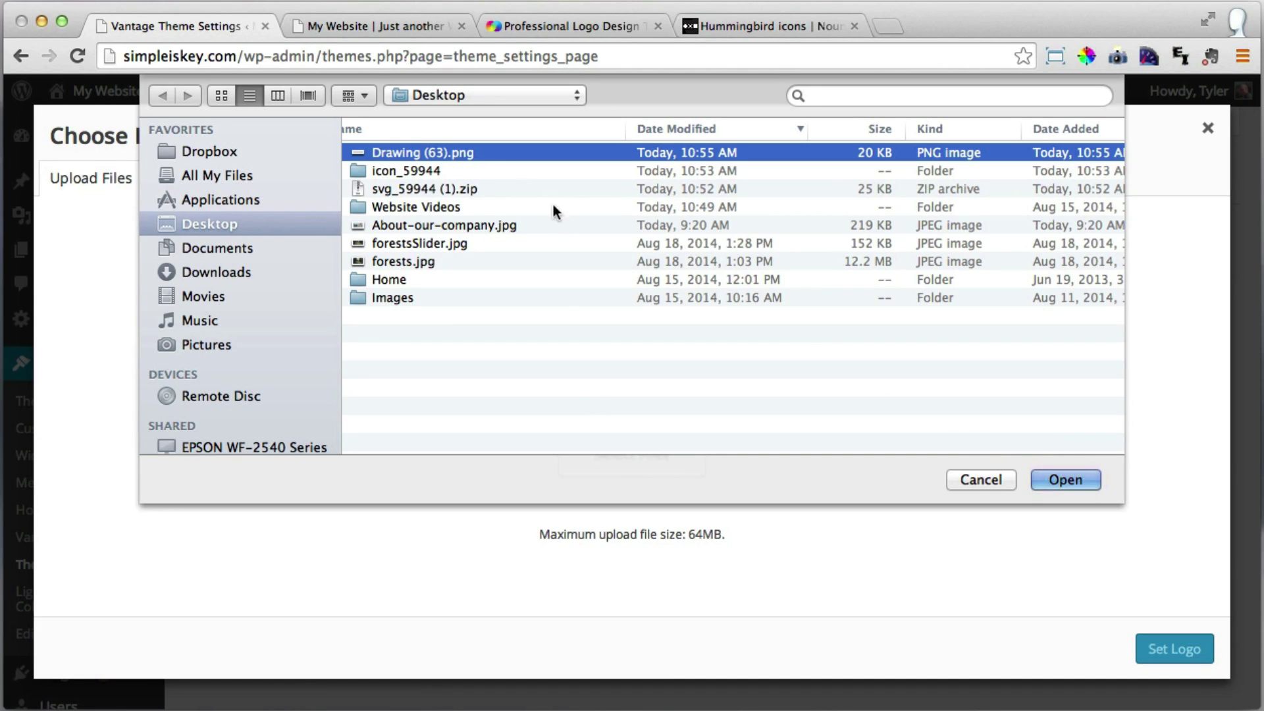
click(1067, 480)
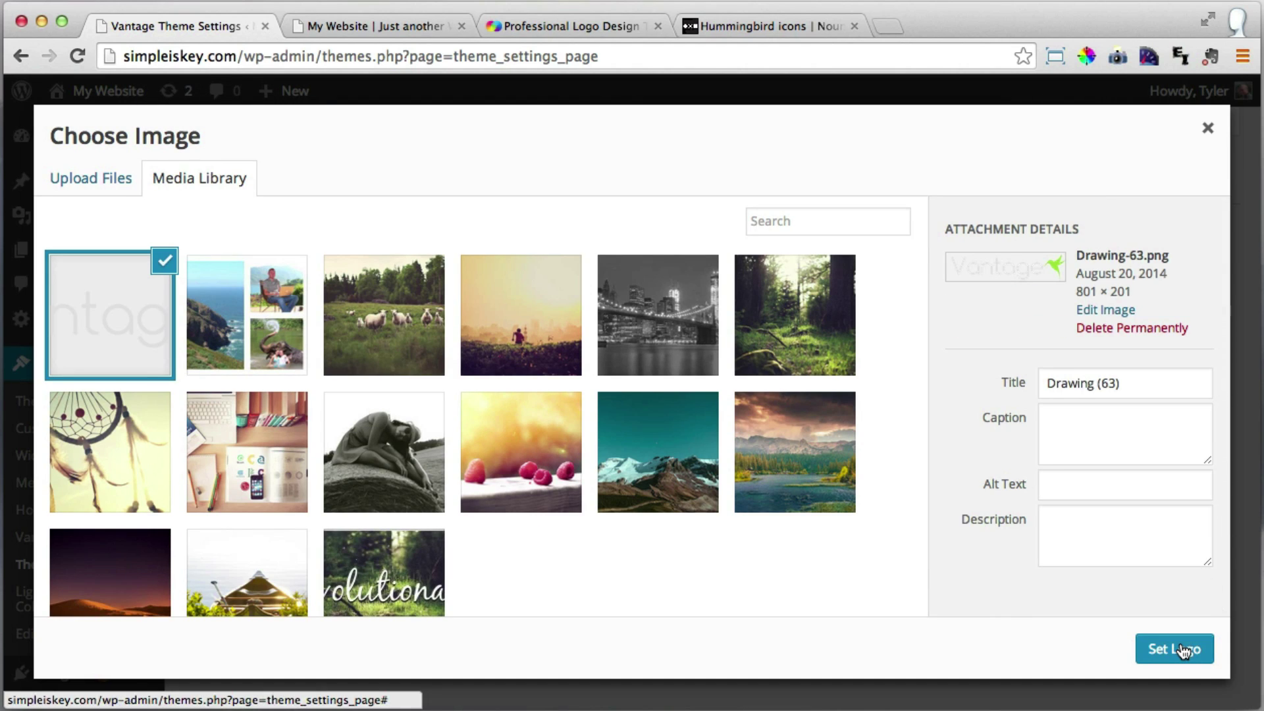
click(1182, 651)
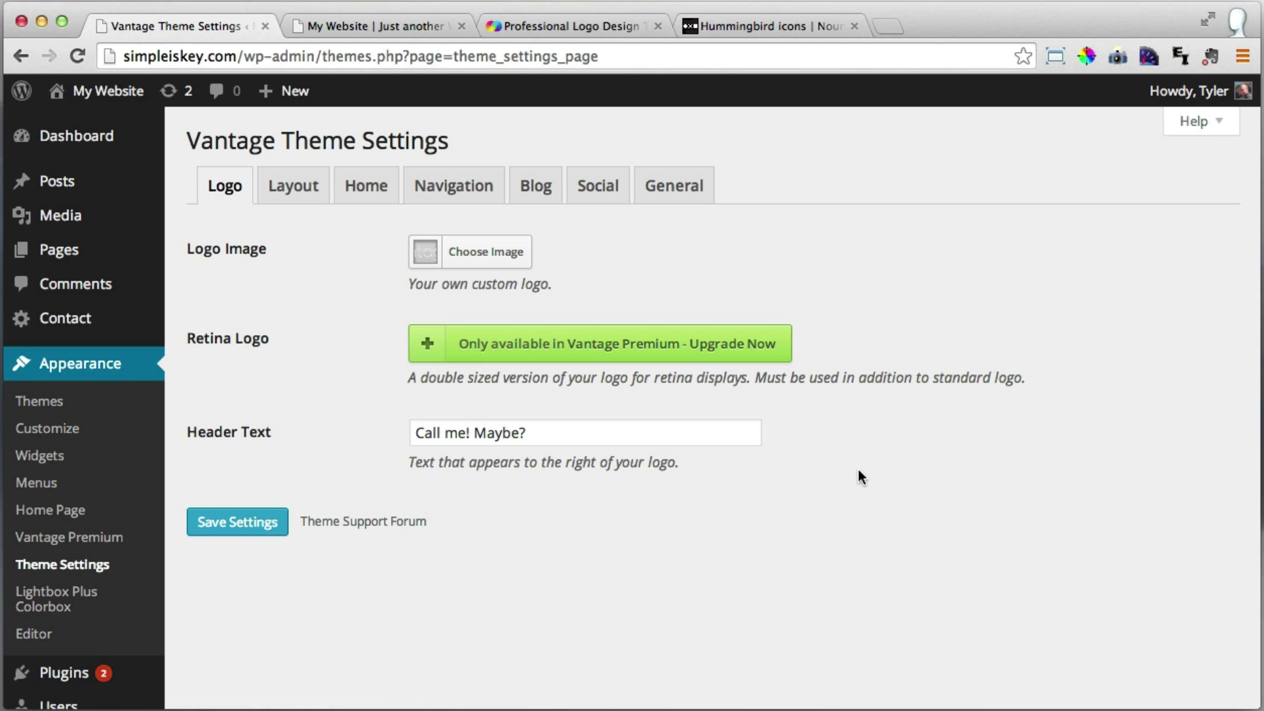
click(249, 531)
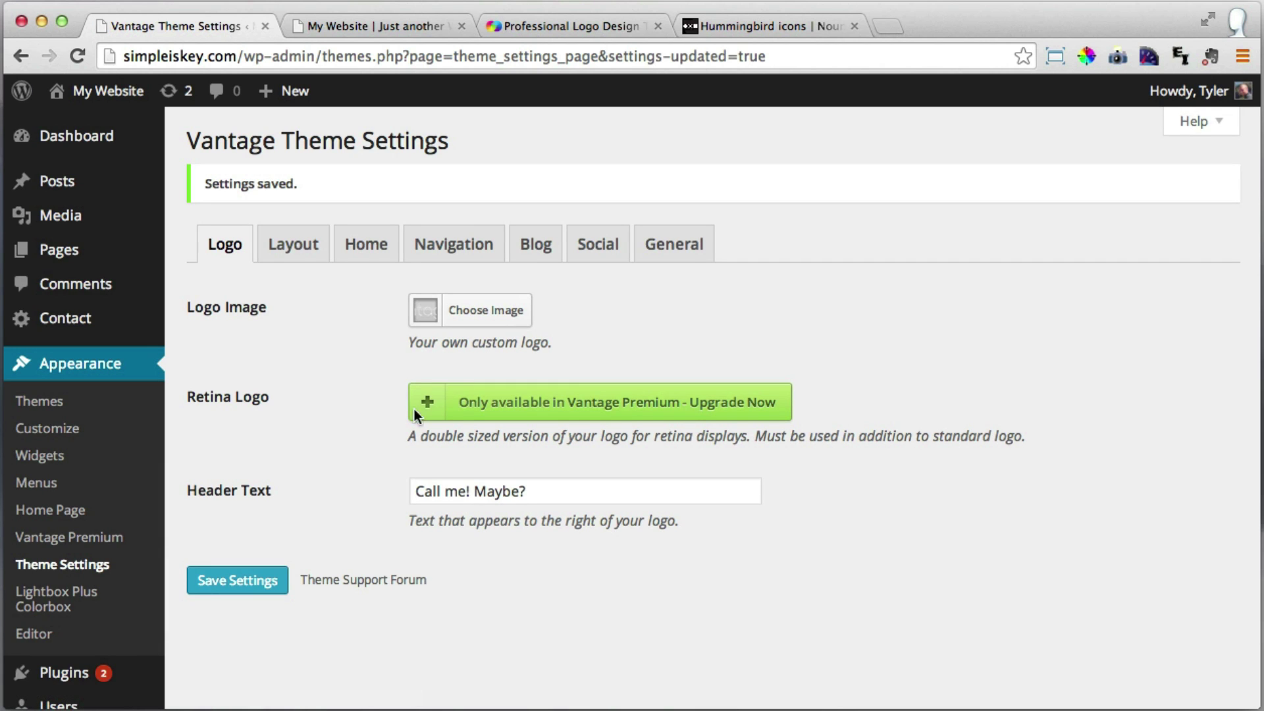
Reload the live site to verify the hummingbird logo appears in the header.
click(366, 24)
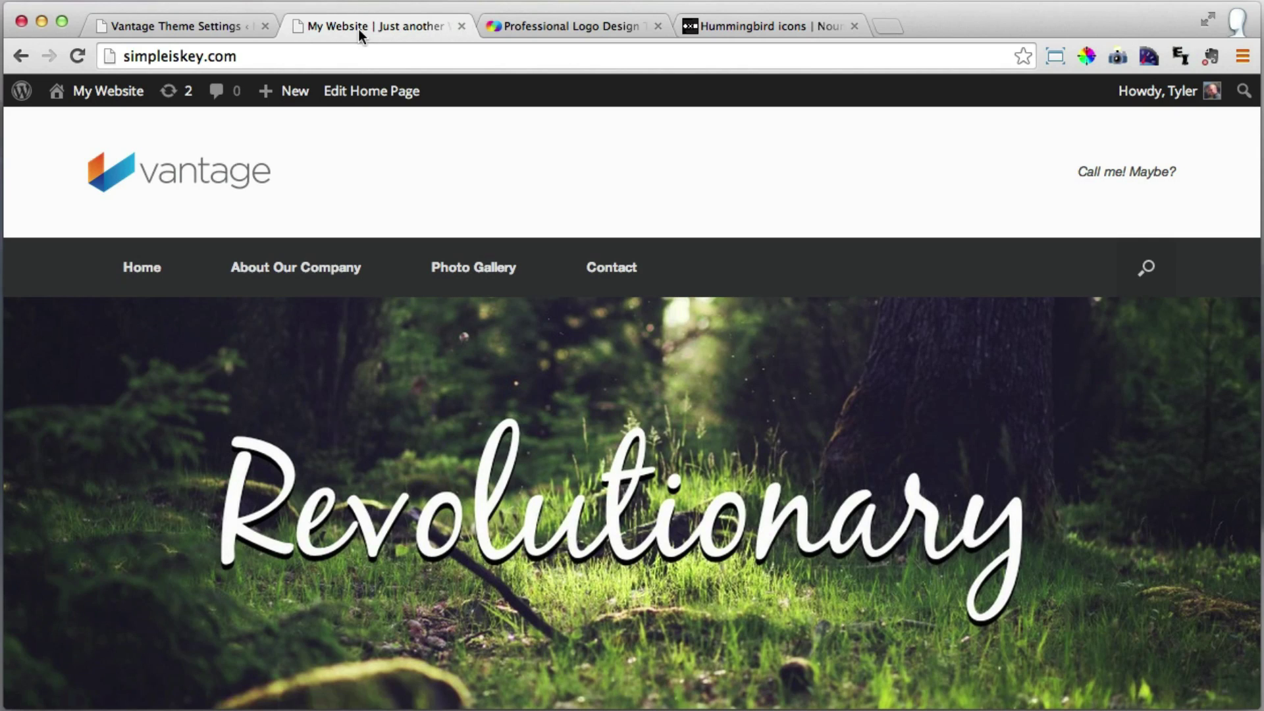
click(78, 56)
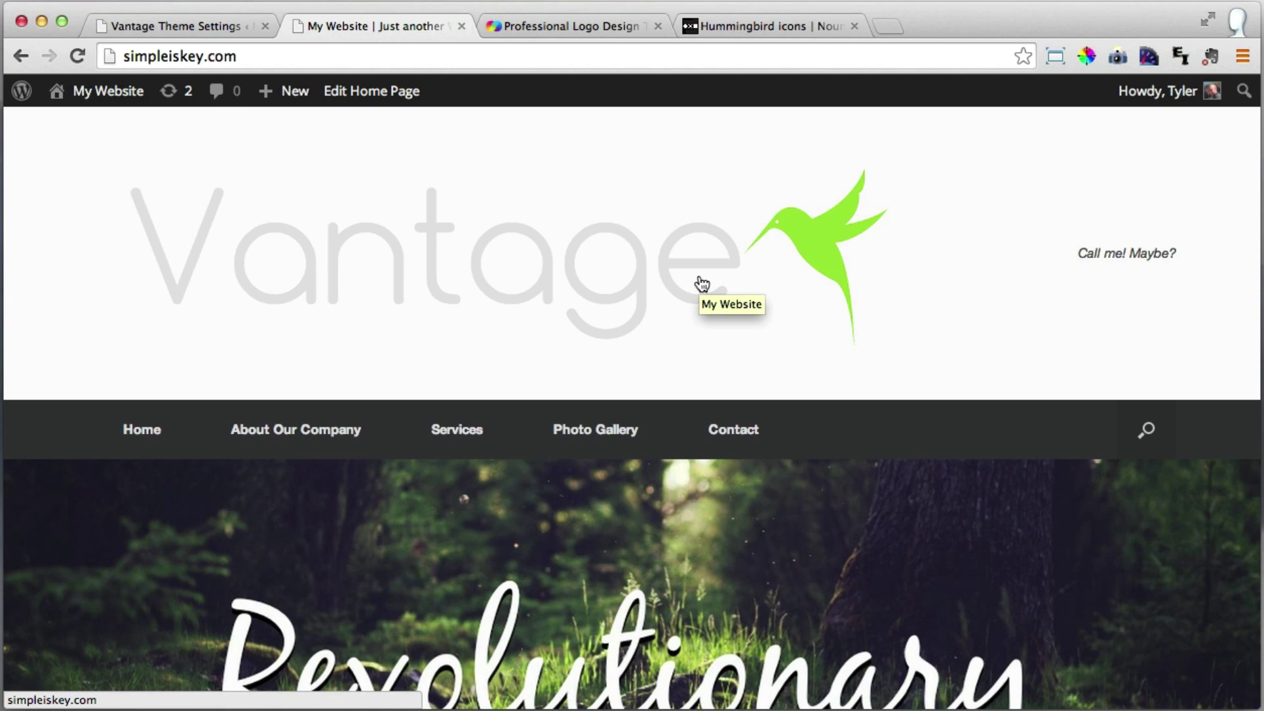
scroll(702, 284, down, 3)
scroll(702, 284, up, 3)
click(194, 19)
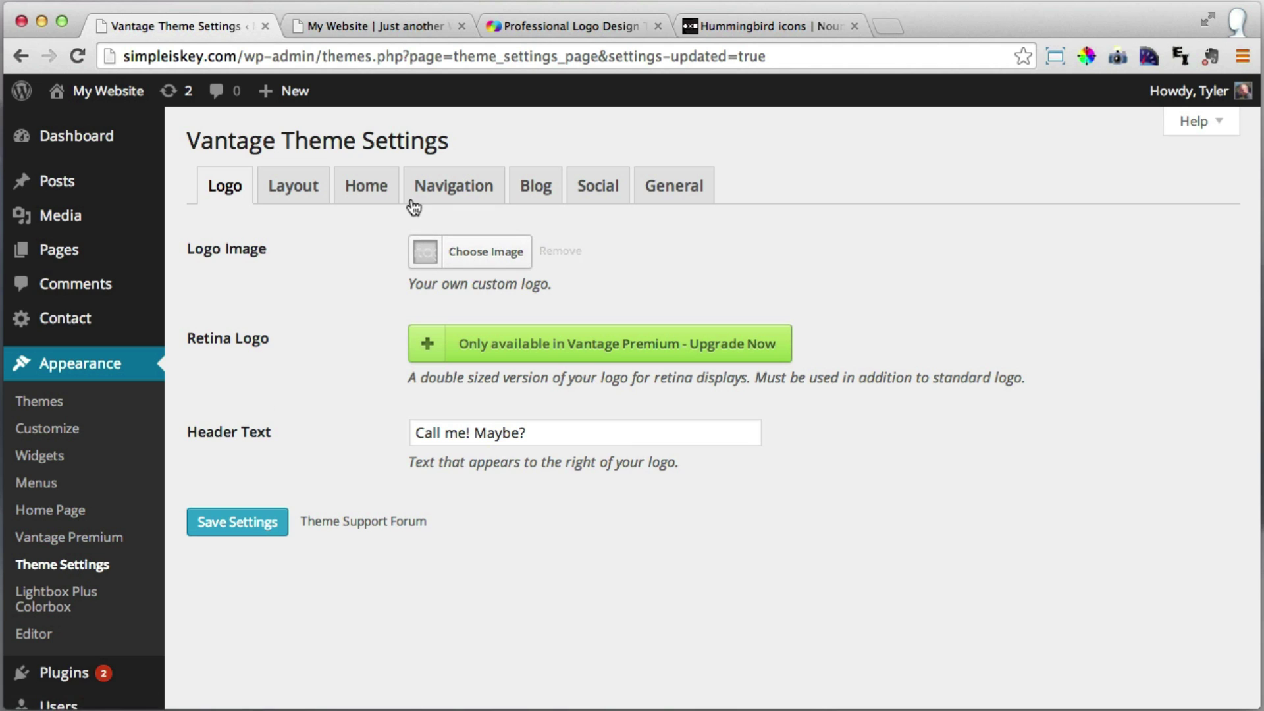
Set the Vantage Masthead Layout to Logo In Menu and save the settings.
click(300, 189)
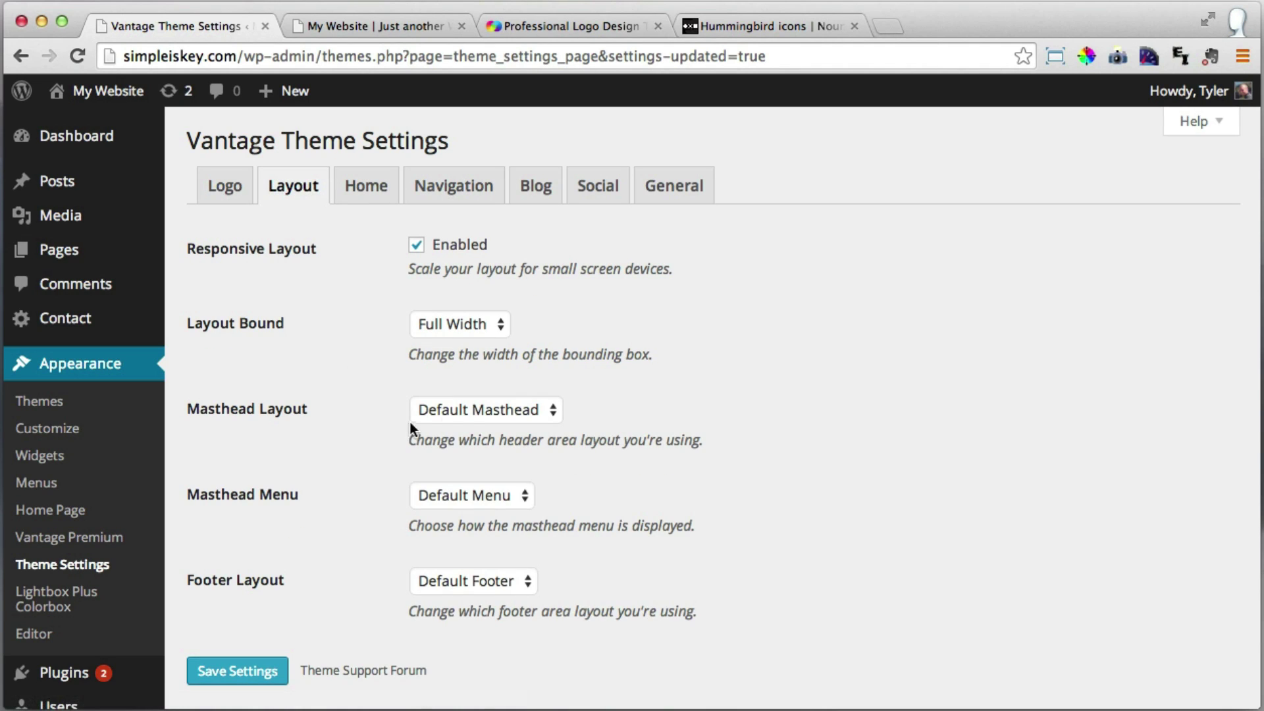
click(508, 411)
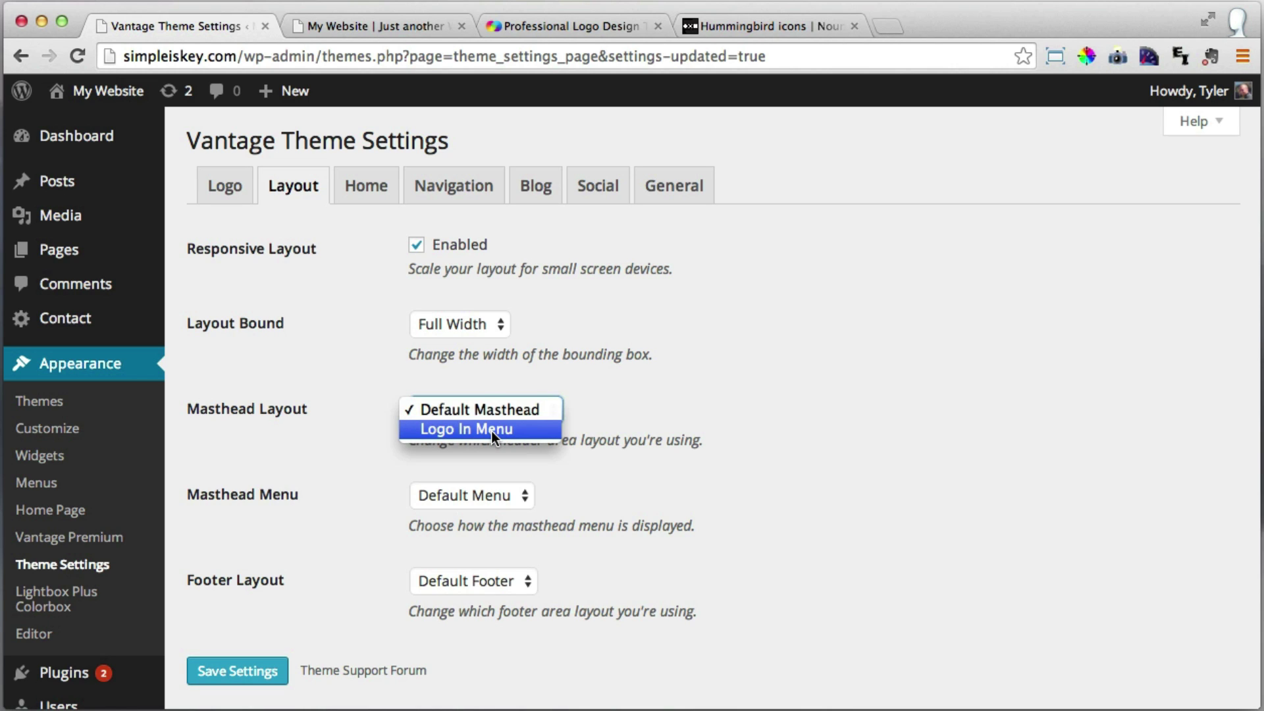
click(492, 430)
scroll(385, 525, down, 2)
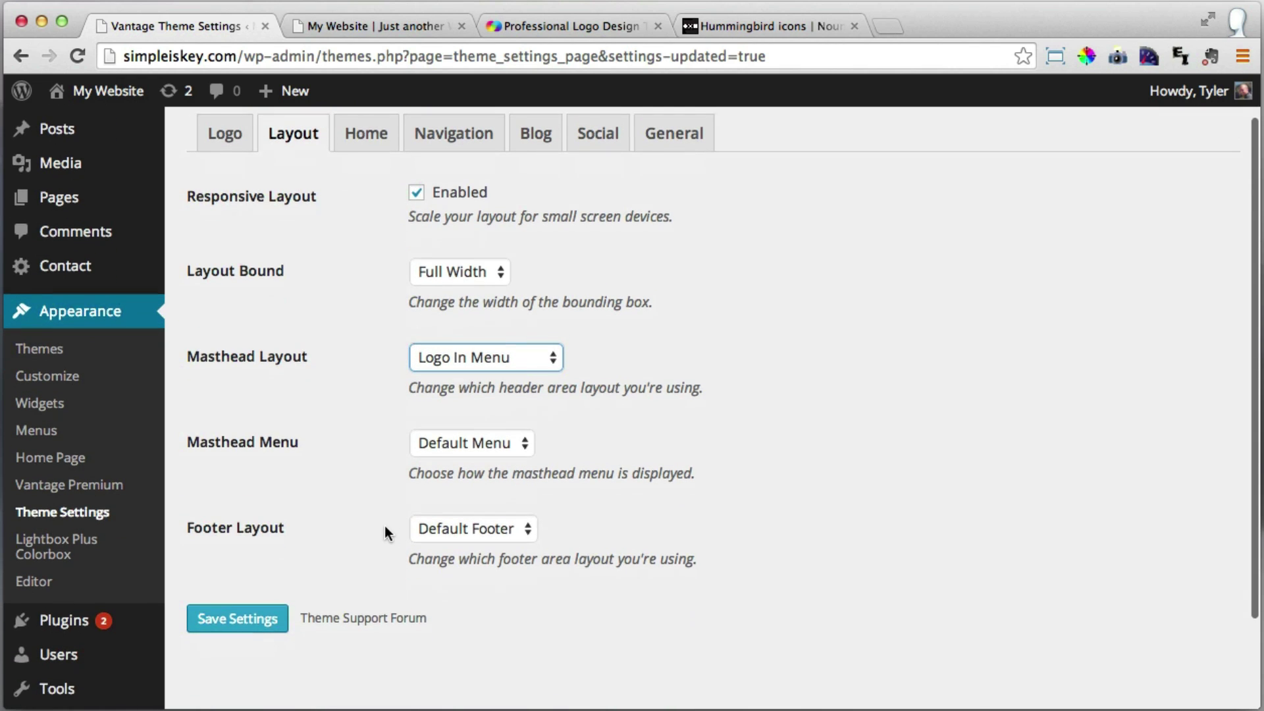
click(244, 624)
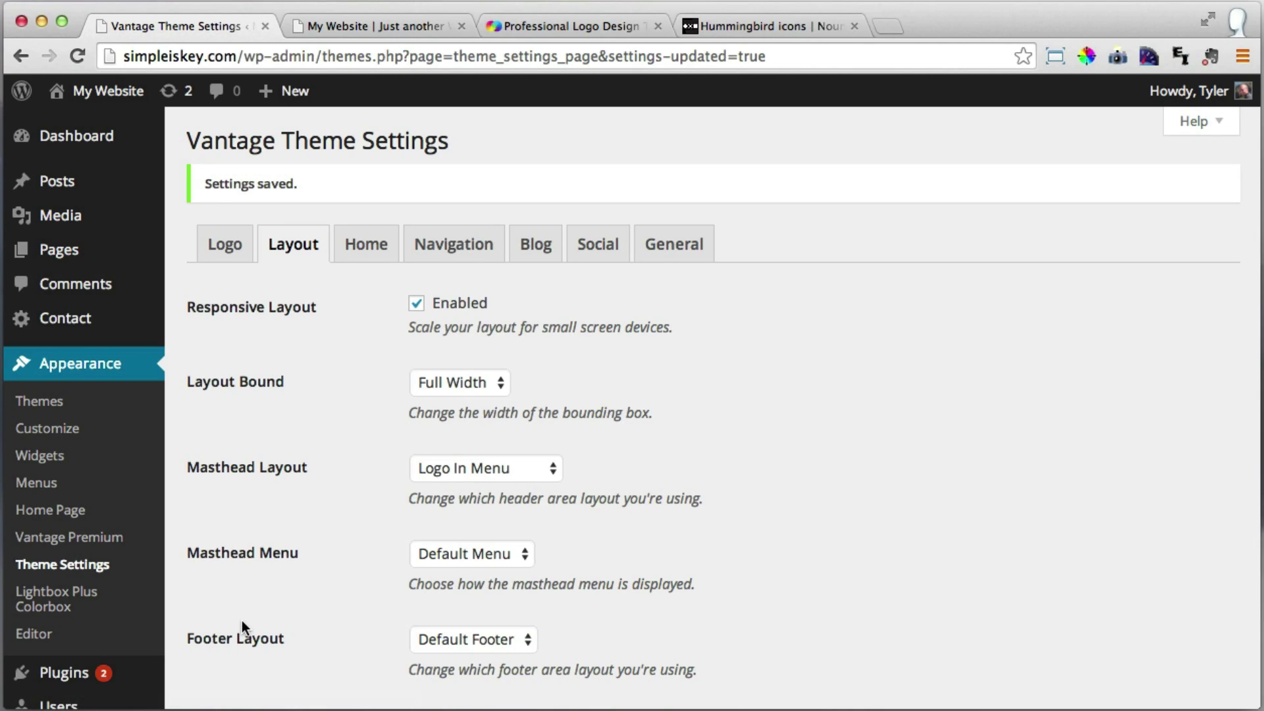
click(379, 25)
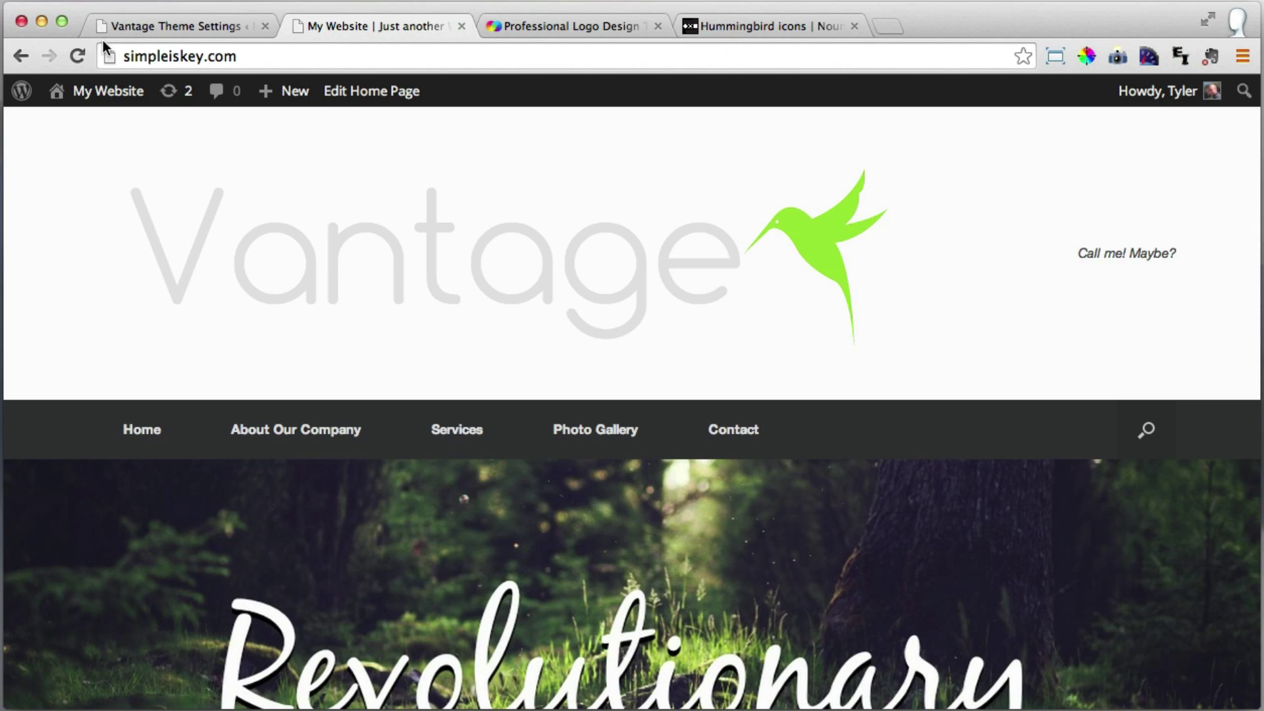
Reload the live site and check the logo now sits in the menu bar.
click(78, 57)
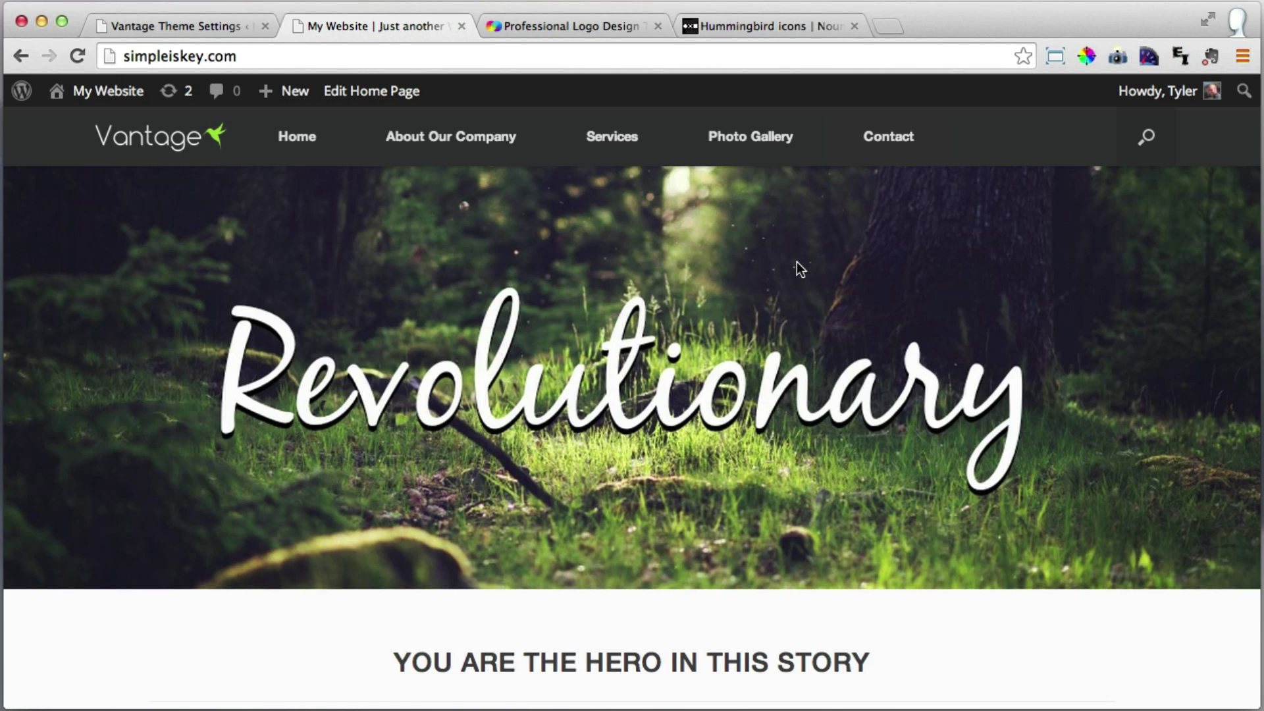
scroll(797, 263, down, 10)
scroll(778, 264, up, 10)
Close the Logomakr and Noun Project tabs and return to the theme settings.
click(658, 25)
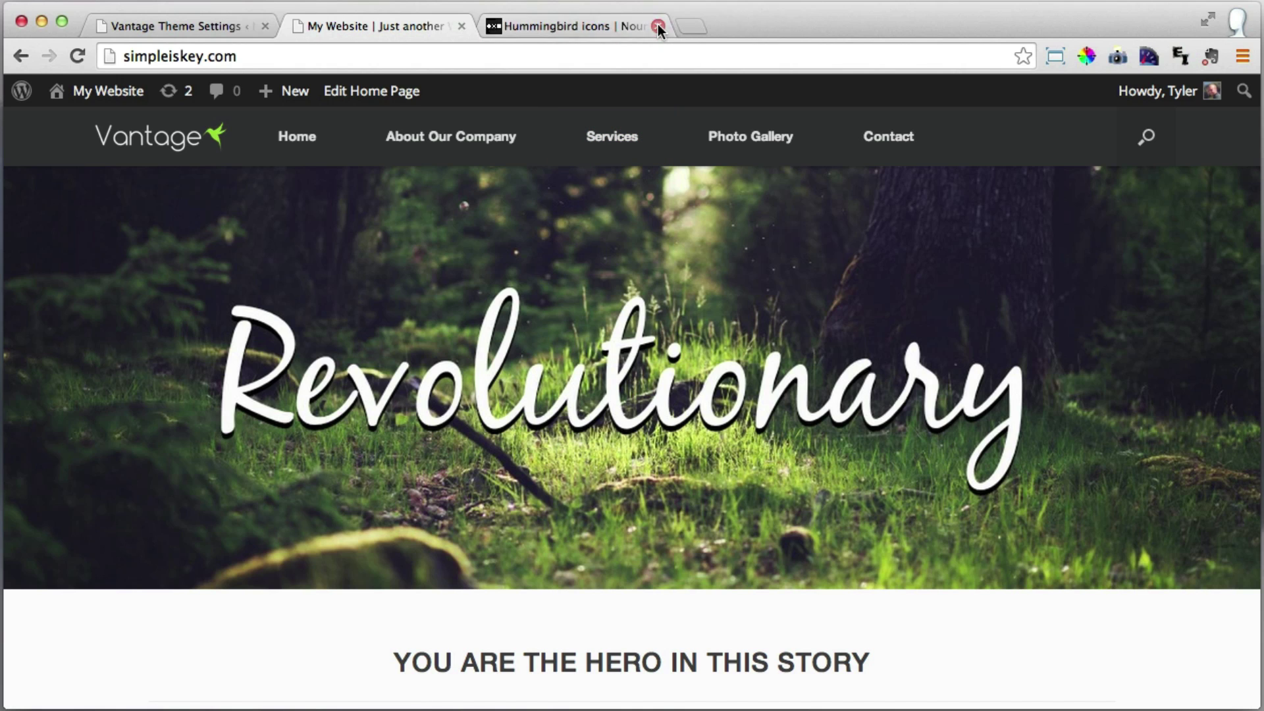
click(658, 26)
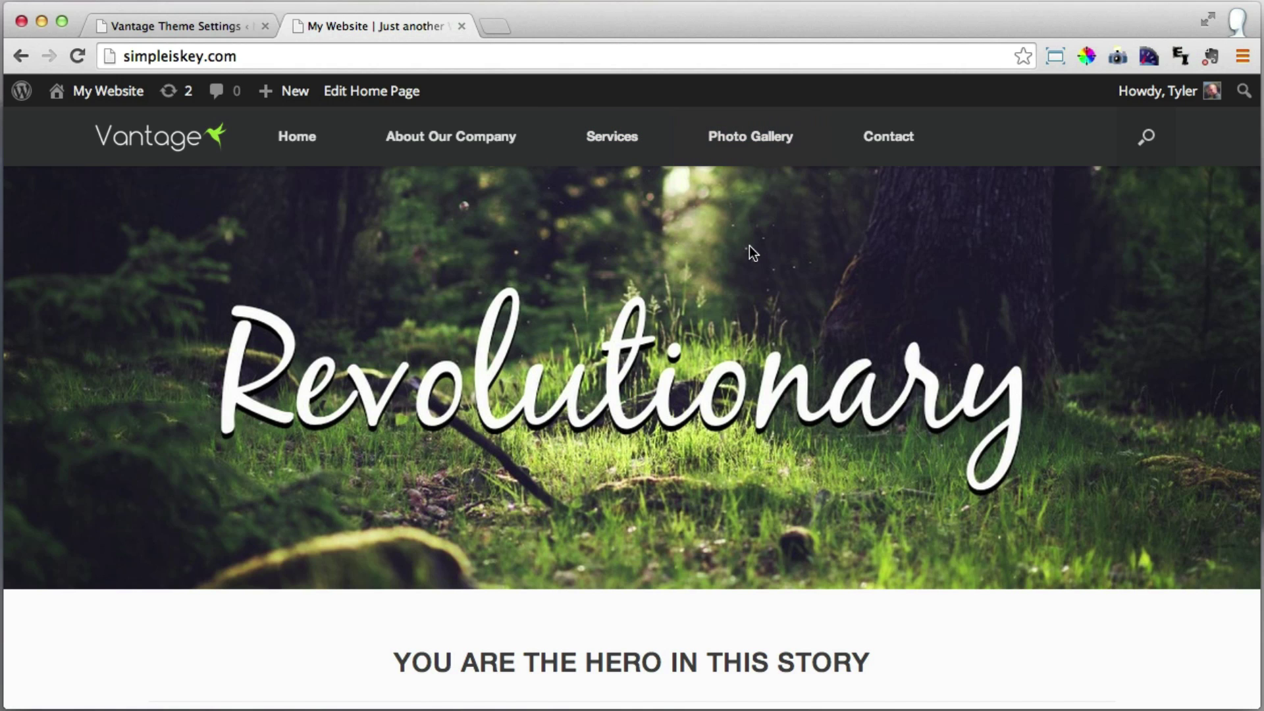
scroll(751, 250, down, 5)
scroll(751, 250, down, 3)
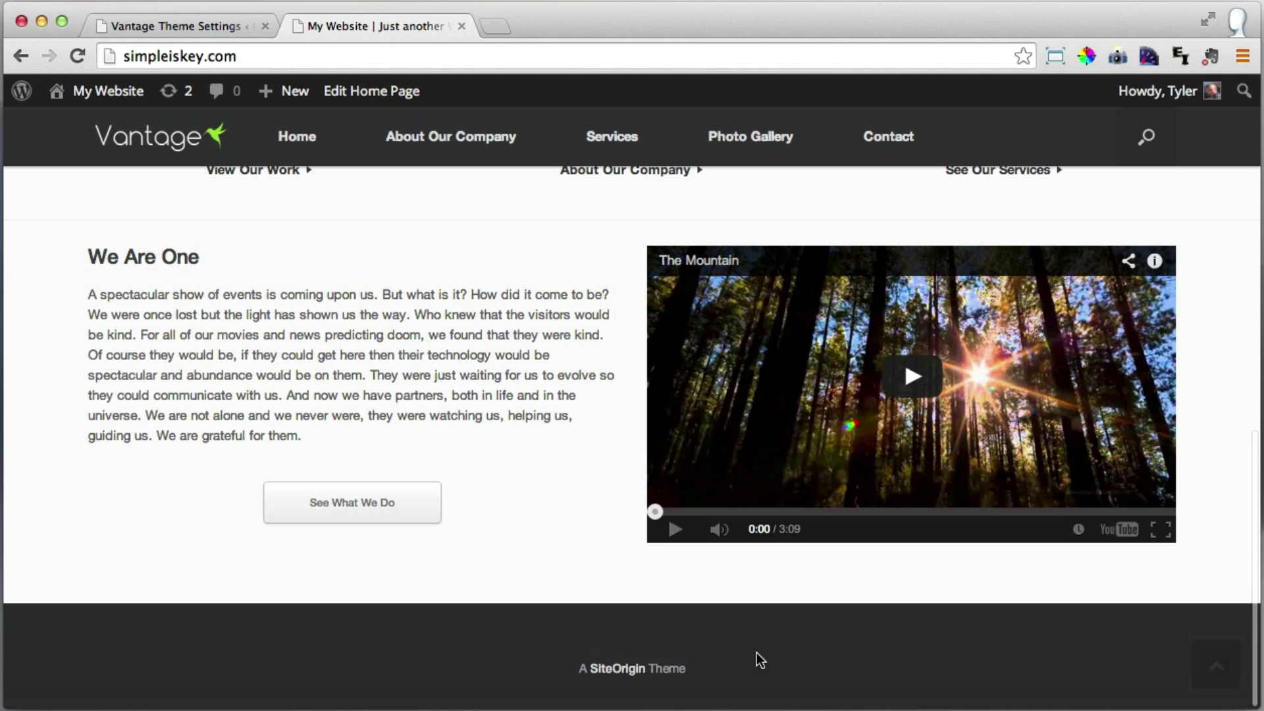
scroll(590, 316, up, 8)
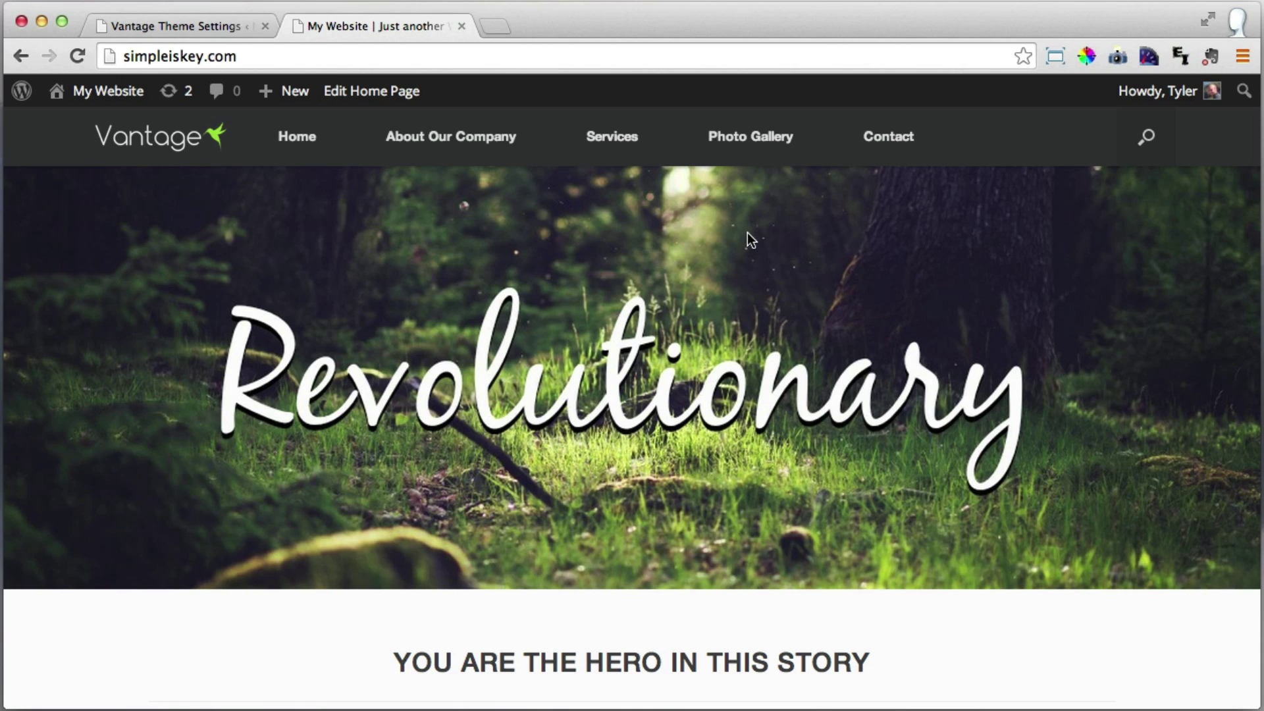
click(174, 25)
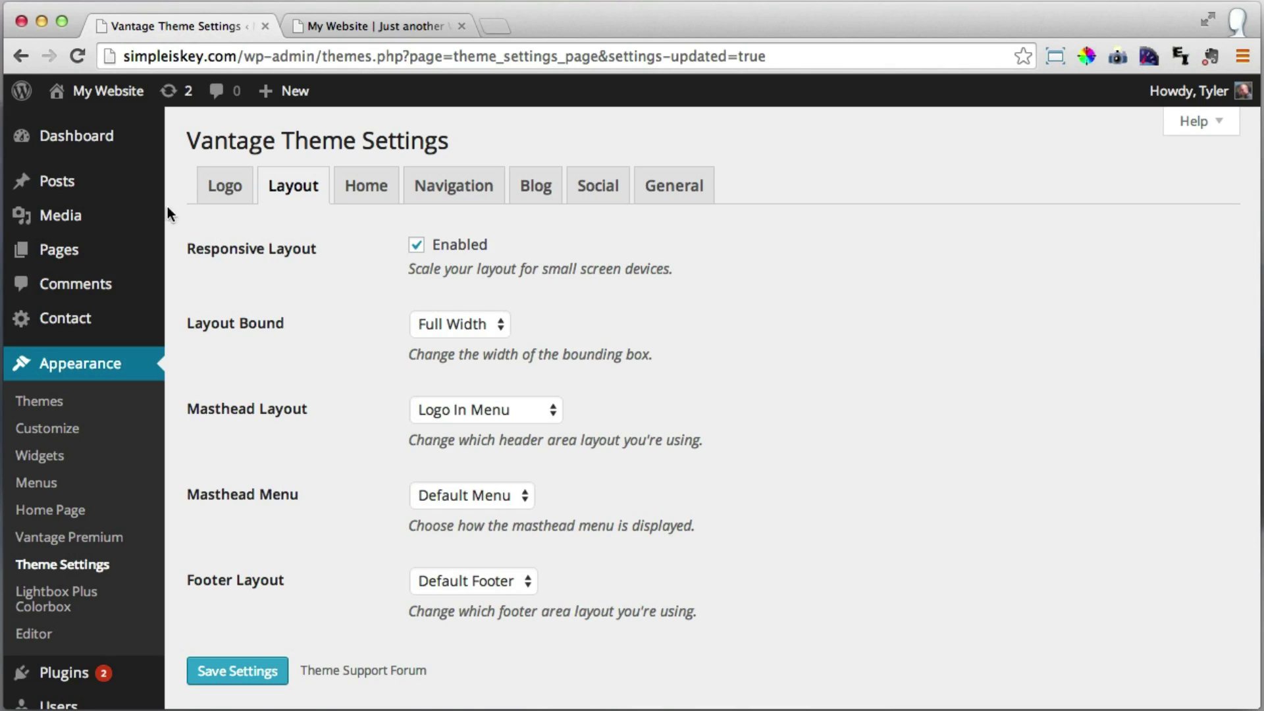
scroll(113, 455, down, 3)
Search the plugin directory for 'social media widget'.
click(69, 524)
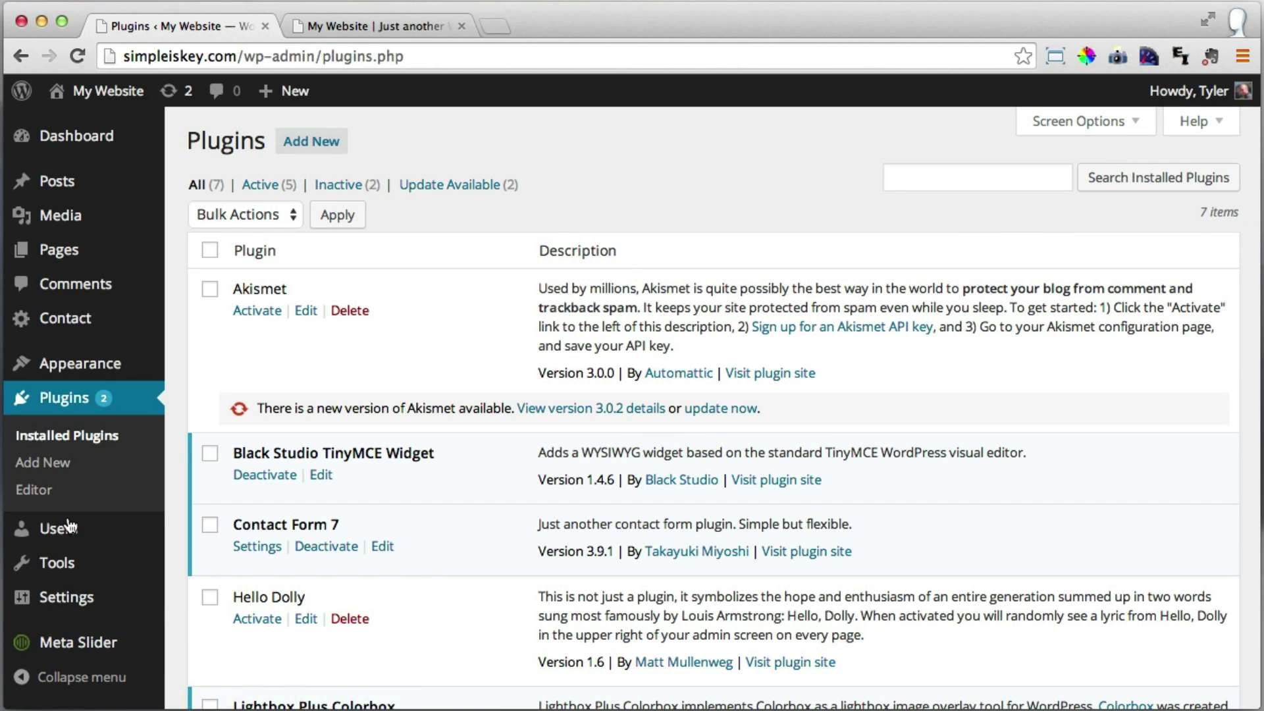
click(312, 143)
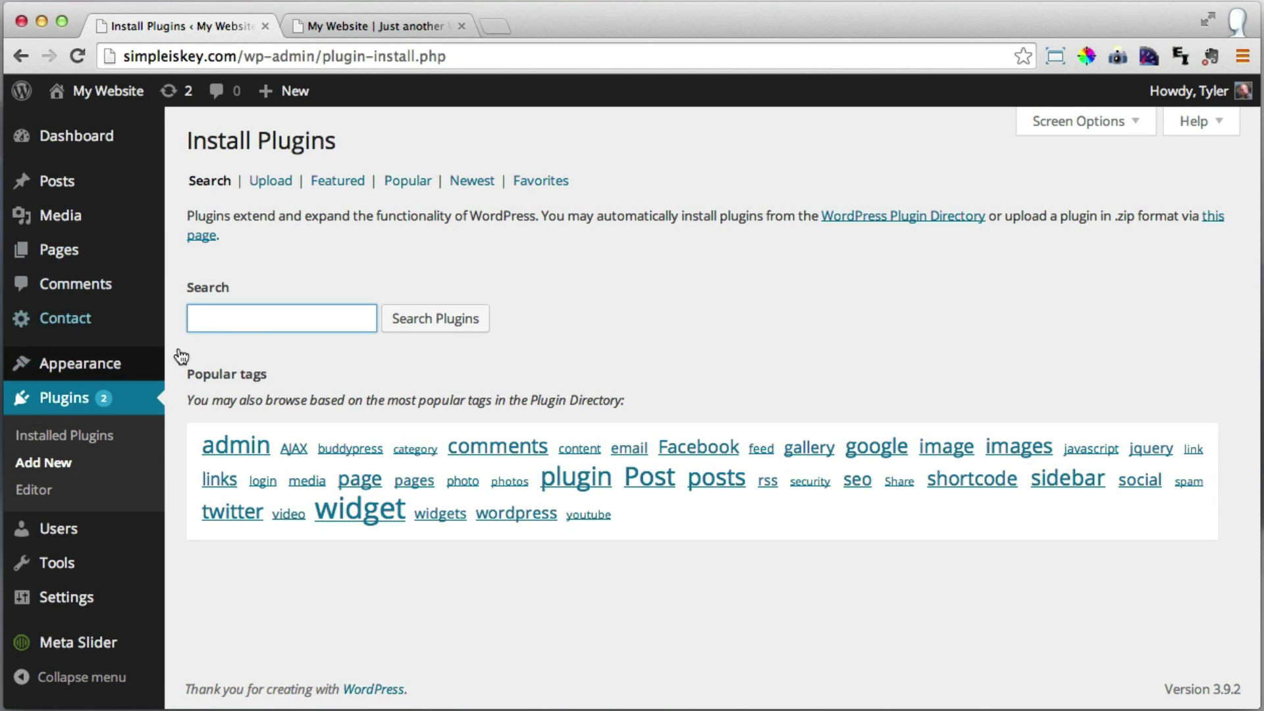
text(socail me)
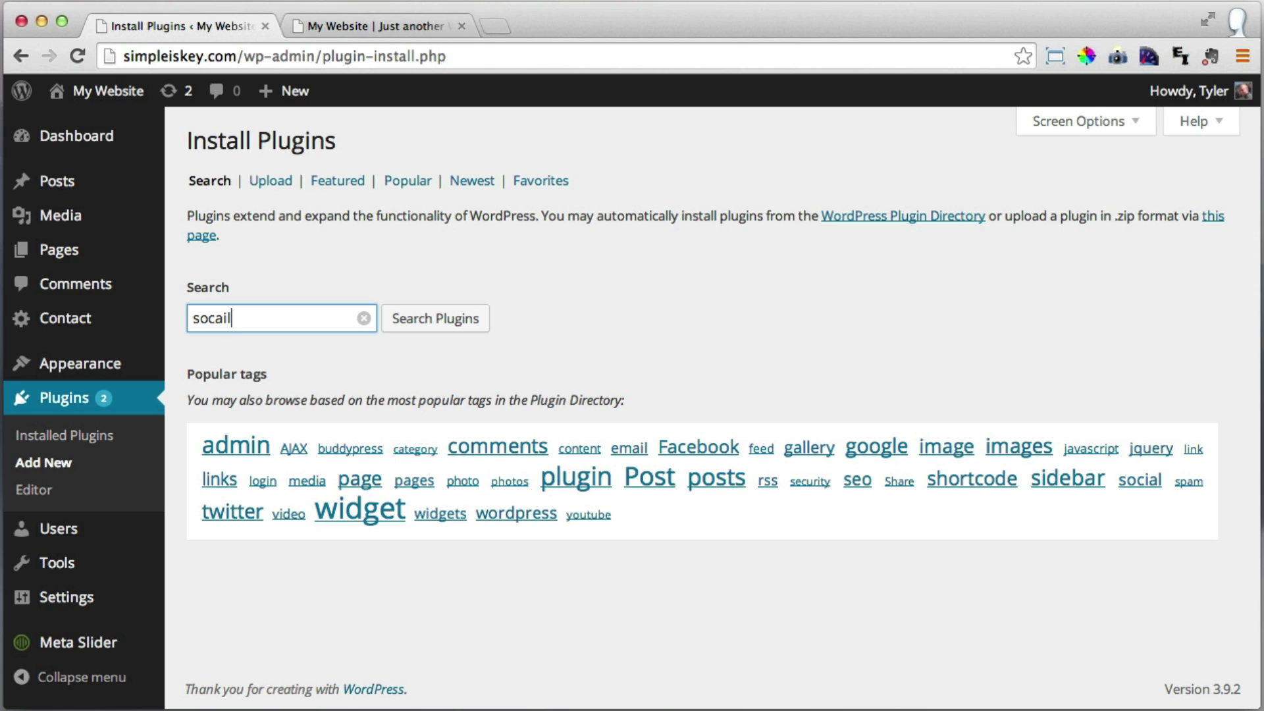
key(BackSpace)
key(BackSpace)
key(BackSpace)
key(BackSpace)
key(BackSpace)
key(BackSpace)
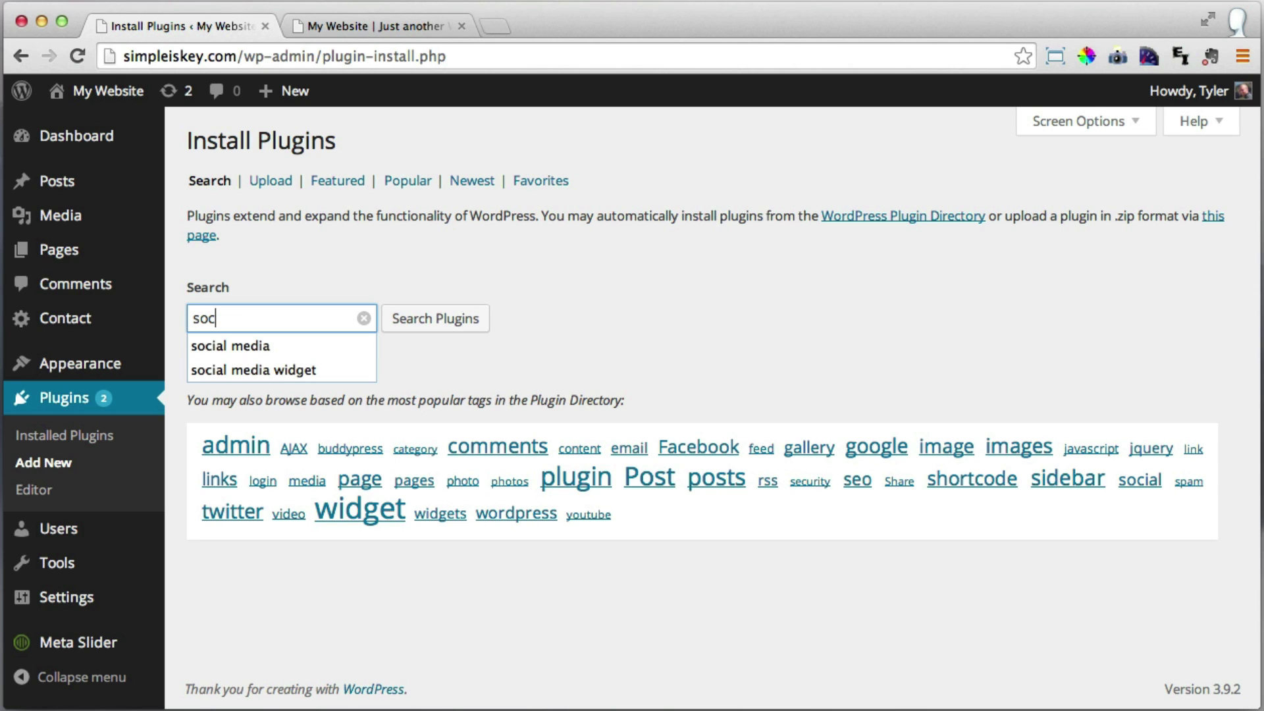
text(ial med)
key(Down)
key(Down)
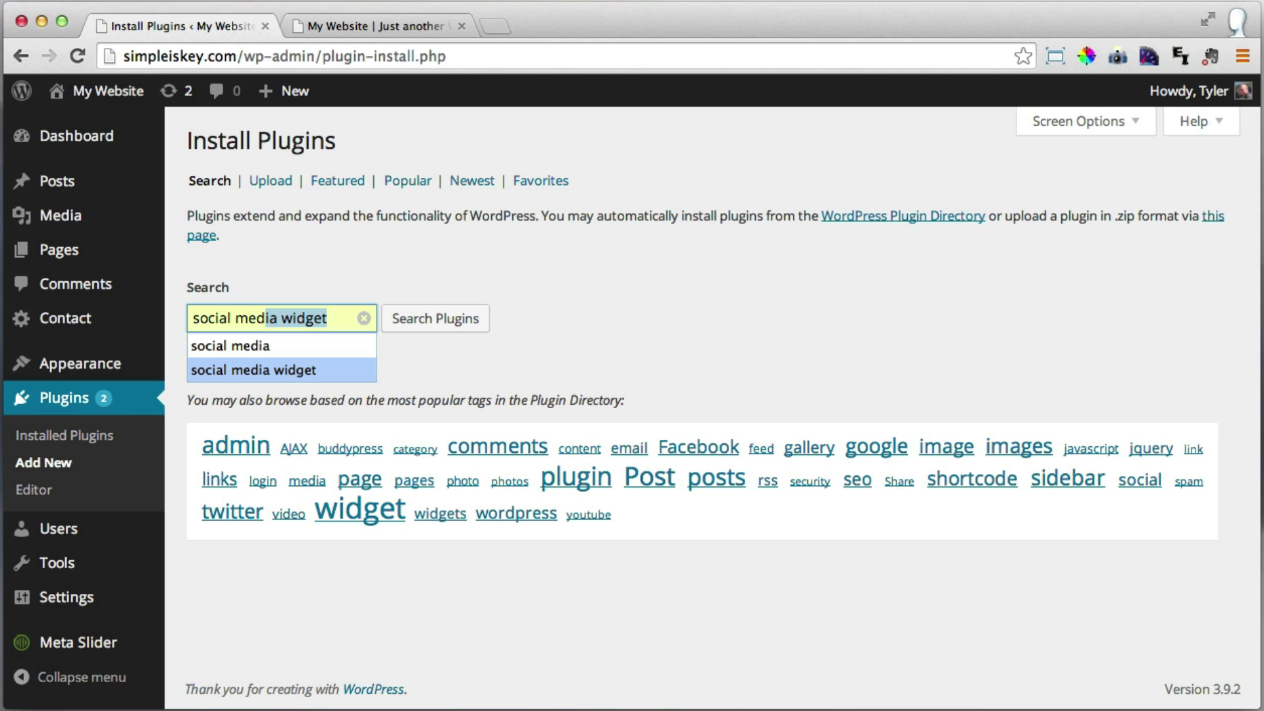
key(Return)
click(411, 321)
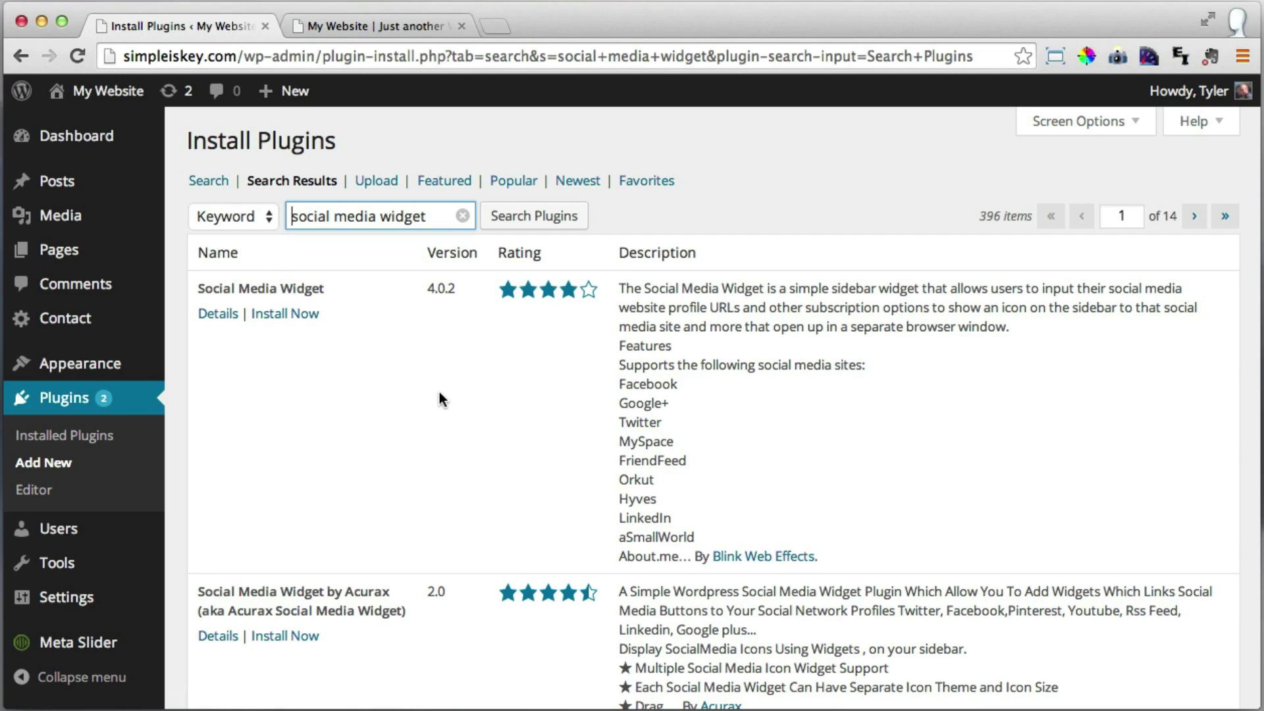
Install and activate the Social Media Widget plugin.
click(290, 316)
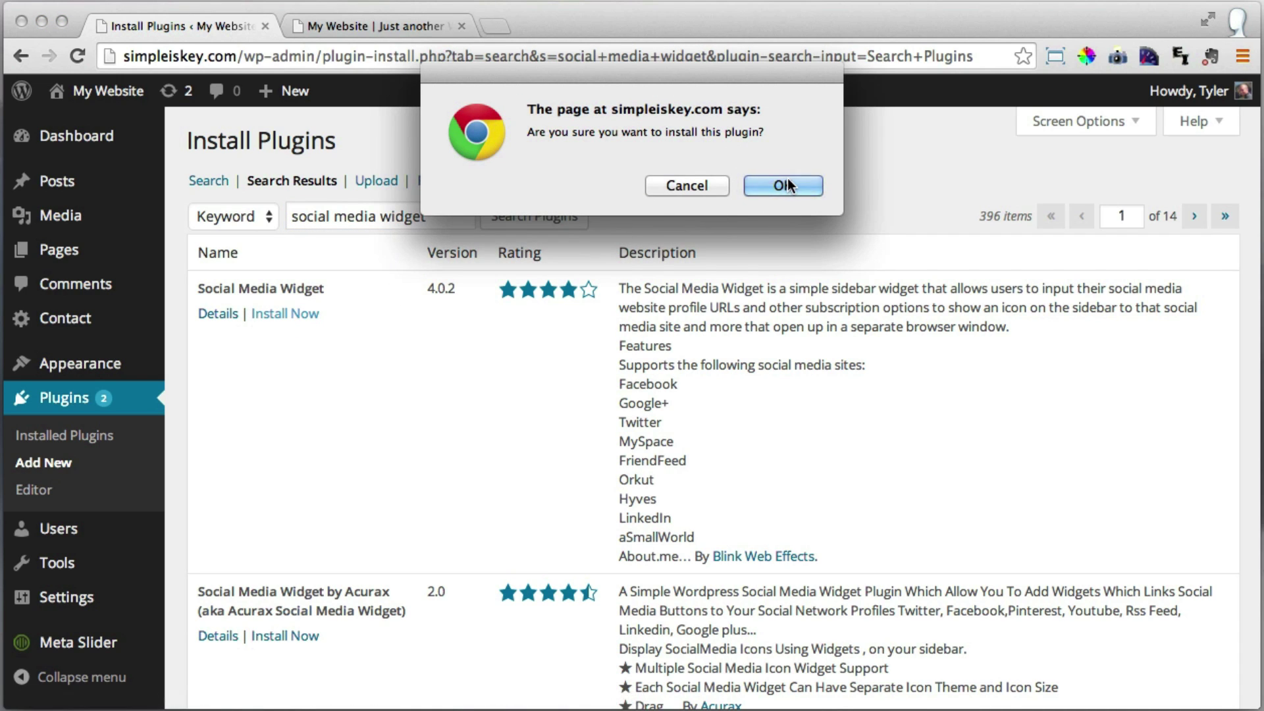
click(787, 179)
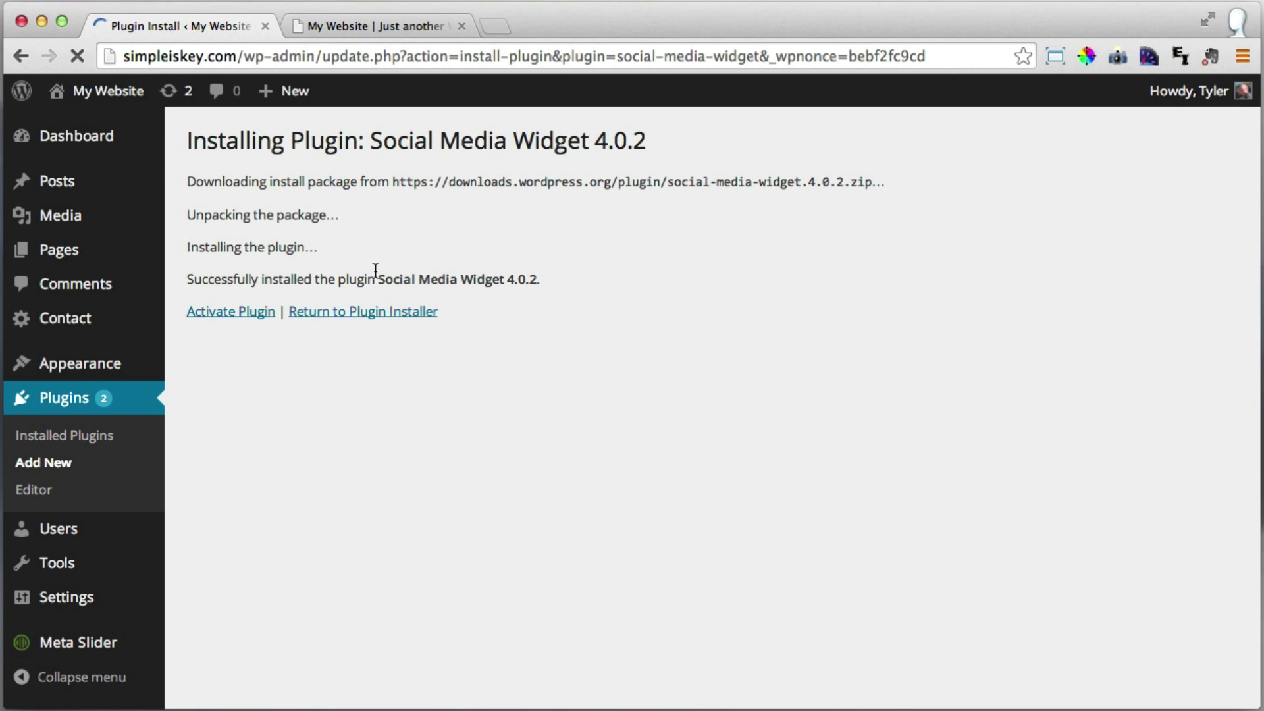
click(228, 314)
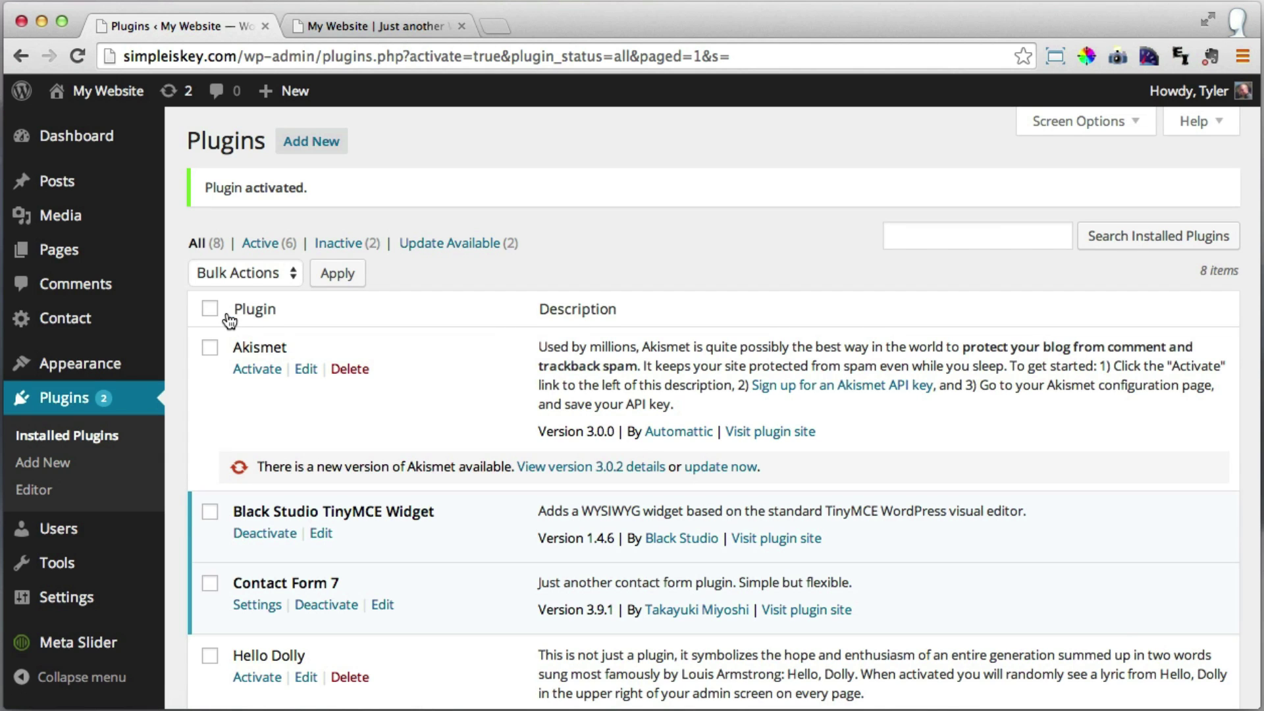
Go to Appearance > Widgets, expand the Footer area, and scroll down to Social Media Widget.
mouse_move(137, 387)
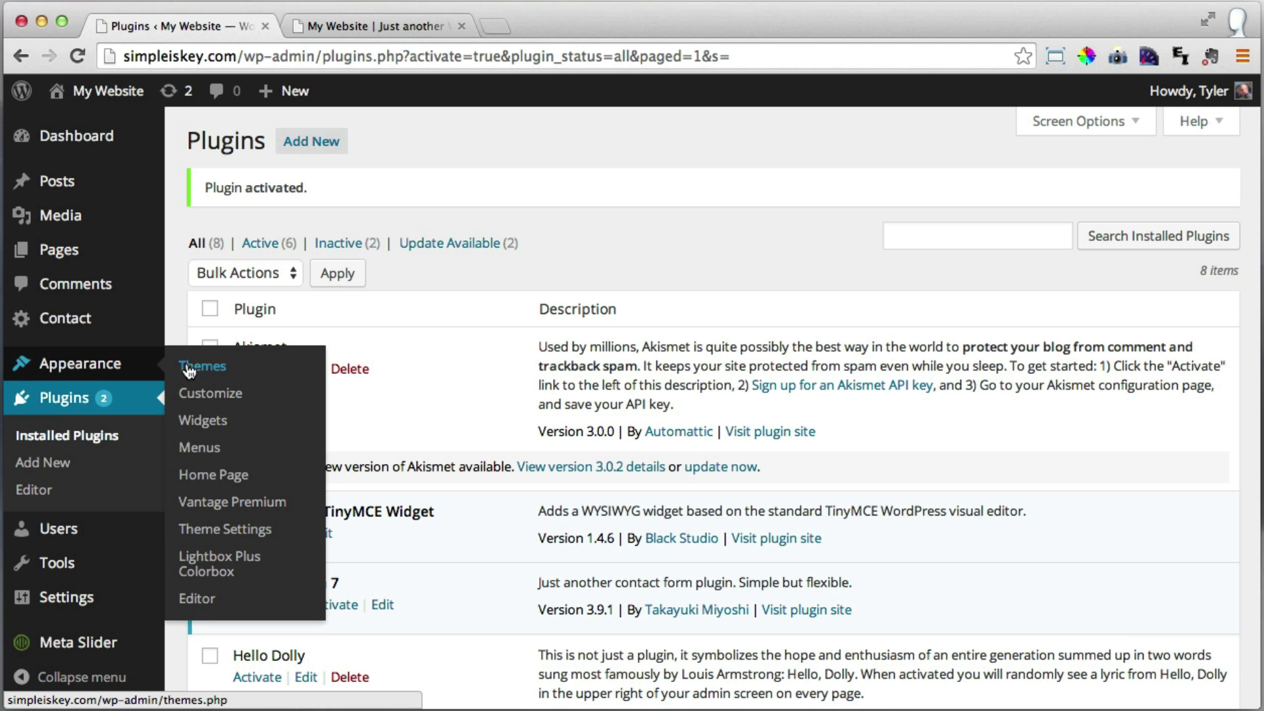
click(215, 423)
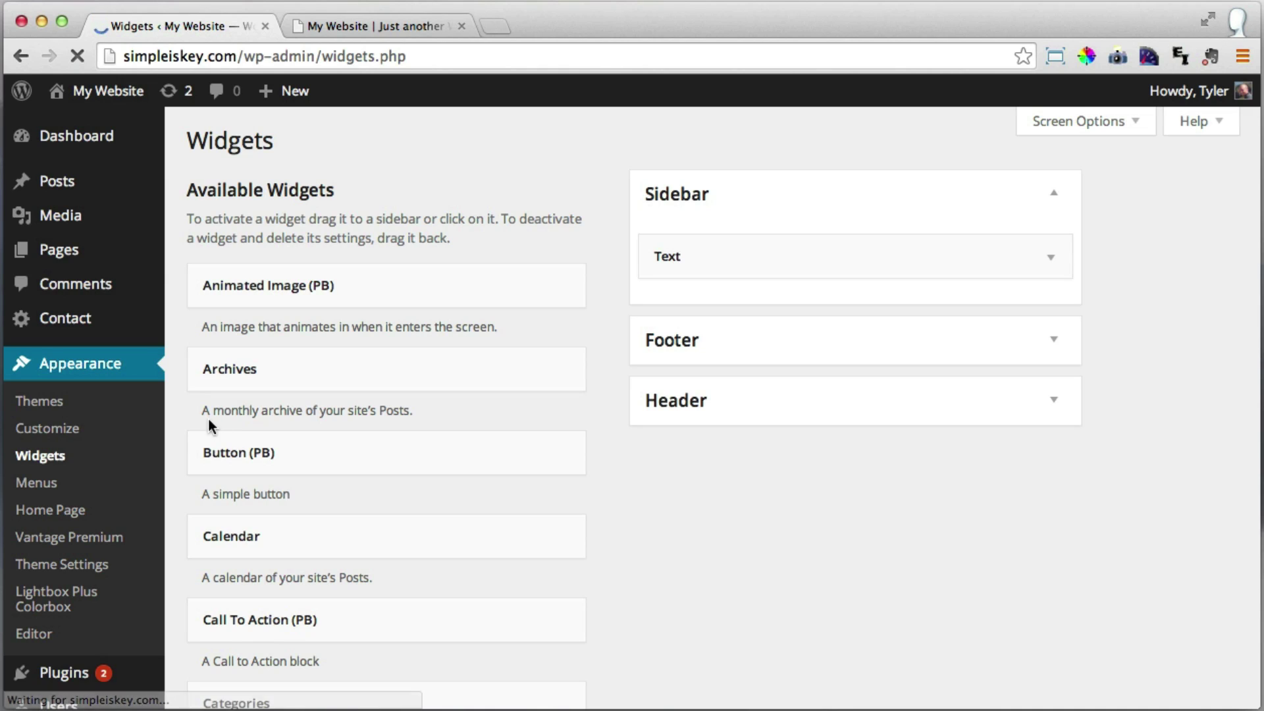
click(1044, 347)
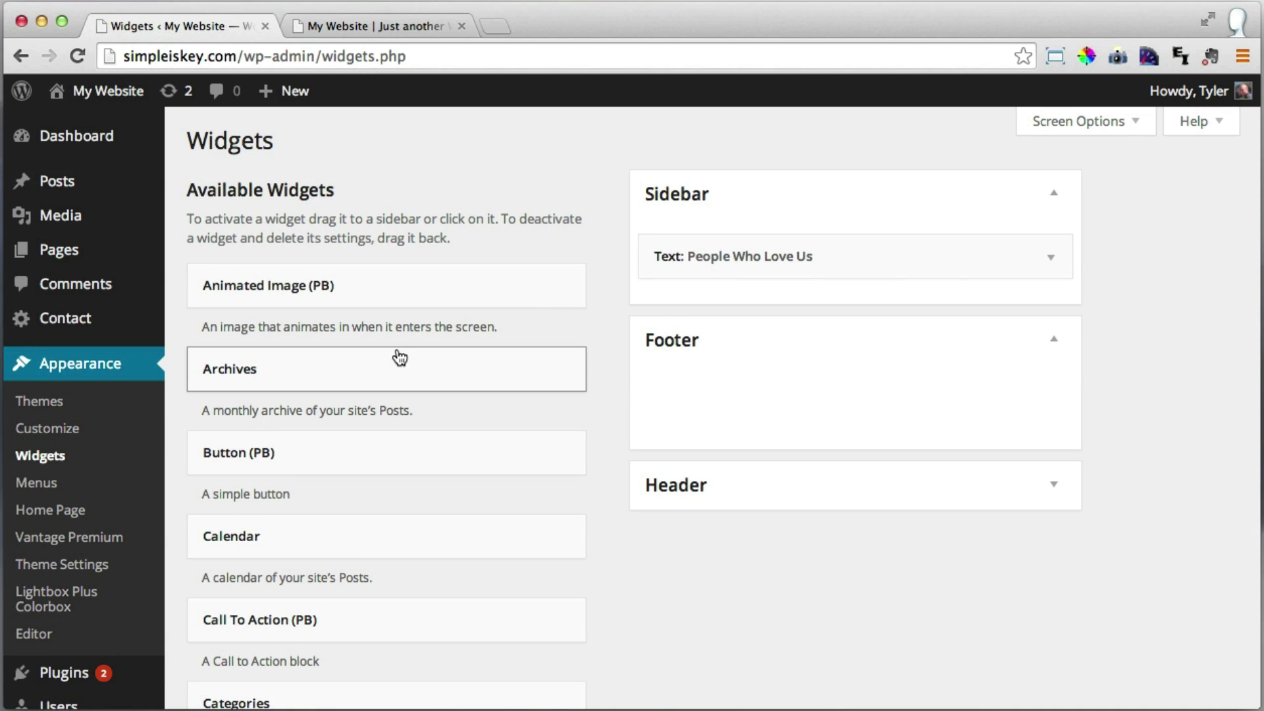
scroll(398, 356, down, 3)
scroll(397, 356, down, 12)
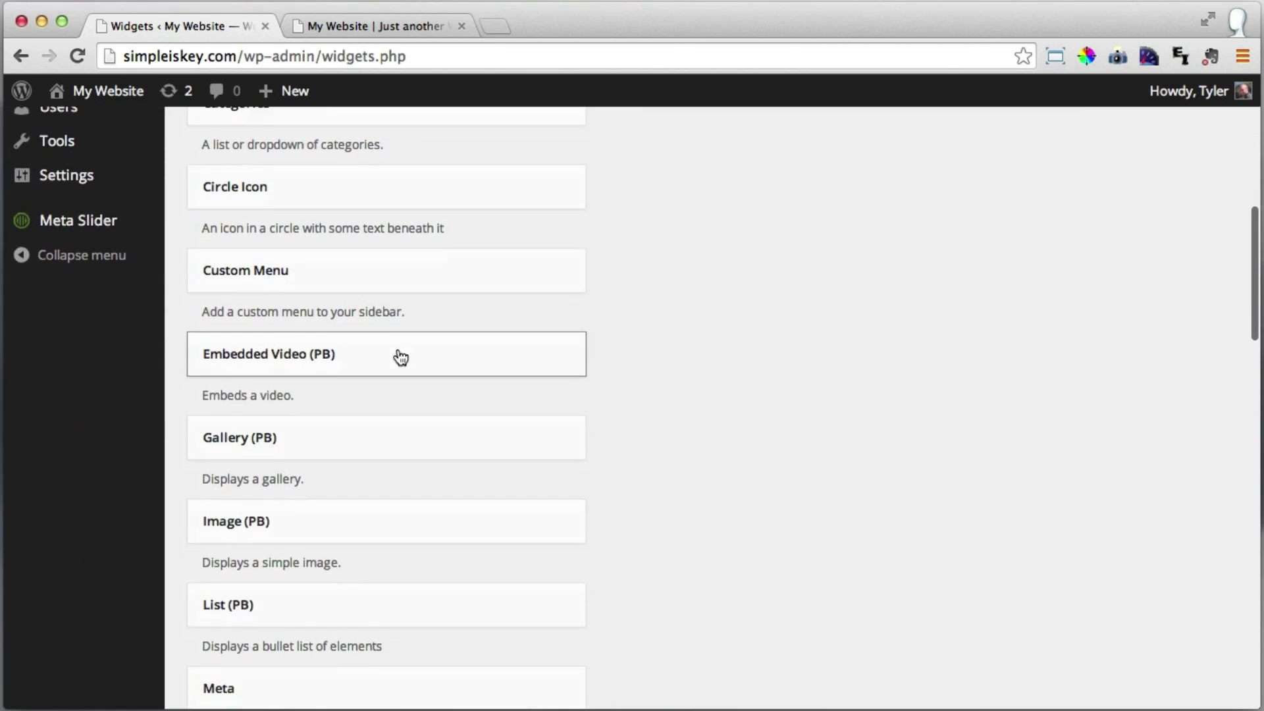
scroll(401, 355, down, 9)
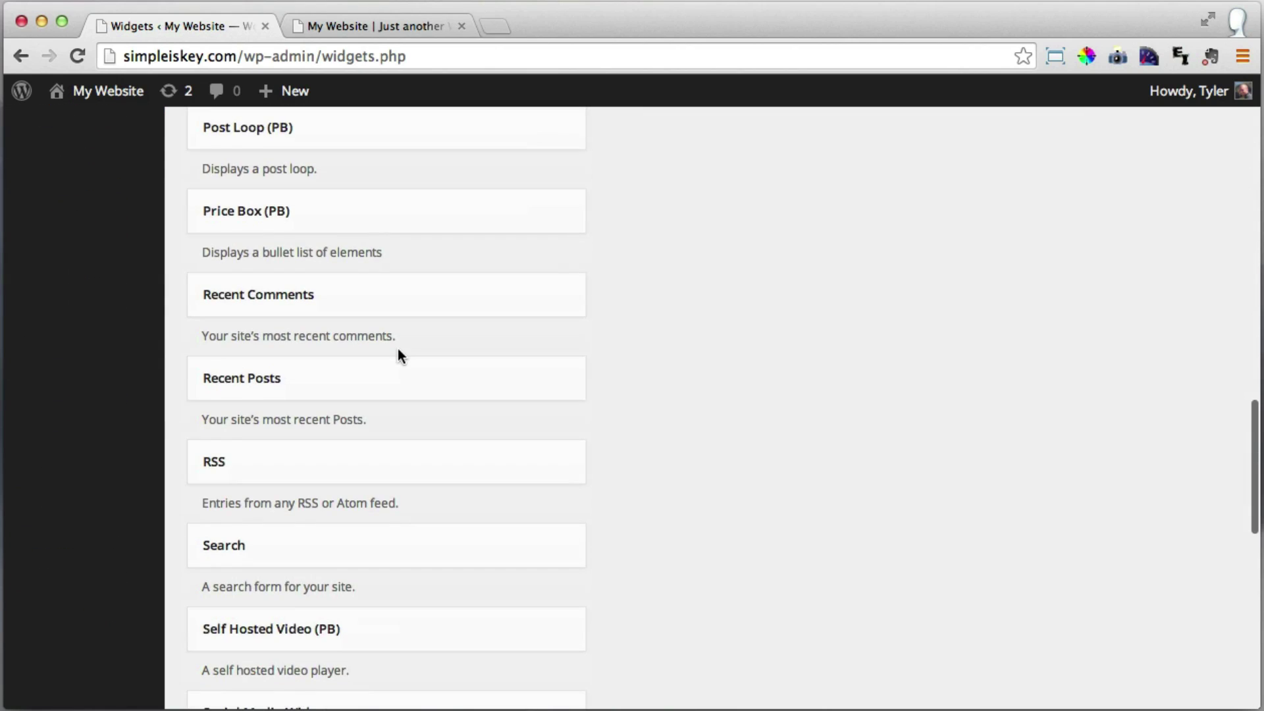
scroll(398, 355, down, 1)
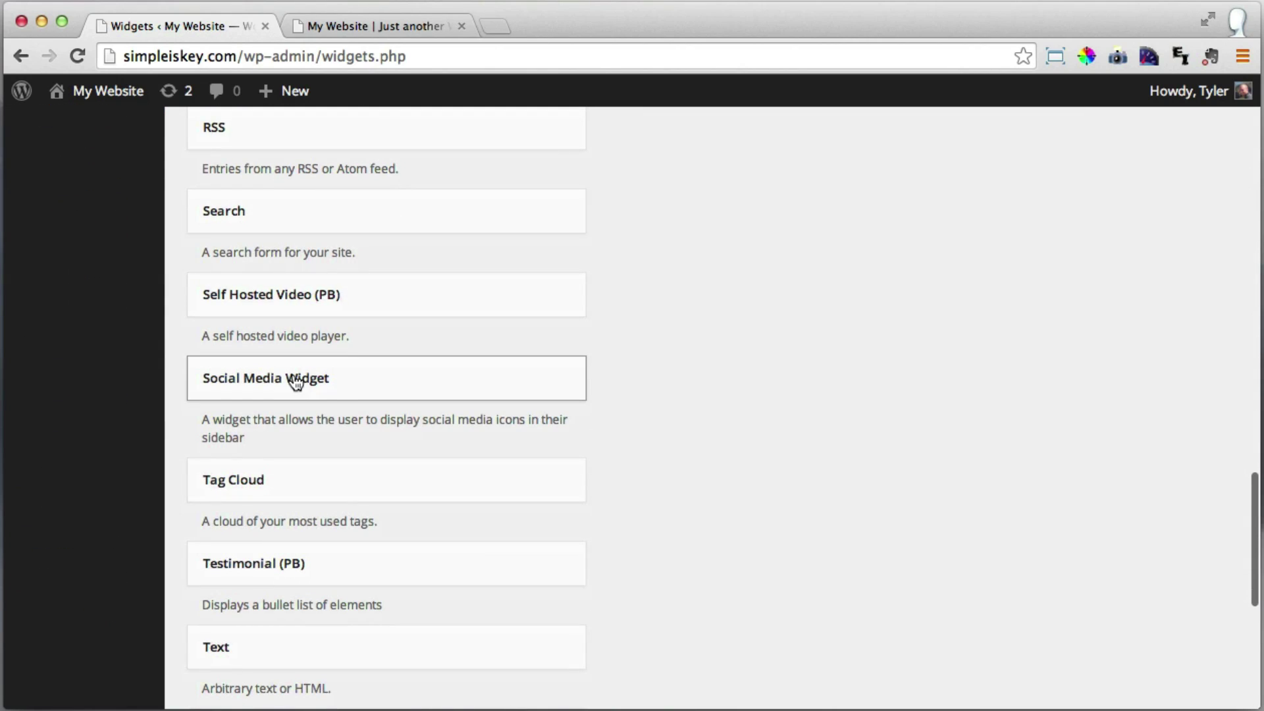
Add the Social Media Widget to the Footer area and delete its 'Follow Us!' title.
drag(288, 387, 751, 420)
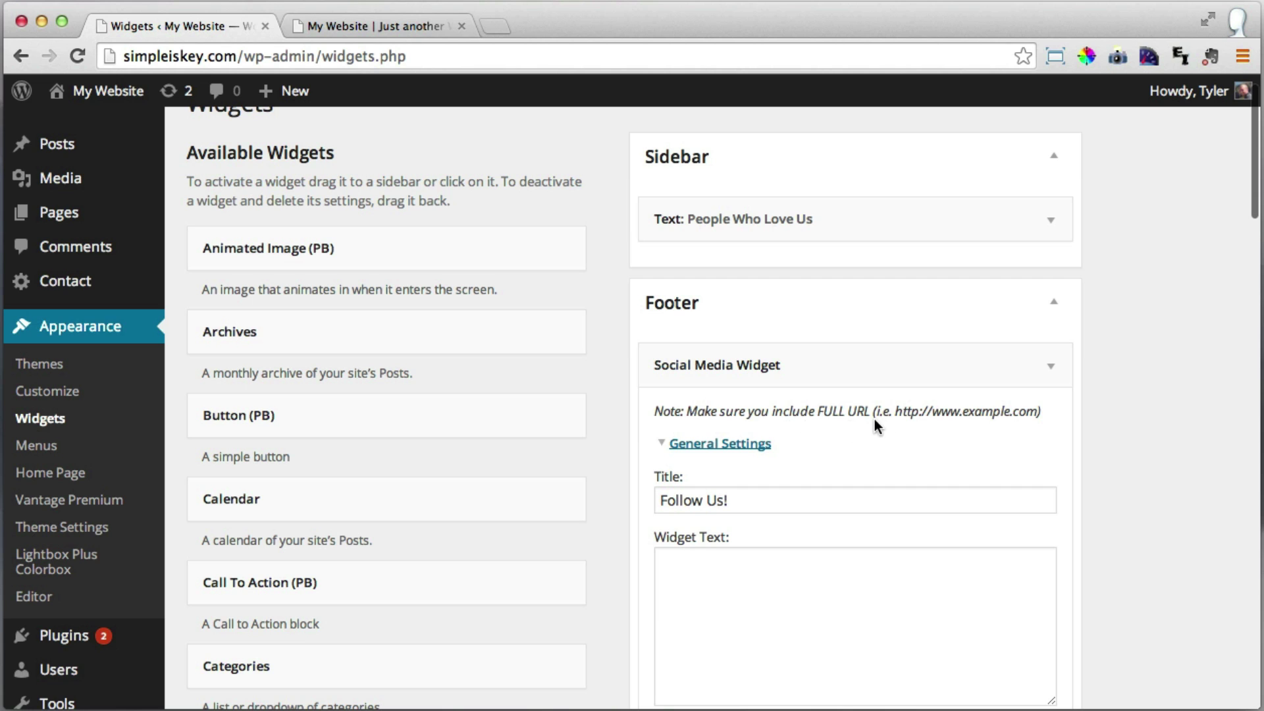
scroll(875, 418, down, 5)
drag(761, 318, 613, 310)
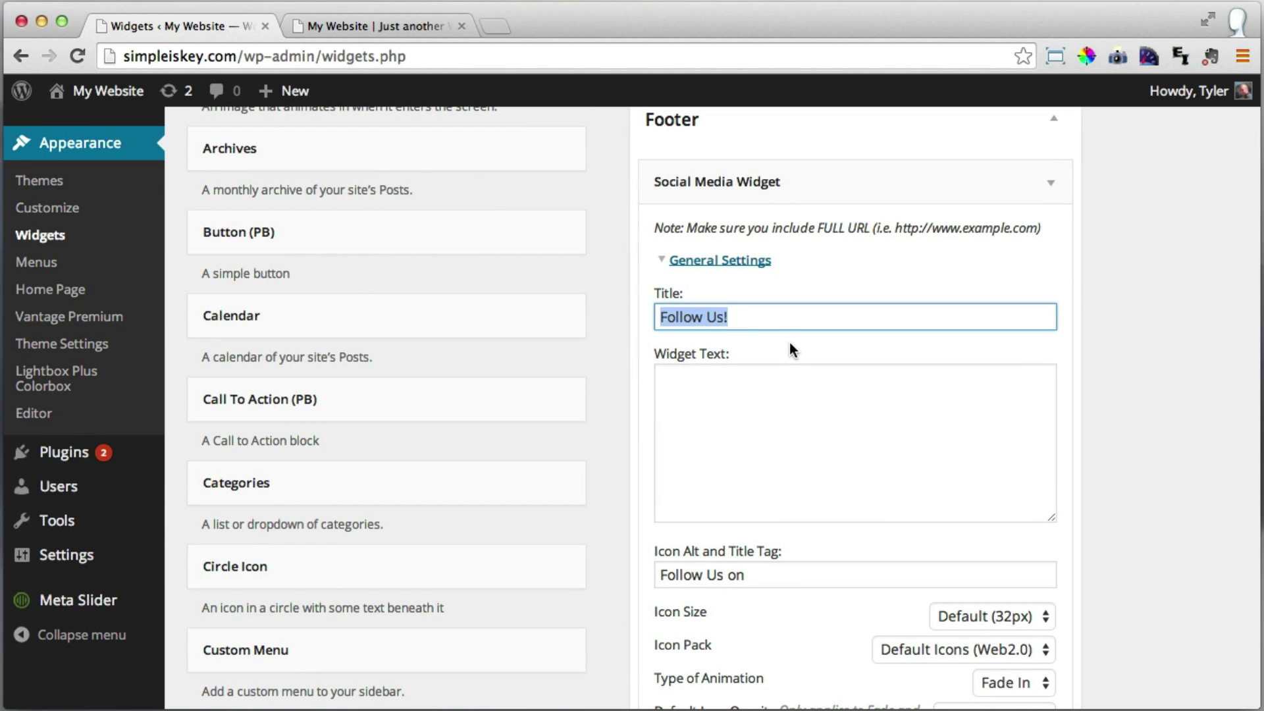
key(BackSpace)
Set Icon Alignment to Centered and expand the Social Networking URL fields.
scroll(799, 358, down, 5)
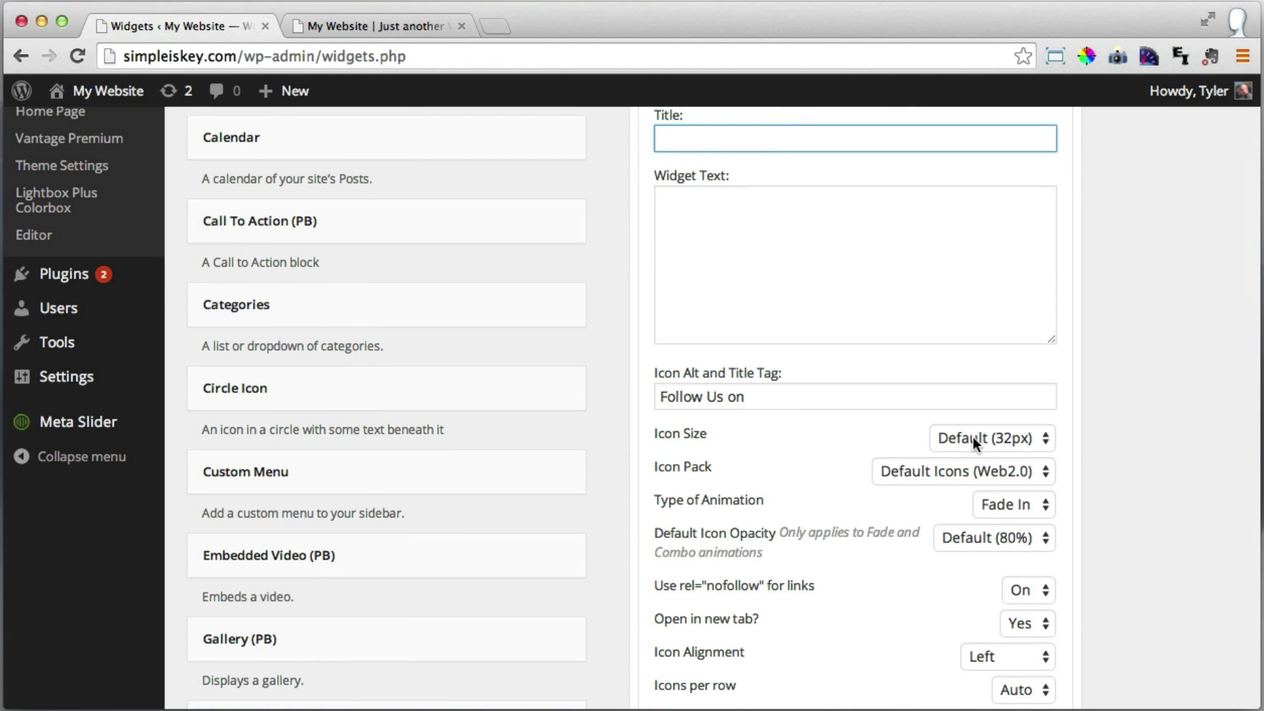
scroll(896, 401, down, 5)
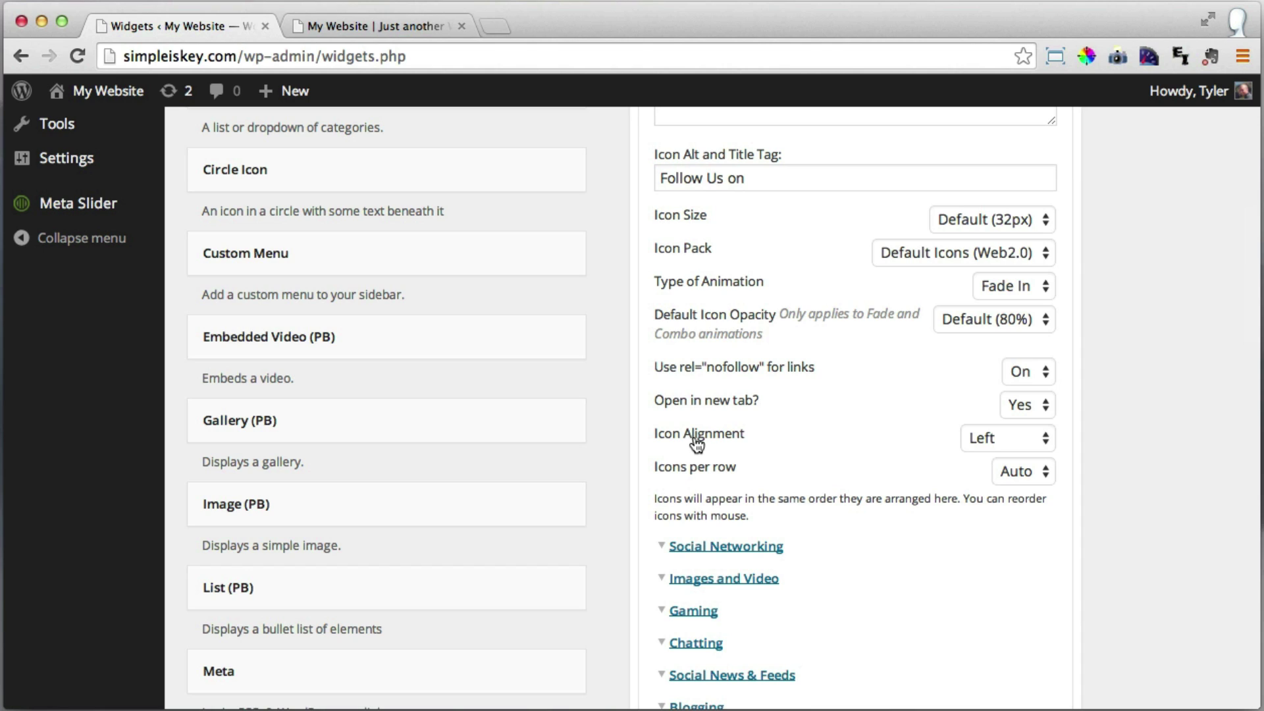
click(1036, 445)
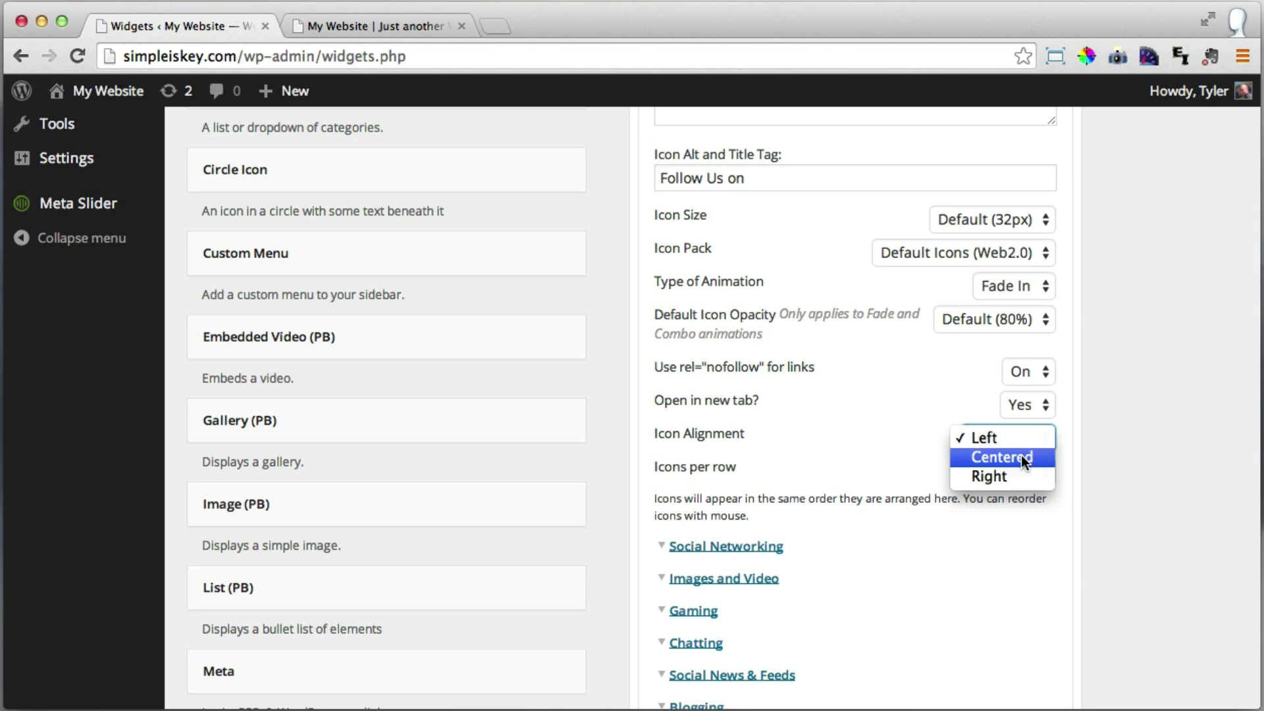
click(1021, 455)
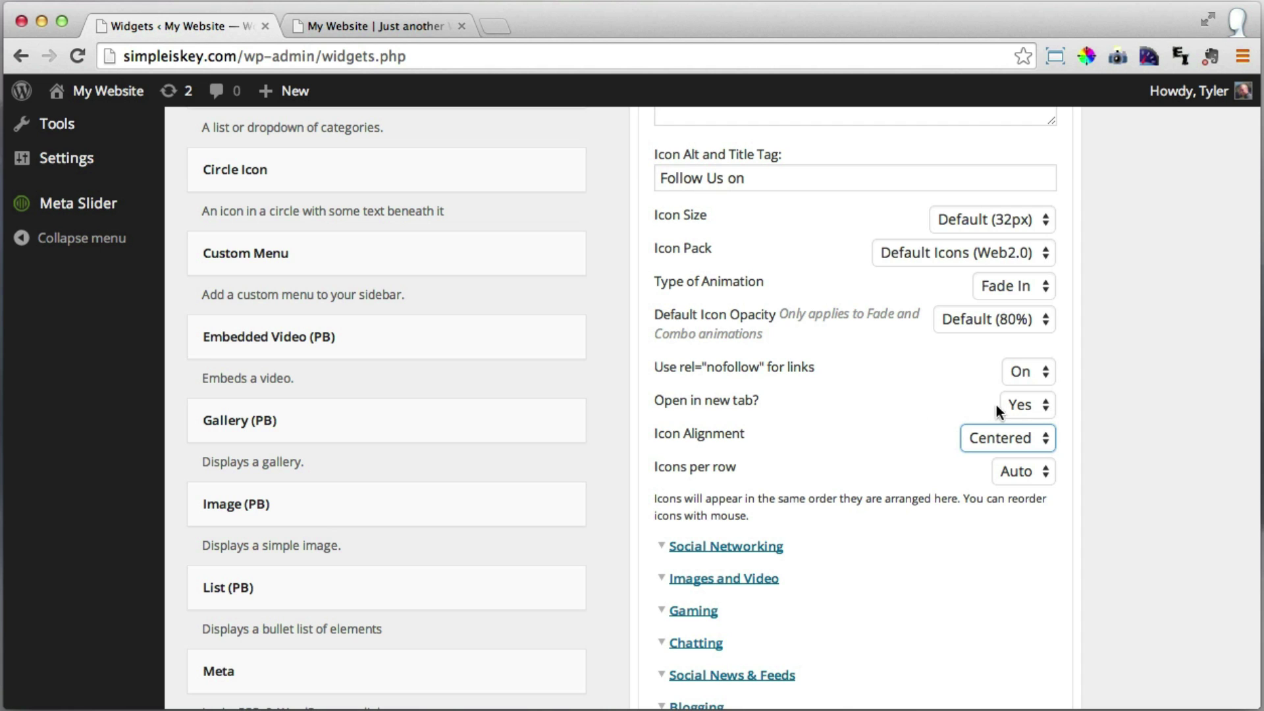
click(909, 407)
scroll(925, 410, up, 3)
scroll(925, 410, down, 4)
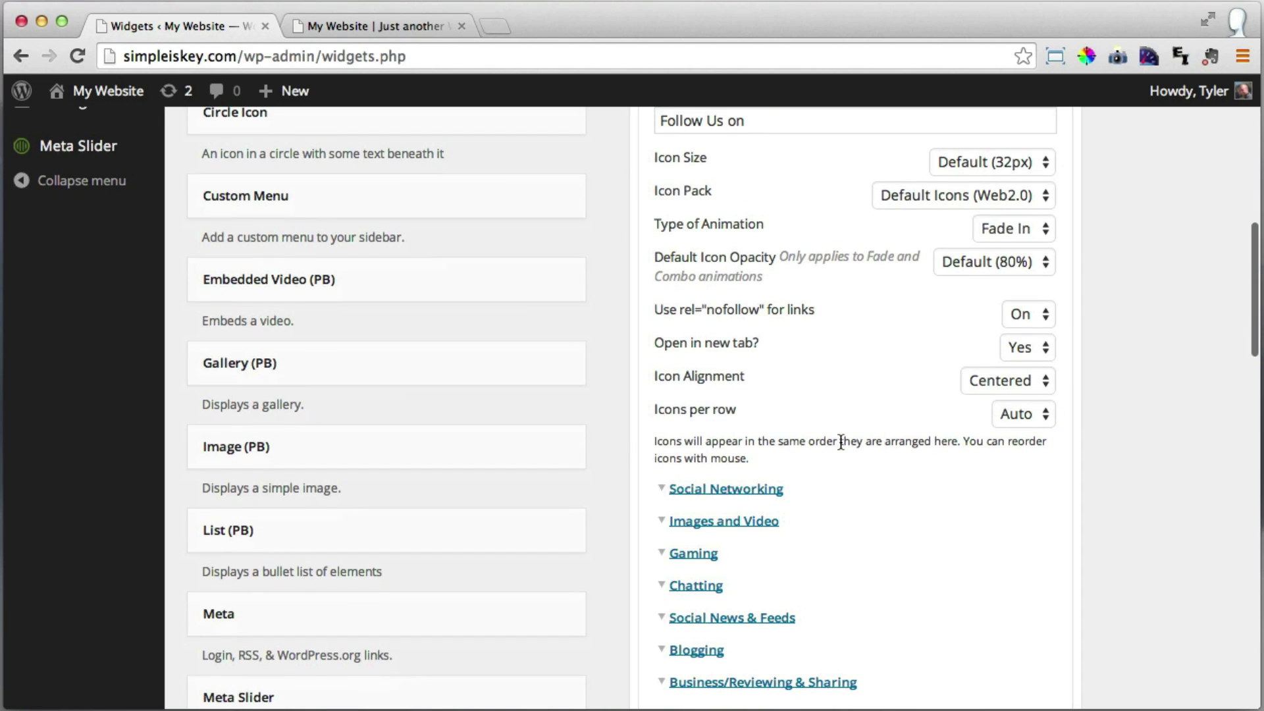
click(753, 494)
scroll(954, 442, down, 5)
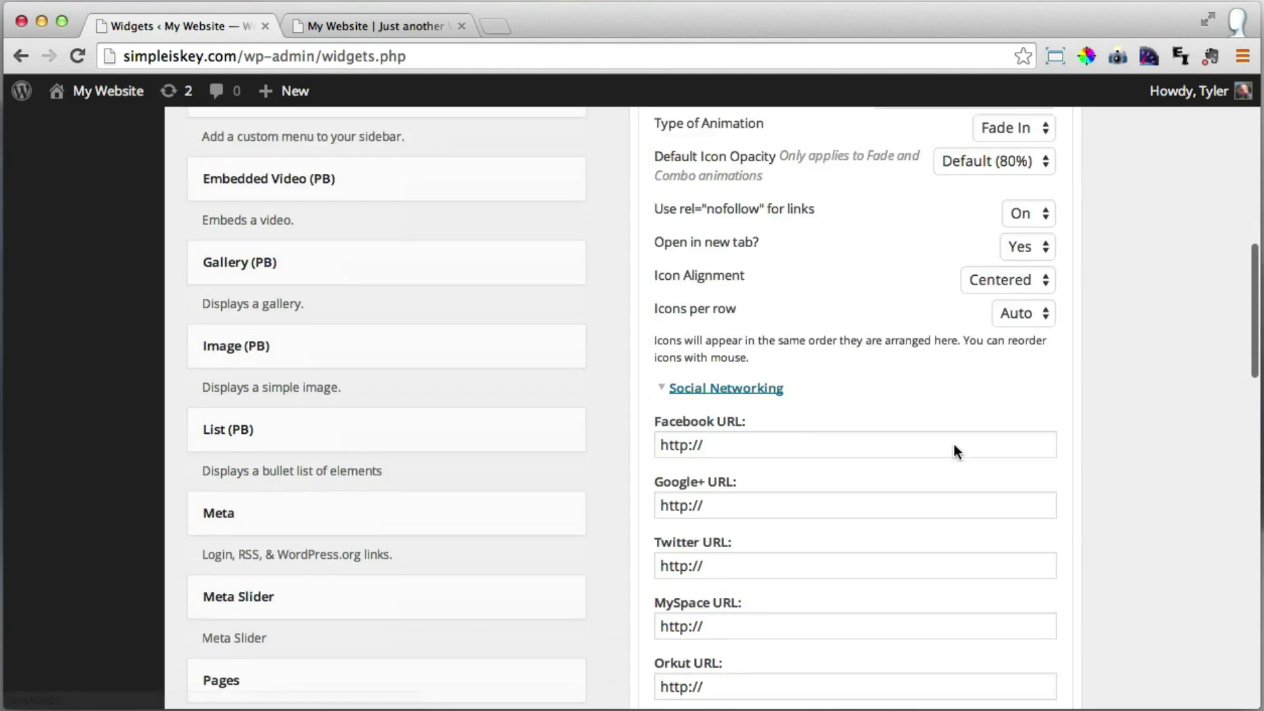
drag(753, 371, 621, 361)
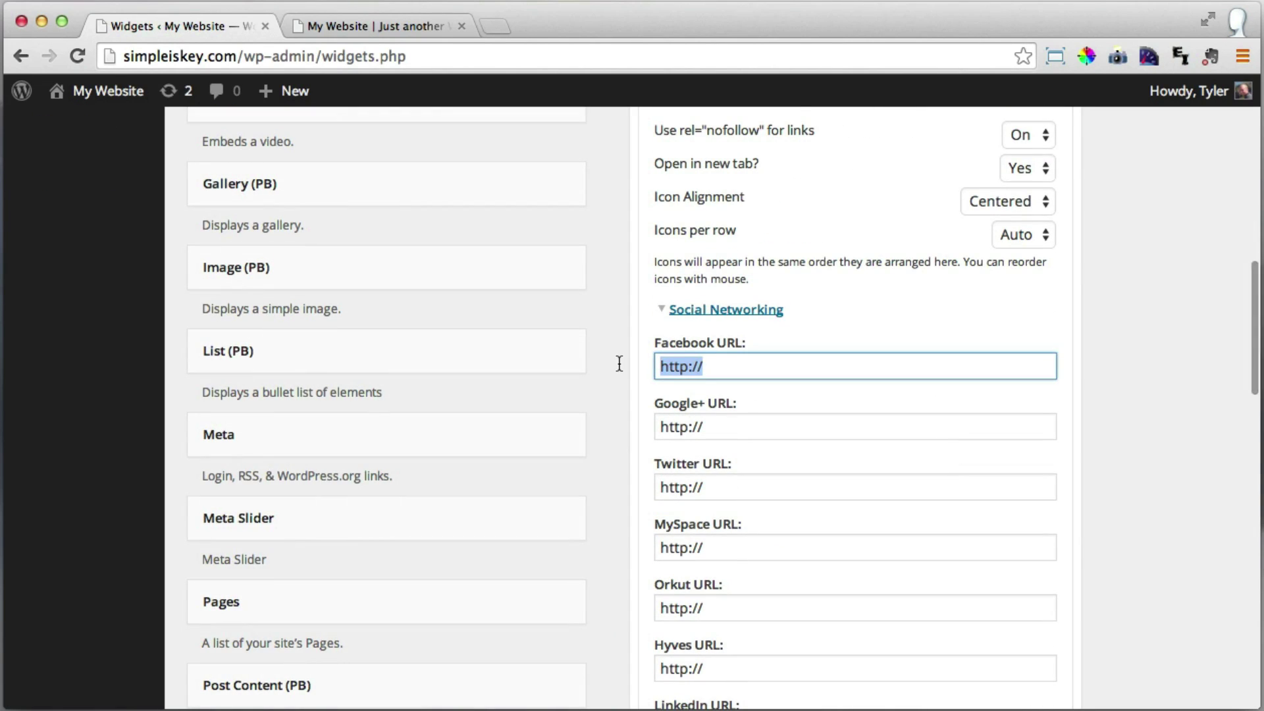
Paste the profile URLs into the Facebook, Google+ and Twitter fields.
key(BackSpace)
text(https://www.facebook.com/conutant)
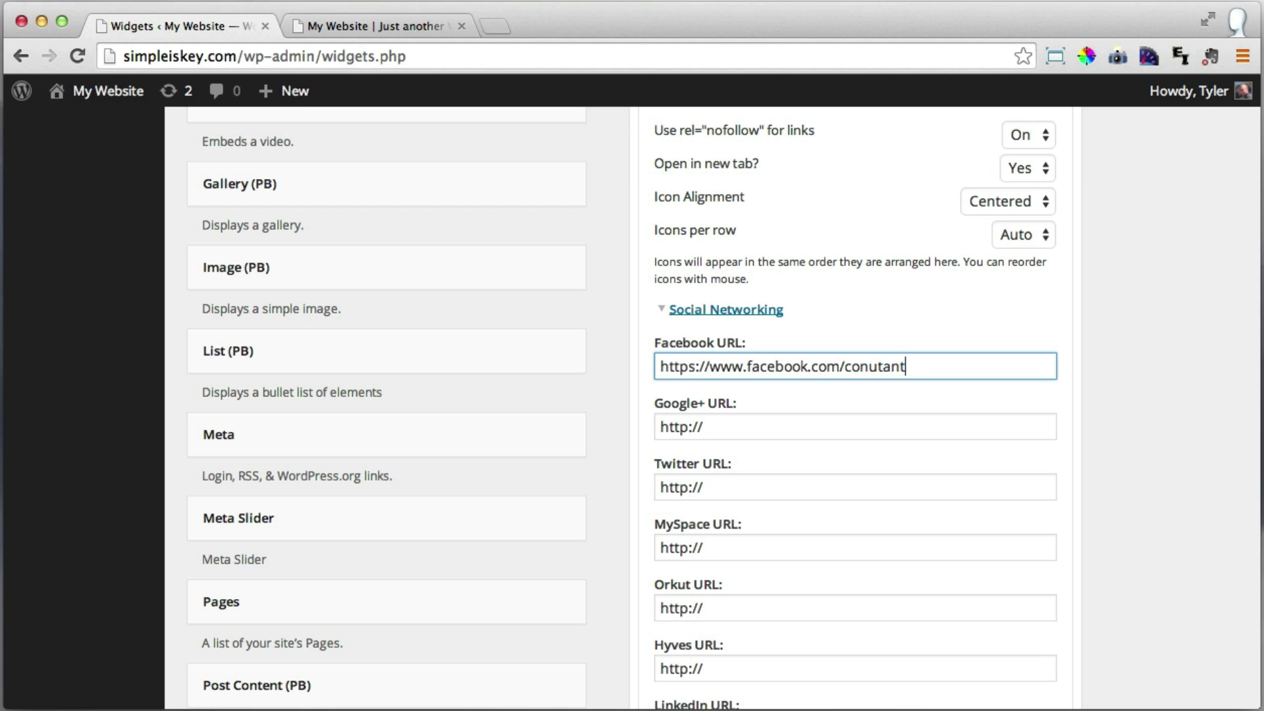
key(Tab)
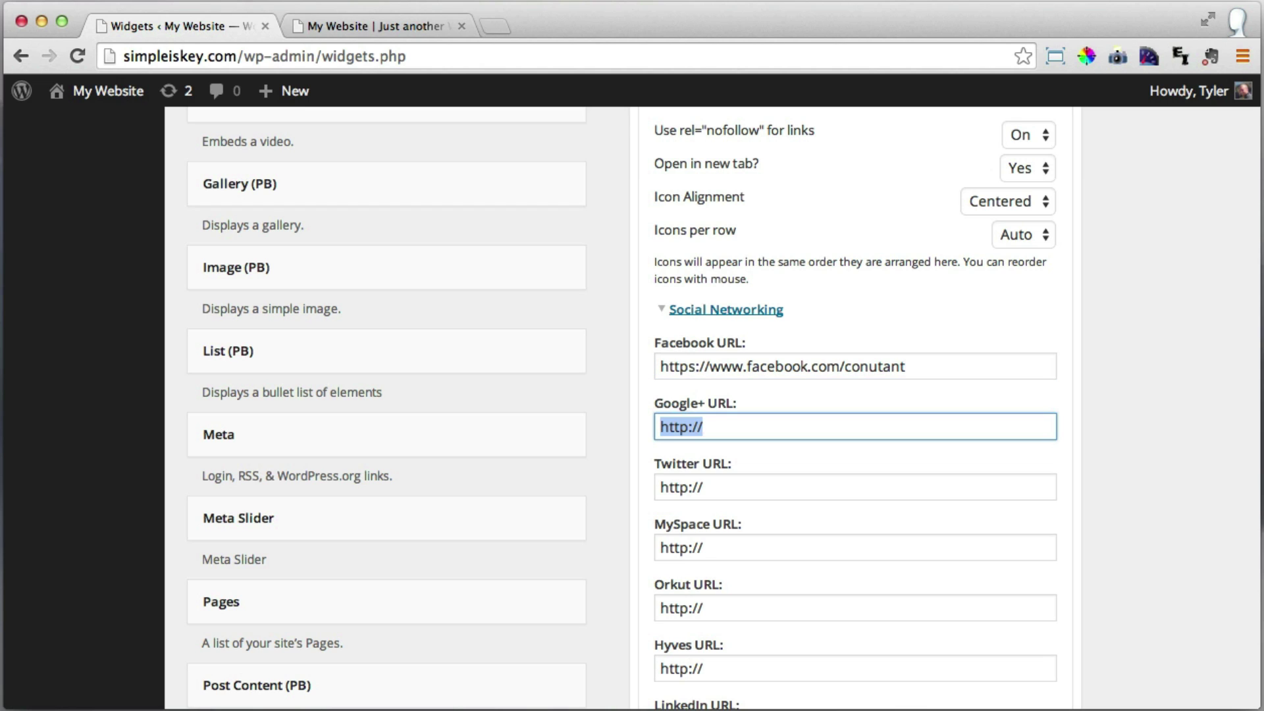
key(BackSpace)
text(https://plus.google.com/u/0/+TylerMoore/)
key(Tab)
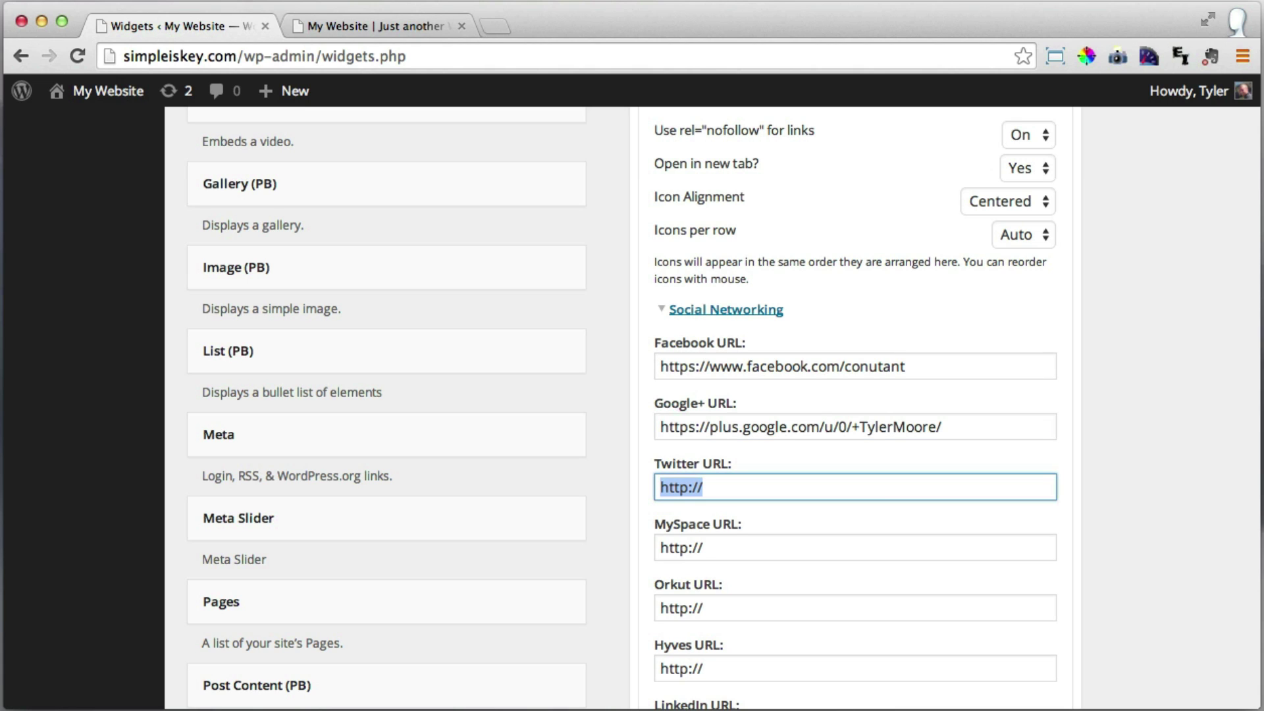
text(t)
key(BackSpace)
text(https://twitter.com/conutant)
key(Tab)
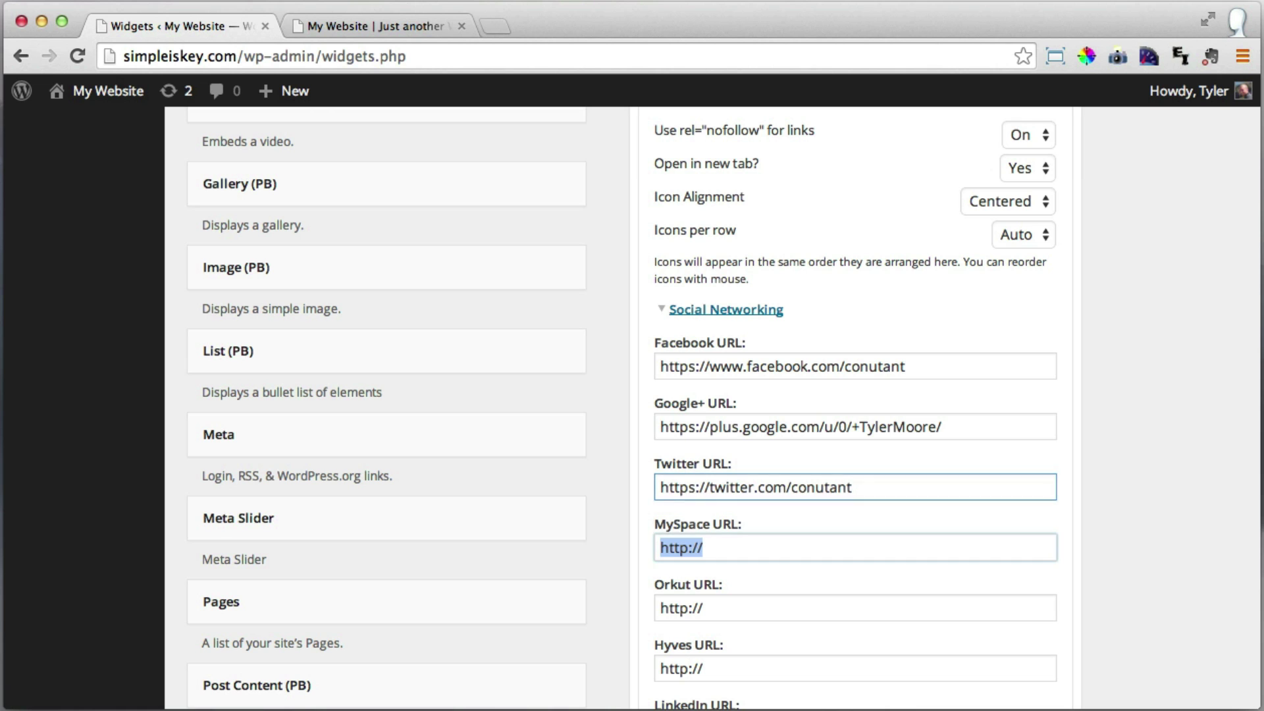
Paste the LinkedIn URL, then expand Images and Video and paste the YouTube channel URL.
scroll(850, 359, down, 10)
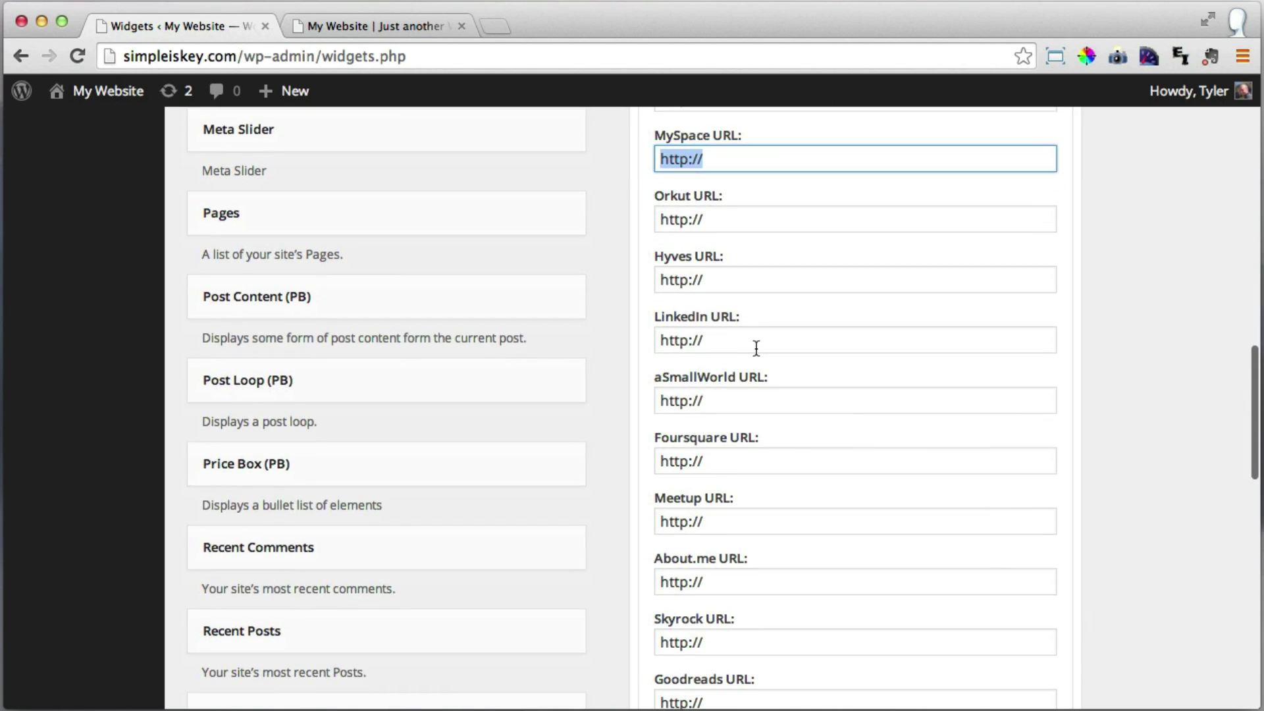
click(759, 345)
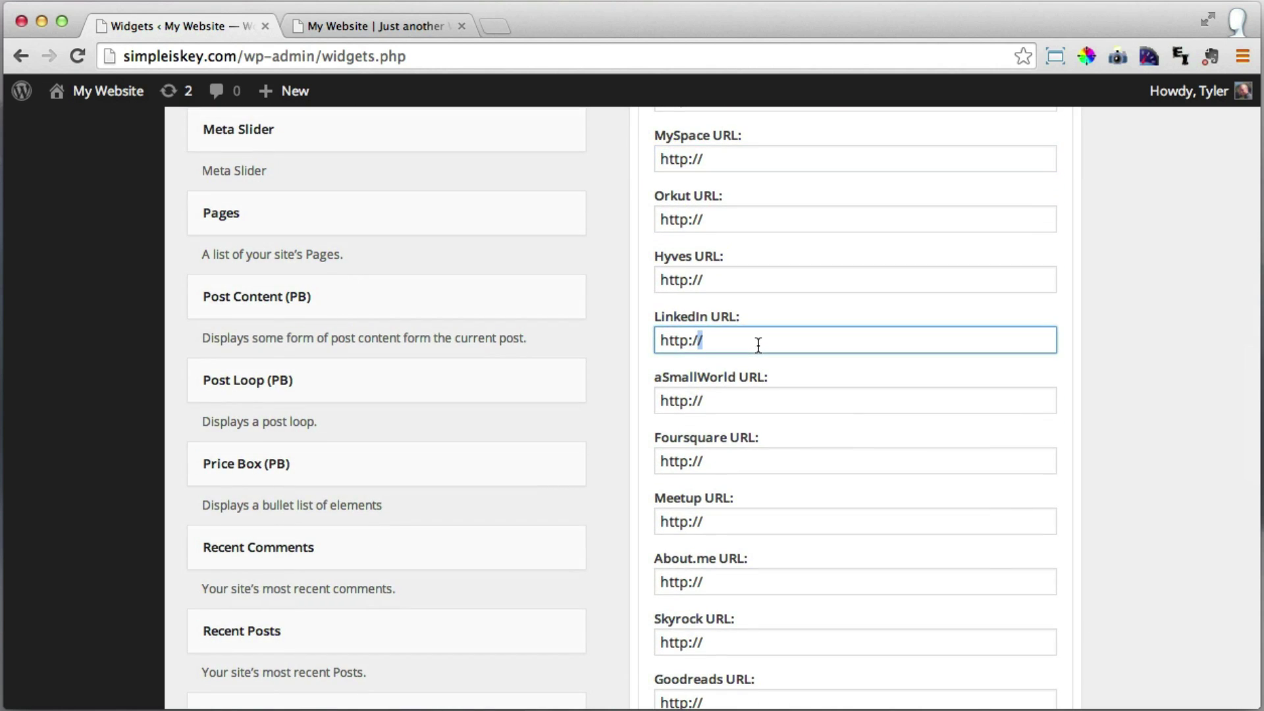
drag(758, 345, 672, 338)
text(https://www.linkedin.com/in/tylermoore)
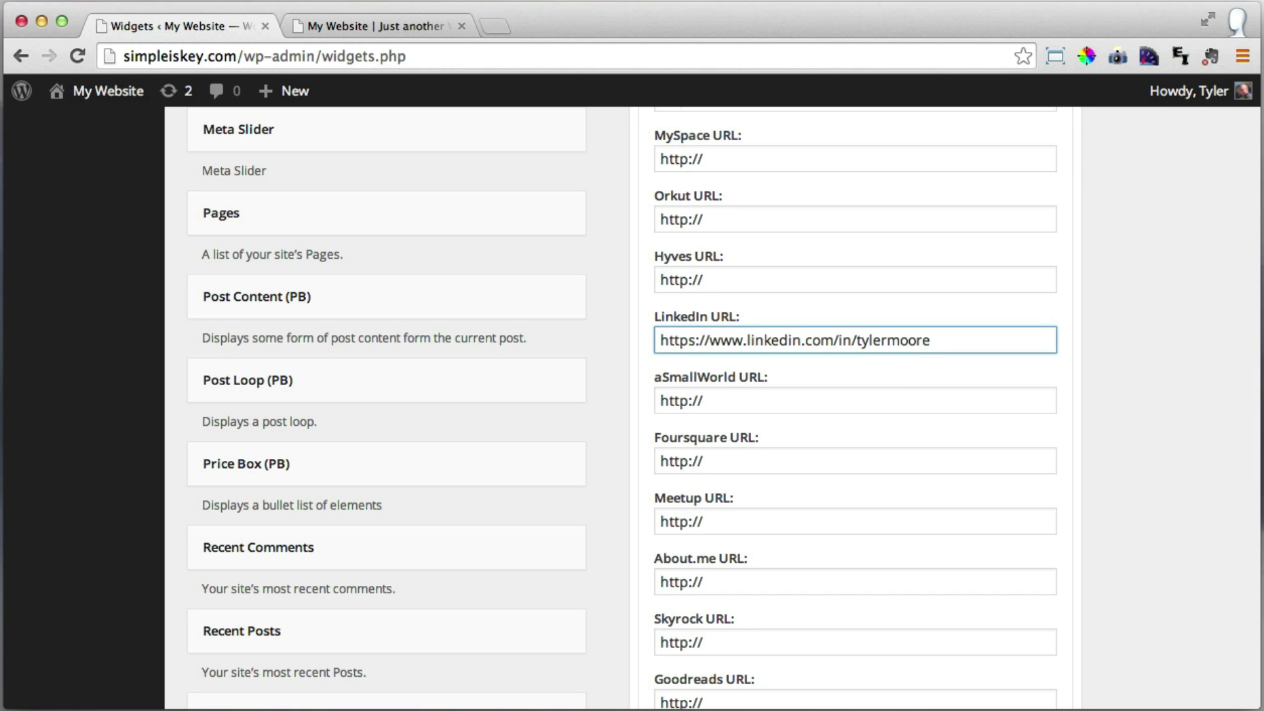
scroll(900, 387, down, 5)
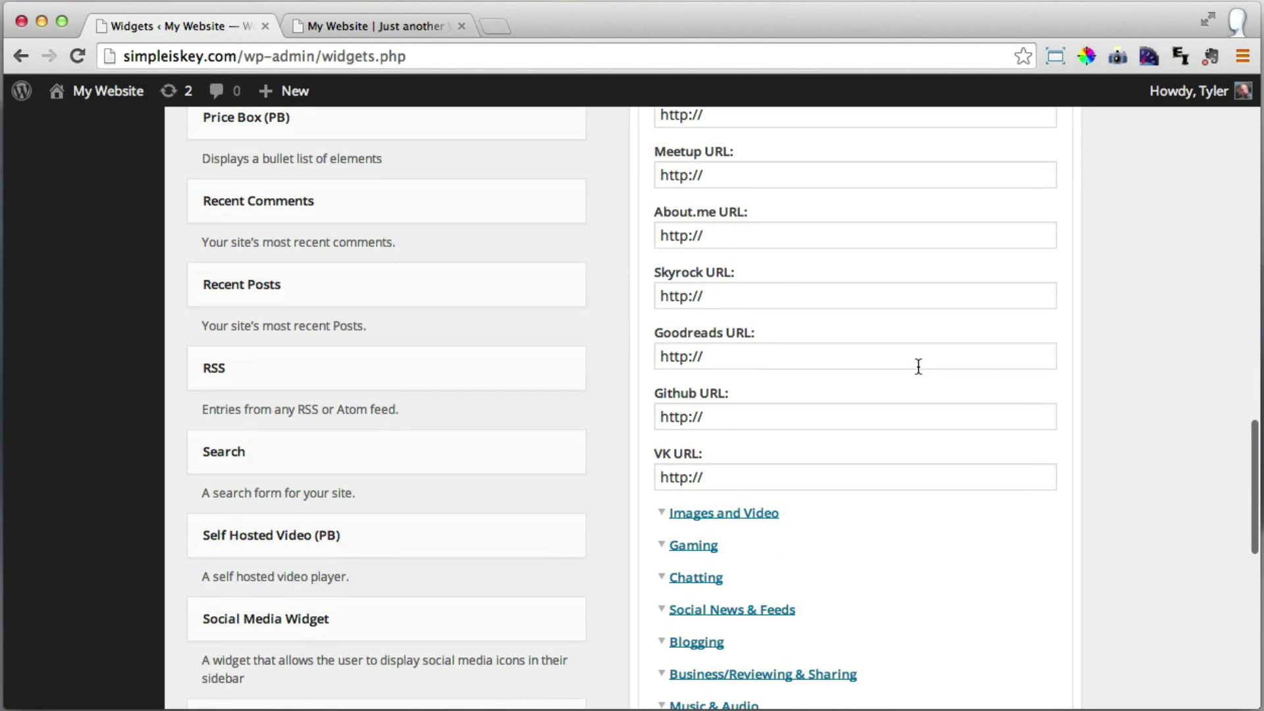
scroll(919, 366, down, 1)
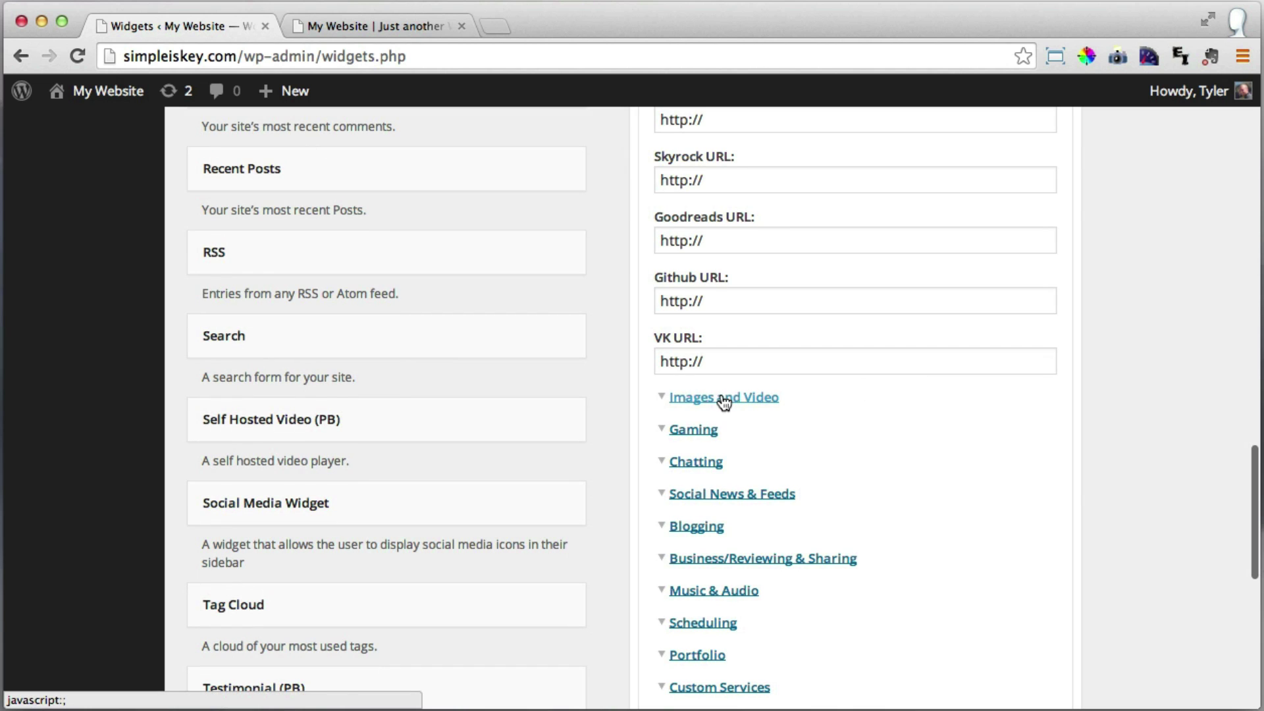
click(724, 399)
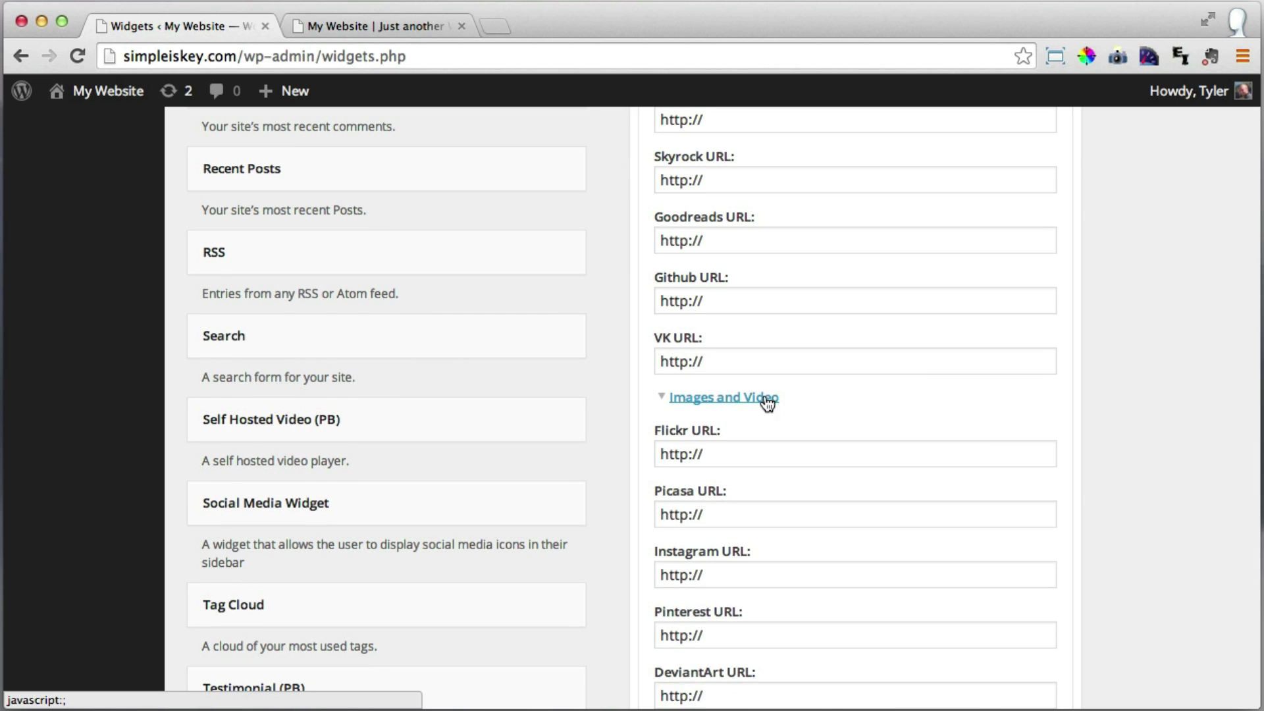
scroll(772, 397, down, 5)
scroll(777, 391, down, 2)
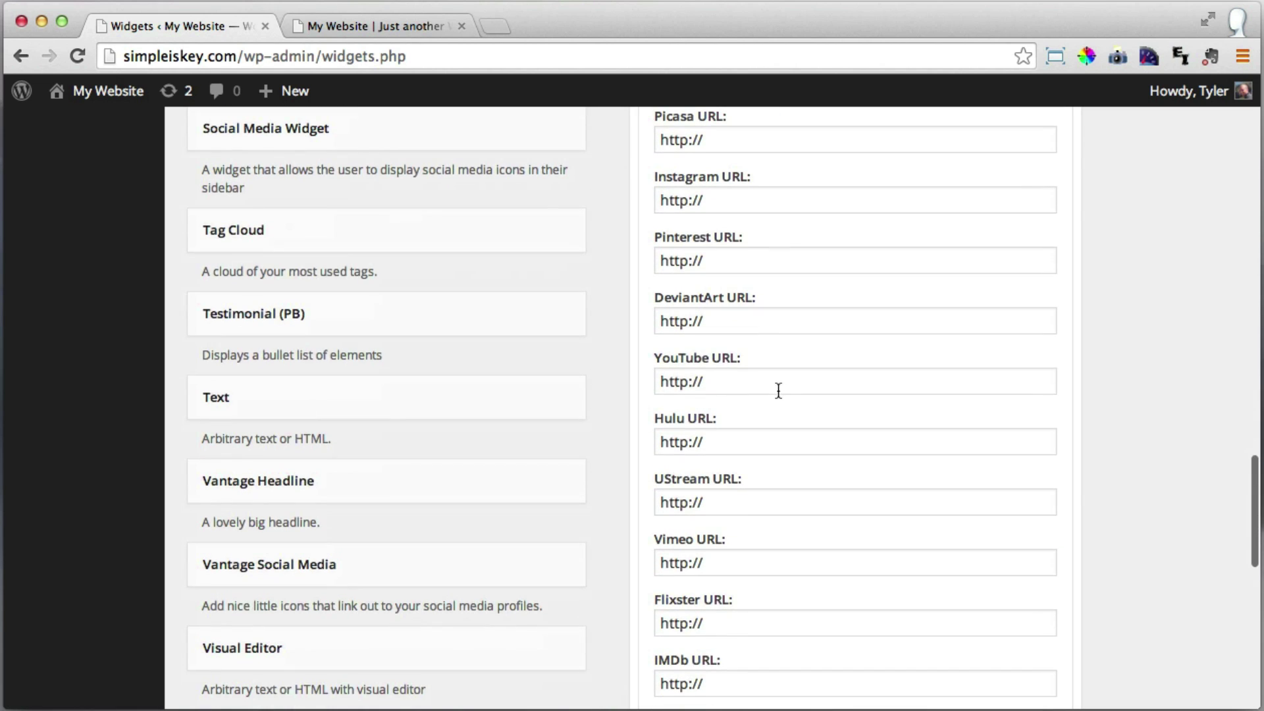
drag(745, 381, 637, 374)
key(BackSpace)
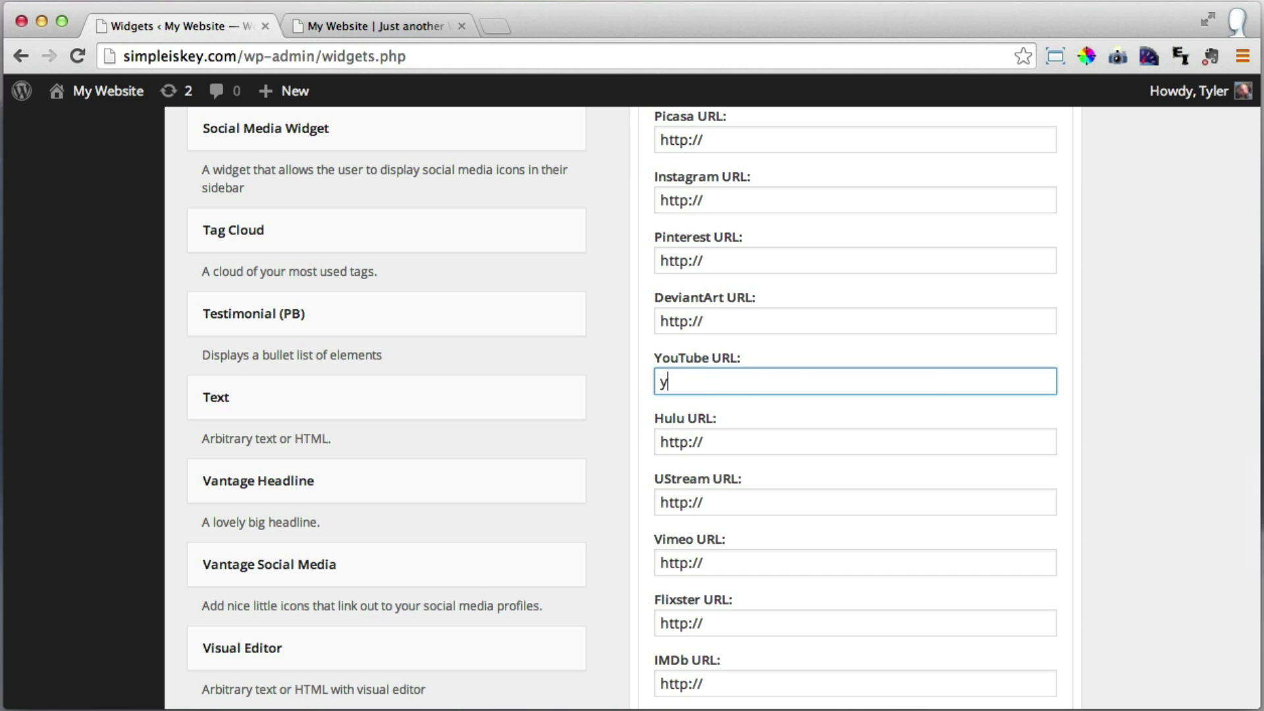
text(https://www.youtube.com/user/Conutant)
Save the Social Media Widget settings.
scroll(920, 401, down, 6)
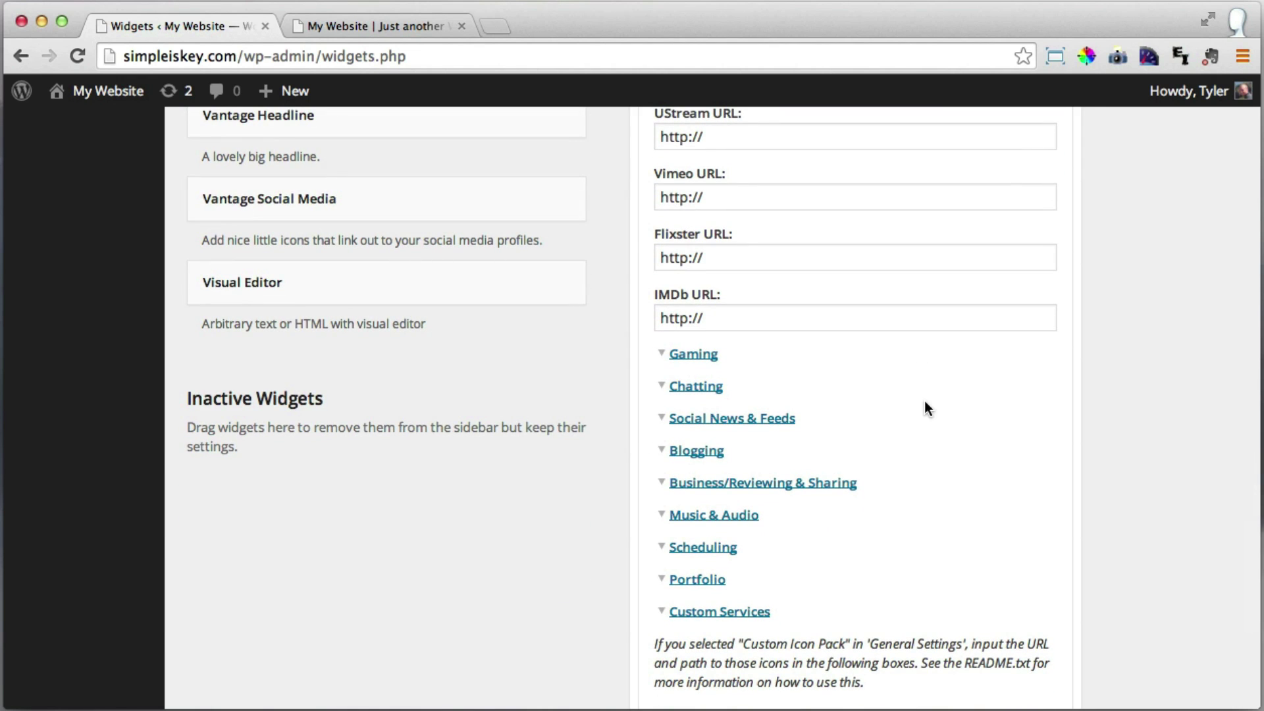
scroll(929, 395, down, 5)
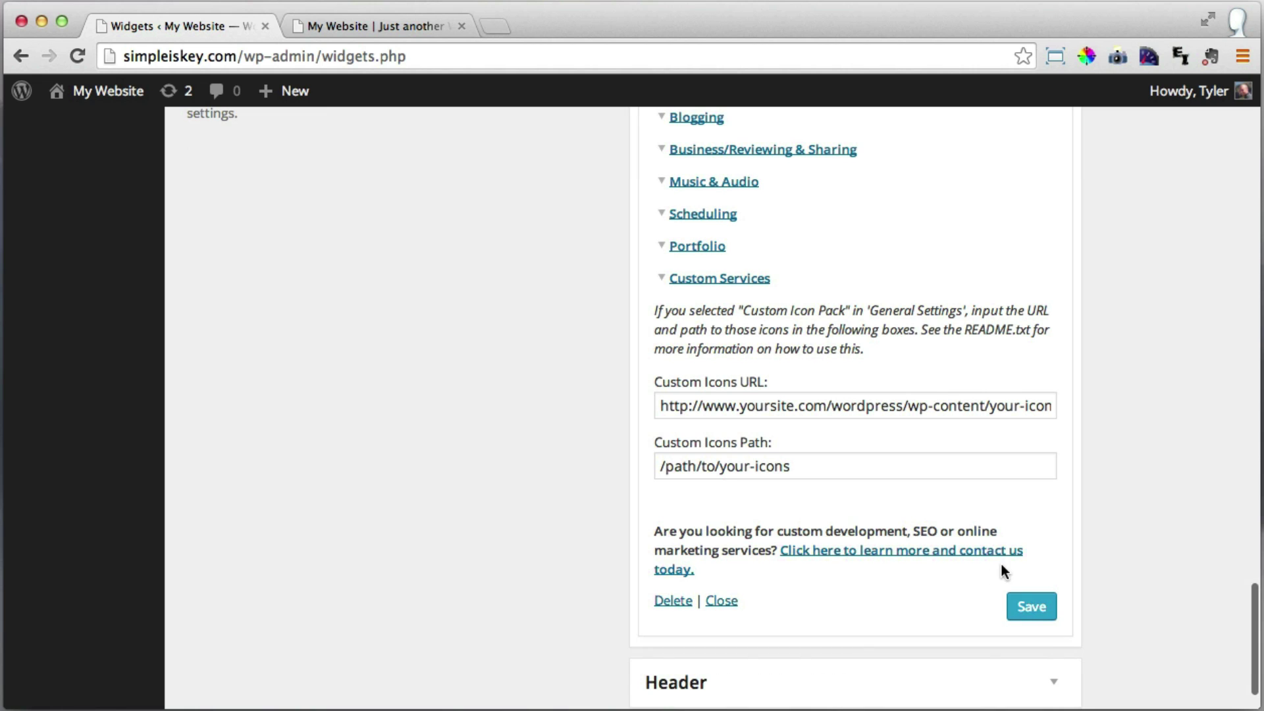
click(1031, 607)
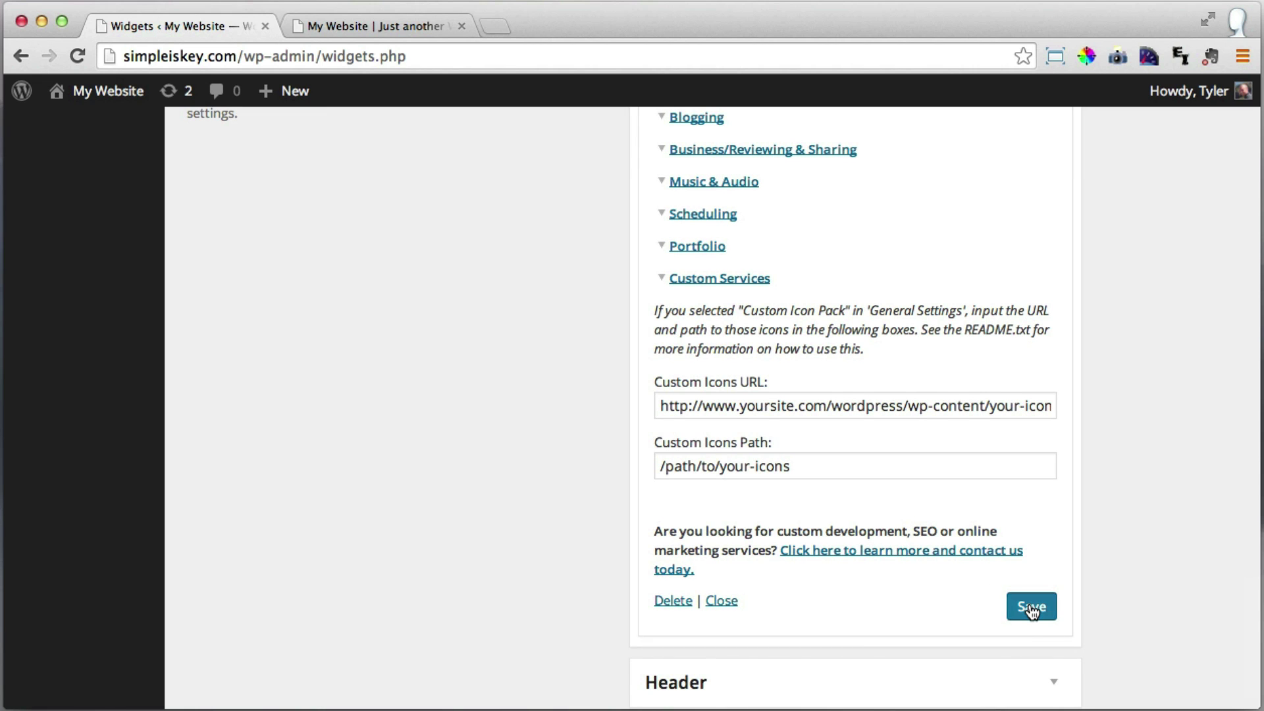
click(1032, 607)
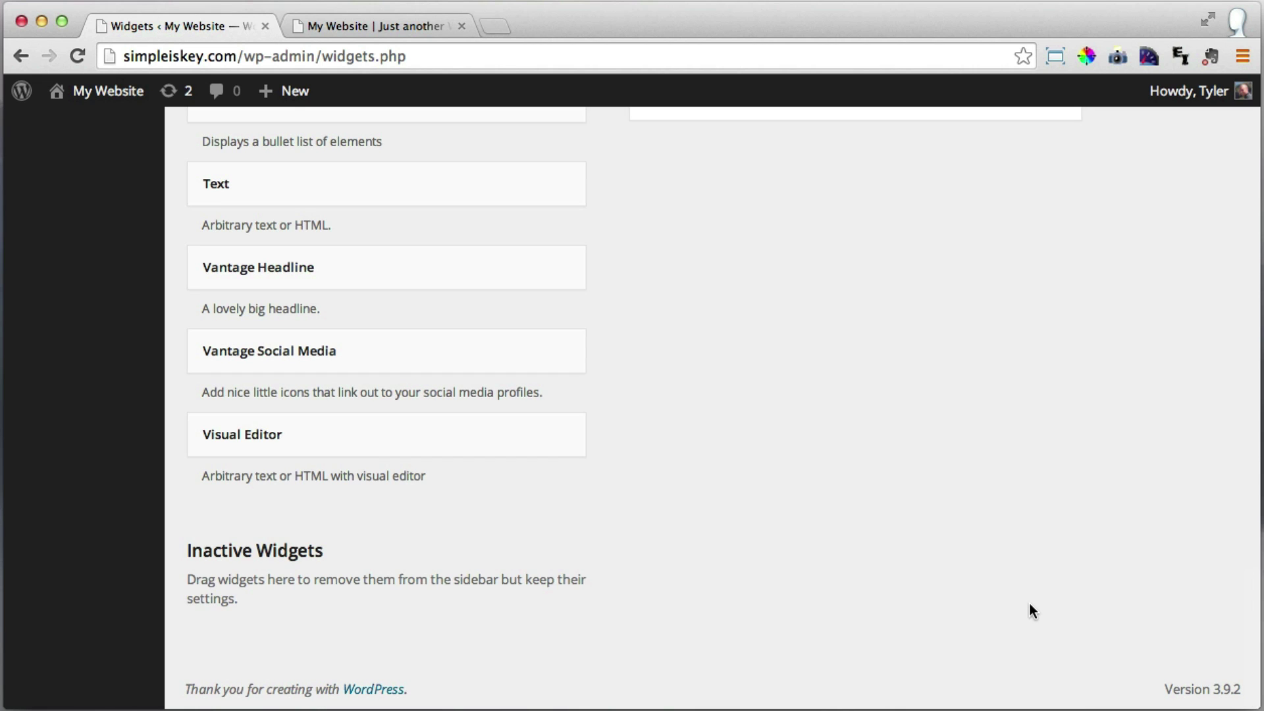
Reload the live site, test the footer's YouTube icon link, then close the YouTube tab.
scroll(733, 438, up, 10)
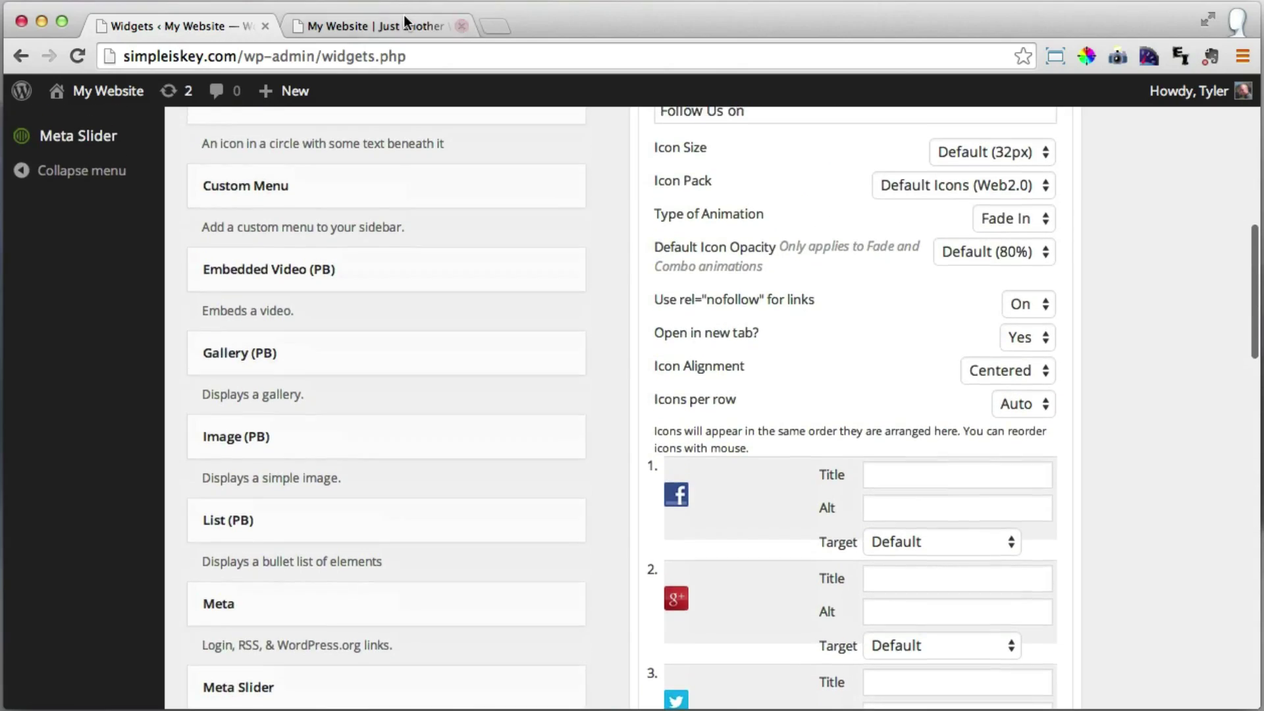
click(382, 18)
click(78, 57)
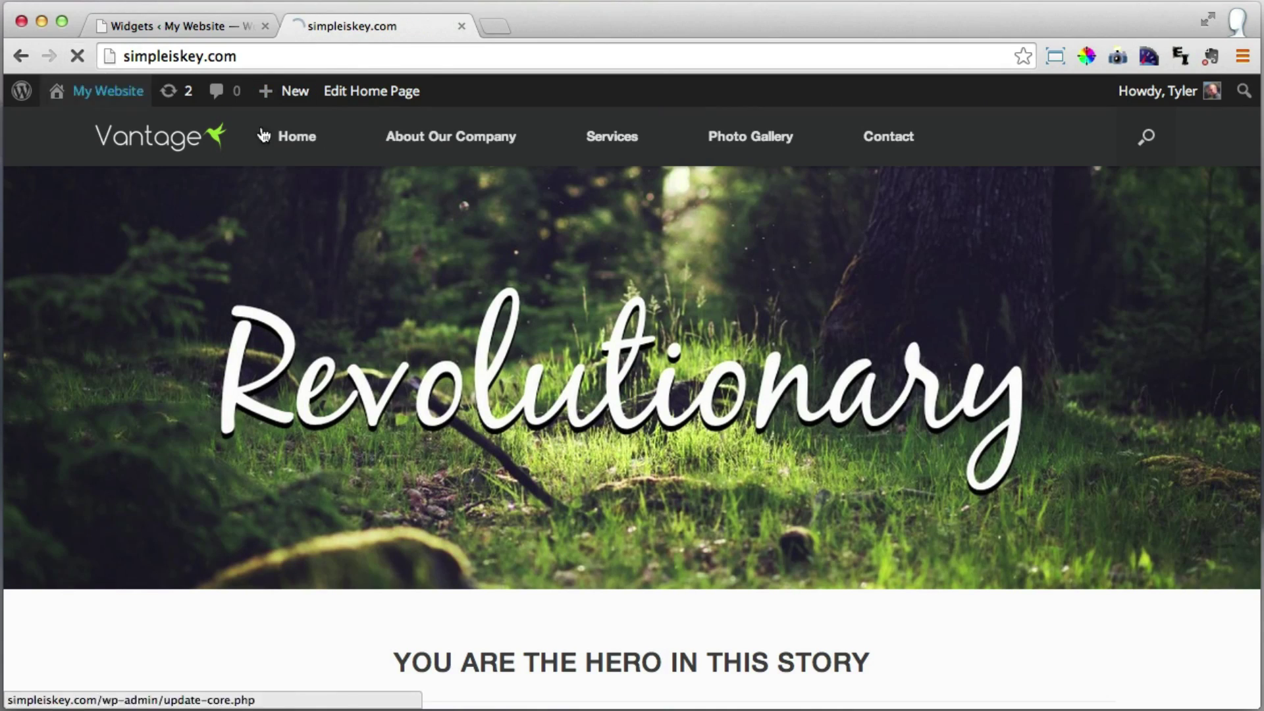
scroll(781, 239, down, 10)
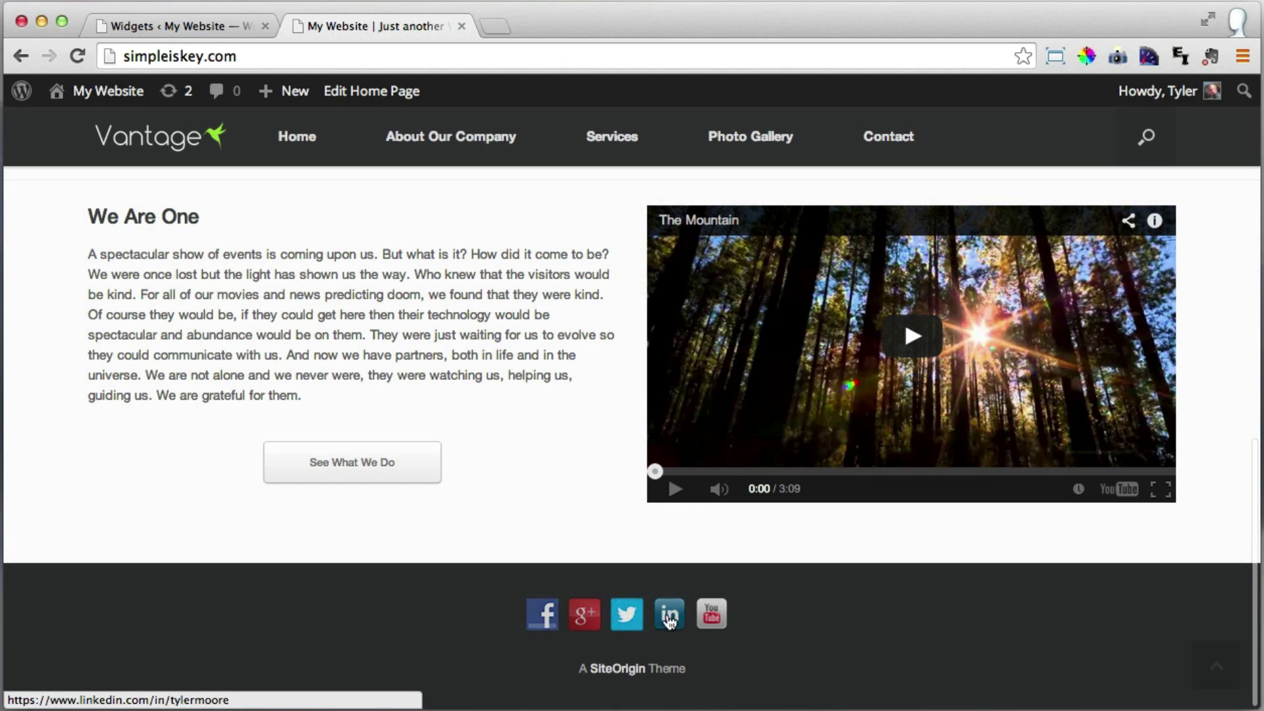
click(711, 617)
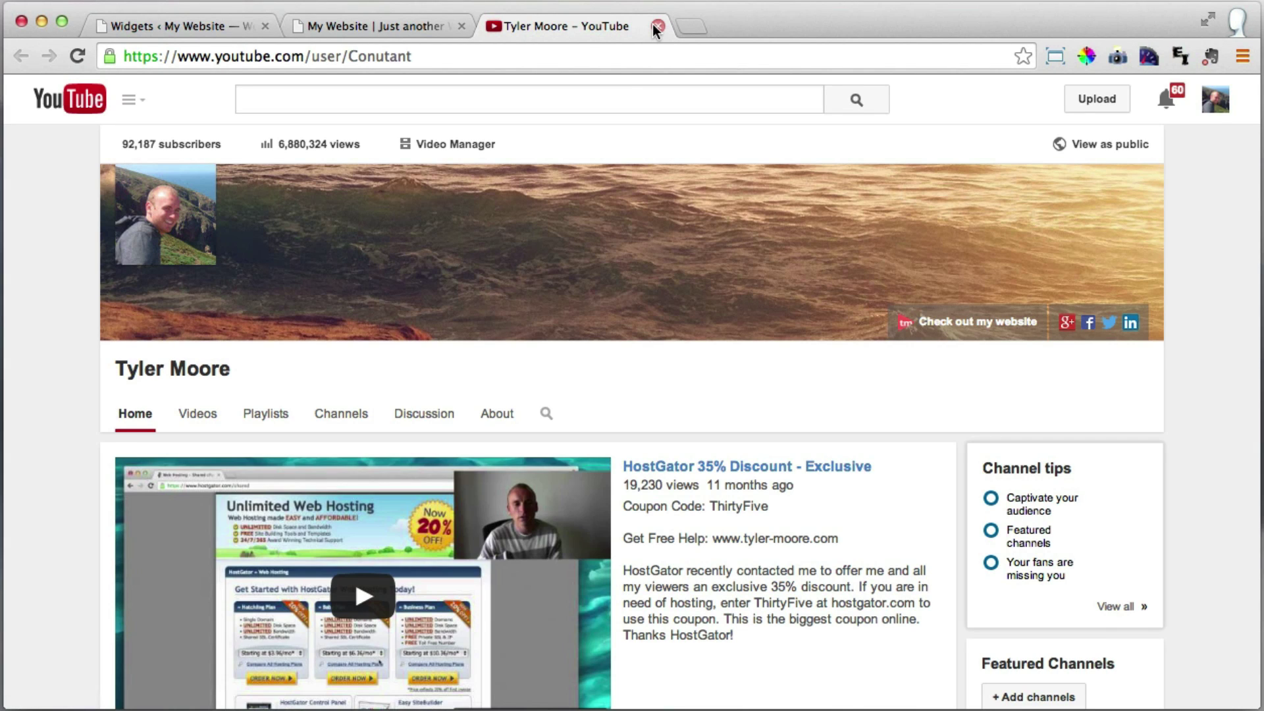
click(658, 26)
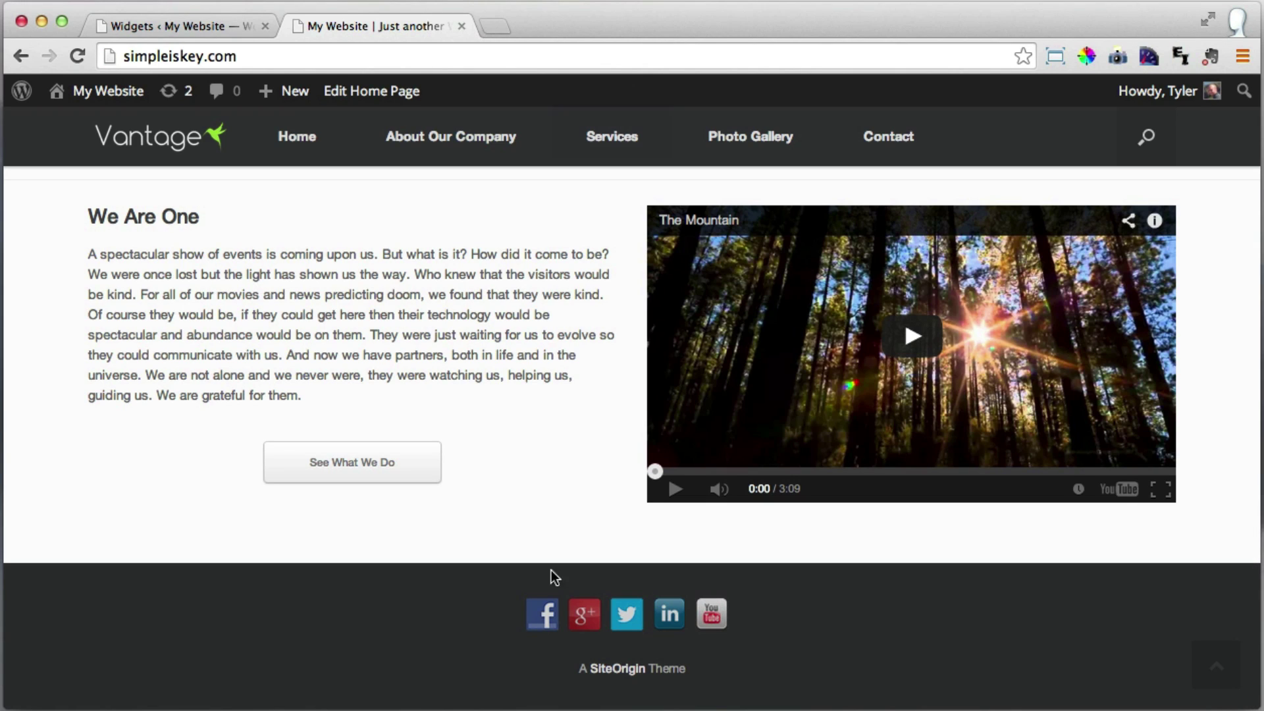
scroll(479, 409, up, 15)
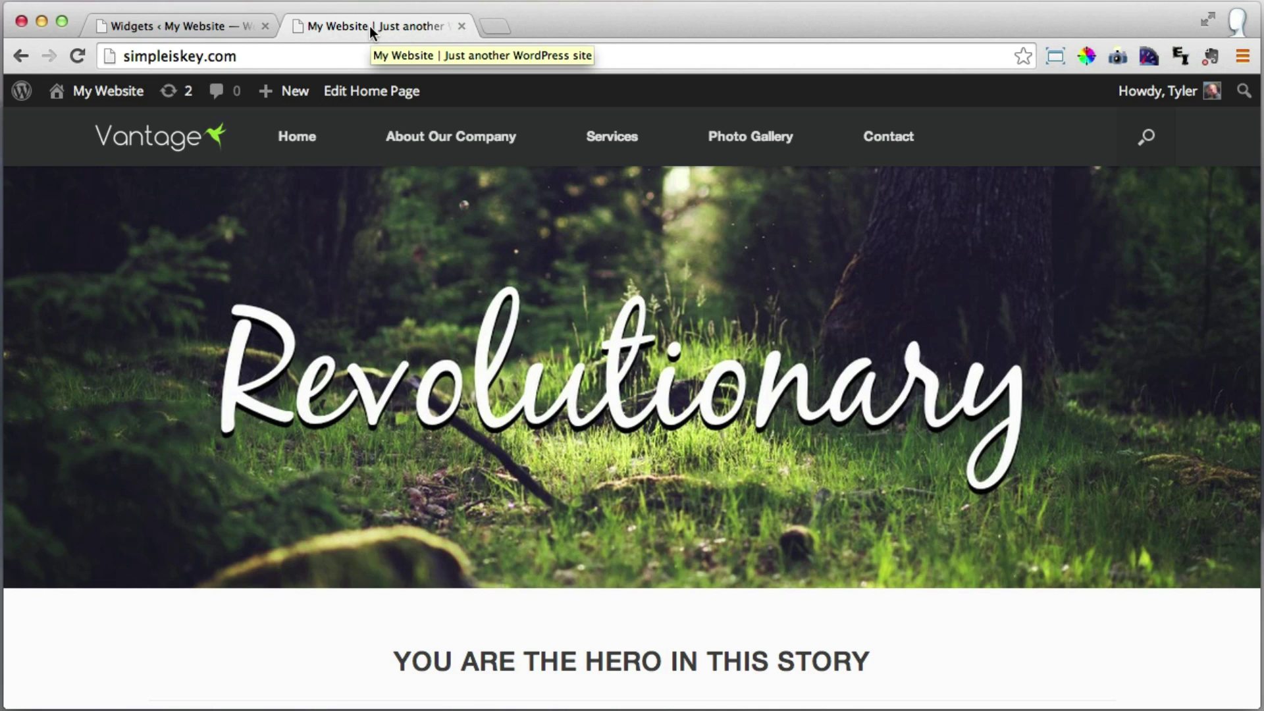
In Settings > General, change the Site Title from 'My Website' to 'Vantage'.
click(176, 26)
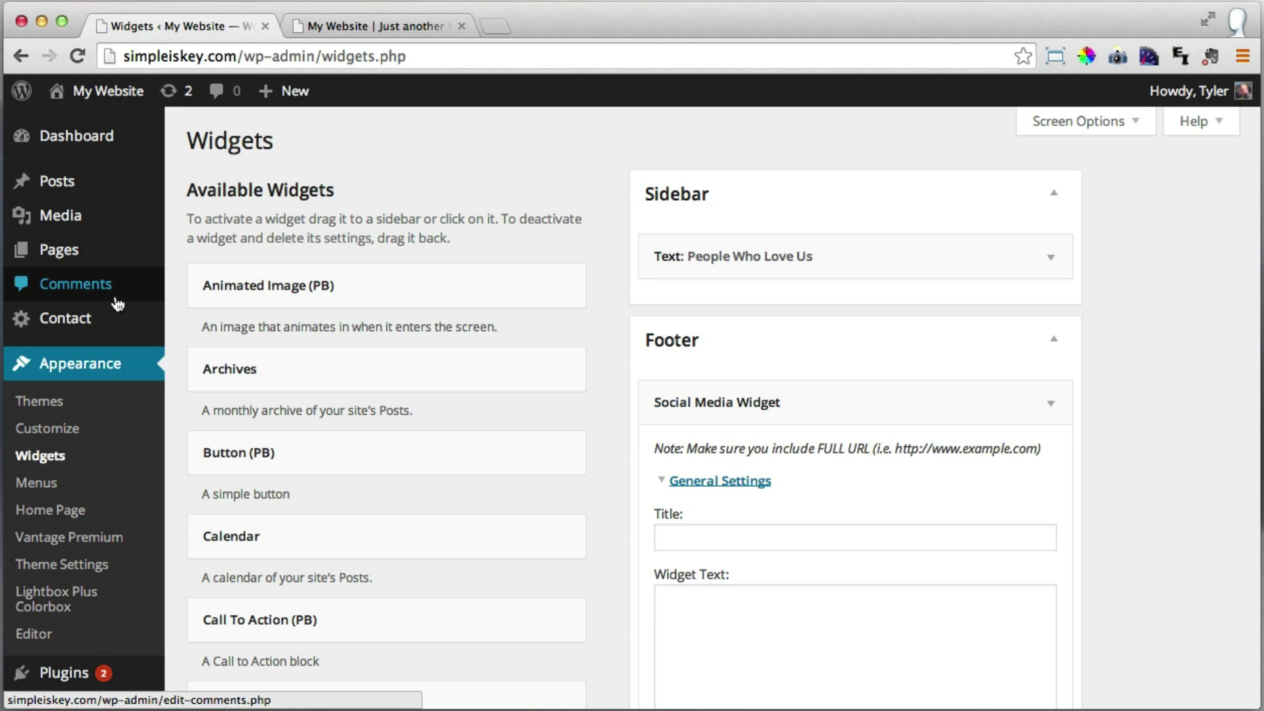
scroll(132, 263, down, 3)
scroll(131, 271, down, 2)
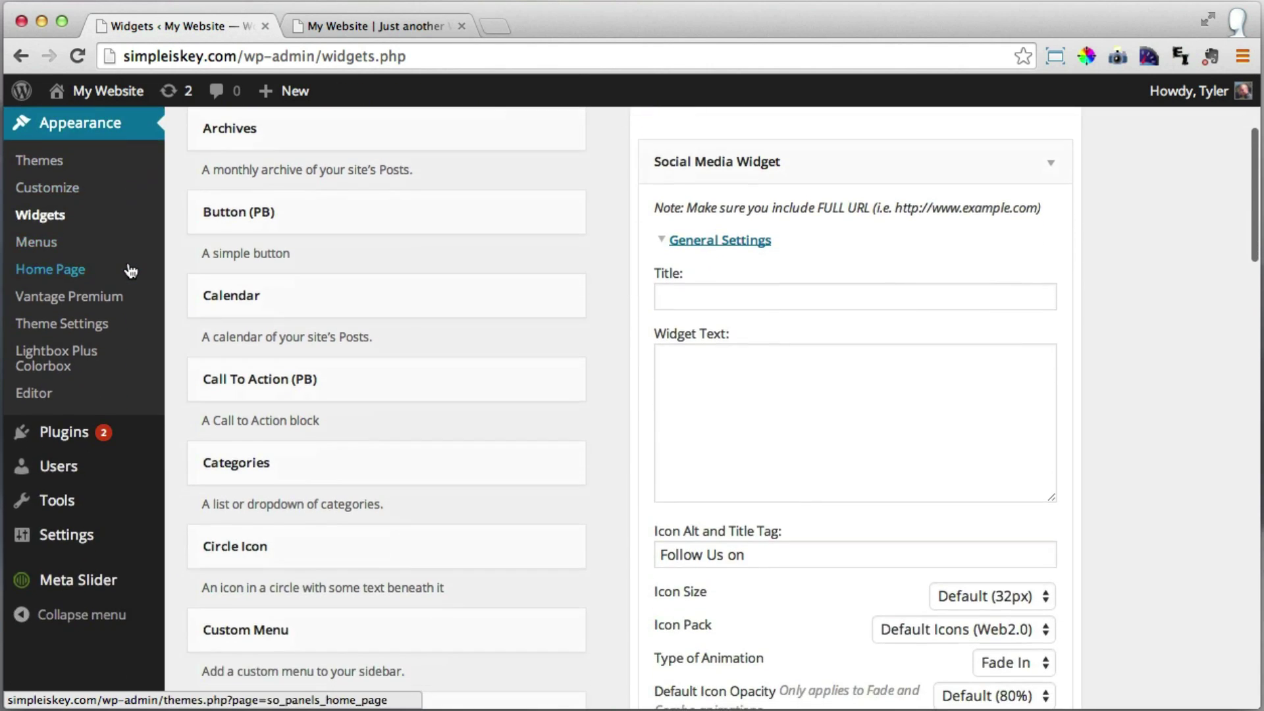
mouse_move(76, 536)
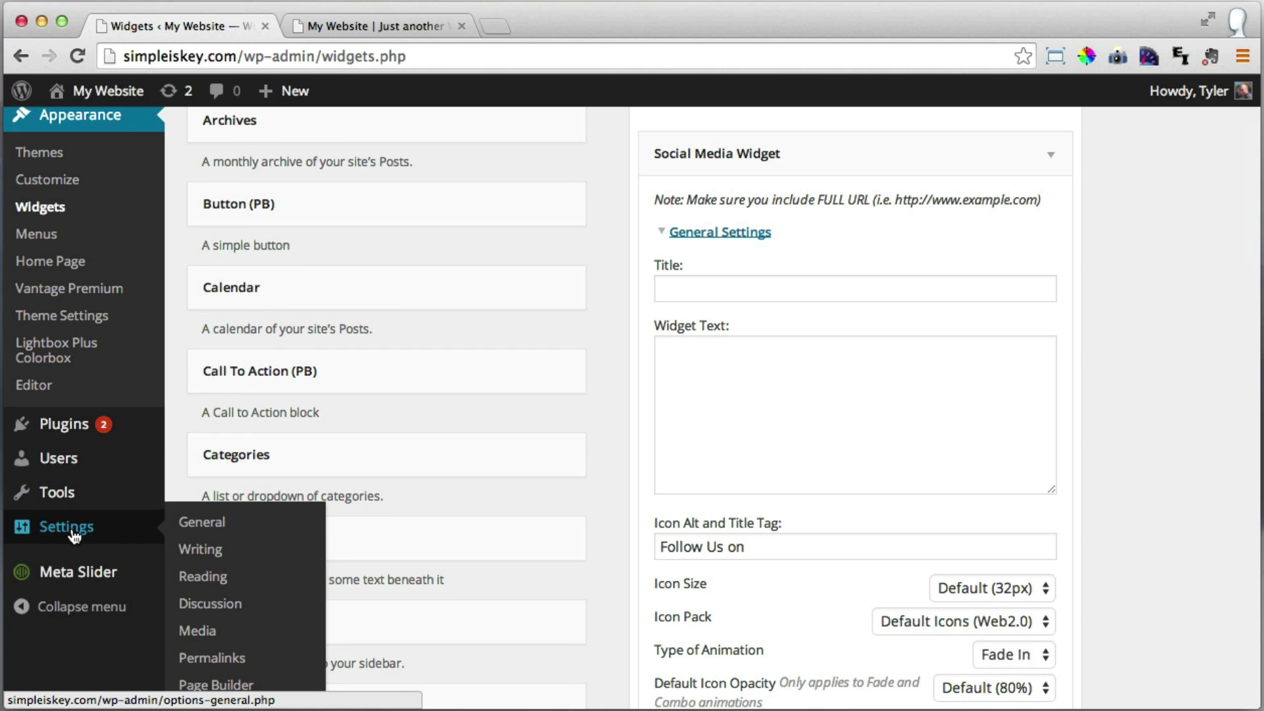
click(241, 527)
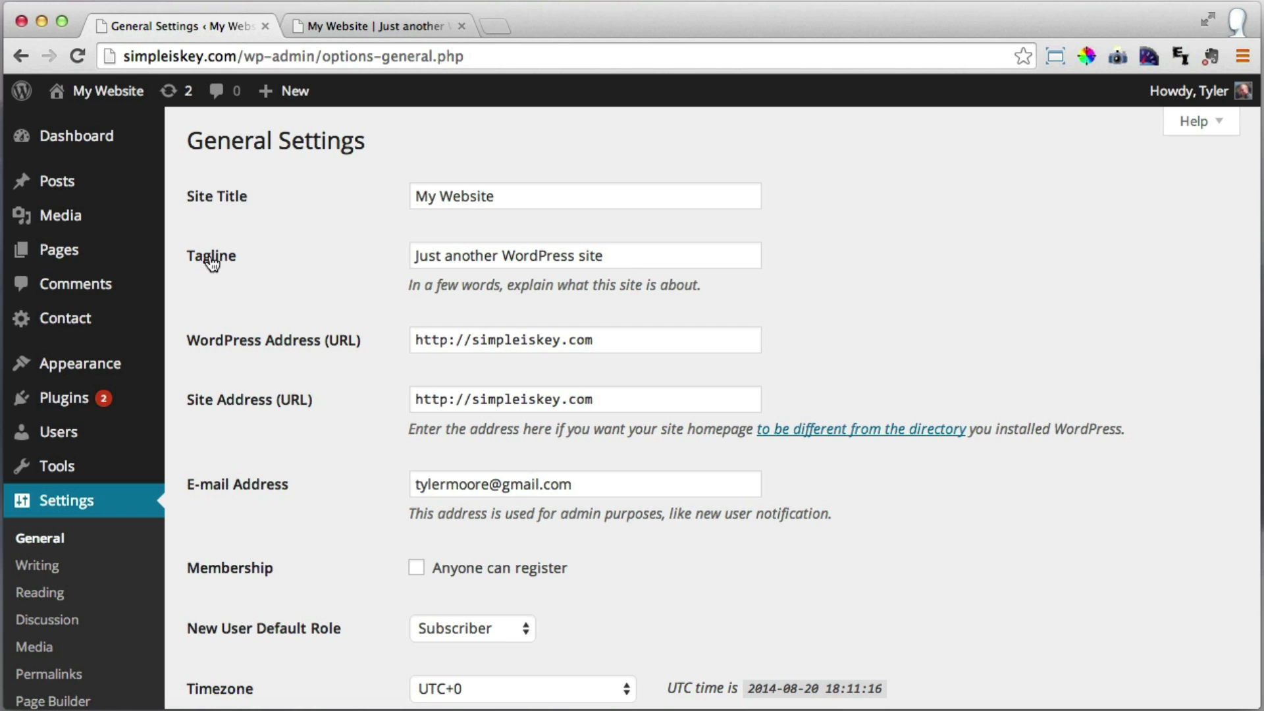
drag(512, 196, 387, 198)
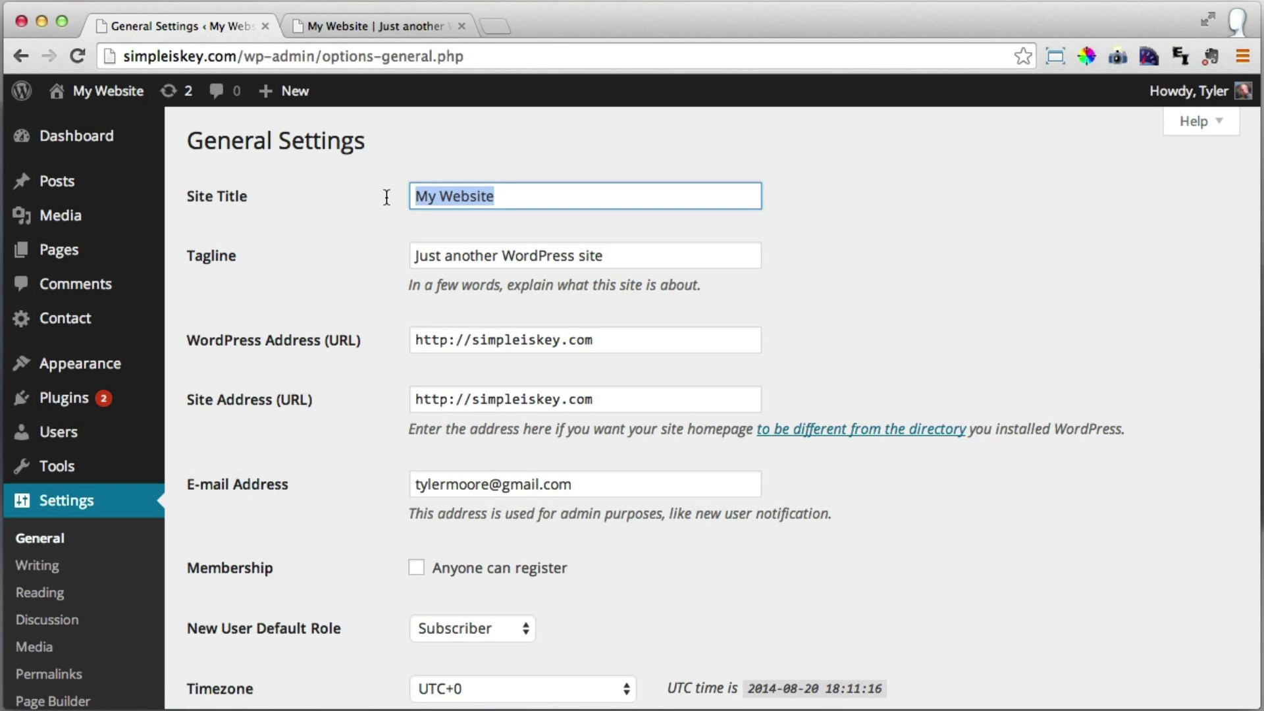
text(Vantage)
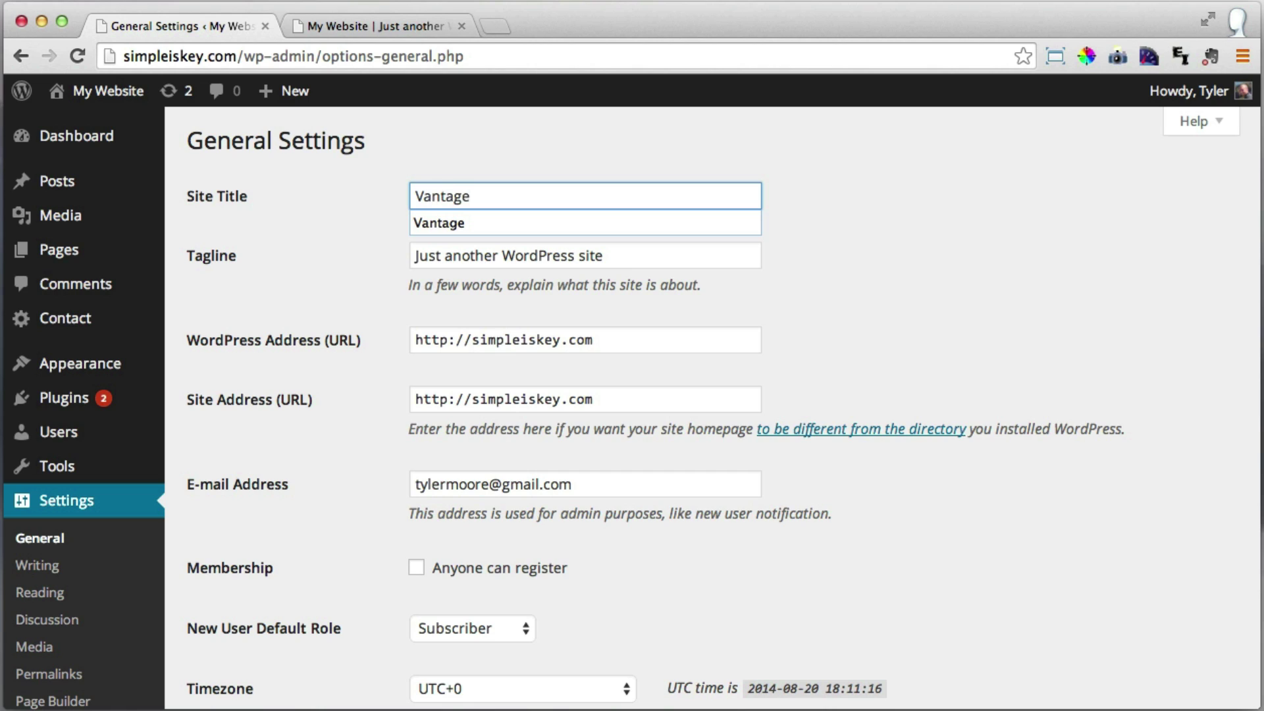
click(862, 180)
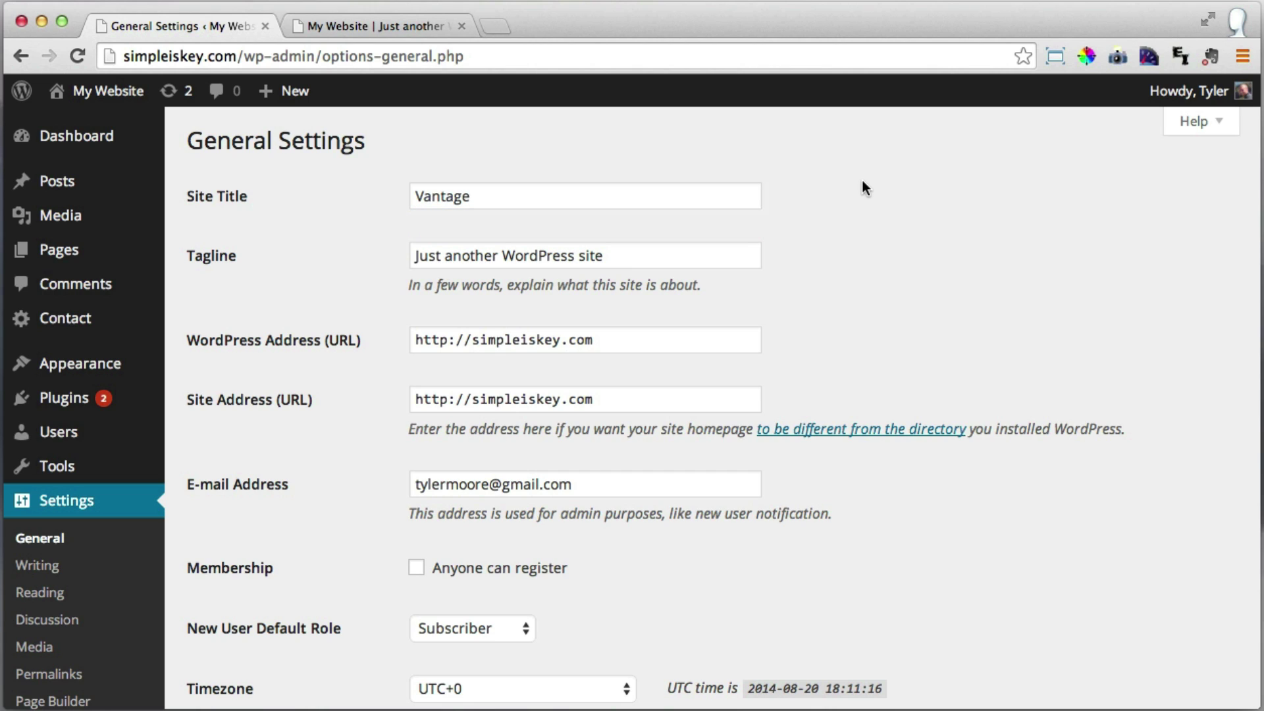
drag(527, 196, 371, 195)
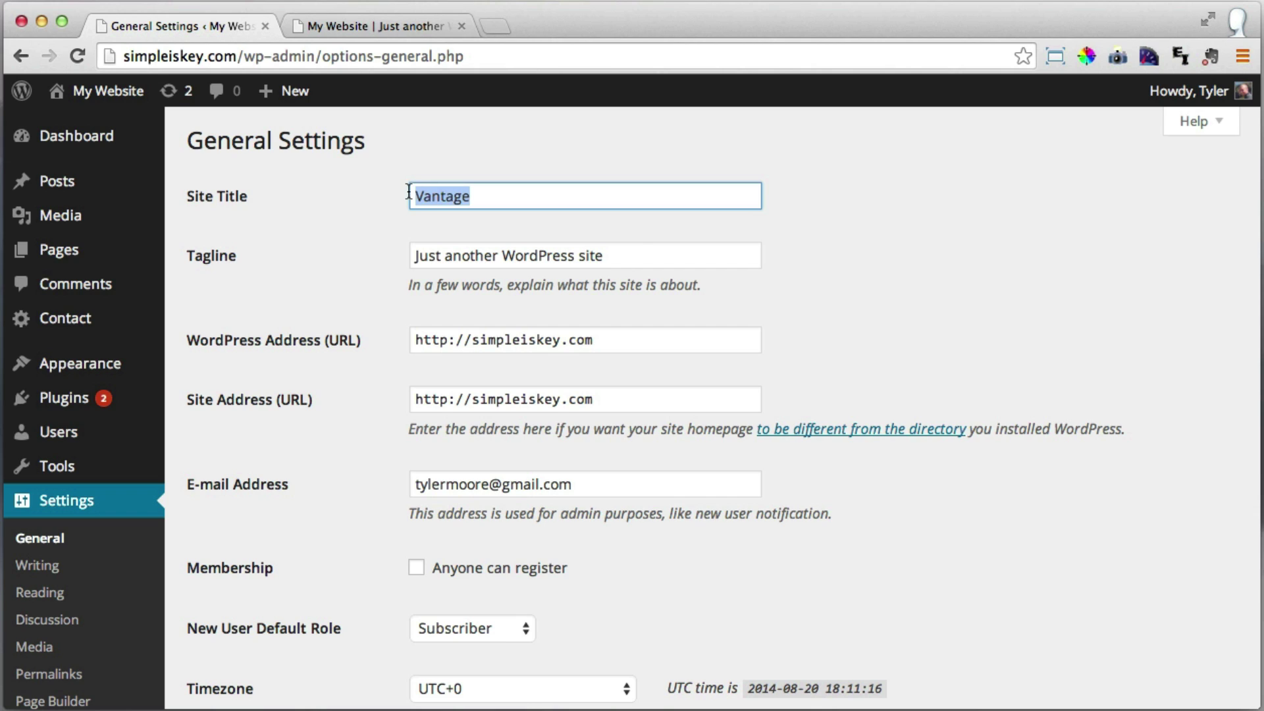
Set the tagline to 'A Business Website', save the changes, and reload the live site.
drag(641, 256, 370, 259)
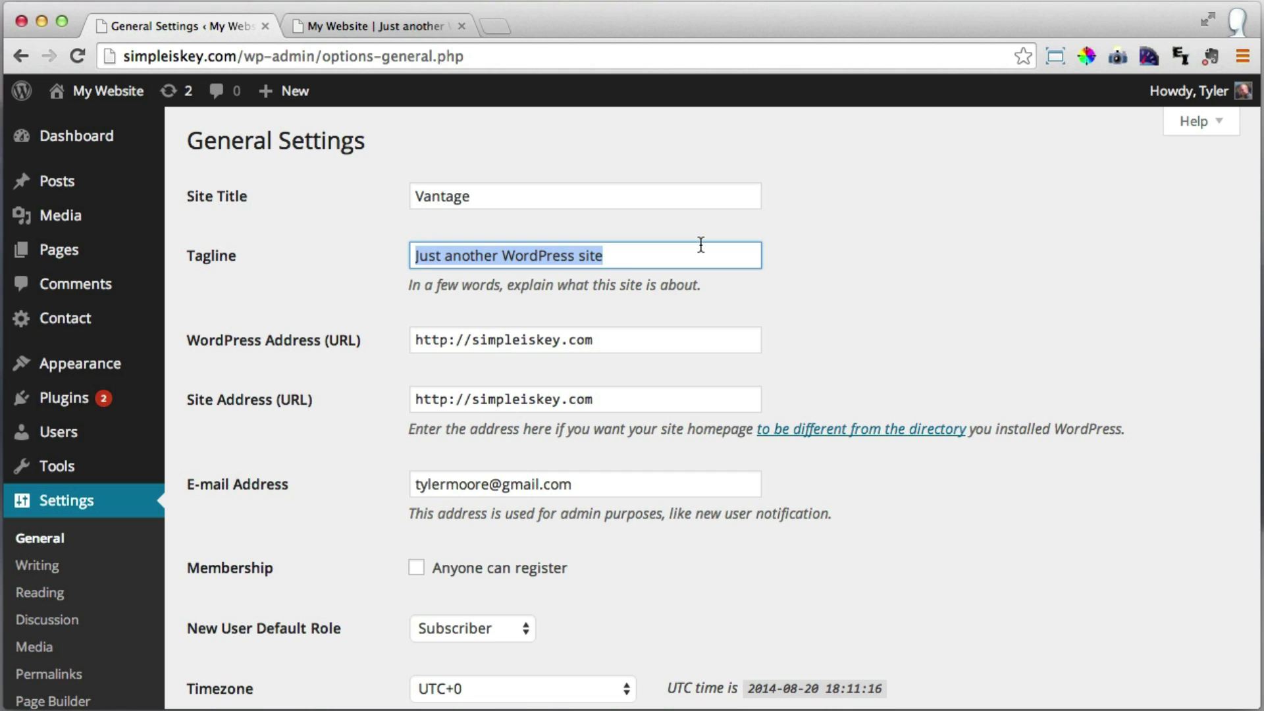
text(a Busines)
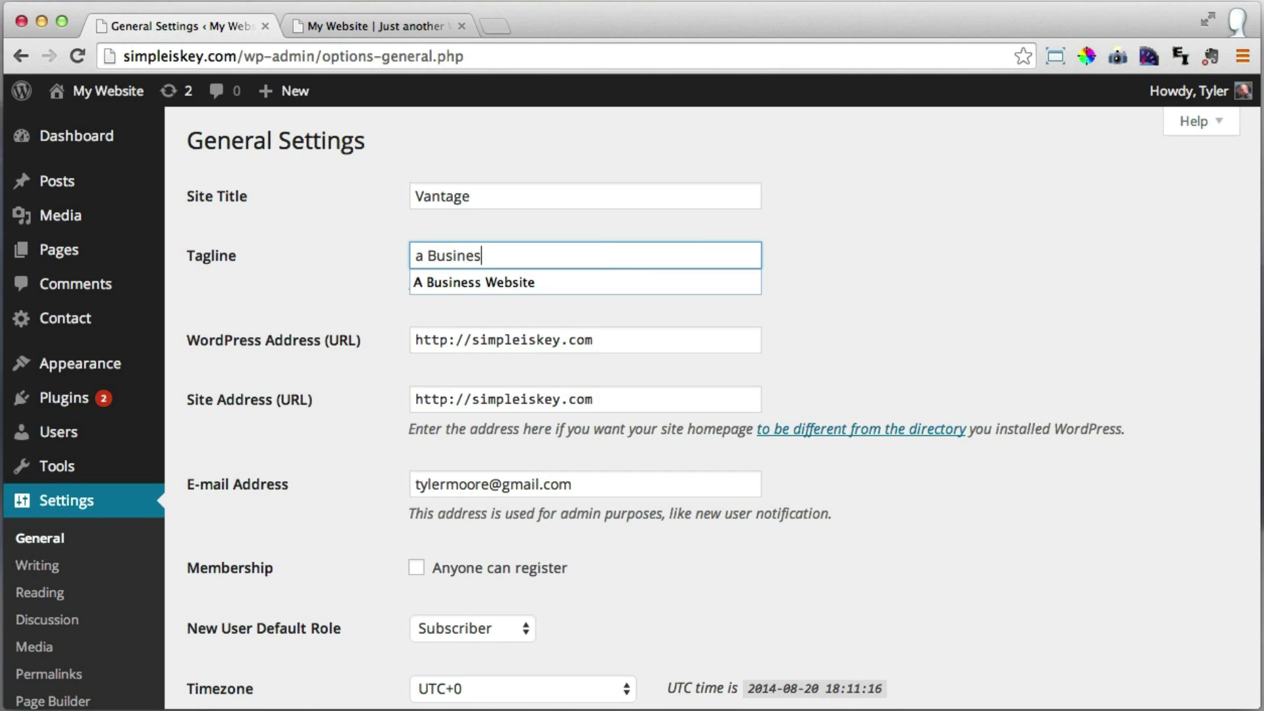
text(s Web)
key(BackSpace)
key(BackSpace)
key(BackSpace)
key(BackSpace)
key(BackSpace)
key(BackSpace)
key(BackSpace)
key(BackSpace)
key(BackSpace)
key(BackSpace)
key(BackSpace)
key(BackSpace)
key(BackSpace)
key(BackSpace)
text(A busin)
key(BackSpace)
key(BackSpace)
key(BackSpace)
key(BackSpace)
key(BackSpace)
text(Business Website)
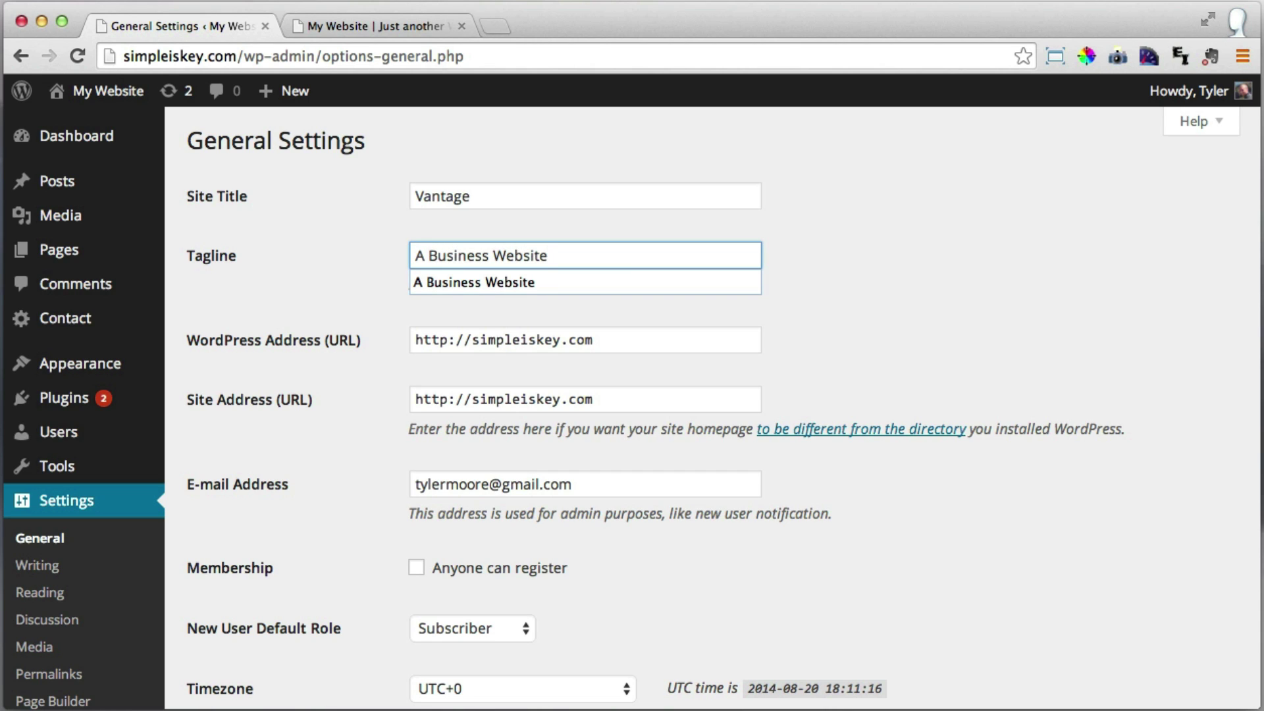
click(965, 303)
scroll(965, 303, down, 15)
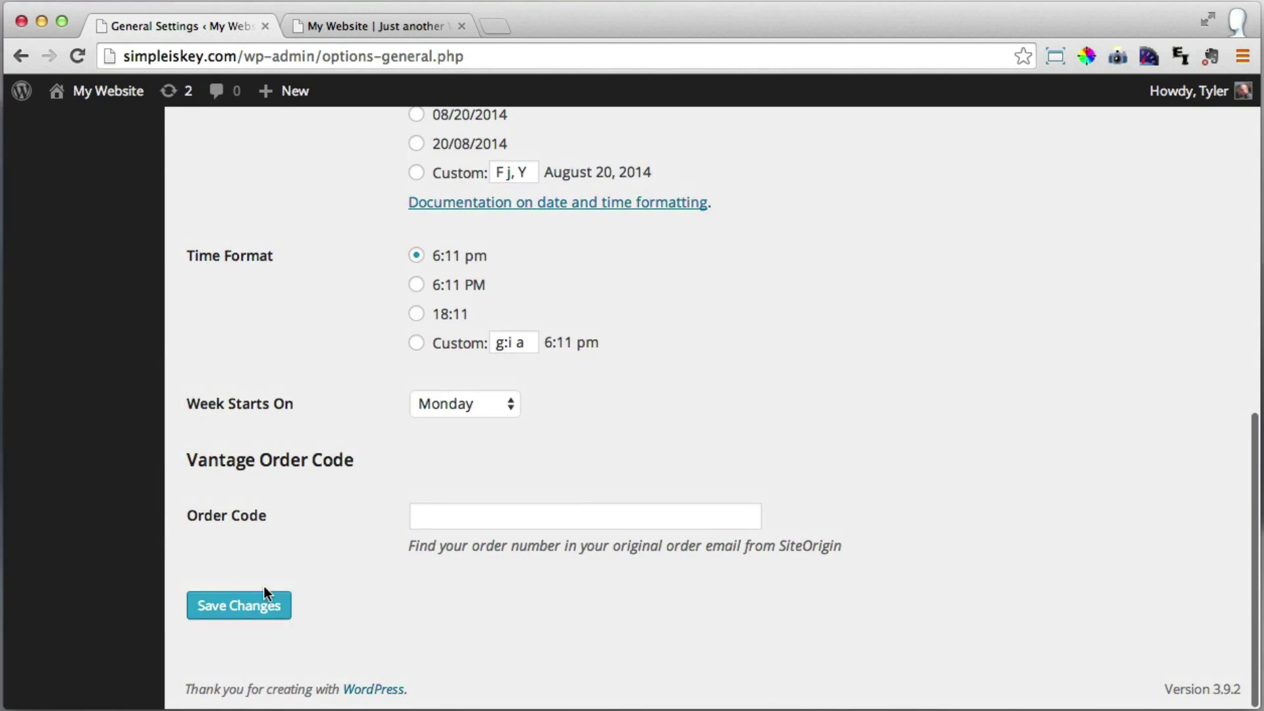
click(246, 610)
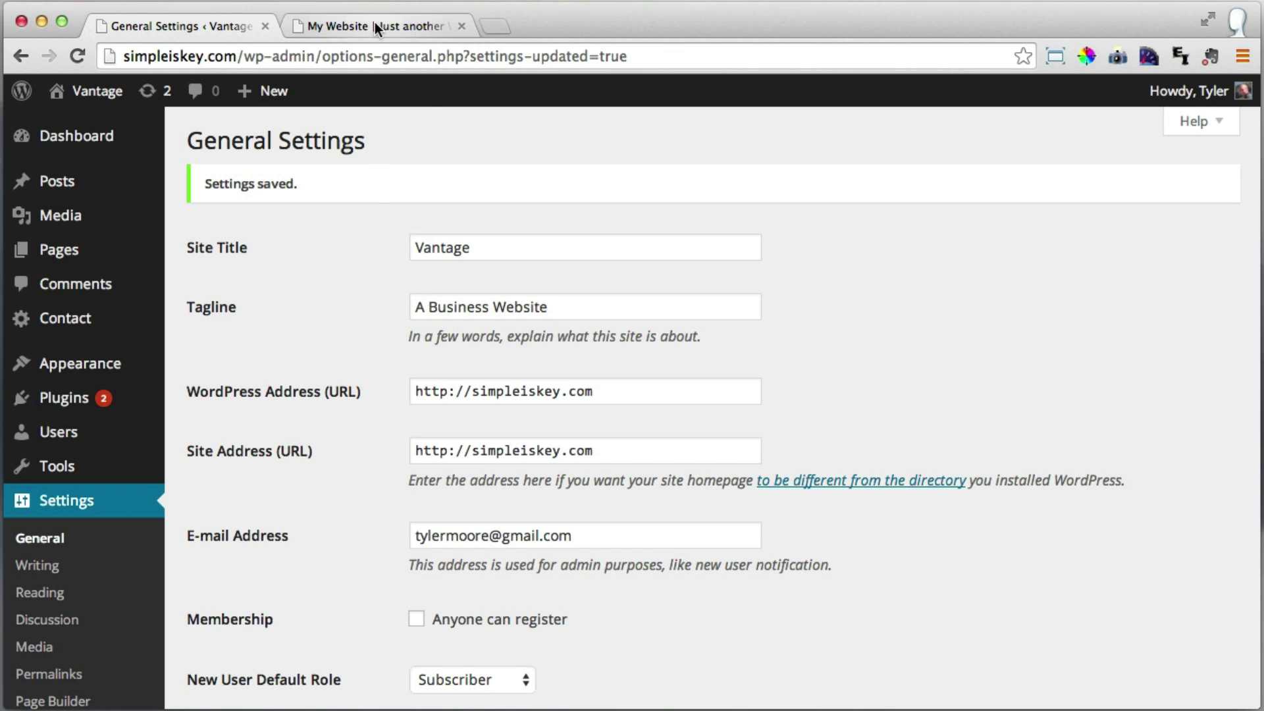
click(374, 24)
click(80, 56)
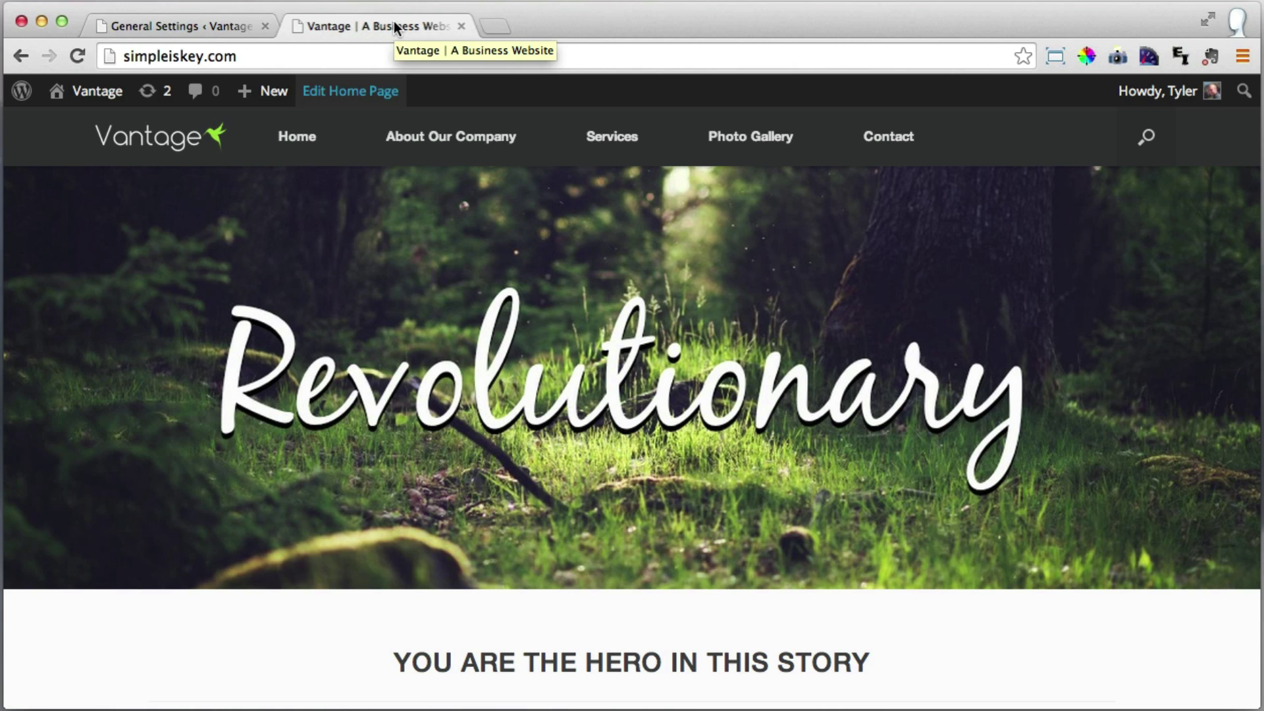
Close the General Settings tab and log out of the WordPress admin.
click(211, 26)
click(265, 26)
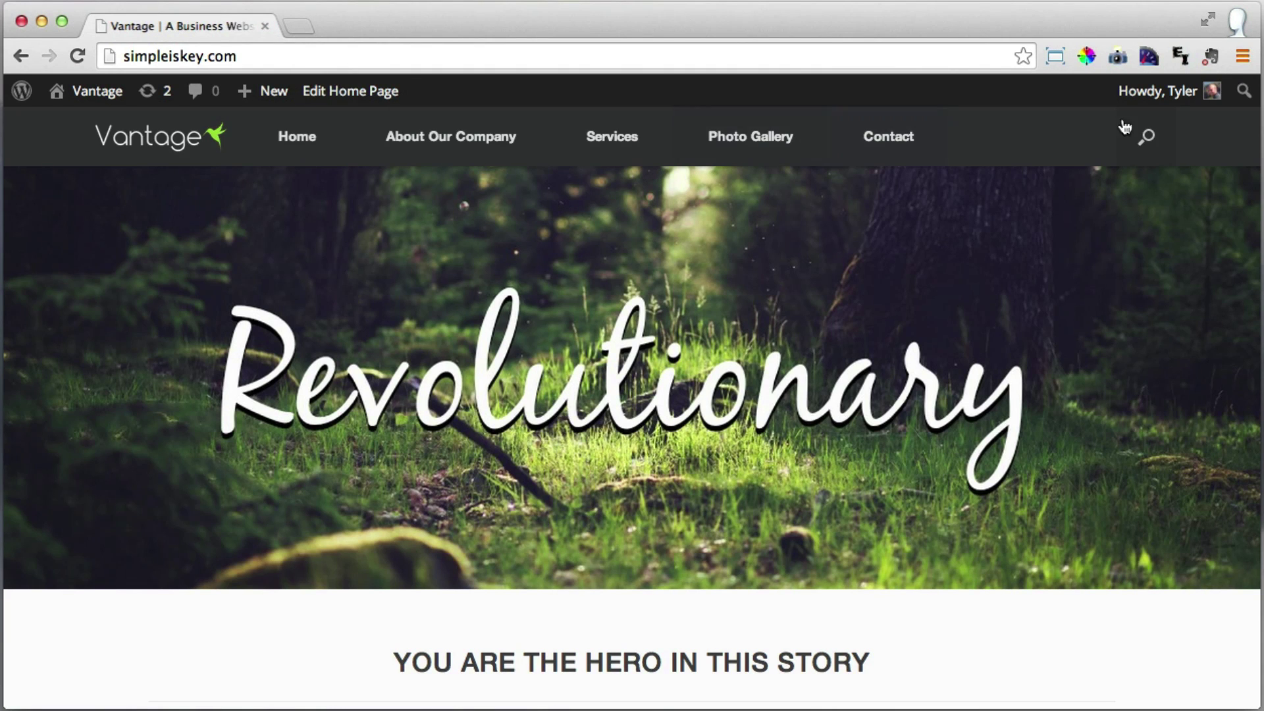
mouse_move(1132, 92)
click(1116, 204)
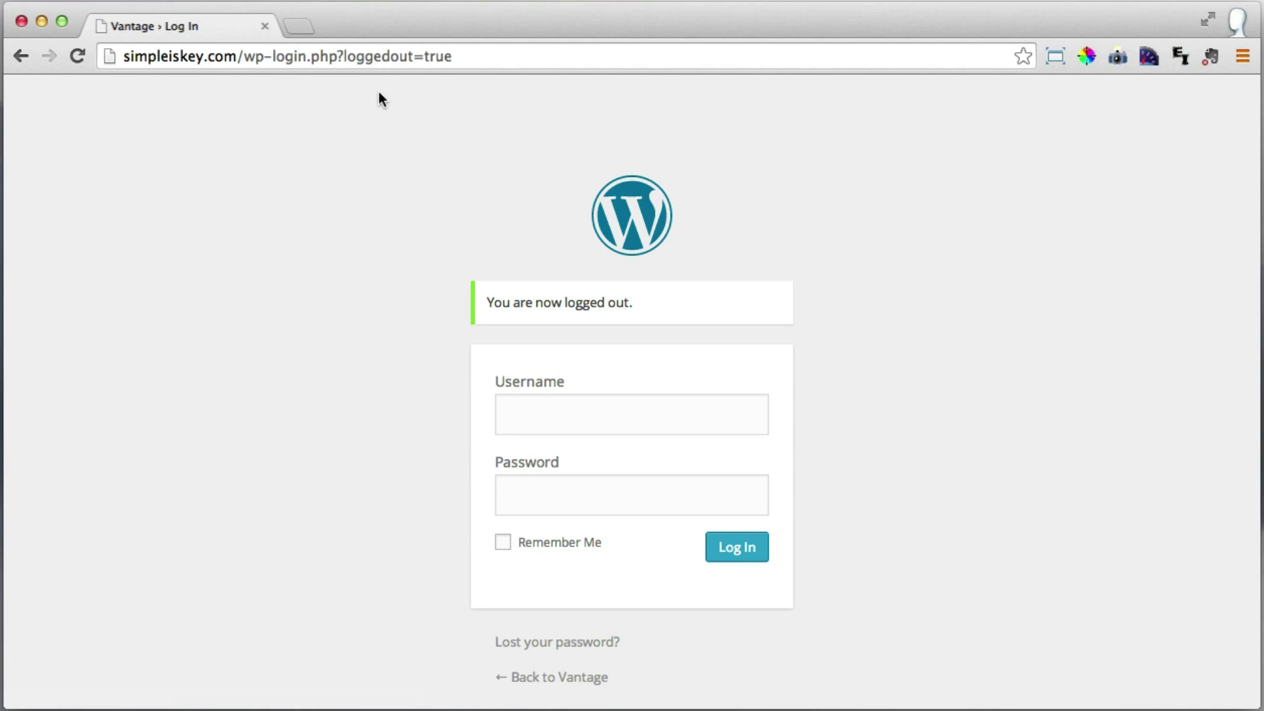
Strip the login path from the address to view the homepage as a logged-out visitor.
drag(246, 56, 476, 59)
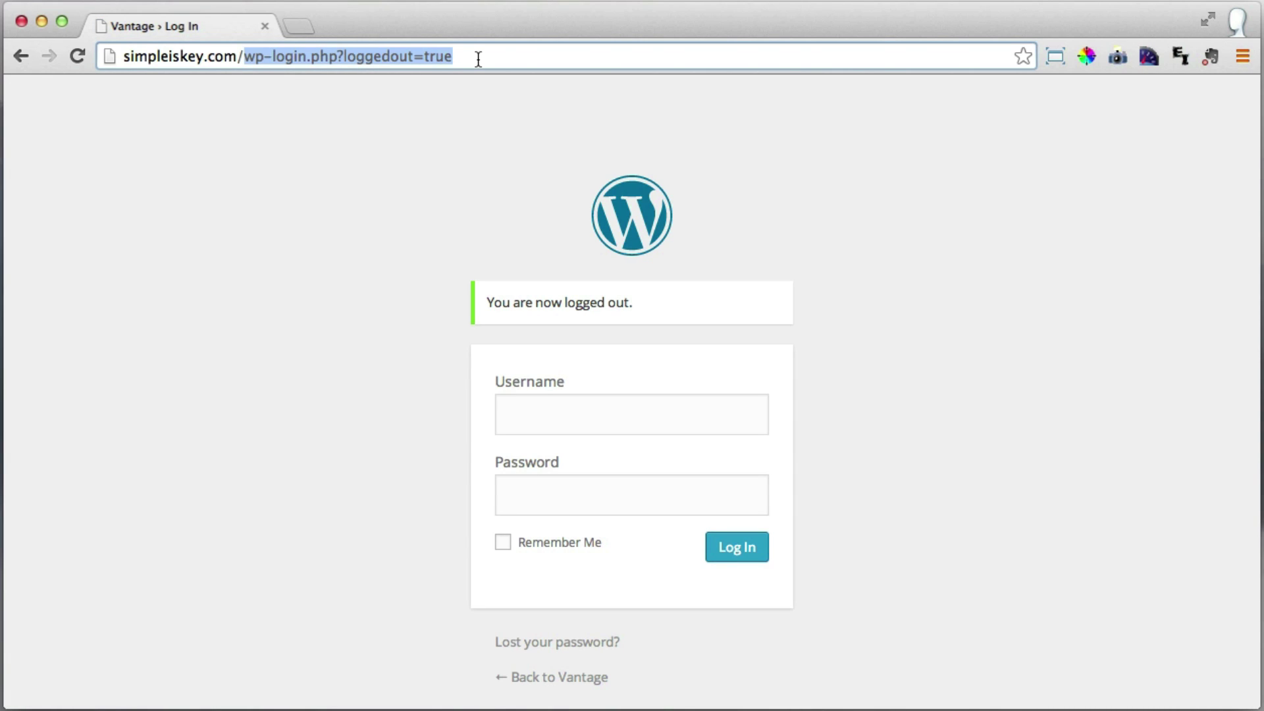
key(BackSpace)
key(Return)
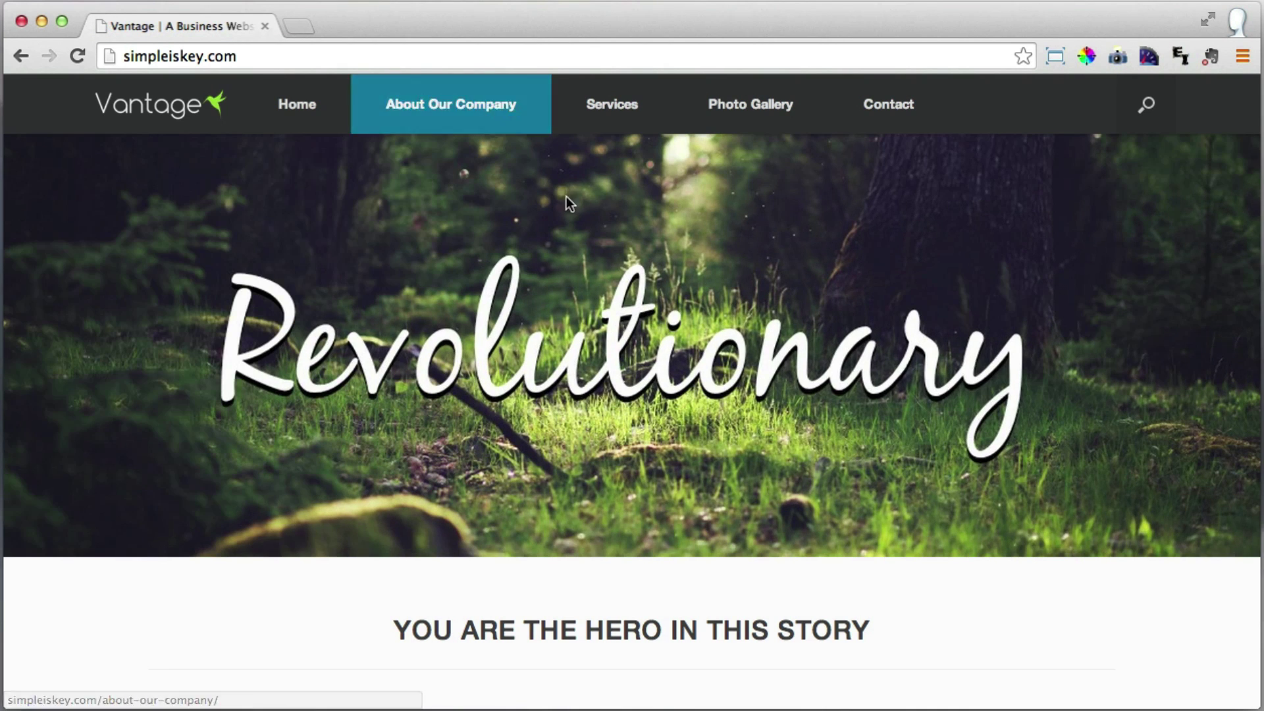
scroll(912, 316, down, 4)
scroll(911, 309, down, 8)
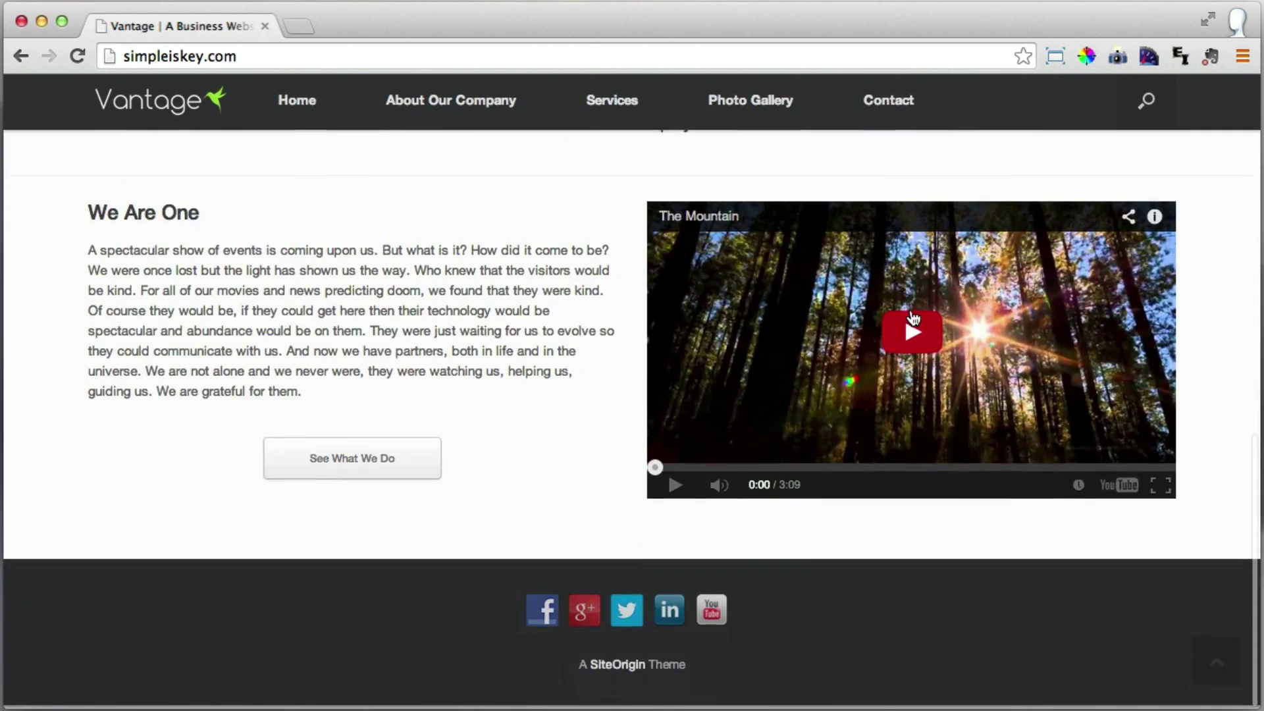
scroll(911, 317, up, 12)
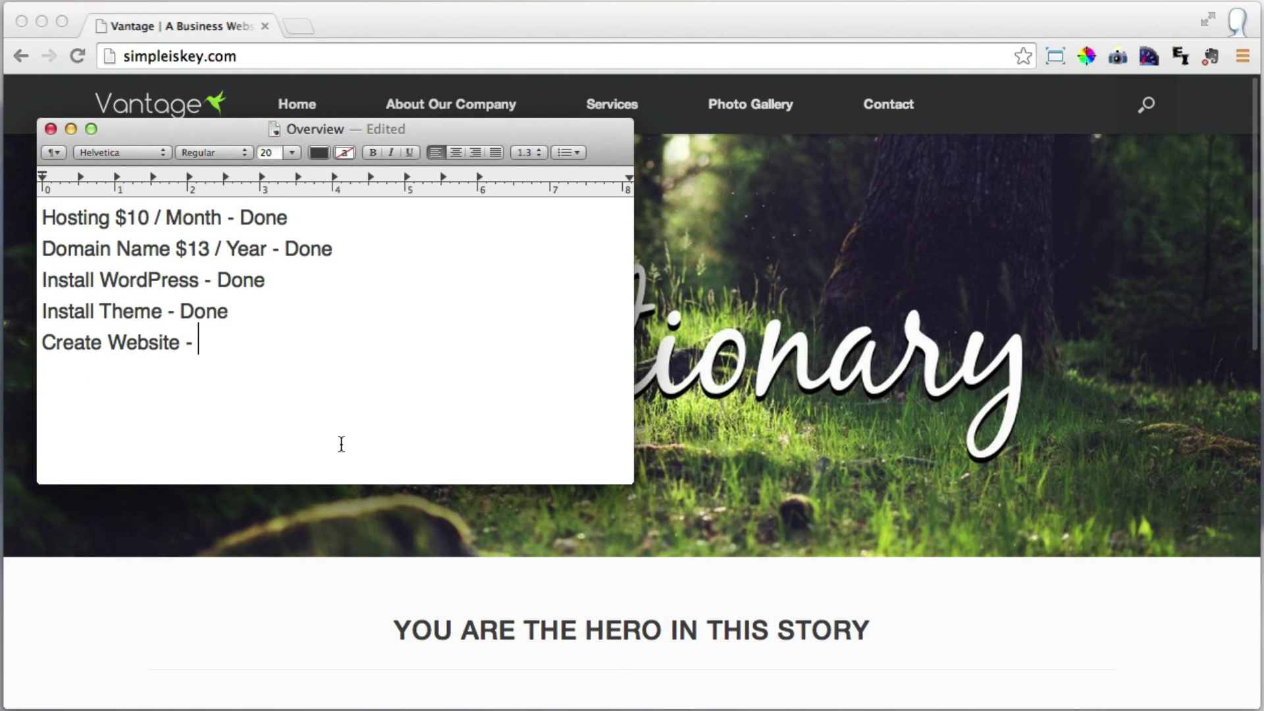
Append 'Done!!' after 'Create Website -' in the Overview checklist and minimize the window.
drag(57, 217, 273, 303)
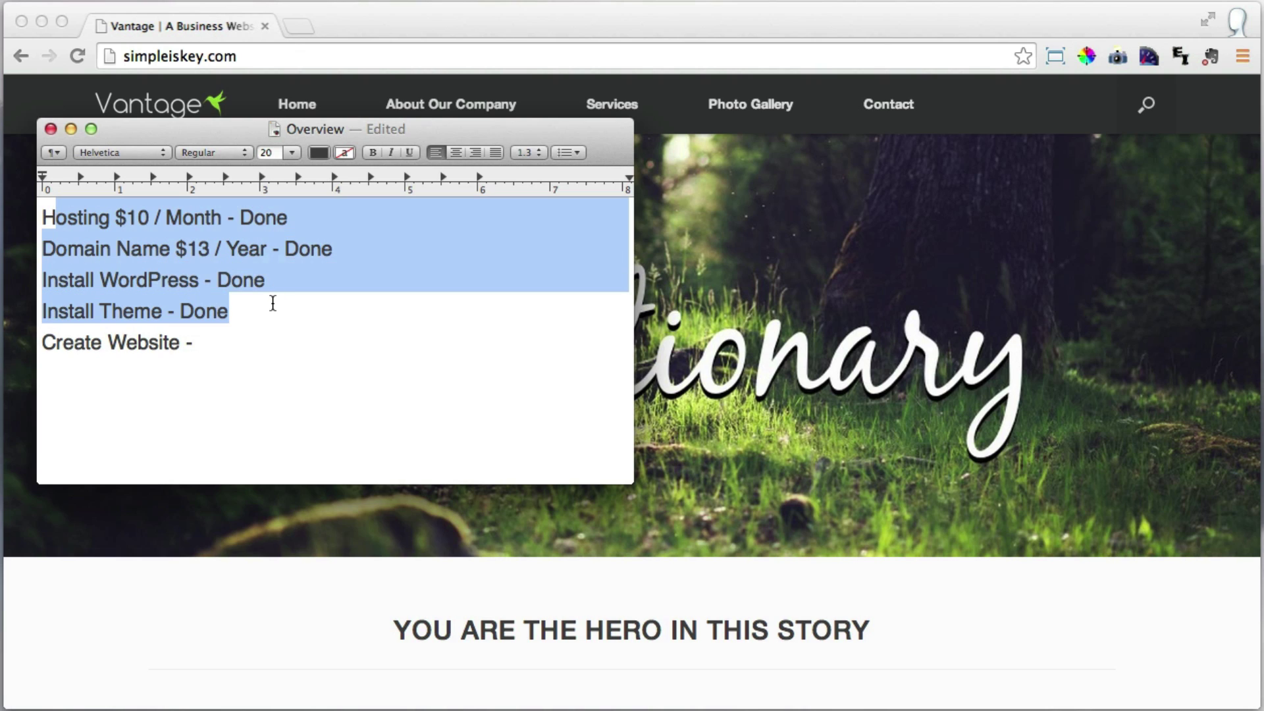
click(247, 345)
text(Done!!)
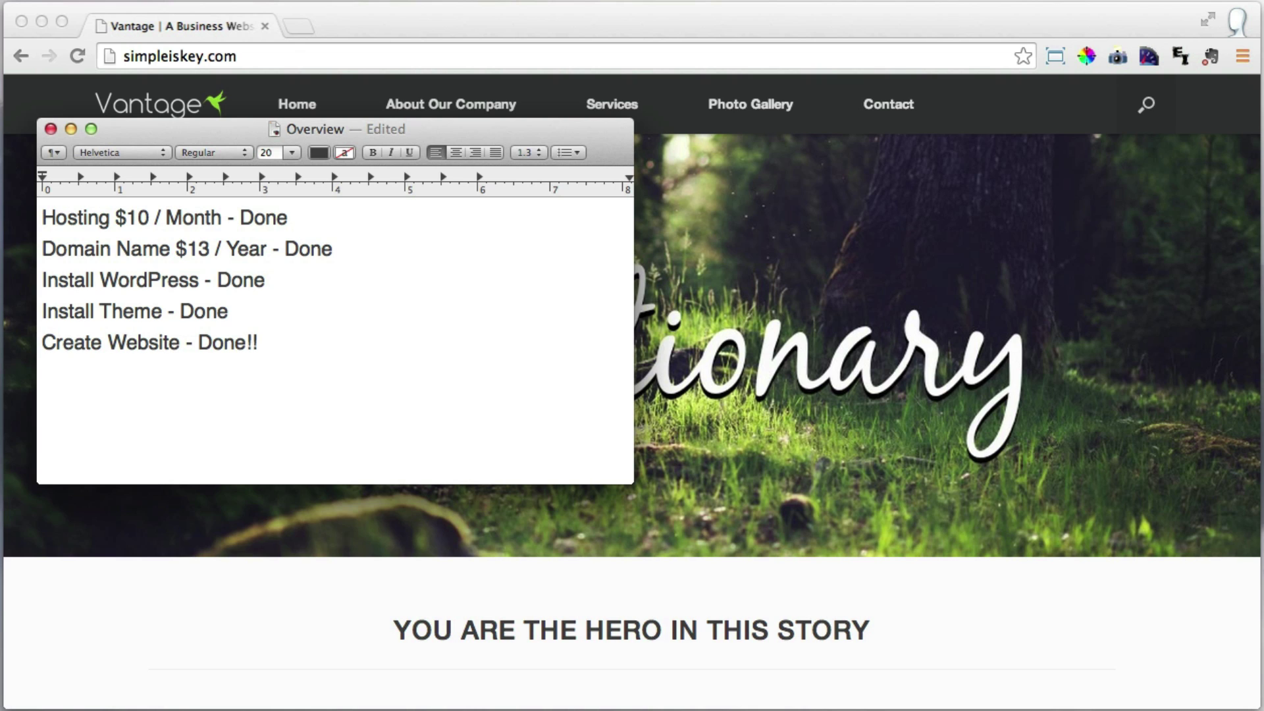
click(71, 129)
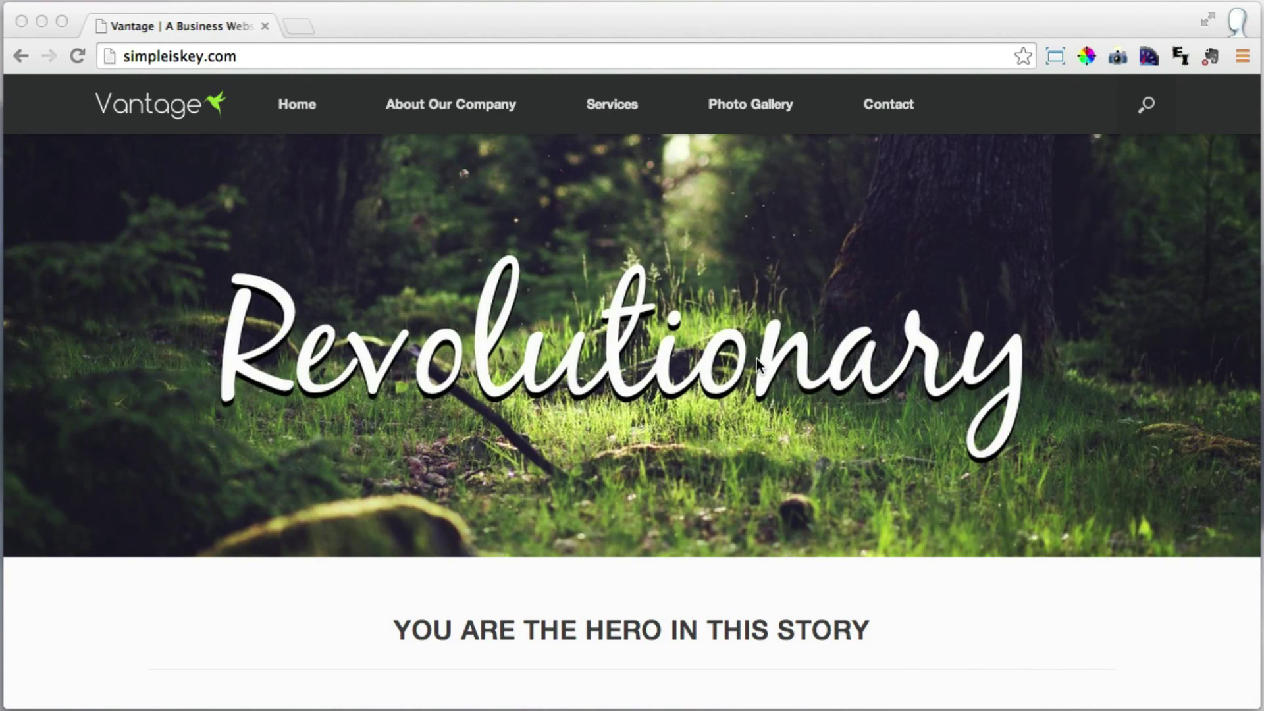